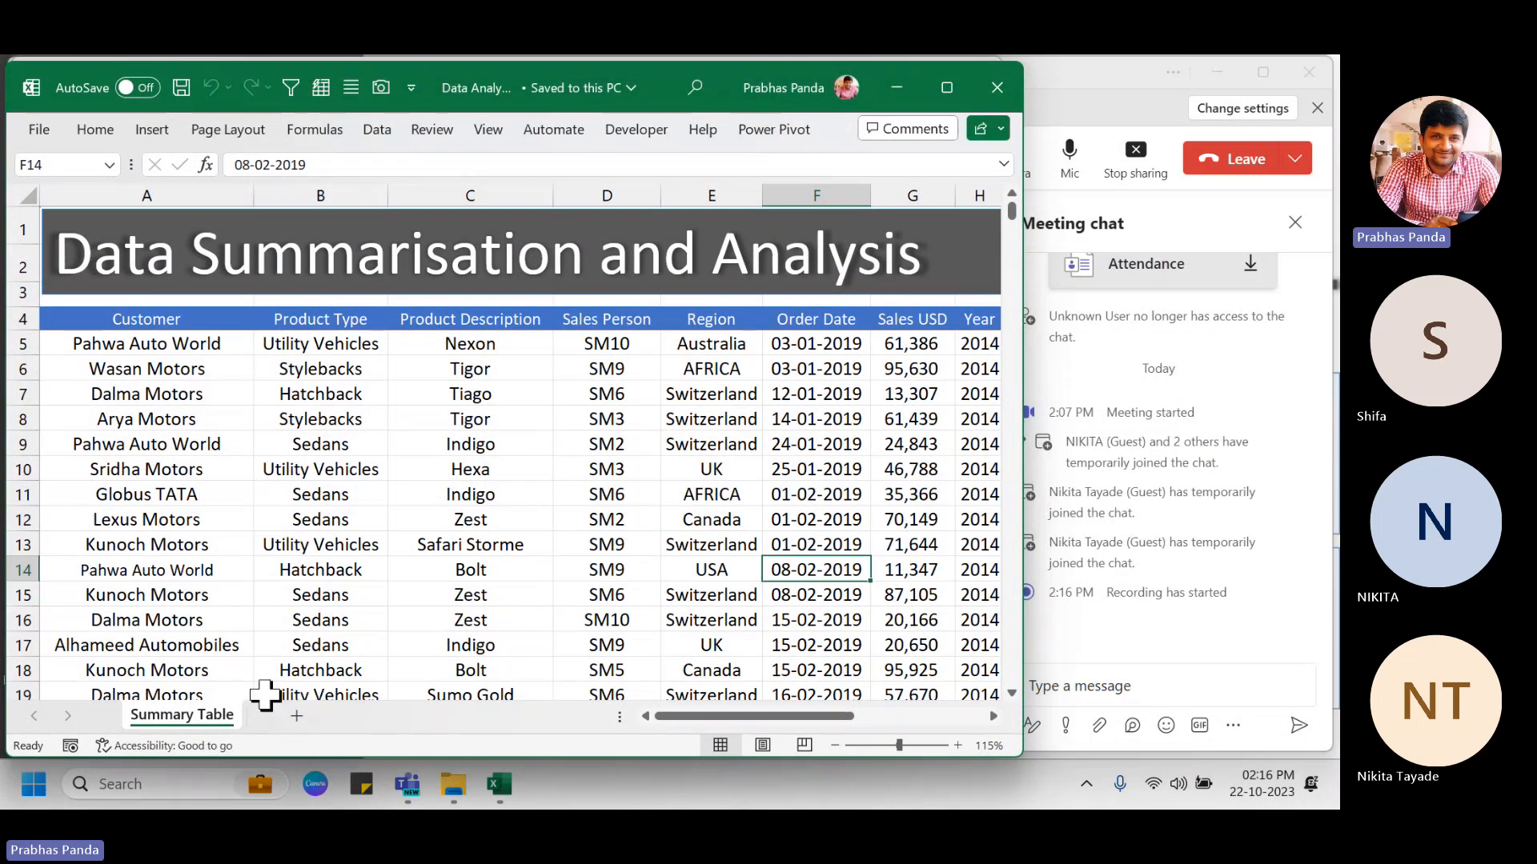
Maximize the workbook window with the Summary Table sheet active.
click(207, 717)
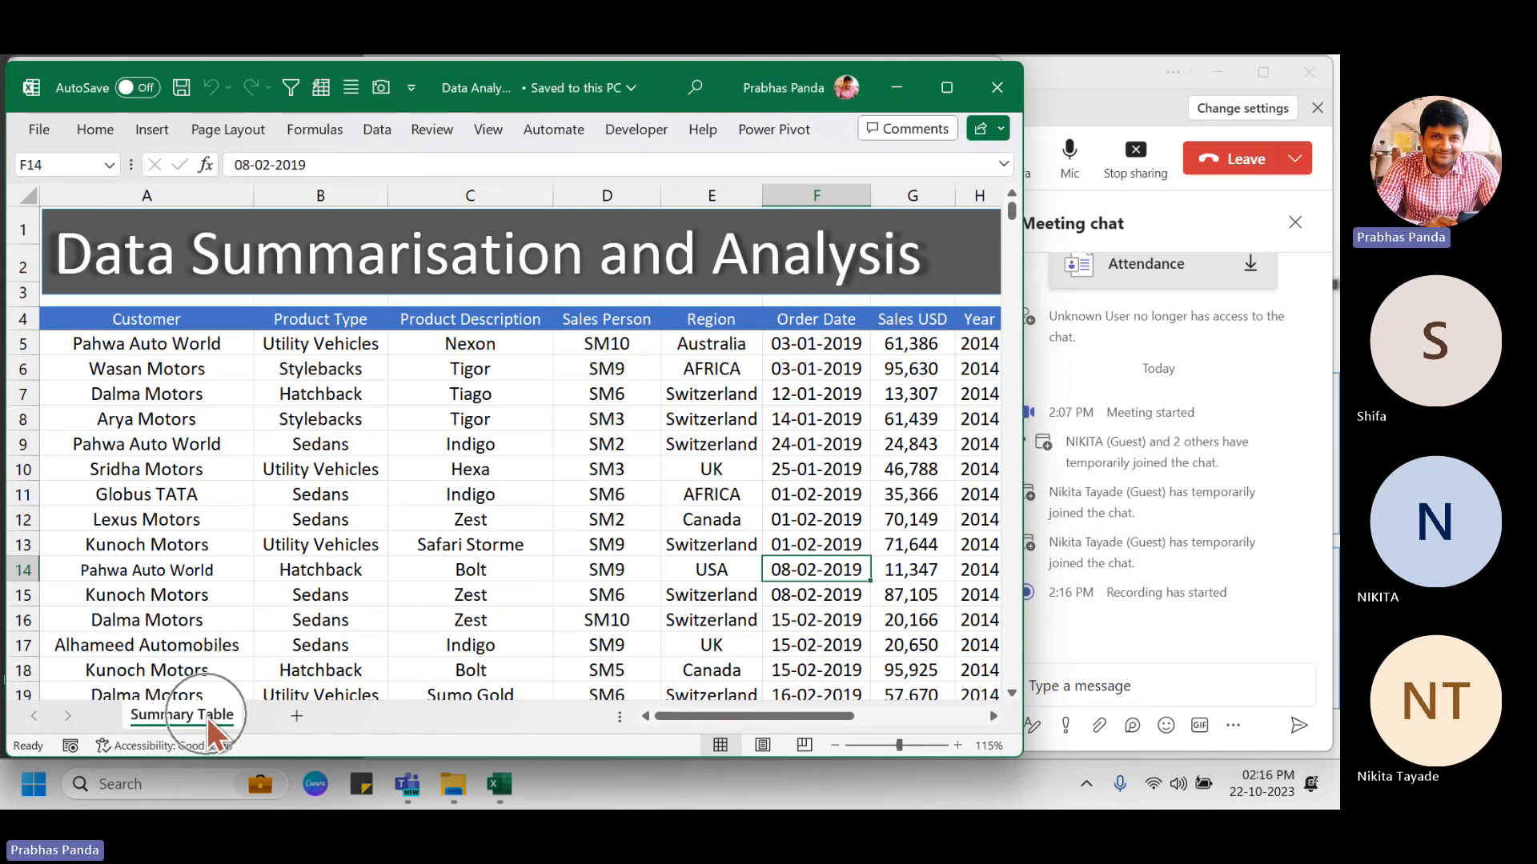
click(206, 717)
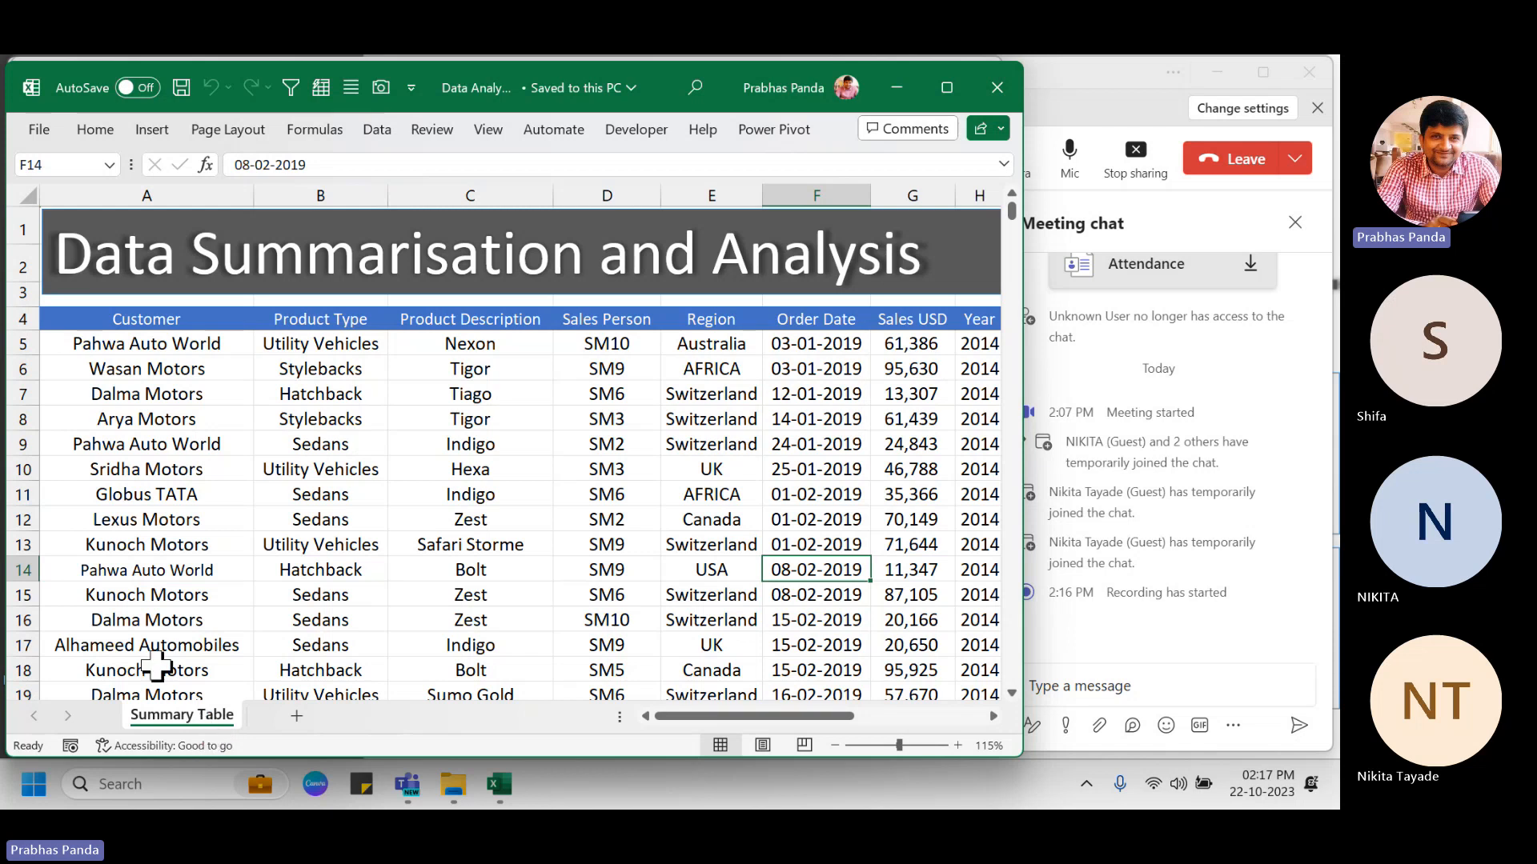
mouse_move(953, 91)
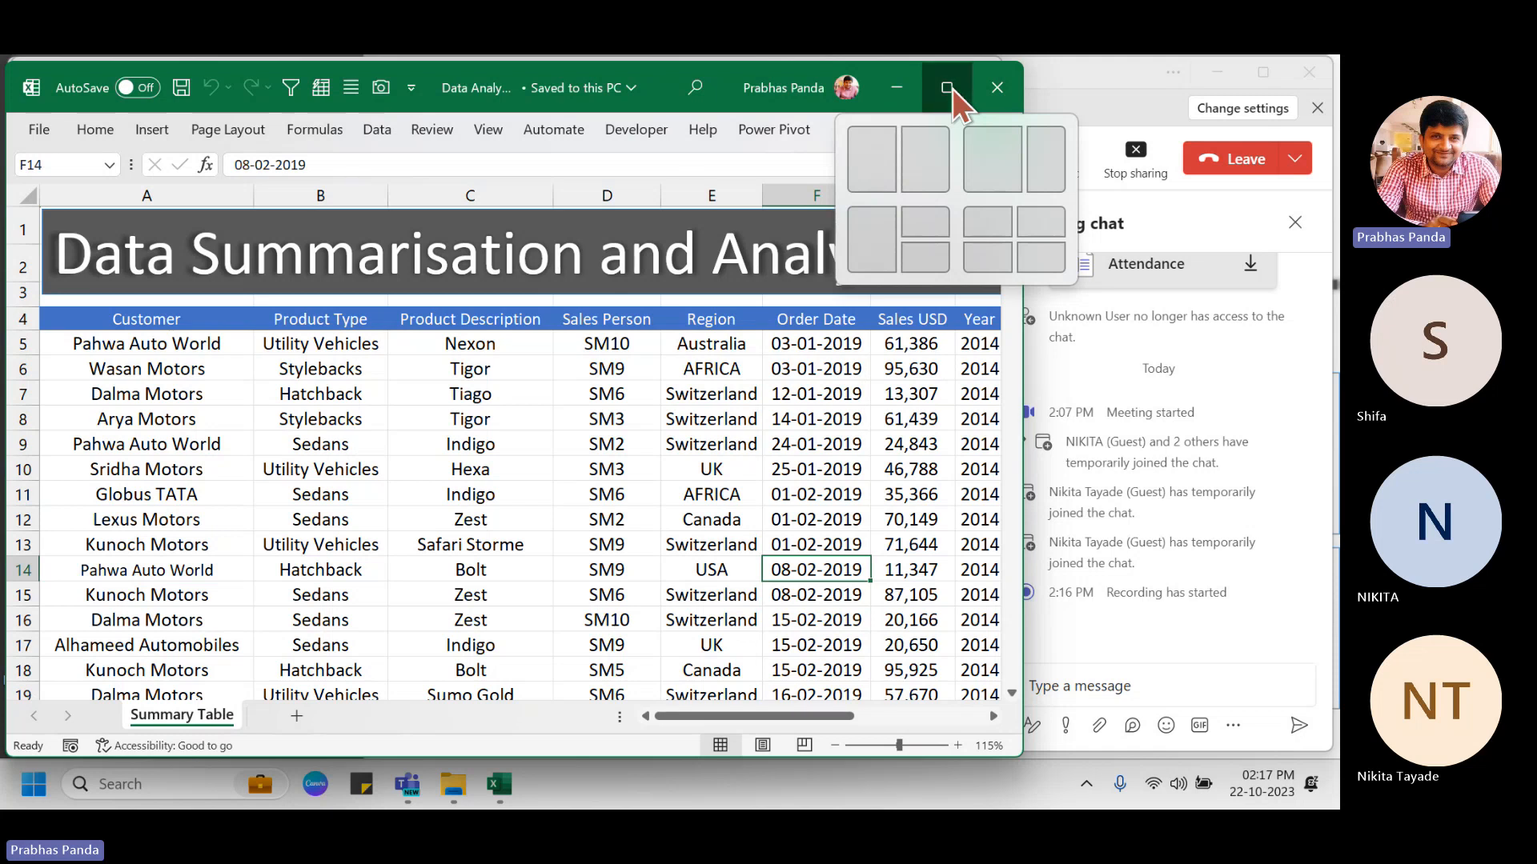
click(953, 89)
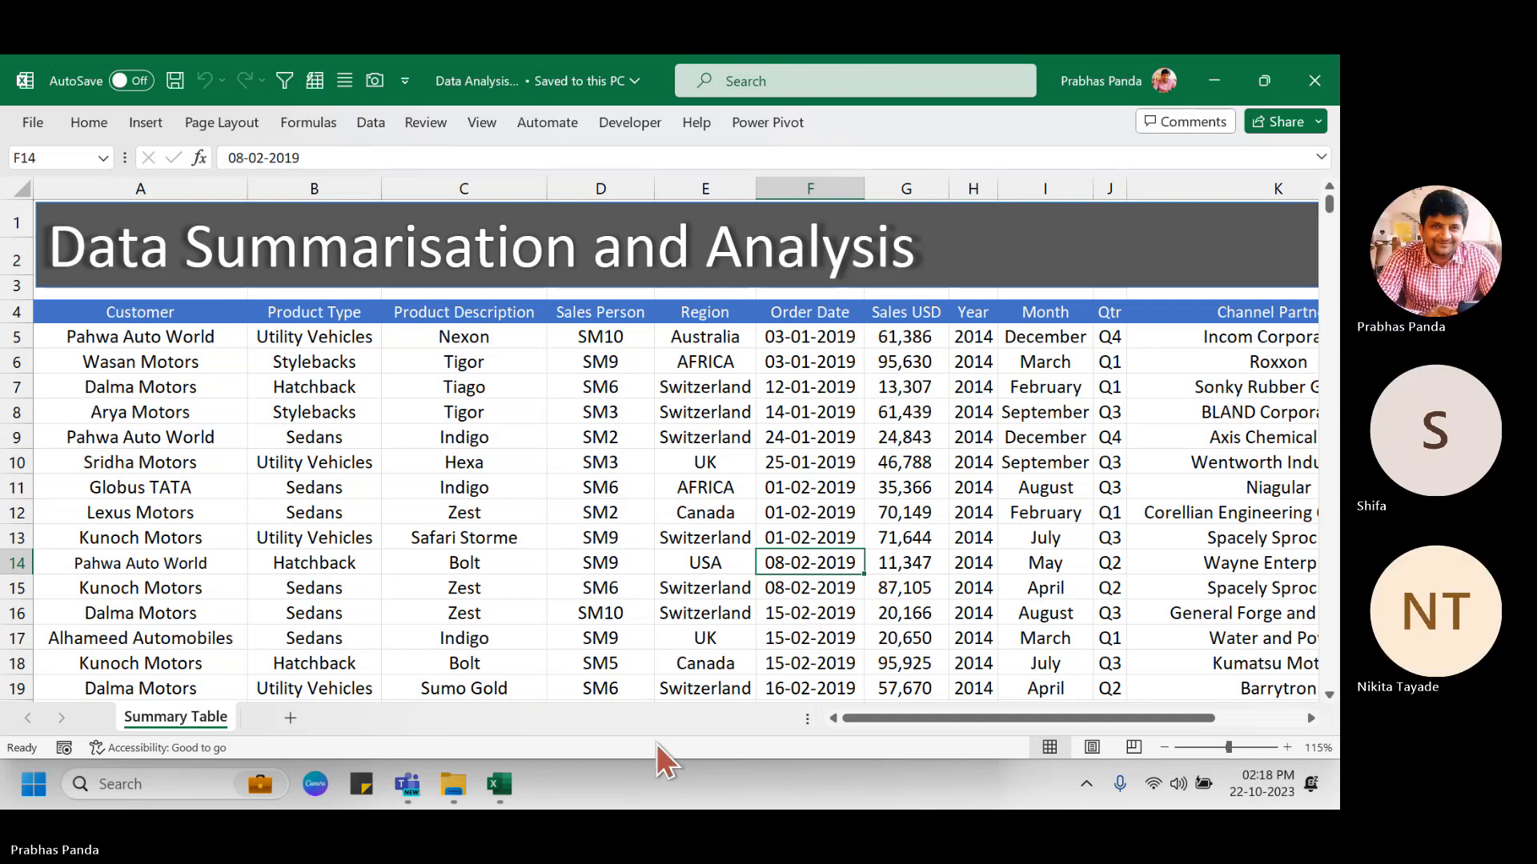
Review the sales table's columns one by one, selecting each from Customer through Channel Partner.
click(168, 186)
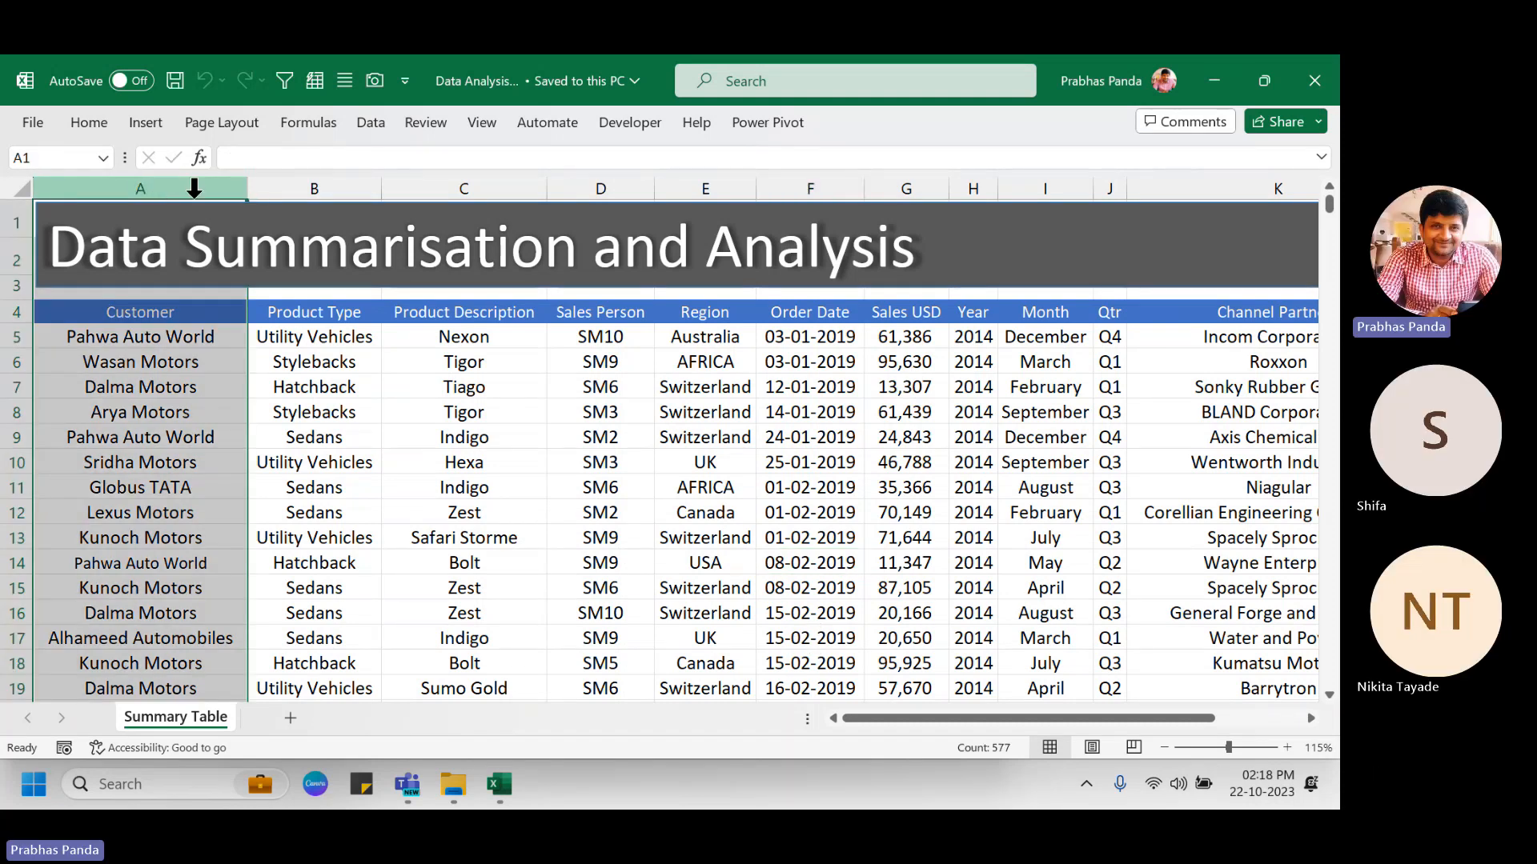
click(332, 191)
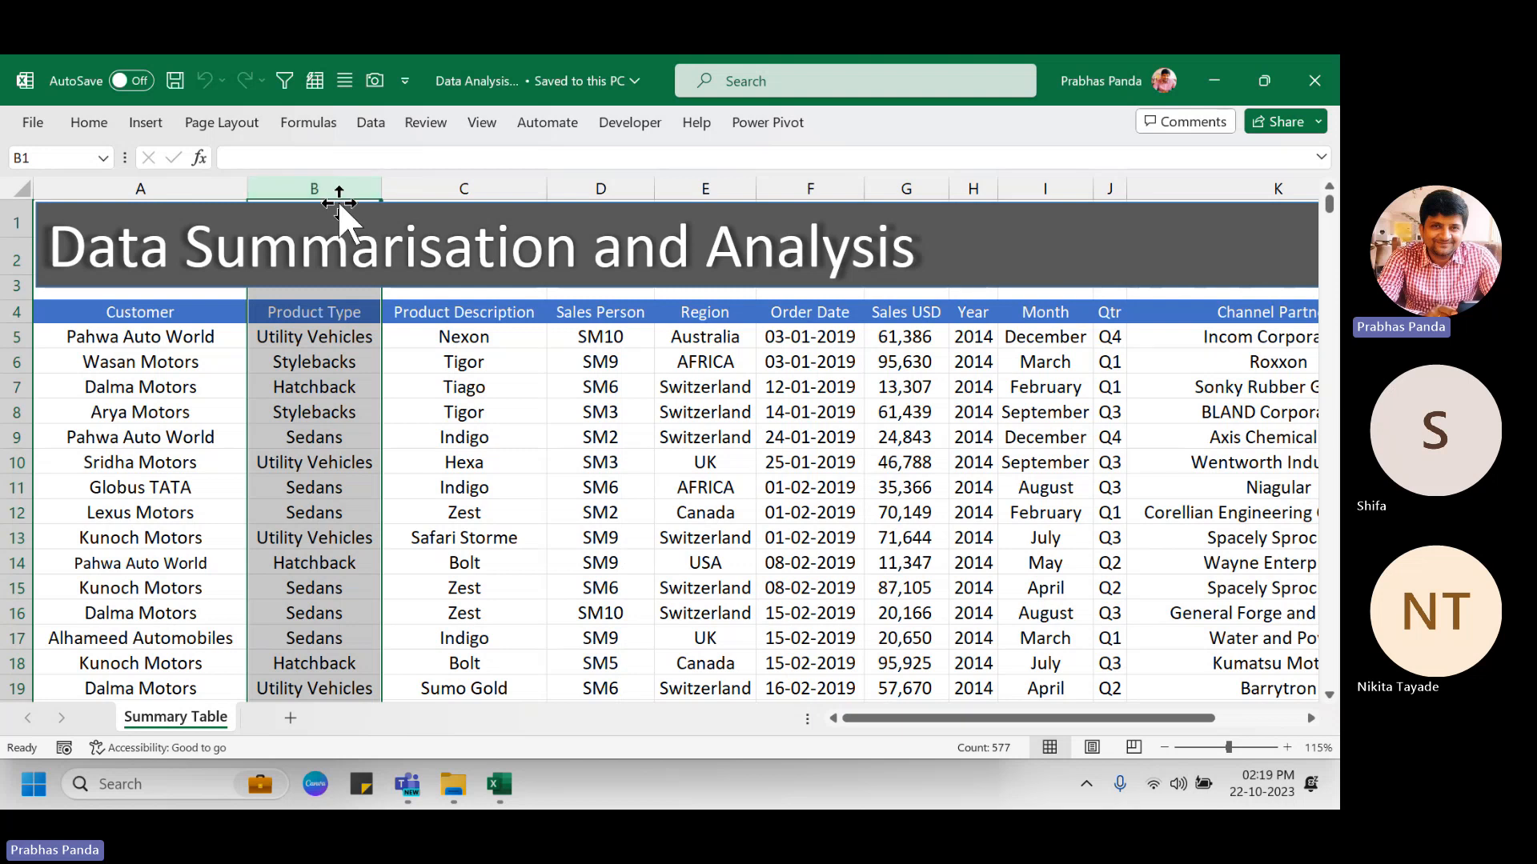
click(487, 183)
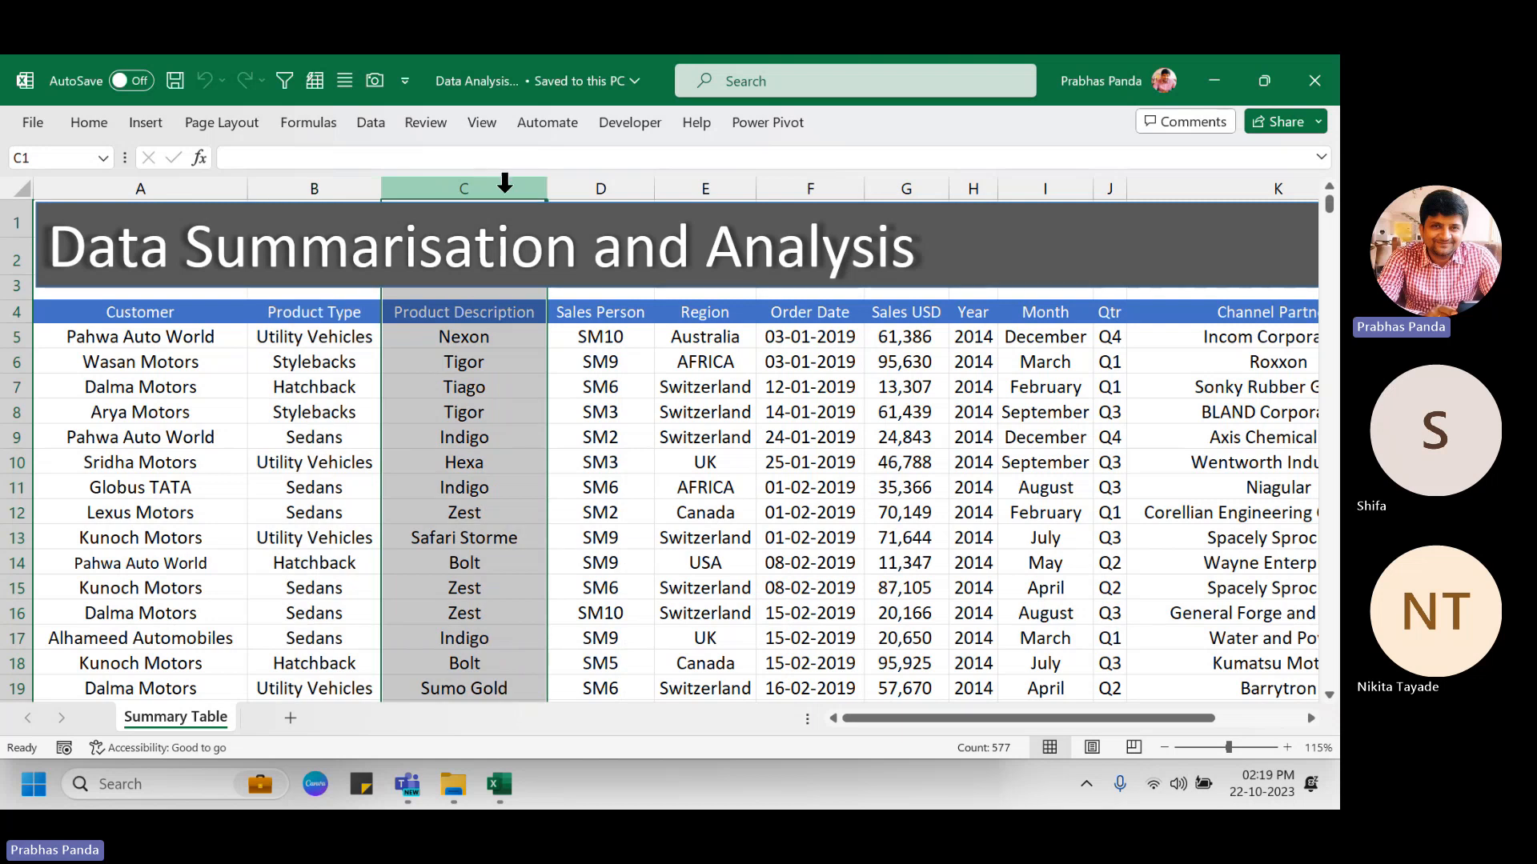
click(604, 181)
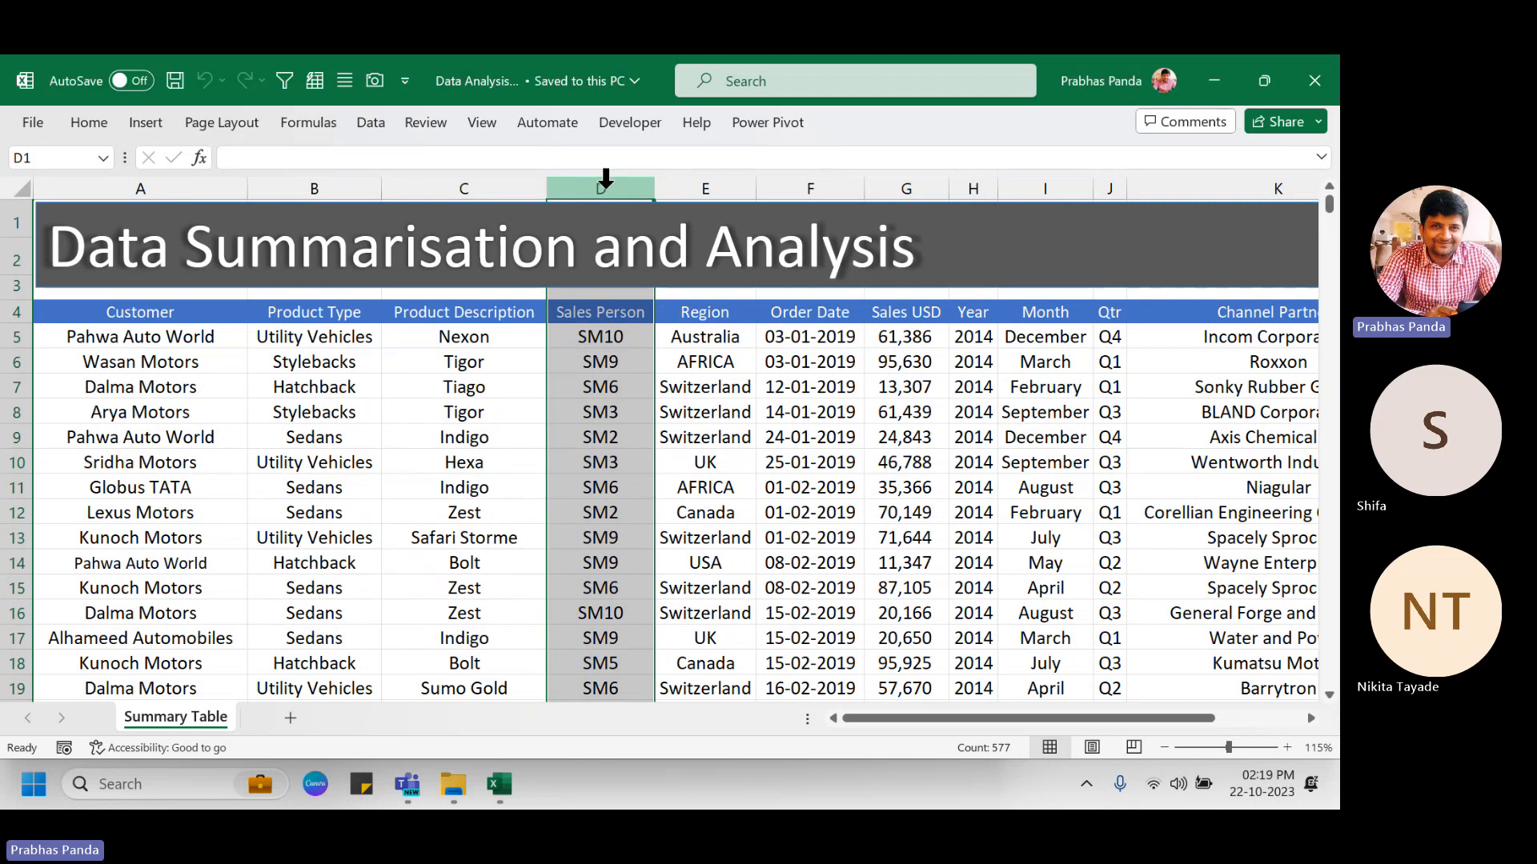
click(729, 183)
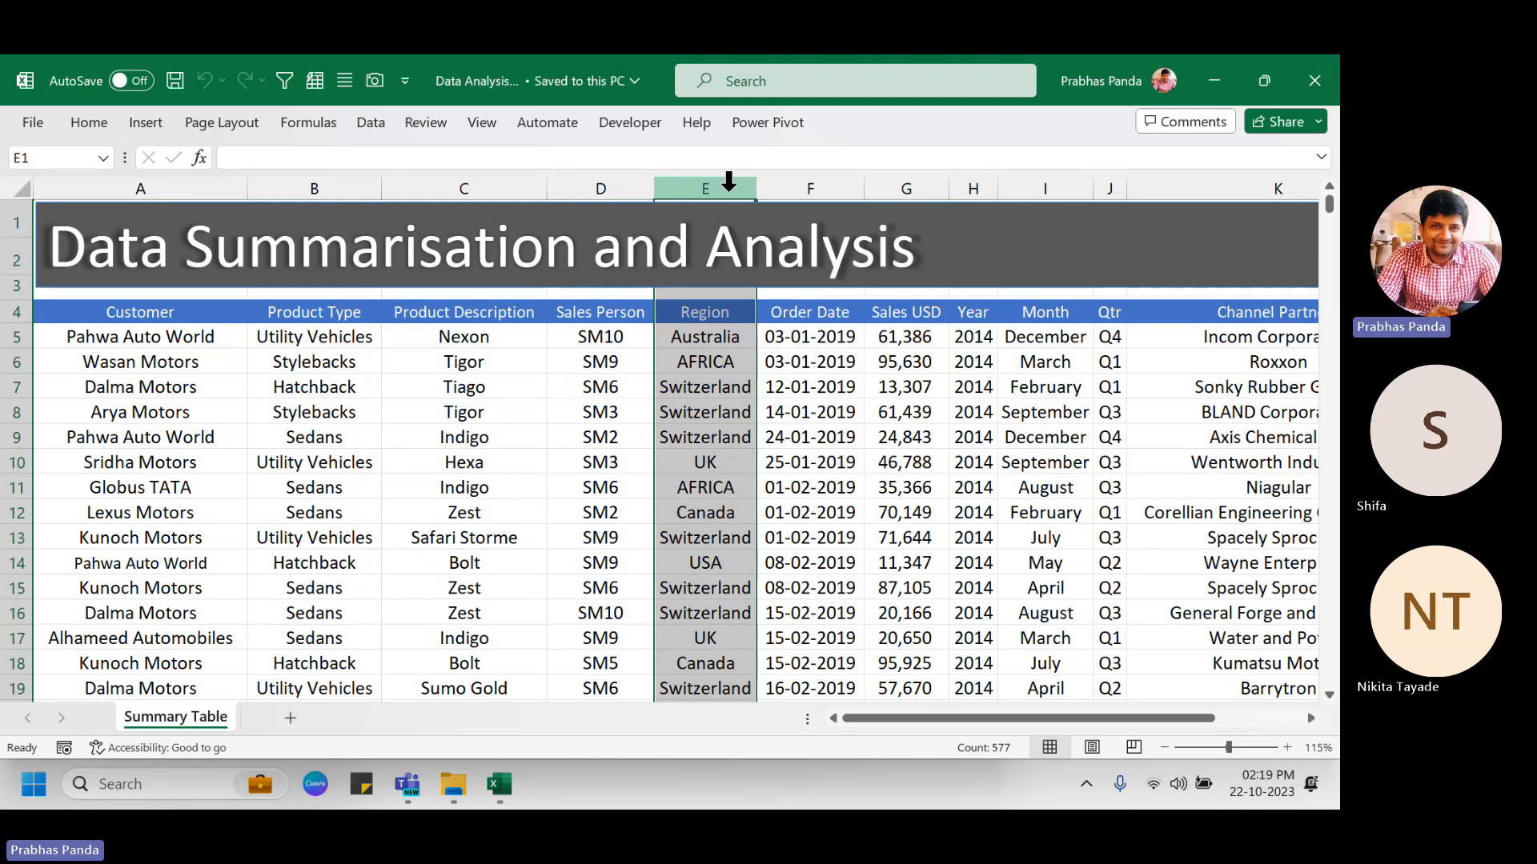
click(838, 177)
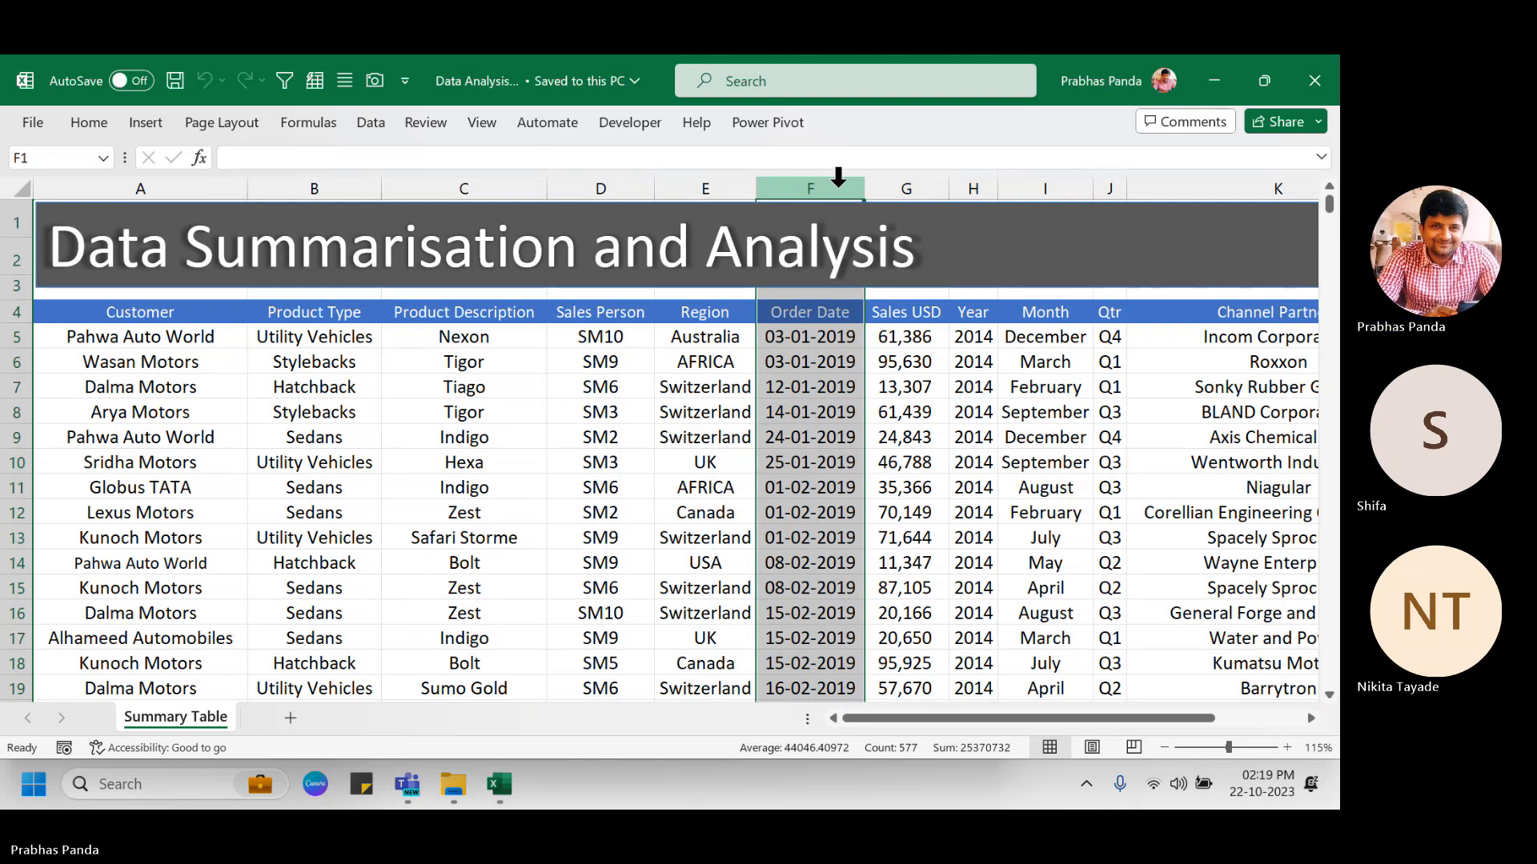
click(931, 177)
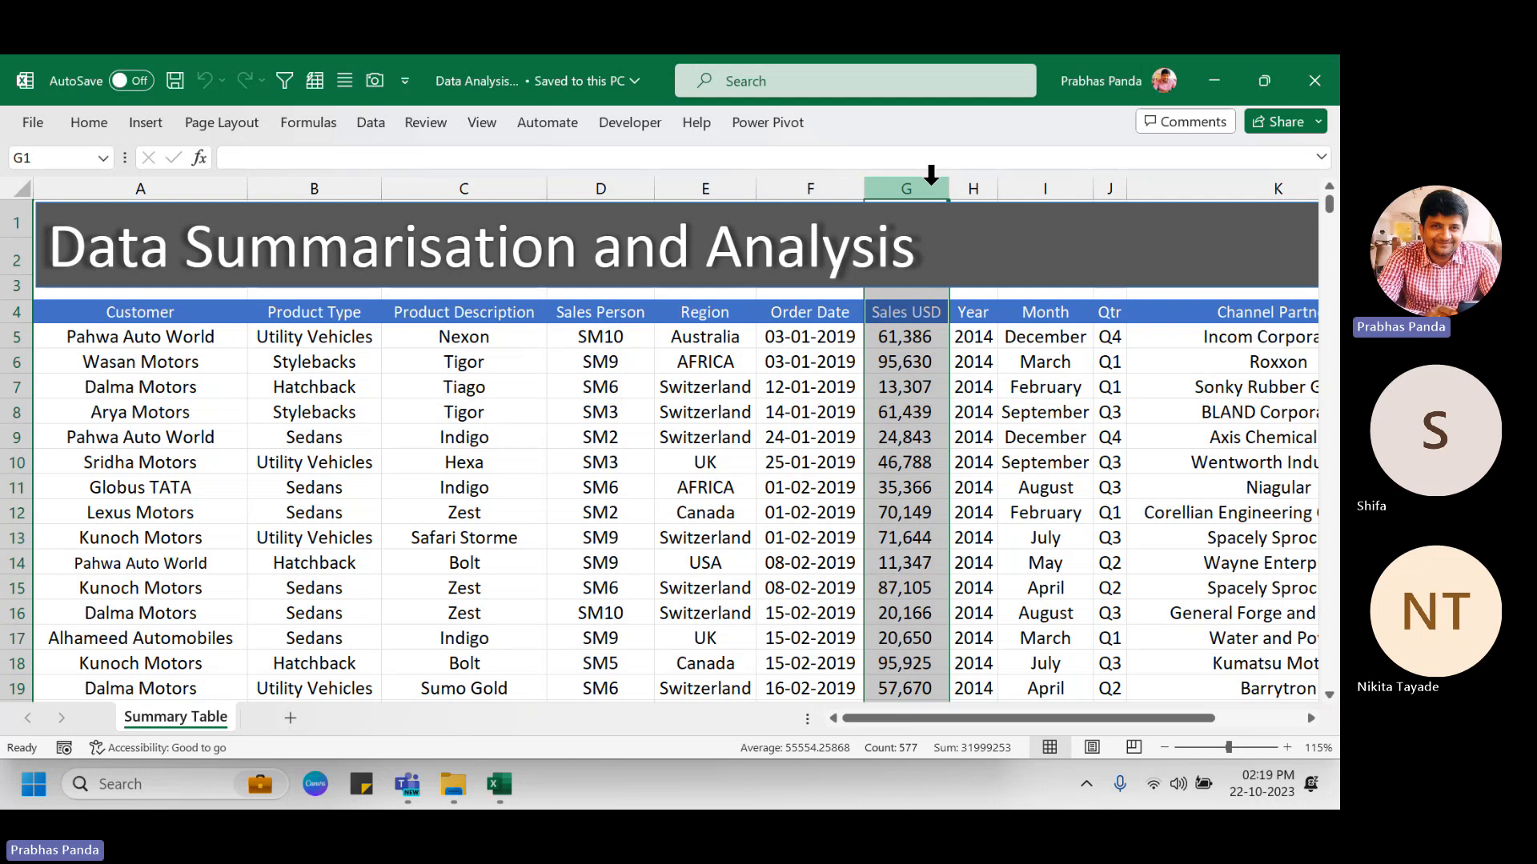
click(968, 178)
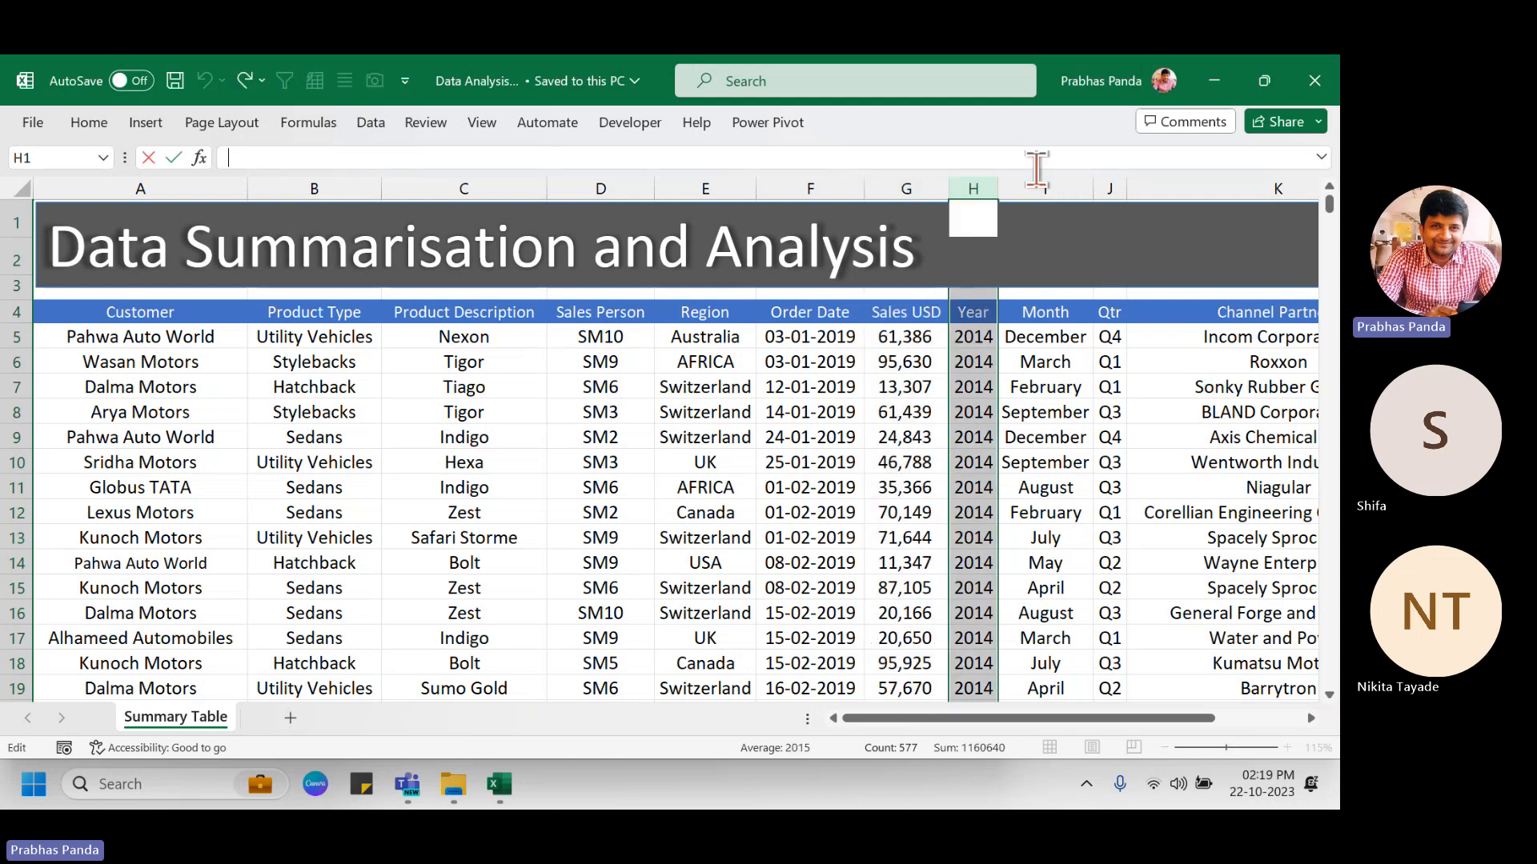
click(1072, 183)
click(1106, 188)
click(1187, 187)
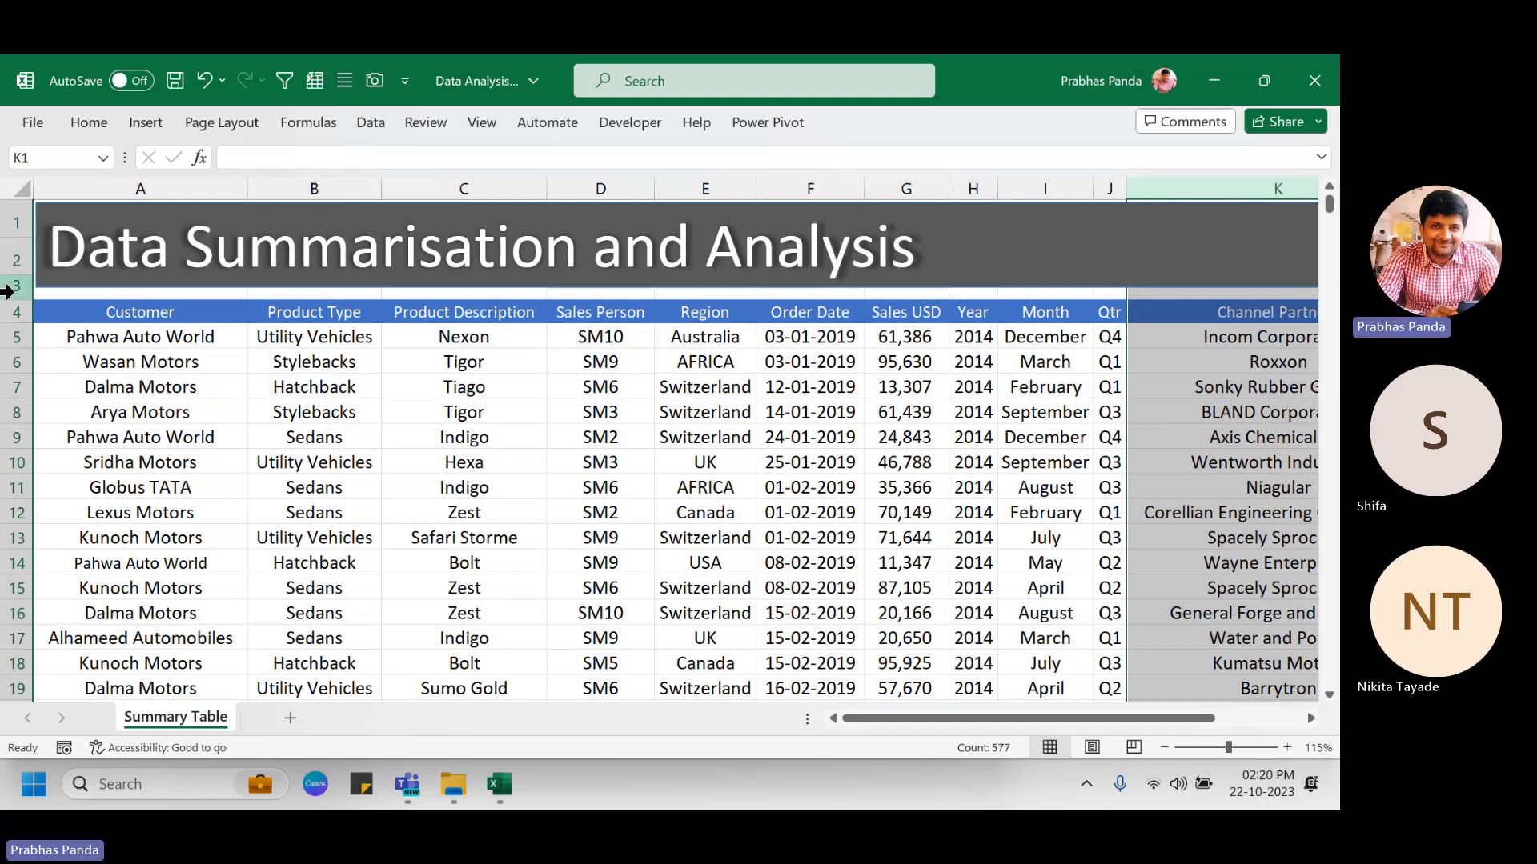
Select the table's whole header row, row 4, to examine its column headings.
click(9, 311)
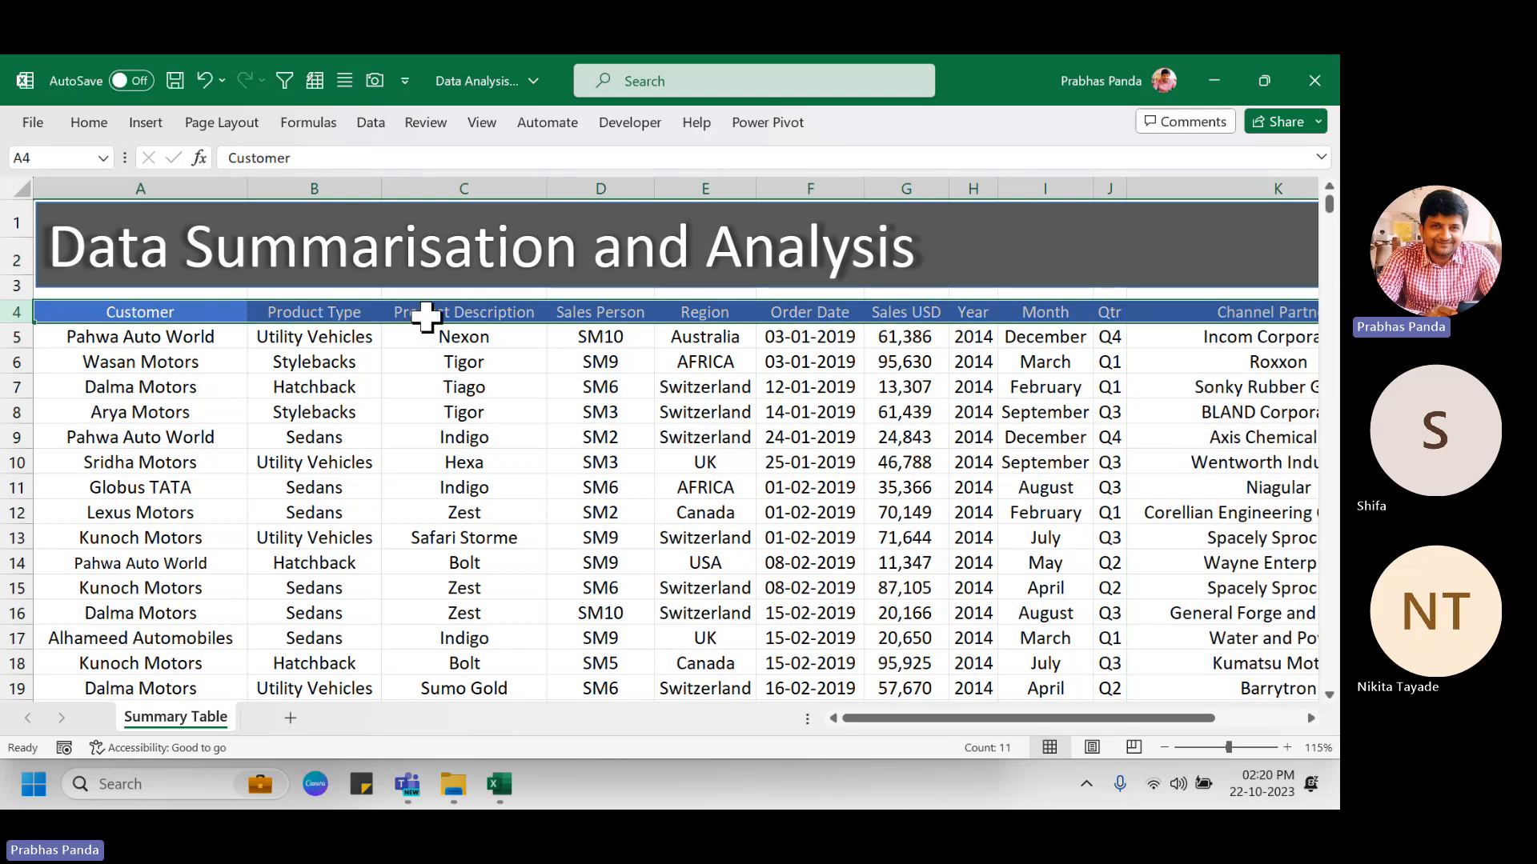
key(ctrl)
key(ctrl)
key(ctrl)
key(ctrl)
key(ctrl)
key(ctrl)
key(ctrl)
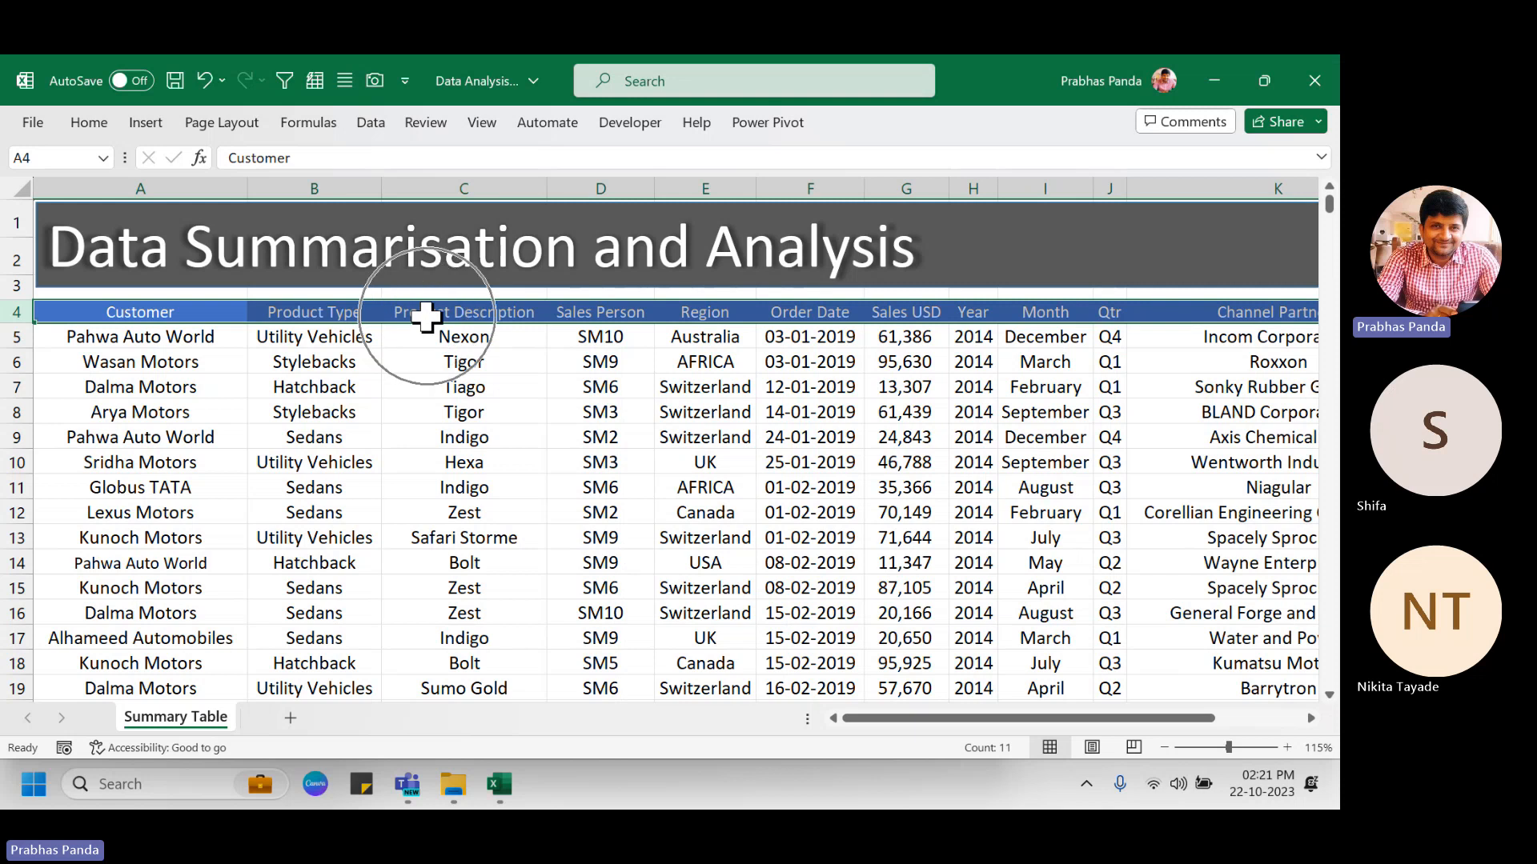
key(ctrl)
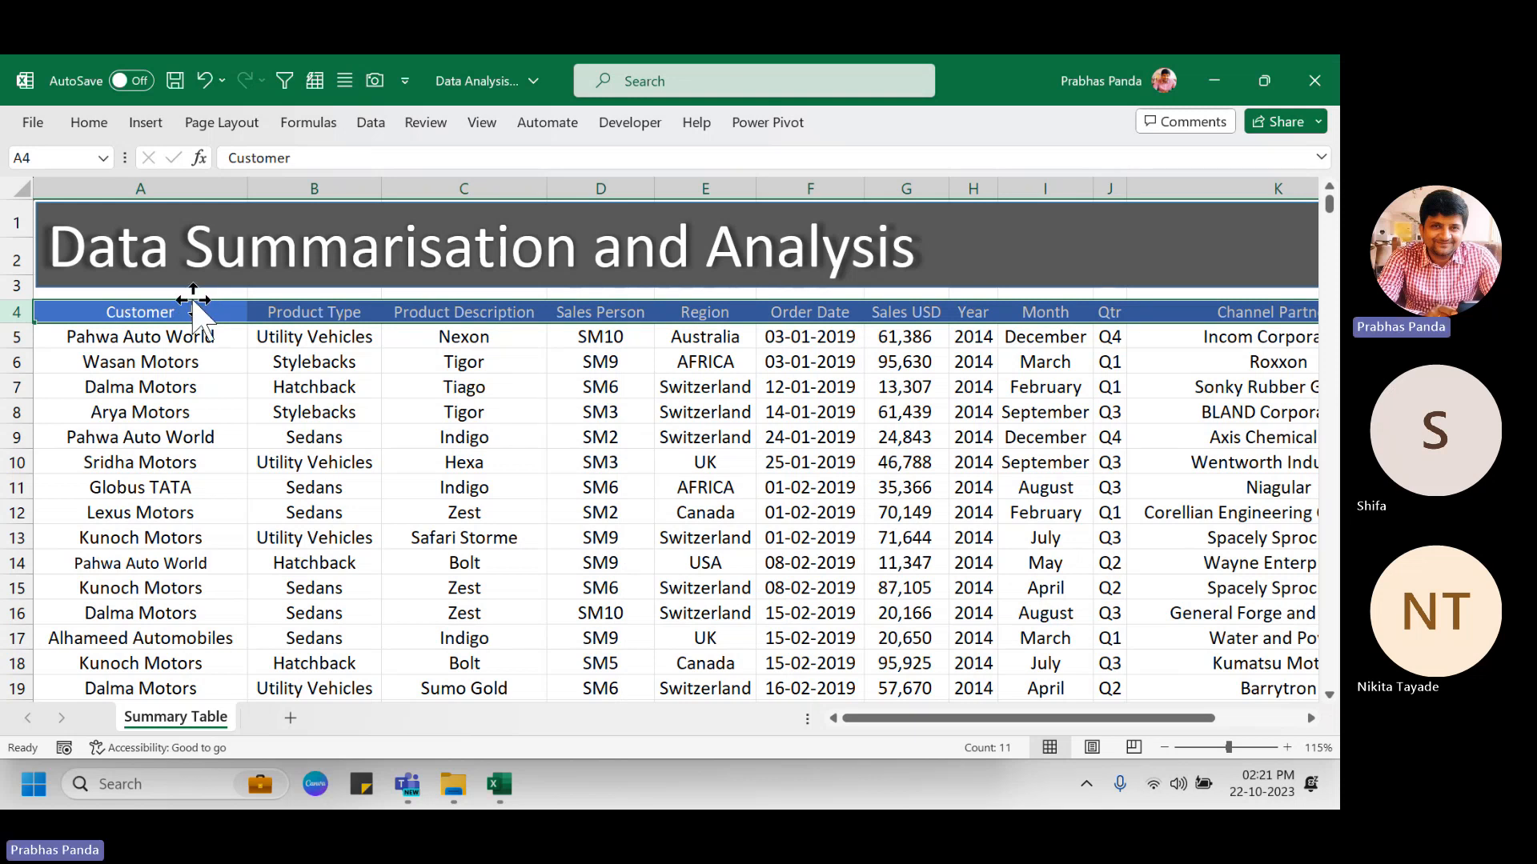
Select the entire data table and check it for blank cells using Go To Special with the Blanks option.
click(308, 413)
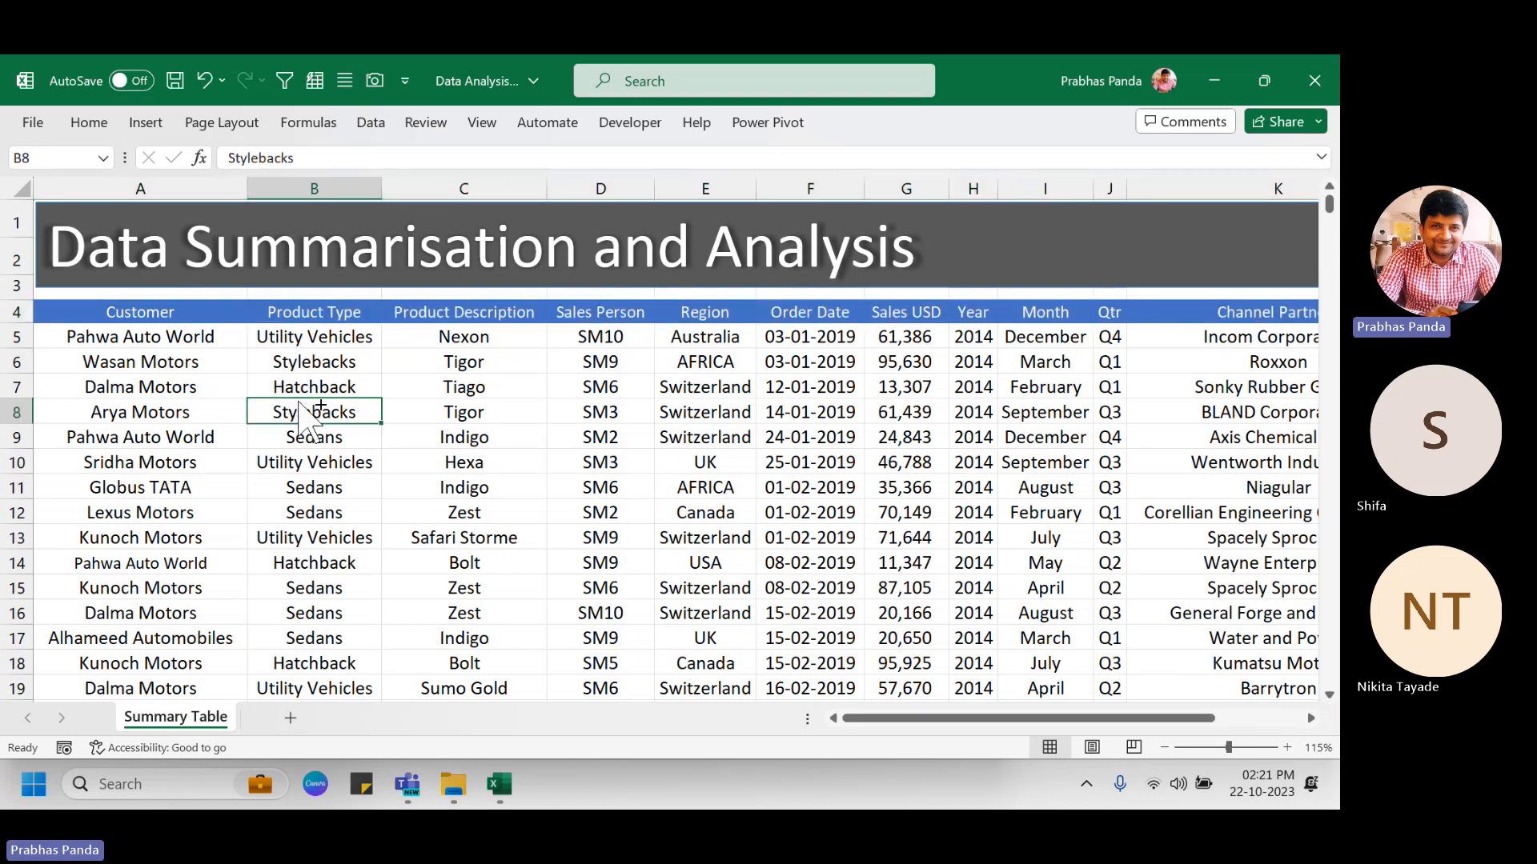
key(ctrl+a)
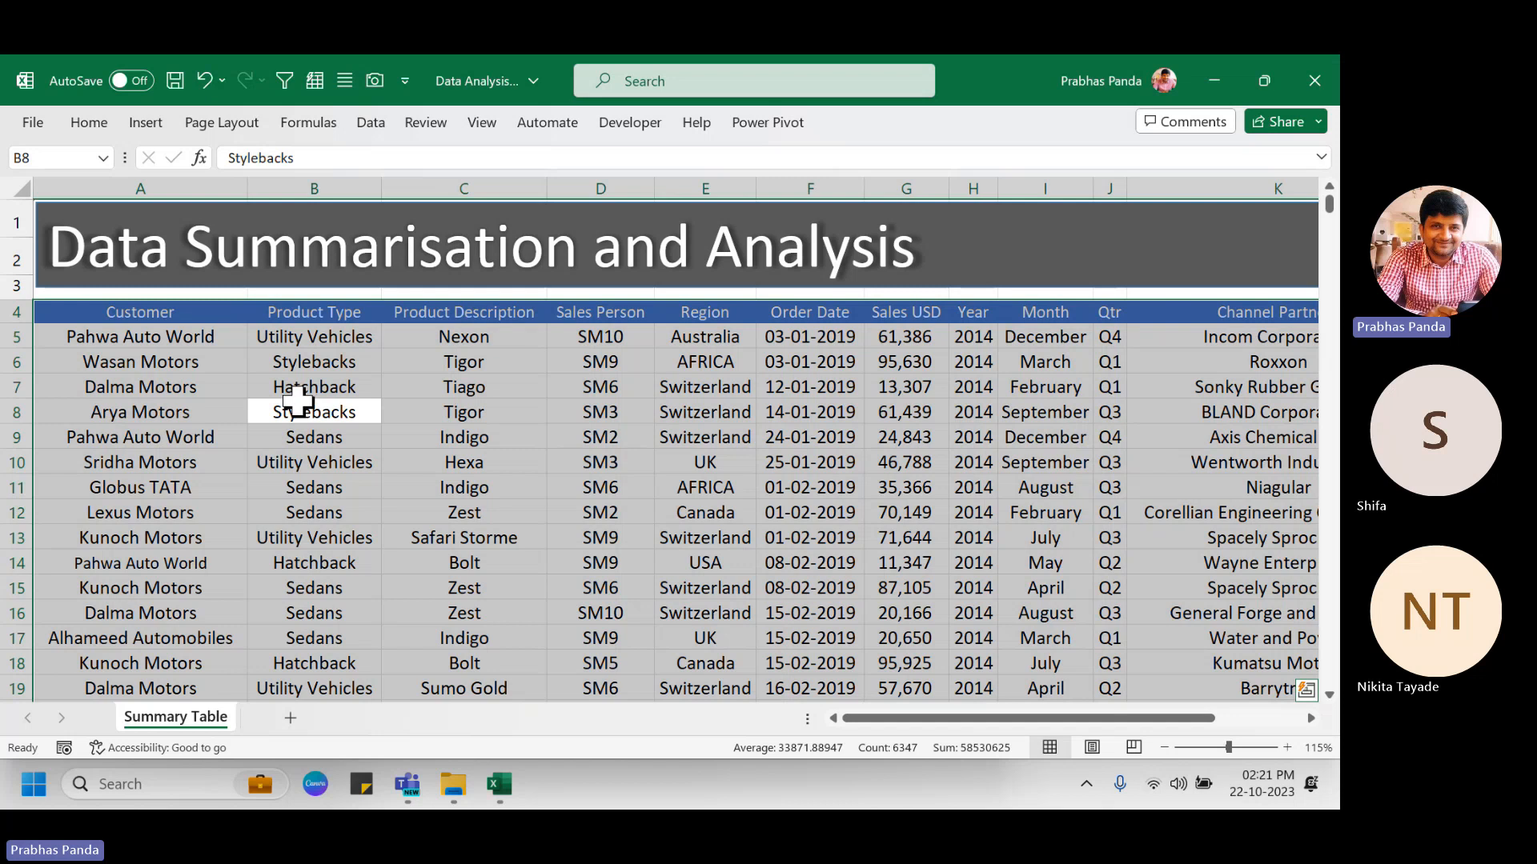
click(655, 415)
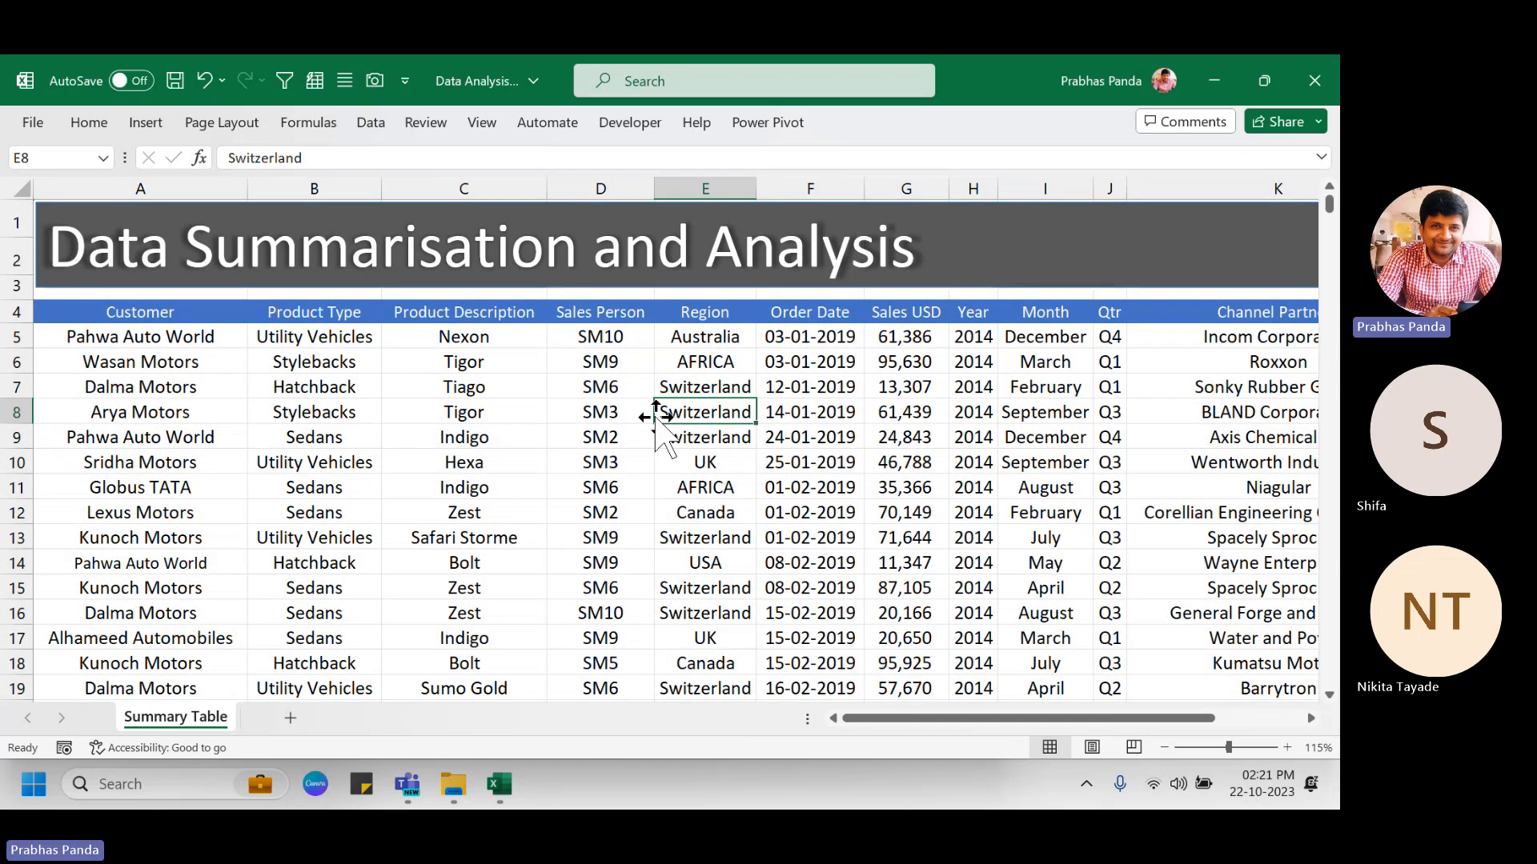
key(ctrl+a)
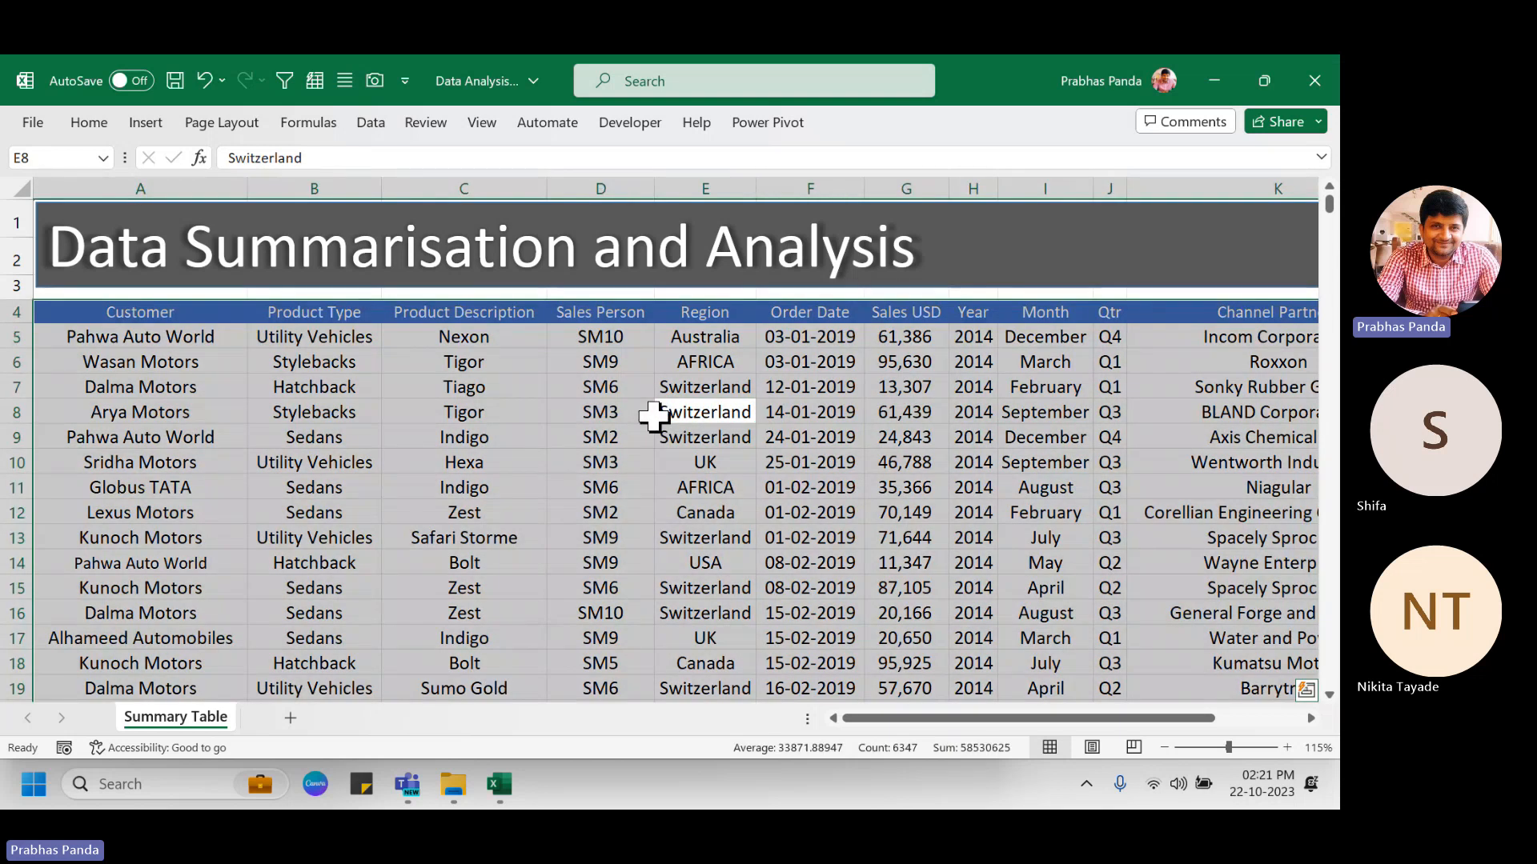
key(ctrl+g)
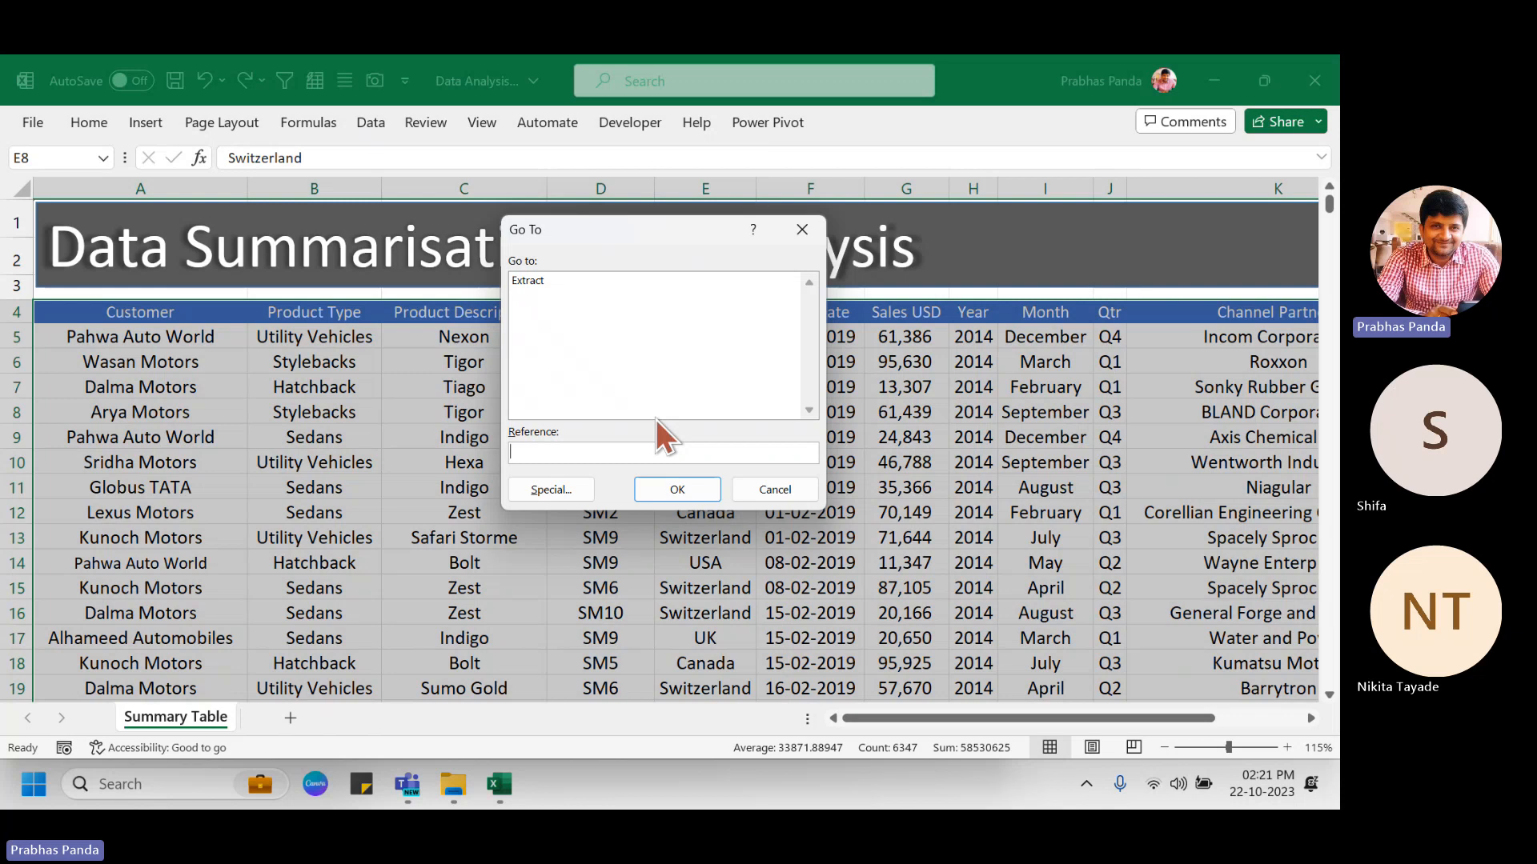
click(560, 490)
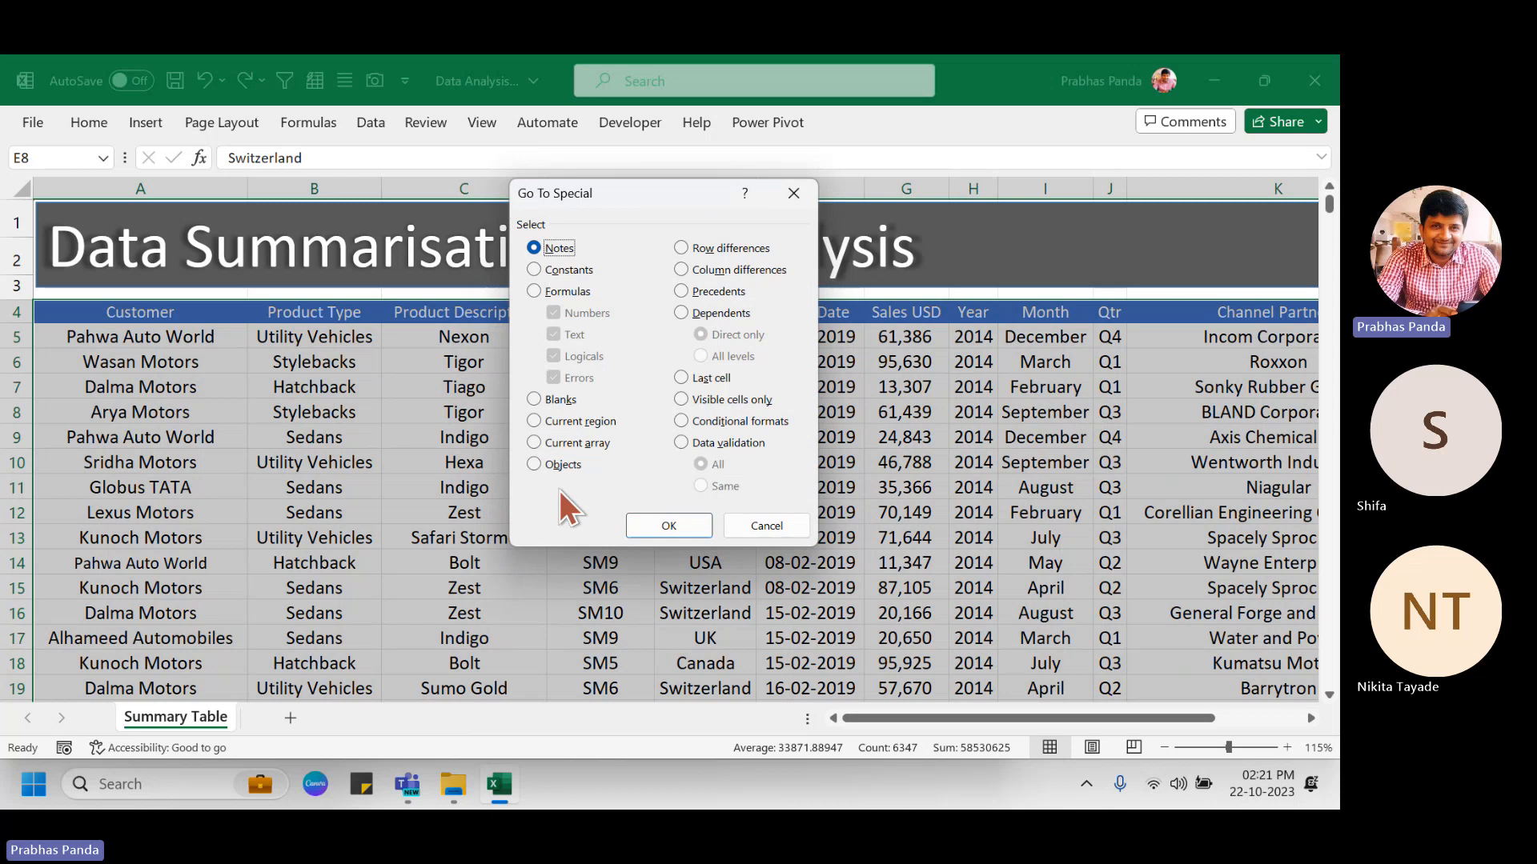
click(561, 398)
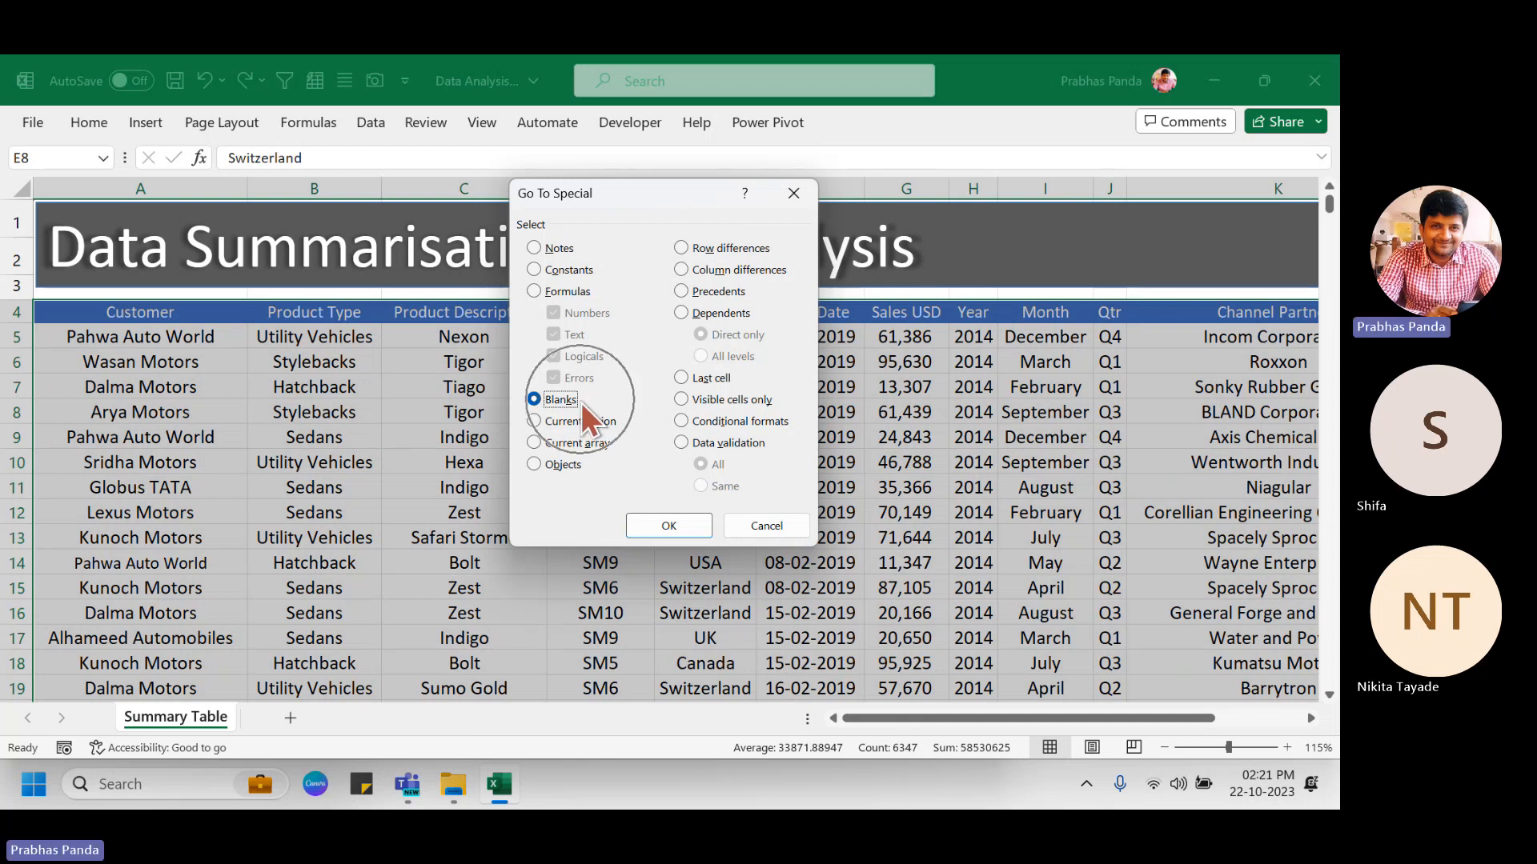
click(685, 525)
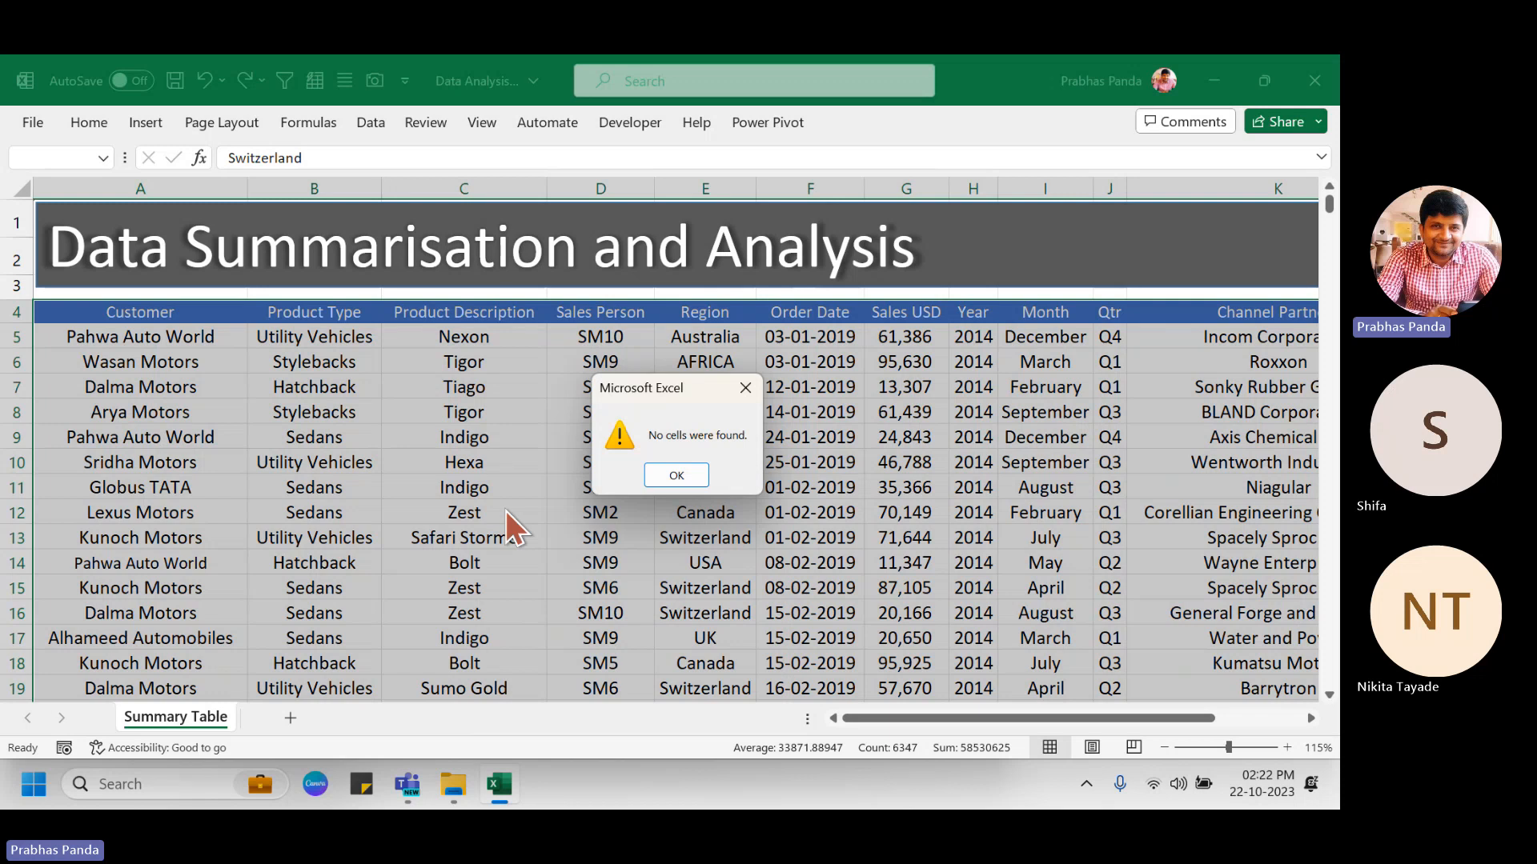
key(Return)
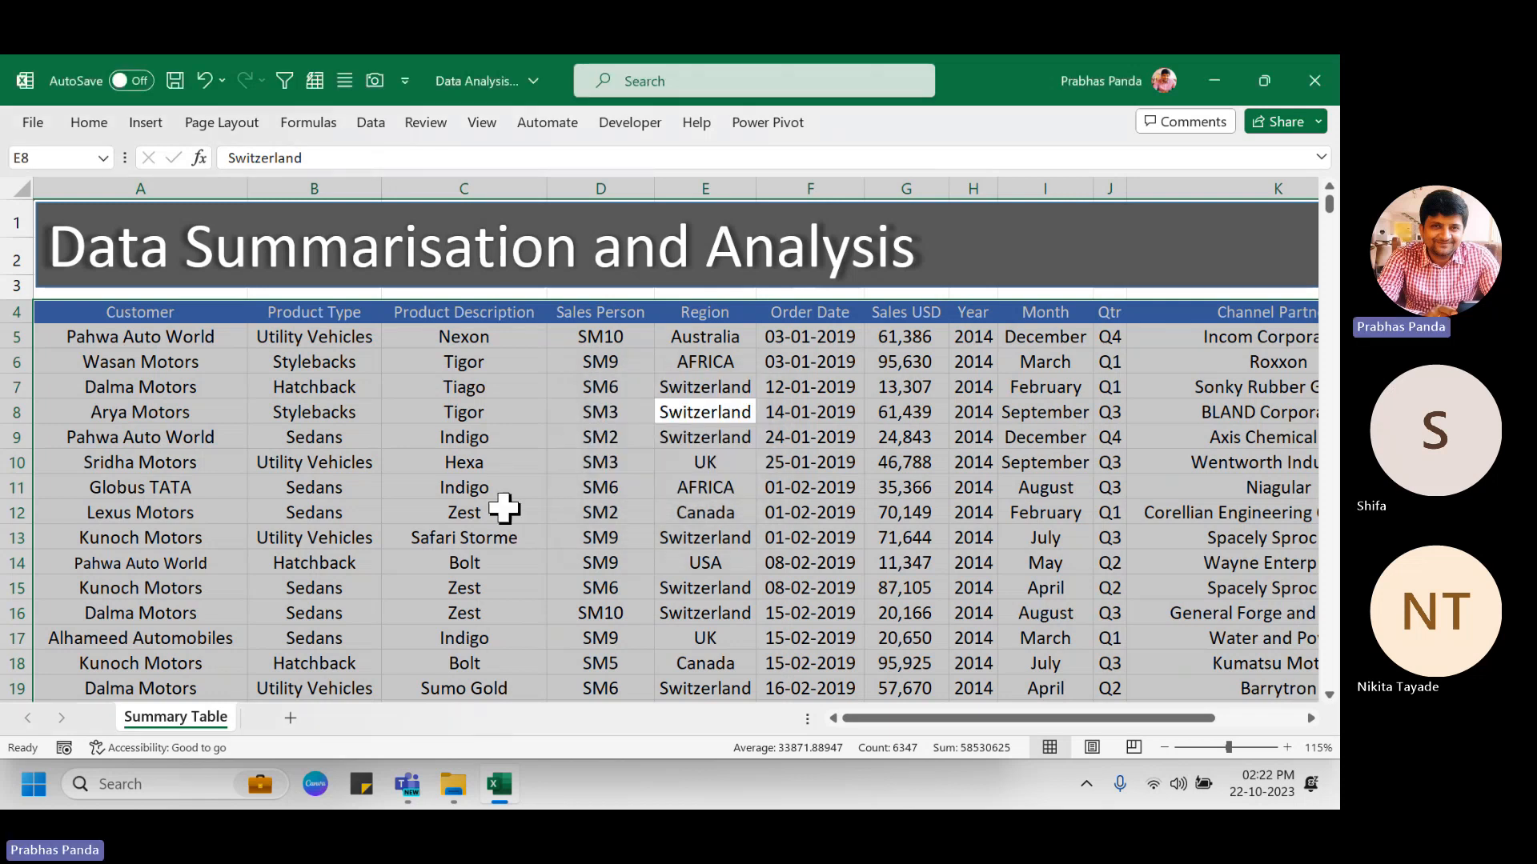
Examine the entries under the Customer, Product Type and Product Description headings by selecting part of each column.
click(329, 461)
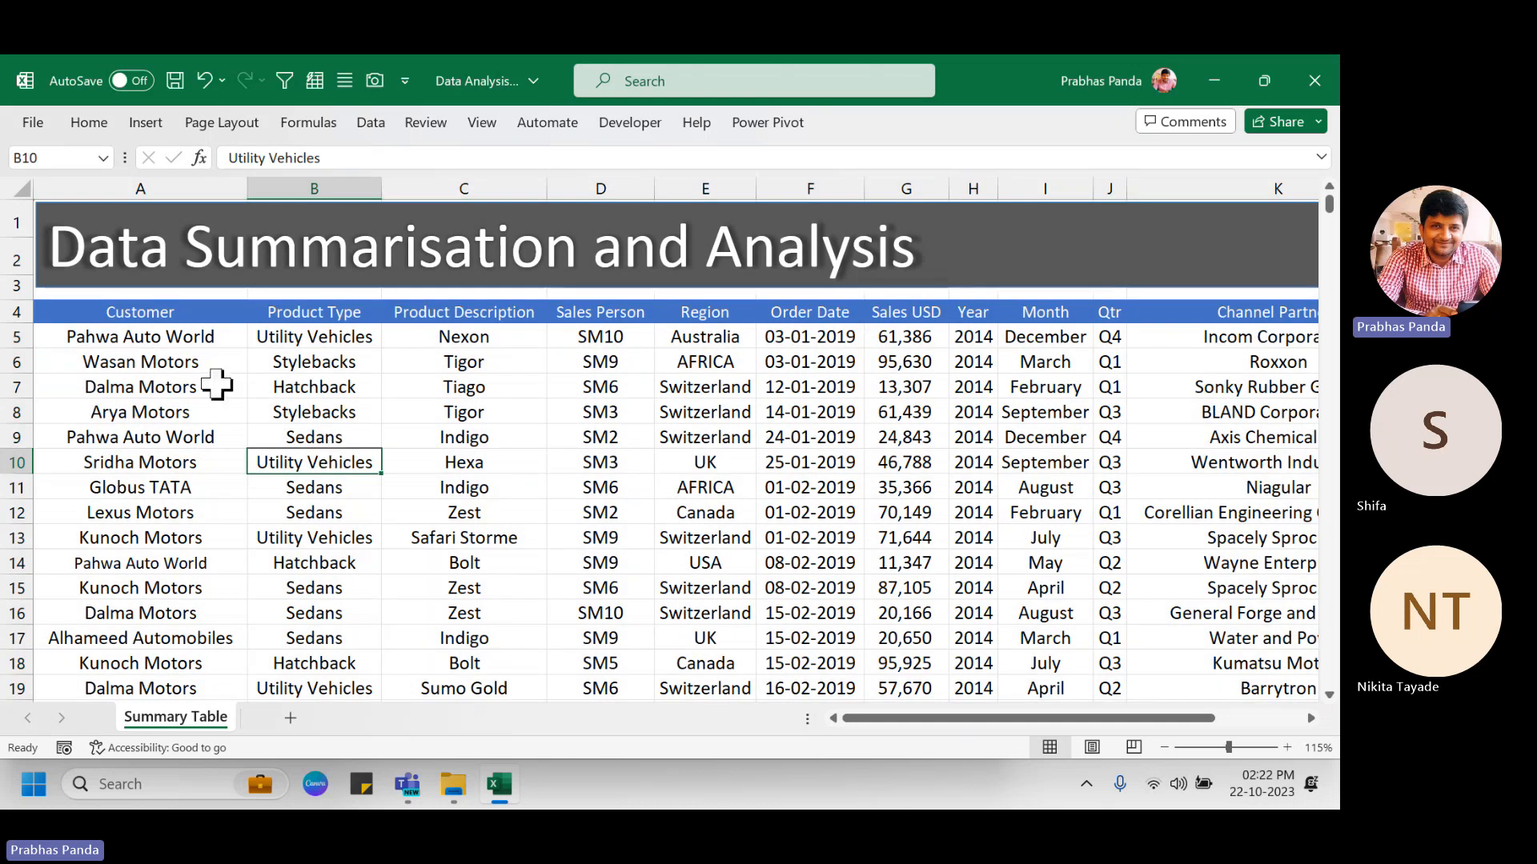
drag(171, 312, 96, 638)
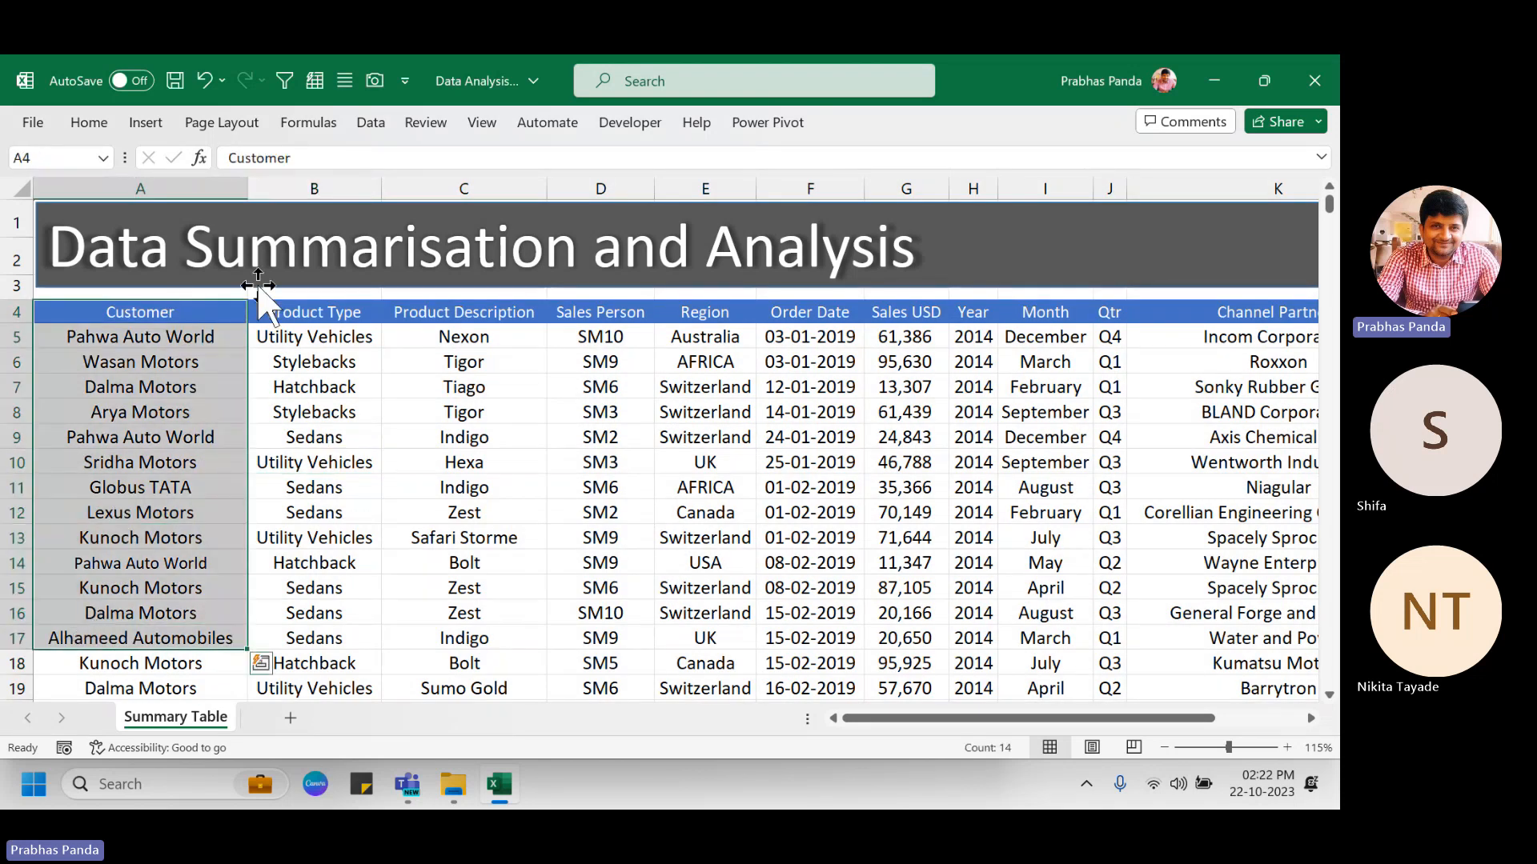
drag(290, 304, 303, 619)
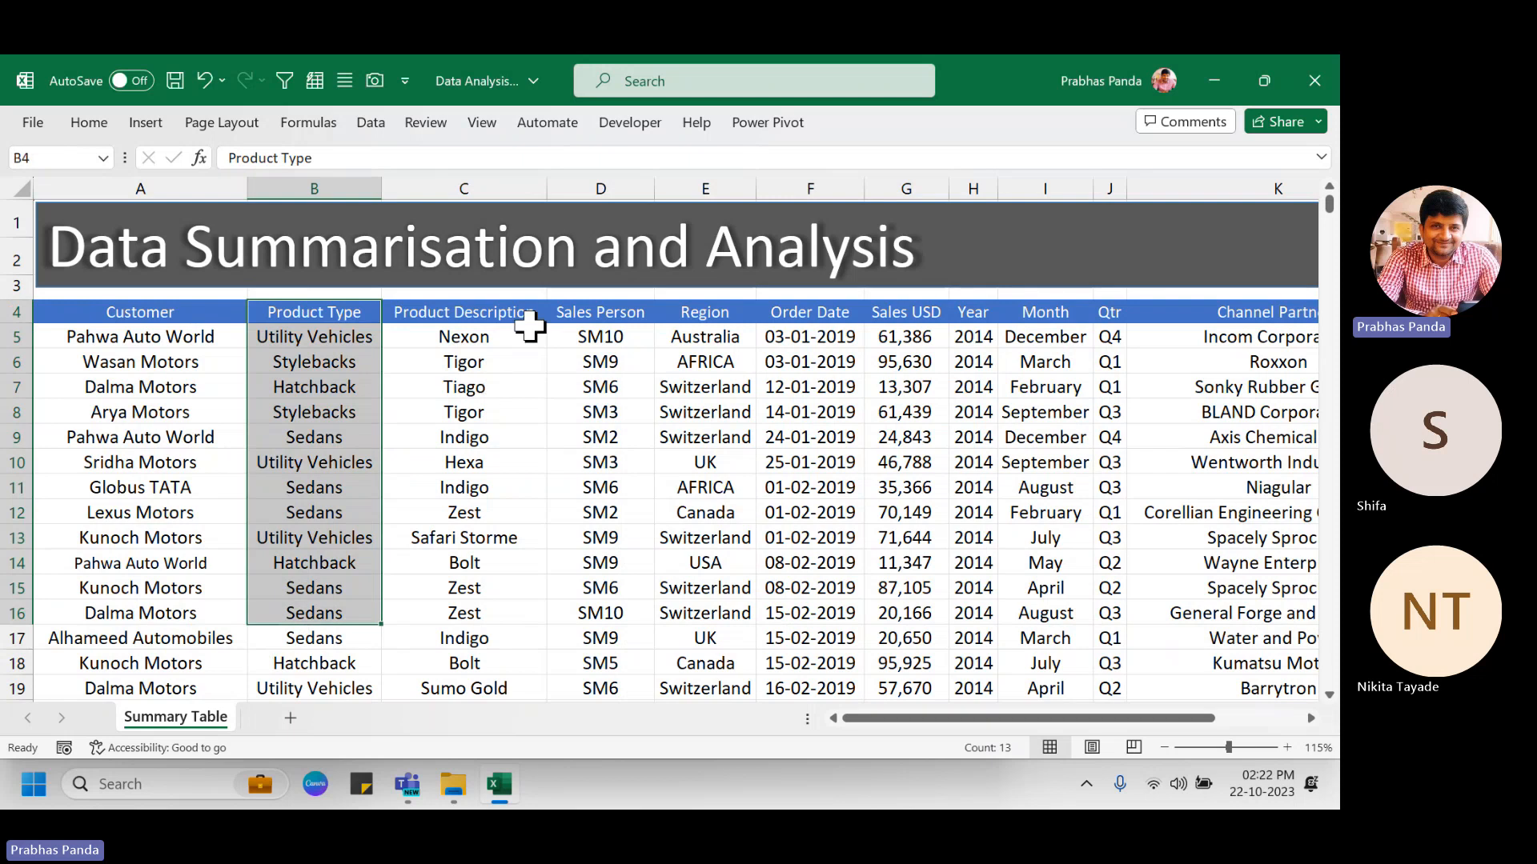
drag(521, 316, 470, 682)
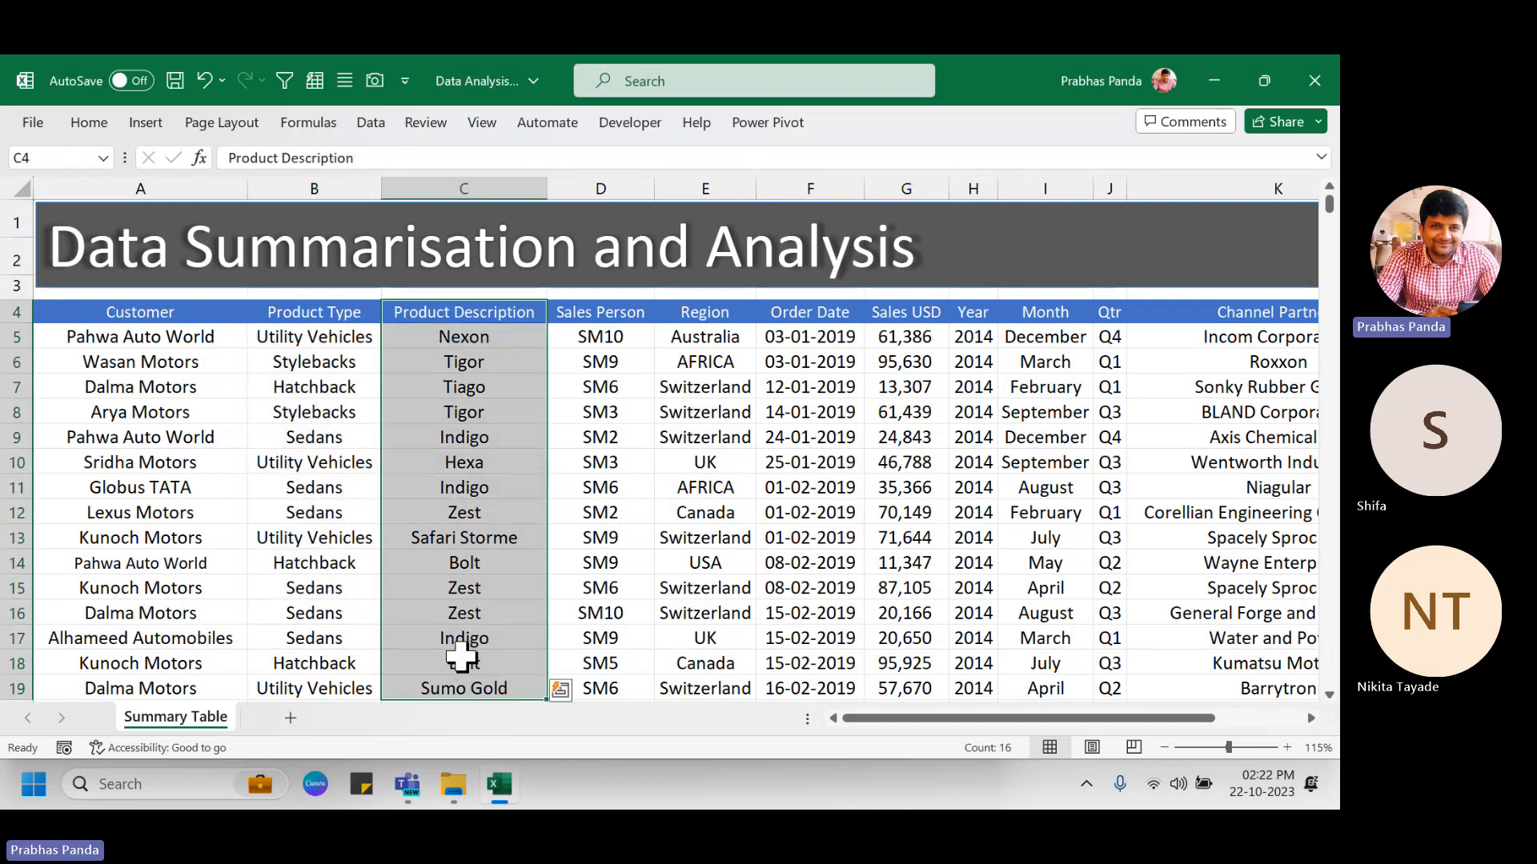
drag(193, 338, 164, 606)
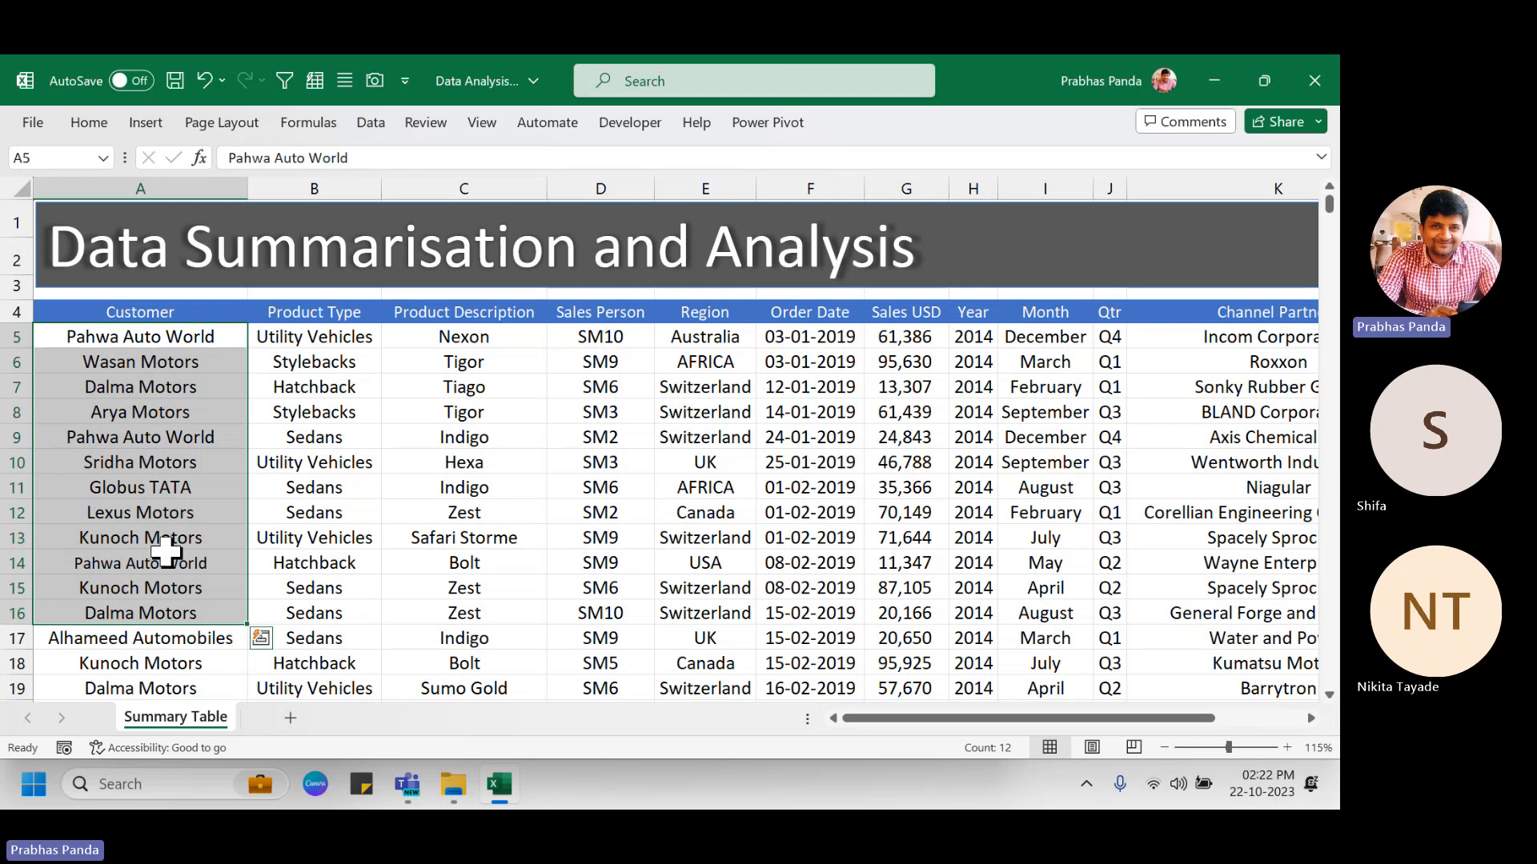
click(549, 460)
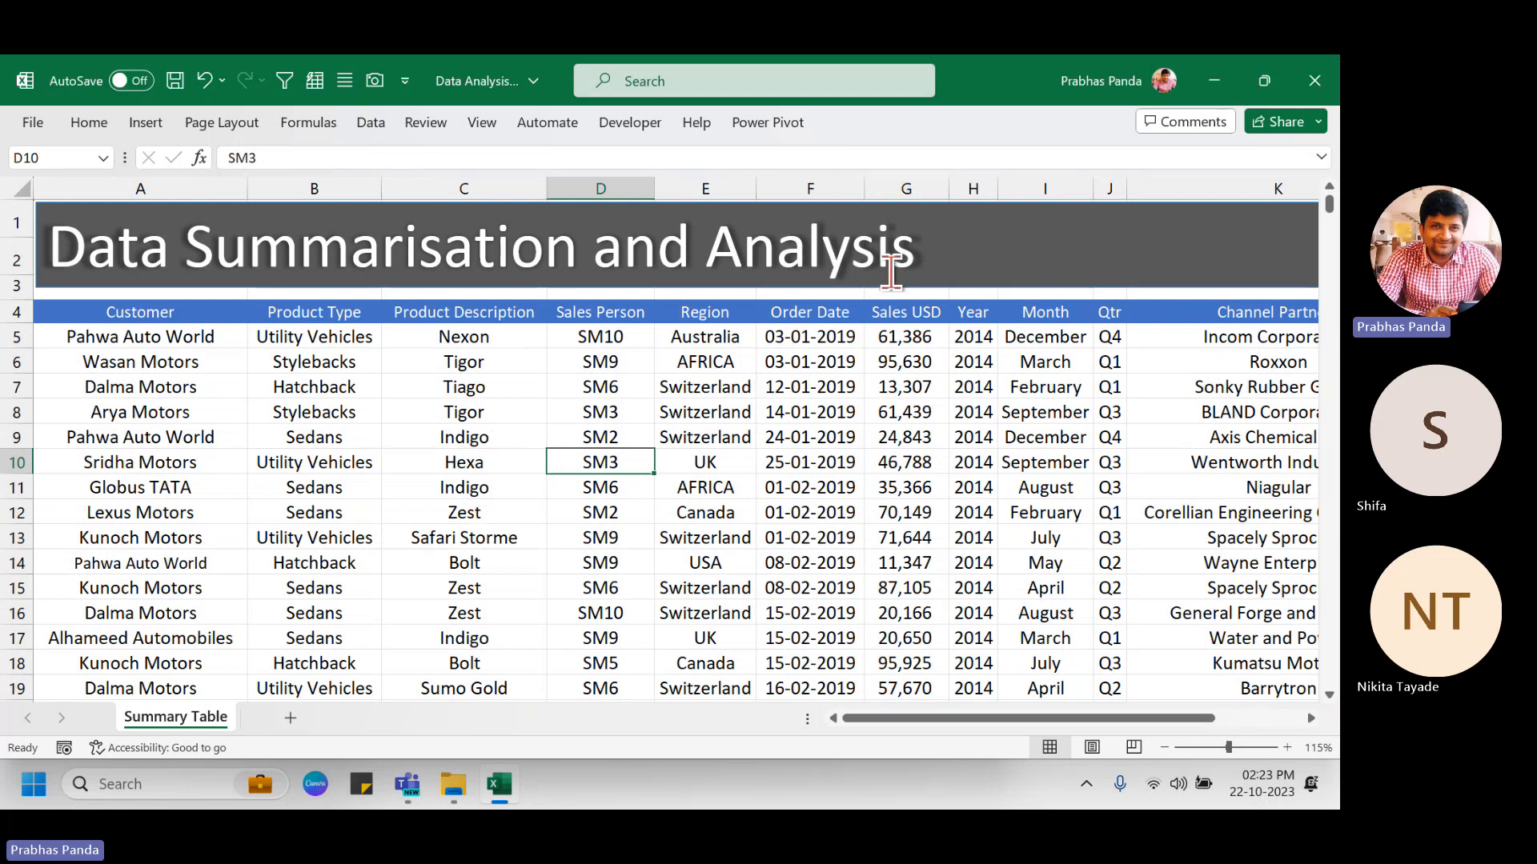
Inspect the Sales USD and Order Date columns, selecting all order dates from F5 down to the last record.
click(919, 186)
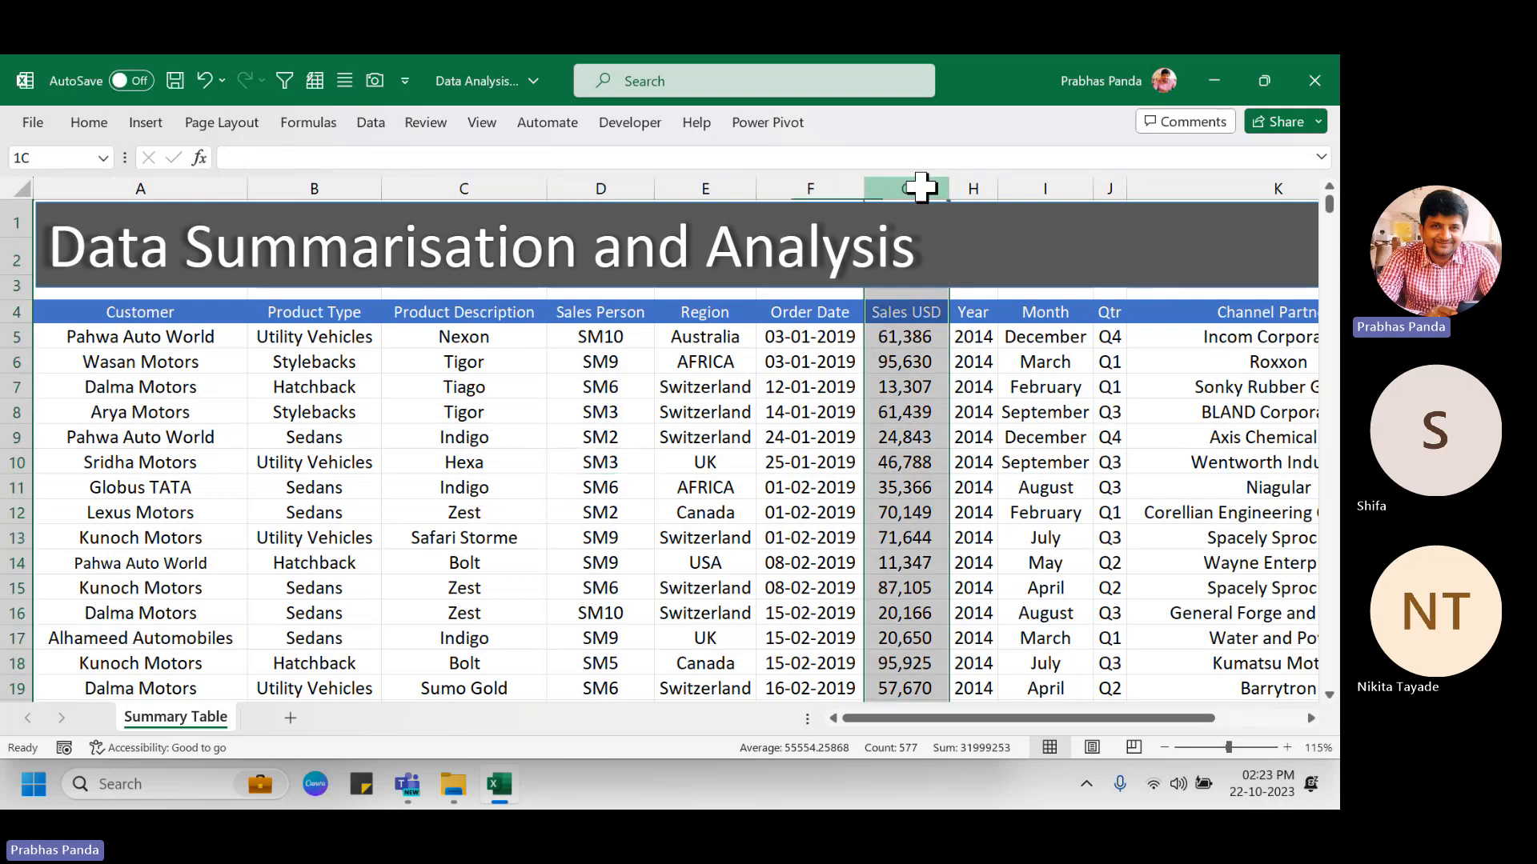
click(840, 181)
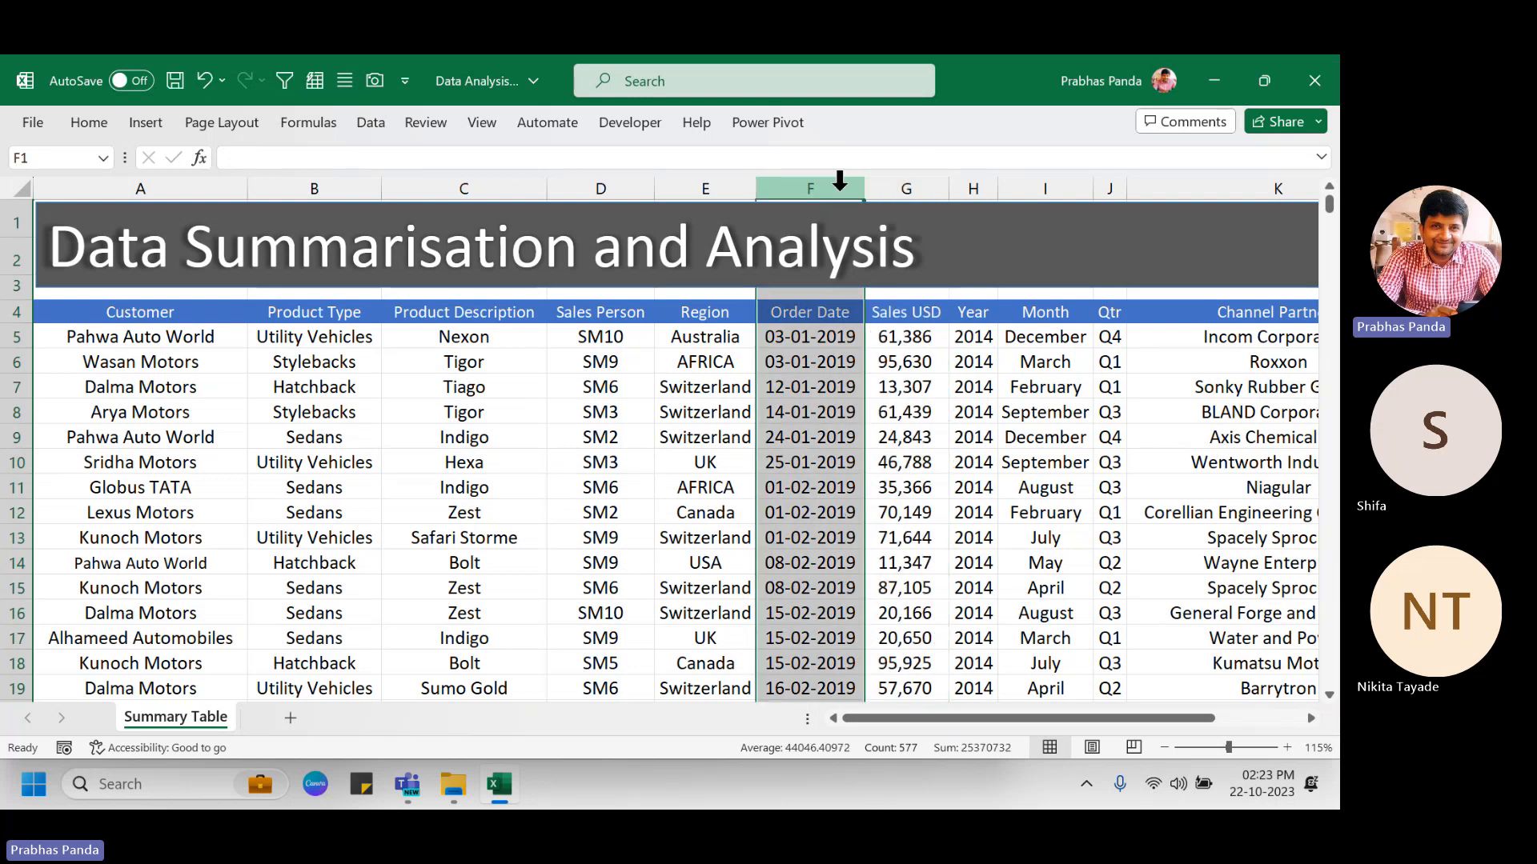
click(812, 340)
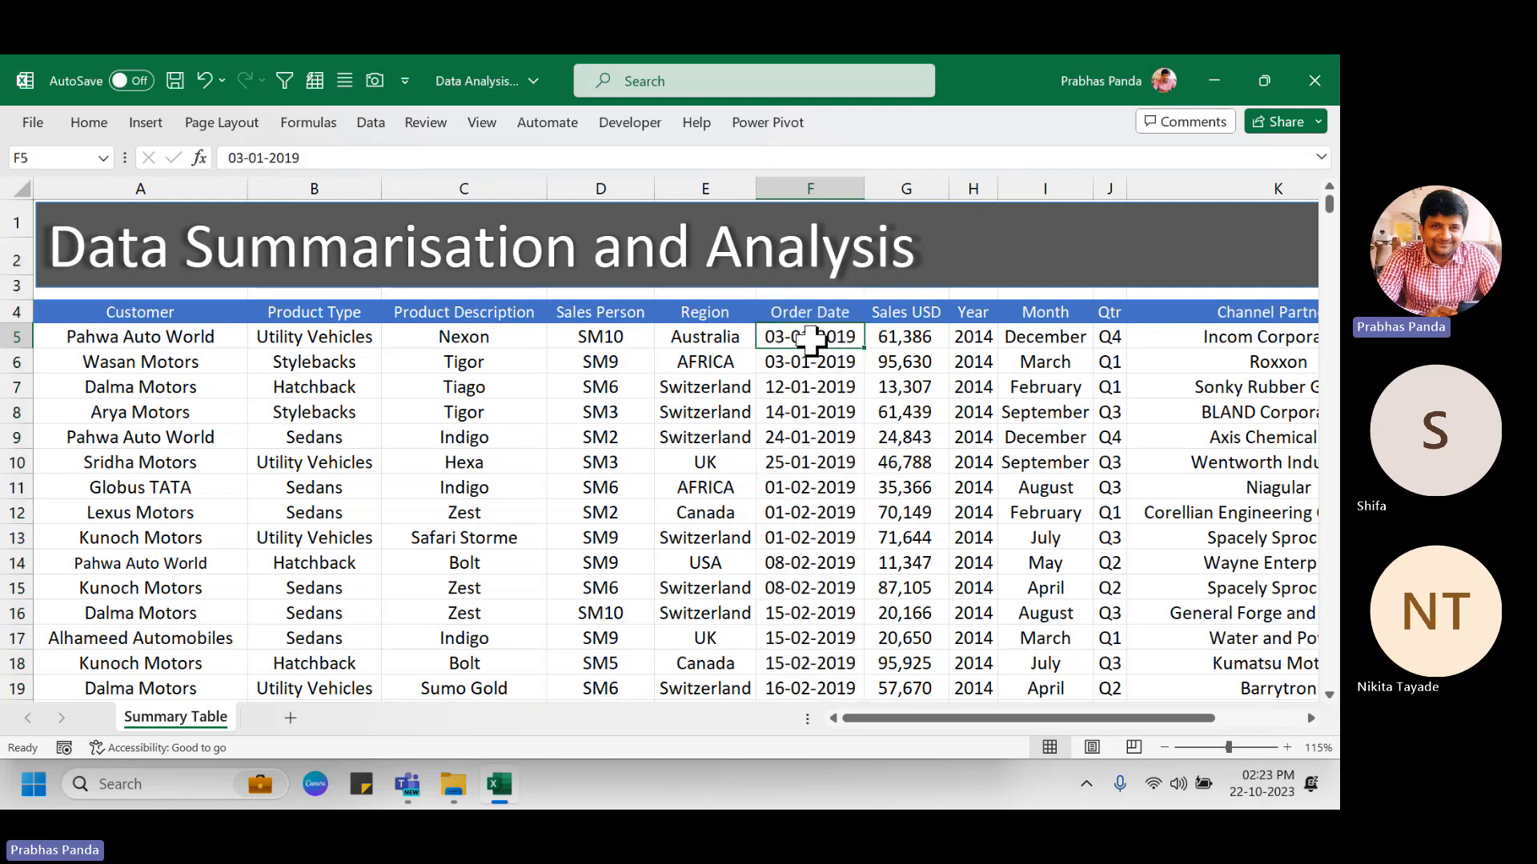
drag(811, 340, 811, 689)
key(ctrl+Down)
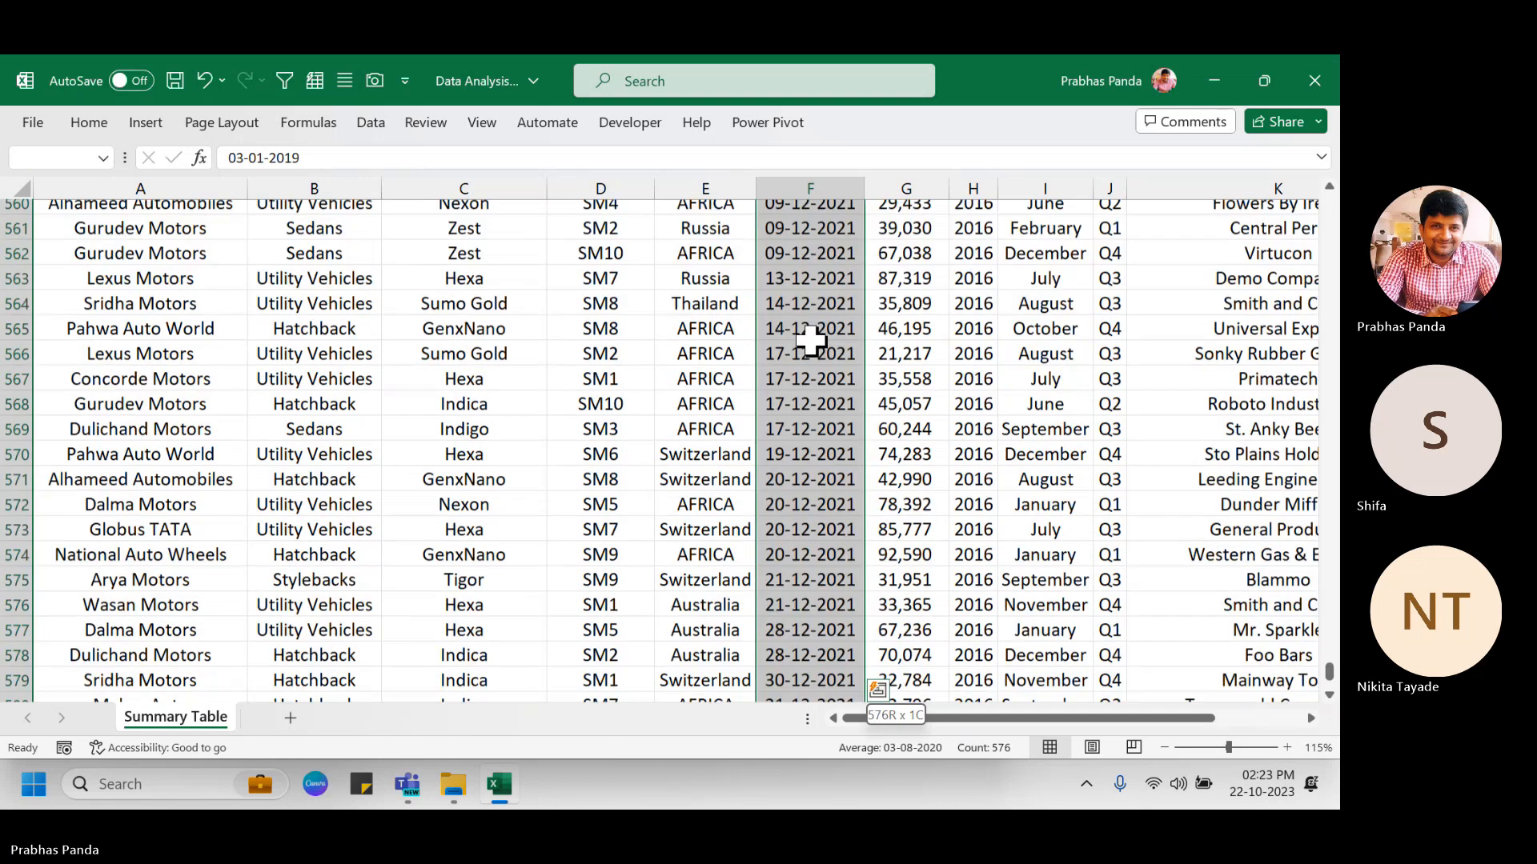
Format all order dates from F5 down to the last record in the dd-mmm-yy date style, such as 03-Jan-19.
key(ctrl+Home)
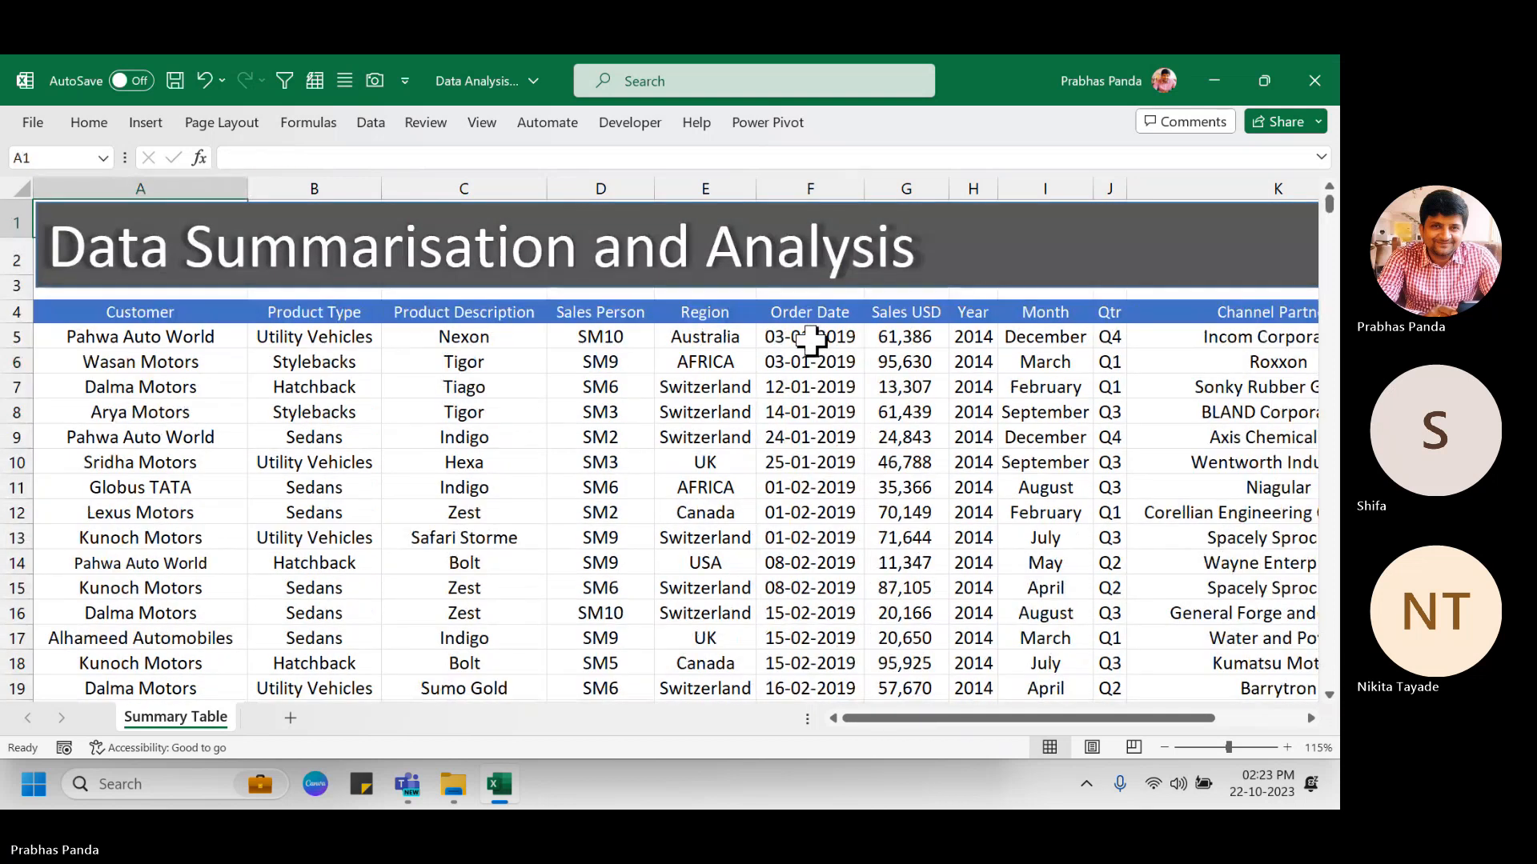
click(810, 337)
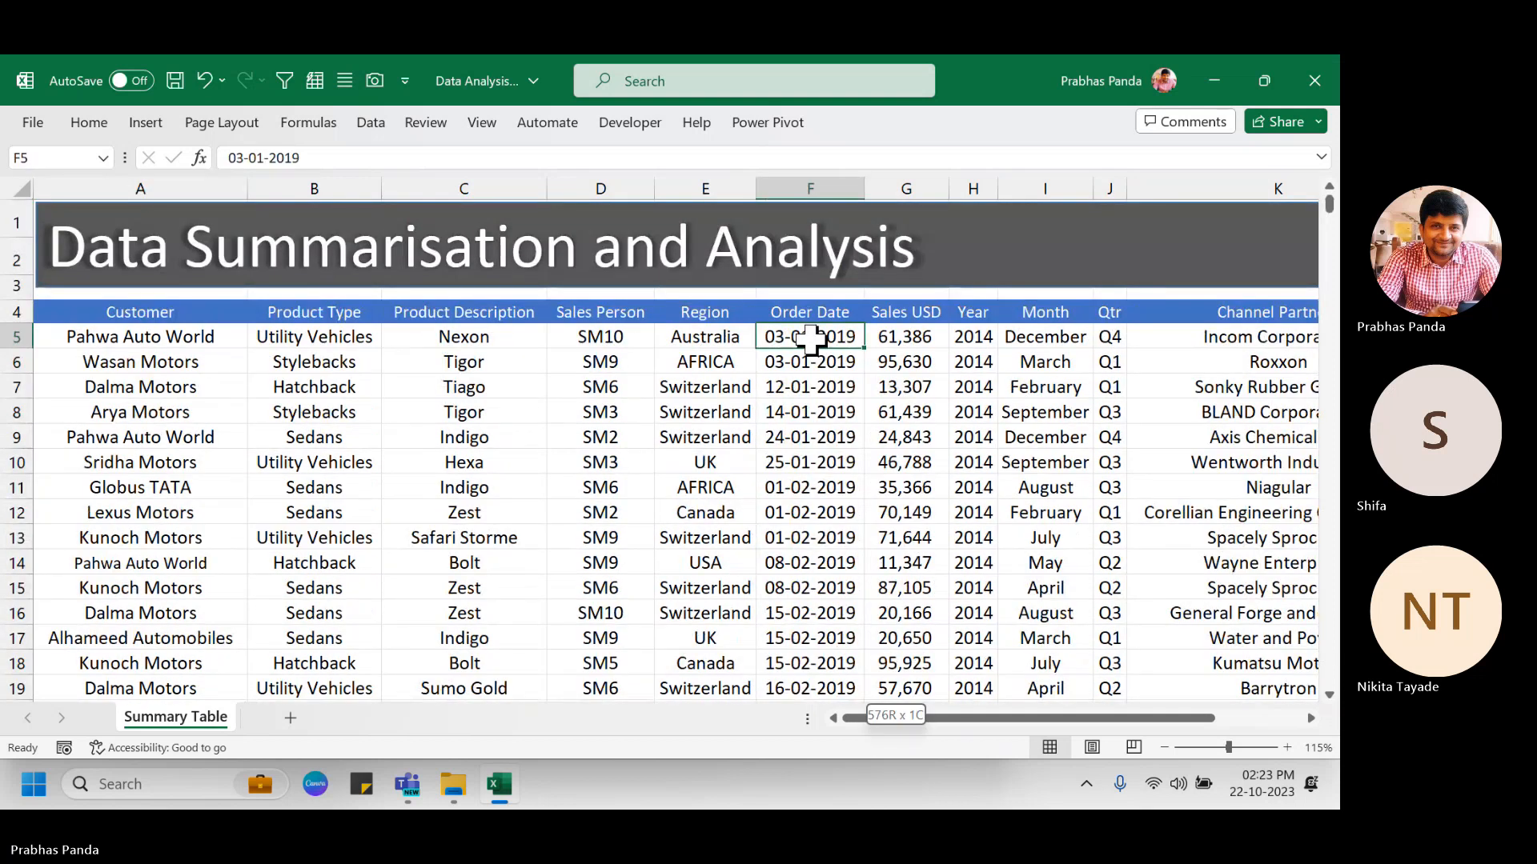
key(ctrl+shift+Down)
key(ctrl+BackSpace)
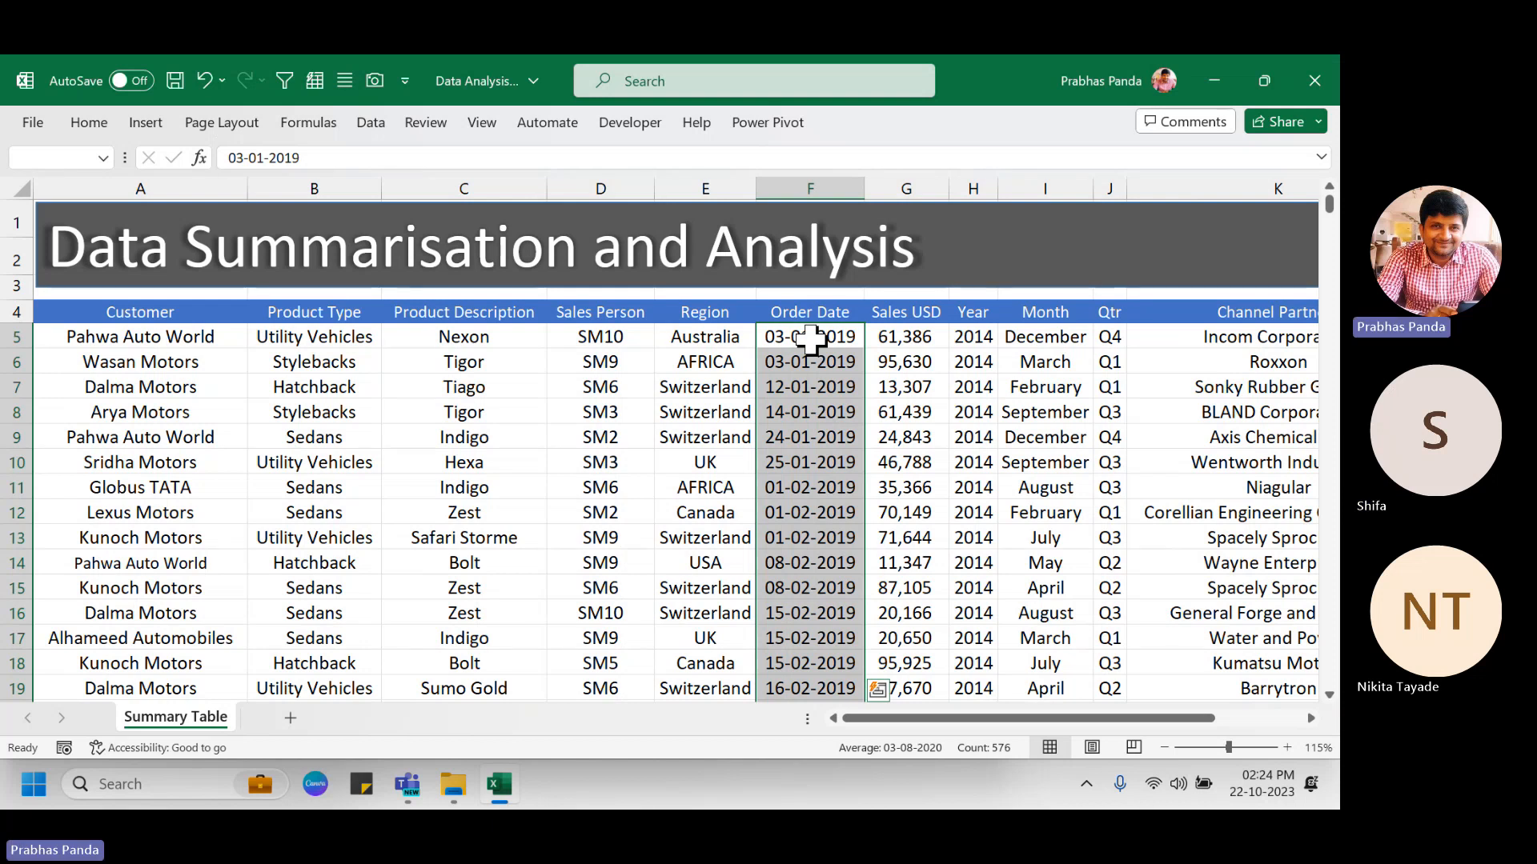
key(ctrl+shift+3)
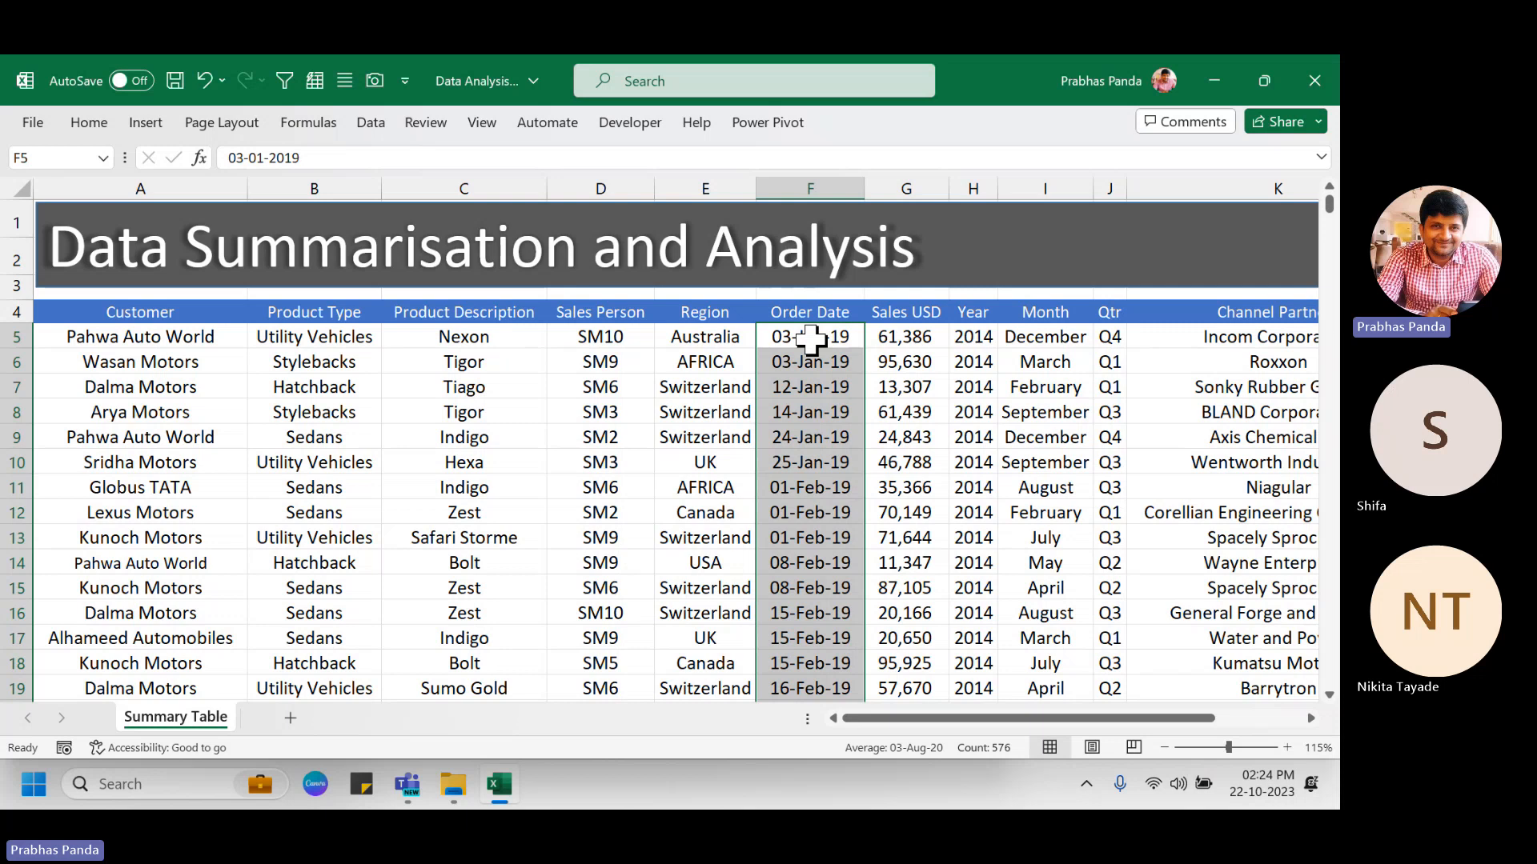
Format all Sales USD values from G5 down to the last record with thousands separators and two decimal places.
key(Right)
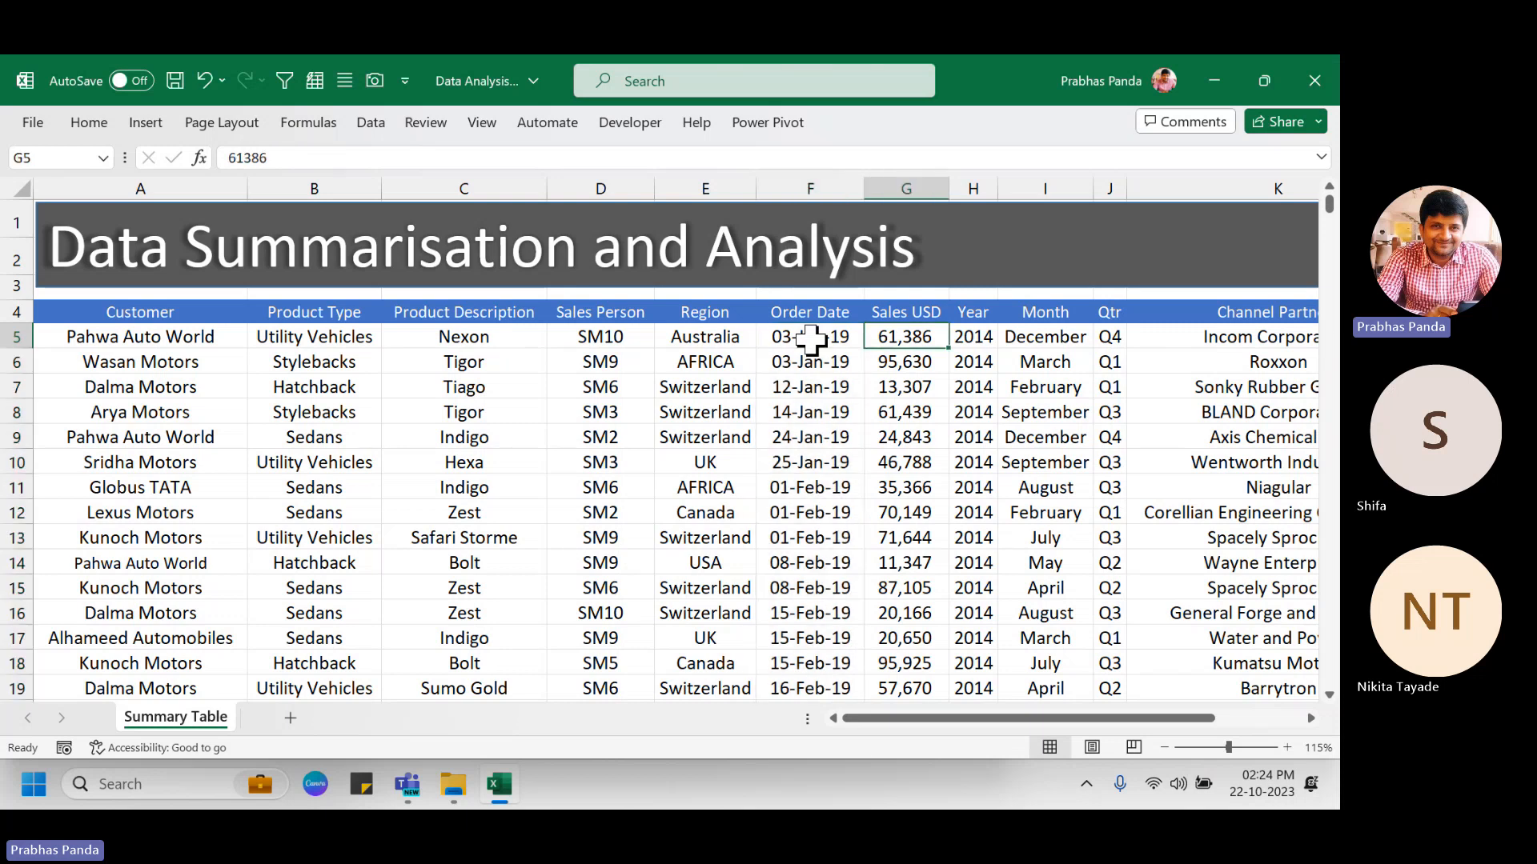
key(Up)
key(Down)
key(ctrl+shift+Down)
key(ctrl+BackSpace)
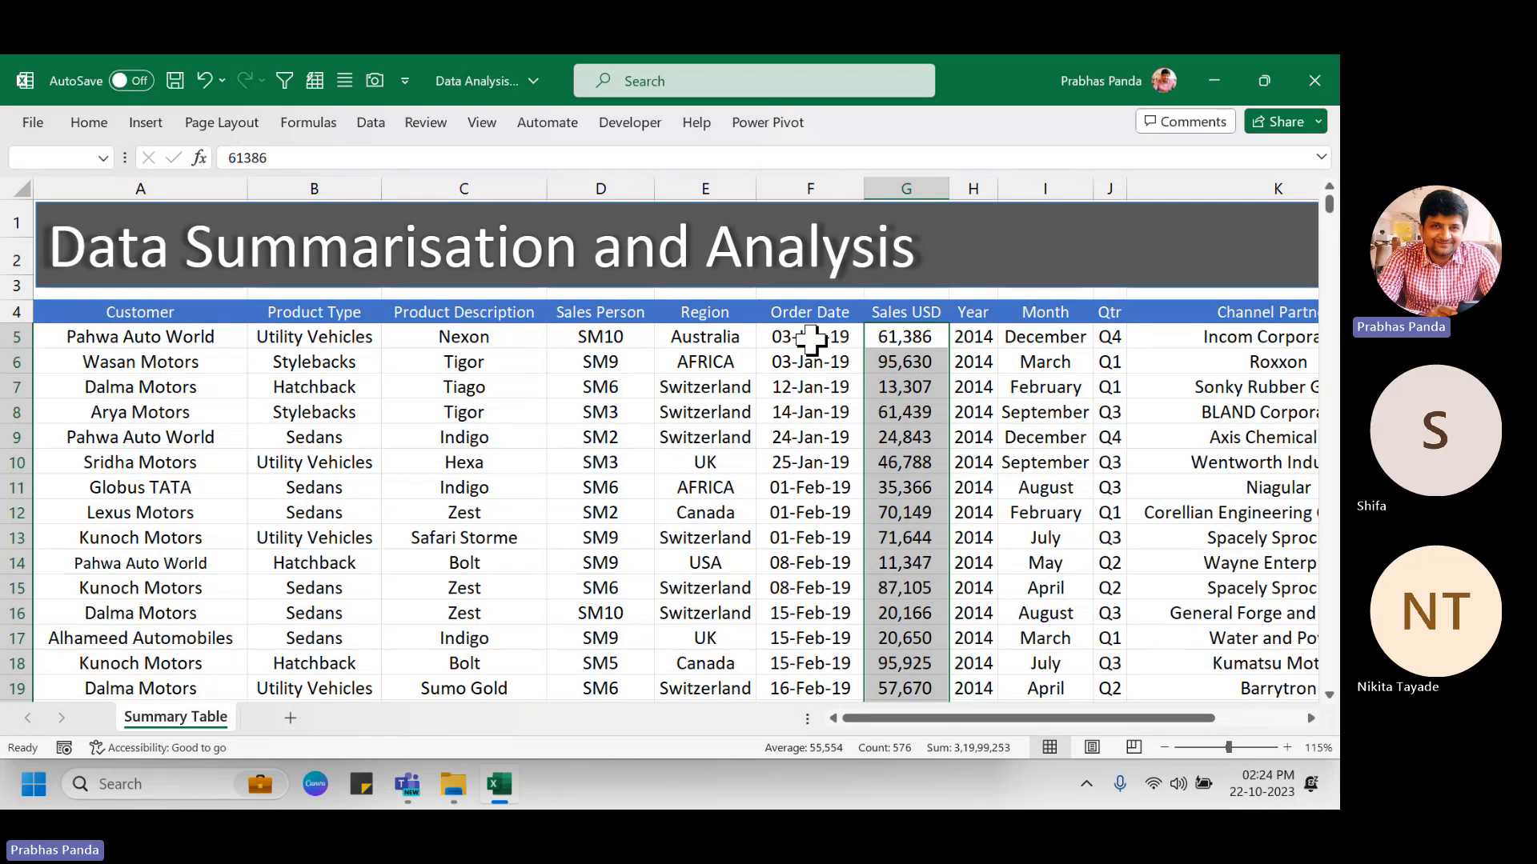
key(ctrl+shift+1)
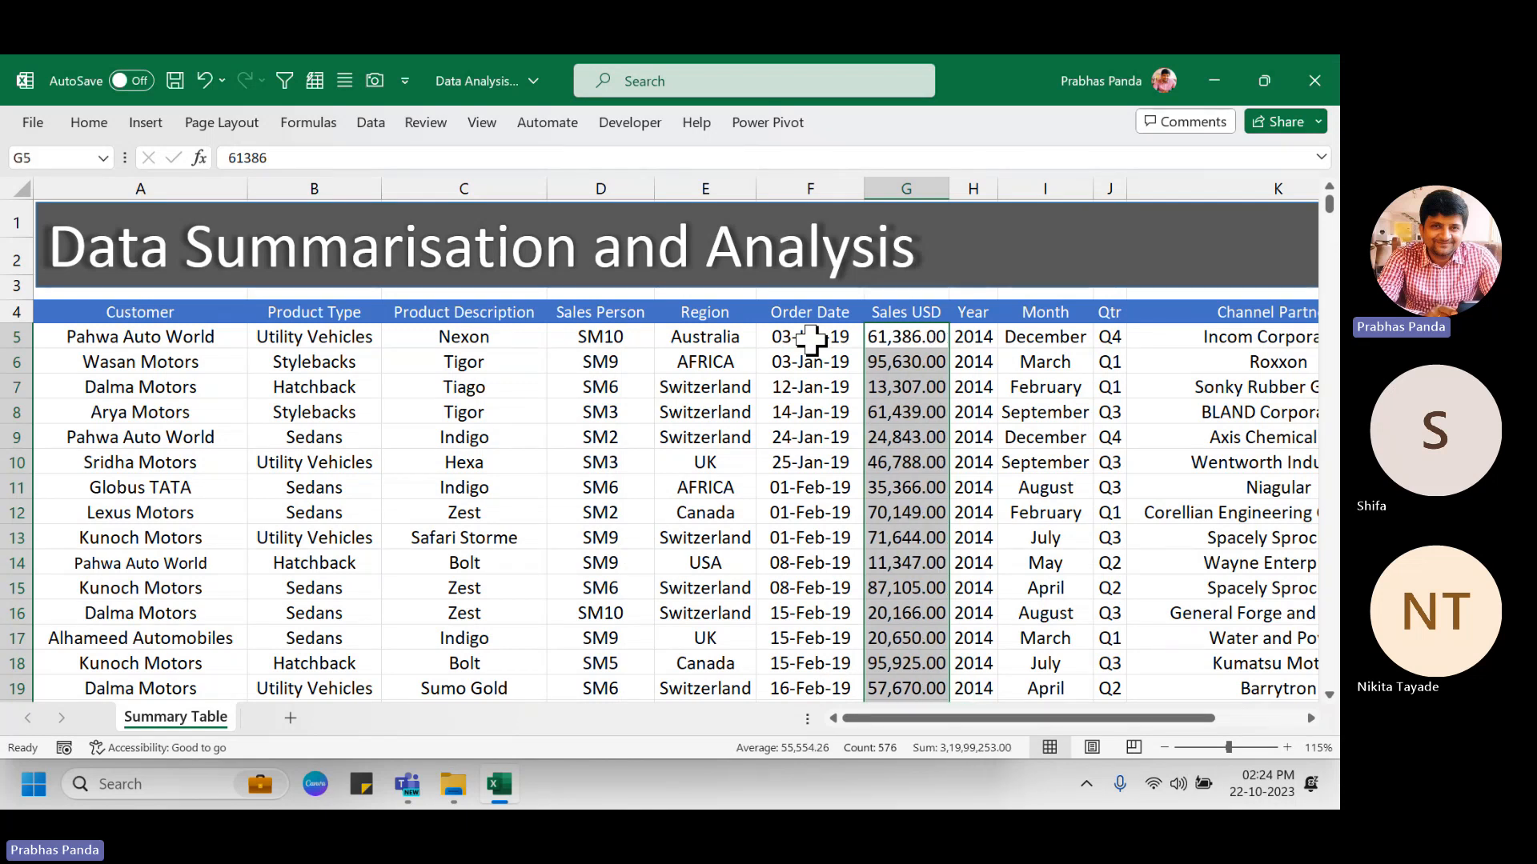
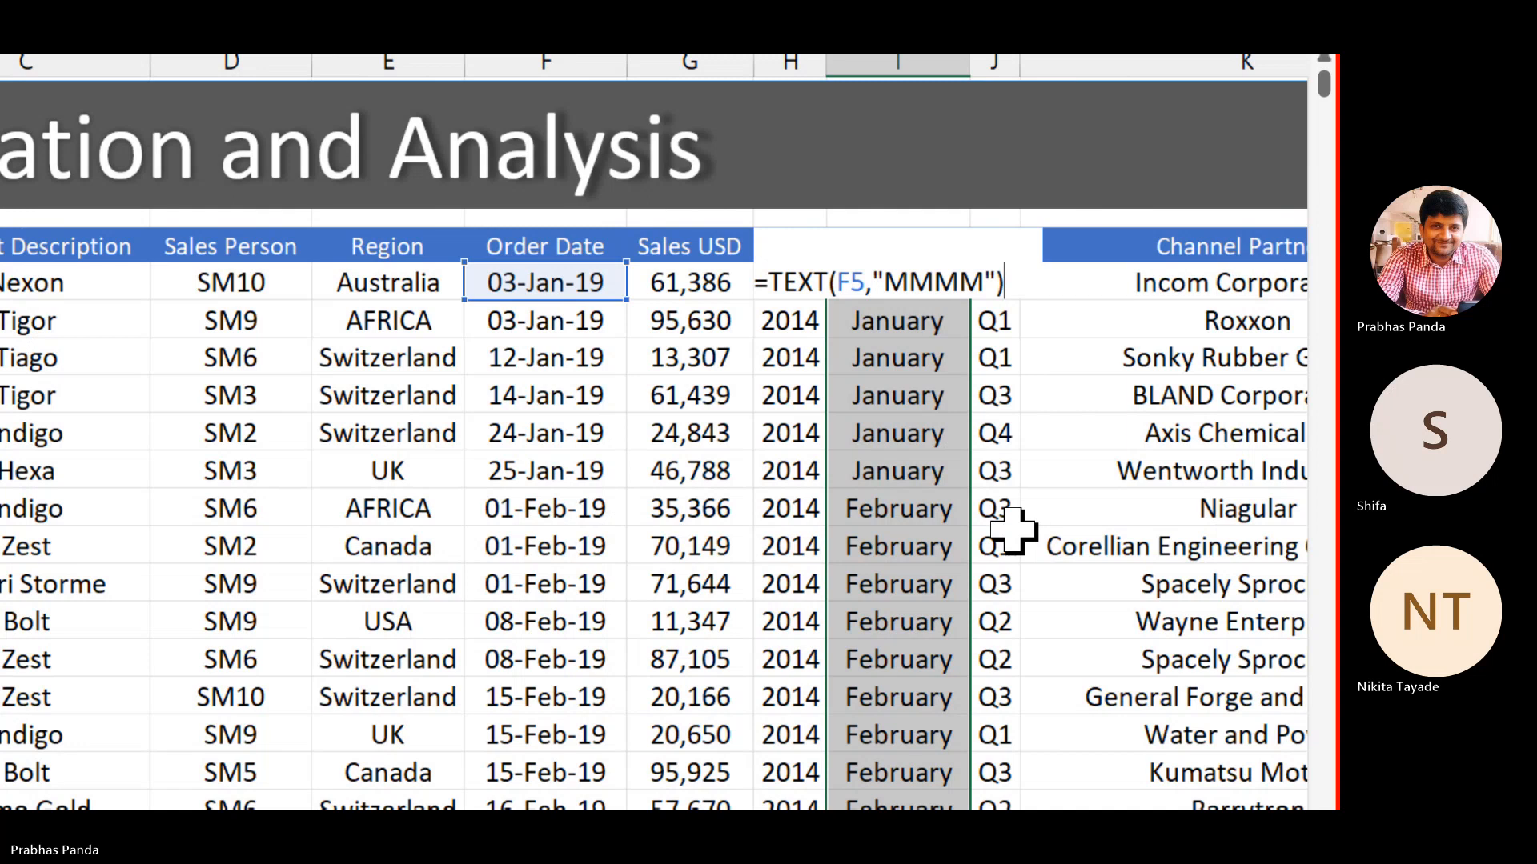
Commit the Month formula =TEXT(F5,"MMMM") in I5 and fill the Year column from H5 down to the last record with =YEAR(F5).
key(ctrl+Return)
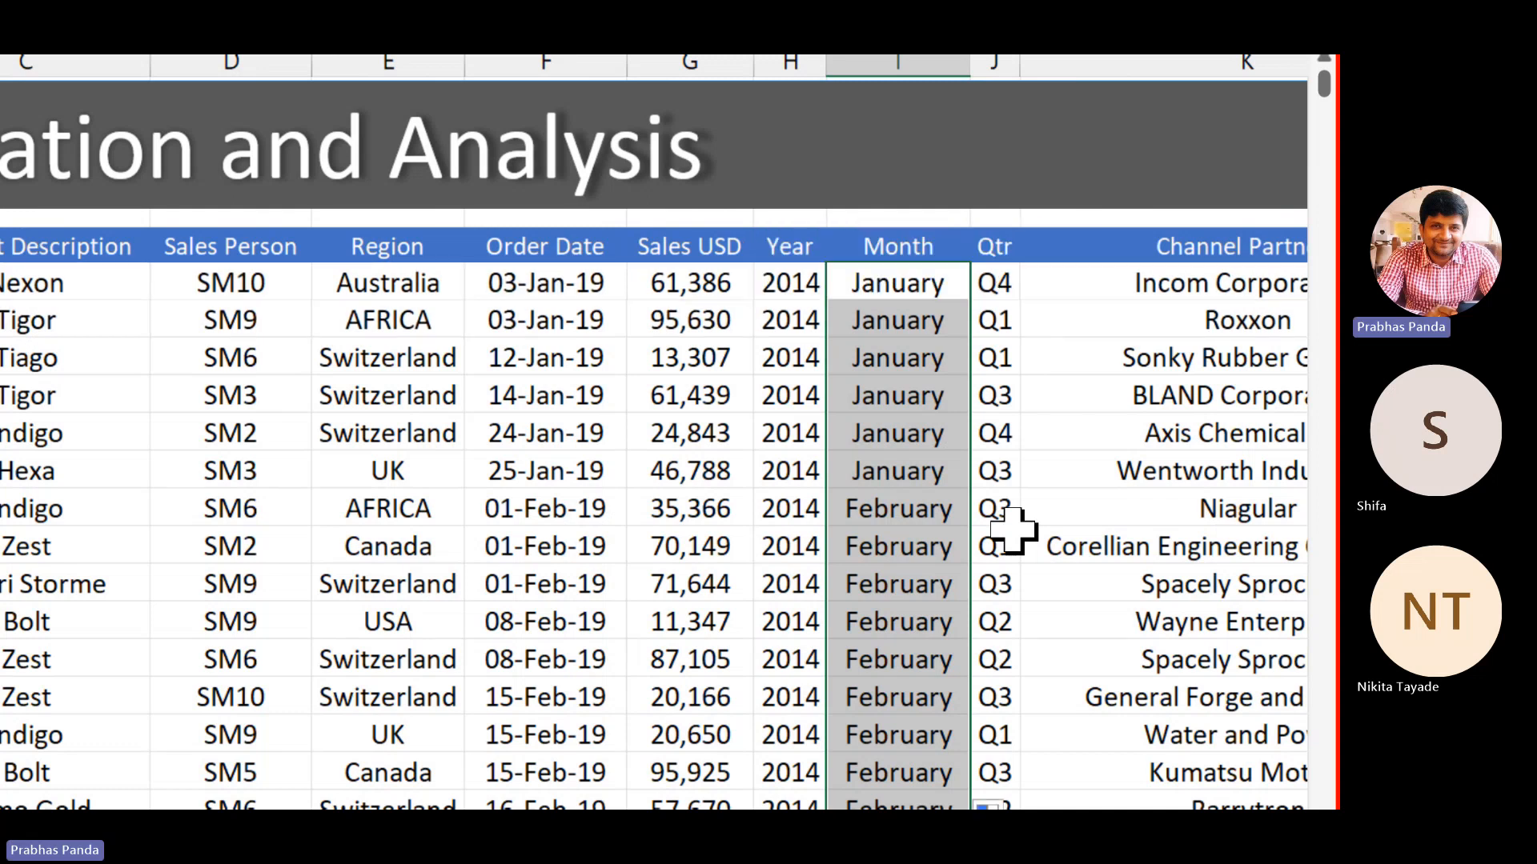
key(Left)
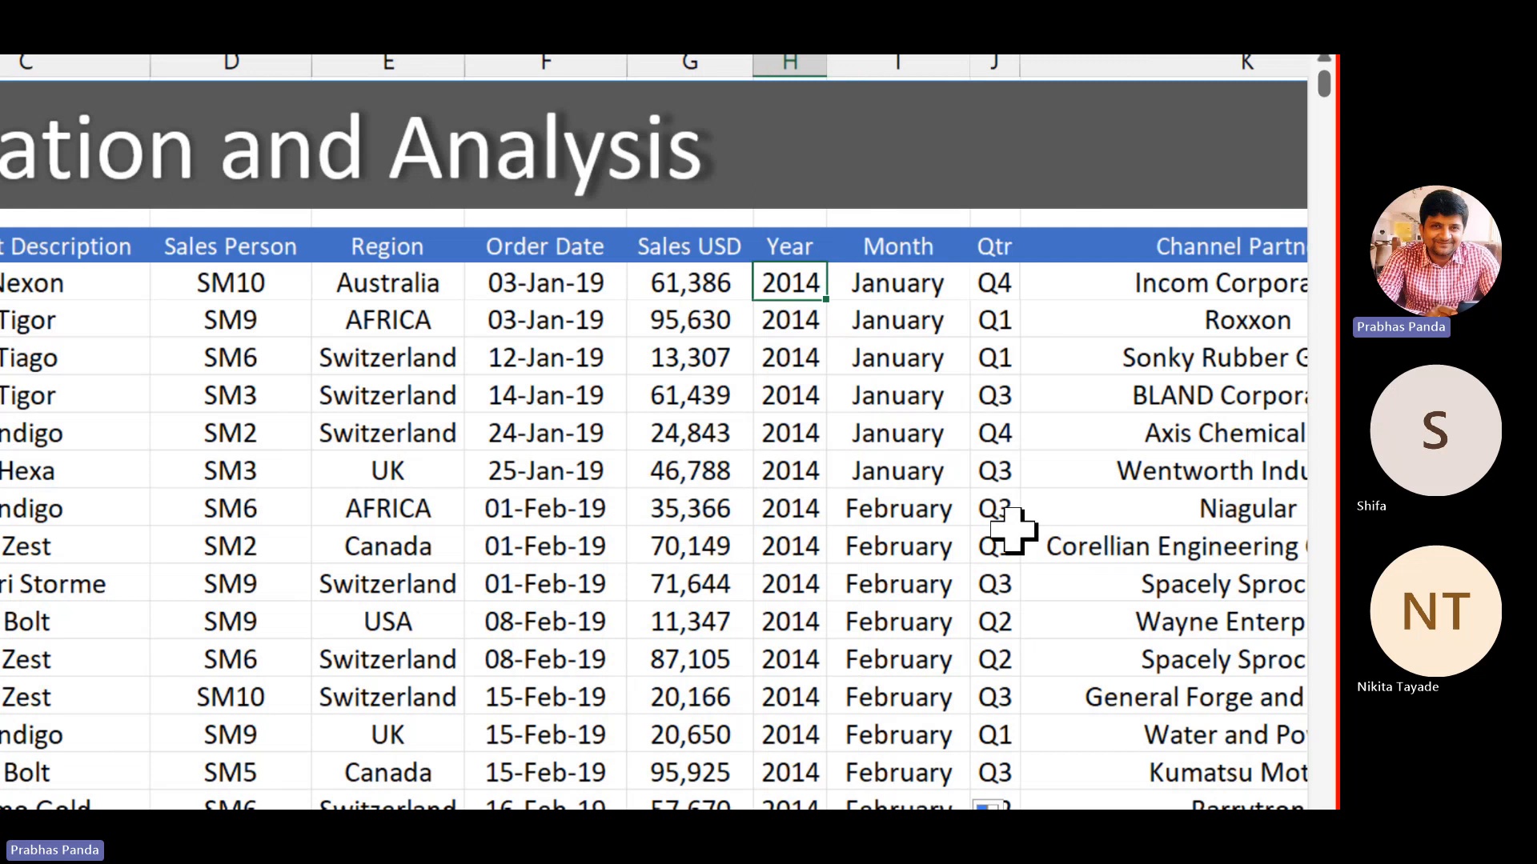
text(=)
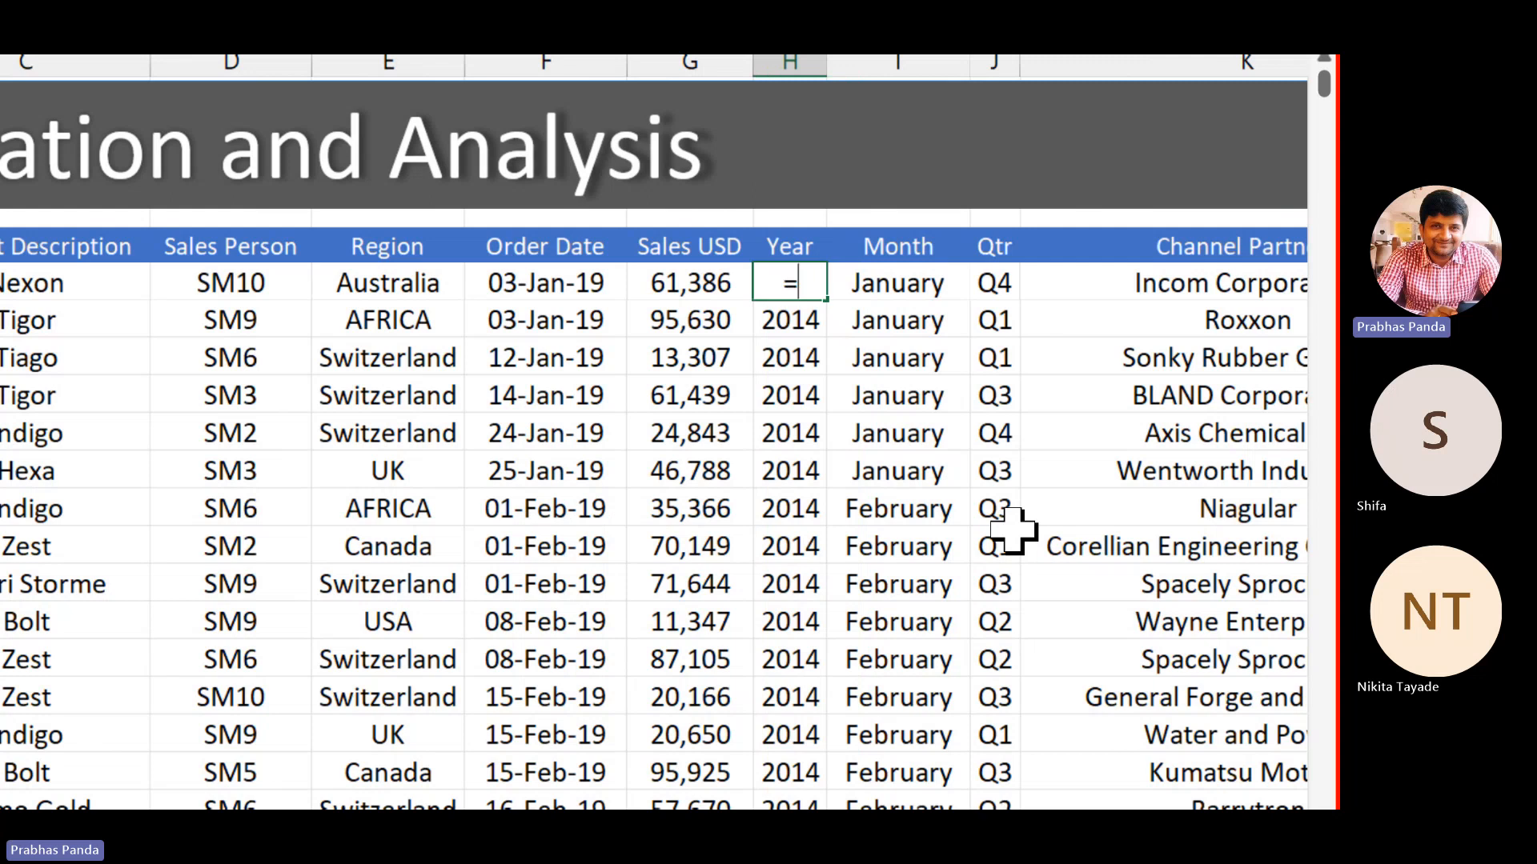
text(YEAR()
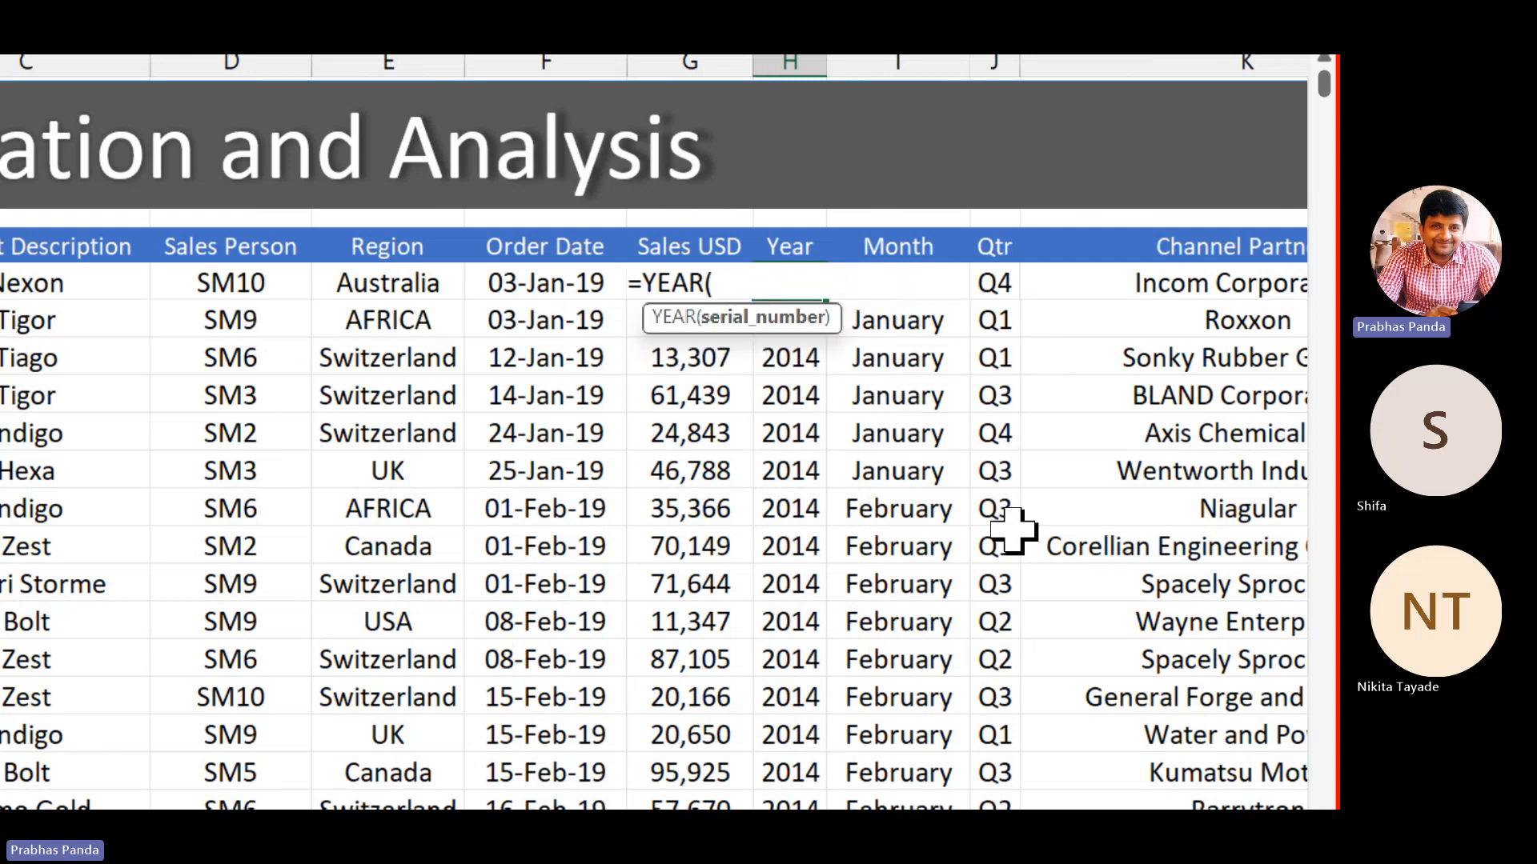
click(548, 290)
text())
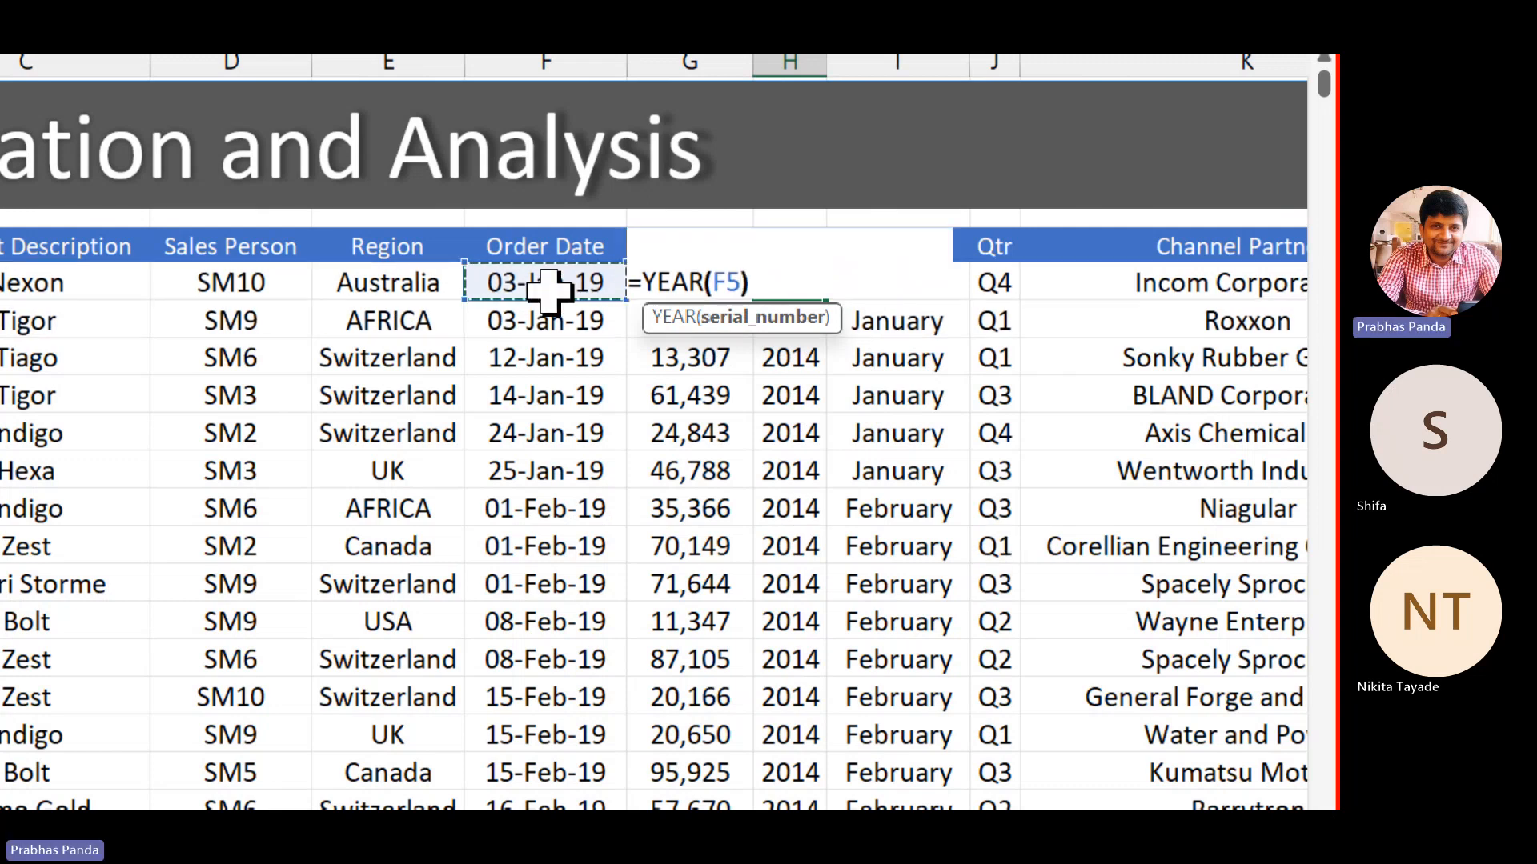
key(Return)
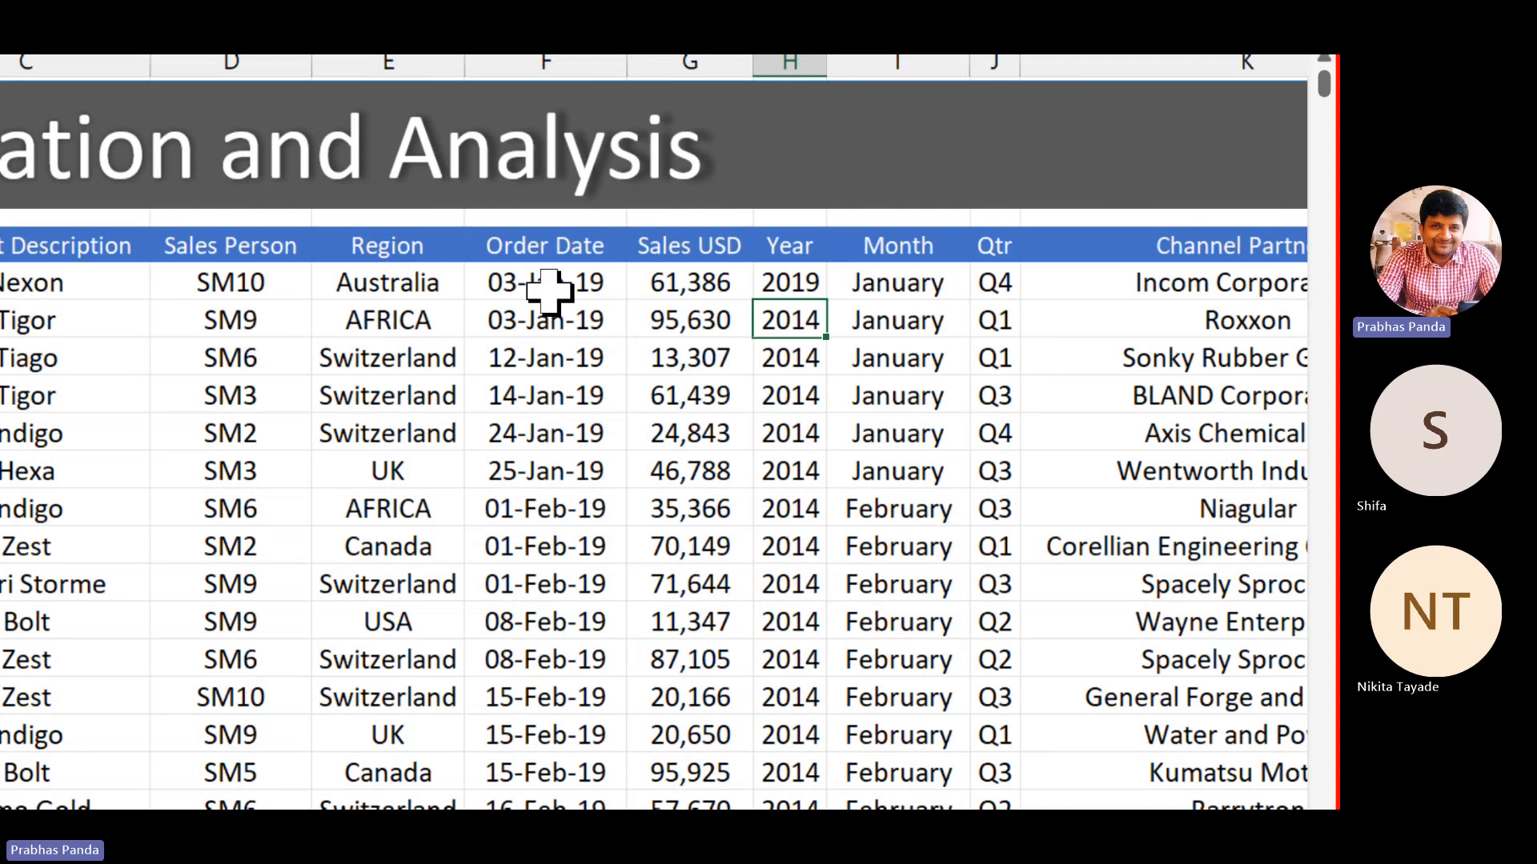
key(Up)
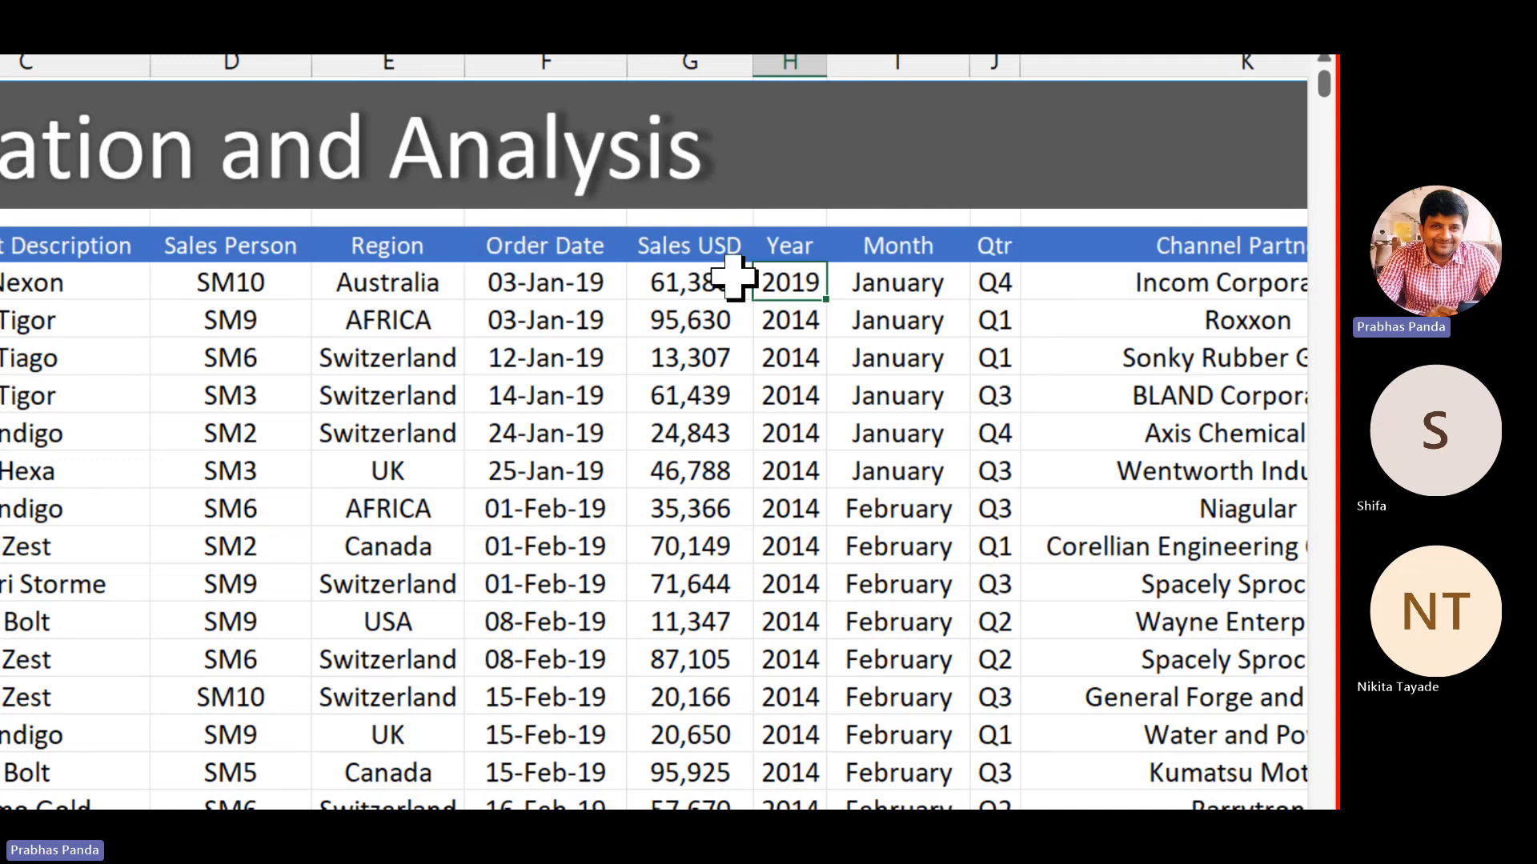
double_click(828, 299)
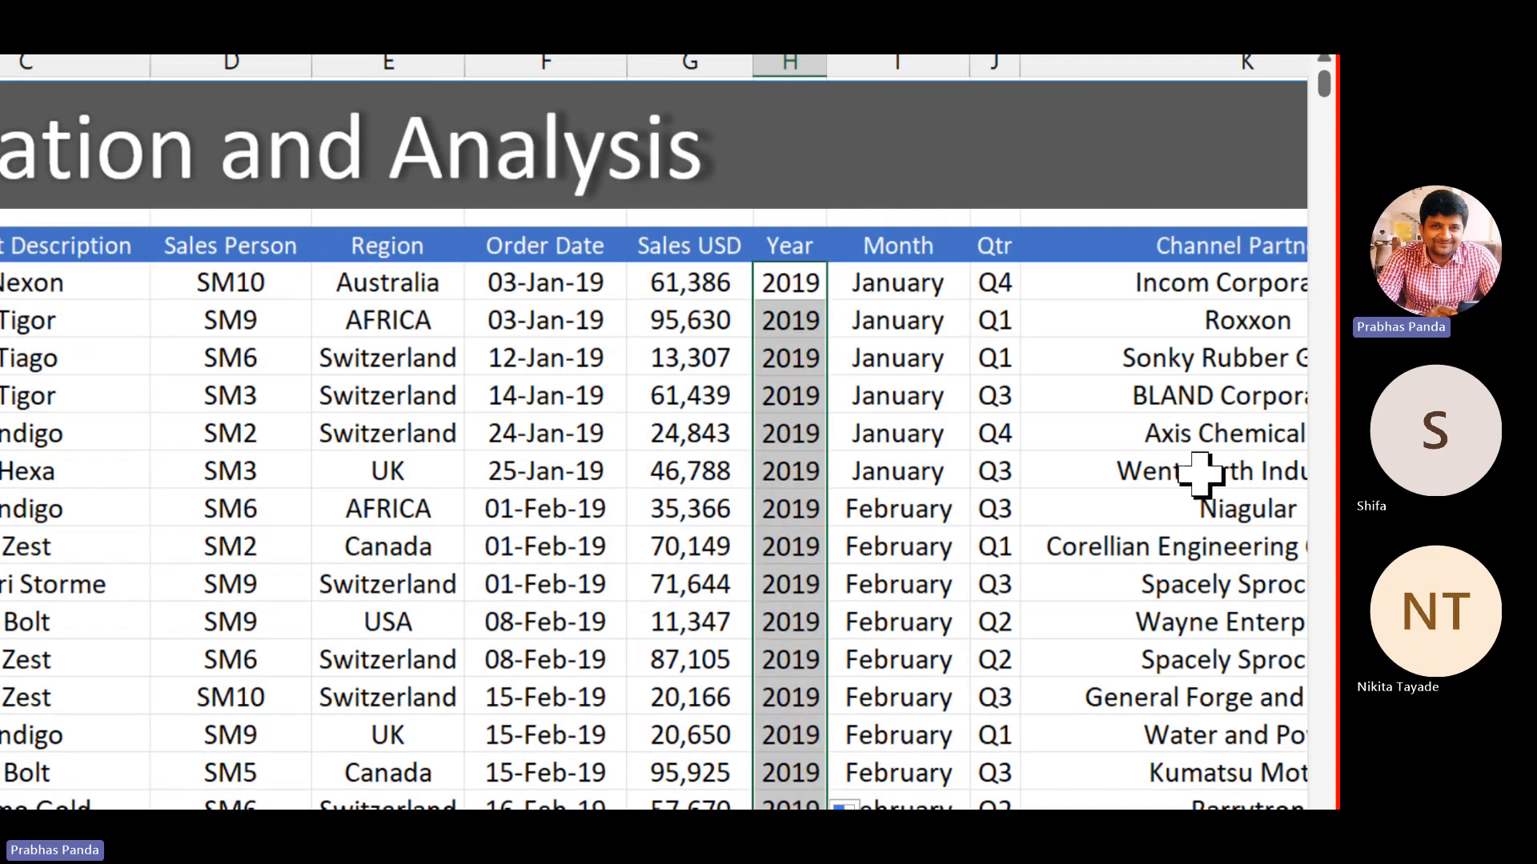
key(F2)
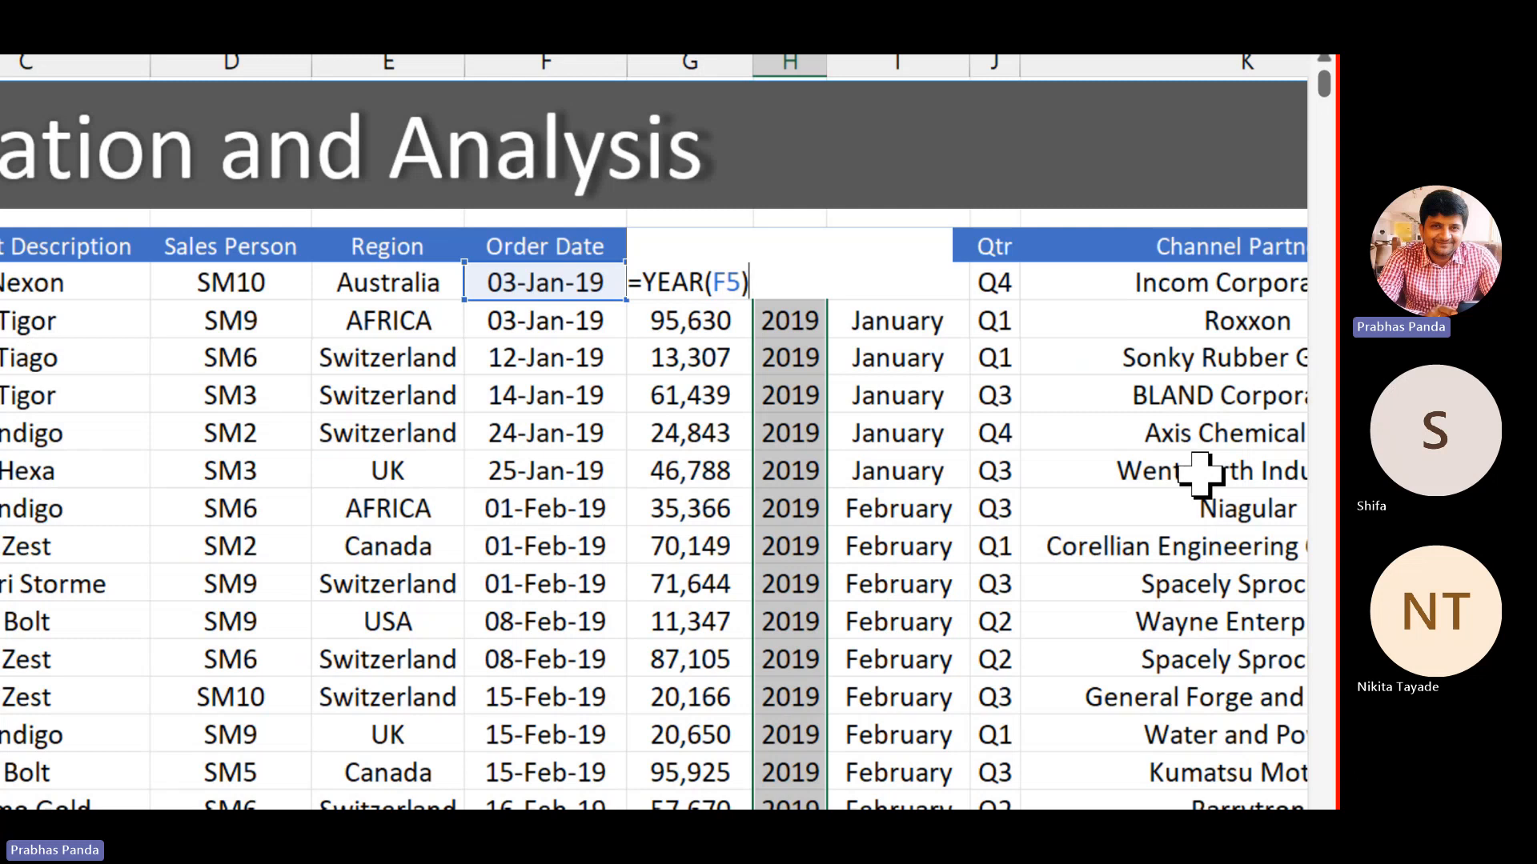
key(ctrl+Return)
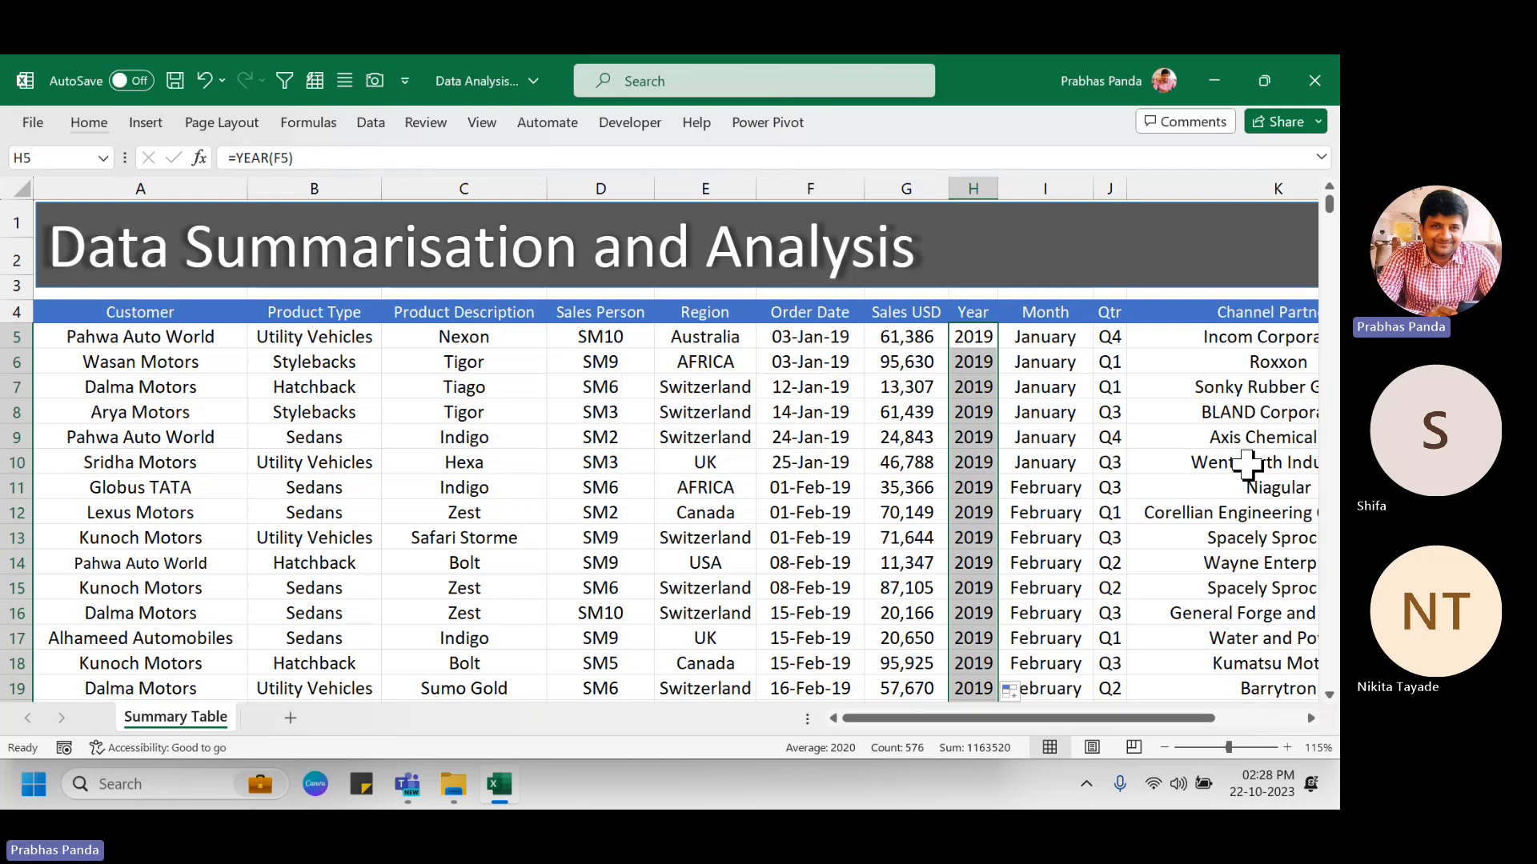
Convert the whole sales data range A4:K580 into an Excel table with headers.
click(594, 443)
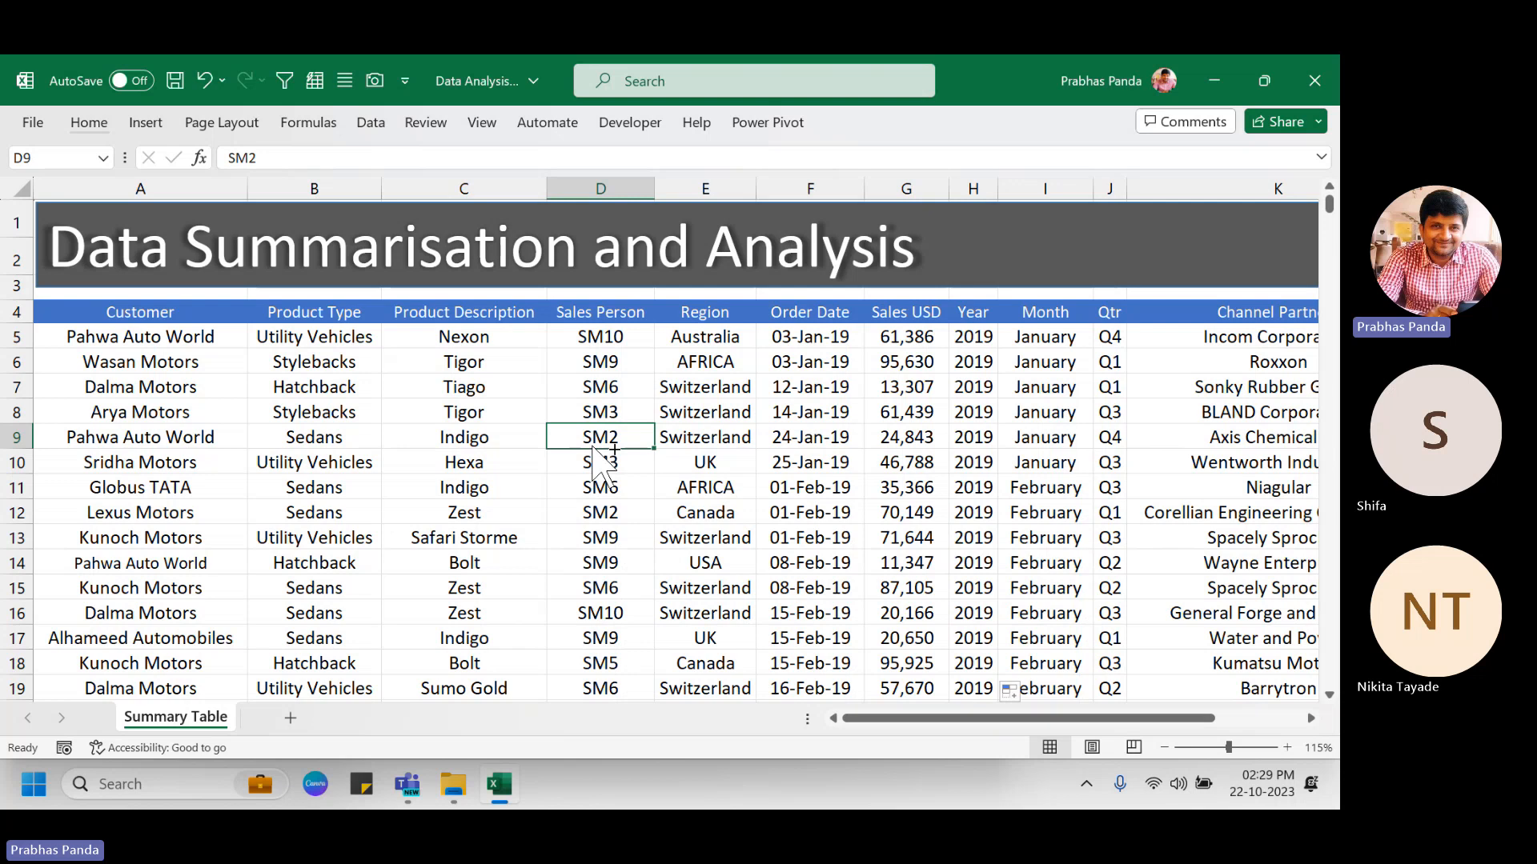
key(ctrl+a)
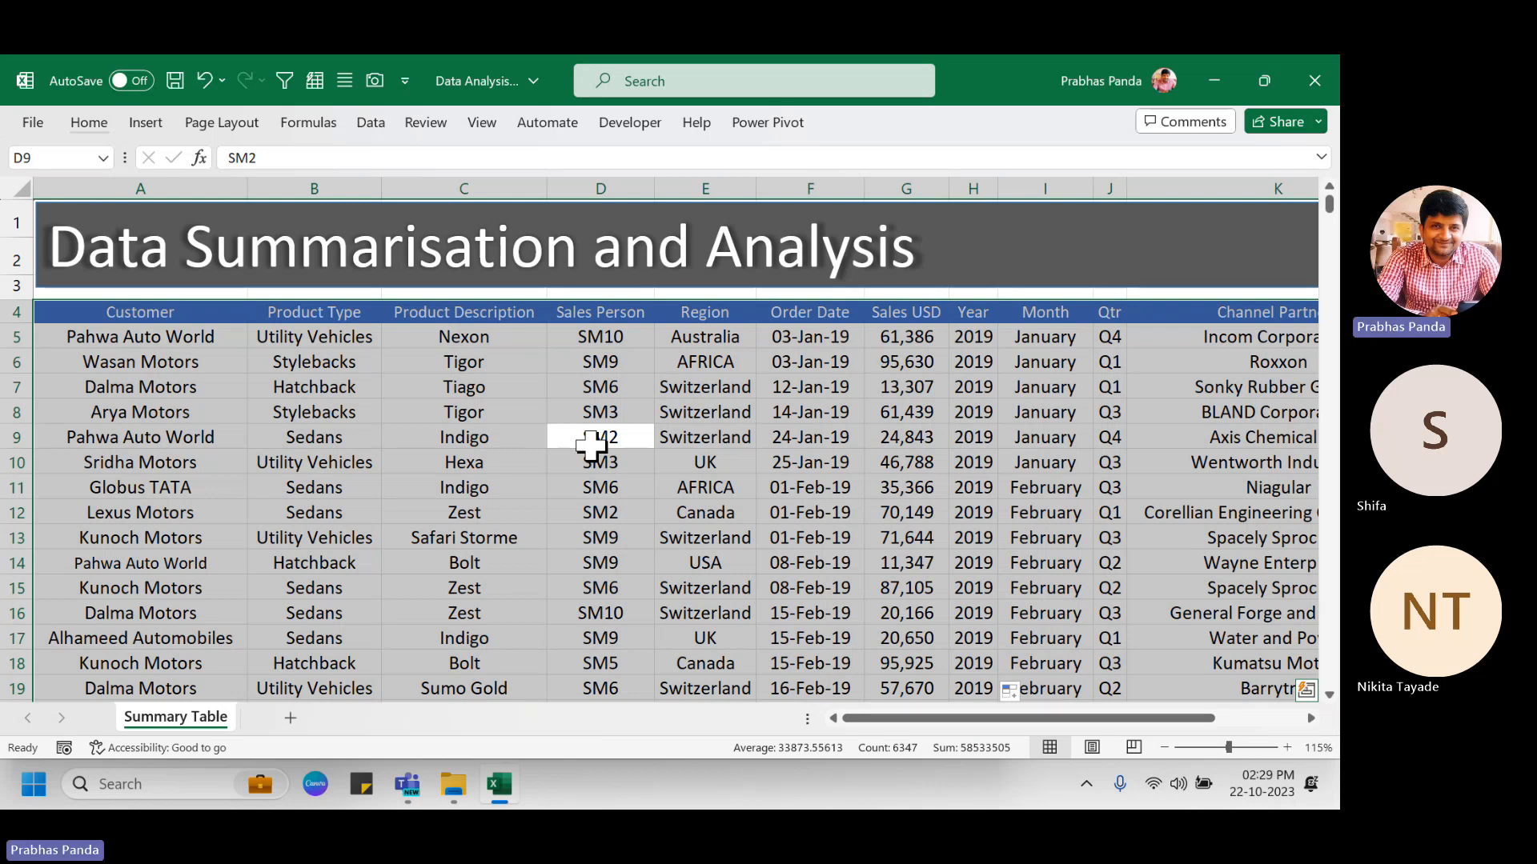
key(ctrl+t)
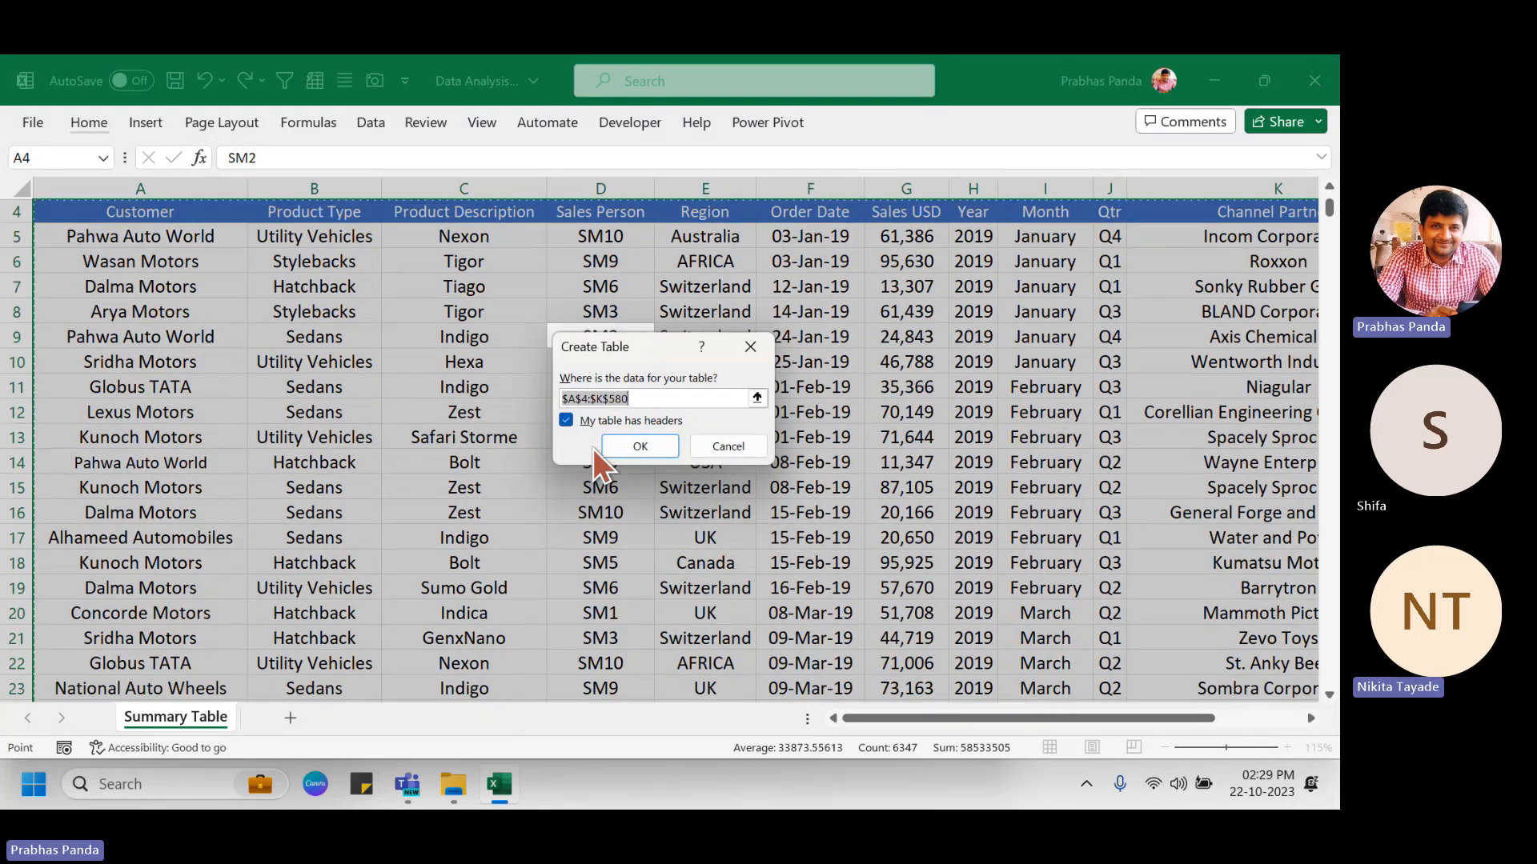
scroll(596, 464, down, 7)
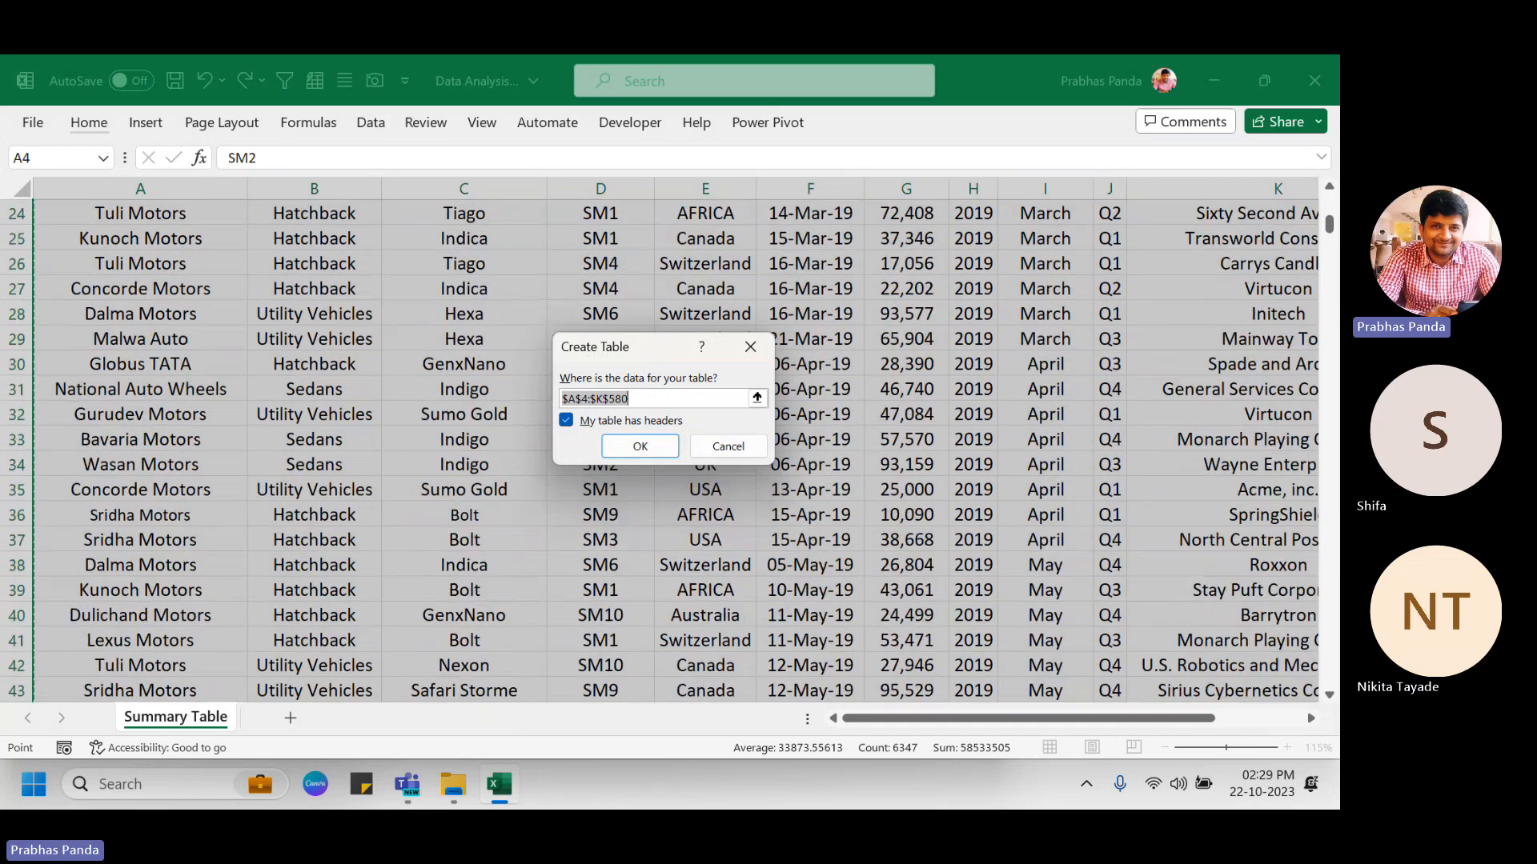
key(Return)
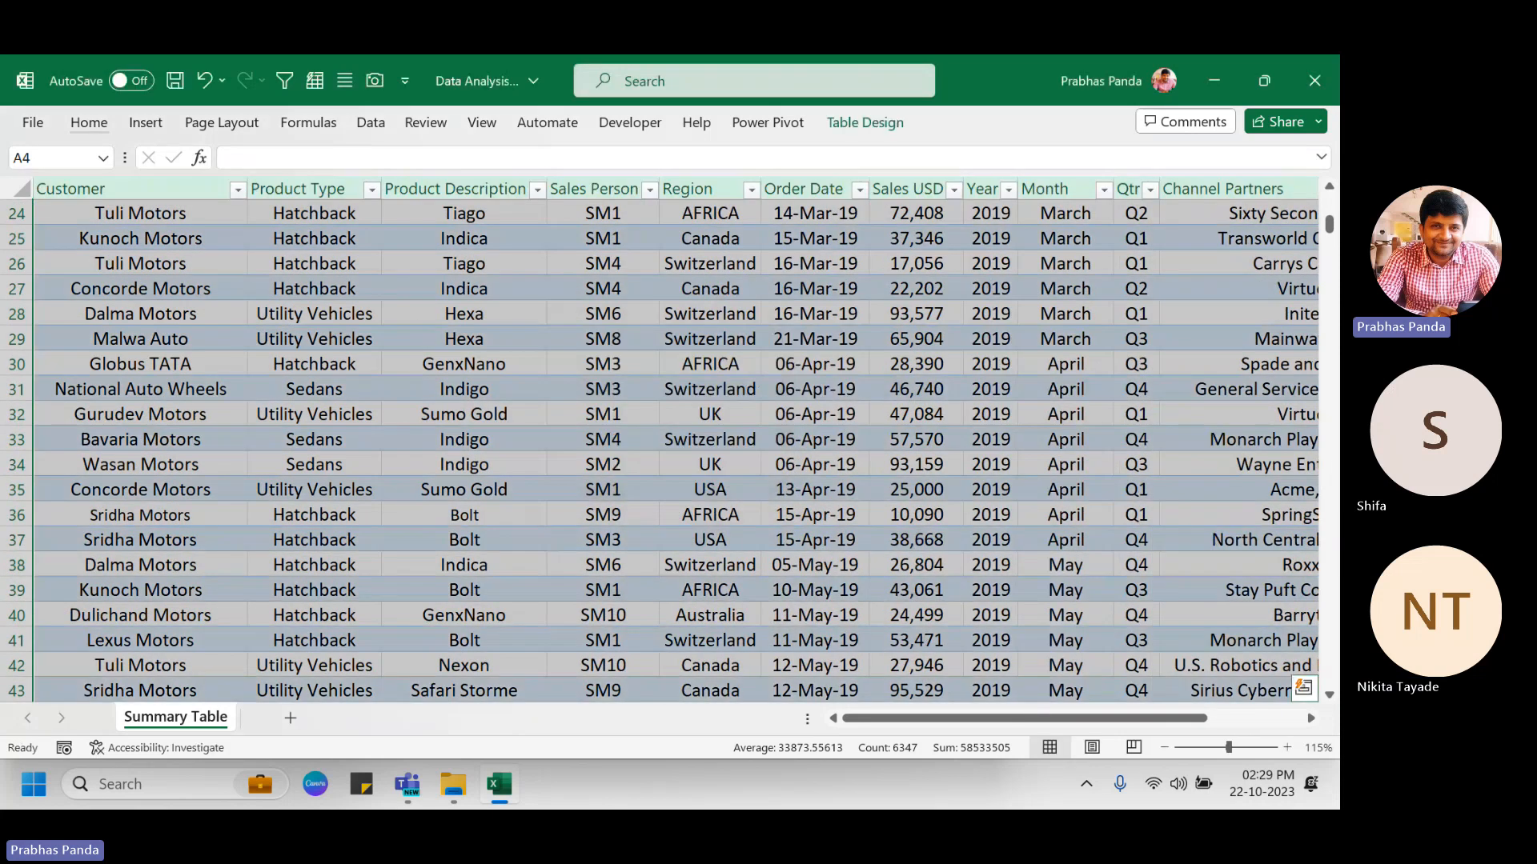
scroll(963, 431, up, 4)
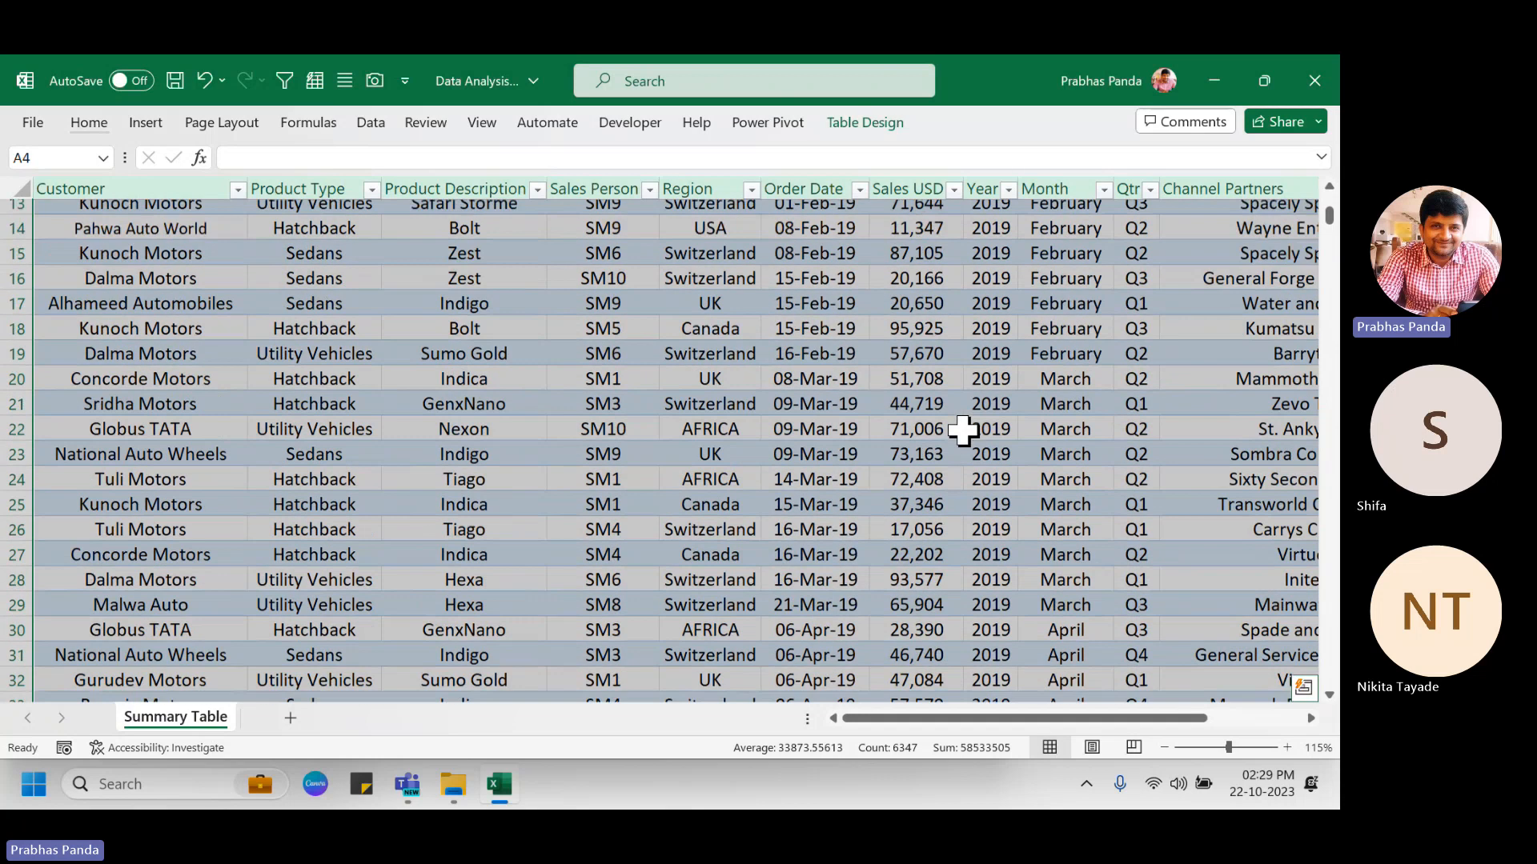
scroll(963, 430, up, 4)
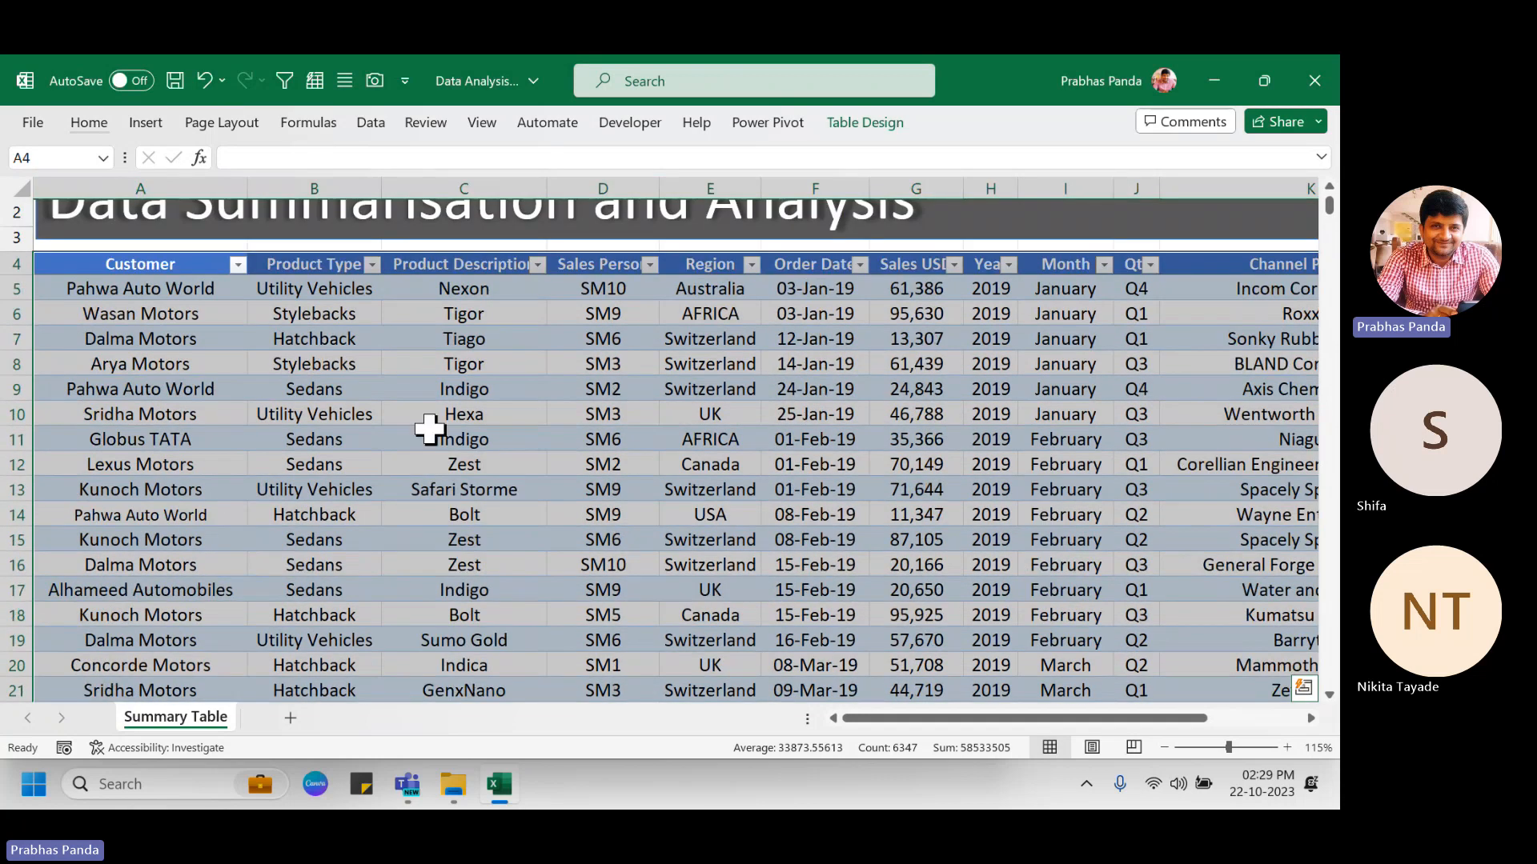
Insert a PivotTable based on Table1 in a new worksheet.
click(288, 364)
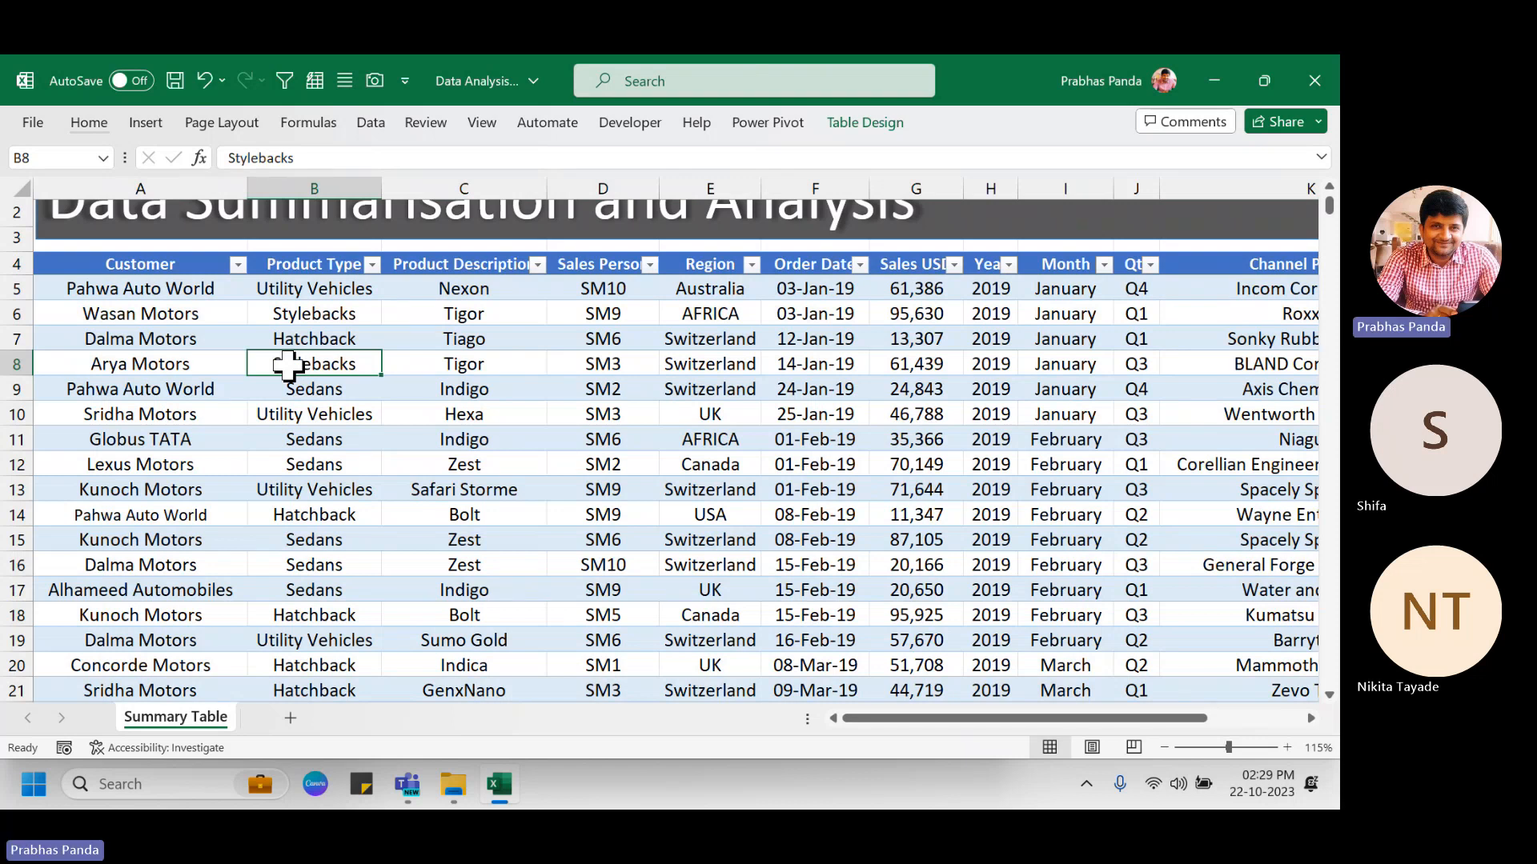
click(149, 123)
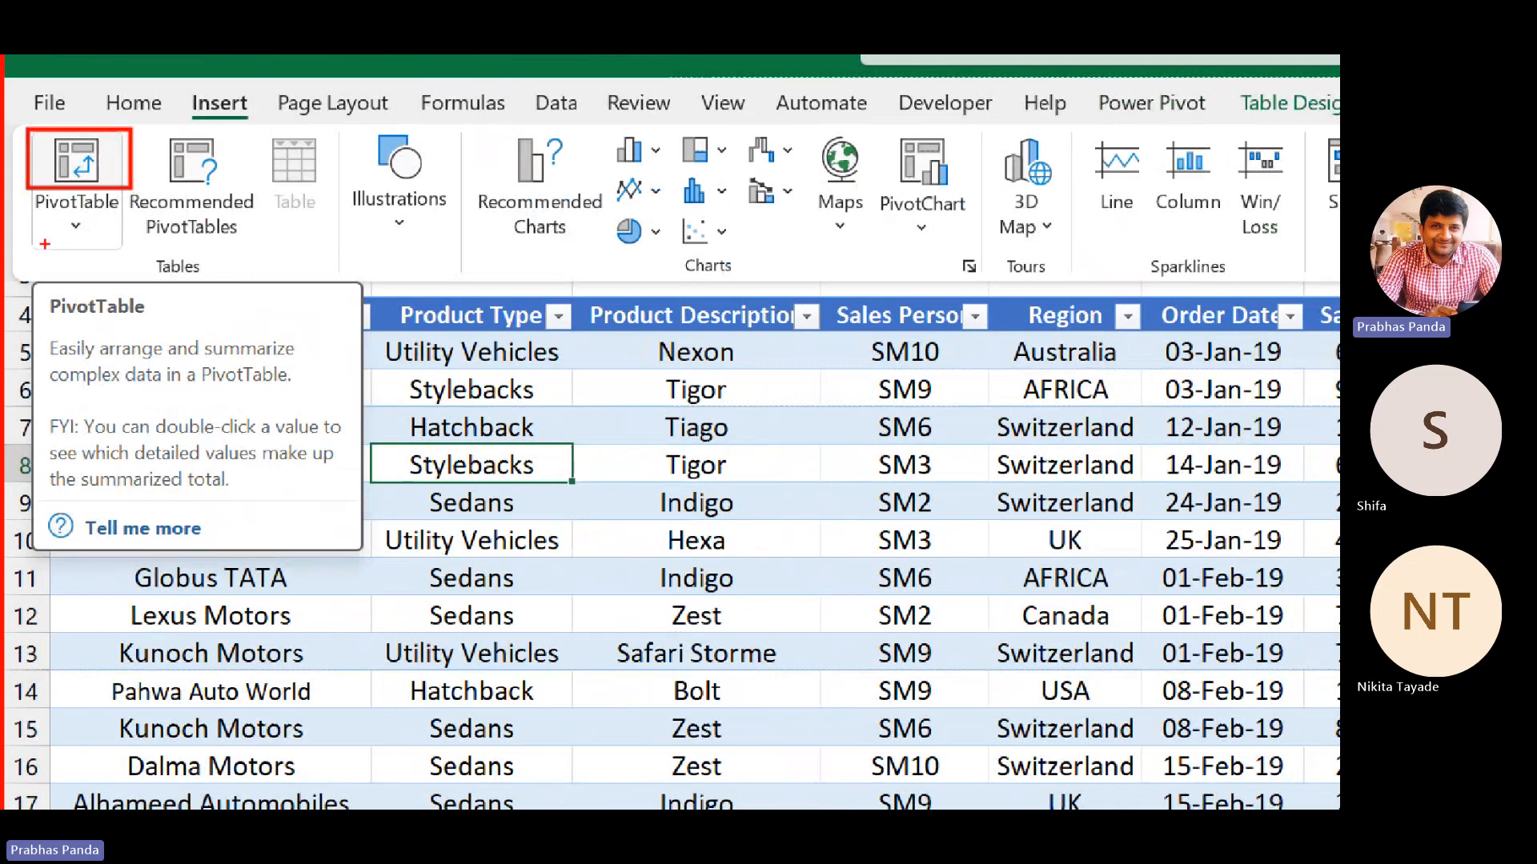
drag(32, 208, 125, 255)
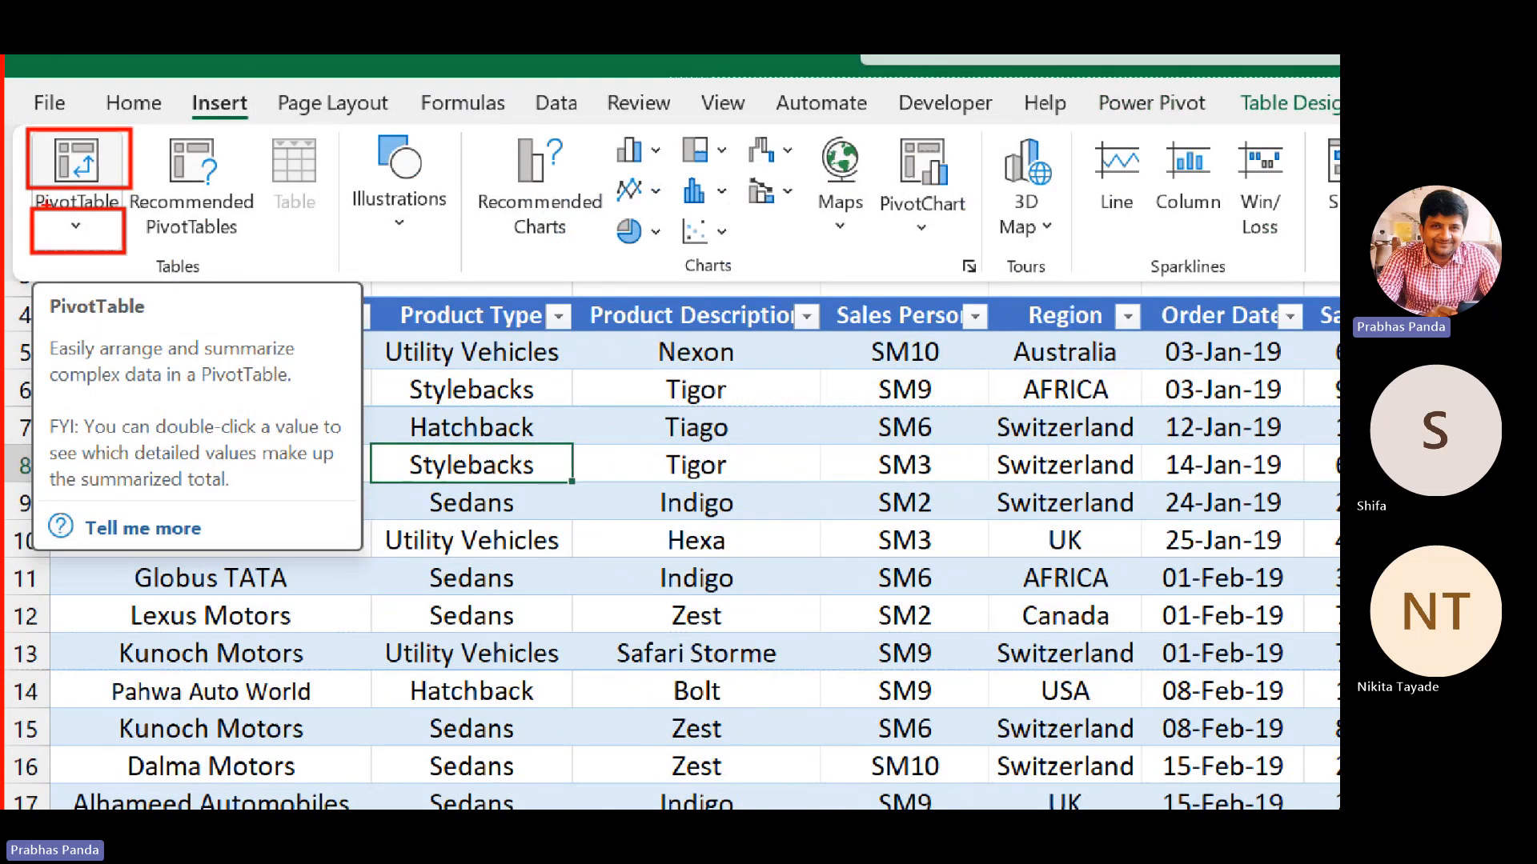
mouse_move(48, 211)
mouse_down()
mouse_move(112, 248)
mouse_move(51, 247)
mouse_up()
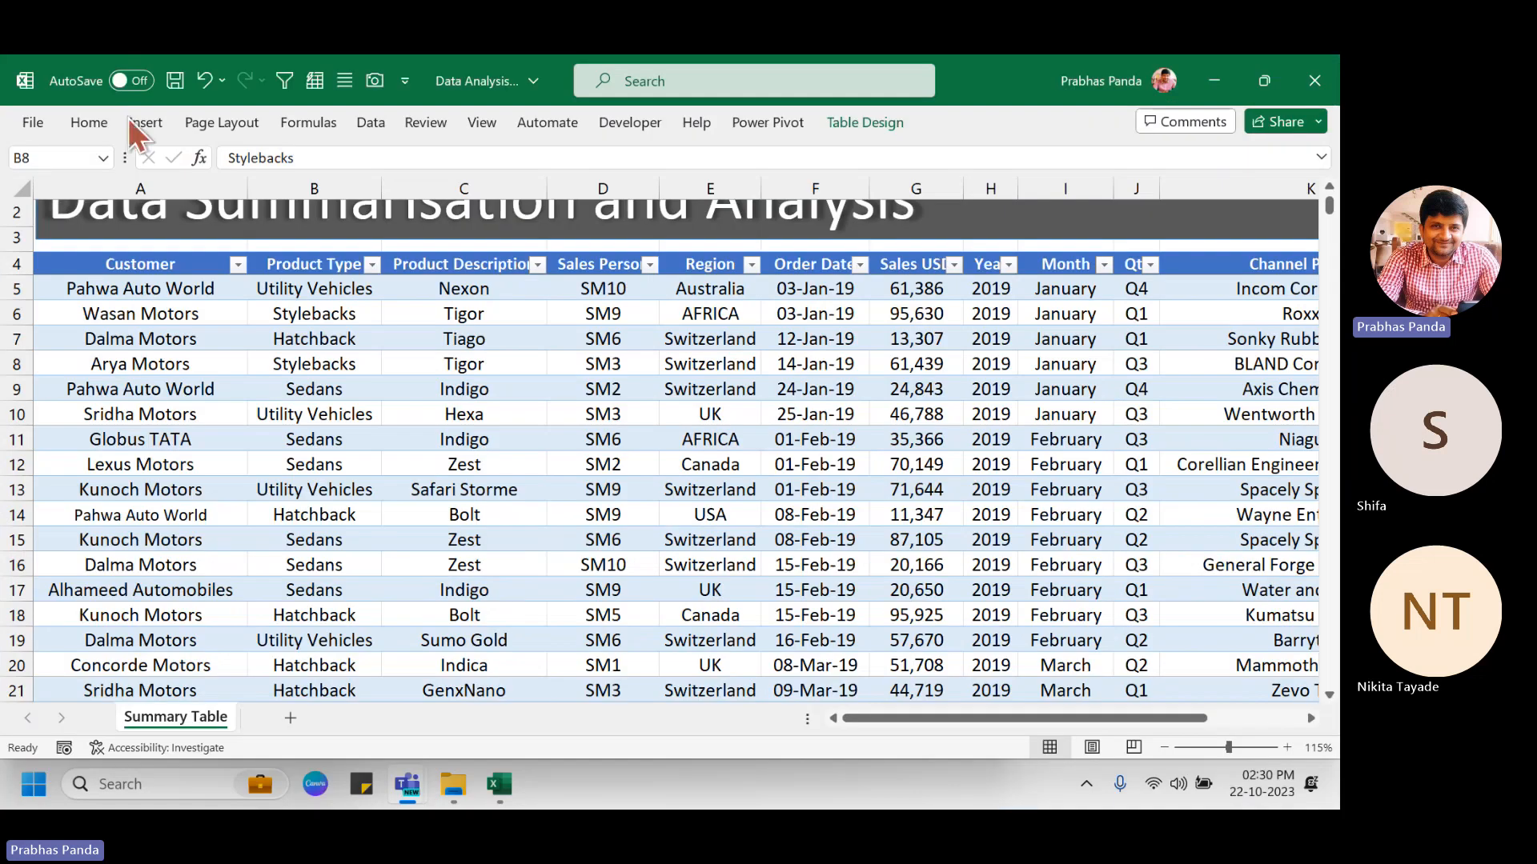
click(145, 124)
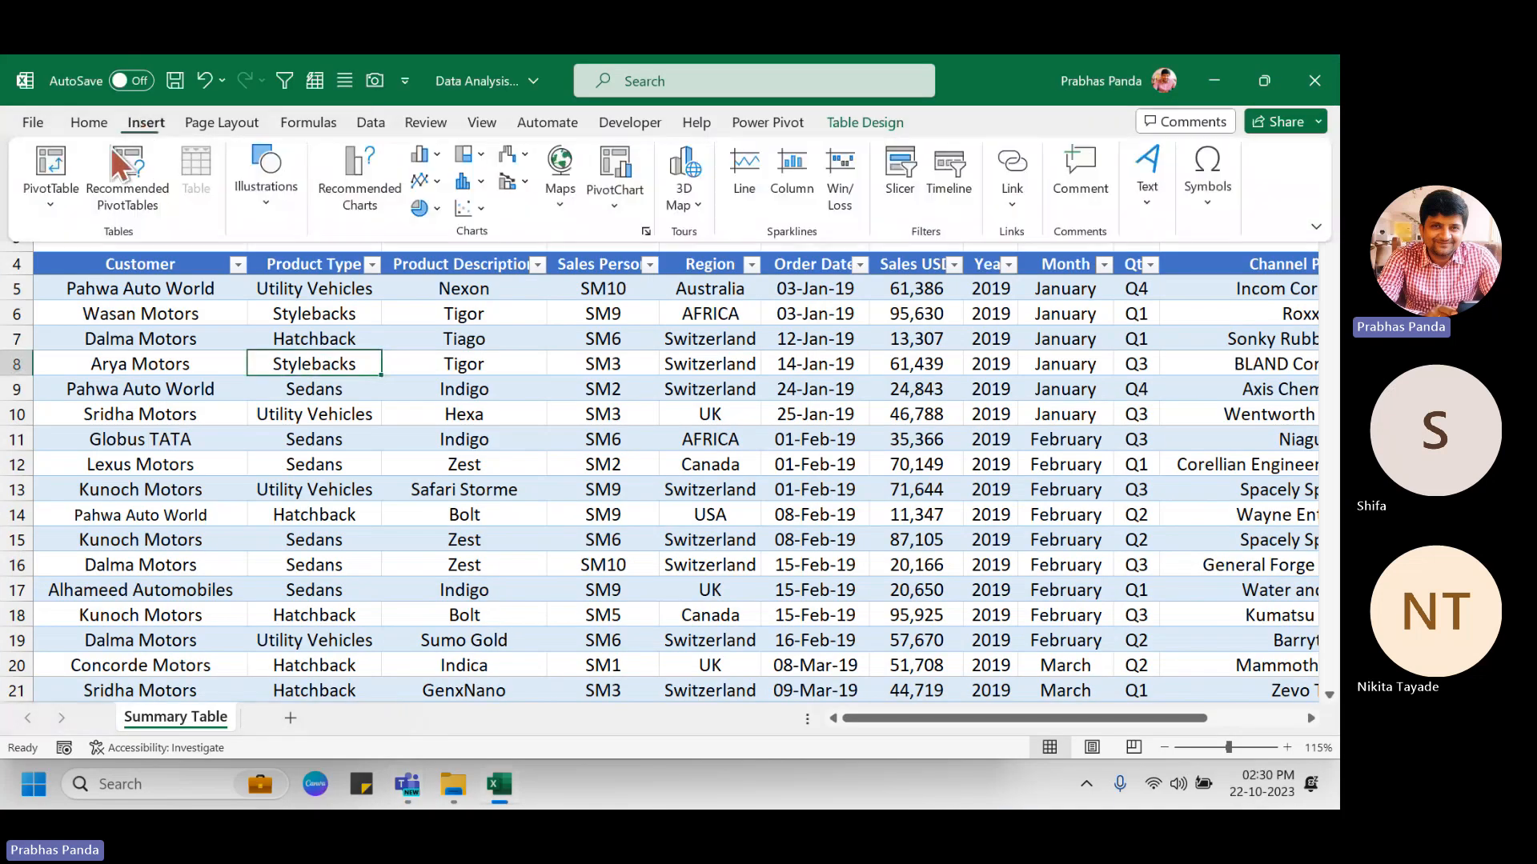
click(56, 157)
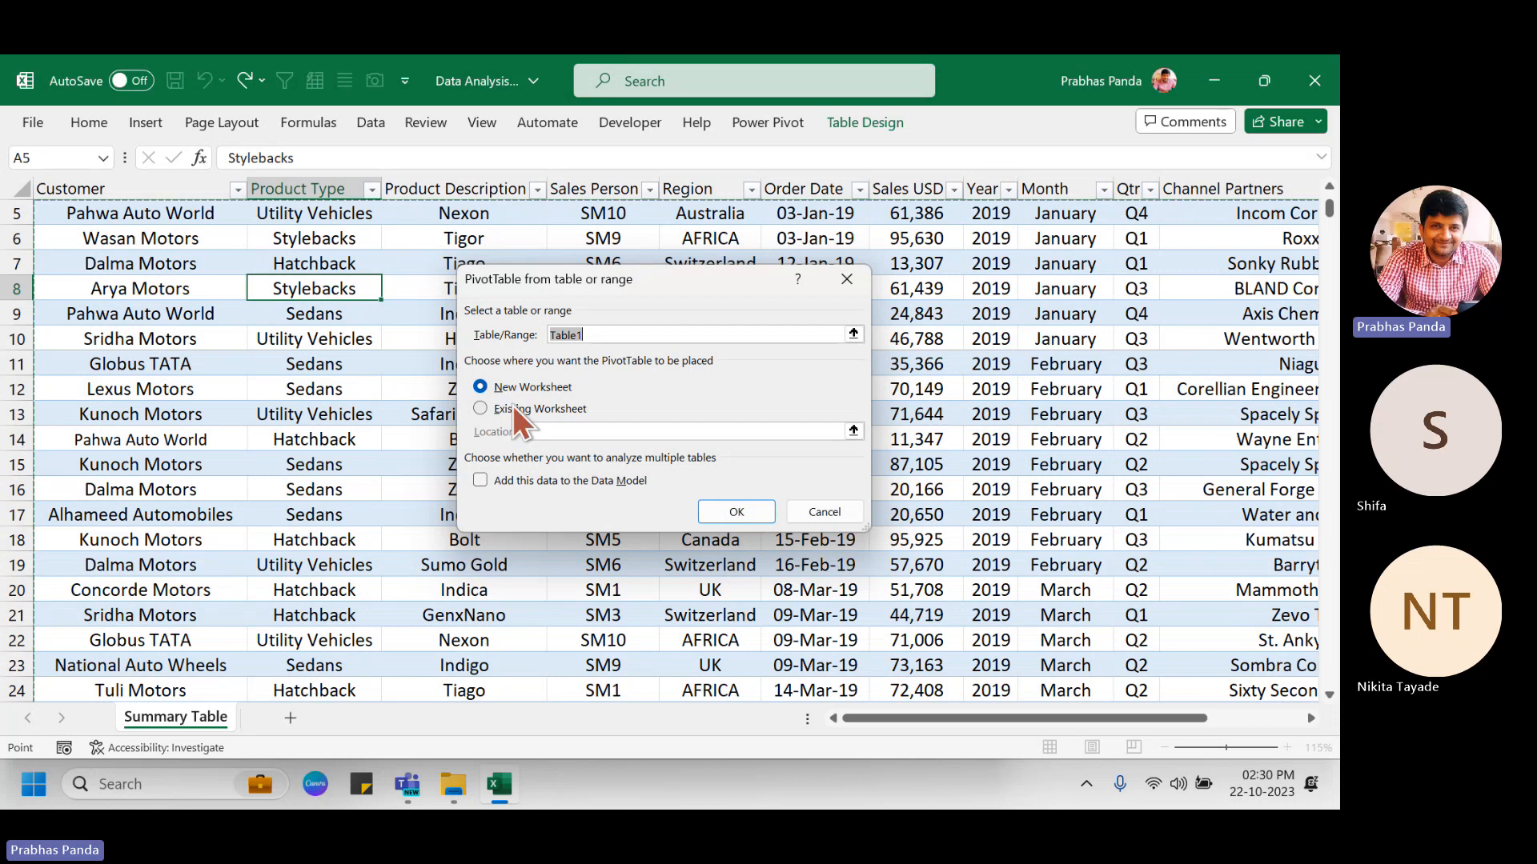
click(733, 507)
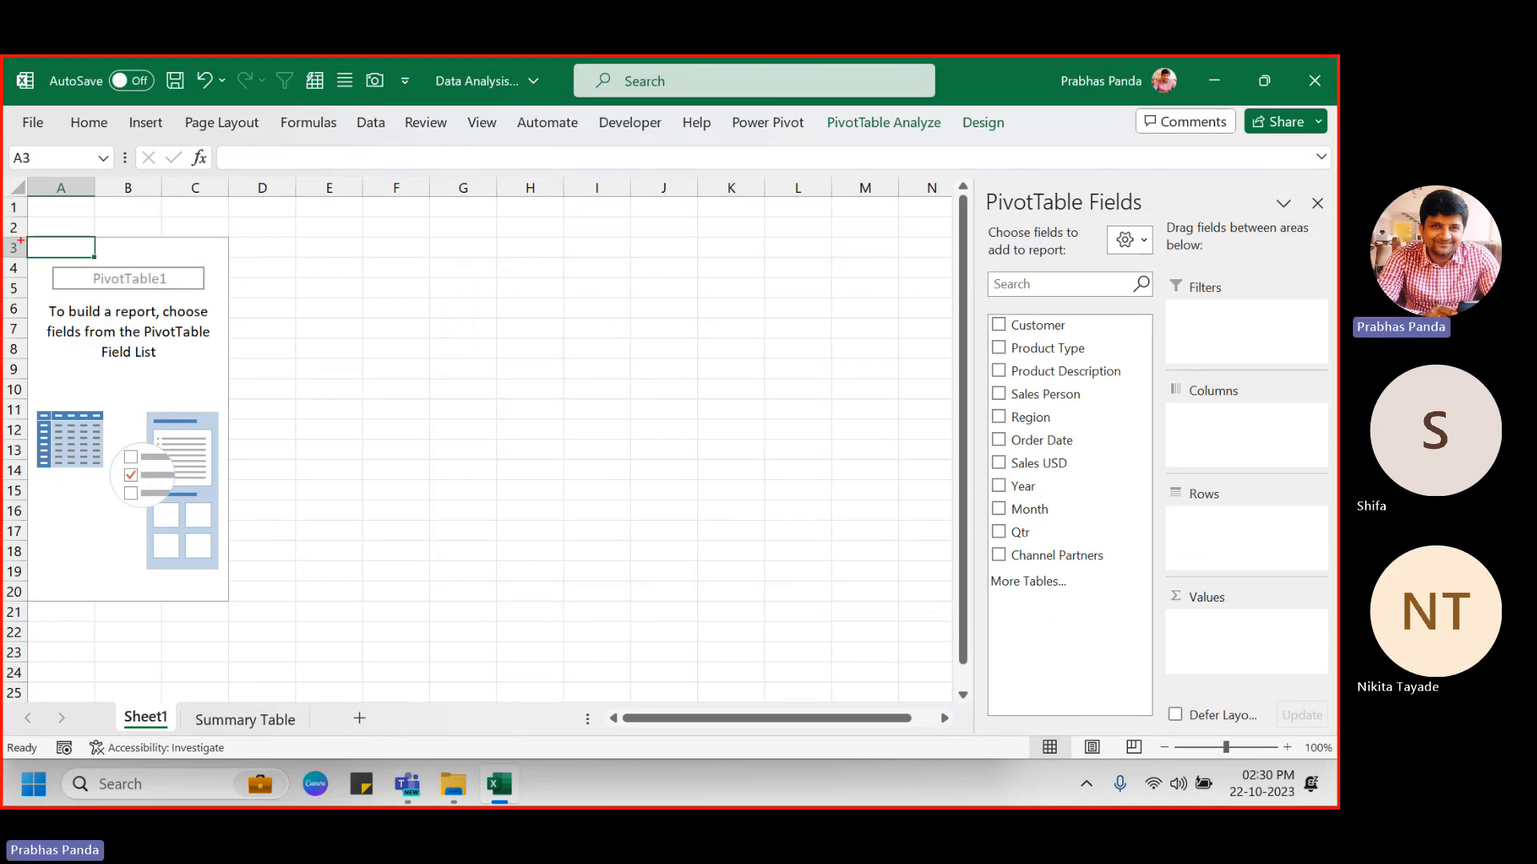
mouse_move(29, 229)
mouse_down()
mouse_move(247, 543)
mouse_move(234, 611)
mouse_up()
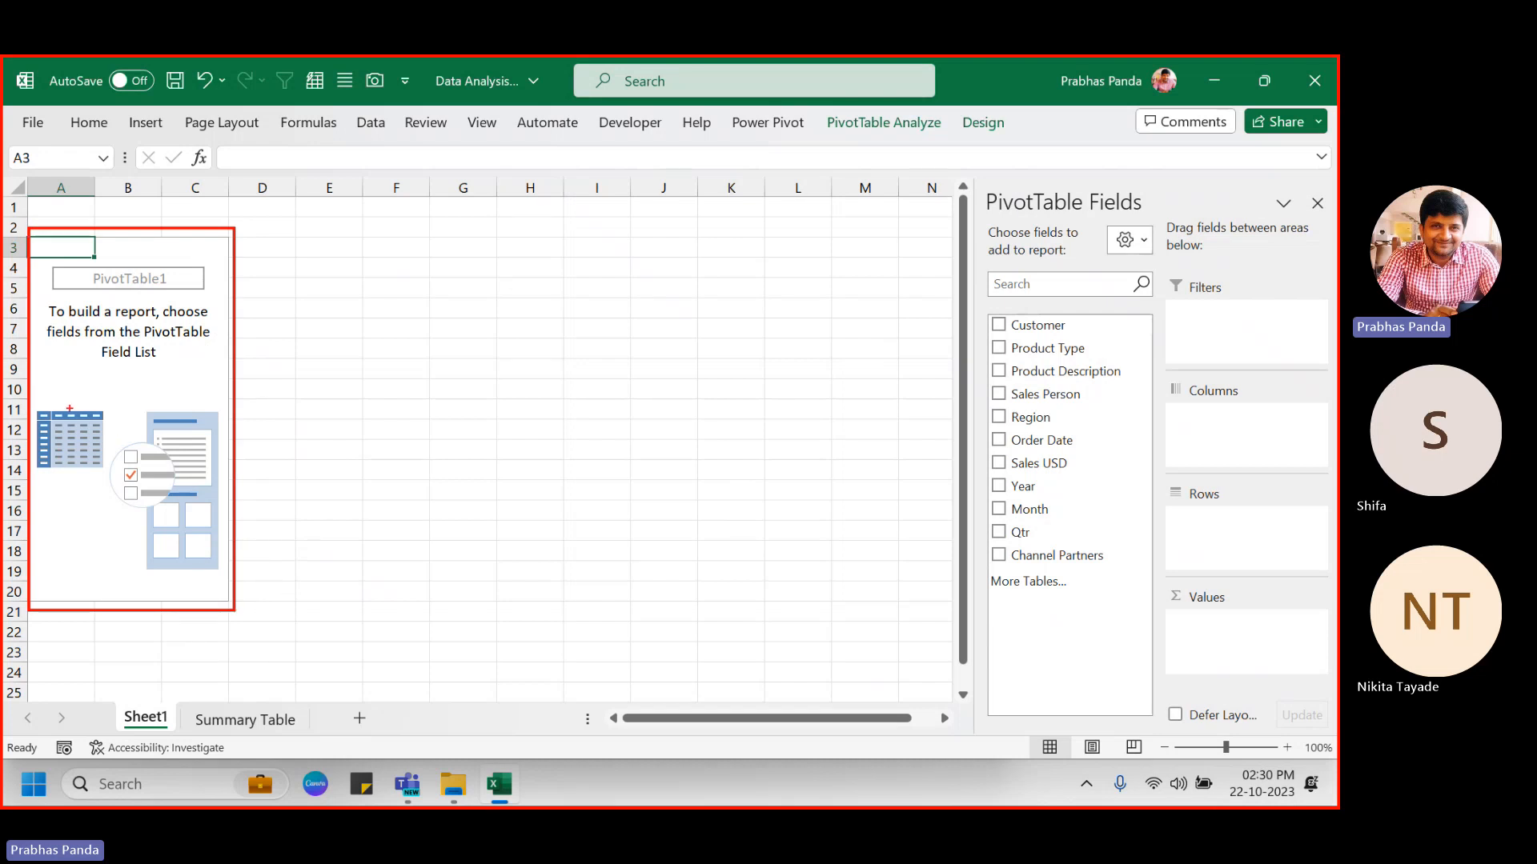
mouse_move(48, 262)
mouse_down()
mouse_move(104, 290)
mouse_move(213, 300)
mouse_up()
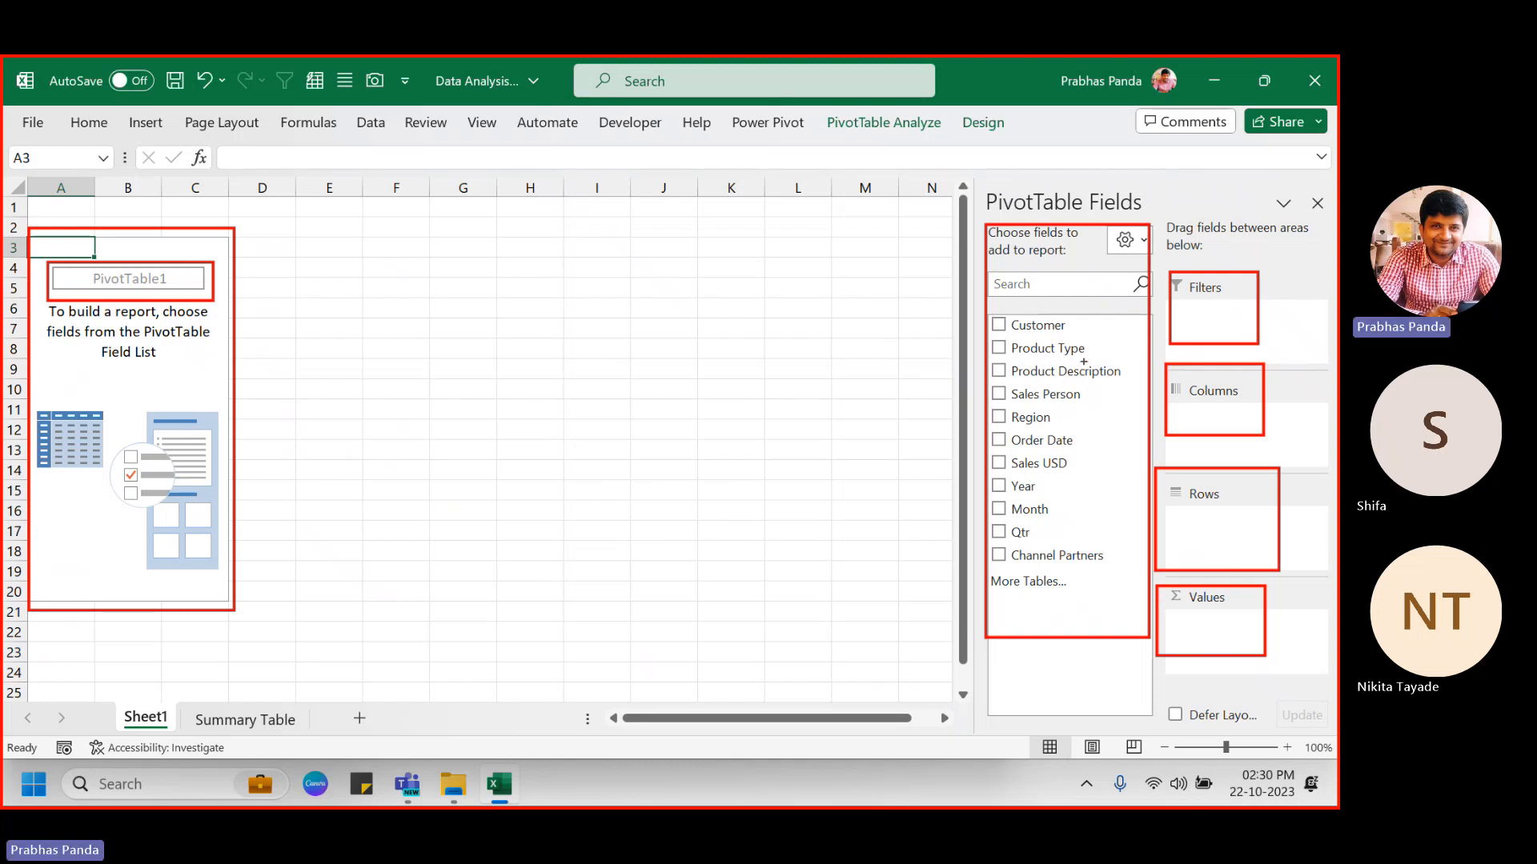
drag(1069, 382, 1225, 295)
drag(1076, 434, 1267, 454)
drag(1062, 484, 1198, 554)
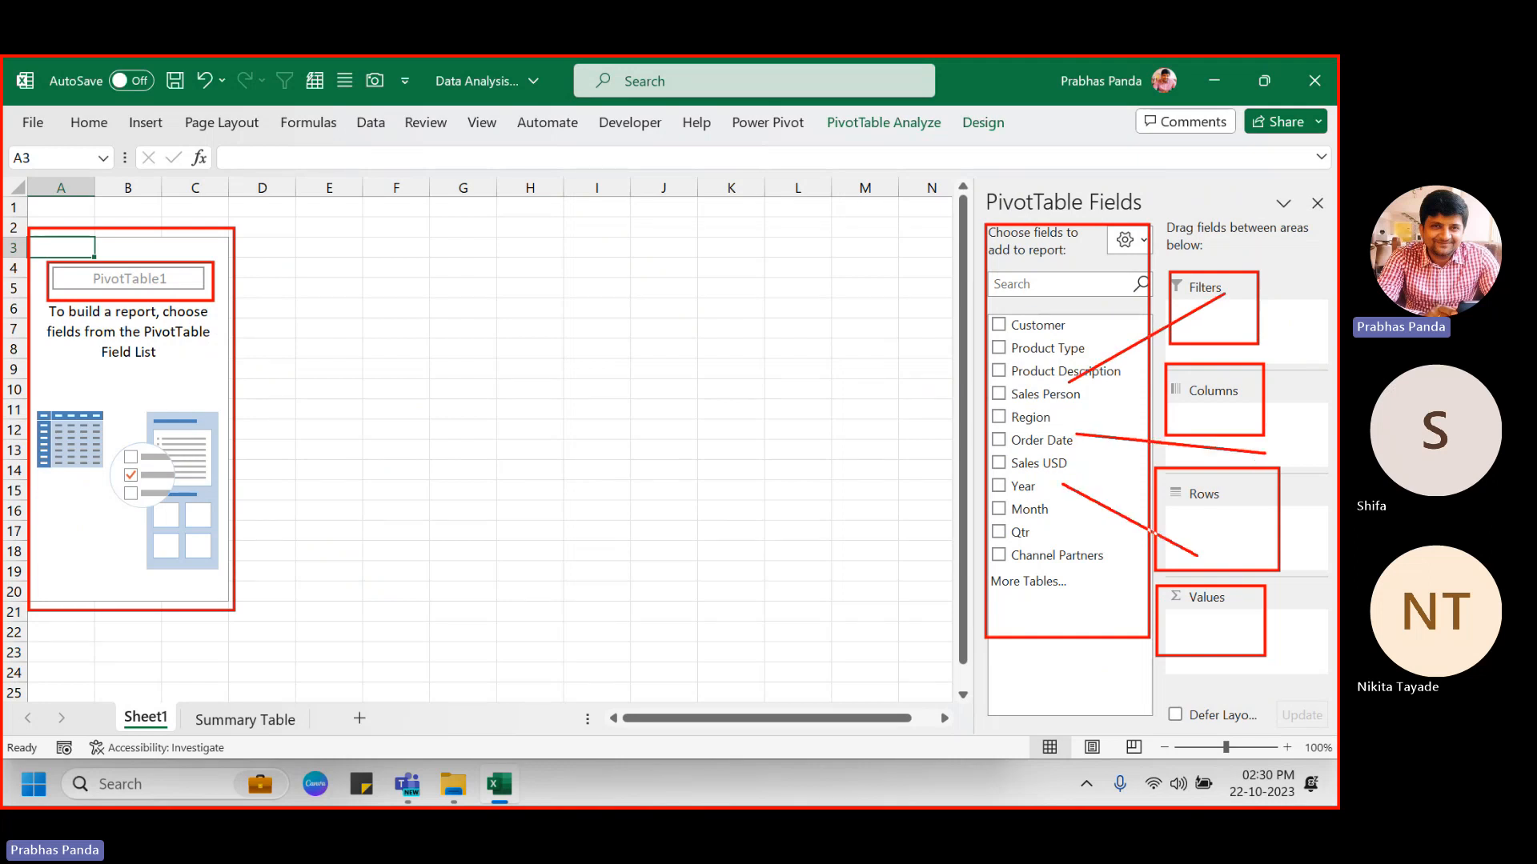
drag(1032, 546, 1194, 647)
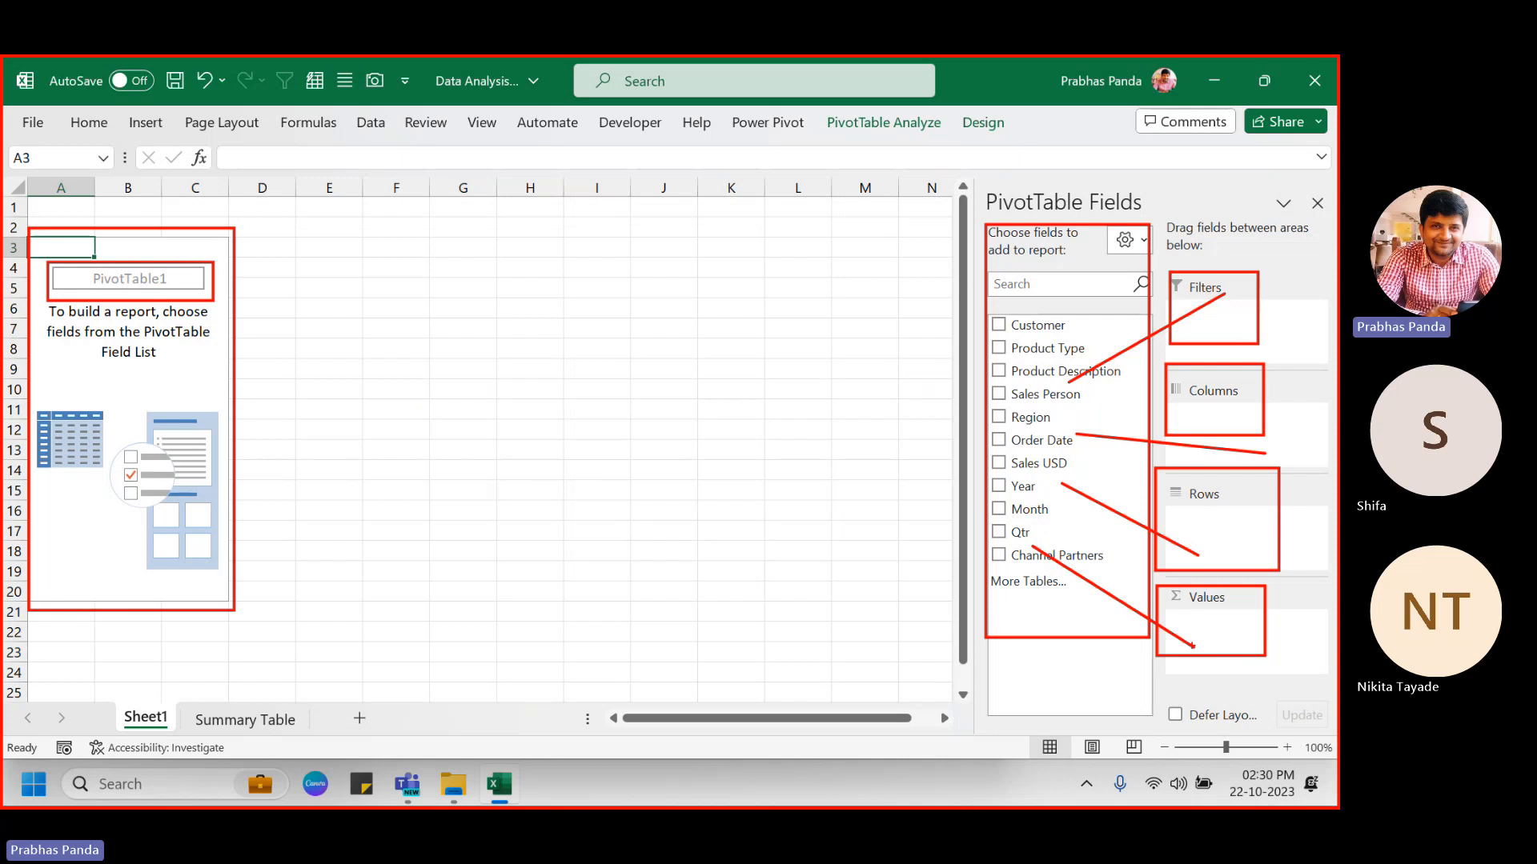
key(Escape)
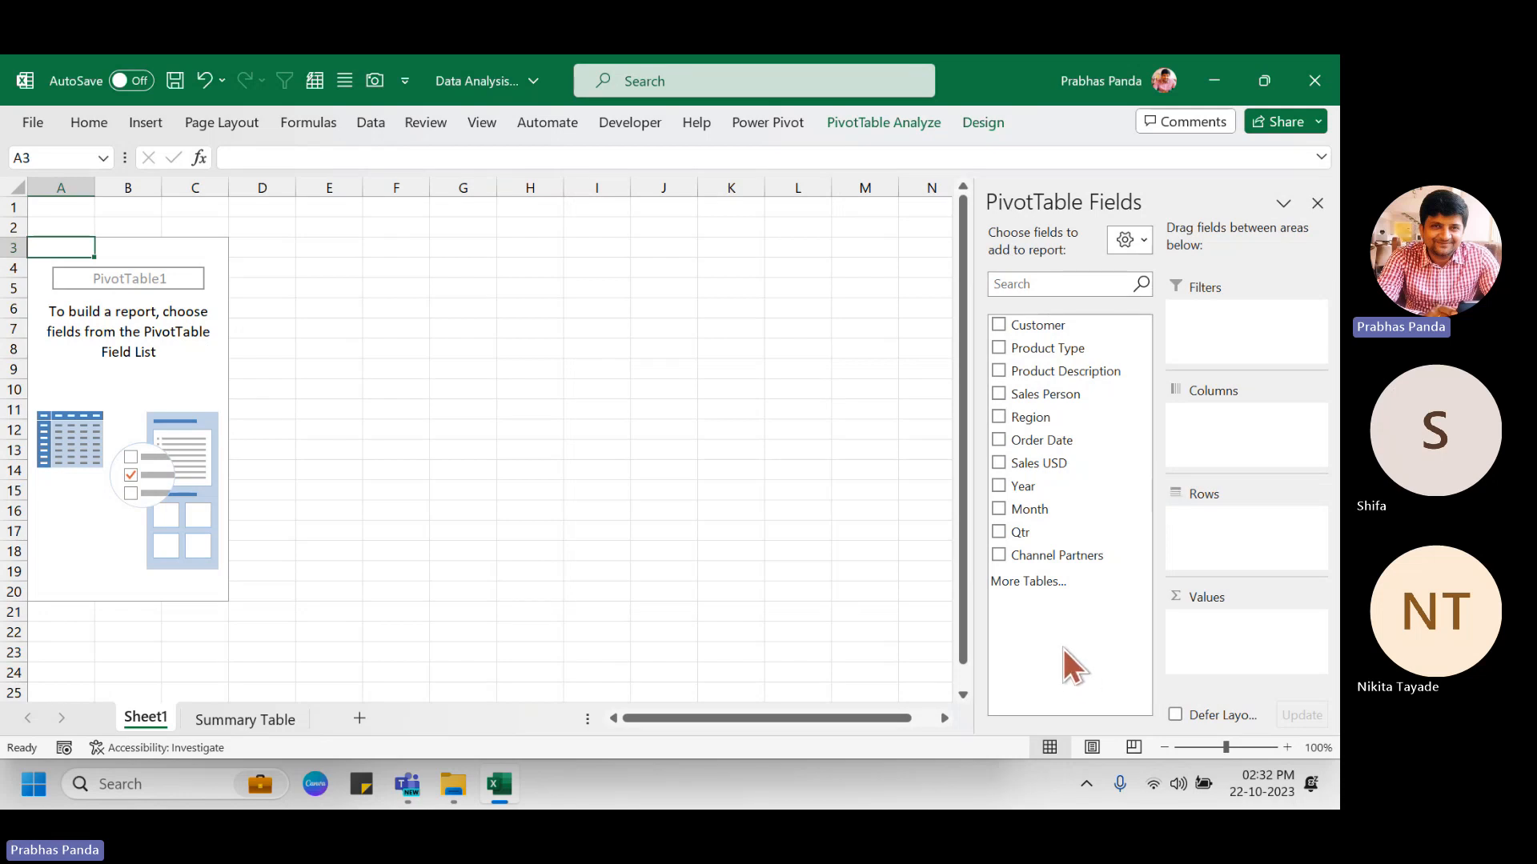
key(ctrl+2)
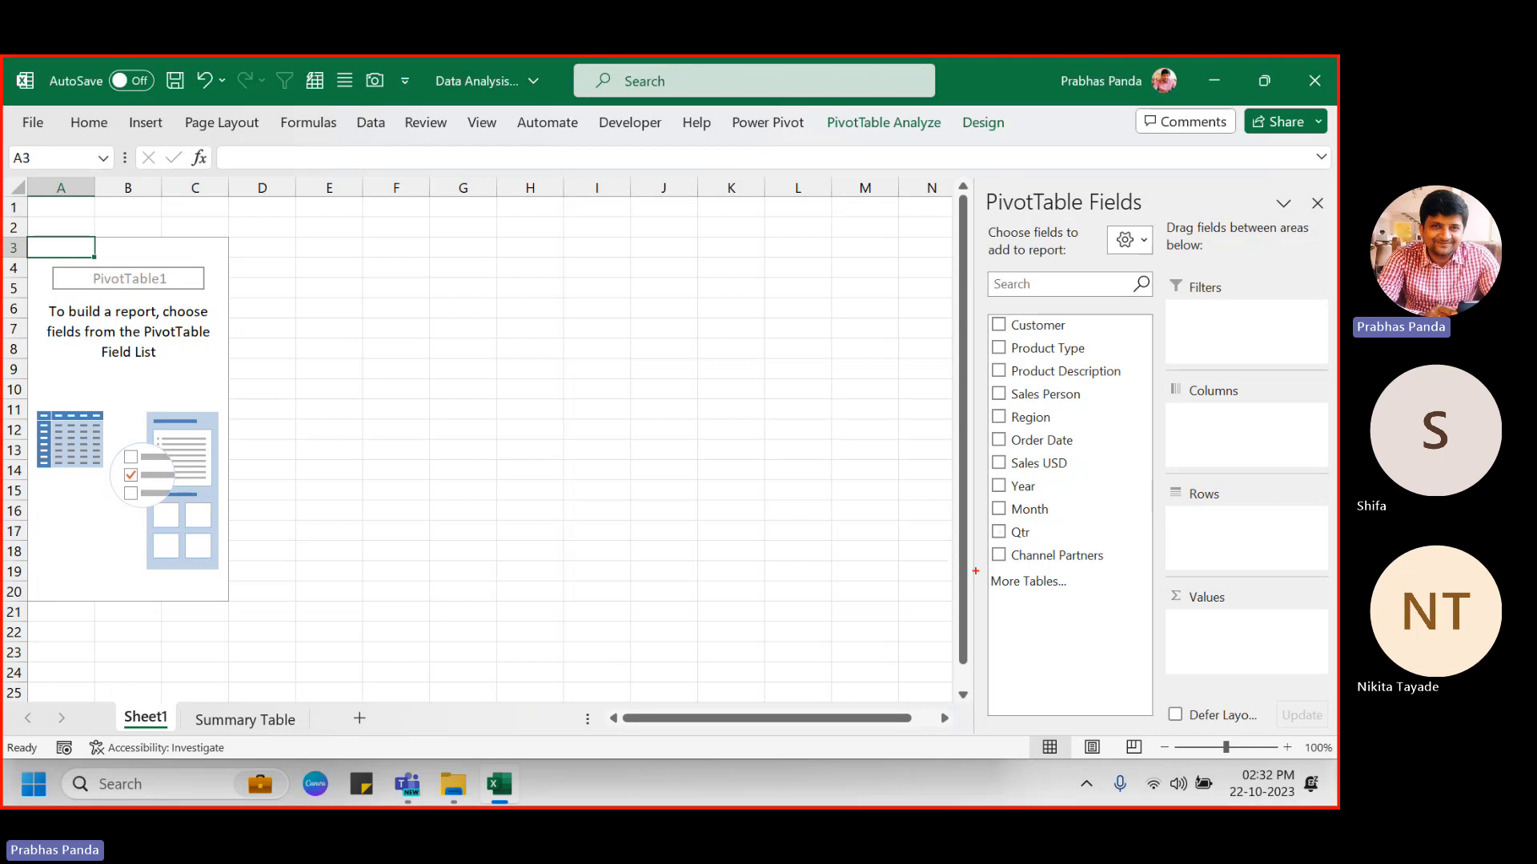
mouse_move(983, 569)
mouse_down()
mouse_move(1007, 641)
mouse_move(1194, 710)
mouse_move(1151, 711)
mouse_up()
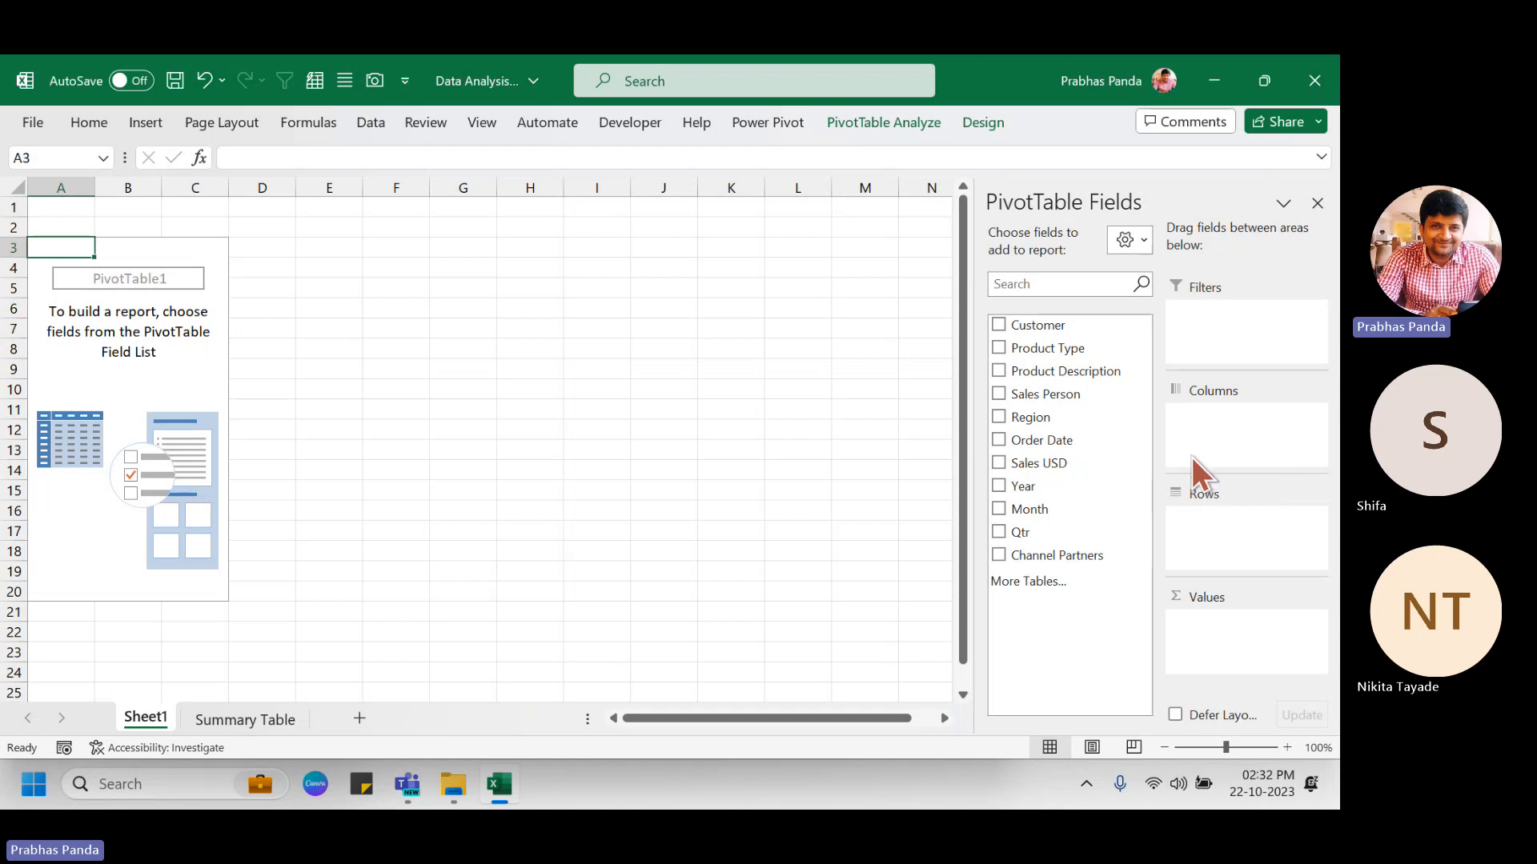
Set the PivotTable field list layout to Fields Section and Areas Section Side-By-Side.
click(1129, 253)
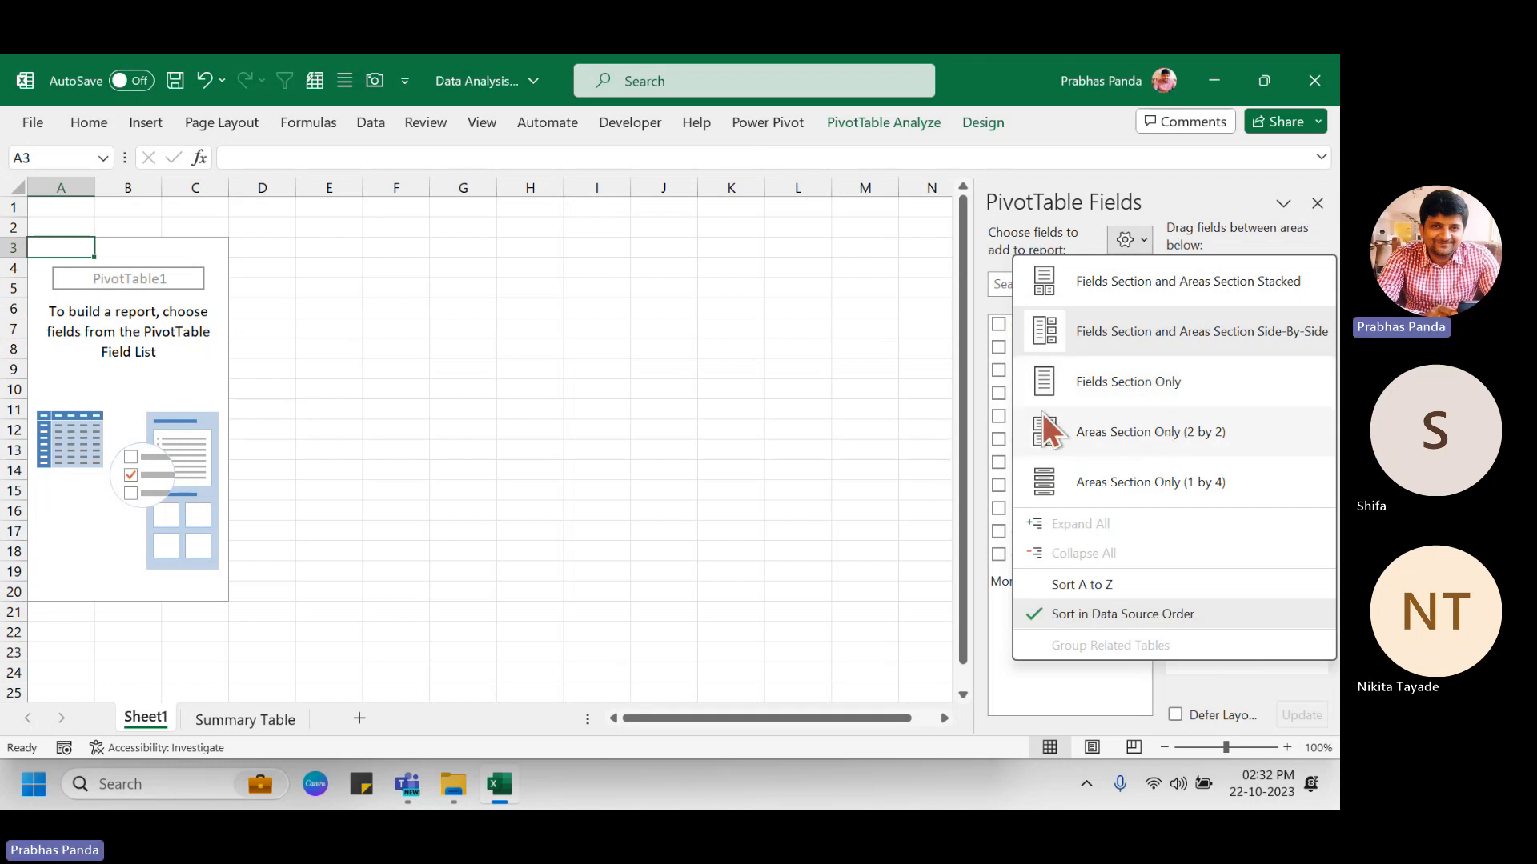
click(1106, 334)
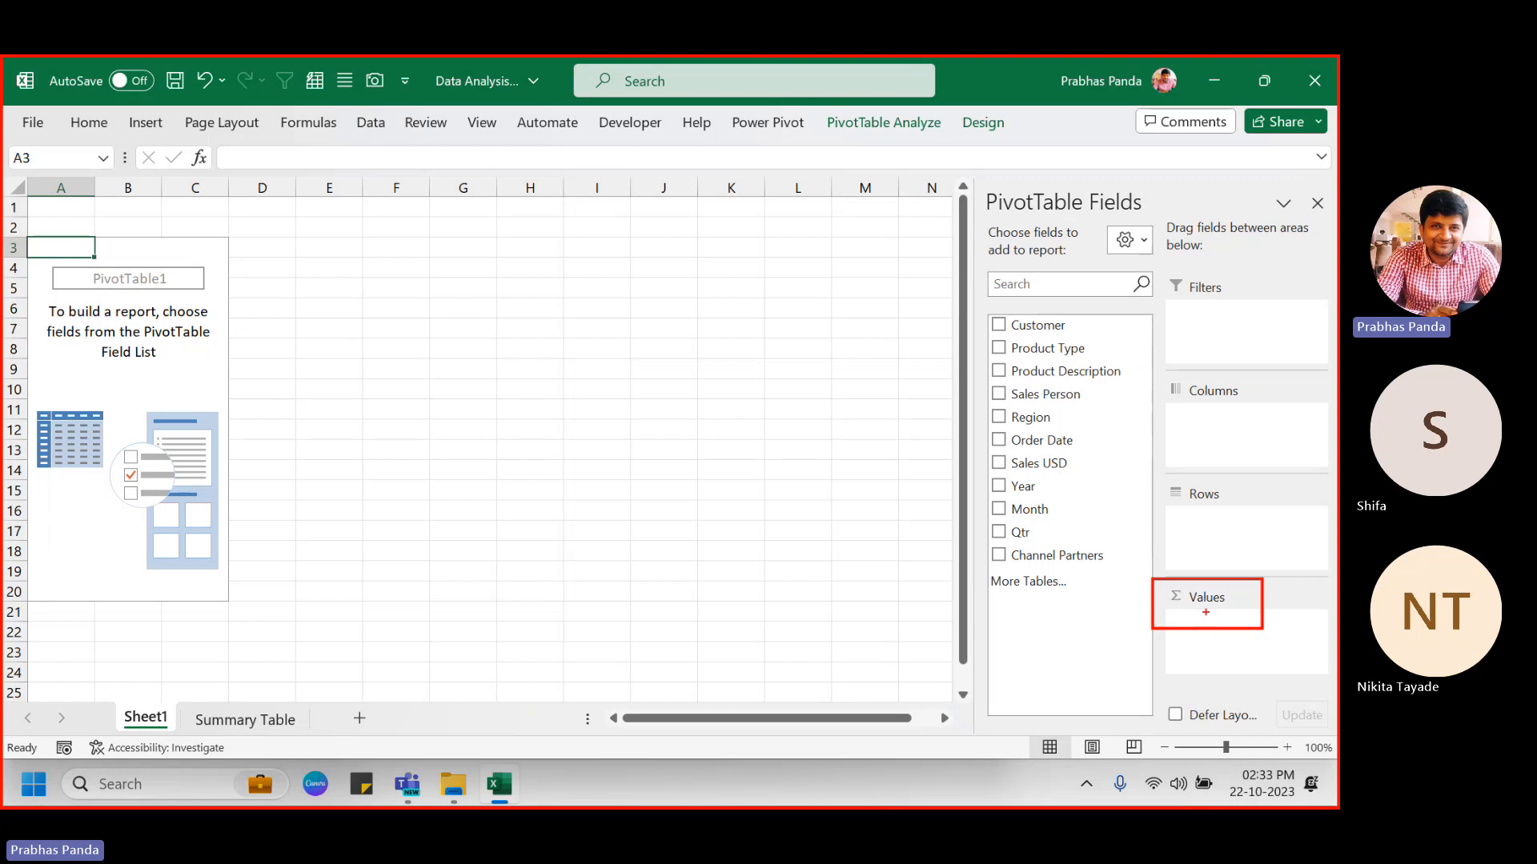
key(Escape)
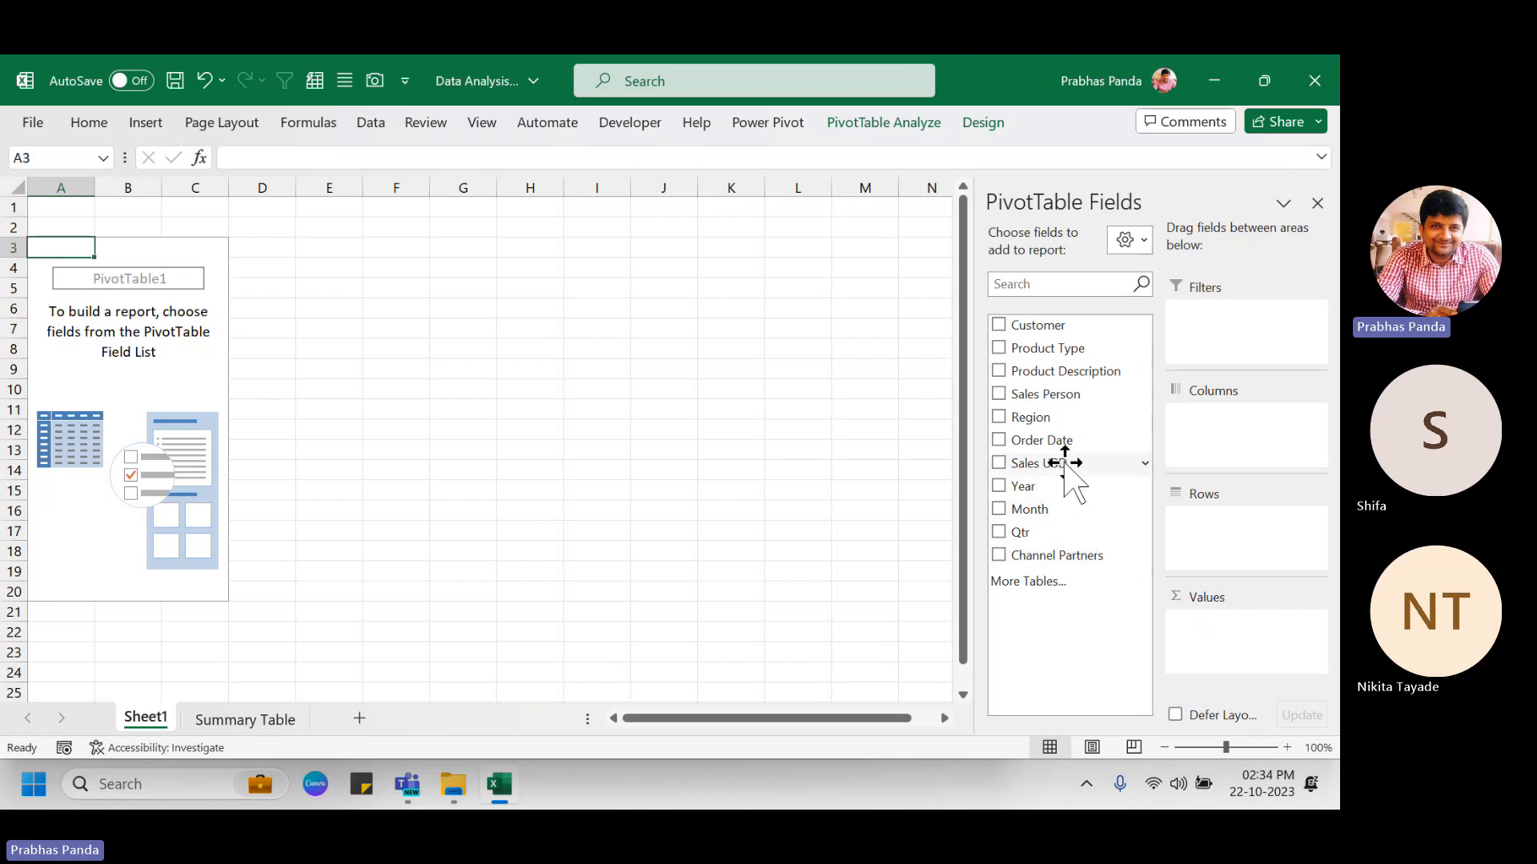
Add the Sales USD field to the PivotTable's Values area.
key(ctrl)
key(ctrl)
key(ctrl)
drag(1067, 469, 1251, 645)
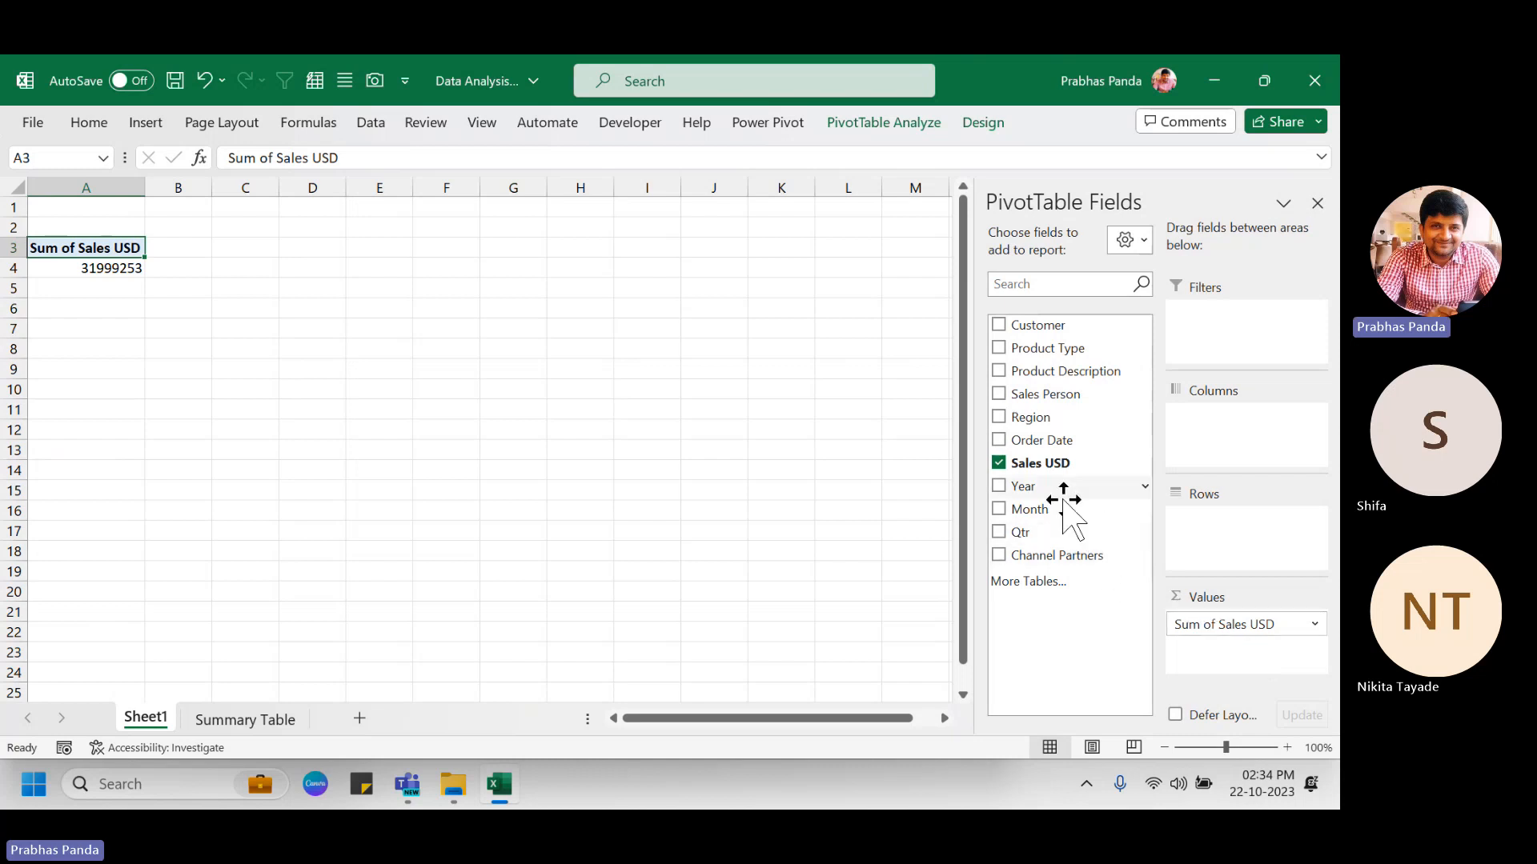
Place Year in the PivotTable's Columns area and Product Description in its Rows area.
click(1033, 490)
drag(1032, 489, 1238, 434)
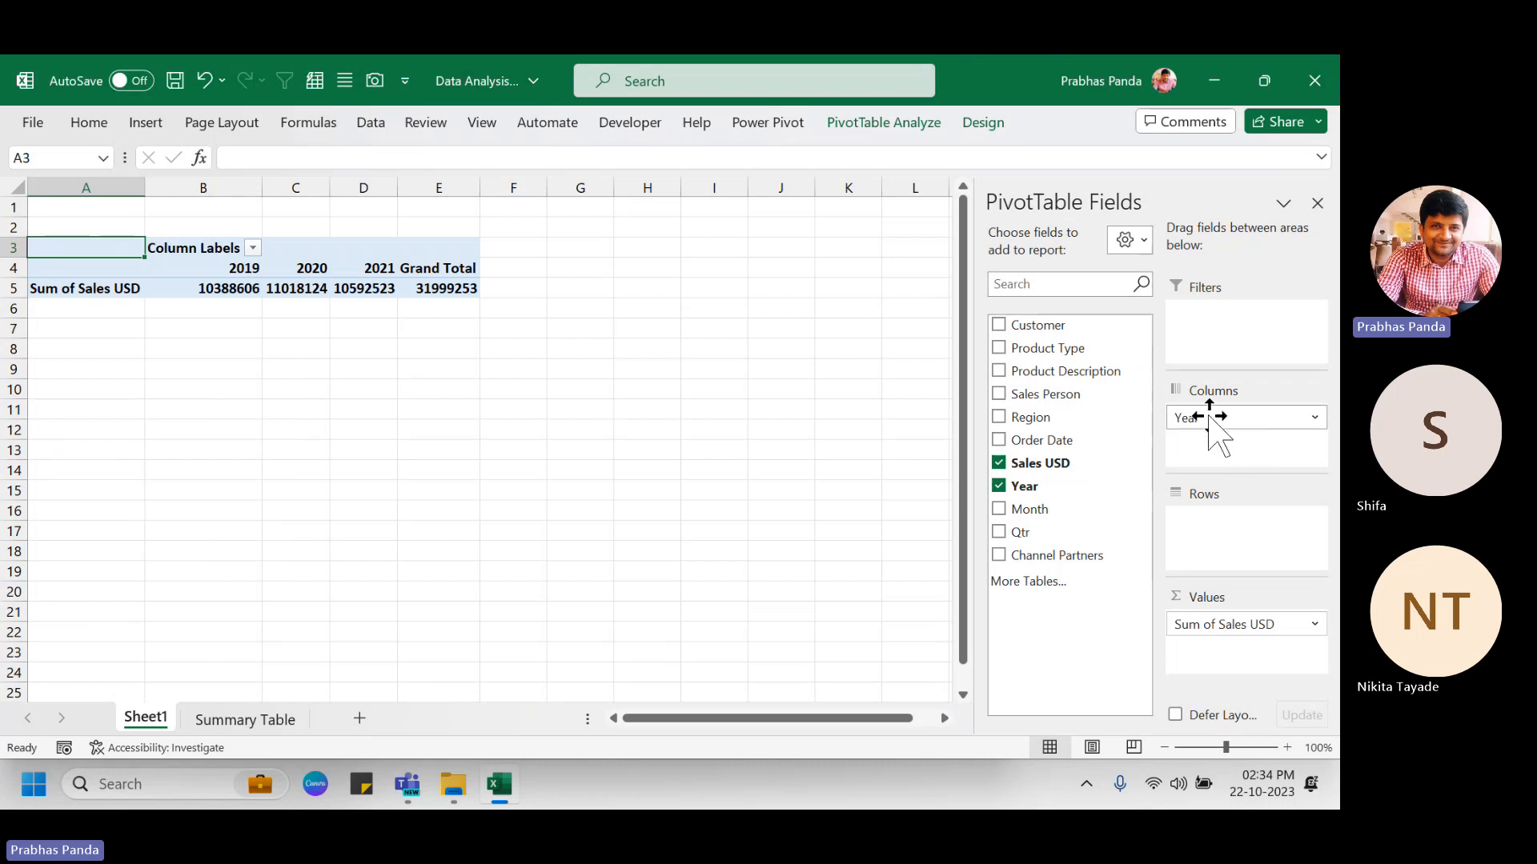
drag(1210, 419, 1195, 497)
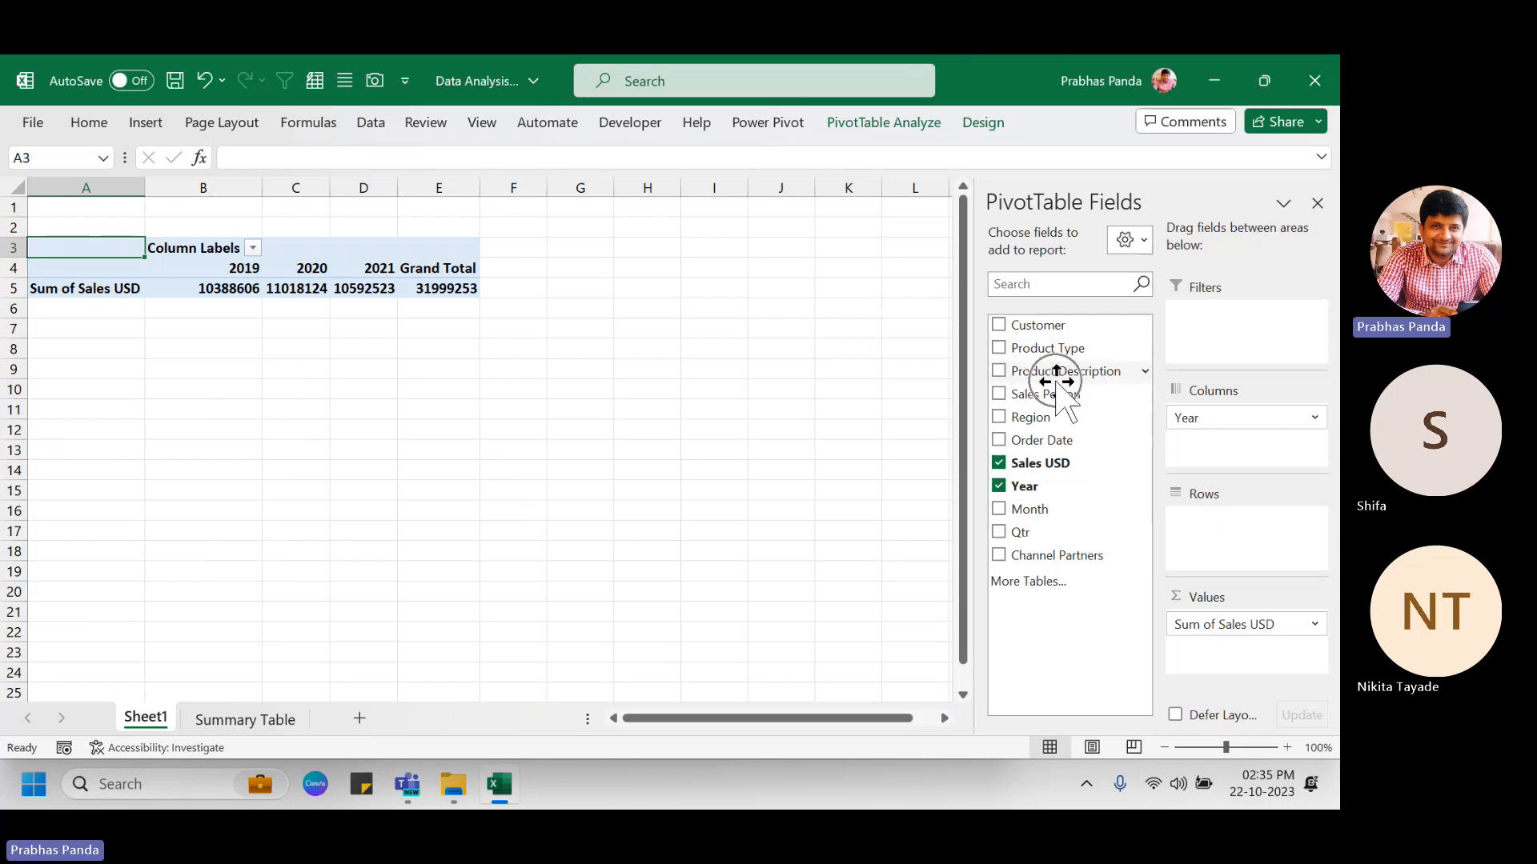
mouse_move(1056, 382)
mouse_down()
mouse_move(1183, 553)
mouse_move(1214, 573)
mouse_move(1250, 547)
mouse_up()
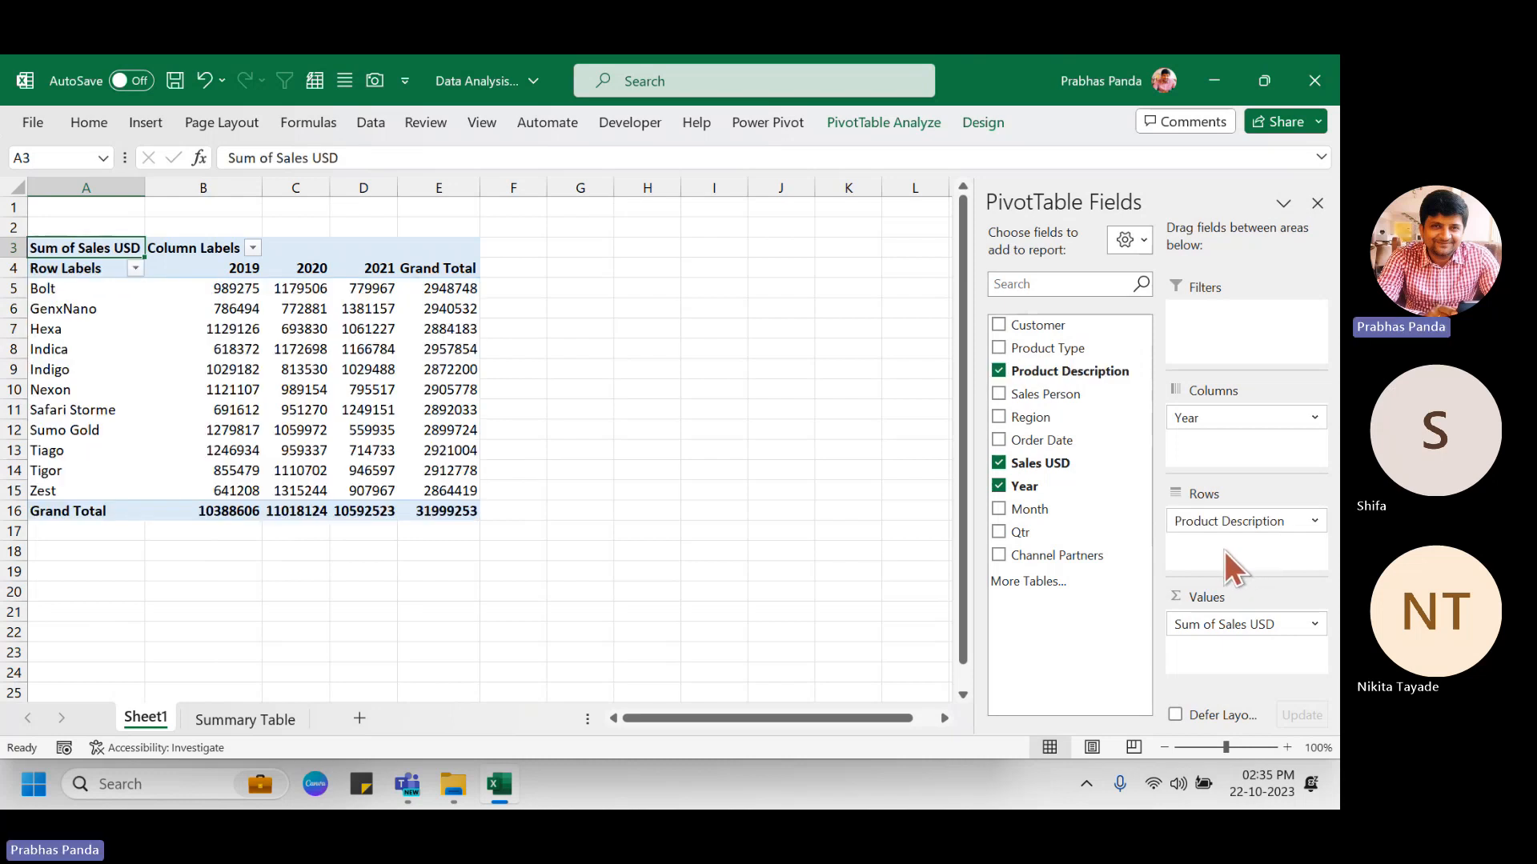
Examine the sales amounts per product and year and the grand totals in the PivotTable.
ctrl+scroll(501, 487, up, 3)
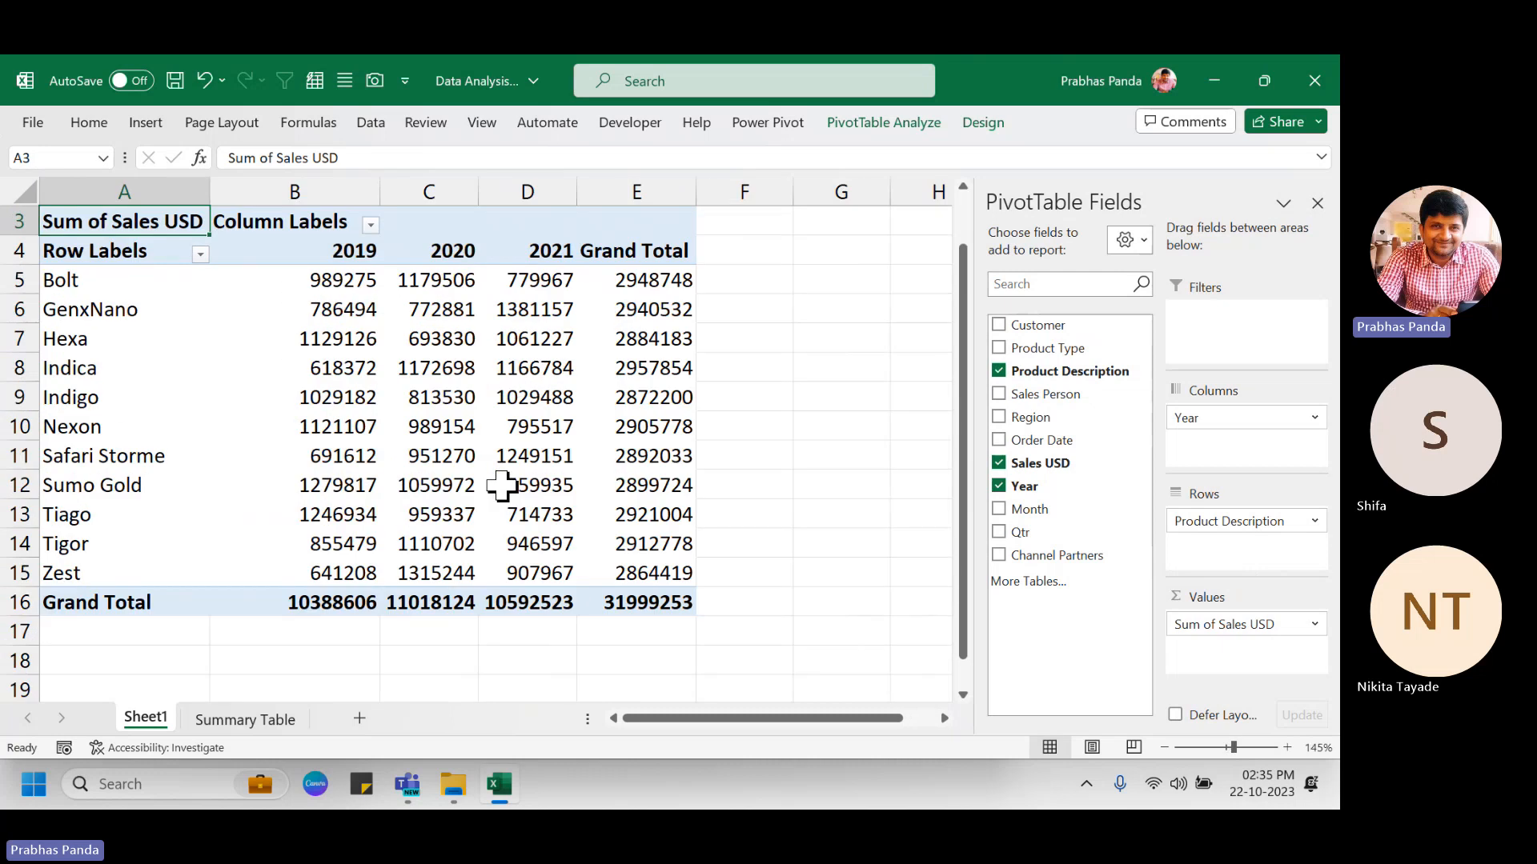
click(607, 430)
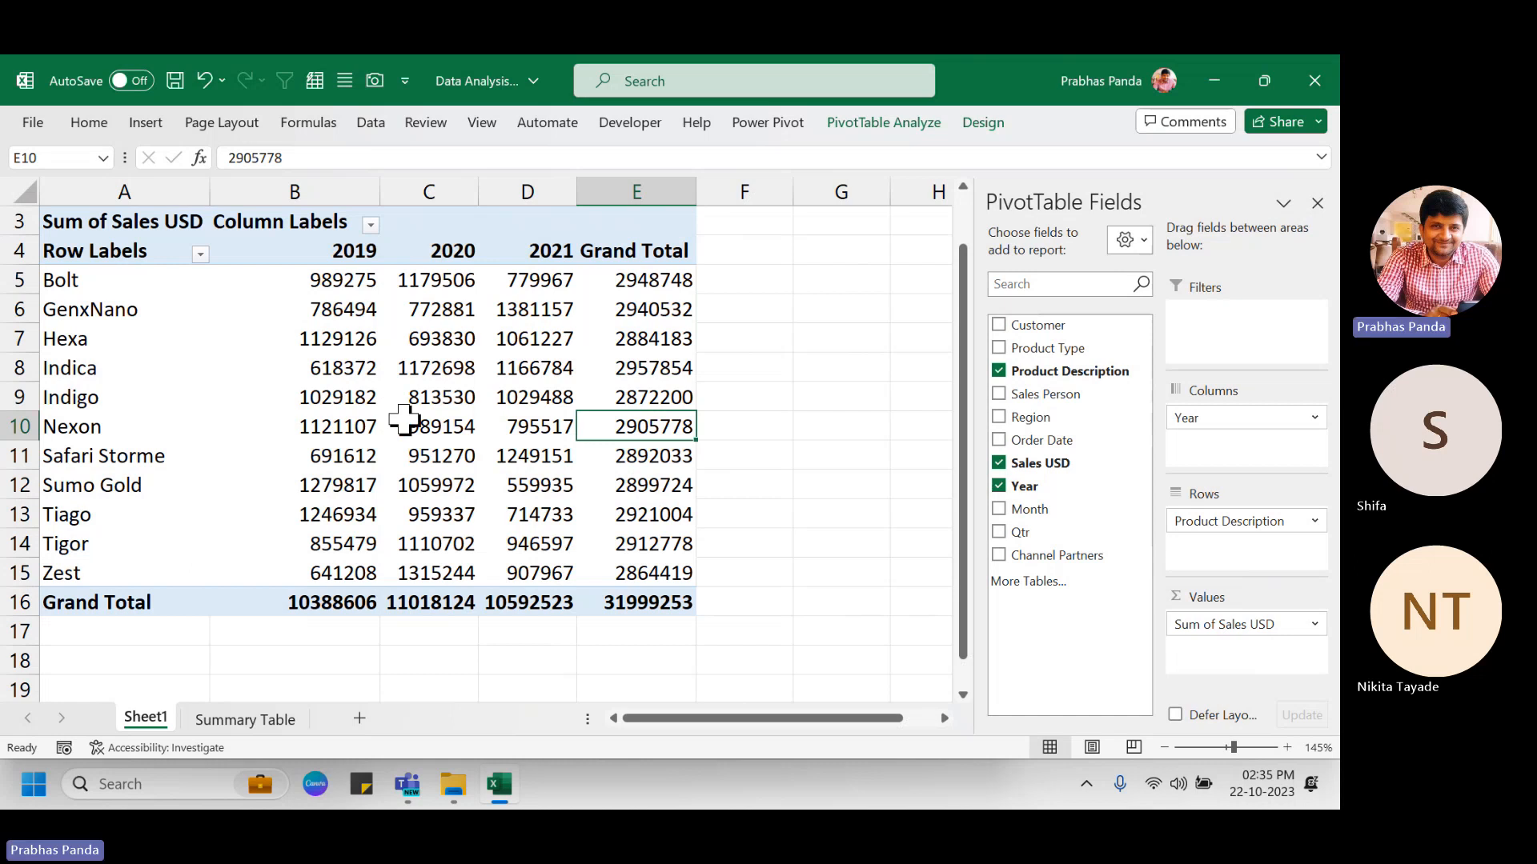
key(ctrl)
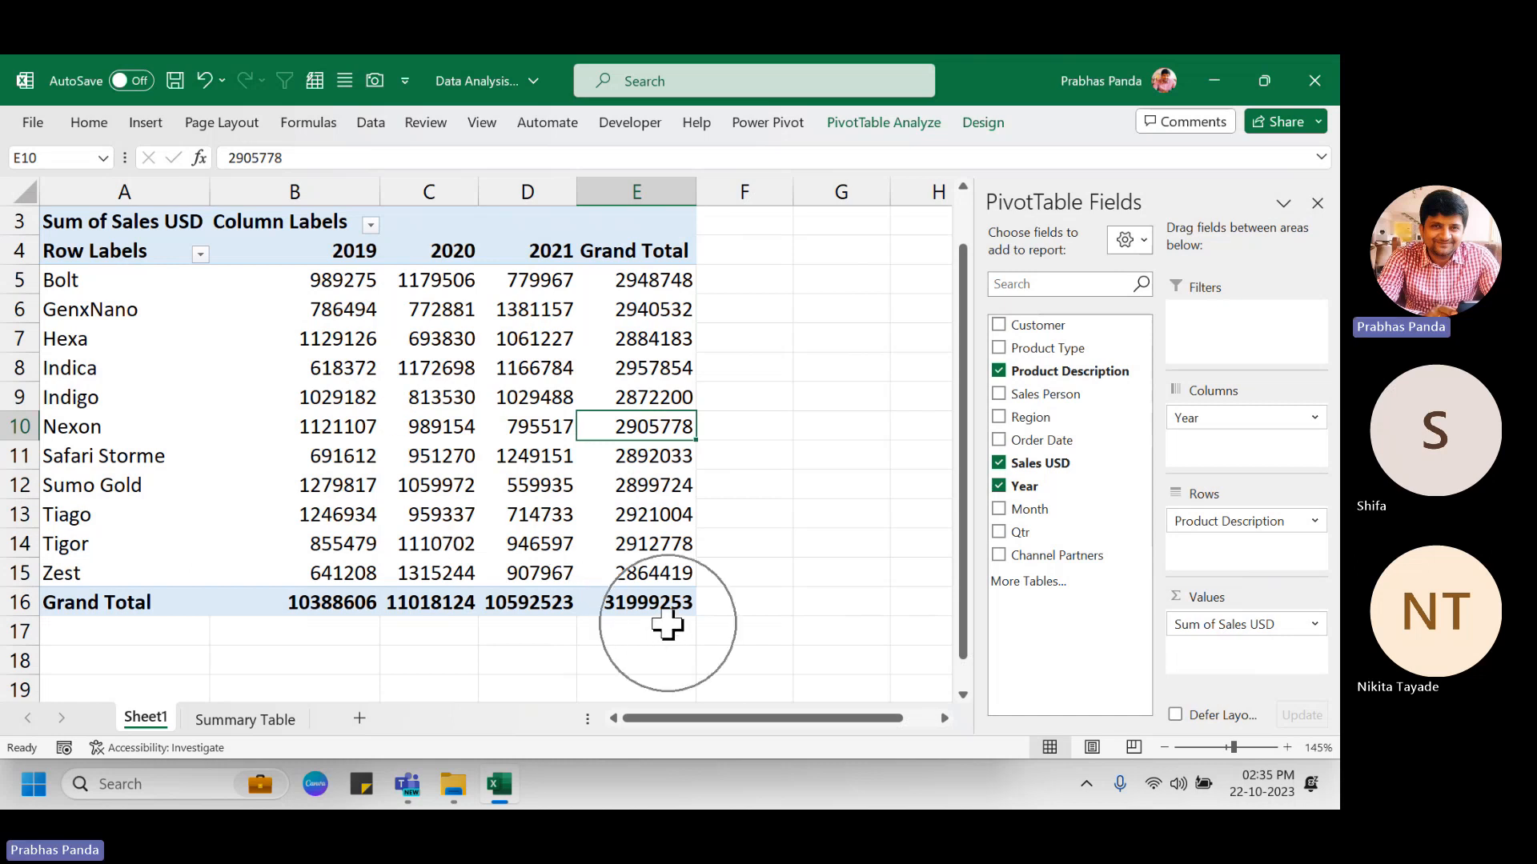
key(ctrl)
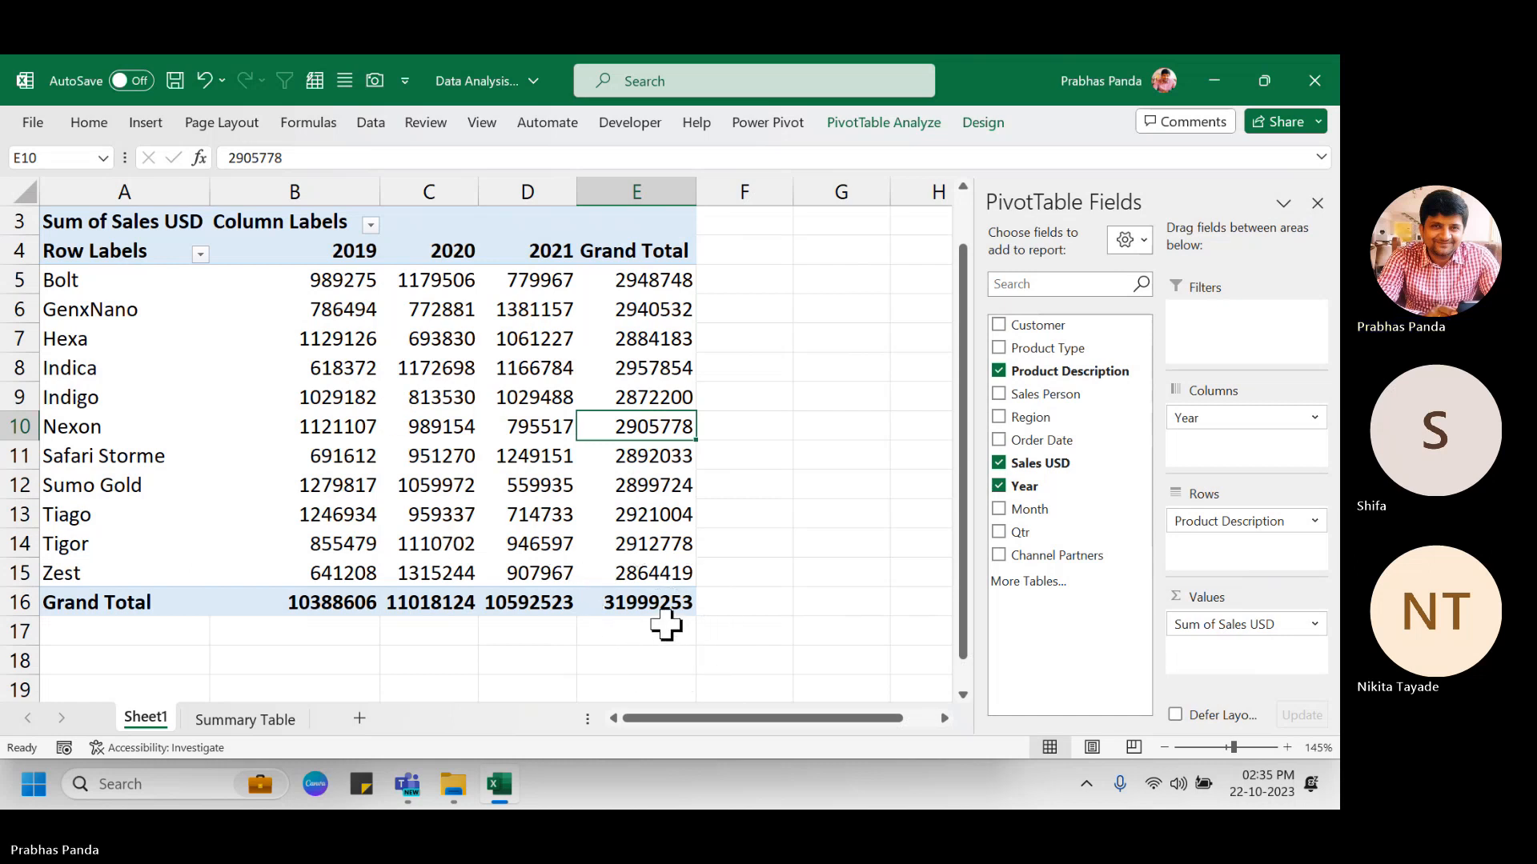
key(ctrl)
key(ctrl)
key(ctrl)
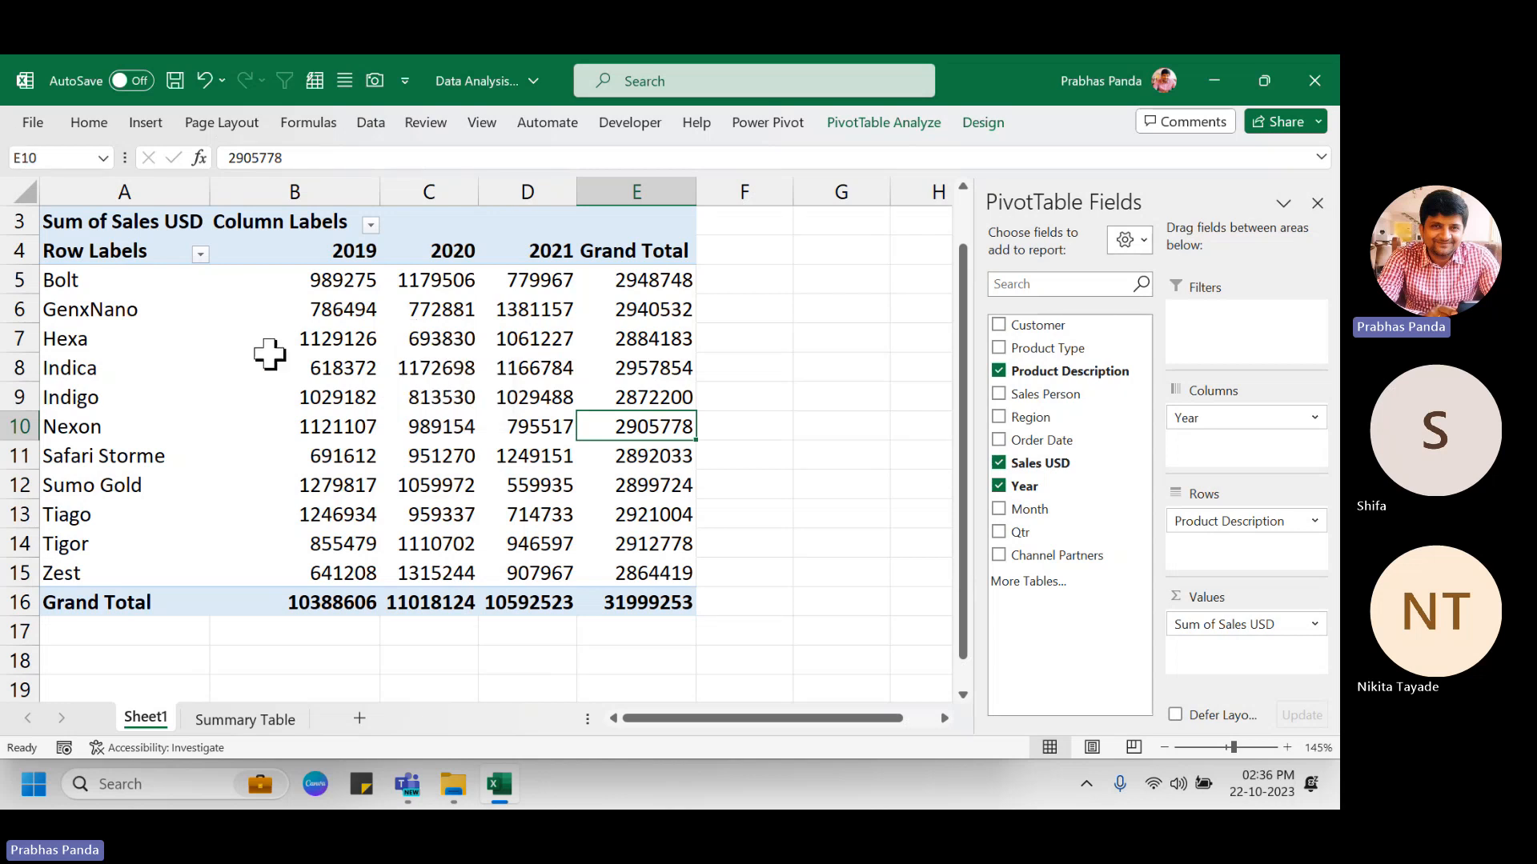
scroll(316, 325, up, 1)
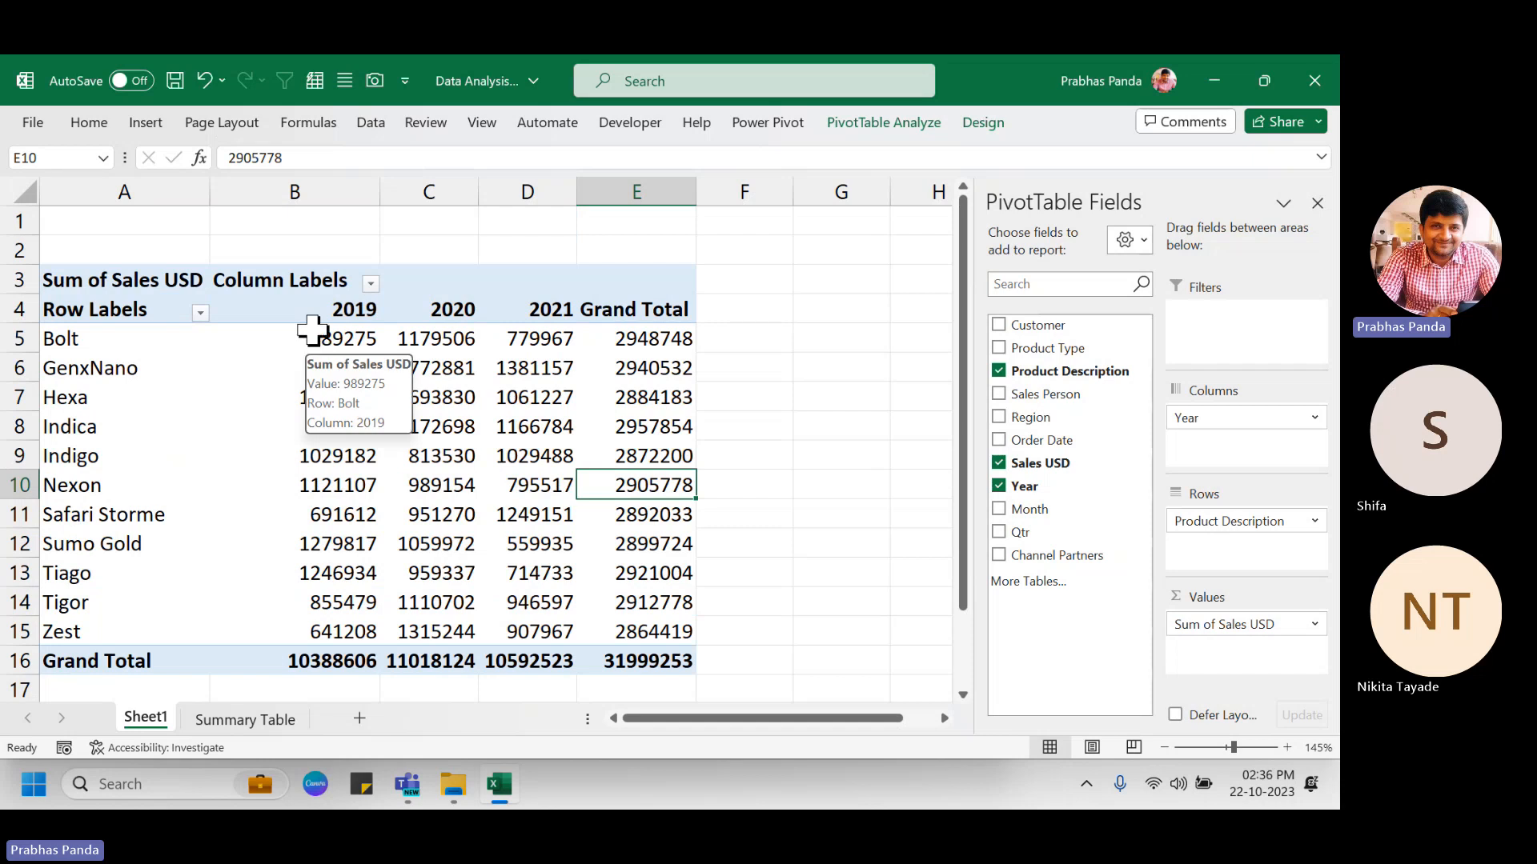
Apply the dark blue style from the first row of the Medium PivotTable styles to the report.
click(485, 415)
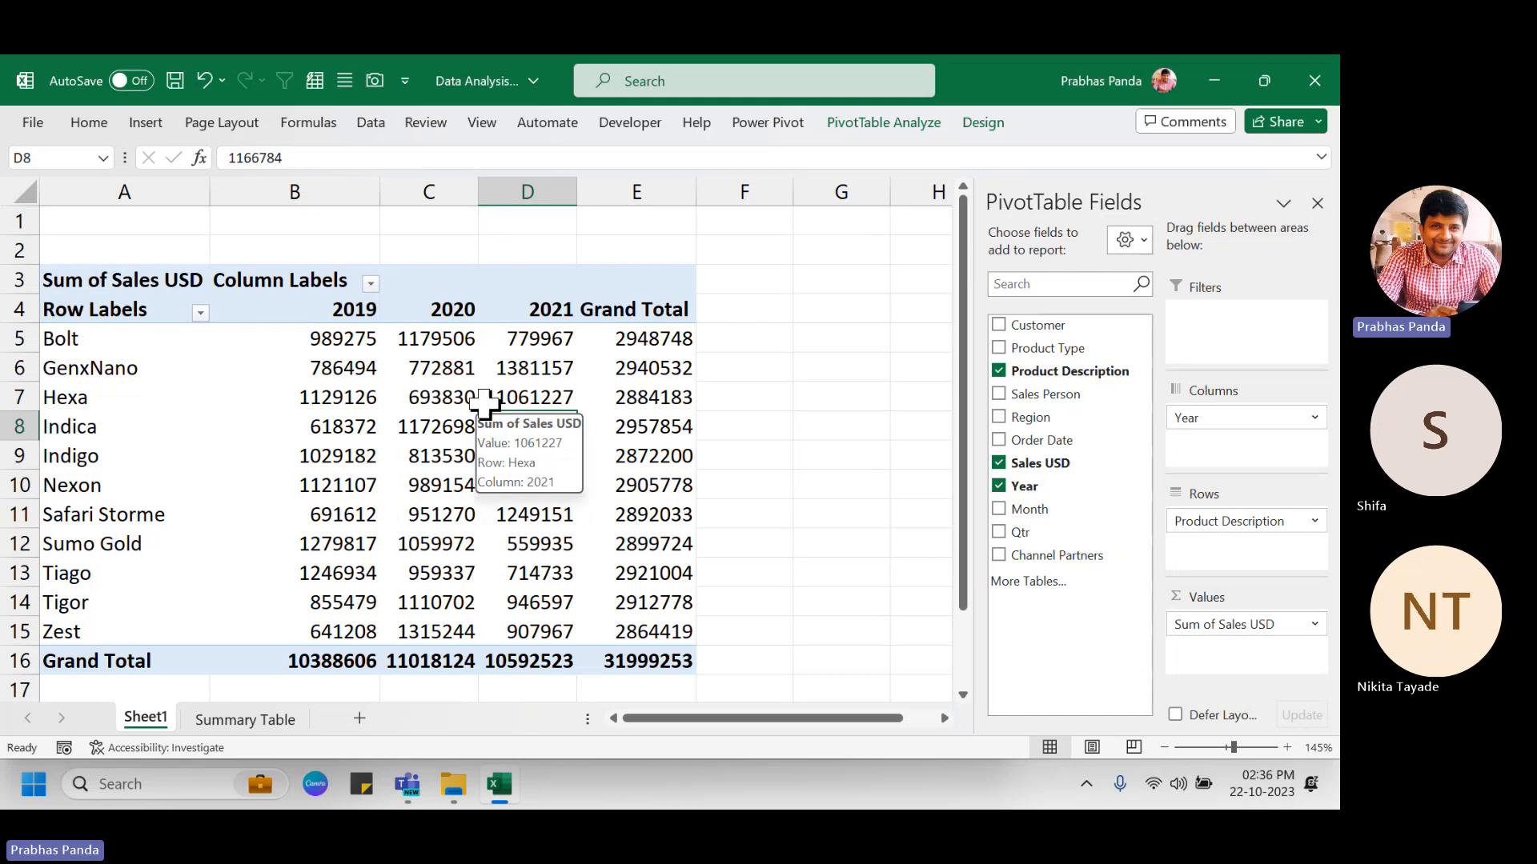
click(985, 125)
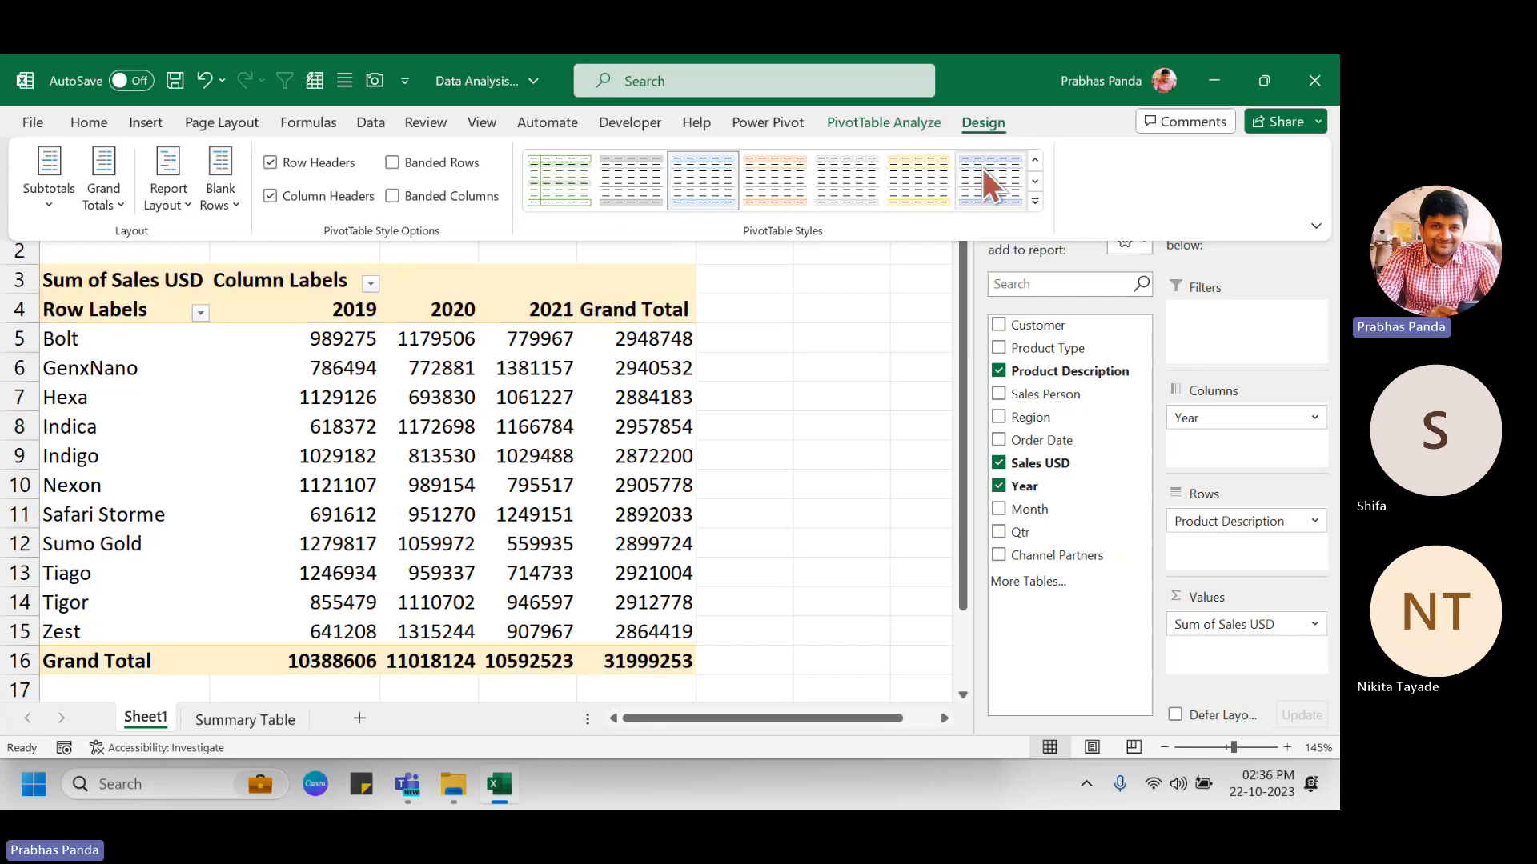
mouse_move(516, 148)
mouse_down()
mouse_move(893, 215)
mouse_move(1008, 212)
mouse_move(1060, 235)
mouse_up()
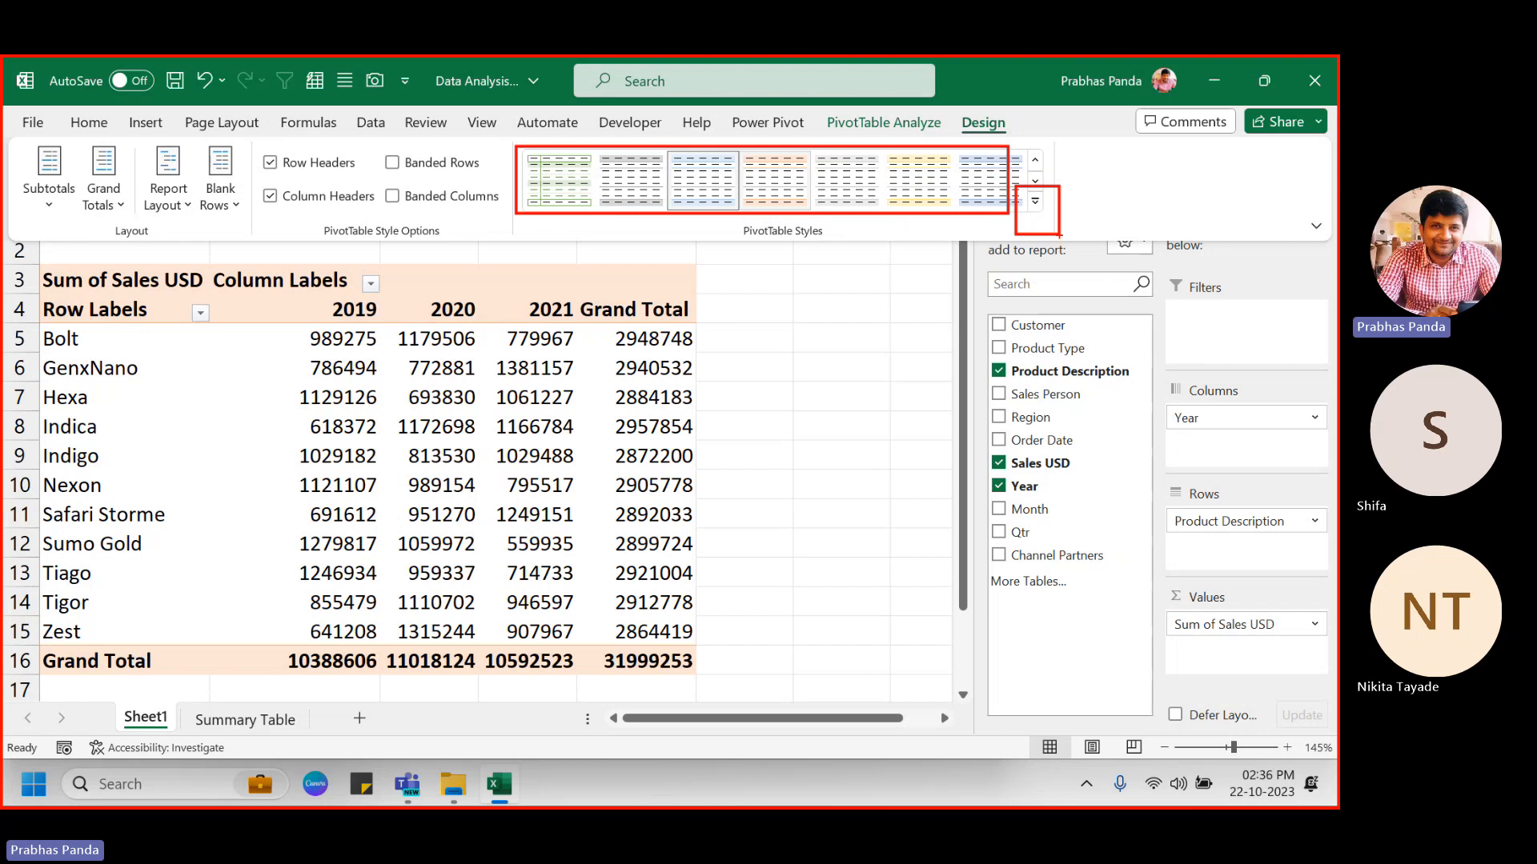
key(Escape)
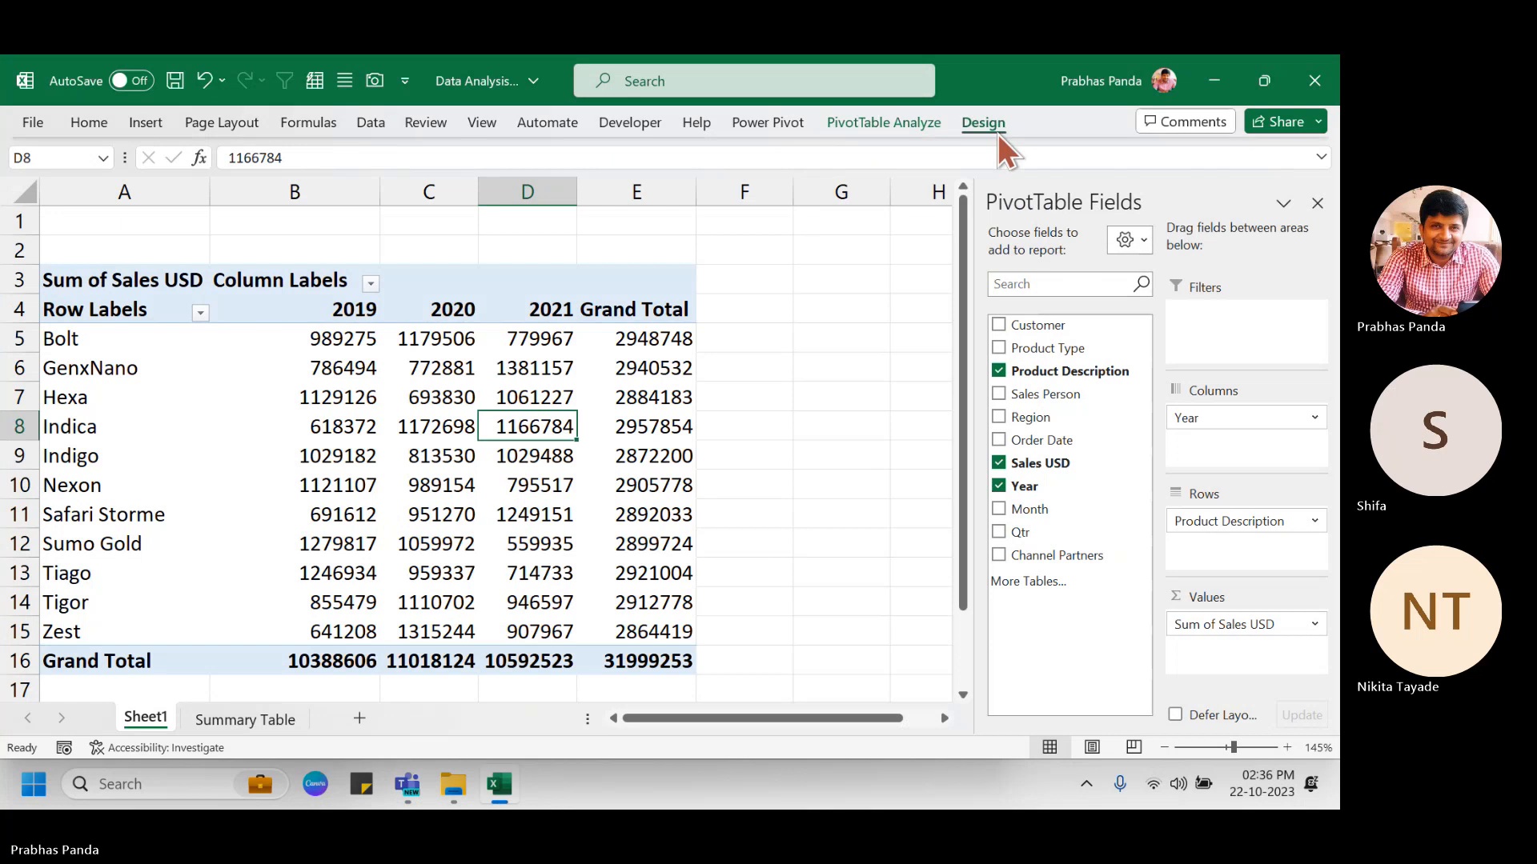
click(996, 130)
click(1037, 206)
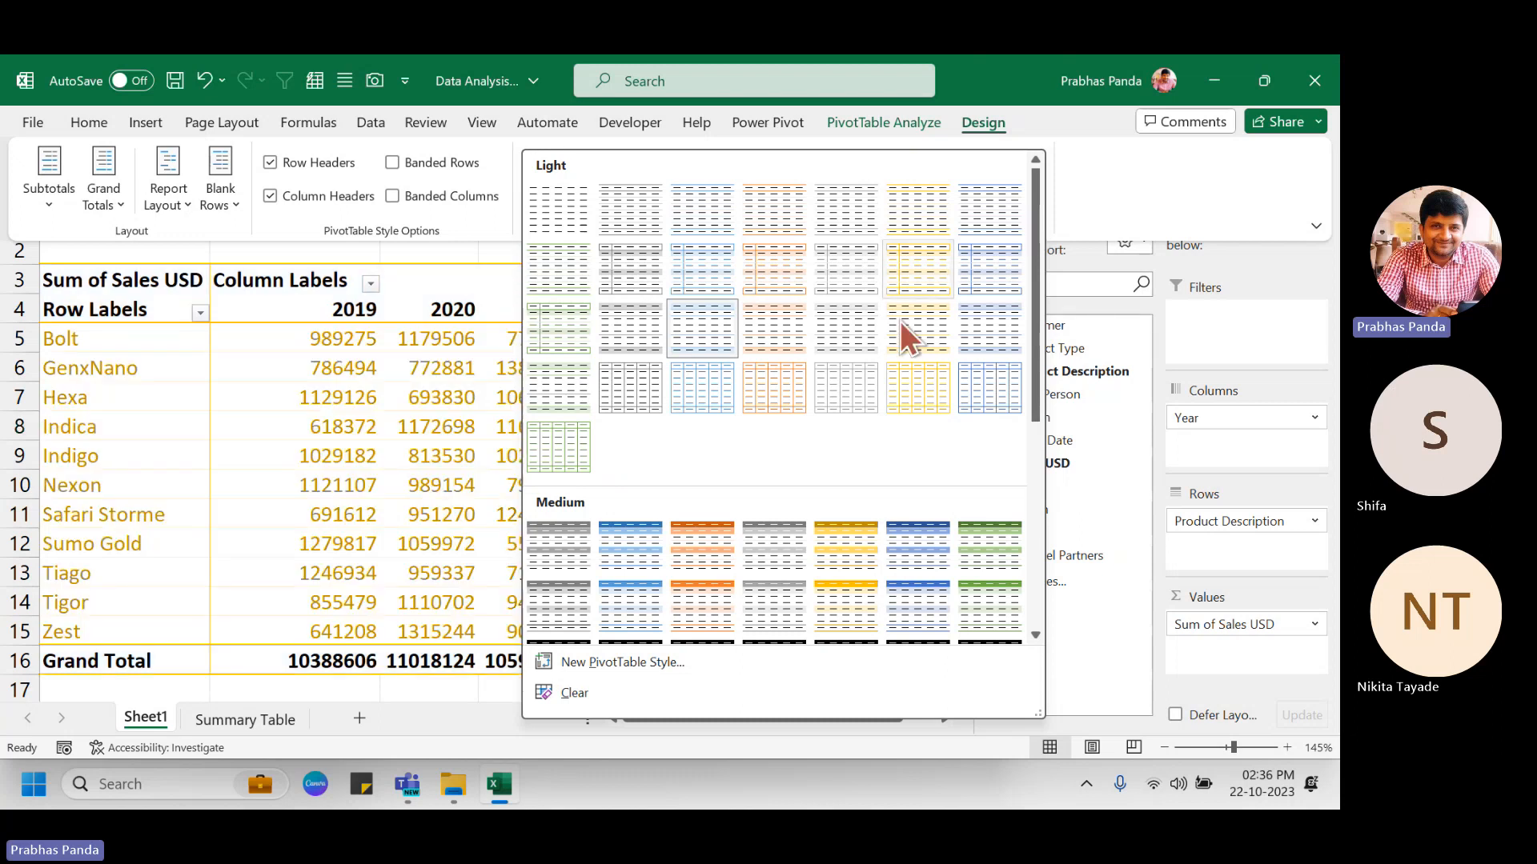
scroll(854, 358, down, 3)
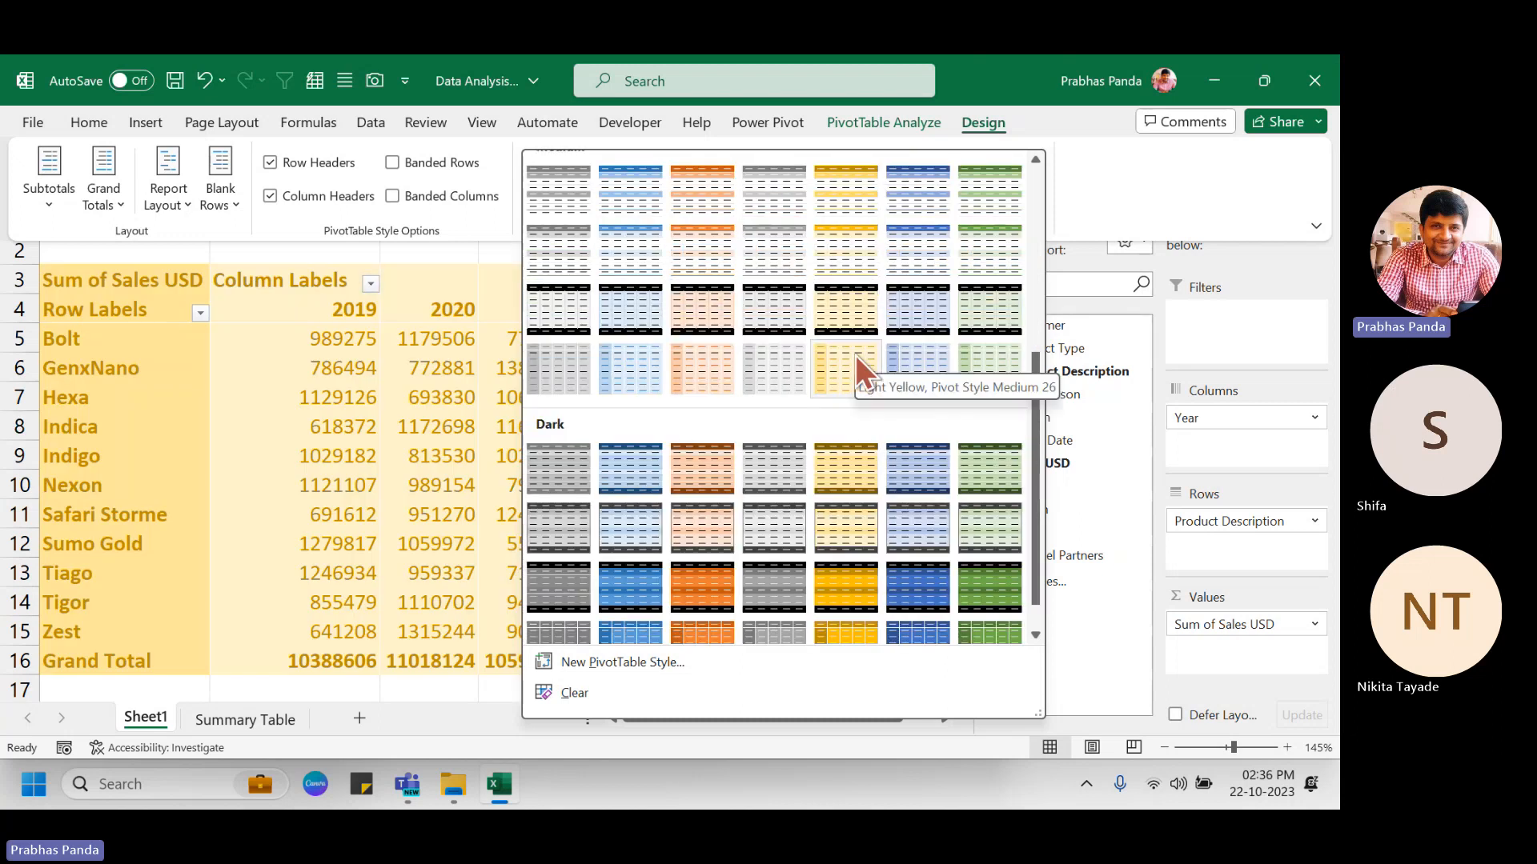
scroll(854, 354, up, 1)
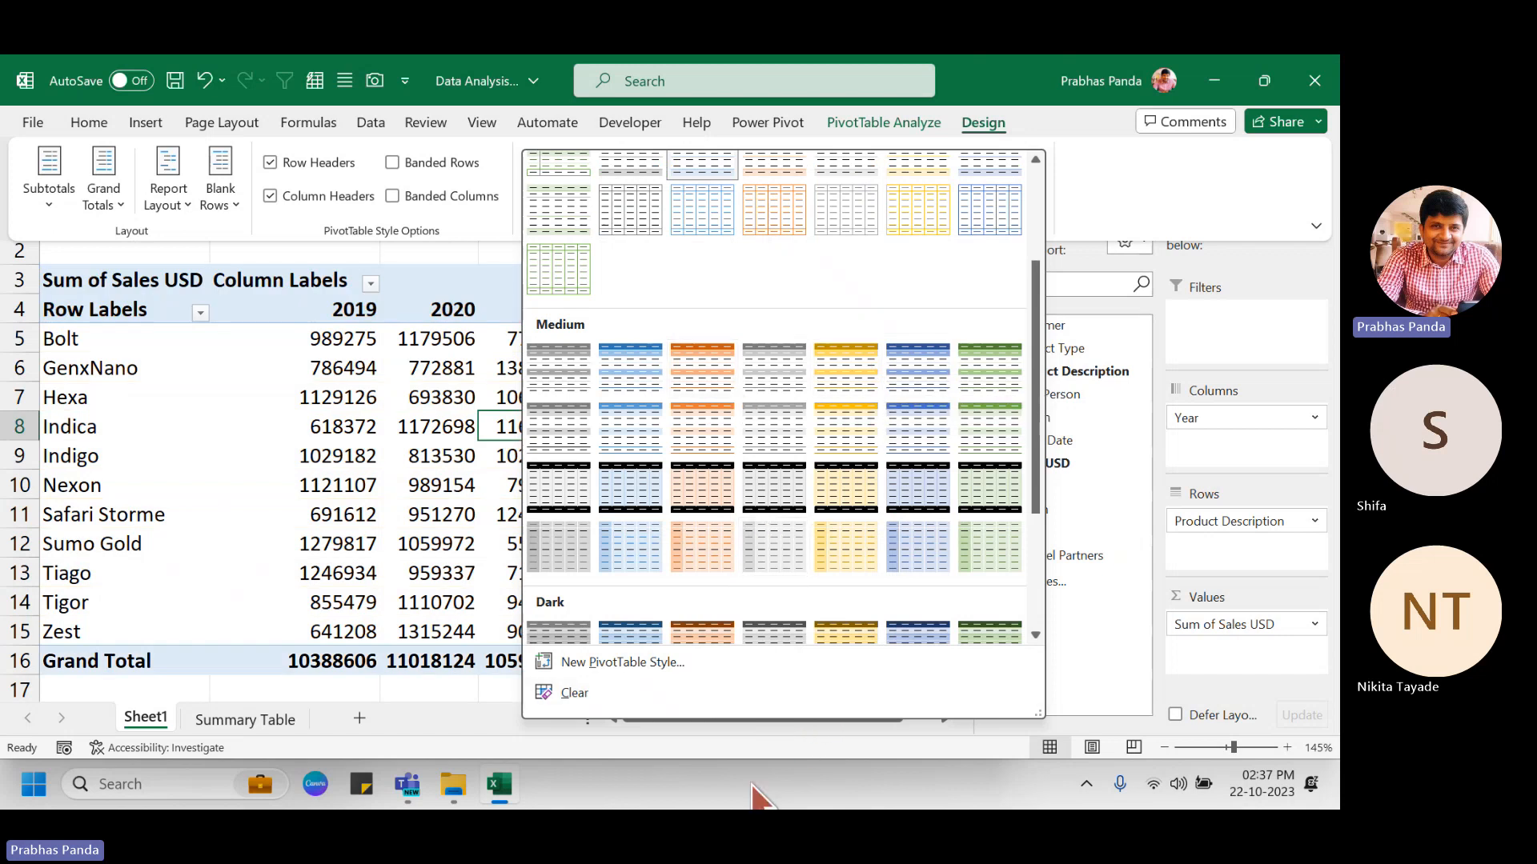
scroll(766, 644, down, 3)
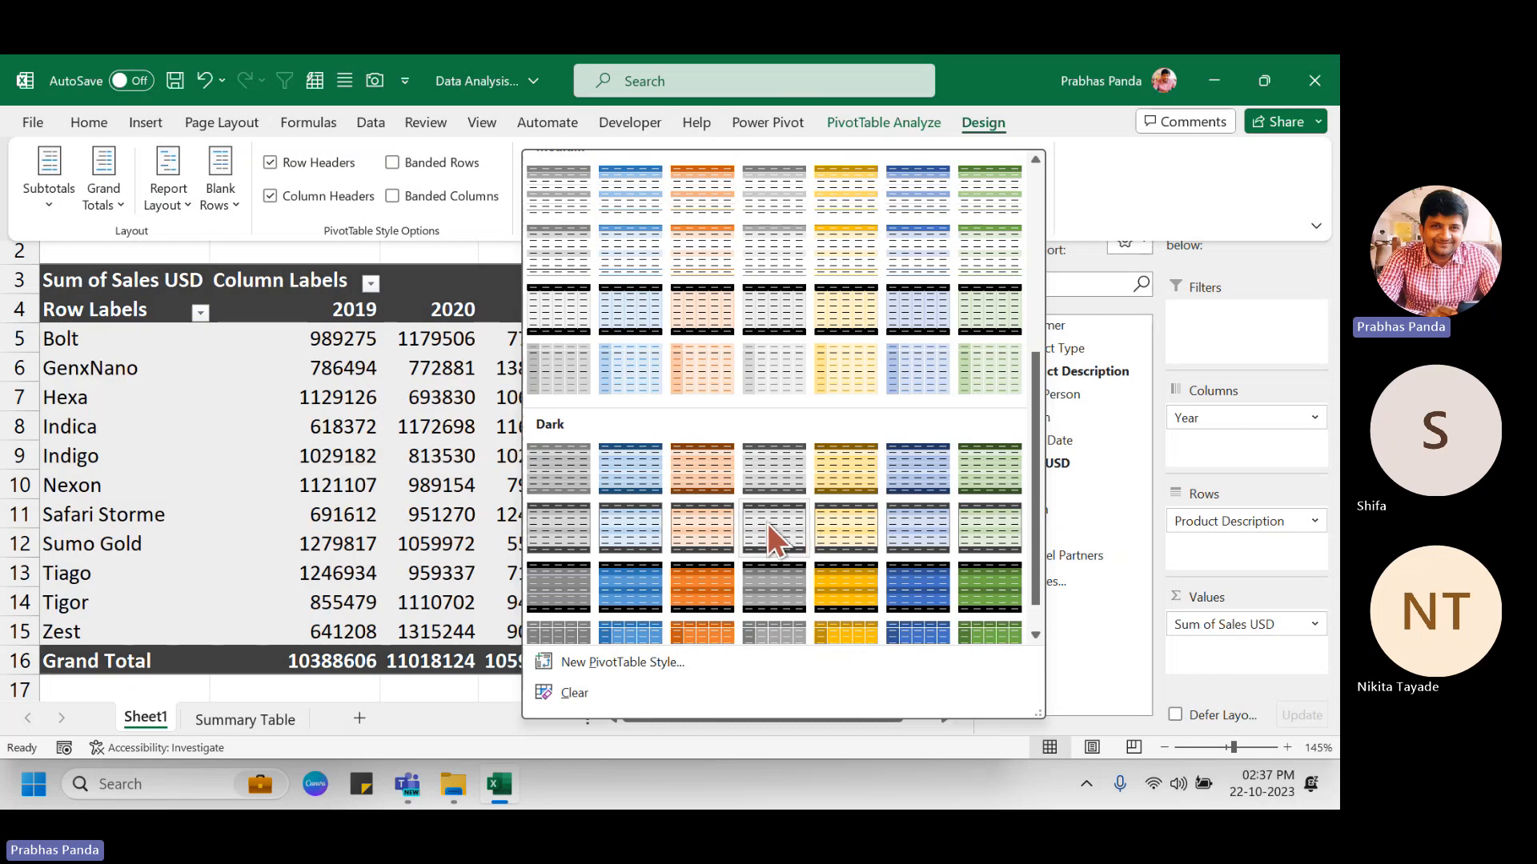
scroll(767, 523, up, 2)
click(924, 386)
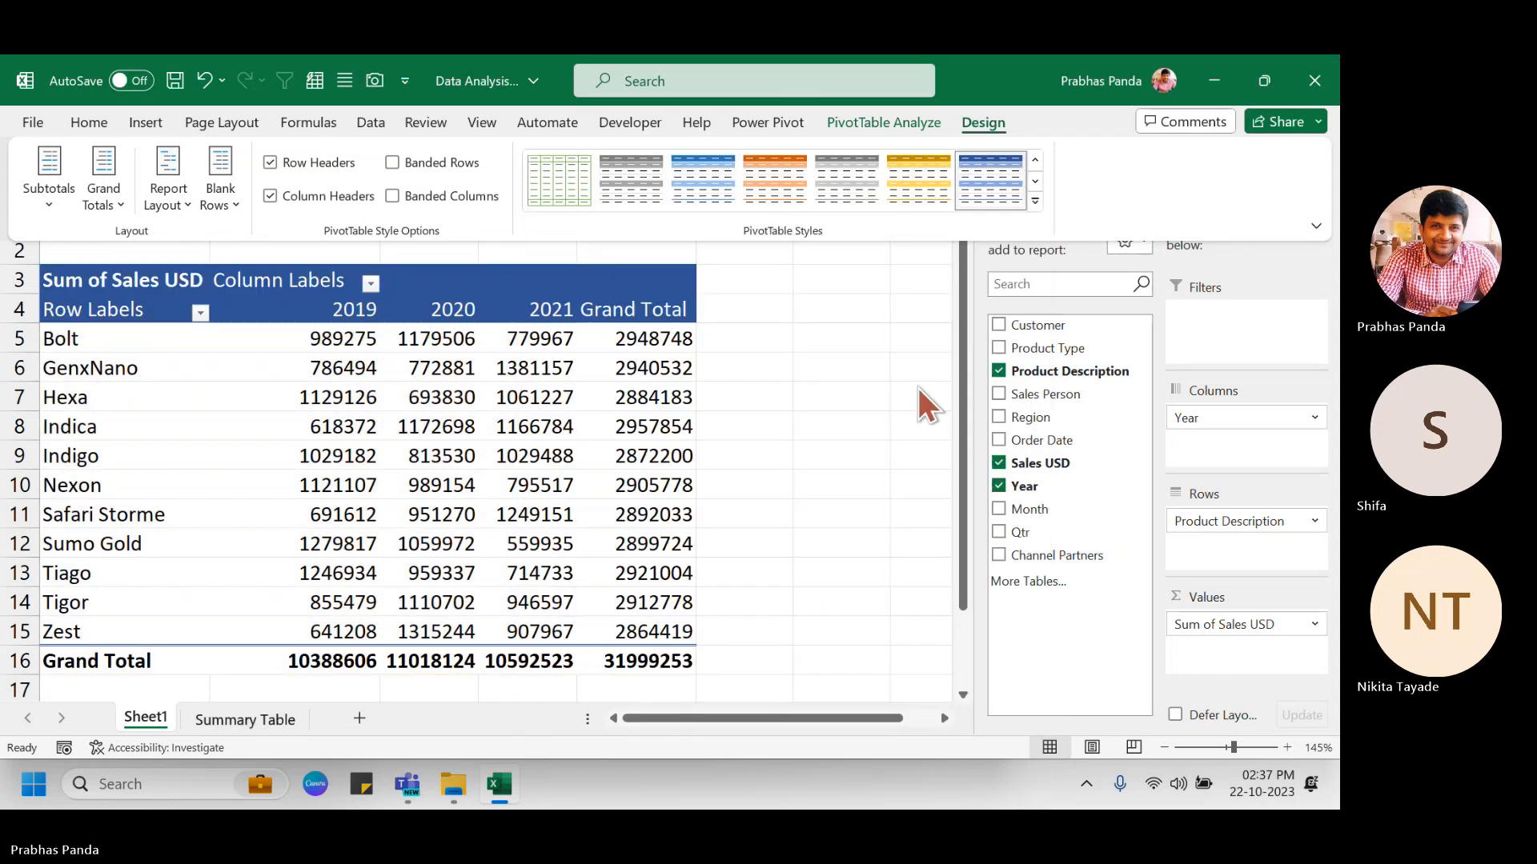
click(481, 440)
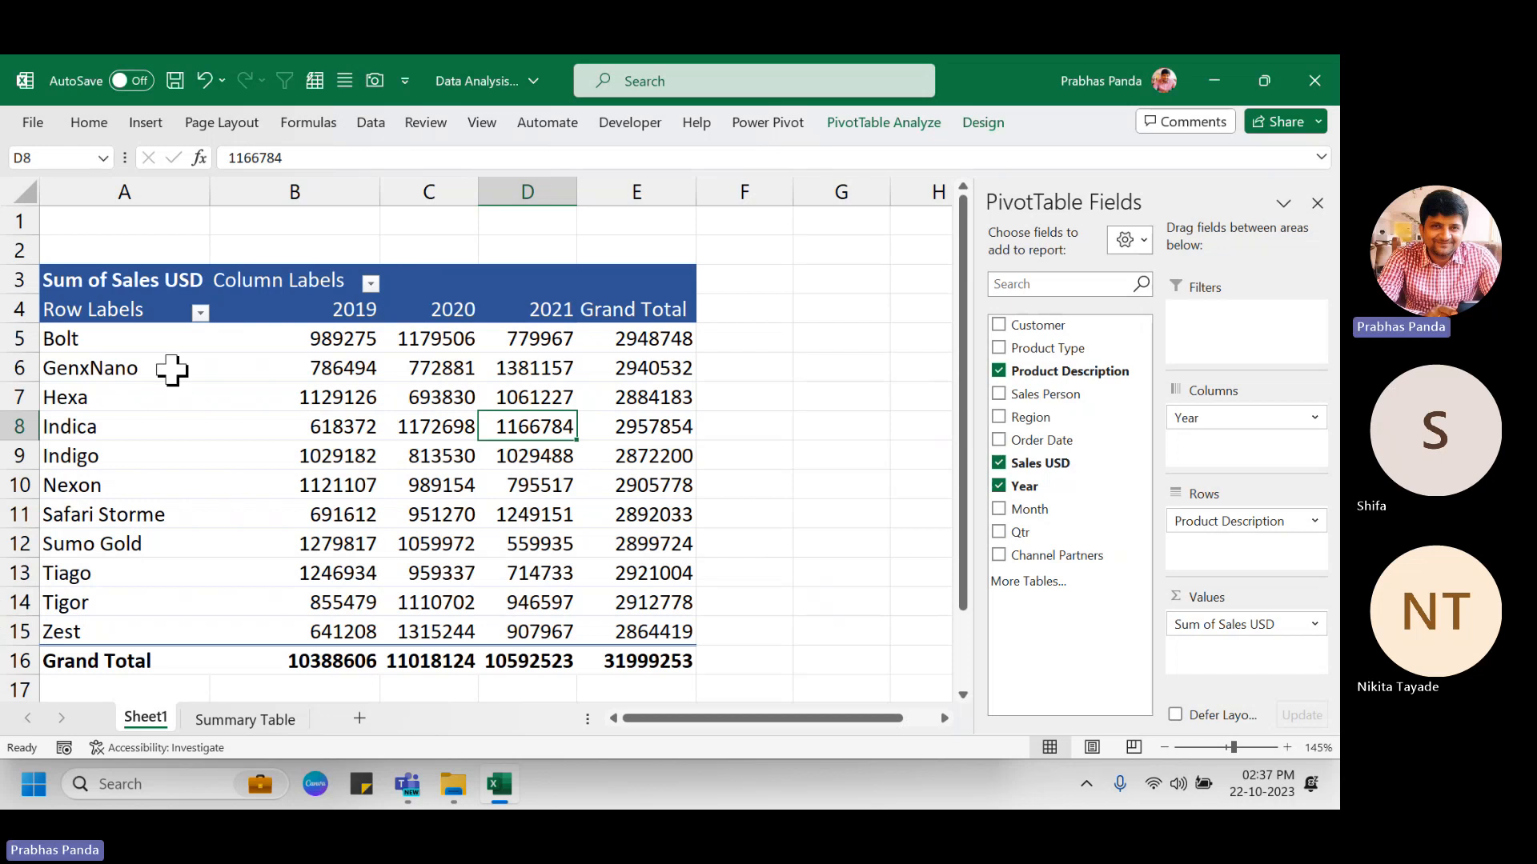
Examine the product names in A5:A16 and the generic Row Labels header in A4.
drag(144, 338, 69, 656)
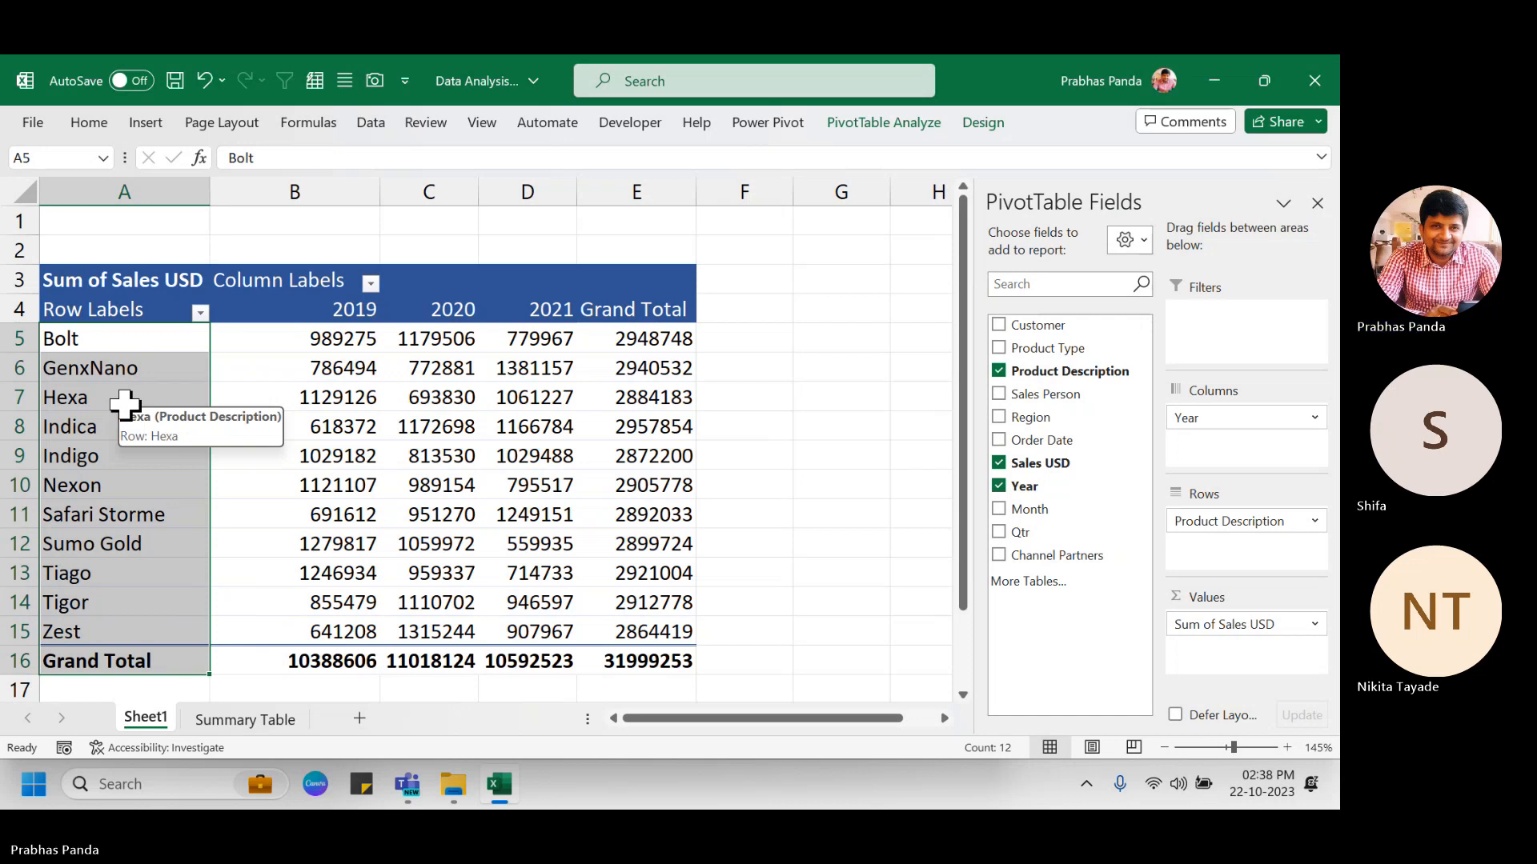
click(133, 316)
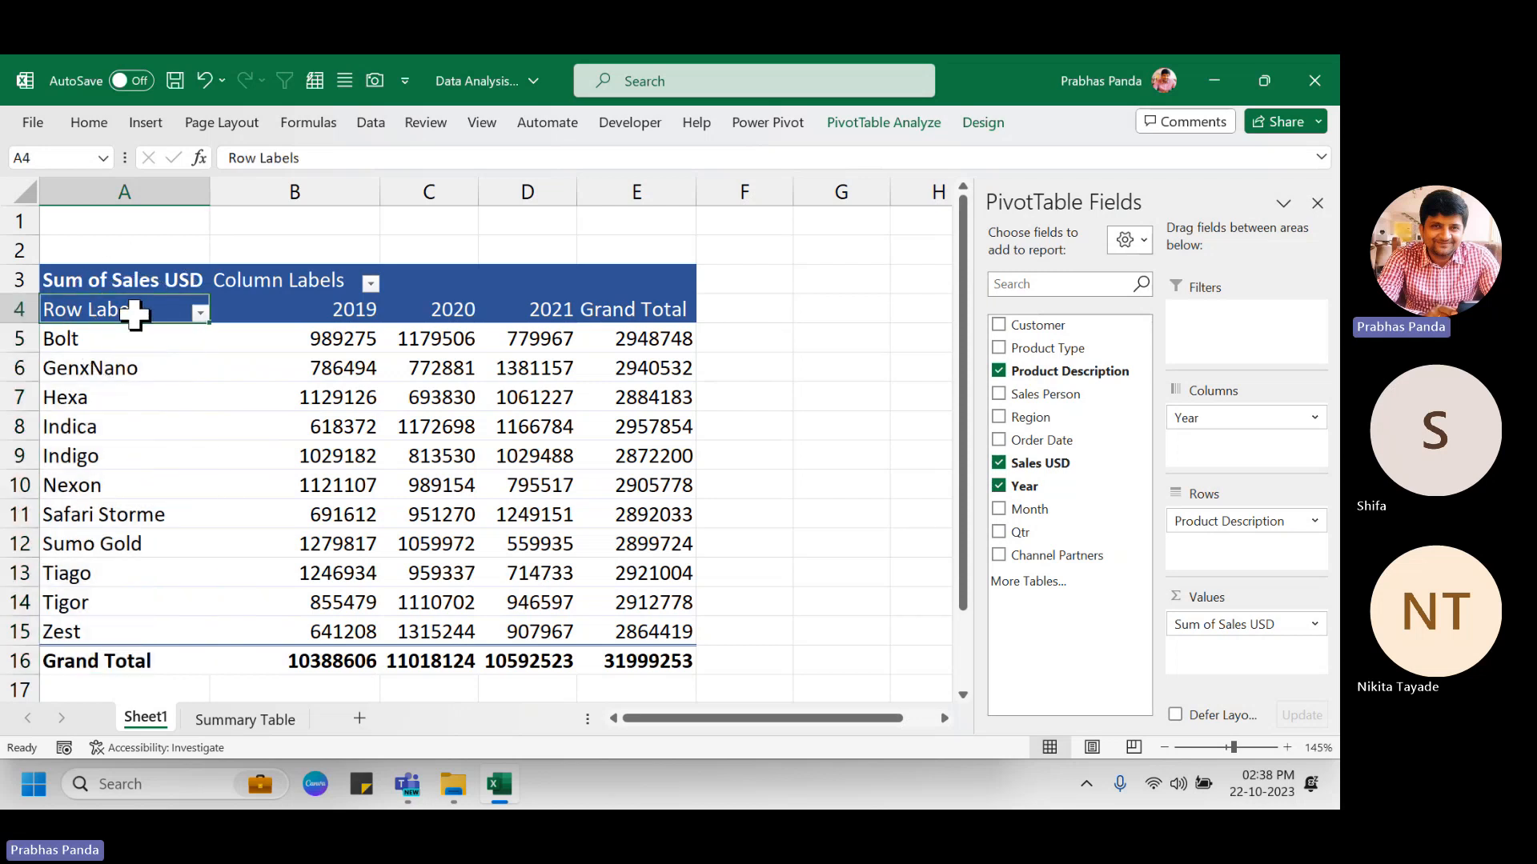
key(ctrl)
key(ctrl)
key(ctrl)
key(ctrl)
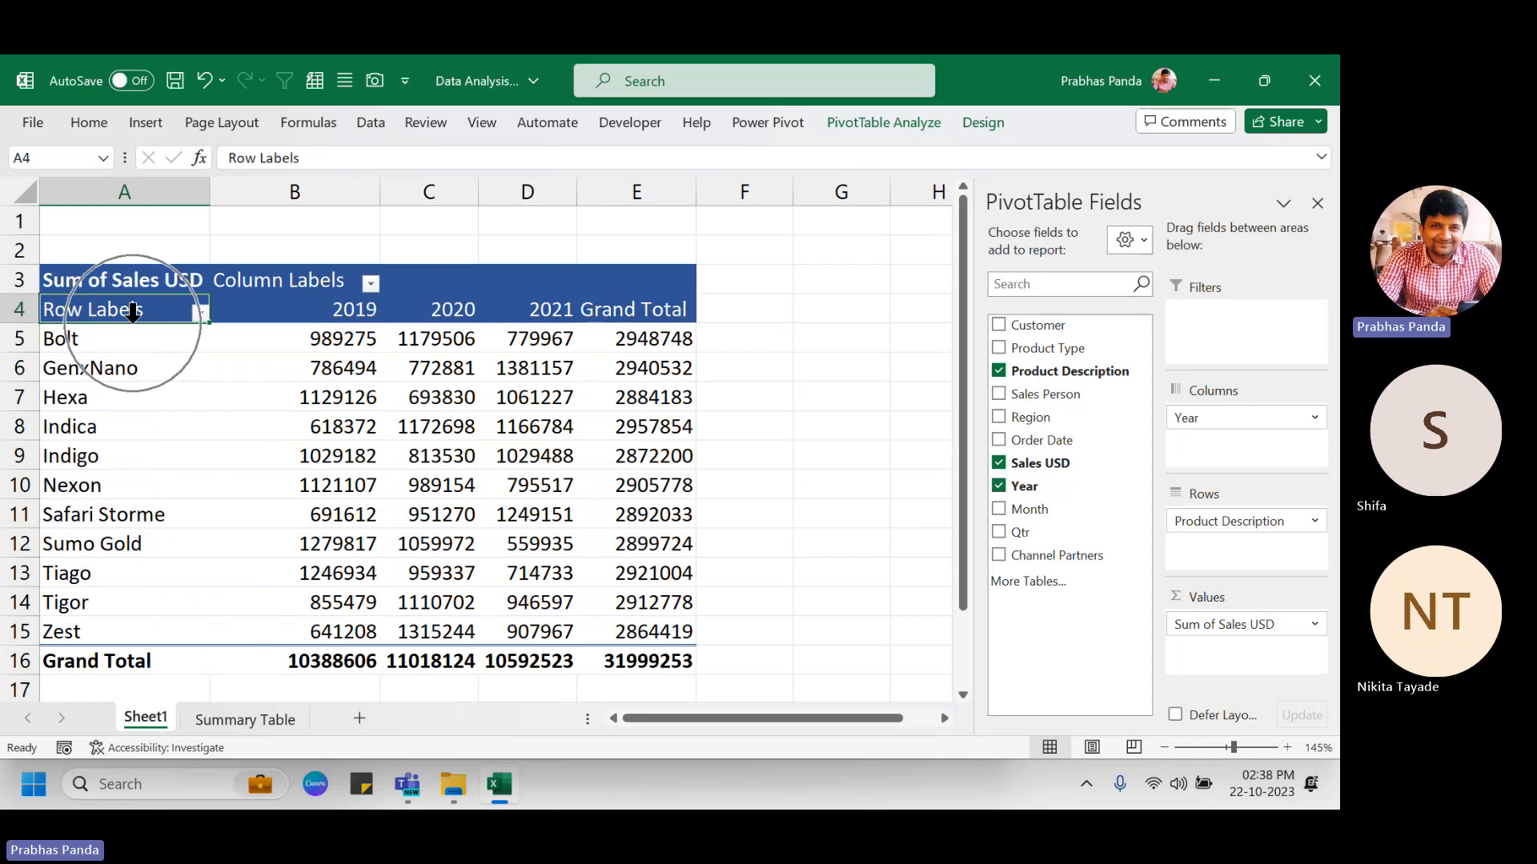
key(ctrl)
key(ctrl)
key(ctrl)
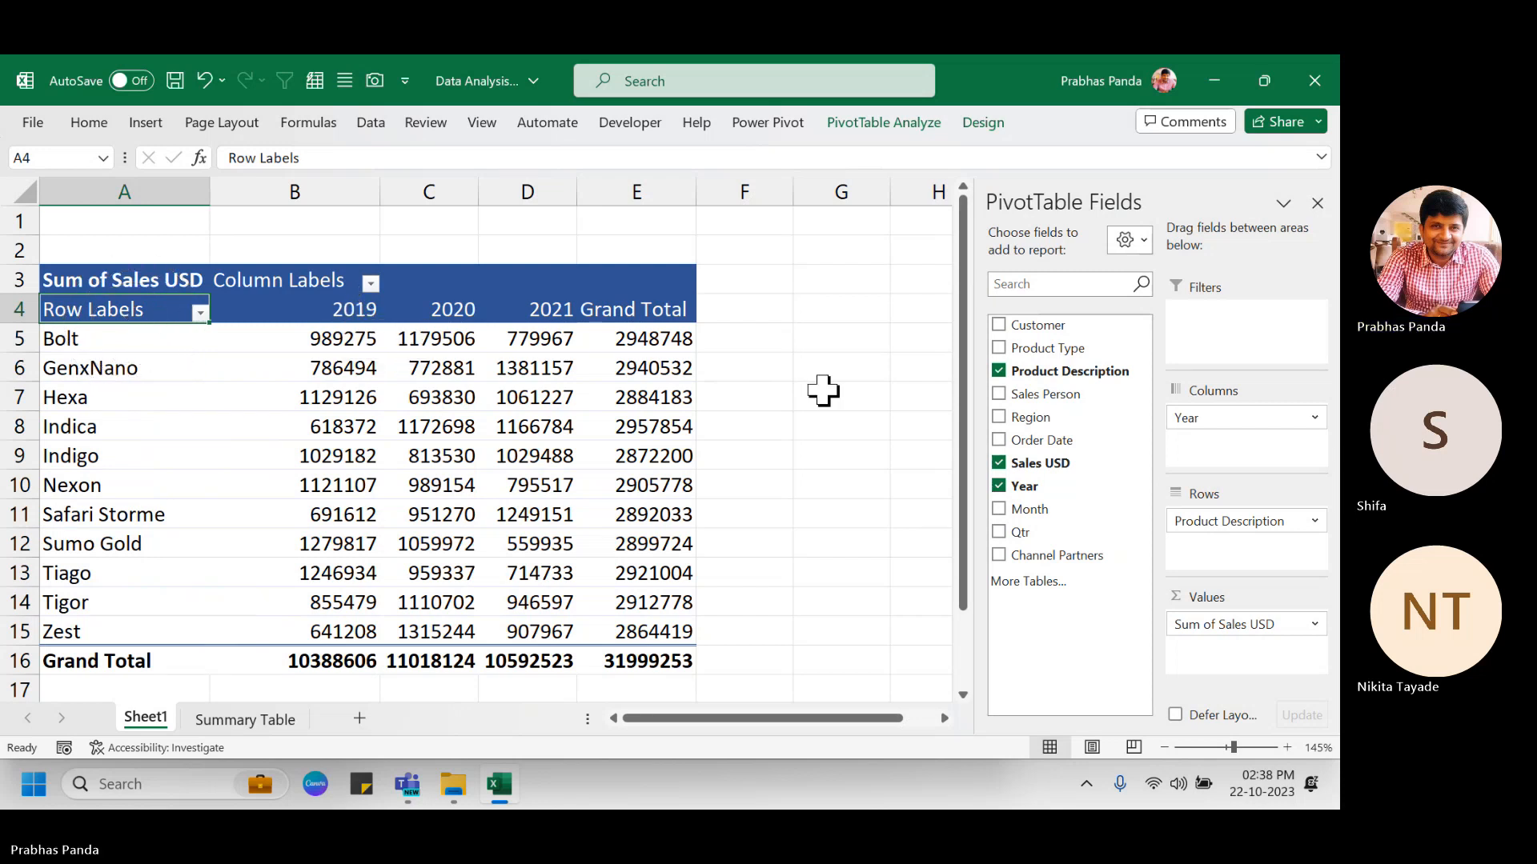
key(ctrl)
key(ctrl)
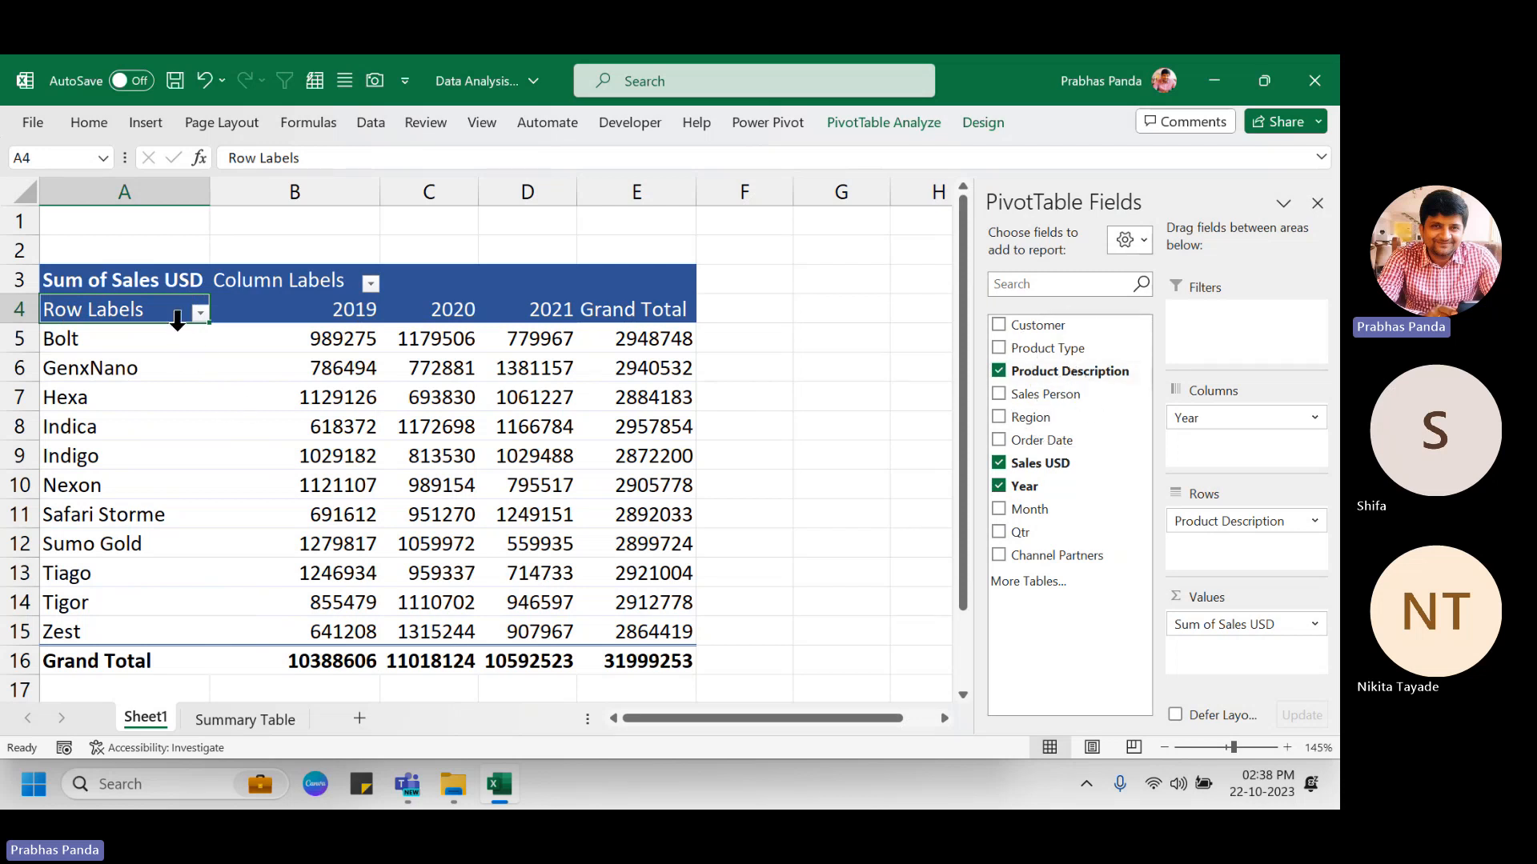
key(ctrl)
key(ctrl)
Change the PivotTable's report layout to Tabular Form.
click(444, 450)
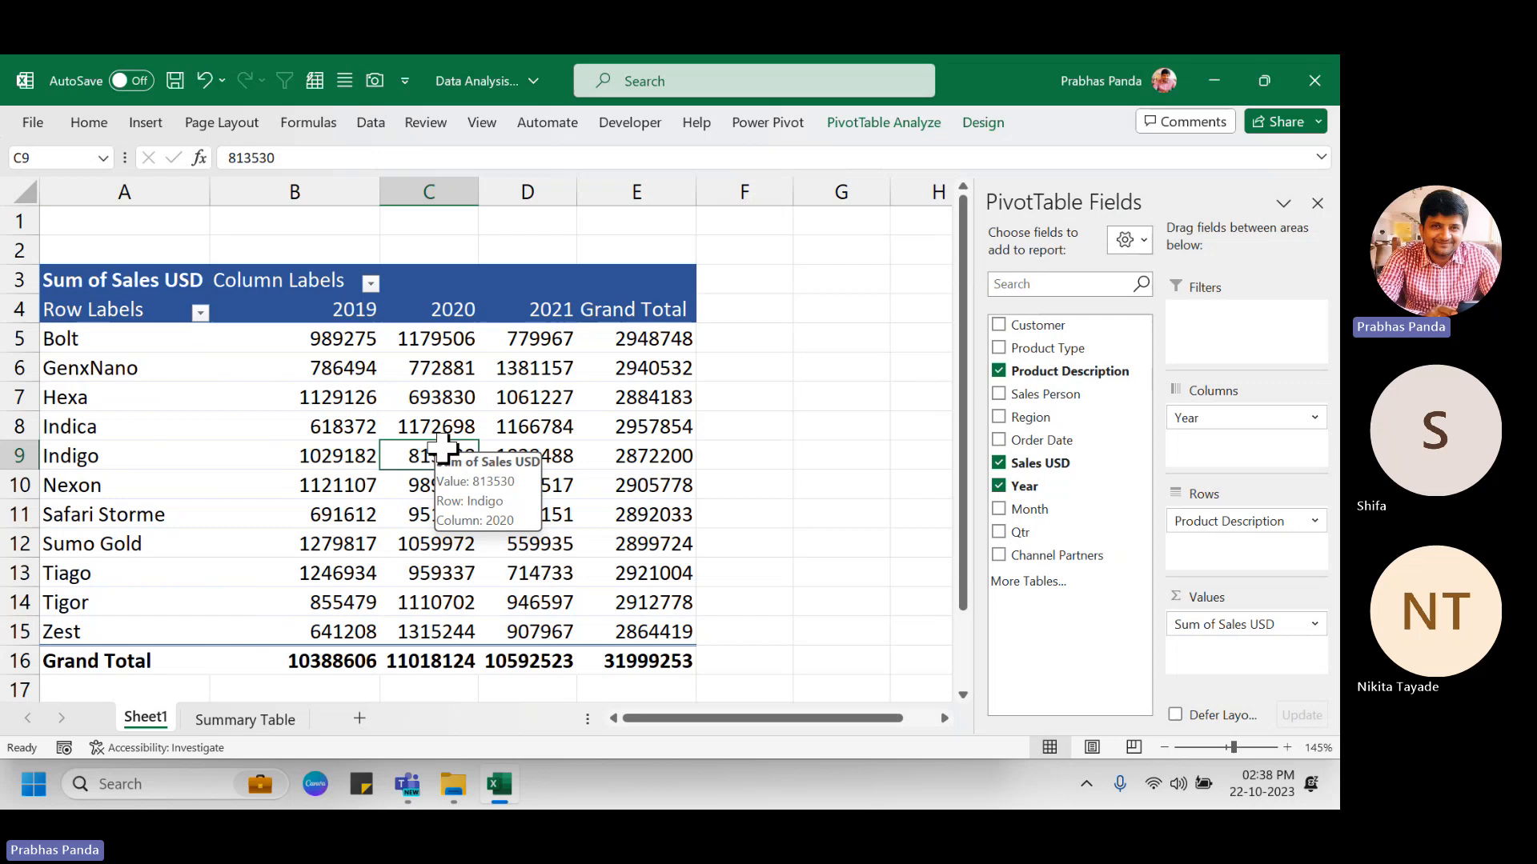
click(982, 122)
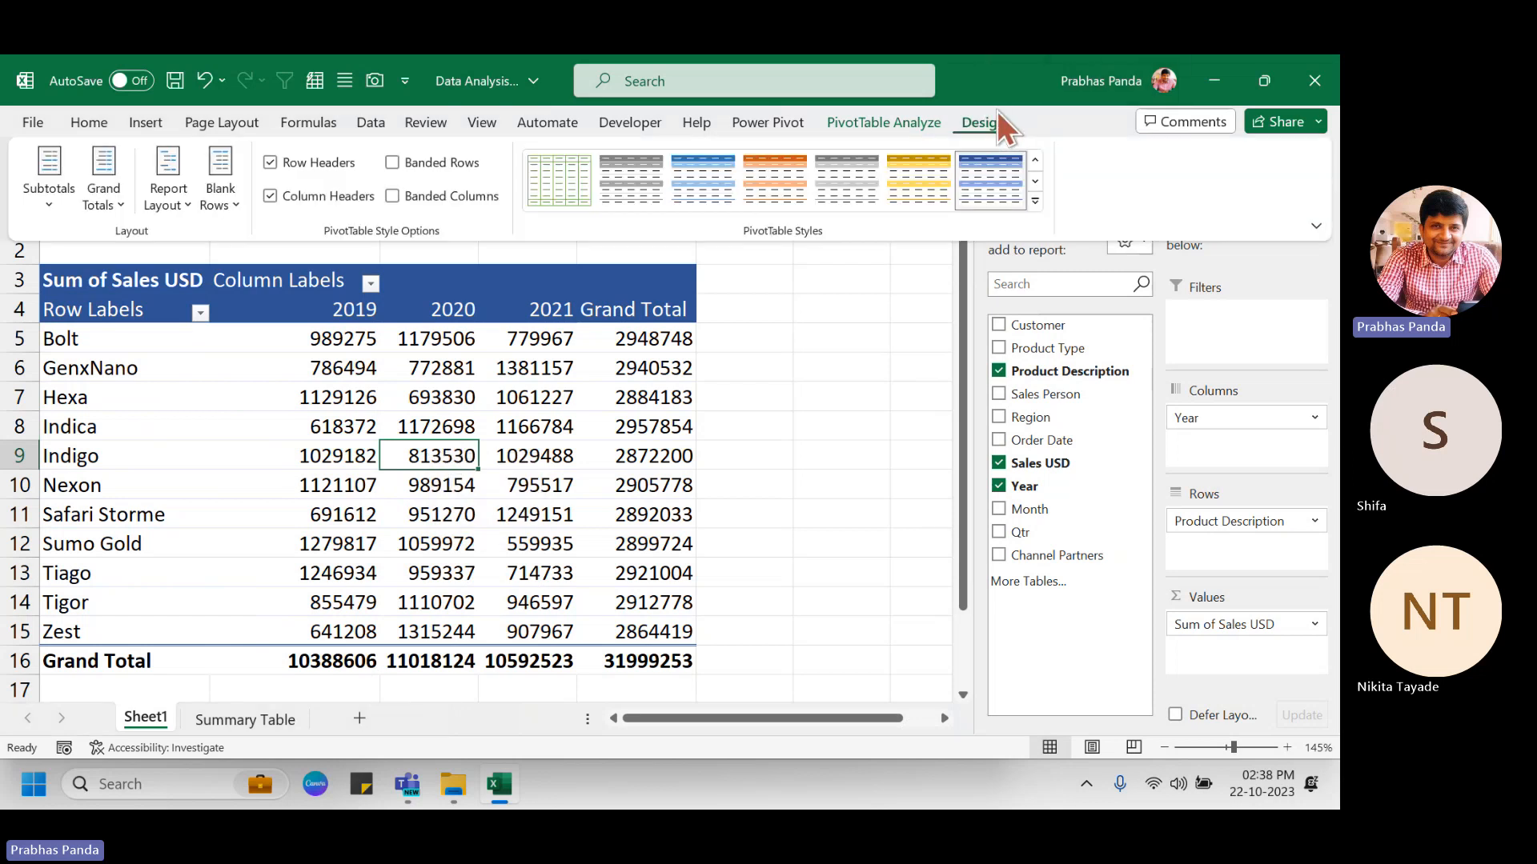
click(165, 205)
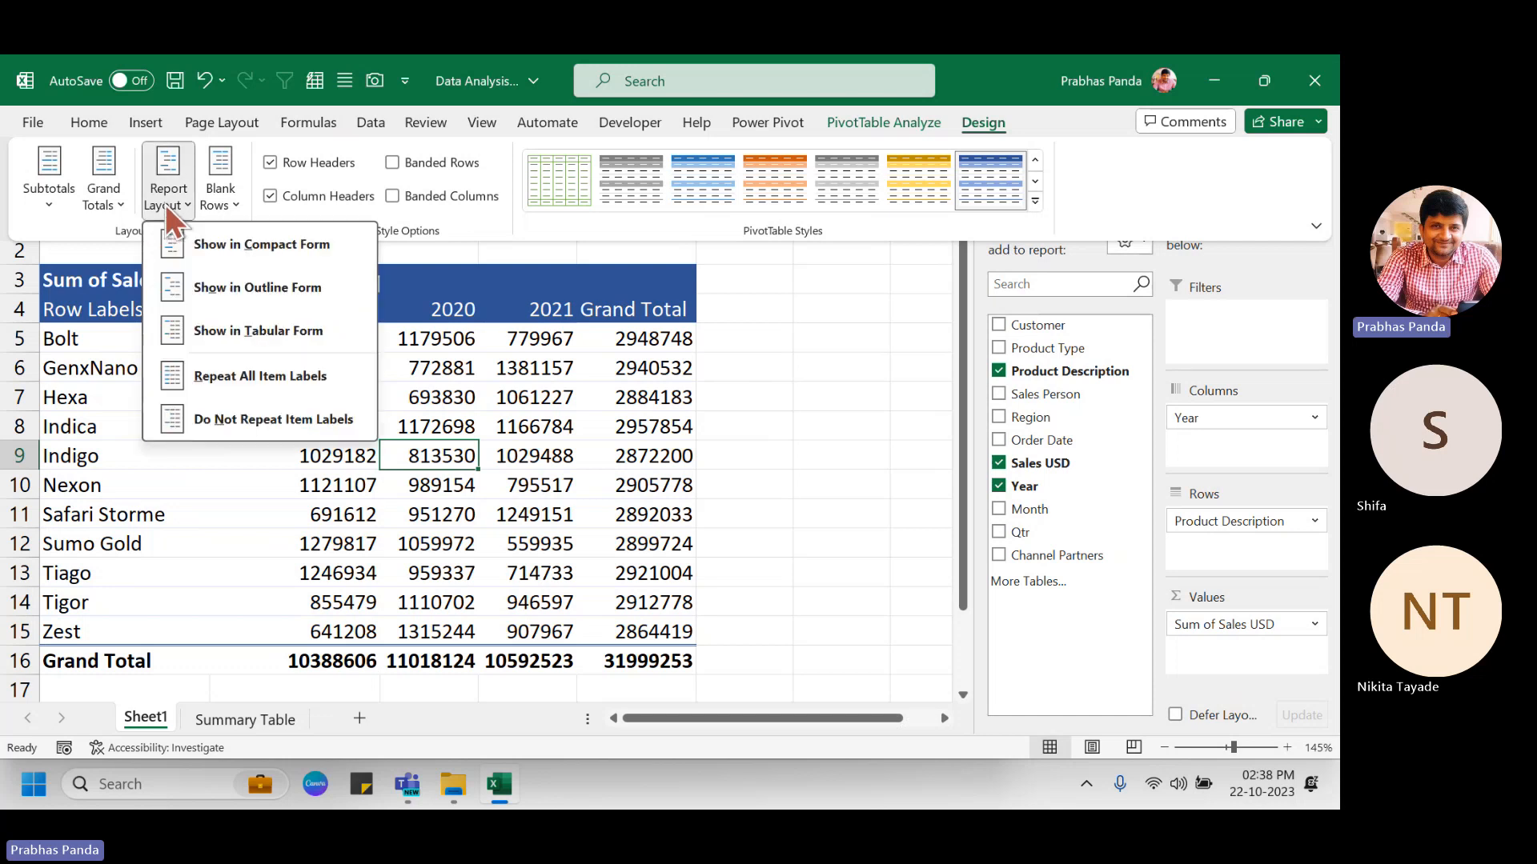
click(247, 330)
key(ctrl+2)
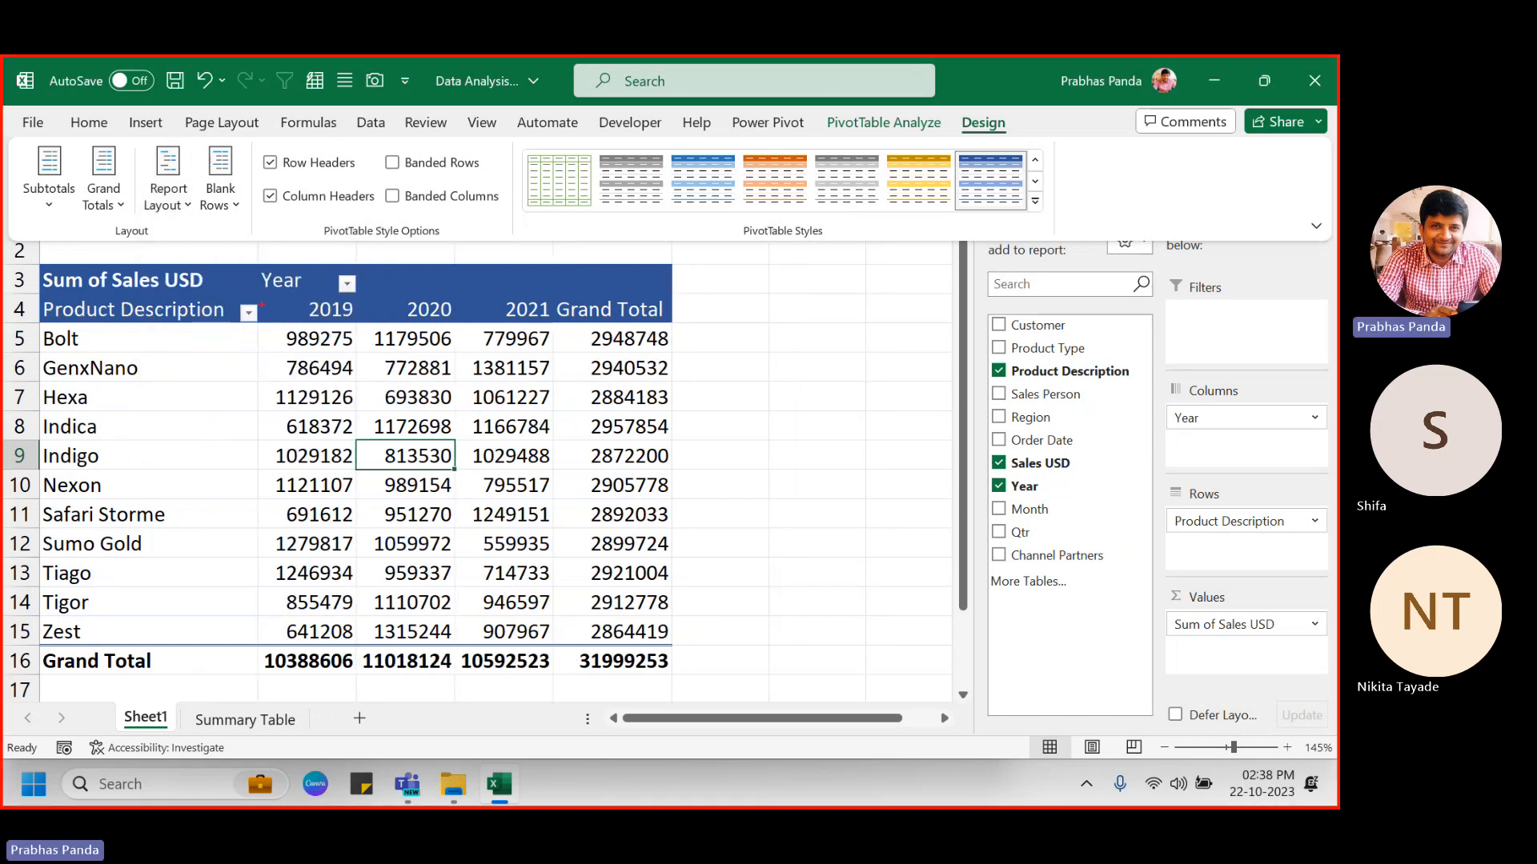
mouse_move(239, 251)
mouse_down()
mouse_move(640, 392)
mouse_move(997, 485)
mouse_up()
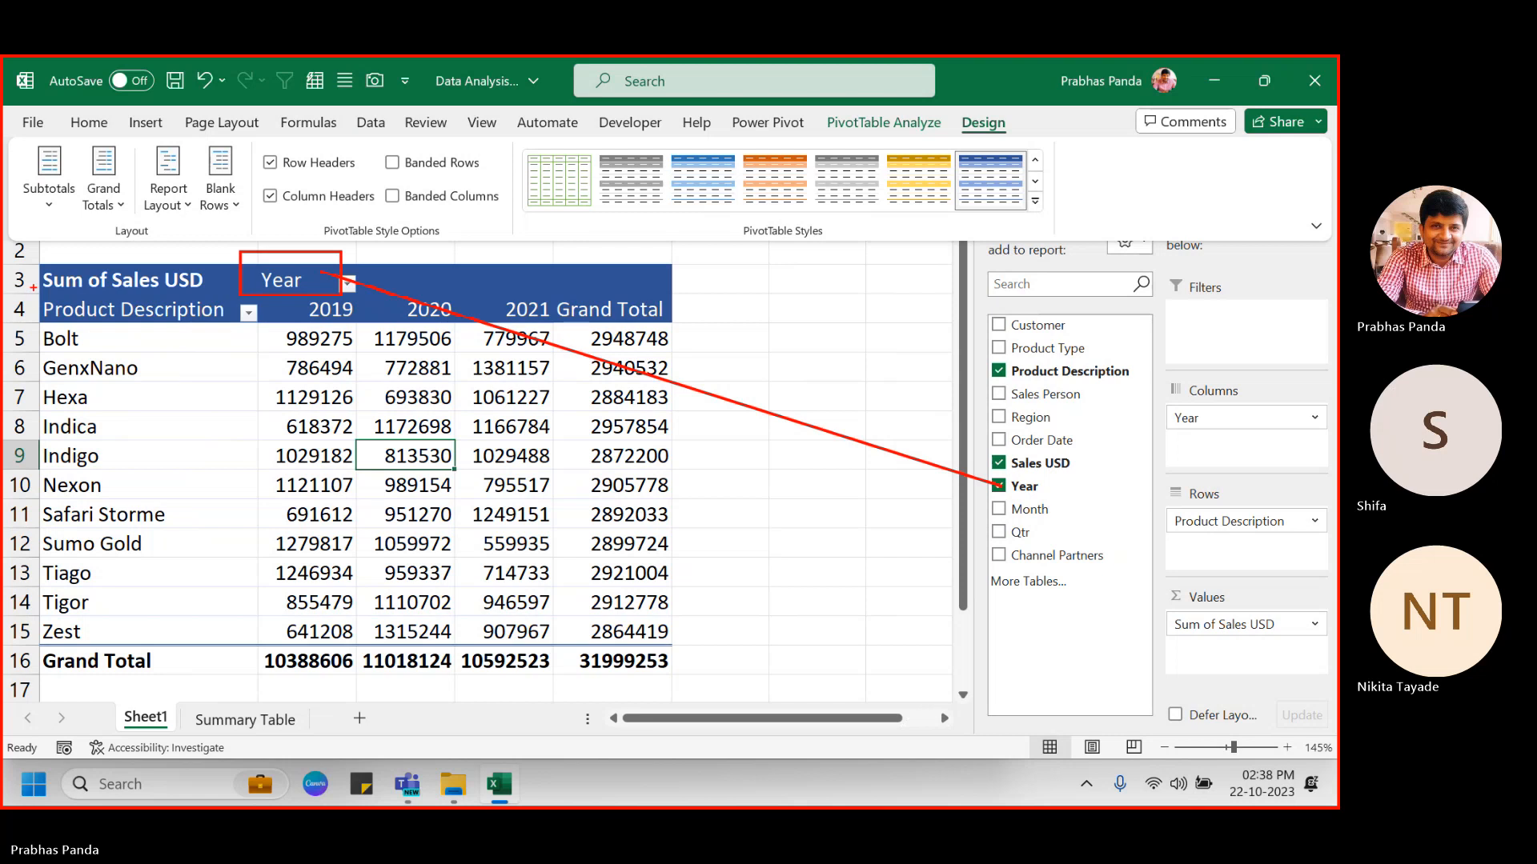
mouse_move(33, 285)
mouse_down()
mouse_move(254, 347)
mouse_move(1009, 324)
mouse_up()
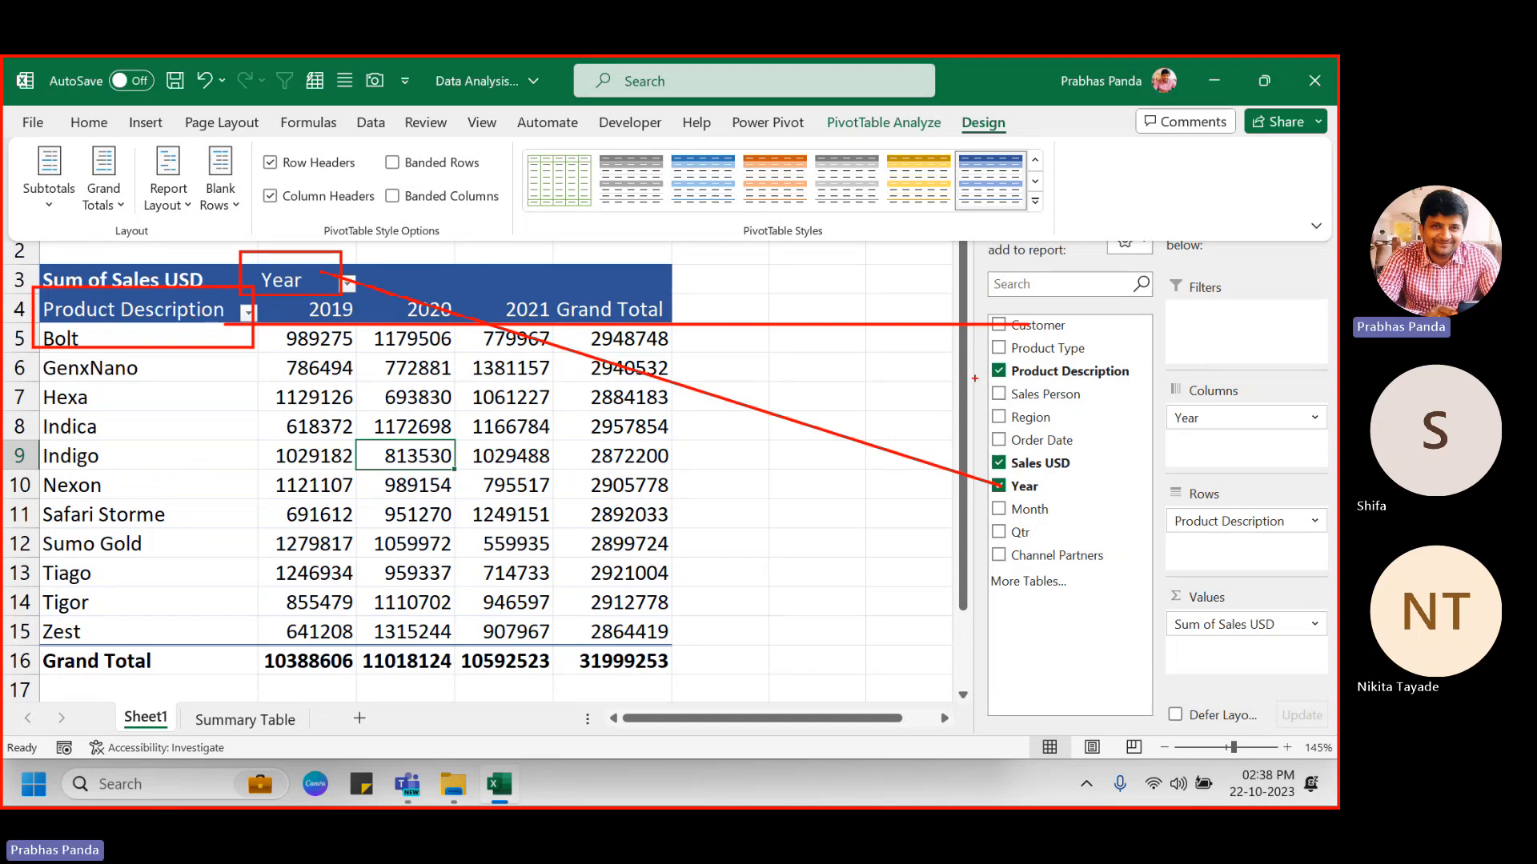
key(Escape)
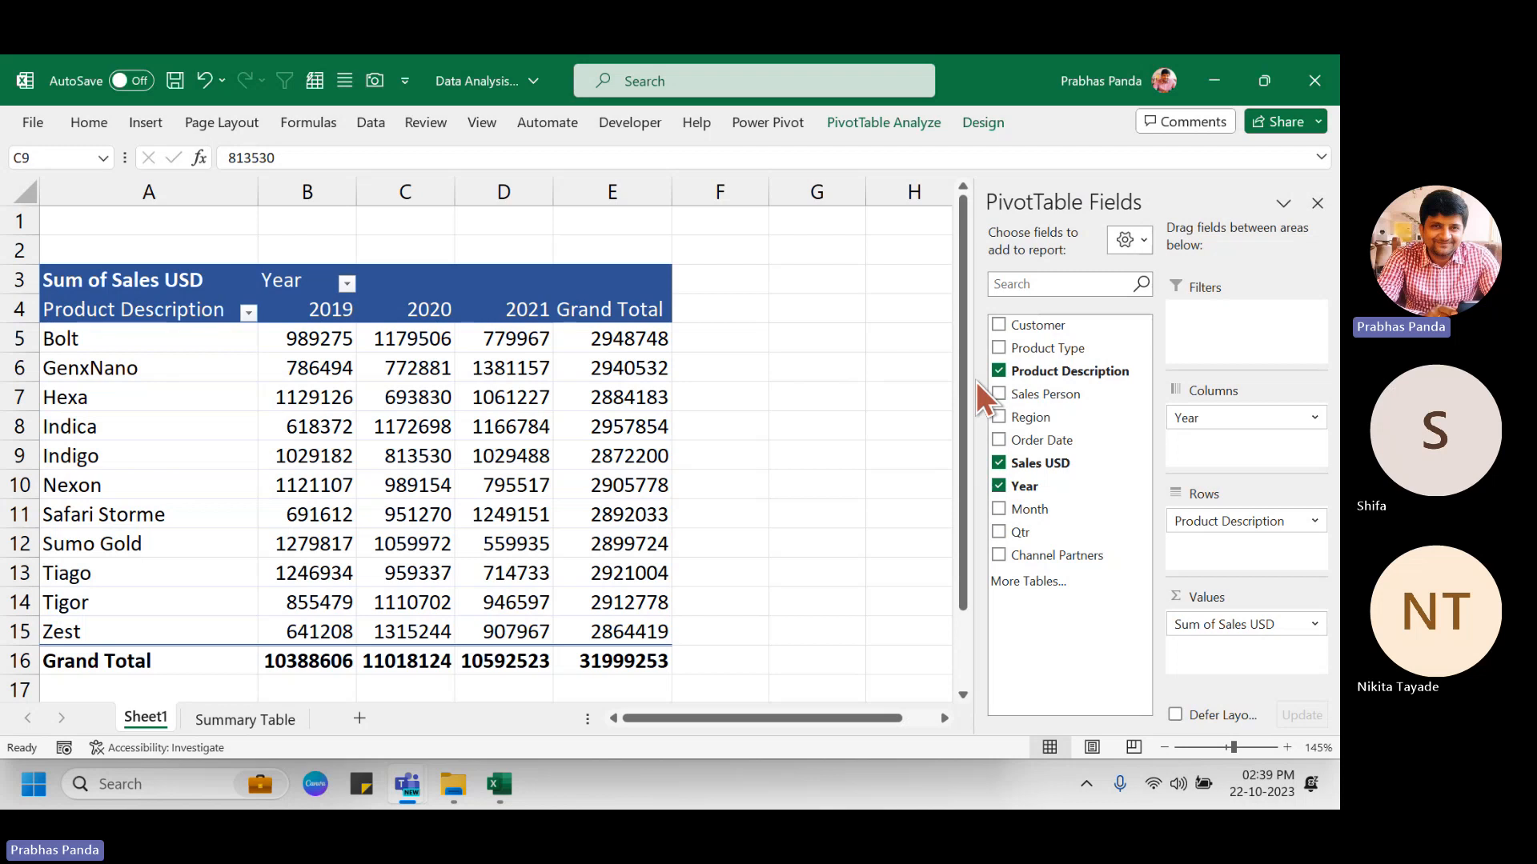
click(116, 181)
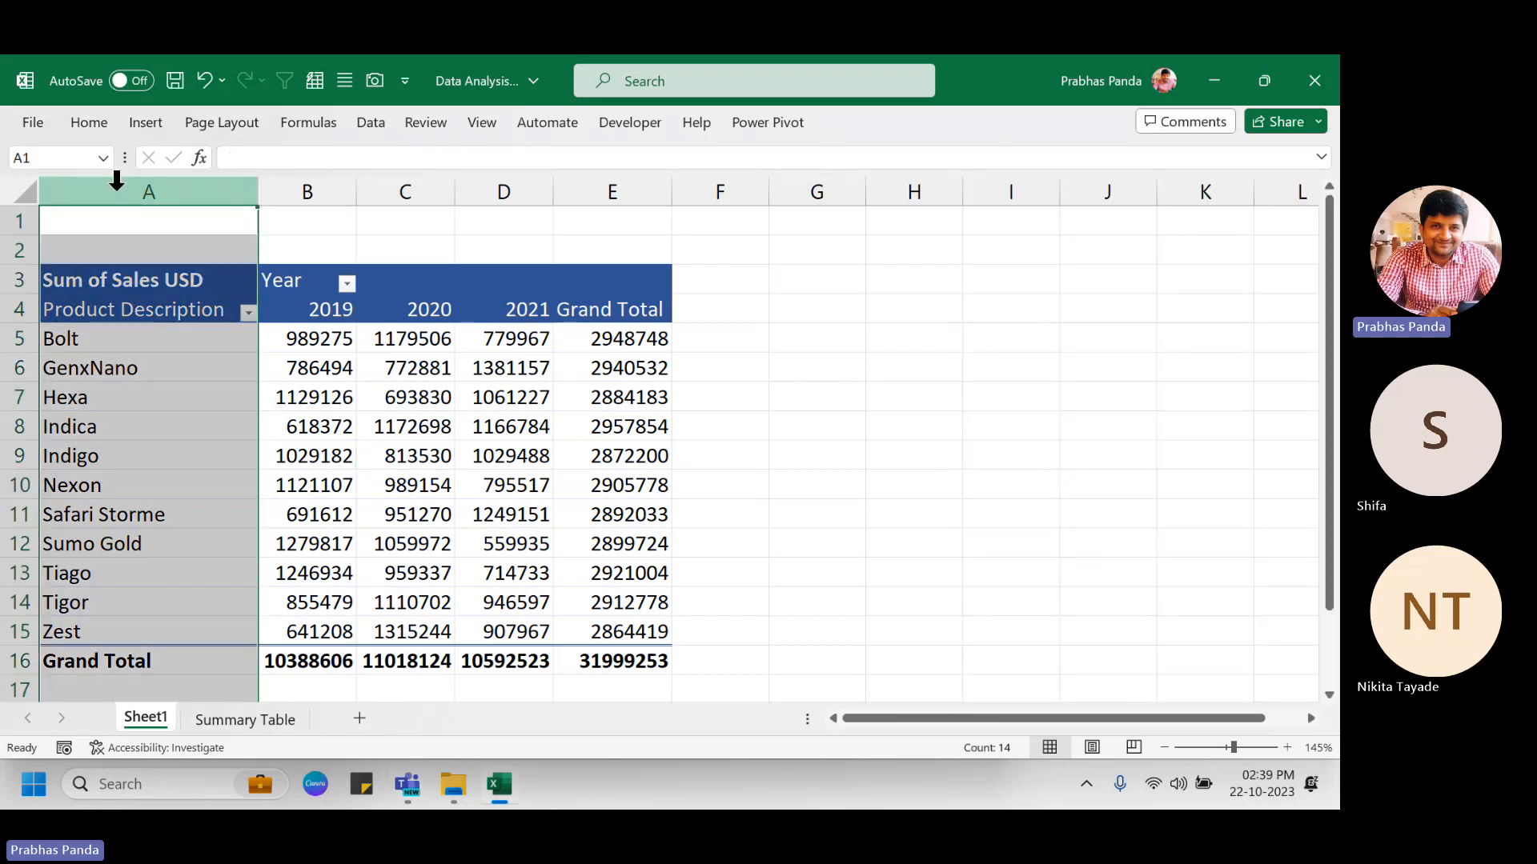
click(334, 182)
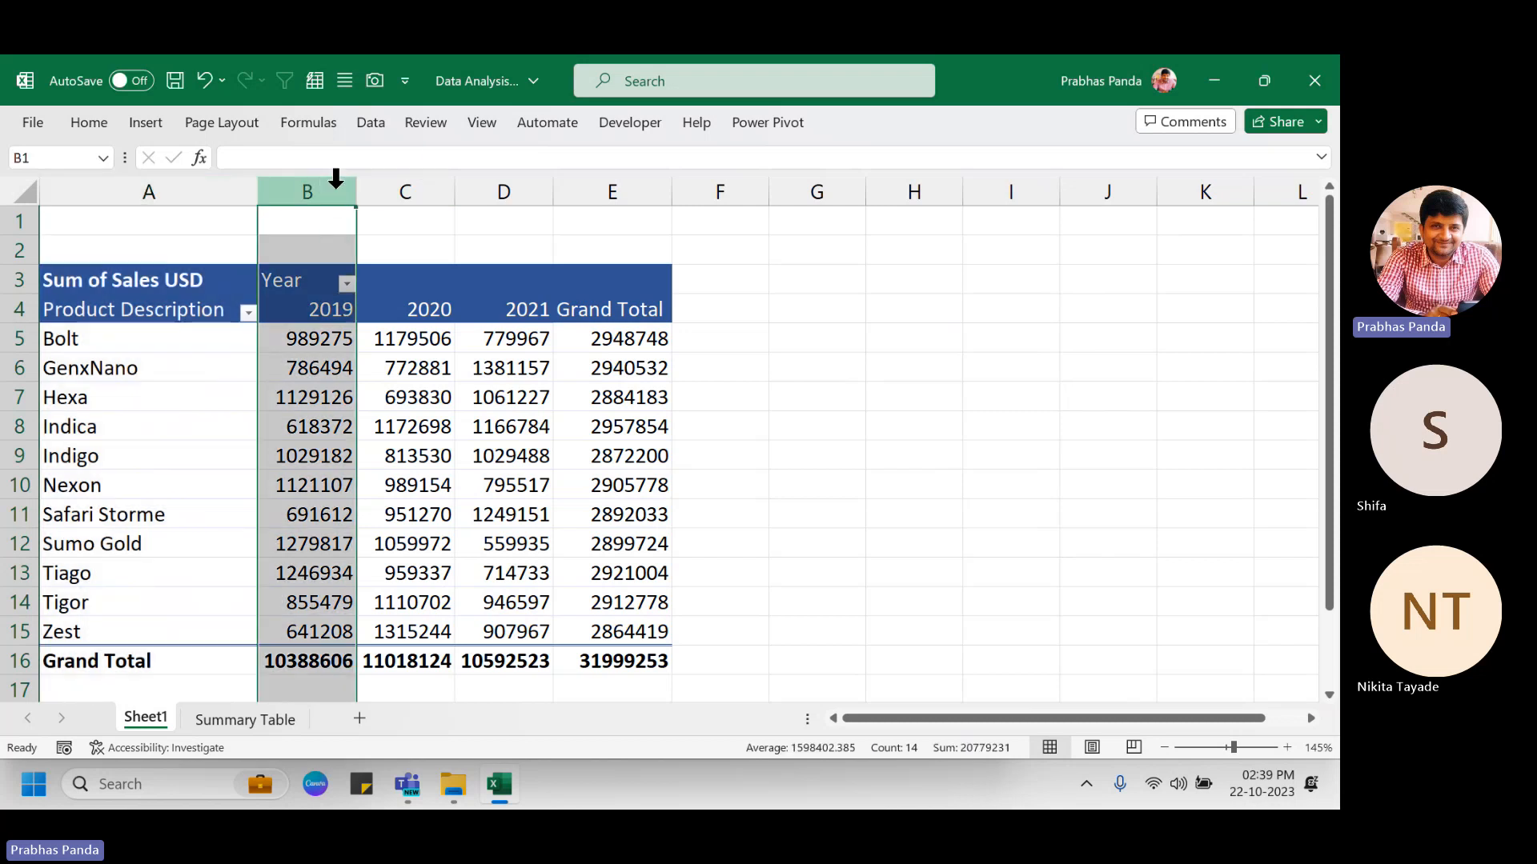
key(ctrl+shift+Right)
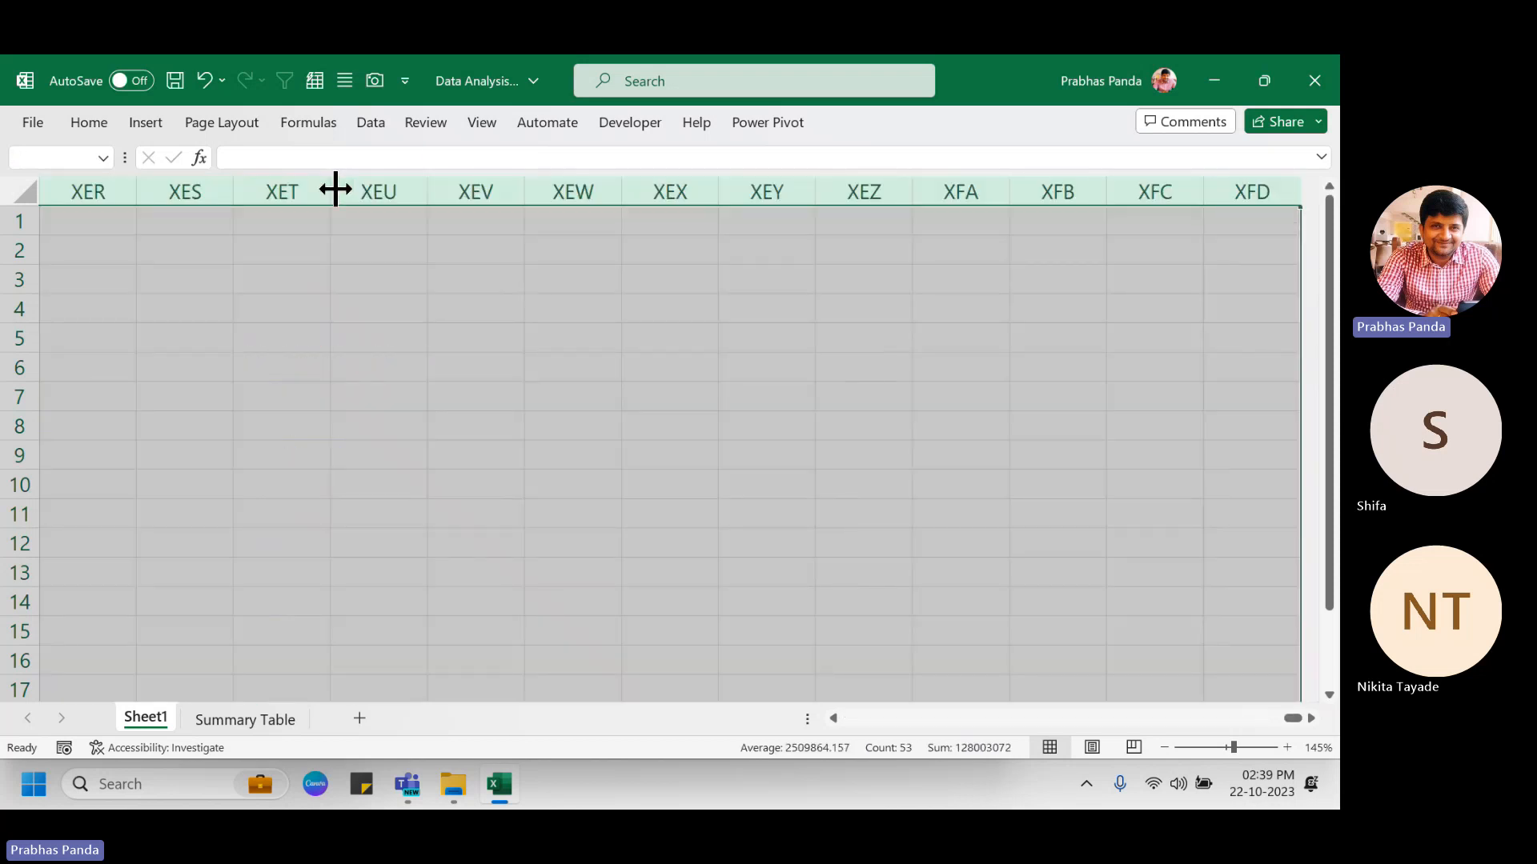
key(ctrl+Home)
key(Down)
key(Down)
key(Down)
key(Right)
key(Up)
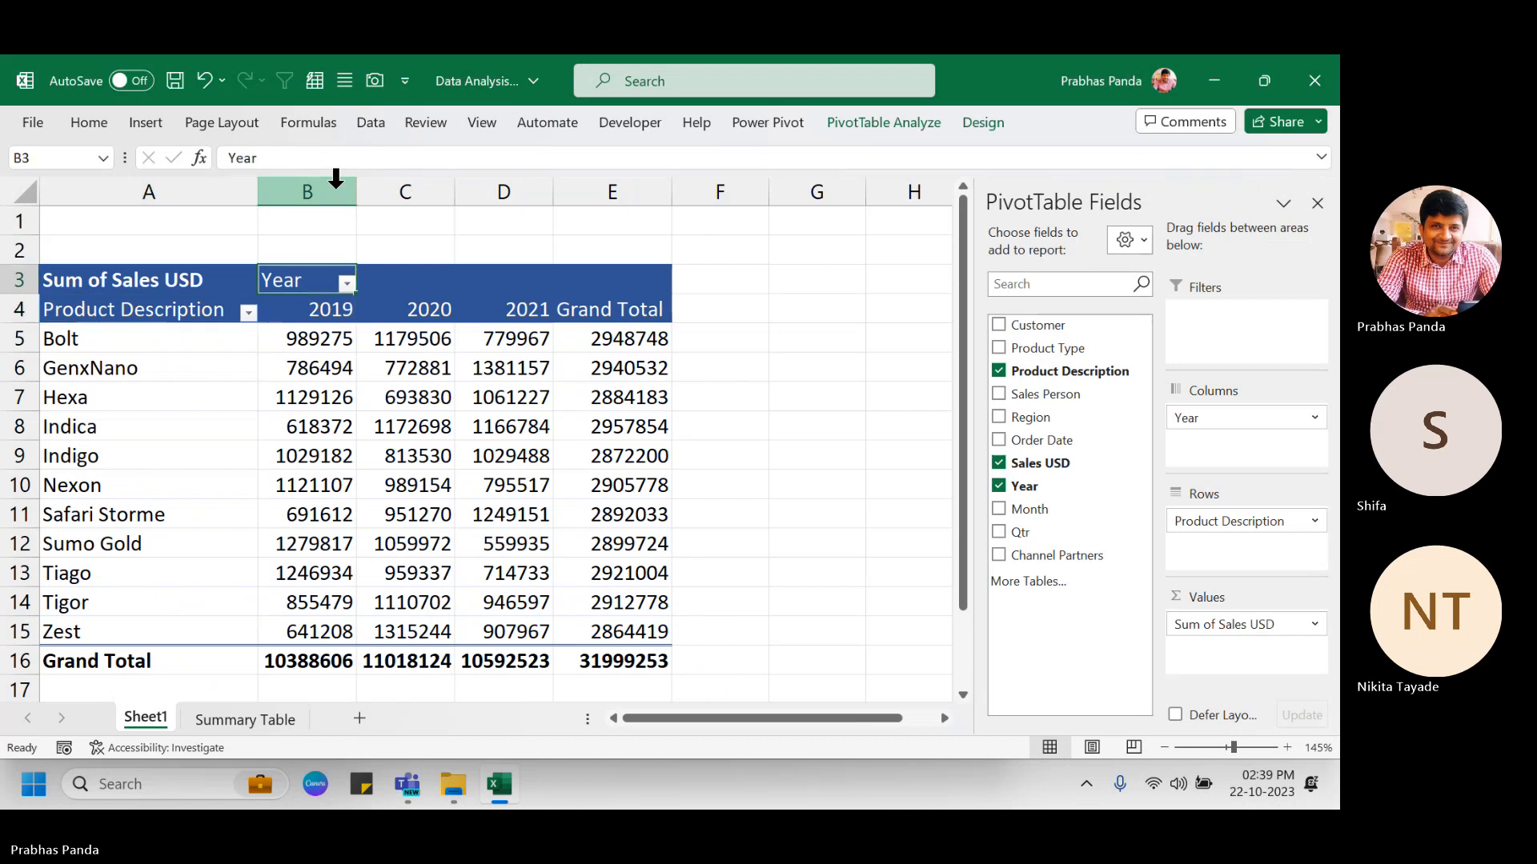
key(shift+Down)
key(ctrl+shift+Down)
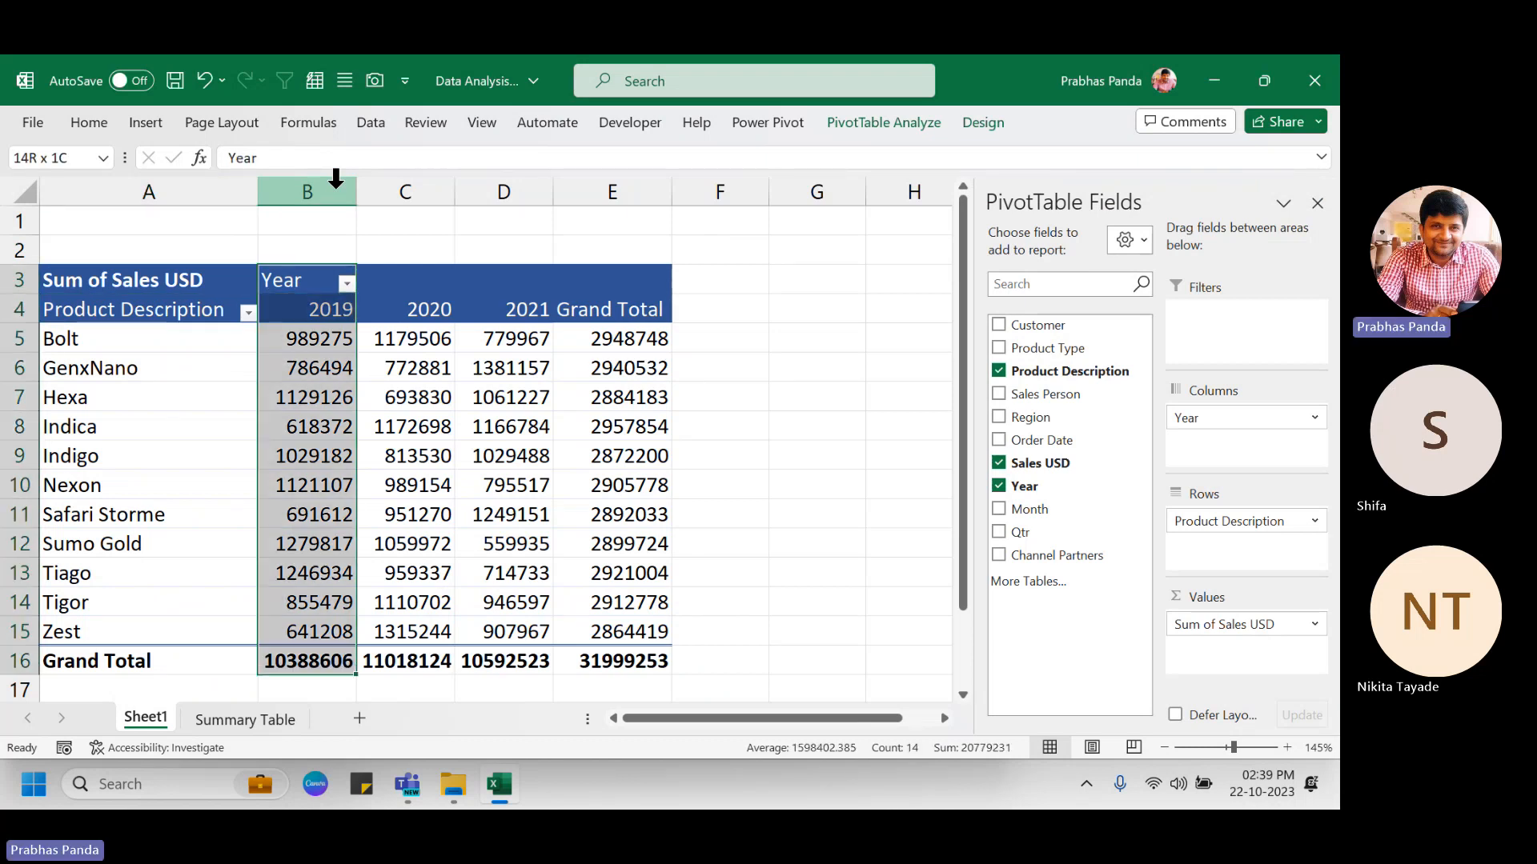
key(ctrl+shift+Right)
key(shift+Right)
key(shift+Left)
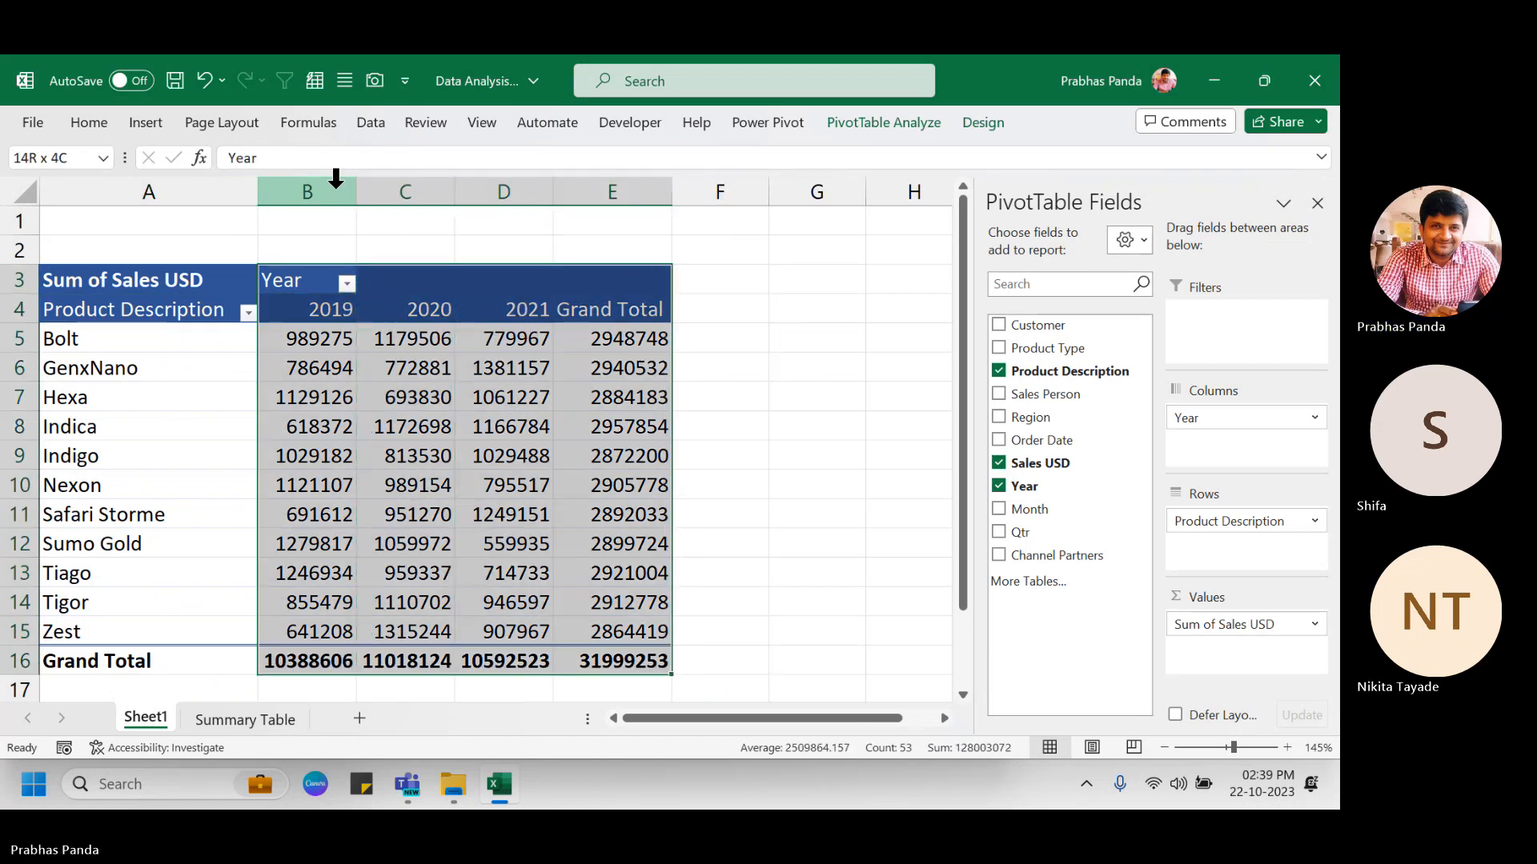
key(alt)
key(a)
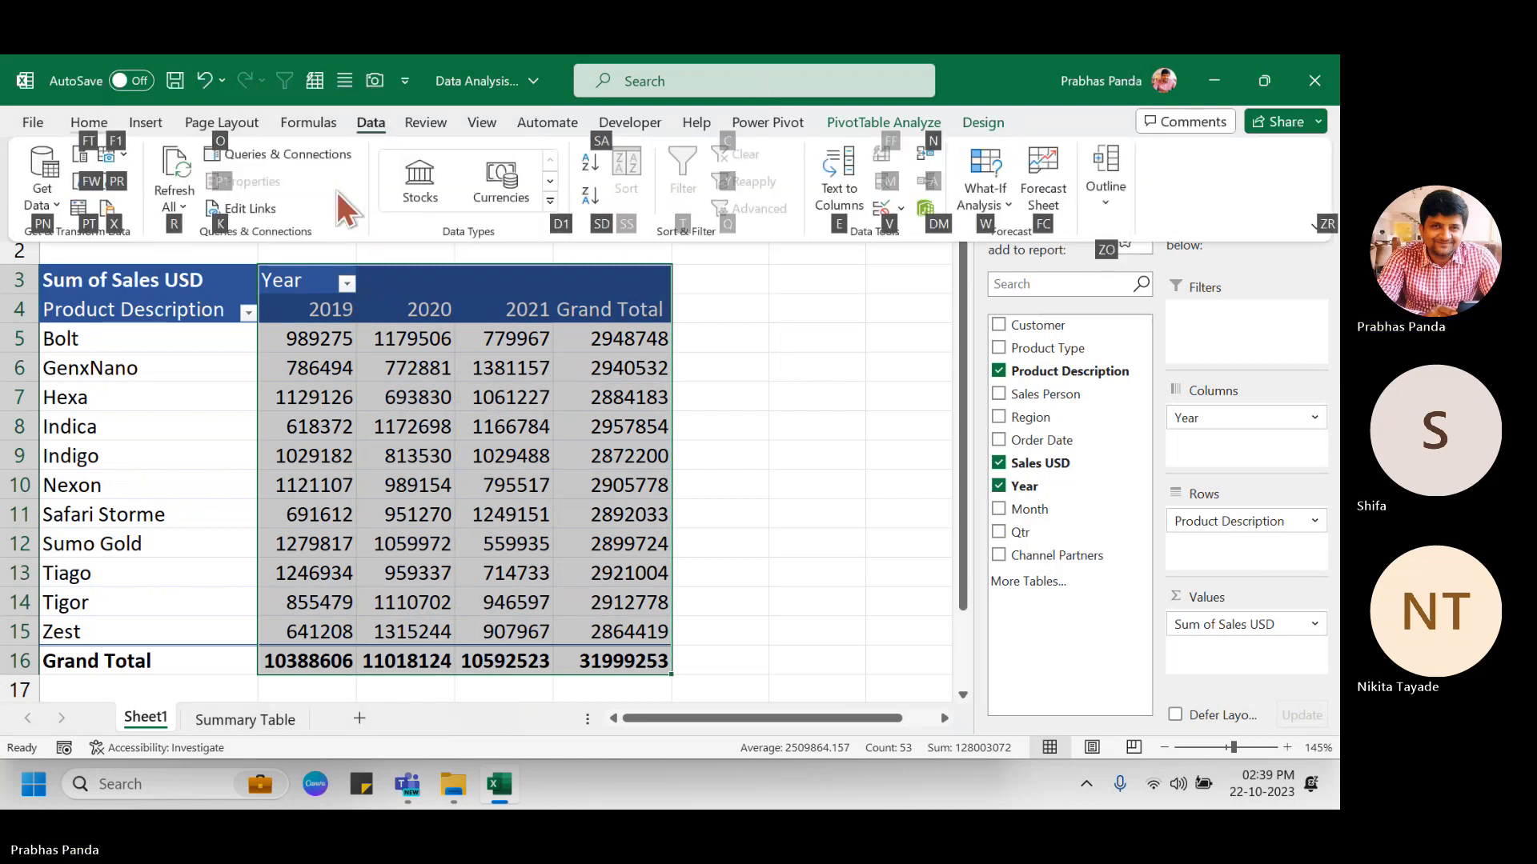
key(alt)
text(AC)
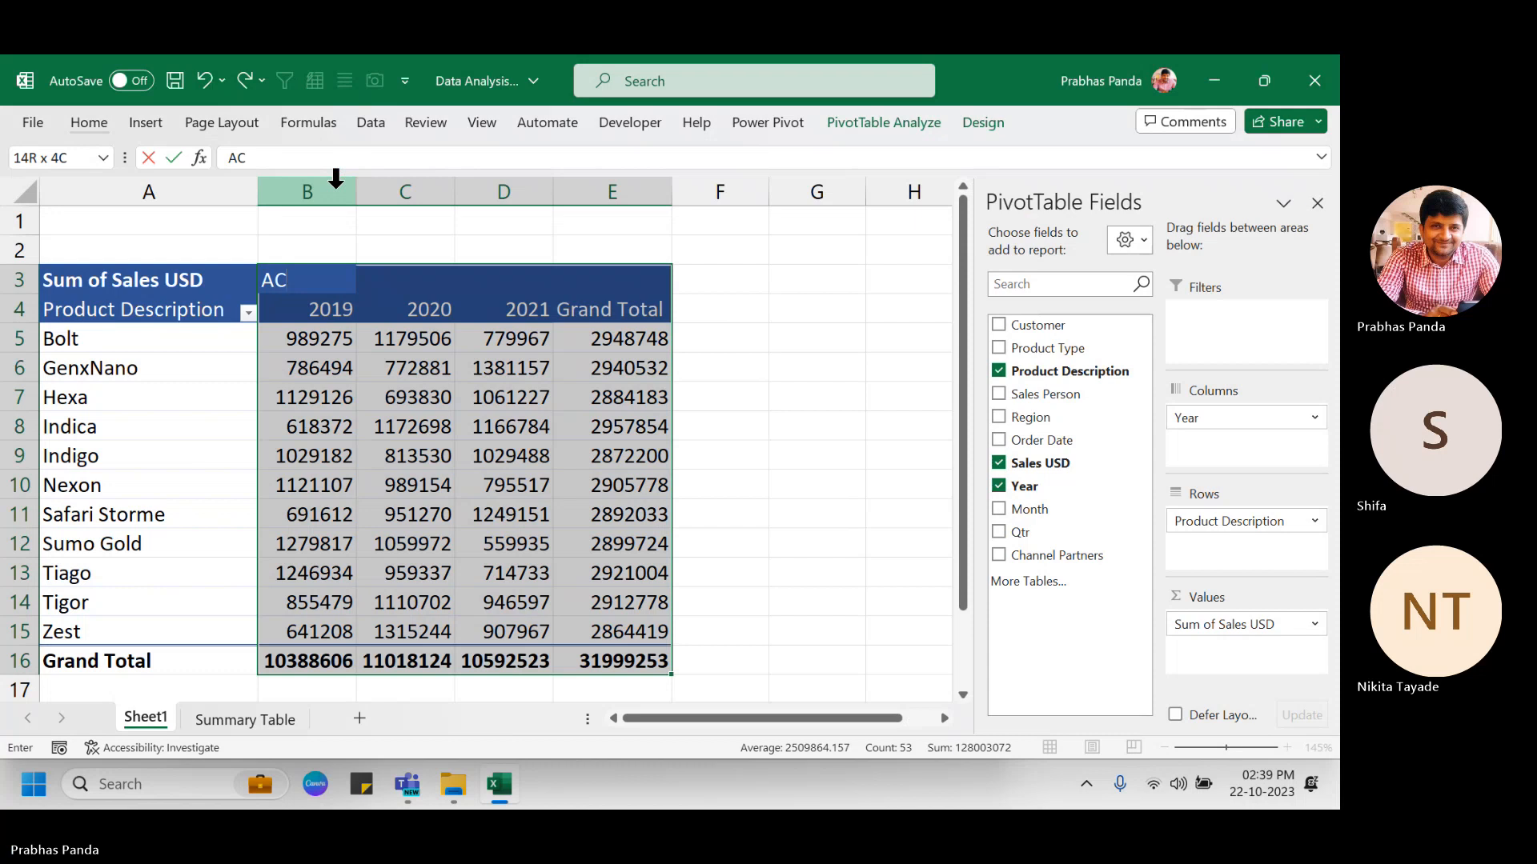
key(Escape)
Centre-align the year headers, sales values and grand totals in B4:E16.
key(Down)
key(ctrl+shift+Right)
key(ctrl+shift+Down)
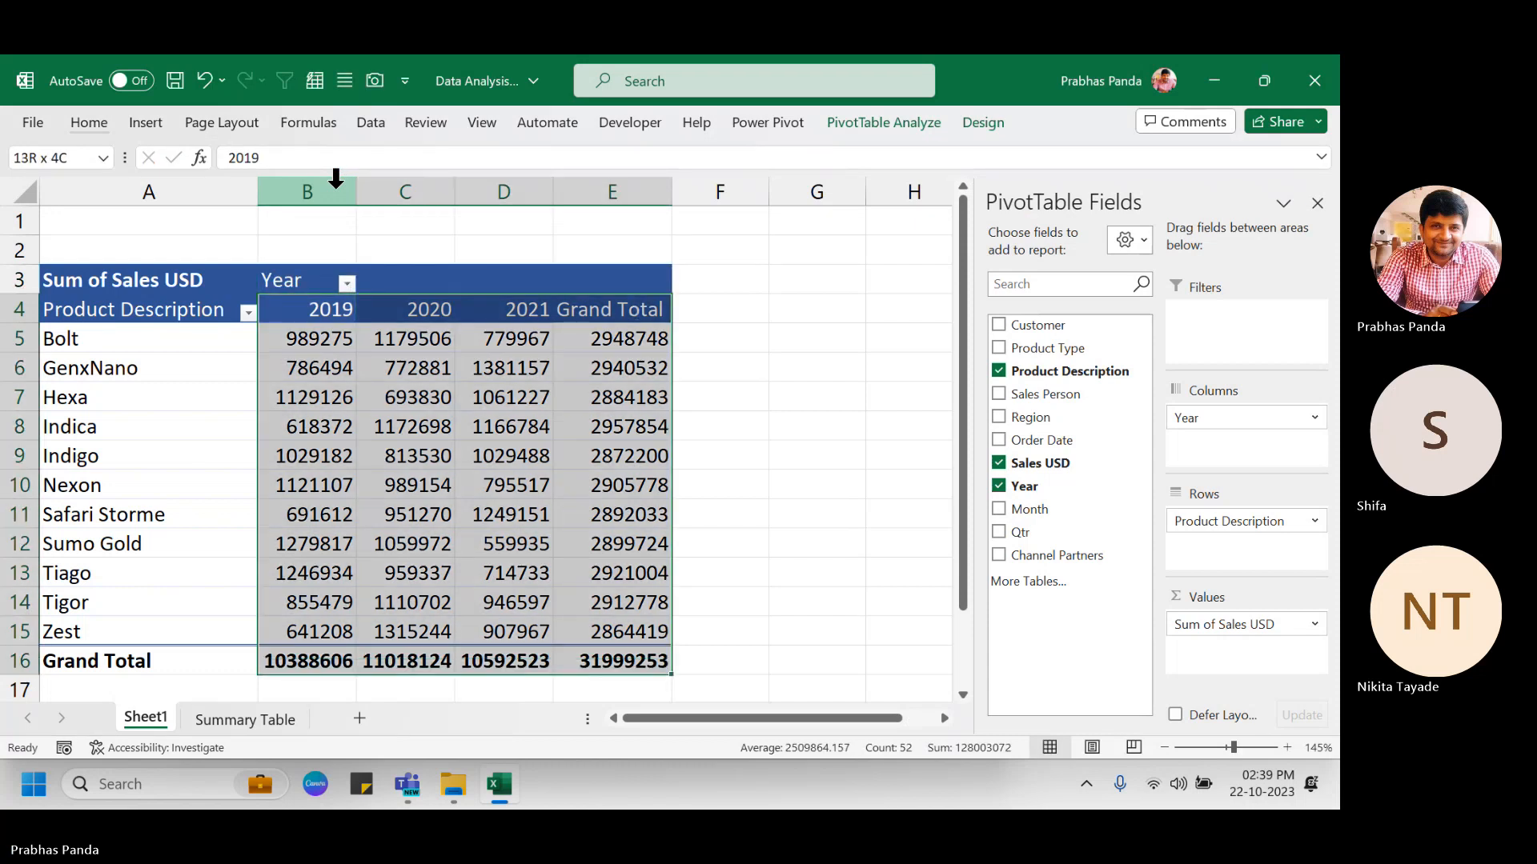
key(alt+h)
key(a)
key(c)
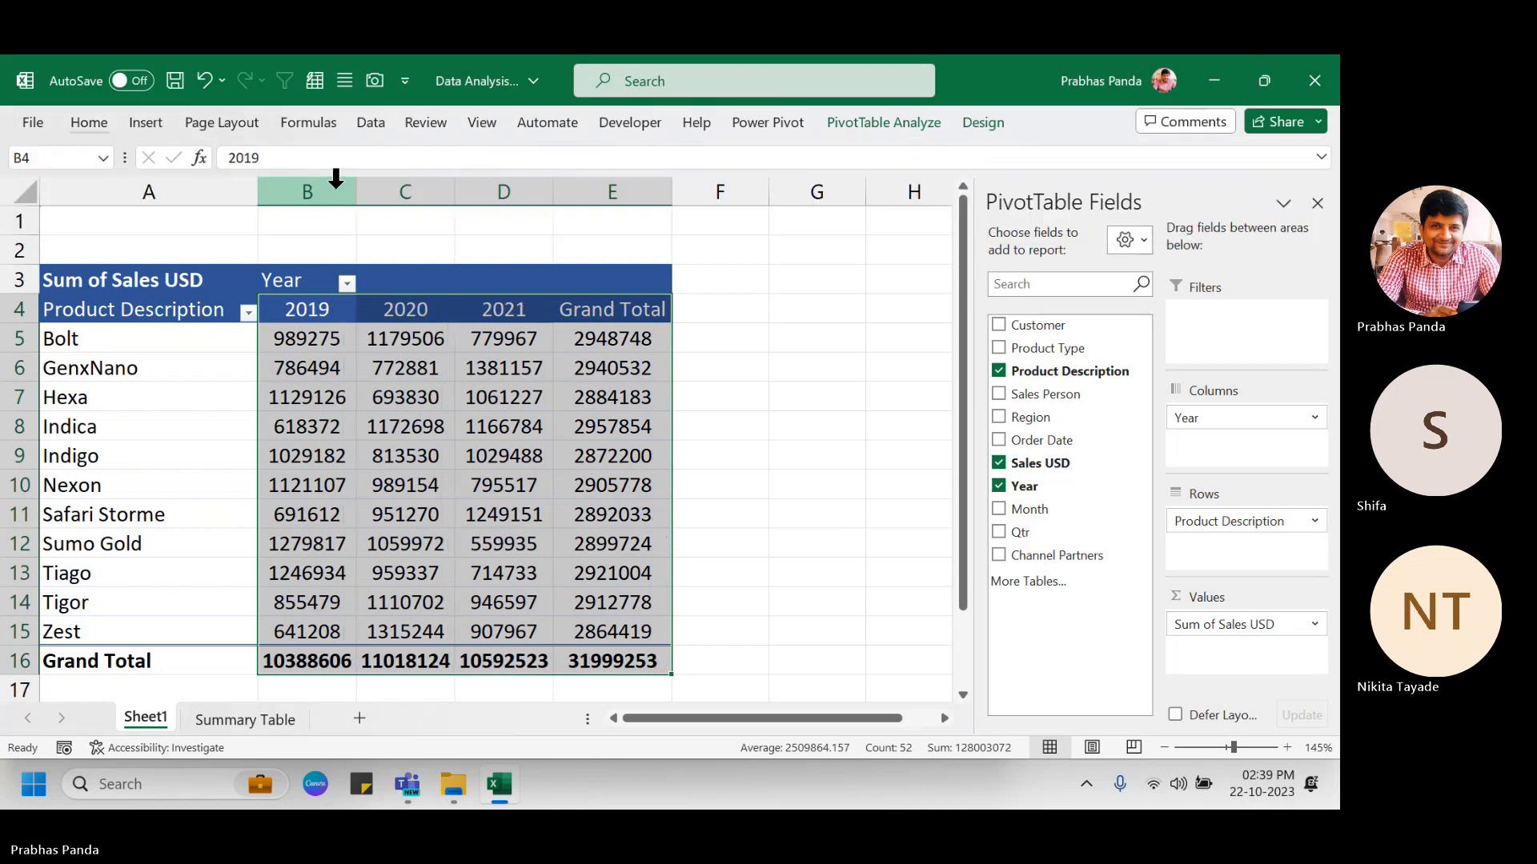
click(103, 123)
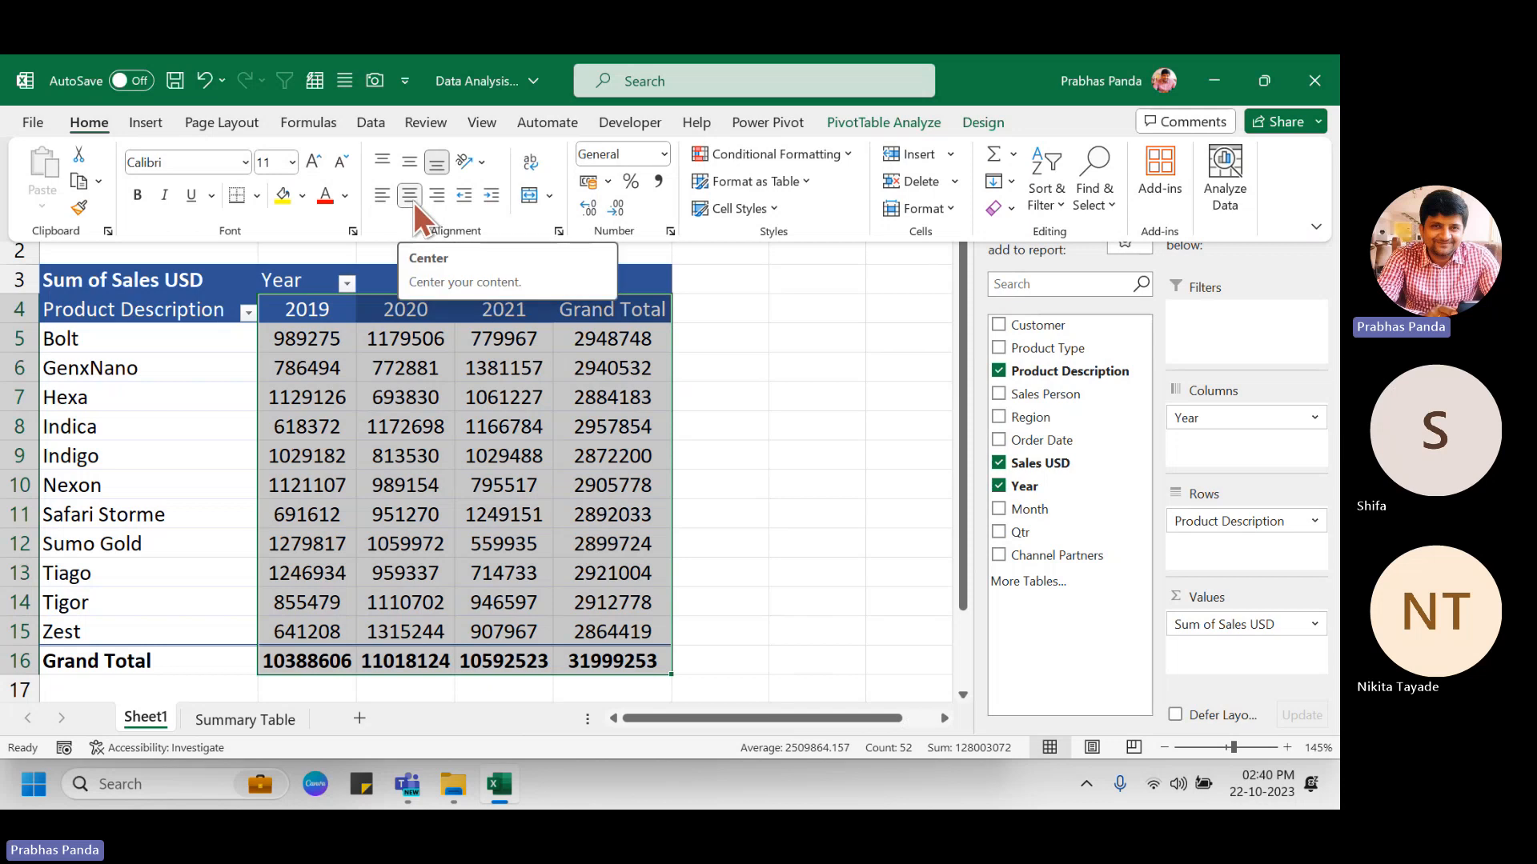
click(507, 477)
click(529, 456)
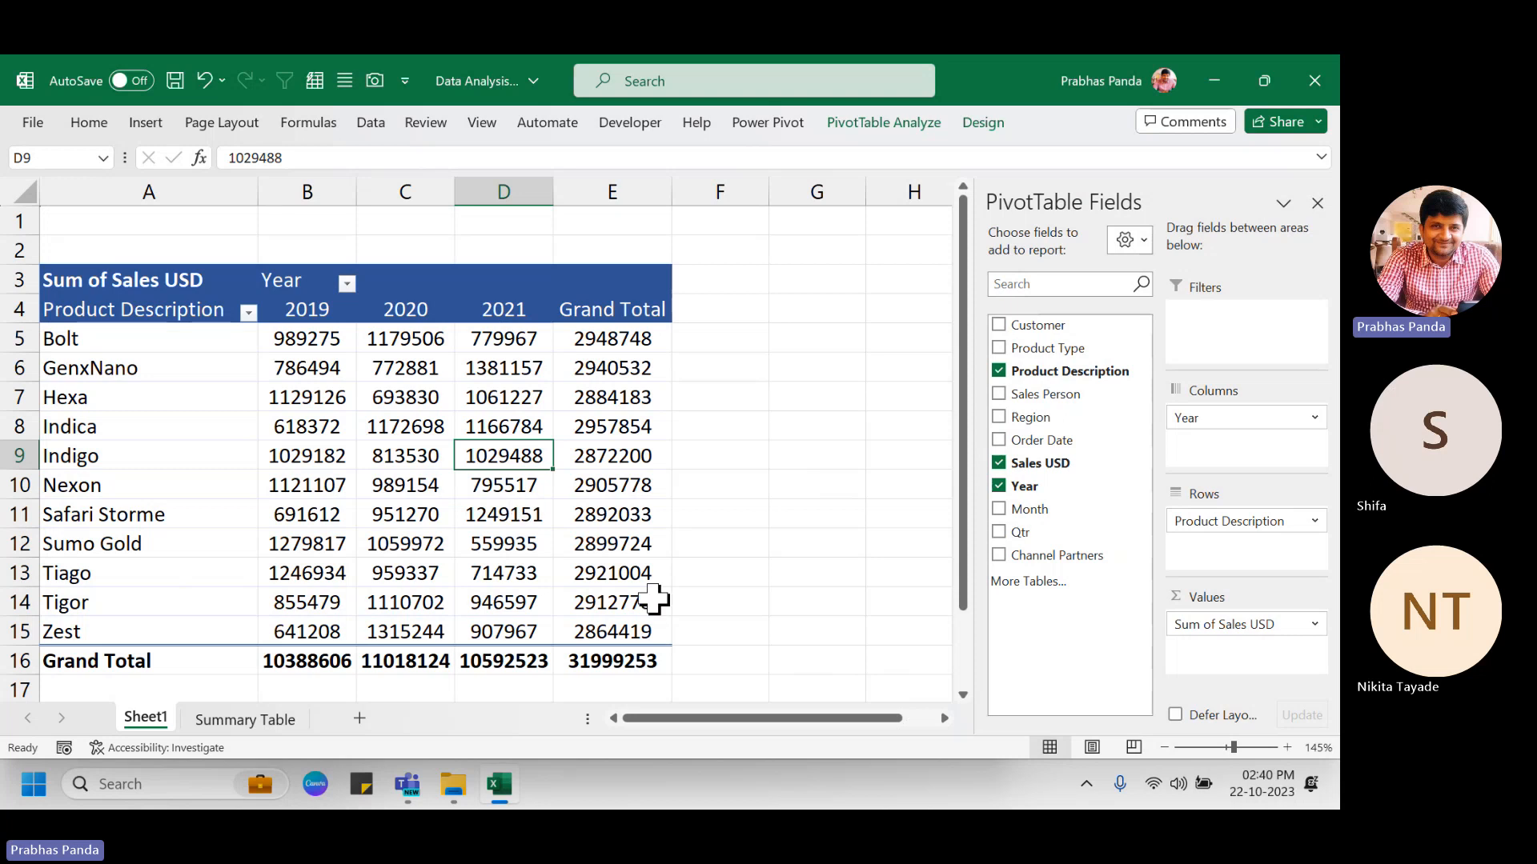
Sort the products by Grand Total from largest to smallest and select the Indica and Zest rows.
click(617, 459)
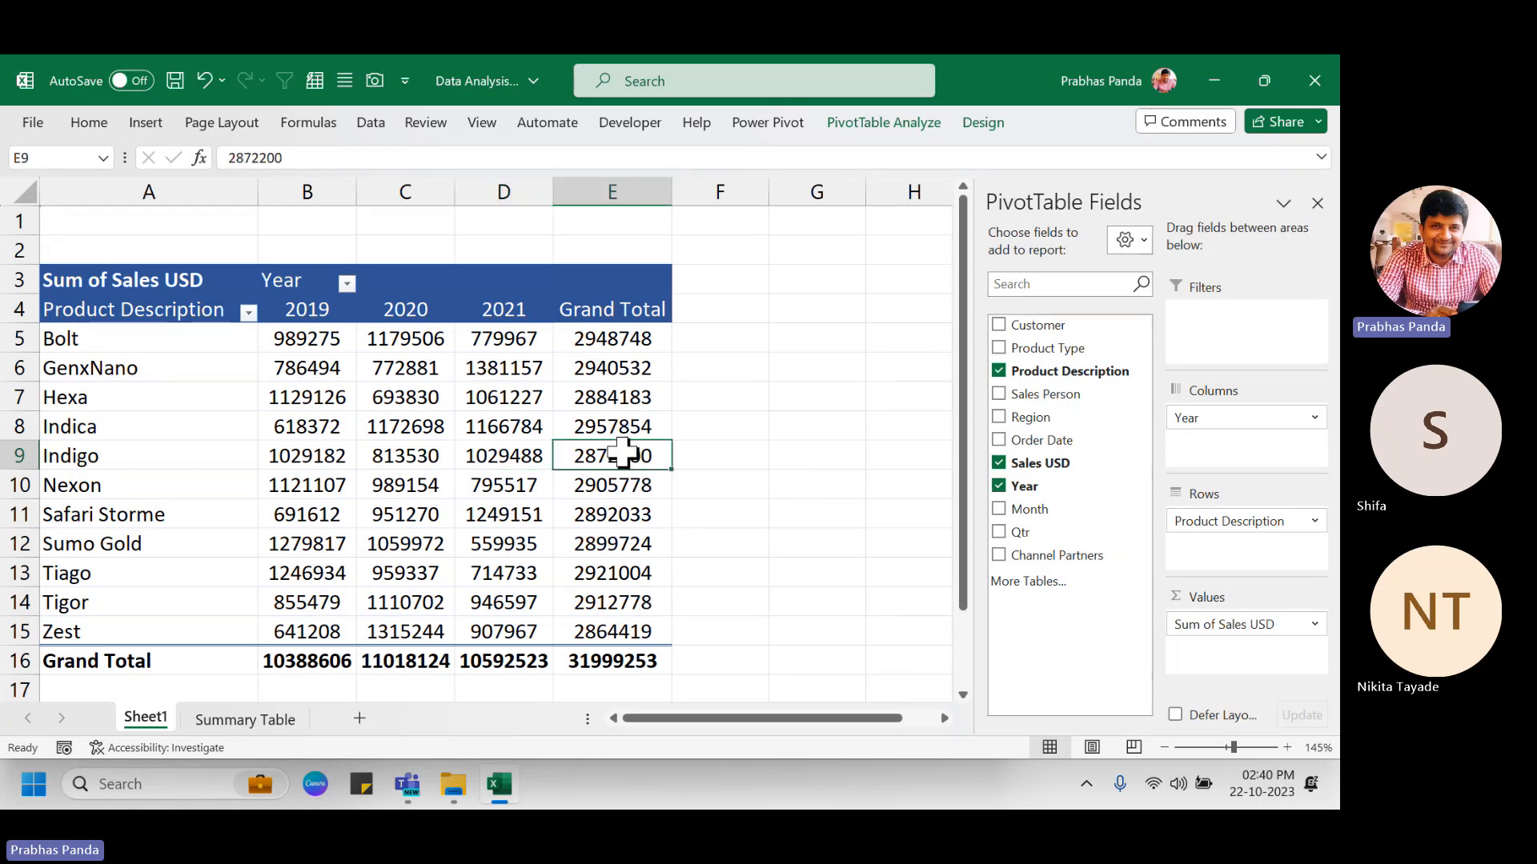
right_click(624, 456)
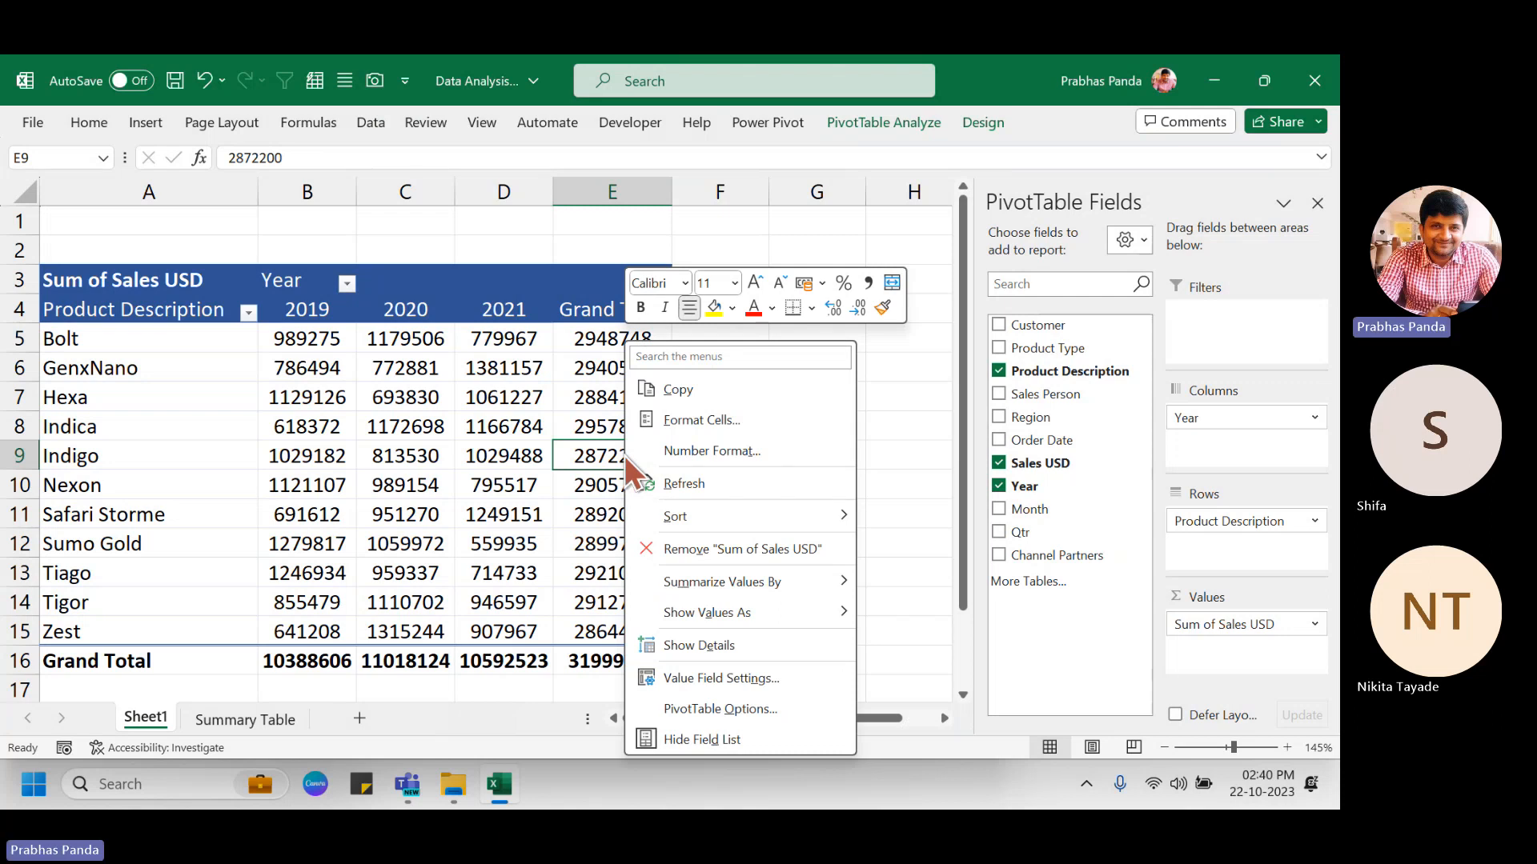
mouse_move(787, 522)
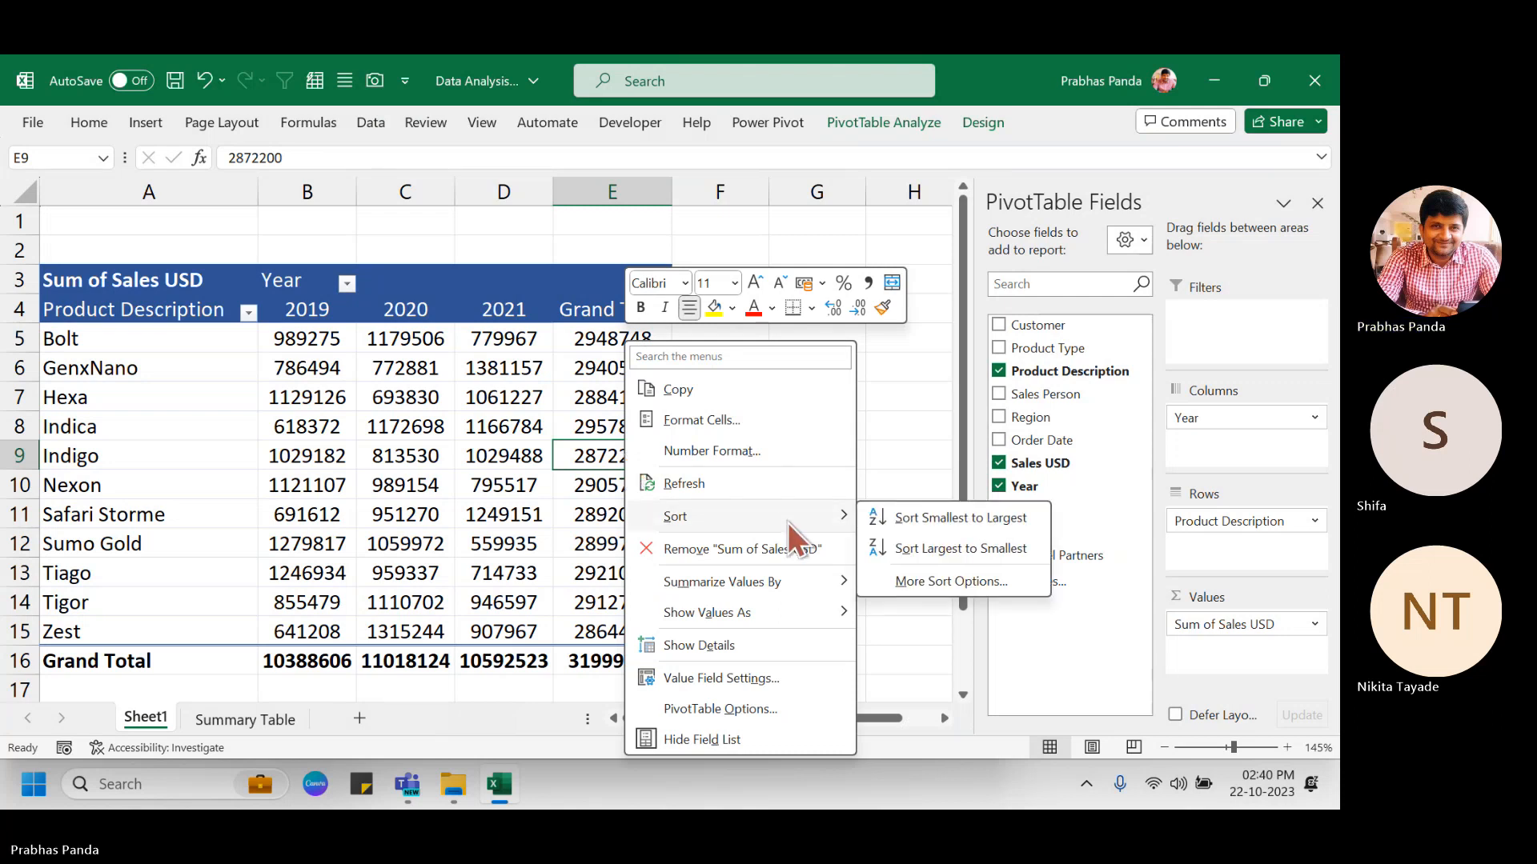
click(930, 549)
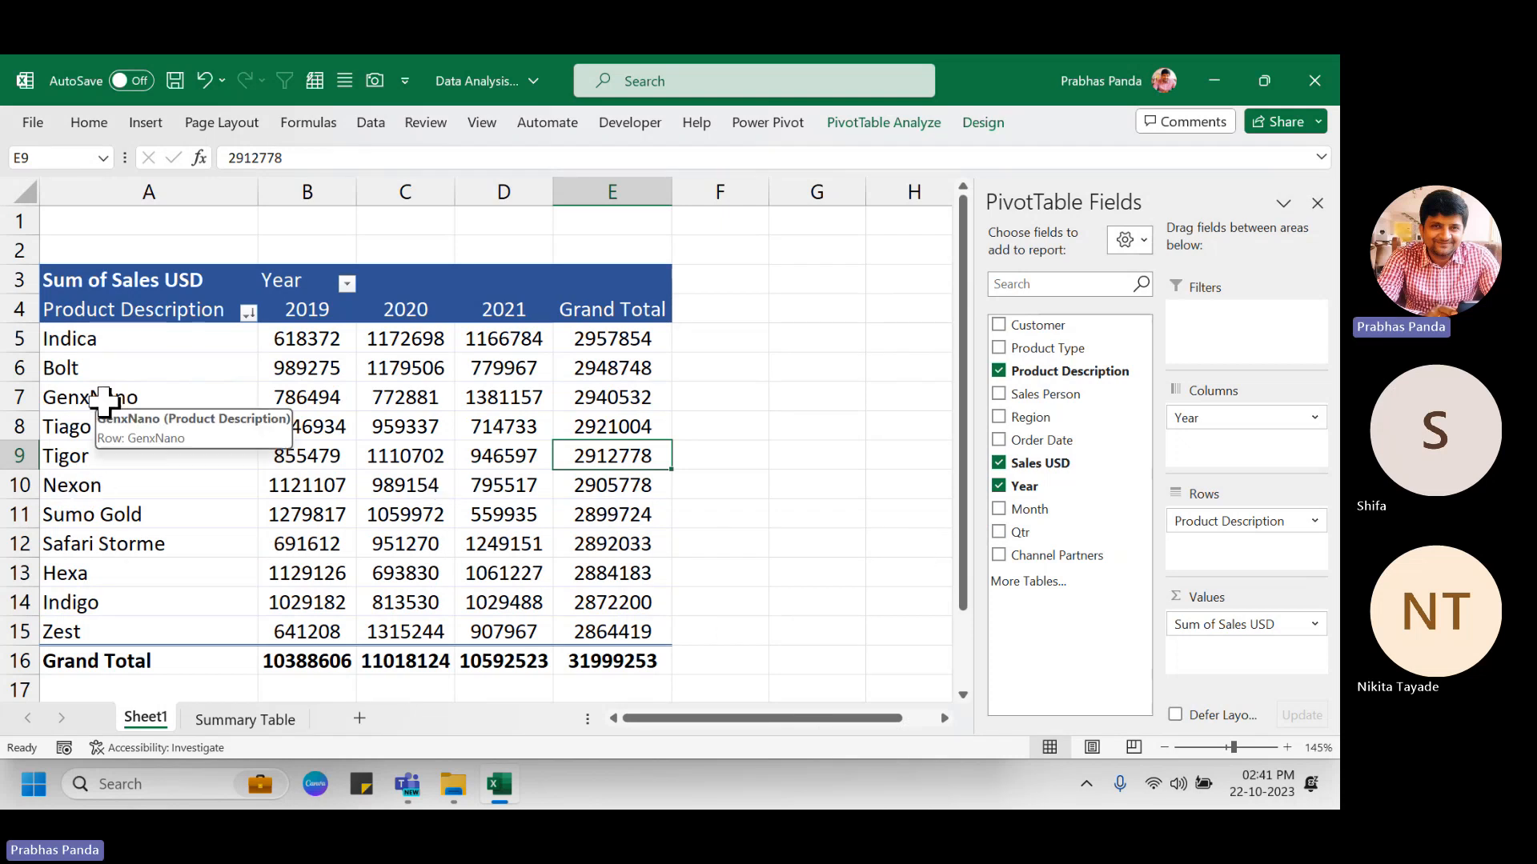
click(18, 337)
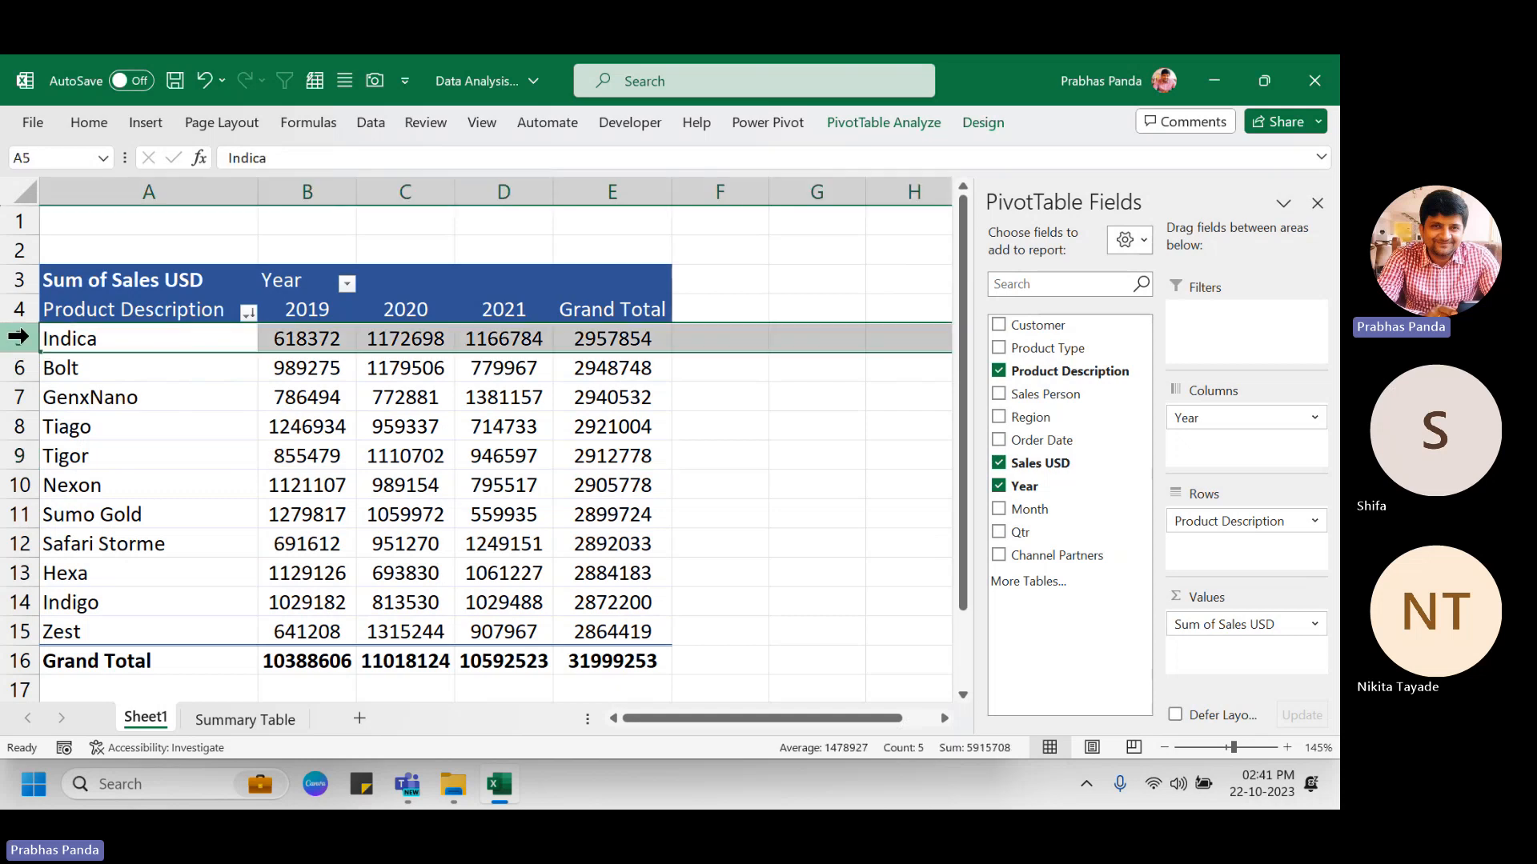
ctrl+click(18, 631)
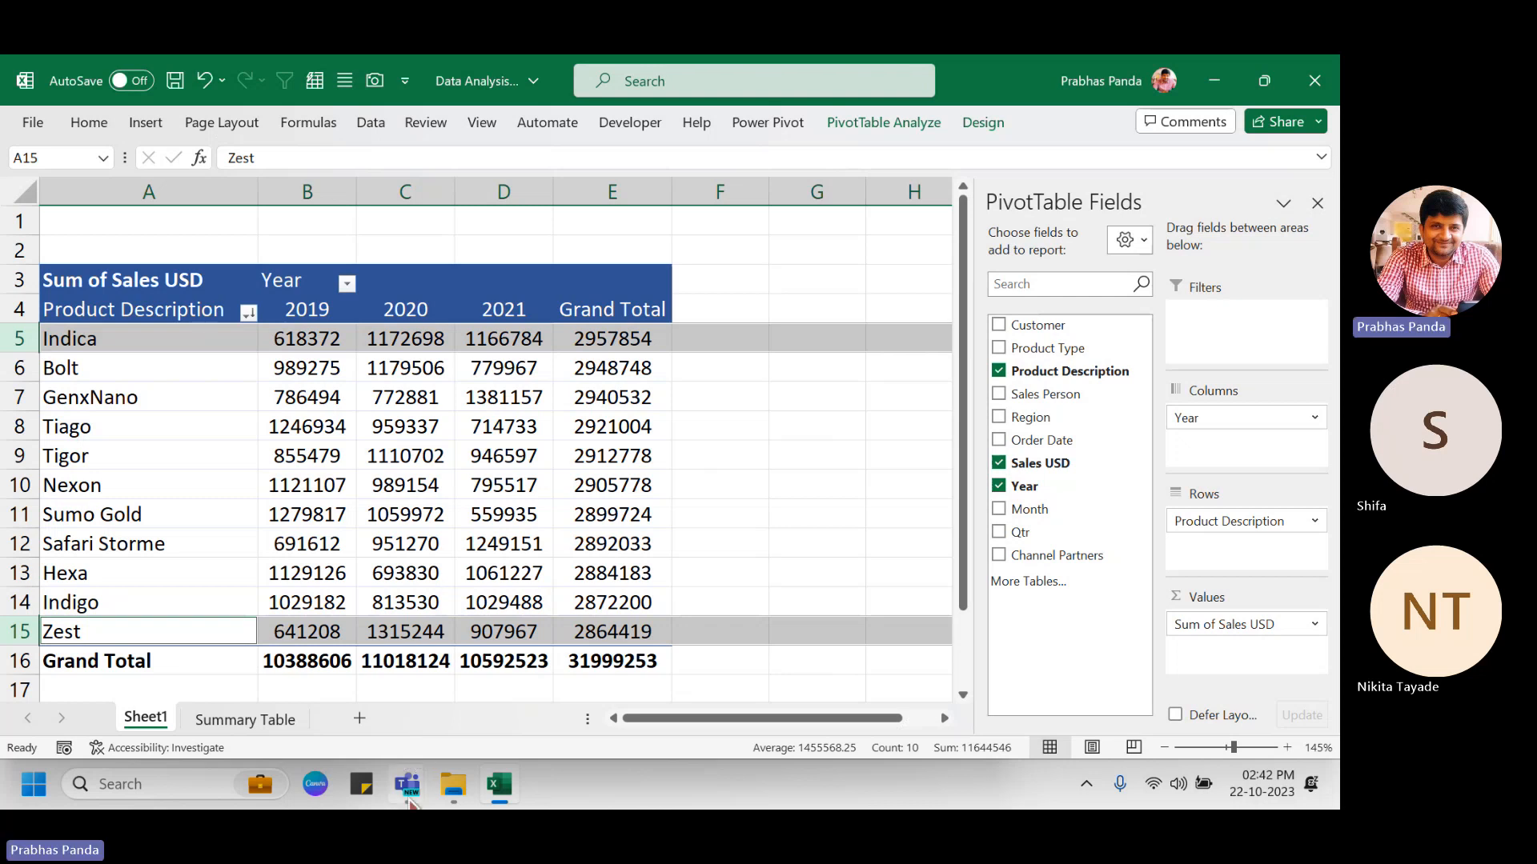
Rename Sheet1 as PIVOT(1).
click(148, 688)
double_click(149, 718)
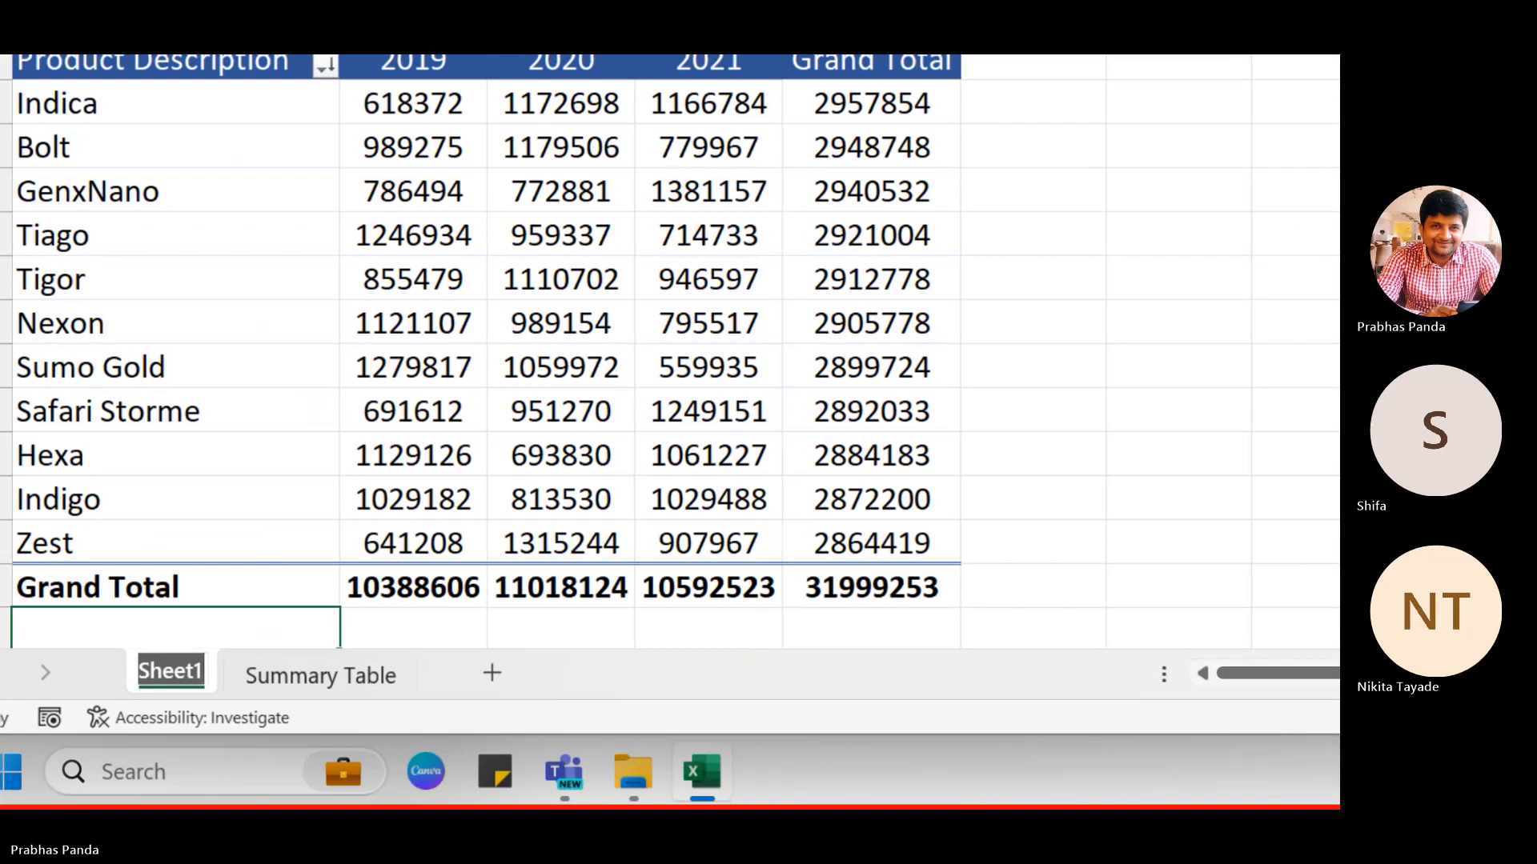
text(PIVO)
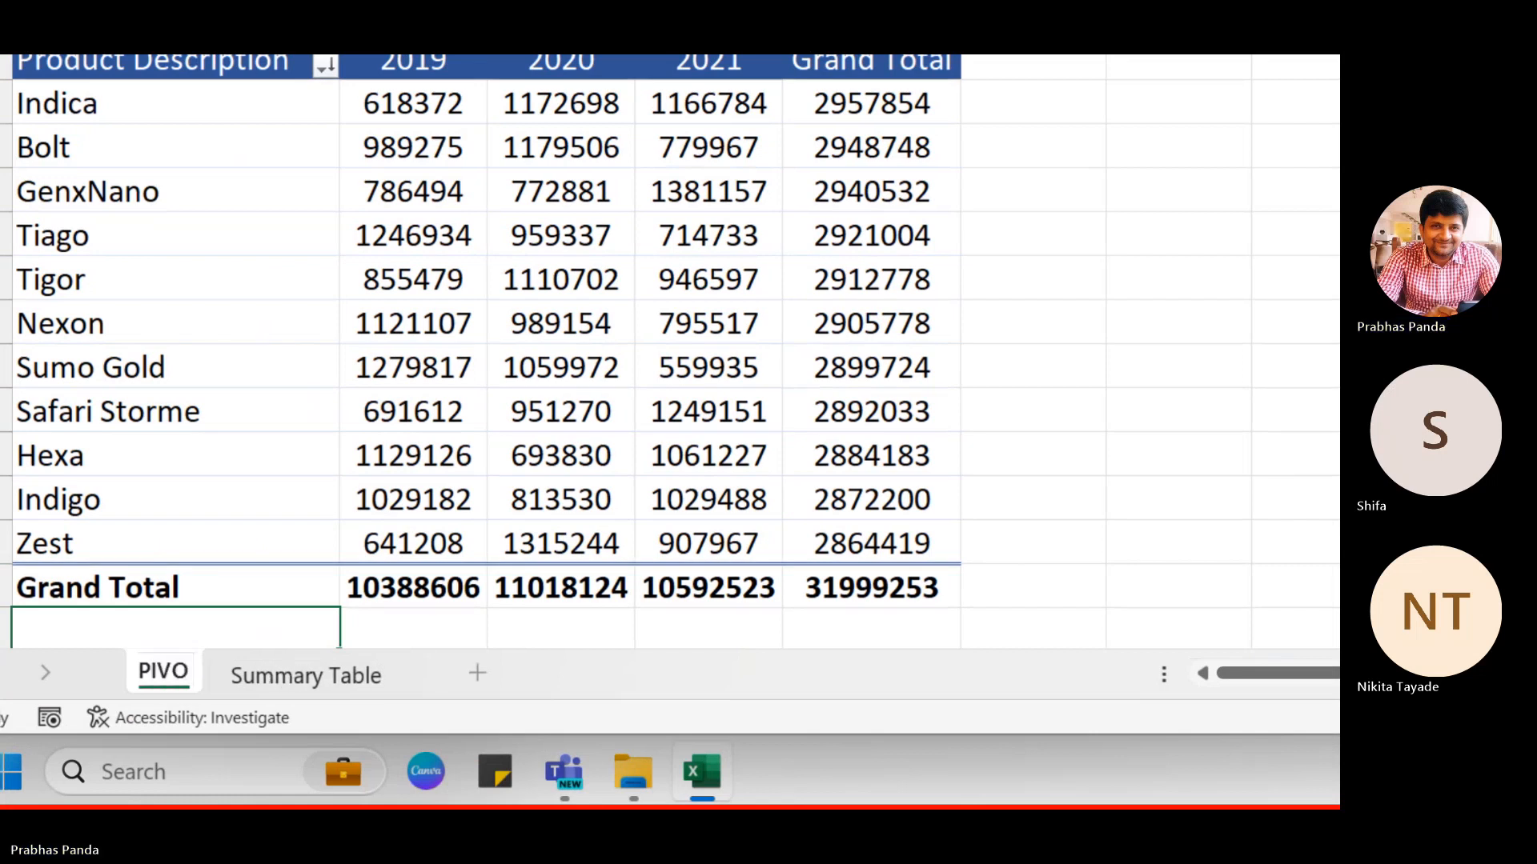
text(T(1))
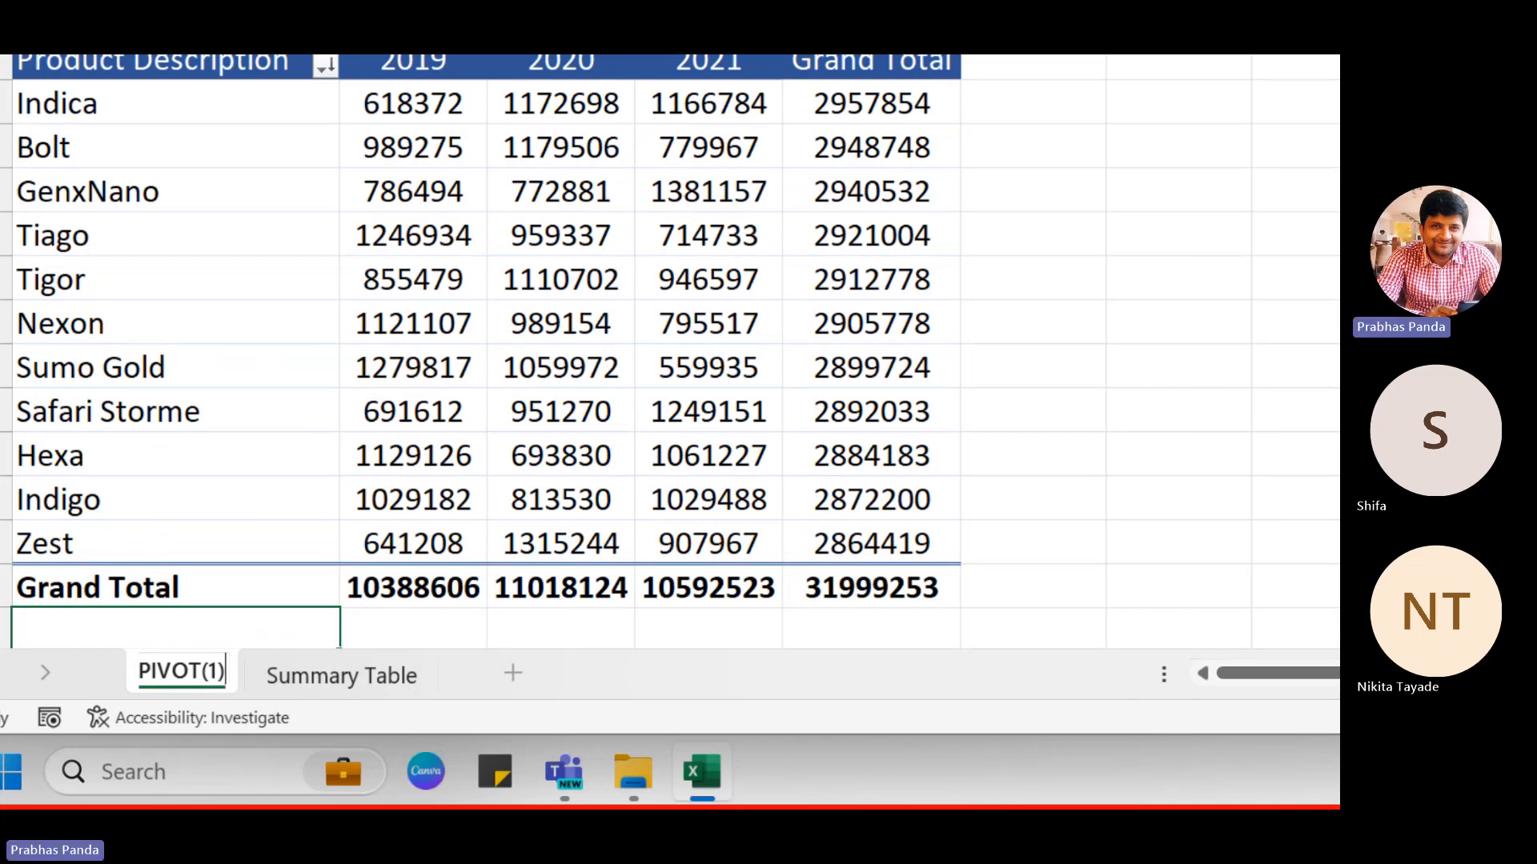
key(Return)
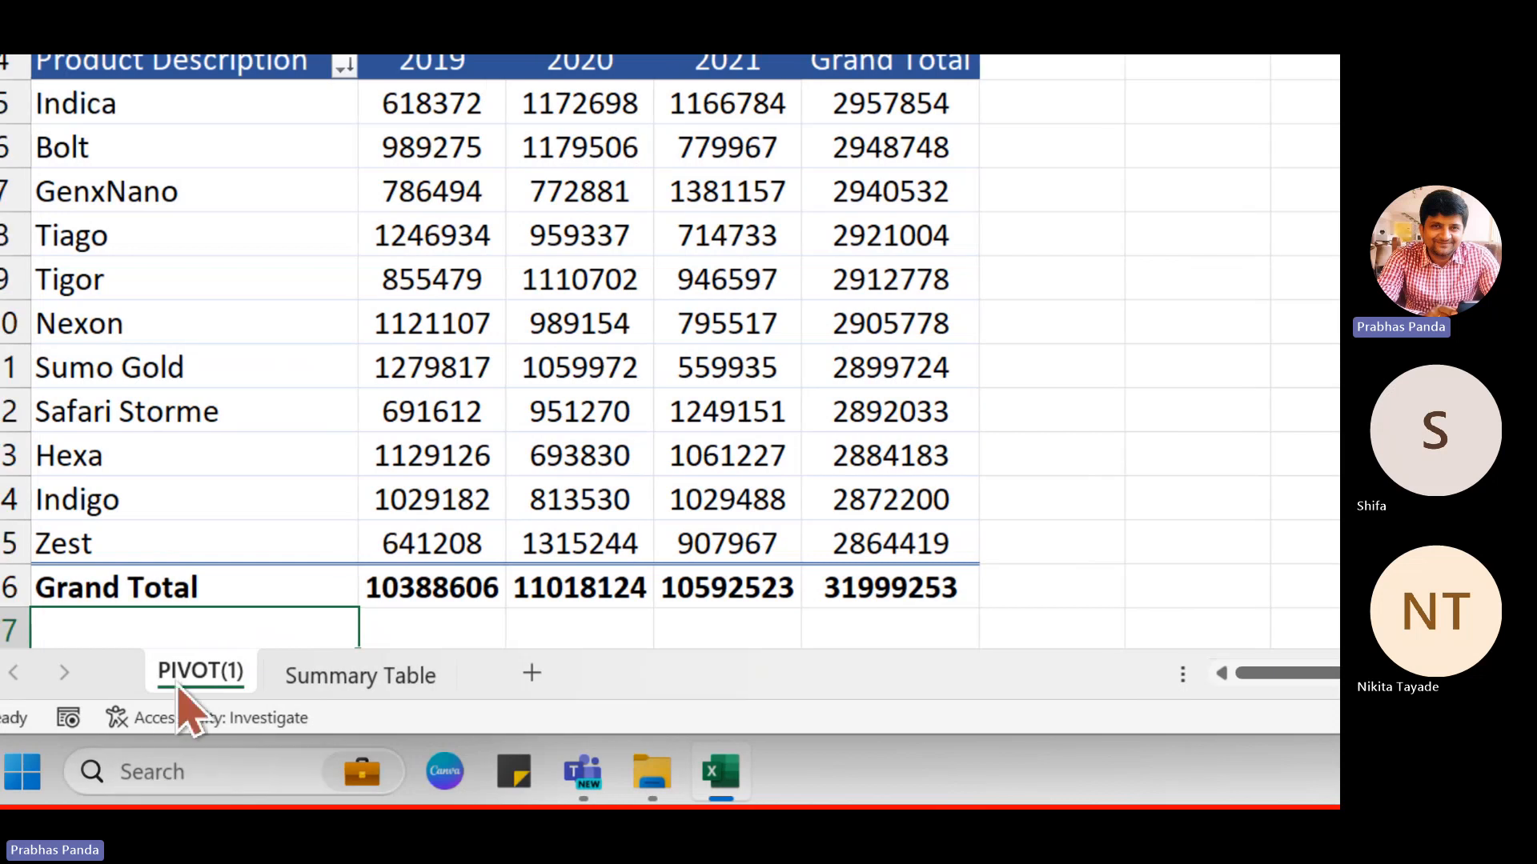
Set the PIVOT(1) sheet's tab colour to the dark red standard colour.
right_click(170, 676)
mouse_move(394, 447)
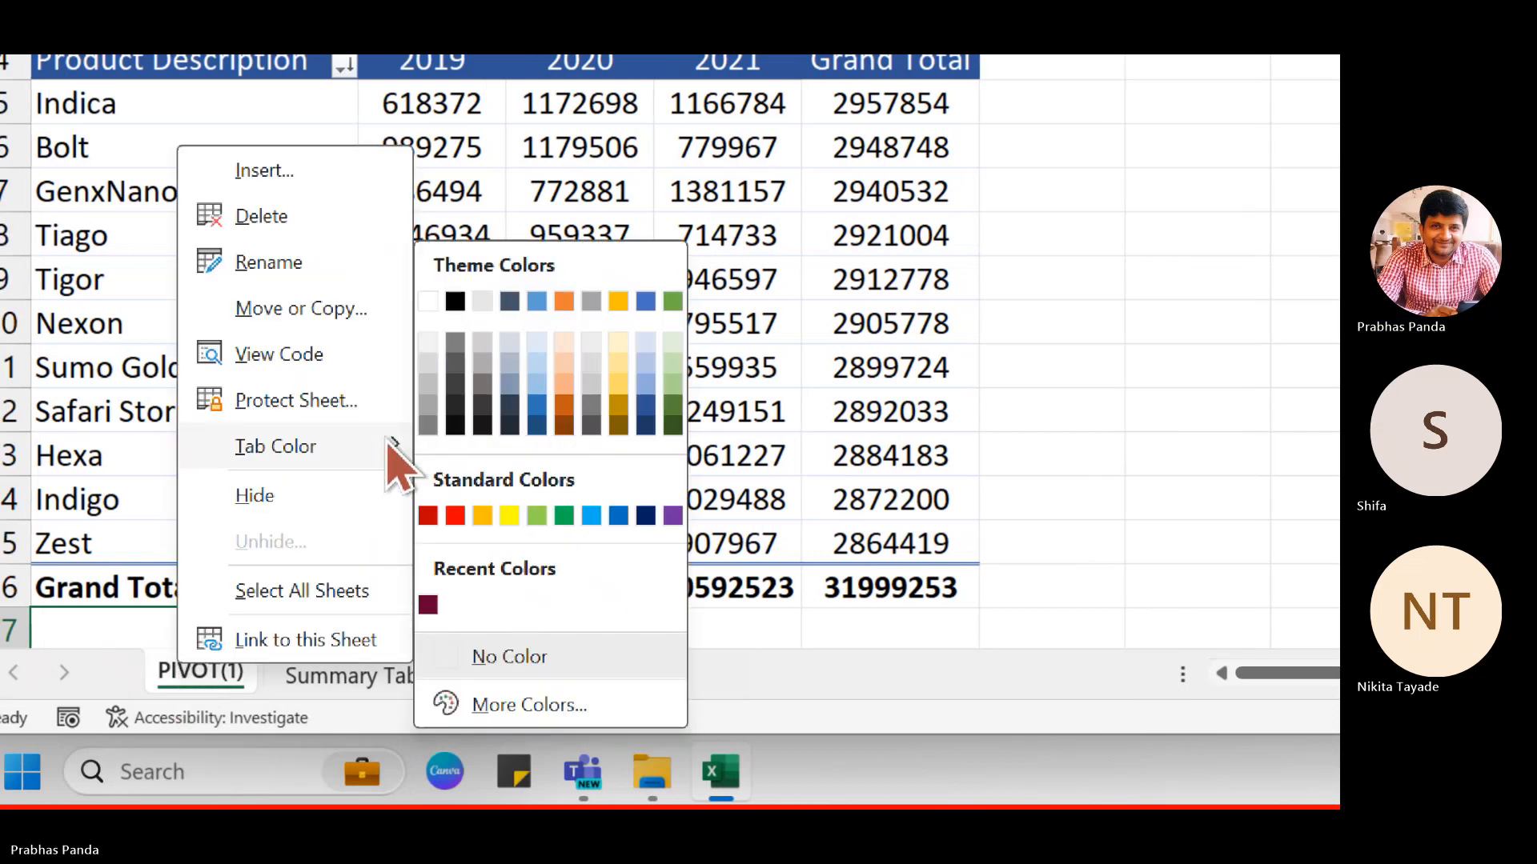
click(432, 516)
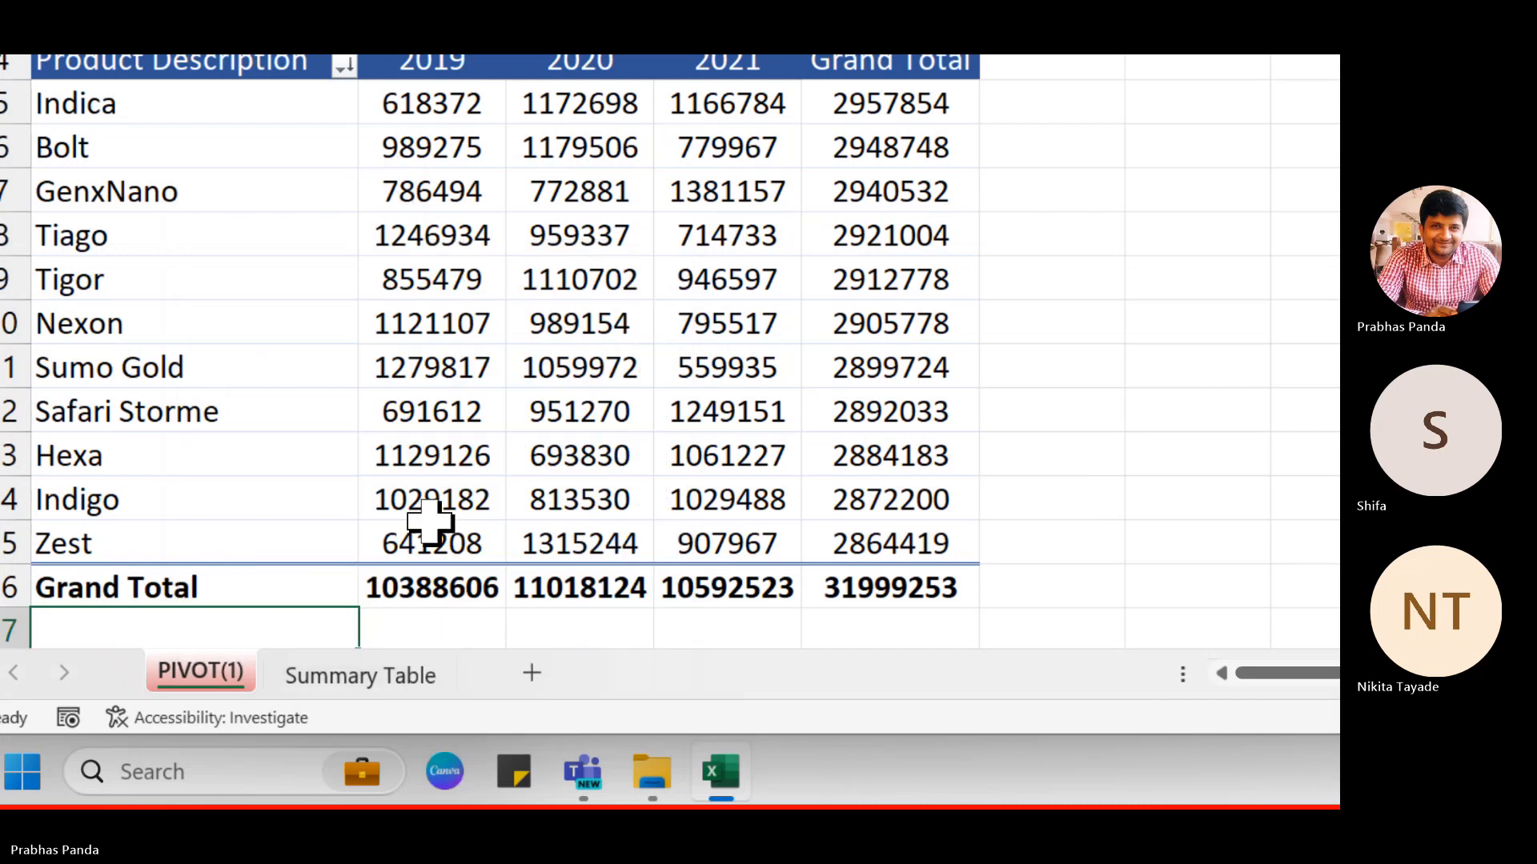
click(386, 404)
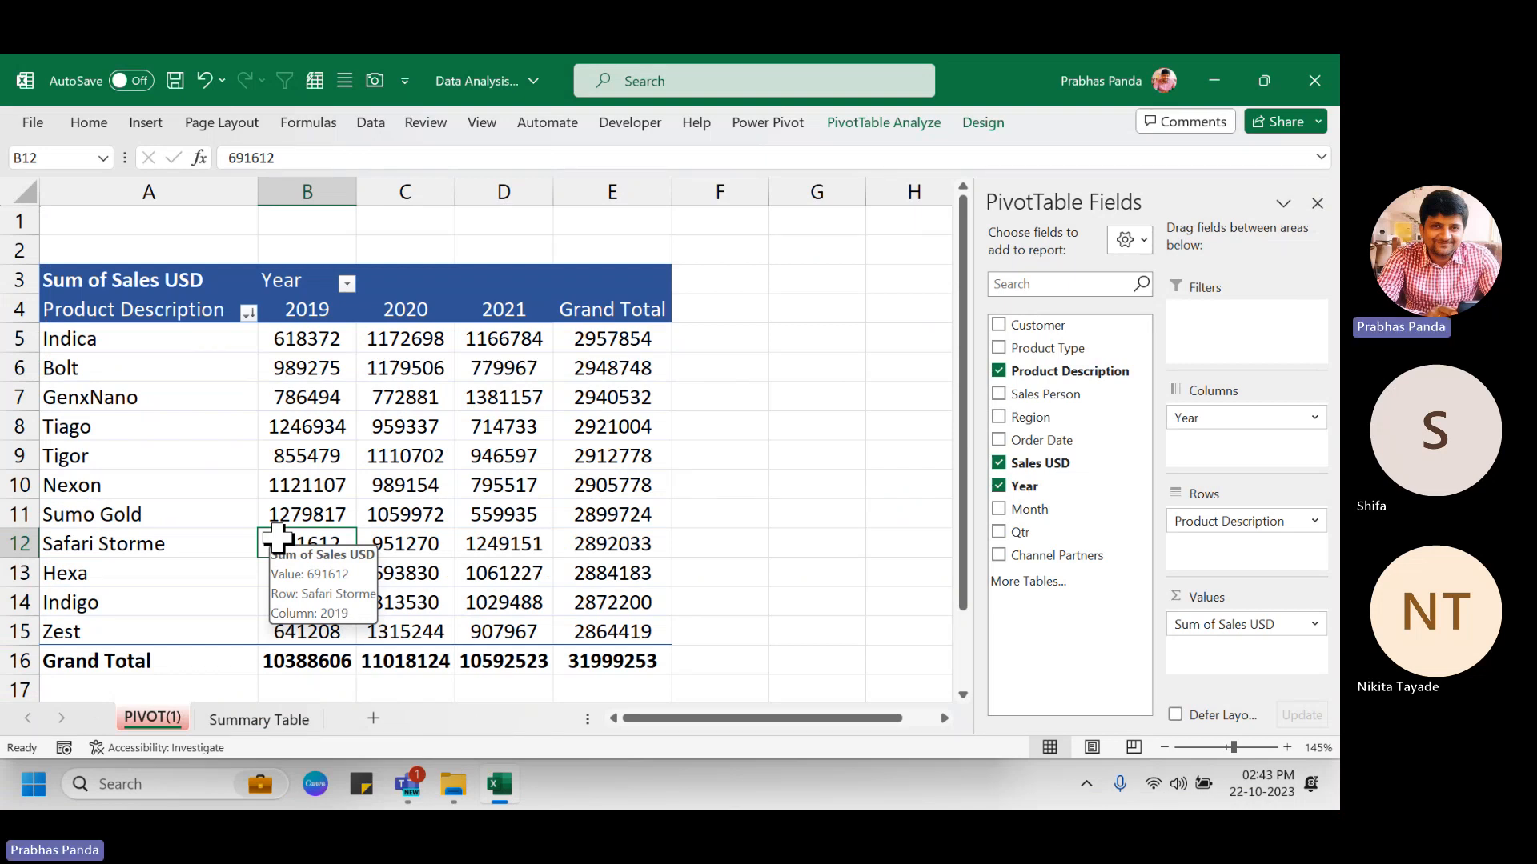
click(431, 428)
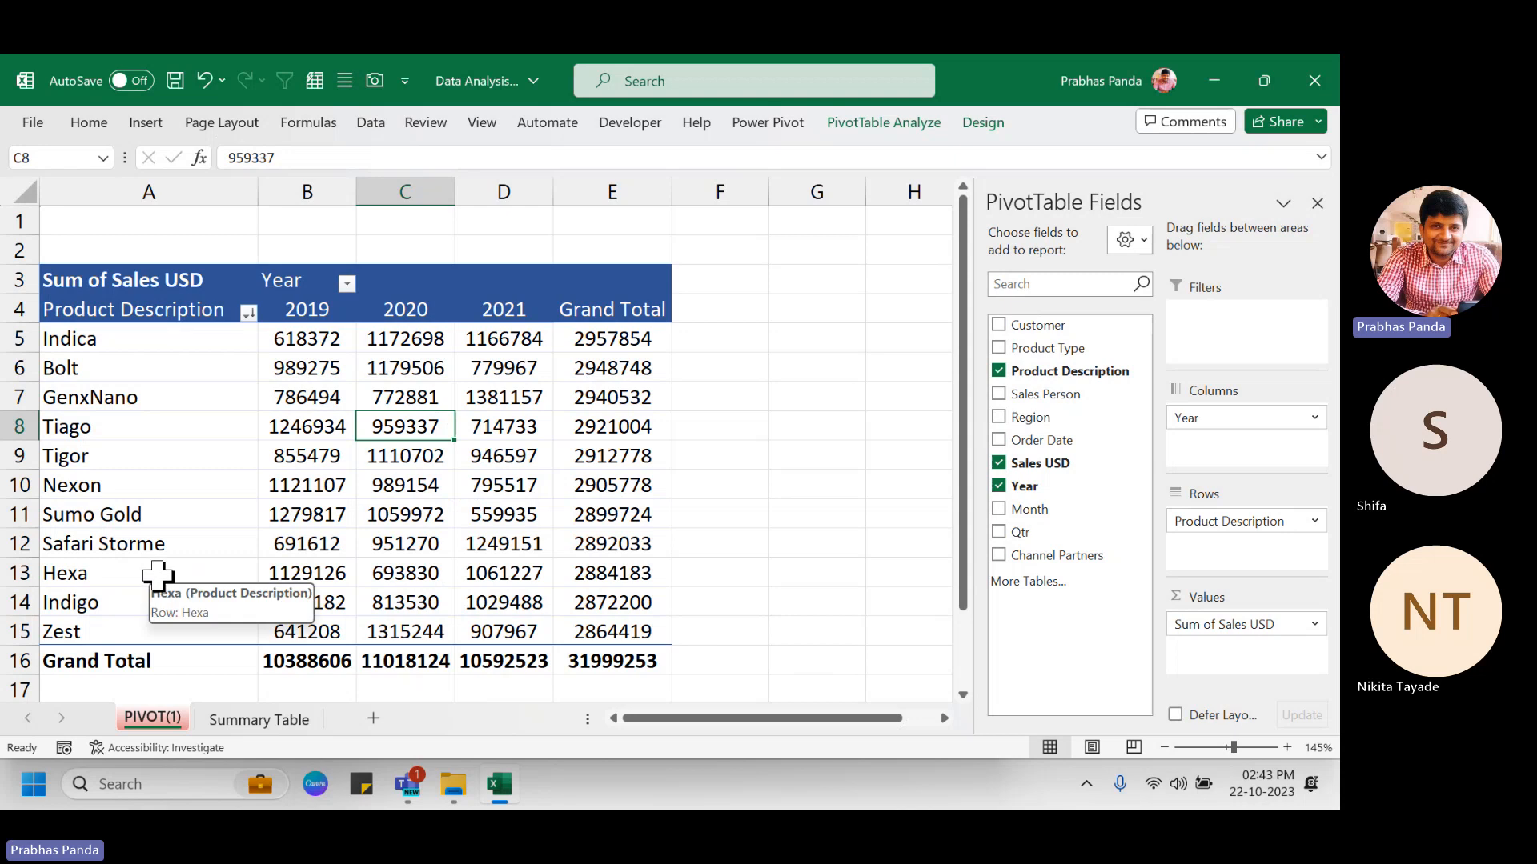
Duplicate the PIVOT(1) sheet, placing the copy between it and Summary Table.
click(152, 722)
click(152, 723)
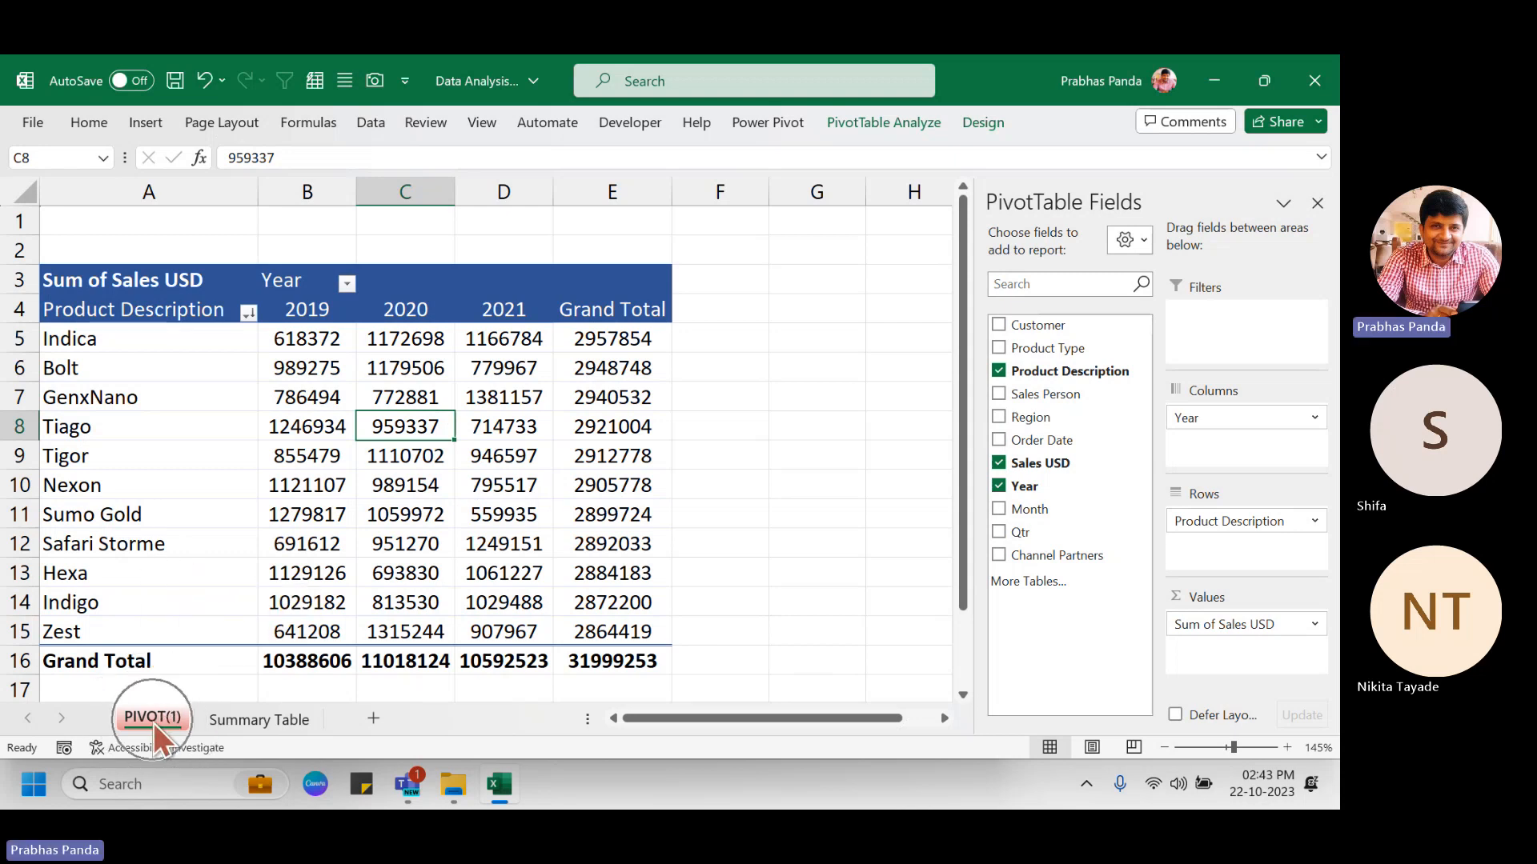
key(ctrl)
key(ctrl)
key(ctrl)
drag(153, 723, 218, 719)
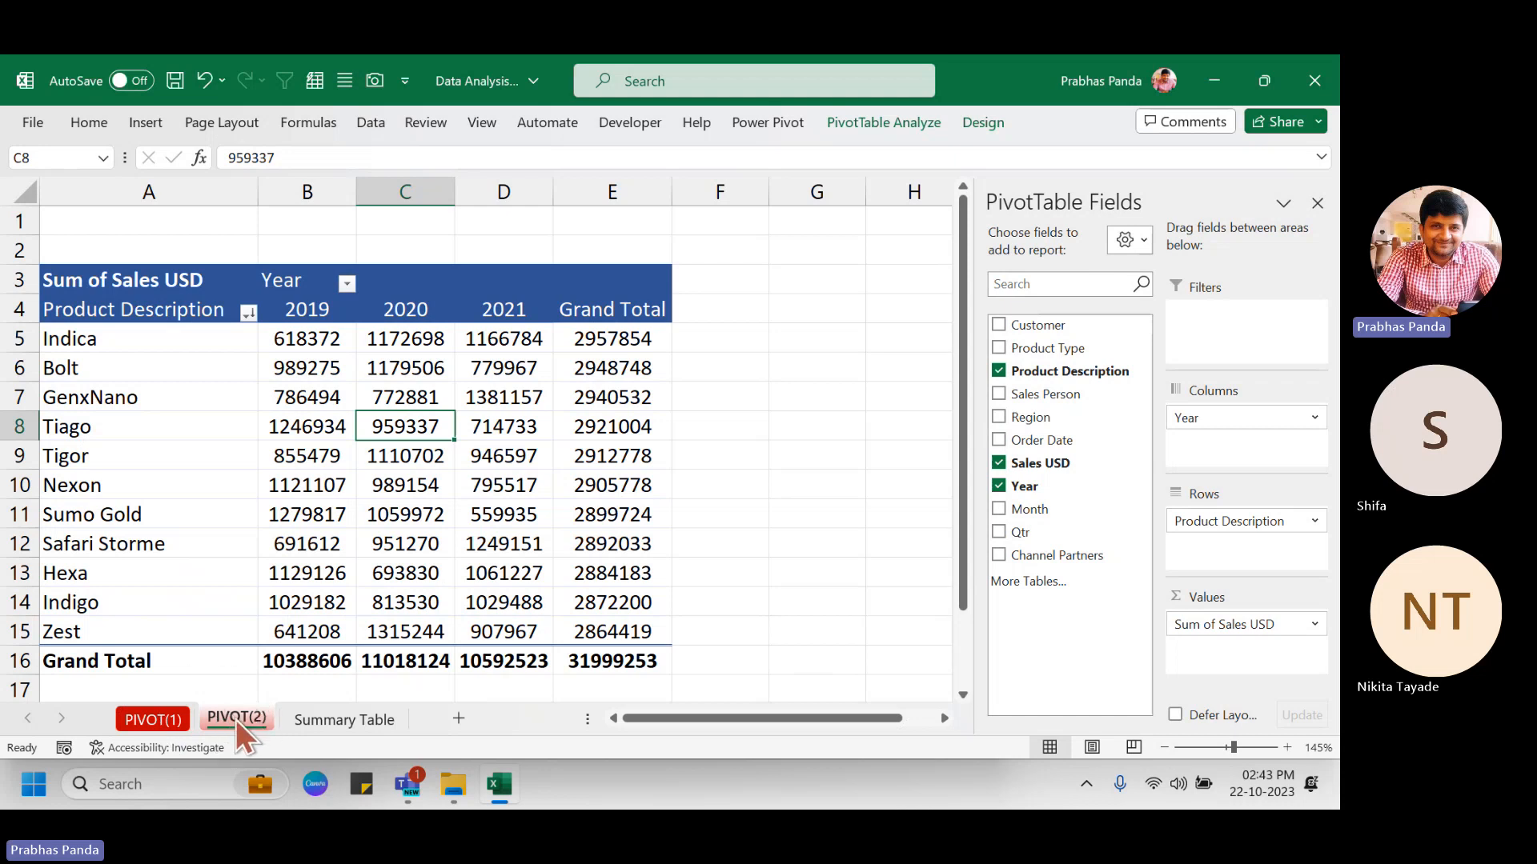
Set the PIVOT(2) sheet's tab colour to the orange standard colour.
right_click(235, 718)
mouse_move(348, 574)
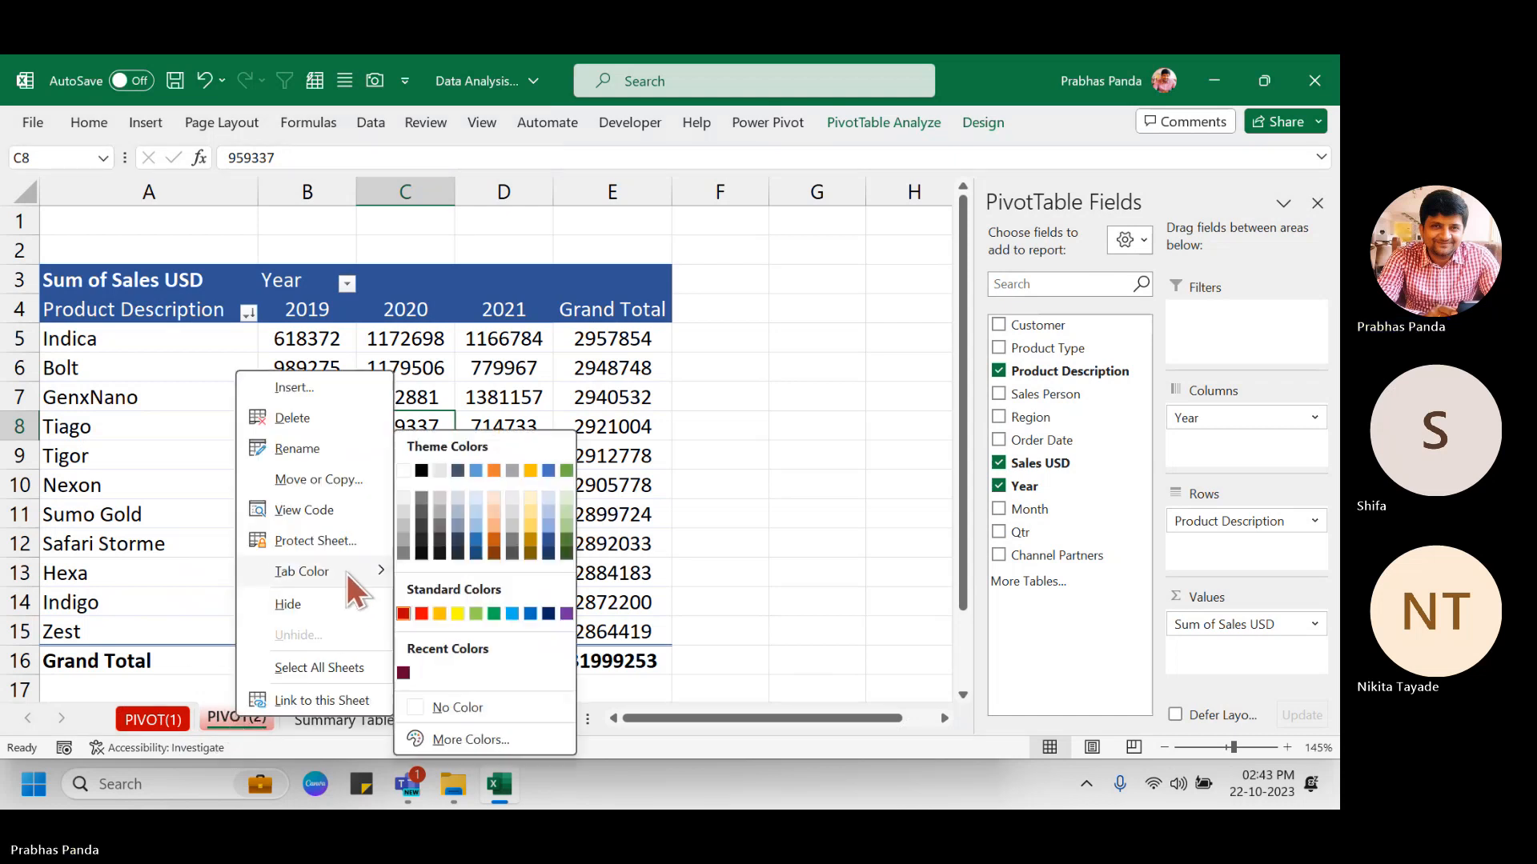
click(440, 615)
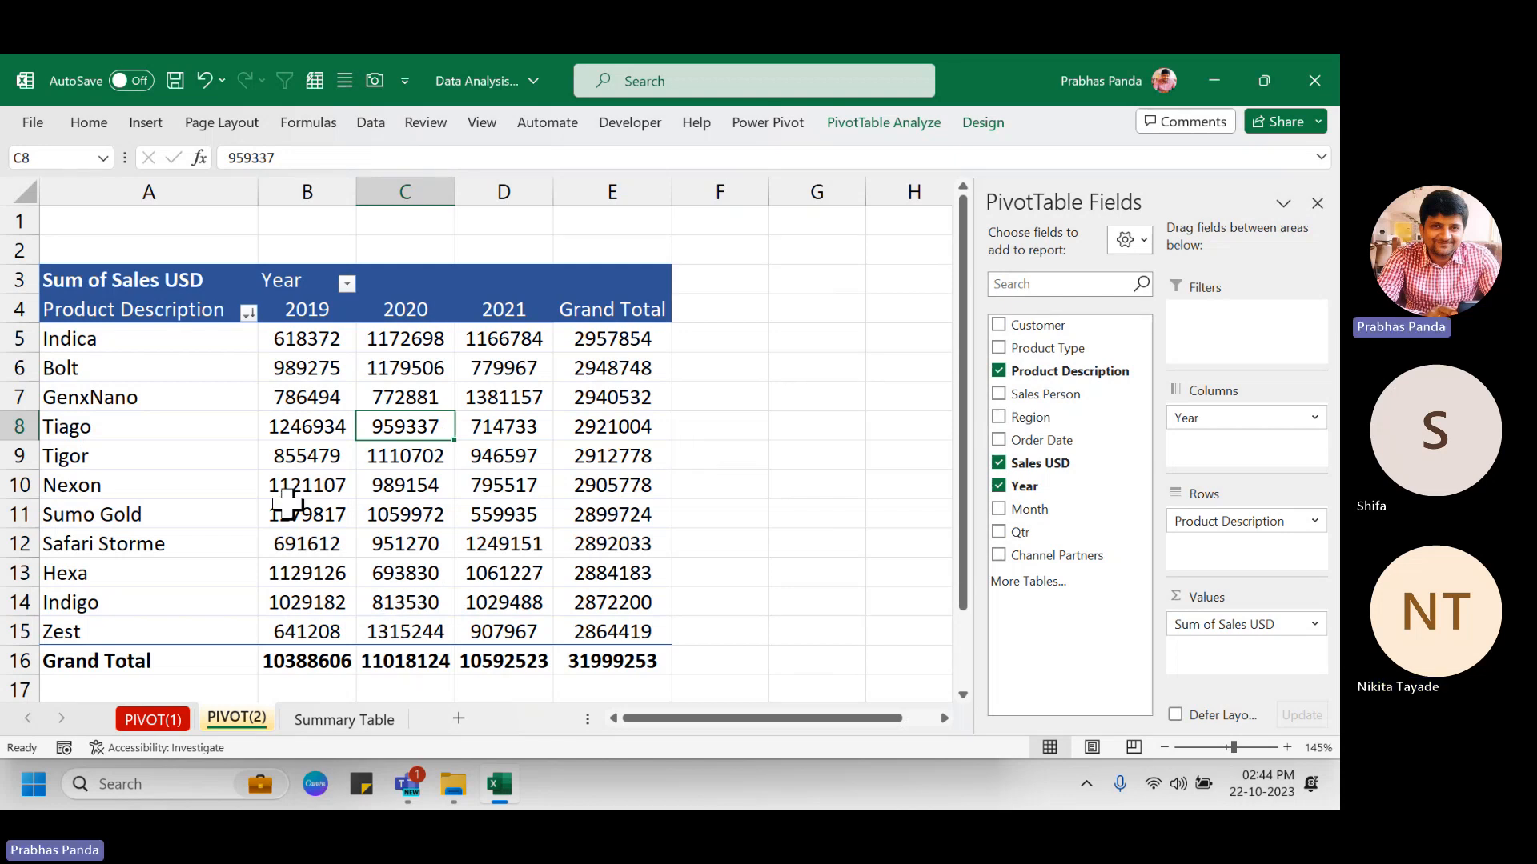
Review the PivotTable layout by highlighting the 2019 to 2021 columns and the product rows from Indica to Zest.
mouse_move(286, 504)
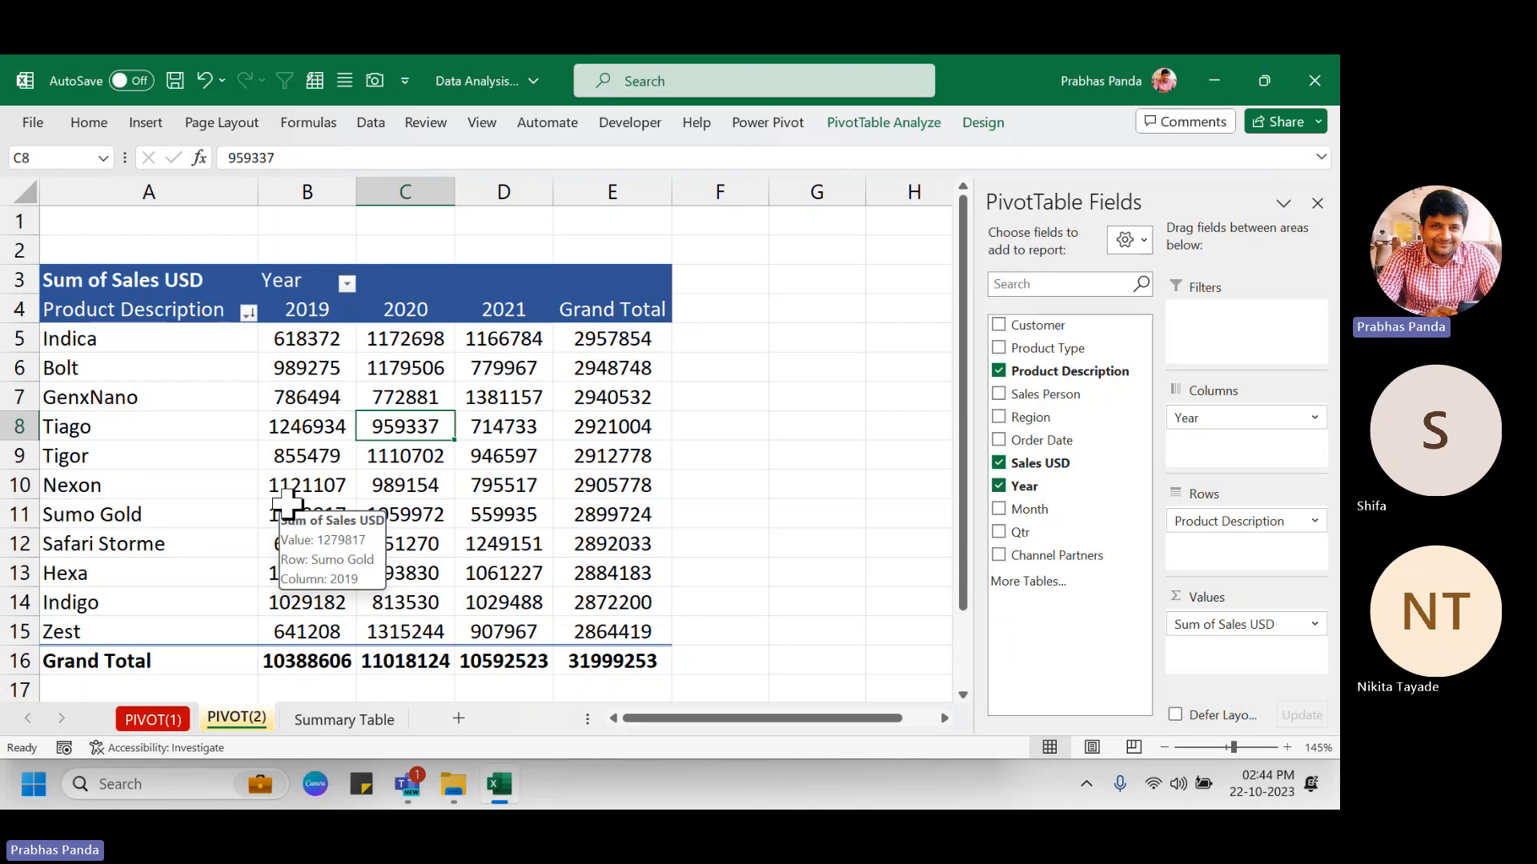
mouse_move(524, 355)
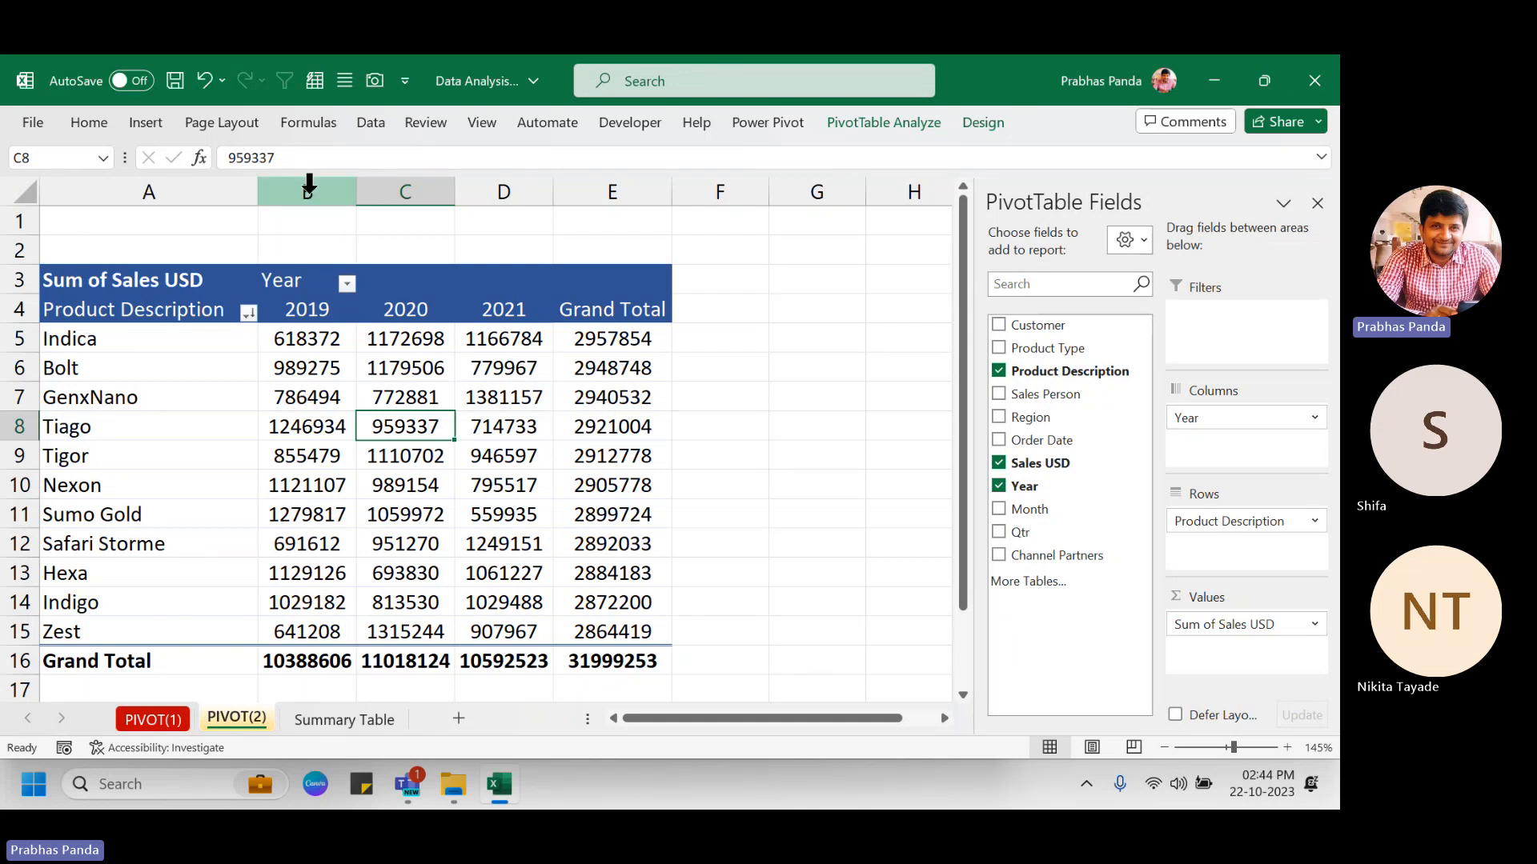
drag(308, 185, 532, 189)
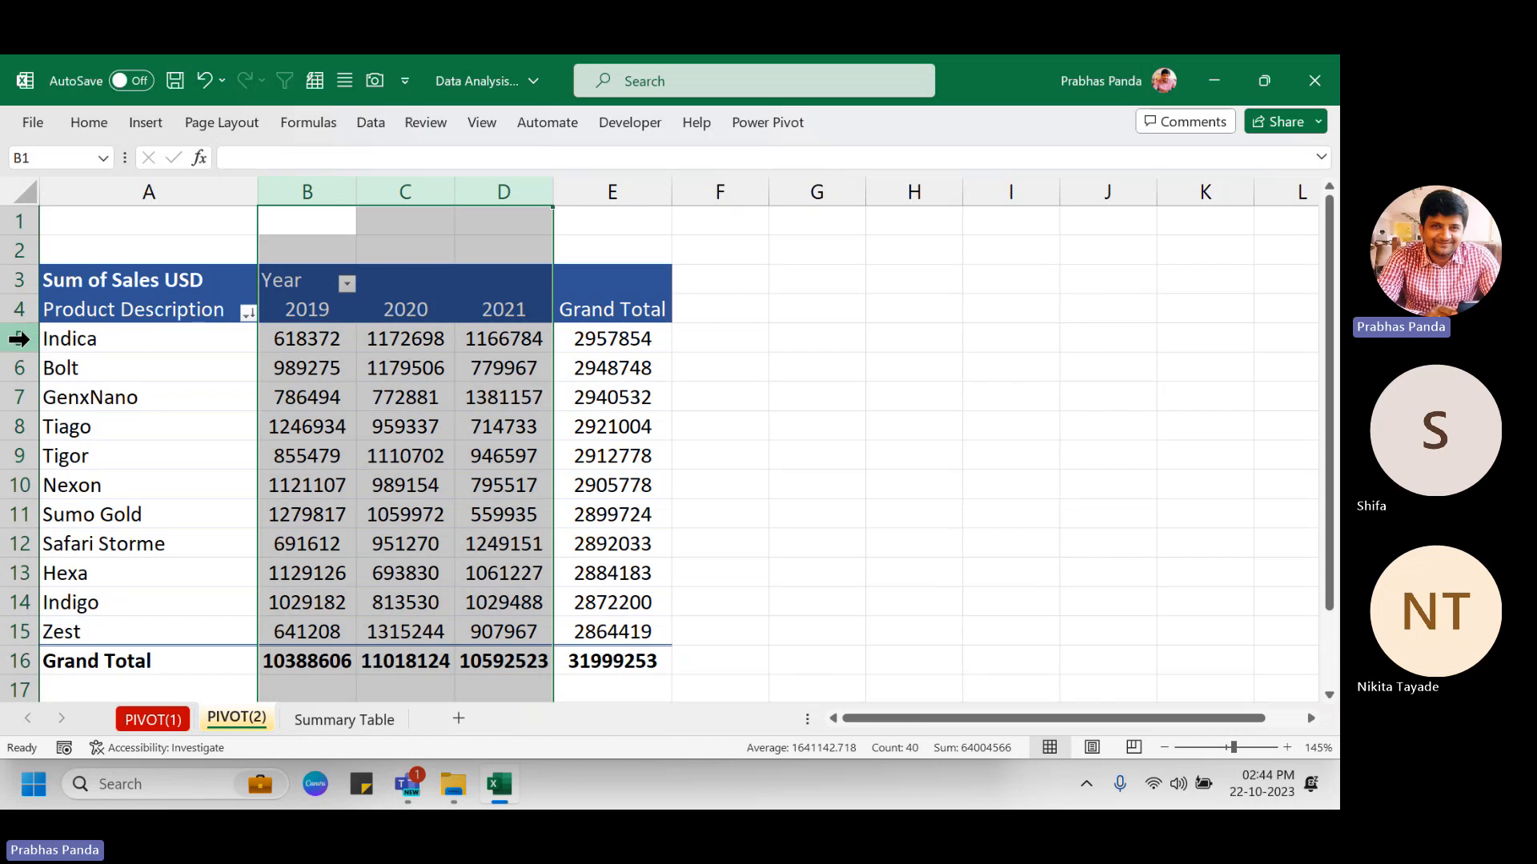
drag(17, 338, 16, 640)
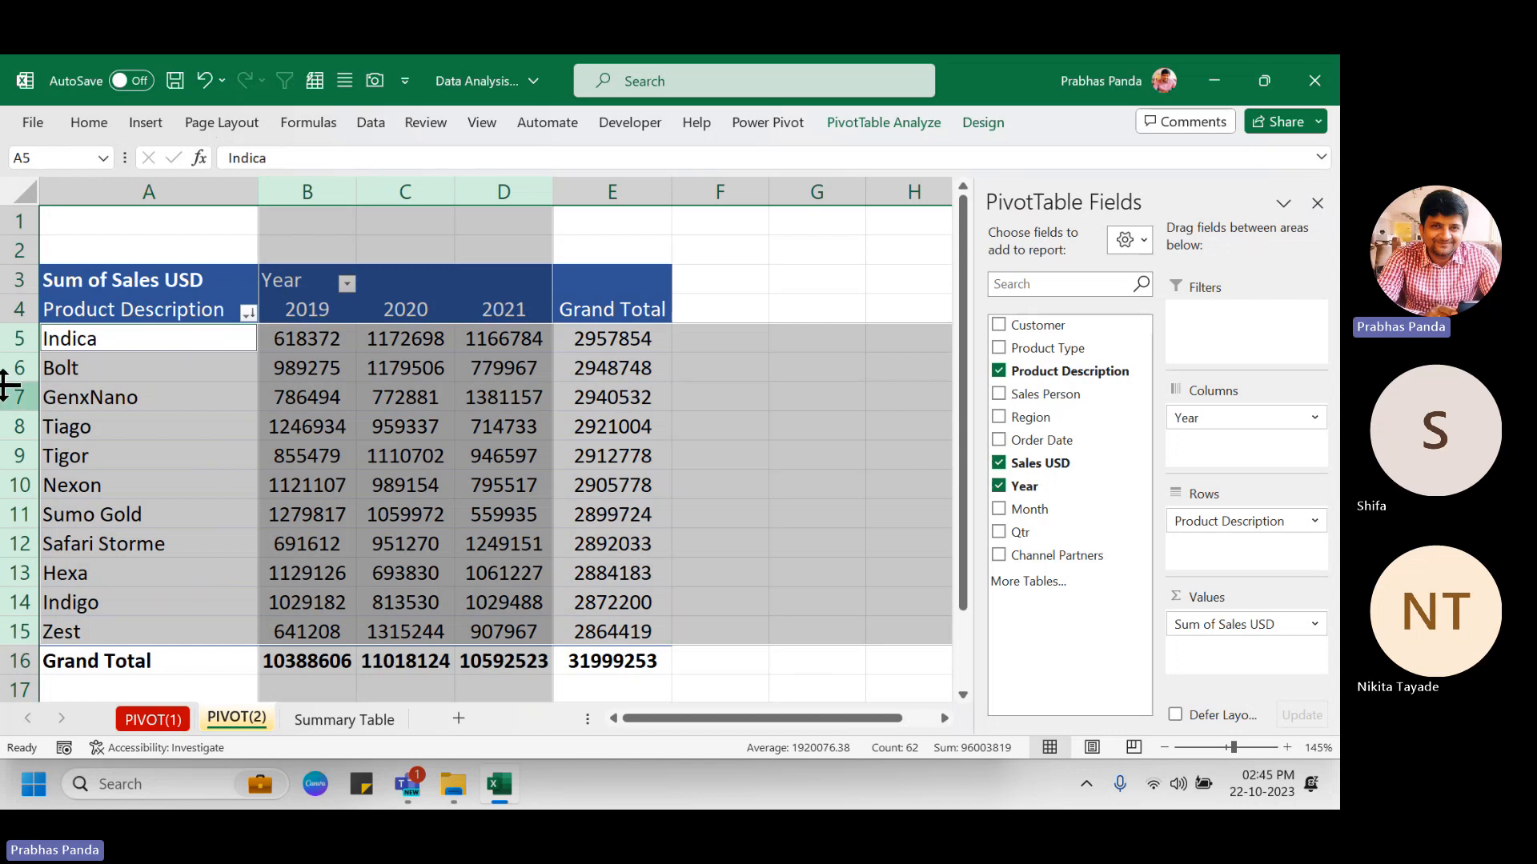
drag(307, 192, 519, 233)
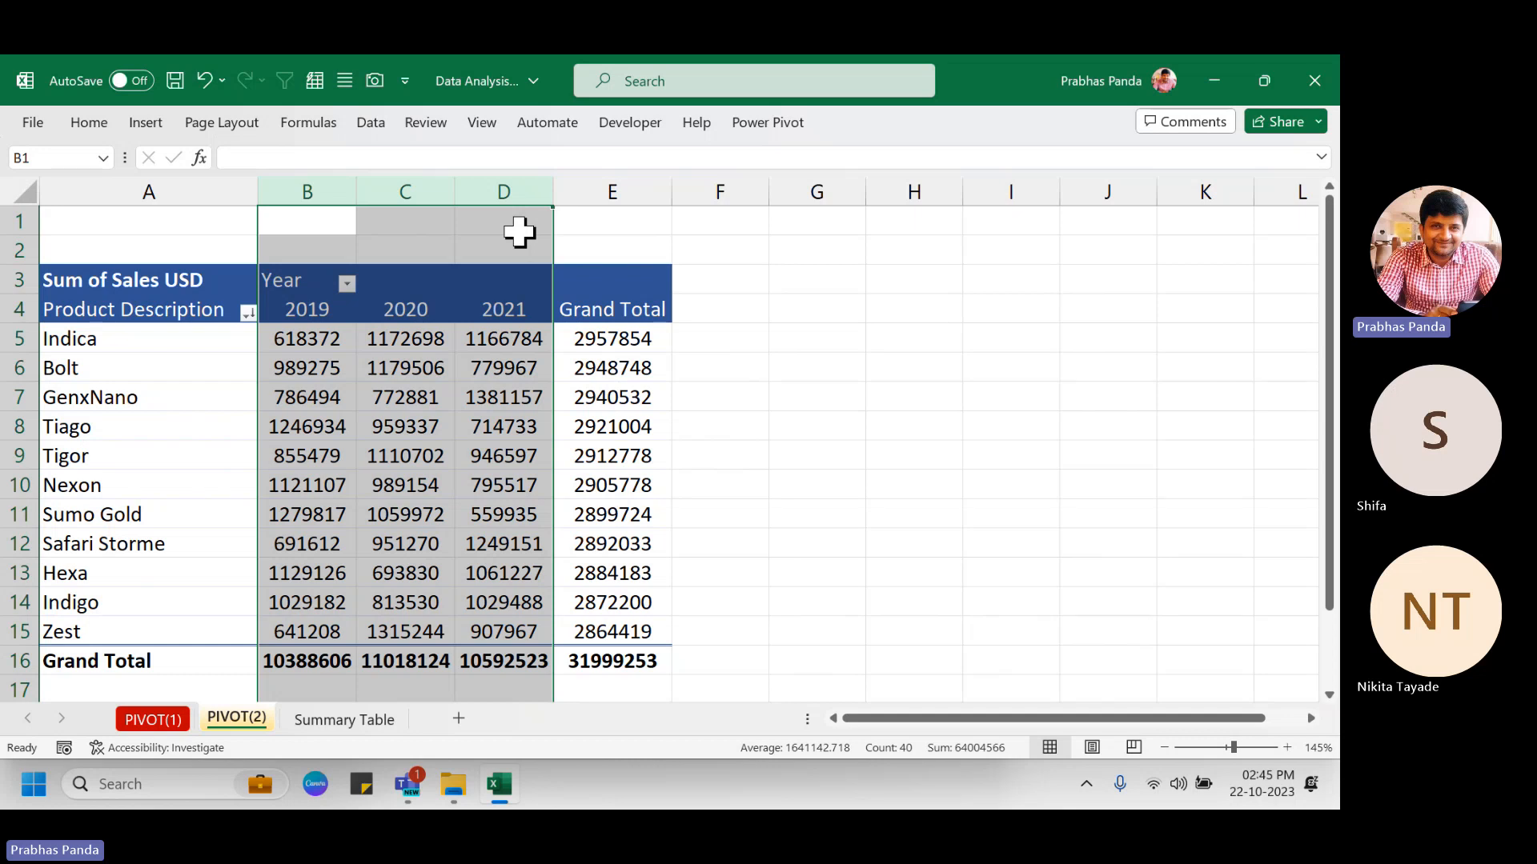
click(478, 398)
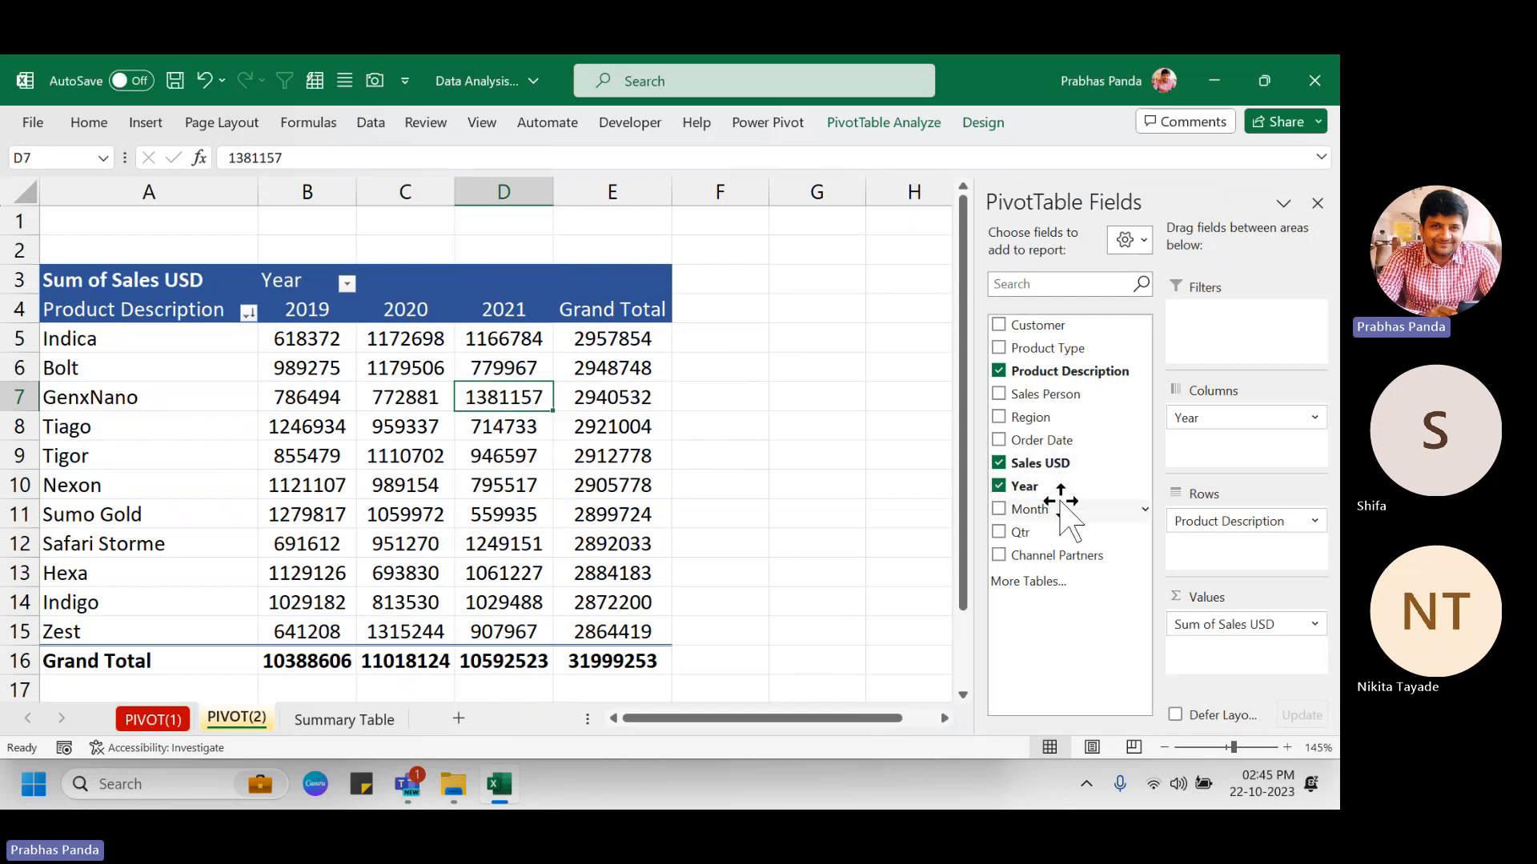
Add the Month field to the PivotTable rows beneath Product Description.
key(ctrl)
key(ctrl)
key(ctrl)
key(ctrl)
key(ctrl)
key(ctrl)
key(ctrl)
key(ctrl)
drag(1064, 513, 1250, 575)
key(ctrl)
key(ctrl)
key(ctrl)
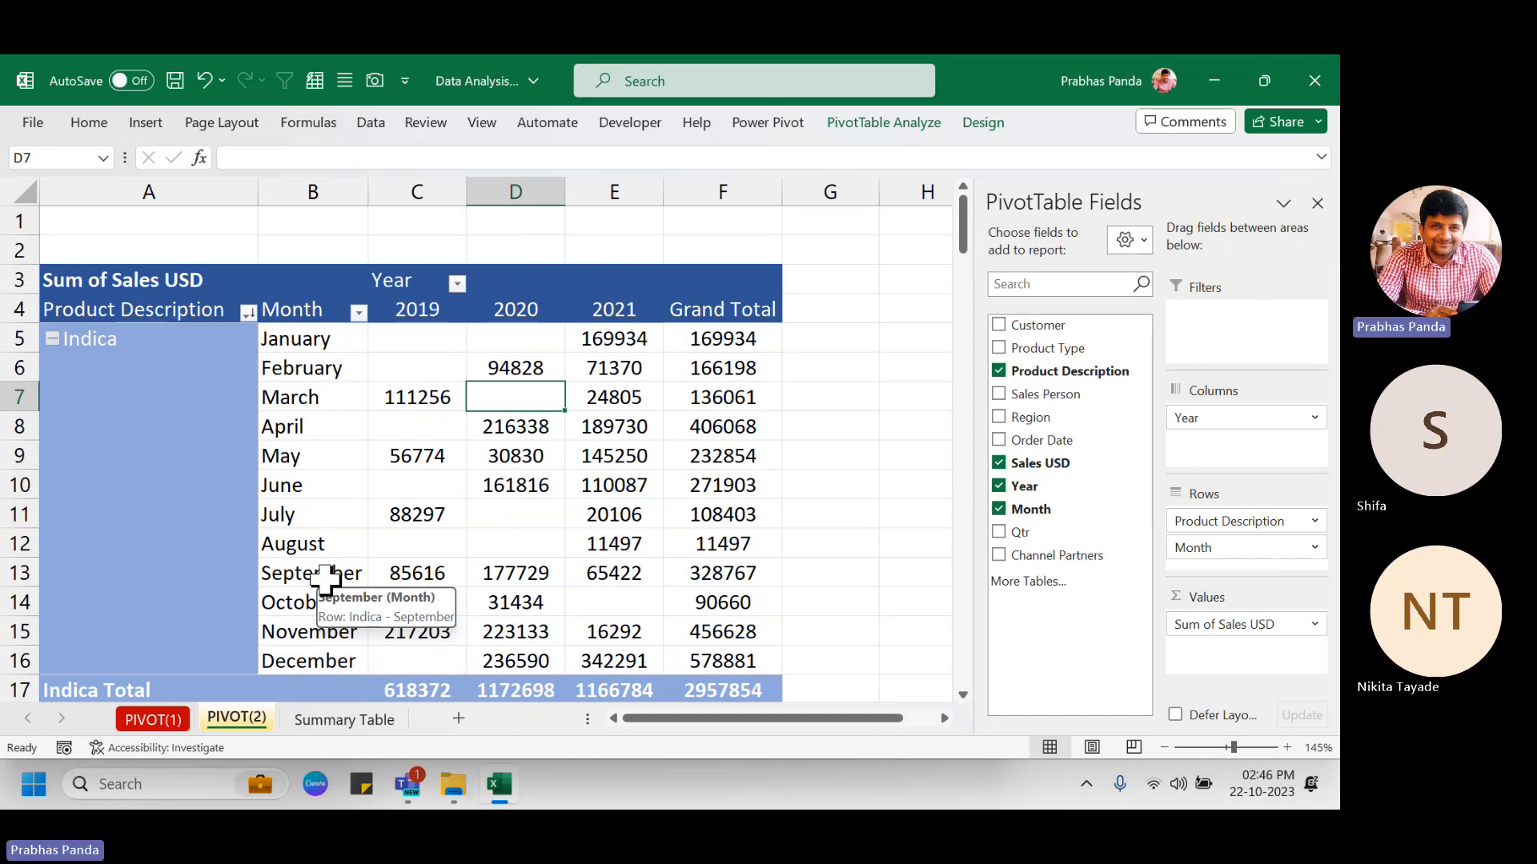
Review the new layout by highlighting the year columns, the Month column and the Product Description column in turn.
drag(436, 192, 569, 203)
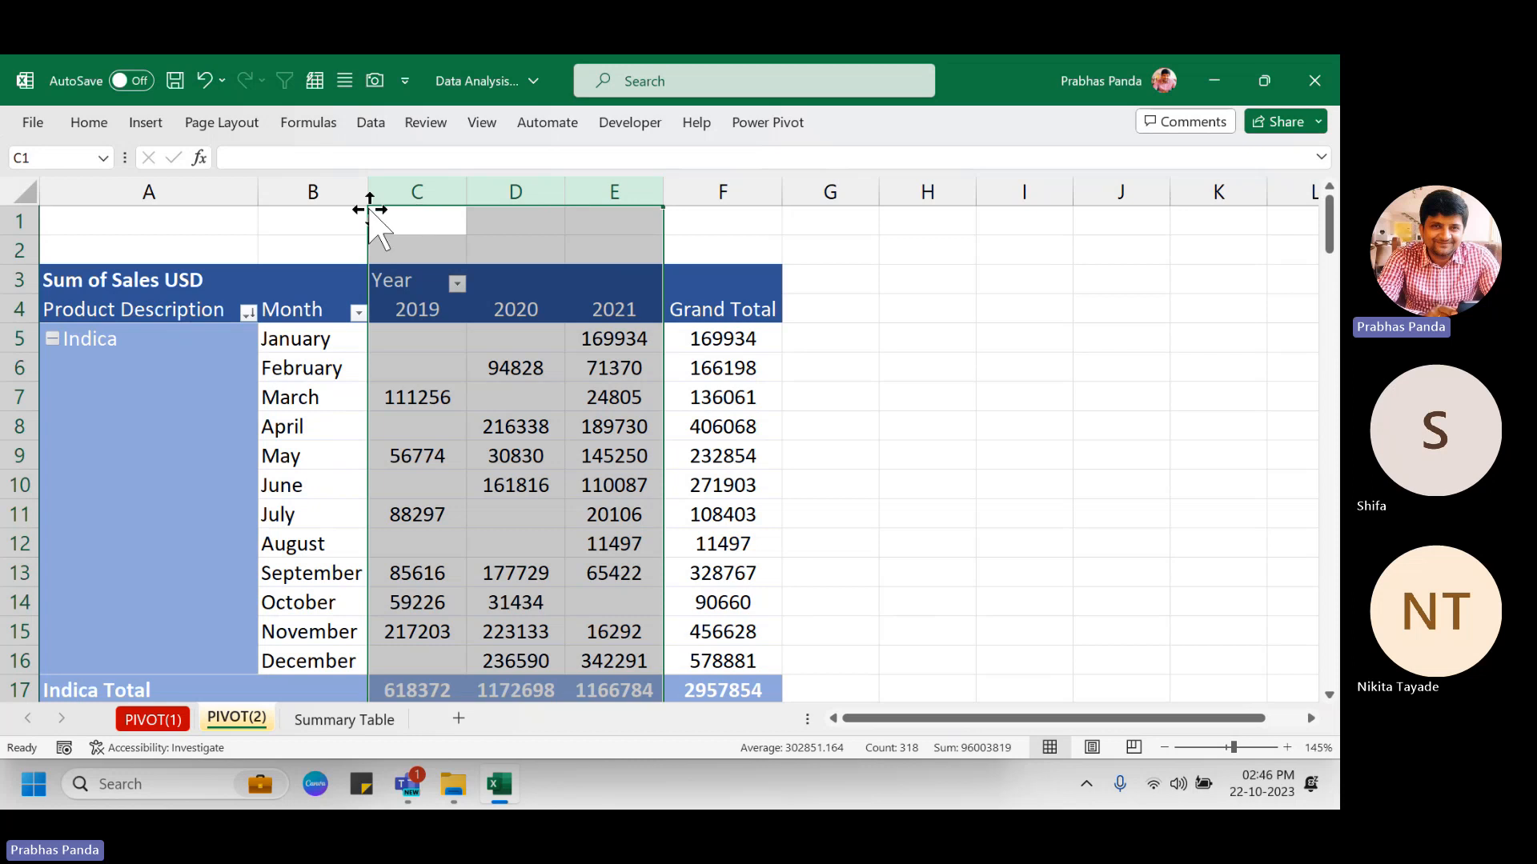
click(346, 177)
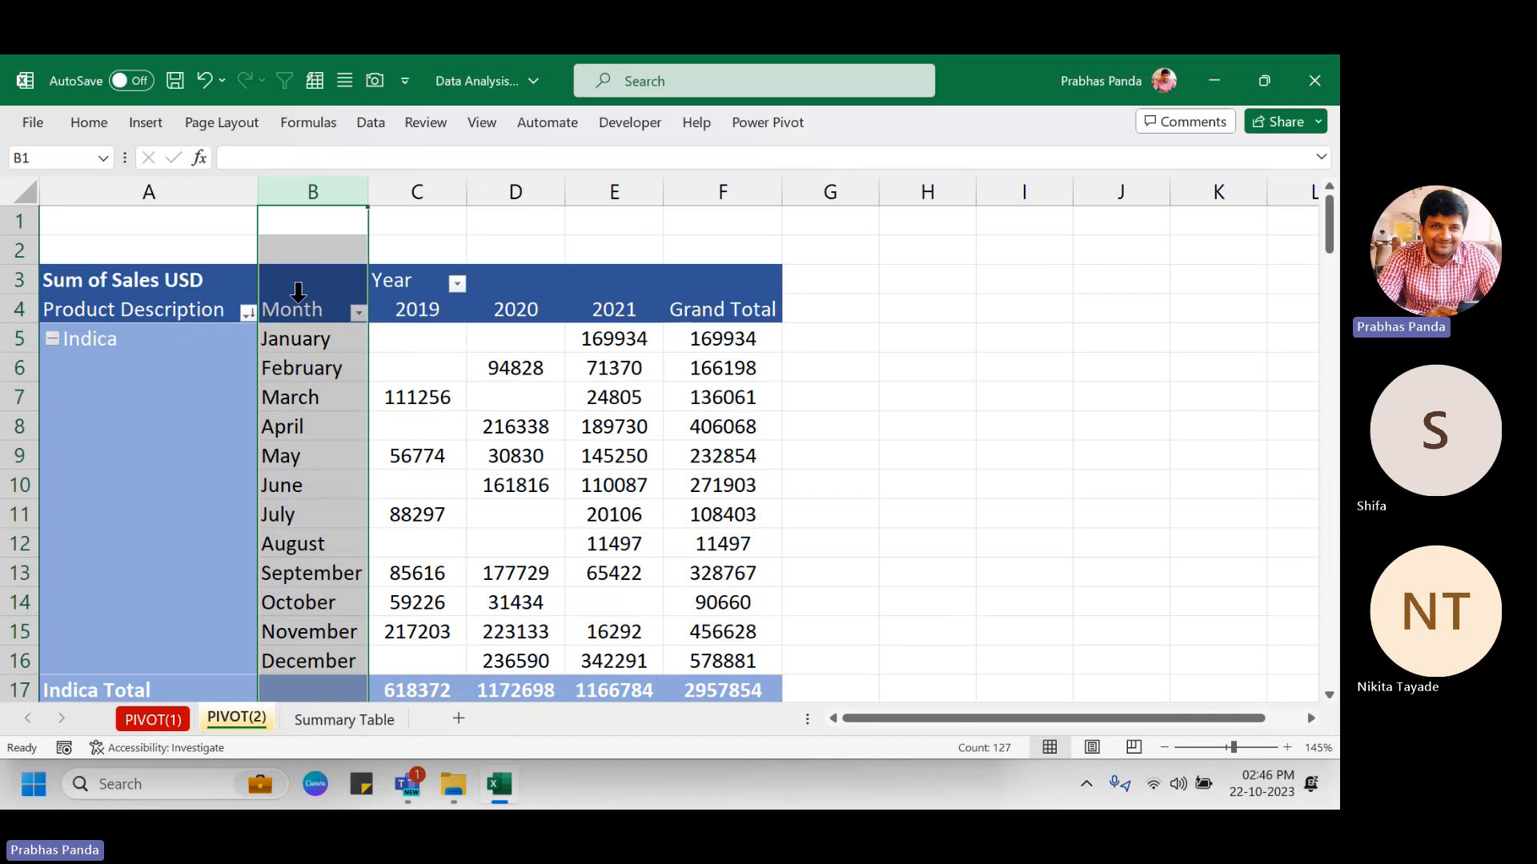
click(211, 183)
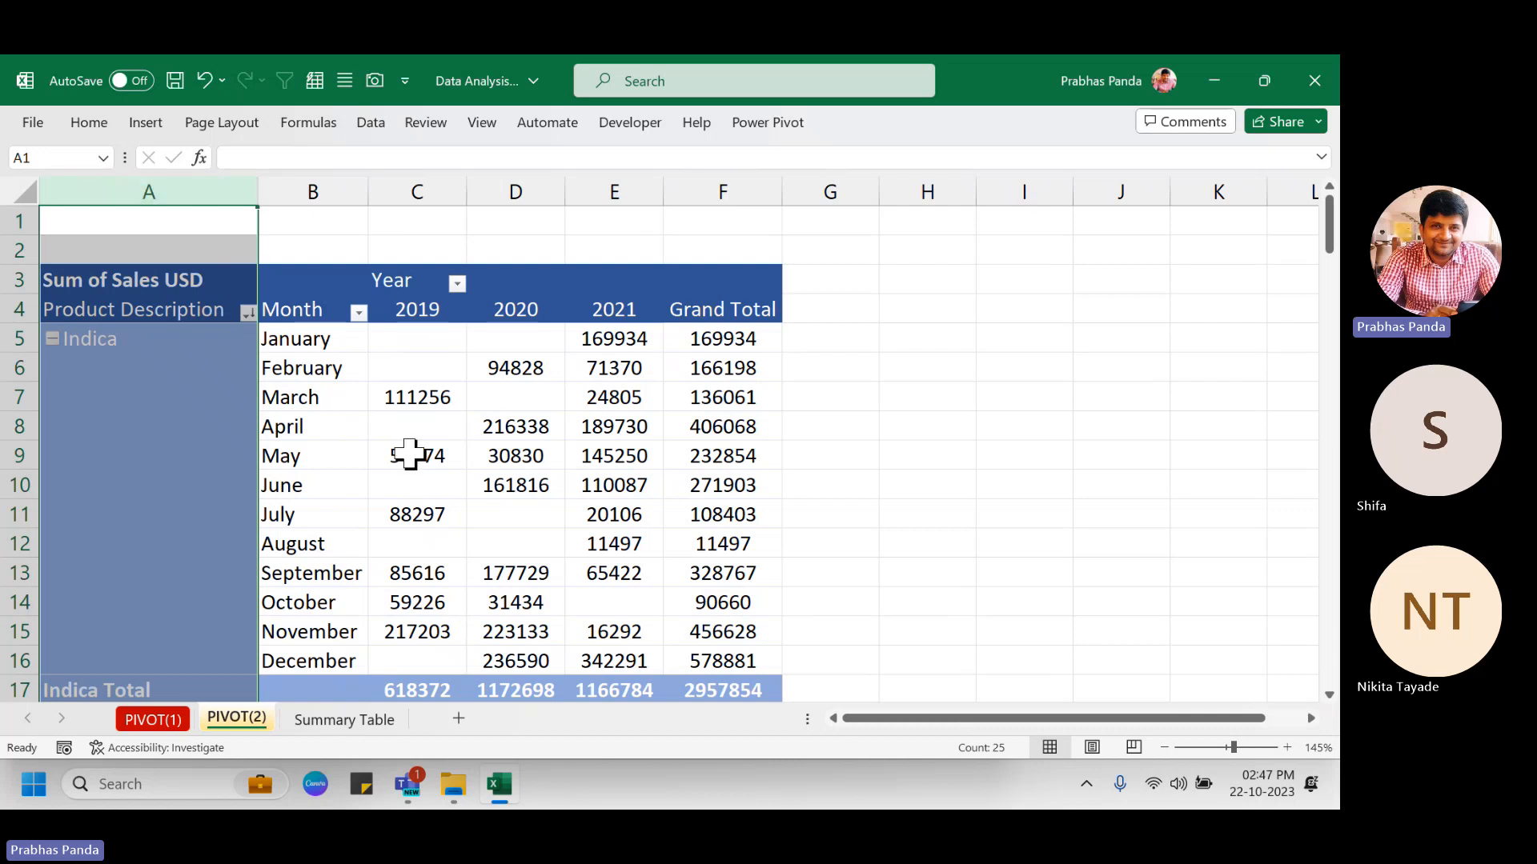
click(385, 485)
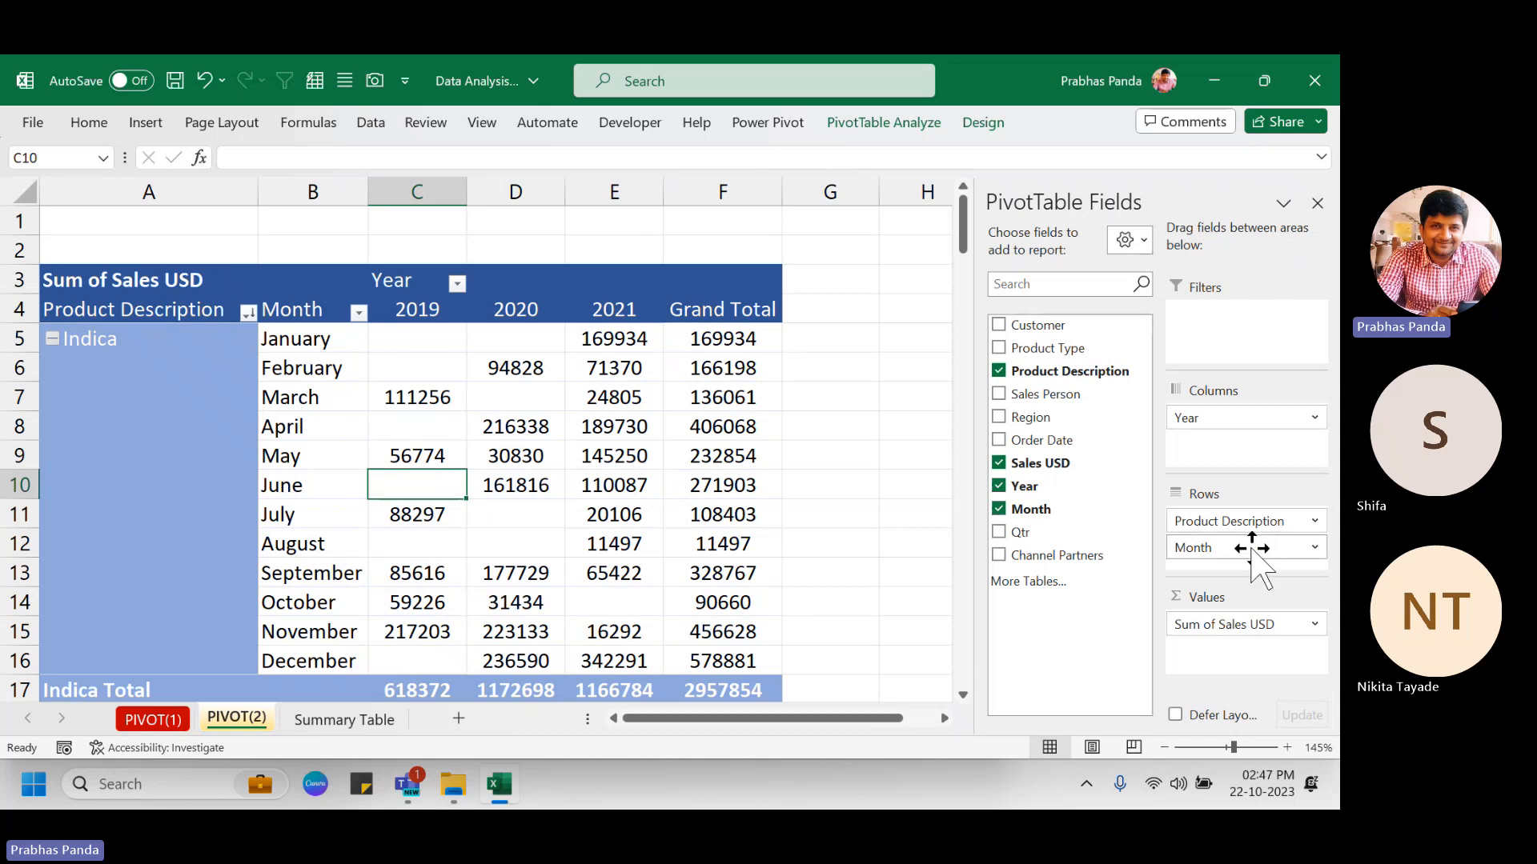
Reorder the PivotTable row fields so that Month comes before Product Description.
drag(1252, 552, 1245, 531)
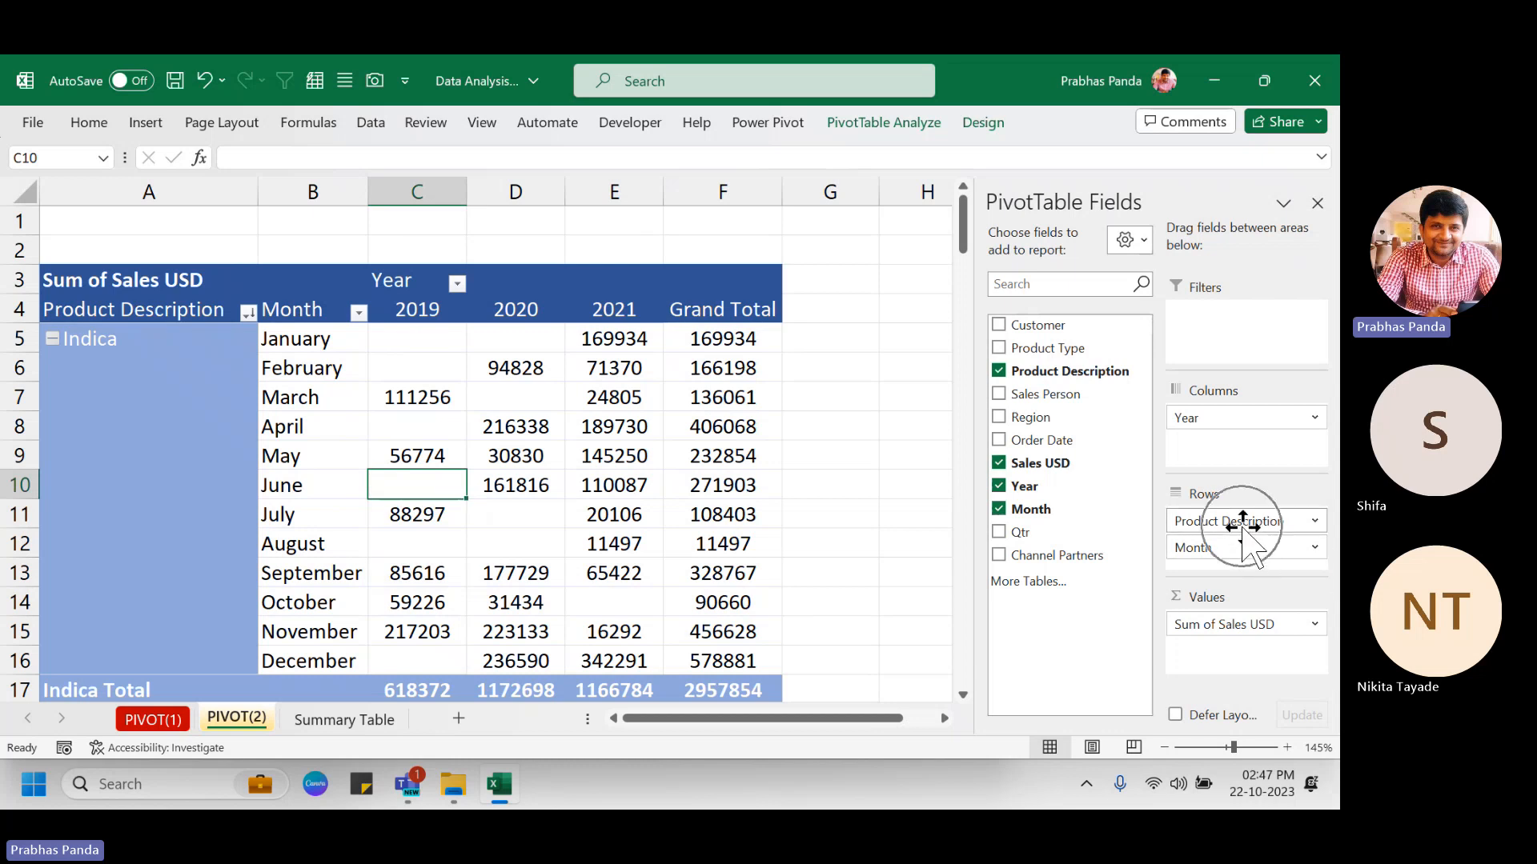
key(ctrl)
key(ctrl)
key(ctrl)
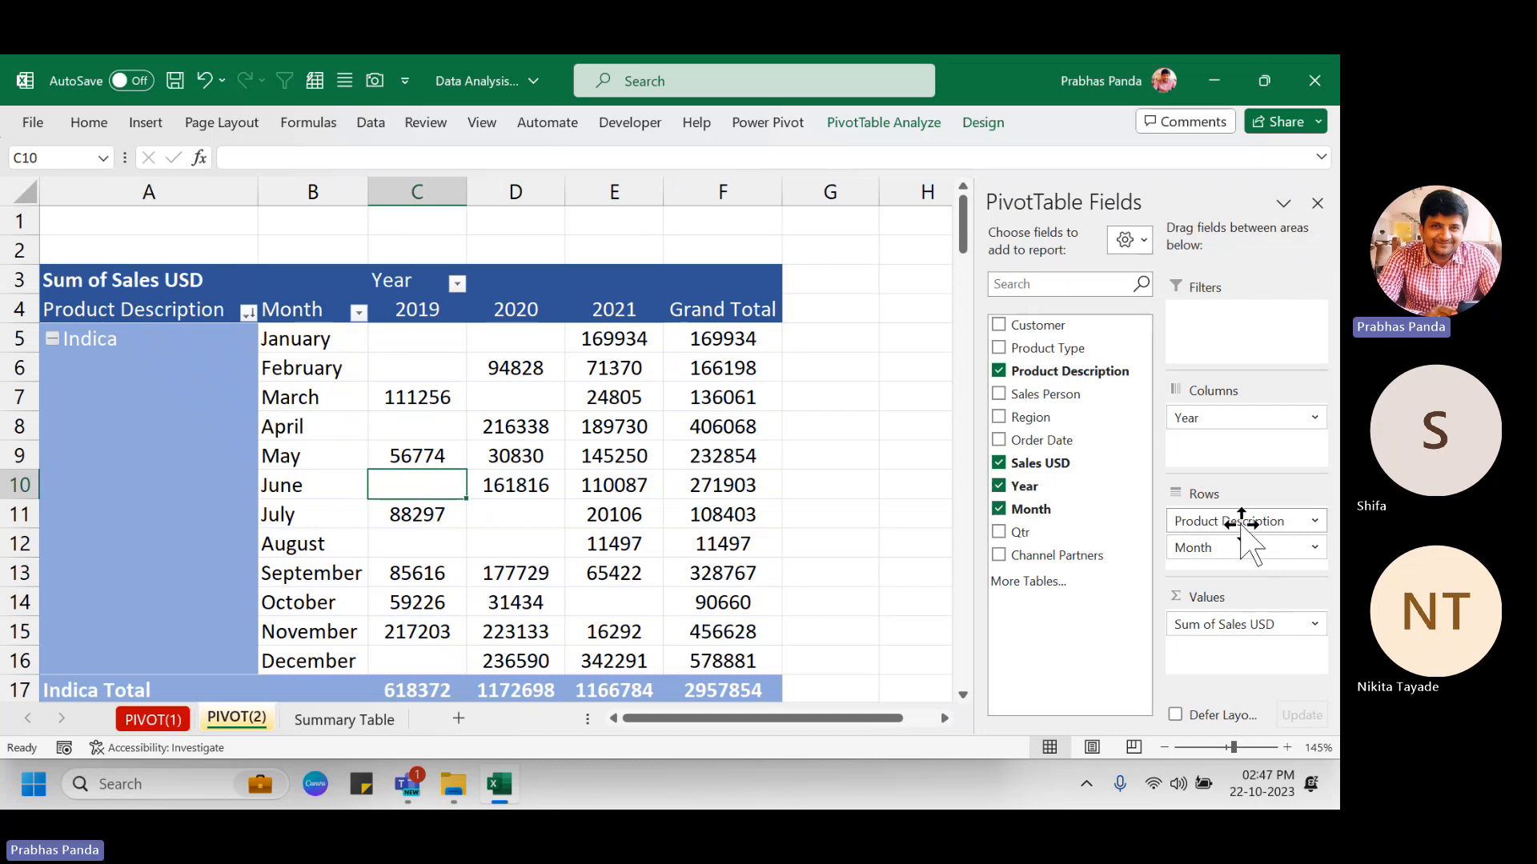
drag(1242, 524, 1232, 569)
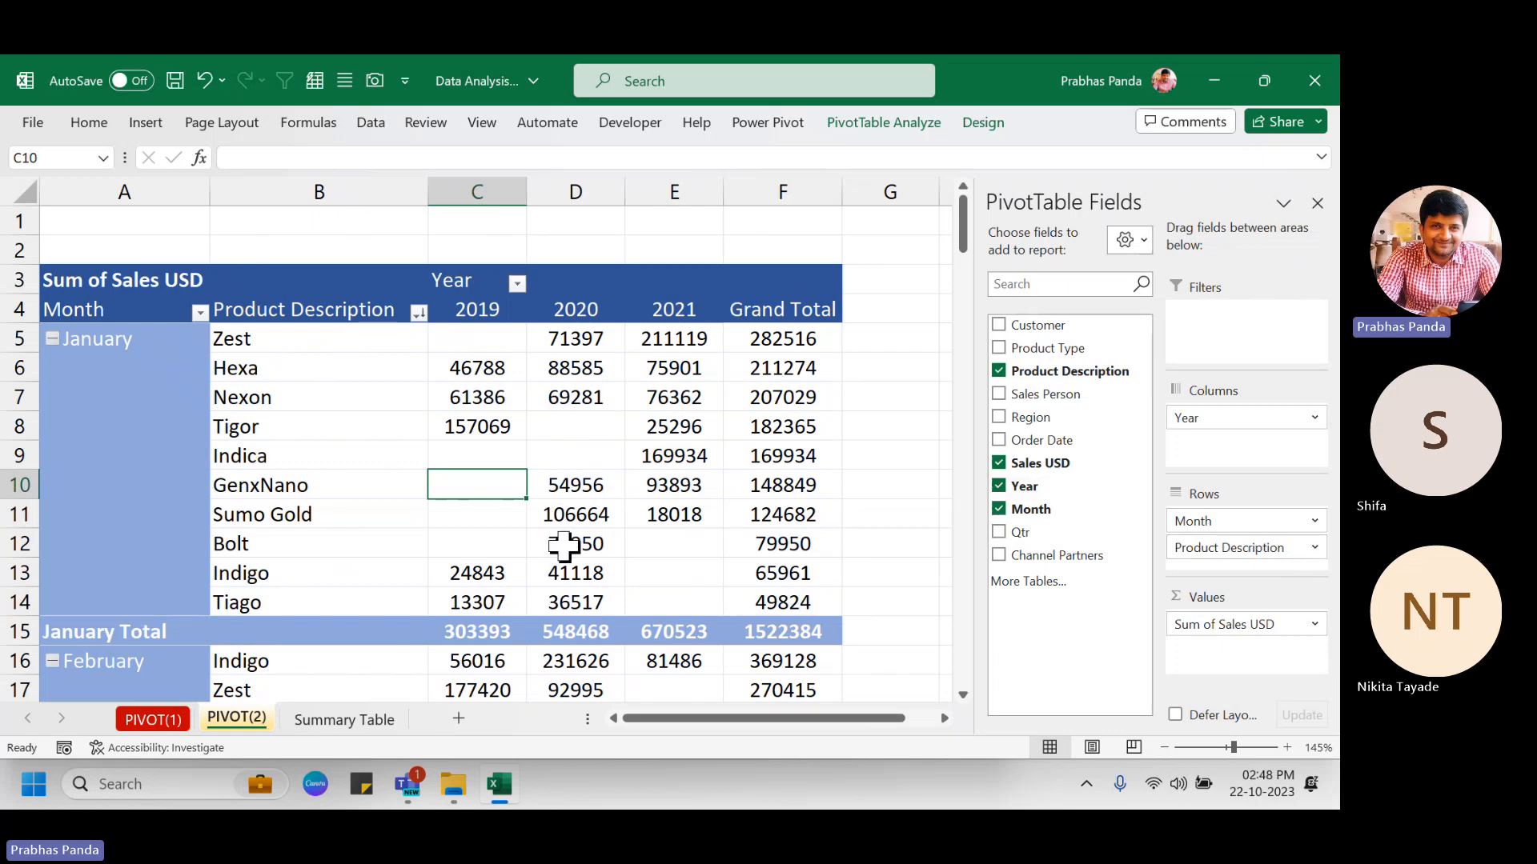
Examine the blank sales cells in the January block, highlighting the 2019 column and the Zest and Indica rows.
click(506, 509)
click(653, 560)
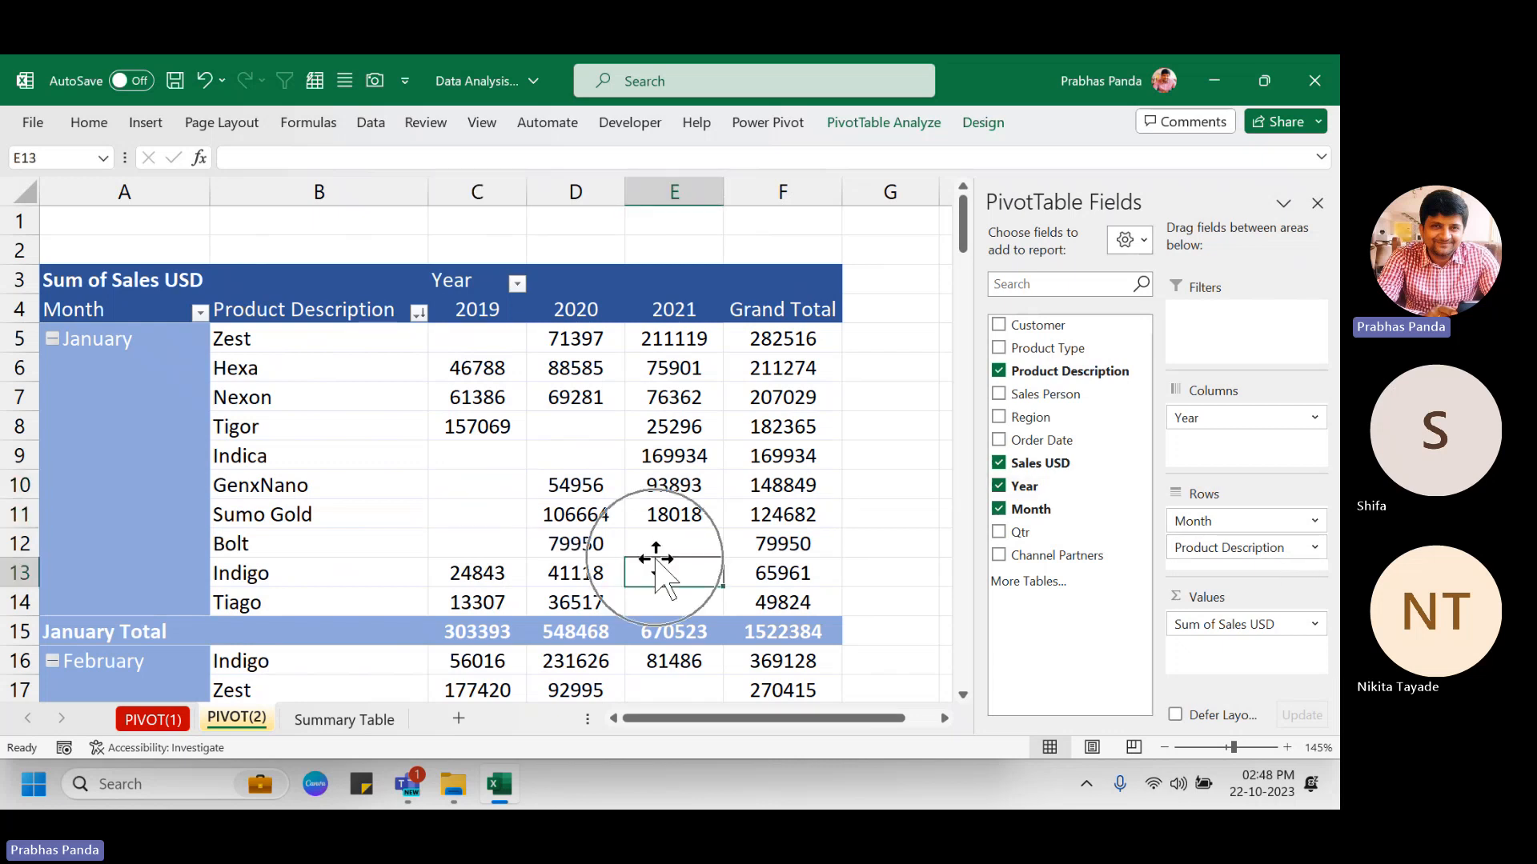
key(0)
key(Return)
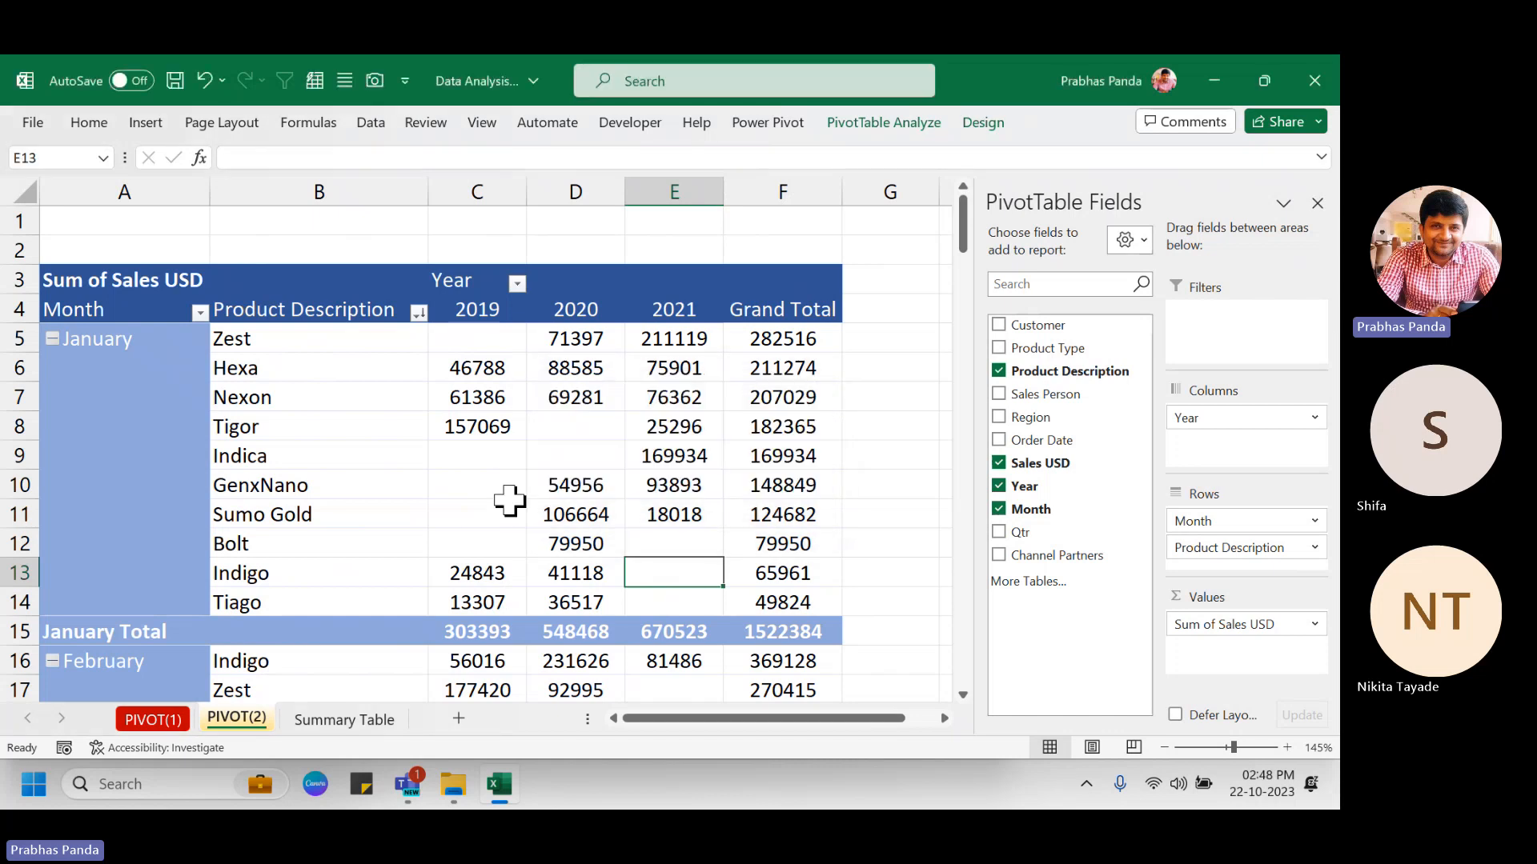
drag(431, 331, 498, 394)
mouse_move(433, 458)
mouse_down()
mouse_move(543, 534)
mouse_move(731, 621)
mouse_up()
click(481, 191)
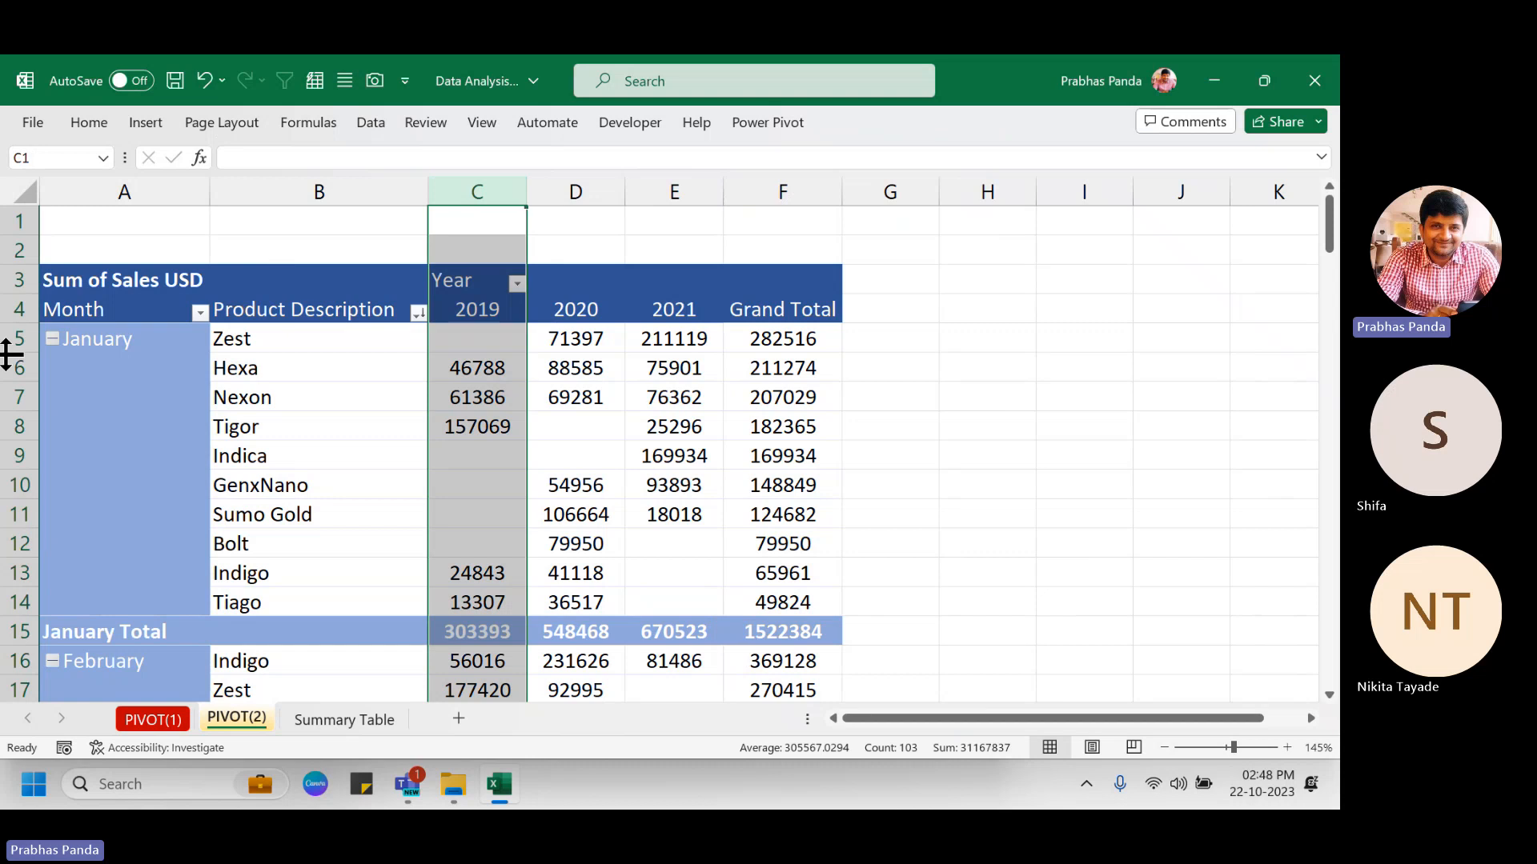
ctrl+click(20, 336)
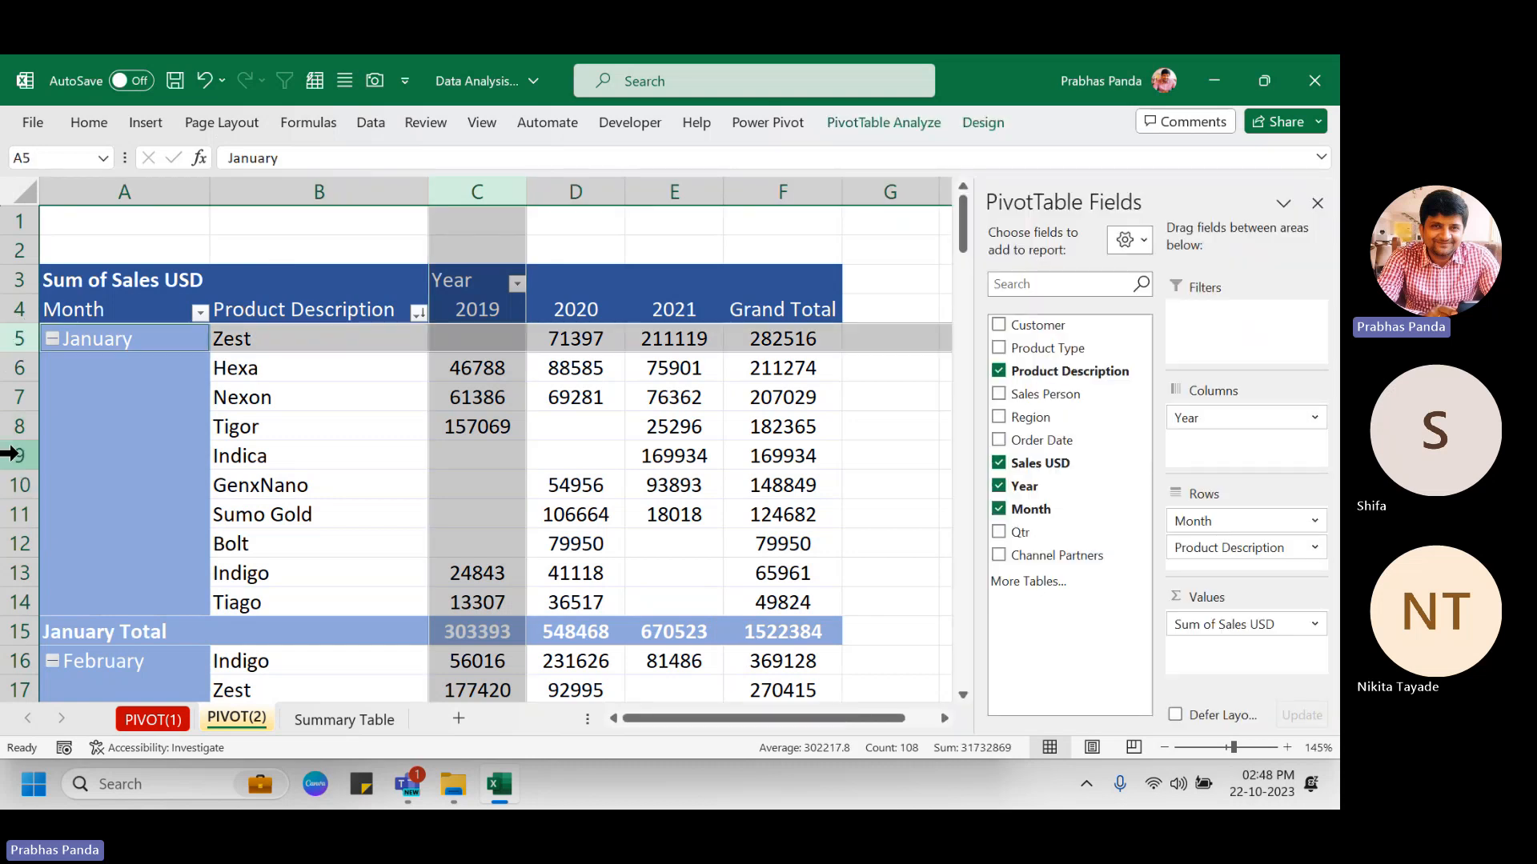
ctrl+click(12, 454)
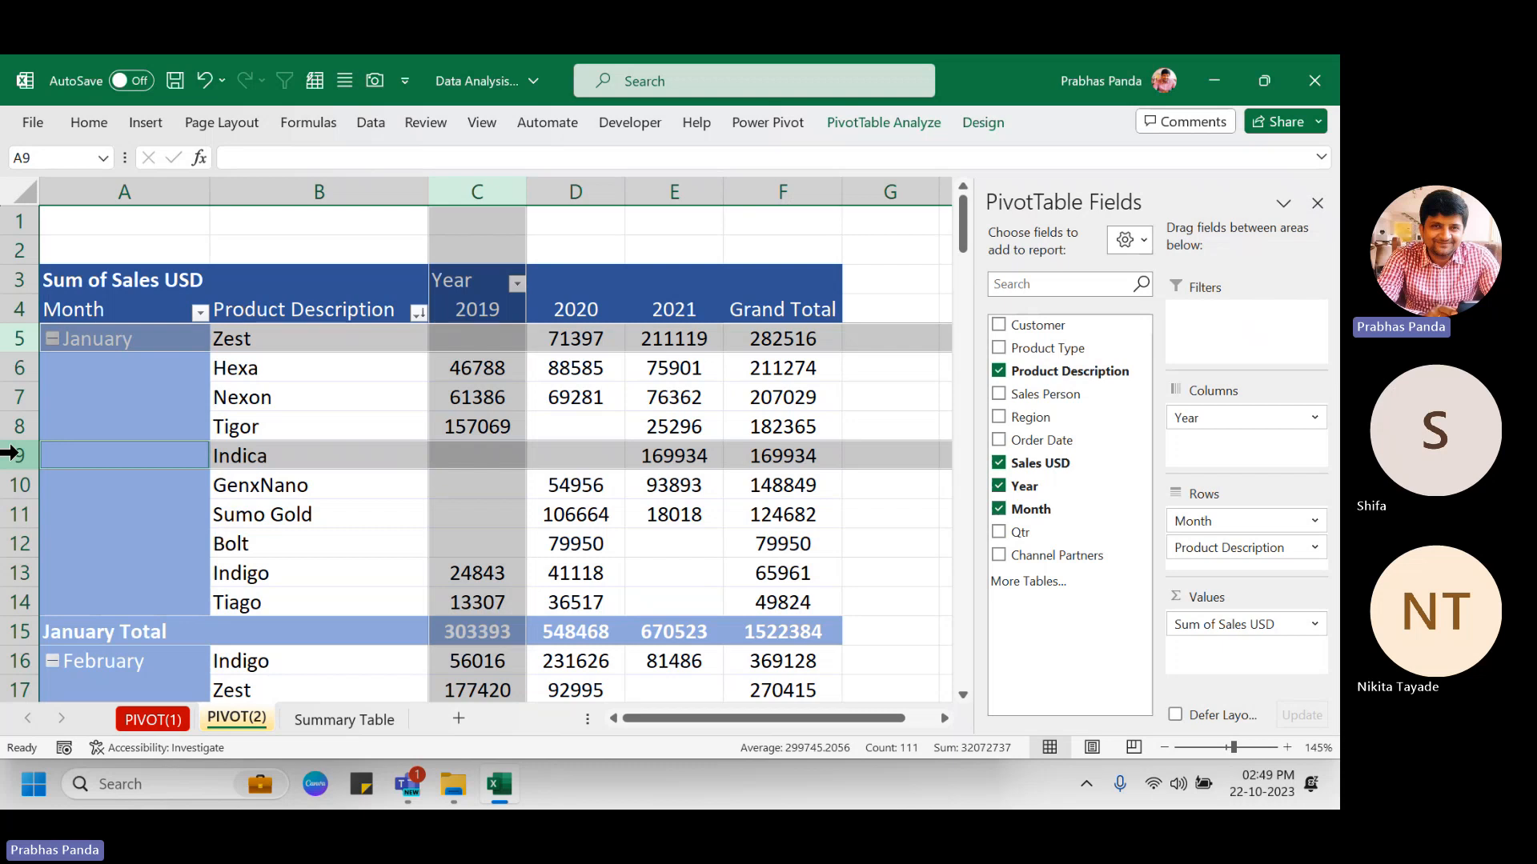
key(Down)
key(Down)
key(Down)
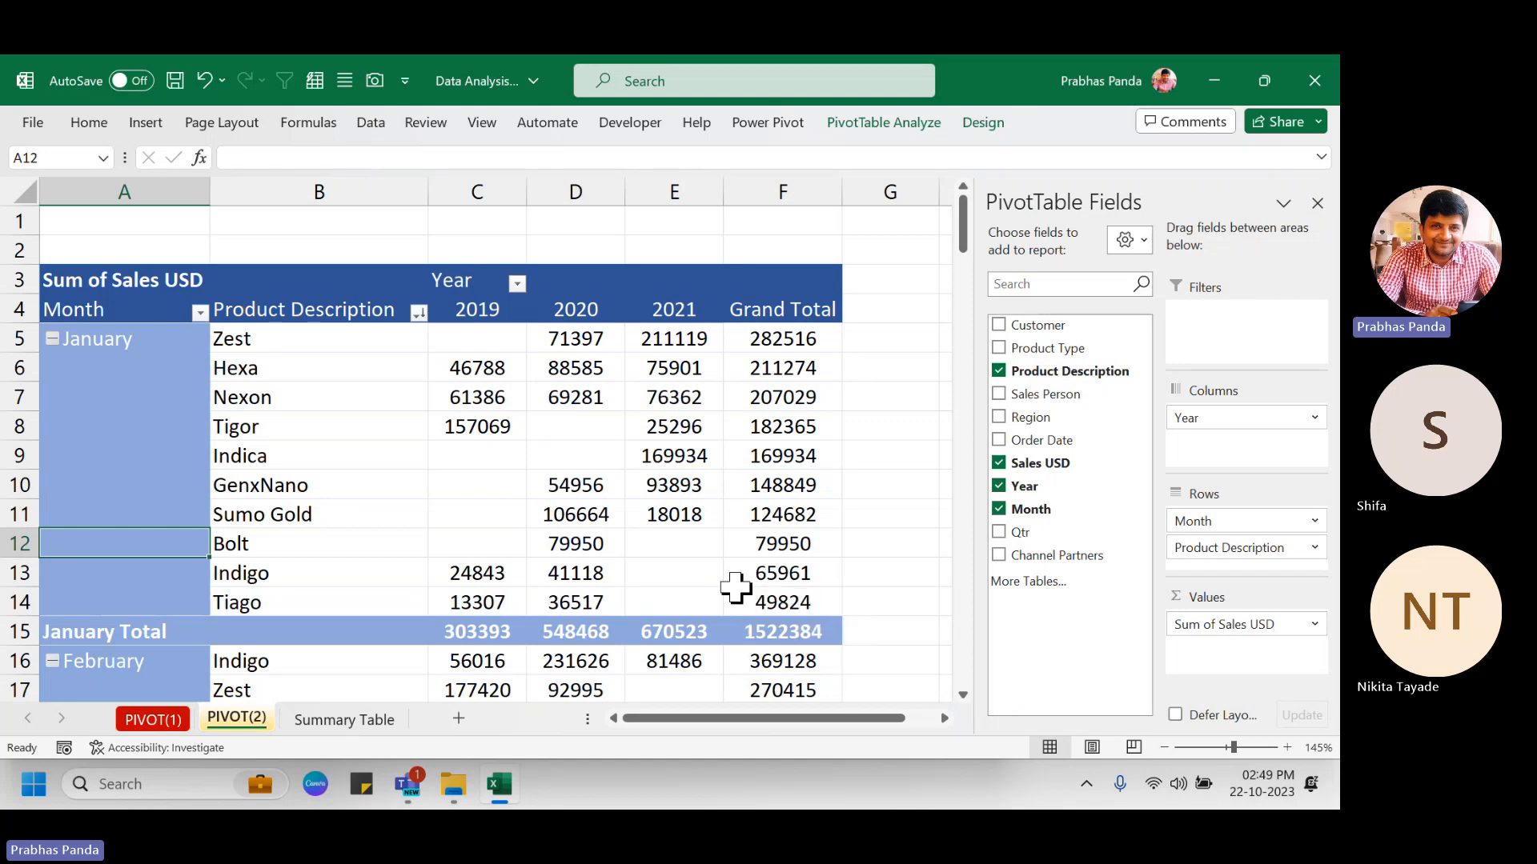
mouse_move(704, 577)
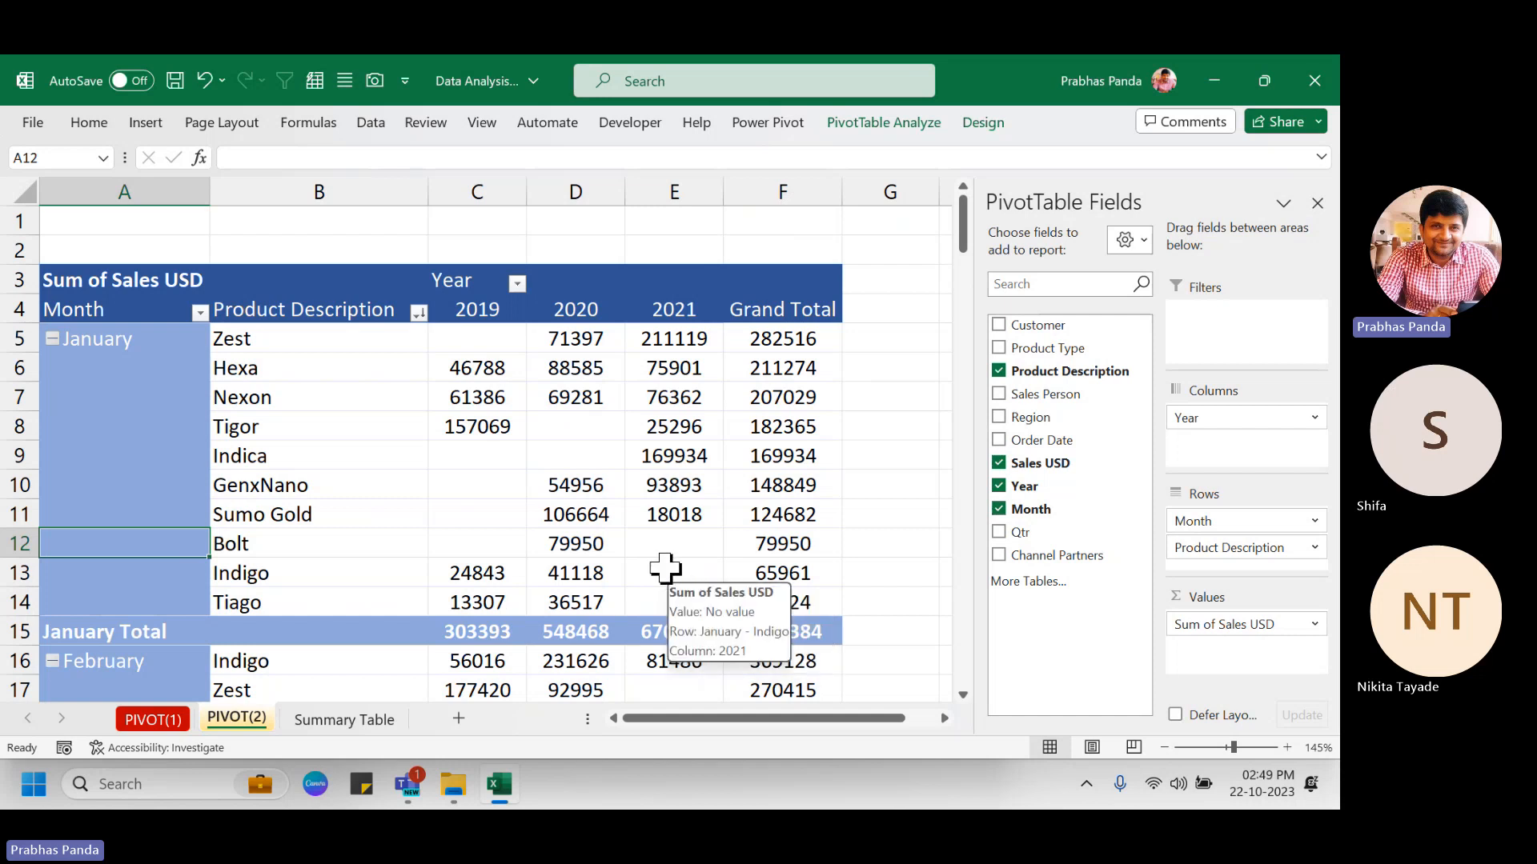
mouse_move(644, 550)
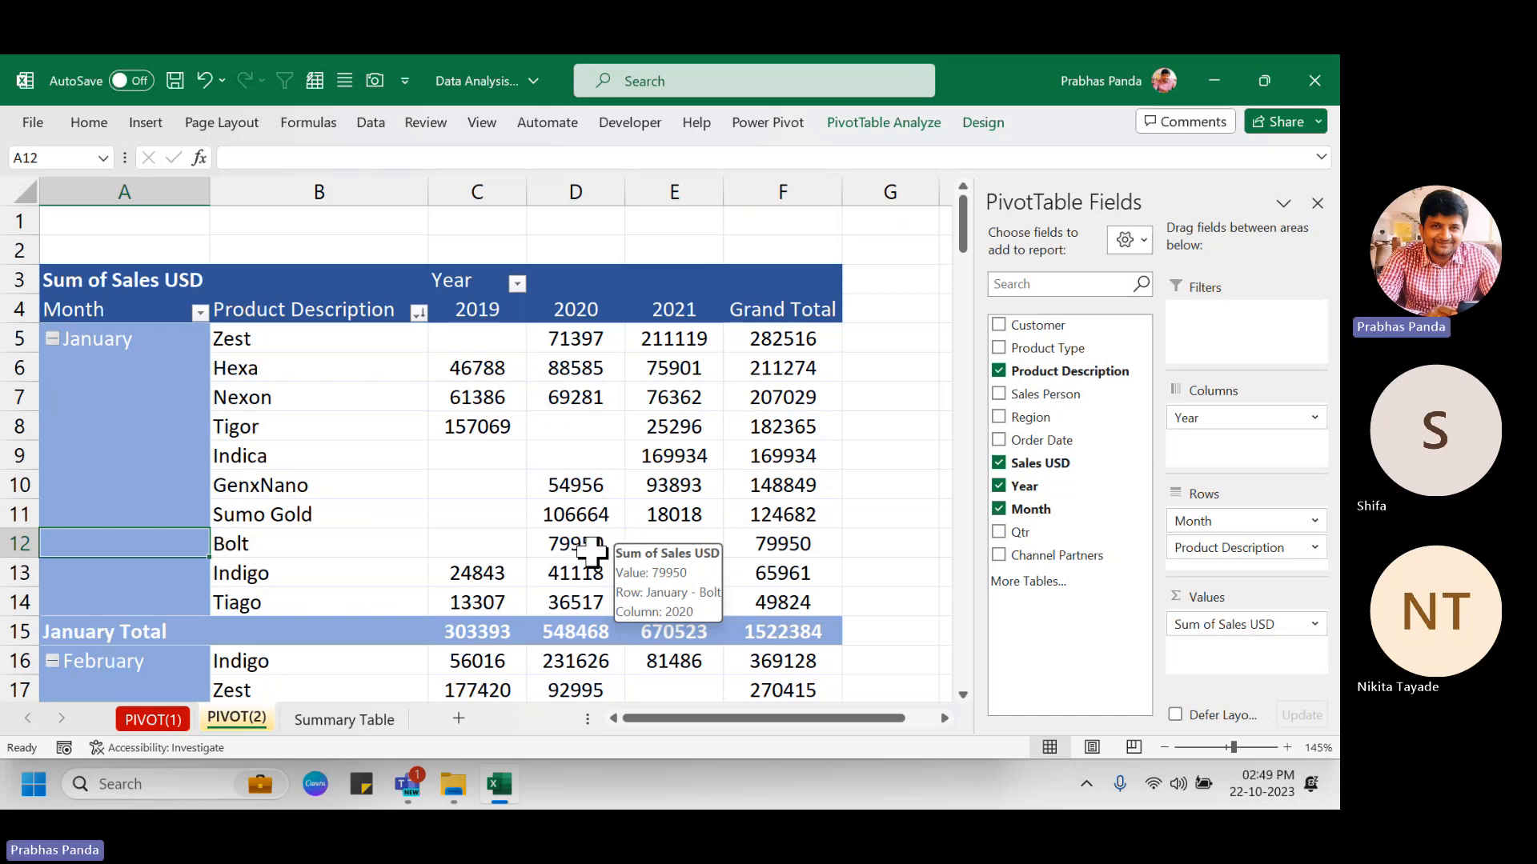
Set the PivotTable options to show 0 in empty cells.
click(564, 421)
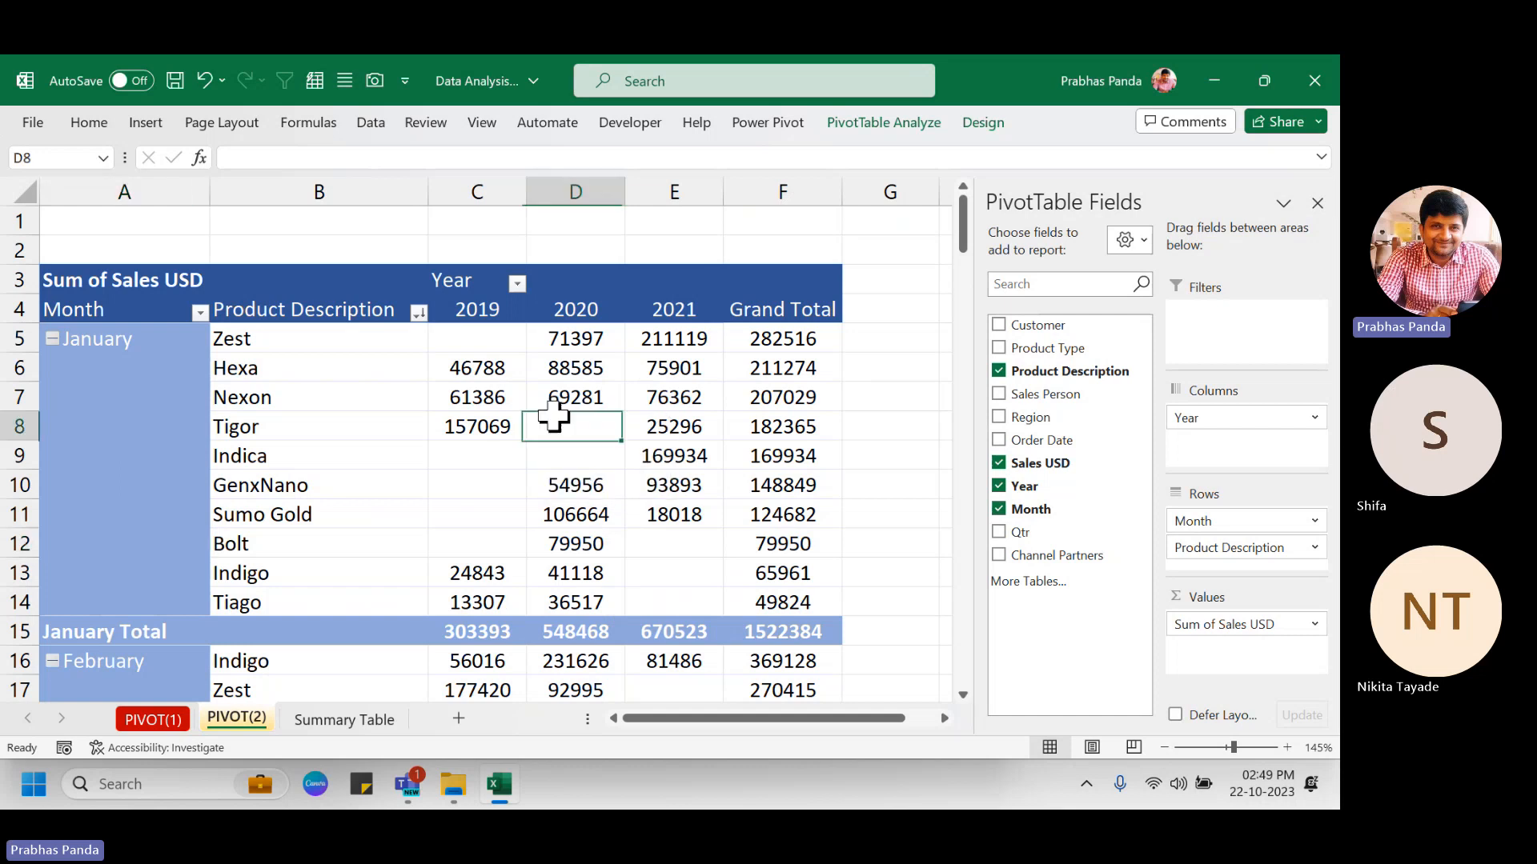
right_click(532, 339)
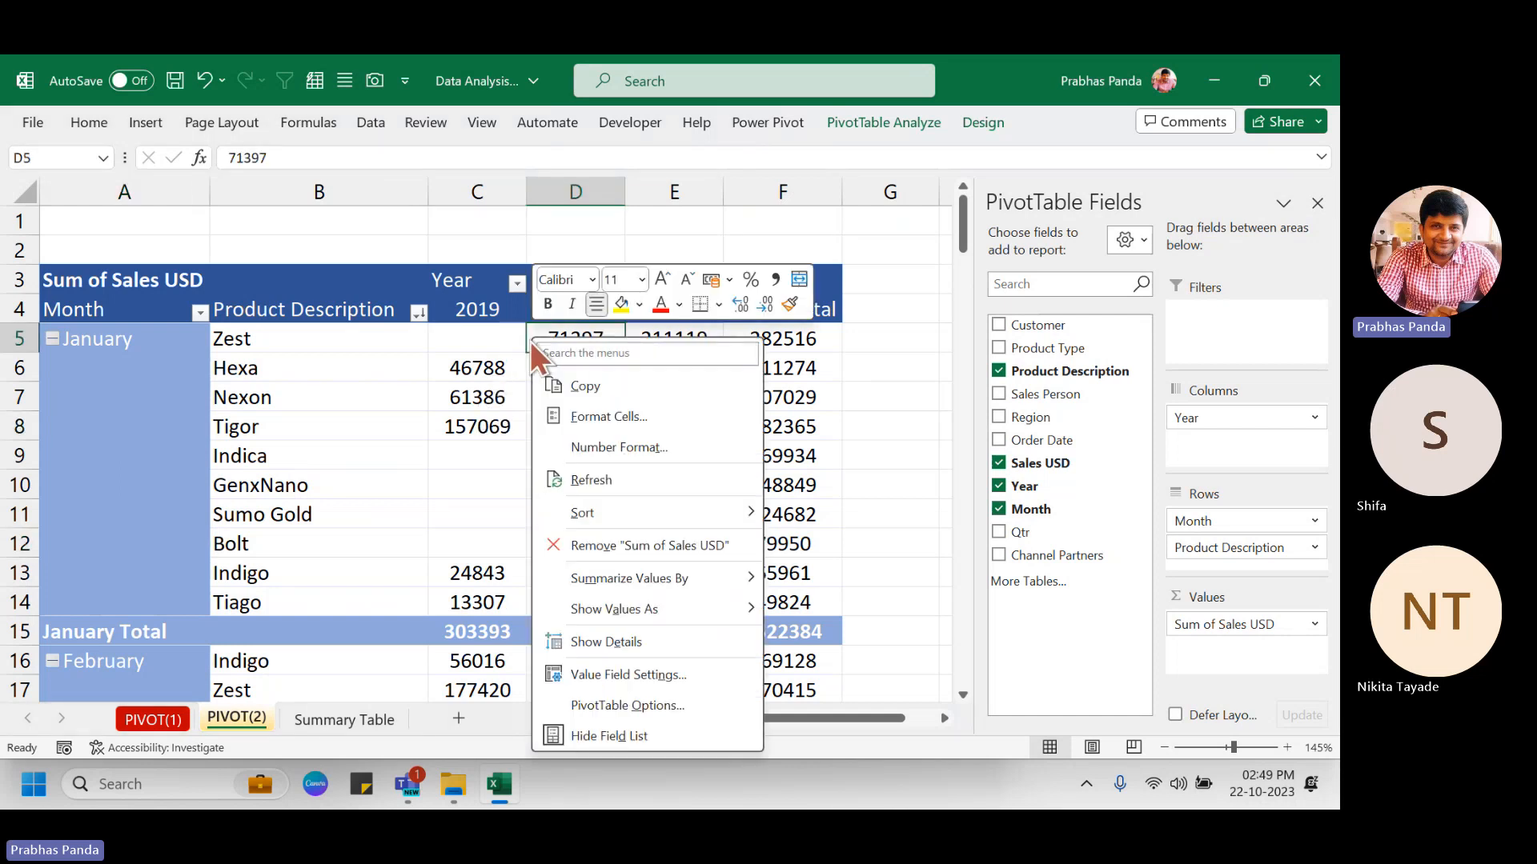
click(603, 707)
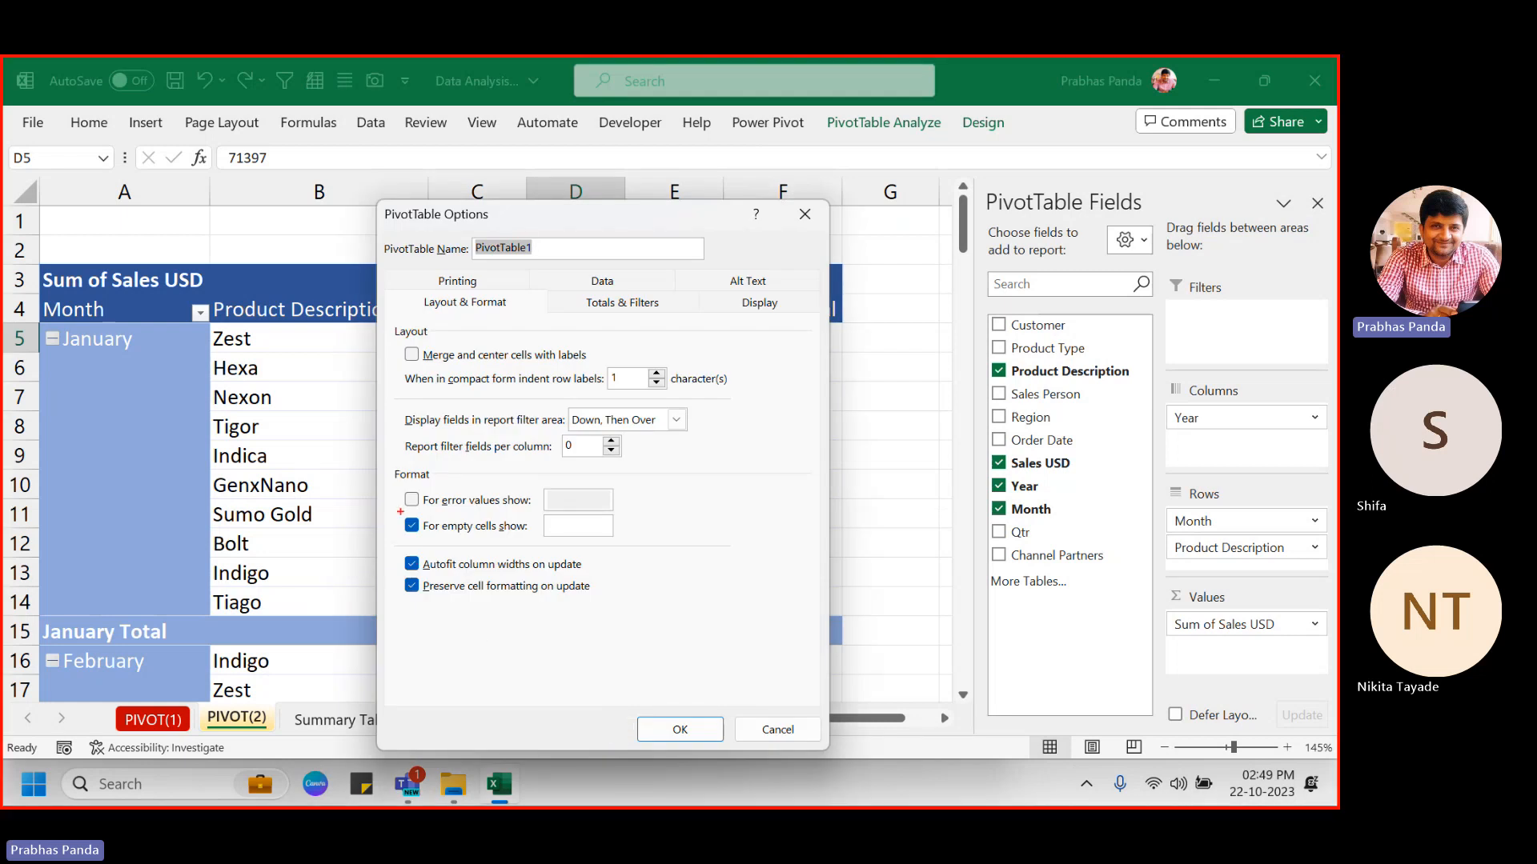
mouse_move(396, 509)
mouse_down()
mouse_move(445, 538)
mouse_move(622, 545)
mouse_up()
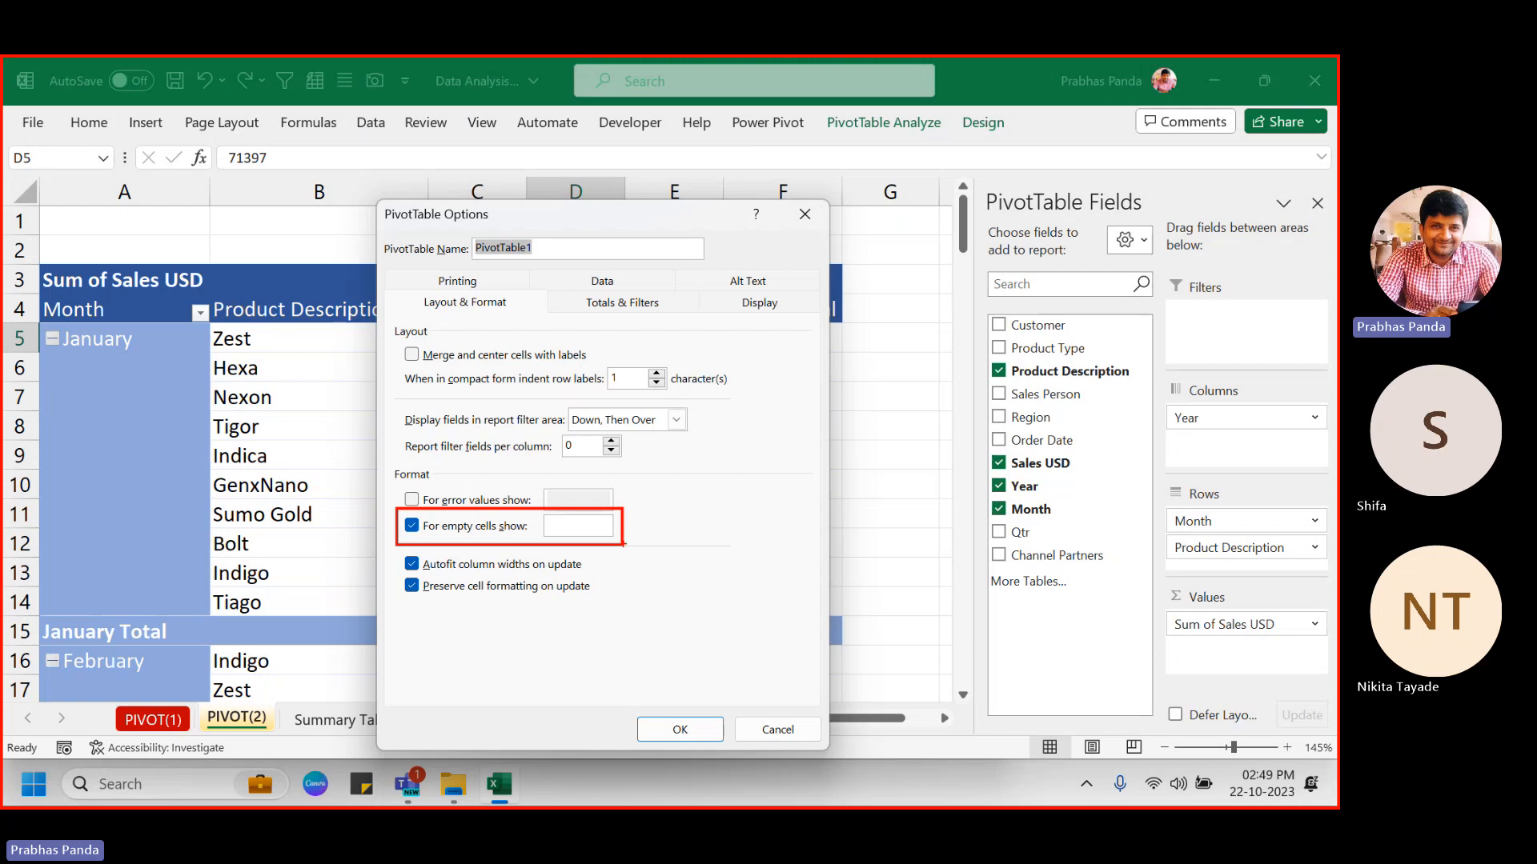
click(578, 526)
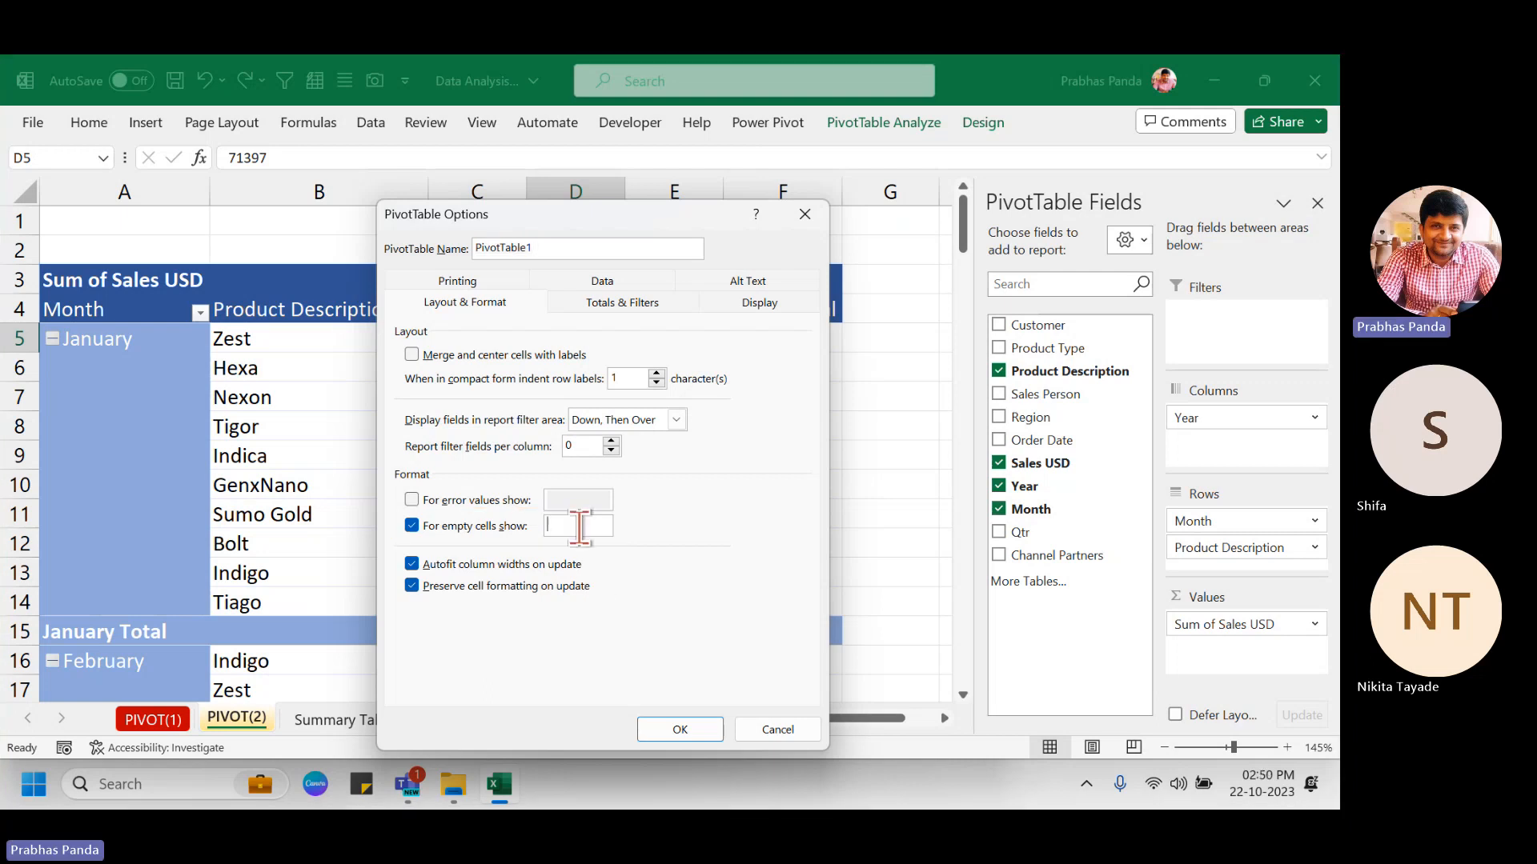
text(0)
click(672, 726)
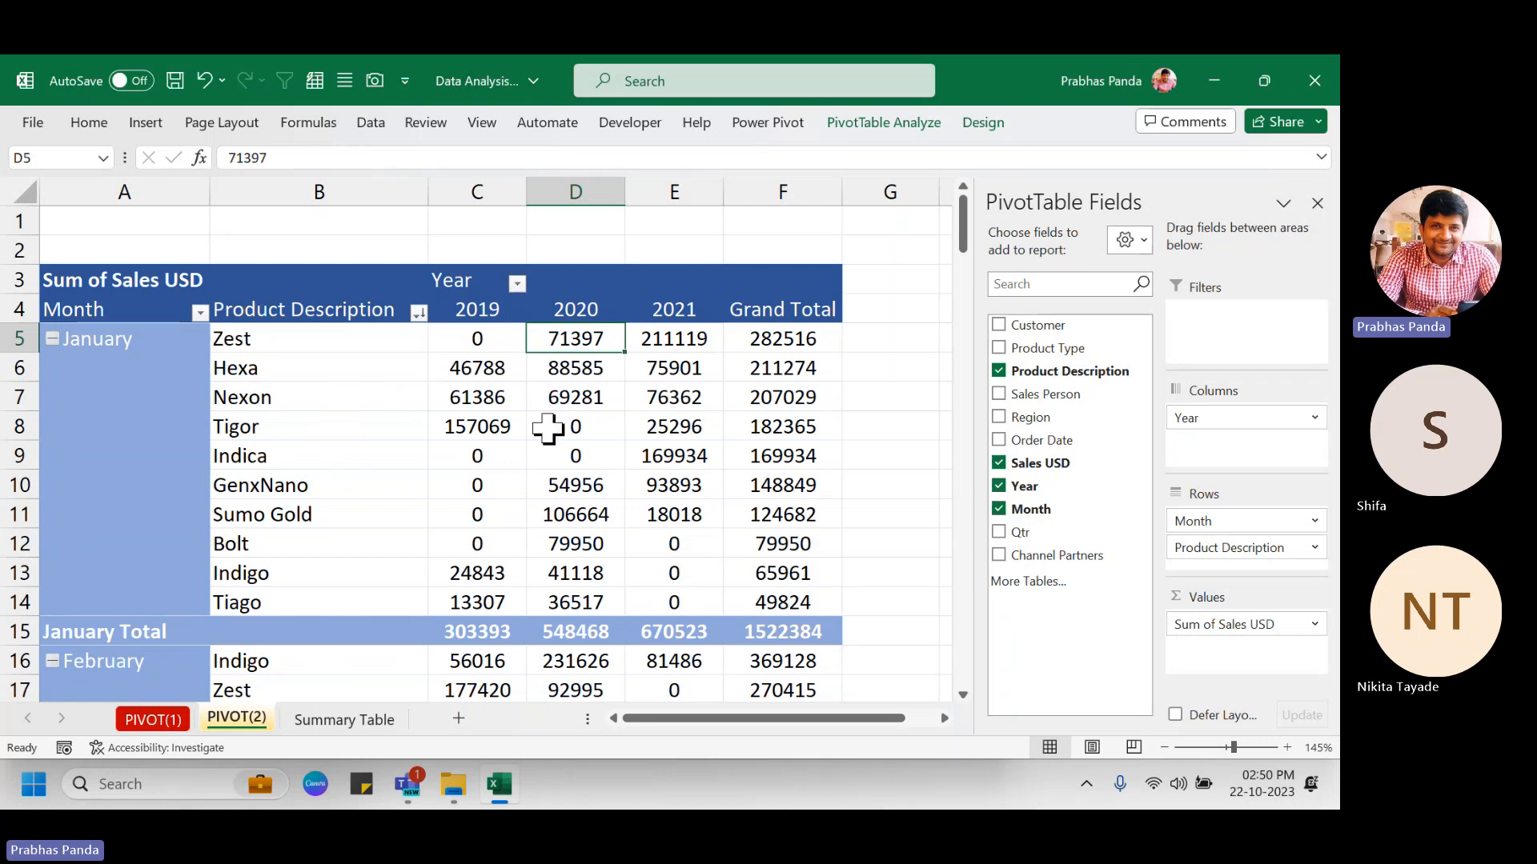
Review the January product names in B5:B14 and the month labels in A5:A16.
mouse_move(547, 428)
drag(323, 341, 297, 604)
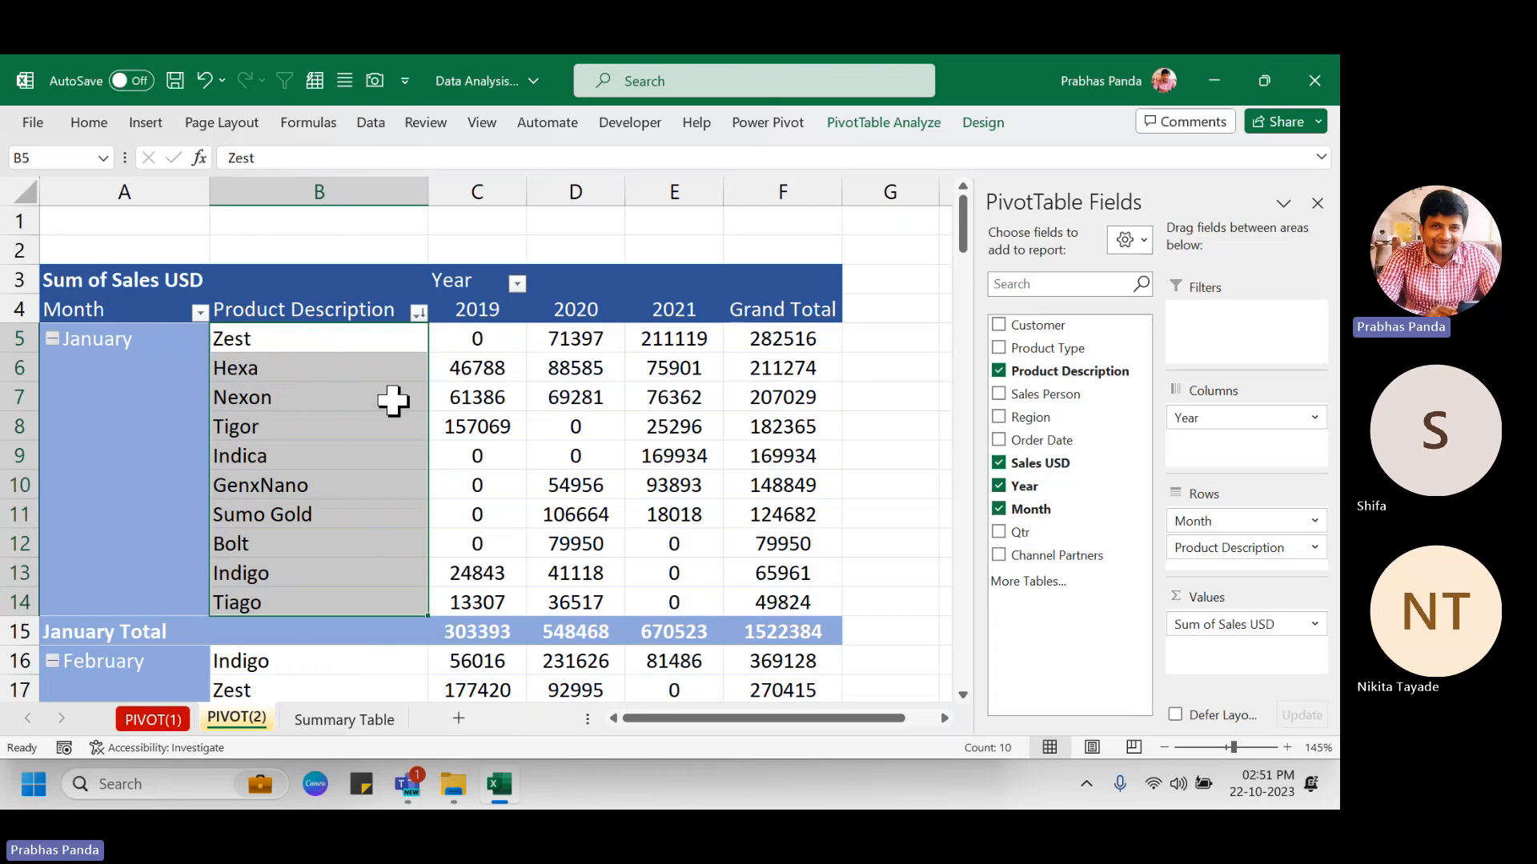
click(394, 400)
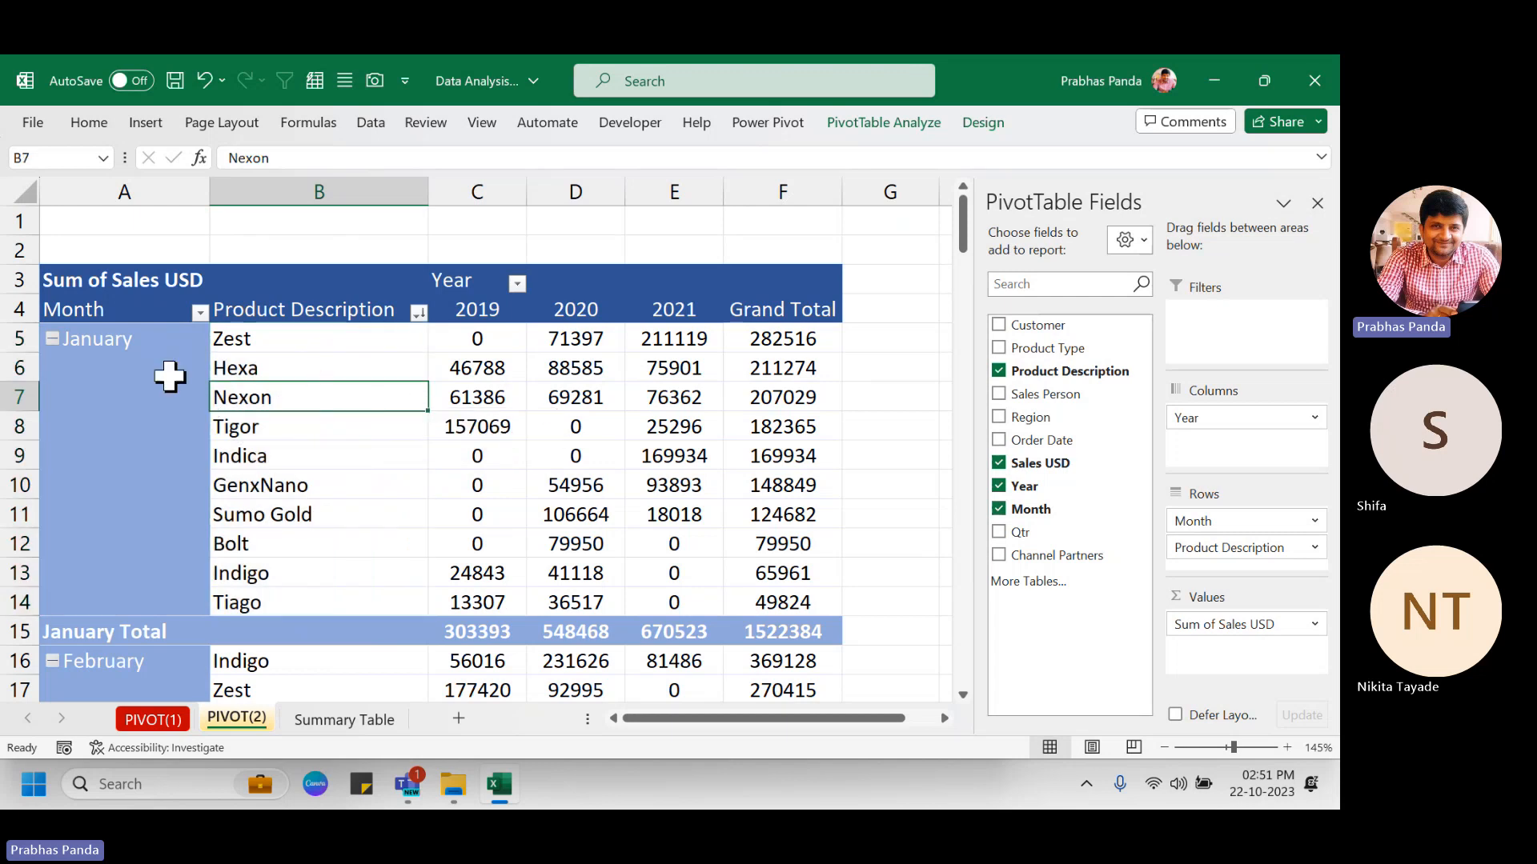
drag(152, 339, 140, 669)
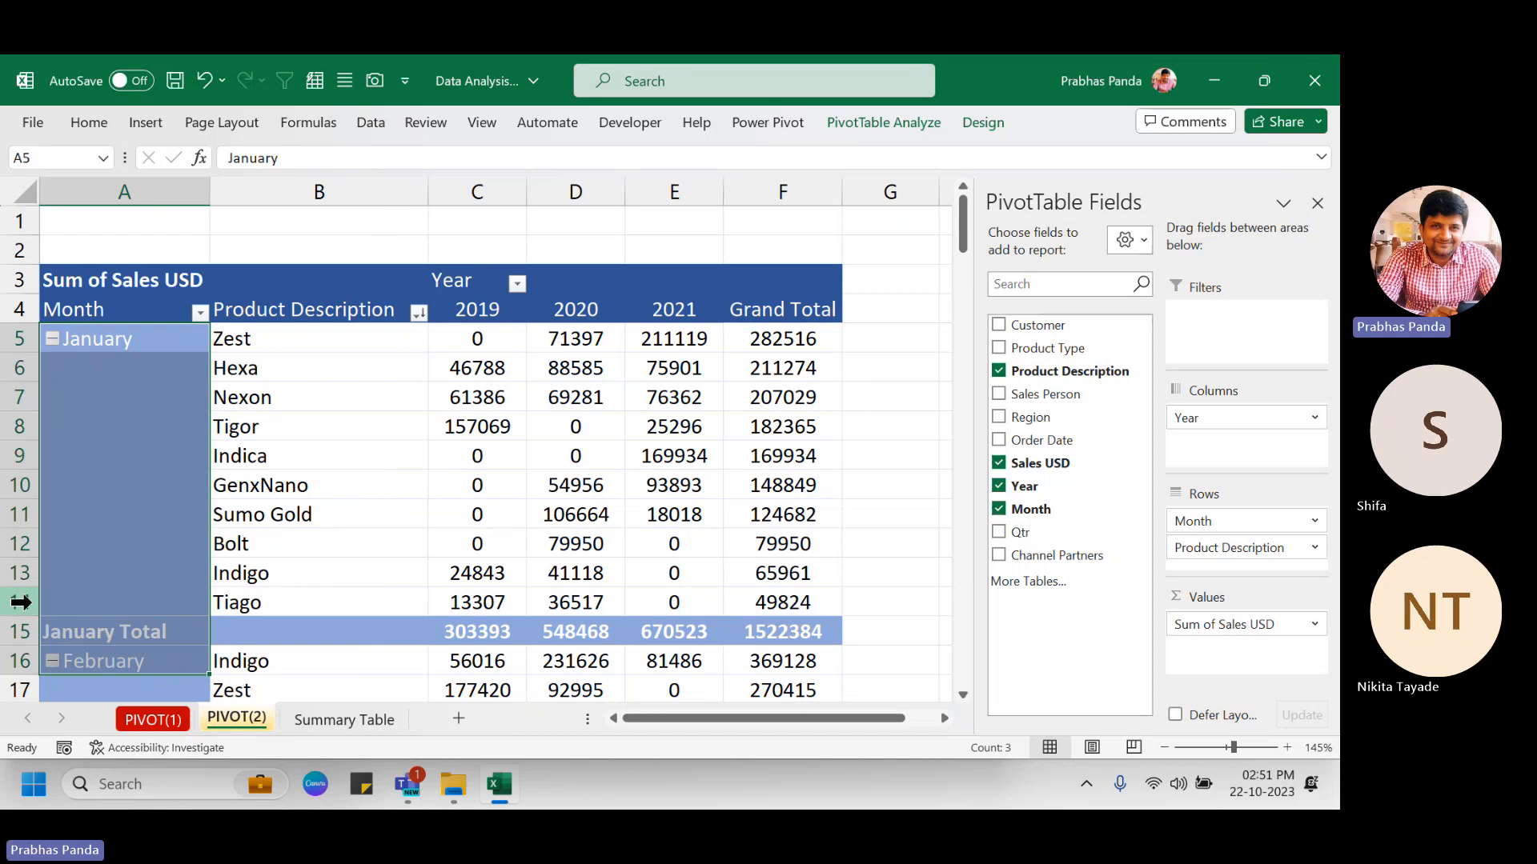
scroll(61, 486, down, 2)
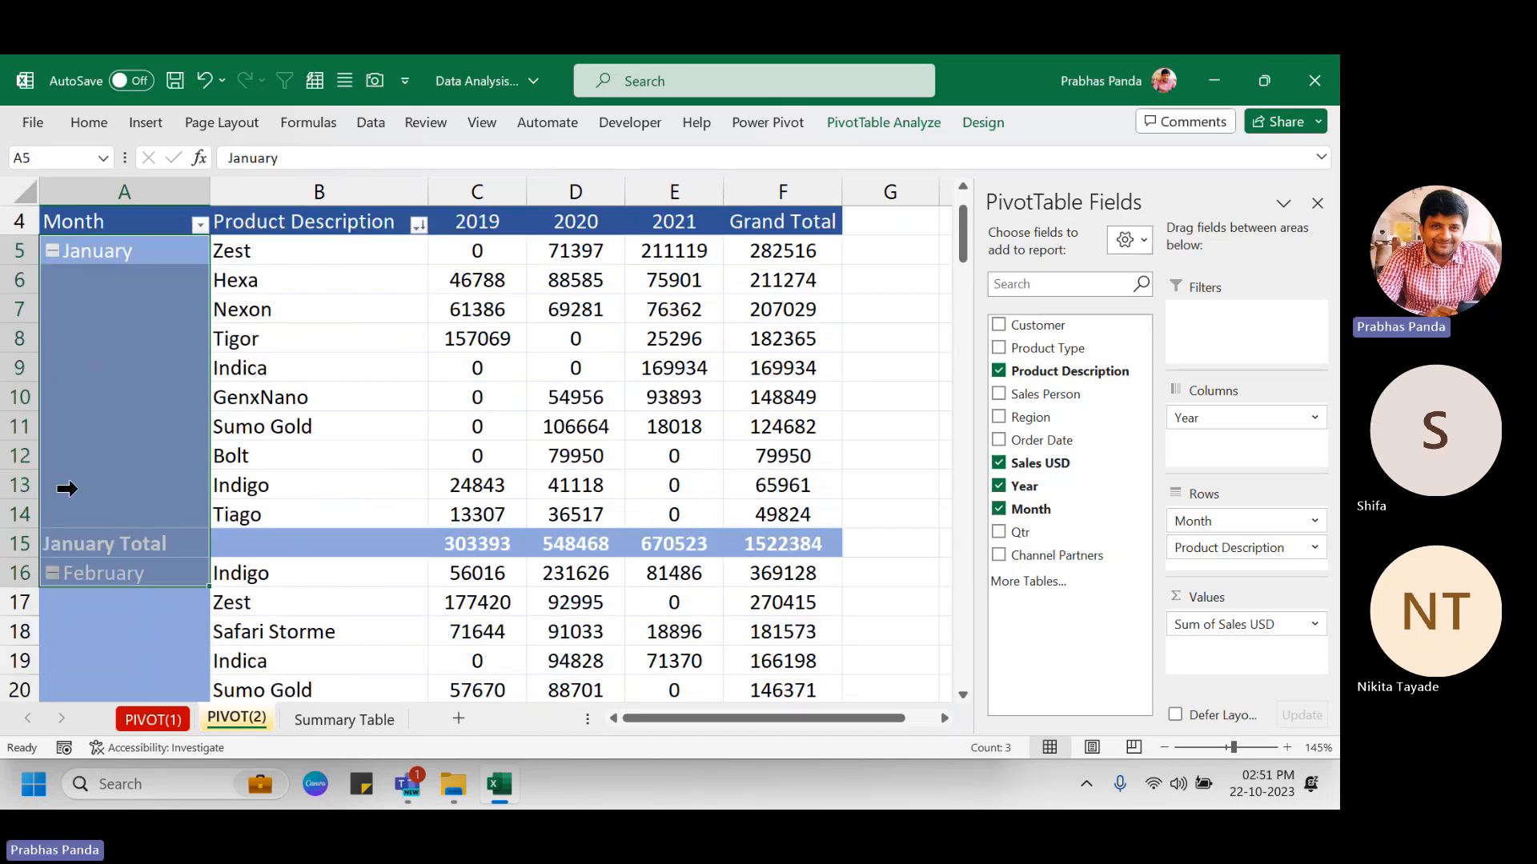
scroll(67, 487, up, 2)
click(133, 392)
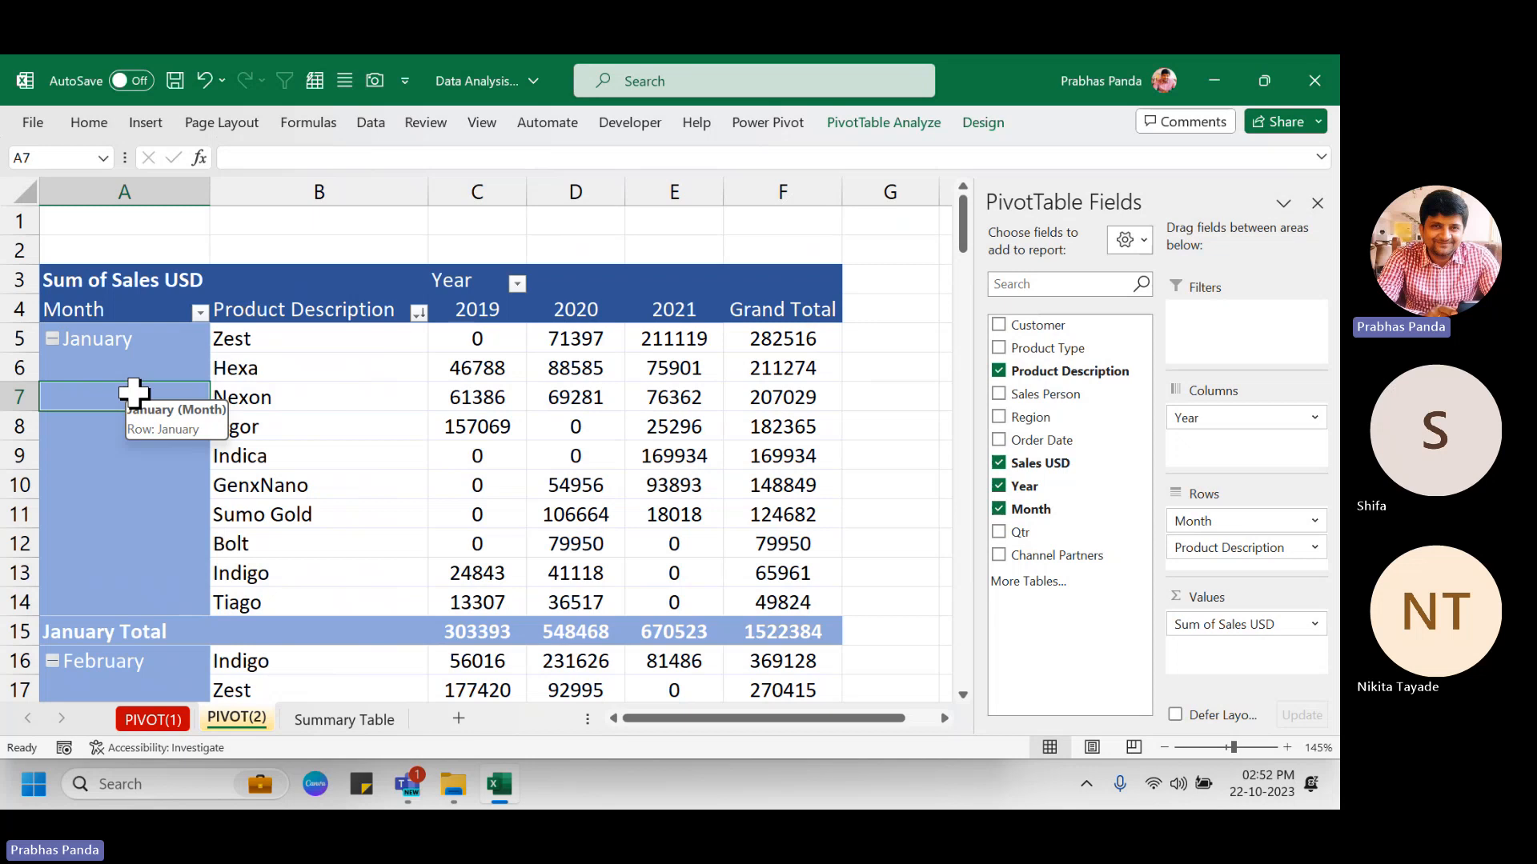
Set the PivotTable report layout to repeat all item labels so every product row carries its month.
click(349, 434)
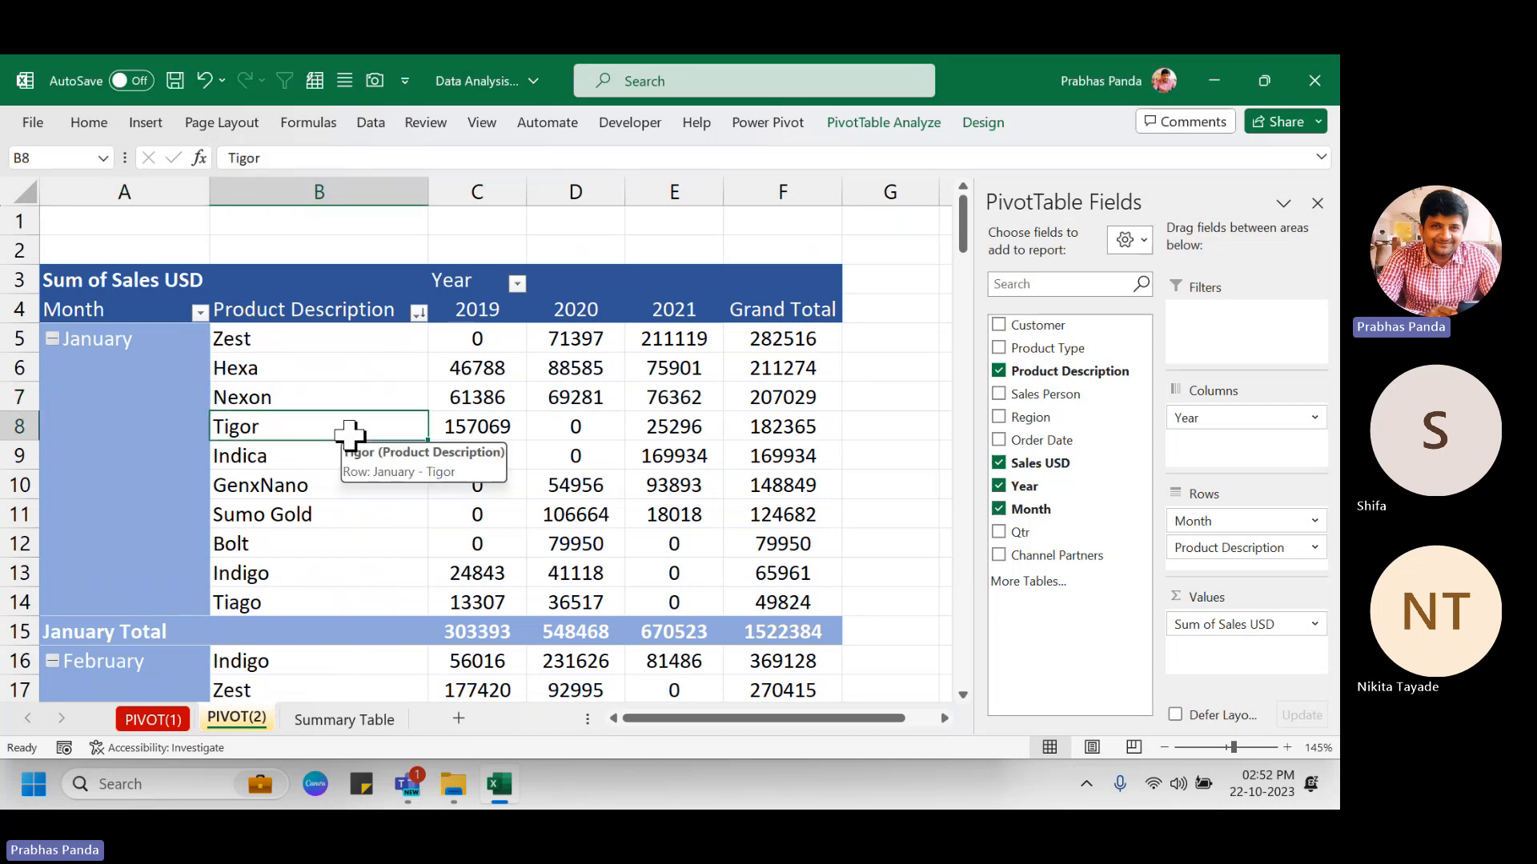
click(996, 123)
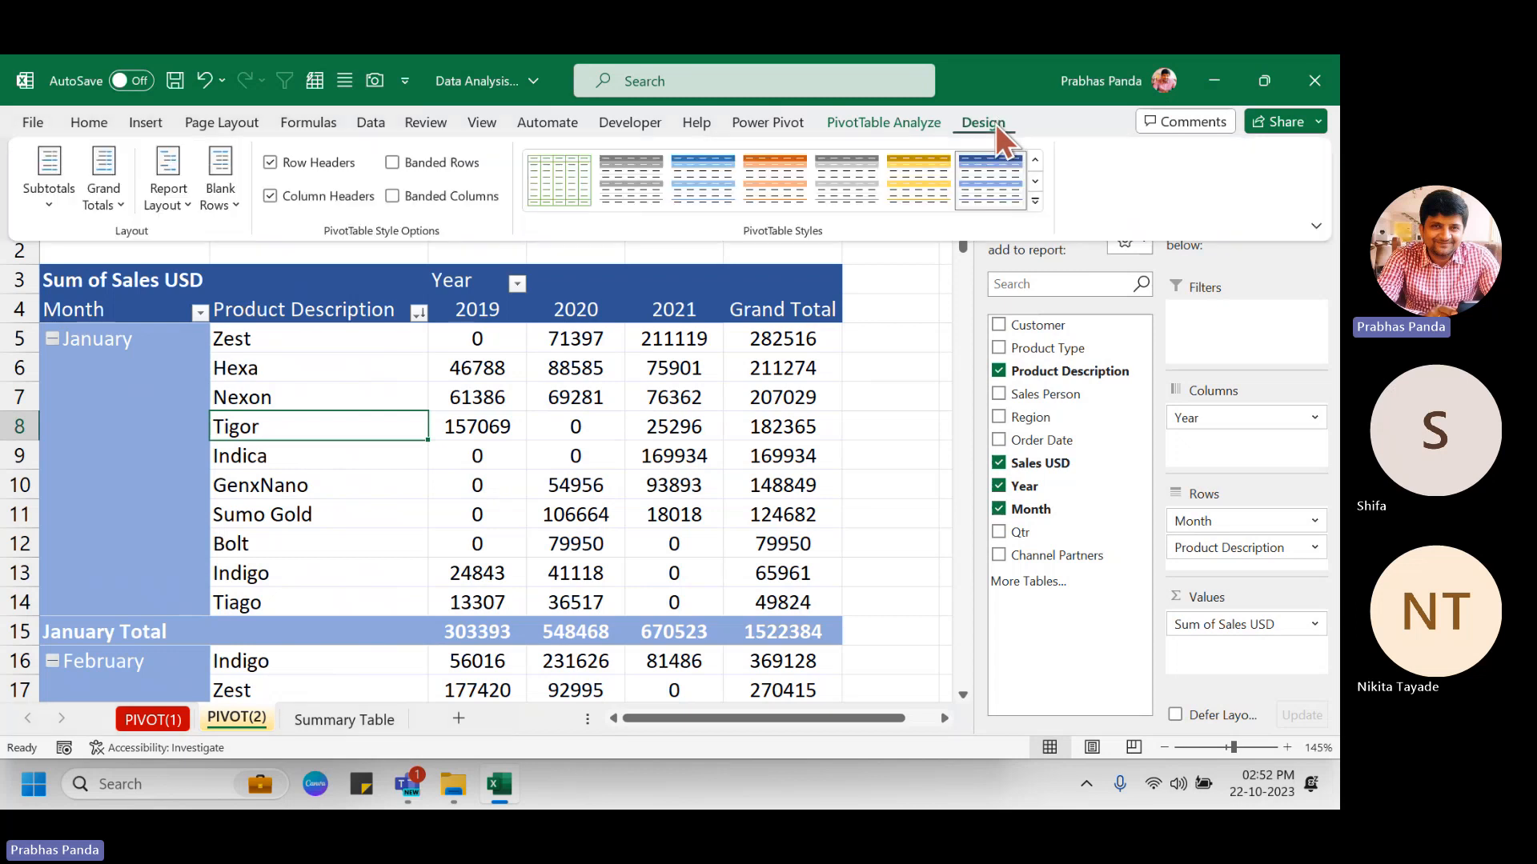
click(169, 196)
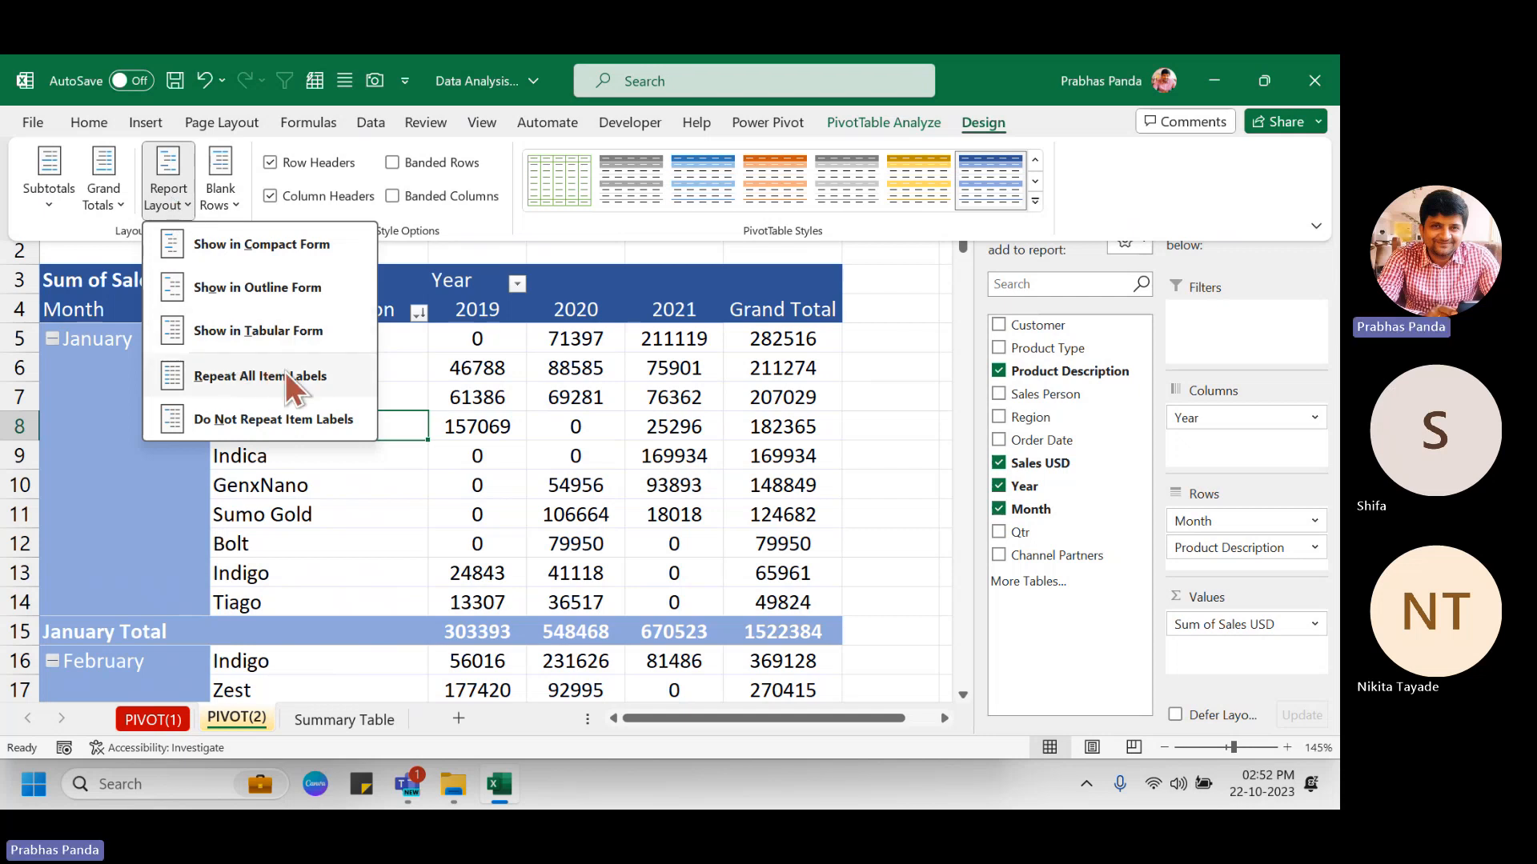
click(338, 368)
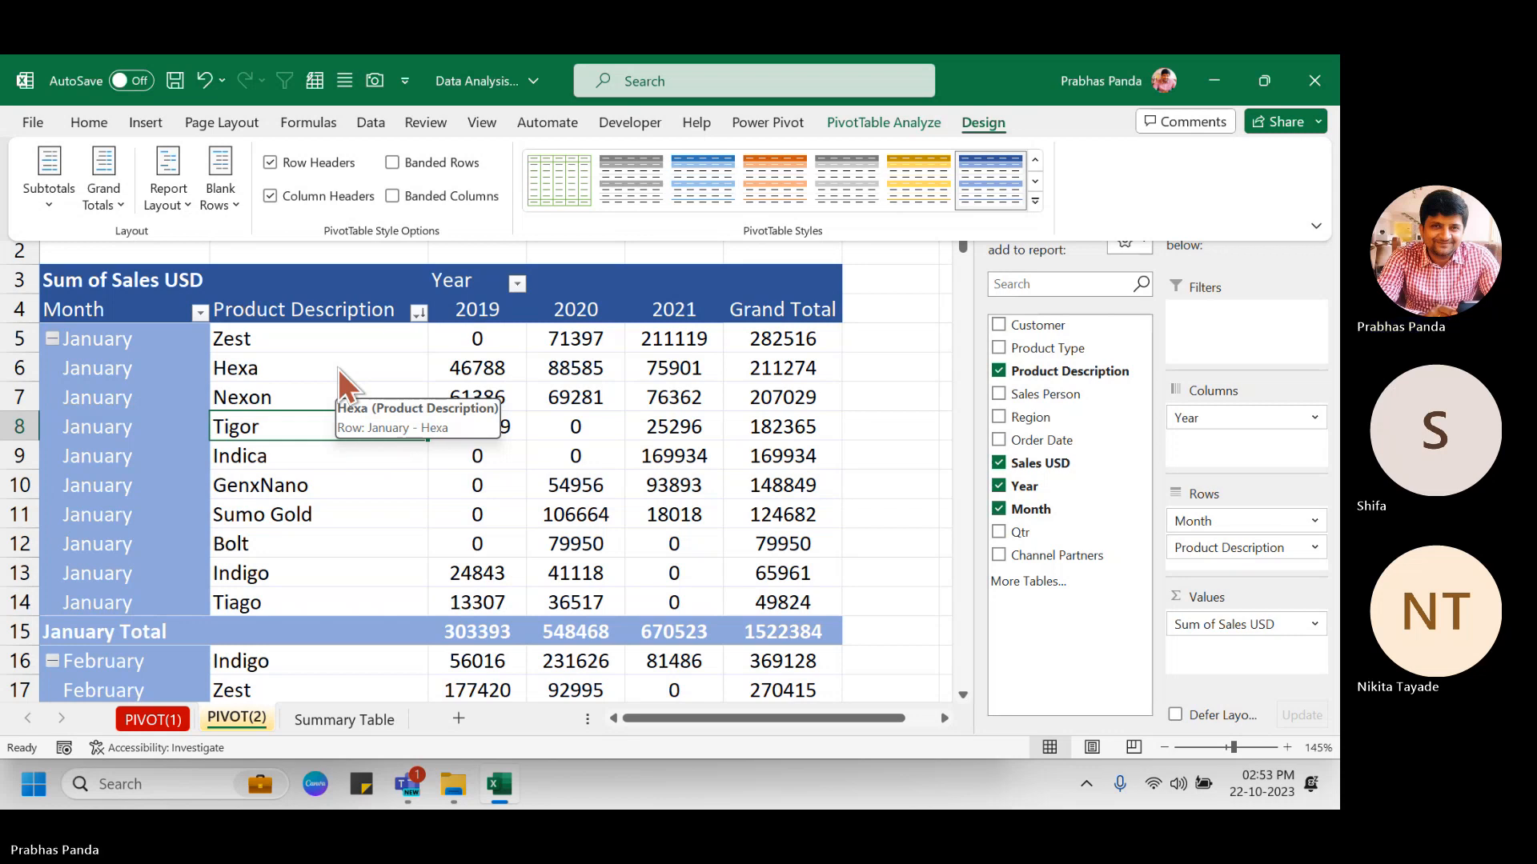
Duplicate the PIVOT(2) sheet before Summary Table and give the PIVOT(3) copy a light green tab colour.
click(247, 719)
click(245, 720)
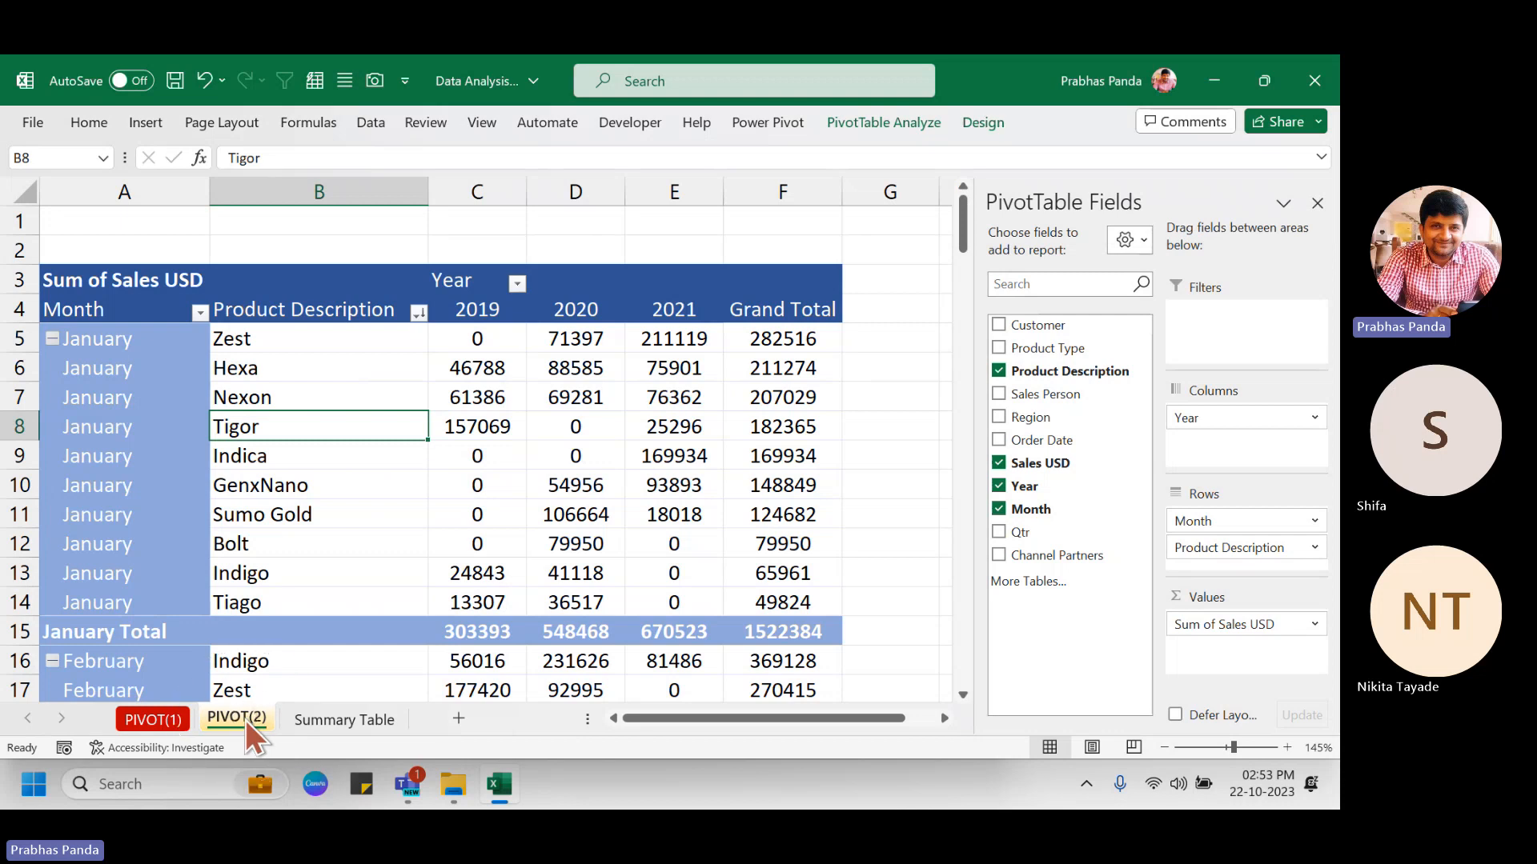
drag(245, 721, 308, 723)
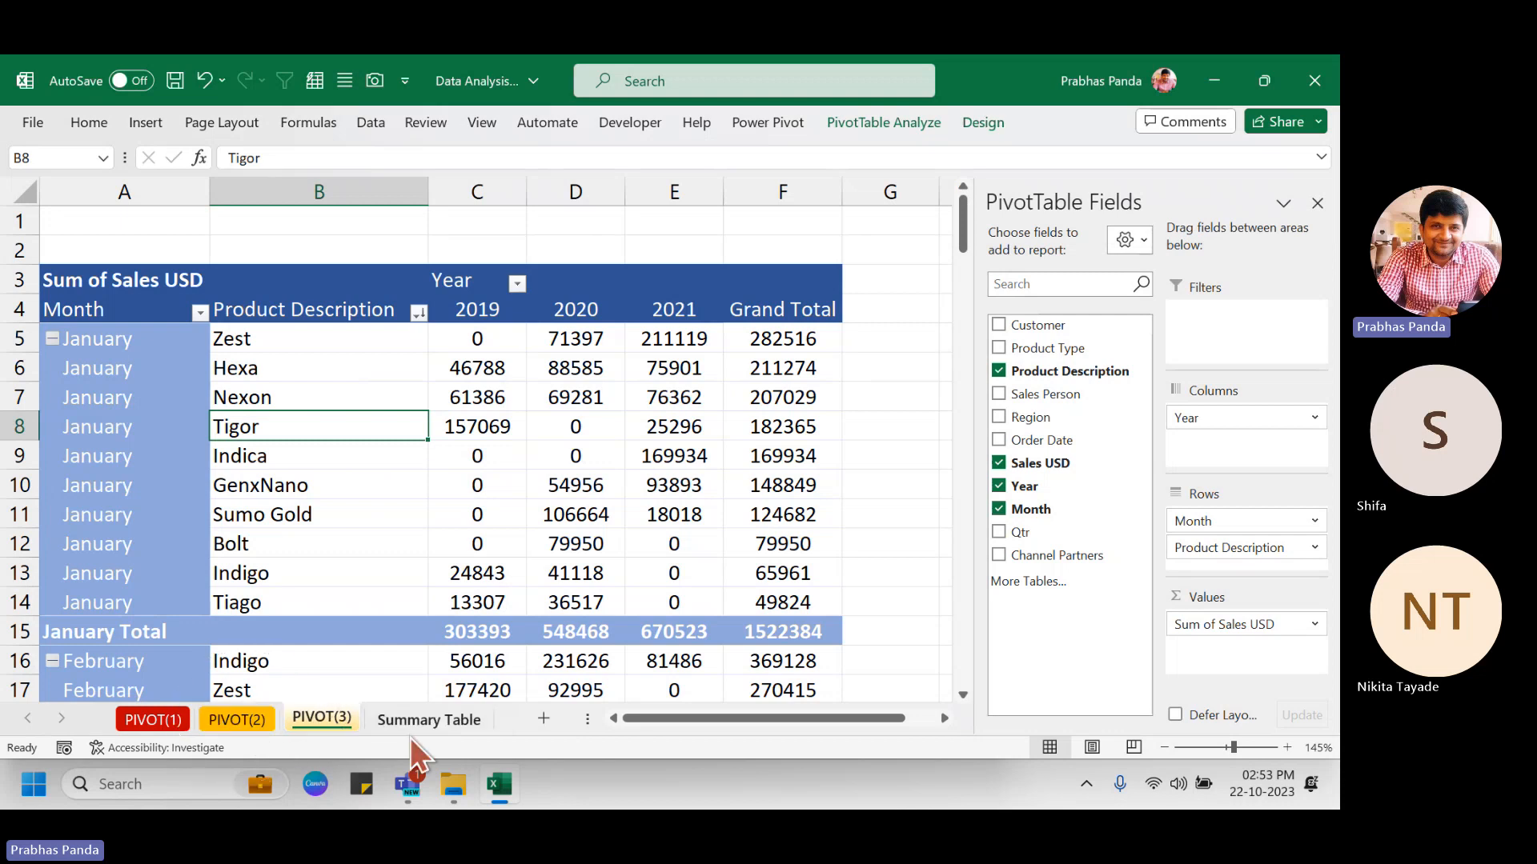
right_click(345, 722)
mouse_move(474, 585)
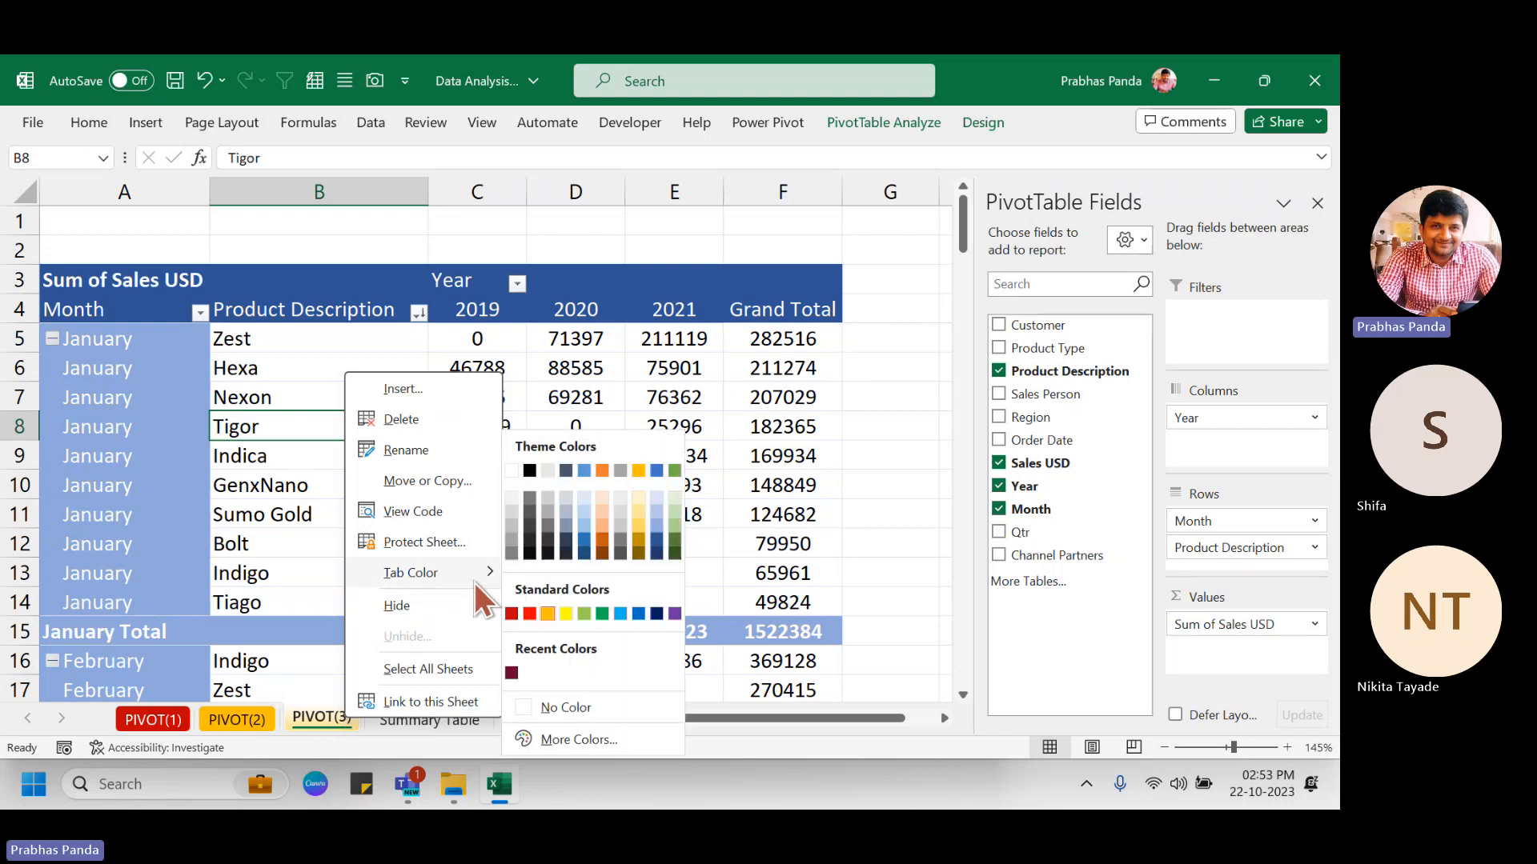
click(576, 622)
Replace Product Description with Customer below Month in the row fields of the PIVOT(3) PivotTable.
mouse_move(473, 448)
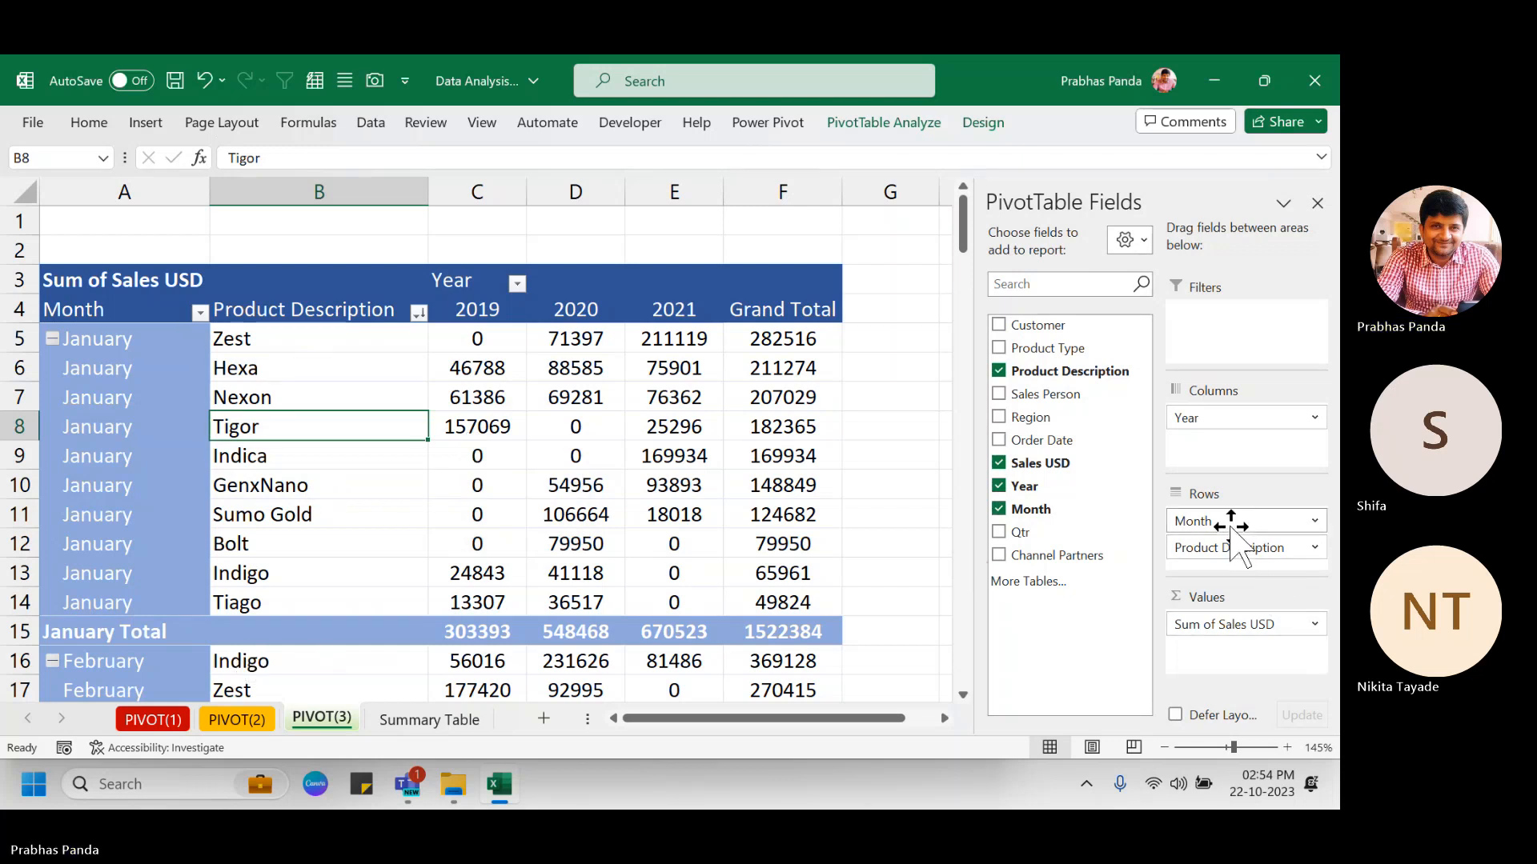
drag(484, 191, 681, 201)
ctrl+click(123, 190)
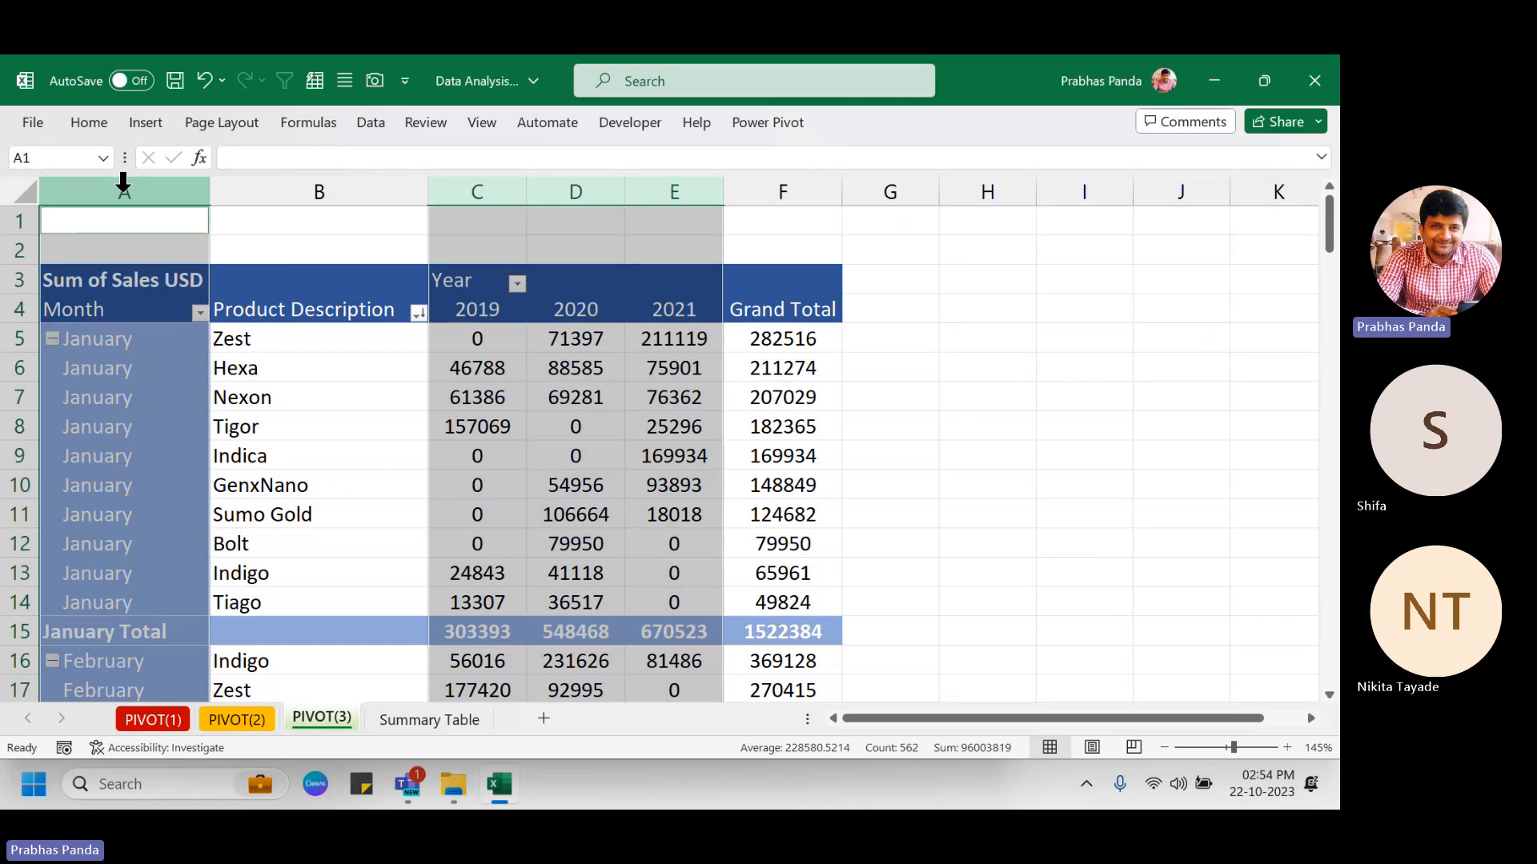
click(377, 398)
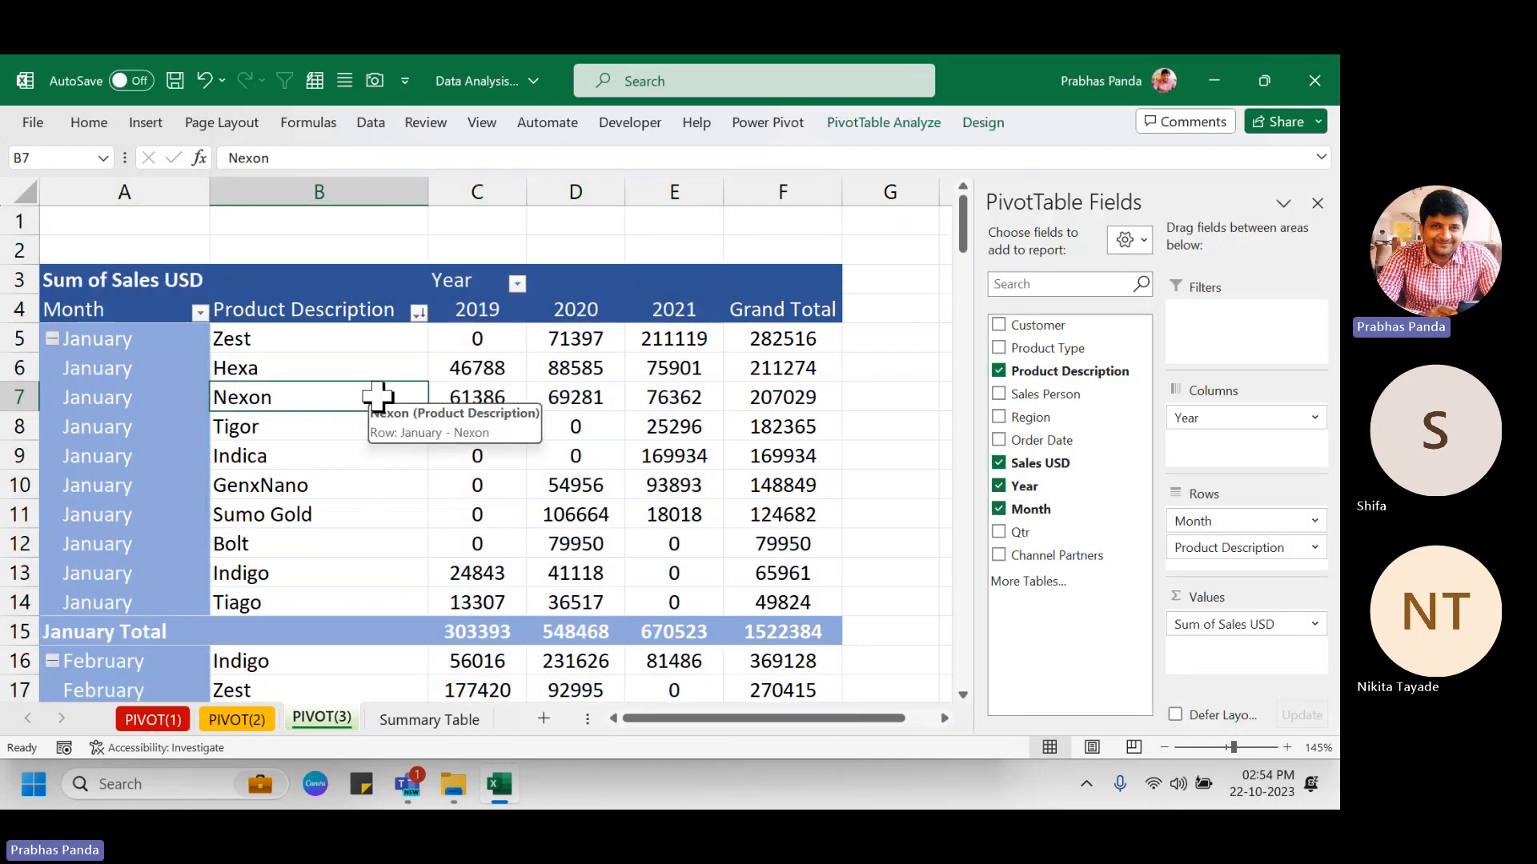
click(997, 373)
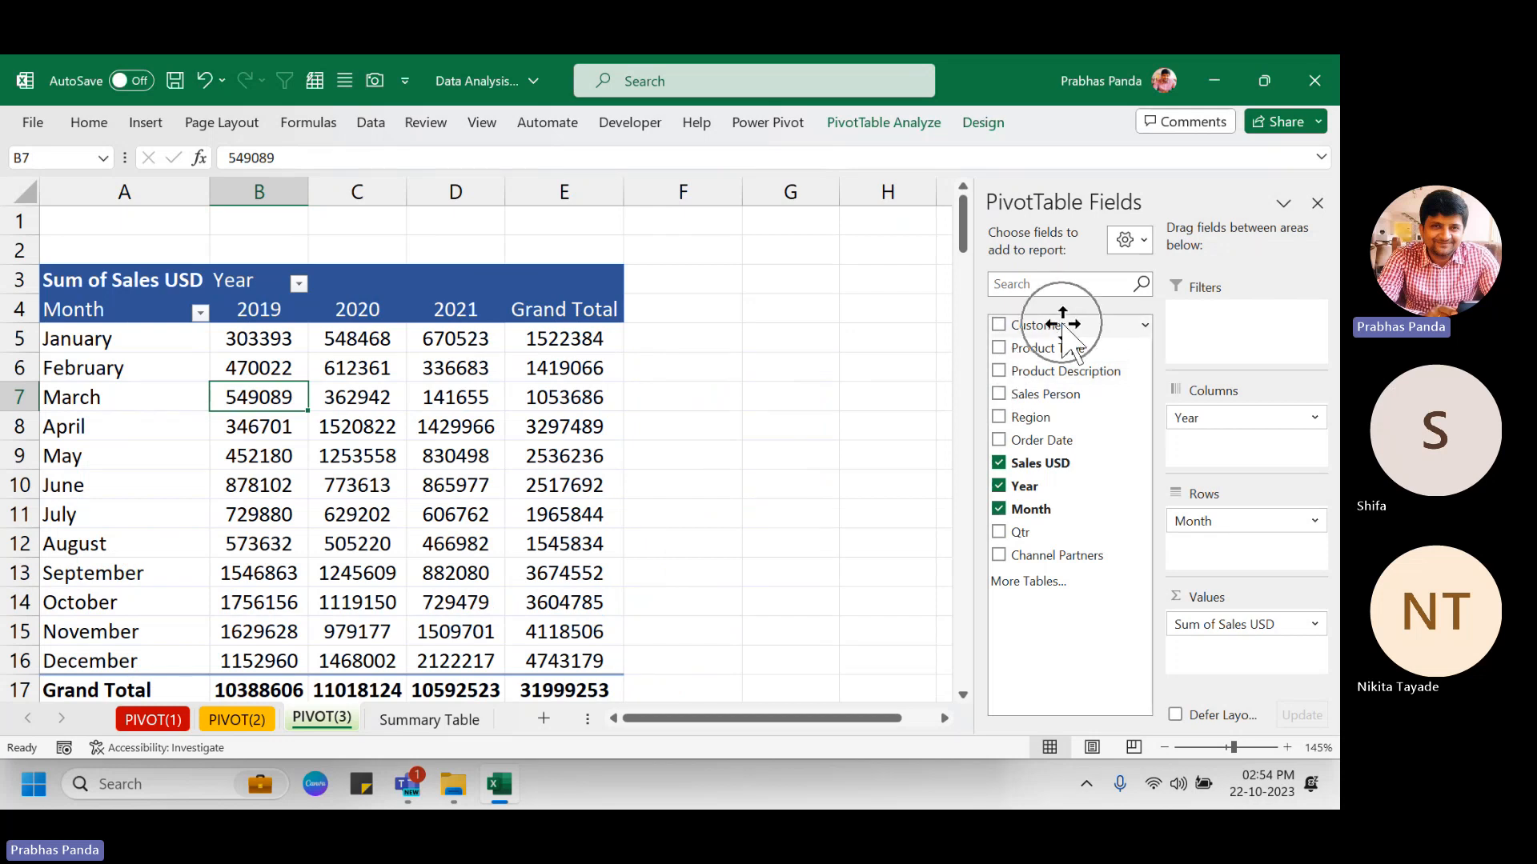
drag(1062, 323, 1233, 567)
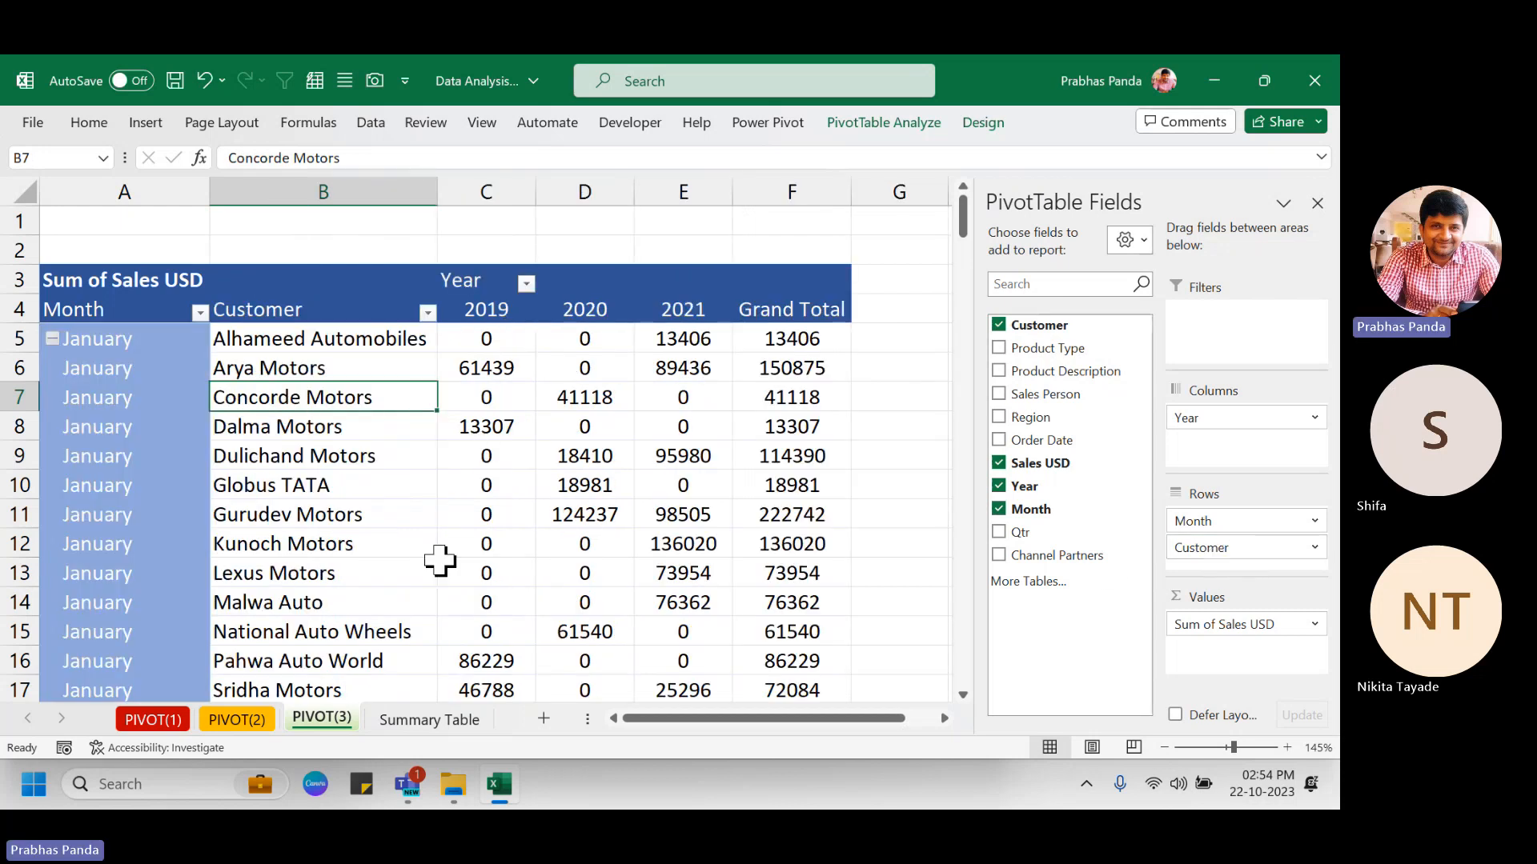
Examine the customer sales by year month by month, from the January block down to October.
scroll(401, 491, down, 2)
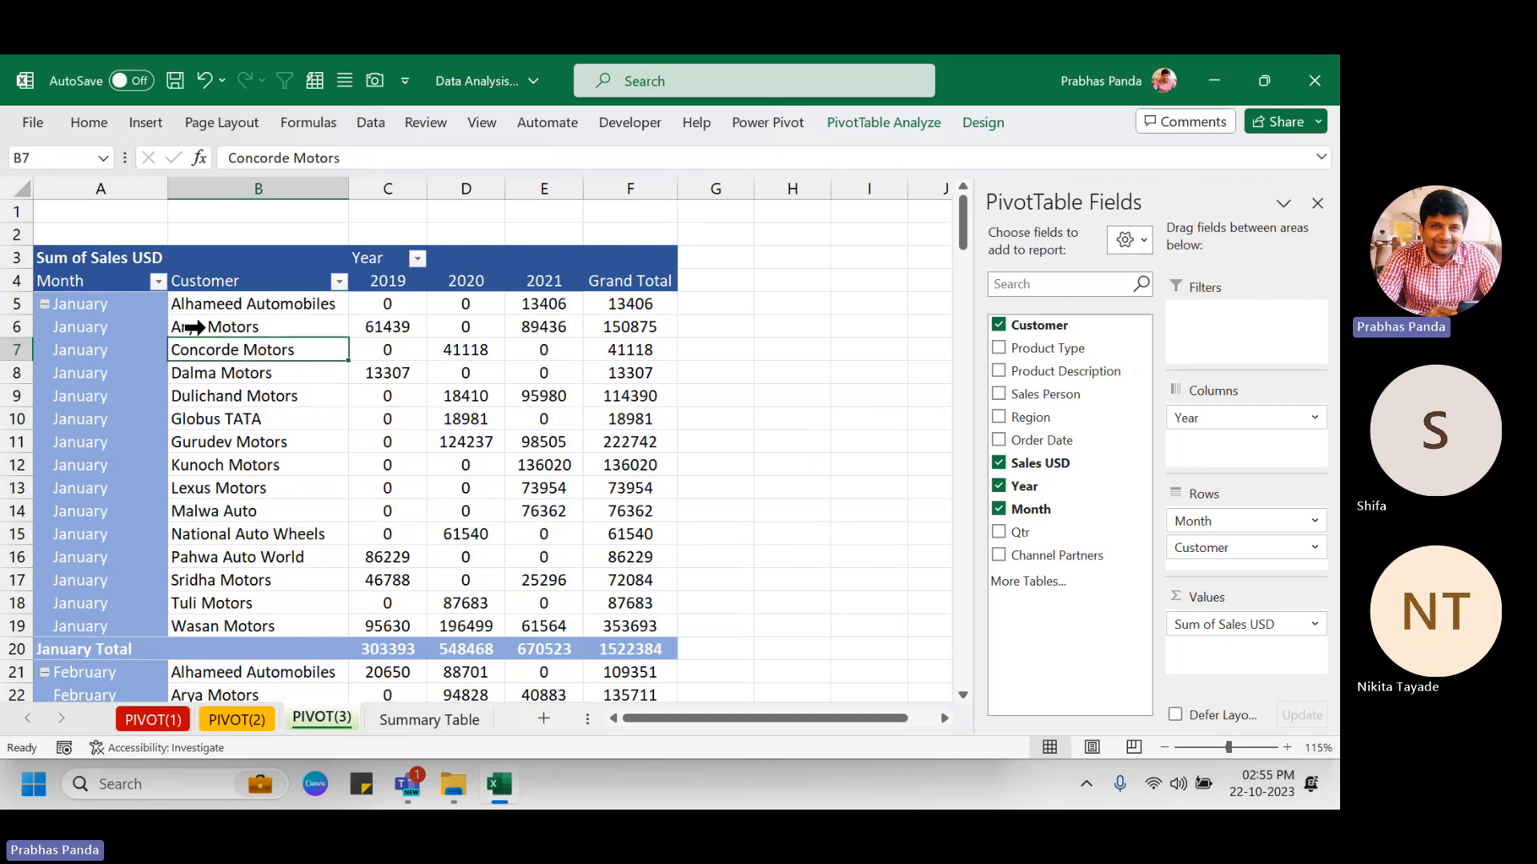
click(257, 298)
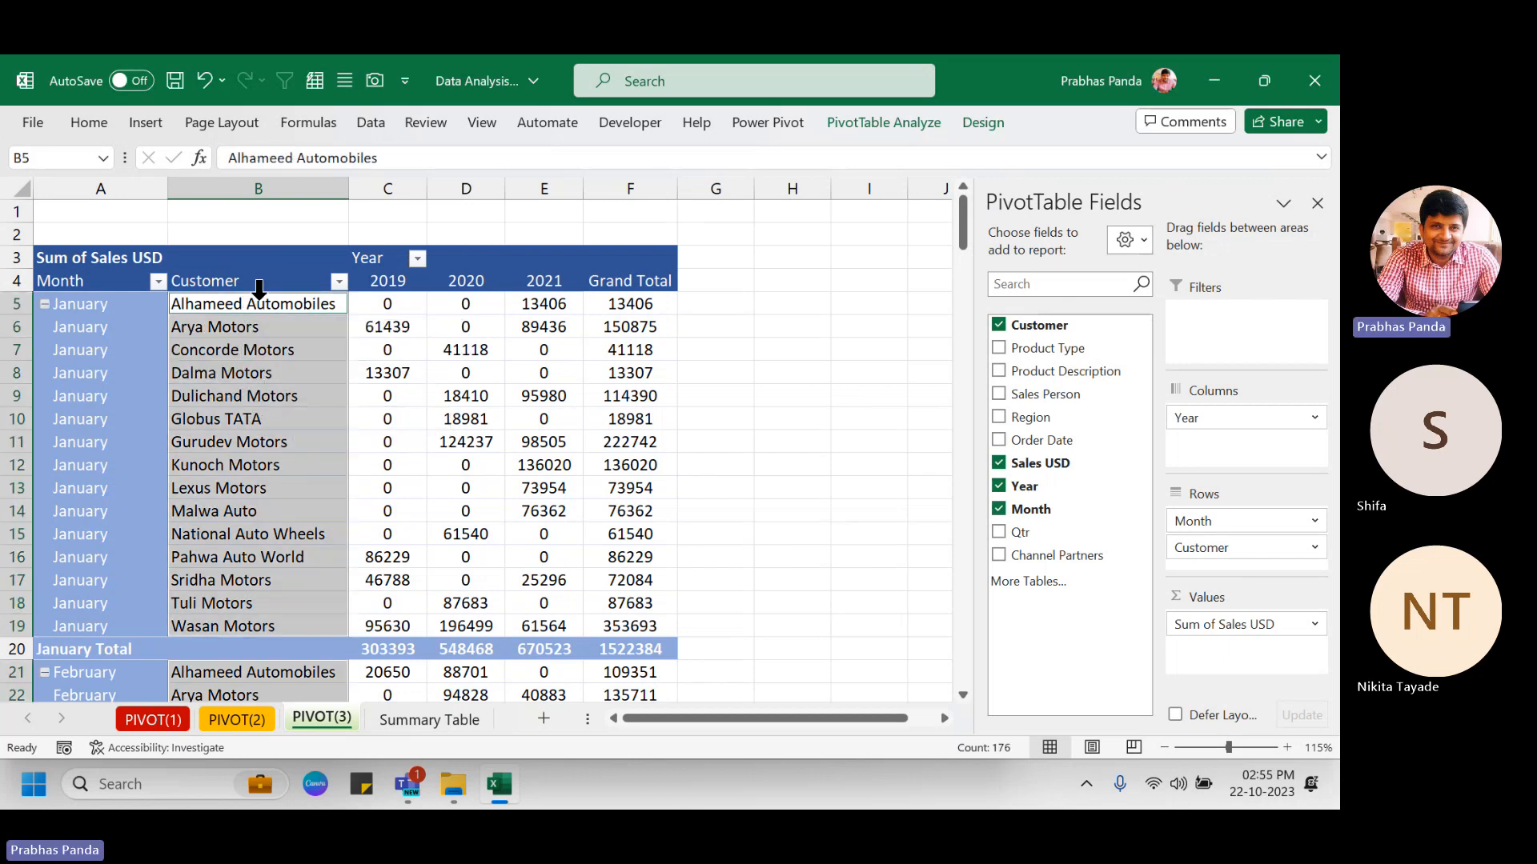
click(389, 177)
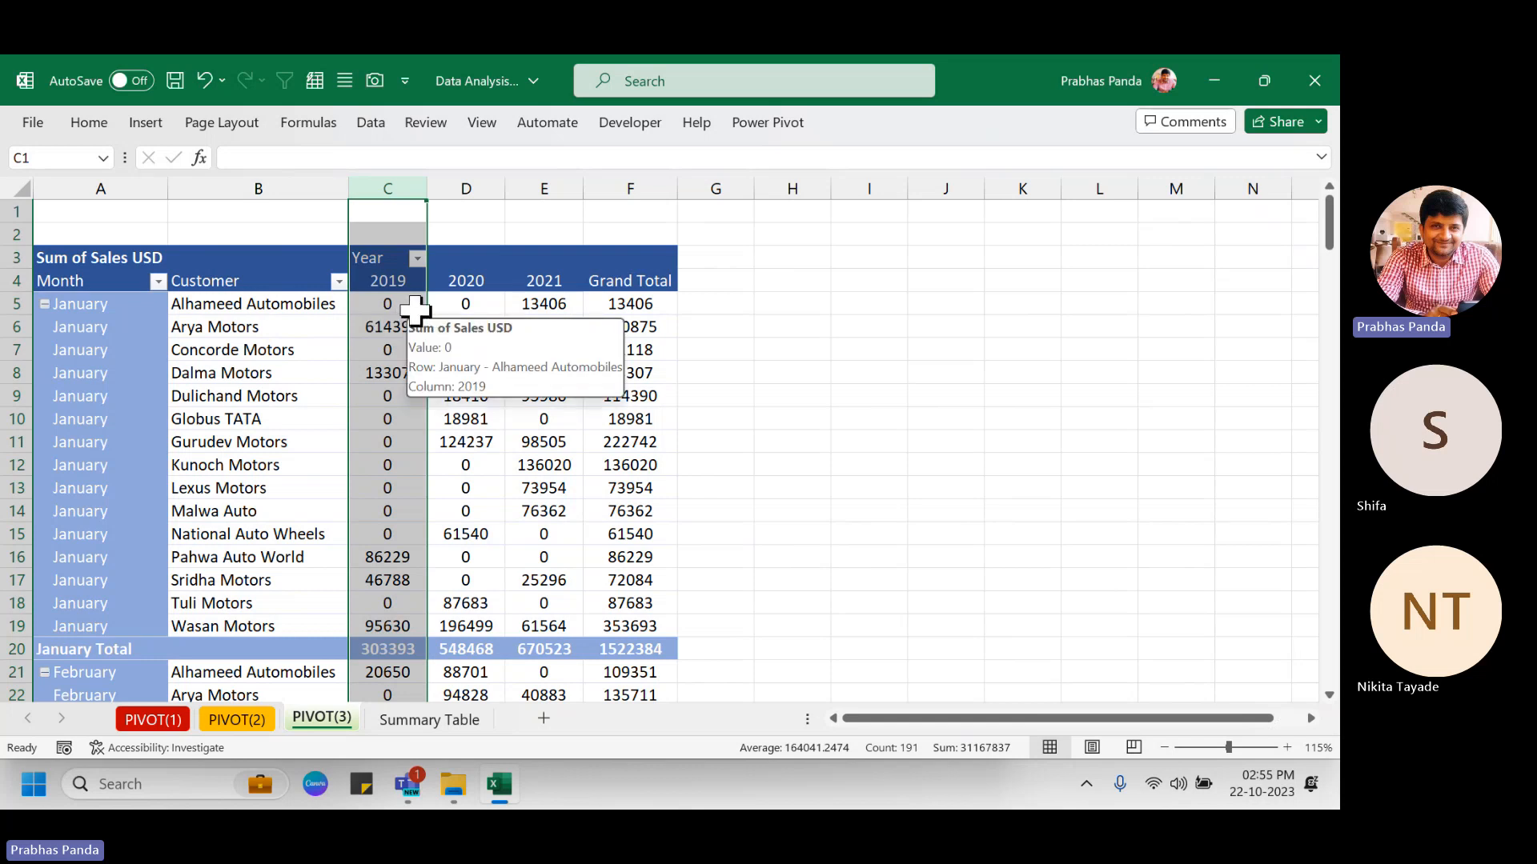
scroll(368, 369, down, 1)
scroll(352, 377, down, 1)
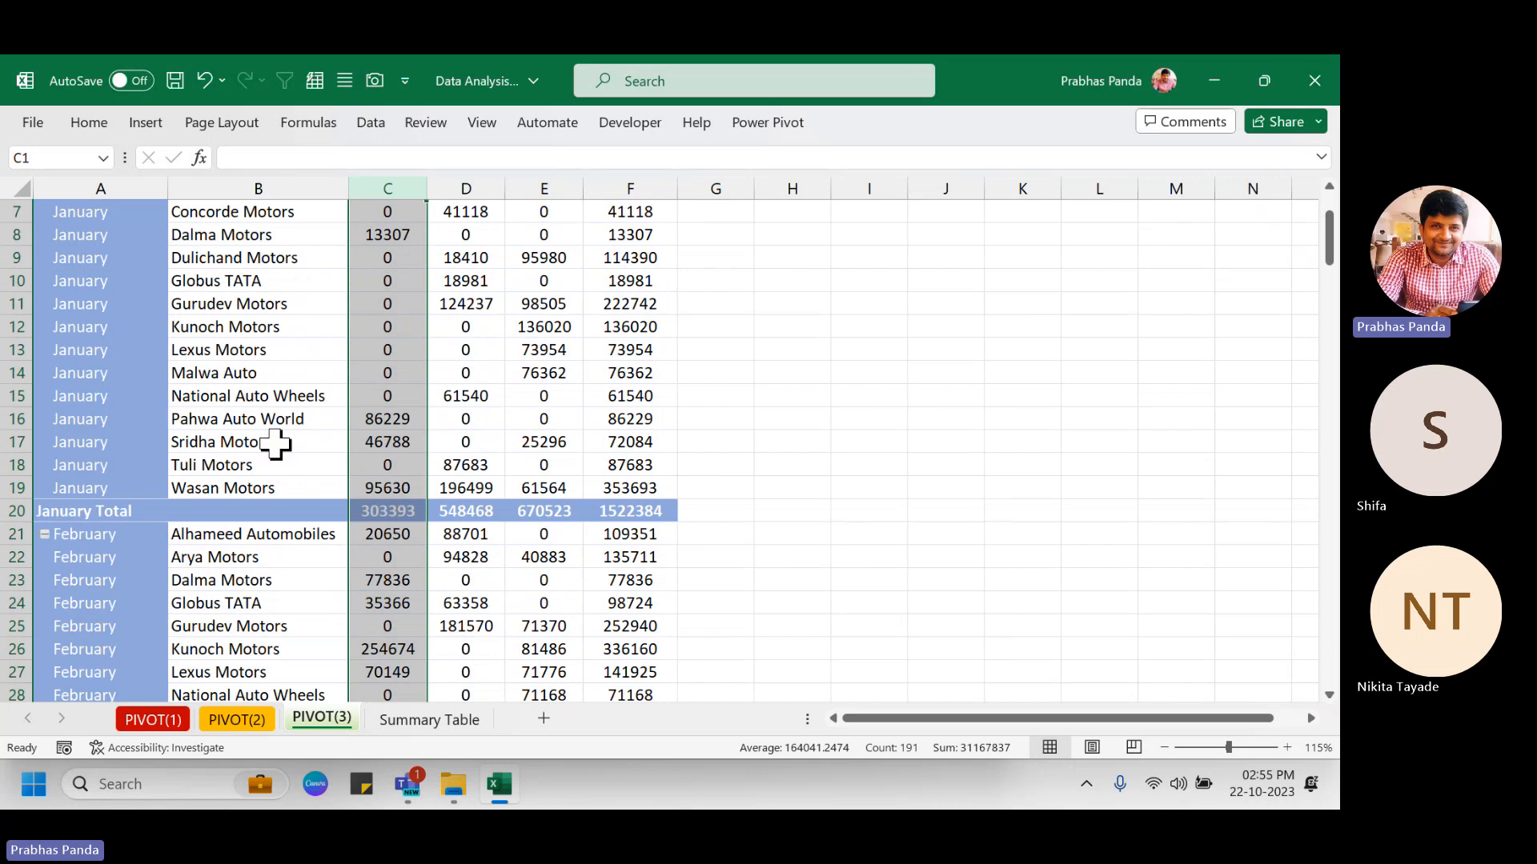
scroll(331, 326, down, 3)
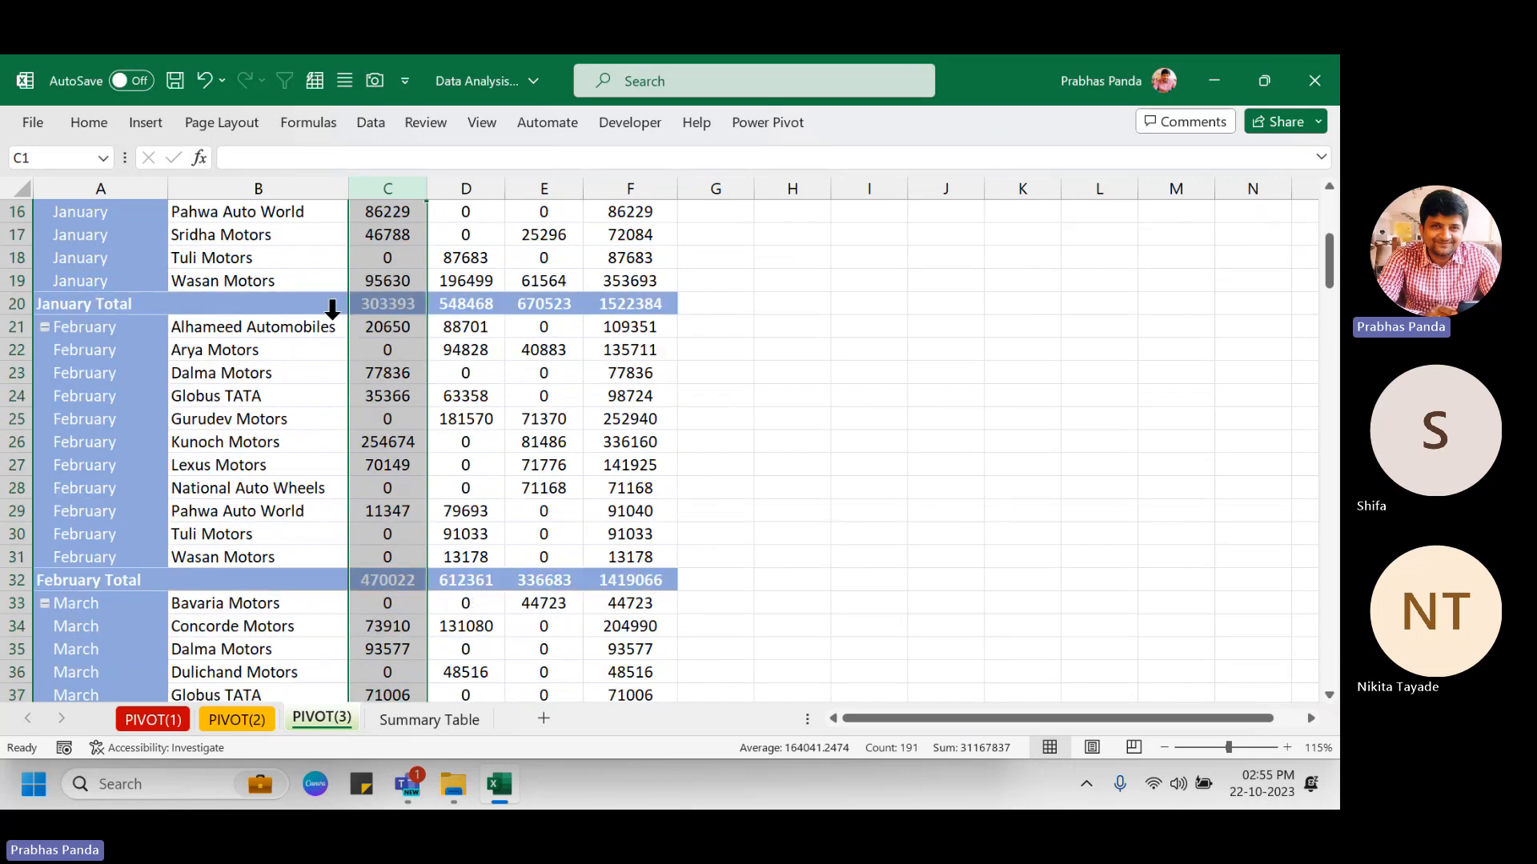
scroll(350, 624, down, 2)
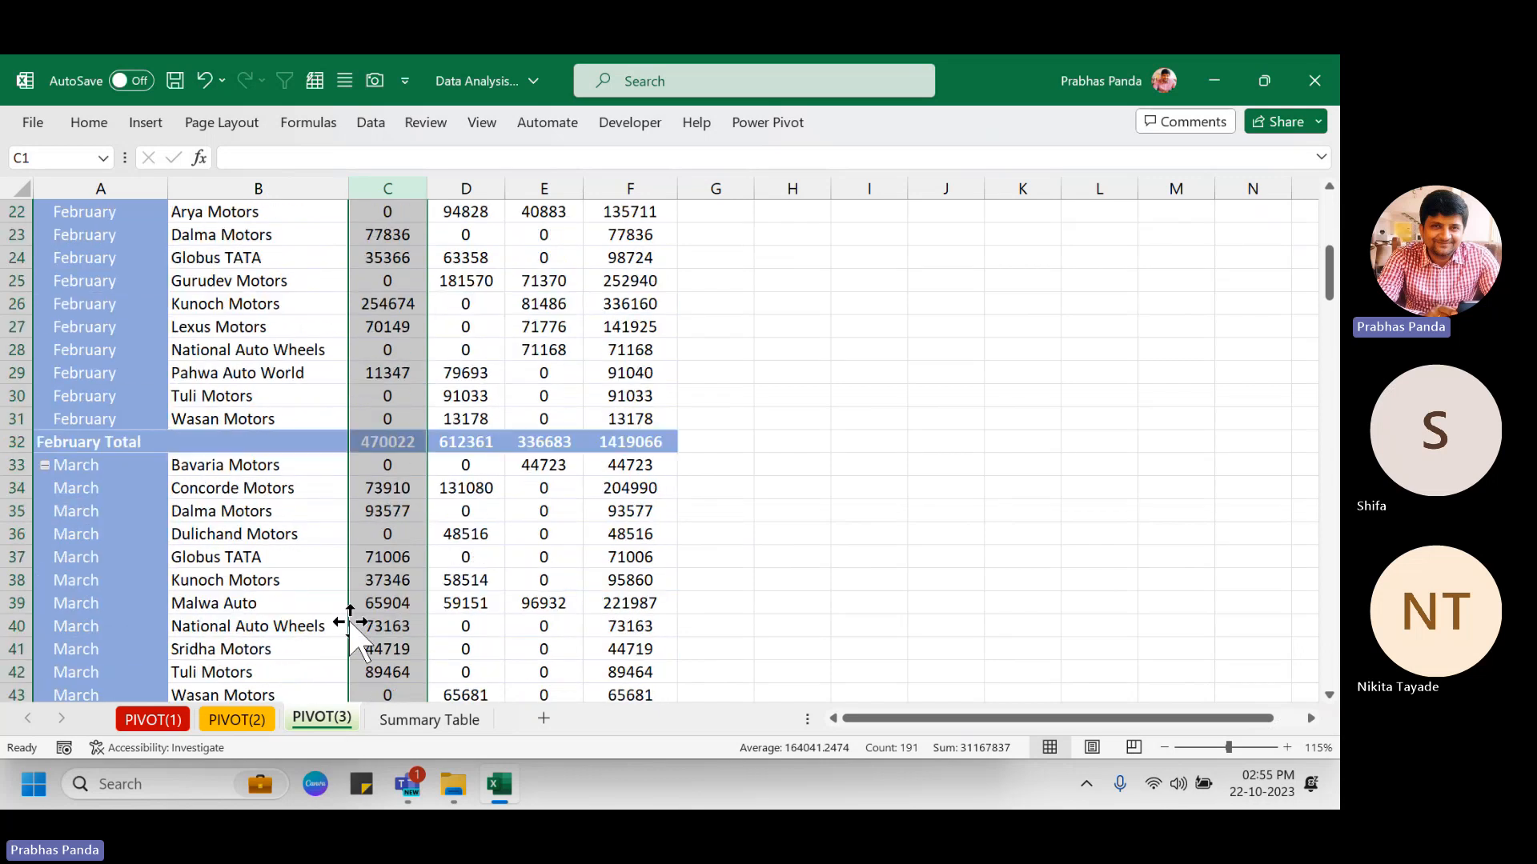
scroll(350, 625, down, 2)
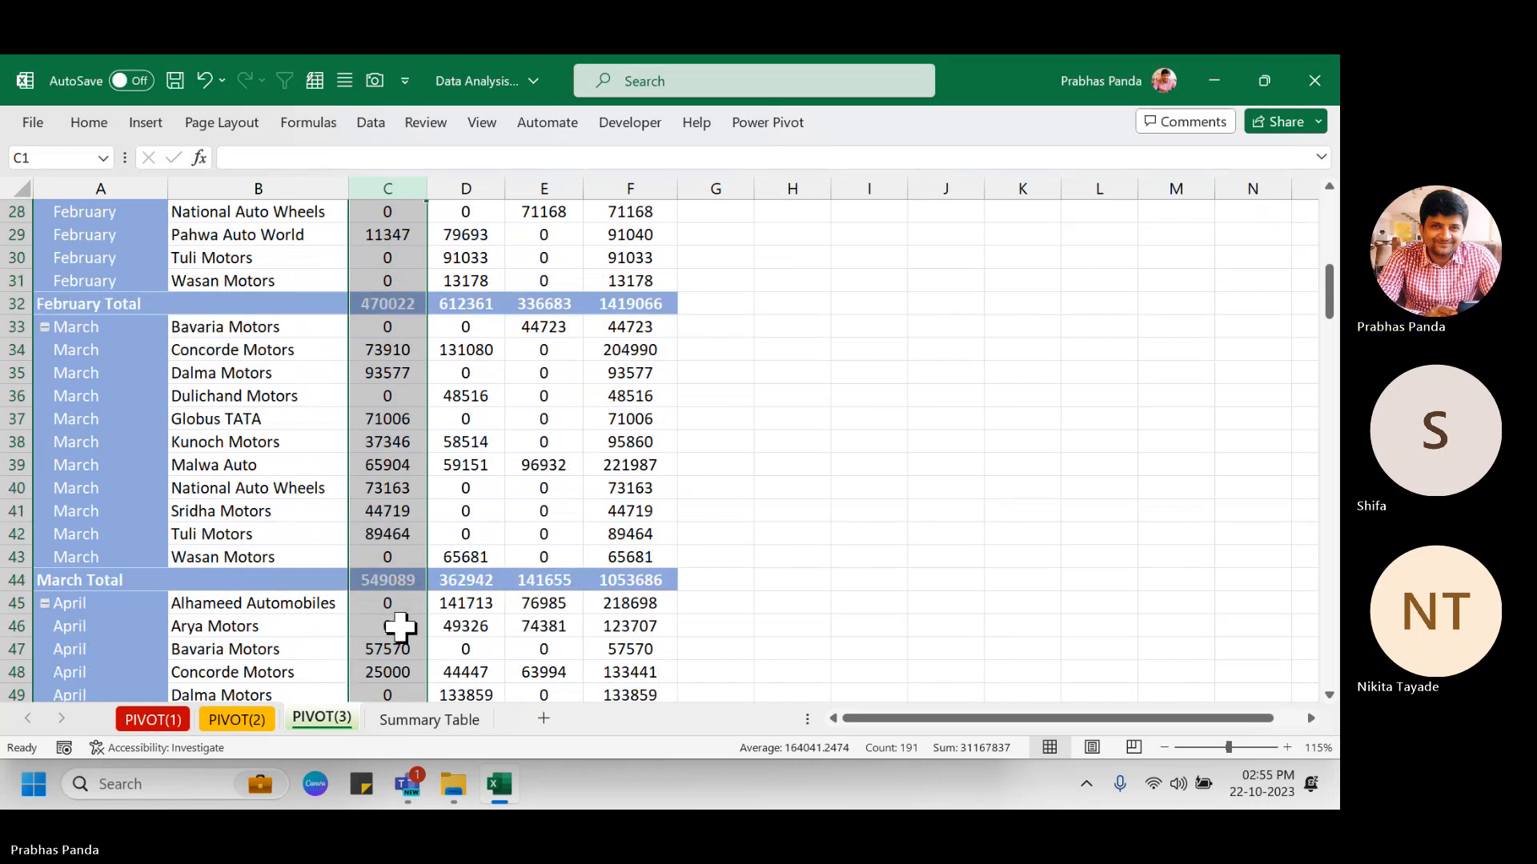
scroll(400, 627, down, 4)
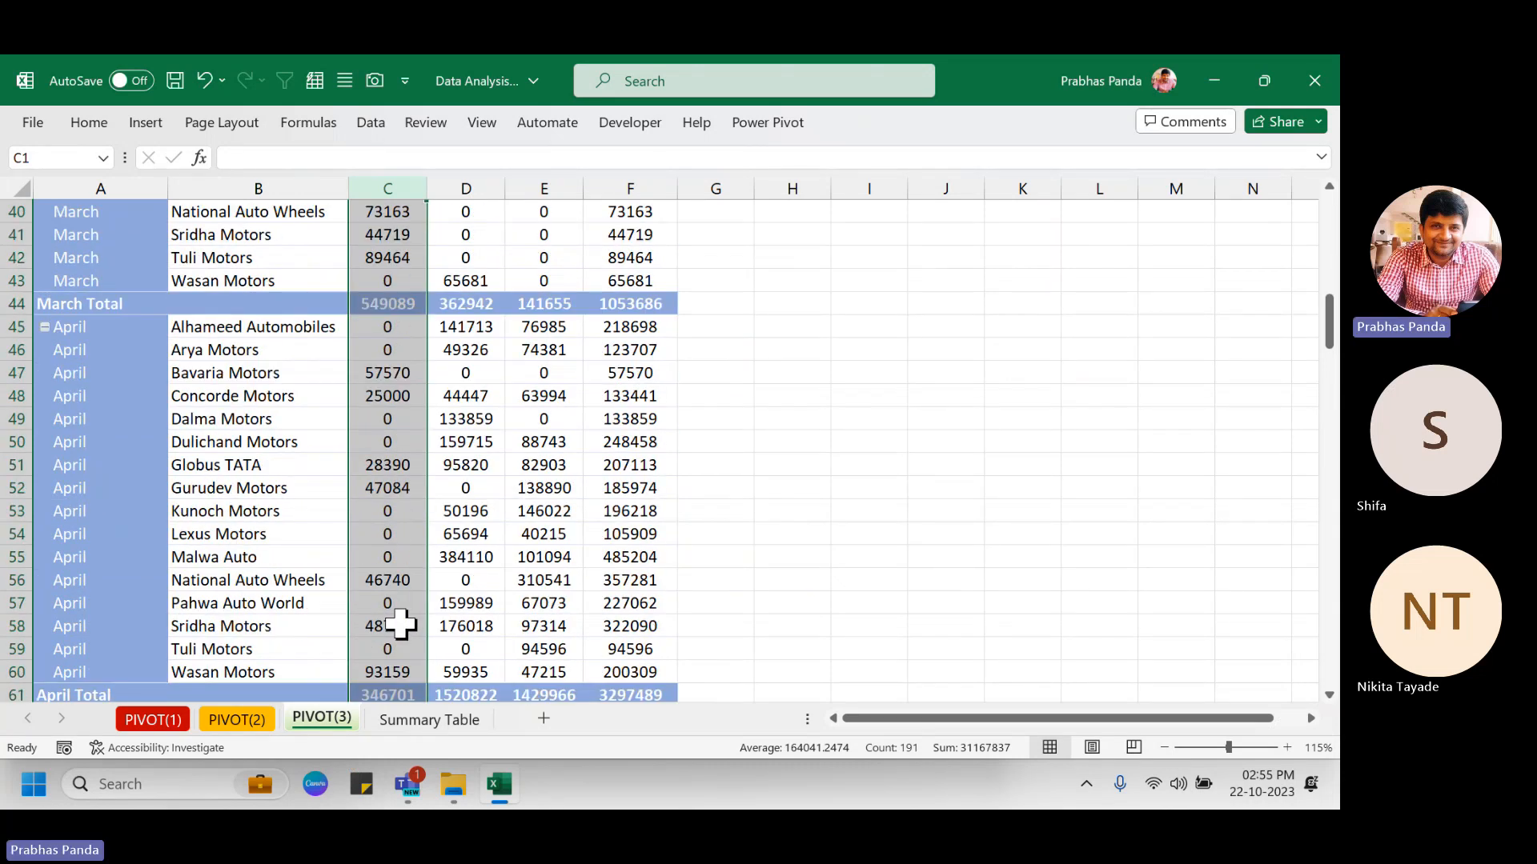
scroll(400, 627, down, 2)
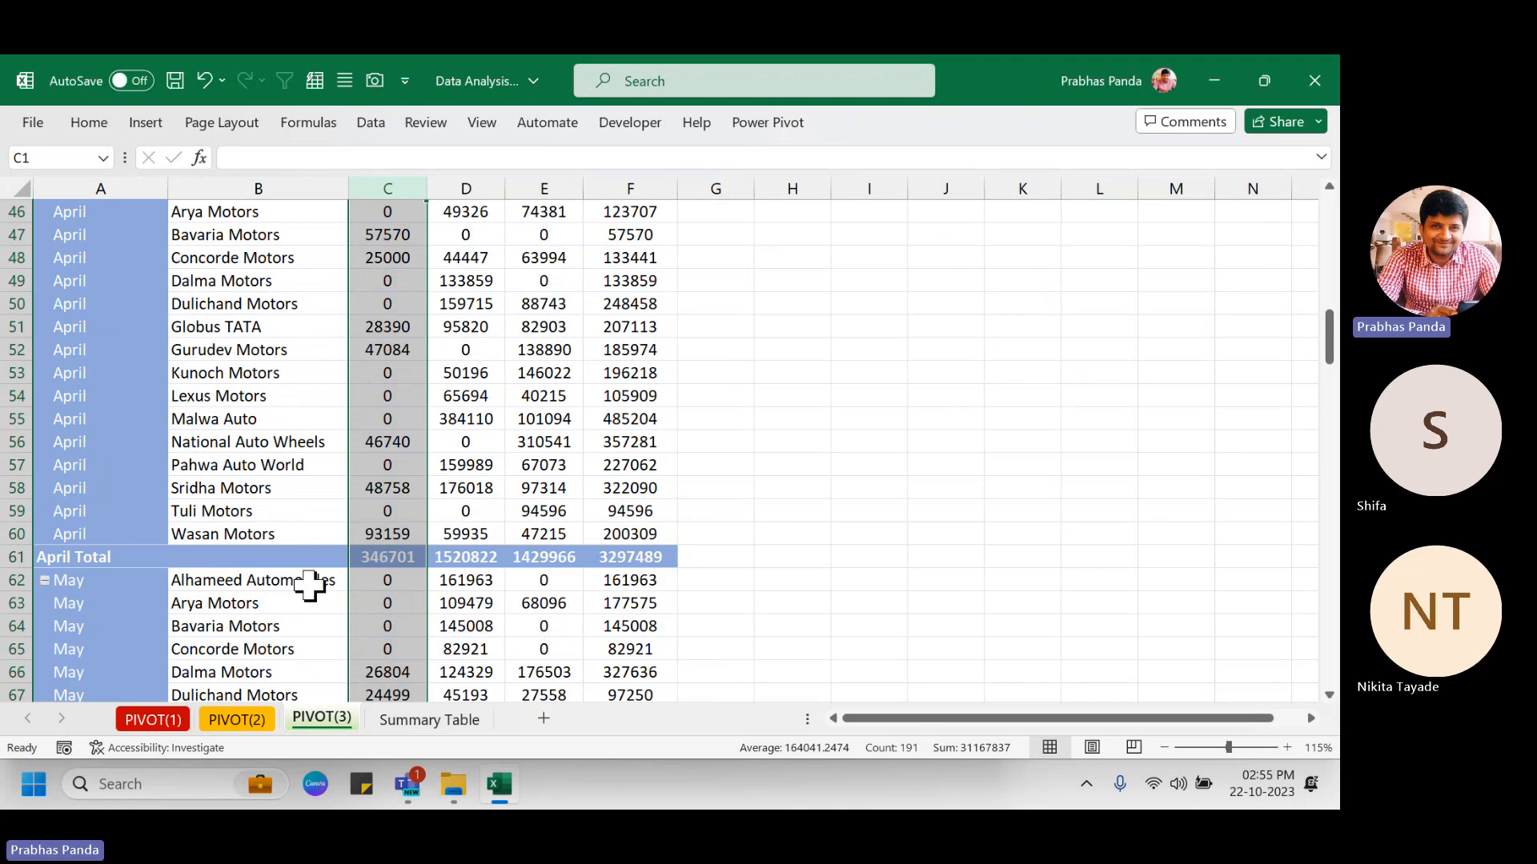
scroll(309, 585, down, 8)
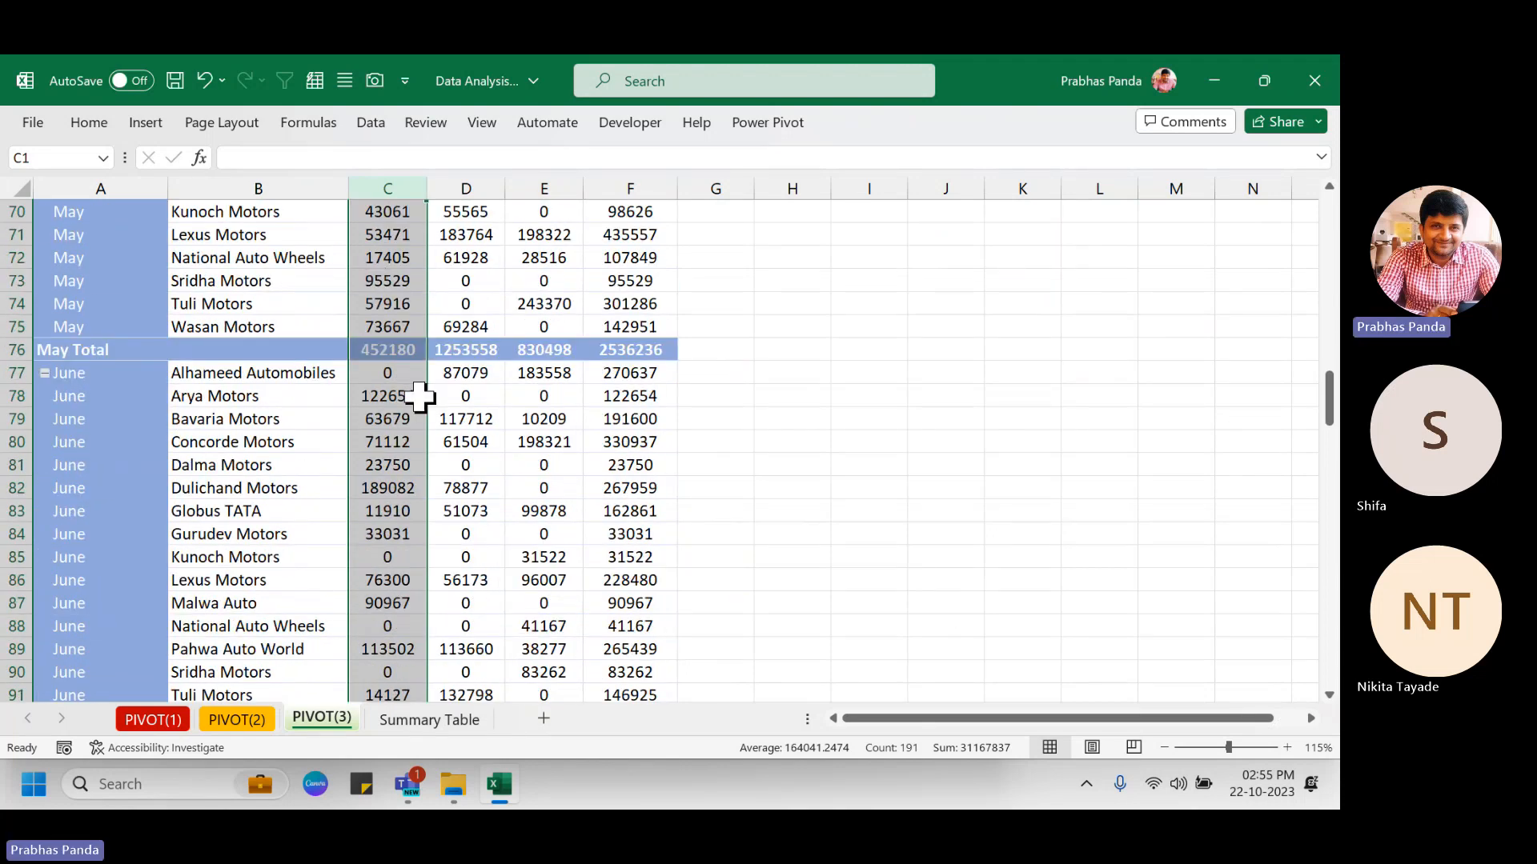
scroll(328, 484, down, 4)
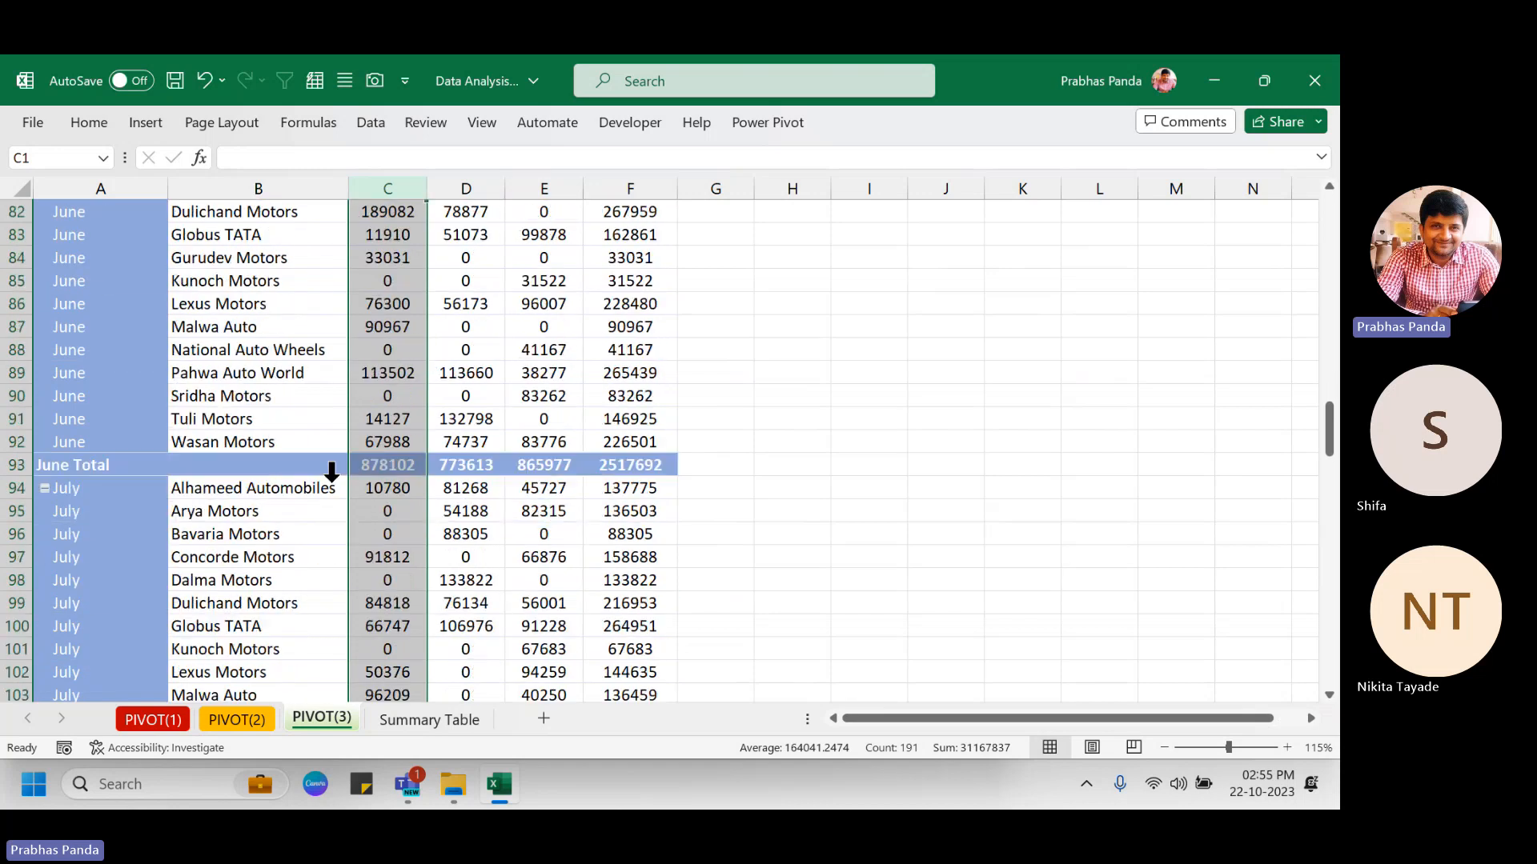
scroll(332, 473, down, 6)
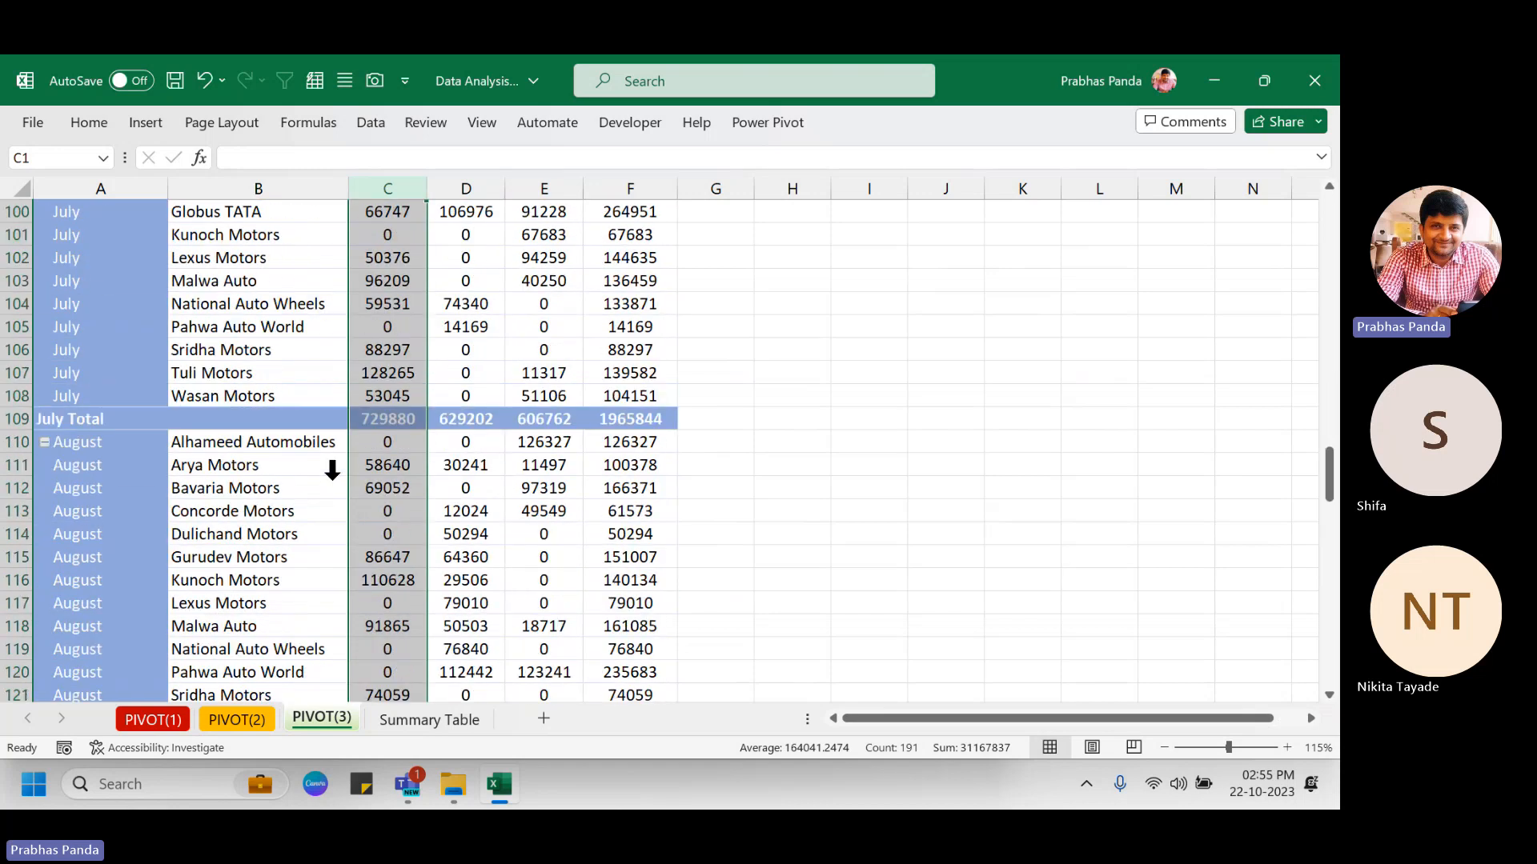
scroll(332, 472, down, 6)
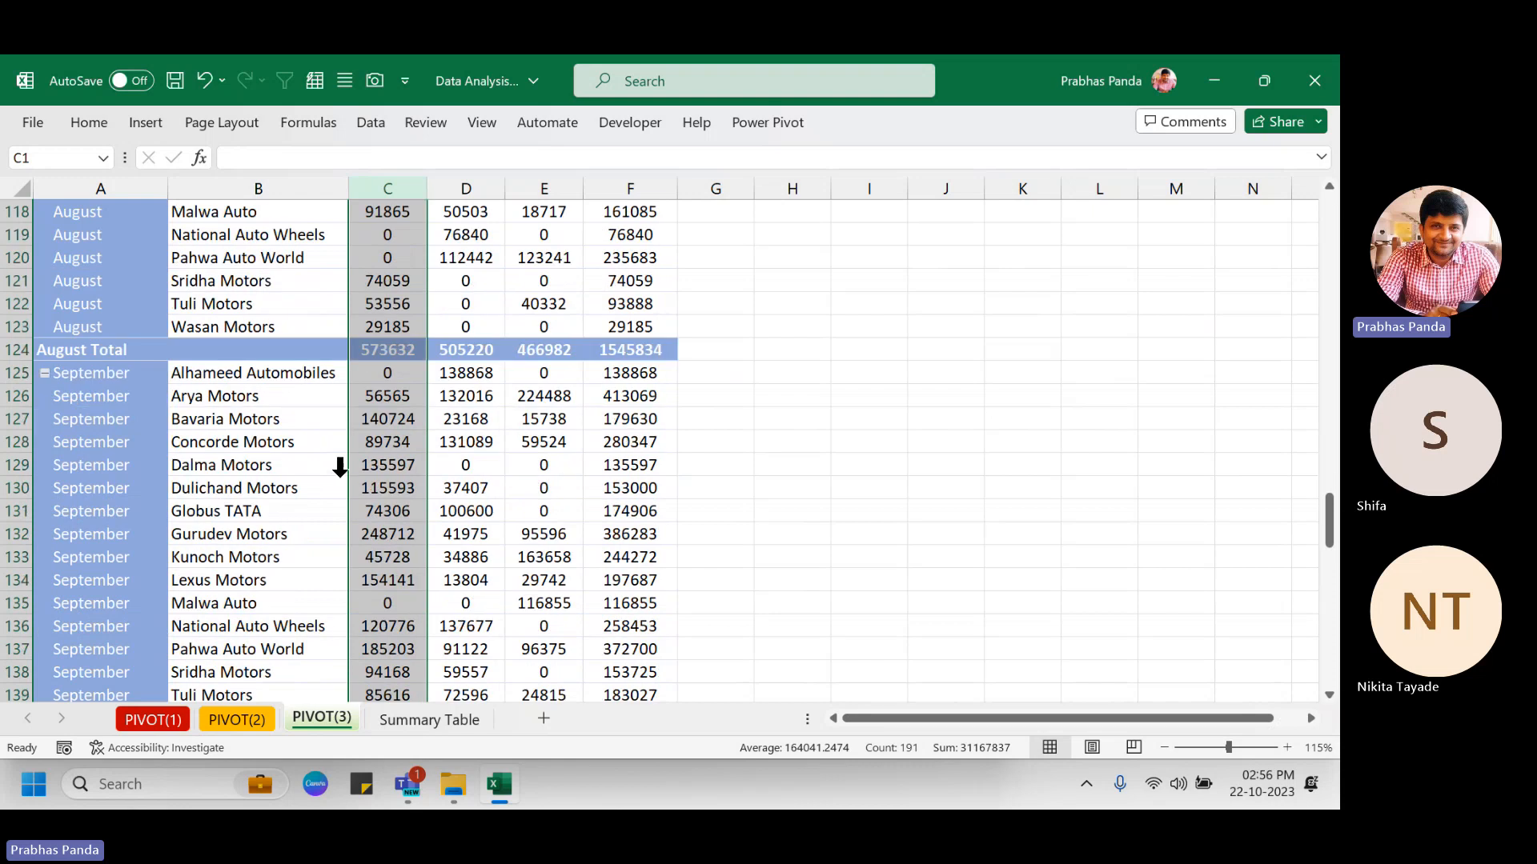
scroll(340, 468, down, 2)
scroll(345, 470, down, 6)
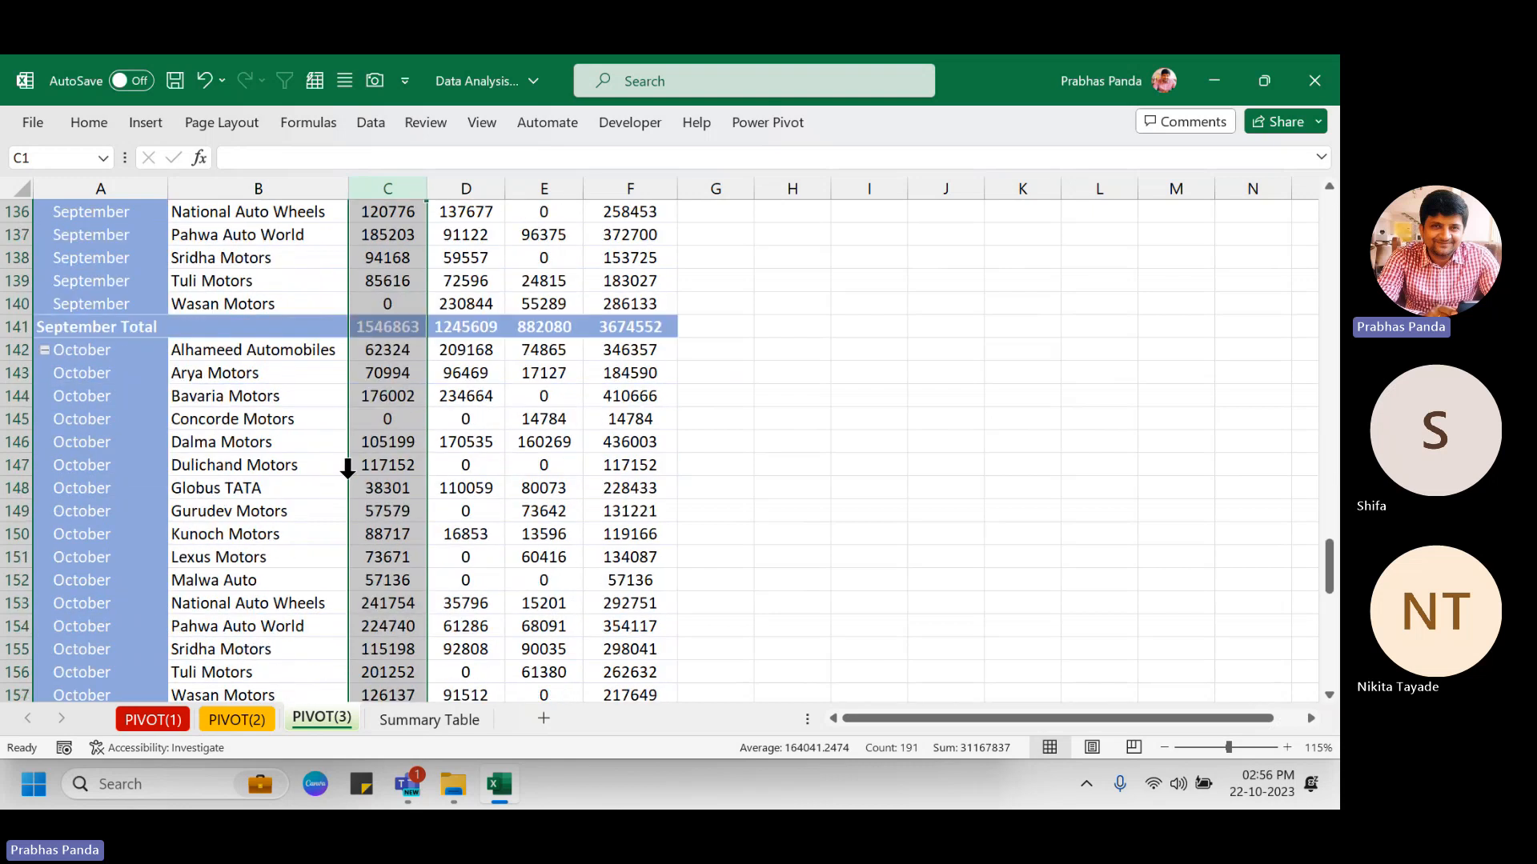
key(ctrl+Home)
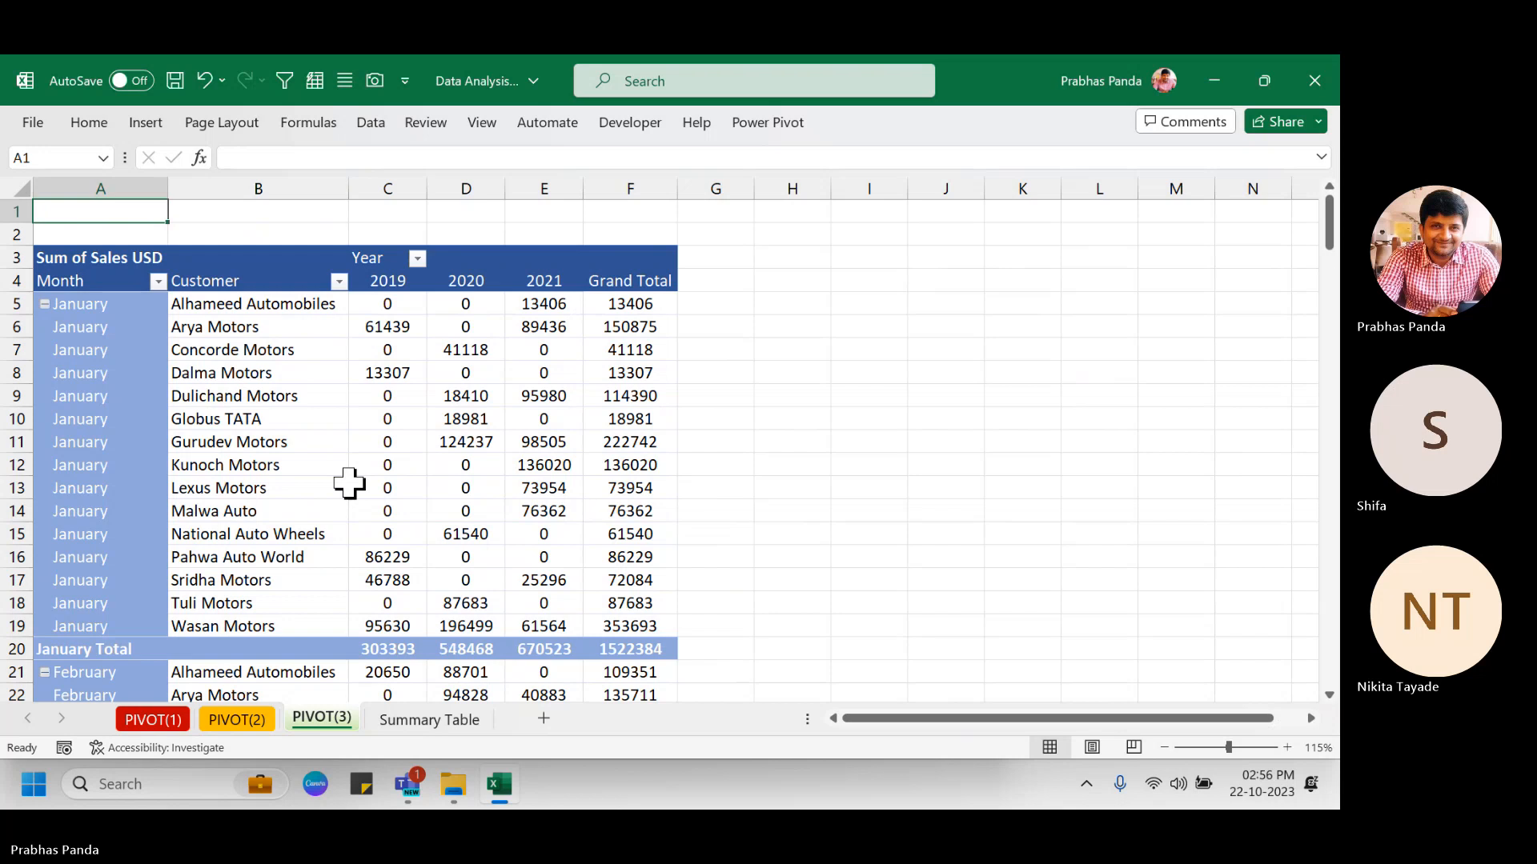
Move the Month field from the rows to the columns, below Year.
click(350, 483)
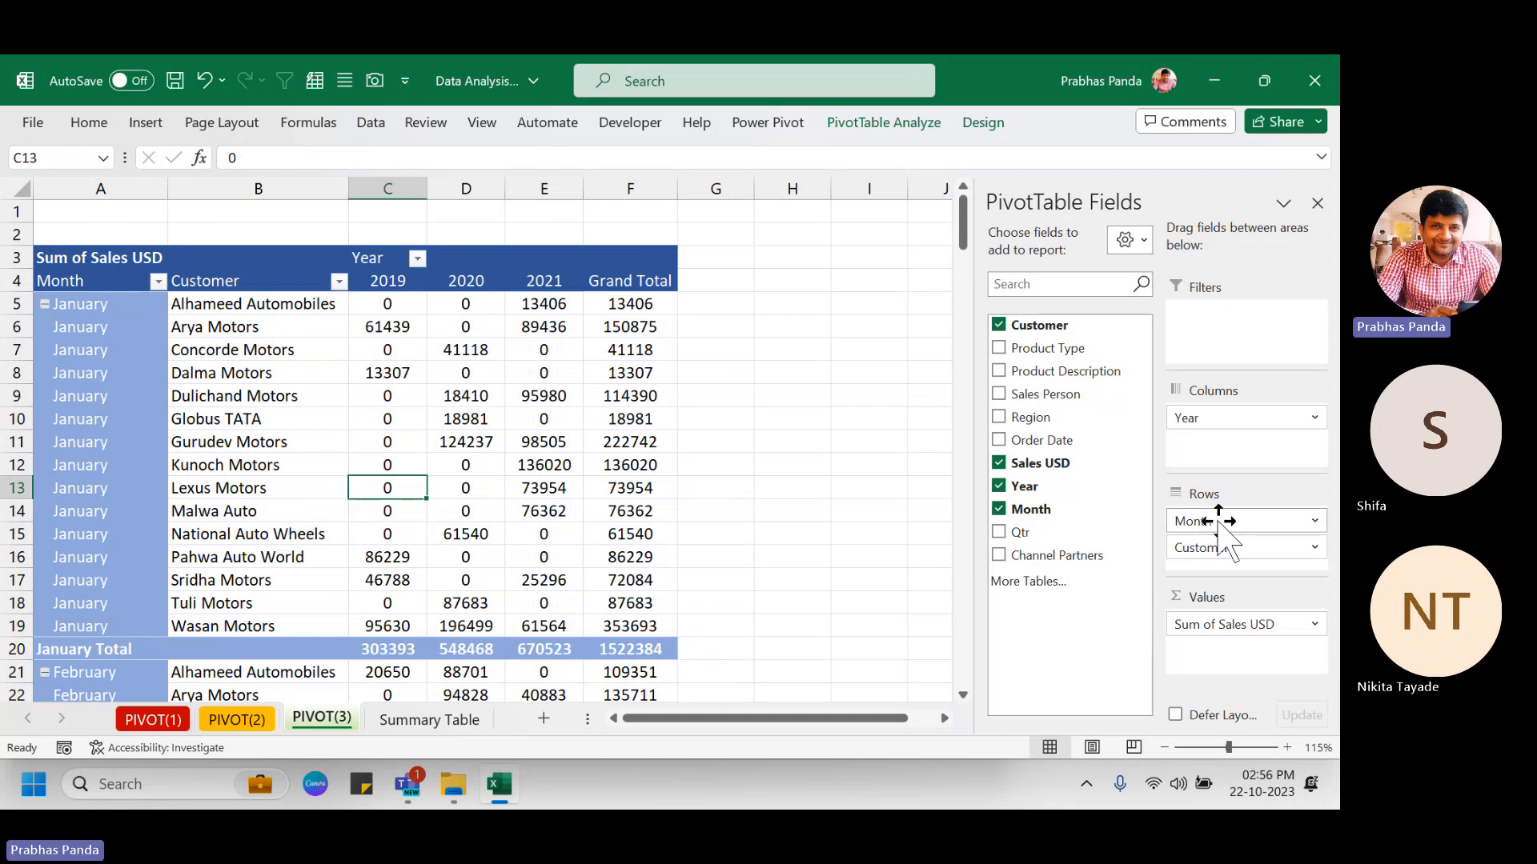
key(ctrl)
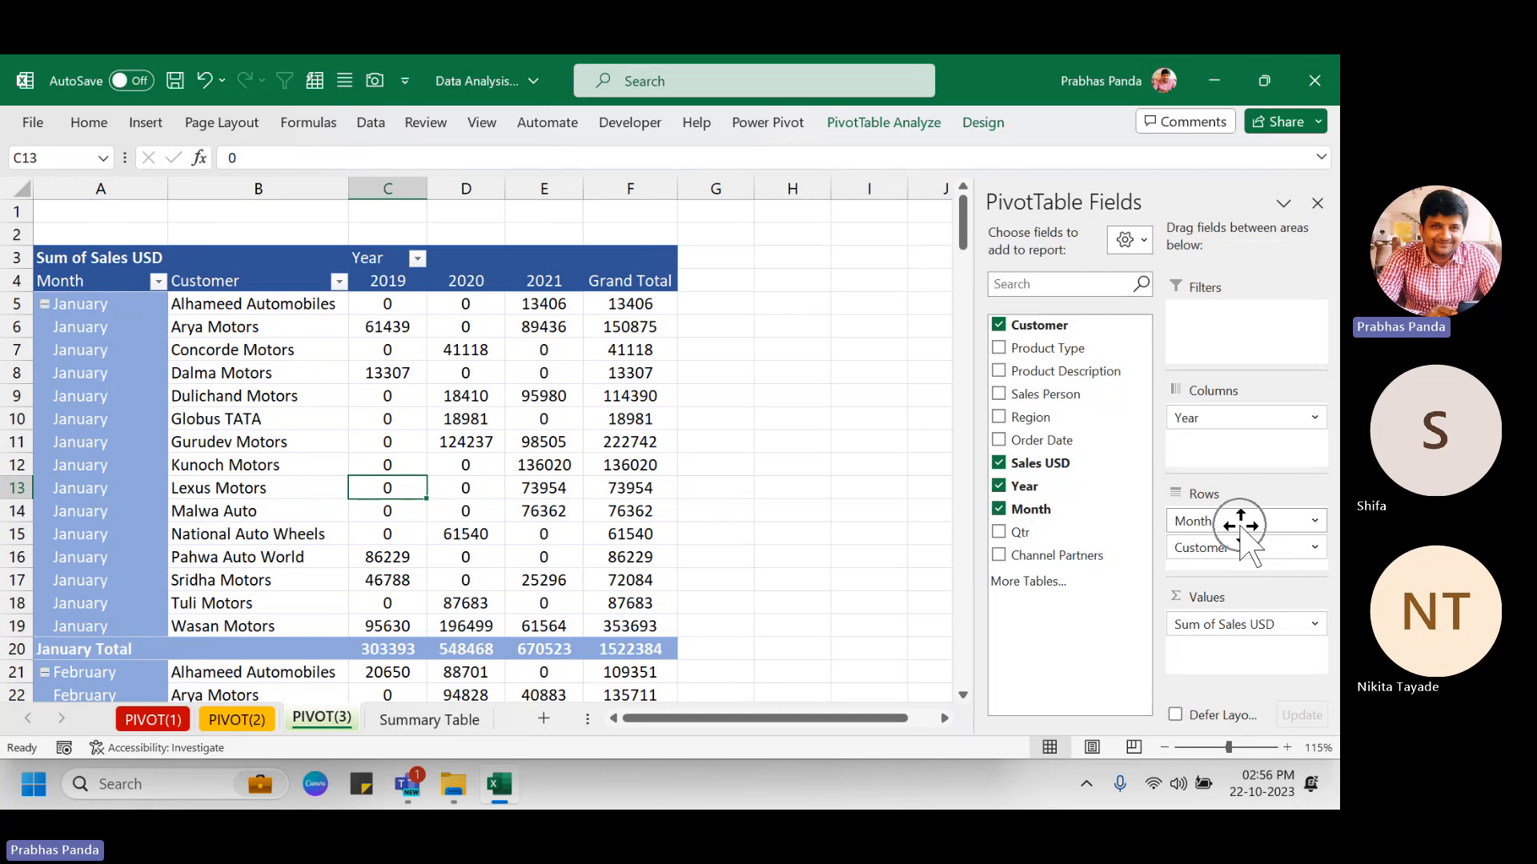
drag(1241, 521, 1251, 457)
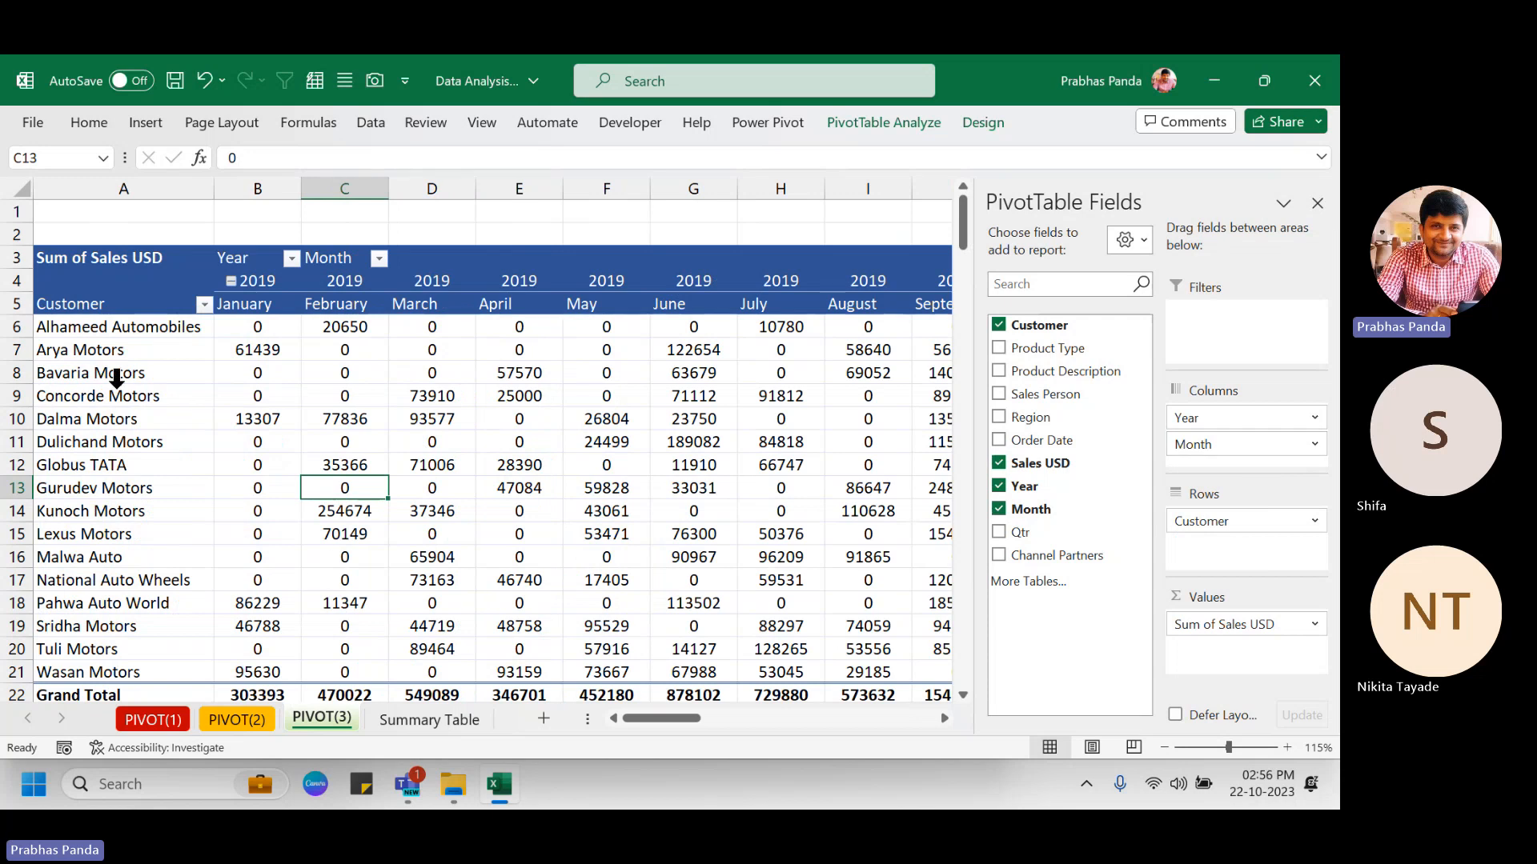
Examine the Customer column and the Grand Total row, highlighting the count of cells selected in that row.
ctrl+scroll(195, 388, down, 1)
click(192, 389)
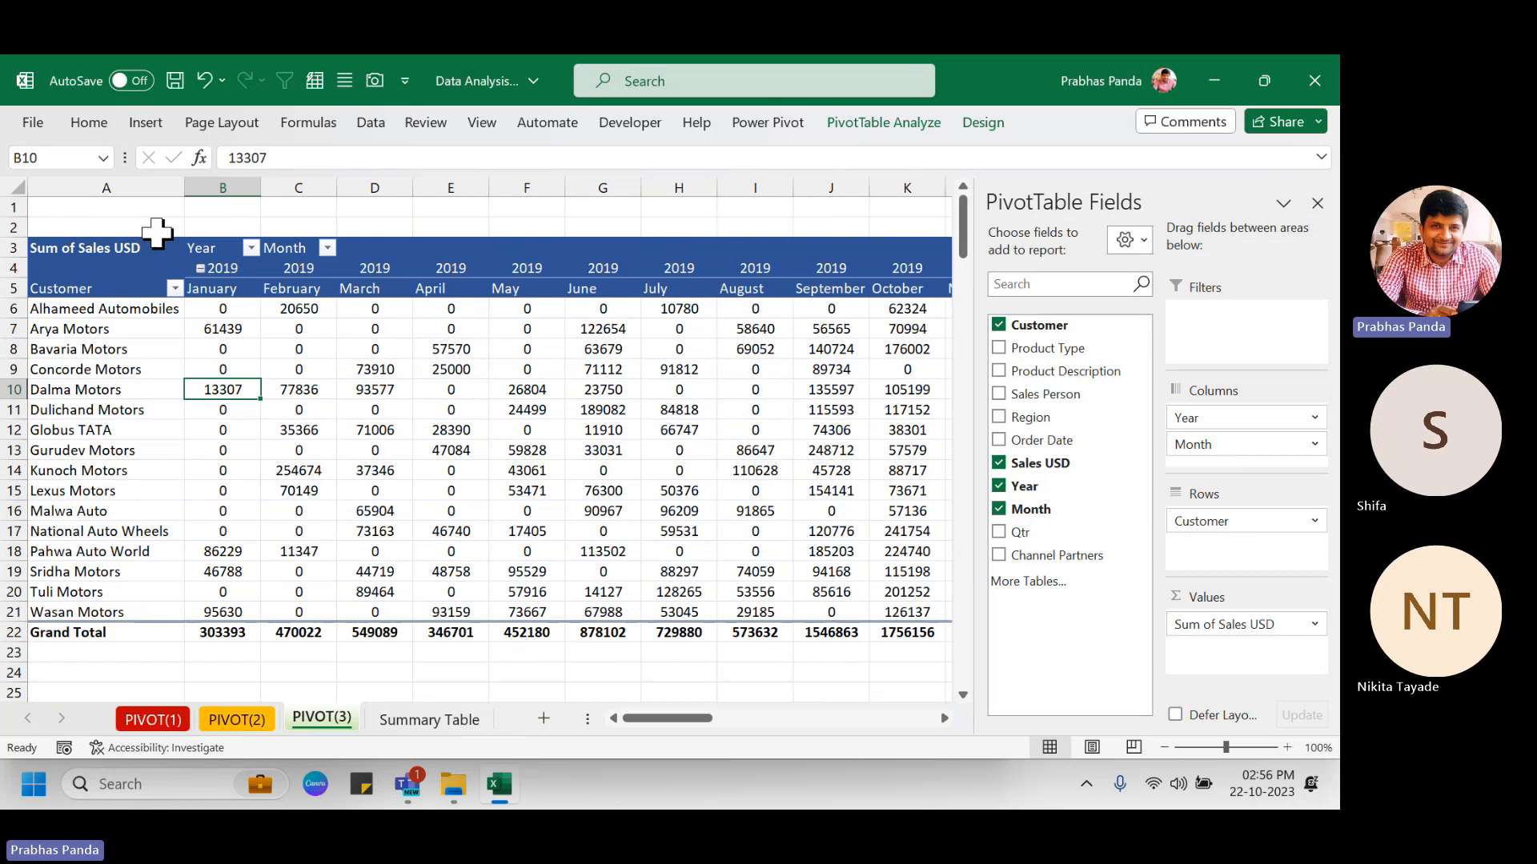
click(154, 185)
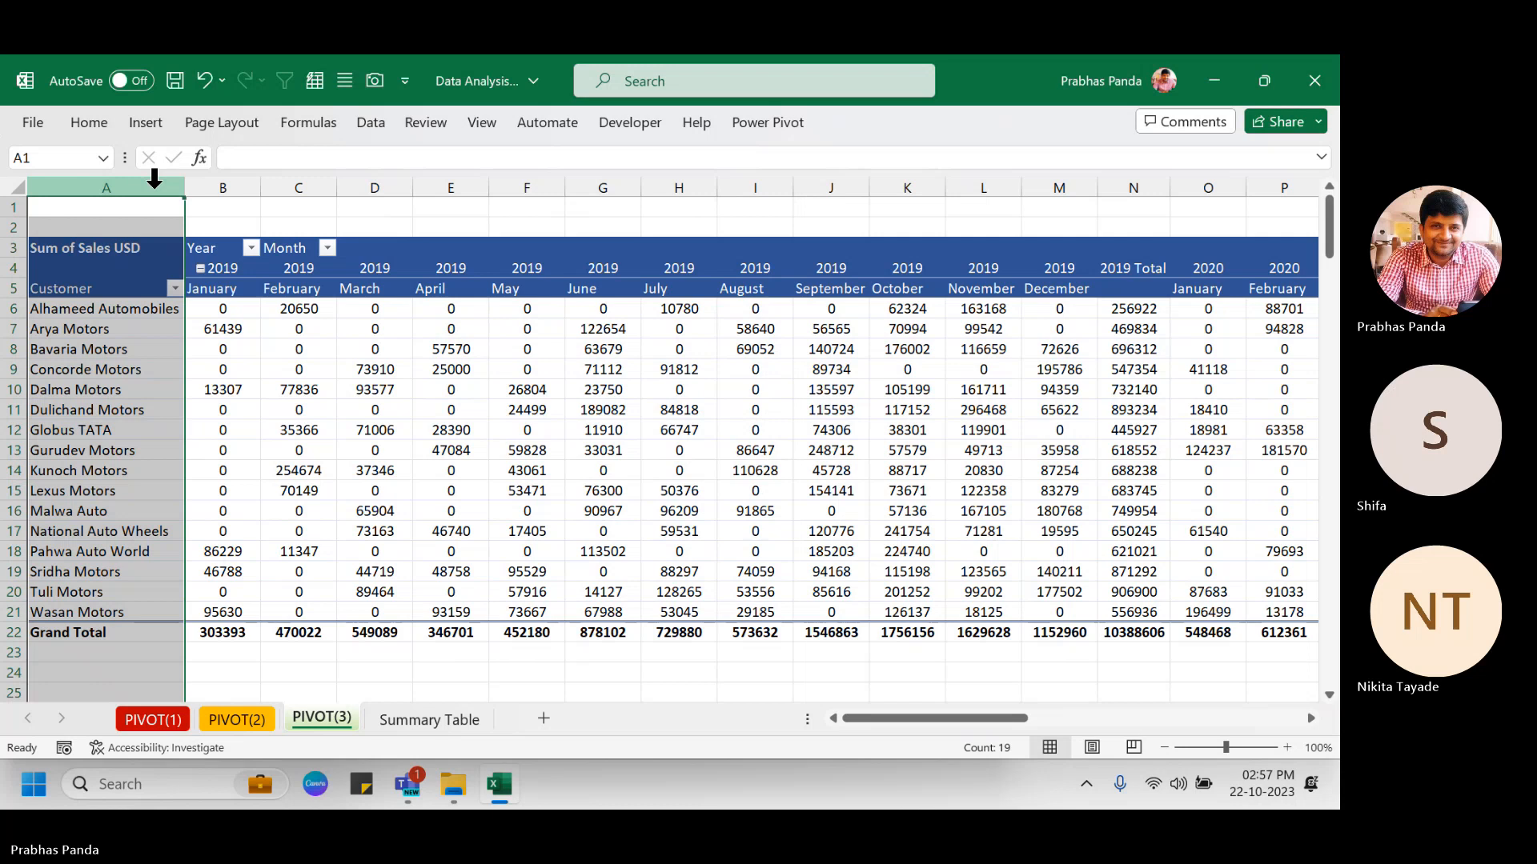
click(13, 631)
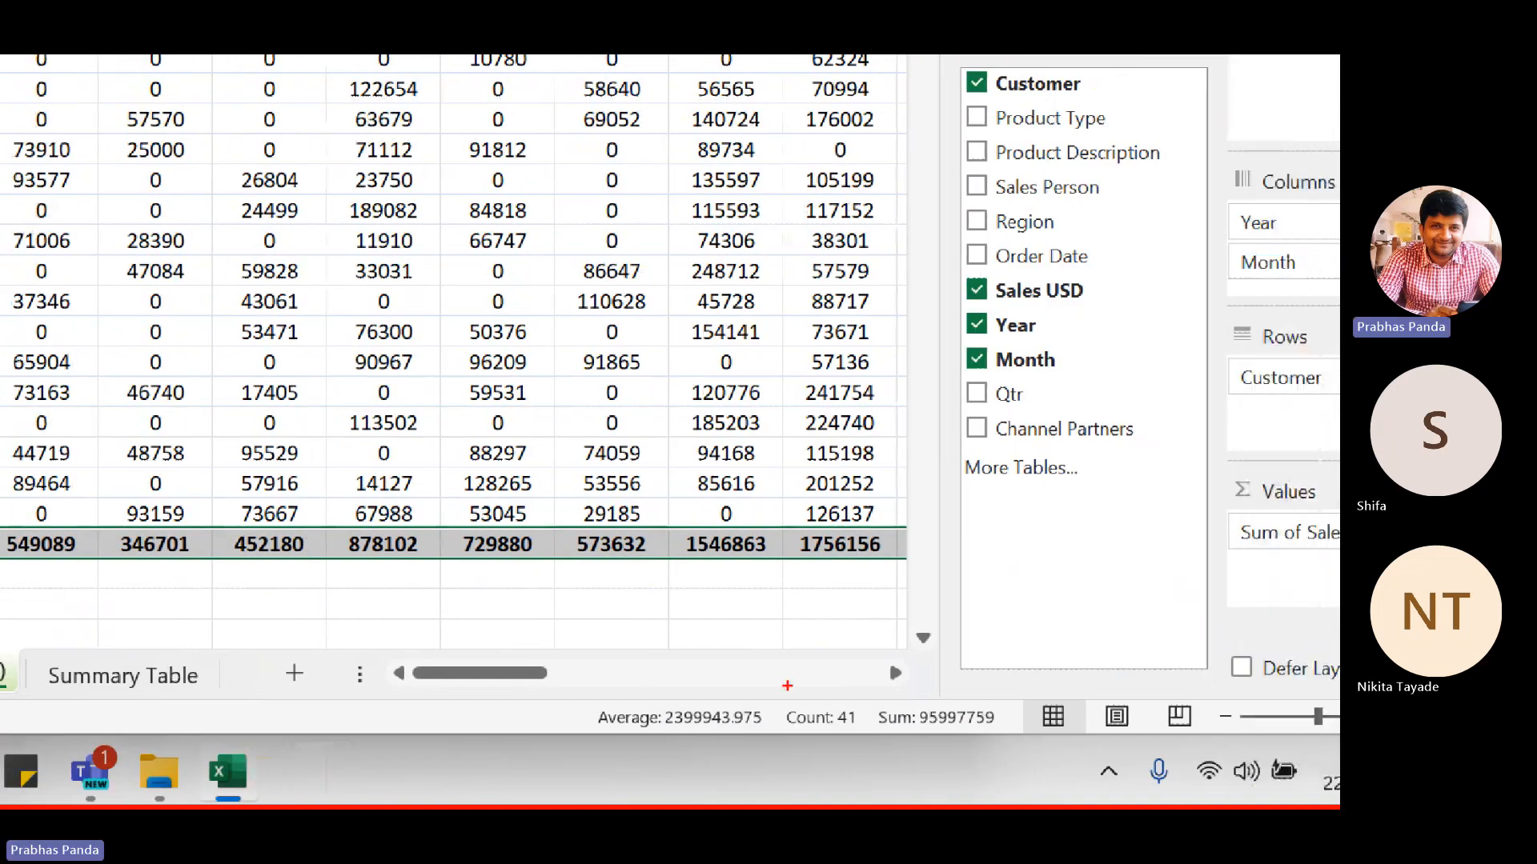
mouse_move(744, 667)
mouse_down()
mouse_move(833, 795)
mouse_move(887, 806)
mouse_move(885, 761)
mouse_up()
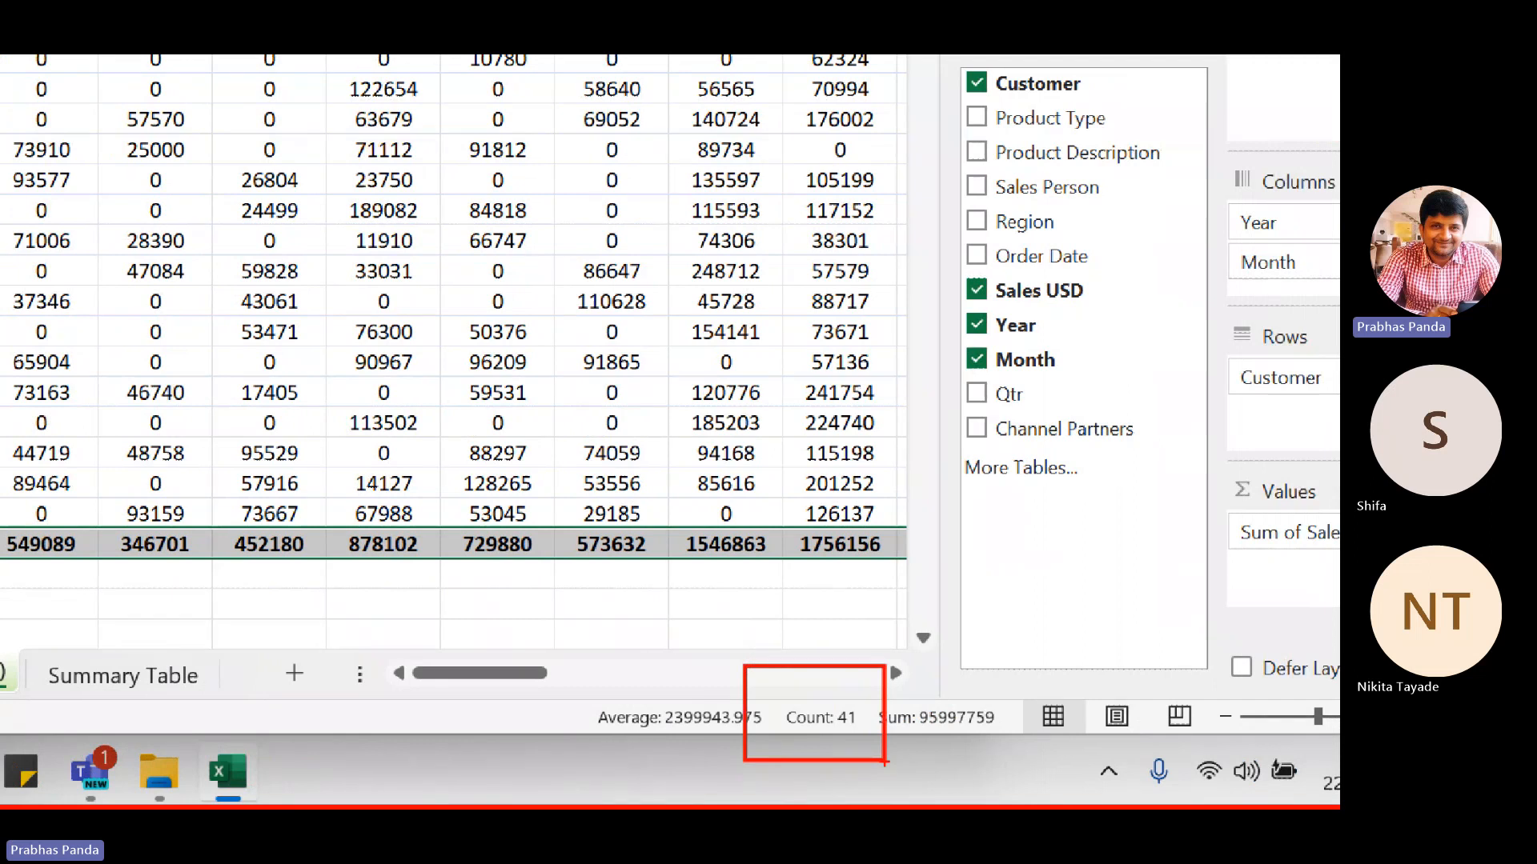
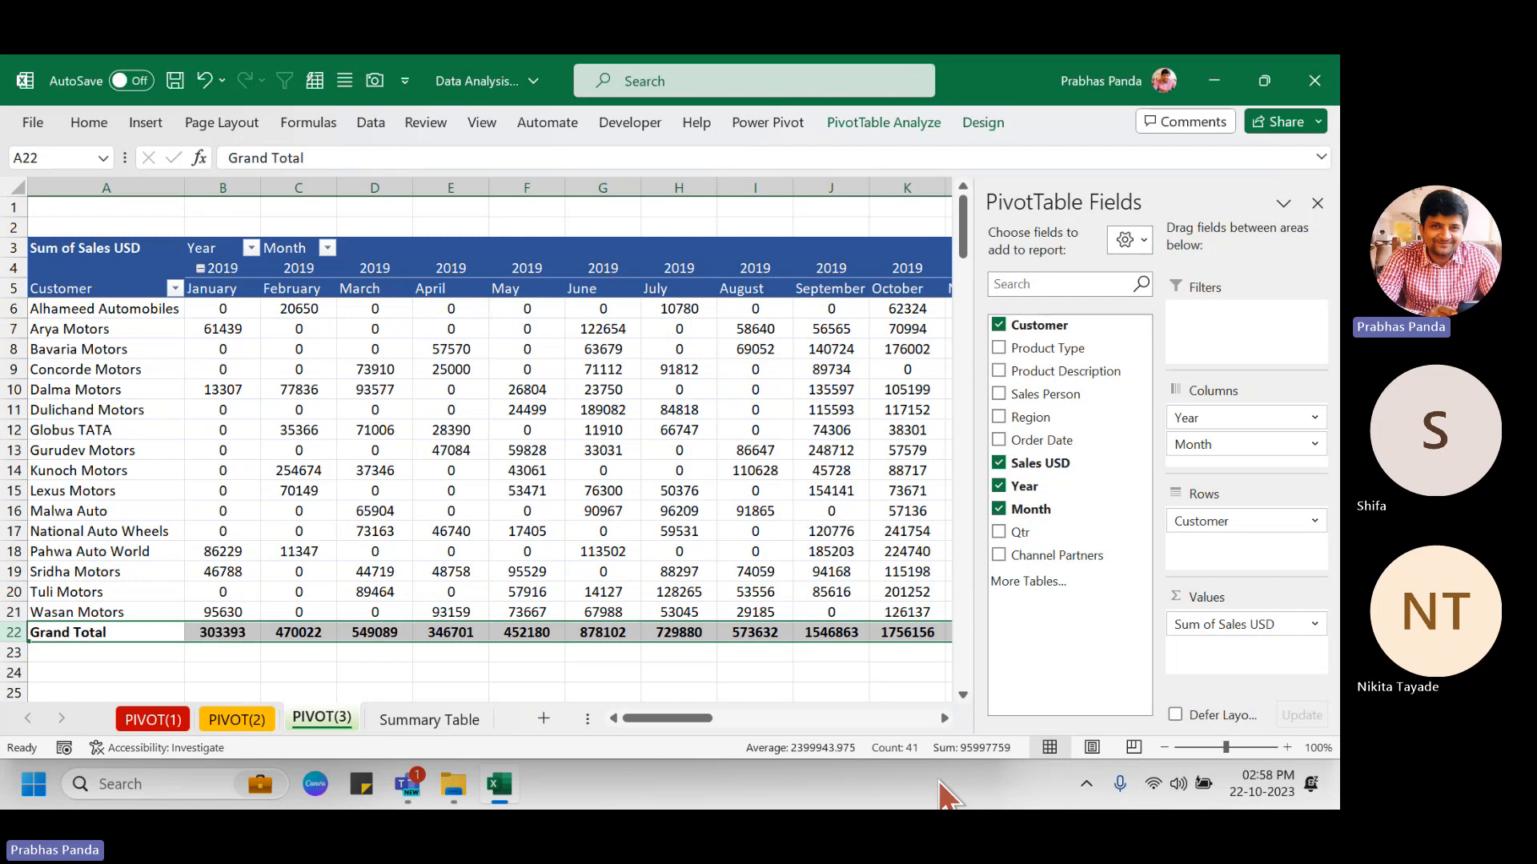
Collapse the entire Year field in the PivotTable columns, and expand and re-collapse the months of 2021.
key(Up)
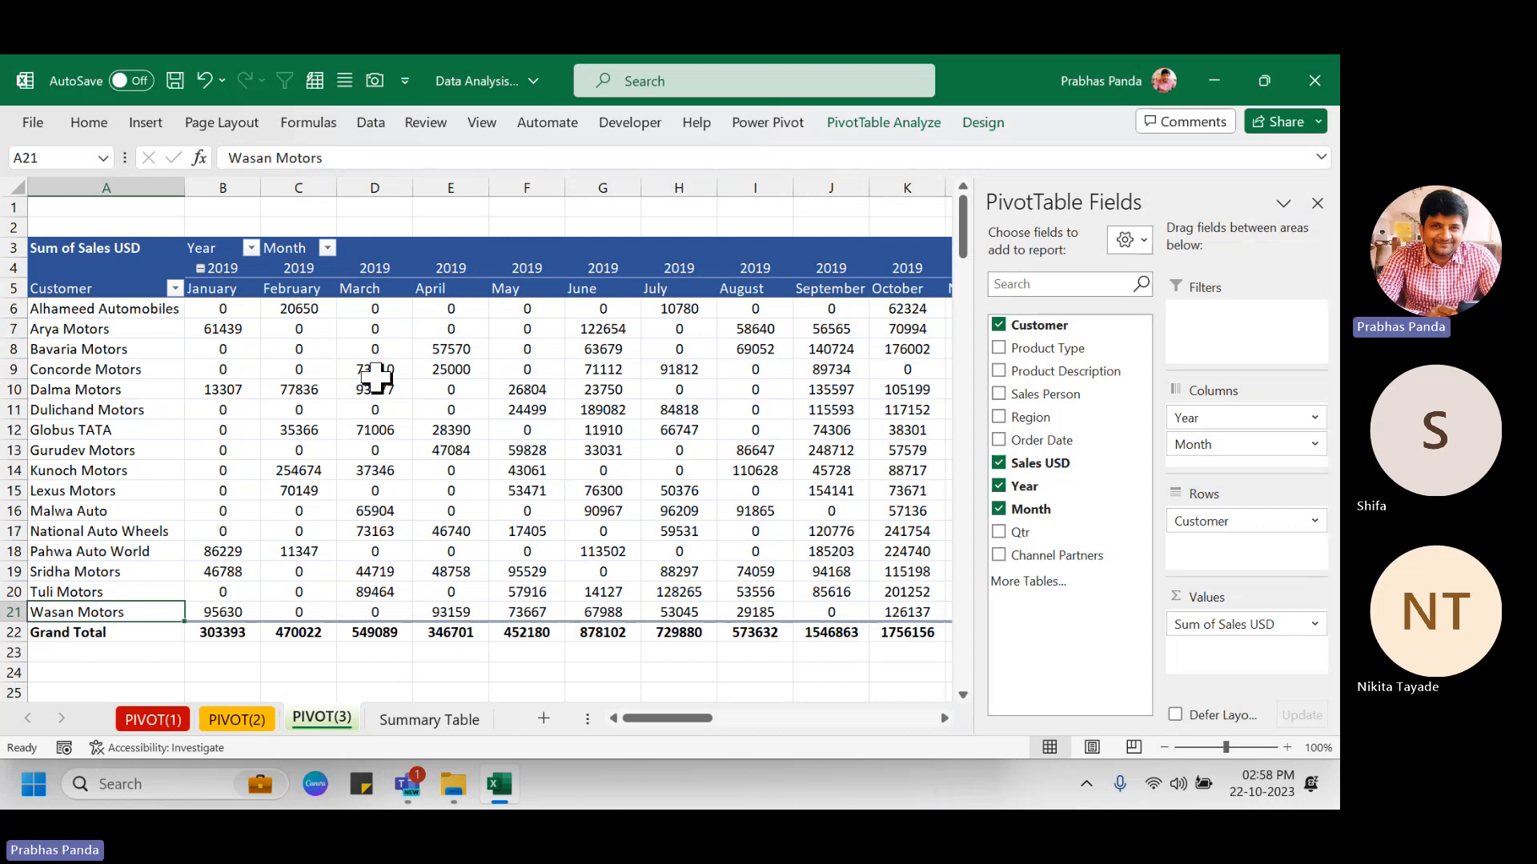
ctrl+scroll(93, 293, up, 3)
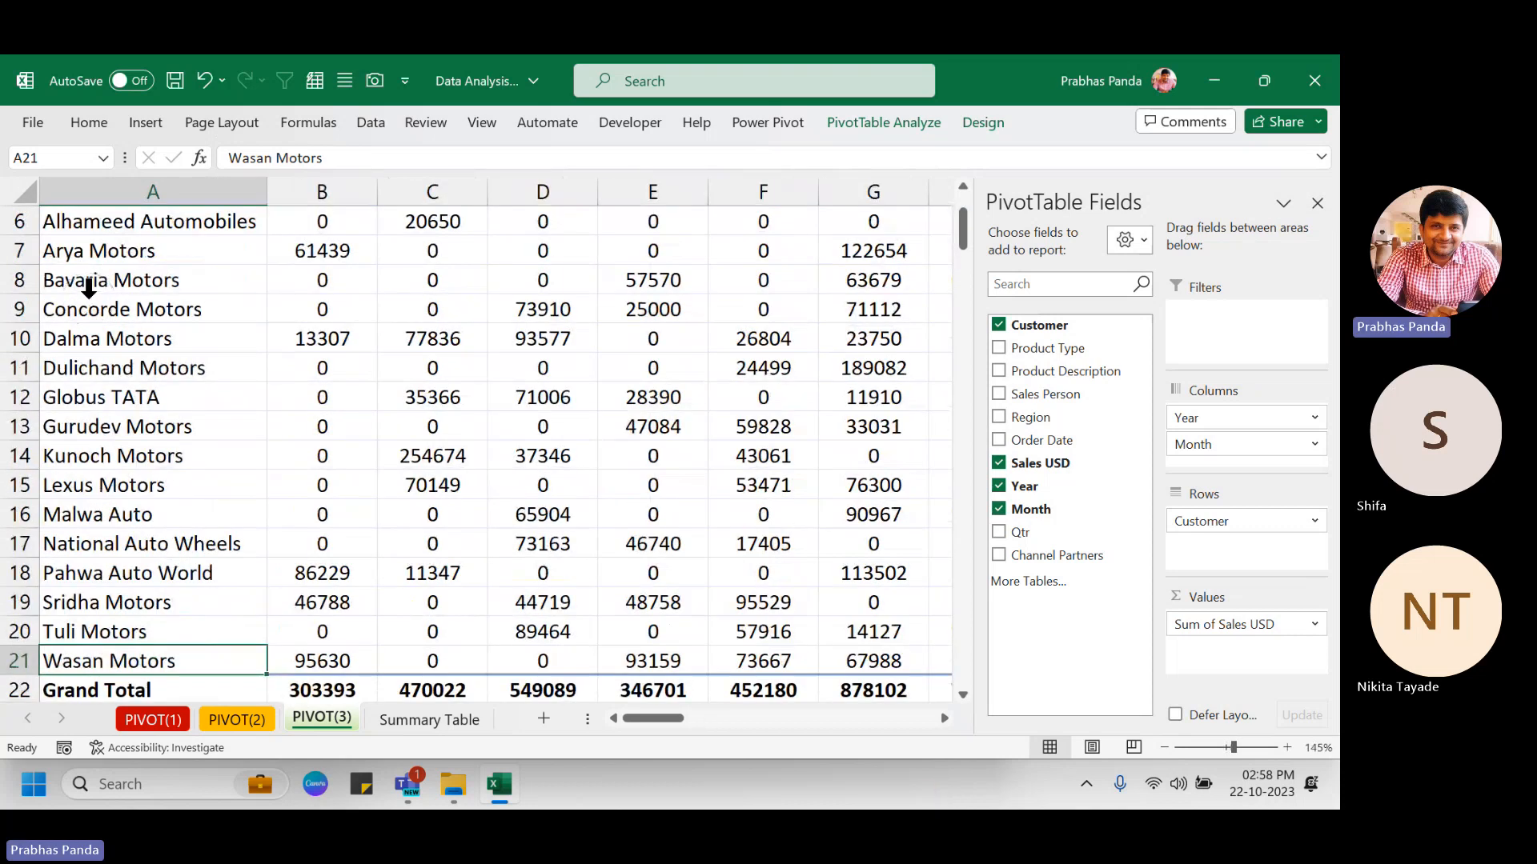
scroll(88, 286, up, 2)
click(341, 314)
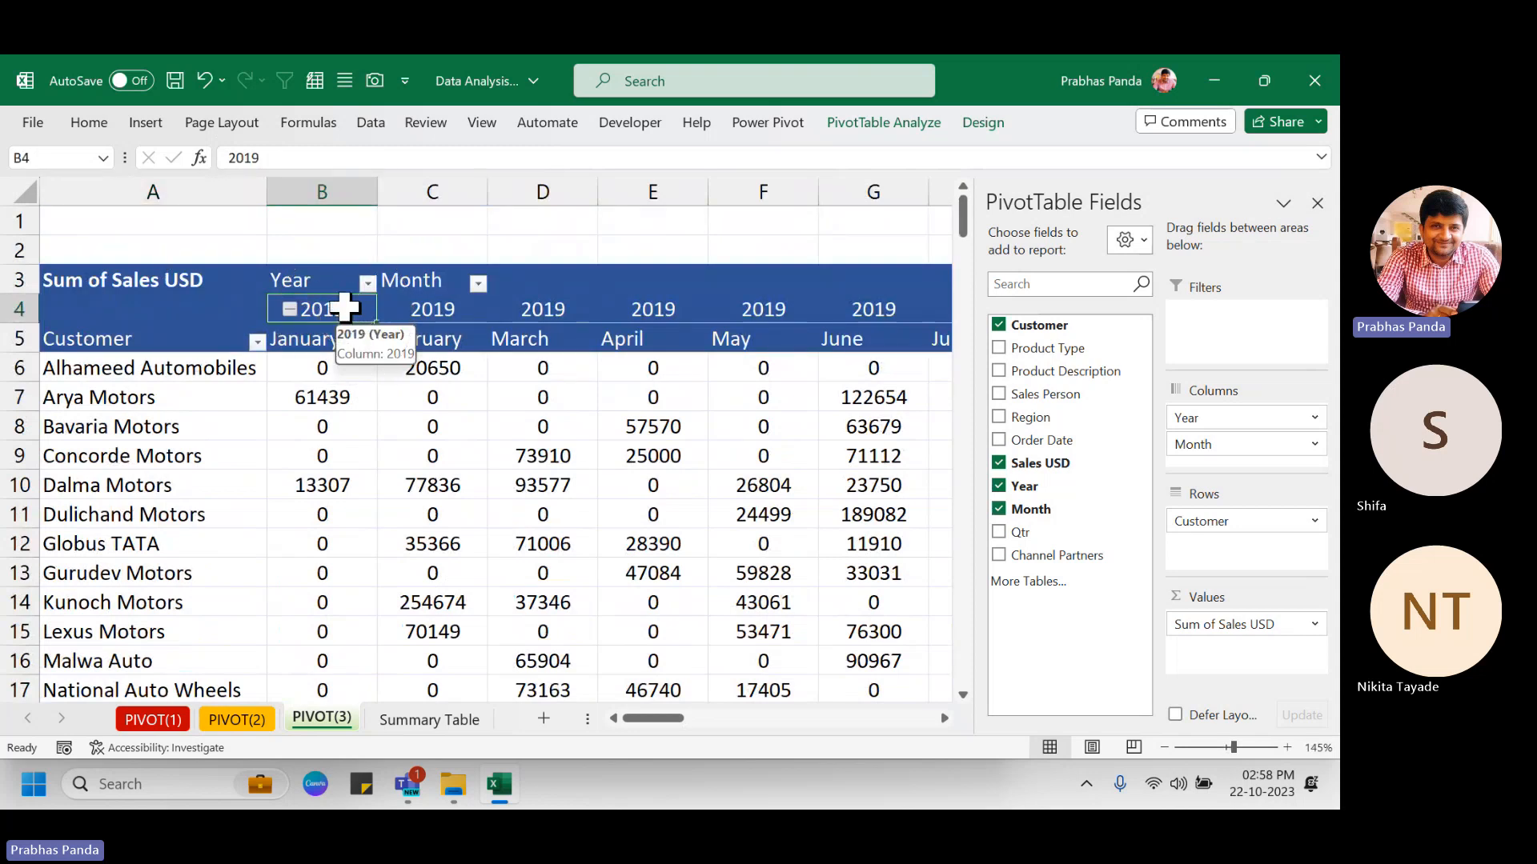
right_click(347, 310)
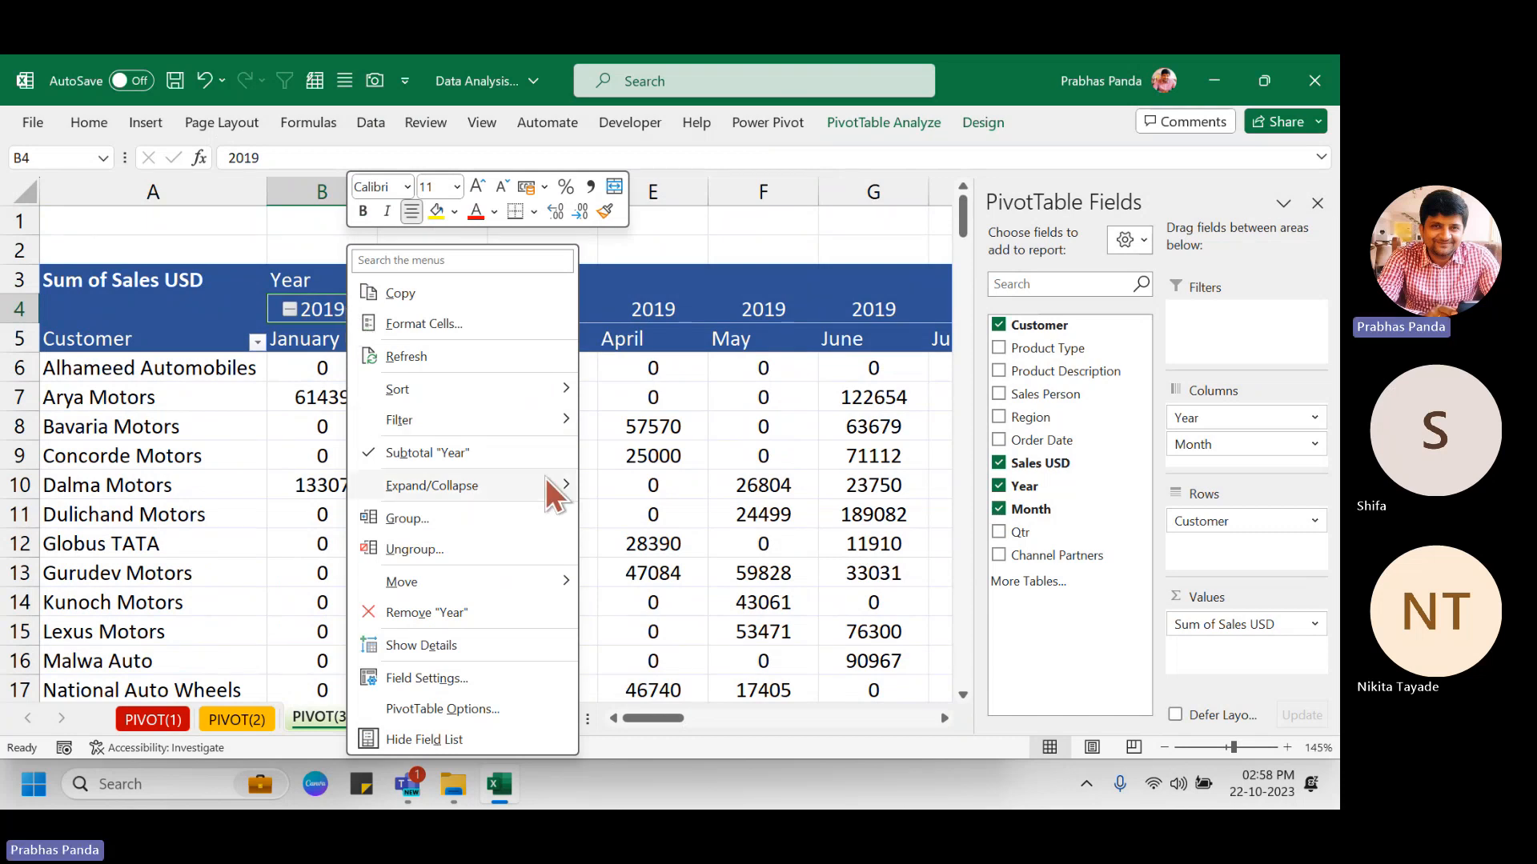
mouse_move(554, 502)
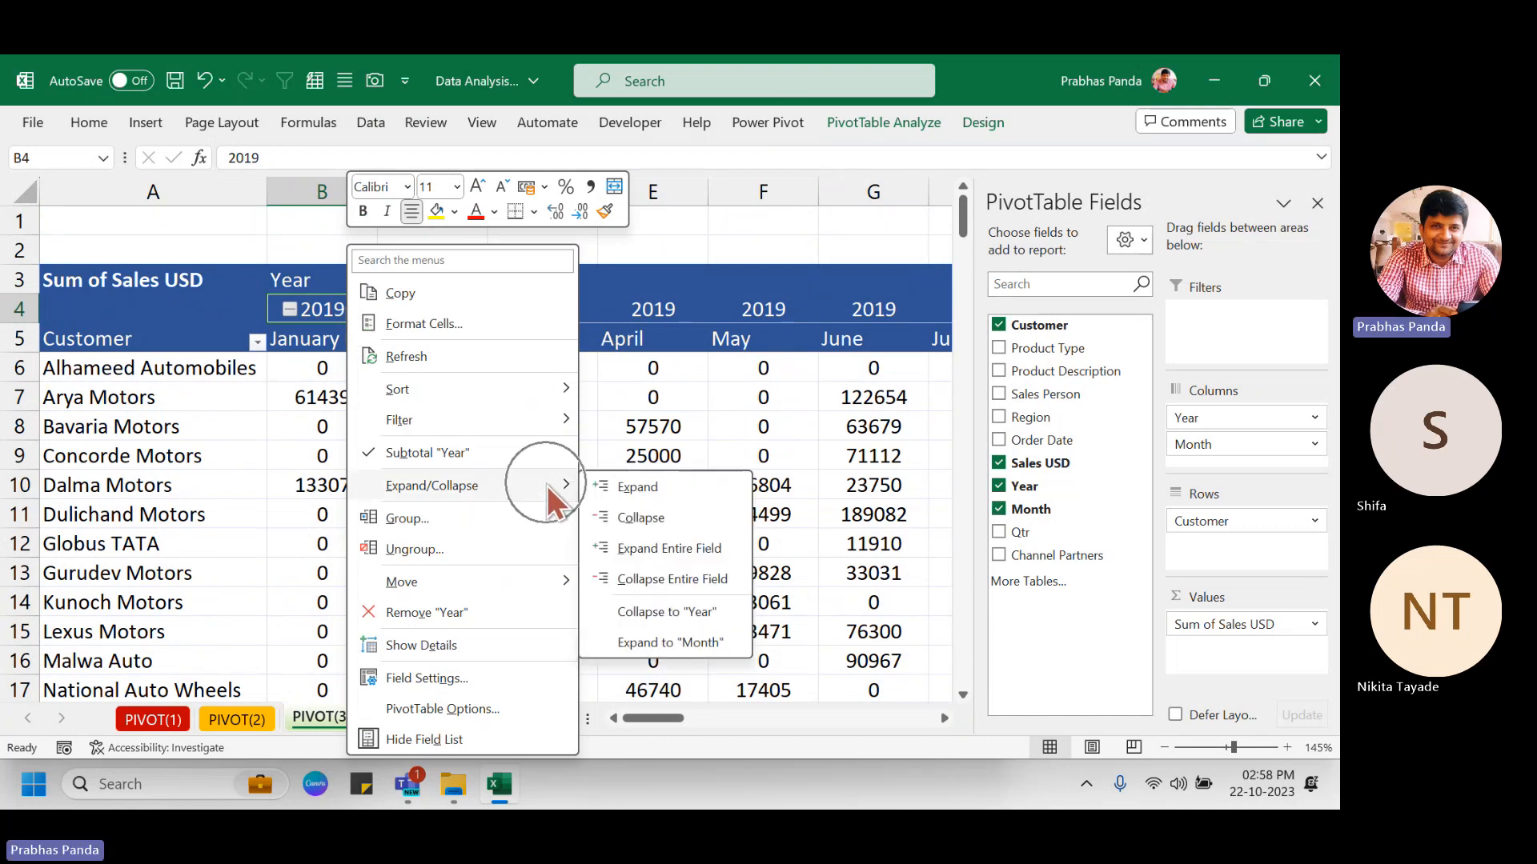
click(728, 574)
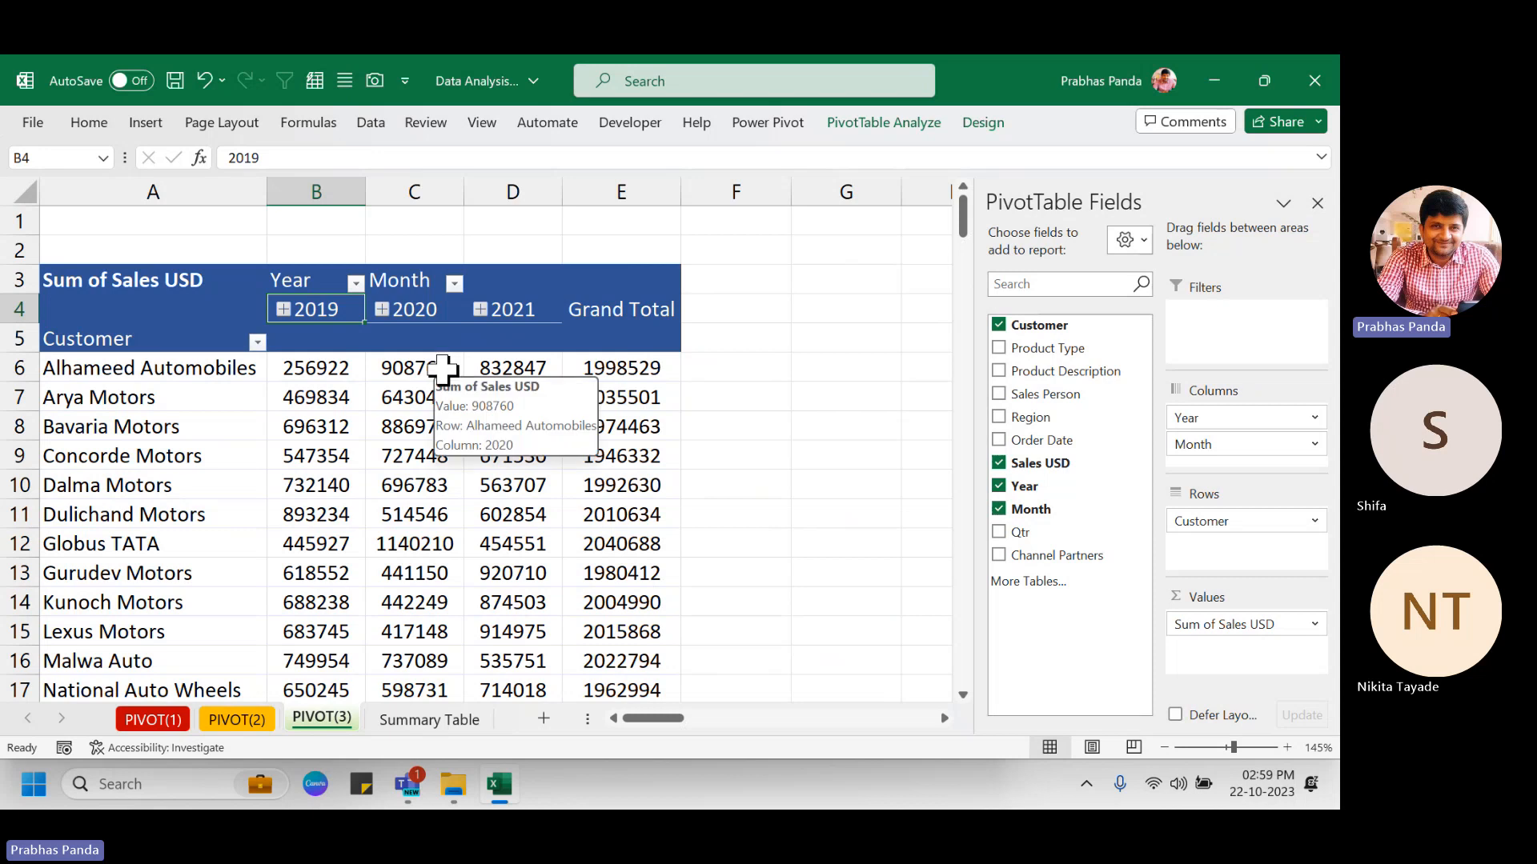
click(480, 310)
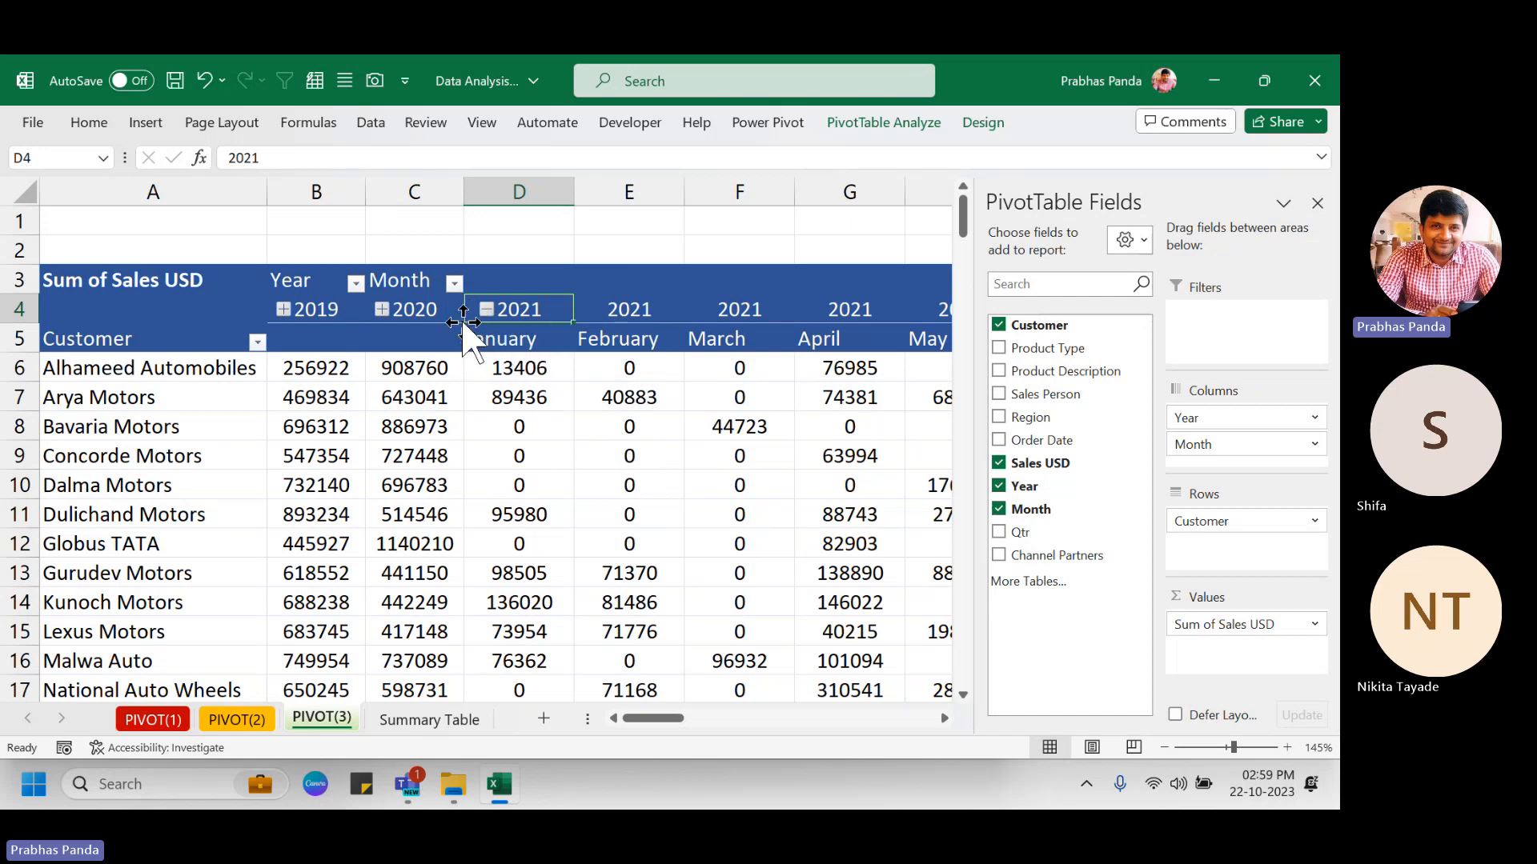
click(481, 310)
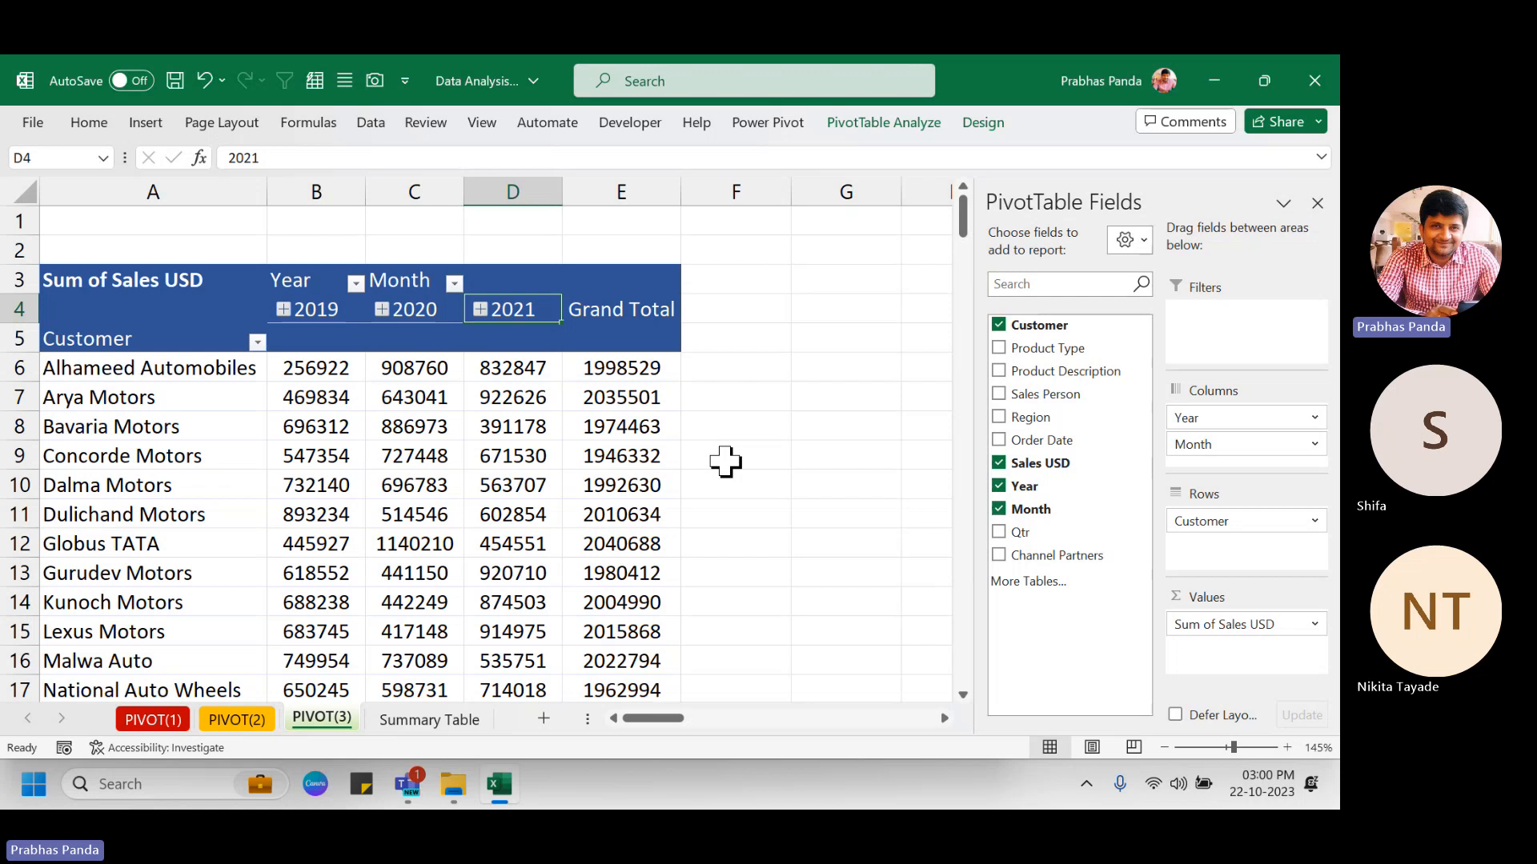
Add the header Visual in F4 and copy the Grand Total header's formatting onto it.
click(734, 313)
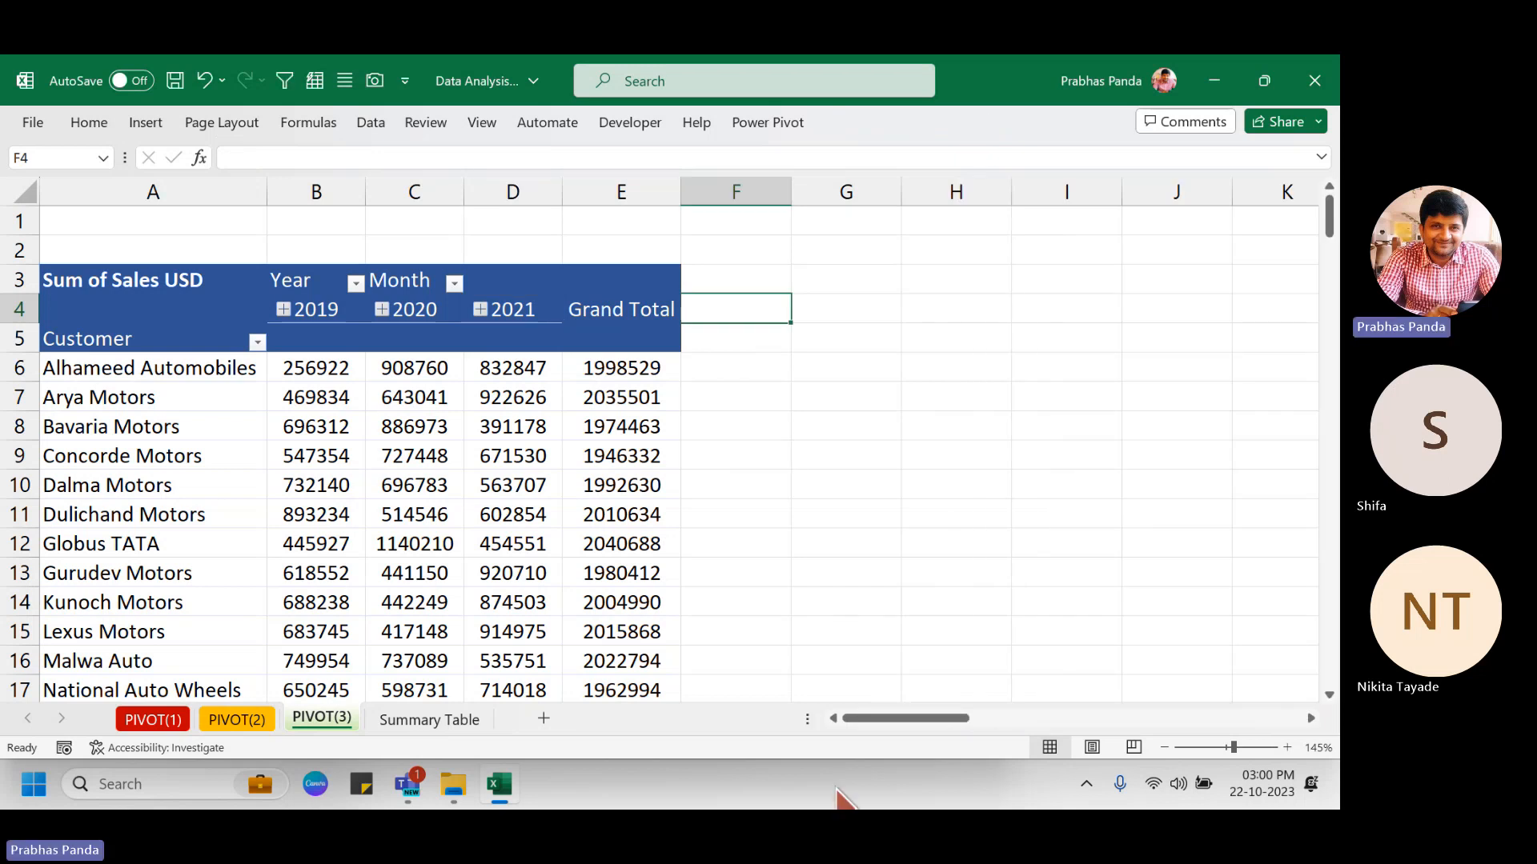
text(Visual)
key(Return)
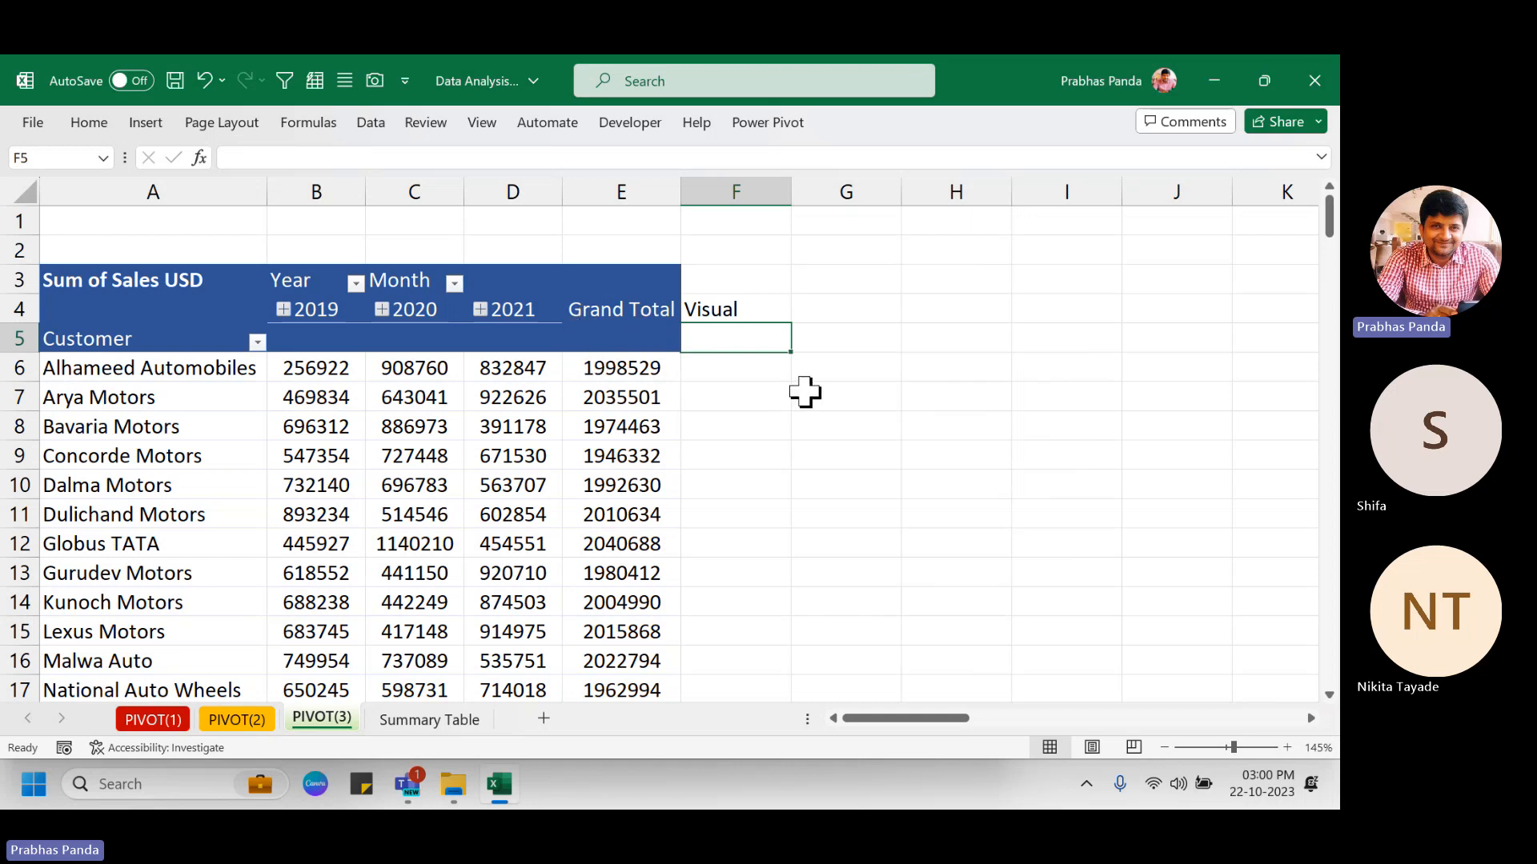
click(640, 315)
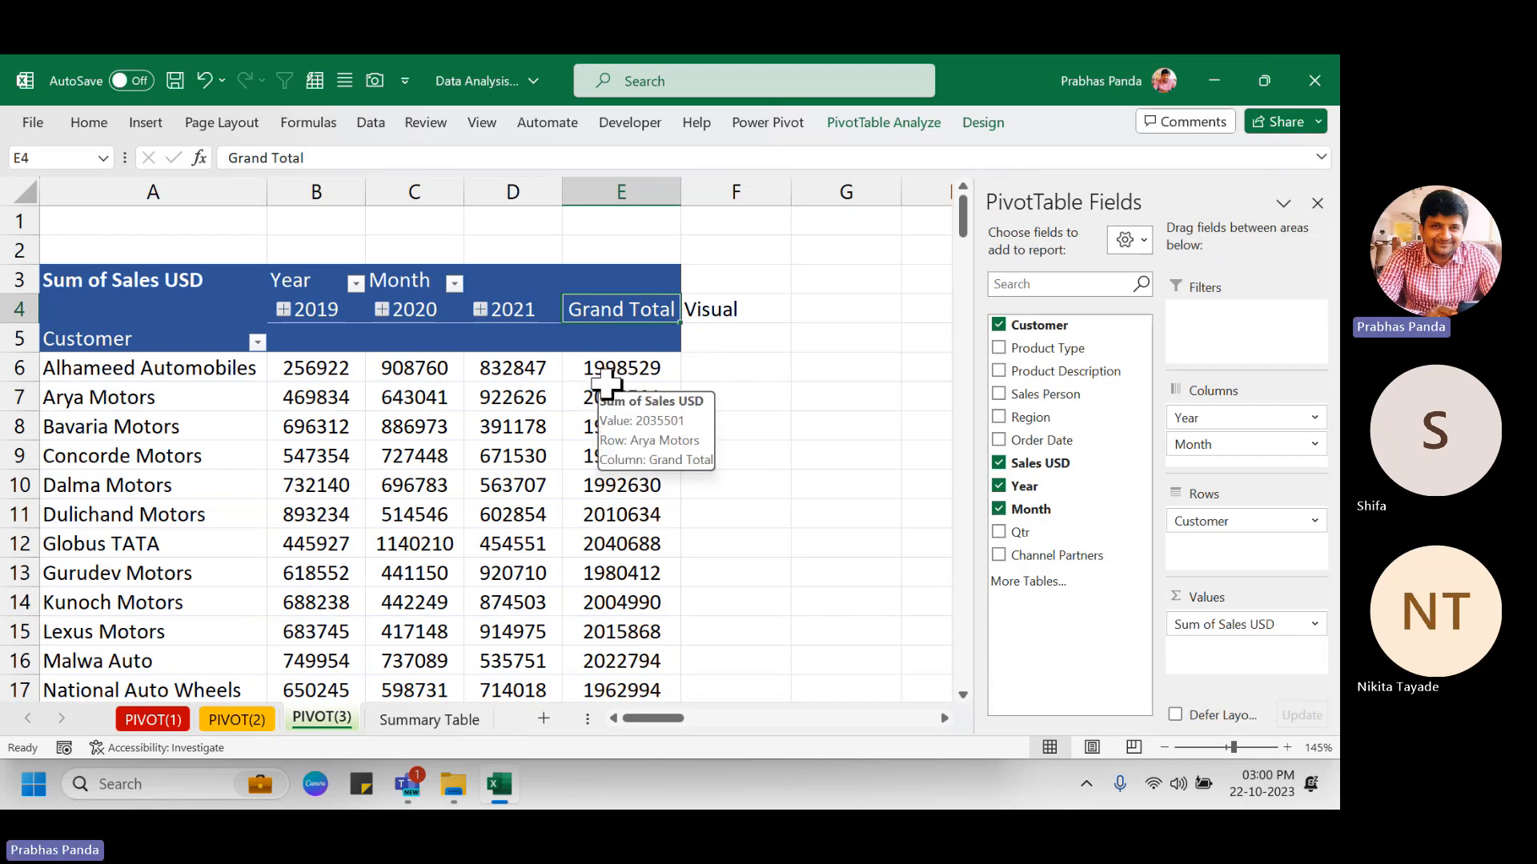
click(98, 120)
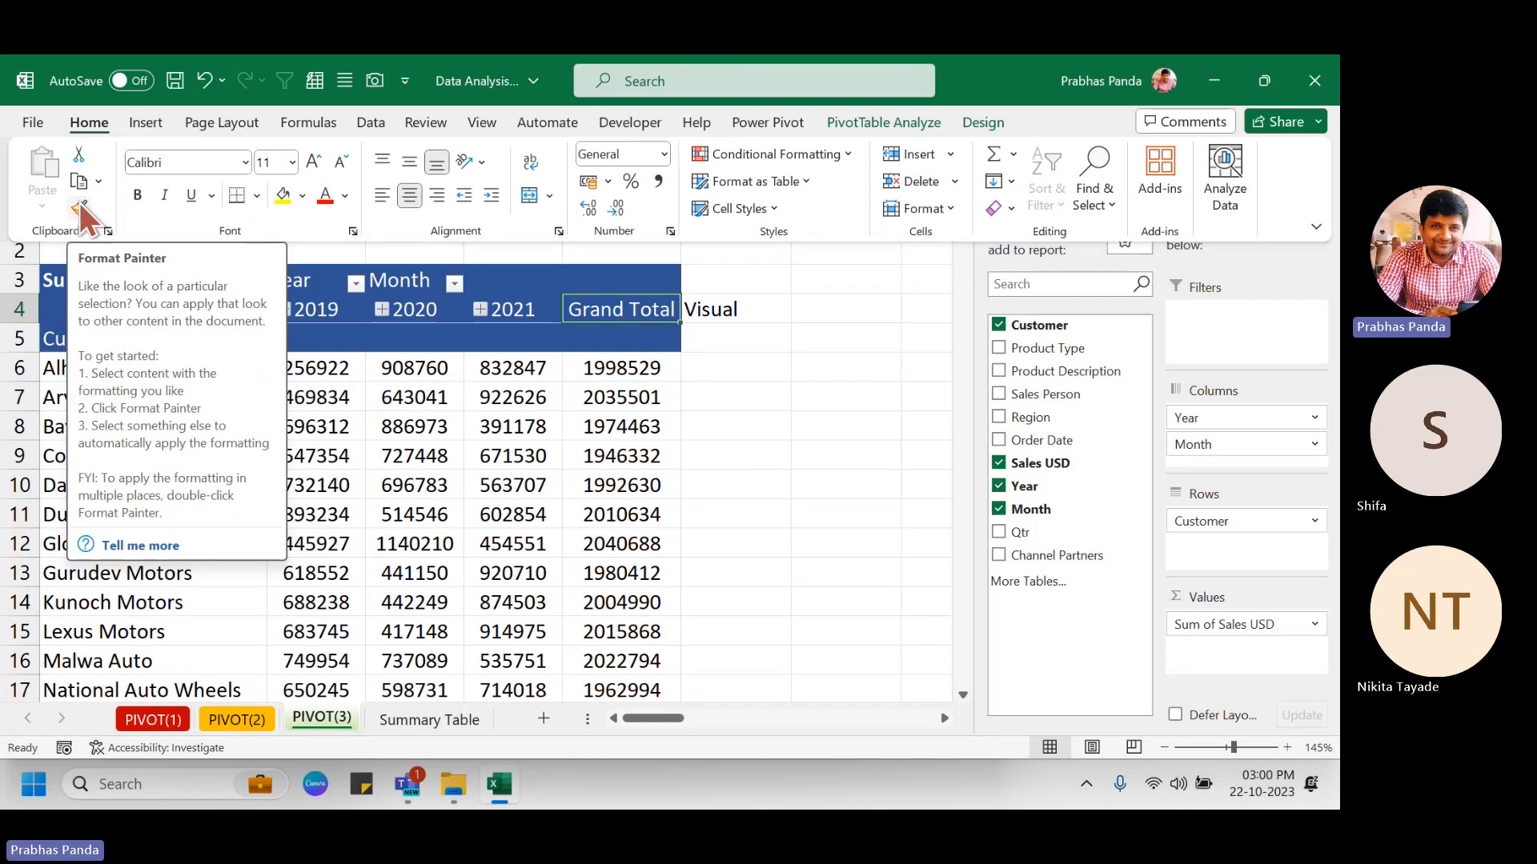
click(79, 205)
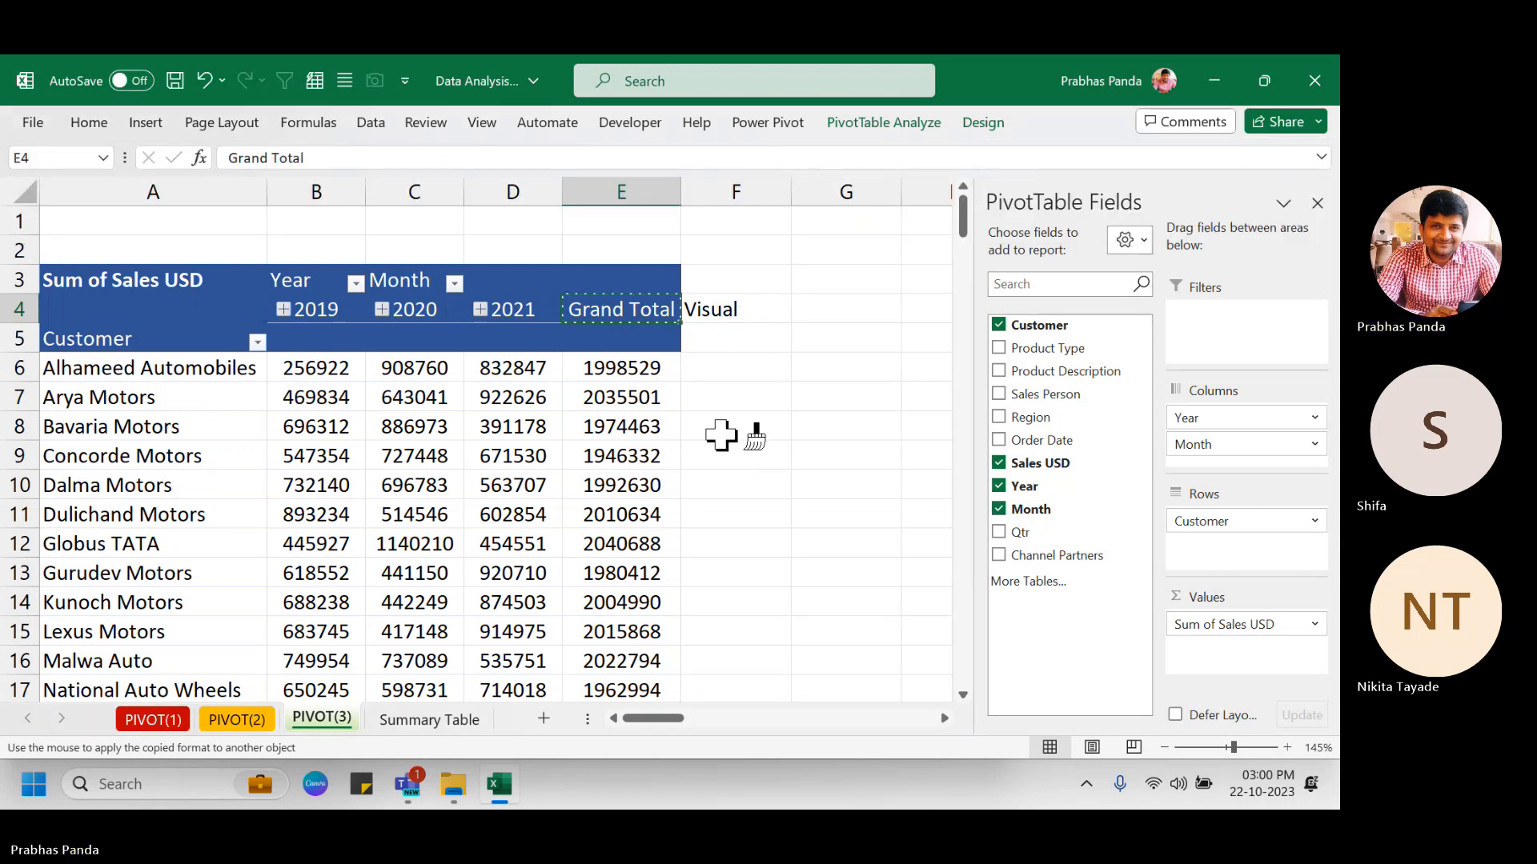
click(709, 314)
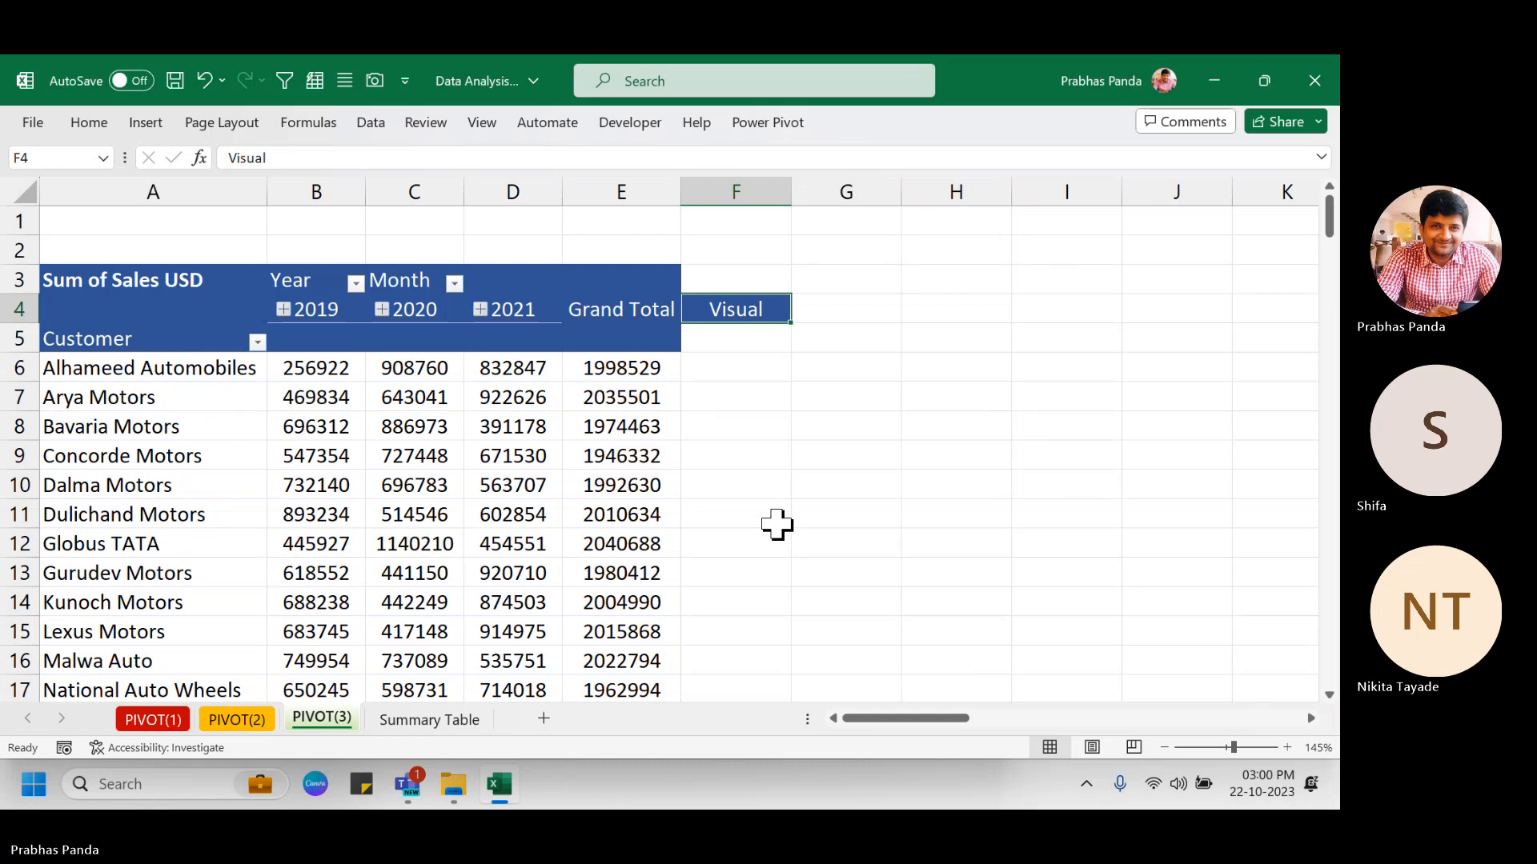
Insert a line sparkline in F6 based on Alhameed Automobiles' 2019 to 2021 sales in B6:D6.
key(Down)
key(Down)
key(Down)
key(Left)
key(Left)
key(Left)
key(Left)
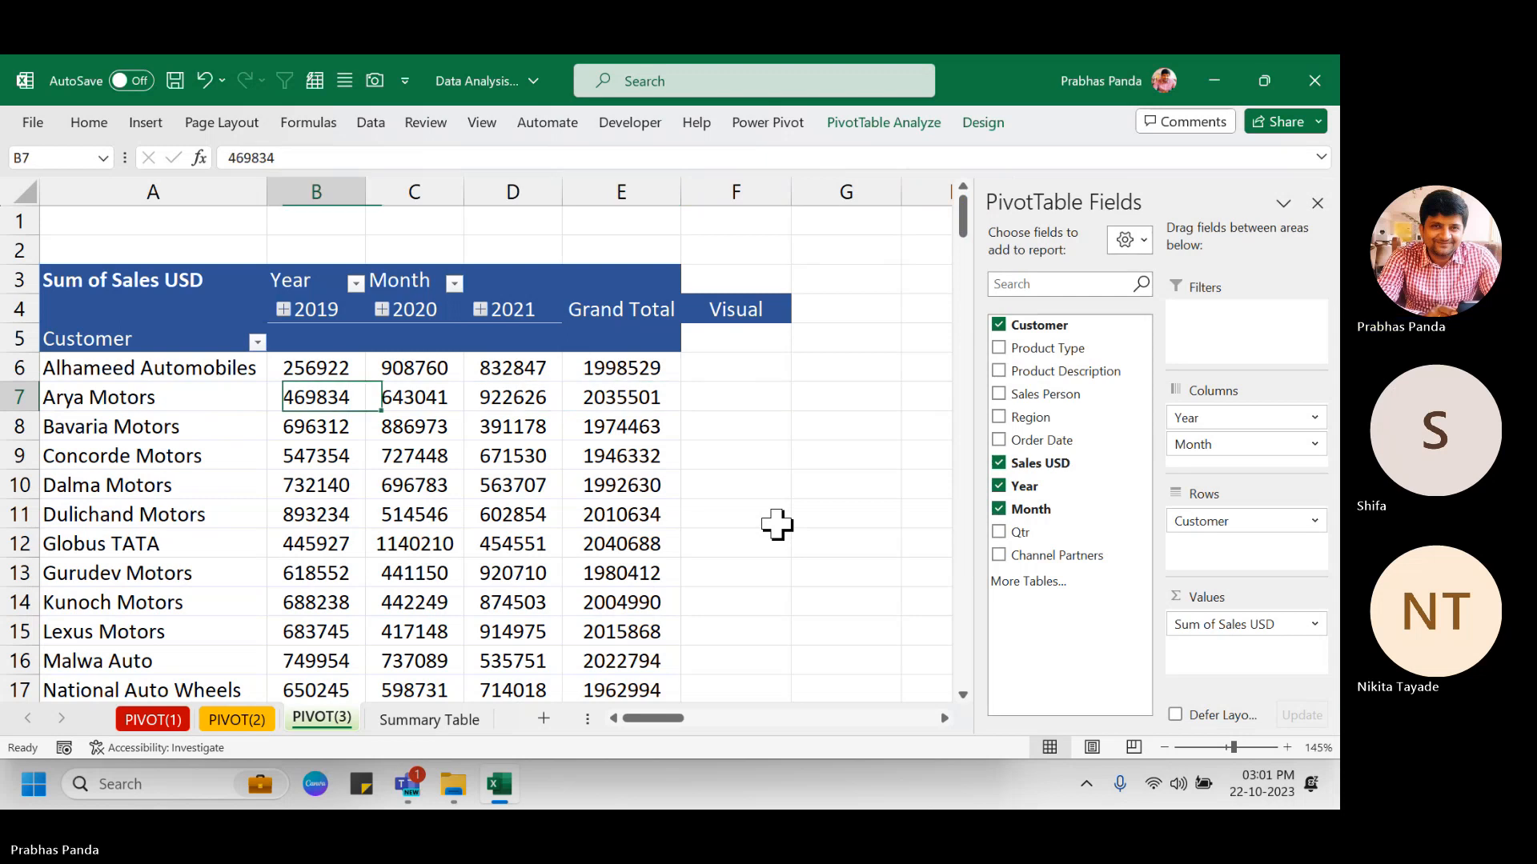
key(Up)
key(shift+Right)
key(shift+Right)
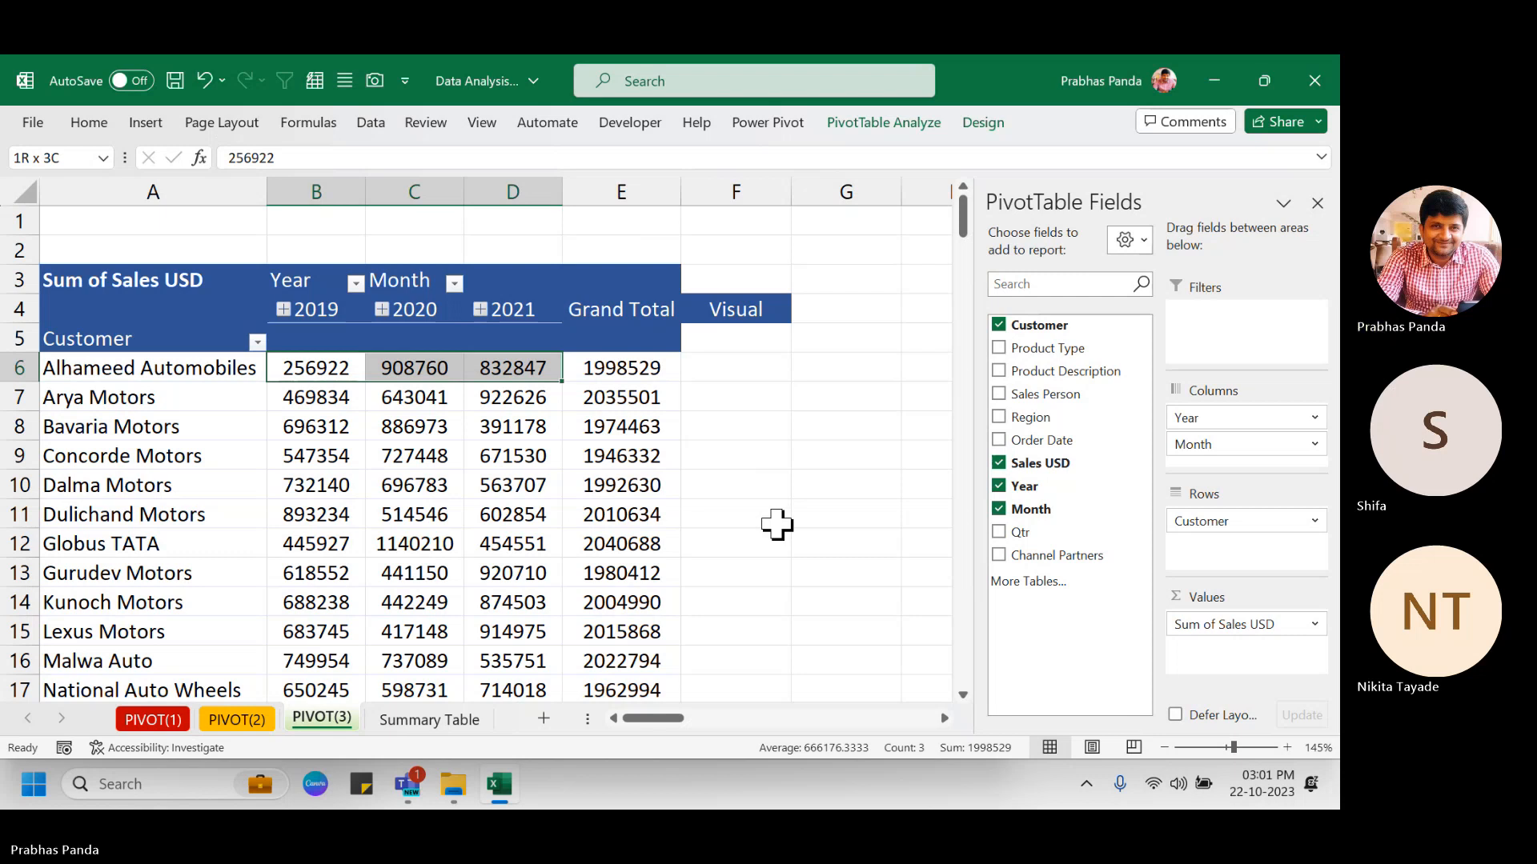
mouse_move(449, 620)
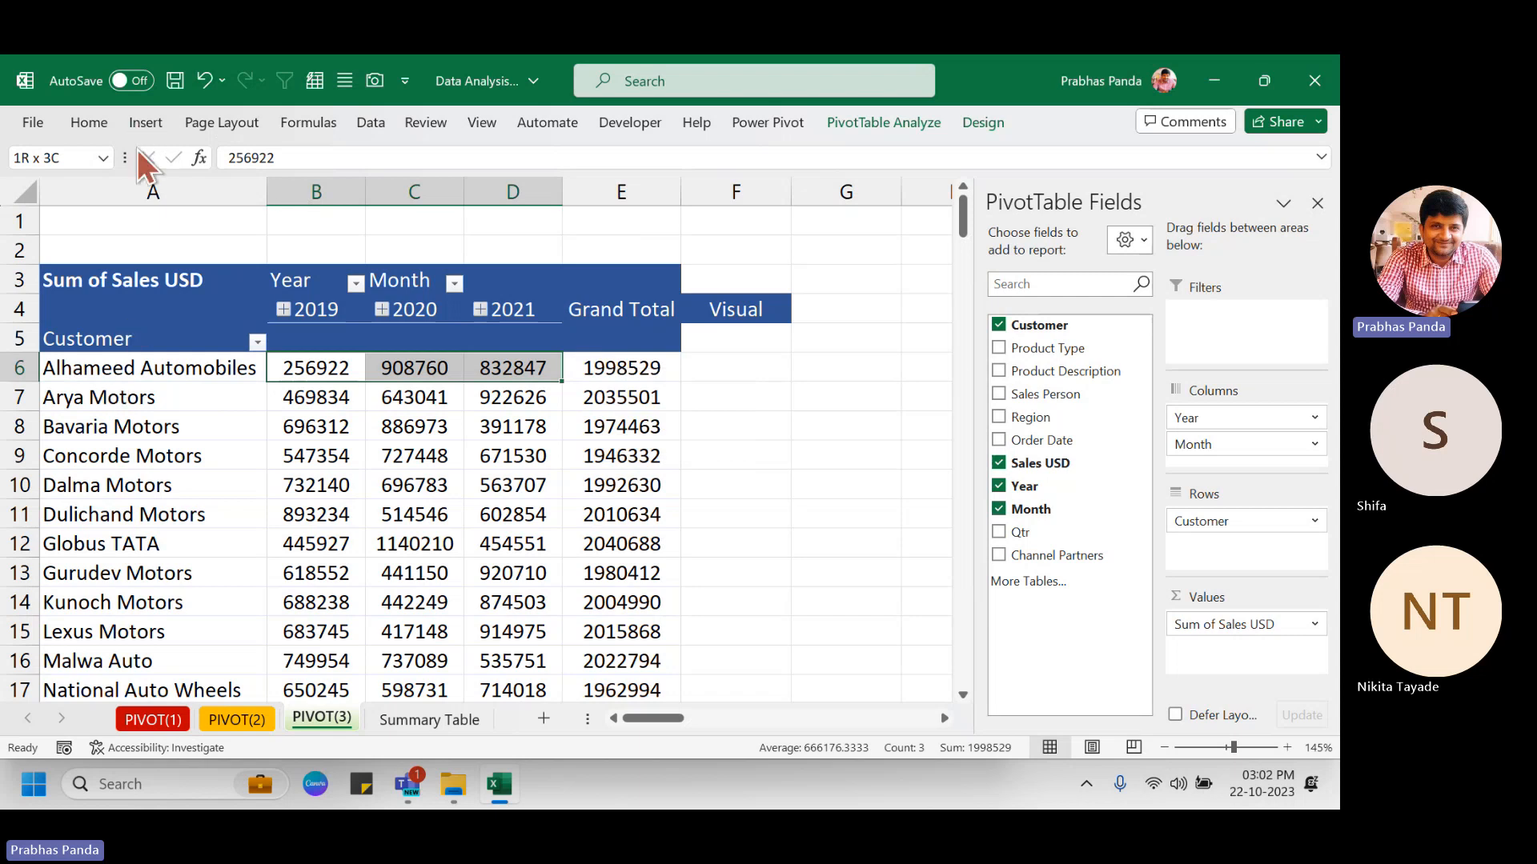
click(141, 124)
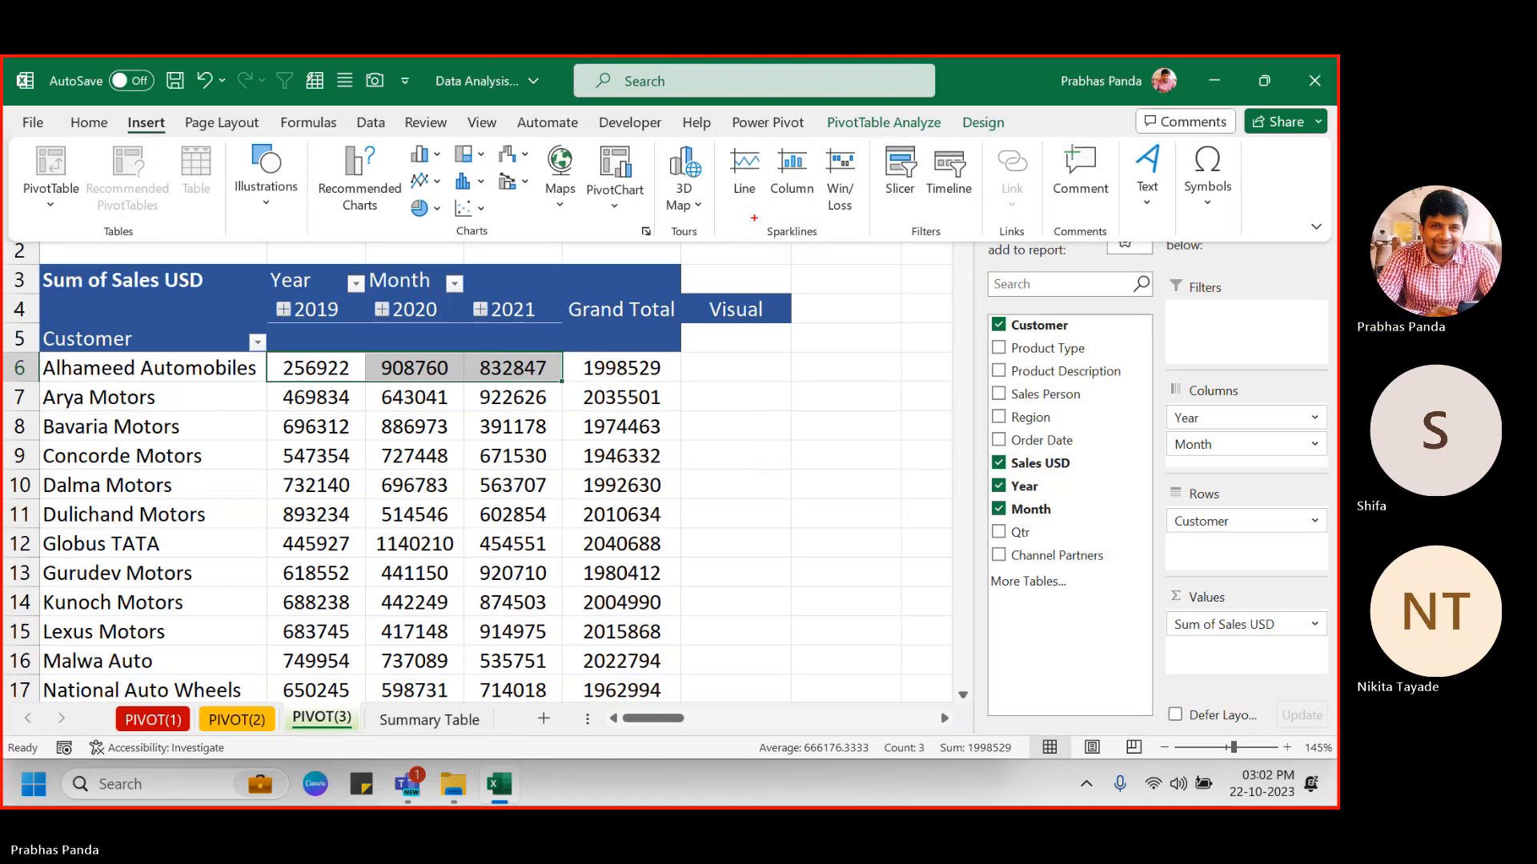
drag(753, 218, 840, 245)
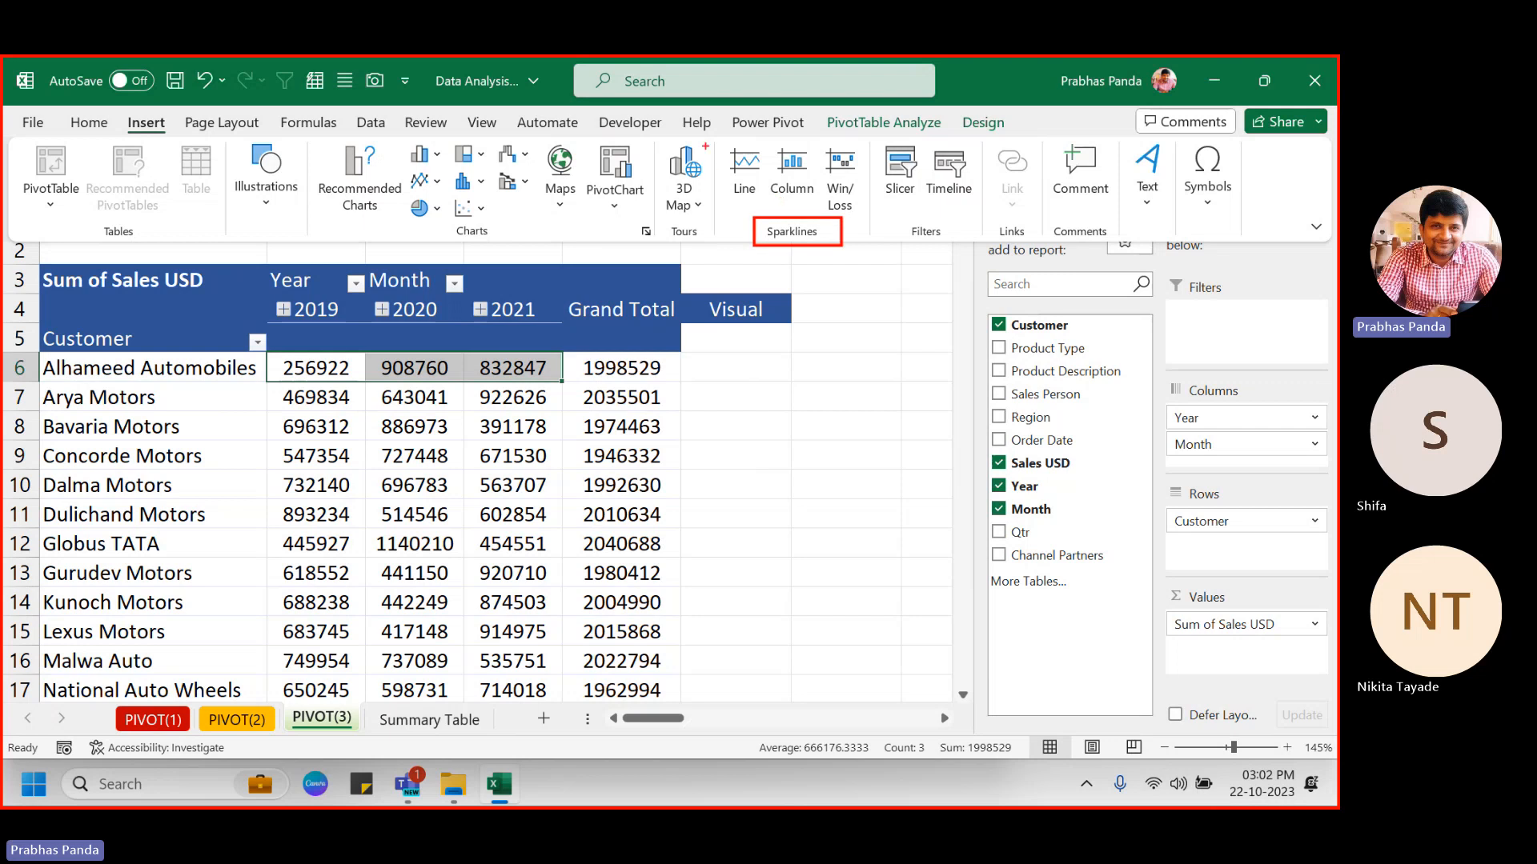
mouse_move(706, 134)
mouse_down()
mouse_move(739, 185)
mouse_move(875, 271)
mouse_up()
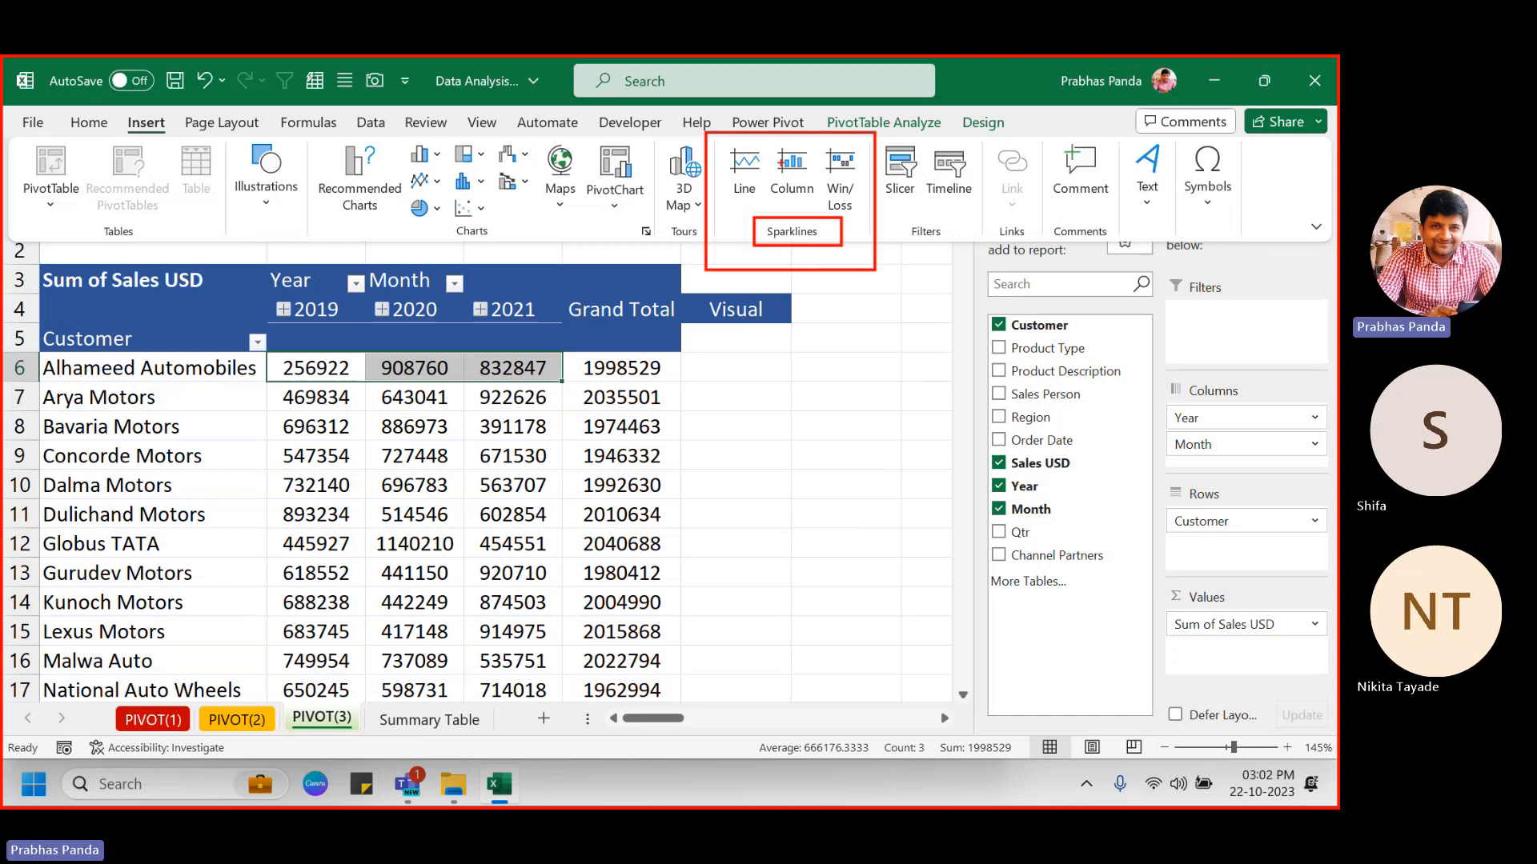
key(Escape)
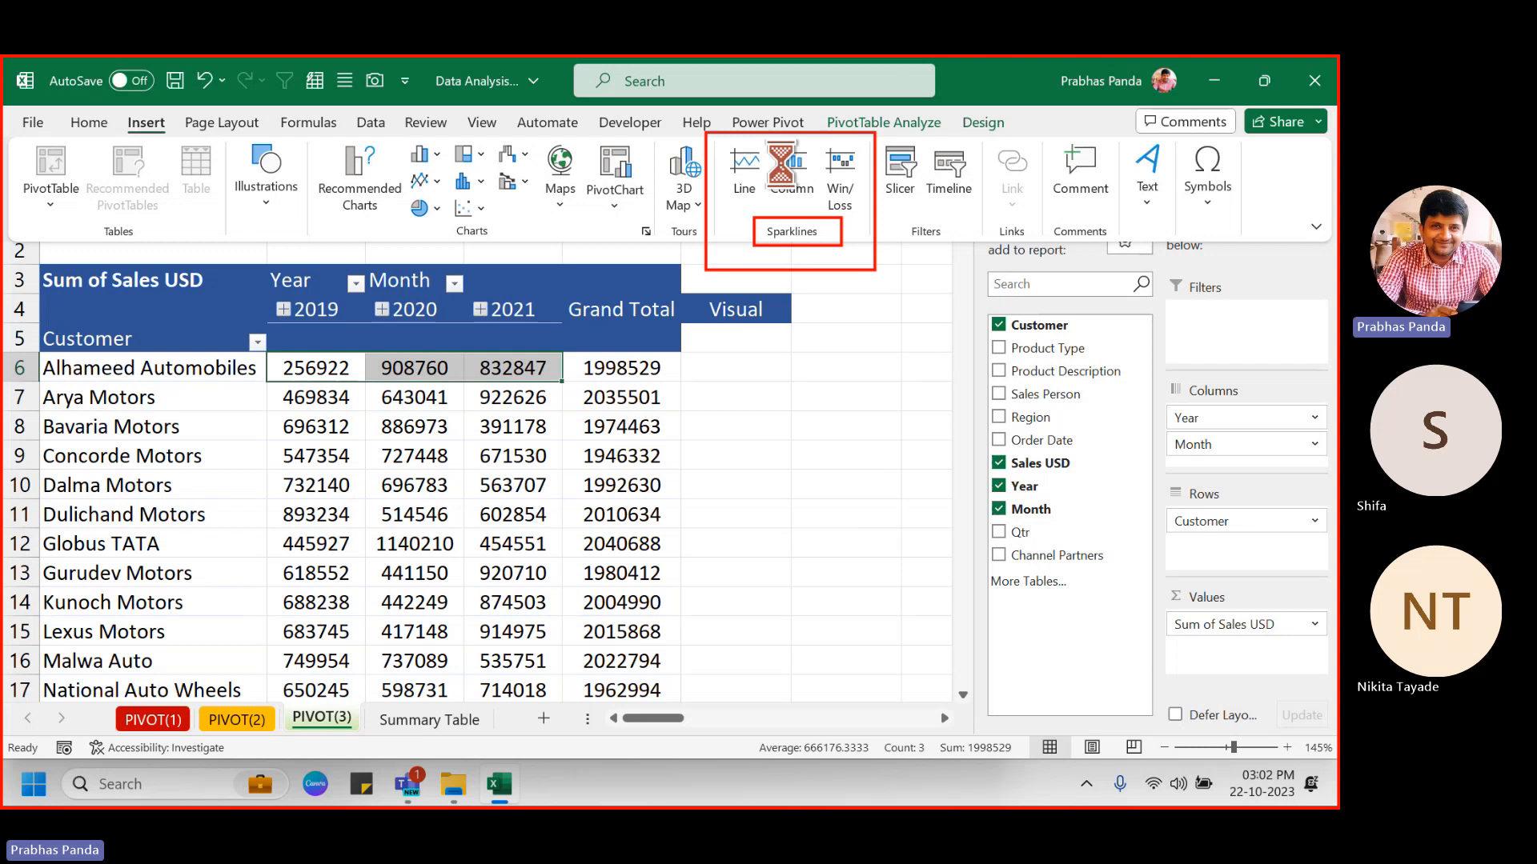
click(158, 124)
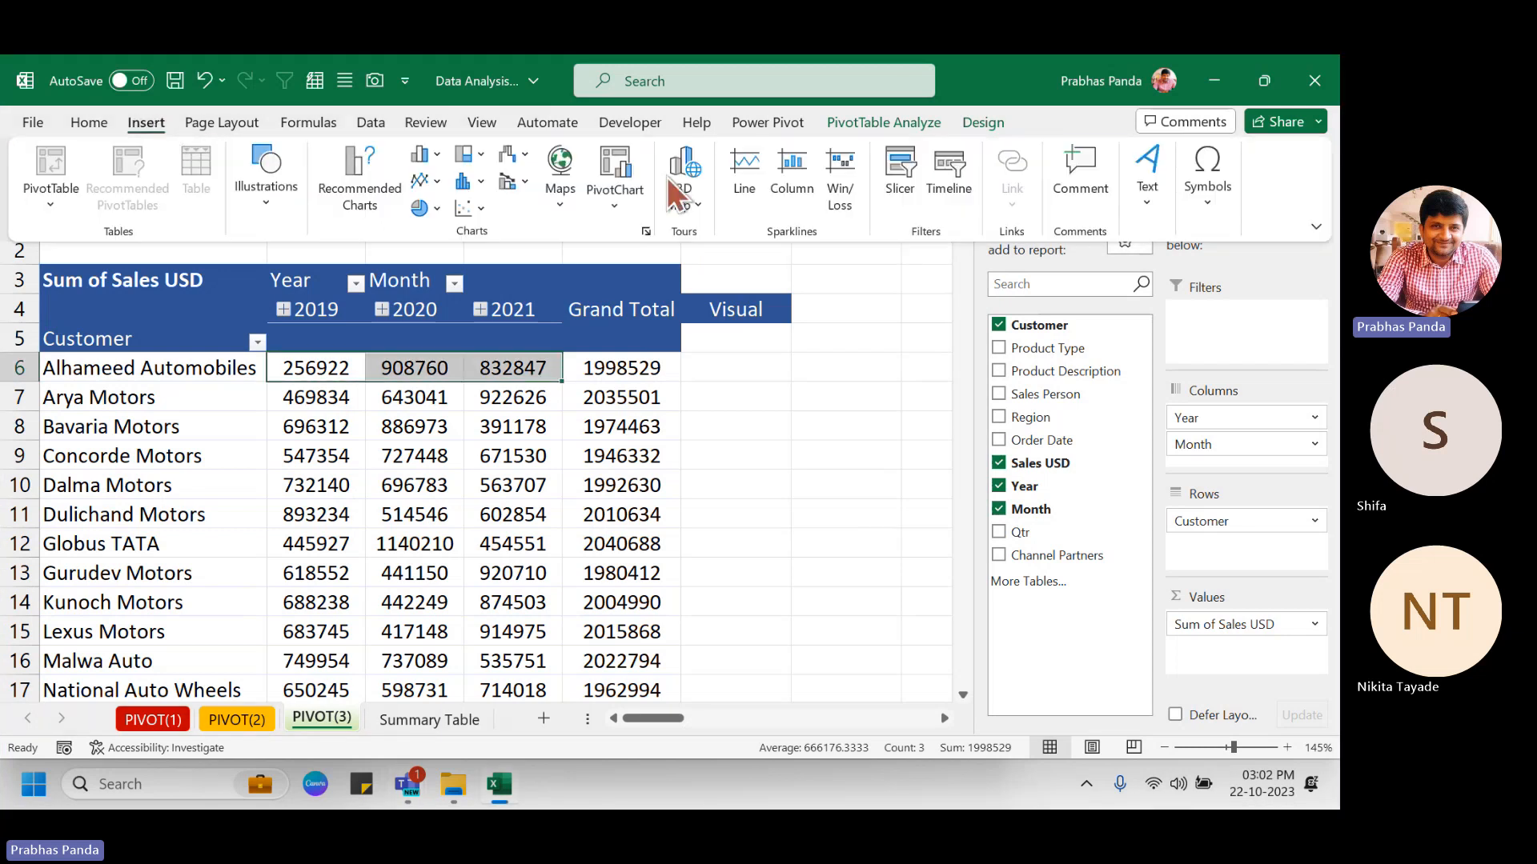
click(741, 171)
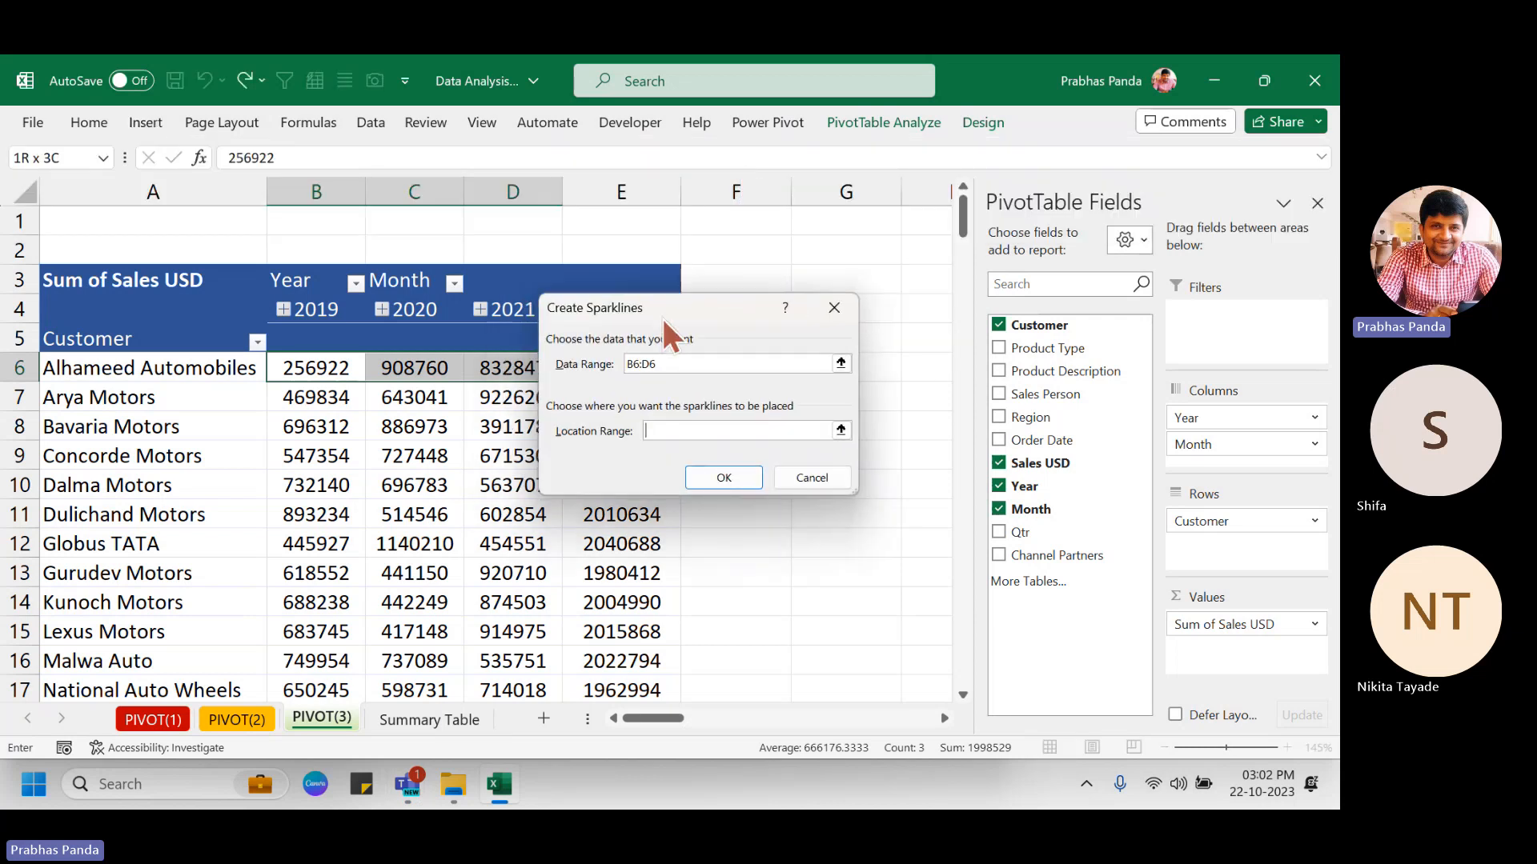
drag(661, 315, 983, 266)
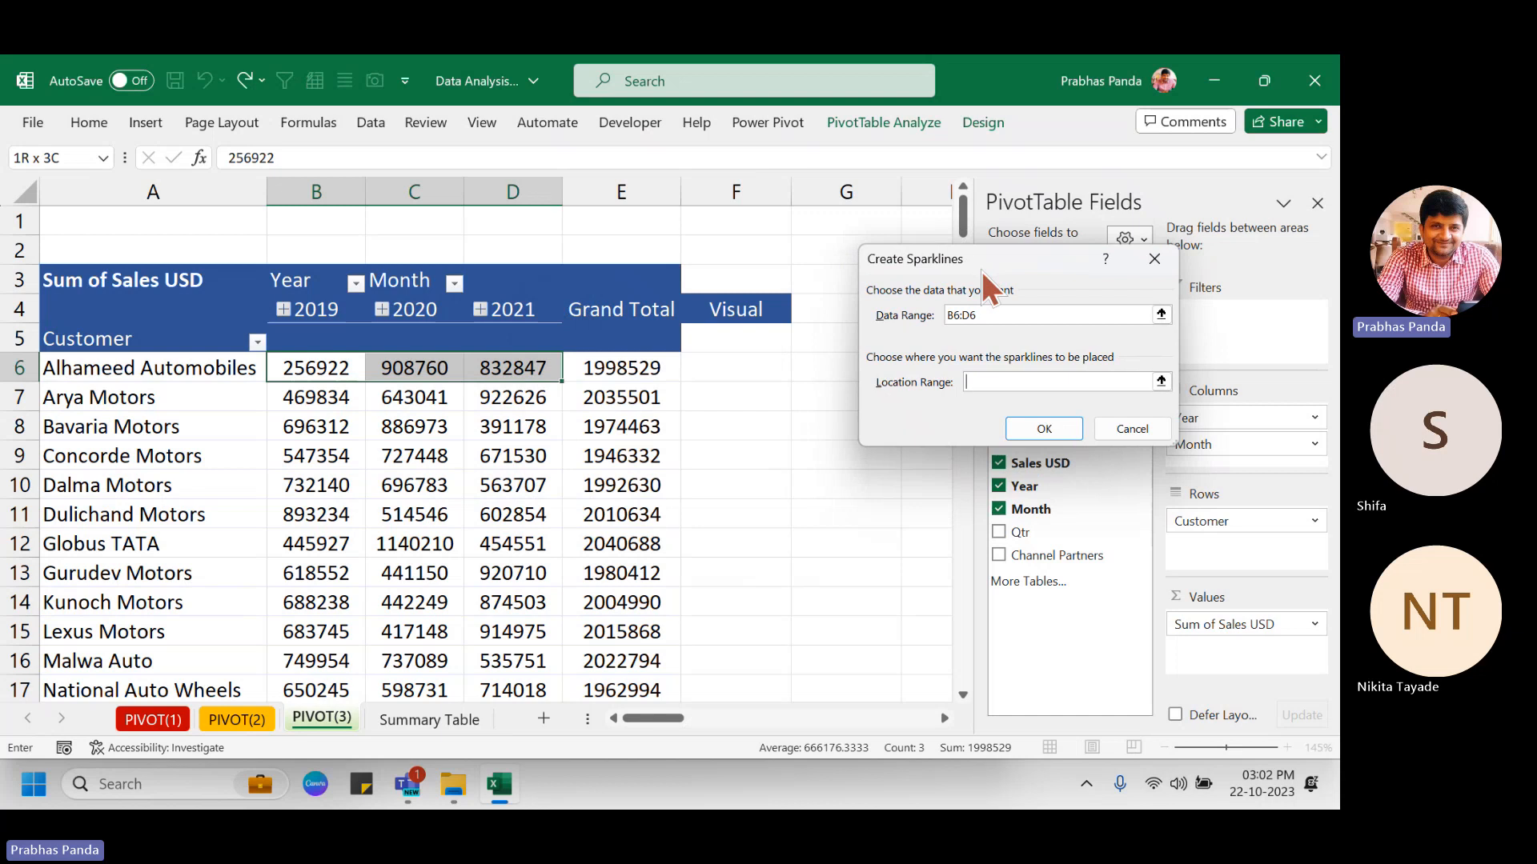
click(952, 314)
click(997, 382)
click(764, 360)
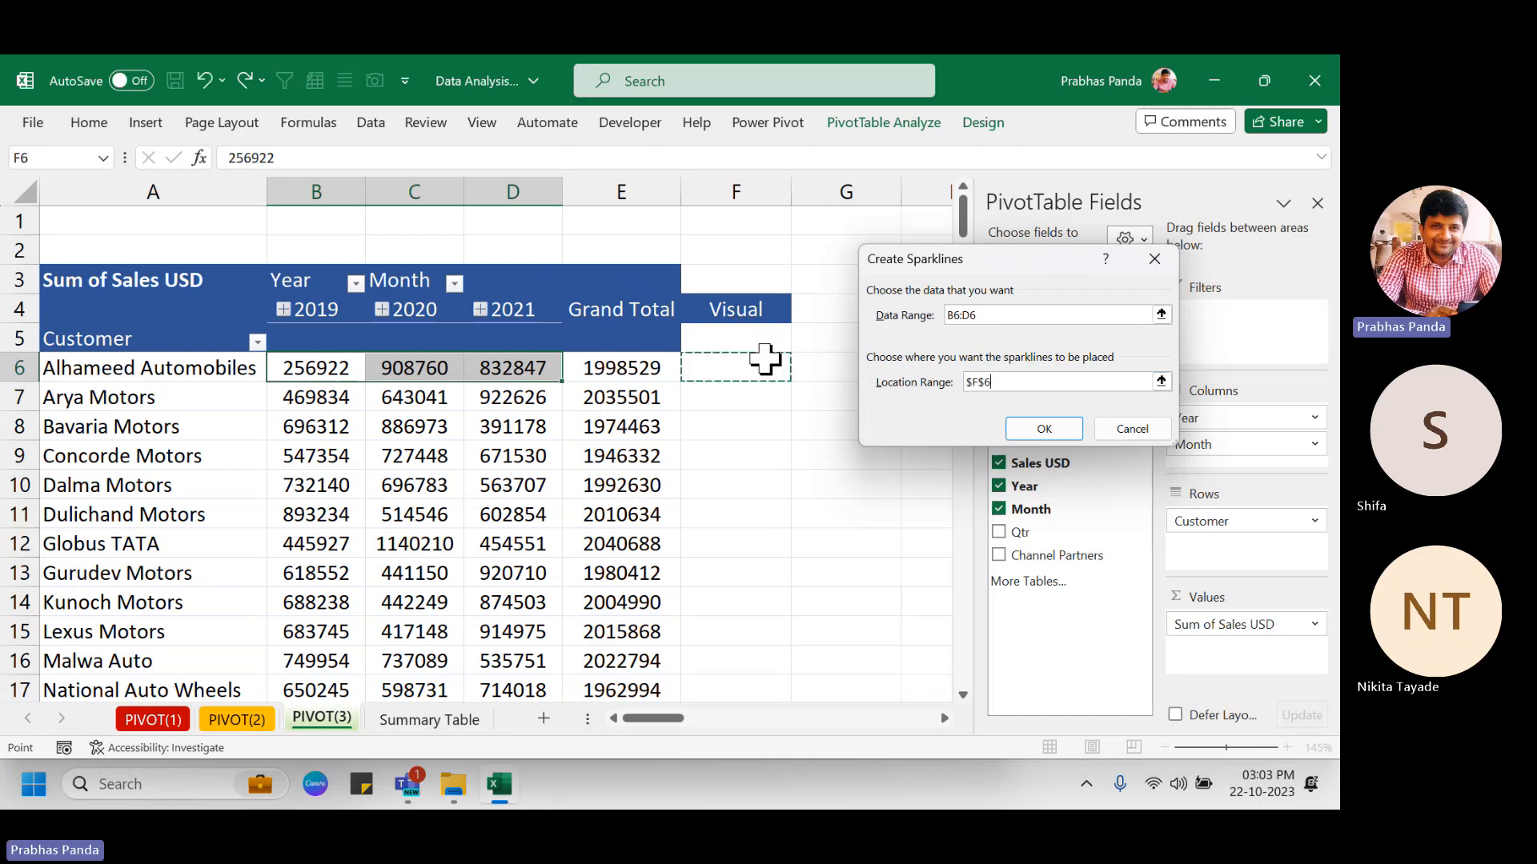
click(1042, 426)
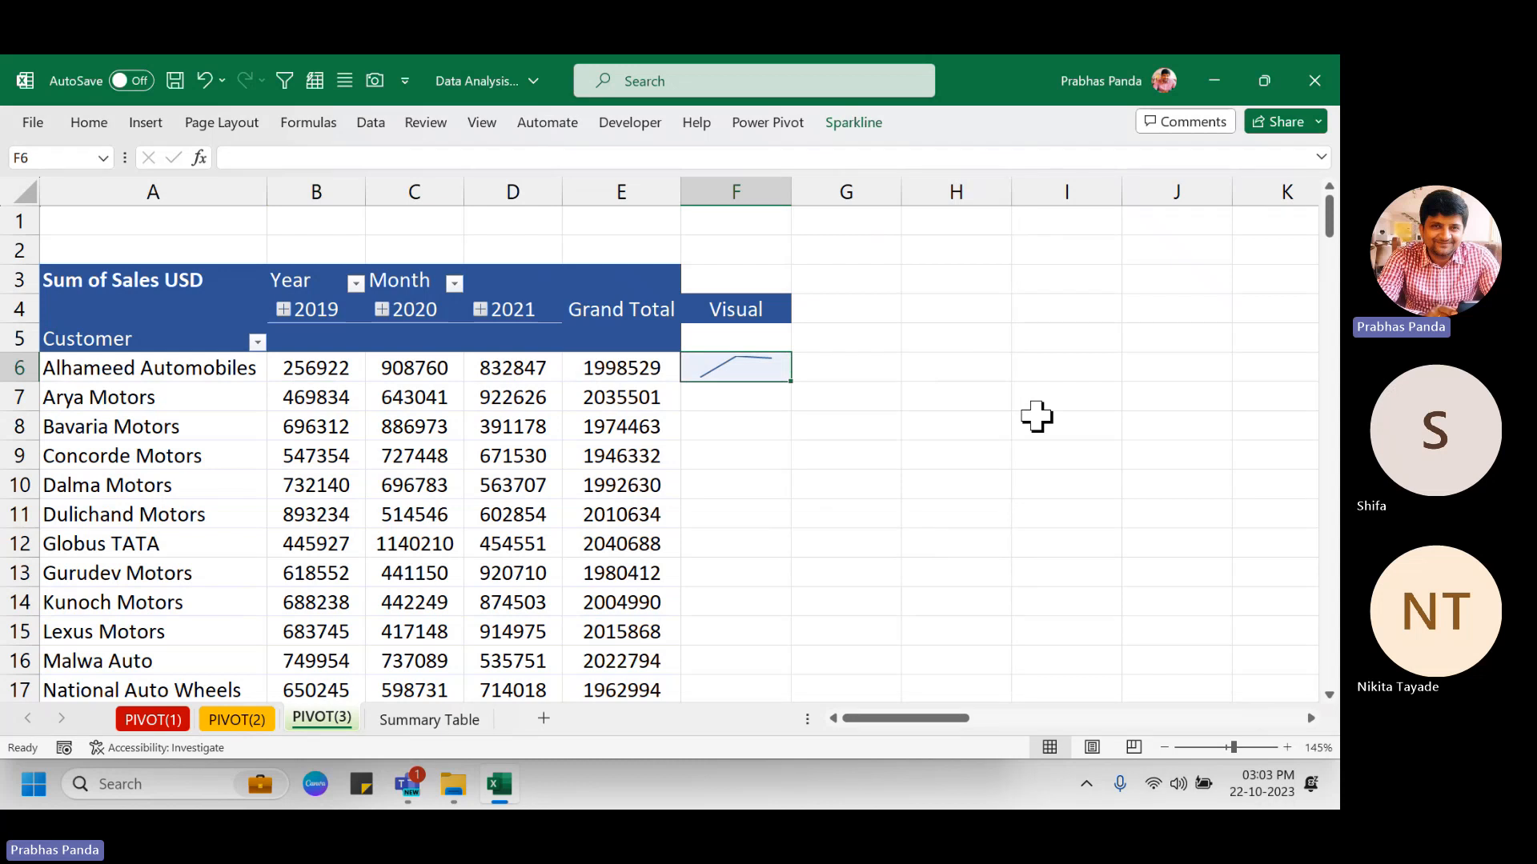
Show markers on the F6 sparkline and color them red.
click(857, 126)
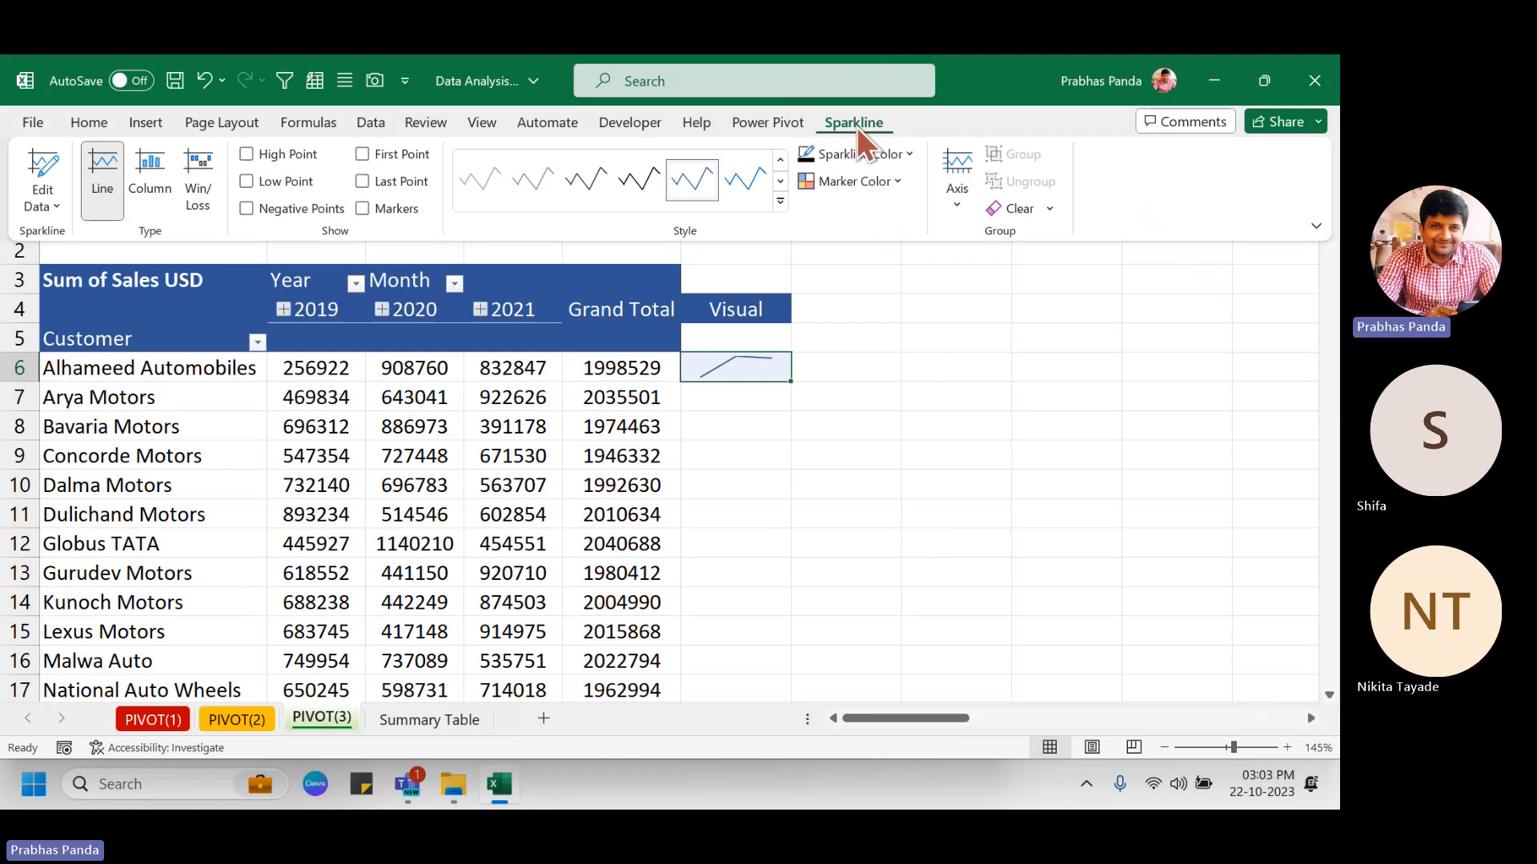
key(ctrl)
key(ctrl)
key(ctrl)
key(ctrl)
key(ctrl)
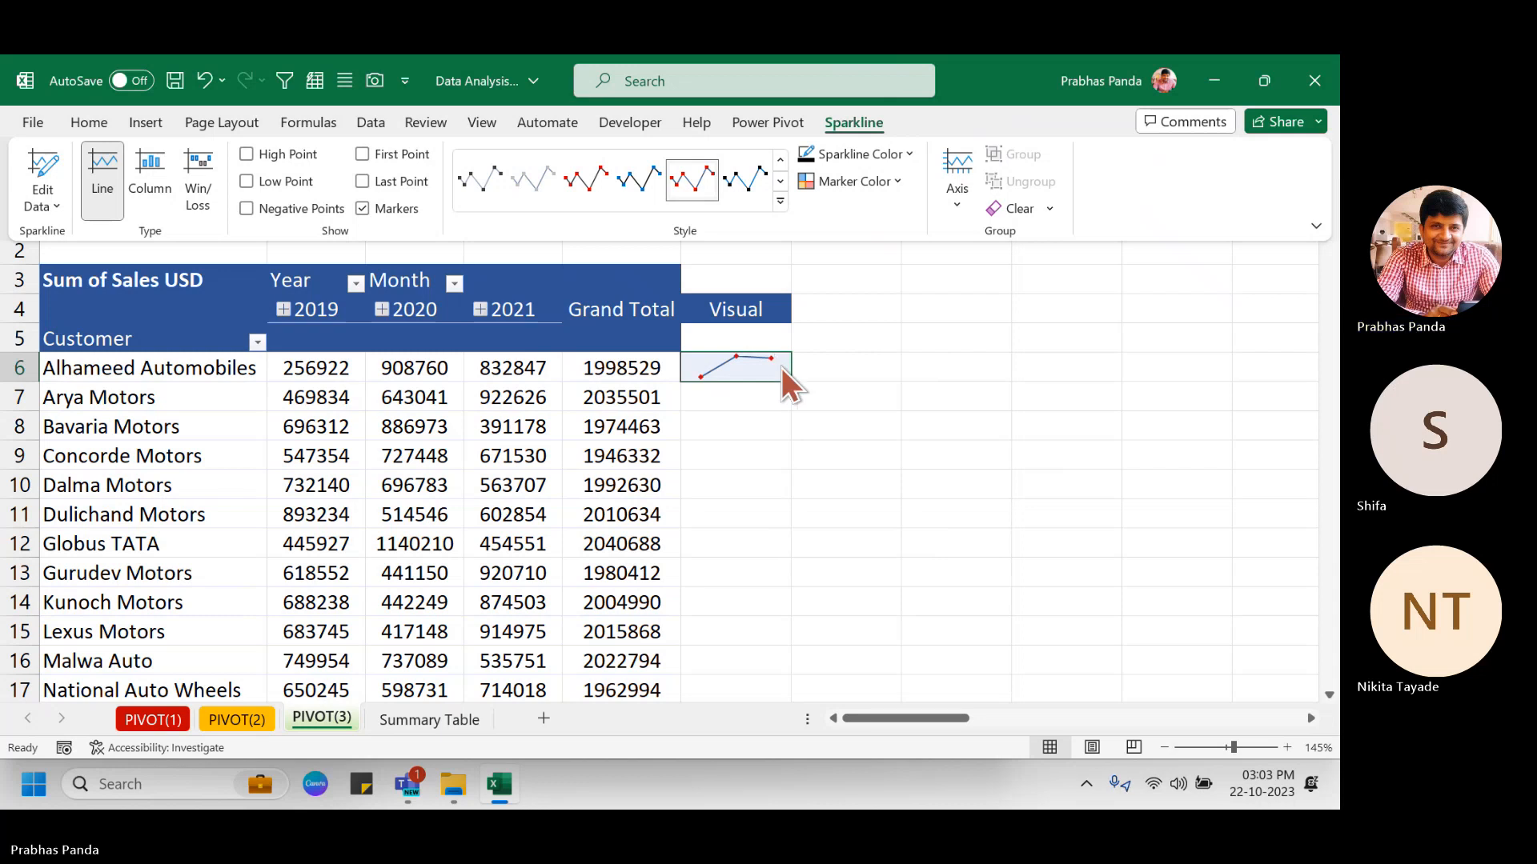
key(ctrl+F1)
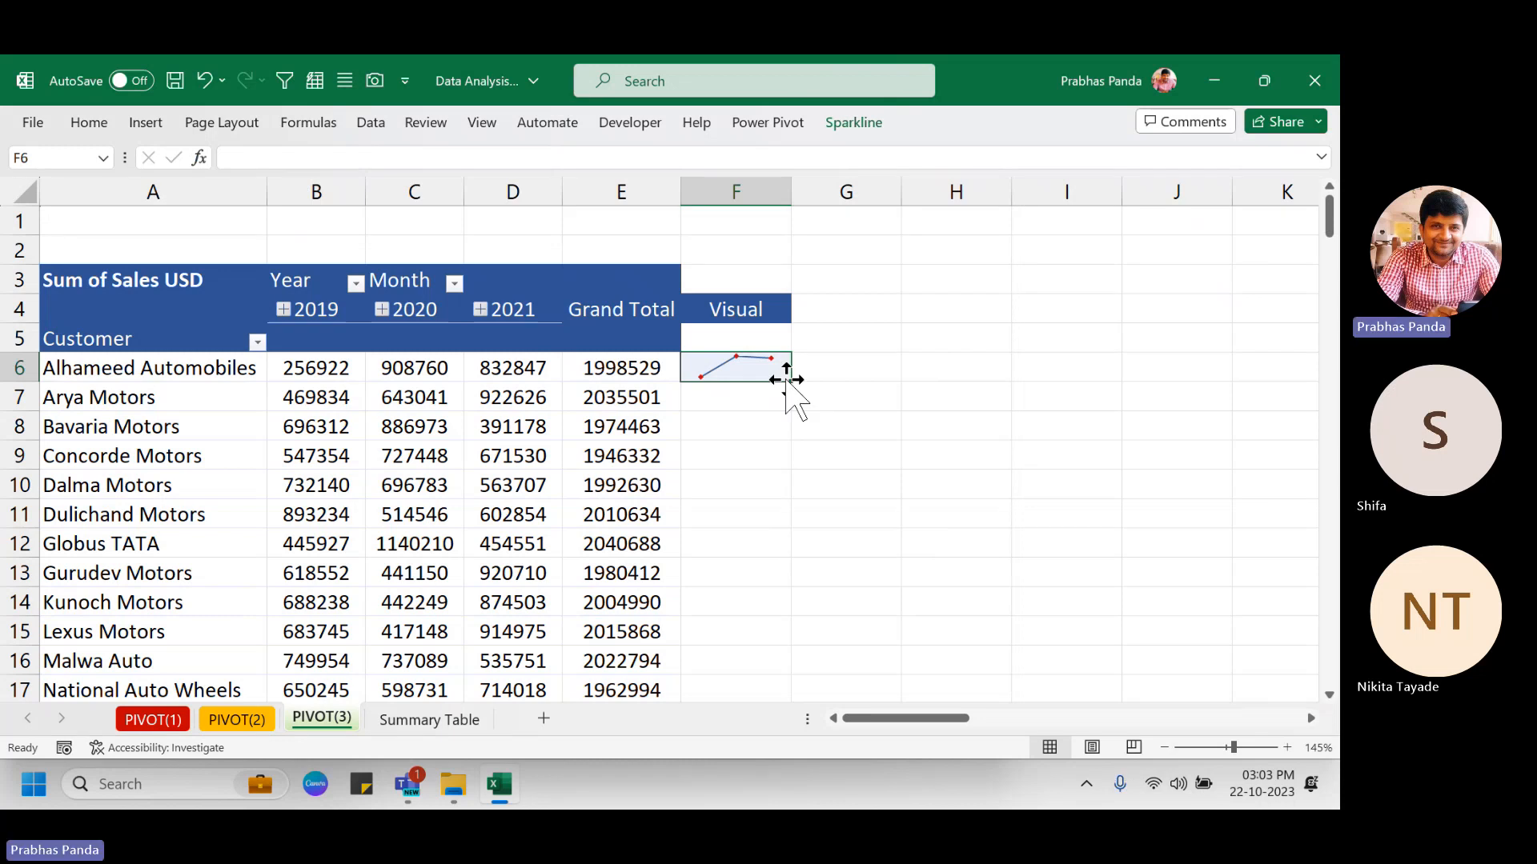
Fill the sparkline from F6 down to F21 for all customers and widen column F slightly.
drag(792, 384, 704, 622)
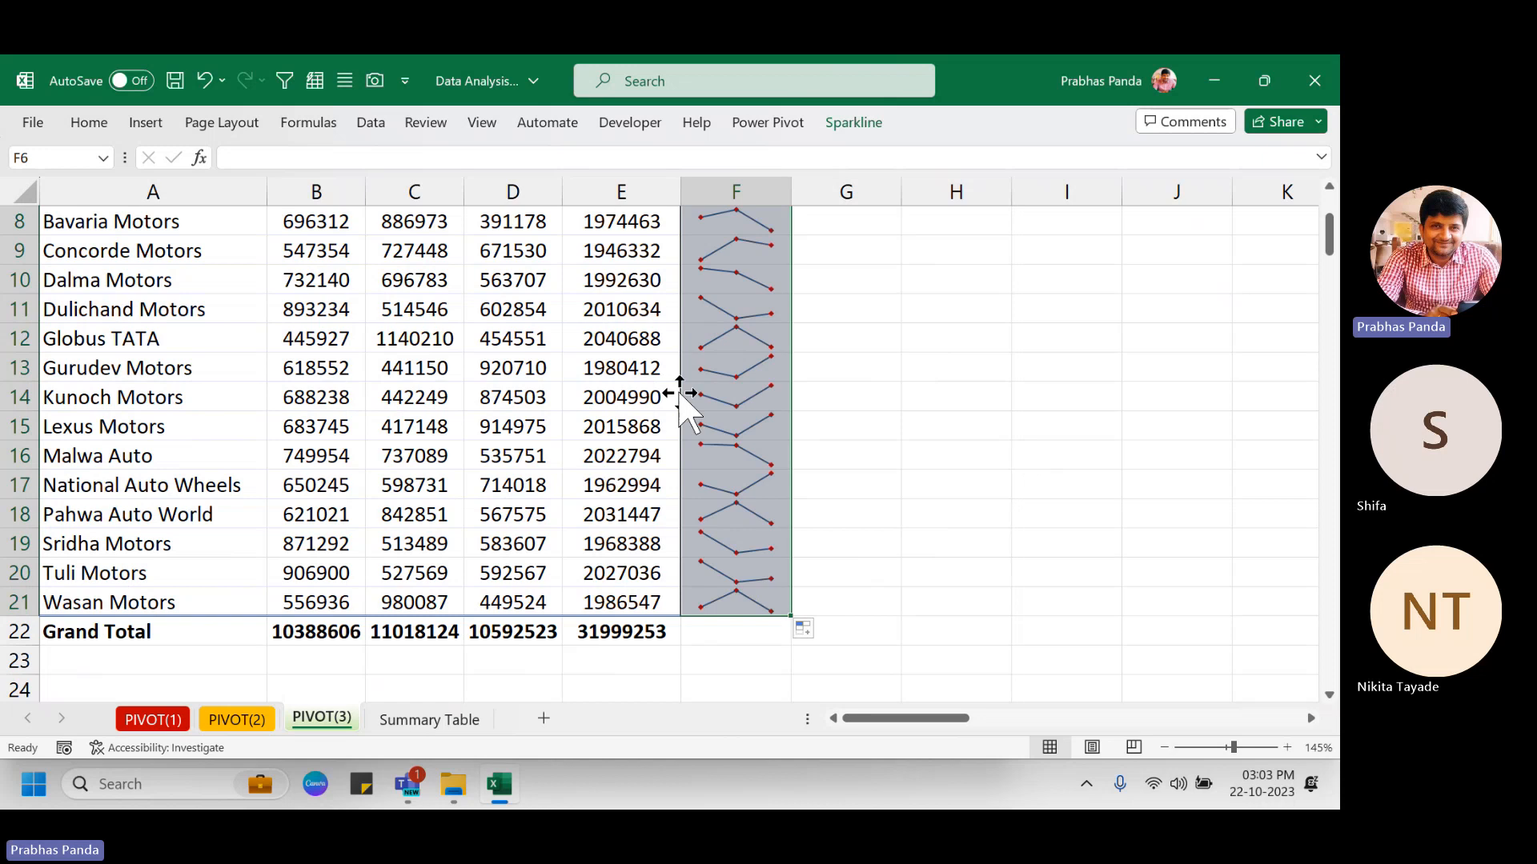
scroll(684, 404, up, 2)
drag(793, 196, 830, 196)
Examine the Customer and Visual columns and the Arya Motors and Bavaria Motors rows, closing the PivotTable field list.
click(197, 191)
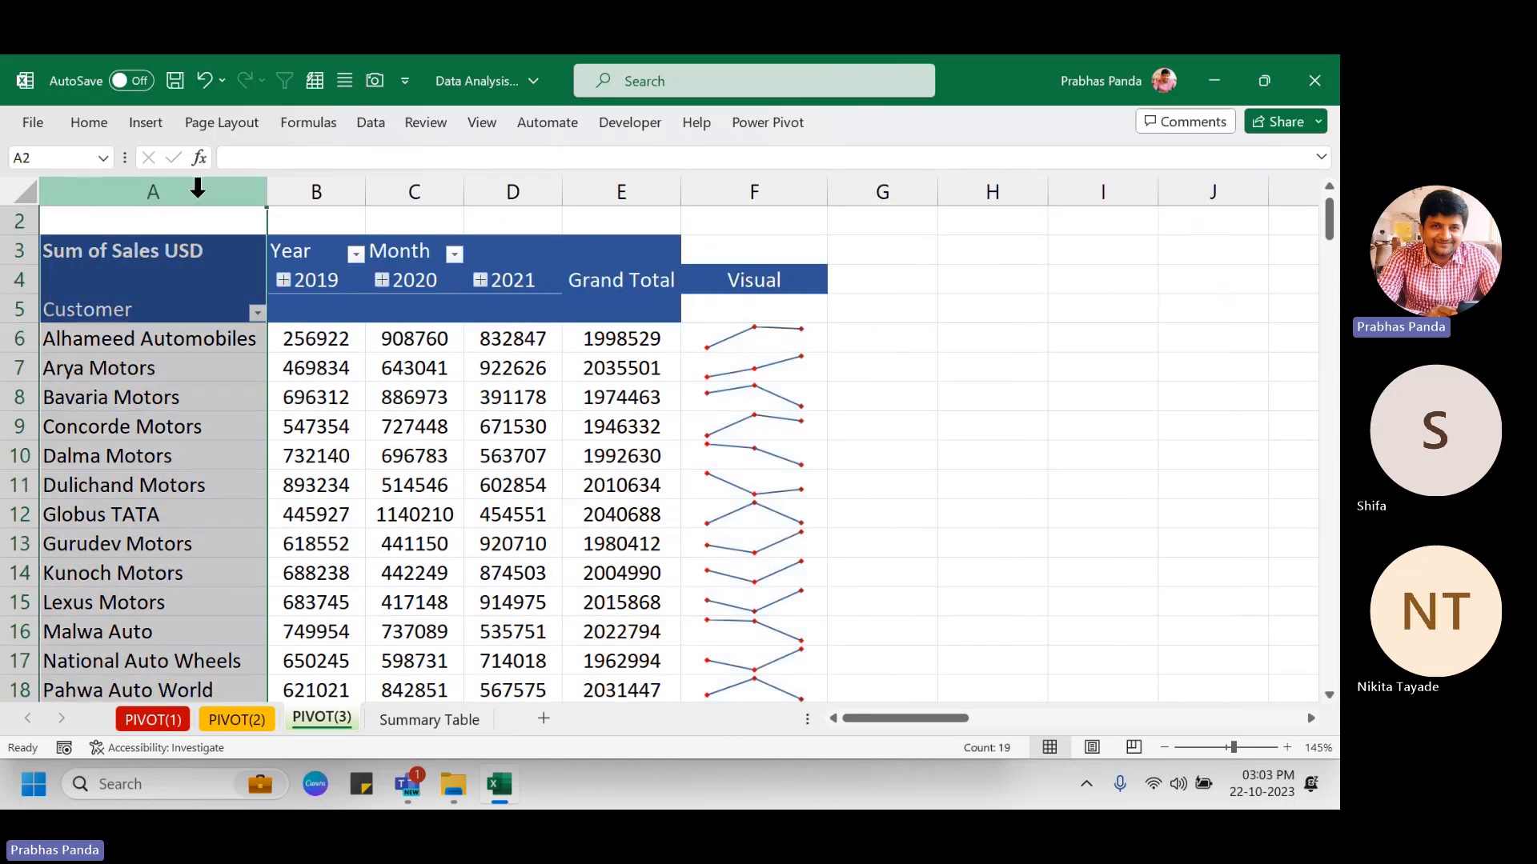
click(743, 192)
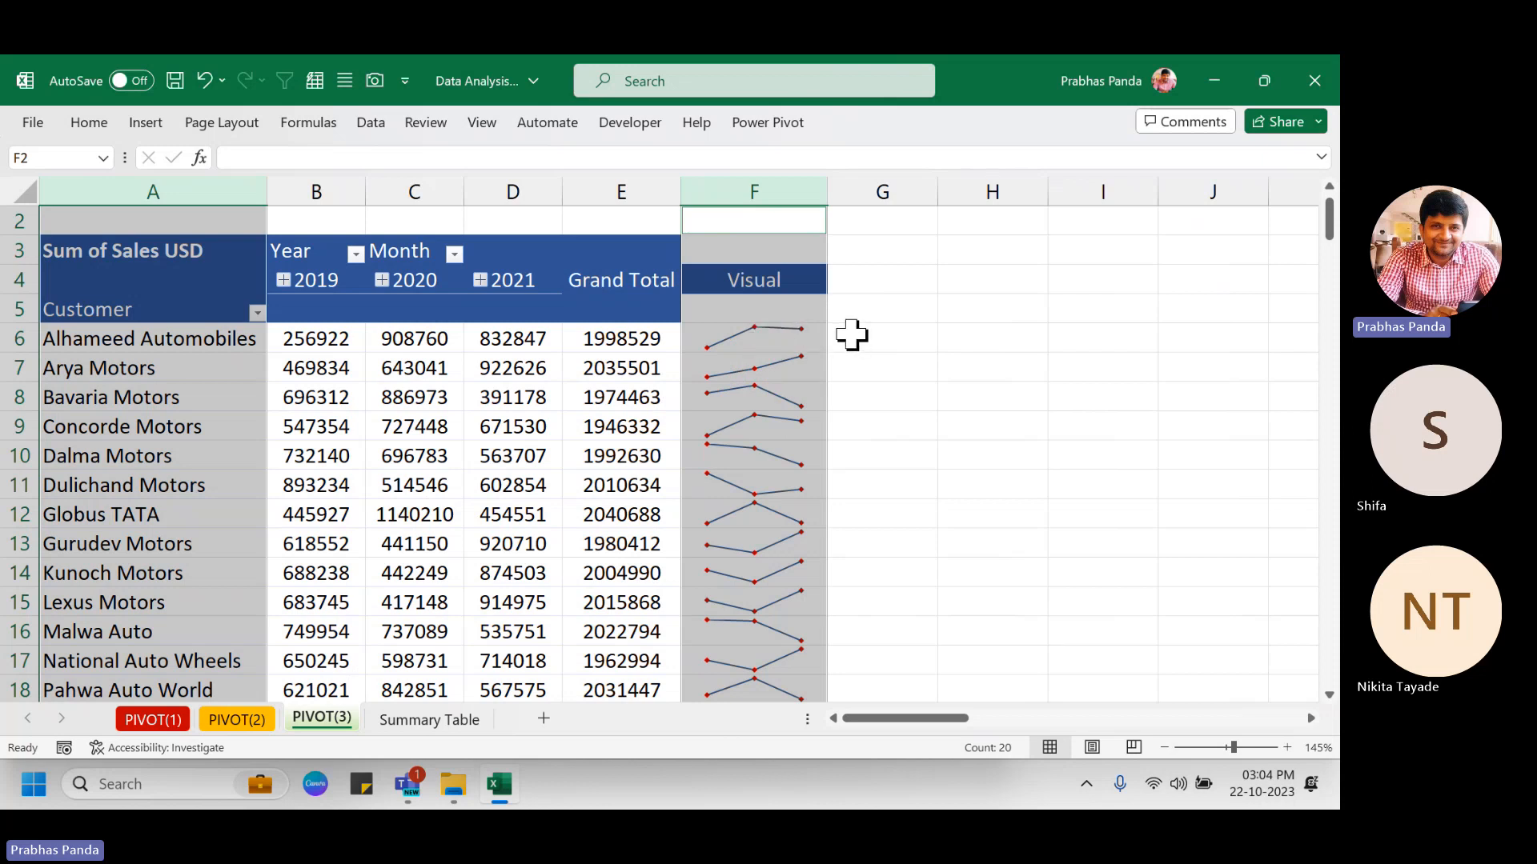
click(11, 367)
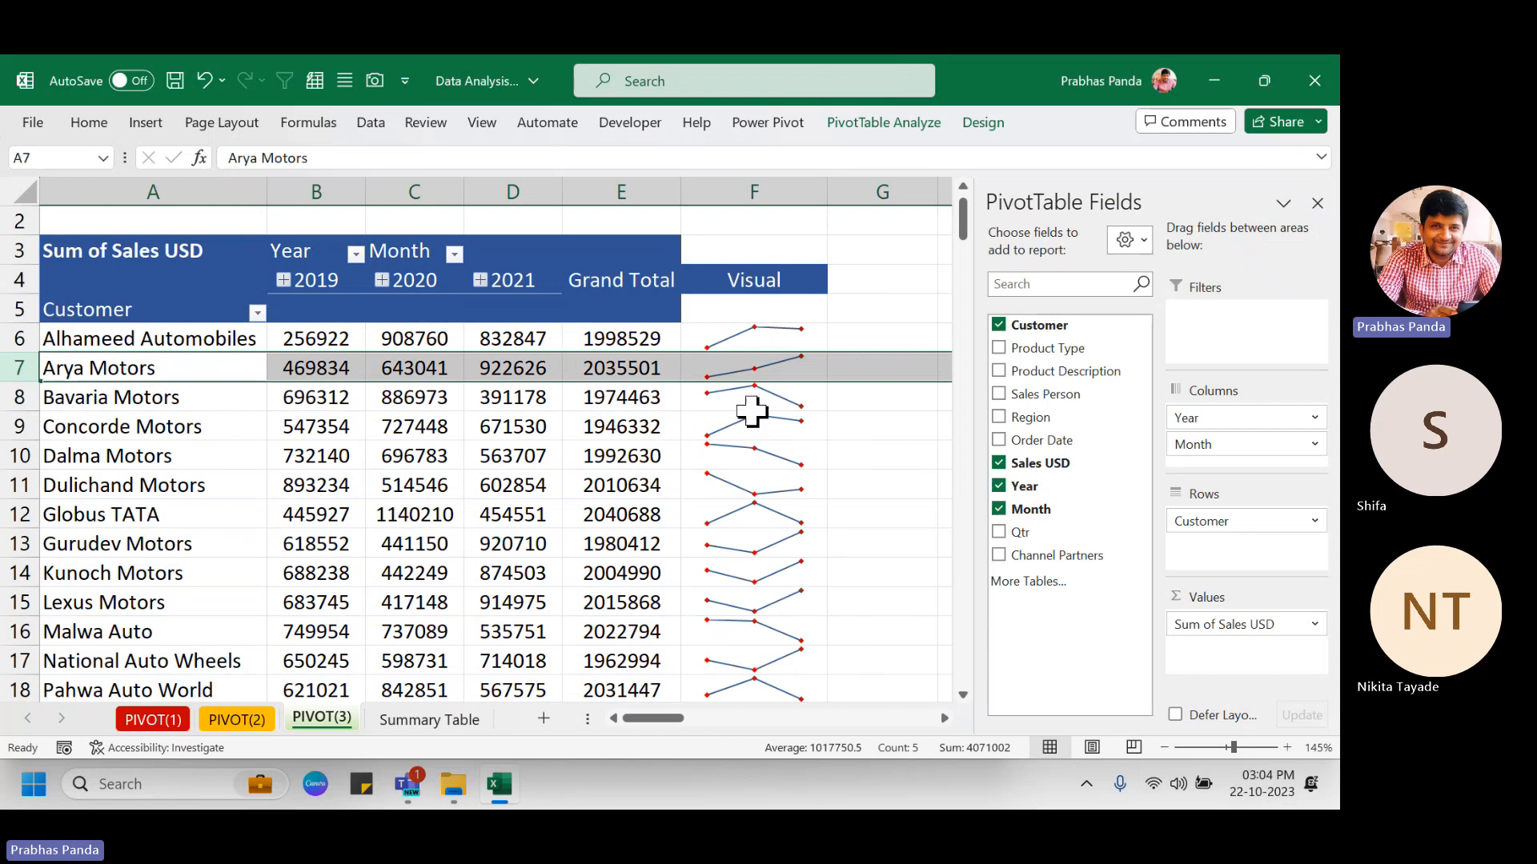
click(1317, 204)
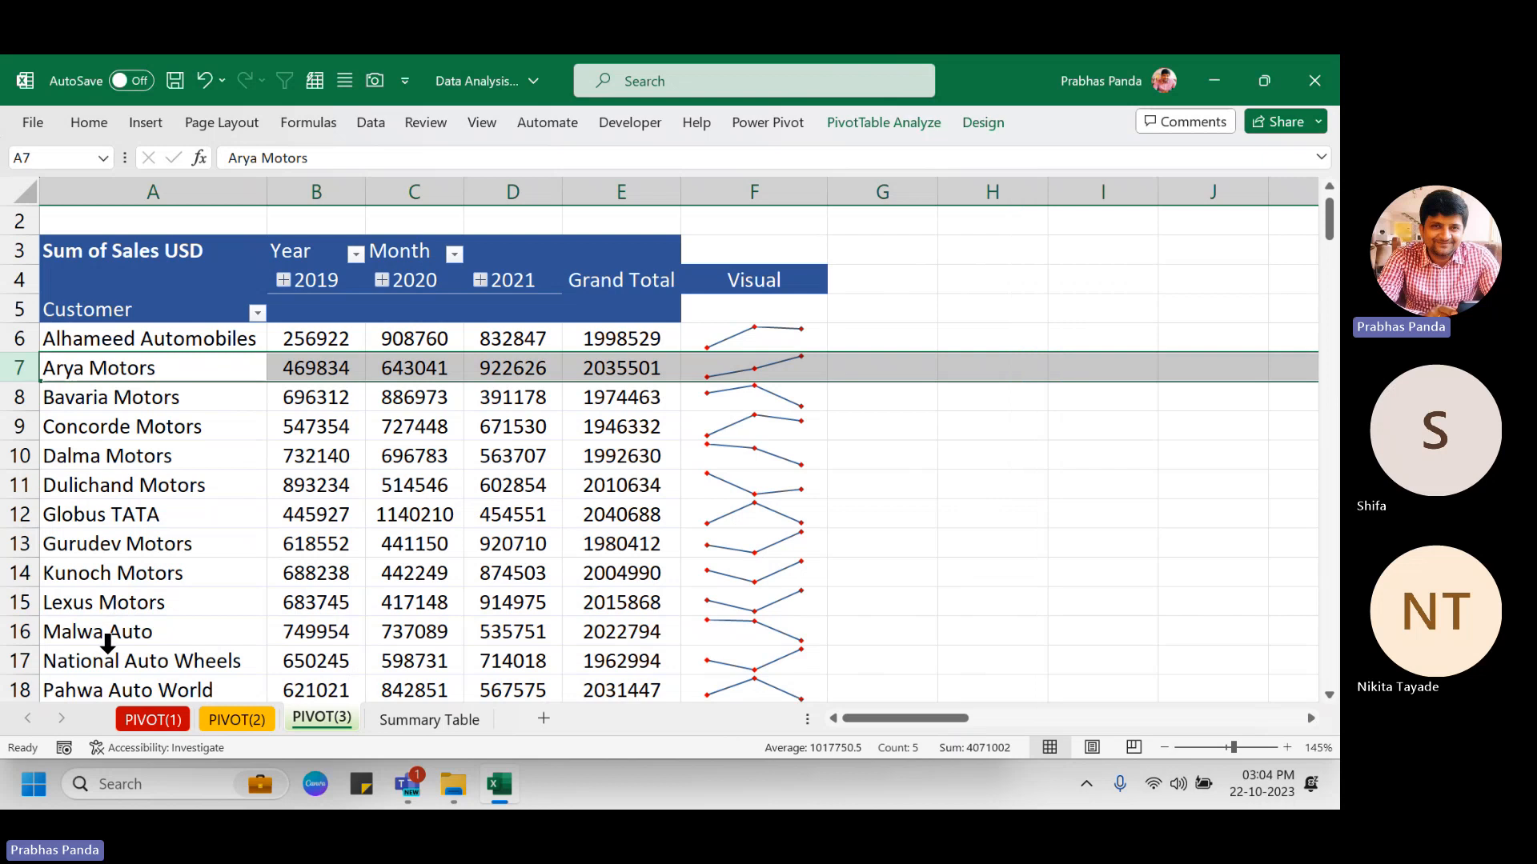
click(29, 404)
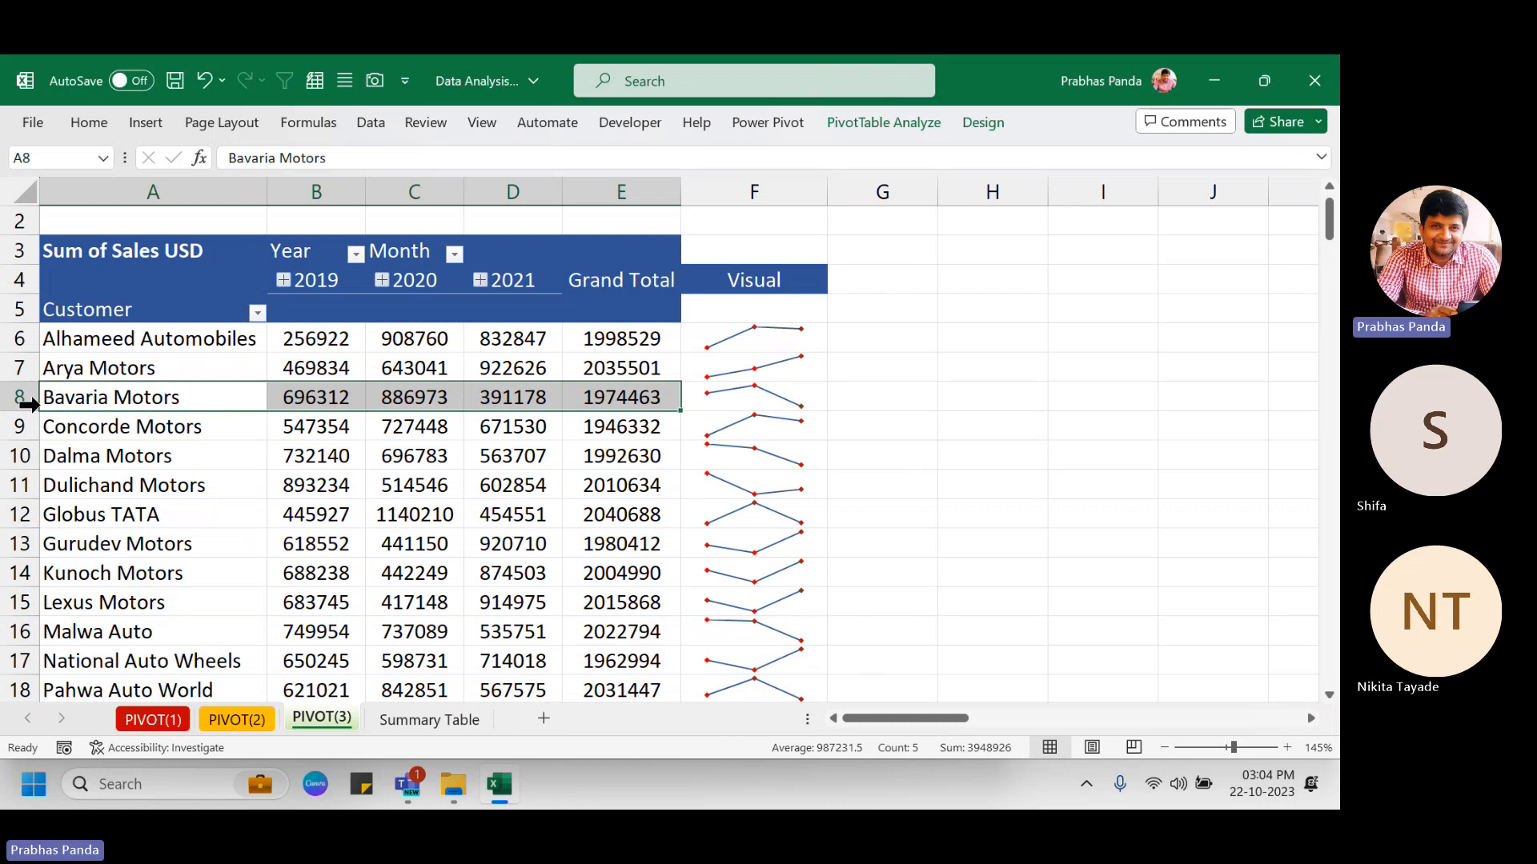
Examine the Concorde Motors, Dalma Motors, and Gurudev Motors to Lexus Motors rows alongside their sparklines.
click(29, 432)
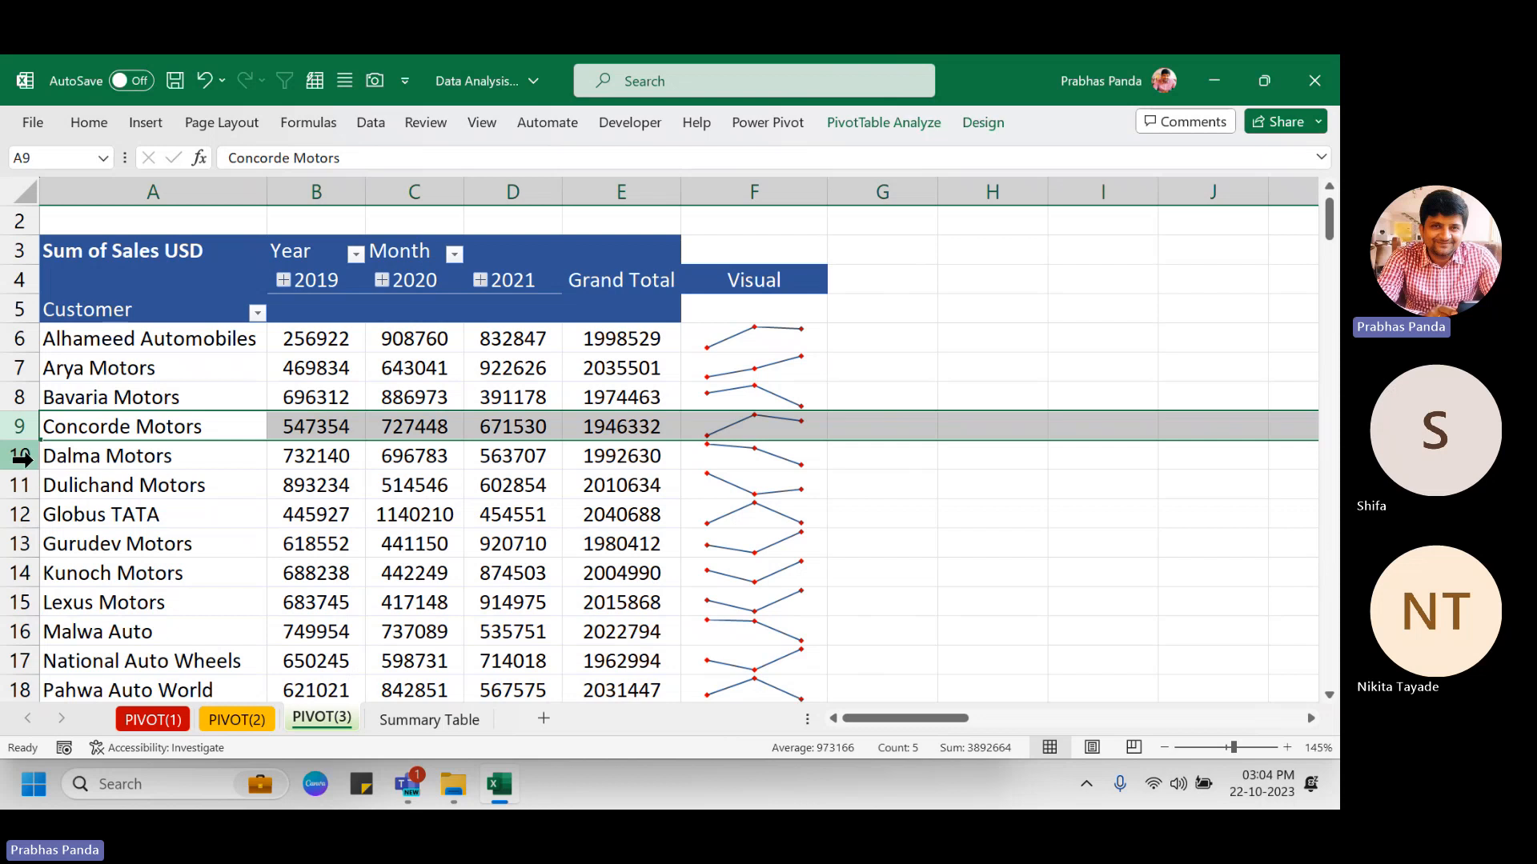
click(22, 461)
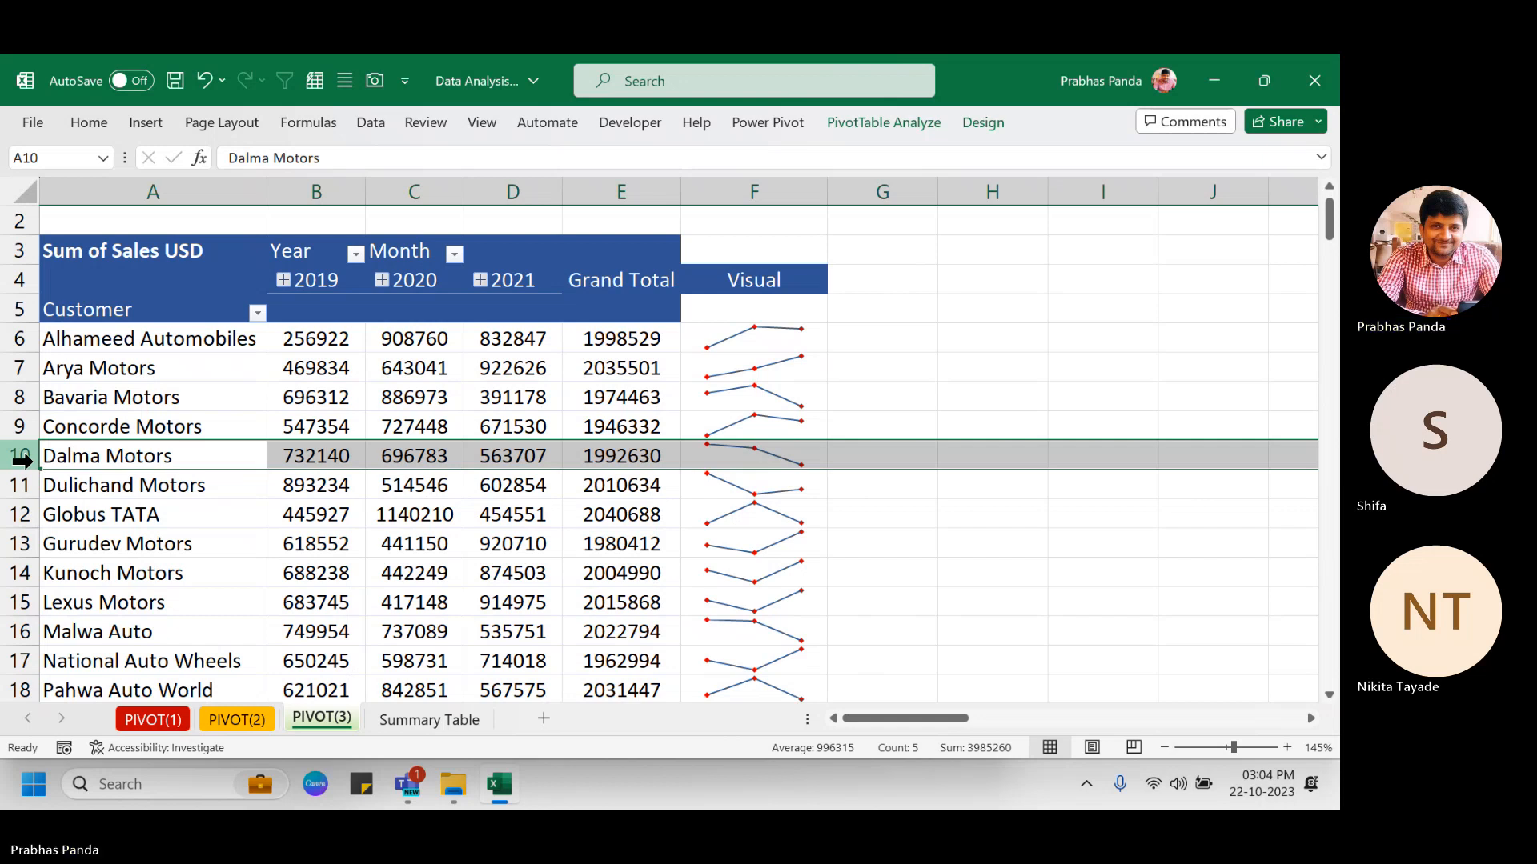
drag(20, 545, 19, 598)
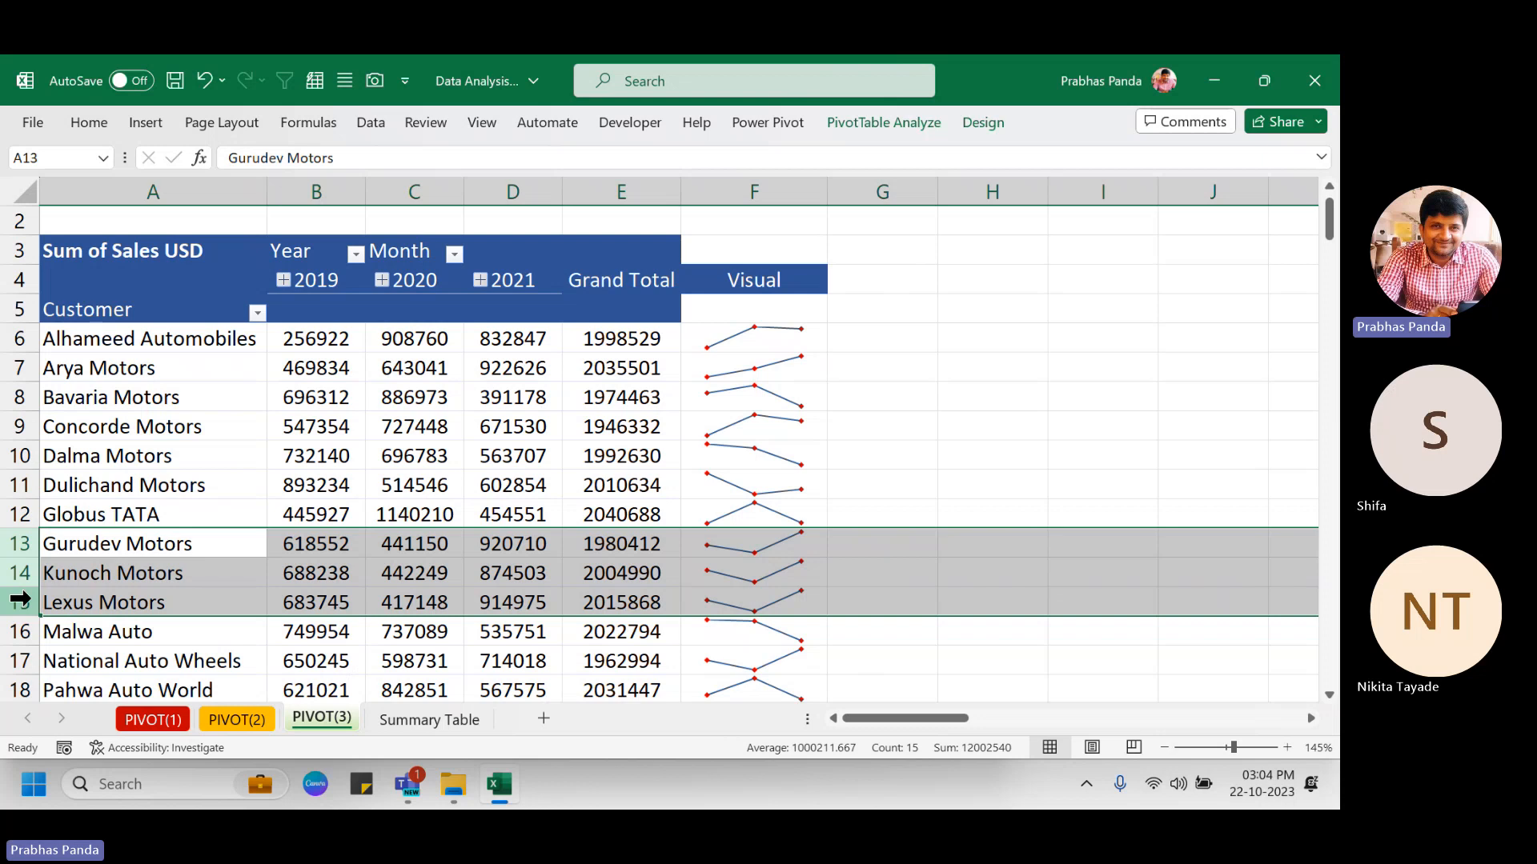
key(Left)
key(Right)
key(Right)
key(Right)
key(Right)
key(Right)
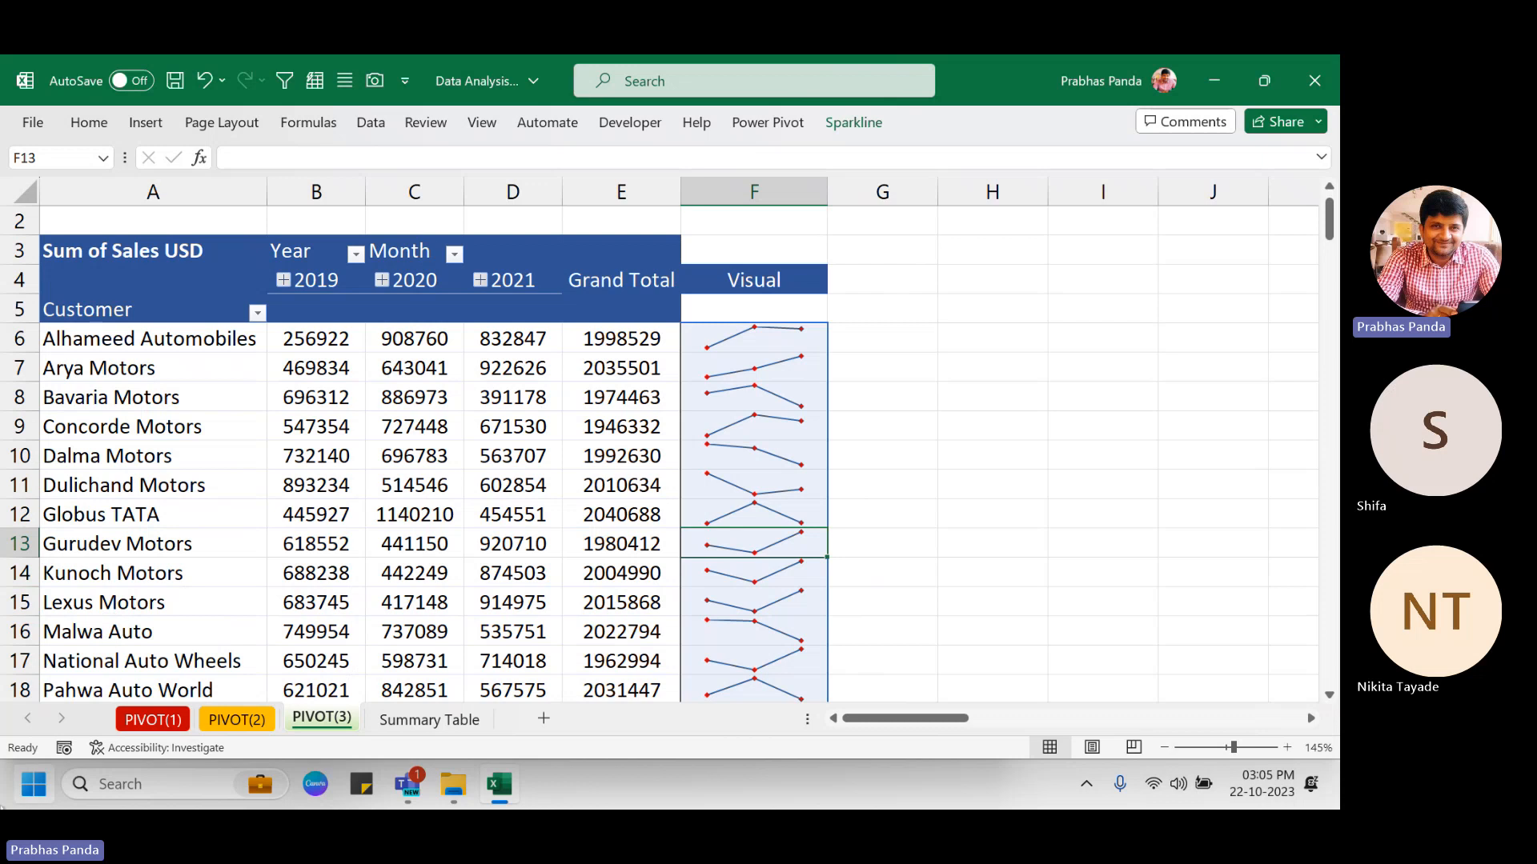
click(416, 495)
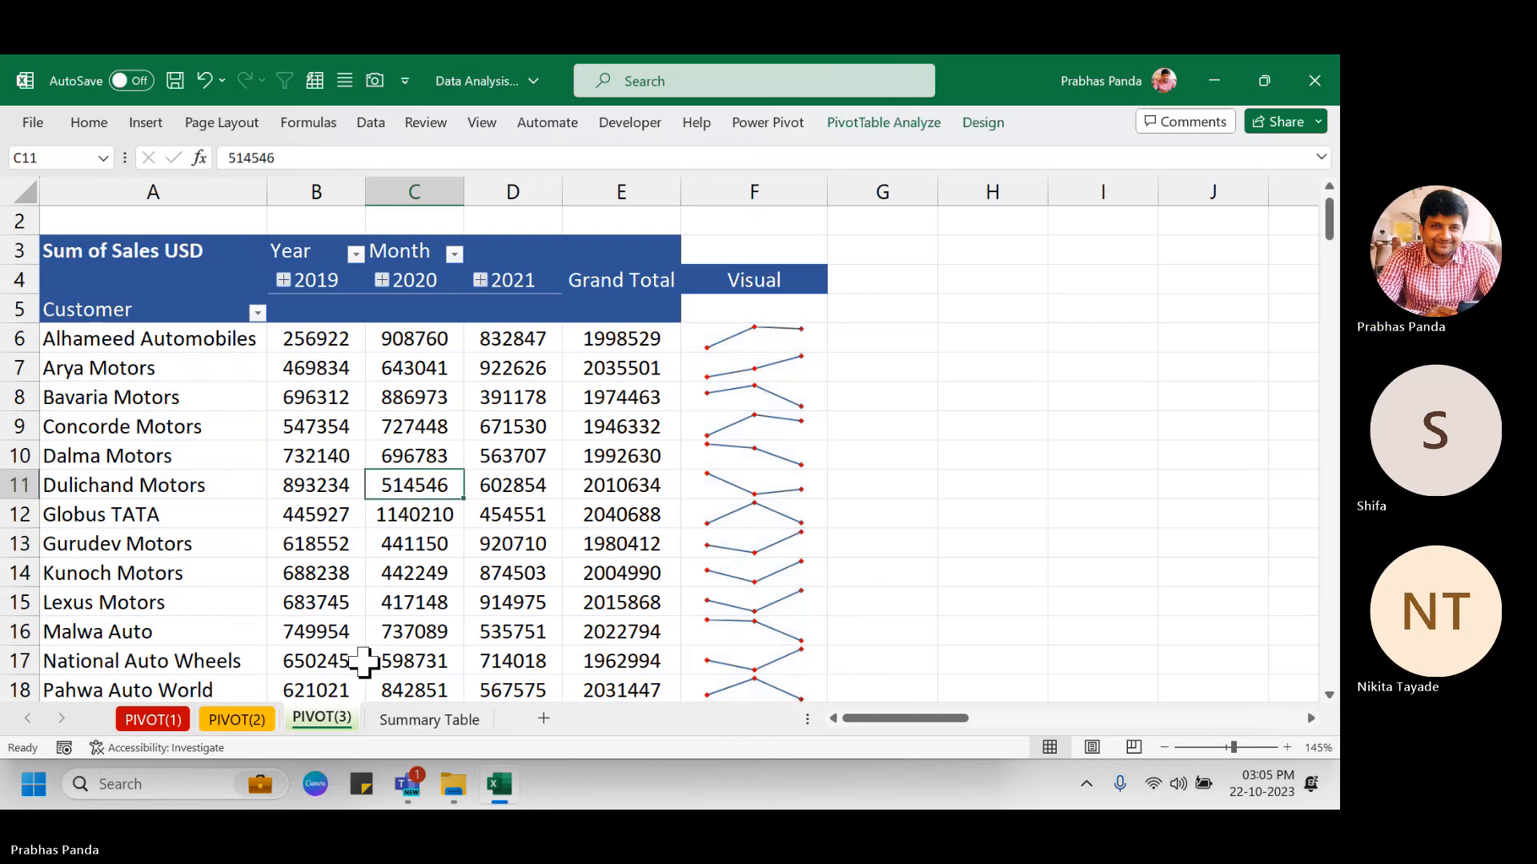
mouse_move(336, 596)
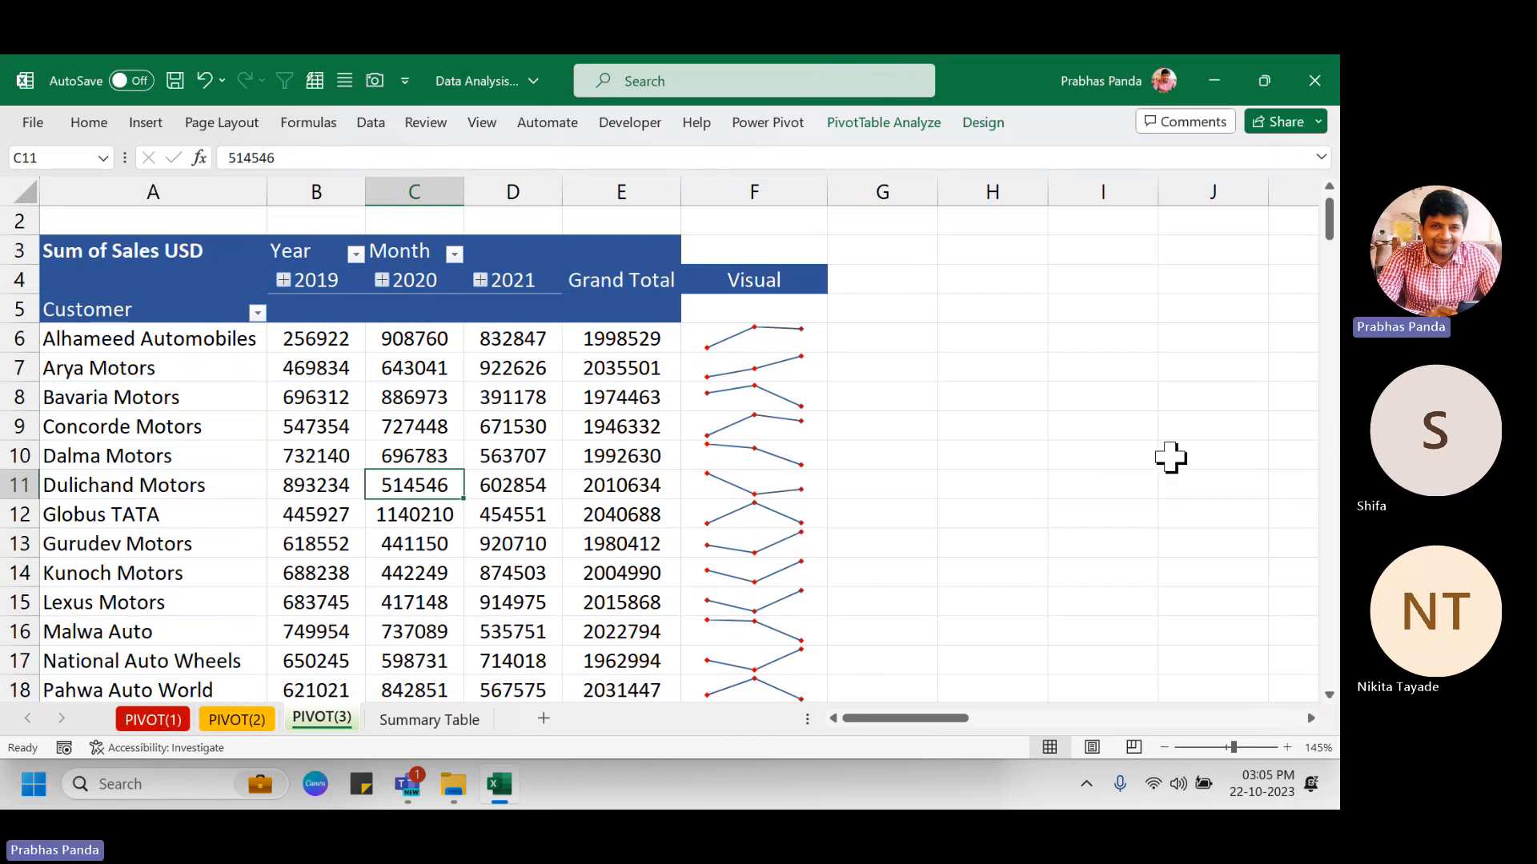
click(533, 462)
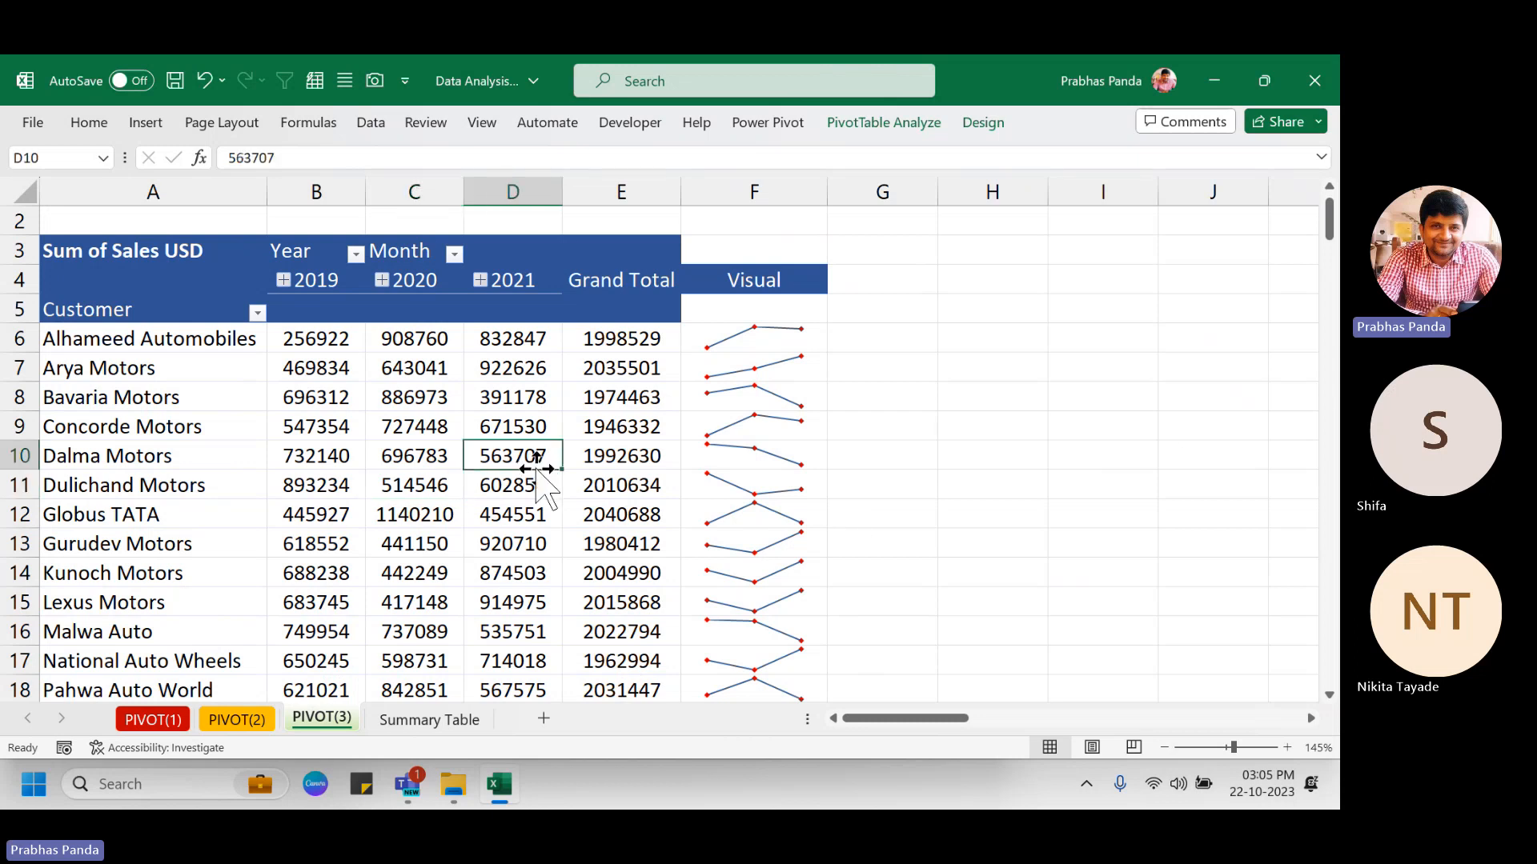
right_click(559, 364)
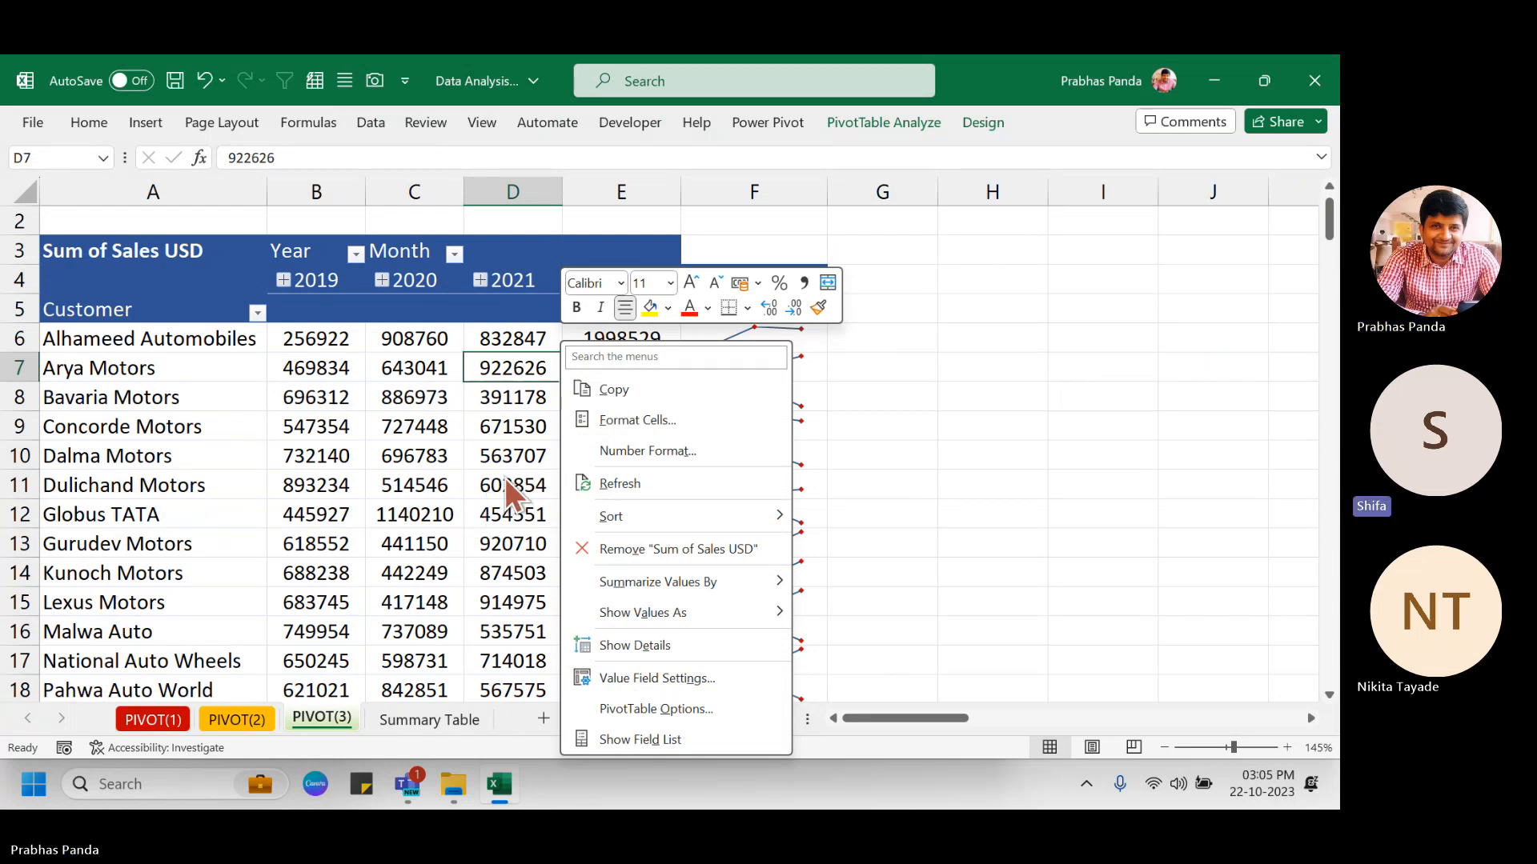
click(405, 424)
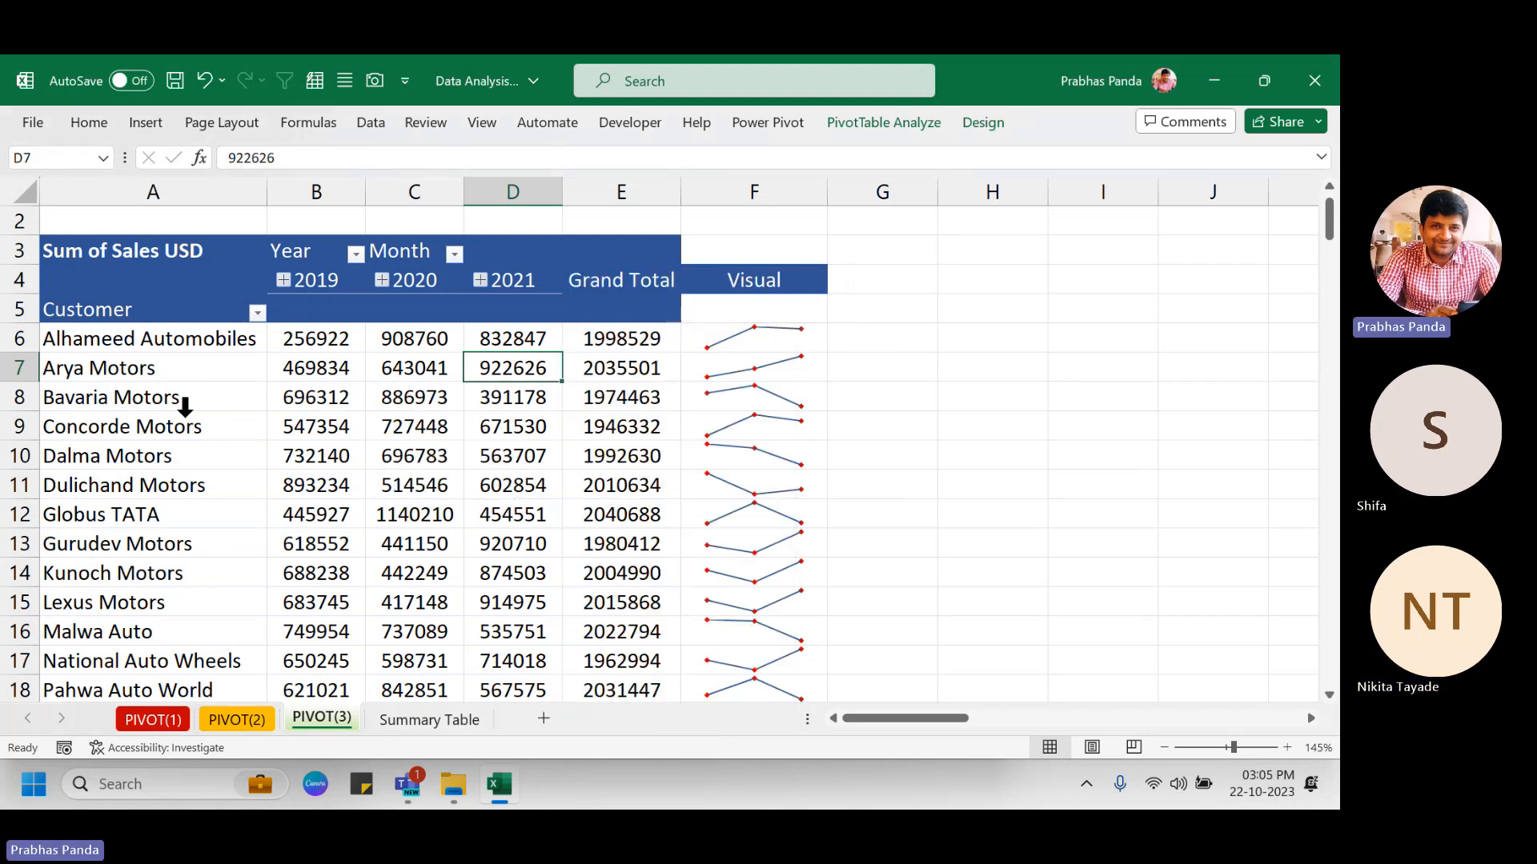
mouse_move(679, 549)
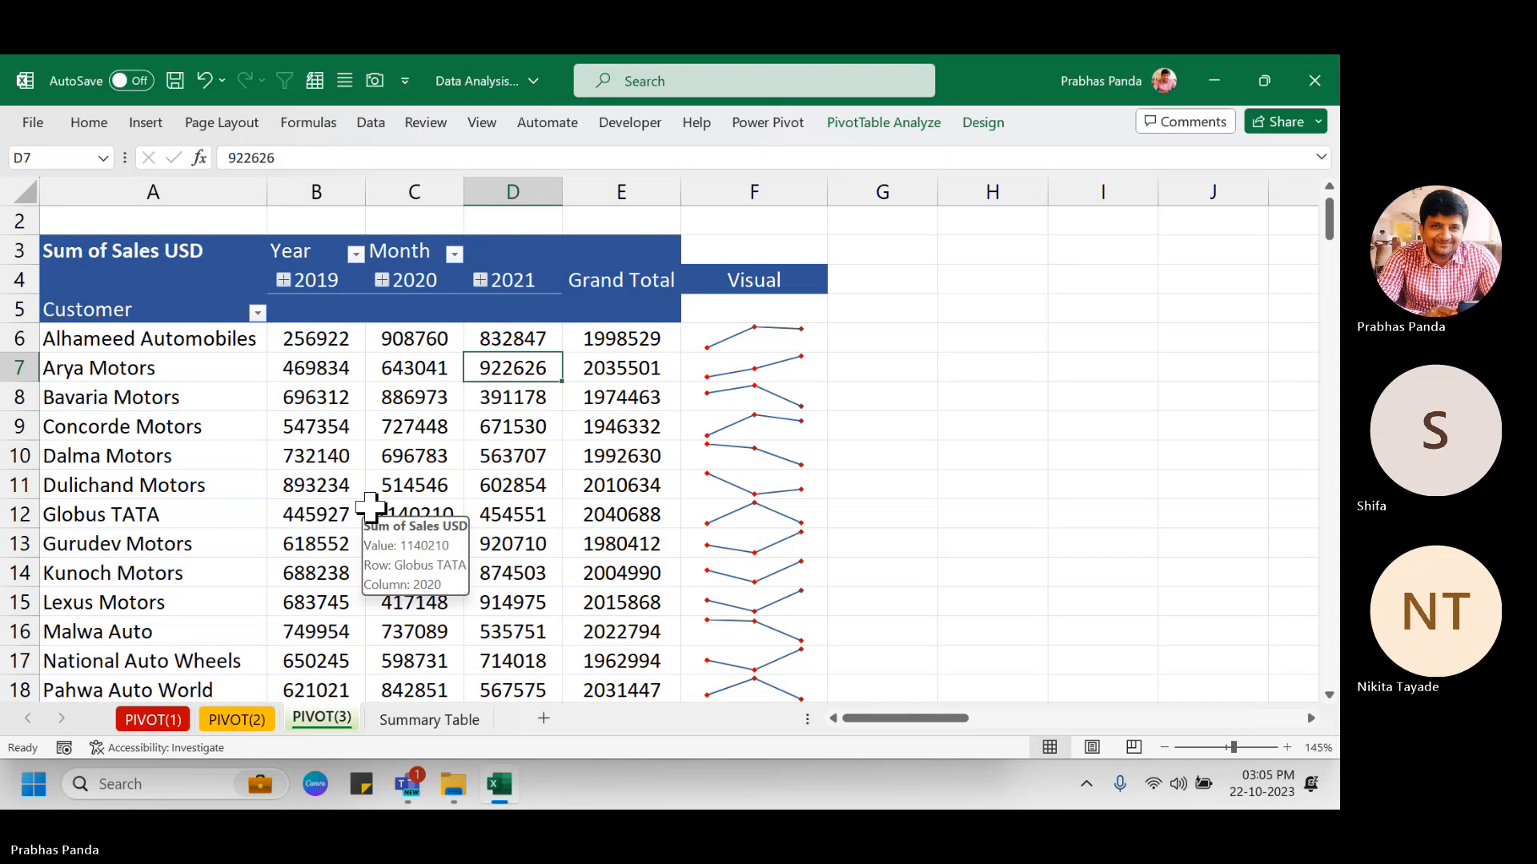
click(218, 456)
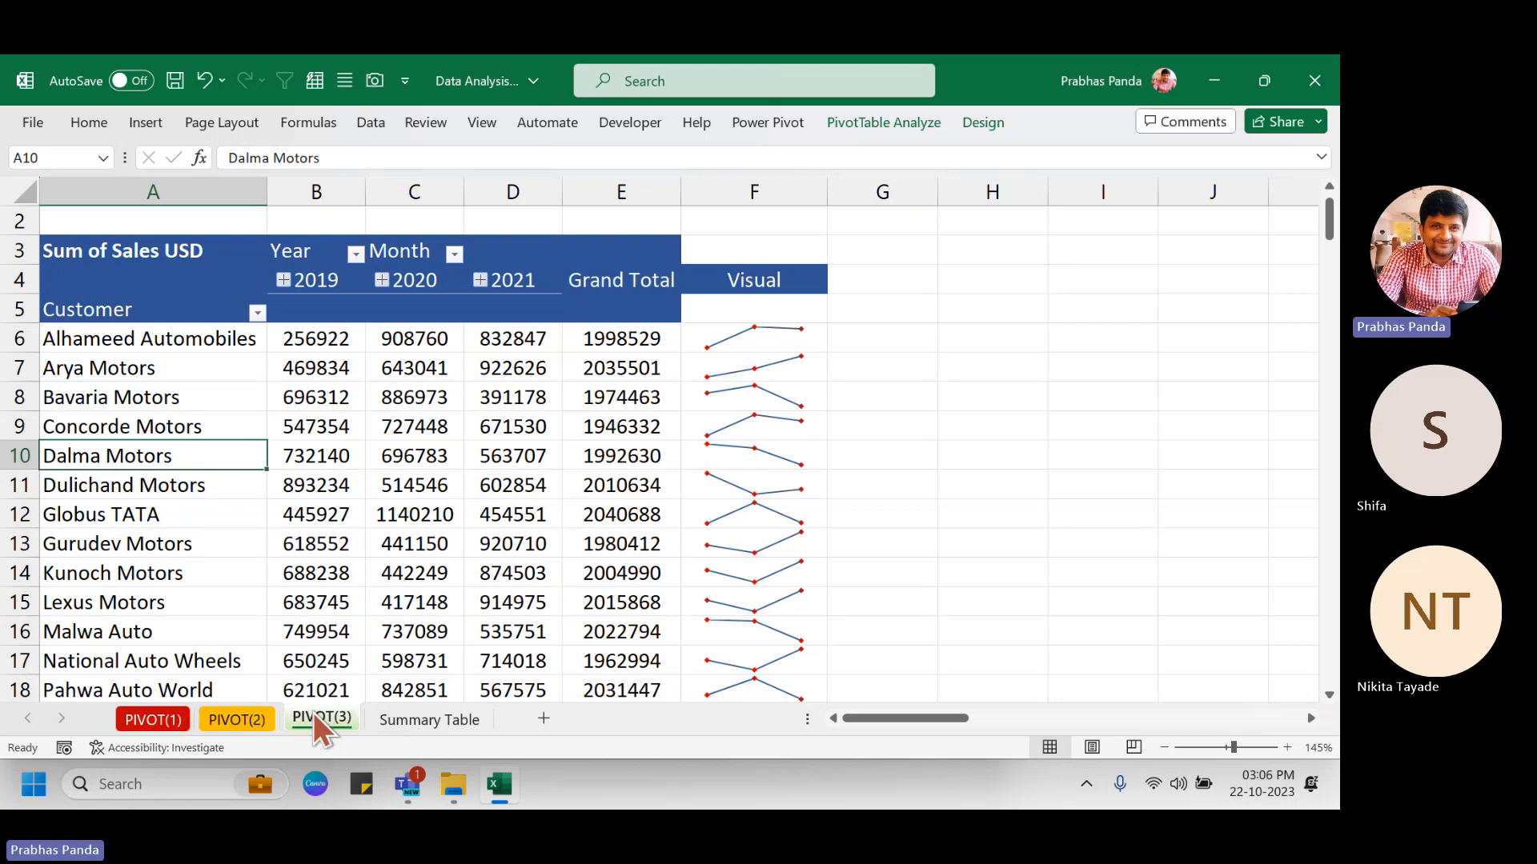
Duplicate the PIVOT(3) sheet right after it as PIVOT(4) and color the new sheet's tab purple.
ctrl+drag(314, 712, 401, 717)
right_click(401, 717)
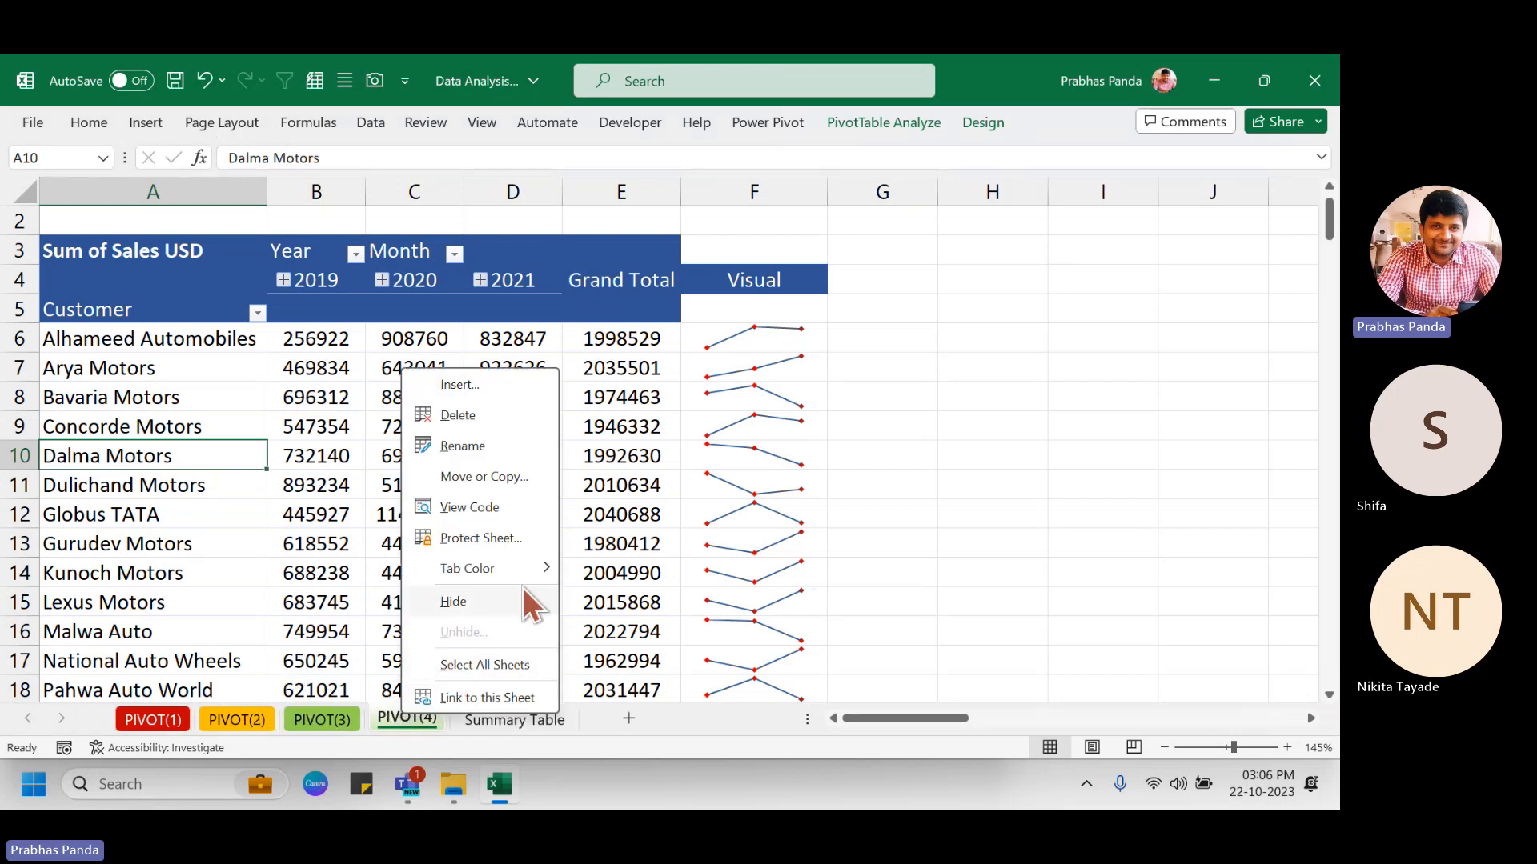
mouse_move(522, 571)
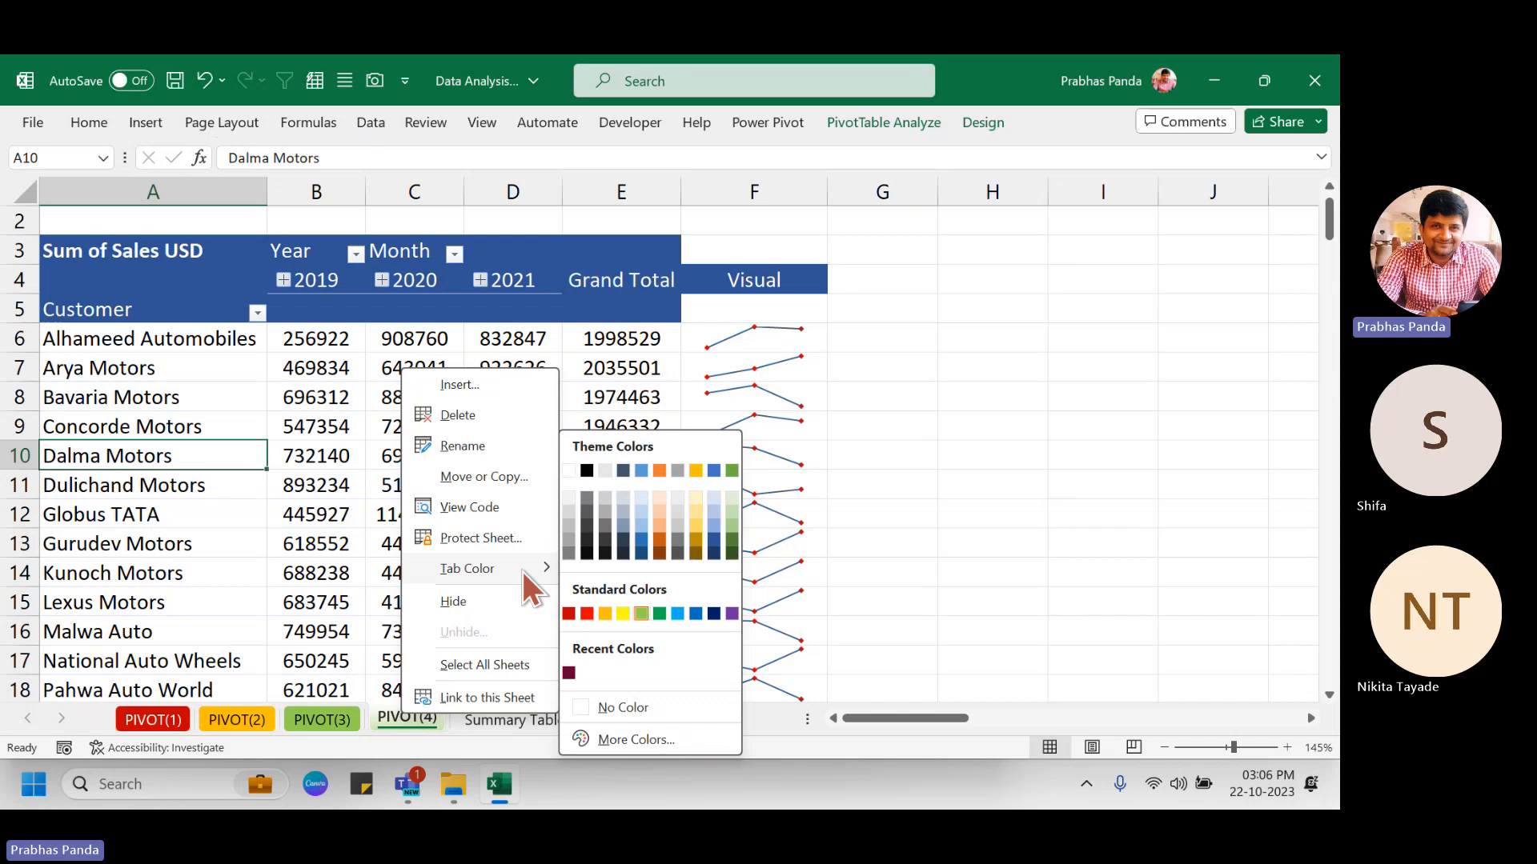
click(731, 613)
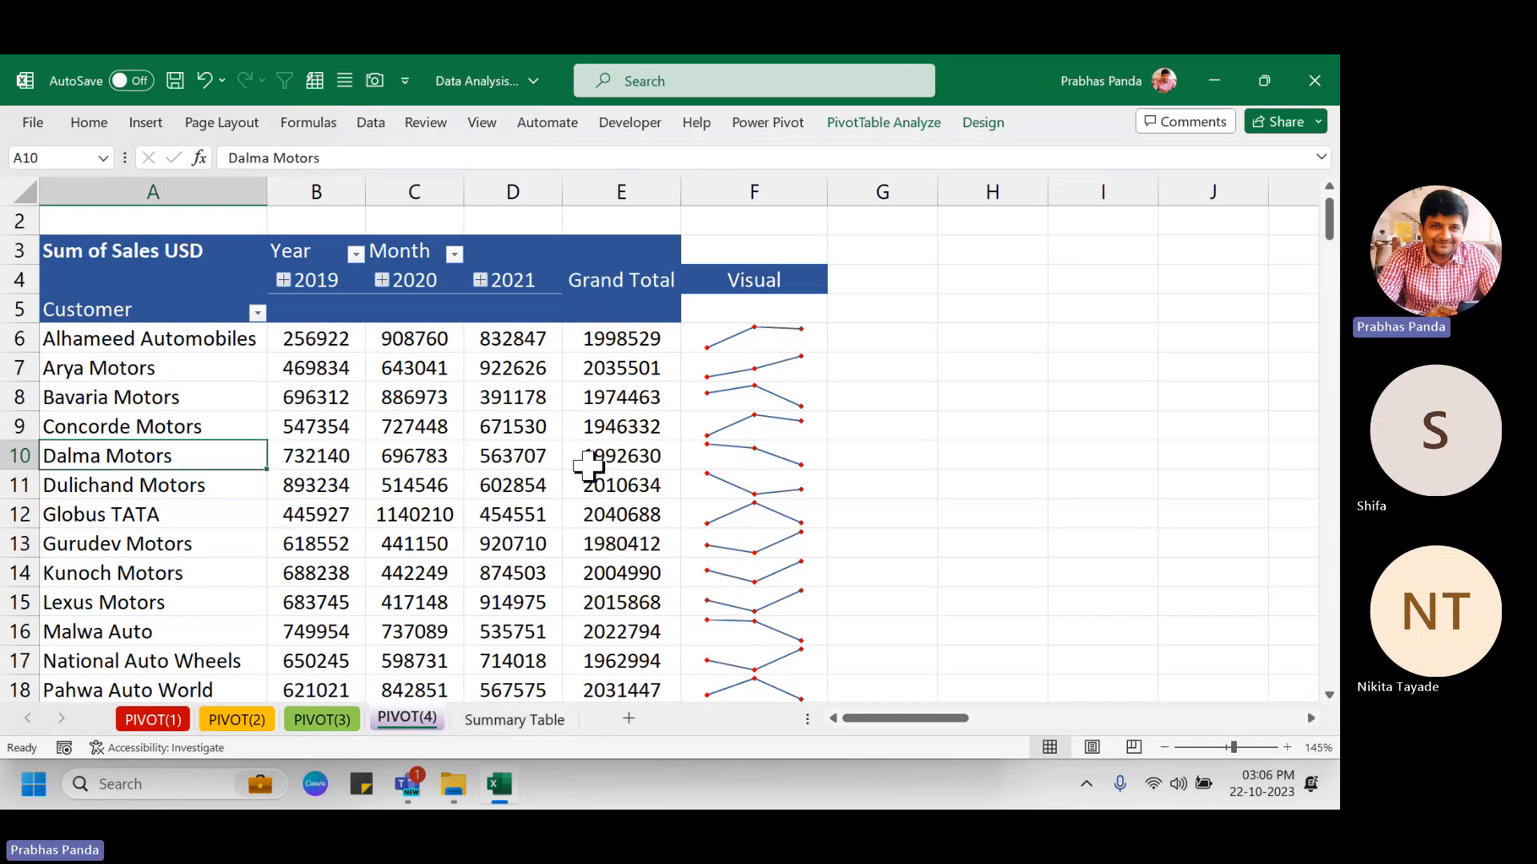
Show the PivotTable field list on PIVOT(4) and delete column F holding the Visual sparklines.
click(412, 392)
right_click(412, 392)
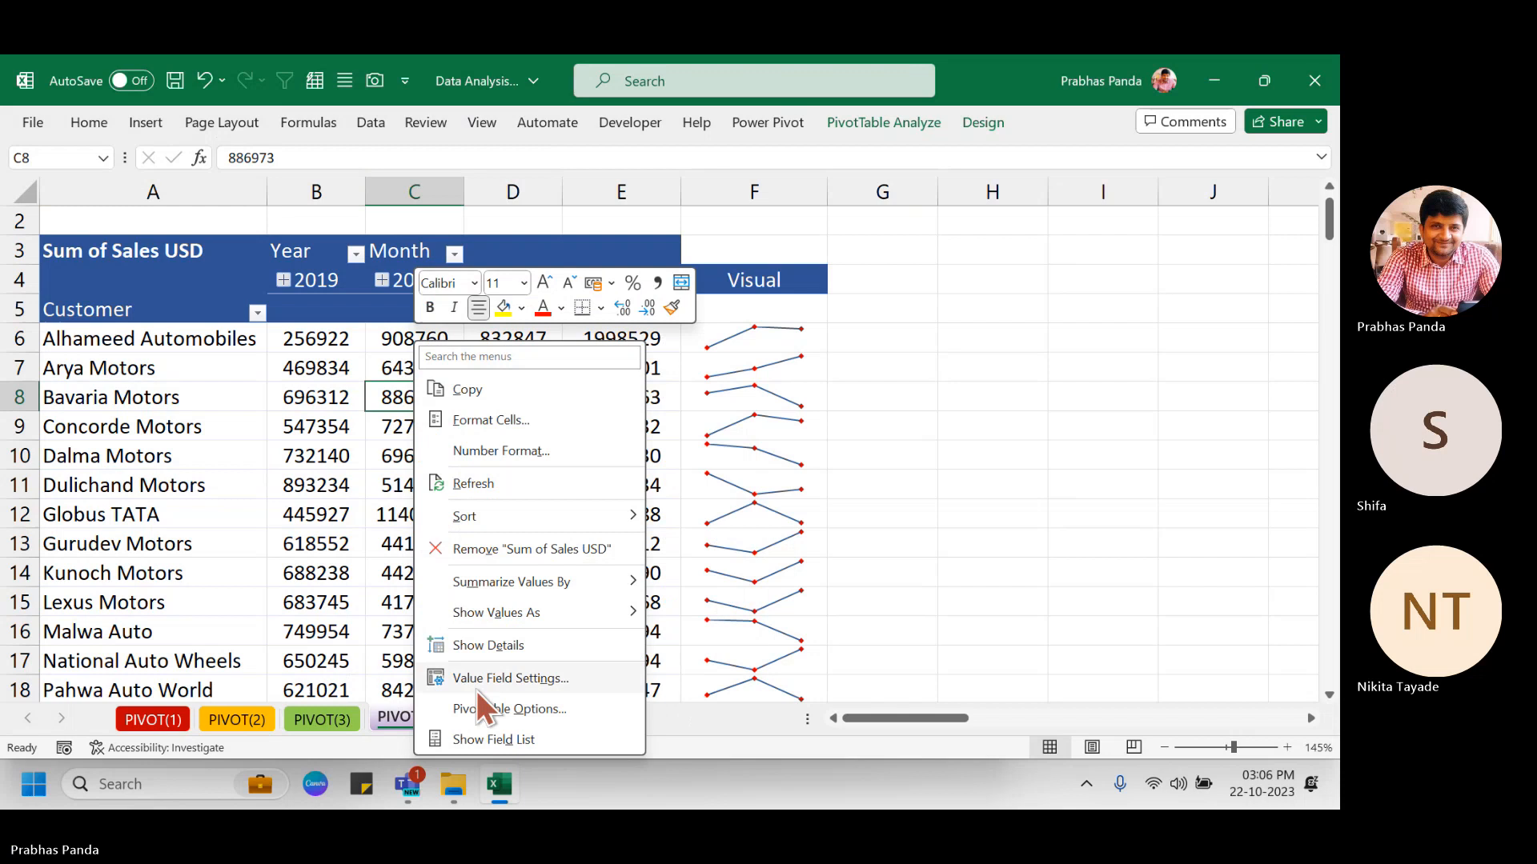
click(497, 738)
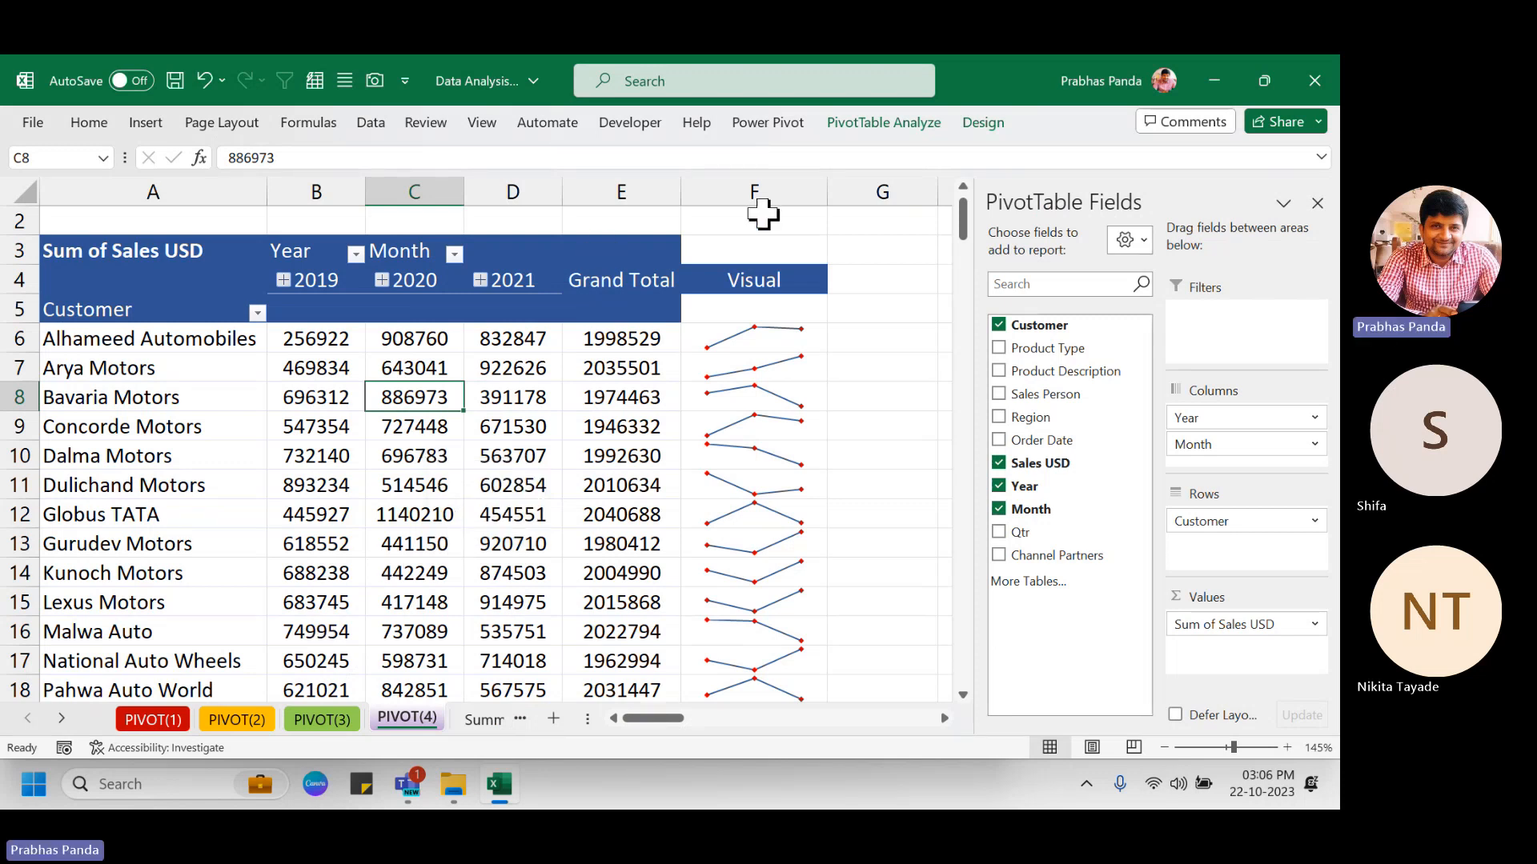
click(760, 190)
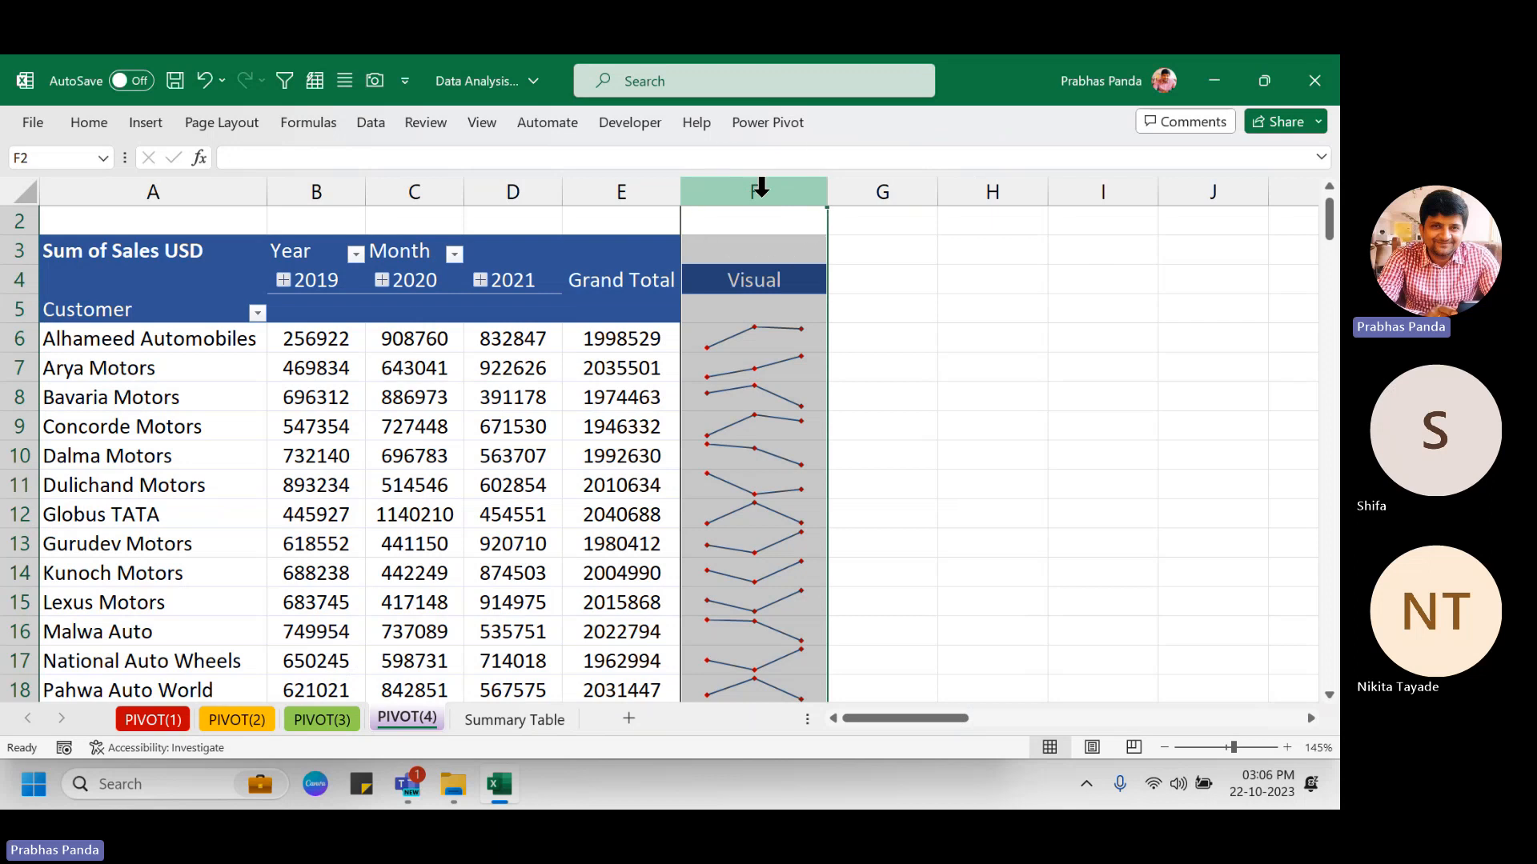
click(760, 191)
click(761, 191)
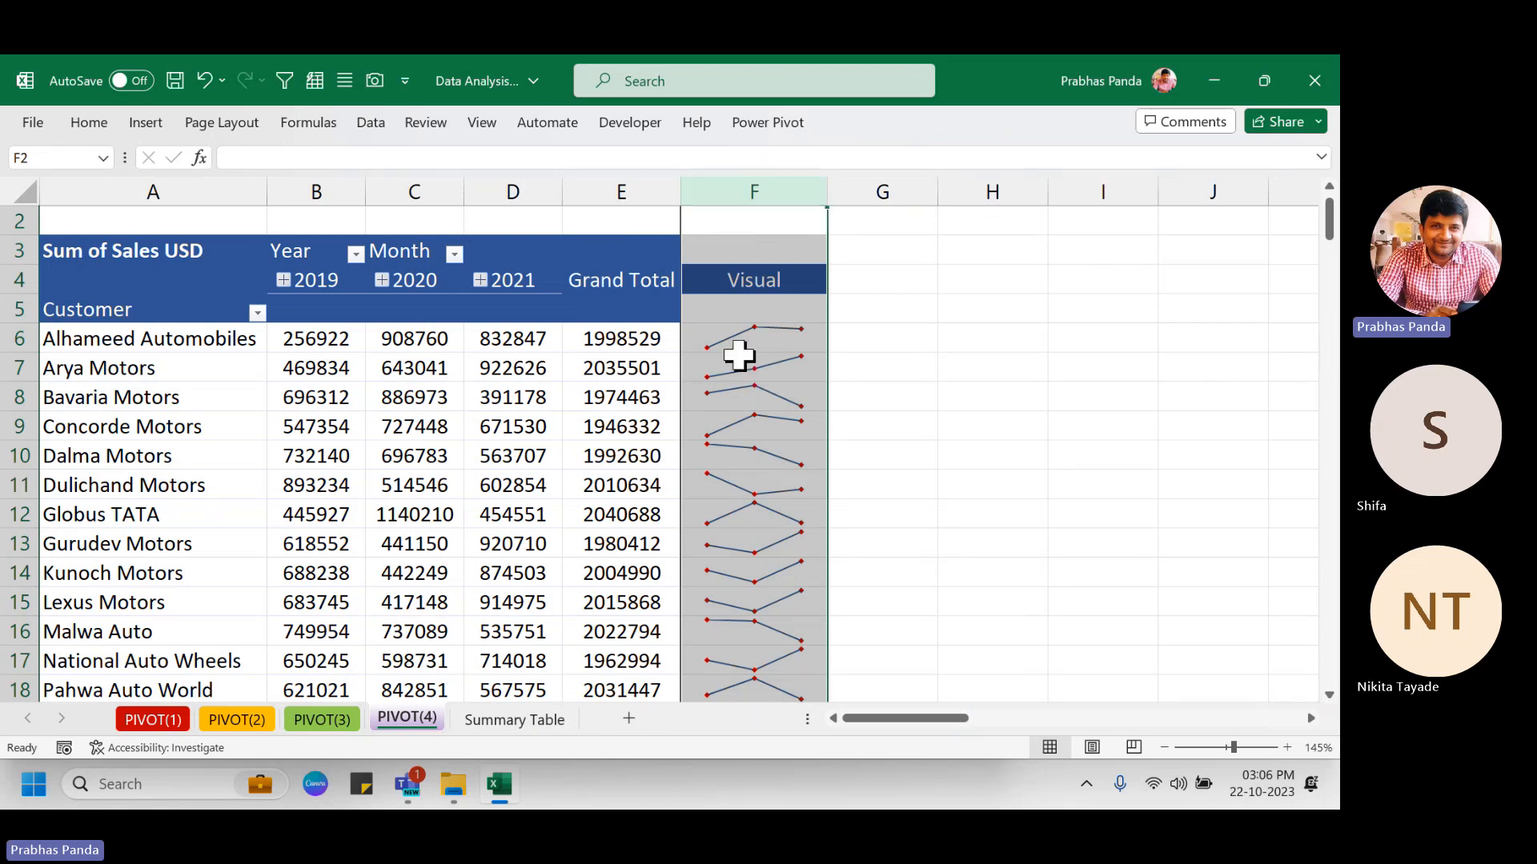
click(776, 191)
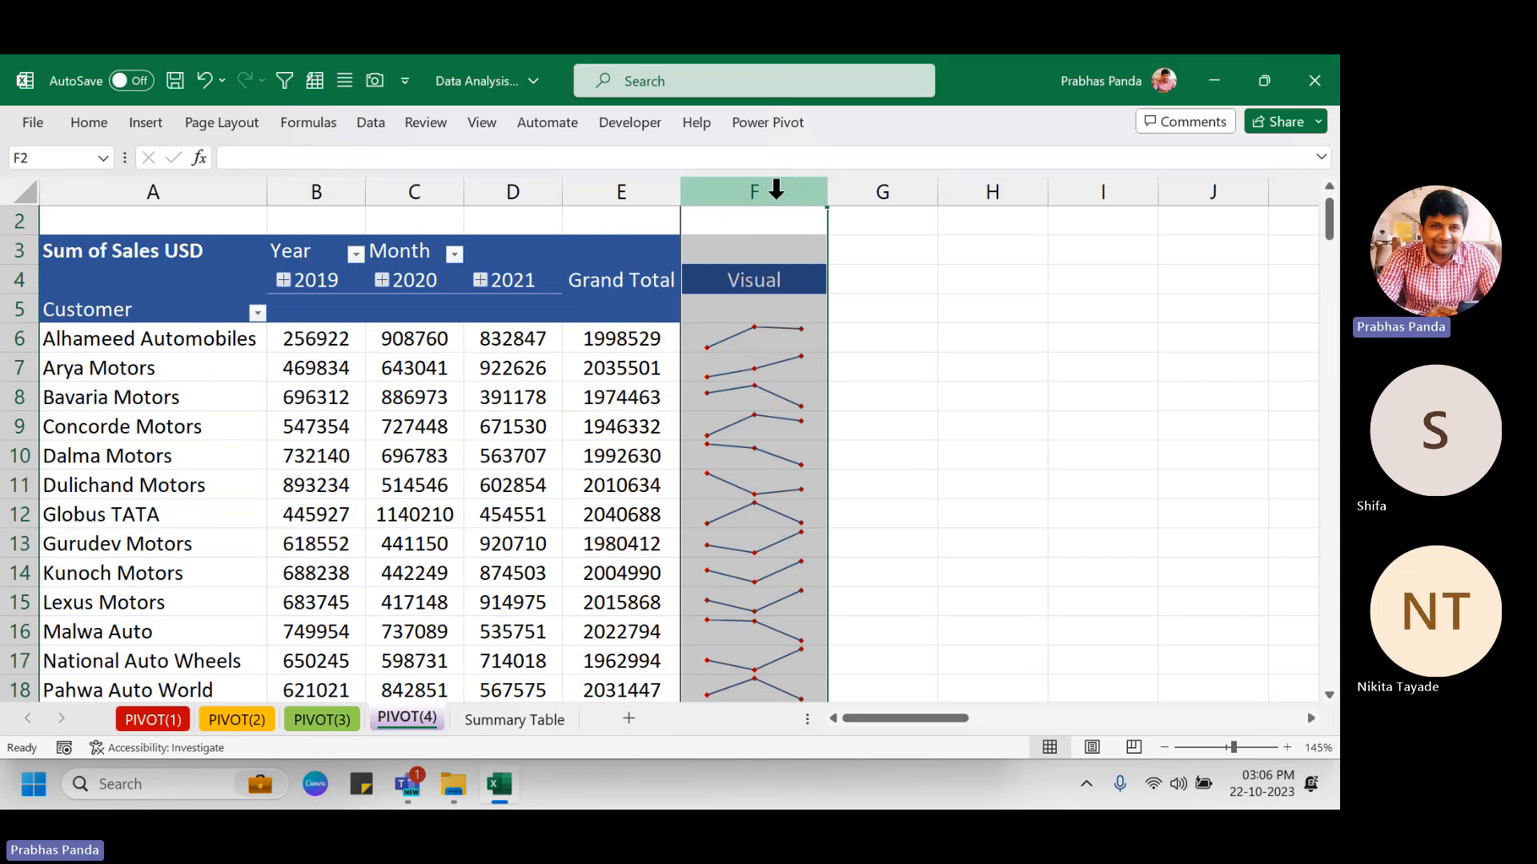
key(ctrl+minus)
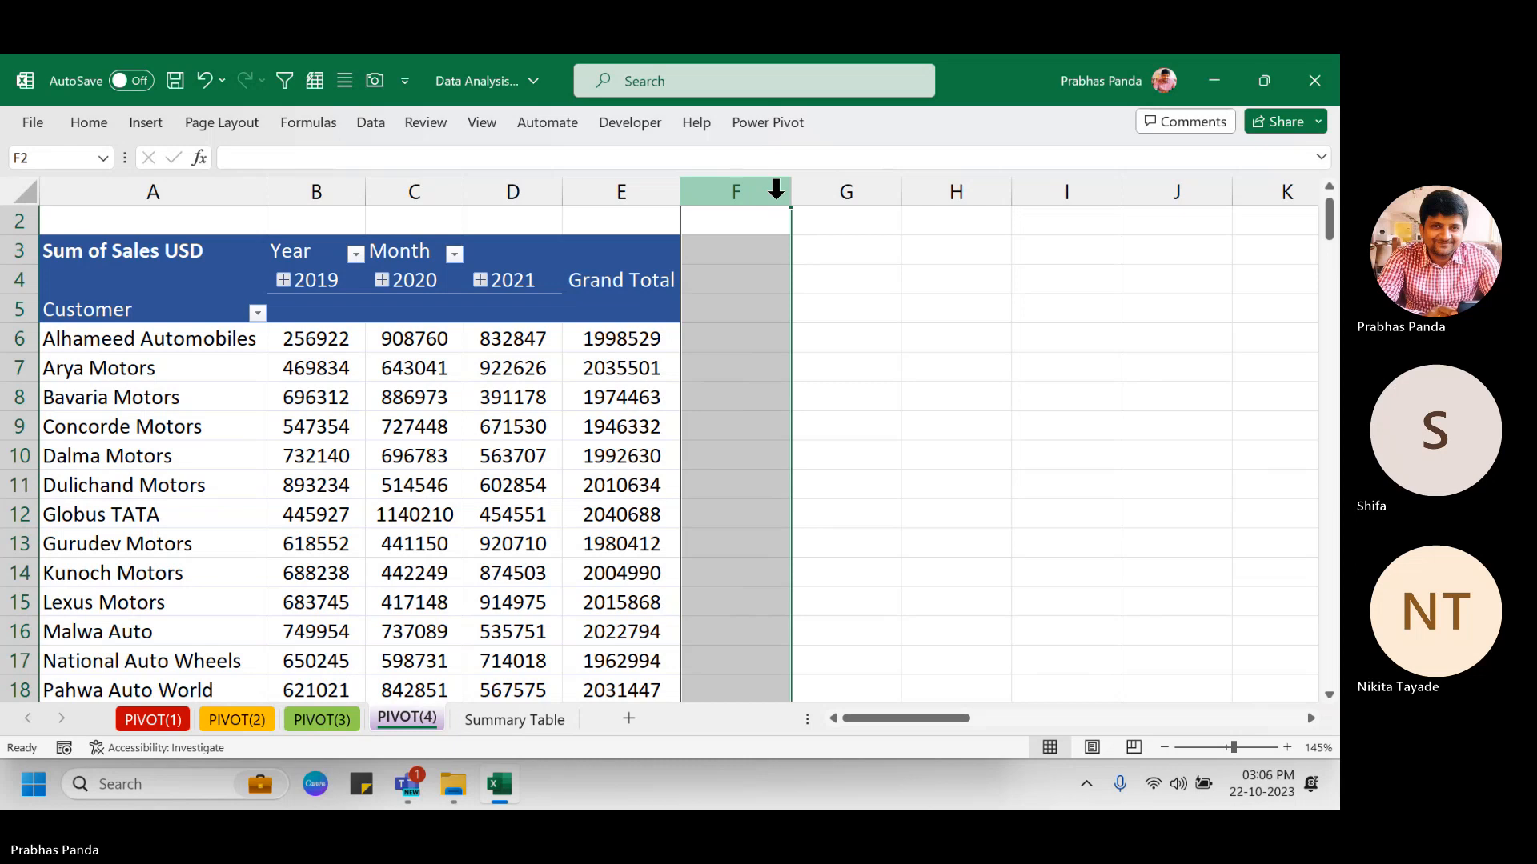
Remove Month and Customer from the PIVOT(4) PivotTable and place Product Description in its rows.
click(551, 394)
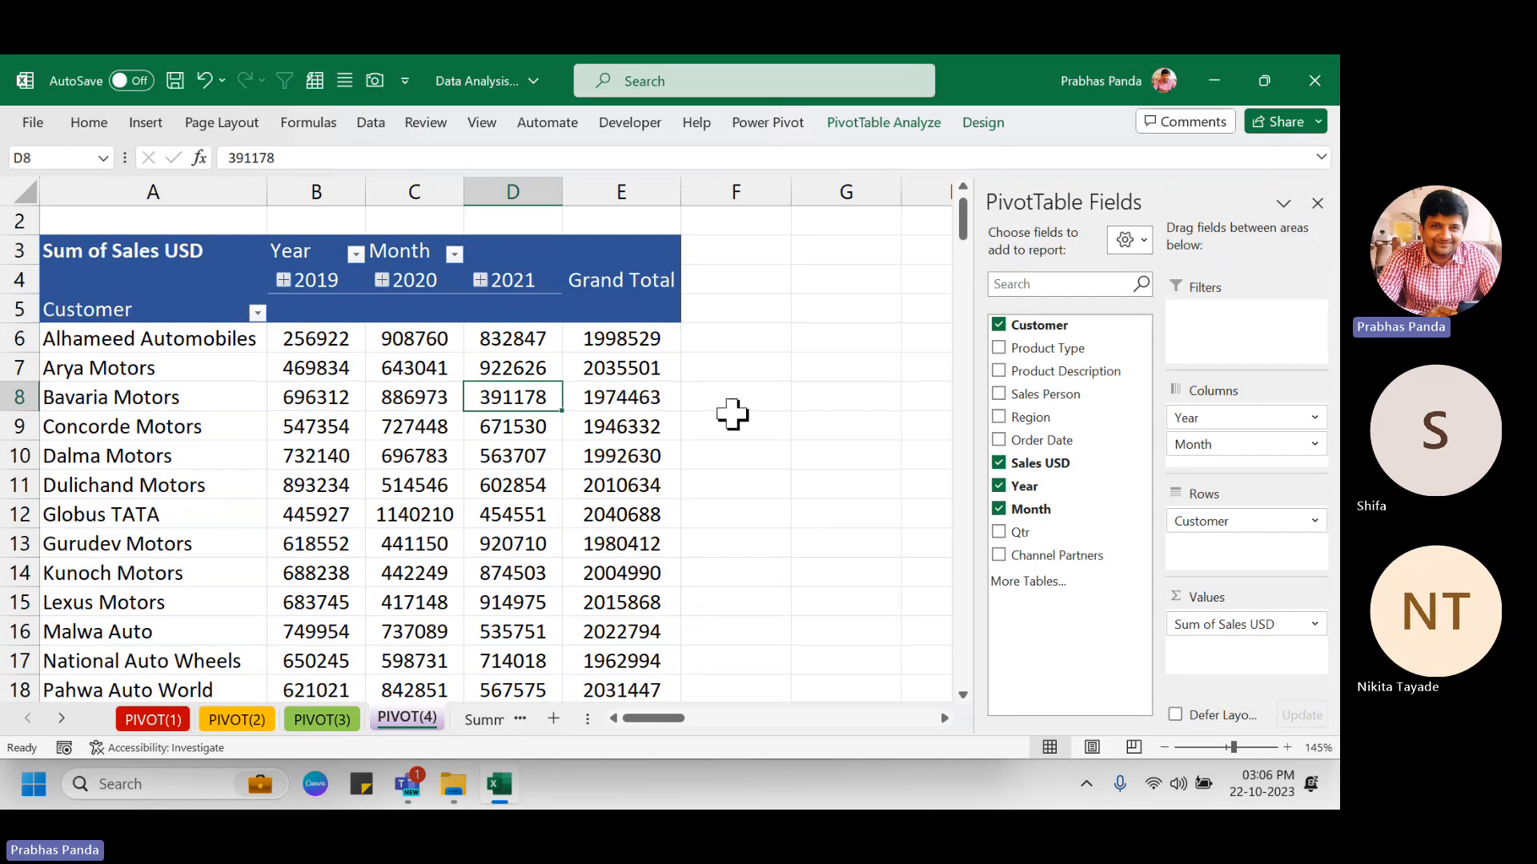
click(998, 511)
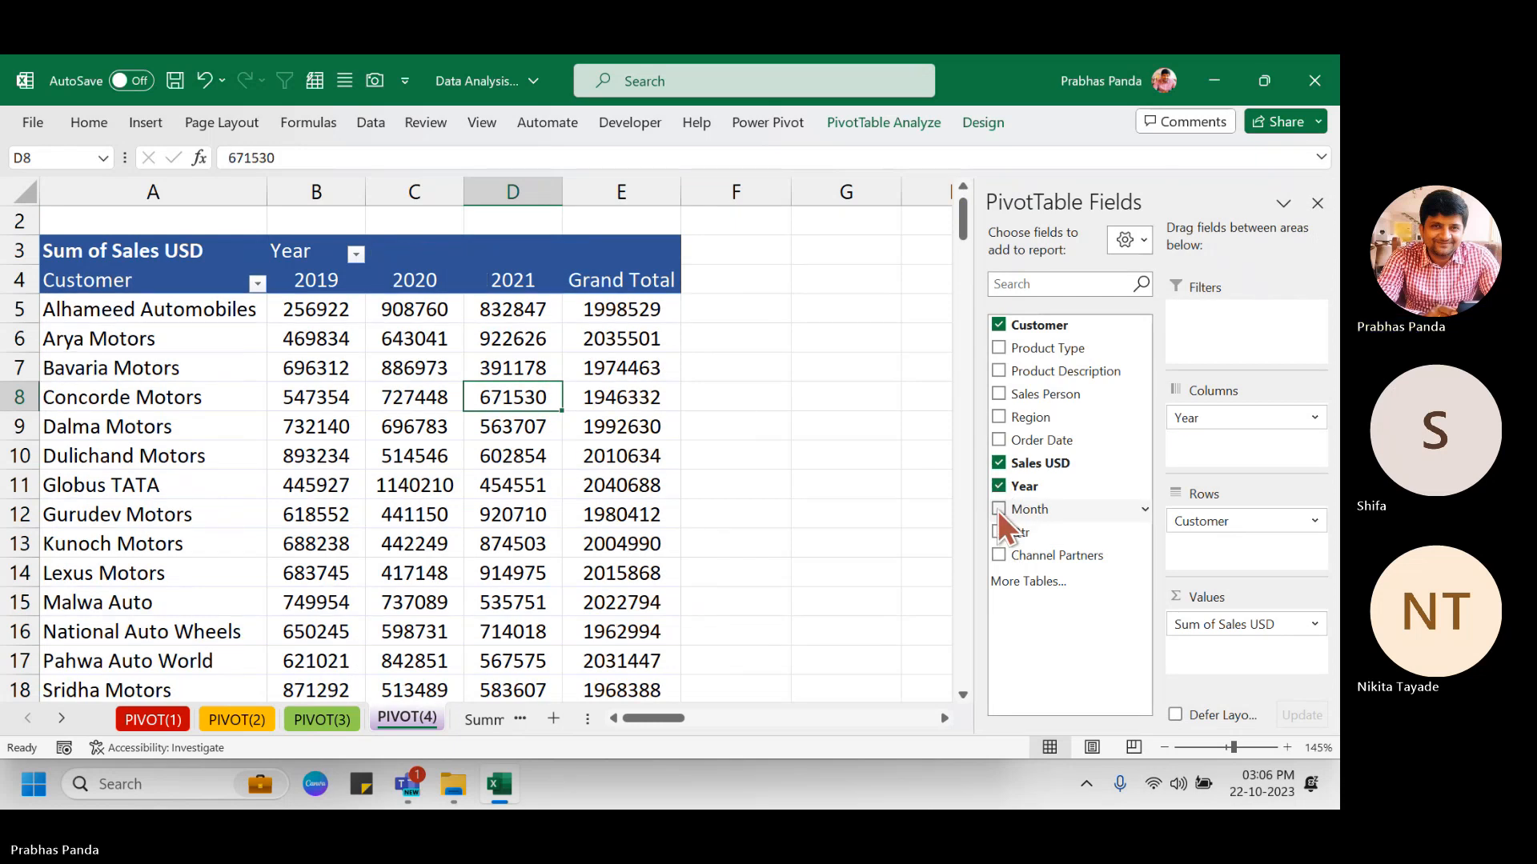
click(997, 326)
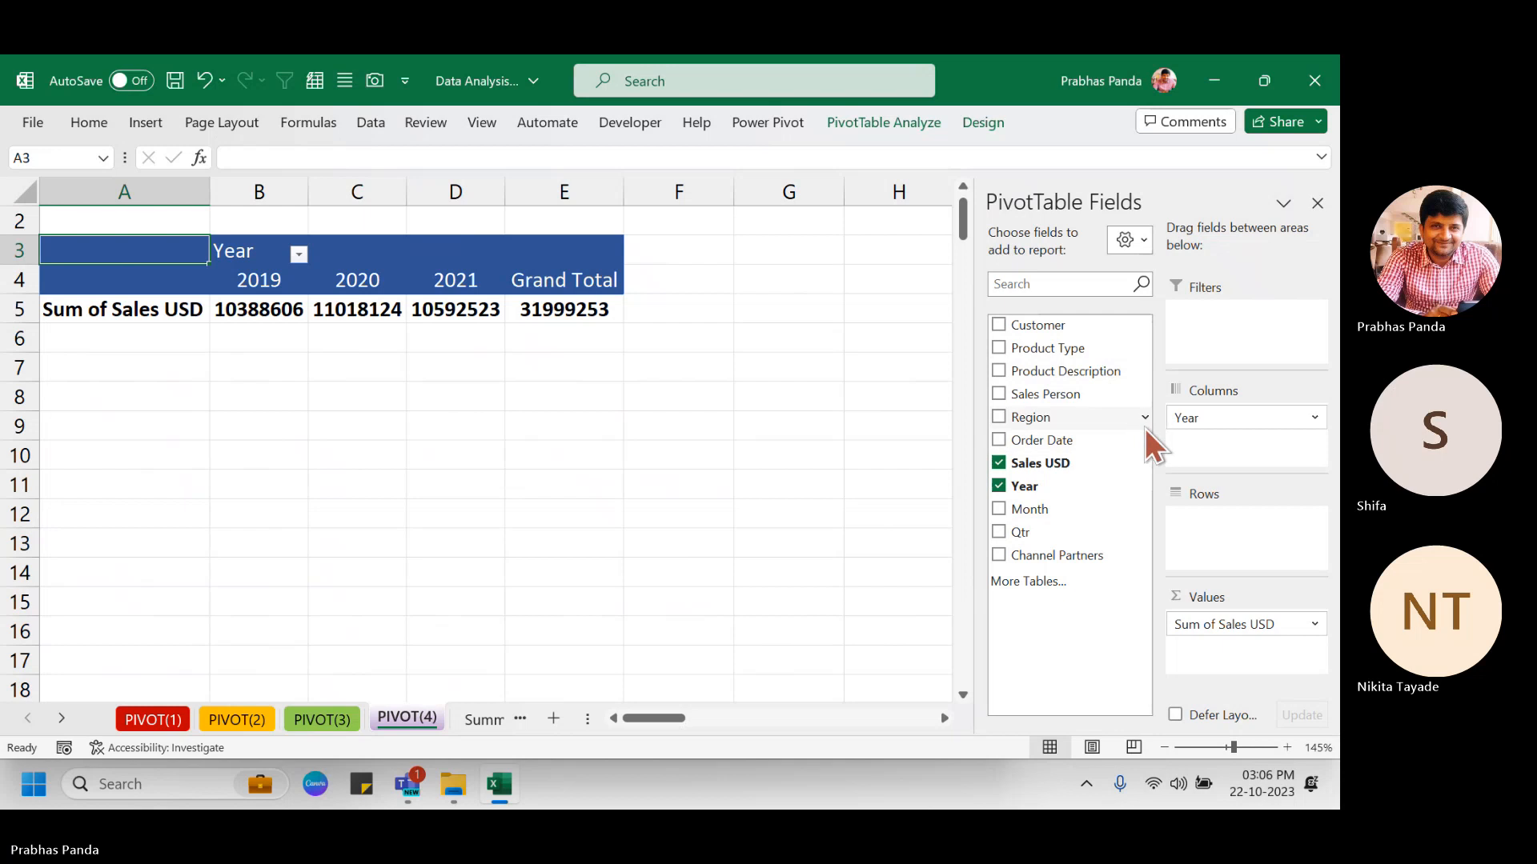
drag(1144, 426, 1281, 558)
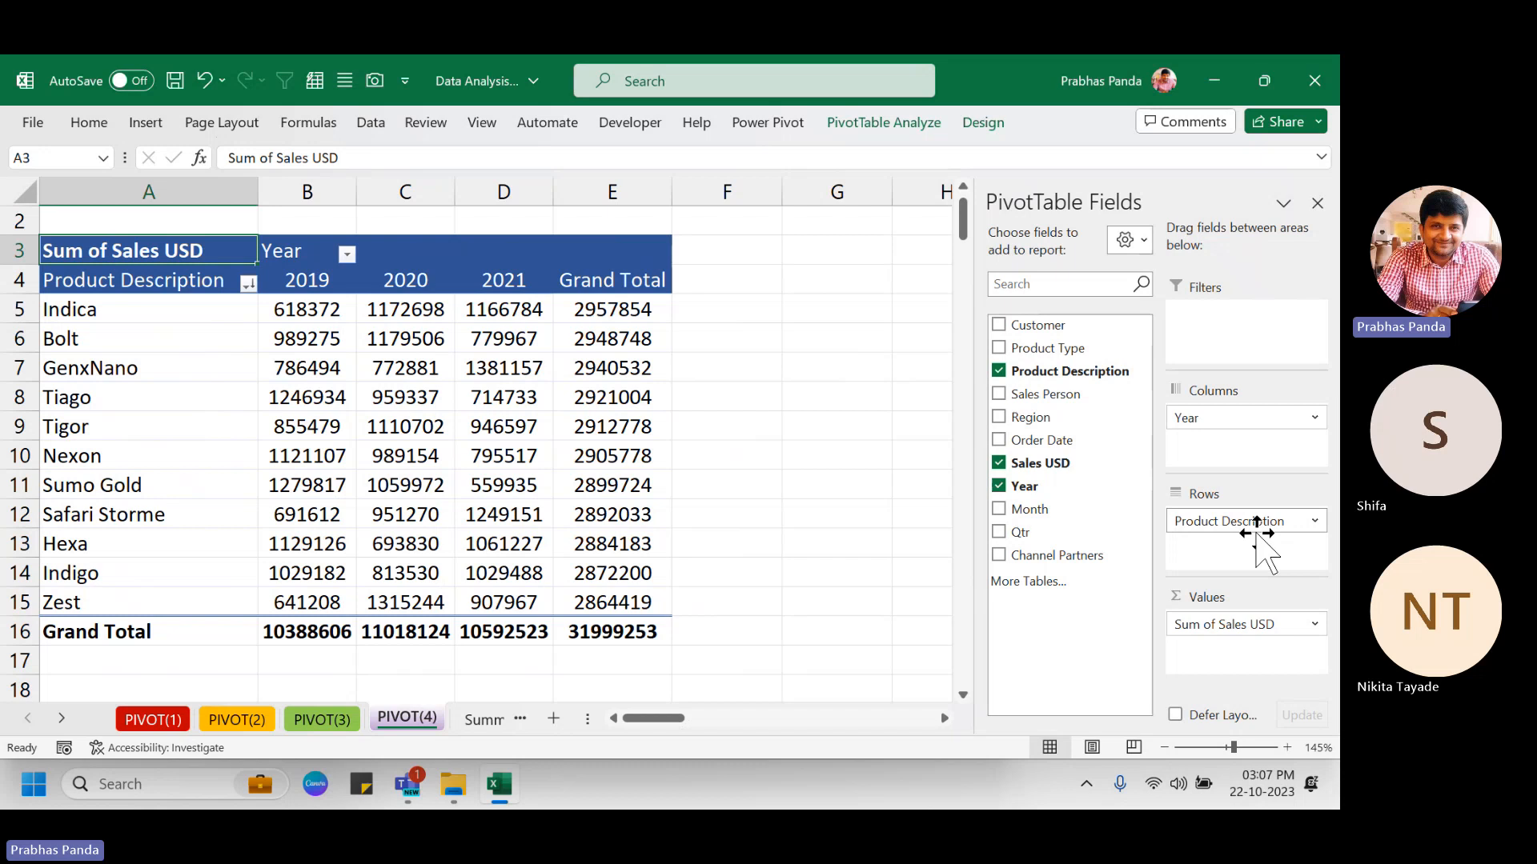
Examine the 2019 to 2021 sales by Product Description, the available PivotTable fields and the Grand Total column.
drag(324, 193, 469, 230)
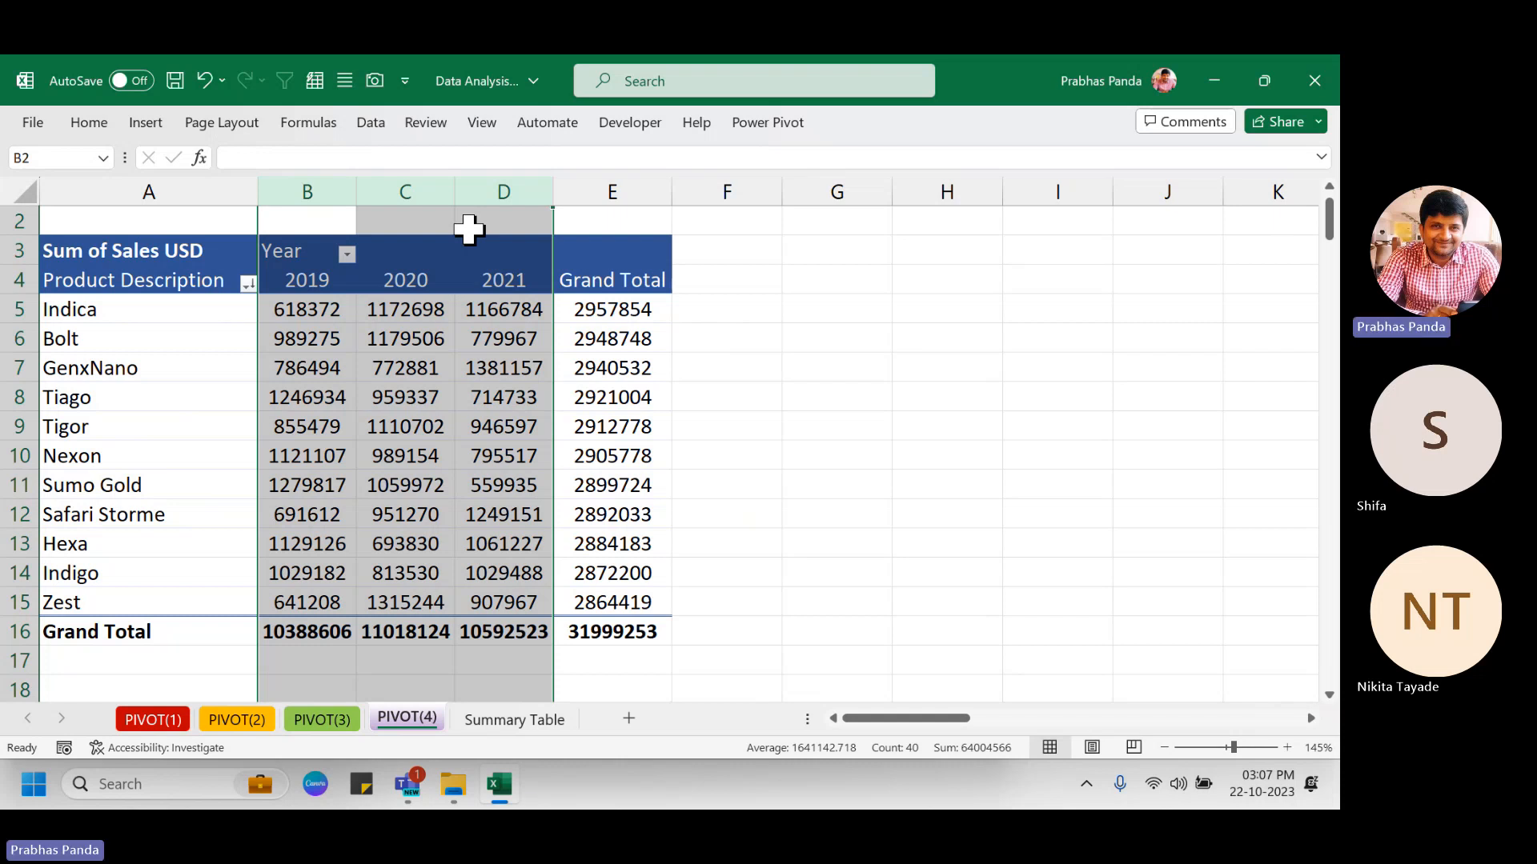
drag(480, 309, 479, 340)
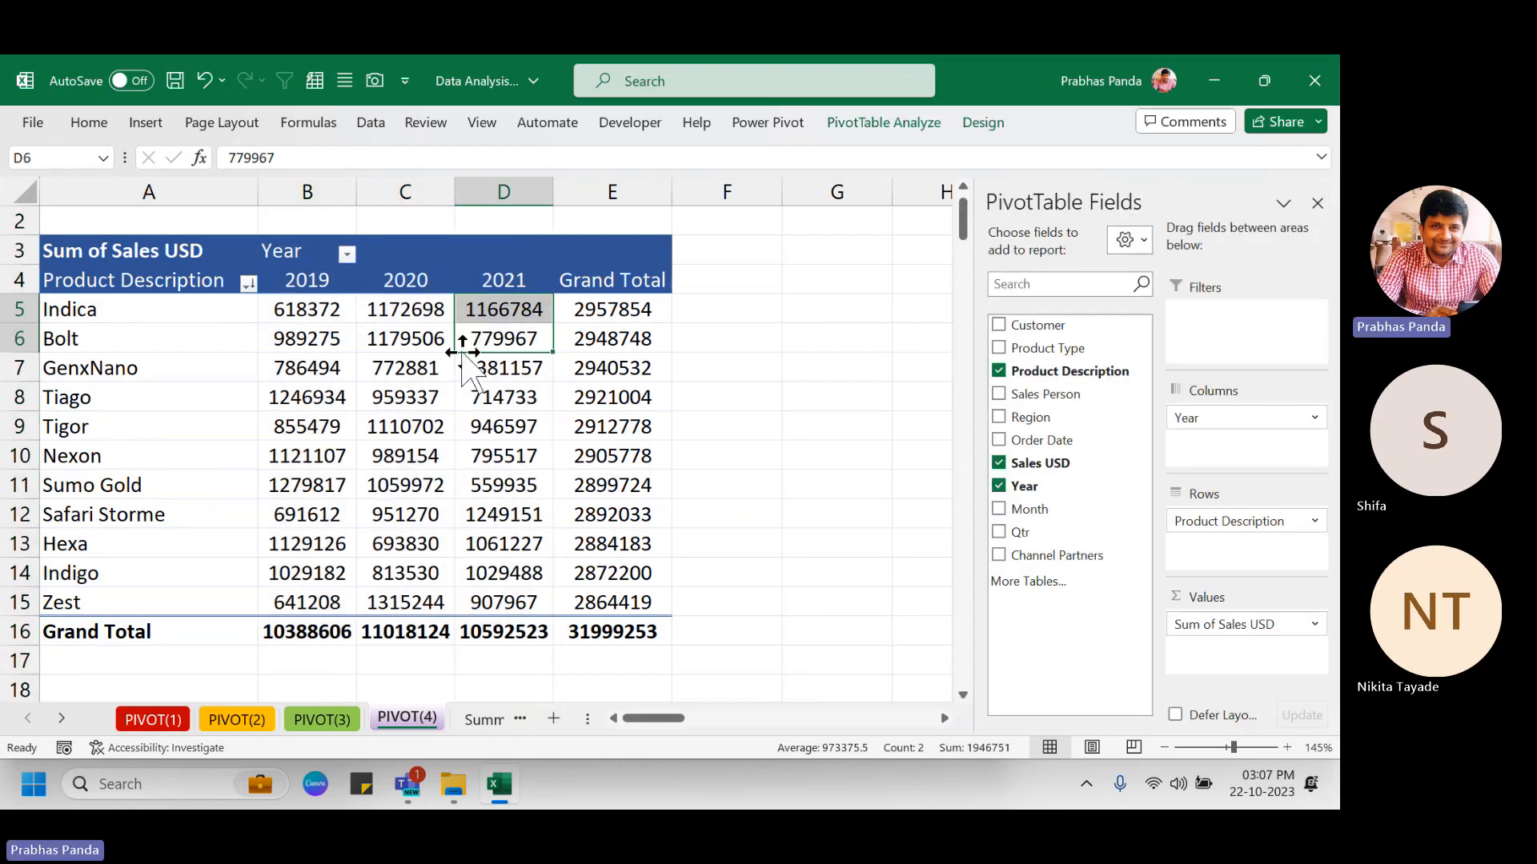
click(417, 335)
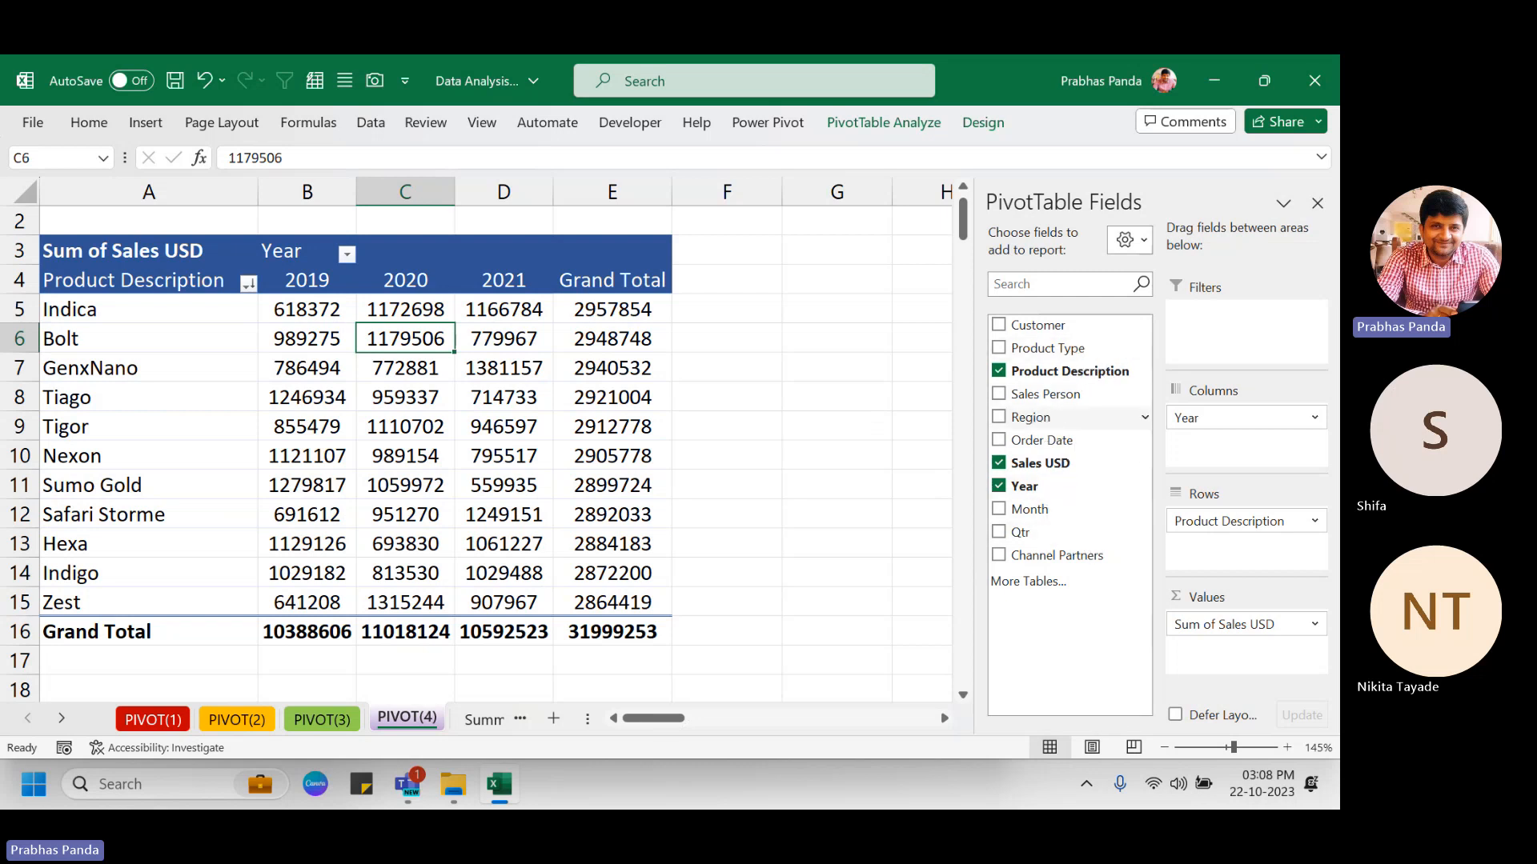
mouse_move(972, 298)
mouse_down()
mouse_move(1047, 471)
mouse_move(1147, 658)
mouse_move(1161, 658)
mouse_up()
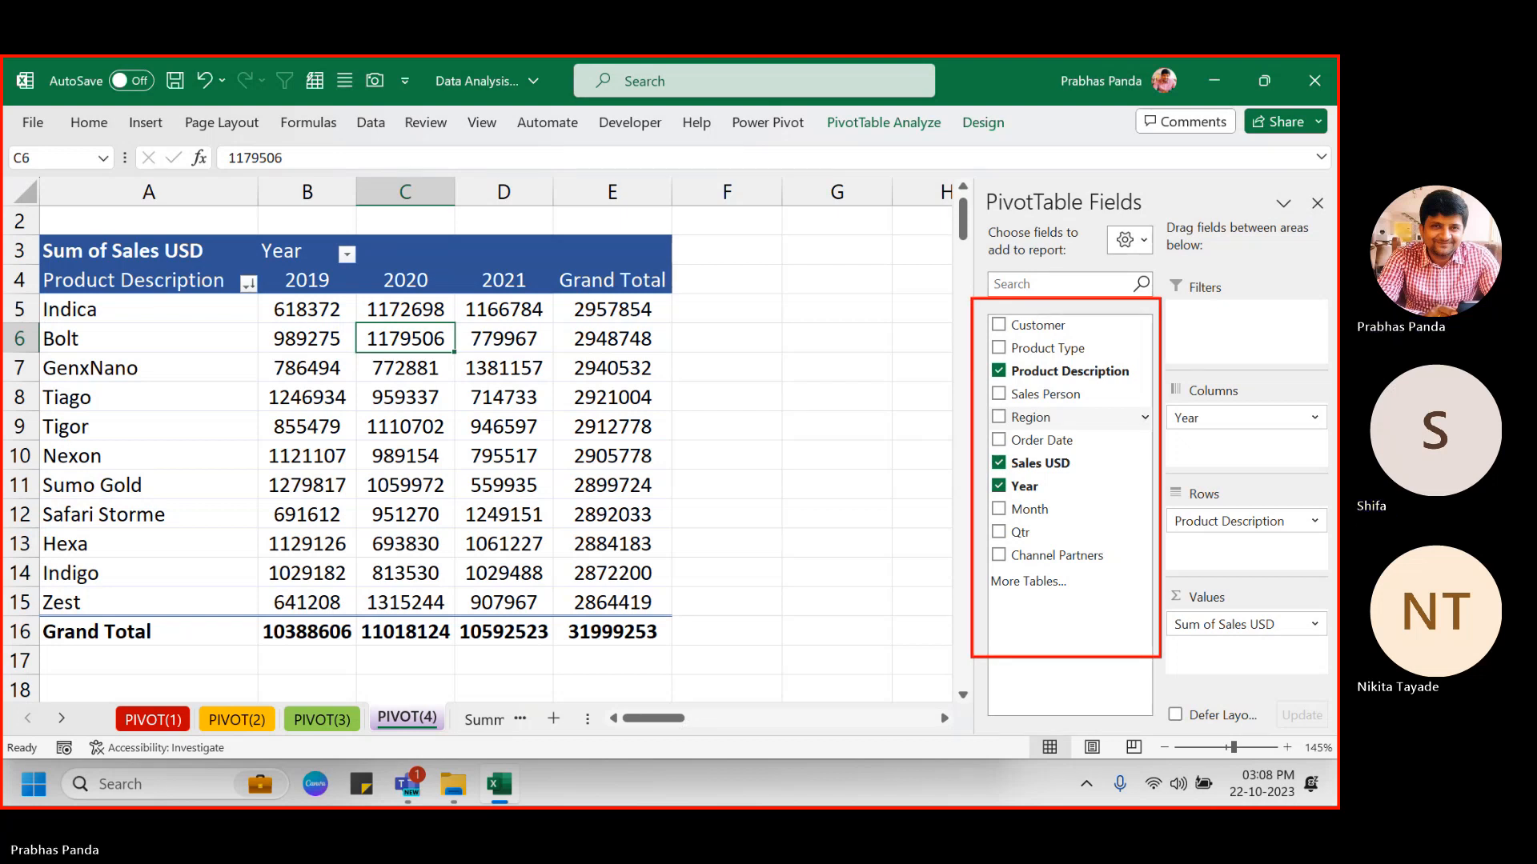
key(Escape)
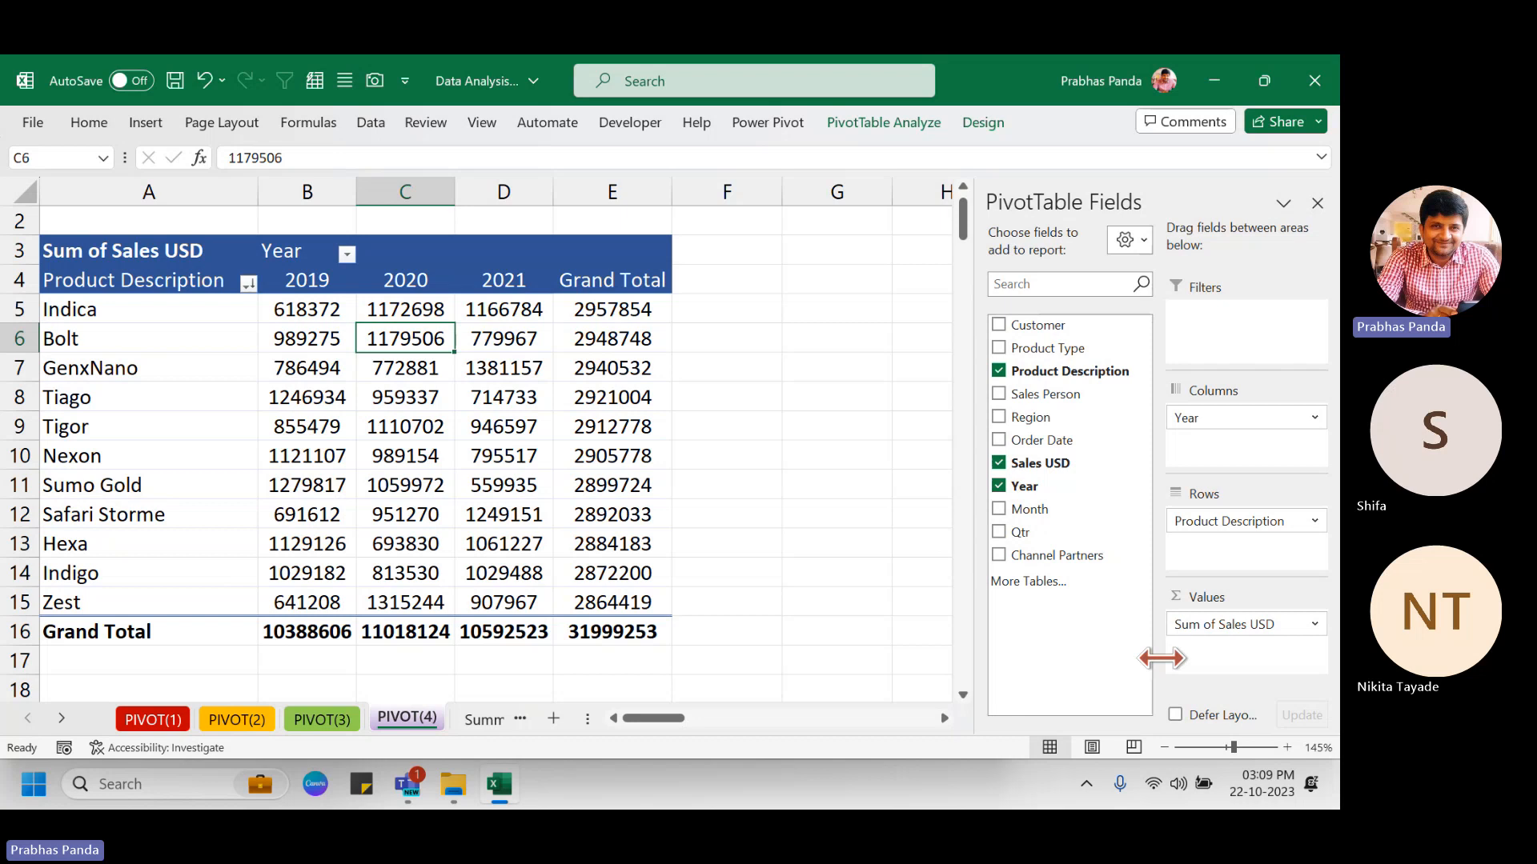
click(148, 485)
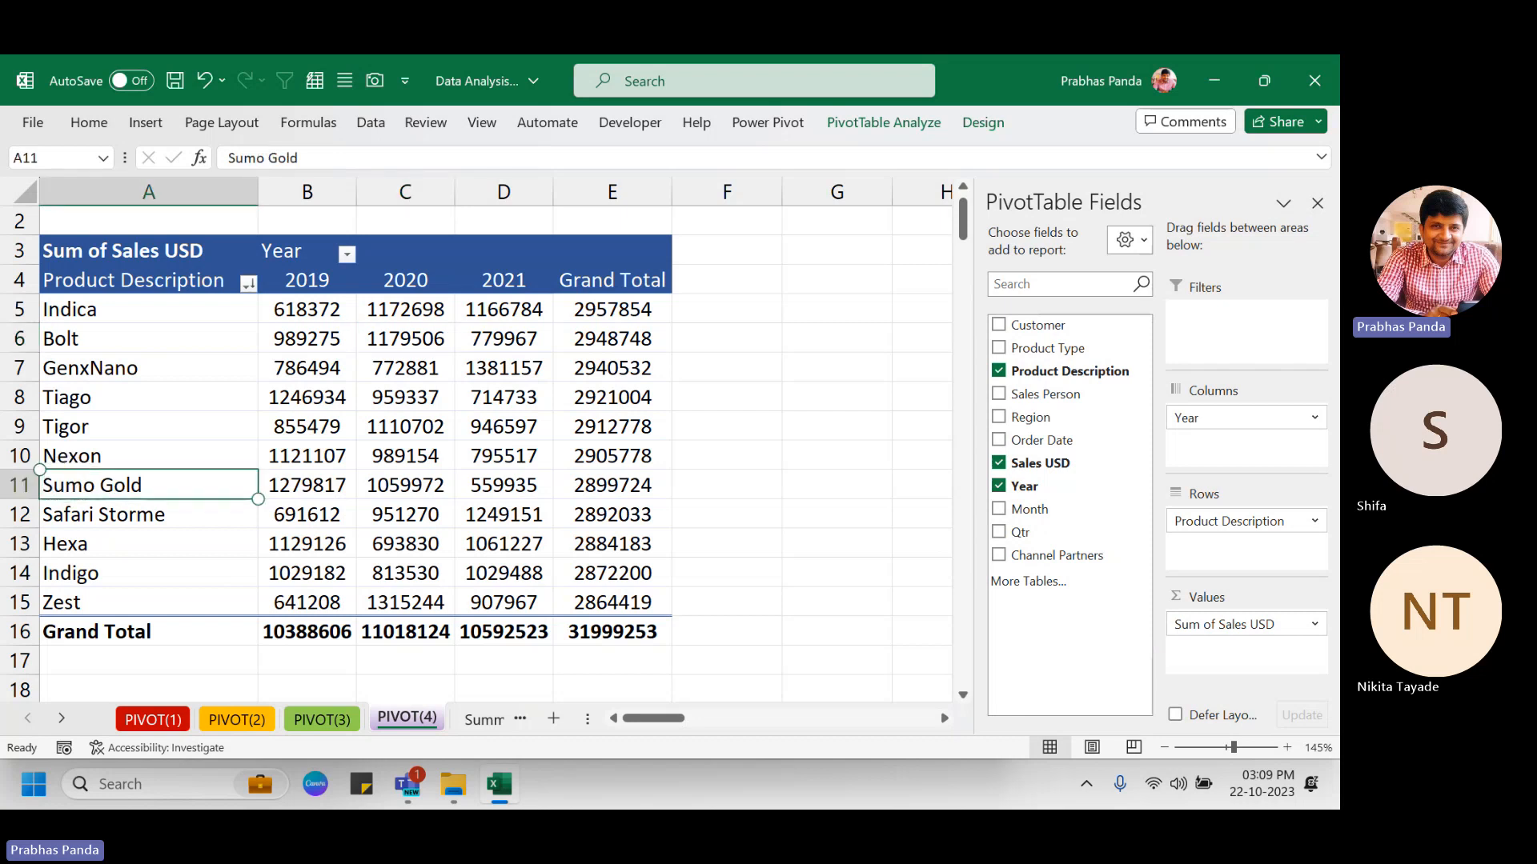
click(200, 280)
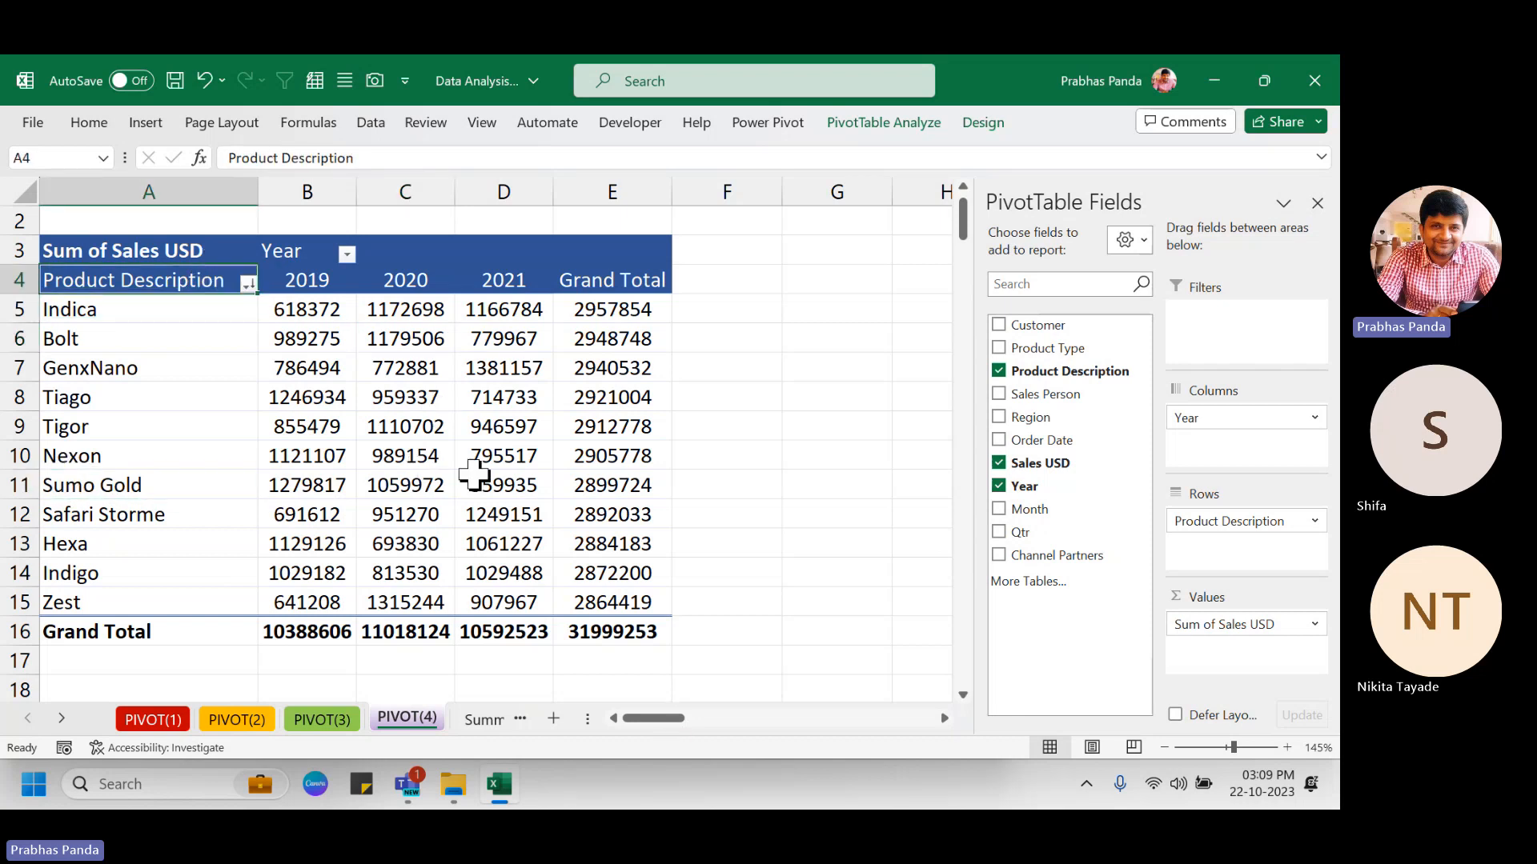
mouse_move(474, 476)
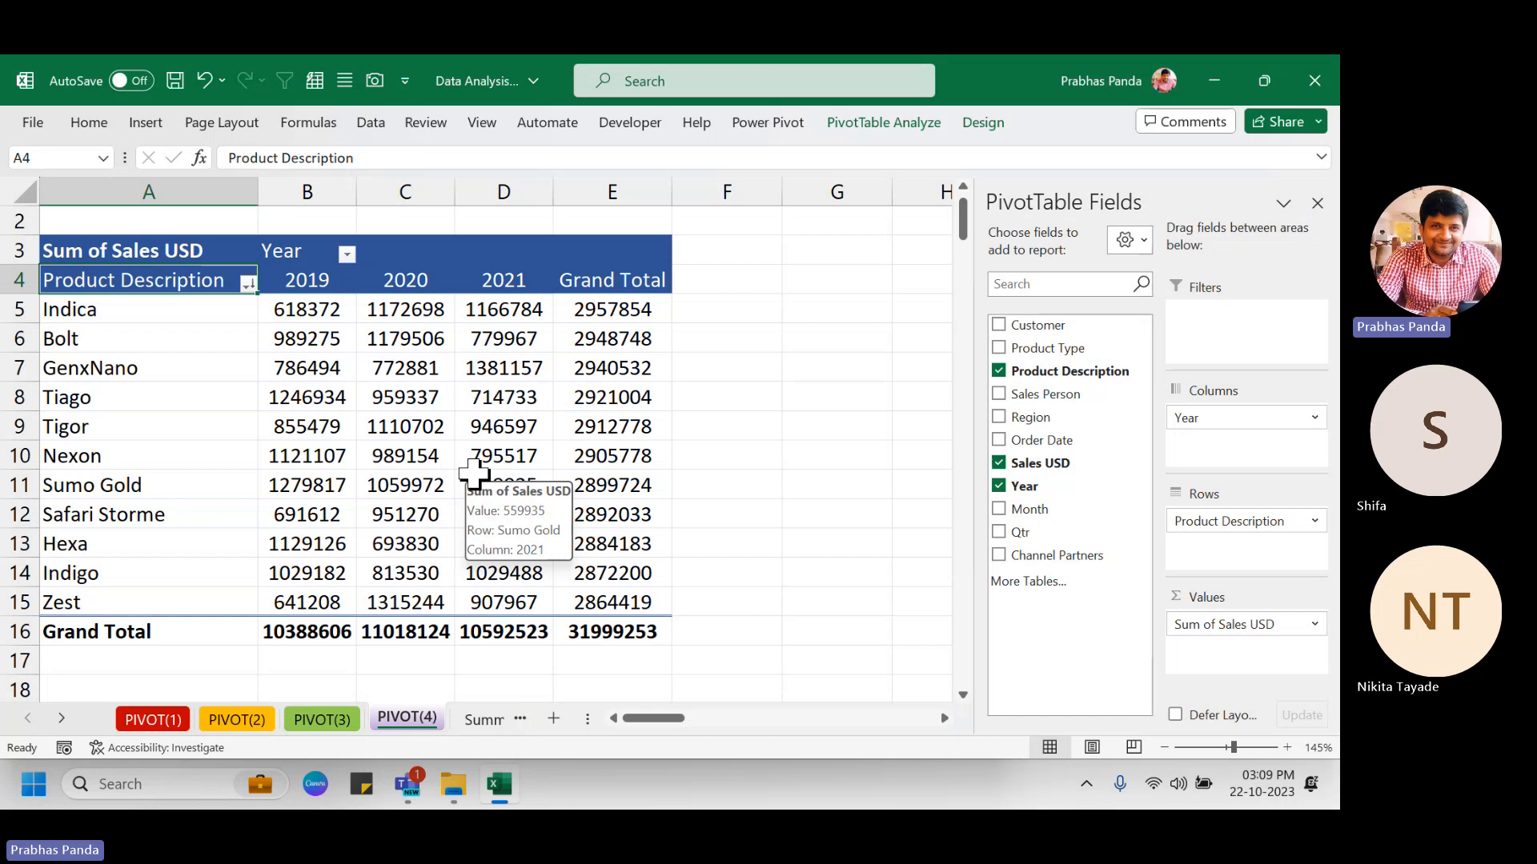
click(622, 172)
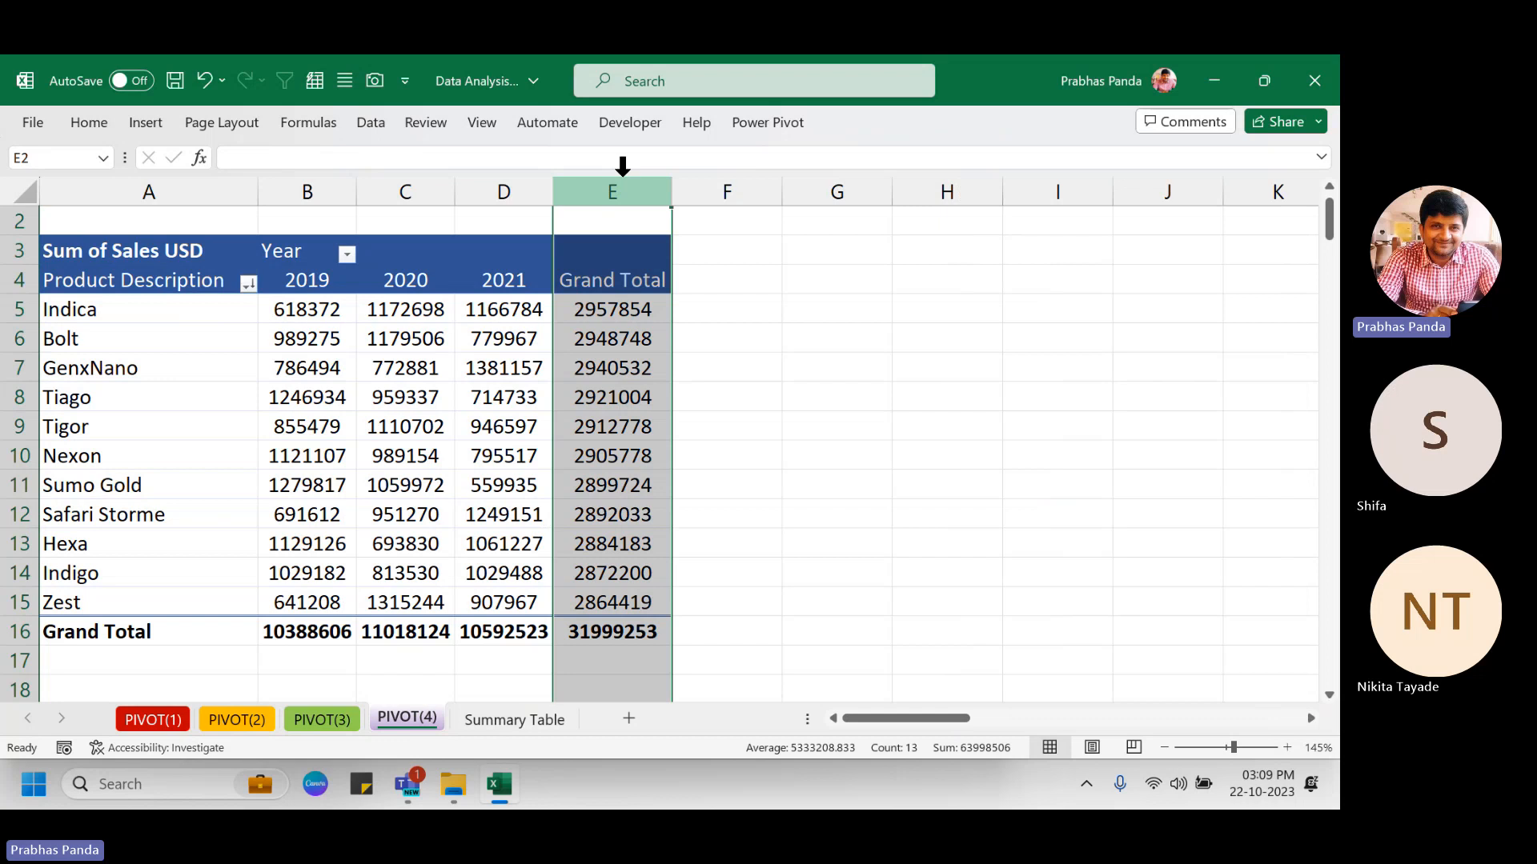
Add an Incentive column to the Summary Table directly after Channel Partners by entering the heading in cell L4.
click(515, 718)
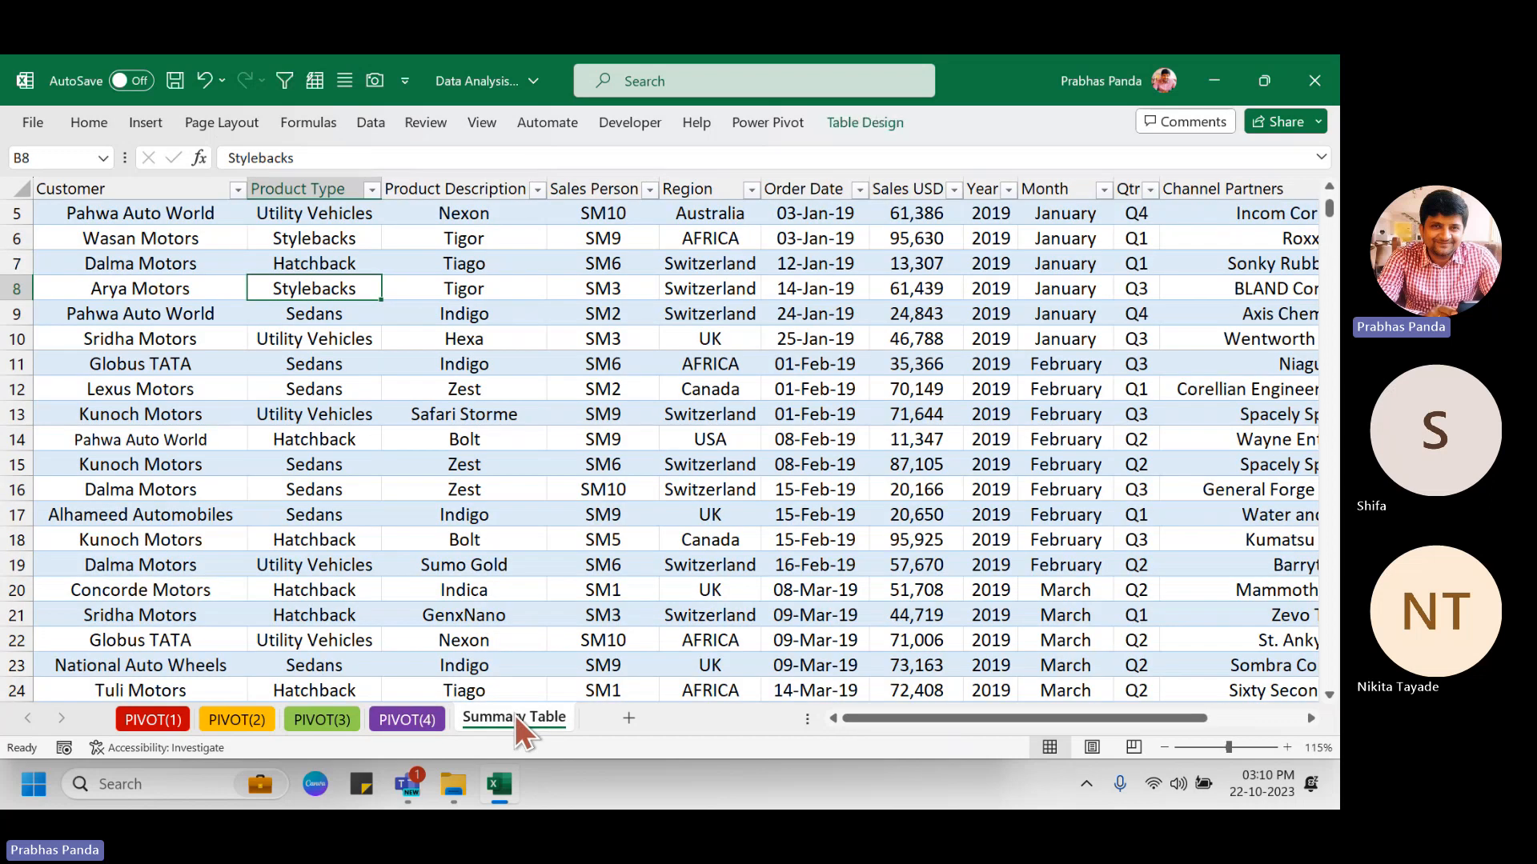
key(ctrl+Up)
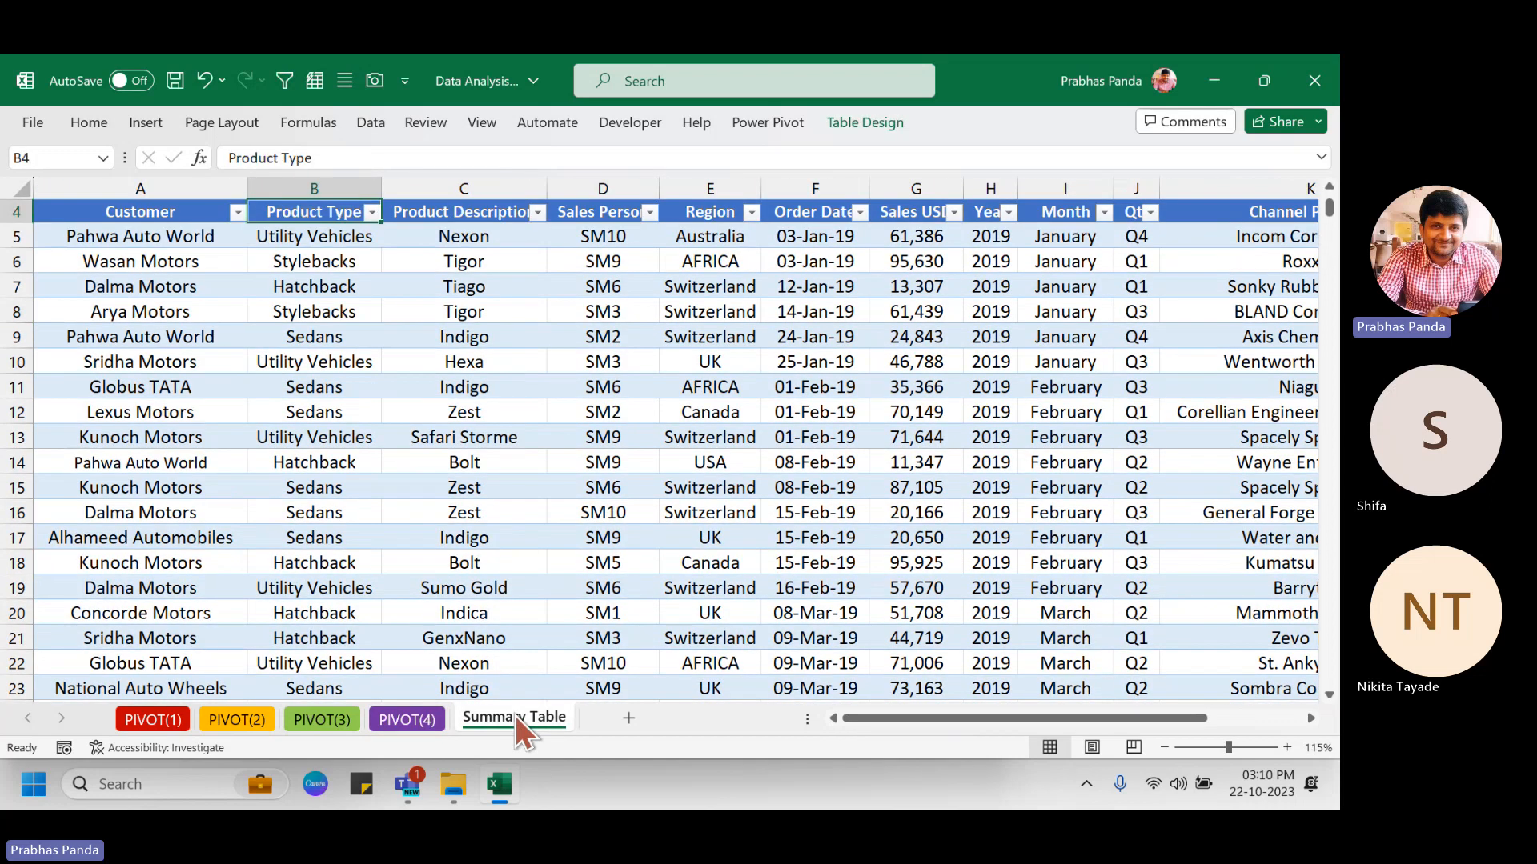
key(Down)
key(Up)
key(ctrl+Right)
key(Right)
key(Right)
key(Right)
key(Right)
key(Right)
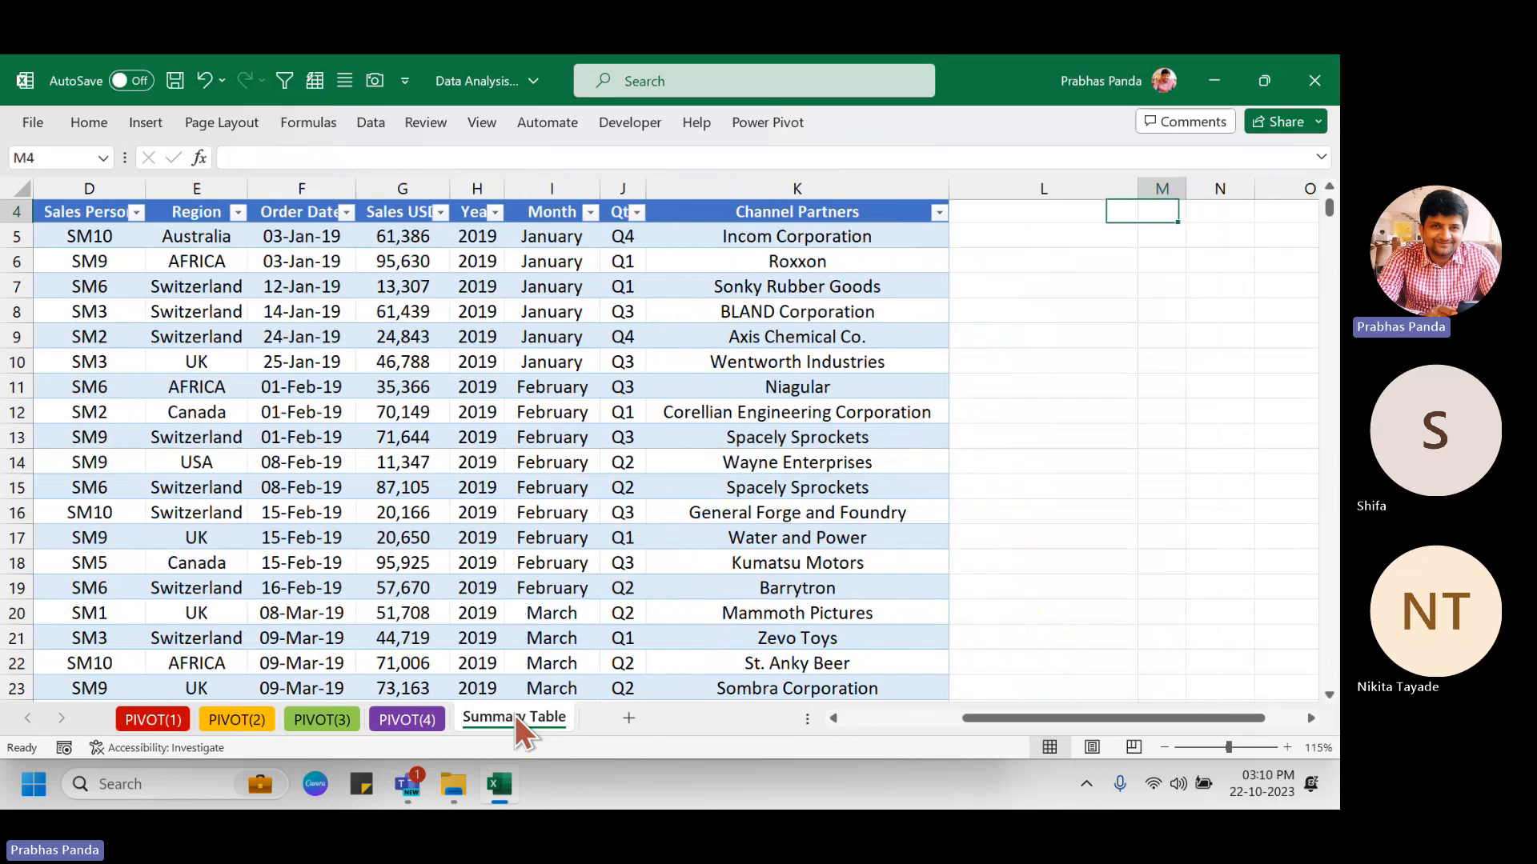
key(Left)
key(Left)
key(Left)
key(Left)
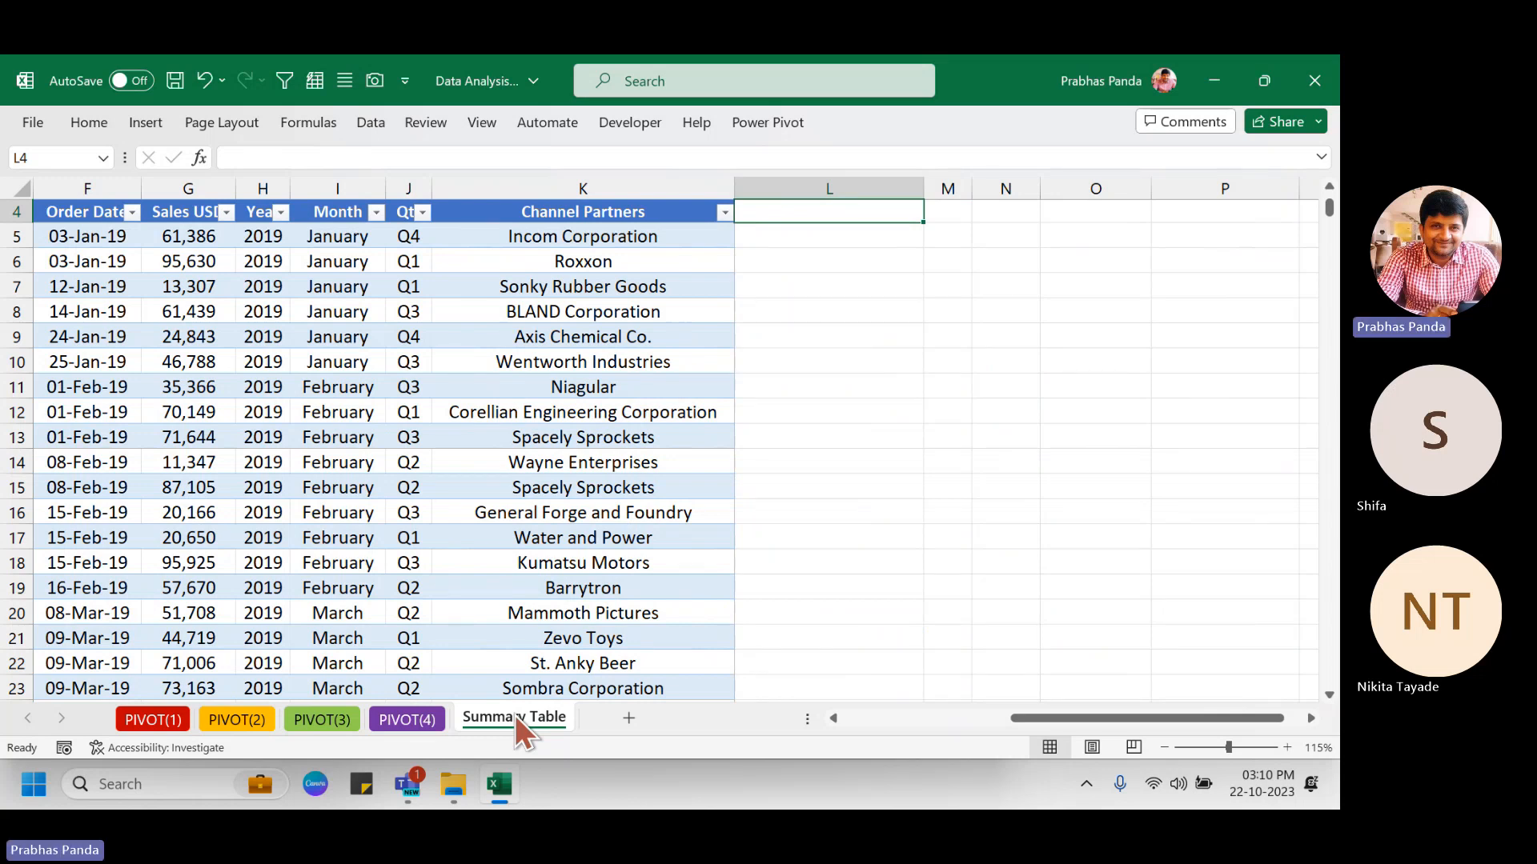
scroll(713, 405, up, 1)
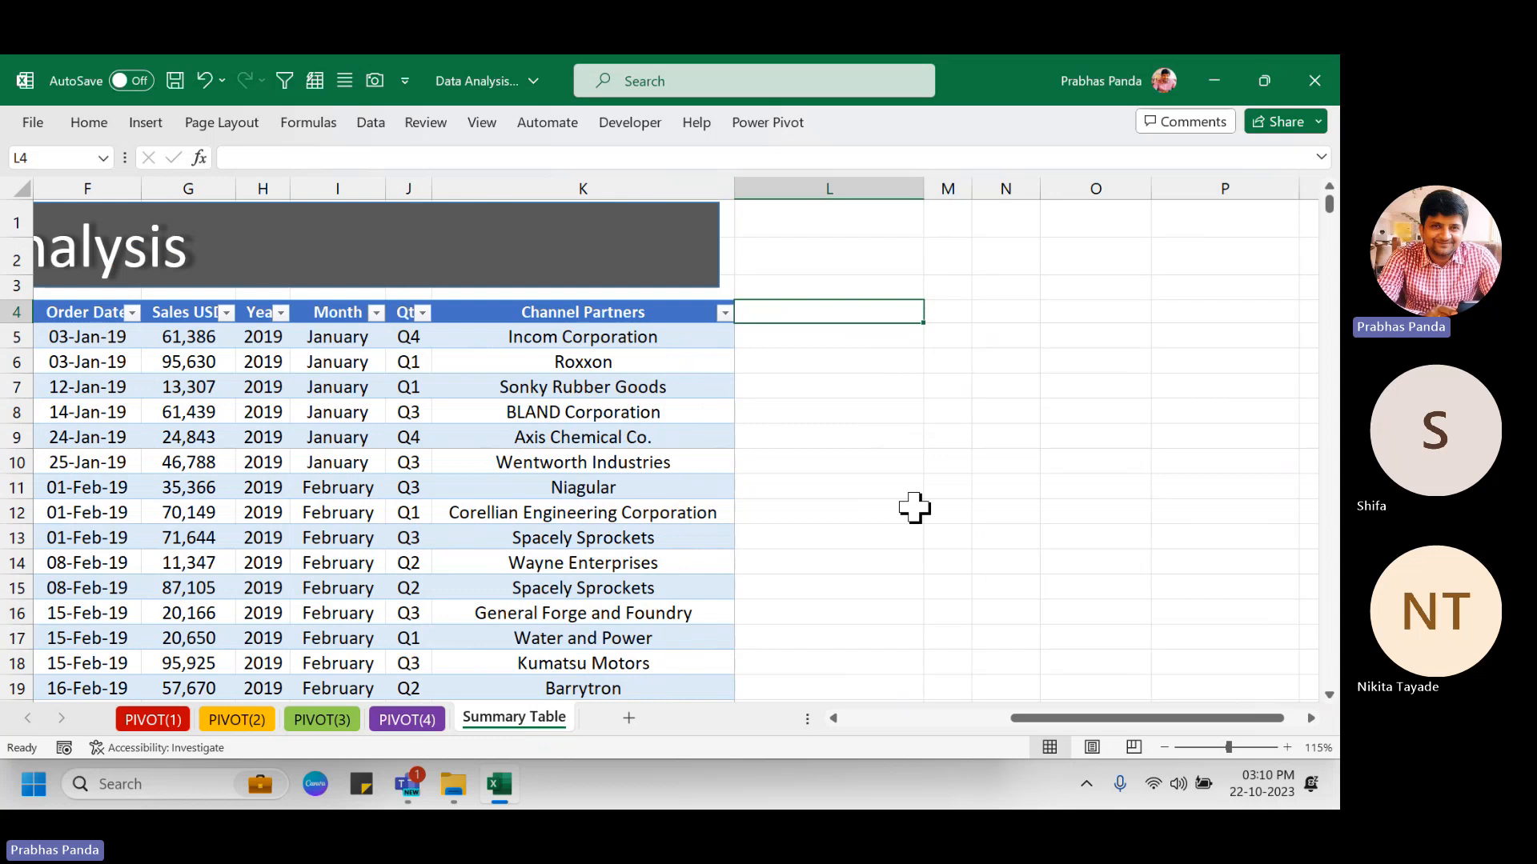
text(Incen)
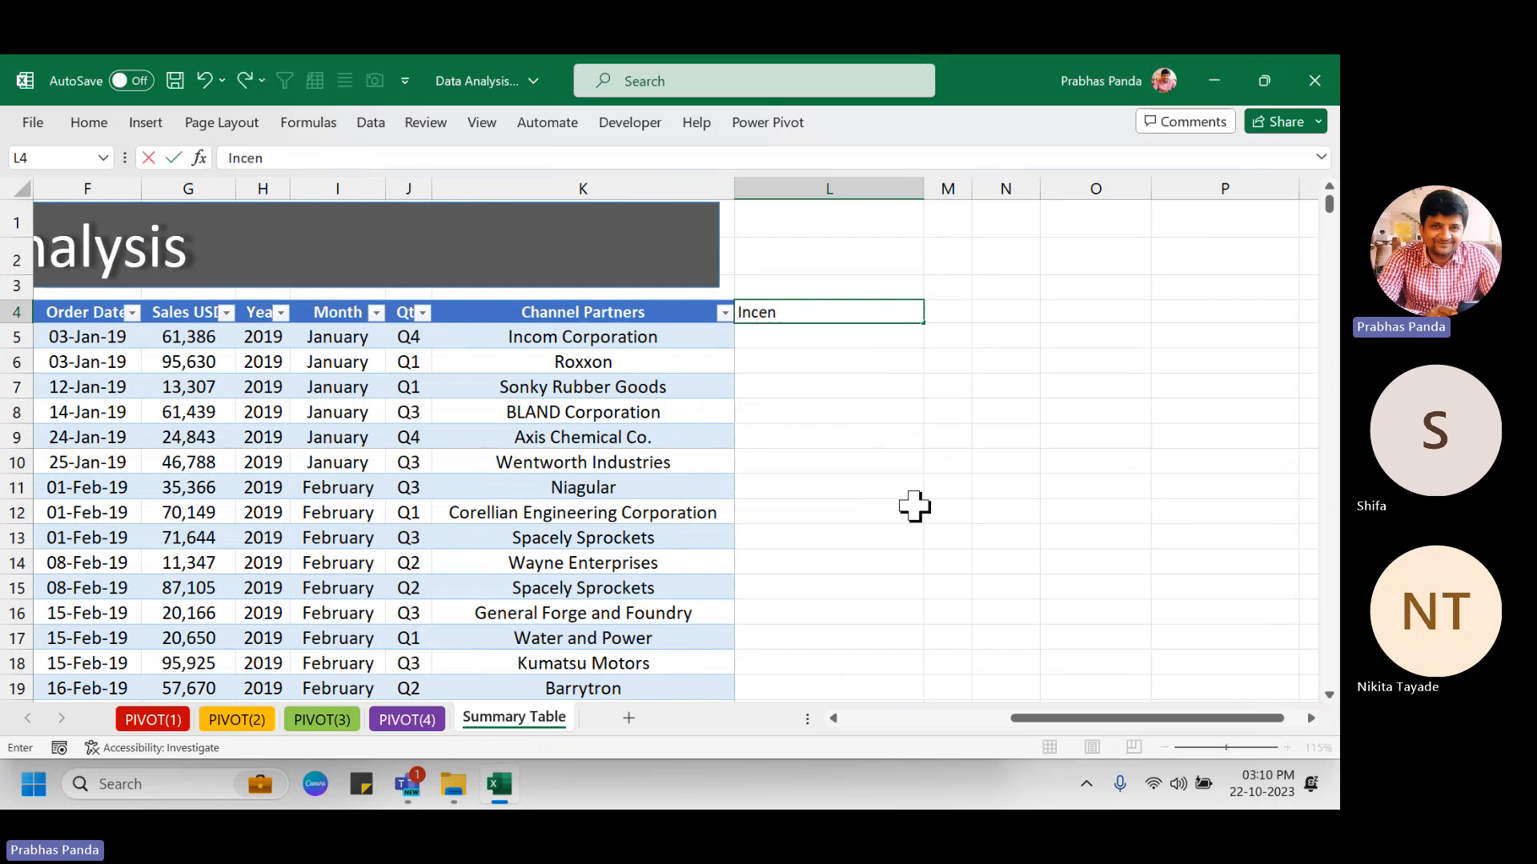
text(tive)
key(Return)
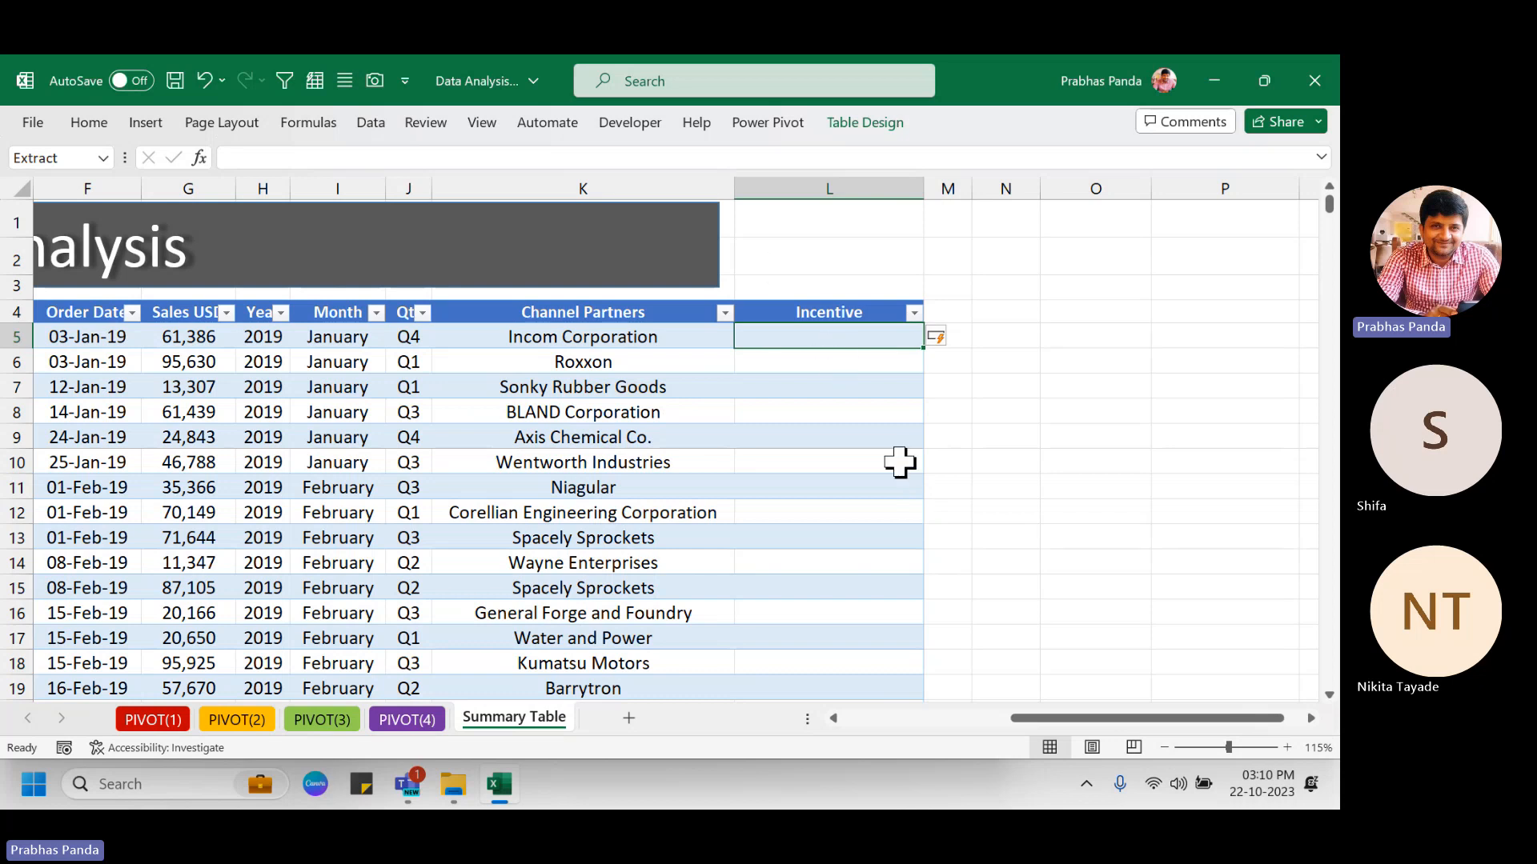
Fill the Incentive column with a formula calculating 2% of each row's Sales USD, =[@[Sales USD]]*2%.
text(=)
key(Left)
key(Left)
key(Left)
key(Left)
key(Left)
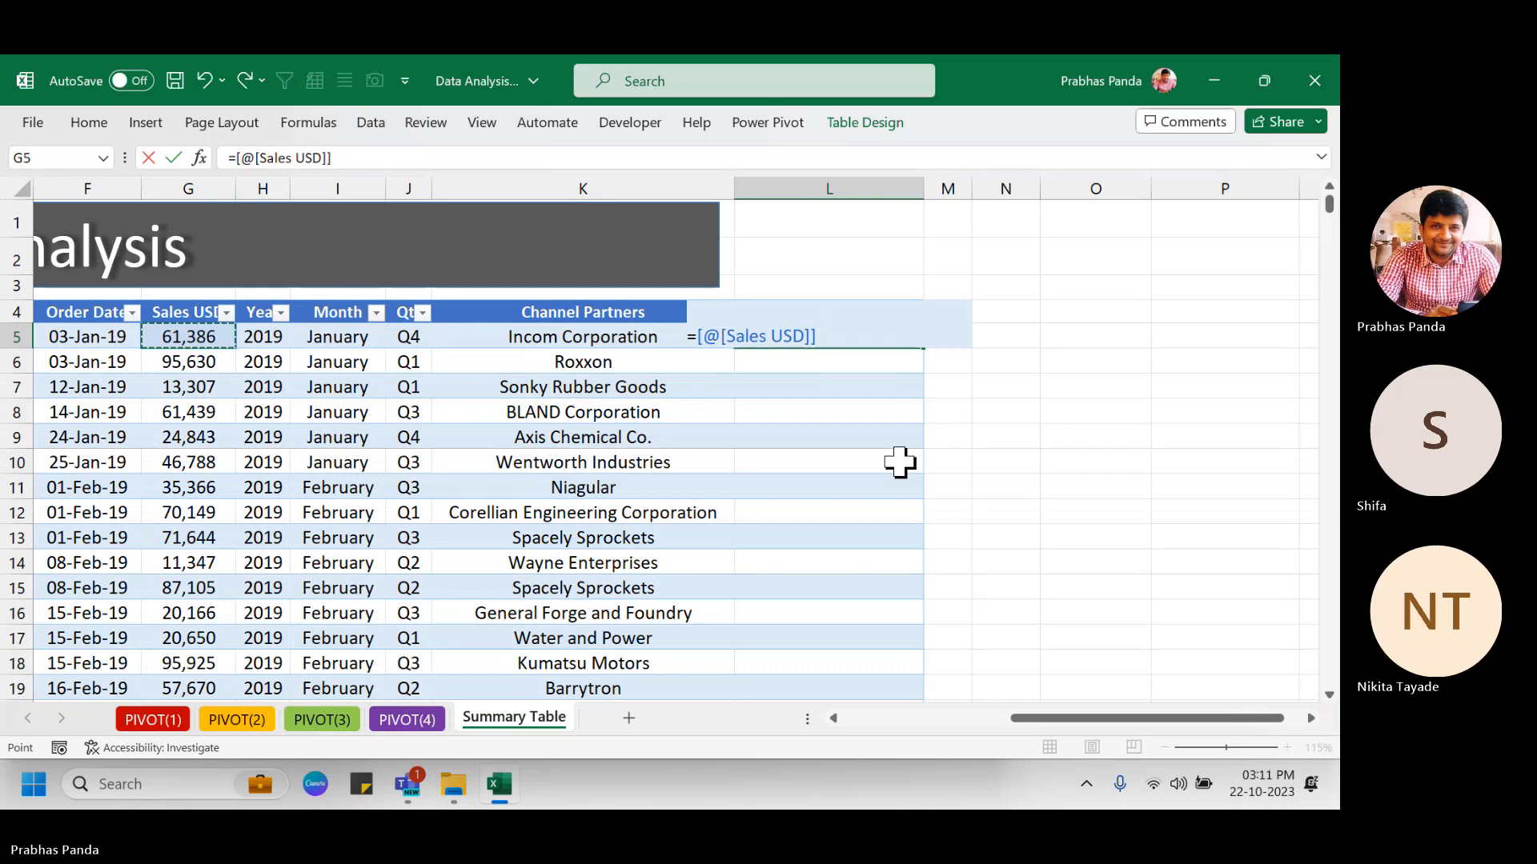
text(*2)
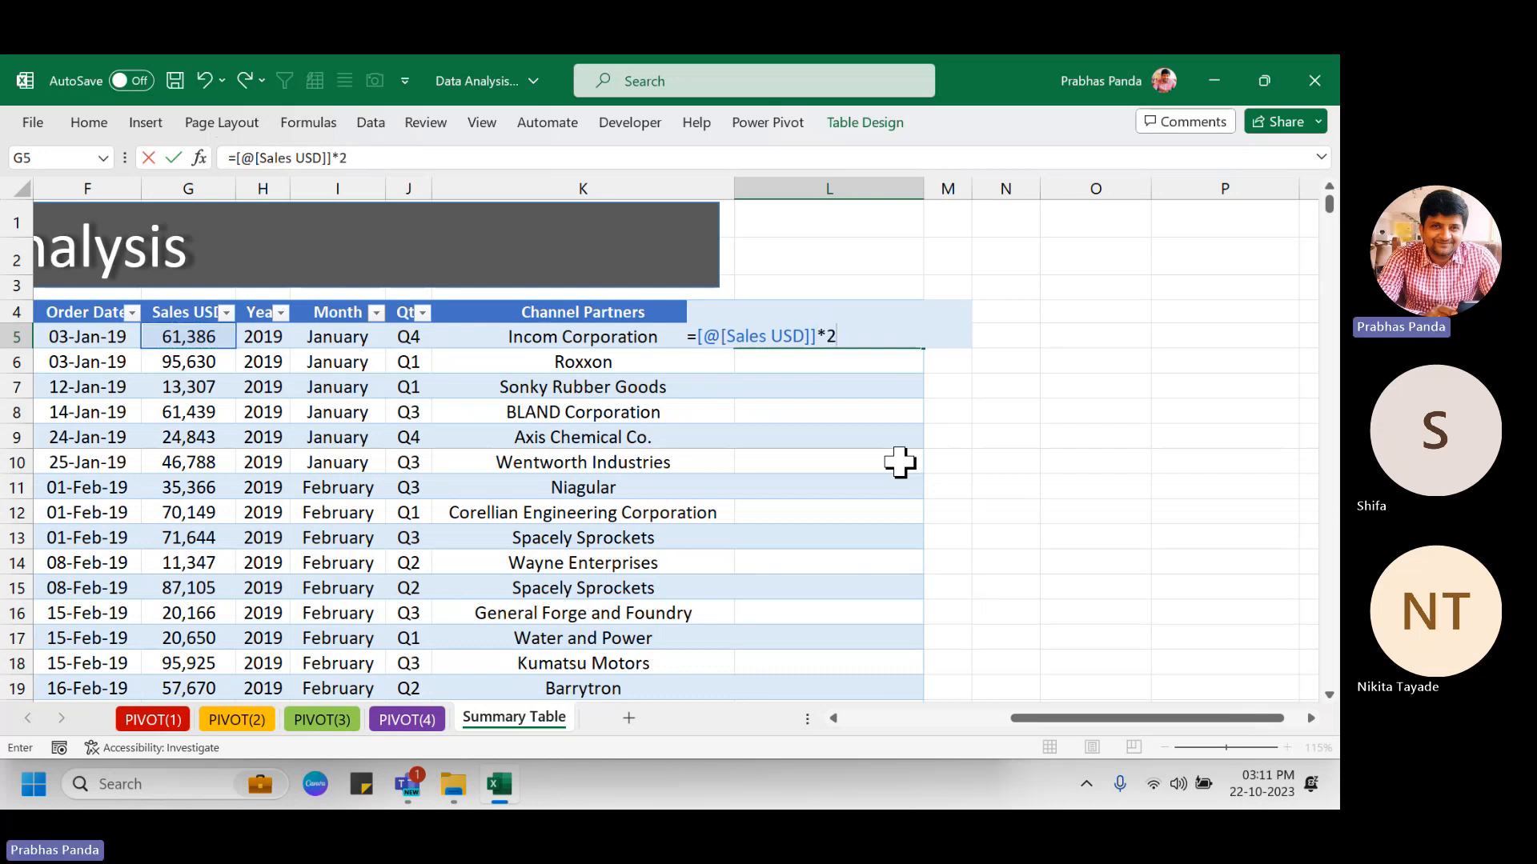
text(%)
key(Return)
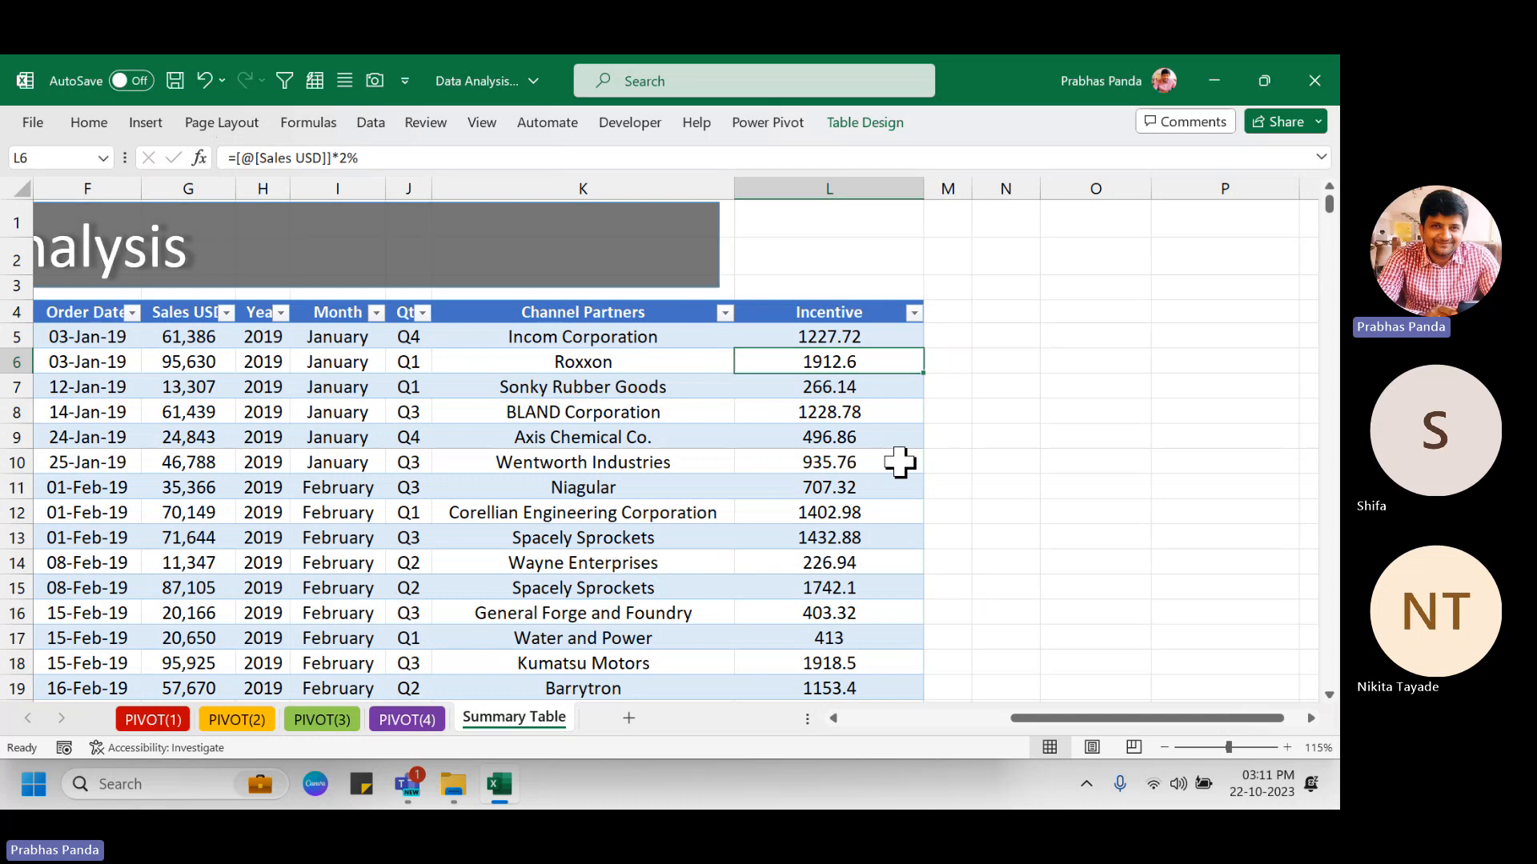
Refresh the PivotTable on PIVOT(4) so its field list includes the new Incentive column.
key(ctrl+Page_Up)
click(470, 430)
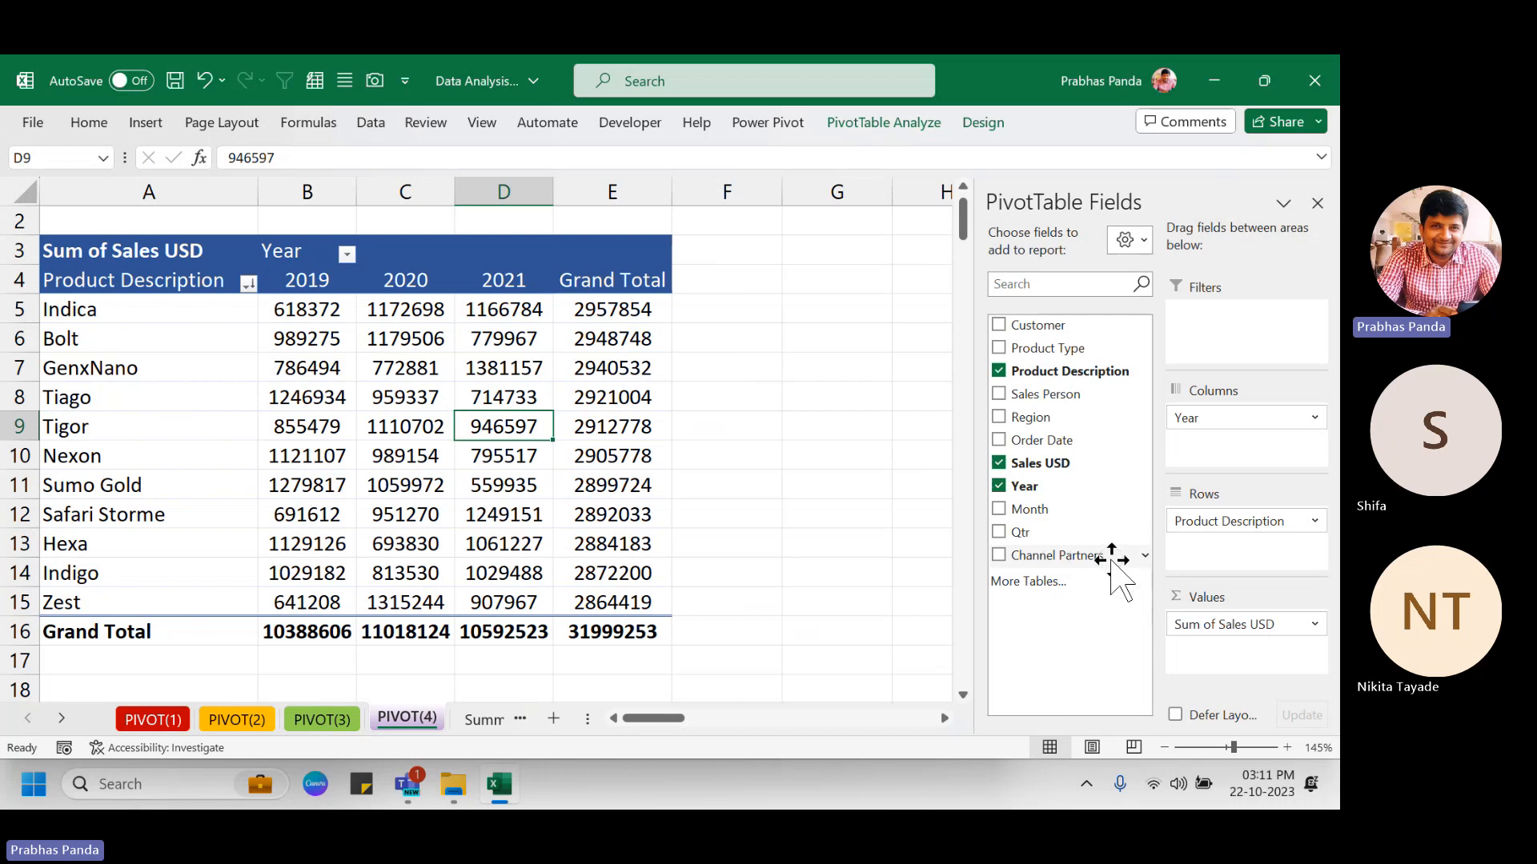
click(366, 329)
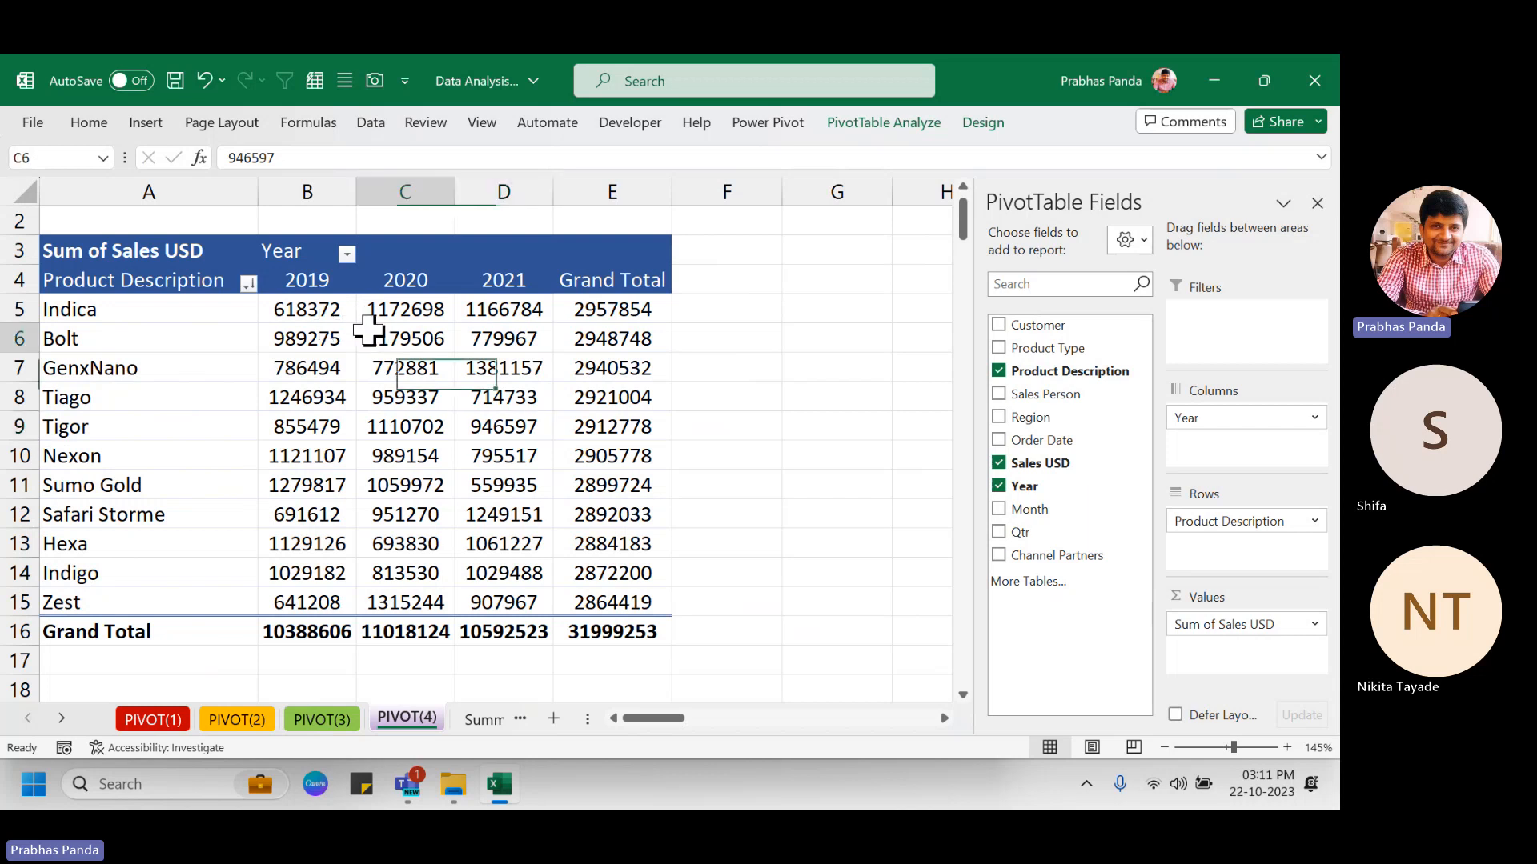
right_click(369, 331)
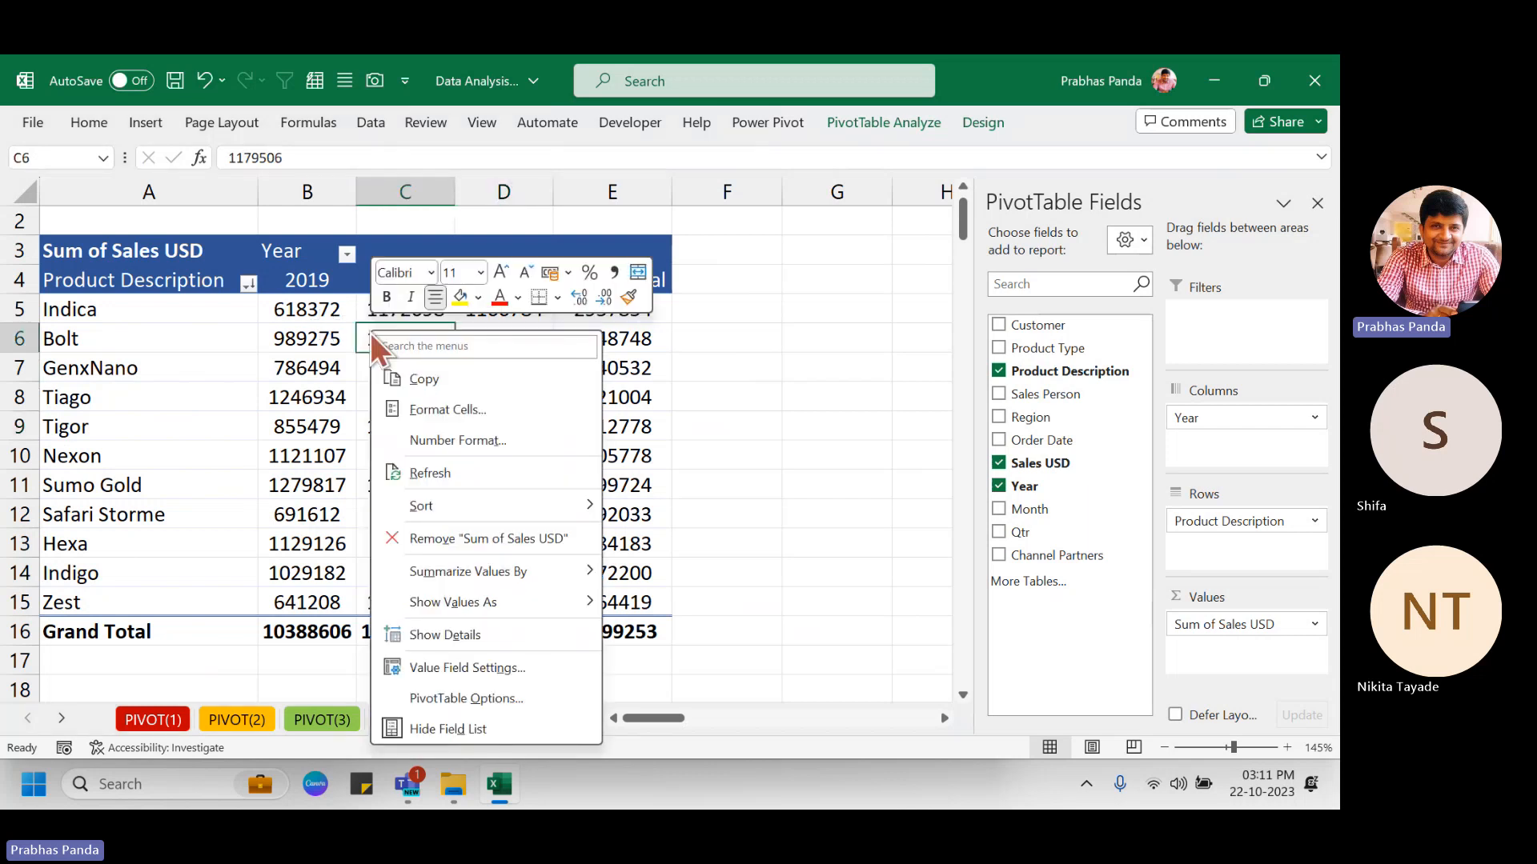
click(445, 479)
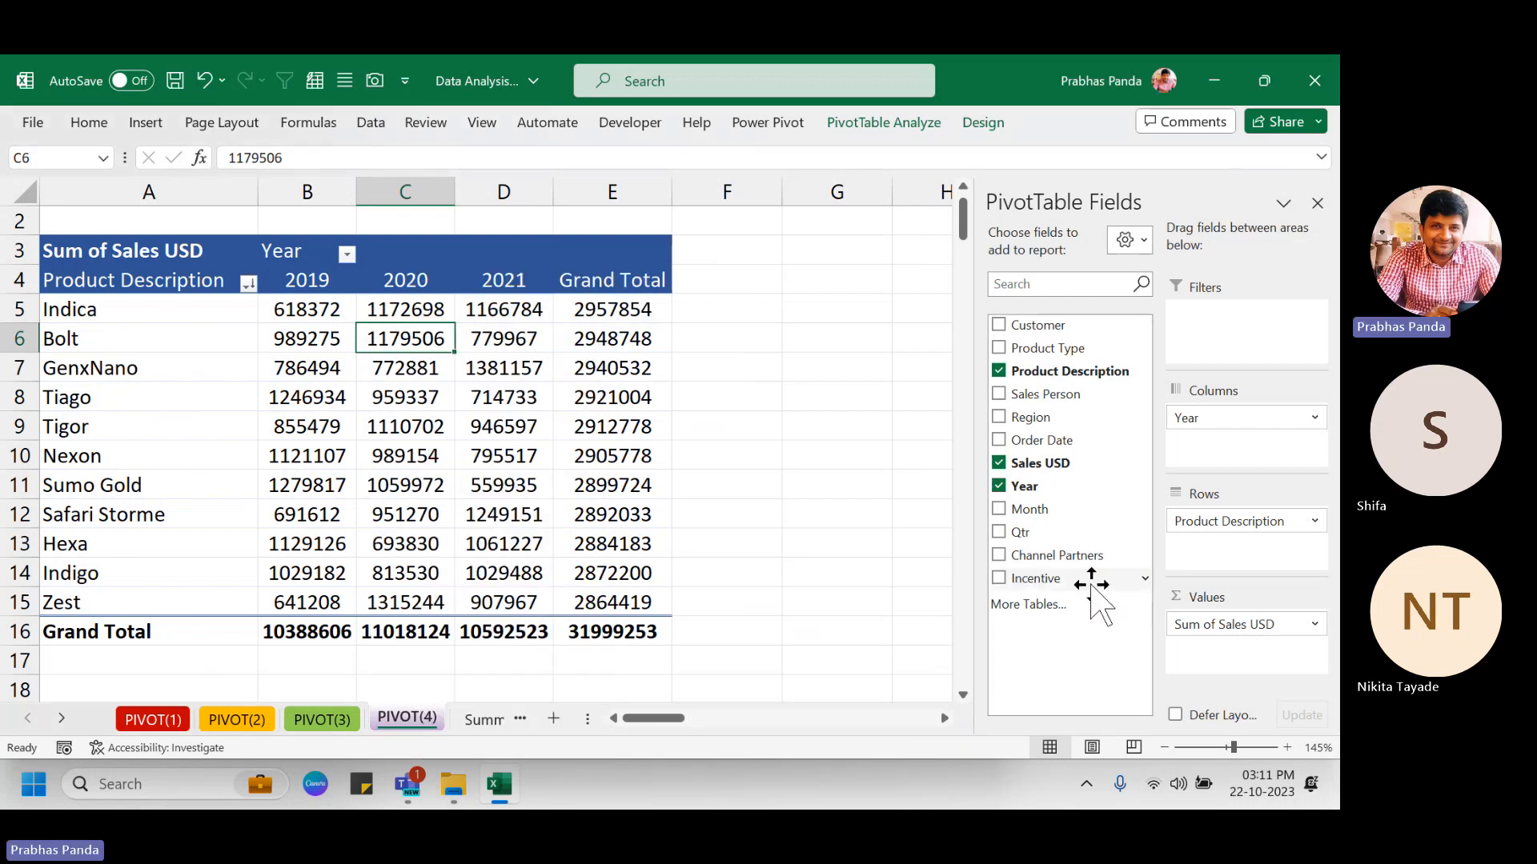
Add the Incentive field to the PIVOT(4) PivotTable's values below Sum of Sales USD.
click(1093, 583)
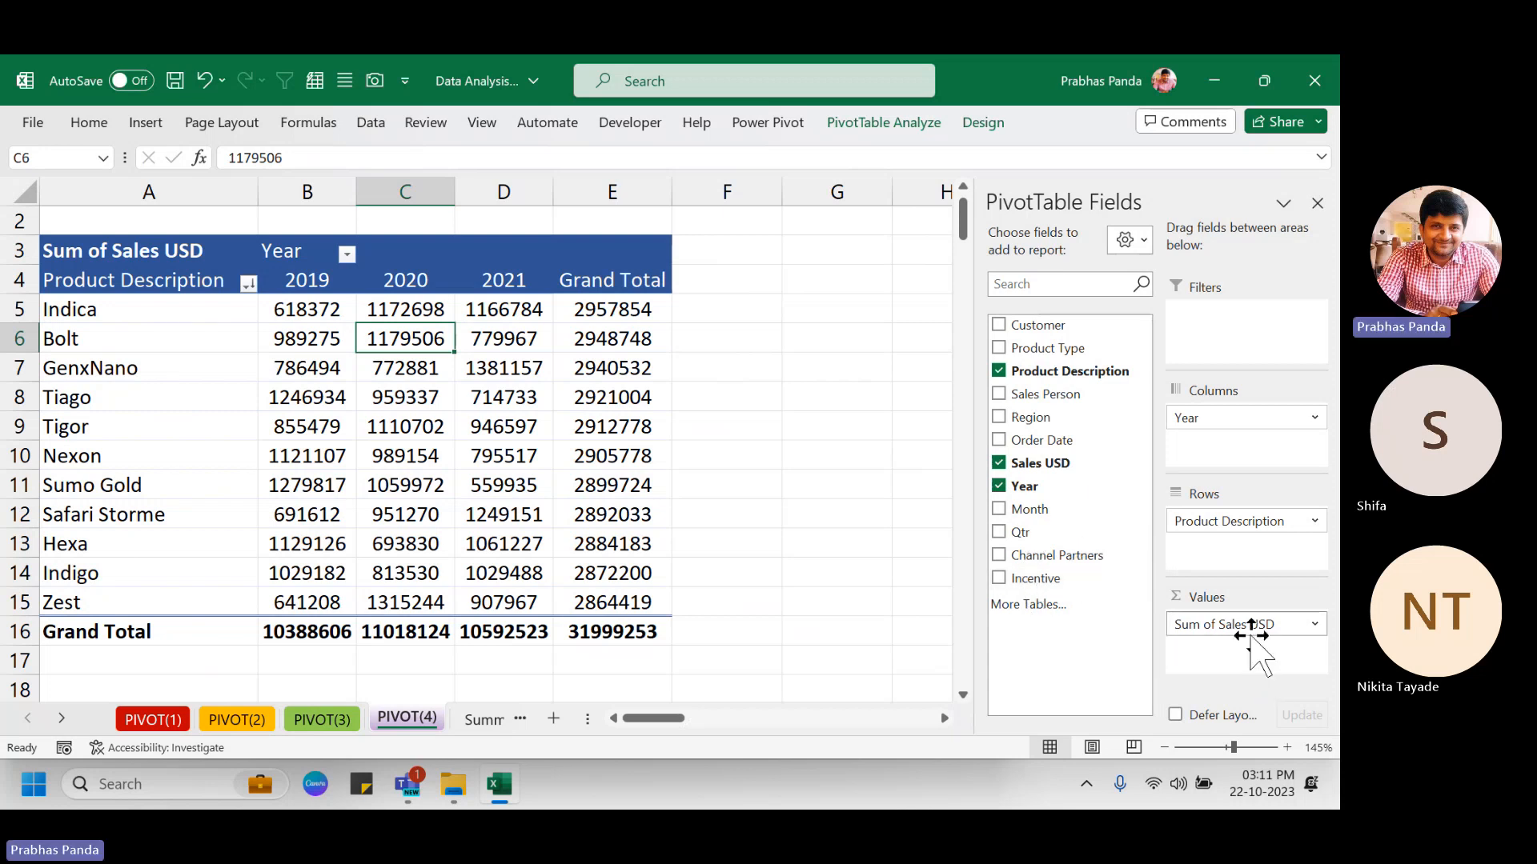
click(1068, 573)
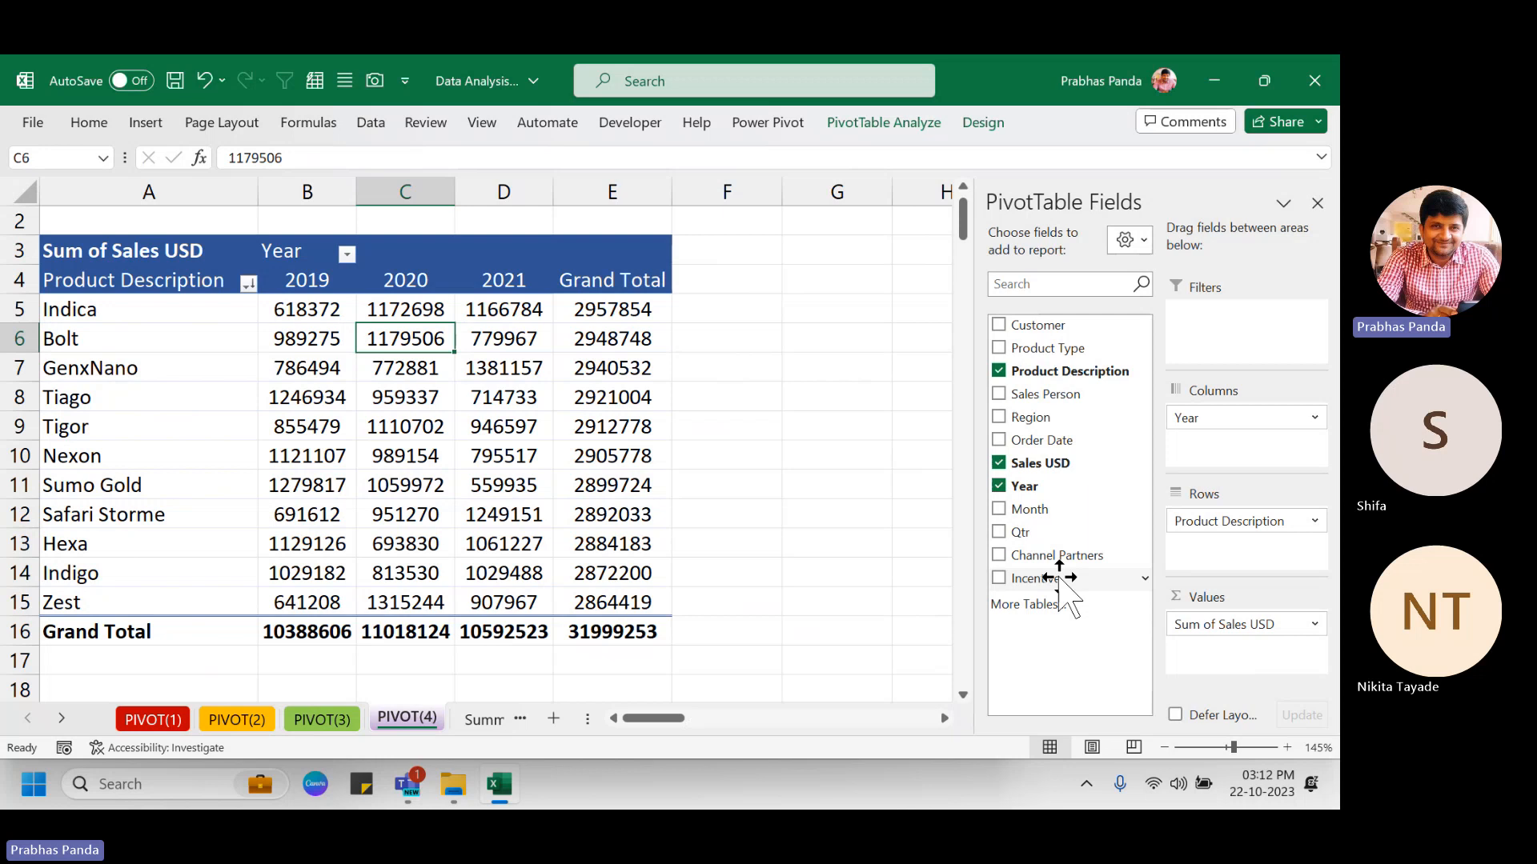
drag(1061, 578, 1230, 672)
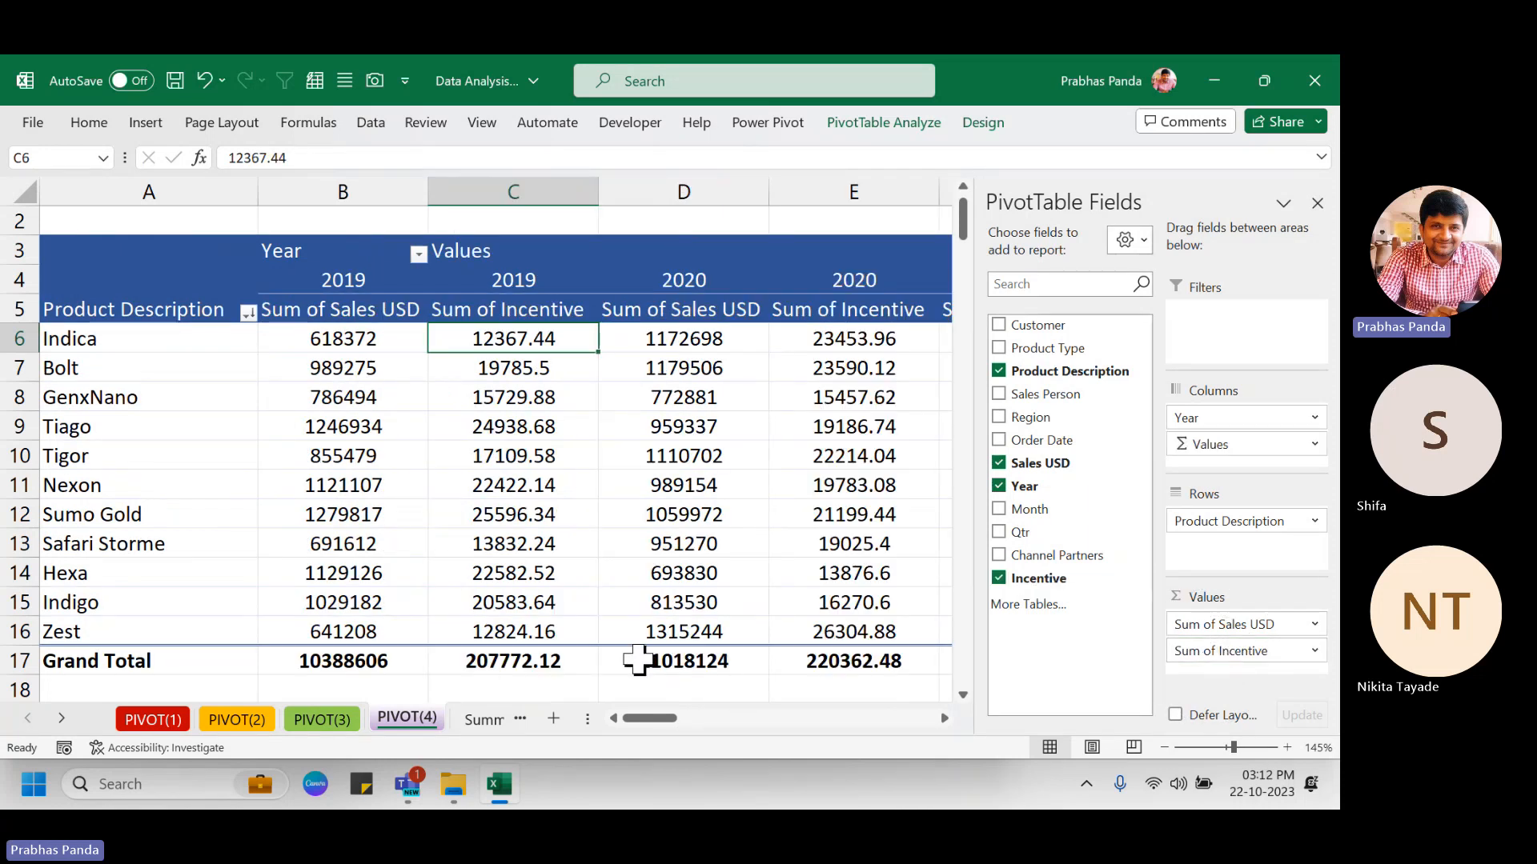
Examine the Sum of Incentive columns for 2019, 2020 and 2021 and the Total Sum of Incentive column on PIVOT(4).
click(637, 660)
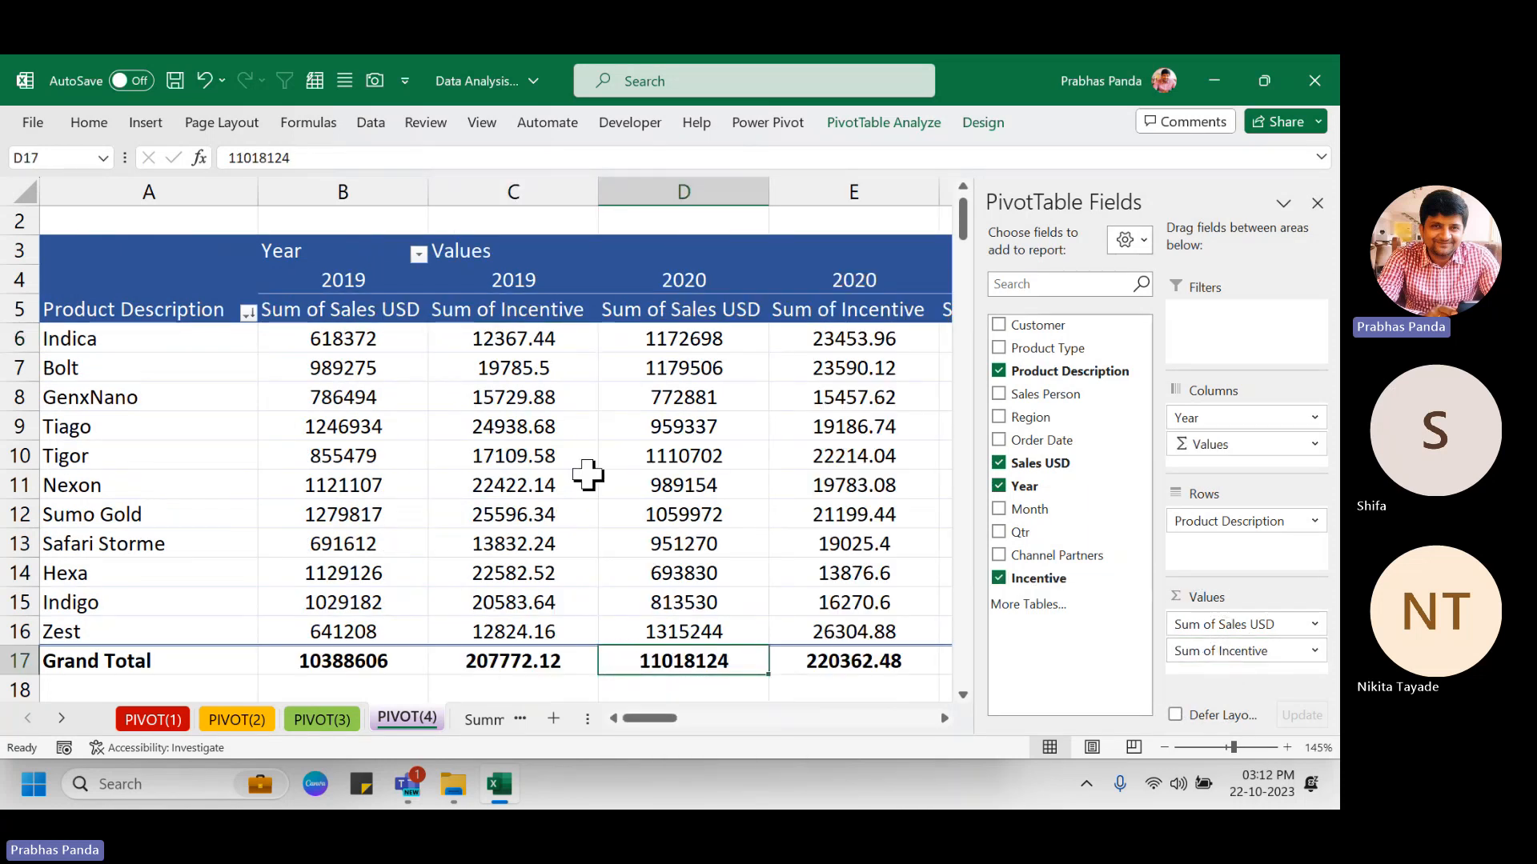
scroll(588, 475, down, 2)
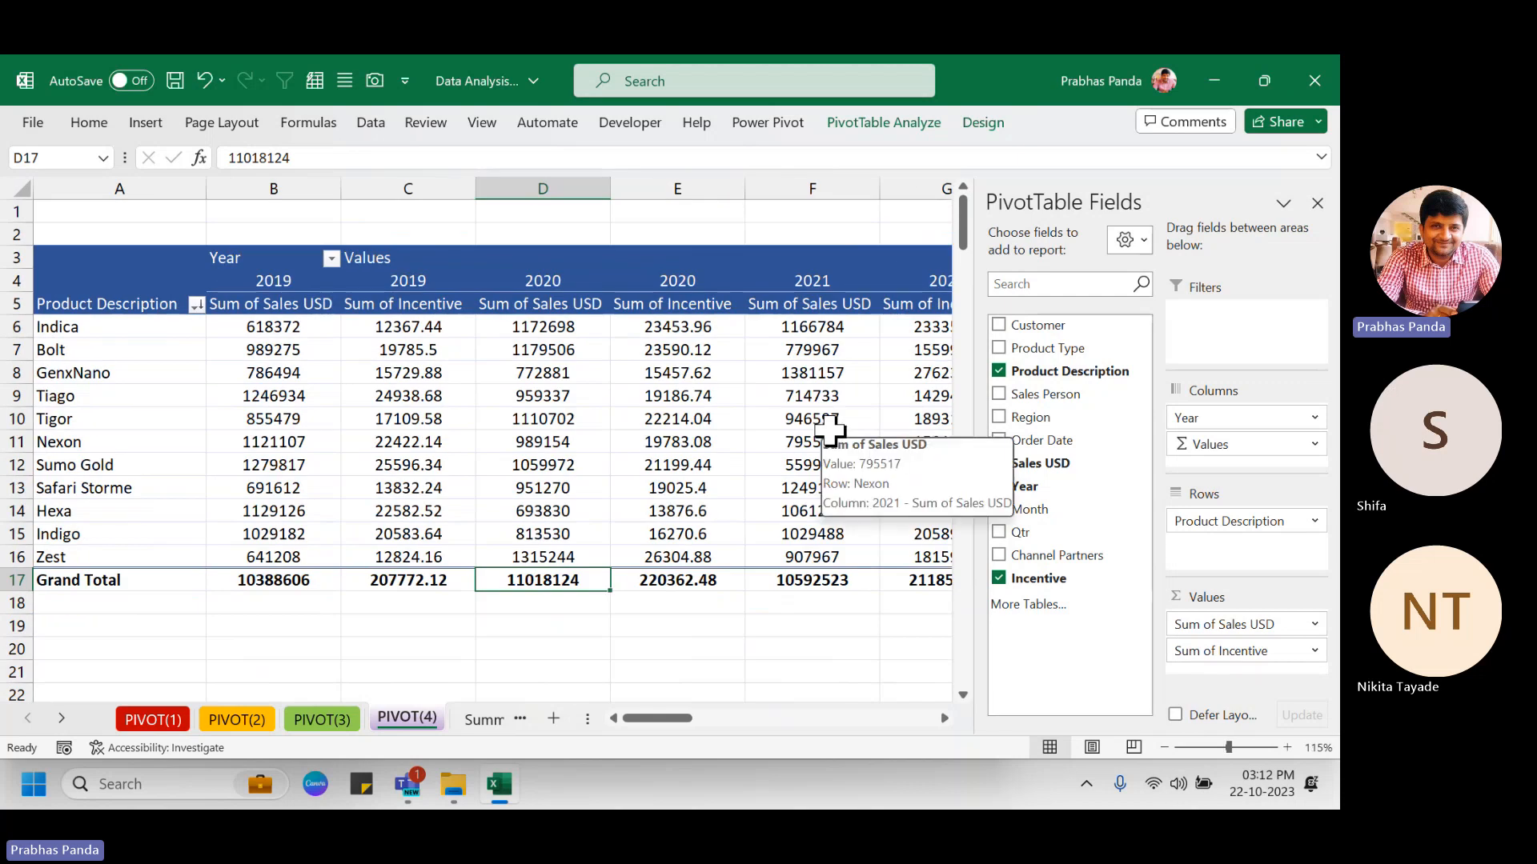
scroll(828, 432, down, 1)
click(353, 185)
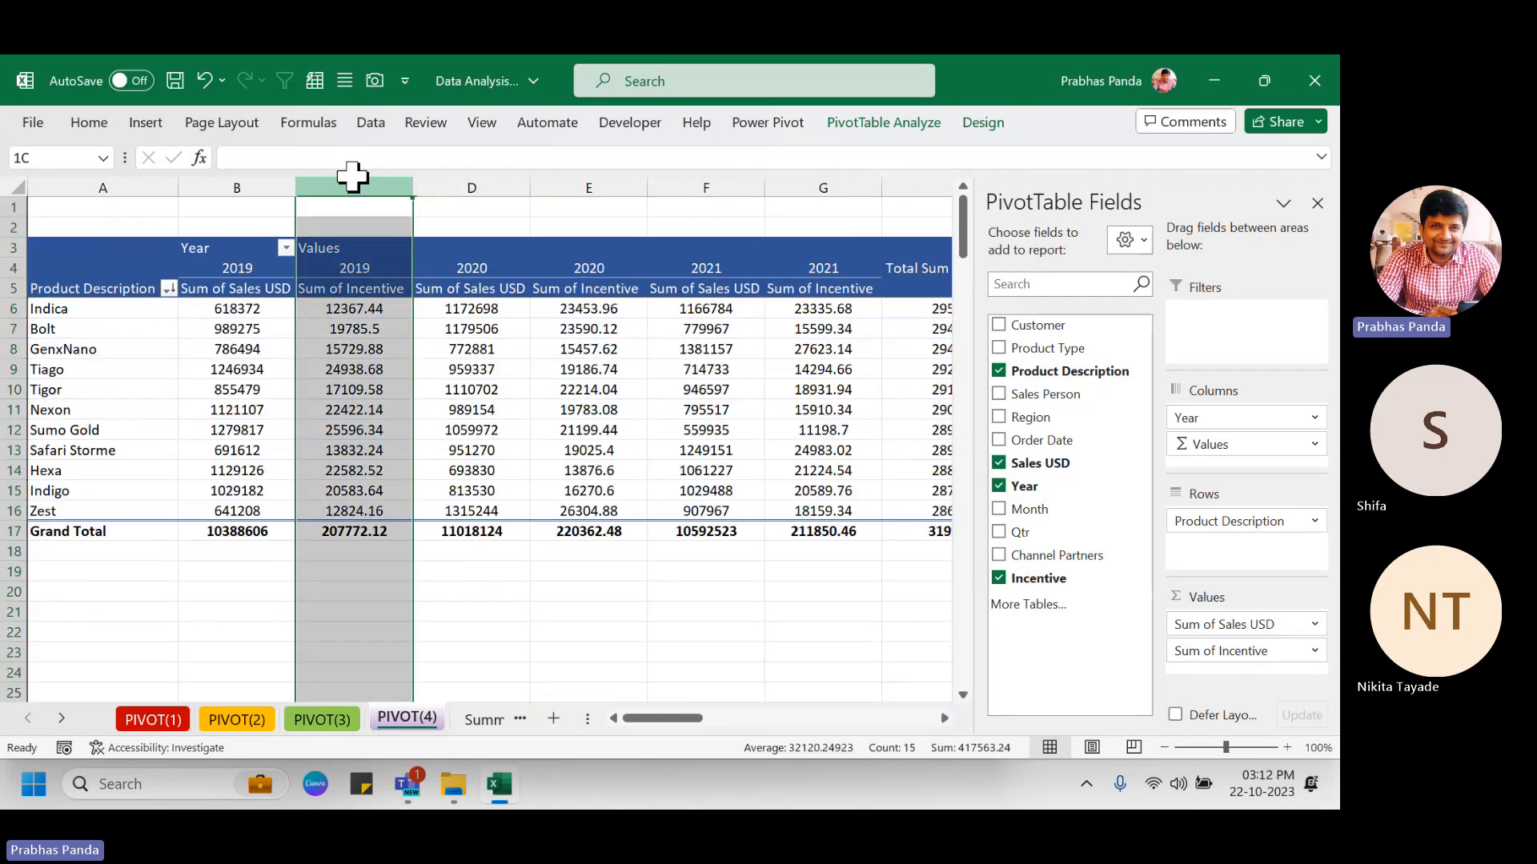
ctrl+click(635, 185)
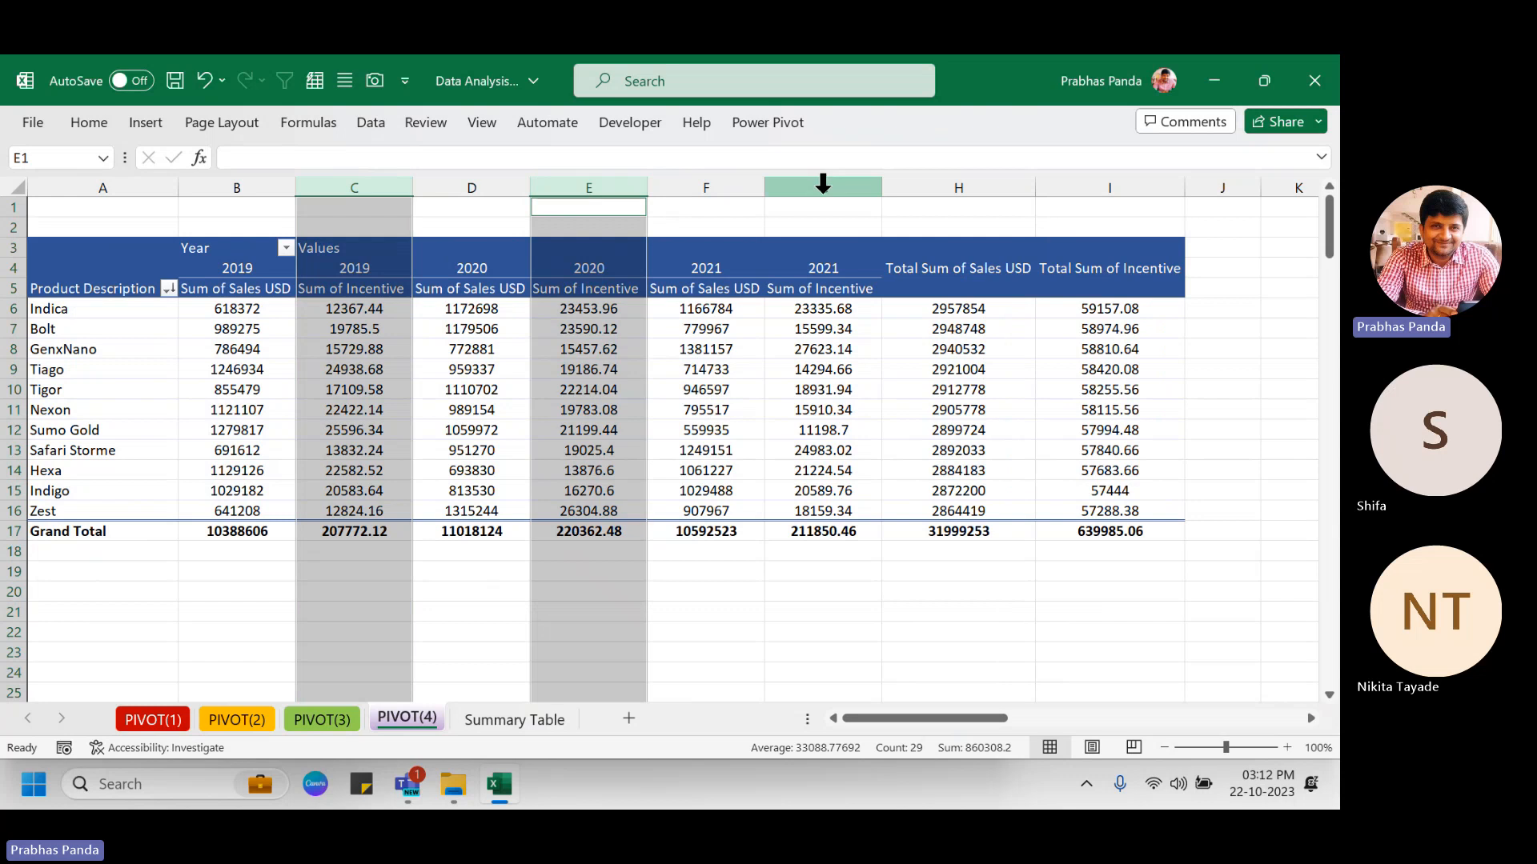
ctrl+click(823, 186)
ctrl+click(1132, 184)
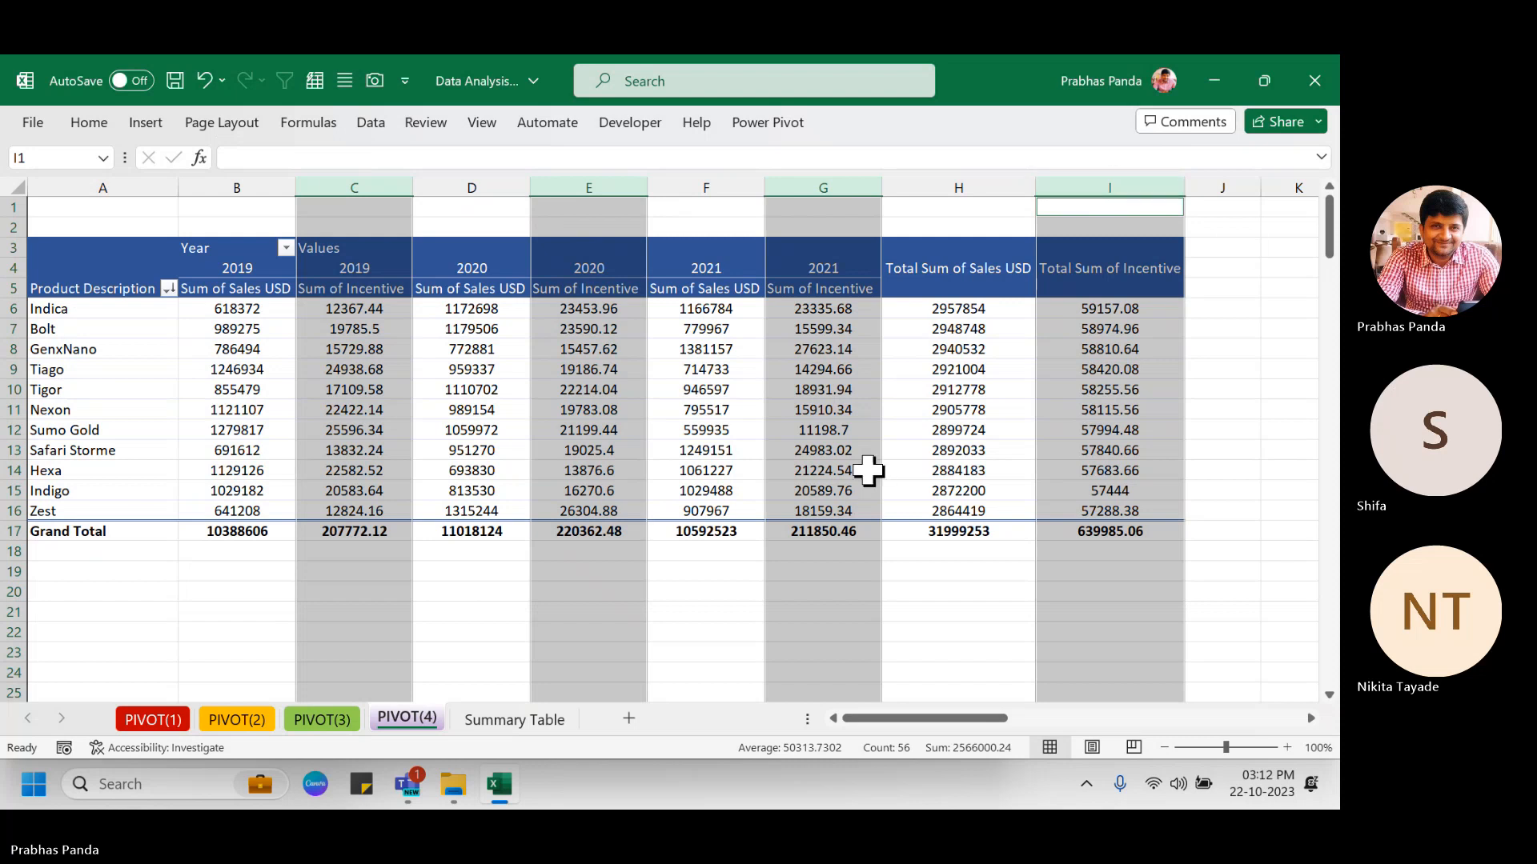
click(868, 471)
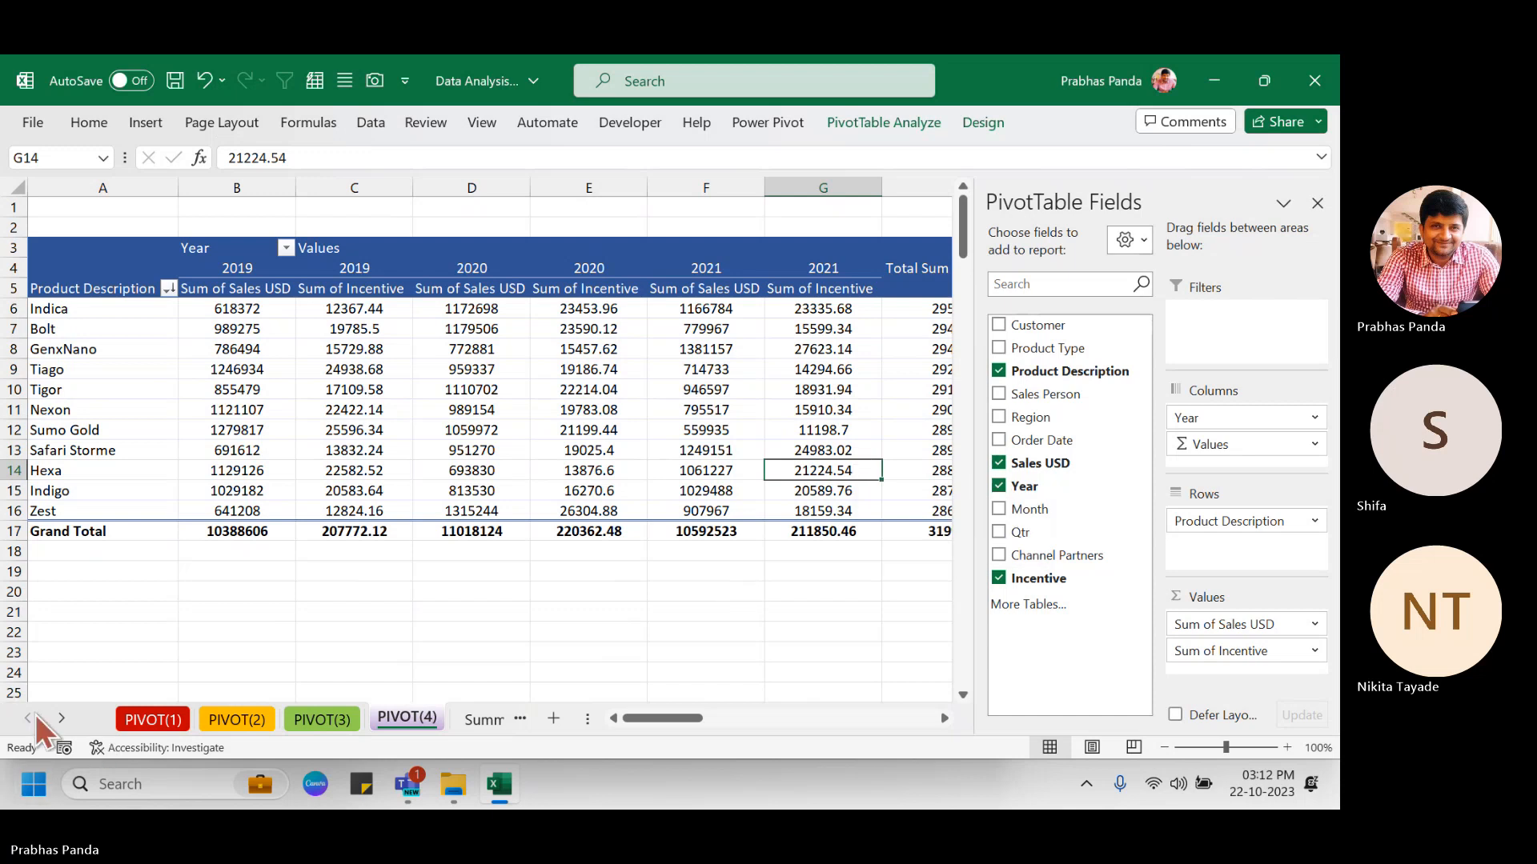
Duplicate the PIVOT(4) sheet right after it as PIVOT(5) and color the new sheet's tab green.
click(60, 719)
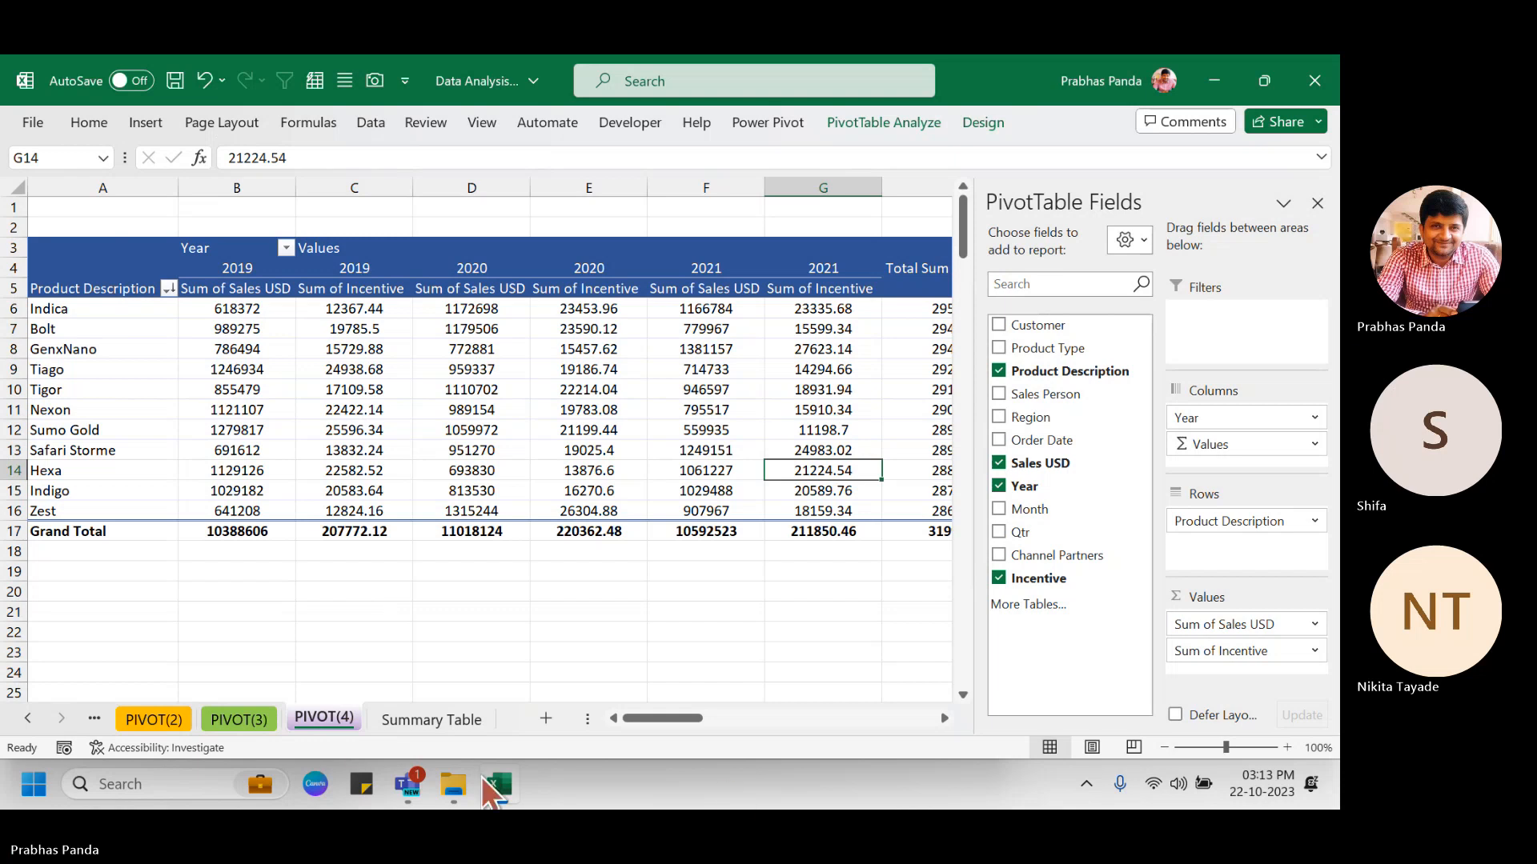
key(ctrl)
key(ctrl)
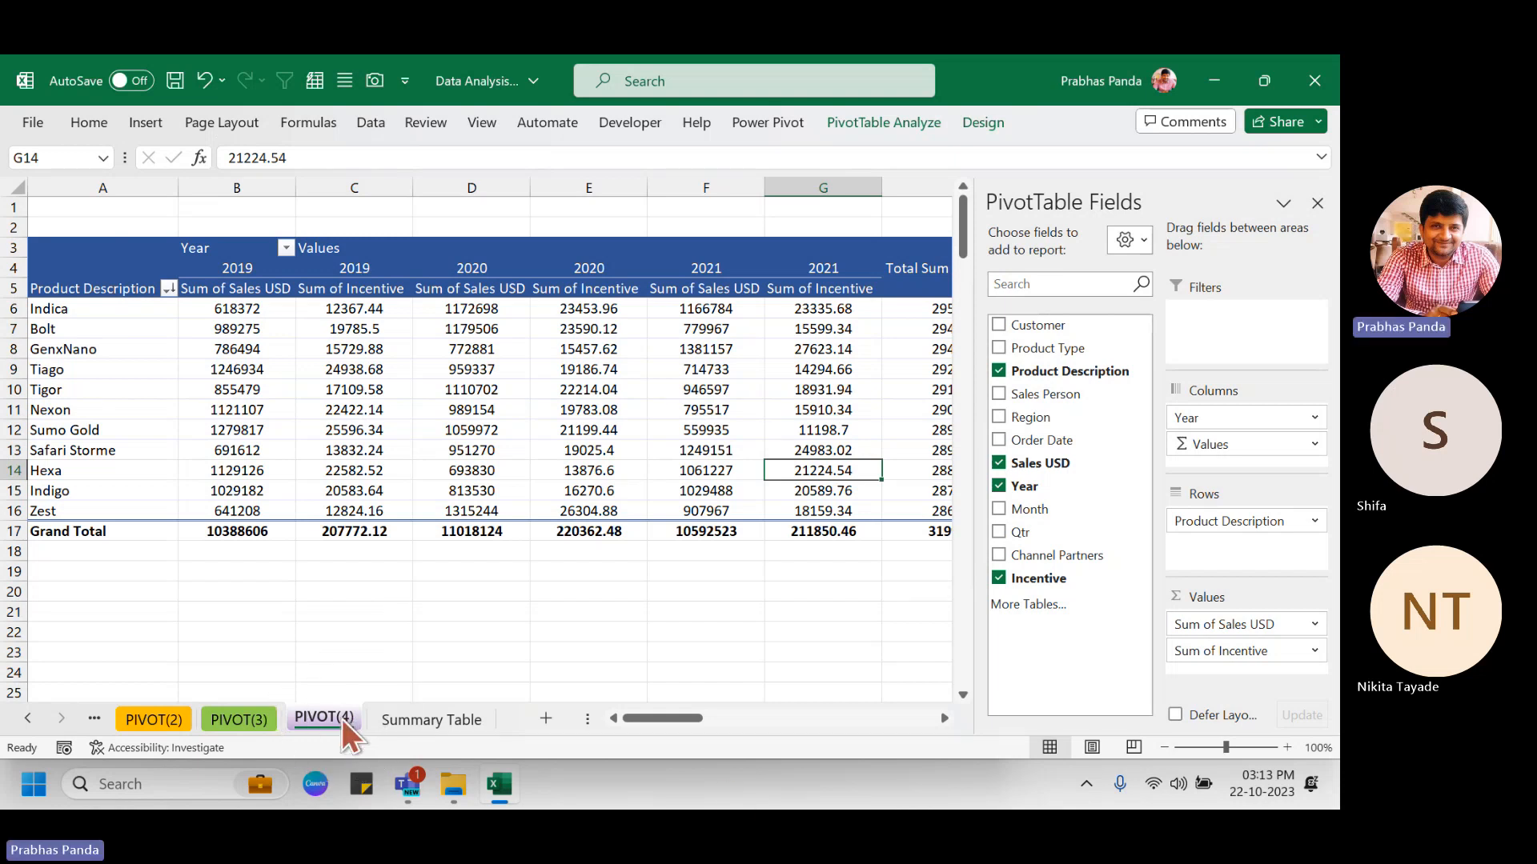
drag(328, 718, 401, 720)
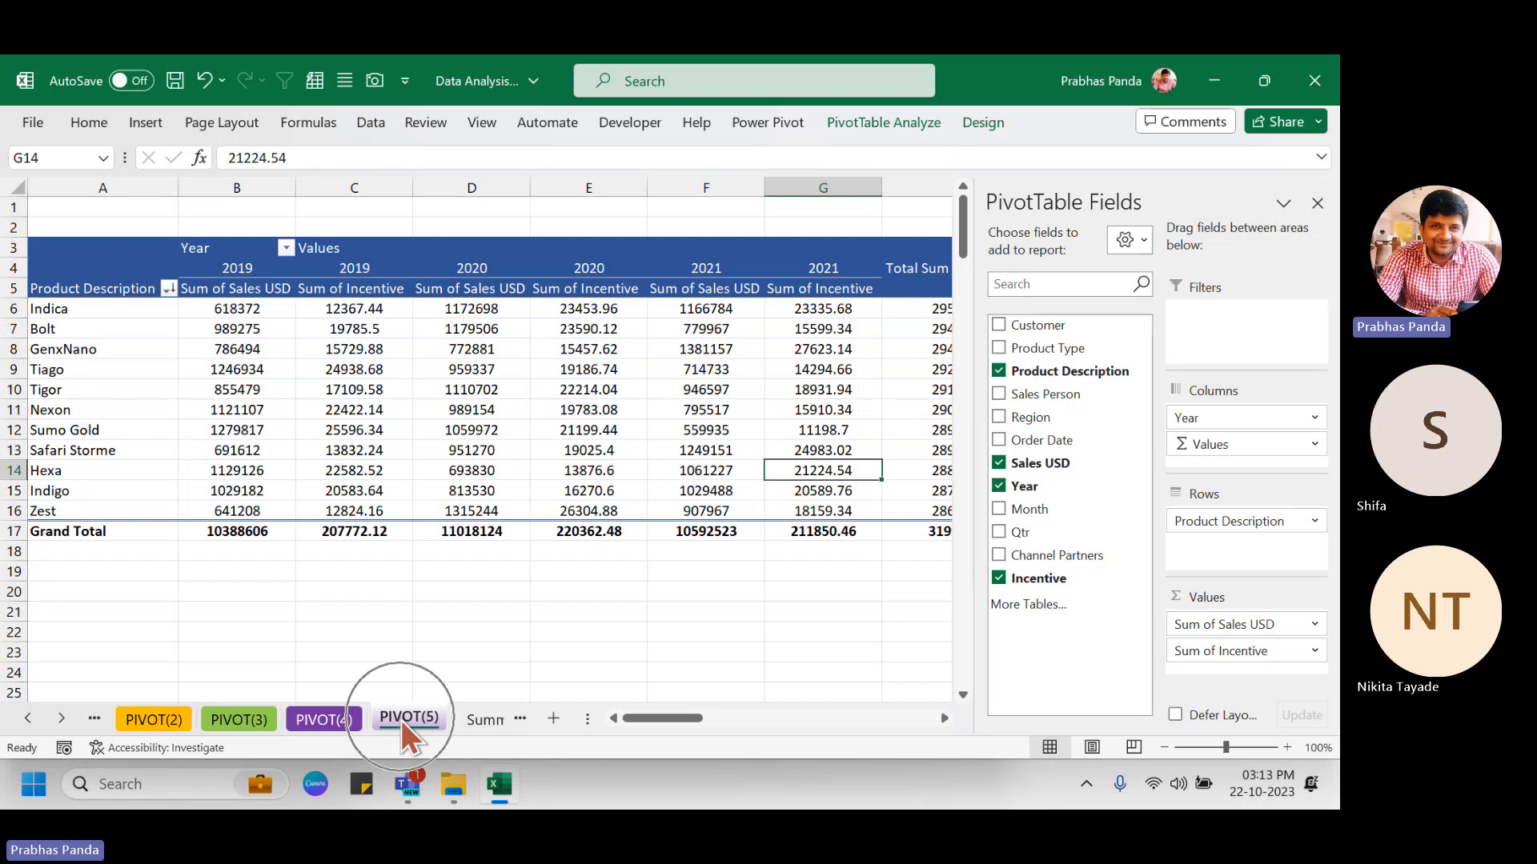
right_click(397, 724)
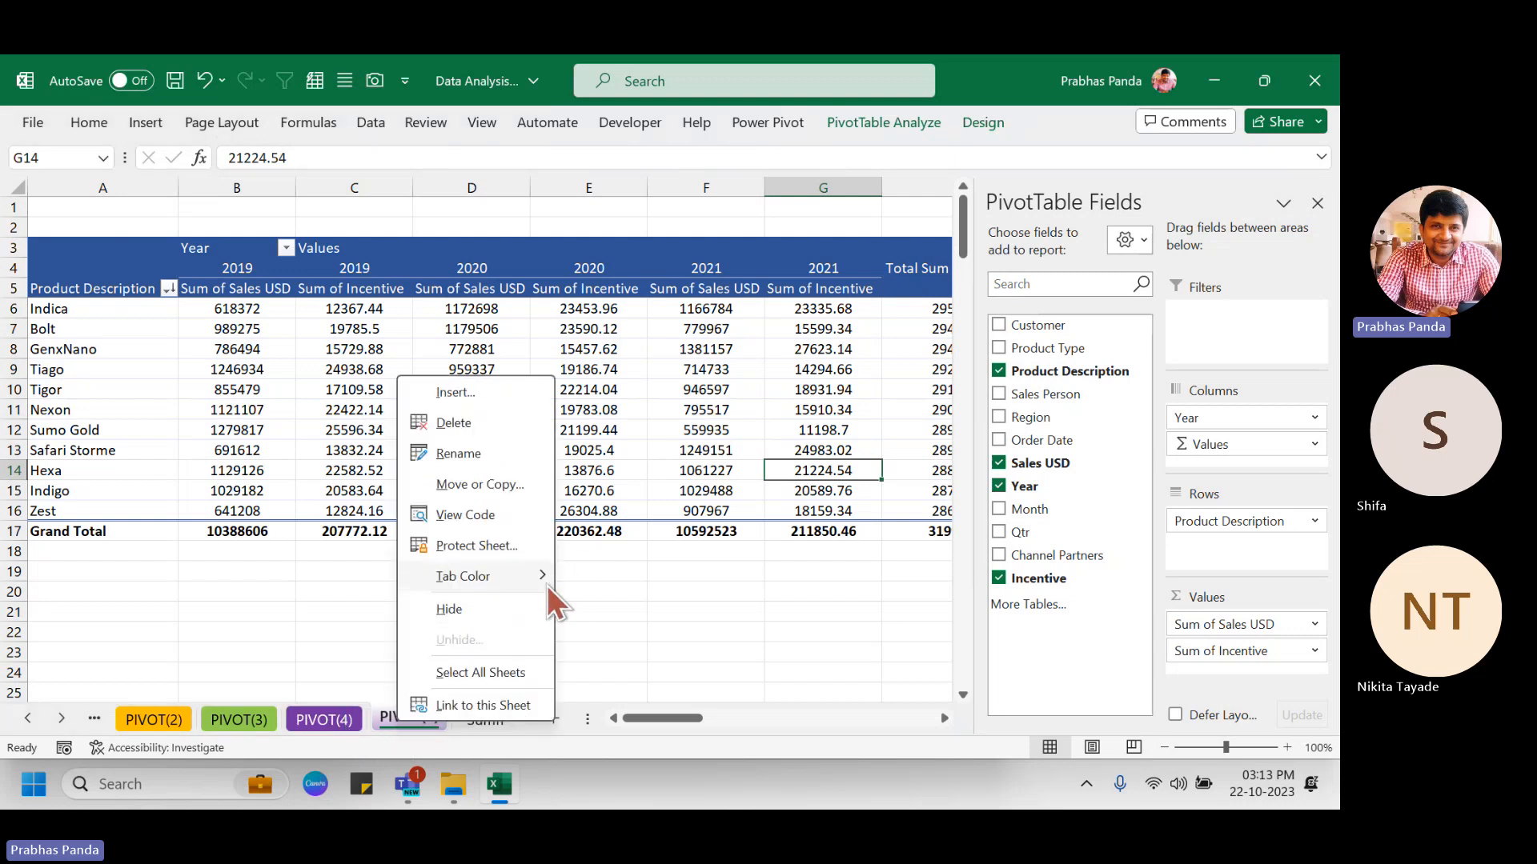
mouse_move(542, 587)
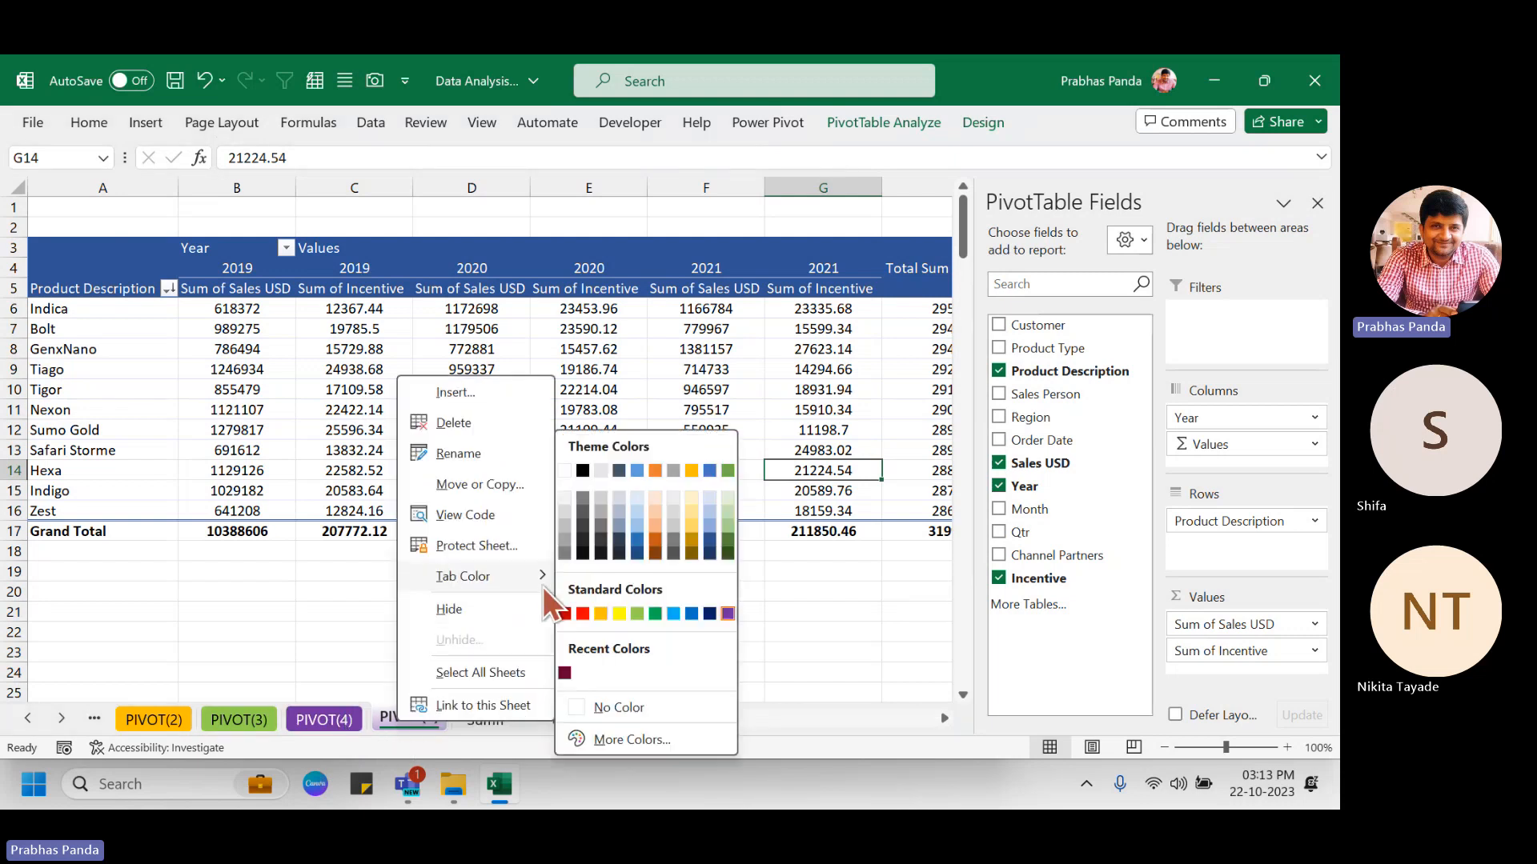
click(638, 613)
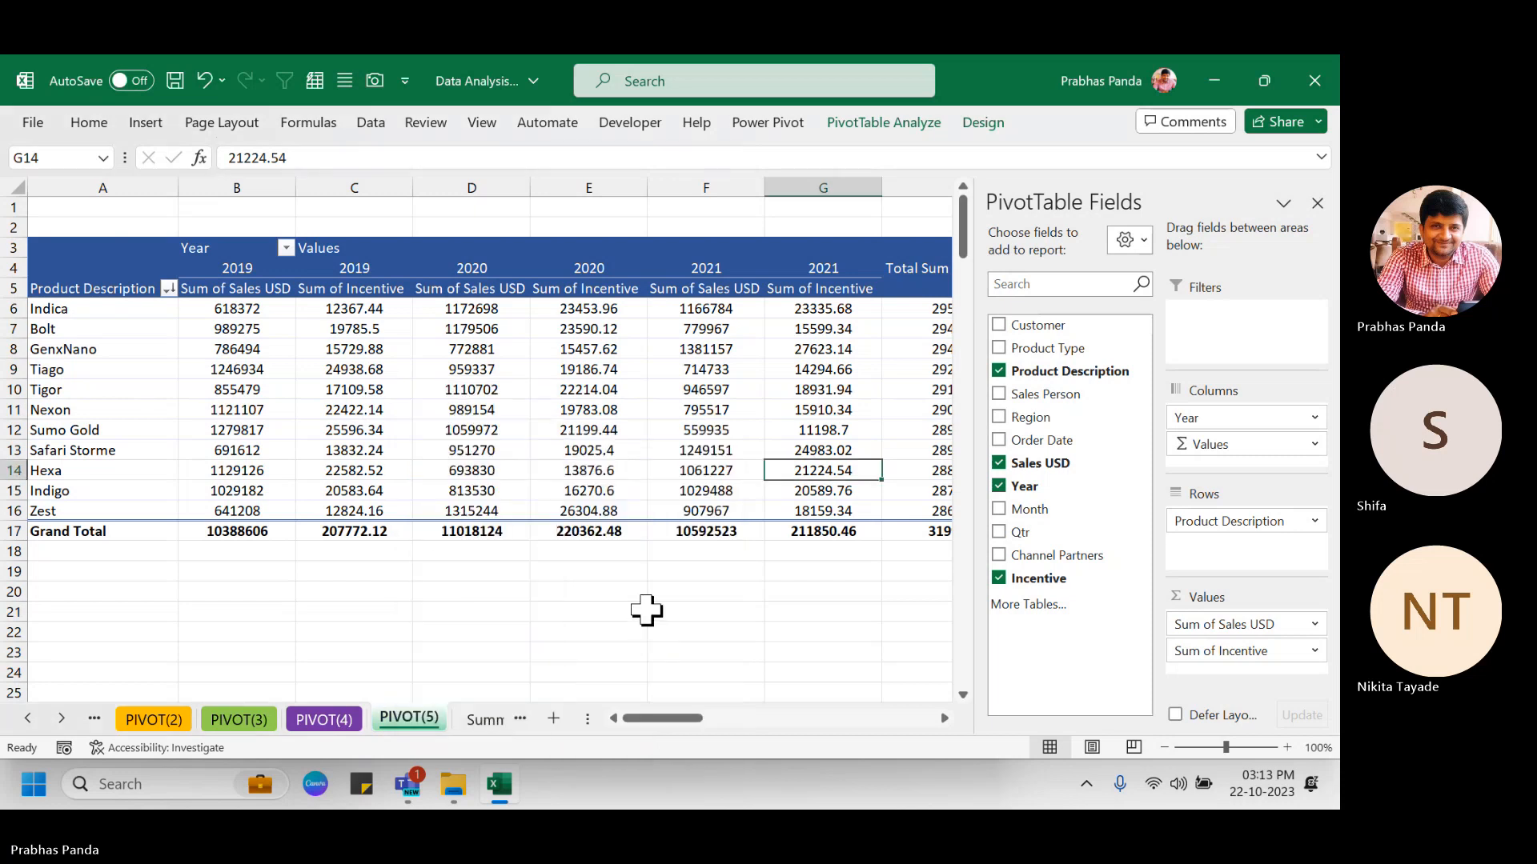
Remove the Incentive field from the PIVOT(5) PivotTable, leaving Sum of Sales USD as its only value.
click(999, 579)
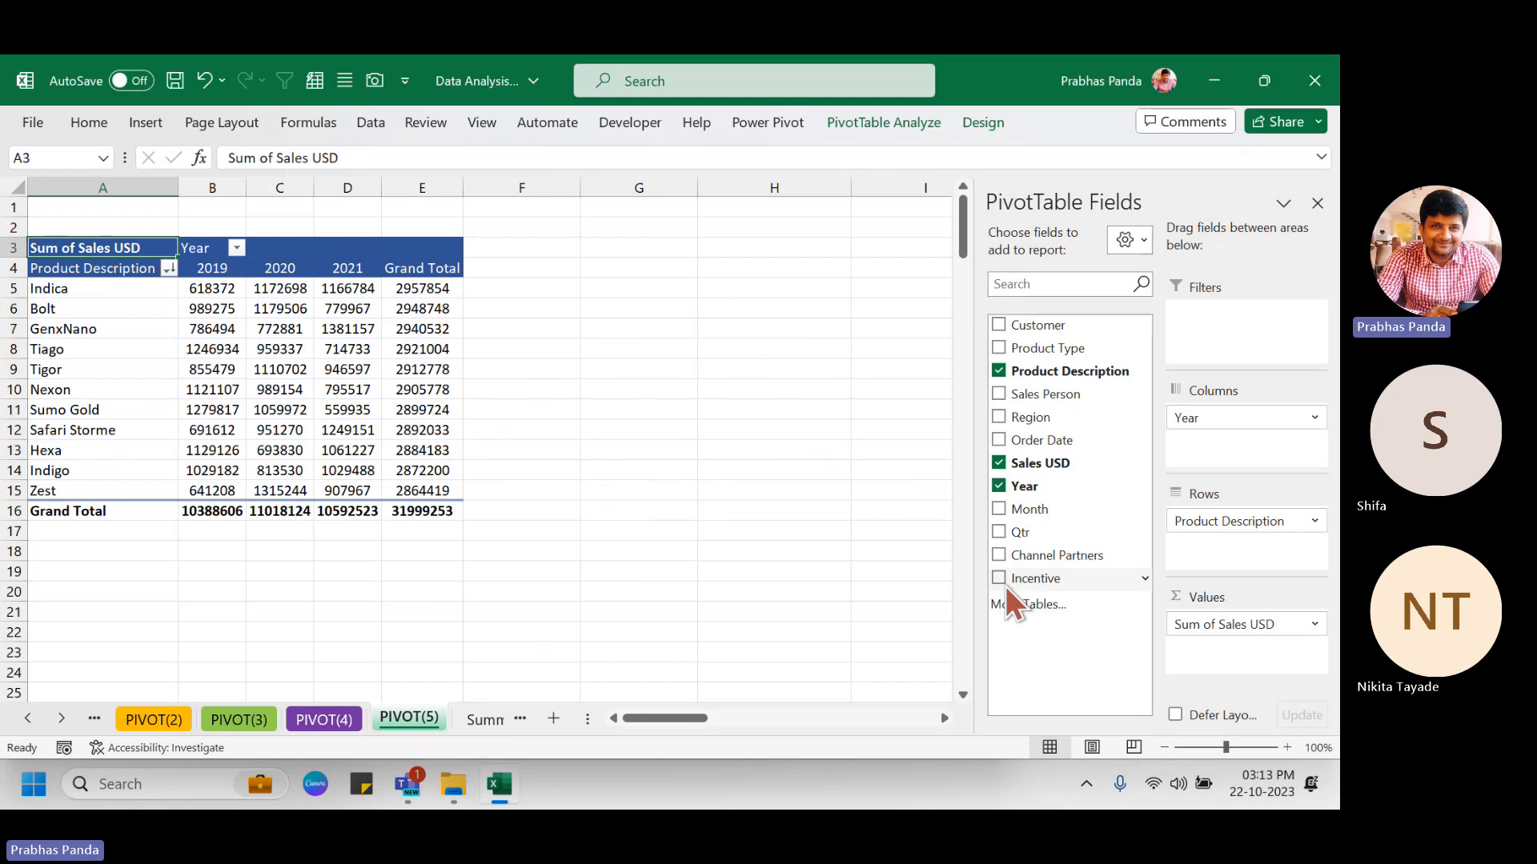
ctrl+scroll(538, 422, up, 1)
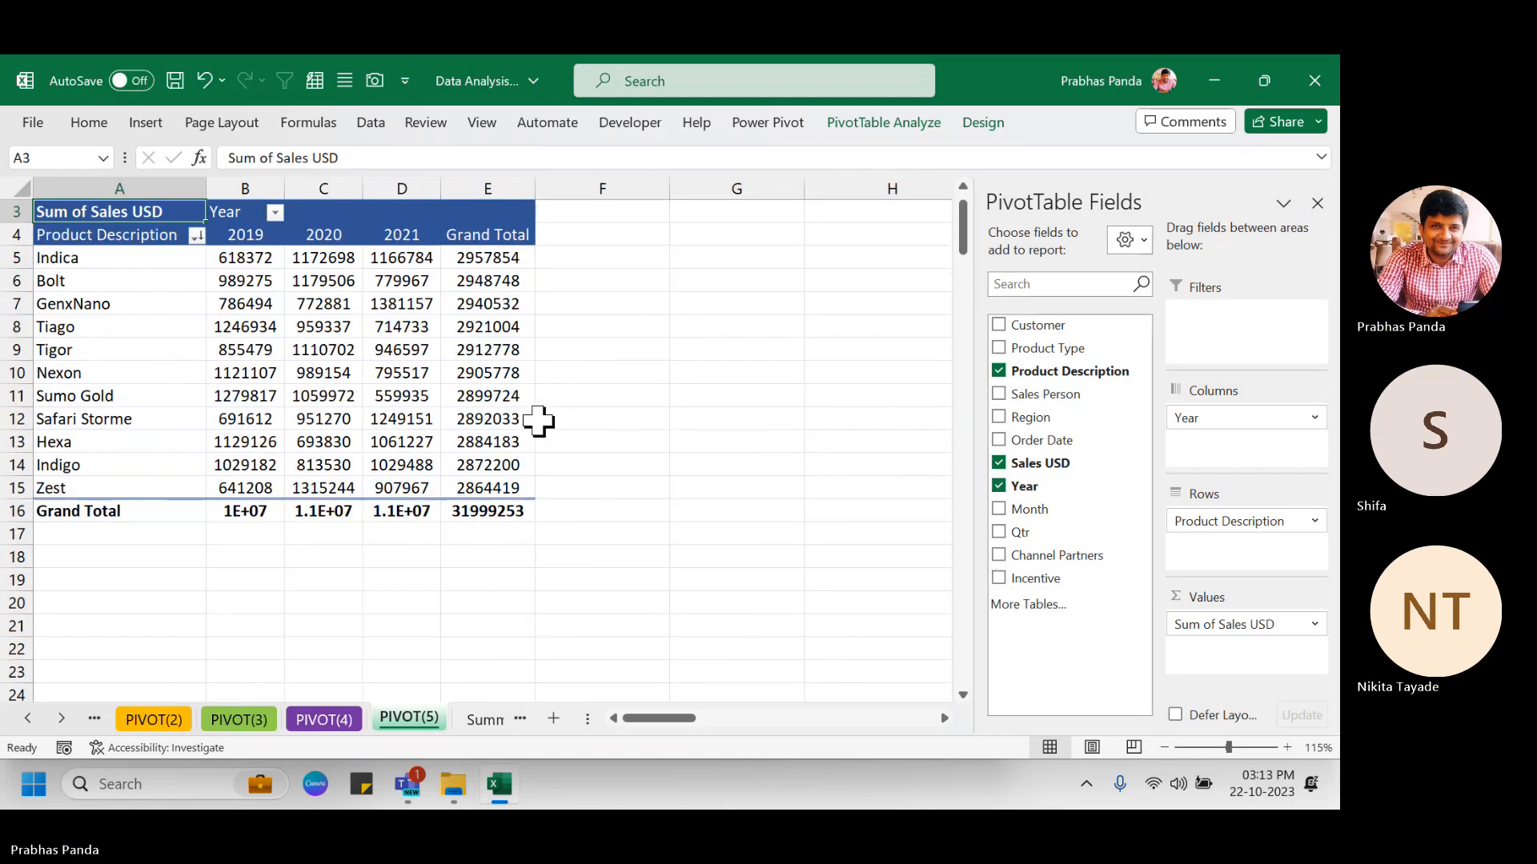
ctrl+scroll(538, 422, up, 2)
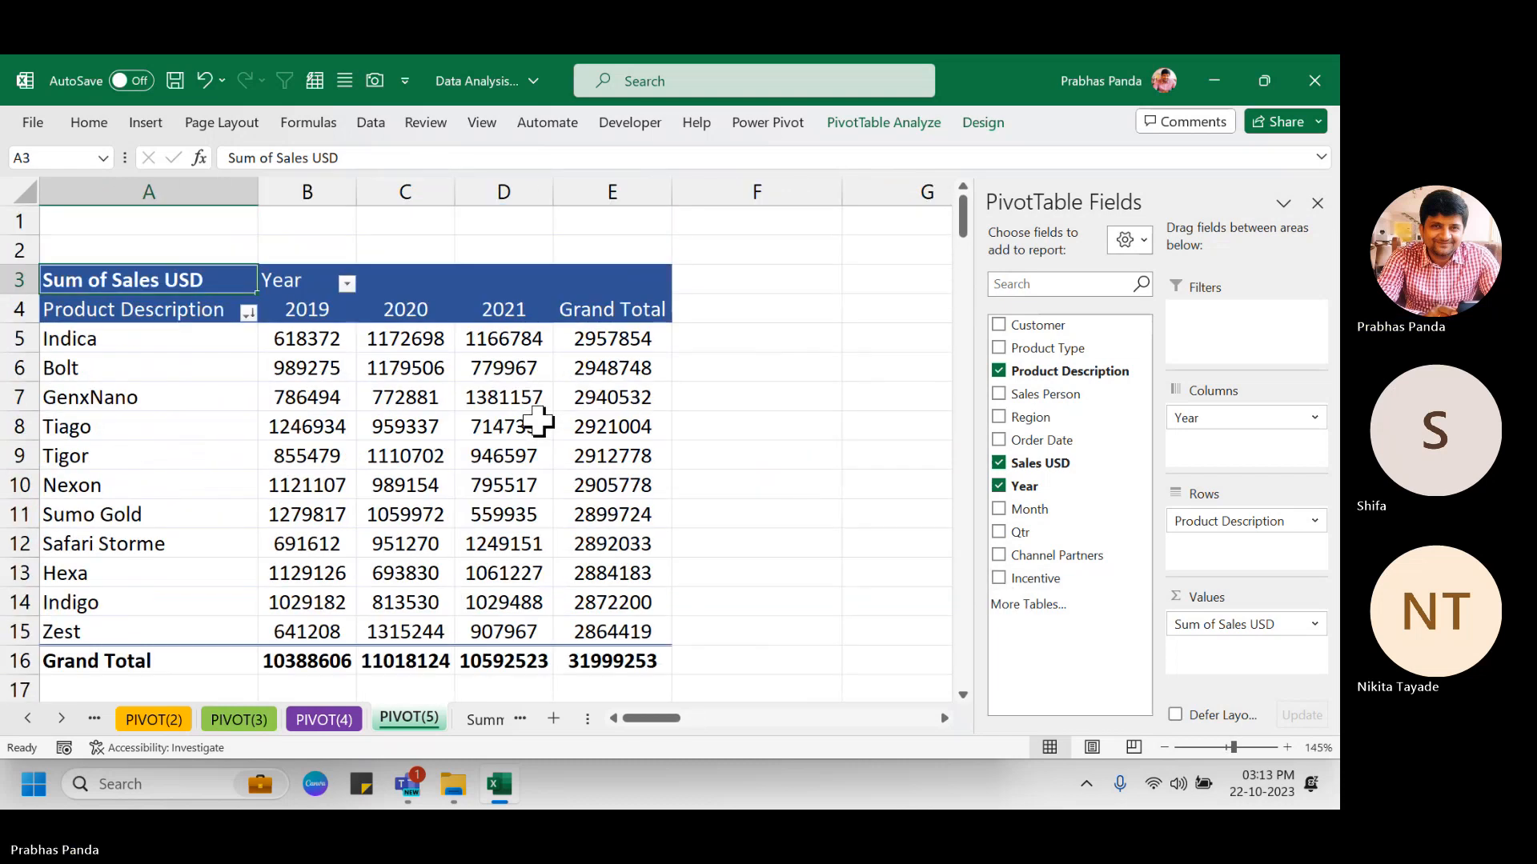
Select columns B to D on PIVOT(5) to examine the 2019, 2020 and 2021 sales by product.
mouse_move(538, 422)
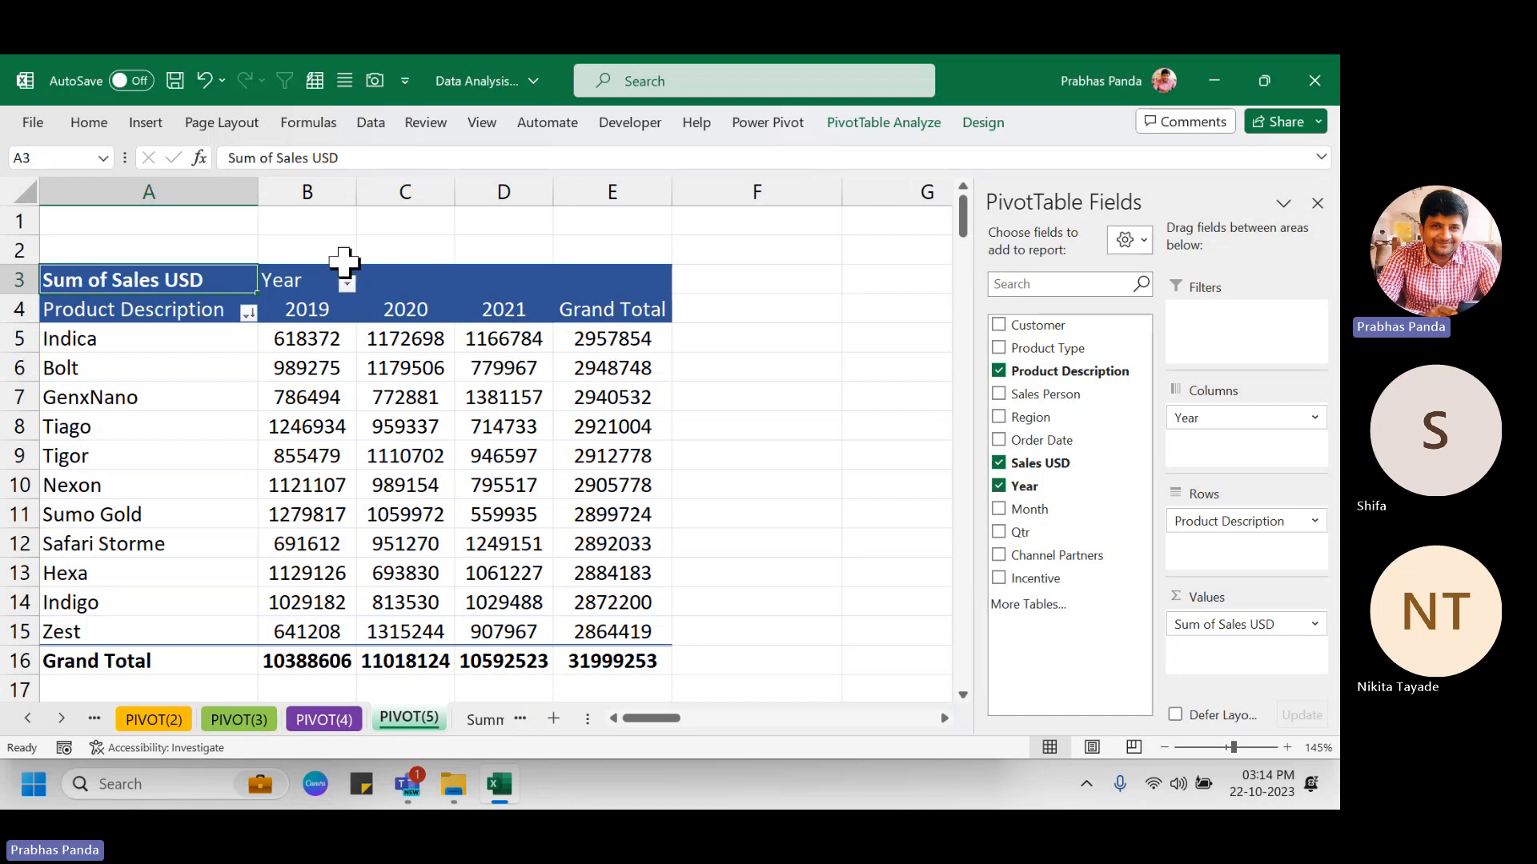
drag(316, 192, 469, 192)
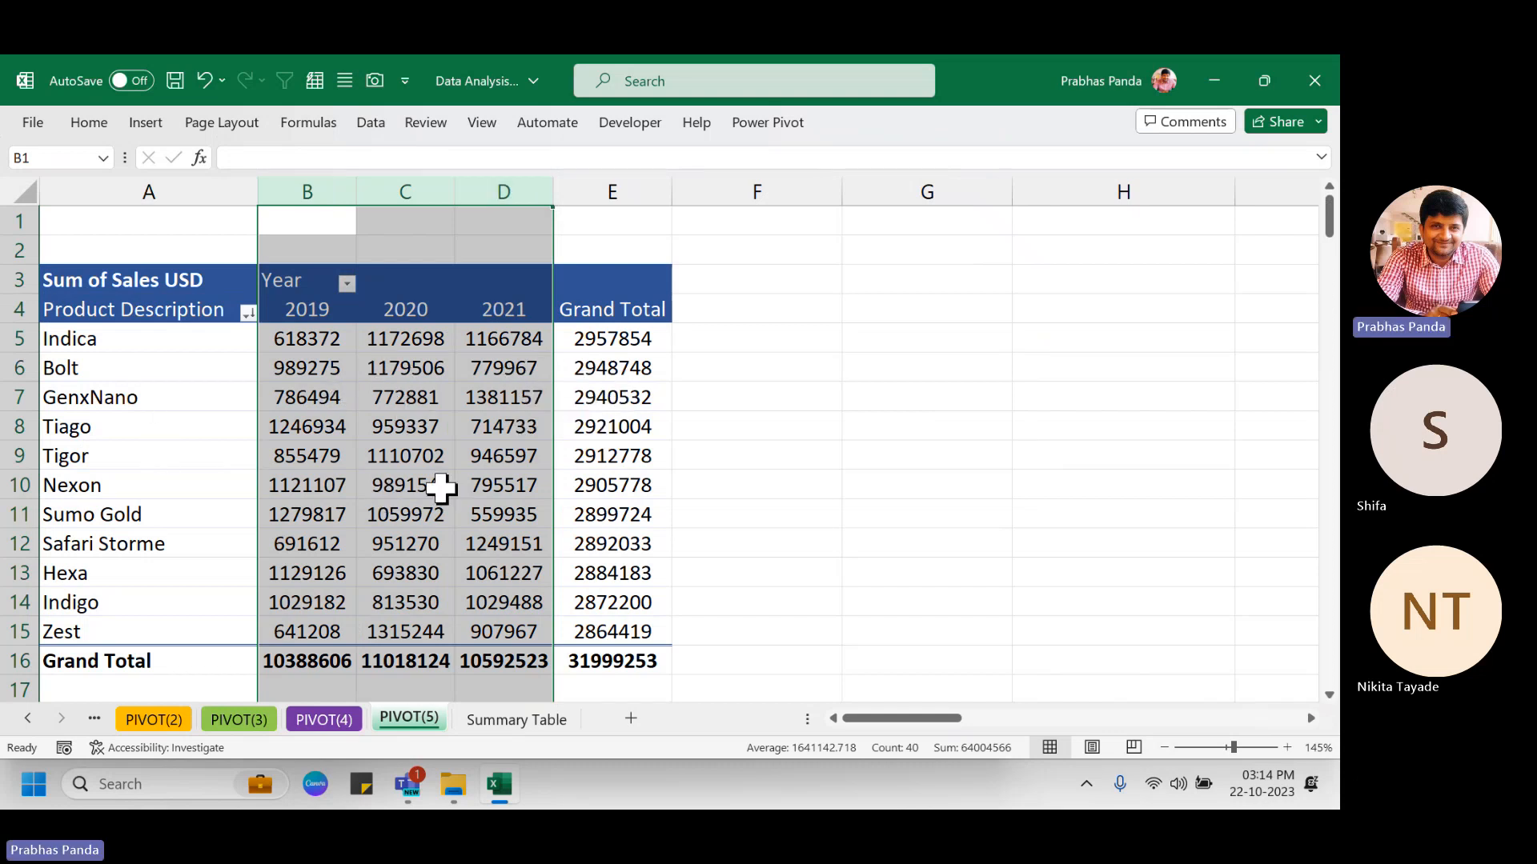
mouse_move(441, 480)
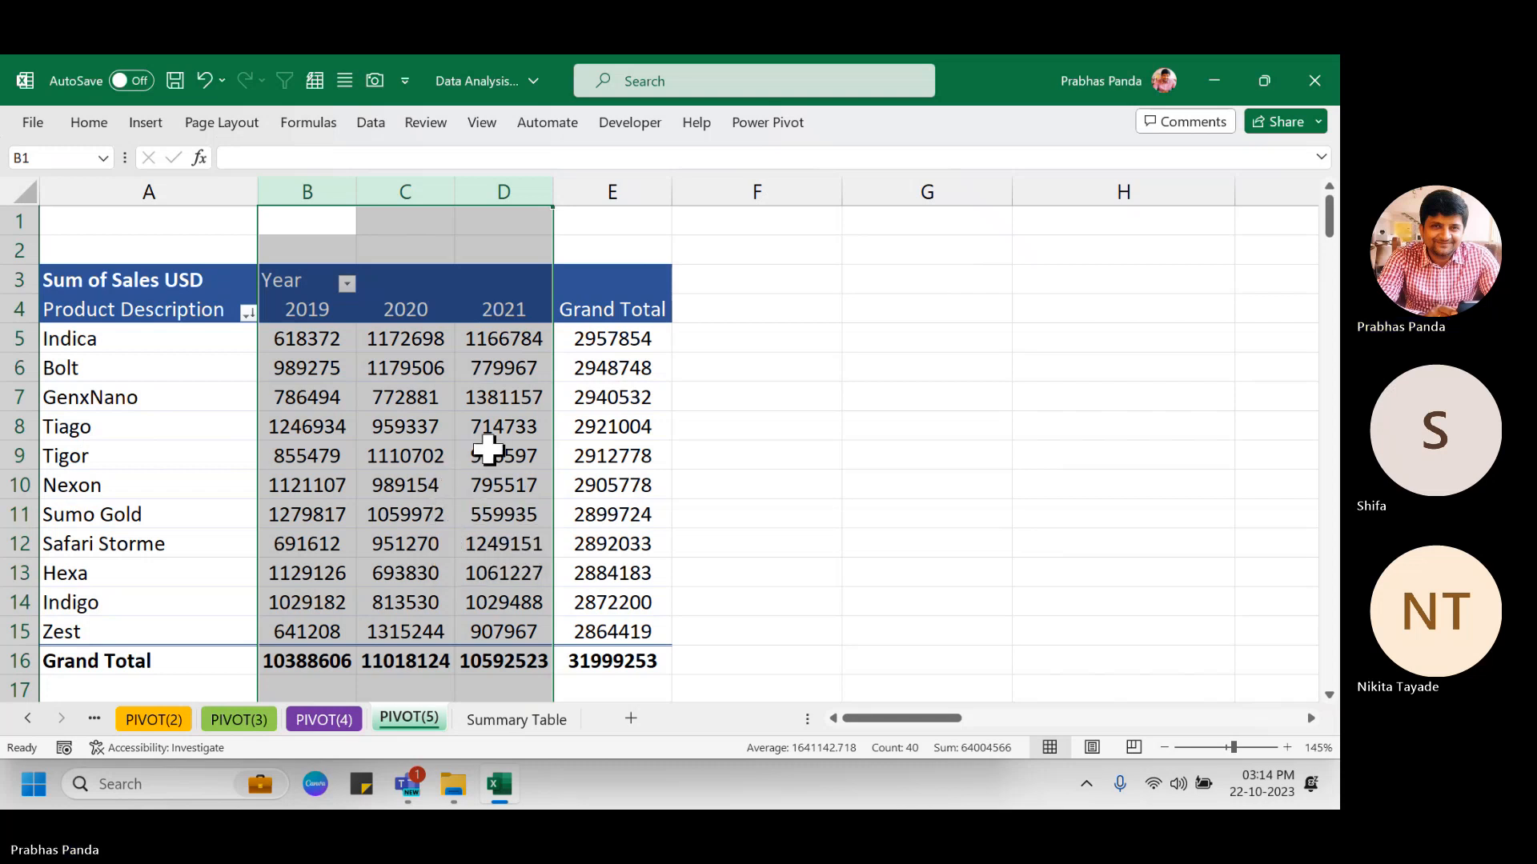
Display the field list of the PIVOT(5) PivotTable and examine the available source fields.
click(486, 426)
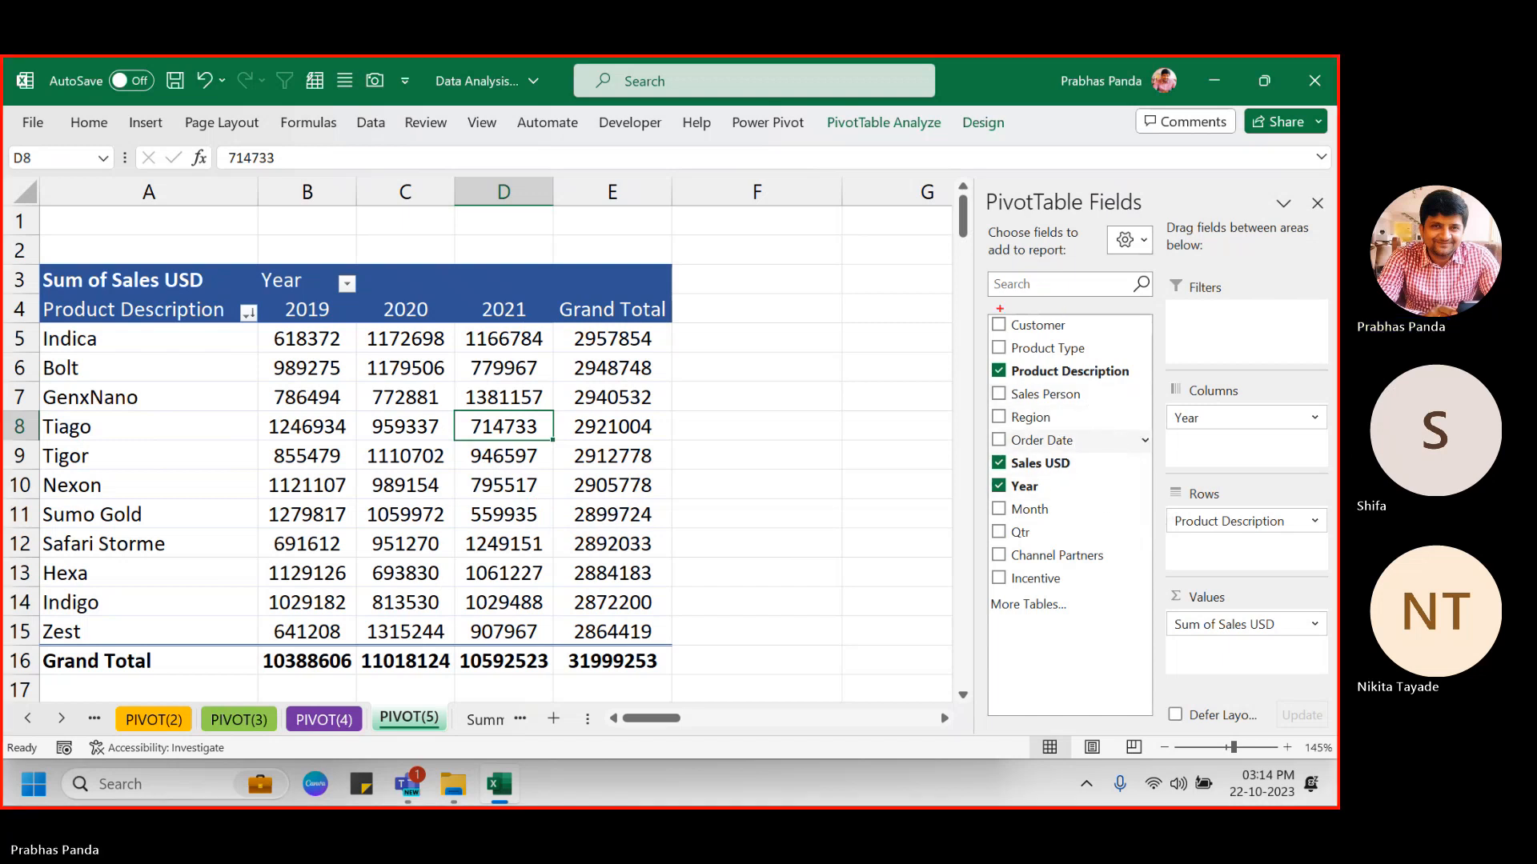
mouse_move(1000, 307)
mouse_down()
mouse_move(1152, 589)
mouse_move(1146, 640)
mouse_up()
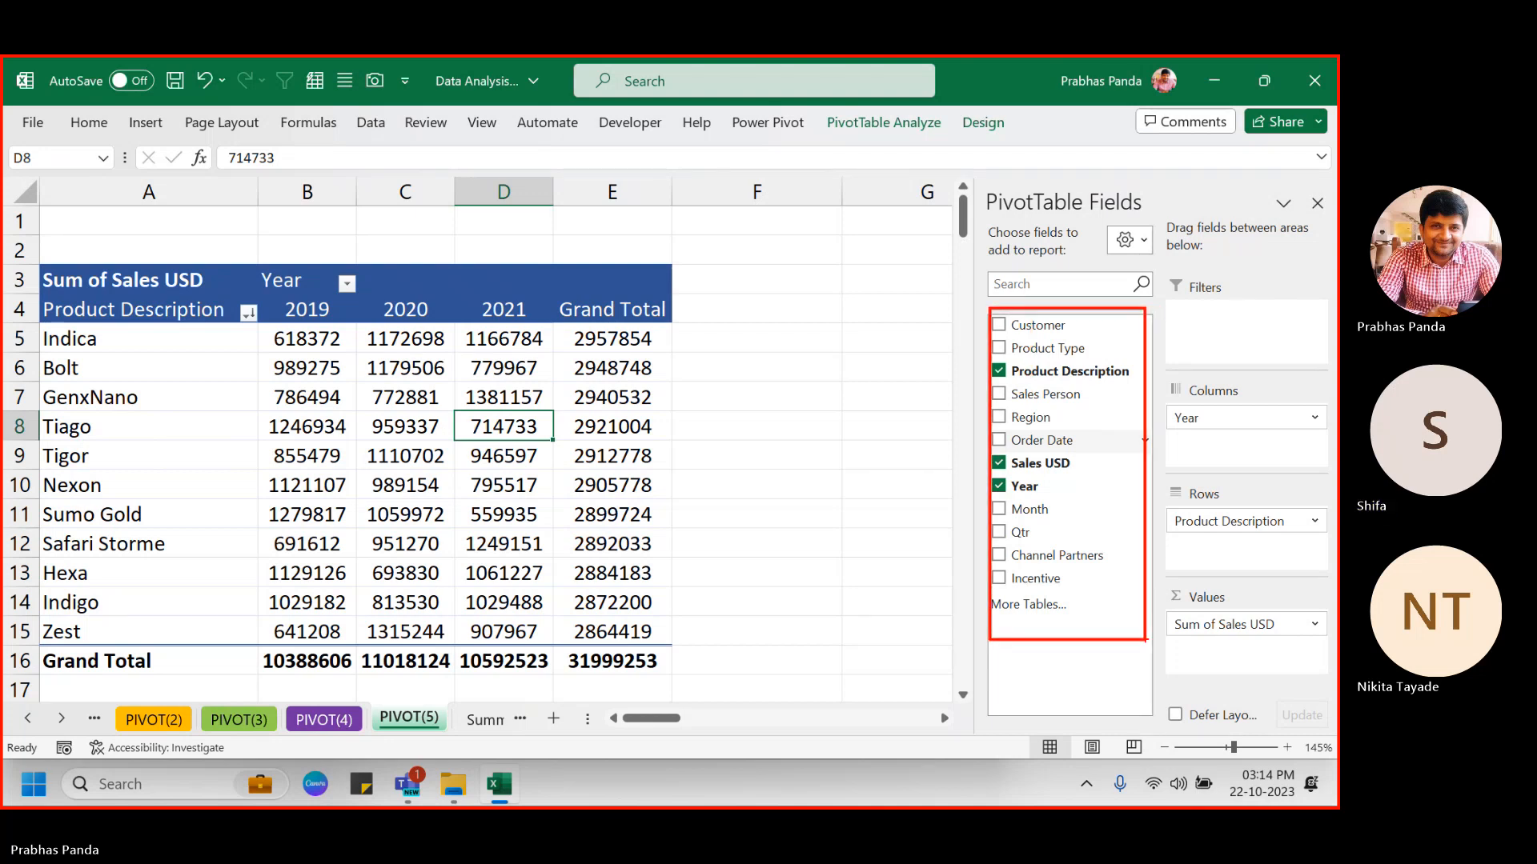
key(Escape)
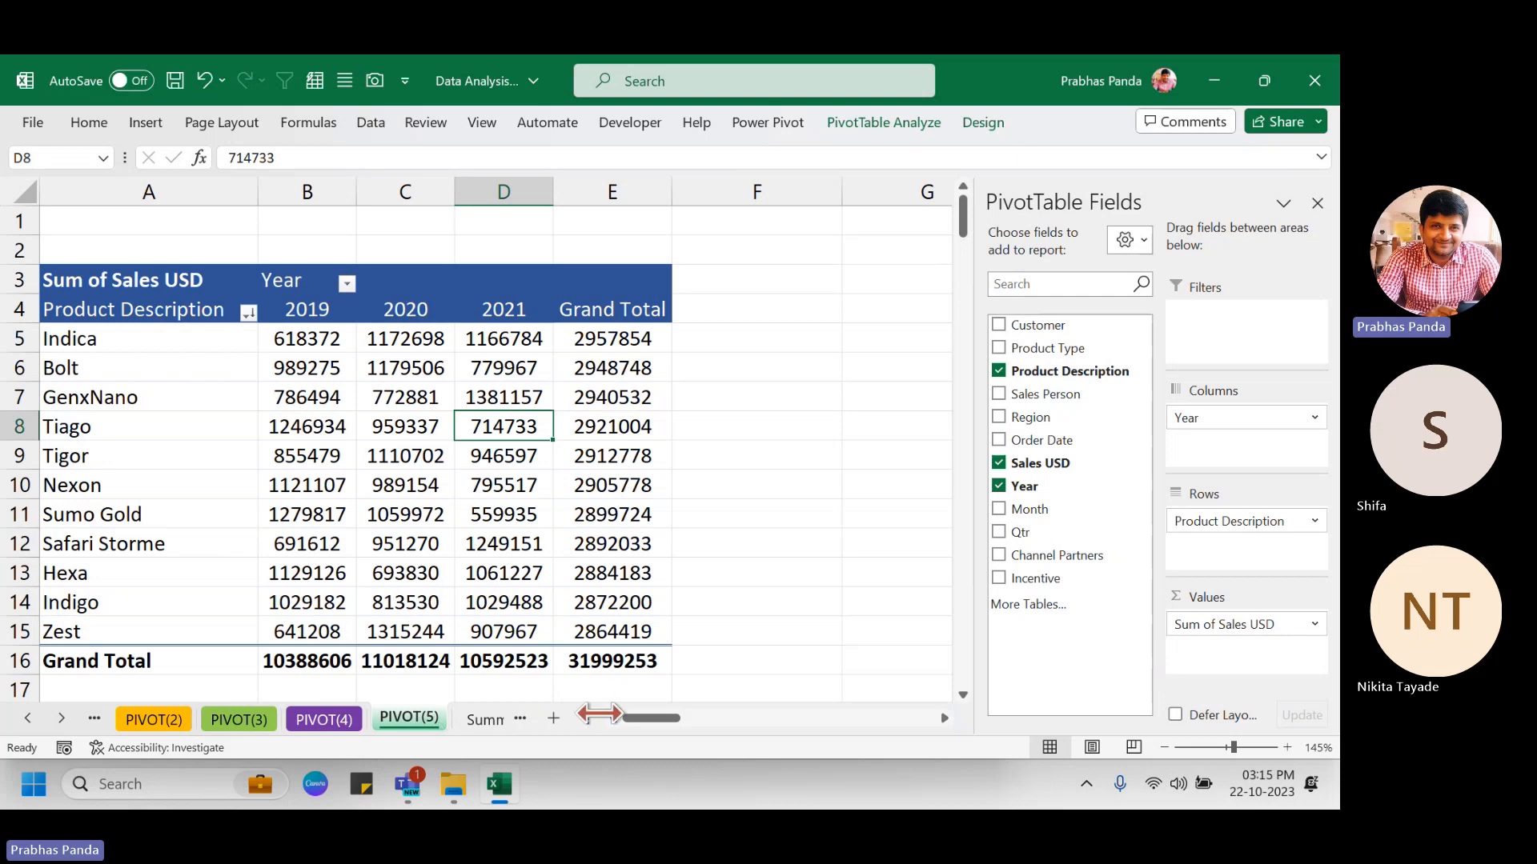
Compare the PIVOT(5) PivotTable with the Summary Table source data, examining the Incentive column and its formula.
drag(582, 716, 814, 717)
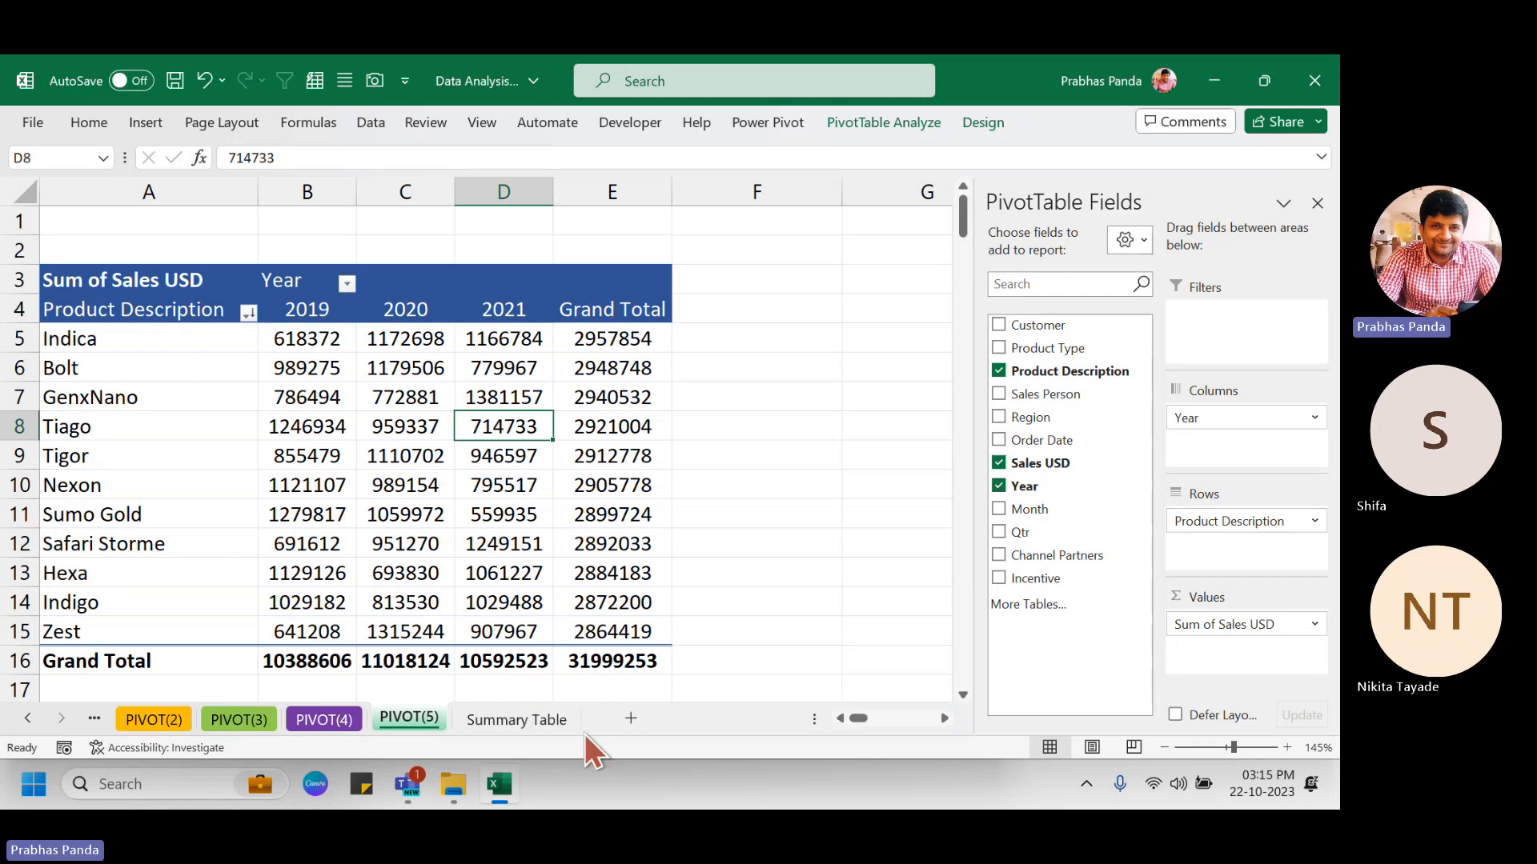
click(495, 718)
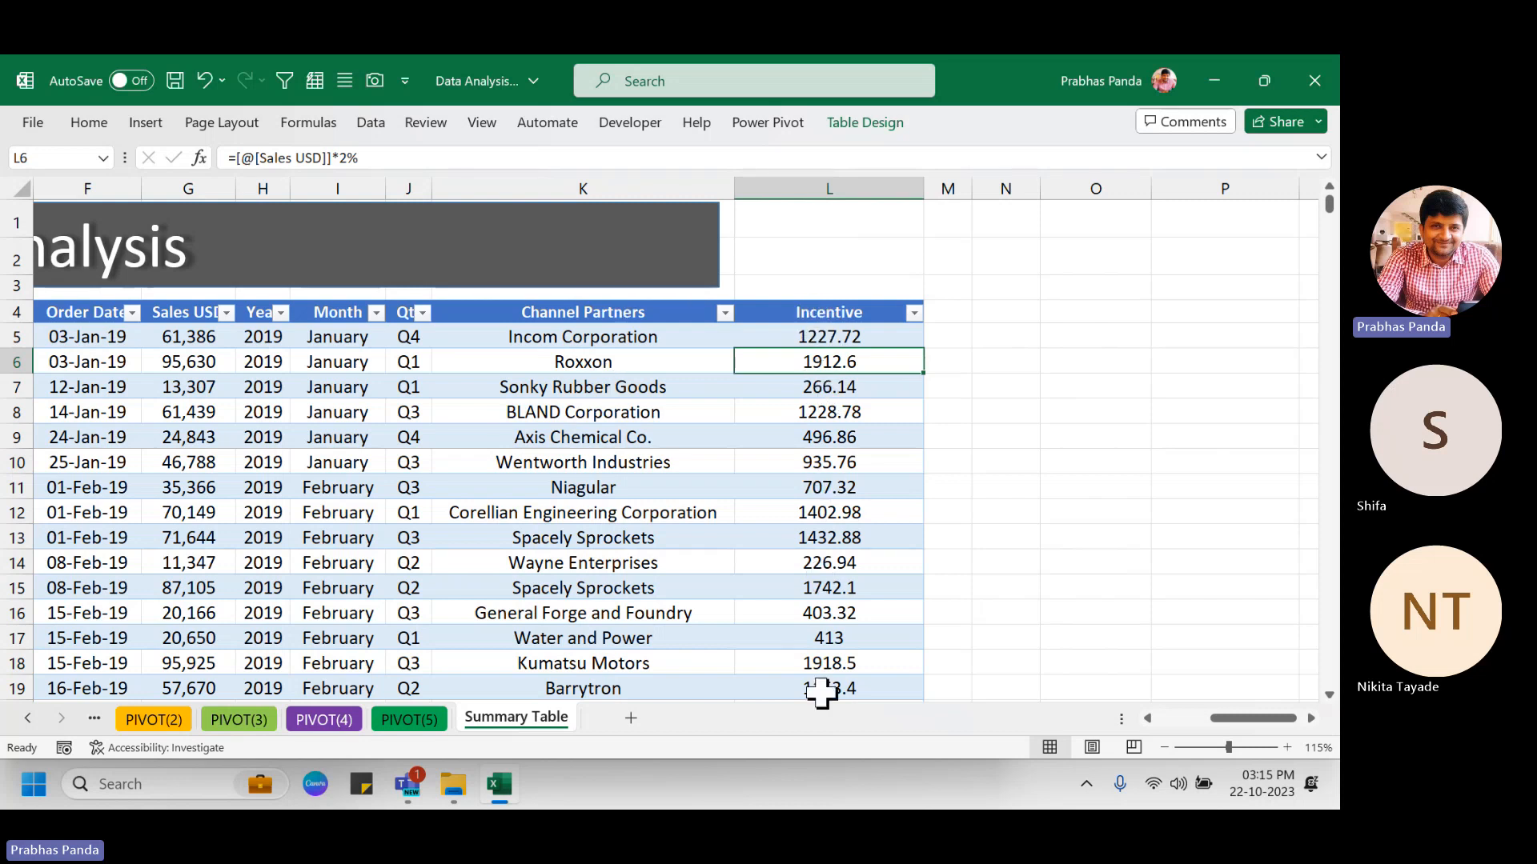
click(434, 714)
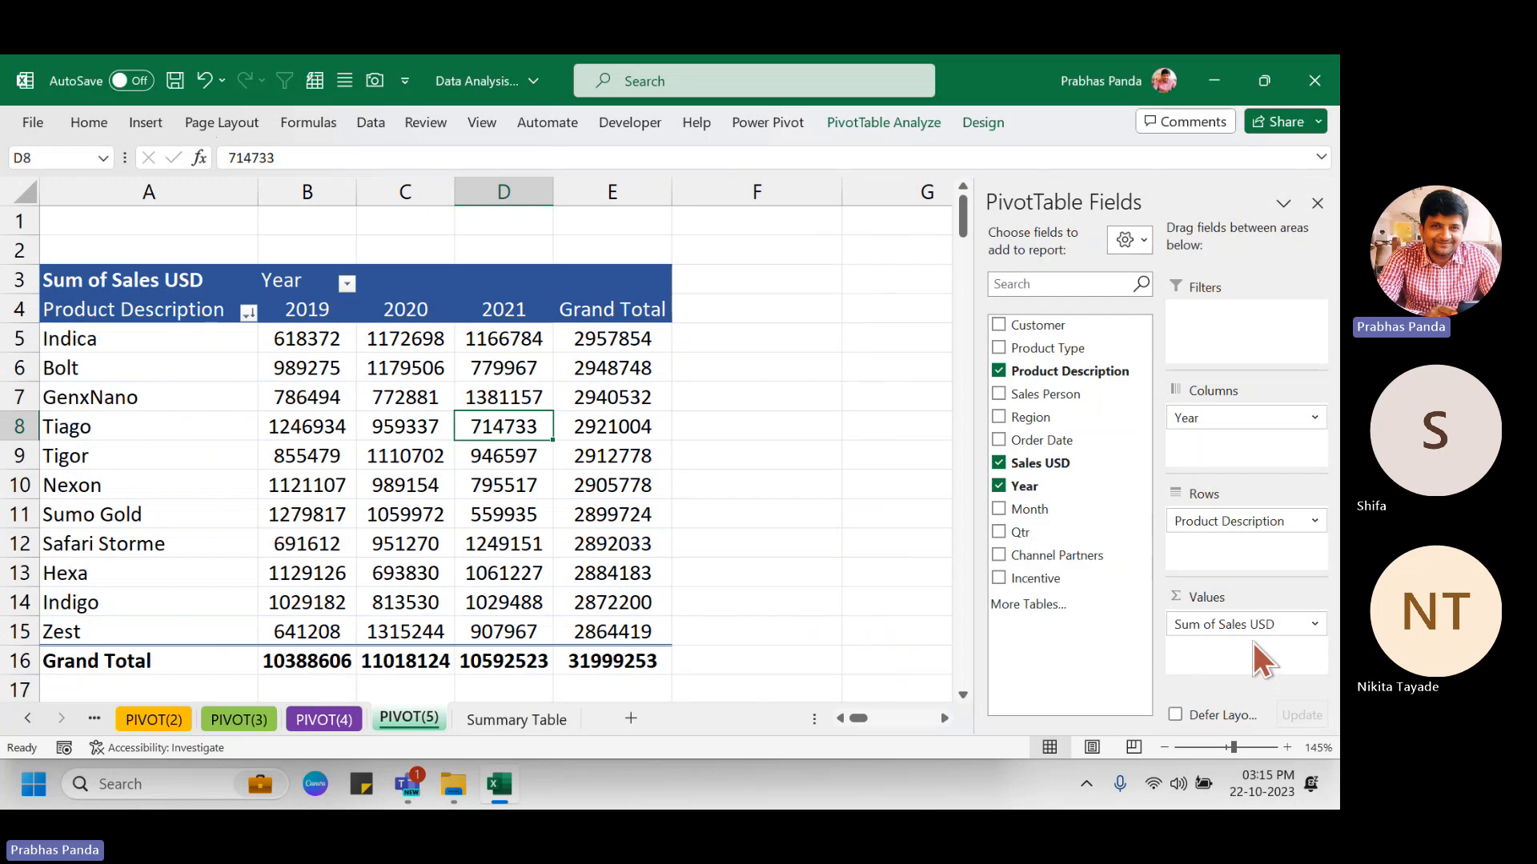
mouse_move(441, 392)
click(545, 719)
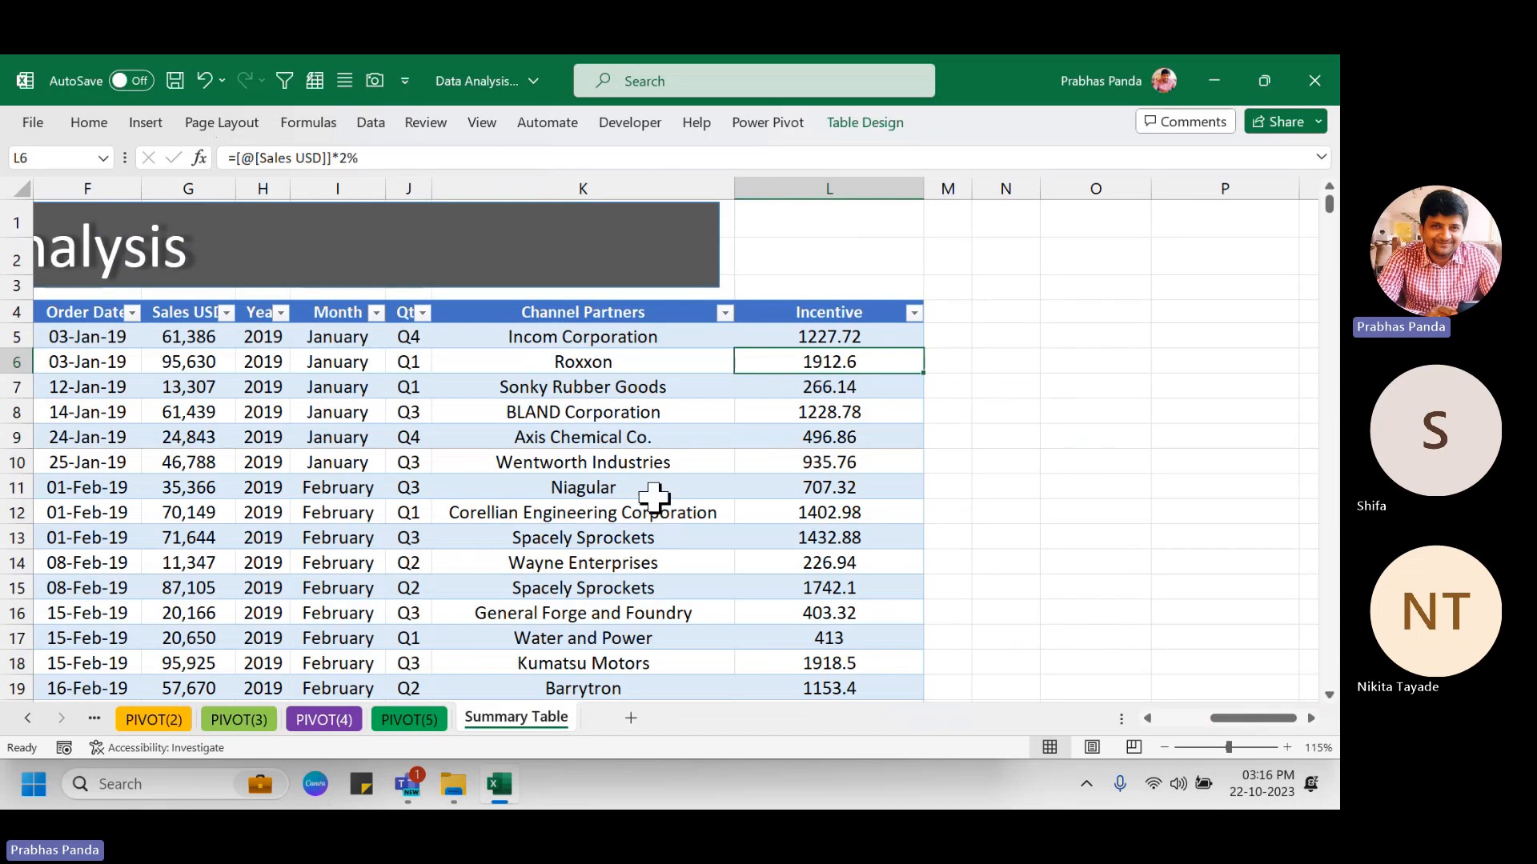
click(850, 172)
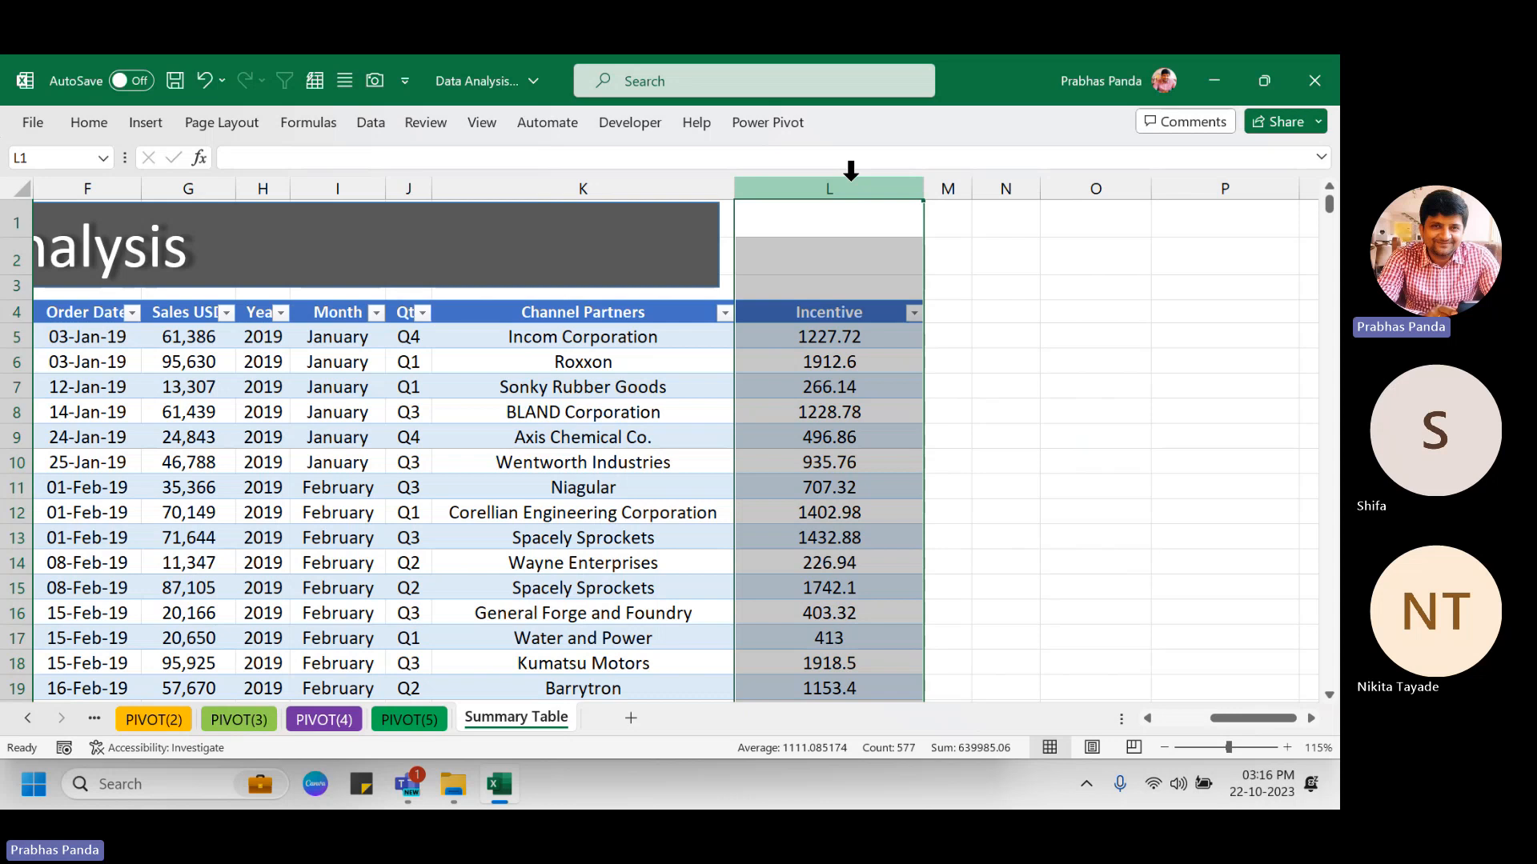
click(771, 521)
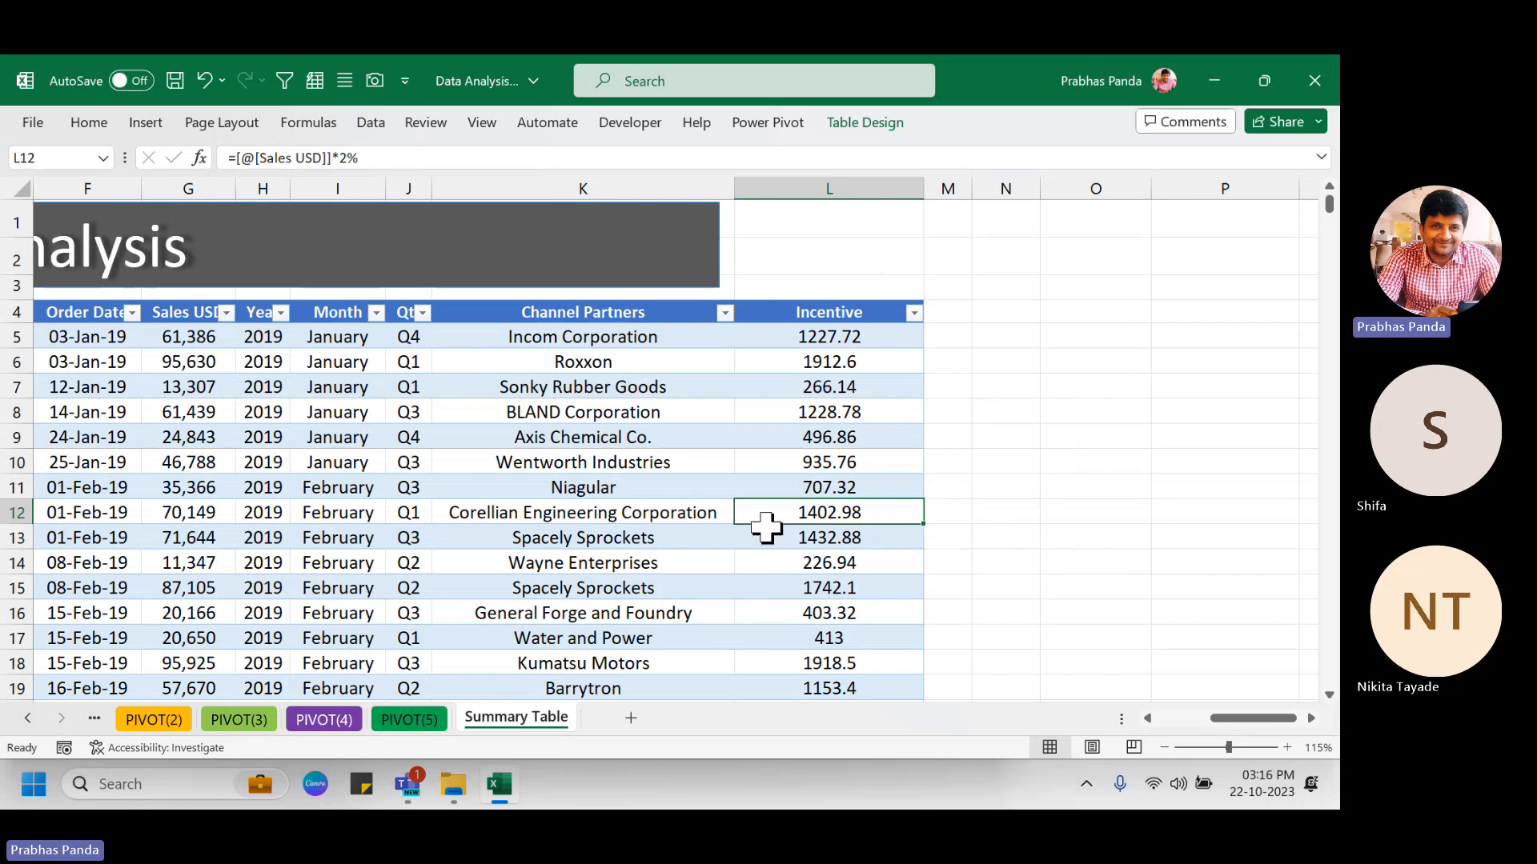
Start a new calculated field for the PIVOT(5) PivotTable and name it Discount.
click(425, 717)
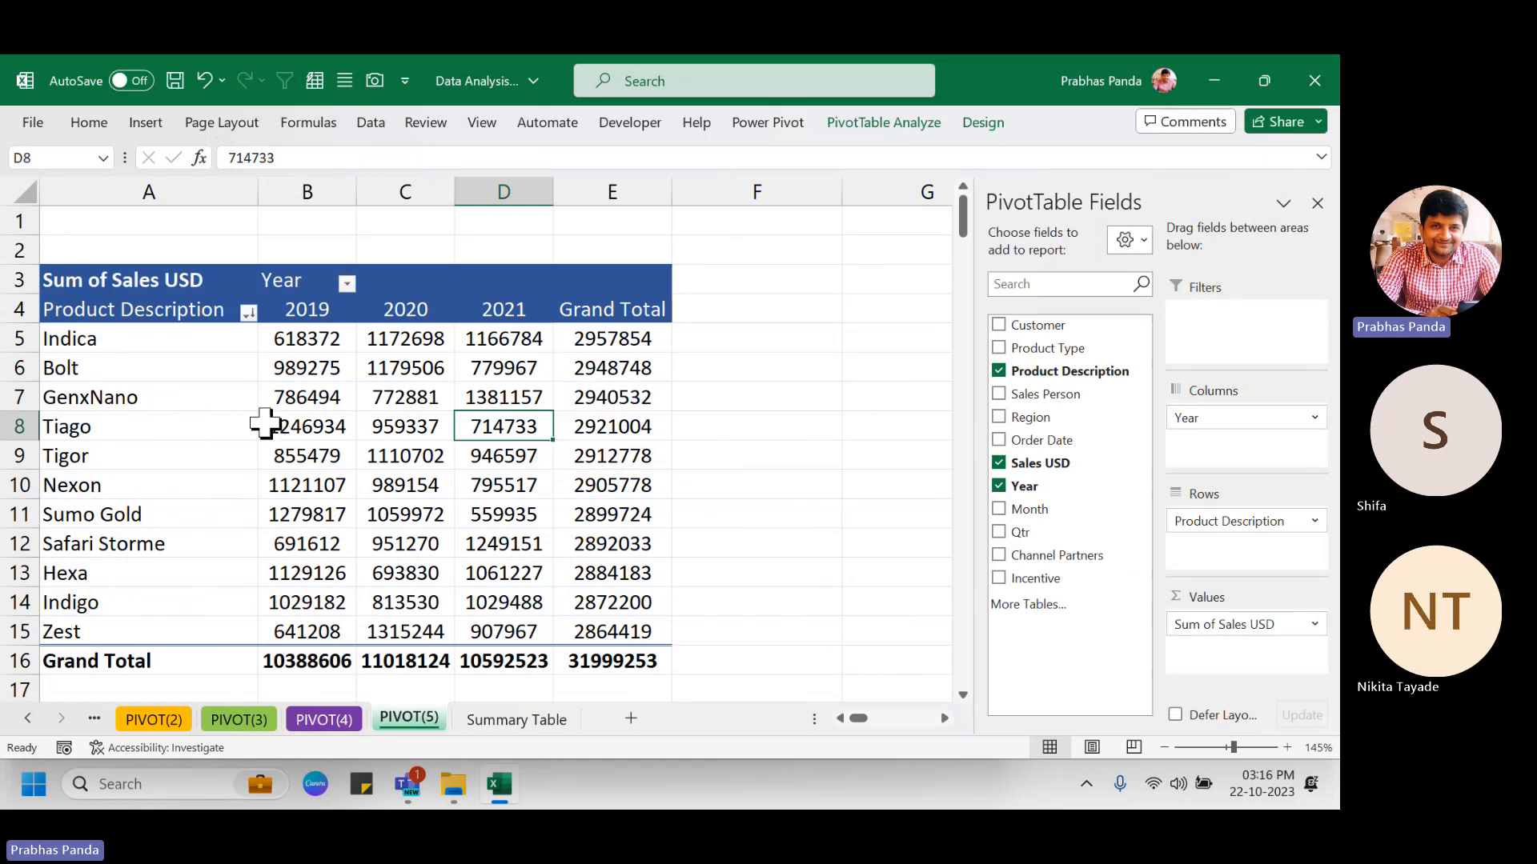
scroll(409, 352, down, 1)
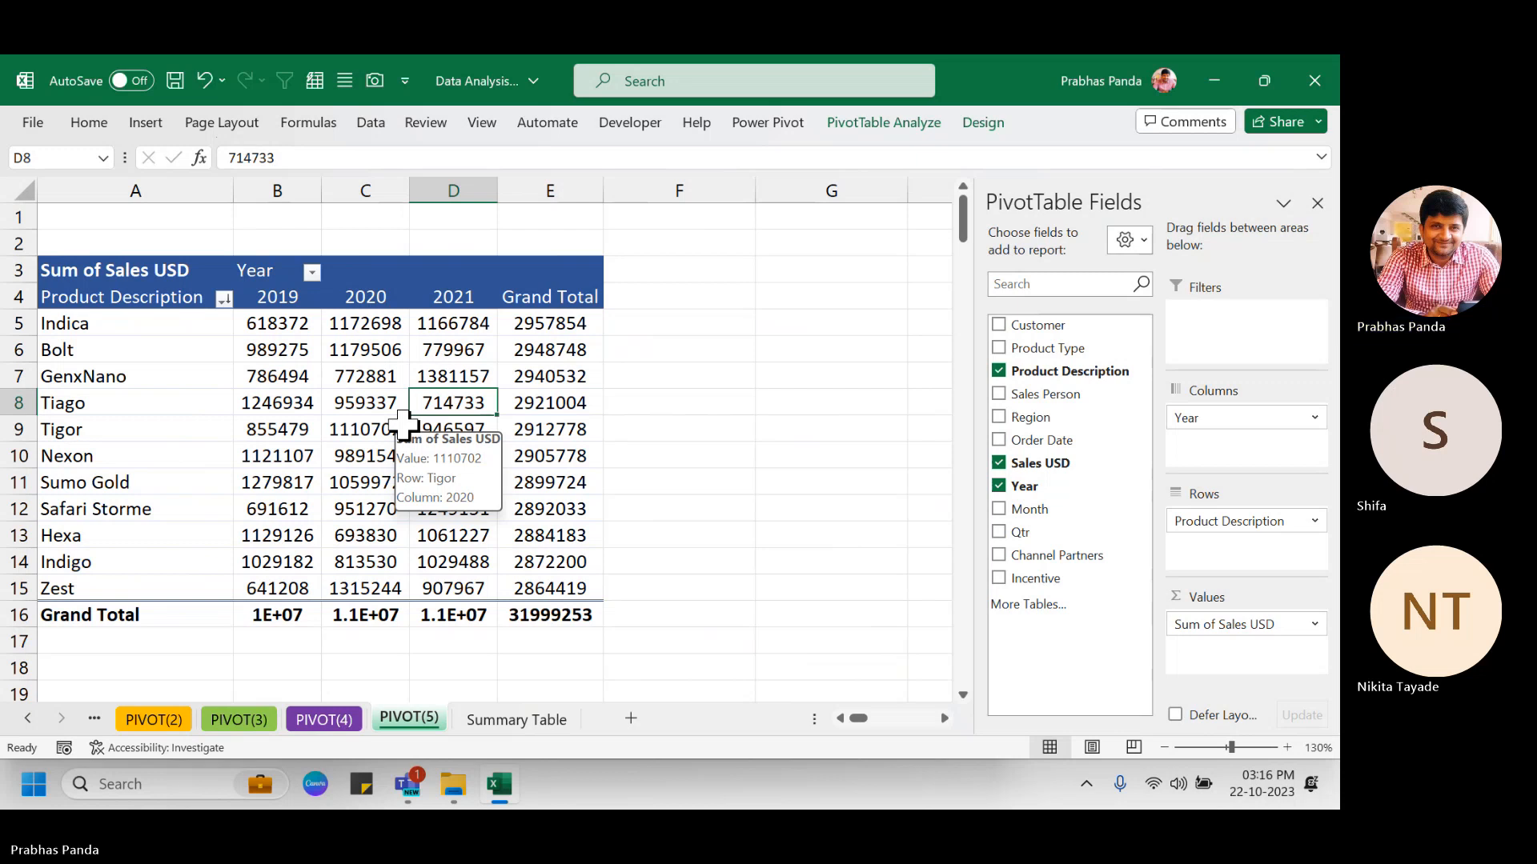
click(519, 394)
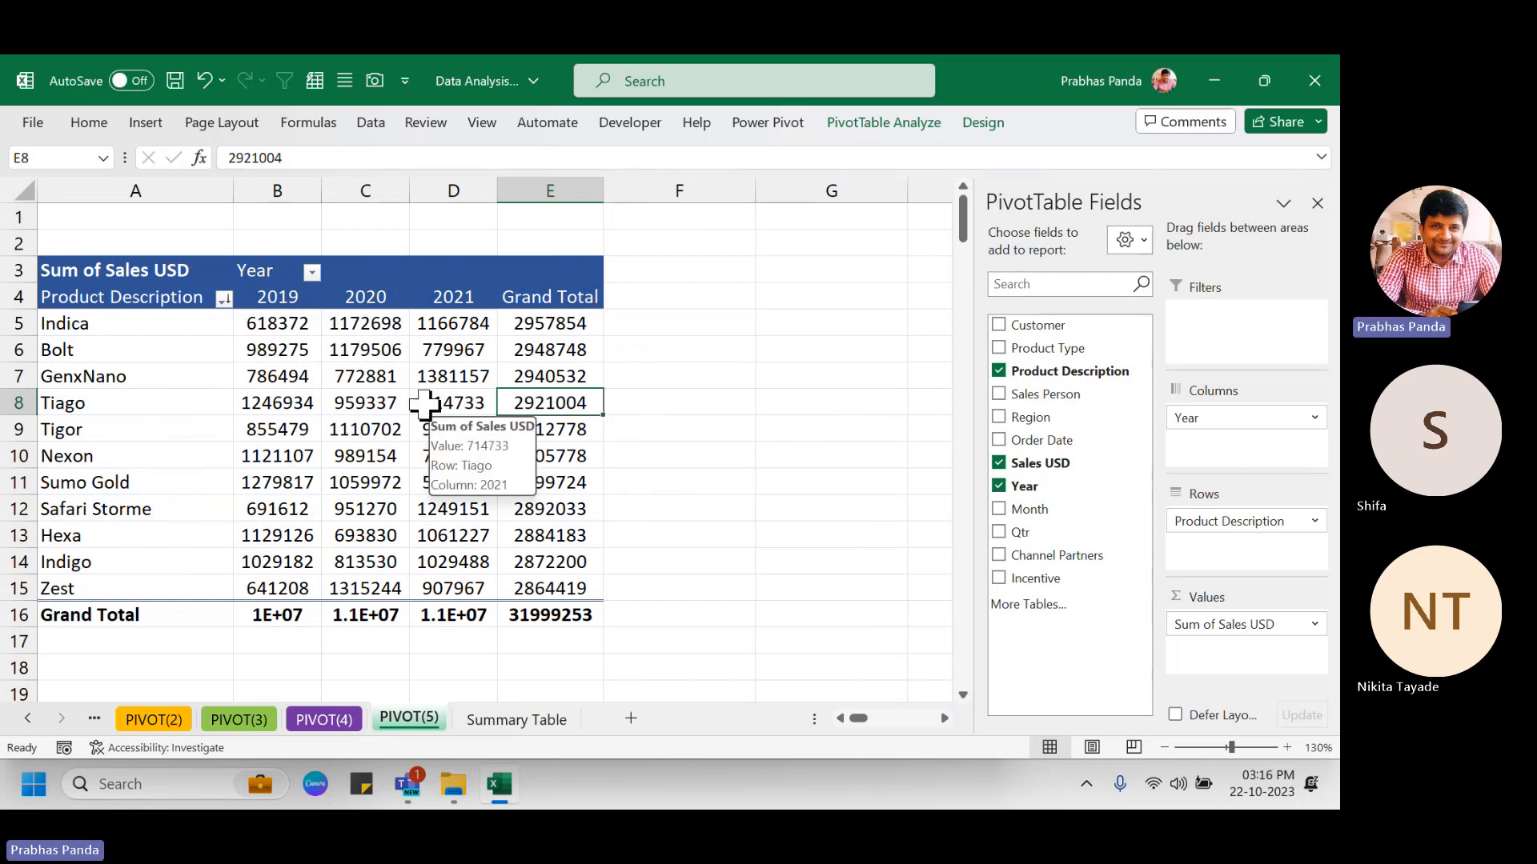
click(906, 123)
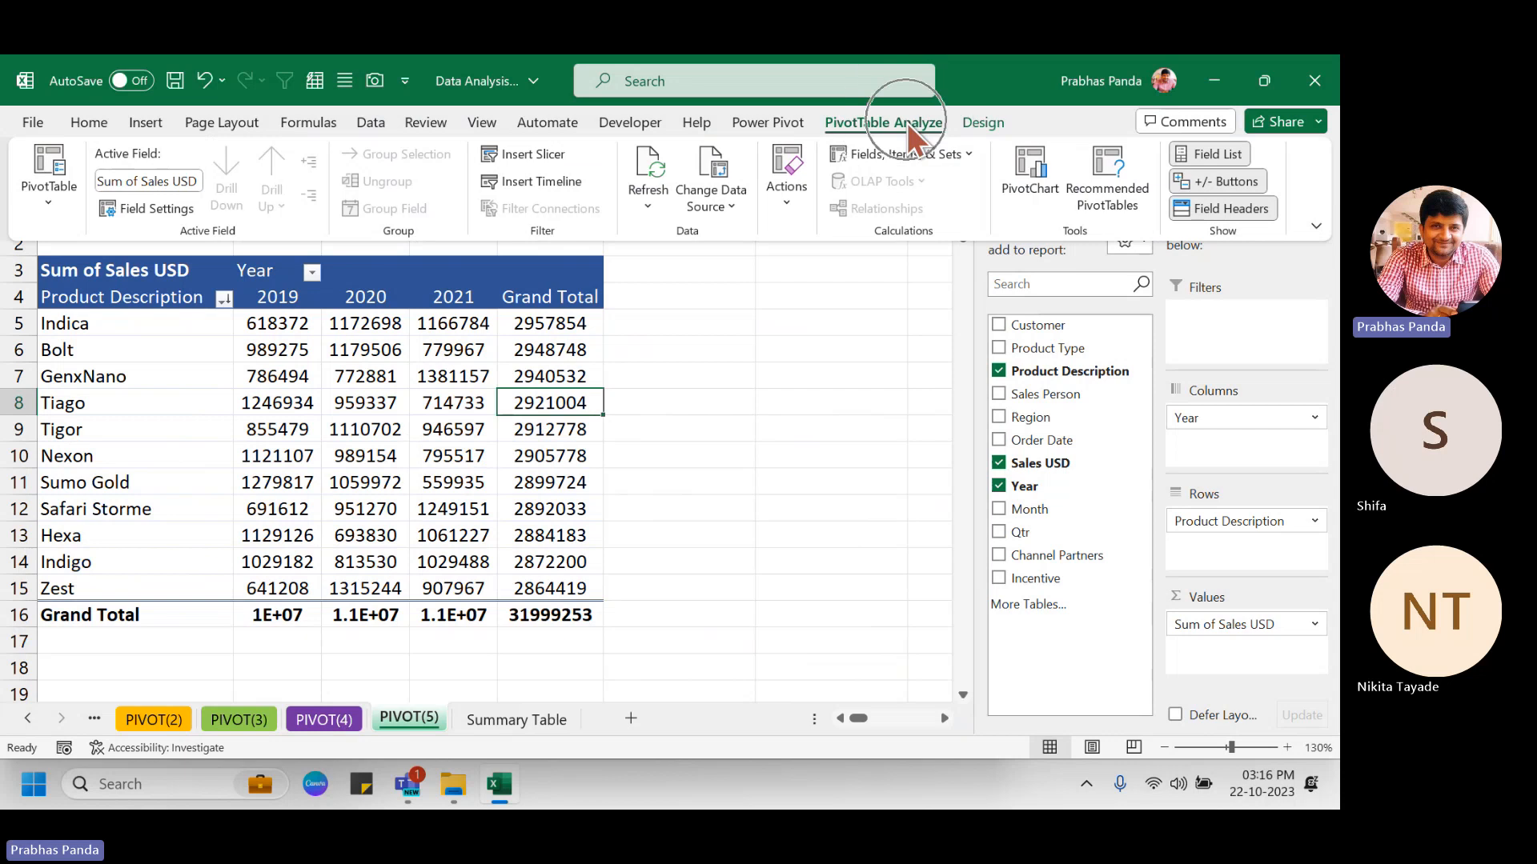
key(ctrl)
key(ctrl)
key(ctrl)
key(ctrl)
key(ctrl)
click(949, 160)
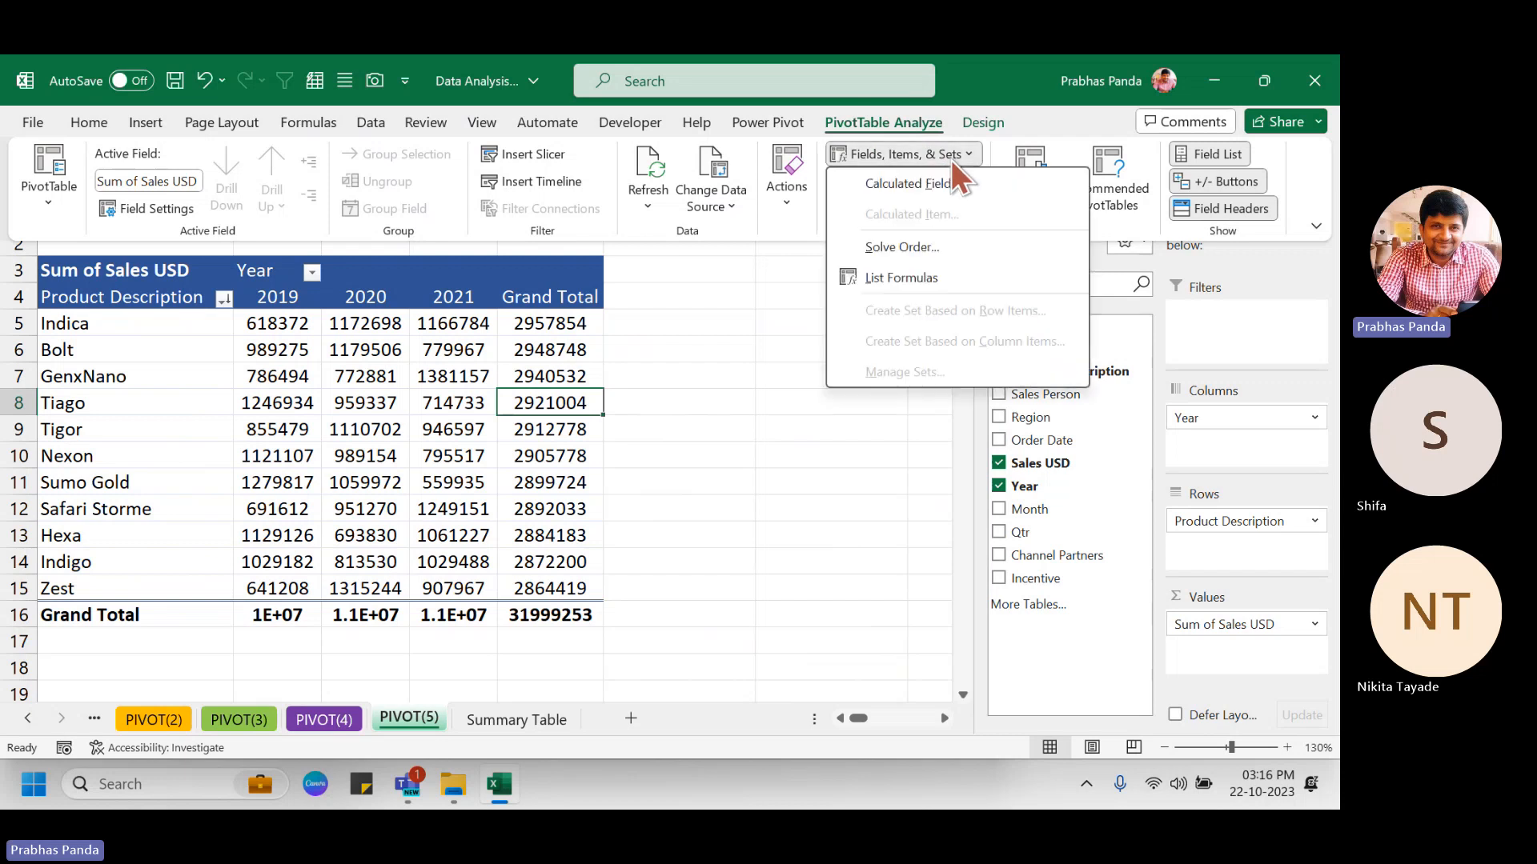
key(ctrl)
key(ctrl)
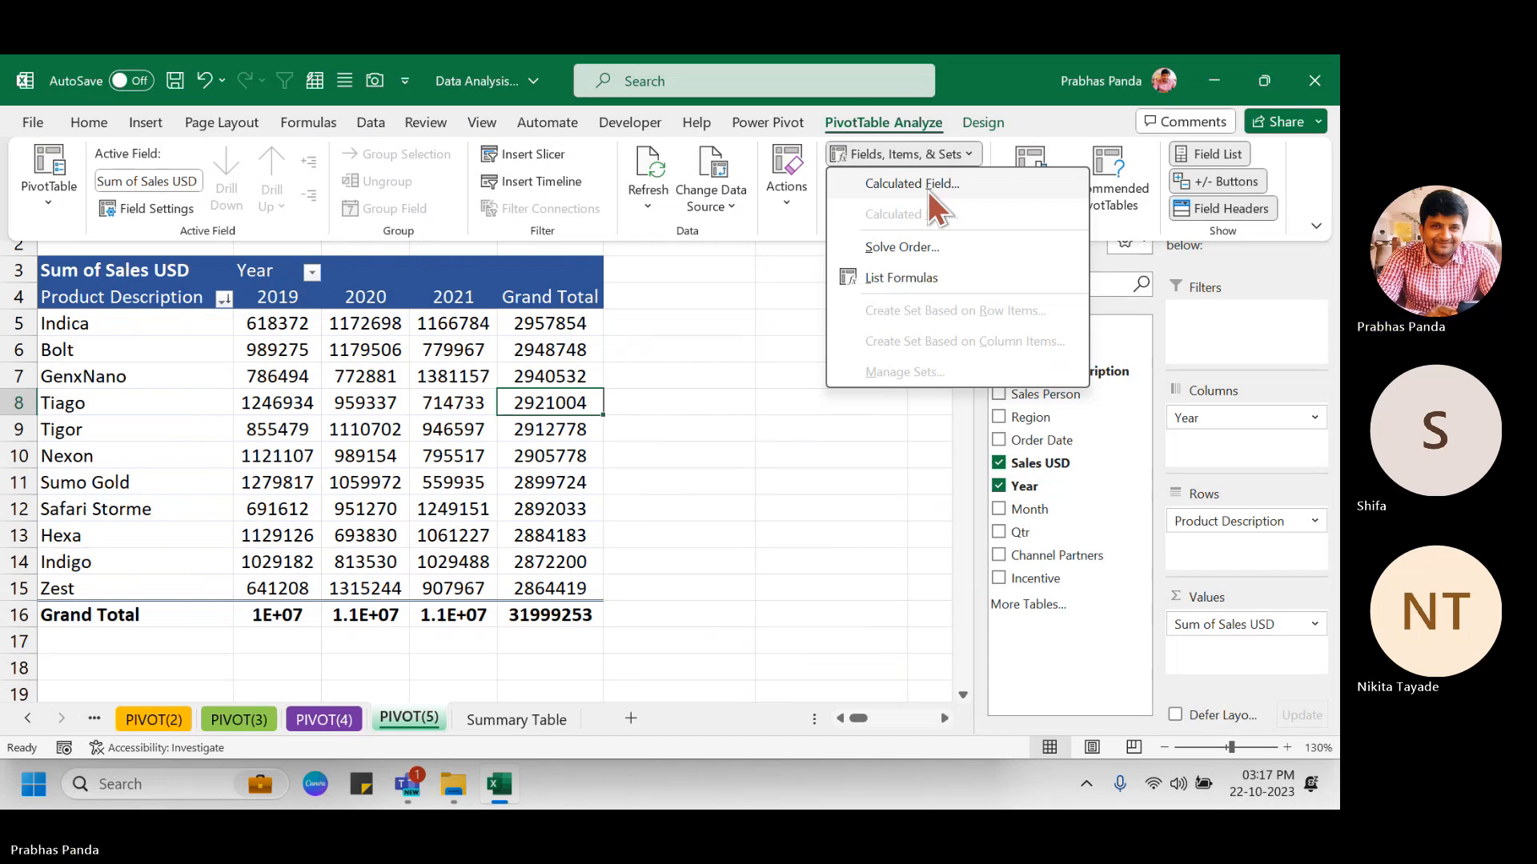
click(929, 192)
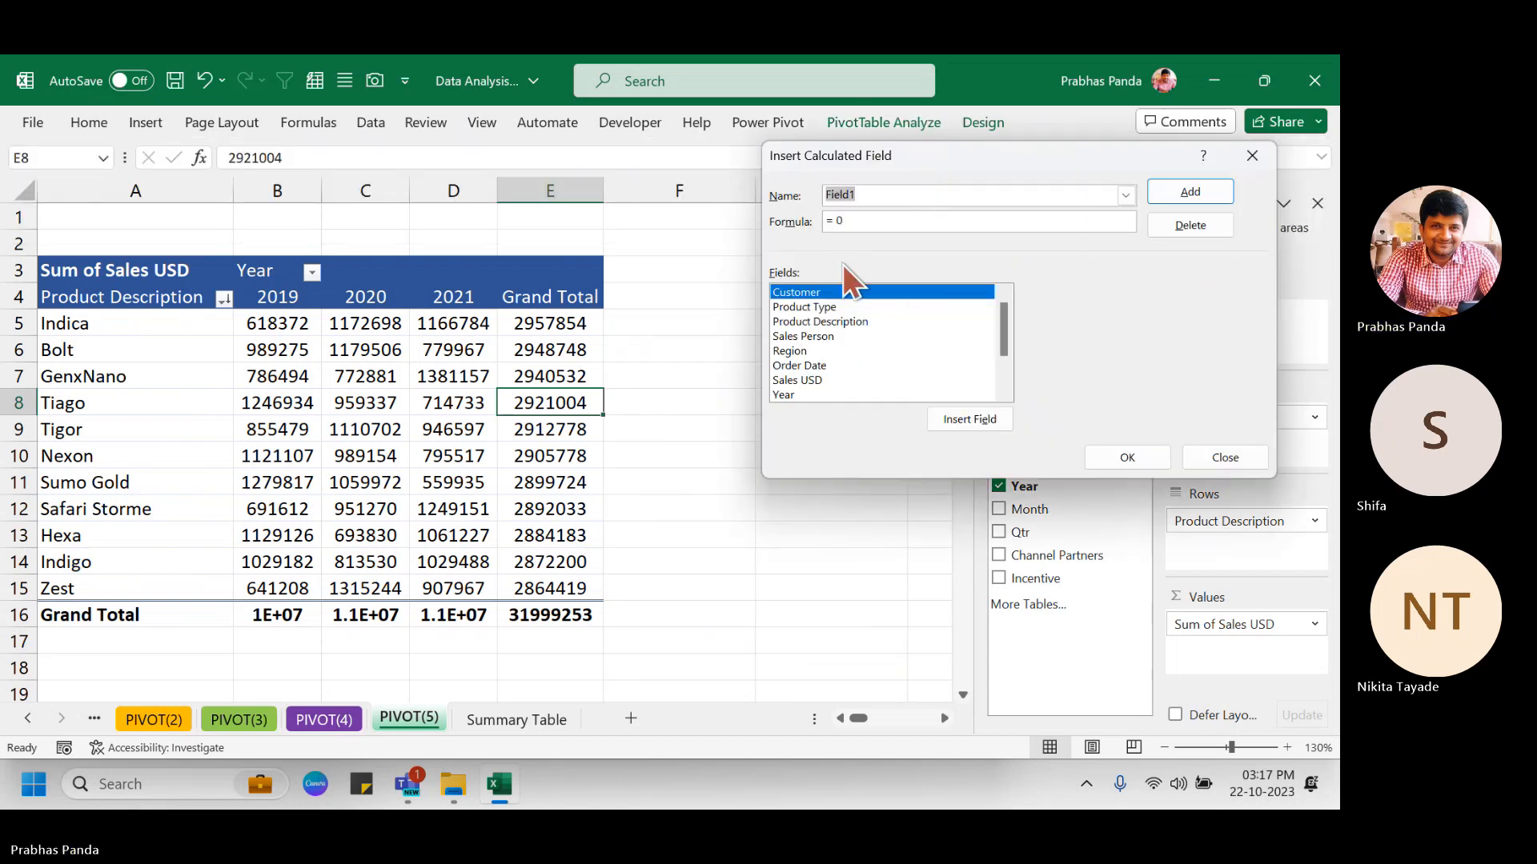
drag(922, 158, 789, 194)
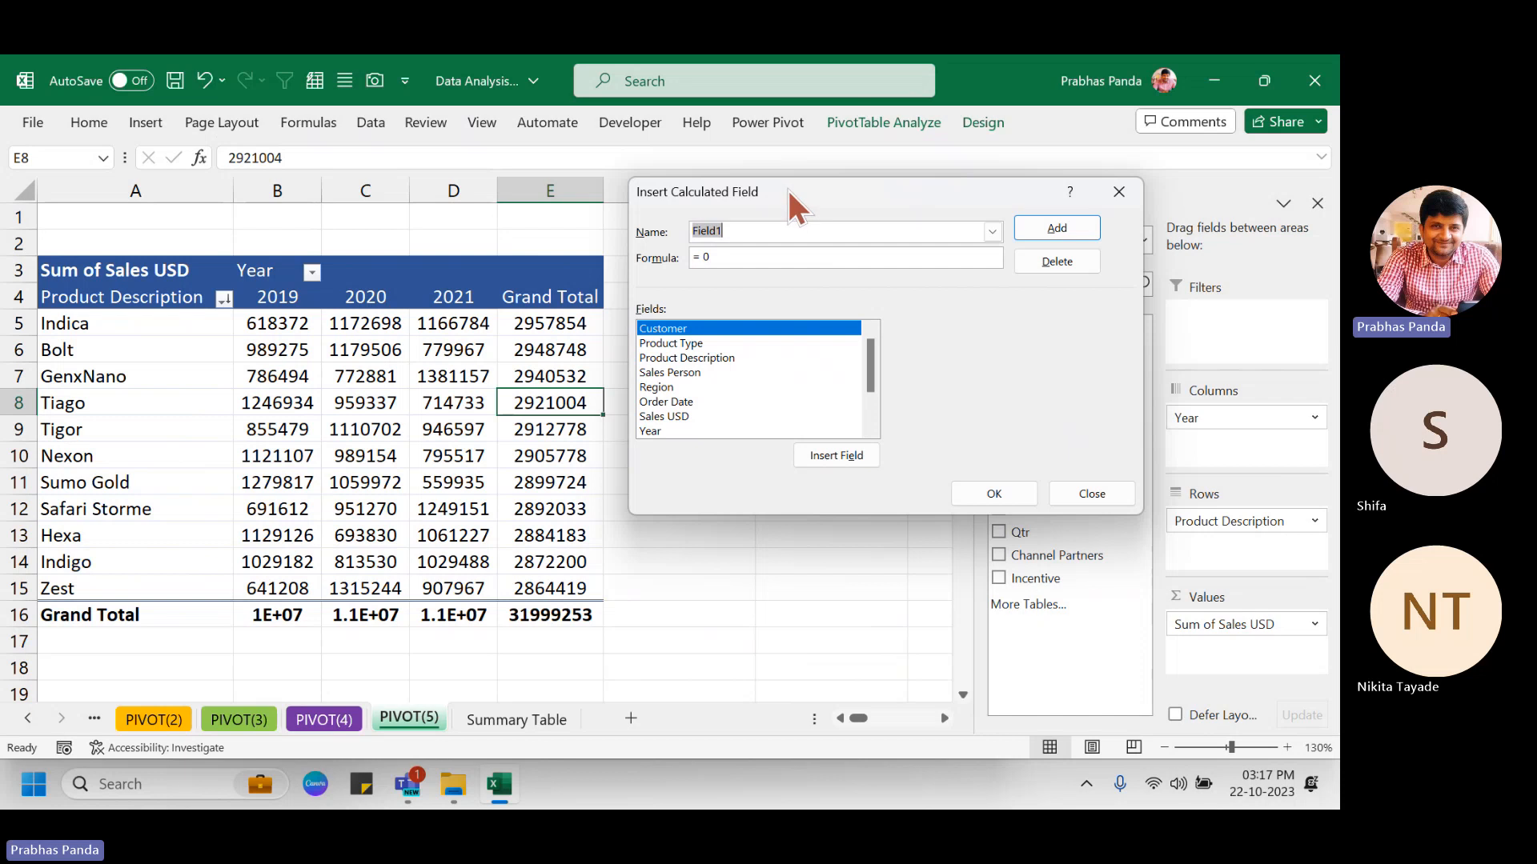
key(BackSpace)
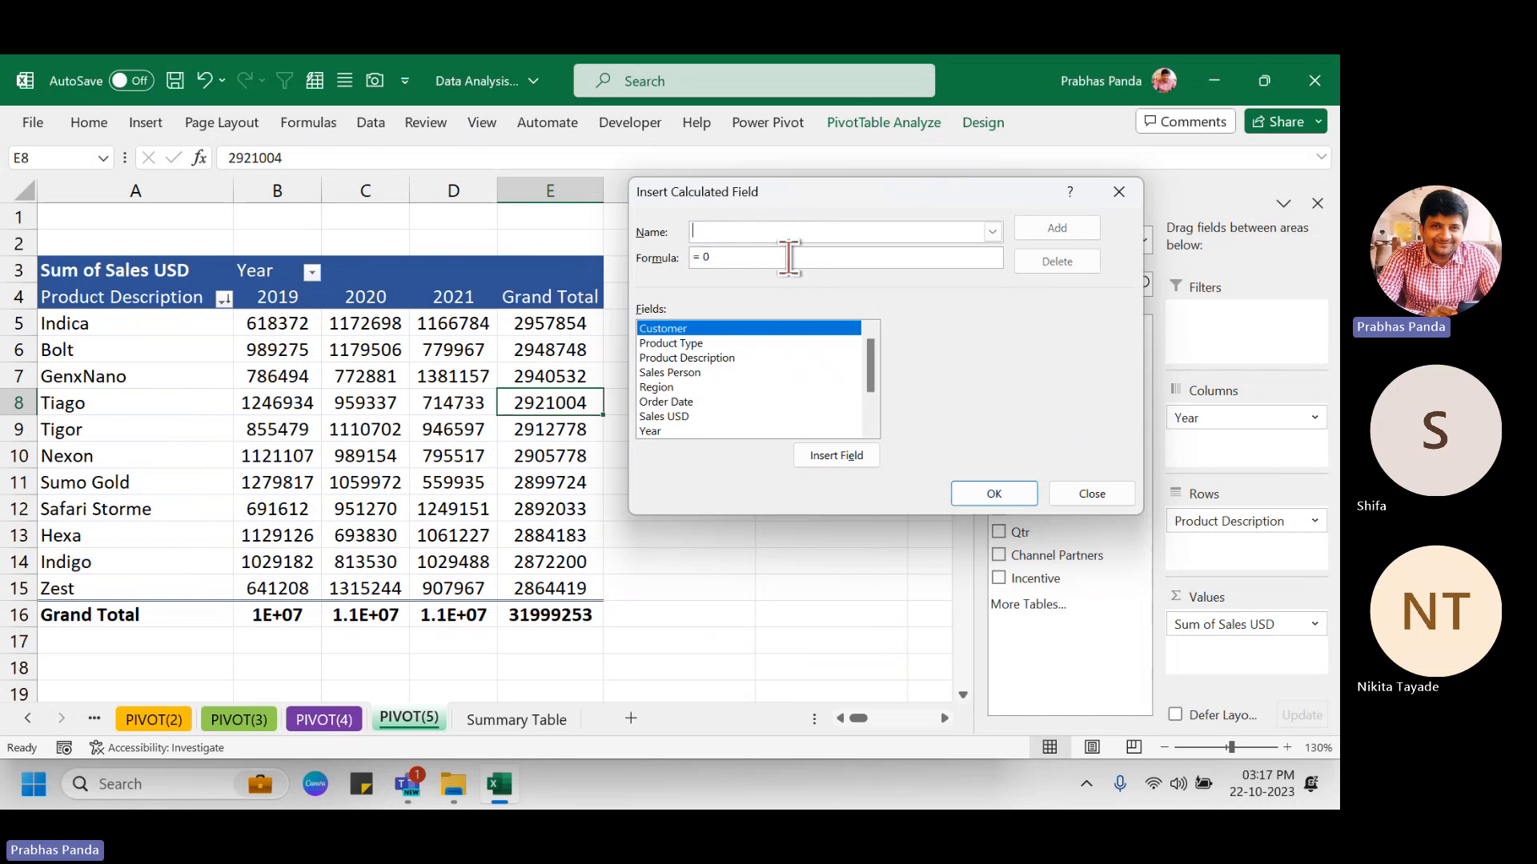
text(D)
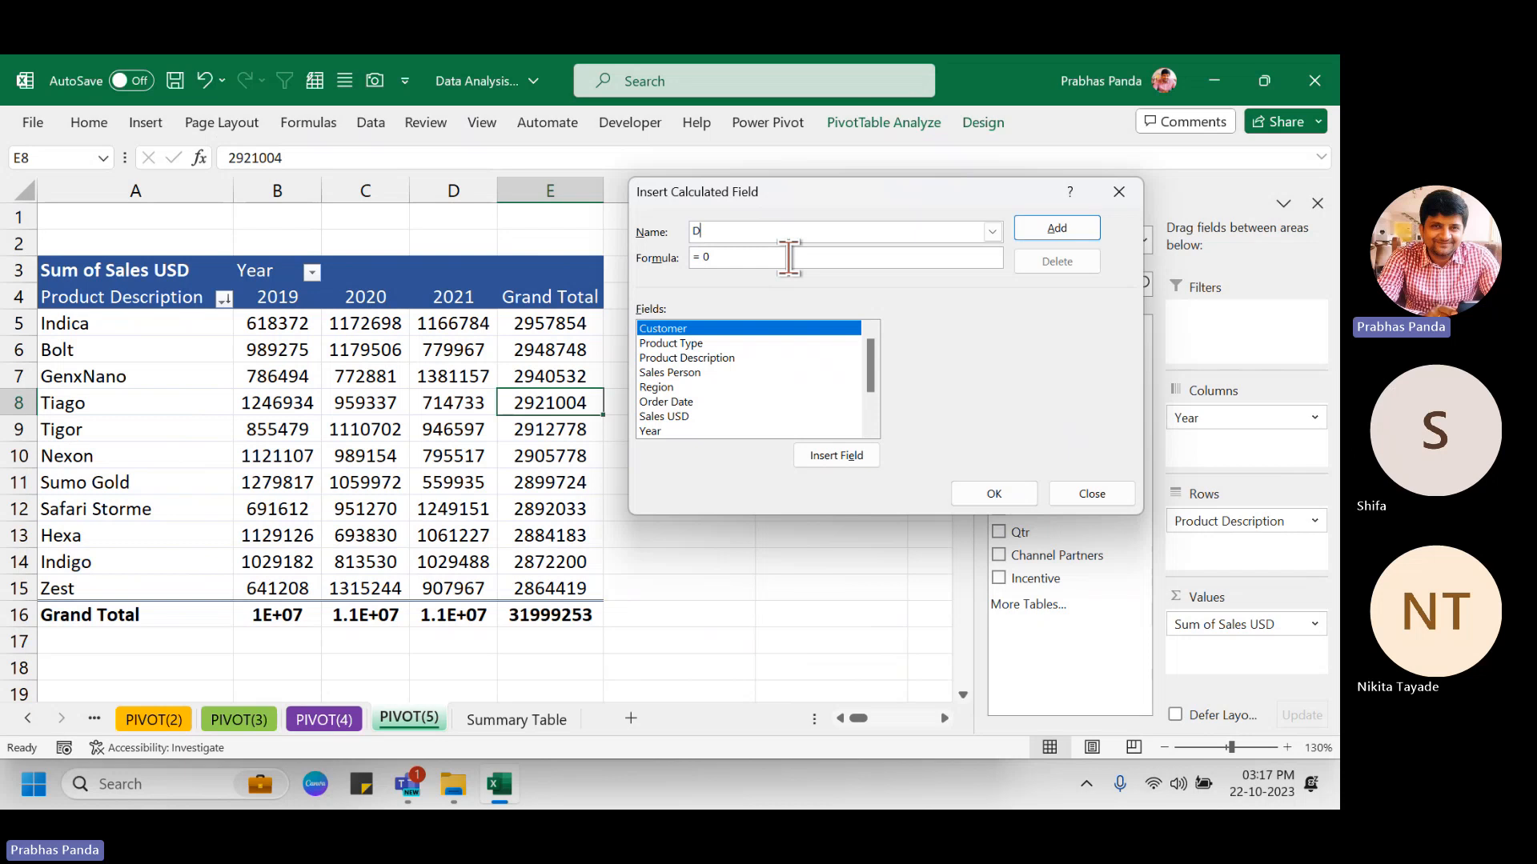
text(iscount)
key(Tab)
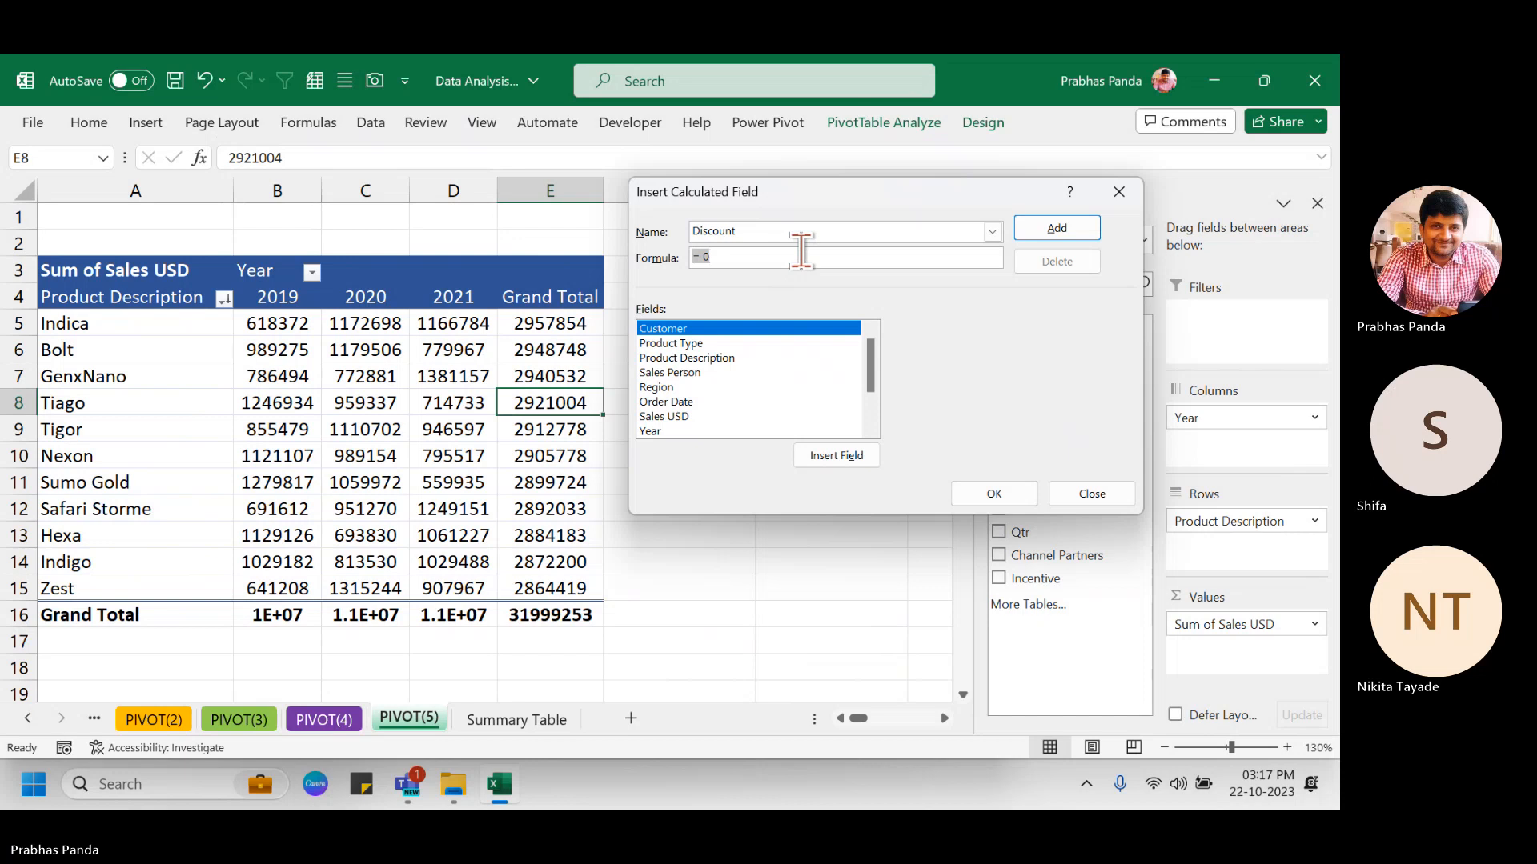
Define the Discount calculated field with the formula ='Sales USD'*5% and insert it into the PivotTable.
key(BackSpace)
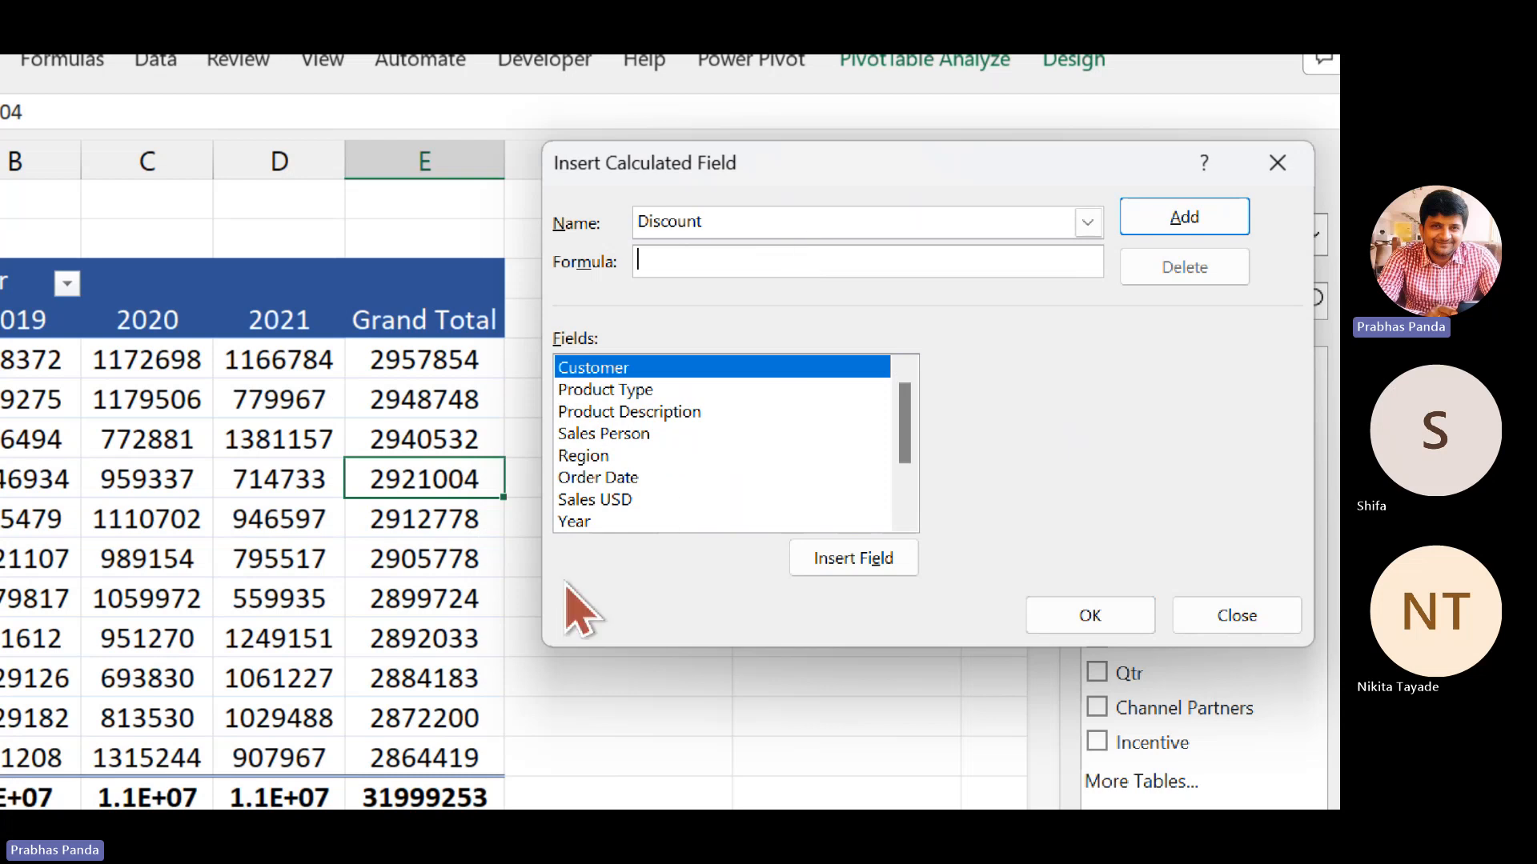
click(612, 500)
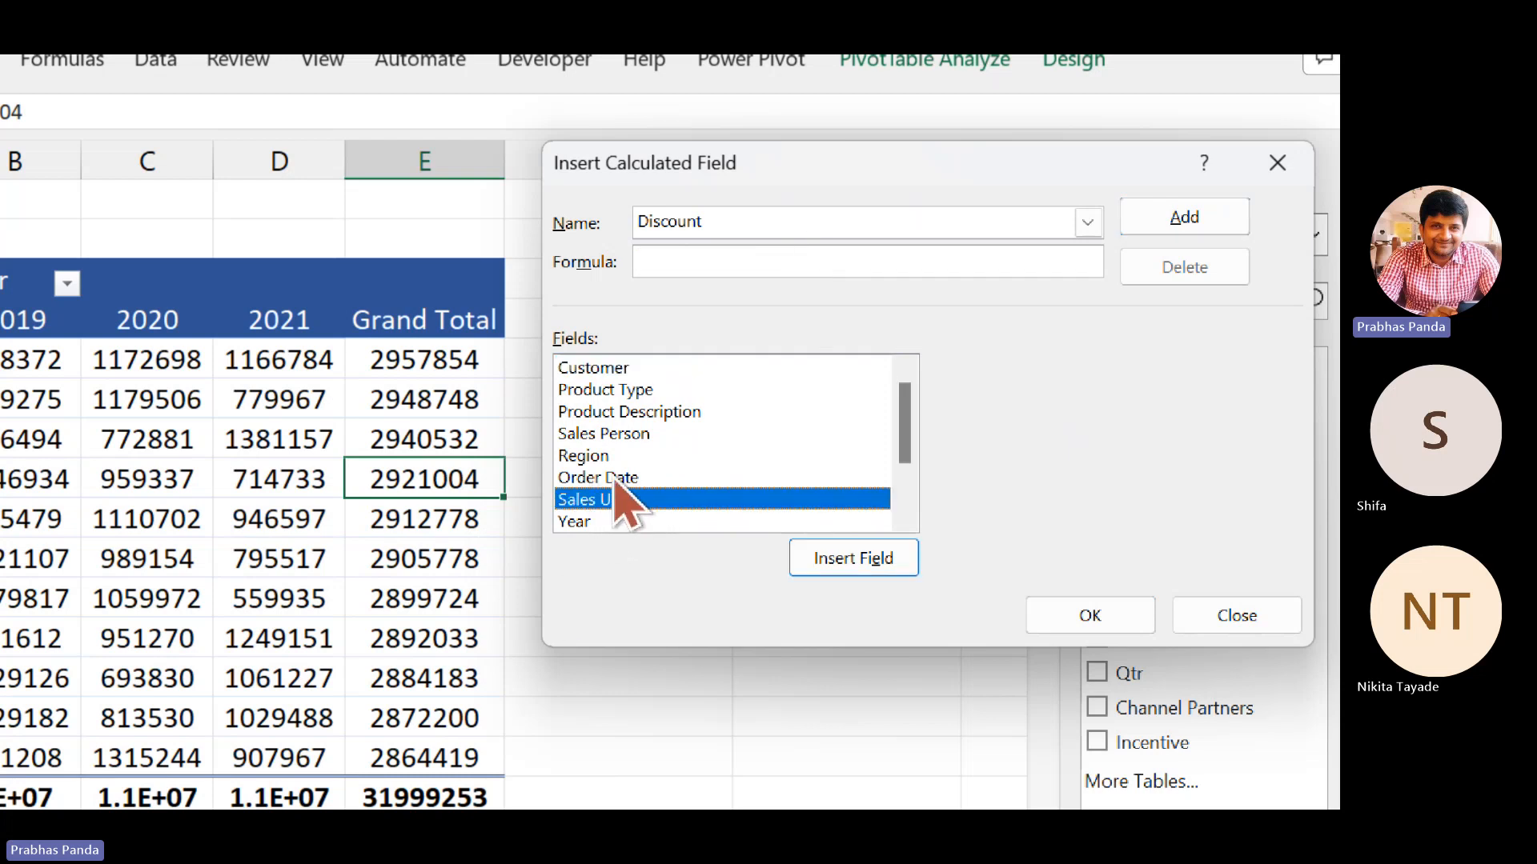
double_click(590, 501)
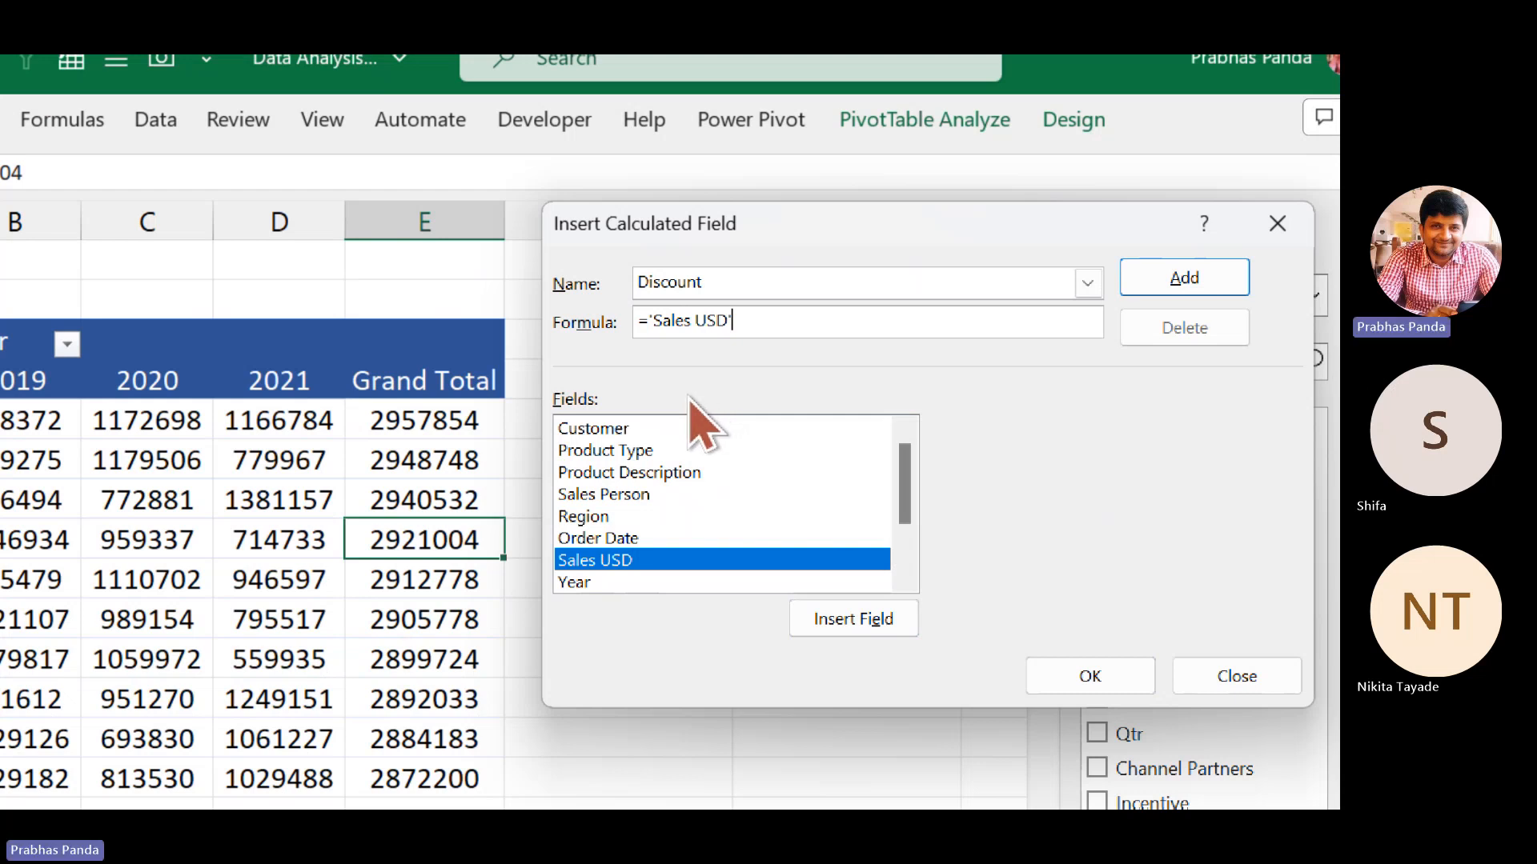
text(*5%)
click(1085, 674)
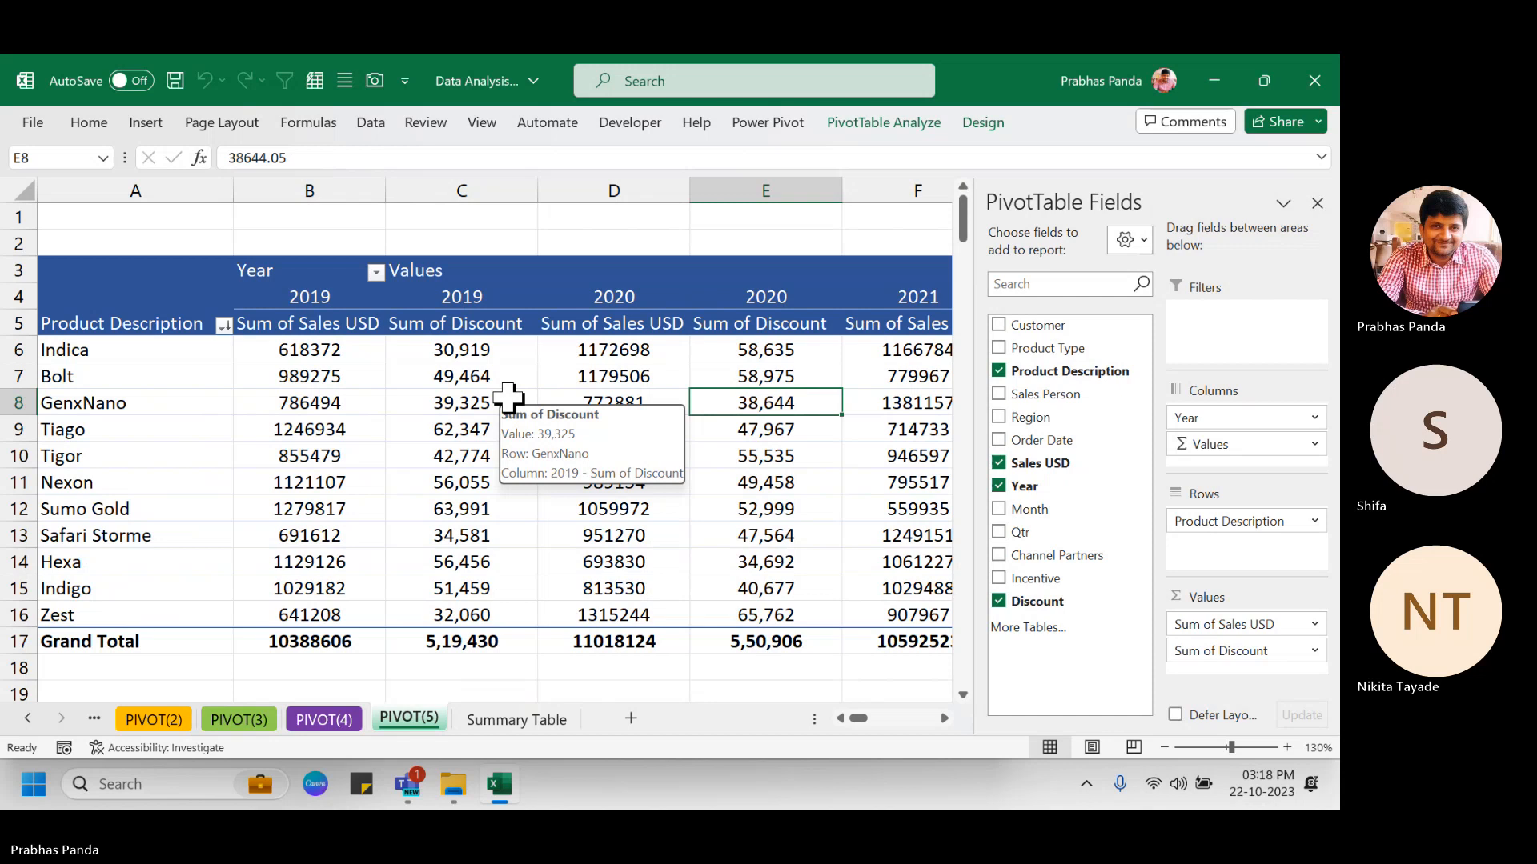
Select the Sum of Discount columns for 2019, 2020 and 2021 and the Total Sum of Discount column on PIVOT(5) to examine them.
click(476, 669)
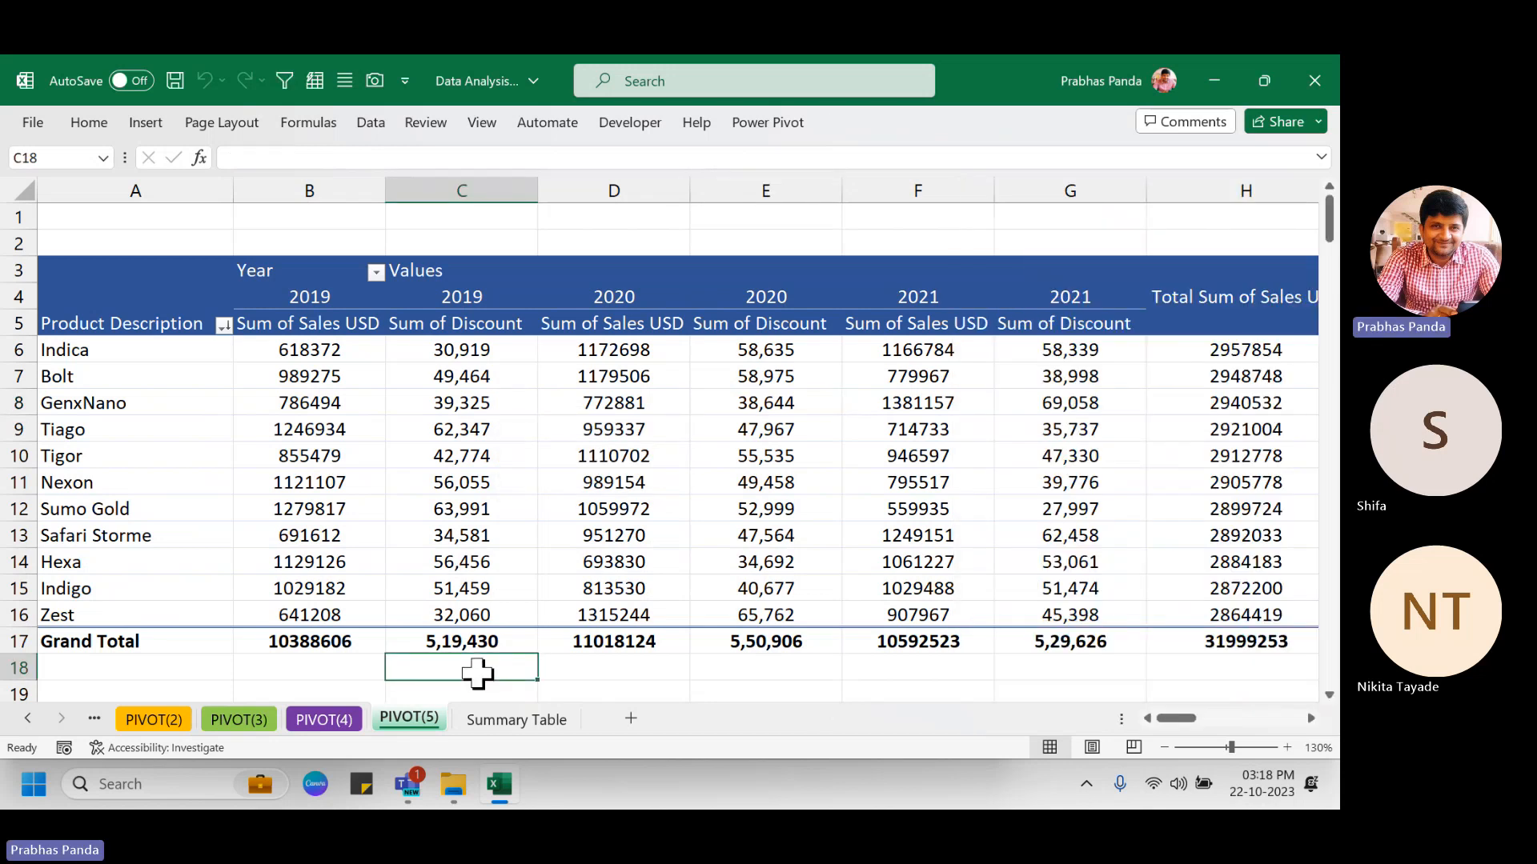
scroll(1096, 337, down, 1)
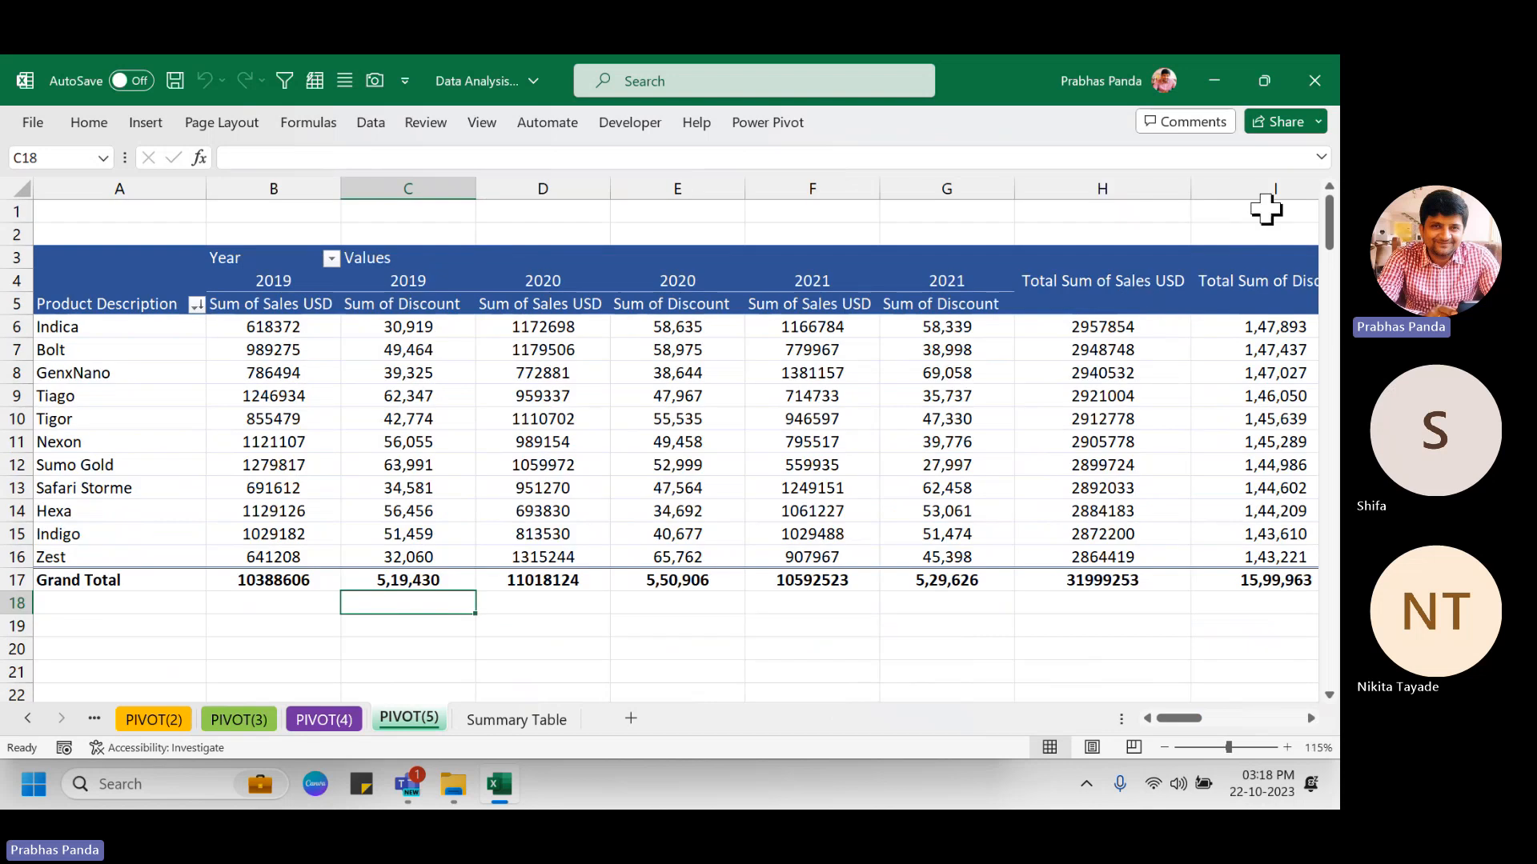
click(1267, 184)
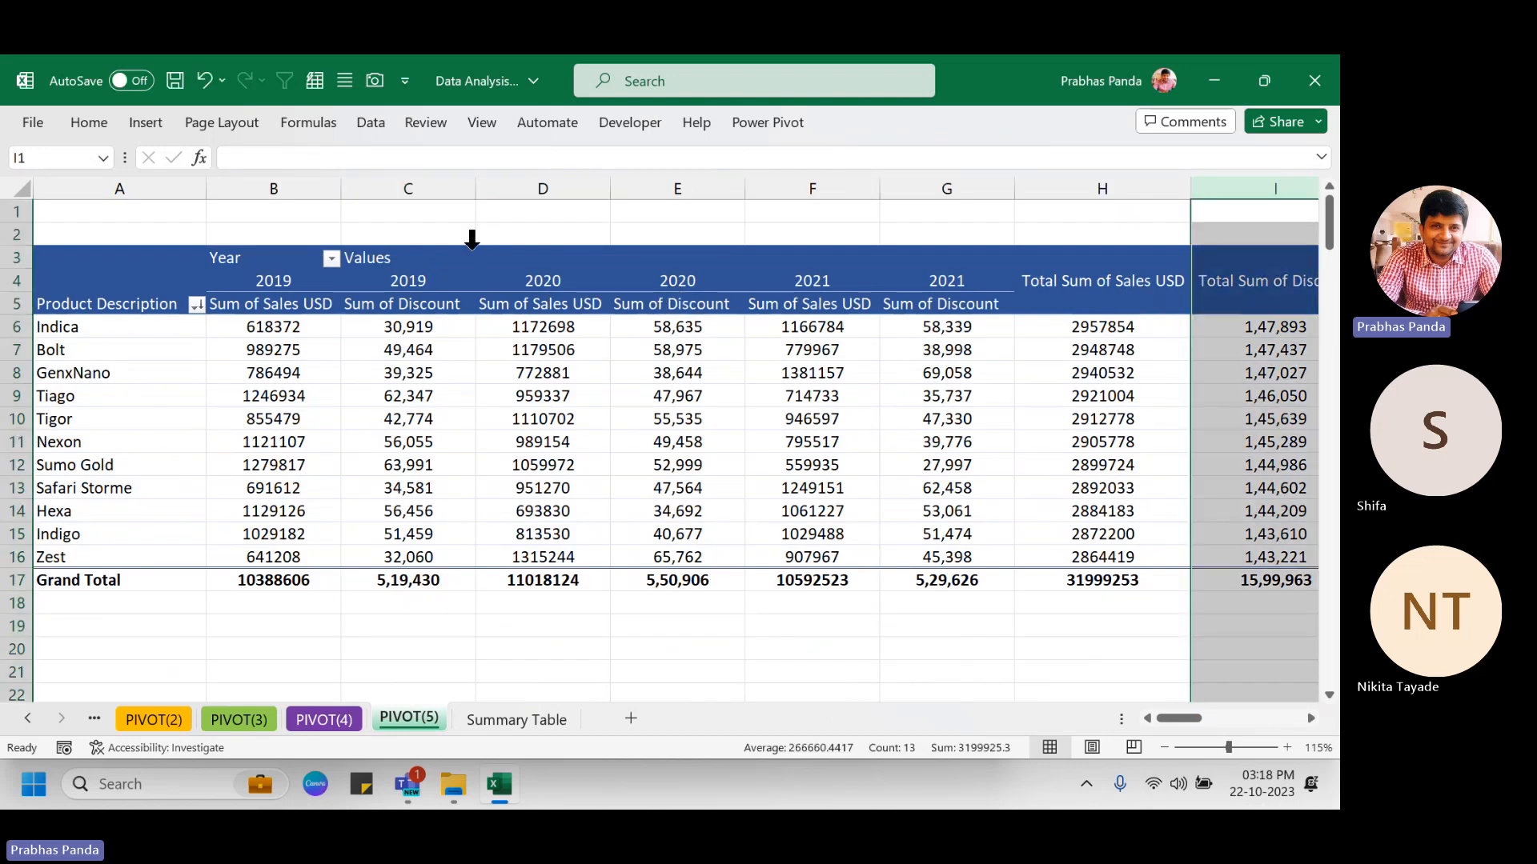
ctrl+click(412, 190)
ctrl+click(665, 185)
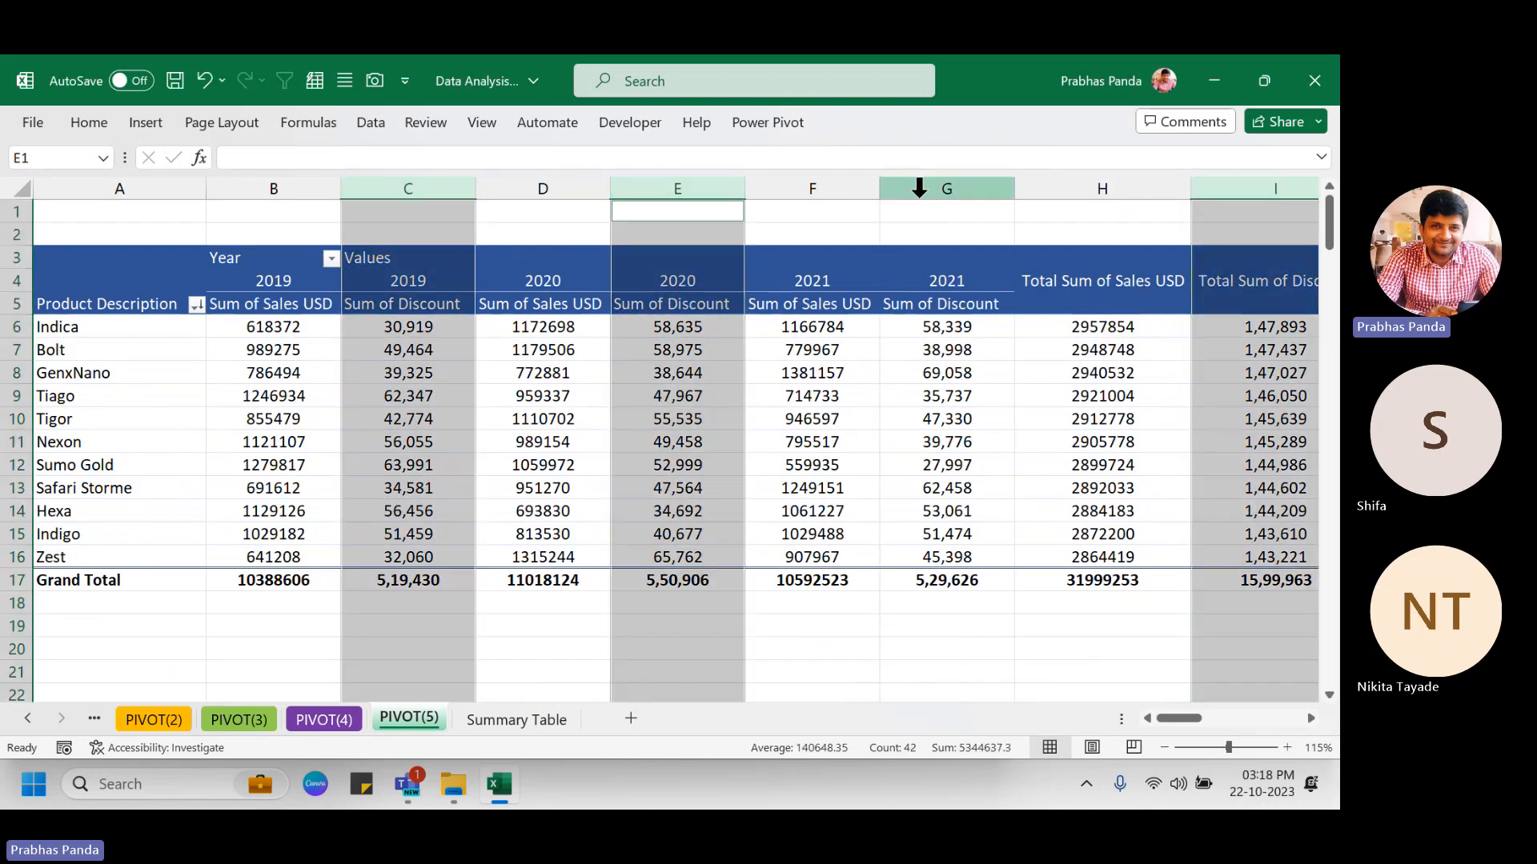
ctrl+click(919, 186)
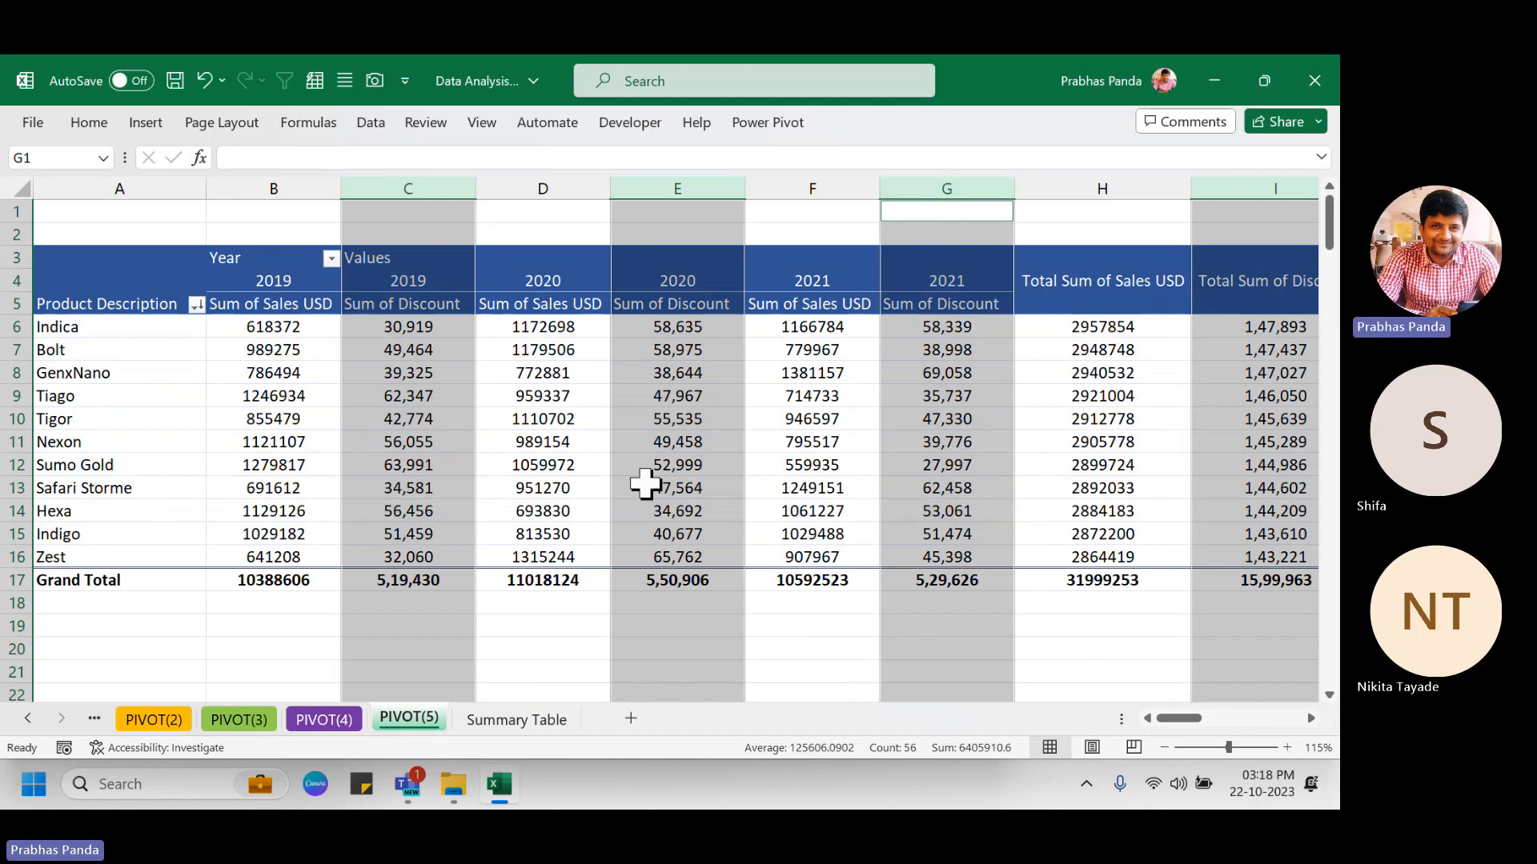
Check the Summary Table columns for a Discount field and compare them with the field list on PIVOT(5).
click(515, 718)
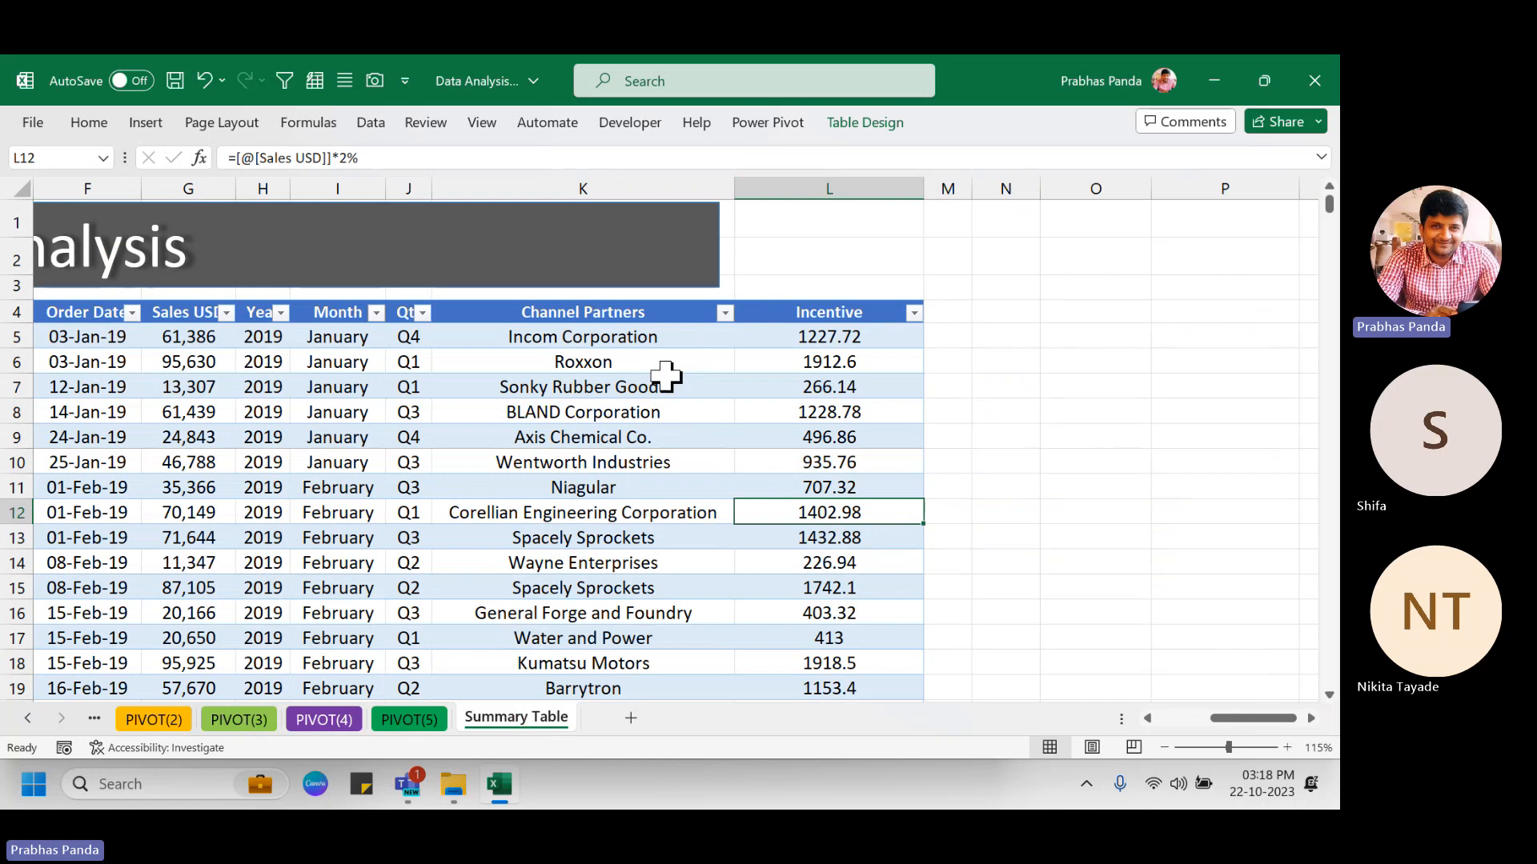
click(425, 718)
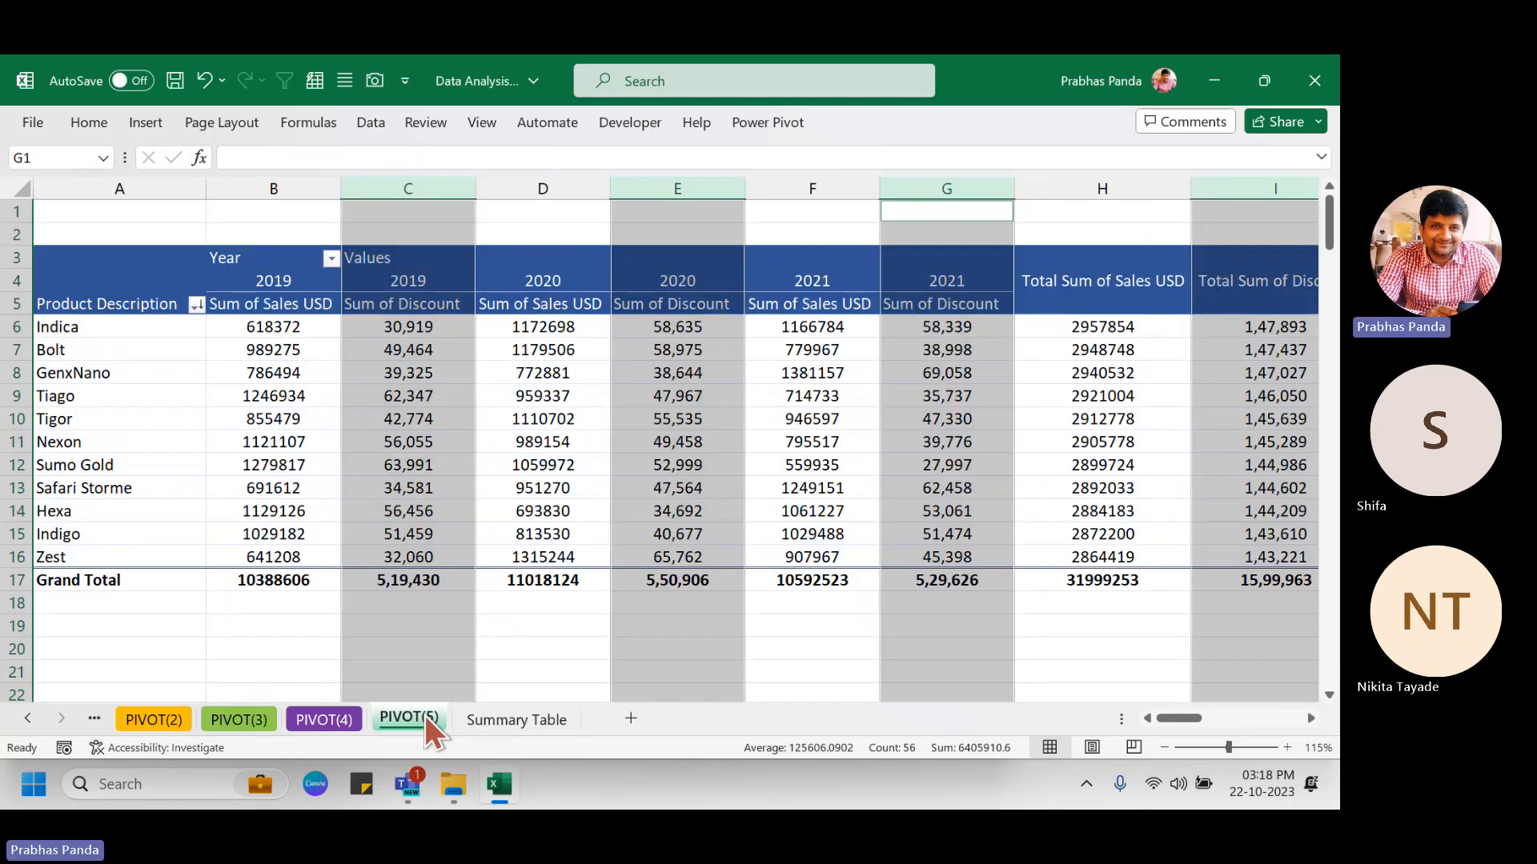
click(760, 397)
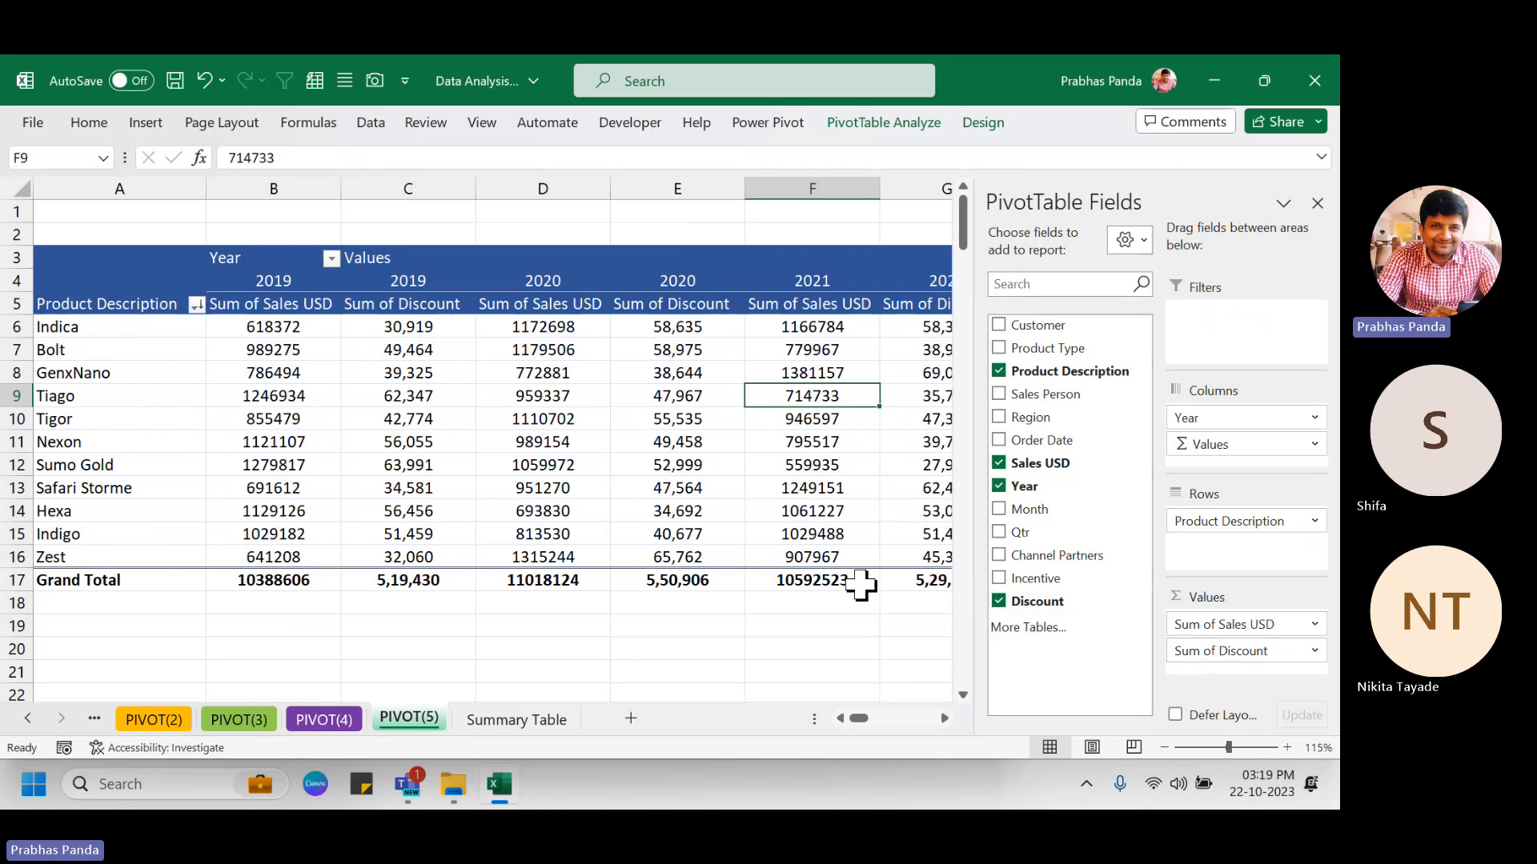
mouse_move(859, 585)
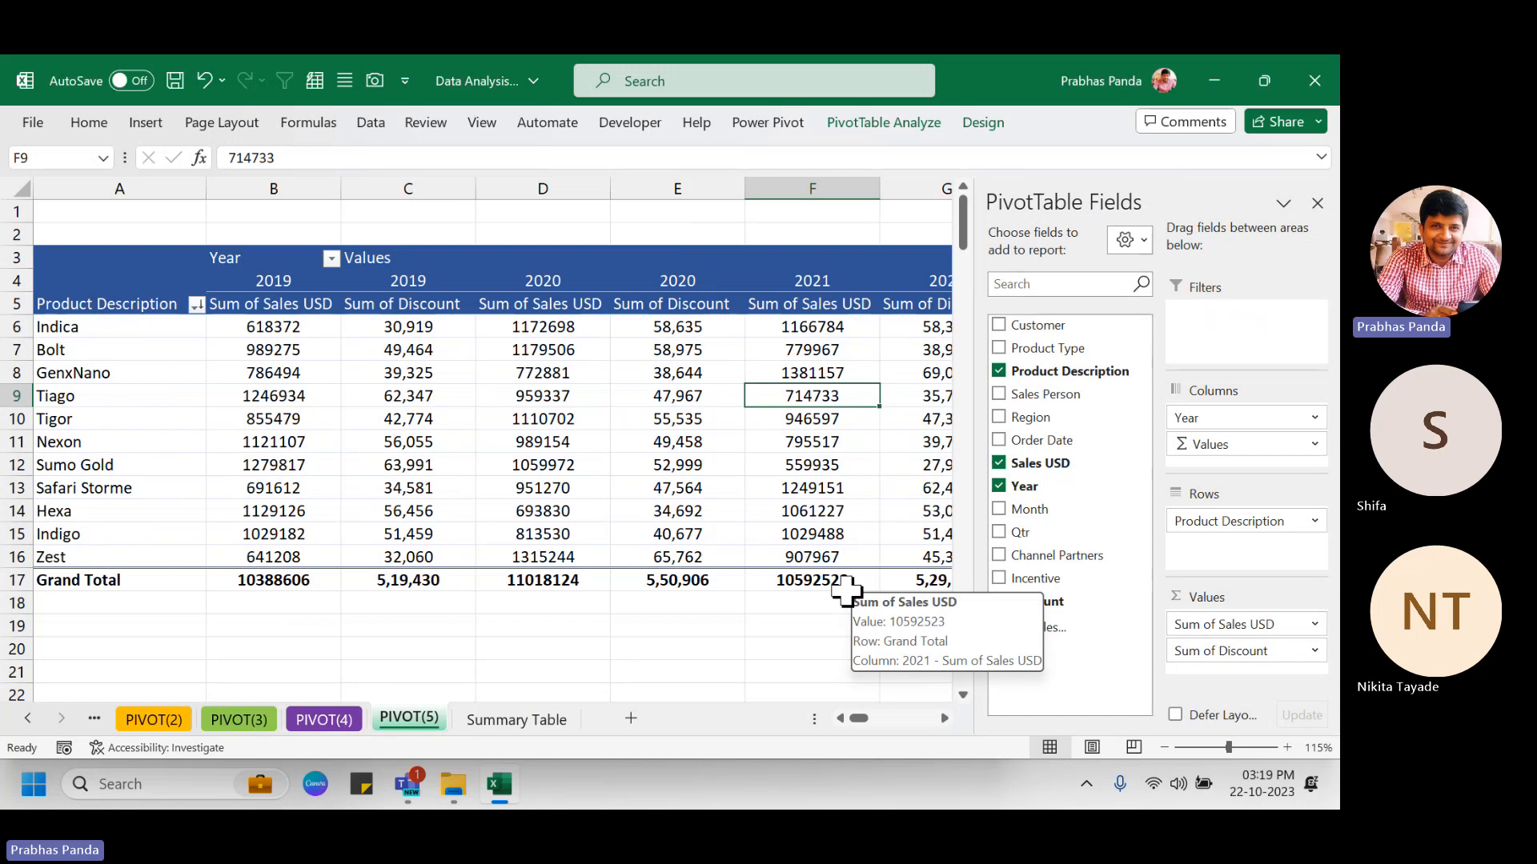
Duplicate the PIVOT(5) sheet, placing the copy right before the Summary Table sheet.
click(507, 484)
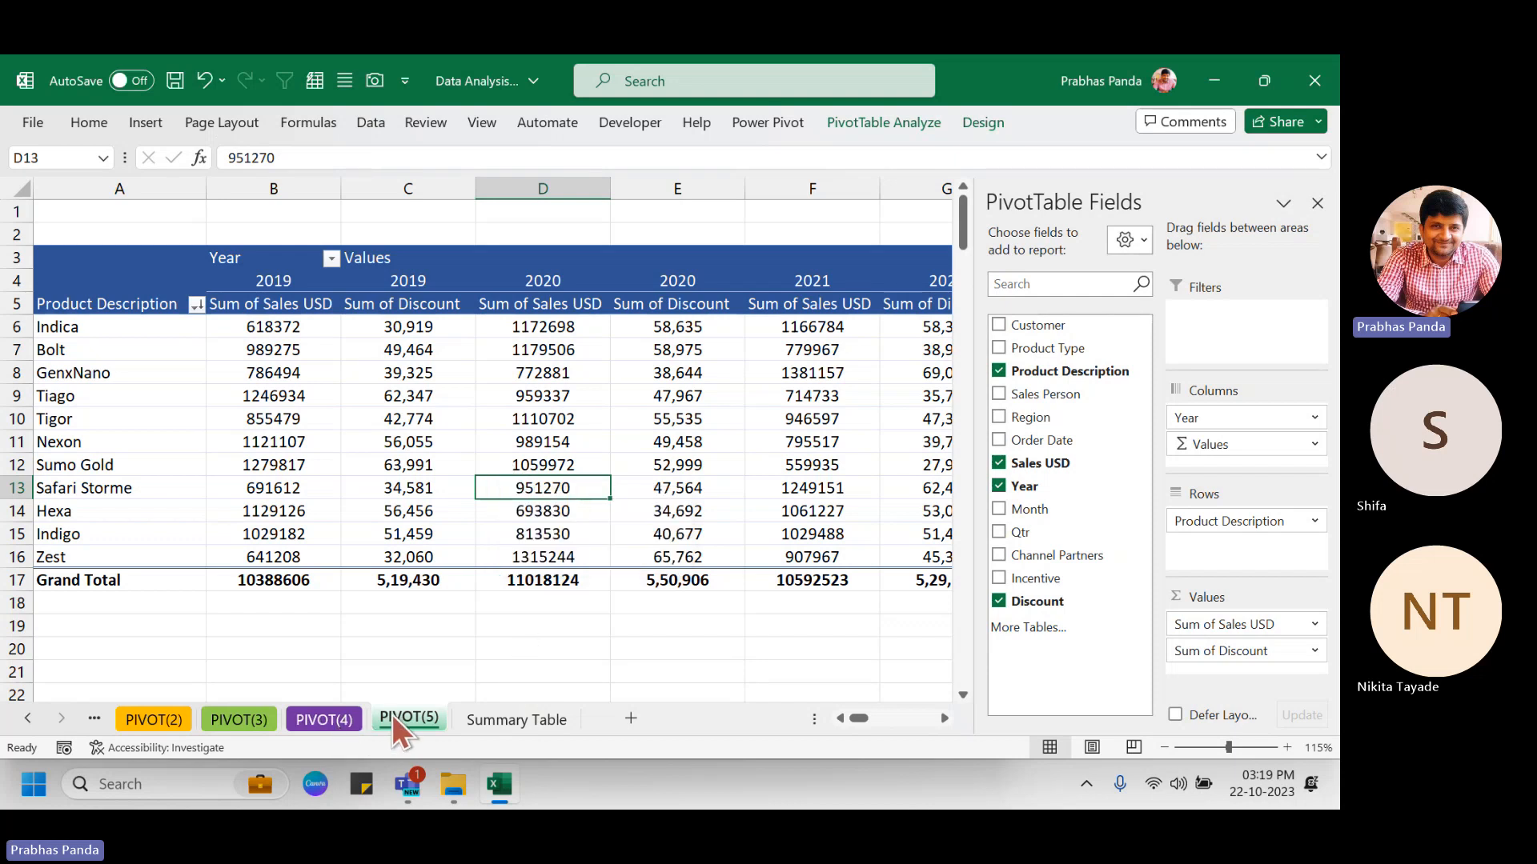
drag(392, 716, 498, 713)
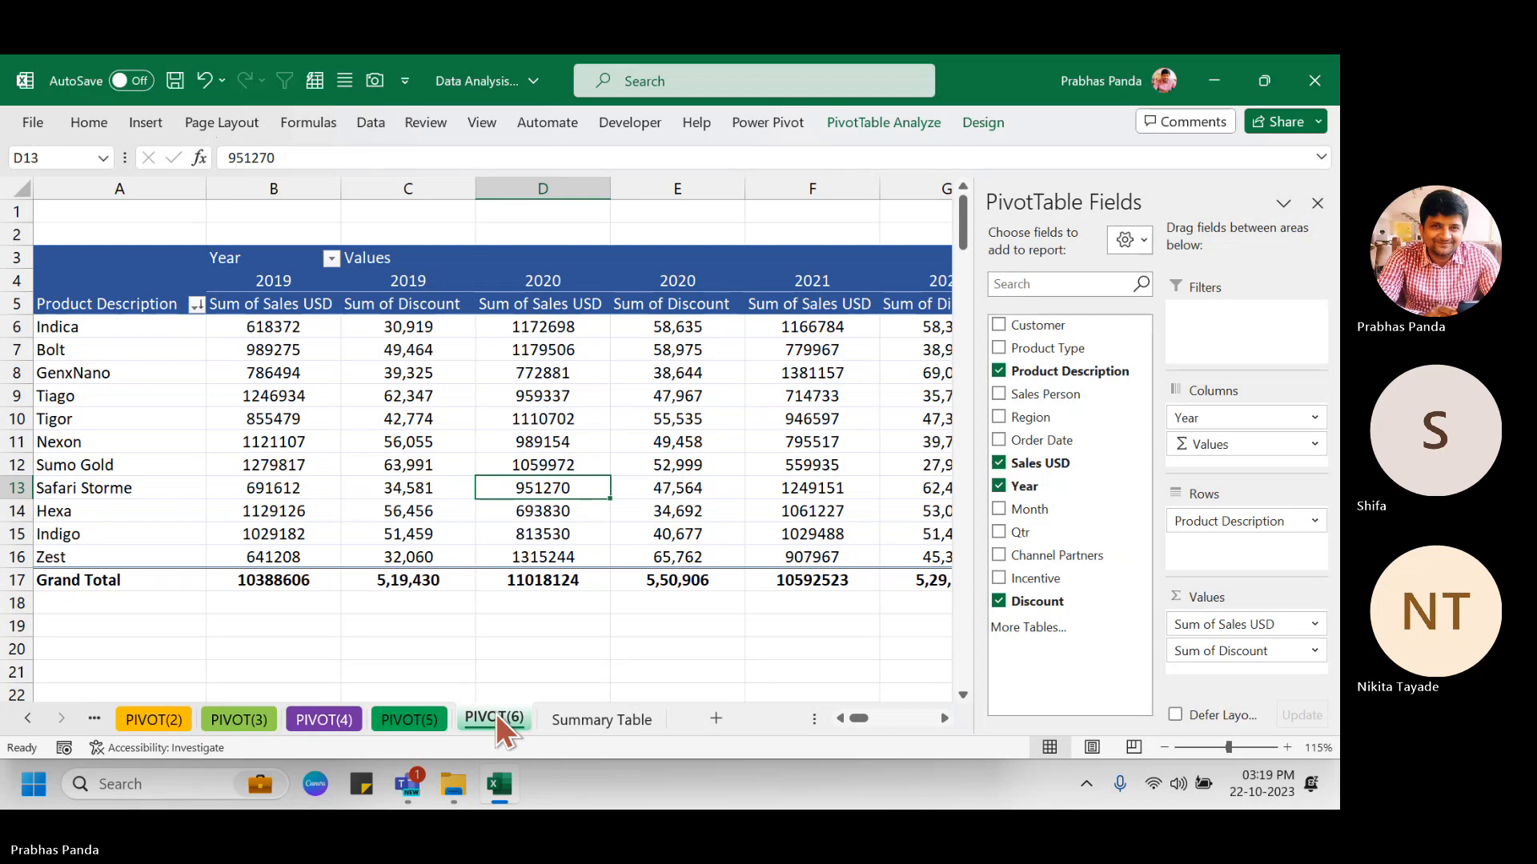
Color the PIVOT(6) sheet tab with the standard light blue.
right_click(495, 714)
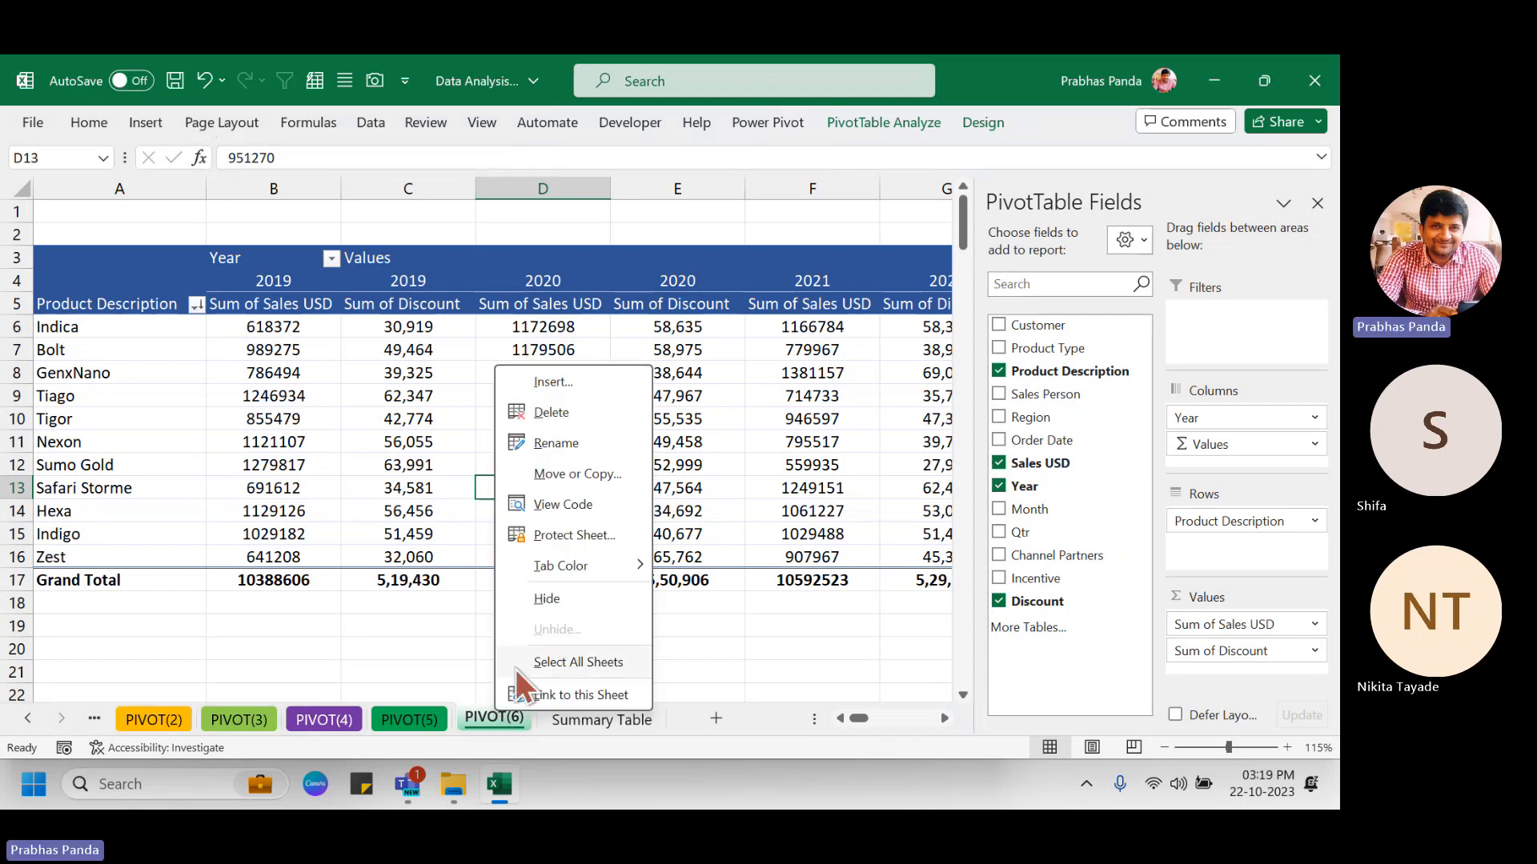
mouse_move(570, 568)
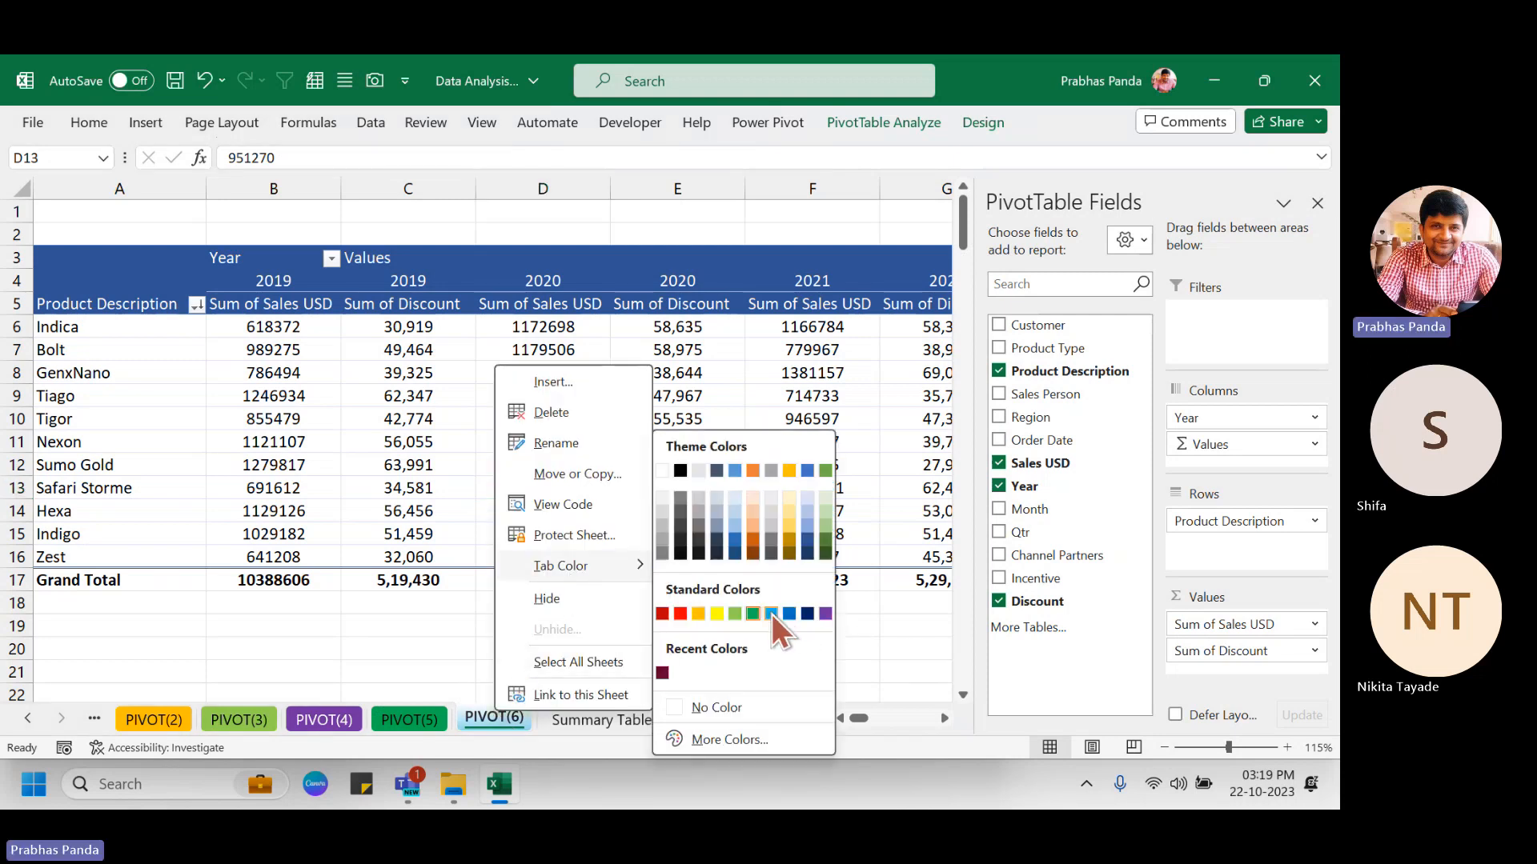
click(771, 613)
mouse_move(570, 490)
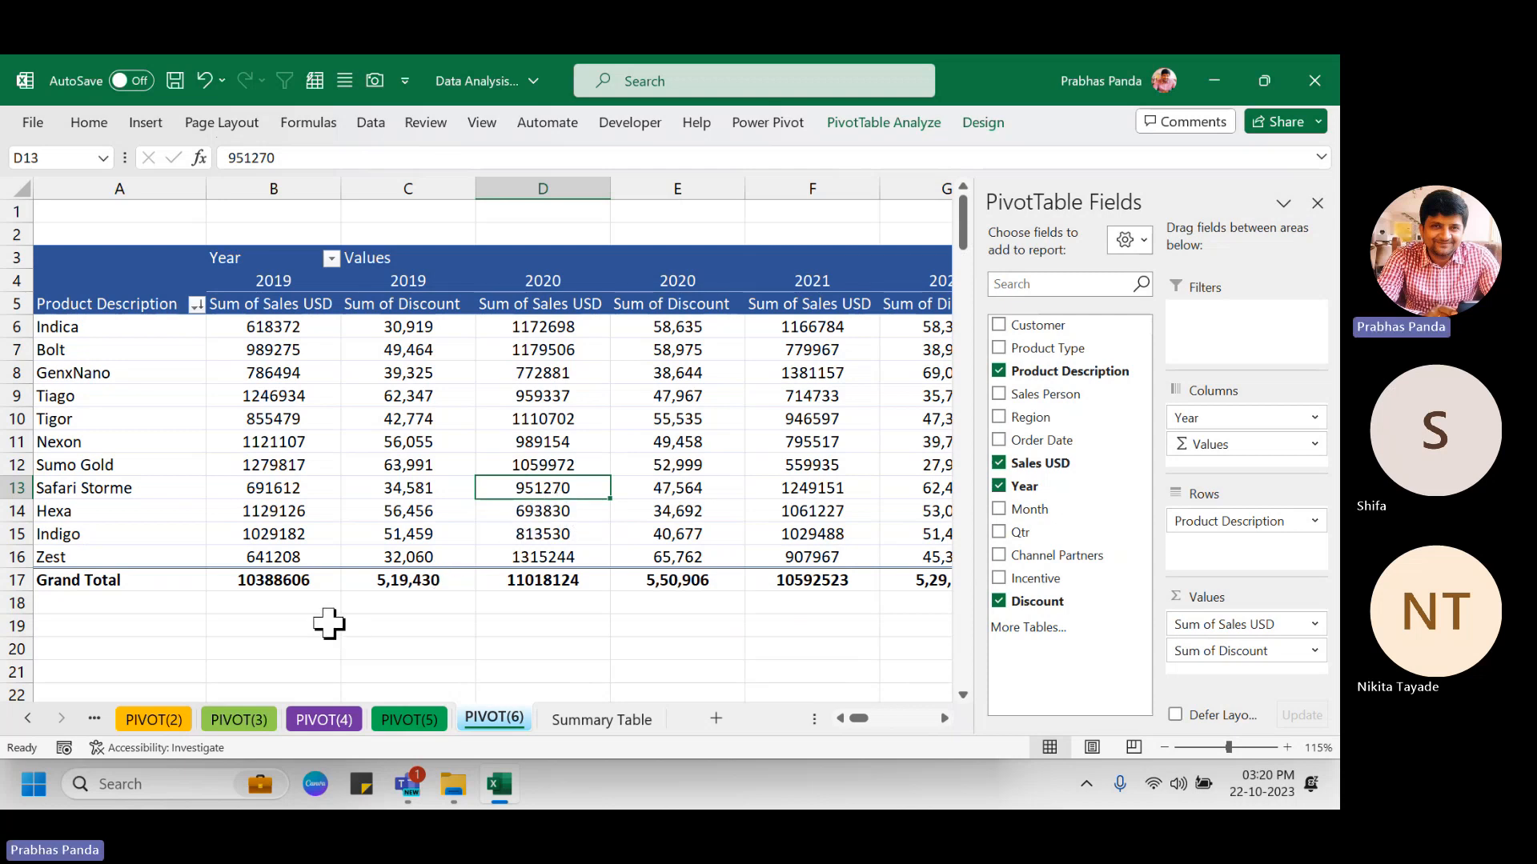
Remove the Discount field from the PivotTable on PIVOT(6), leaving only Sales USD as the value field.
click(1001, 604)
key(ctrl)
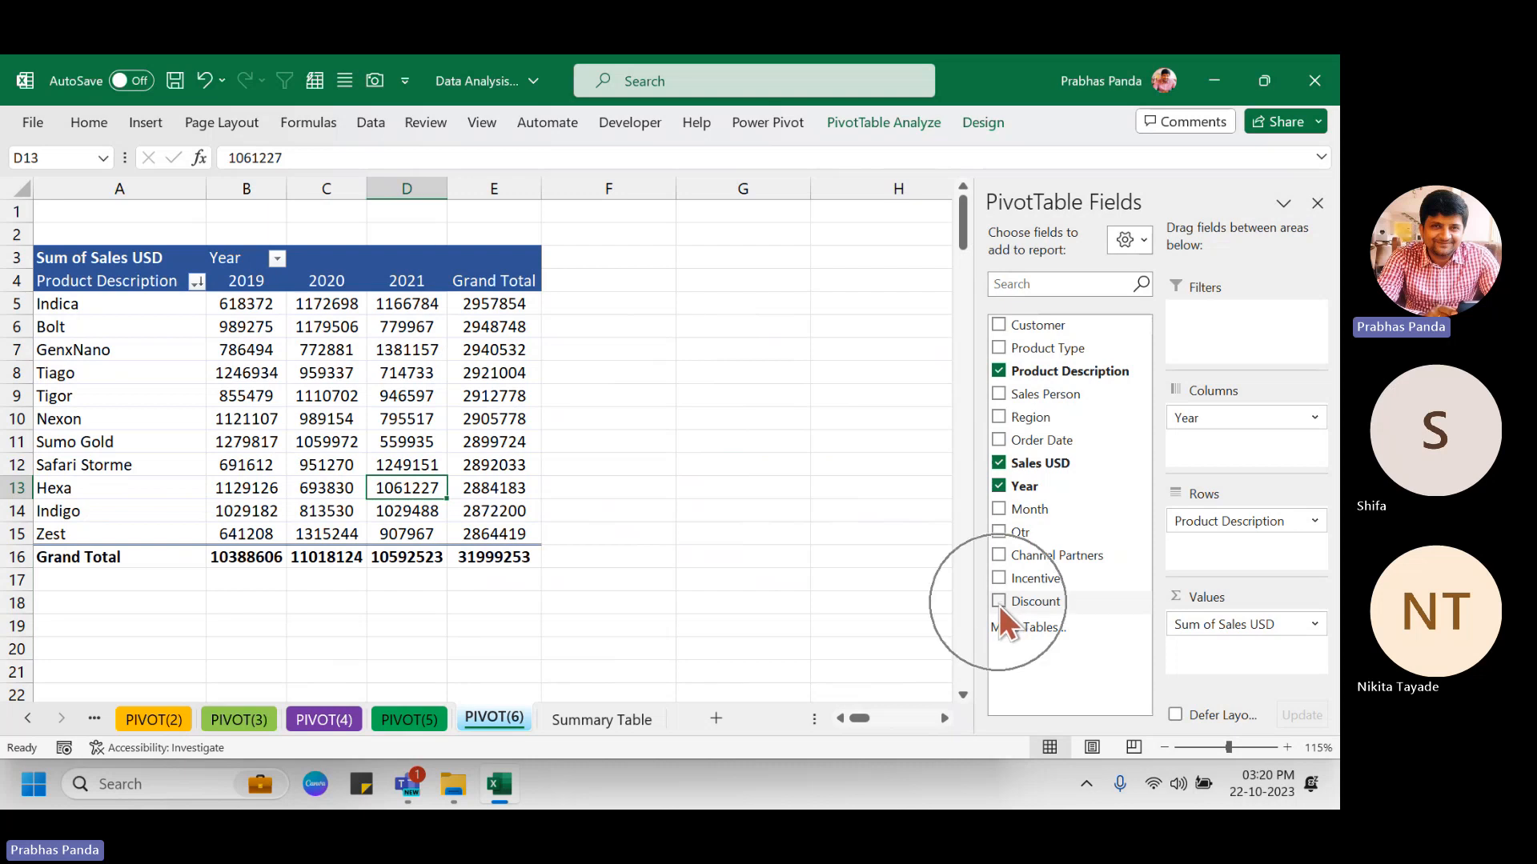
key(ctrl)
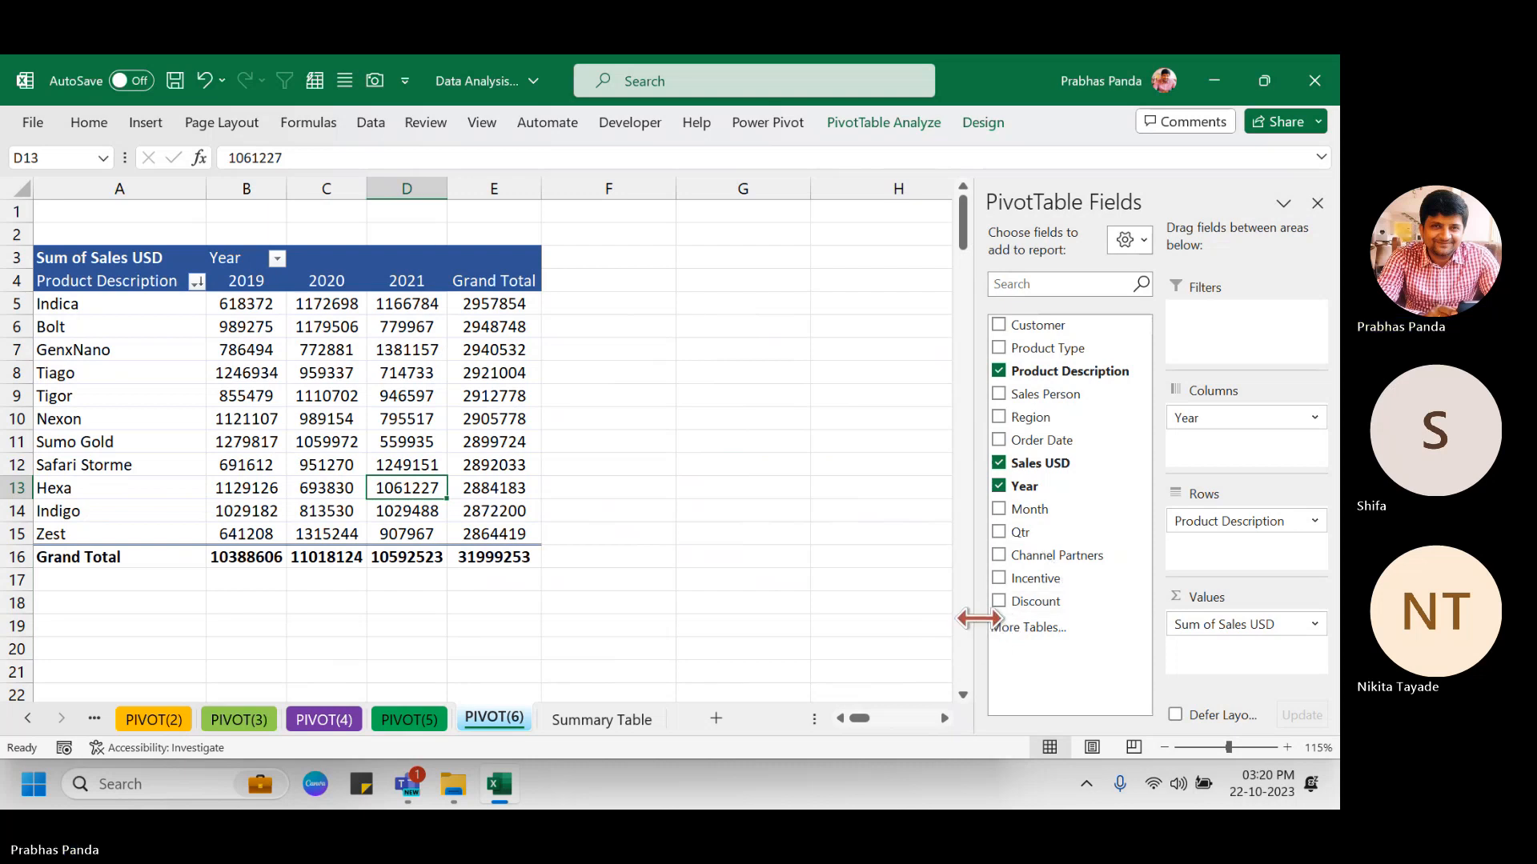
key(ctrl)
On PIVOT(5), change the existing Discount calculated field's formula to ='Sales USD'*1%.
click(409, 714)
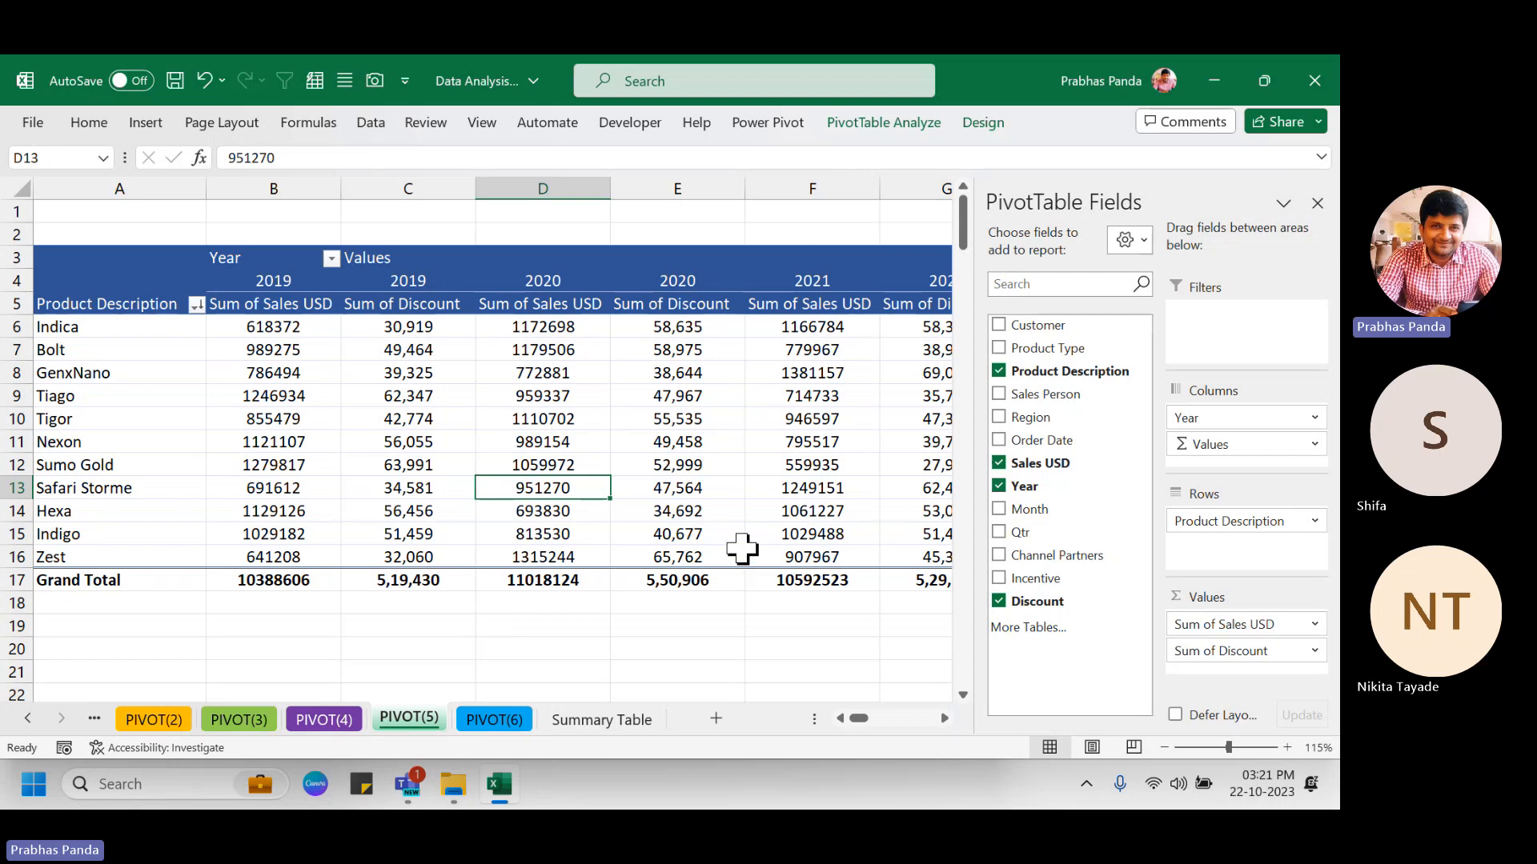
click(724, 373)
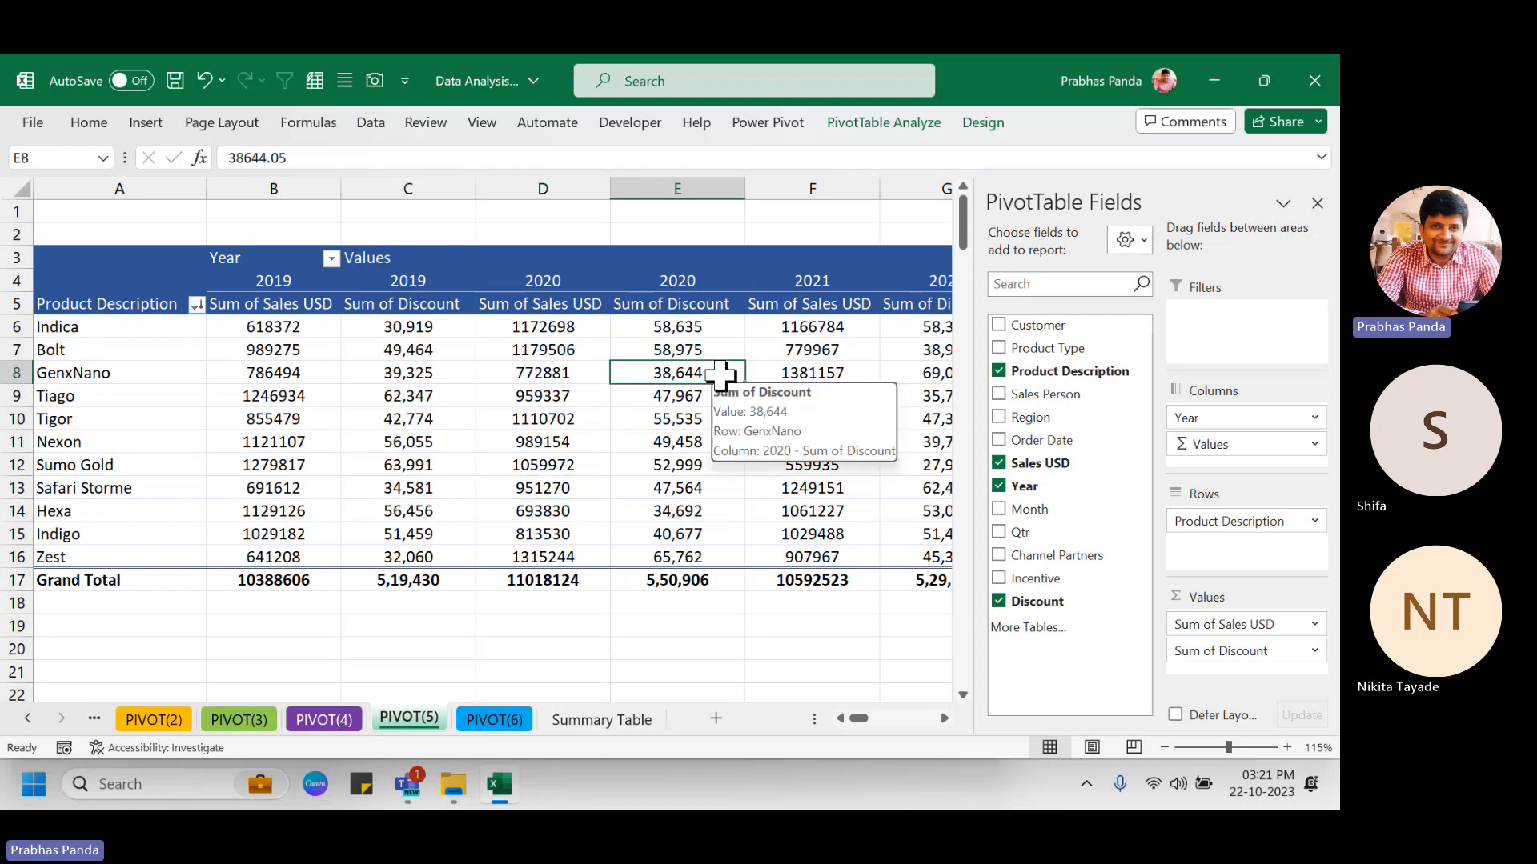
click(909, 125)
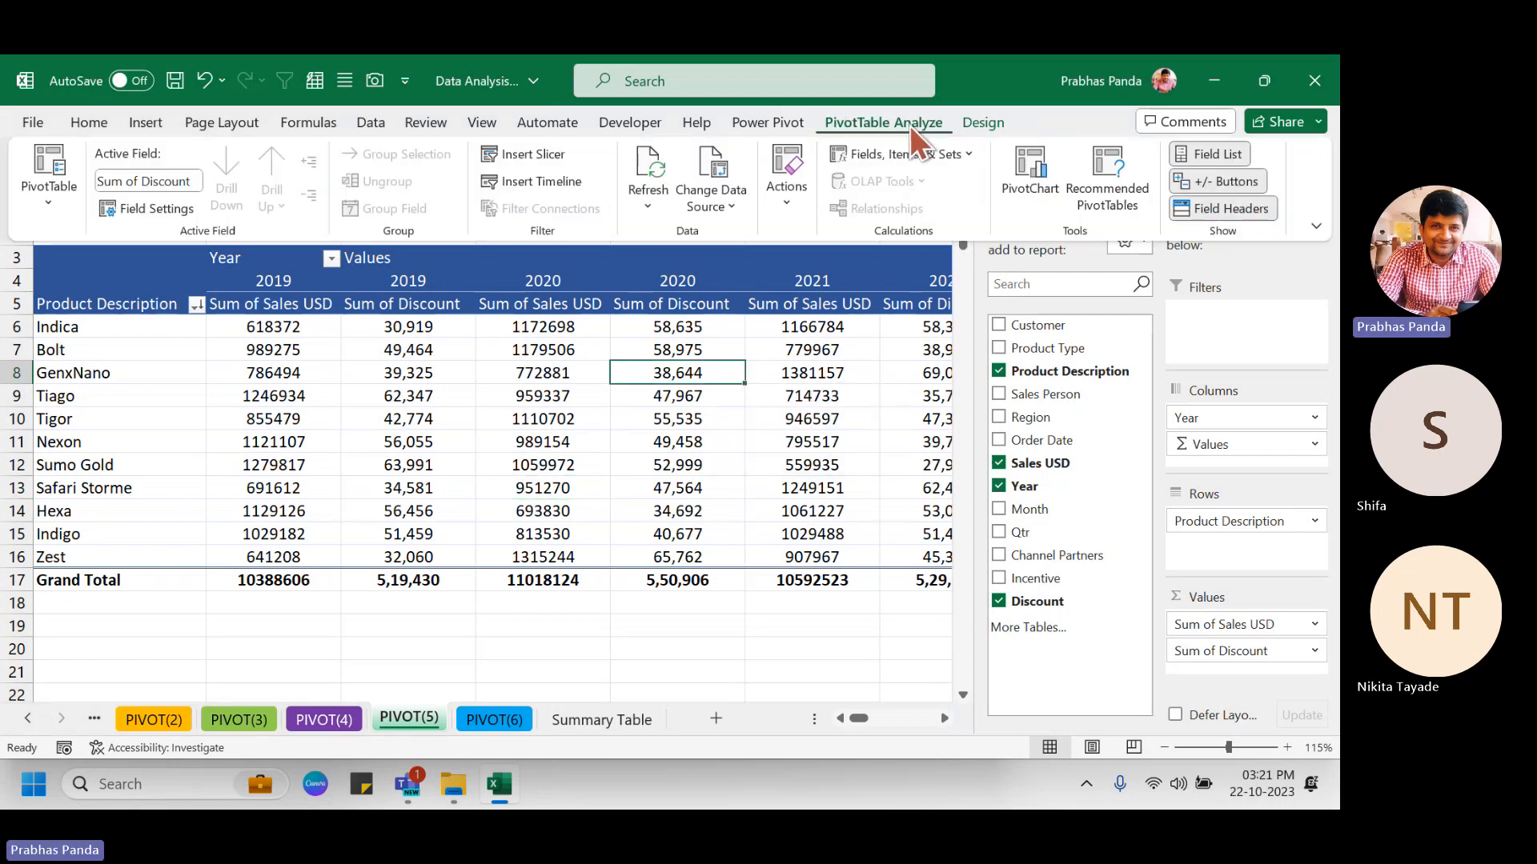
click(934, 162)
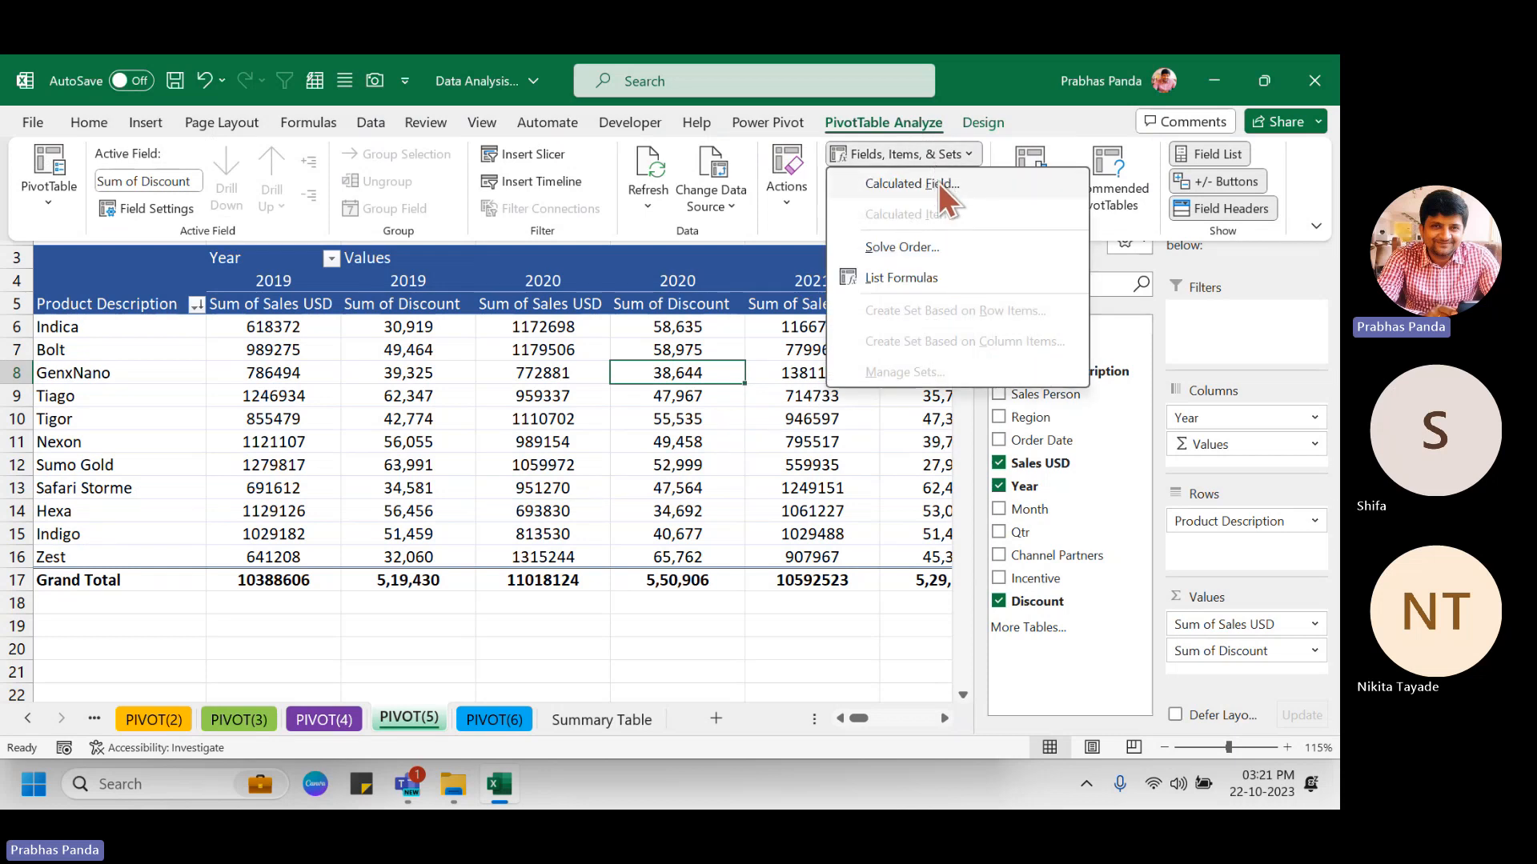
click(938, 183)
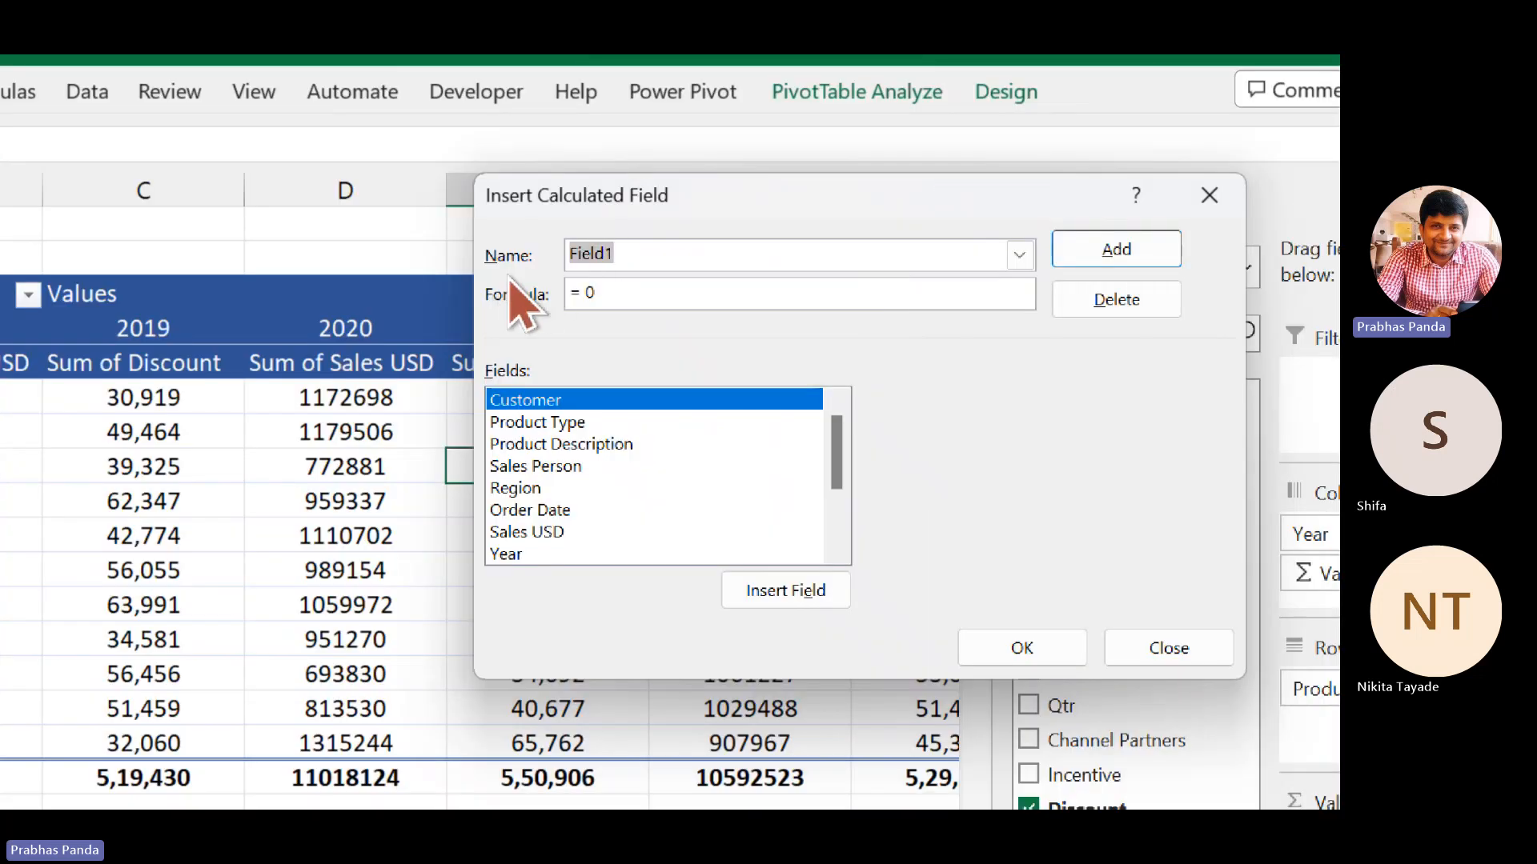
click(1019, 255)
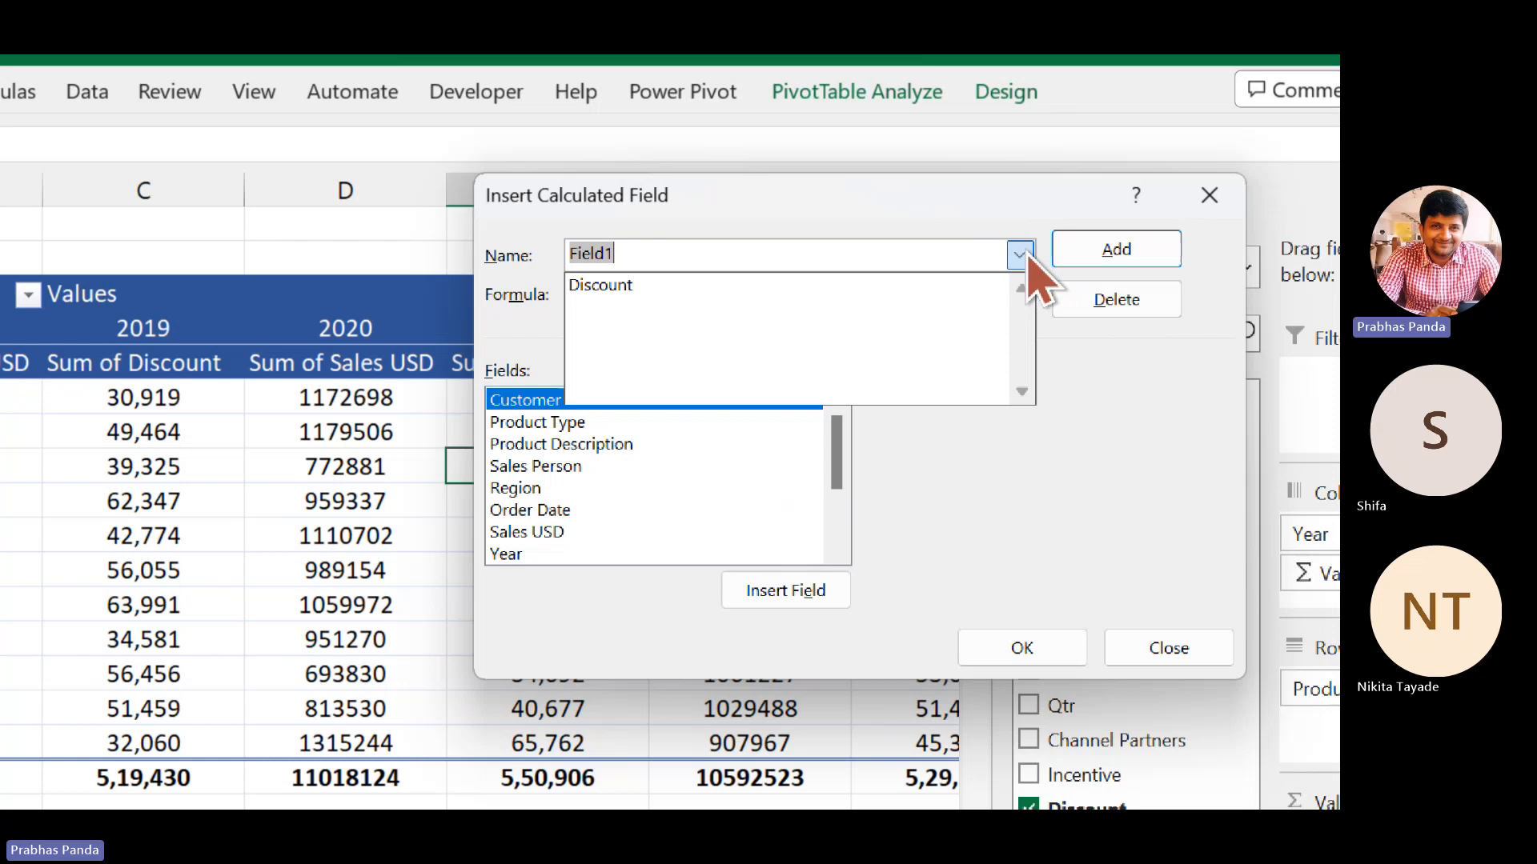
click(671, 286)
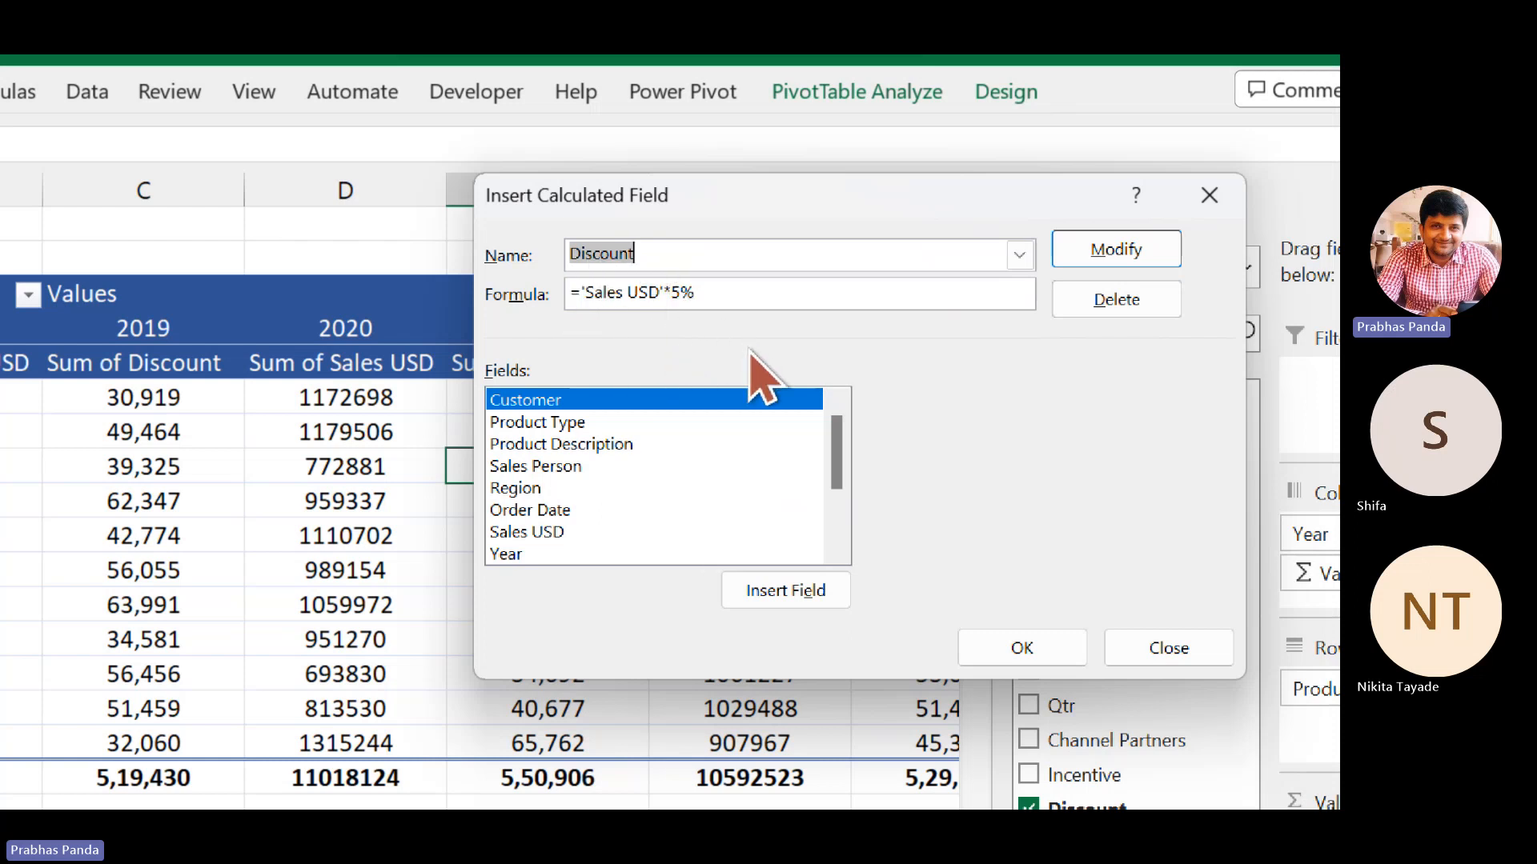
click(685, 293)
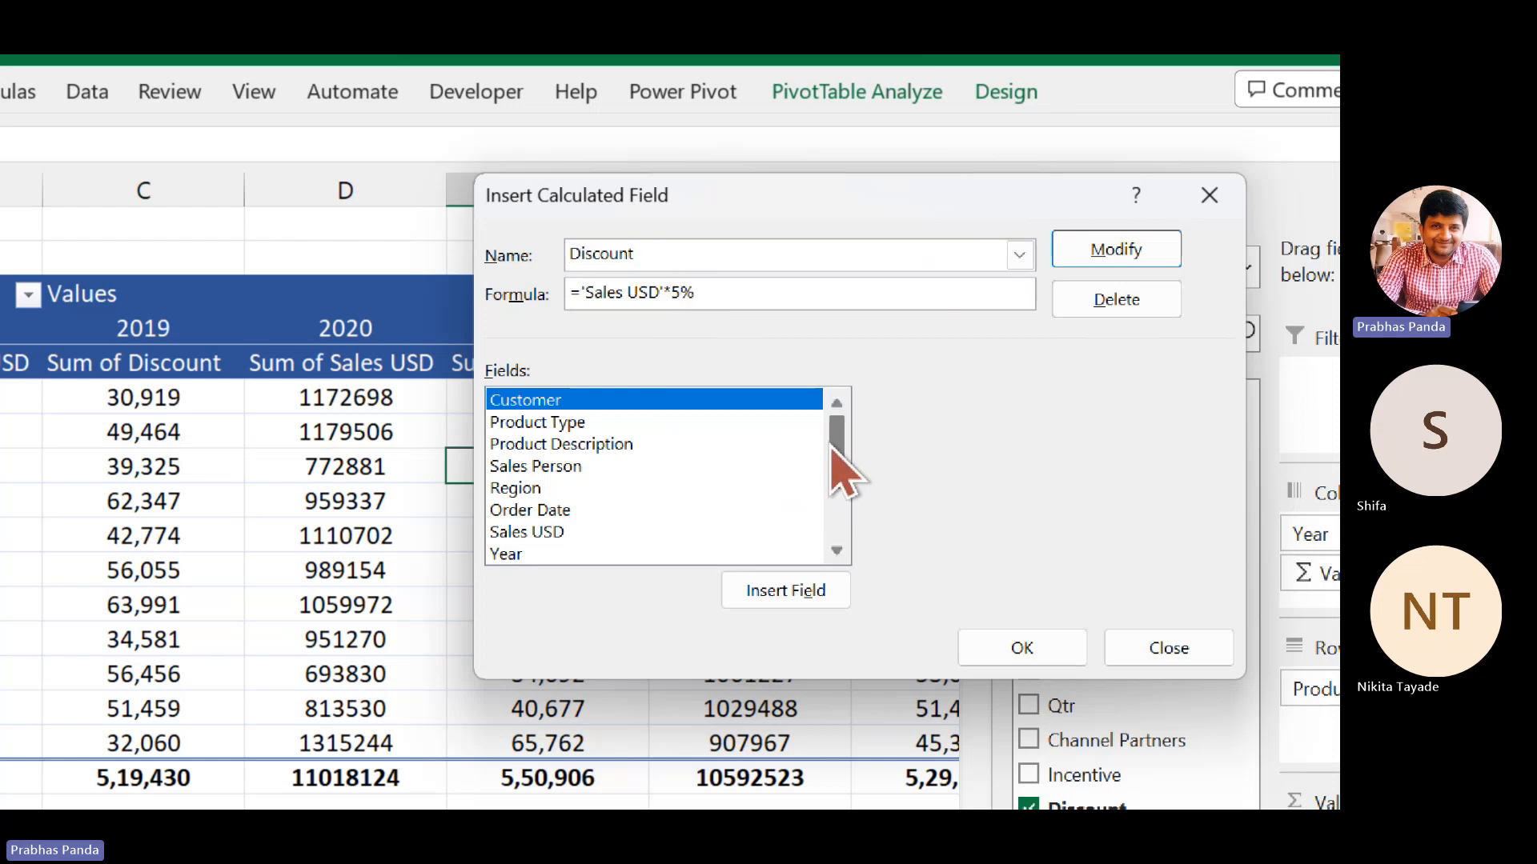
key(BackSpace)
text(1)
click(1024, 650)
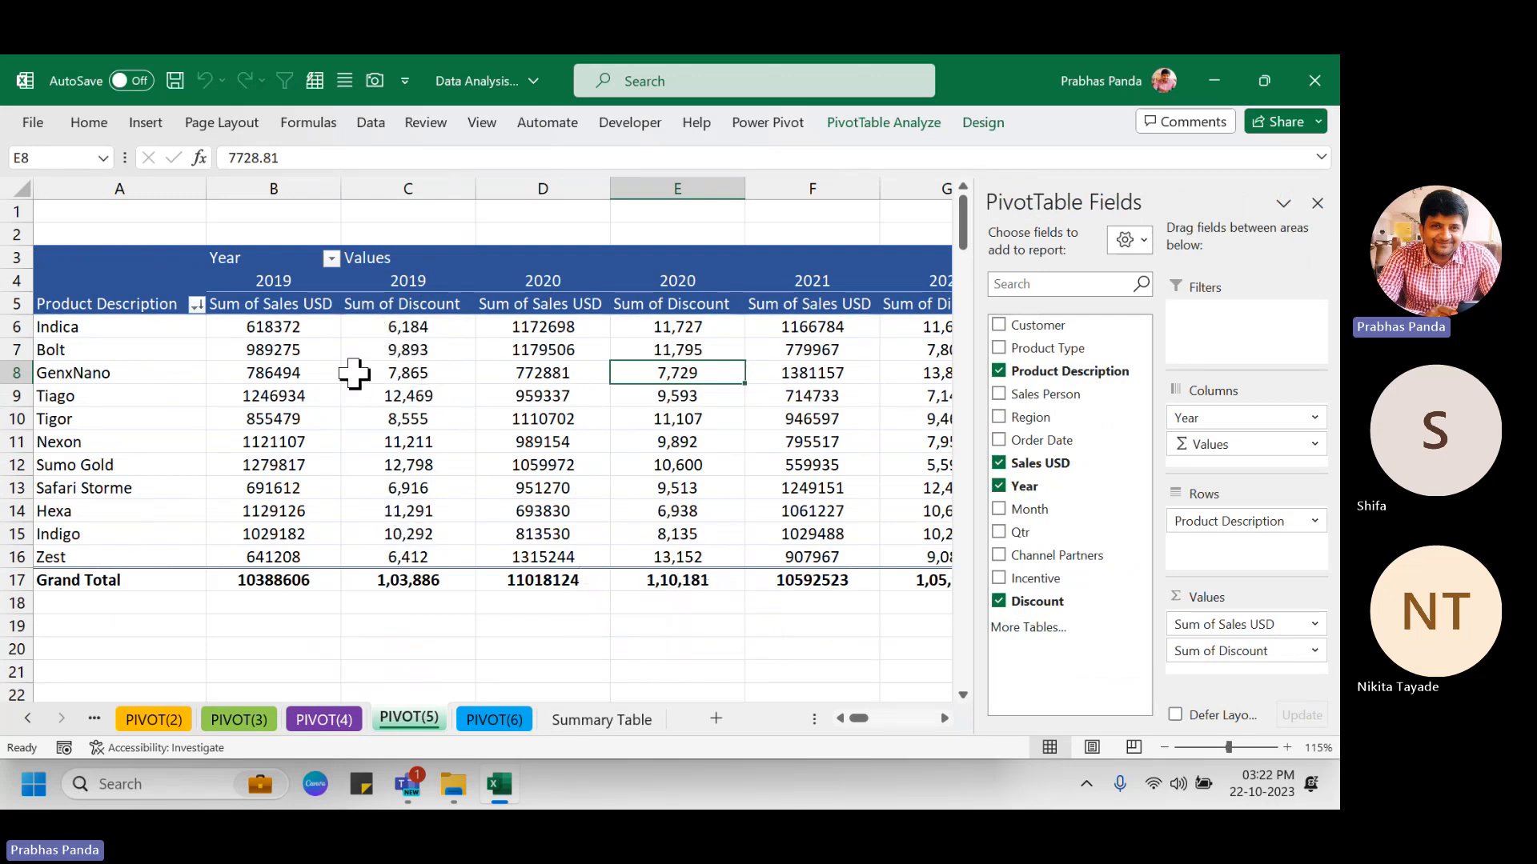
Switch back and forth between PIVOT(5) and PIVOT(6) to compare the PivotTable with and without the Discount columns.
mouse_move(406, 510)
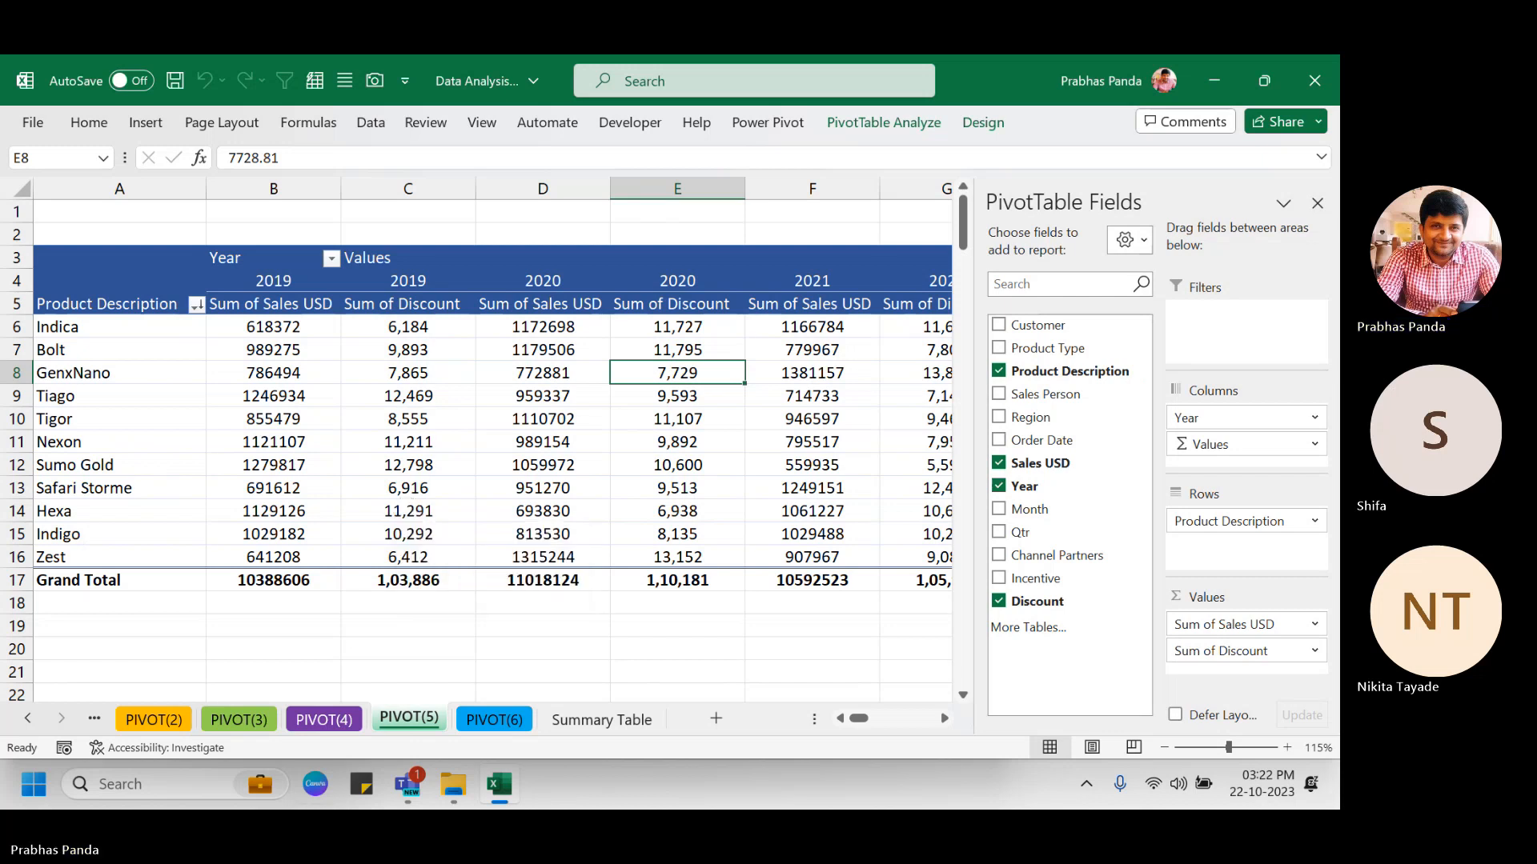
click(477, 722)
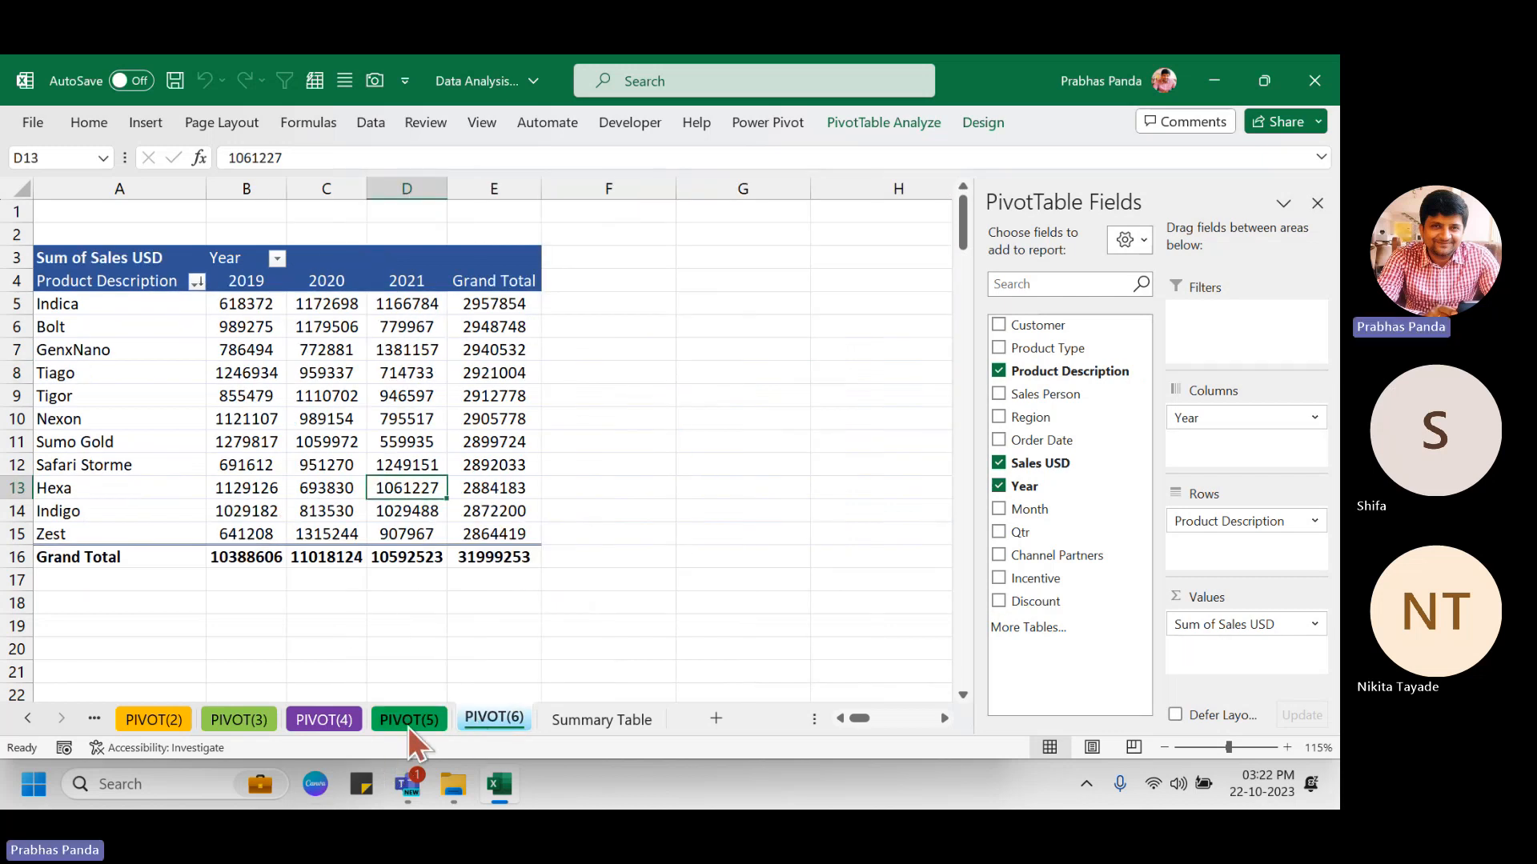
click(430, 719)
click(507, 719)
click(414, 726)
click(488, 722)
click(396, 718)
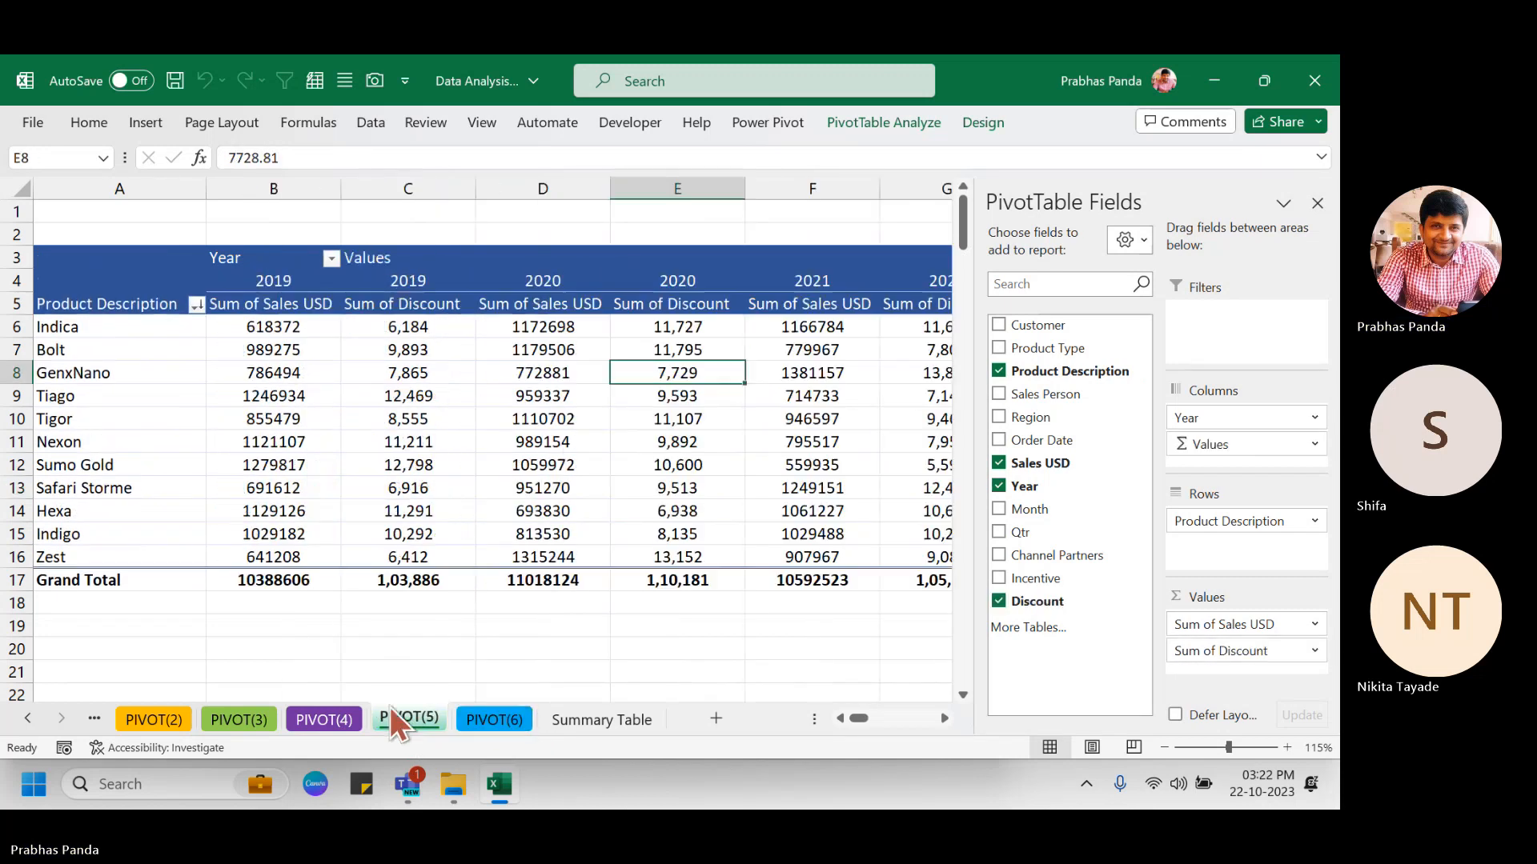
click(477, 717)
click(436, 719)
click(480, 719)
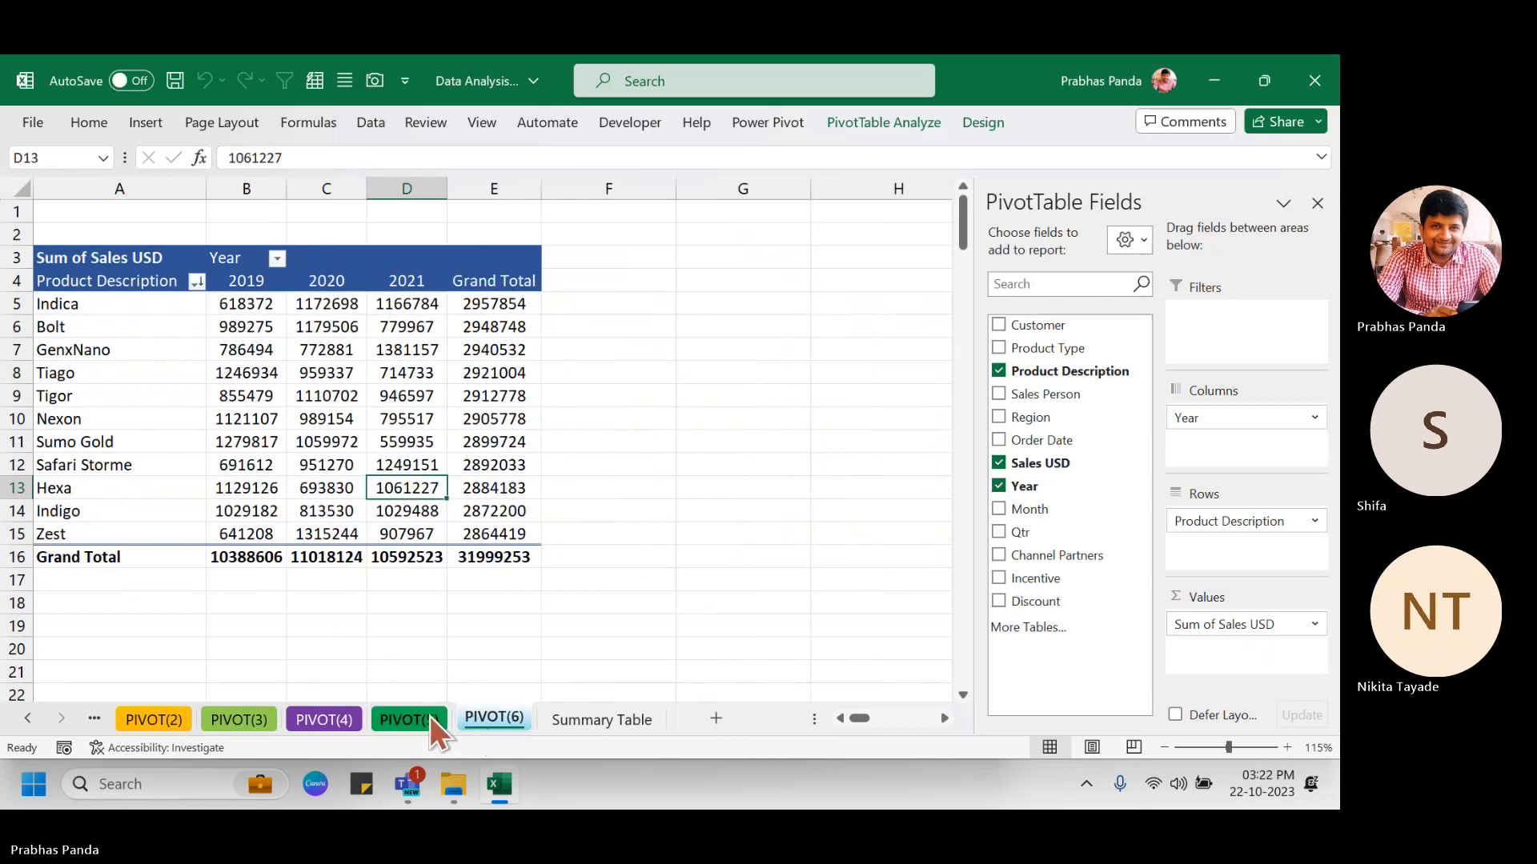
Examine the pivot table of yearly sales by product on the PIVOT(6) sheet.
click(424, 717)
click(512, 719)
mouse_move(394, 428)
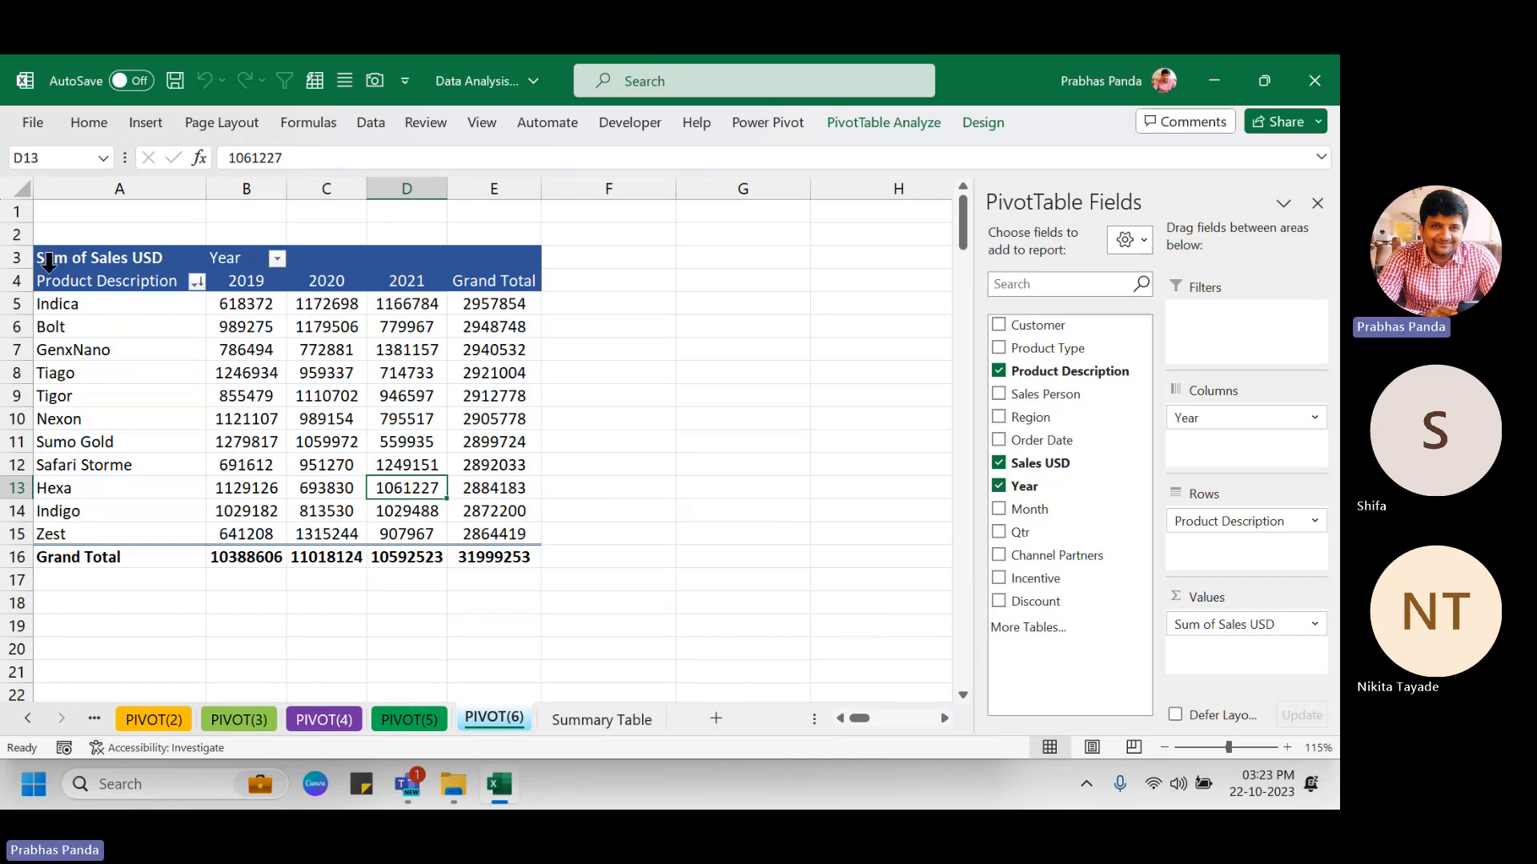
drag(108, 259, 477, 558)
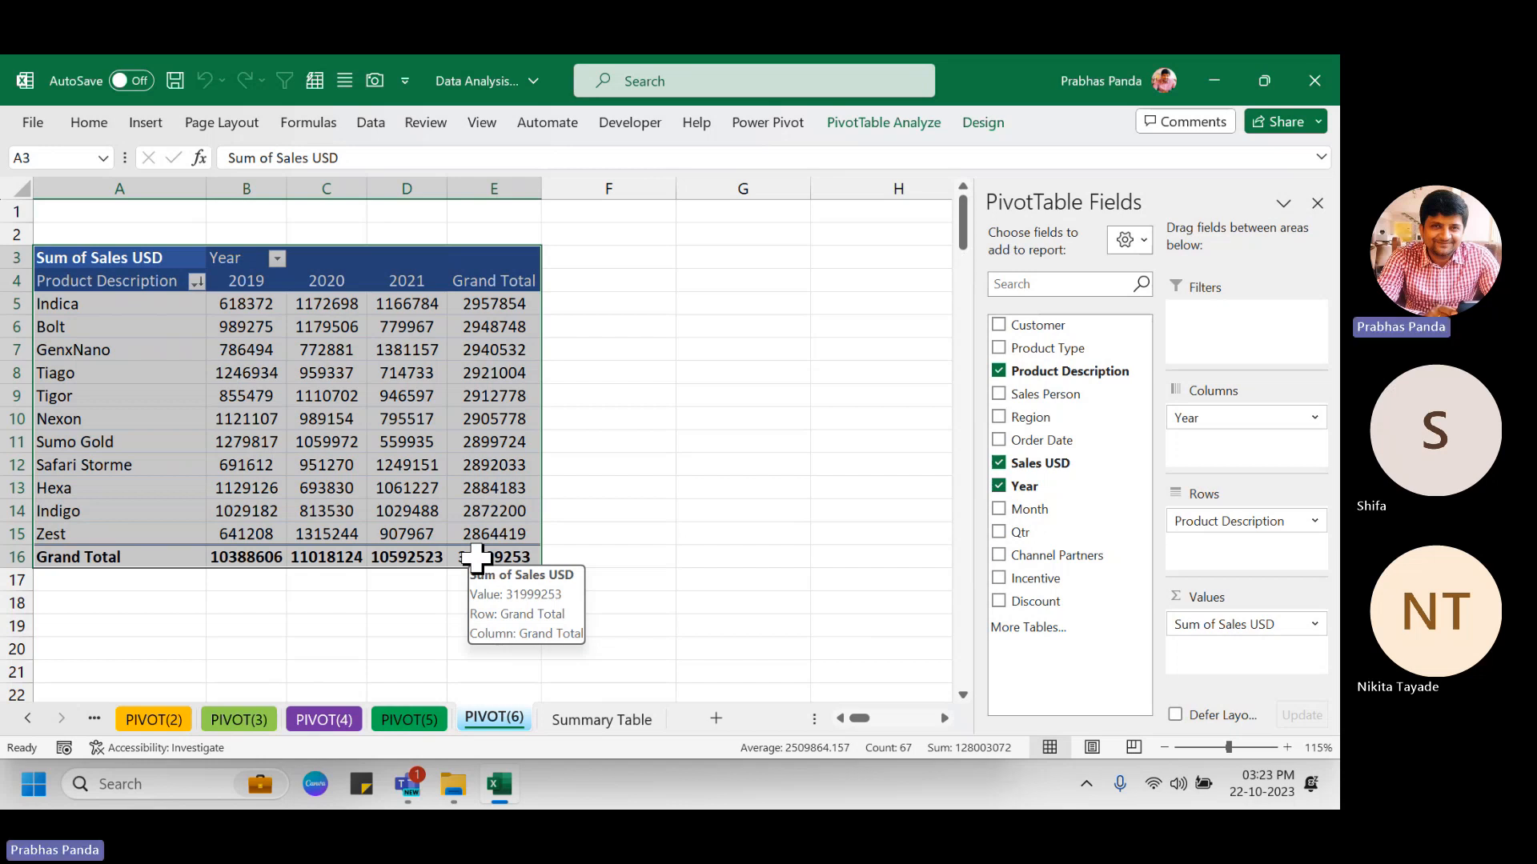
key(Up)
key(Down)
key(Down)
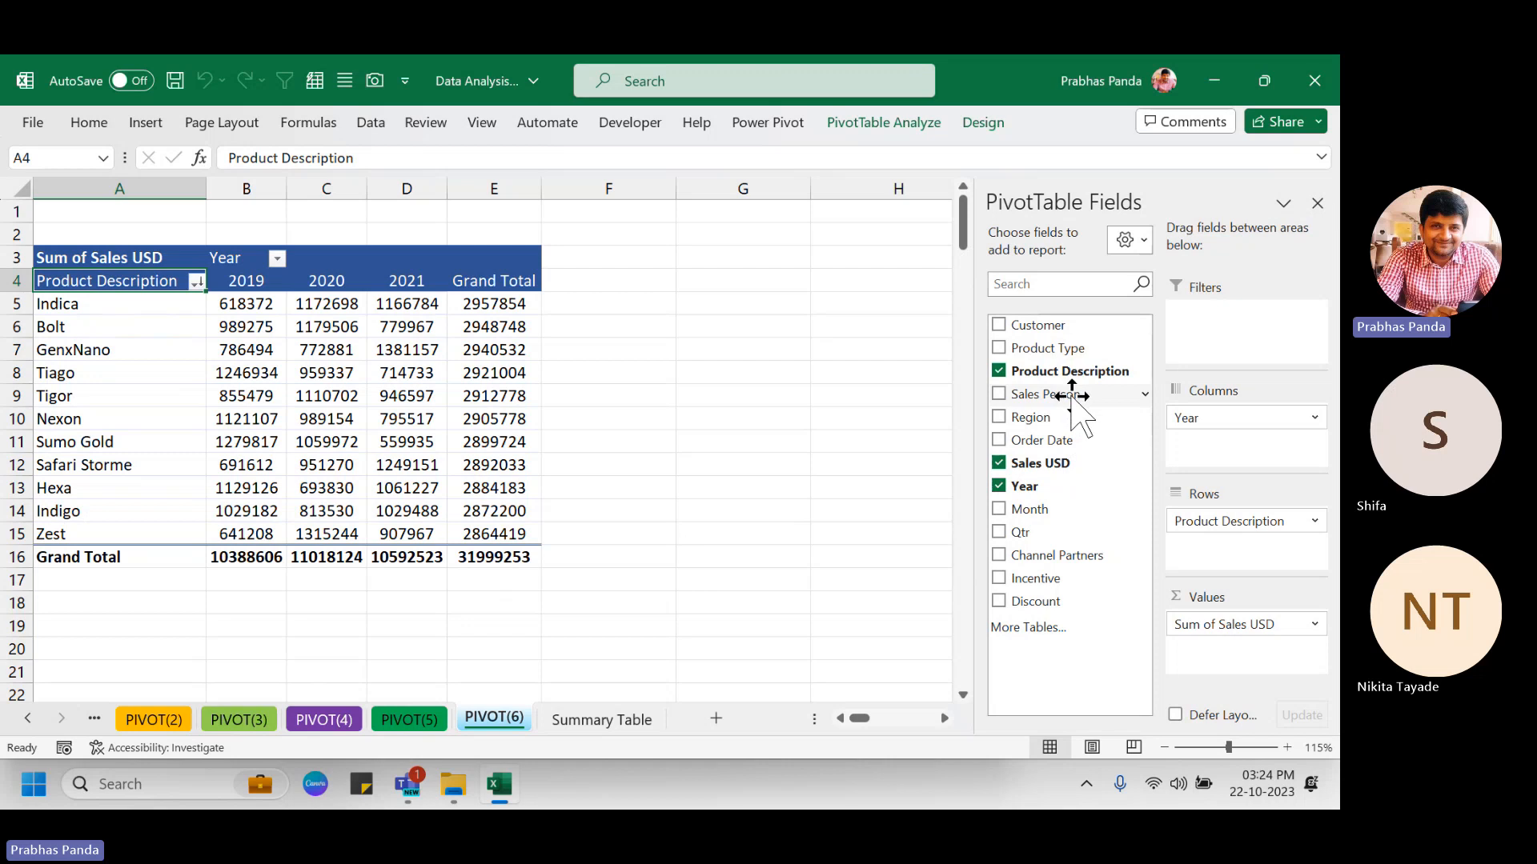
Add the Sales Person field to the pivot table, trying it under rows and columns before placing it as a report filter.
mouse_move(1072, 396)
mouse_down()
mouse_move(1271, 572)
mouse_move(1256, 549)
mouse_up()
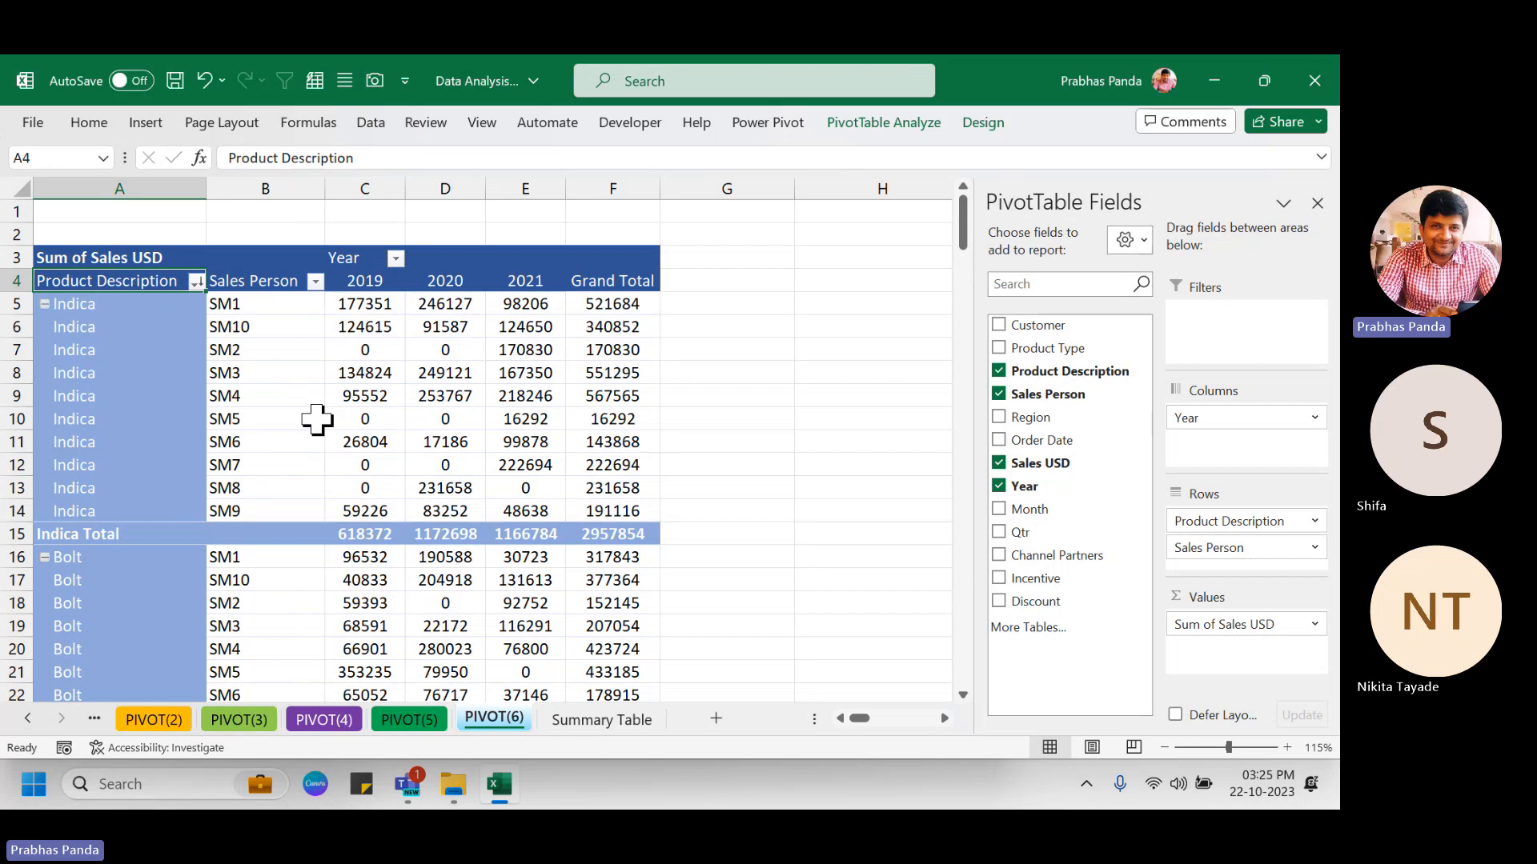
drag(1208, 552, 1197, 447)
click(398, 258)
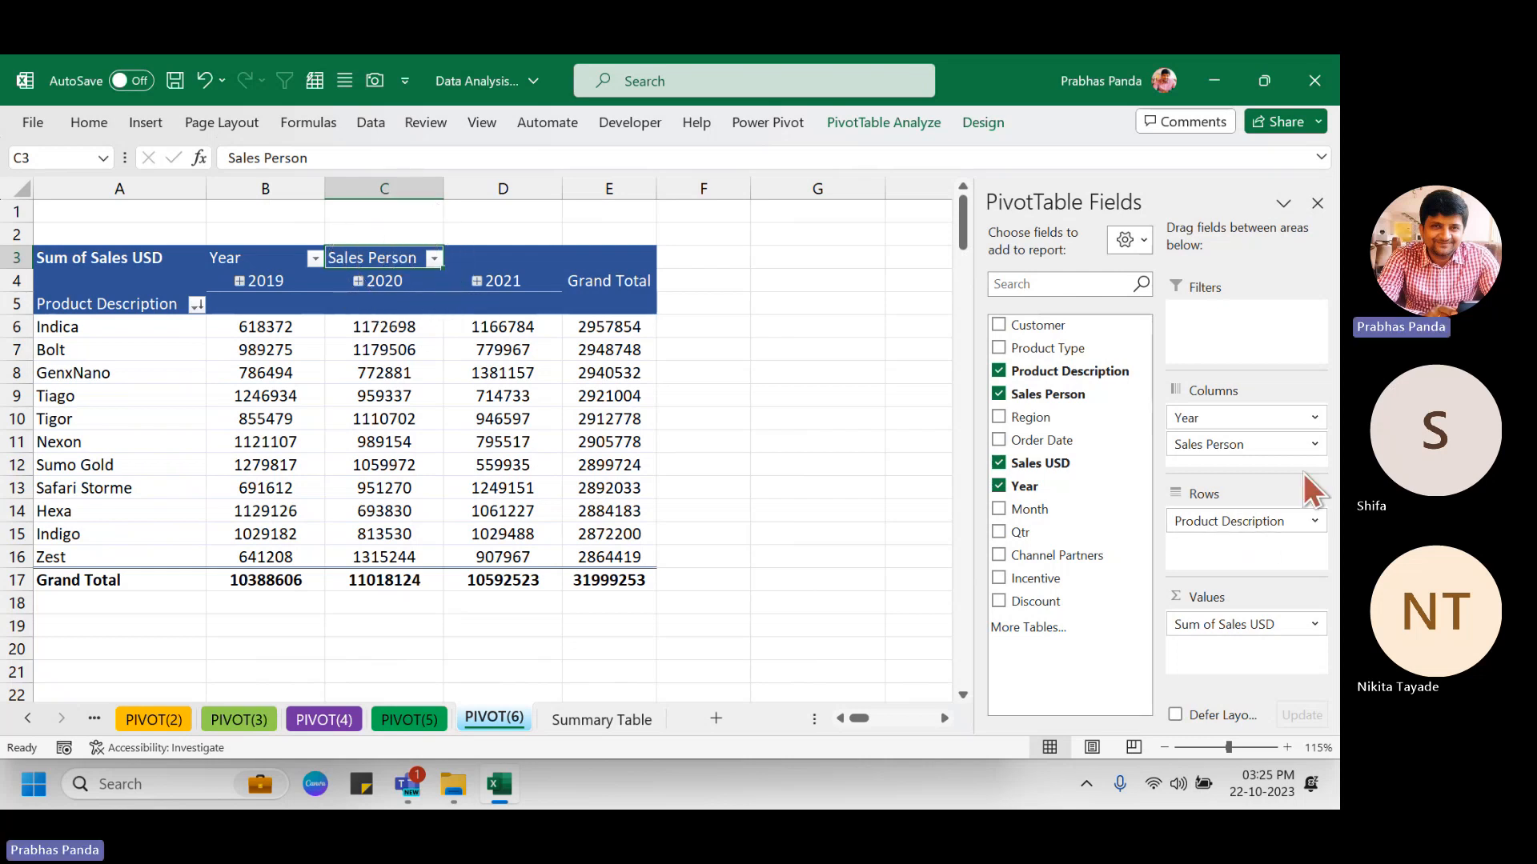
drag(1253, 448, 1255, 349)
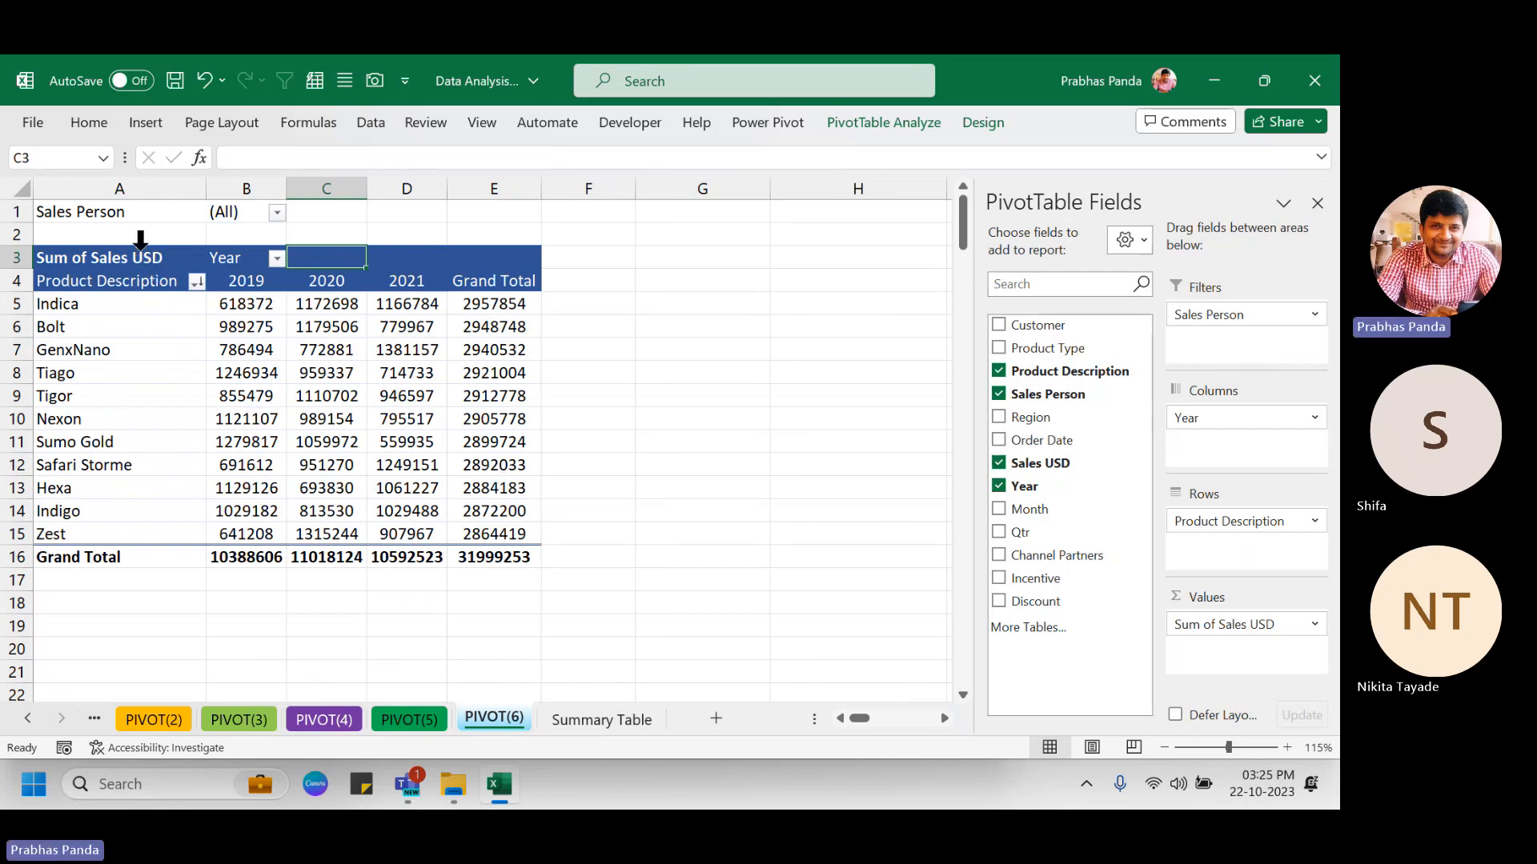
Filter the pivot table report to show only sales person SM1.
drag(140, 256, 482, 548)
scroll(319, 445, up, 1)
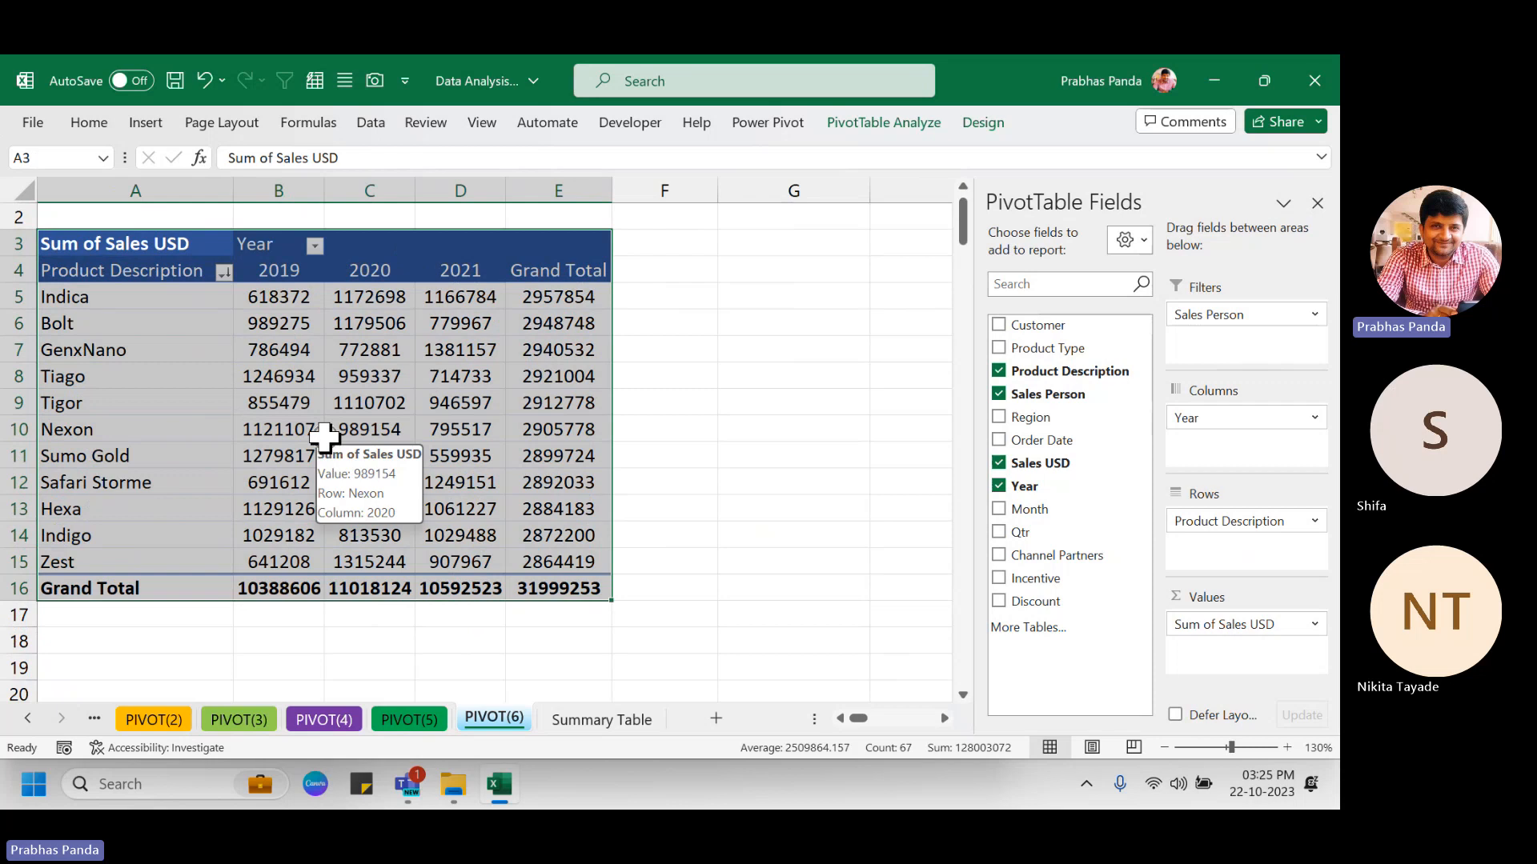
click(254, 217)
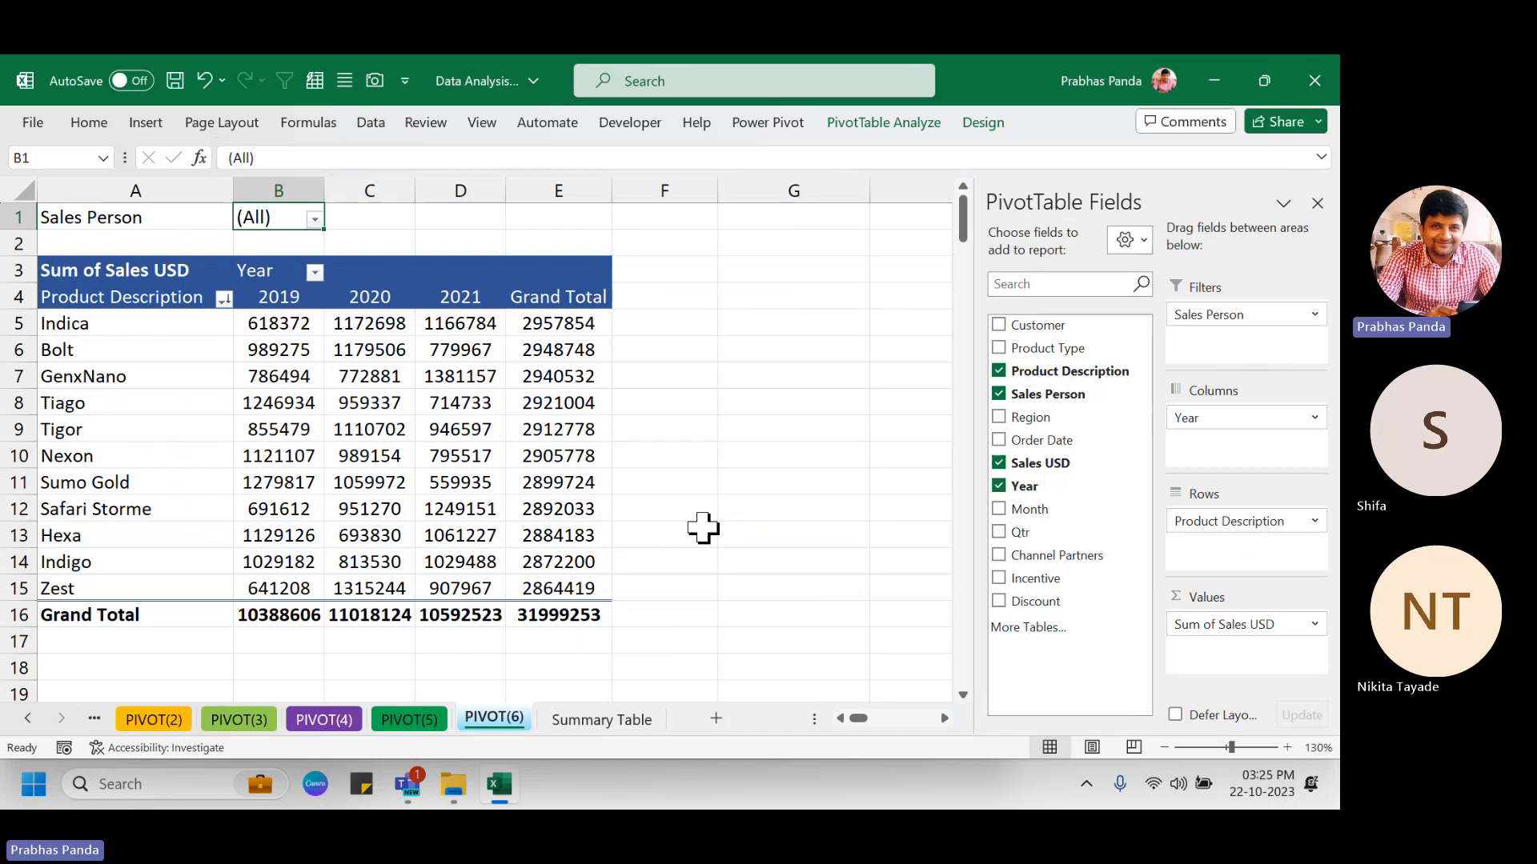
click(314, 220)
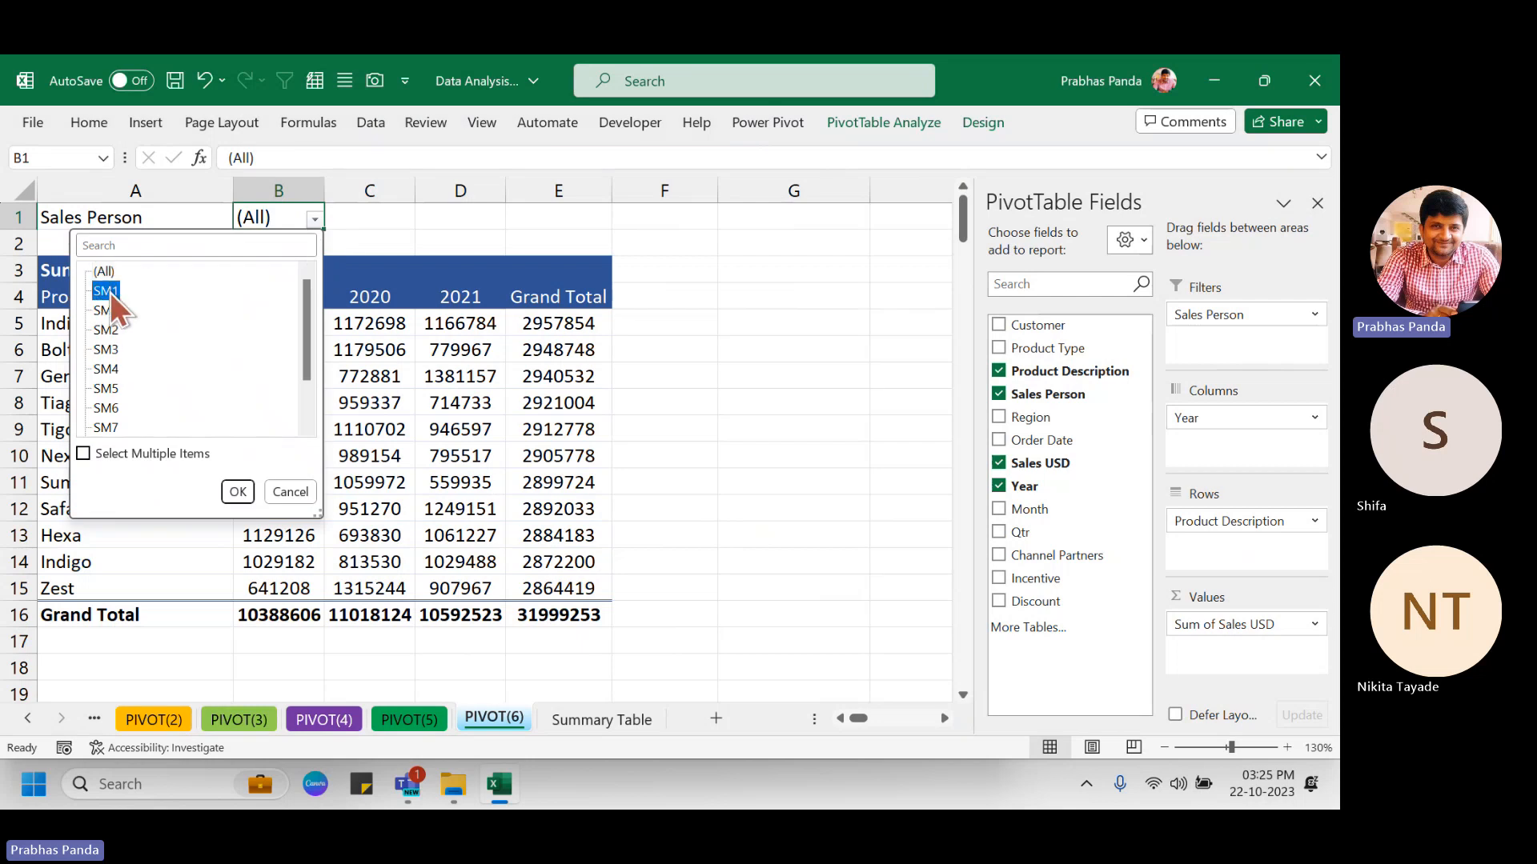
click(242, 493)
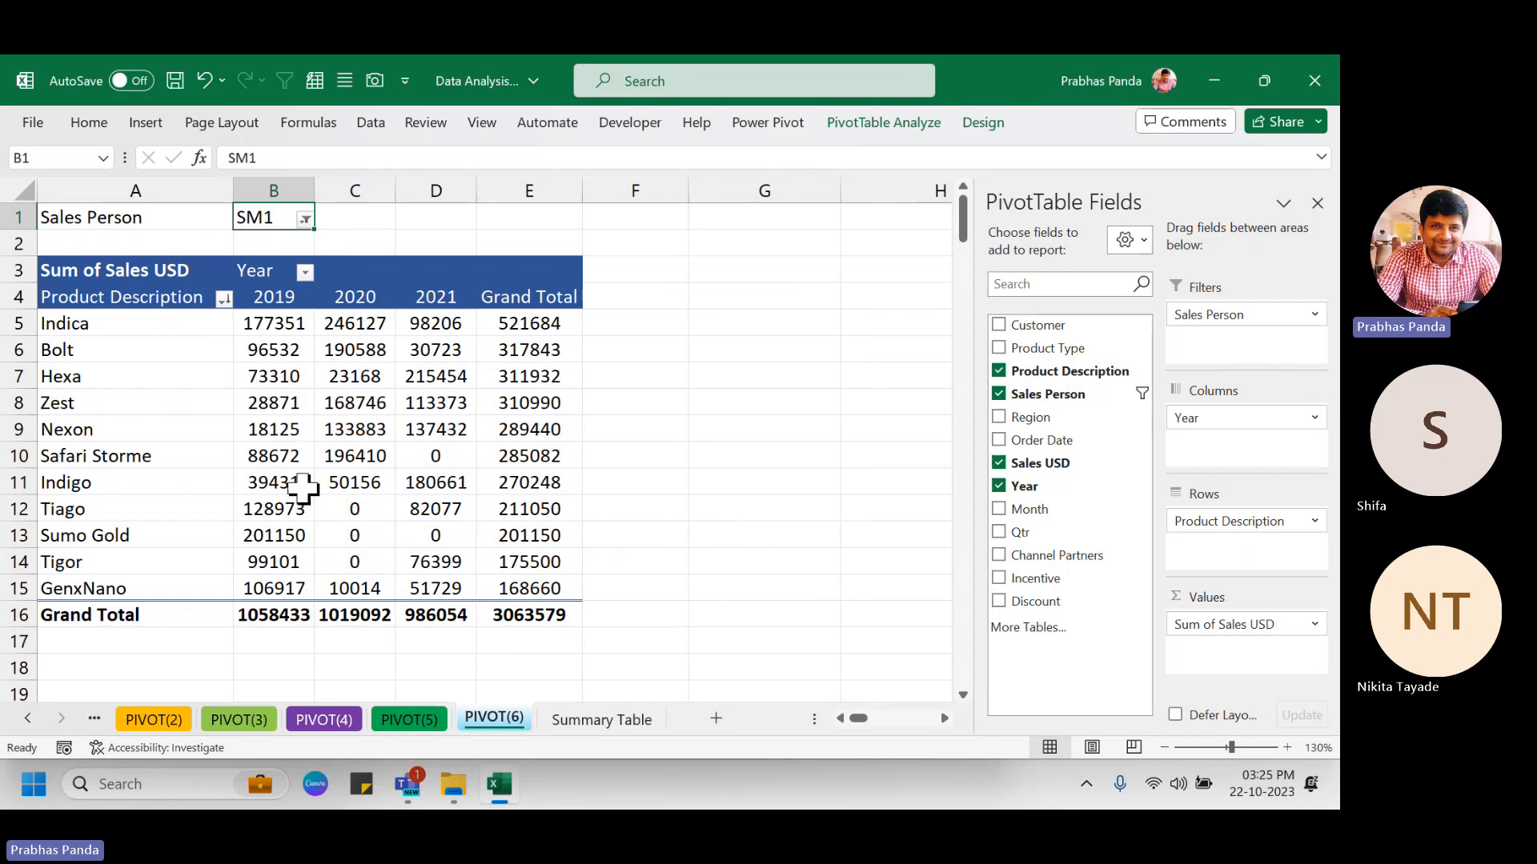
mouse_move(303, 486)
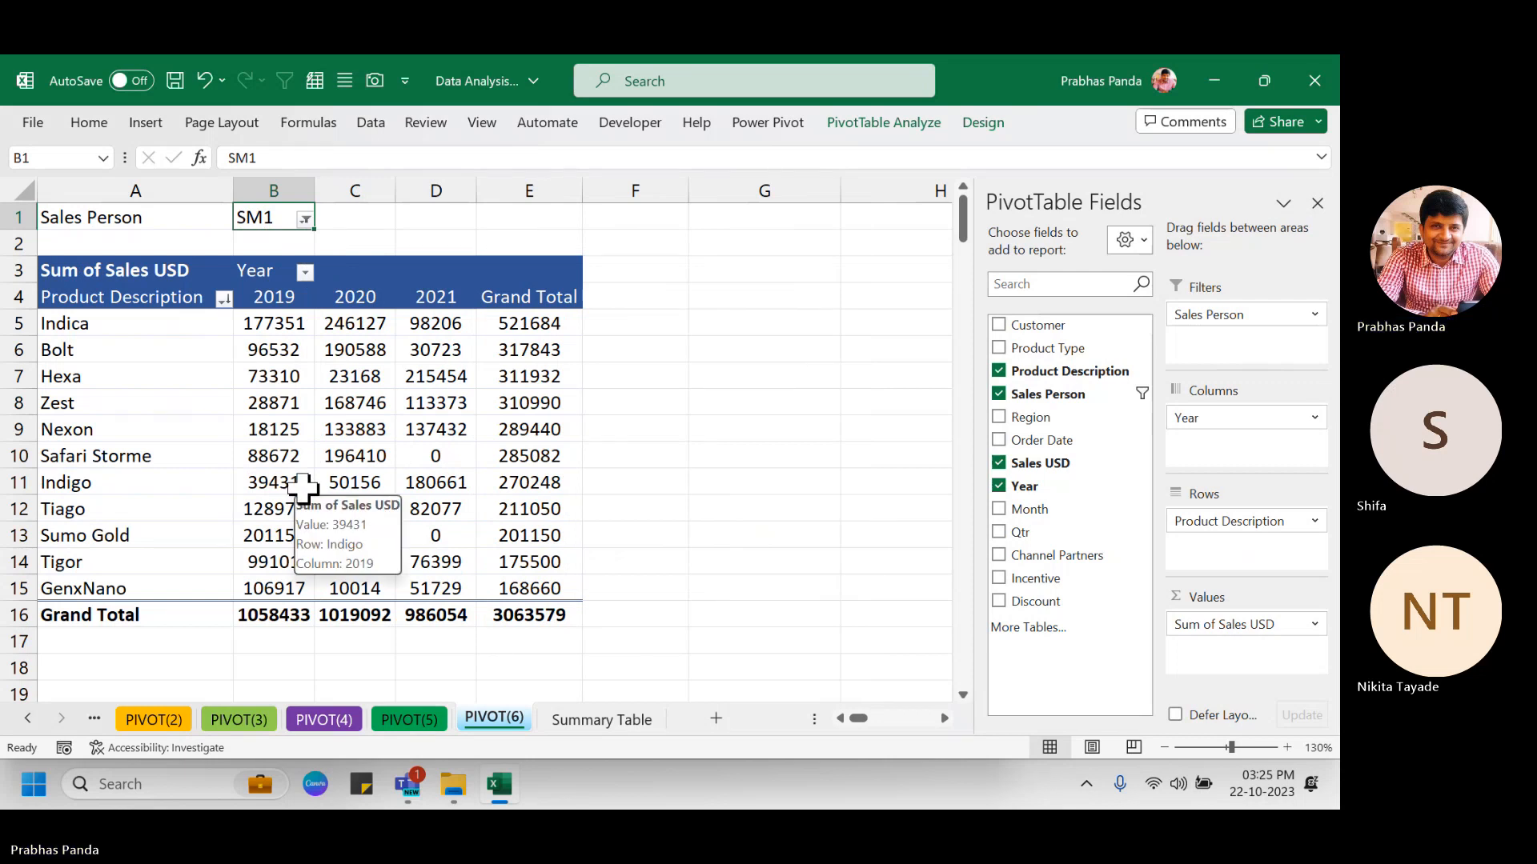
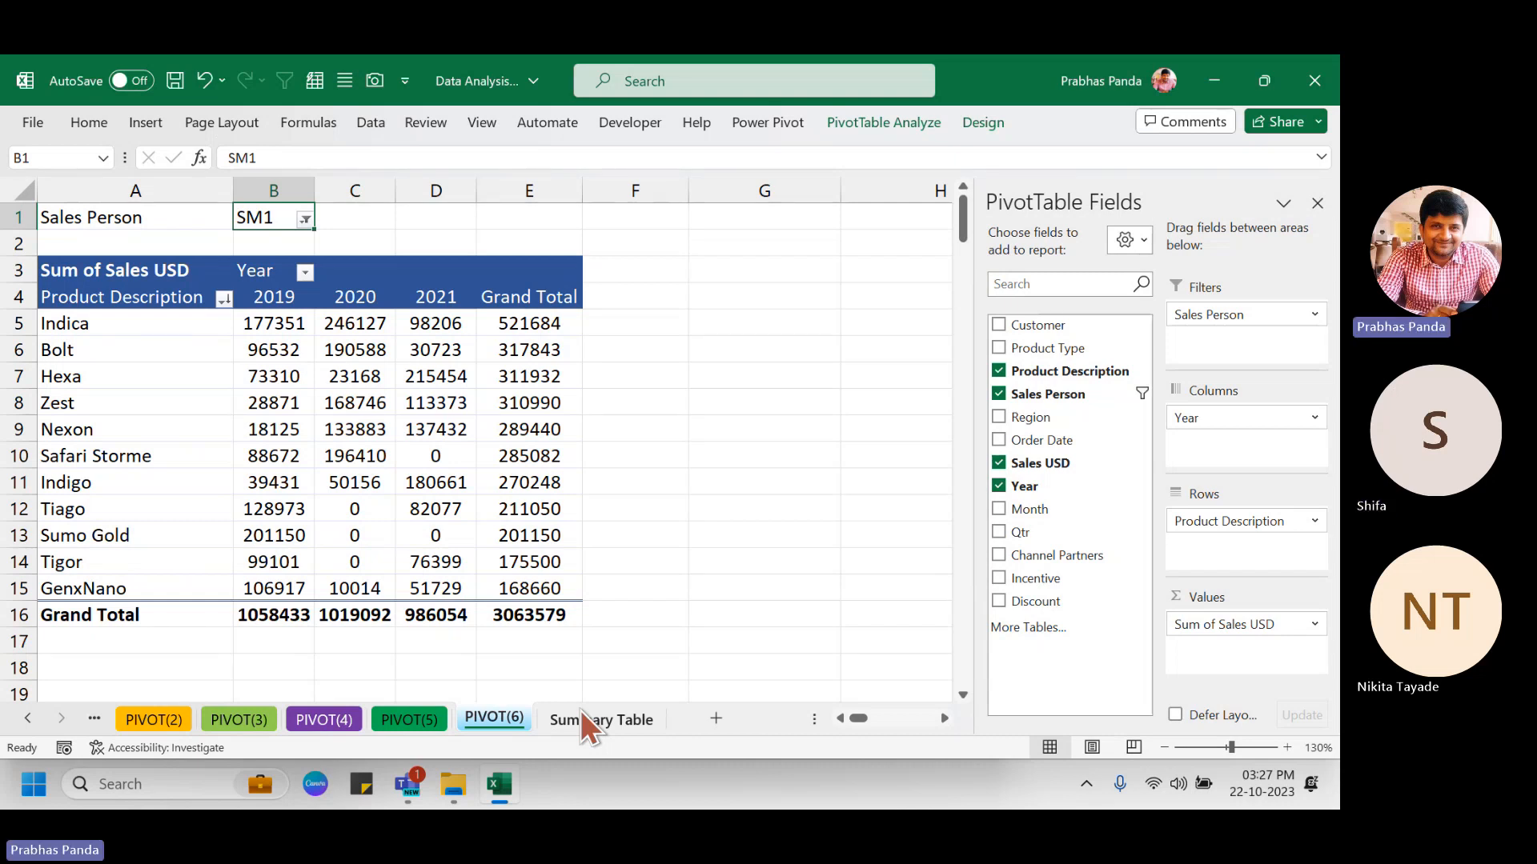
Reset the Sales Person report filter to (All).
click(306, 220)
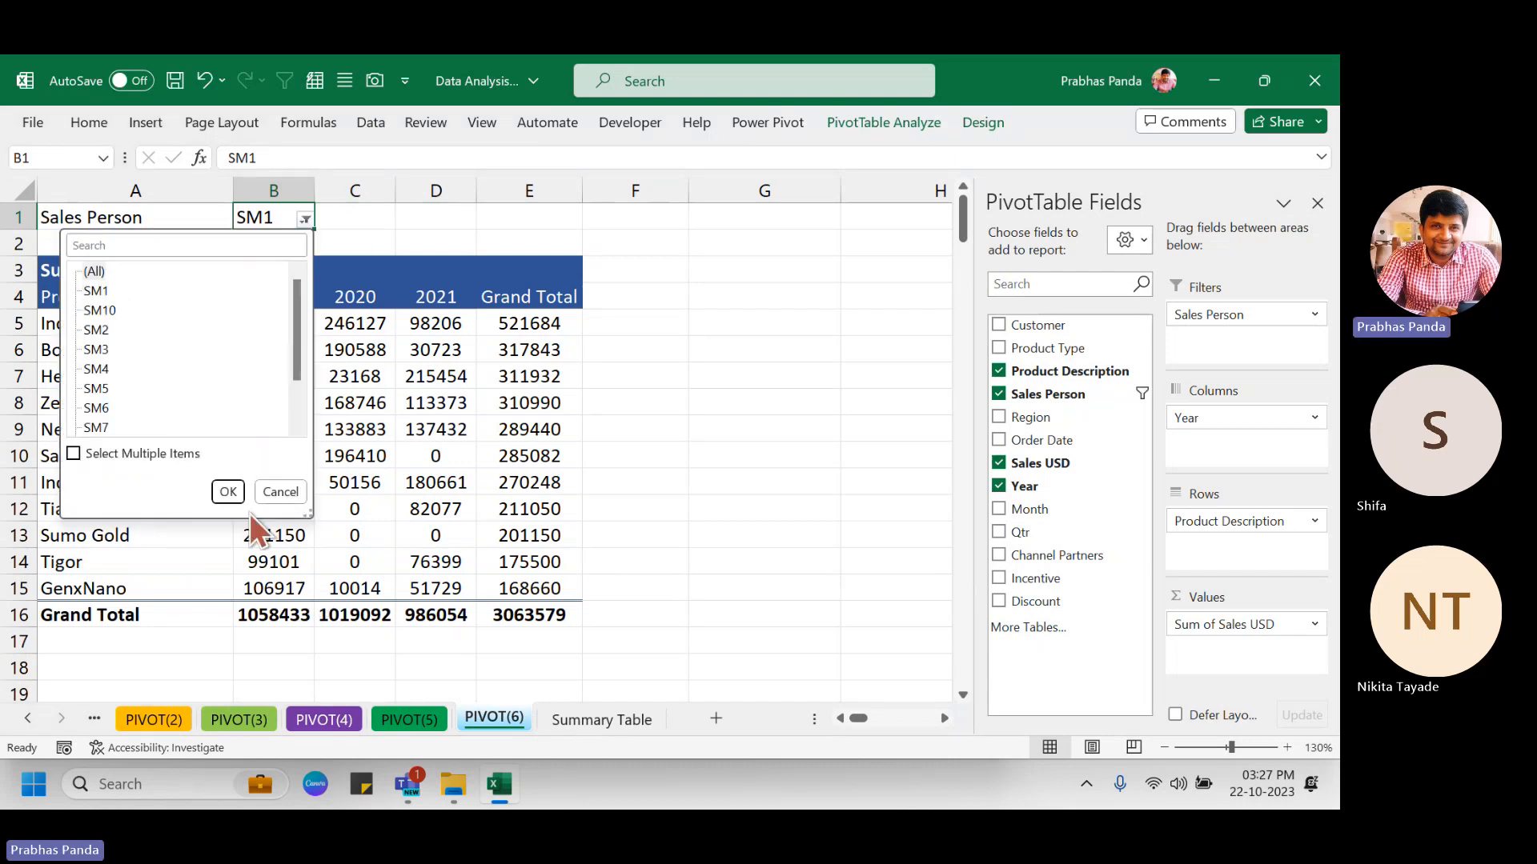
click(229, 491)
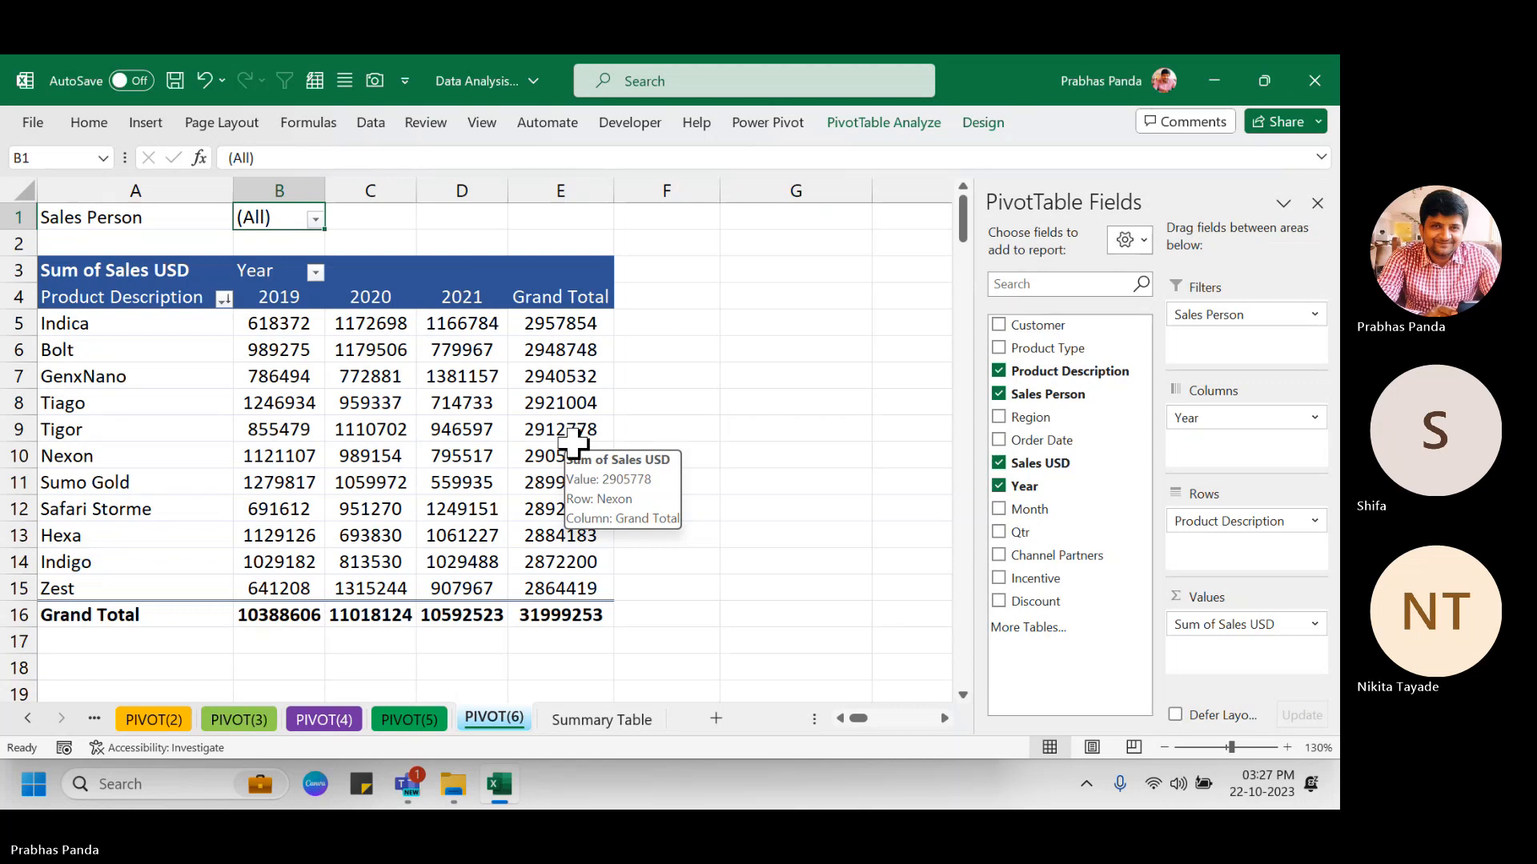
key(alt+Tab)
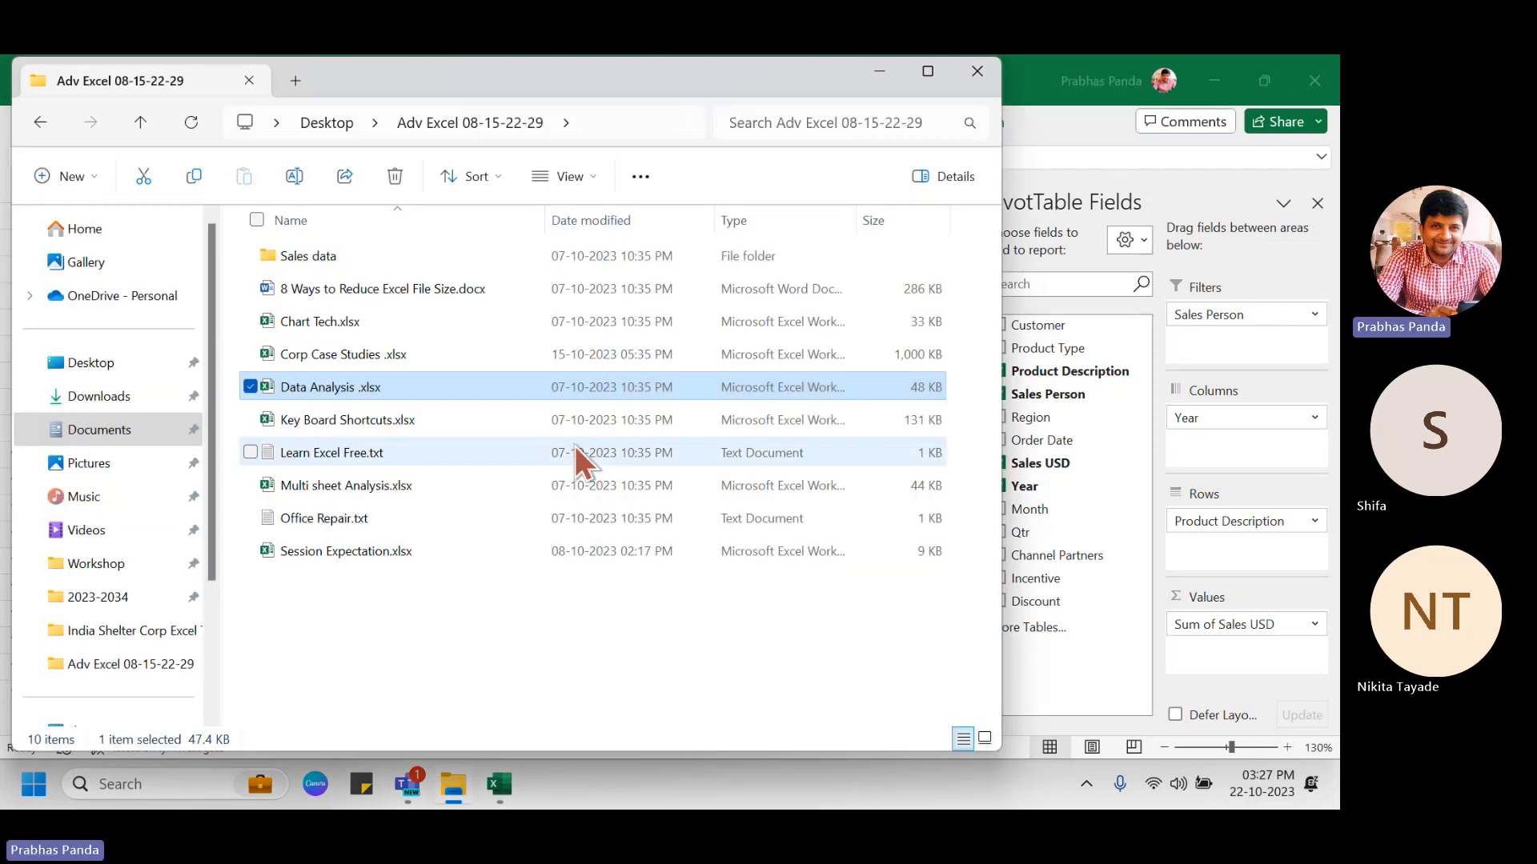
click(1068, 138)
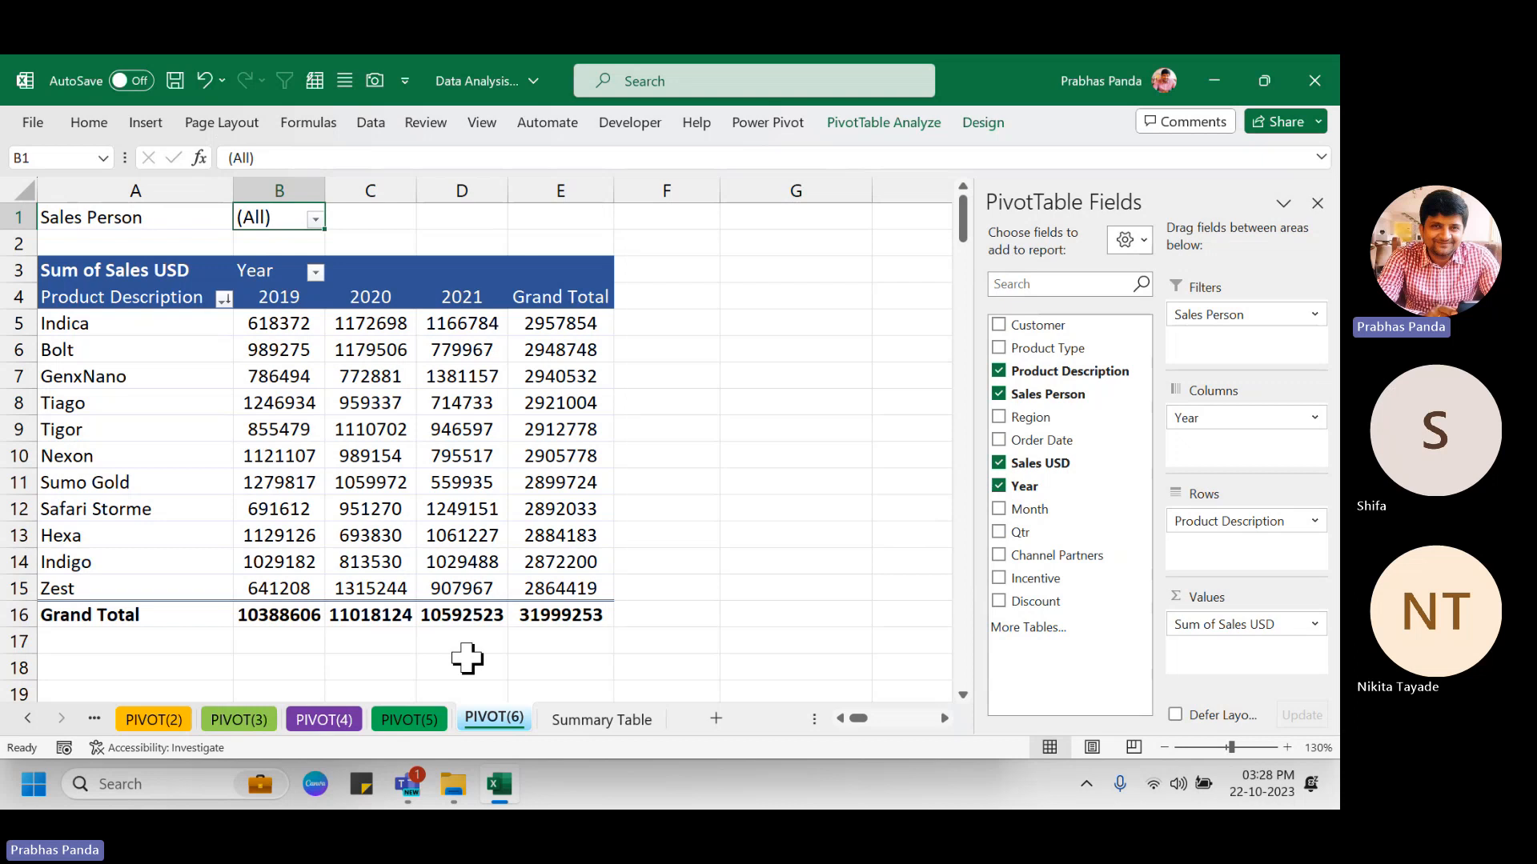
mouse_move(407, 490)
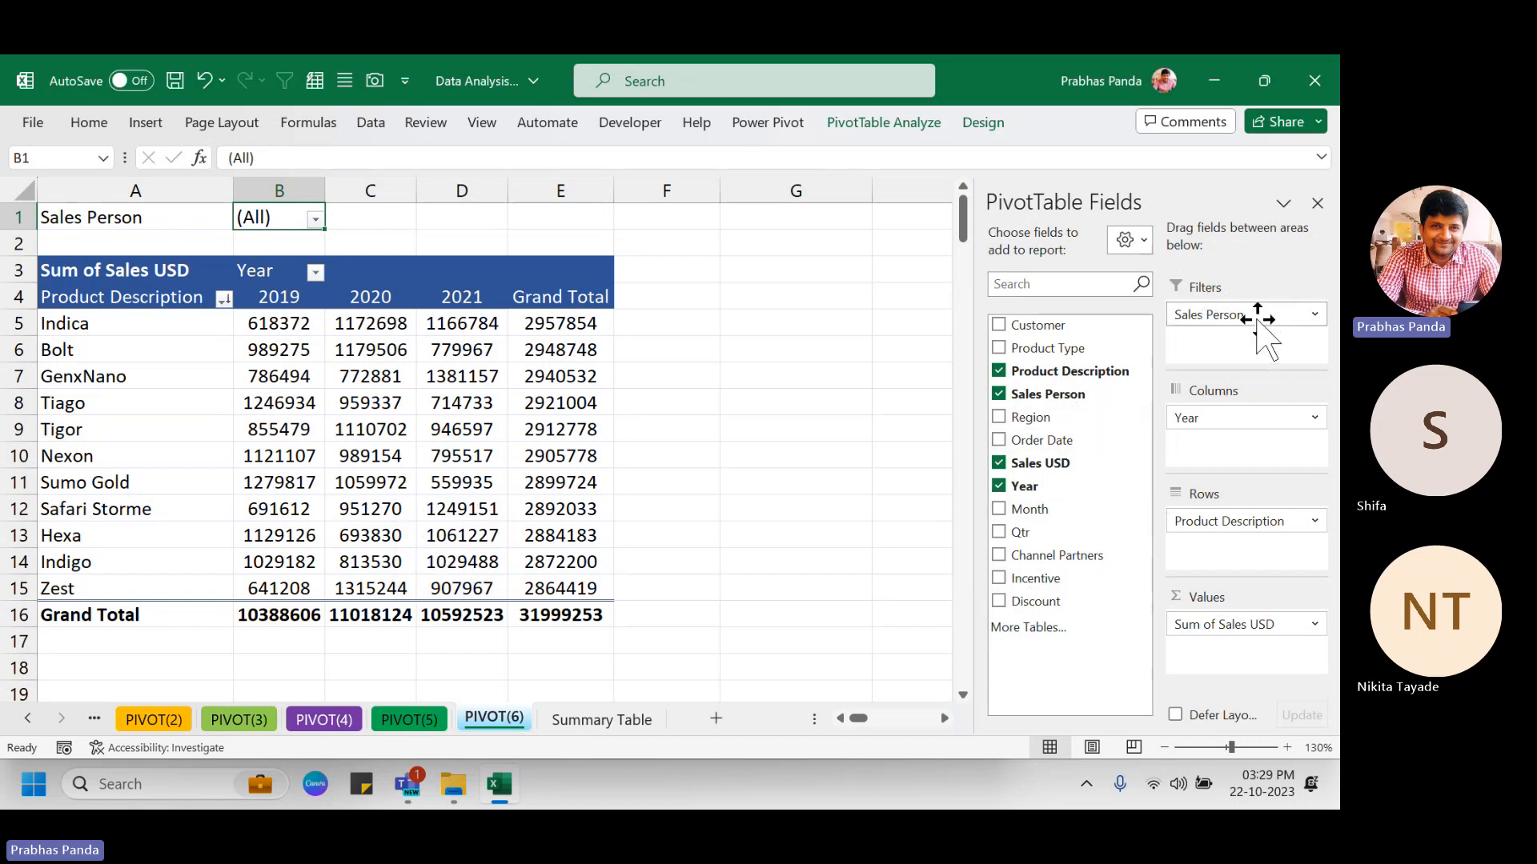
key(ctrl)
key(ctrl)
key(ctrl)
key(ctrl)
key(ctrl)
key(ctrl)
key(ctrl)
key(ctrl)
key(ctrl)
key(ctrl)
key(ctrl)
key(ctrl)
Generate a separate report filter page for each sales person from the pivot table's Sales Person filter.
key(ctrl+F1)
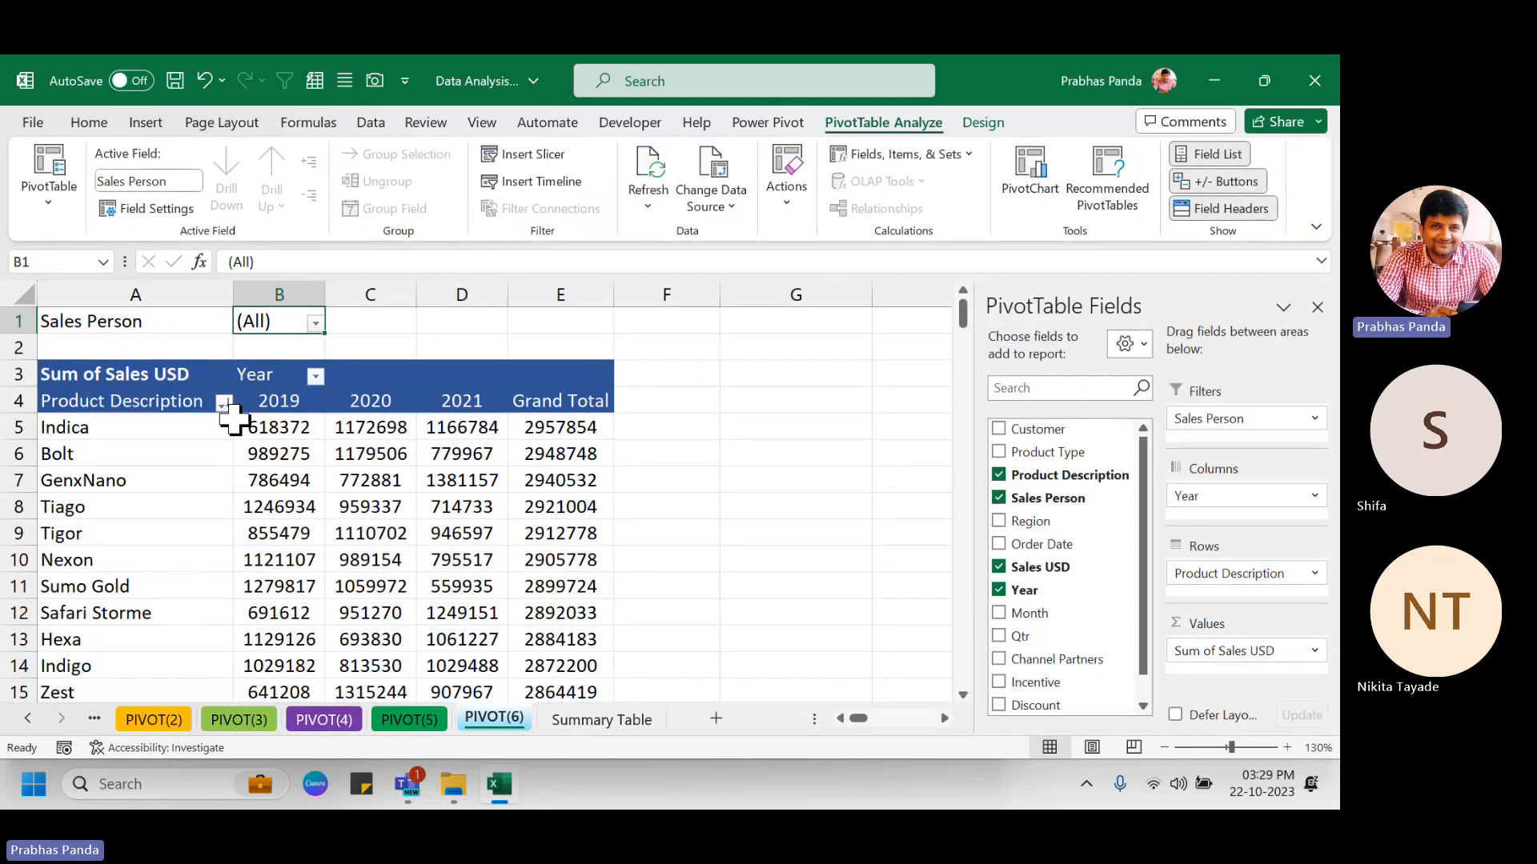
click(124, 328)
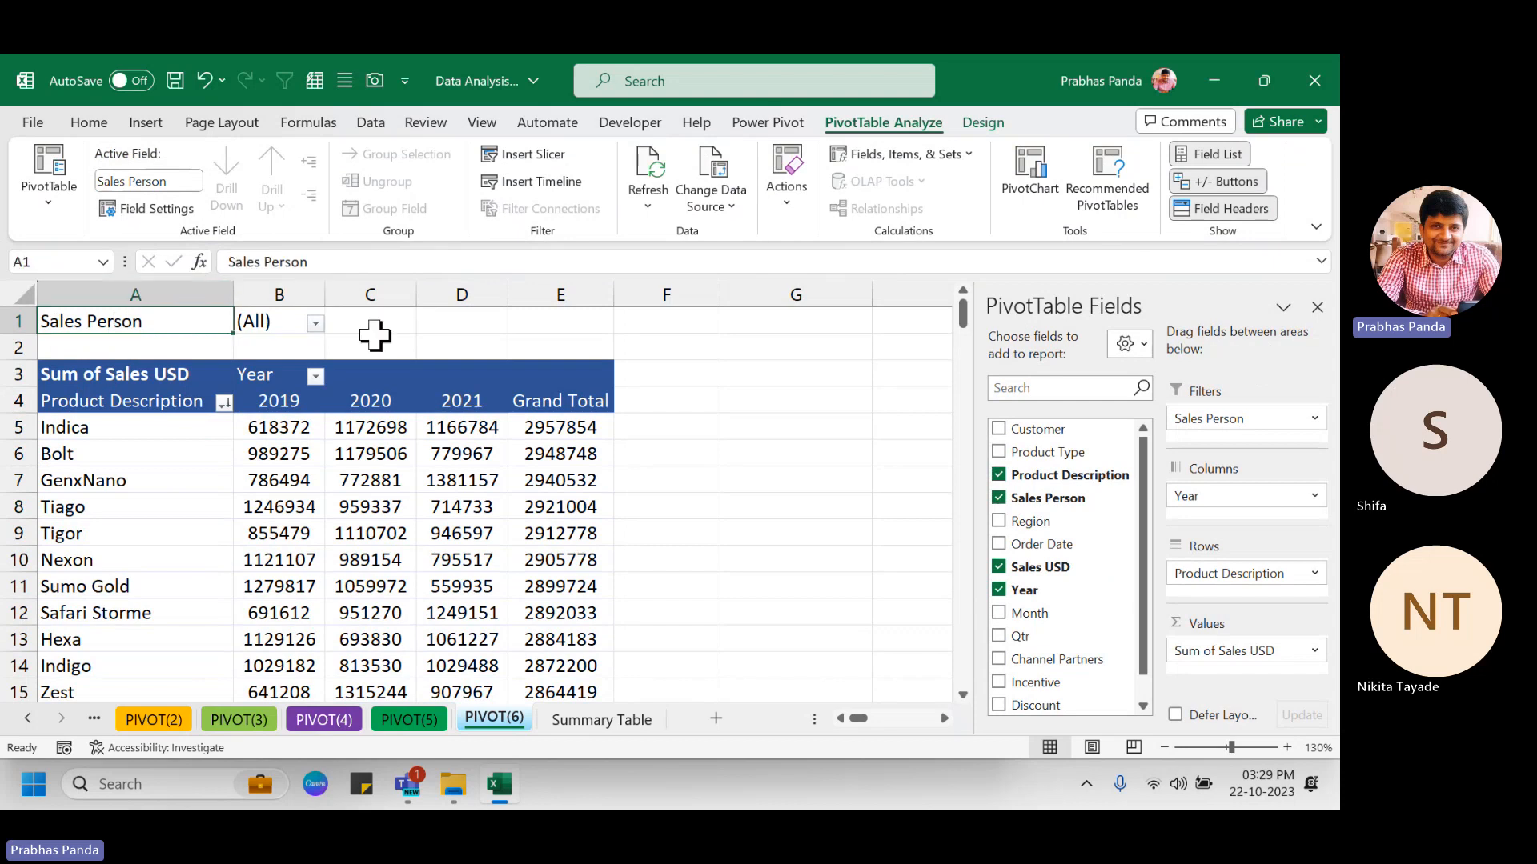
click(296, 320)
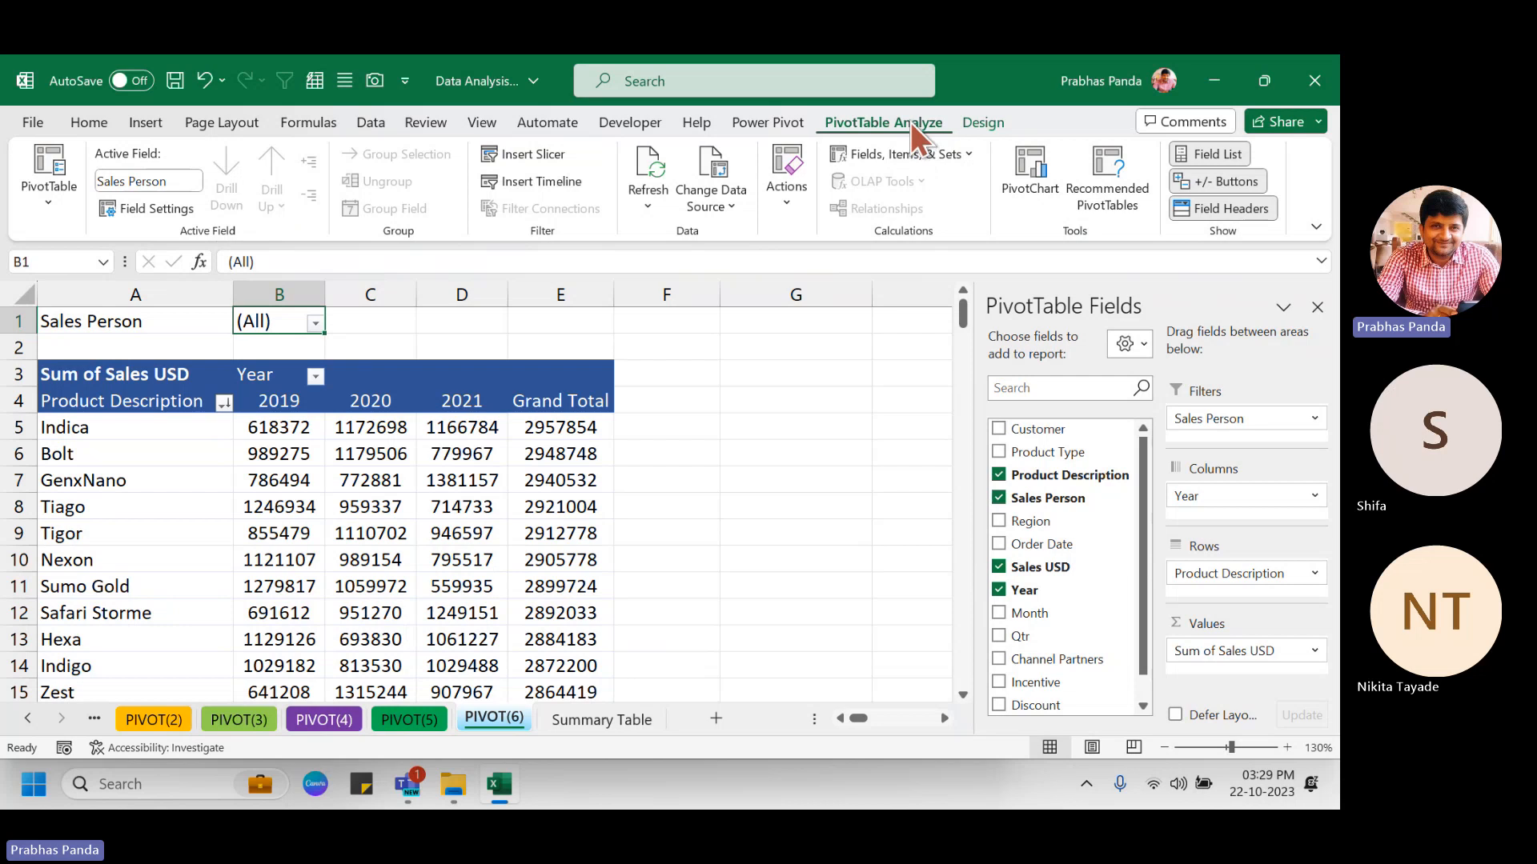
key(ctrl)
key(ctrl)
key(ctrl)
click(41, 197)
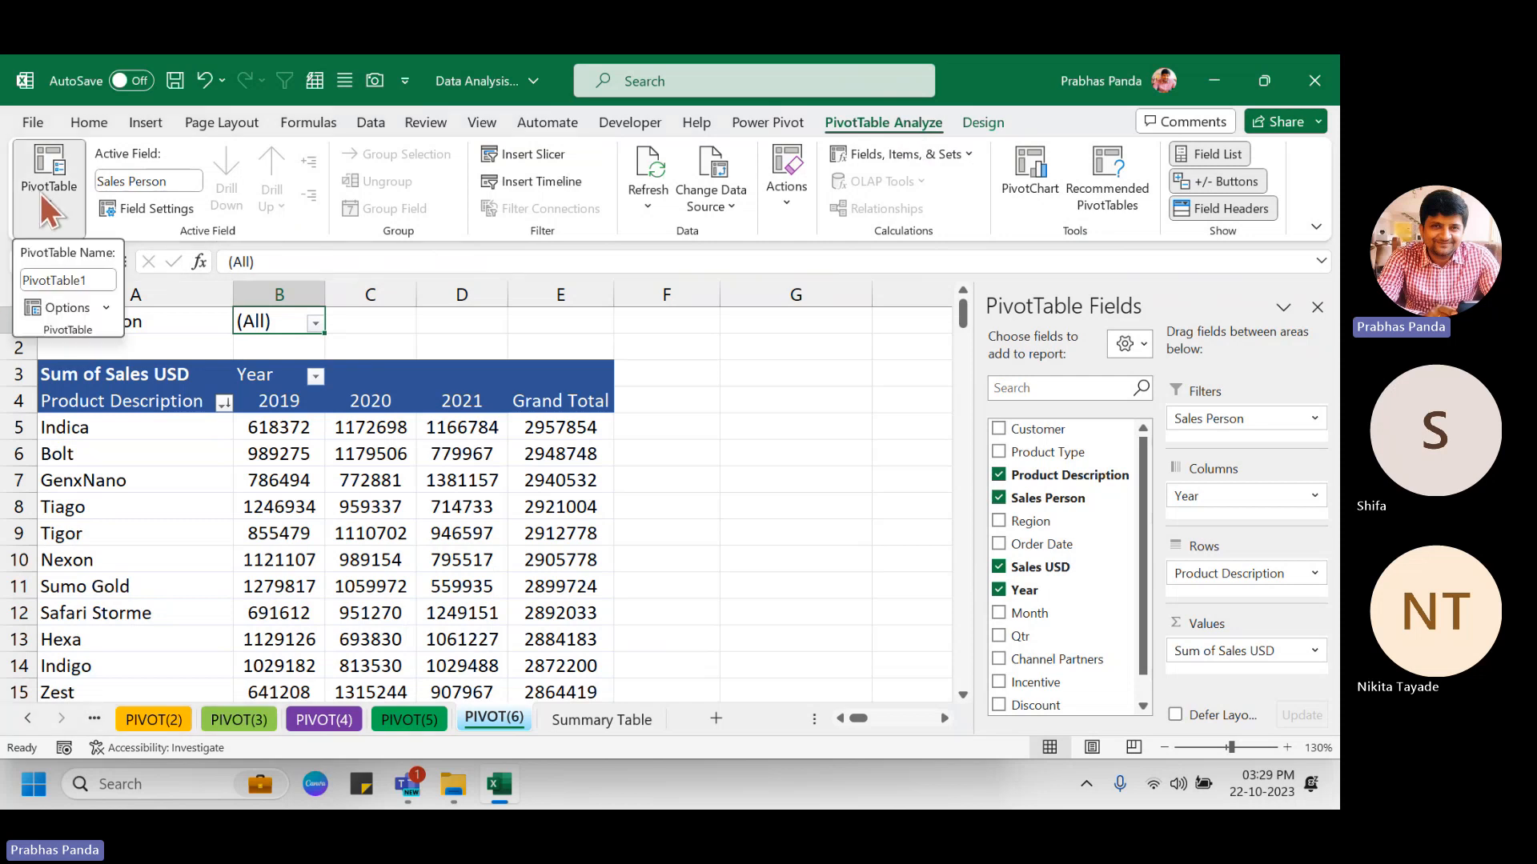
key(ctrl)
key(ctrl)
key(ctrl)
click(109, 315)
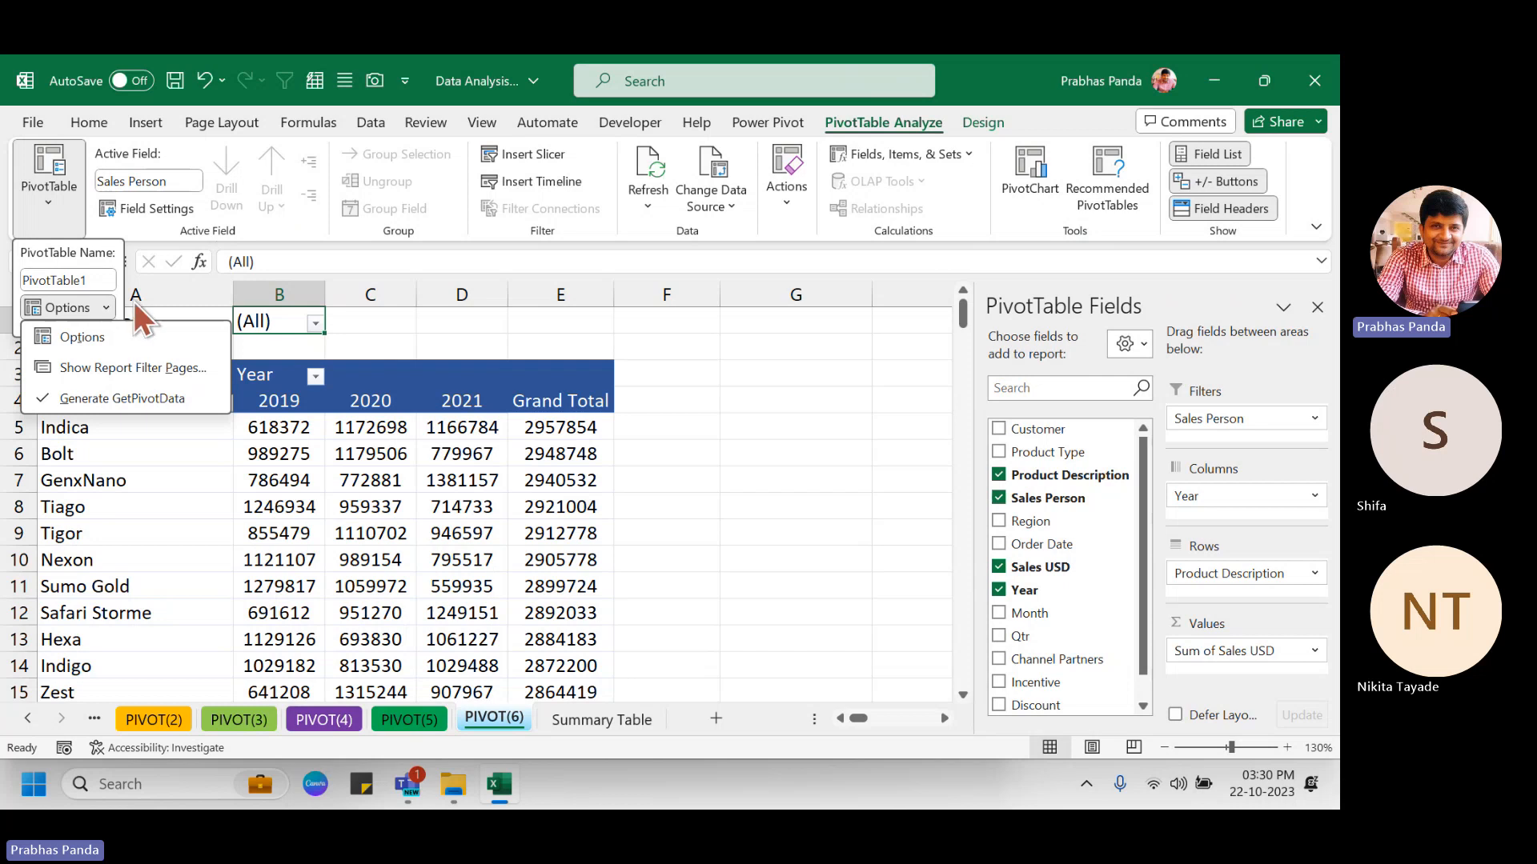
click(171, 368)
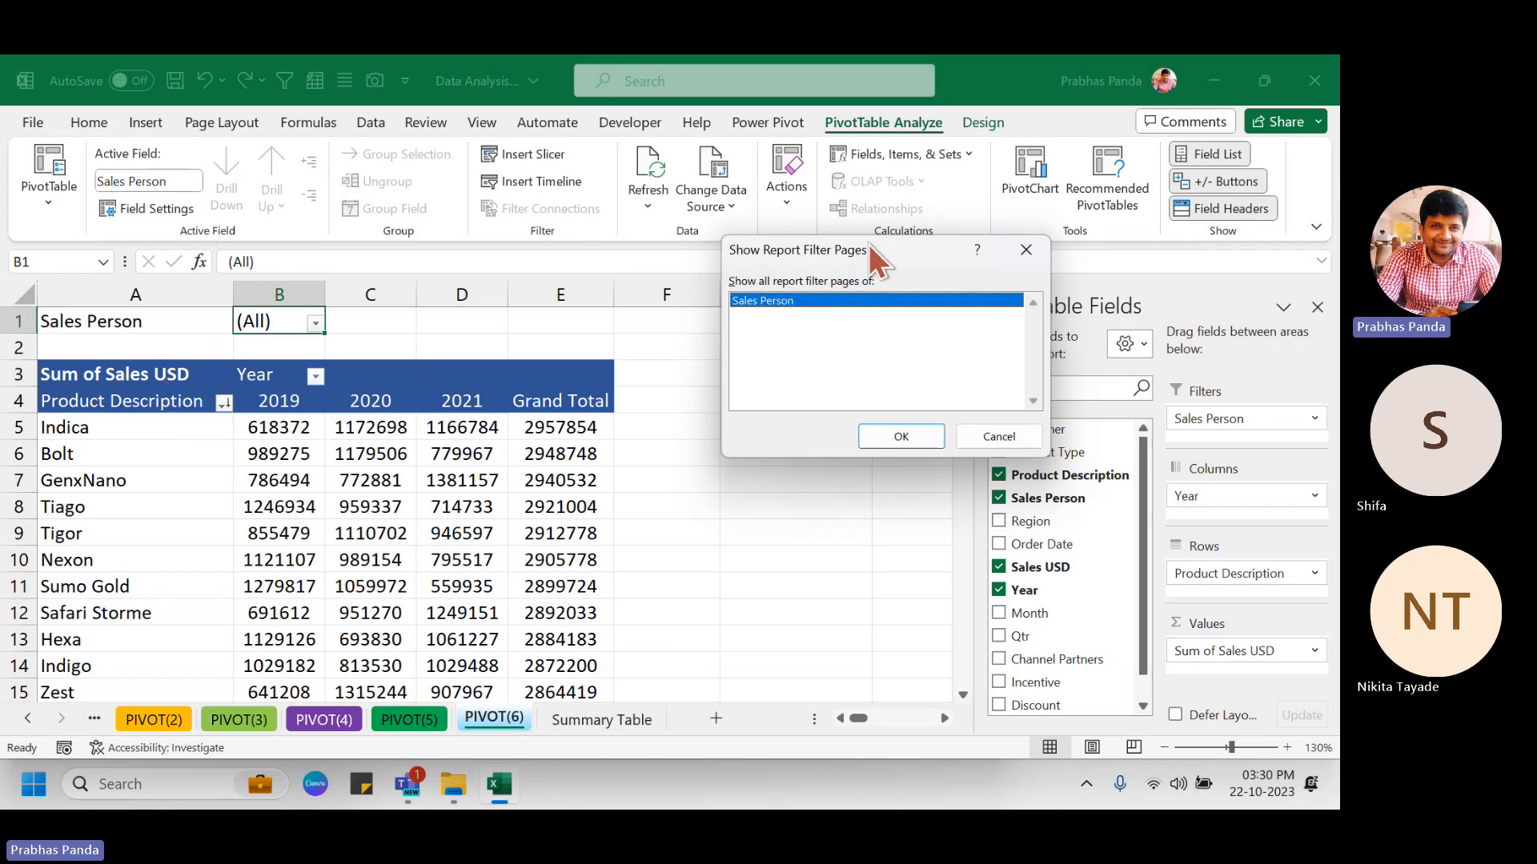
drag(858, 249, 451, 223)
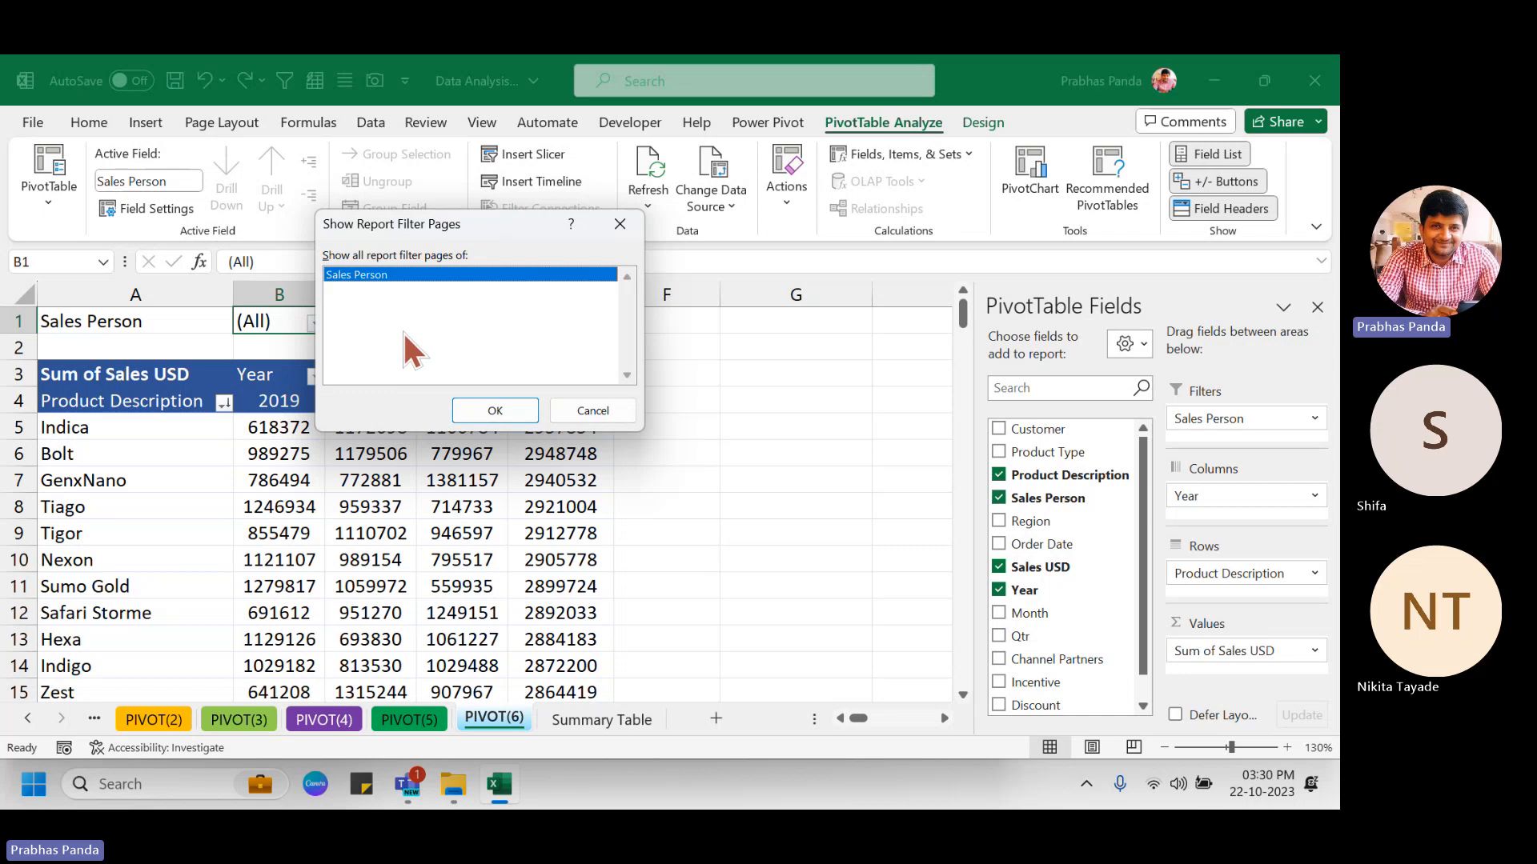
click(496, 410)
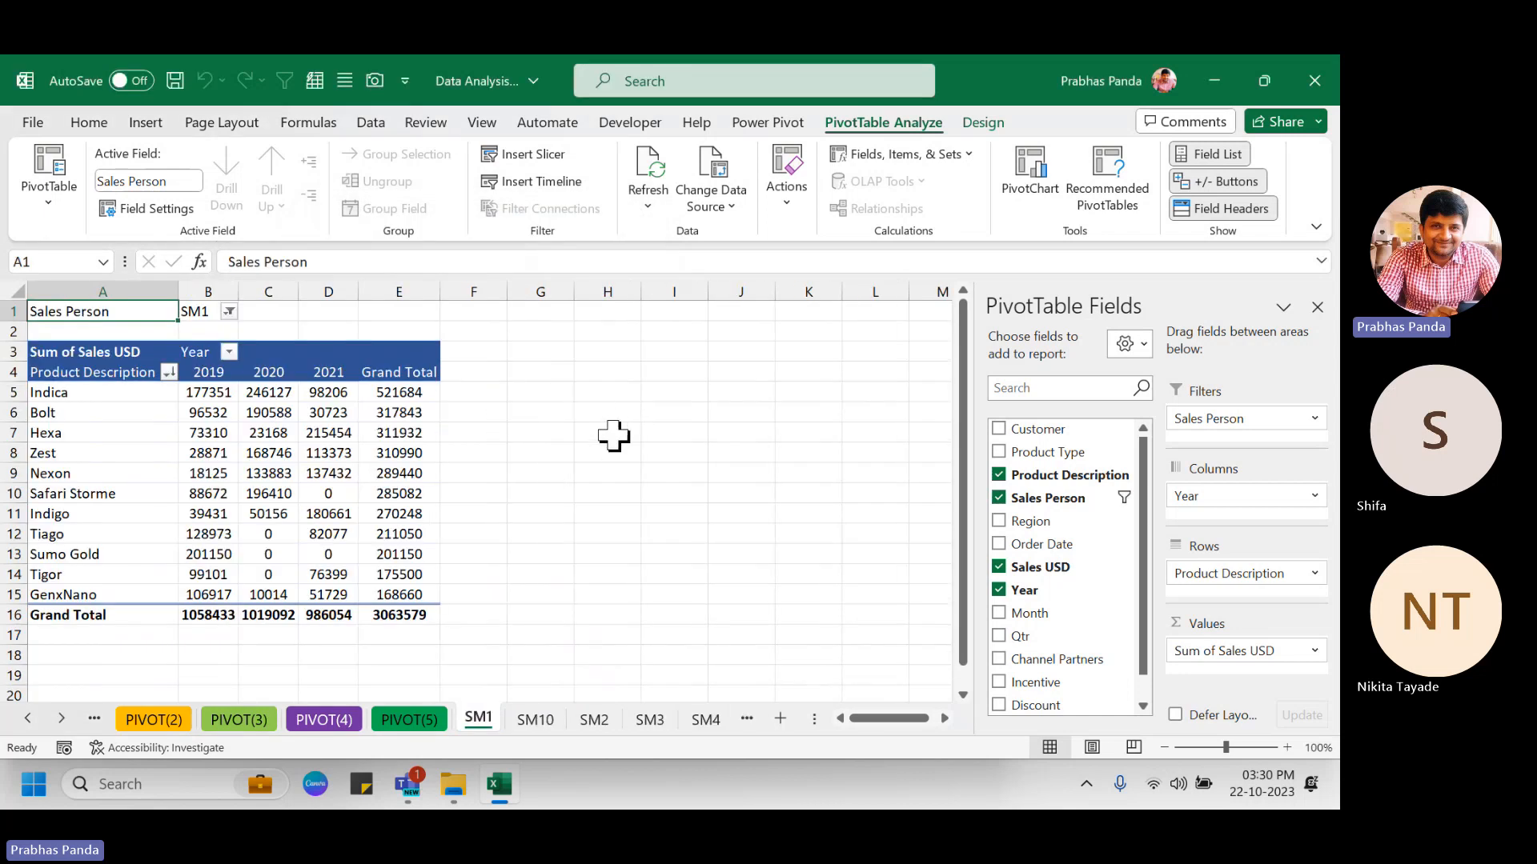
Examine the pivot table on the SM1 sheet and browse the sheets generated for the other sales persons.
key(ctrl+F1)
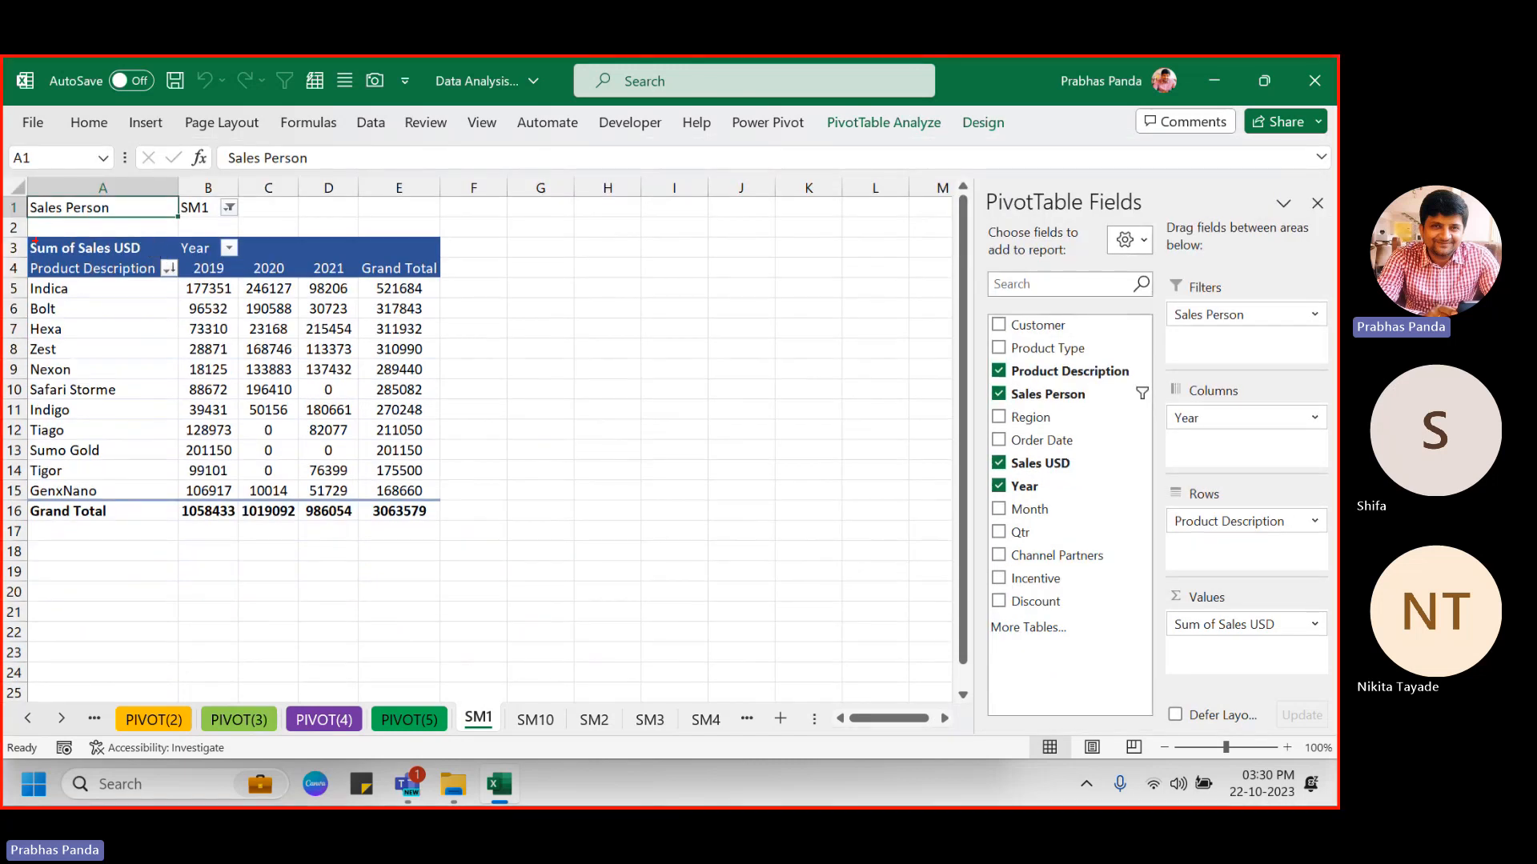
drag(26, 235, 390, 420)
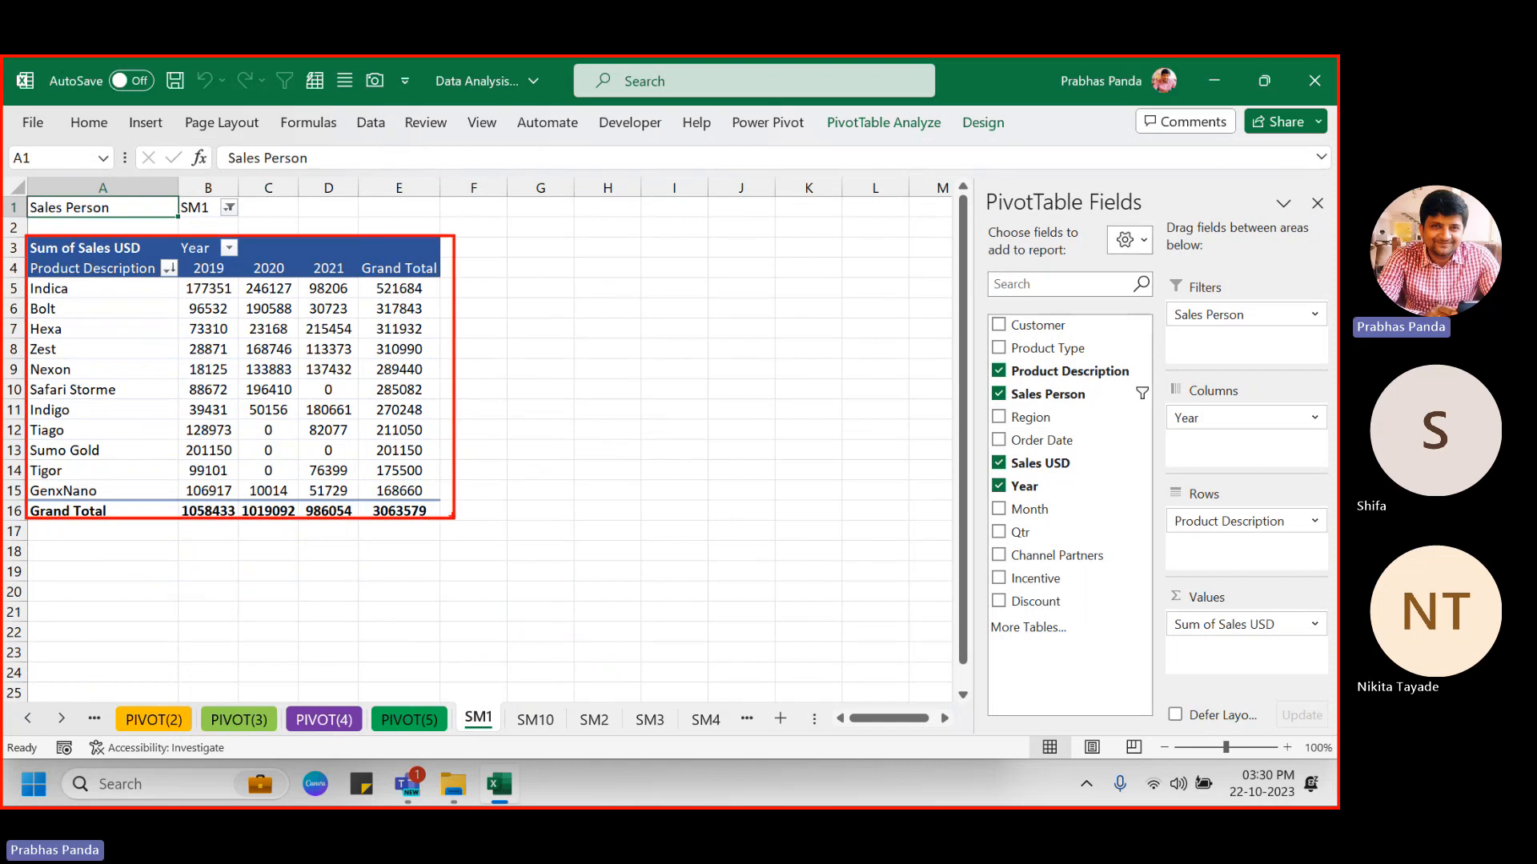
drag(165, 178, 278, 264)
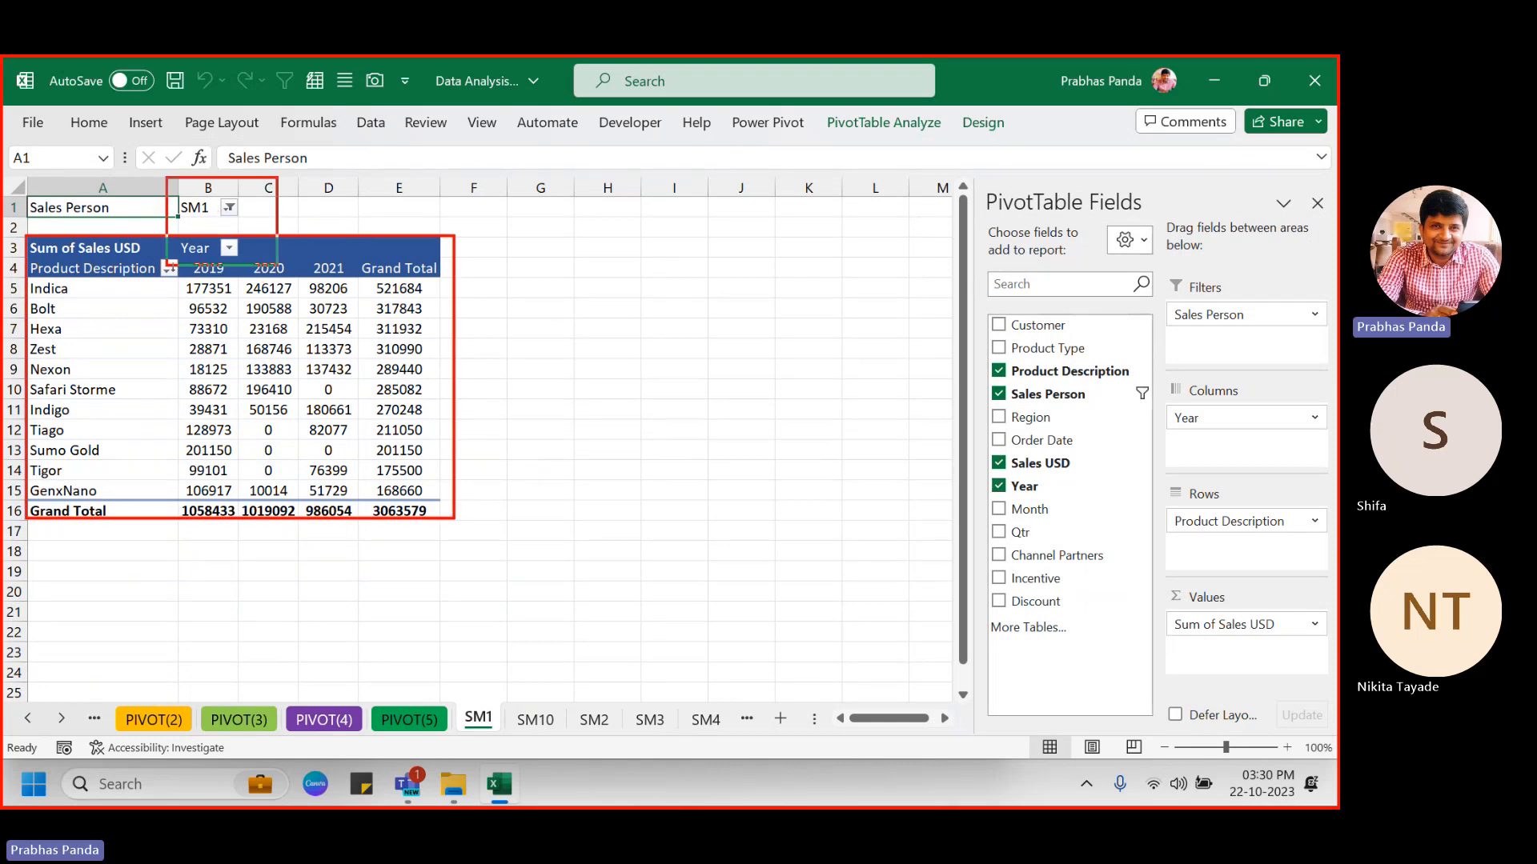
mouse_move(440, 658)
mouse_down()
mouse_move(552, 736)
mouse_move(750, 740)
mouse_up()
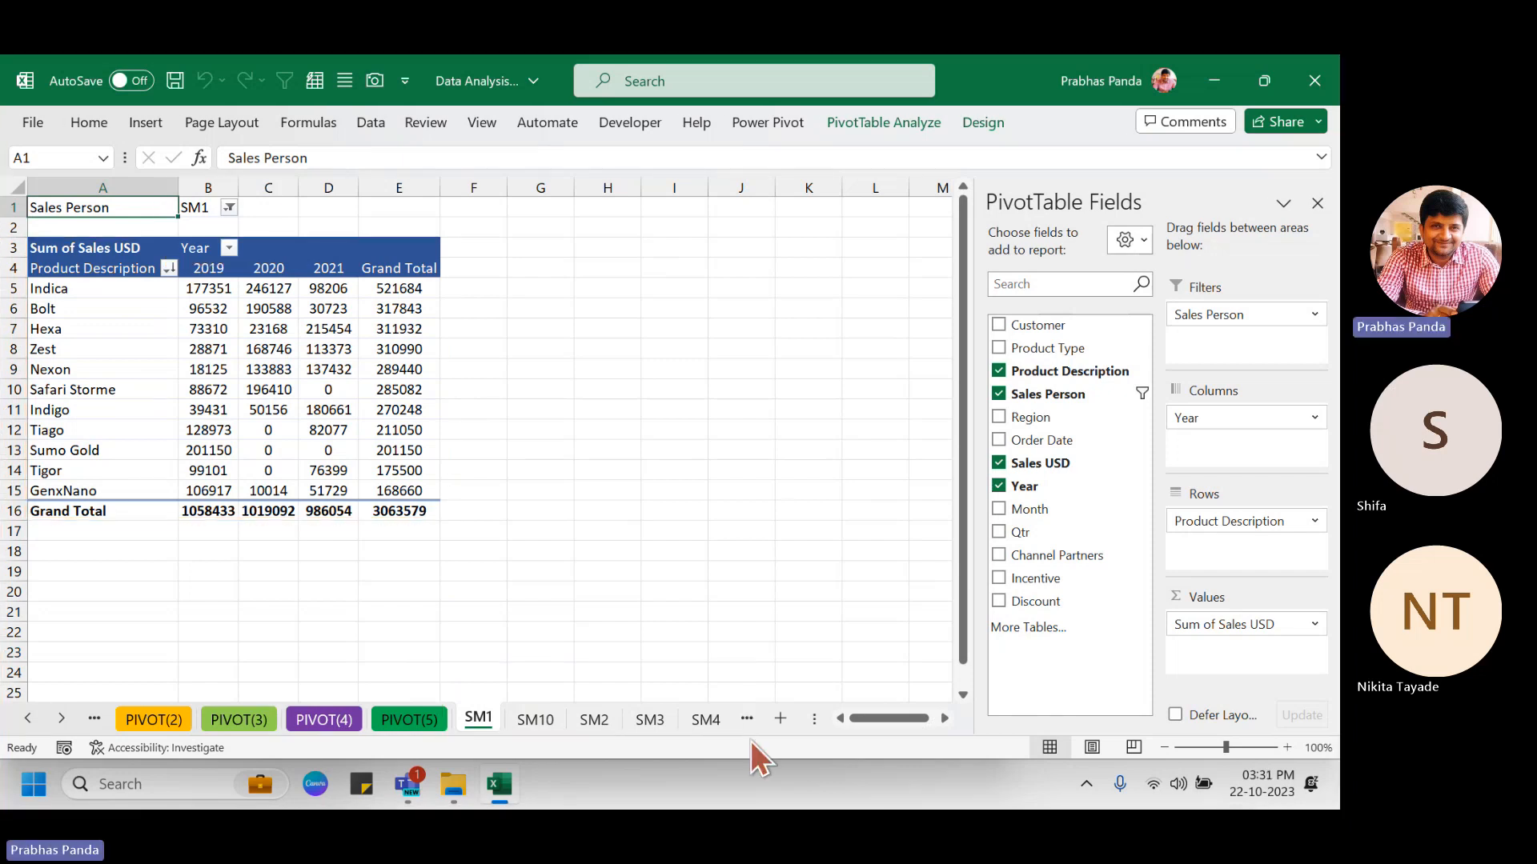
click(680, 389)
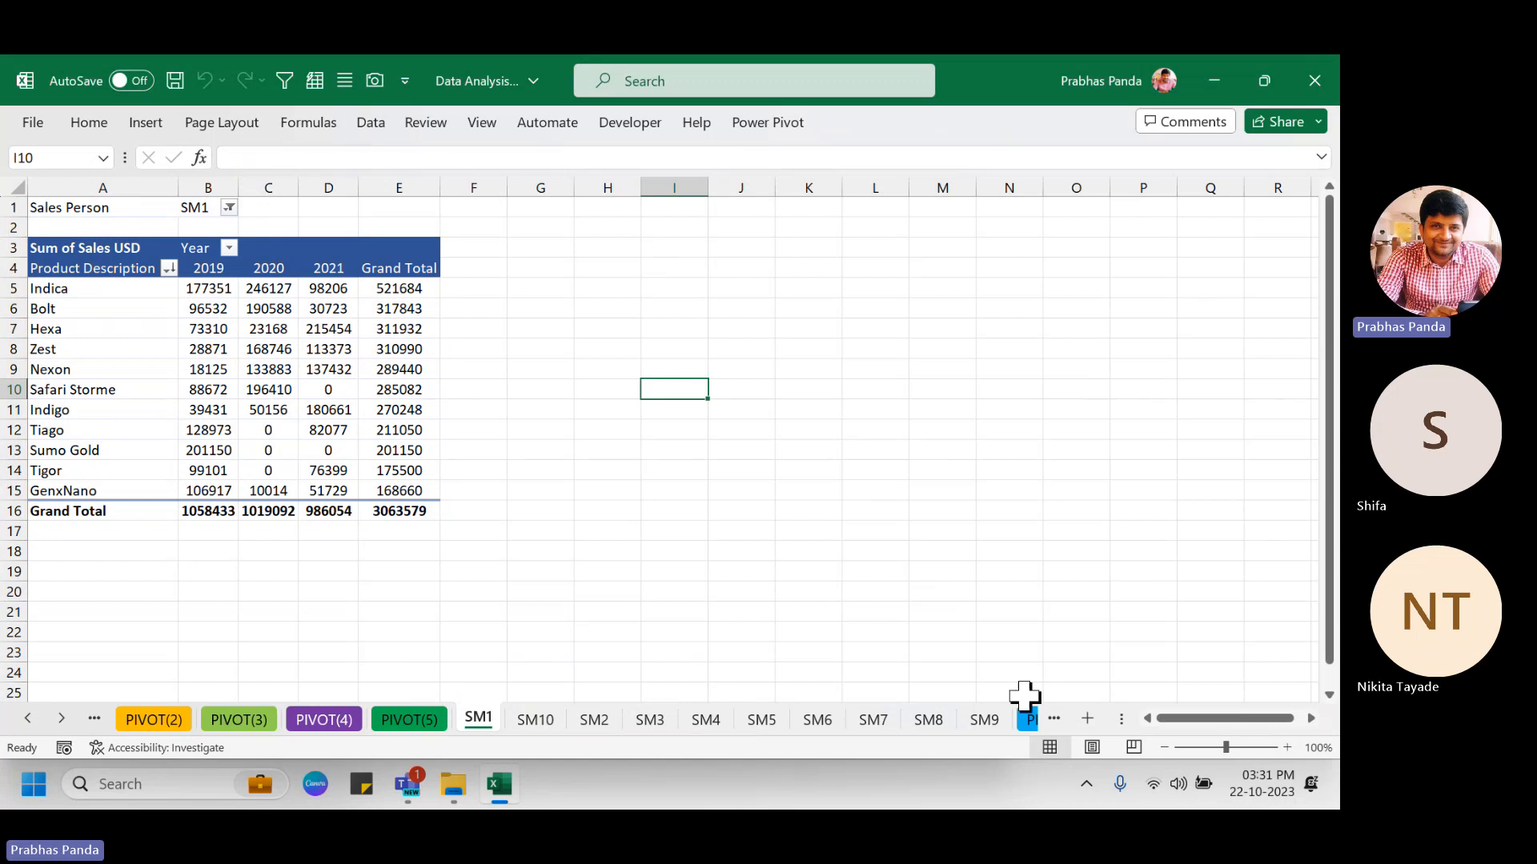
click(62, 719)
click(62, 718)
click(62, 719)
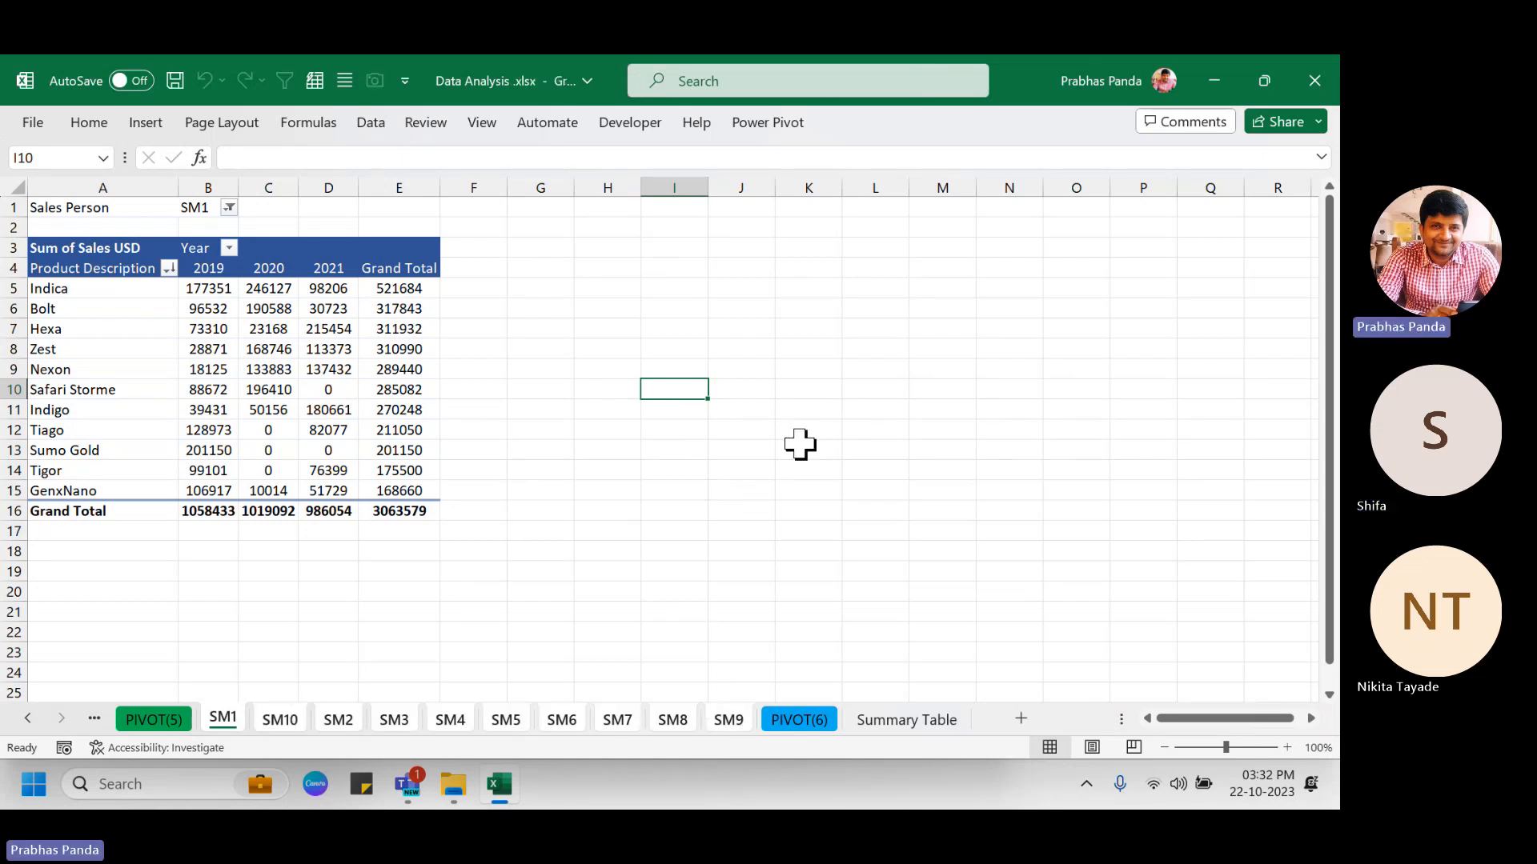
Delete all the generated sales person sheets, SM1 through SM10, together.
key(alt+h)
key(d)
key(s)
key(Return)
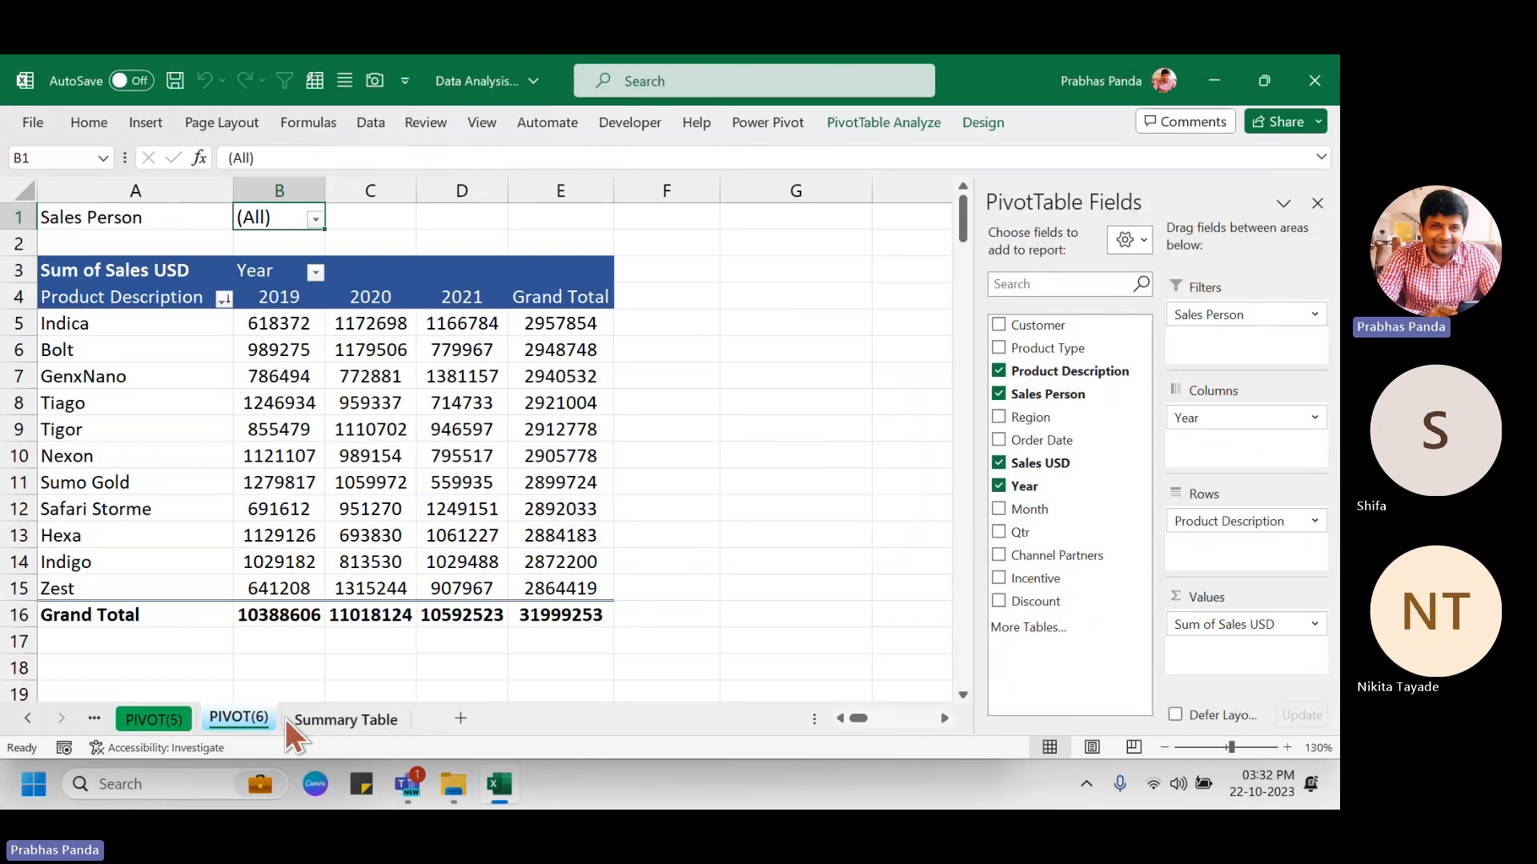
Duplicate the PIVOT(6) sheet directly after the original and give the copy a yellow tab colour.
click(249, 719)
drag(250, 719, 310, 722)
right_click(309, 722)
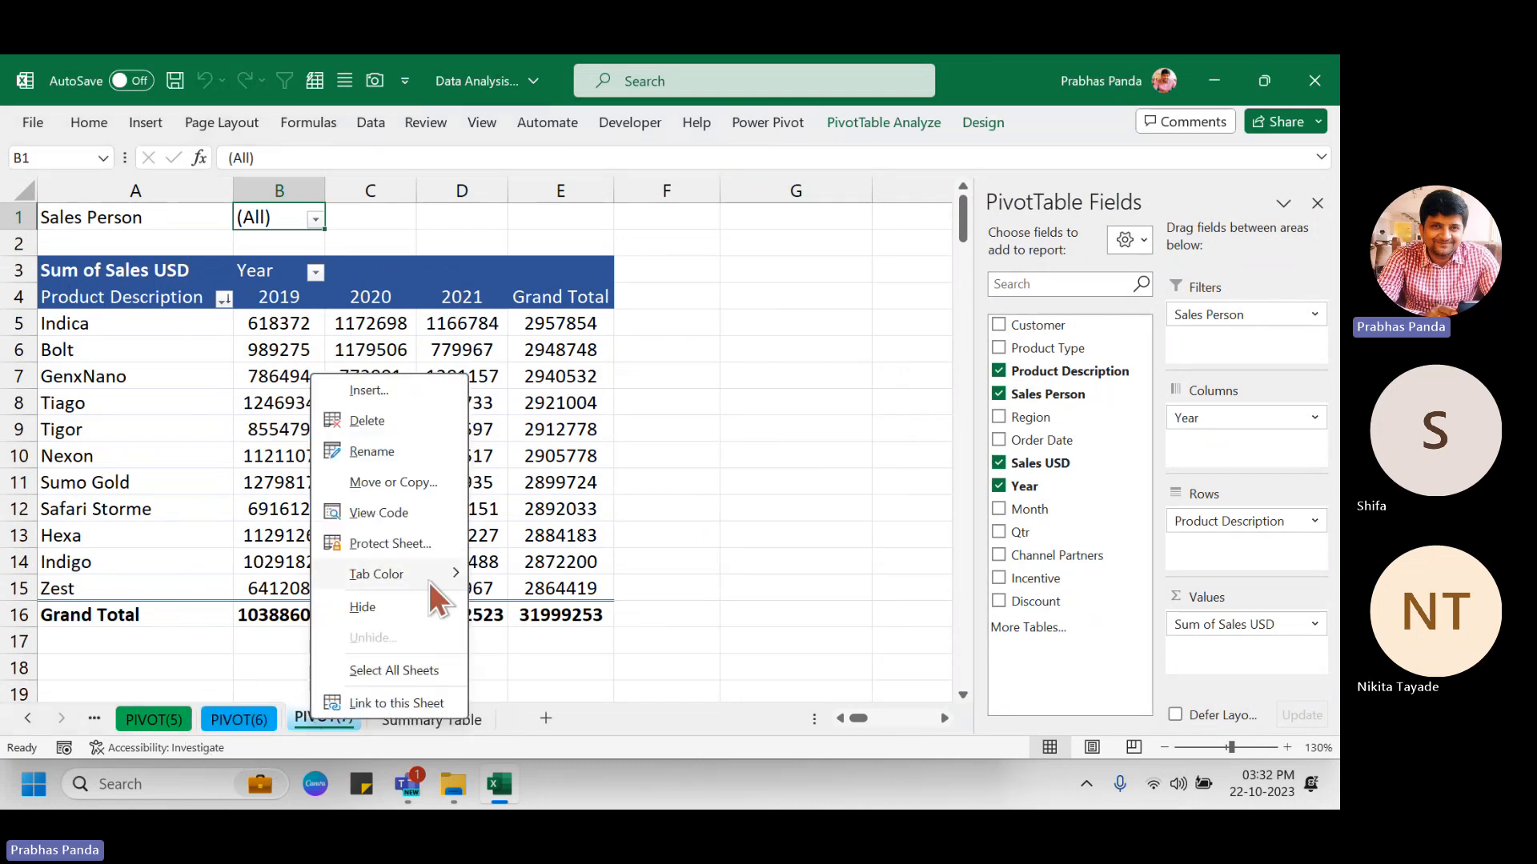
mouse_move(429, 578)
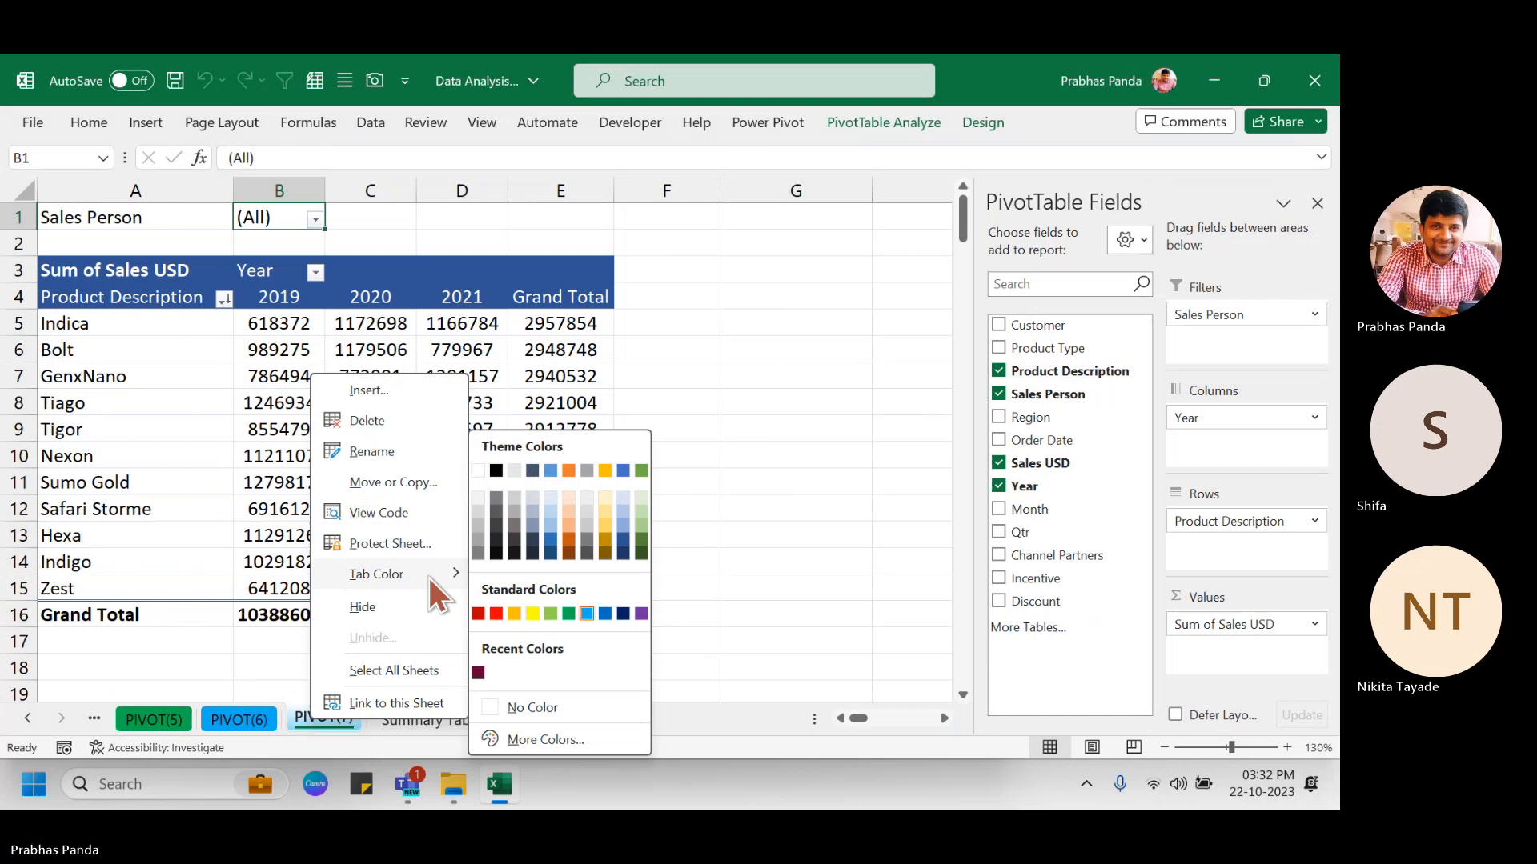
click(536, 616)
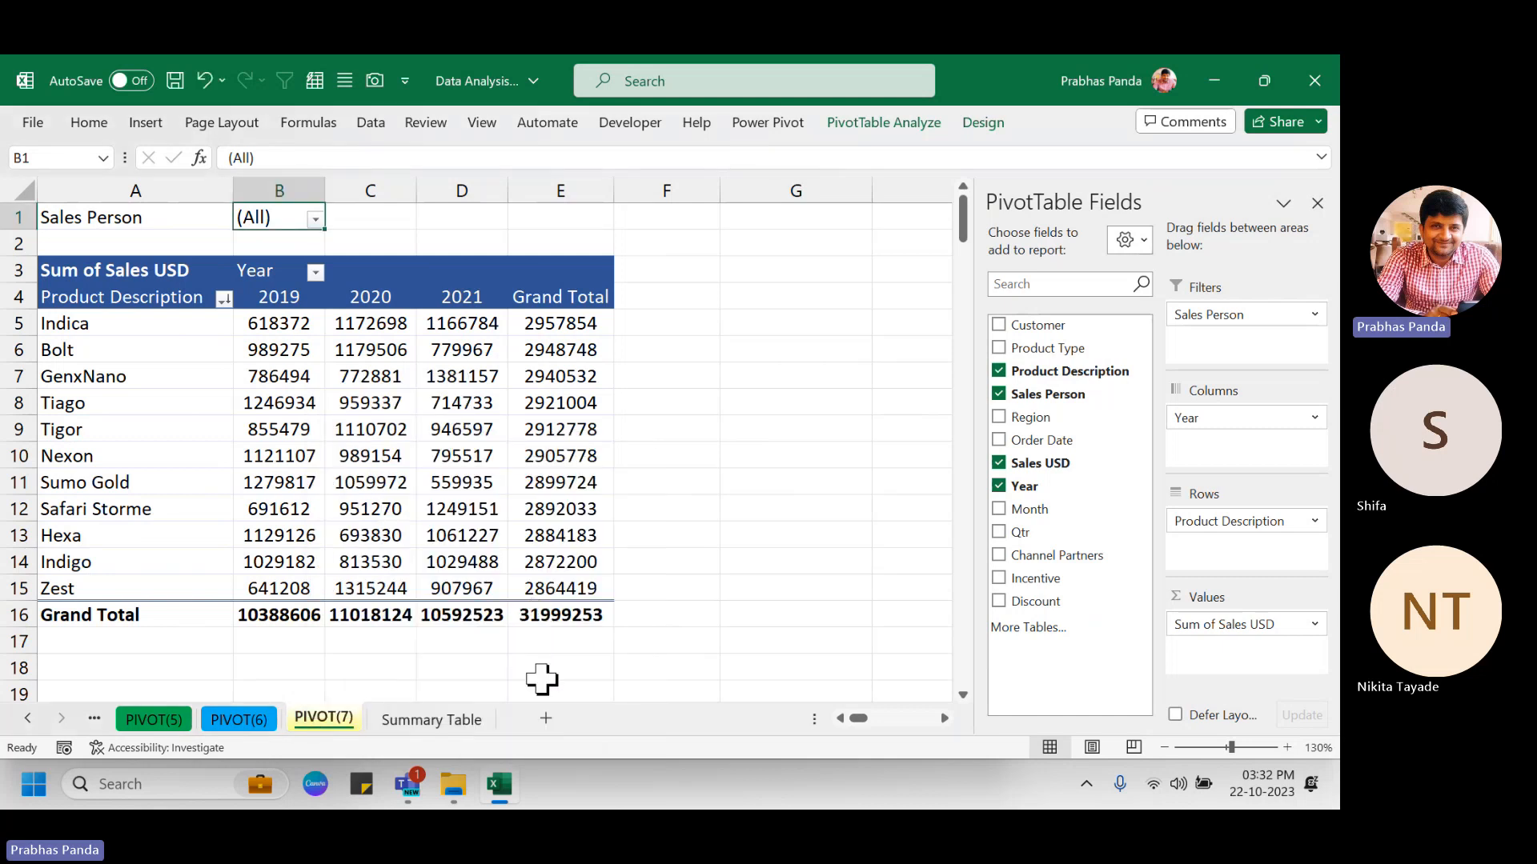
Remove the Sales Person, Product Description and Year fields from the PIVOT(7) pivot table.
mouse_move(461, 428)
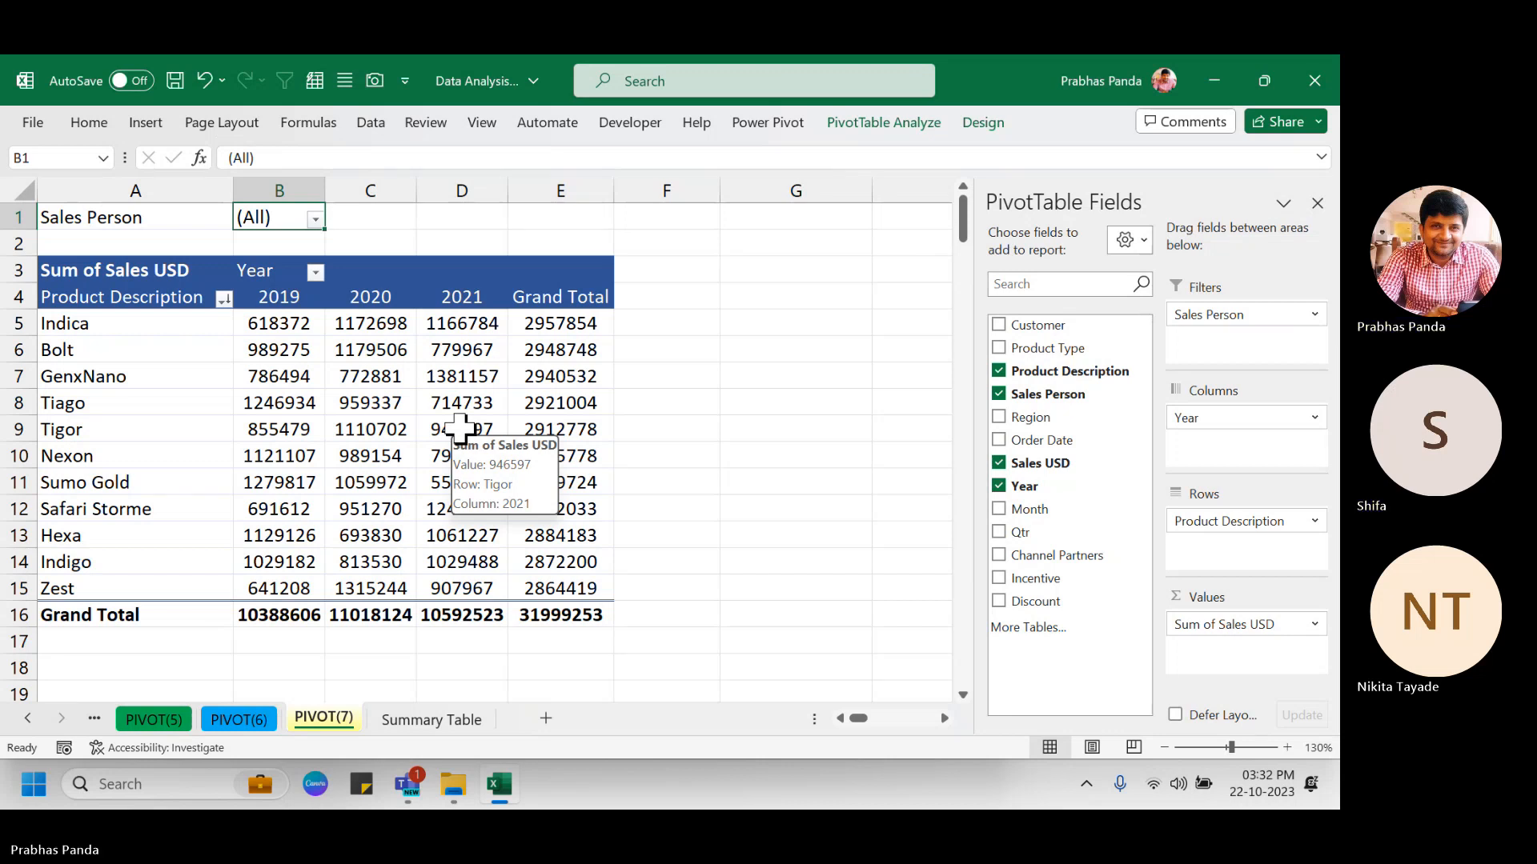
mouse_move(335, 456)
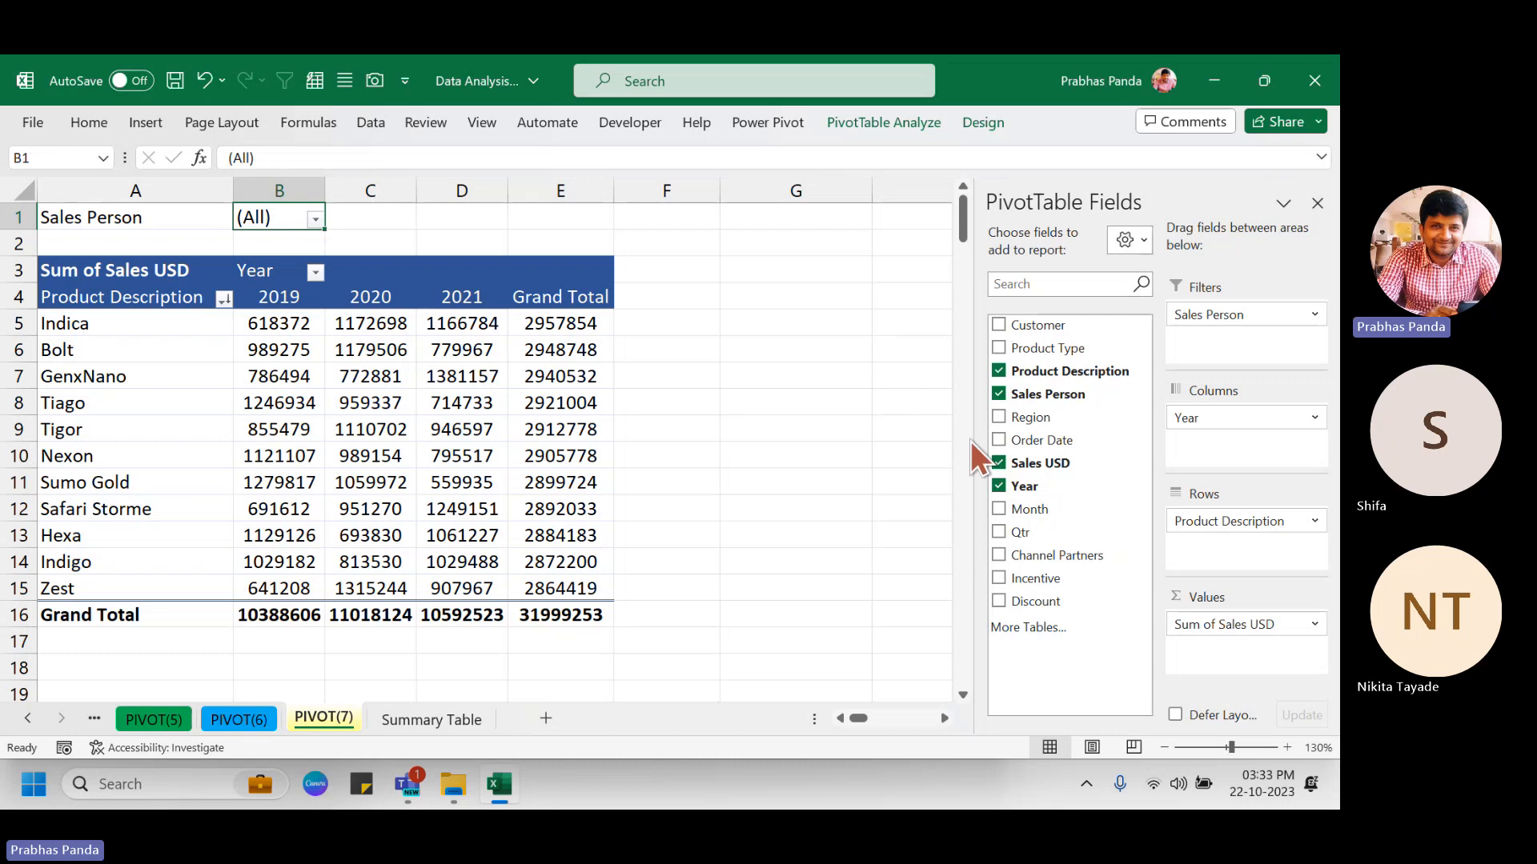
click(1000, 395)
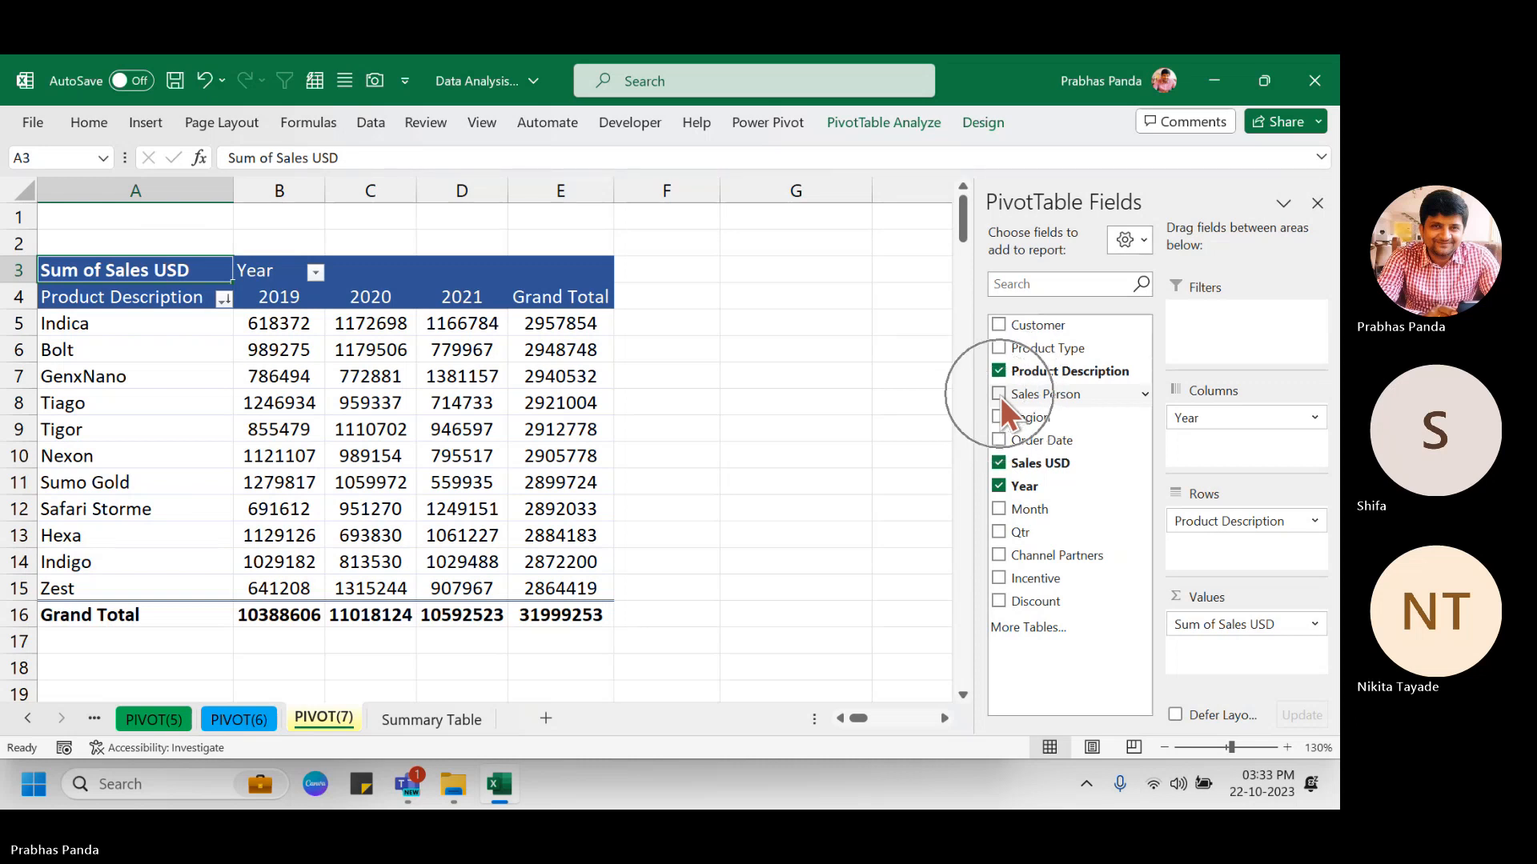
key(ctrl)
key(ctrl)
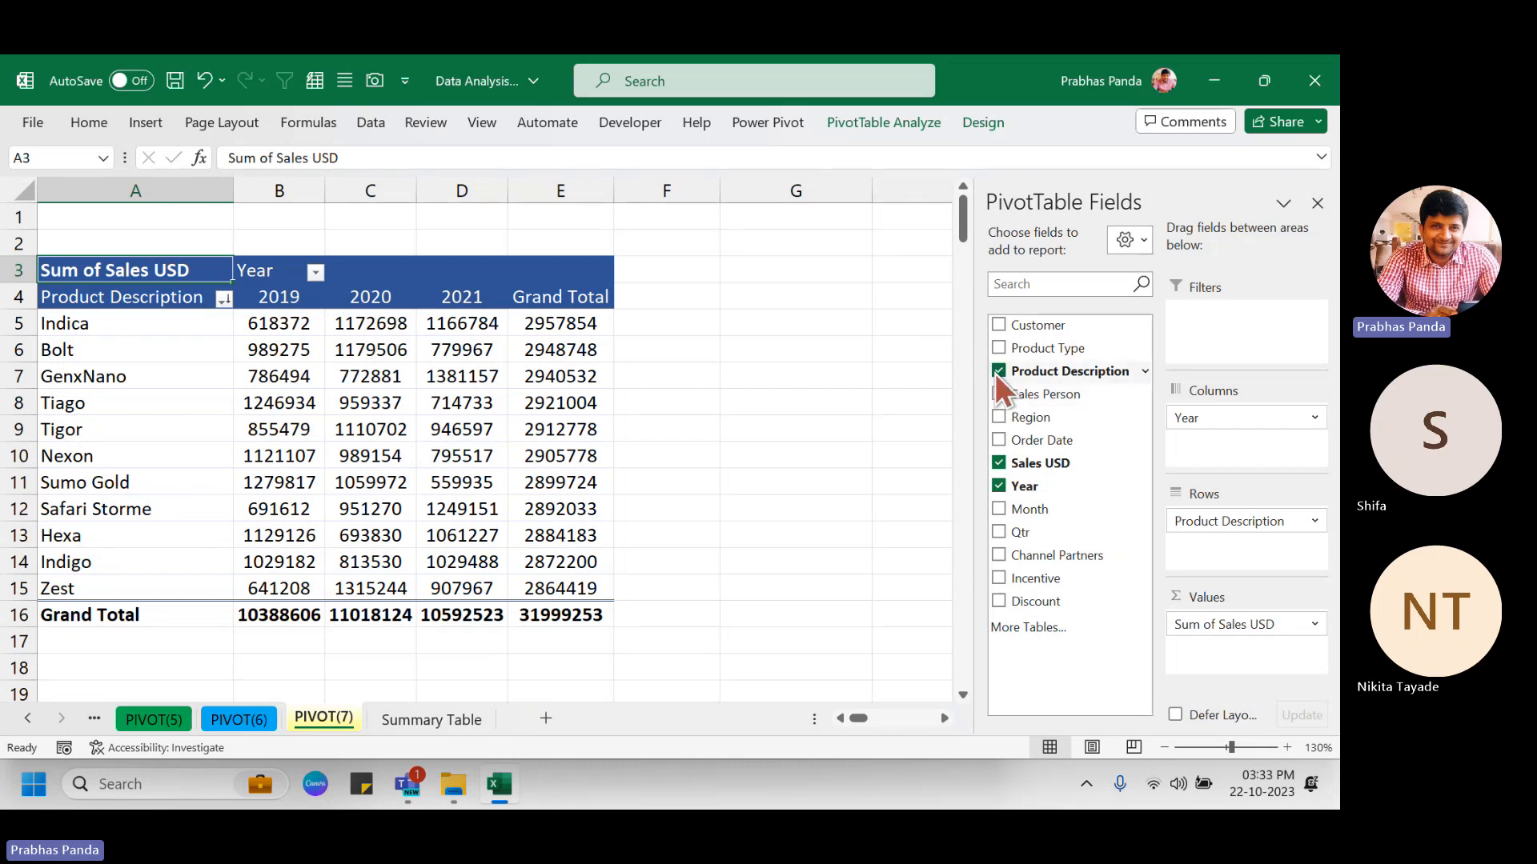
click(998, 371)
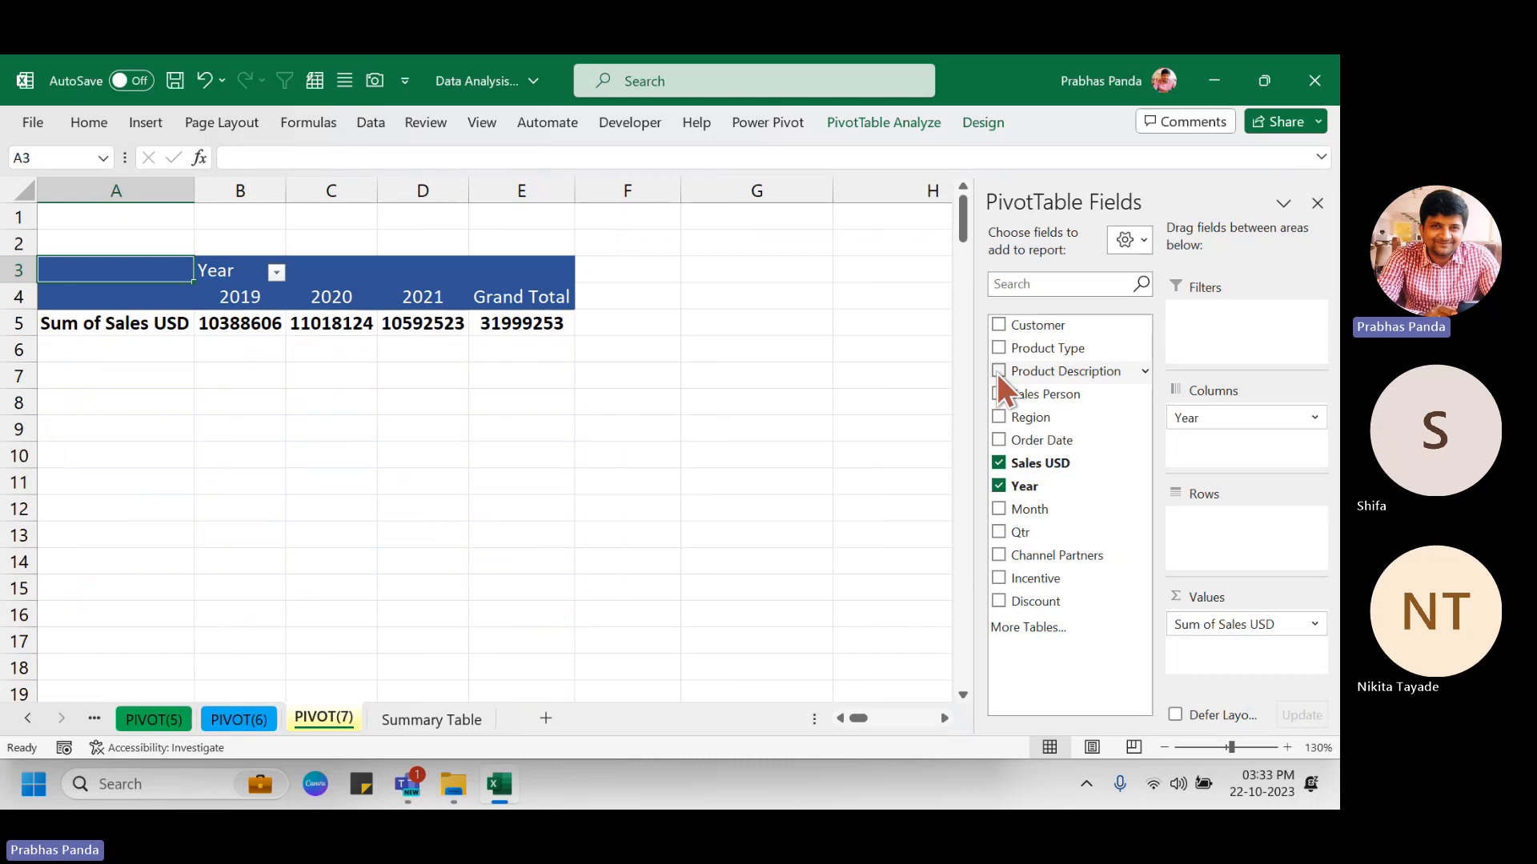
click(999, 486)
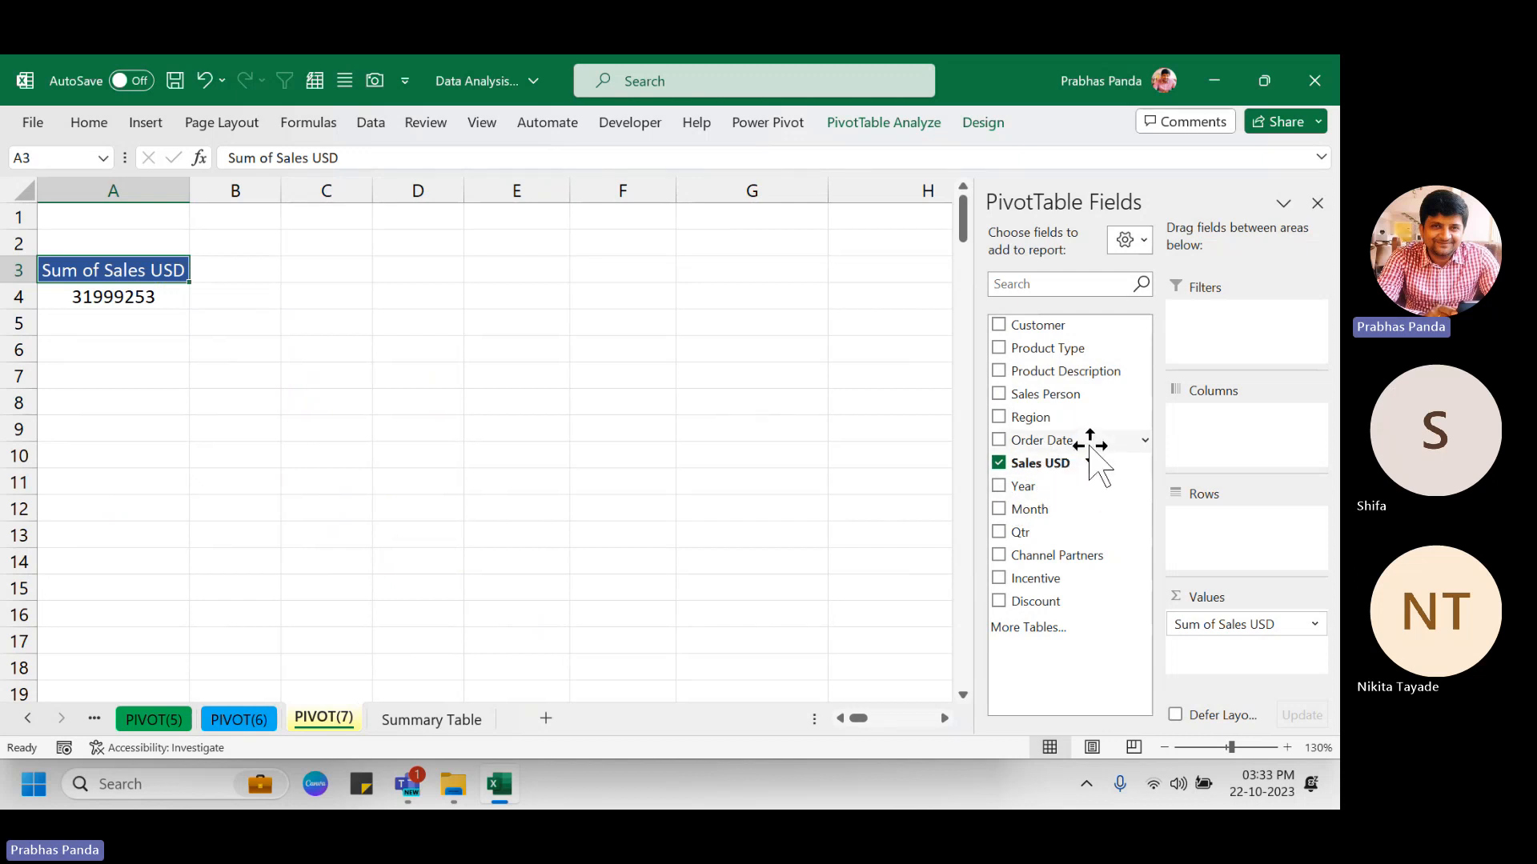
Add the Order Date field to the rows of the pivot table.
key(ctrl)
key(ctrl)
key(ctrl)
key(ctrl)
key(ctrl)
key(ctrl)
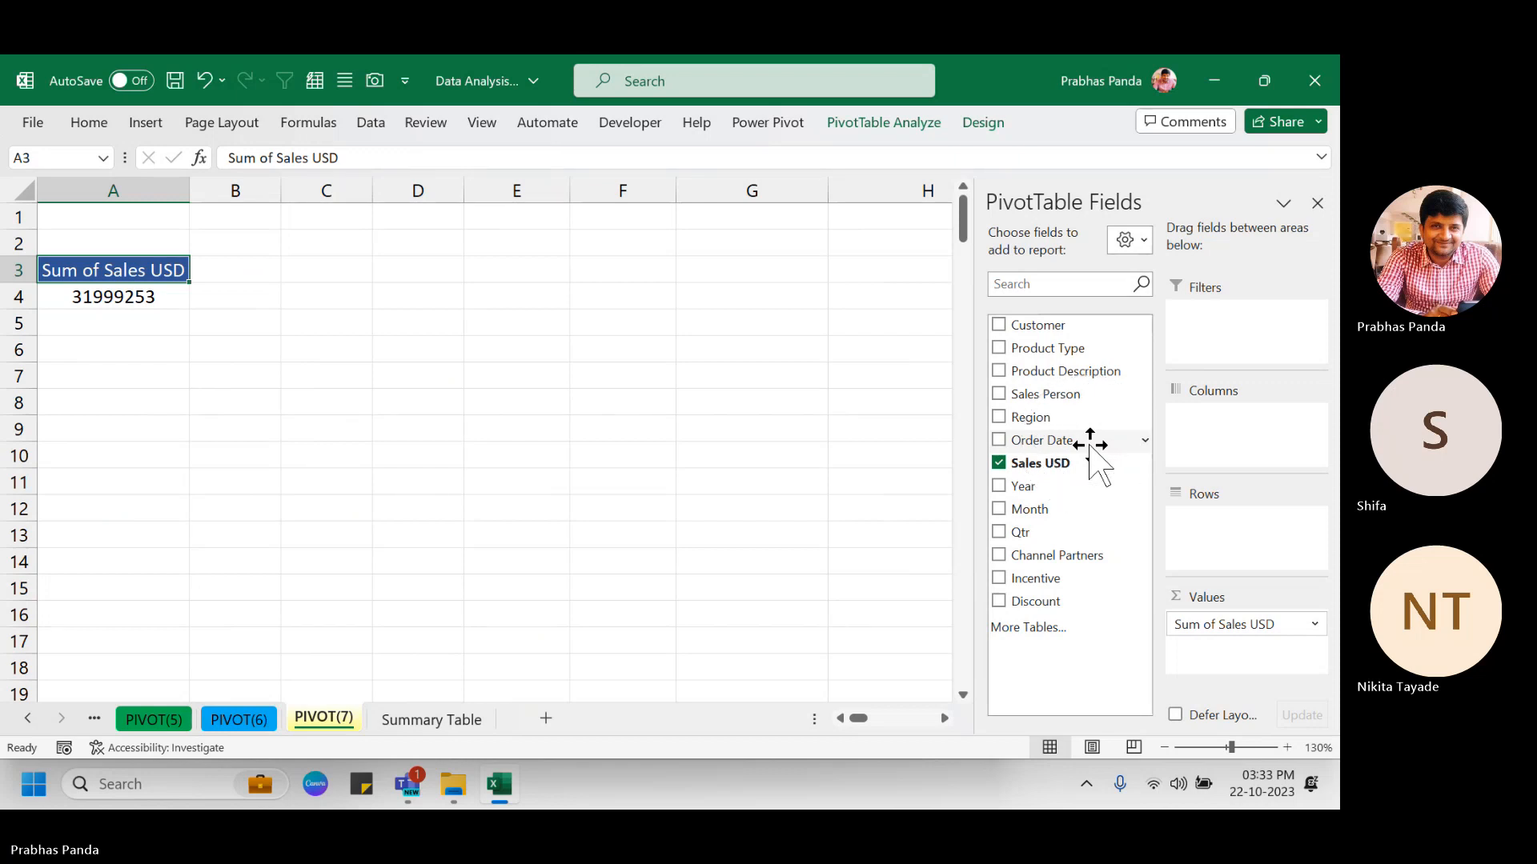
key(ctrl)
key(ctrl)
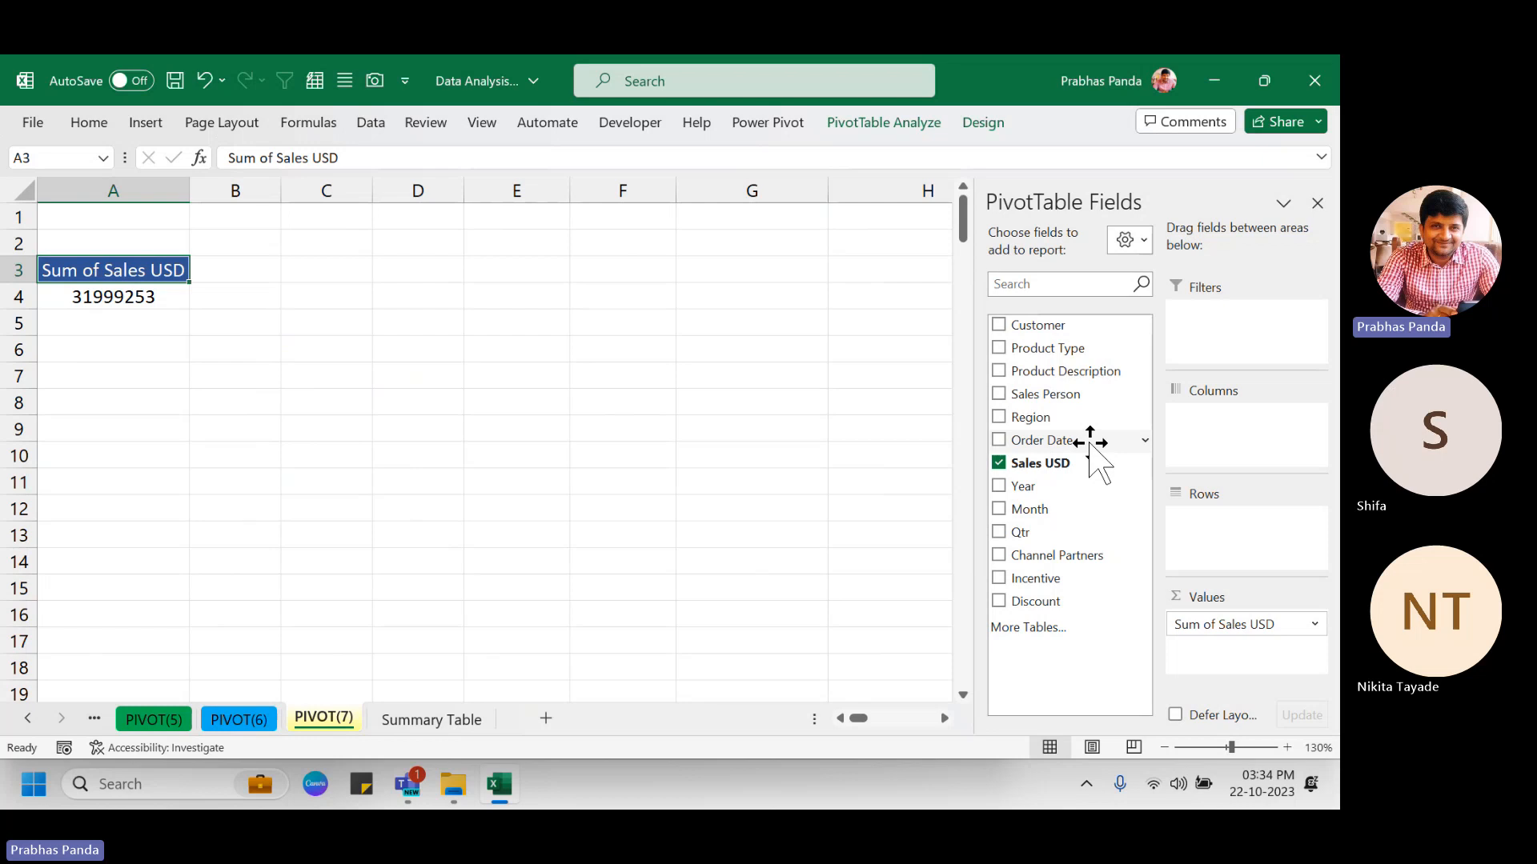
drag(1094, 446, 1278, 562)
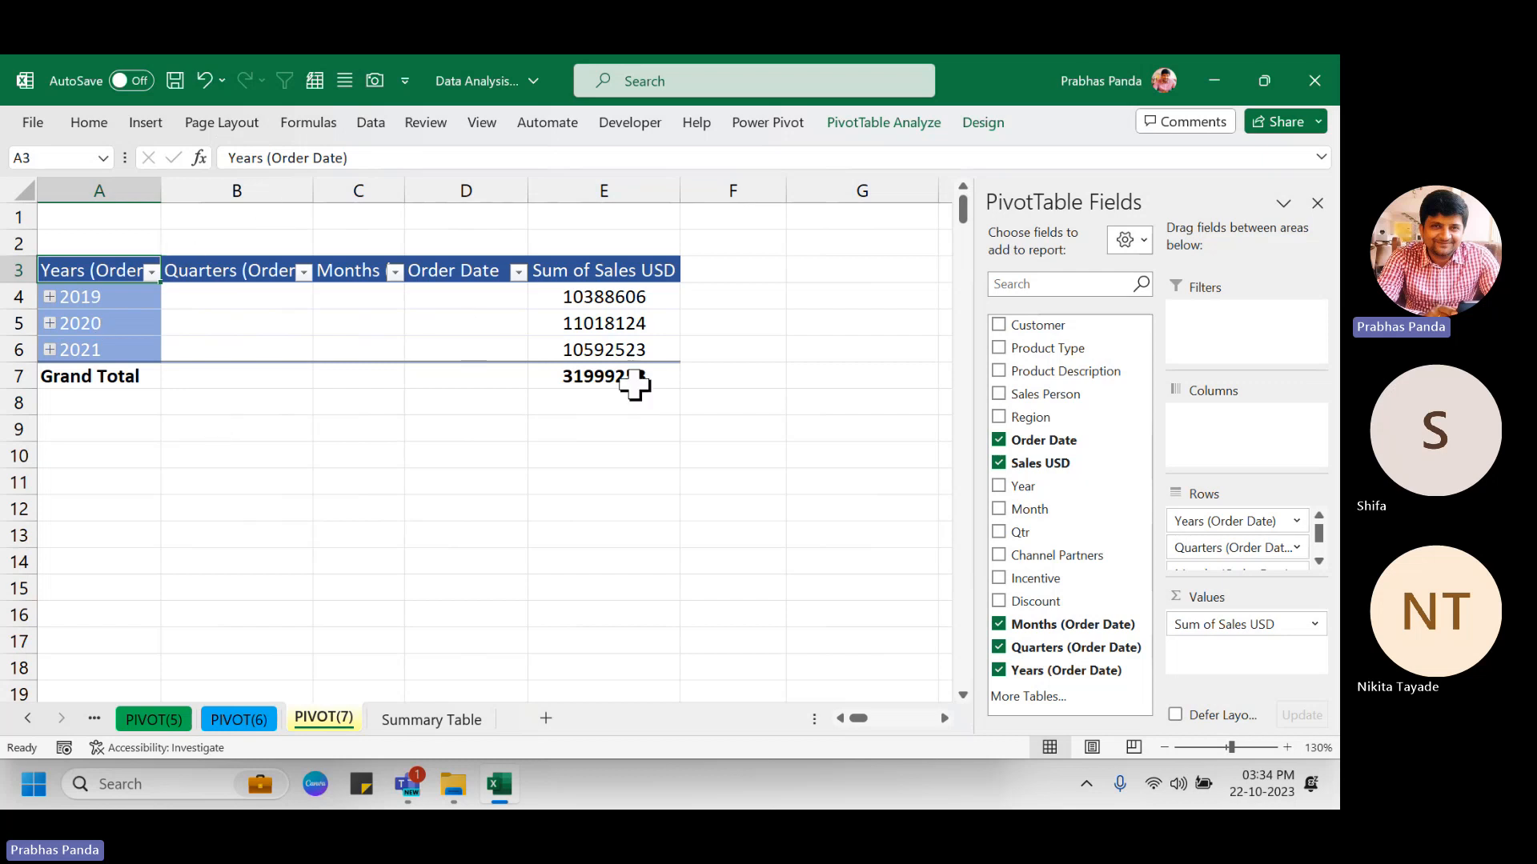
key(ctrl+2)
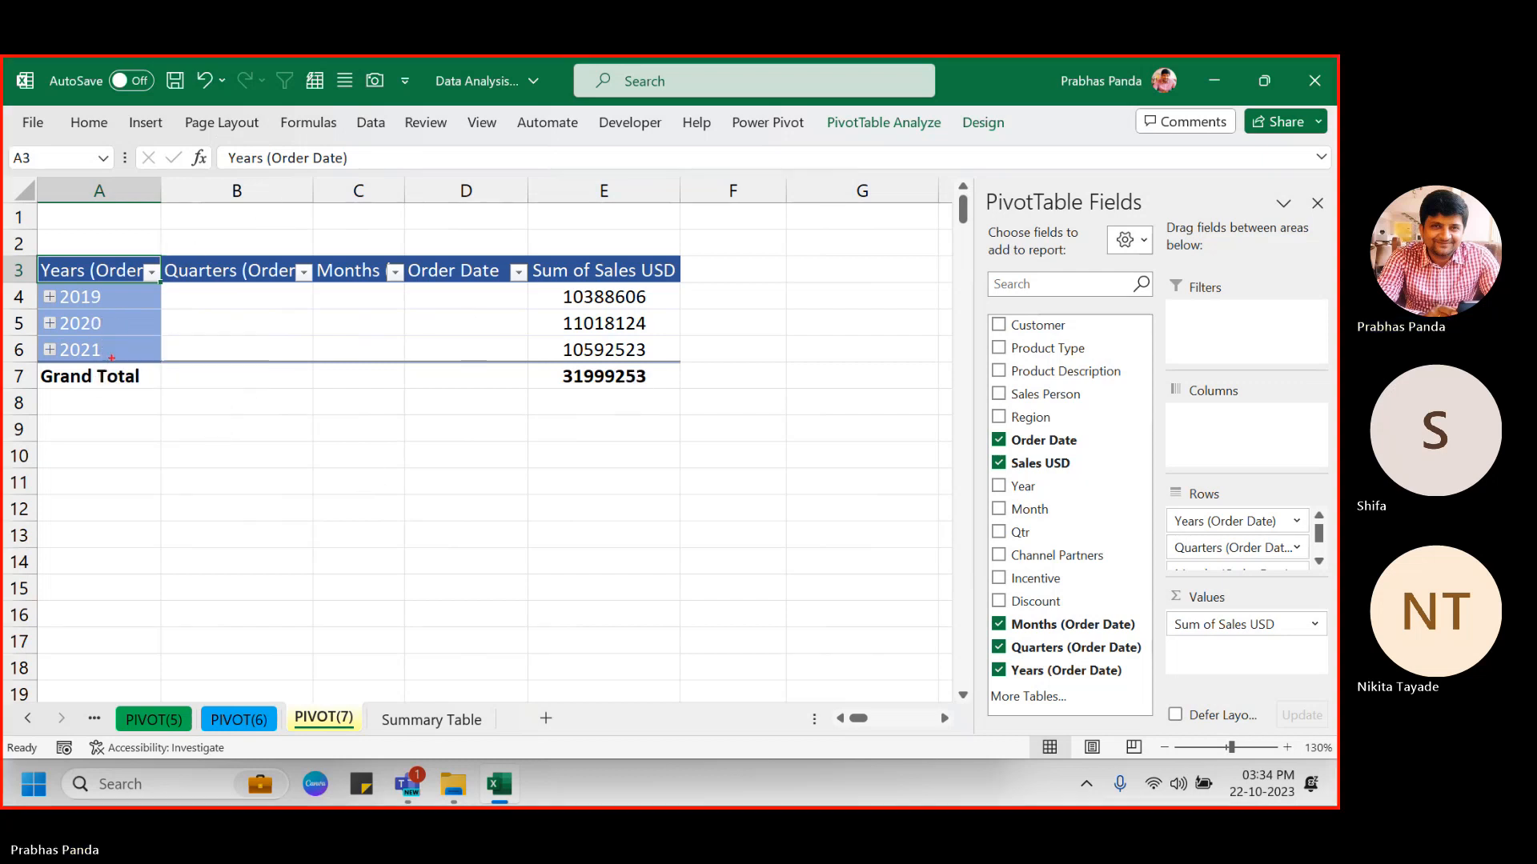
mouse_move(26, 235)
mouse_down()
mouse_move(65, 260)
mouse_move(697, 438)
mouse_up()
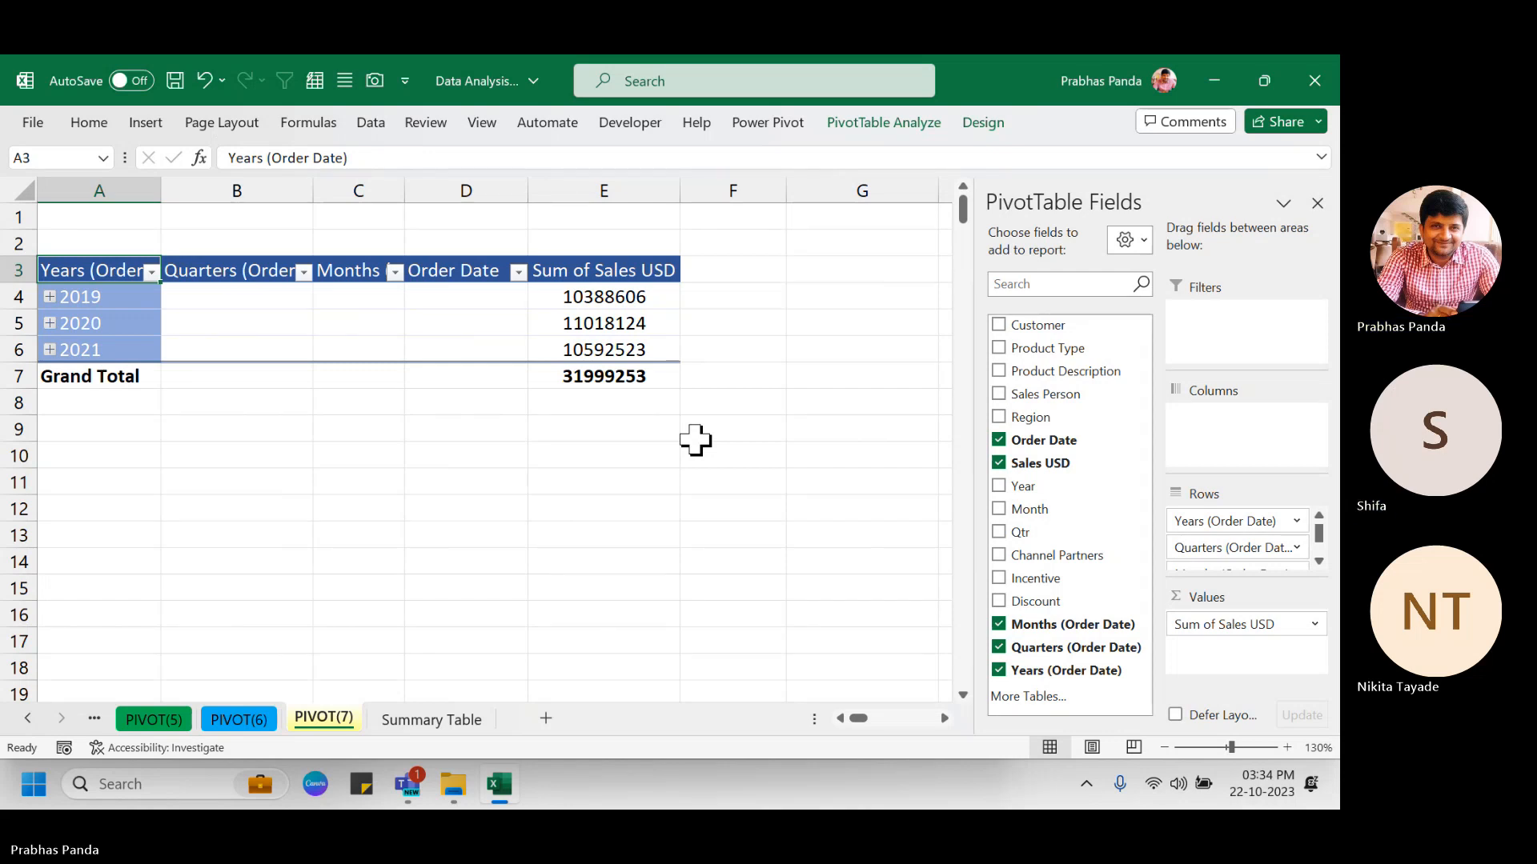
Switch to the Microsoft Teams meeting, dismiss the recording notice and view the participants list before returning to the Excel workbook.
key(alt+Tab)
key(alt+Tab)
key(alt+Tab)
key(alt+Tab)
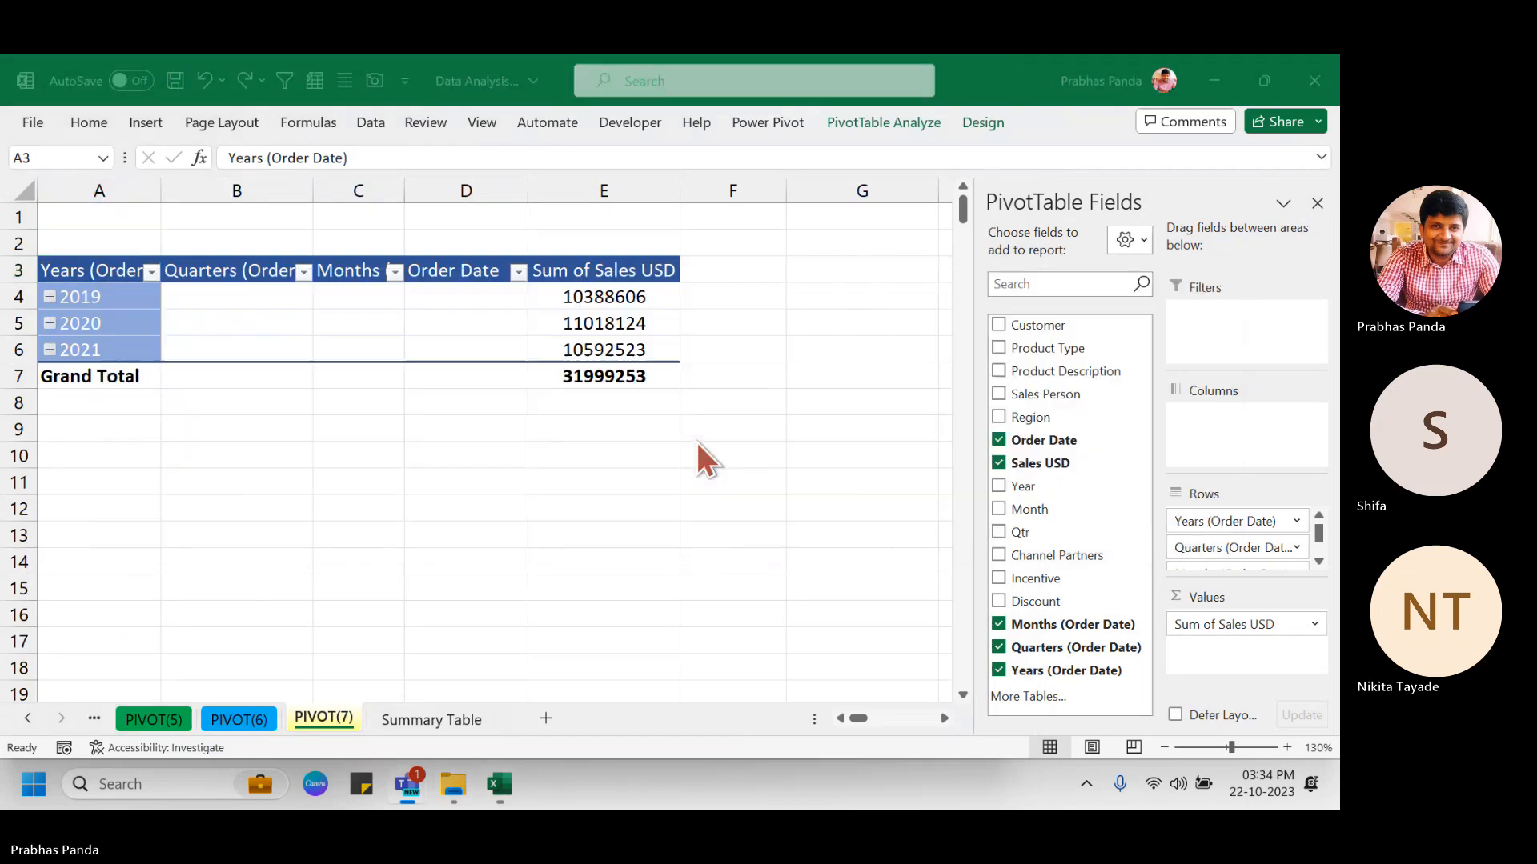
key(alt+Tab)
key(alt+Tab)
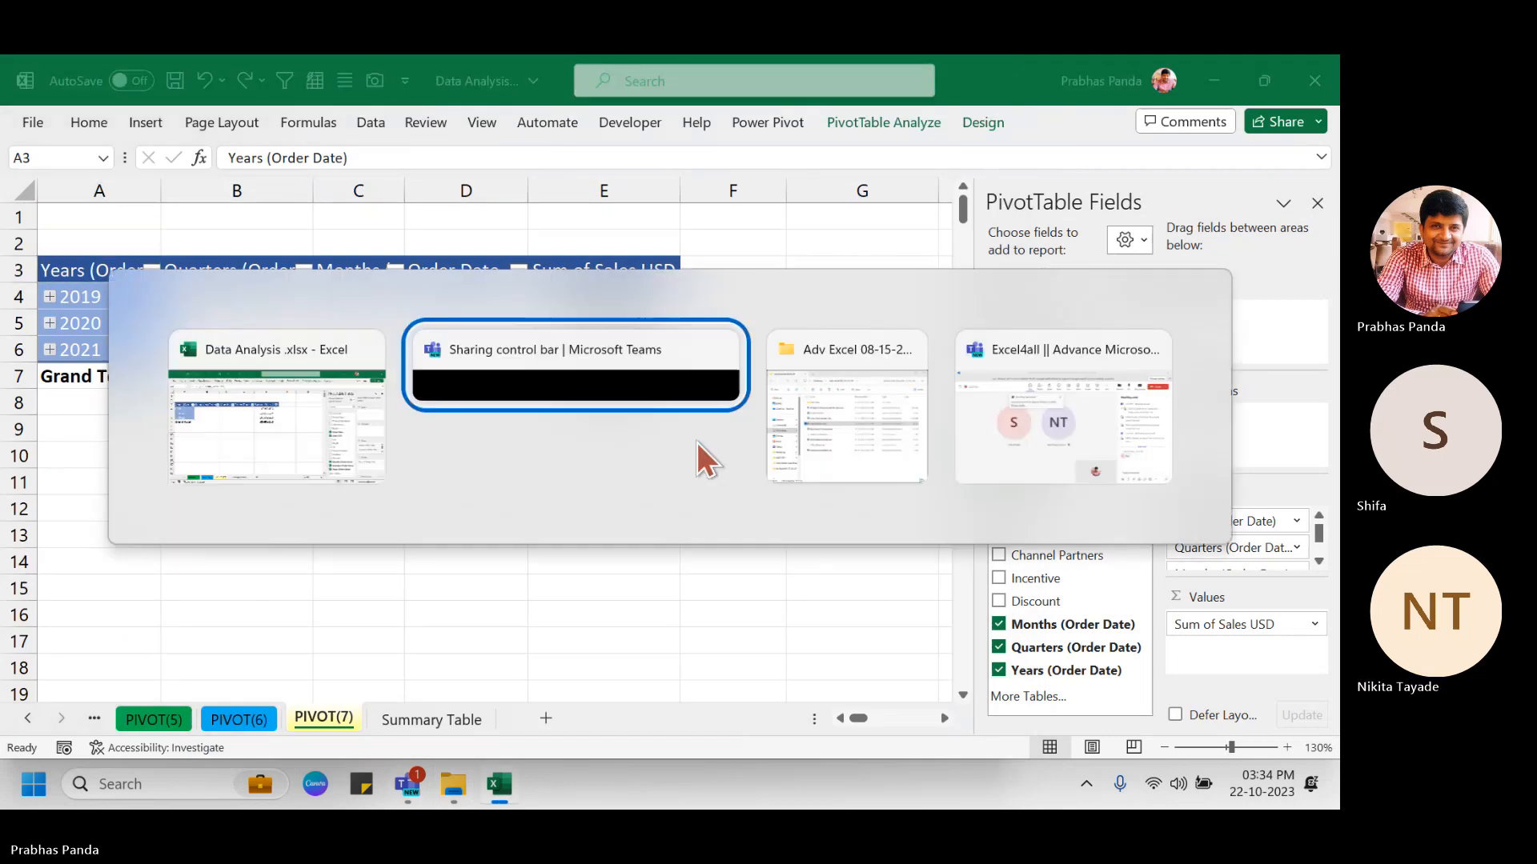
key(alt+Tab)
key(alt+Tab)
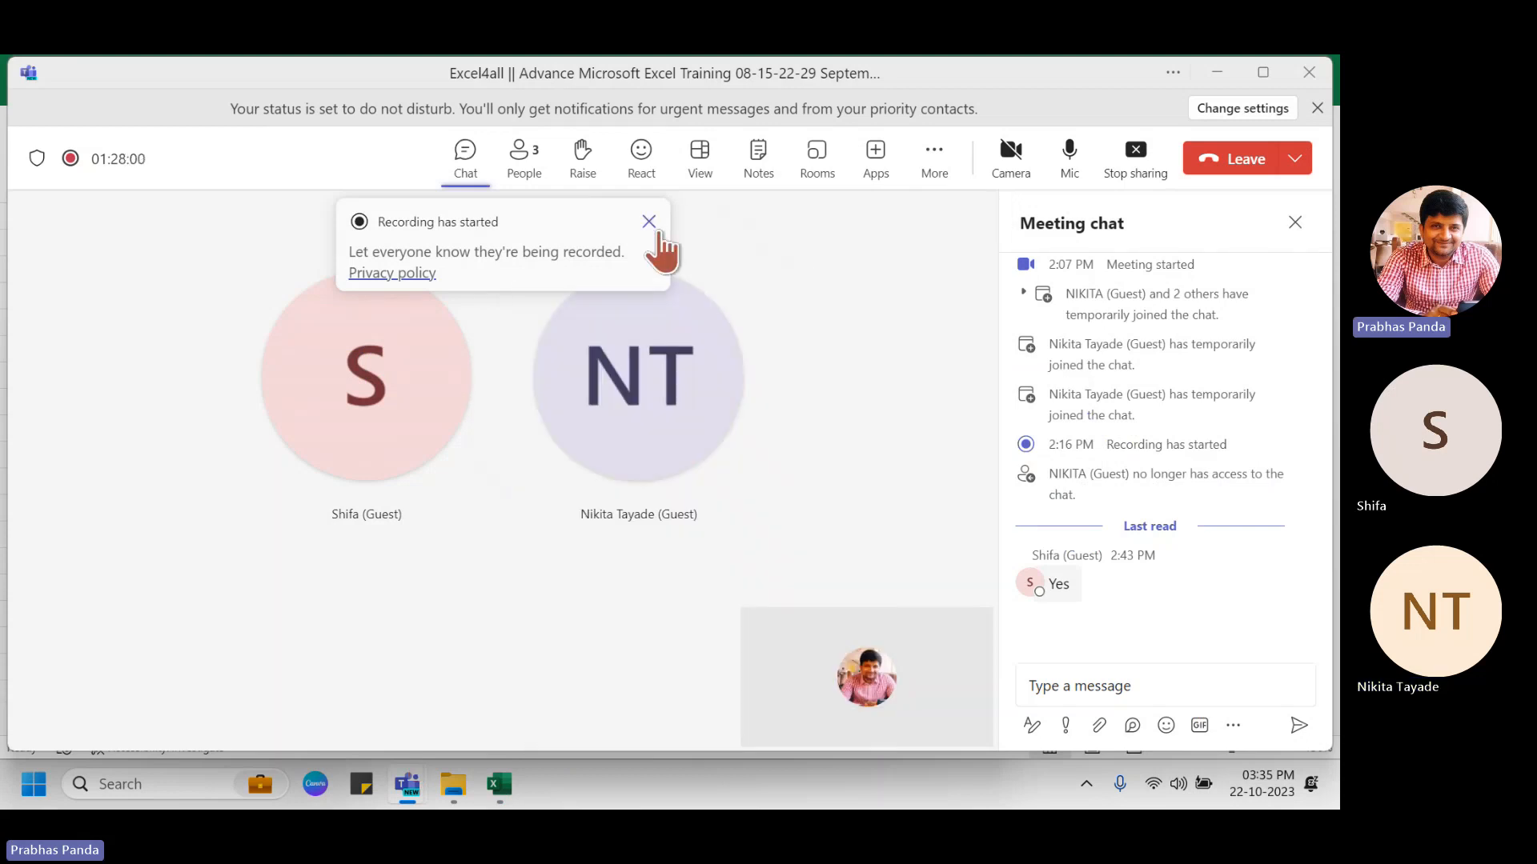
click(655, 230)
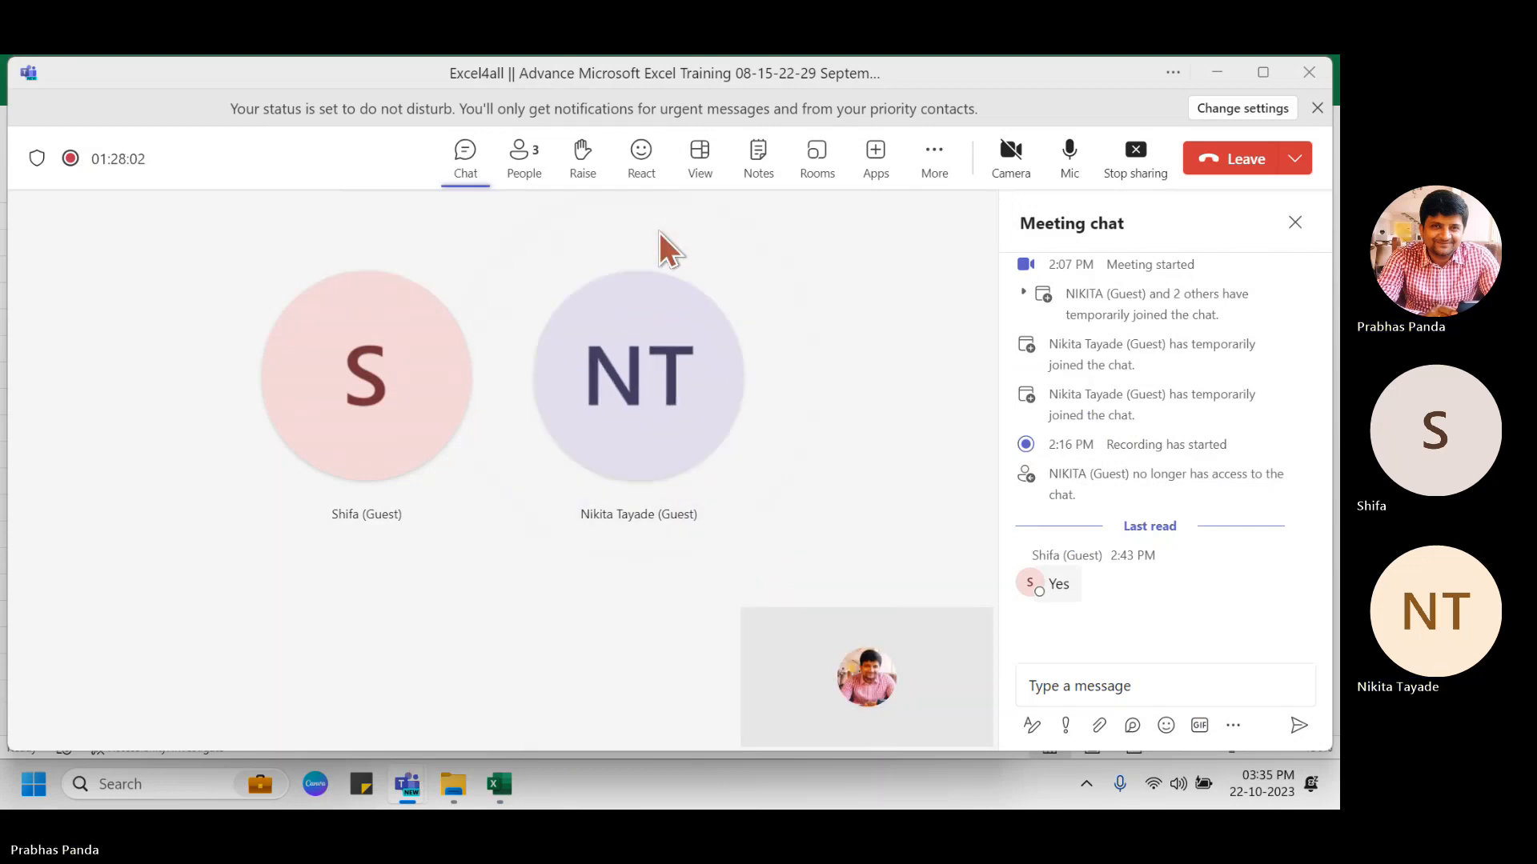
click(538, 167)
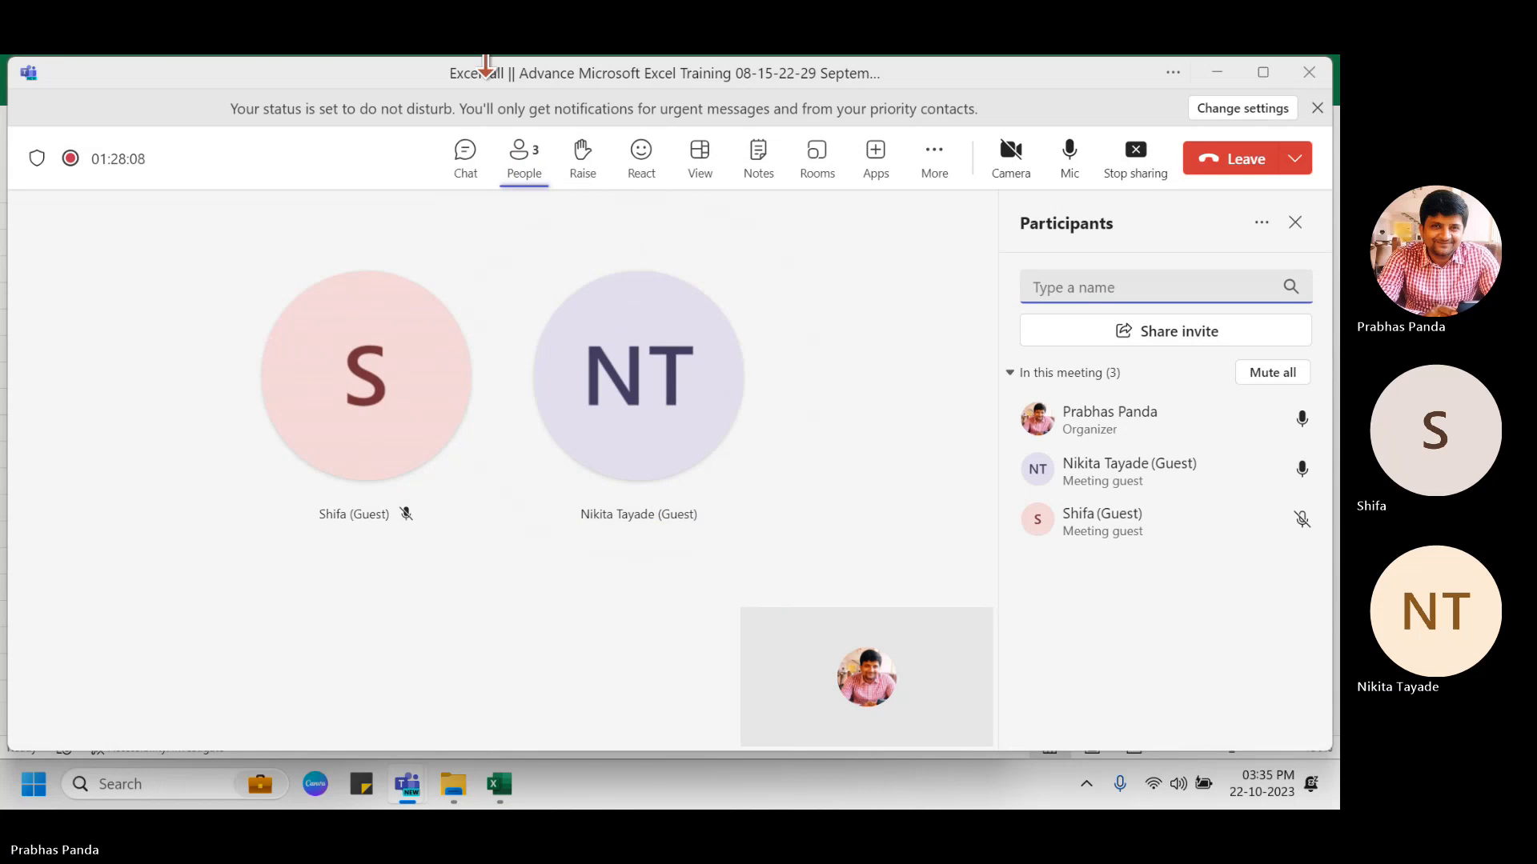
click(406, 58)
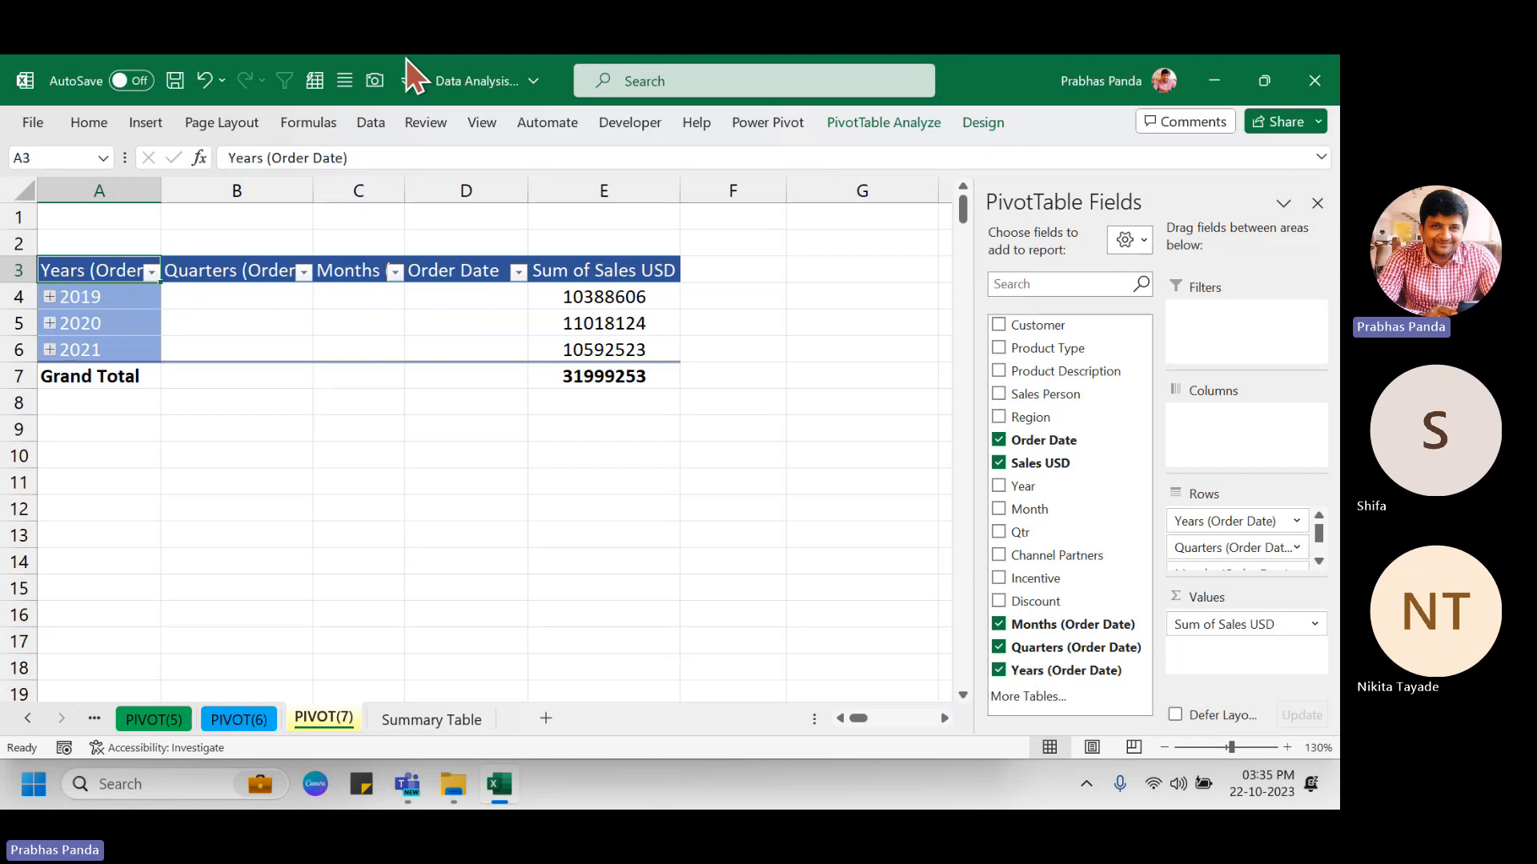
Ungroup the Order Date rows from the 2019 item so the pivot table lists individual dates.
click(122, 301)
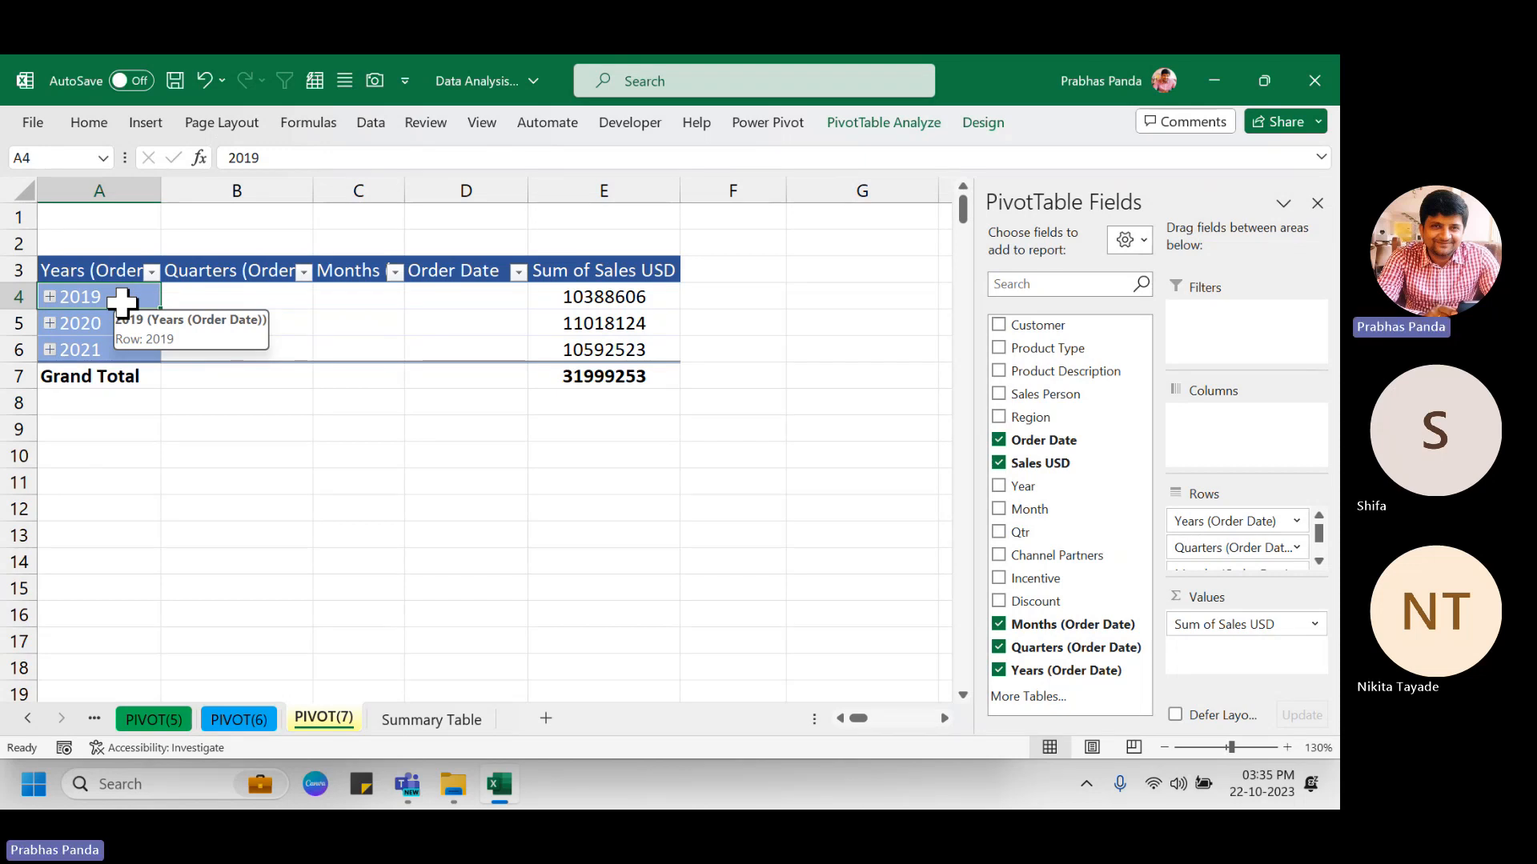
right_click(122, 302)
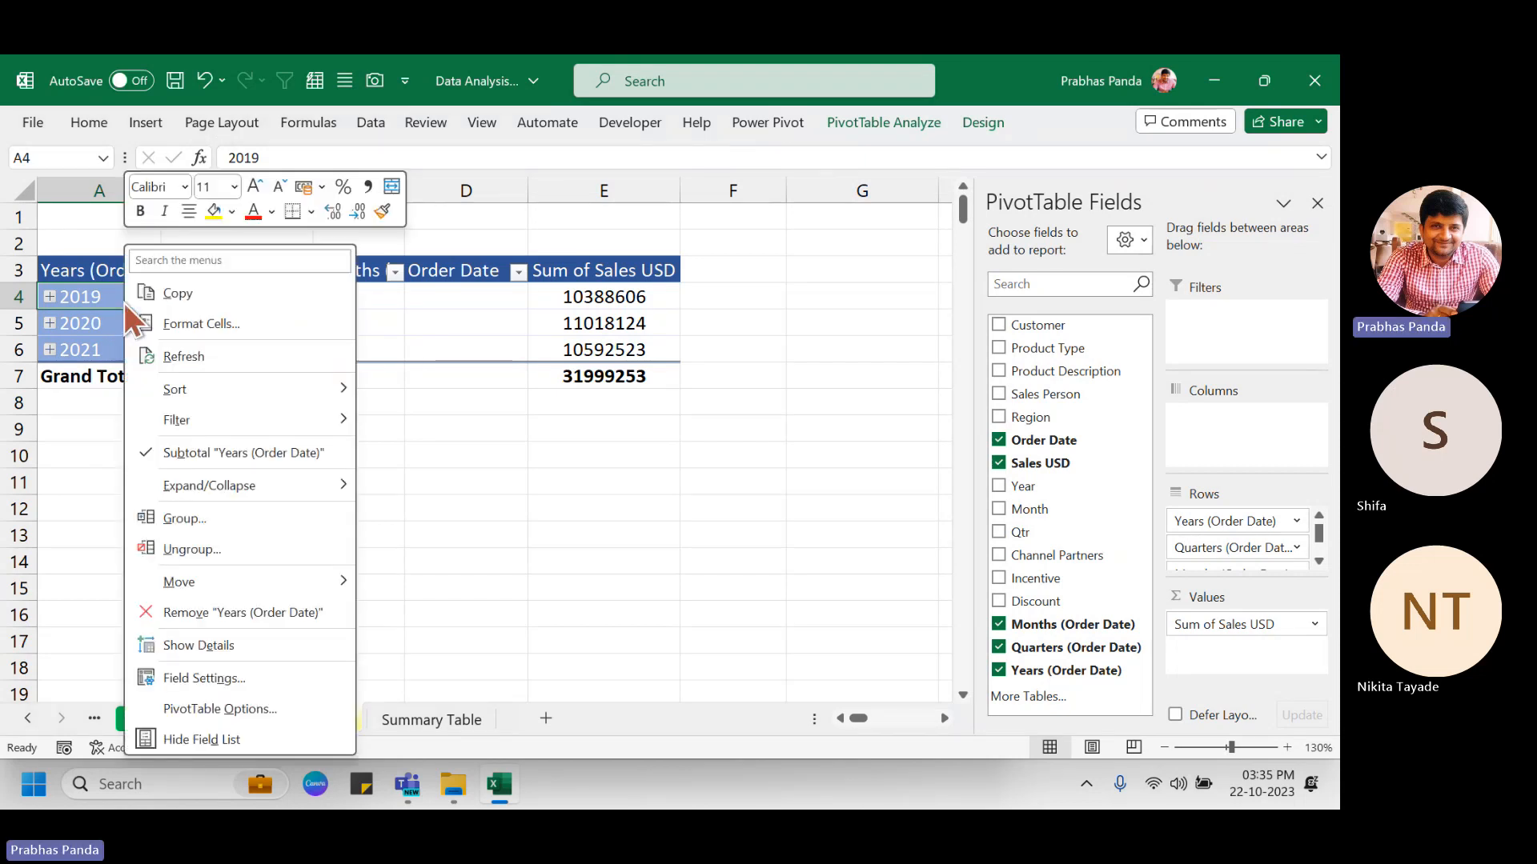
click(210, 548)
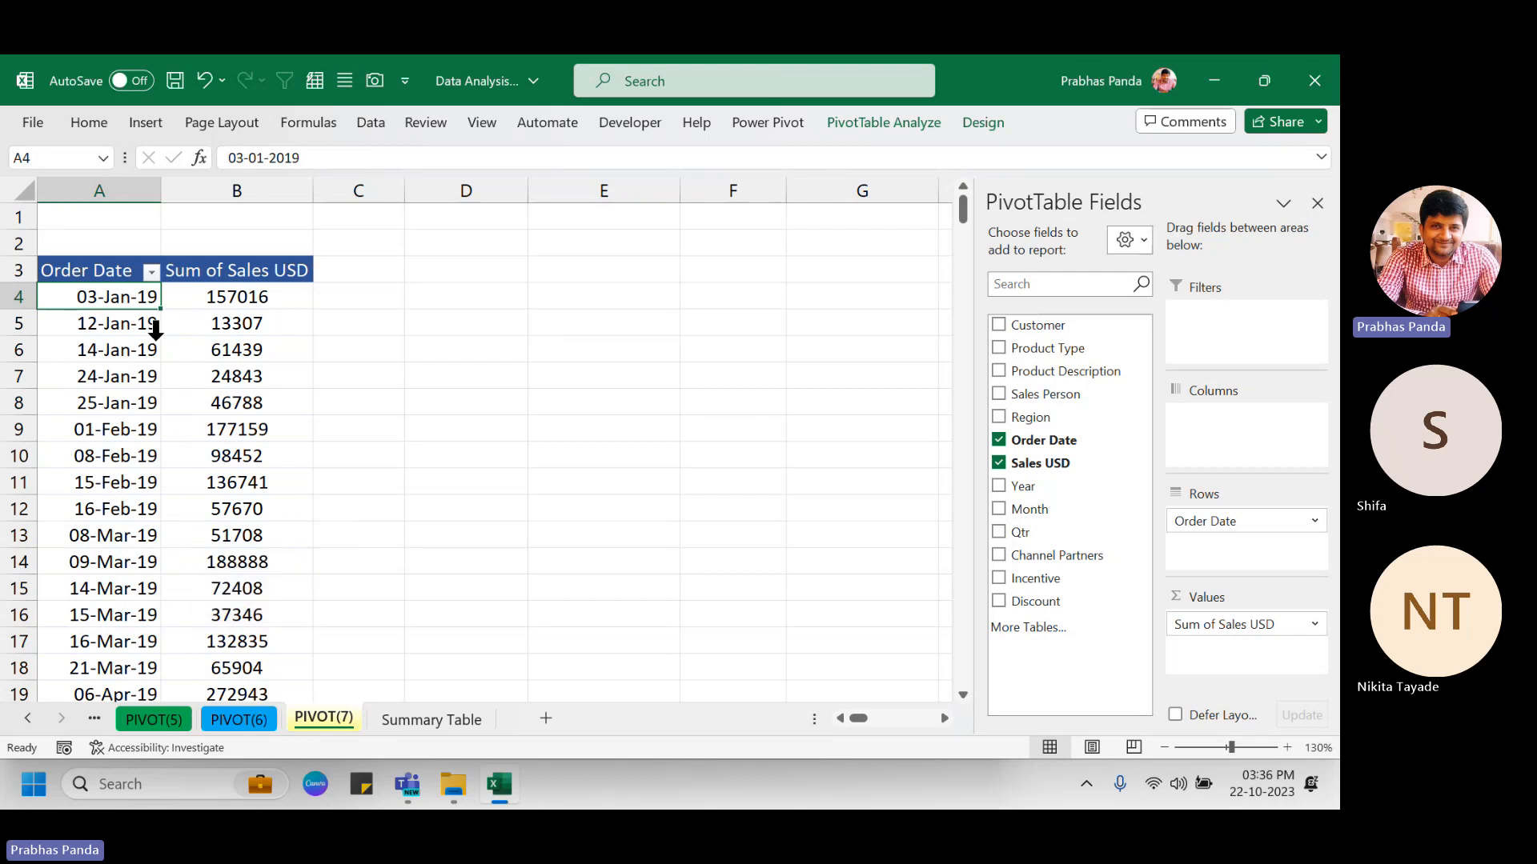
Examine the grouping options for the order dates, close them without grouping and review the date-wise sales rows.
right_click(132, 293)
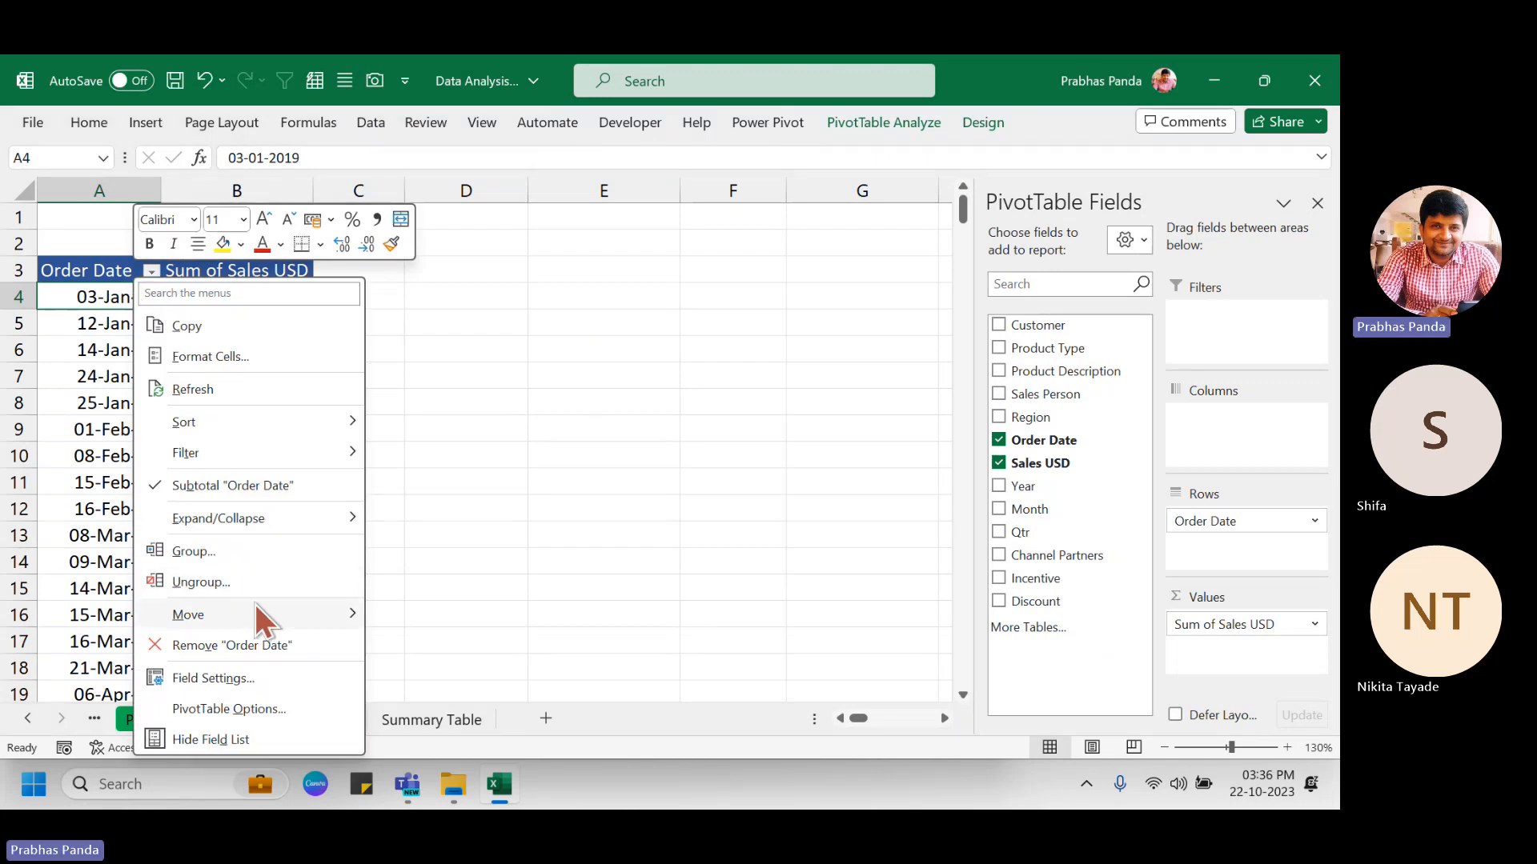
click(237, 559)
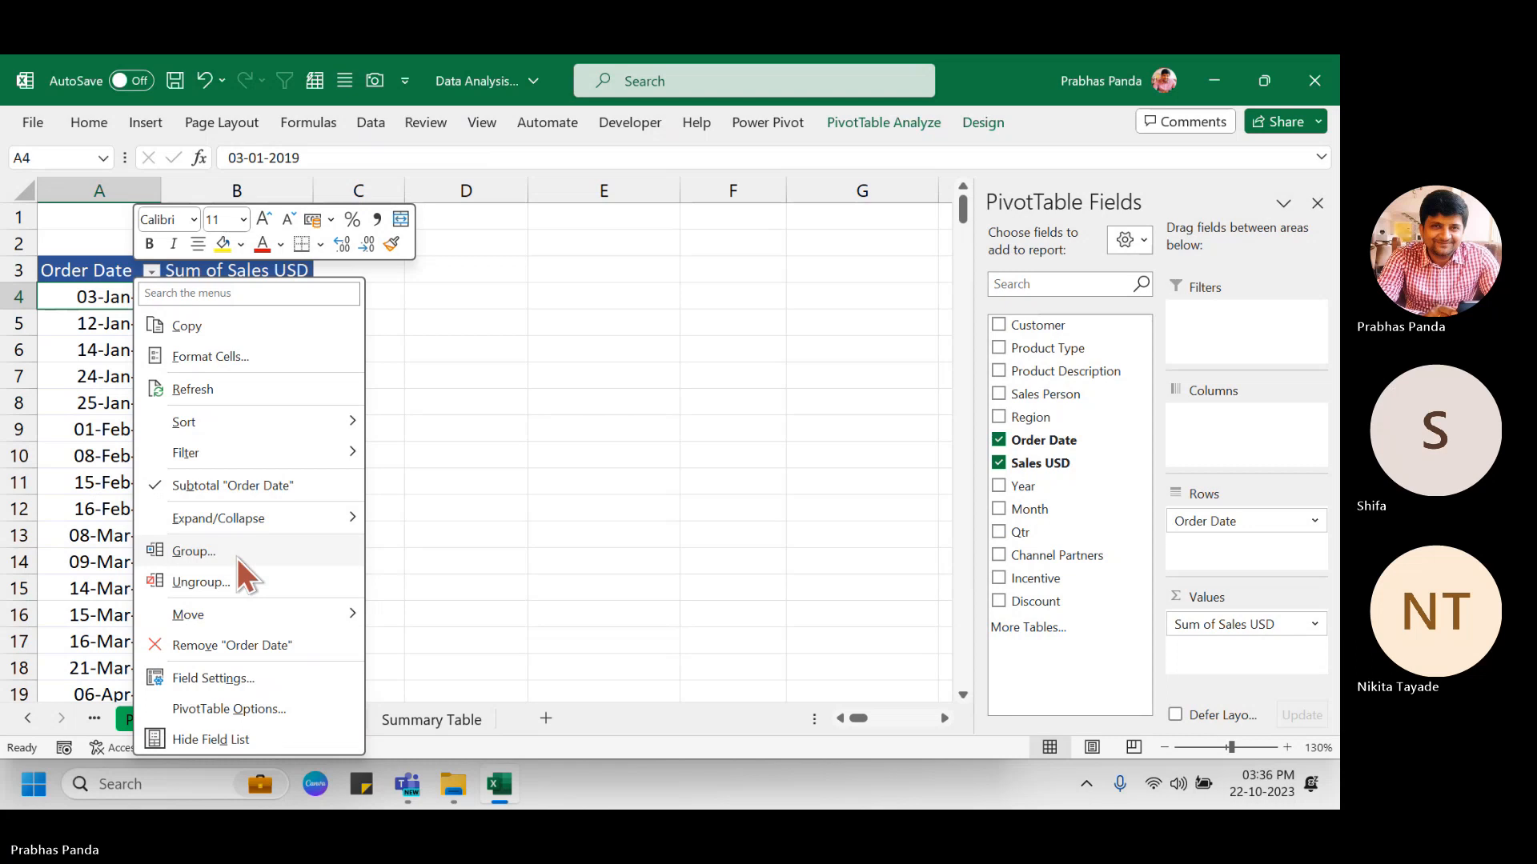
click(237, 558)
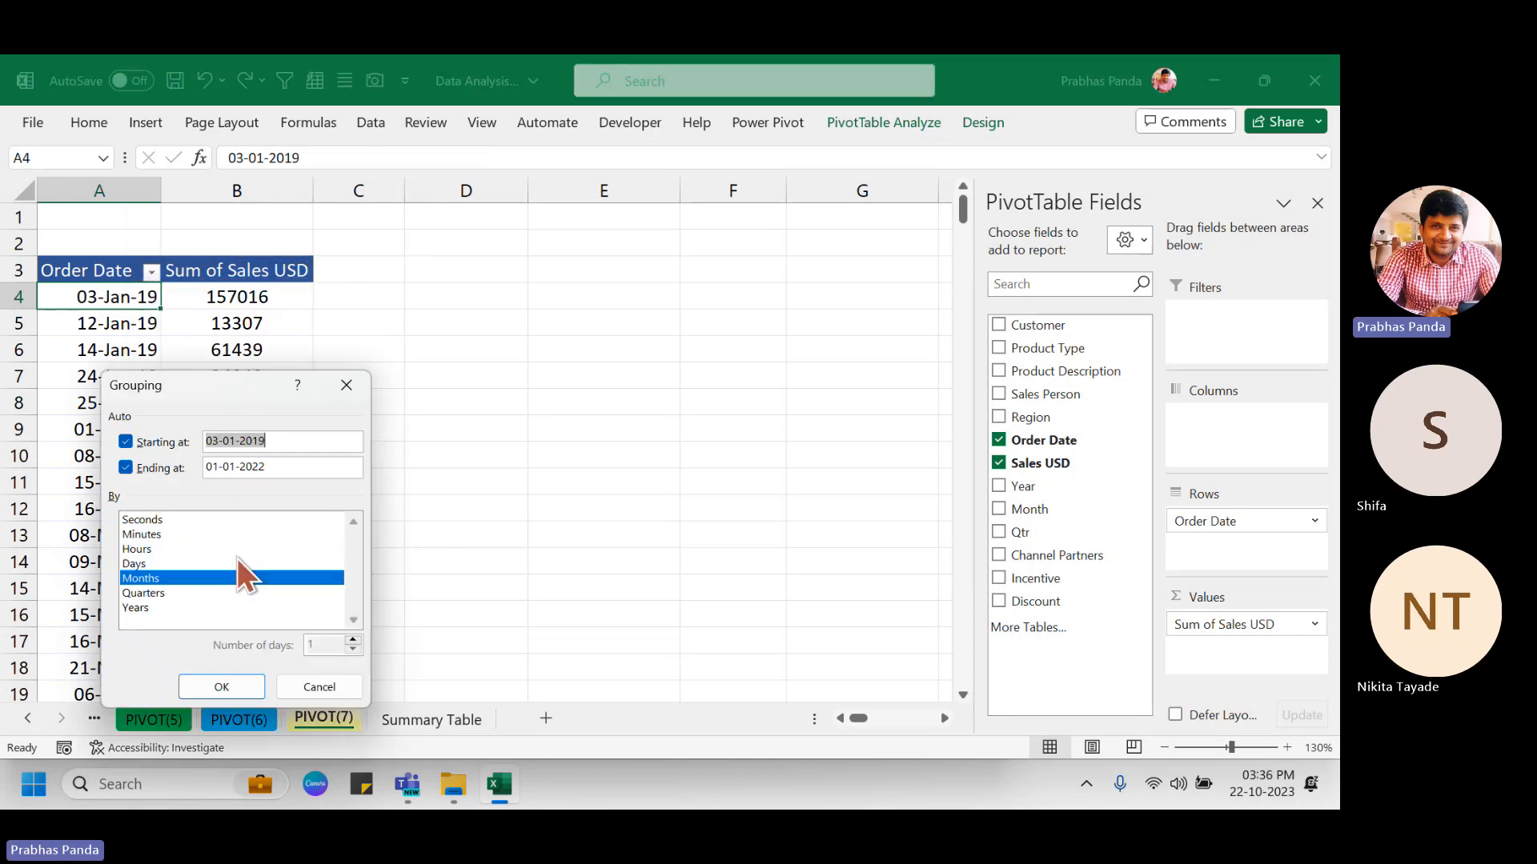
drag(181, 393, 573, 186)
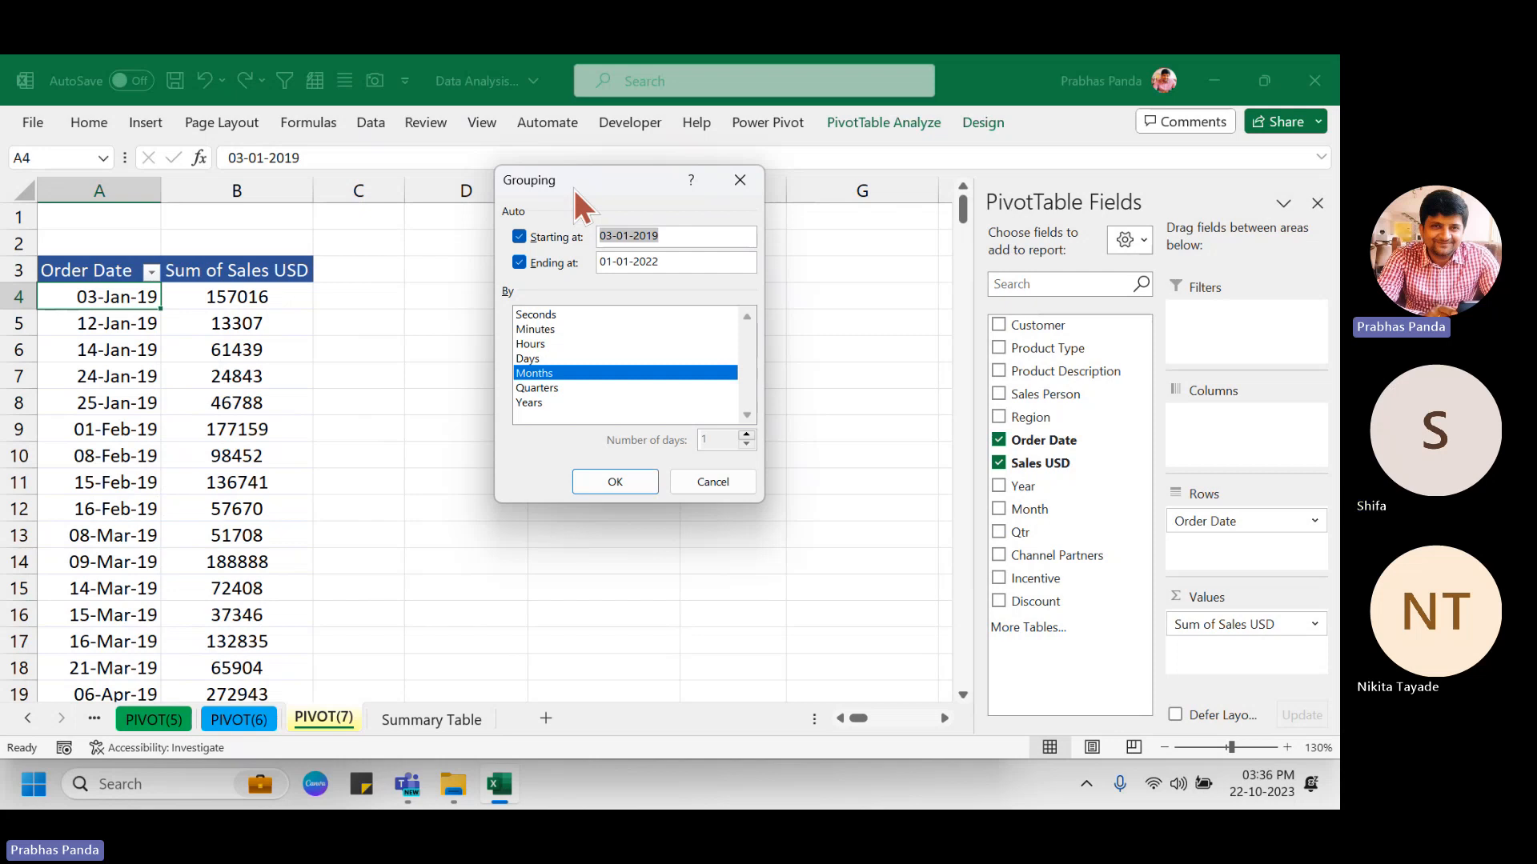
click(738, 182)
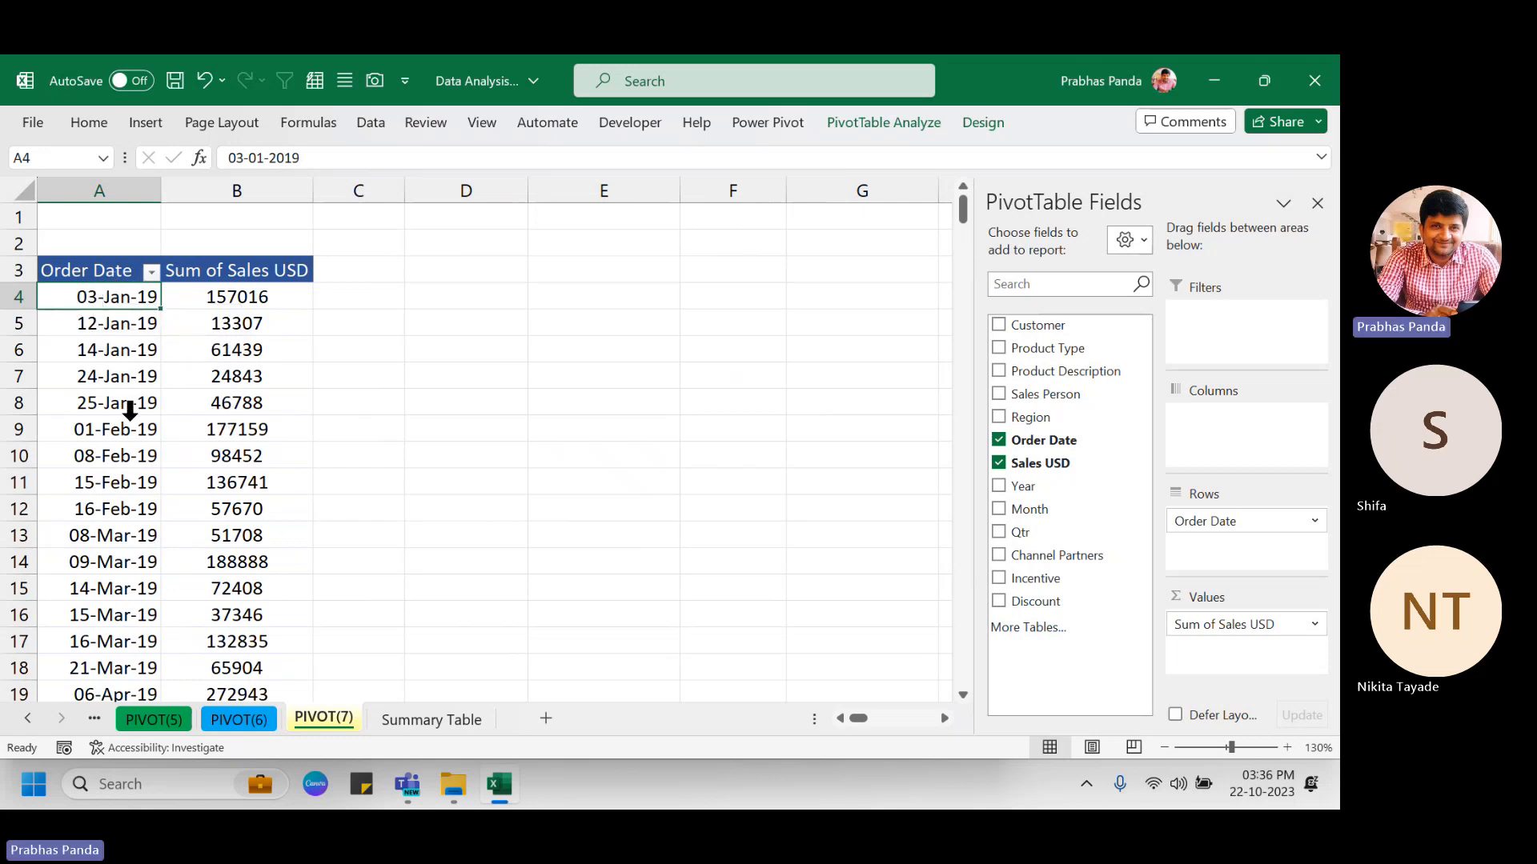
mouse_move(35, 254)
mouse_down()
mouse_move(259, 430)
mouse_move(326, 549)
mouse_up()
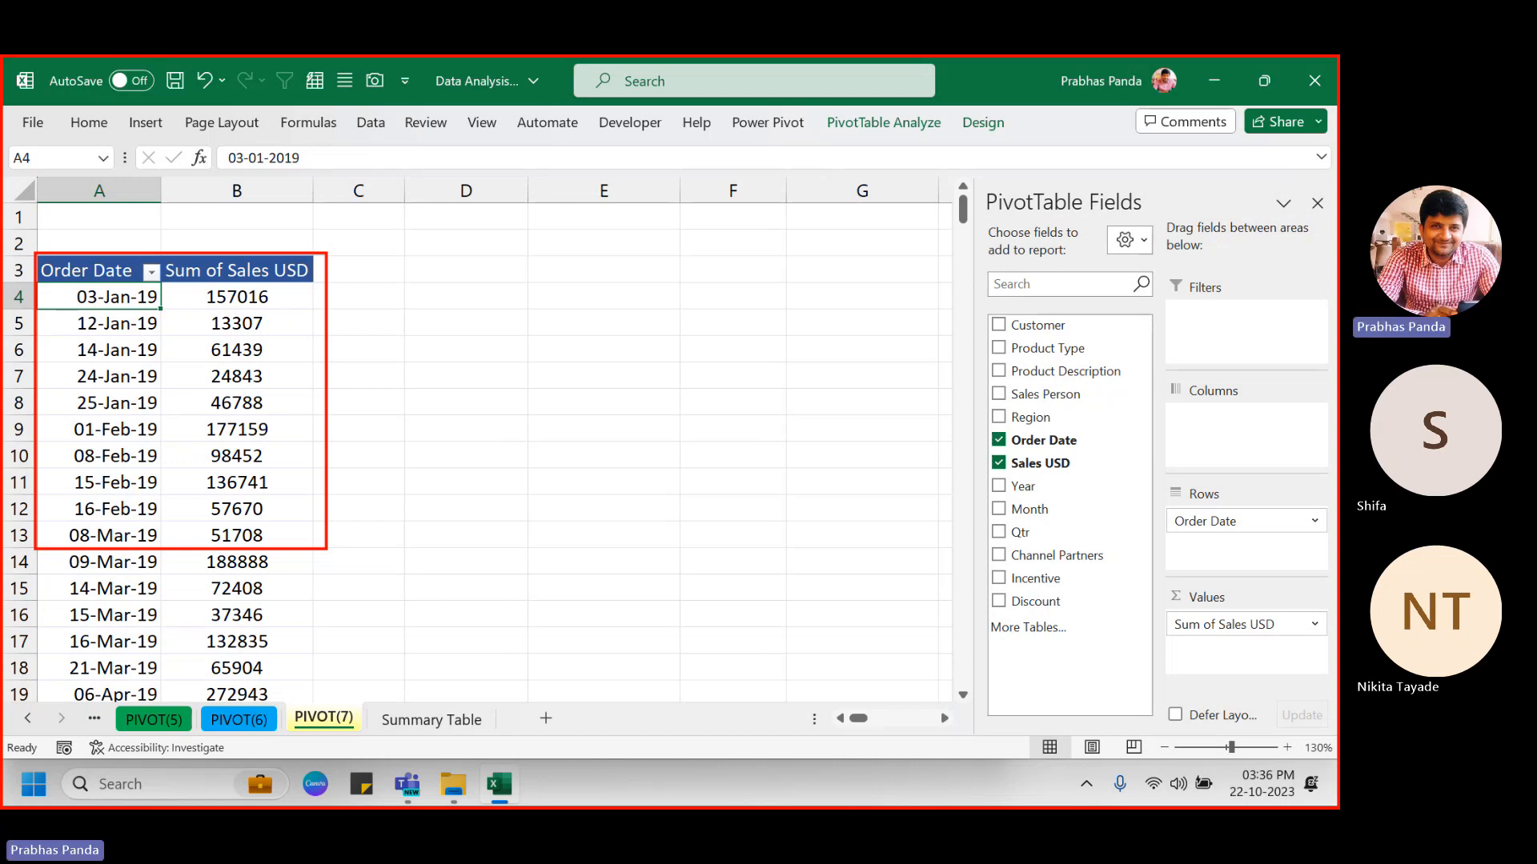
key(Escape)
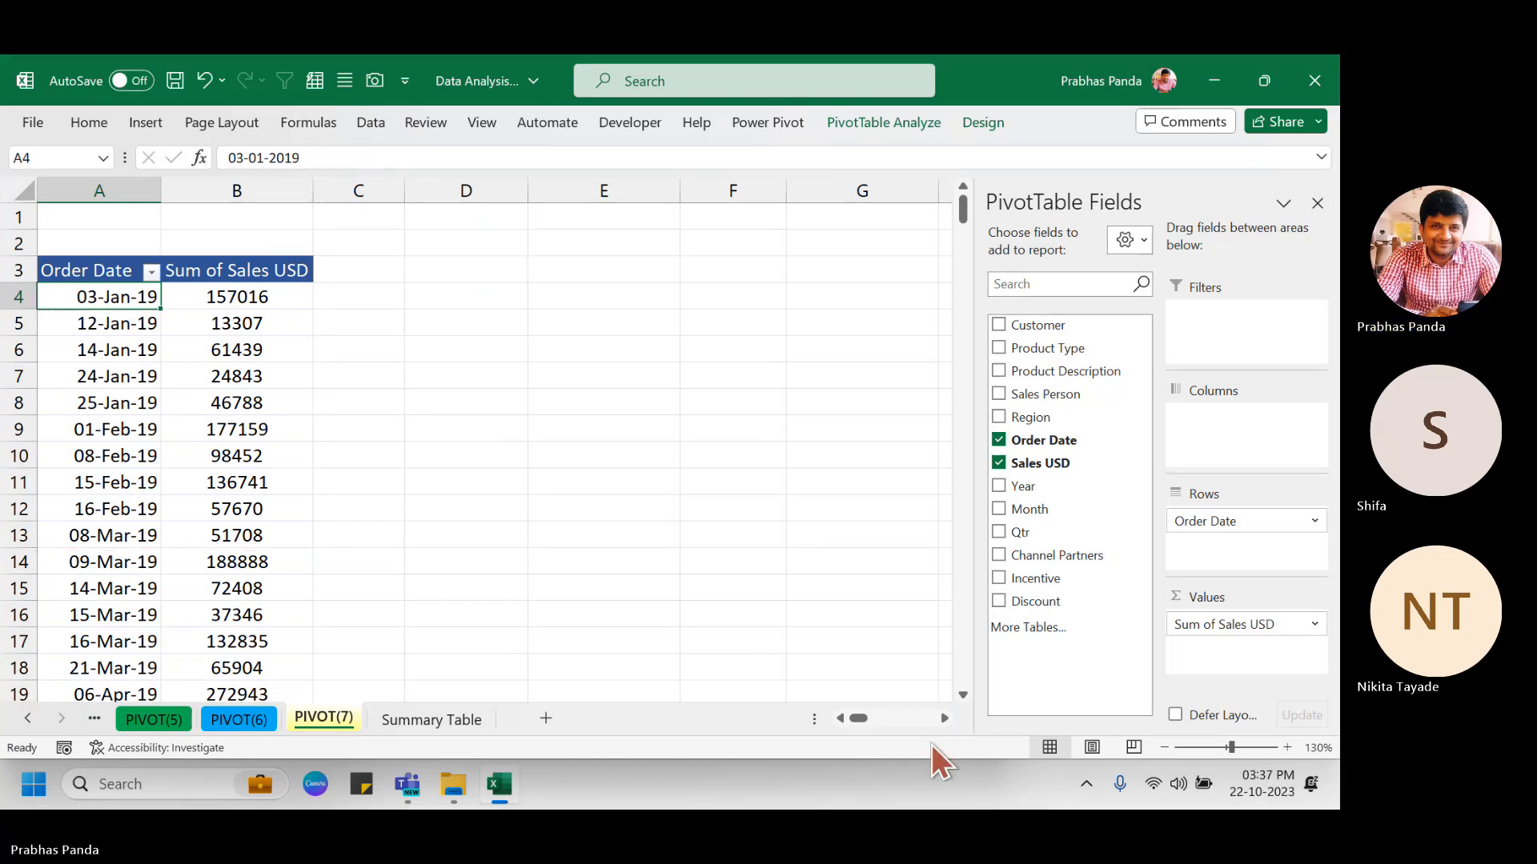
Check the participants in the Microsoft Teams meeting window and return to the Excel workbook.
mouse_move(407, 790)
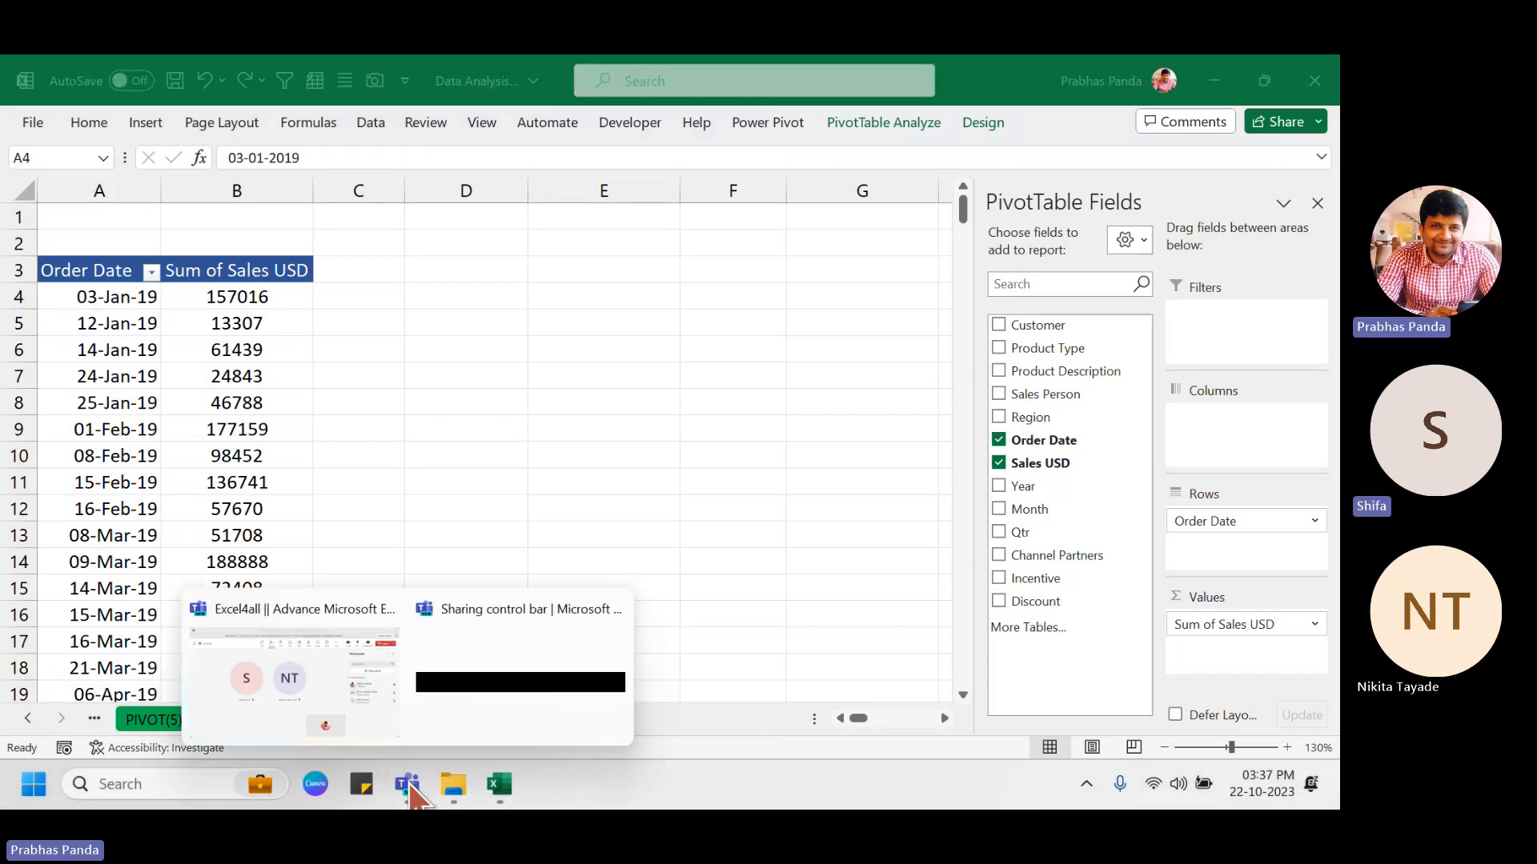
click(322, 690)
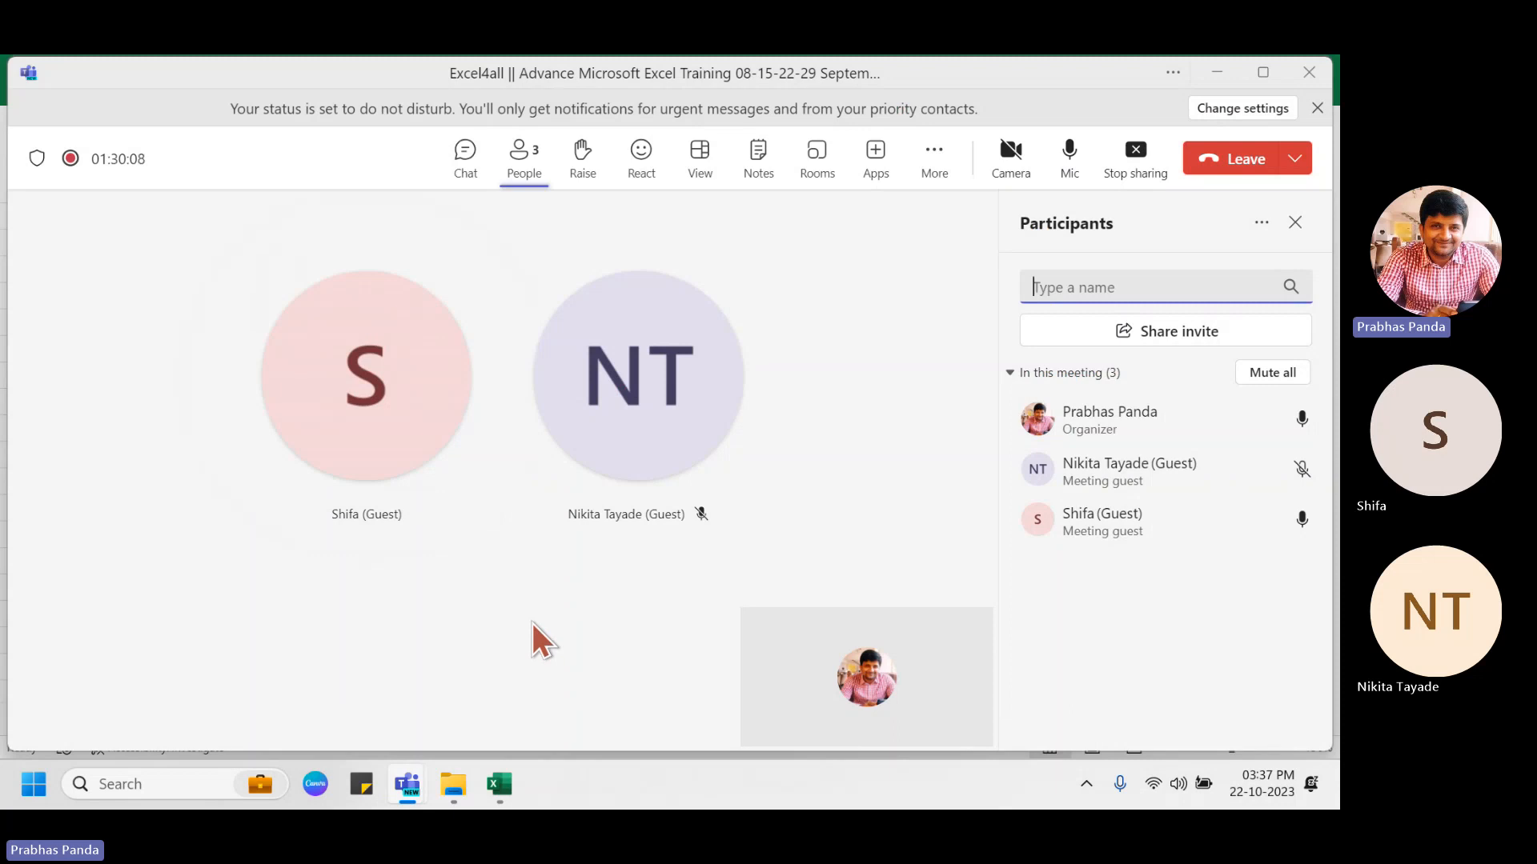
key(alt+Tab)
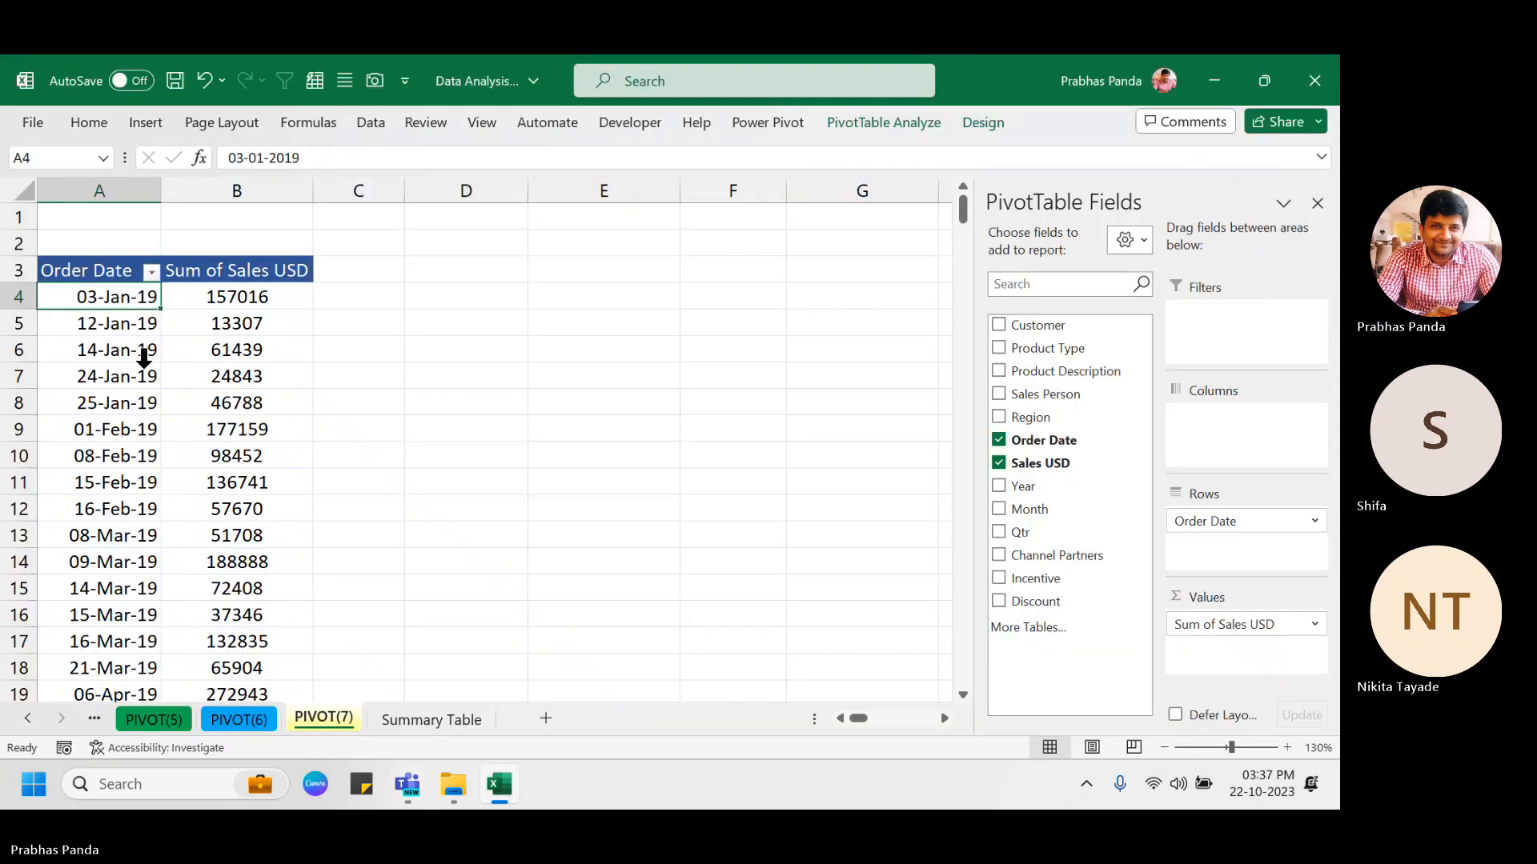
Undo the date ungrouping, and ungroup the Order Date rows again from the 2020 item.
mouse_move(212, 356)
key(ctrl+z)
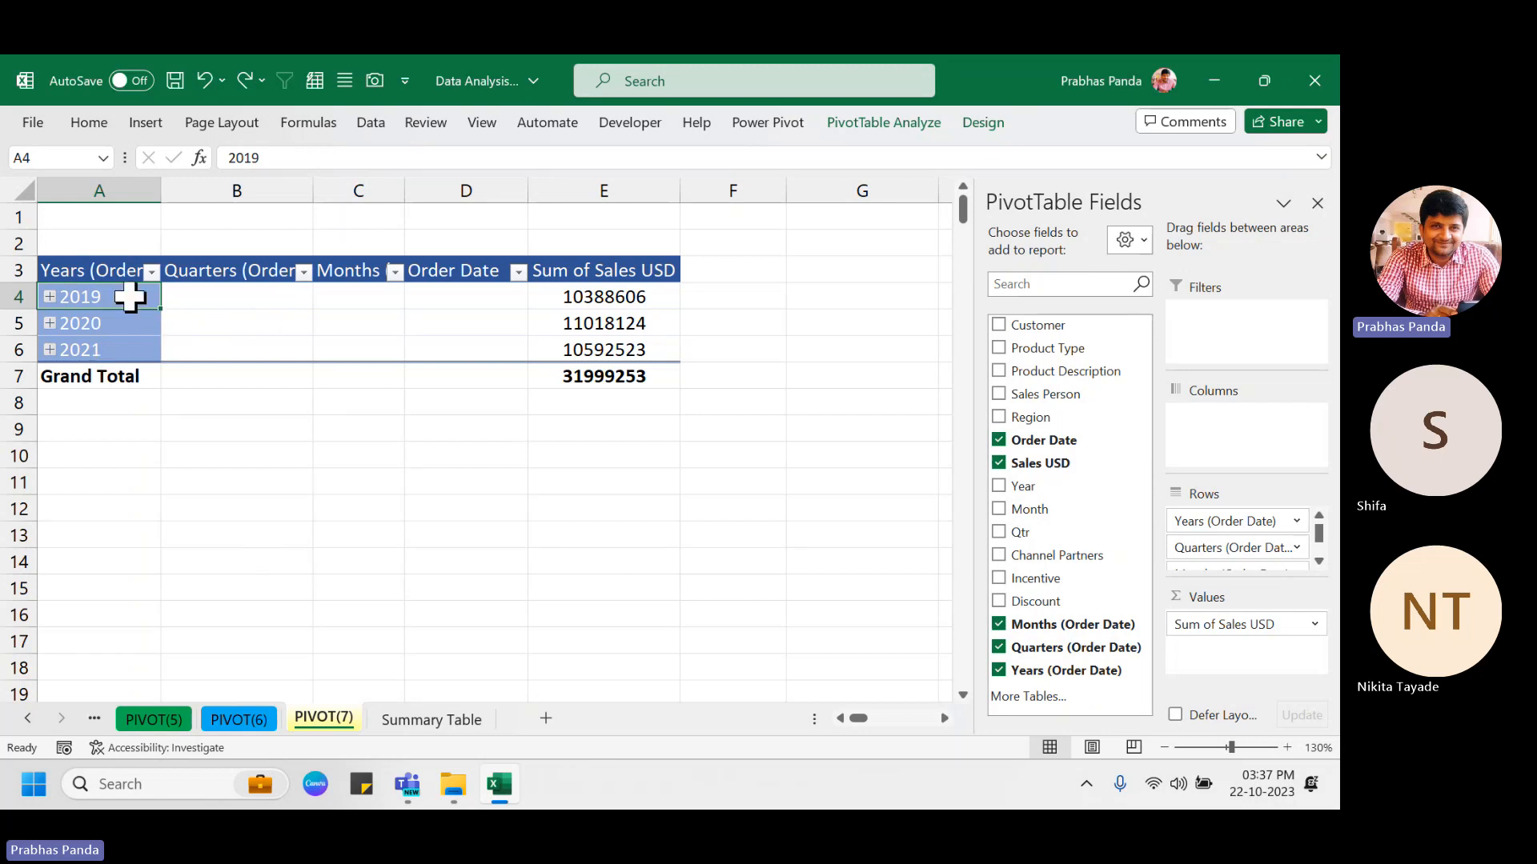
click(123, 326)
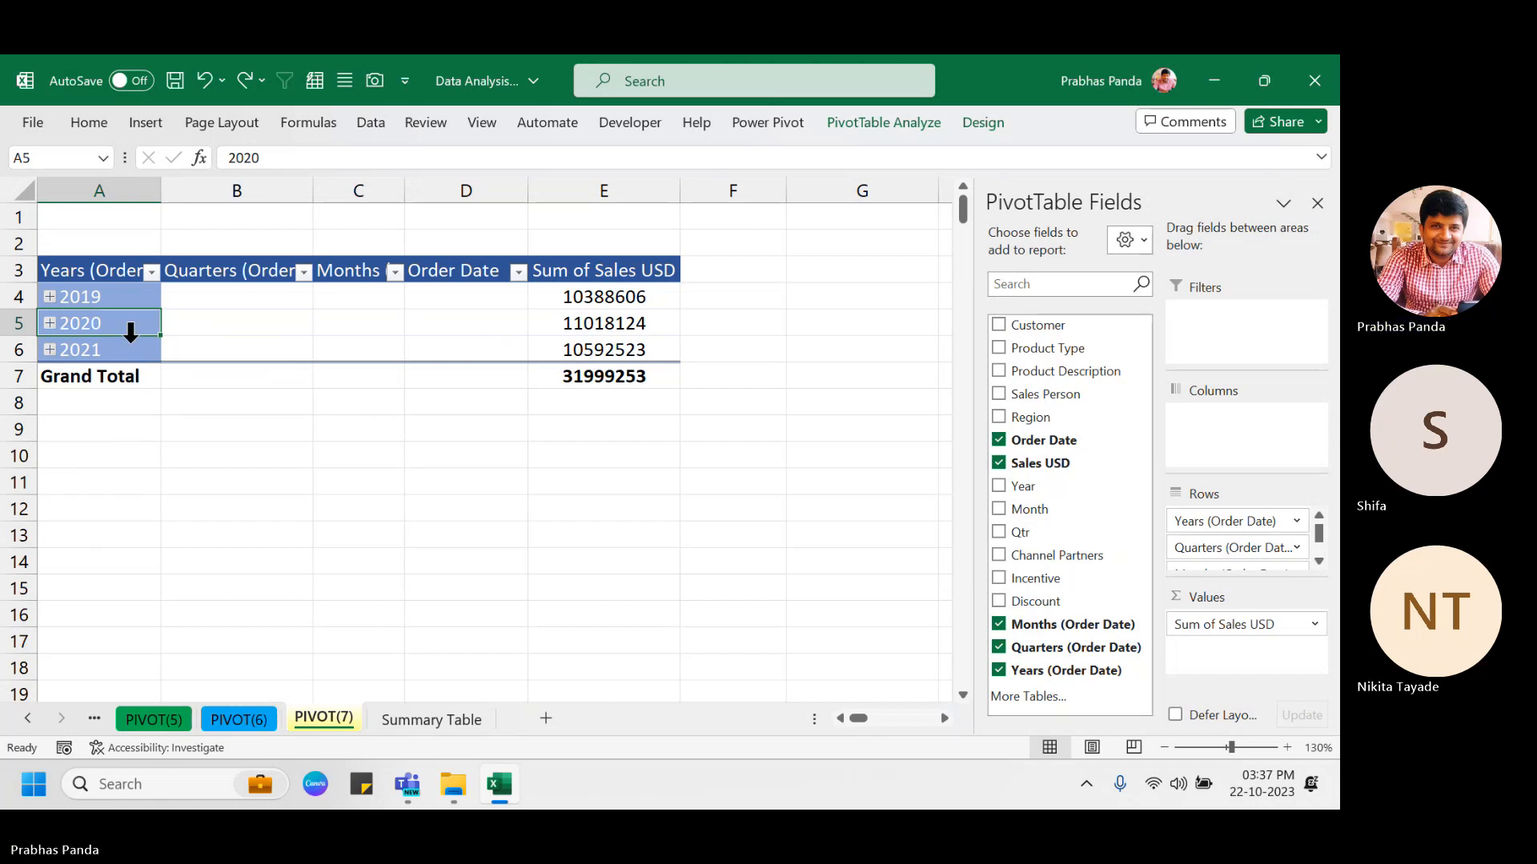
right_click(129, 330)
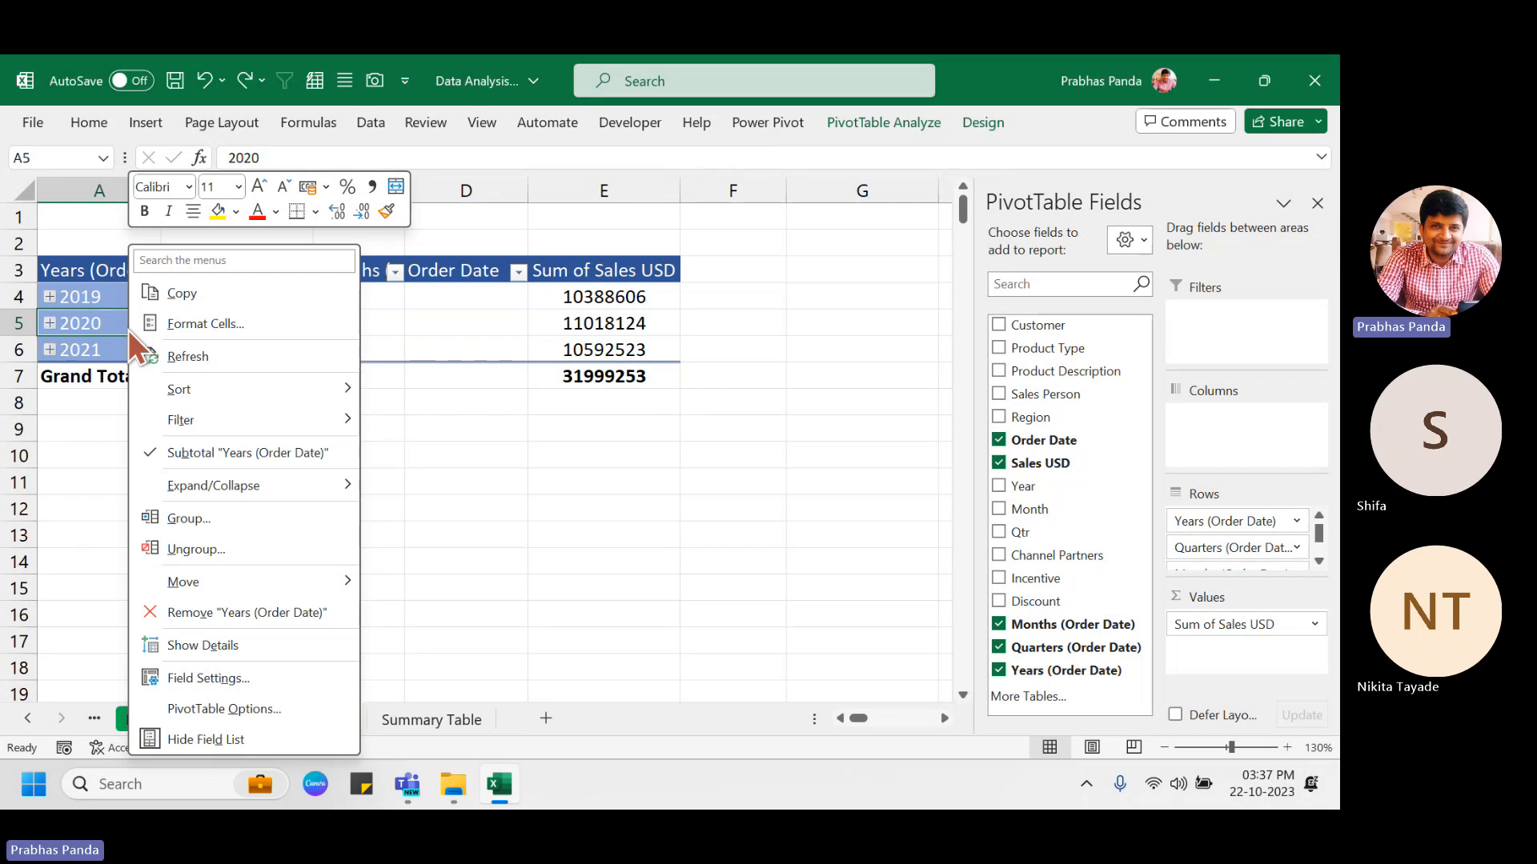
click(233, 545)
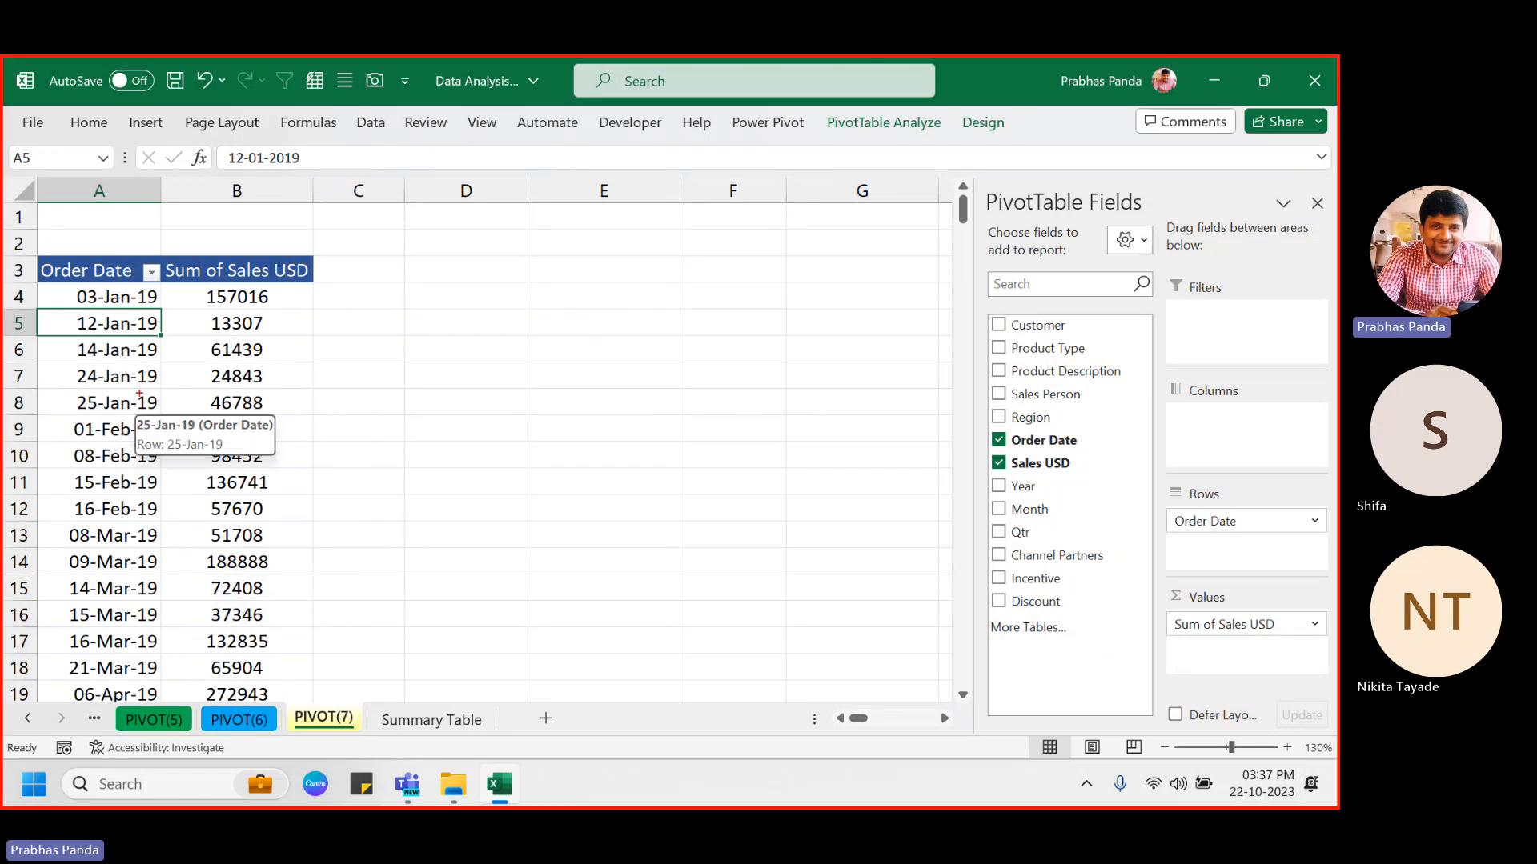
mouse_move(38, 242)
mouse_down()
mouse_move(252, 425)
mouse_move(301, 638)
mouse_up()
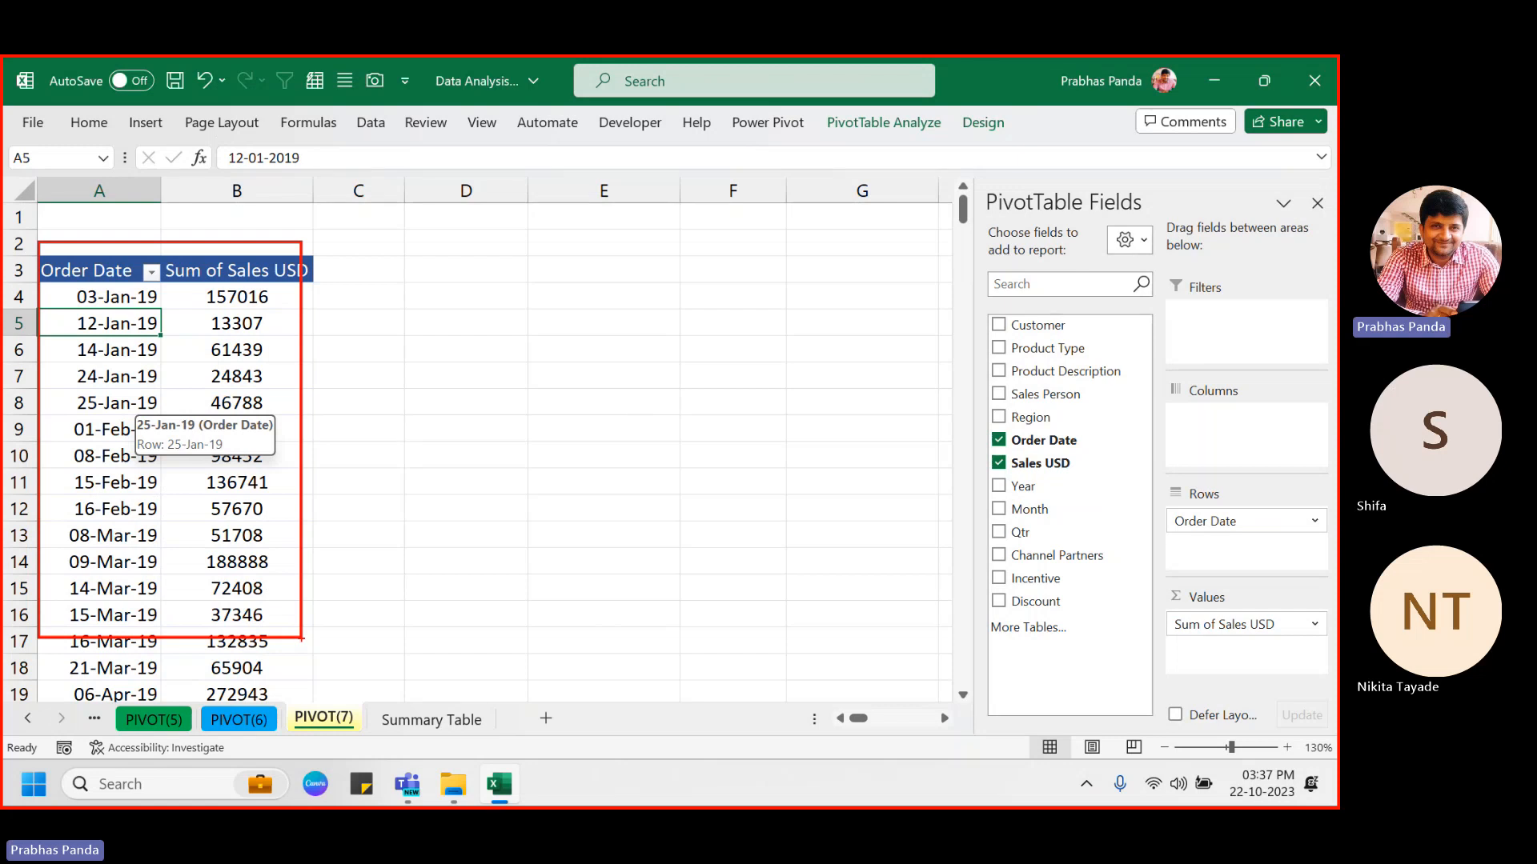
Group the pivot table's Order Date rows by months and years.
key(Escape)
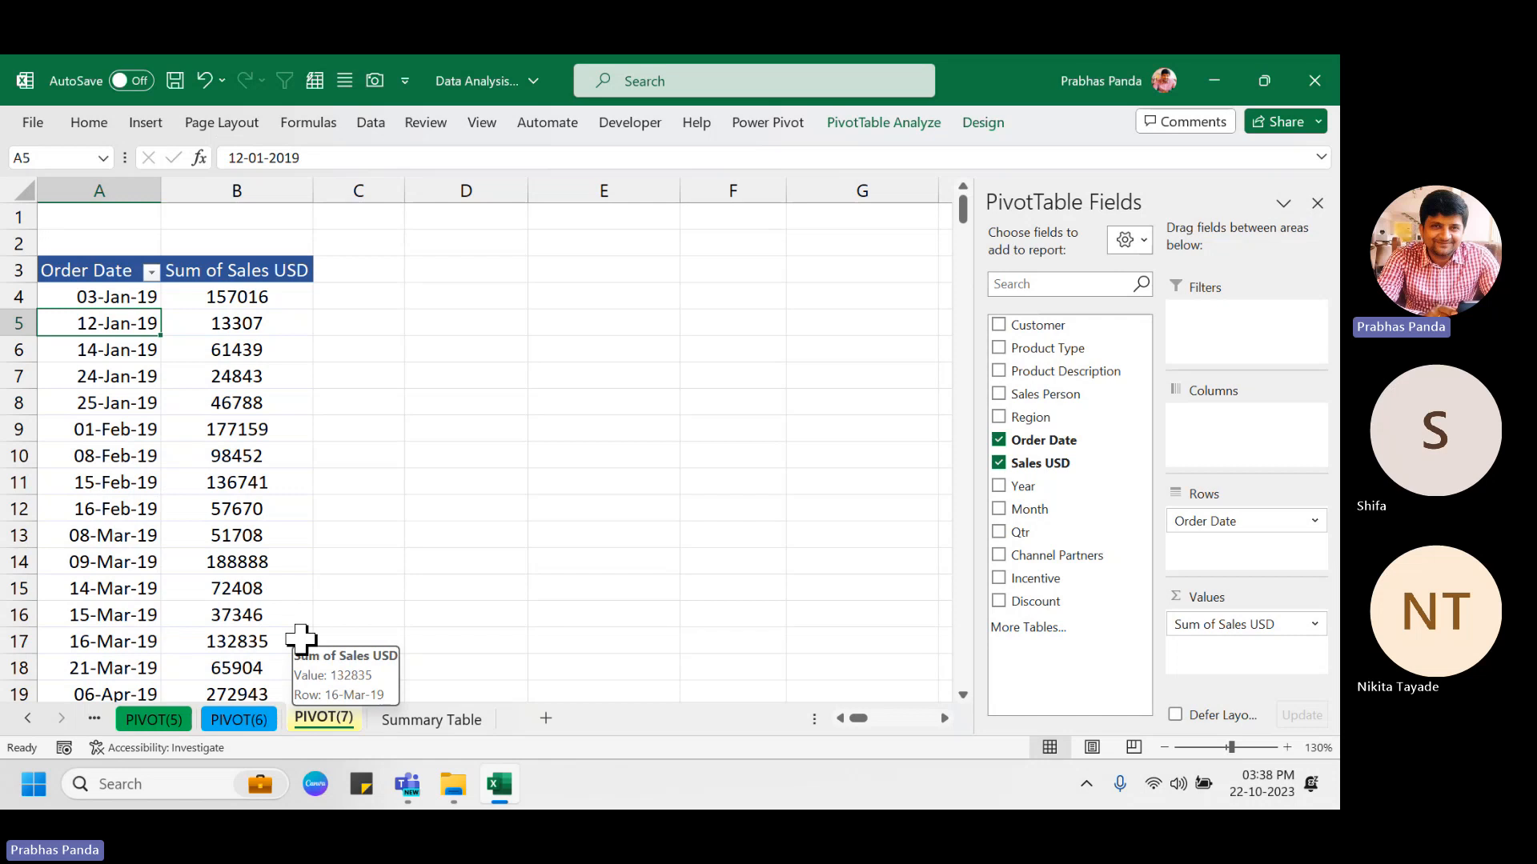
click(120, 298)
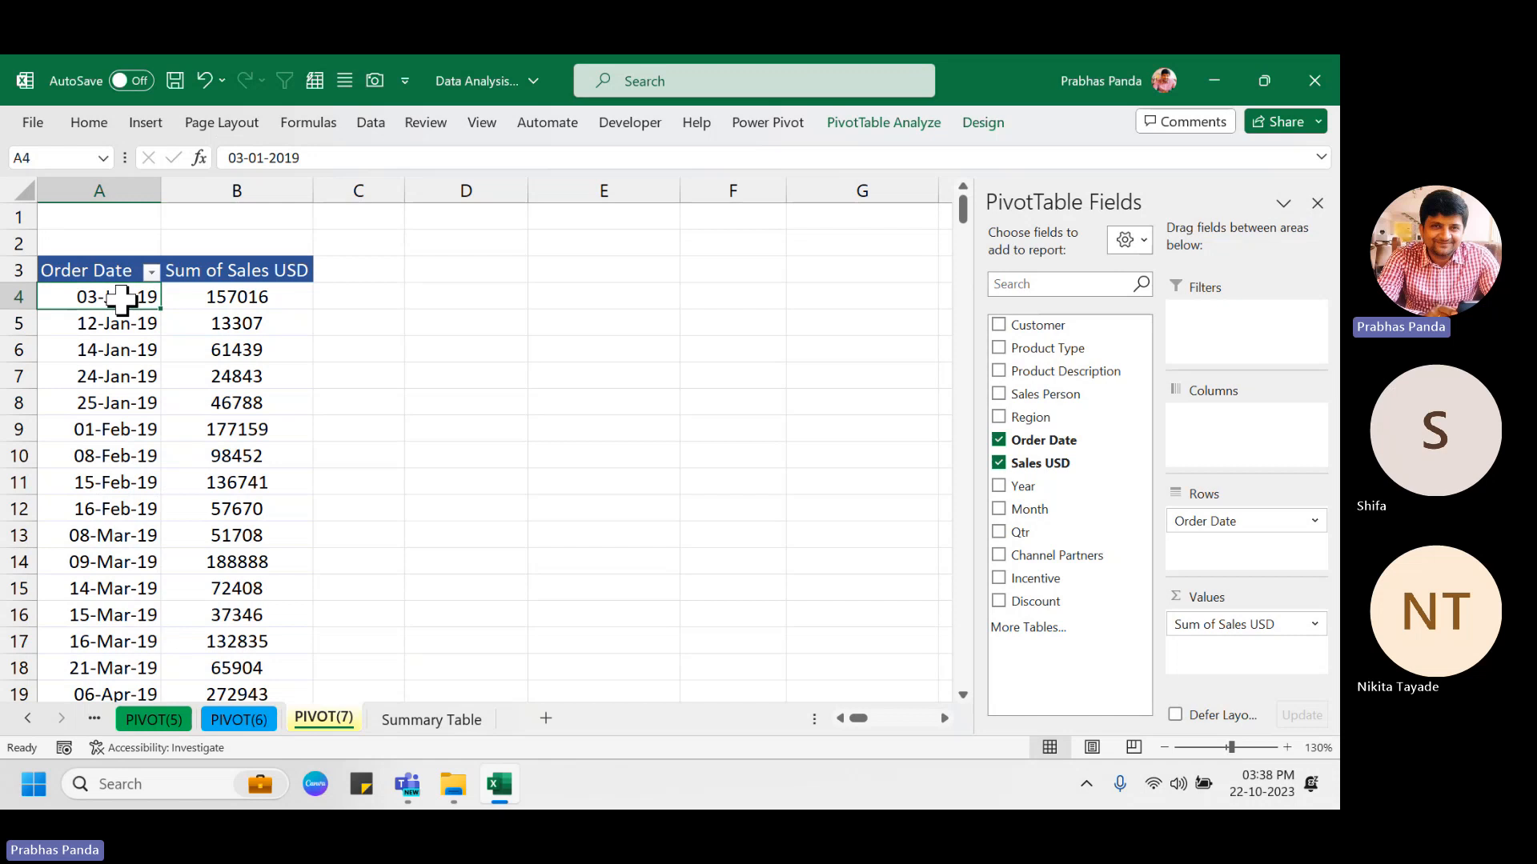
right_click(122, 300)
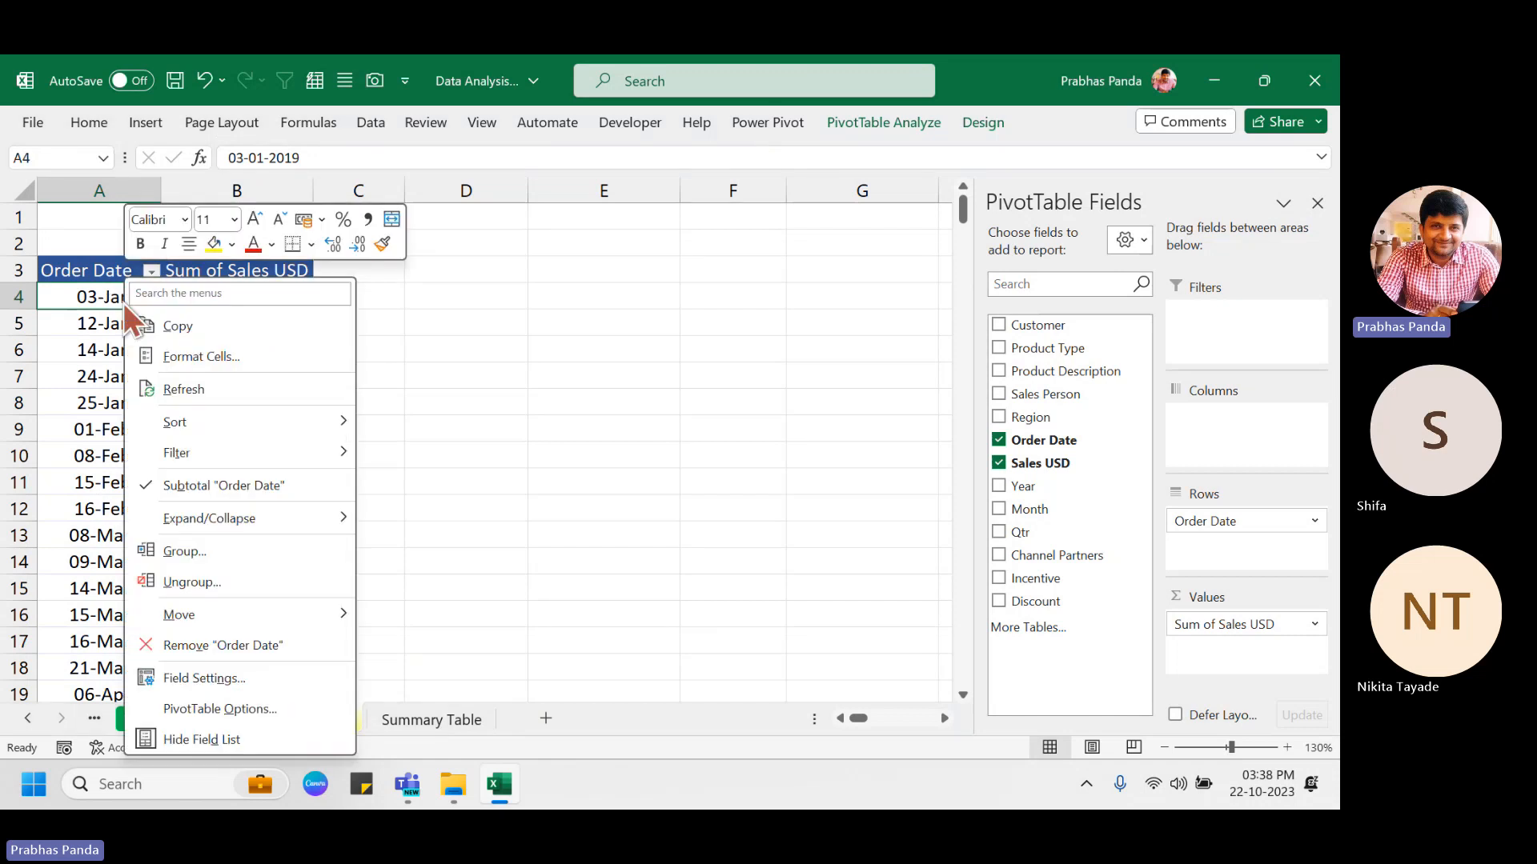
click(192, 552)
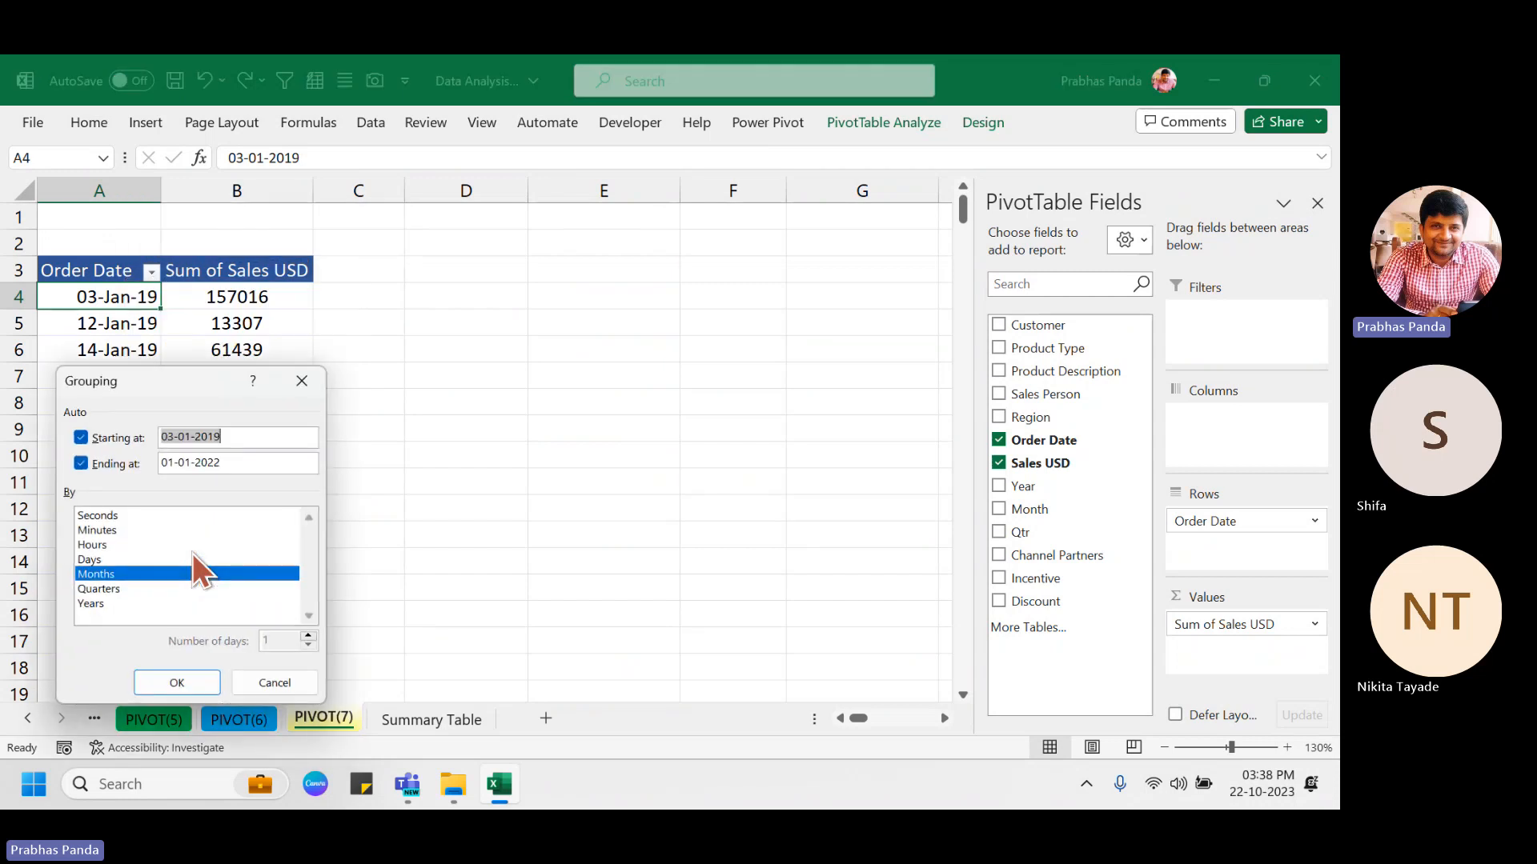
drag(141, 380, 497, 189)
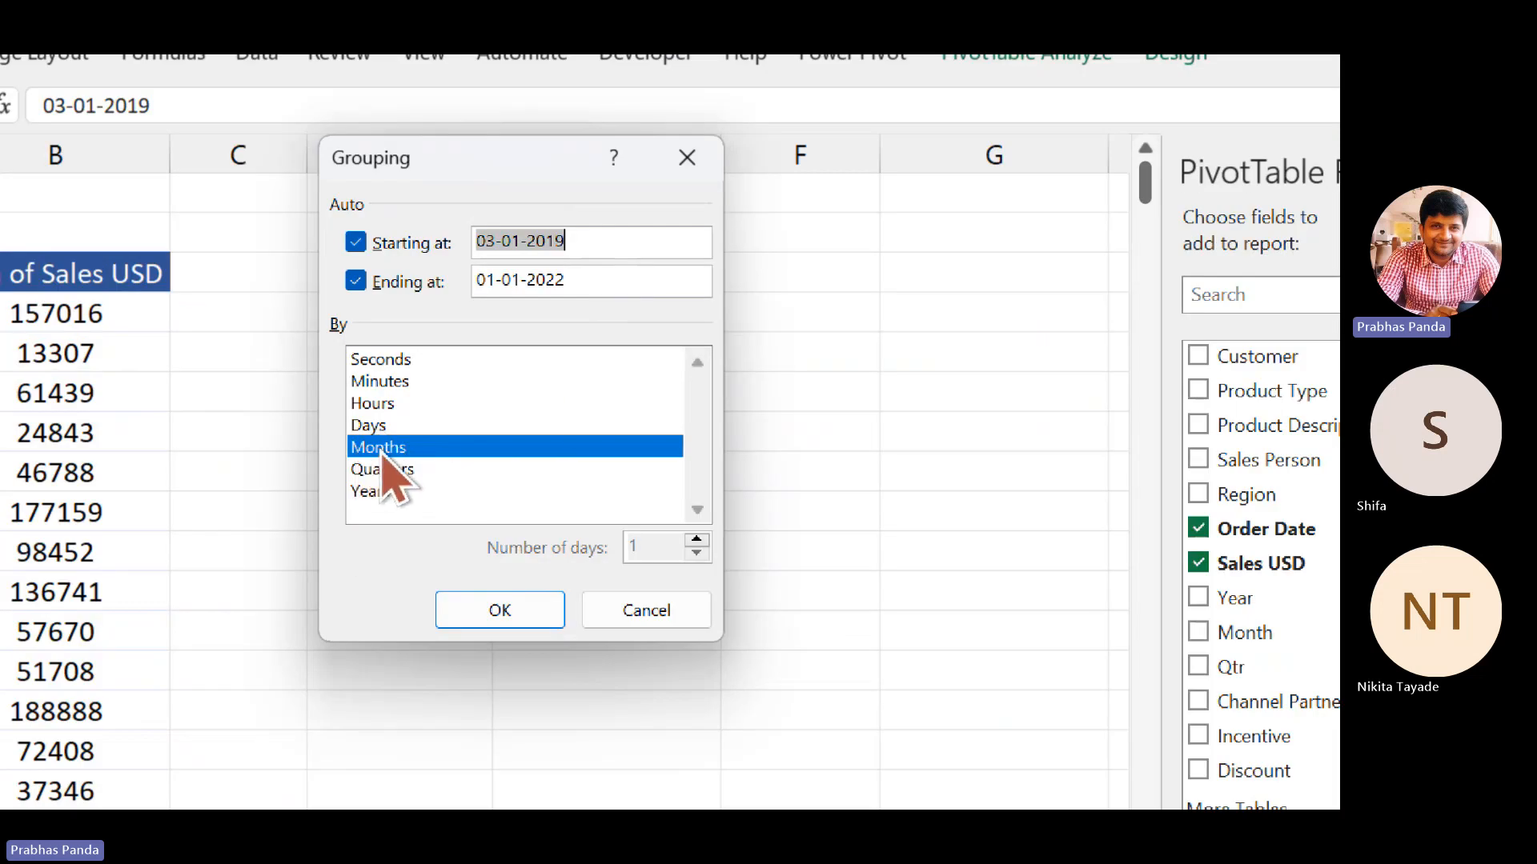
click(386, 492)
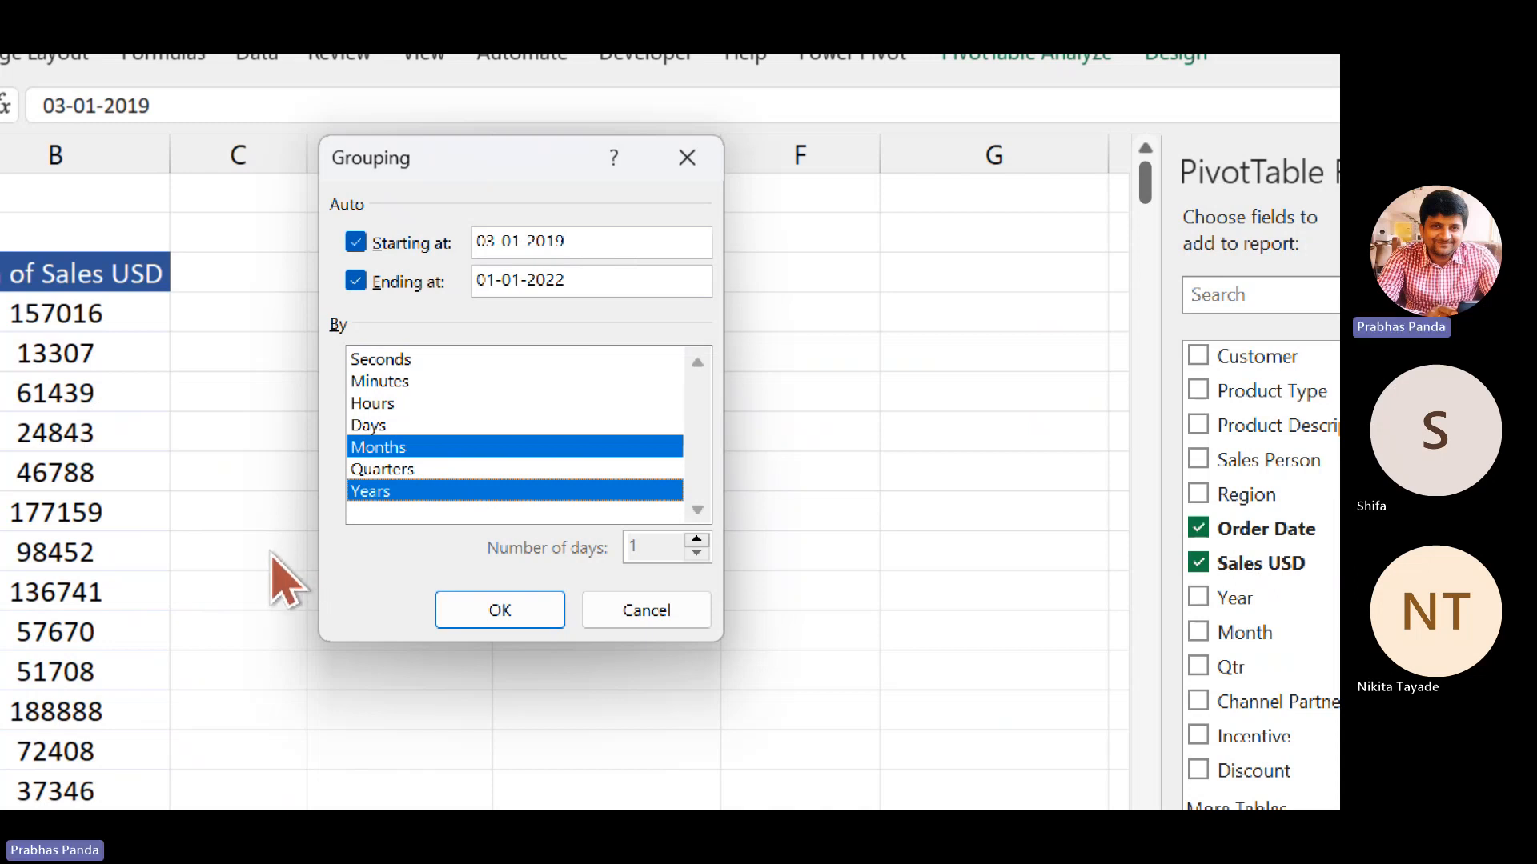
click(556, 601)
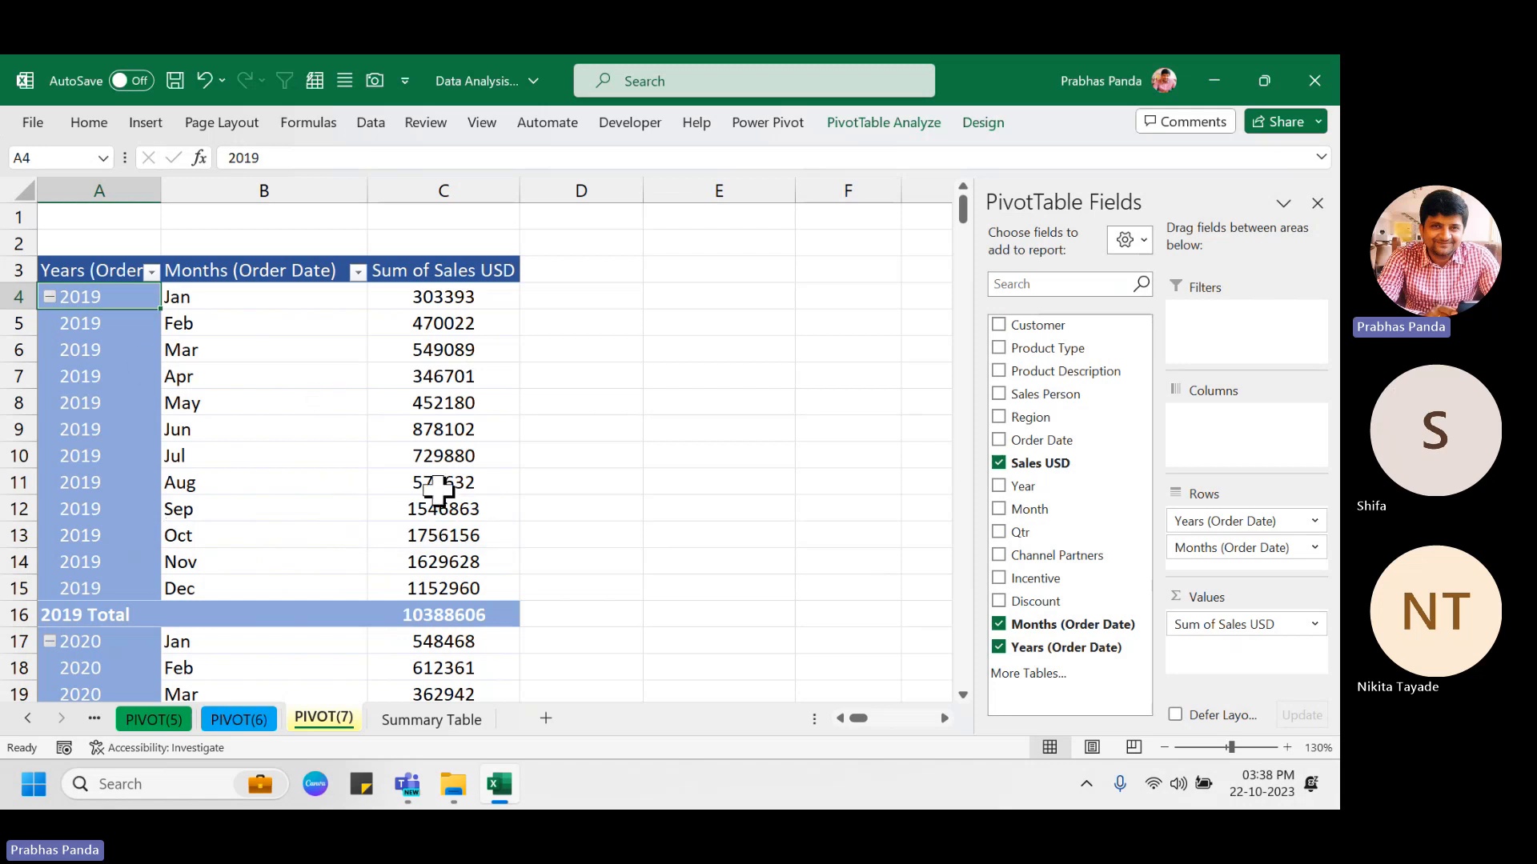
click(102, 189)
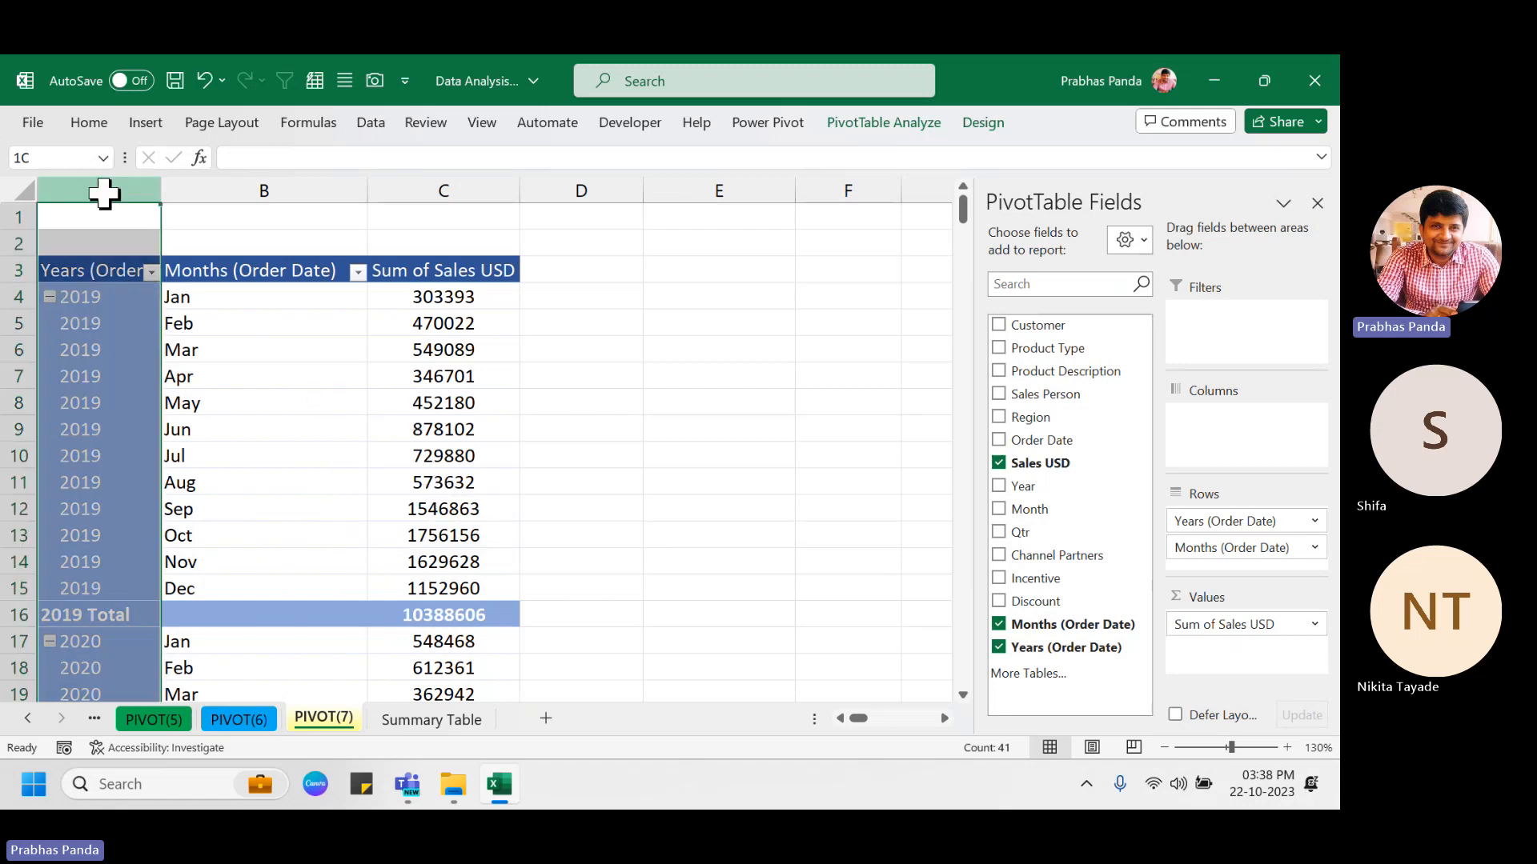
click(296, 187)
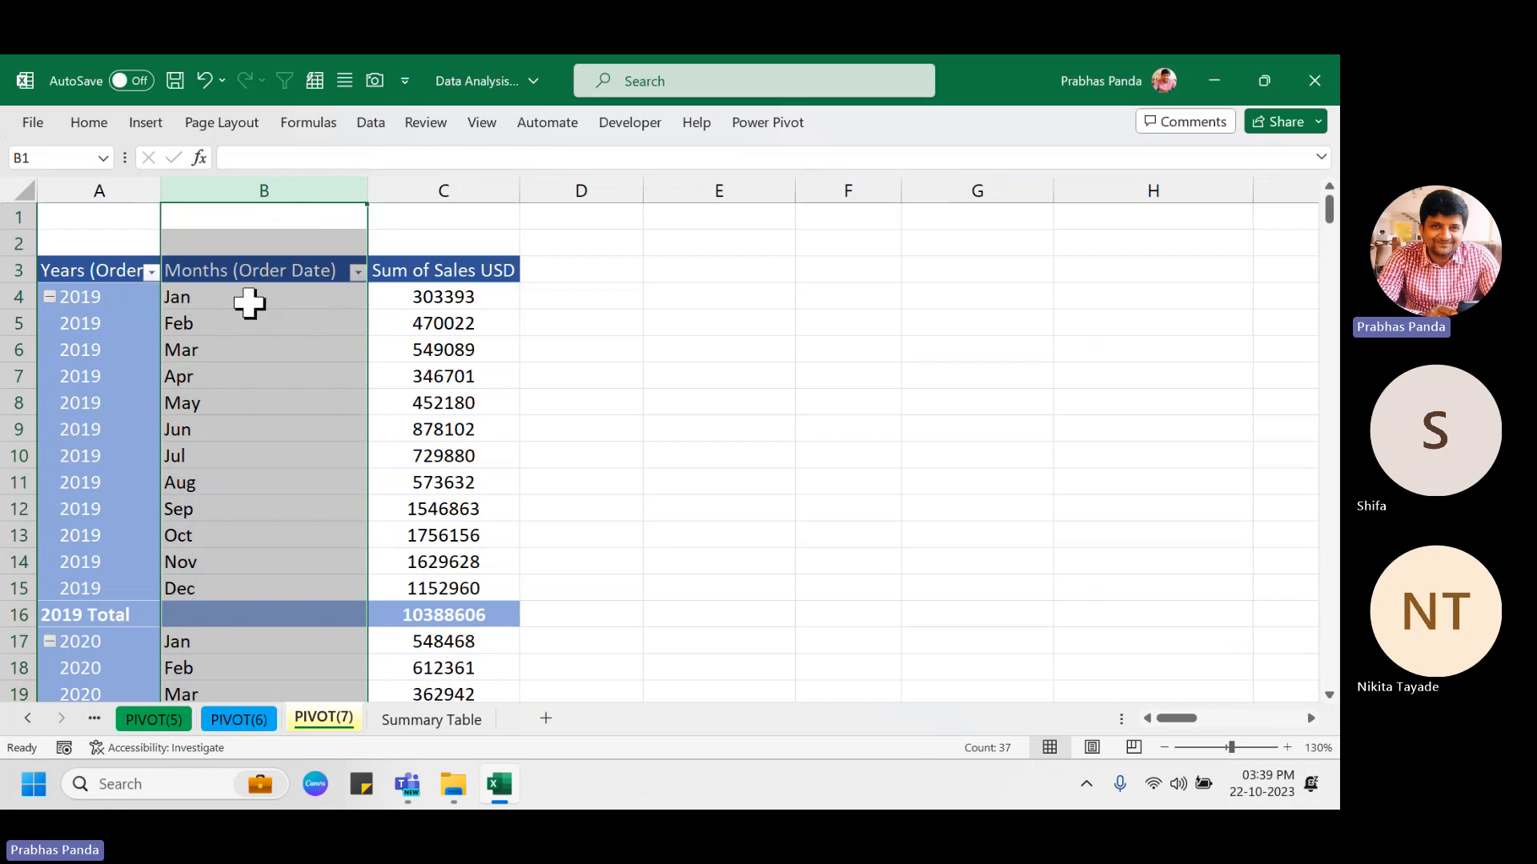
click(250, 298)
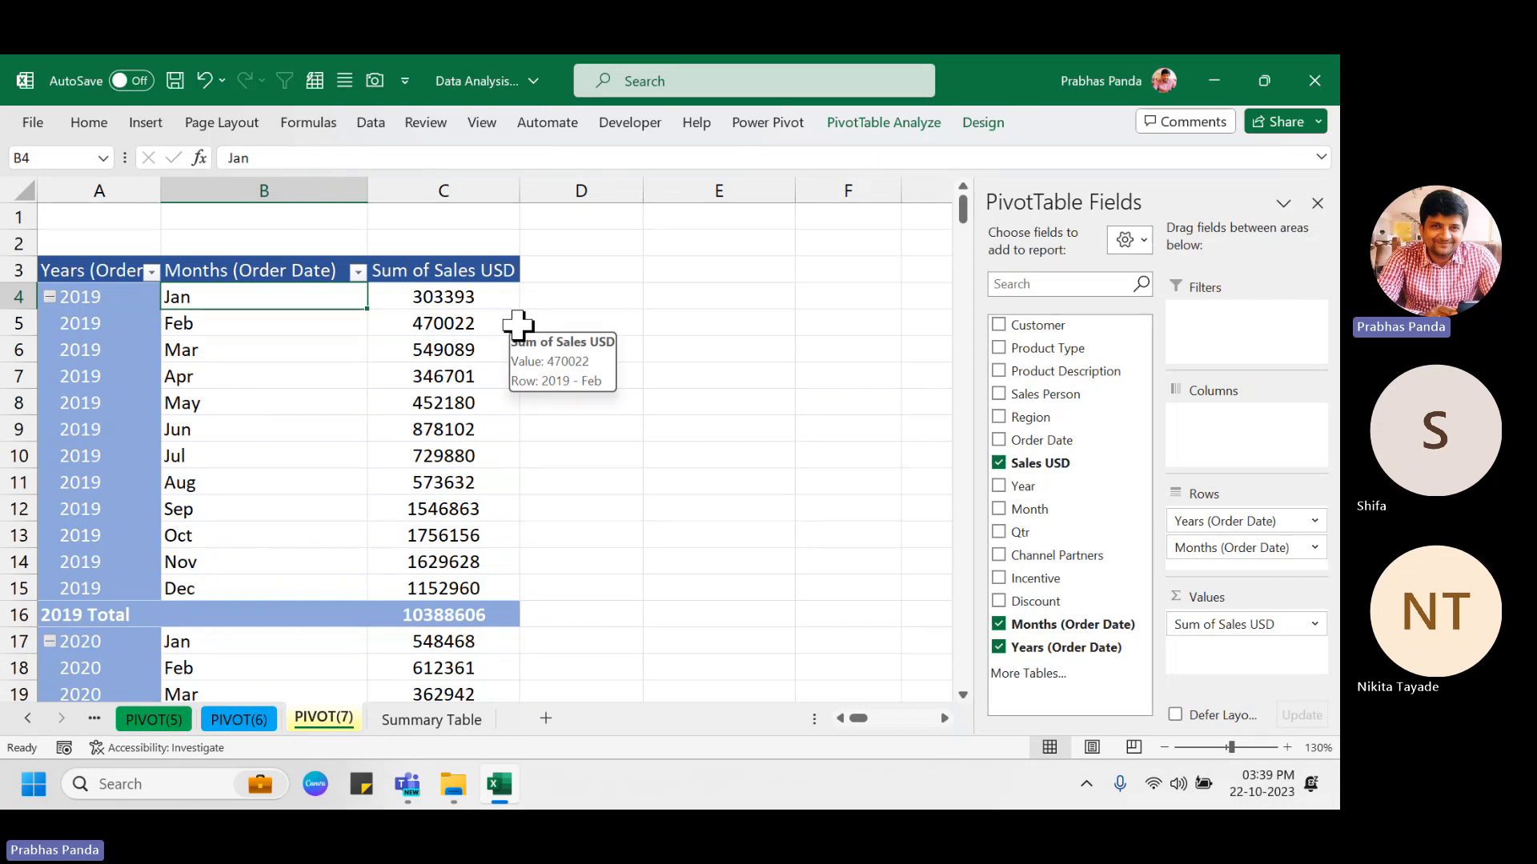
Add days to the order date grouping alongside the months and years.
click(107, 323)
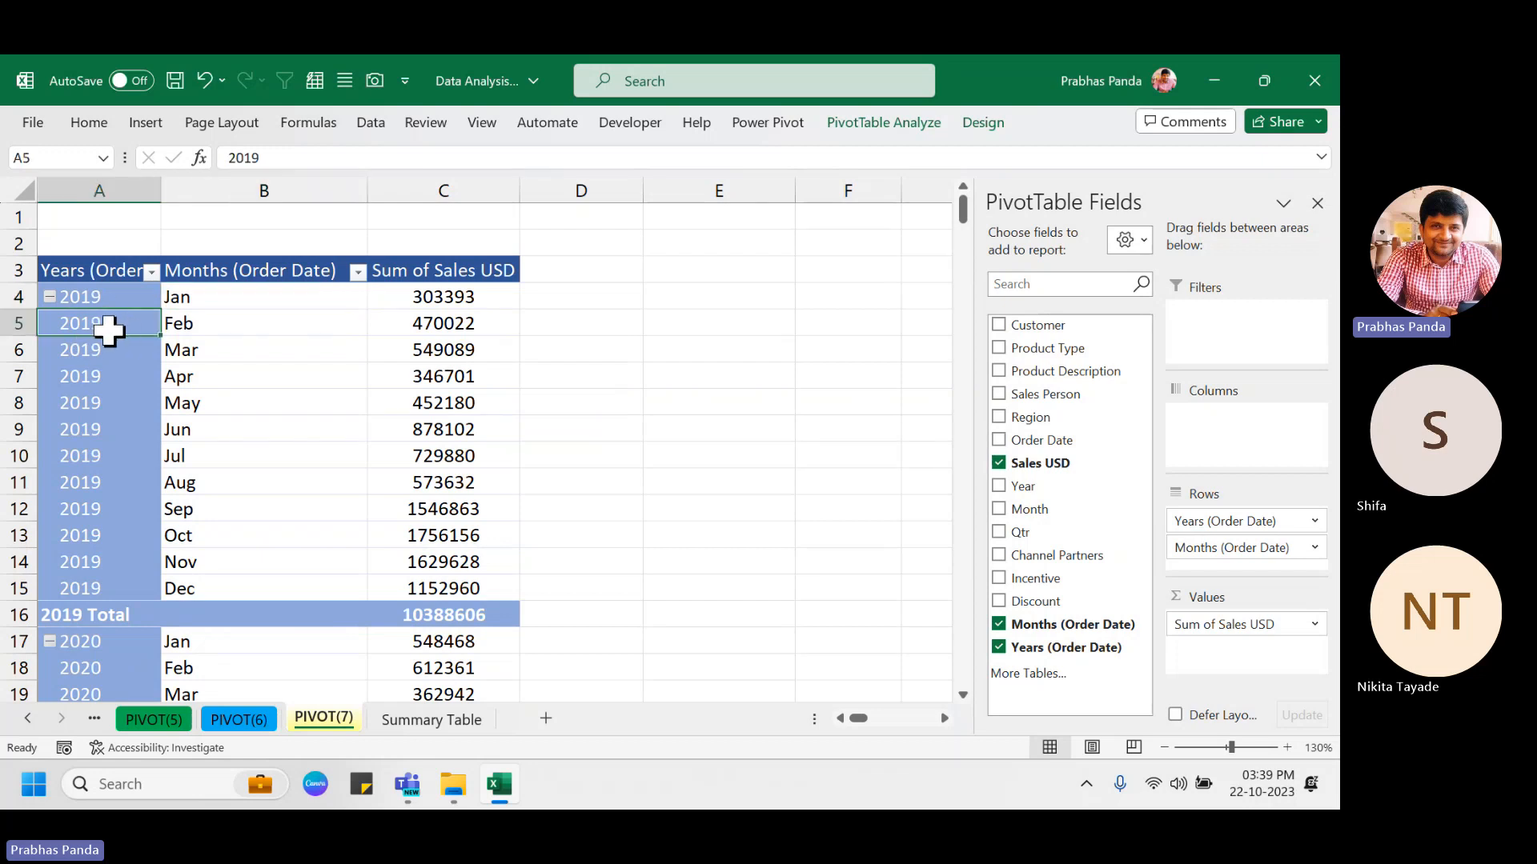
right_click(108, 330)
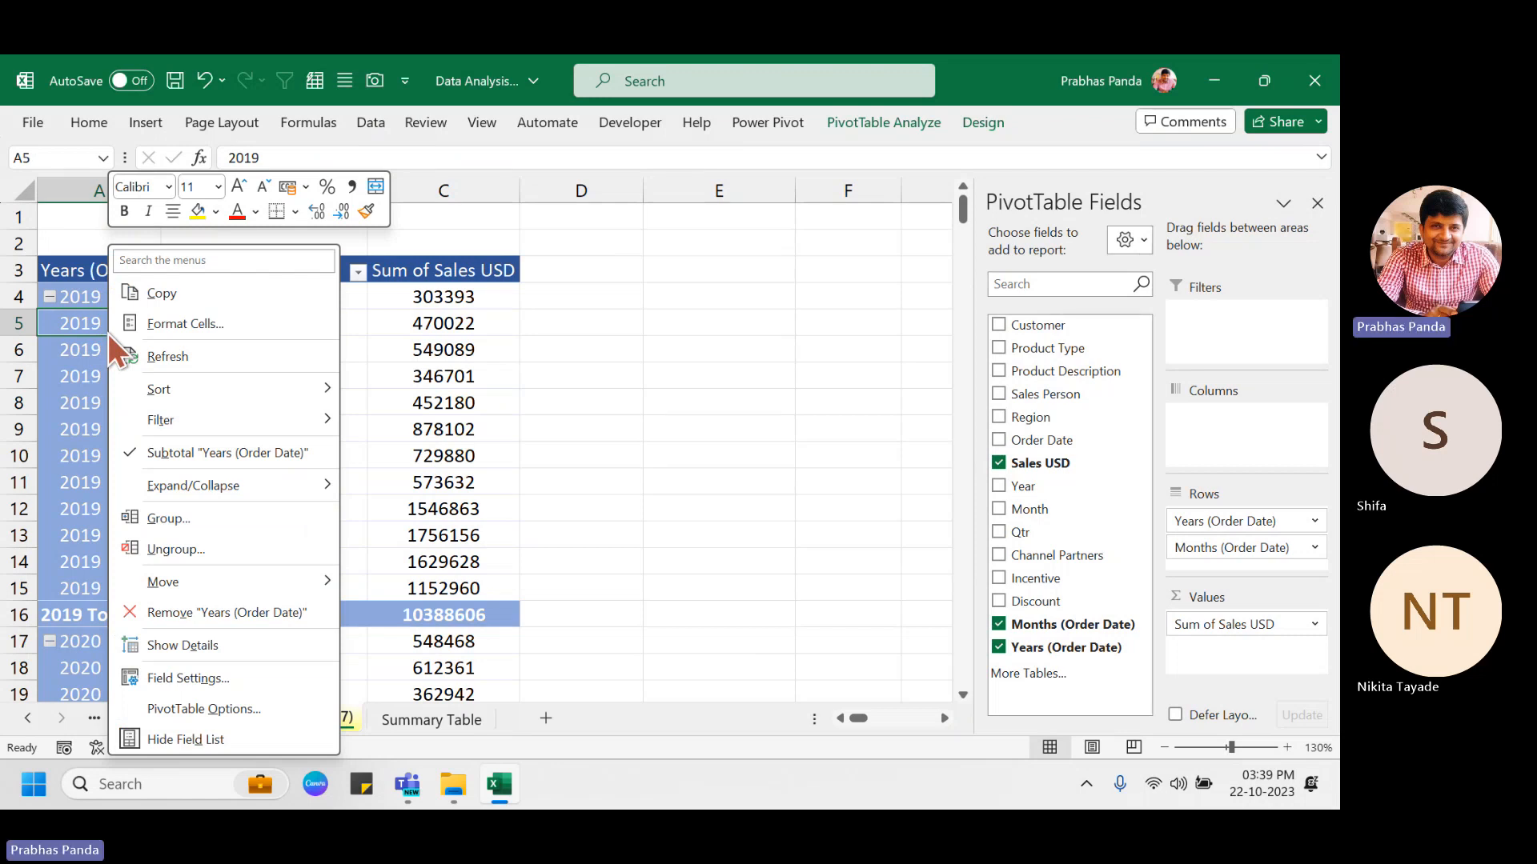
click(200, 519)
drag(120, 346, 530, 261)
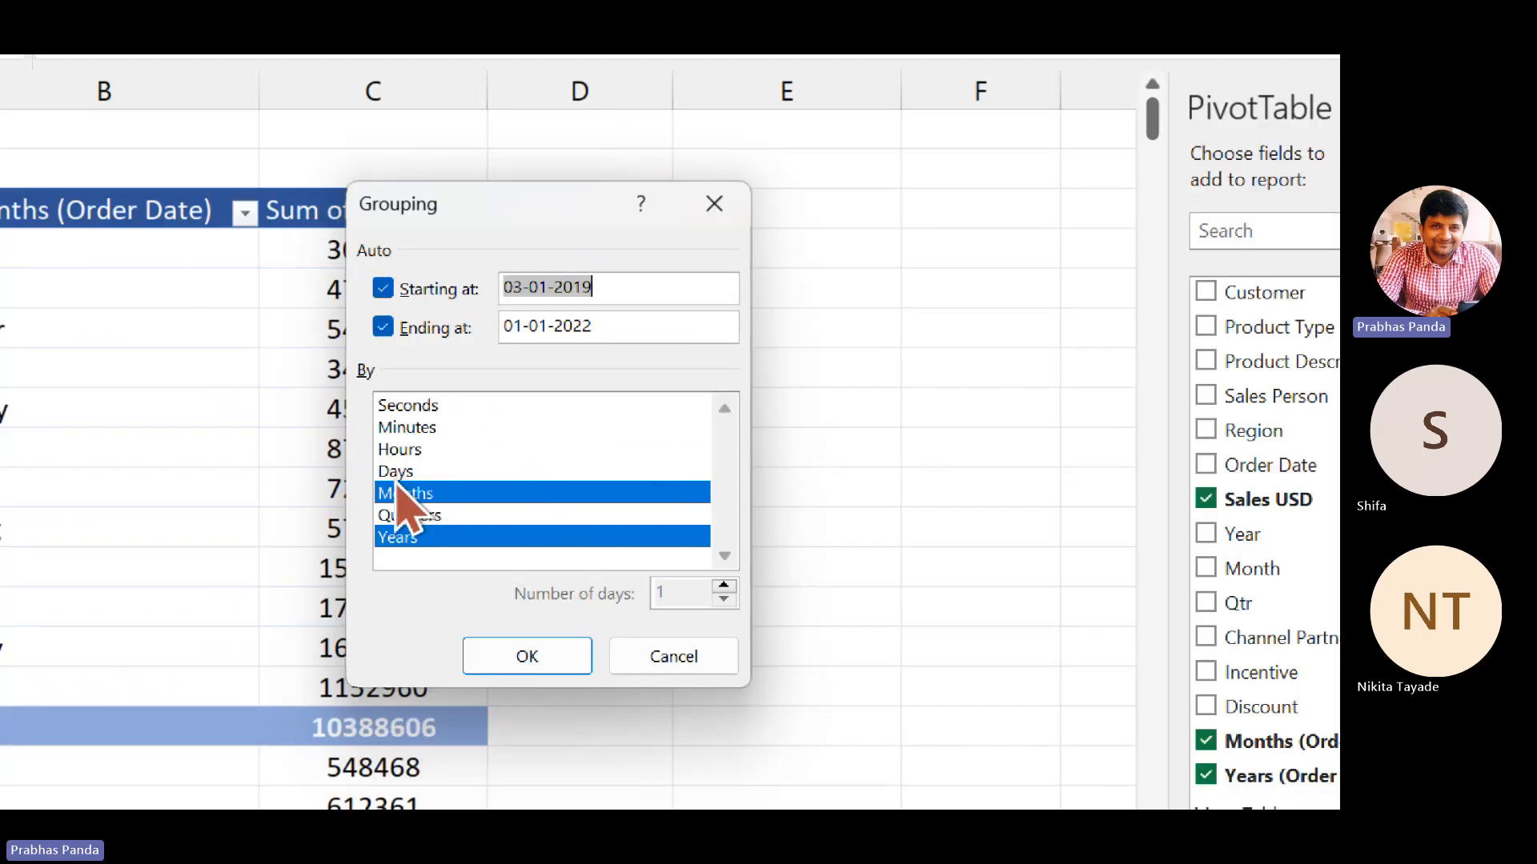
click(397, 474)
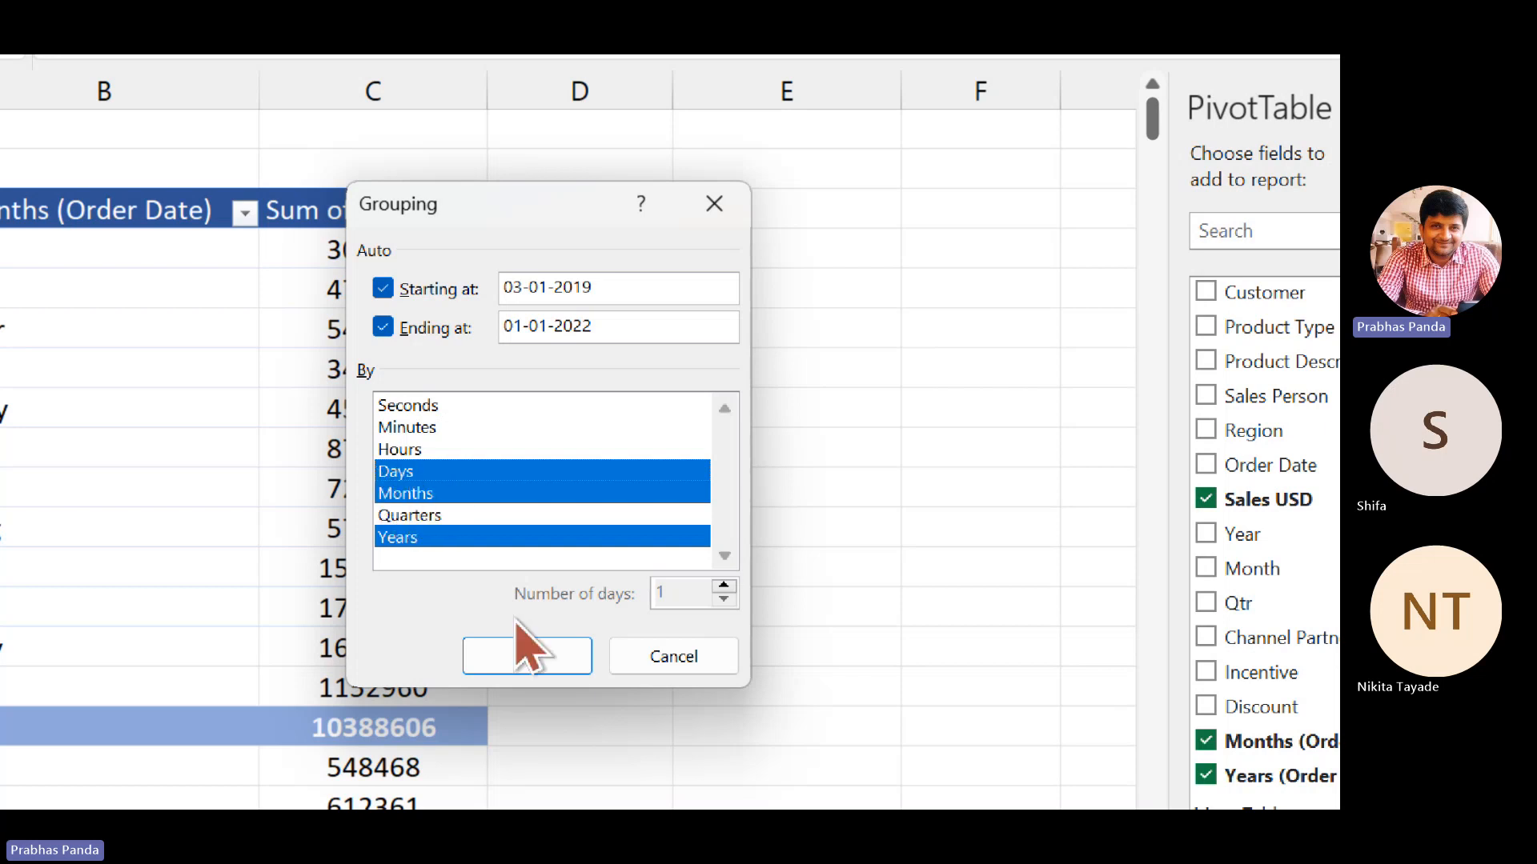
click(523, 660)
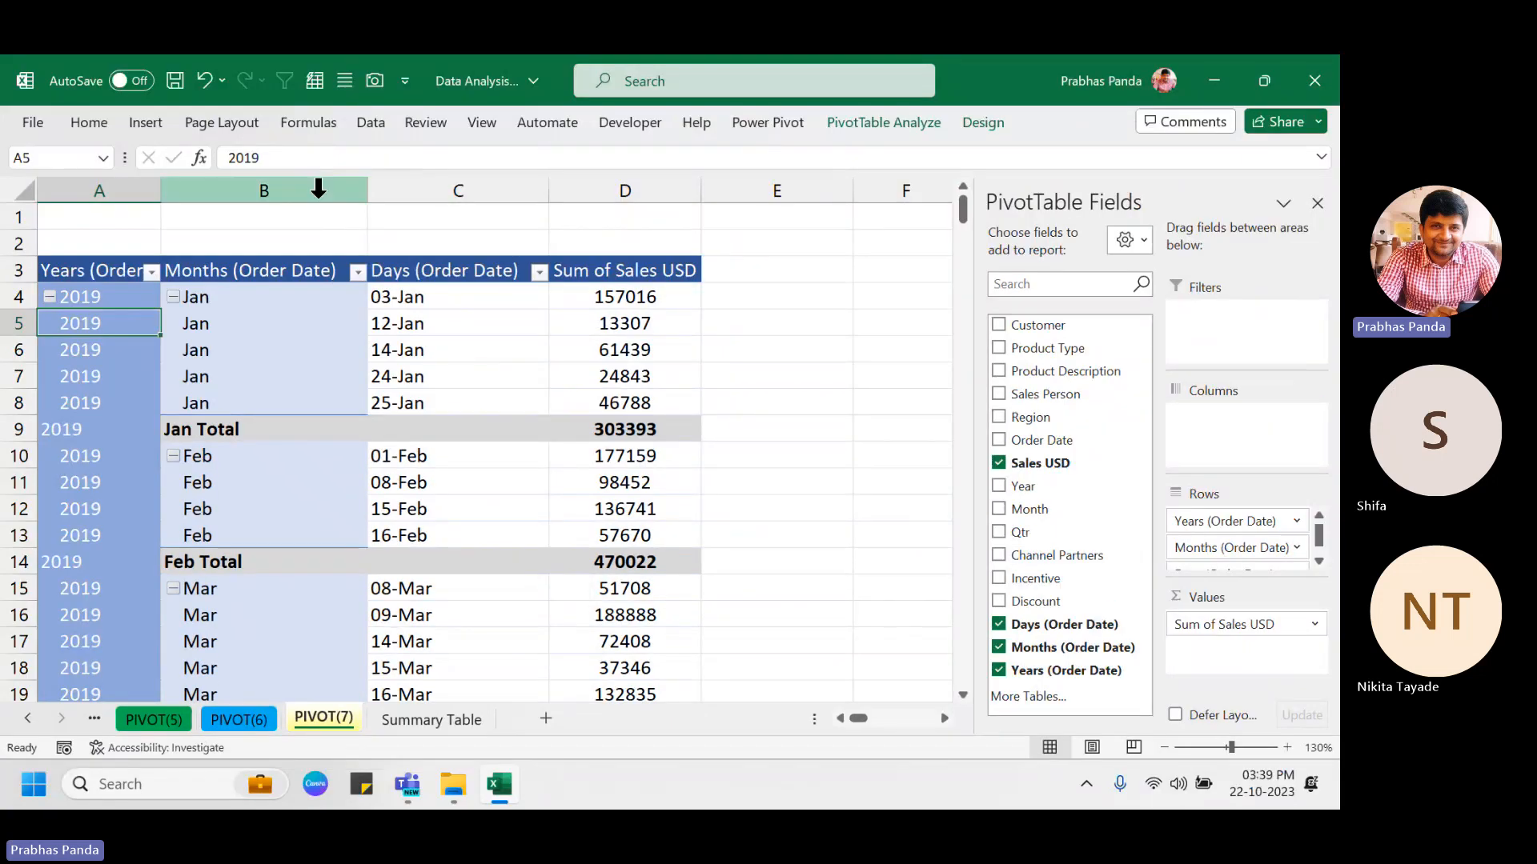
Centre-align the Months (Order Date) and Days (Order Date) columns B and C.
drag(316, 191, 392, 213)
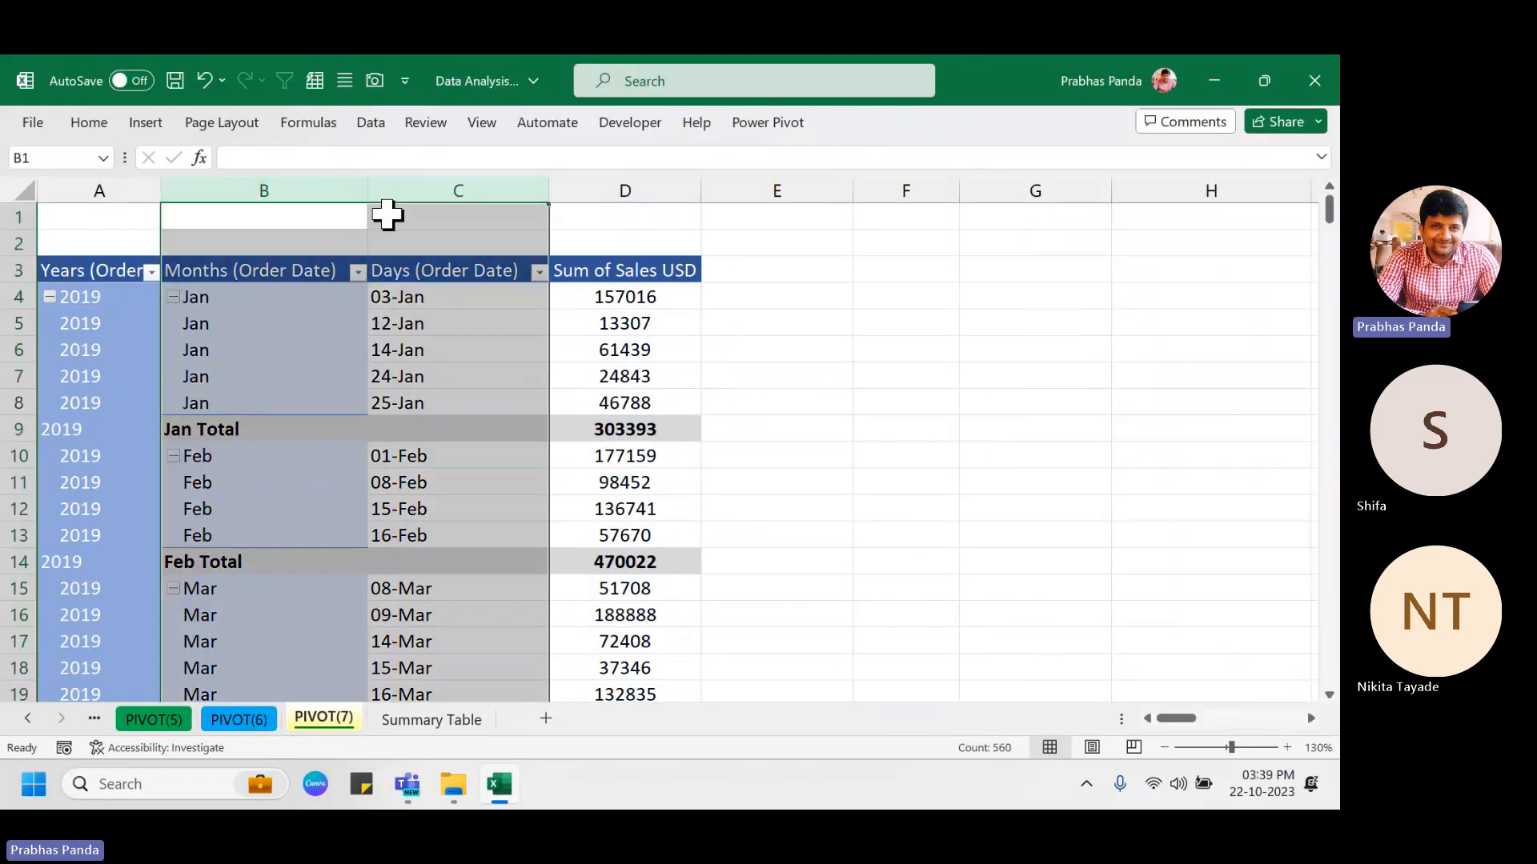
key(alt+h)
key(a)
key(c)
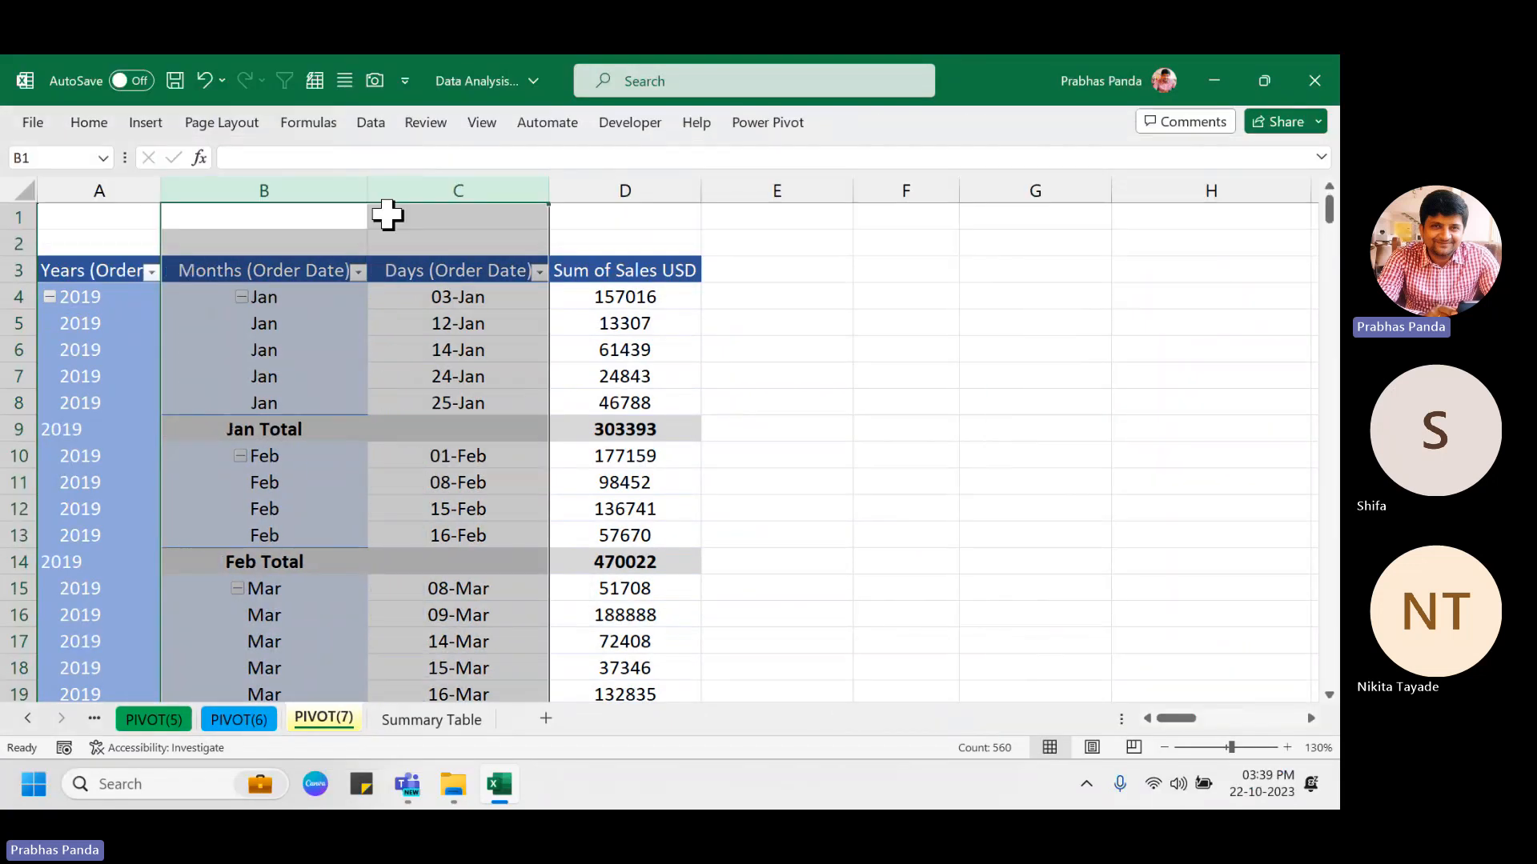
click(133, 191)
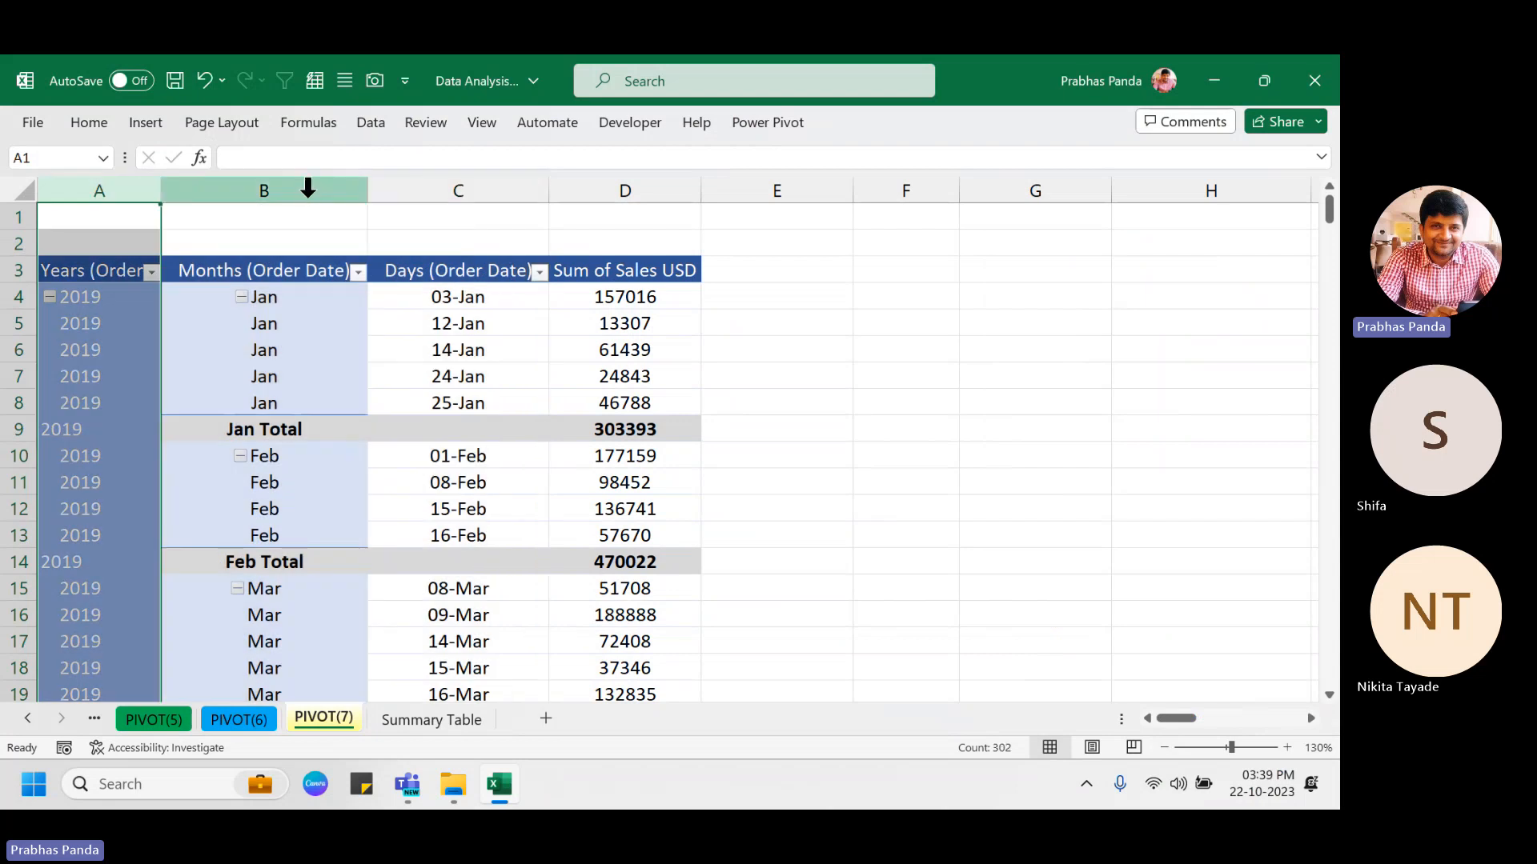
ctrl+click(308, 190)
ctrl+click(432, 189)
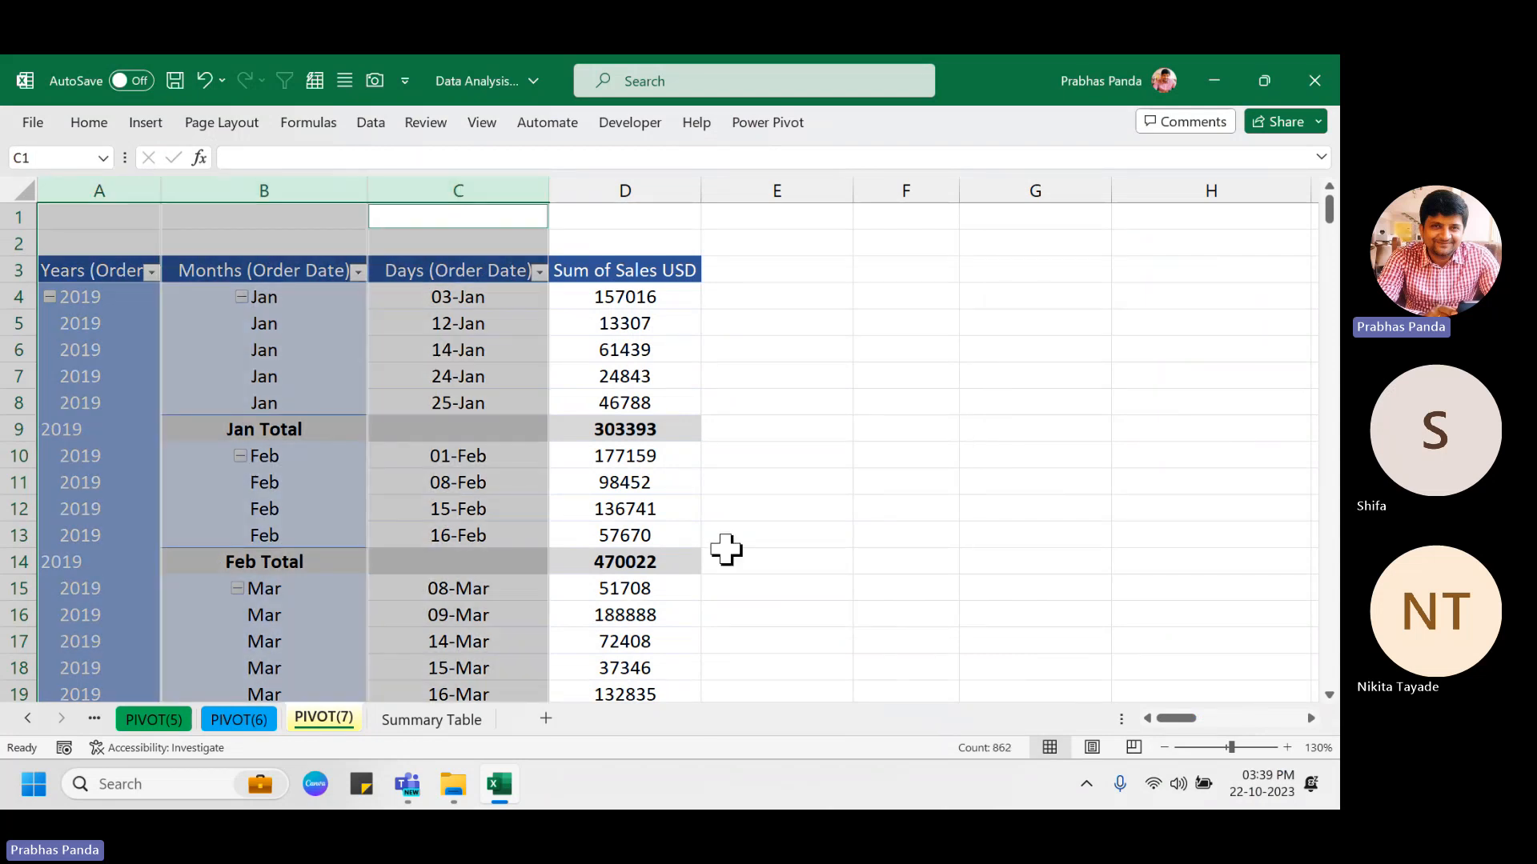
click(639, 346)
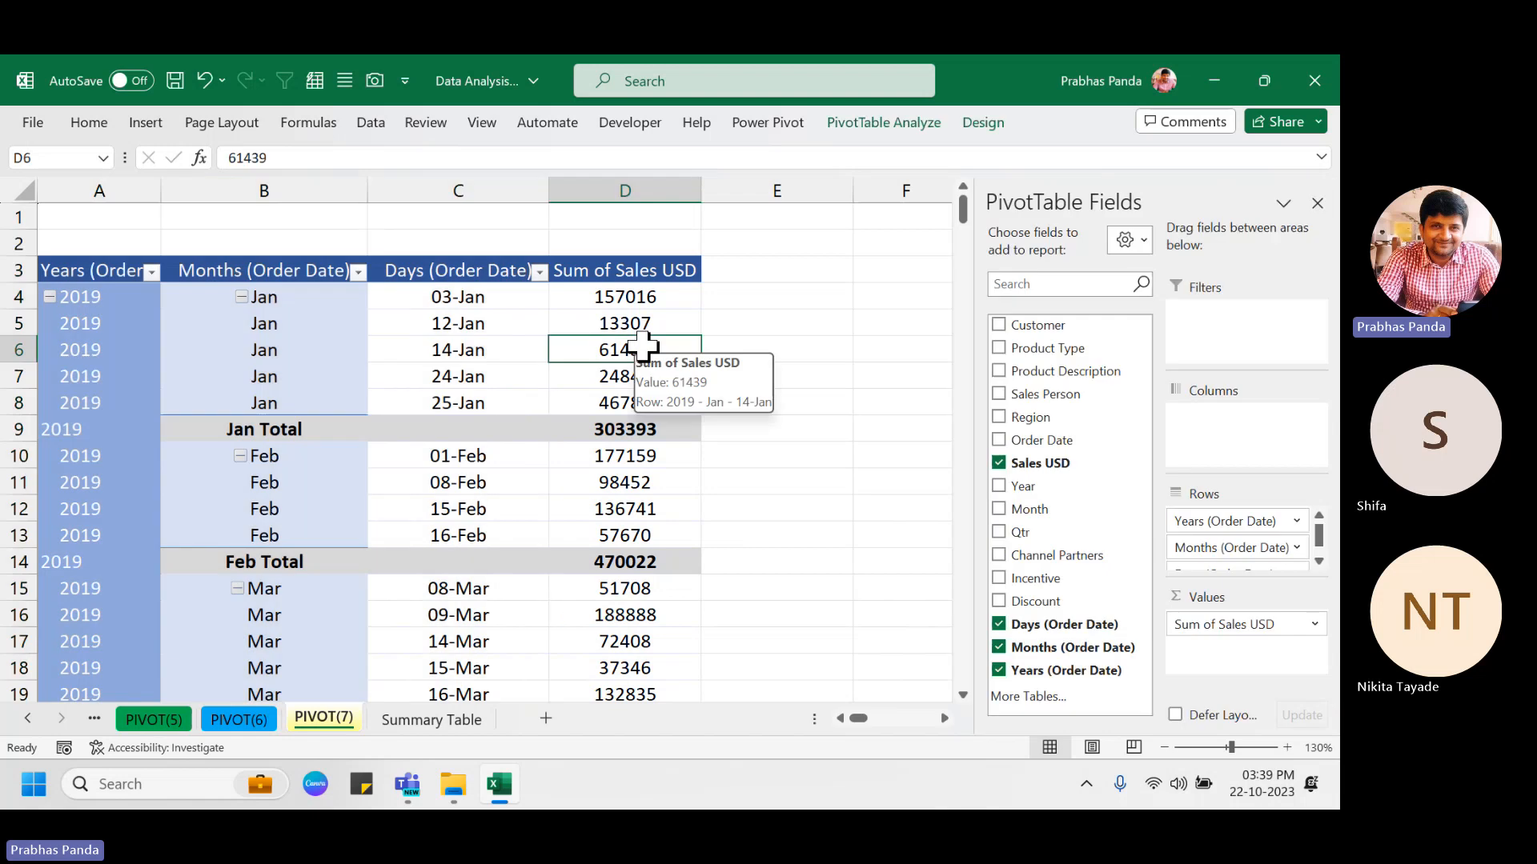
mouse_move(565, 503)
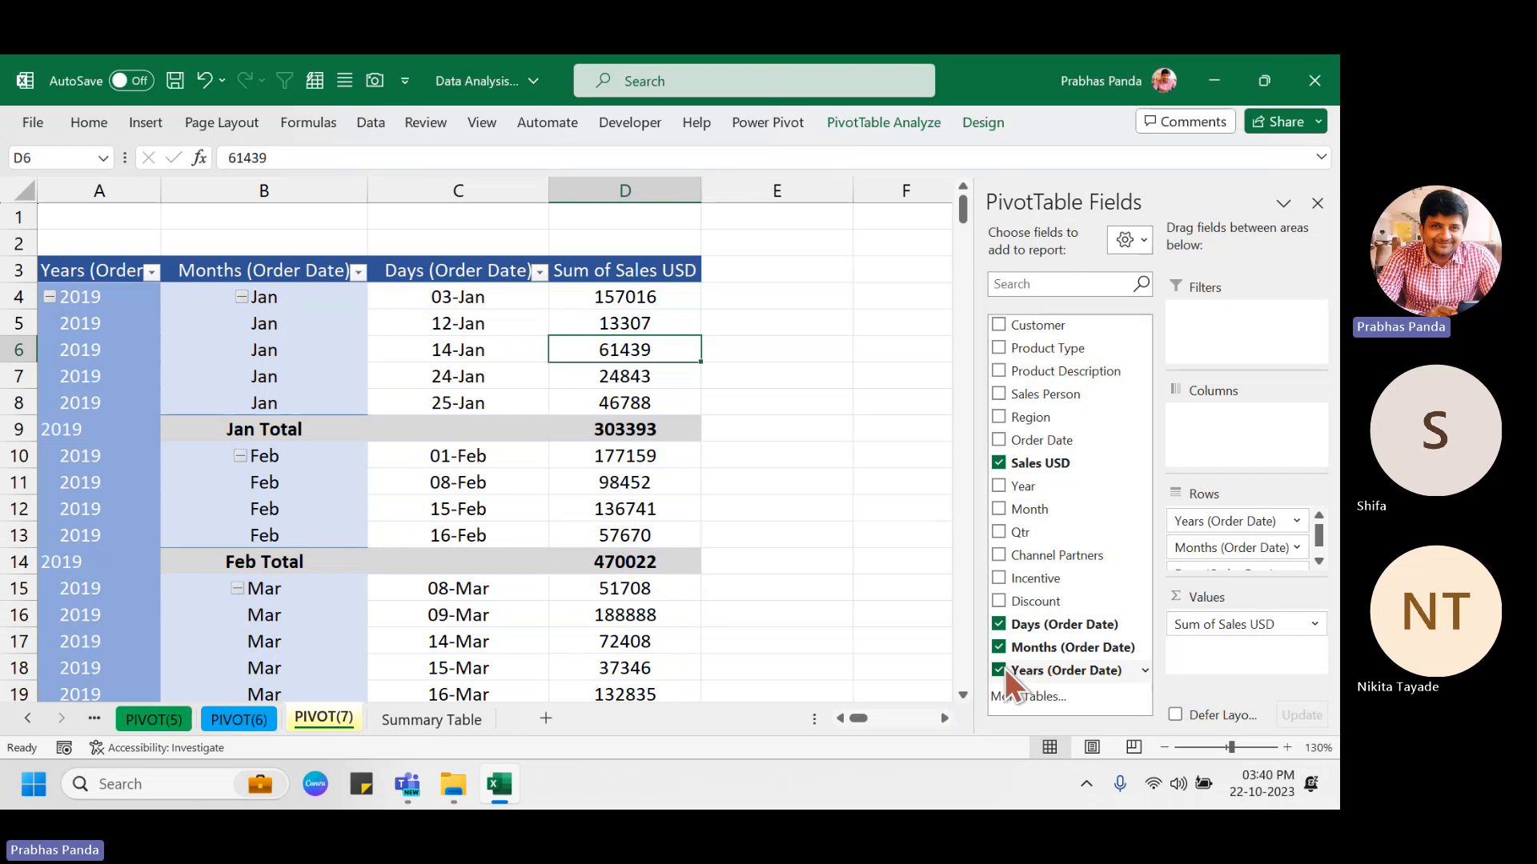
drag(979, 624, 1158, 690)
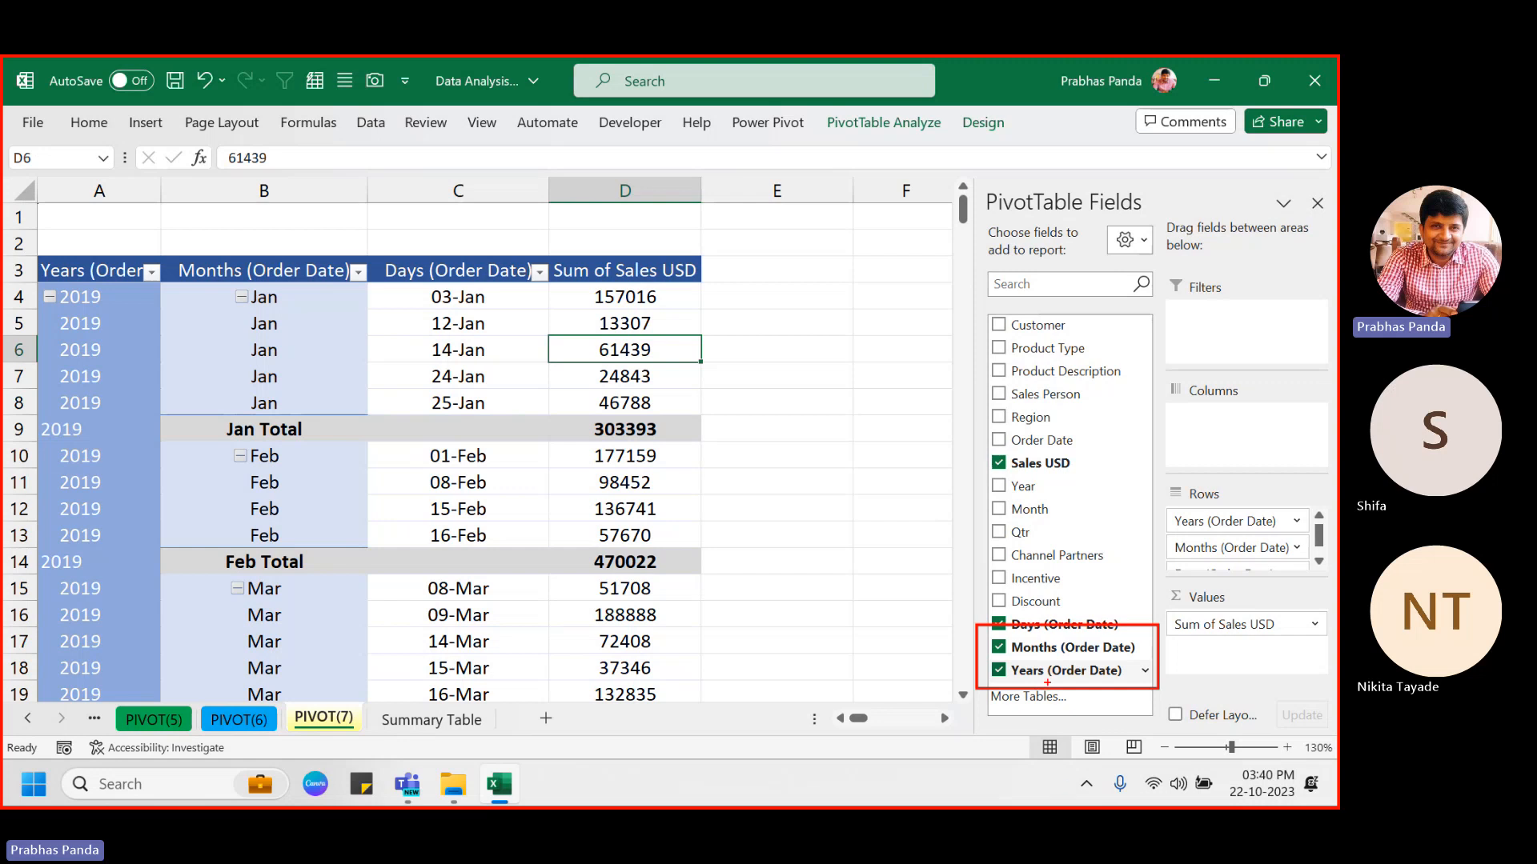
drag(1030, 632, 1112, 686)
drag(1095, 633, 1007, 682)
mouse_move(992, 464)
mouse_down()
mouse_move(1065, 524)
mouse_move(1049, 461)
mouse_up()
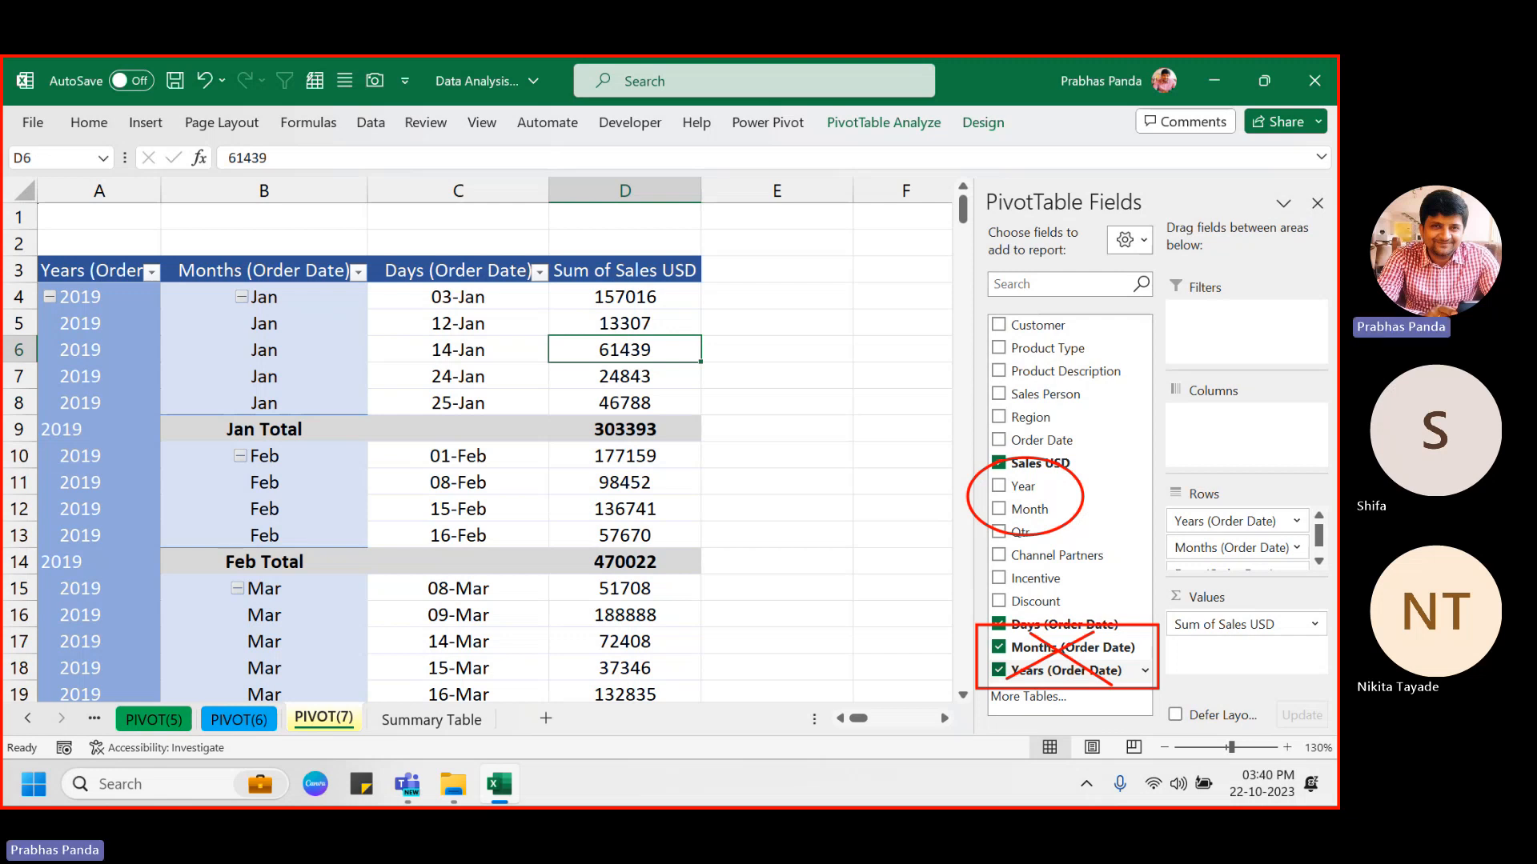
key(Escape)
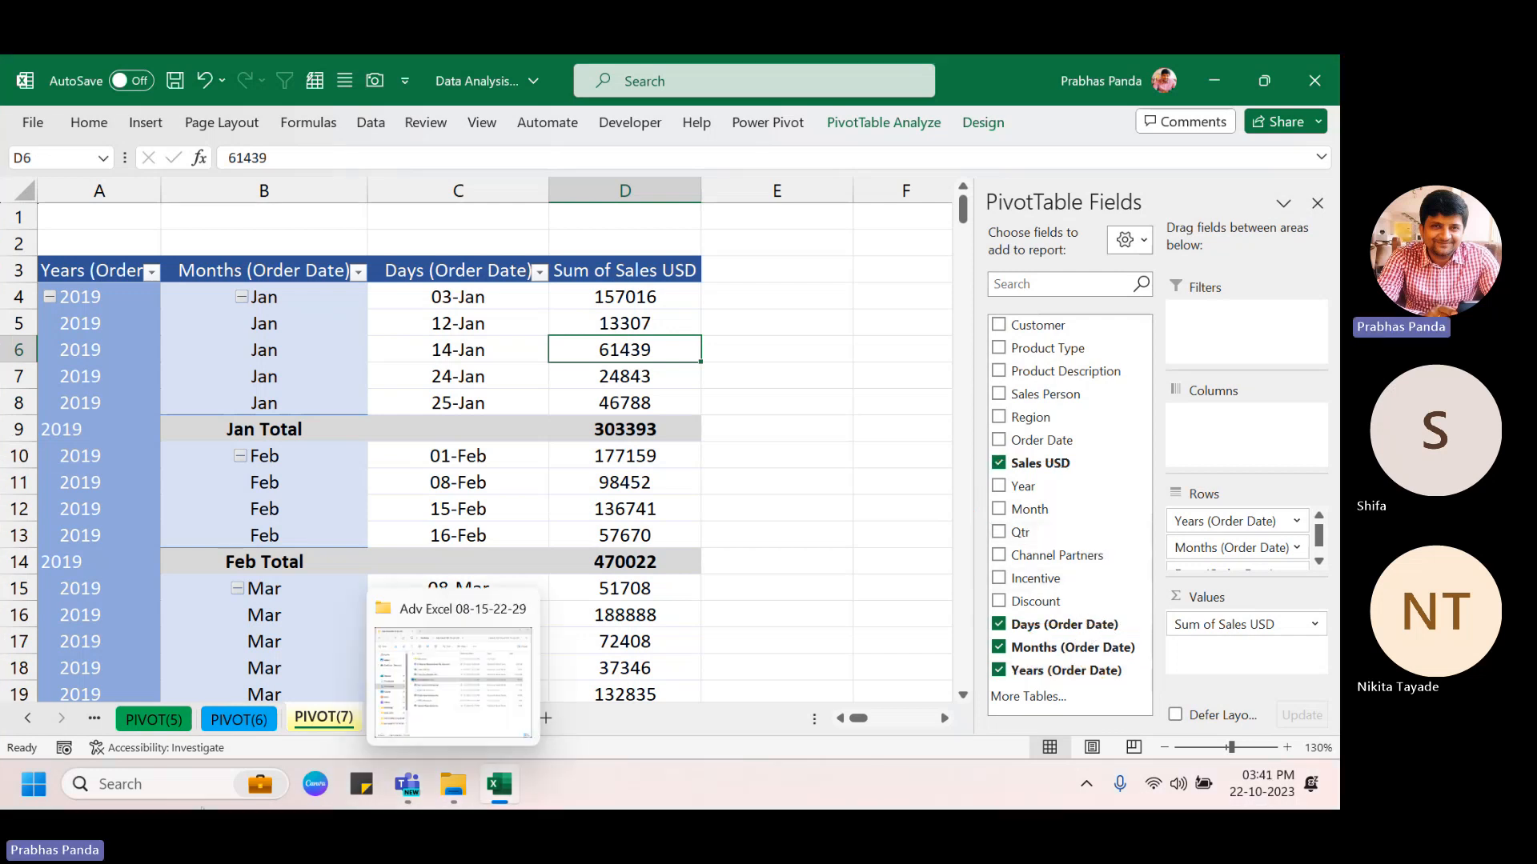
Duplicate the PIVOT(7) sheet directly before Summary Table and colour the copy's tab red.
click(324, 719)
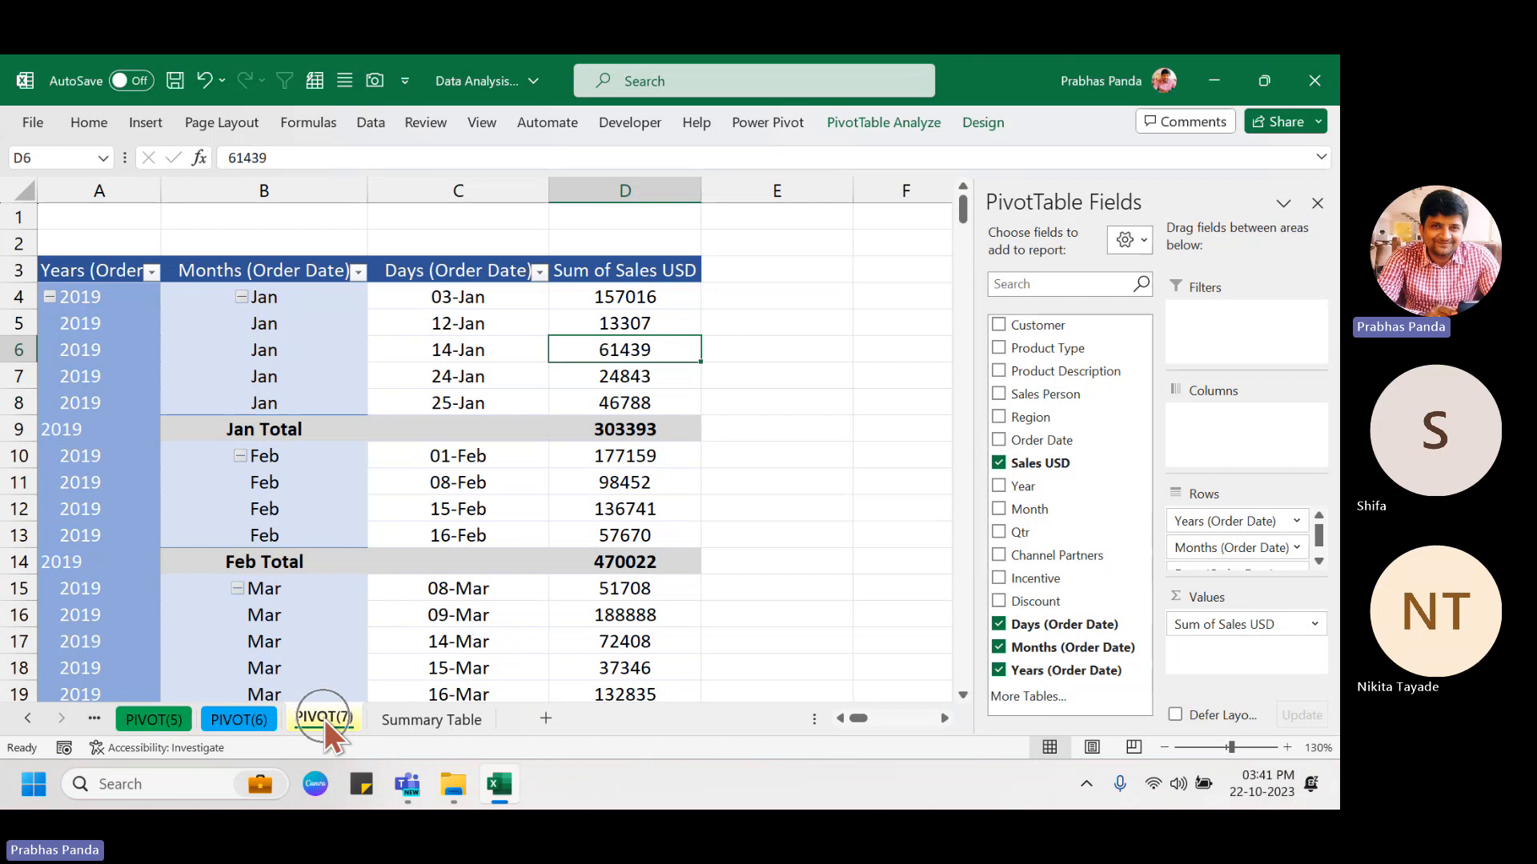
click(324, 719)
click(324, 718)
drag(325, 719, 464, 730)
right_click(398, 711)
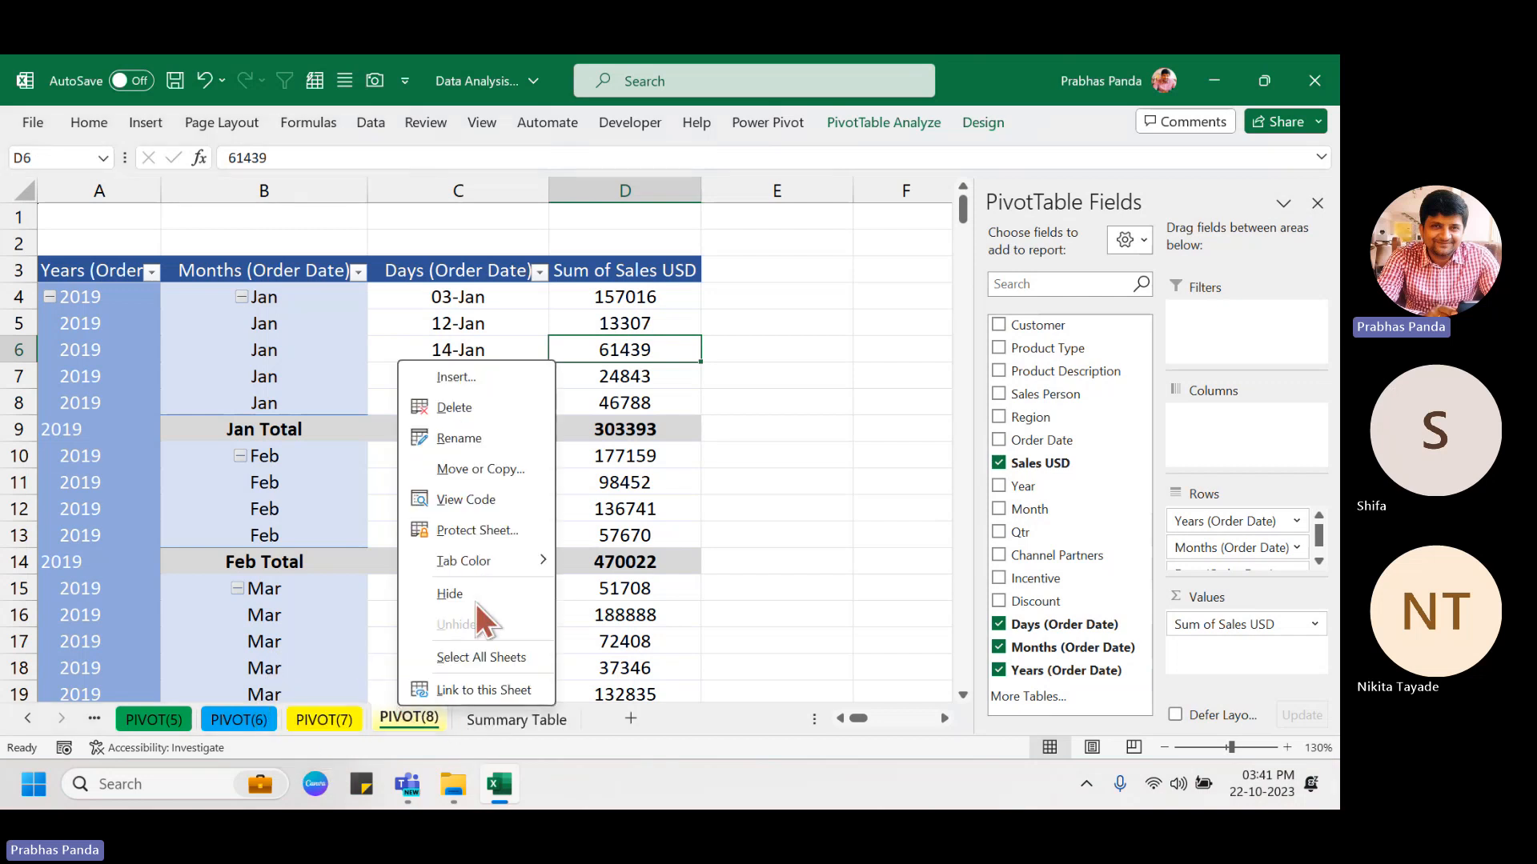
mouse_move(512, 569)
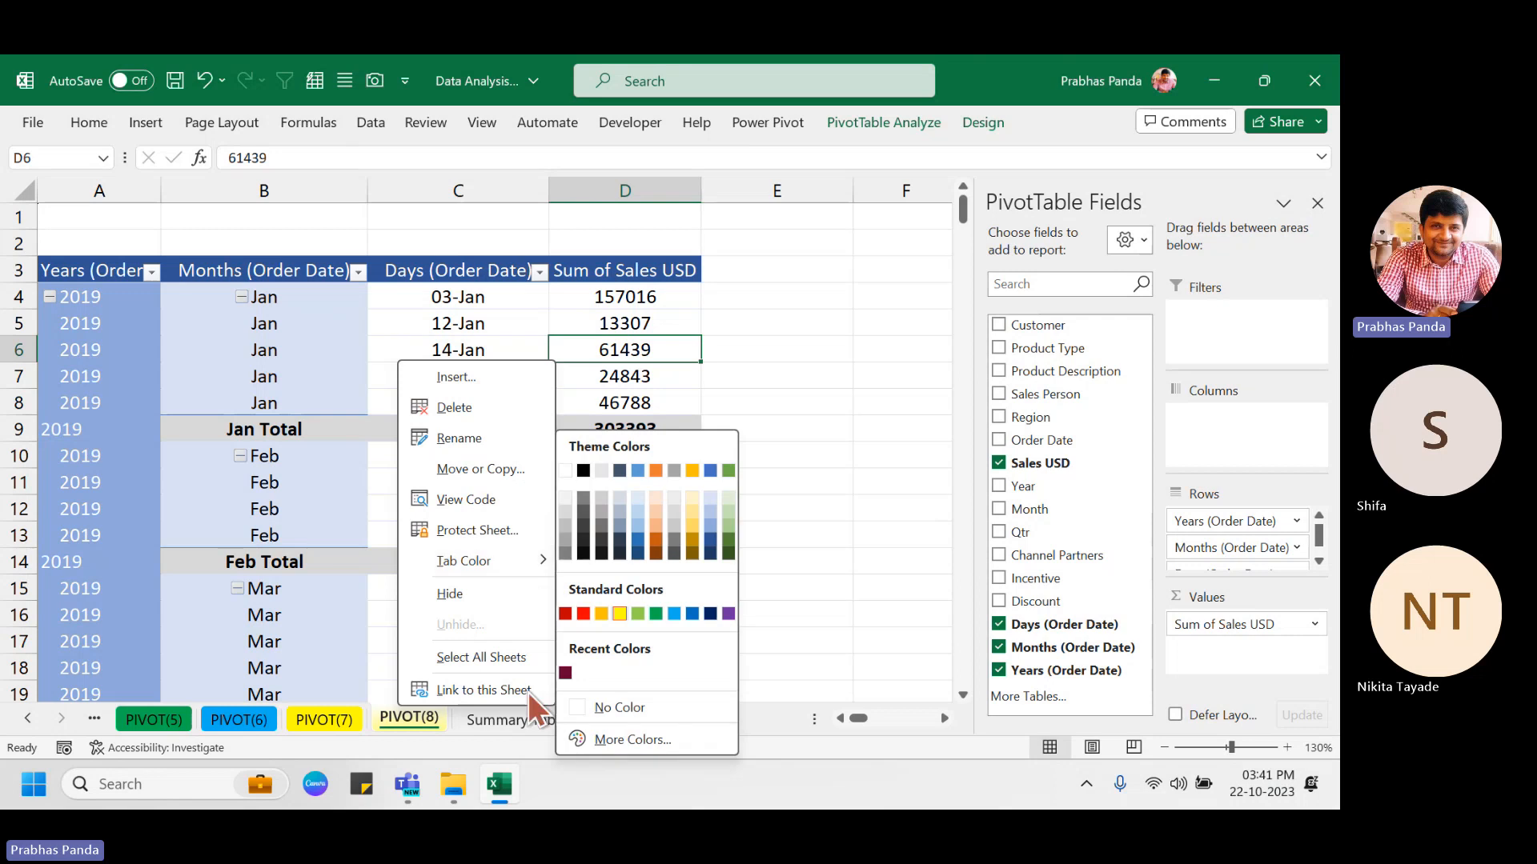
click(584, 614)
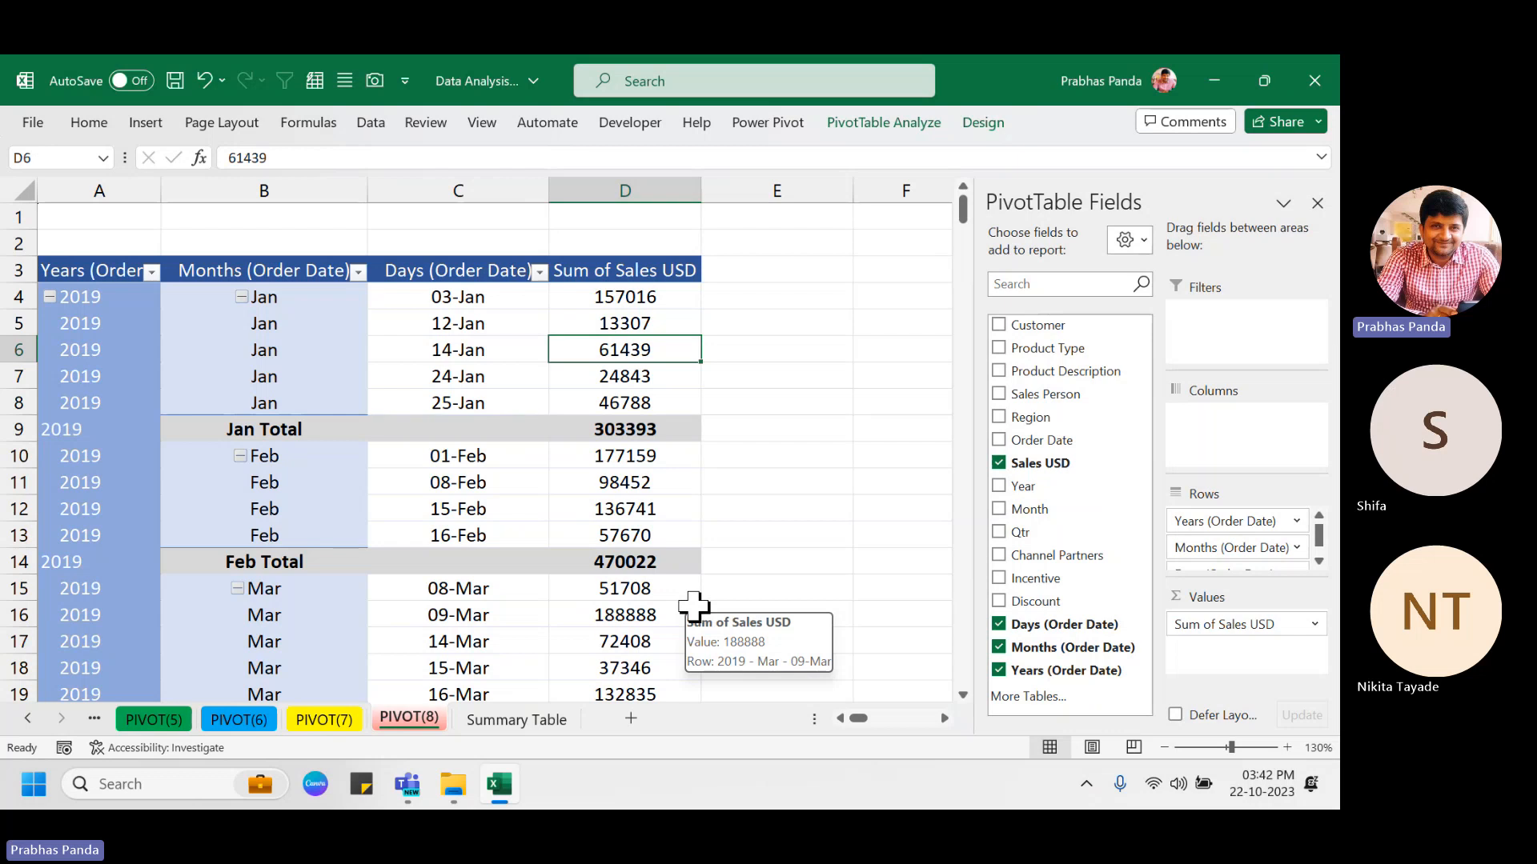
Replace the grouped days, months and years fields with Year in the columns and Product Description in the rows.
click(998, 625)
click(998, 647)
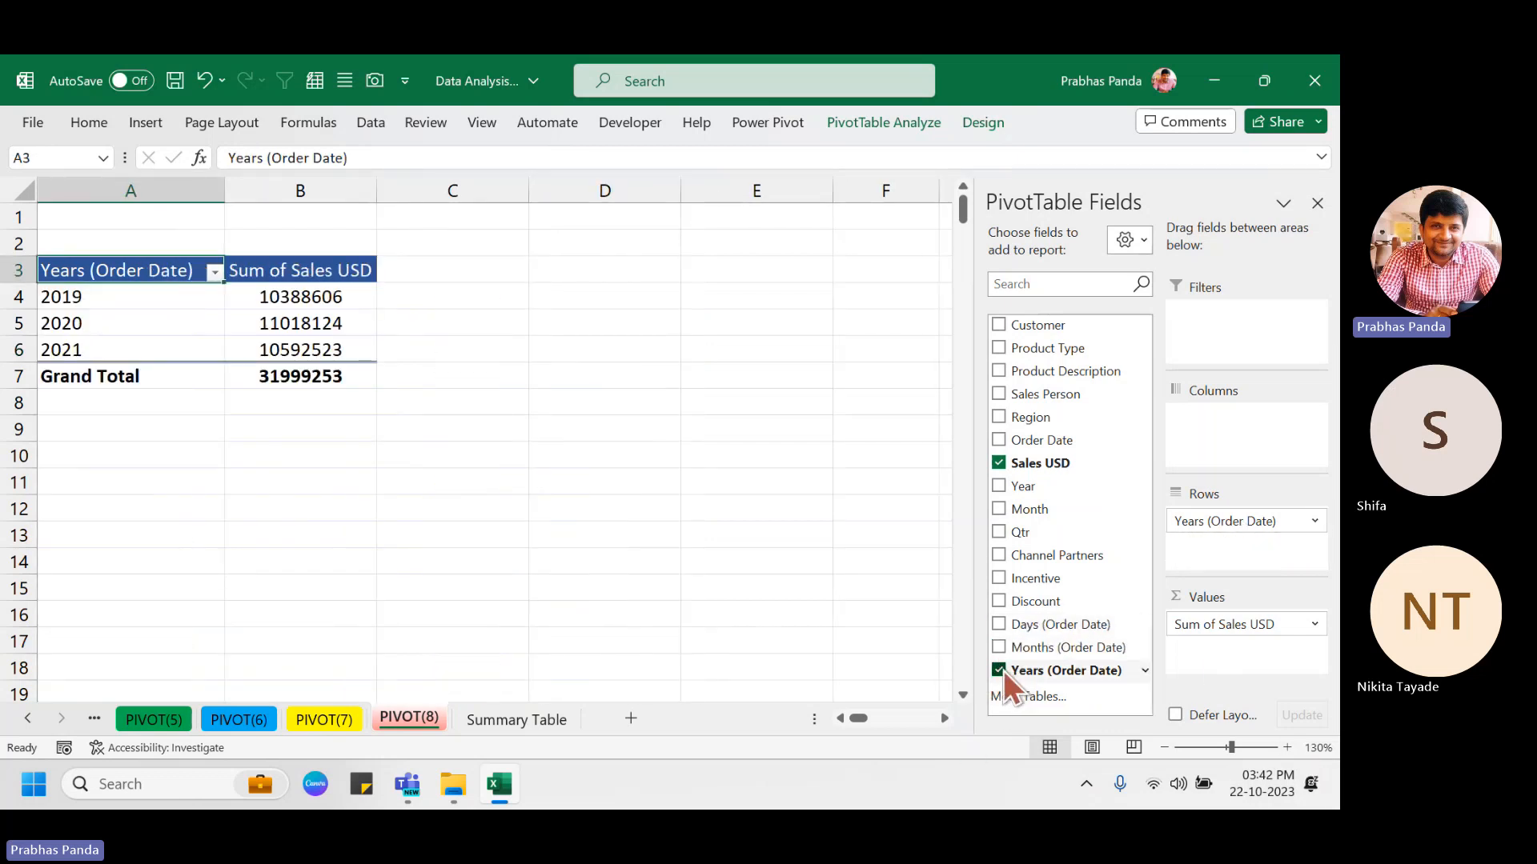
click(998, 670)
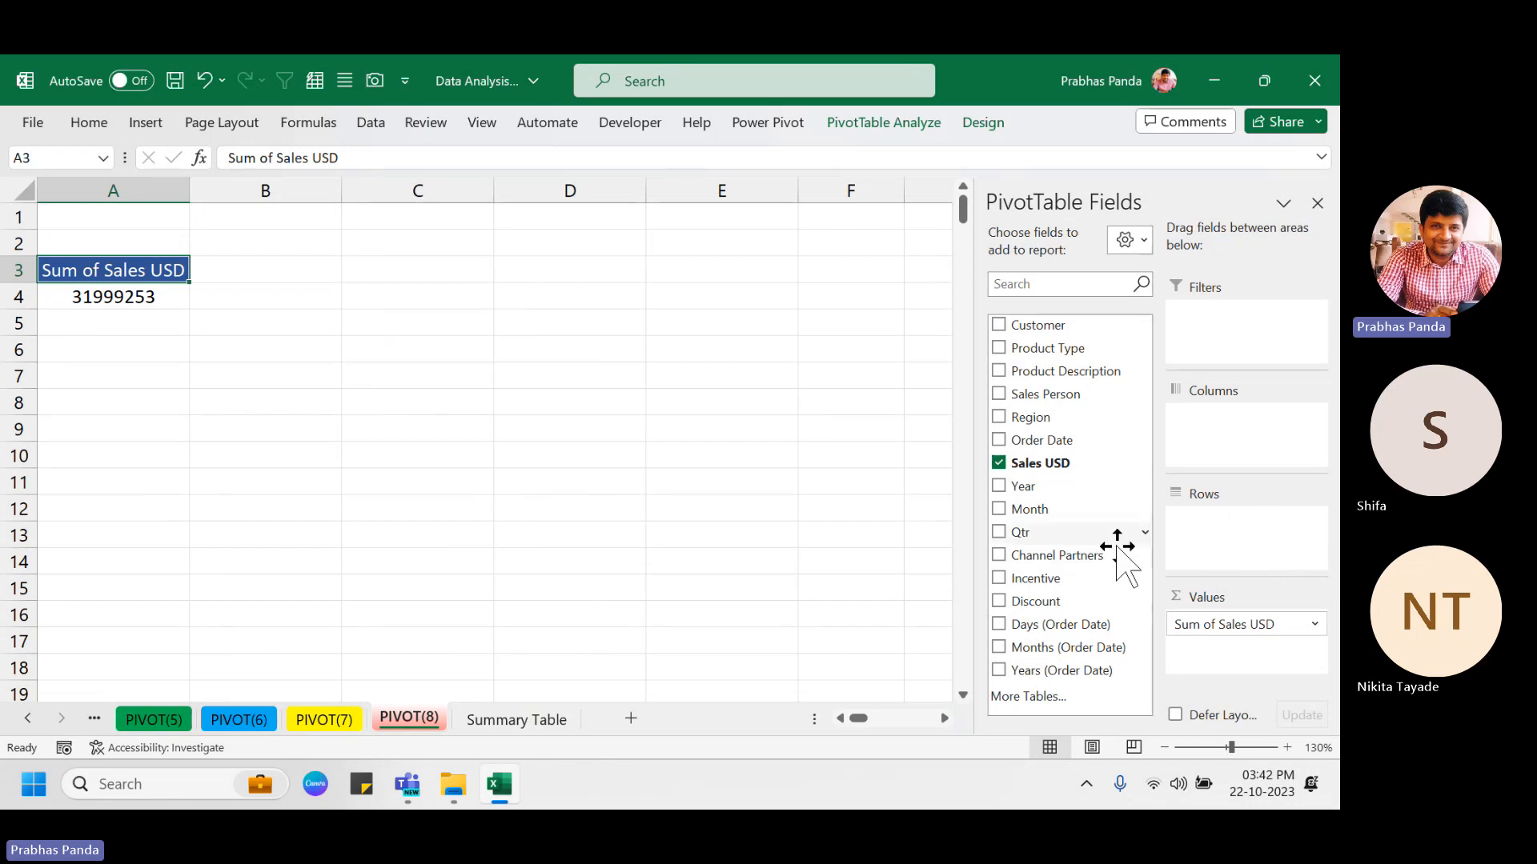
drag(1060, 489, 1233, 420)
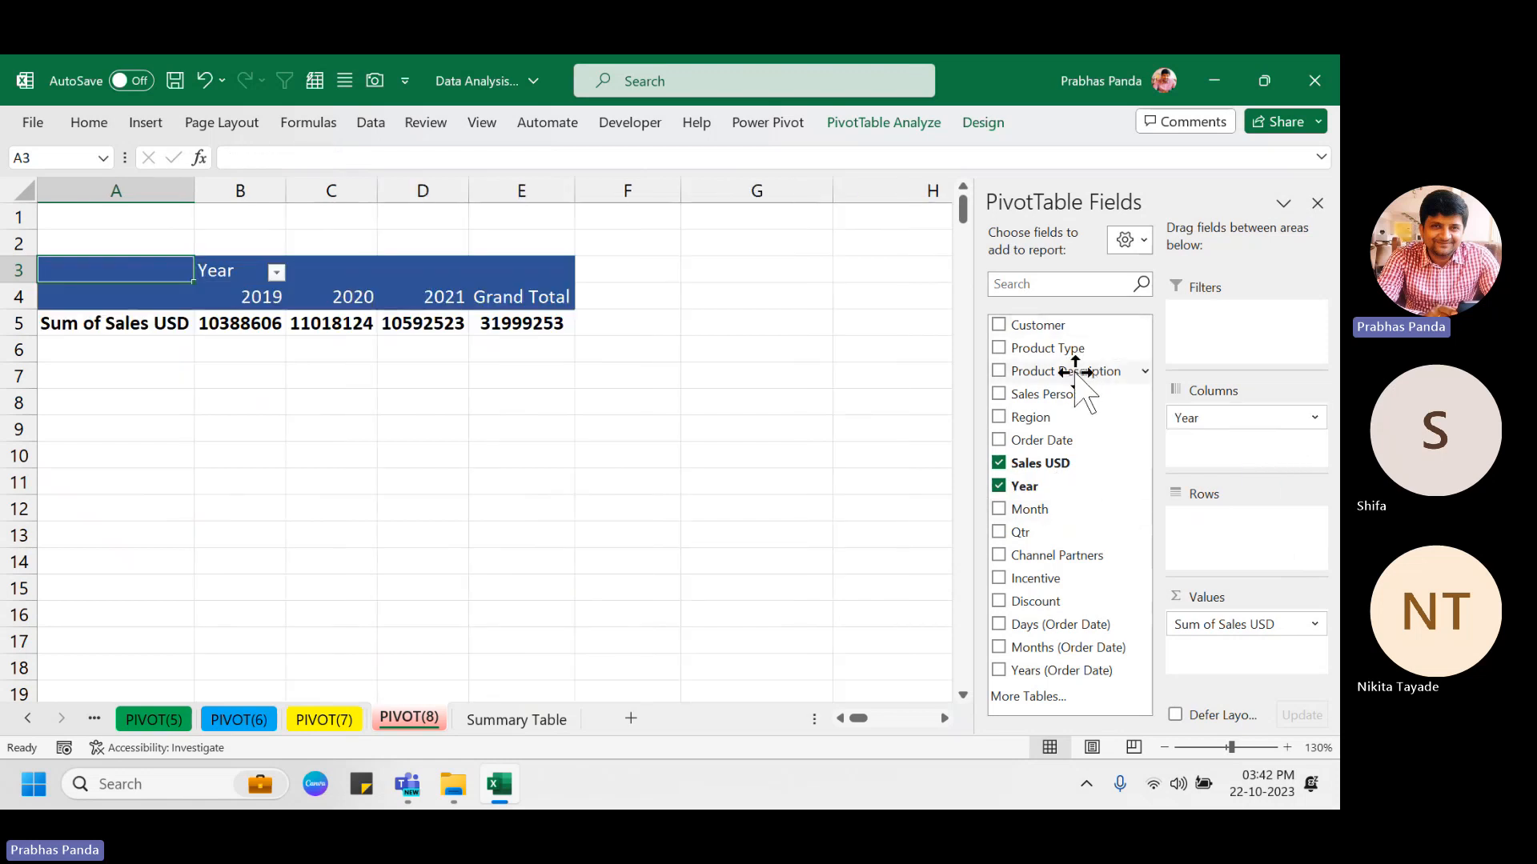
drag(1073, 368, 1234, 539)
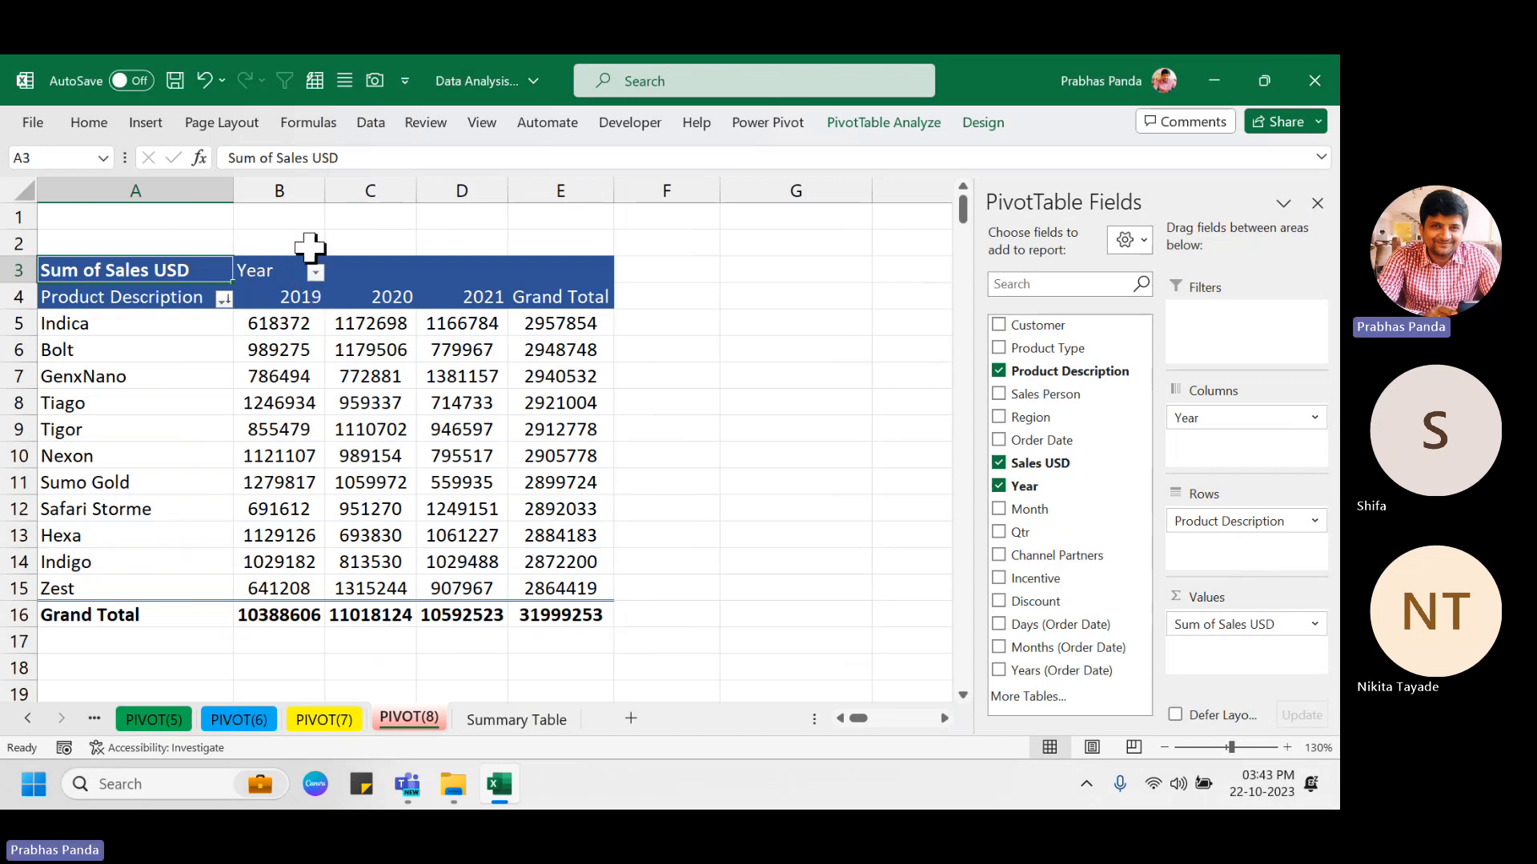
Centre-align the year headings and sales values in B4:E16 of the pivot table.
click(282, 294)
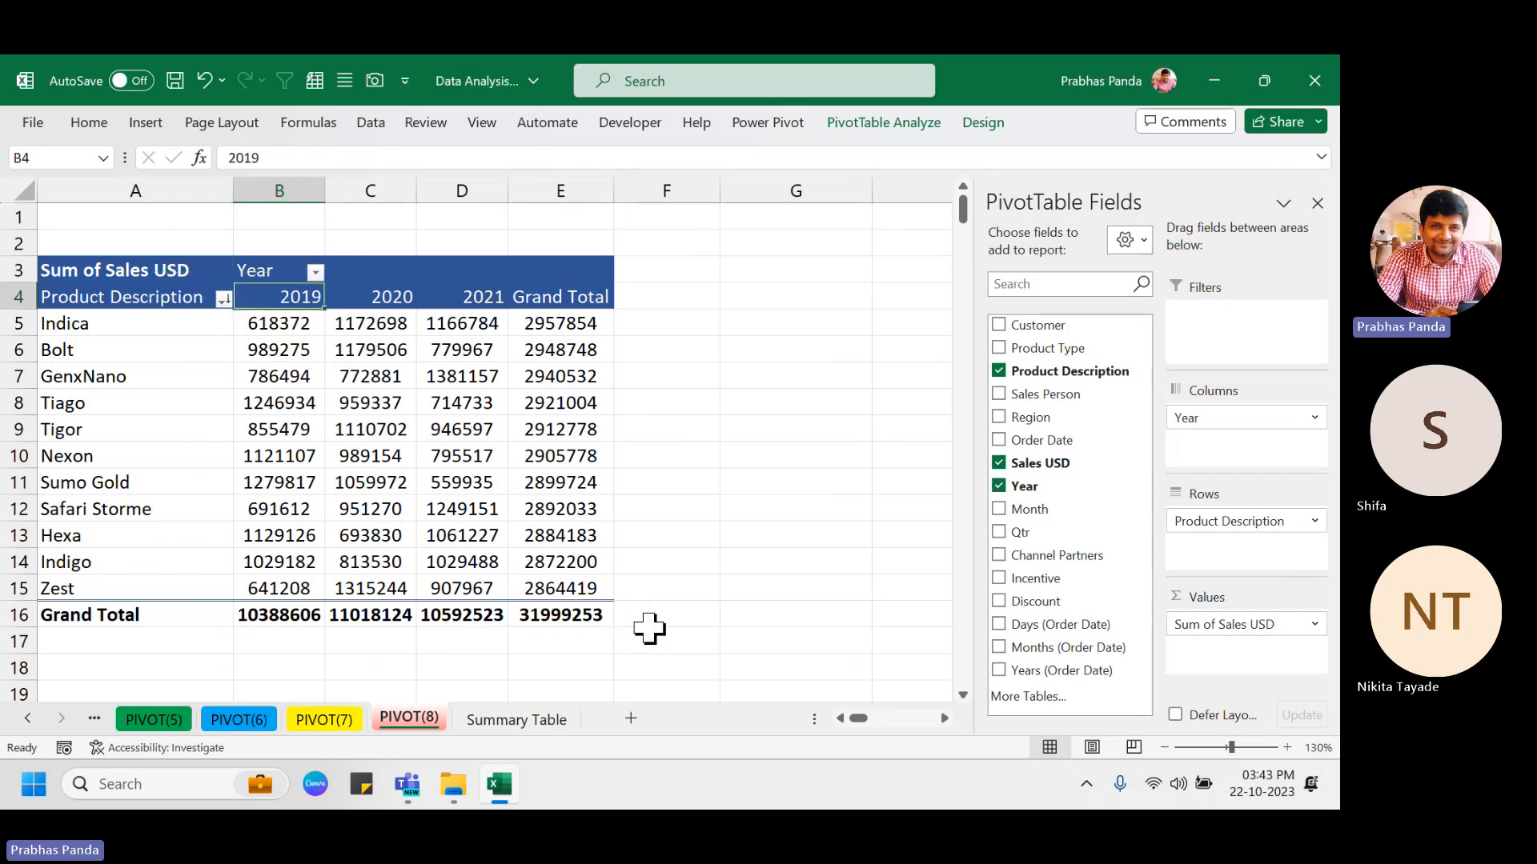
key(ctrl+shift+Right)
key(ctrl+shift+Down)
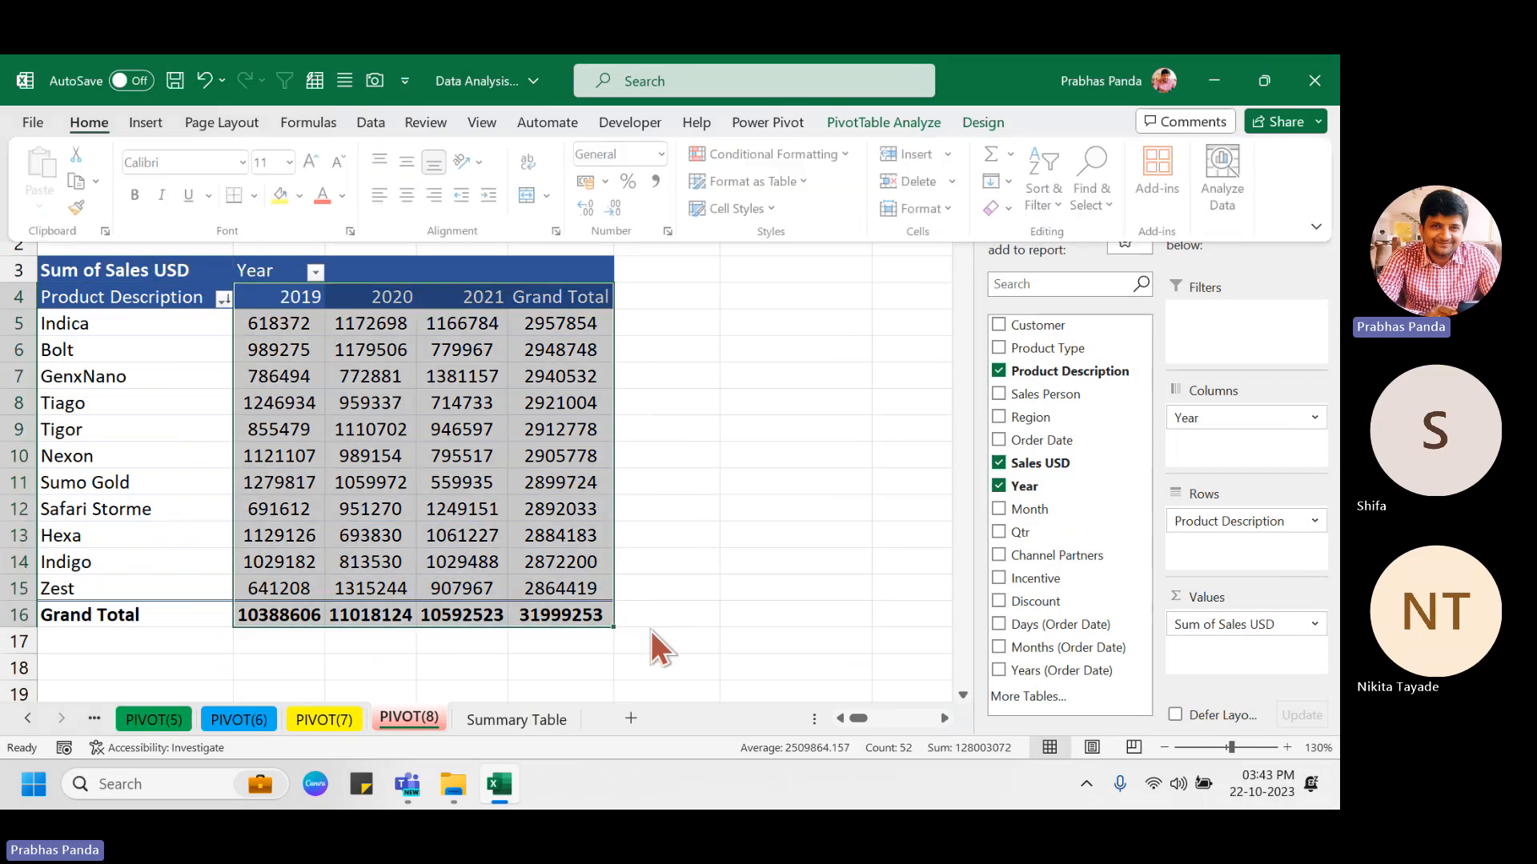
key(a)
key(c)
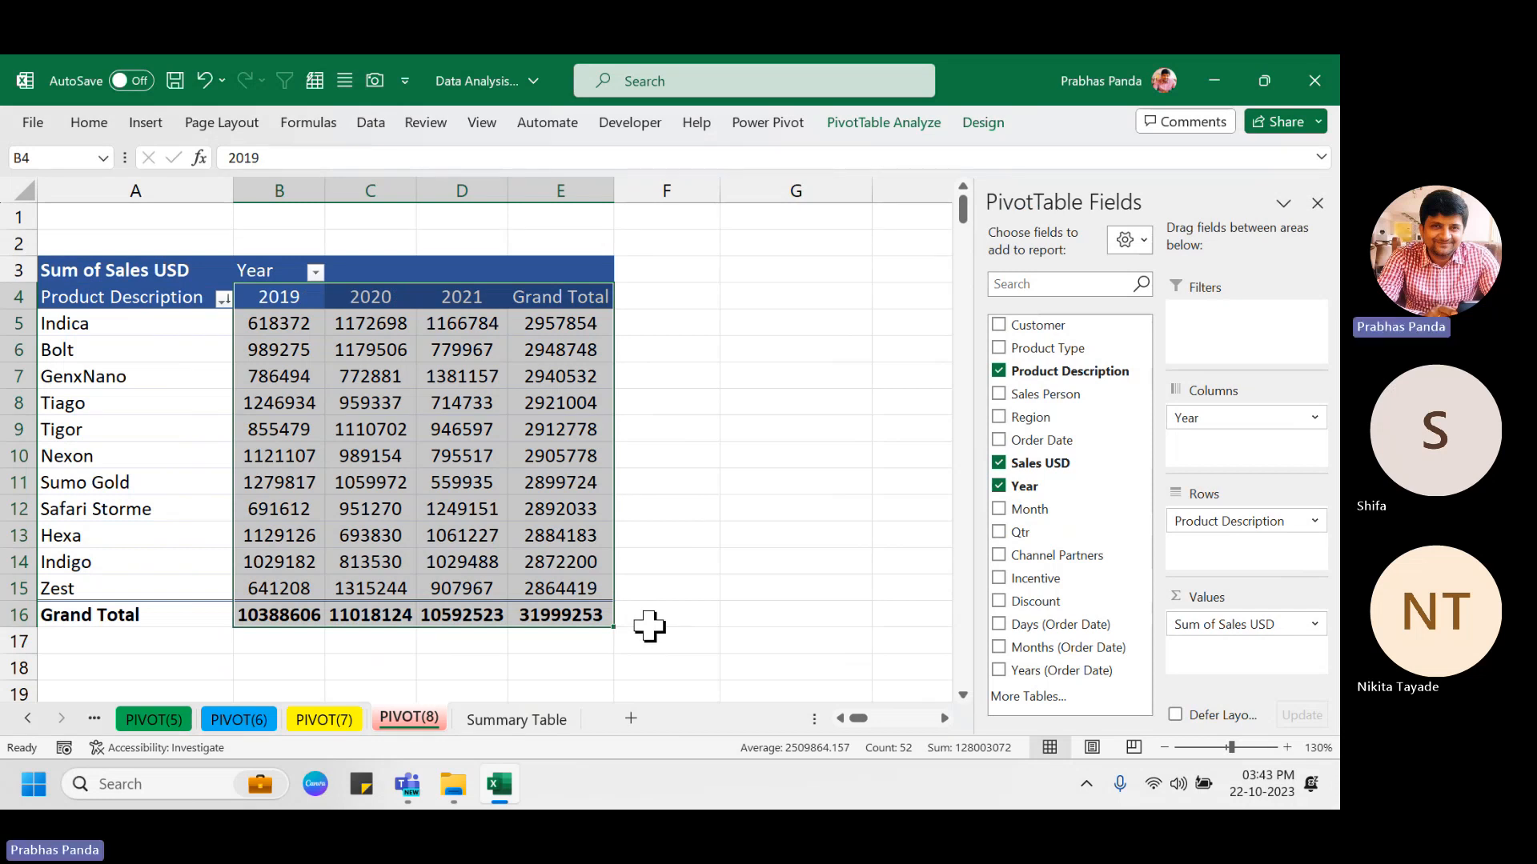
Open the Corp Case Studies .xlsx workbook from the Adv Excel 08-15-22-29 folder and go to the Data Presentation sheet.
click(272, 329)
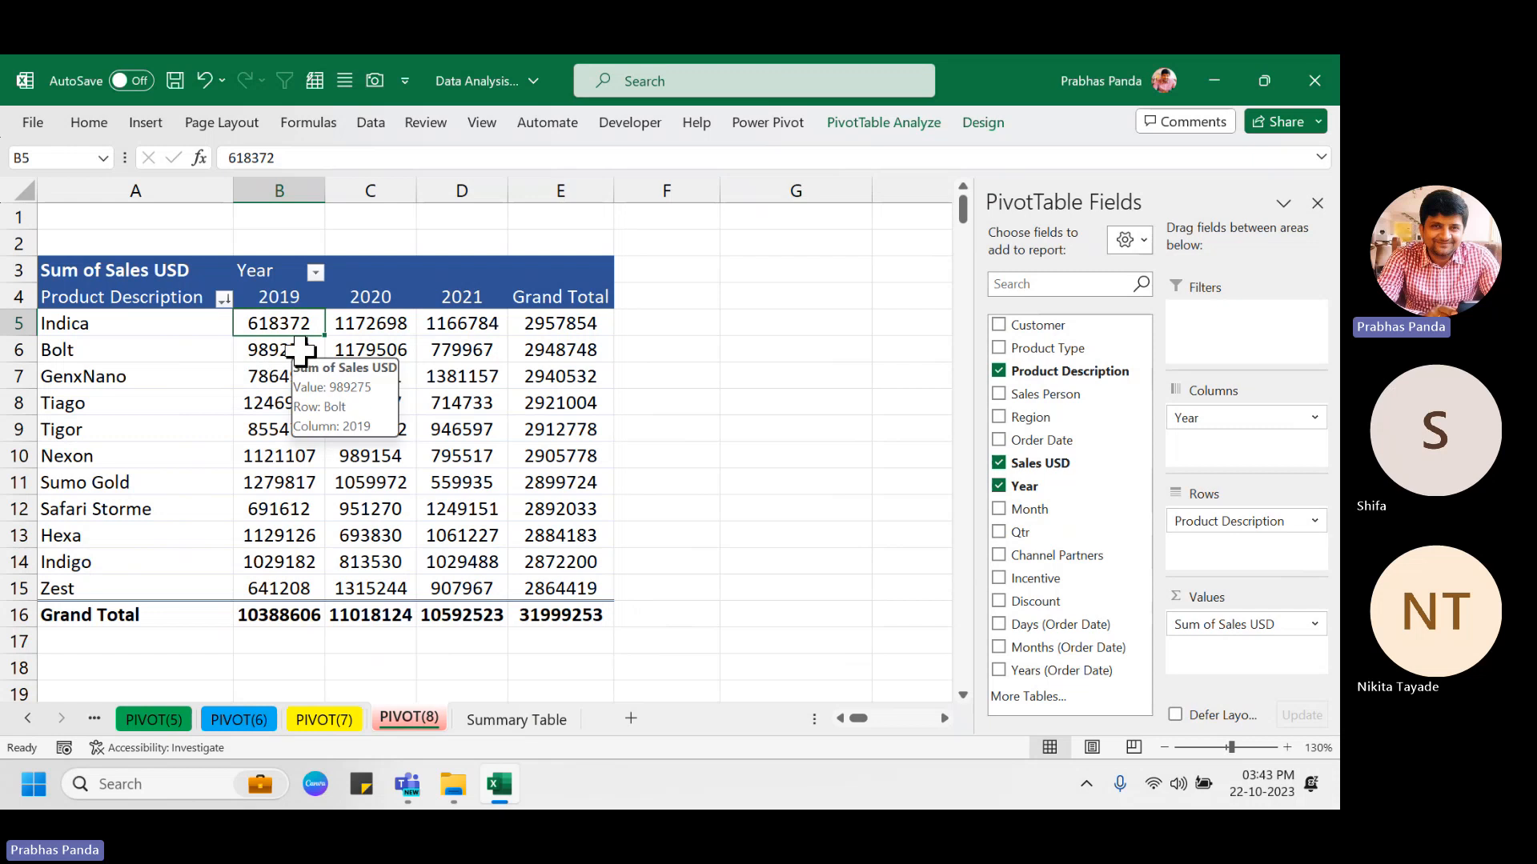
mouse_move(384, 340)
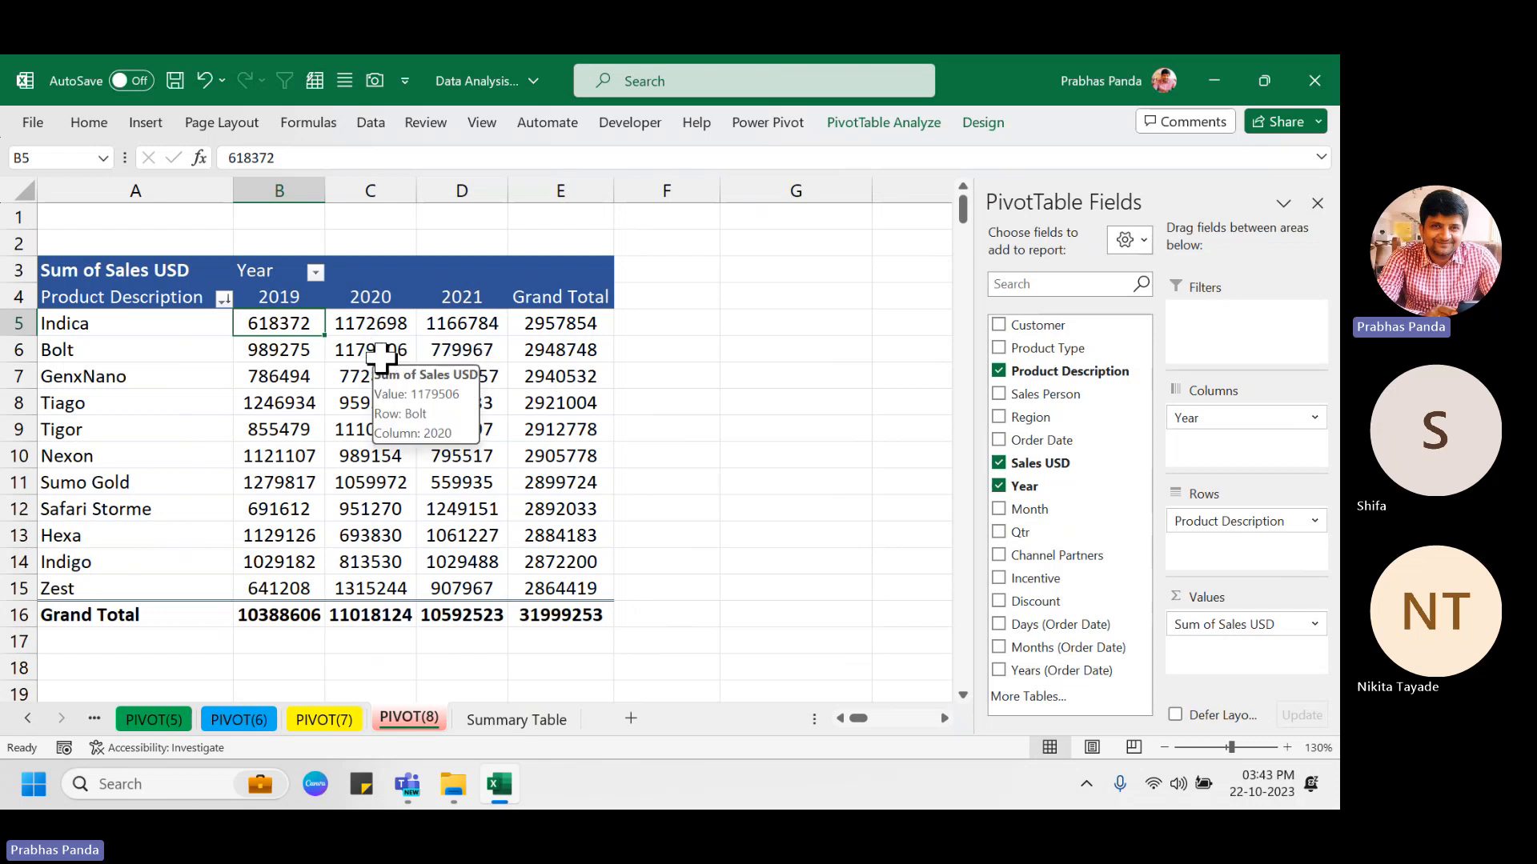
mouse_move(552, 565)
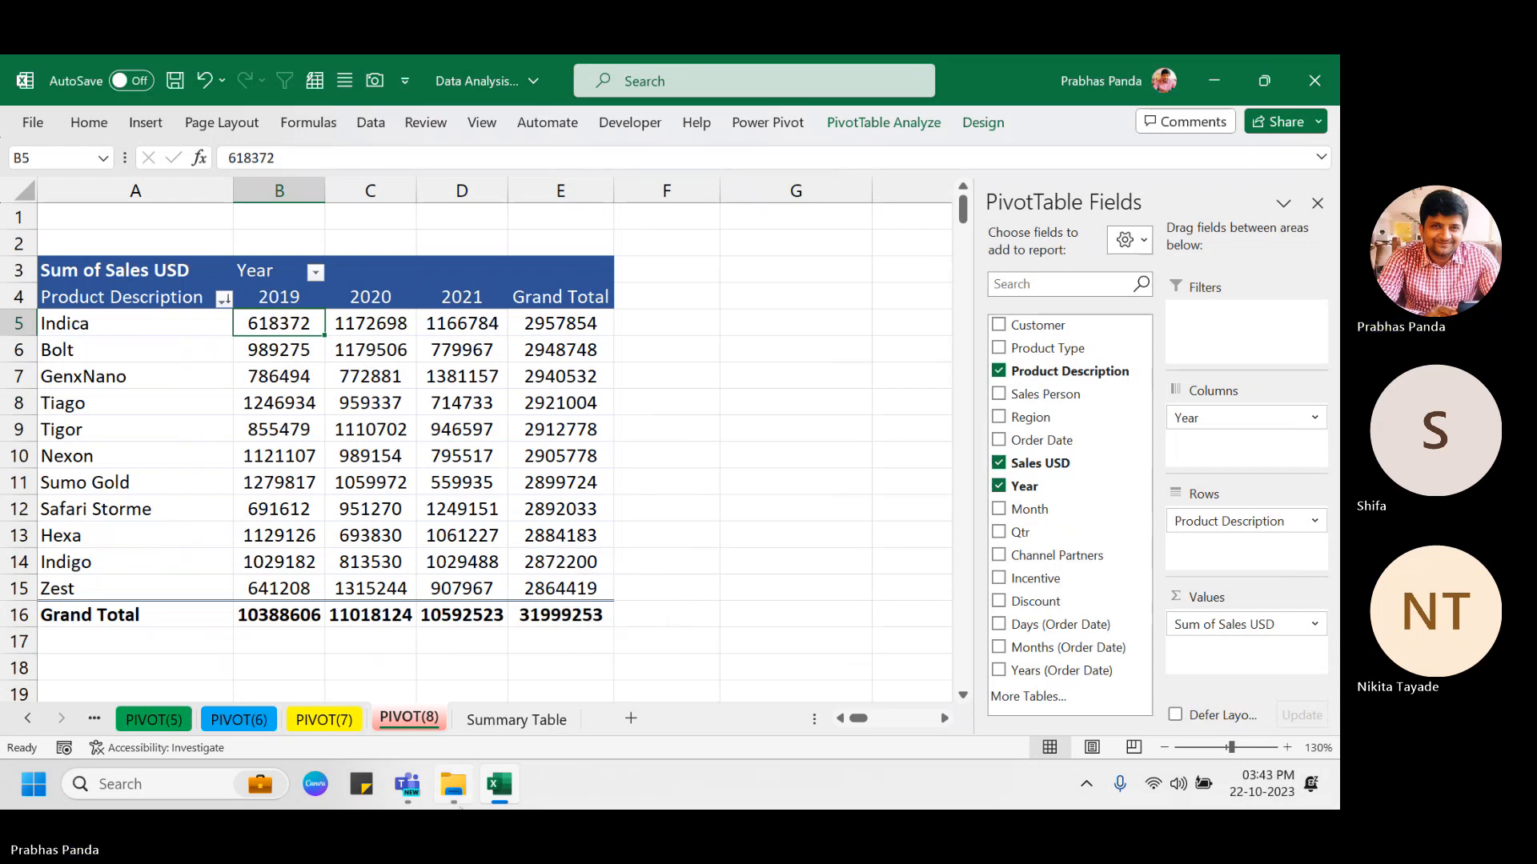
click(453, 788)
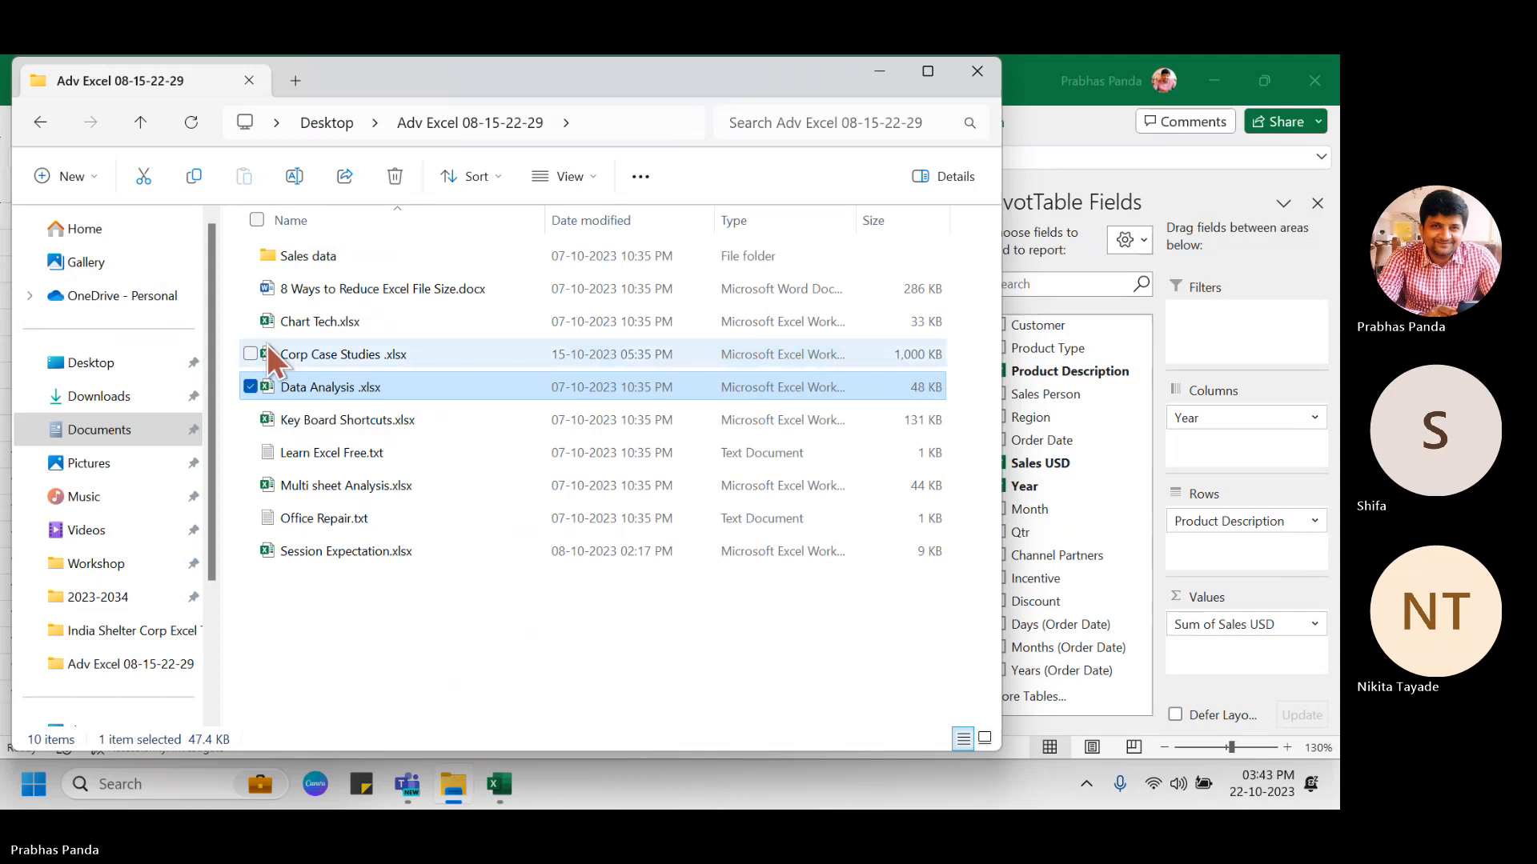
click(326, 345)
double_click(326, 344)
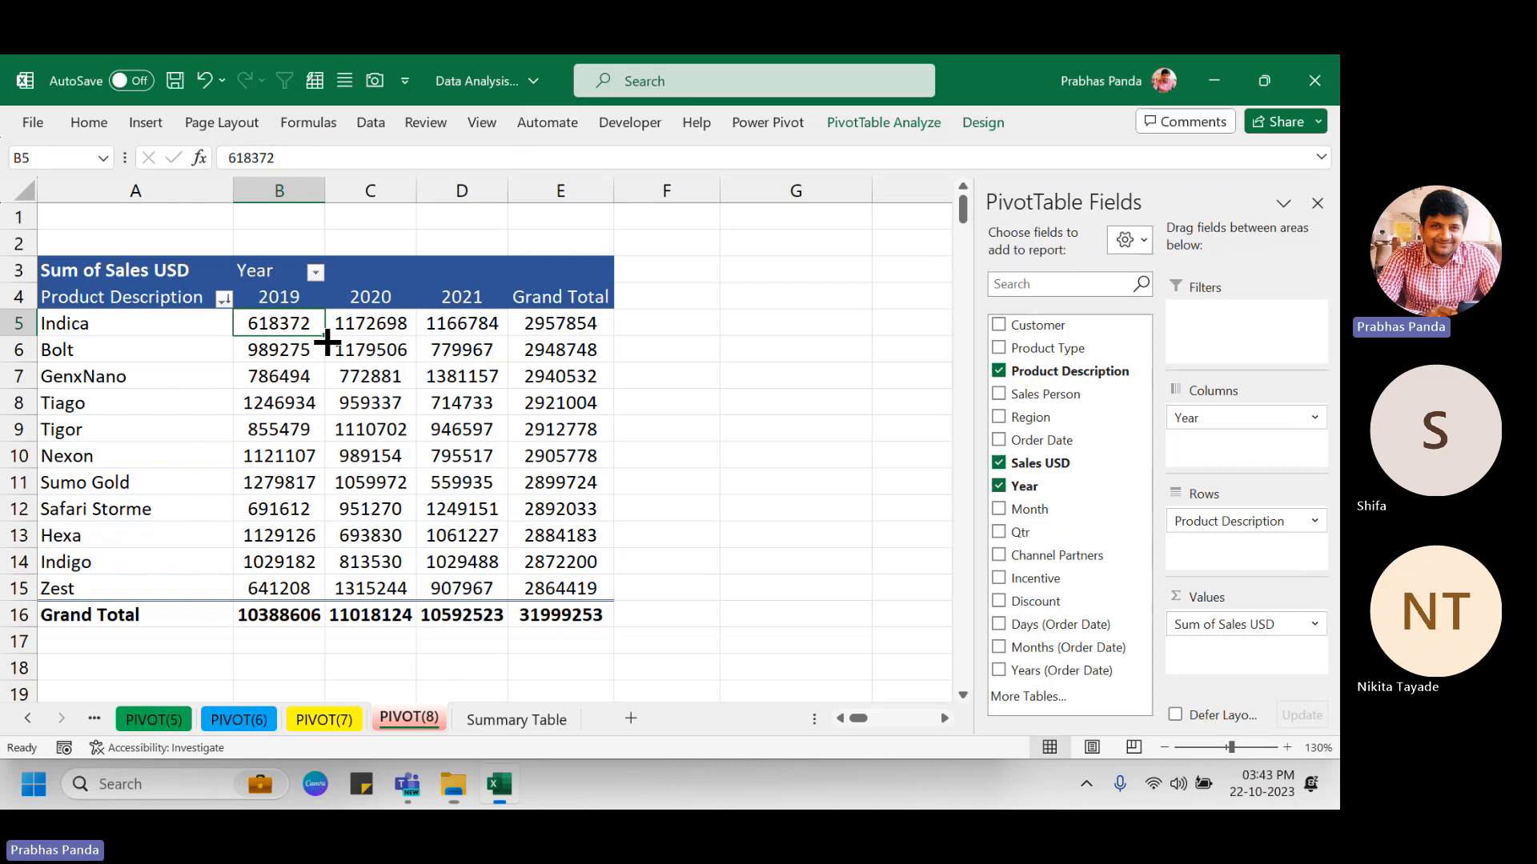
right_click(29, 719)
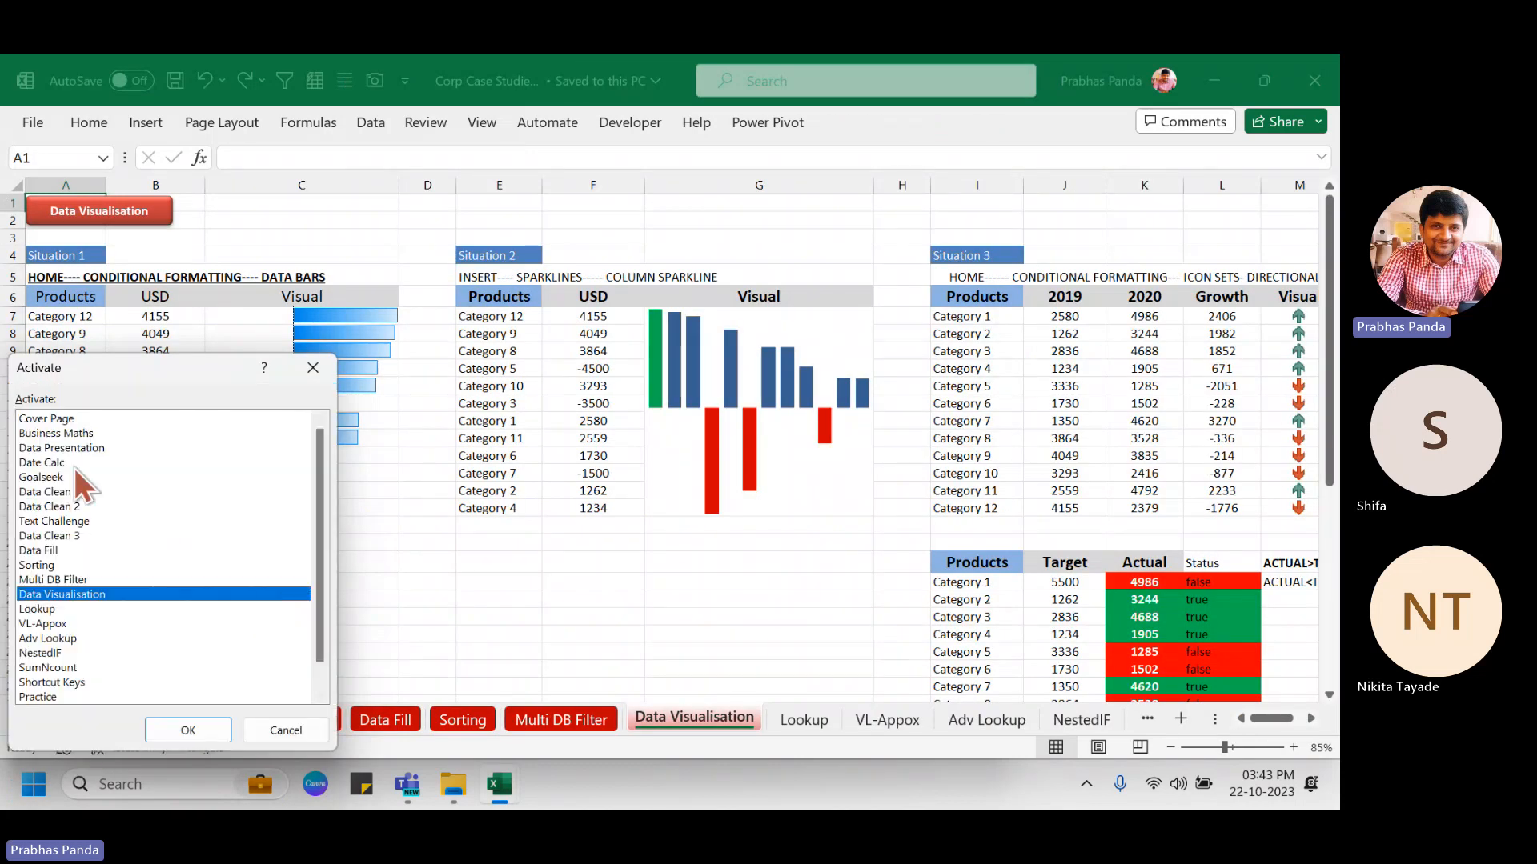
click(68, 450)
click(188, 730)
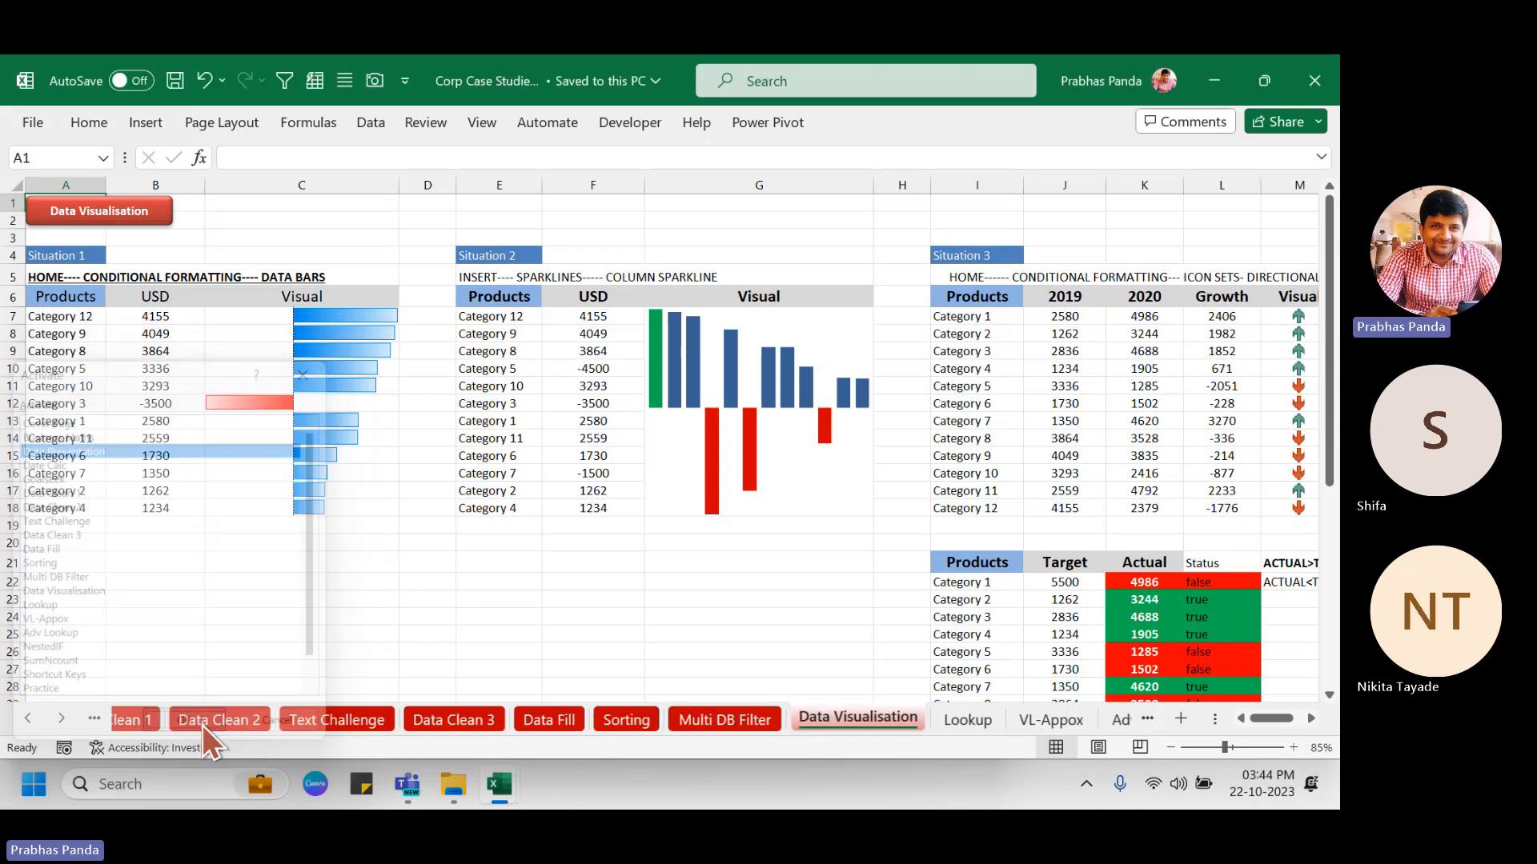
Examine the Revenue USD and Revenue % columns of the How to make Data Informative table and close the workbook.
scroll(202, 400, up, 2)
scroll(200, 398, up, 4)
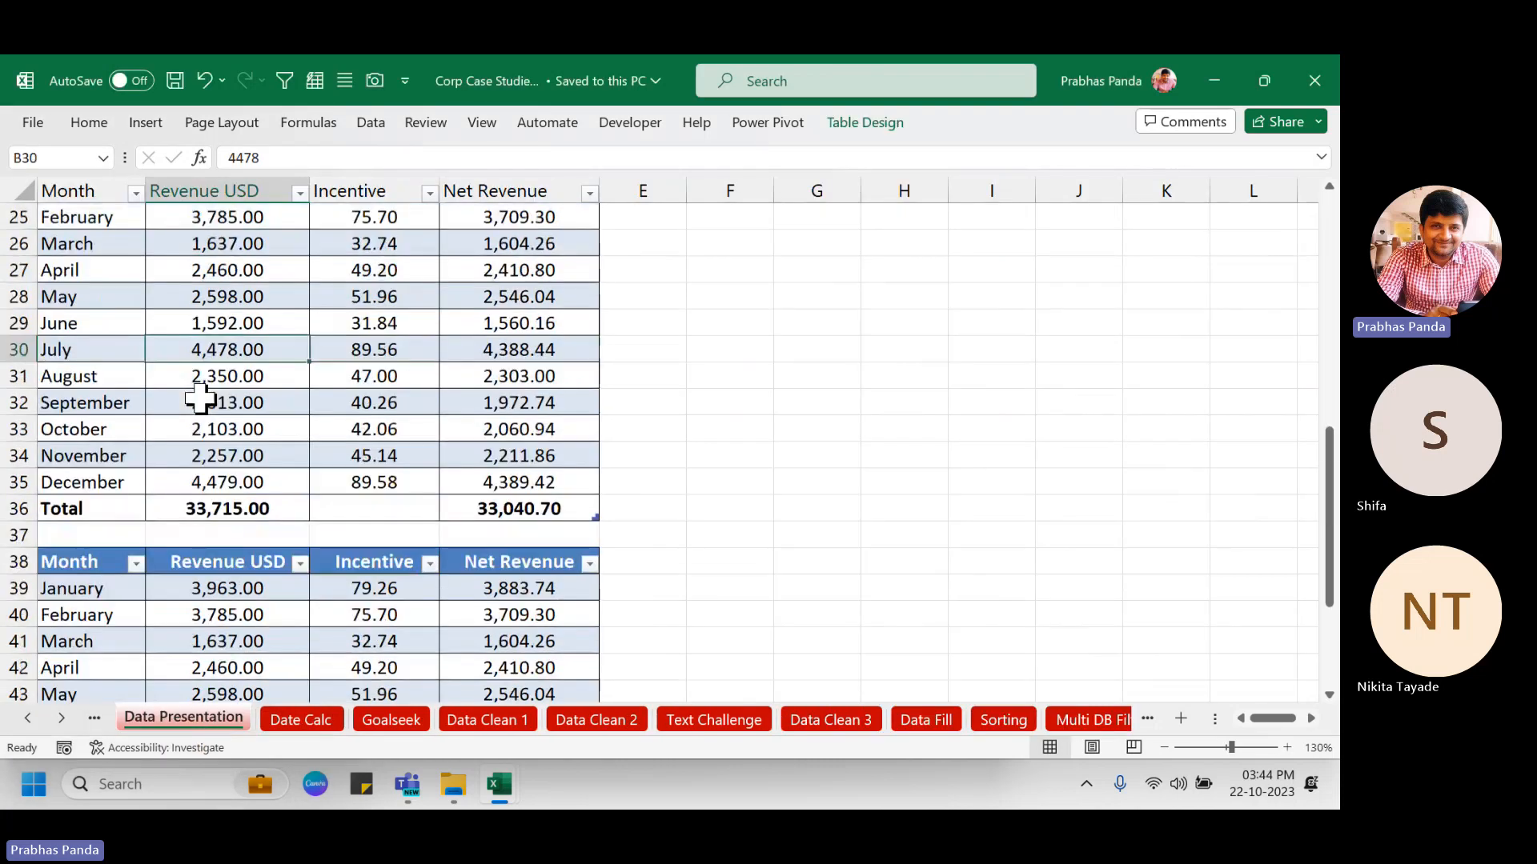
scroll(366, 437, up, 5)
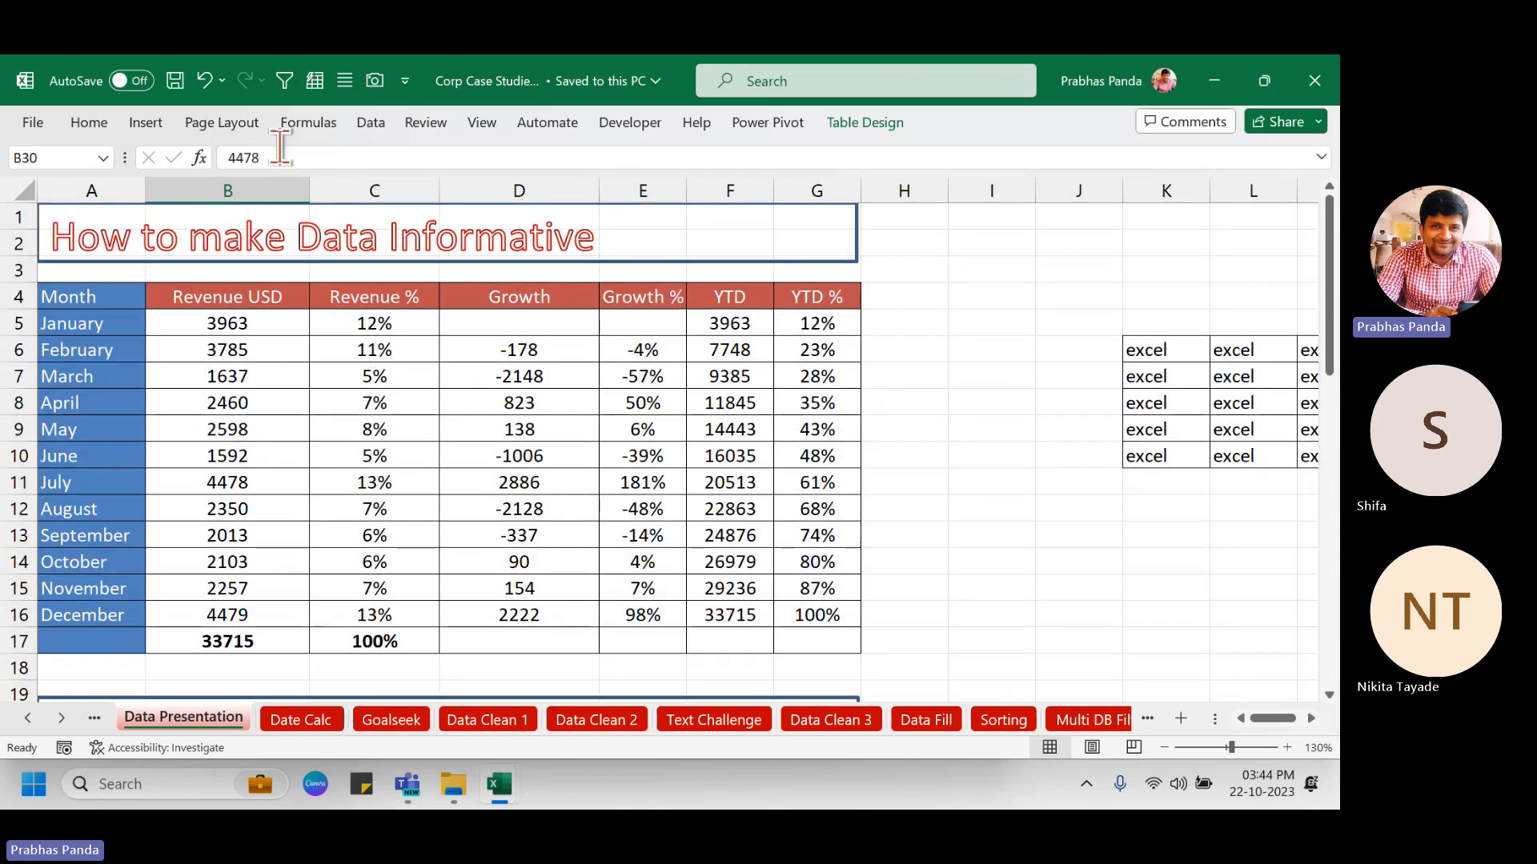
click(259, 207)
click(258, 189)
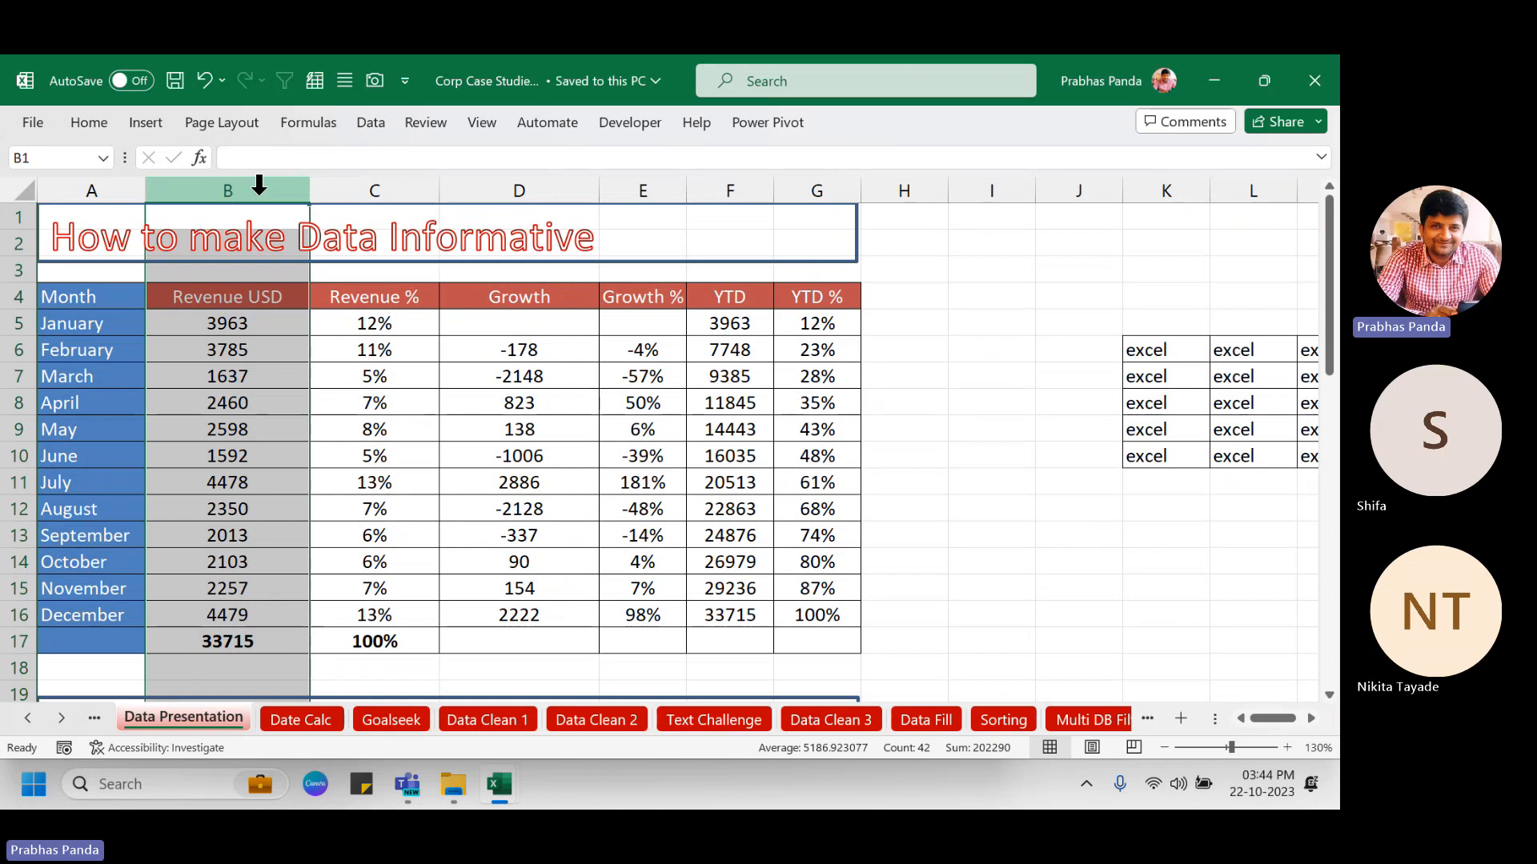
click(374, 192)
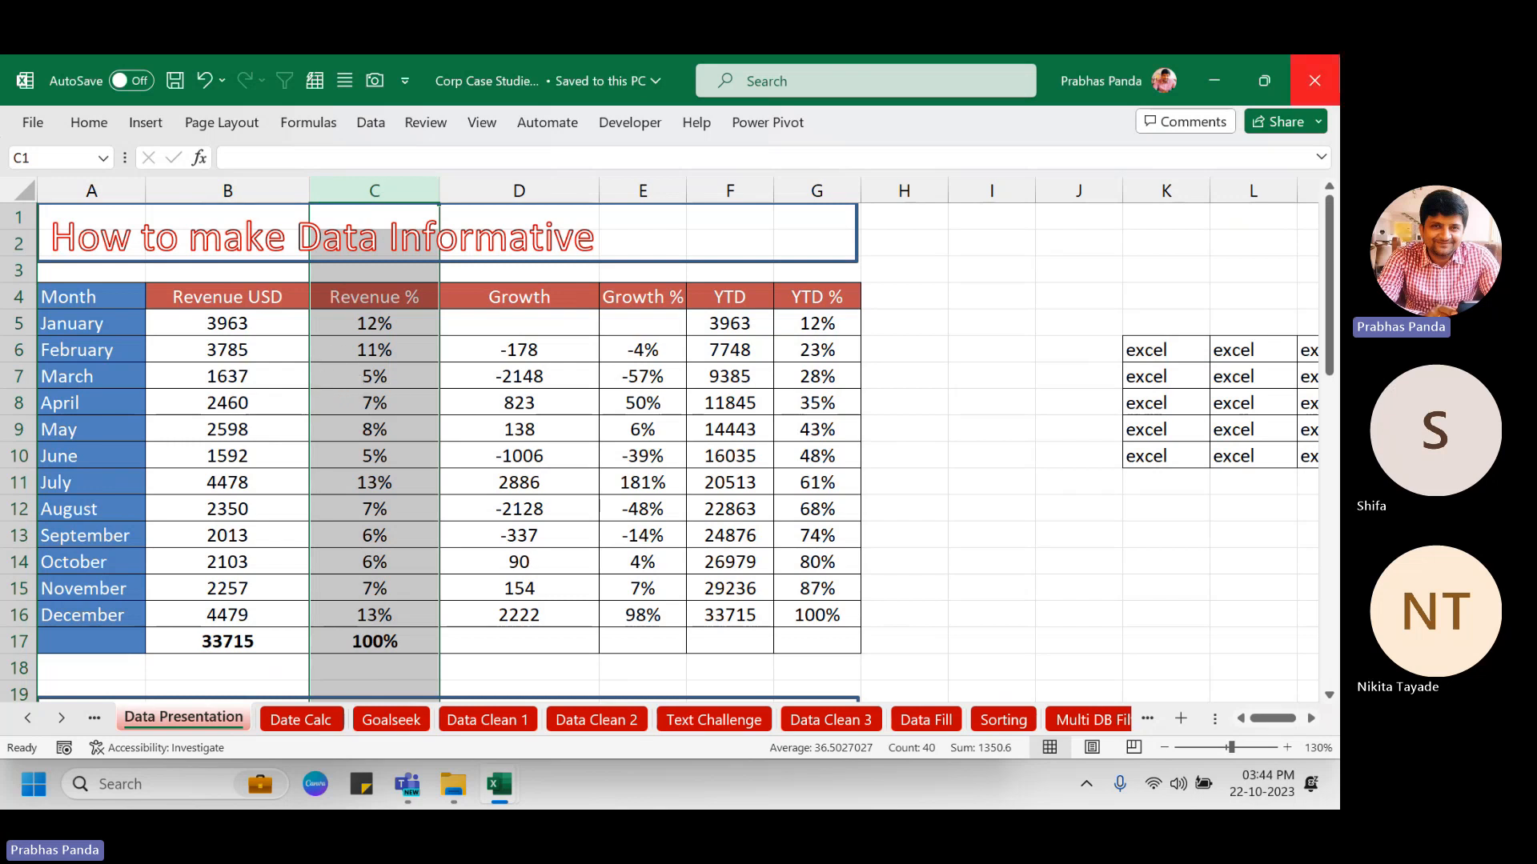
click(1314, 80)
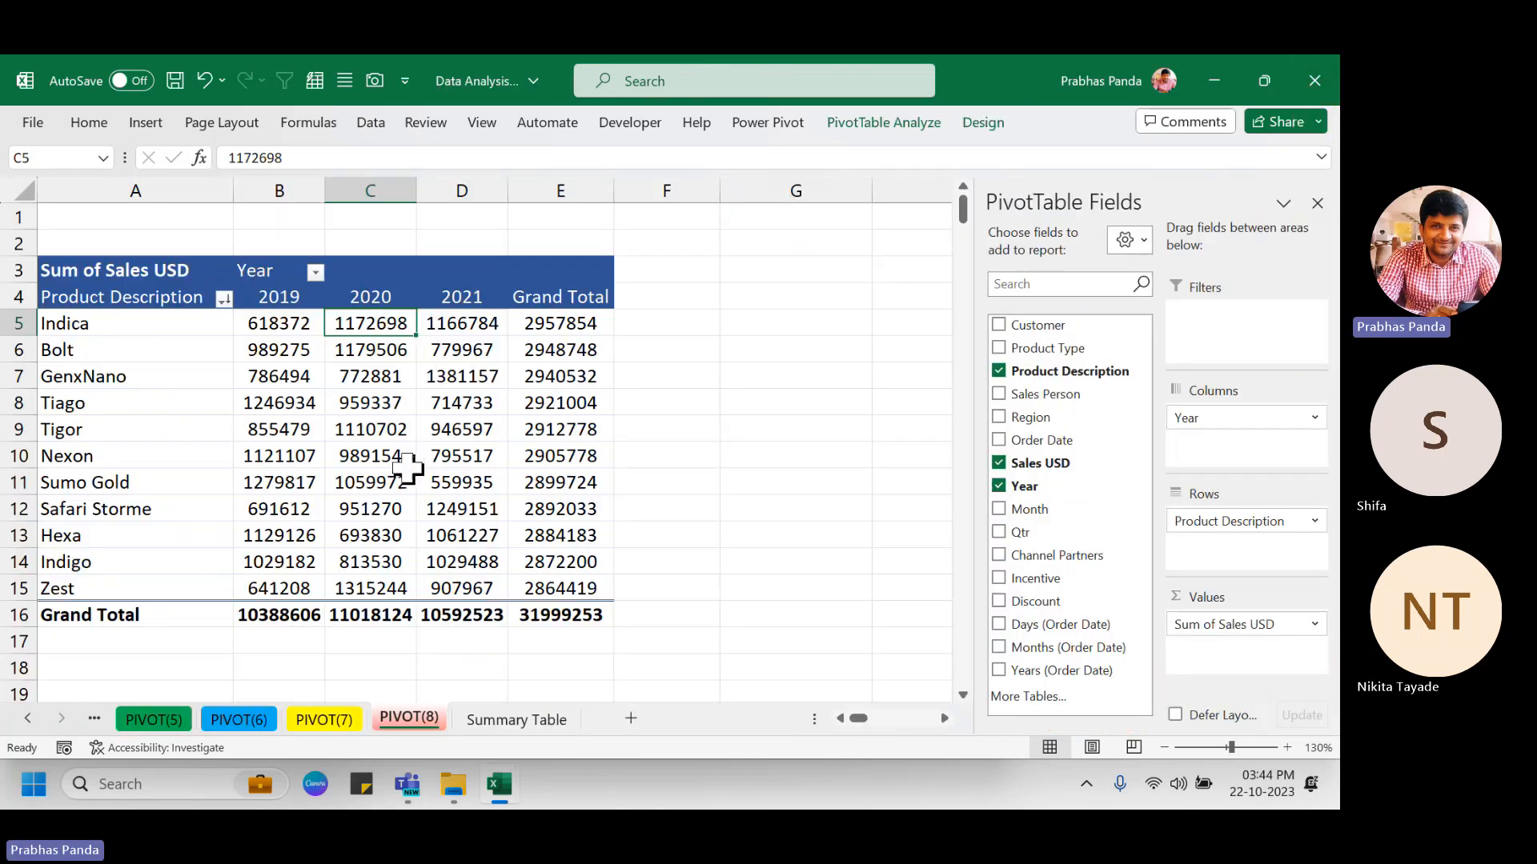
Enter the formula =B5/$B$16 in F5 to calculate Indica's share of the 2019 sales.
mouse_move(449, 463)
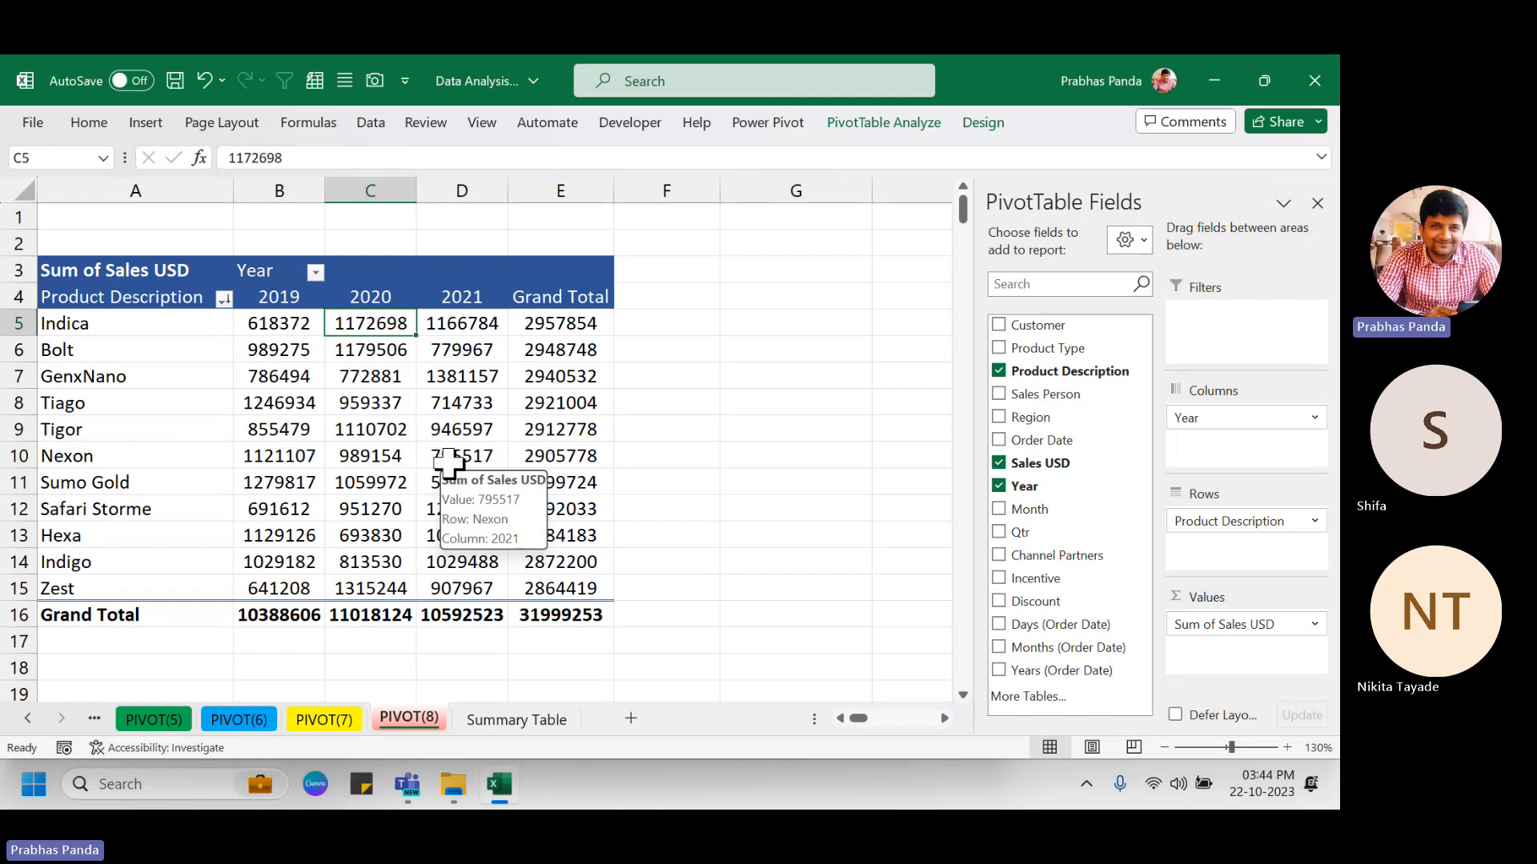
click(678, 329)
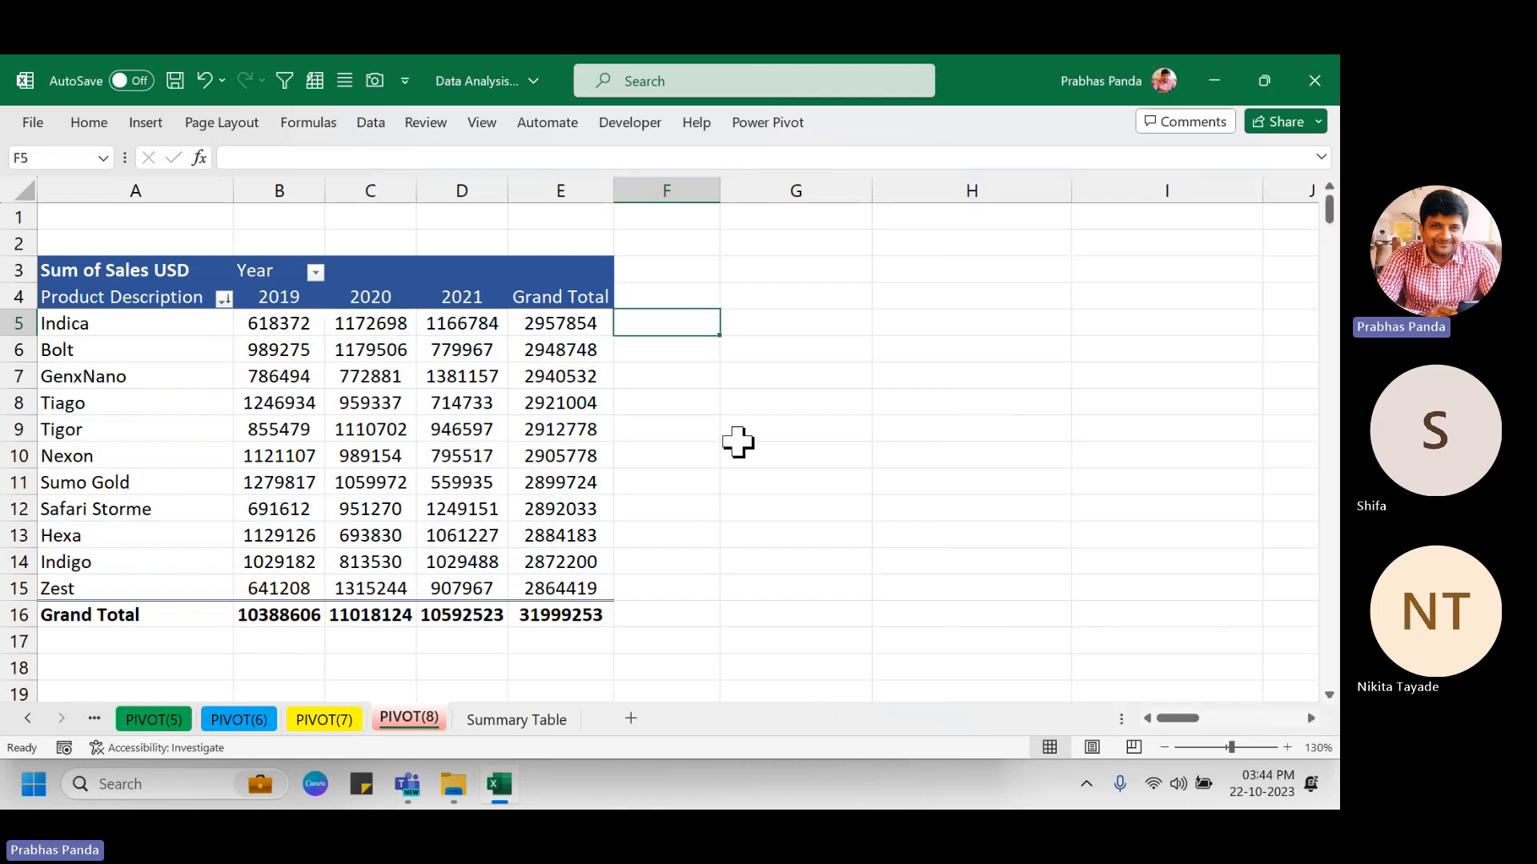
text(=)
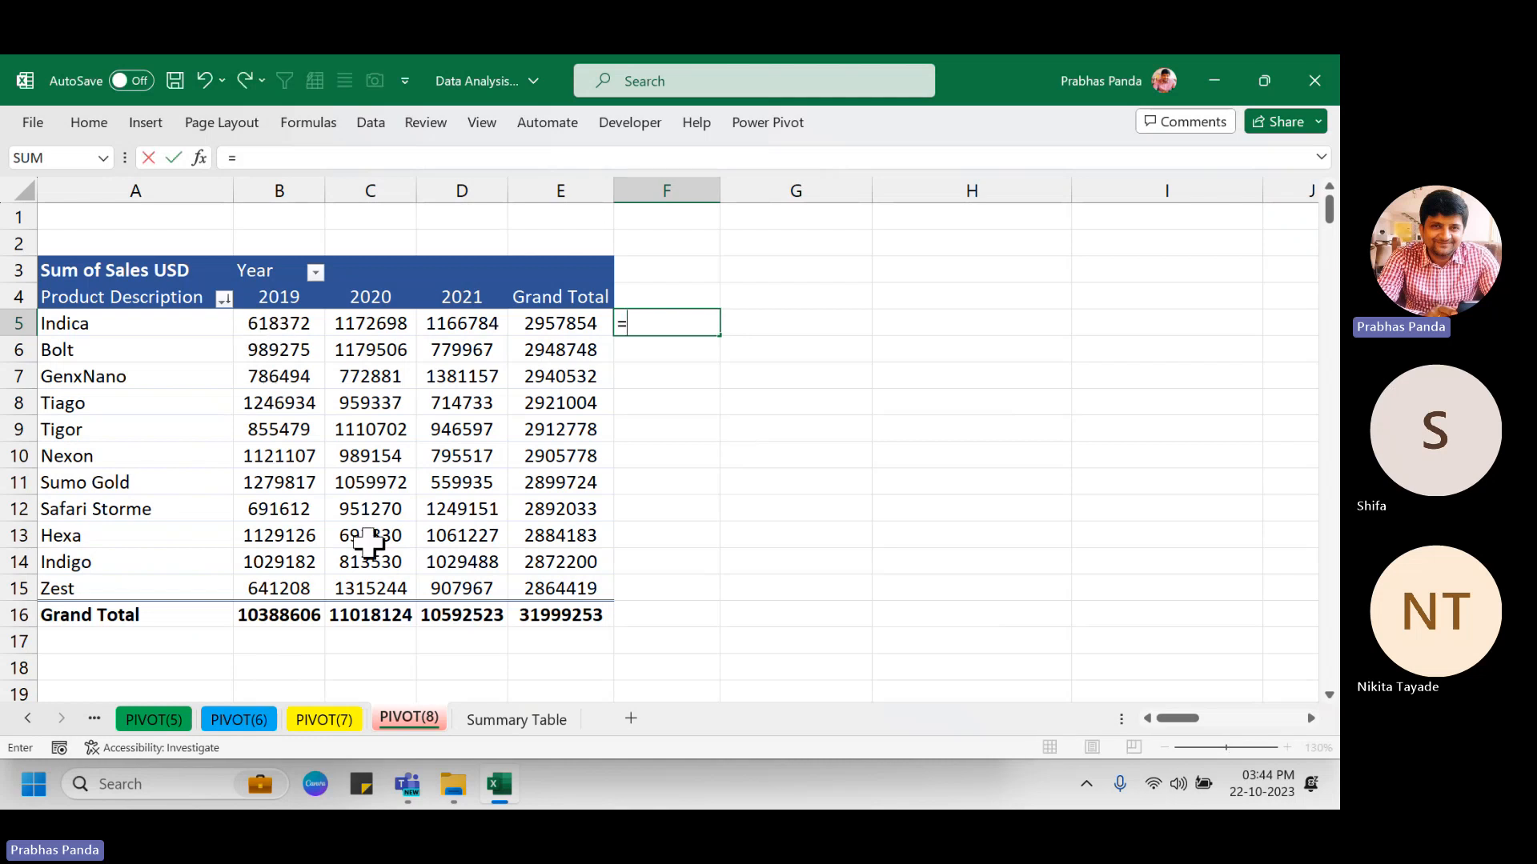
text(b5/)
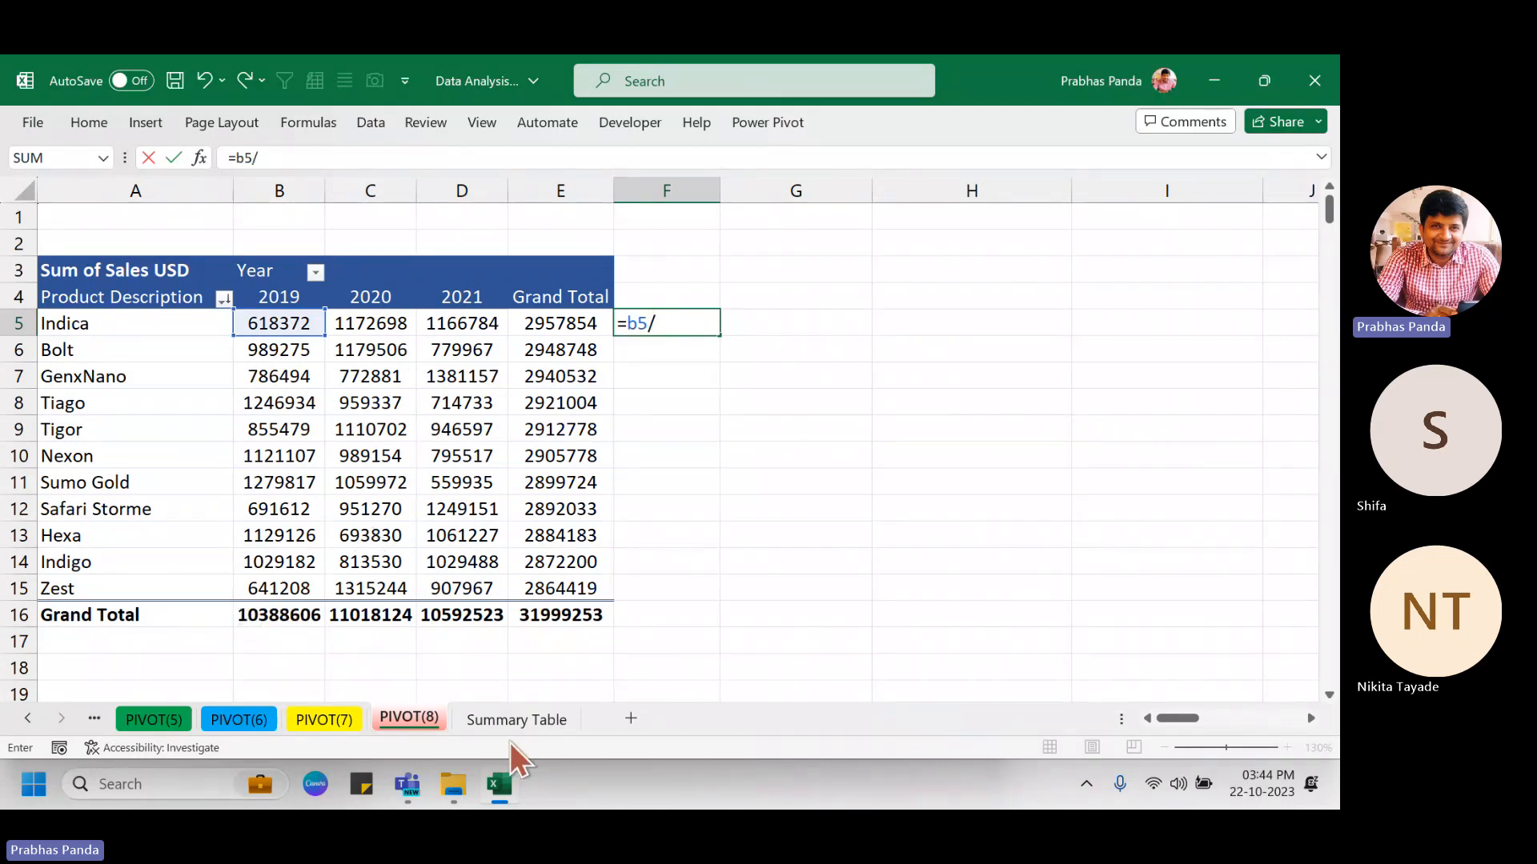
text(b16)
key(F4)
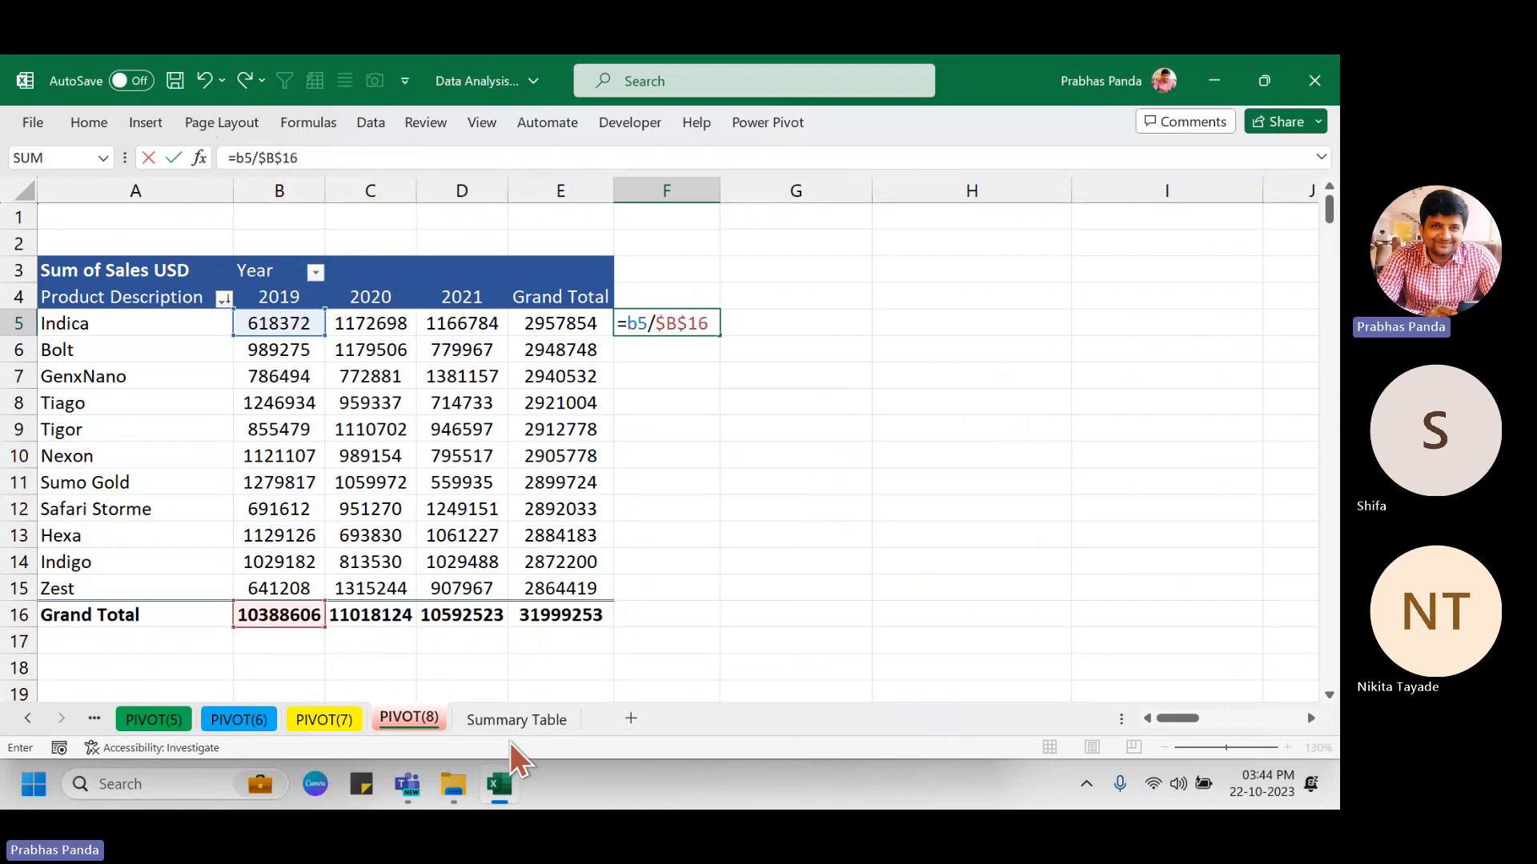
key(Return)
key(Up)
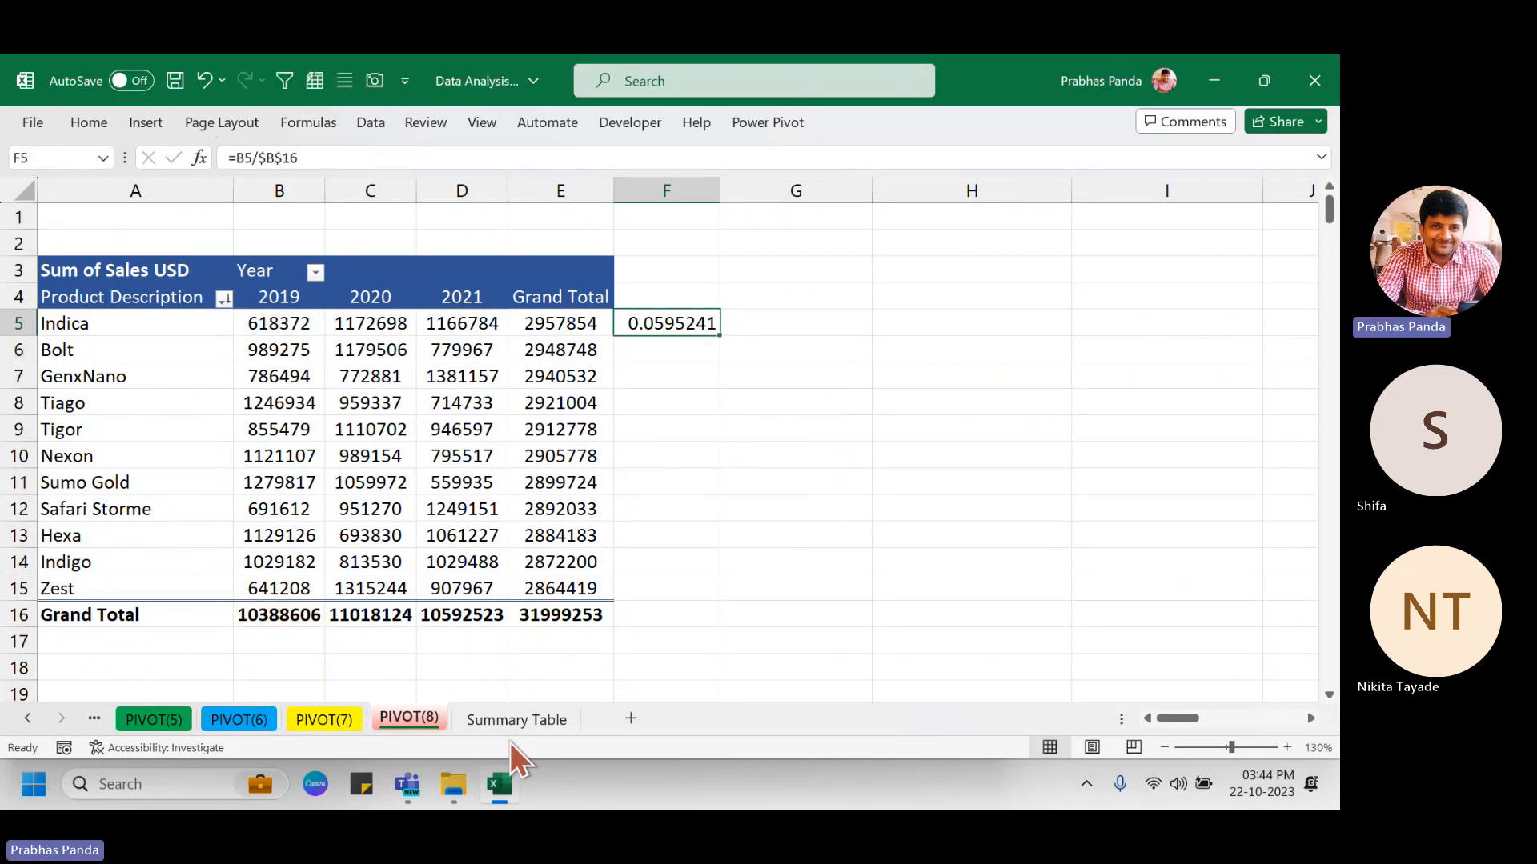
Format F5 as a percentage and fill its formula down to F15.
key(ctrl+shift+5)
key(shift+Down)
key(shift+Down)
key(shift+Down)
key(shift+Down)
key(shift+Down)
key(shift+Down)
key(shift+Down)
key(shift+Down)
key(shift+Down)
key(shift+Down)
key(shift+Down)
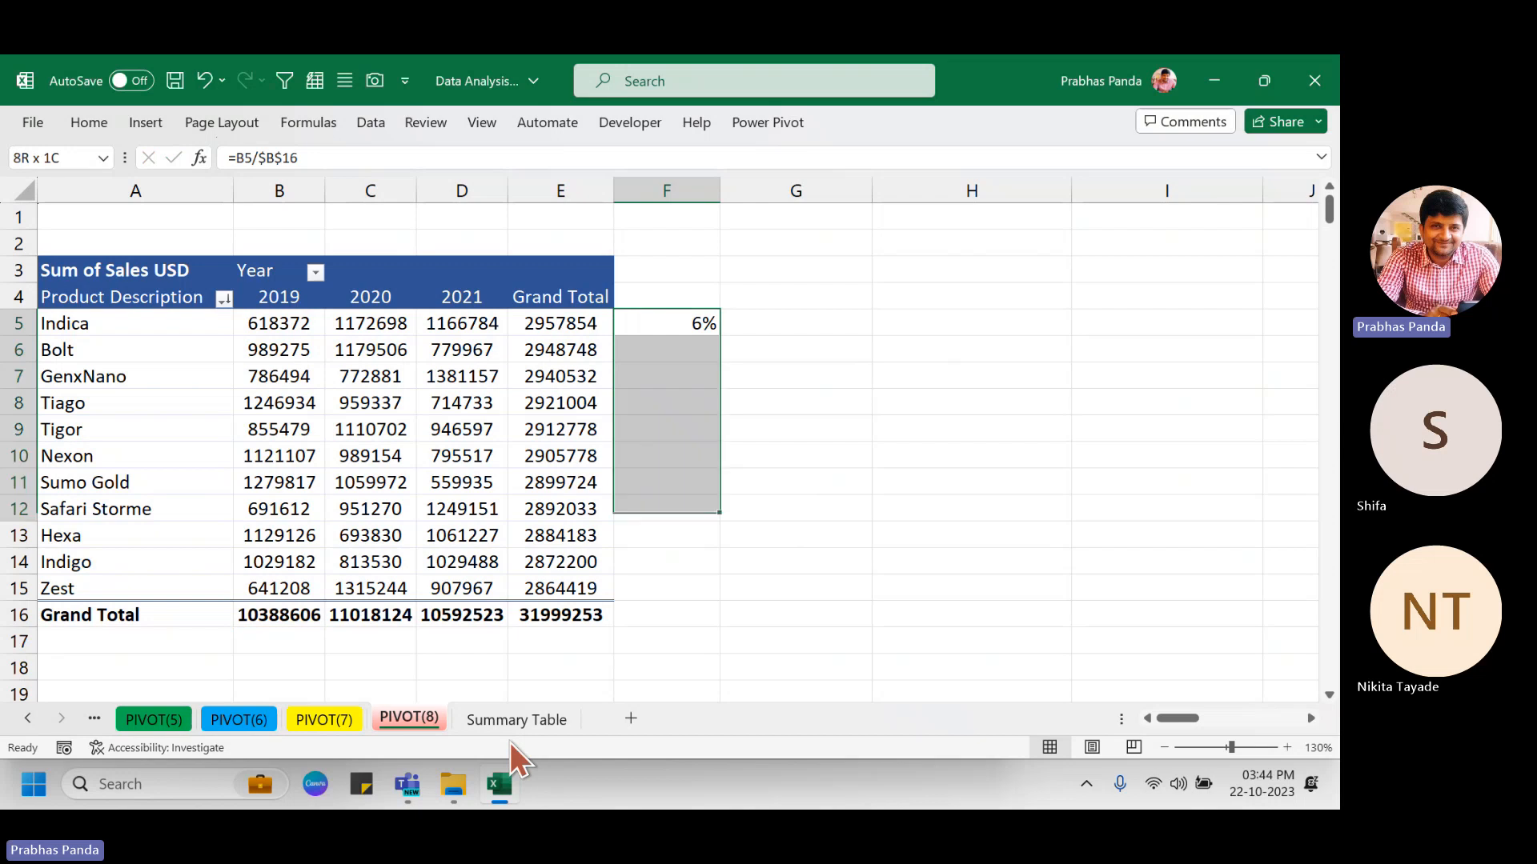
key(shift+Up)
key(ctrl+d)
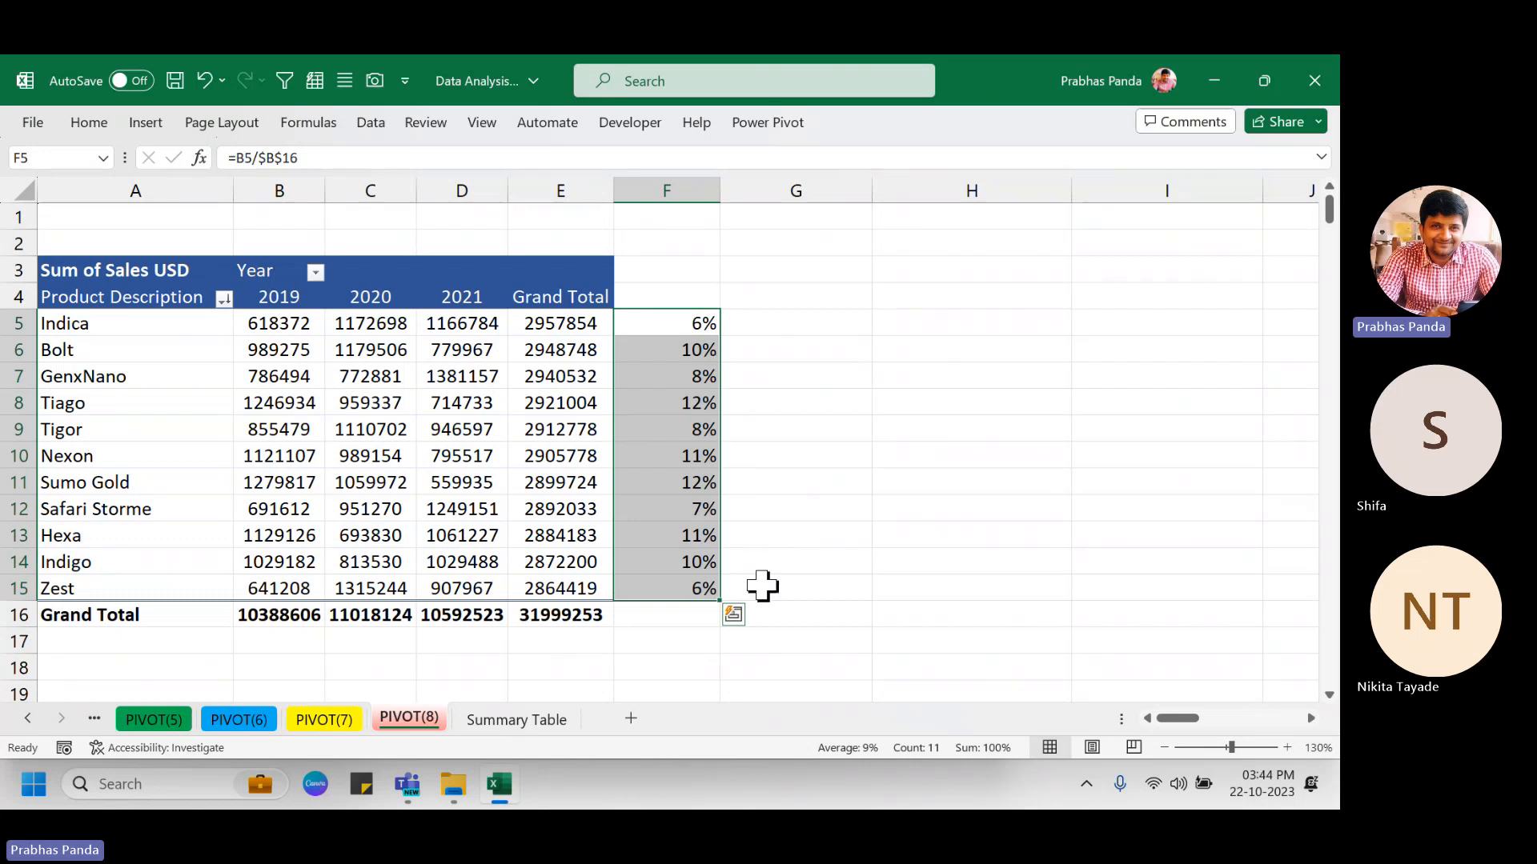
Clear the percentage formulas from column F beside the pivot table.
click(696, 187)
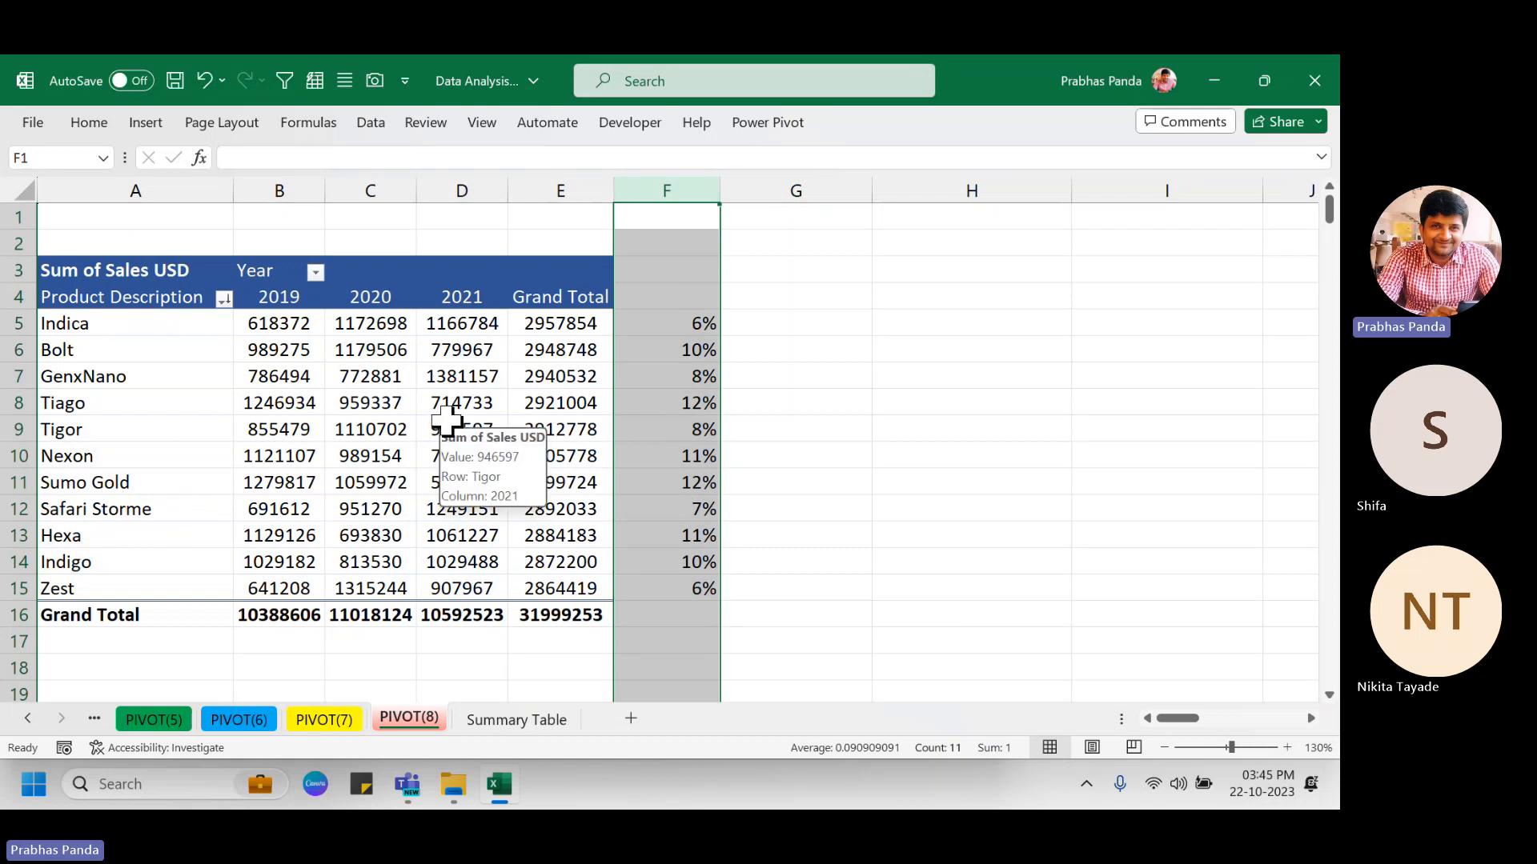
click(447, 413)
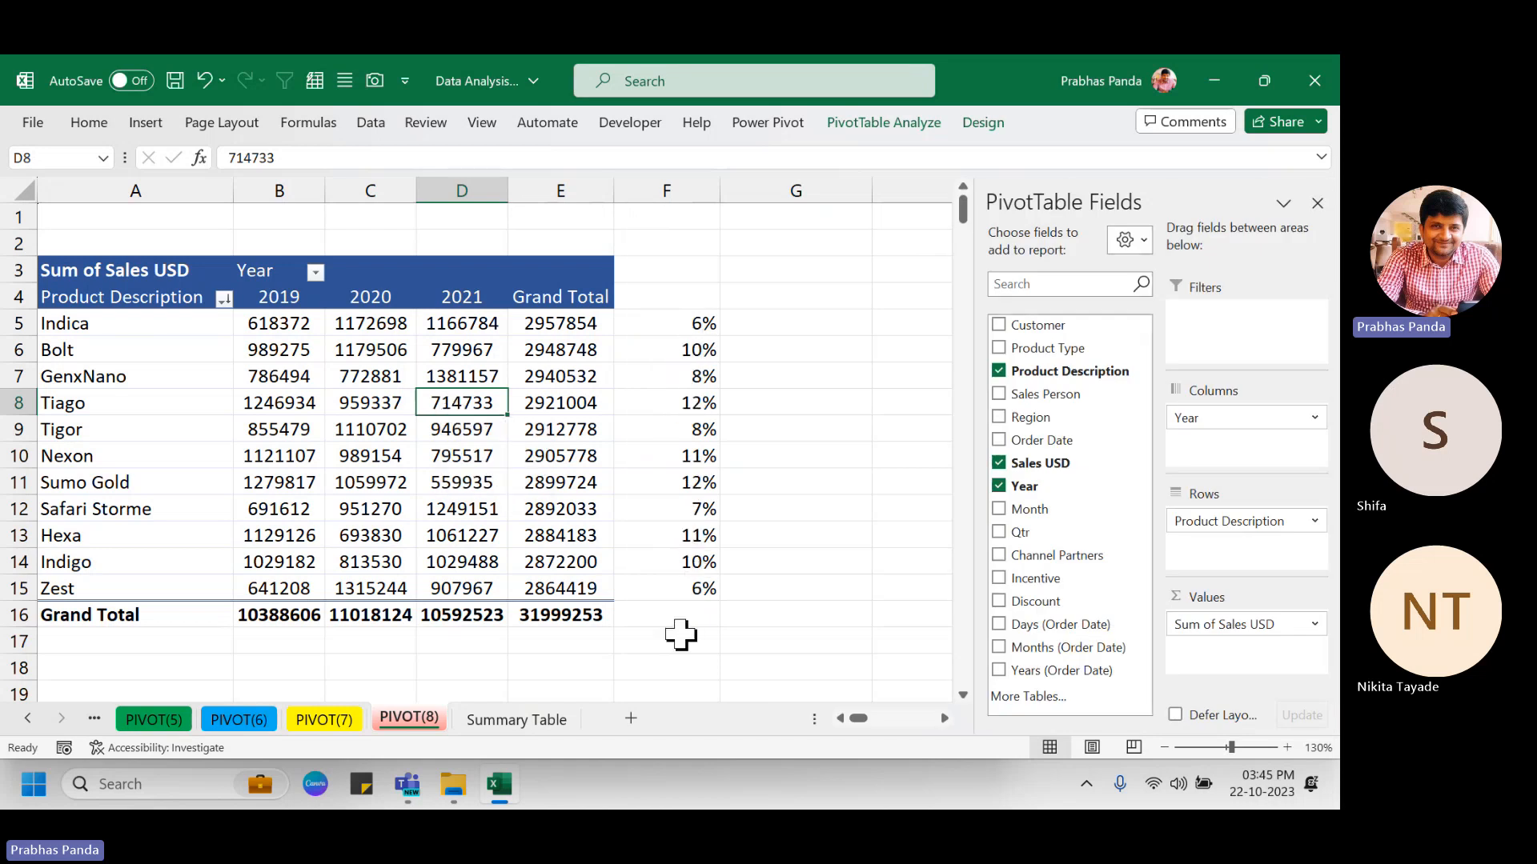
click(701, 178)
key(Delete)
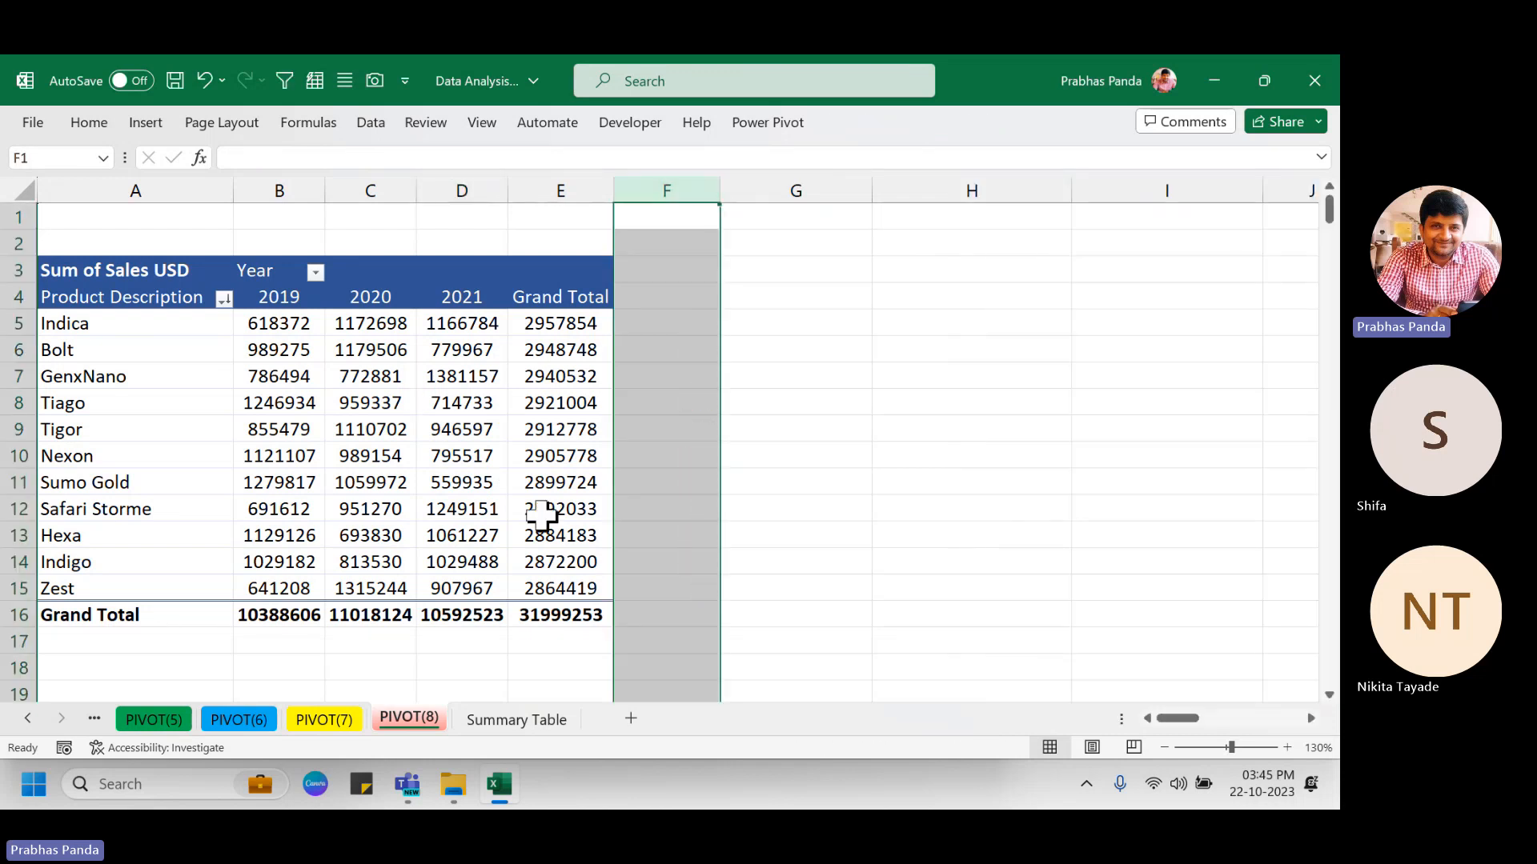
Select Grand Total column E together with Grand Total row 16 to examine the pivot table's totals.
click(430, 453)
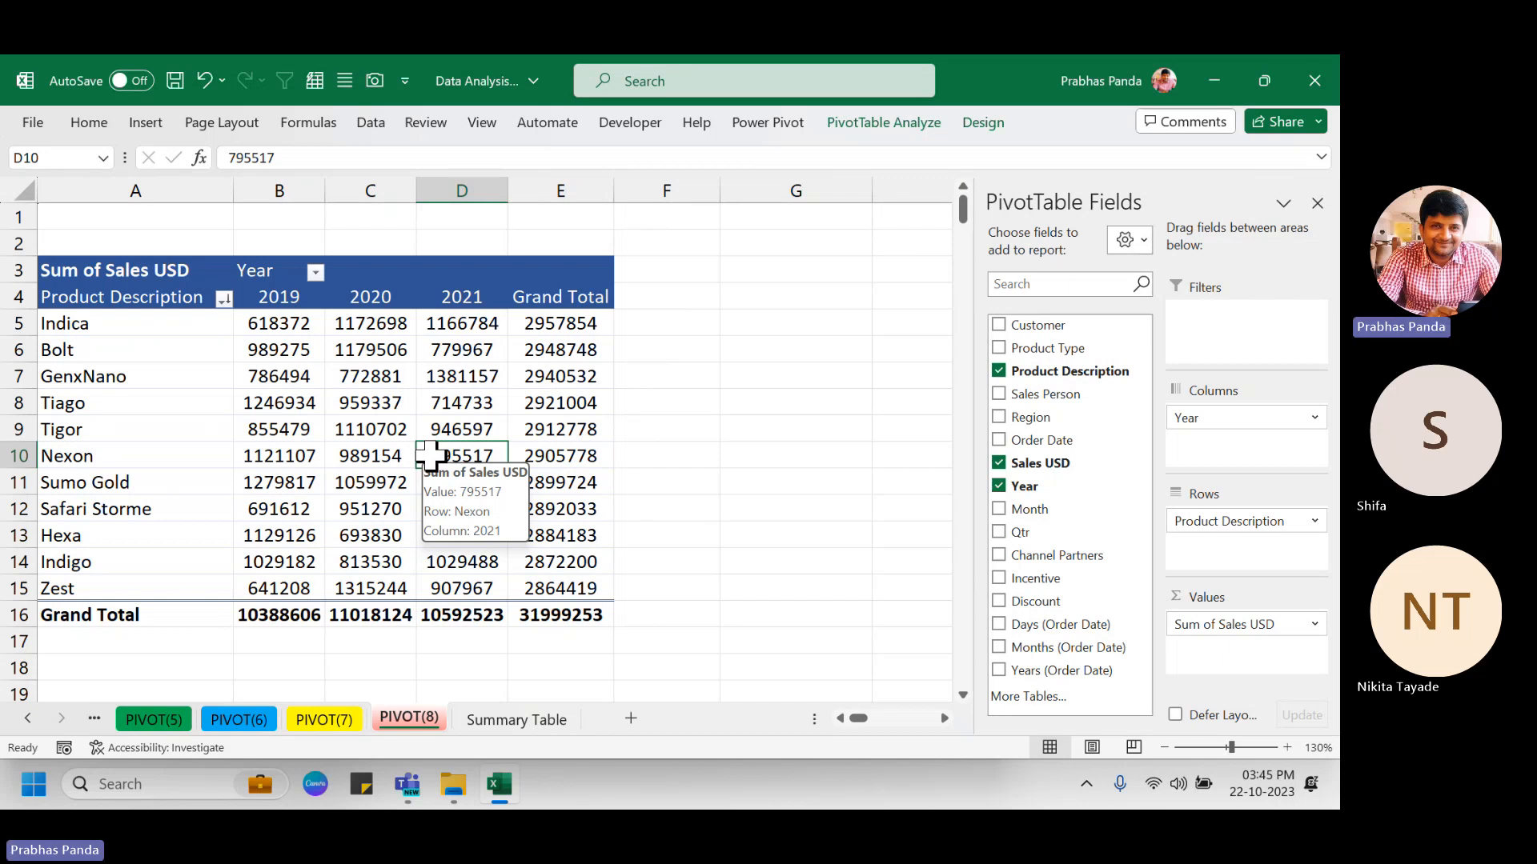
click(556, 187)
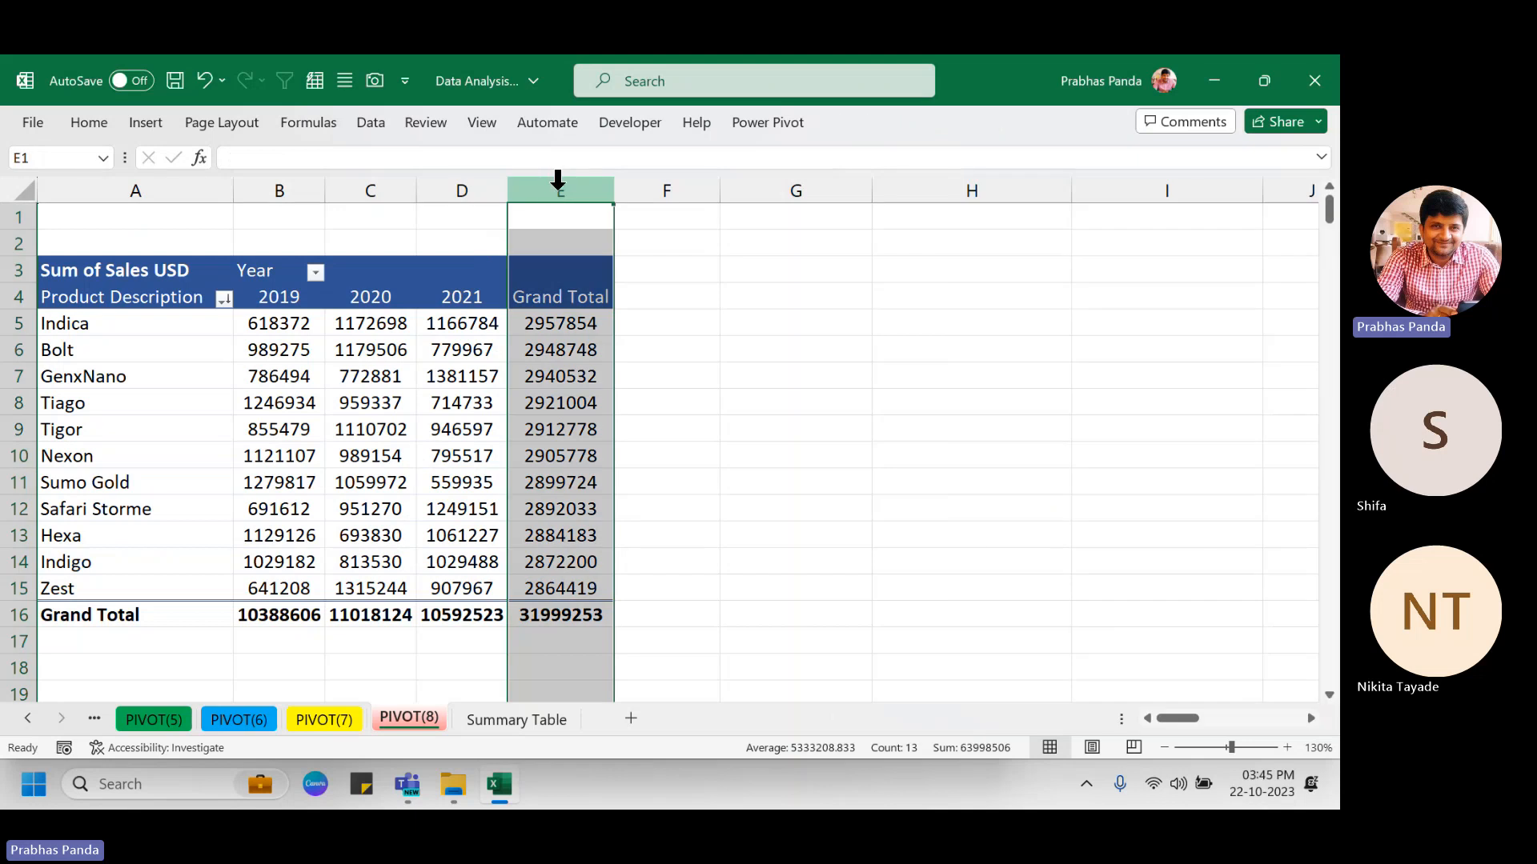
ctrl+click(9, 611)
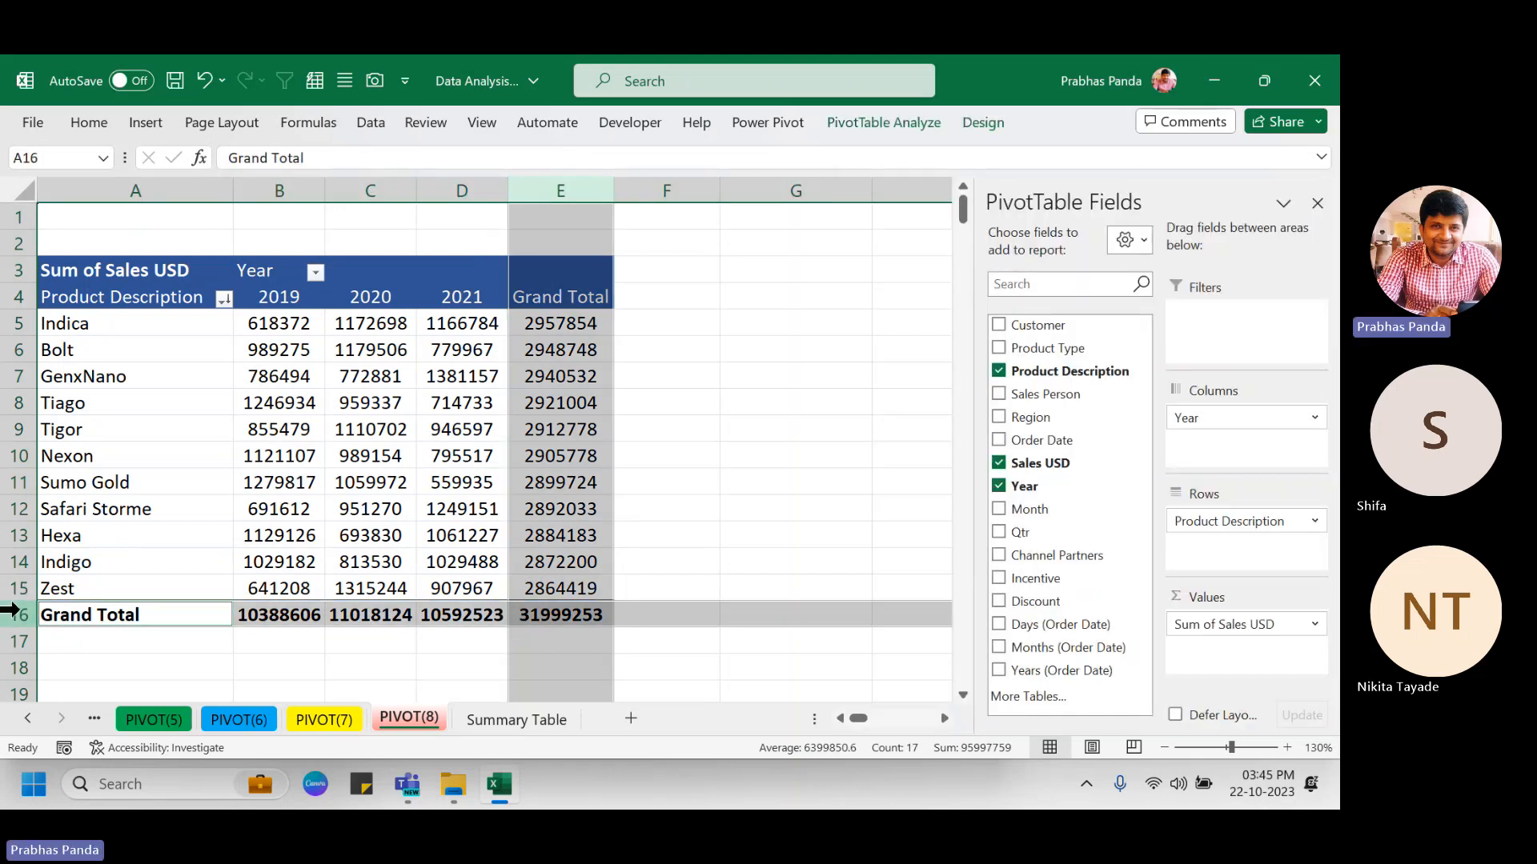
click(628, 124)
click(580, 174)
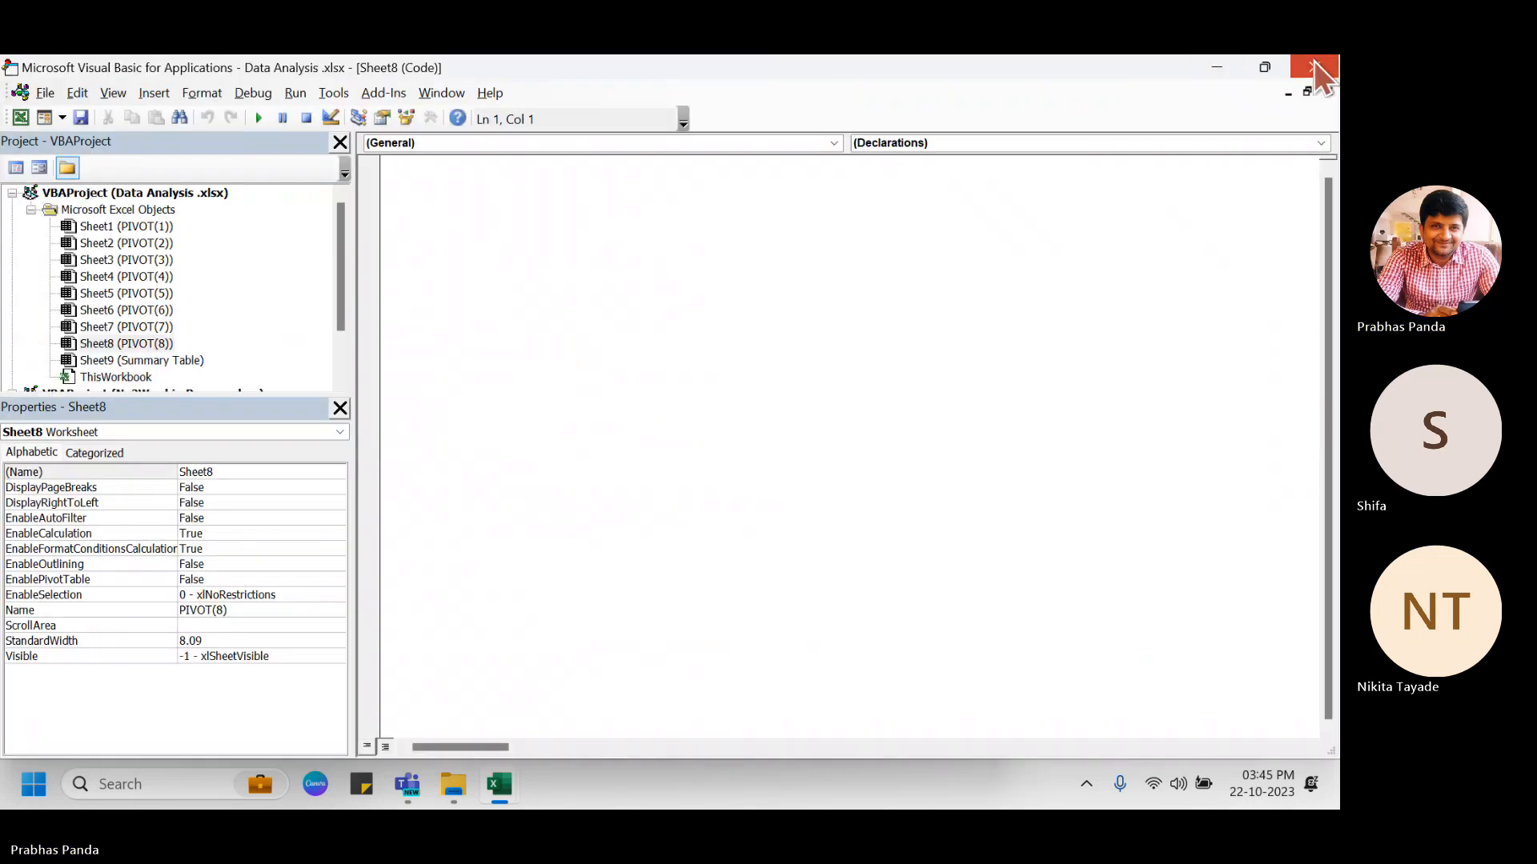
click(1314, 66)
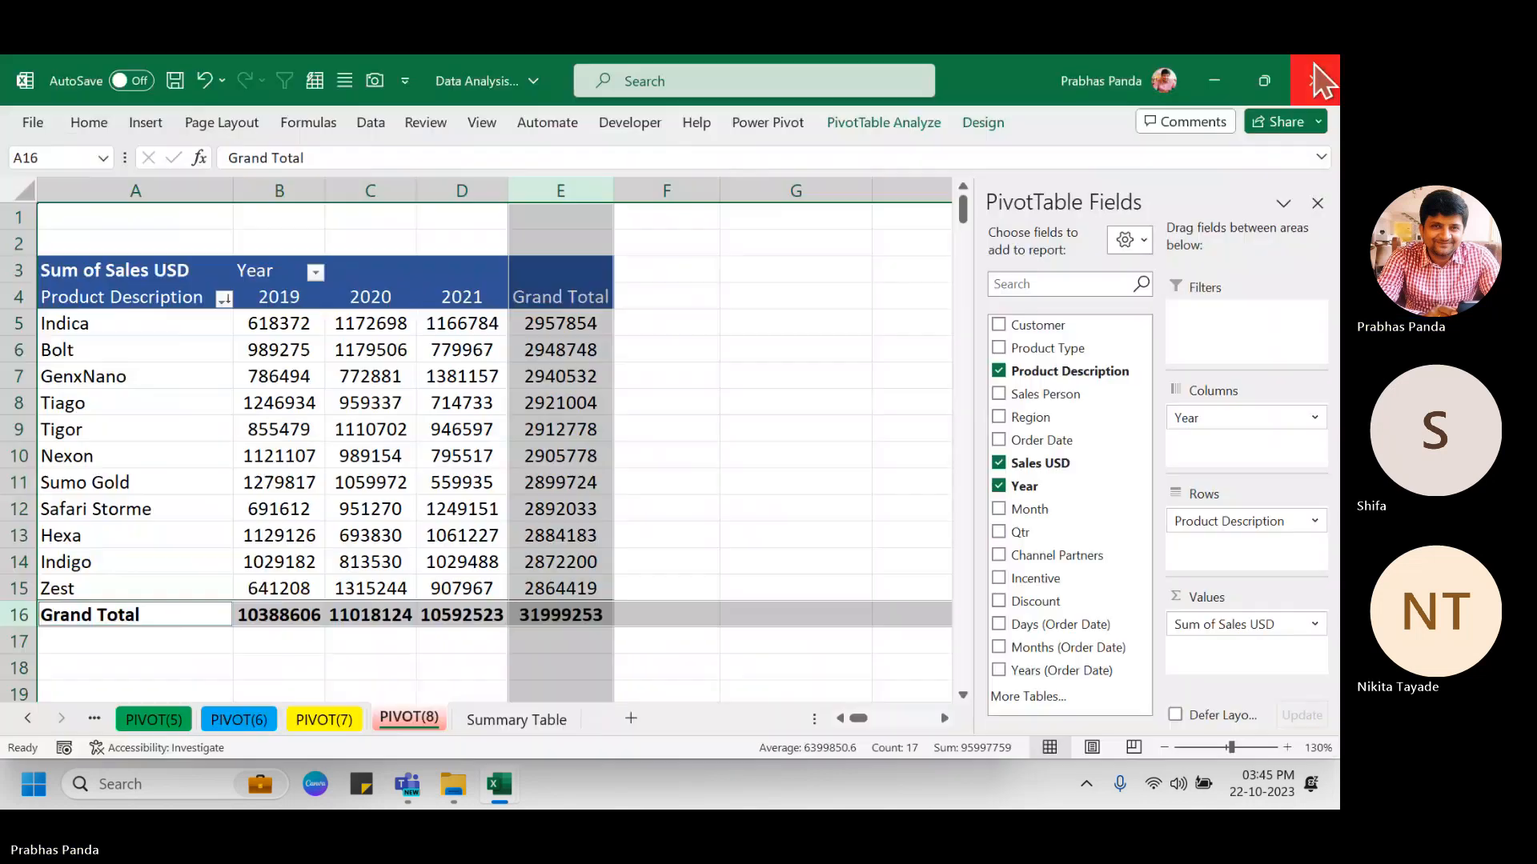
Examine Grand Total column E and row 16 alongside the 2019 and 2021 sales columns.
click(666, 349)
click(579, 186)
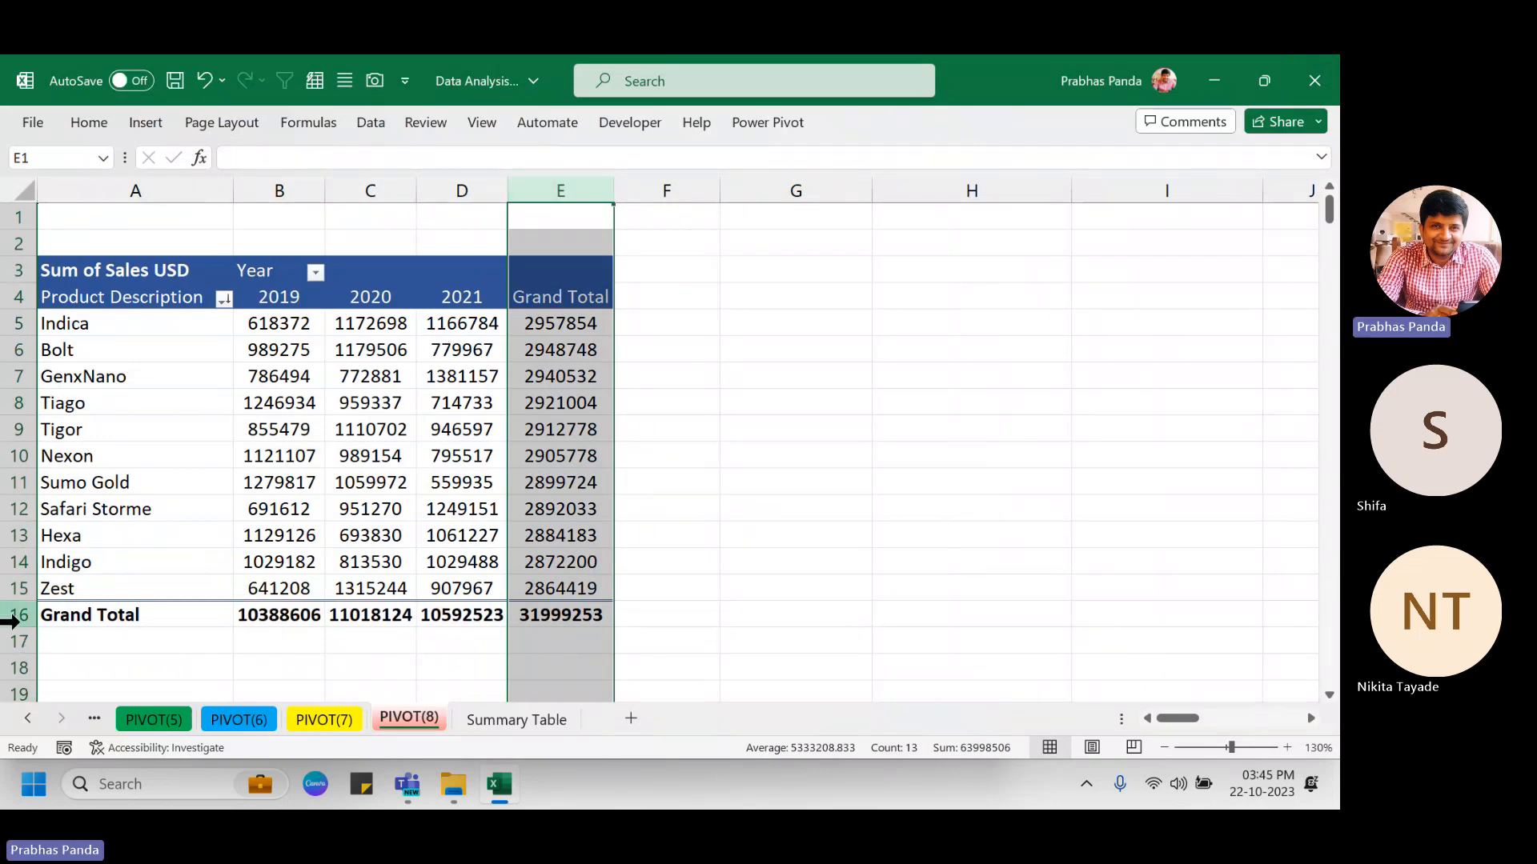
click(14, 617)
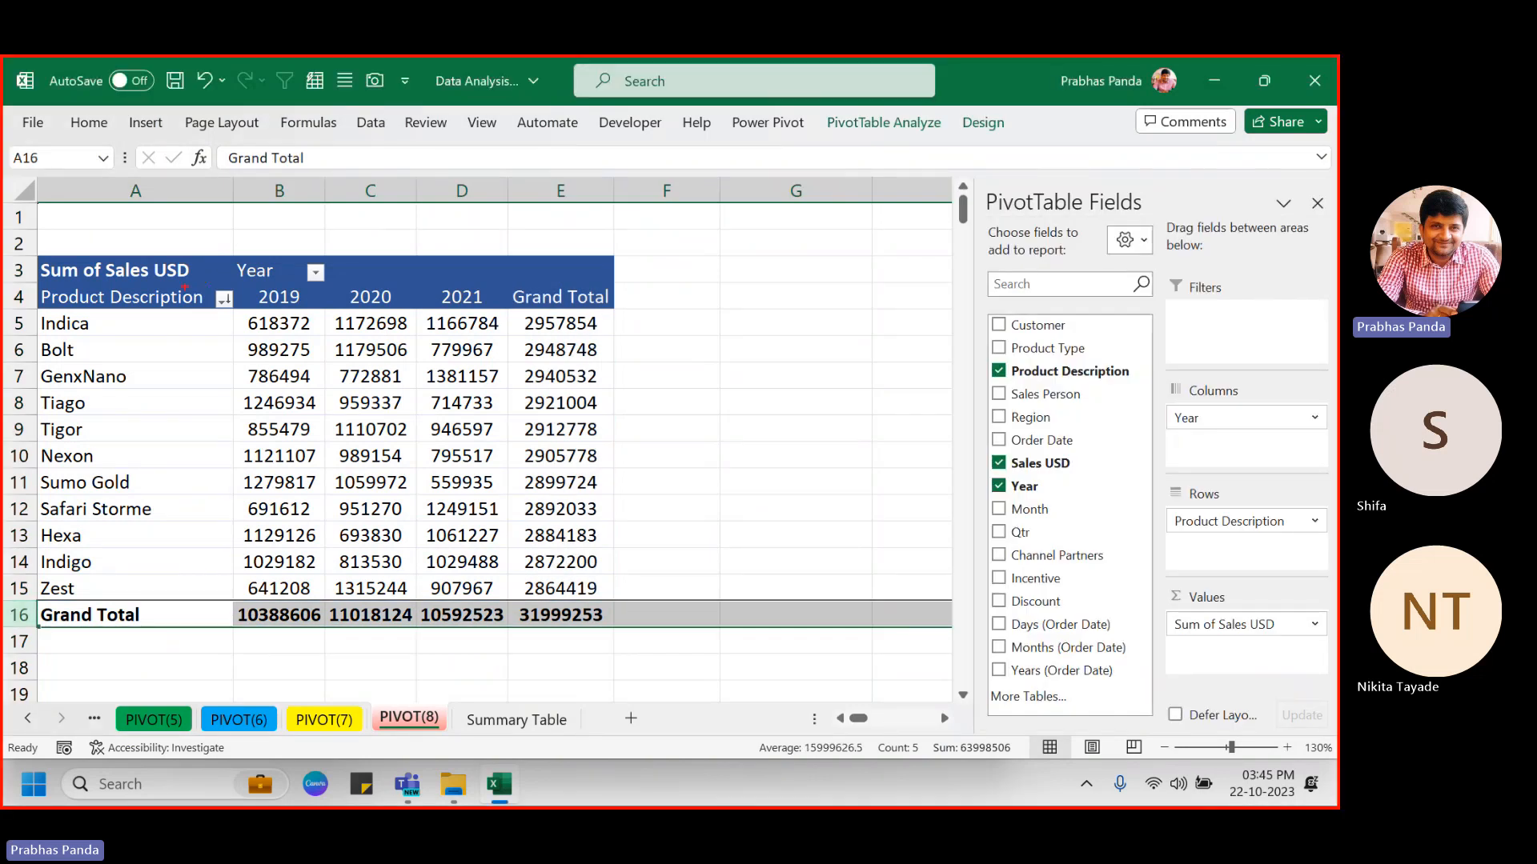
drag(239, 286, 345, 658)
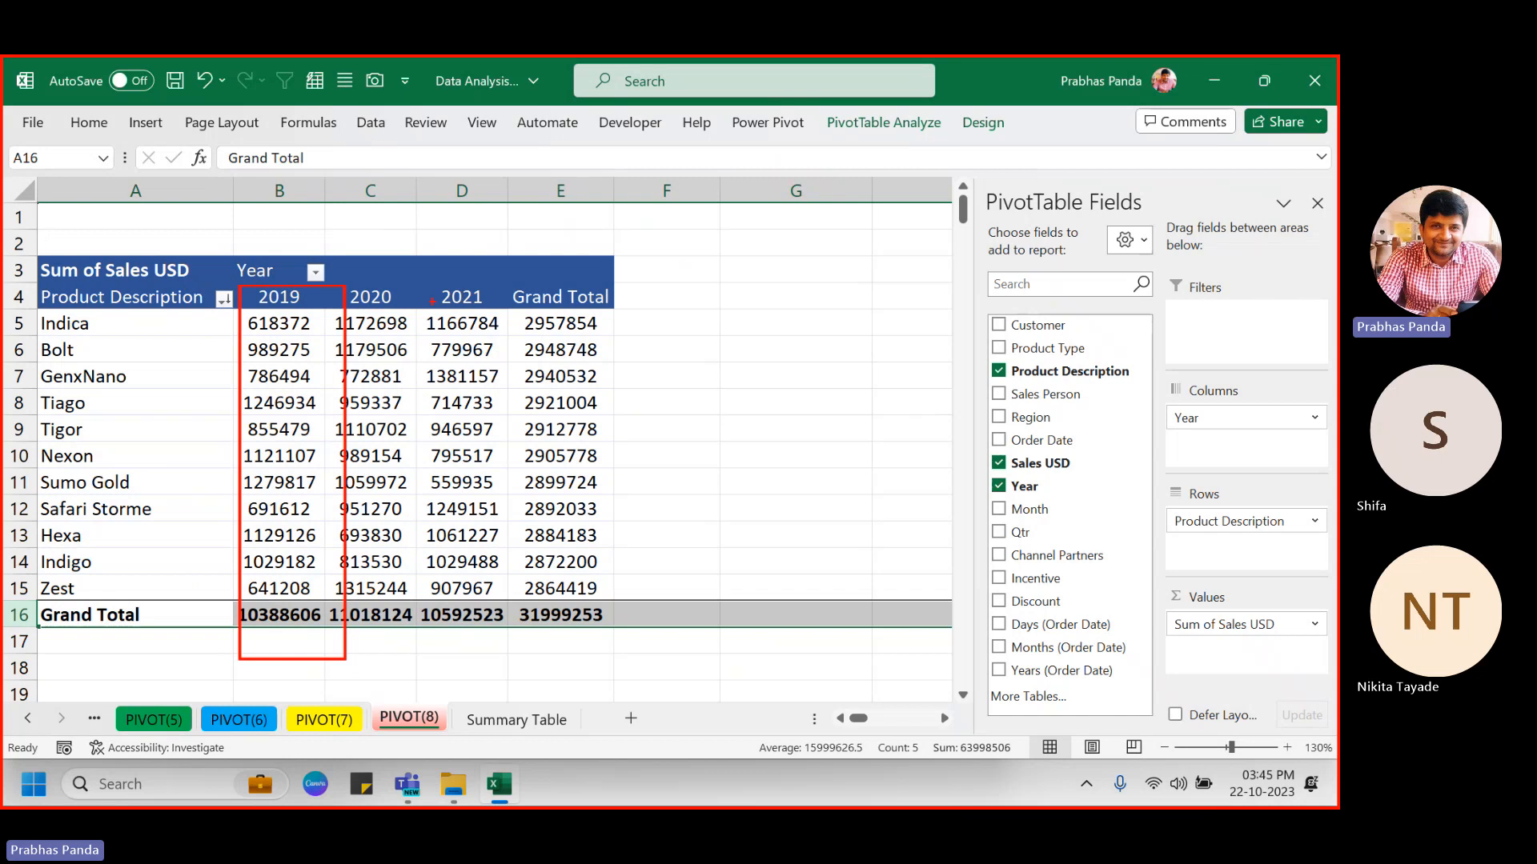
drag(428, 289, 533, 641)
key(Escape)
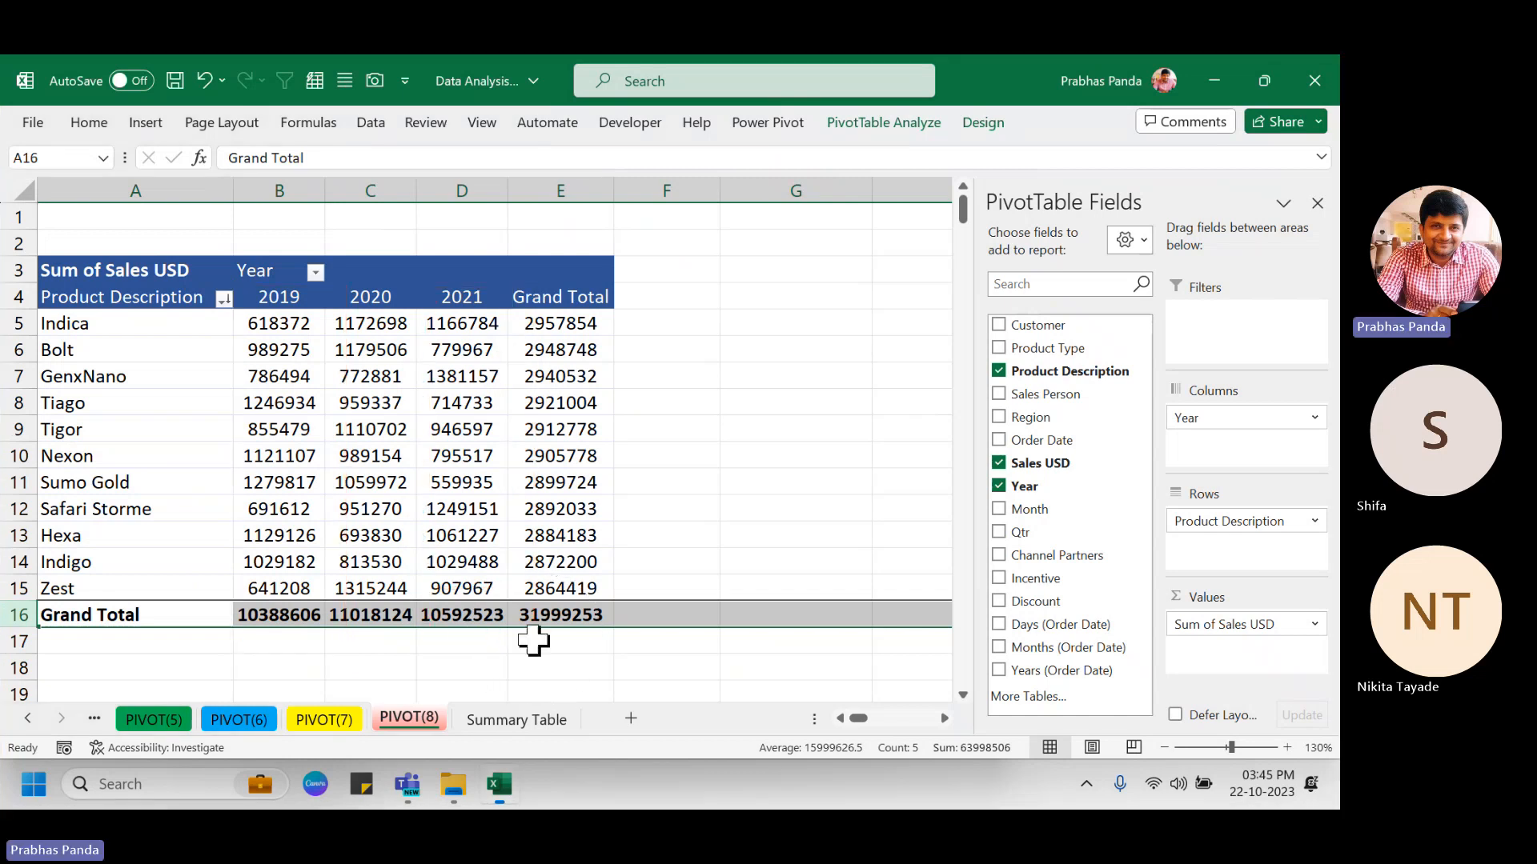
Try hiding Grand Total column E and undo the hiding.
click(582, 181)
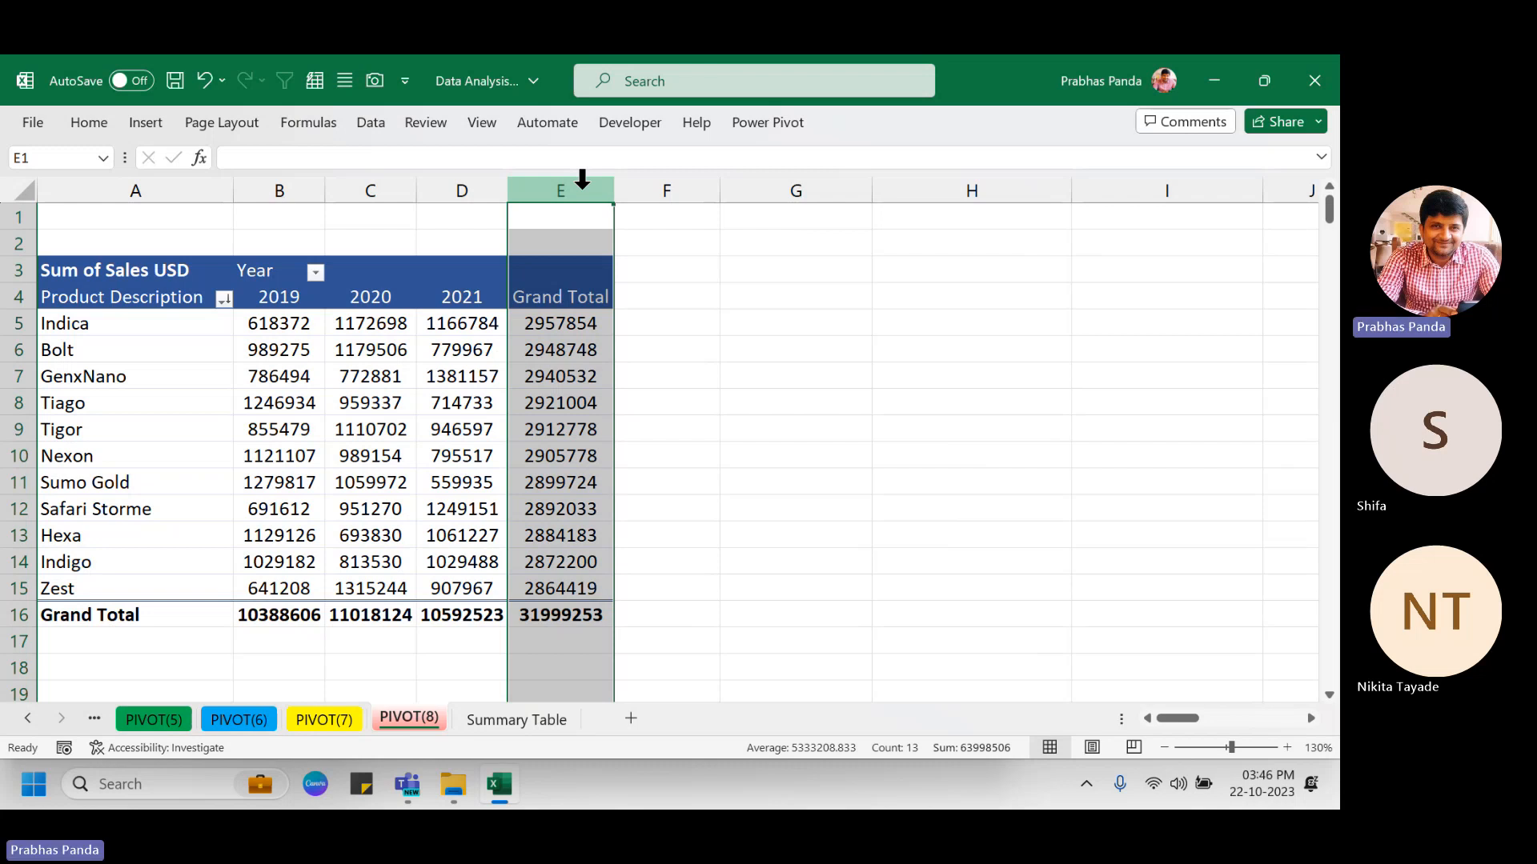
key(ctrl+0)
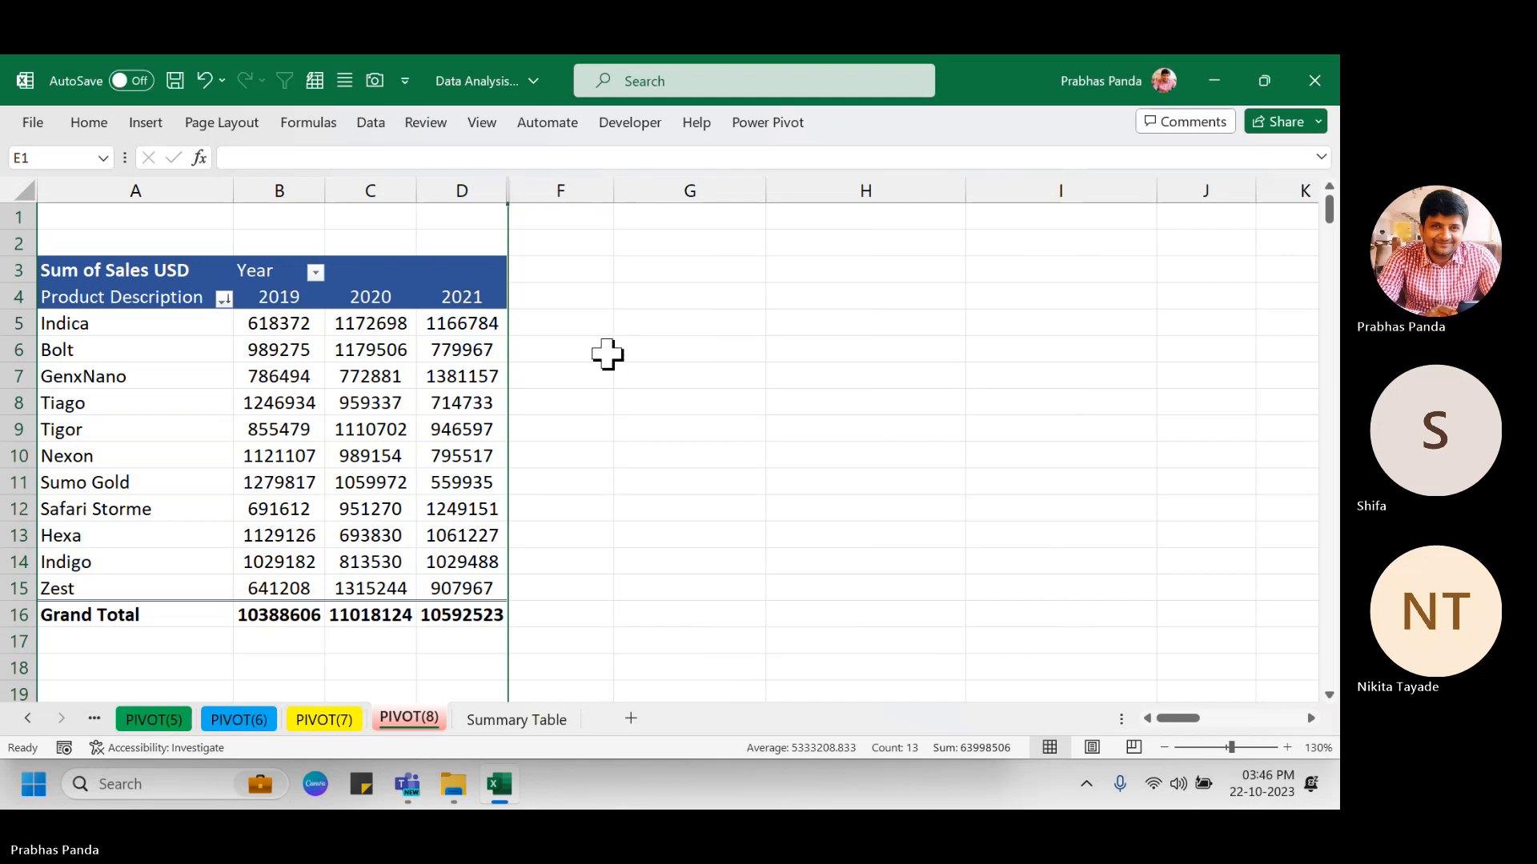
key(ctrl+z)
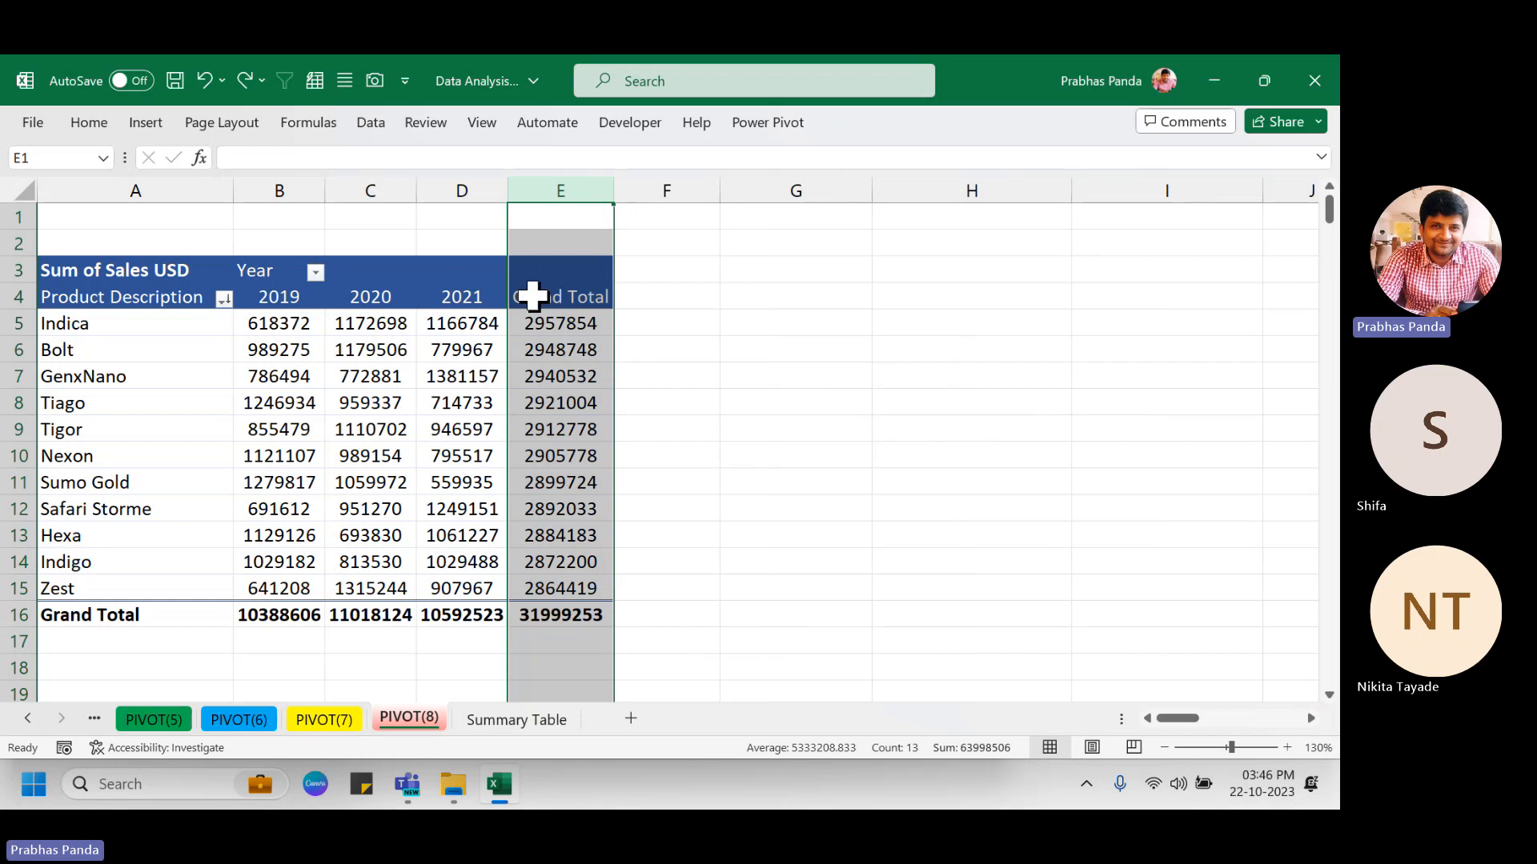
Set the pivot table's grand totals to On for Columns Only.
click(583, 399)
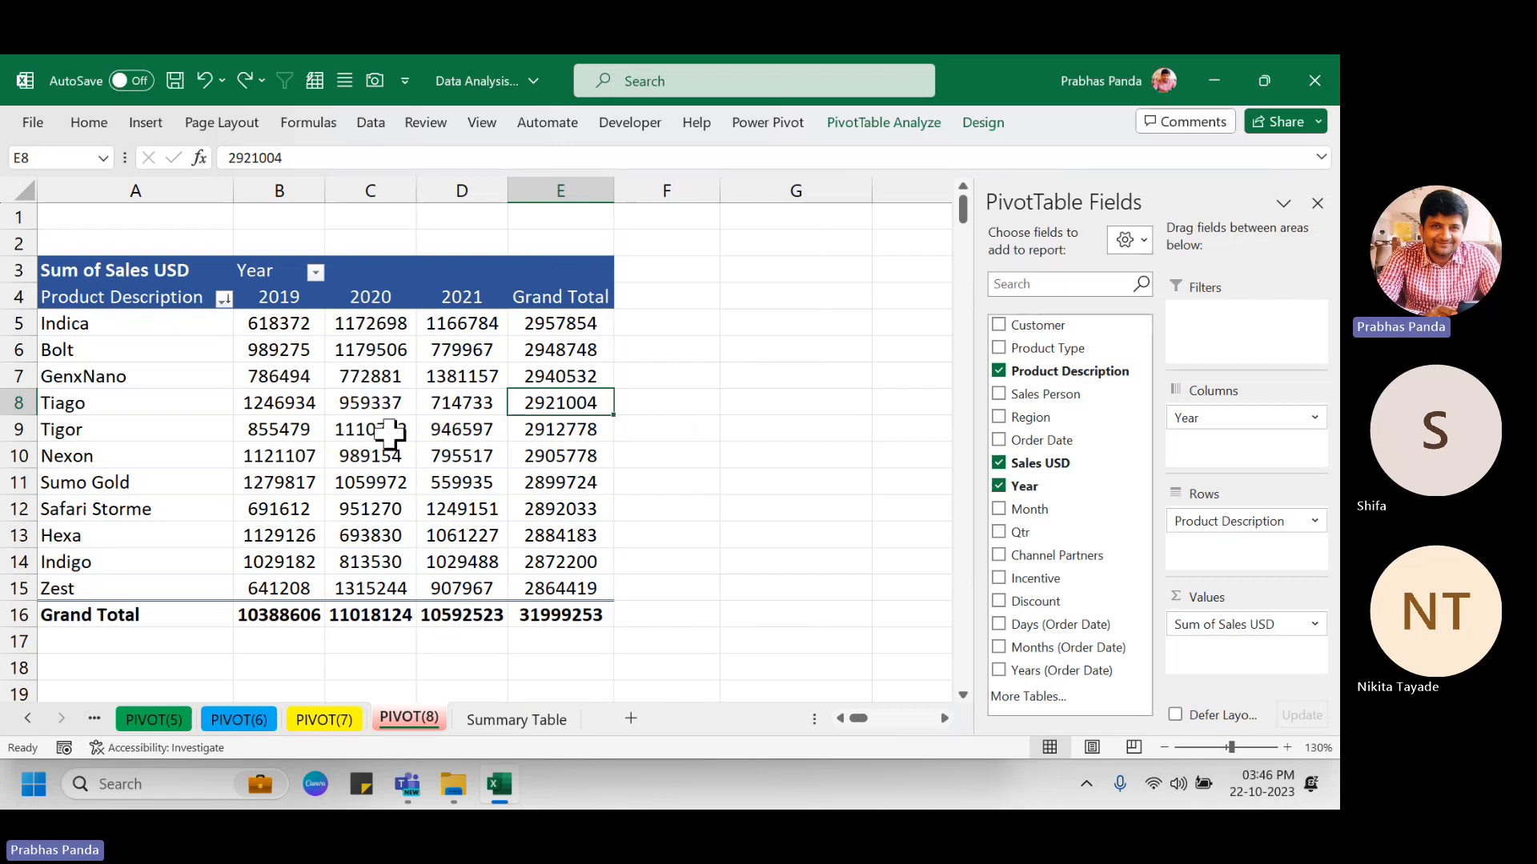
click(991, 114)
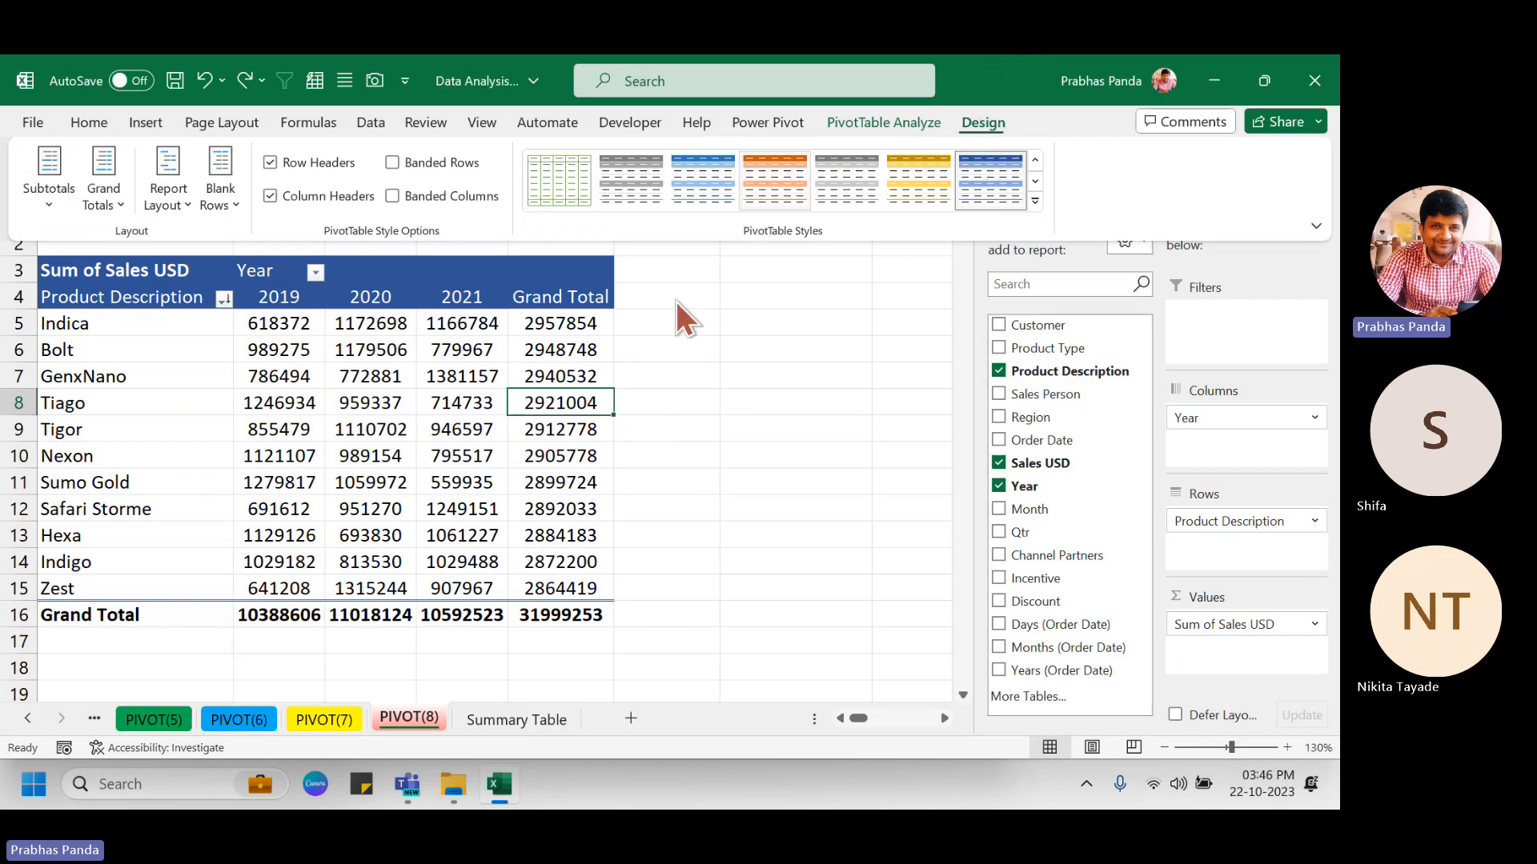
click(113, 199)
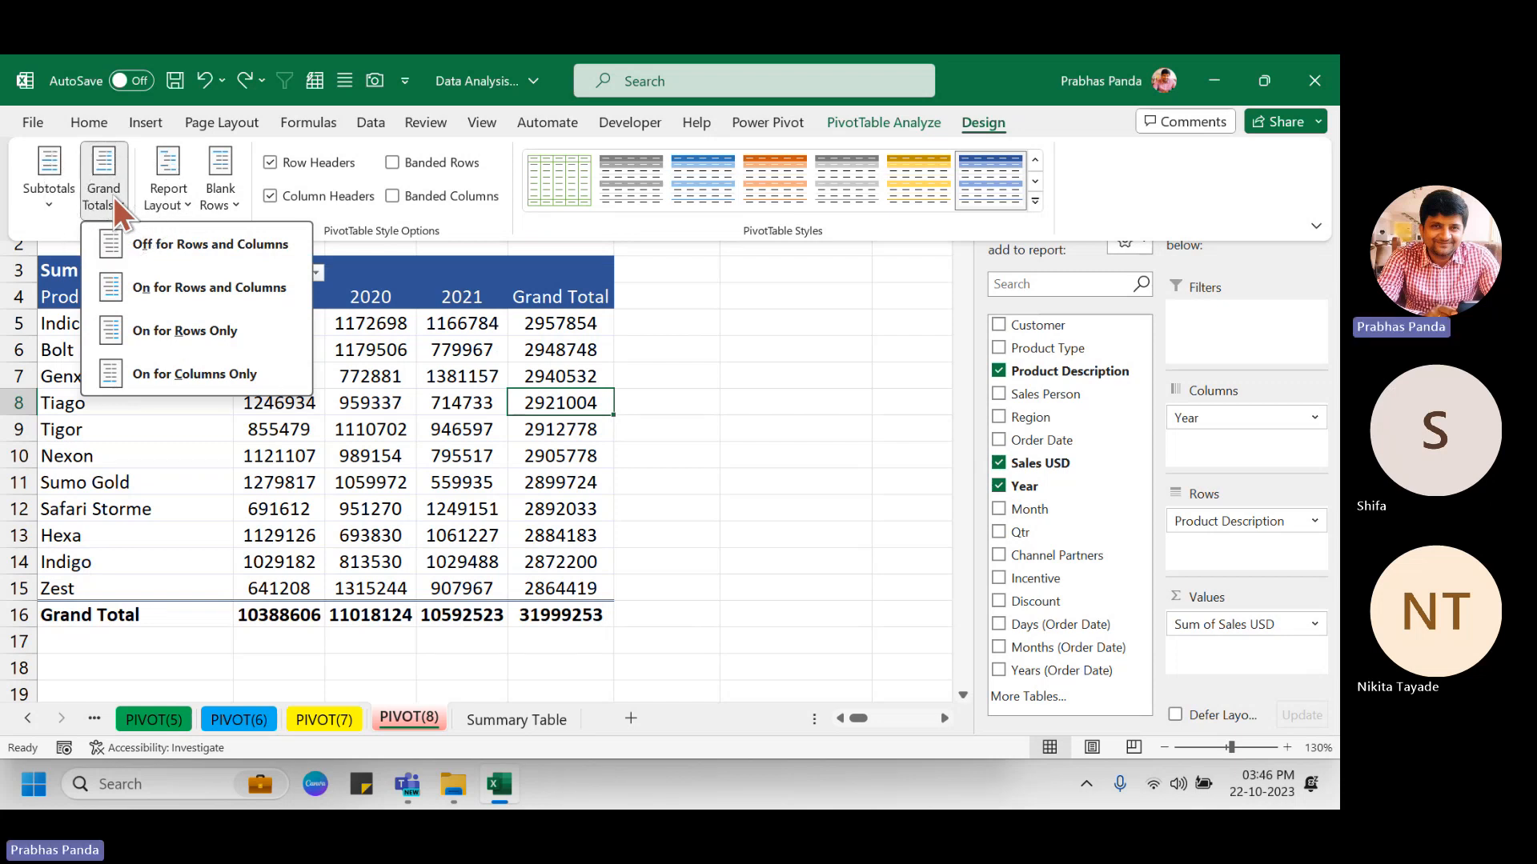
click(167, 374)
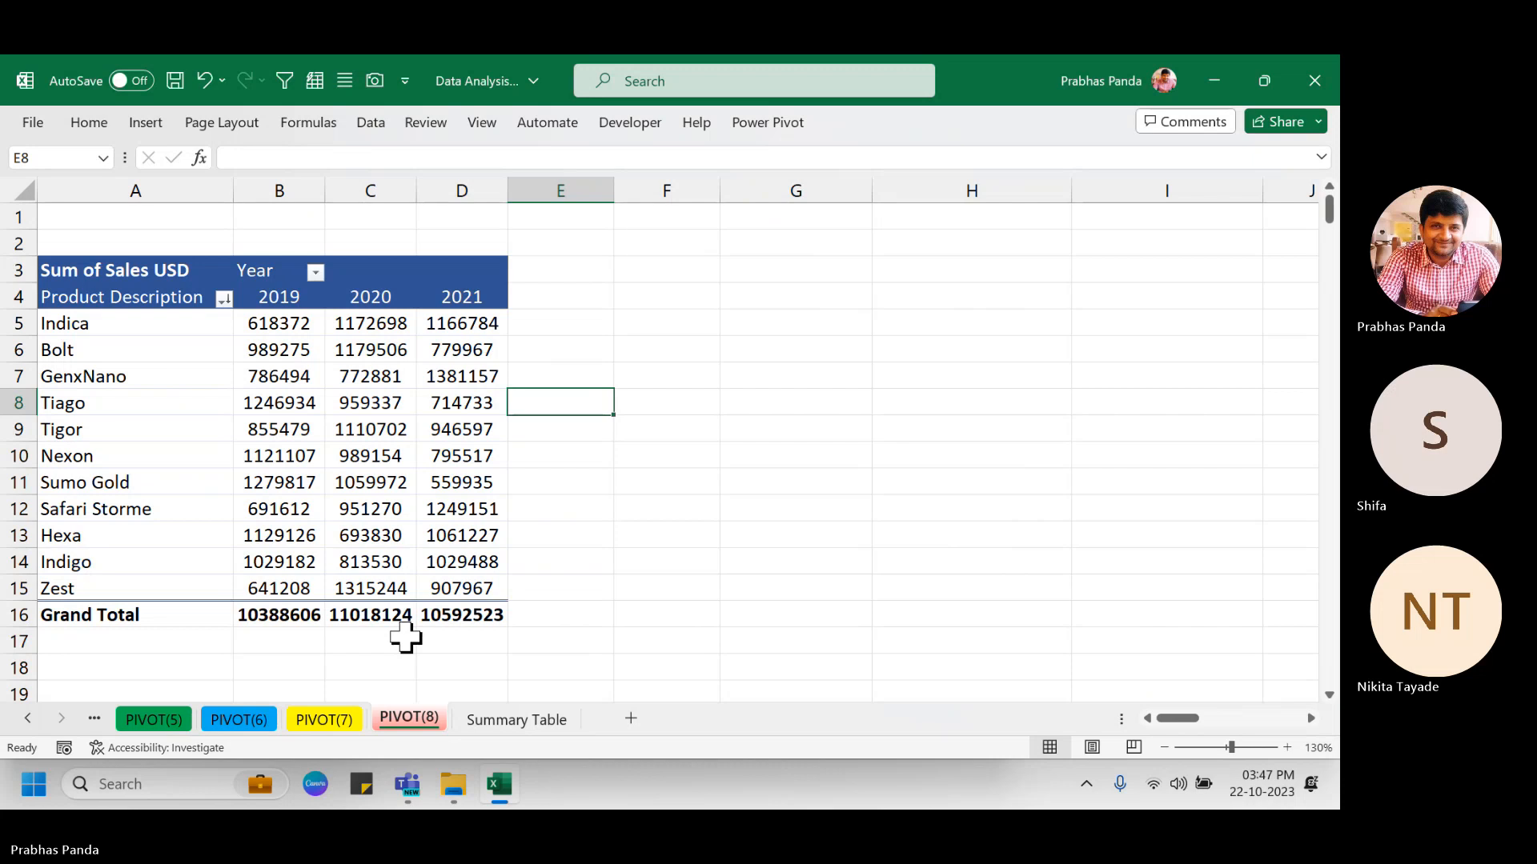
Add Sales USD to the pivot values a second time and show it as % of Column Total.
click(377, 350)
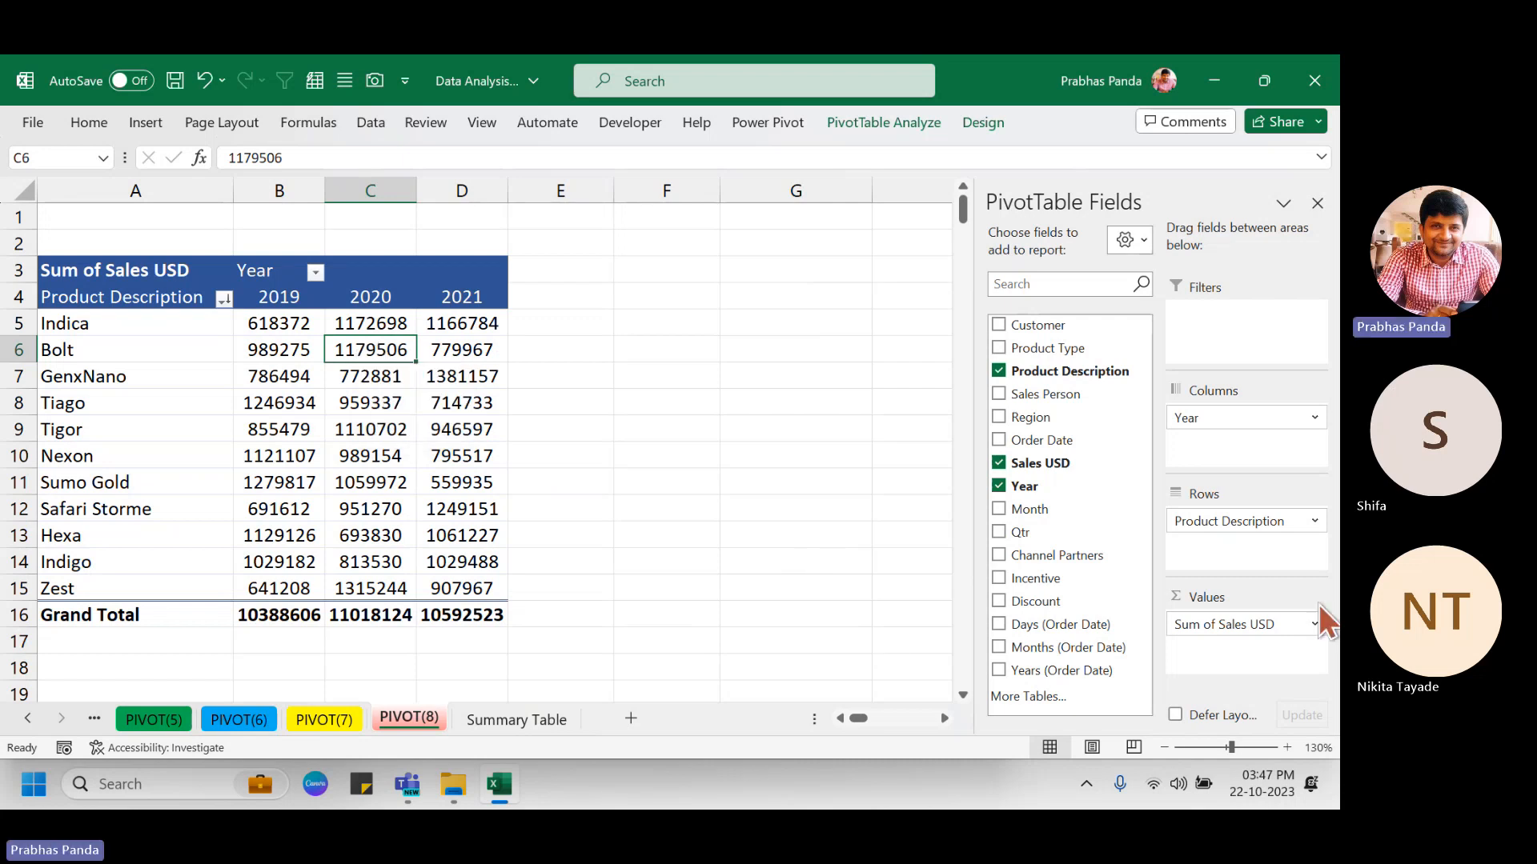
key(ctrl)
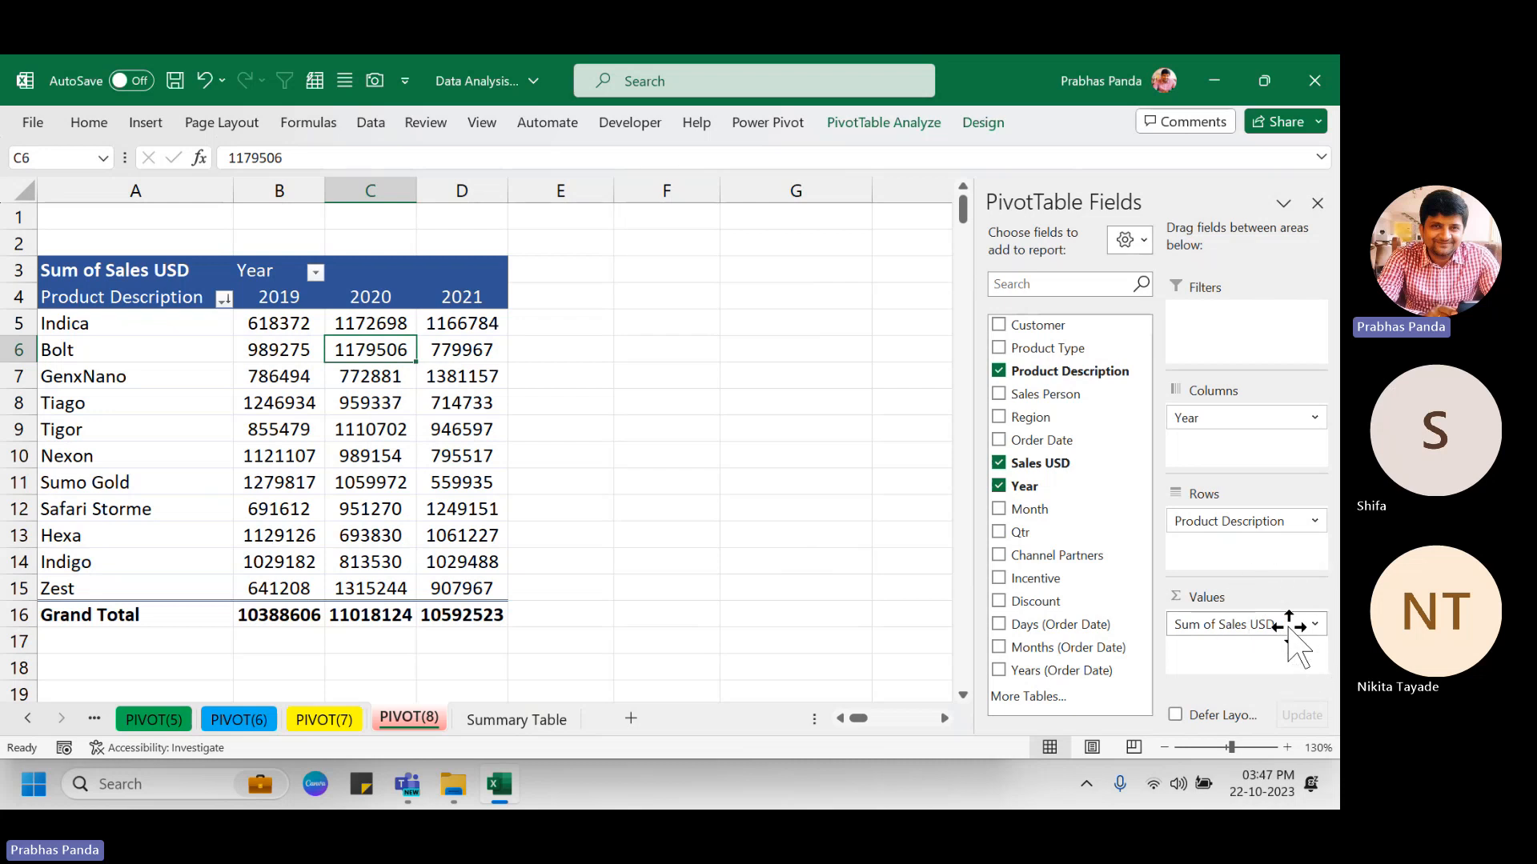
key(ctrl)
key(ctrl)
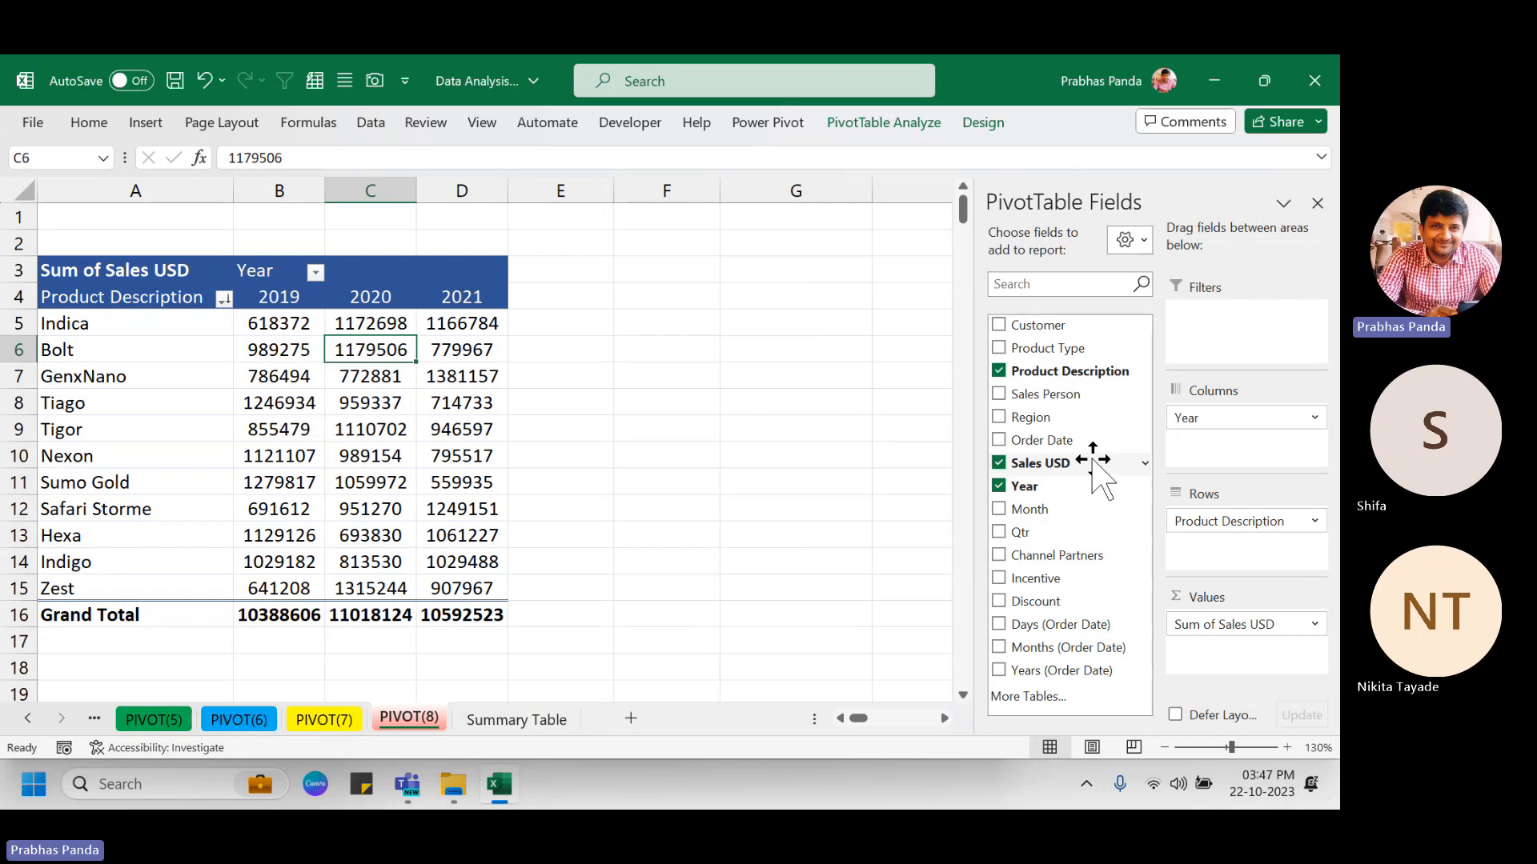
drag(1098, 474, 1252, 652)
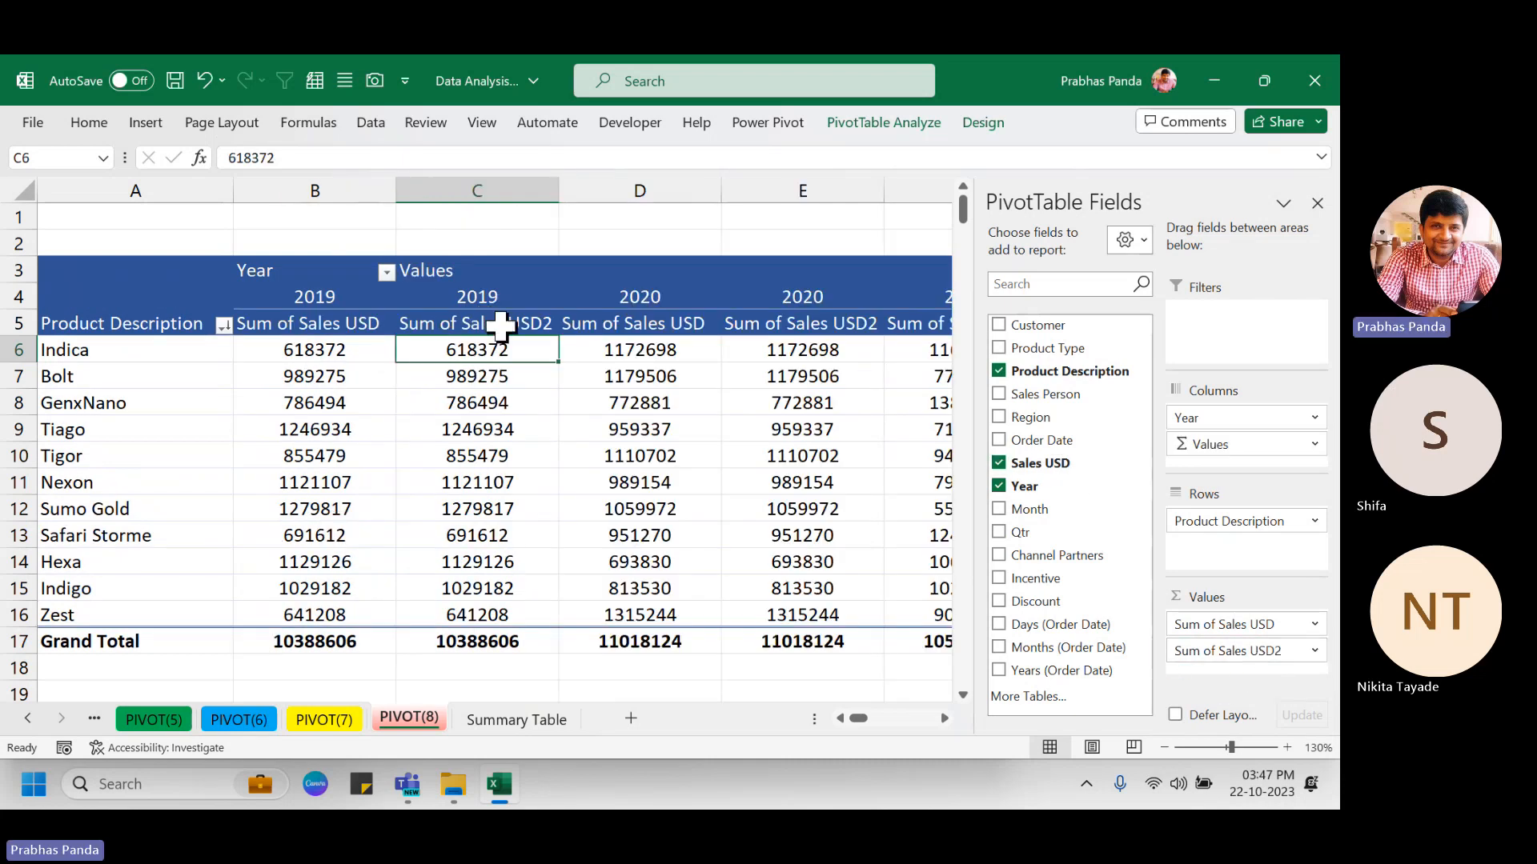
click(500, 324)
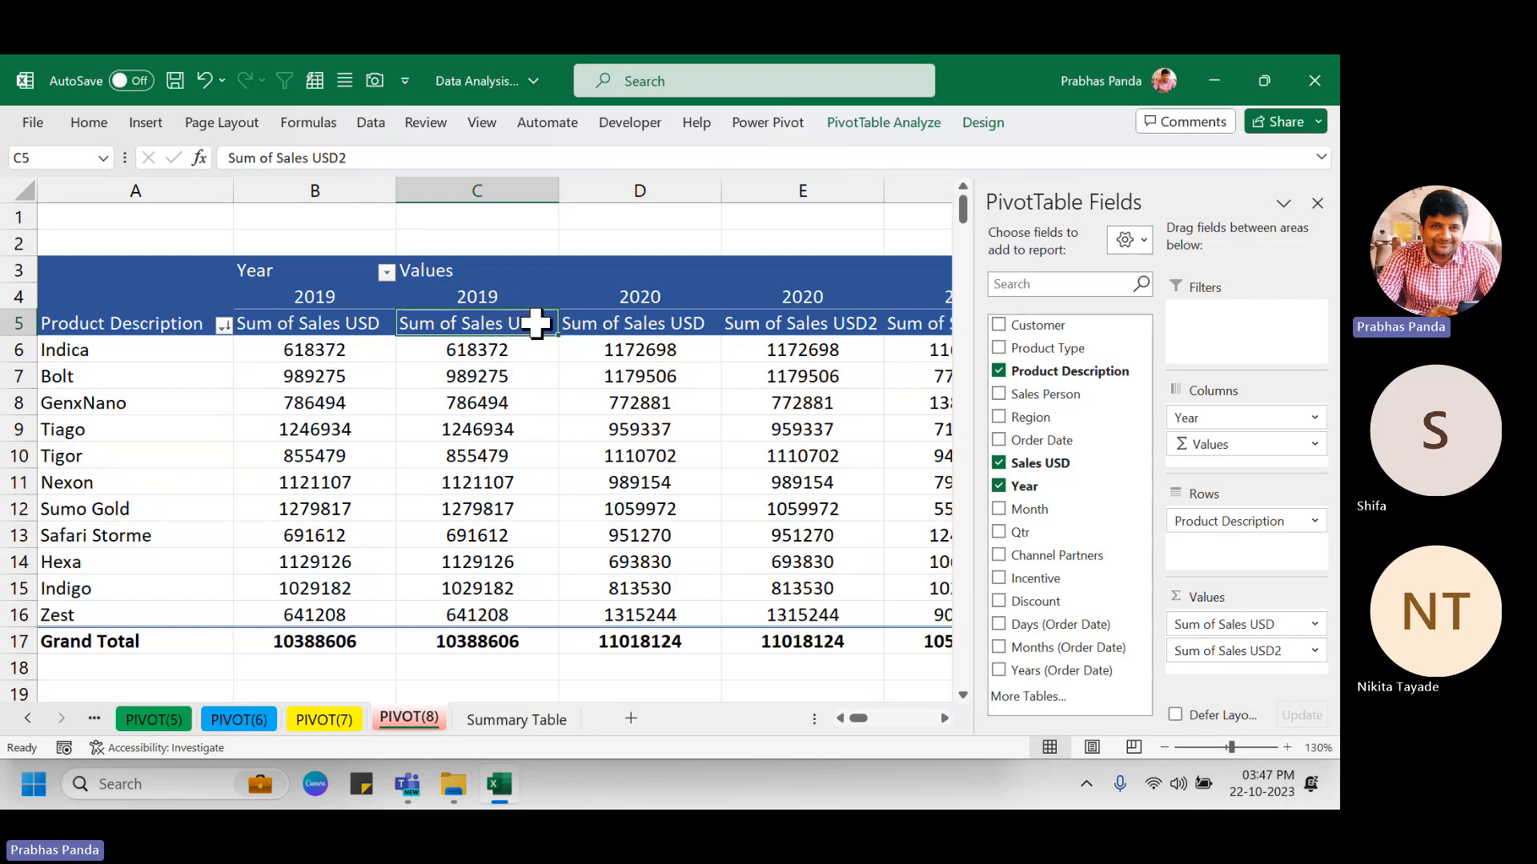
right_click(520, 325)
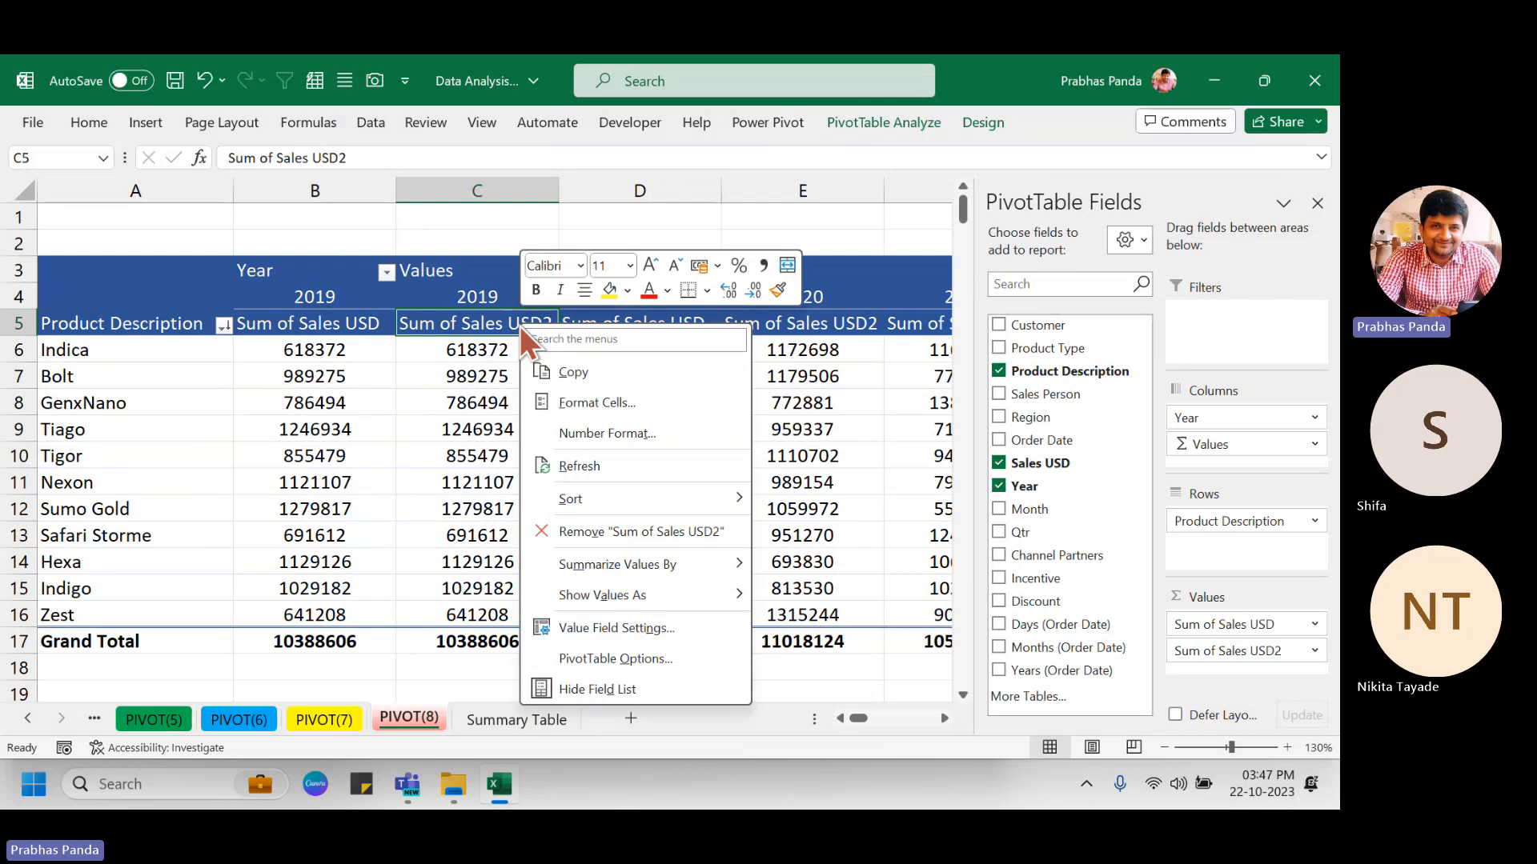
mouse_move(680, 594)
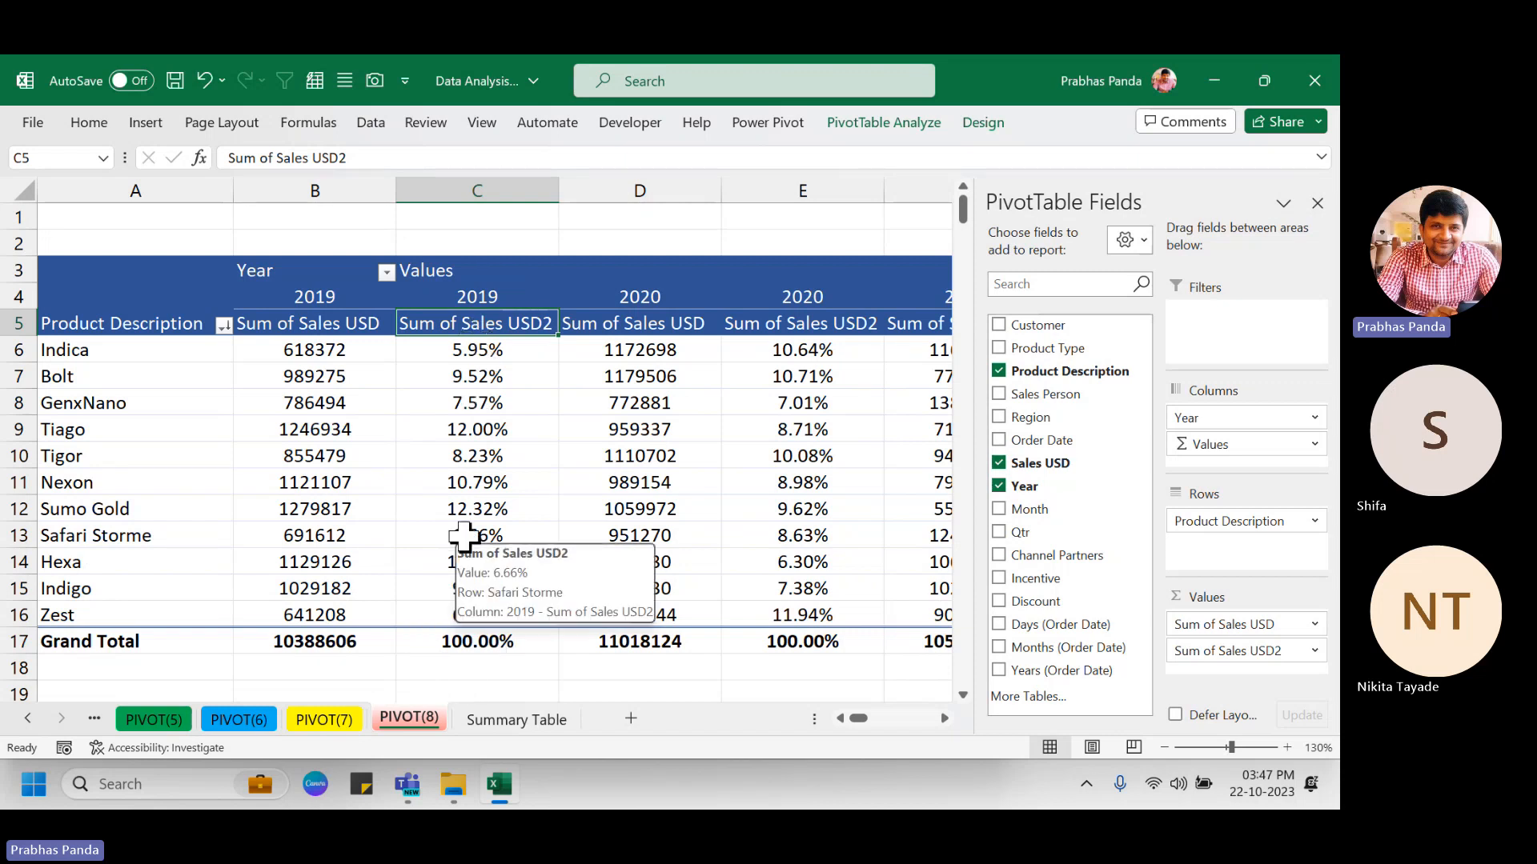
Rename the percentage value field's heading in C5 as "Revenue %".
text(Revenue)
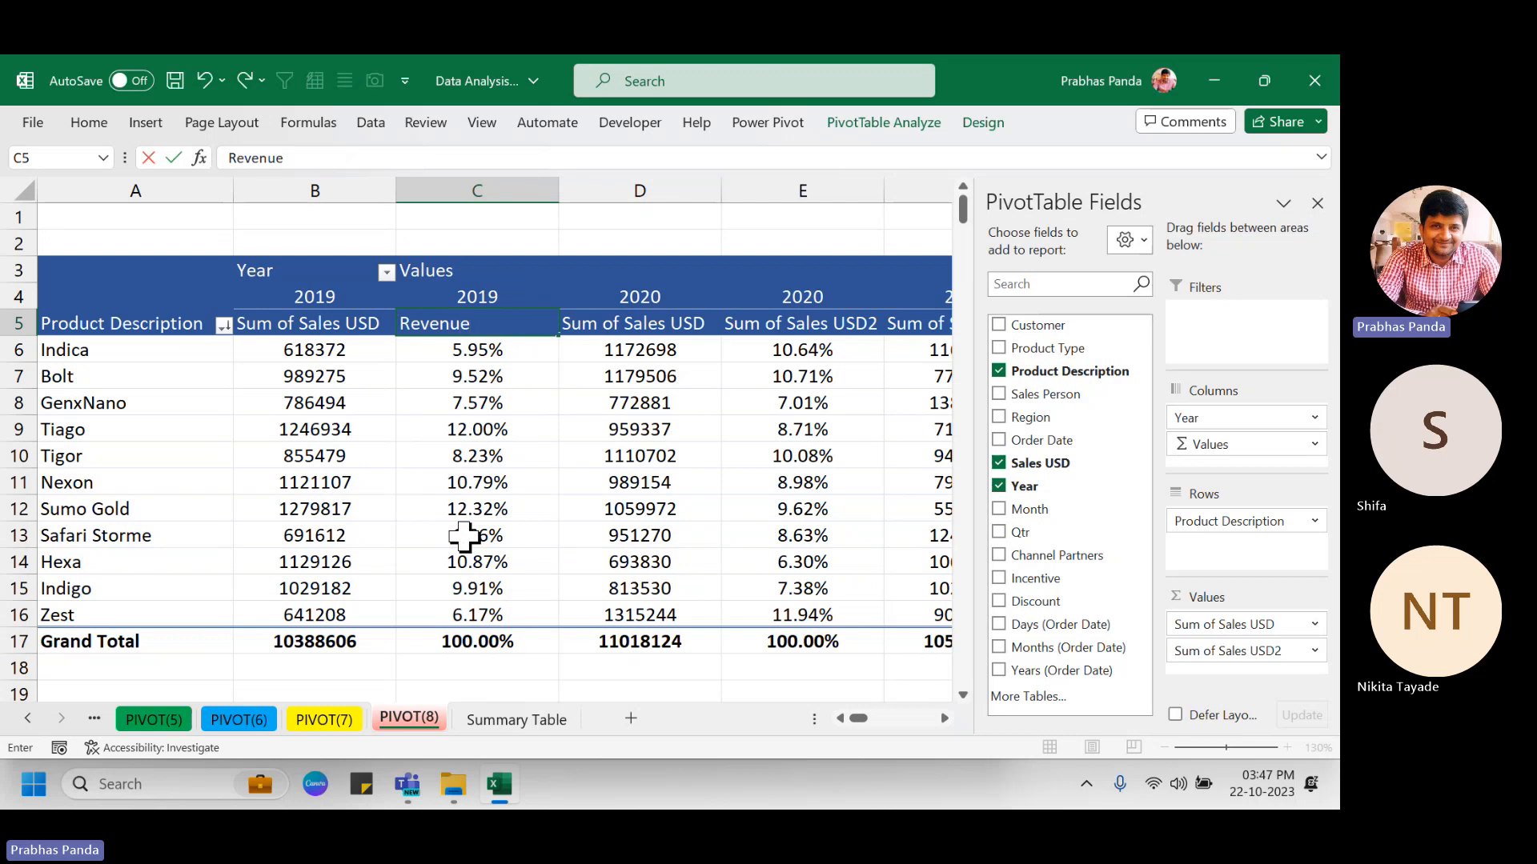
text( %)
key(Return)
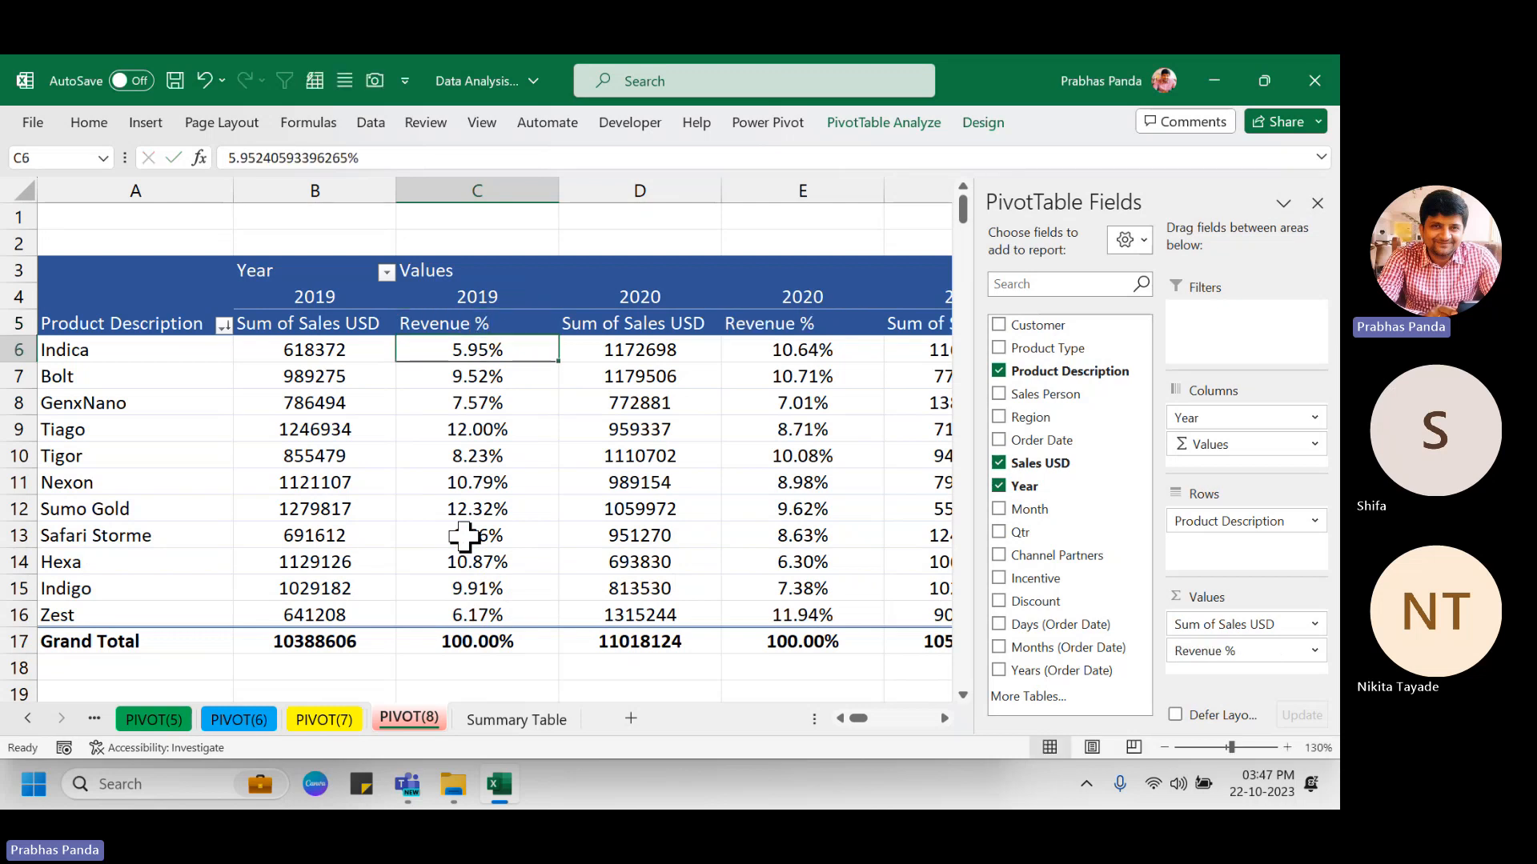
Center the pivot's year headings, value headings and figures from B4 through the last 2021 Grand Total cell.
key(Up)
key(Up)
key(Left)
key(ctrl+shift+Right)
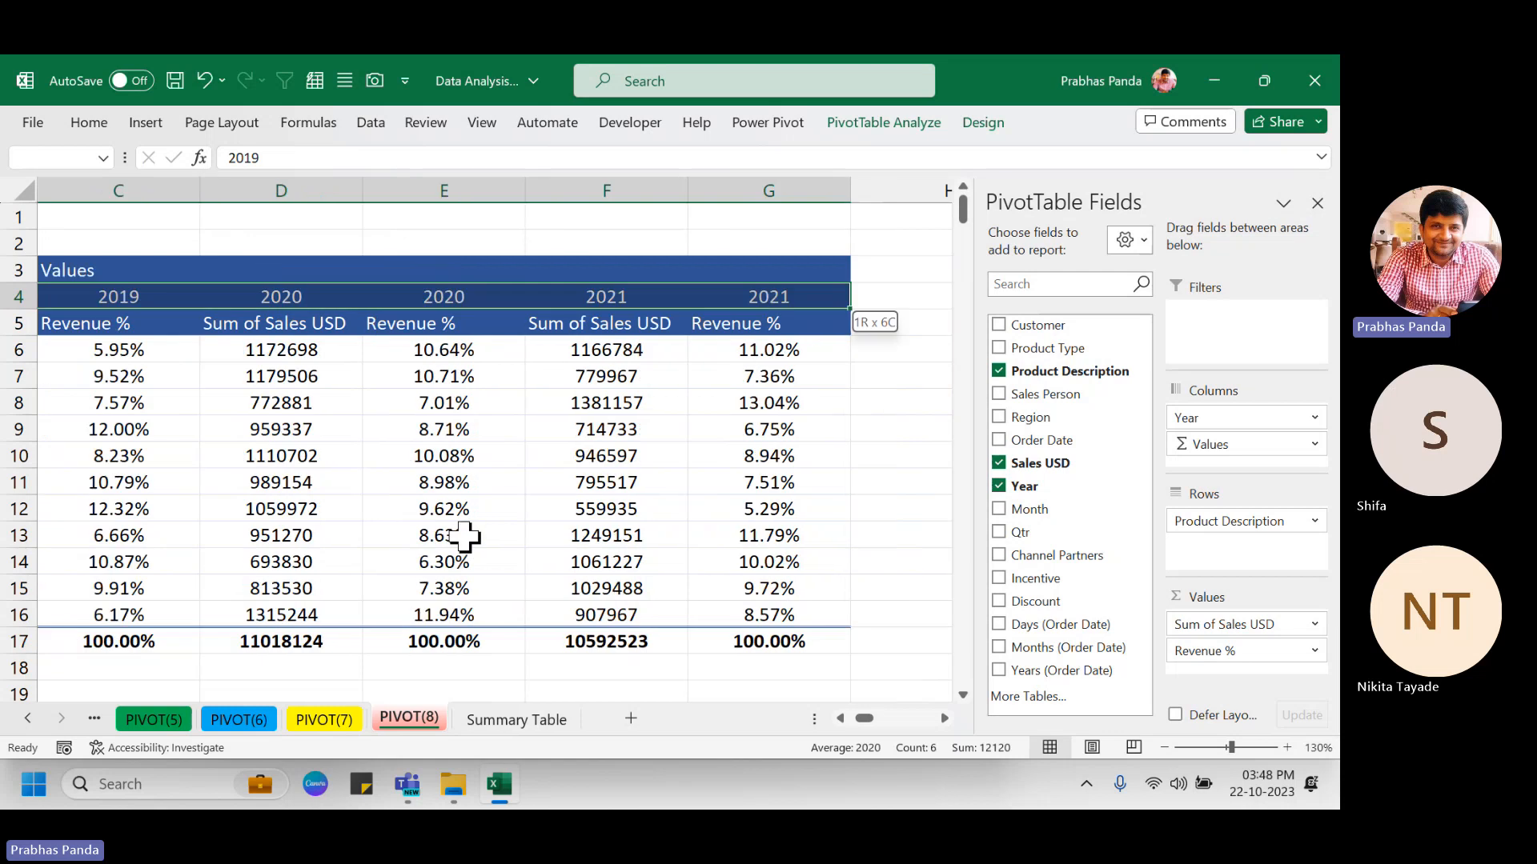
key(ctrl+shift+Down)
key(alt+h)
key(a)
key(r)
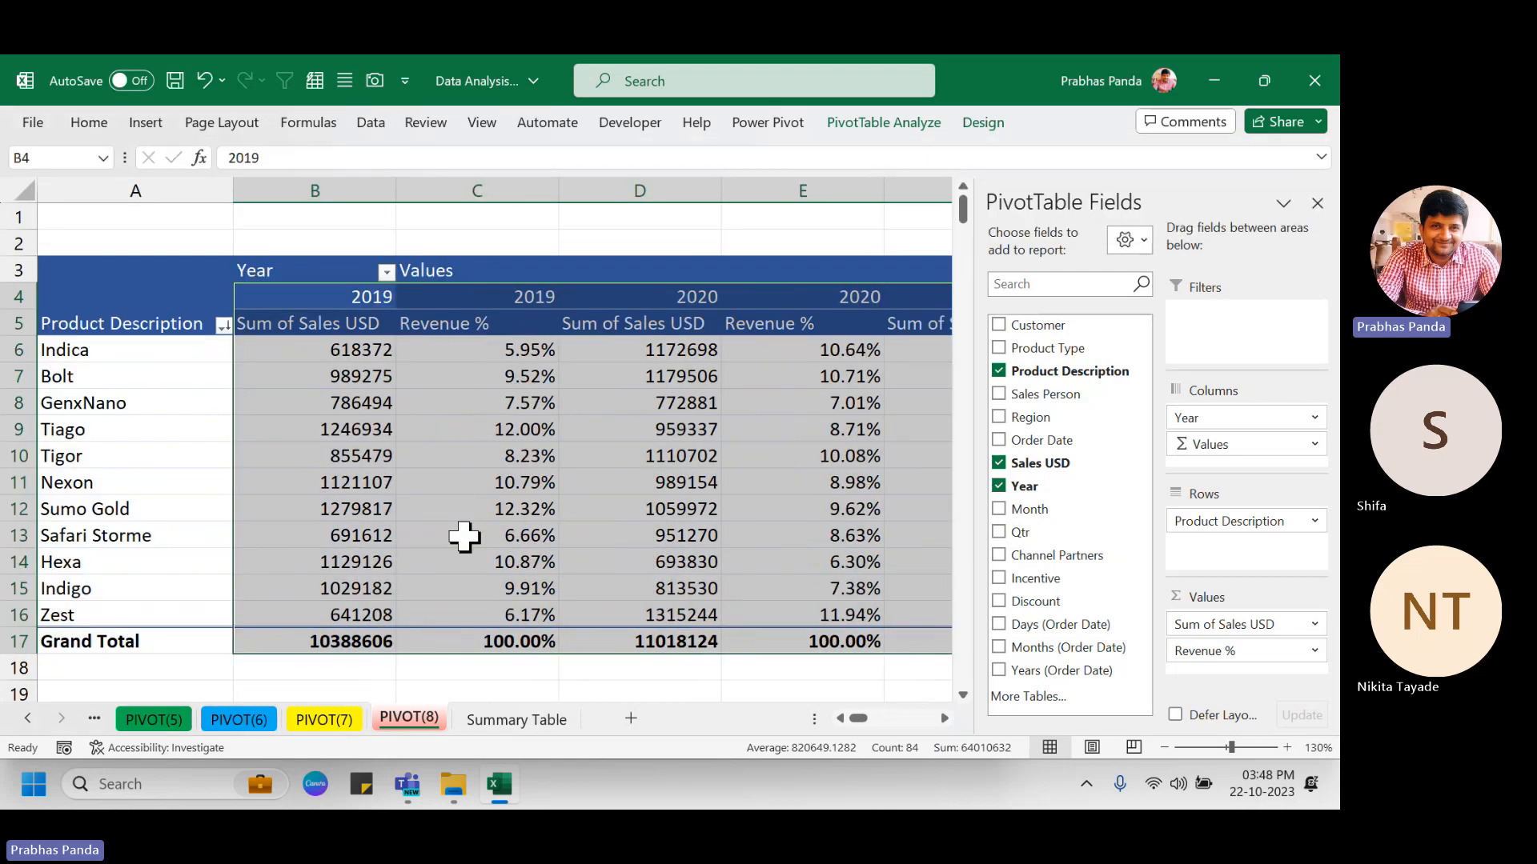
key(alt+h)
key(a)
key(c)
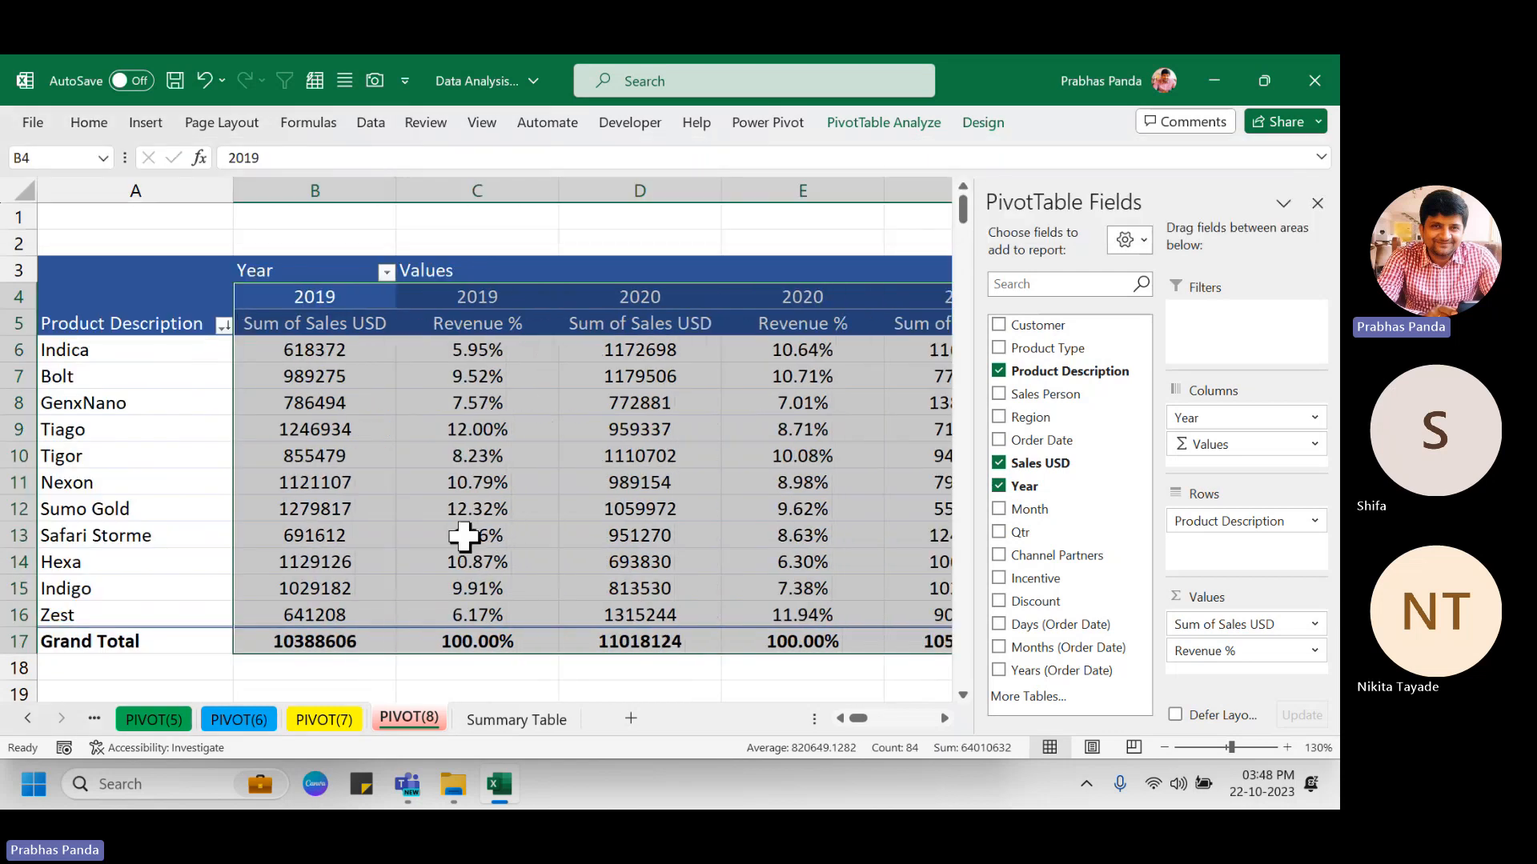
AutoFit the widths of the pivot's sales and Revenue % columns, B through G.
key(alt+o)
key(c)
key(a)
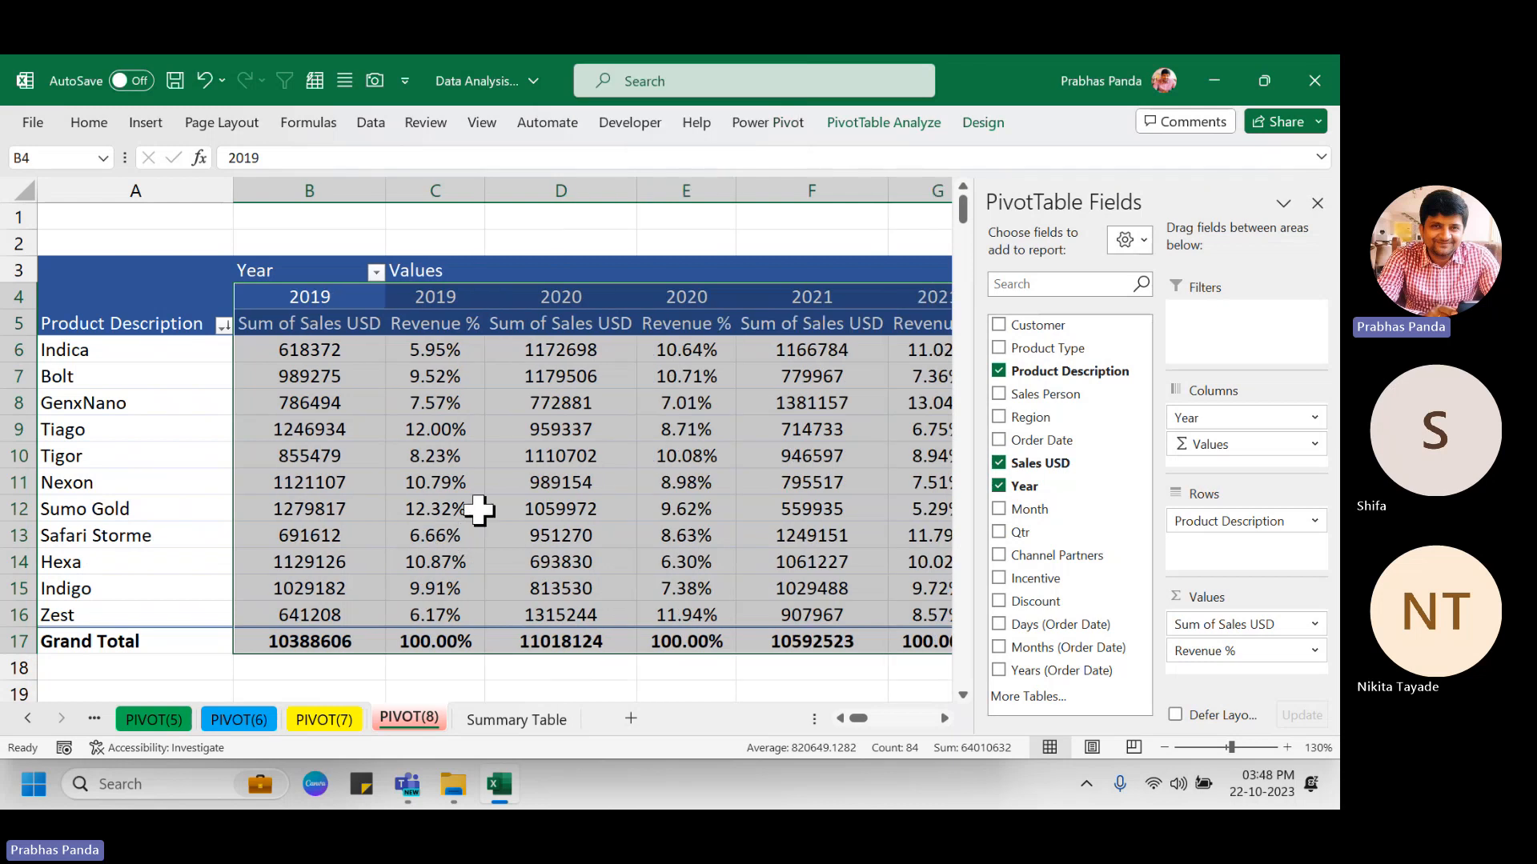
click(479, 509)
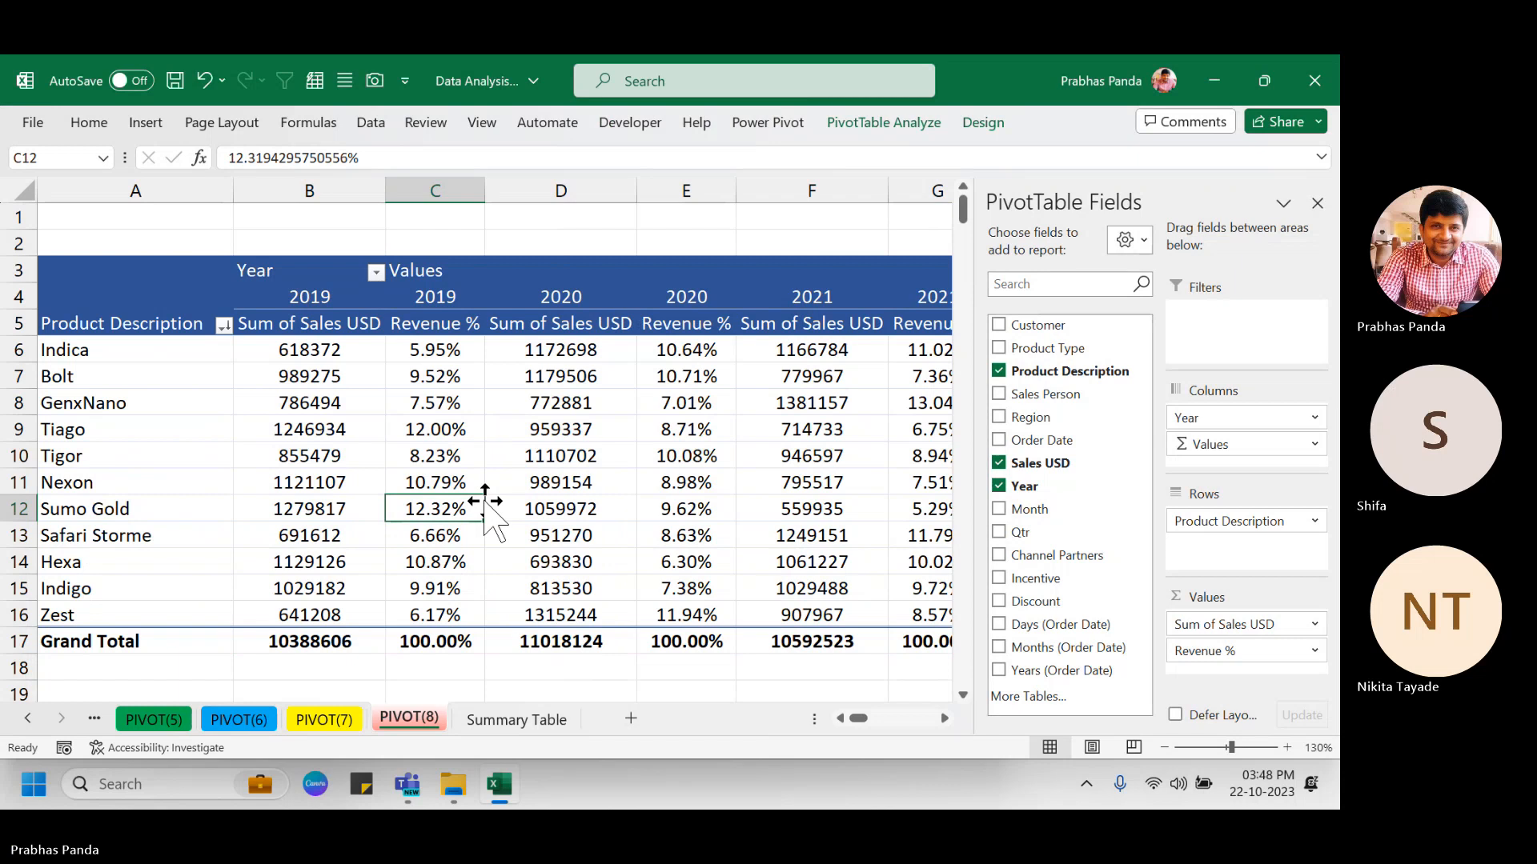
Review the Show Values As options for Revenue %, marking the Sales USD field, the heading and % of Column Total on screen.
right_click(449, 329)
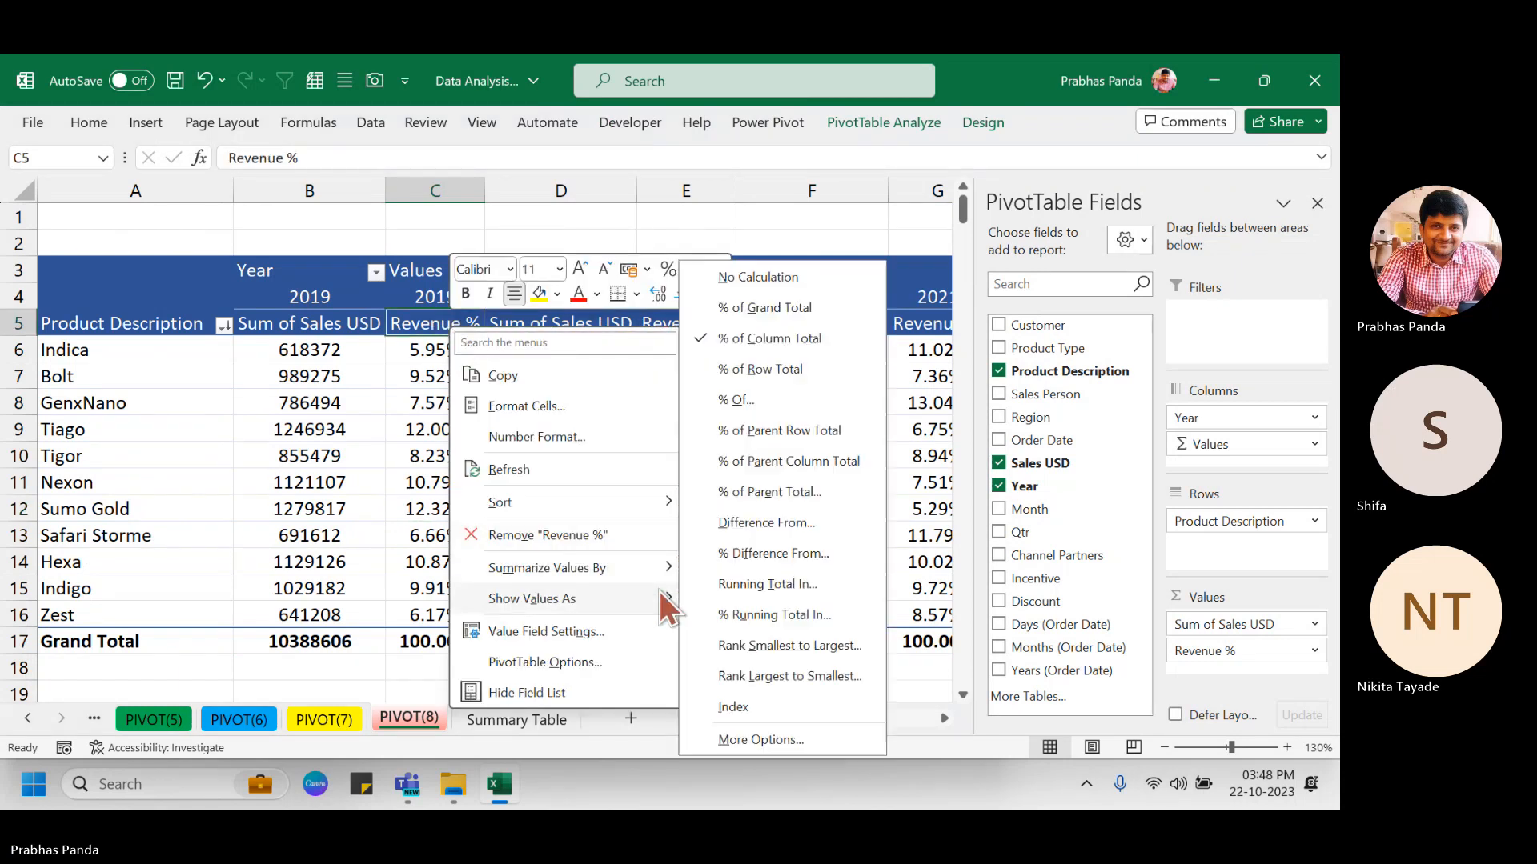
key(ctrl+2)
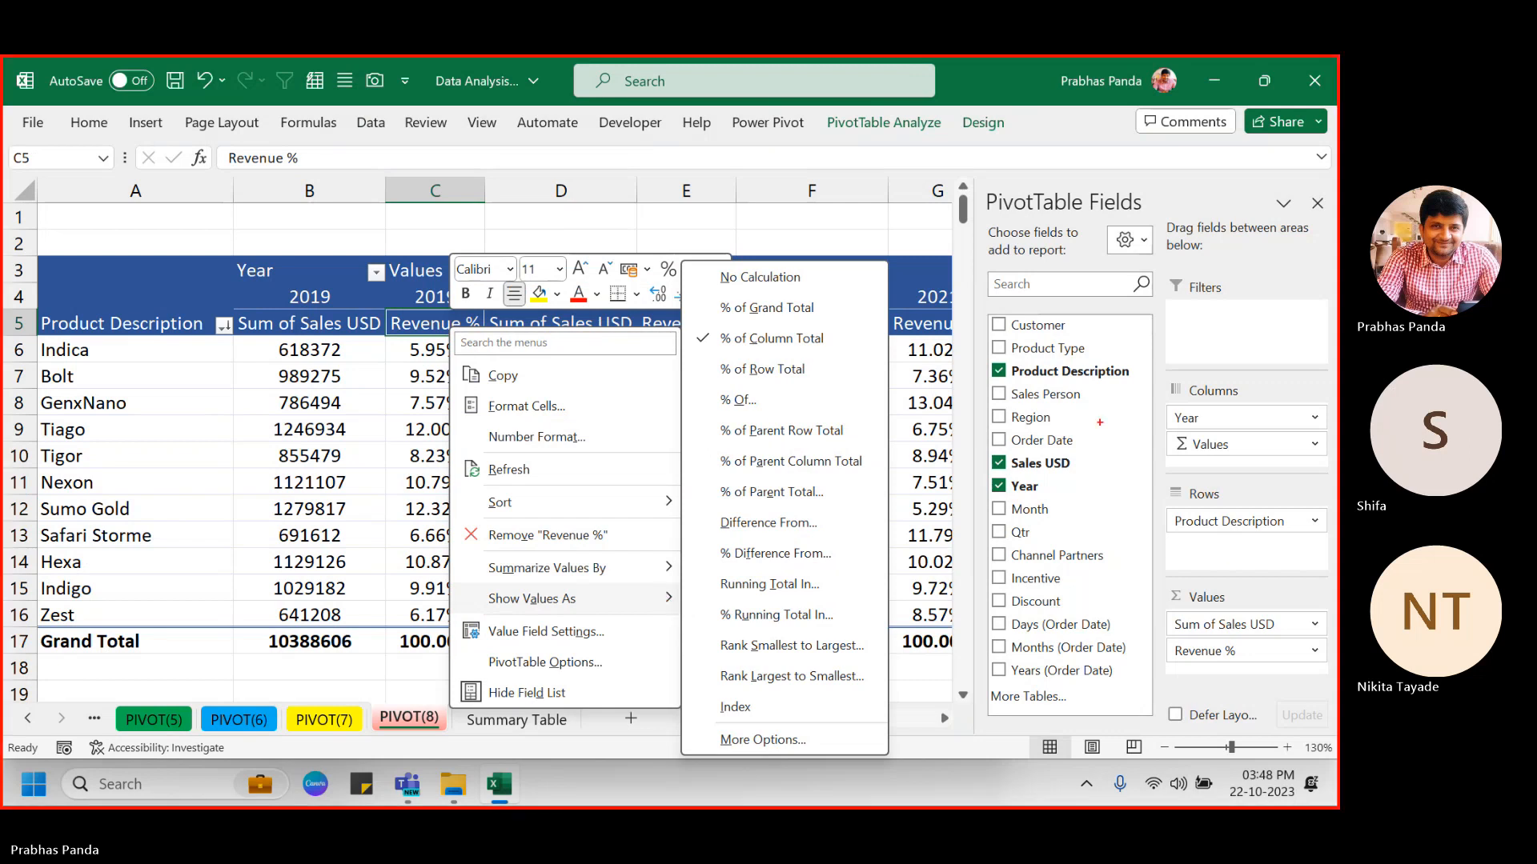
mouse_move(992, 446)
mouse_down()
mouse_move(1111, 483)
mouse_move(1117, 584)
mouse_move(1188, 663)
mouse_up()
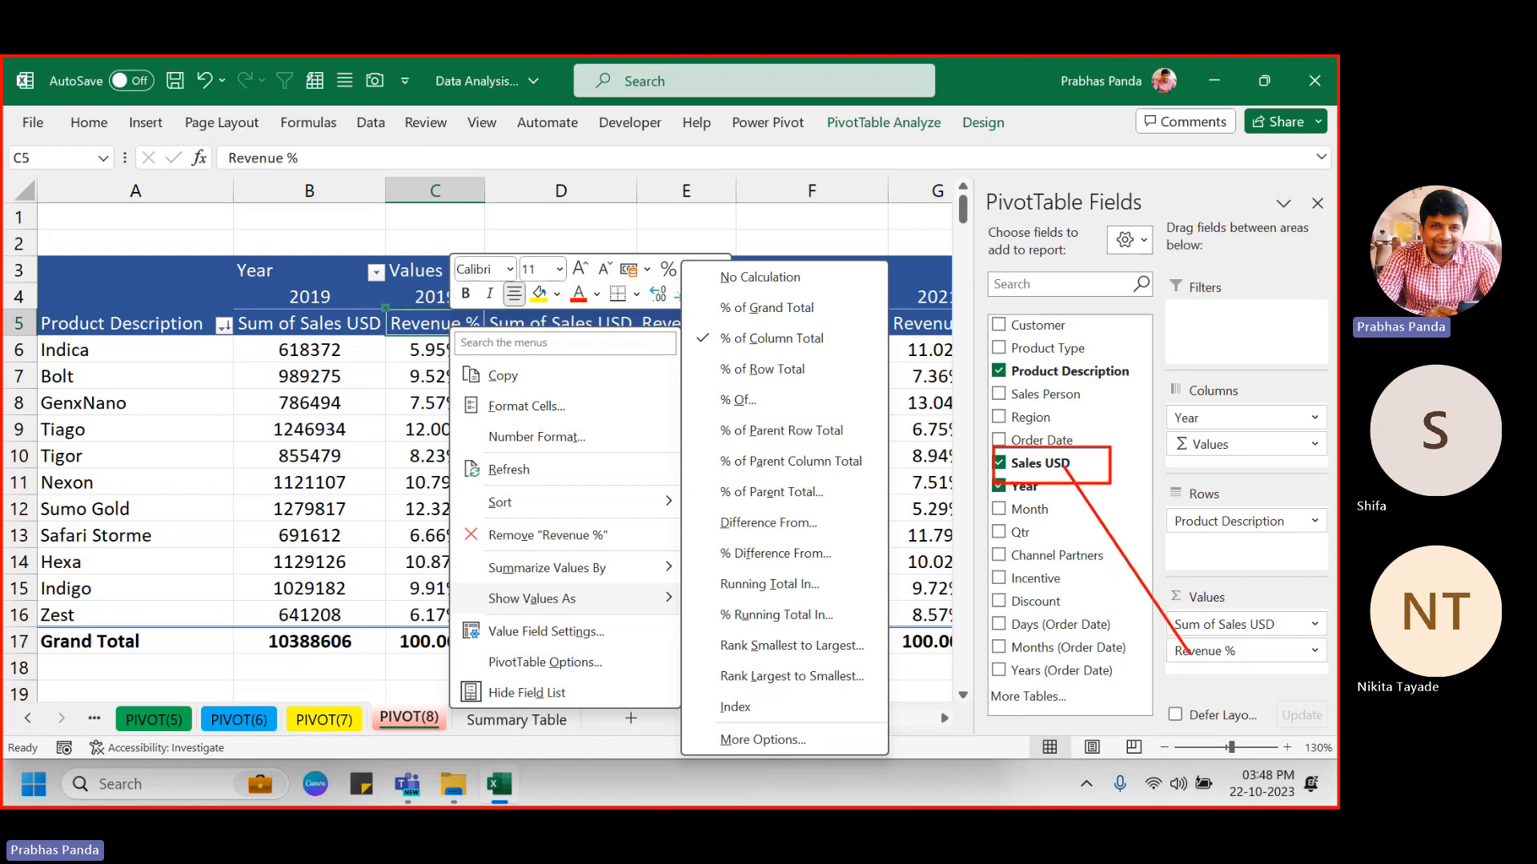
drag(382, 306, 488, 339)
drag(458, 581, 680, 616)
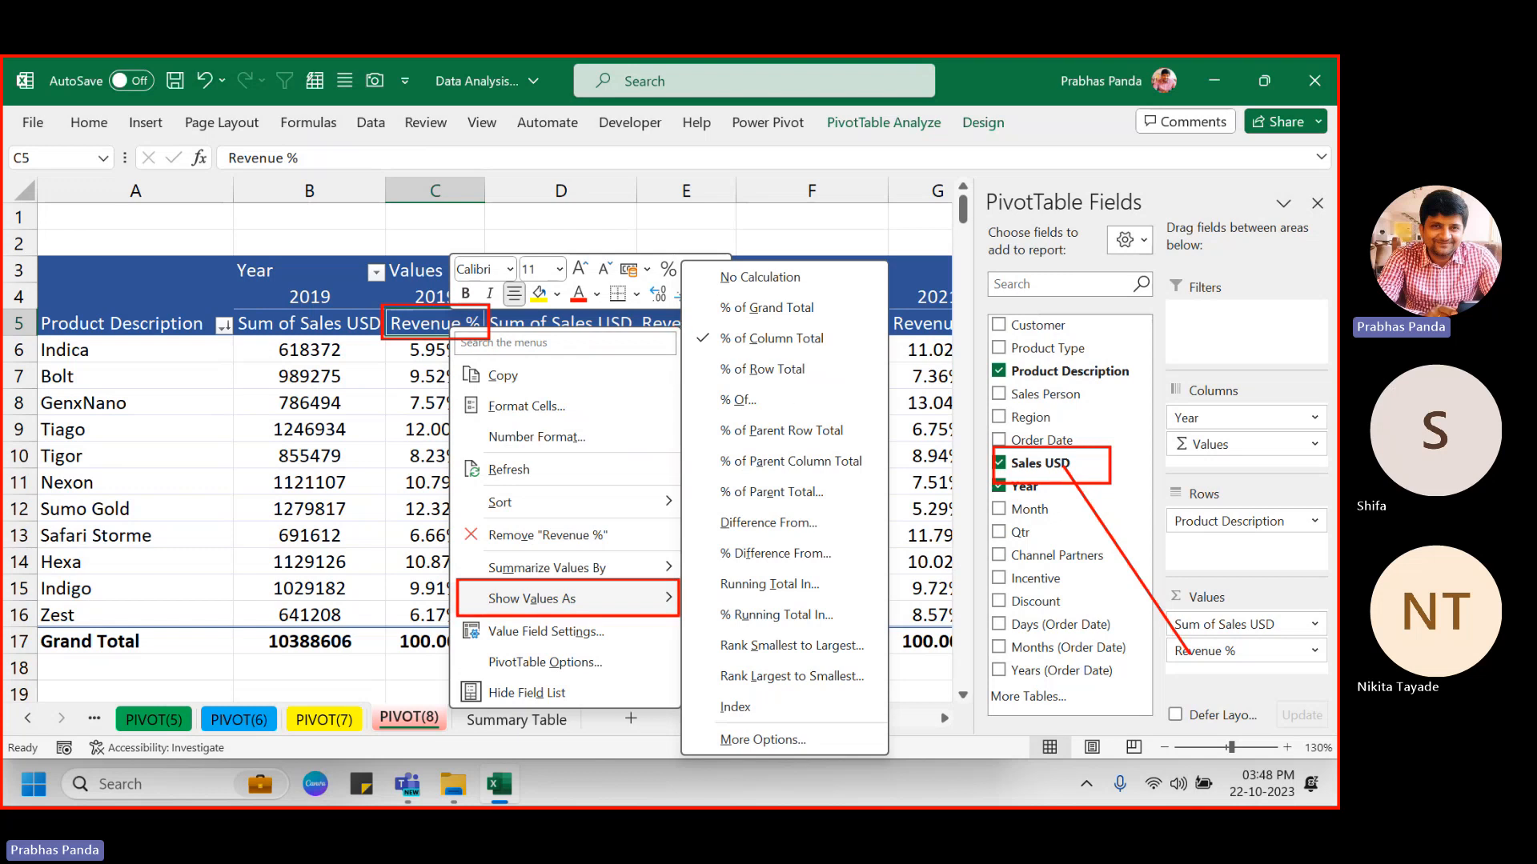
drag(685, 328, 894, 358)
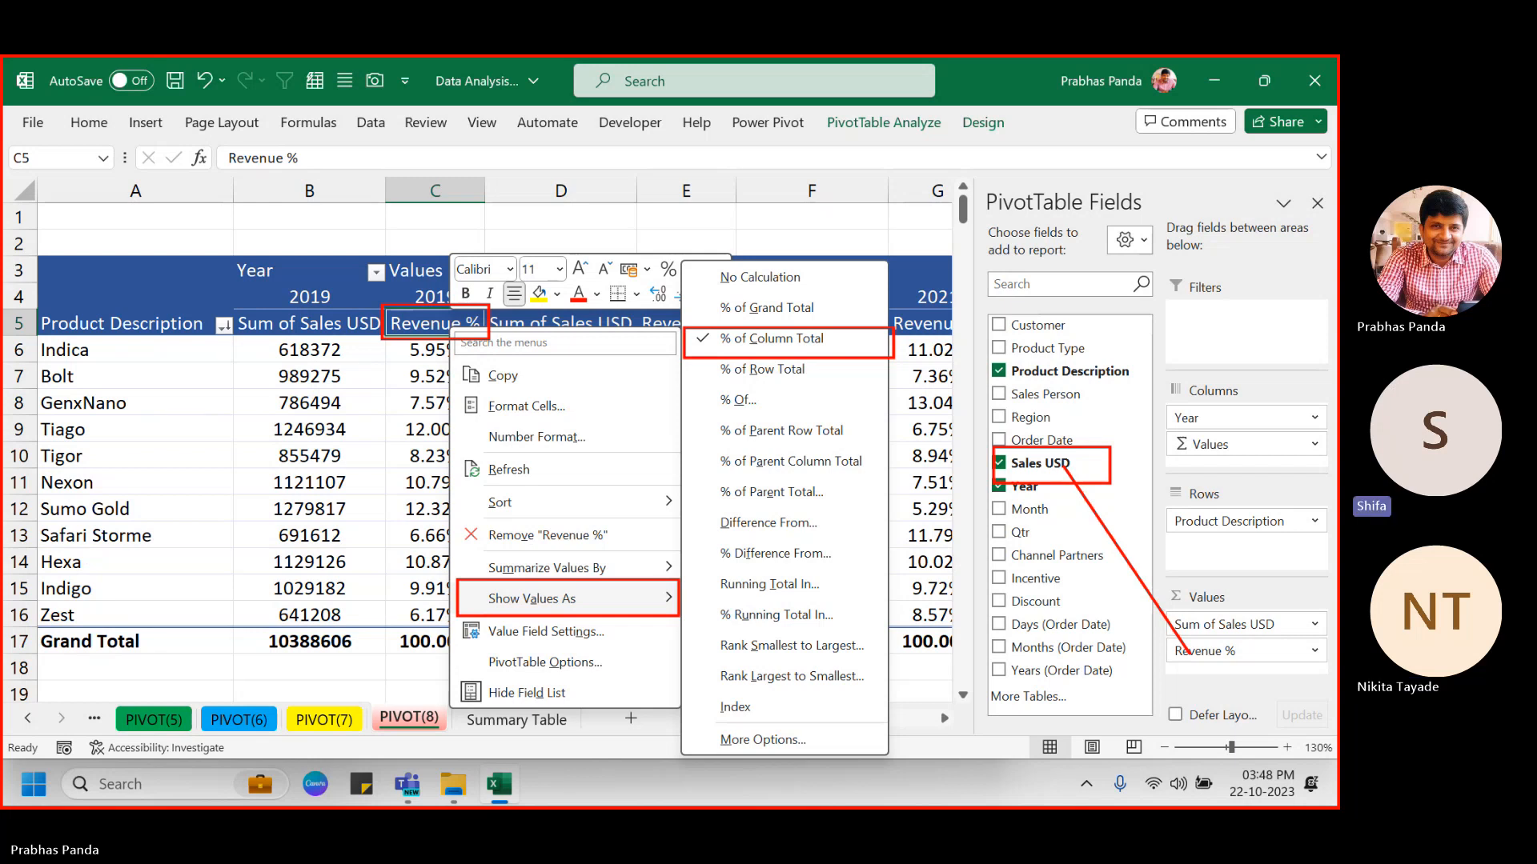
key(Escape)
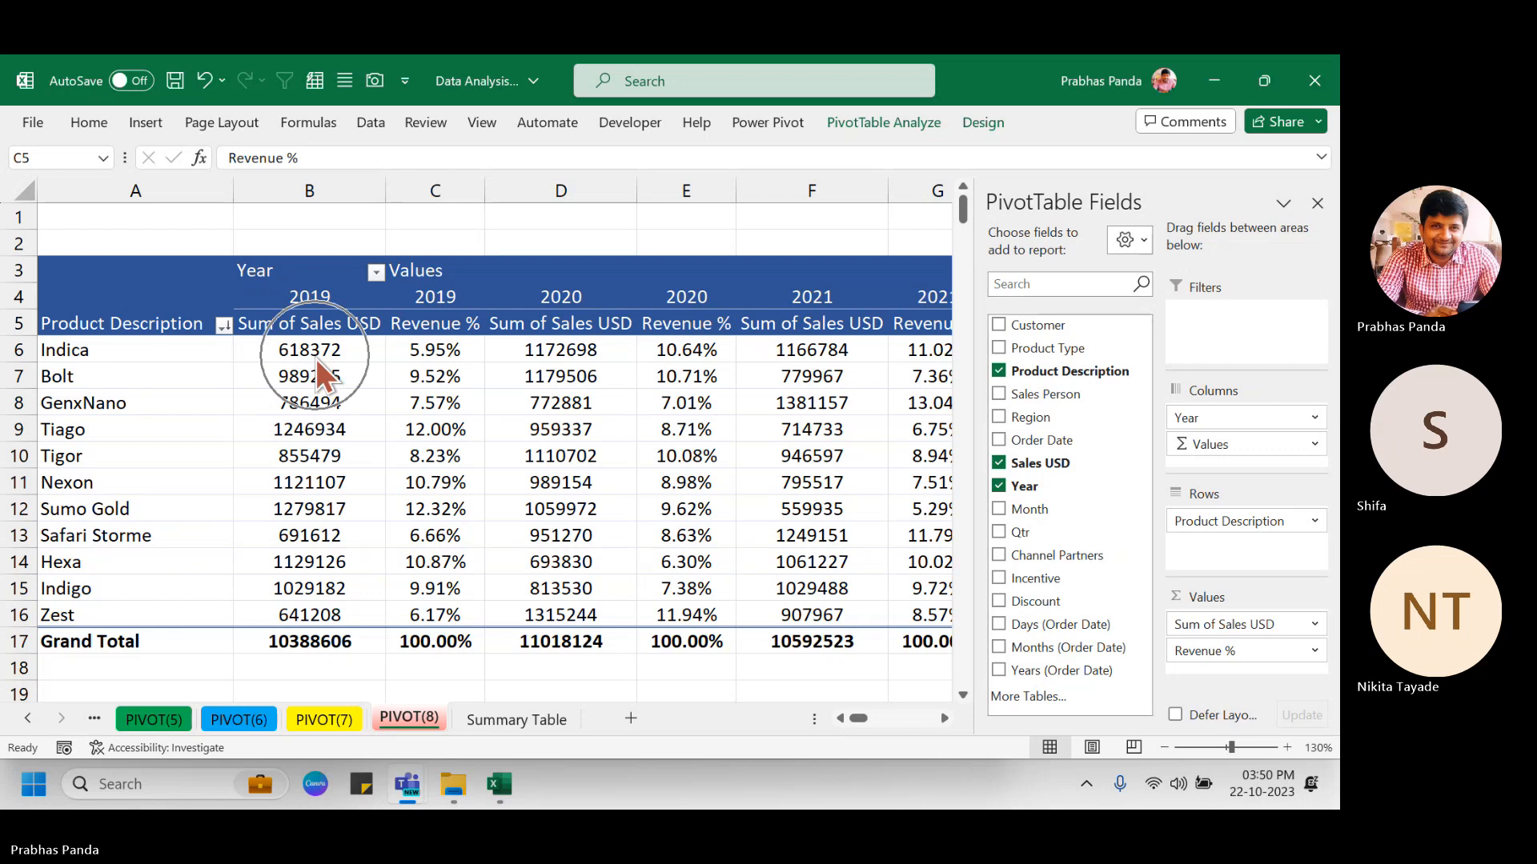
Select column B together with row 6 to examine Indica's 2019 sales at their intersection.
click(333, 189)
click(12, 350)
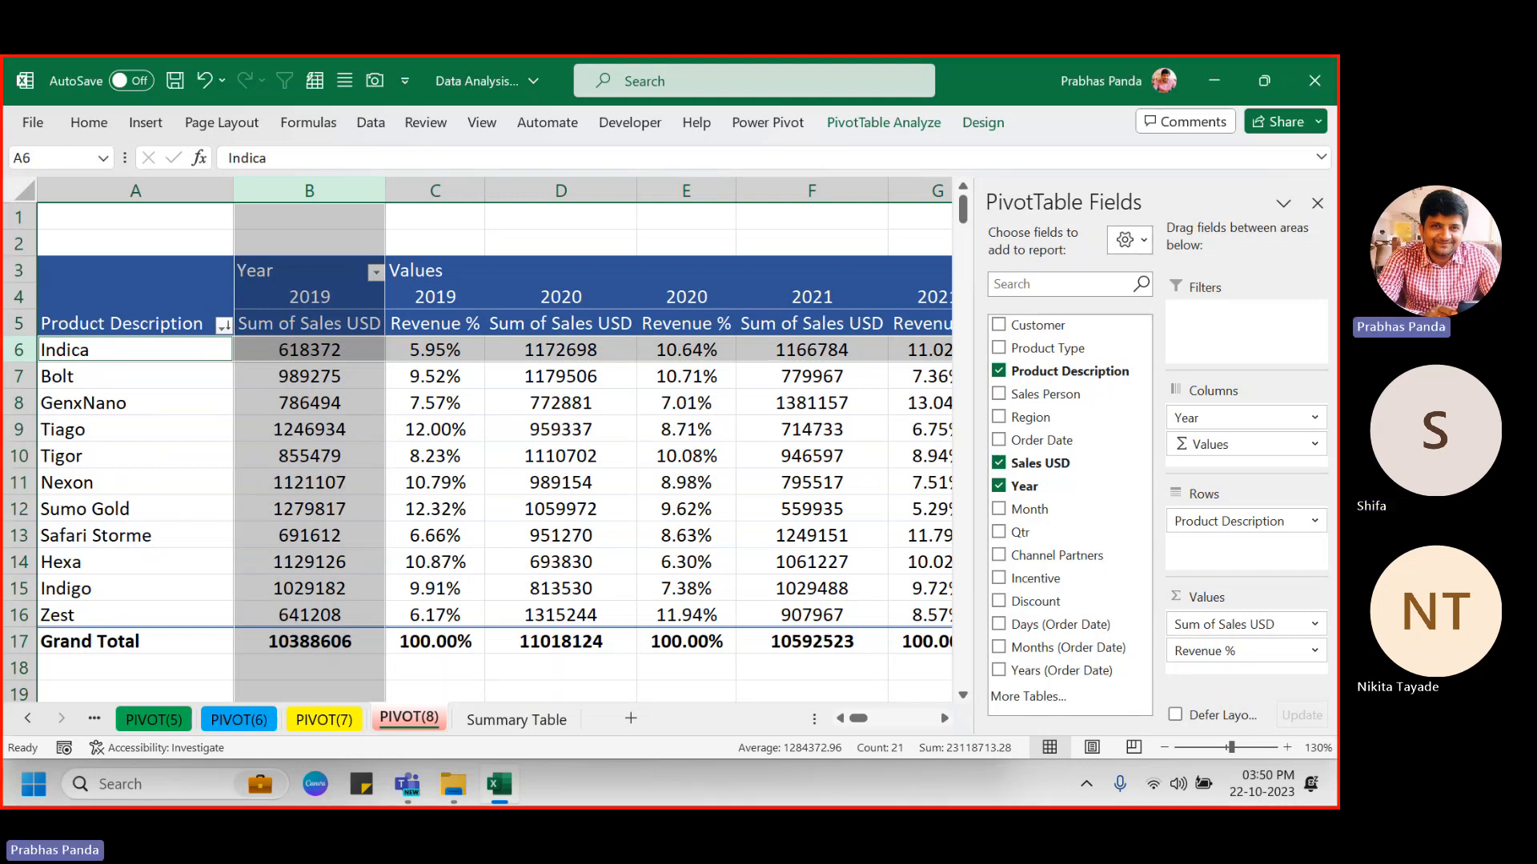
mouse_move(233, 327)
mouse_down()
mouse_move(325, 378)
mouse_move(386, 368)
mouse_up()
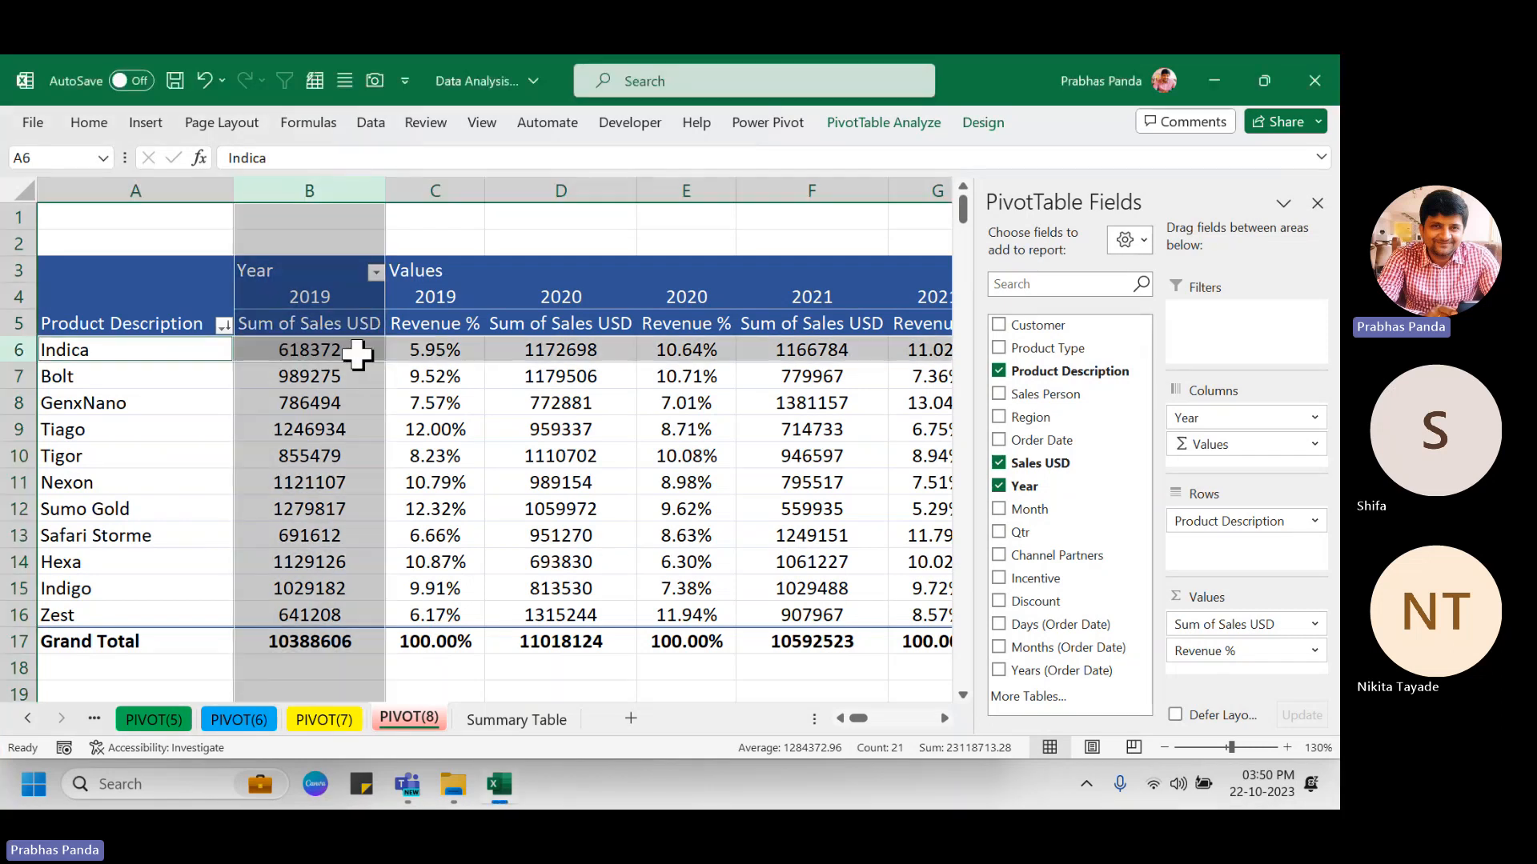
click(353, 350)
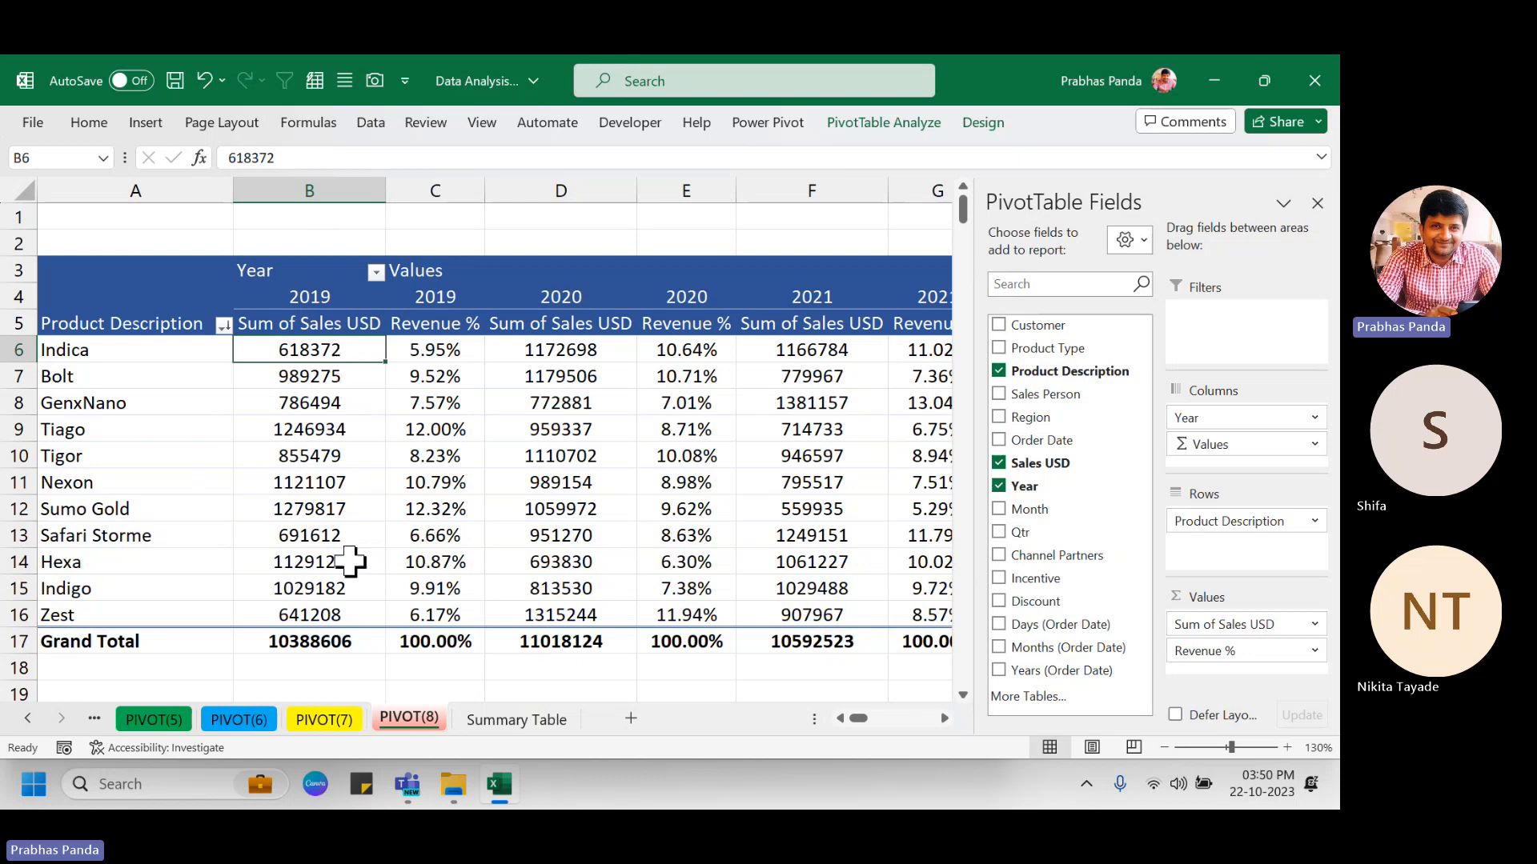
Add Sales USD to the pivot values a third time and summarize it by Count.
mouse_move(350, 561)
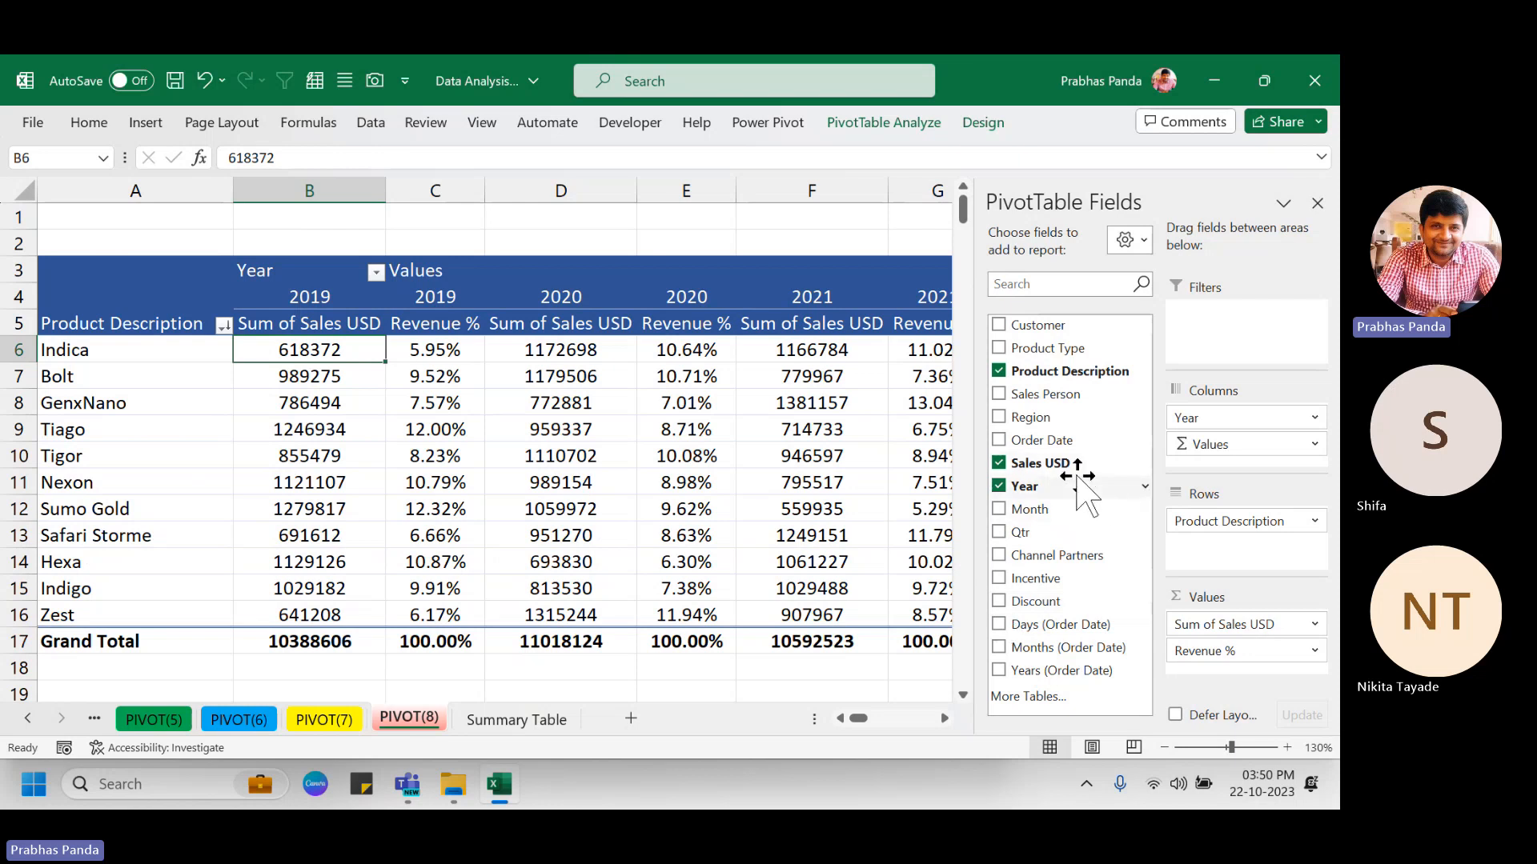
drag(1076, 476, 1243, 685)
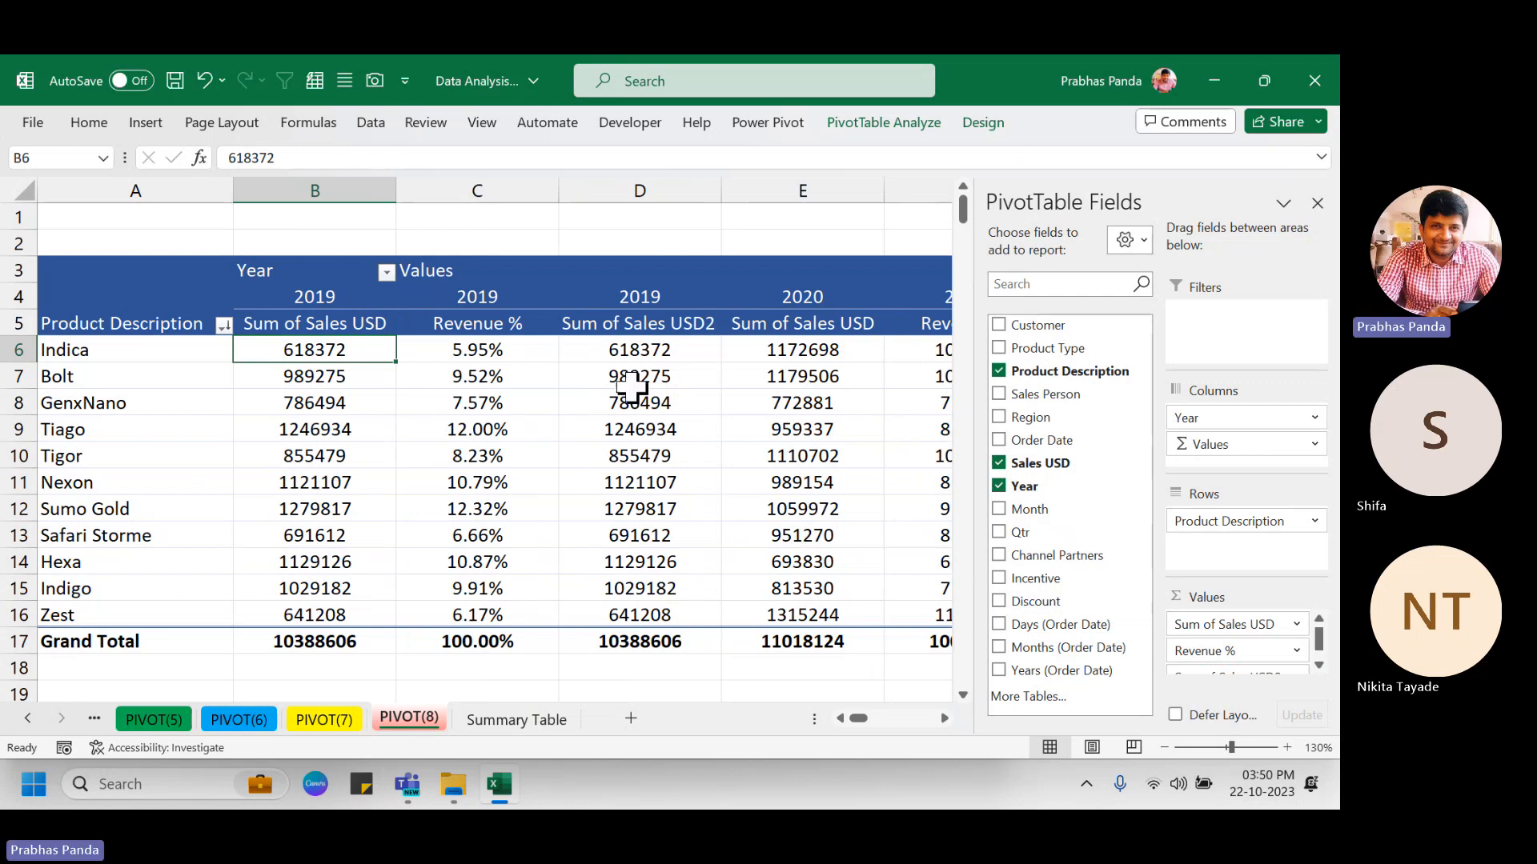
click(680, 310)
click(666, 328)
right_click(665, 328)
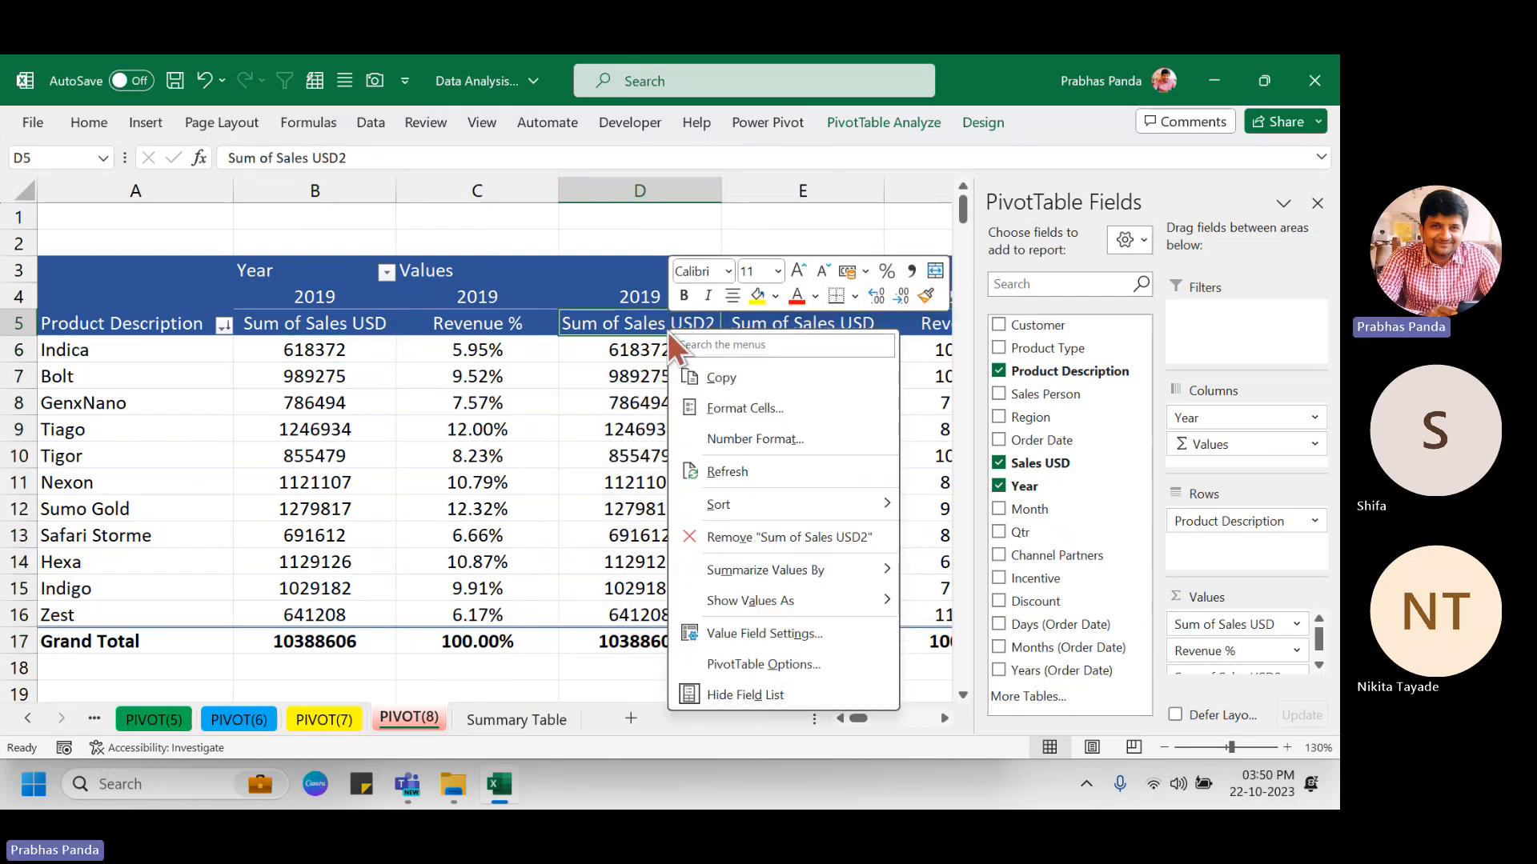
mouse_move(861, 582)
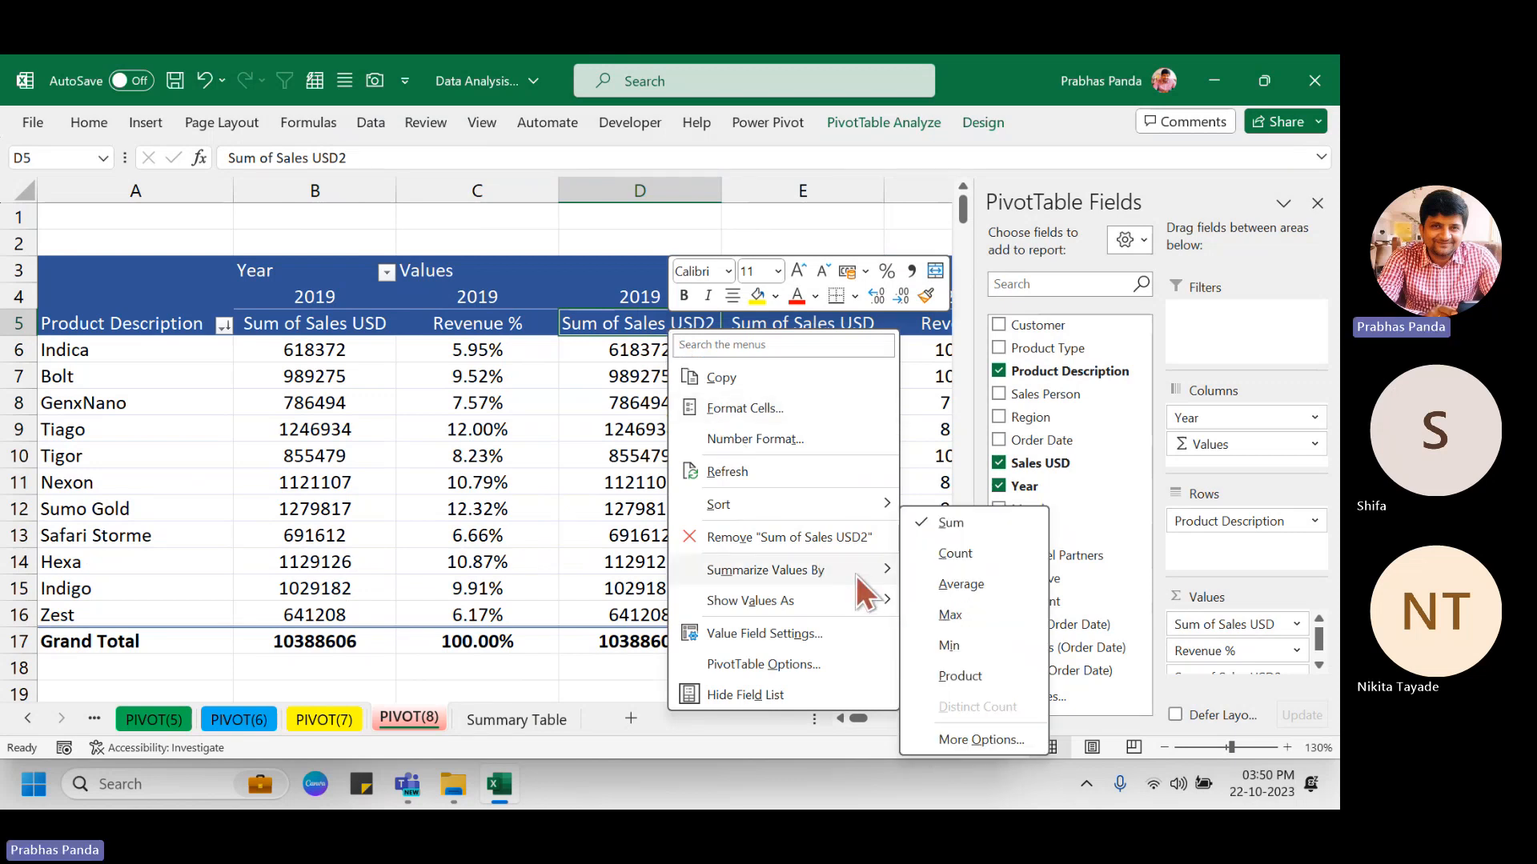
click(991, 556)
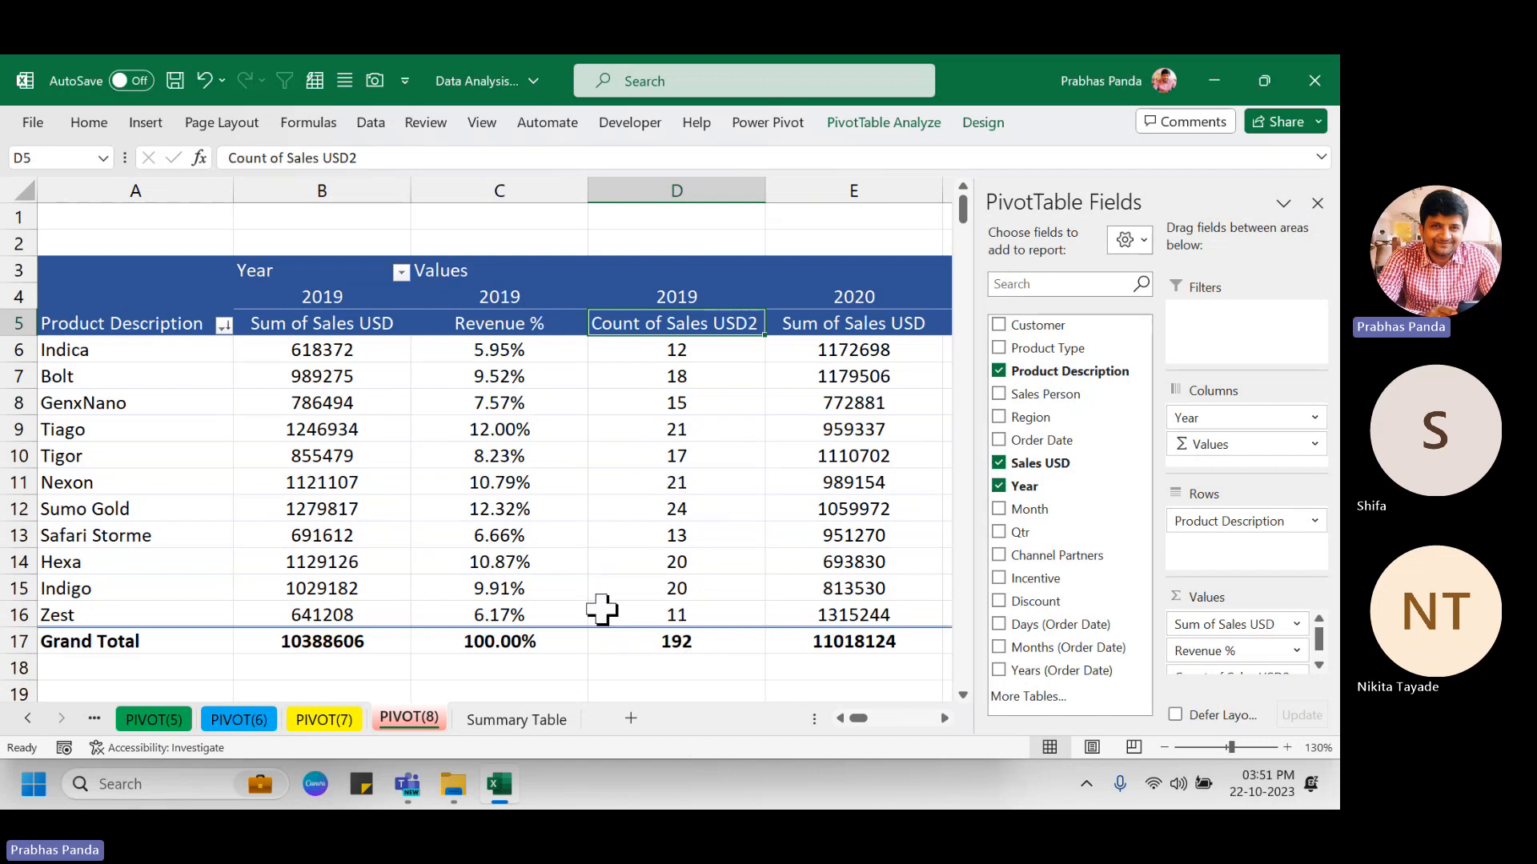
Rename the count field's heading in D5 to Invoice Count.
mouse_move(655, 634)
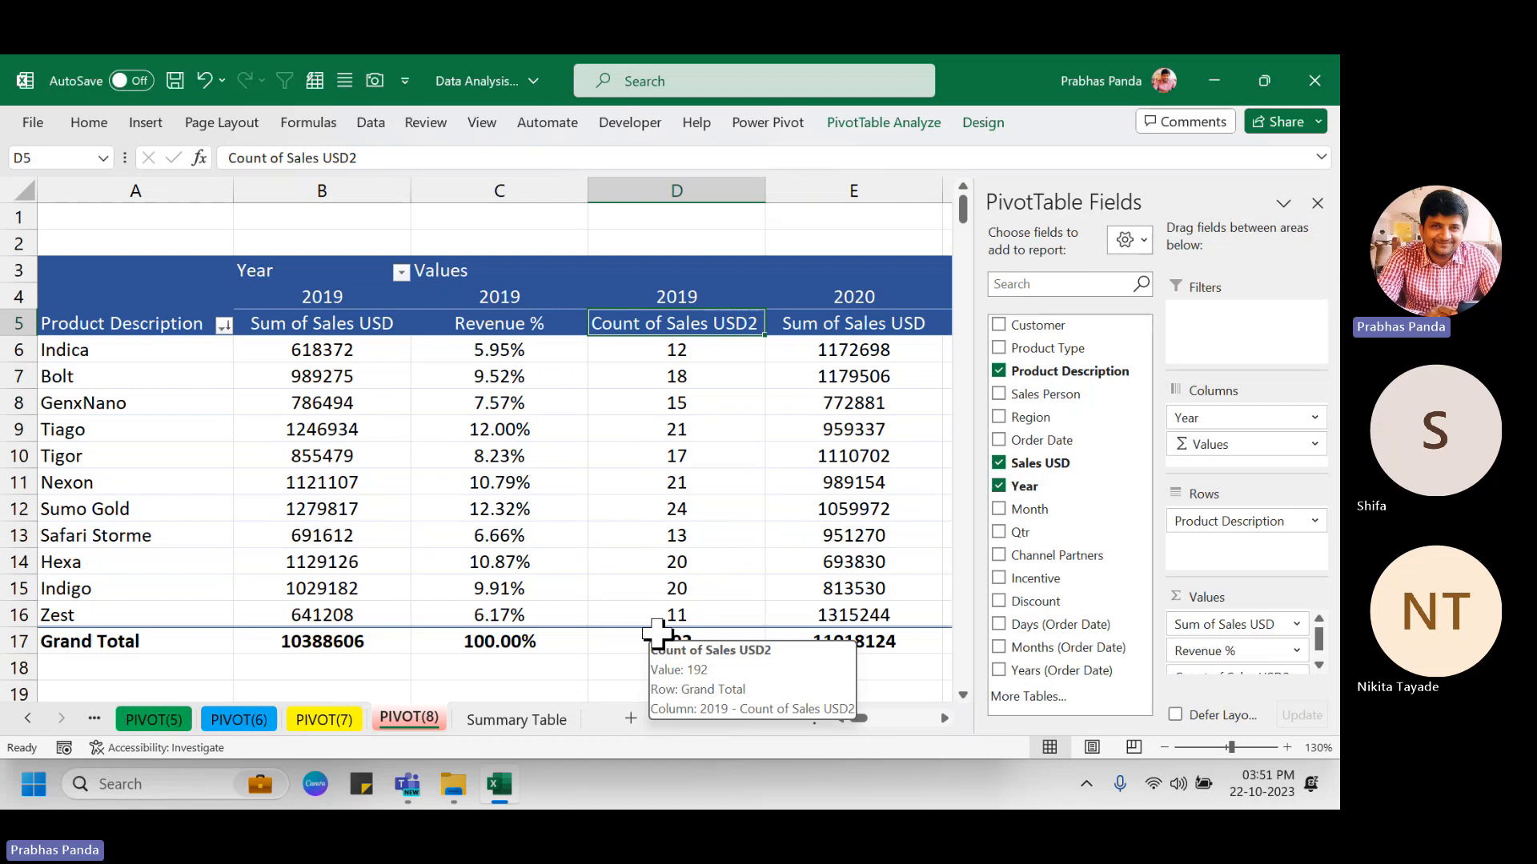
text(Invoi)
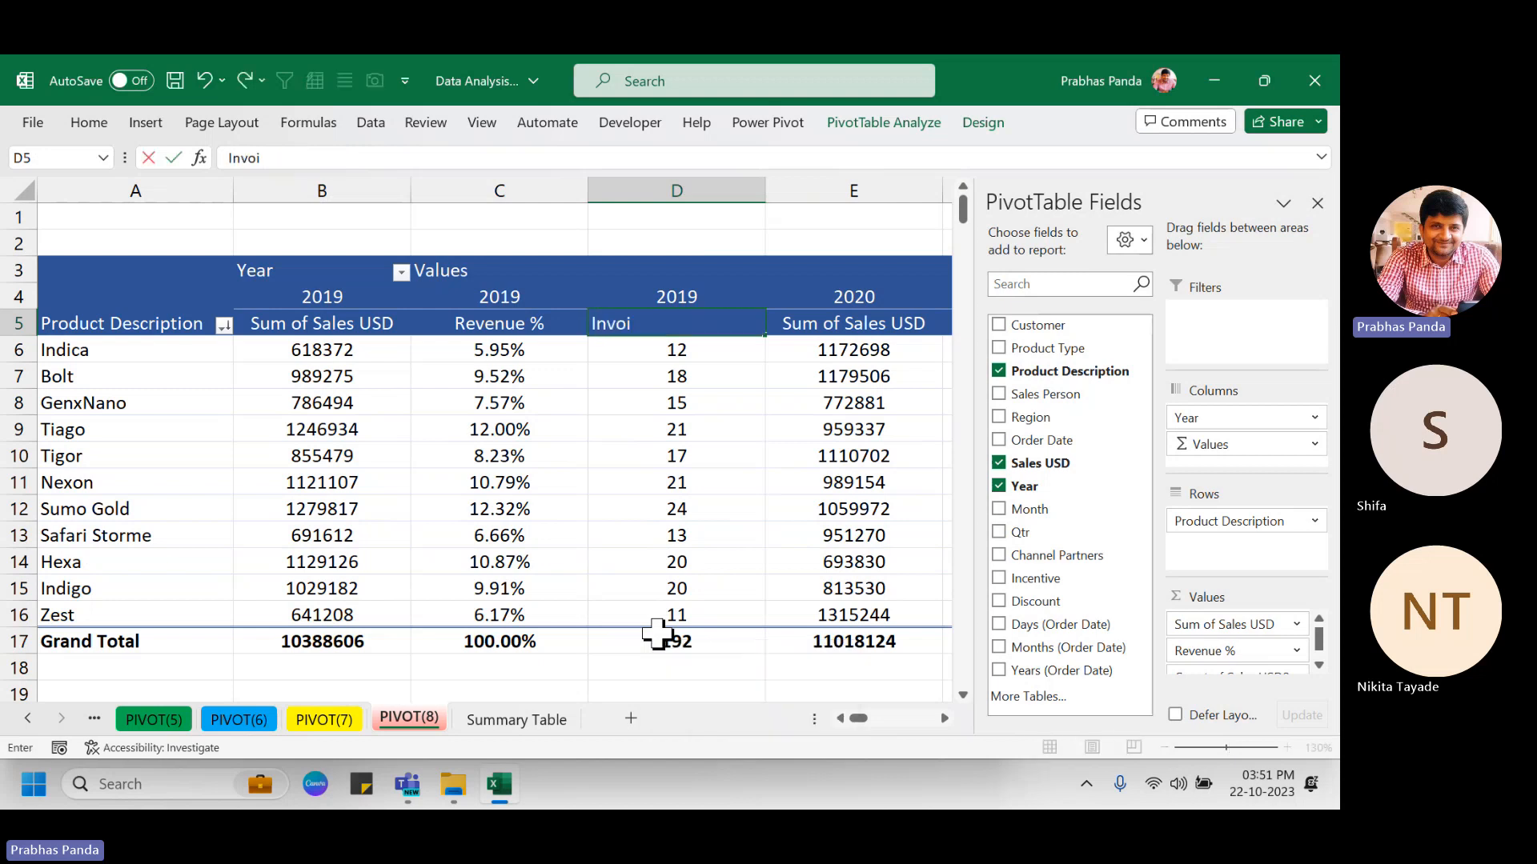
text(ce Count)
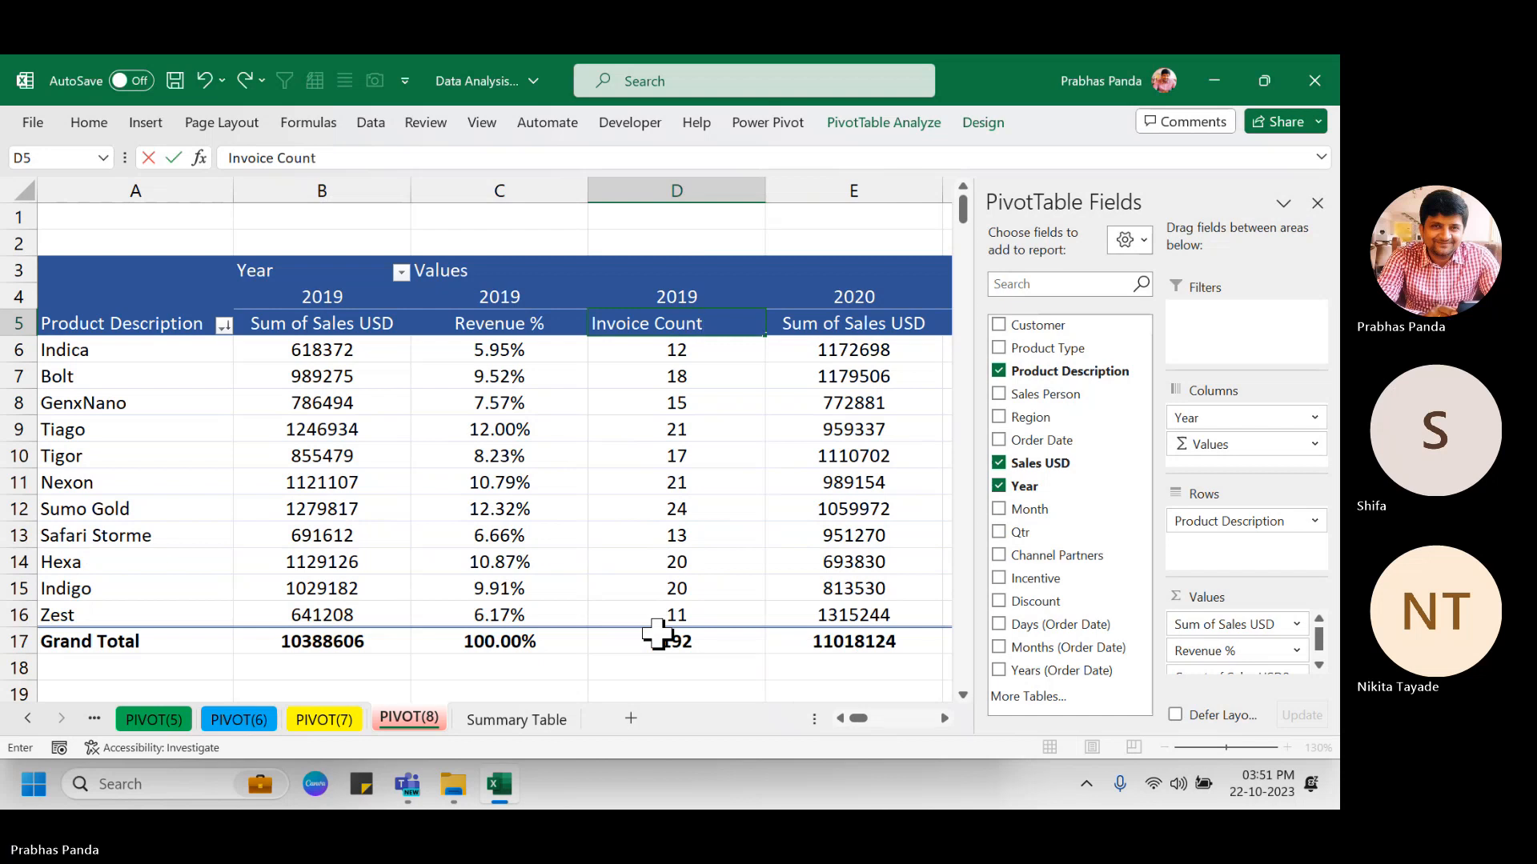
key(Return)
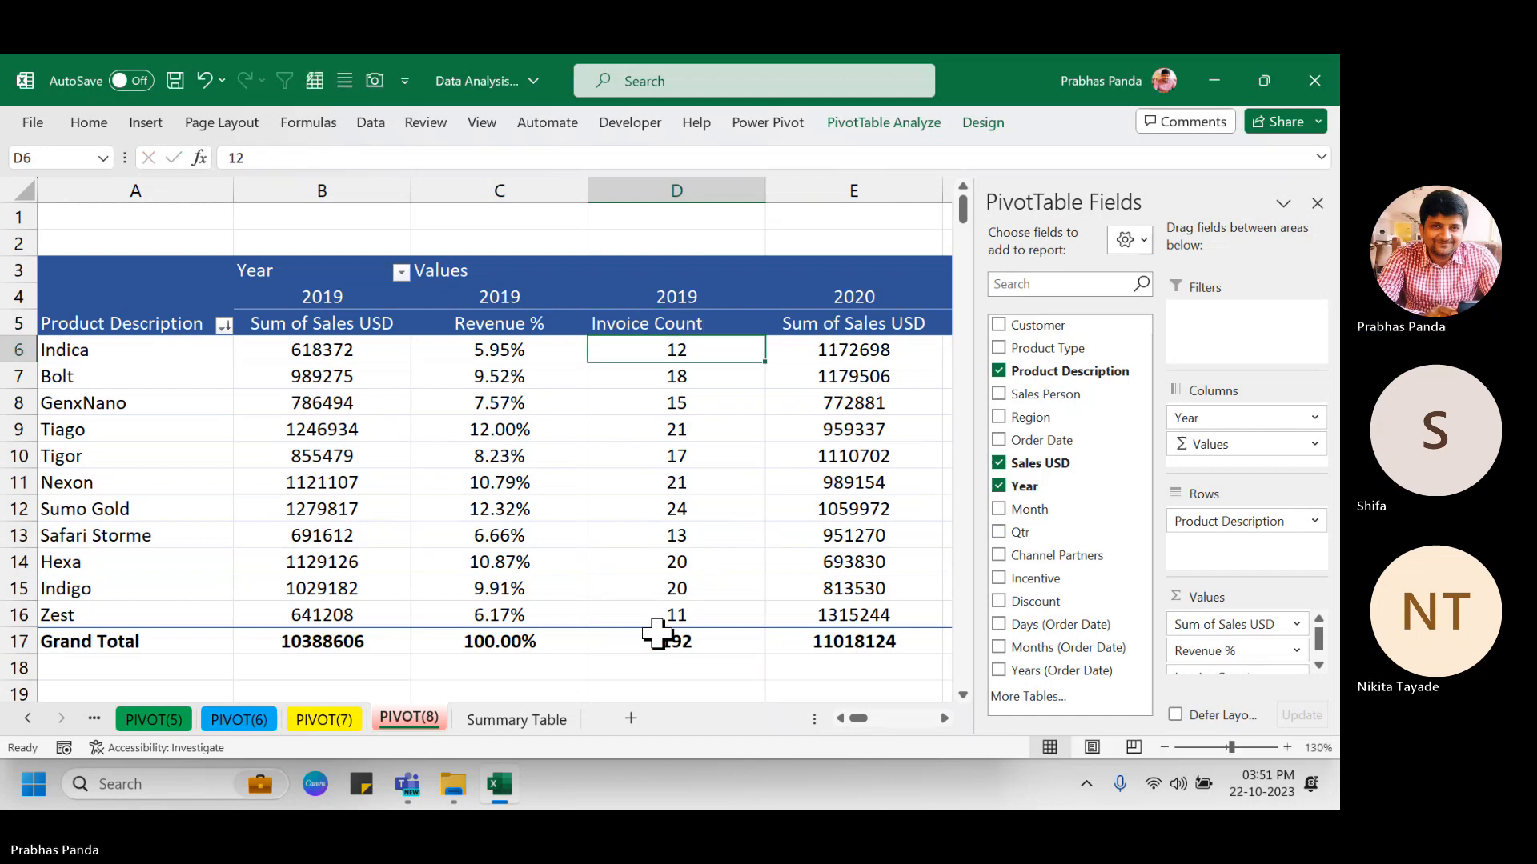
Select the pivot's value area from B4 through J17 and AutoFit its column widths.
key(Up)
key(Left)
key(Left)
key(Left)
key(Up)
key(Right)
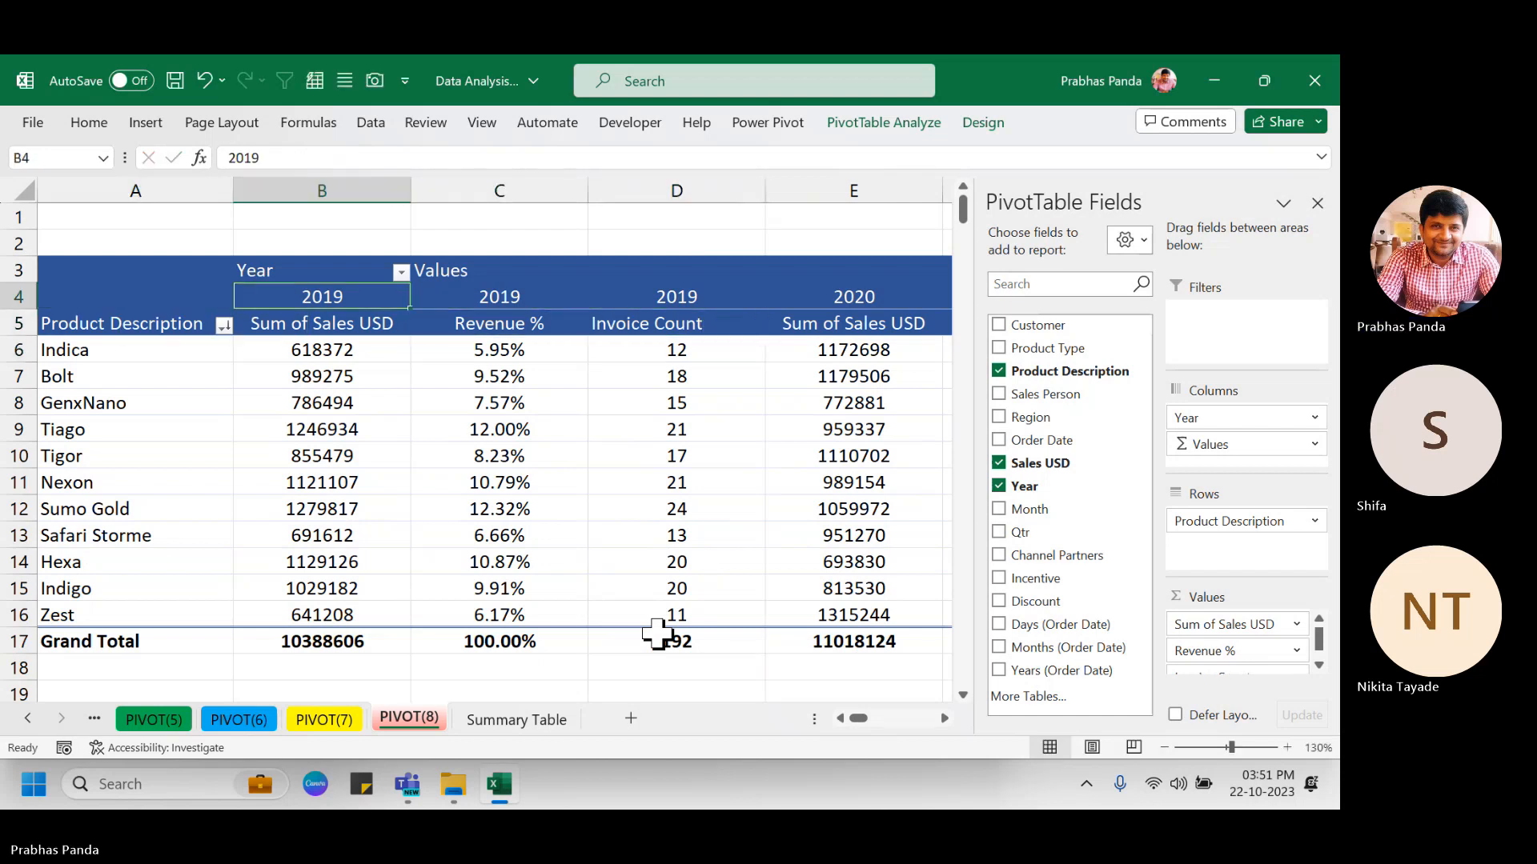
key(ctrl+shift+Right)
key(ctrl+shift+Down)
key(alt+o)
key(c)
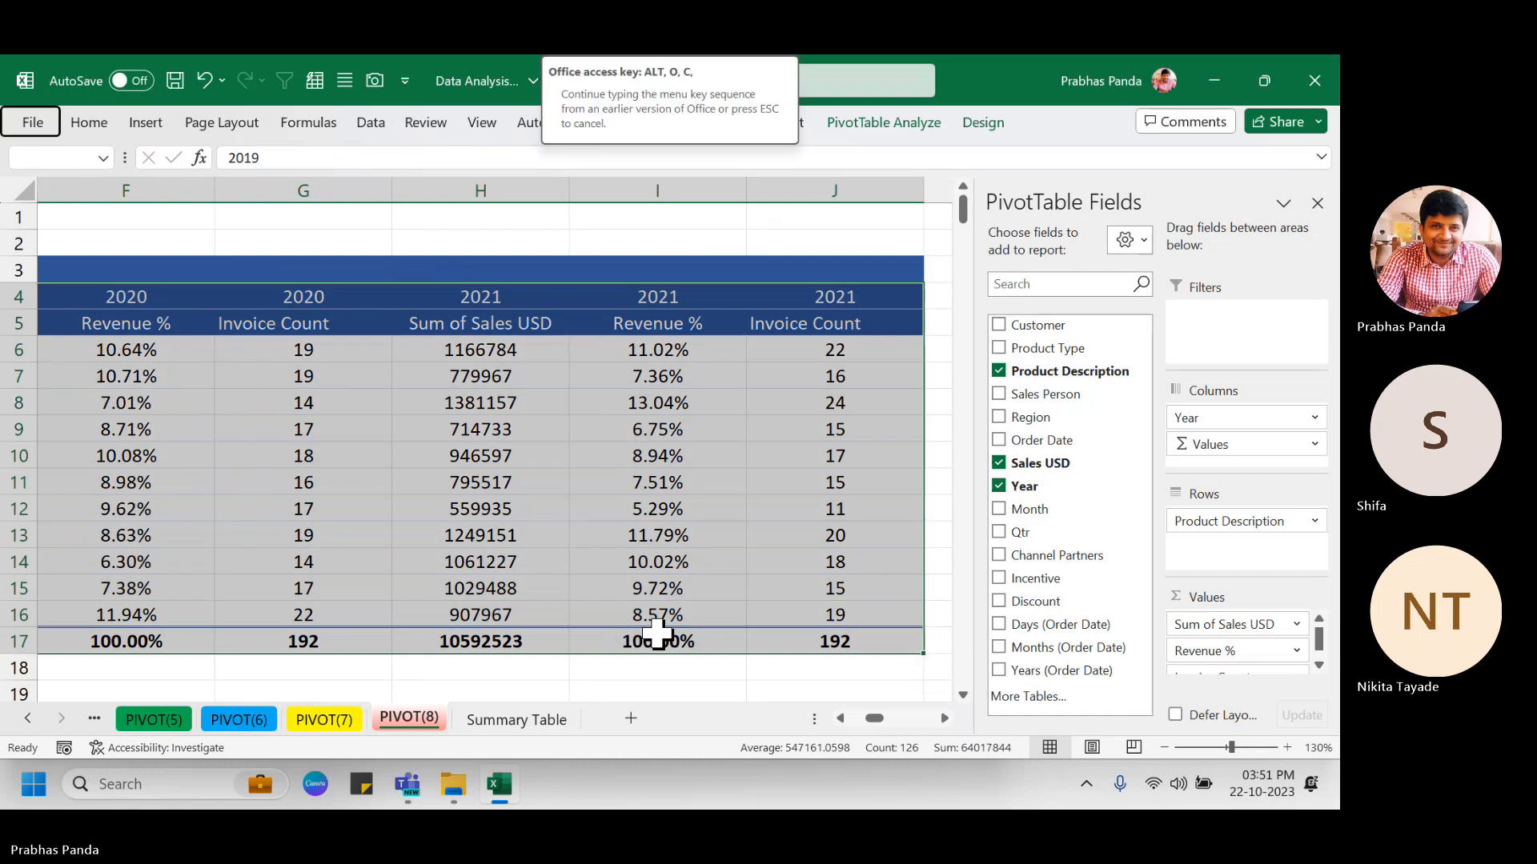
key(a)
Center-align the pivot's year headings, value headings and figures in B4 through J17.
key(alt+h)
key(a)
key(r)
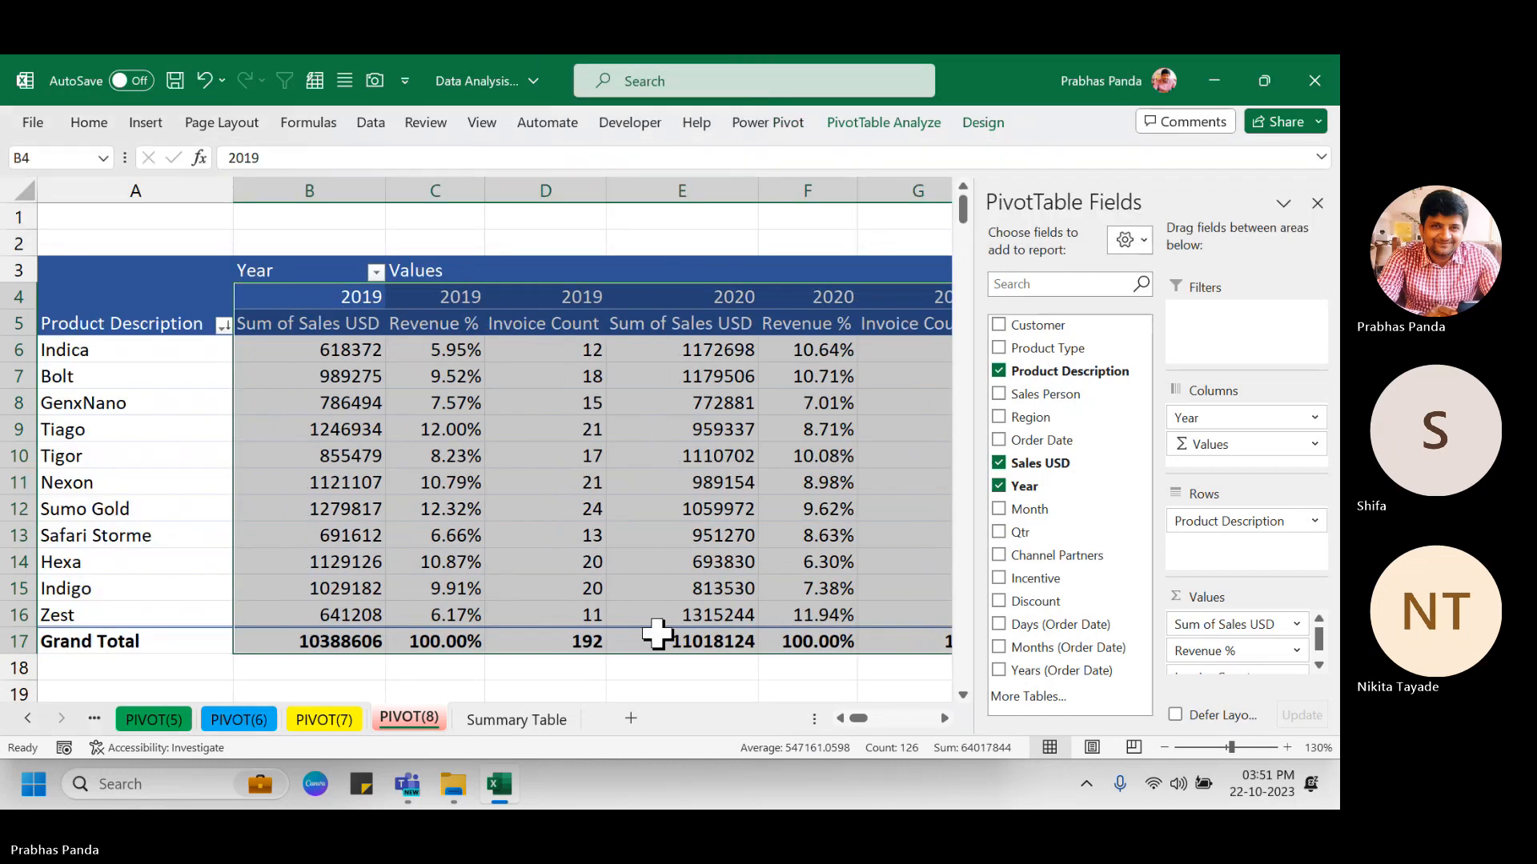
key(alt+h)
key(a)
key(c)
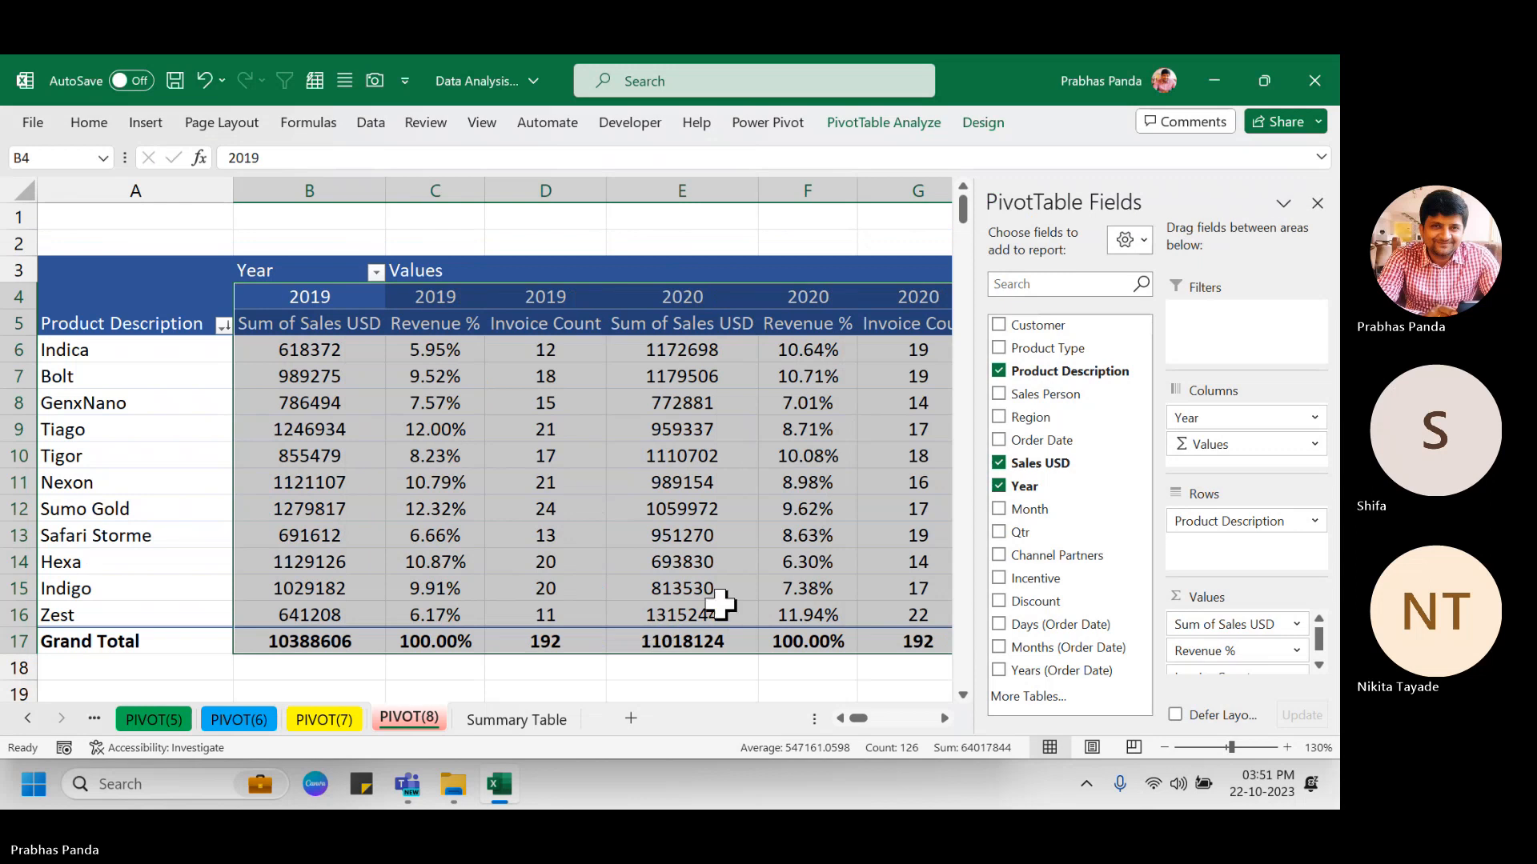
click(683, 437)
click(645, 675)
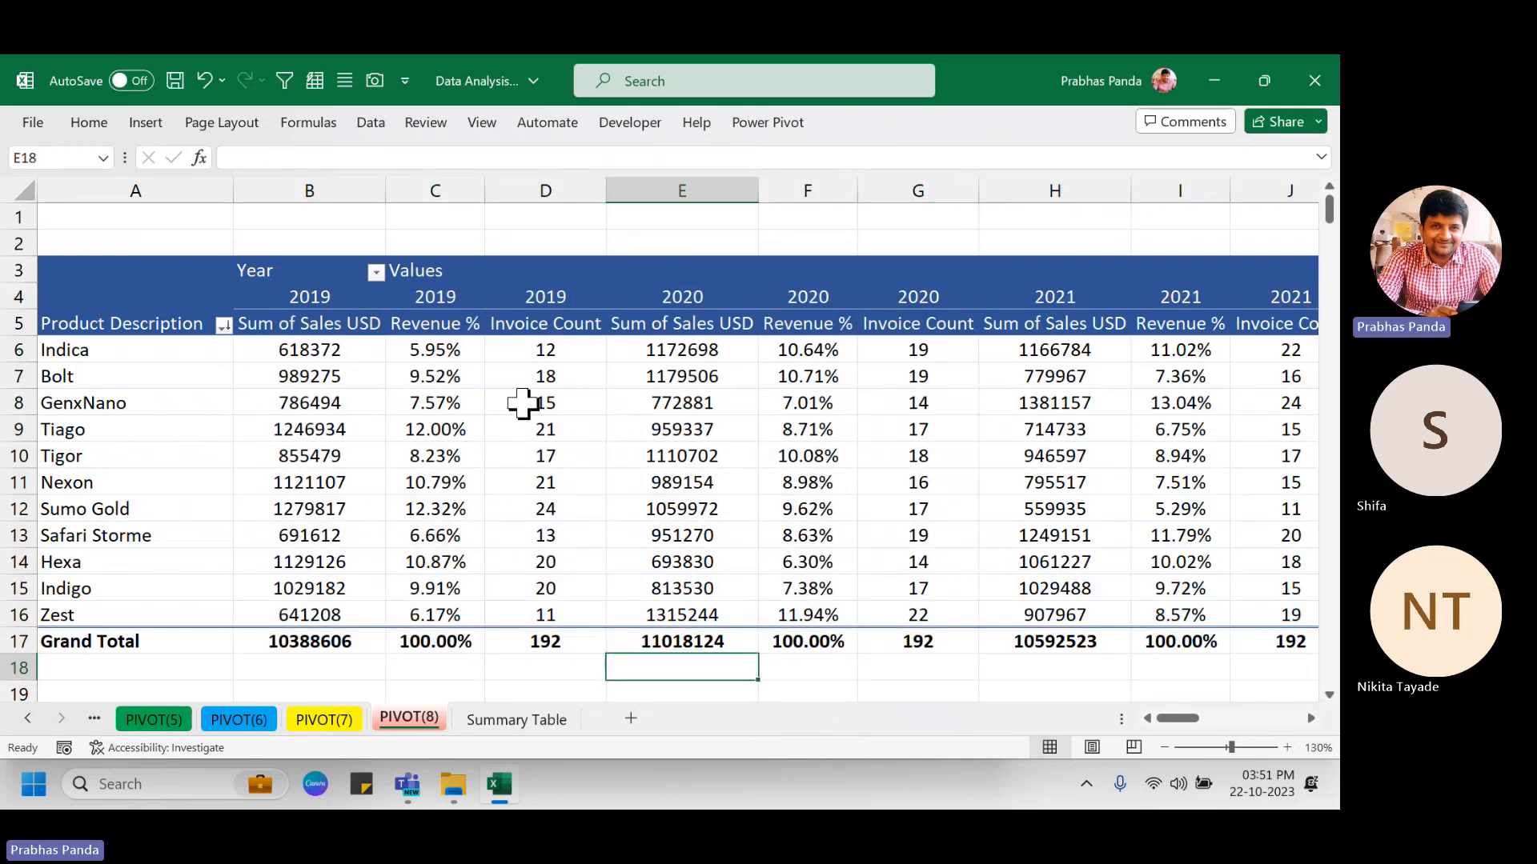
click(525, 404)
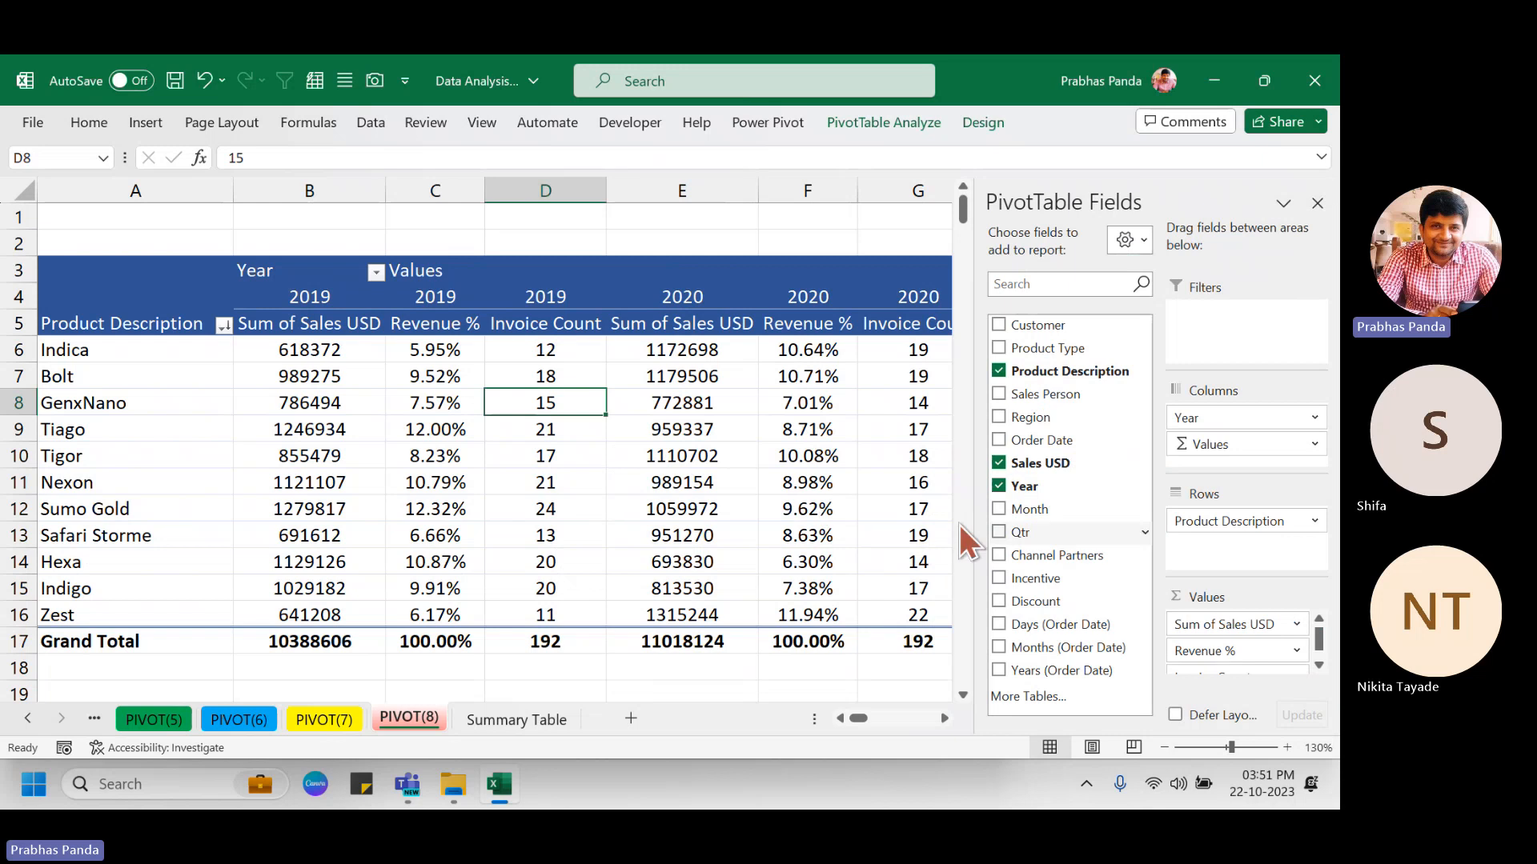
Review the Summarize Values By options for Invoice Count, marking the Count option and the Sales USD field on screen.
click(587, 321)
right_click(588, 323)
mouse_move(751, 565)
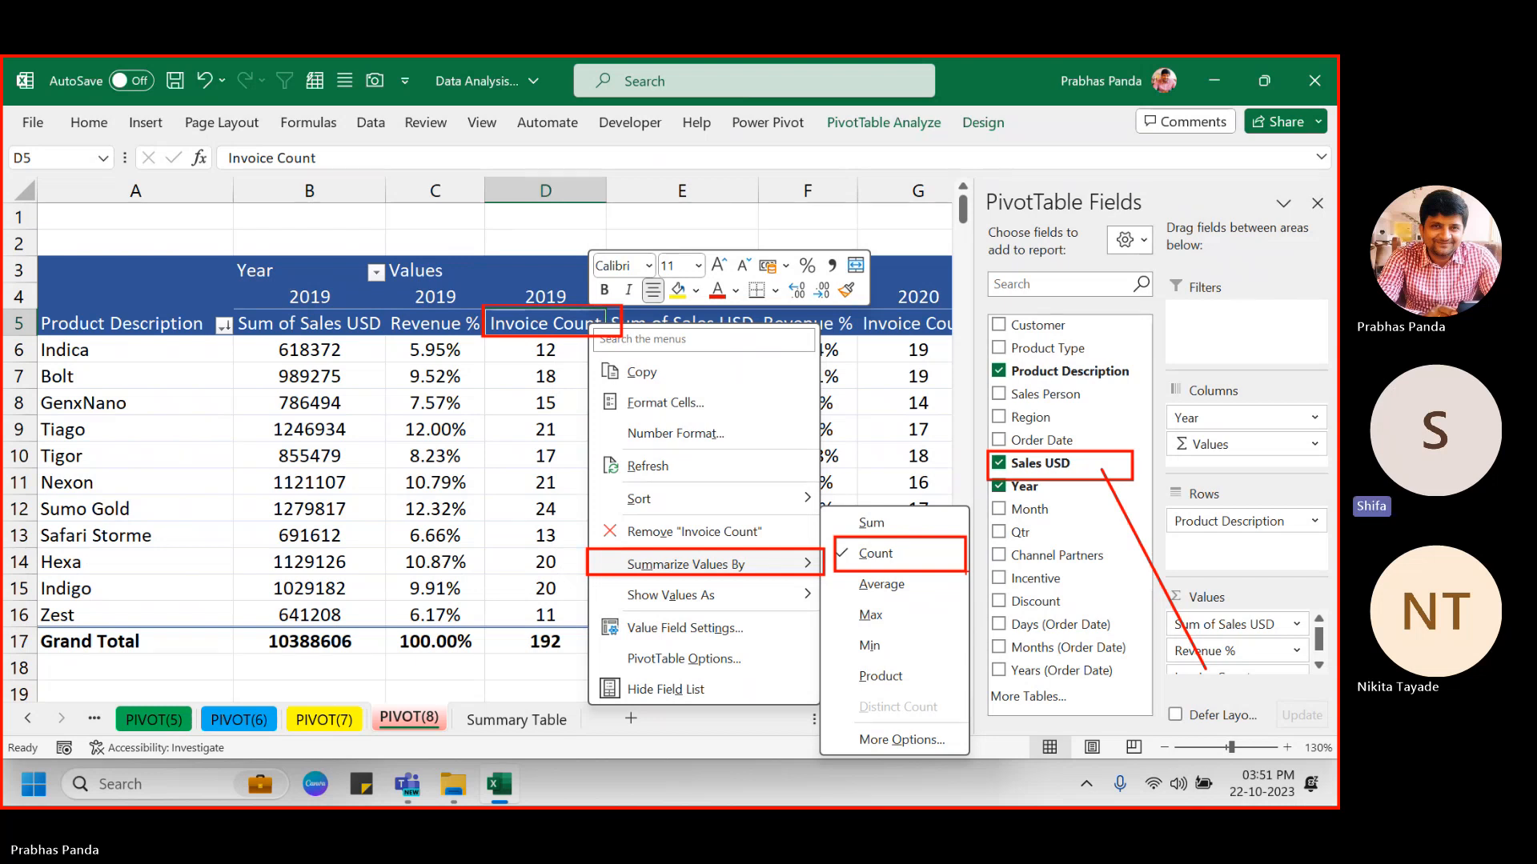
key(Escape)
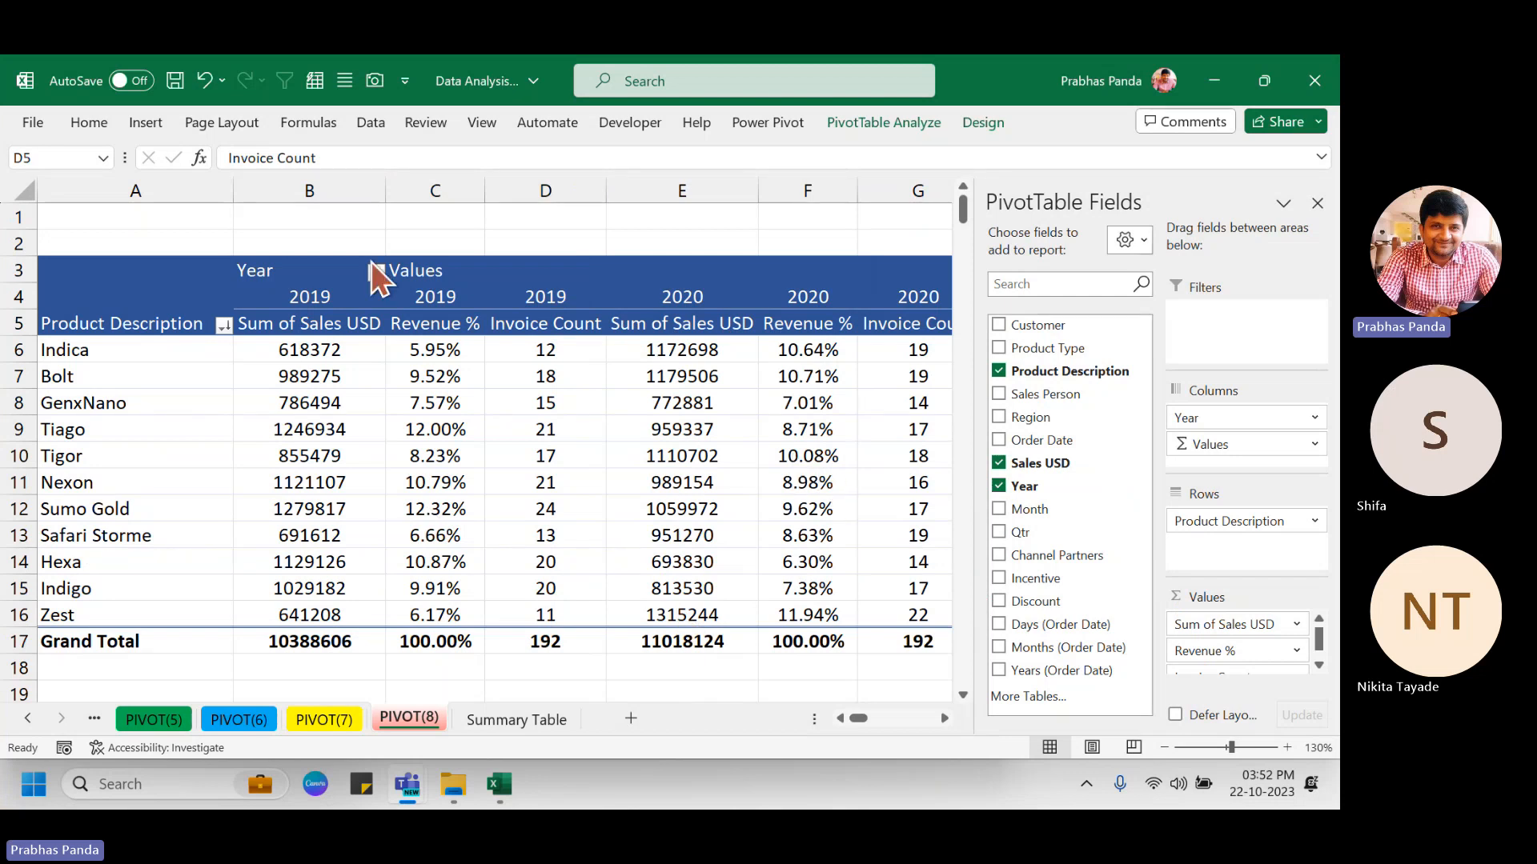
Select columns B through D and mark the intended order: Invoice Count 1, Sum of Sales USD 2, Revenue % 3.
click(313, 187)
drag(312, 187, 545, 184)
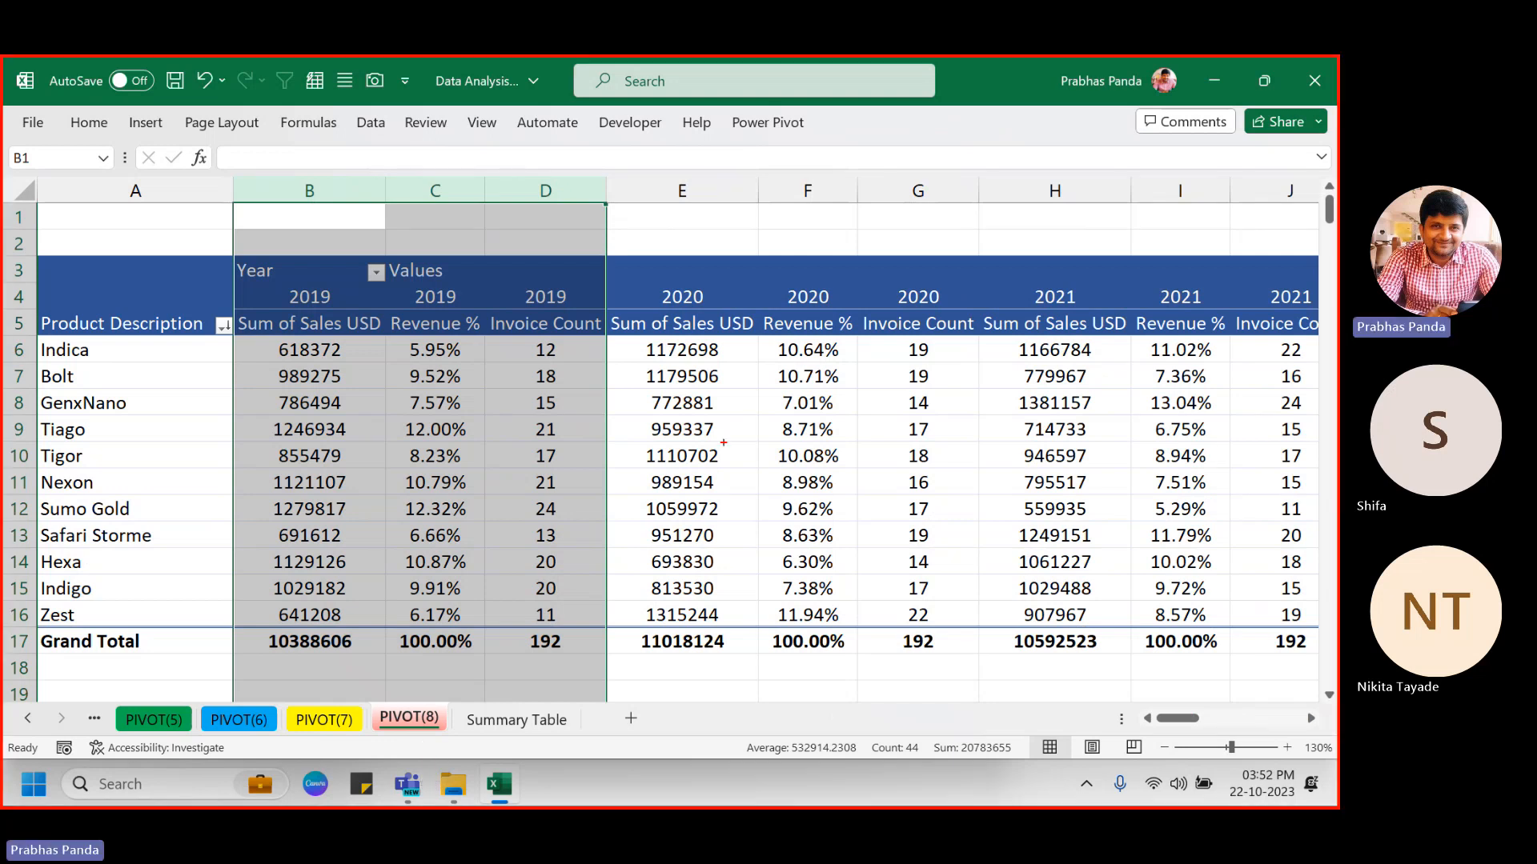
mouse_move(481, 279)
mouse_down()
mouse_move(623, 602)
mouse_move(624, 652)
mouse_move(610, 659)
mouse_up()
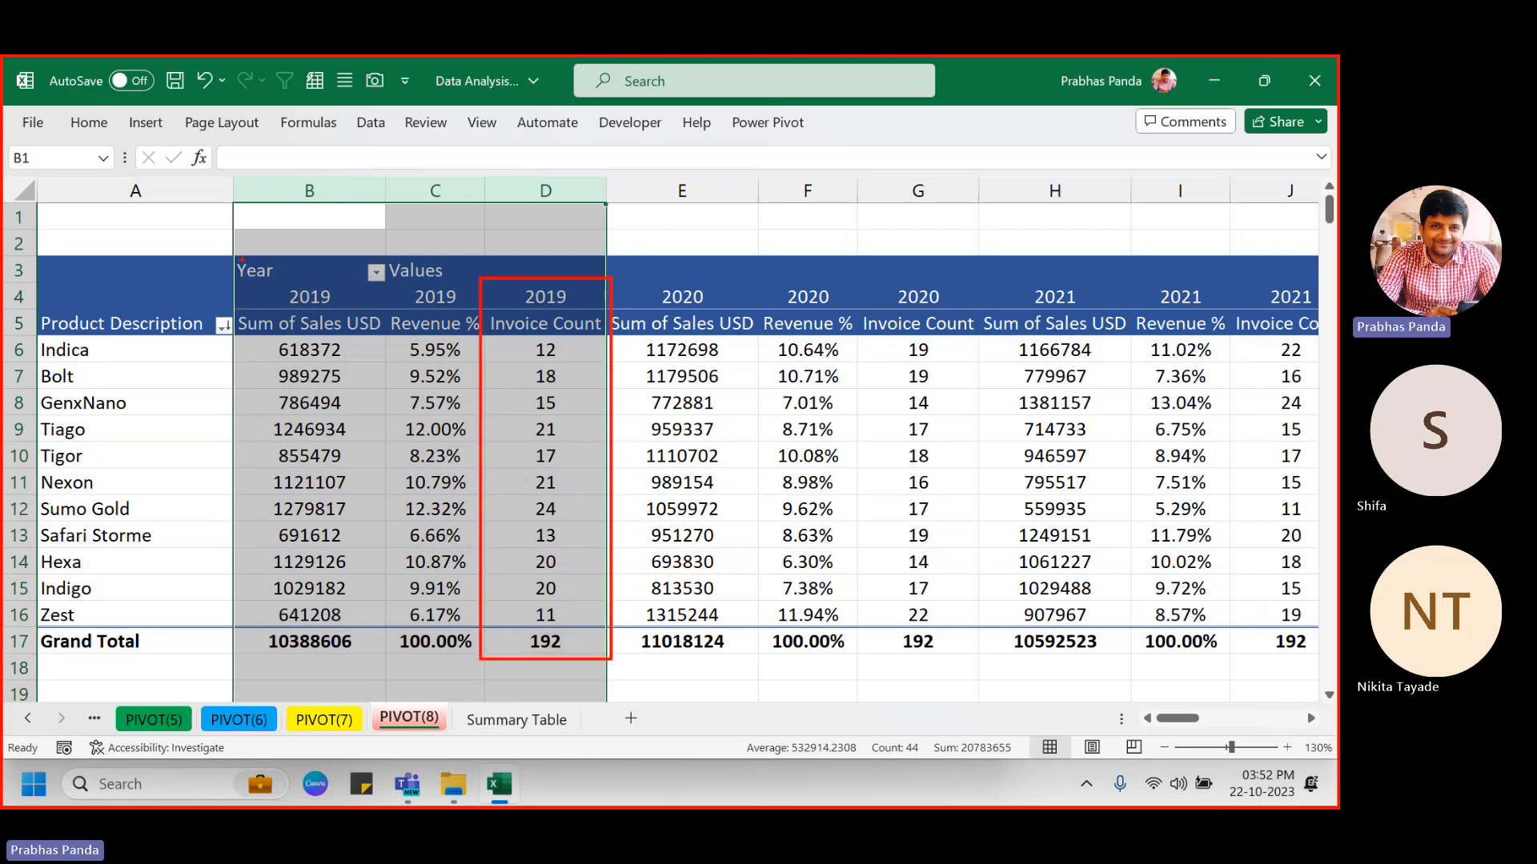
mouse_move(241, 259)
mouse_down()
mouse_move(382, 618)
mouse_move(369, 654)
mouse_up()
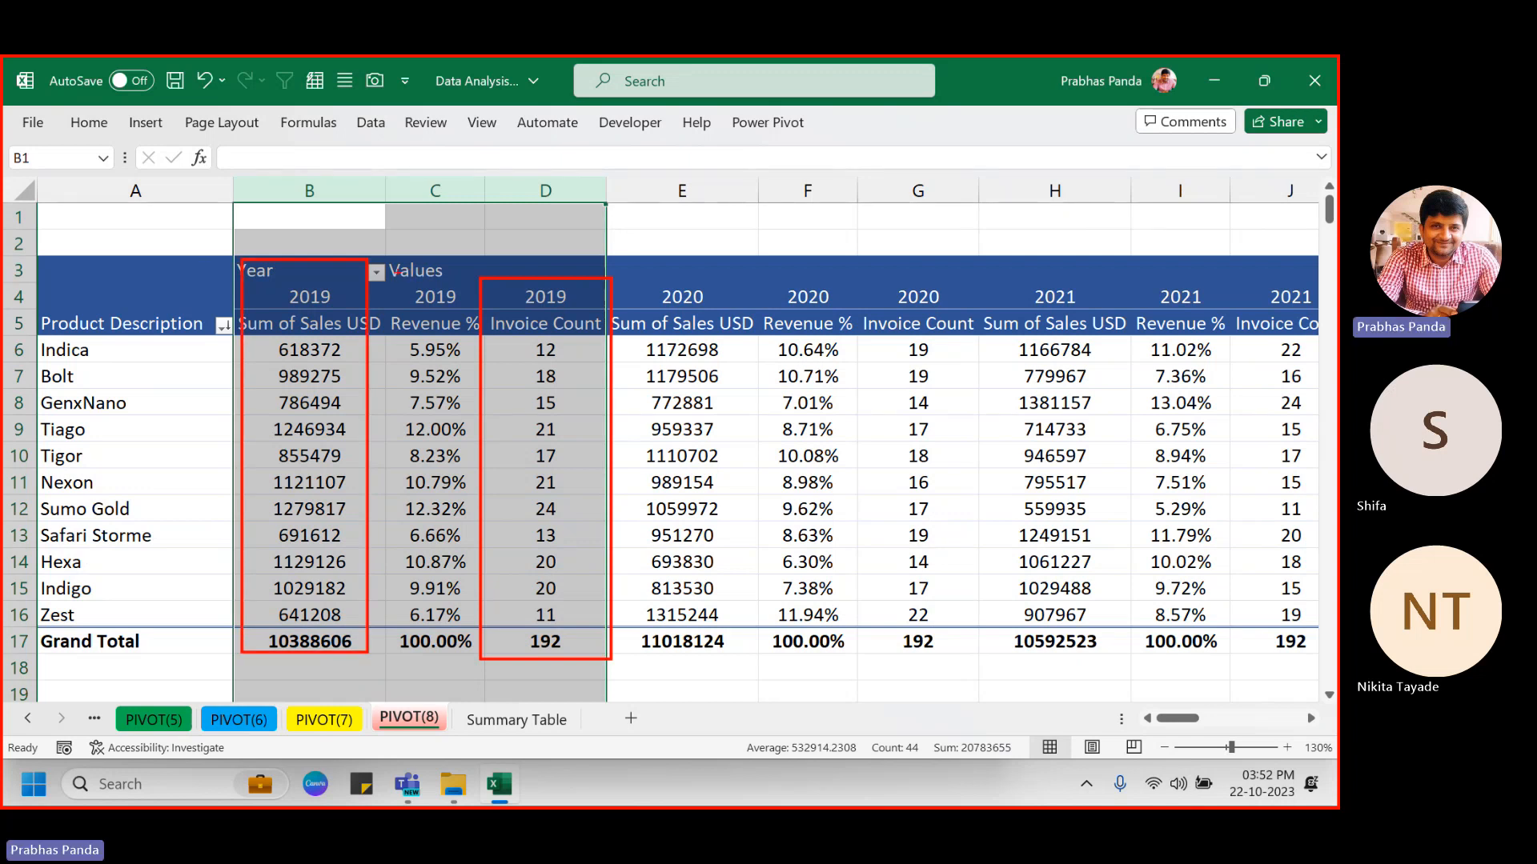
mouse_move(396, 273)
mouse_down()
mouse_move(409, 372)
mouse_move(480, 547)
mouse_move(498, 656)
mouse_move(471, 668)
mouse_up()
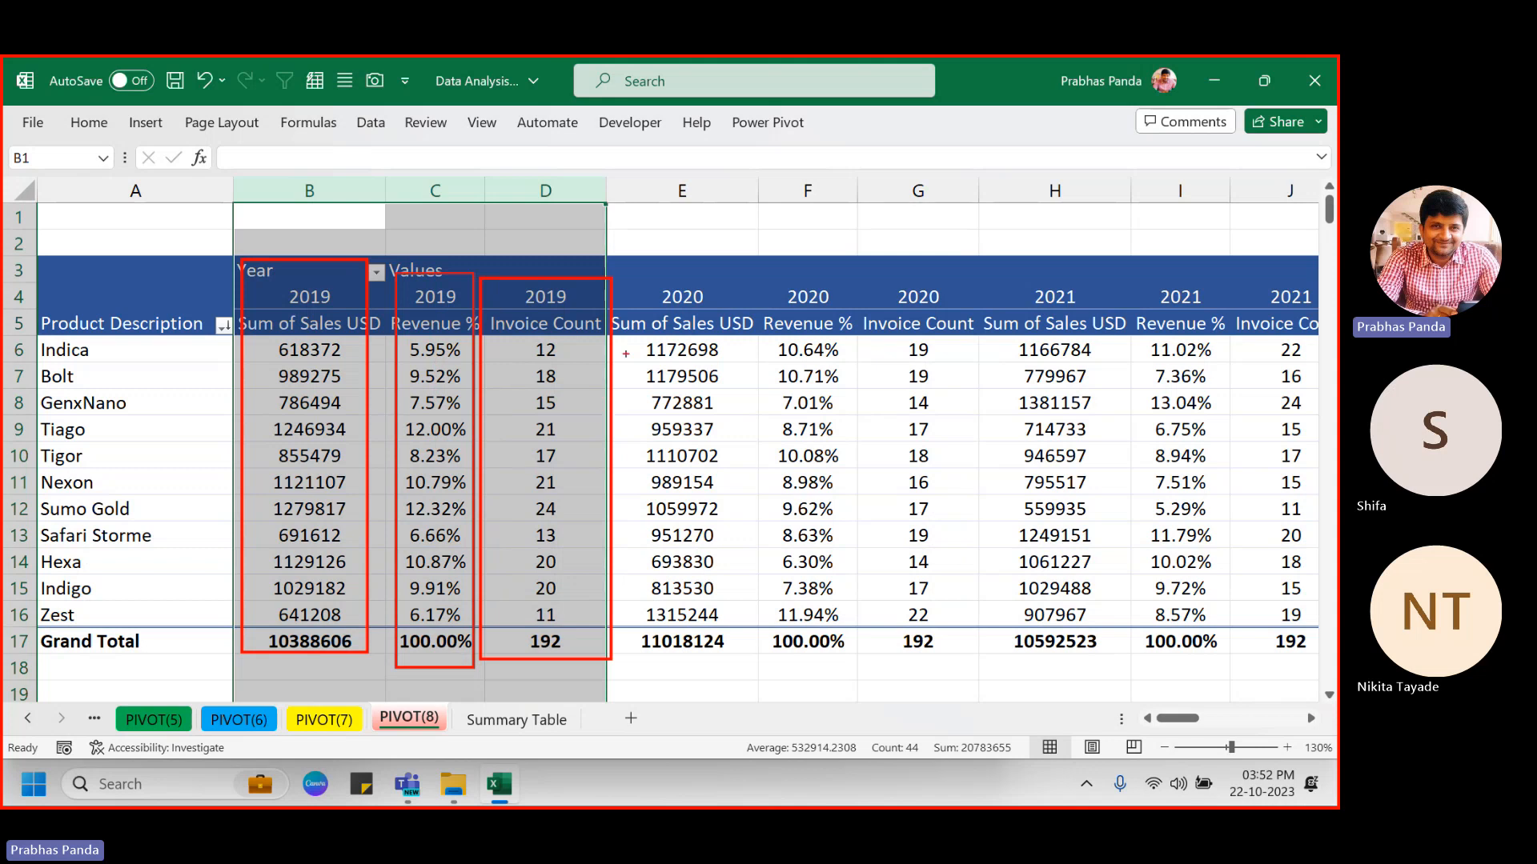
drag(507, 276, 498, 212)
text(1t2)
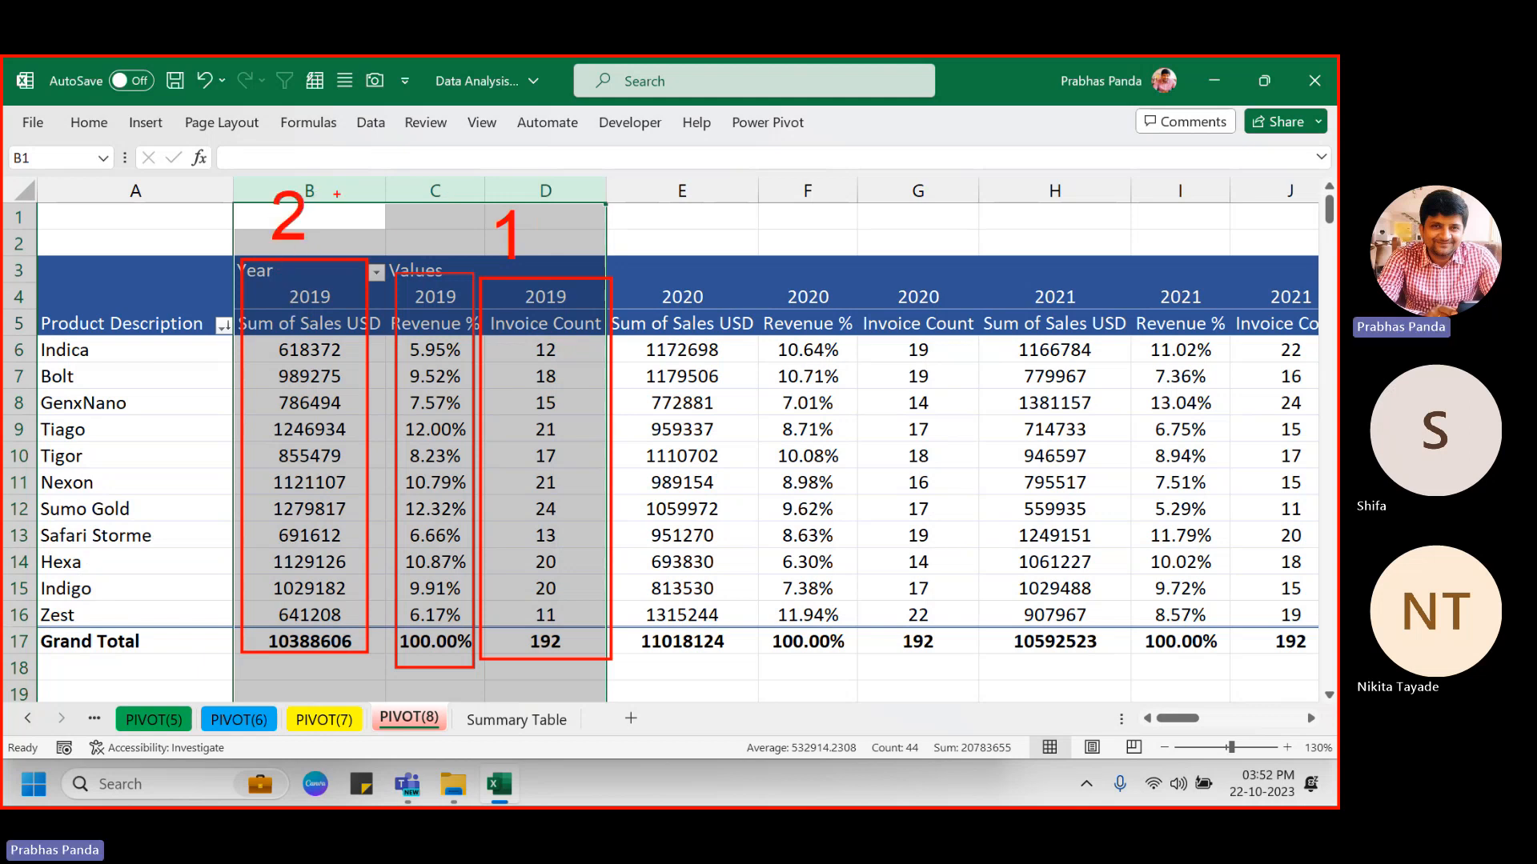
text(t3)
key(Escape)
Move Invoice Count to the beginning of the pivot's value fields.
click(547, 461)
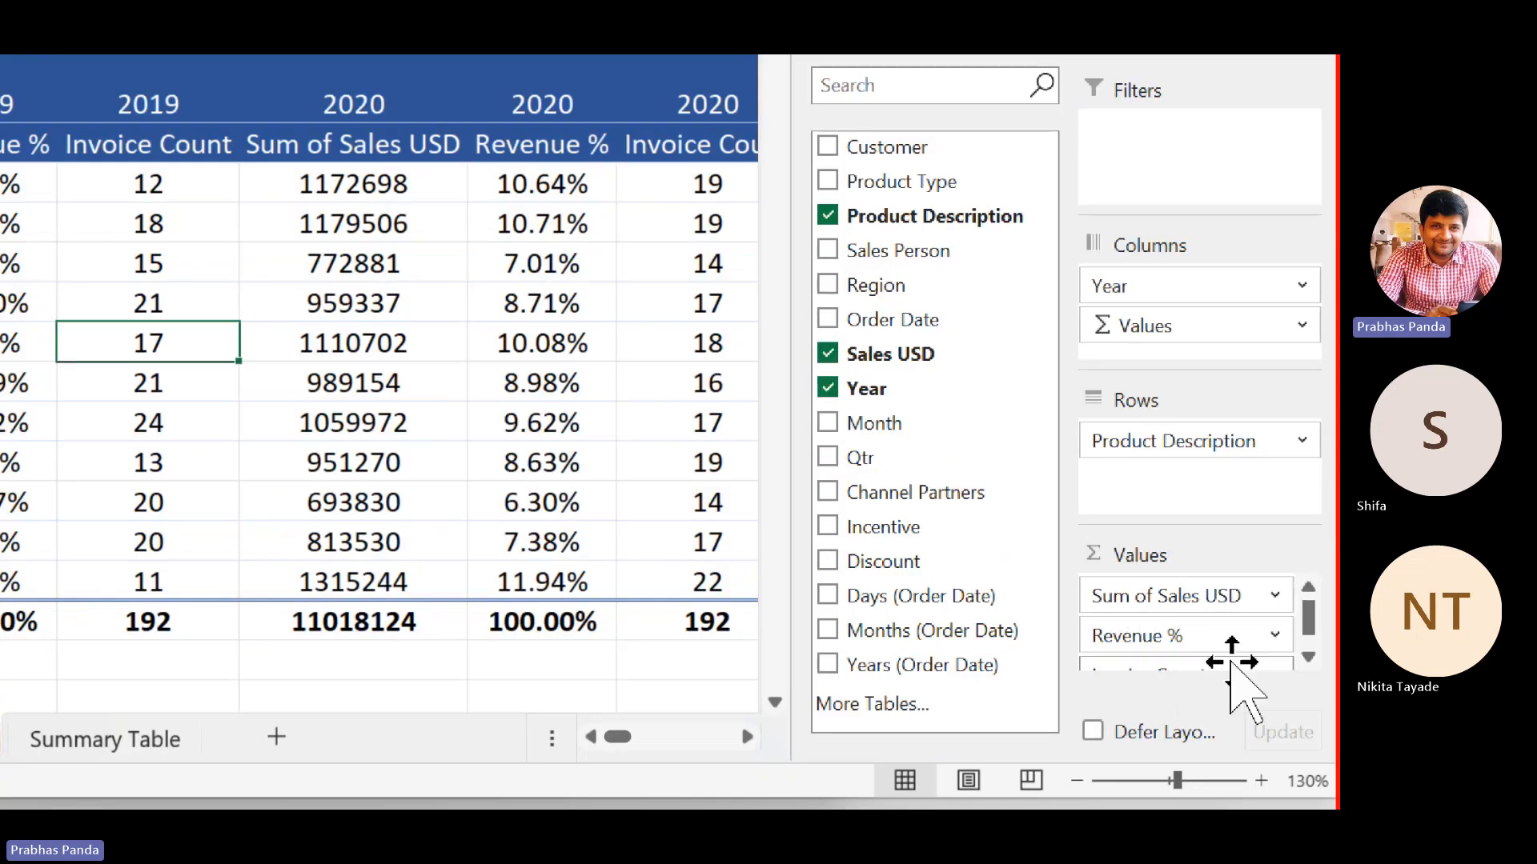
click(1310, 657)
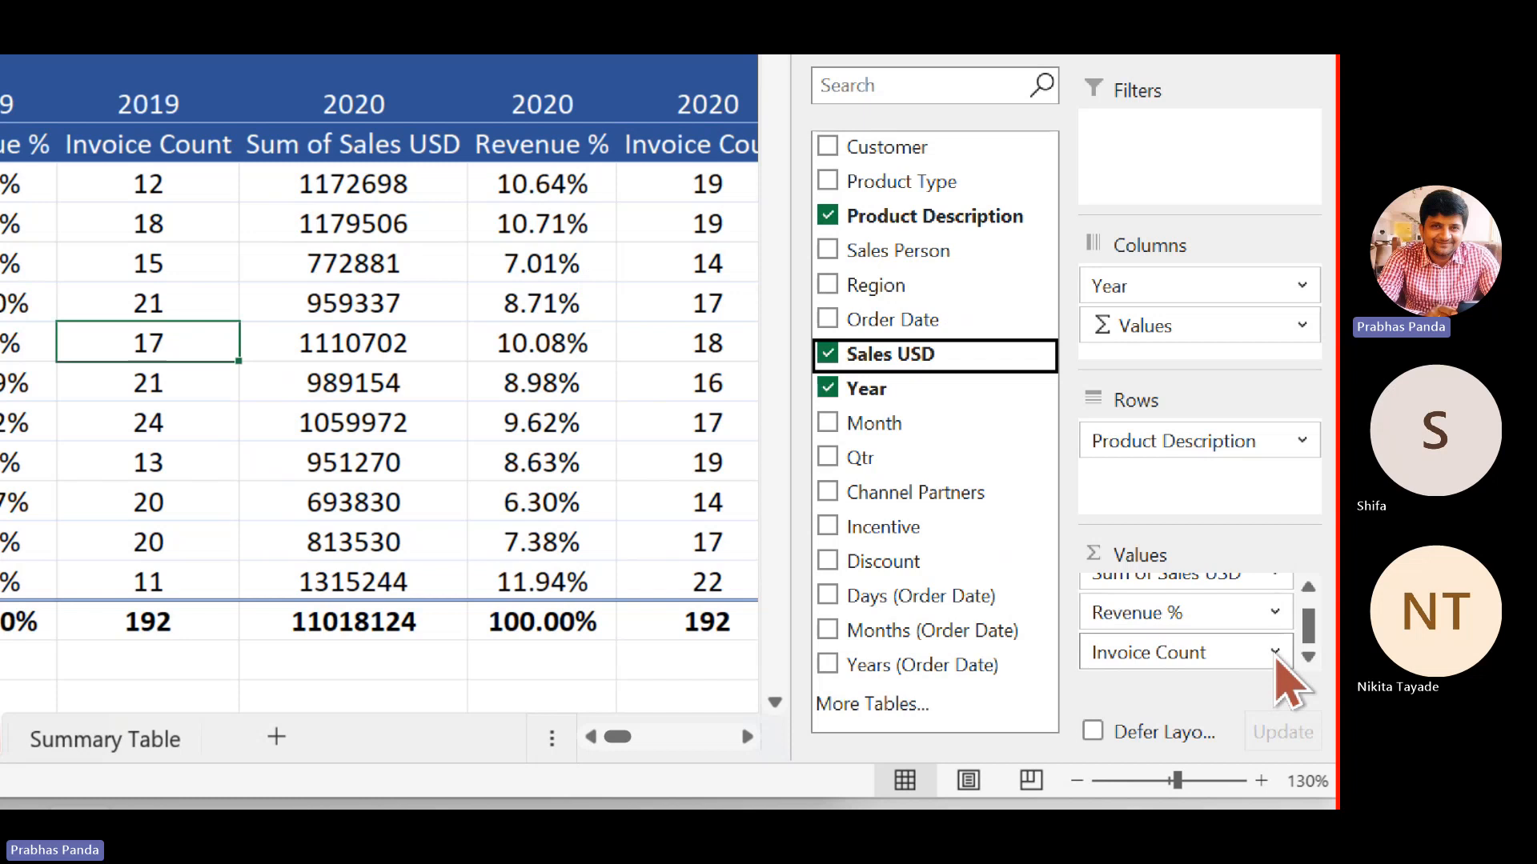
click(1276, 655)
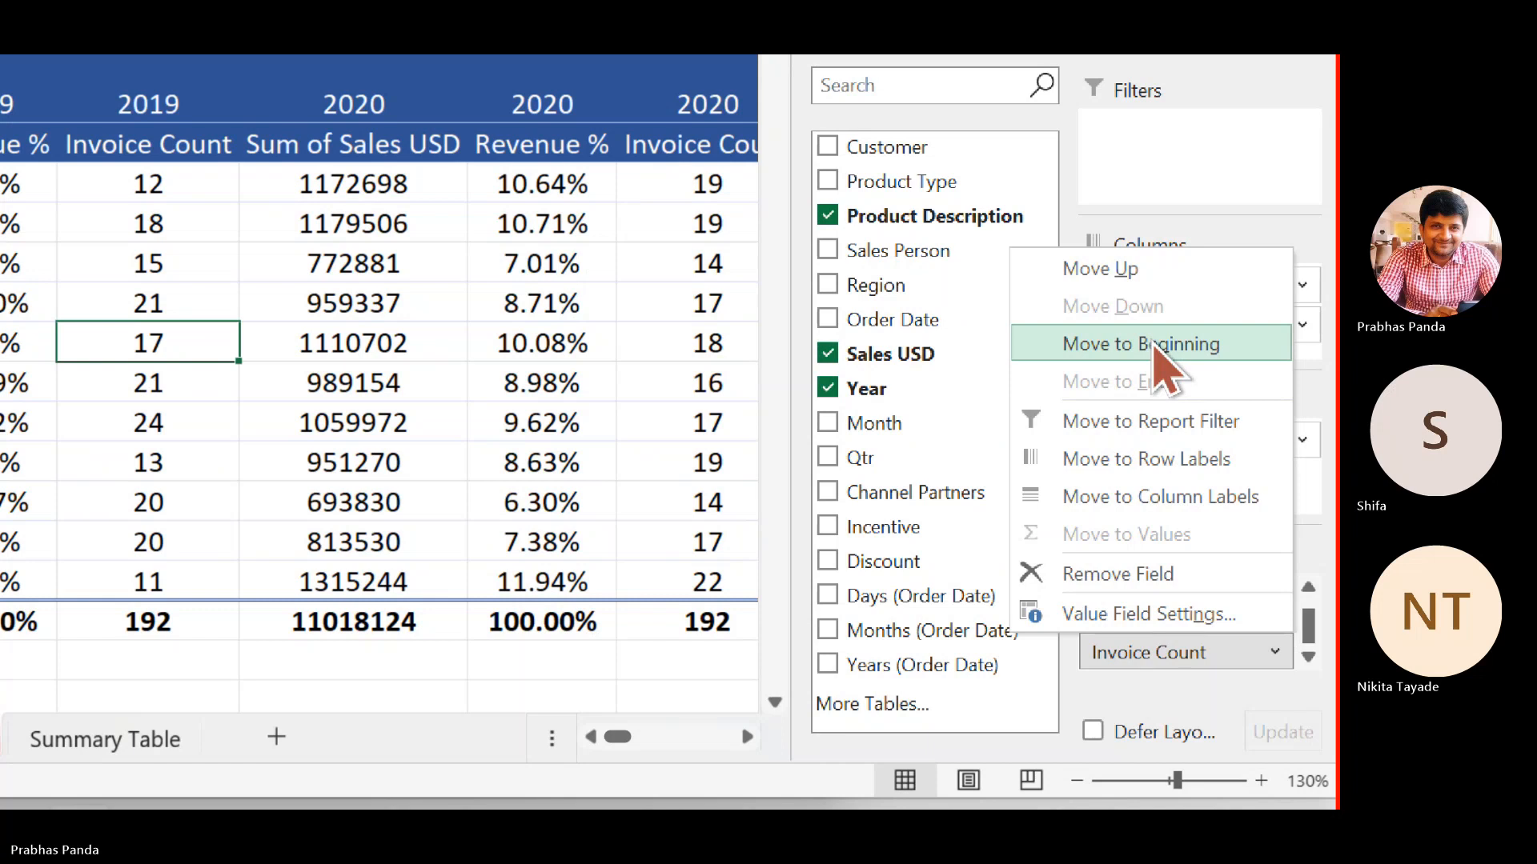
click(1154, 346)
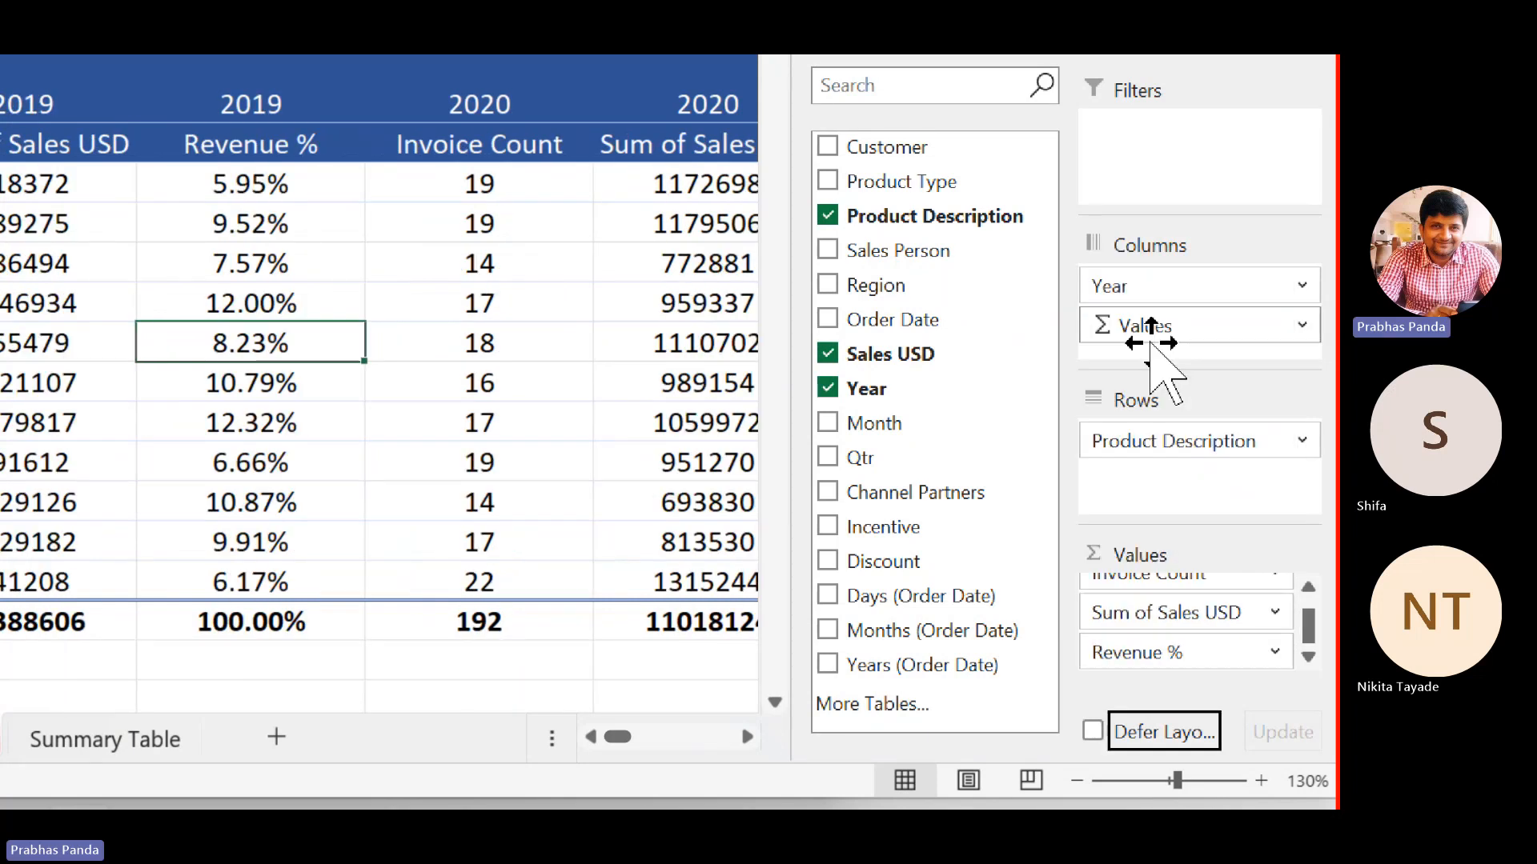
key(super+Escape)
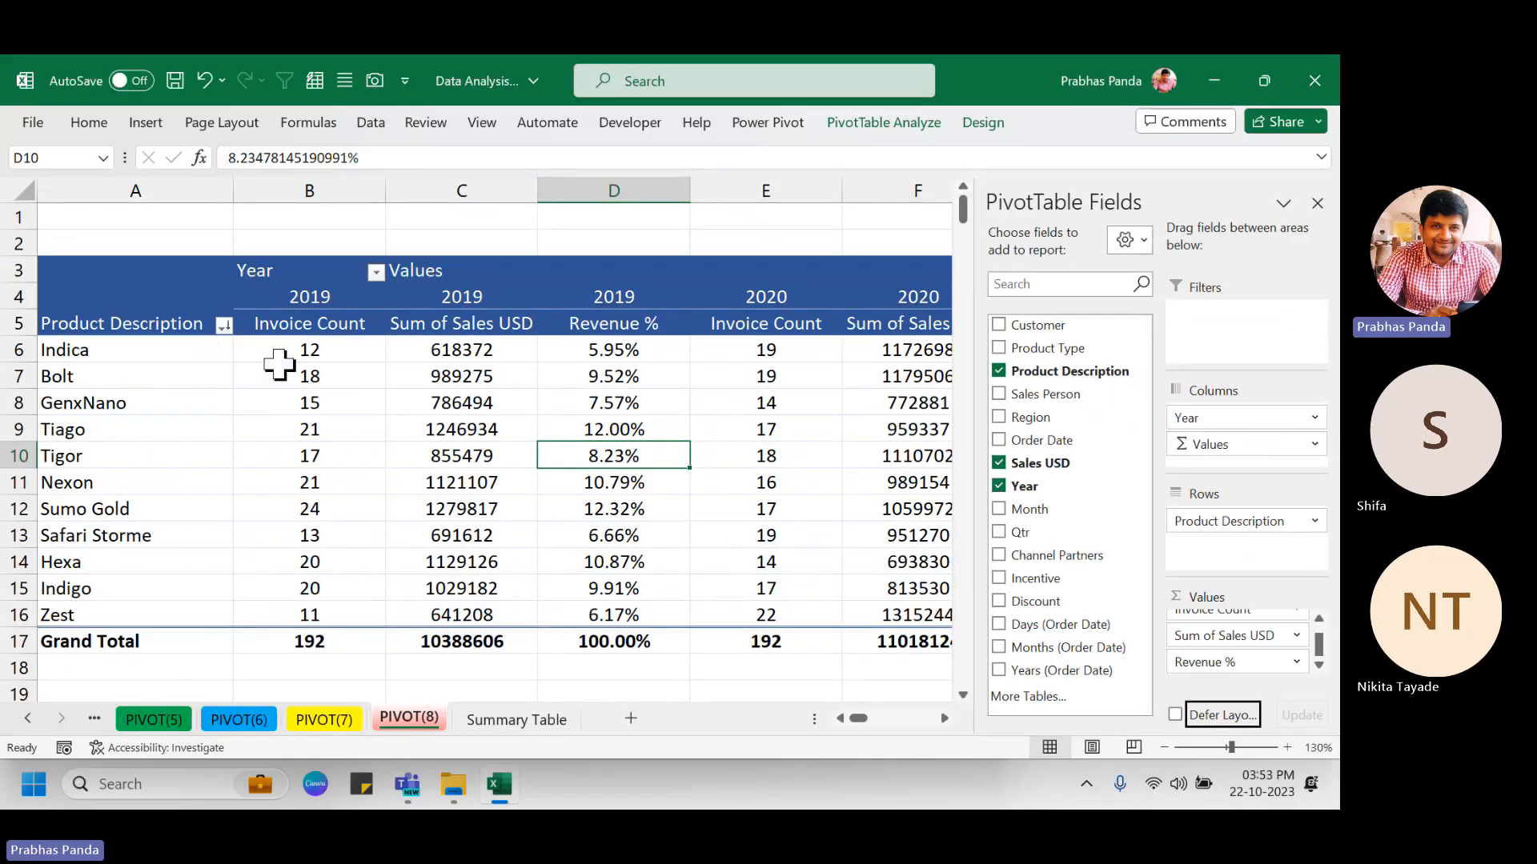
Select columns B, C and D to examine the reordered 2019 fields.
click(321, 192)
drag(321, 192, 480, 195)
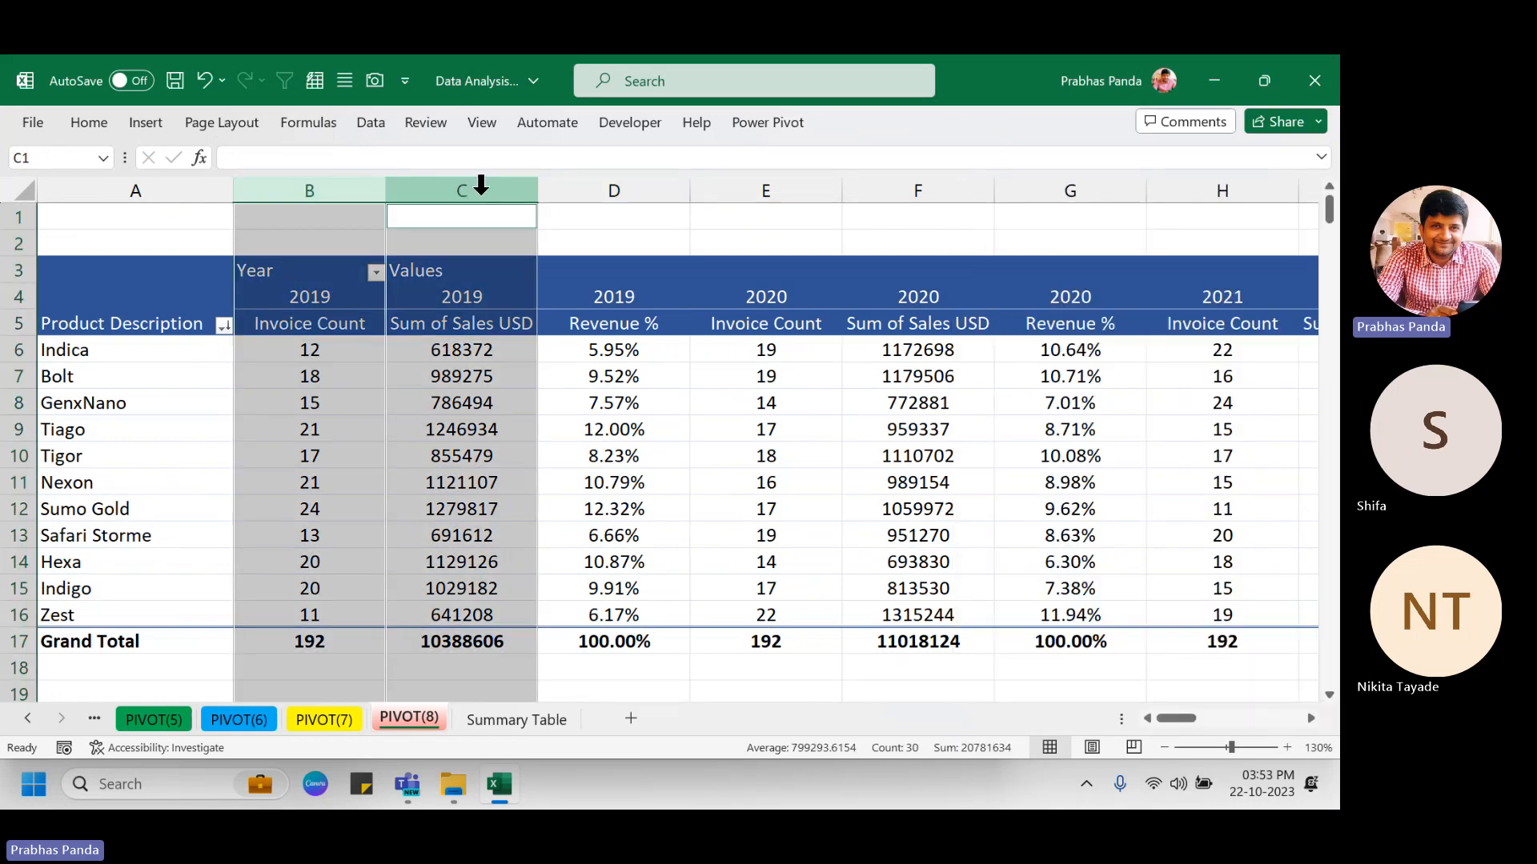
ctrl+click(597, 192)
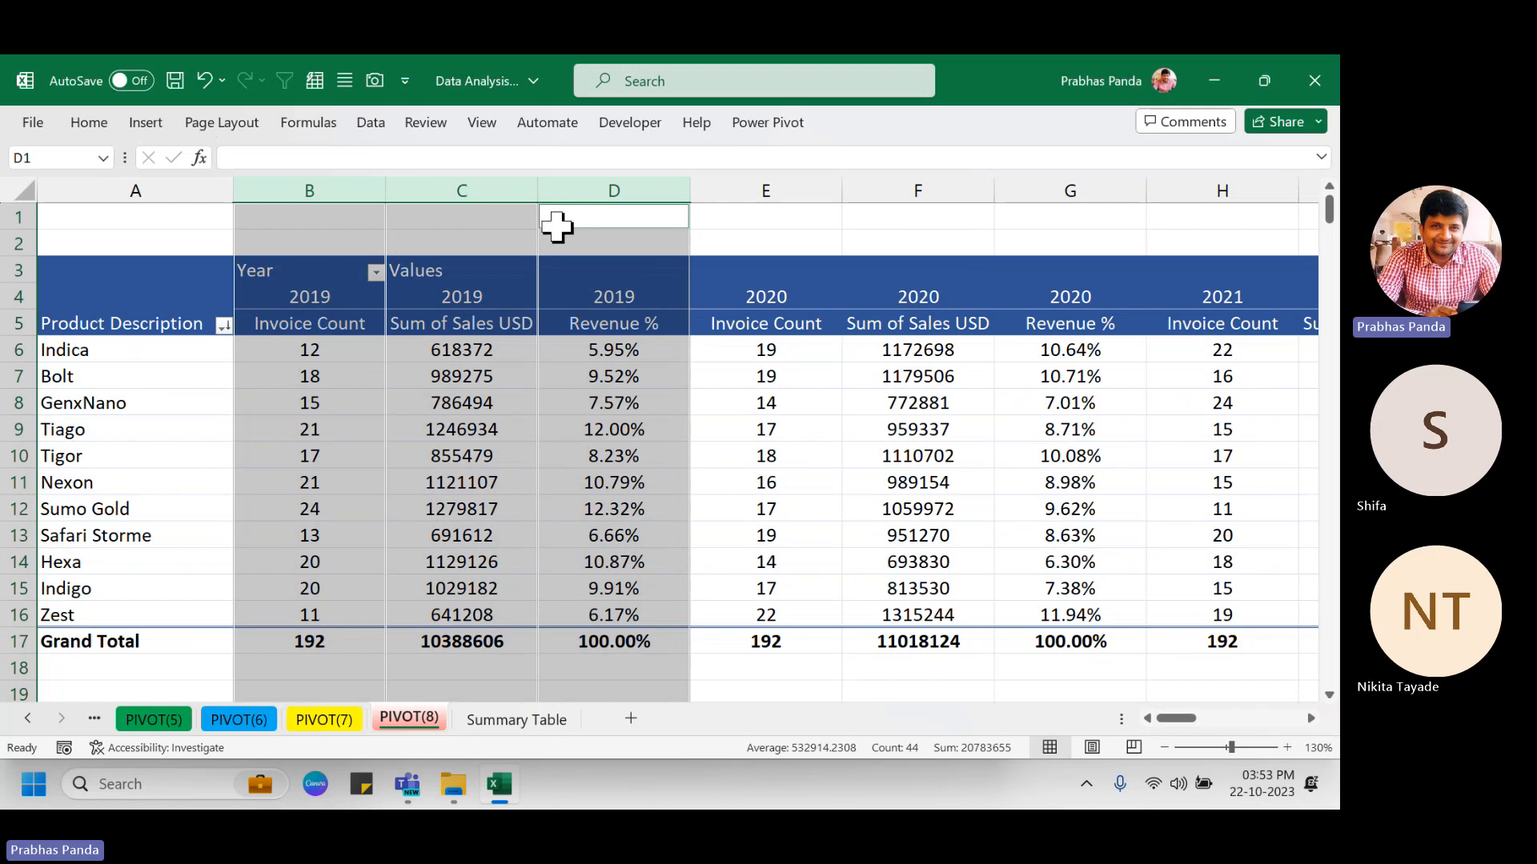
click(526, 459)
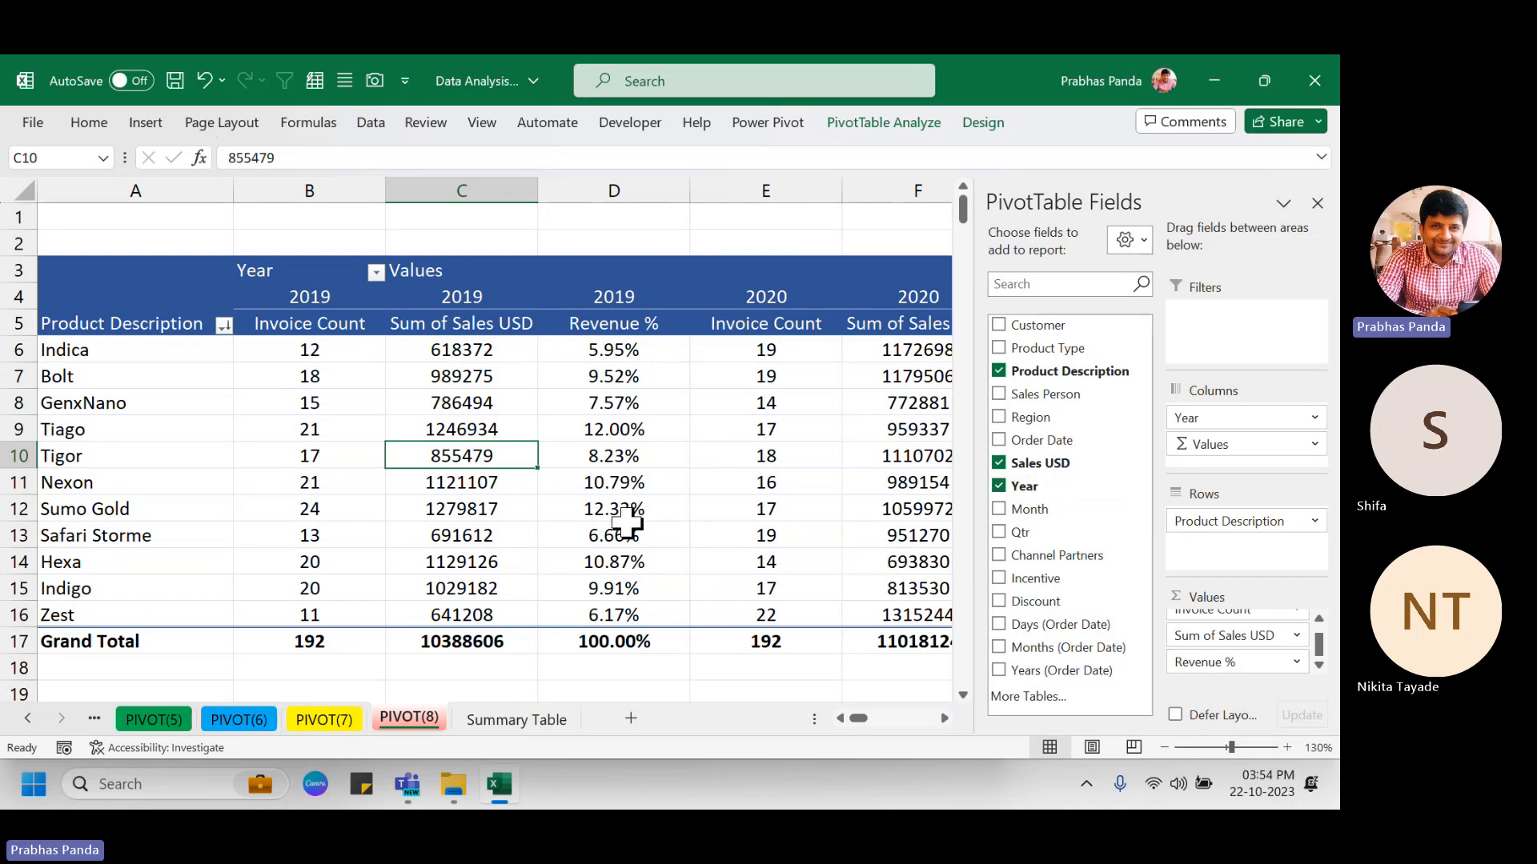
Save the workbook and duplicate the PIVOT(8) sheet in front of Summary Table.
mouse_move(627, 523)
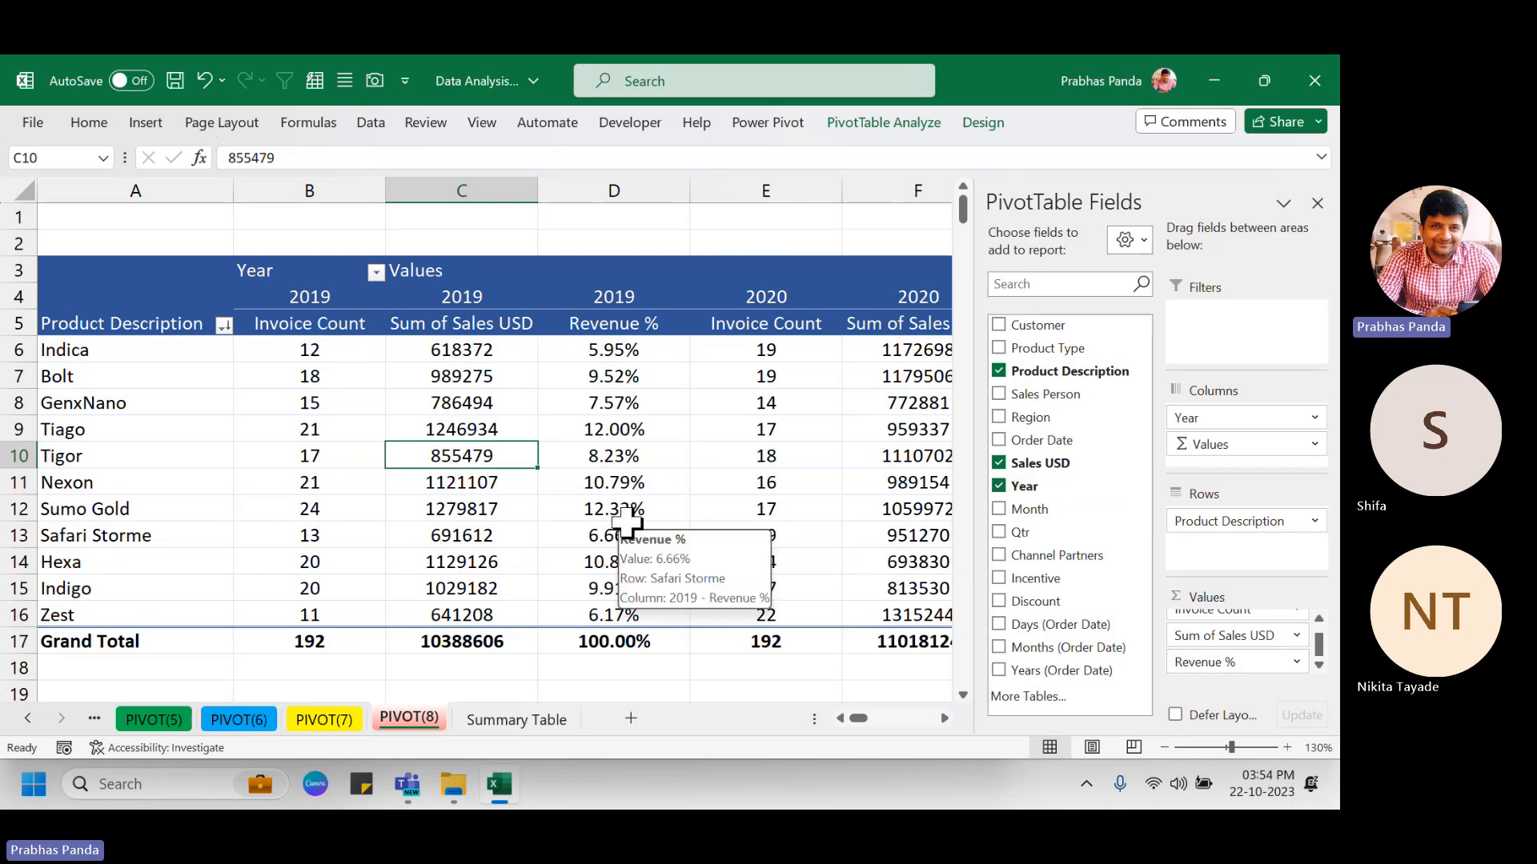
key(ctrl+s)
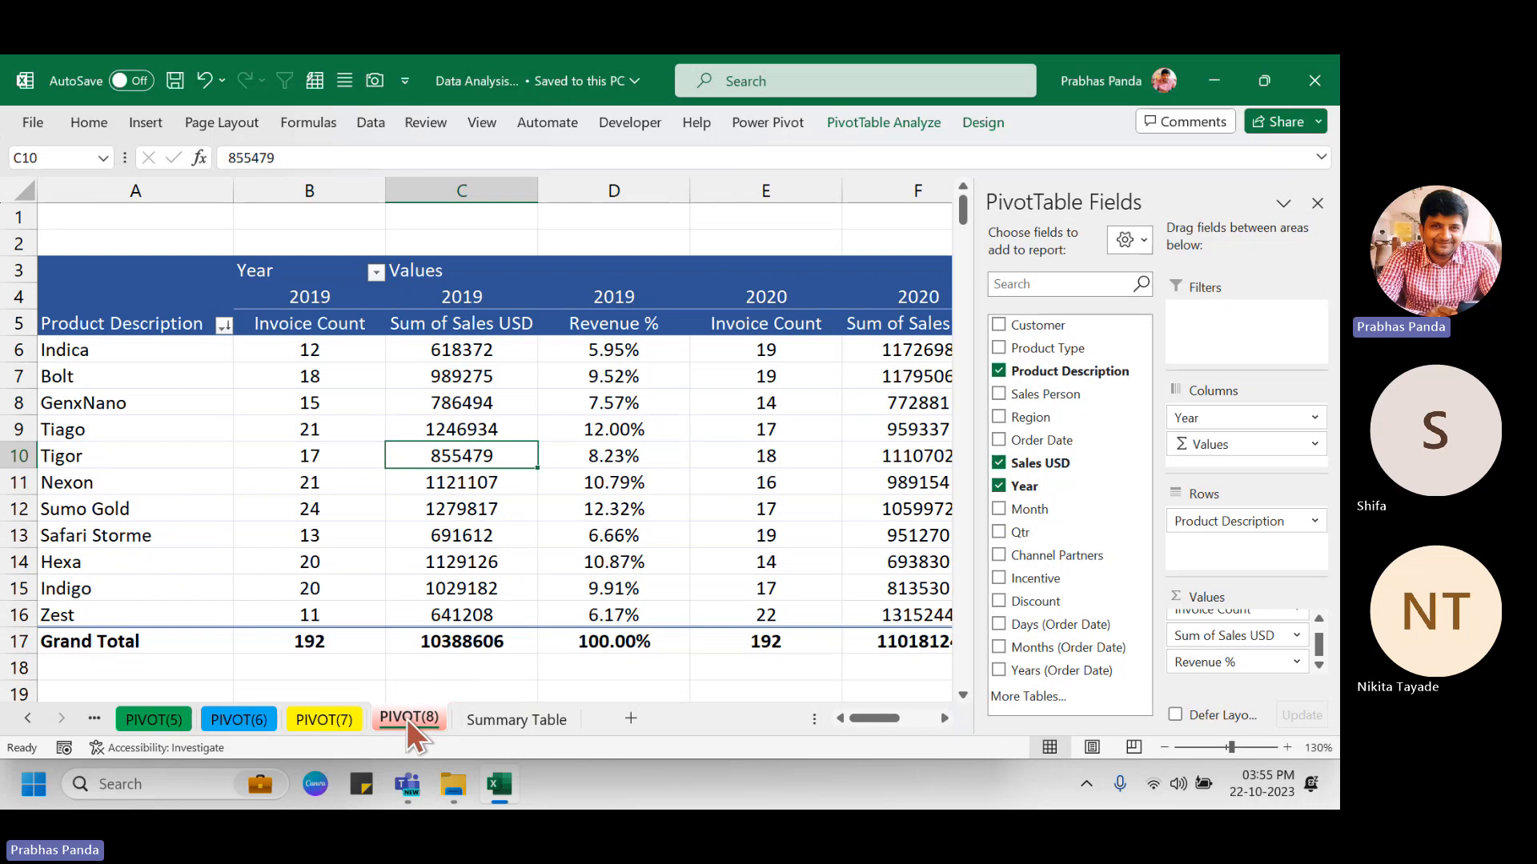
drag(406, 719, 520, 725)
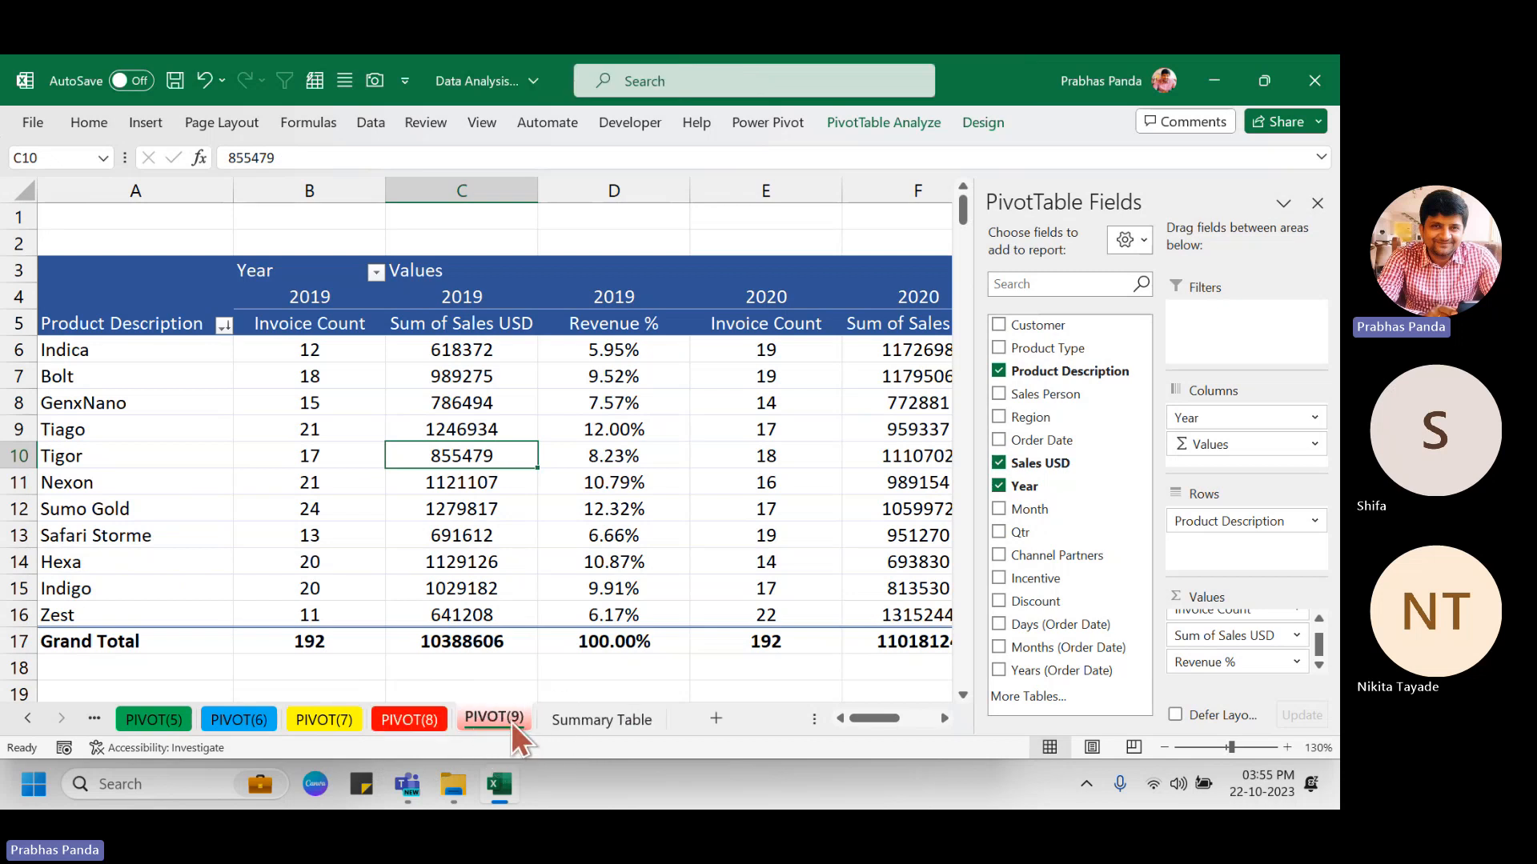
Set the duplicated sheet's tab color to a dark gray shade from the theme colors.
right_click(511, 720)
mouse_move(626, 570)
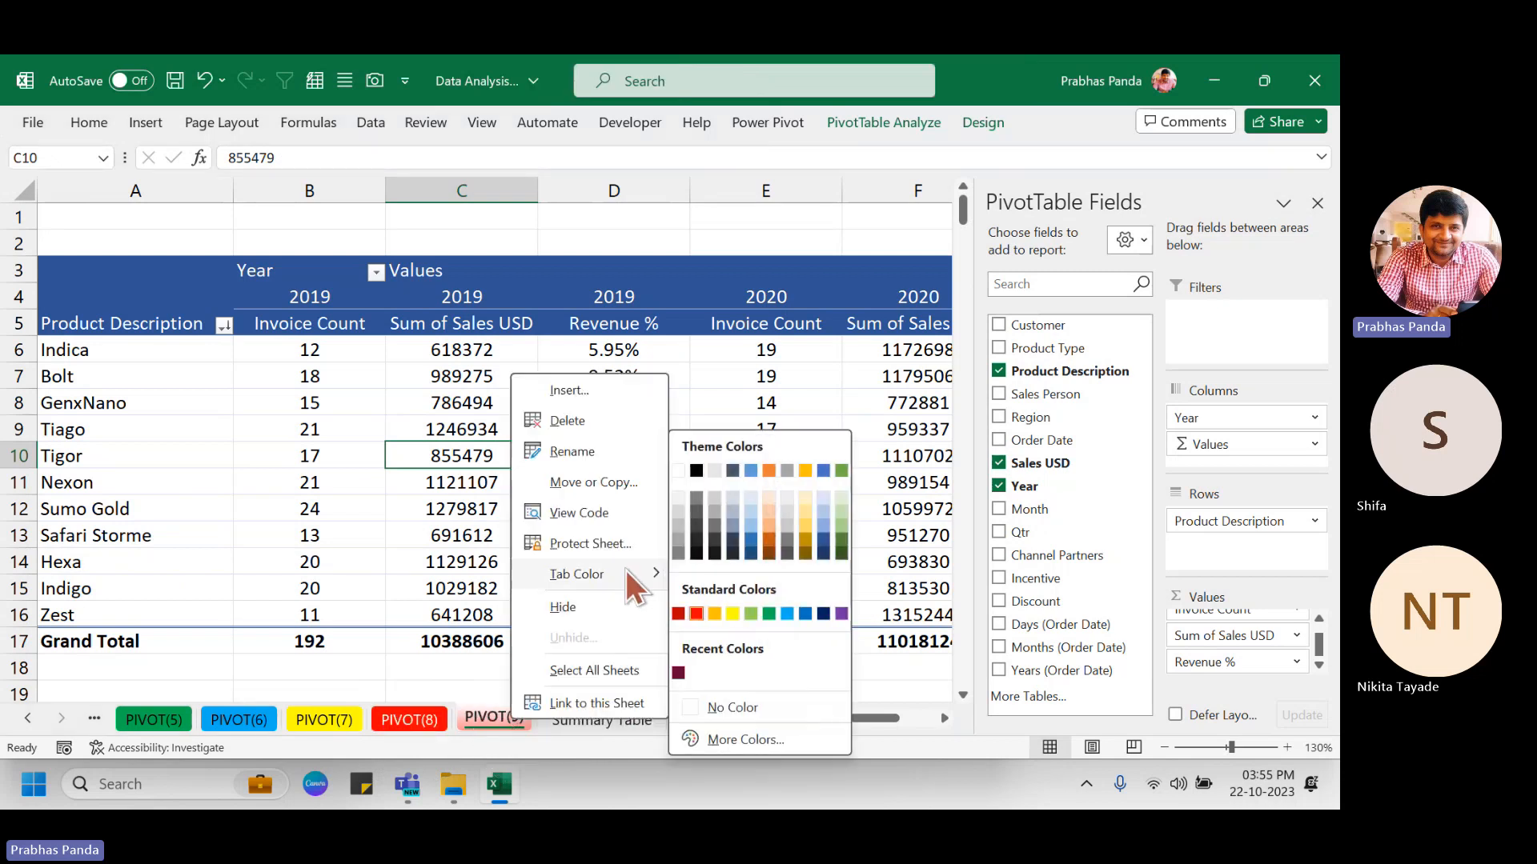
click(695, 515)
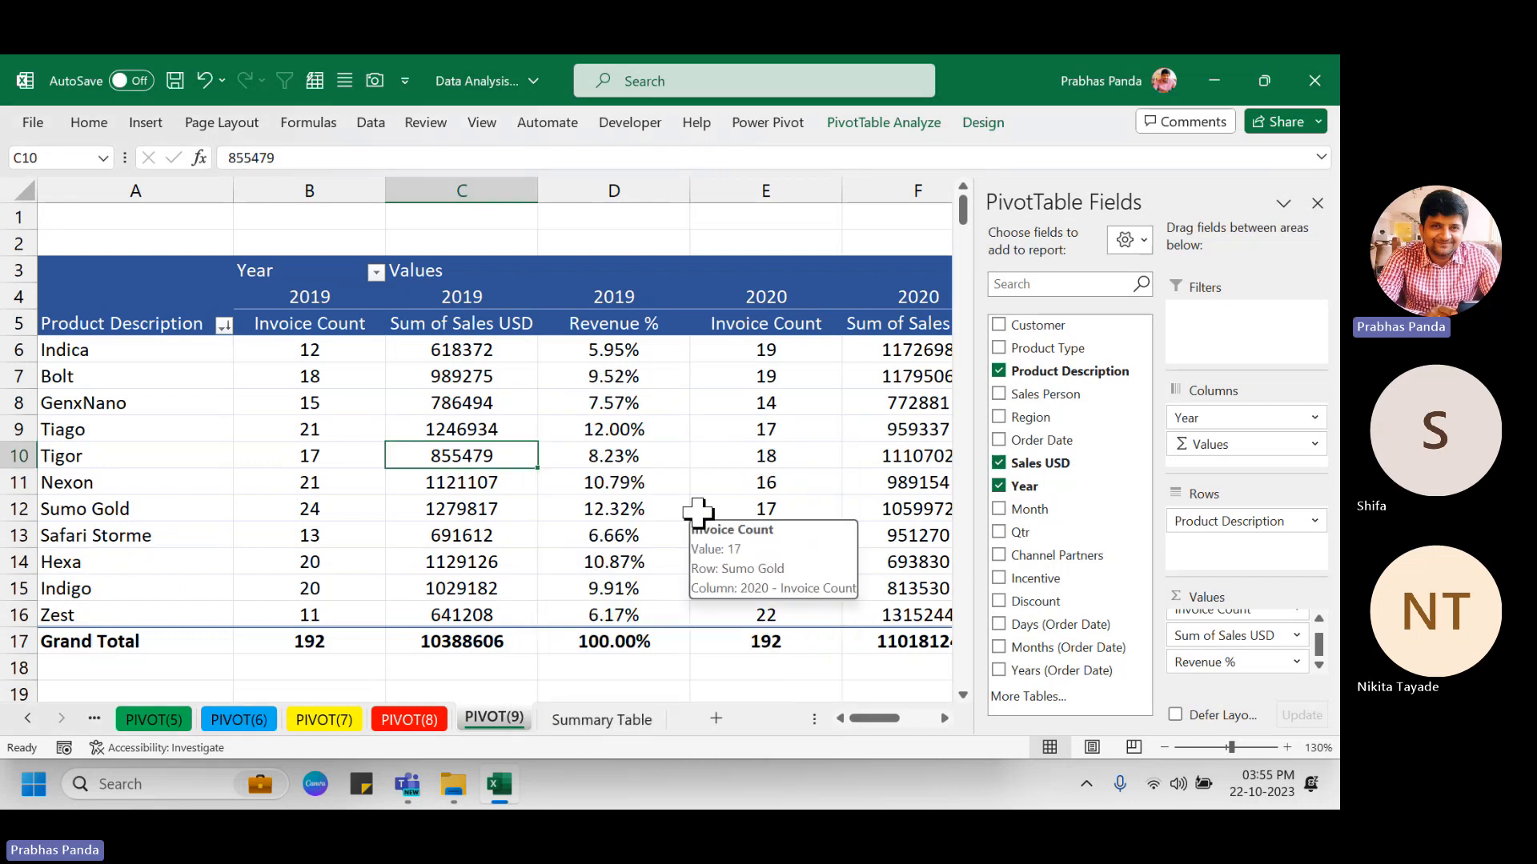
Remove Revenue % and Invoice Count from the duplicated pivot, keeping only Sum of Sales USD as its value field.
mouse_move(324, 465)
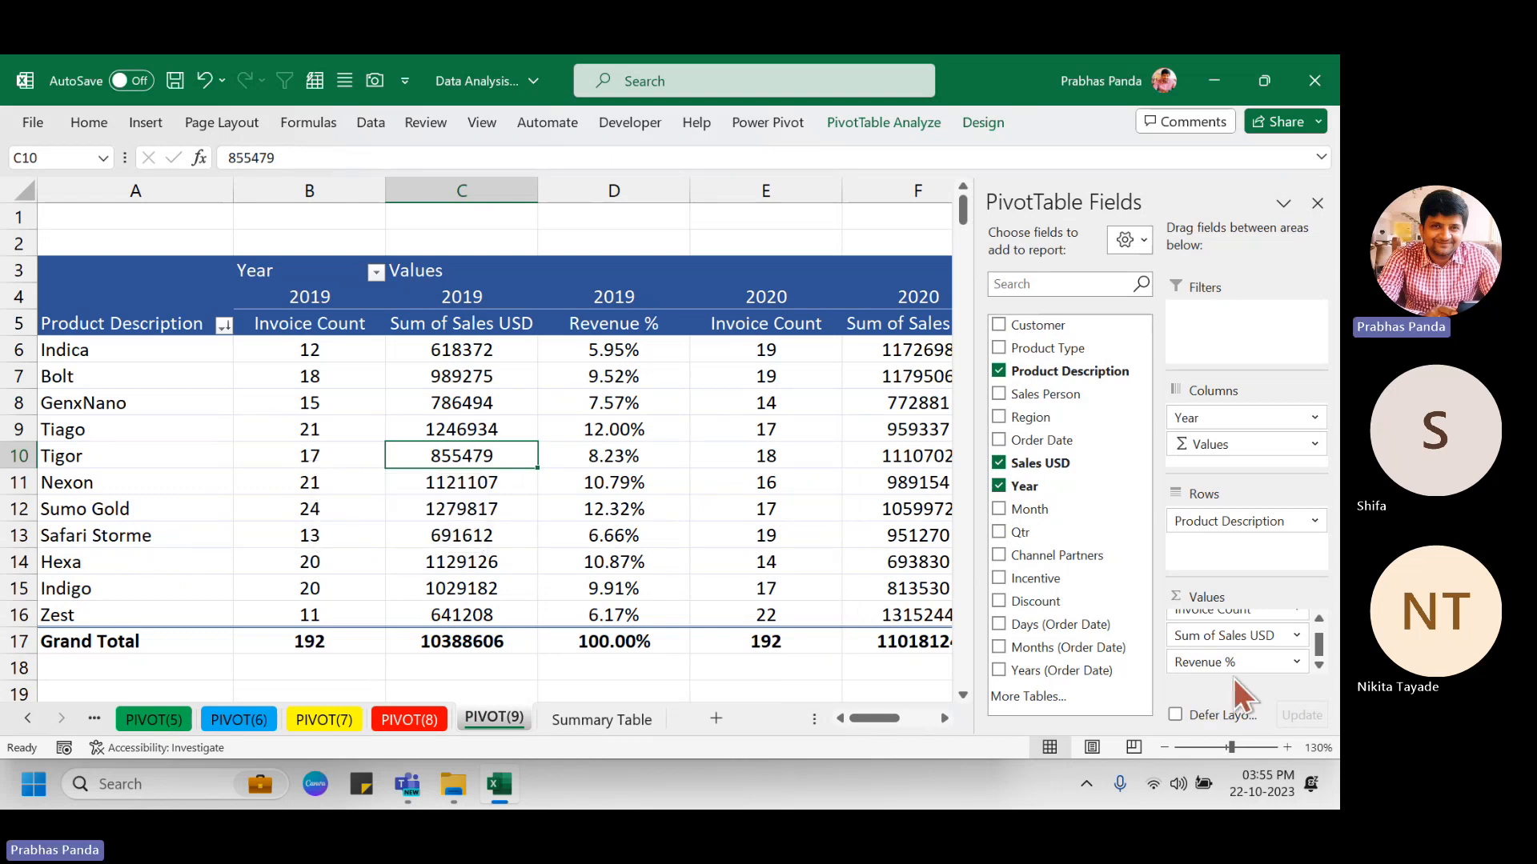
drag(1232, 664, 1089, 618)
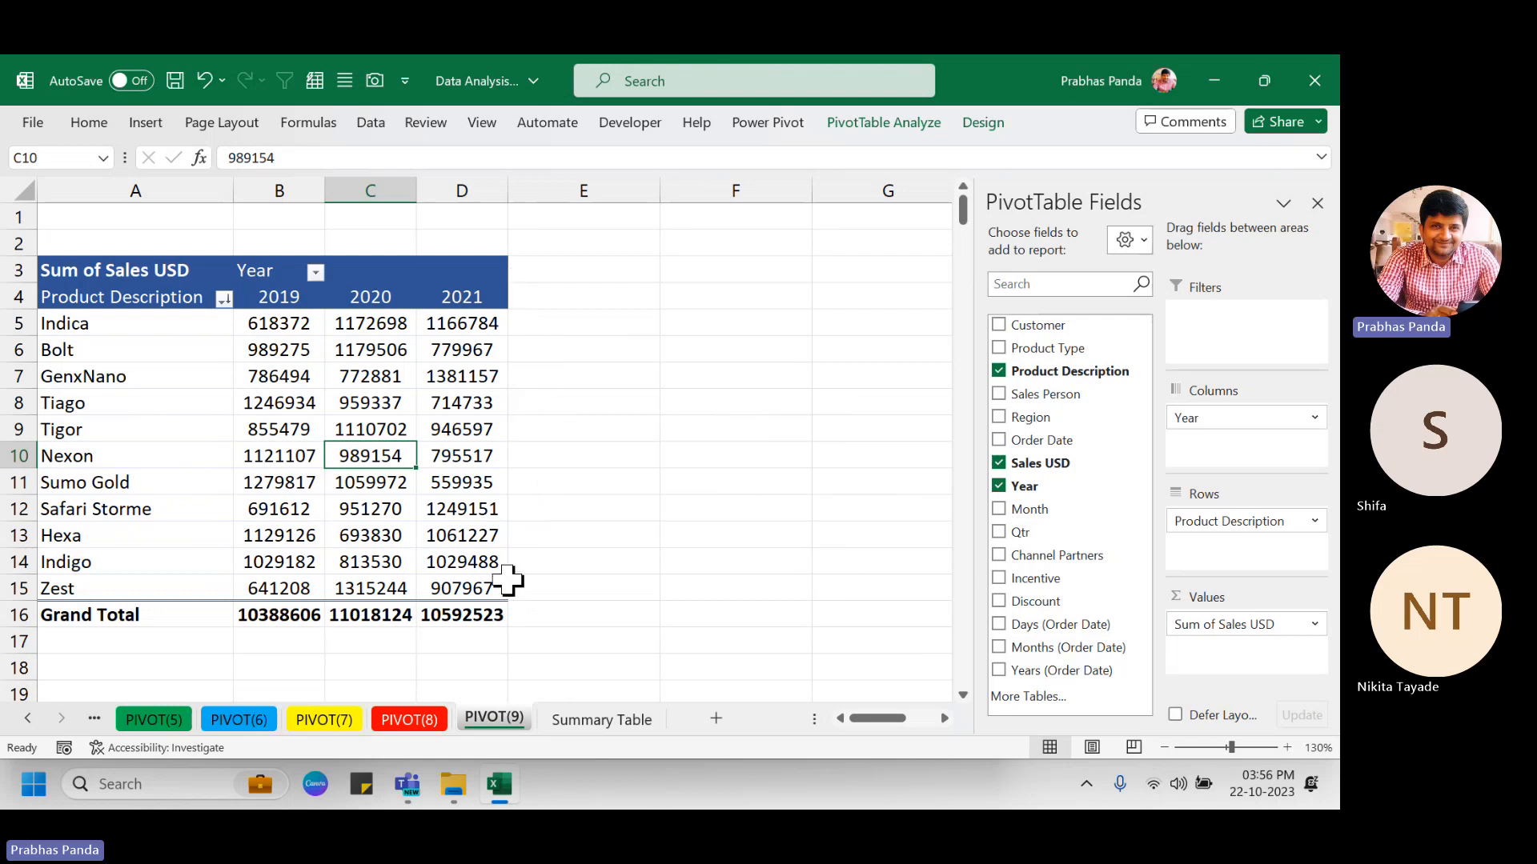
Turn on grand totals for rows and columns in the PIVOT(9) pivot table and save the workbook.
click(303, 359)
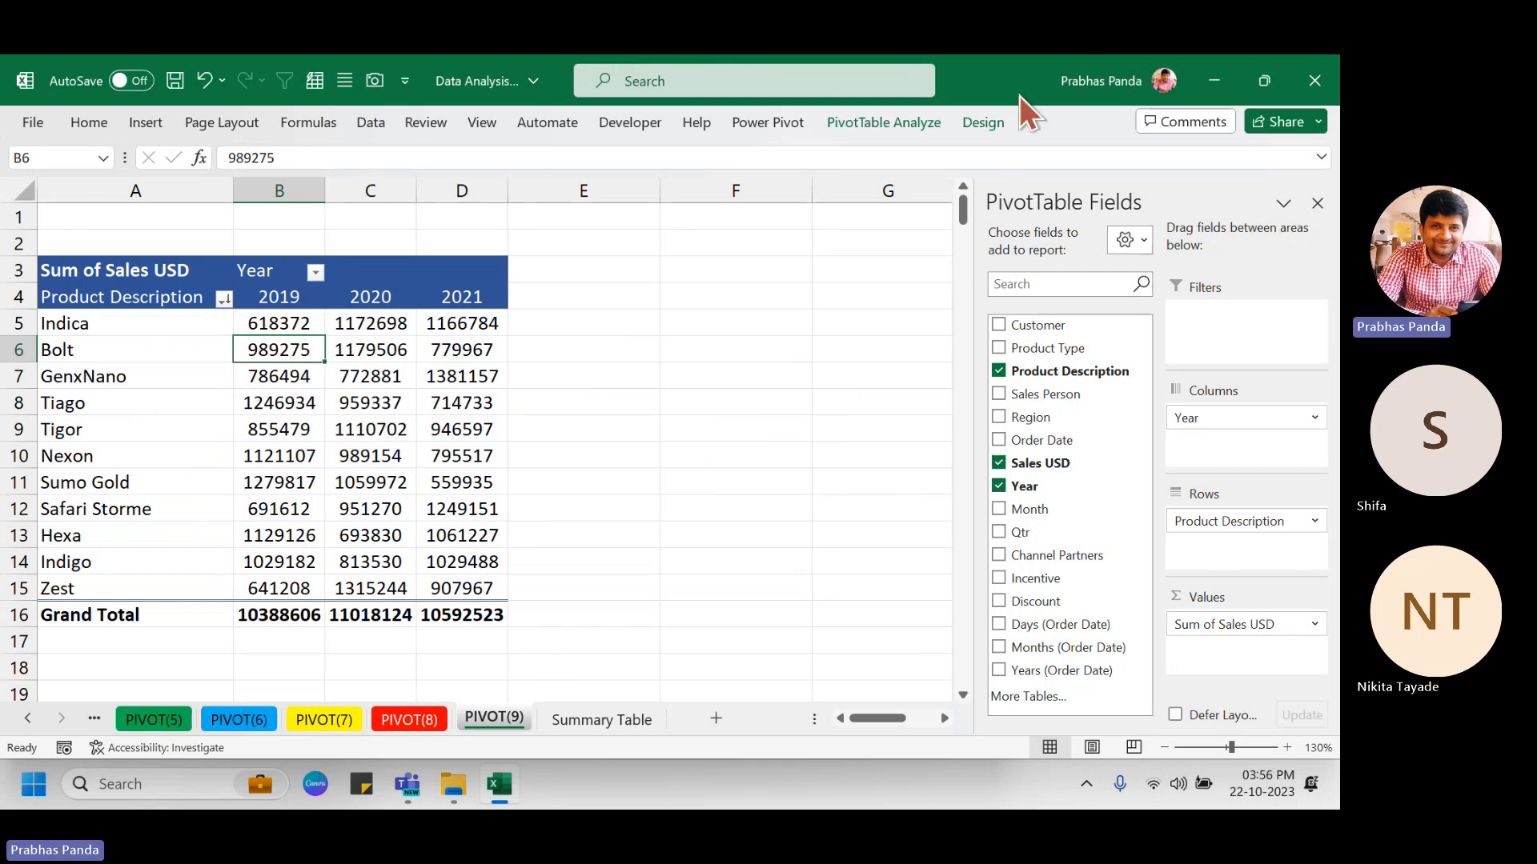
click(984, 124)
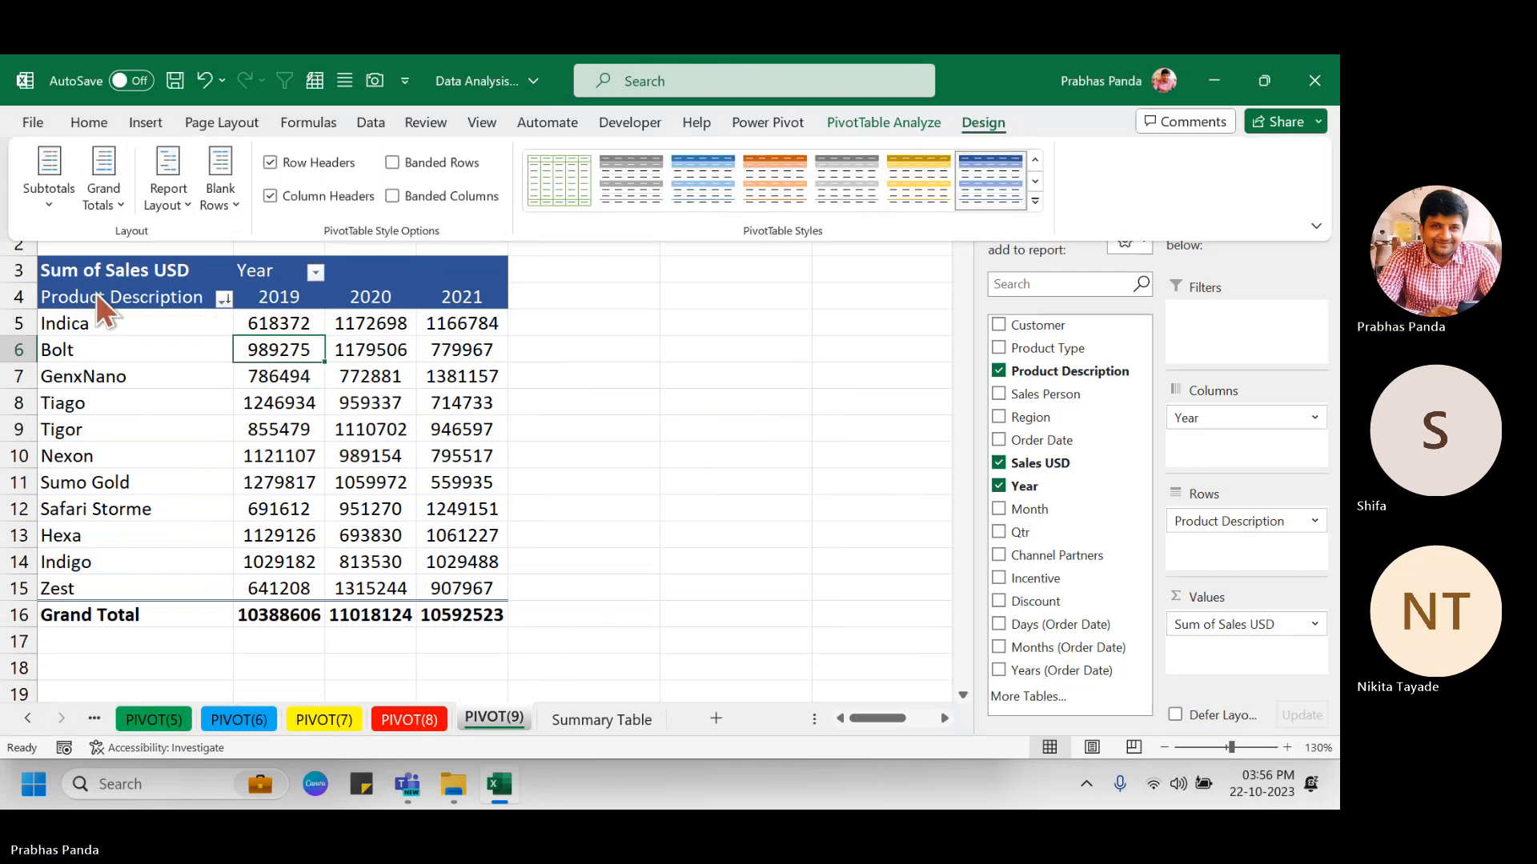
click(109, 189)
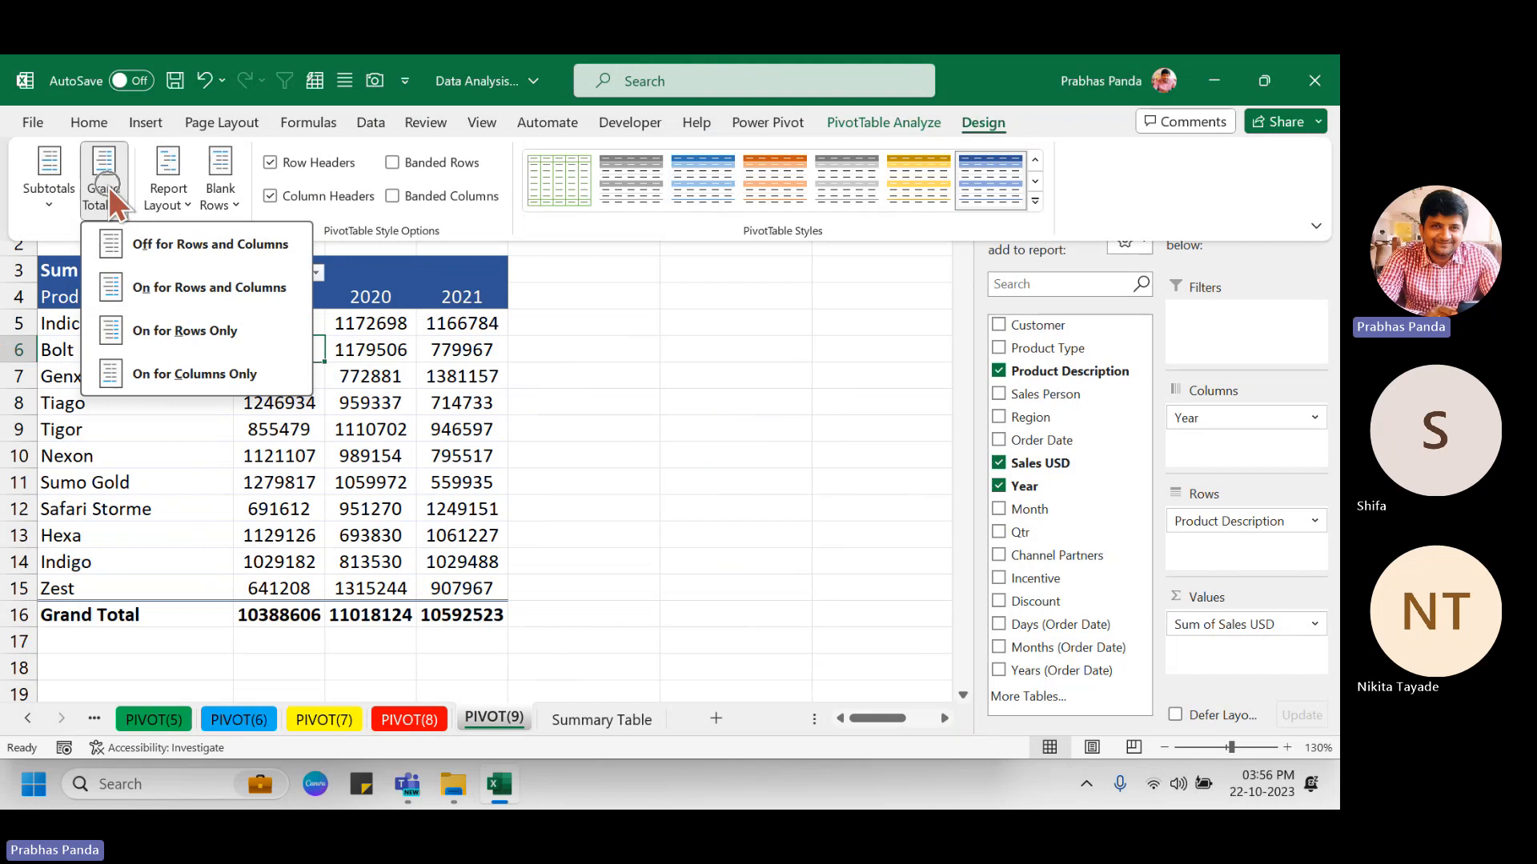
click(237, 286)
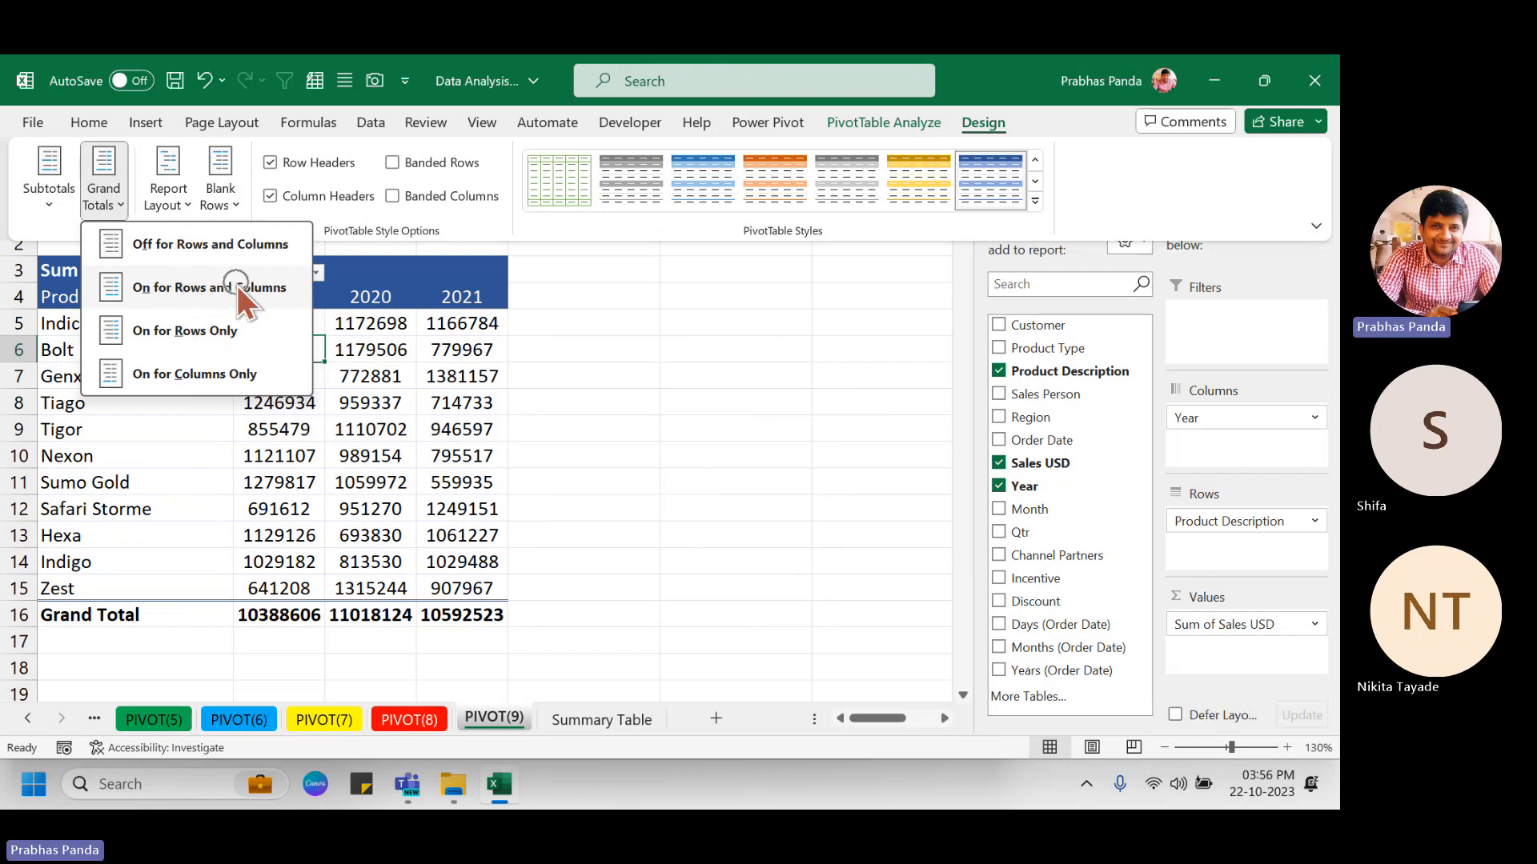
click(237, 286)
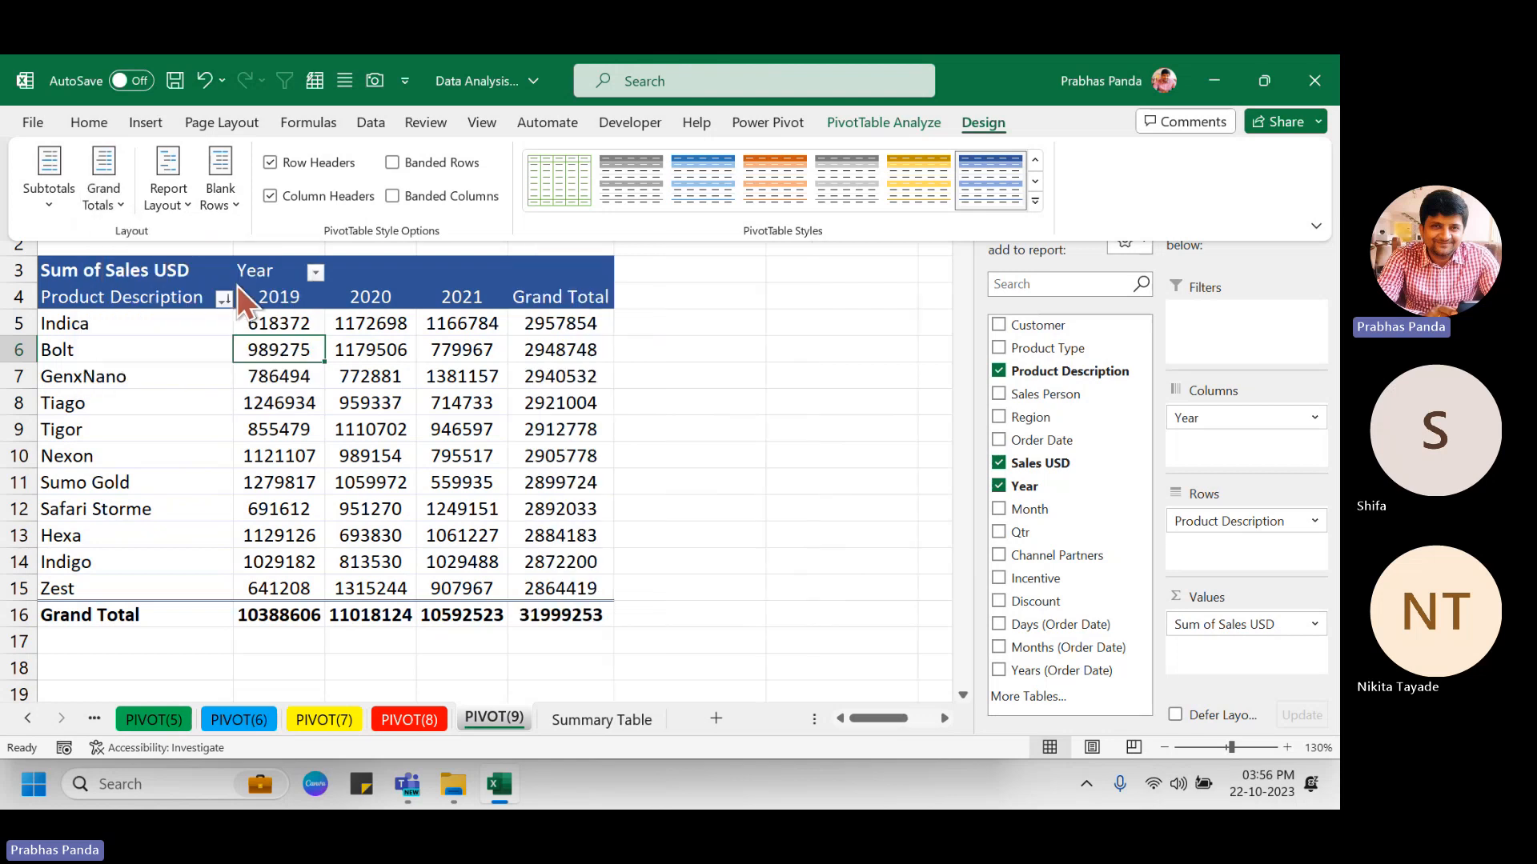
click(333, 401)
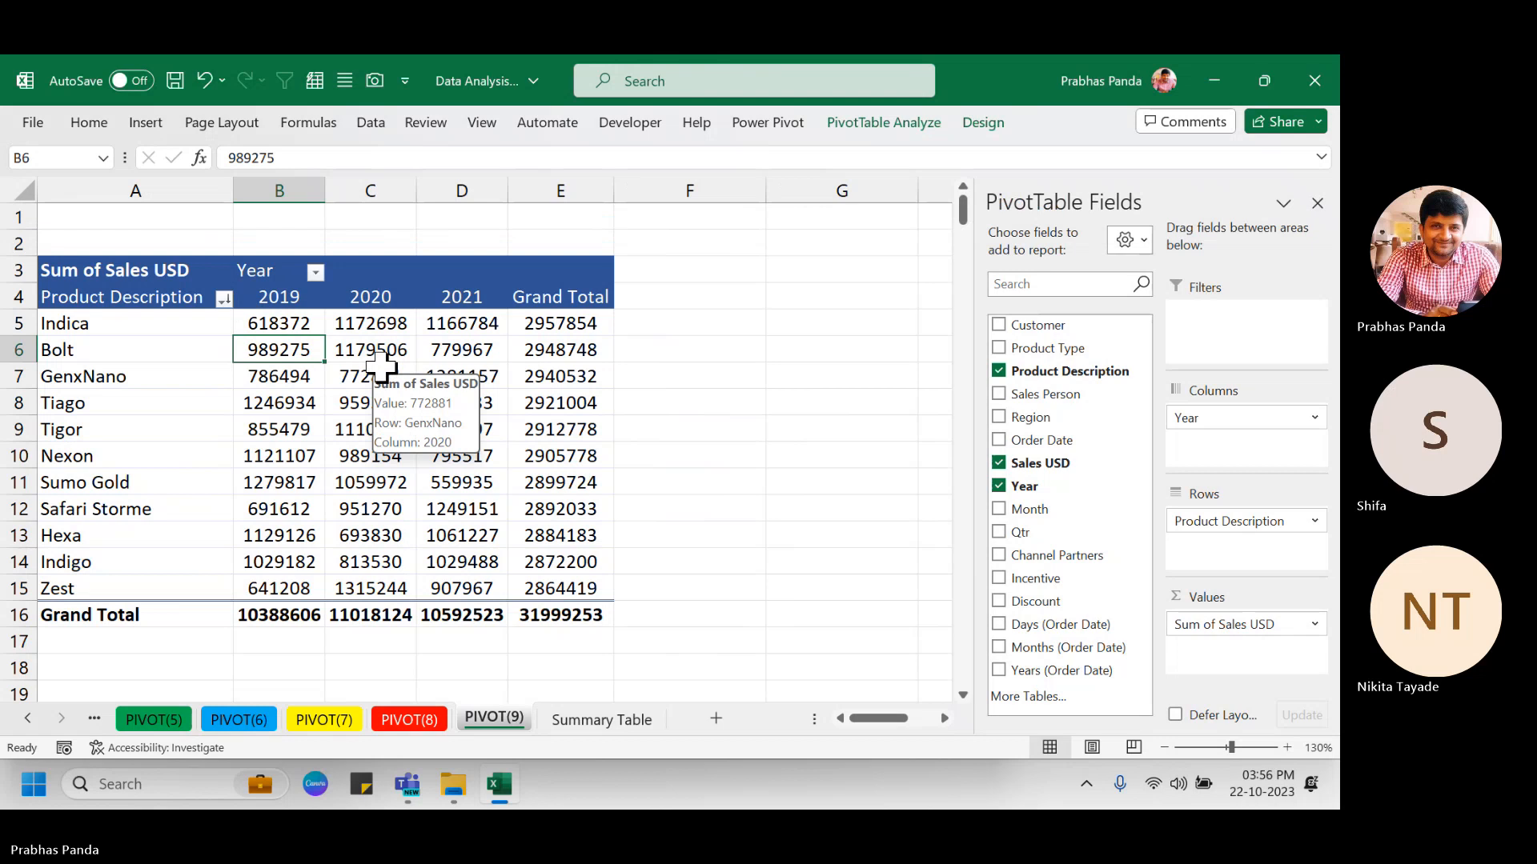
click(384, 450)
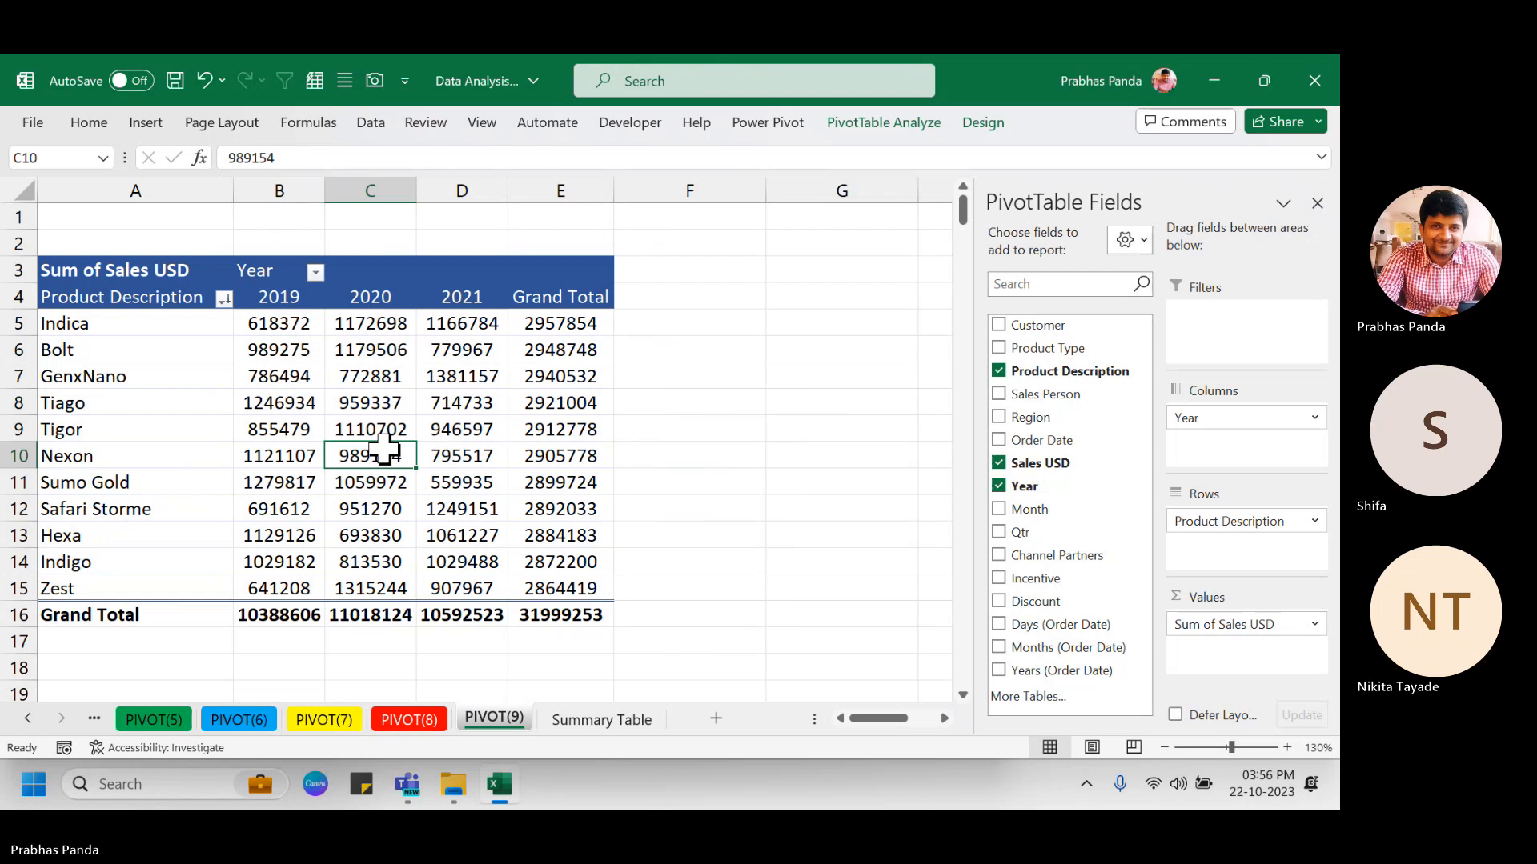
key(ctrl+s)
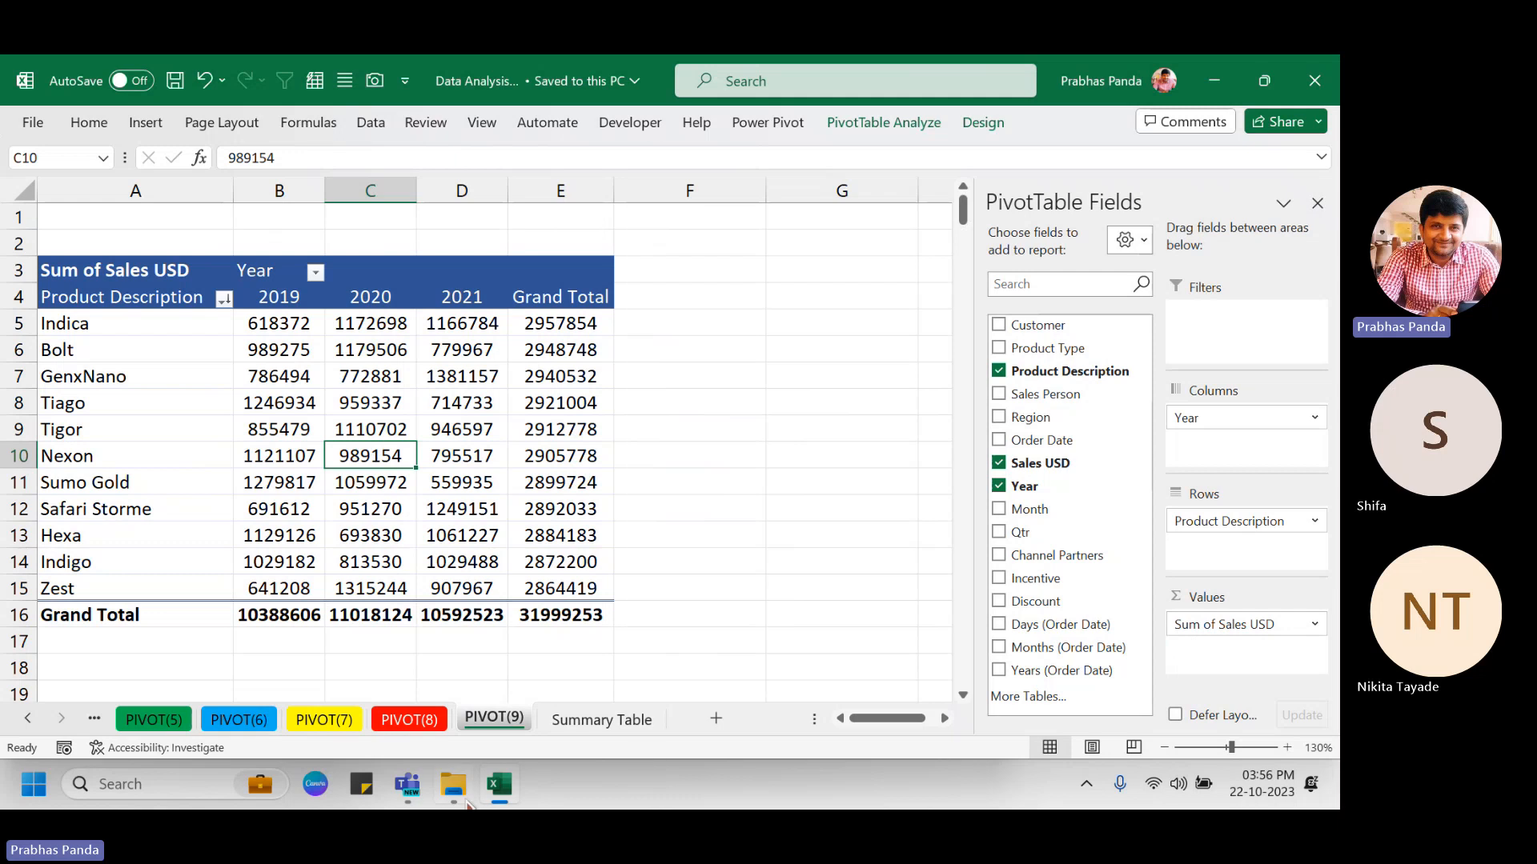
Switch to the Teams meeting and post "04:10 PM WE WILL RESUME OUR SESSION." and "SHORT BREAK" in the chat.
mouse_move(408, 789)
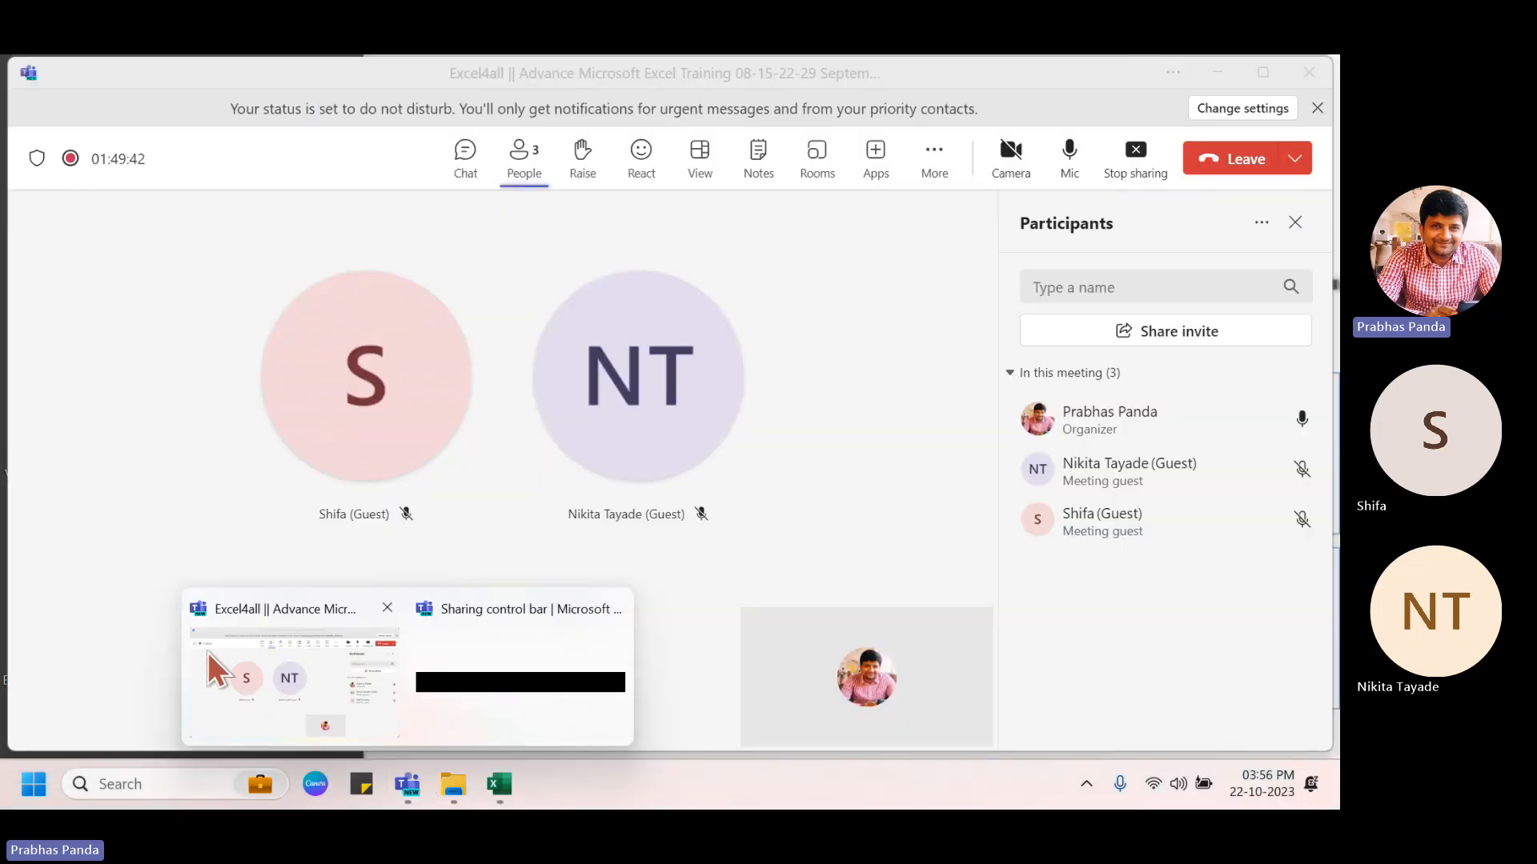
click(208, 652)
click(461, 157)
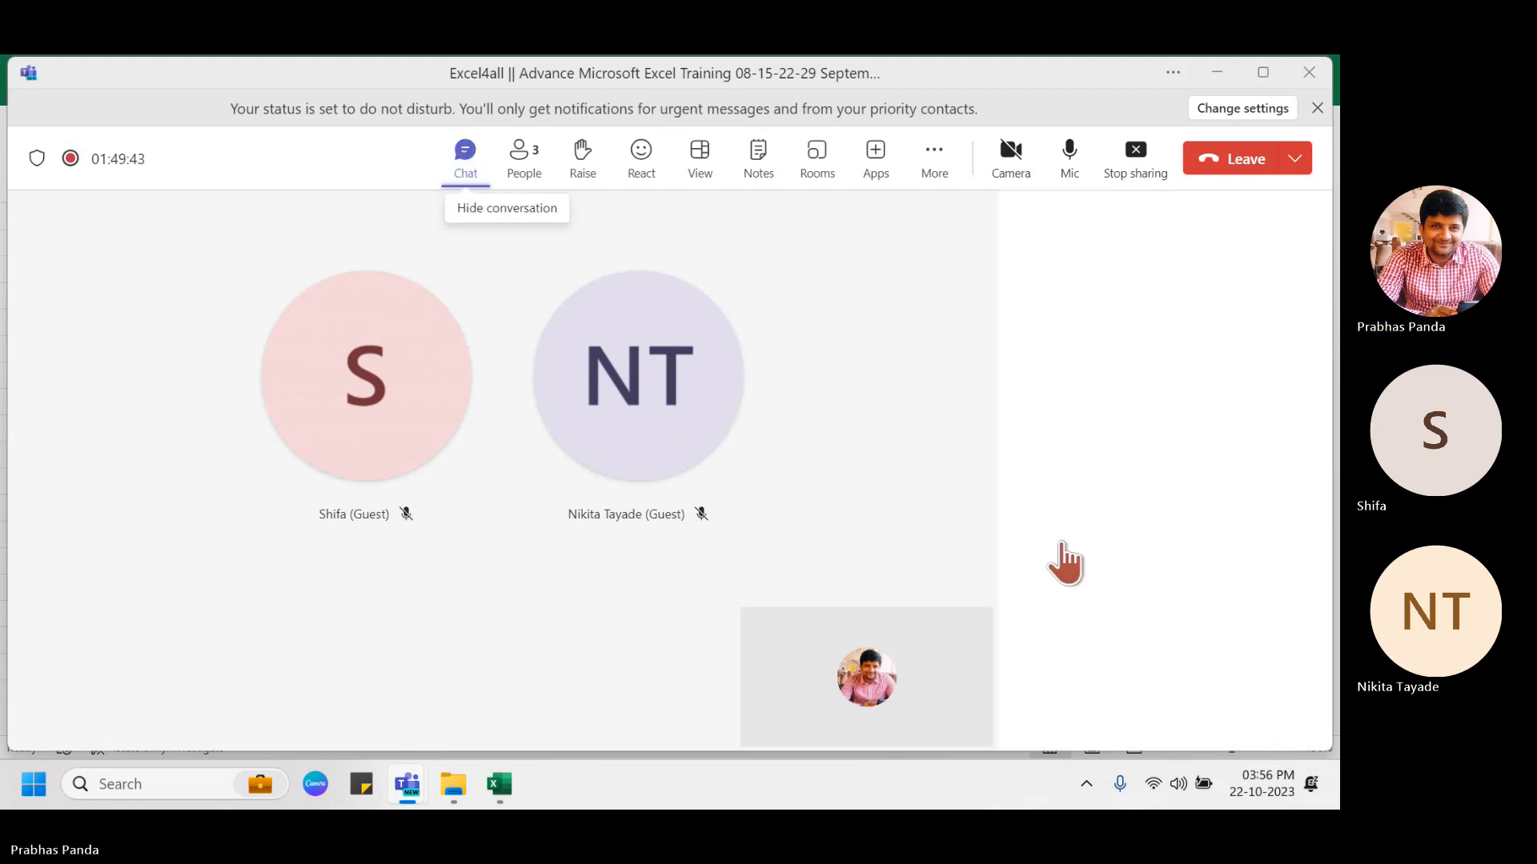
click(1101, 686)
text(0)
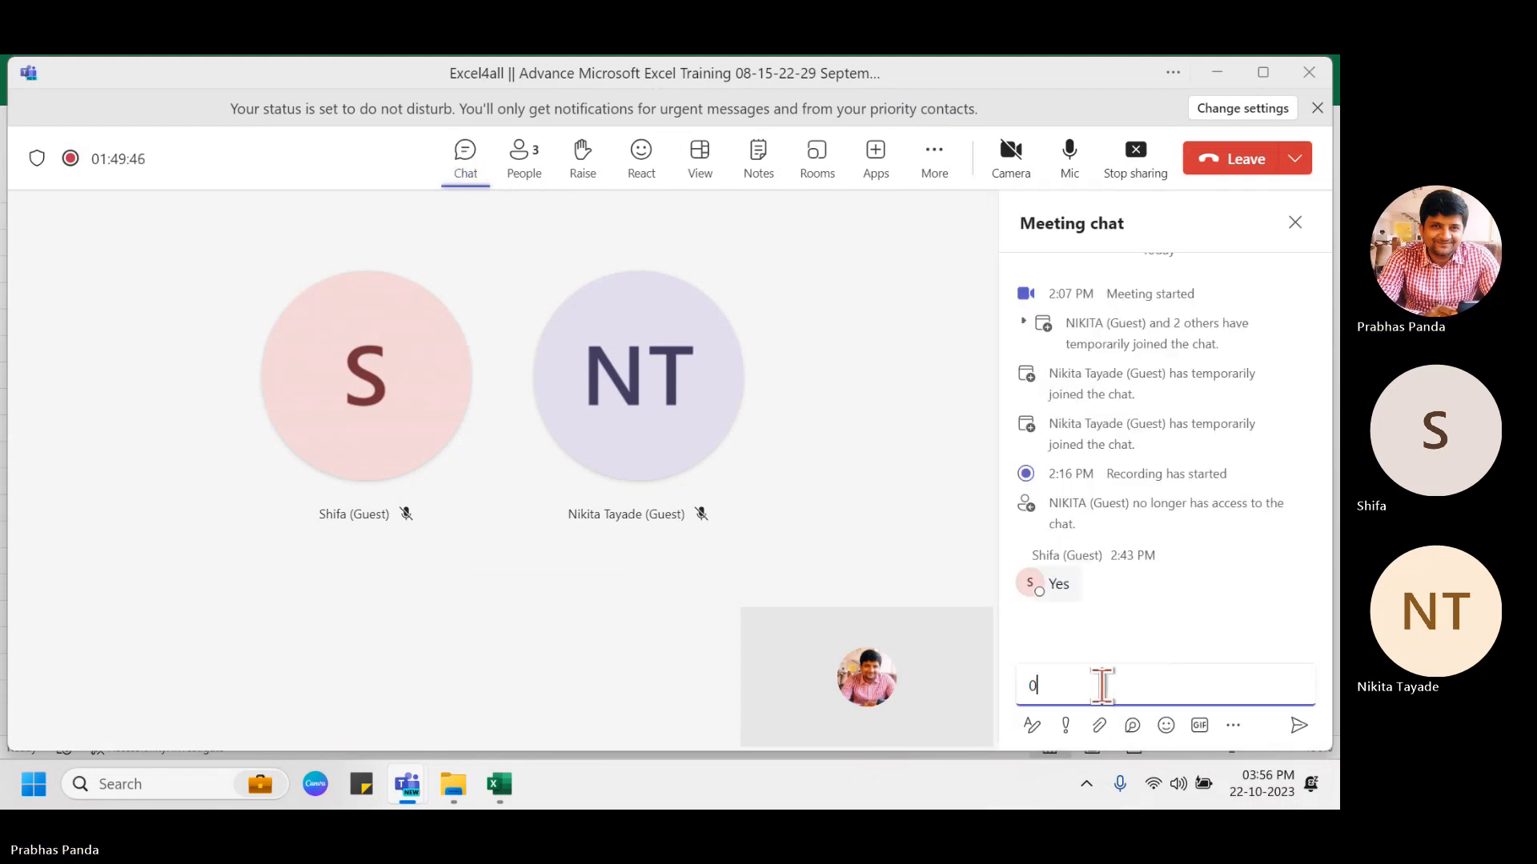
text(4:10 PM WE WILL RESUME)
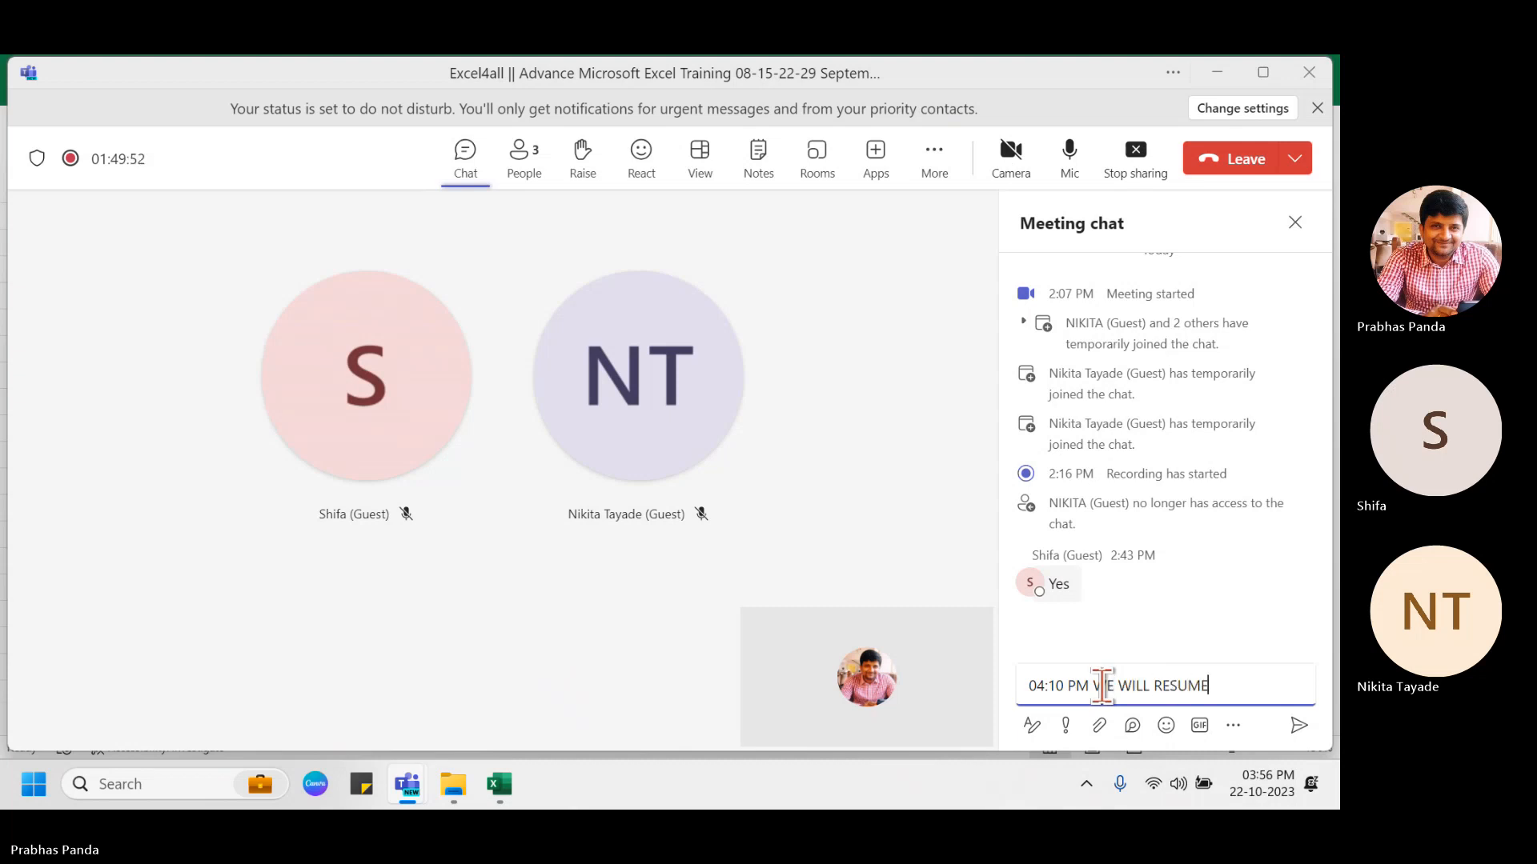
text( OUR SESSION.)
key(Return)
text(SHOR)
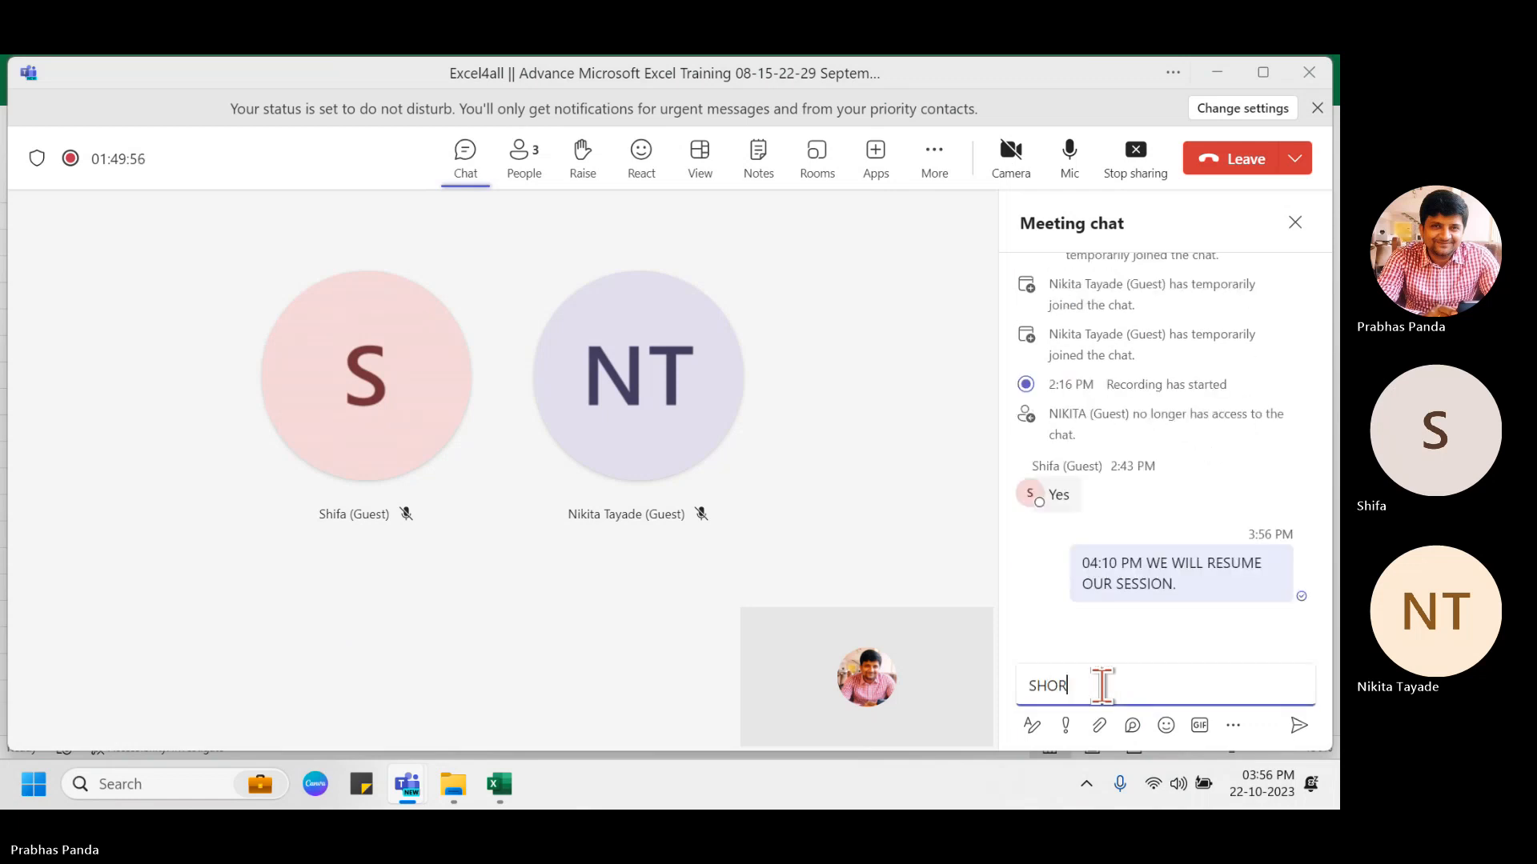
text(T BREAK)
key(Return)
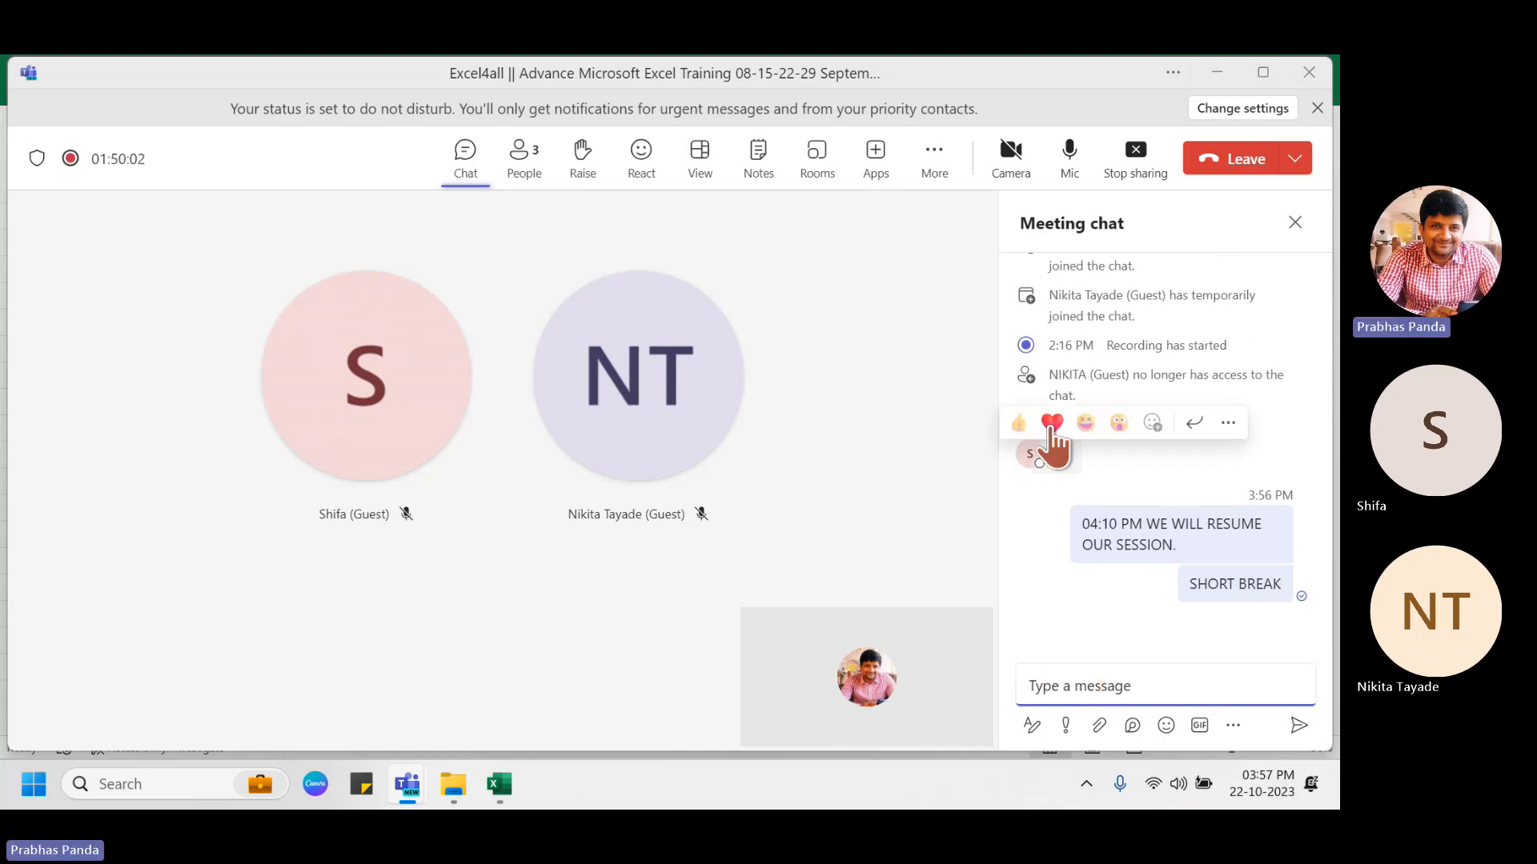
Mute the meeting microphone and stop sharing the screen.
click(1071, 152)
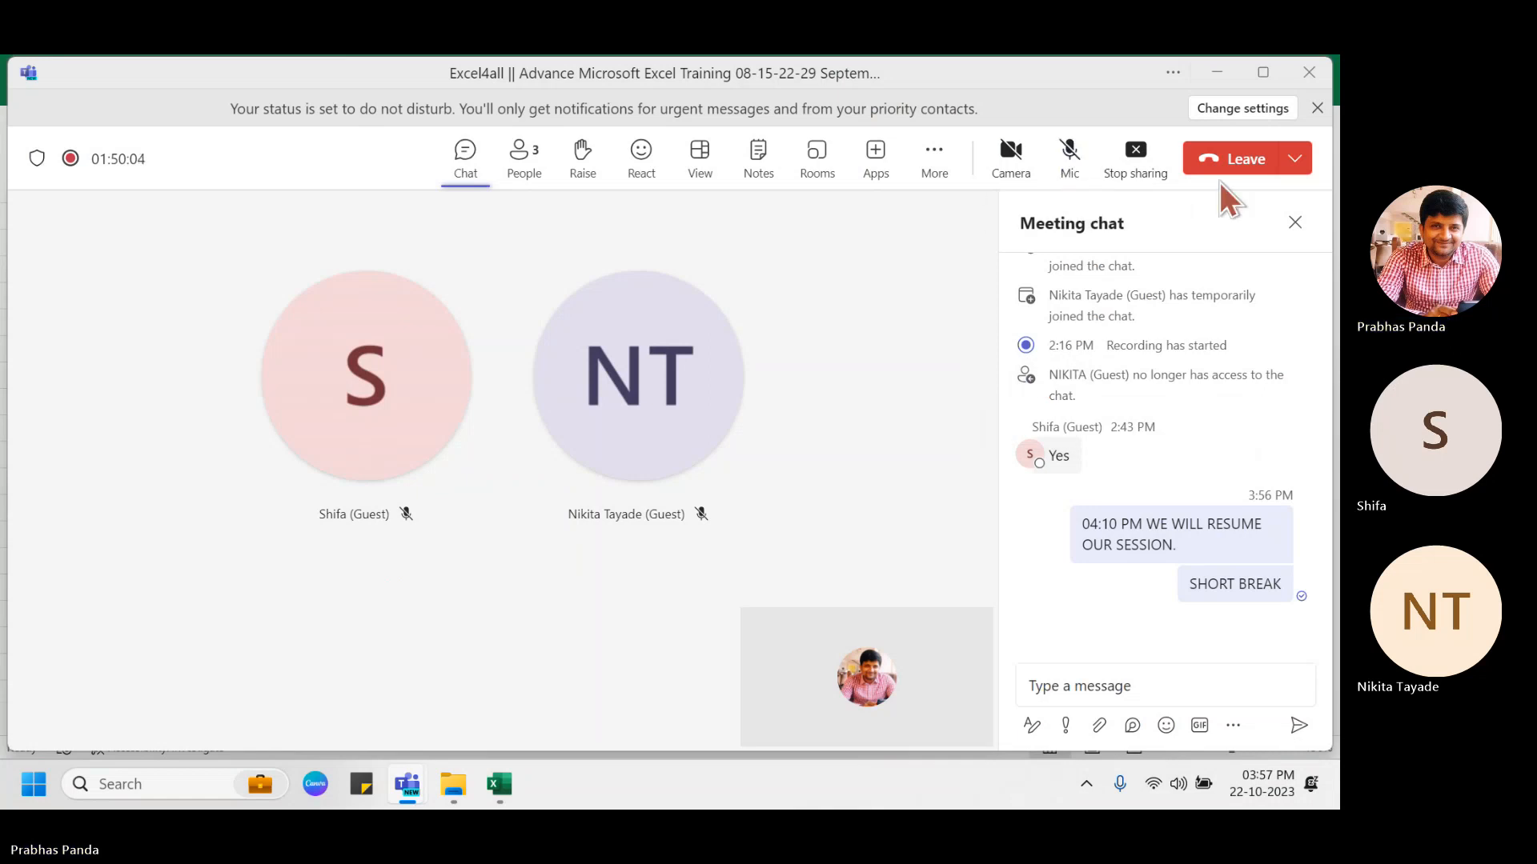
click(1124, 164)
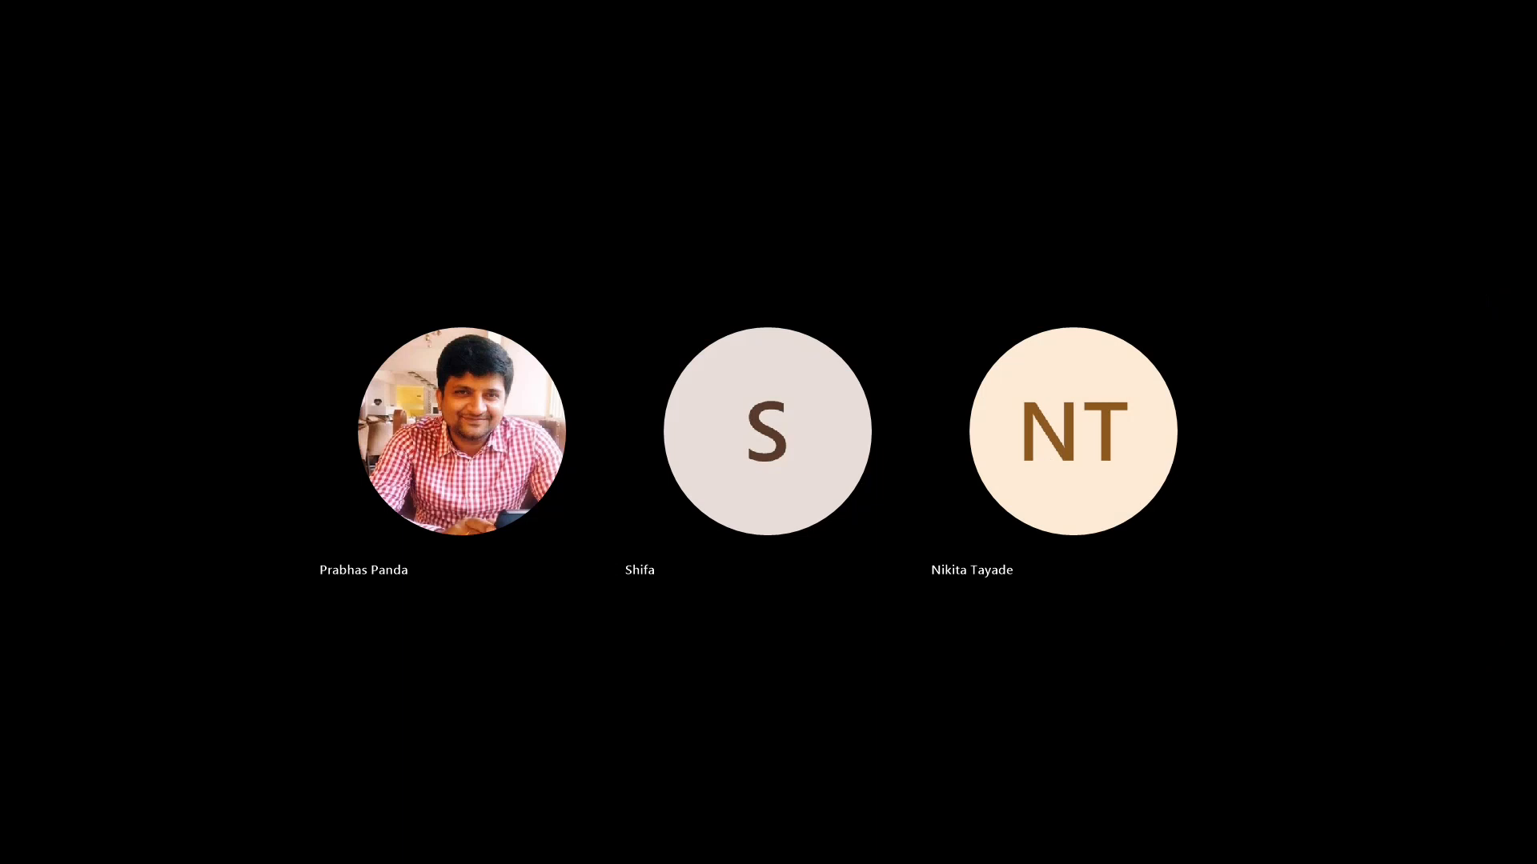
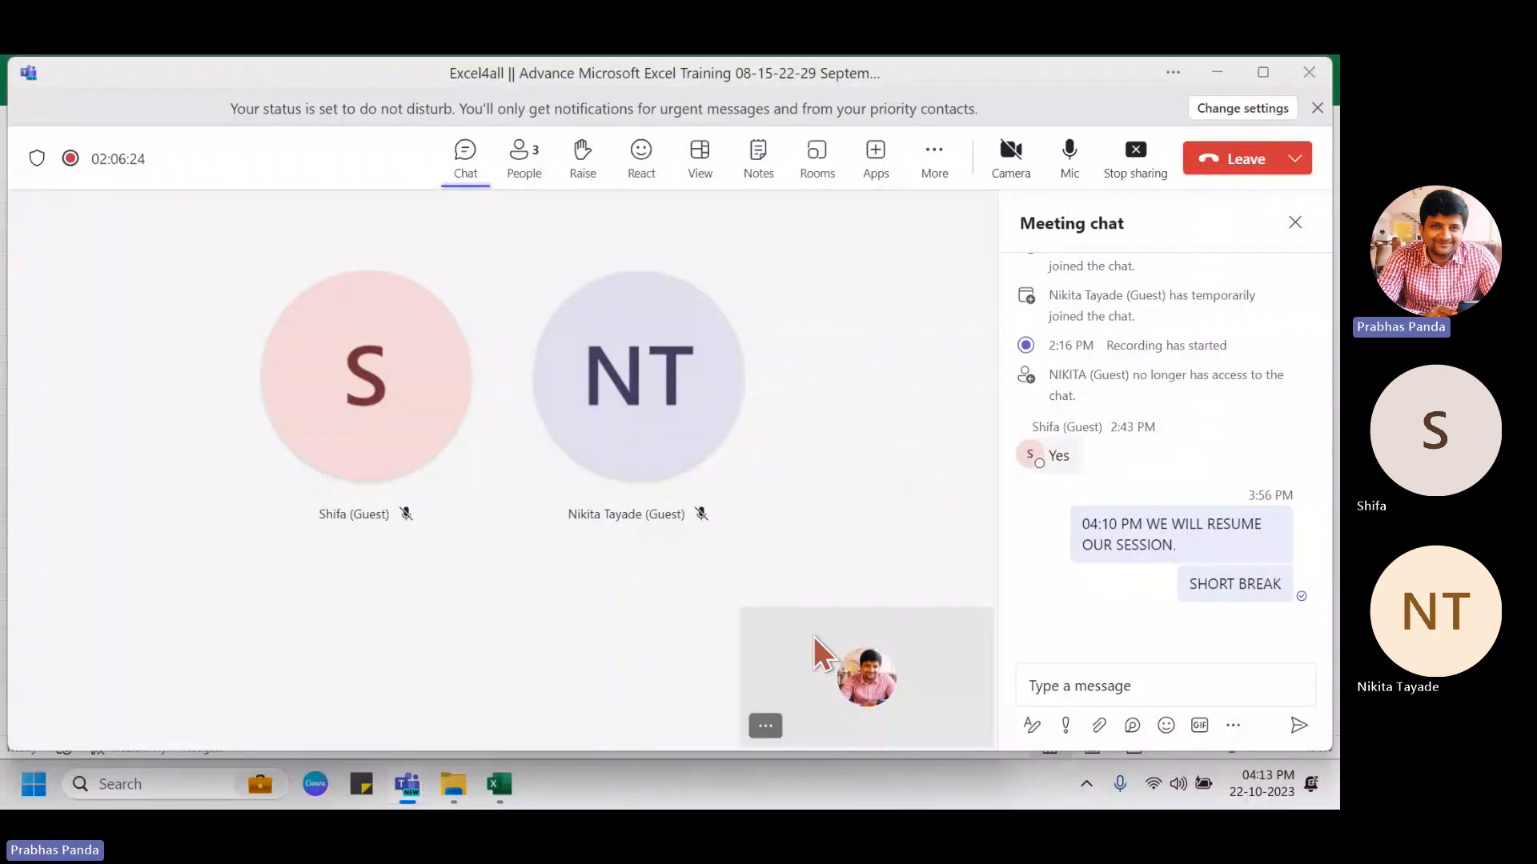
Open HR Dashboard Demo.xlsx from the HR folder in Excel Dashboards under Working files on Local Disk (D:).
click(511, 775)
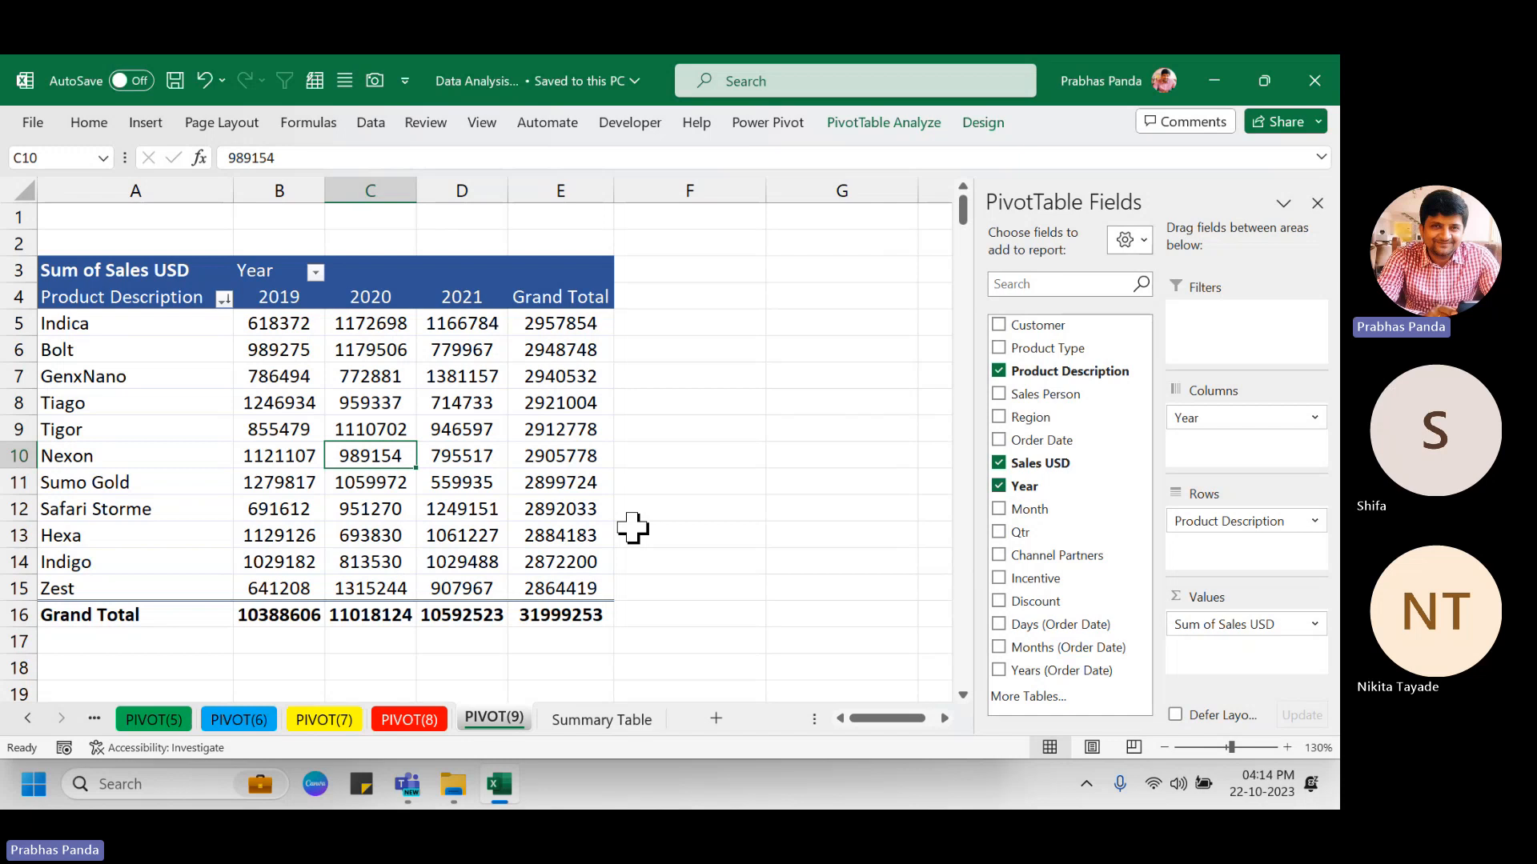
click(453, 786)
scroll(117, 575, down, 2)
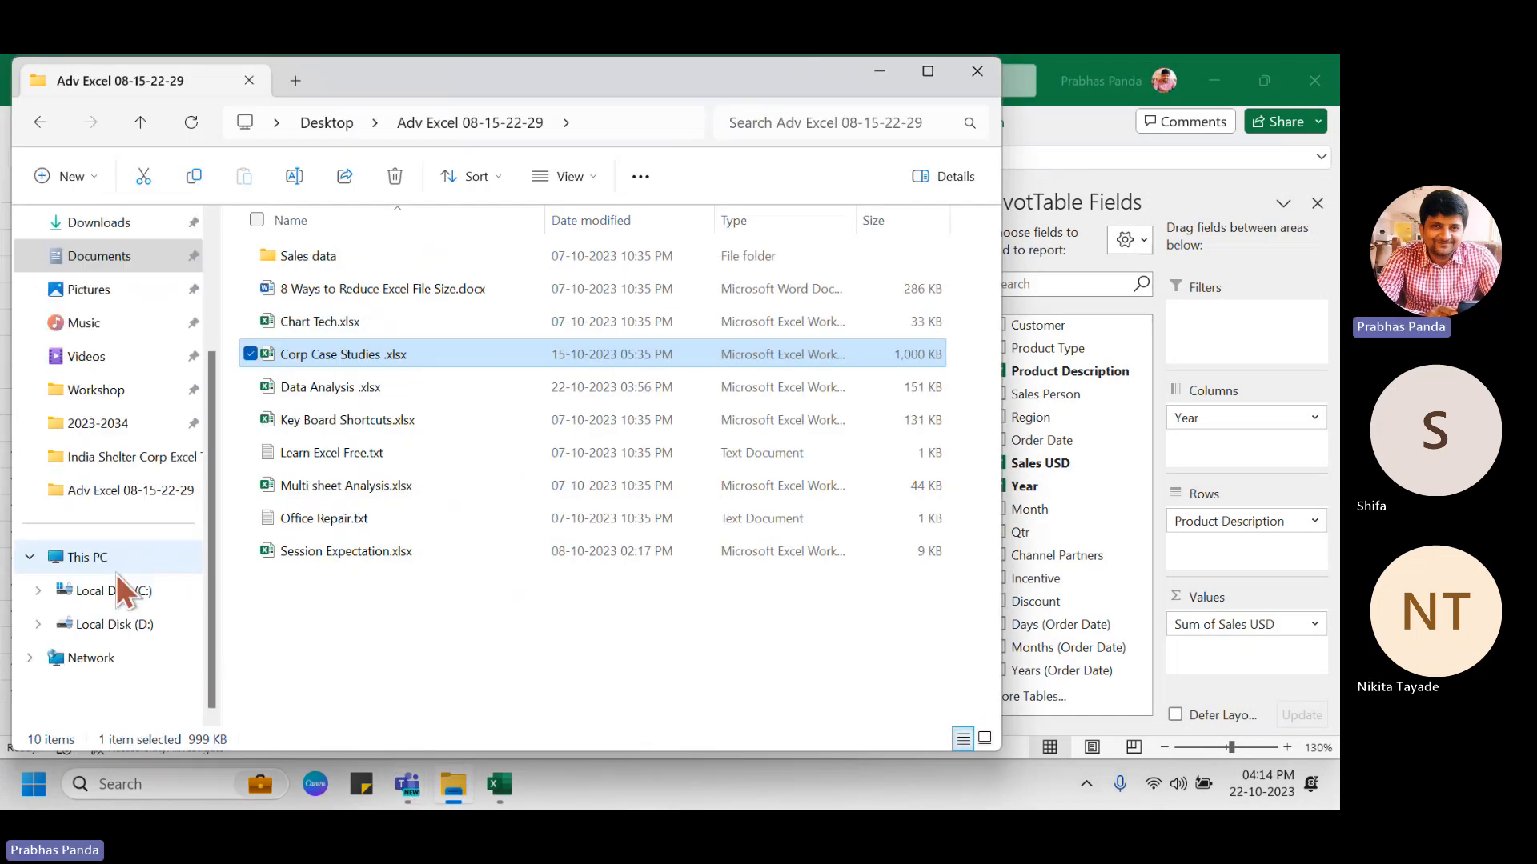
click(108, 624)
scroll(767, 508, down, 1)
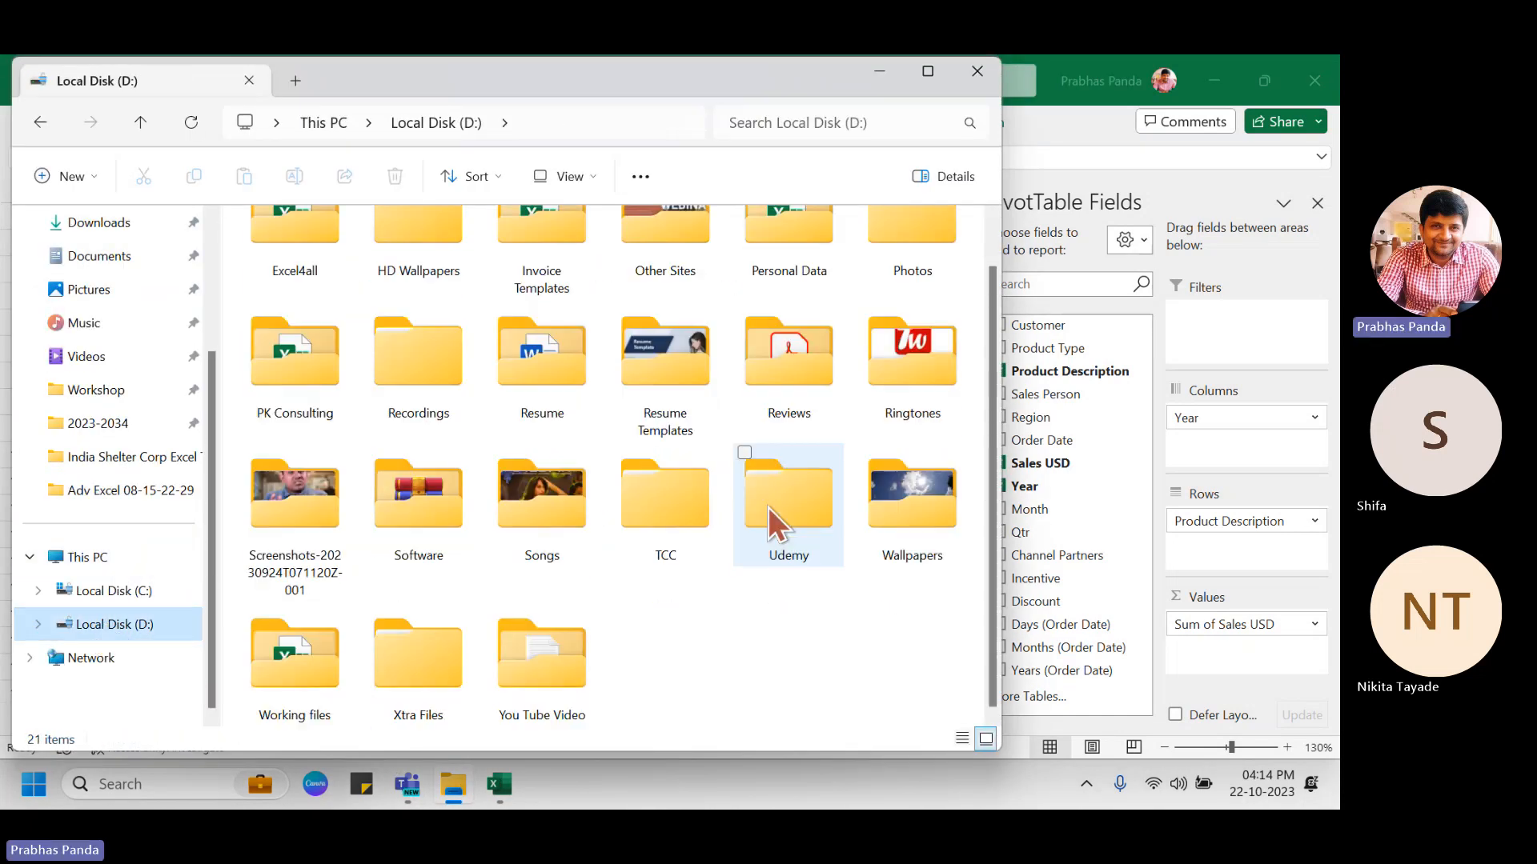
double_click(295, 685)
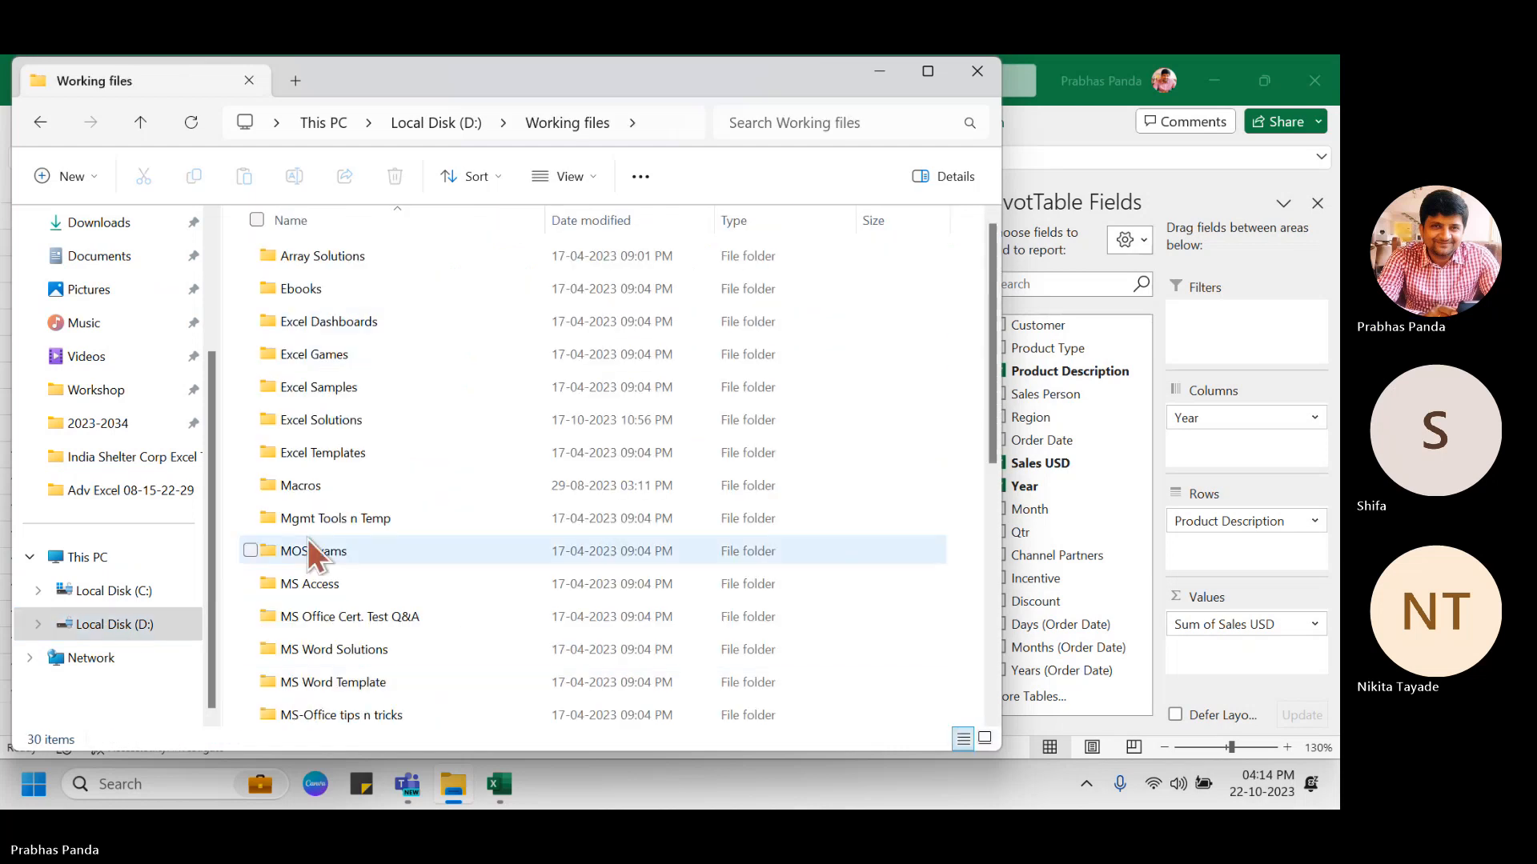
click(331, 330)
double_click(332, 330)
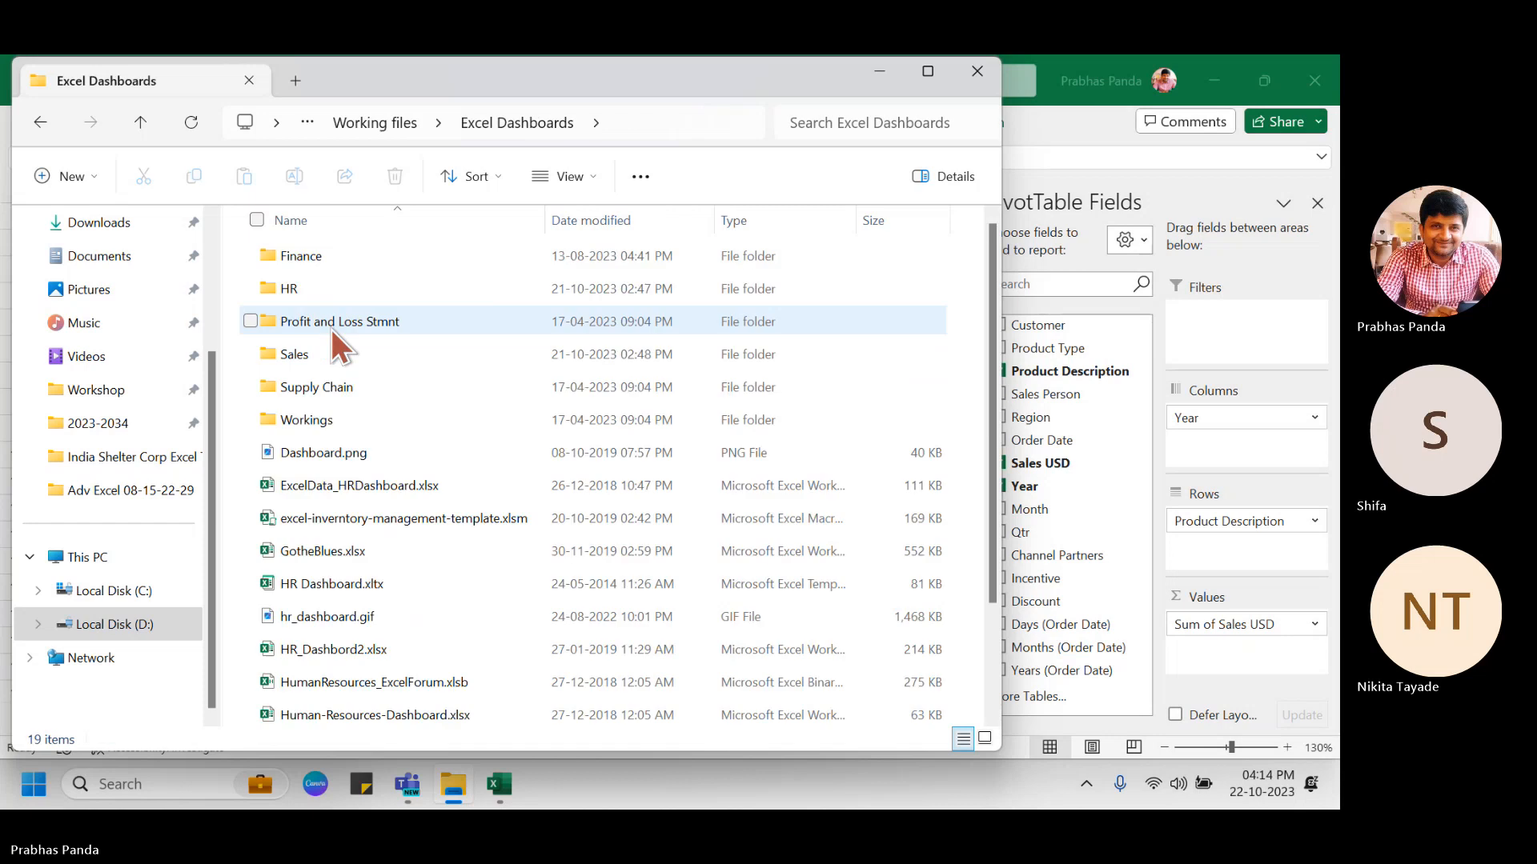
double_click(305, 285)
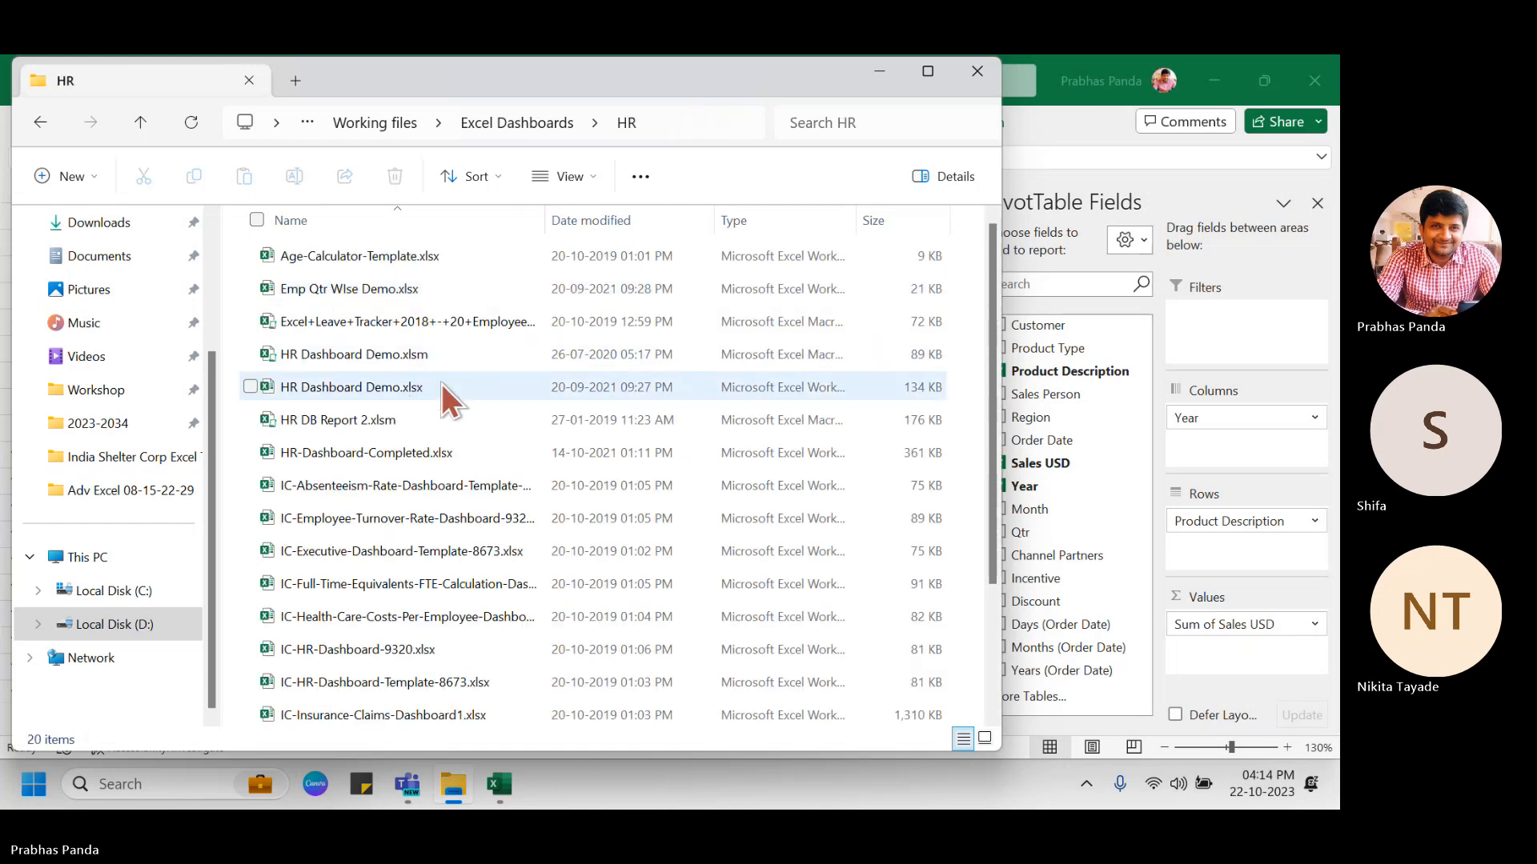
click(441, 384)
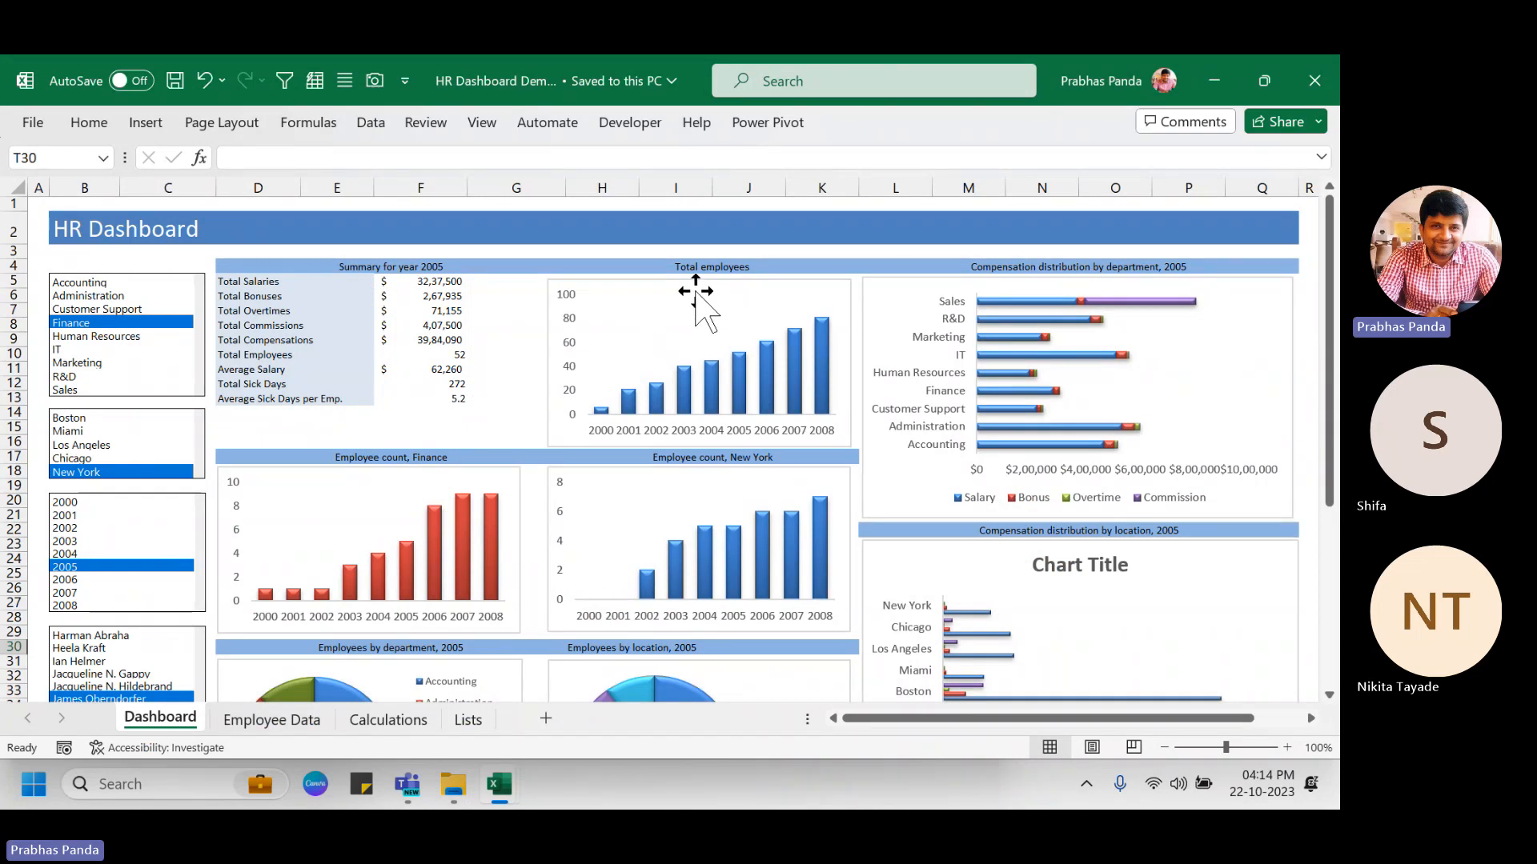
Examine the HR dashboard's selection lists, yearly summary, charts and employee information from start to end.
scroll(701, 443, down, 8)
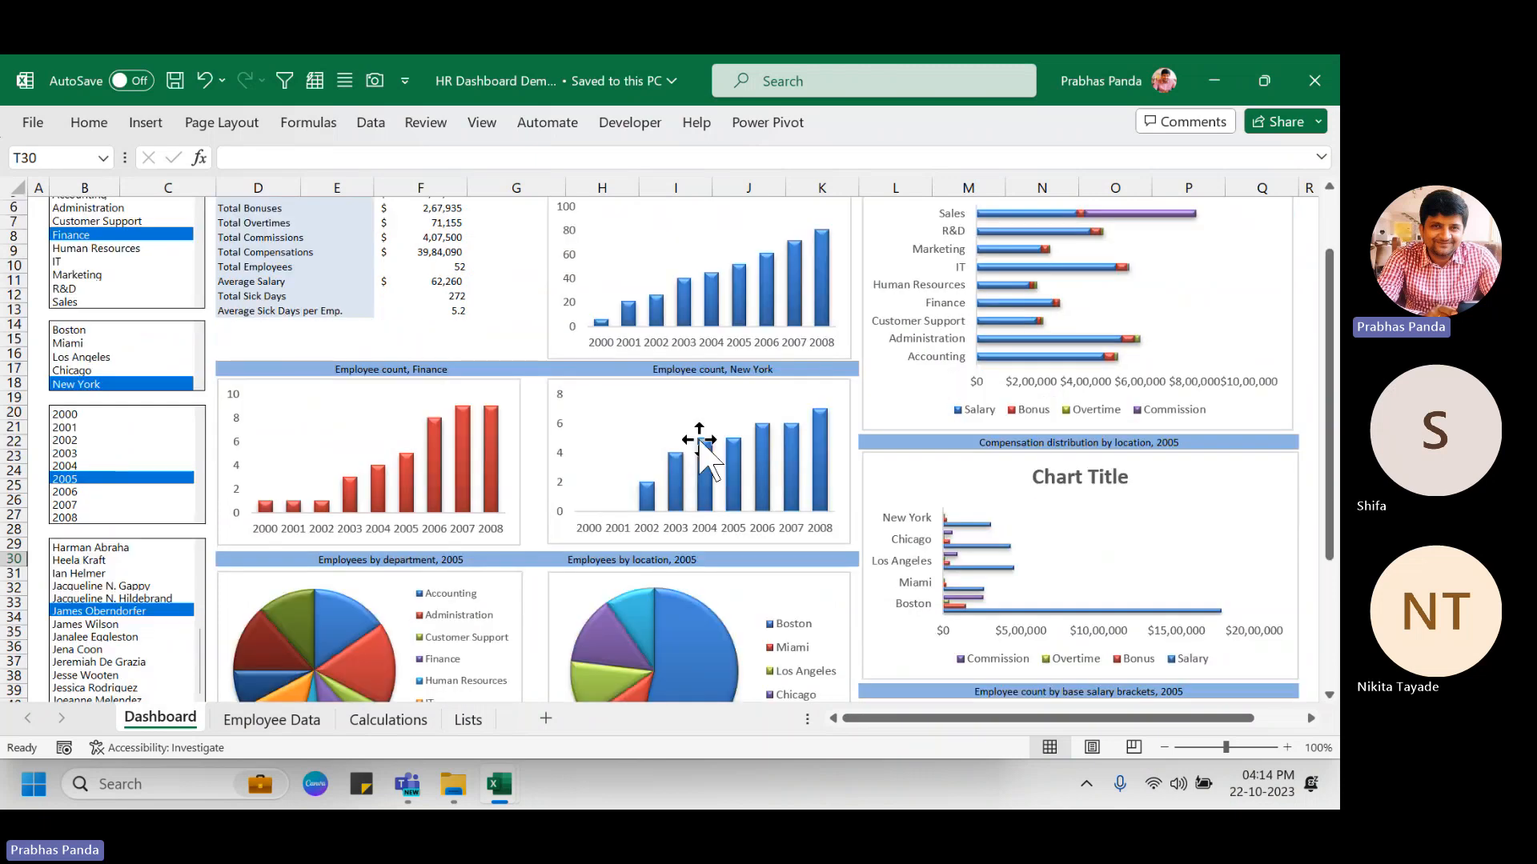
scroll(694, 441, up, 6)
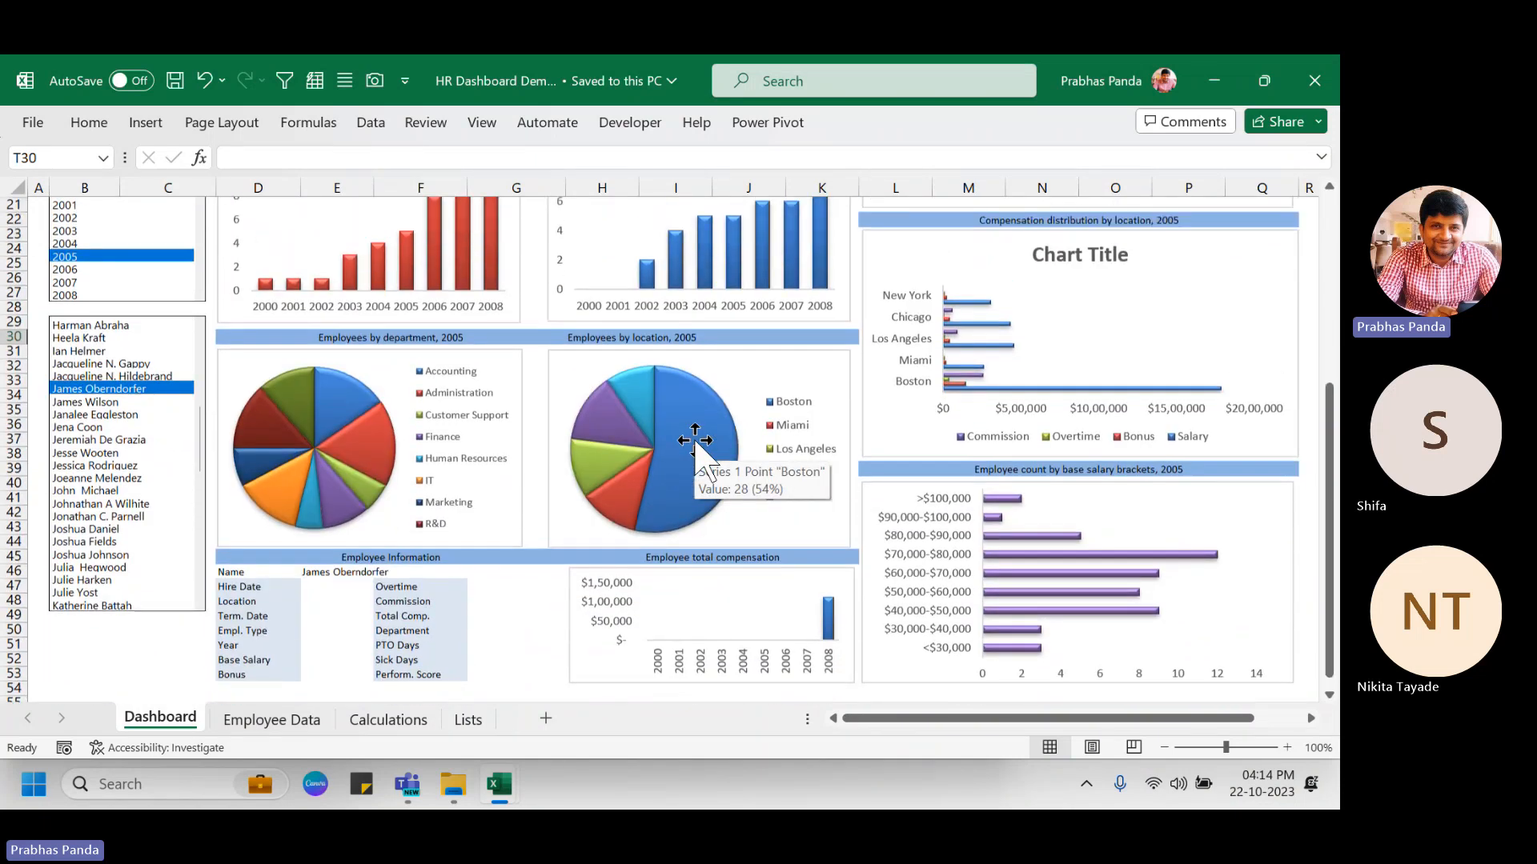
scroll(694, 443, up, 2)
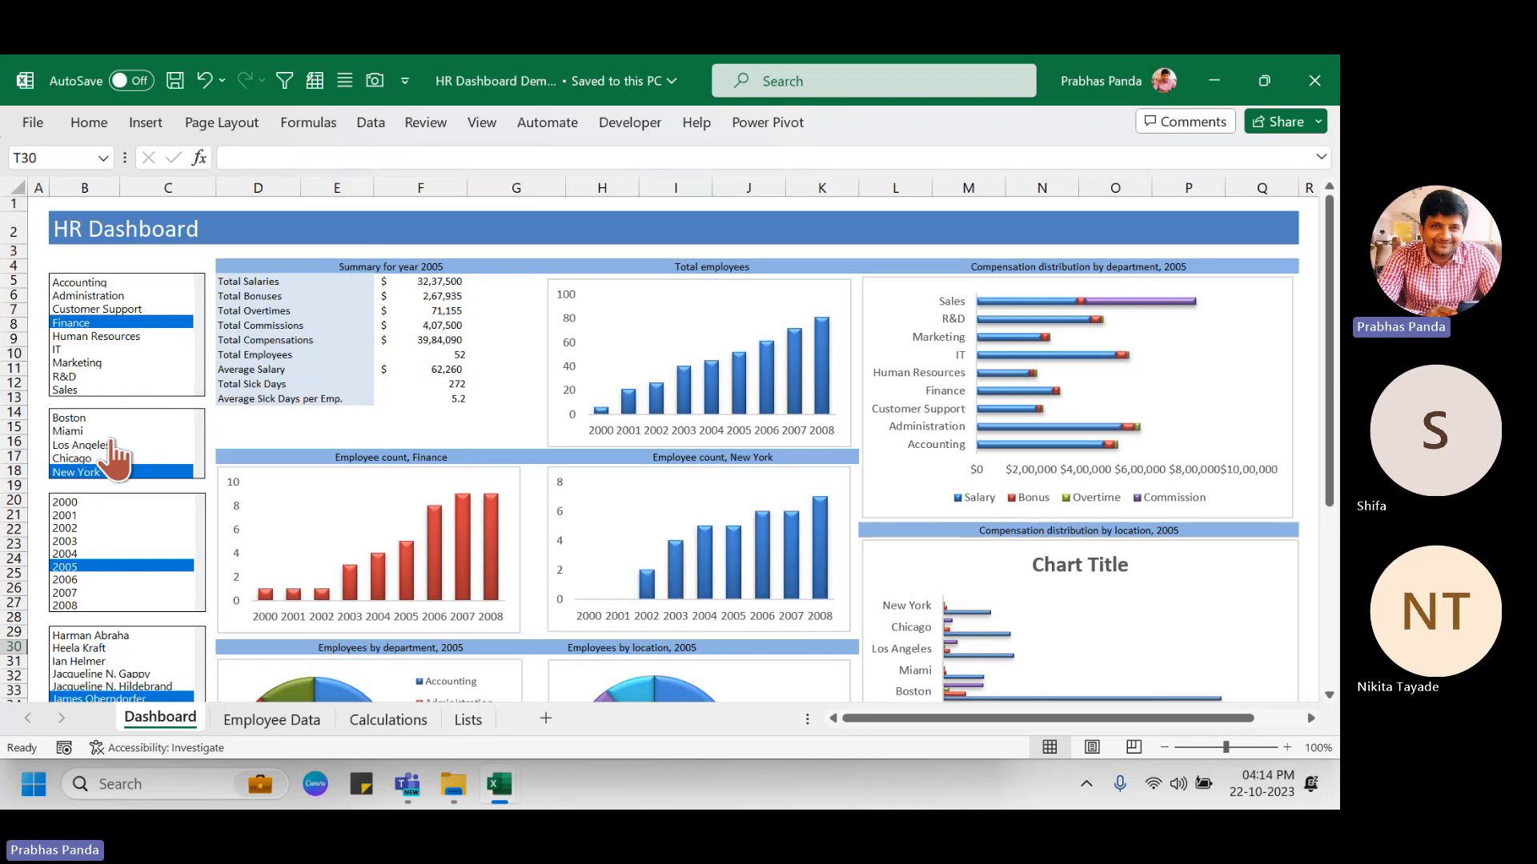
click(152, 562)
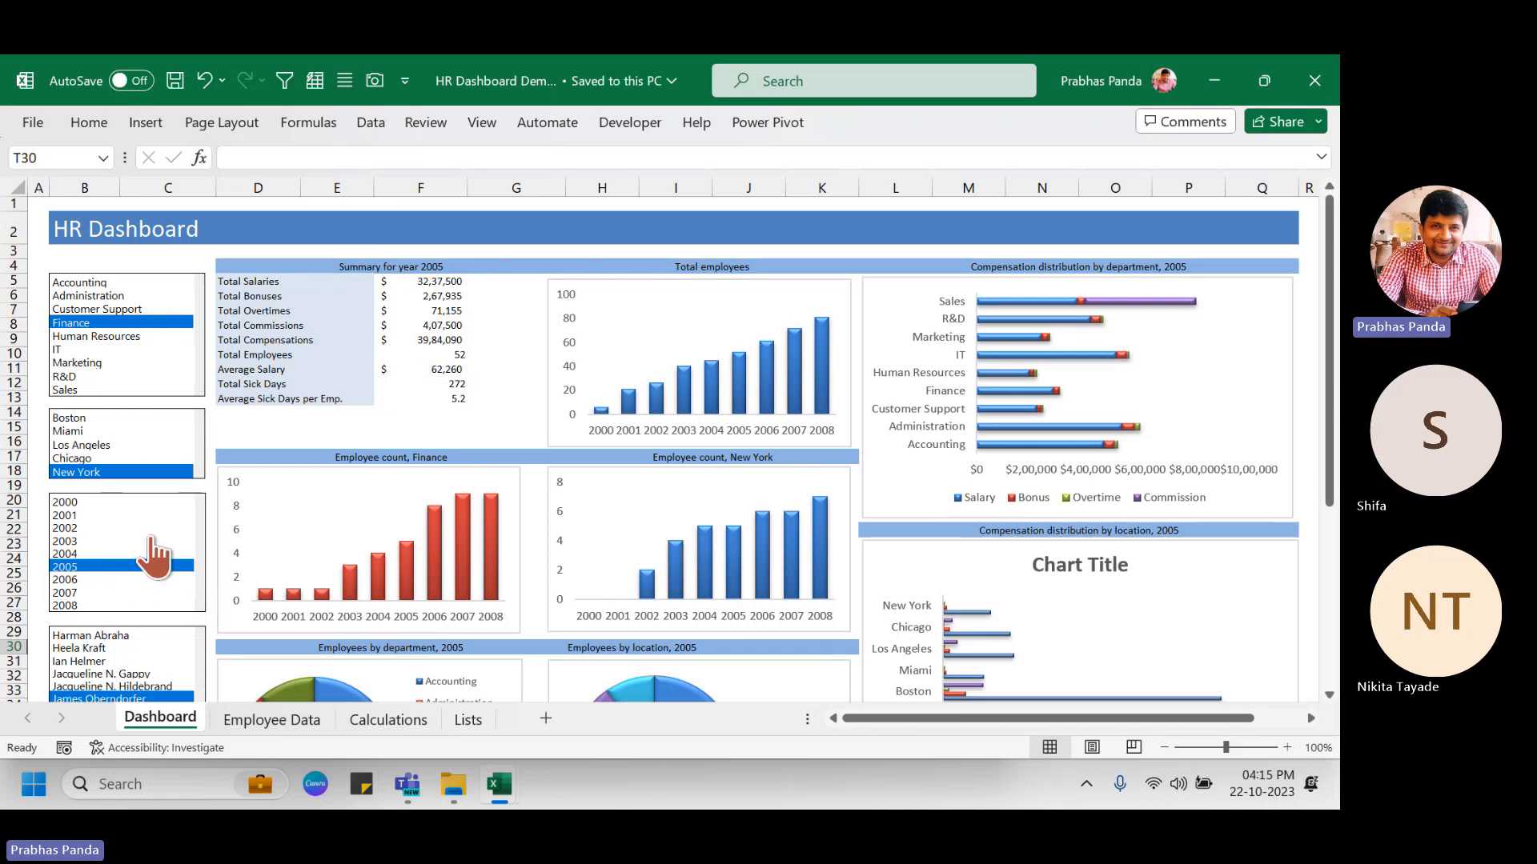
scroll(154, 554, down, 6)
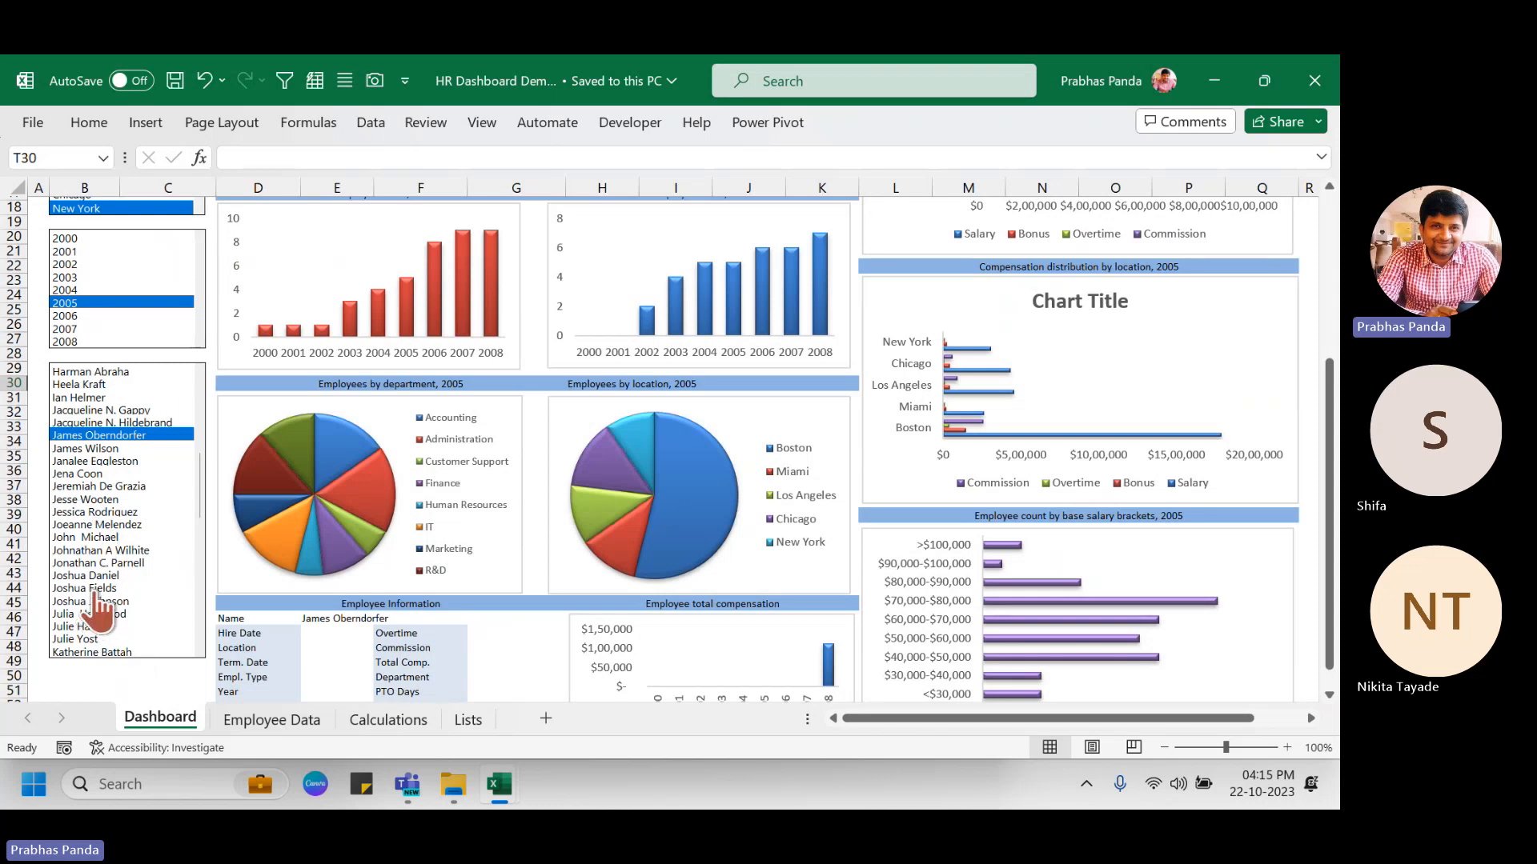
scroll(80, 576, up, 4)
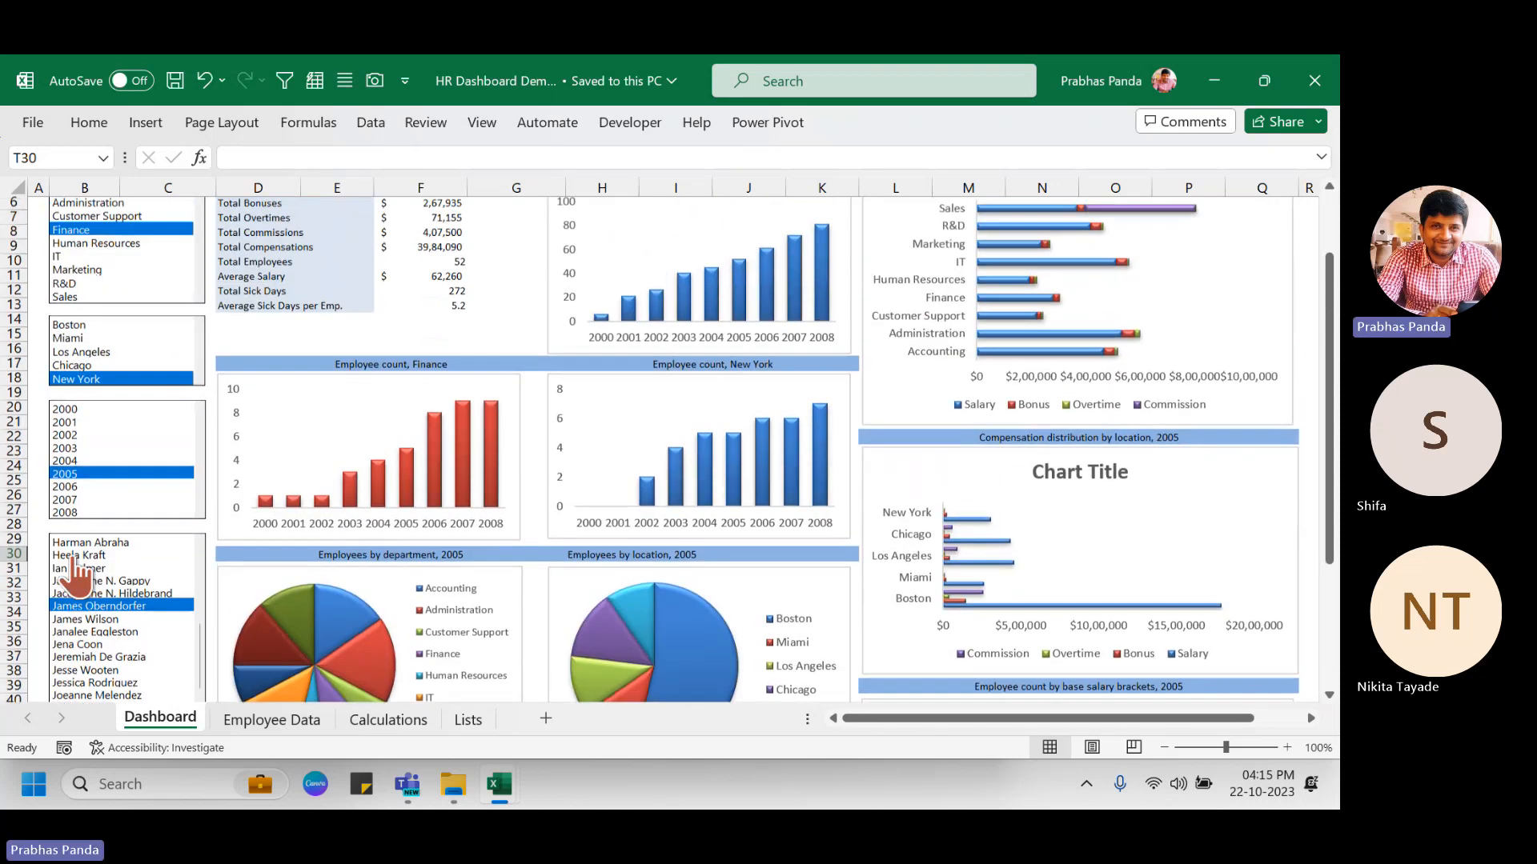
scroll(78, 570, up, 2)
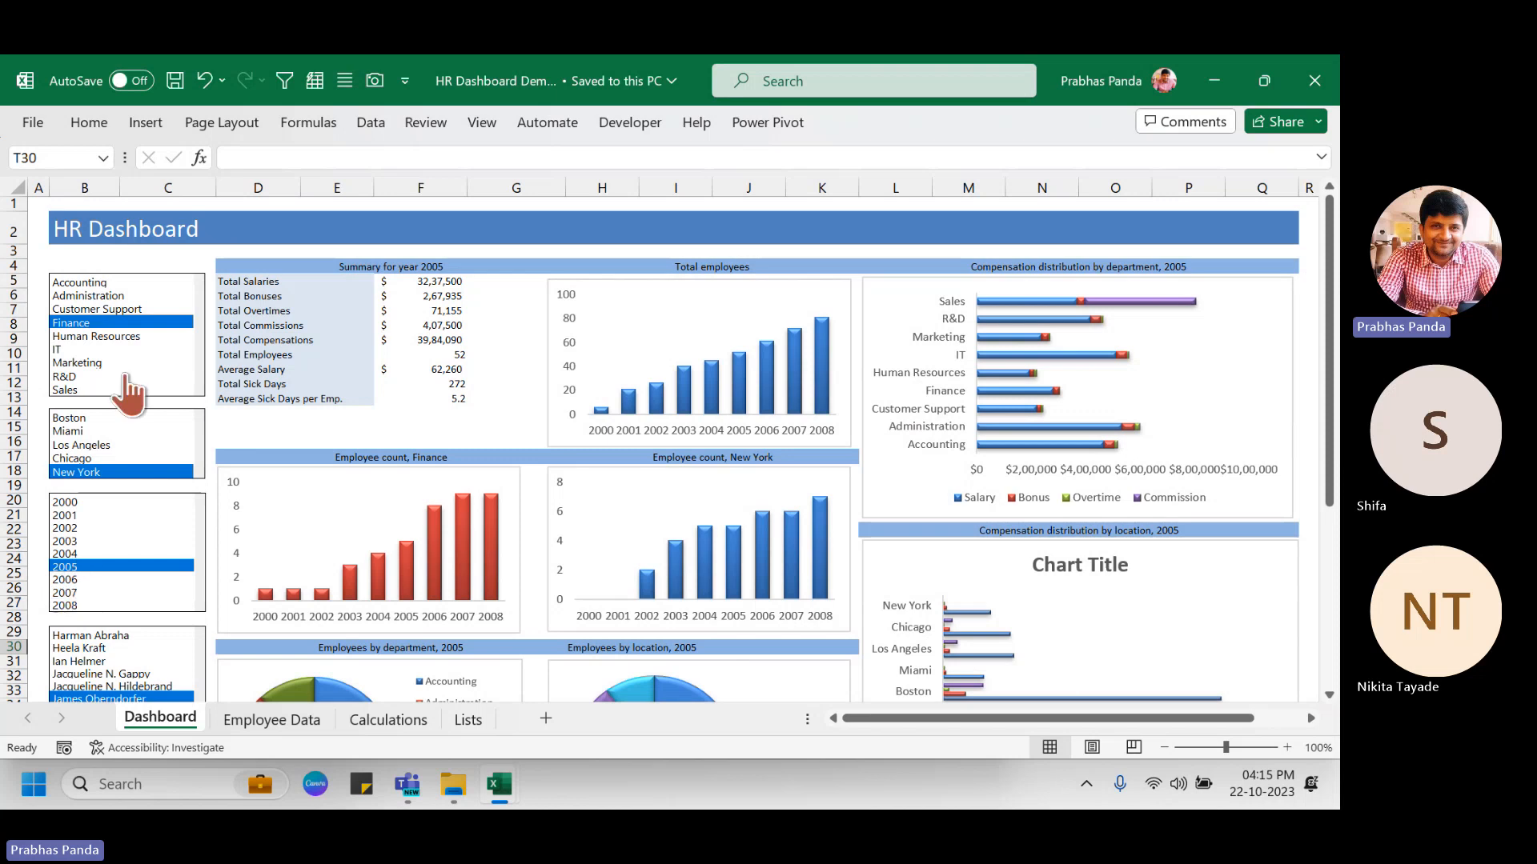
Outline the Employee count, Finance chart and the department list with red on-screen rectangles.
key(ctrl)
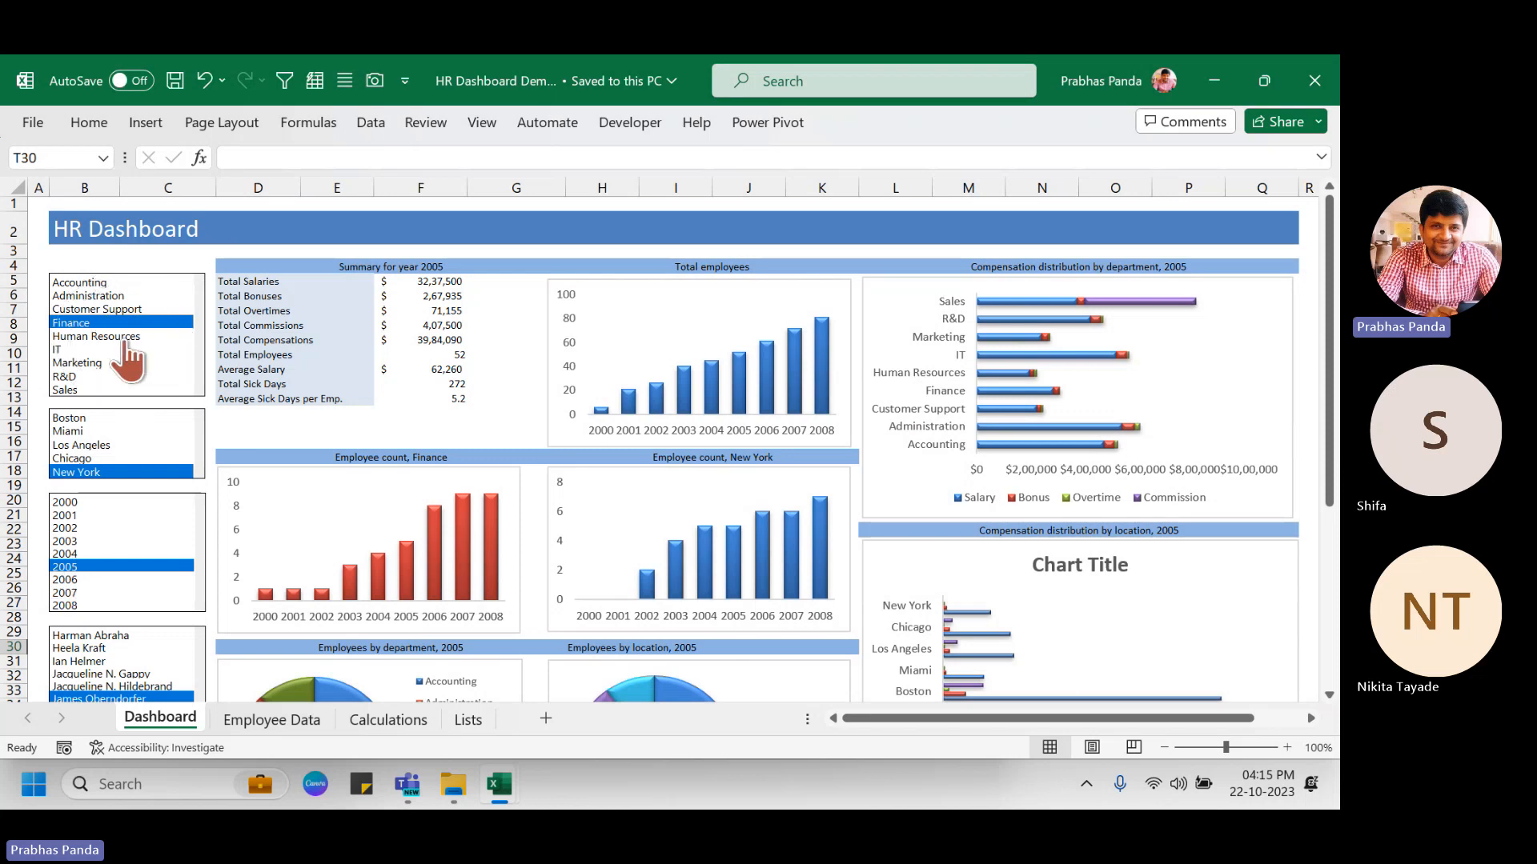
drag(204, 440, 542, 650)
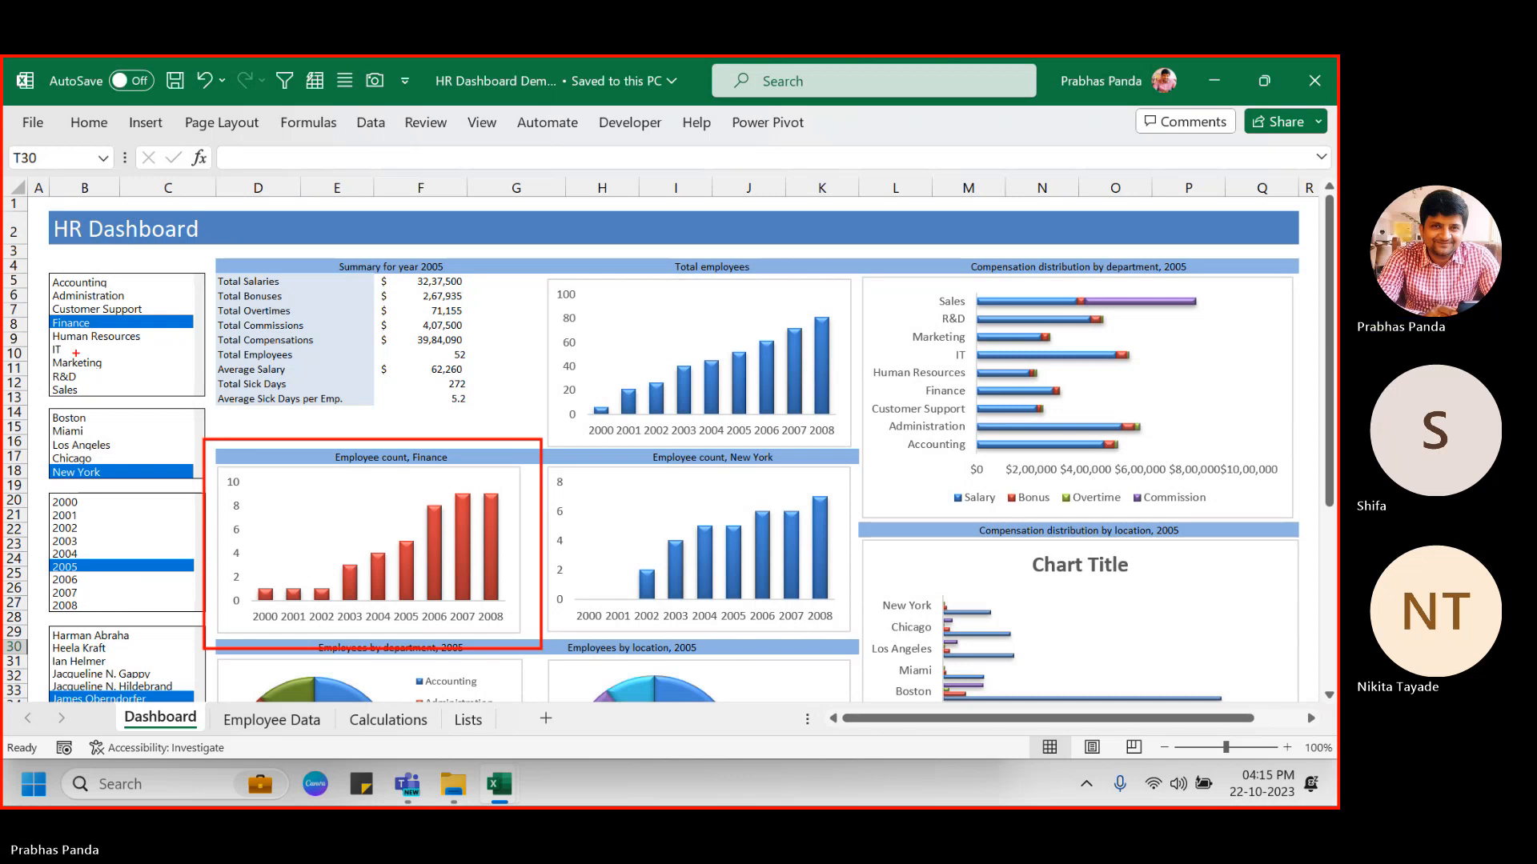
mouse_move(36, 320)
mouse_down()
mouse_move(157, 356)
mouse_move(252, 464)
mouse_up()
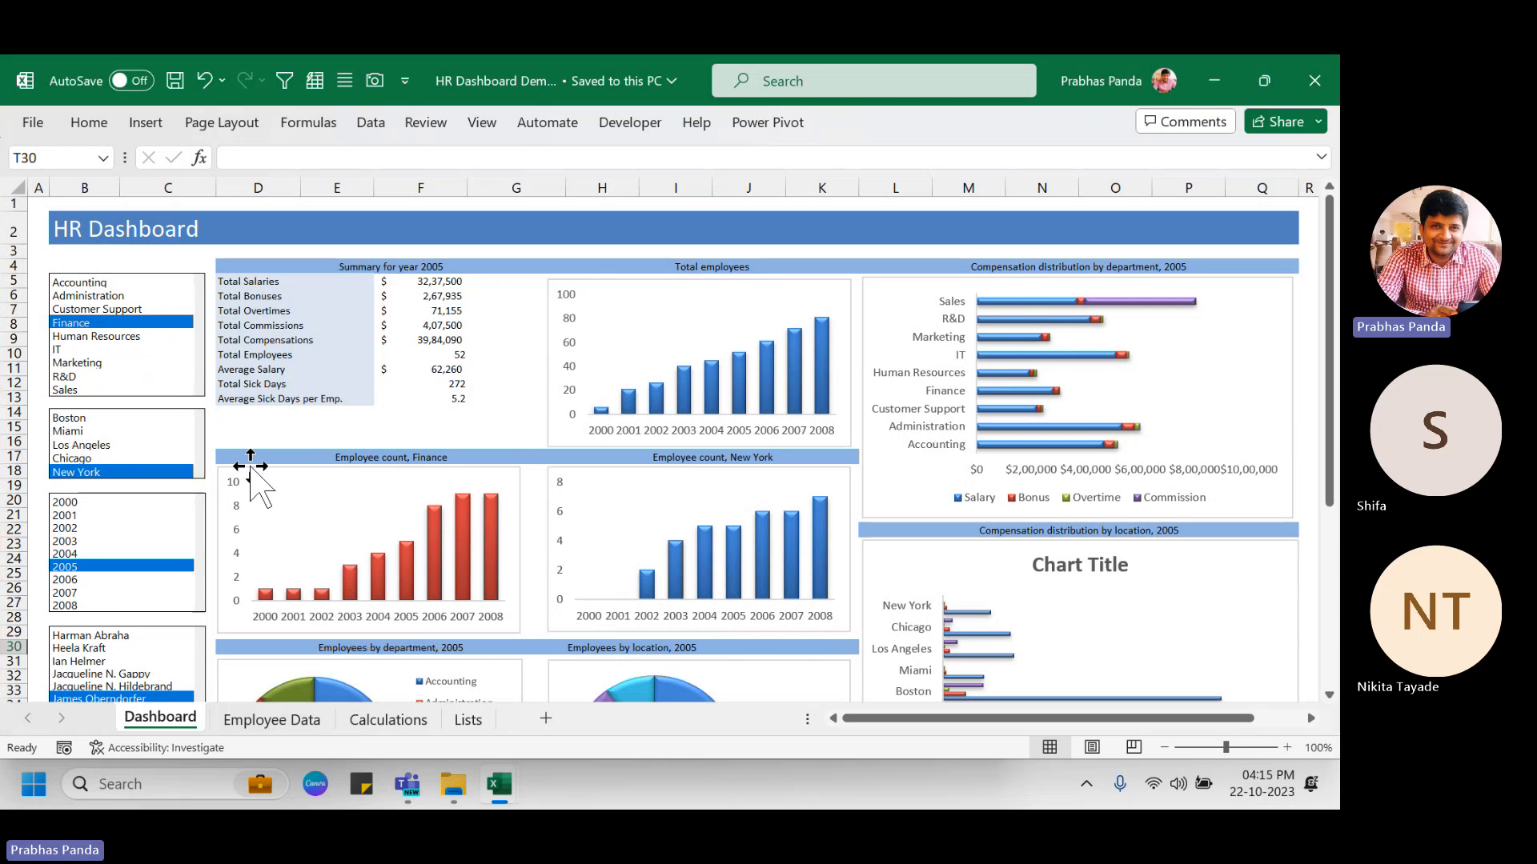
Choose Human Resources in the department list to update the dashboard's department employee count chart.
click(96, 337)
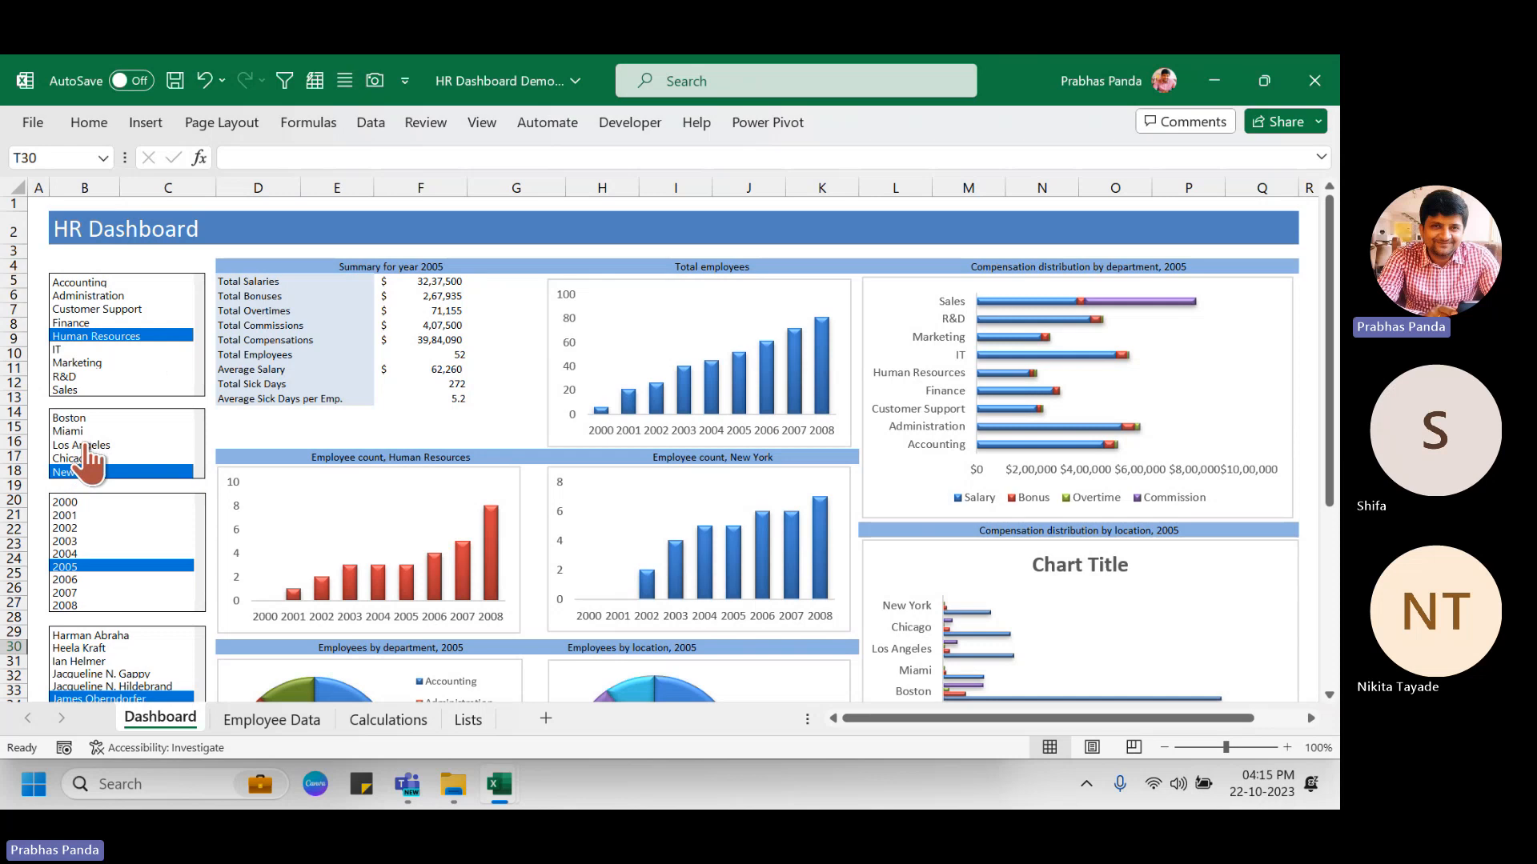
Choose Los Angeles in the location list to update the dashboard's location employee count chart.
key(ctrl)
key(ctrl)
key(ctrl)
key(ctrl)
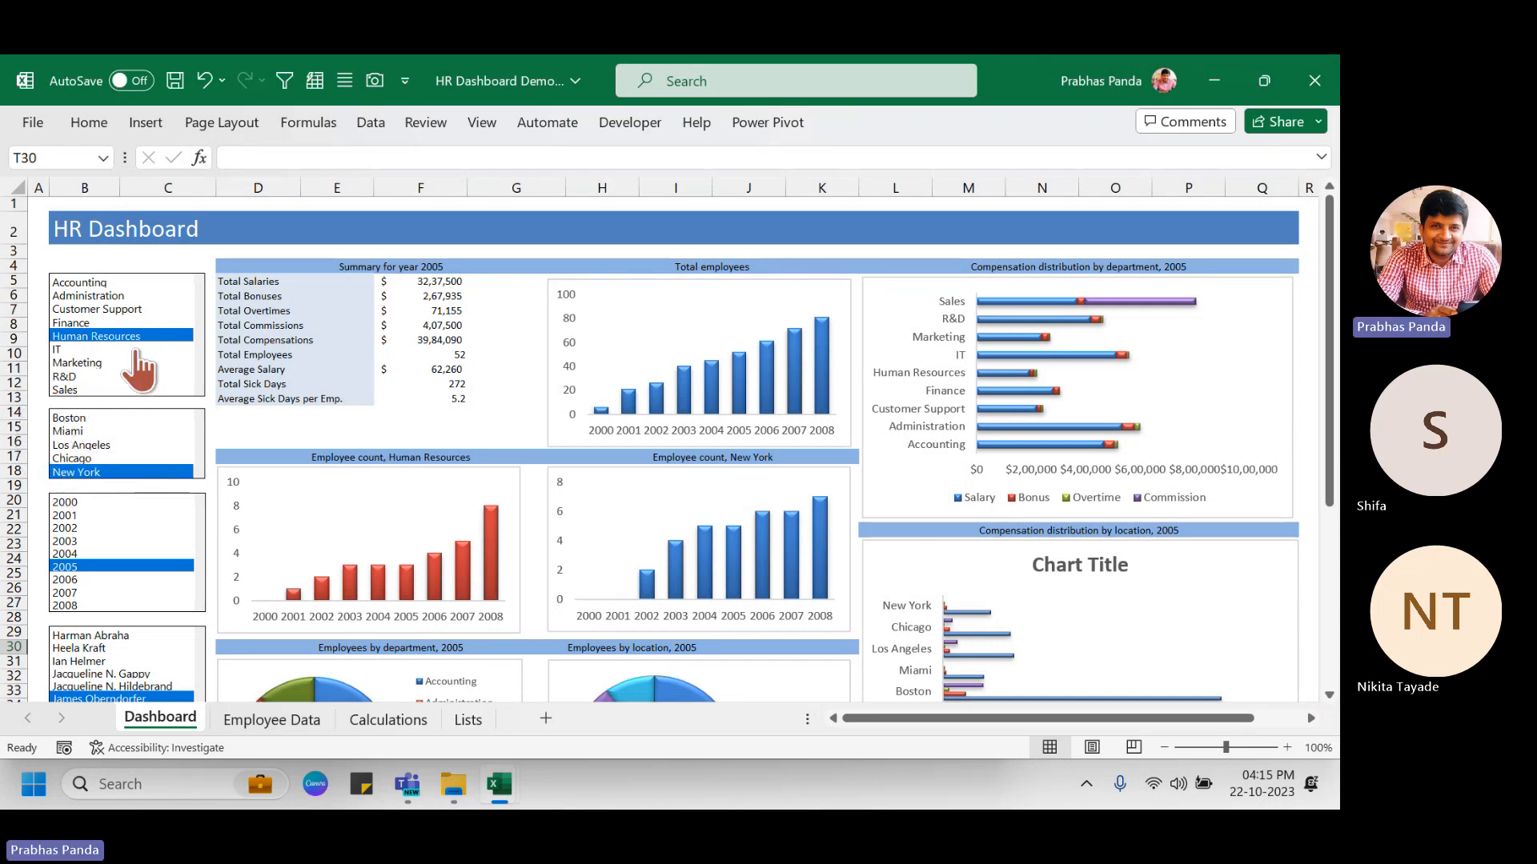
key(ctrl)
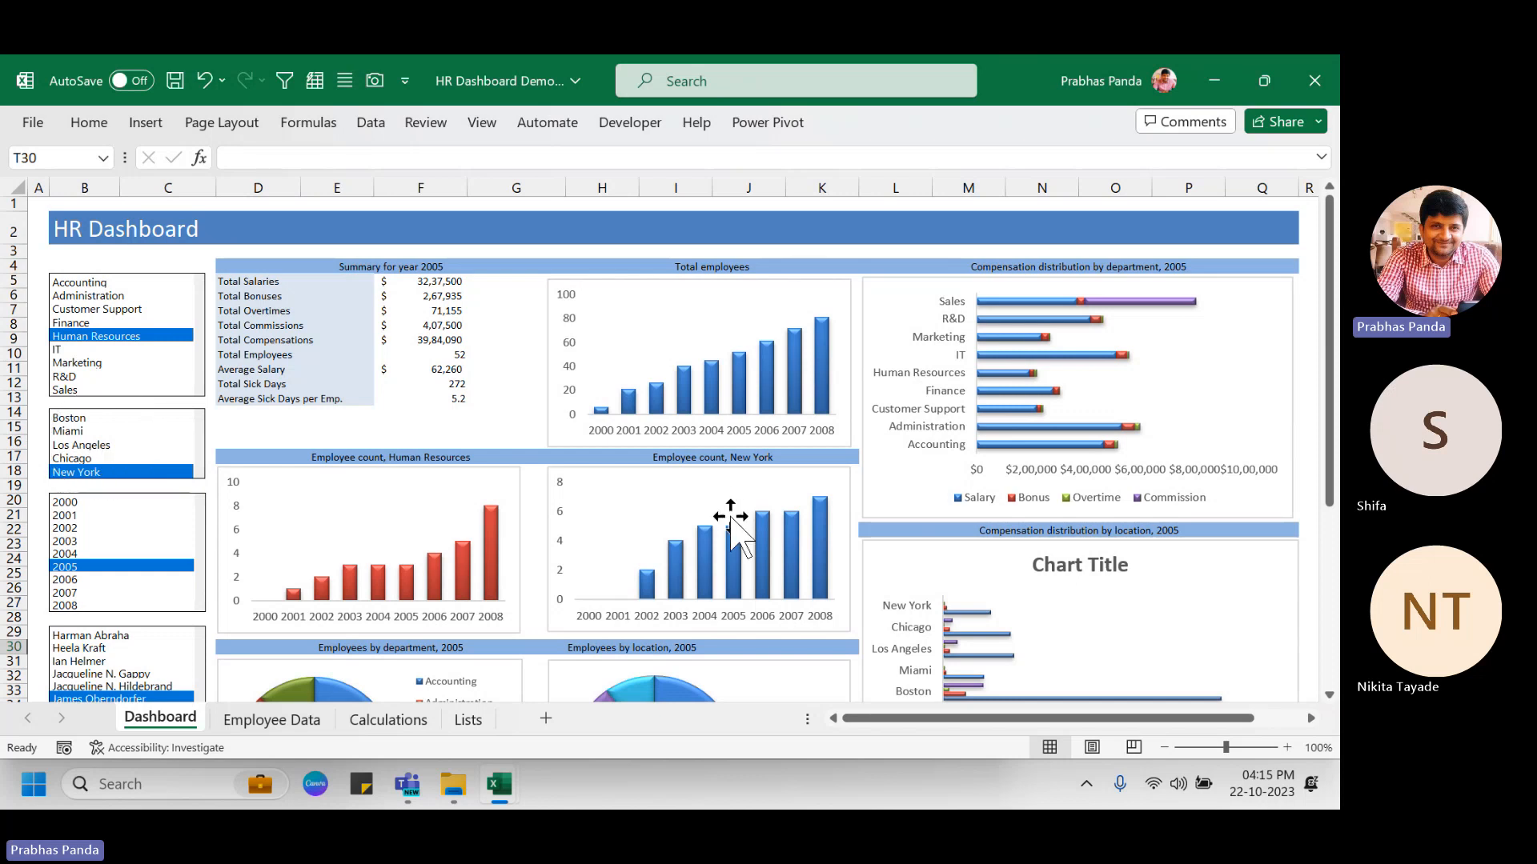
key(ctrl)
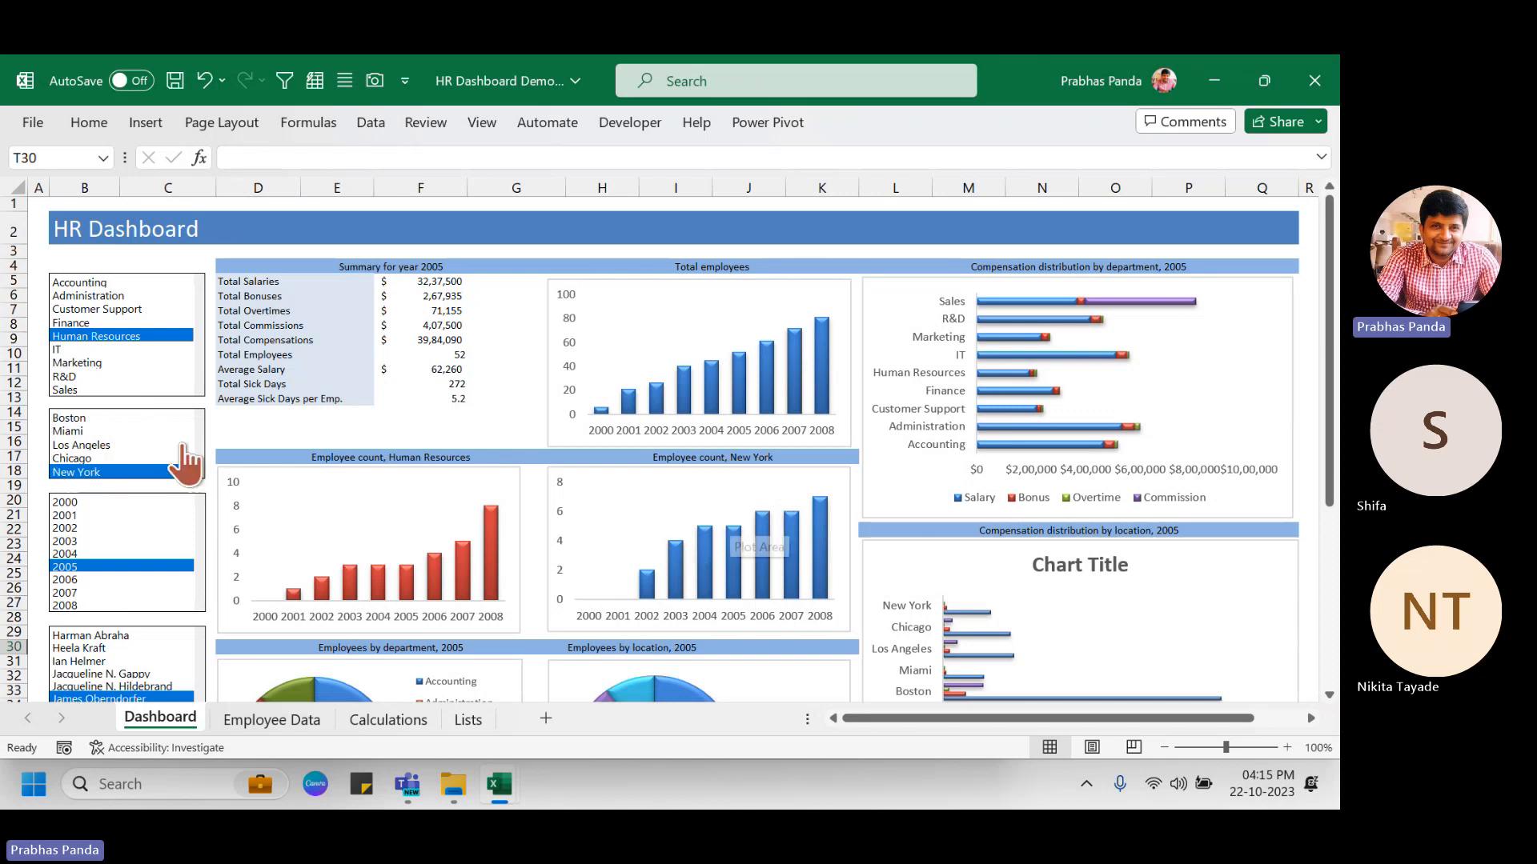
click(80, 445)
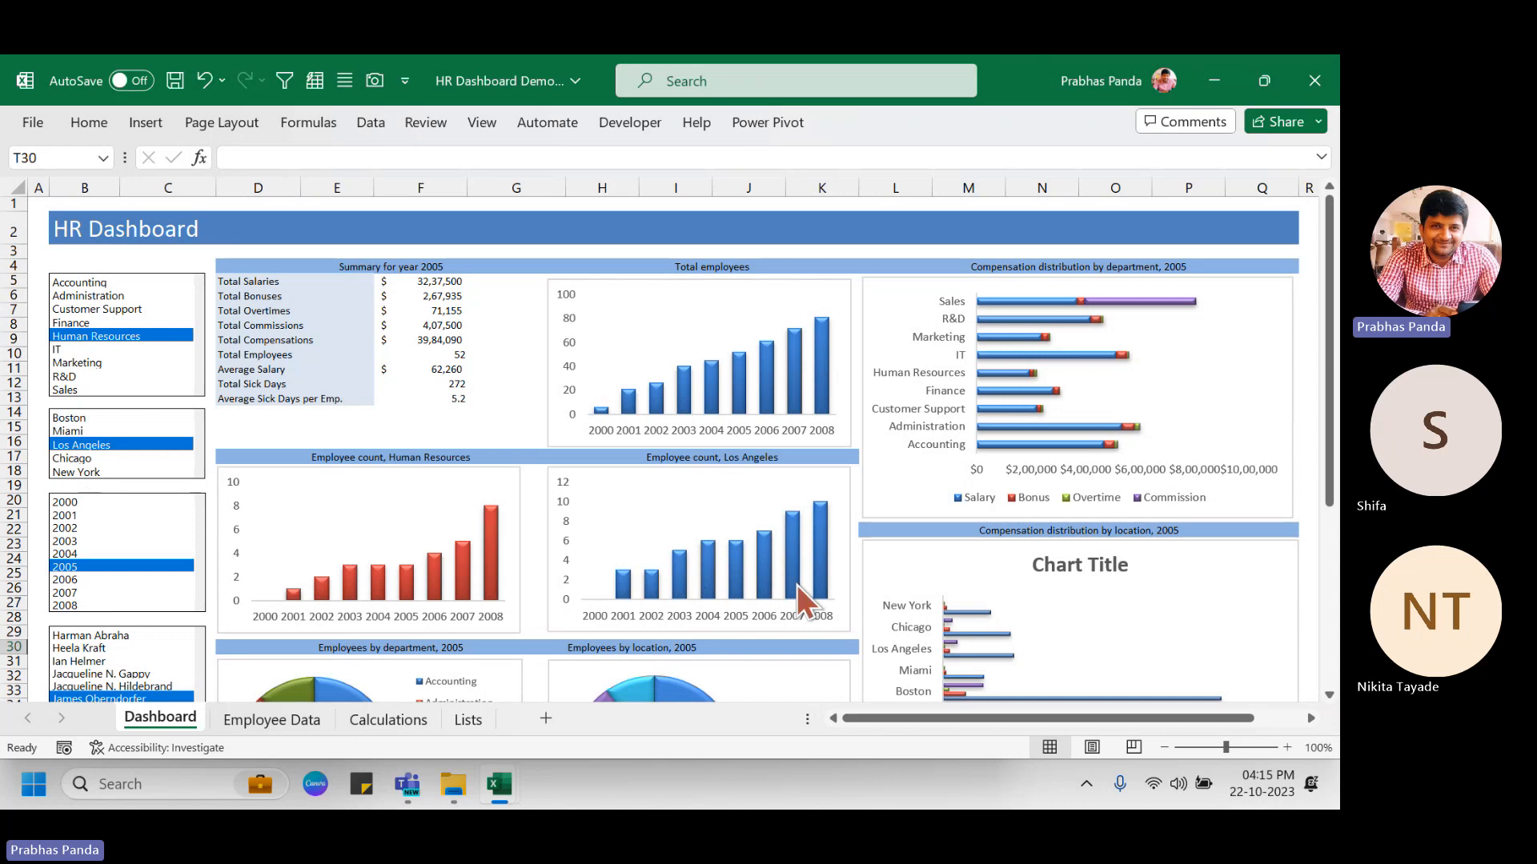
mouse_move(761, 572)
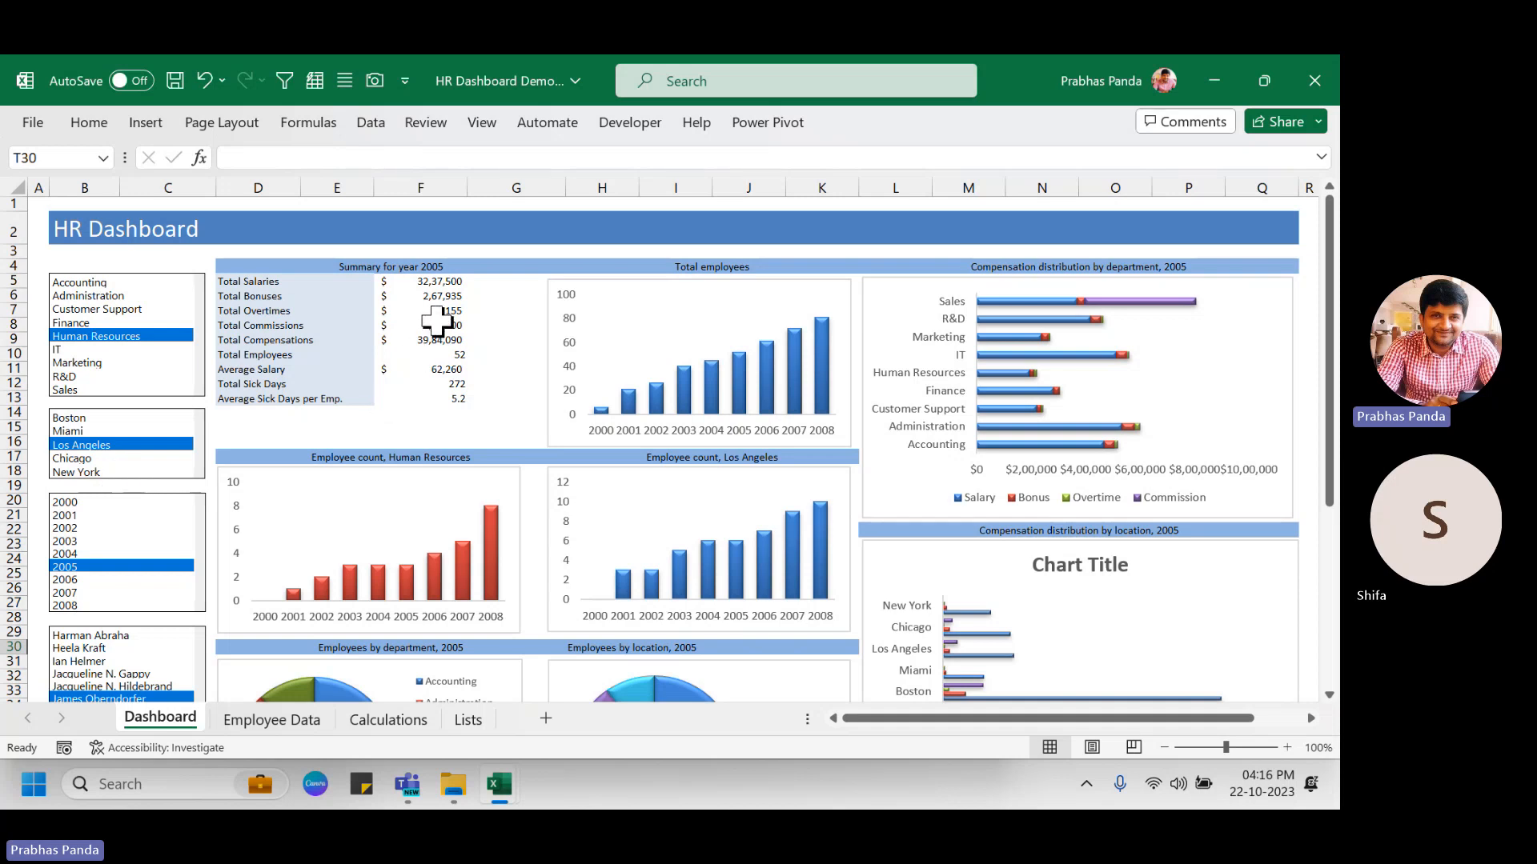
Choose 2006 in the year list to update the dashboard's yearly summary and distribution charts.
key(ctrl)
key(ctrl)
key(ctrl)
key(ctrl)
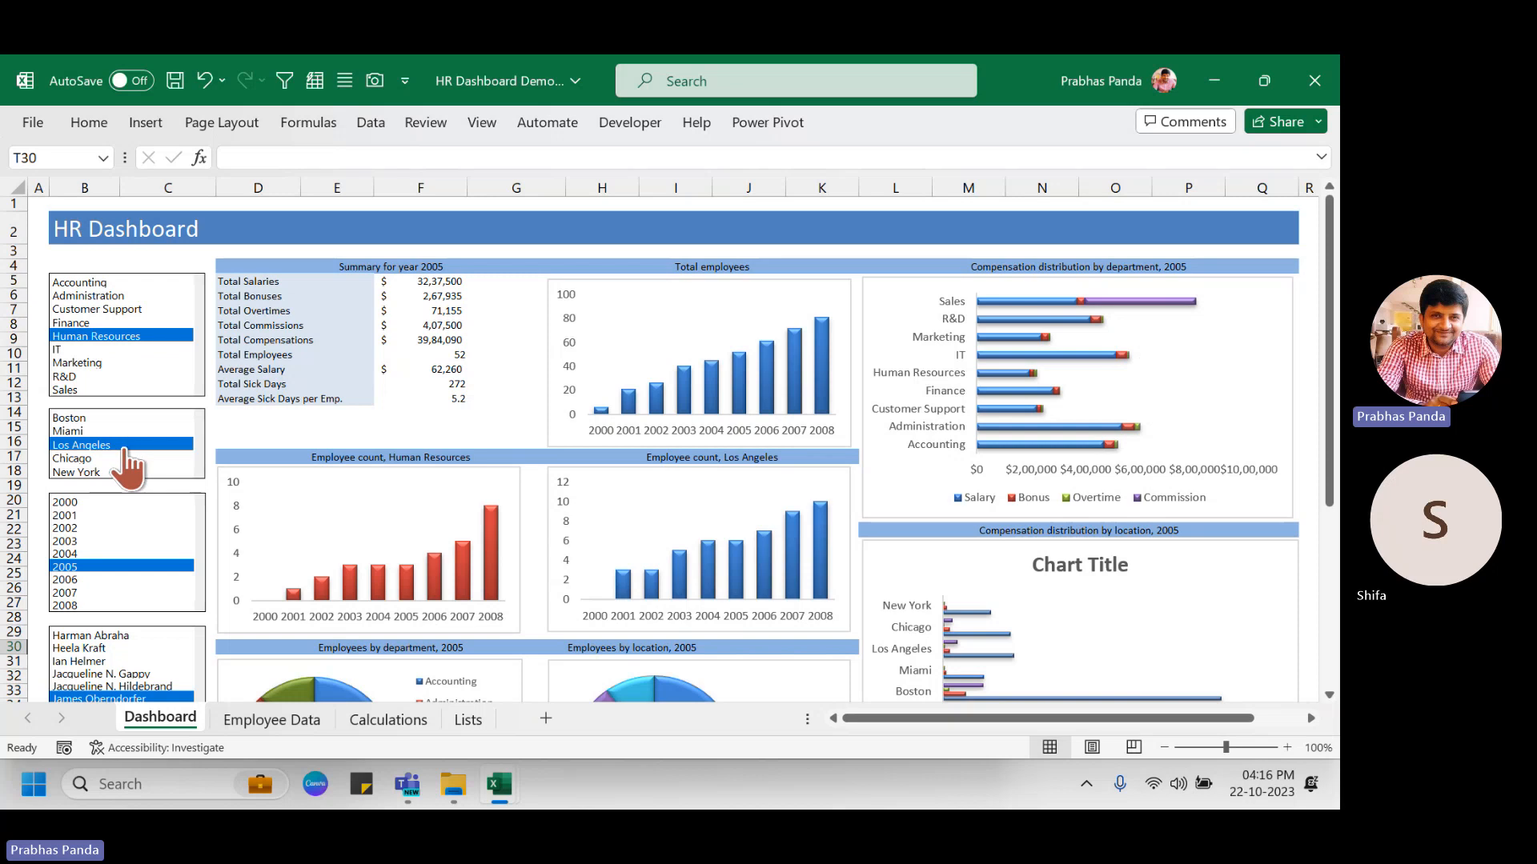
click(68, 580)
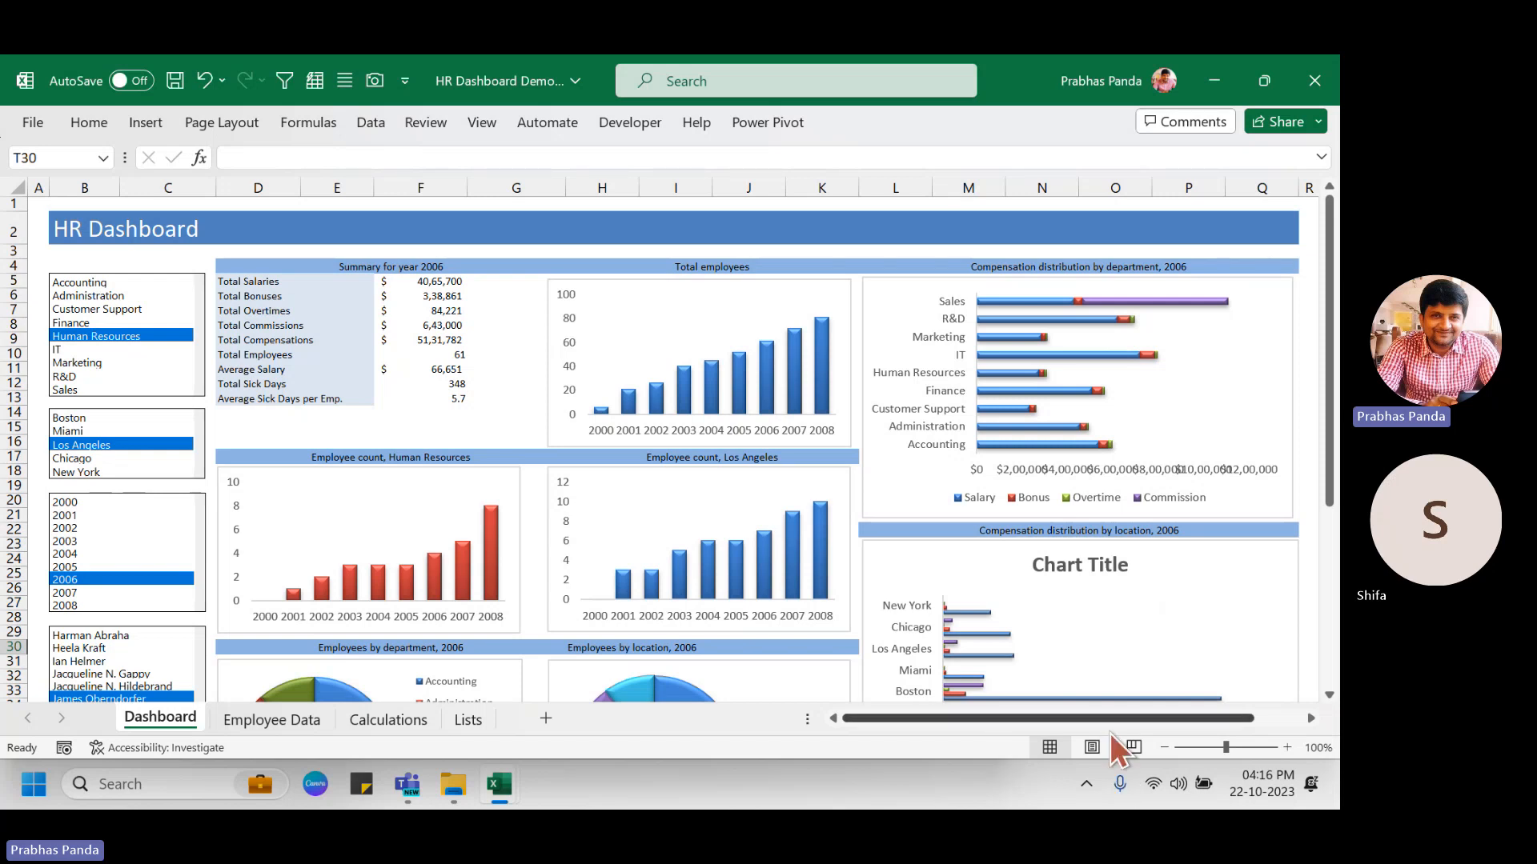
Examine the Employee Data, Calculations and Lists sheets that feed the dashboard, and return to the Dashboard sheet.
click(254, 722)
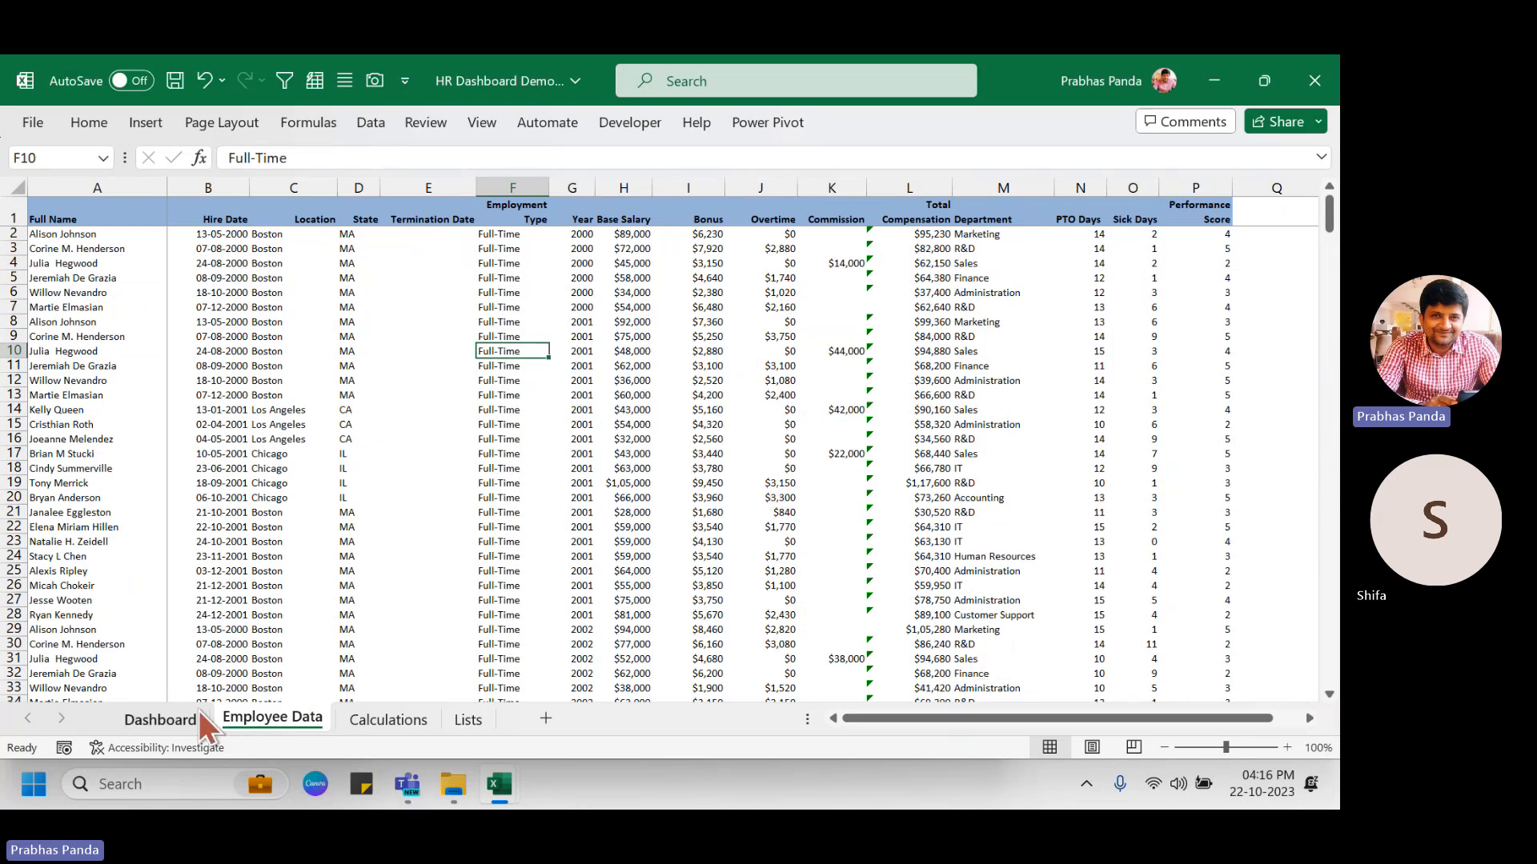
click(391, 718)
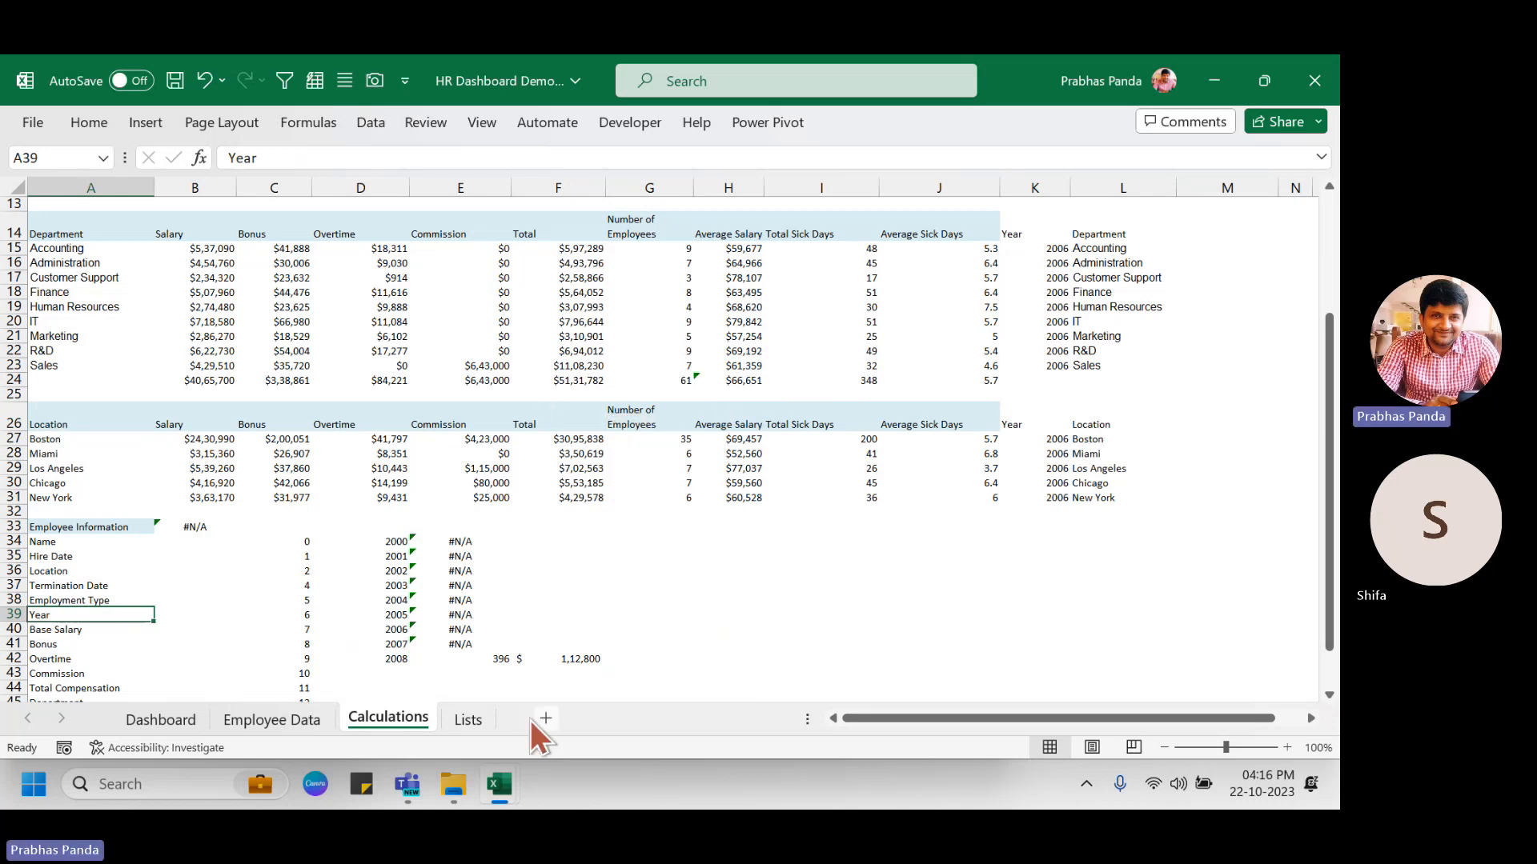
click(469, 720)
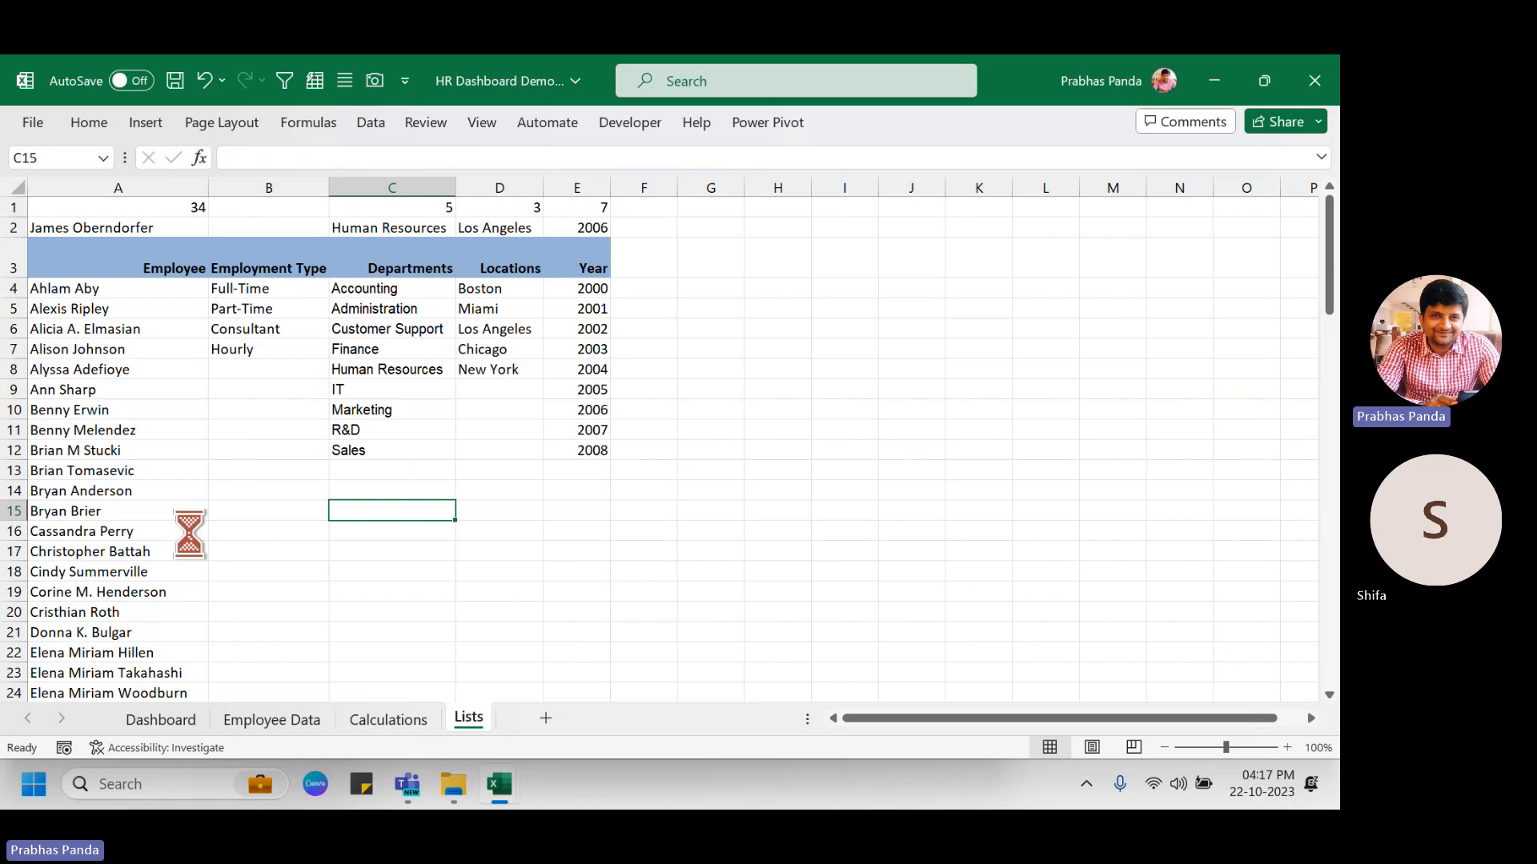
scroll(187, 530, up, 3)
scroll(187, 531, up, 1)
scroll(187, 531, up, 2)
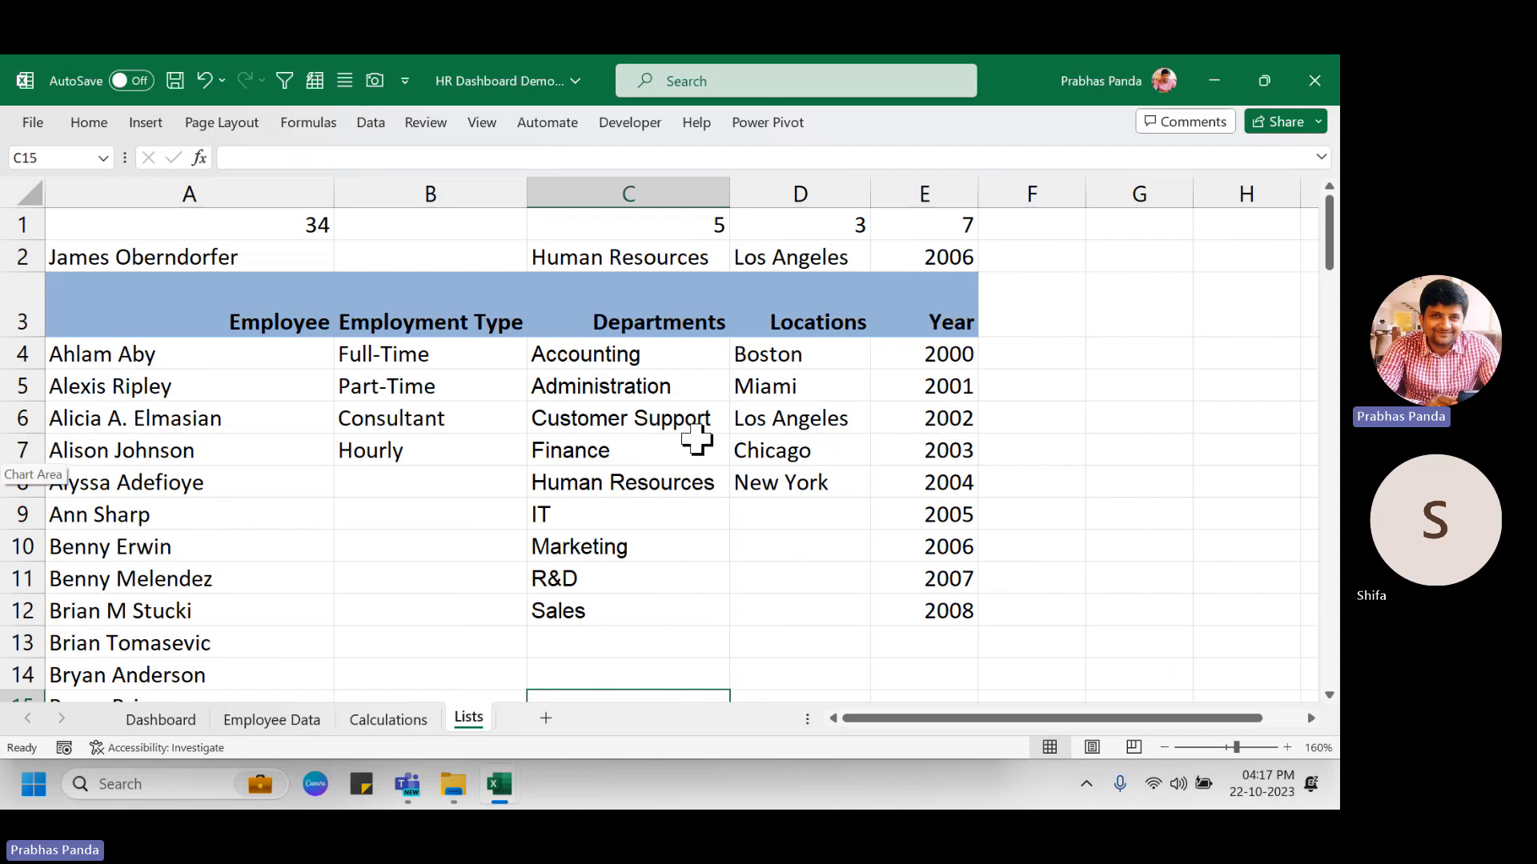
ctrl+scroll(697, 438, down, 4)
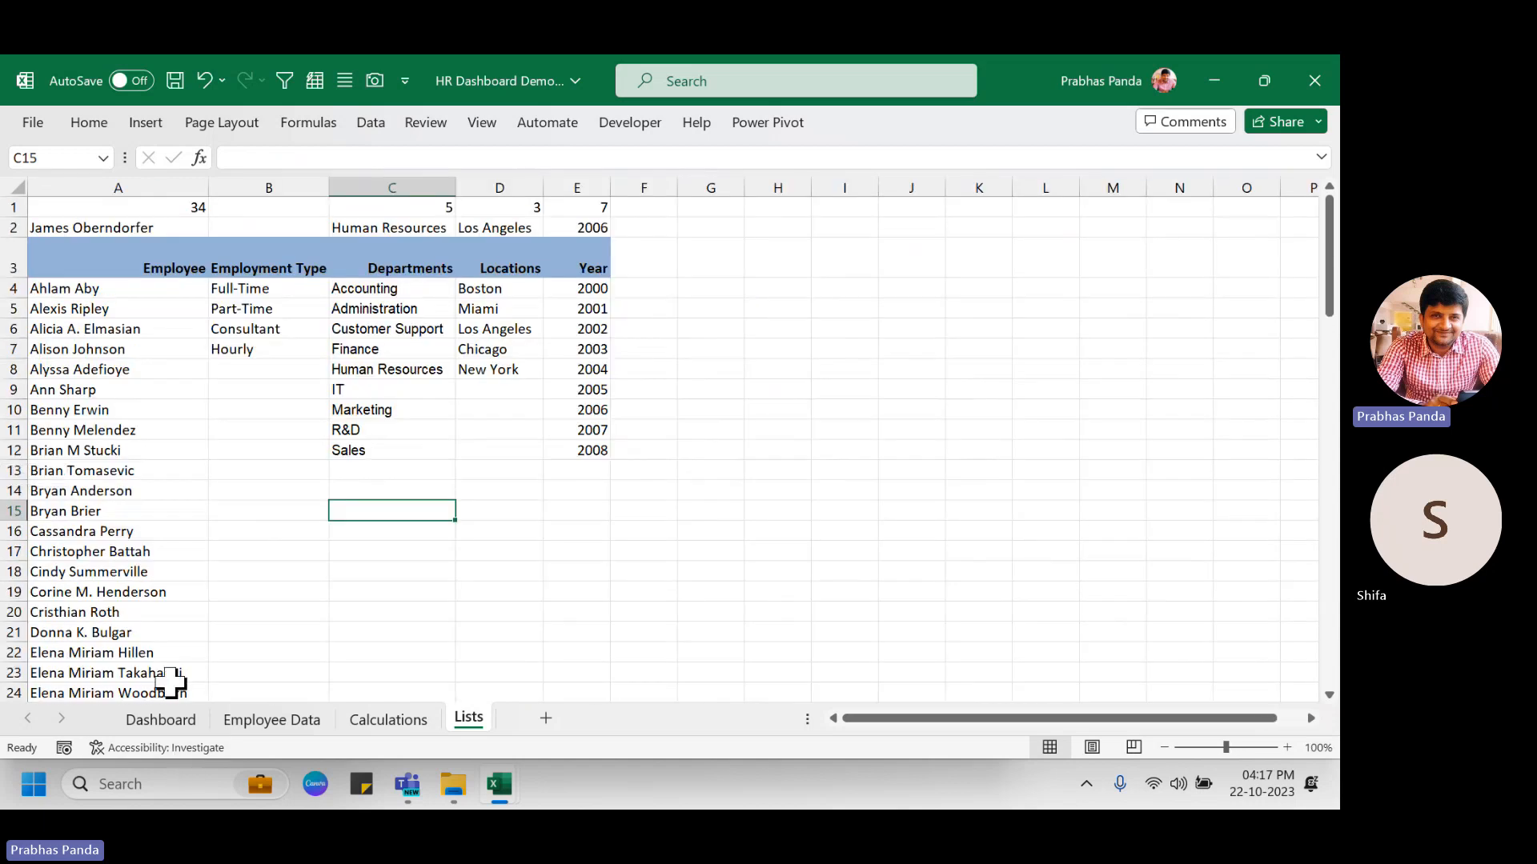
click(171, 719)
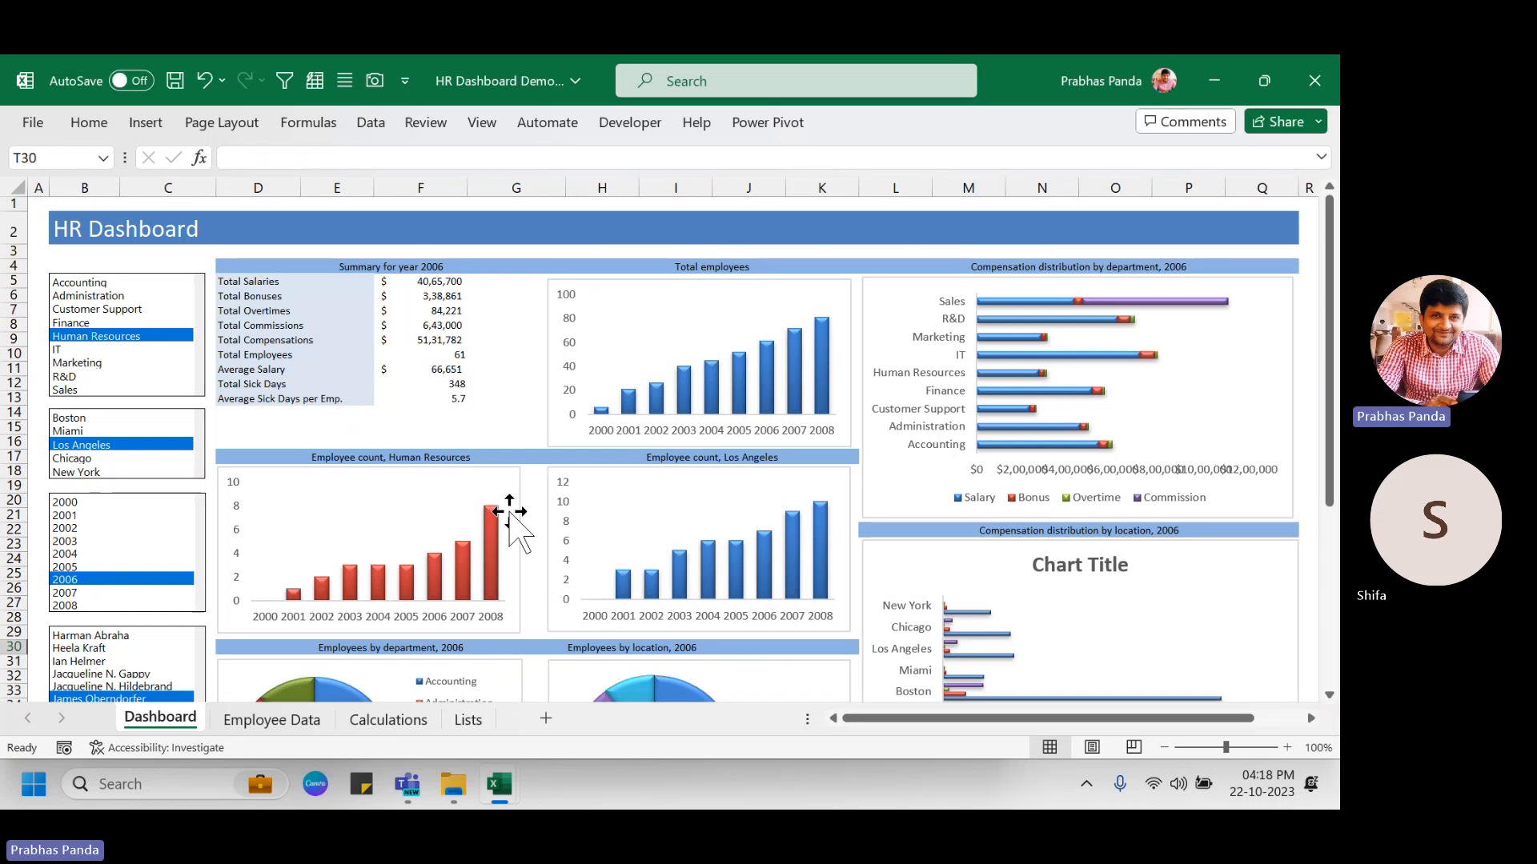
Close HR Dashboard Demo.xlsx without saving and go back up to the Excel Dashboards folder.
click(1314, 80)
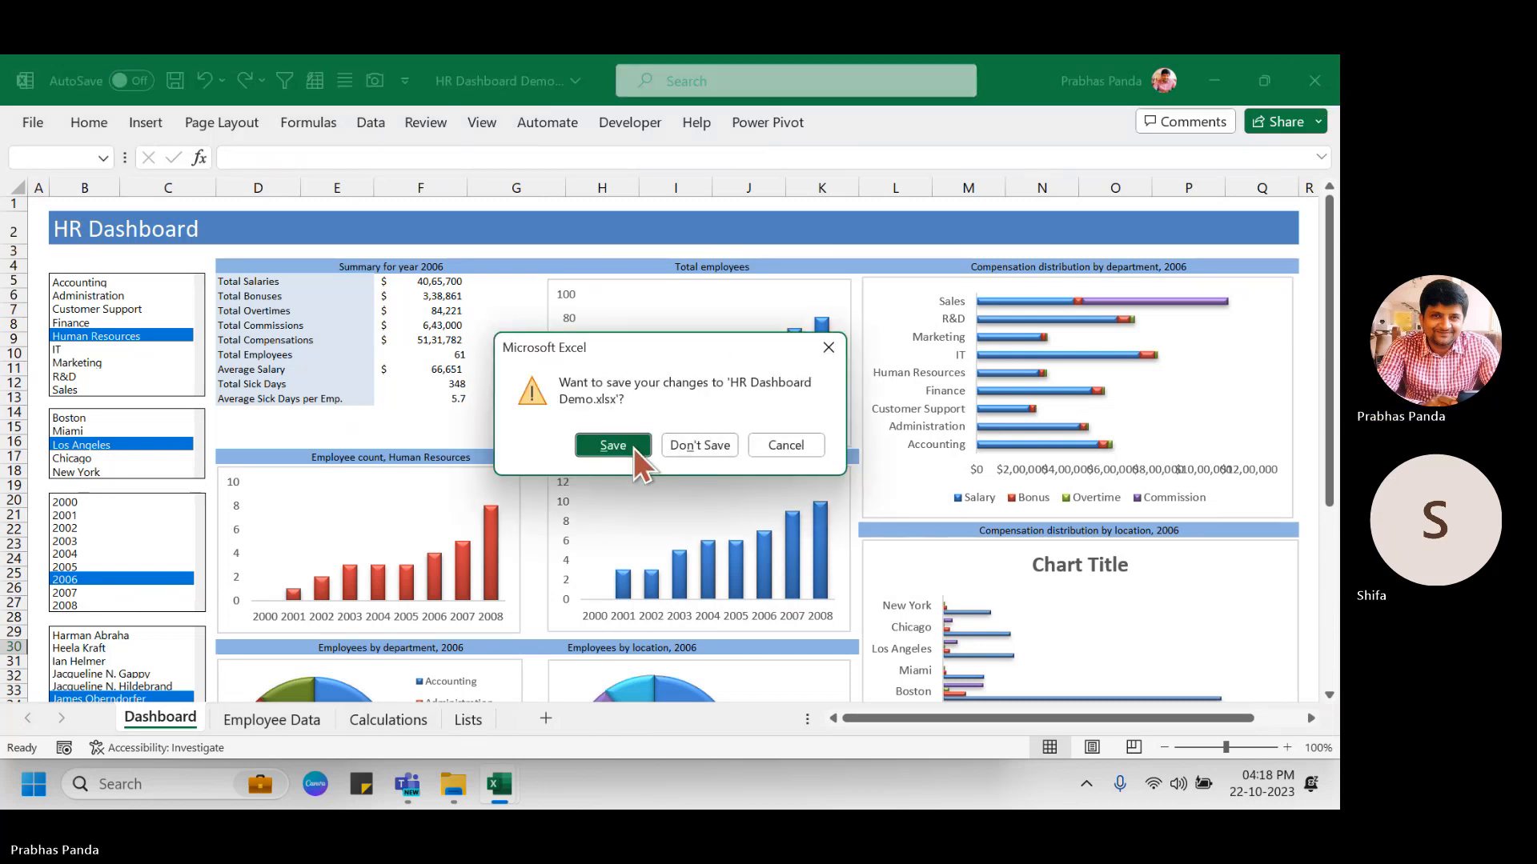
click(695, 444)
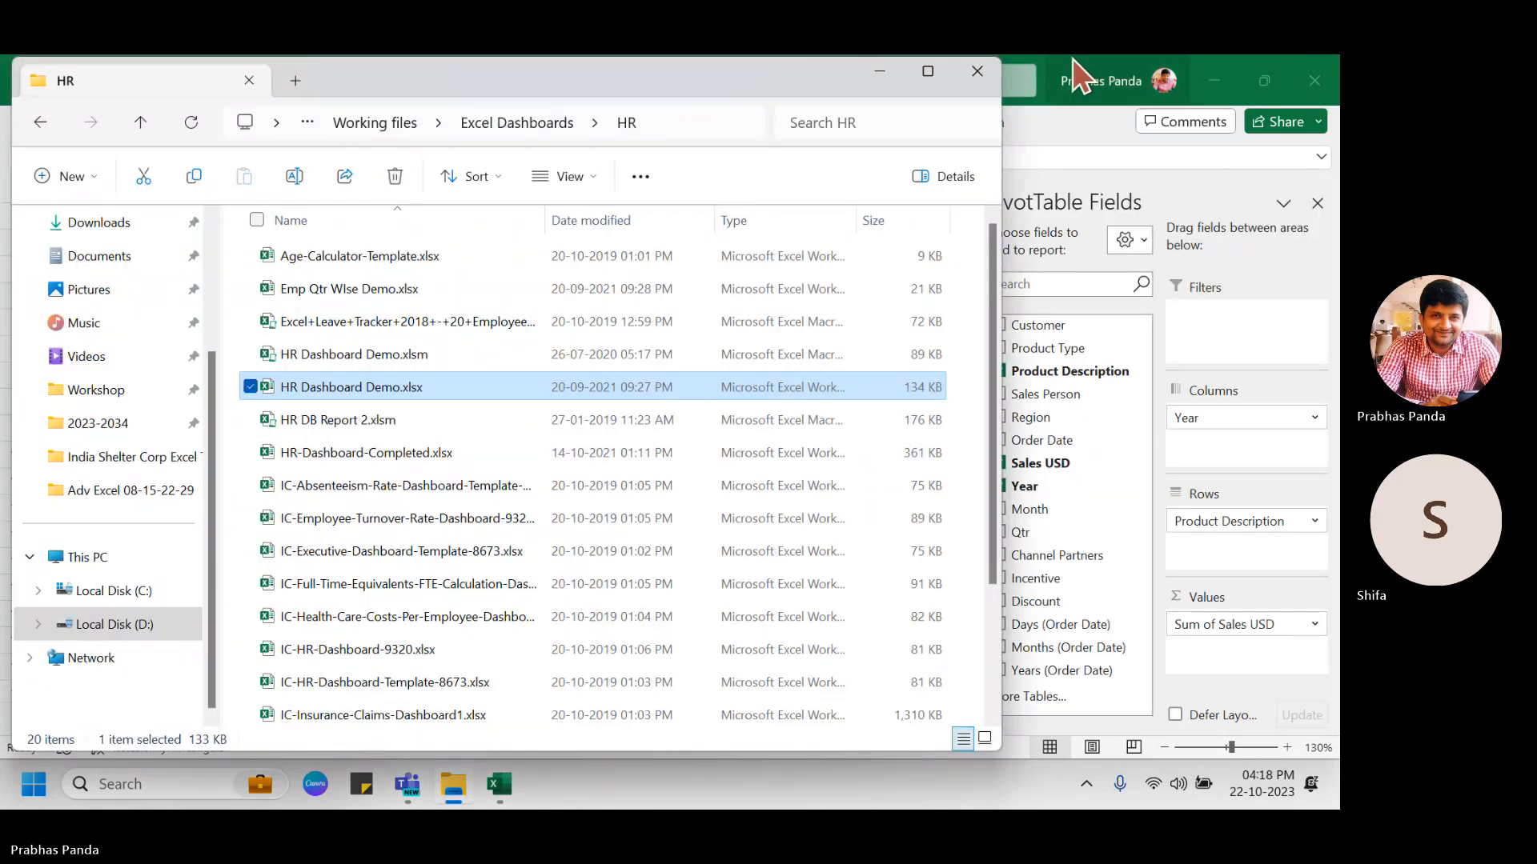
click(538, 122)
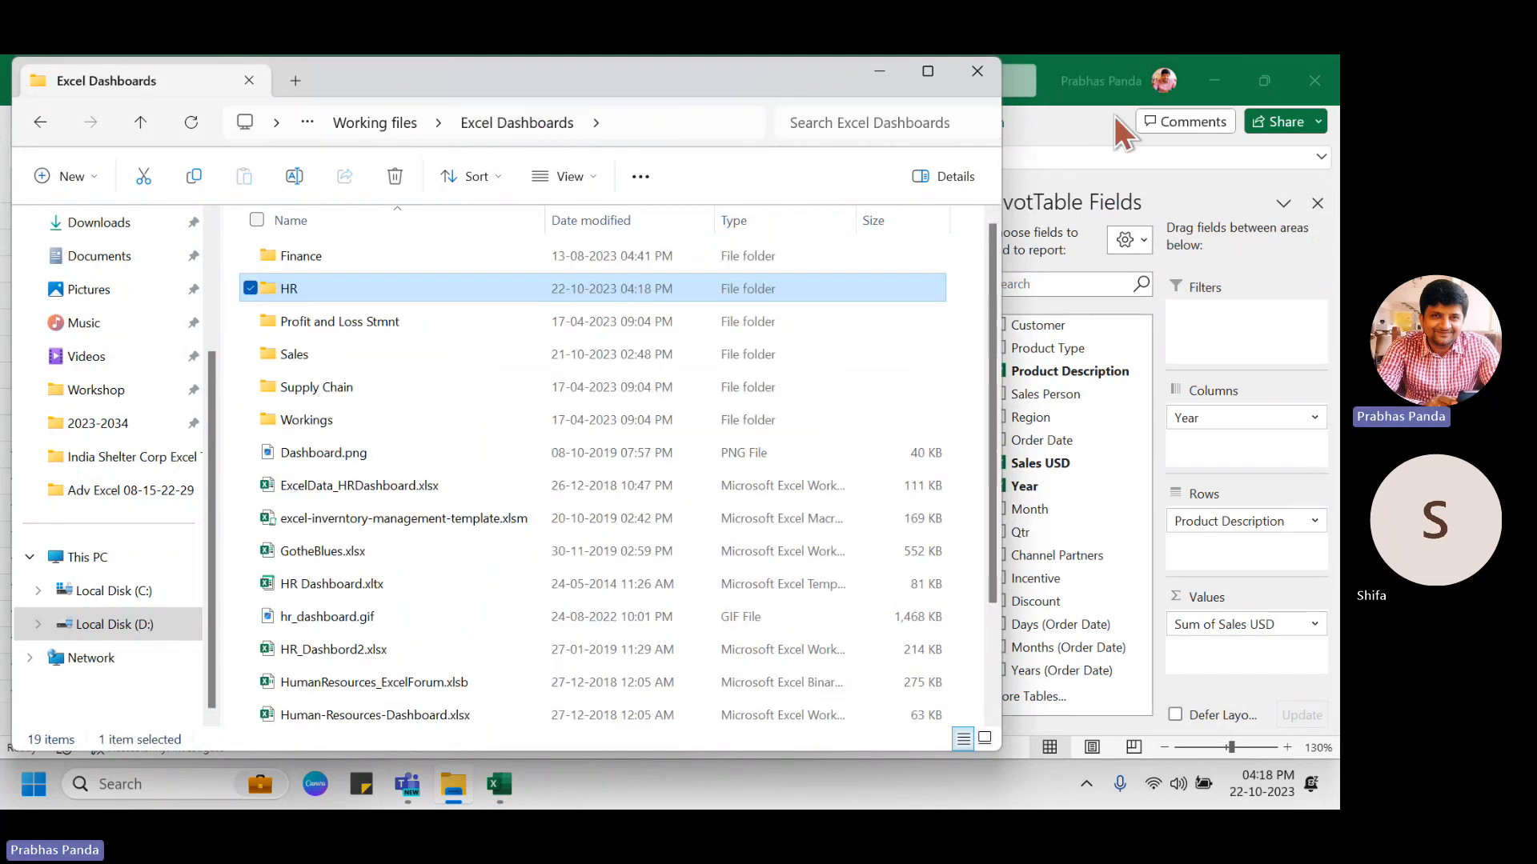
Switch to the Teams meeting and admit the guest waiting in the lobby.
click(1230, 78)
click(1057, 75)
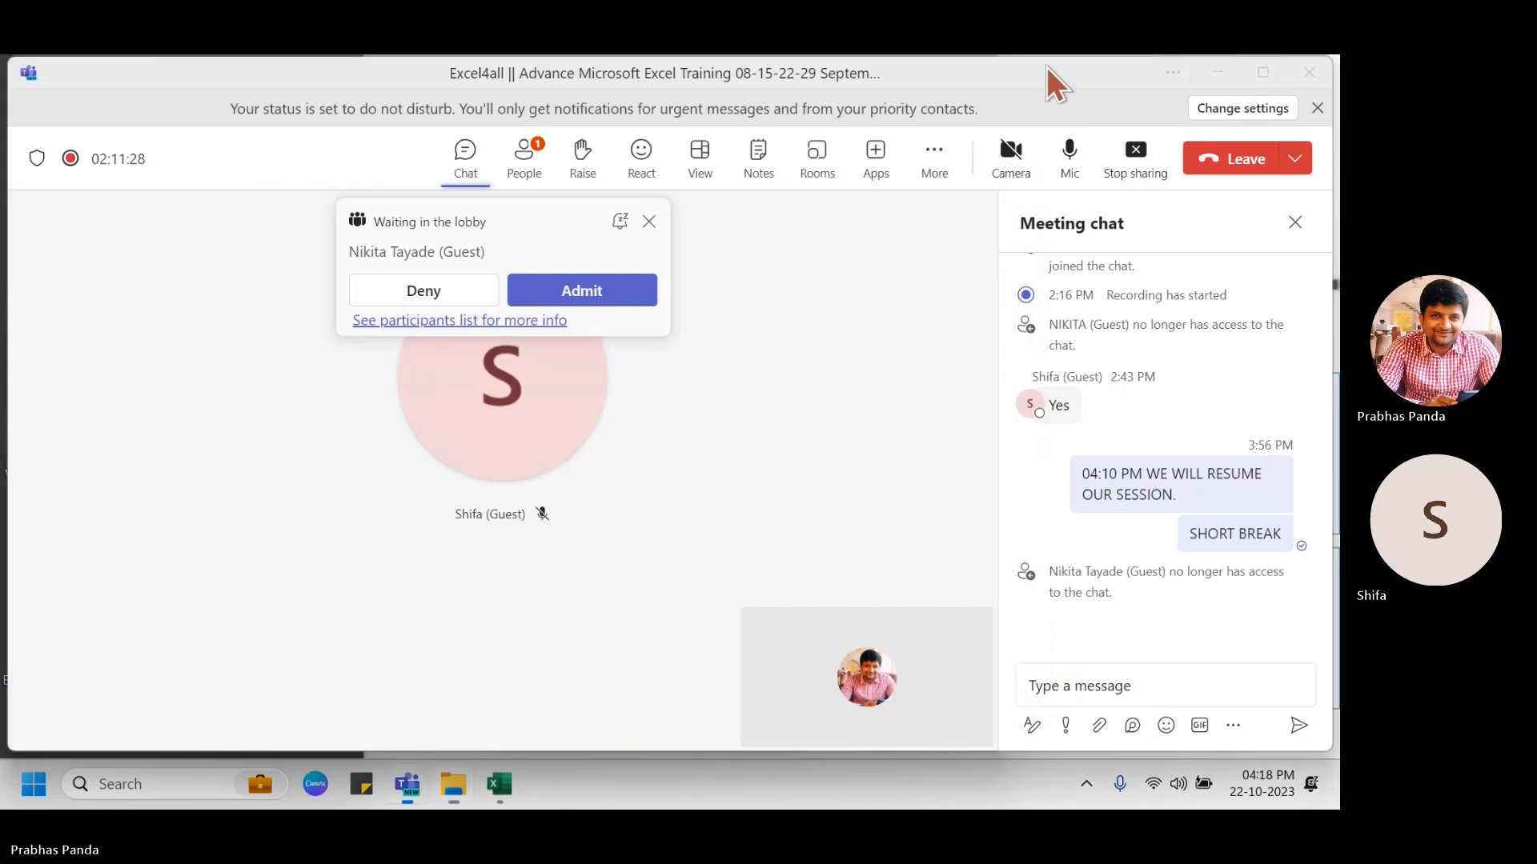
click(590, 296)
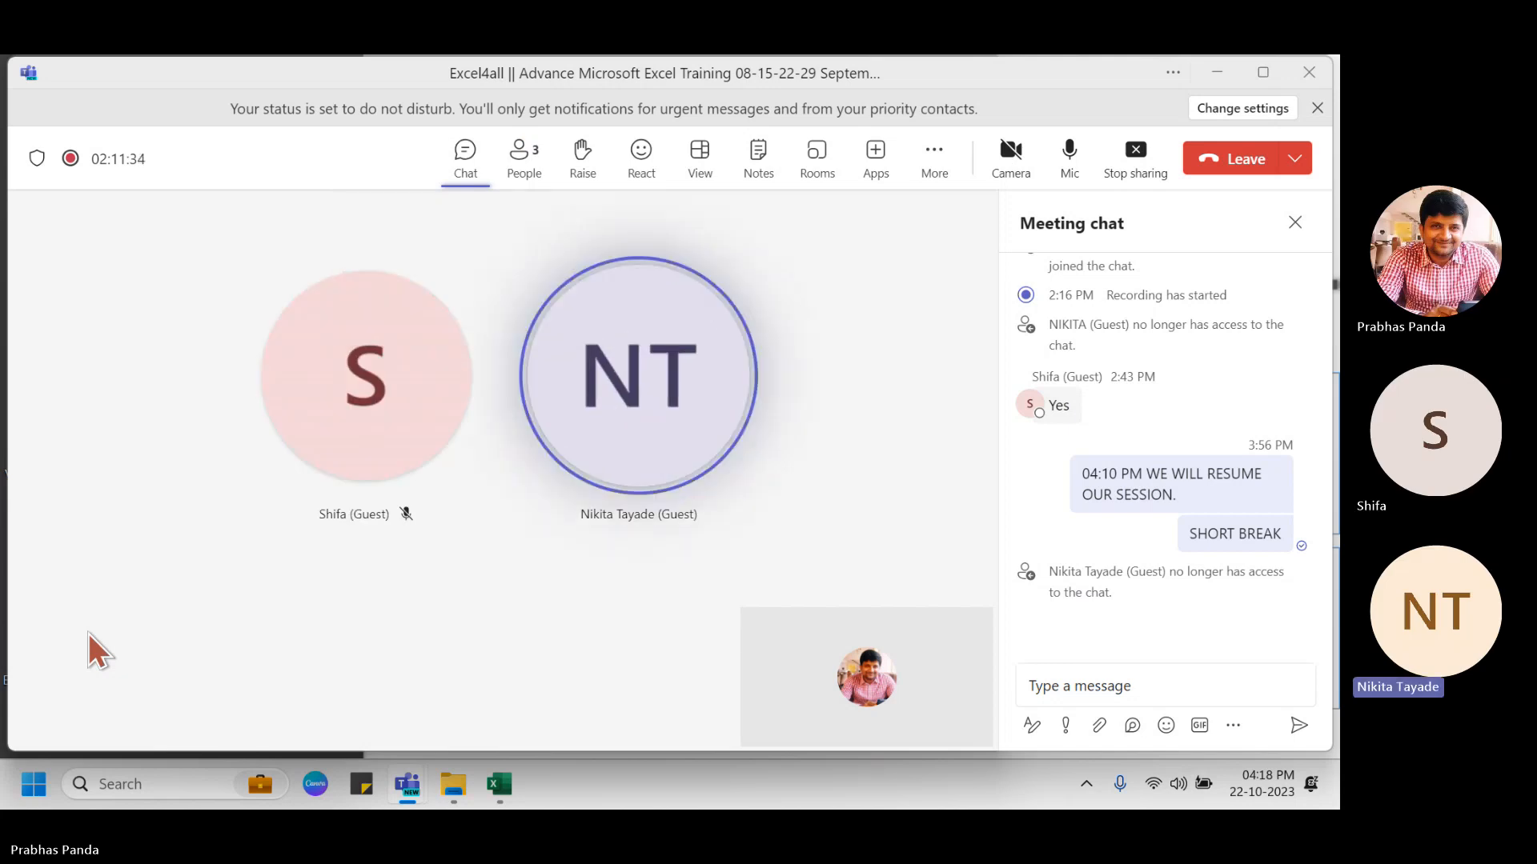
Switch back to File Explorer and open Sales Dashboard.xlsx from the Sales folder in Excel Dashboards.
key(alt+Tab)
double_click(348, 354)
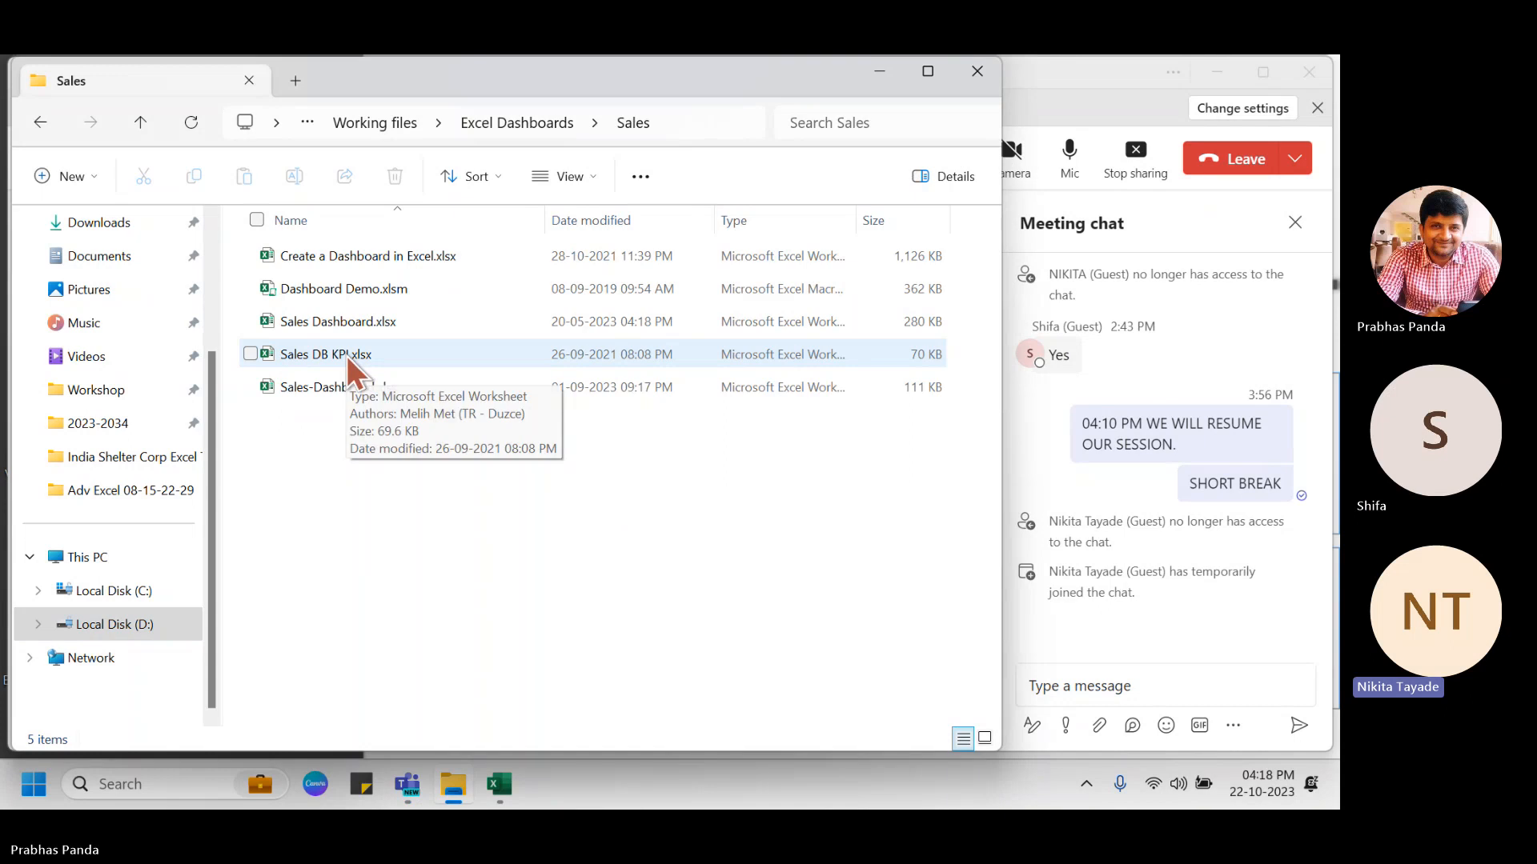
double_click(447, 320)
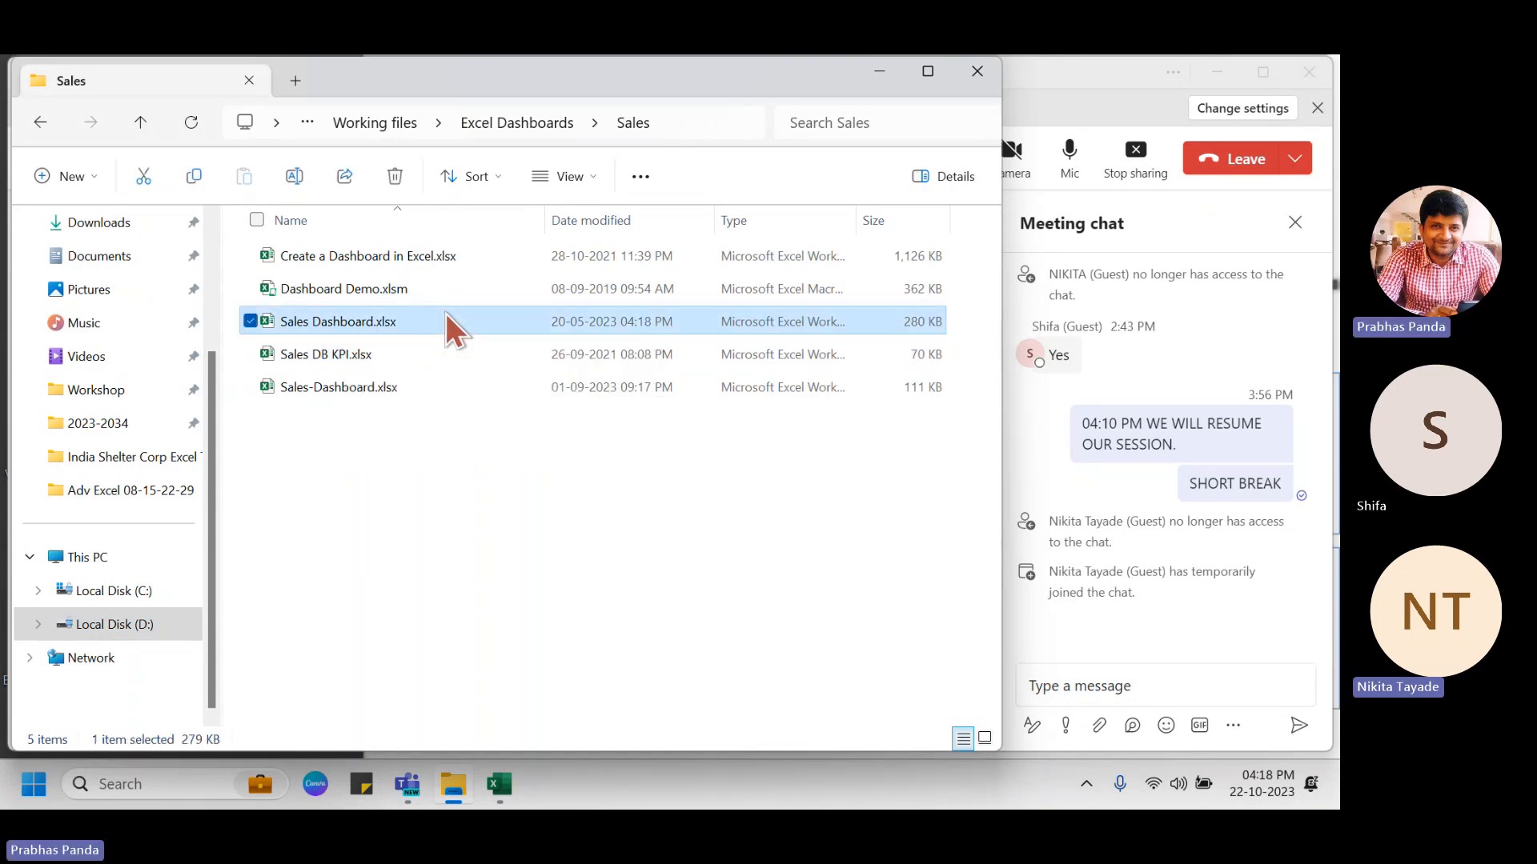
click(499, 778)
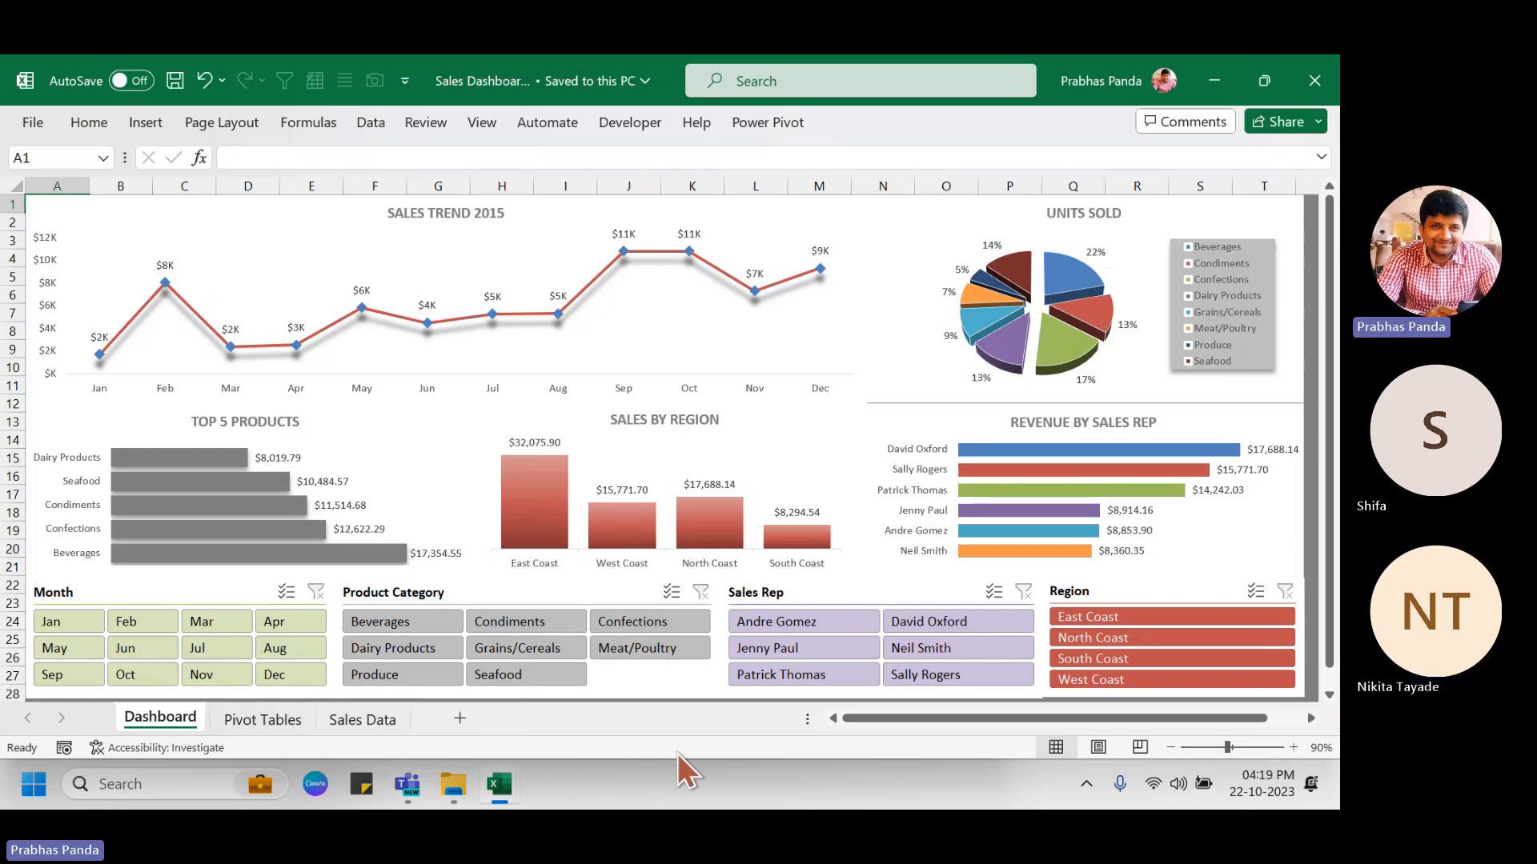
Filter the sales dashboard with the slicers to the East Coast region and a single sales rep.
click(1094, 618)
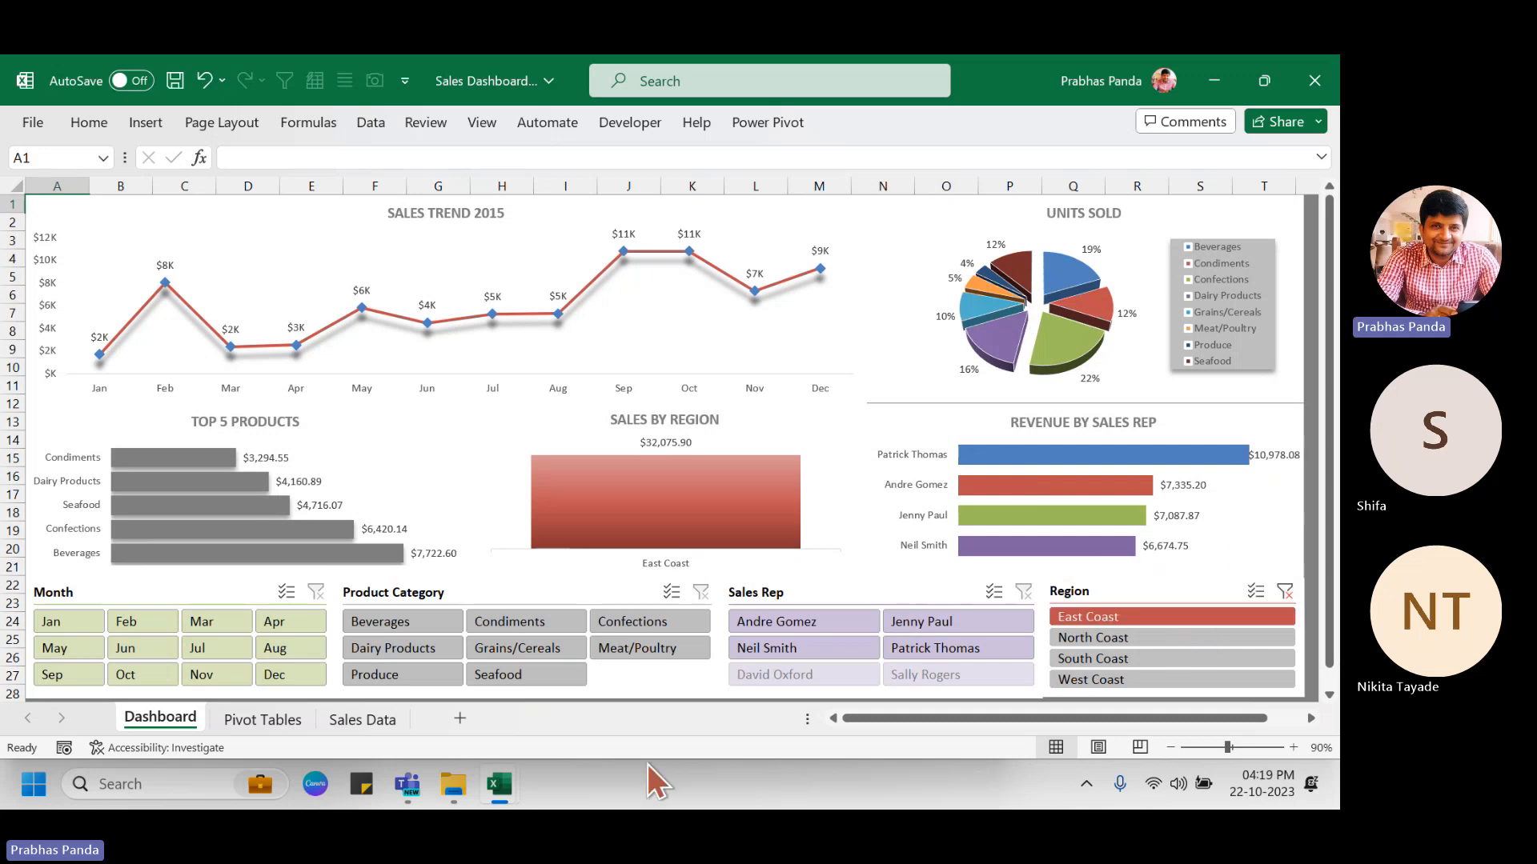
click(924, 621)
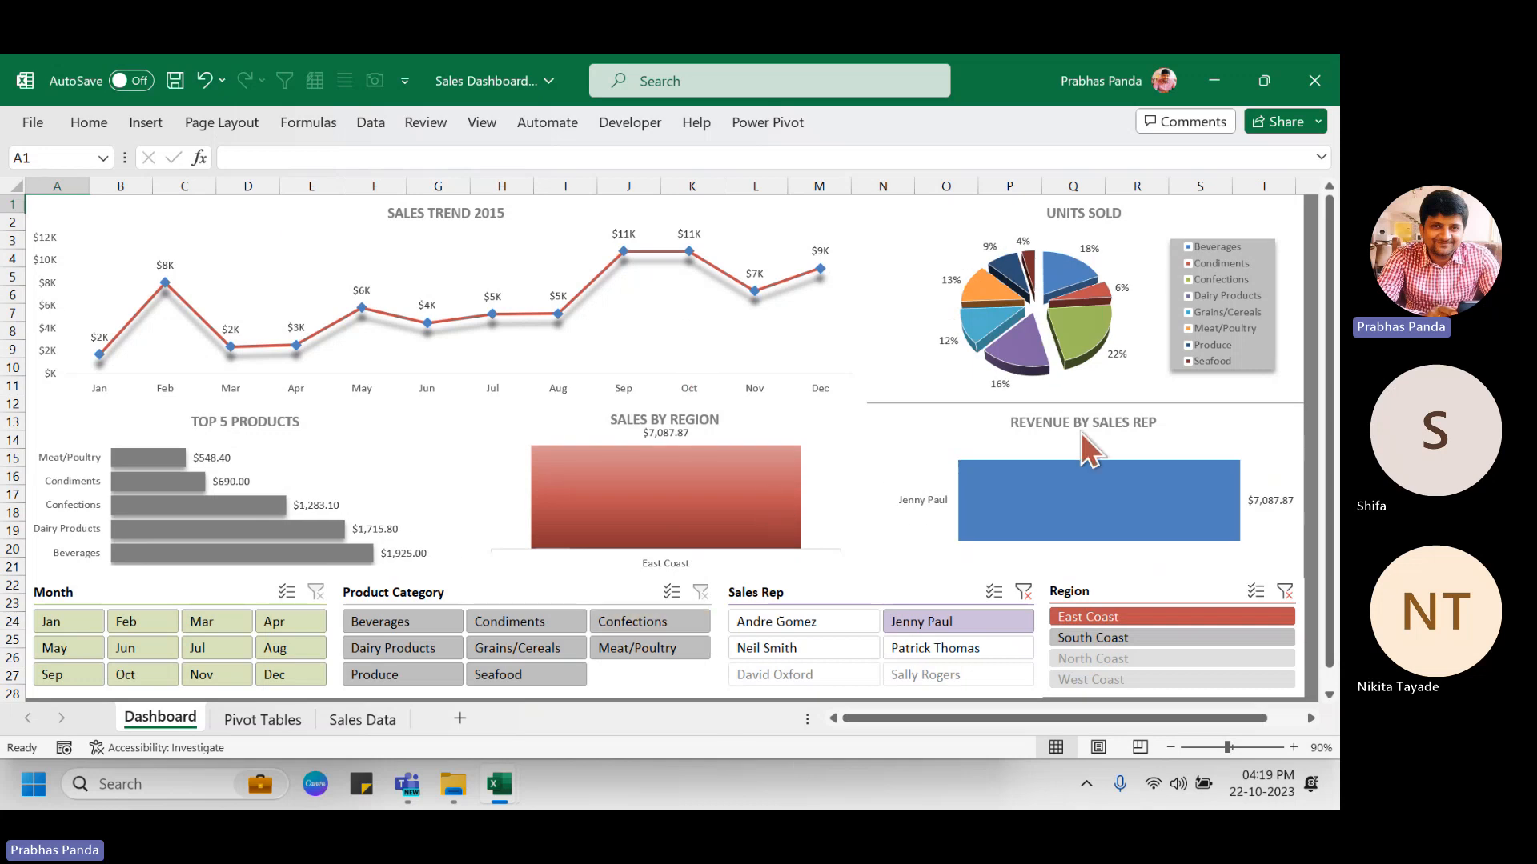
mouse_move(1169, 503)
Close Sales Dashboard.xlsx without saving and open the Adv Excel 08-15-22-29 folder in File Explorer.
click(1314, 80)
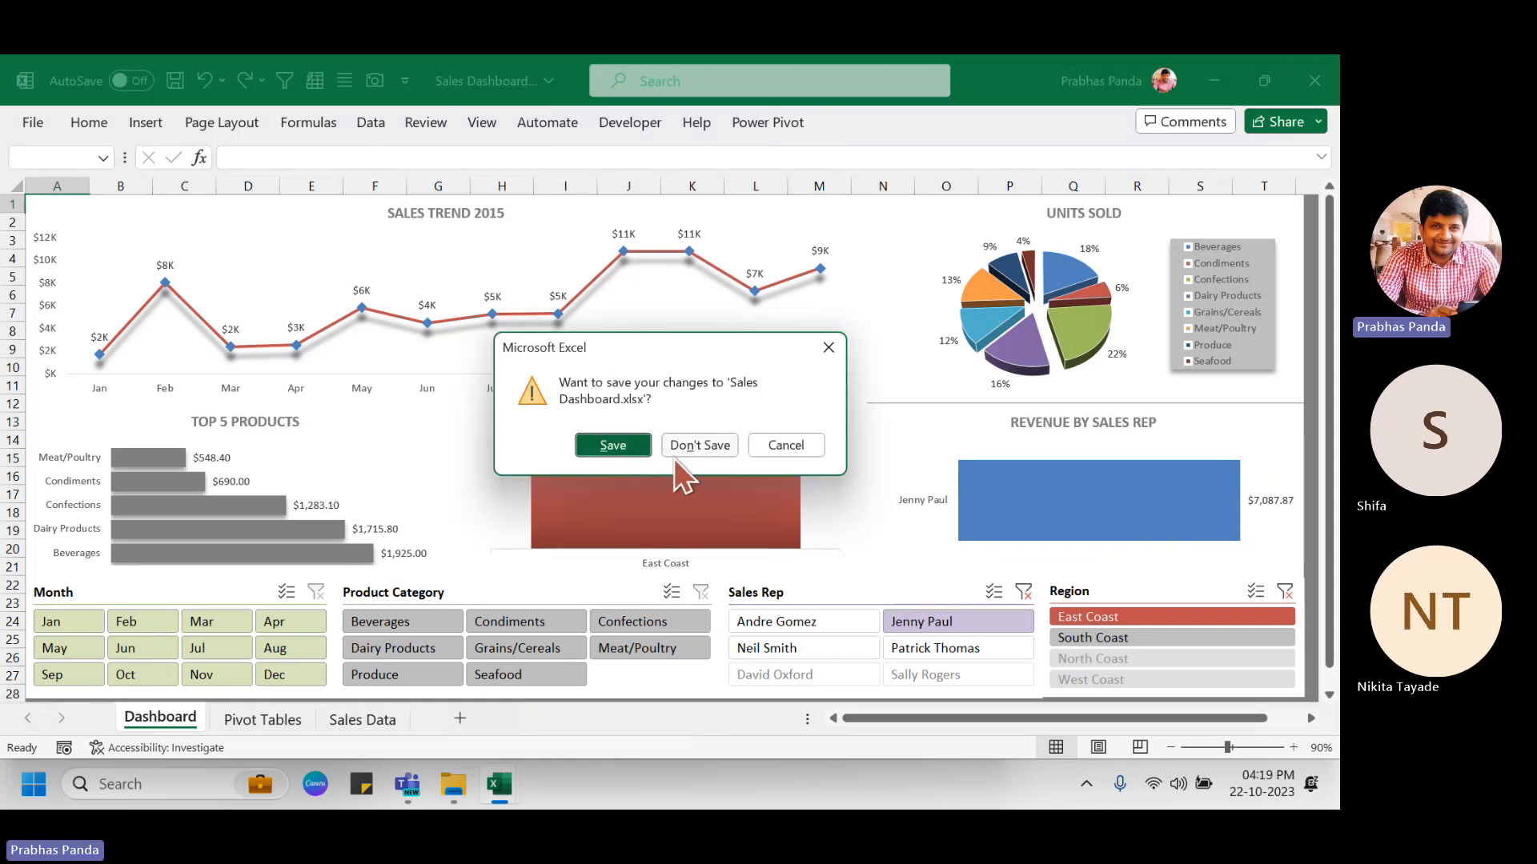
click(693, 451)
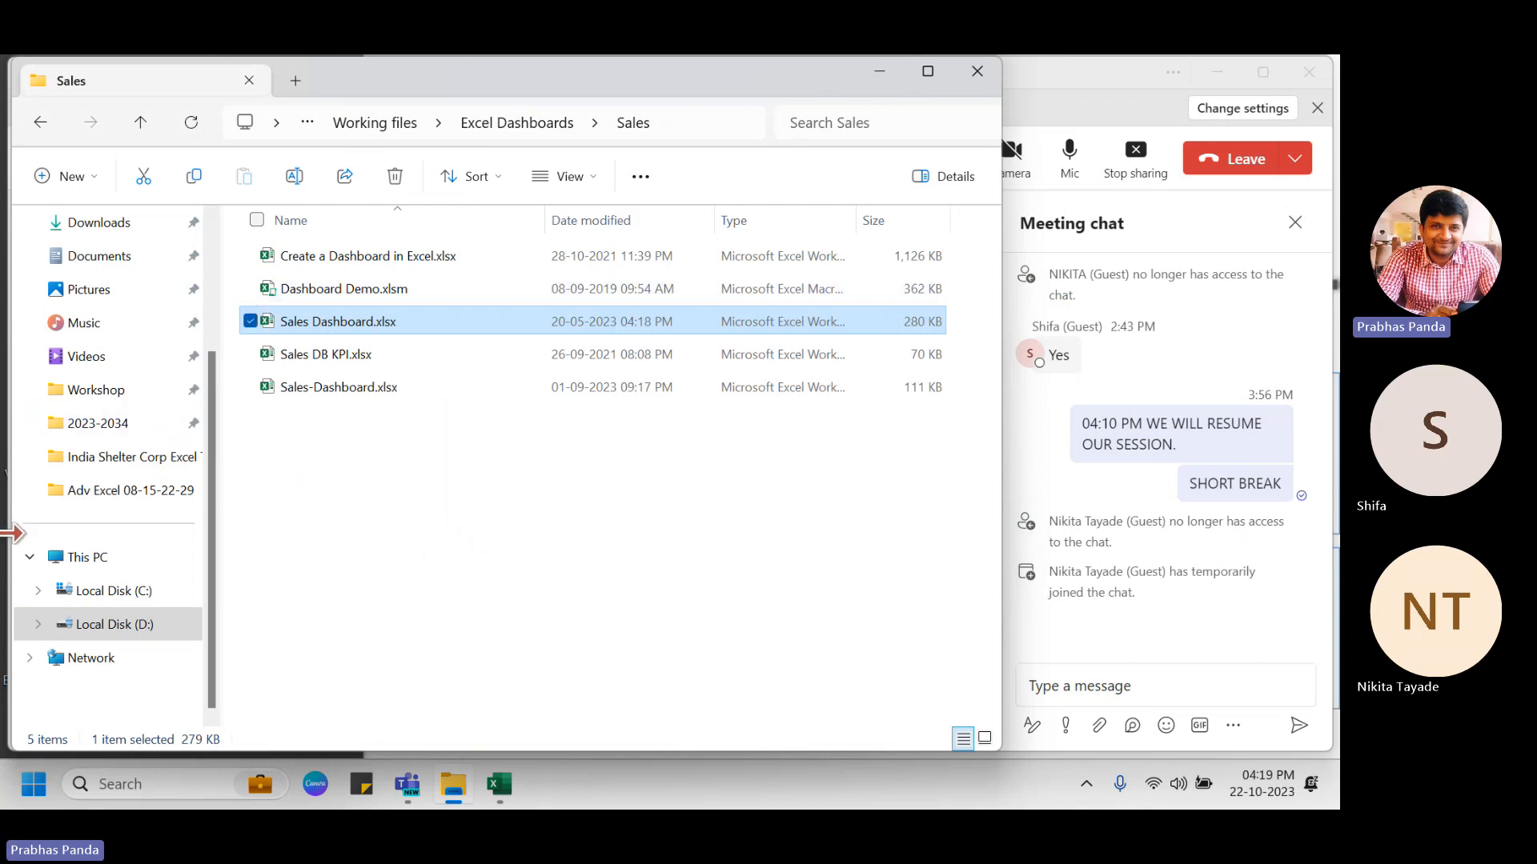
click(120, 503)
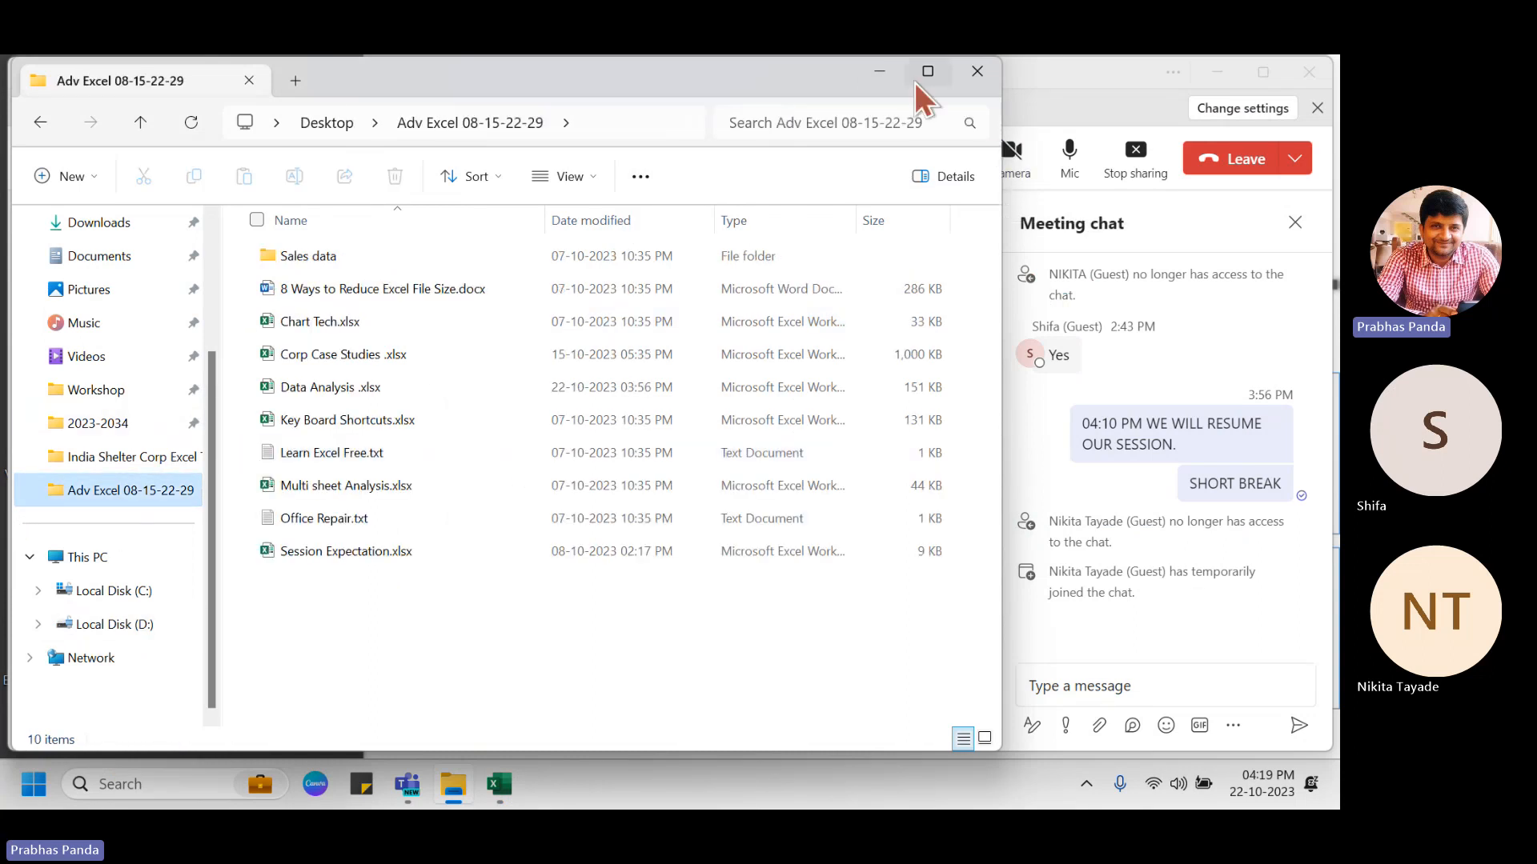
Put the folder window away and switch back to the PIVOT(9) sheet of the Data Analysis workbook in Excel.
click(885, 74)
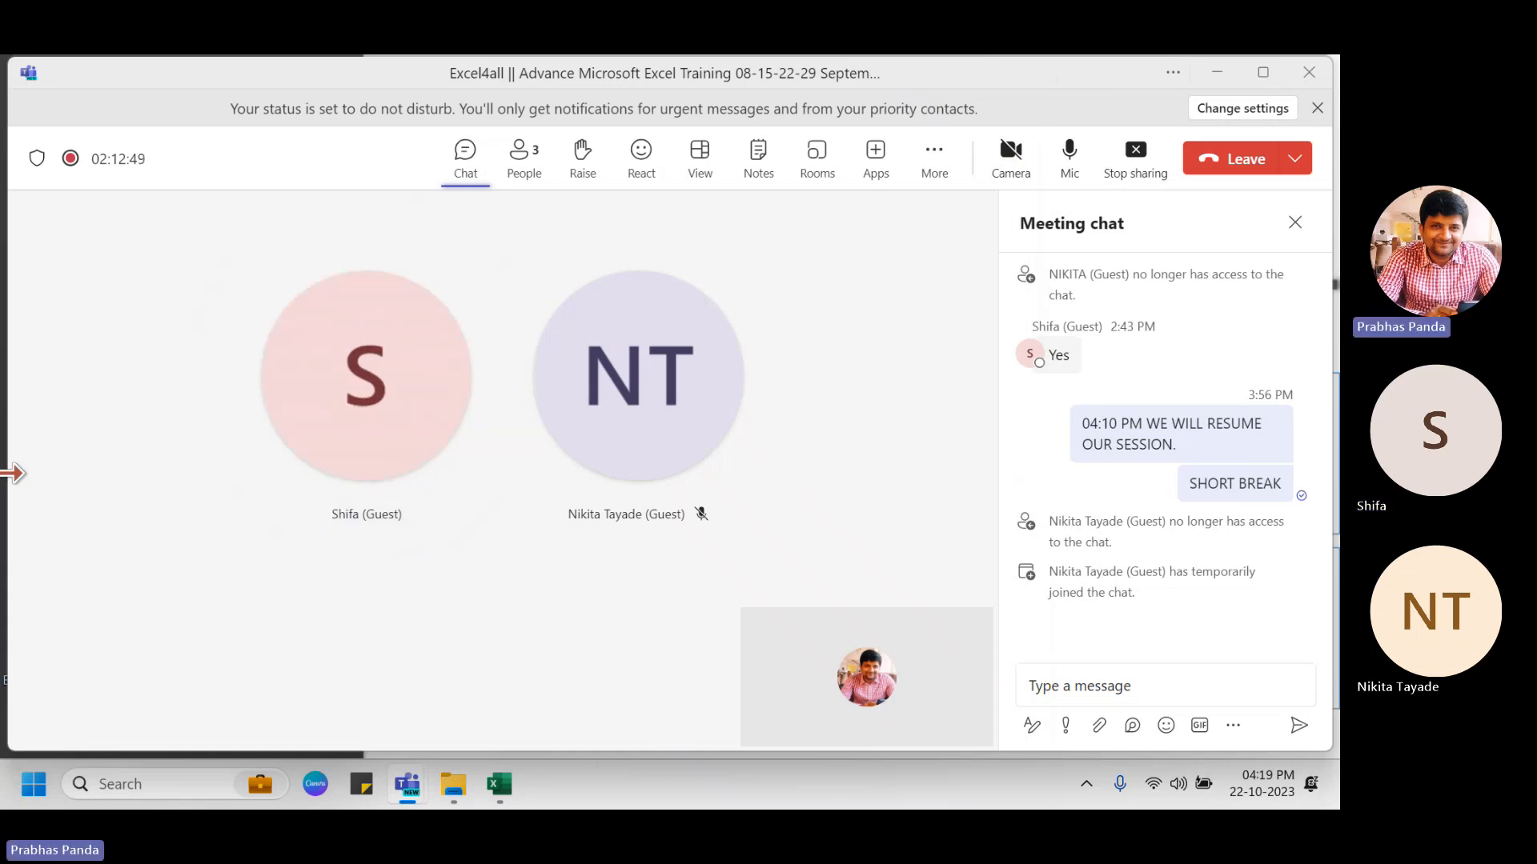
key(alt+Tab)
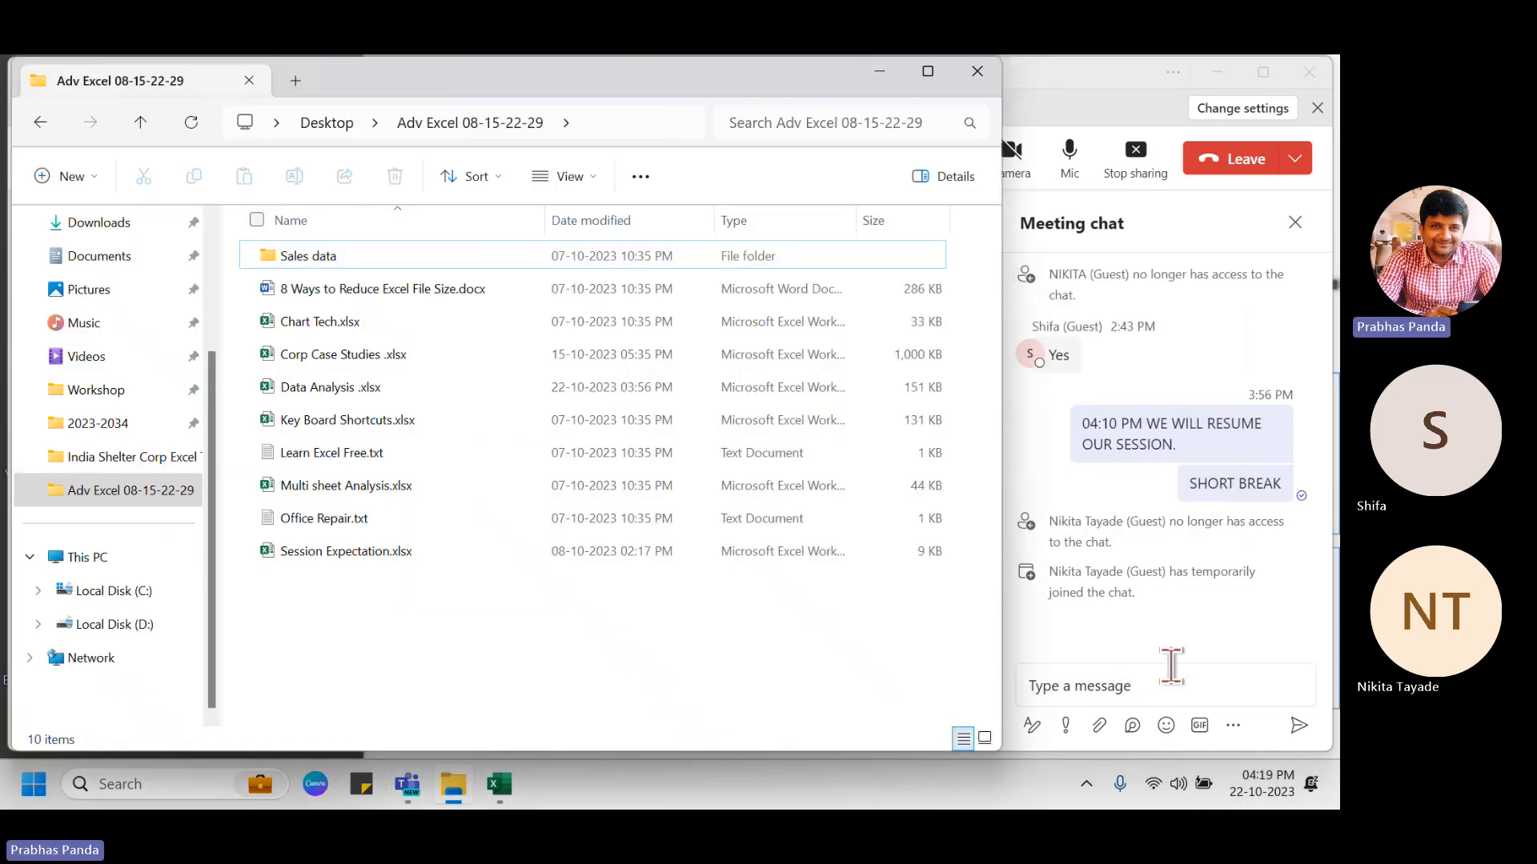
click(1171, 665)
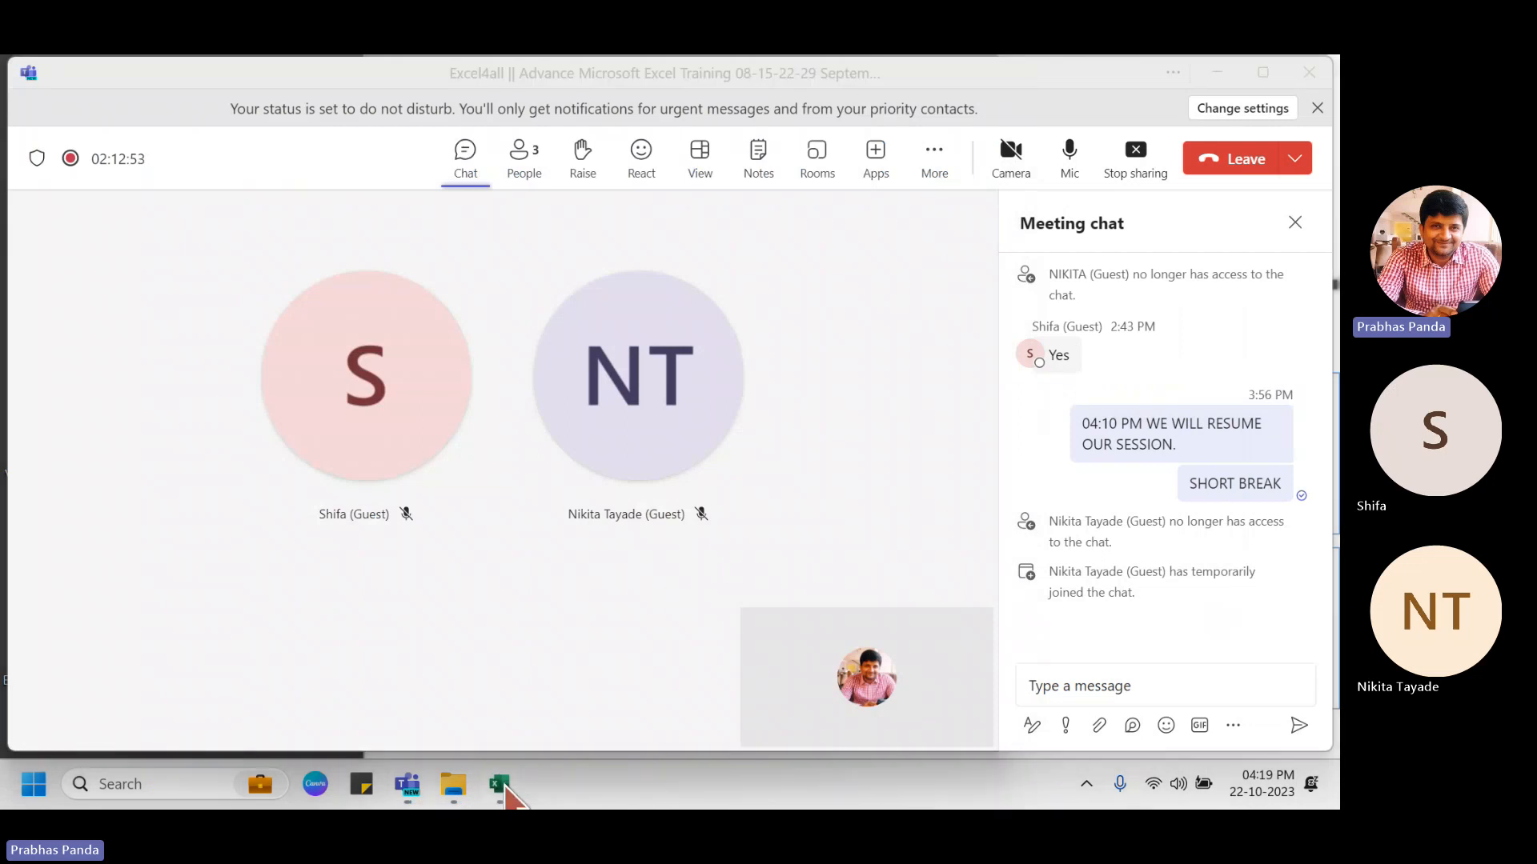
click(500, 786)
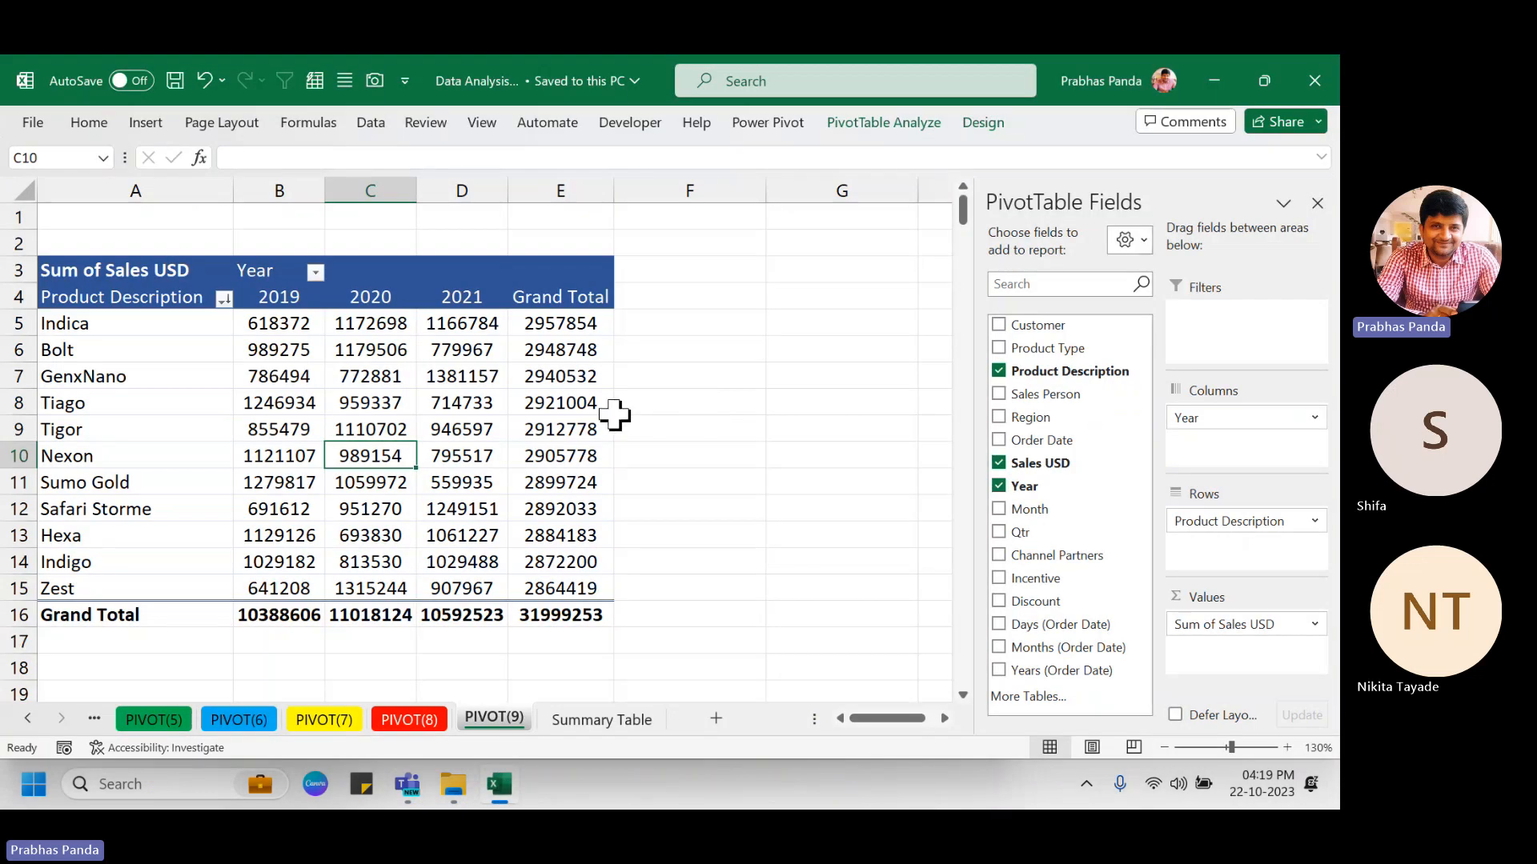
Set the PIVOT(9) sheet's zoom to 100% and select empty cell D1 above the pivot table.
scroll(523, 435, down, 2)
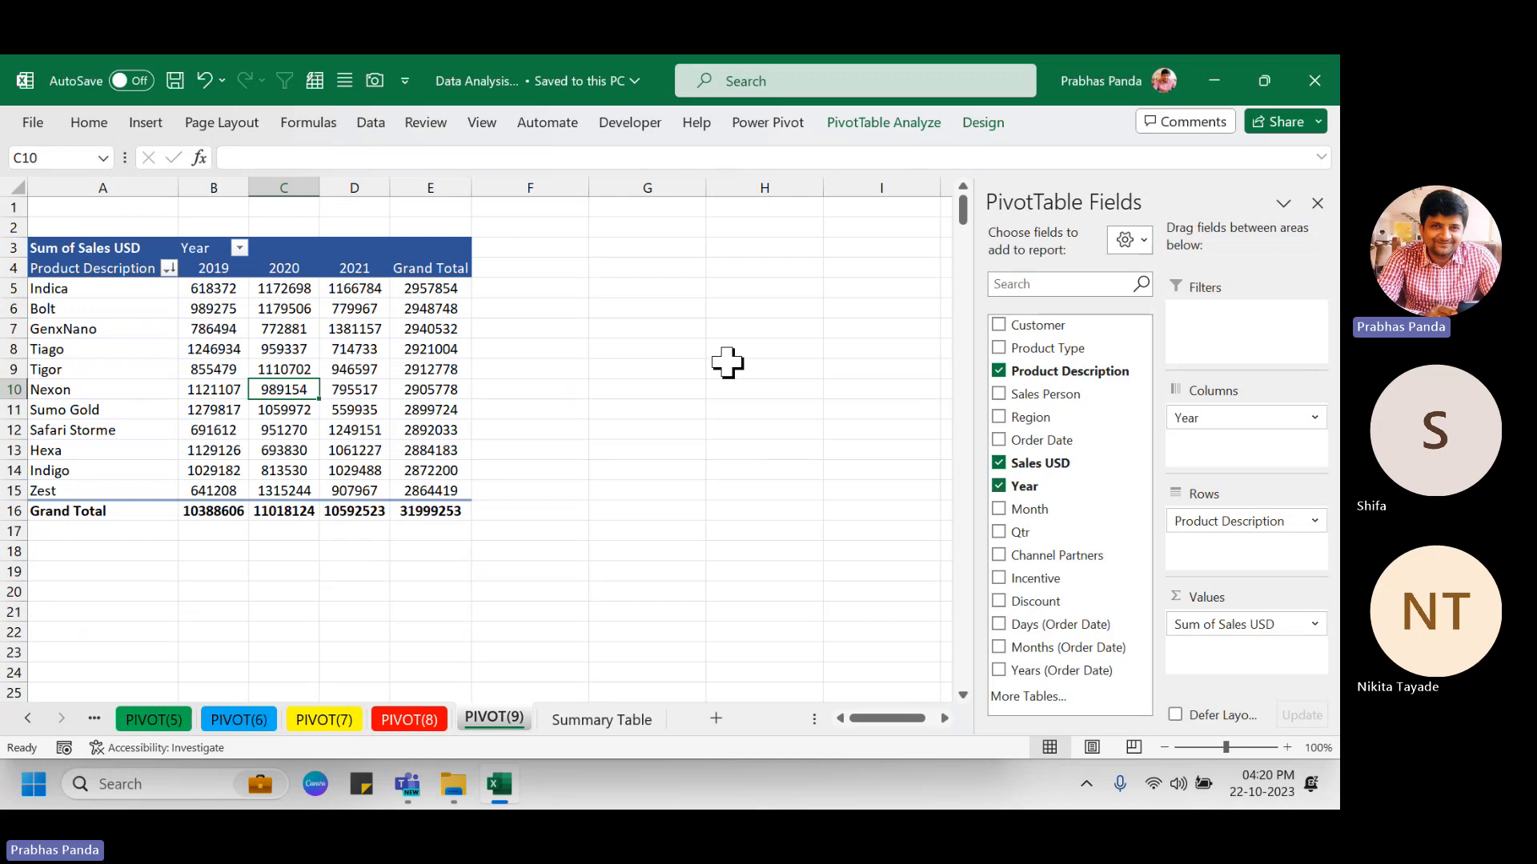
click(376, 212)
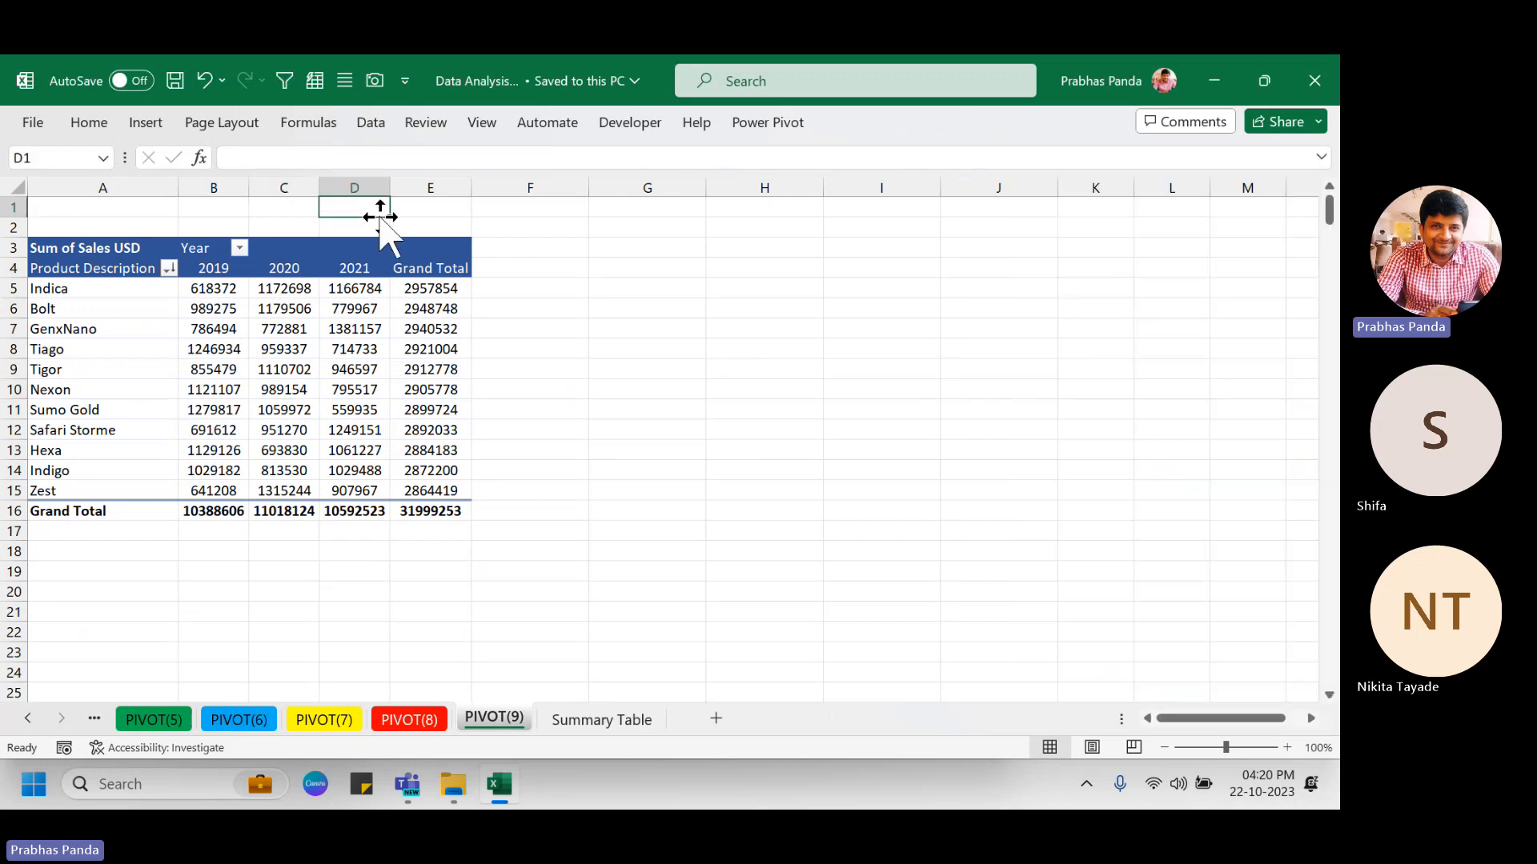
key(ctrl)
key(ctrl)
key(ctrl)
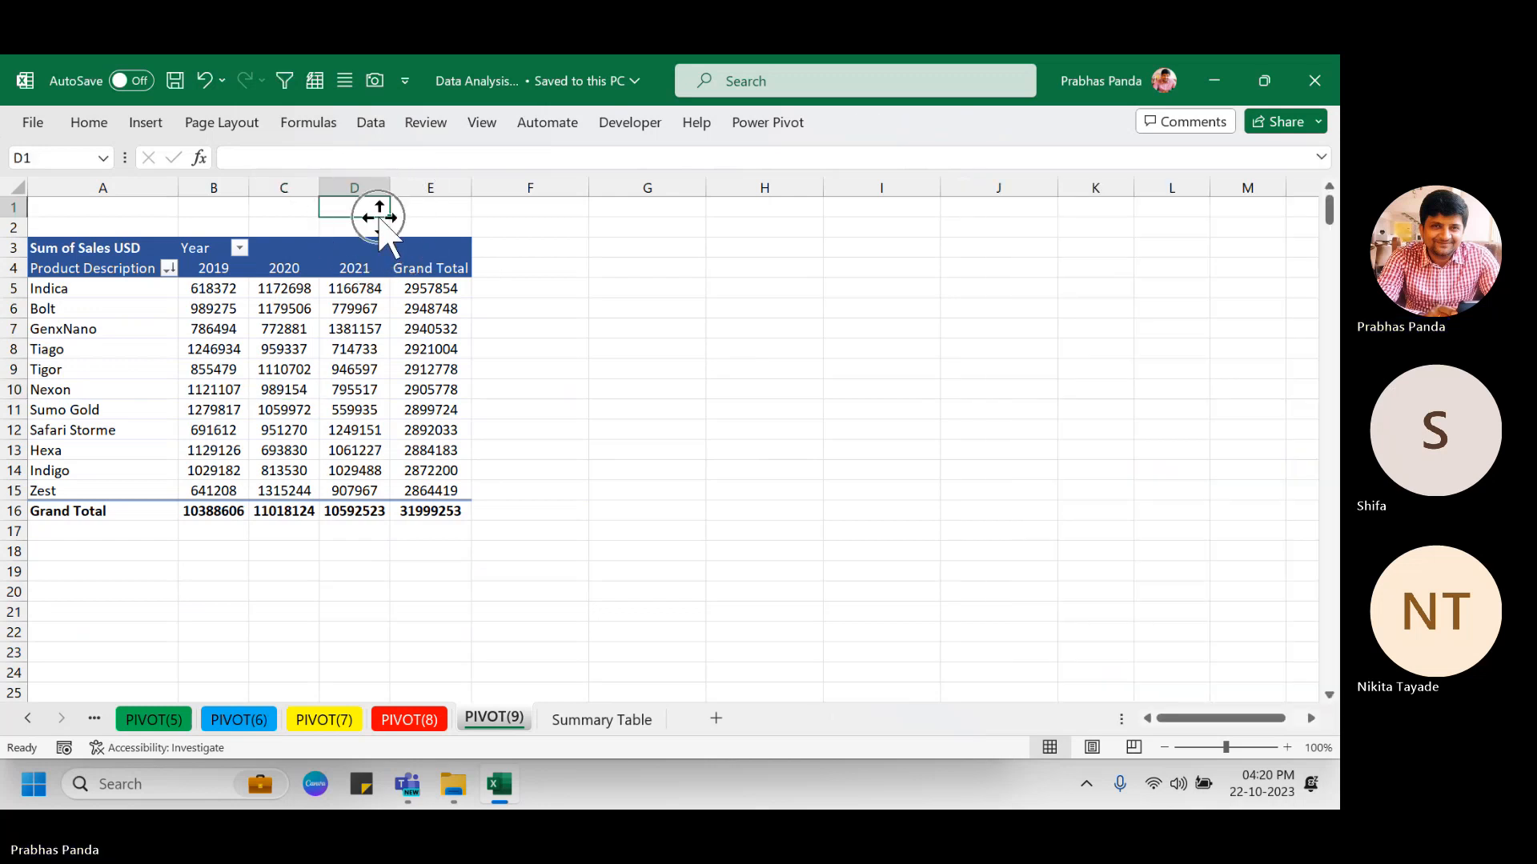
key(ctrl)
key(ctrl)
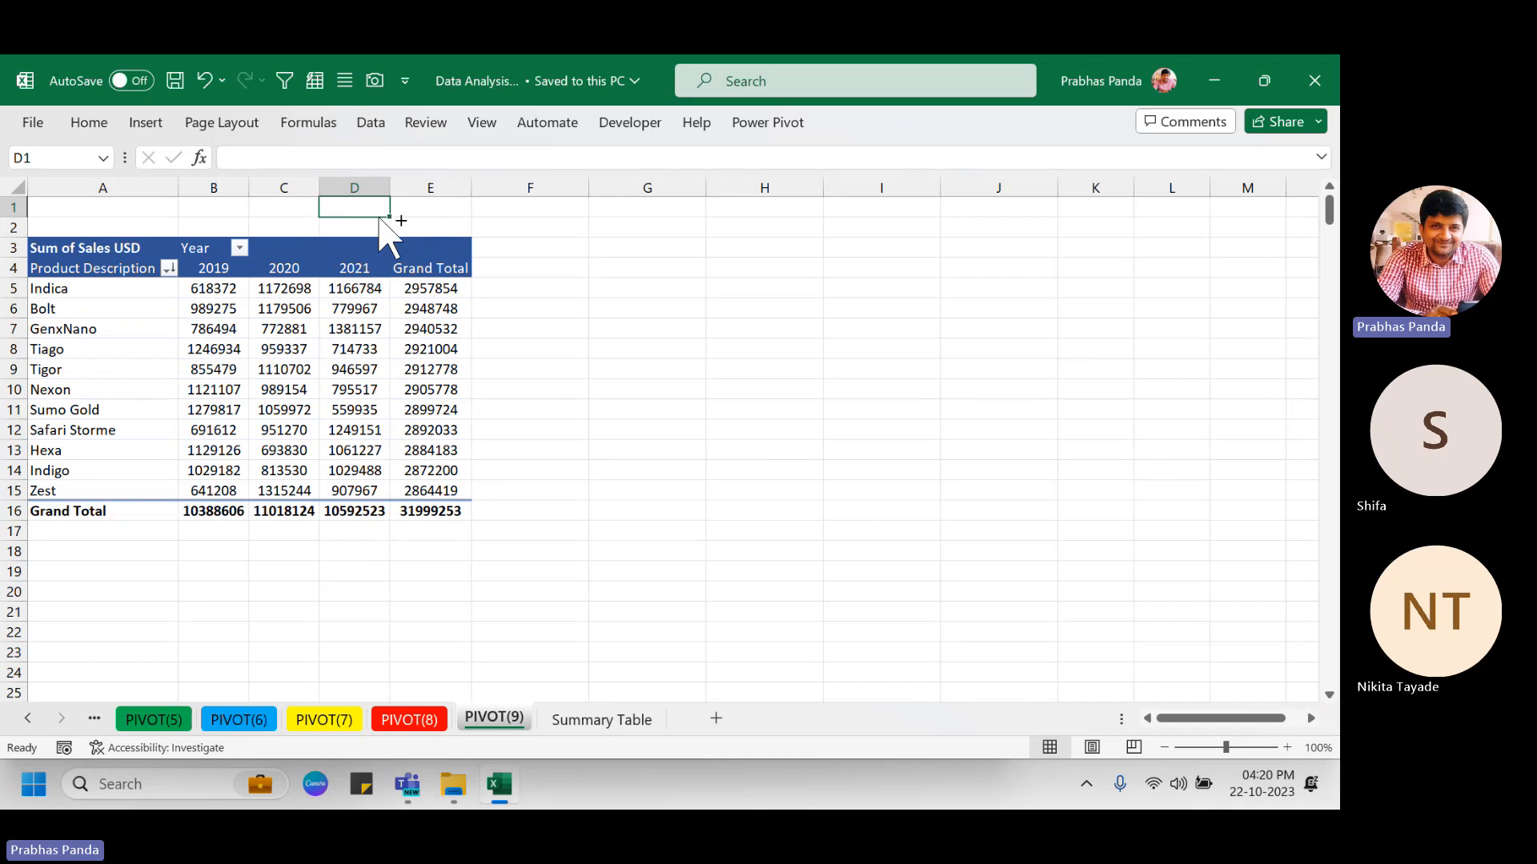
key(ctrl)
key(ctrl)
key(alt)
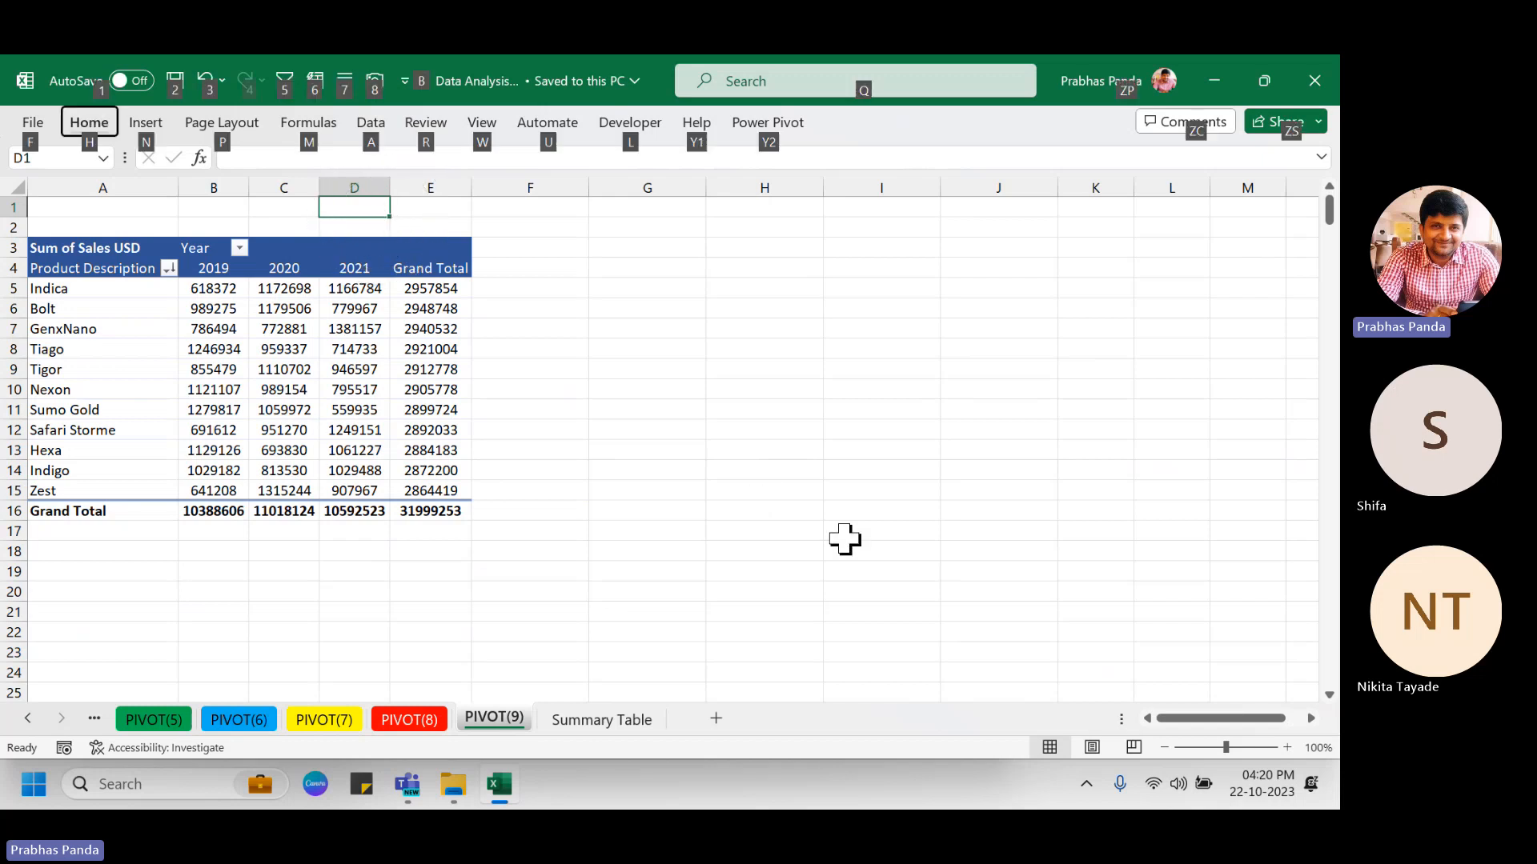
Insert 13 empty rows above the pivot table so that it starts in row 16.
key(i)
key(r)
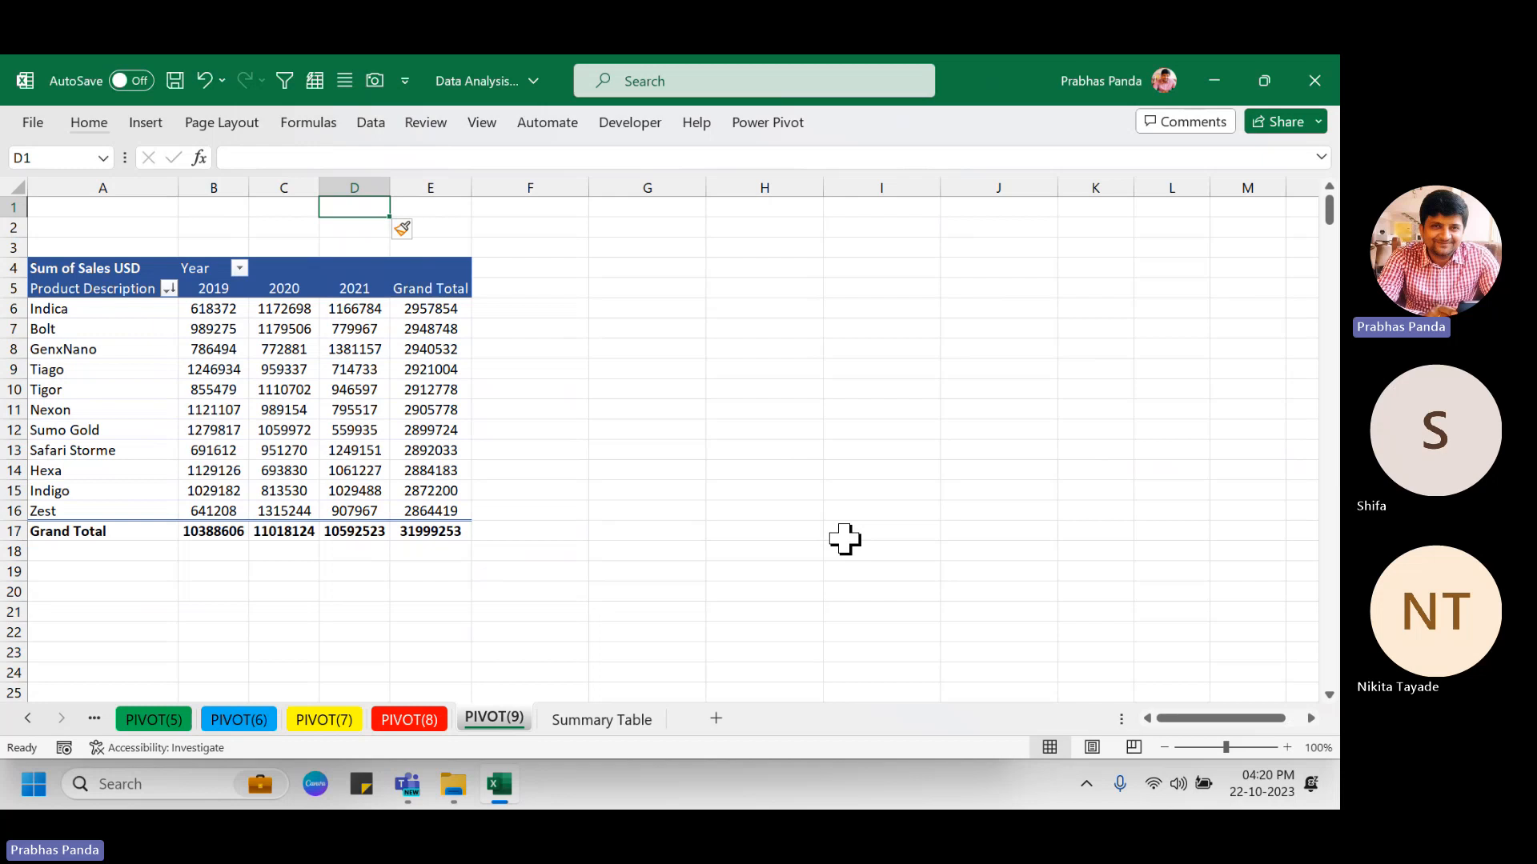
key(F4)
key(F4)
key(F4)
key(F4)
key(F4)
key(F4)
key(F4)
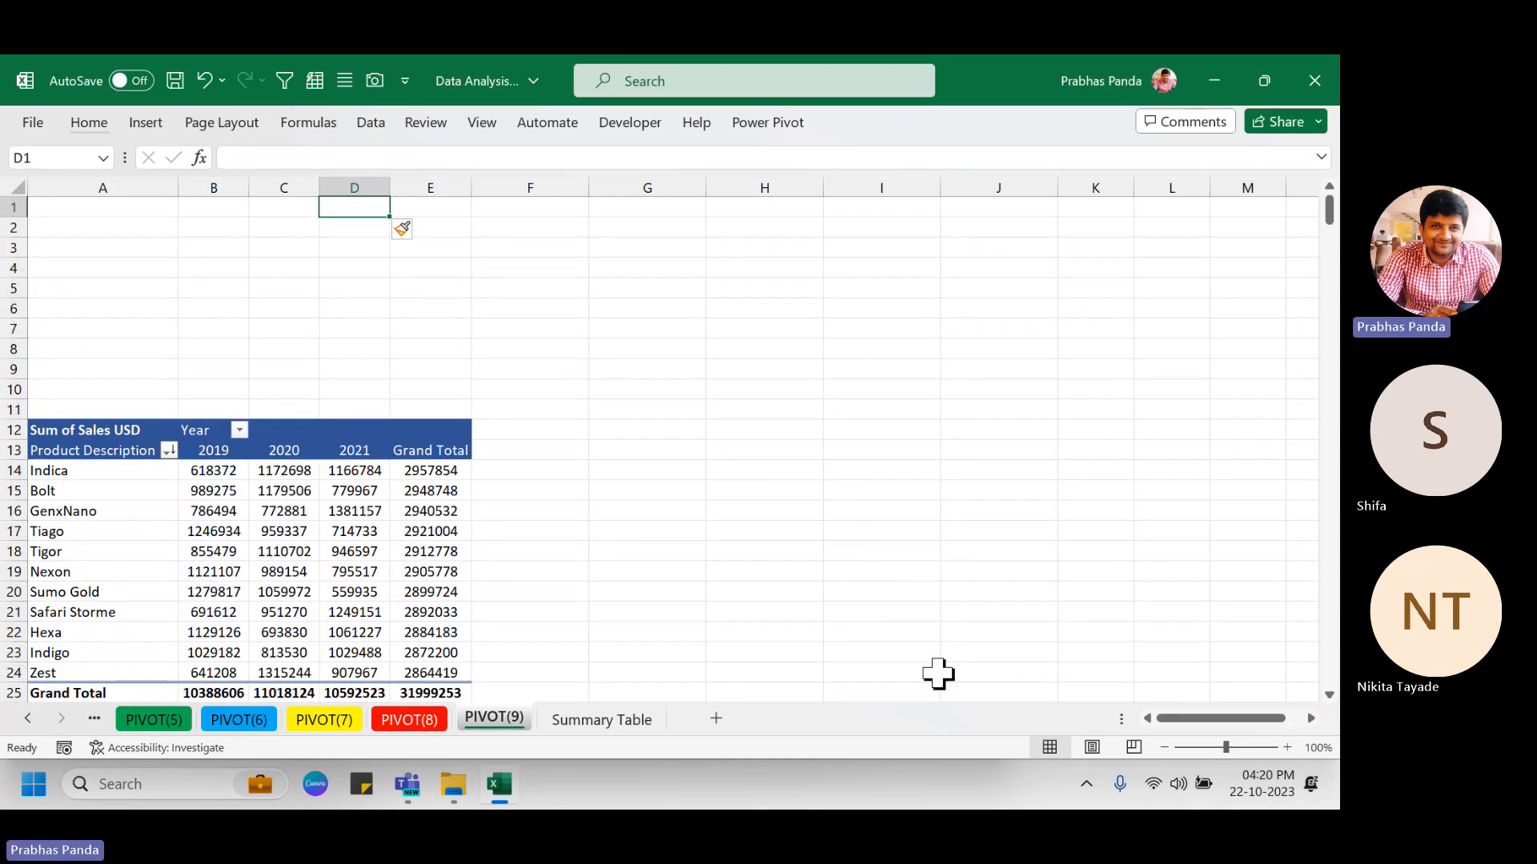
scroll(841, 390, down, 1)
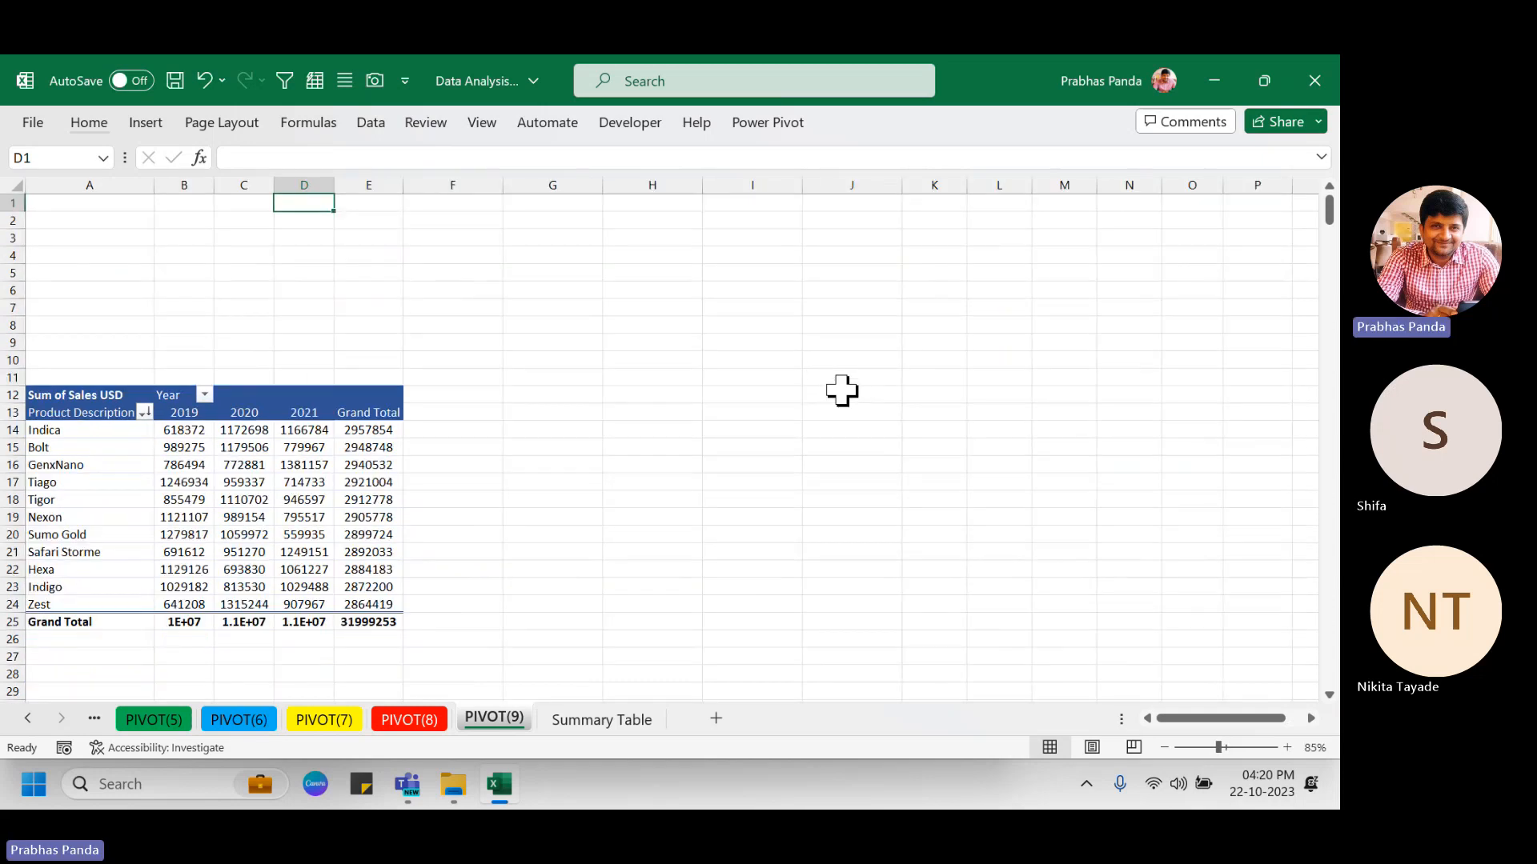
key(F4)
key(F4)
key(F4)
key(F4)
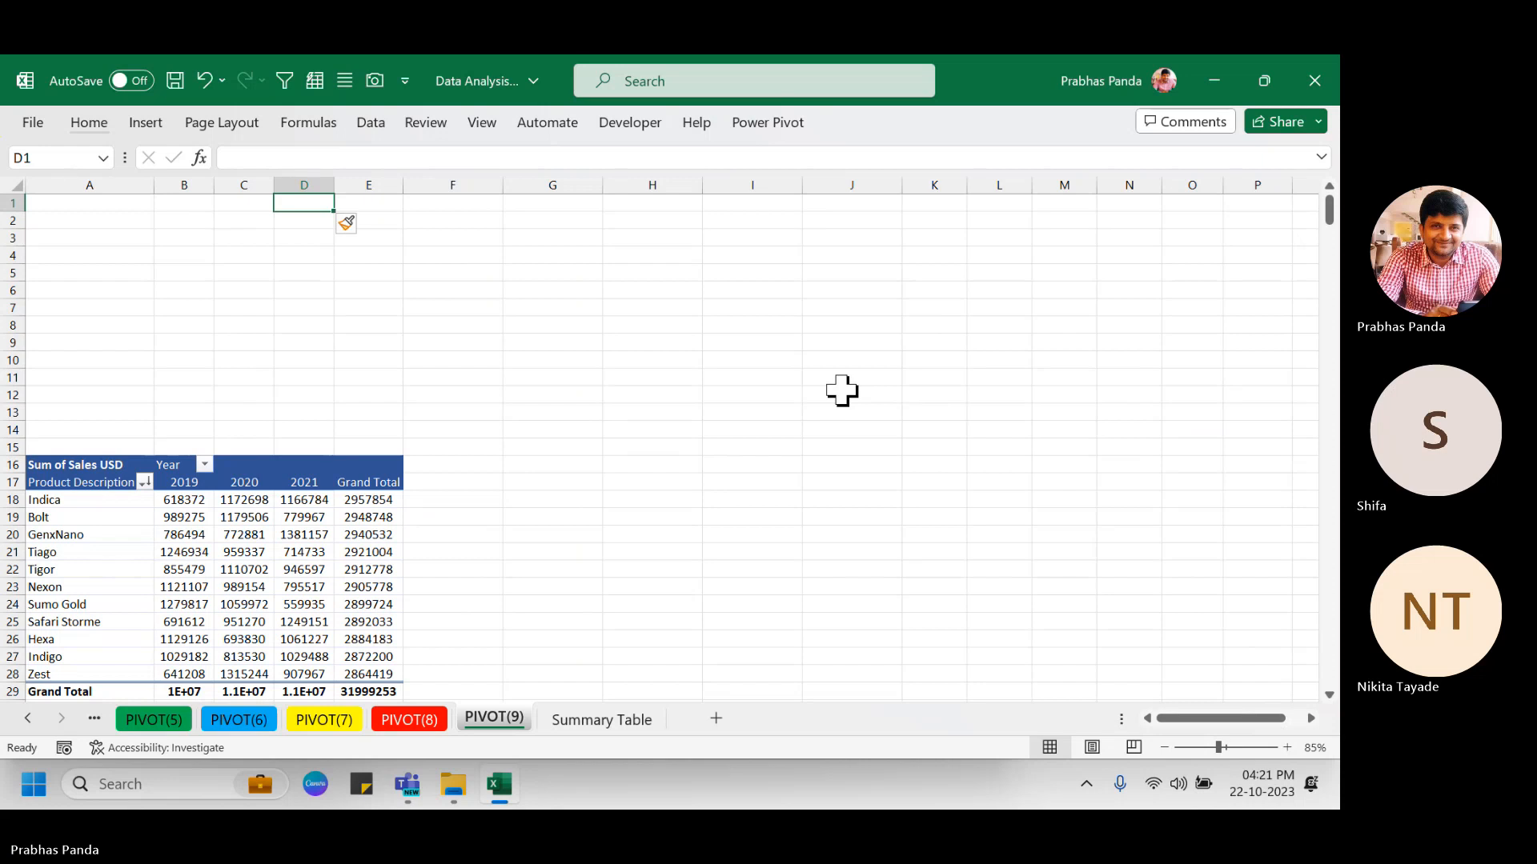
Open the Insert Slicers dialog for the pivot table and place it beside the PivotTable field list.
click(225, 532)
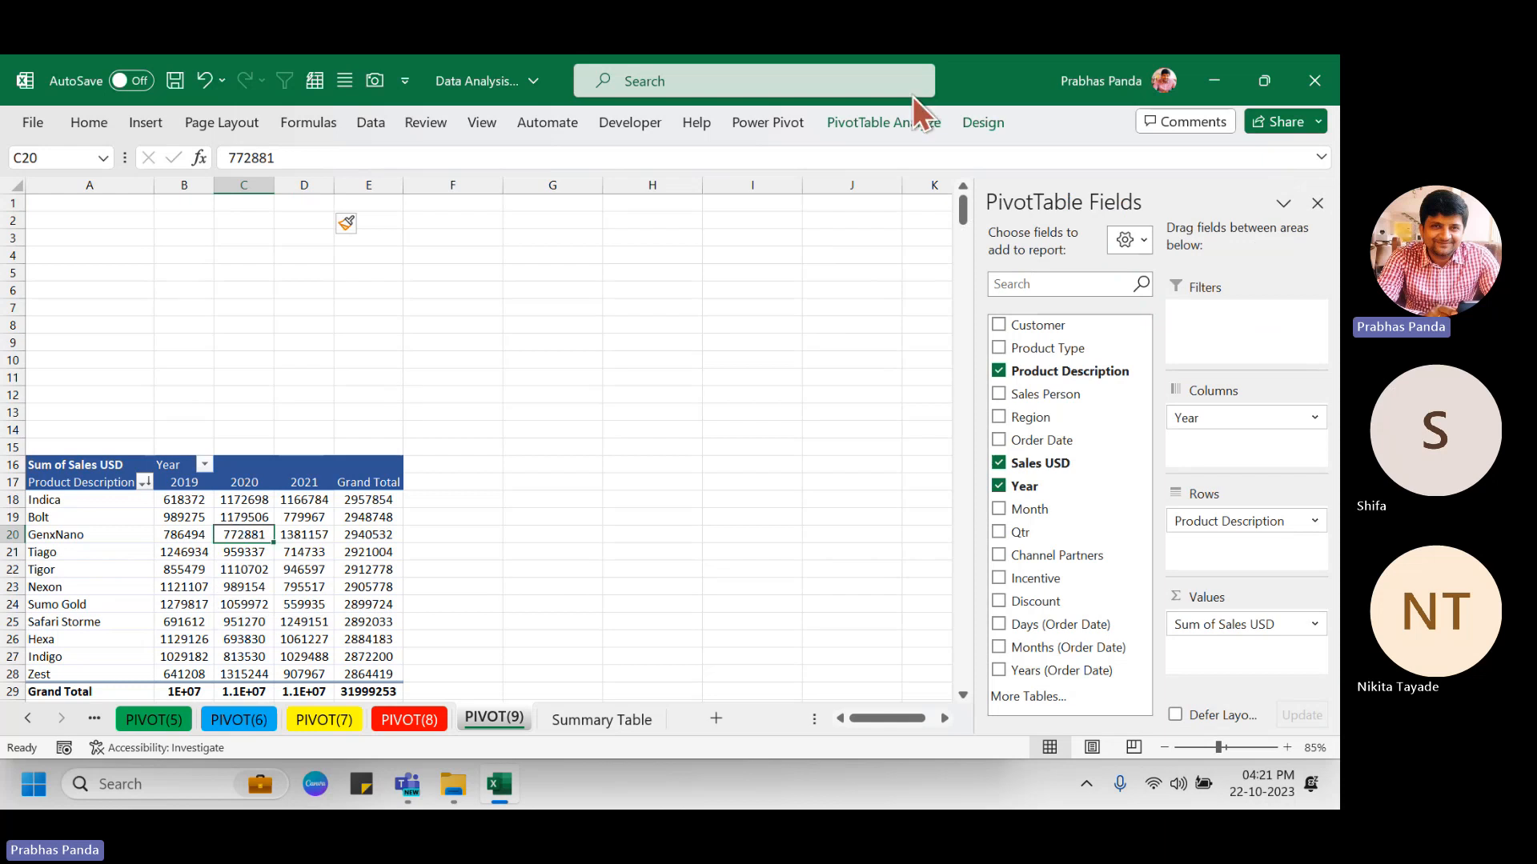
click(915, 123)
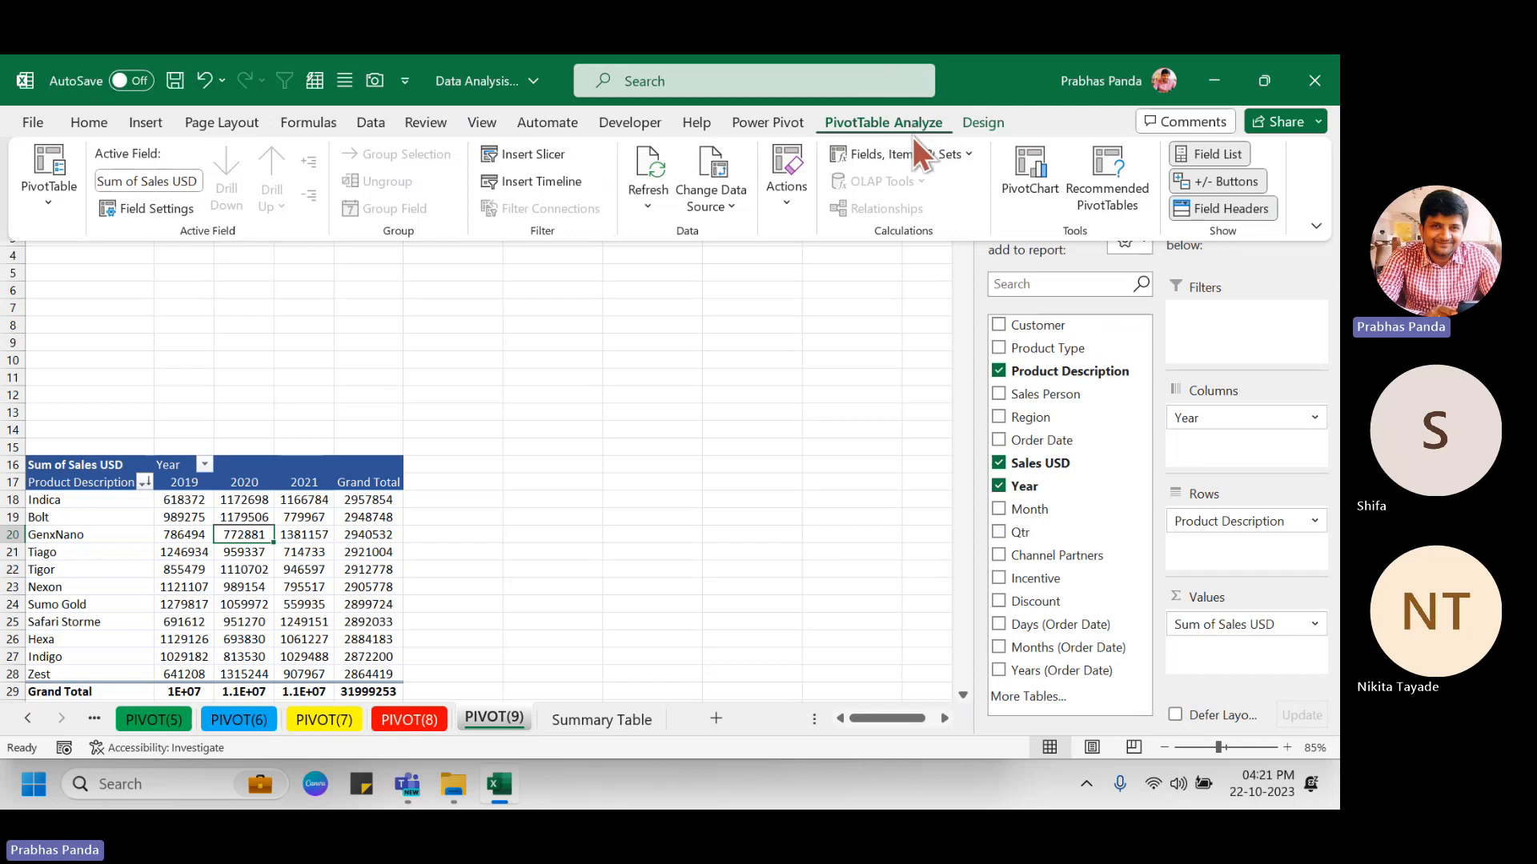
click(534, 160)
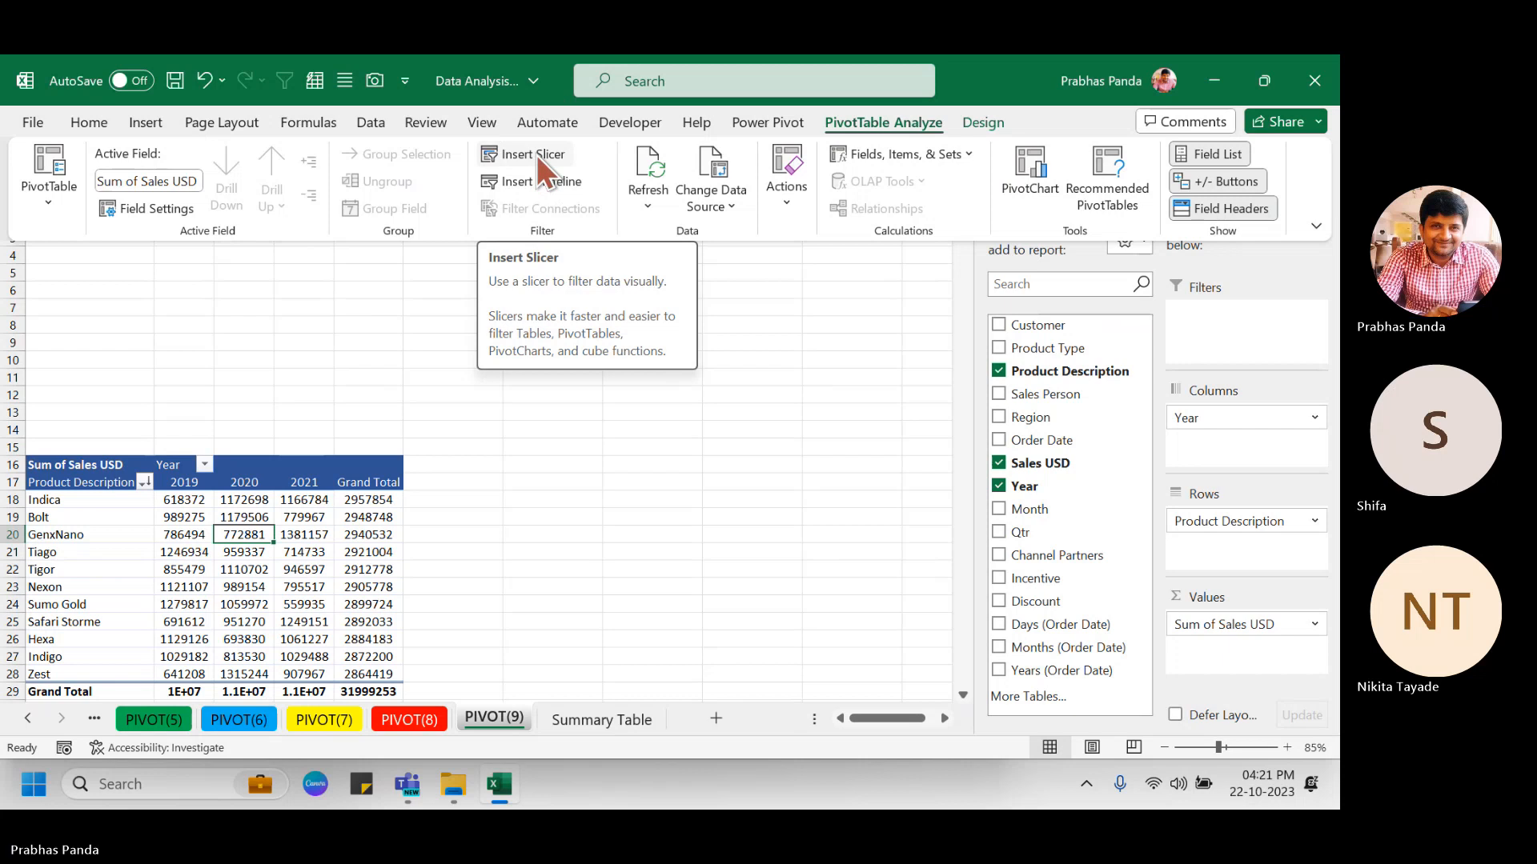
click(536, 156)
drag(123, 304, 767, 195)
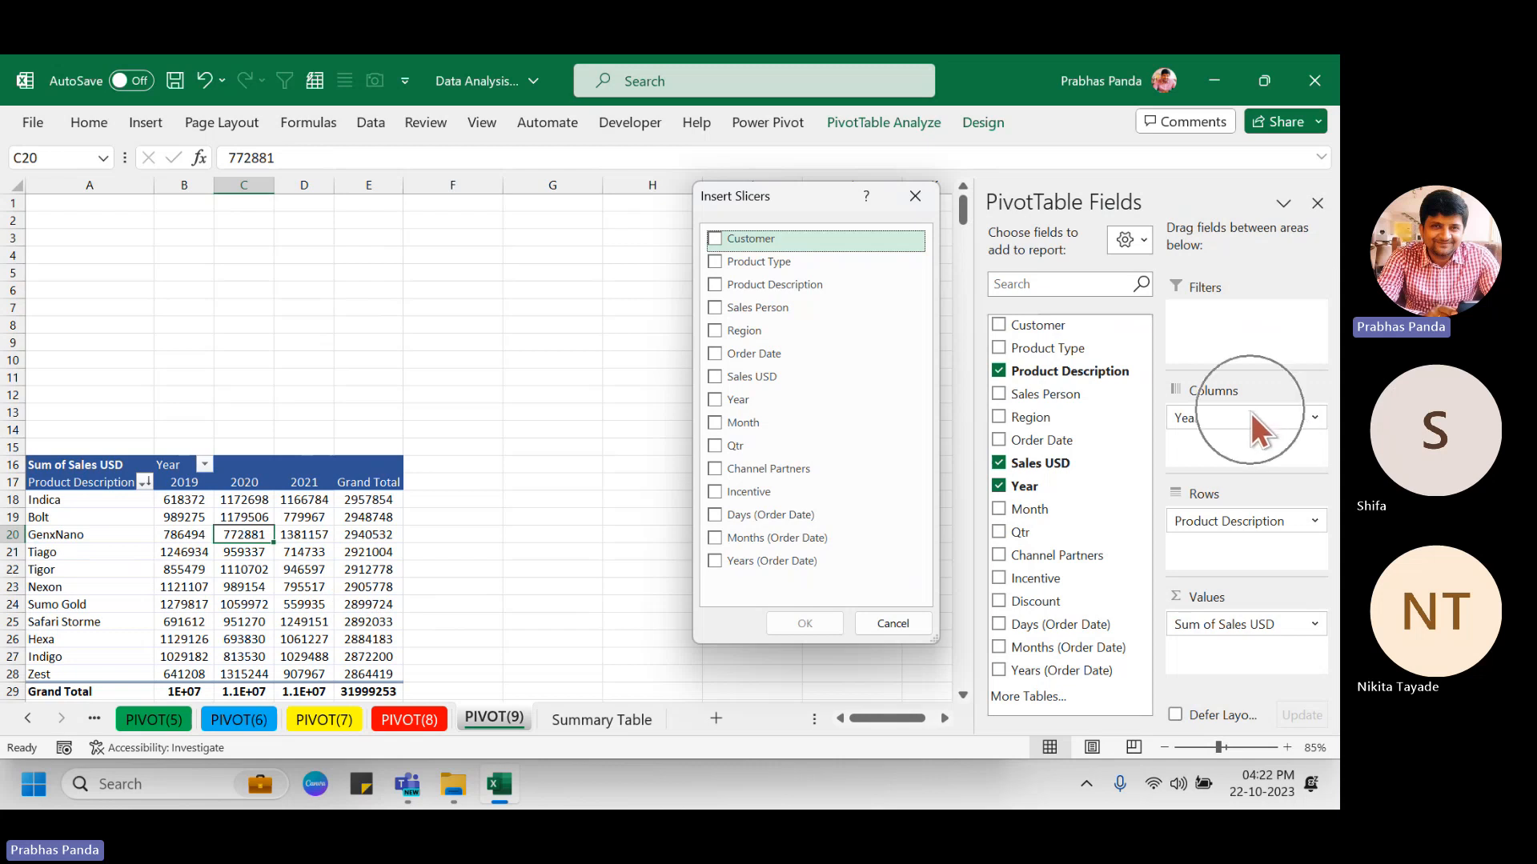
key(ctrl)
key(ctrl)
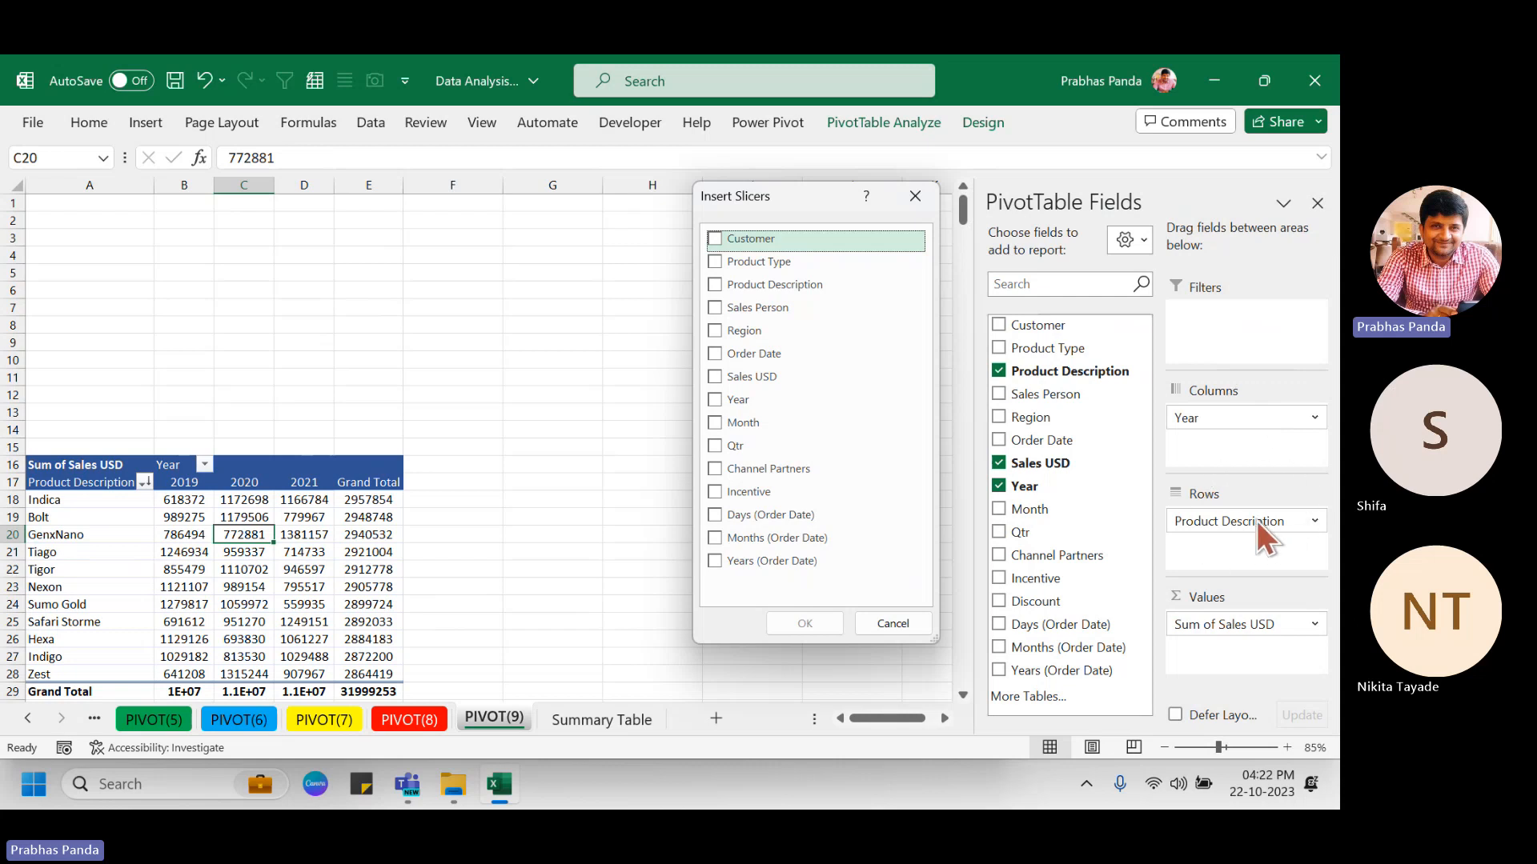
key(ctrl)
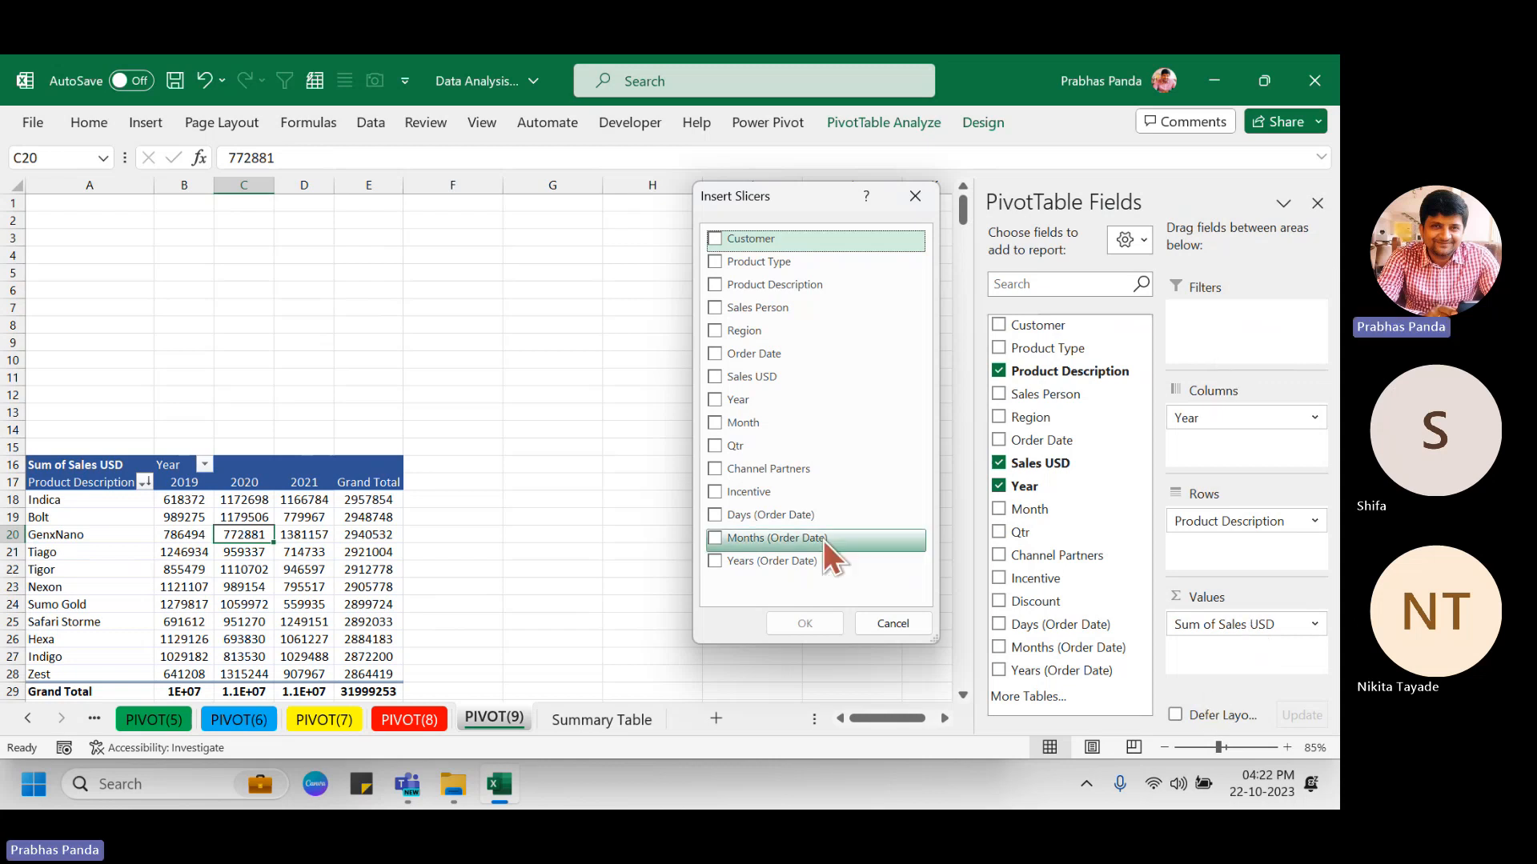
key(ctrl)
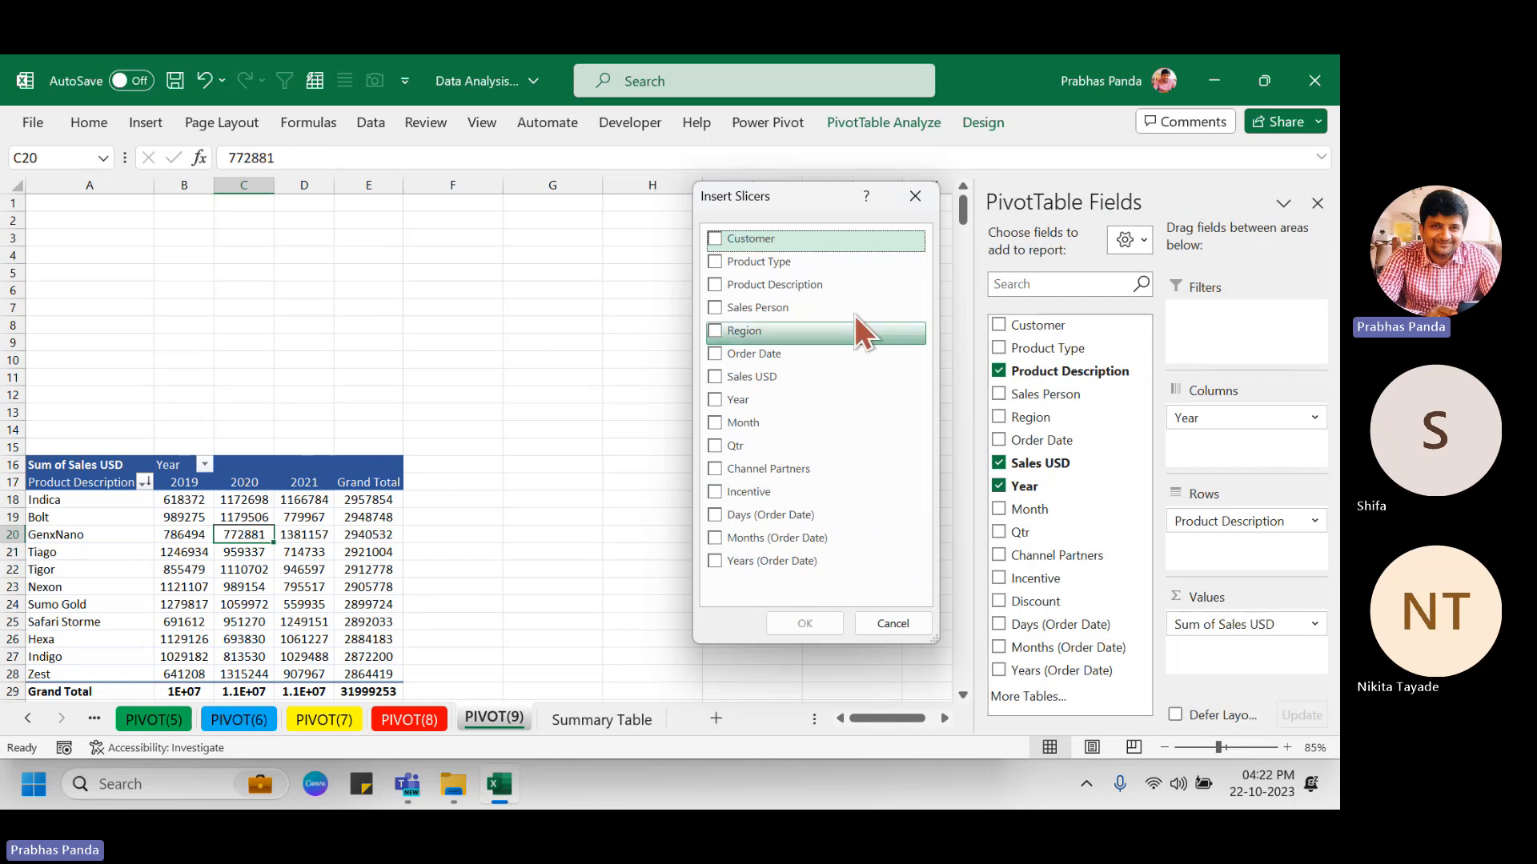
Insert slicers for the Customer, Product Type, Sales Person, Region and Month fields.
click(709, 248)
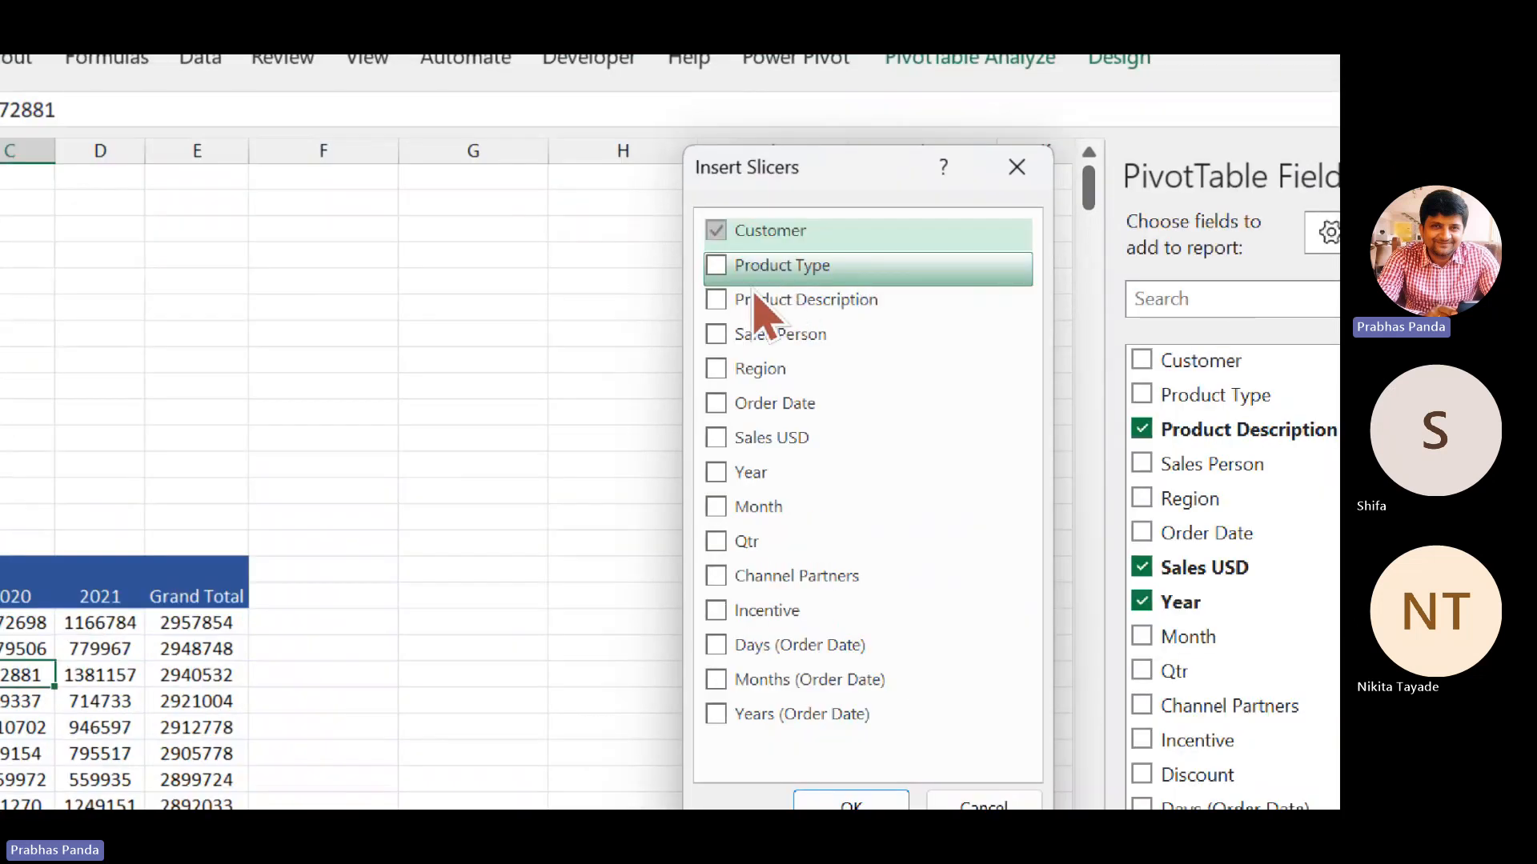
click(715, 285)
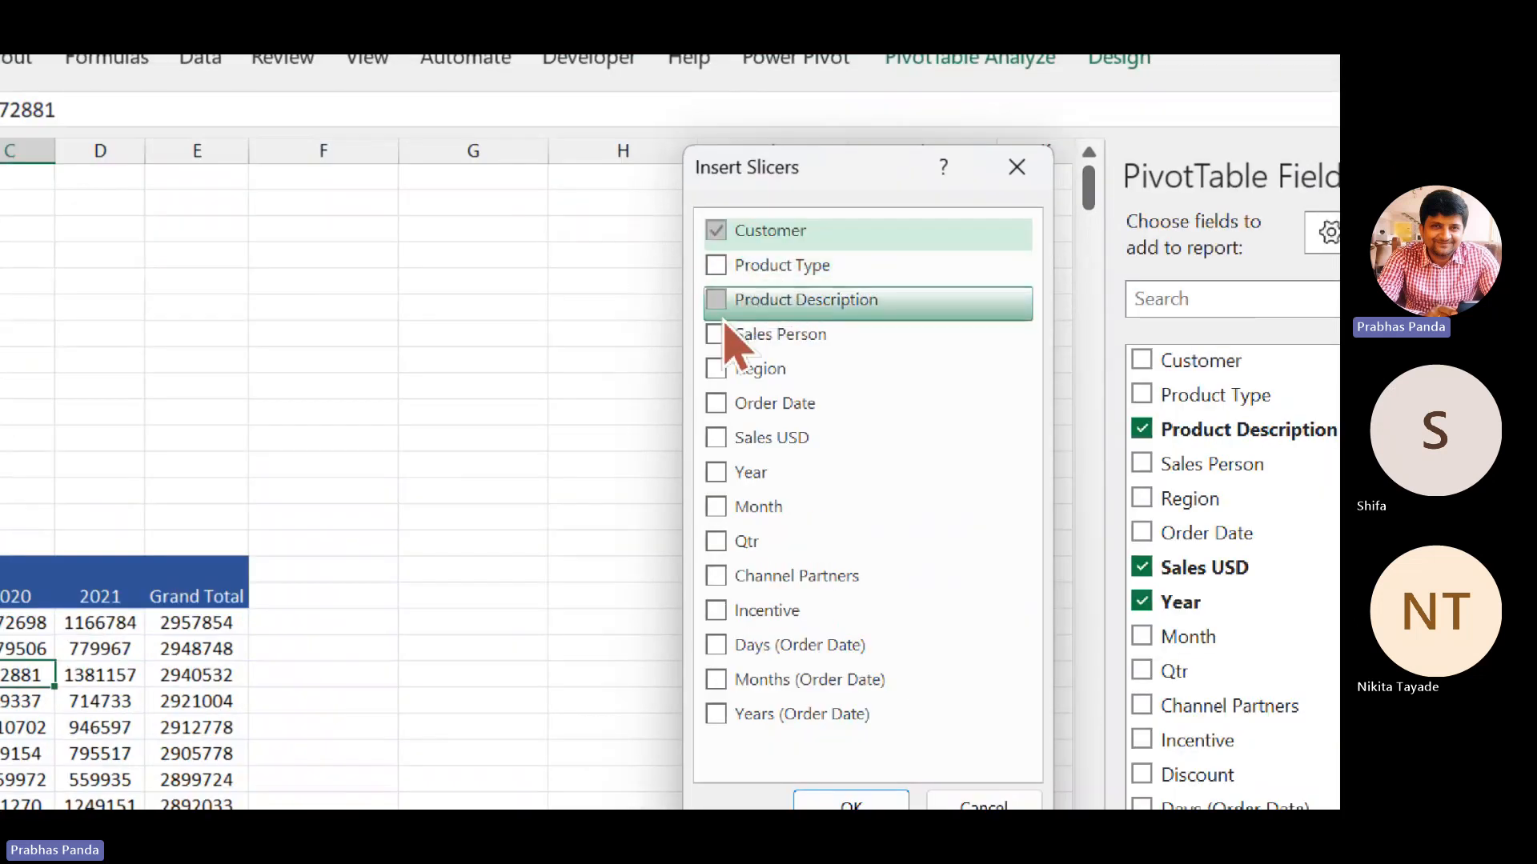
click(719, 338)
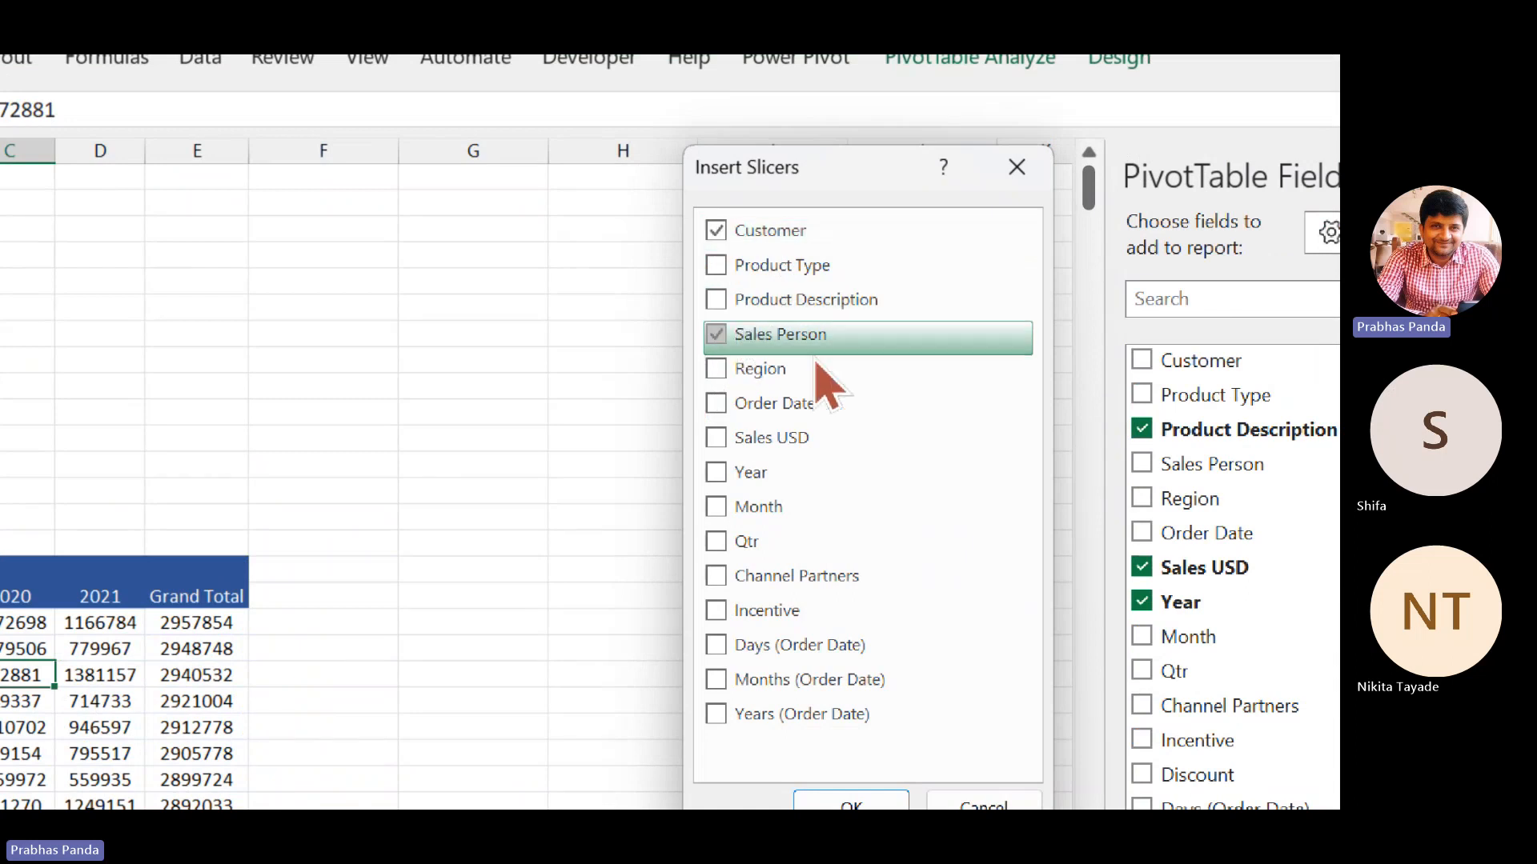
click(723, 373)
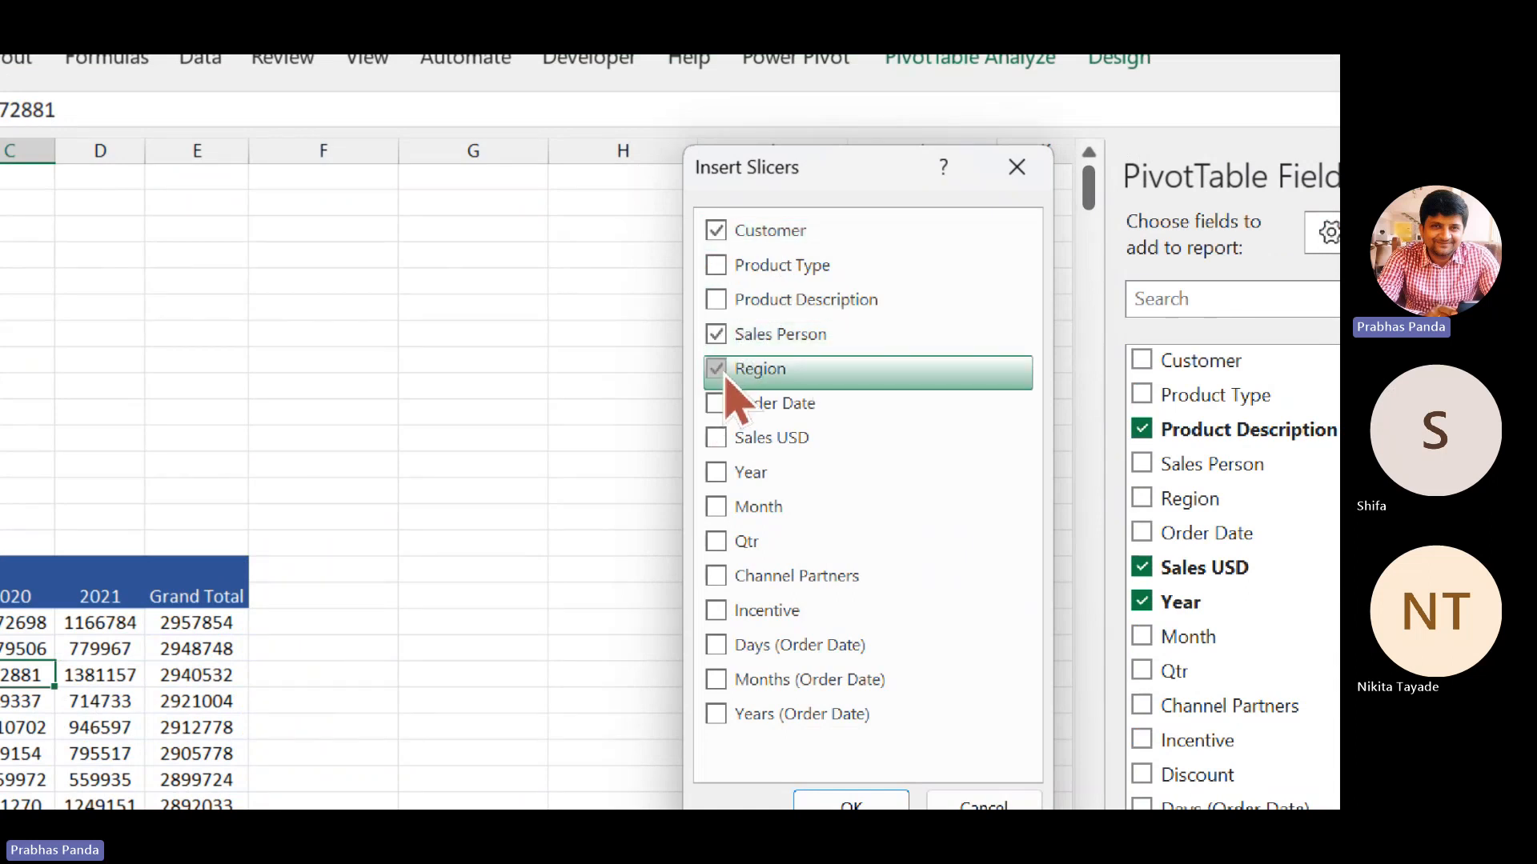
click(718, 514)
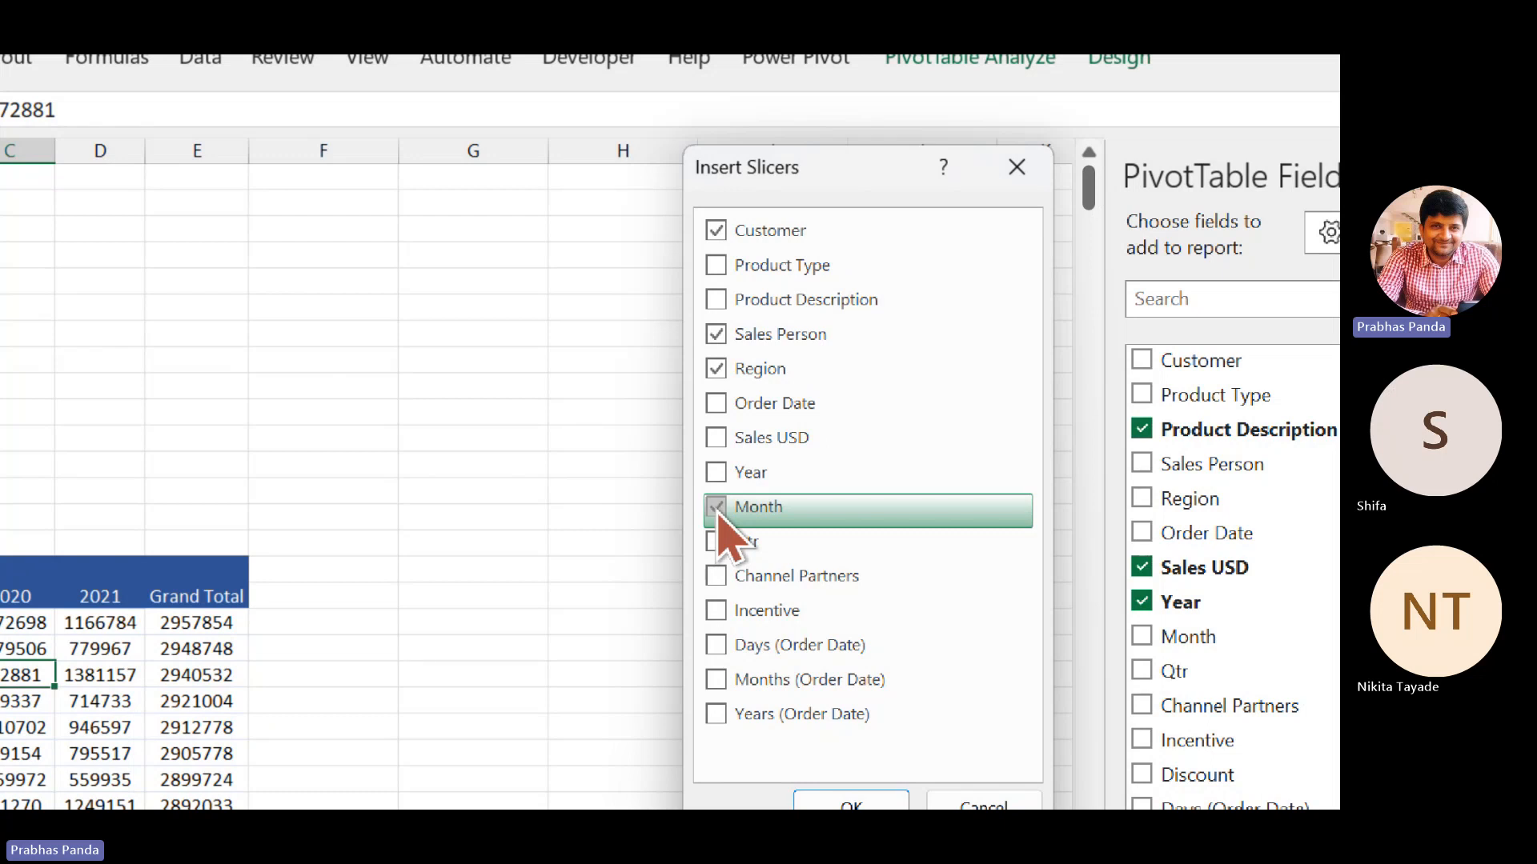
click(715, 265)
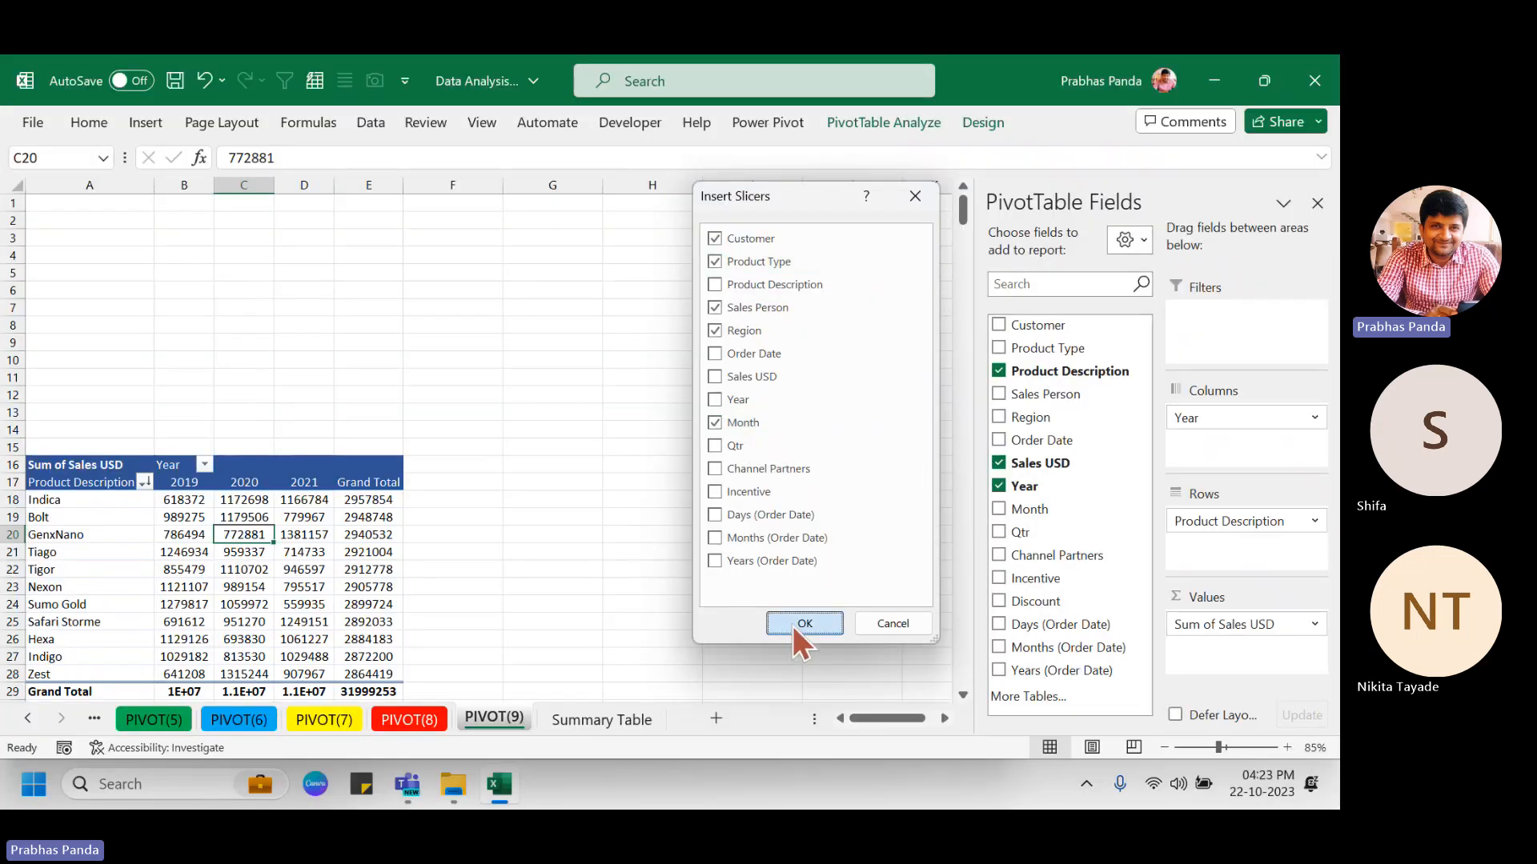
click(849, 803)
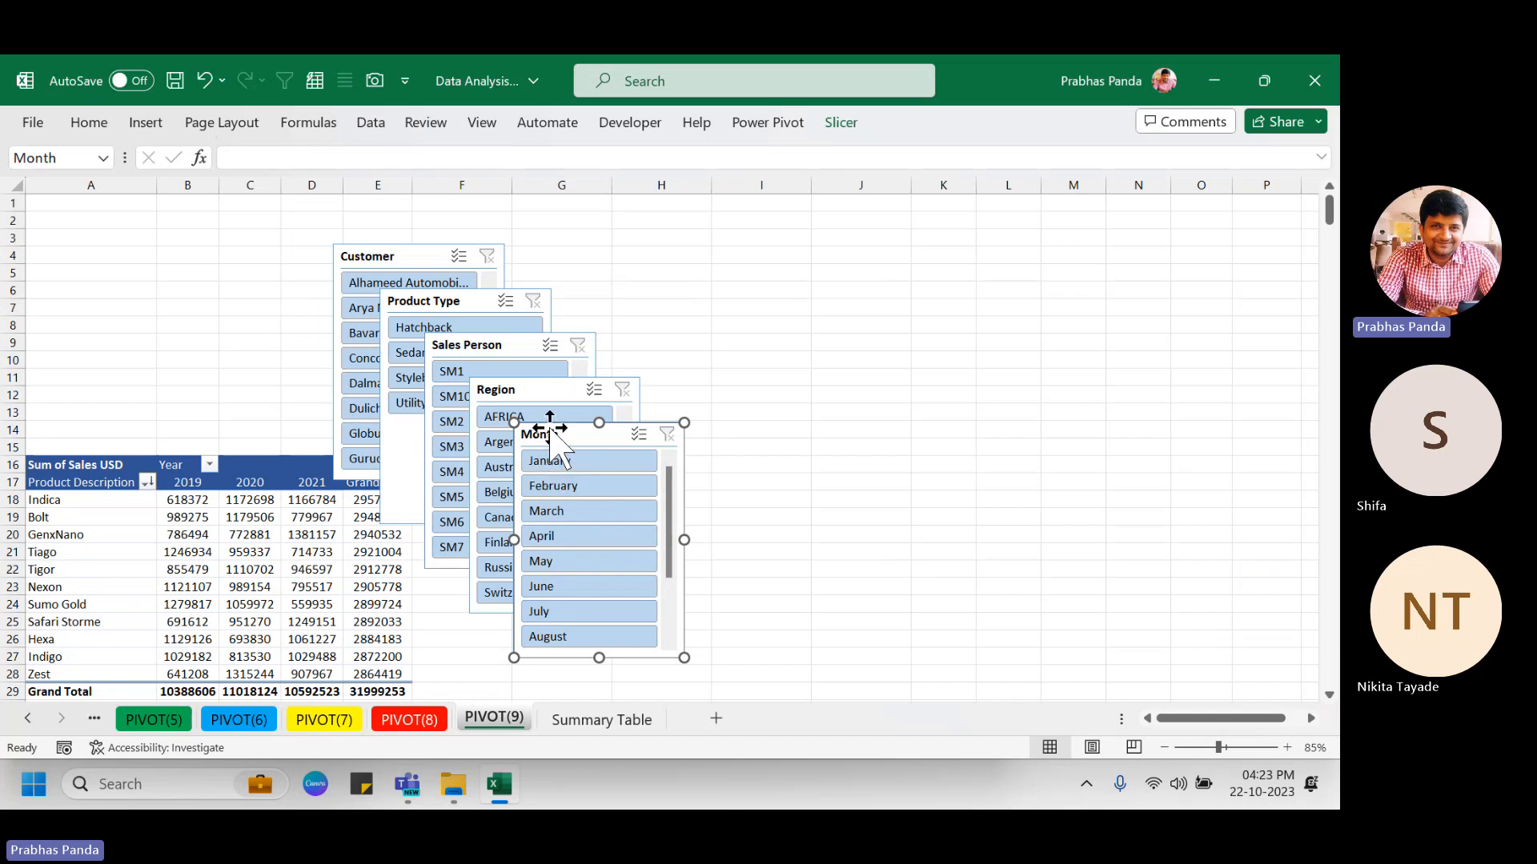
Arrange the slicers in one row above the pivot table in the order Product Type, Sales Person, Region, Month, Customer.
drag(415, 301, 65, 206)
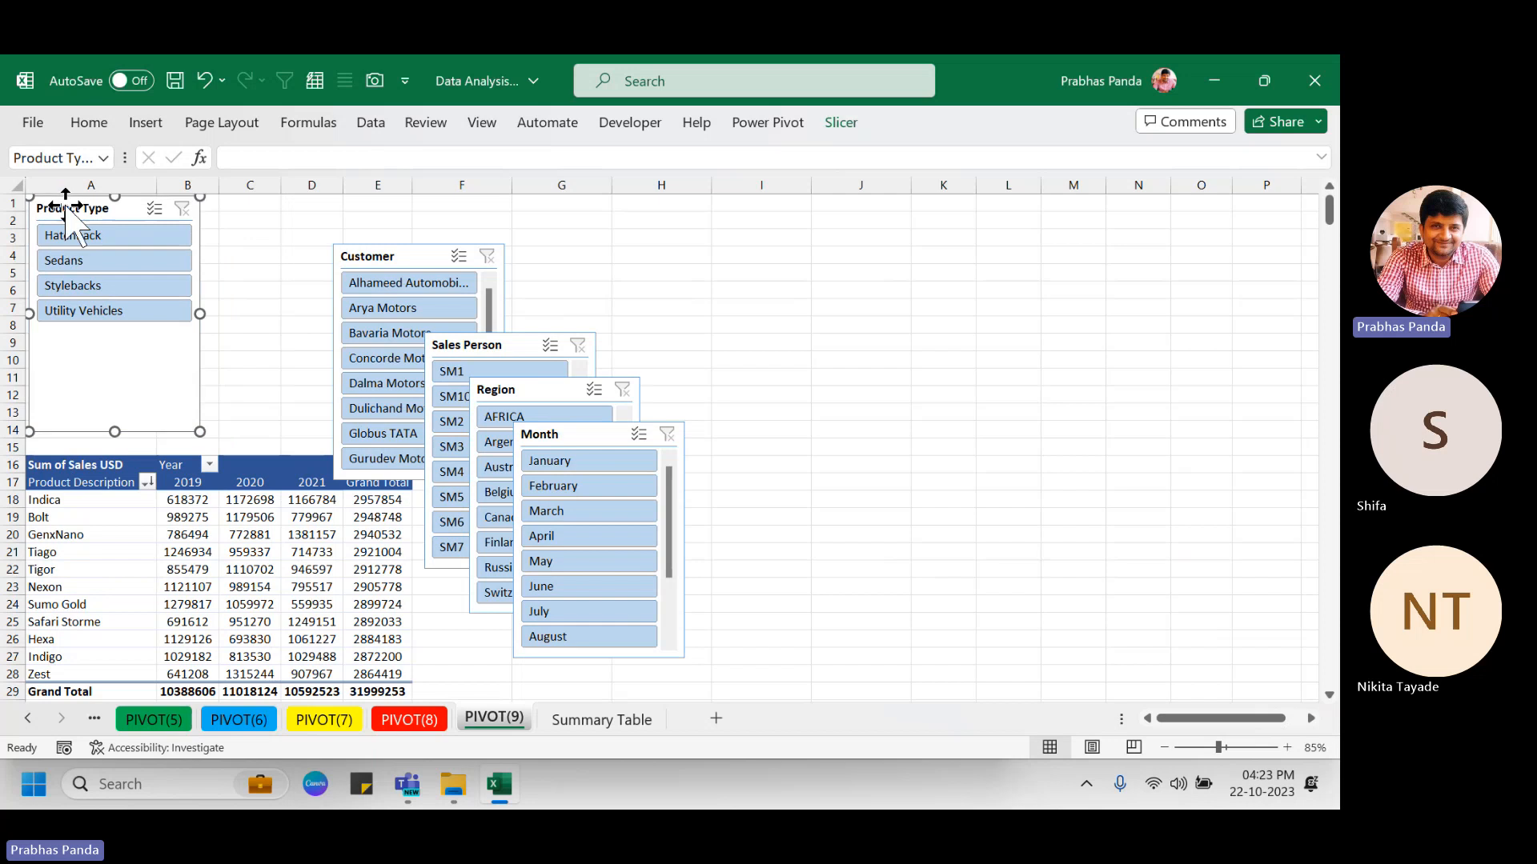
drag(425, 254, 880, 218)
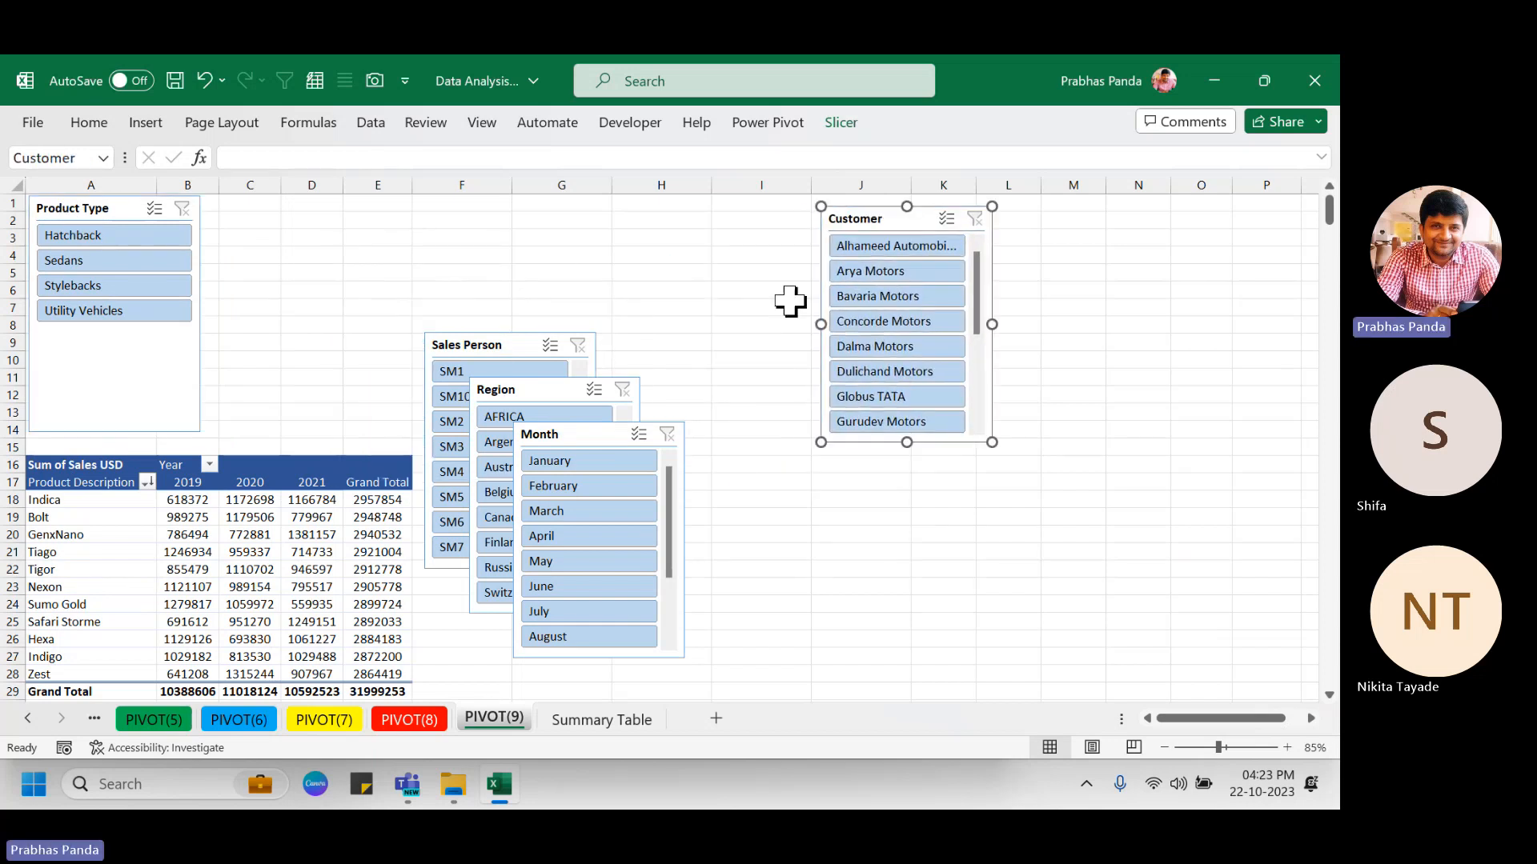
drag(485, 342, 266, 204)
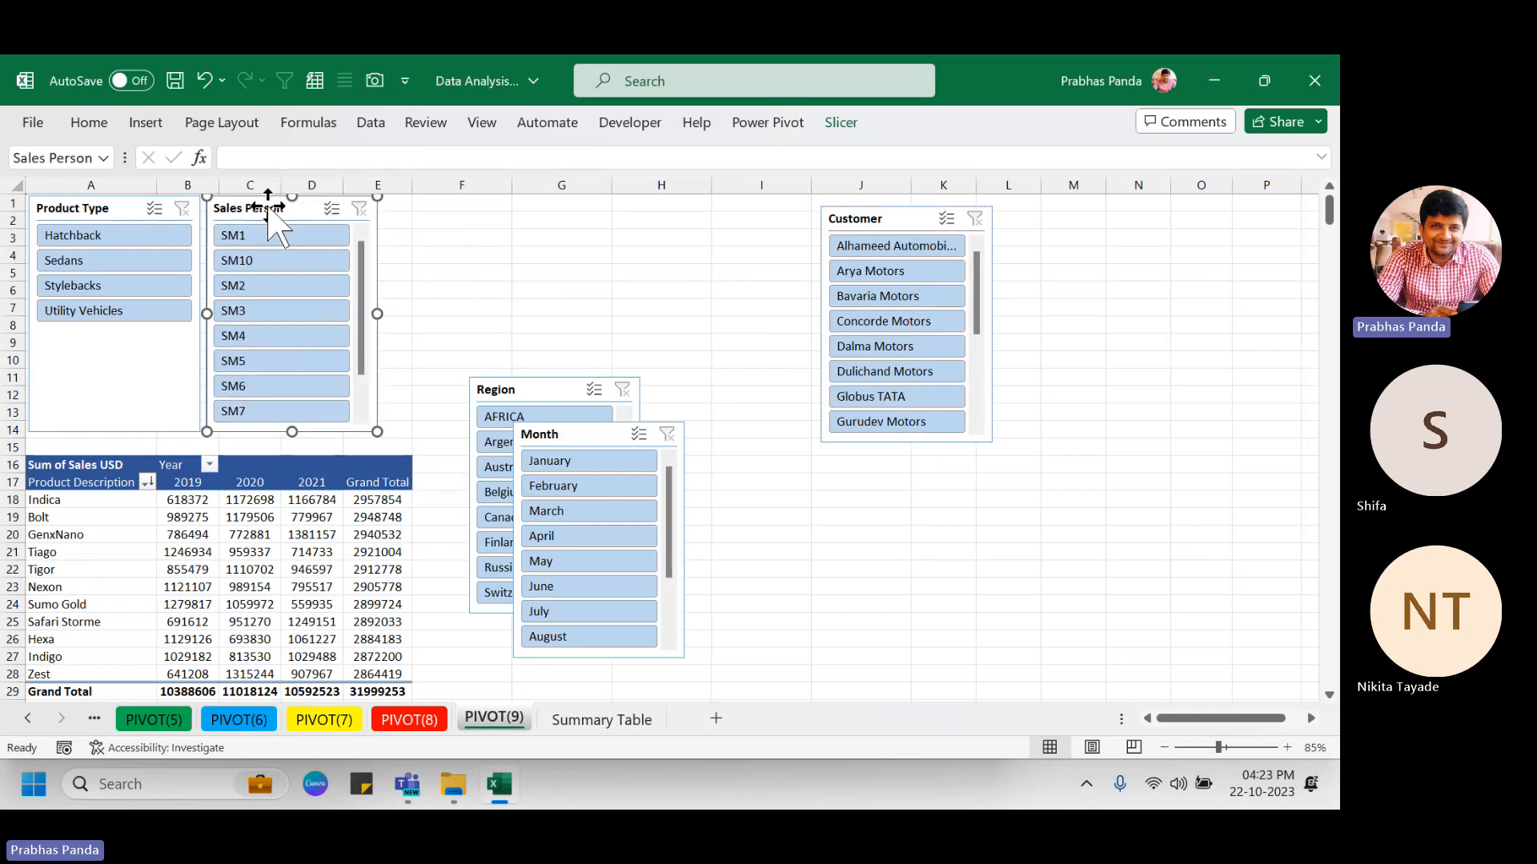
drag(527, 253, 448, 208)
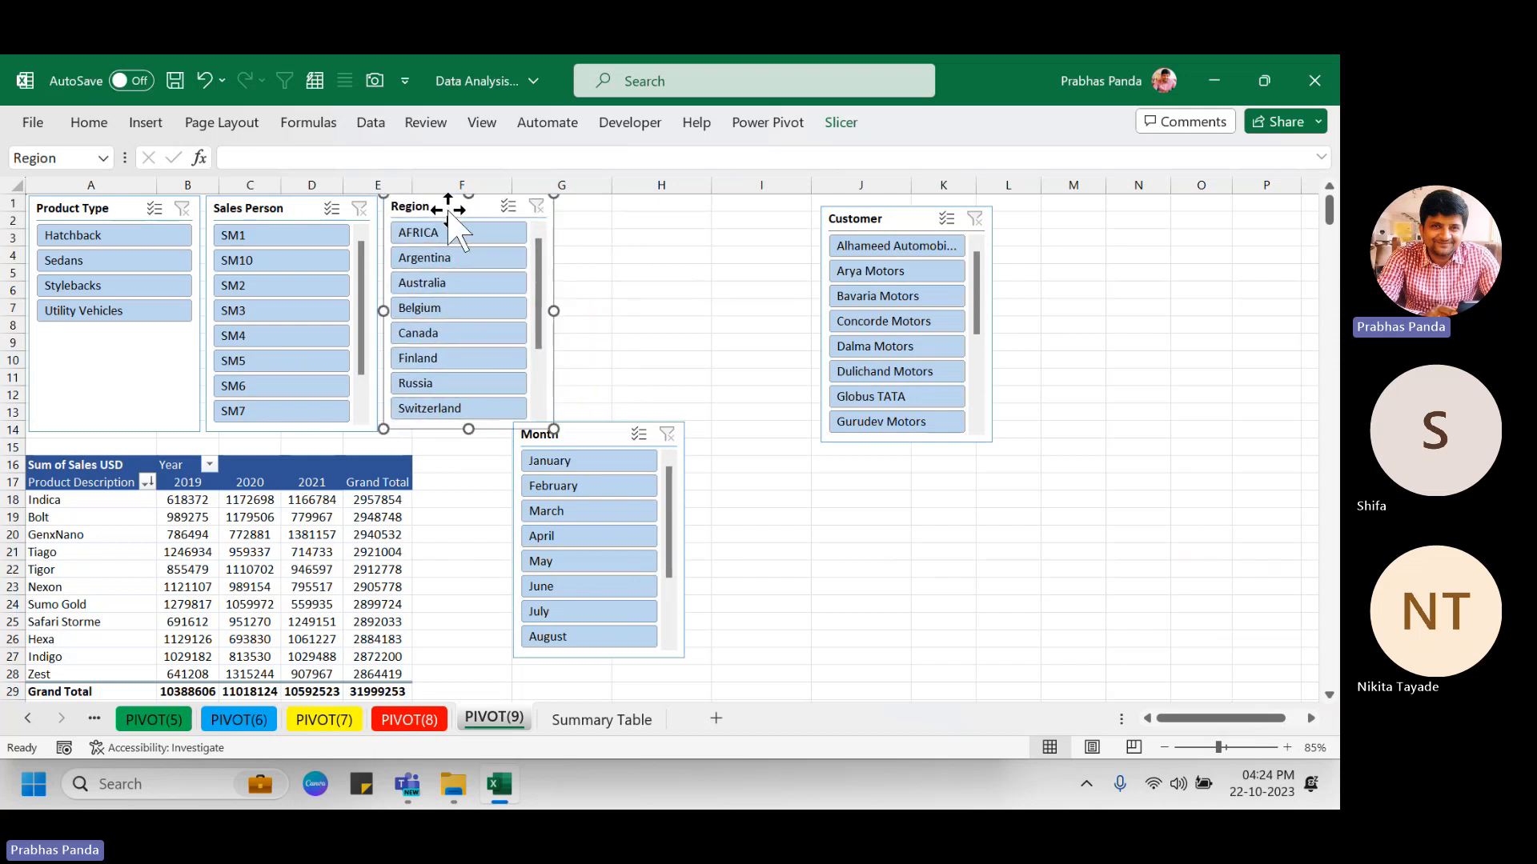
drag(583, 433, 628, 201)
drag(897, 221, 812, 207)
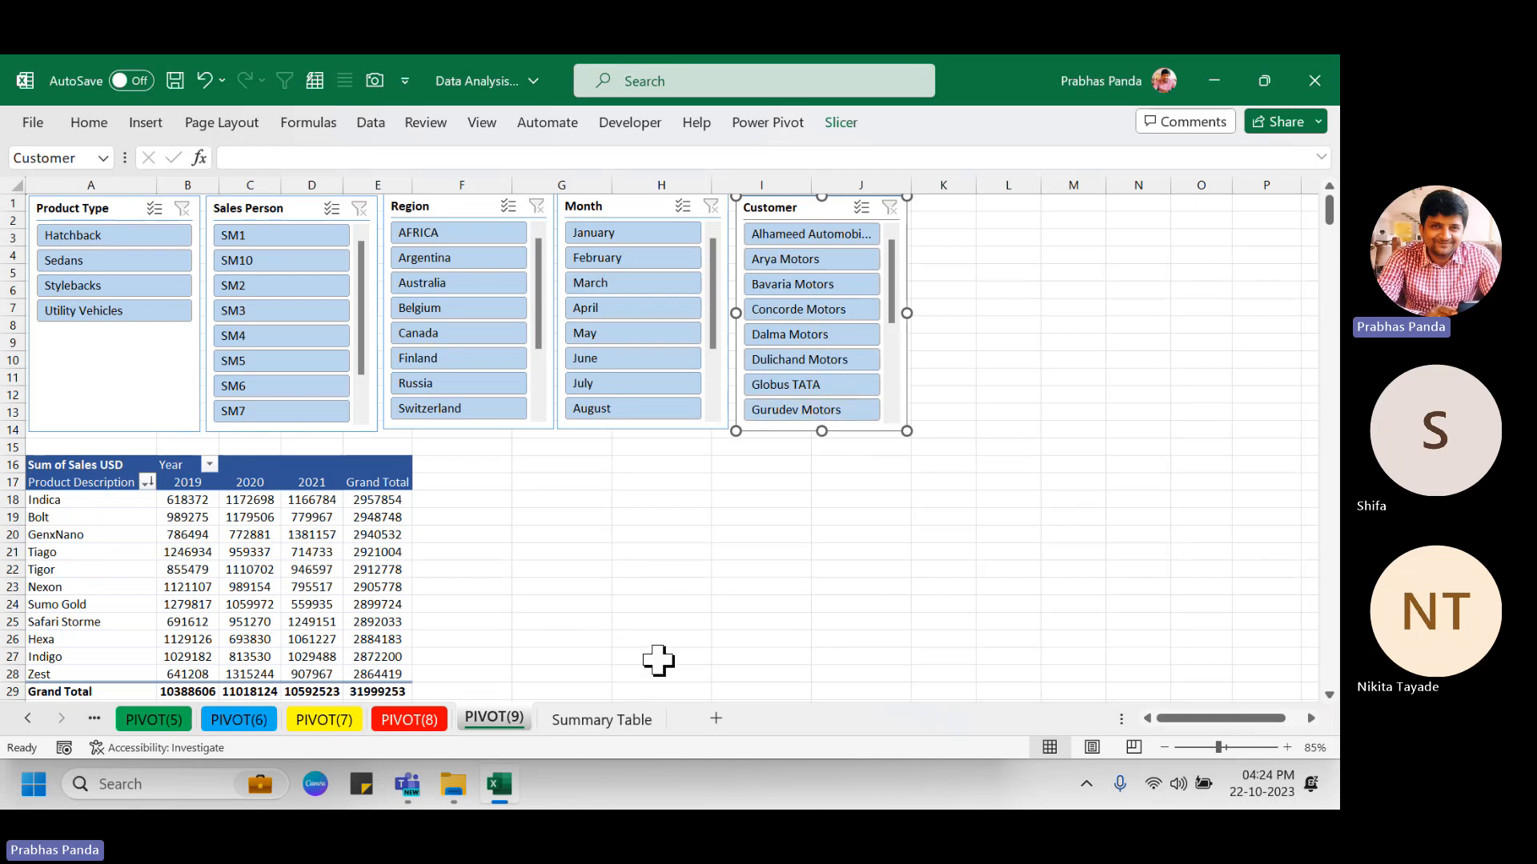
Apply the dark green slicer style to the Customer slicer.
key(ctrl+F1)
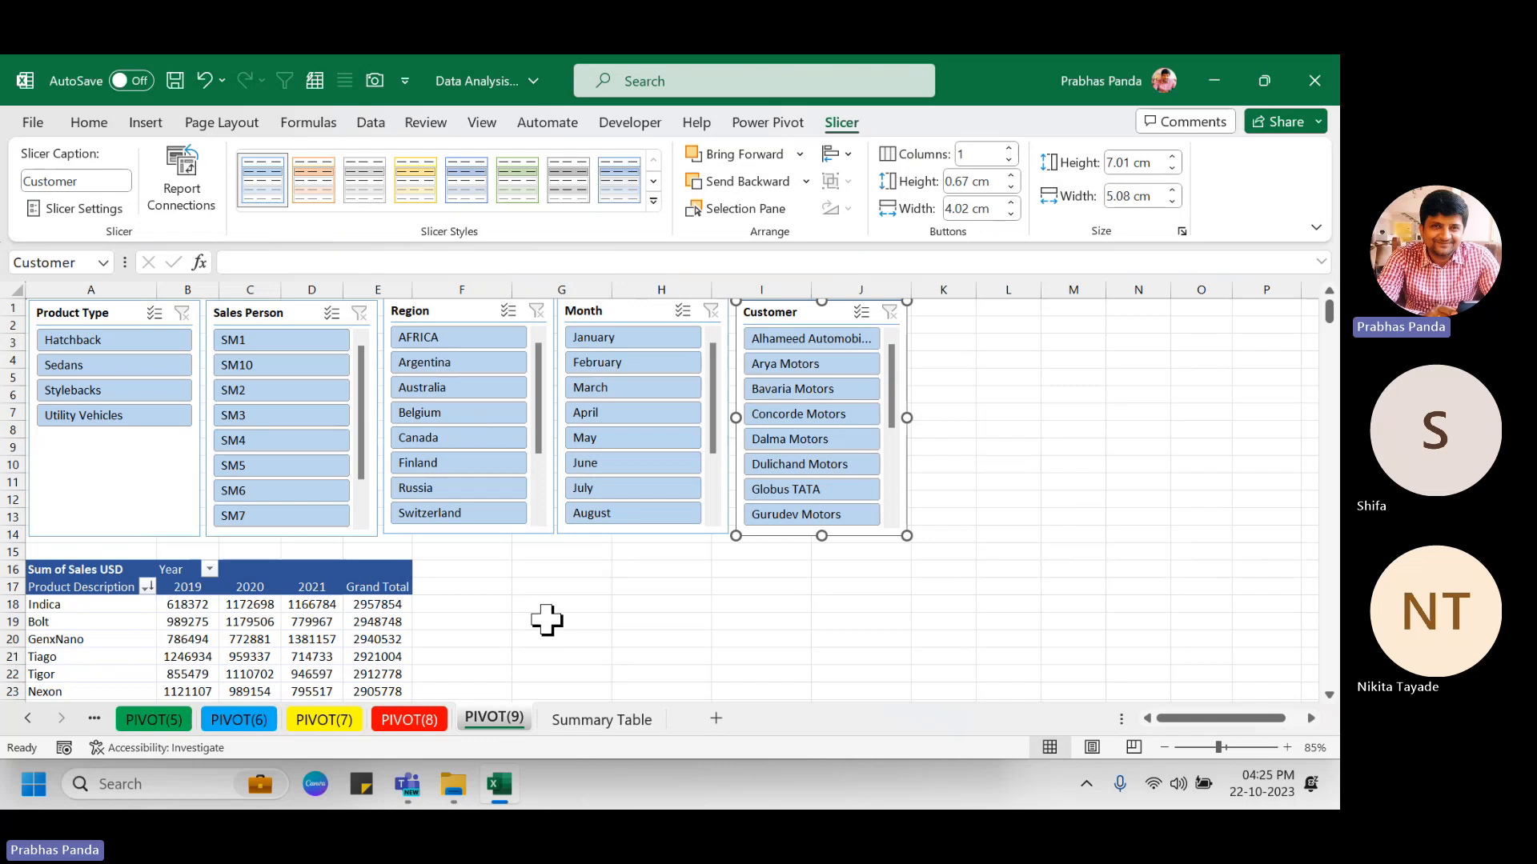
click(775, 314)
click(854, 119)
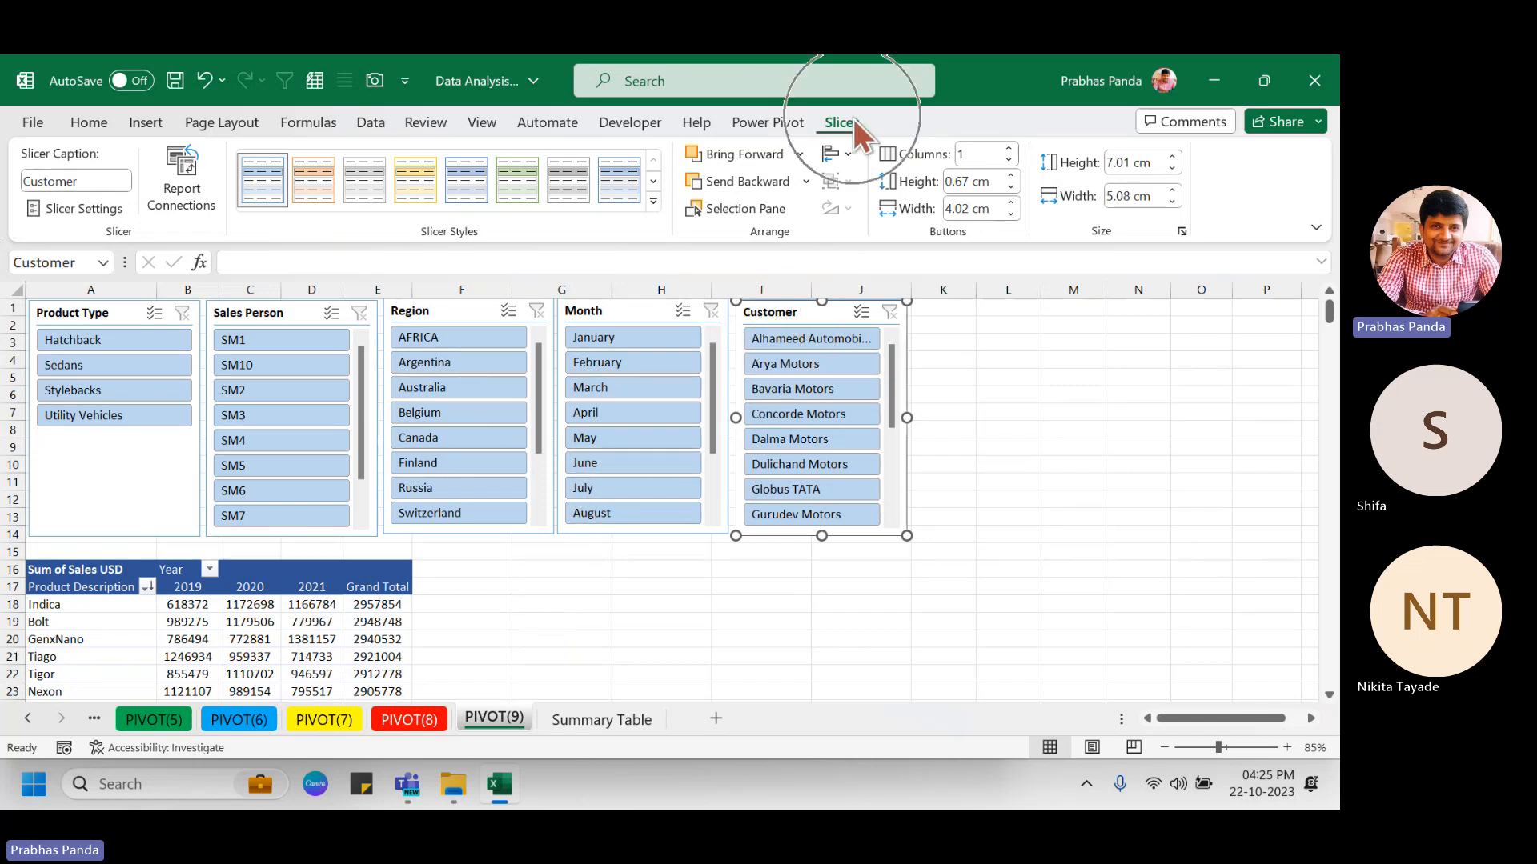
click(854, 118)
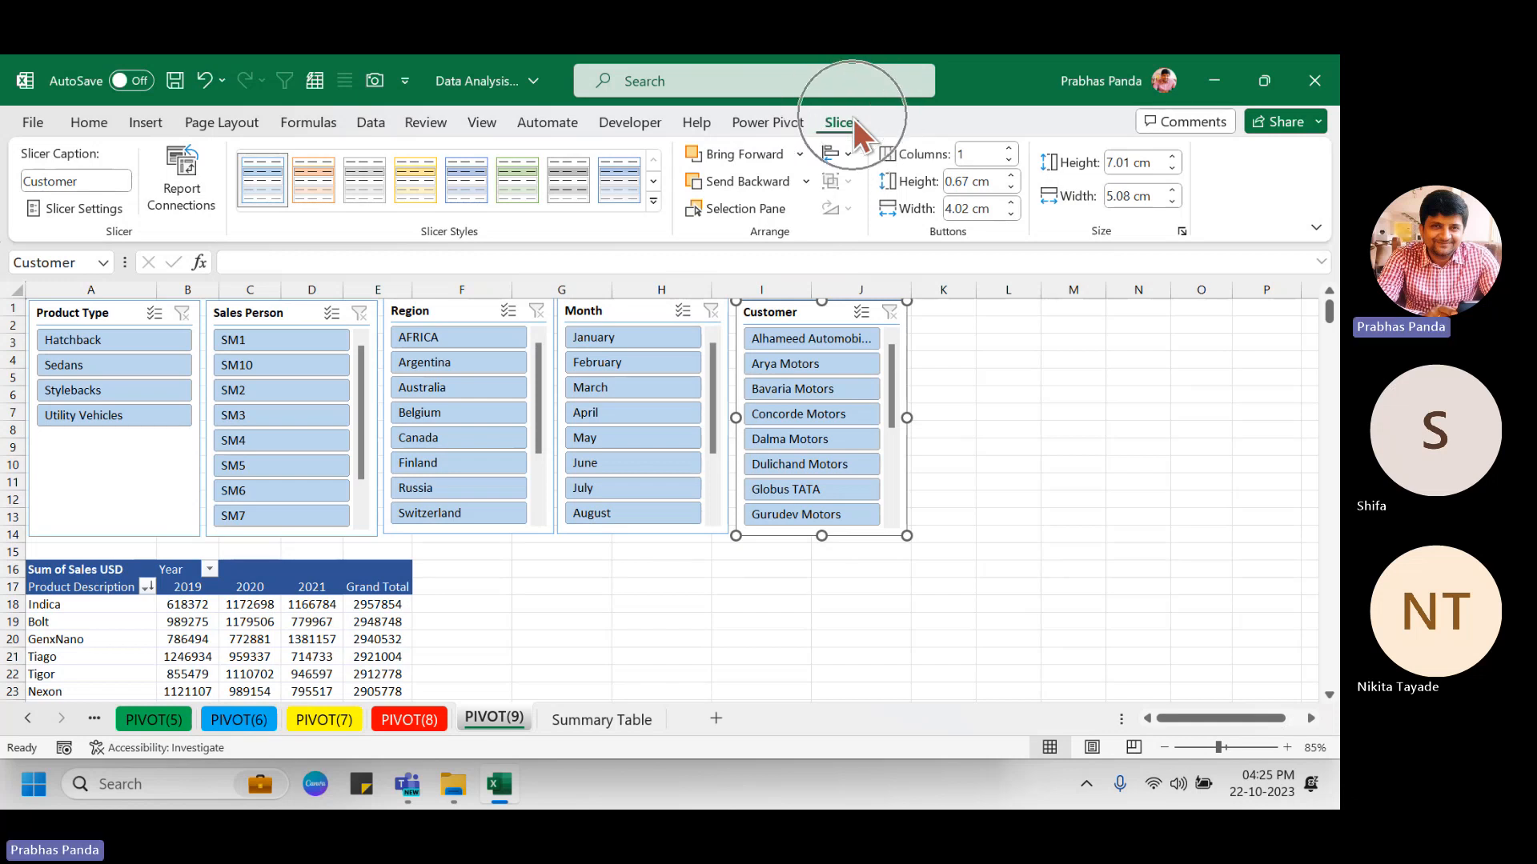
click(853, 119)
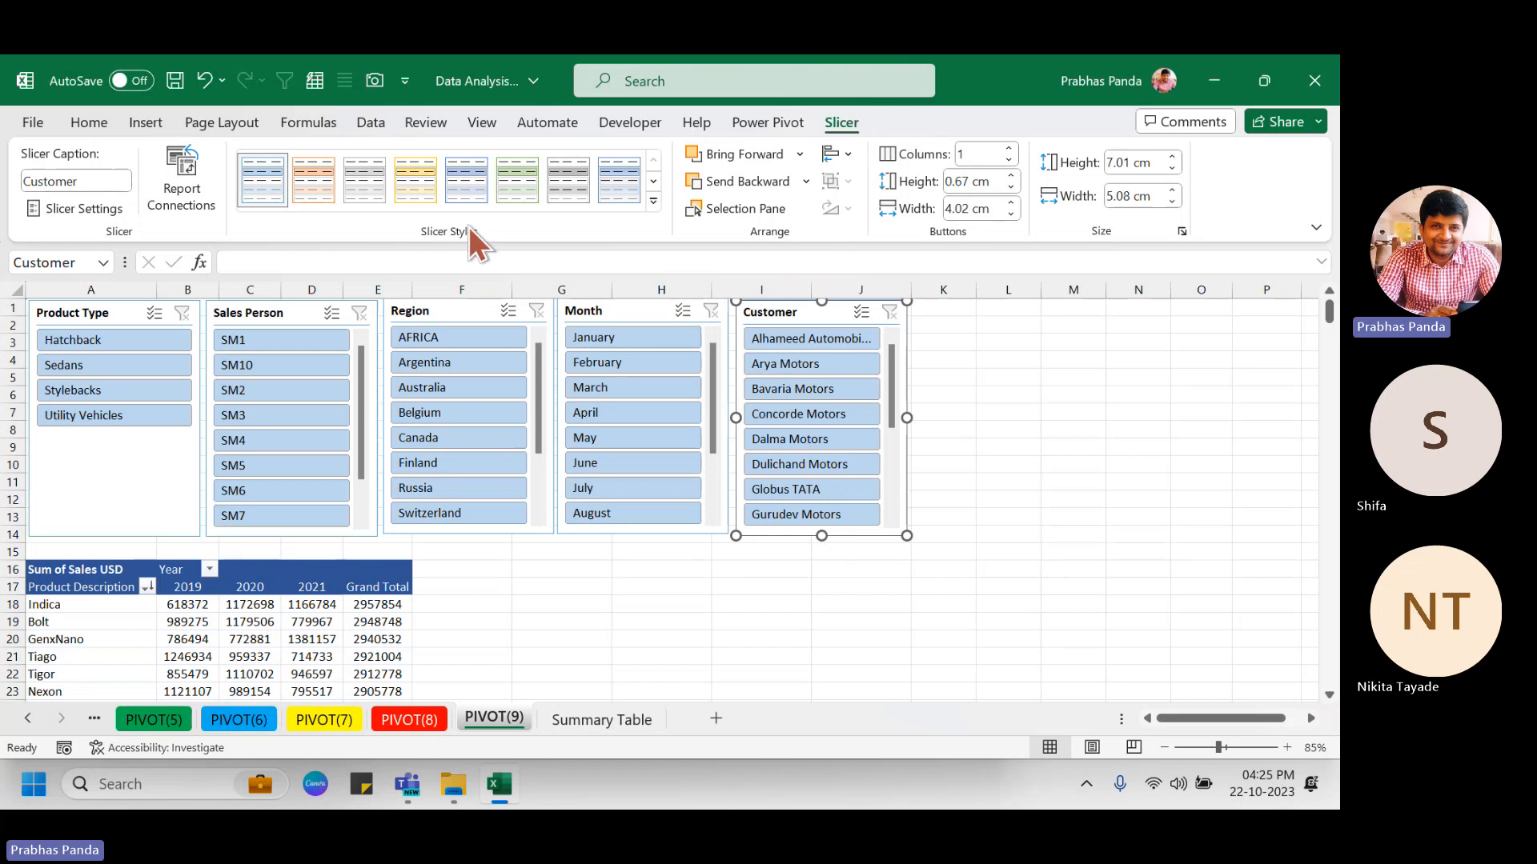
key(ctrl)
key(ctrl)
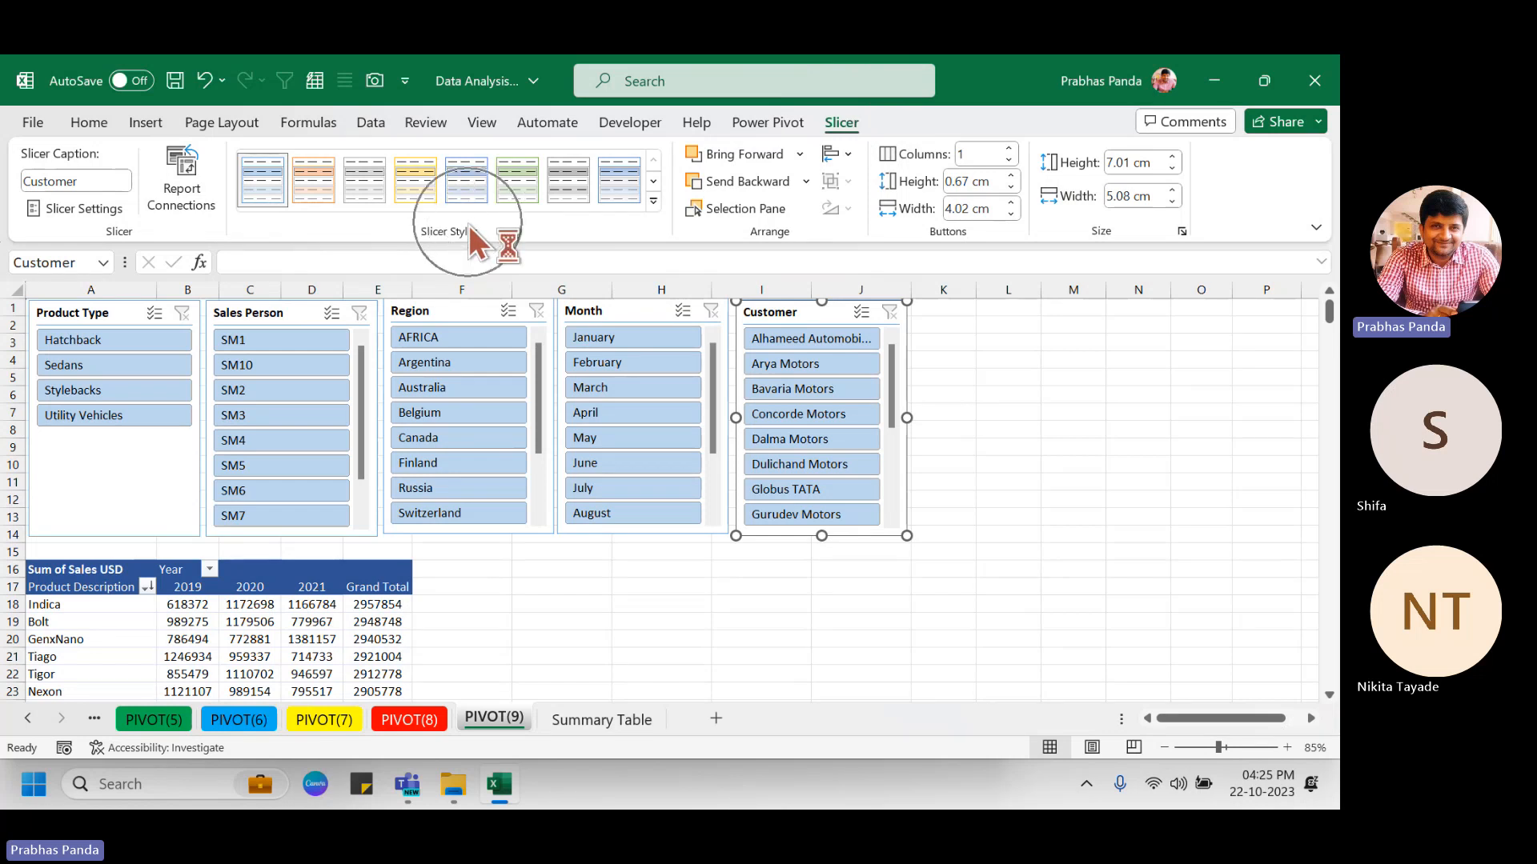
key(ctrl)
key(ctrl)
key(ctrl)
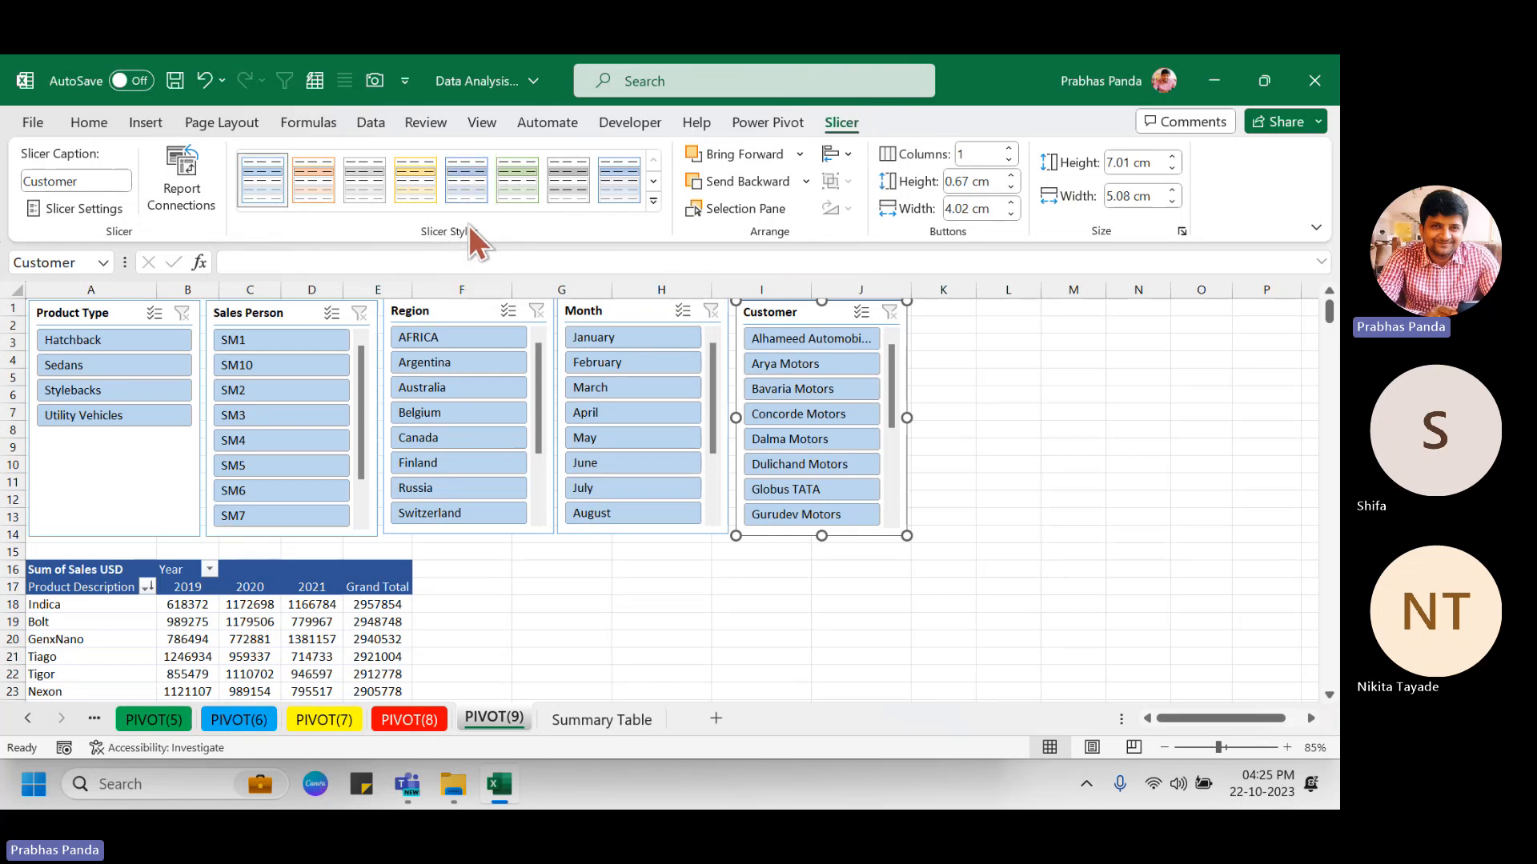
click(653, 201)
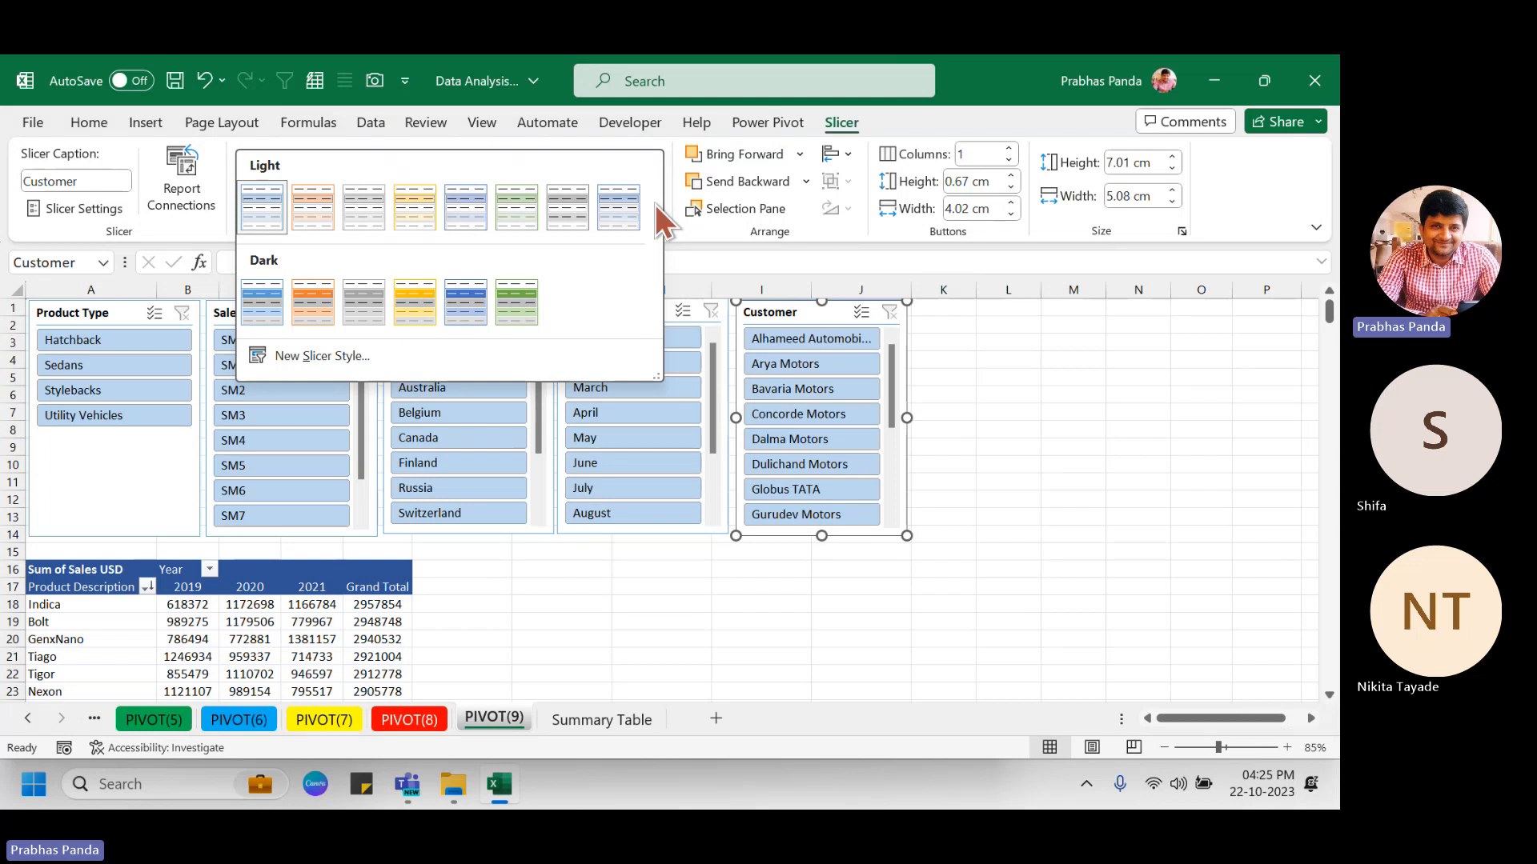
click(521, 305)
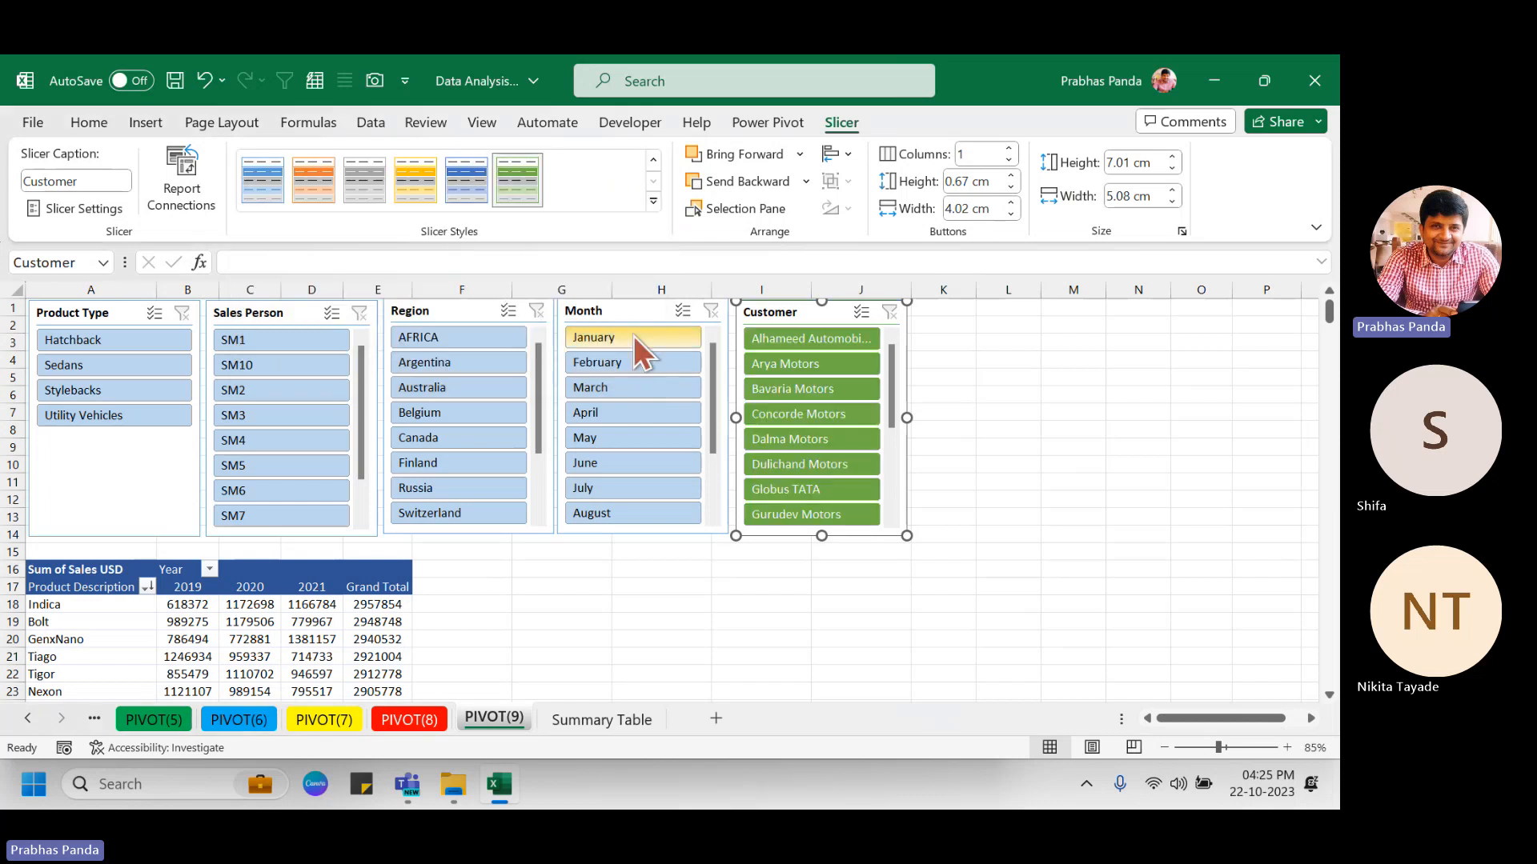
Apply the dark blue style to the Month slicer and the dark orange style to the Region slicer.
click(638, 312)
click(477, 189)
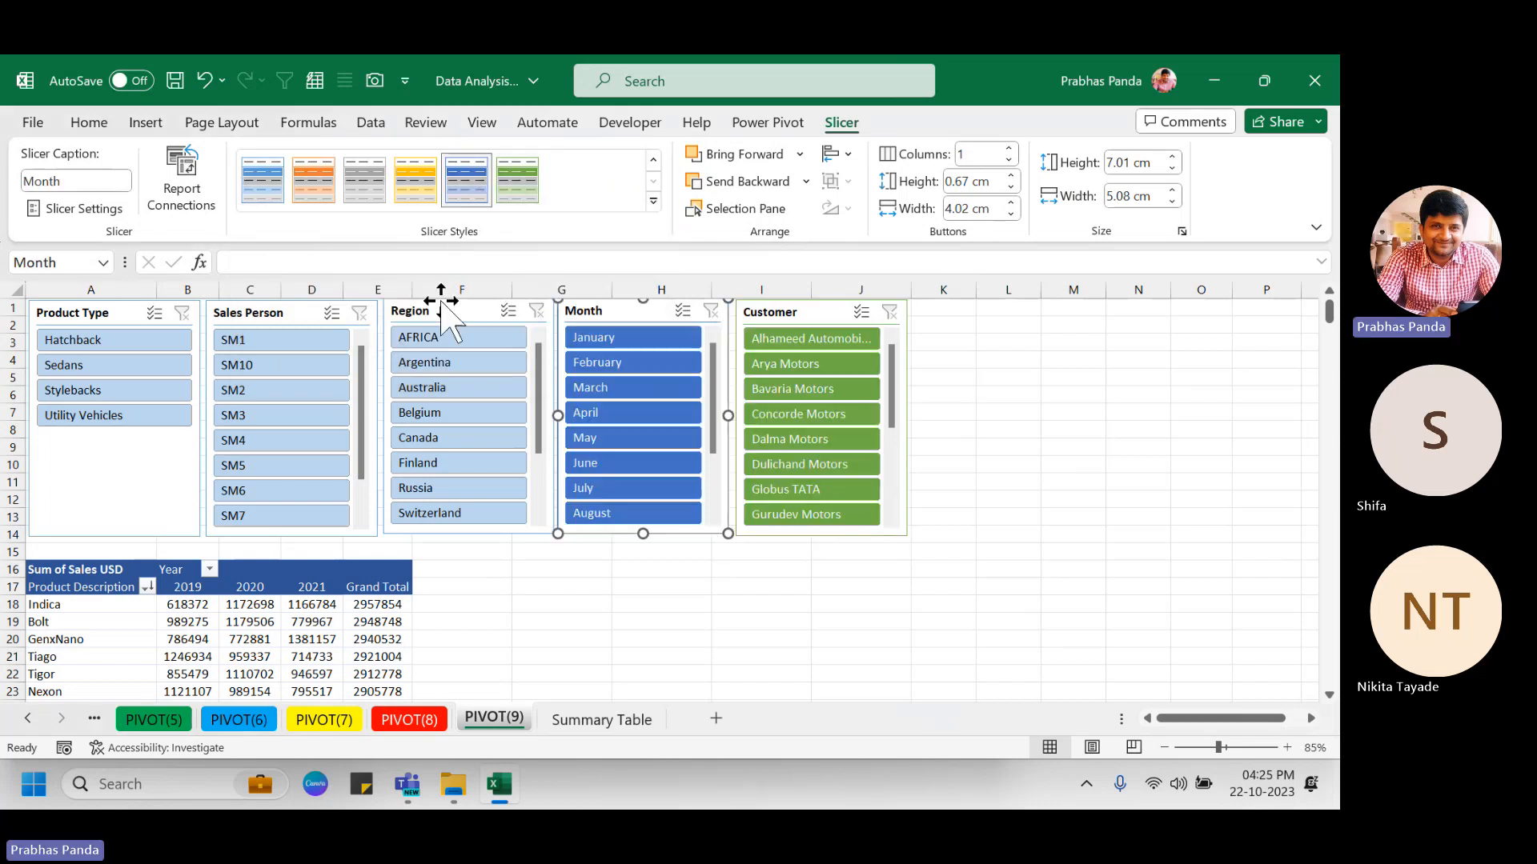
click(440, 309)
click(315, 192)
Apply the last light blue style to the Sales Person slicer and the dark gray style to the Product Type slicer.
click(268, 314)
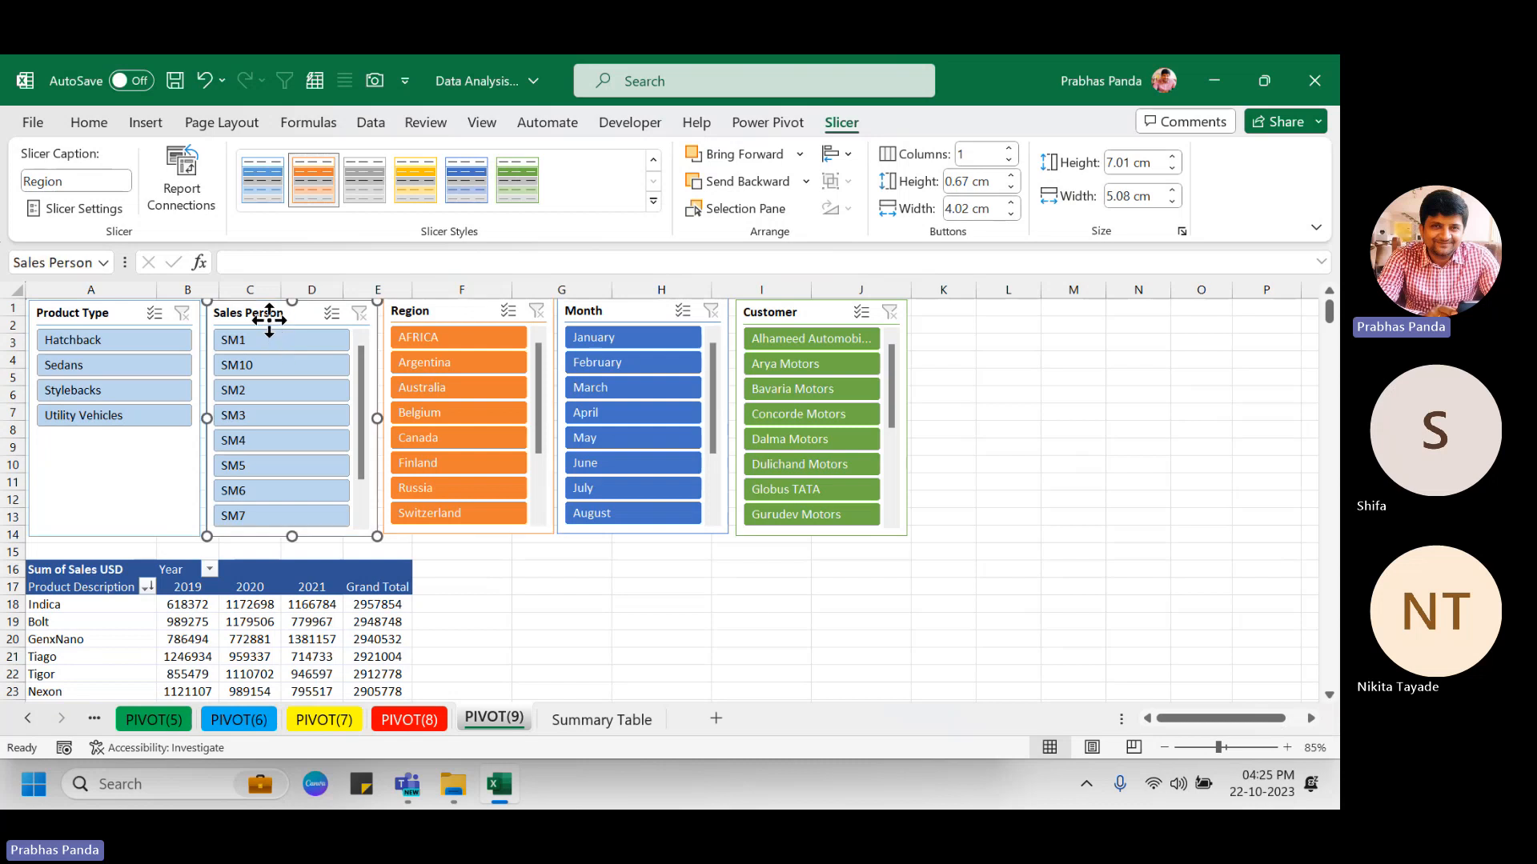
click(654, 201)
click(617, 210)
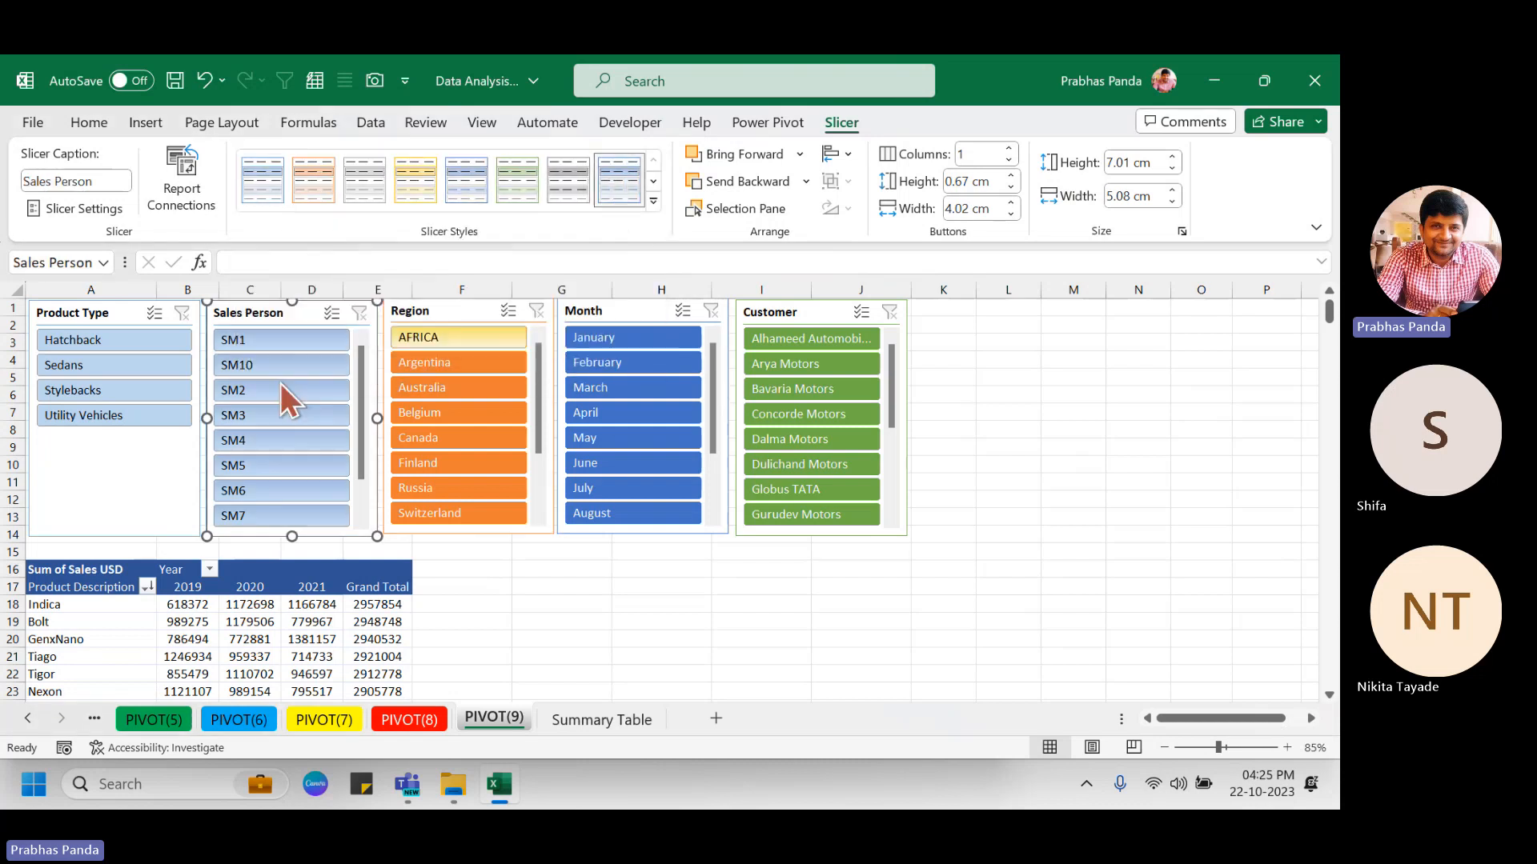
click(68, 312)
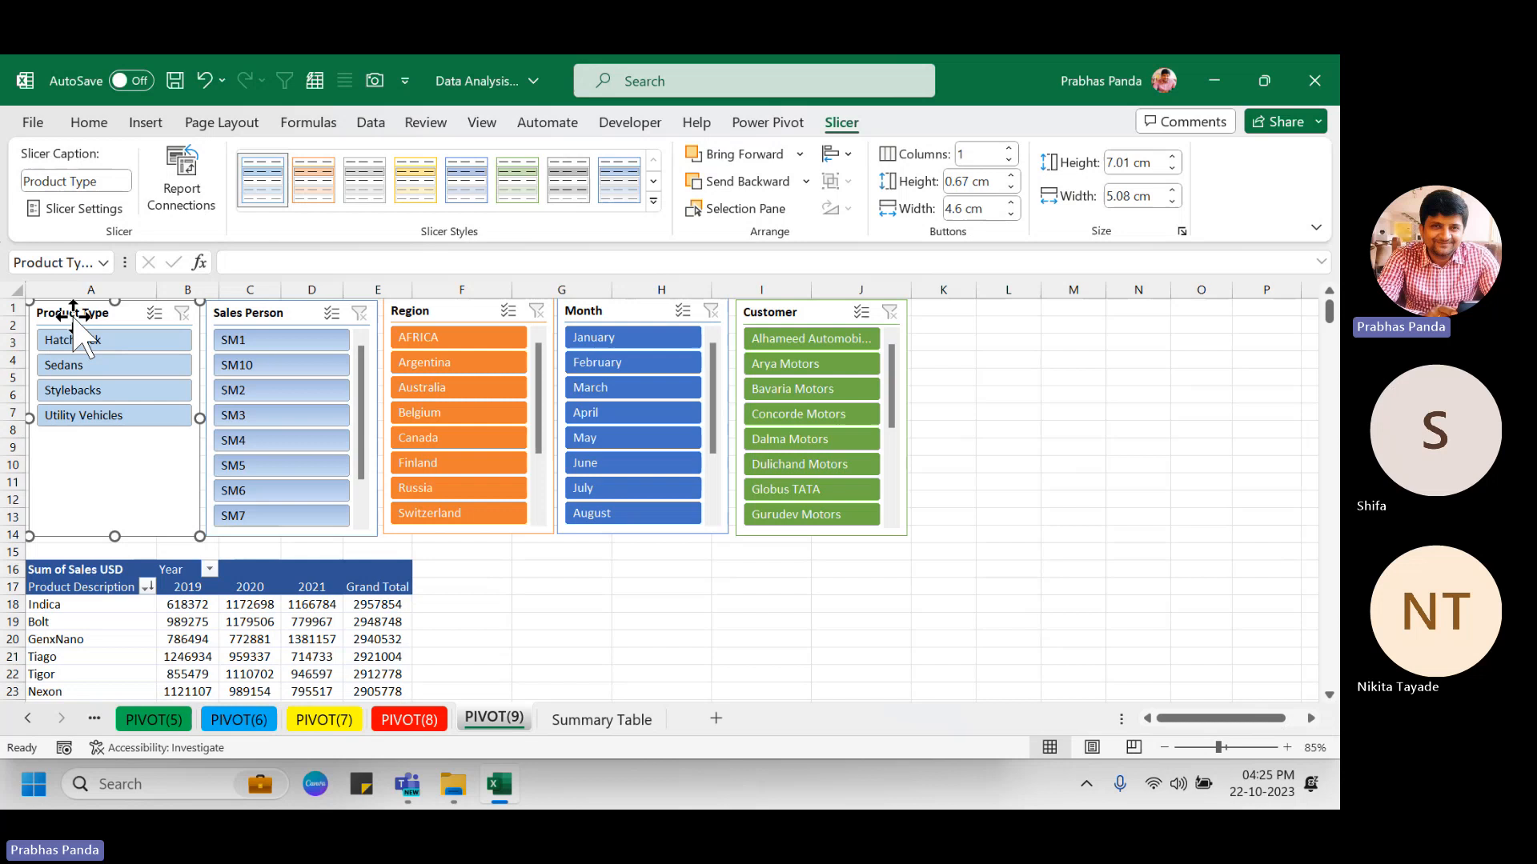
click(653, 201)
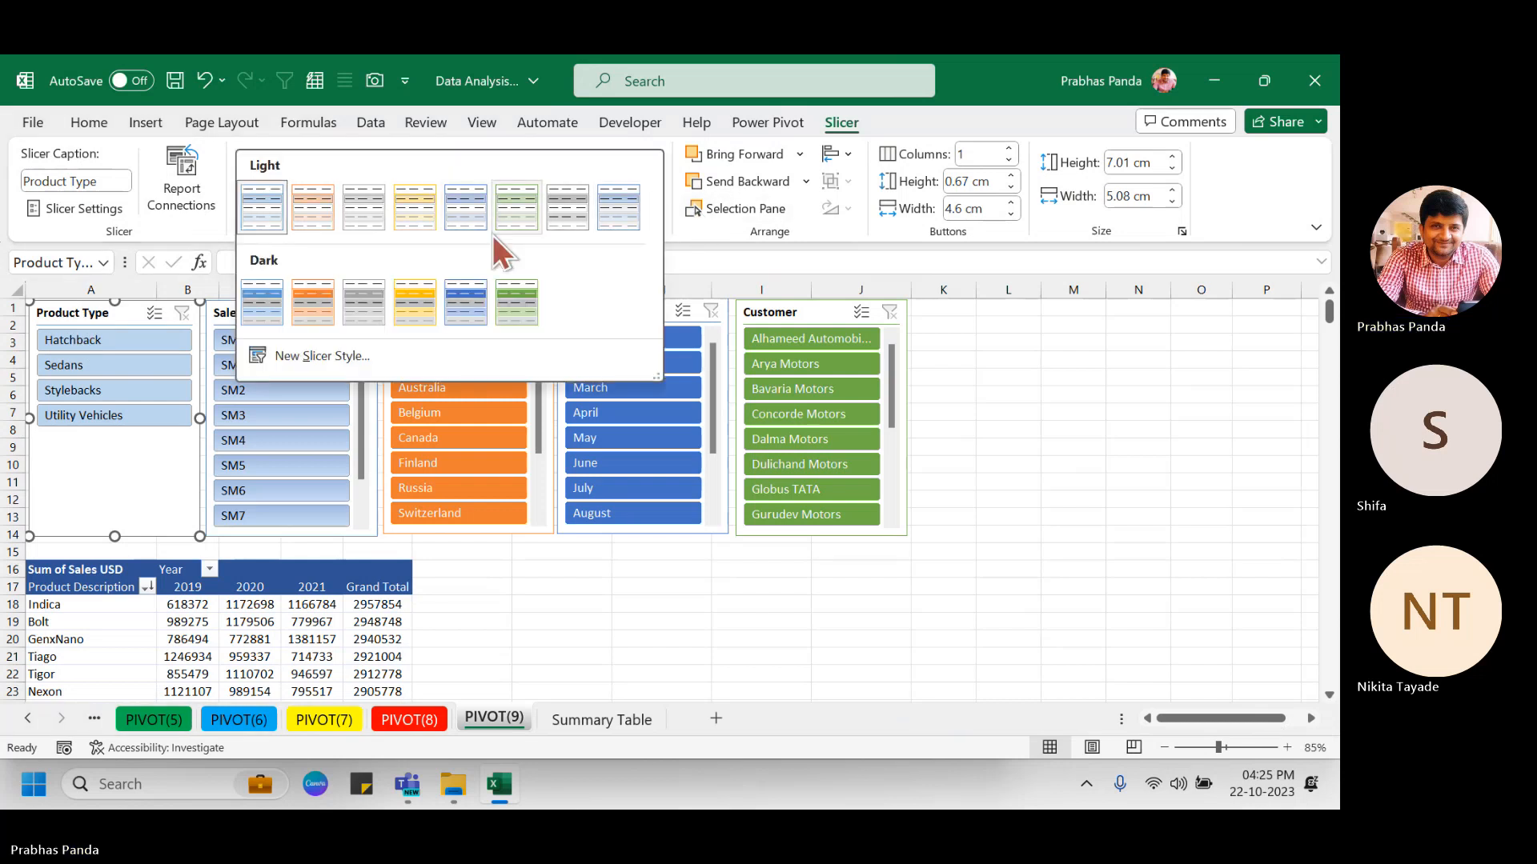
click(364, 303)
click(1093, 448)
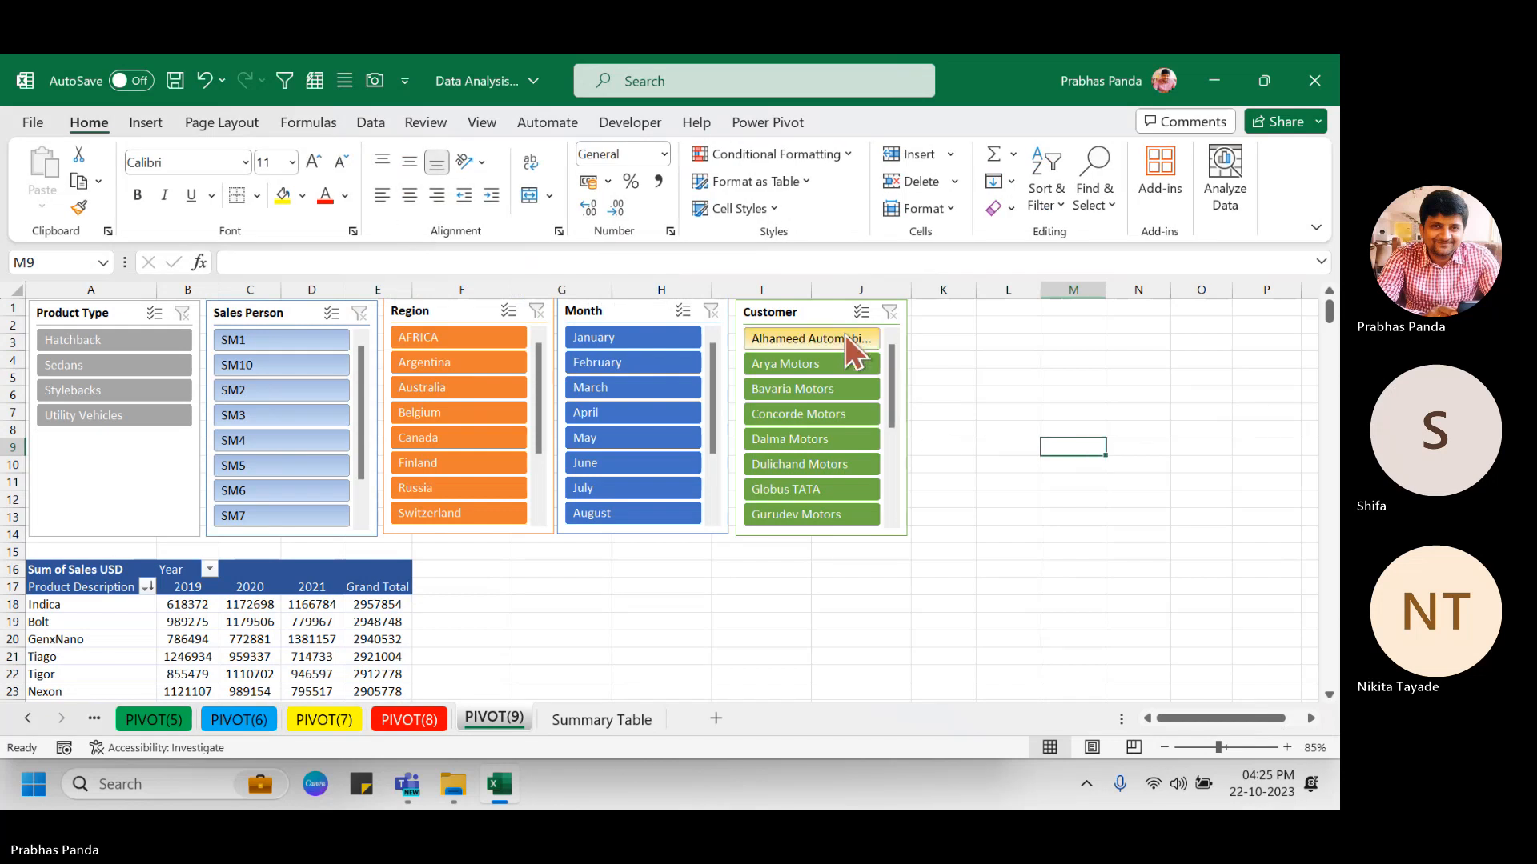
Select the Customer slicer and outline the scroll bars of the Customer, Month and Region slicers with temporary red rectangles.
click(816, 314)
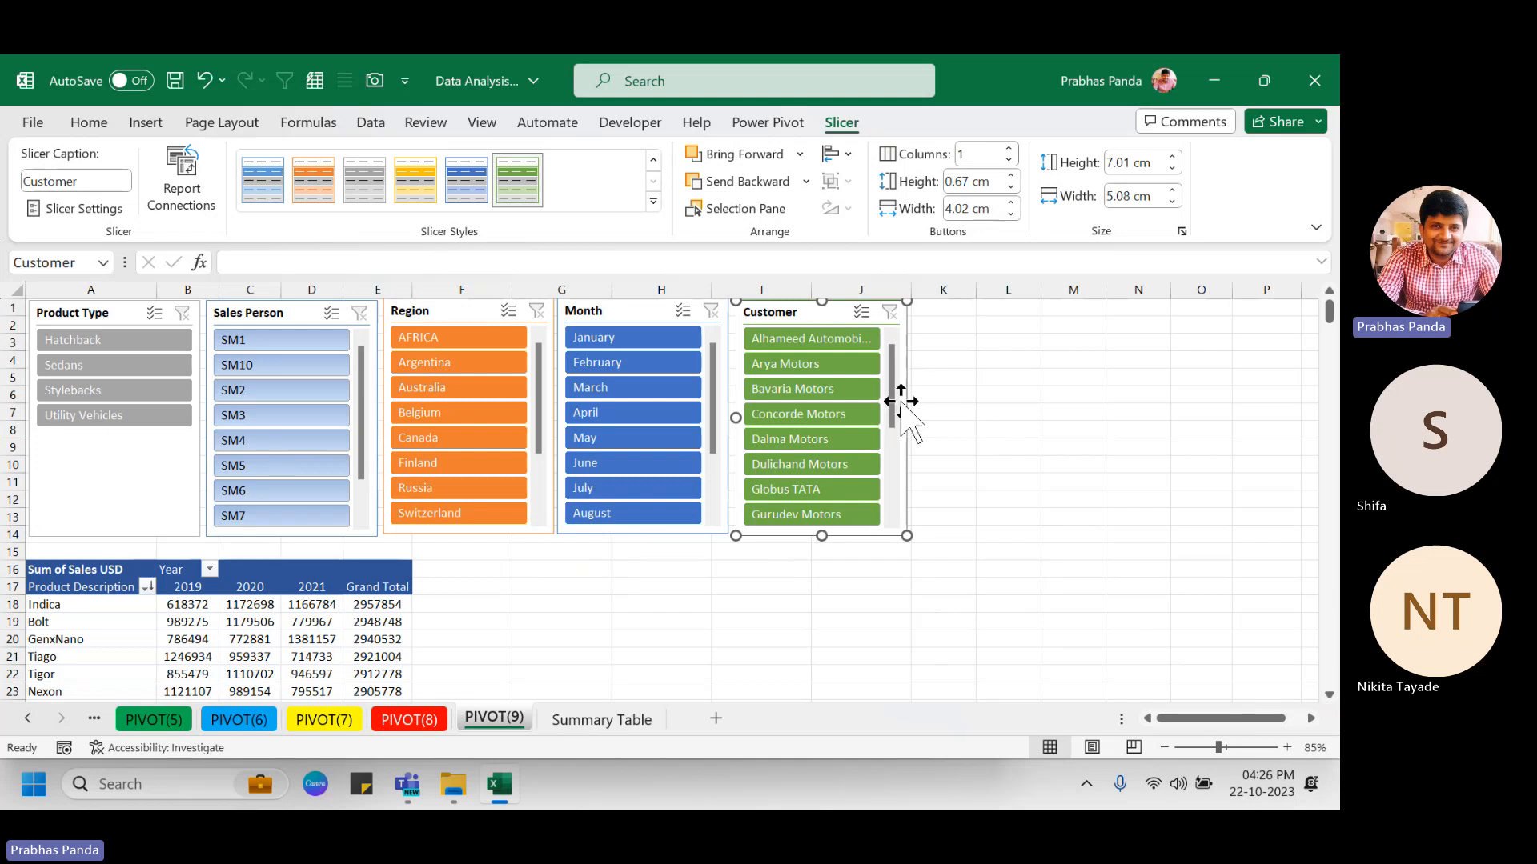
drag(875, 338, 941, 469)
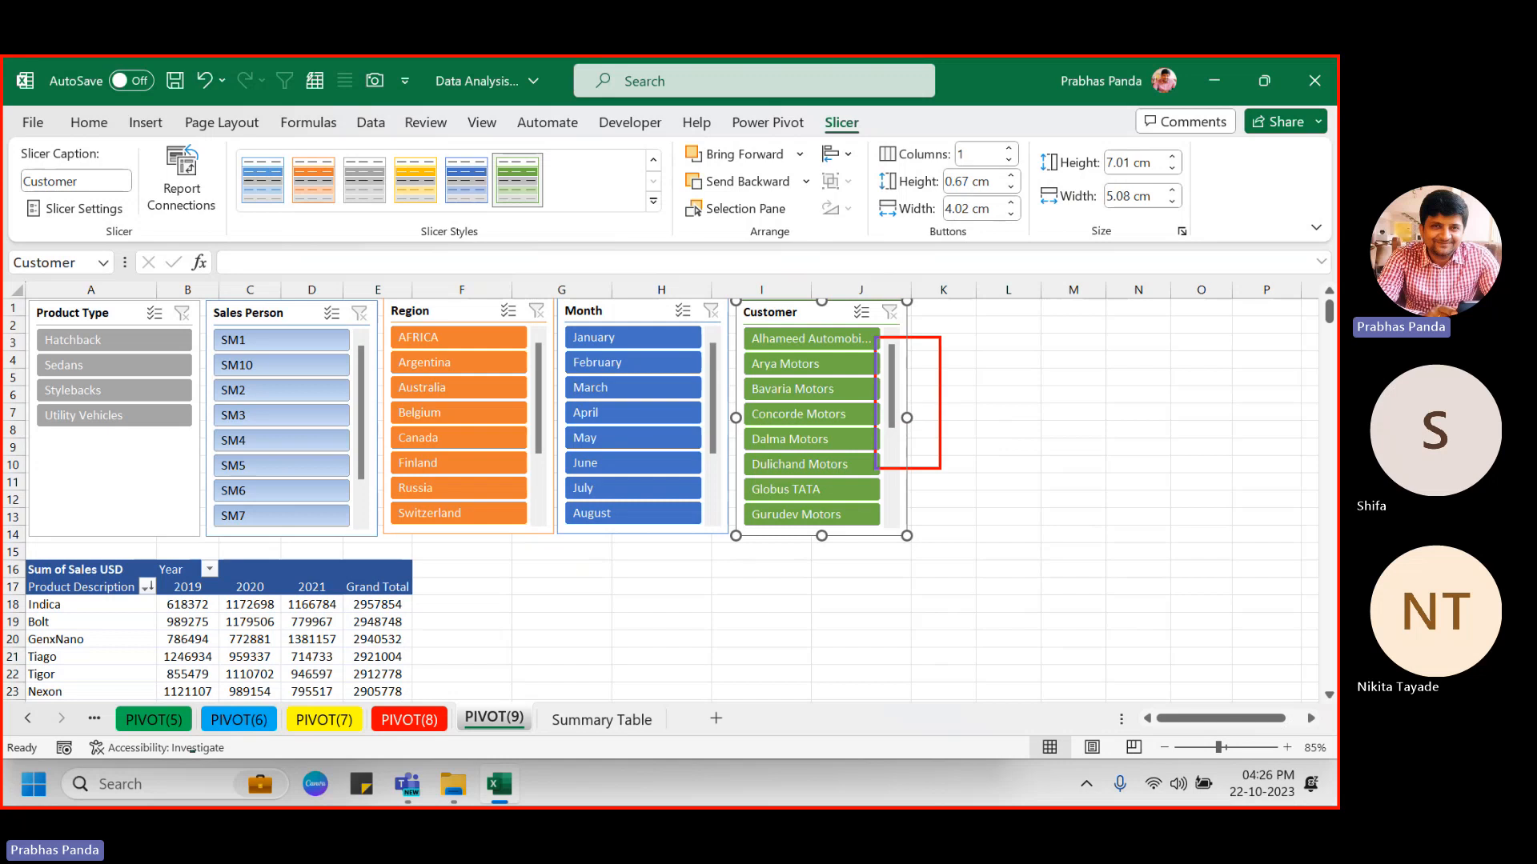
drag(686, 333, 728, 477)
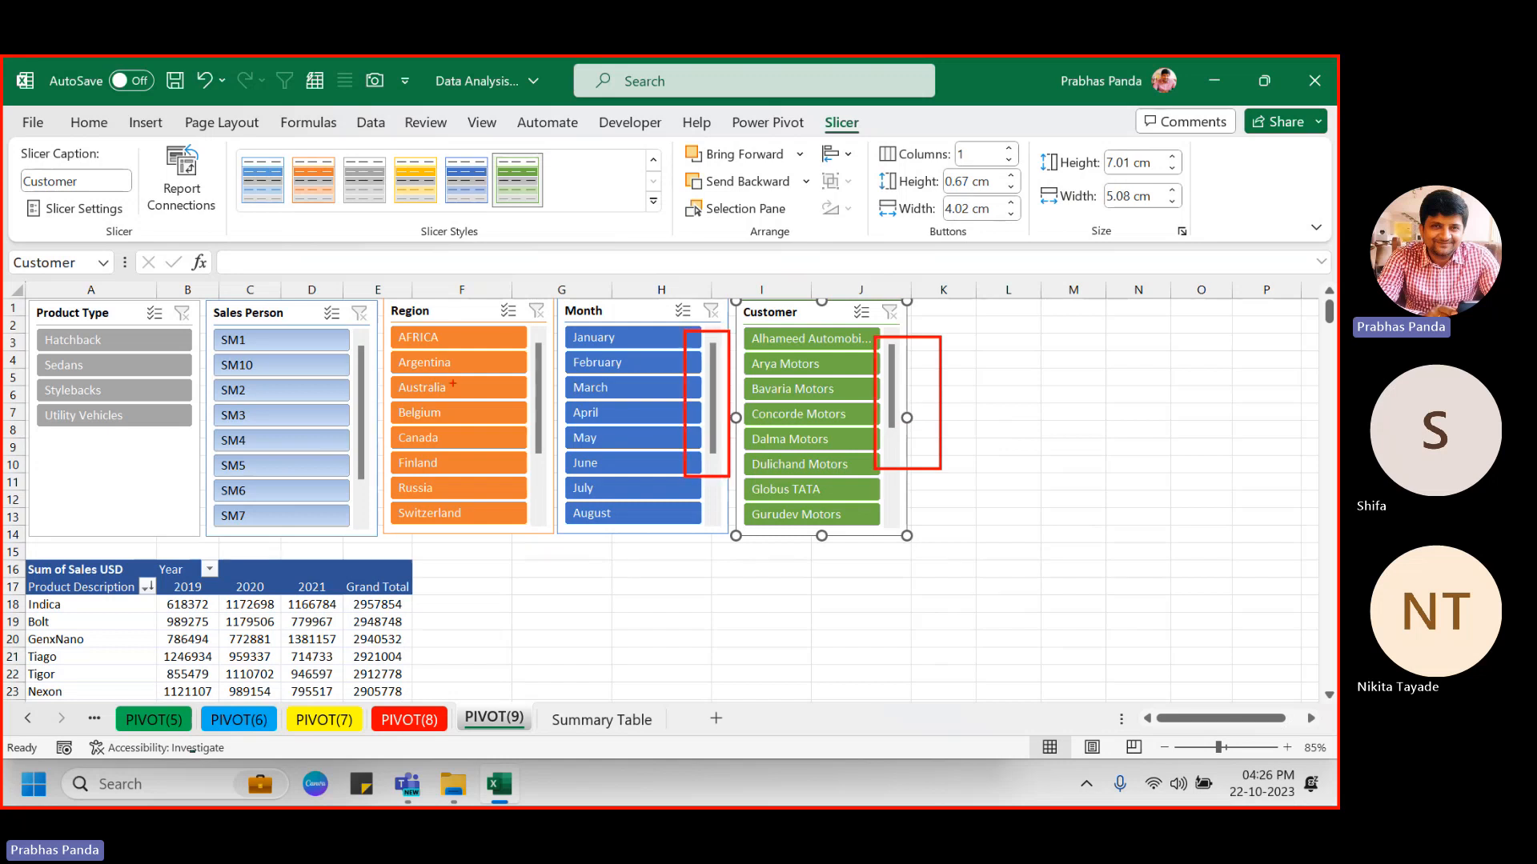
mouse_move(520, 342)
mouse_down()
mouse_move(562, 428)
mouse_move(562, 503)
mouse_up()
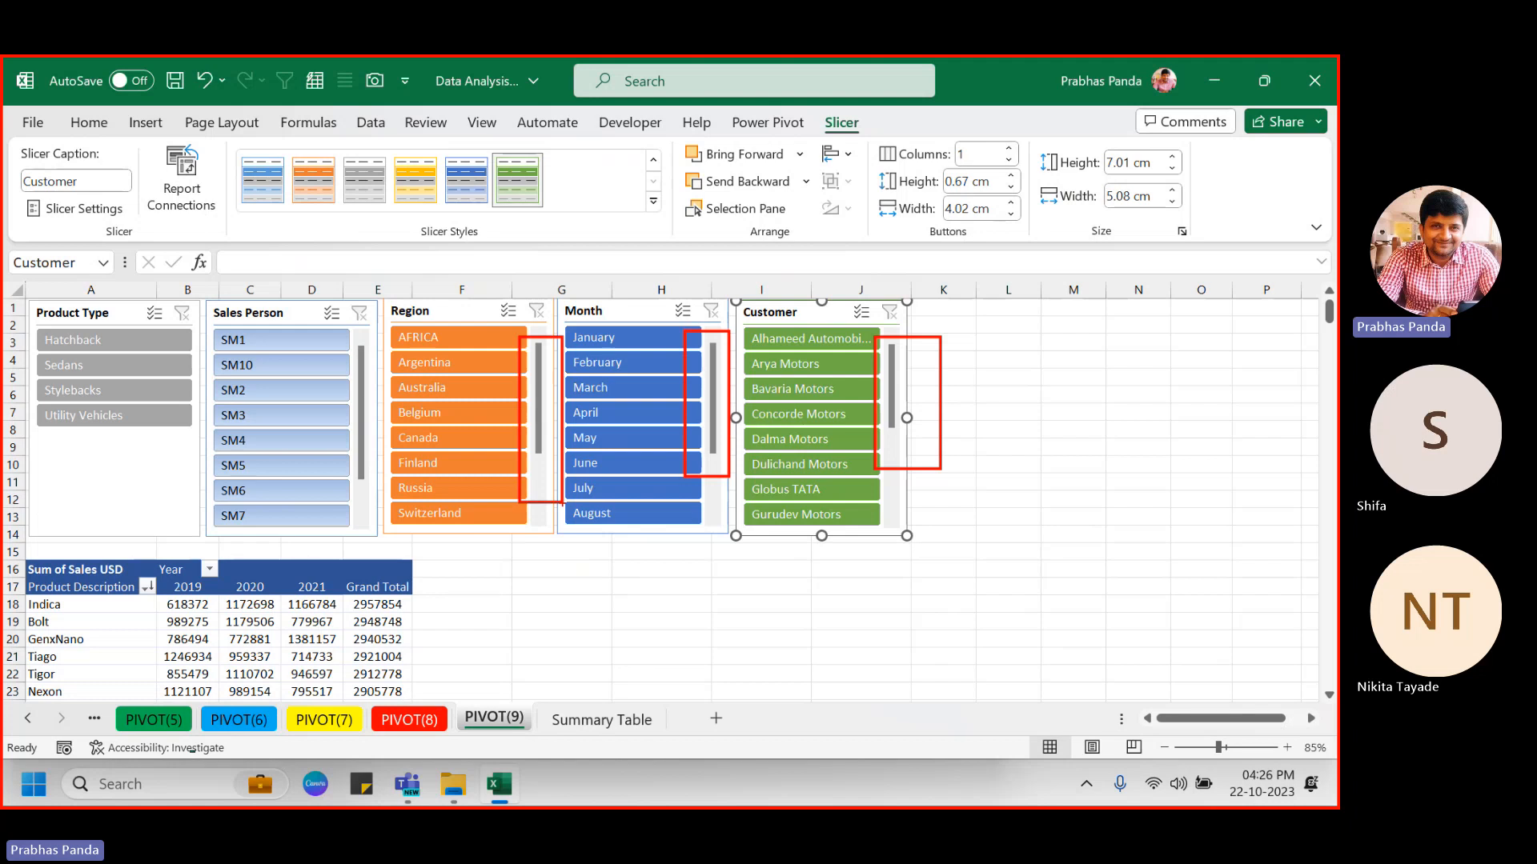
key(Escape)
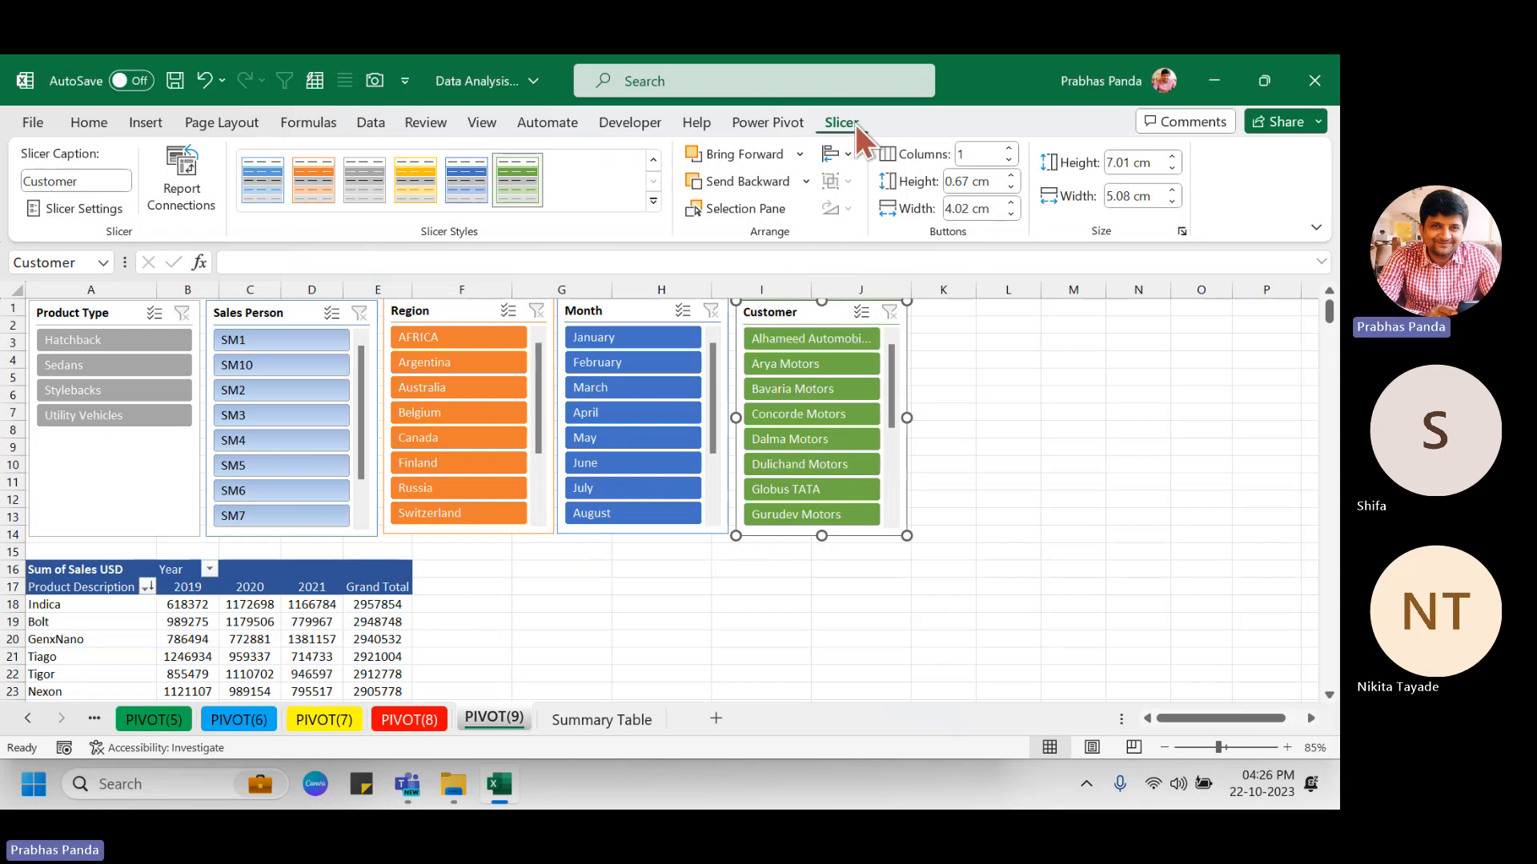
Arrange the Customer slicer's buttons in 4 columns, then widen it to about 12.62 cm and shift it to start at column J.
click(981, 154)
click(1010, 147)
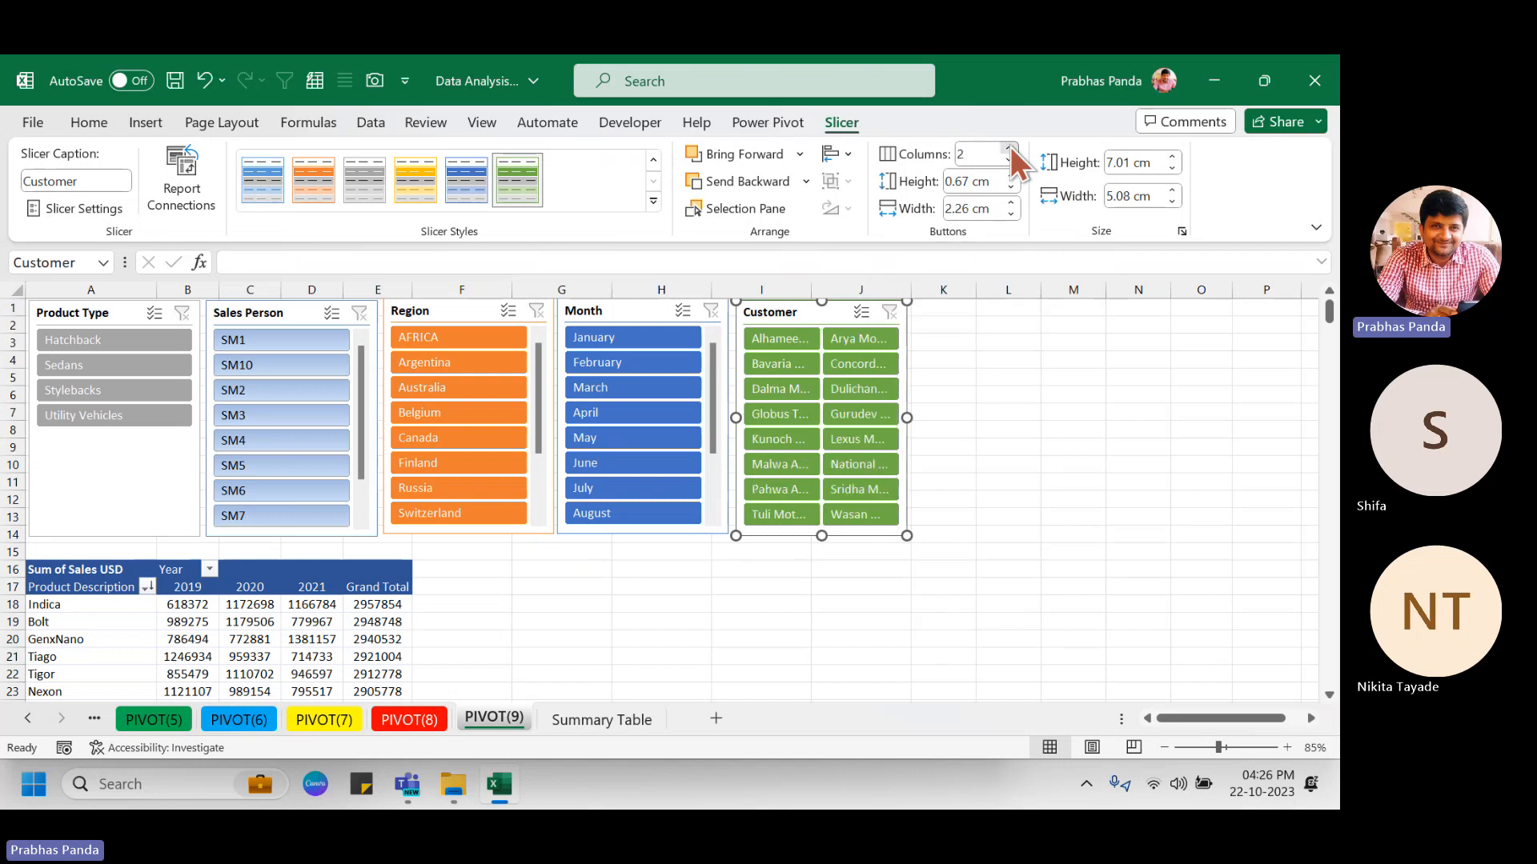
click(1010, 146)
click(1010, 146)
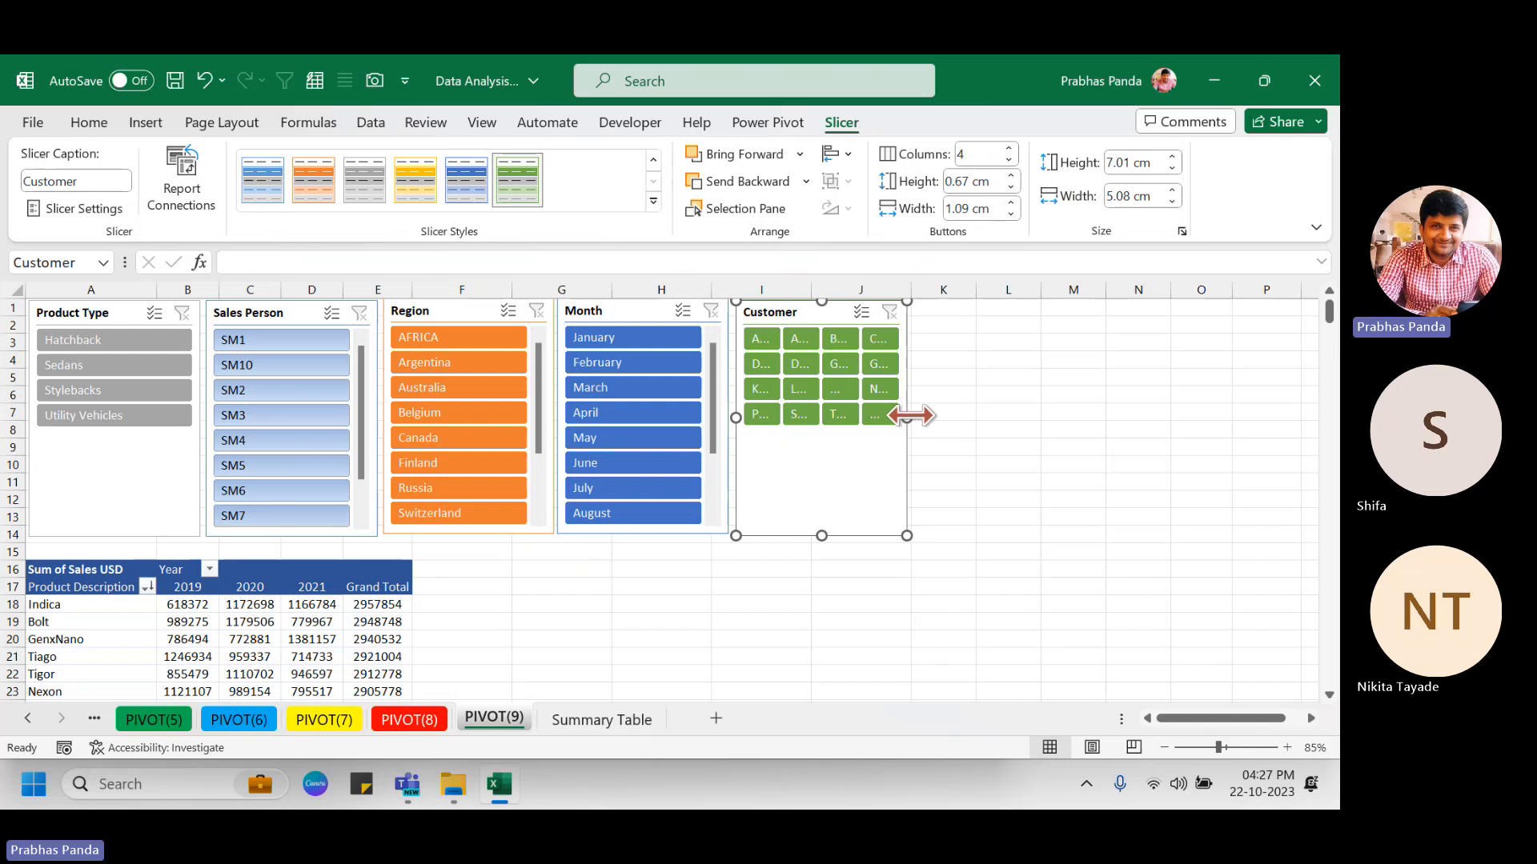
drag(909, 416, 1162, 429)
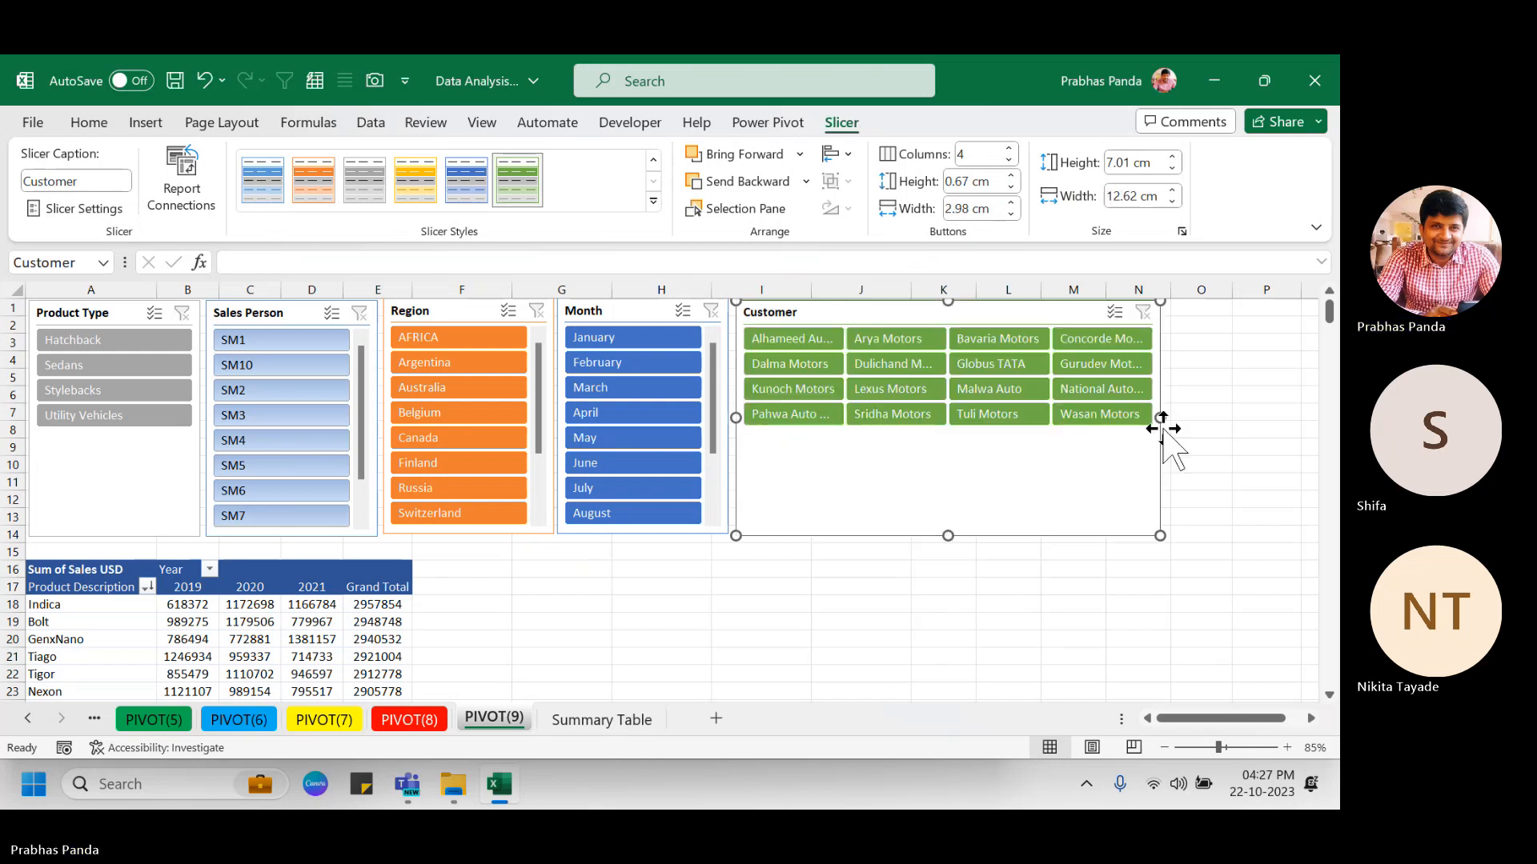
drag(948, 316, 1032, 317)
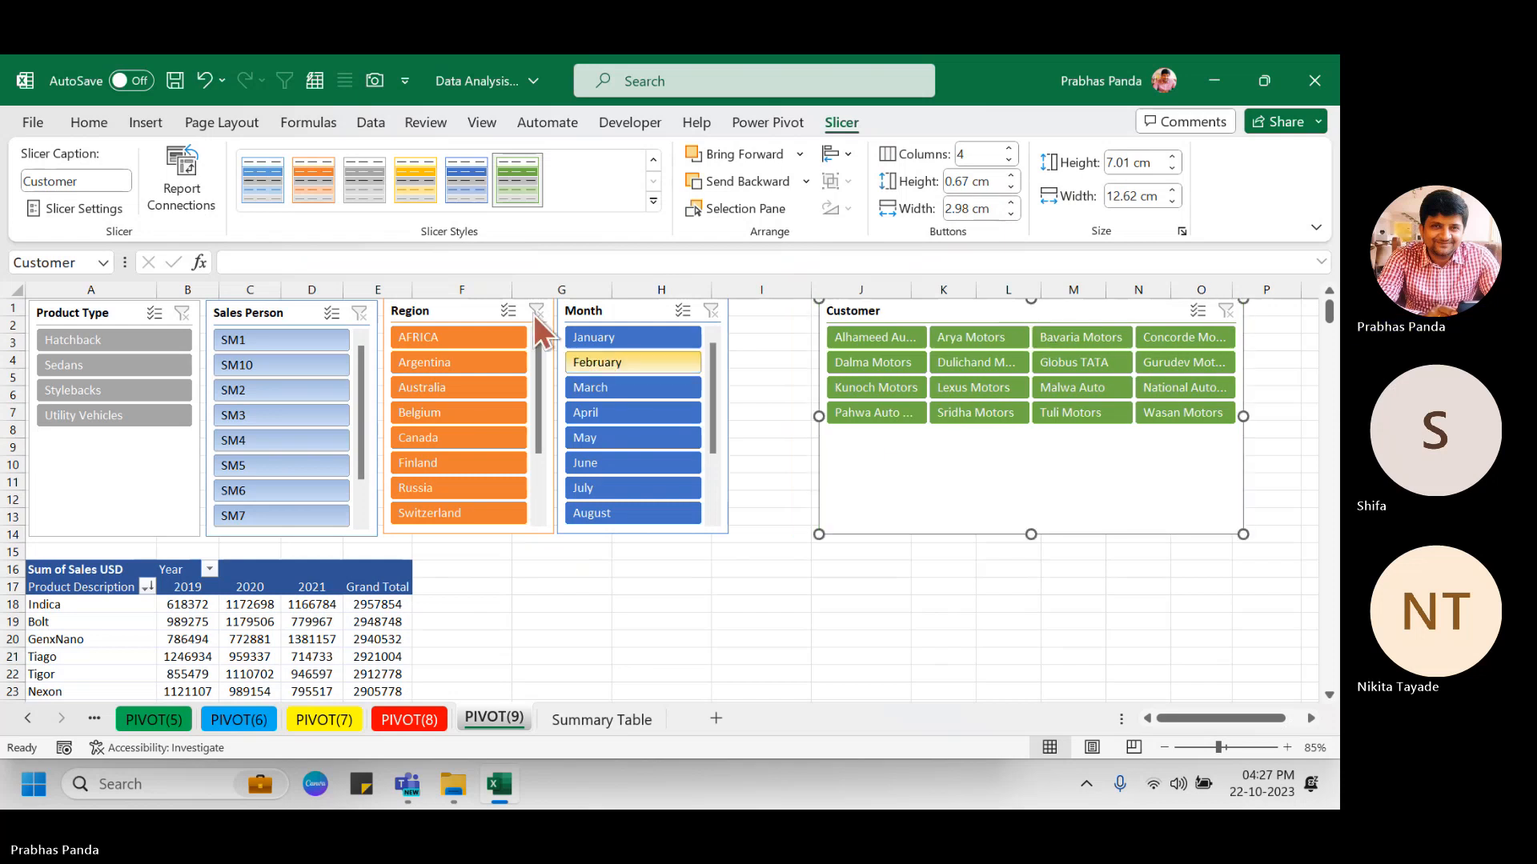
Set the Month, Region and Sales Person slicers to 3 columns each.
click(616, 311)
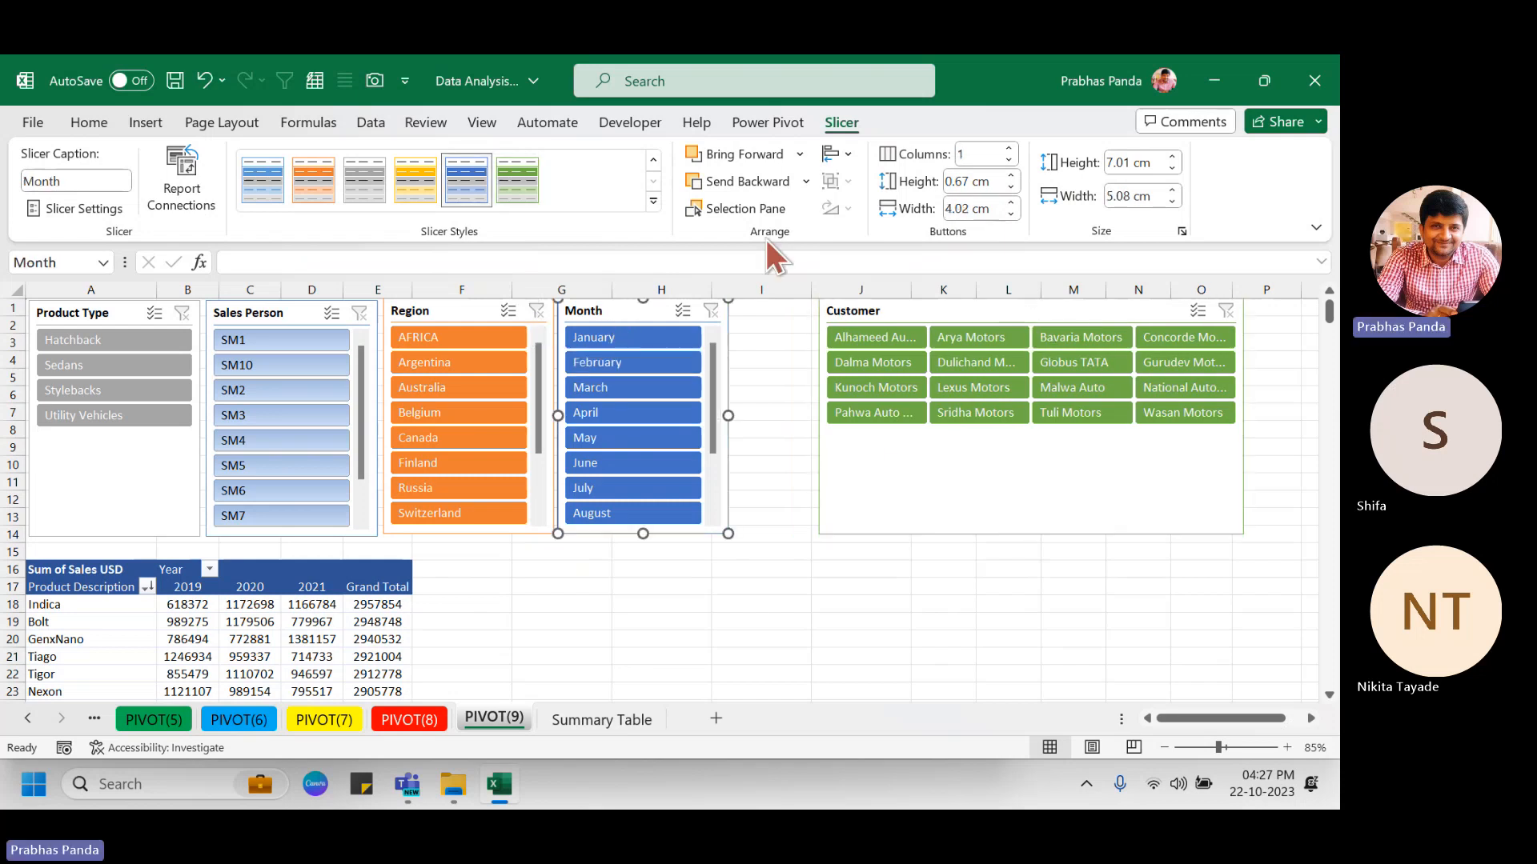
click(1009, 149)
click(1009, 149)
click(488, 310)
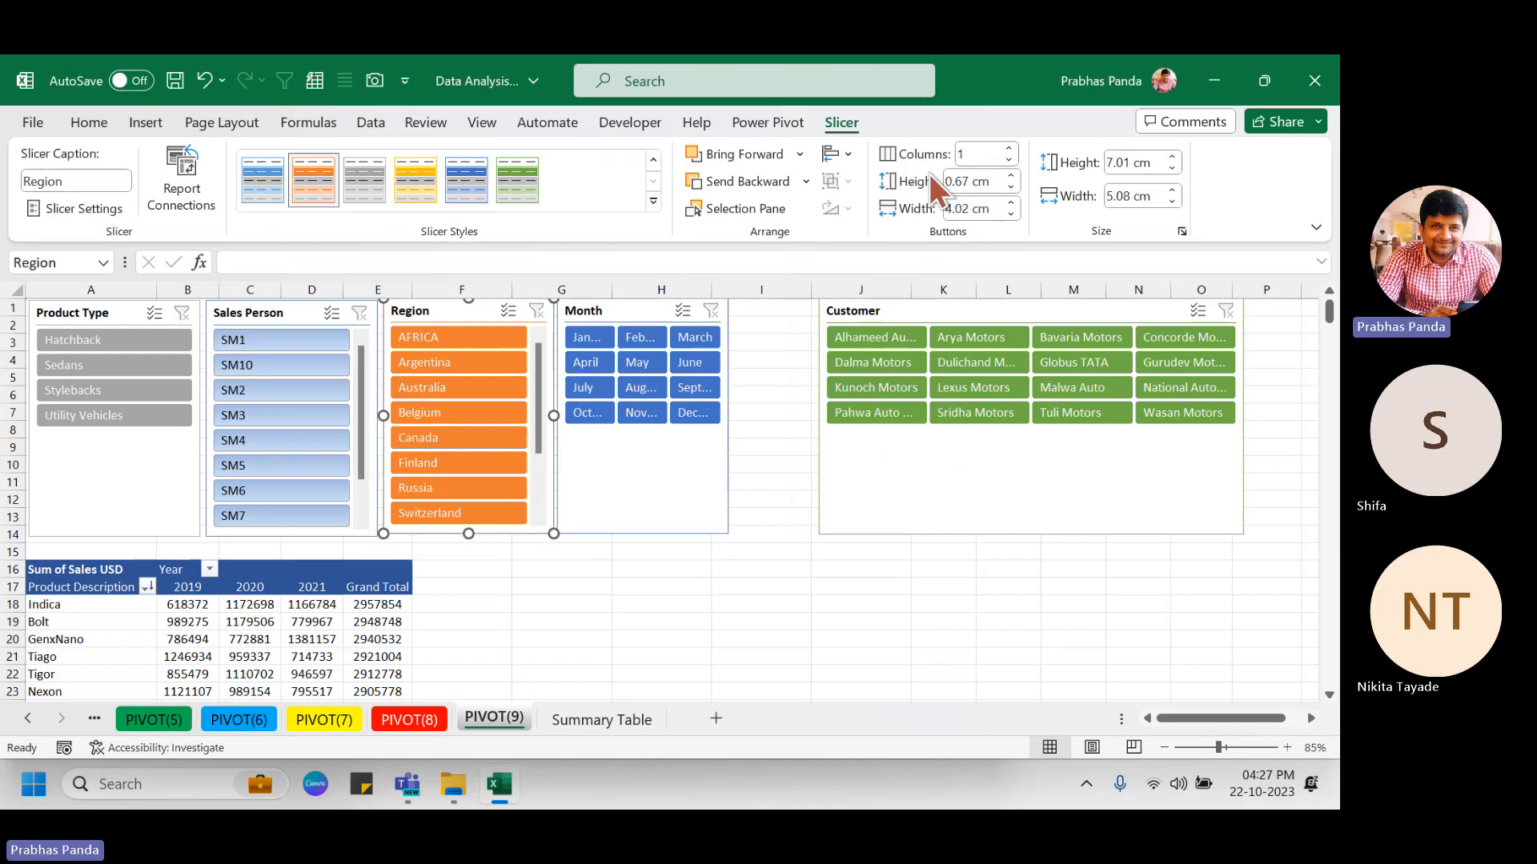
click(1008, 149)
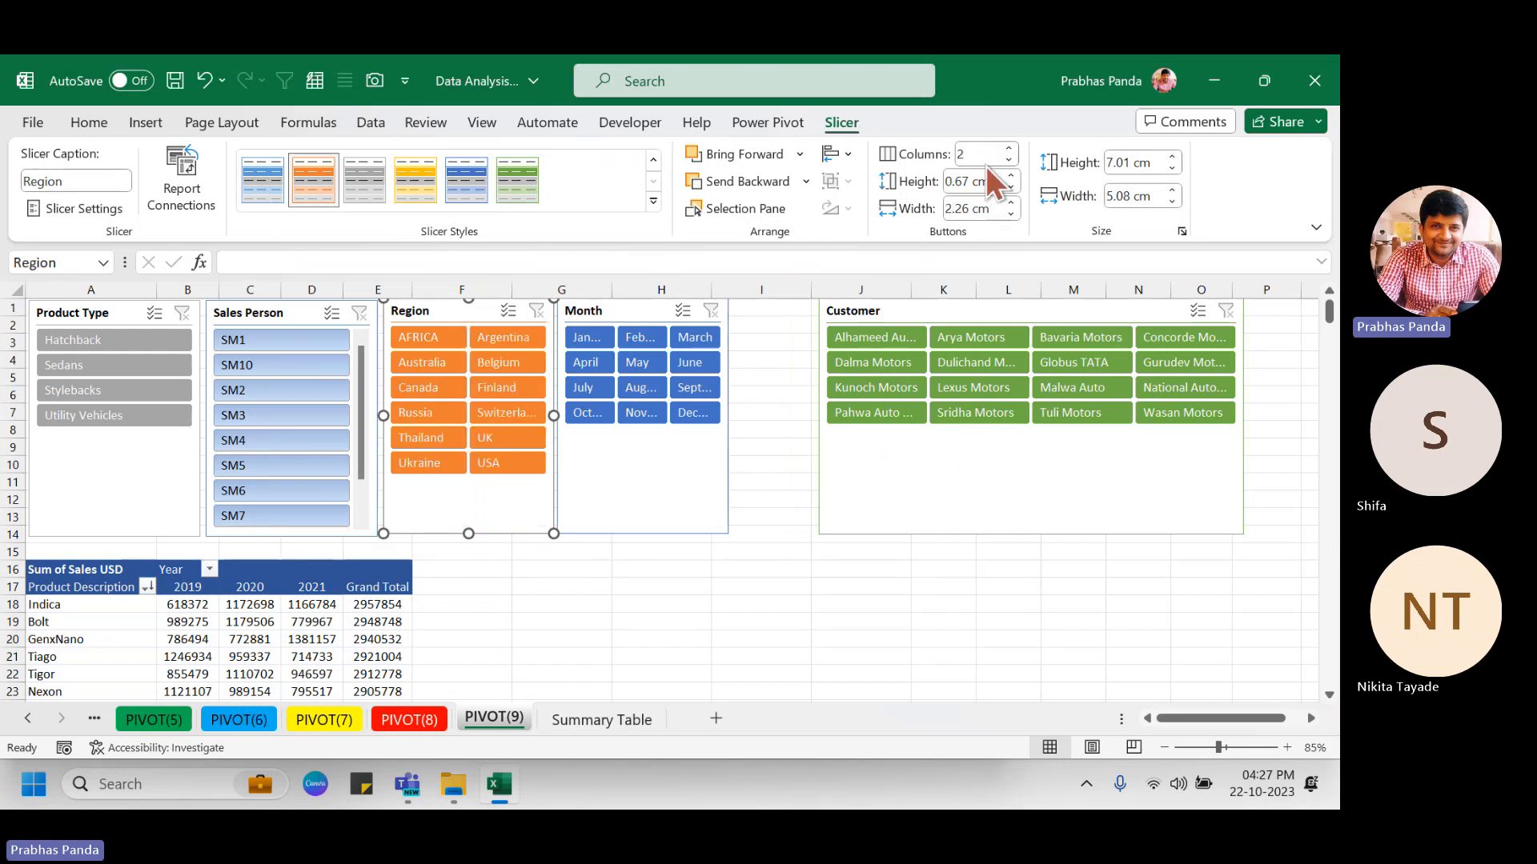
click(1011, 150)
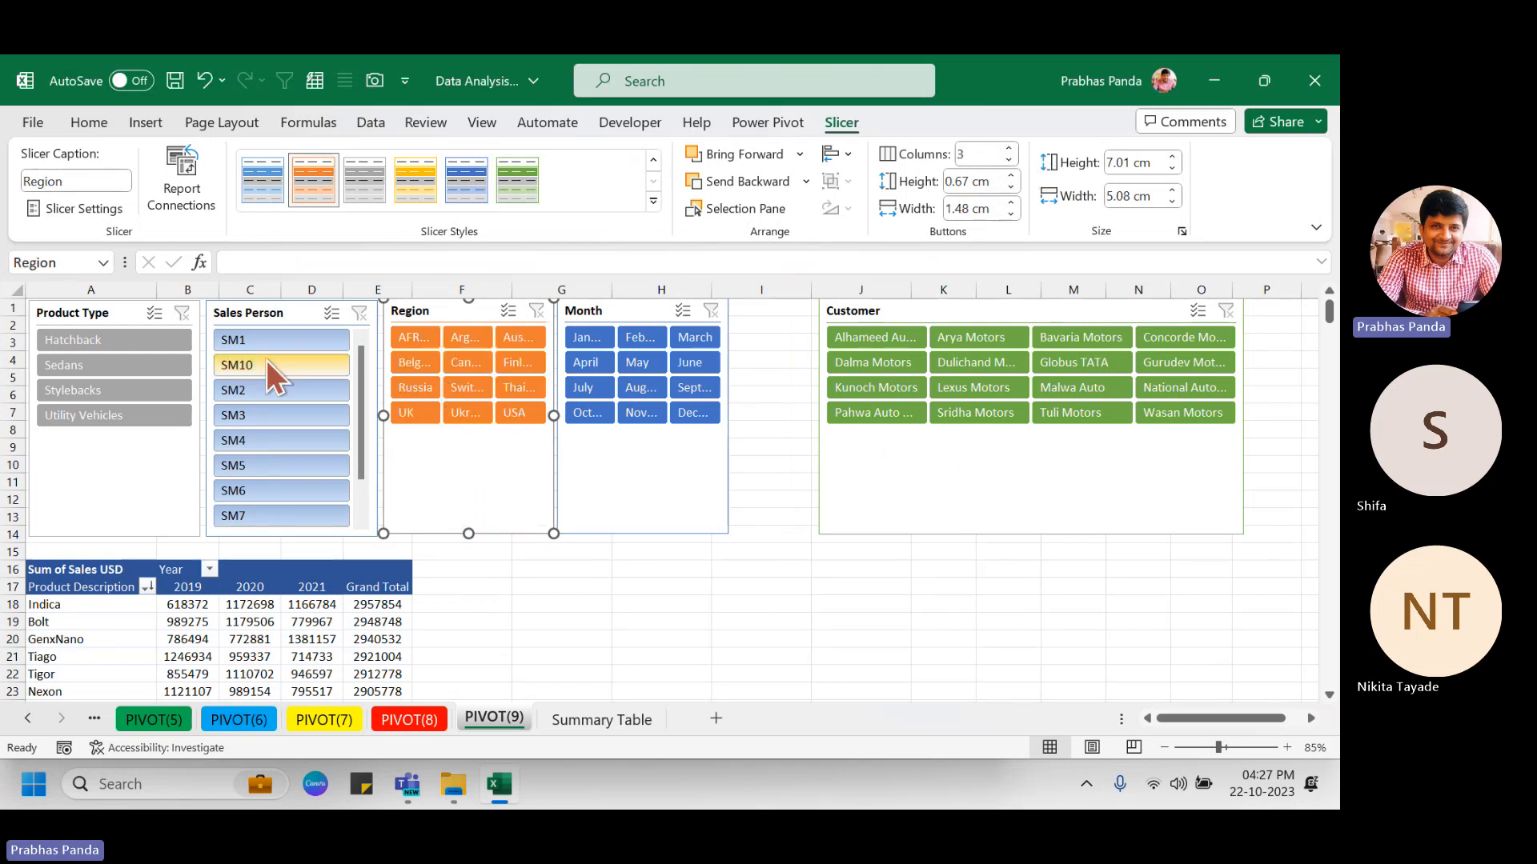
click(245, 312)
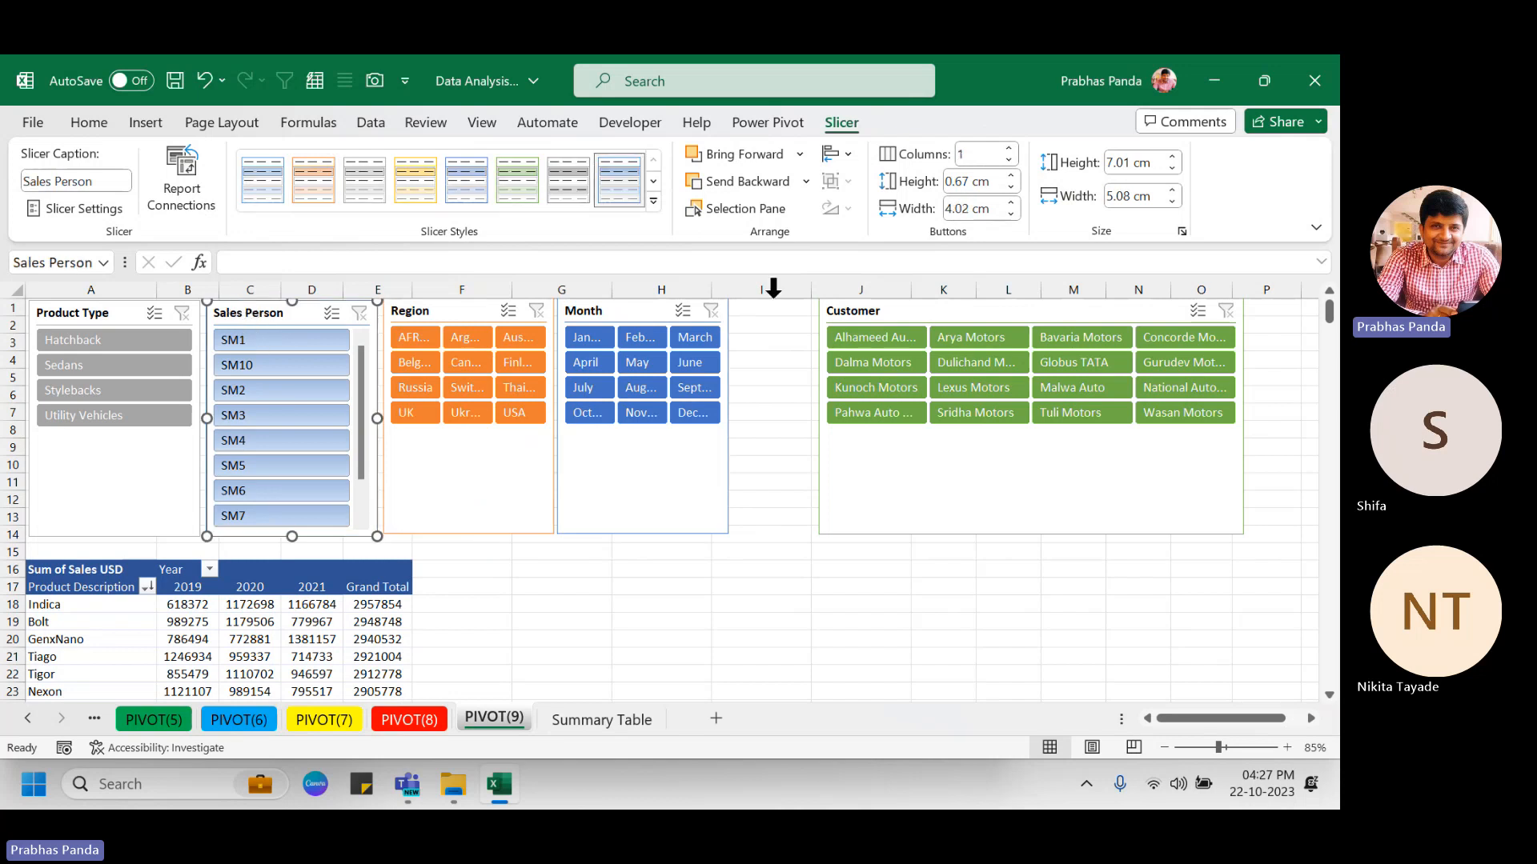
click(1009, 148)
click(1009, 148)
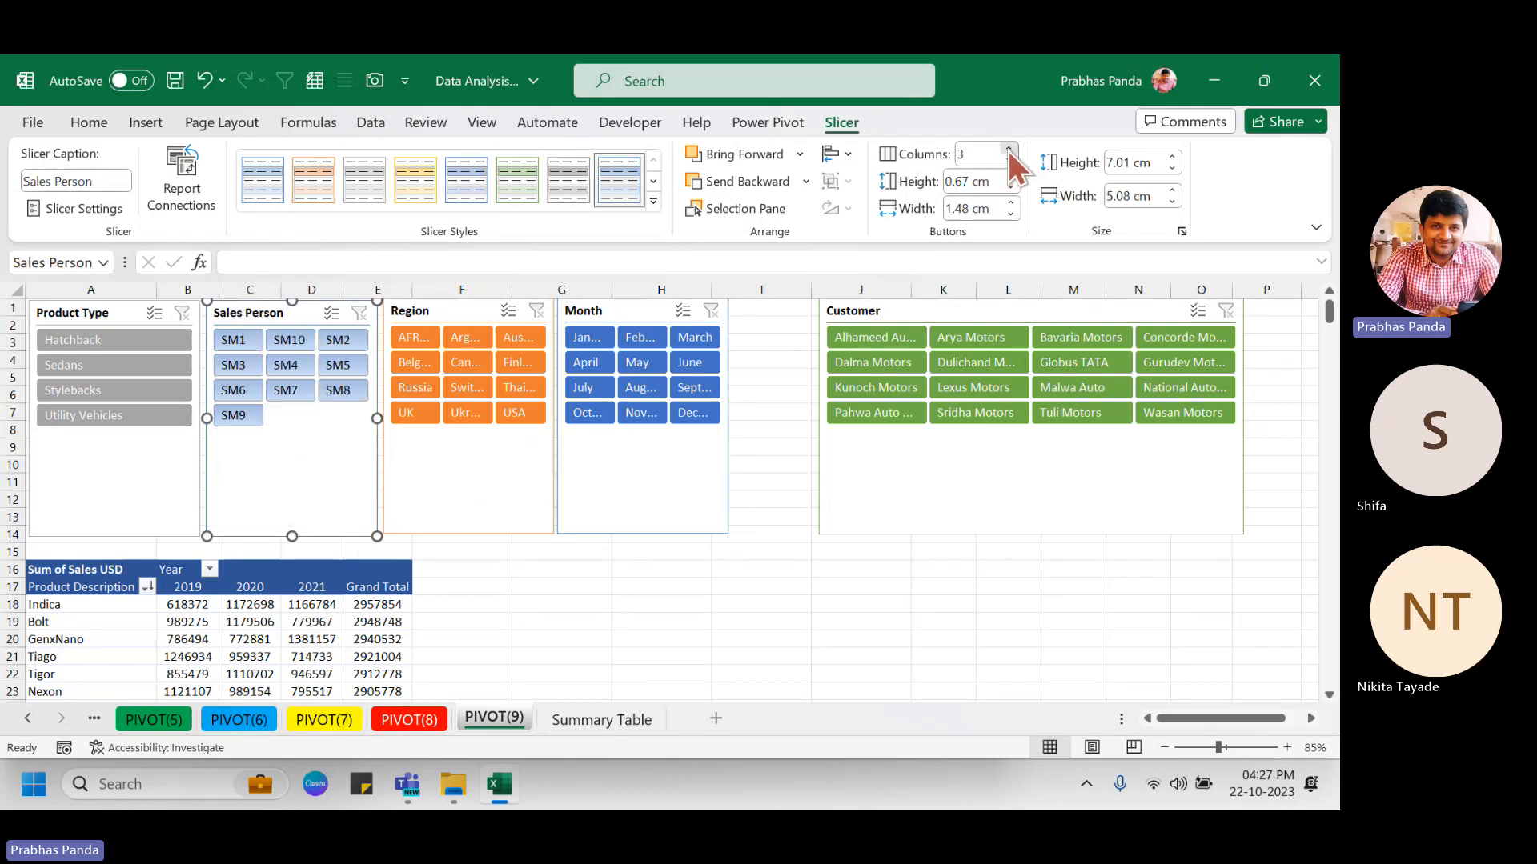
Widen the Month slicer to about 5.92 cm beside the Customer slicer, and widen the Region slicer to about 6.66 cm.
click(638, 312)
drag(728, 415, 759, 410)
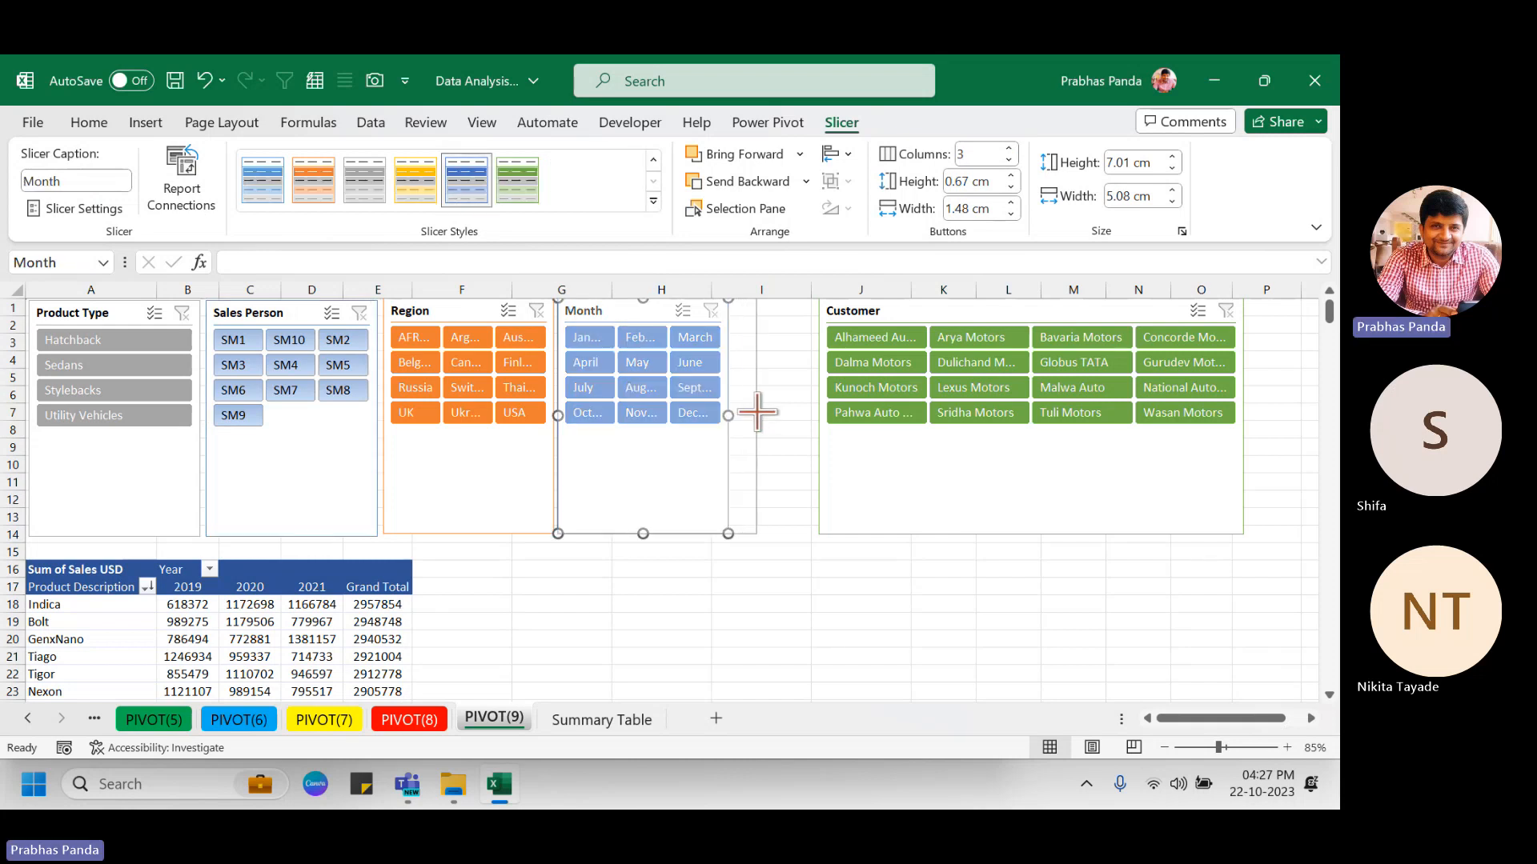
drag(628, 318, 679, 310)
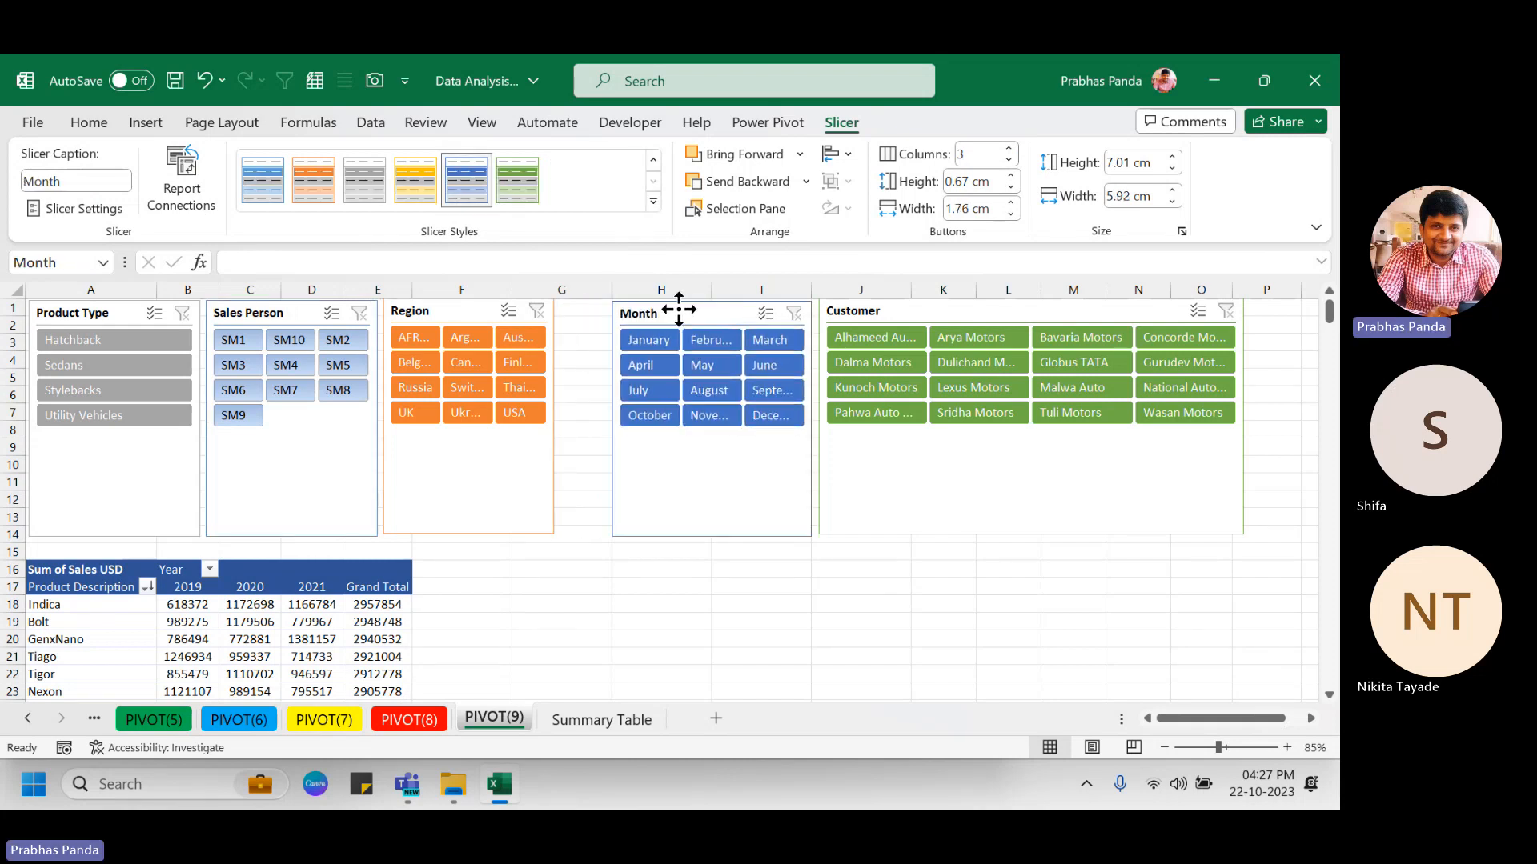
click(439, 310)
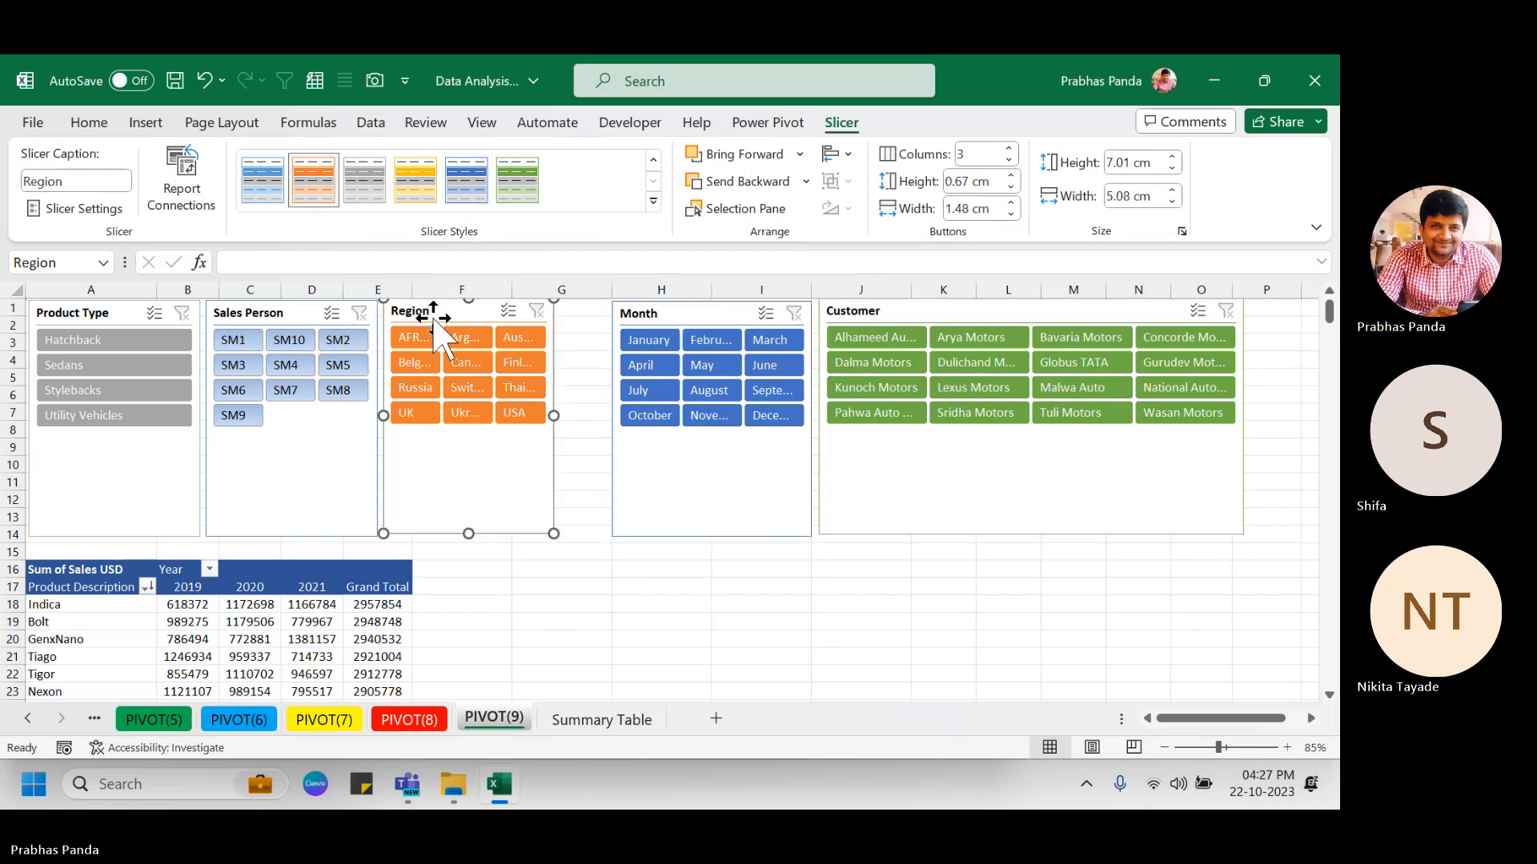
drag(558, 415, 607, 409)
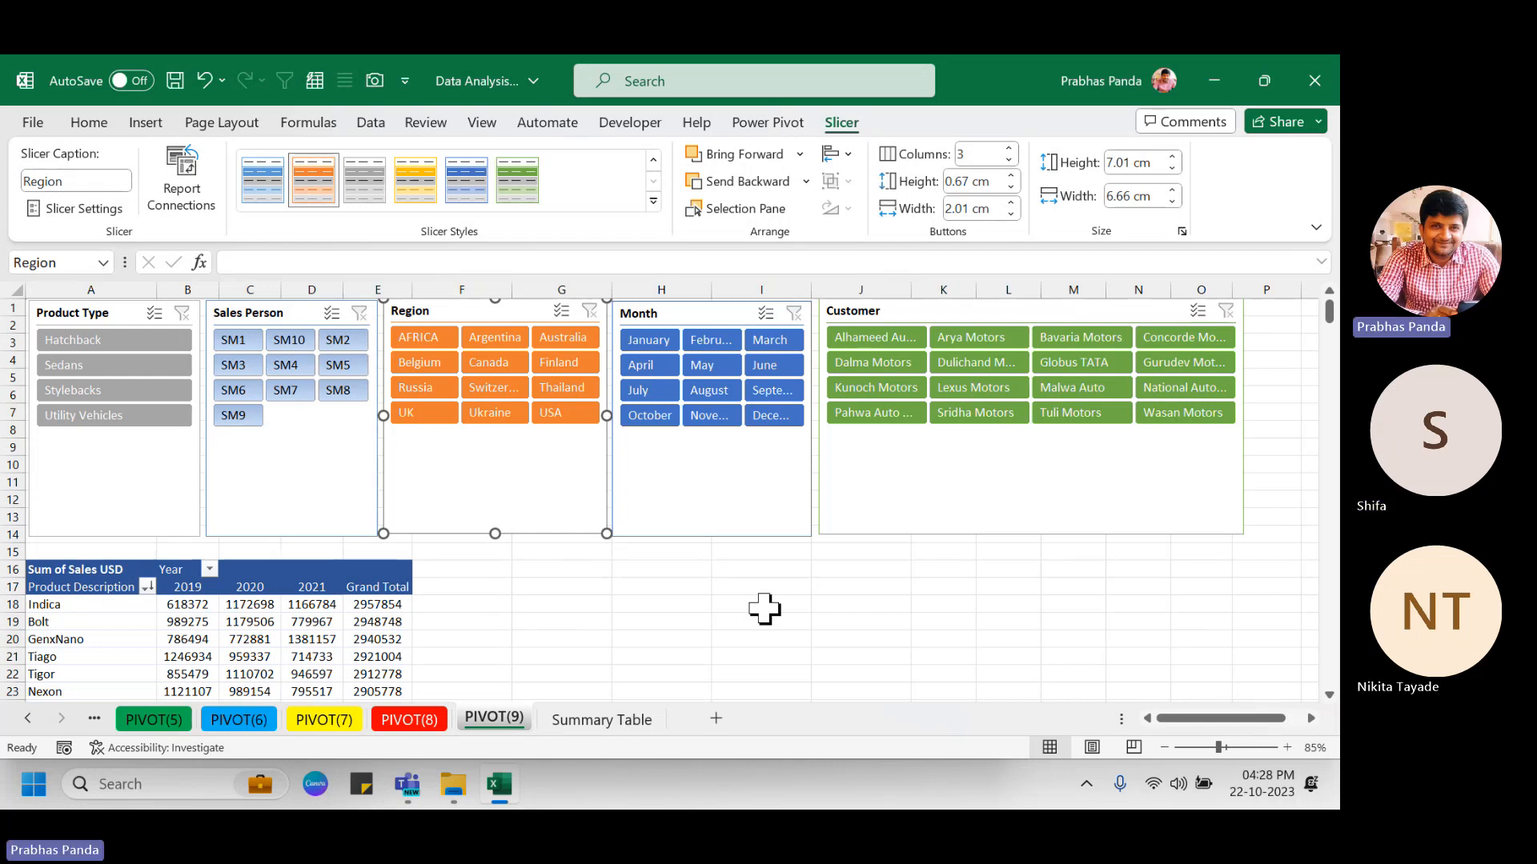
Select all five slicers, align them to the top and distribute them horizontally.
key(ctrl+a)
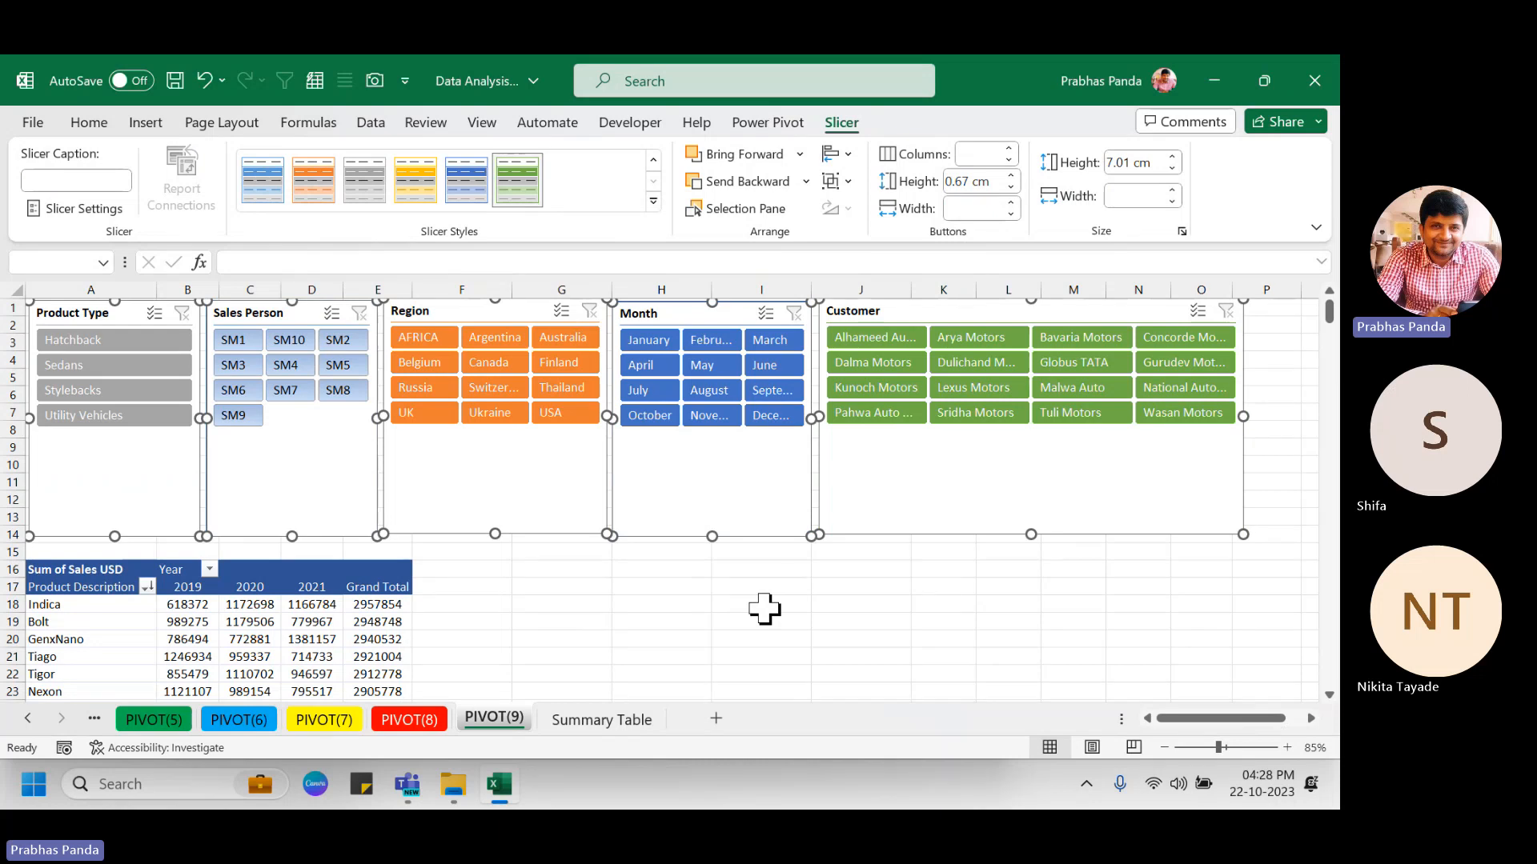
click(845, 123)
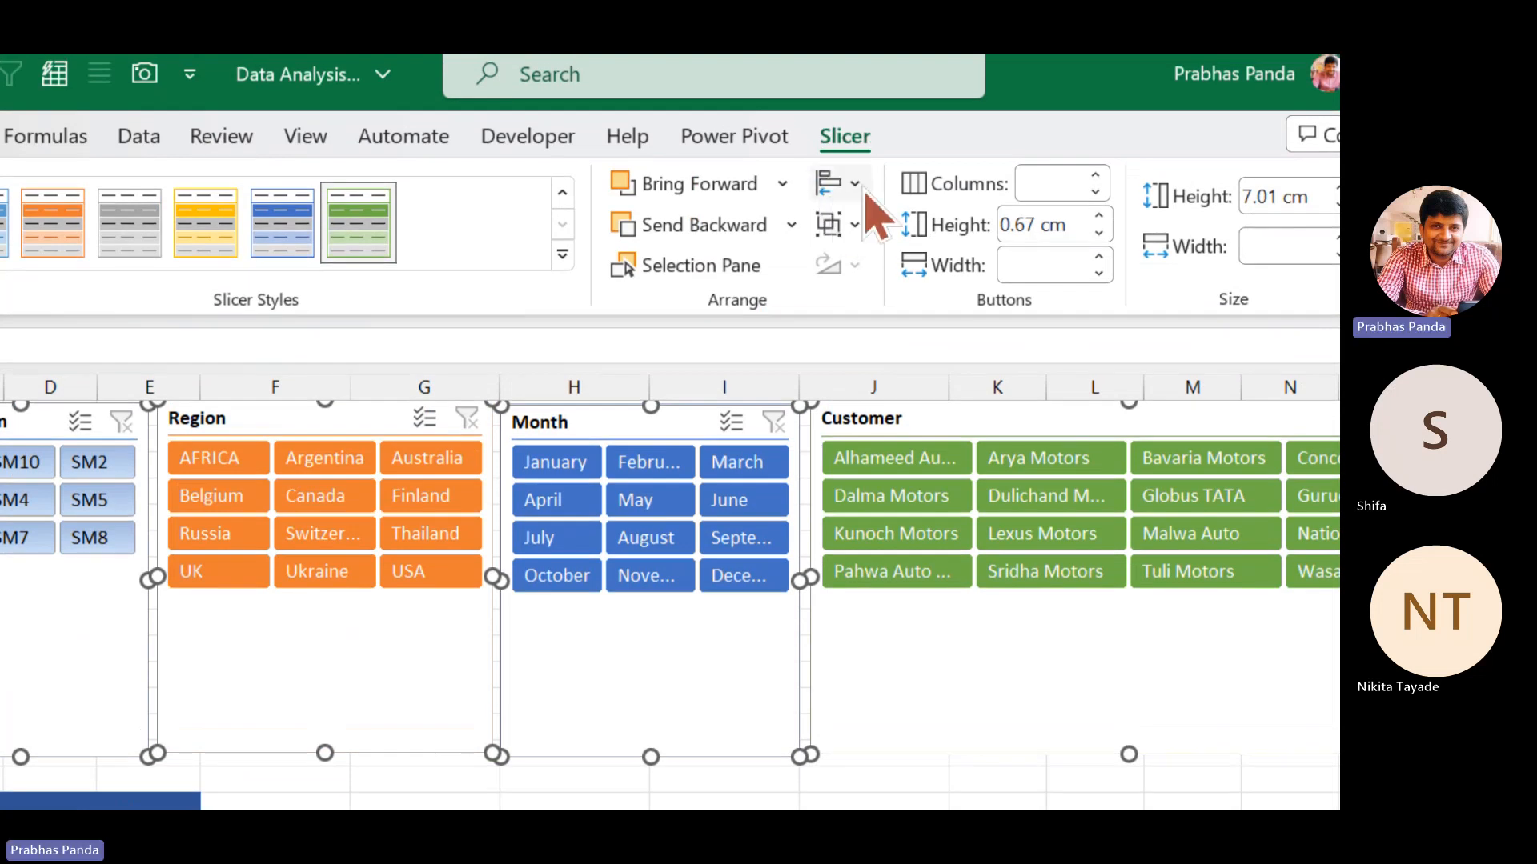
click(850, 186)
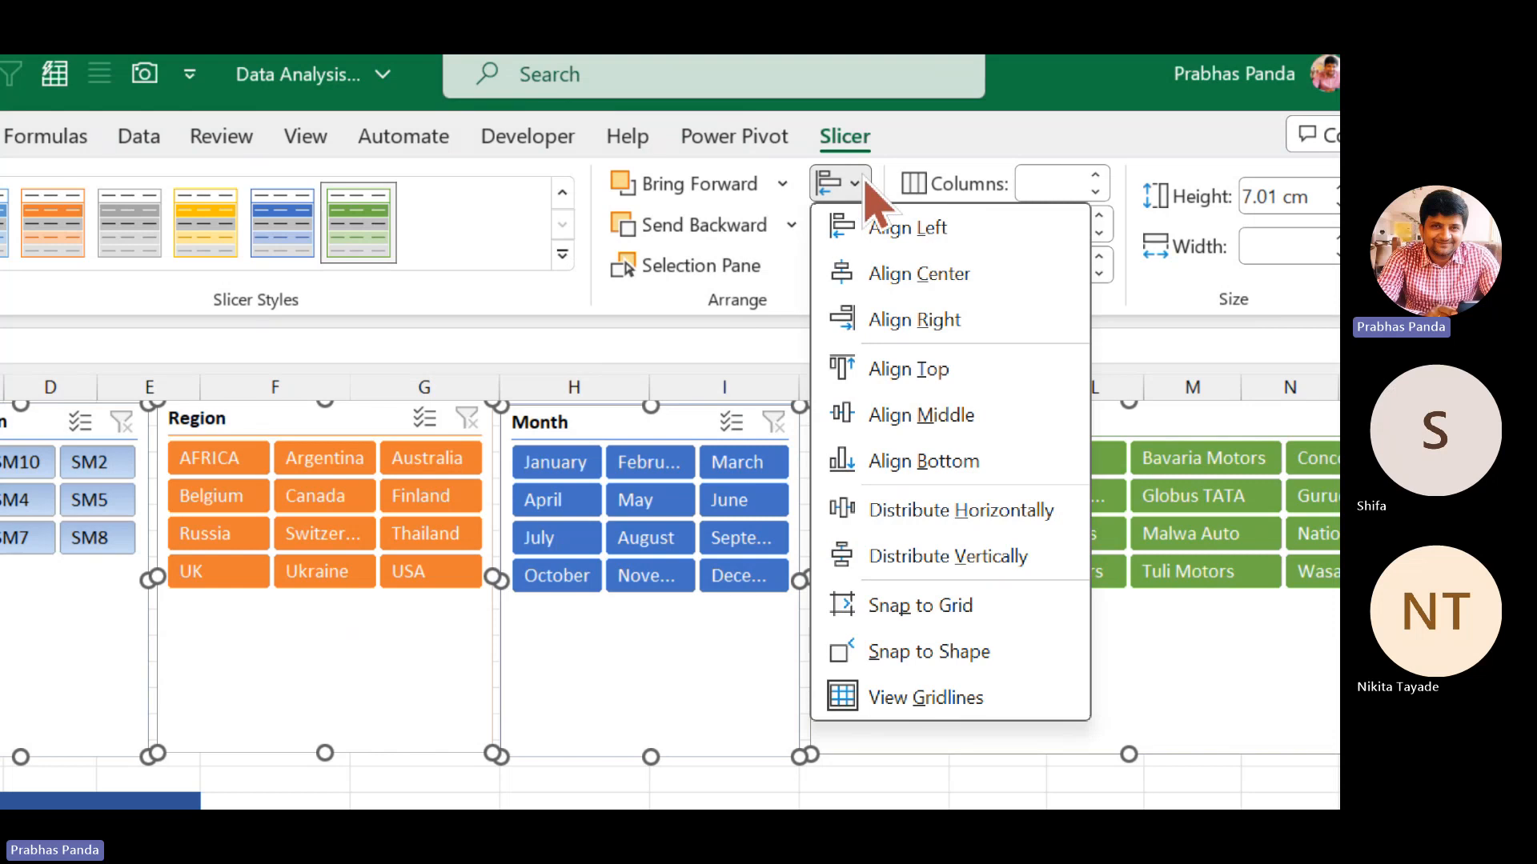
click(910, 370)
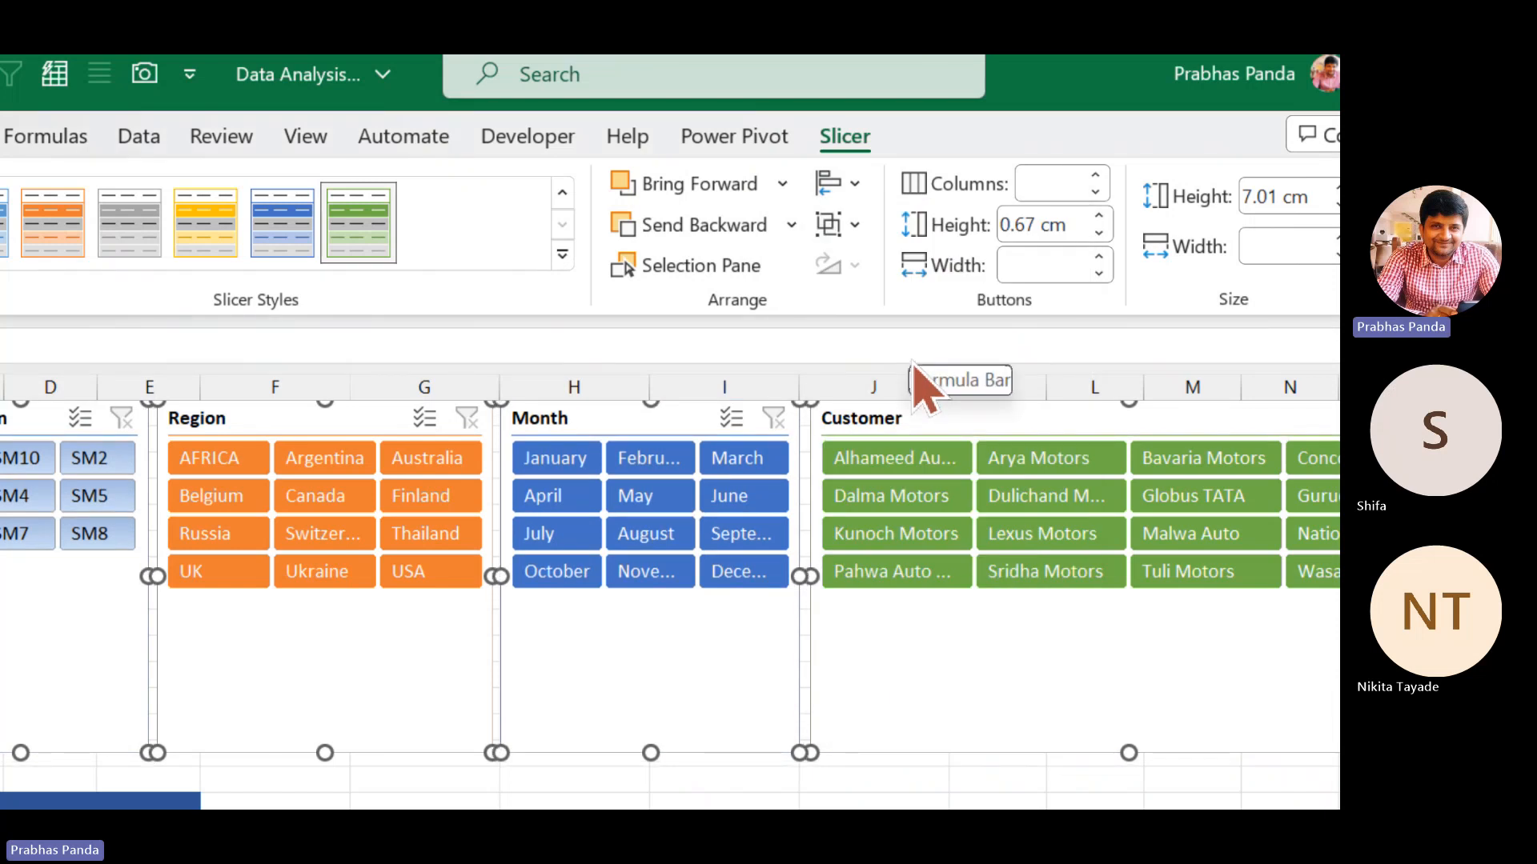
click(850, 186)
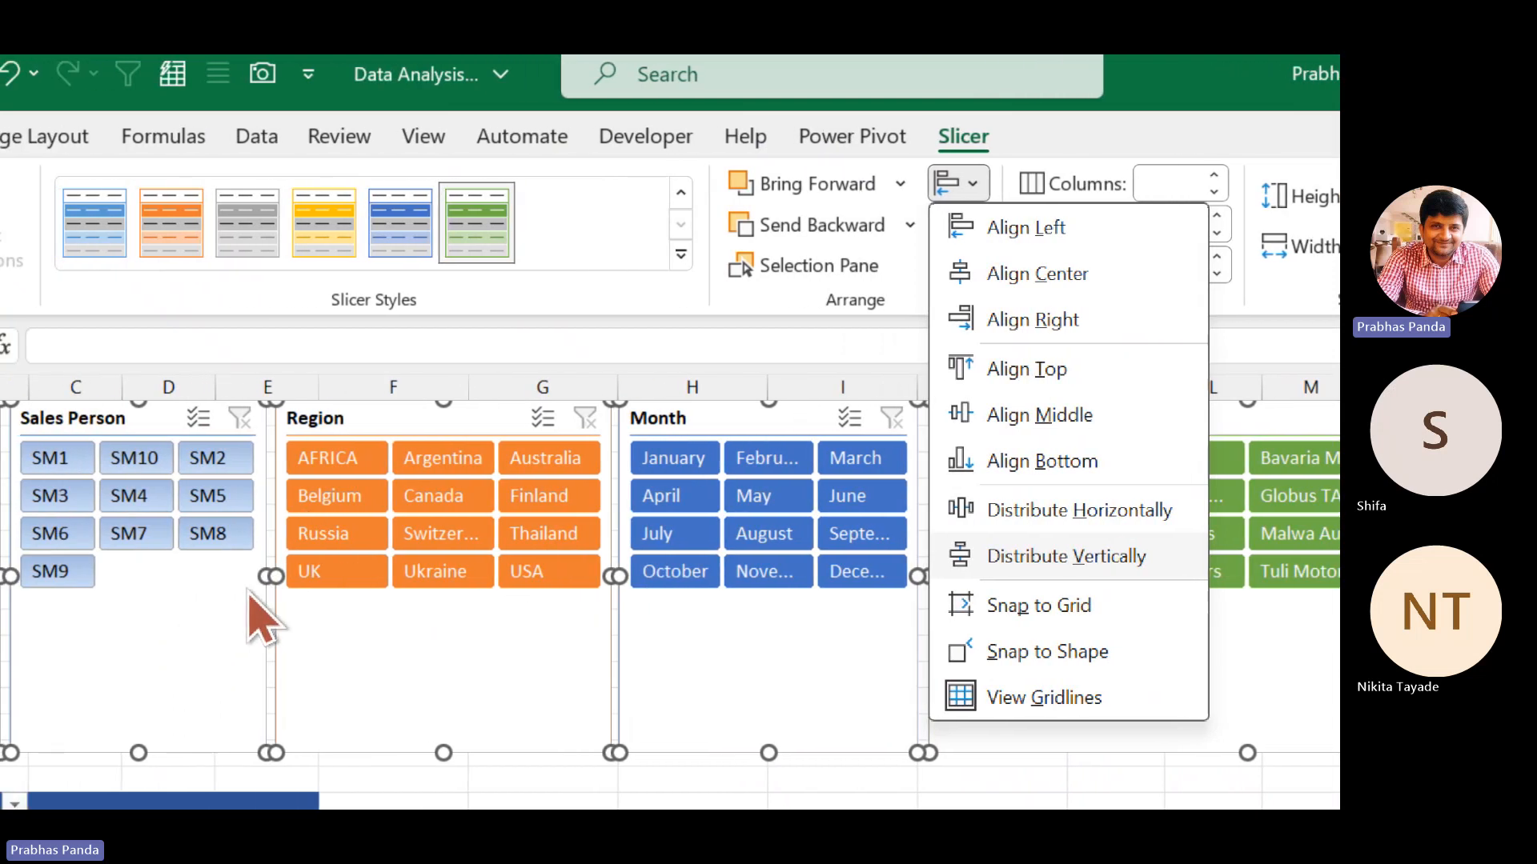
click(1042, 512)
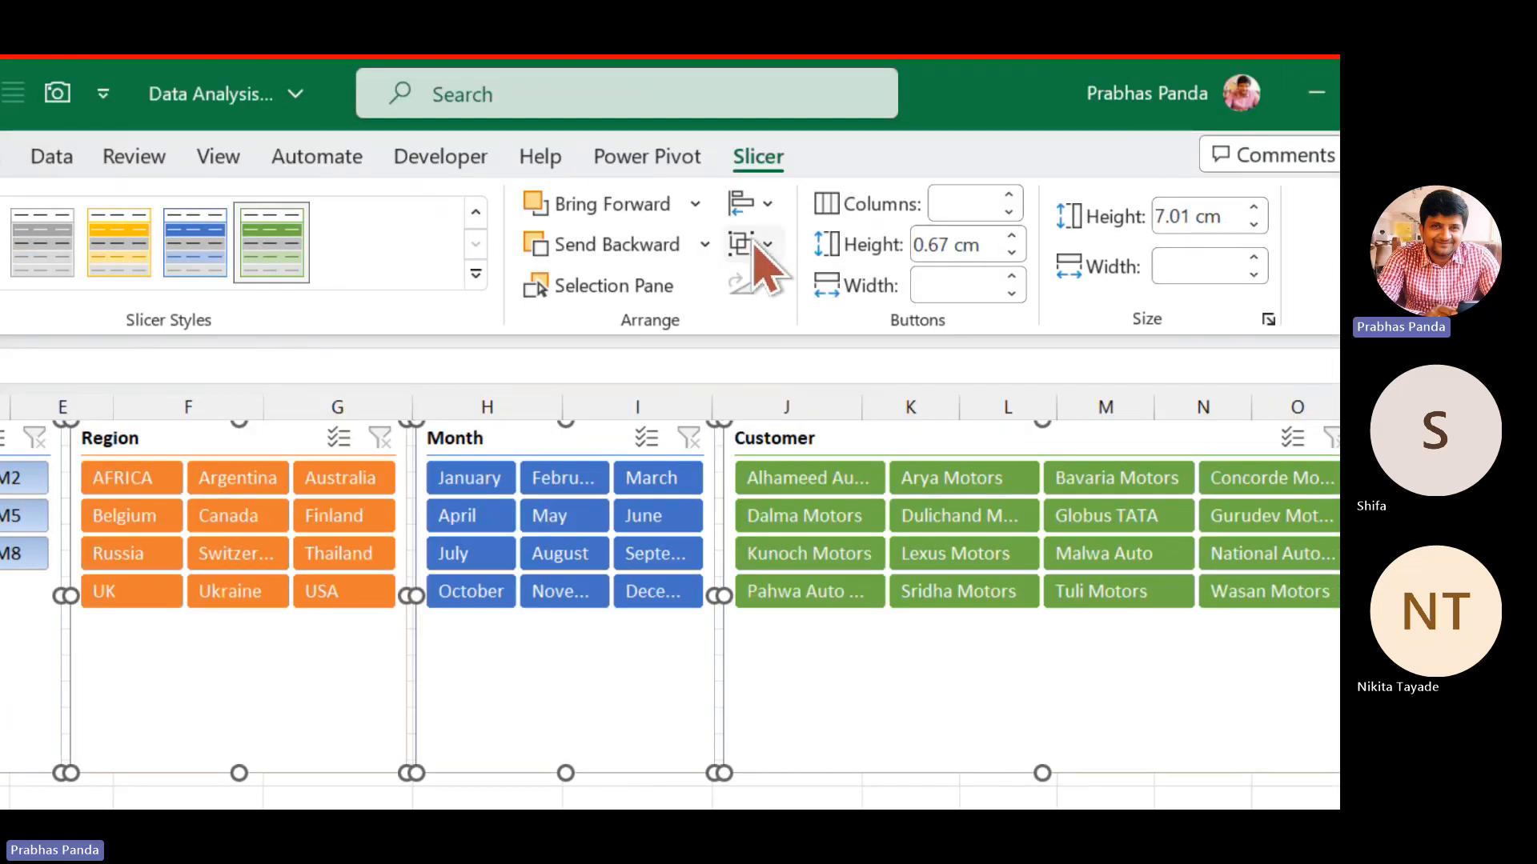
Group the five selected slicers into one object.
click(963, 228)
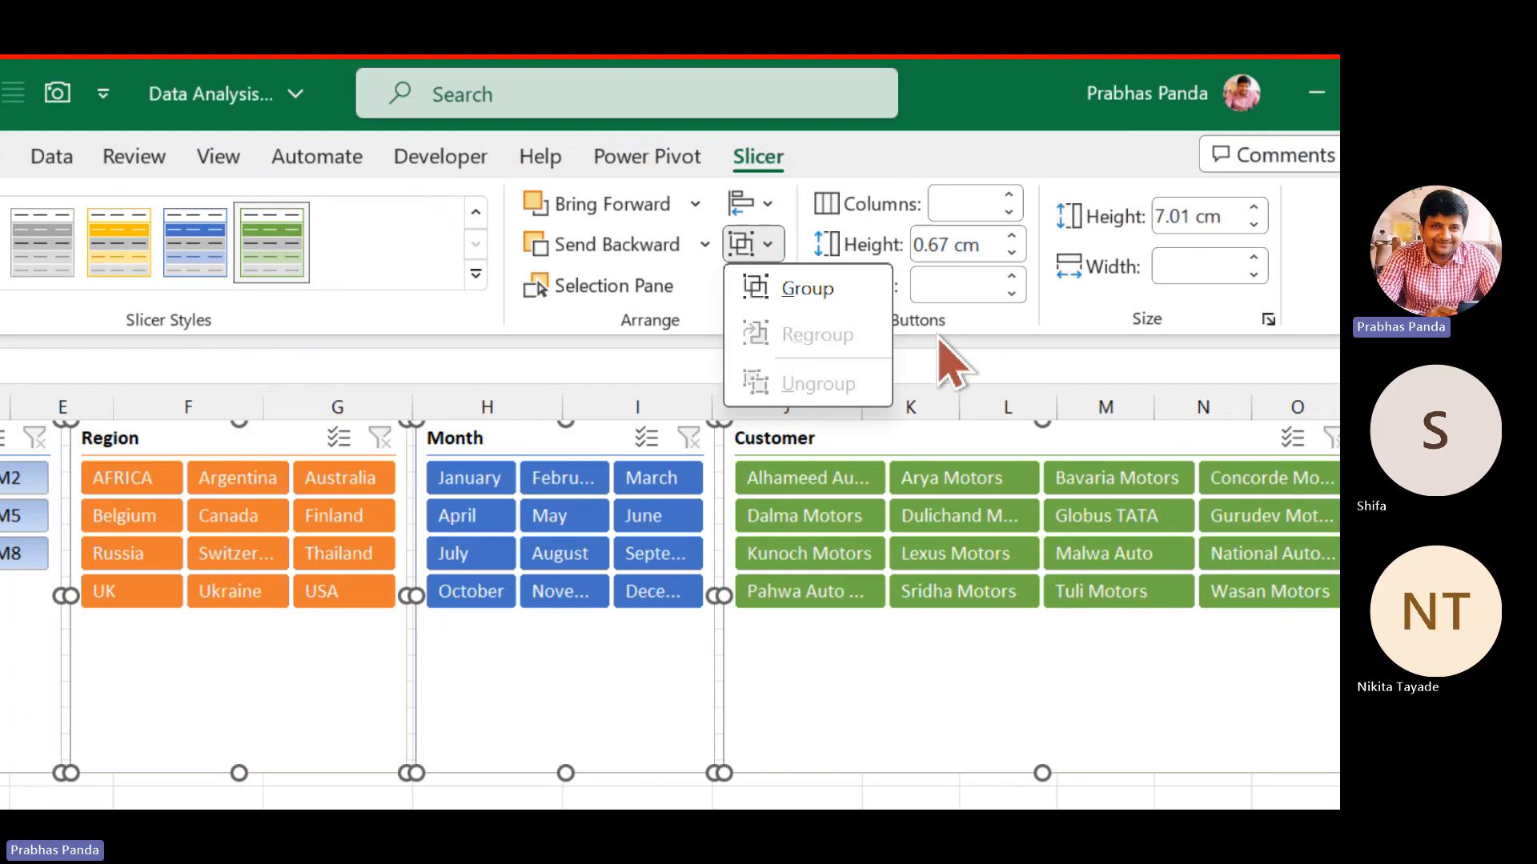
click(821, 291)
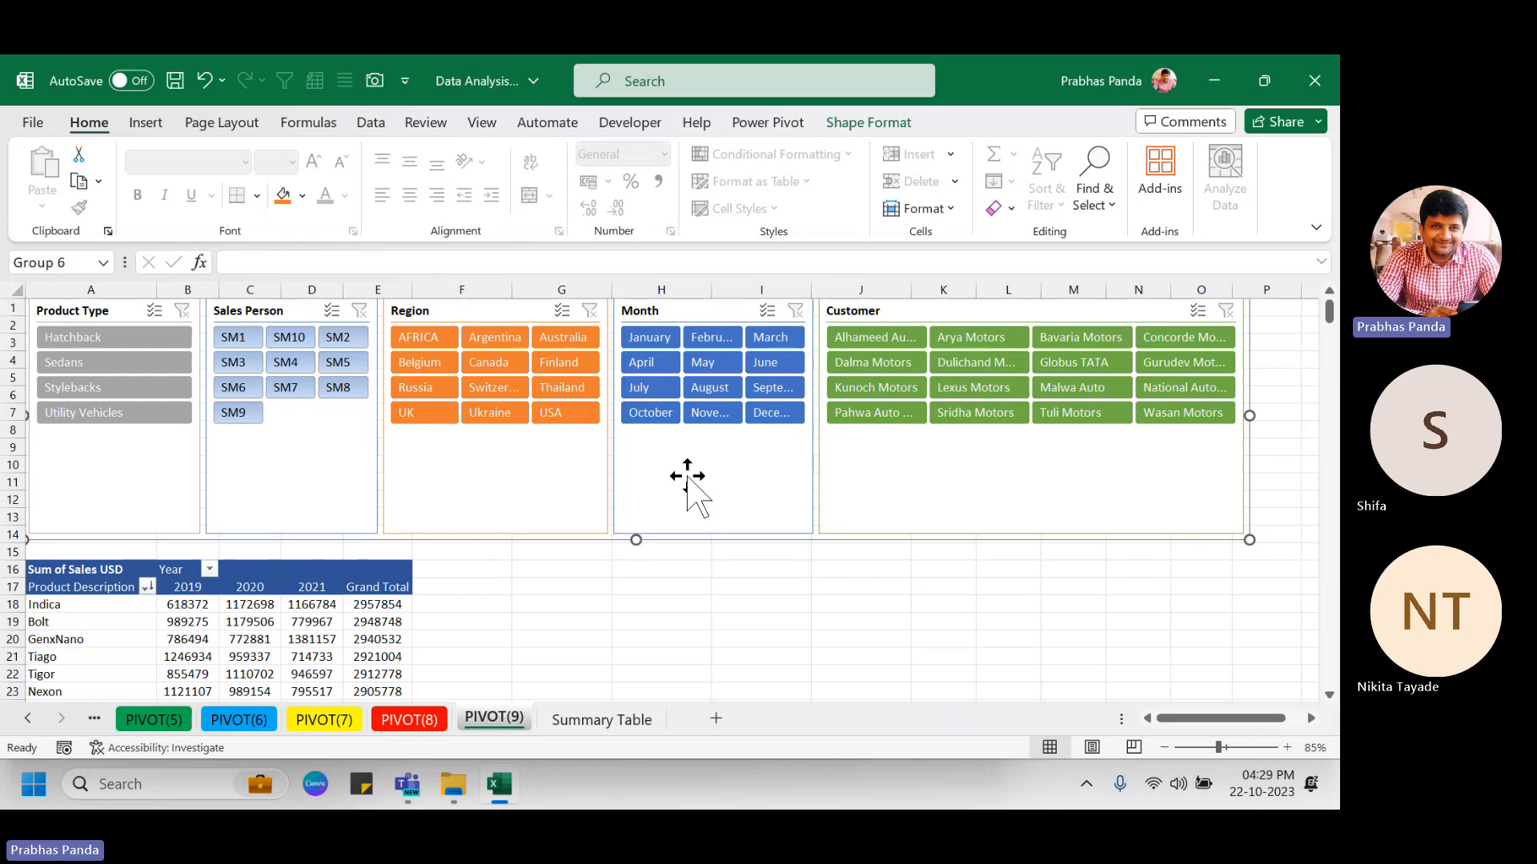
key(ctrl+2)
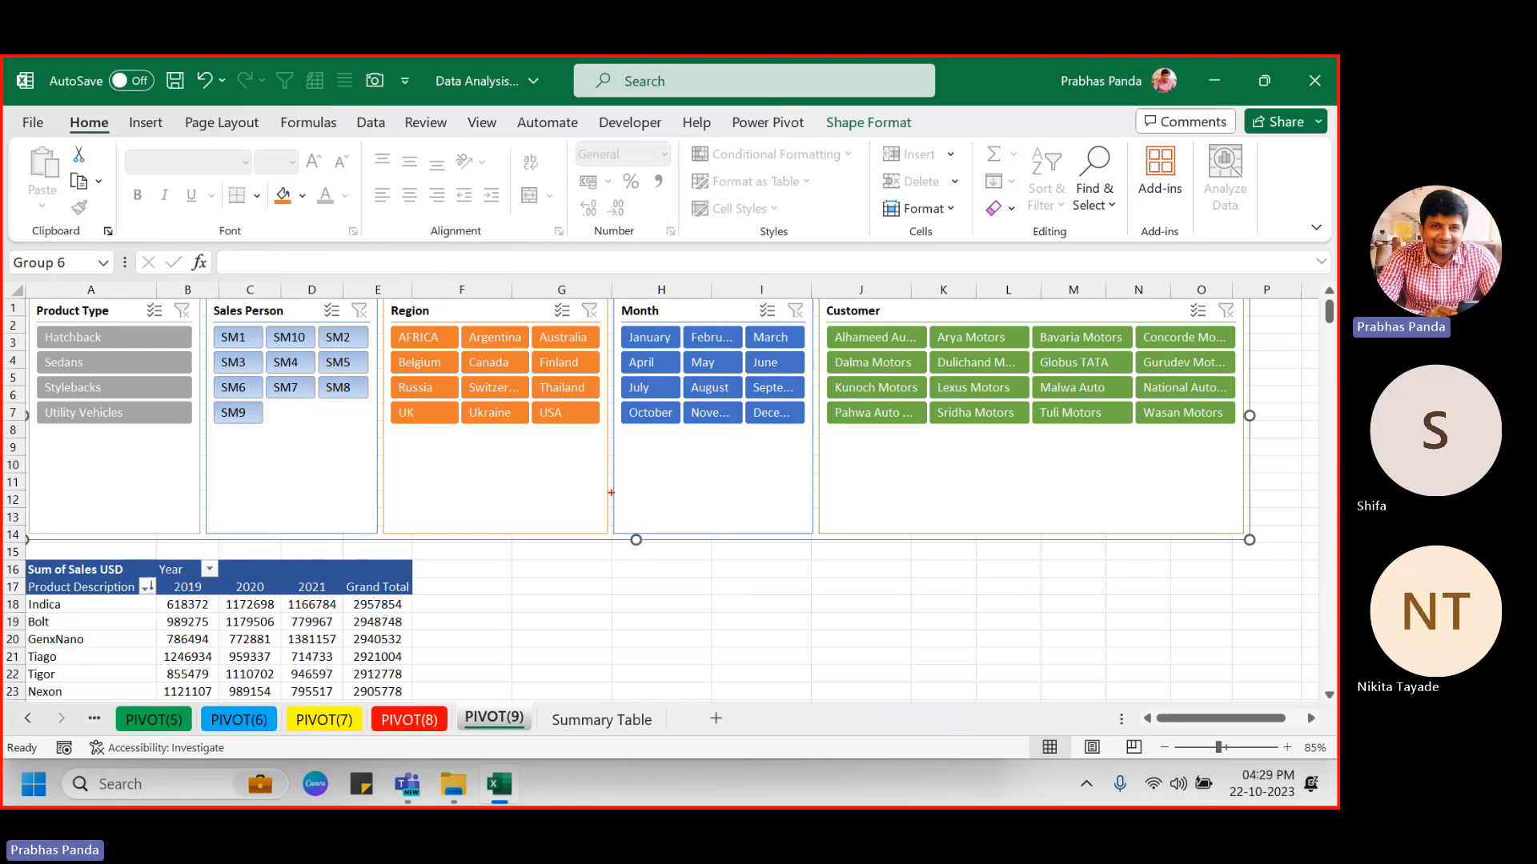
mouse_move(600, 513)
mouse_down()
mouse_move(646, 568)
mouse_move(672, 566)
mouse_up()
drag(3, 559, 13, 613)
key(Escape)
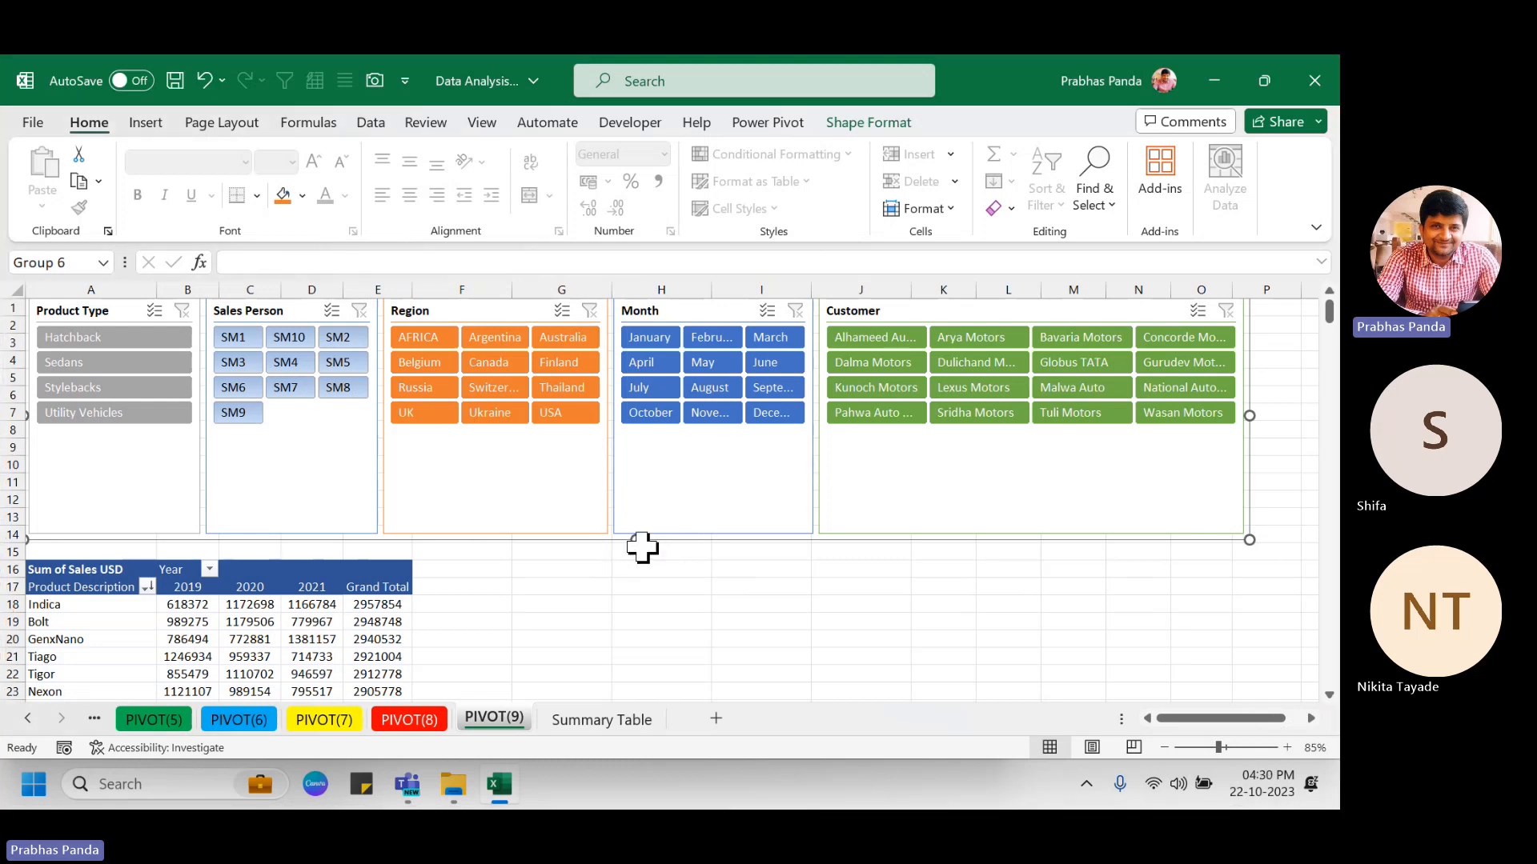
Reduce the slicer group's height so that its lower edge sits just below row 8.
drag(638, 539, 648, 437)
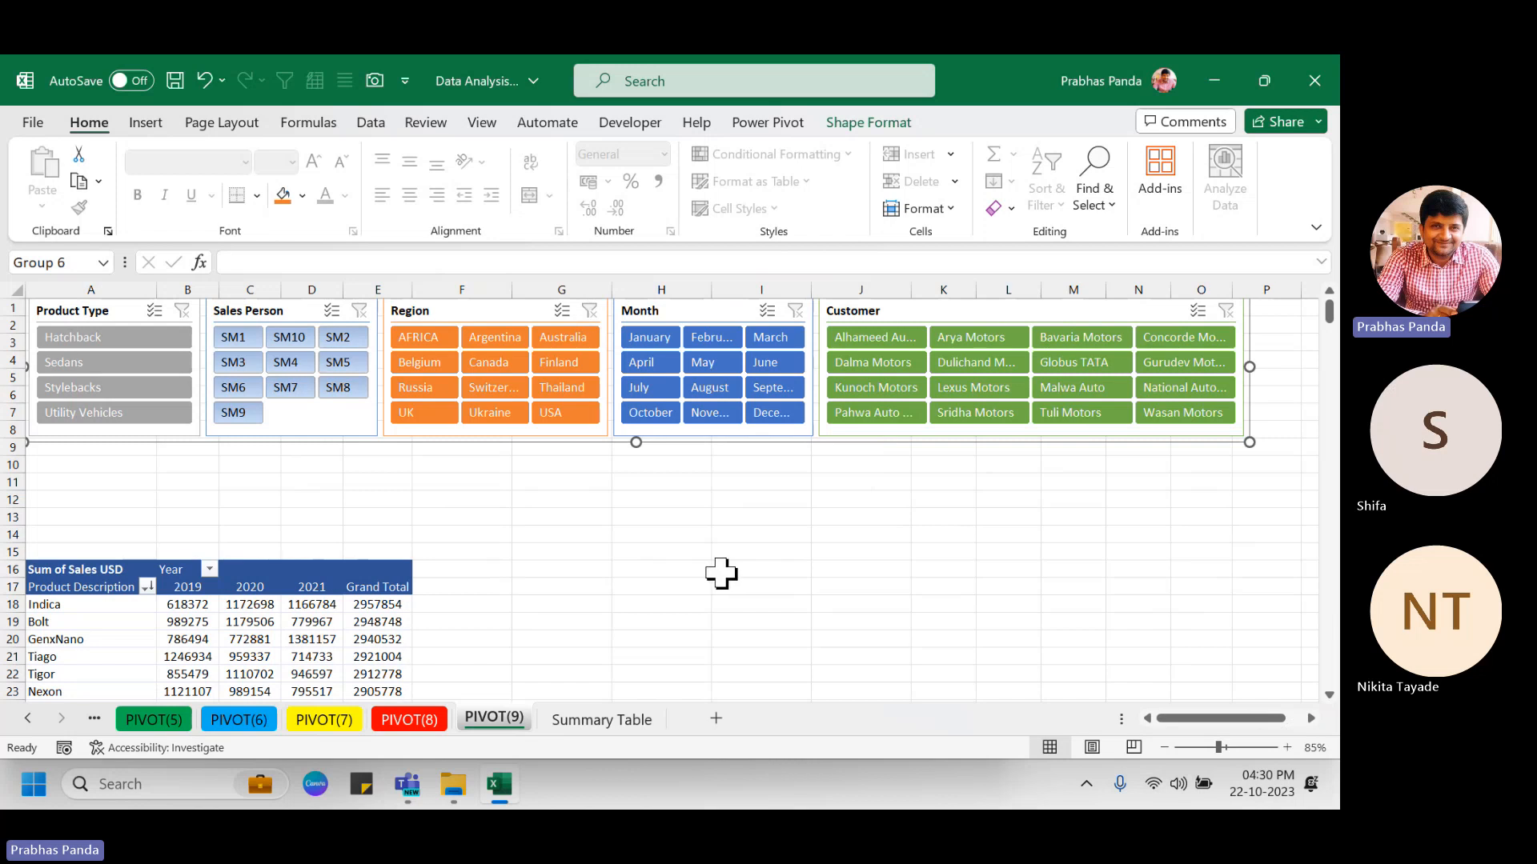
Delete the empty rows 9 to 15 between the slicer group and the pivot table, and close the PivotTable field list.
drag(367, 452, 366, 553)
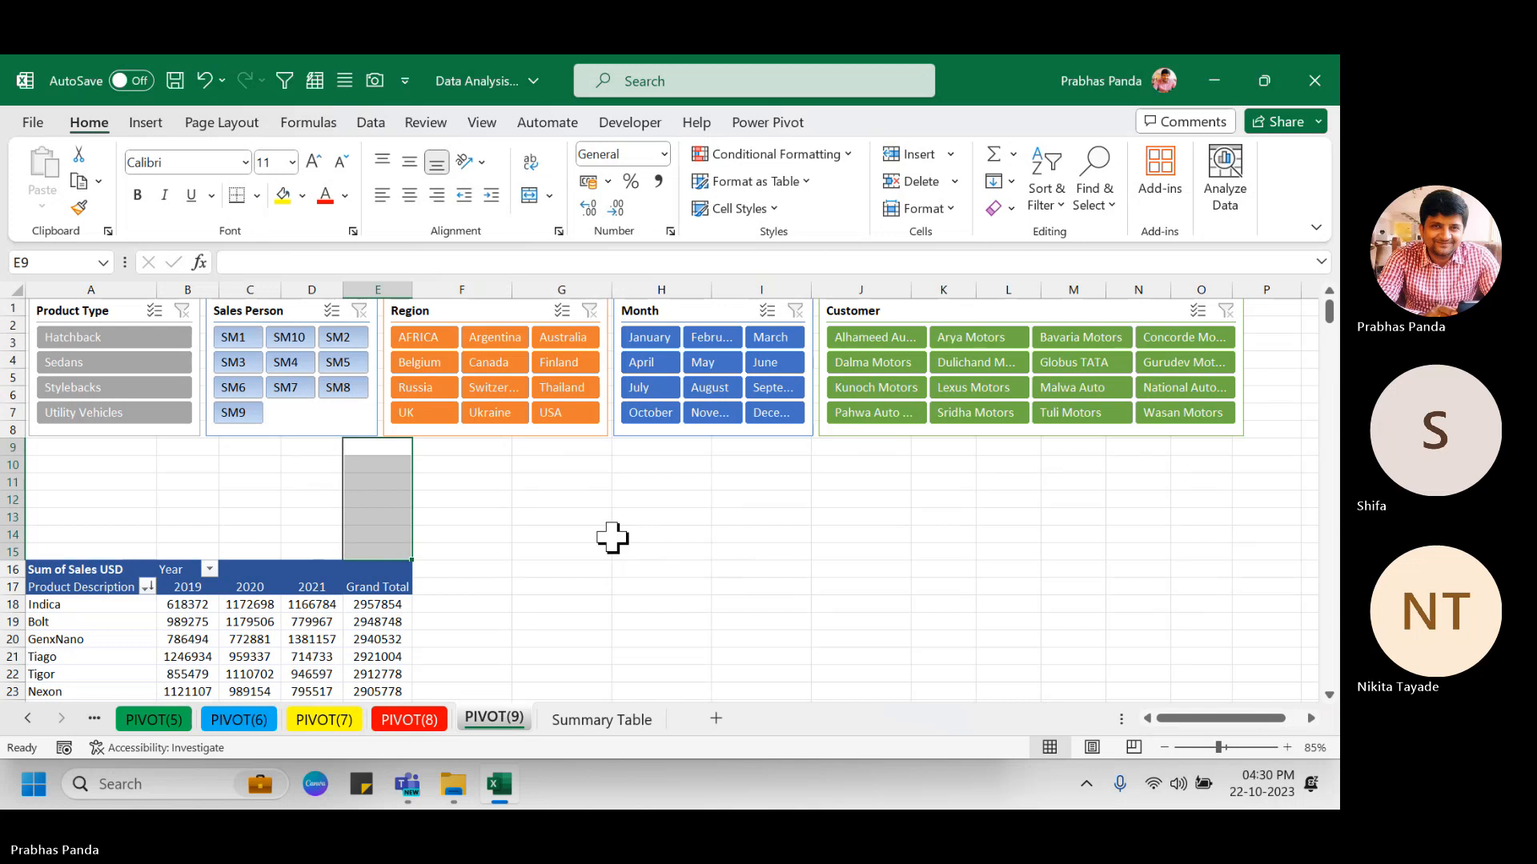
key(ctrl+minus)
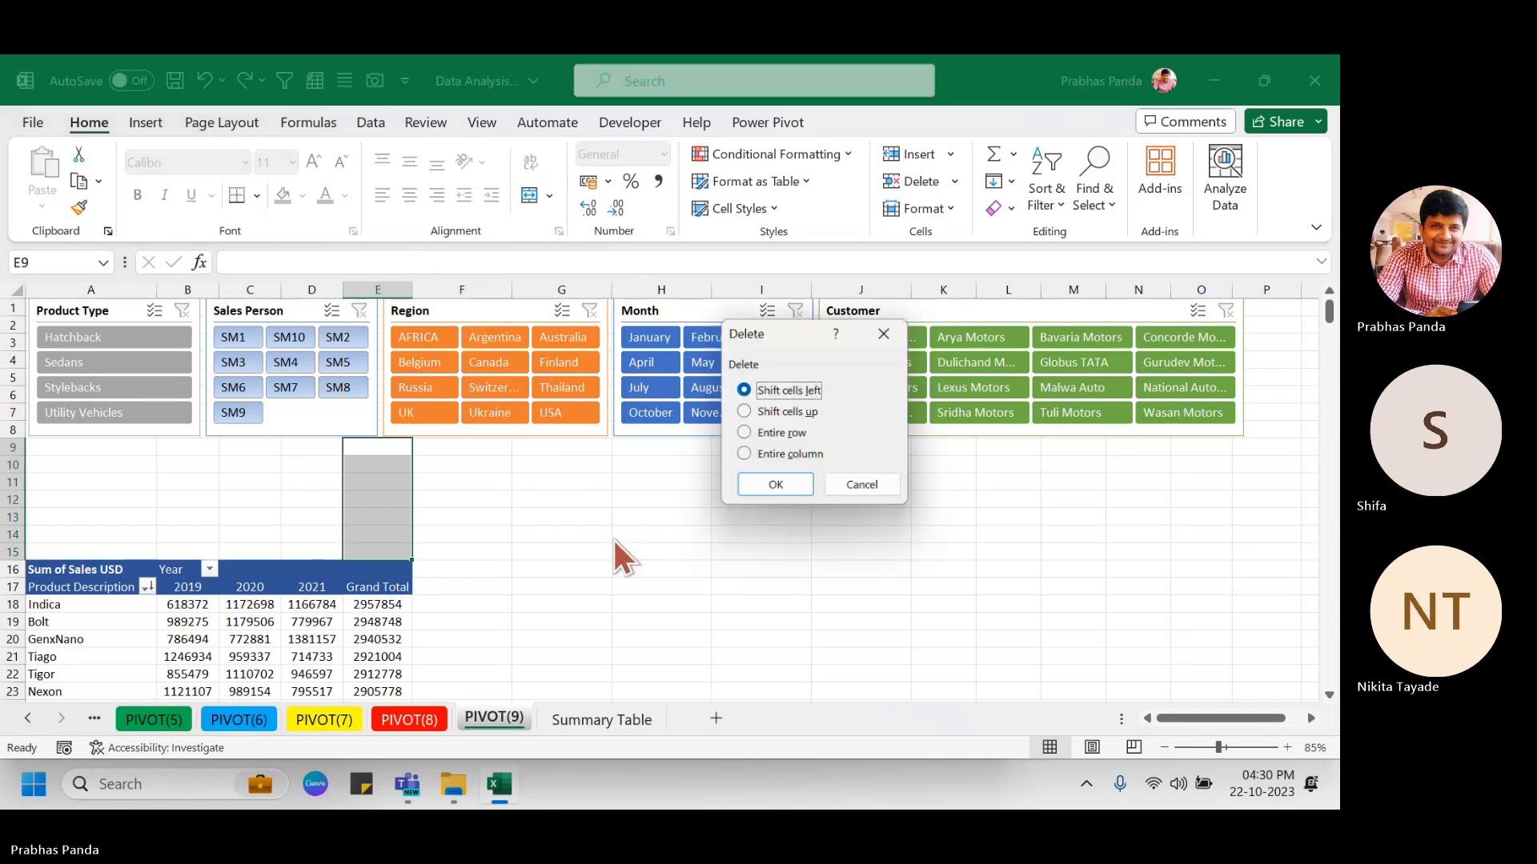
key(alt+r)
key(Return)
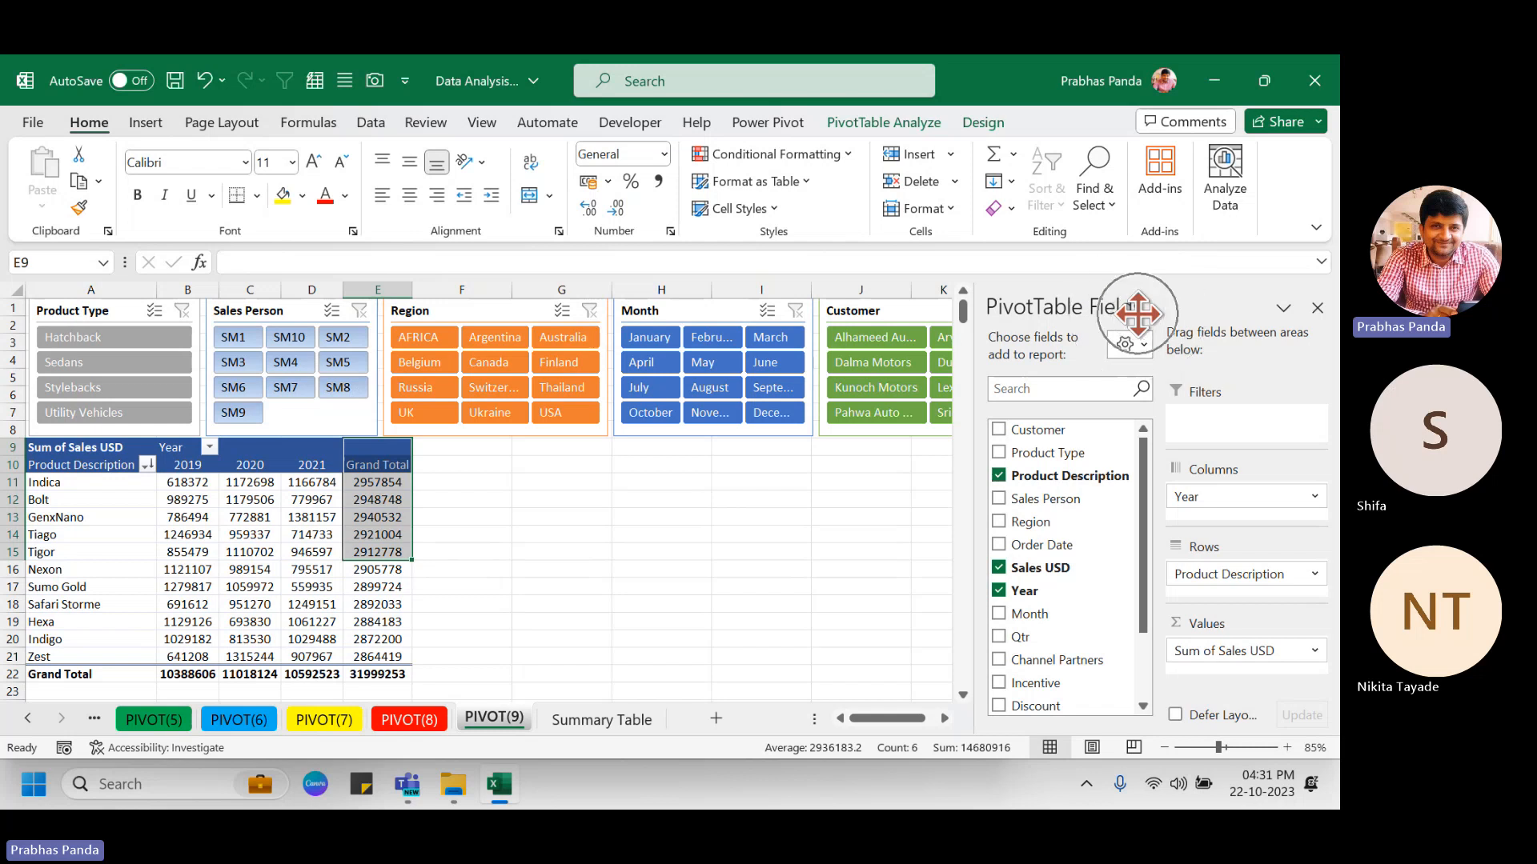
click(1317, 308)
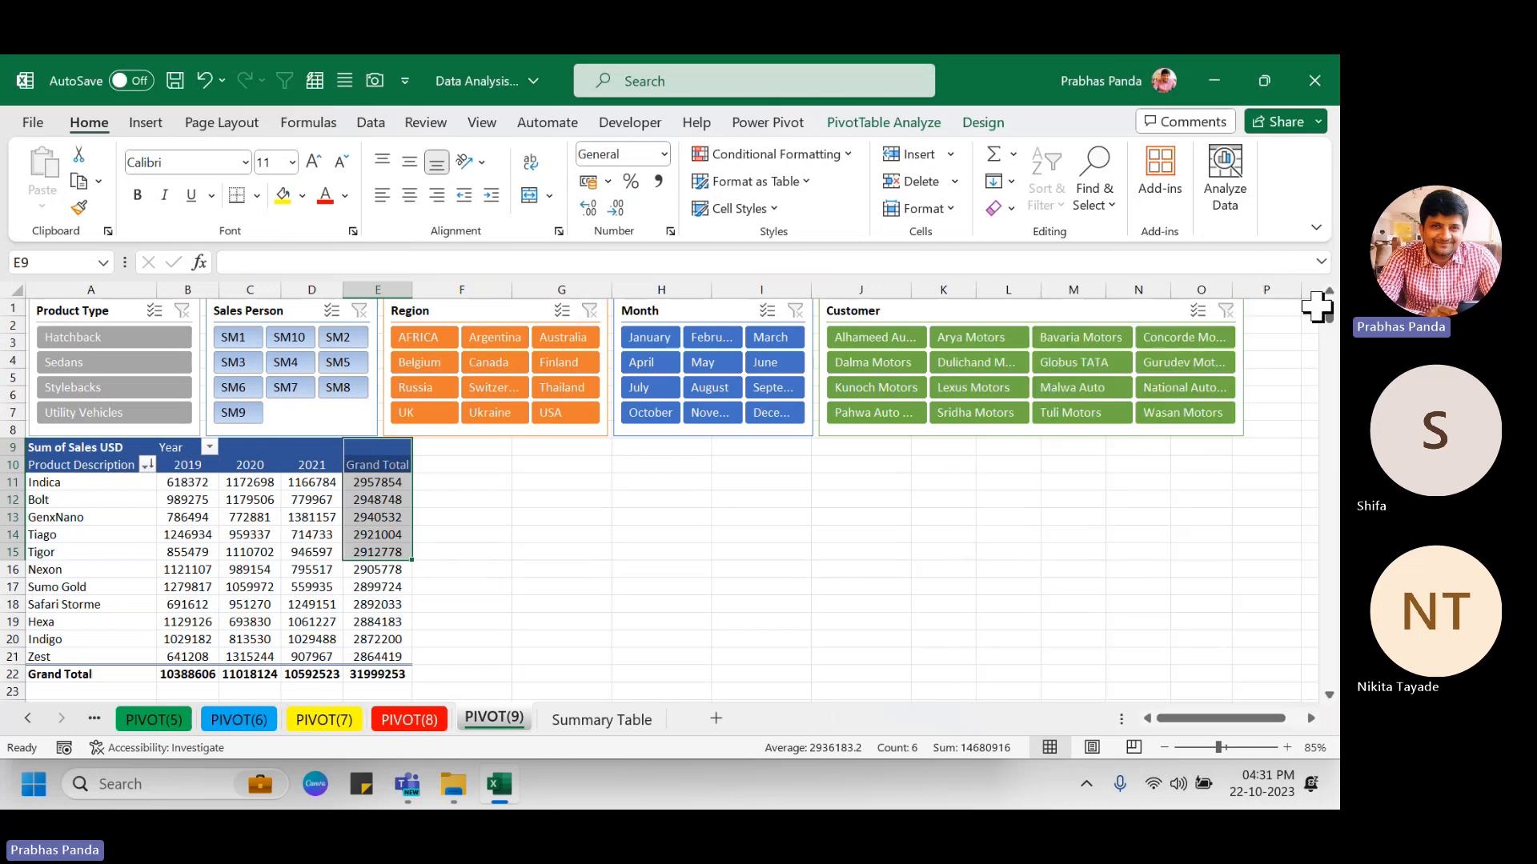
Insert a Clustered Column PivotChart based on the pivot table.
click(244, 535)
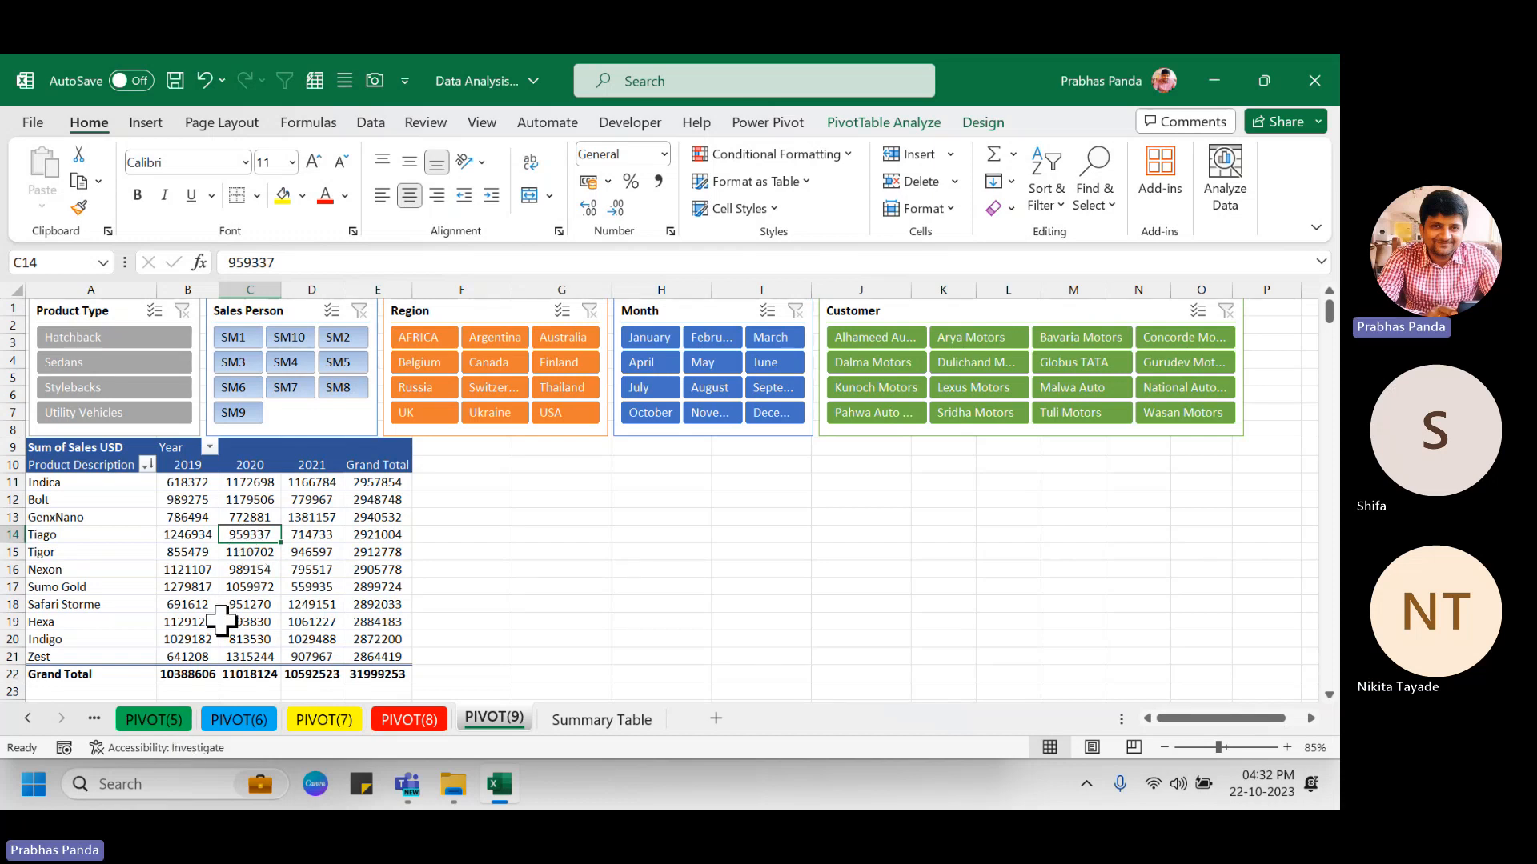
mouse_move(222, 617)
mouse_move(299, 500)
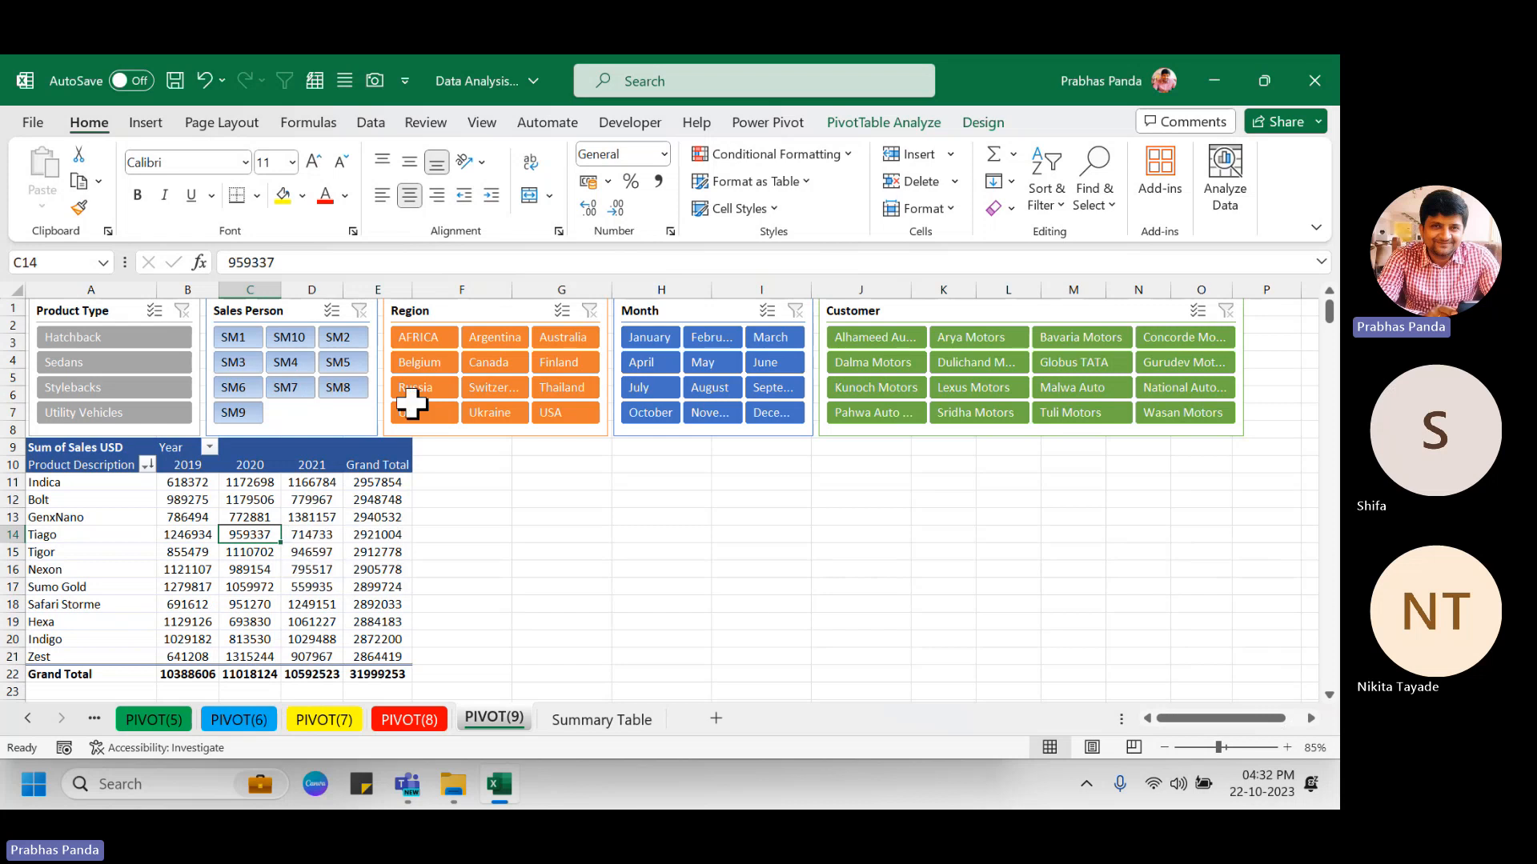
click(901, 120)
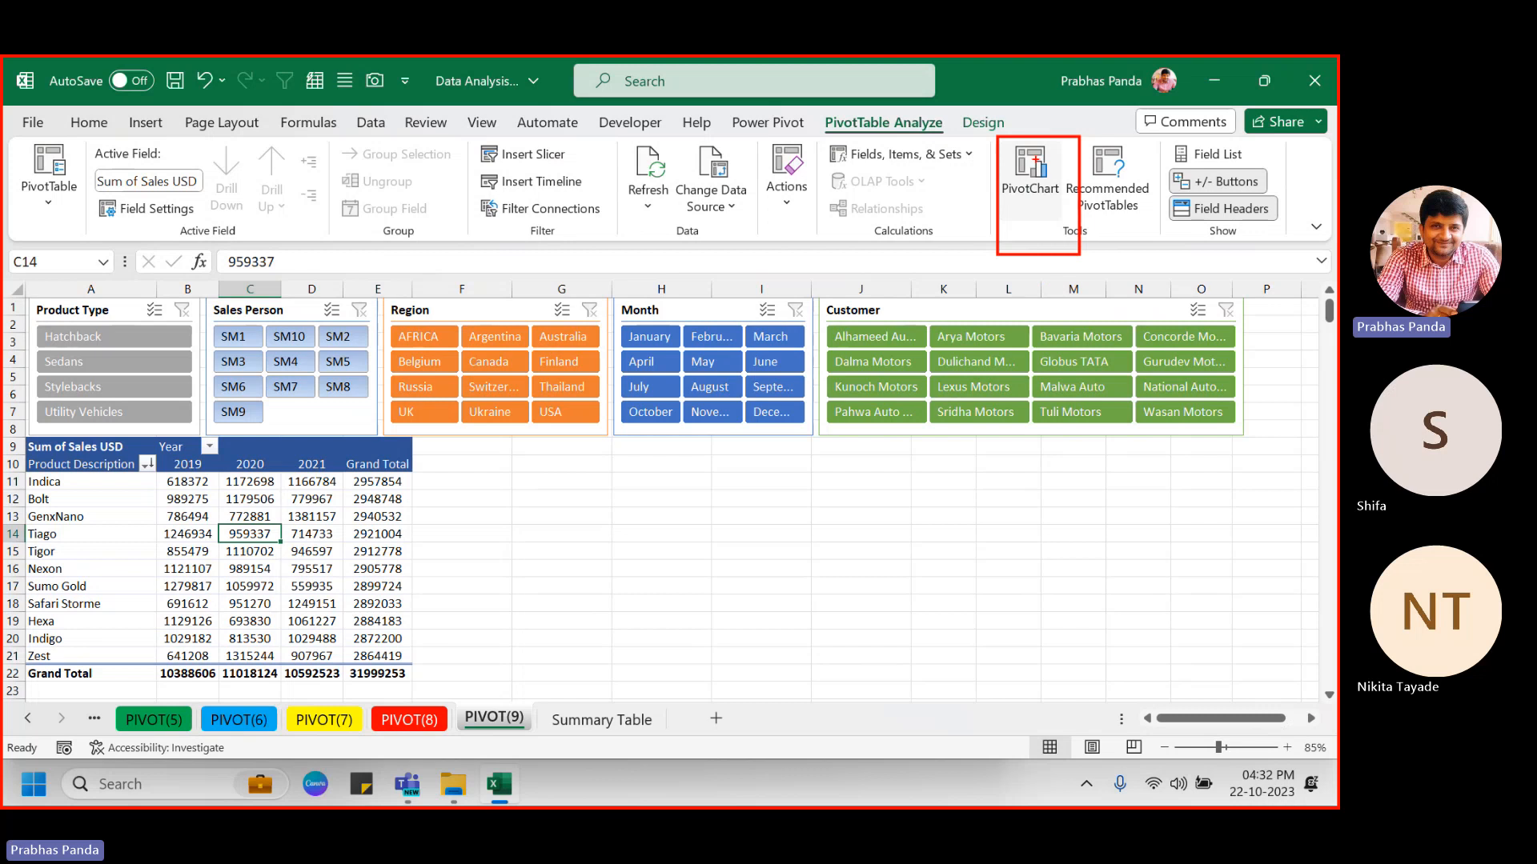
click(1029, 180)
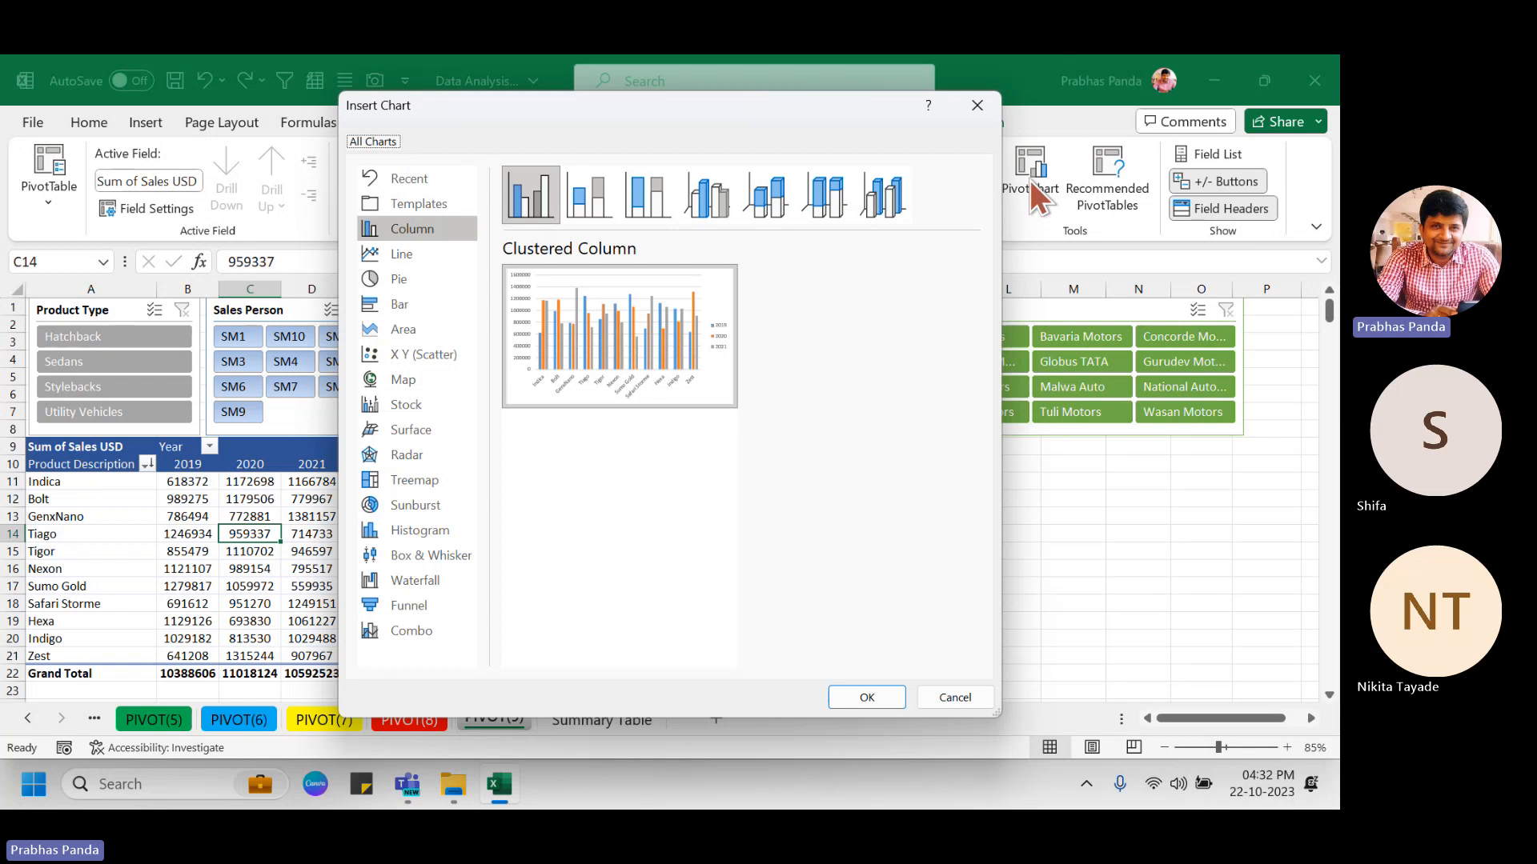
click(864, 696)
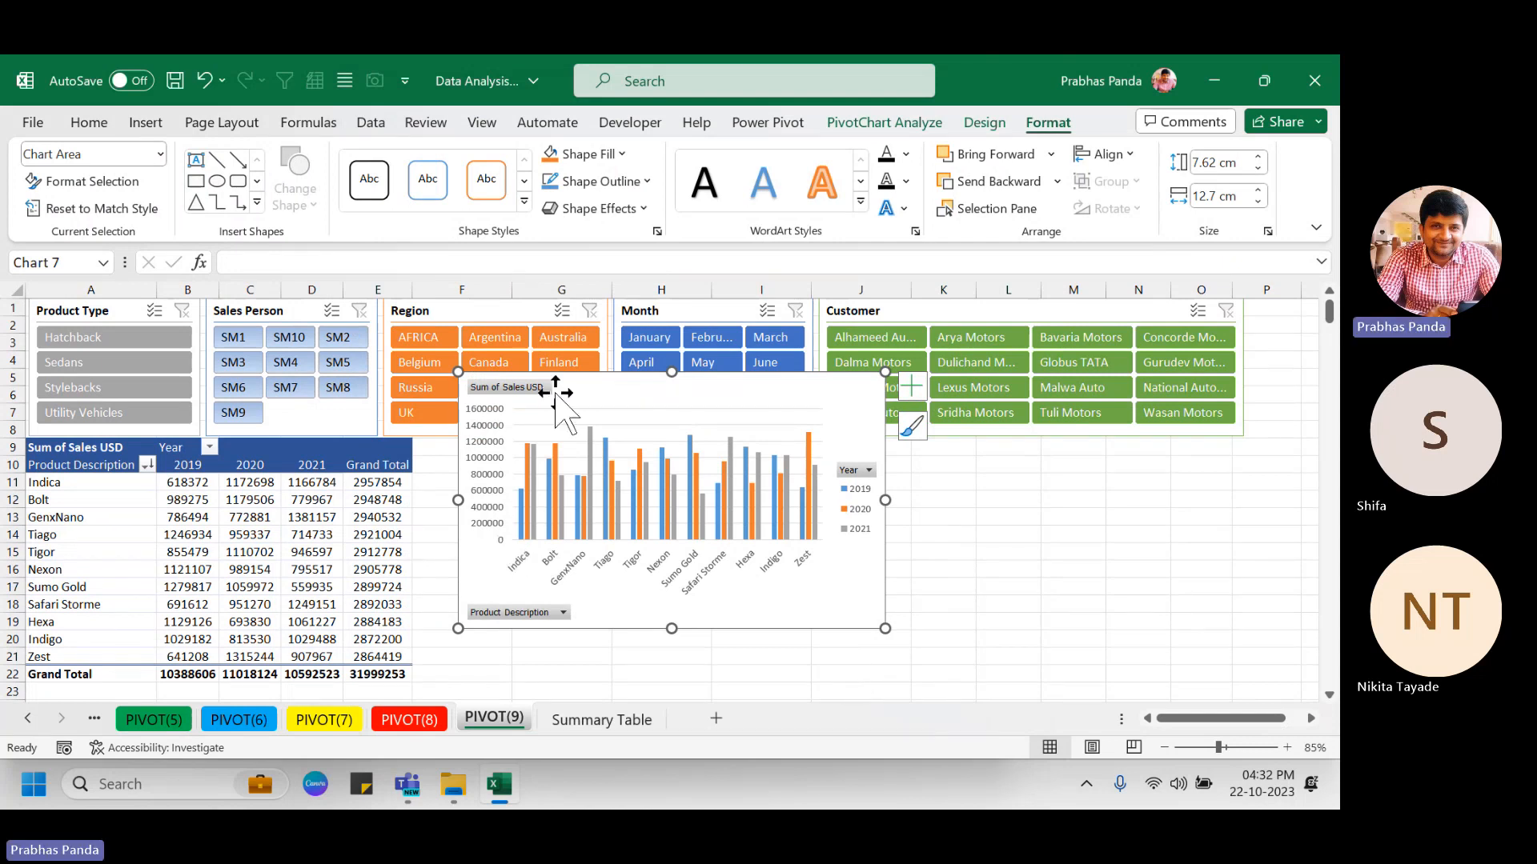
Move the PivotChart beside the pivot table under the slicers and widen it to about 24.47 cm, matching the Customer slicer's outer edge.
drag(580, 379, 543, 443)
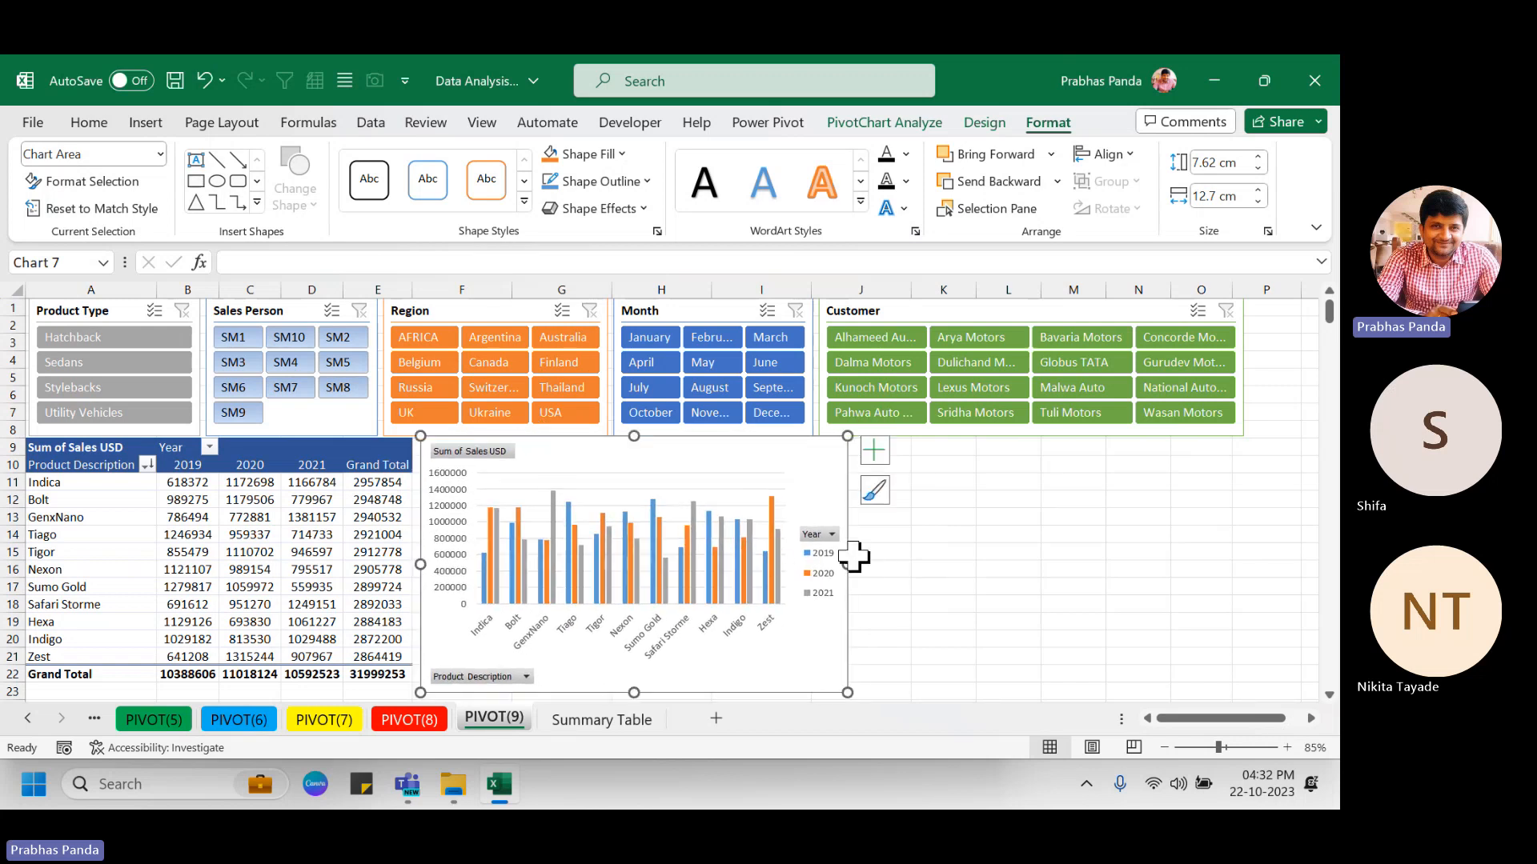
drag(848, 564, 1244, 551)
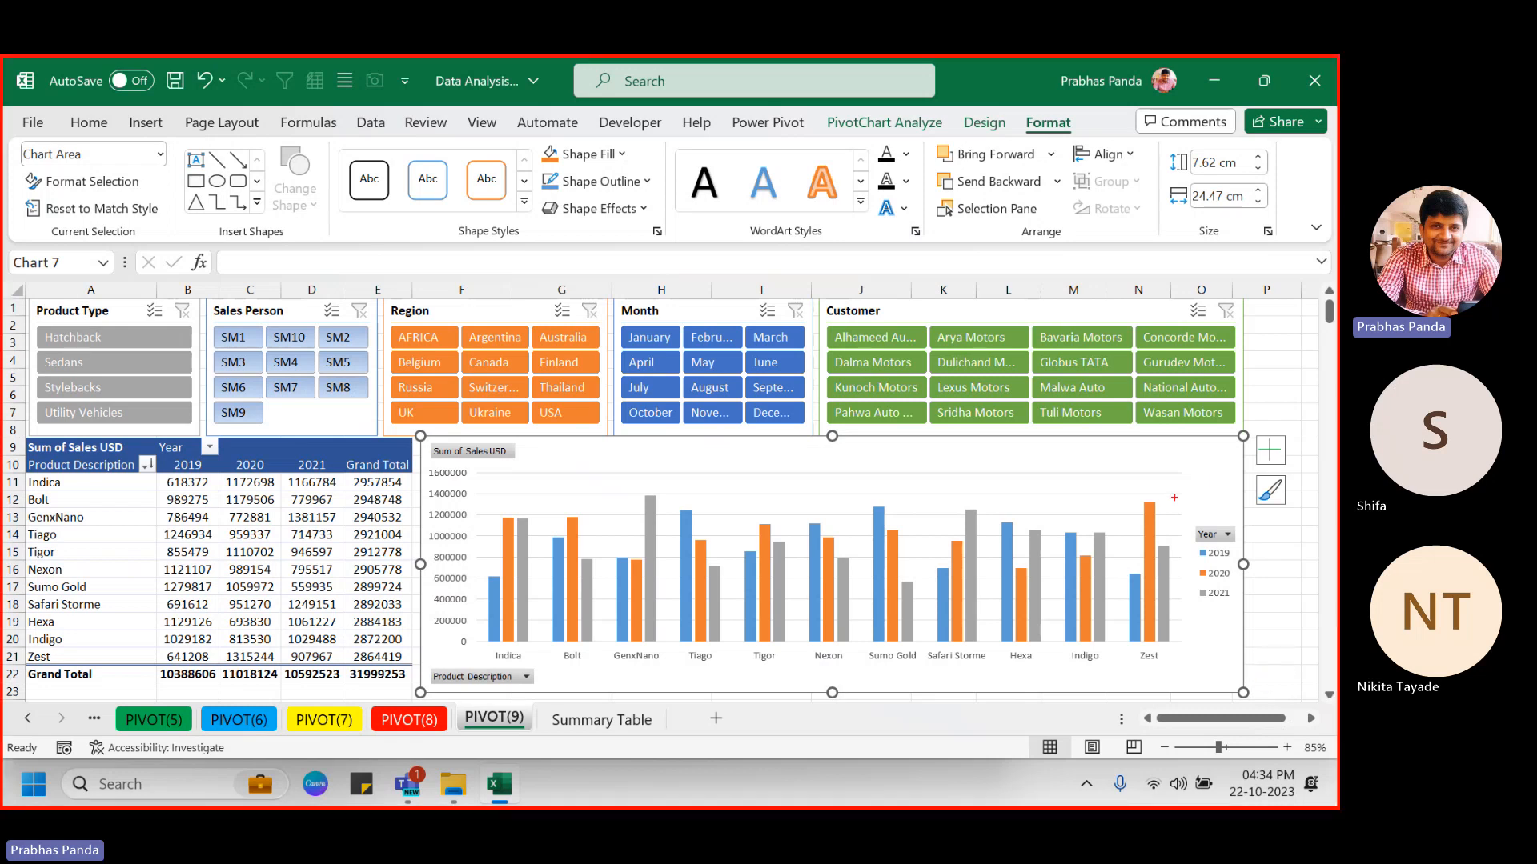
drag(1174, 498, 1258, 630)
drag(414, 638, 549, 695)
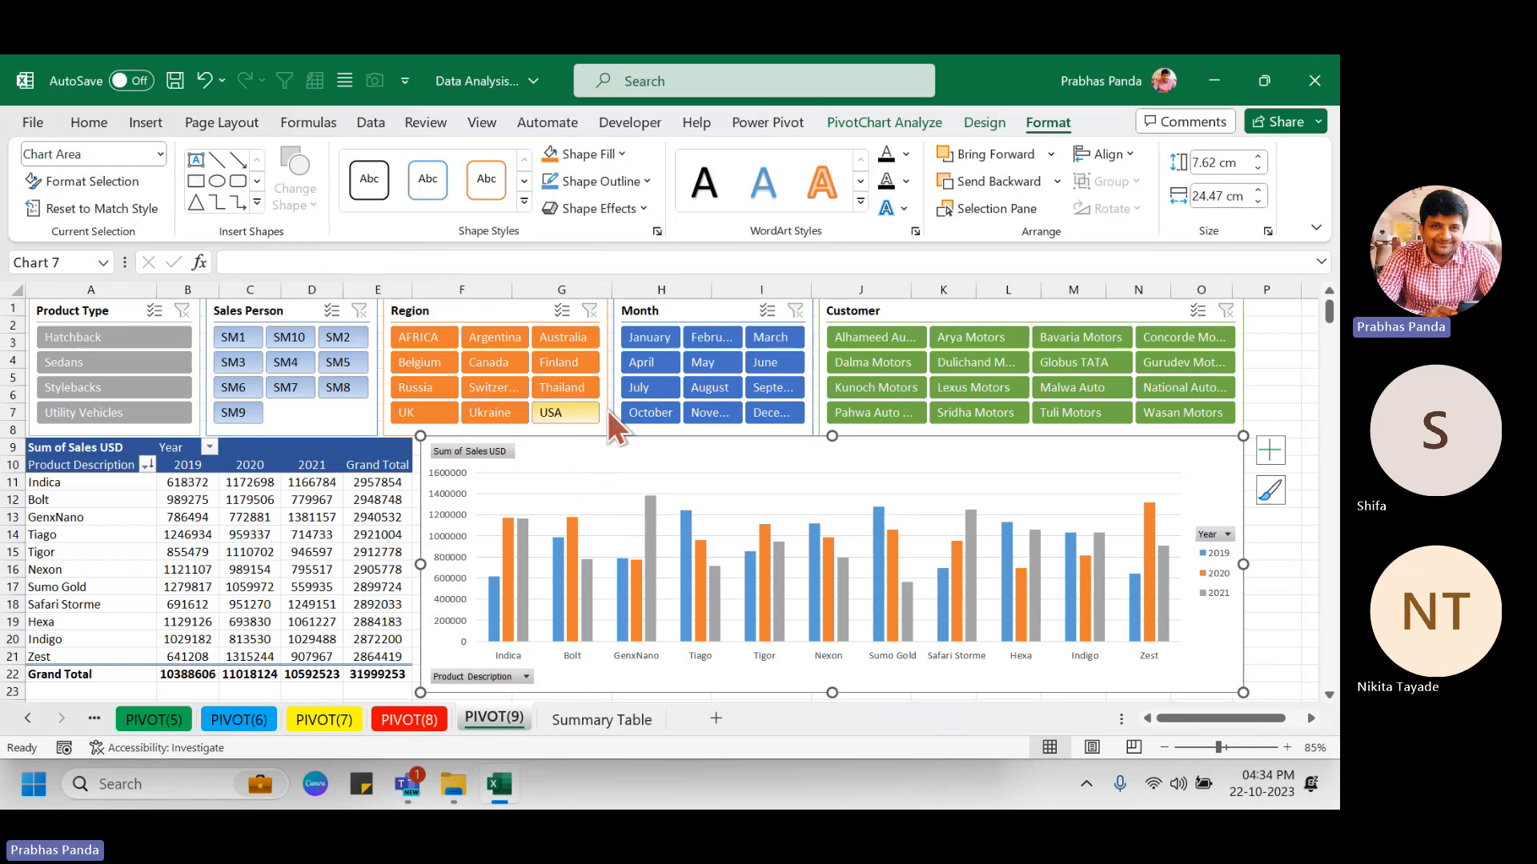
Apply the last style in the chart style gallery to the PivotChart, and save the workbook.
click(986, 120)
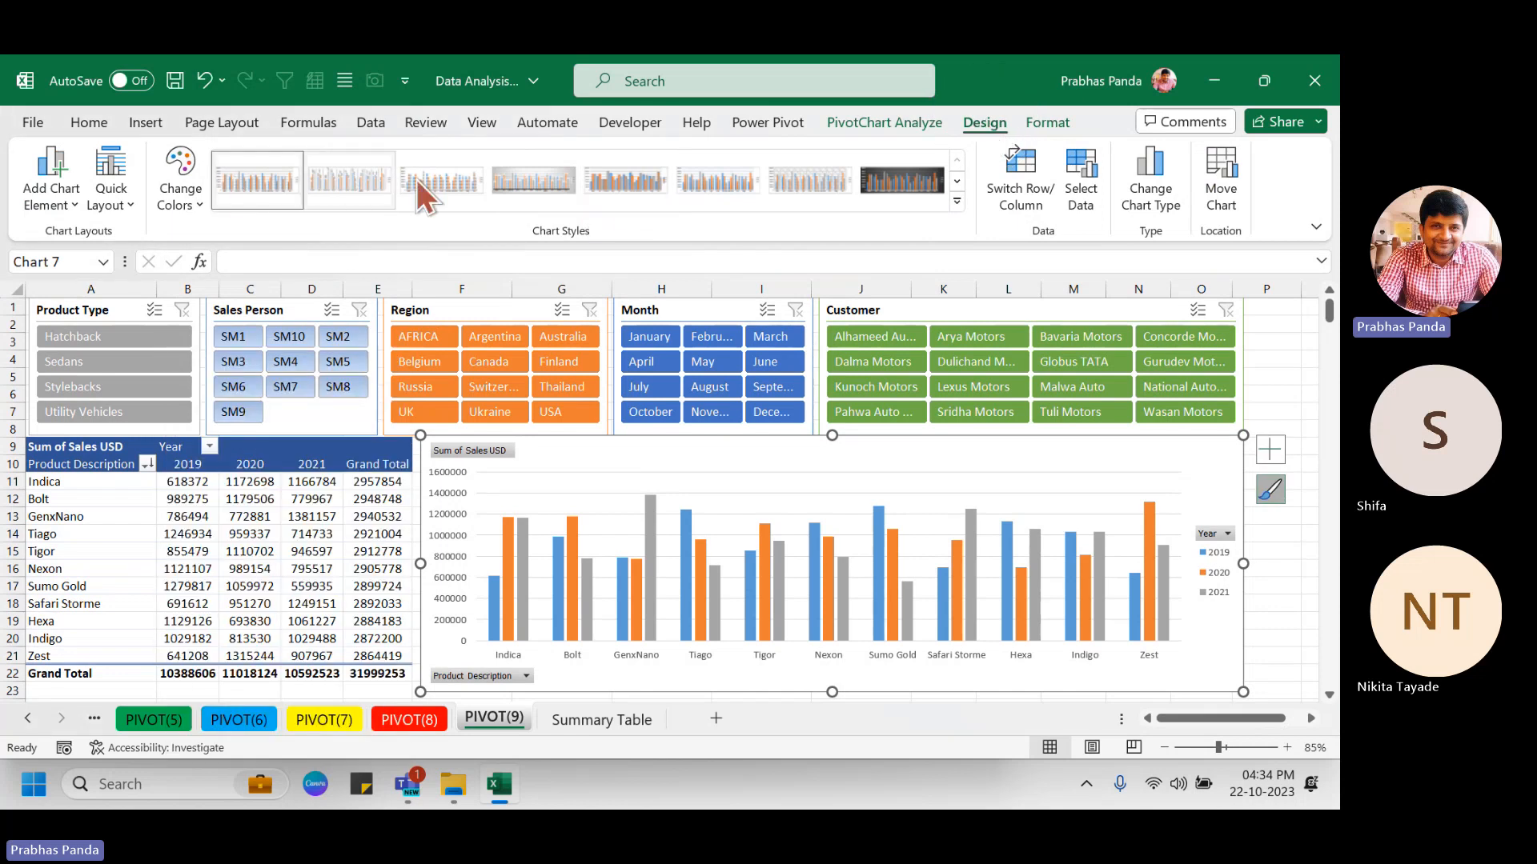
click(956, 201)
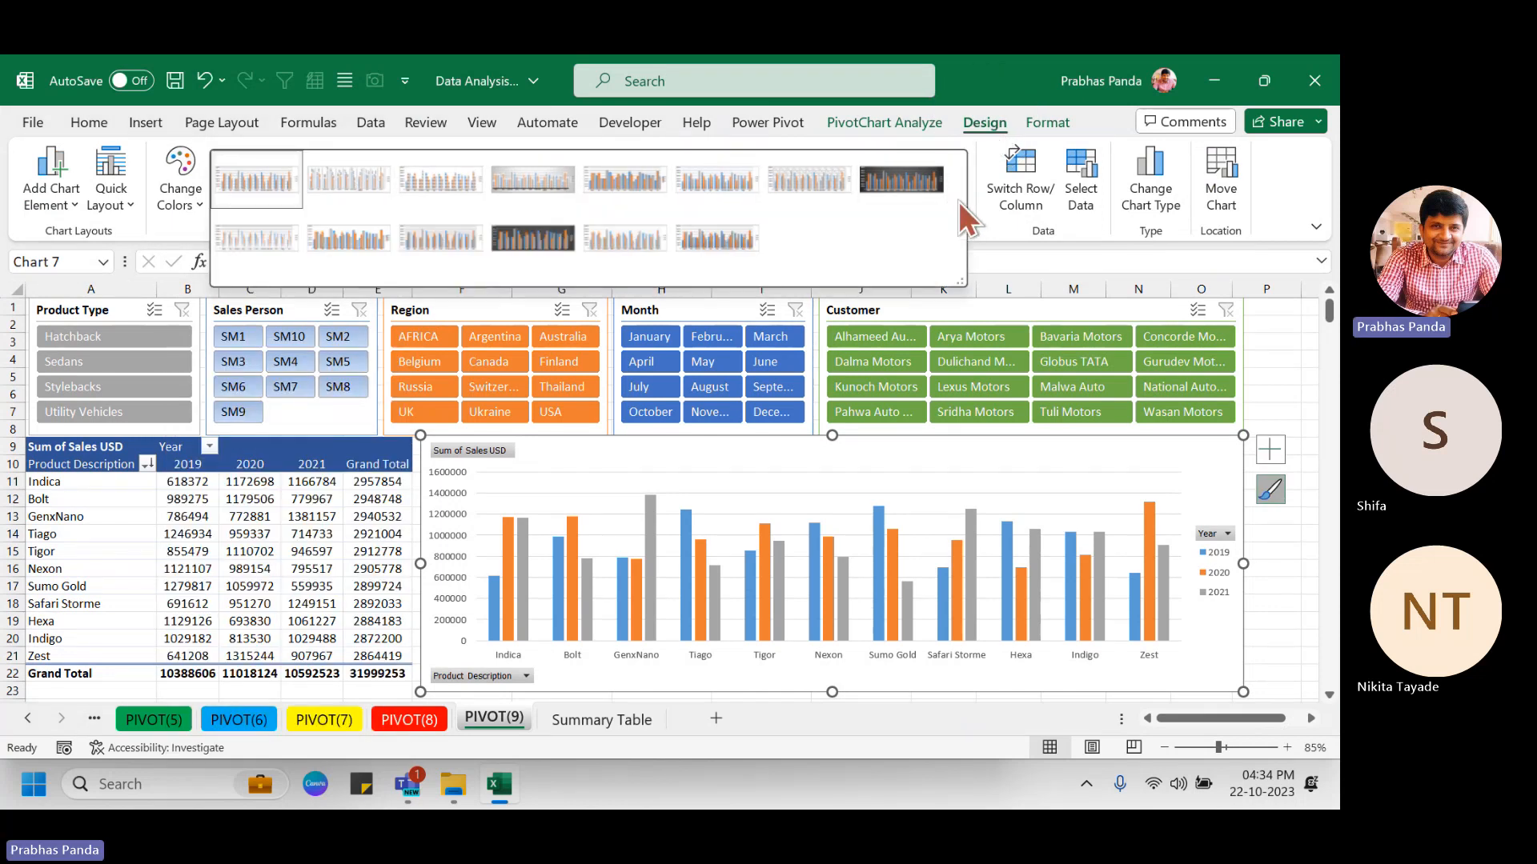
click(728, 240)
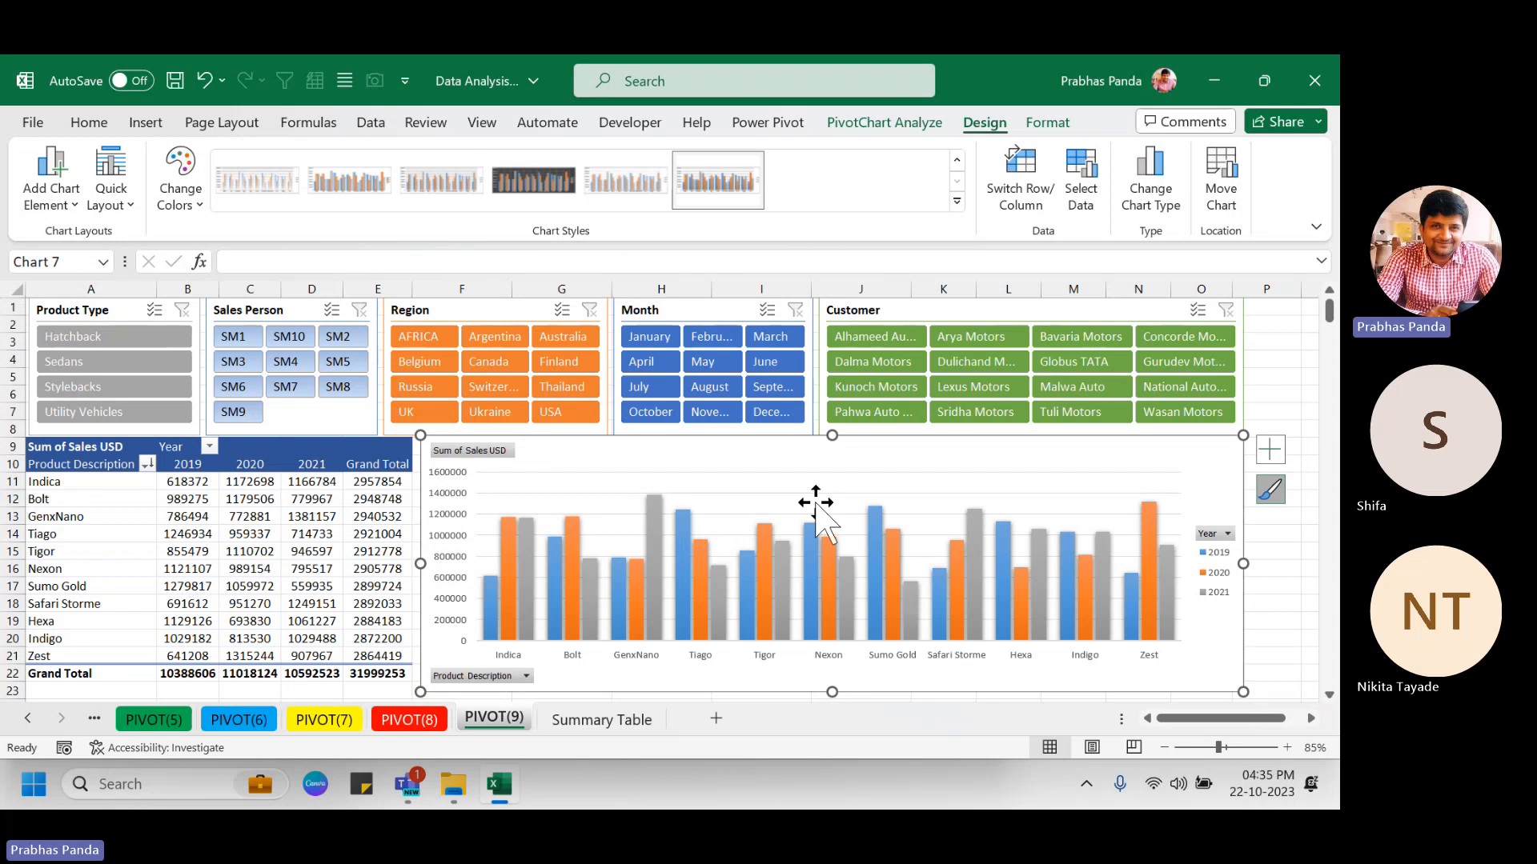
click(1261, 450)
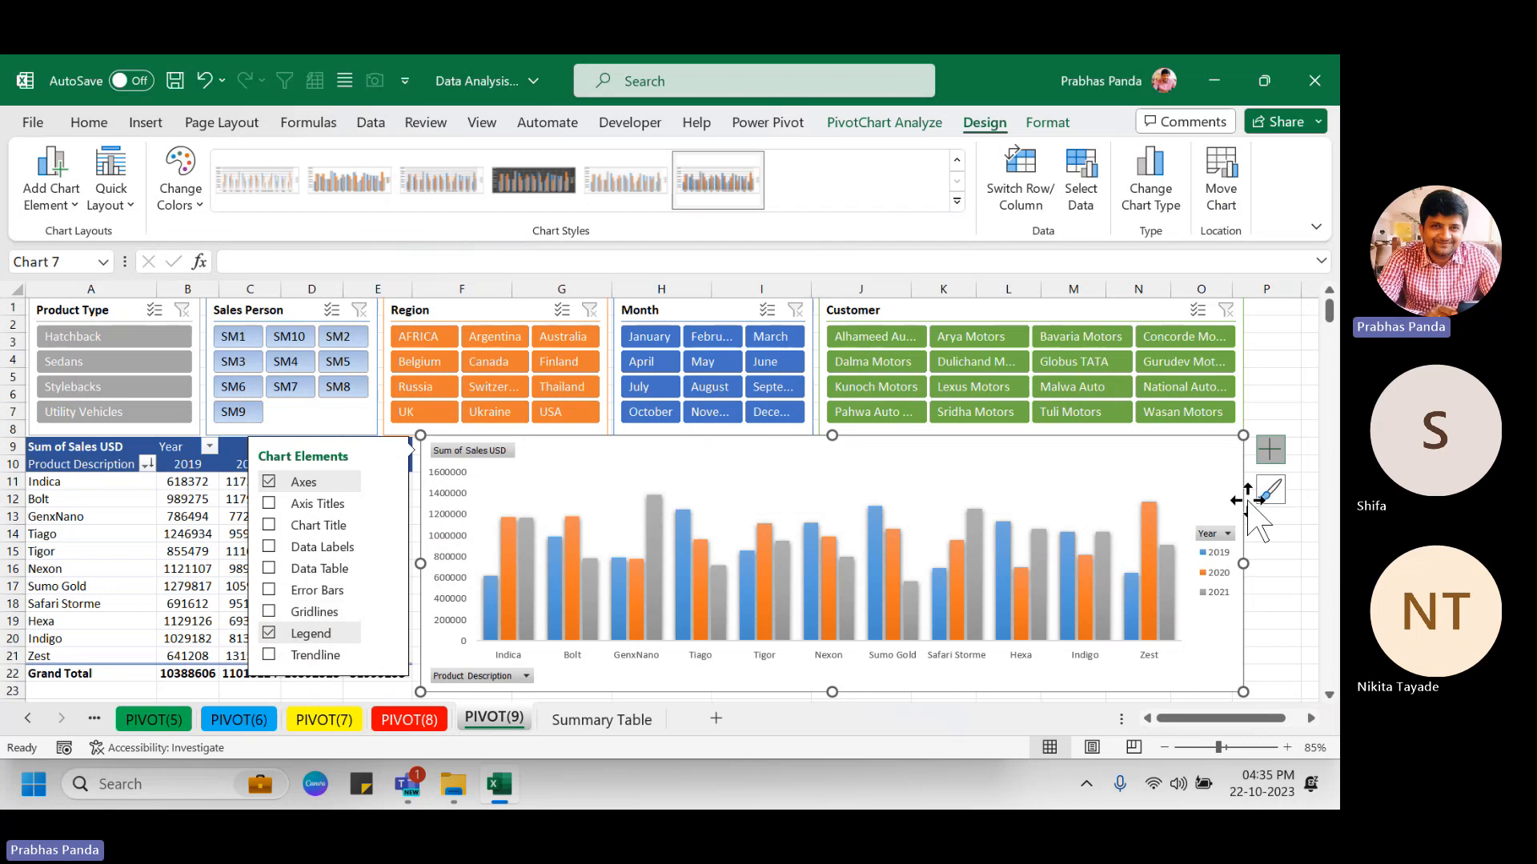
click(1271, 449)
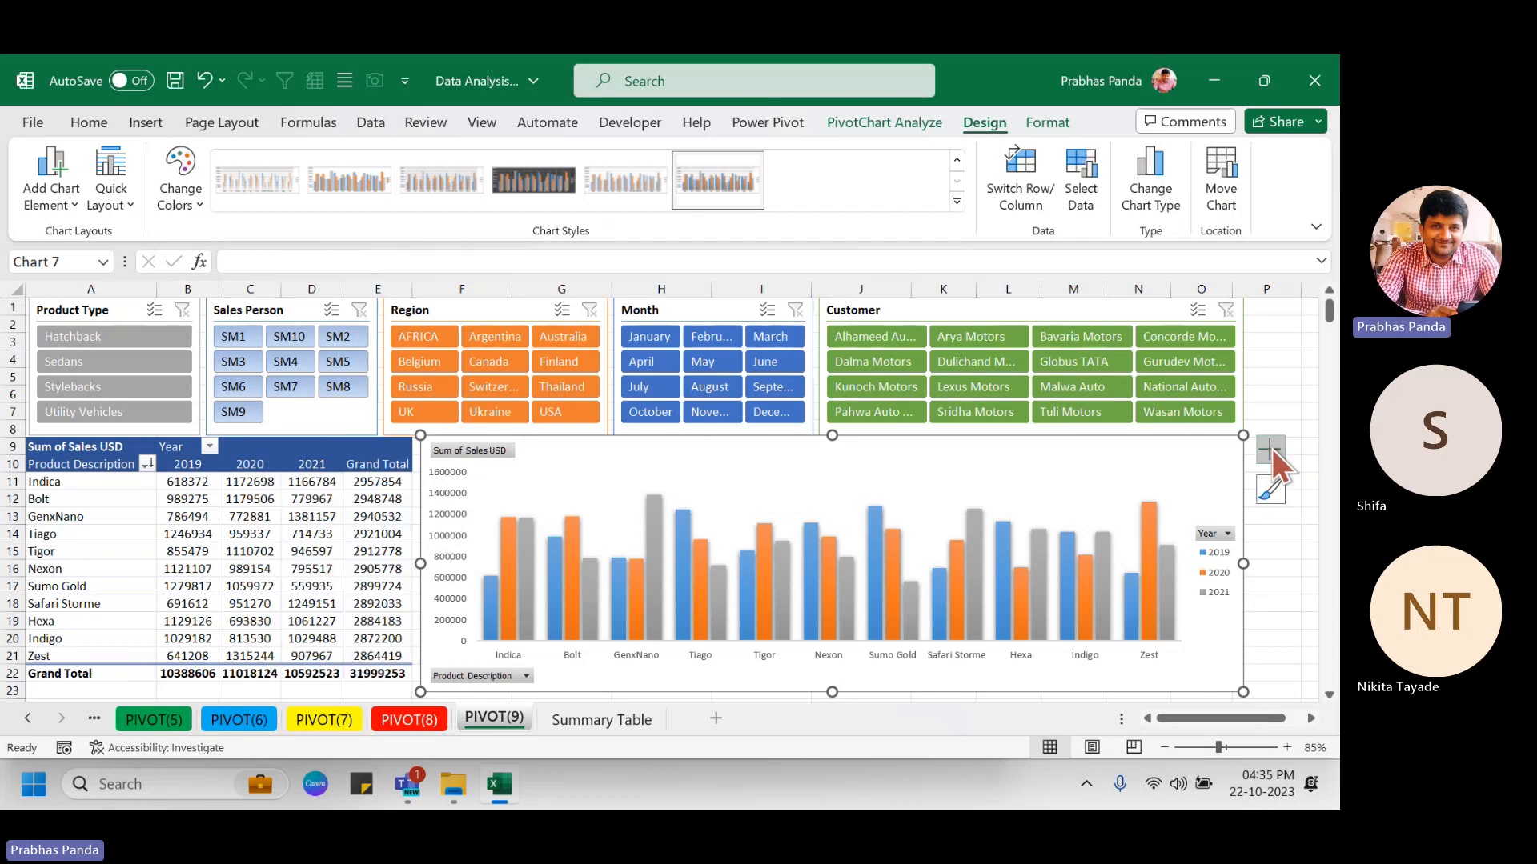
key(ctrl+s)
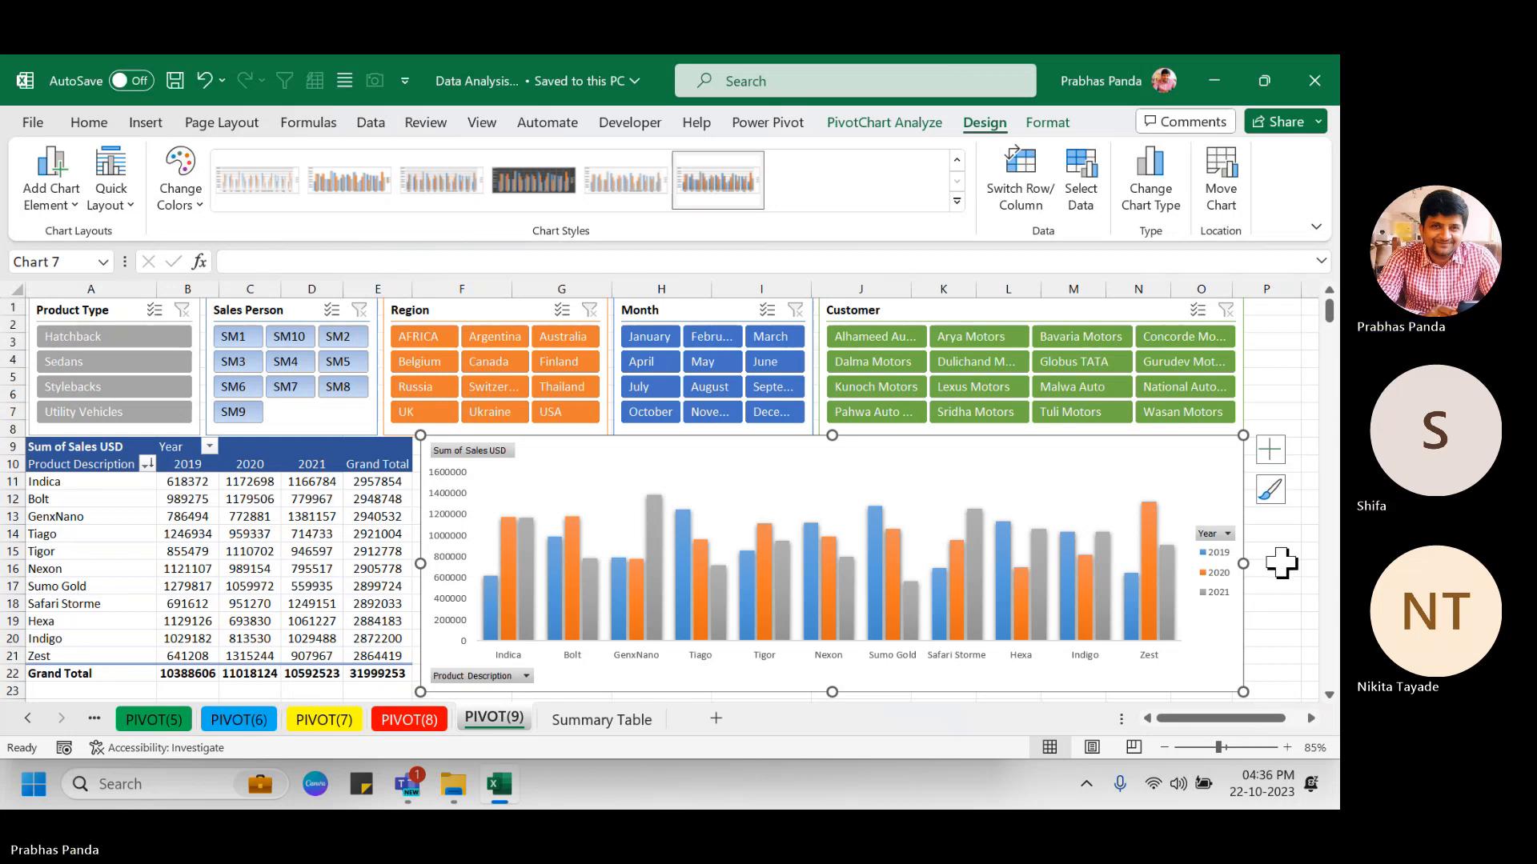
key(Escape)
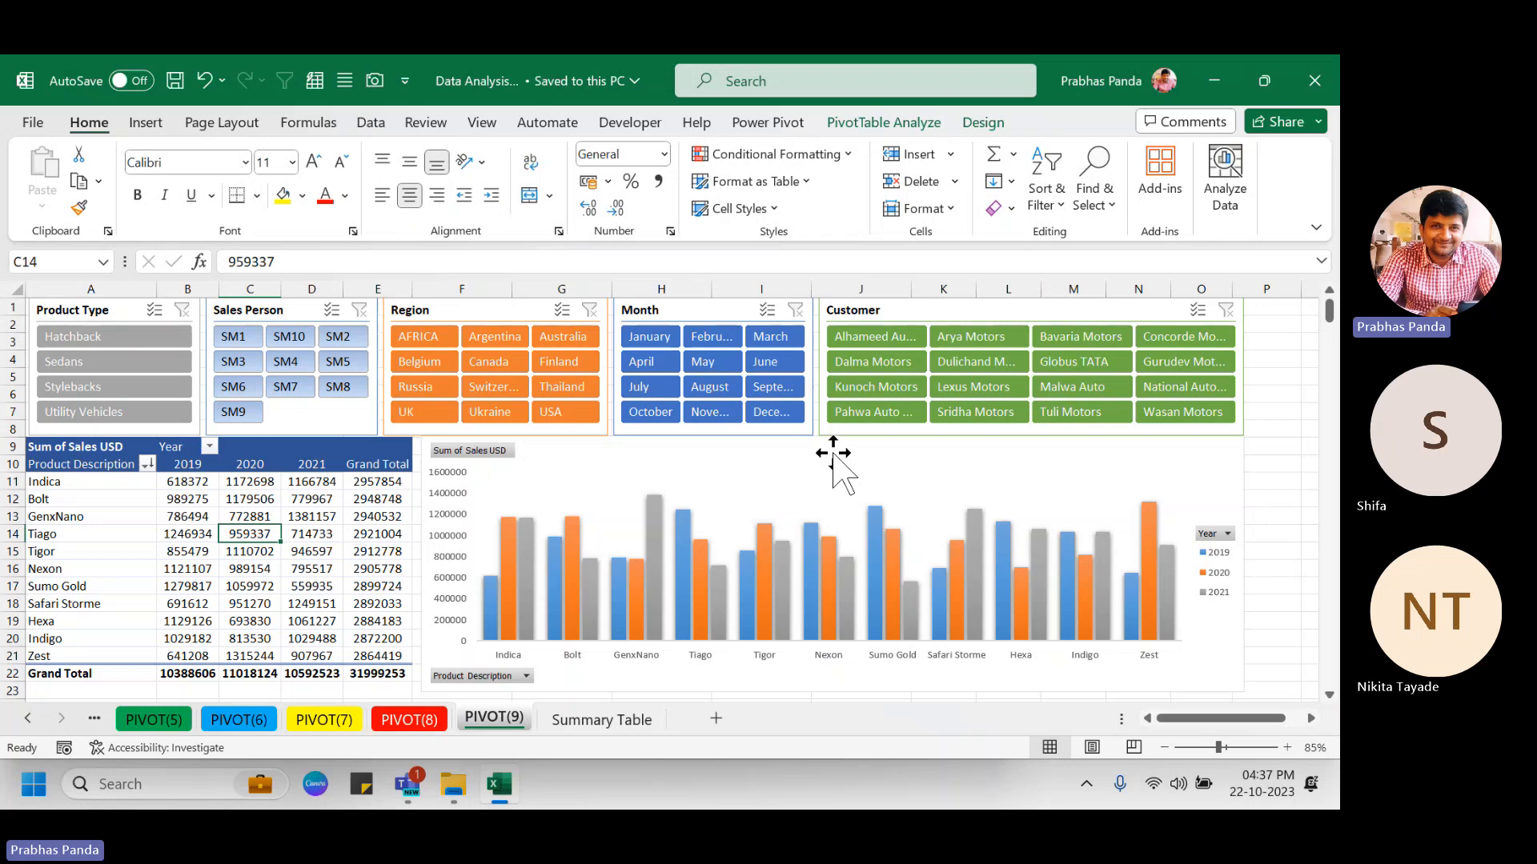
click(1114, 490)
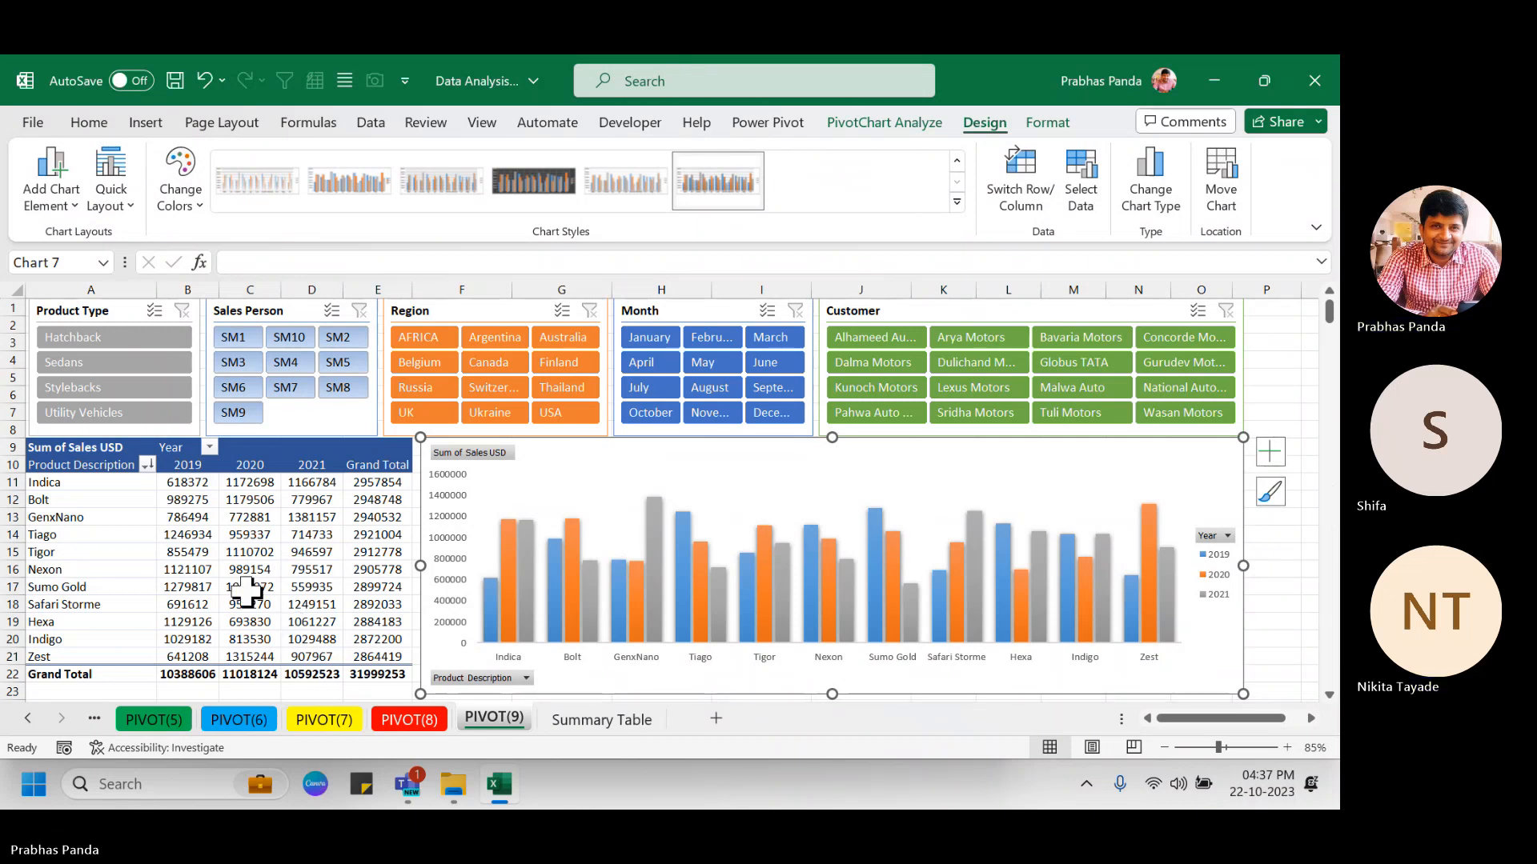
mouse_move(246, 592)
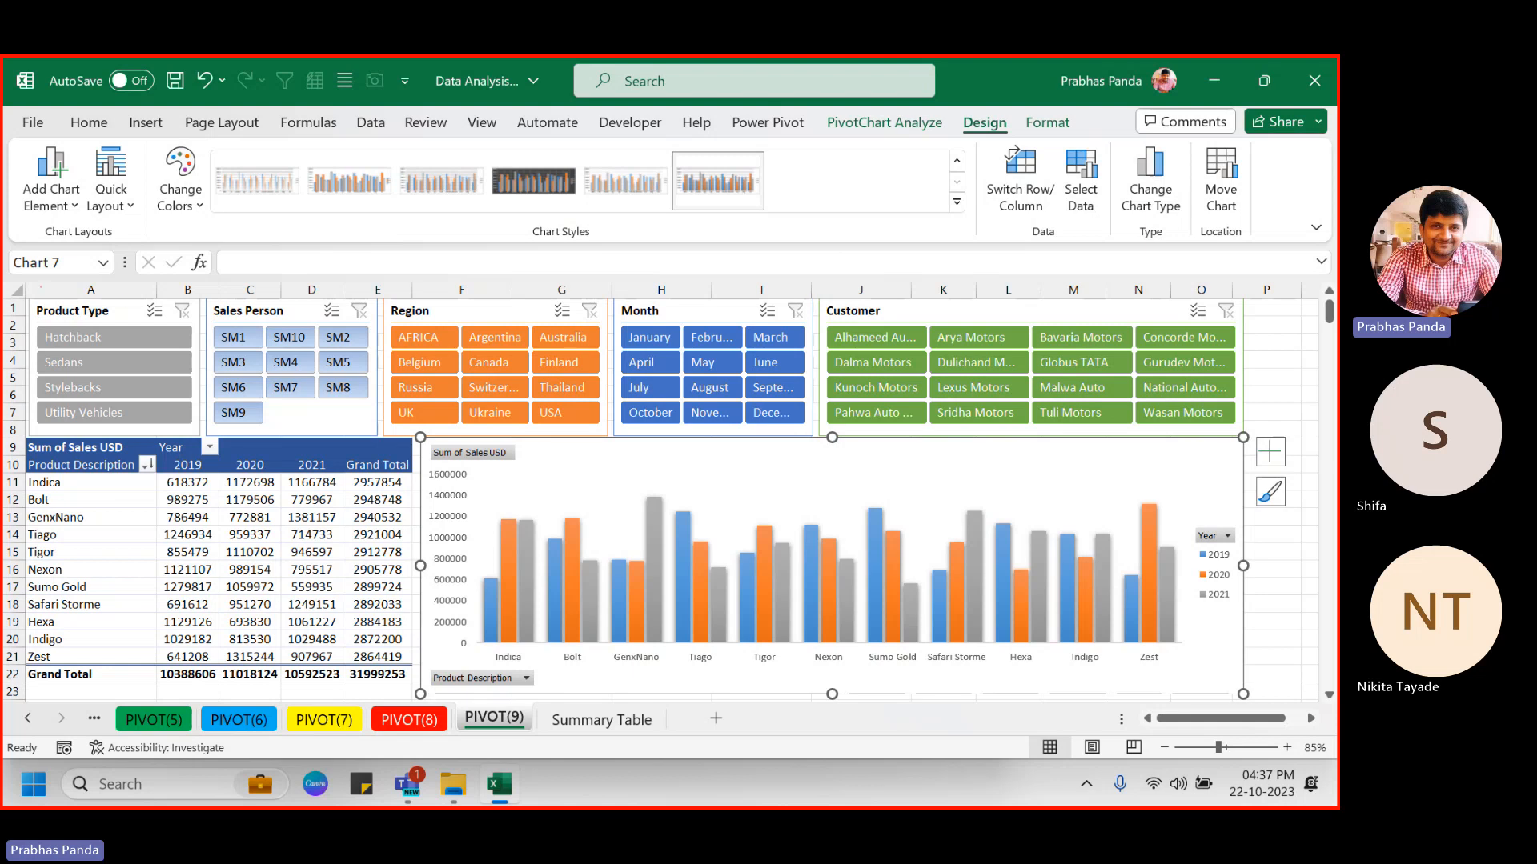
mouse_move(8, 273)
mouse_down()
mouse_move(533, 312)
mouse_move(656, 301)
mouse_up()
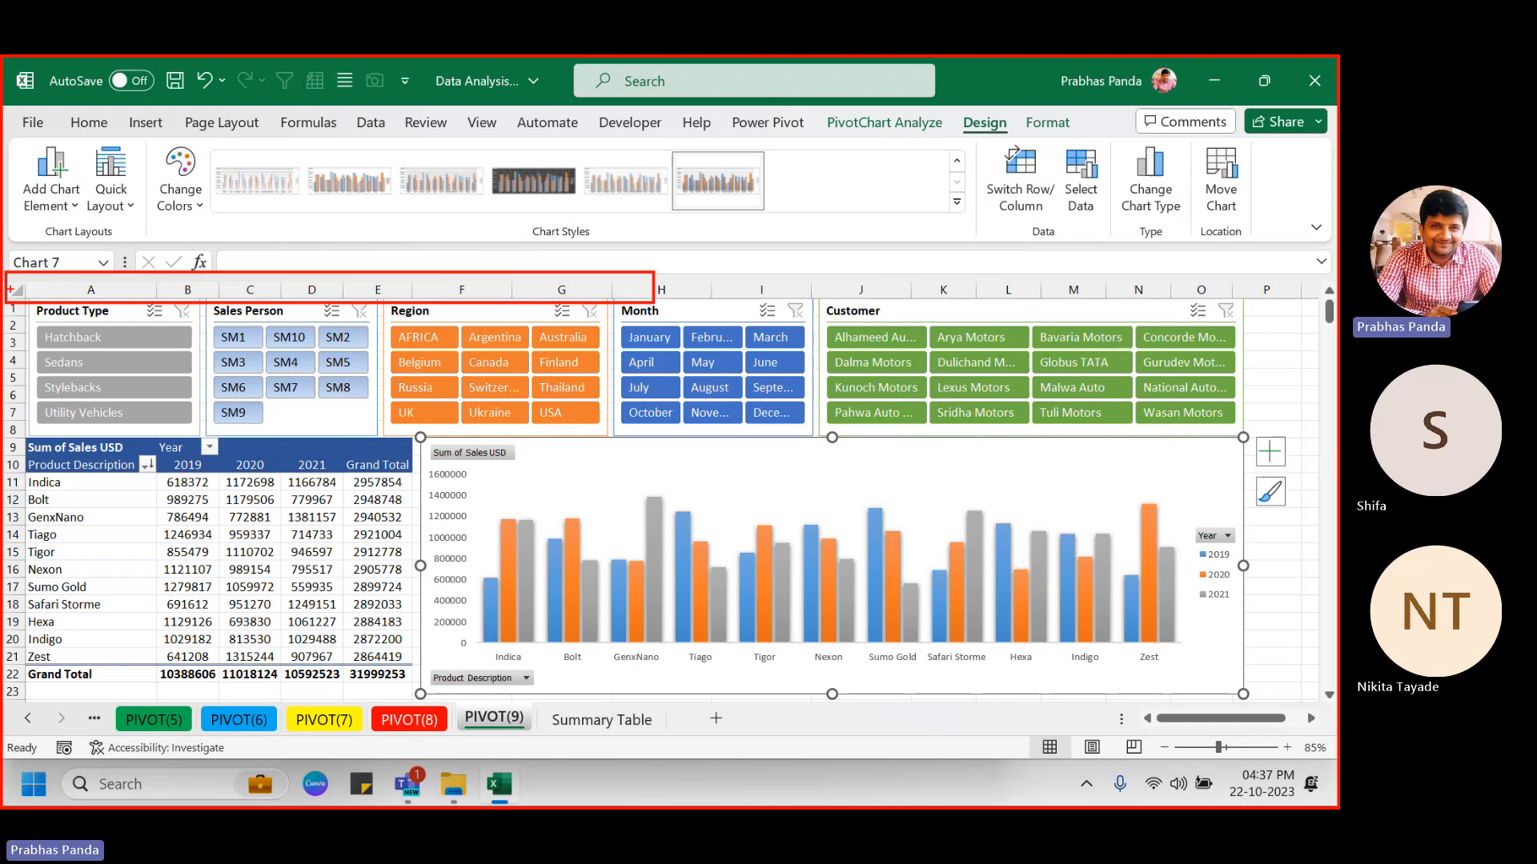
mouse_move(7, 298)
mouse_down()
mouse_move(48, 577)
mouse_move(20, 723)
mouse_up()
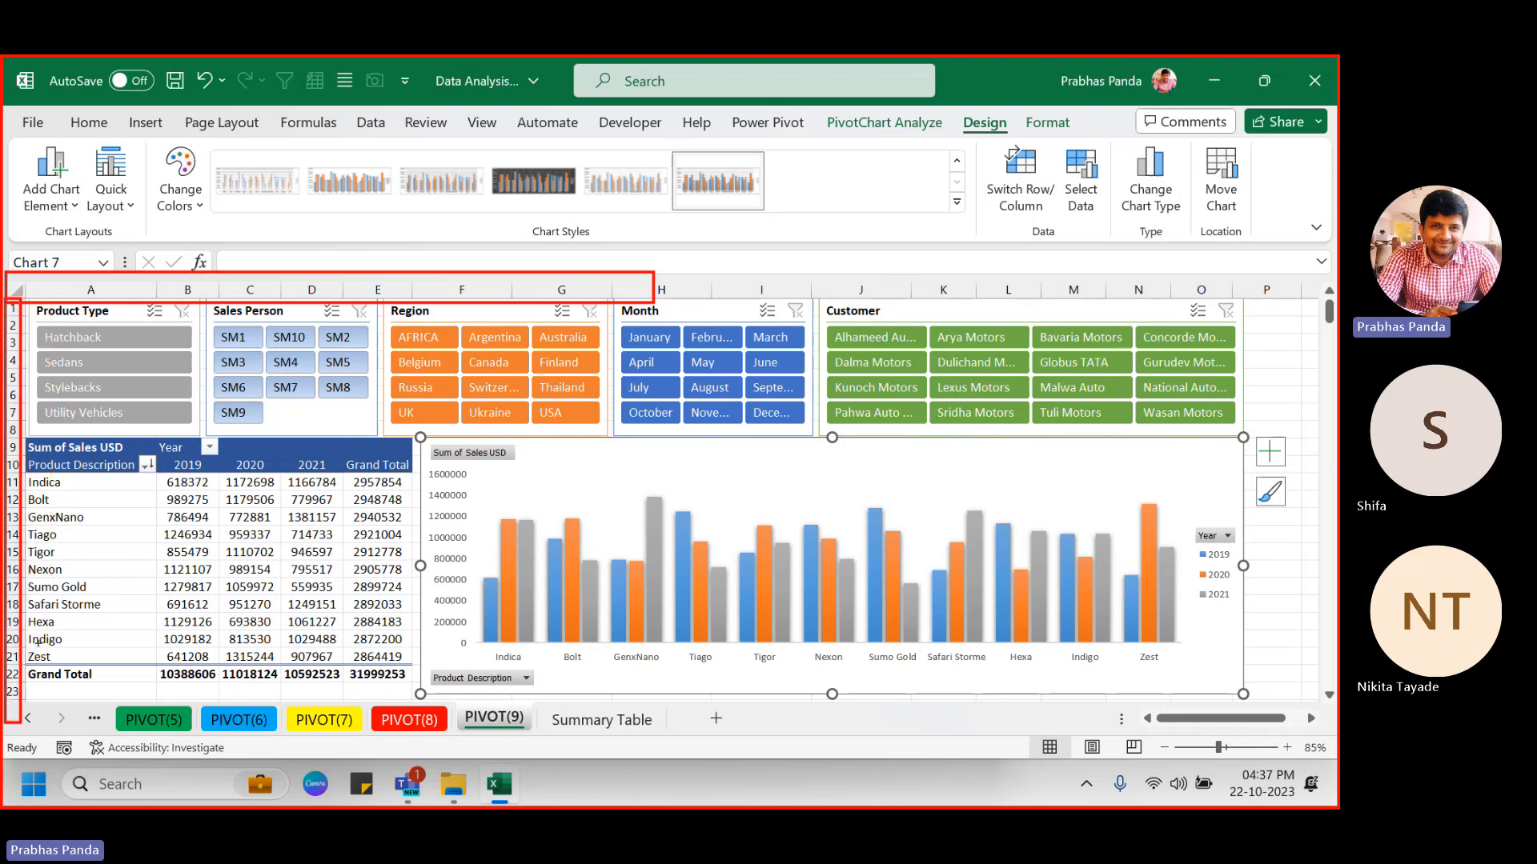
mouse_move(201, 247)
mouse_down()
mouse_move(626, 300)
mouse_move(1058, 277)
mouse_up()
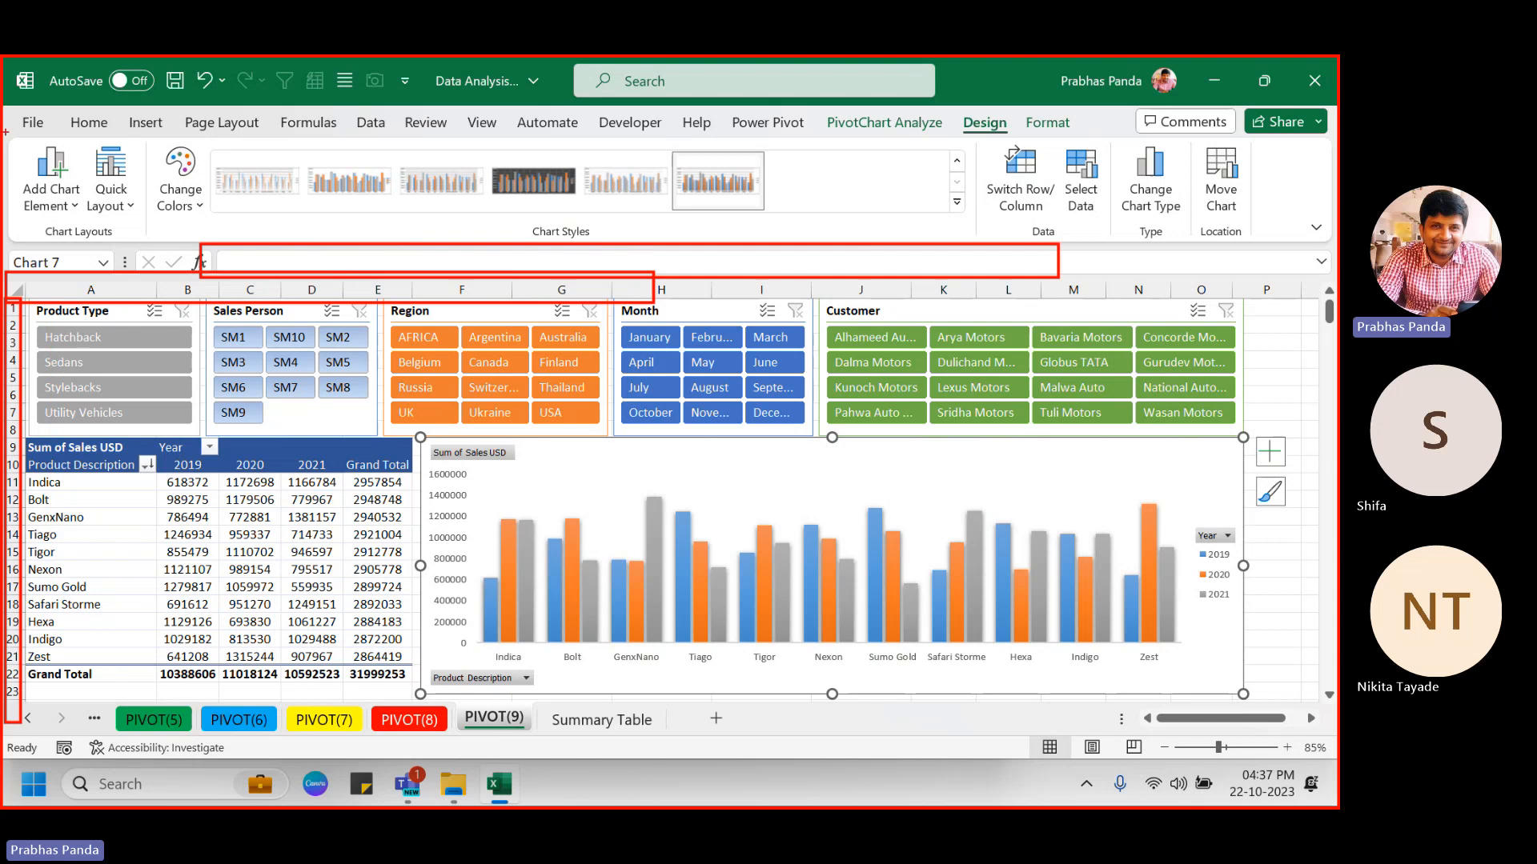
drag(5, 131, 1277, 222)
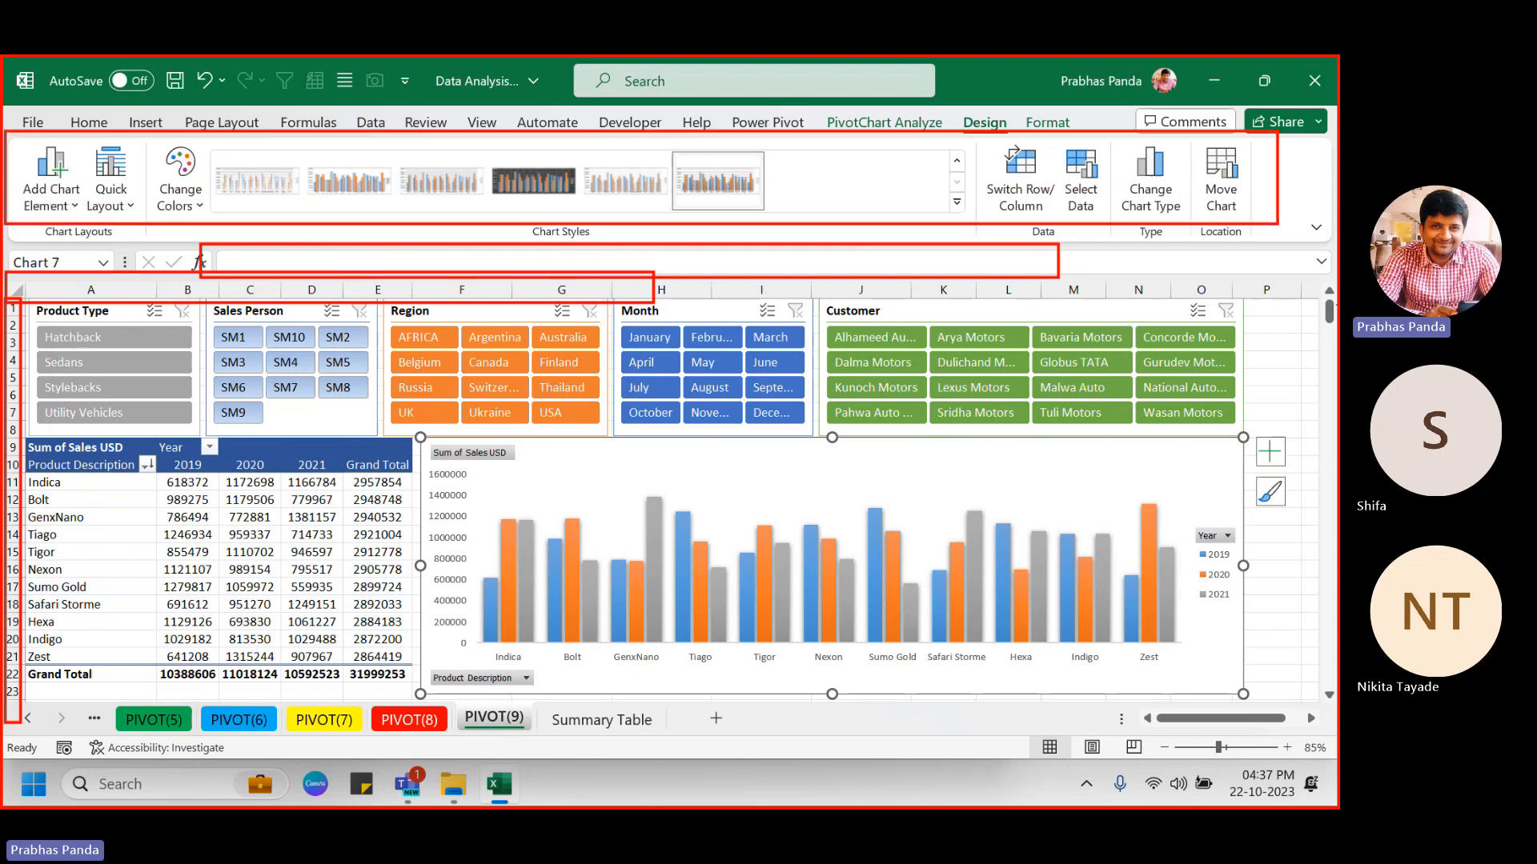
drag(1322, 282, 1335, 682)
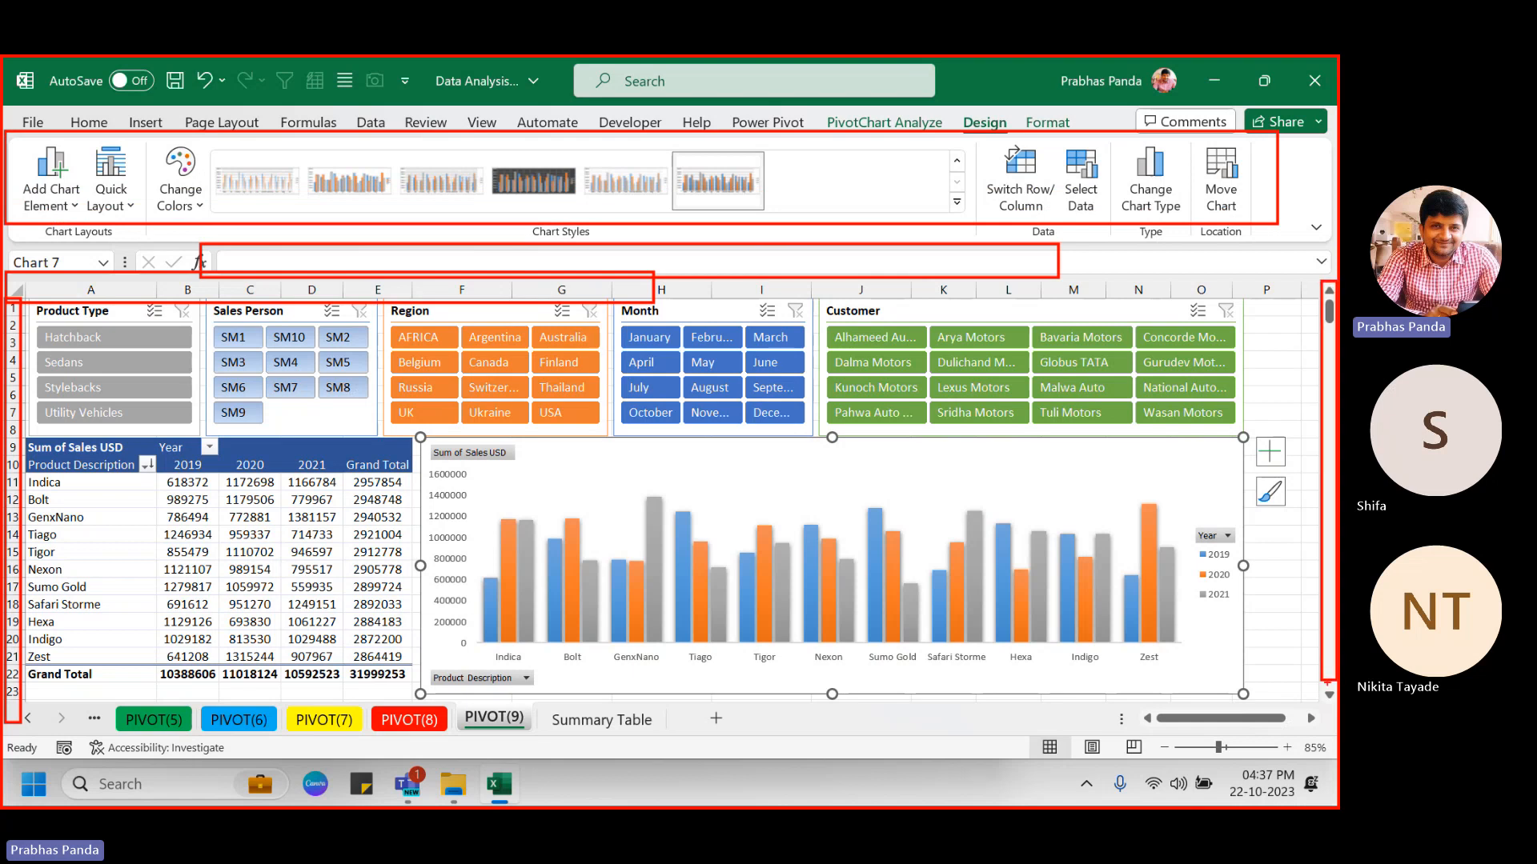
key(Escape)
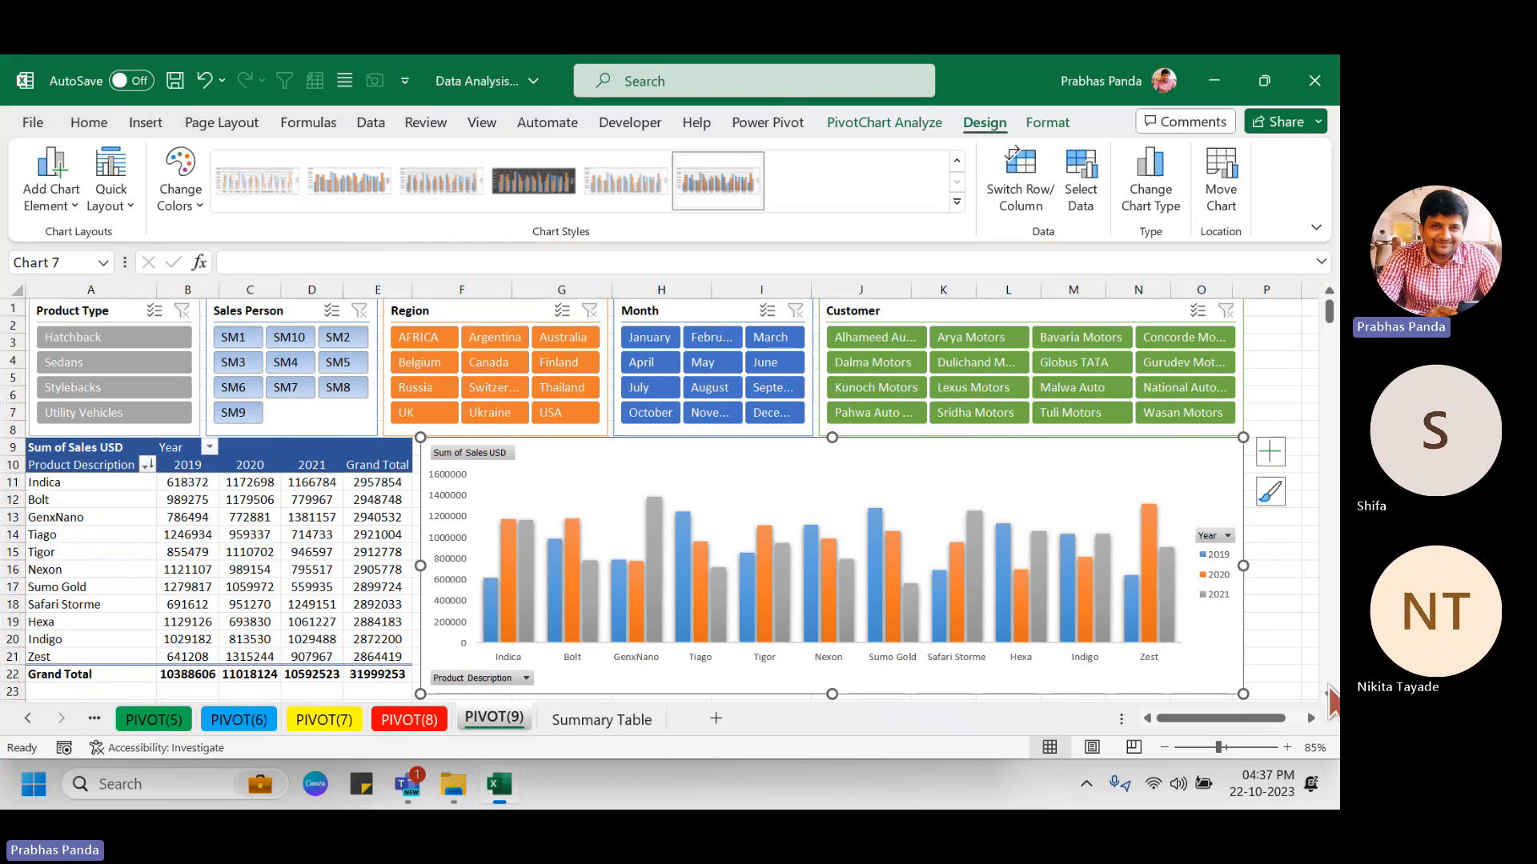
Hide the gridlines, formula bar and row and column headings on the PIVOT(9) sheet.
click(1284, 346)
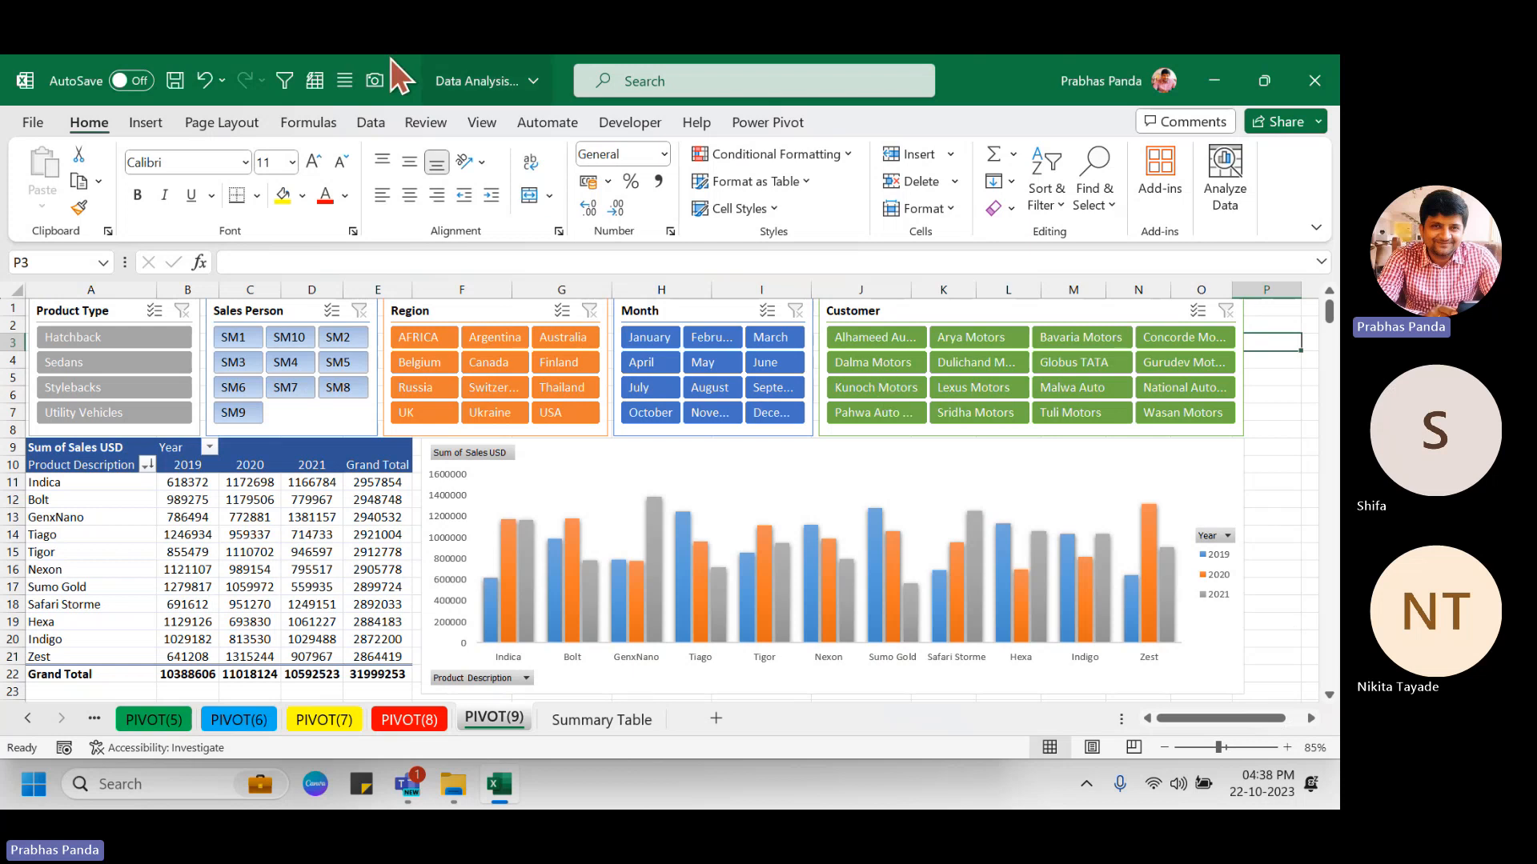
click(495, 128)
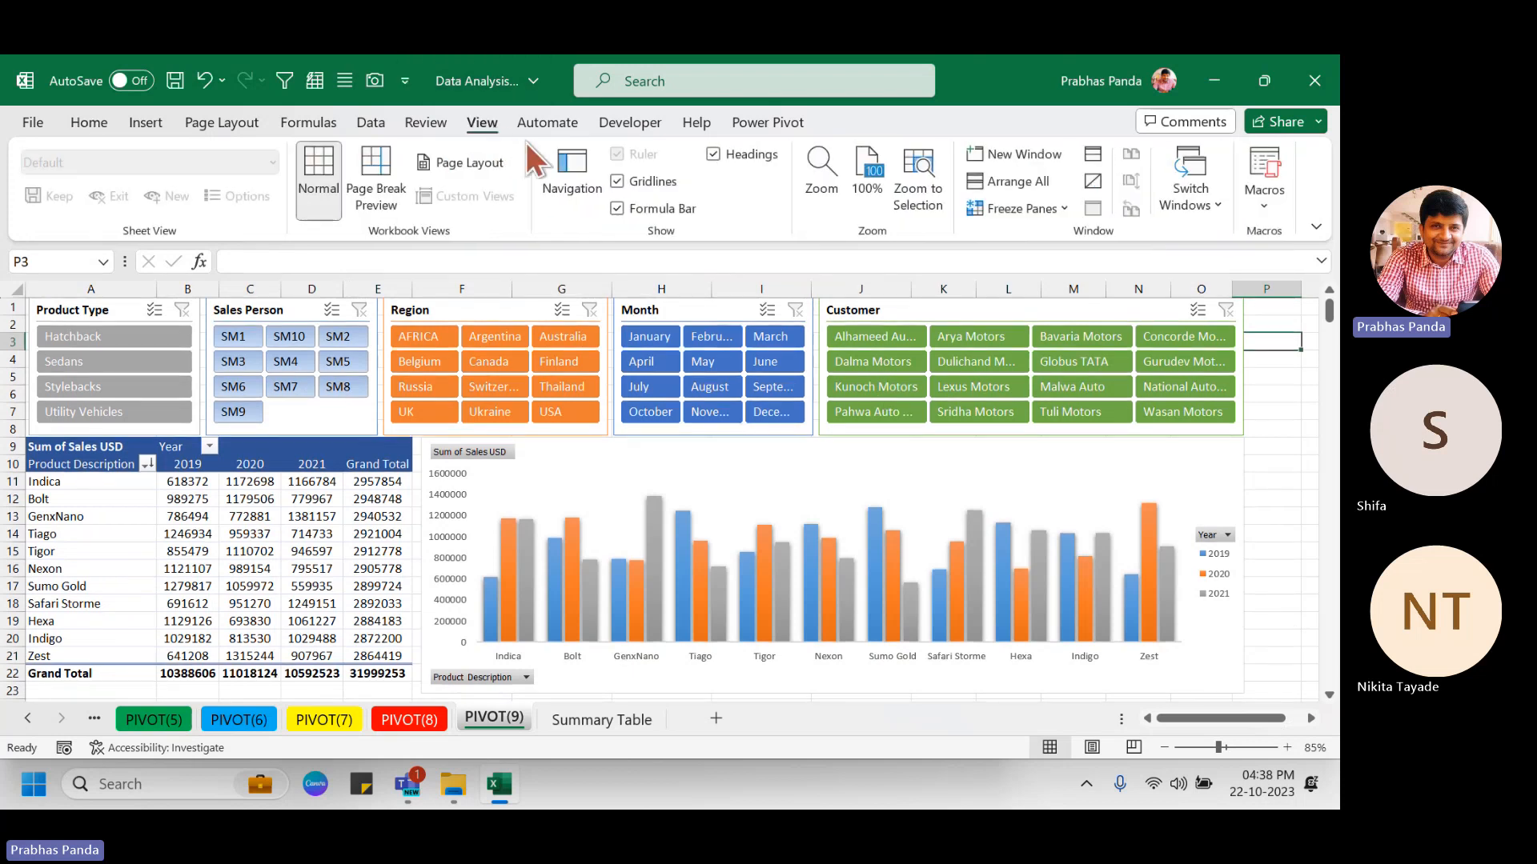
key(ctrl+2)
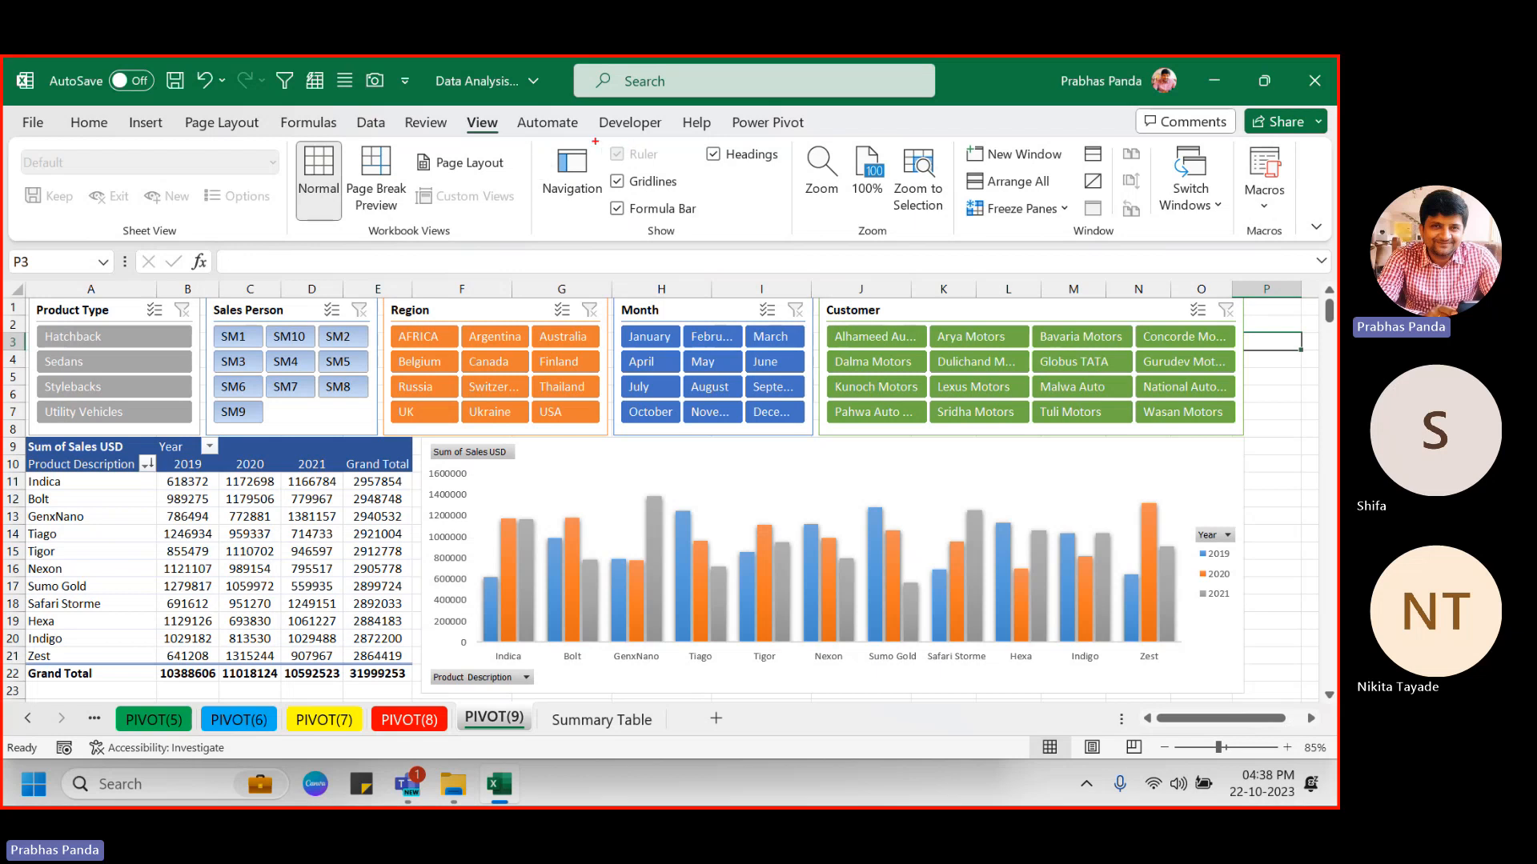
drag(595, 142, 789, 233)
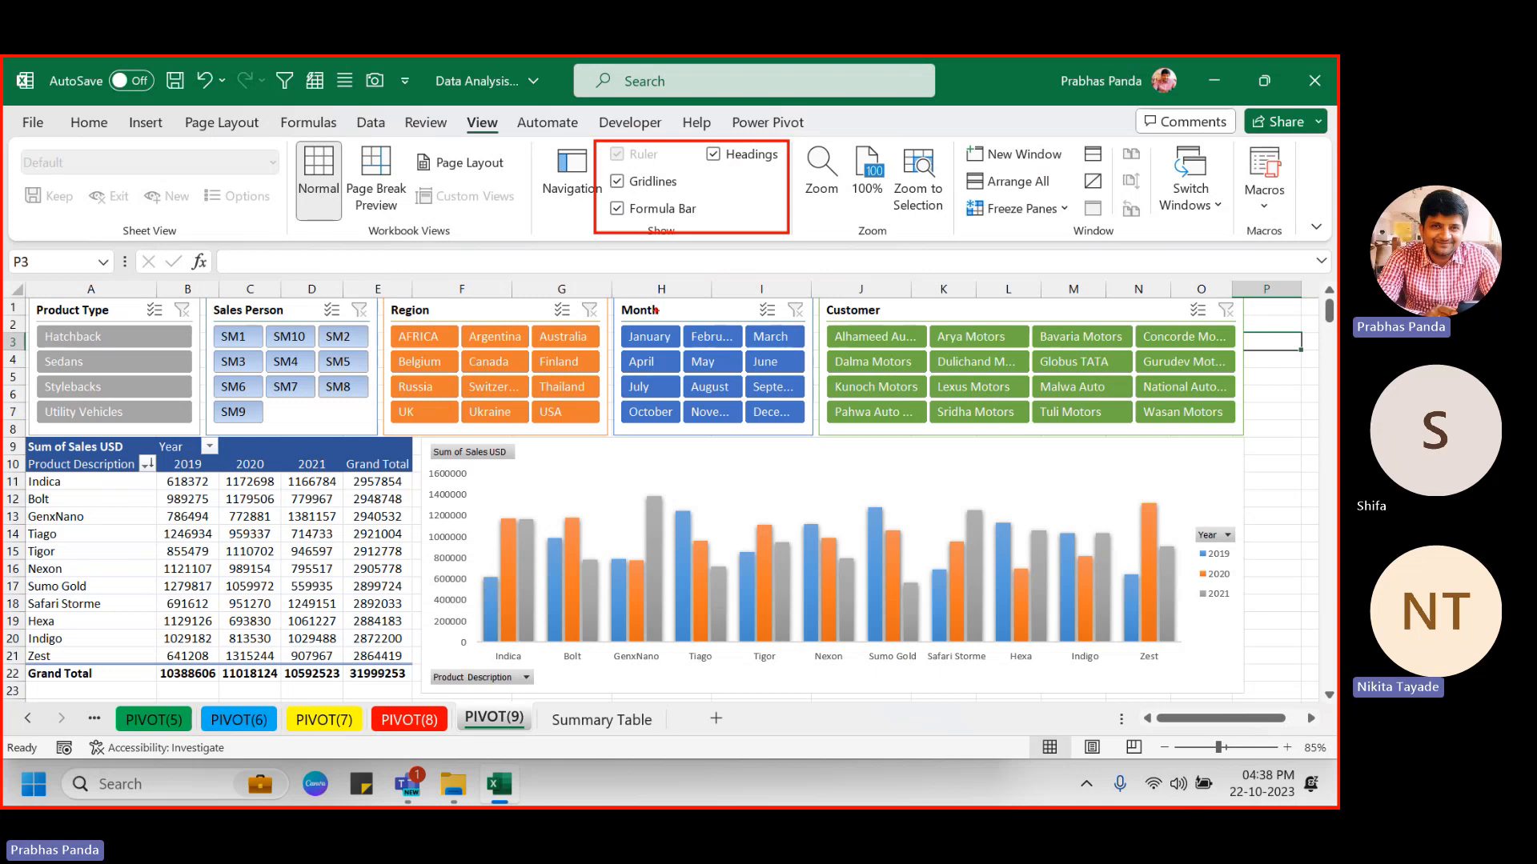
key(Escape)
click(640, 183)
click(643, 207)
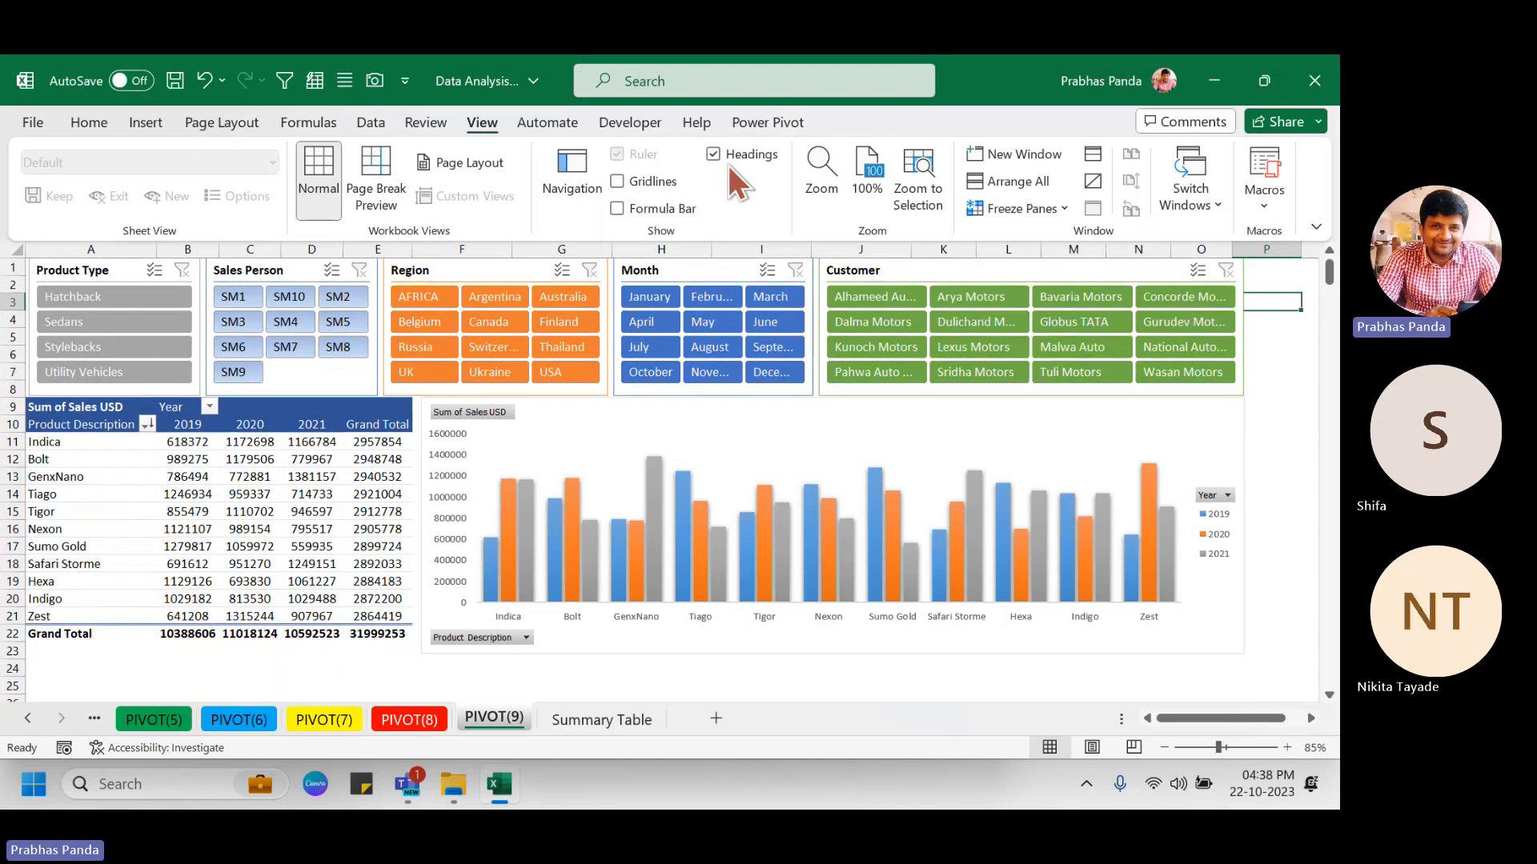
click(729, 159)
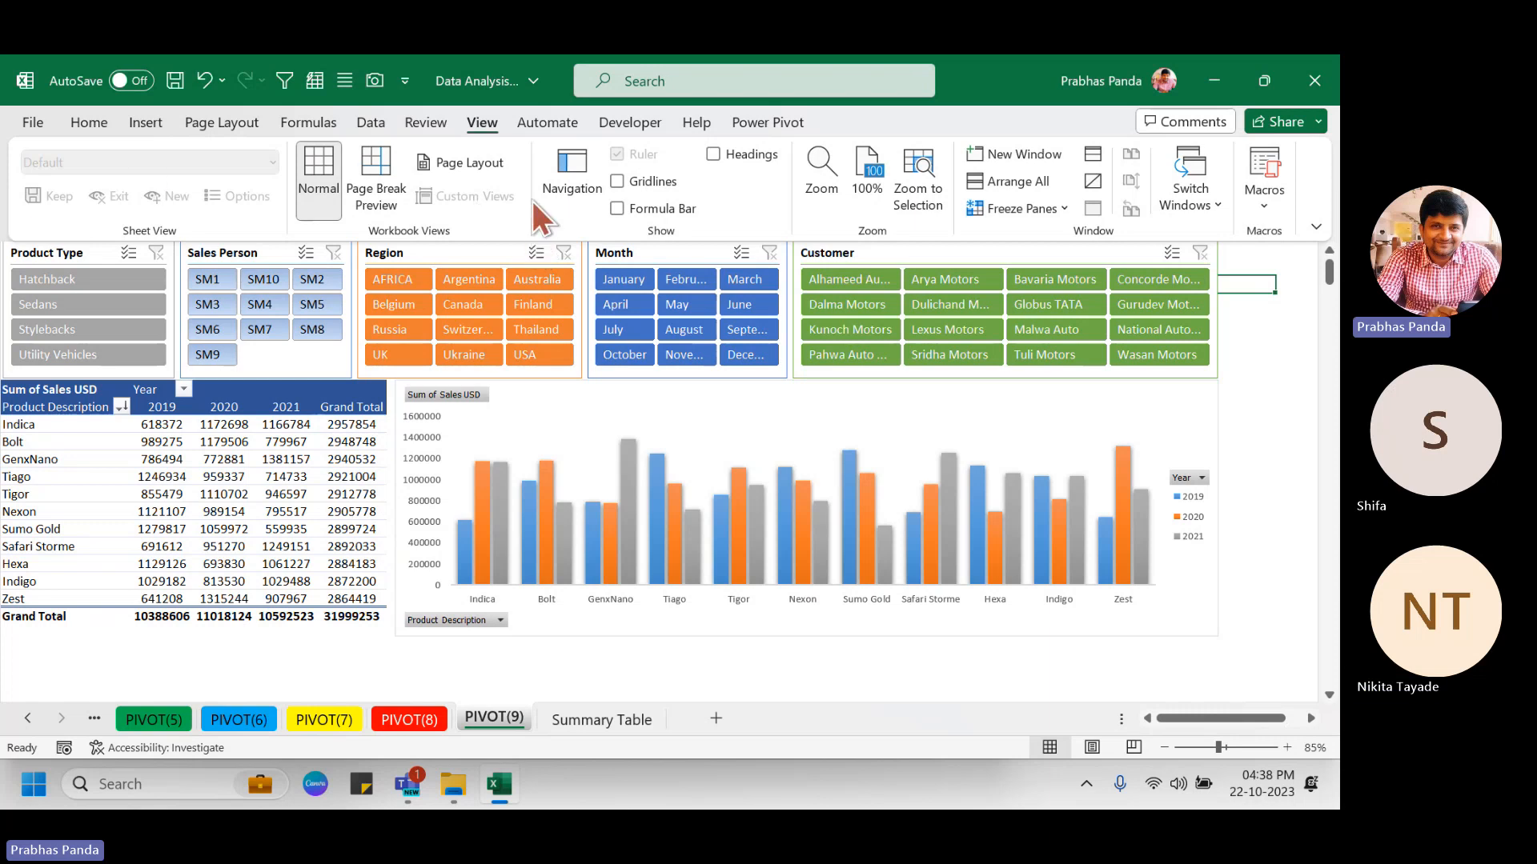
key(ctrl+F1)
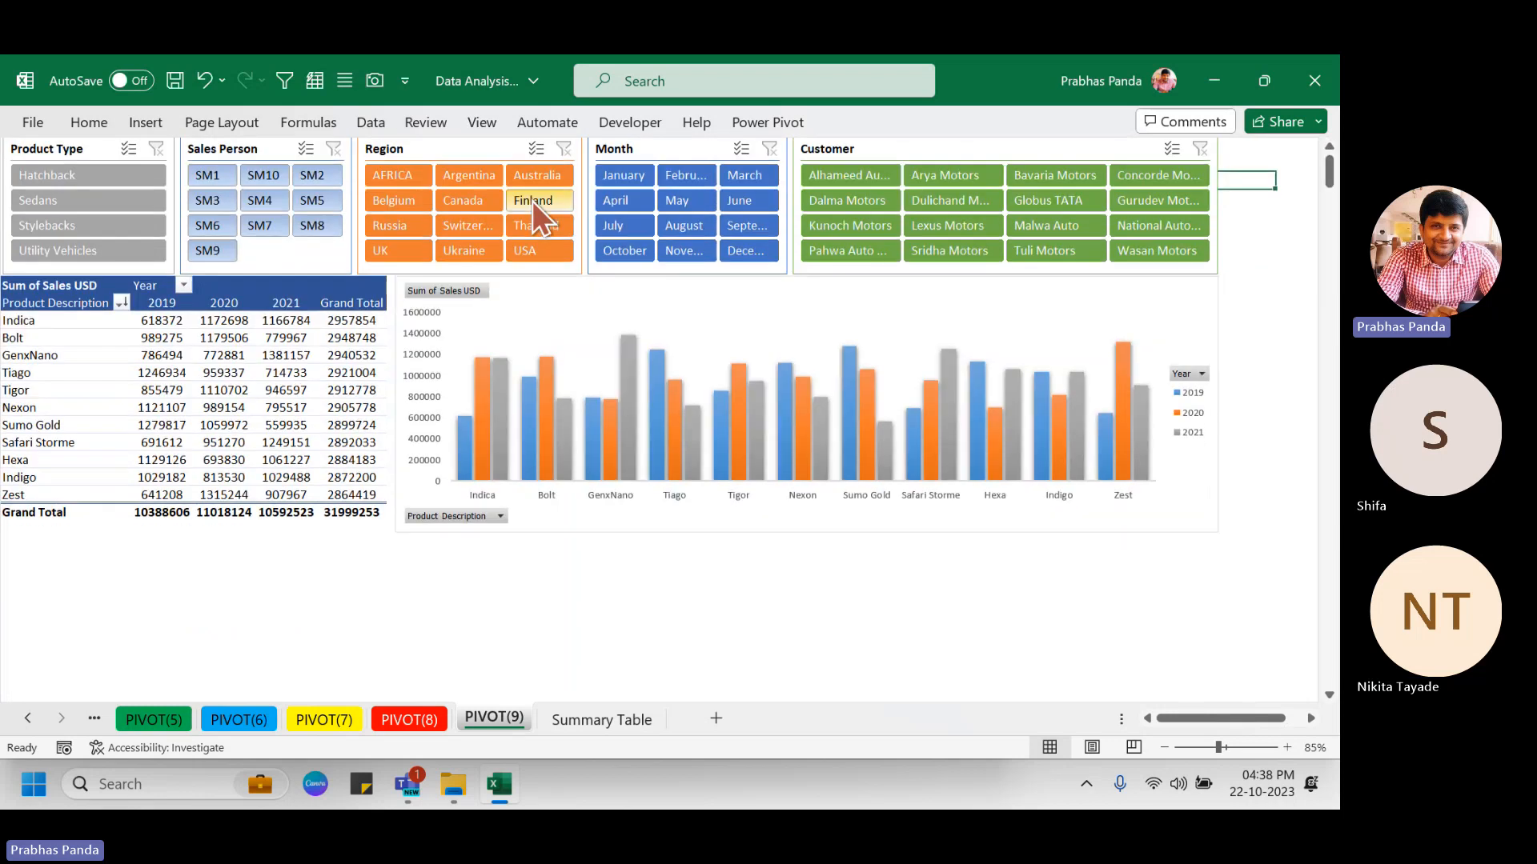
key(ctrl+F1)
key(ctrl+F1)
key(ctrl+F1)
key(ctrl+F1)
key(ctrl+F1)
key(ctrl+F1)
key(ctrl+F1)
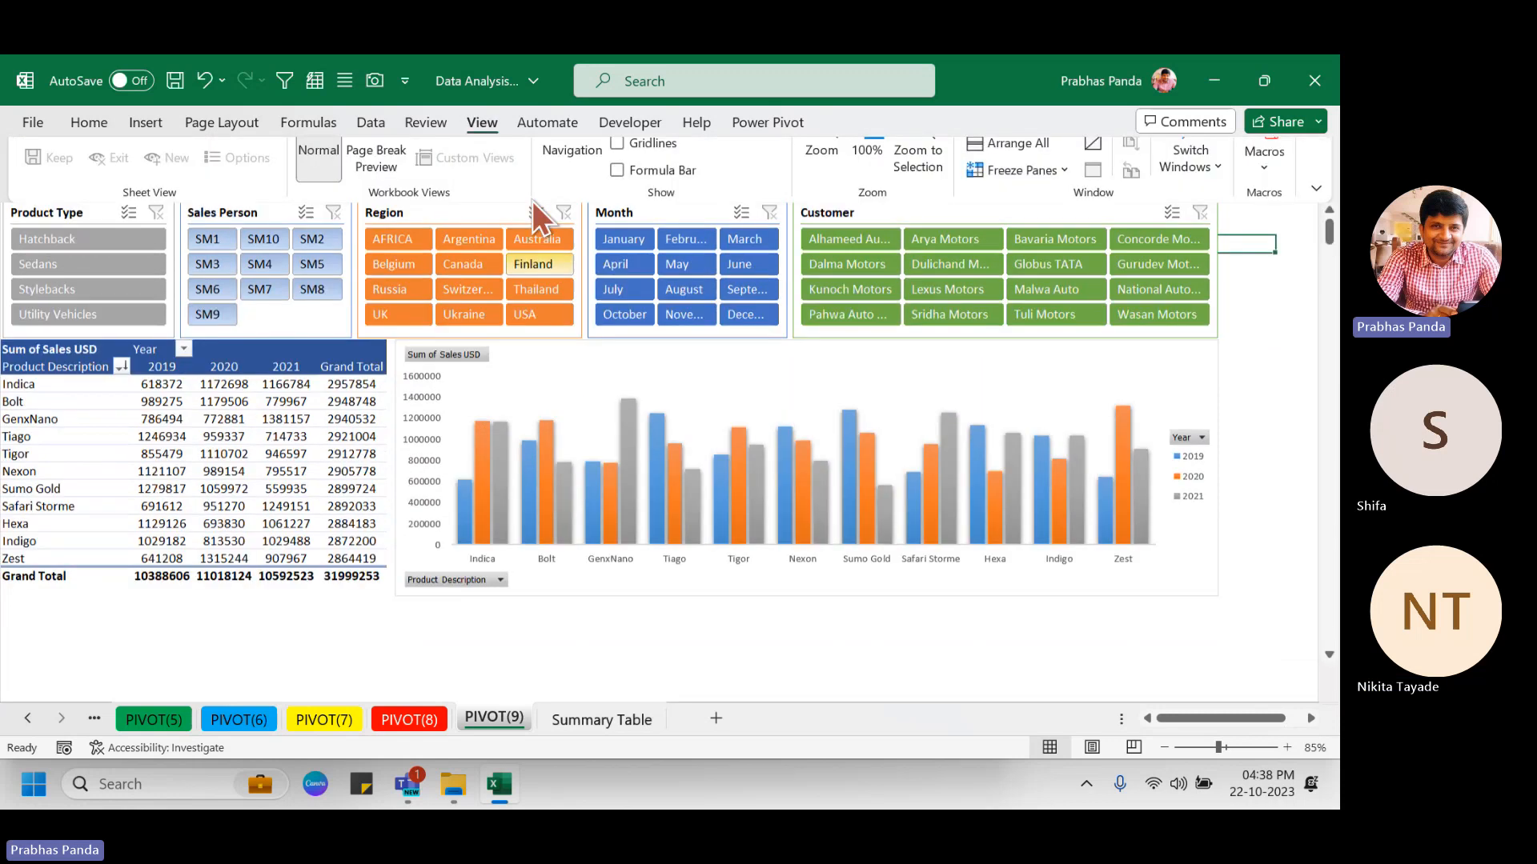
key(ctrl+F1)
key(ctrl+F1)
key(ctrl+F1)
key(ctrl+F1)
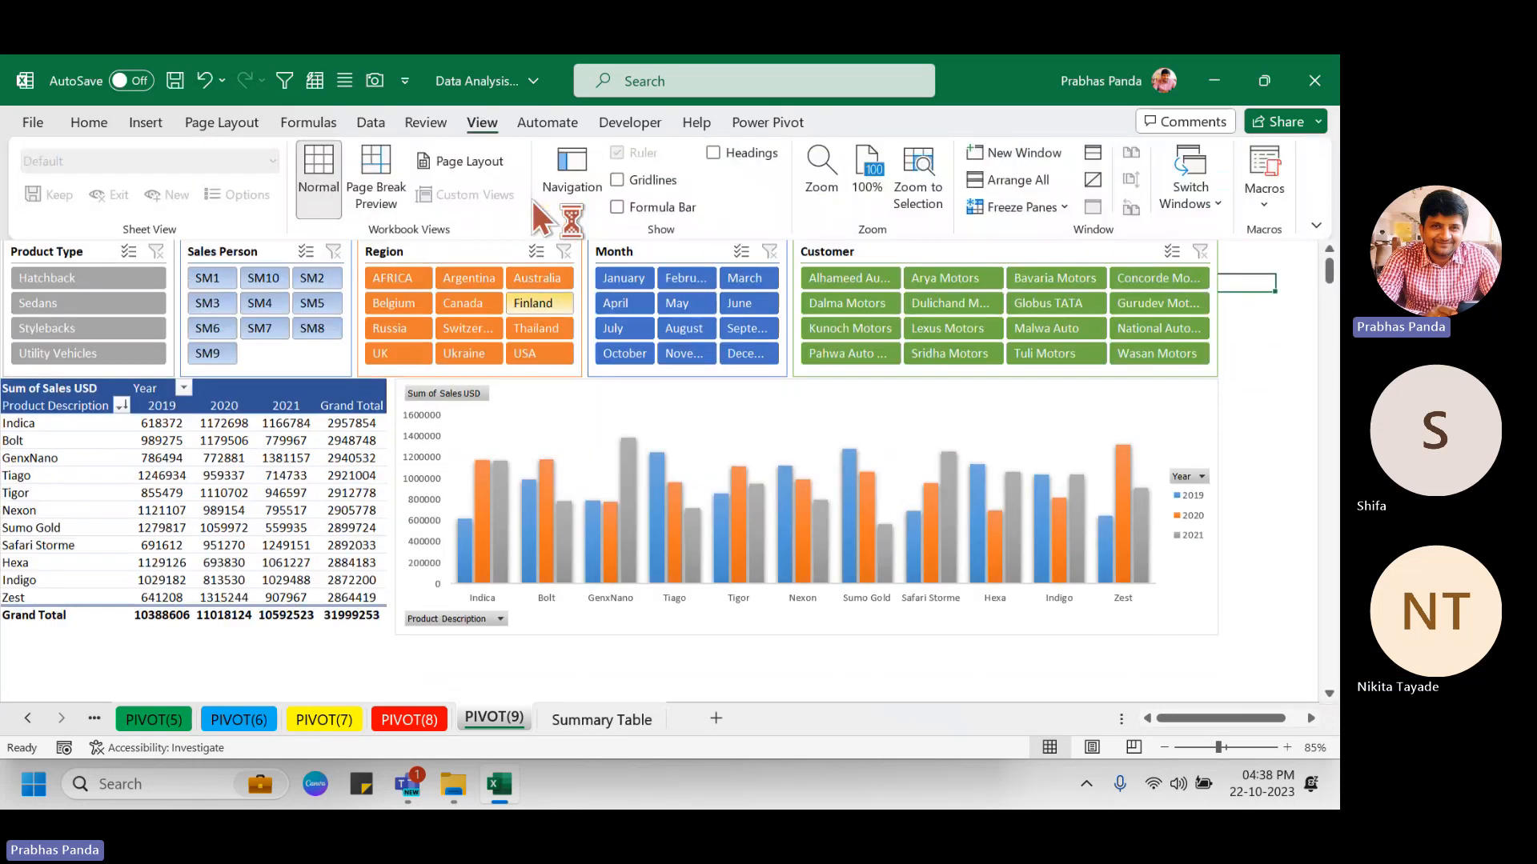
key(ctrl+F1)
key(ctrl+F1)
key(ctrl+F1)
key(ctrl+F1)
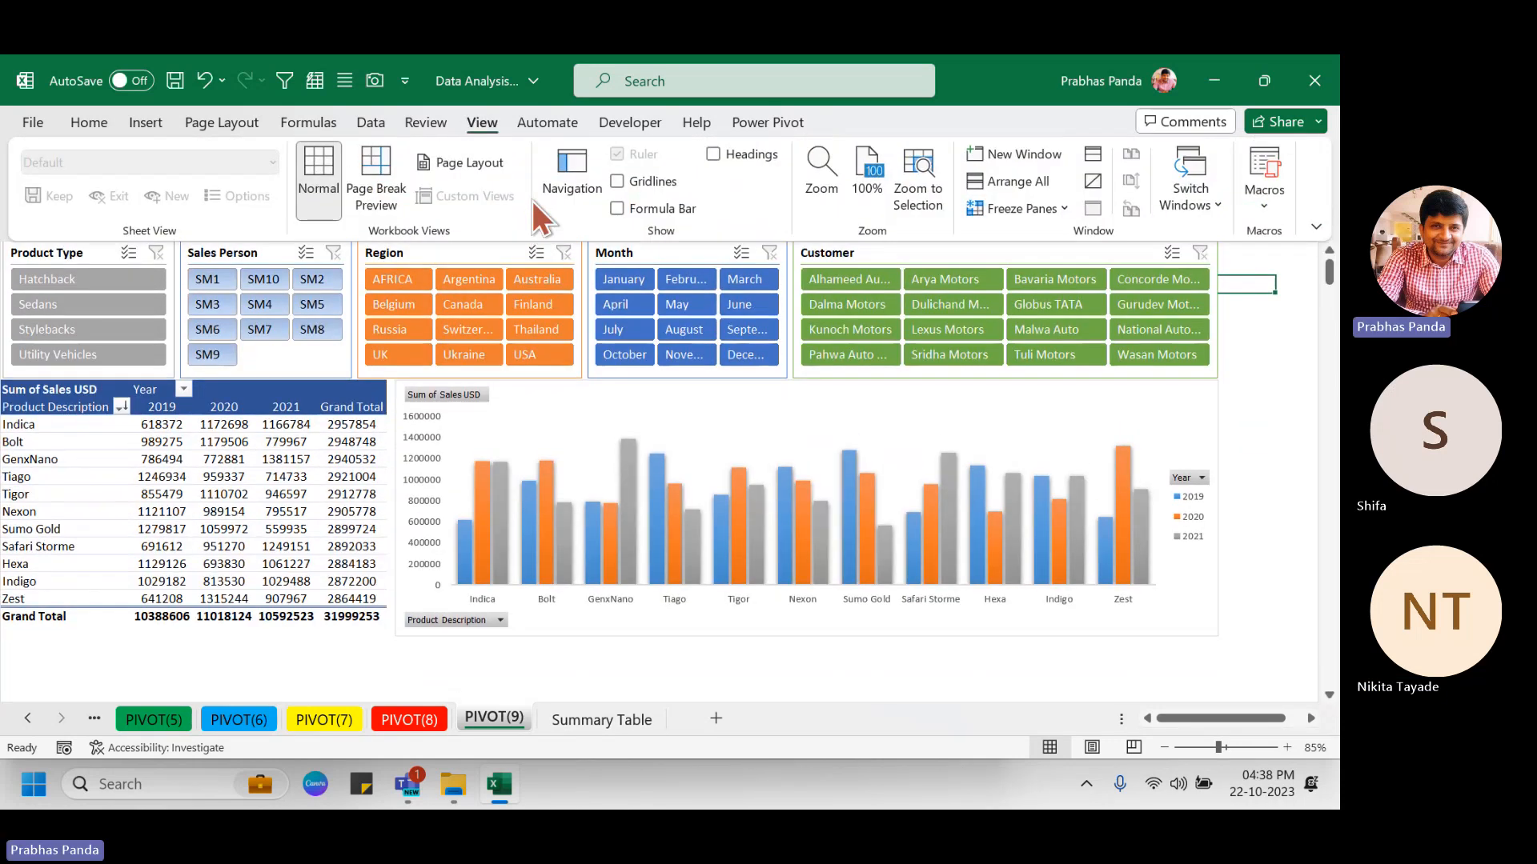
Collapse the ribbon and insert blank rows above the slicers to make room for a title.
key(ctrl+F1)
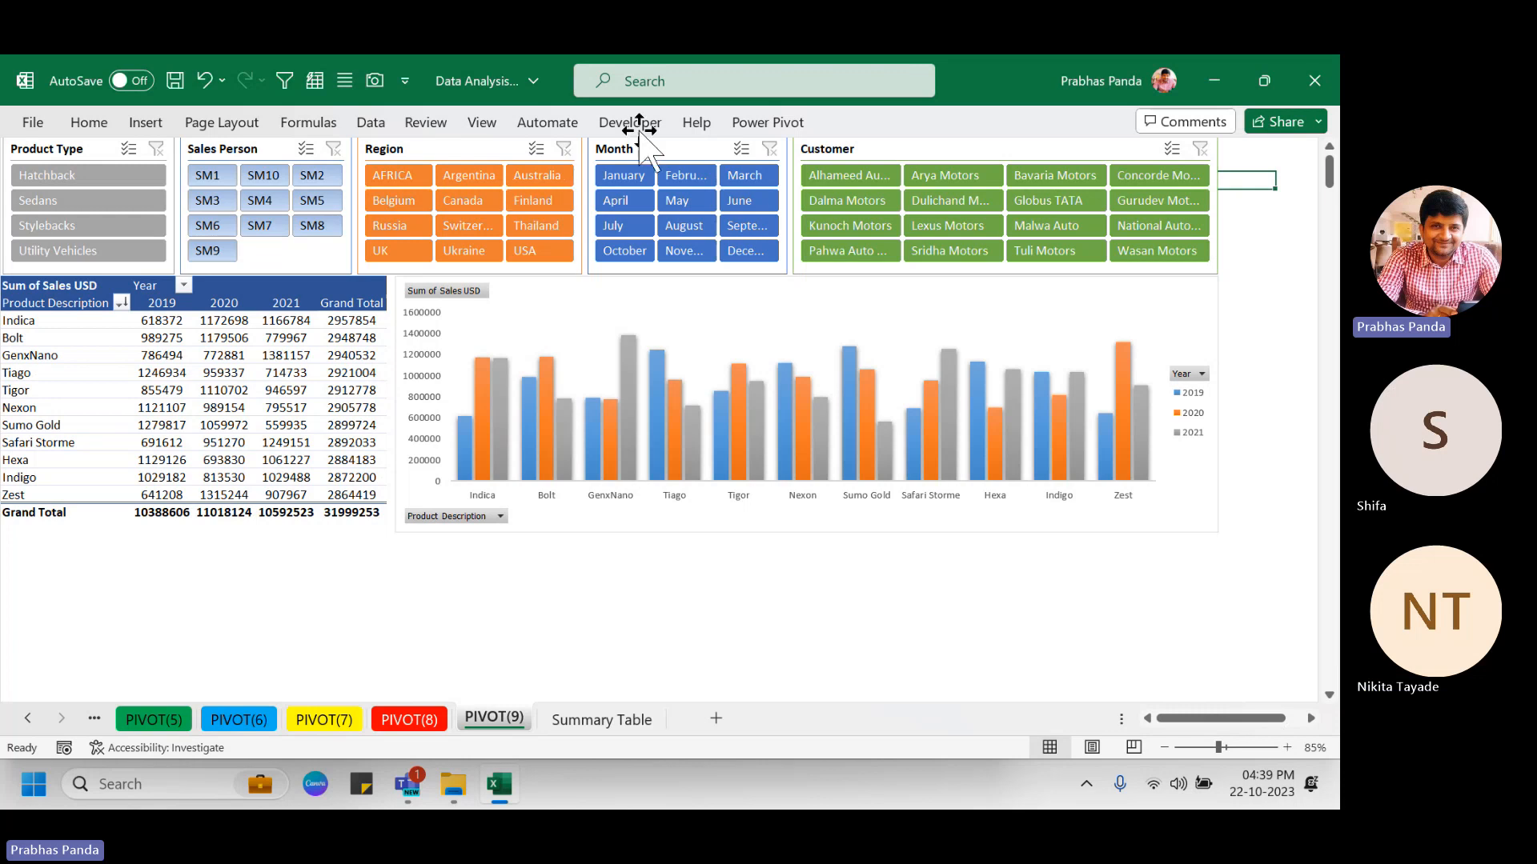
click(1245, 159)
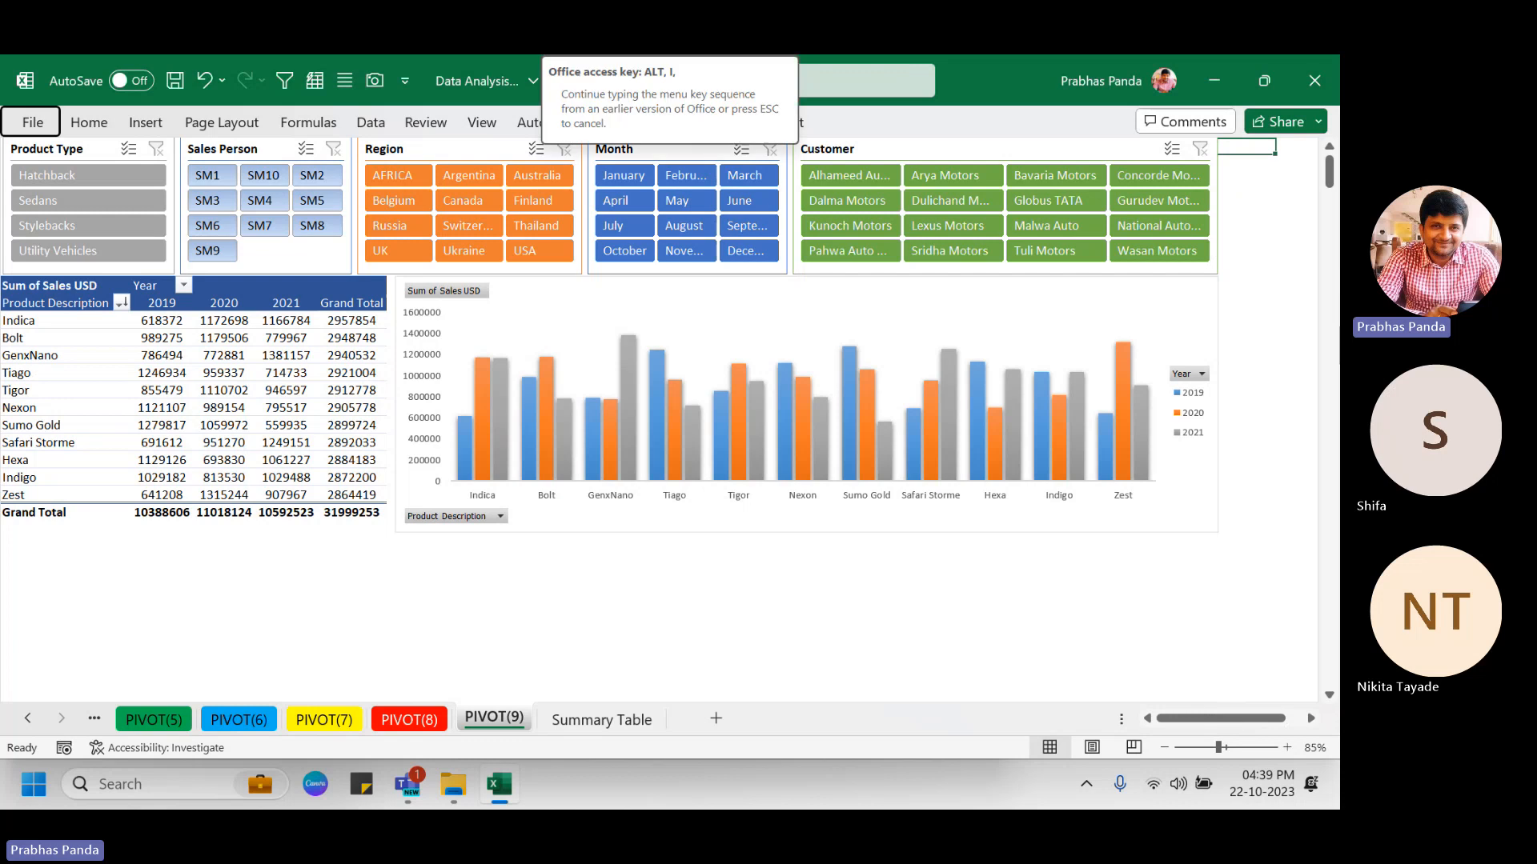
scroll(1287, 165, up, 1)
scroll(608, 400, up, 2)
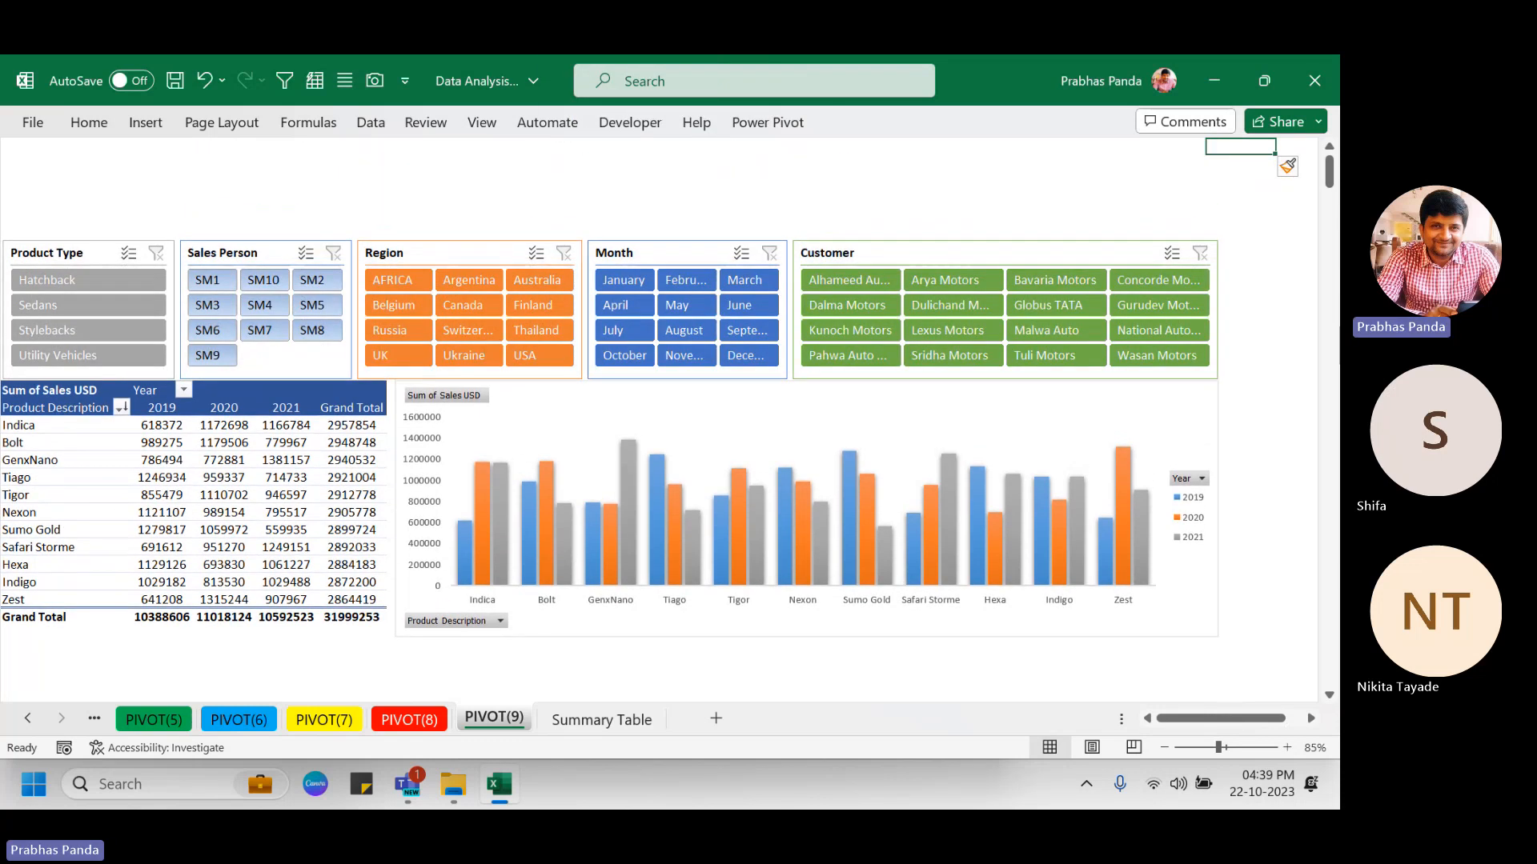
Draw a rectangle about 35.94 cm wide and 2.86 cm high across the blank rows above the slicers.
click(83, 164)
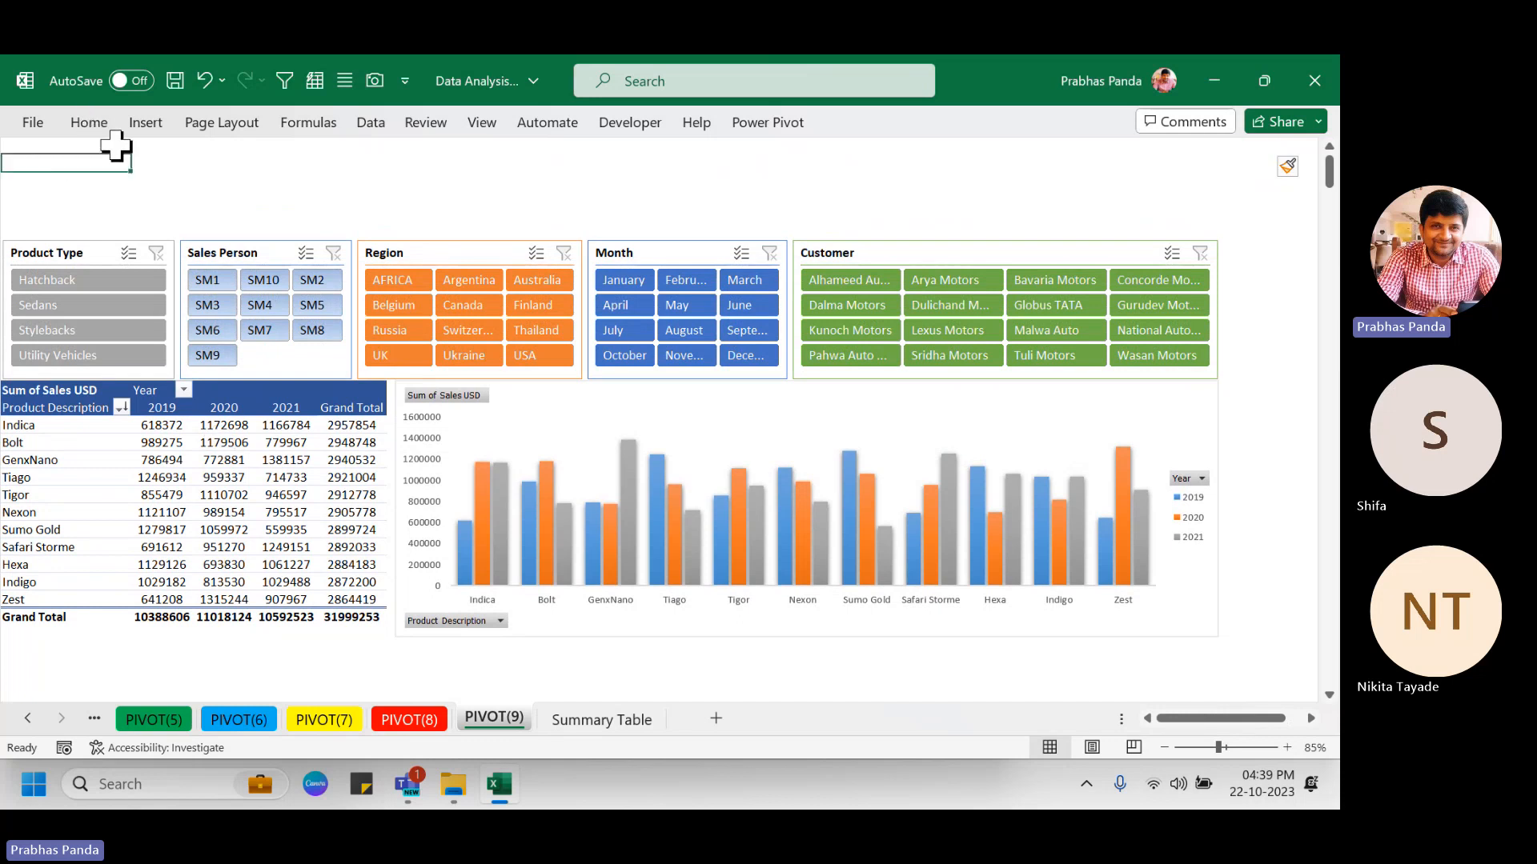
click(146, 123)
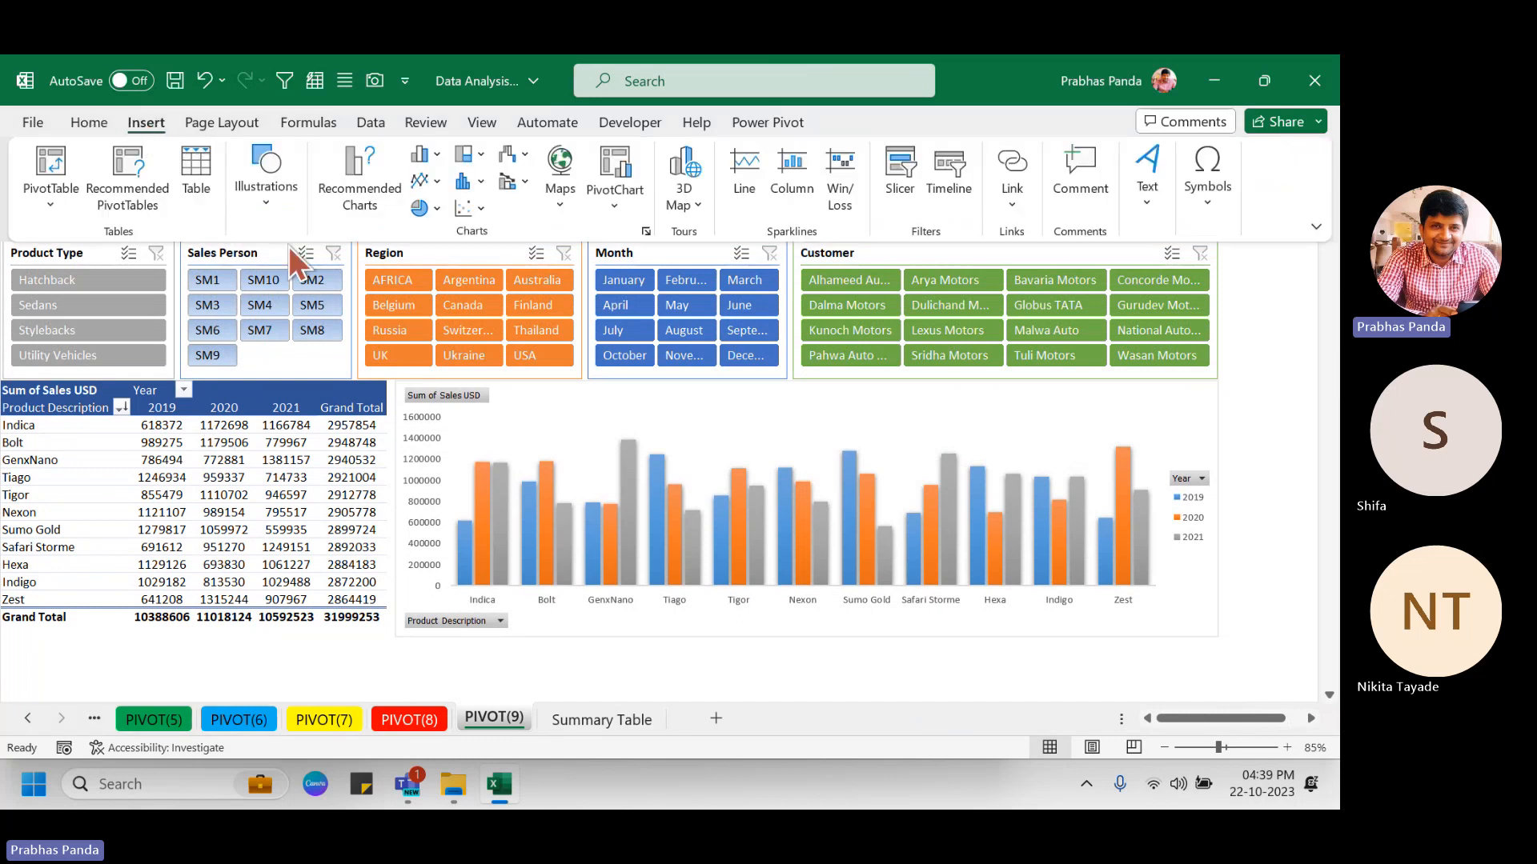
click(264, 205)
click(306, 296)
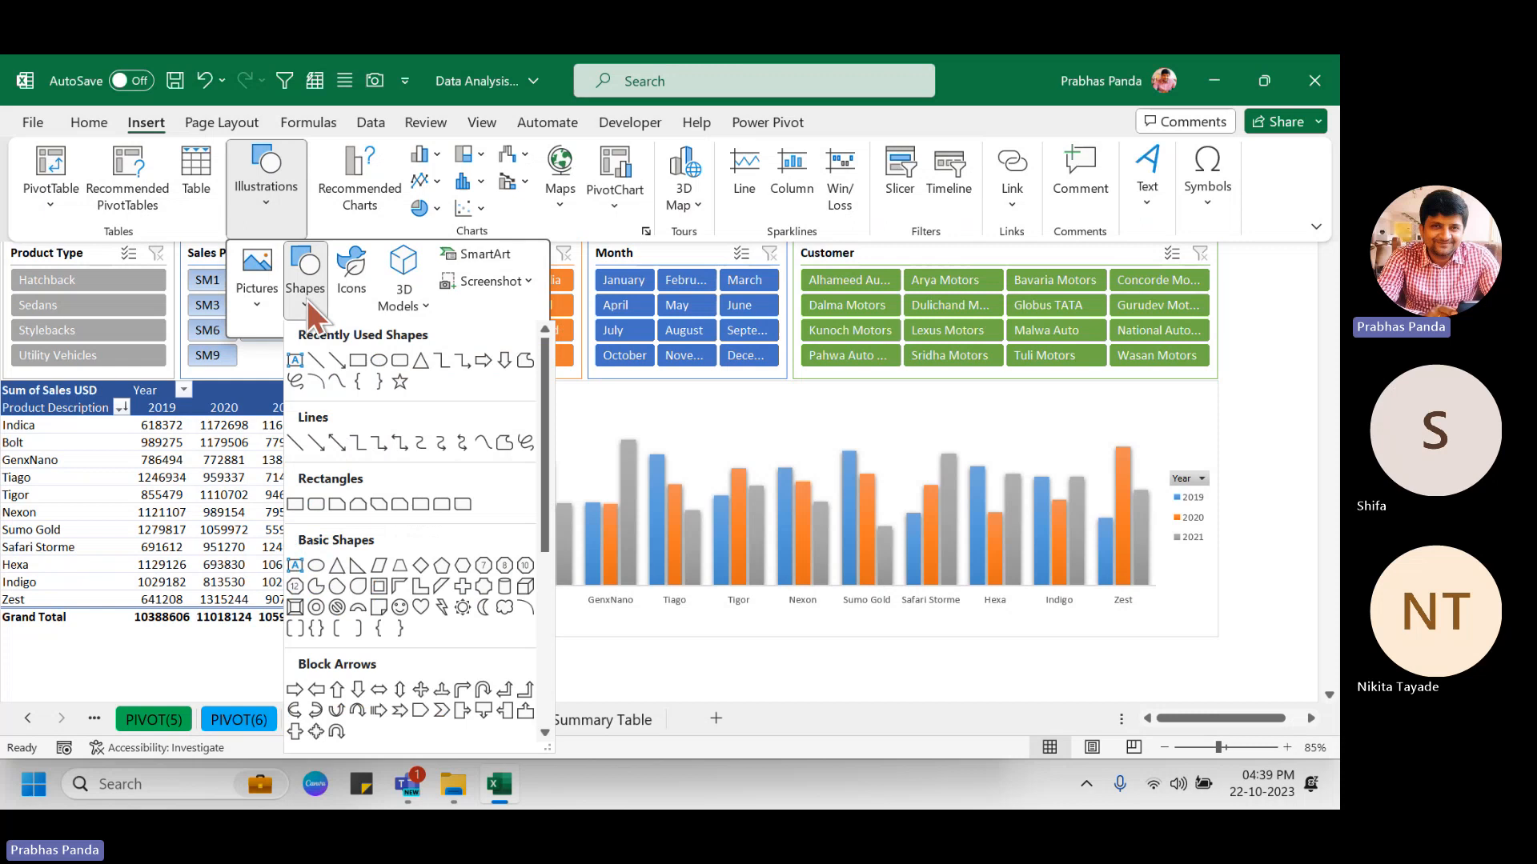
click(358, 363)
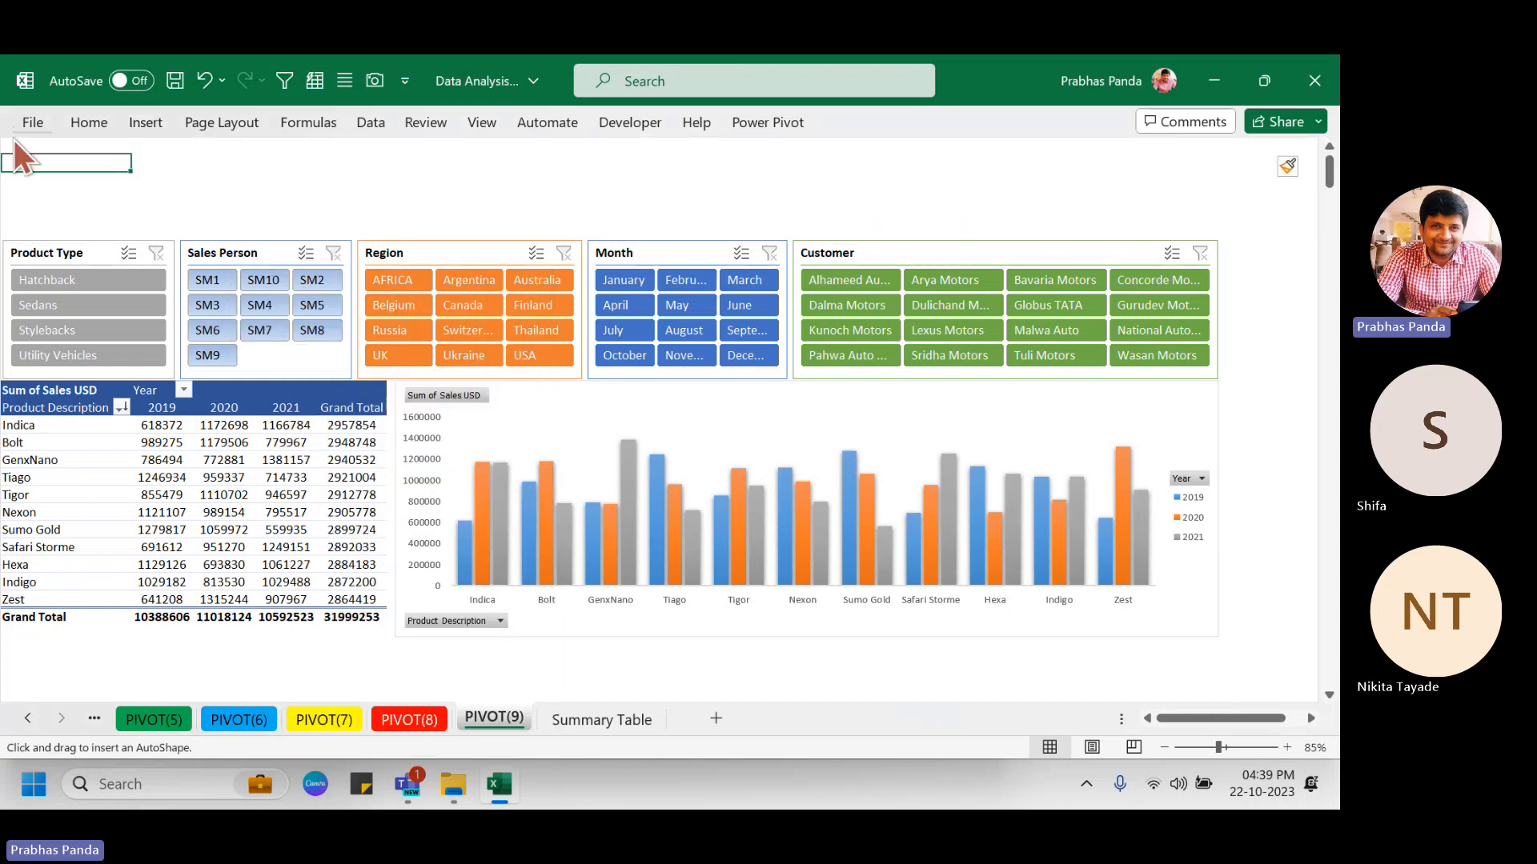
click(33, 121)
click(1130, 261)
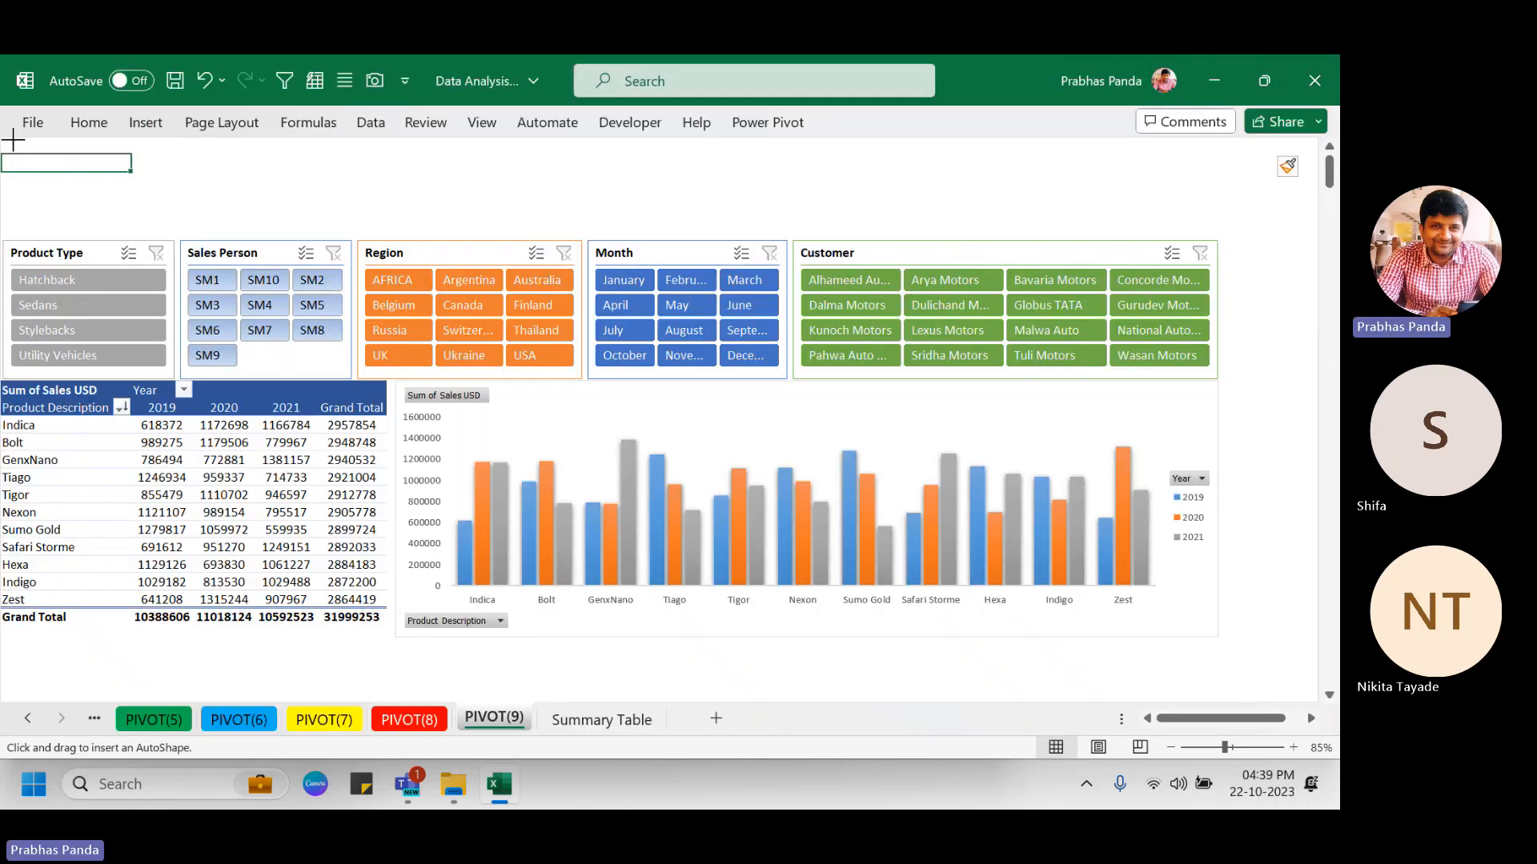
mouse_move(11, 137)
mouse_down()
mouse_move(220, 192)
mouse_move(1107, 211)
mouse_move(1216, 233)
mouse_up()
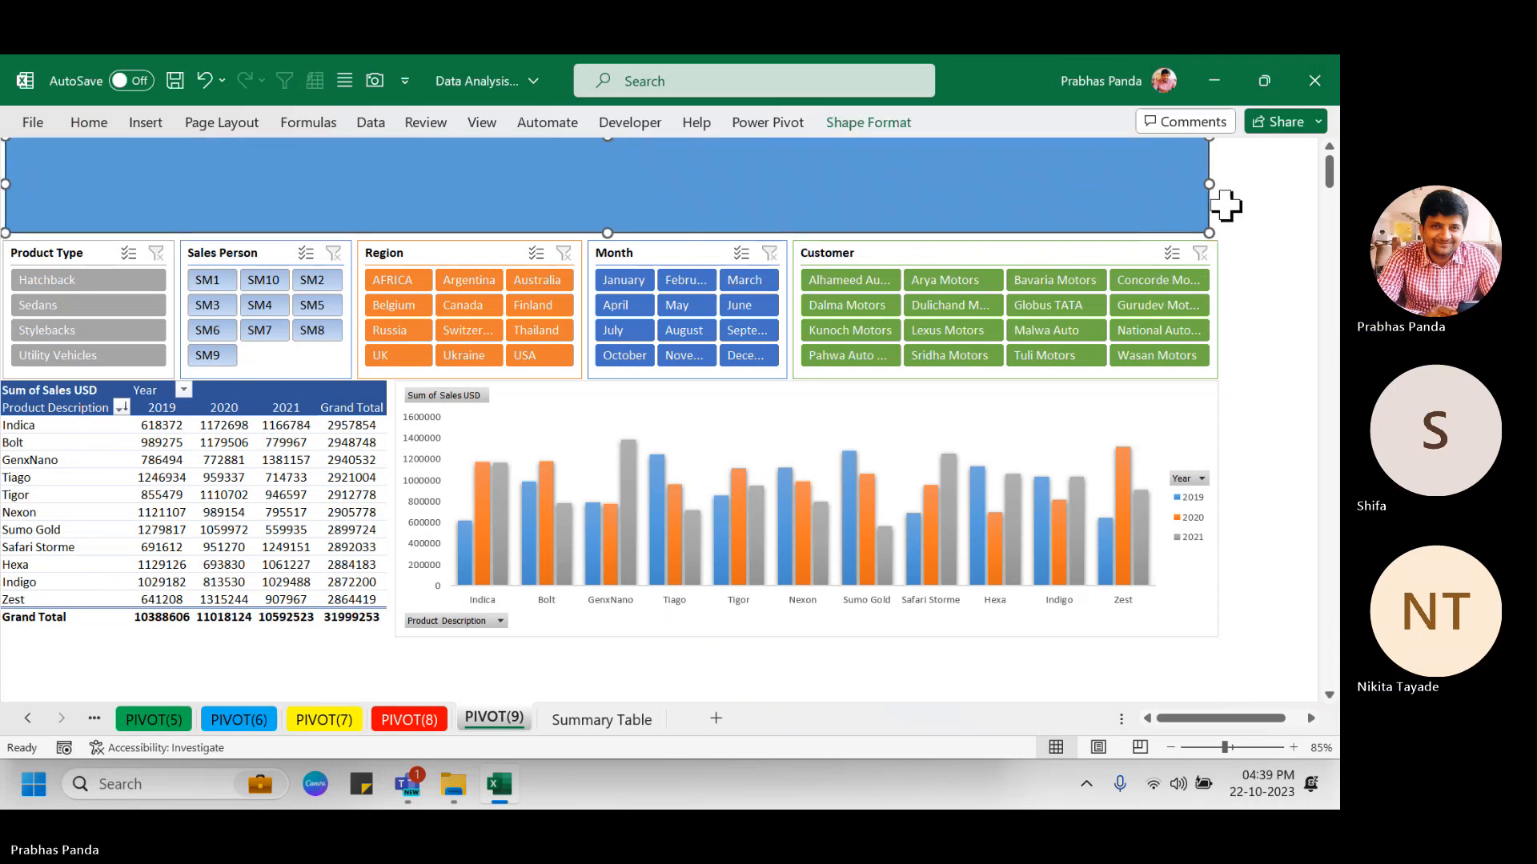
drag(1209, 186, 1215, 186)
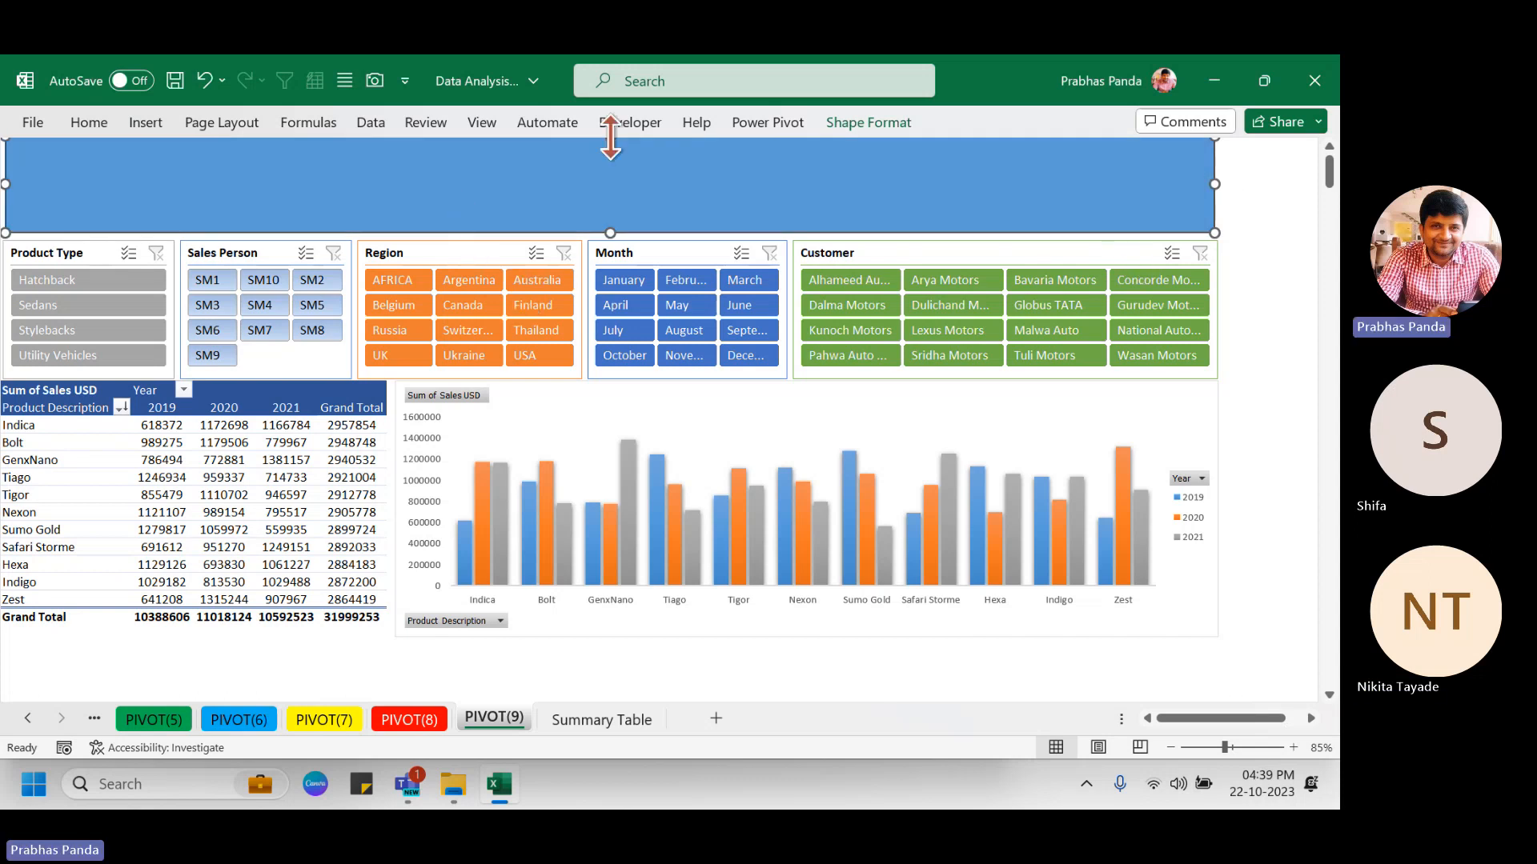
Fill the rectangle above the slicers with dark grey and set its text color to white.
click(850, 124)
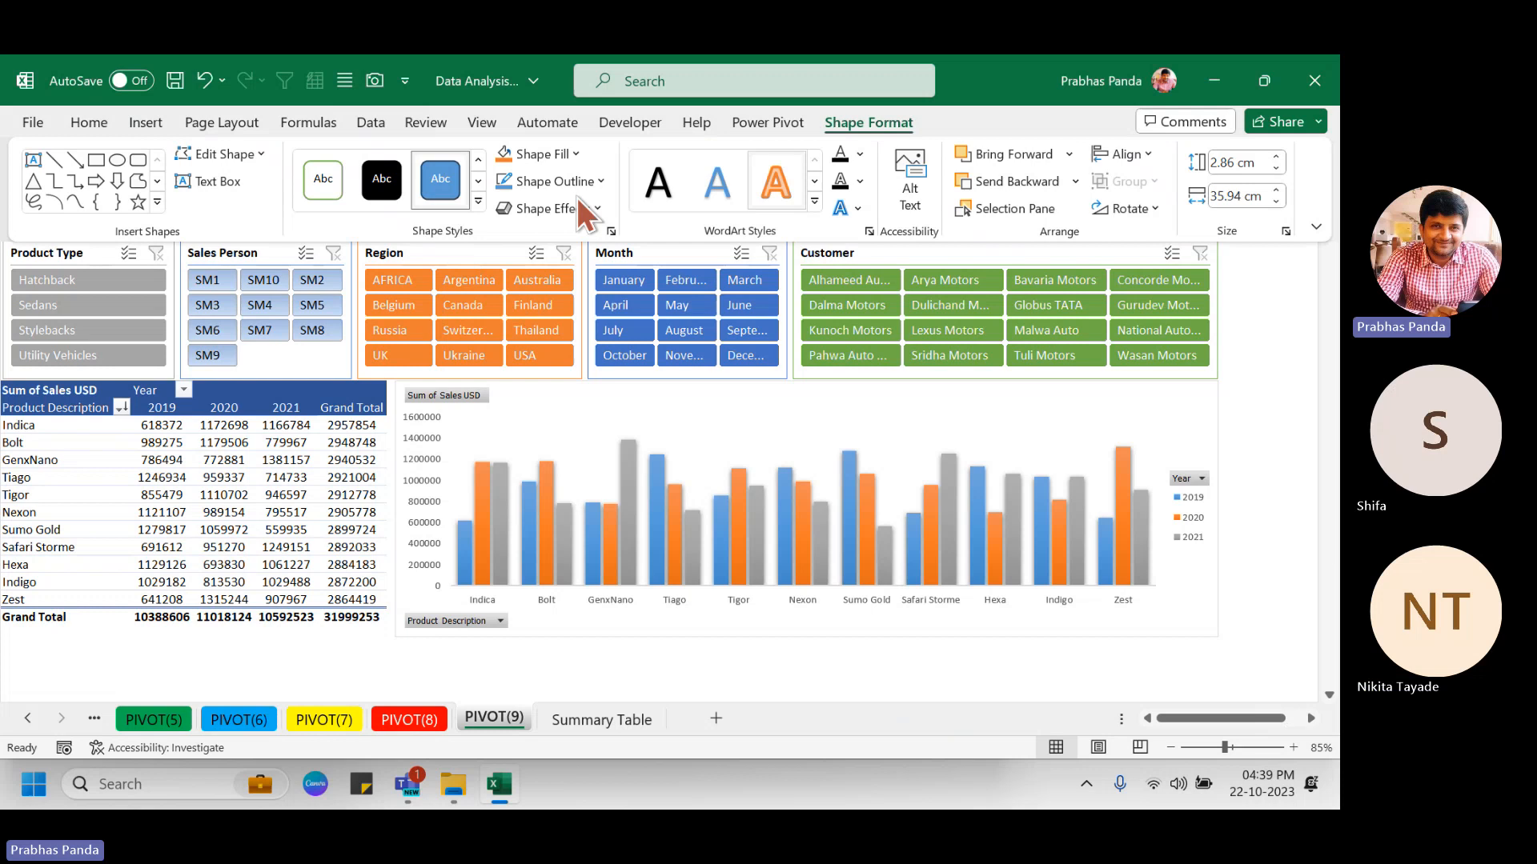
click(552, 153)
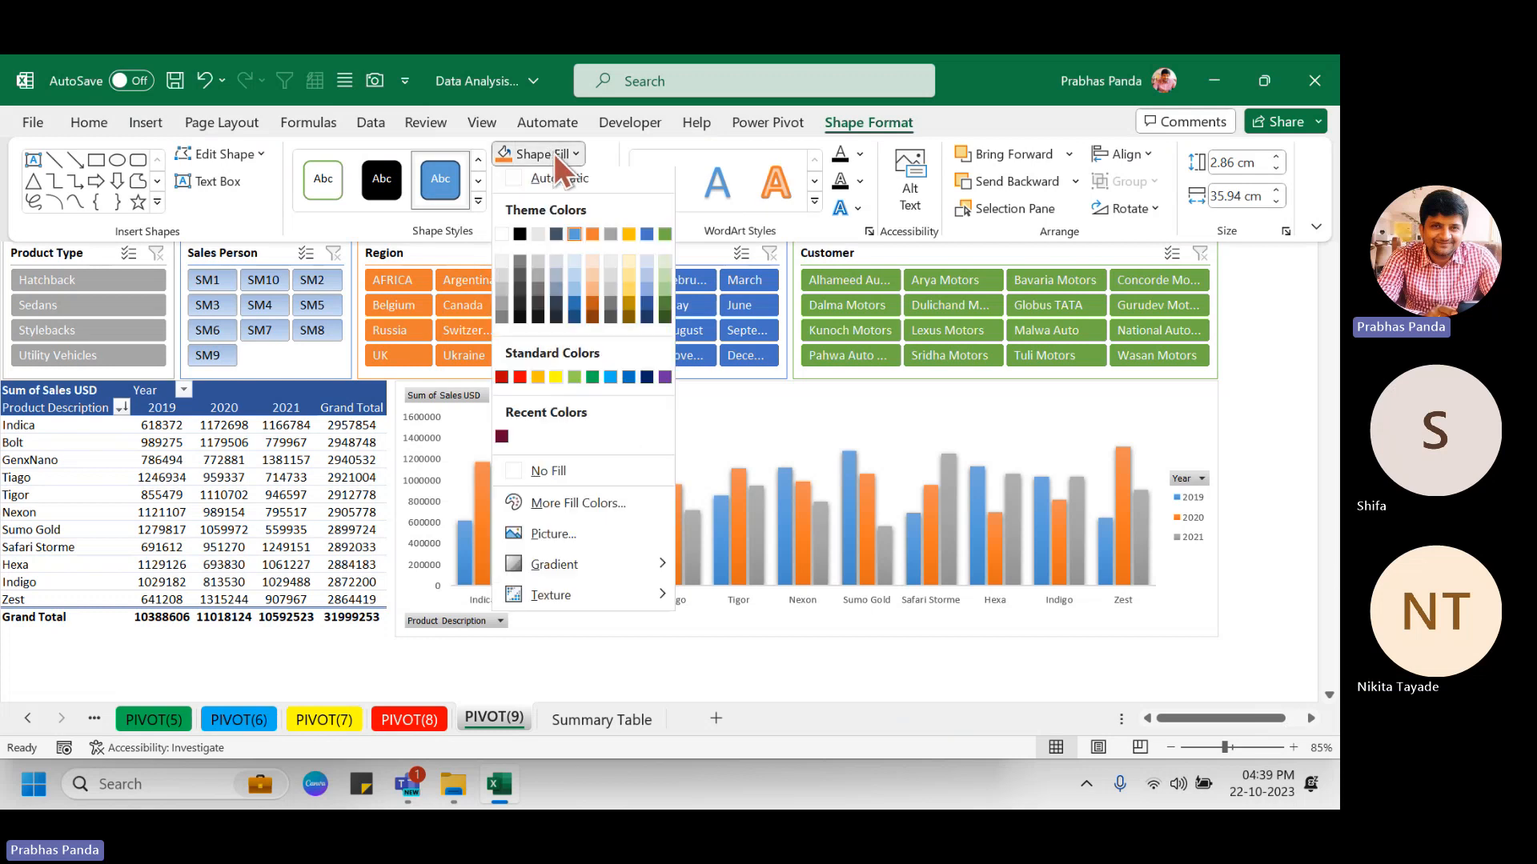
click(523, 285)
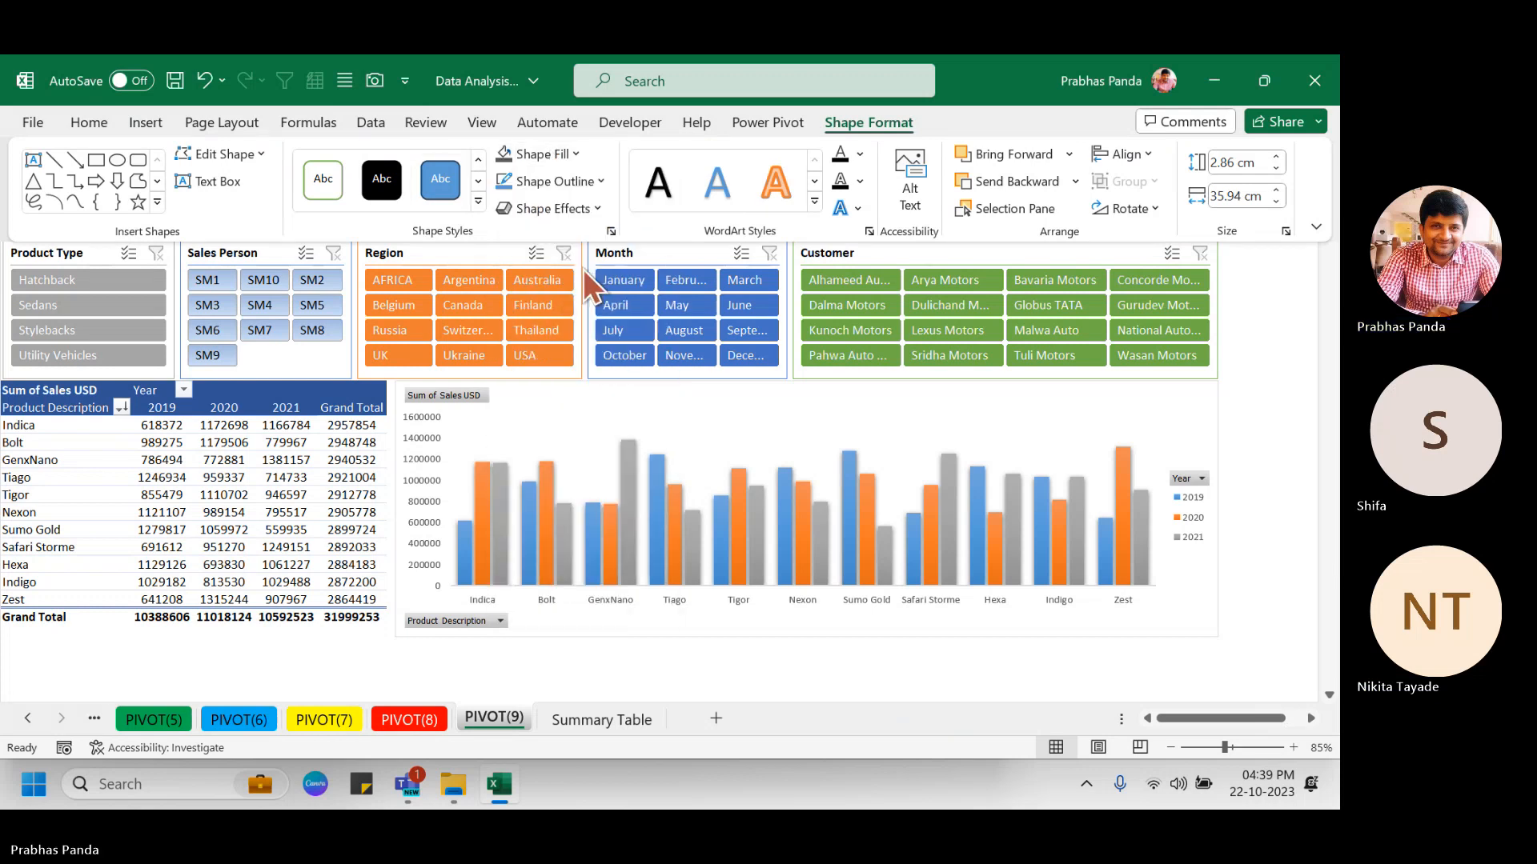
click(860, 156)
click(839, 244)
key(alt+Tab)
key(alt+Tab)
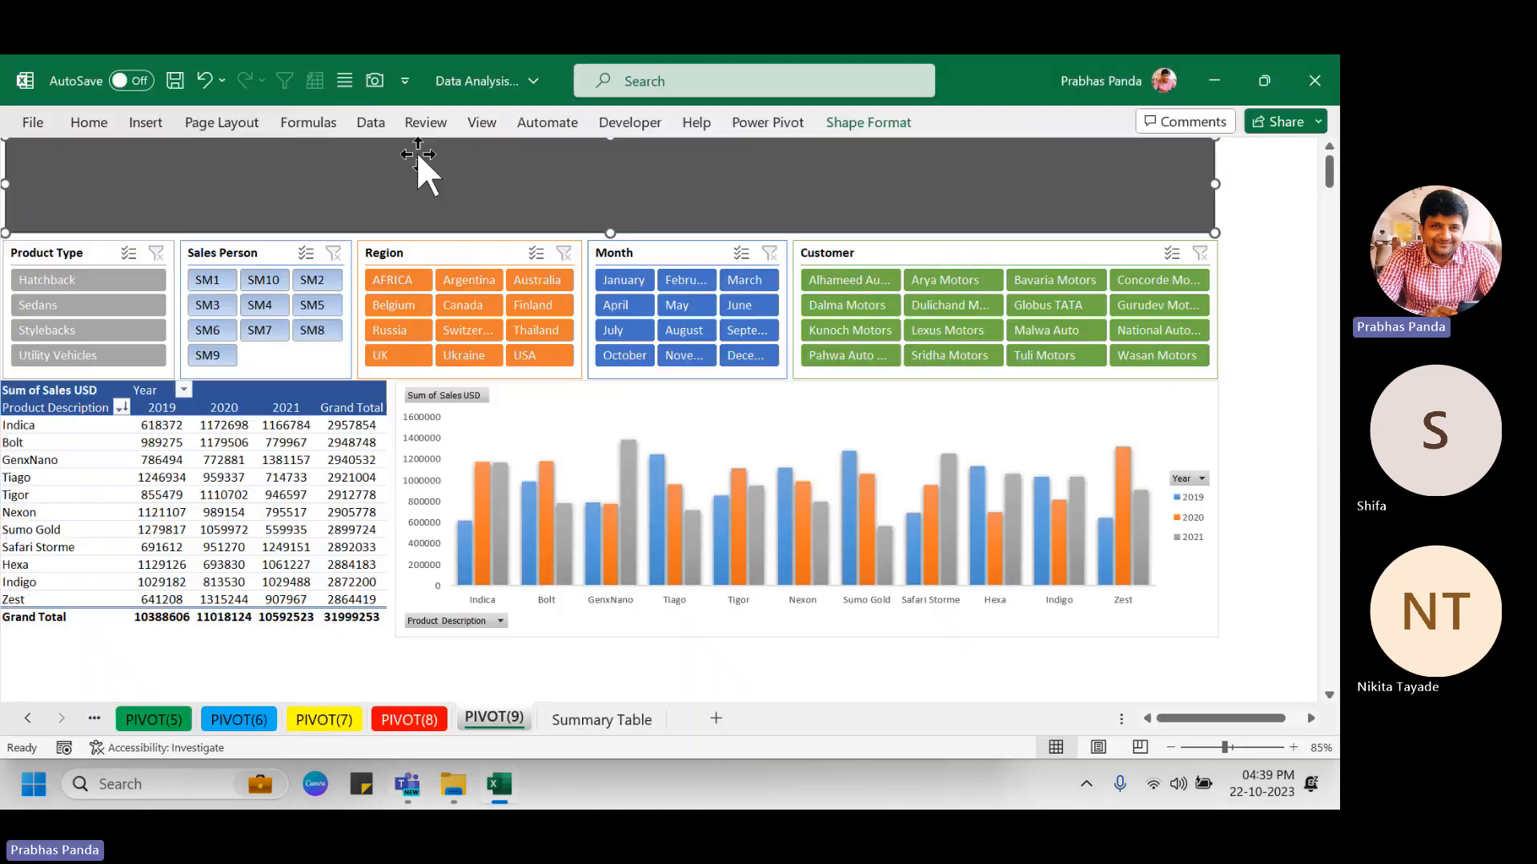
Enter the title SALES DASHBOARD in the dark grey rectangle.
text(SALES DASHBAORD)
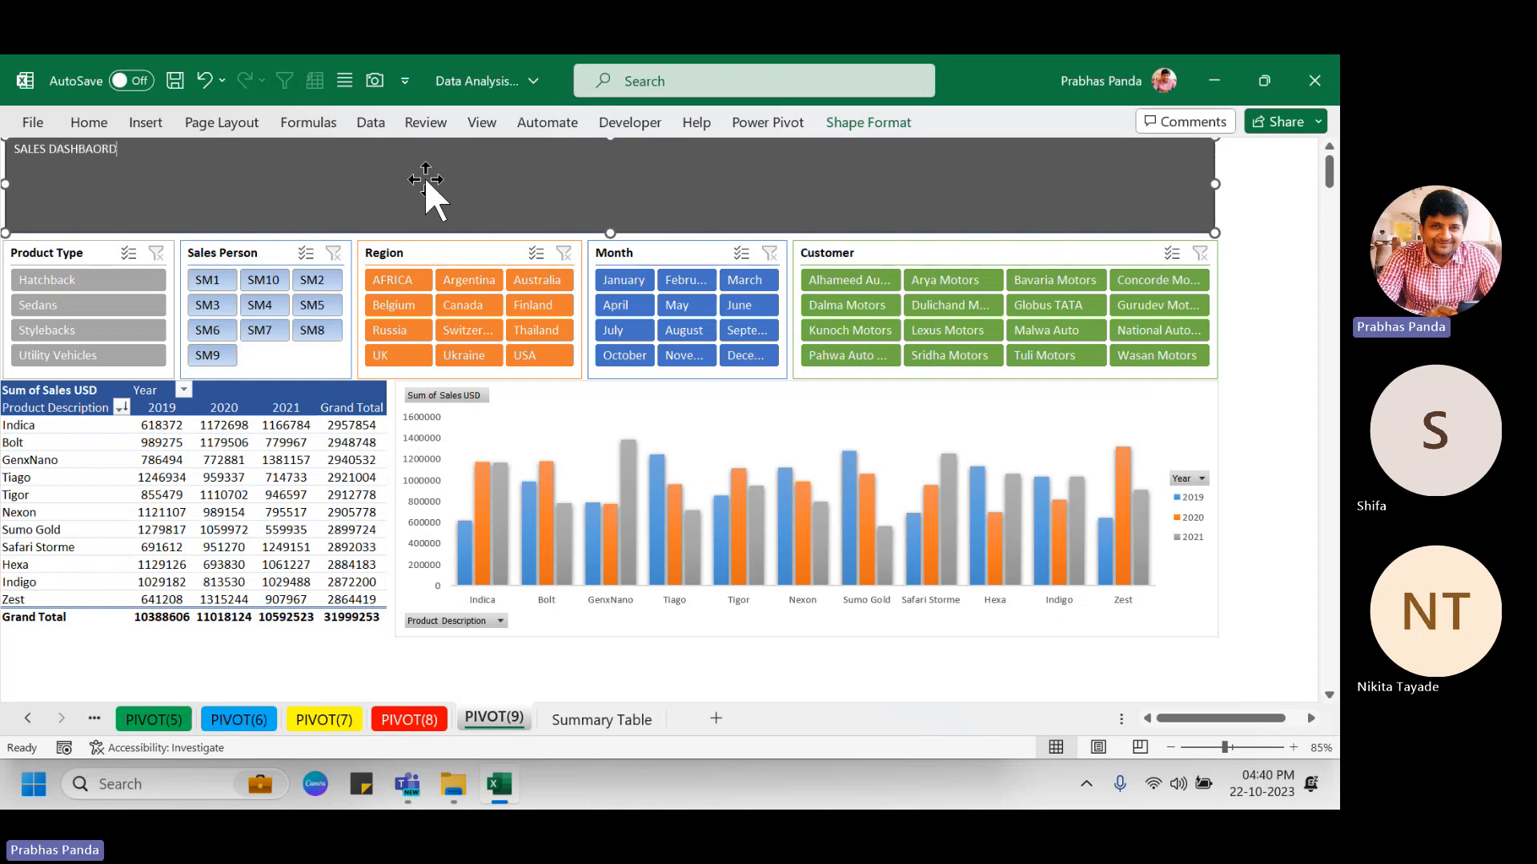
key(BackSpace)
key(BackSpace)
key(BackSpace)
text(OARD)
Enlarge the SALES DASHBOARD text to nearly fill the banner's height and center it horizontally.
key(ctrl+a)
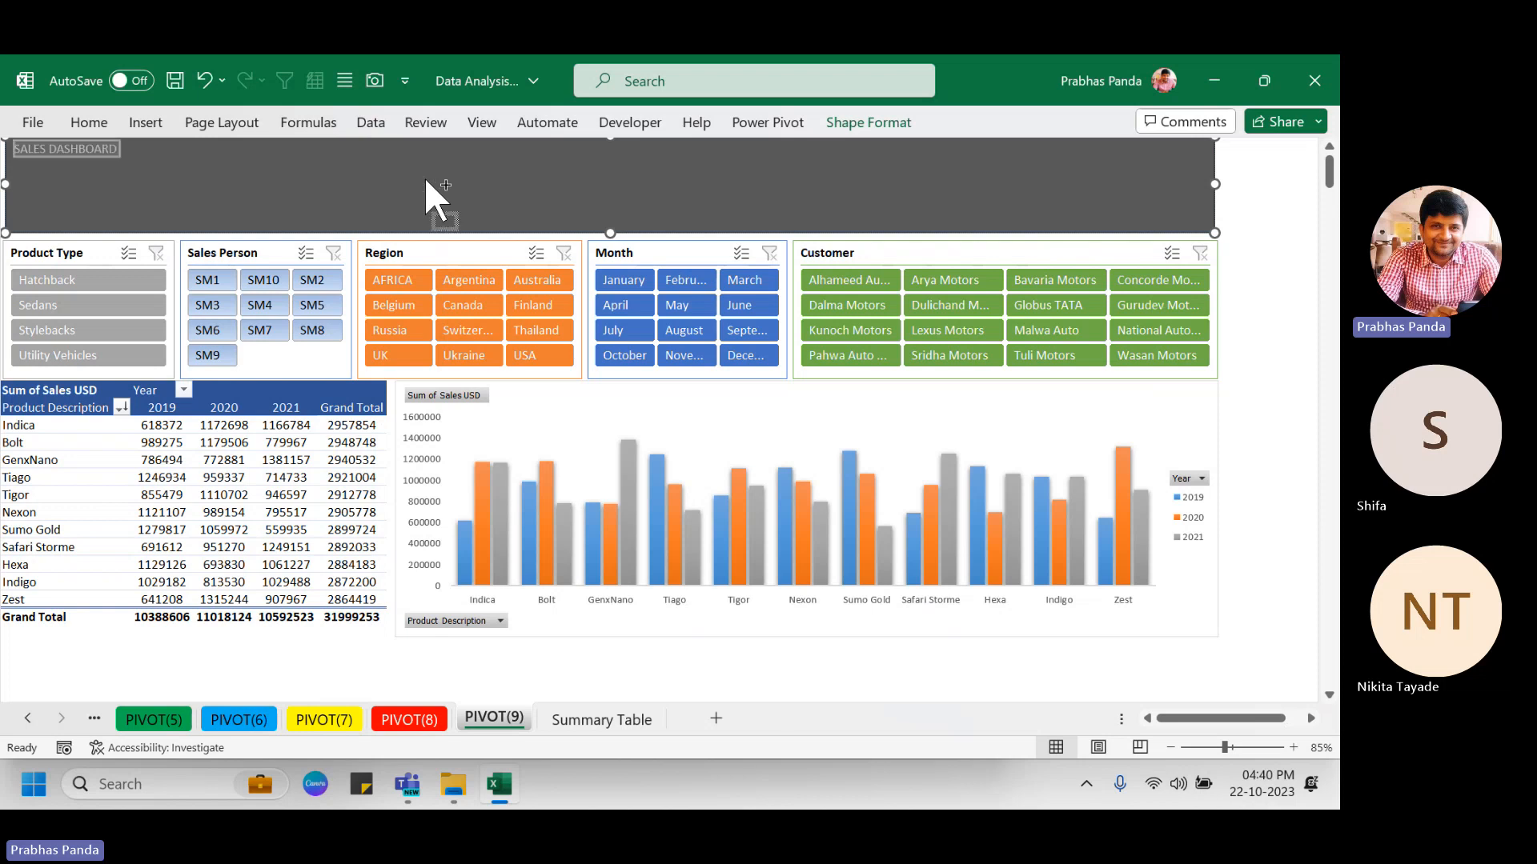
key(ctrl+shift+period)
key(ctrl+shift+period)
key(ctrl+shift+period)
key(ctrl+shift+period)
key(ctrl+shift+period)
key(ctrl+shift+period)
key(ctrl+shift+period)
key(ctrl+shift+period)
key(ctrl+shift+period)
key(ctrl+shift+period)
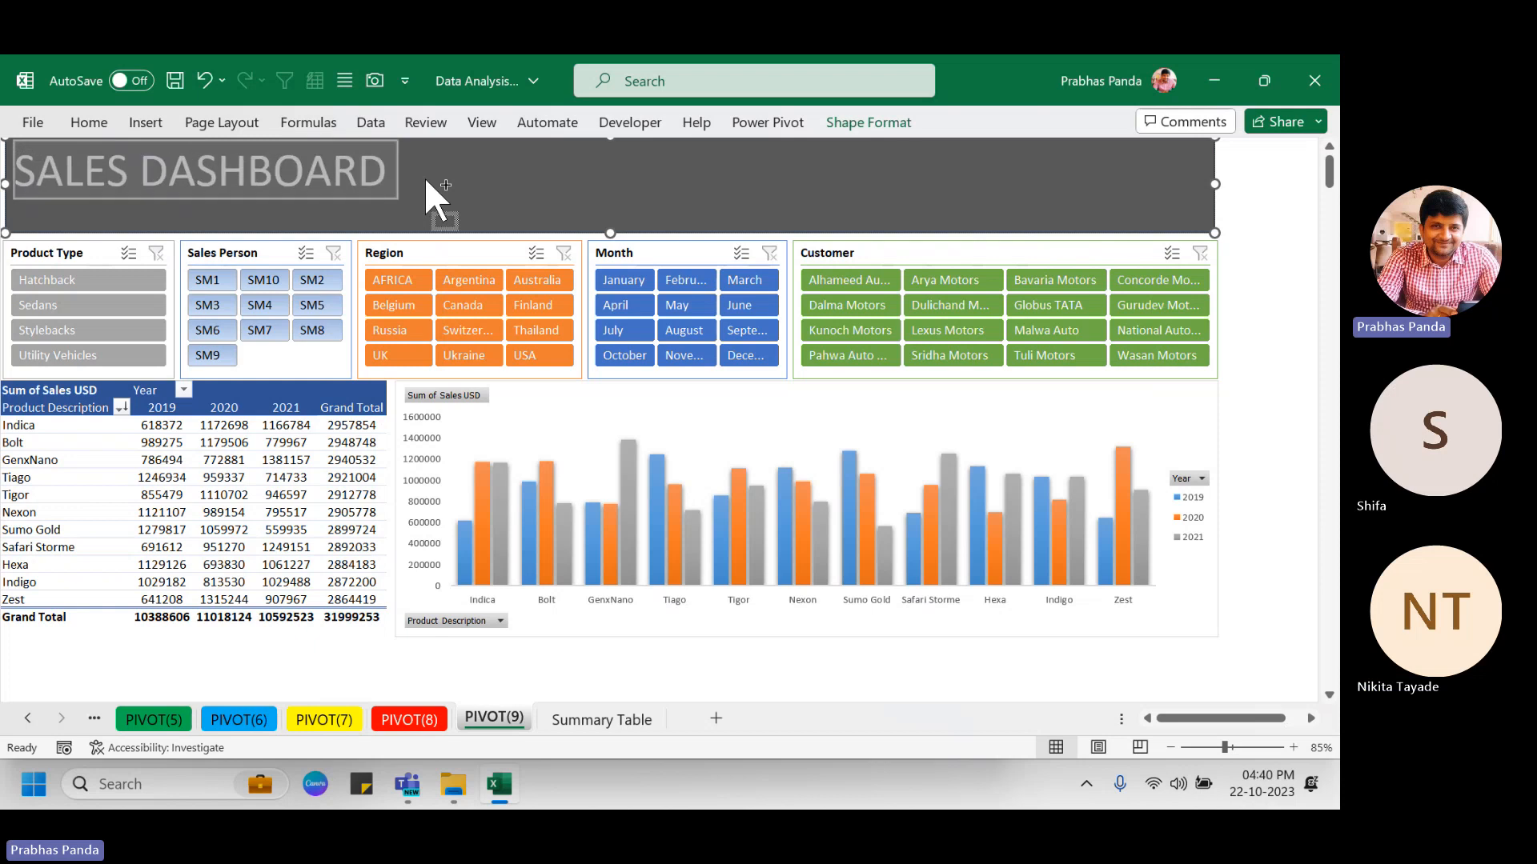
key(ctrl+shift+period)
key(ctrl+shift+period)
key(ctrl+shift+period)
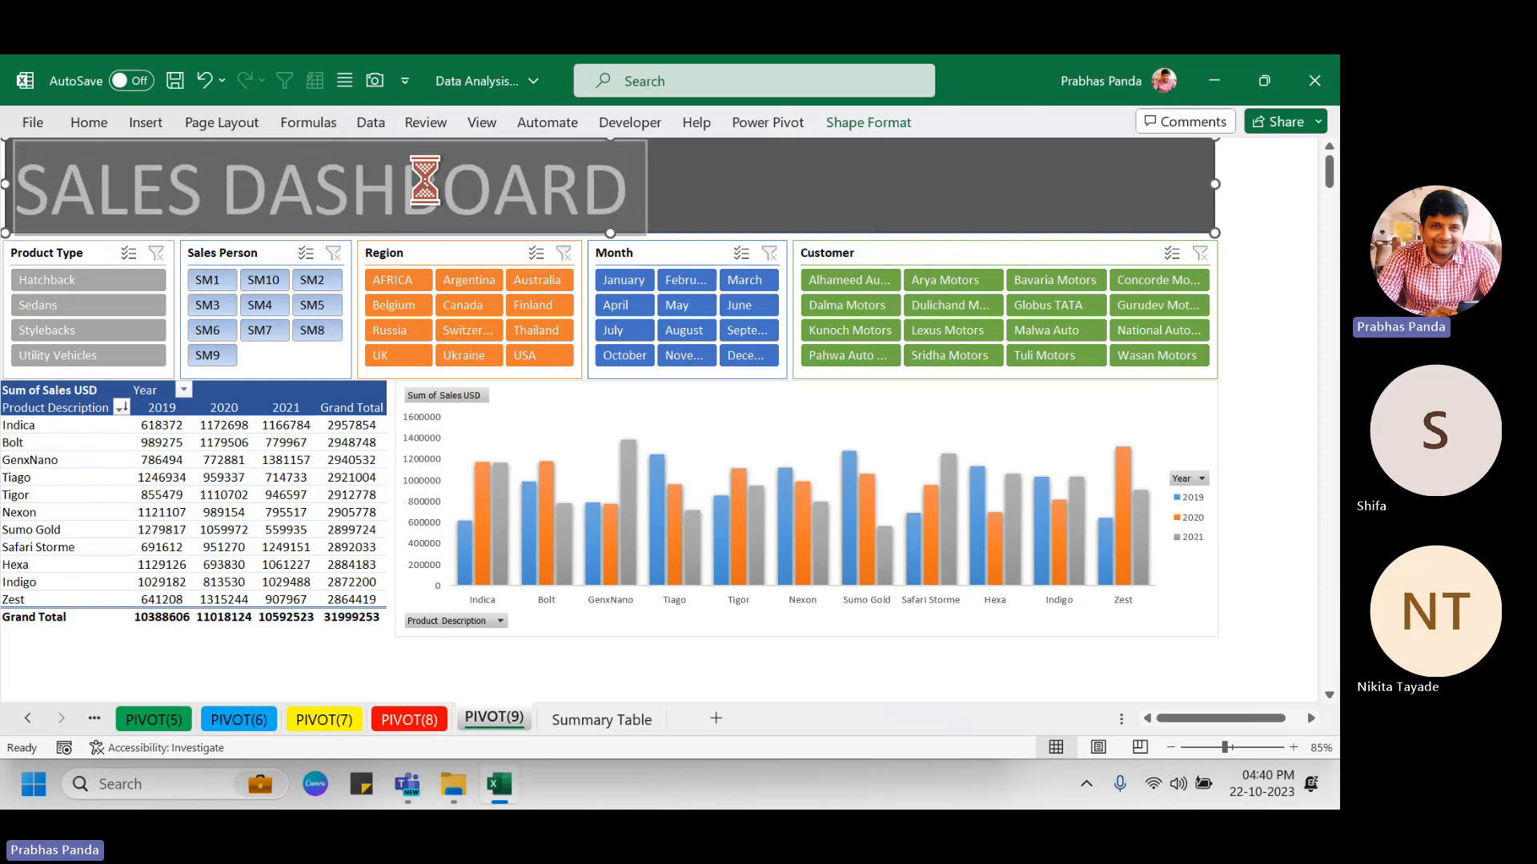
key(ctrl+e)
click(261, 165)
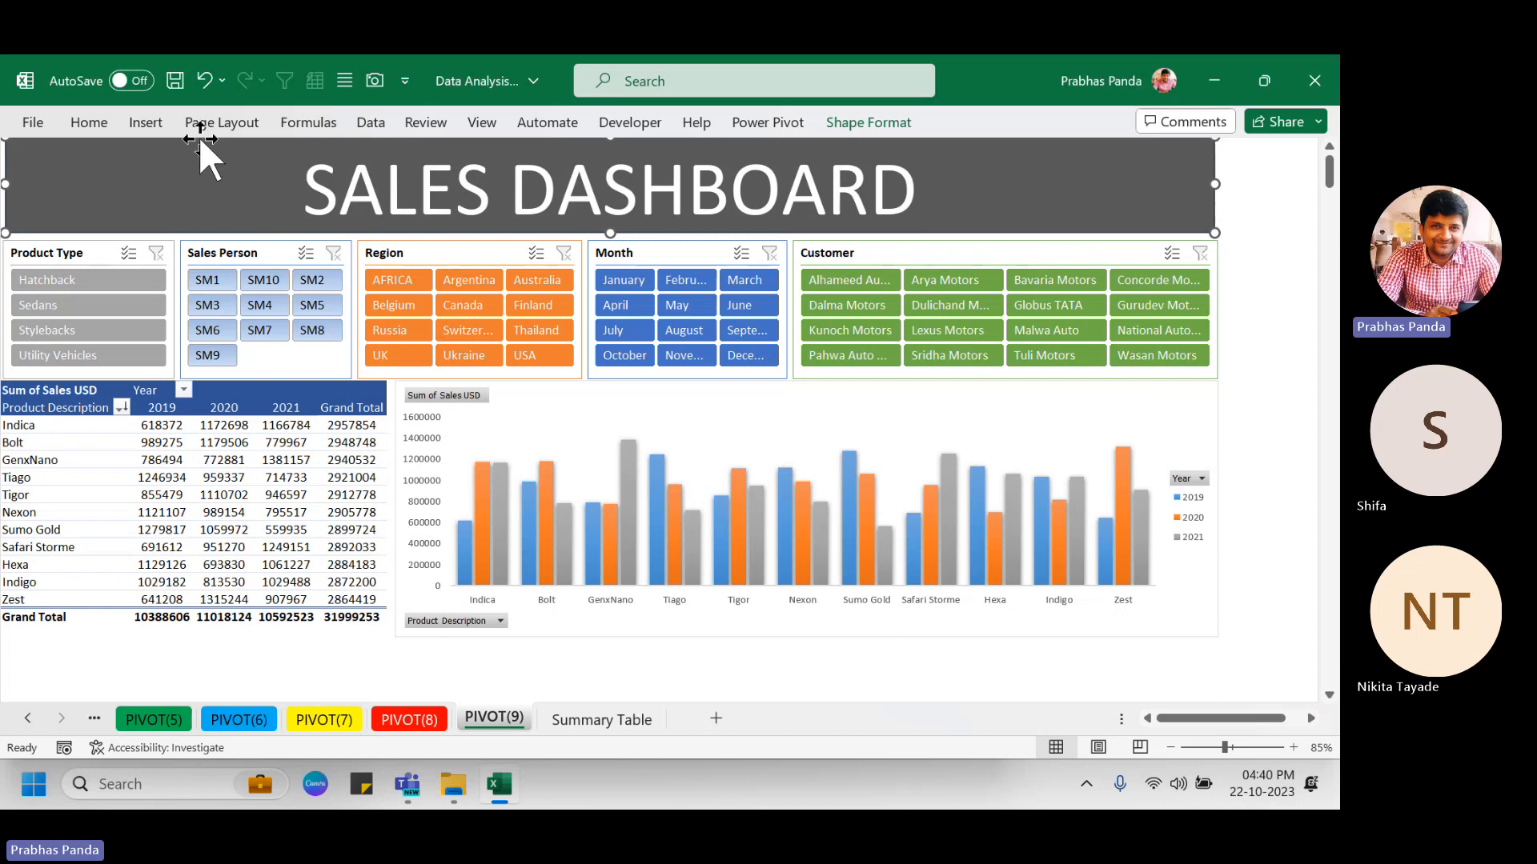
Search the stock icons for CHARTS and insert the solid descending bar chart icon with axes.
click(150, 126)
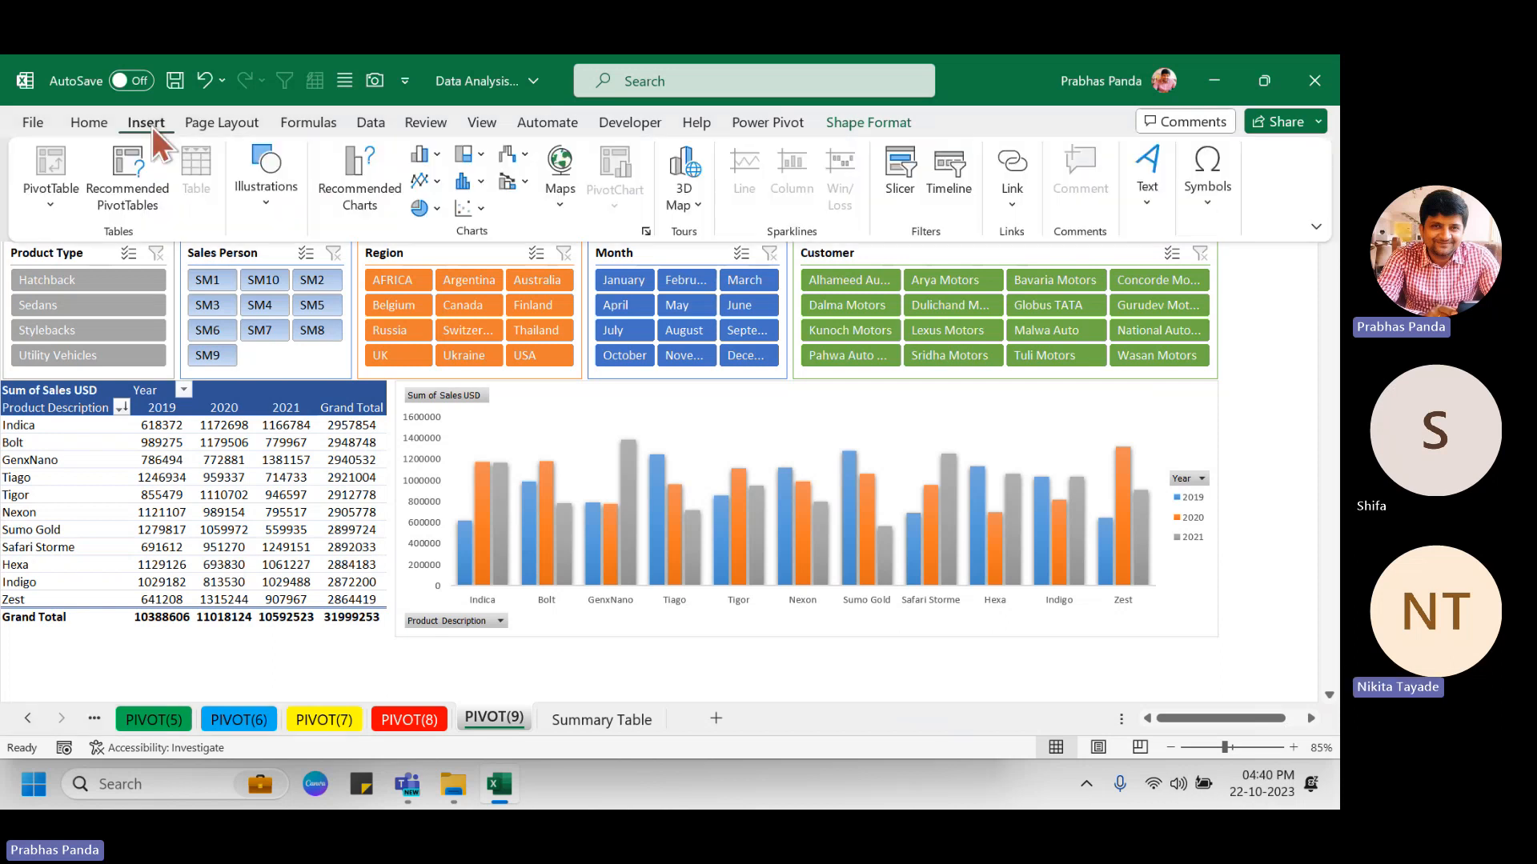
click(281, 208)
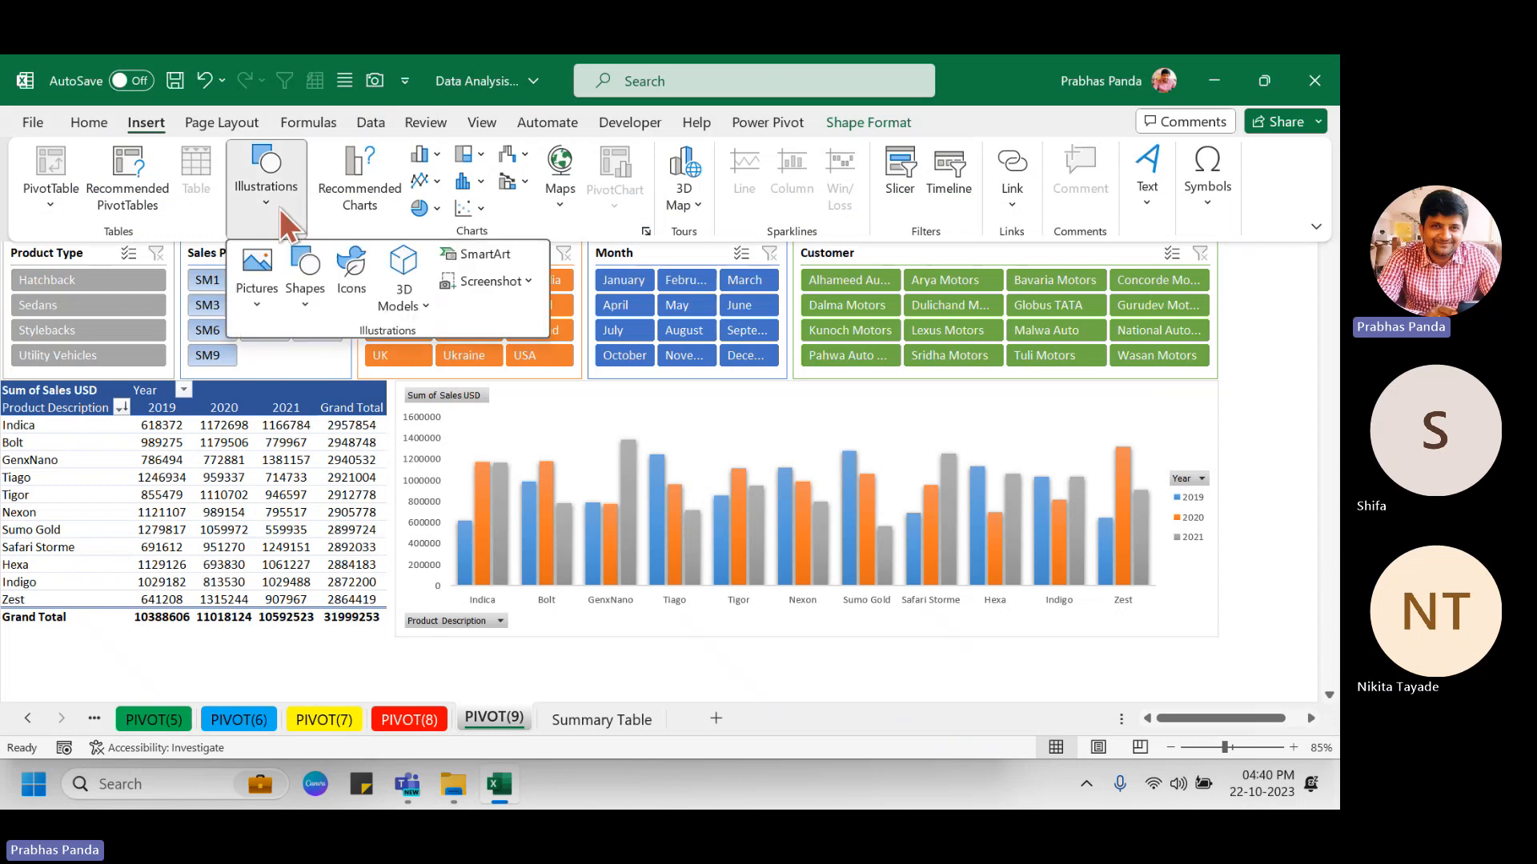
click(358, 277)
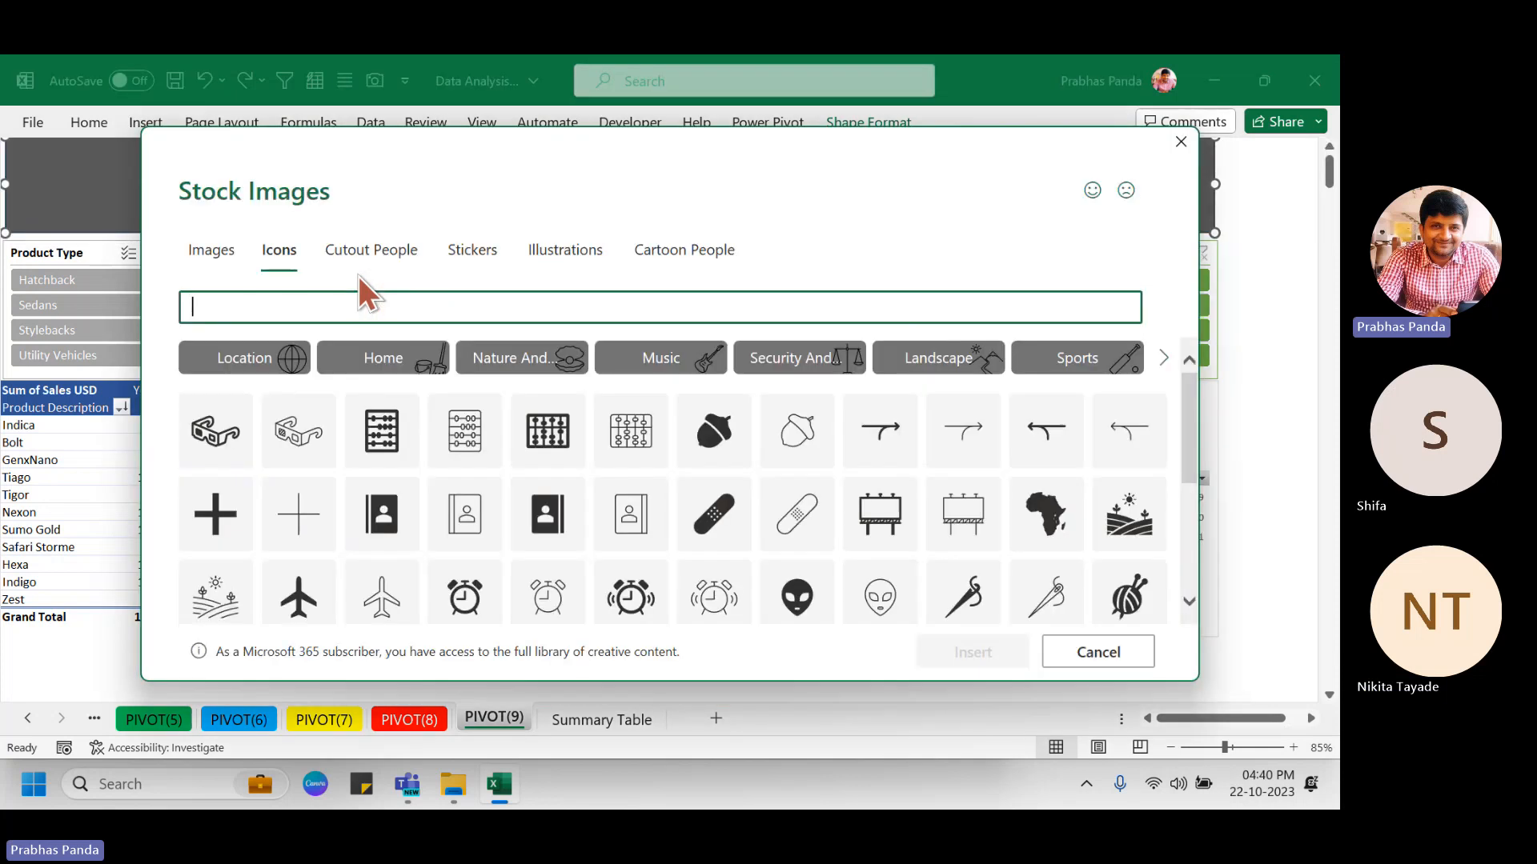
click(380, 310)
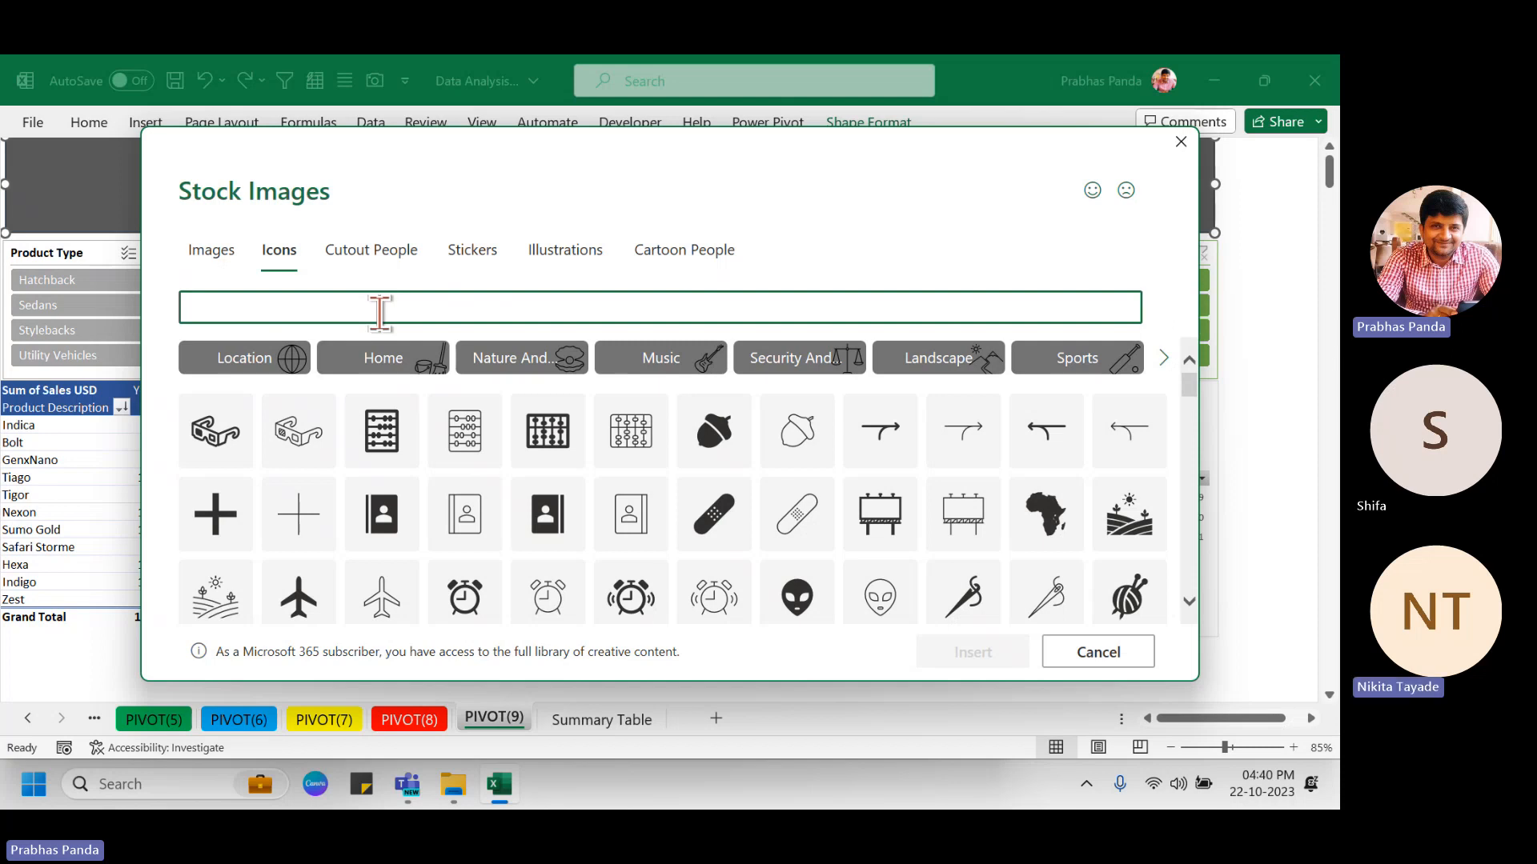
text(CHARTS)
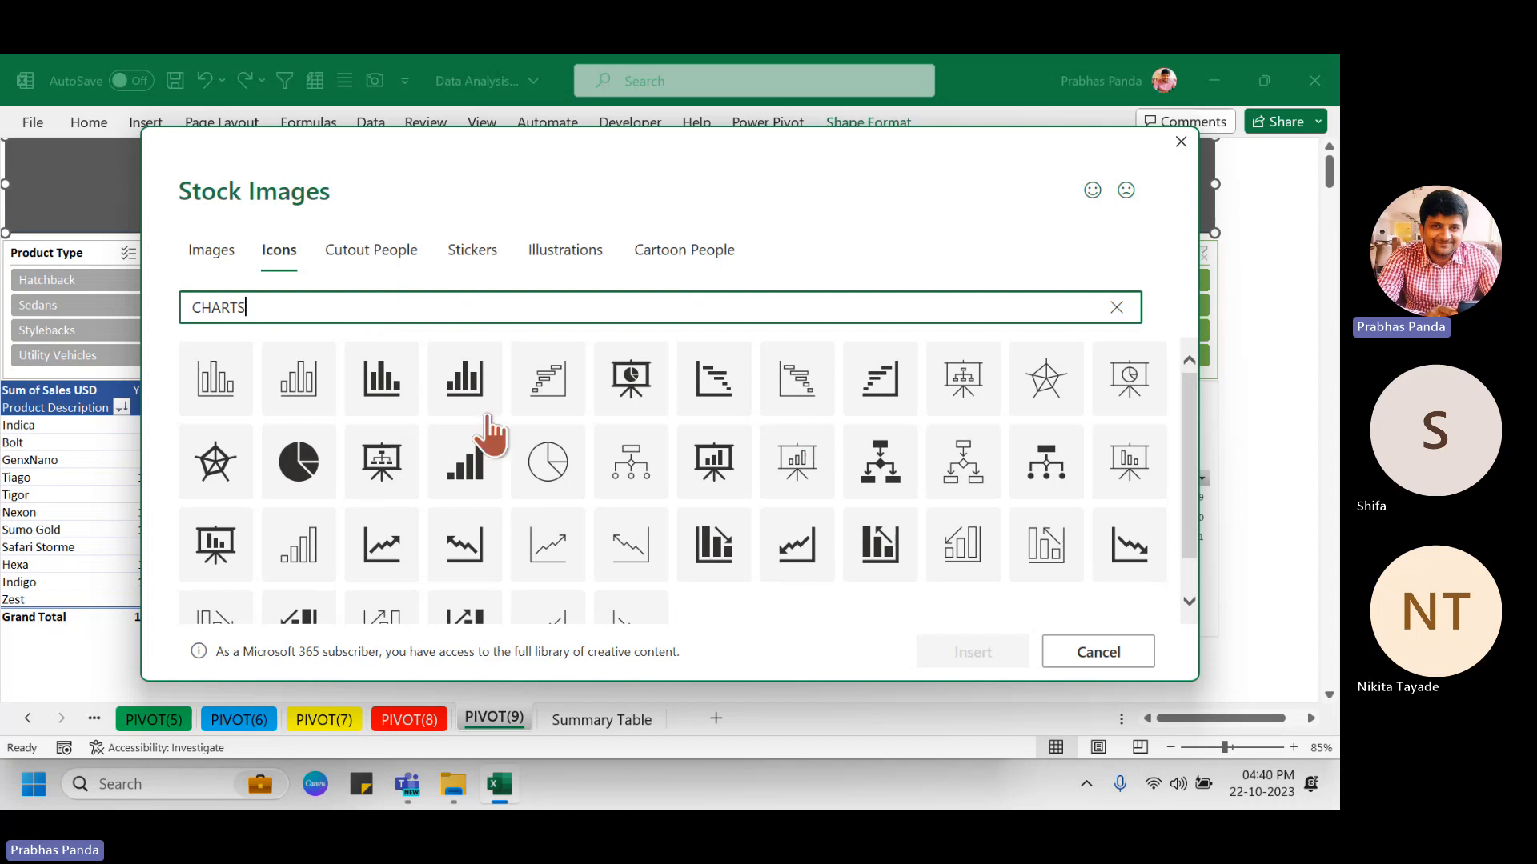
click(728, 400)
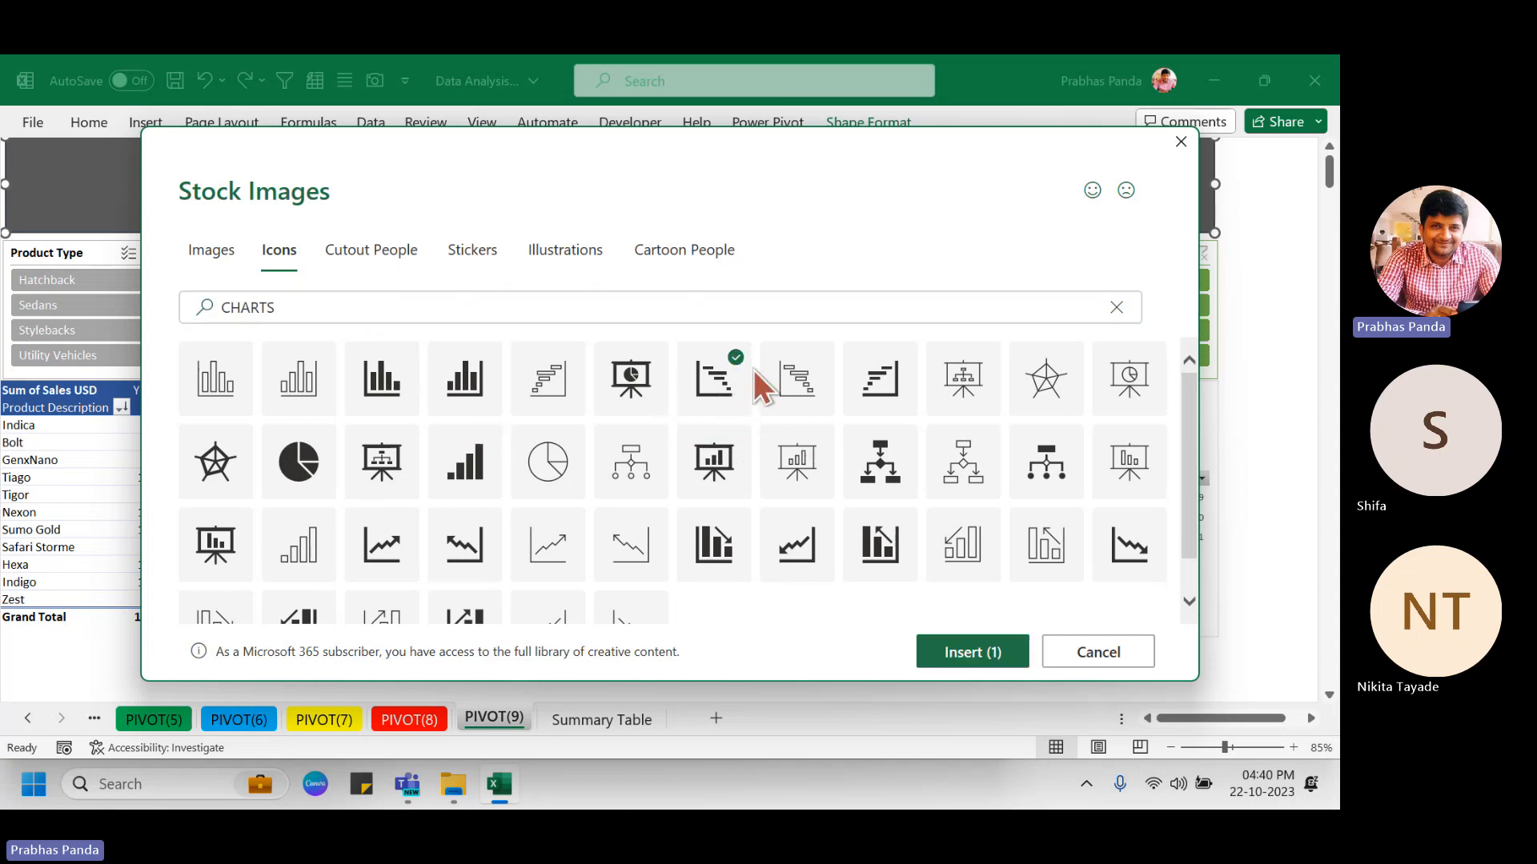
click(1009, 658)
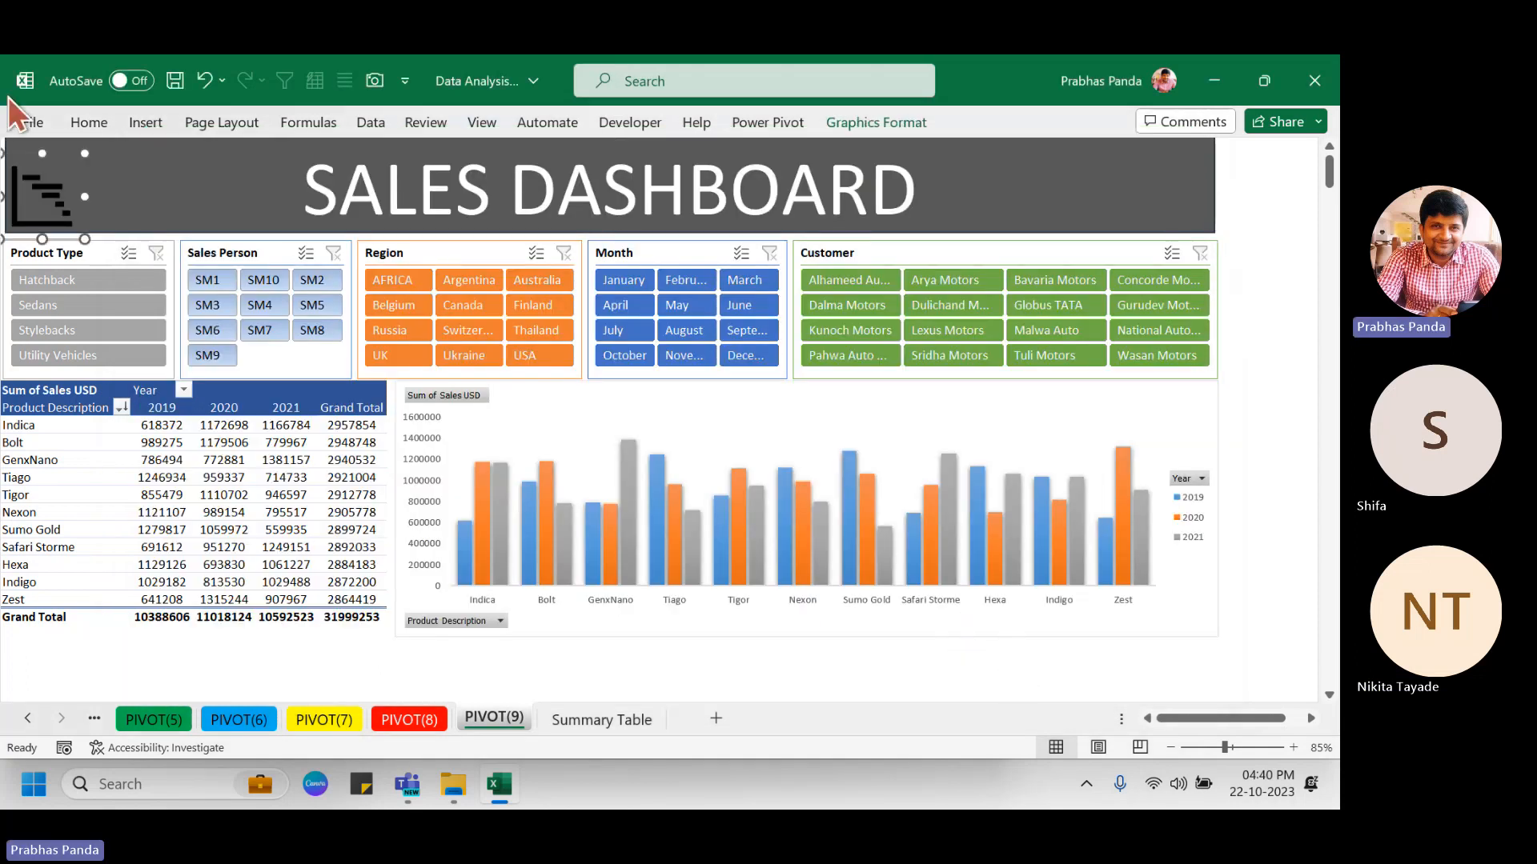
Fit the chart icon at the right end of the SALES DASHBOARD banner, about 3.07 cm square, and fill it with white.
mouse_move(23, 180)
mouse_down()
mouse_move(1060, 230)
mouse_move(1152, 157)
mouse_up()
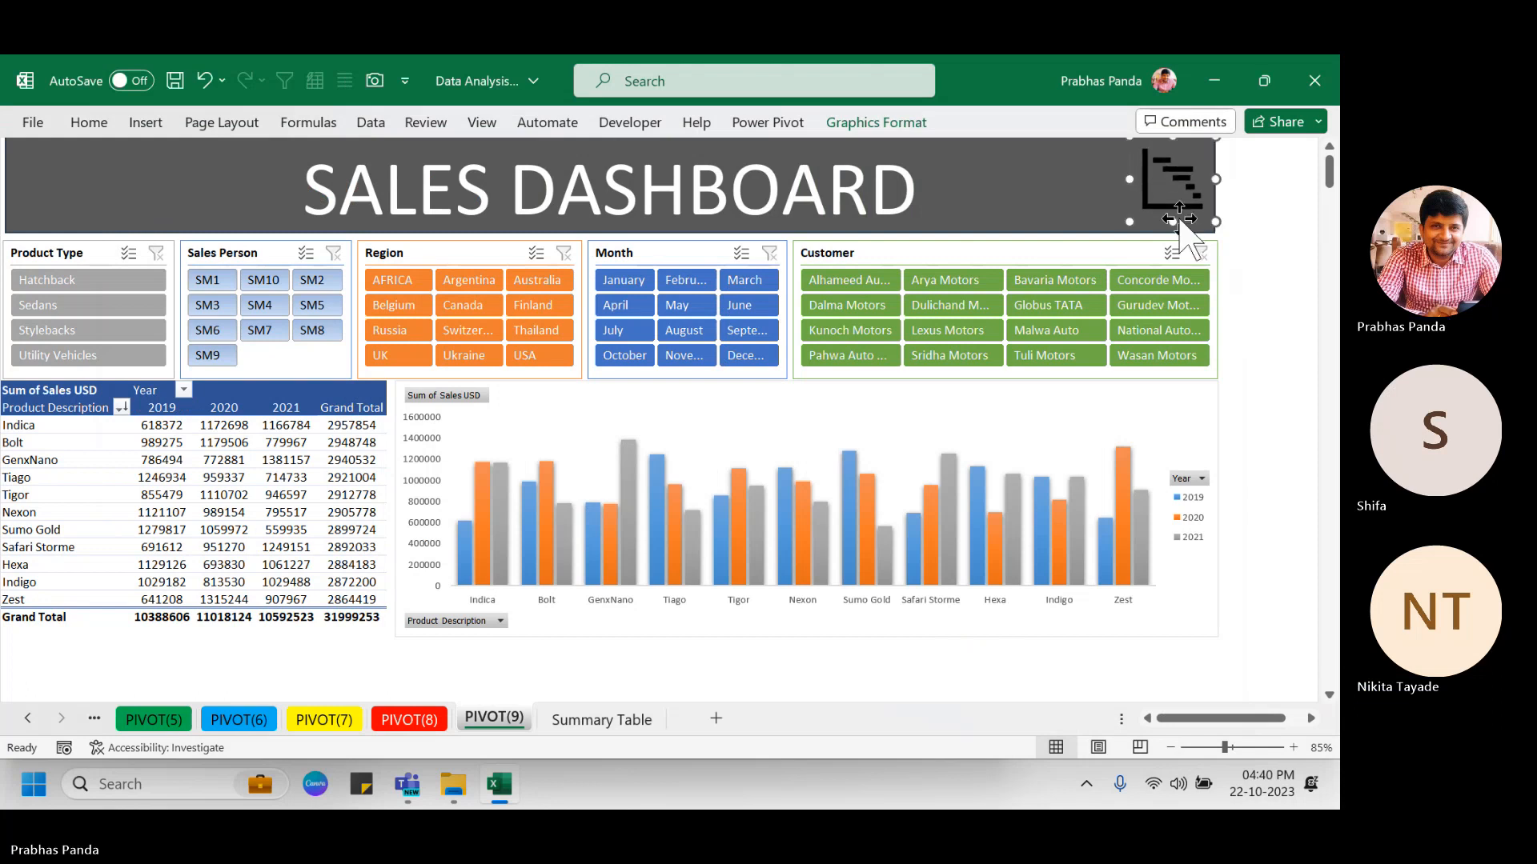
drag(1114, 239, 1112, 239)
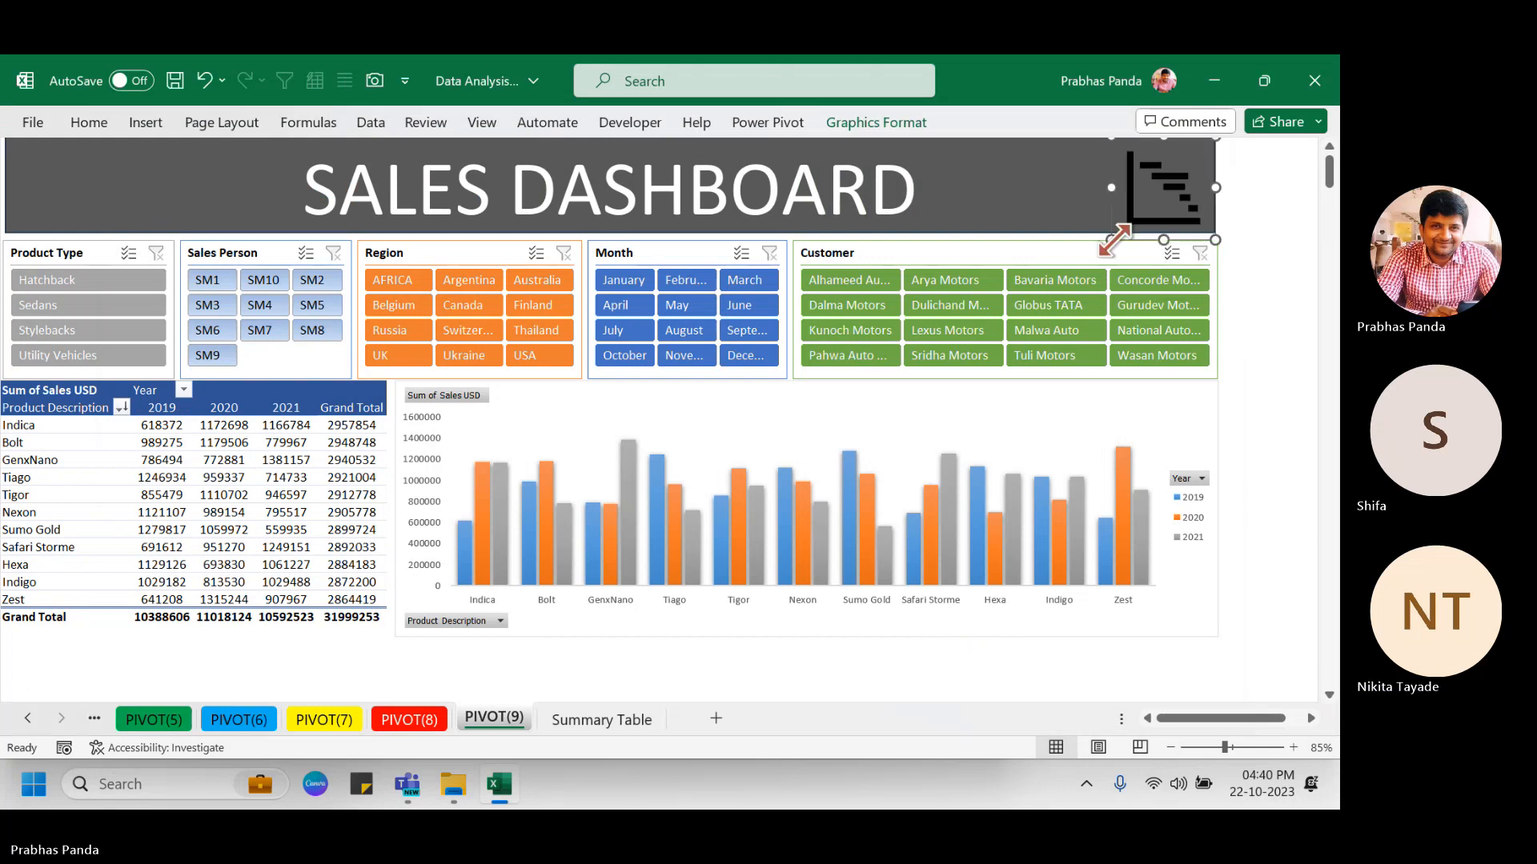
click(838, 120)
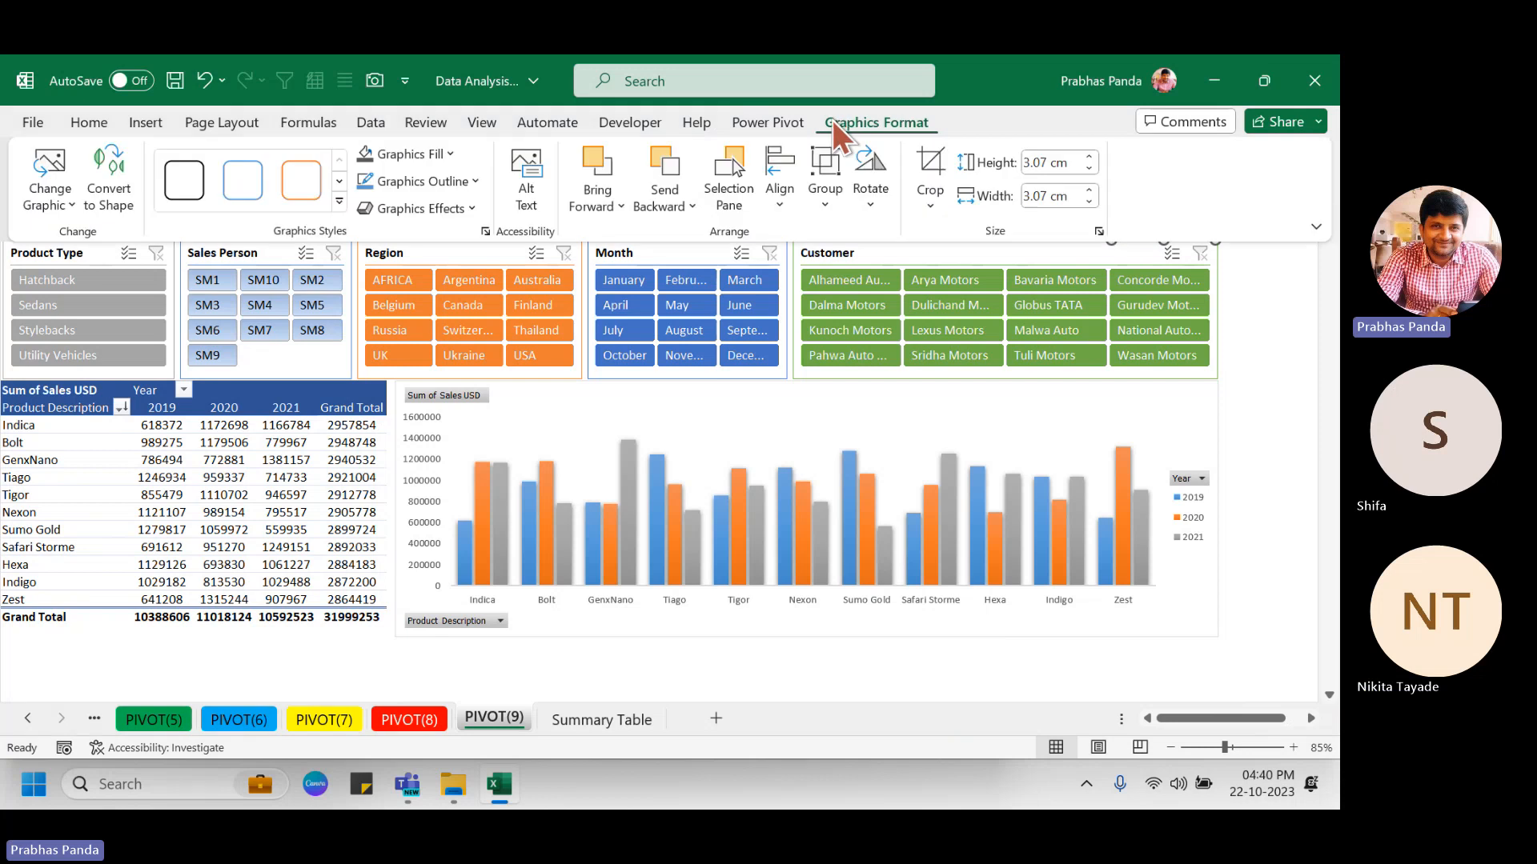
click(450, 154)
click(367, 242)
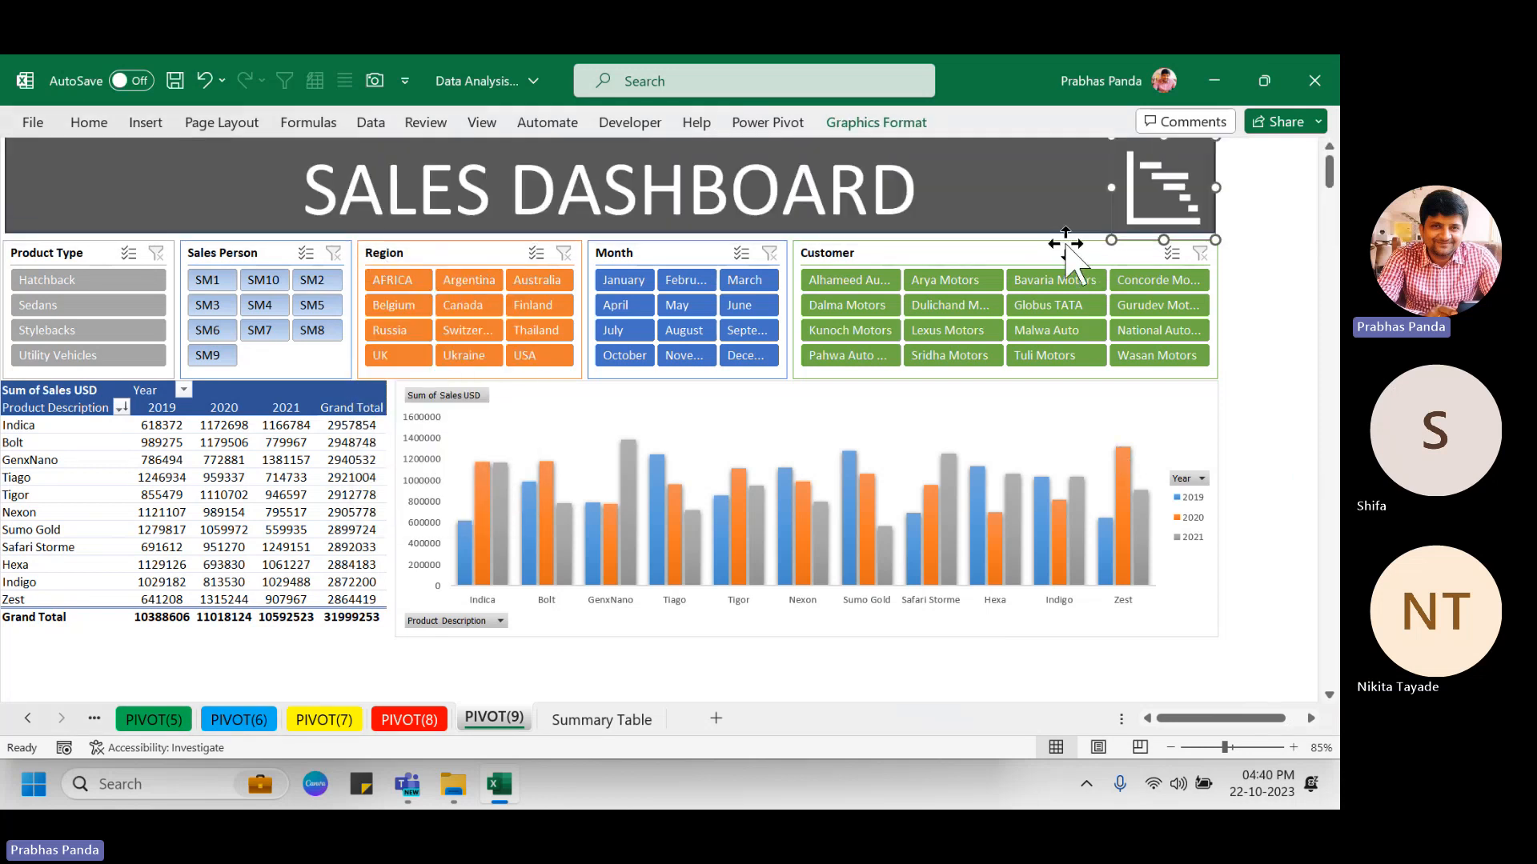
Switch to Edge, search Google for TATA MOTORS LOGO and show the image results.
mouse_move(473, 498)
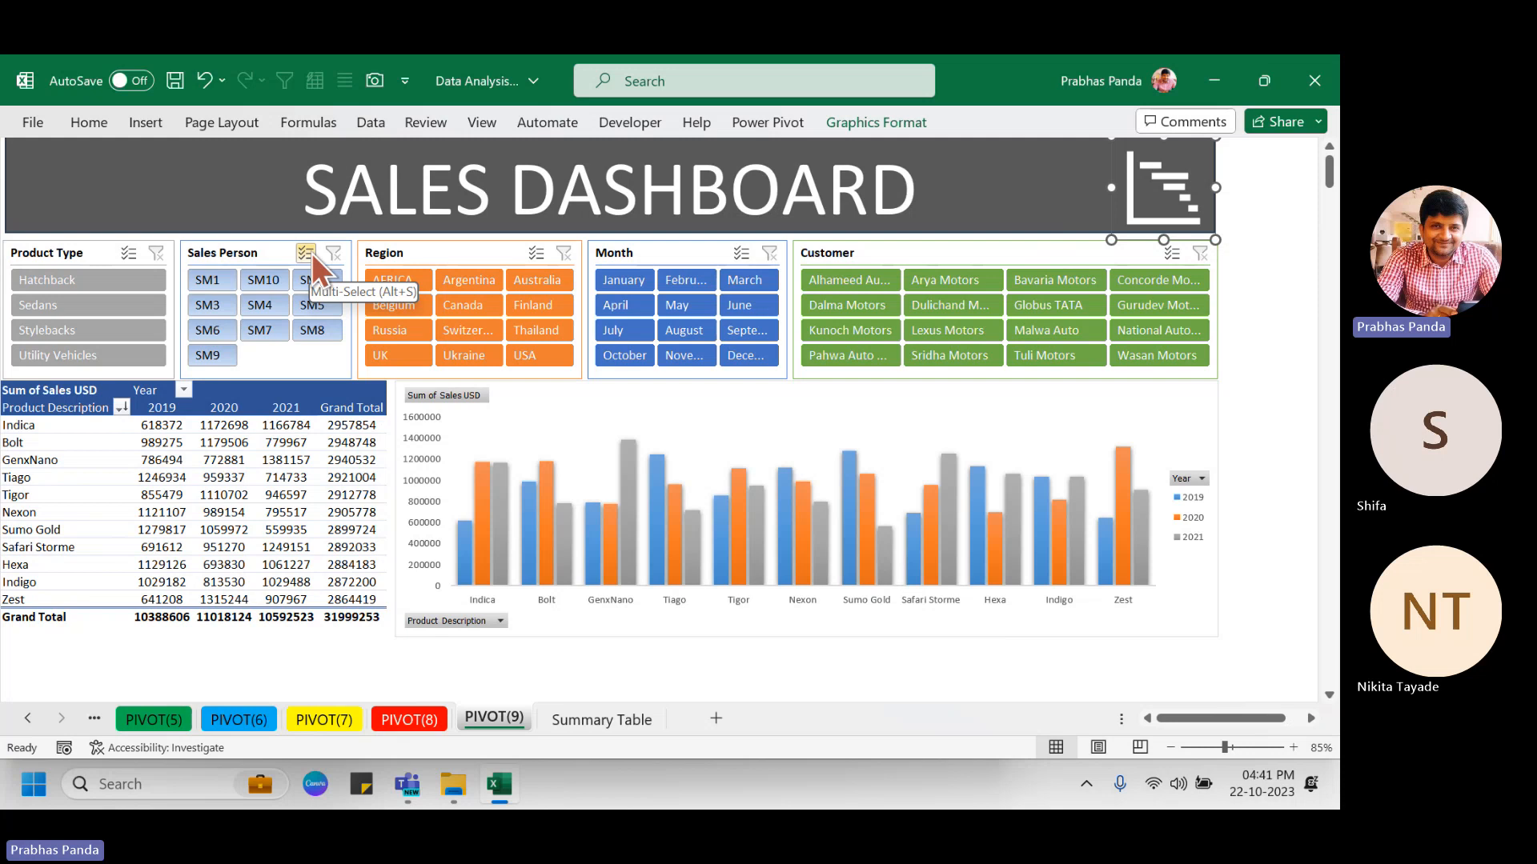
key(super)
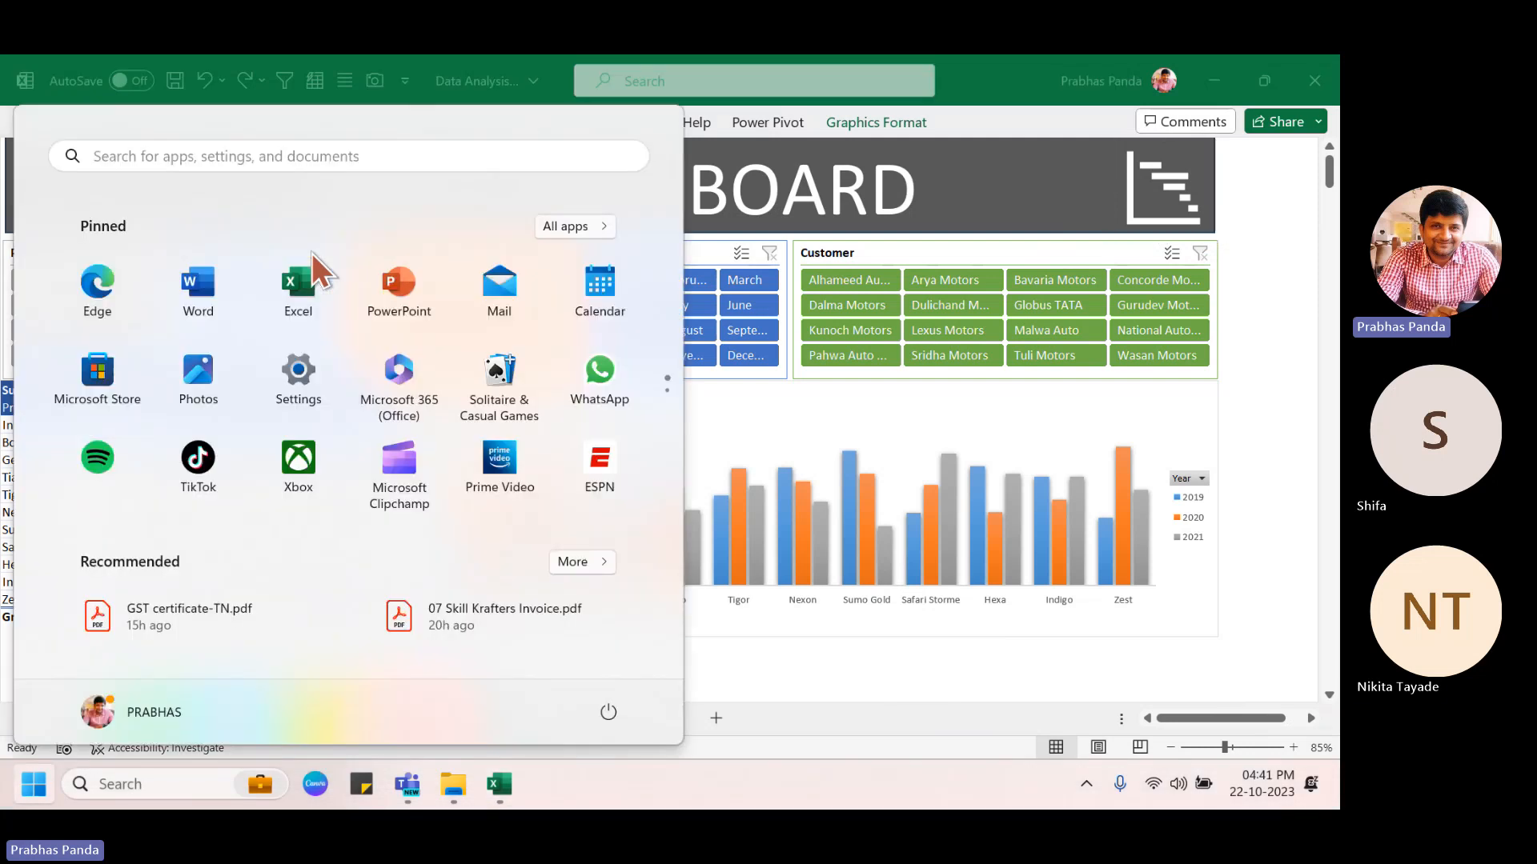
text(EDGE)
key(Return)
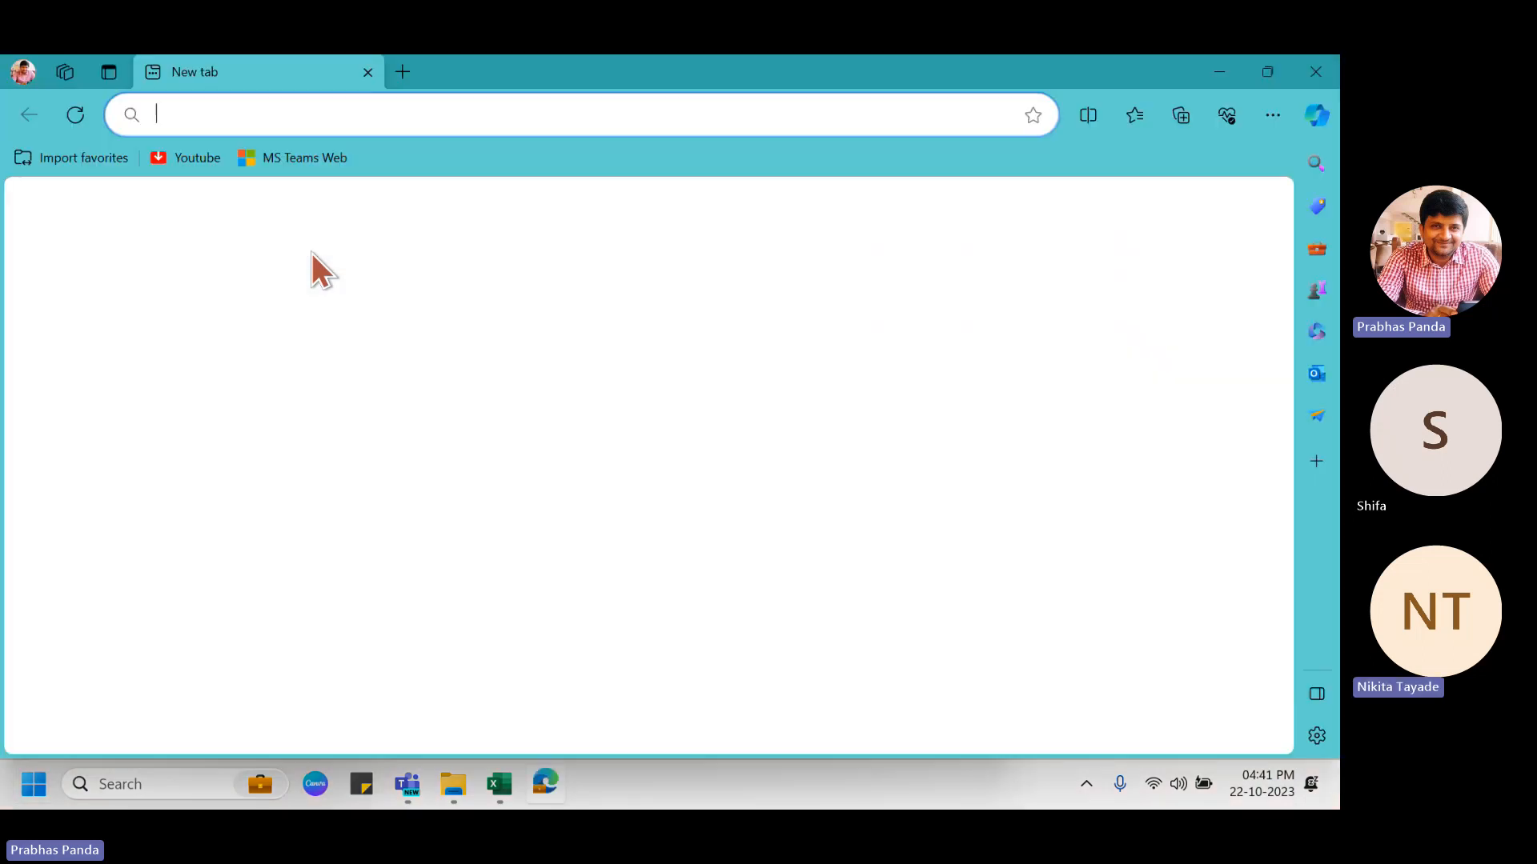
text(GOO)
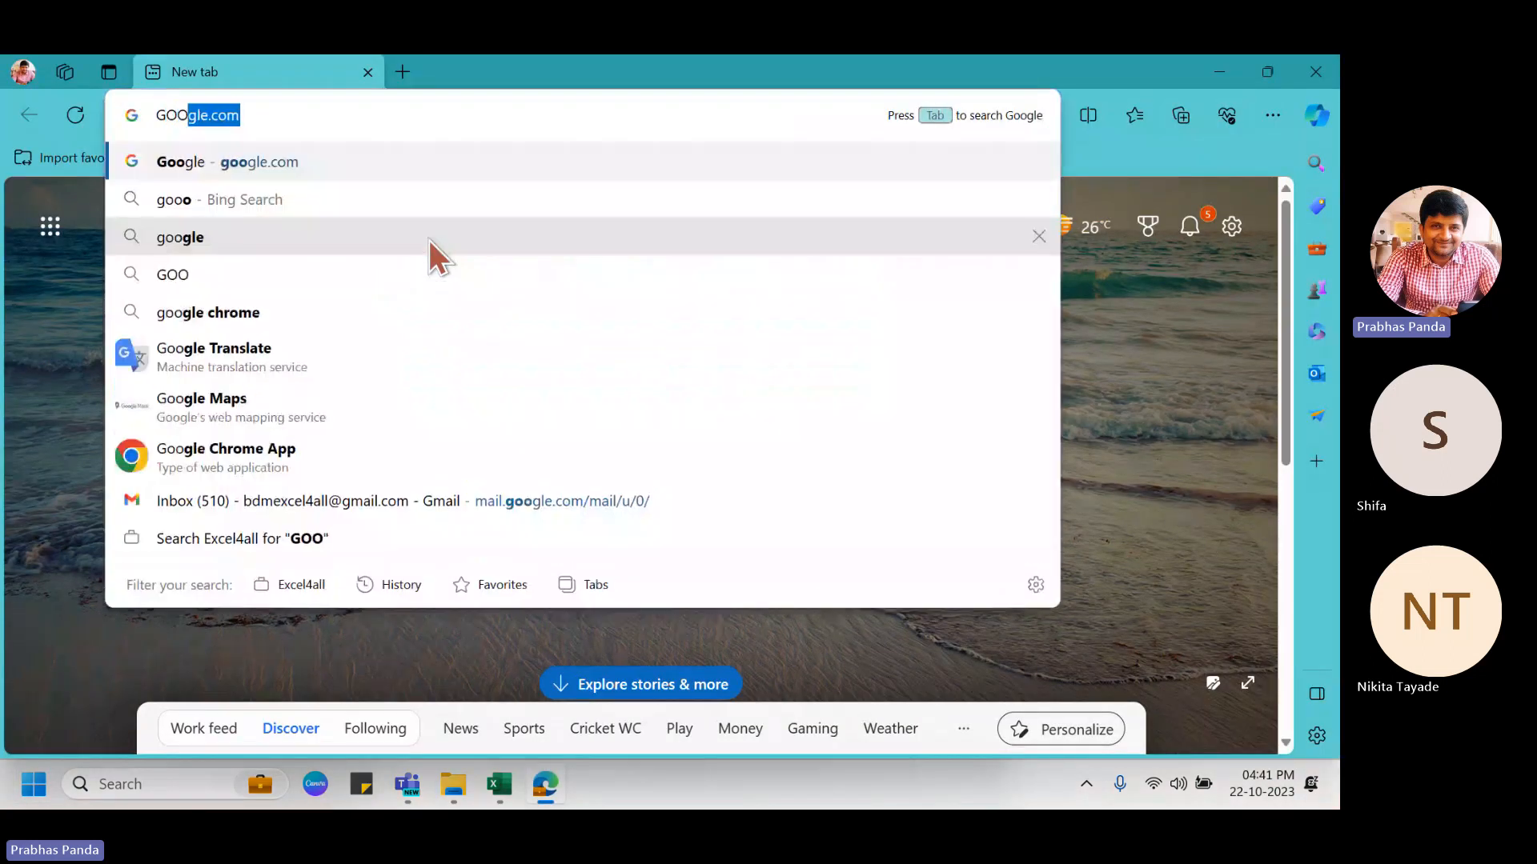
key(Return)
text(T)
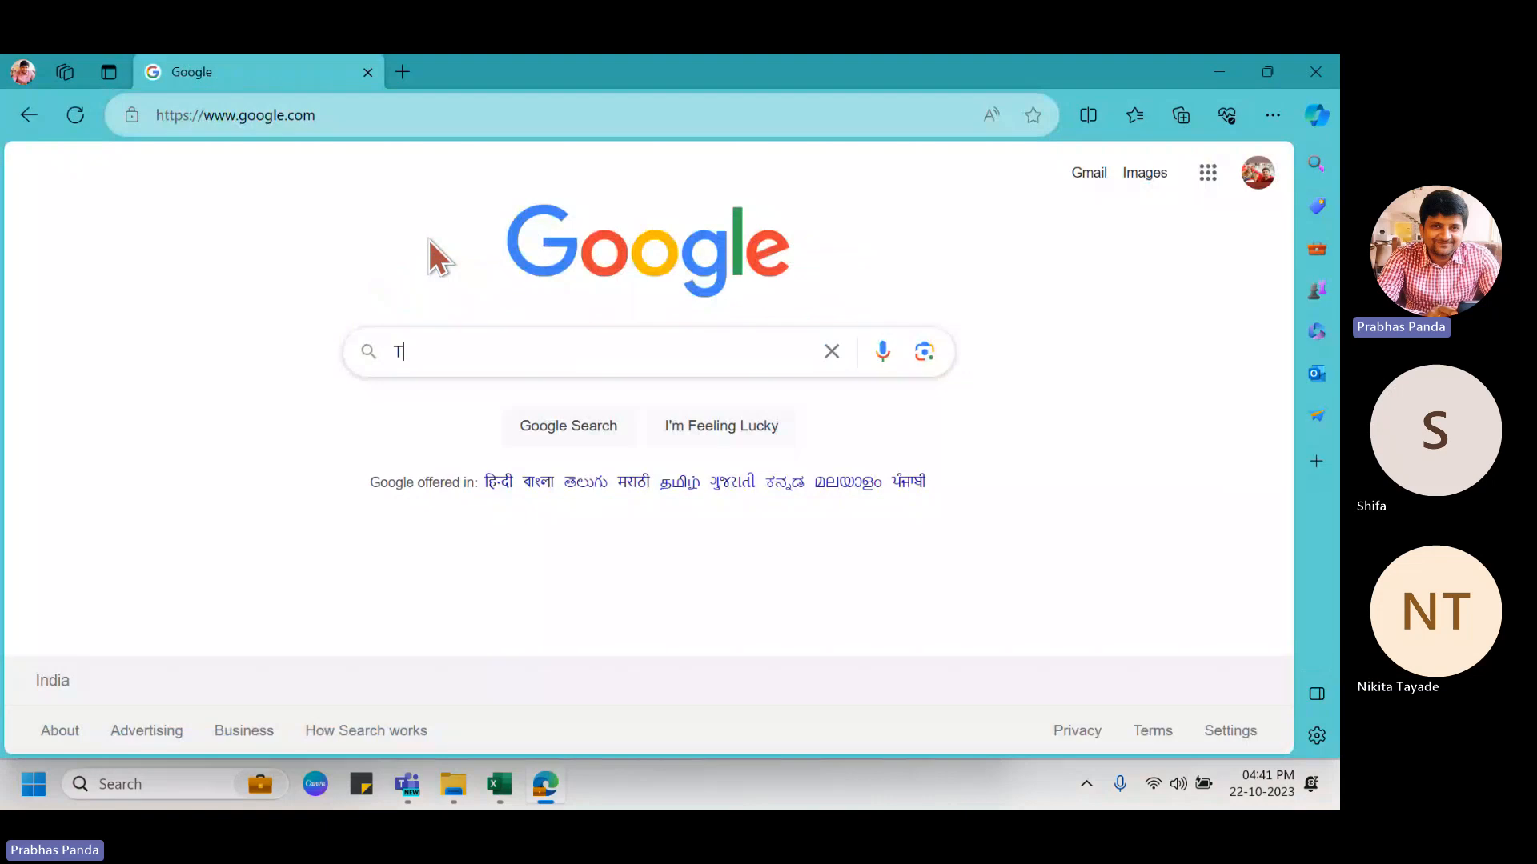
text(ATA MOTORS LOF)
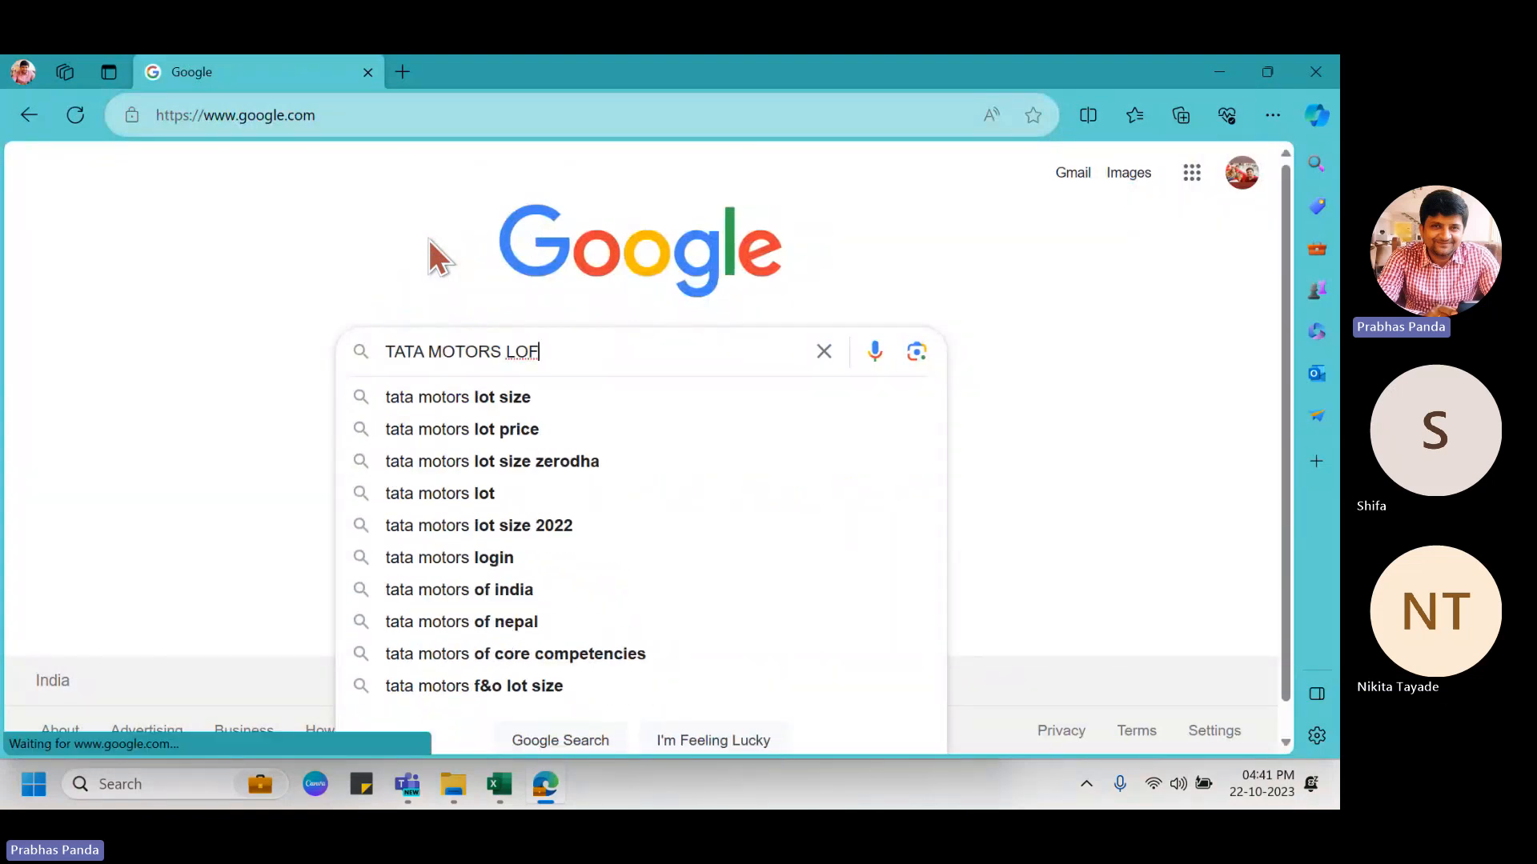
key(BackSpace)
text(GO)
key(Return)
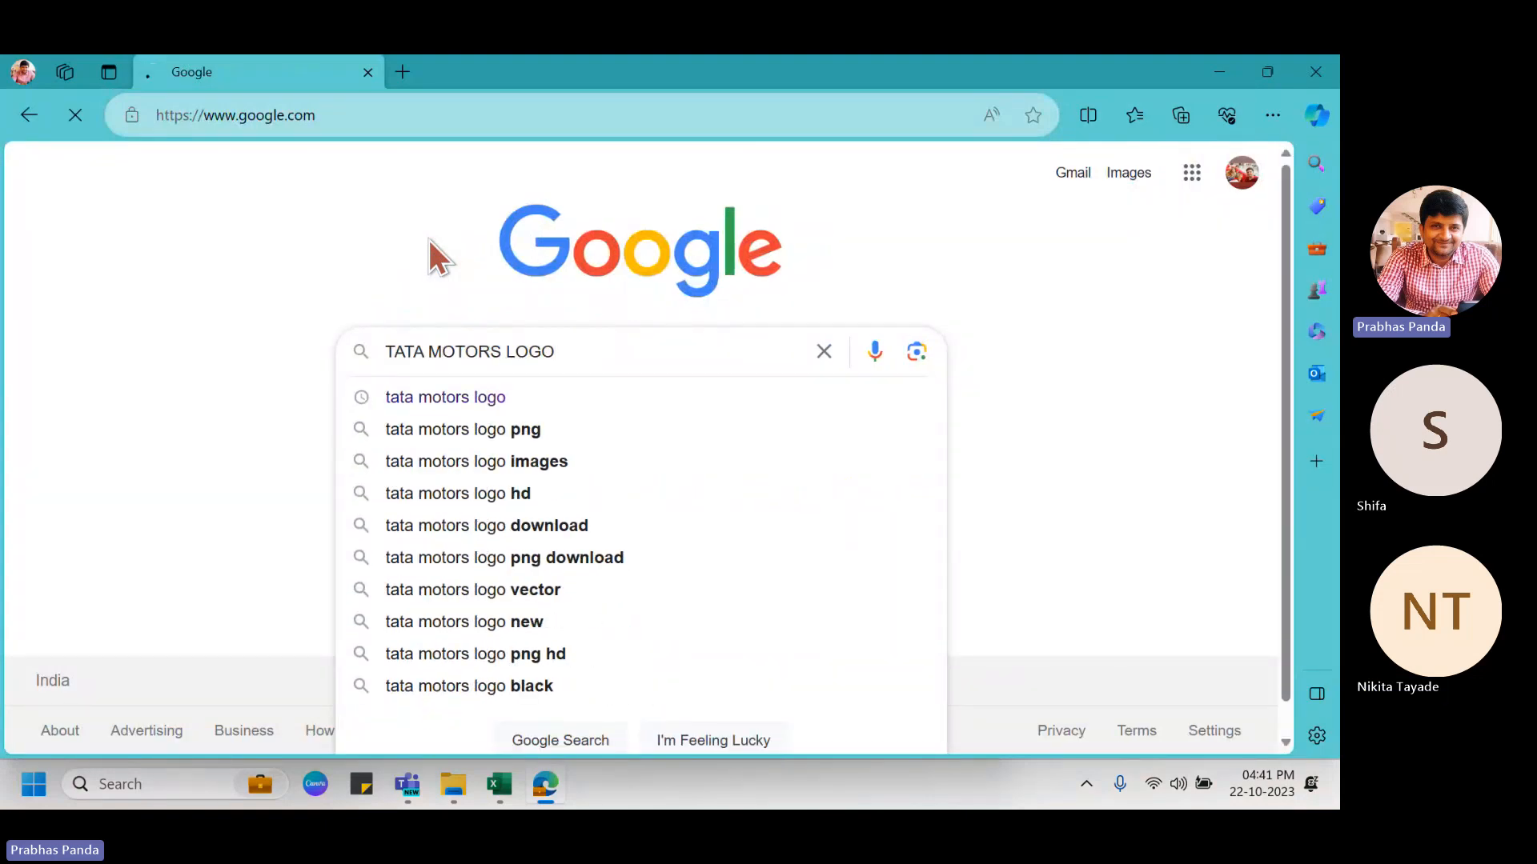
click(178, 256)
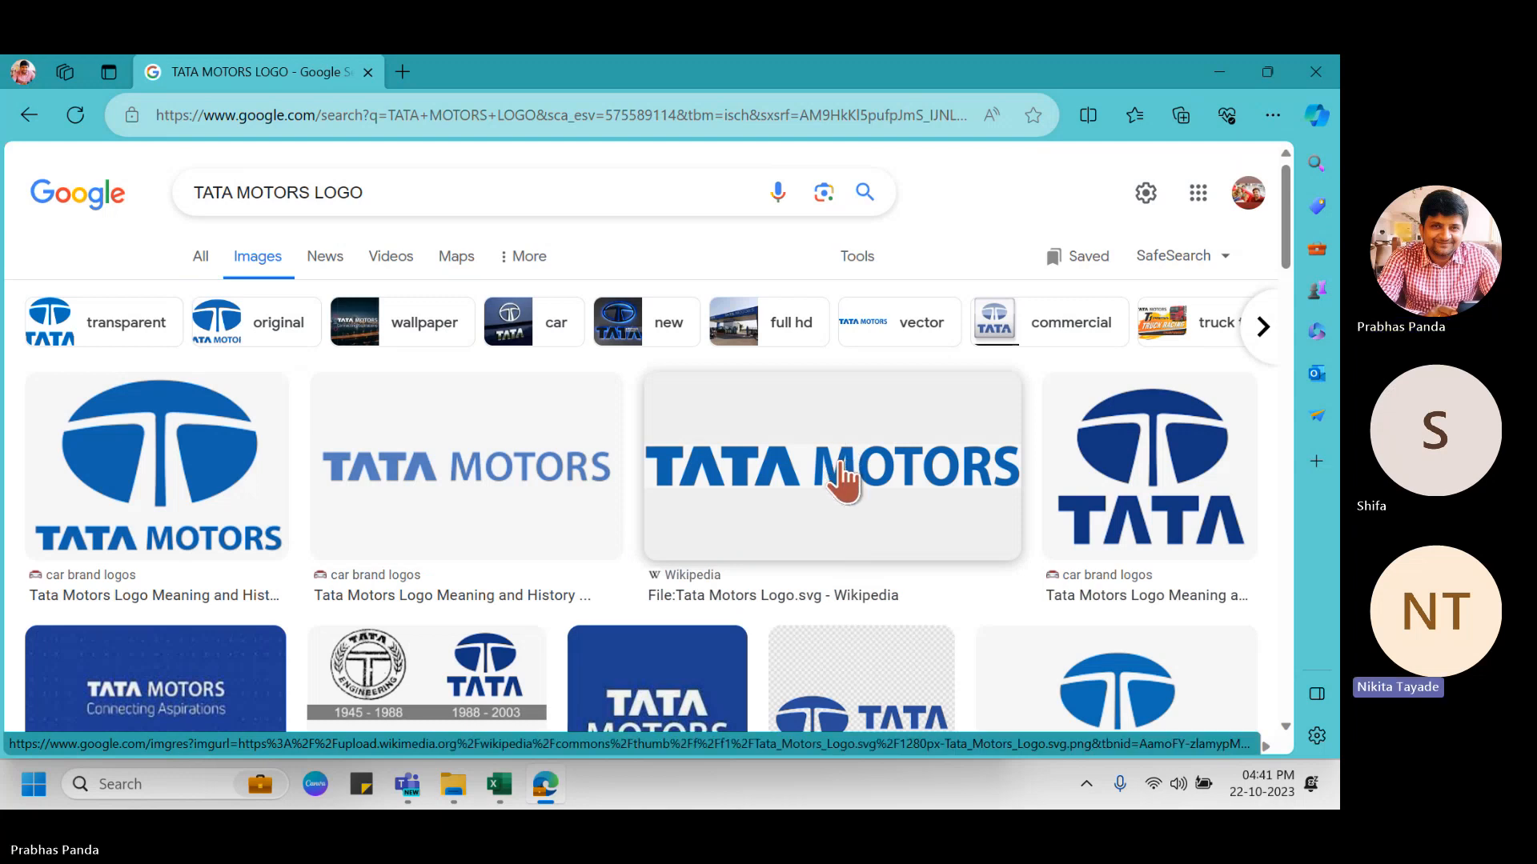
Copy the blue TATA MOTORS wordmark image from the Wikipedia result and paste it into the PIVOT(9) sheet in Excel.
click(842, 480)
right_click(942, 364)
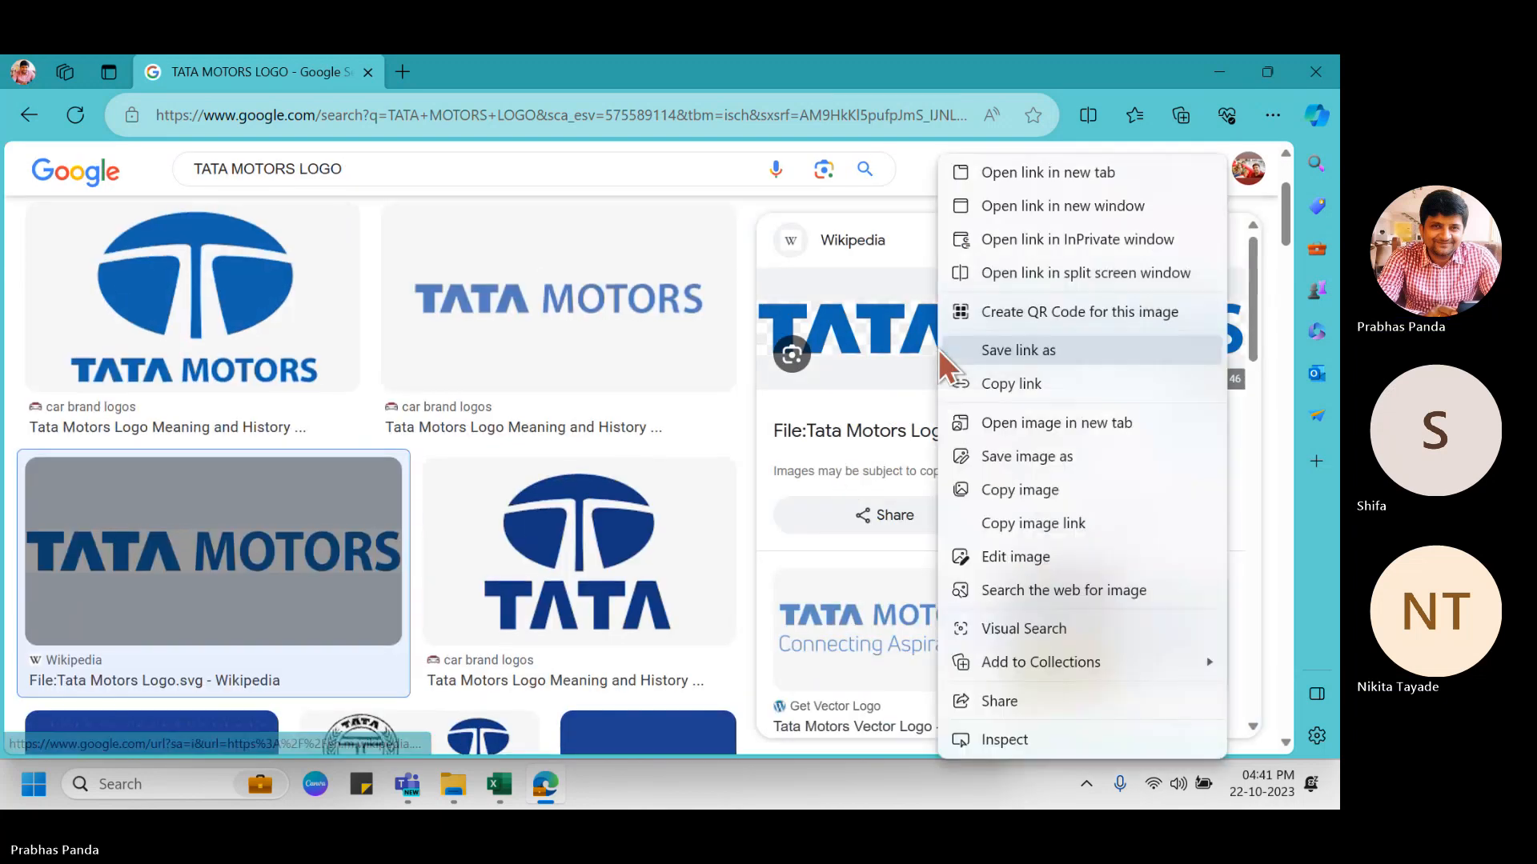
right_click(880, 346)
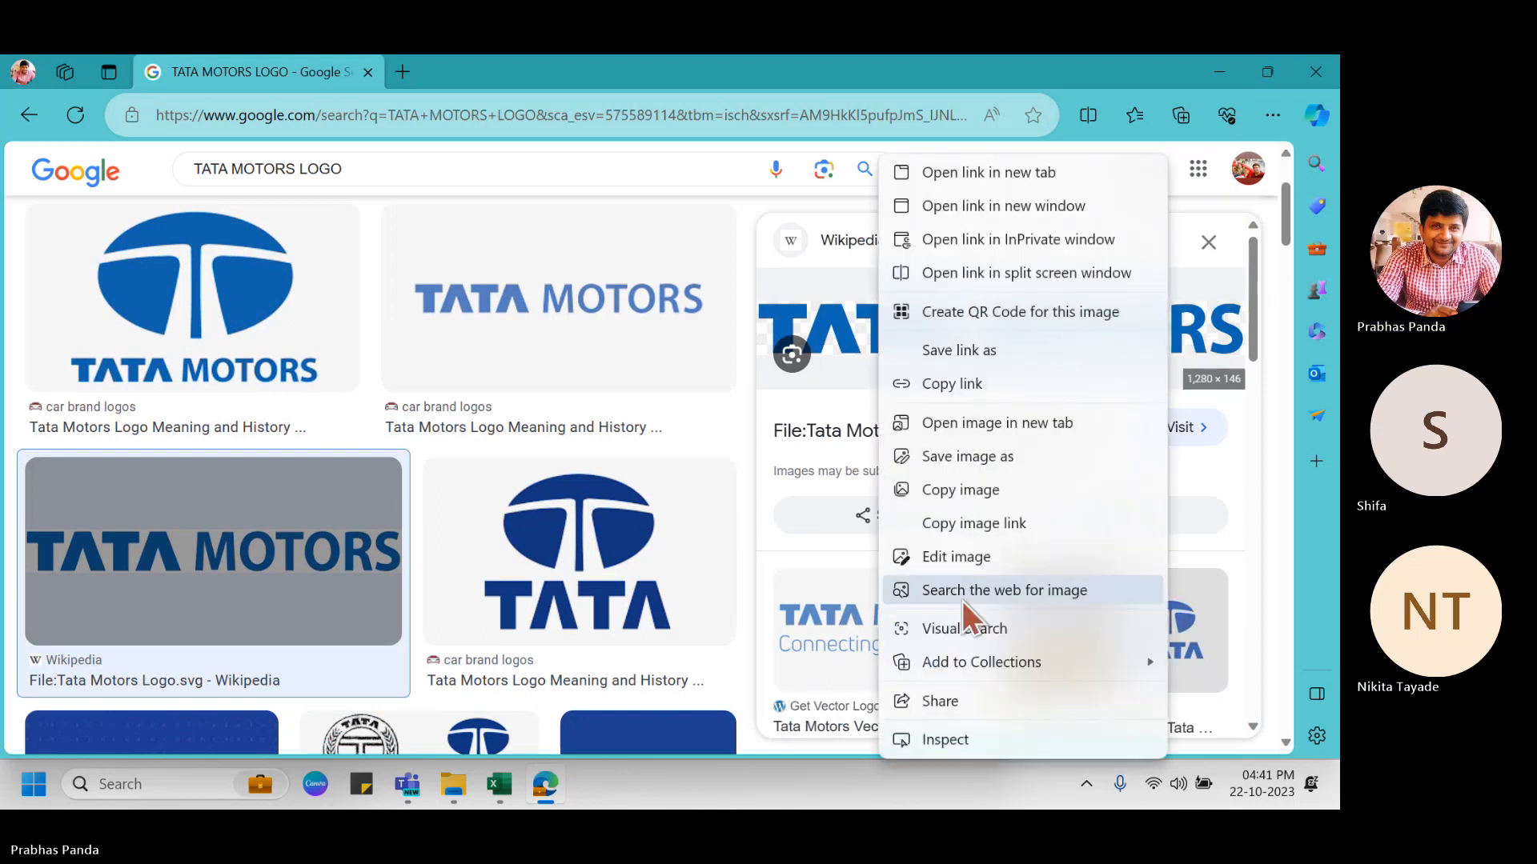
click(955, 490)
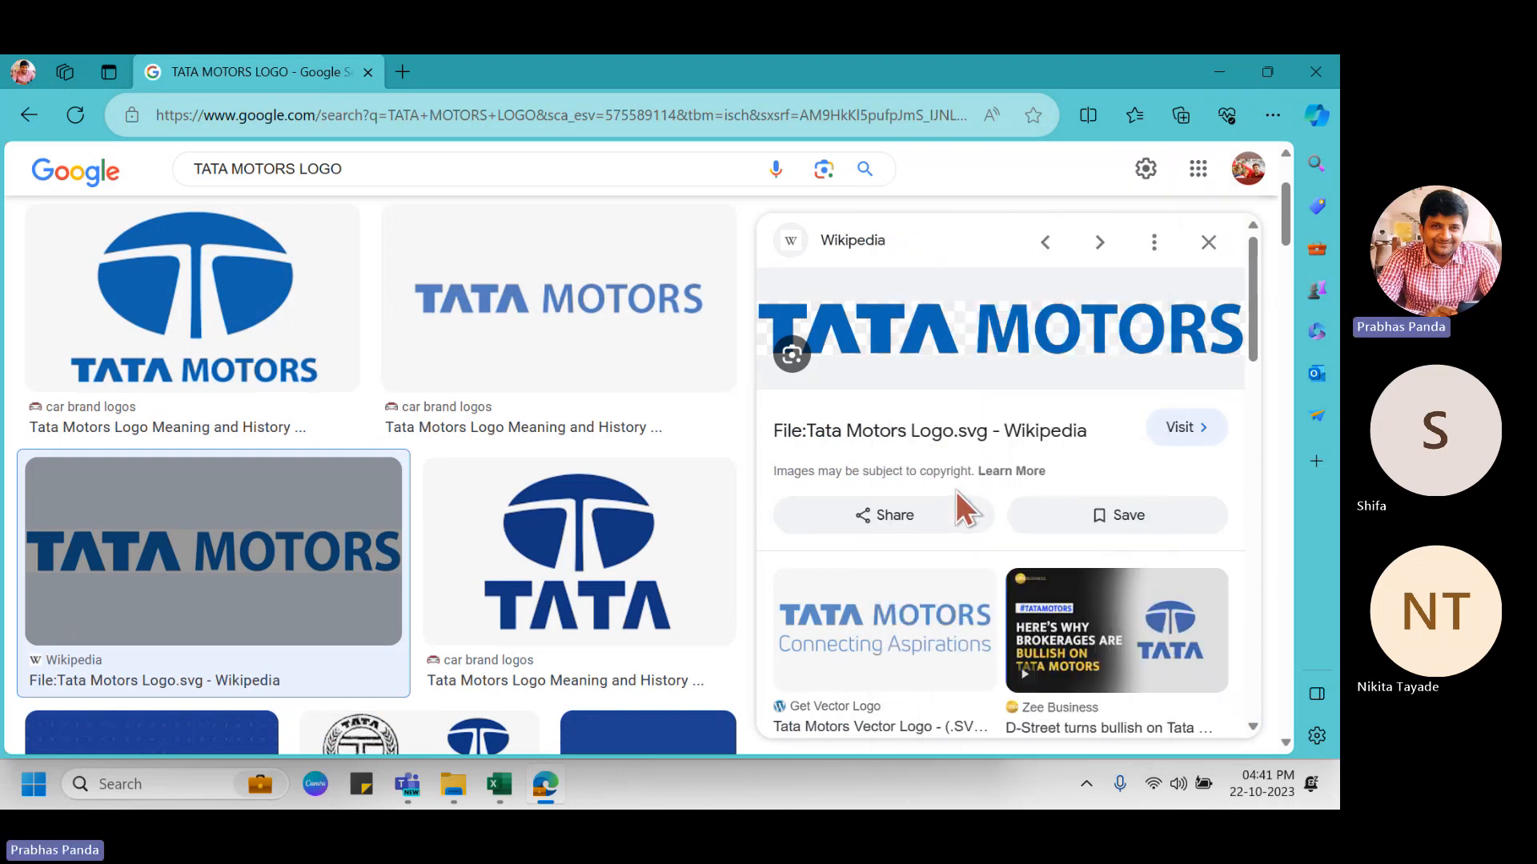
key(alt+Tab)
key(ctrl+v)
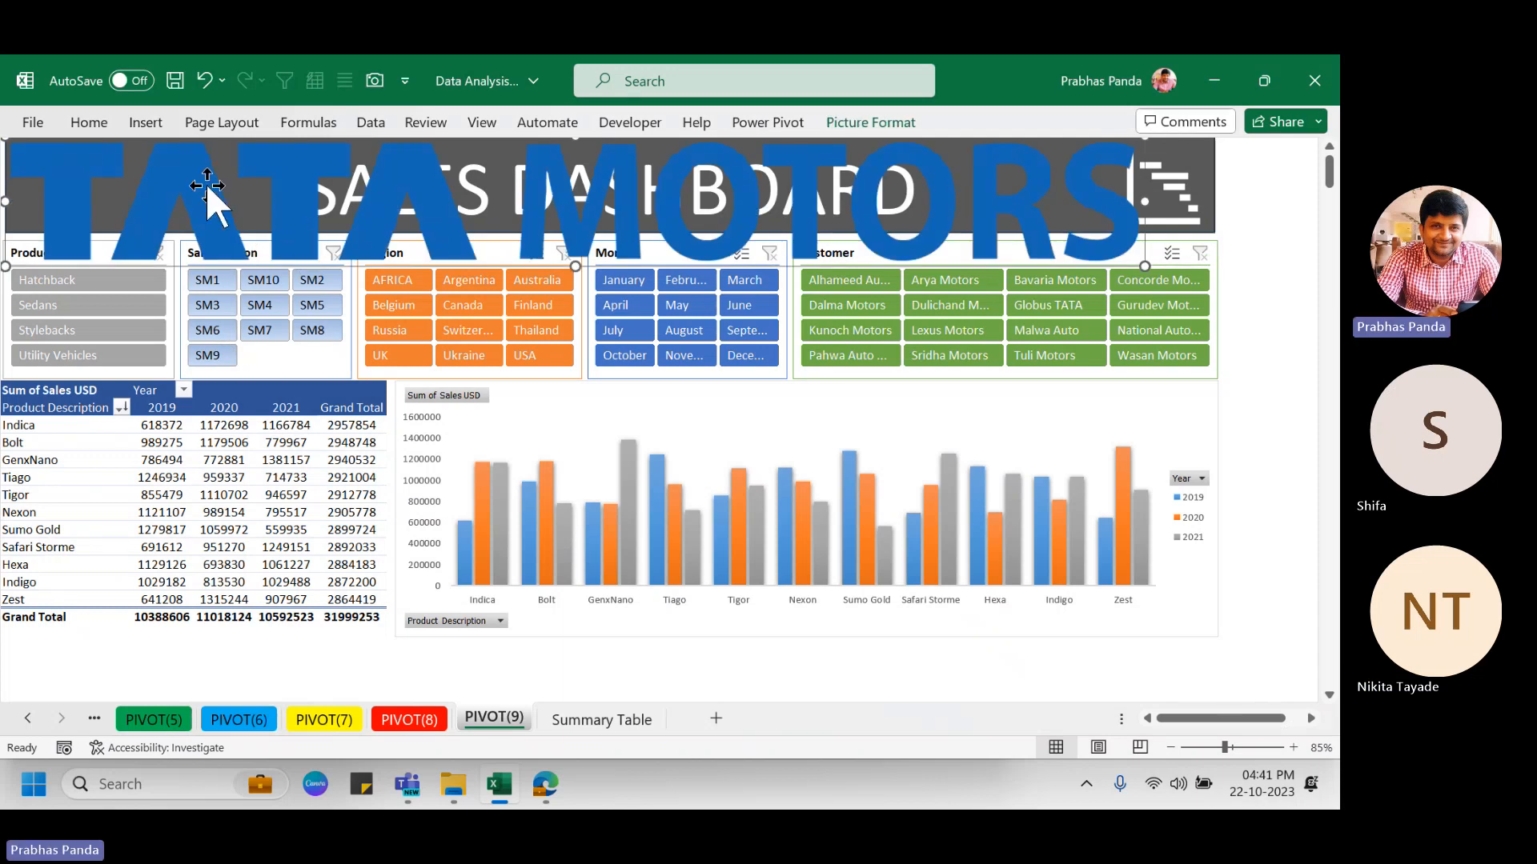
Shrink the pasted TATA MOTORS wordmark, move it below the chart and delete it.
drag(207, 184, 246, 342)
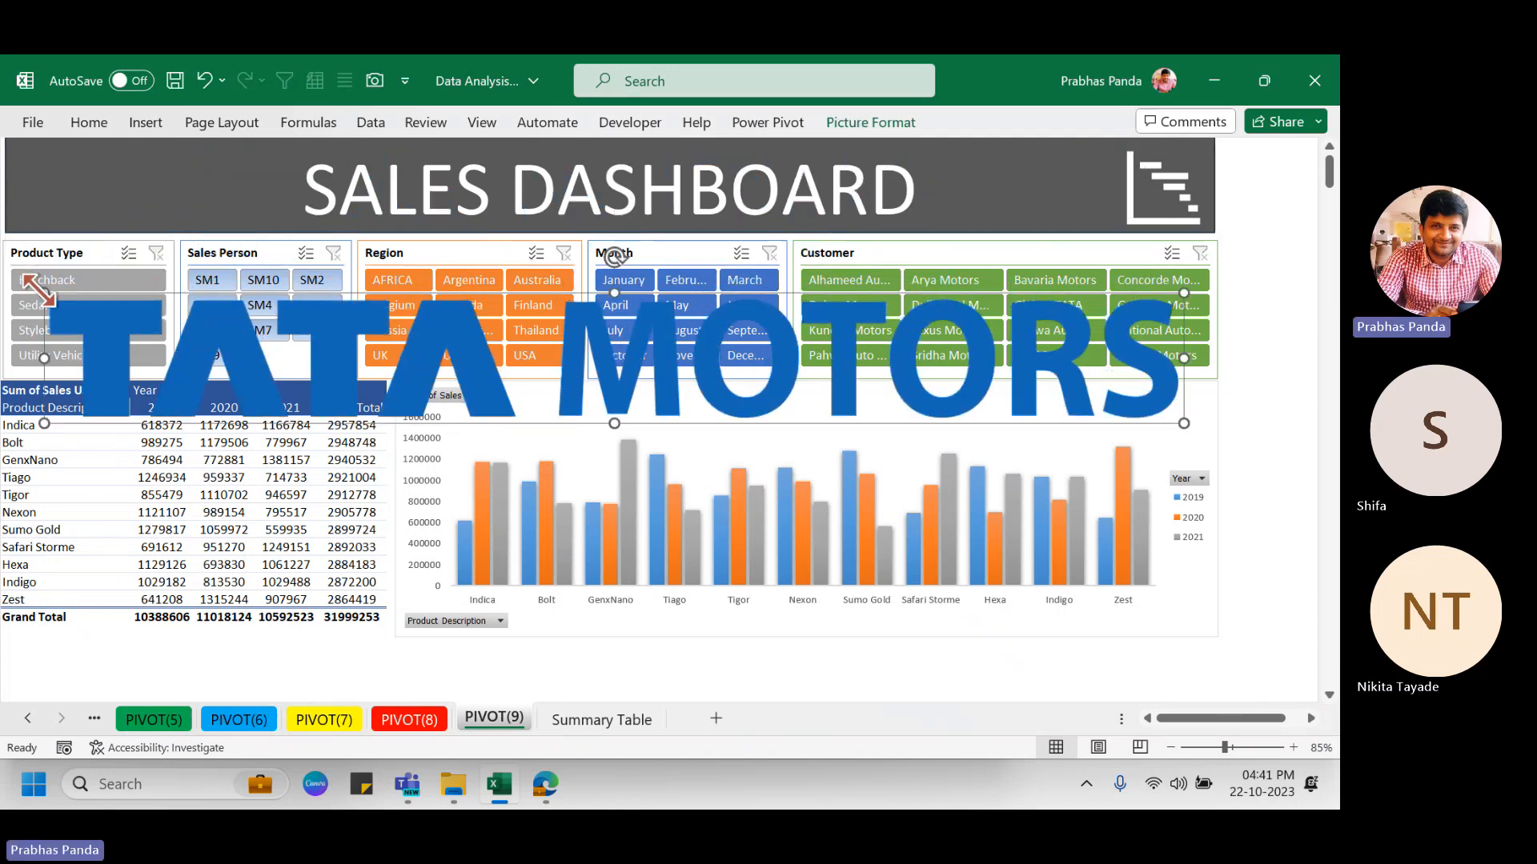
drag(33, 288, 922, 661)
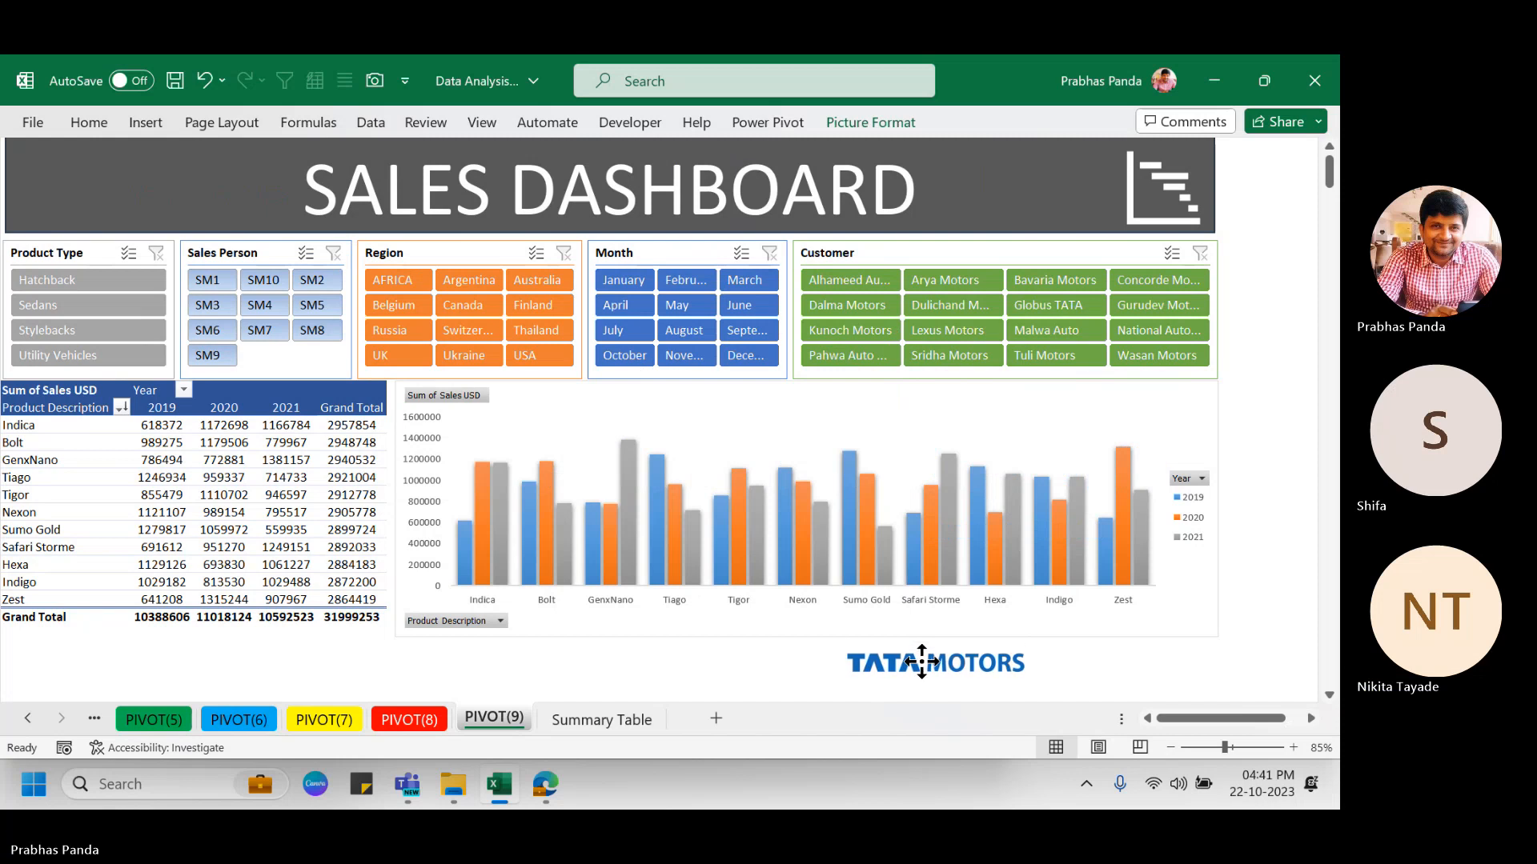
key(Delete)
Switch to Edge, copy the dark blue TATA emblem image from the car brand logos result and paste it into the Excel dashboard sheet.
key(alt+Tab)
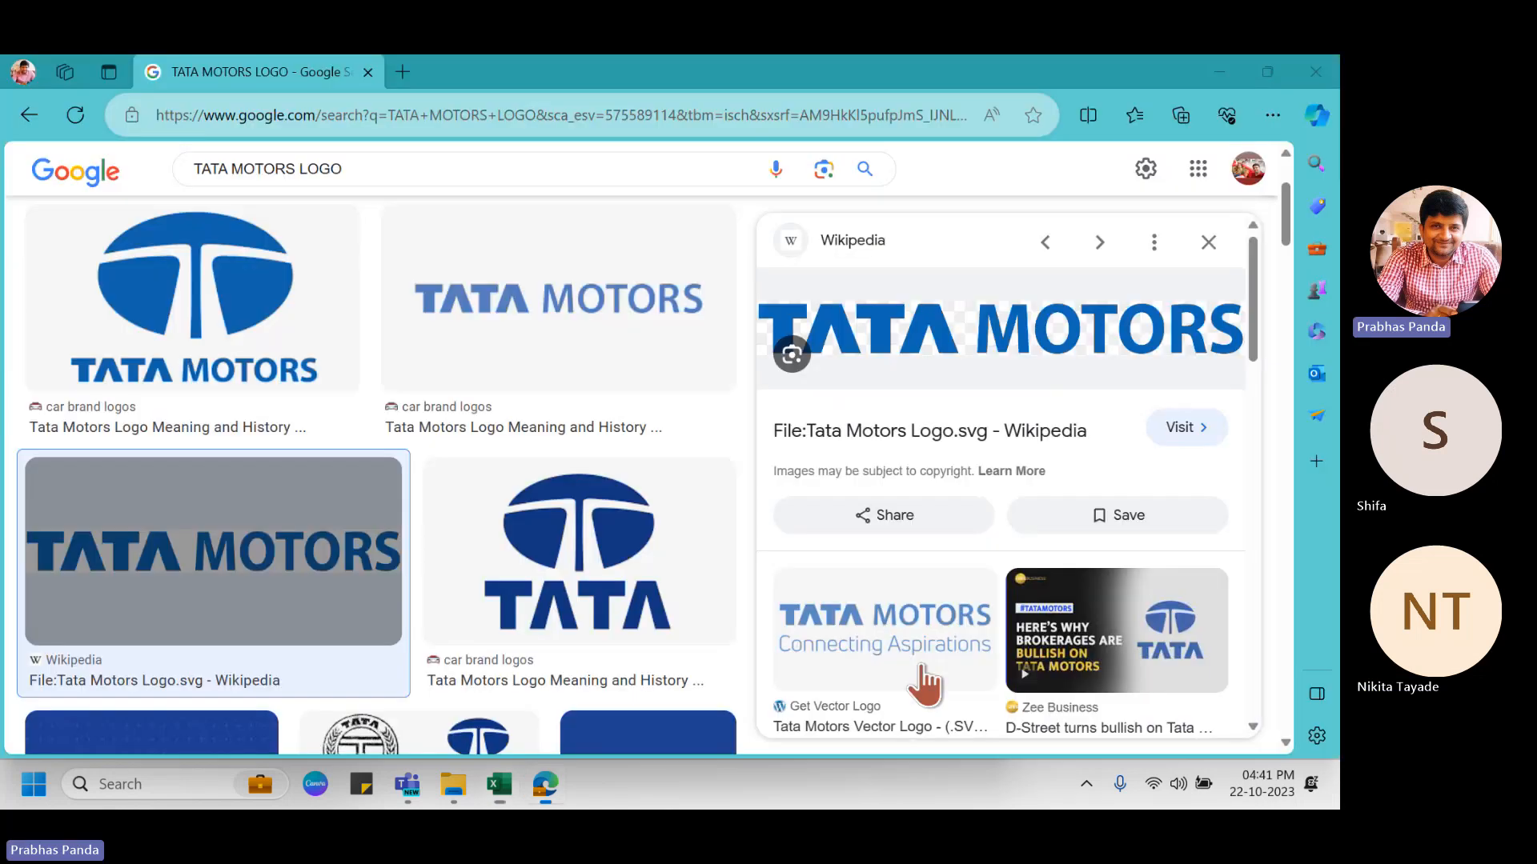
click(549, 539)
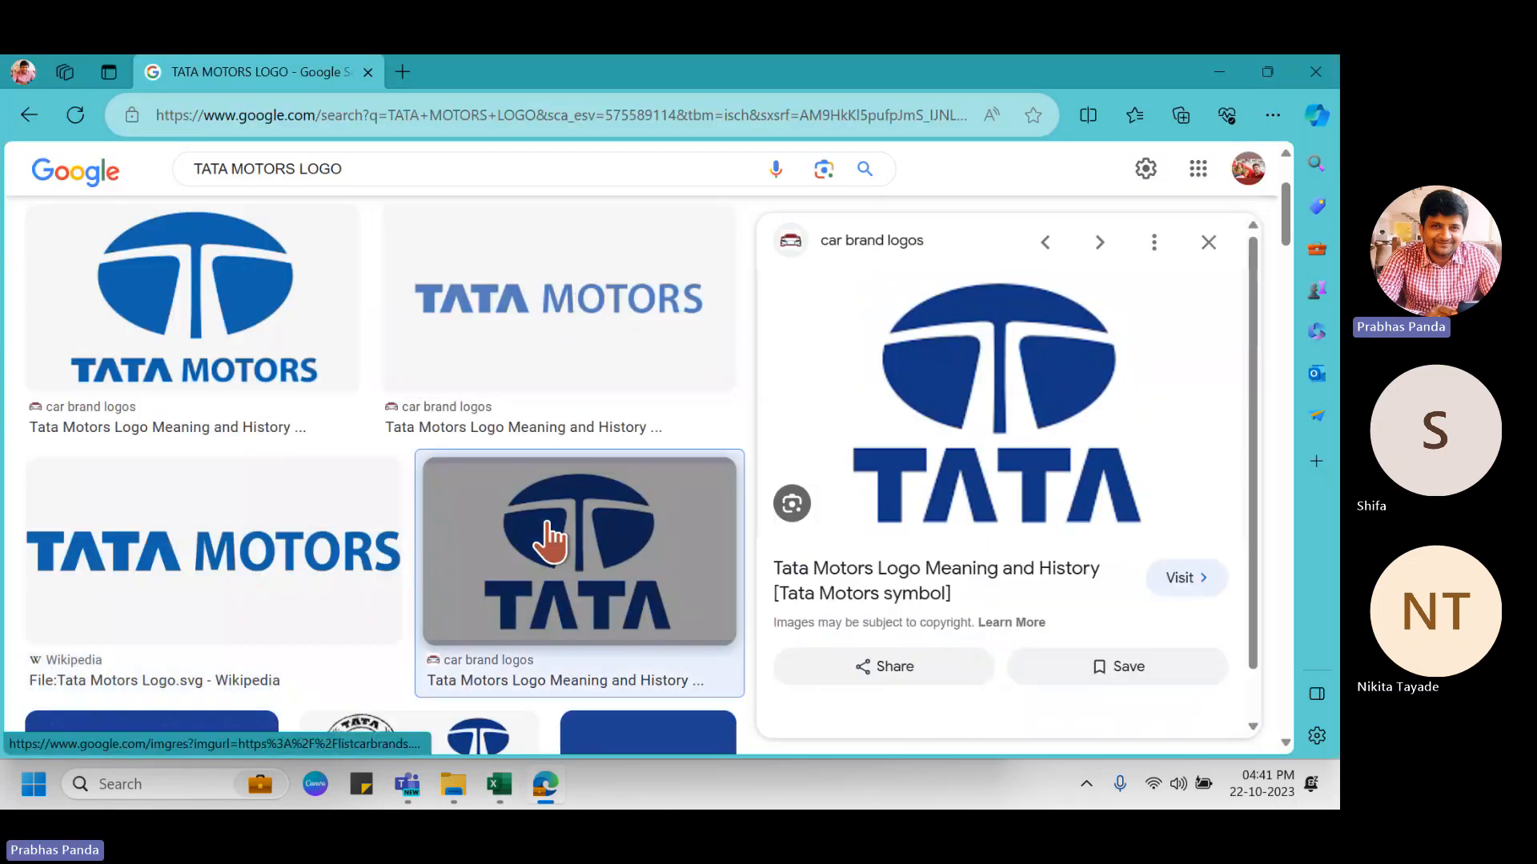
right_click(932, 354)
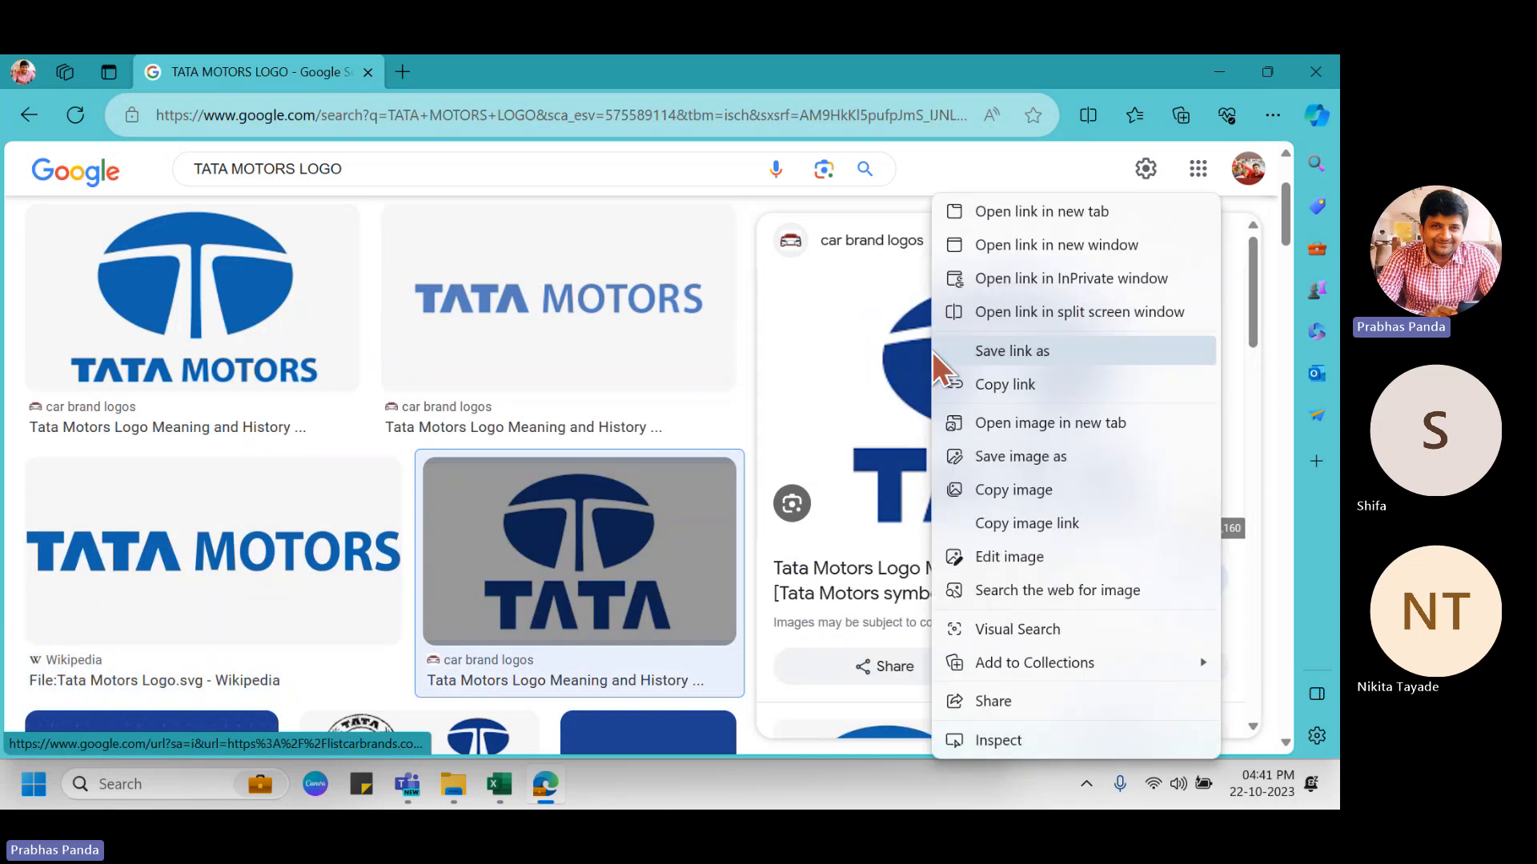
click(1012, 490)
key(alt+Tab)
key(ctrl+v)
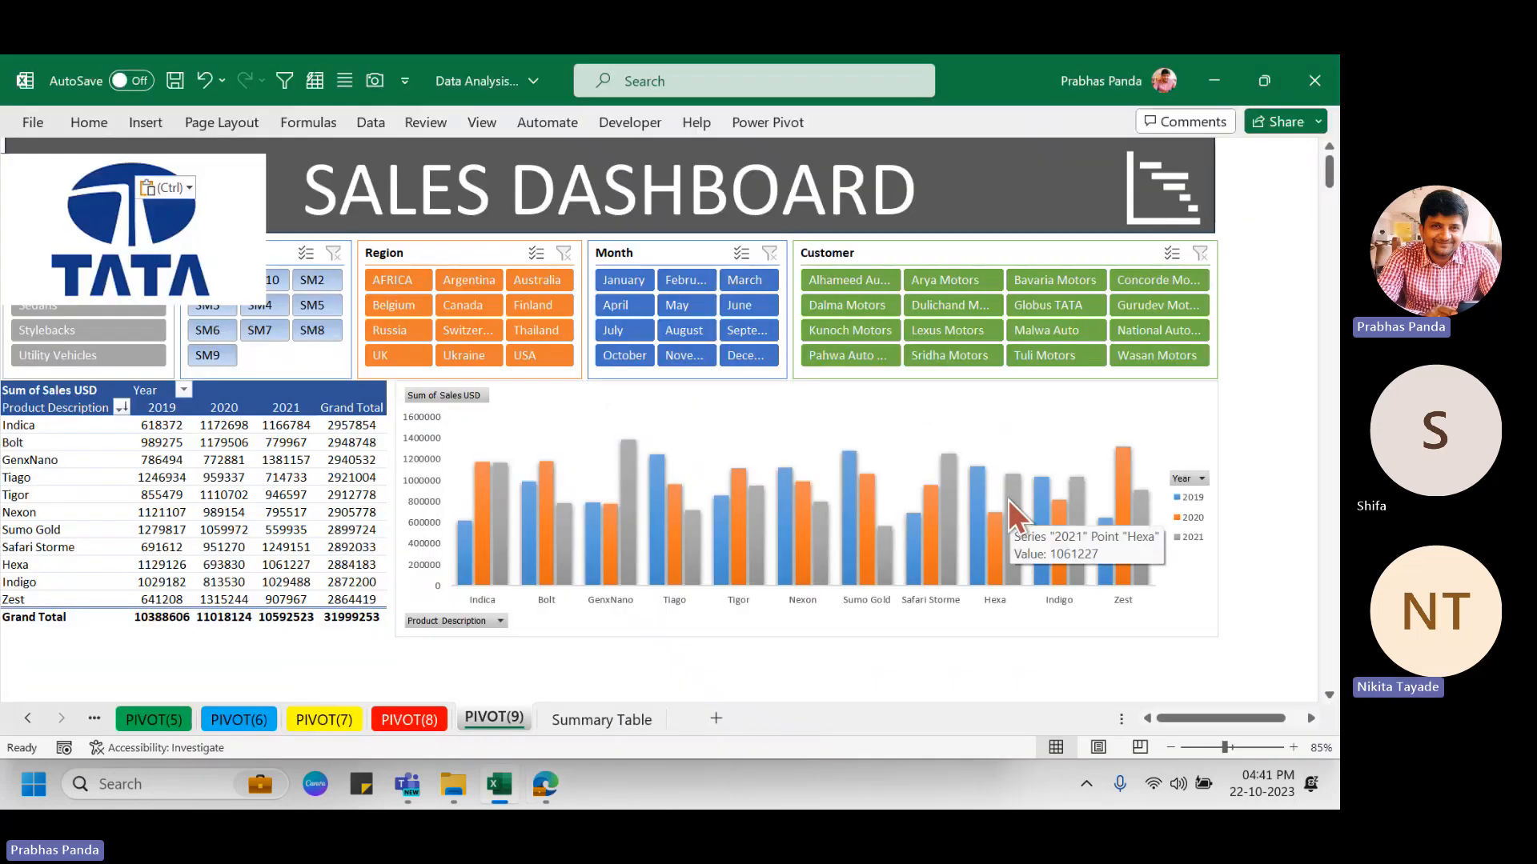
Shrink the TATA logo to fit the banner's height and place it at the banner's left end before the title.
drag(41, 165, 263, 328)
drag(330, 377, 121, 198)
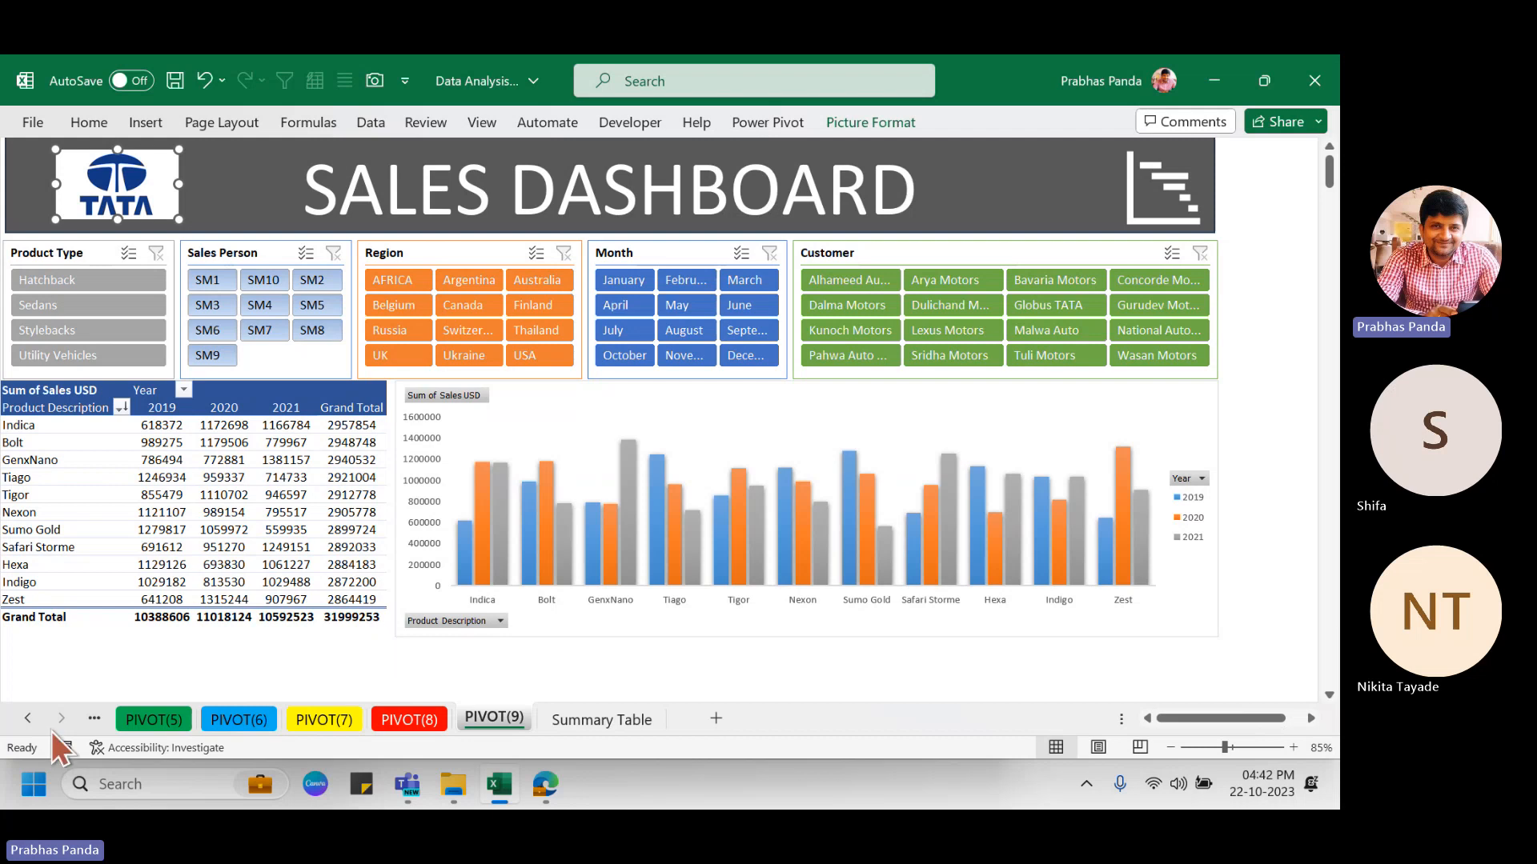
Review the sheet tabs from PIVOT(1) onward and the Hide and Unhide commands offered for the PIVOT(9) sheet.
click(27, 718)
click(27, 718)
click(27, 718)
click(27, 718)
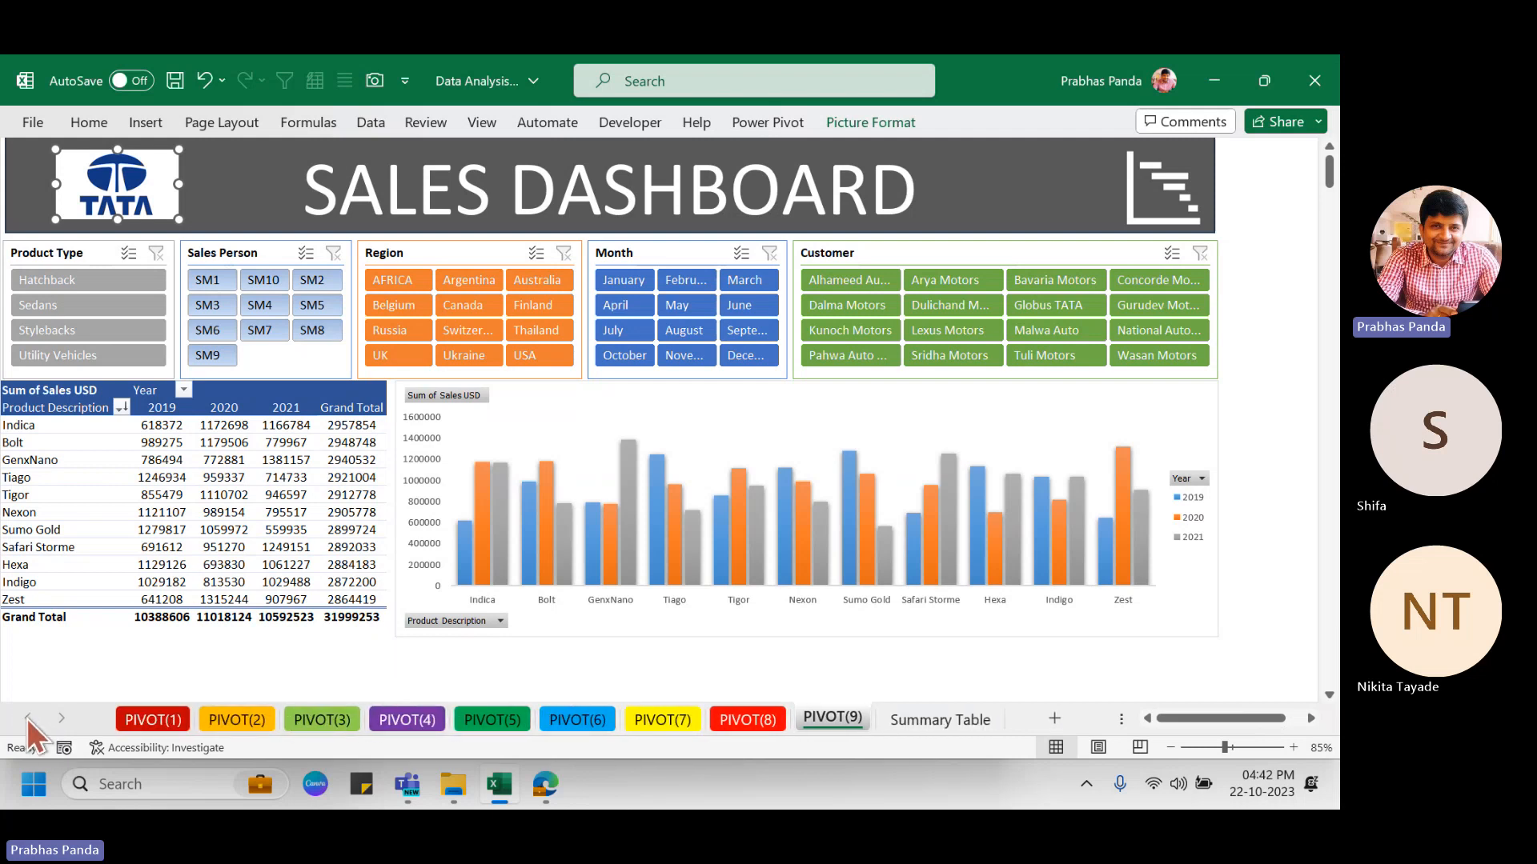
click(80, 656)
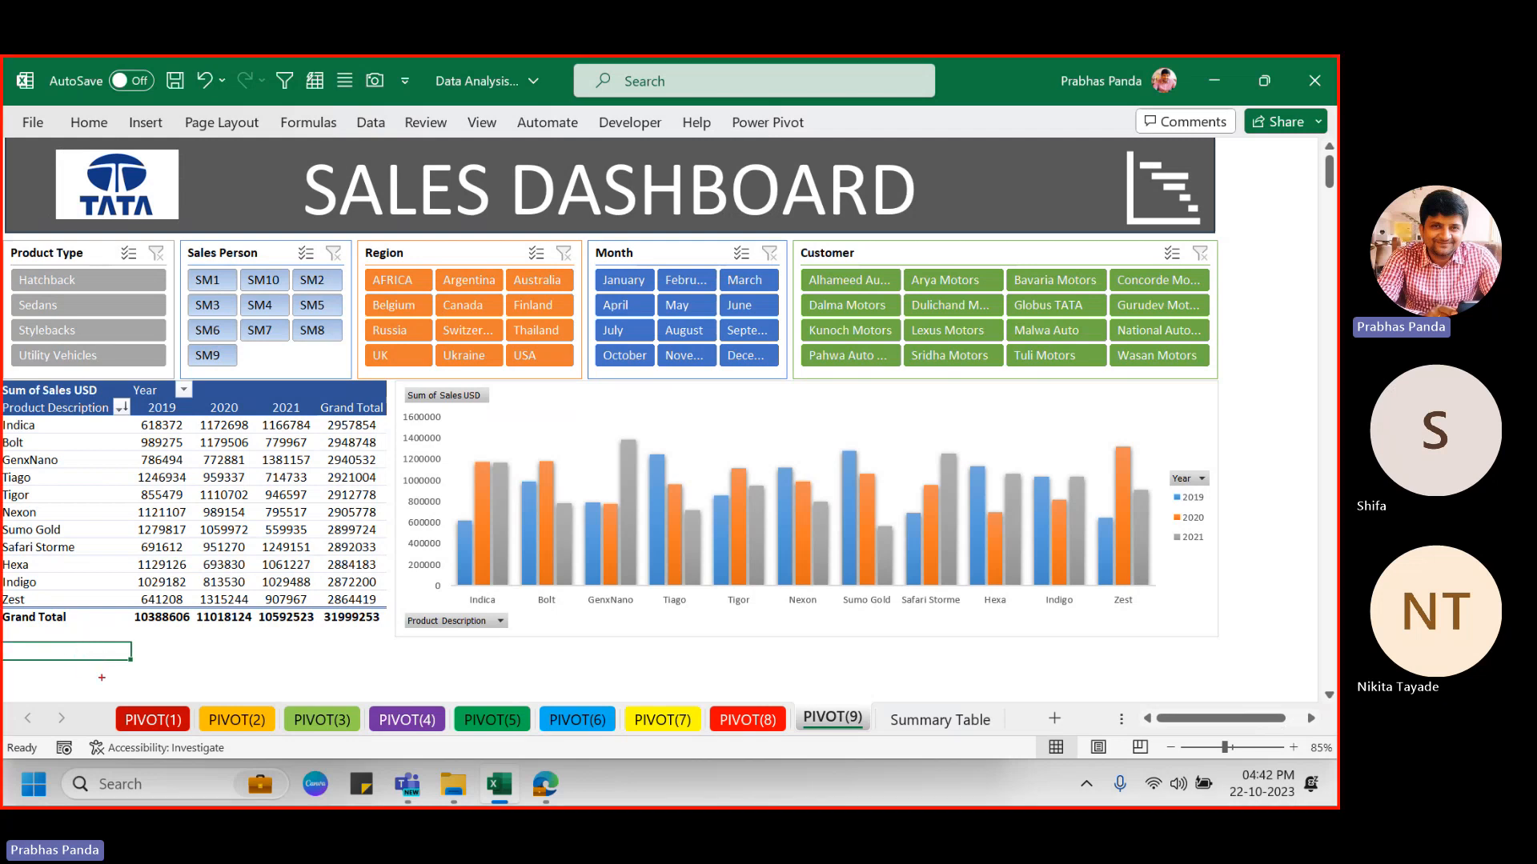
mouse_move(113, 687)
mouse_down()
mouse_move(296, 762)
mouse_move(901, 781)
mouse_move(920, 757)
mouse_move(794, 748)
mouse_up()
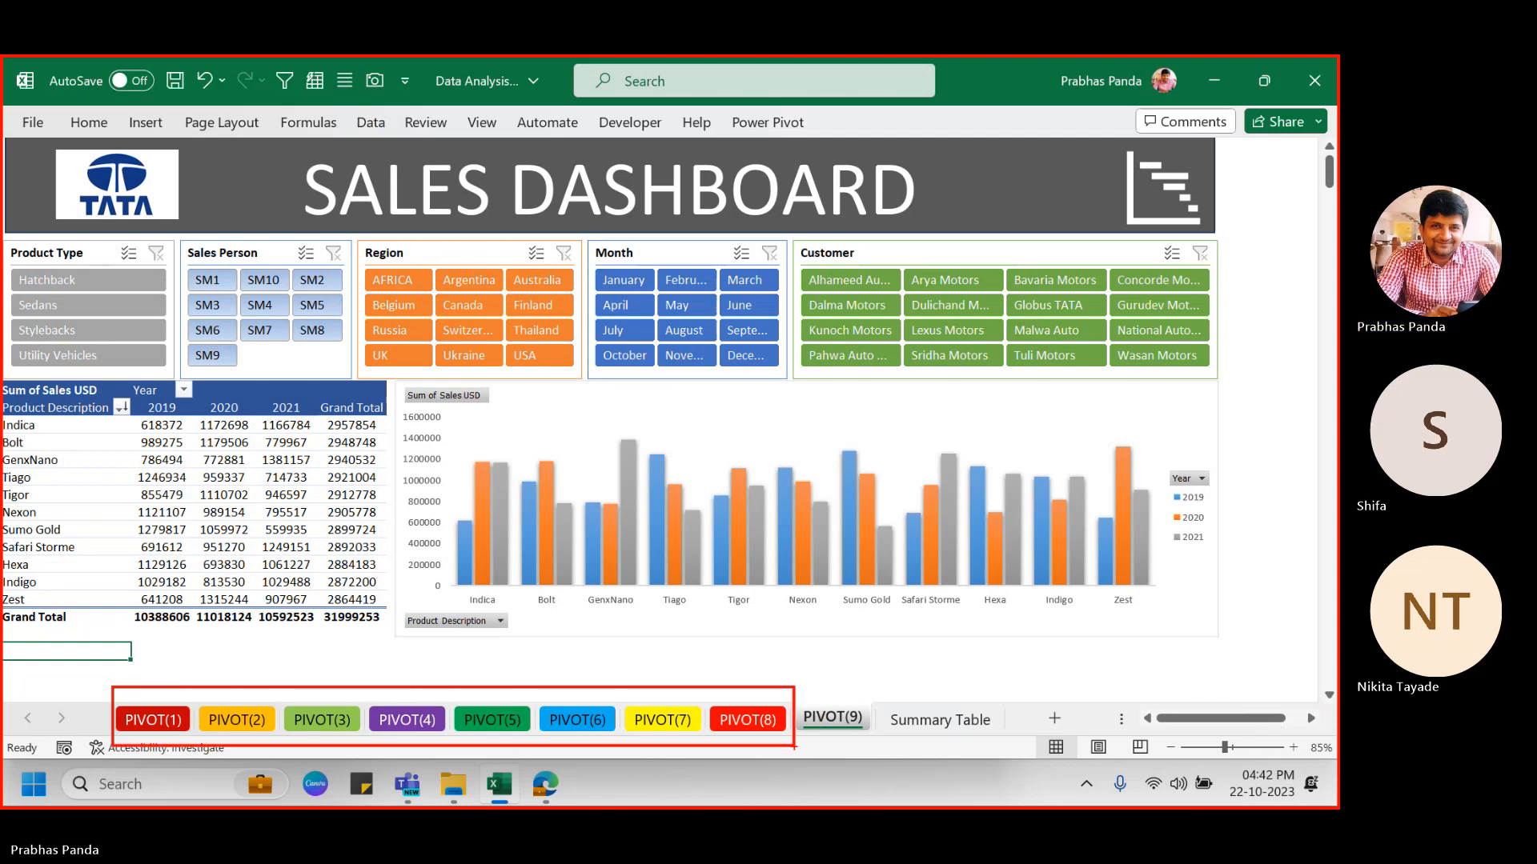
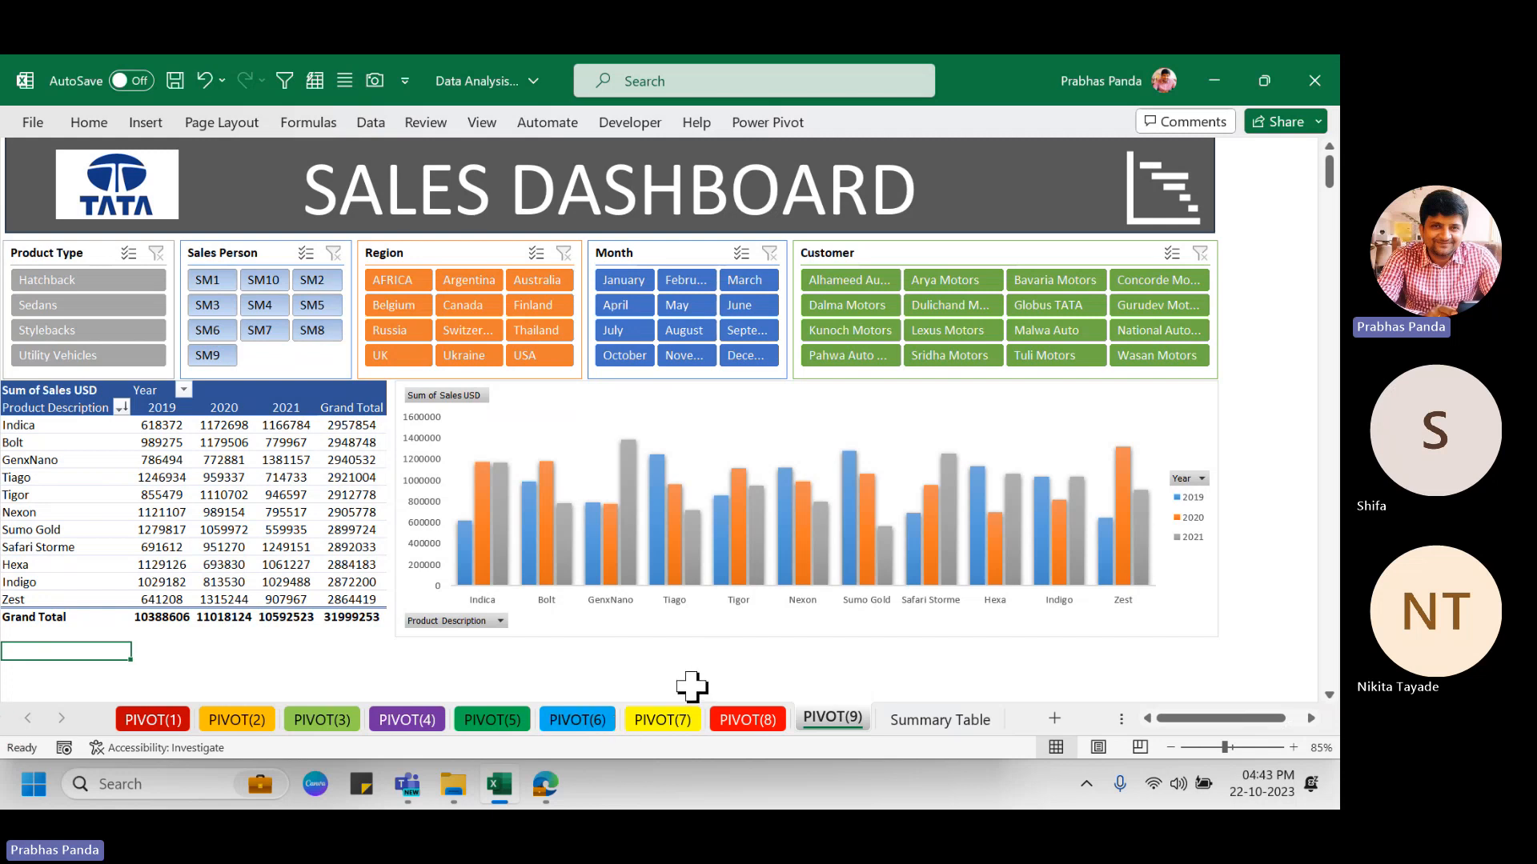
right_click(828, 715)
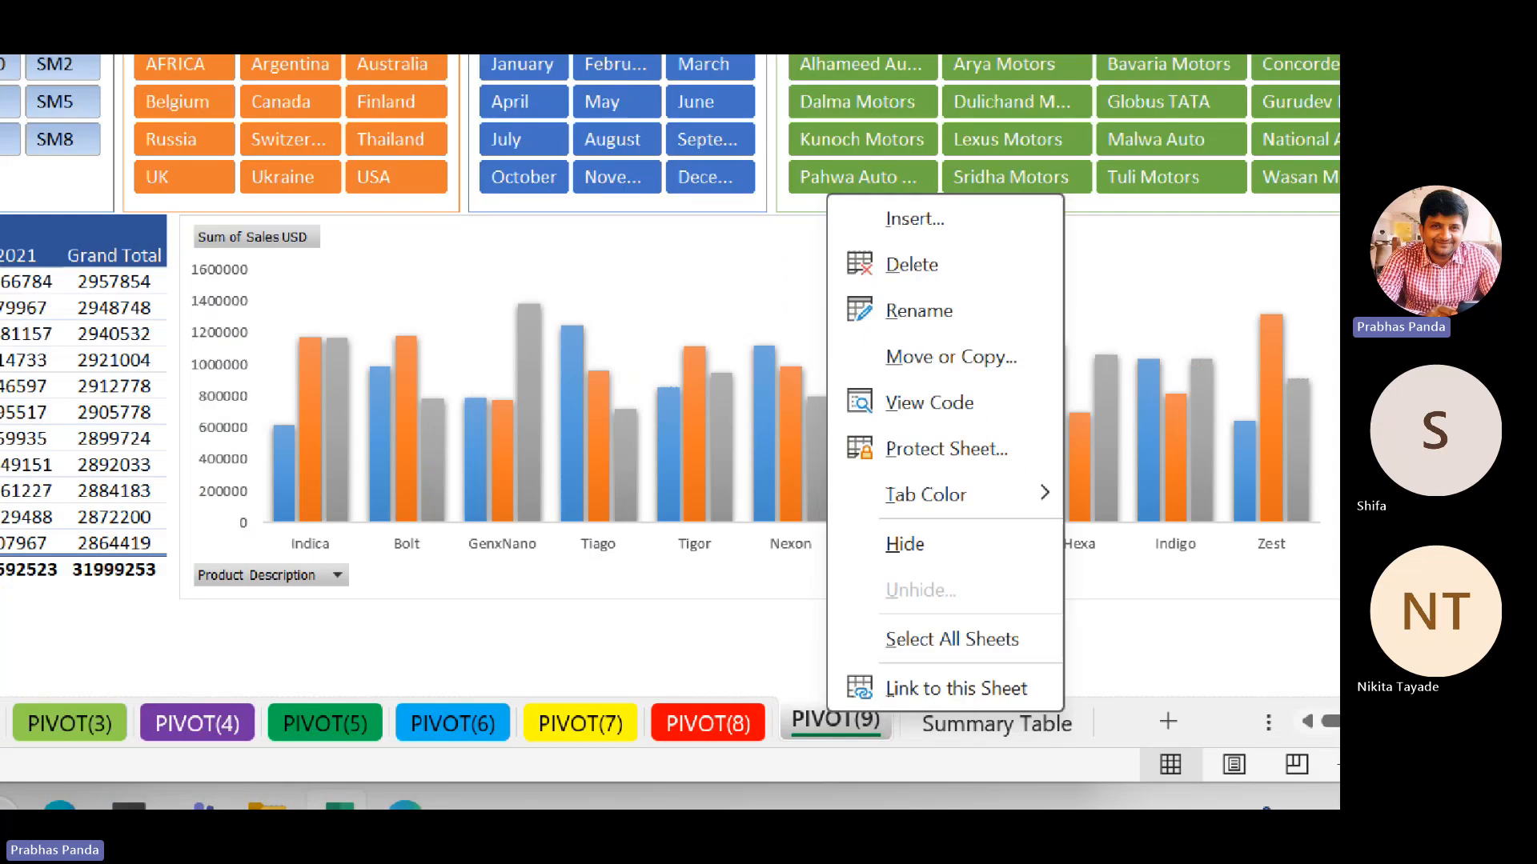
click(886, 558)
mouse_move(814, 515)
mouse_down()
mouse_move(842, 583)
mouse_move(1069, 569)
mouse_move(1036, 573)
mouse_move(1048, 583)
mouse_up()
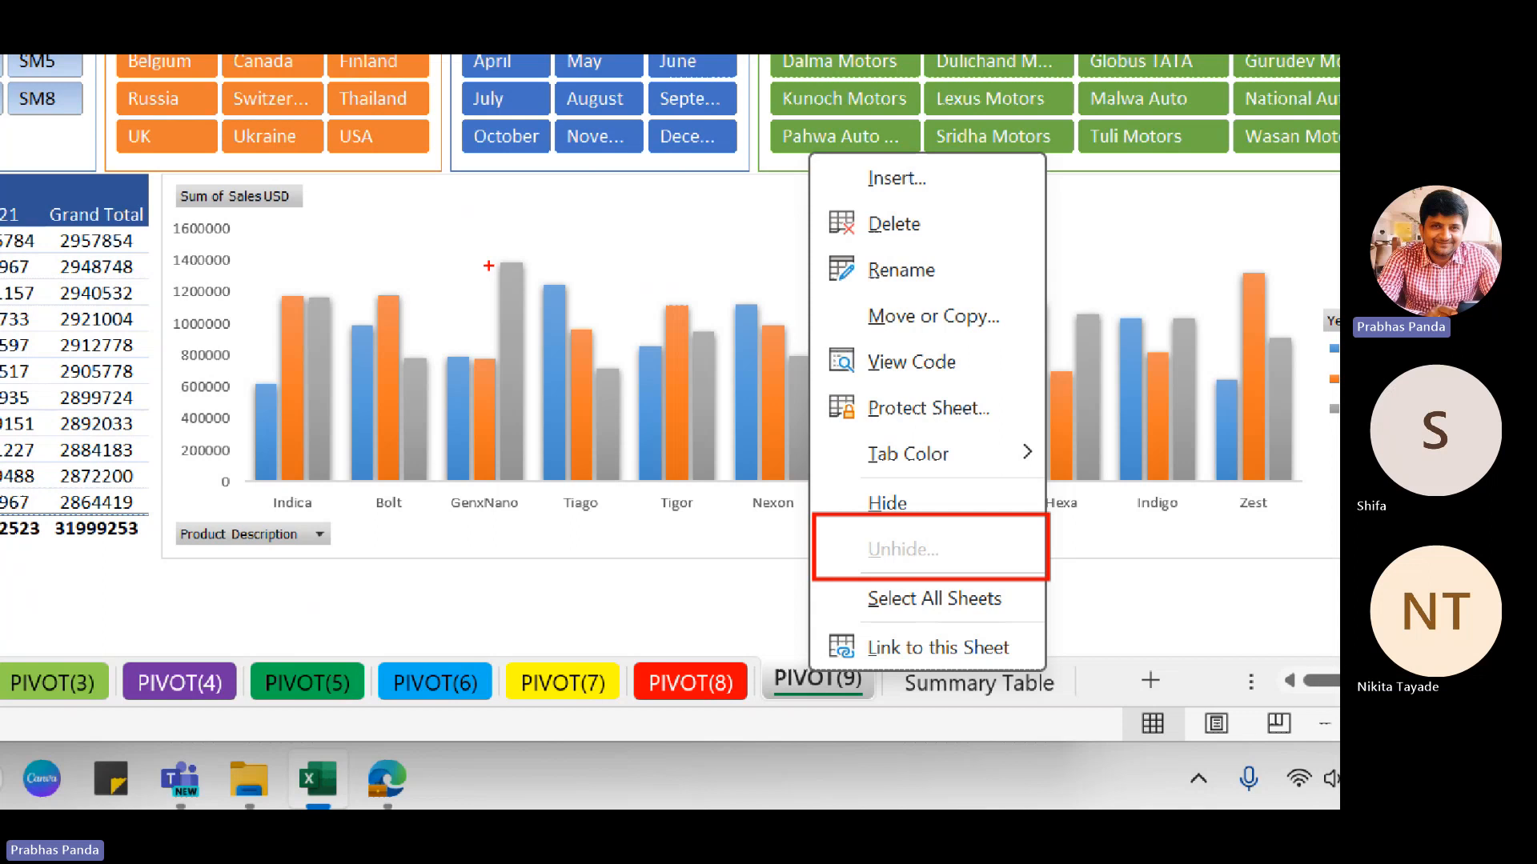
key(Escape)
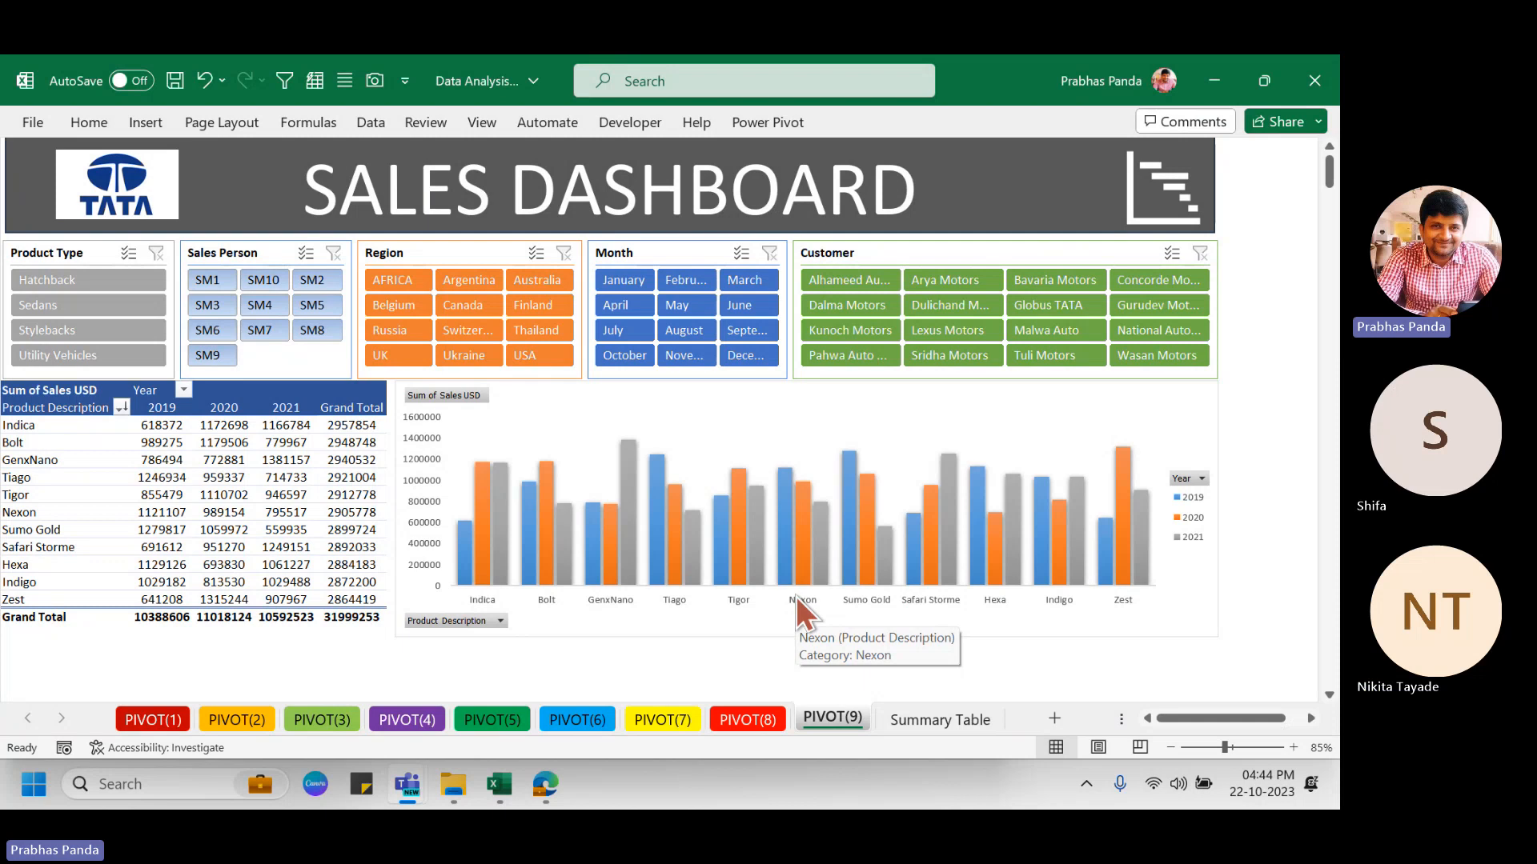
click(608, 668)
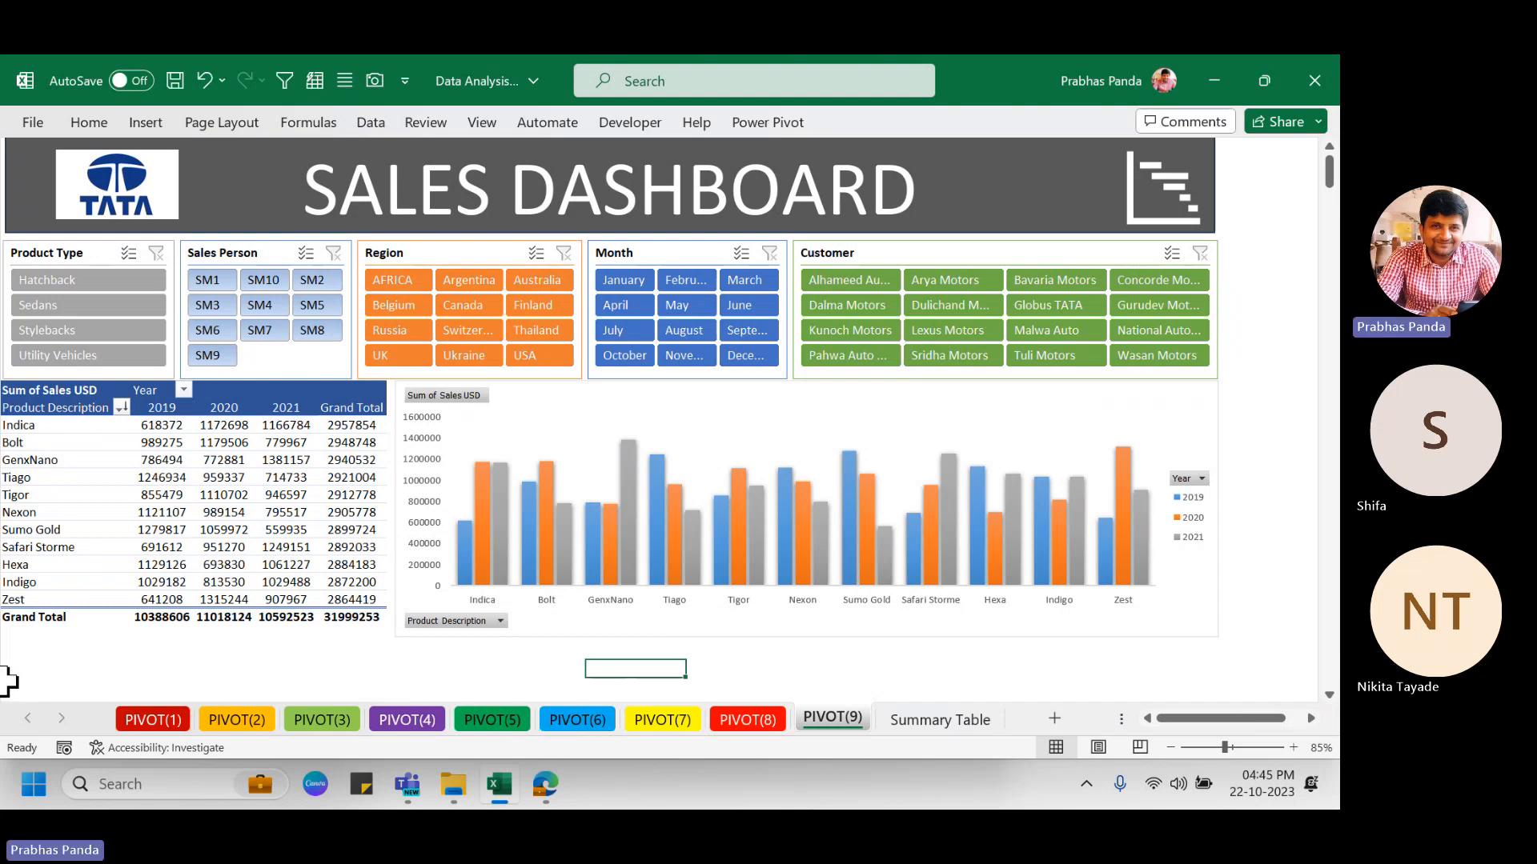
drag(5, 669, 1308, 747)
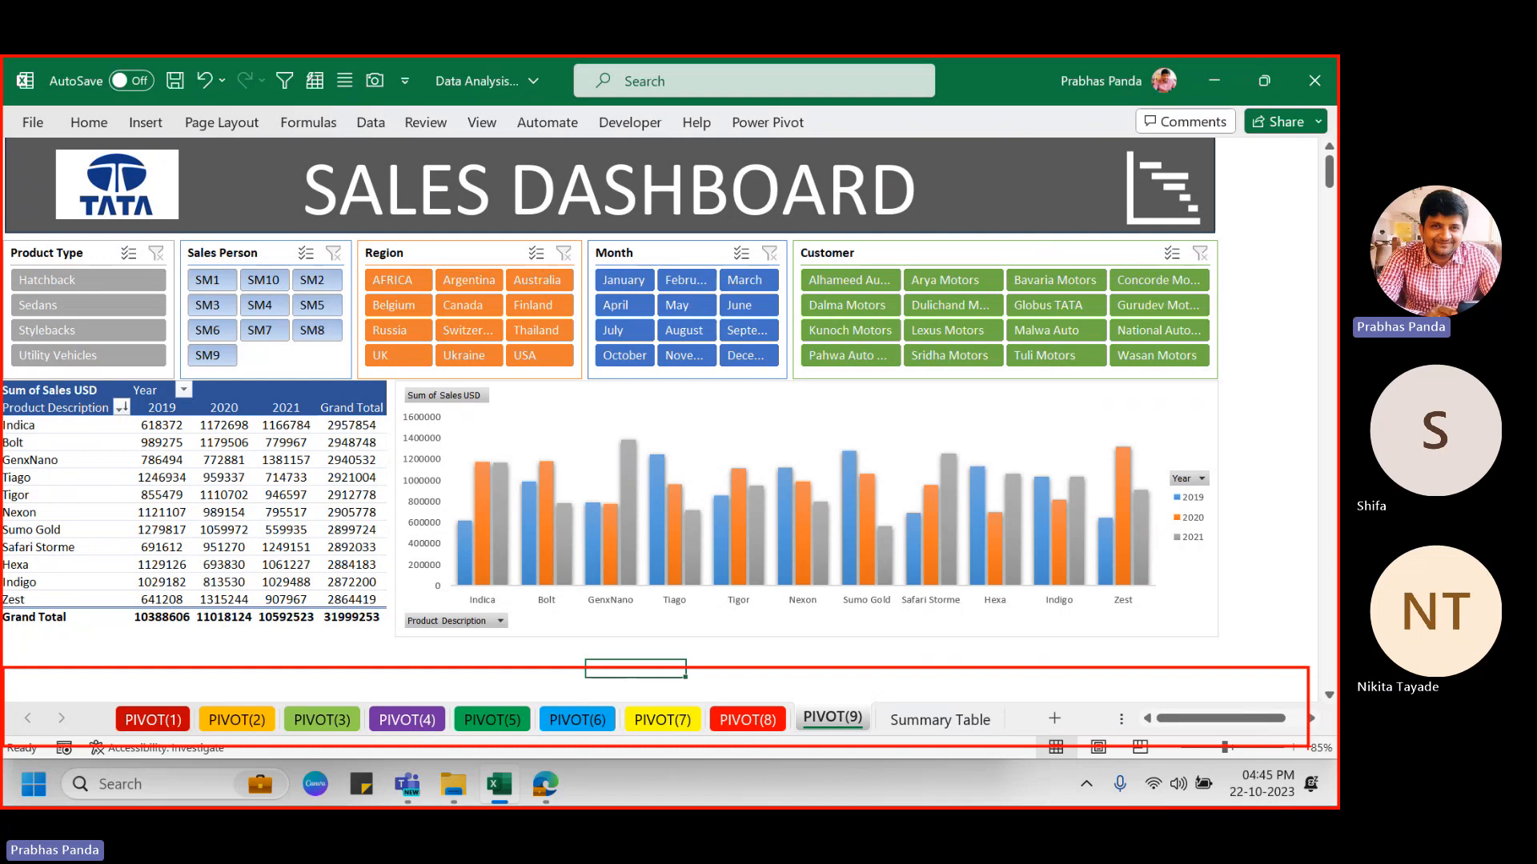
key(Escape)
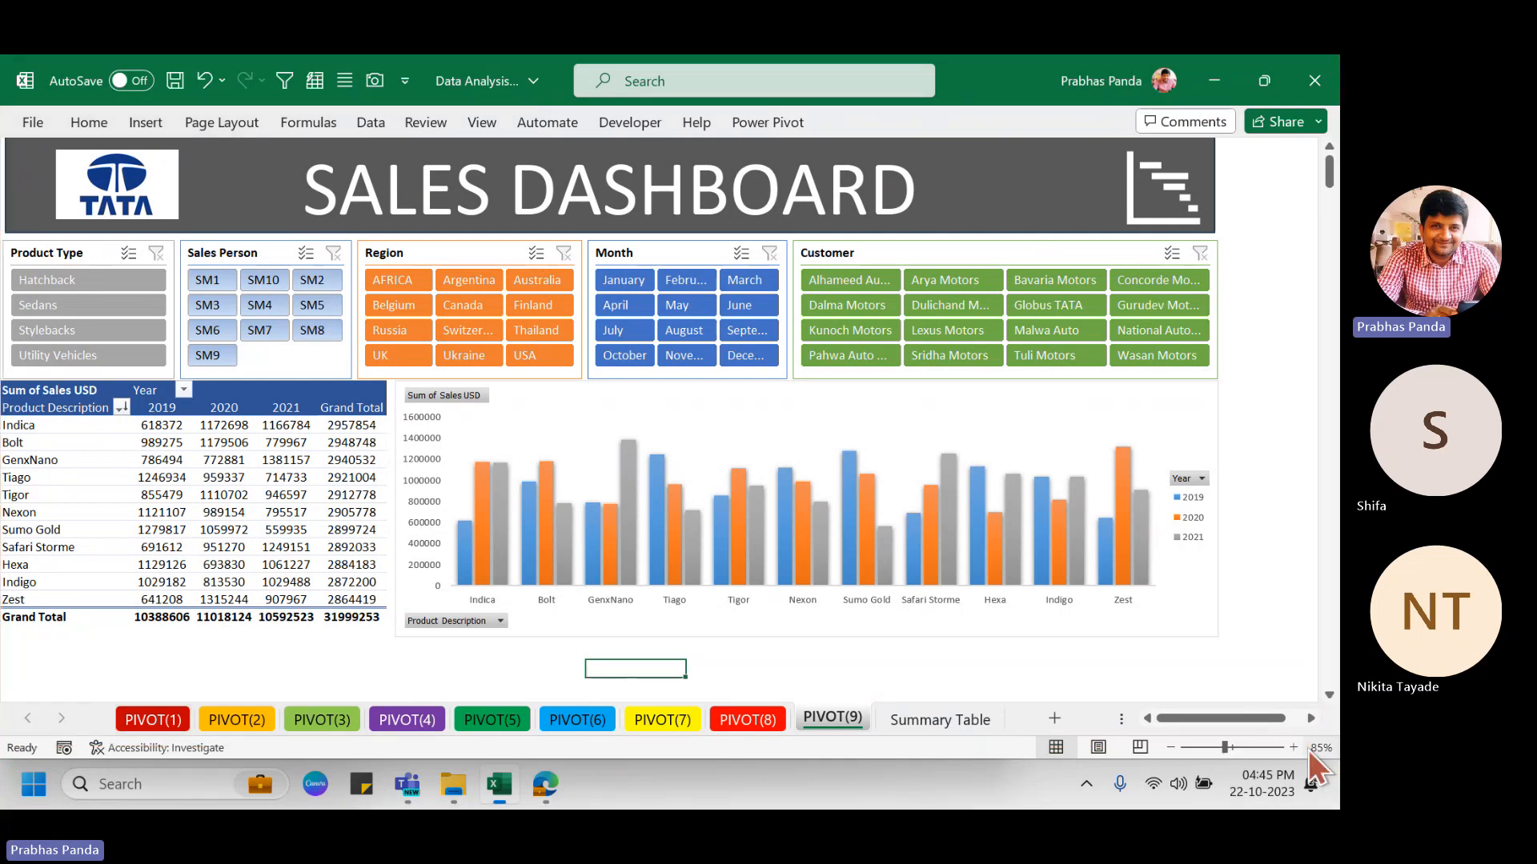
Open Excel Options and go to the Advanced display options for the Data Analysis .xlsx workbook.
click(211, 653)
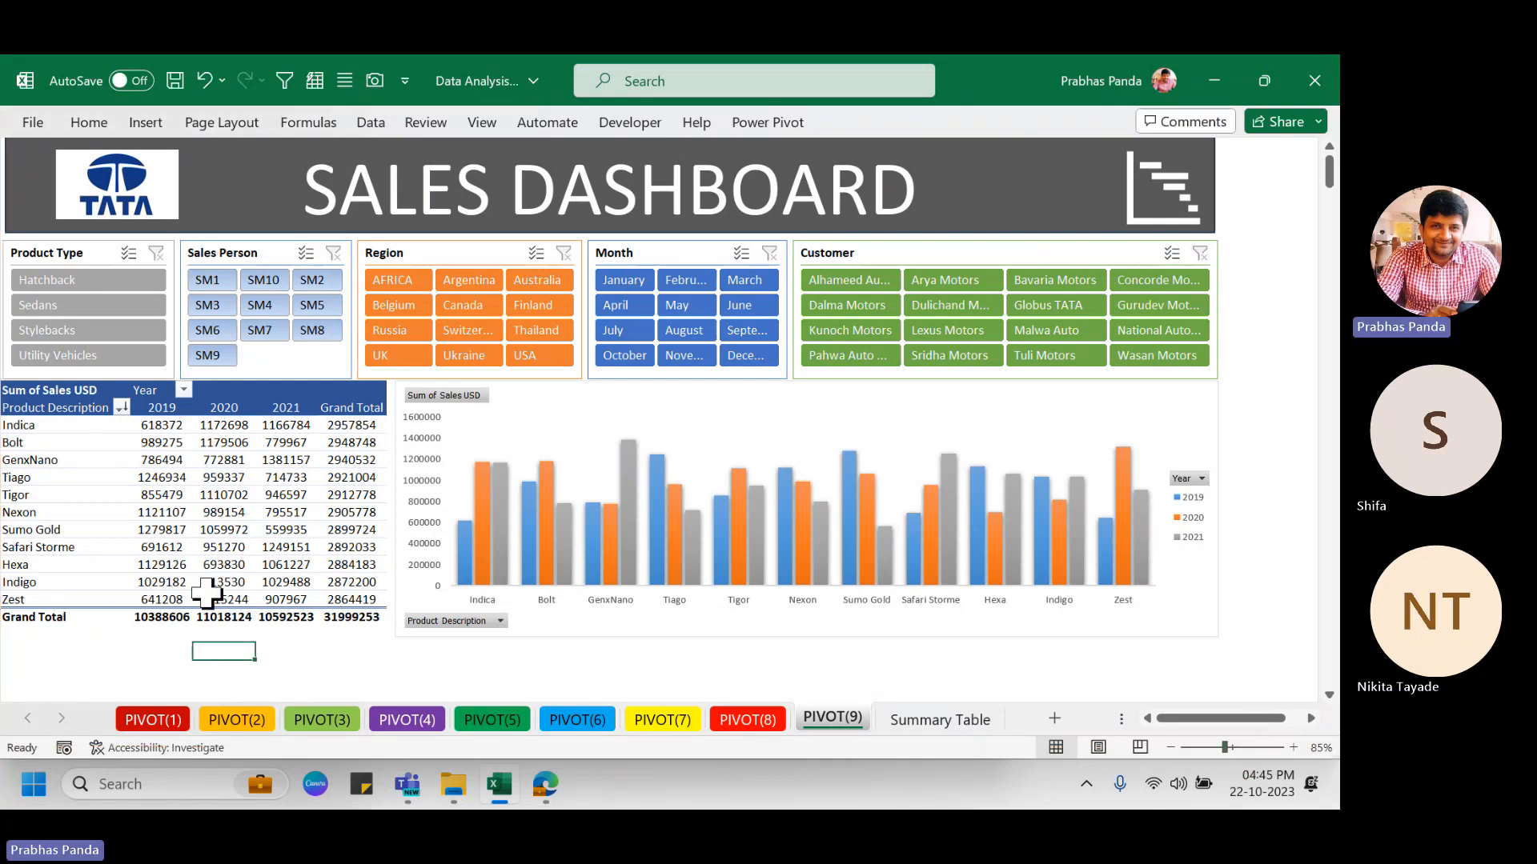
click(33, 124)
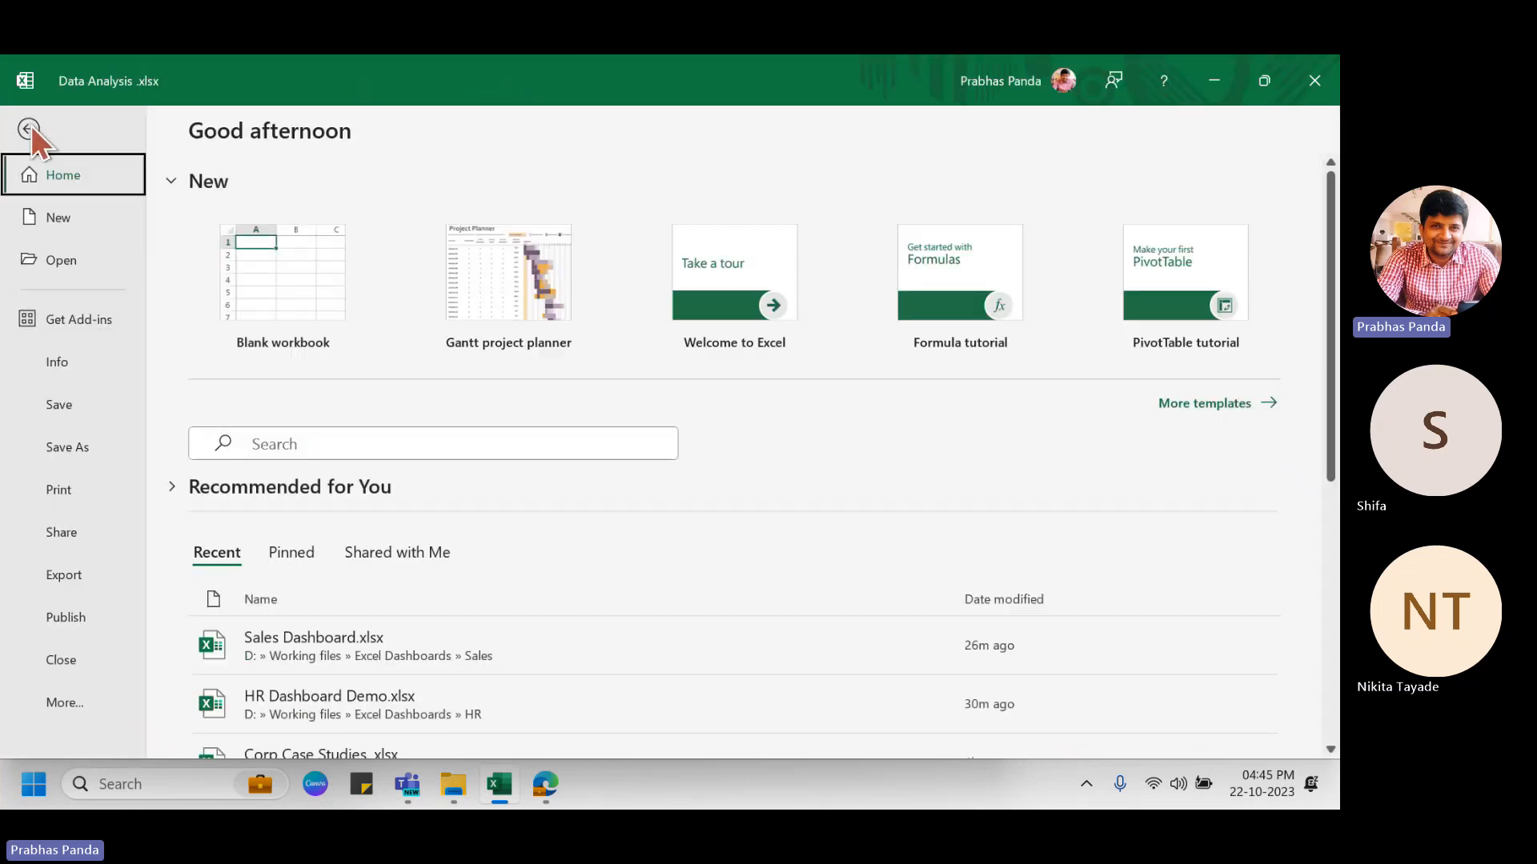
click(39, 704)
click(226, 708)
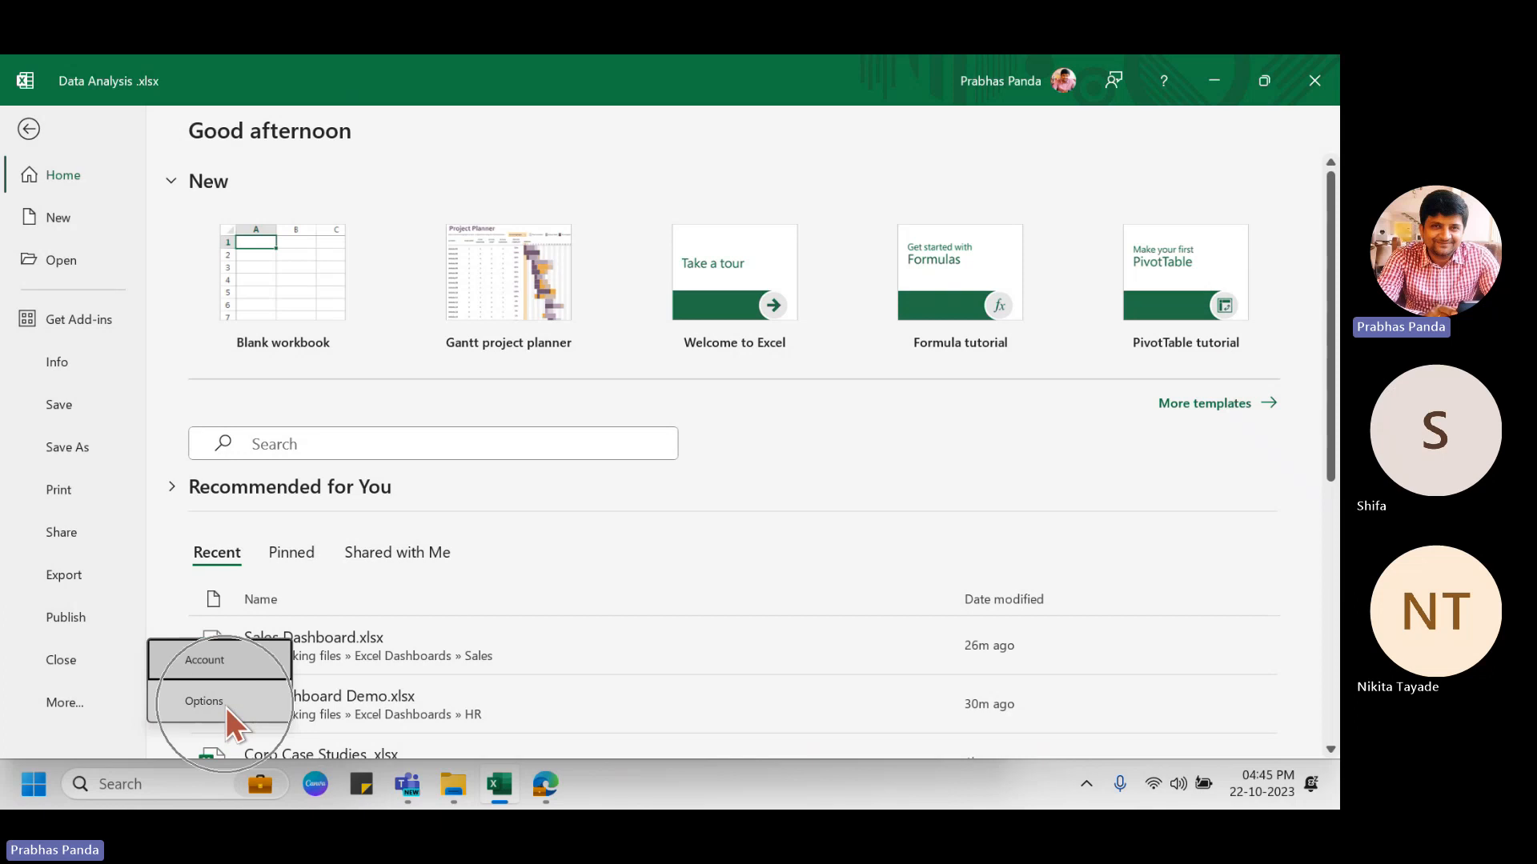
click(226, 708)
click(225, 708)
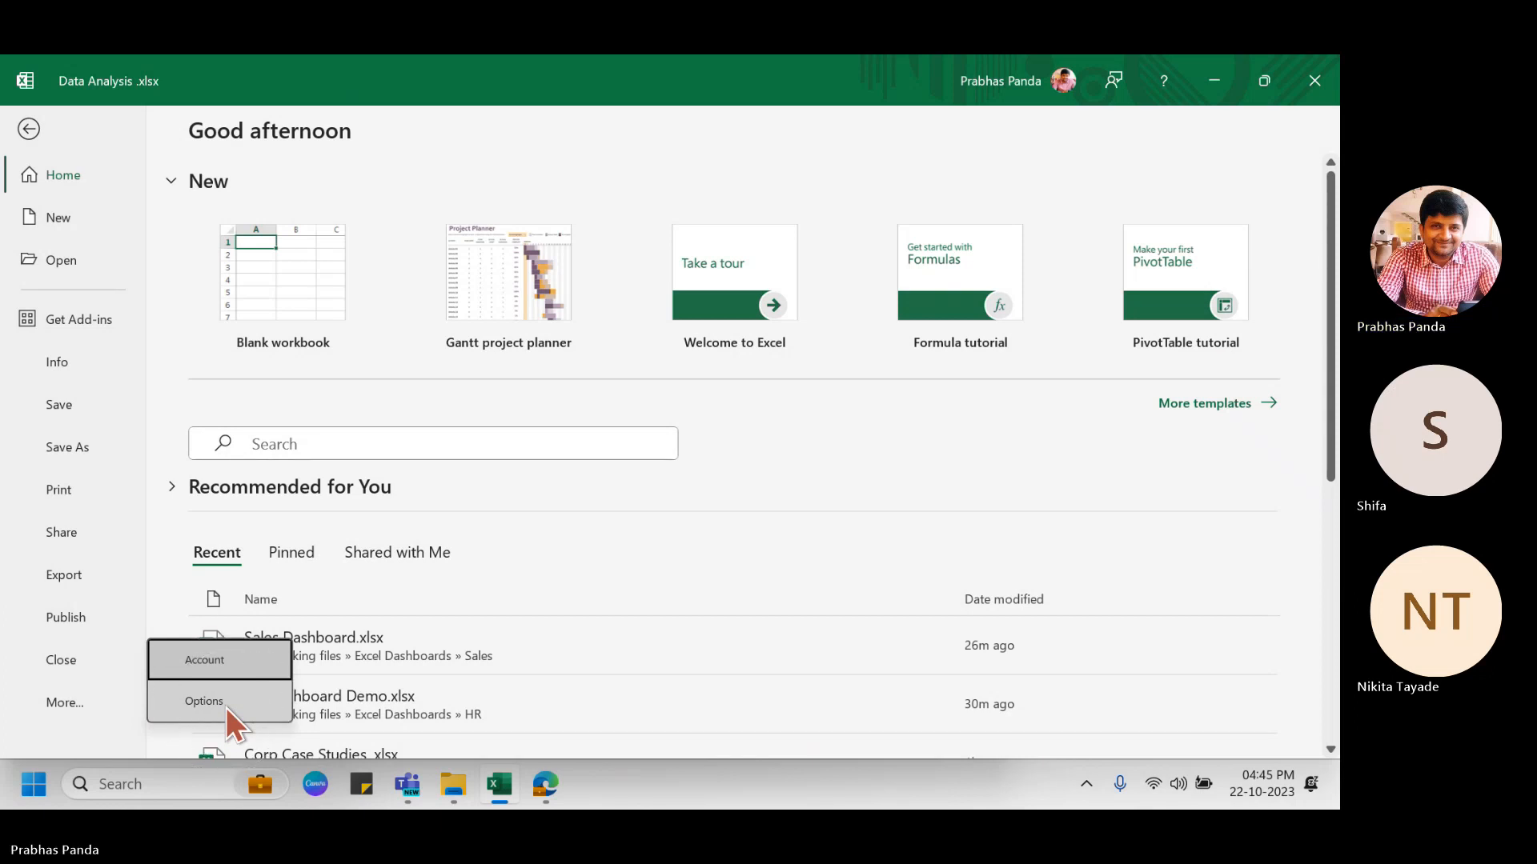
click(226, 708)
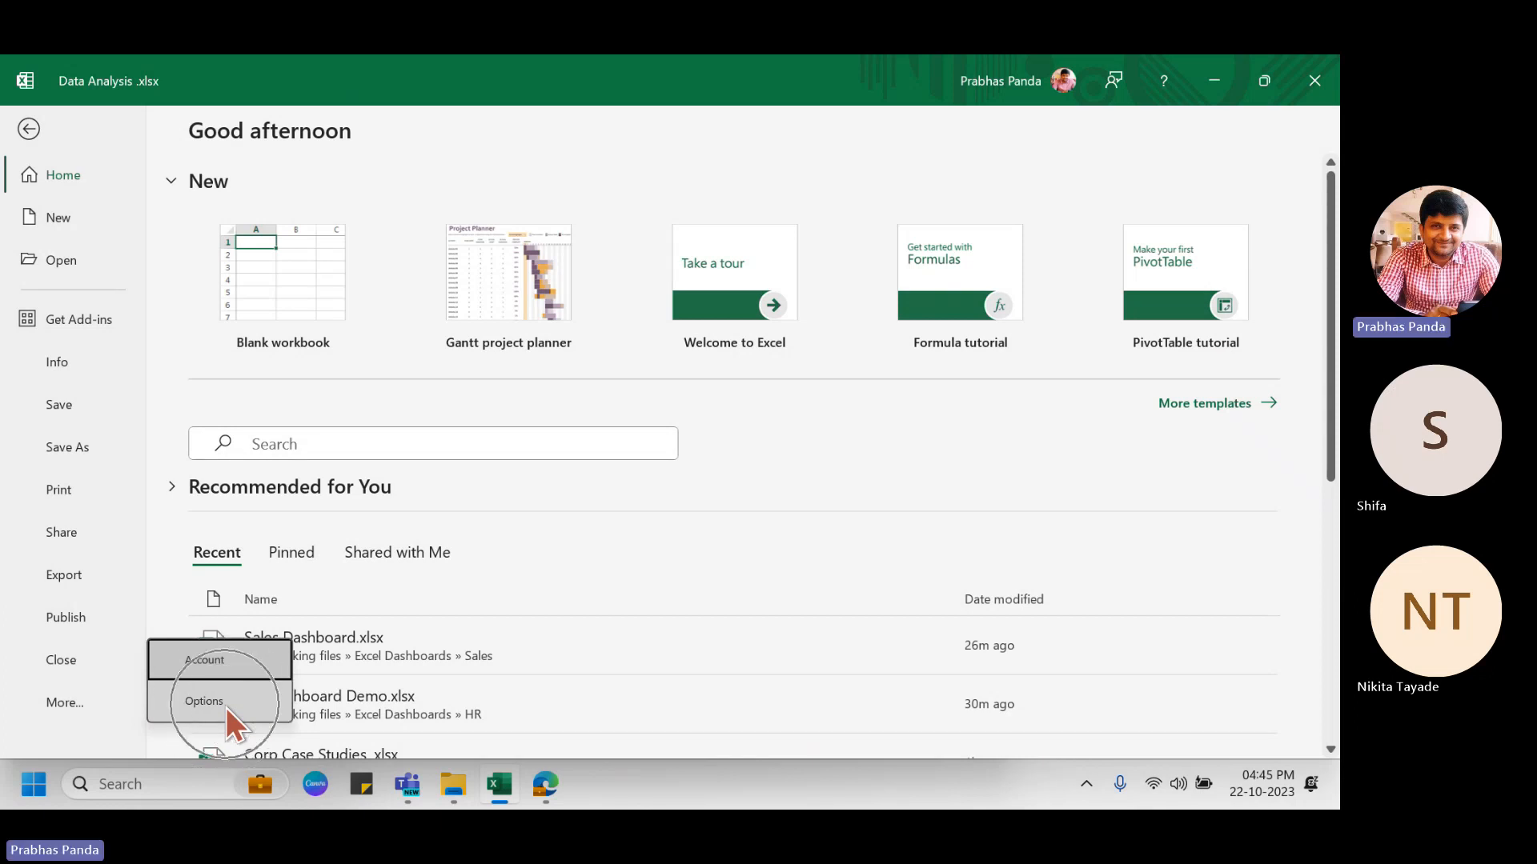
click(226, 707)
click(226, 708)
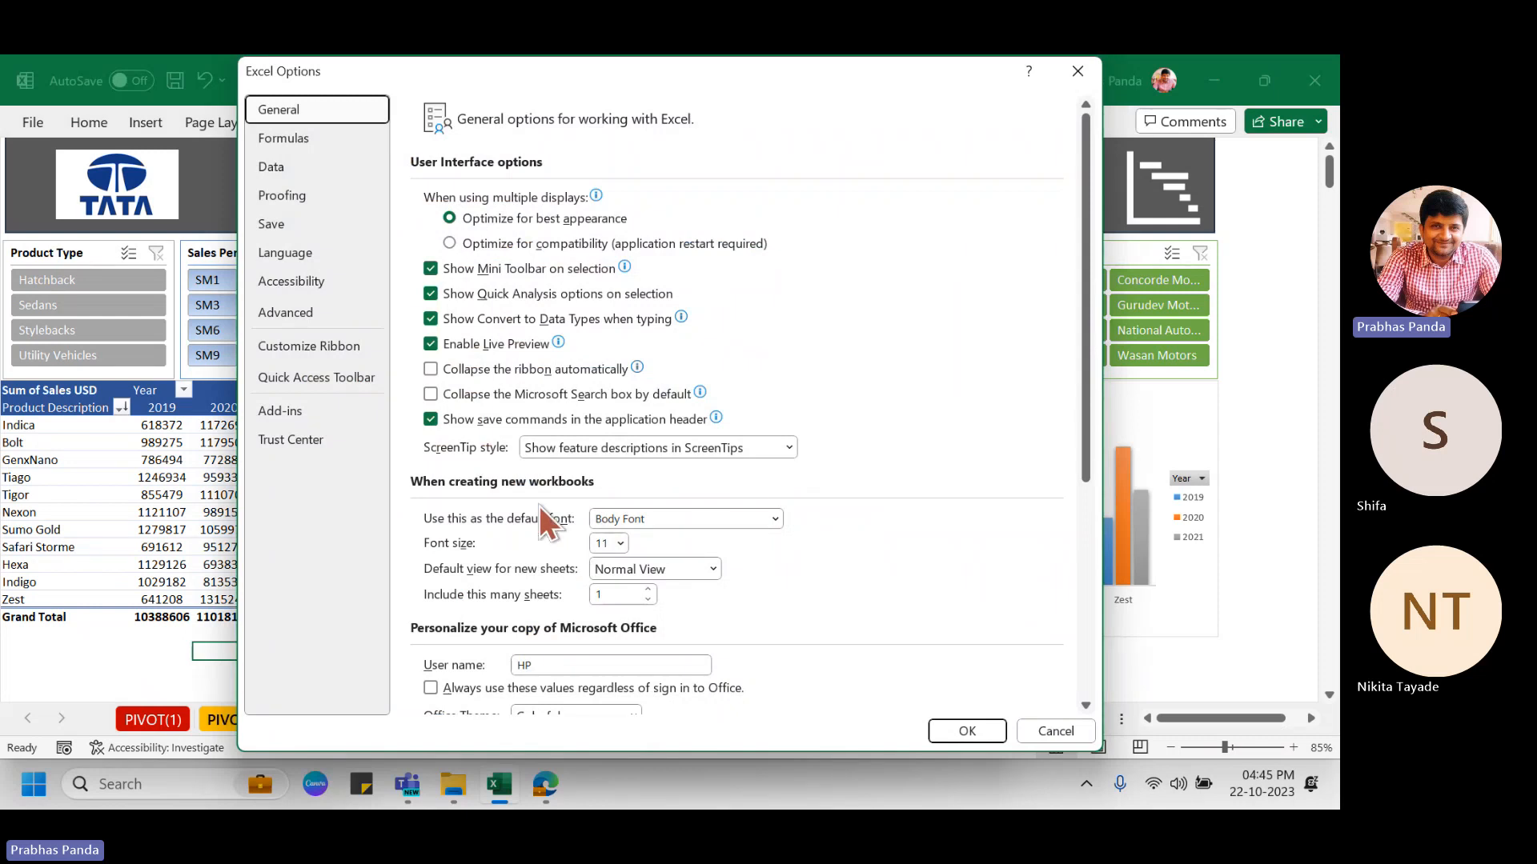
click(310, 317)
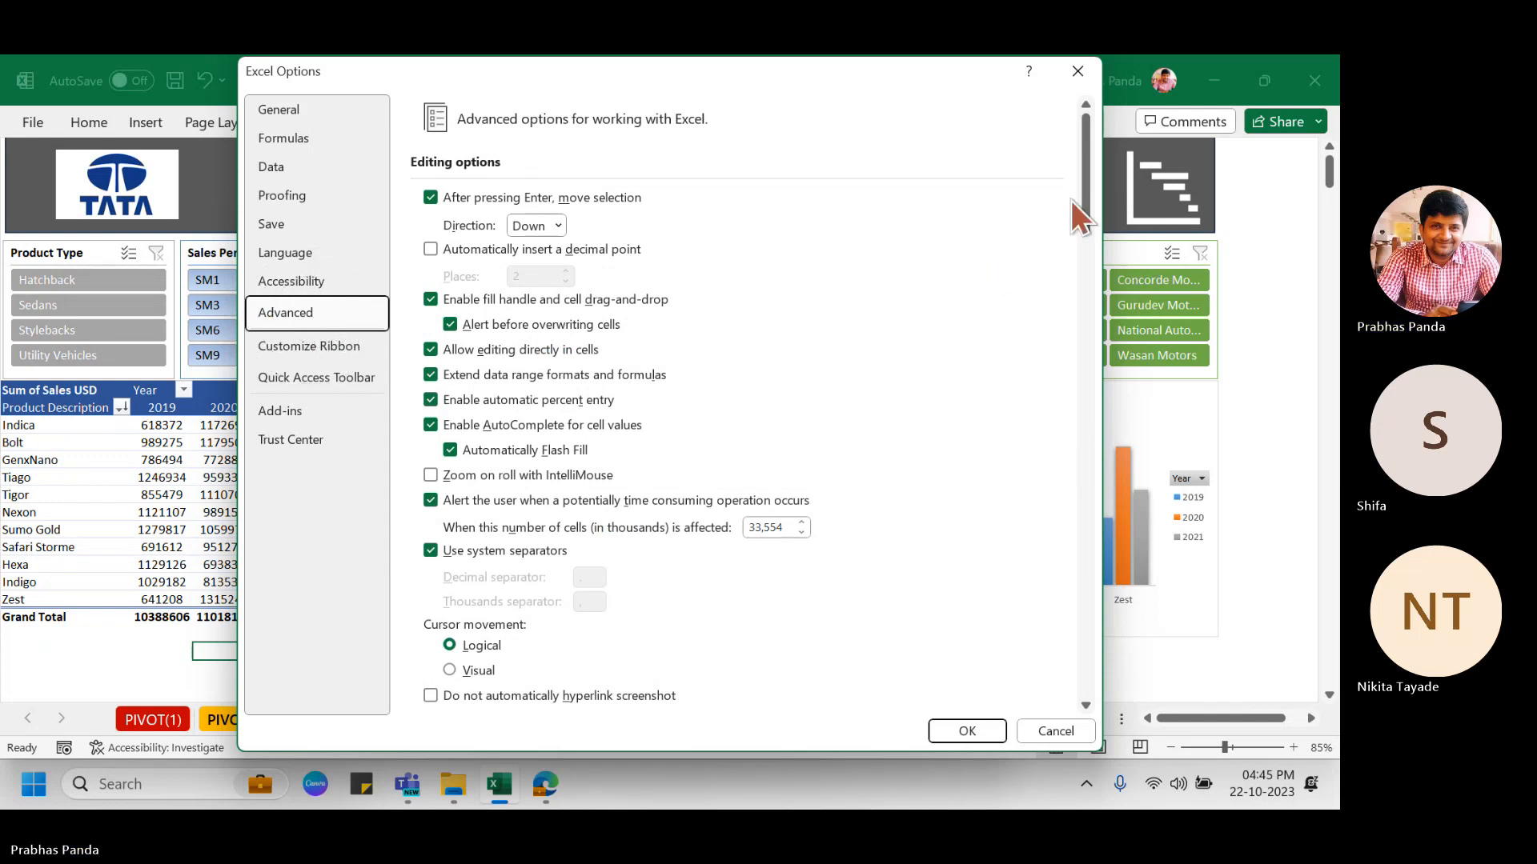
click(1093, 192)
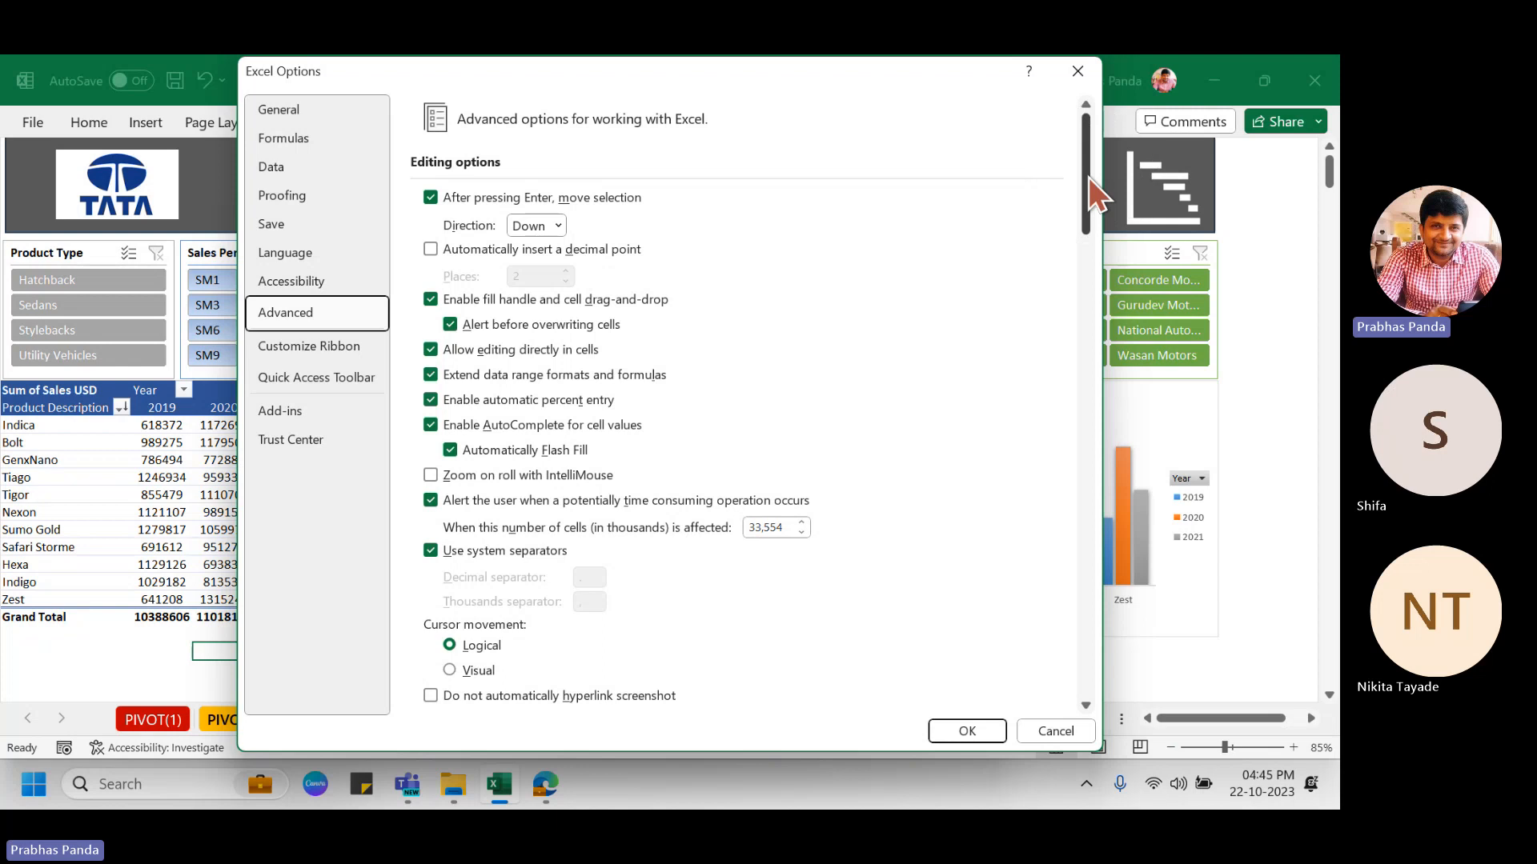
drag(1089, 179, 1093, 423)
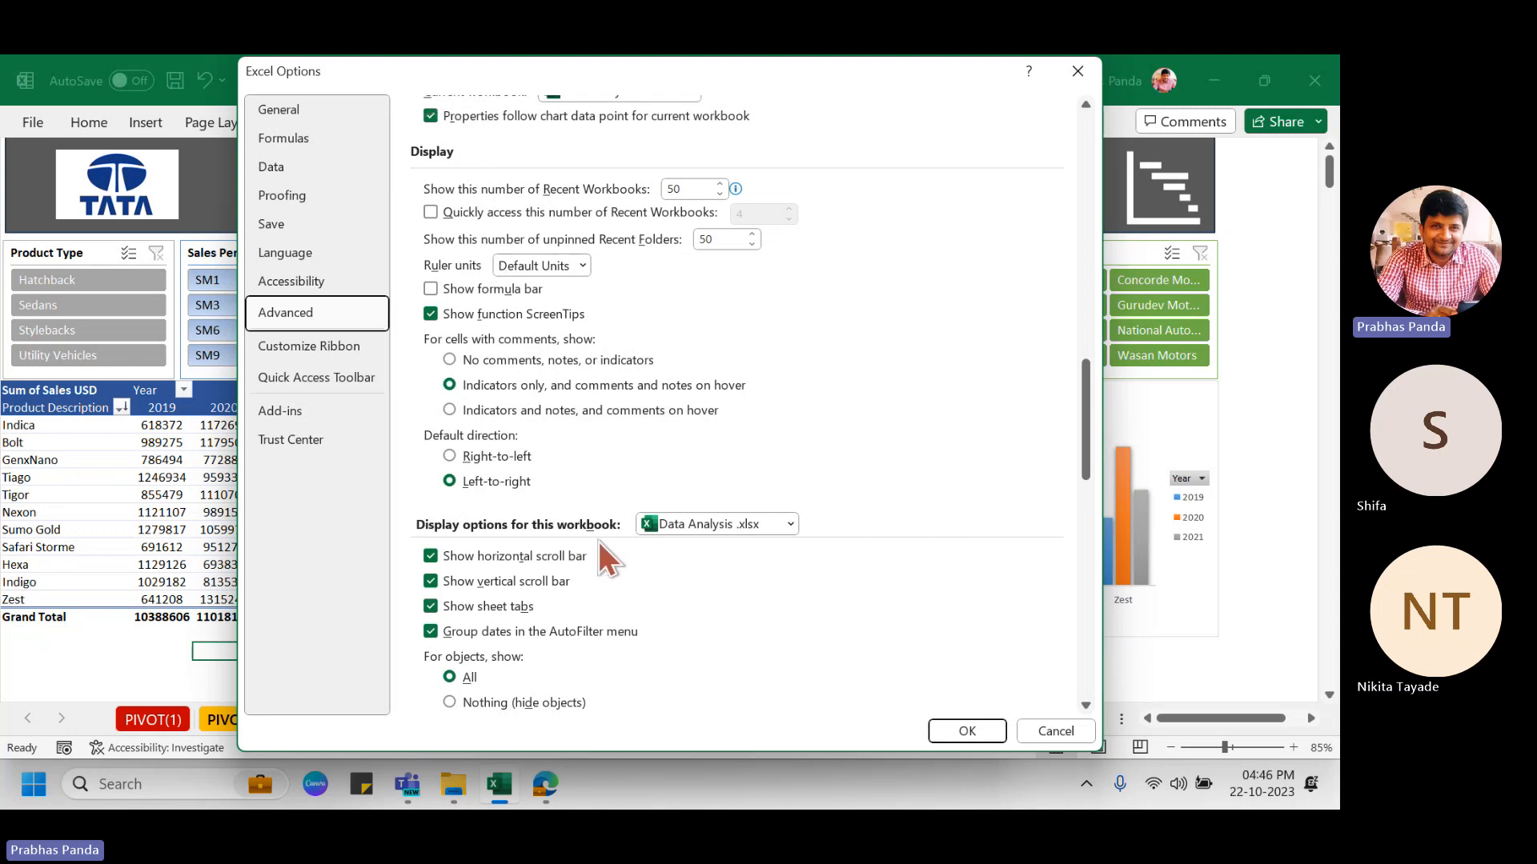
Turn off Show sheet tabs for this workbook and apply the options.
key(ctrl)
key(ctrl)
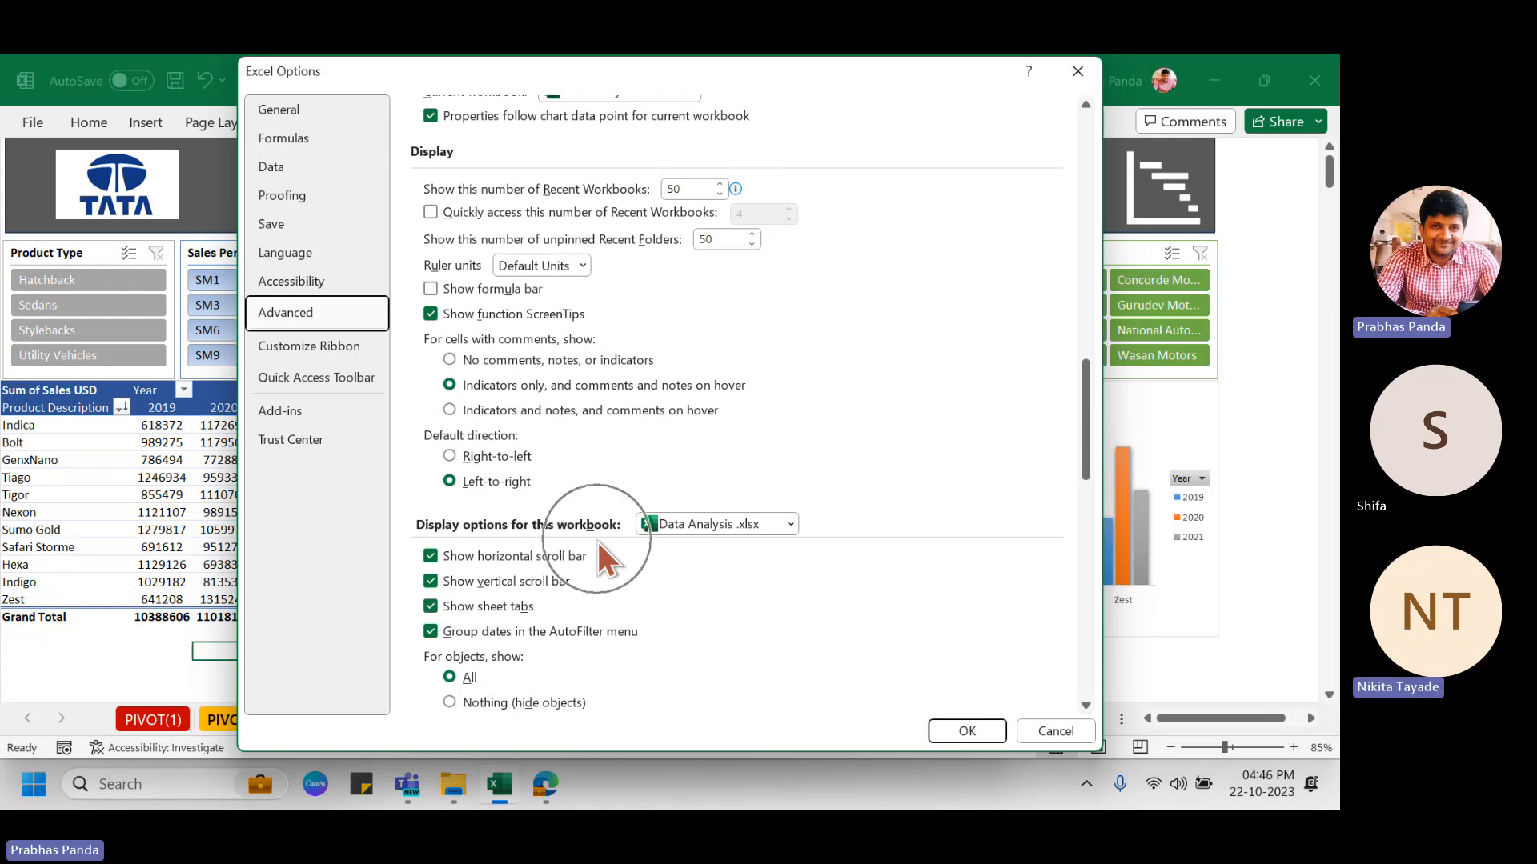
key(ctrl)
key(ctrl)
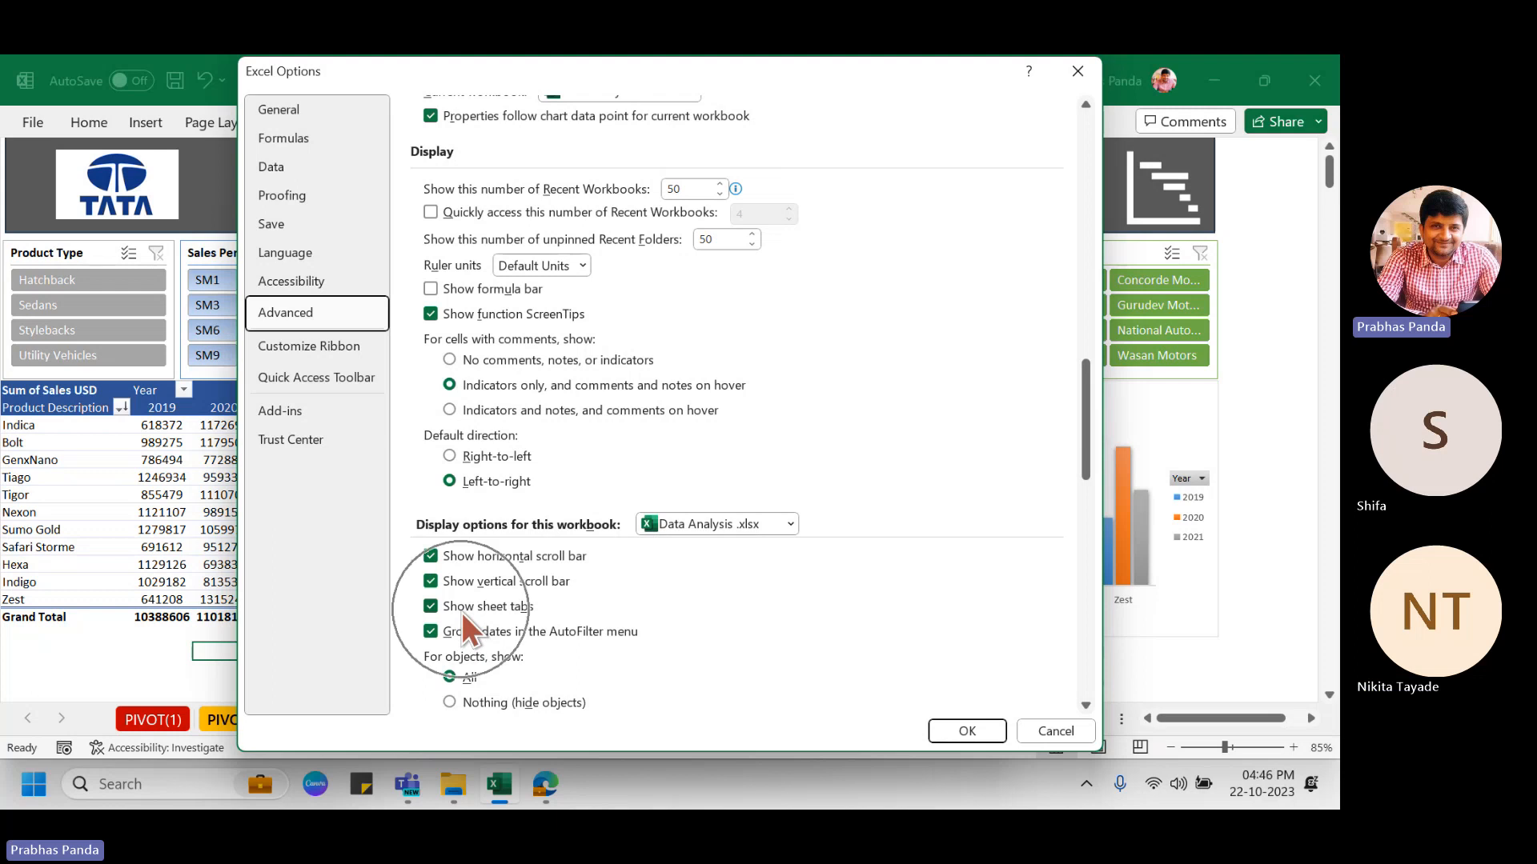
key(ctrl)
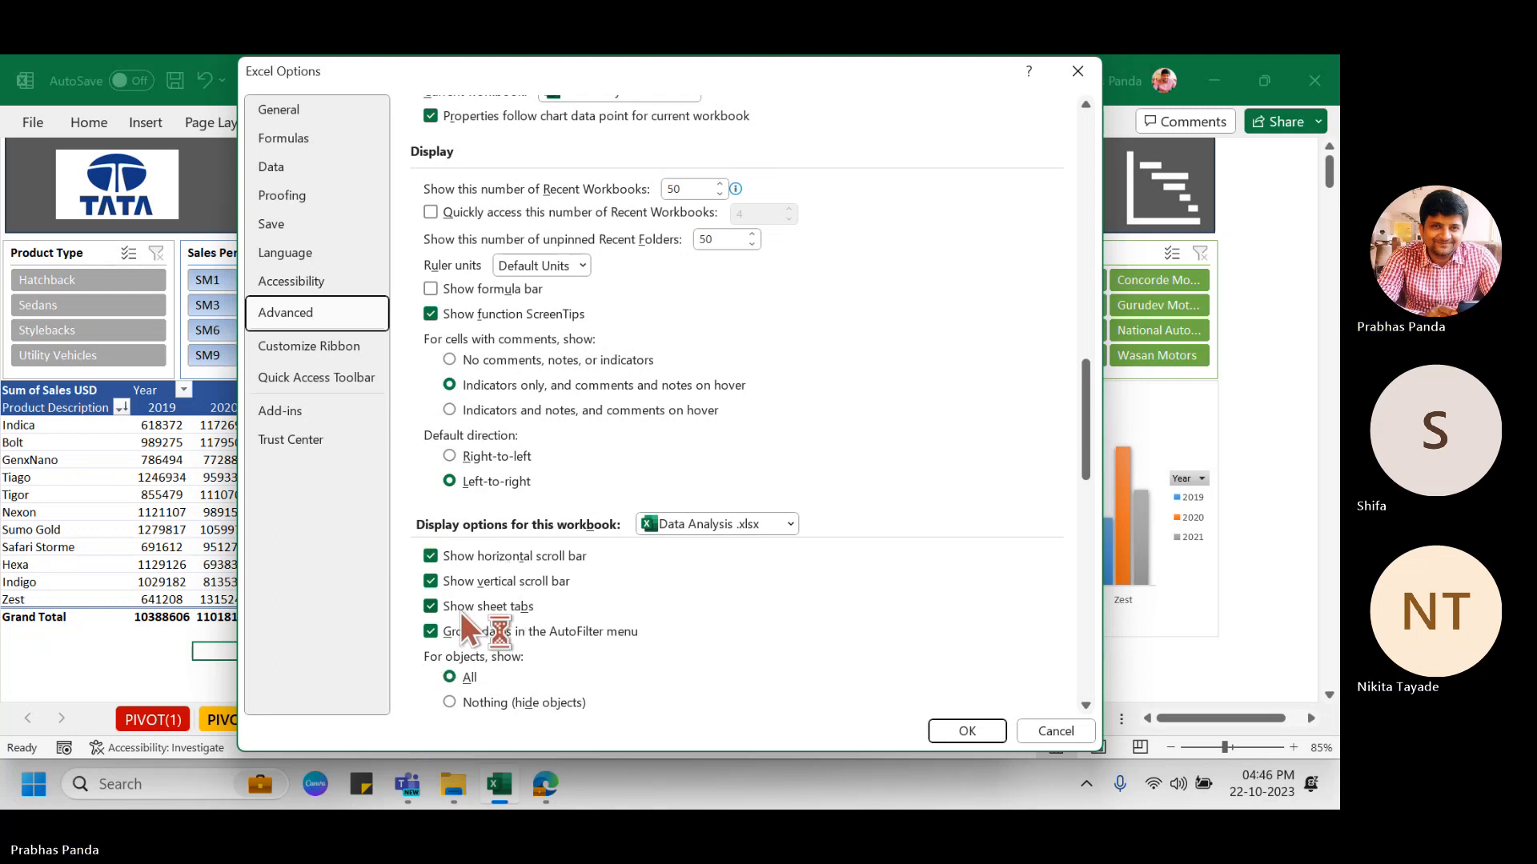
key(ctrl)
key(ctrl)
key(ctrl)
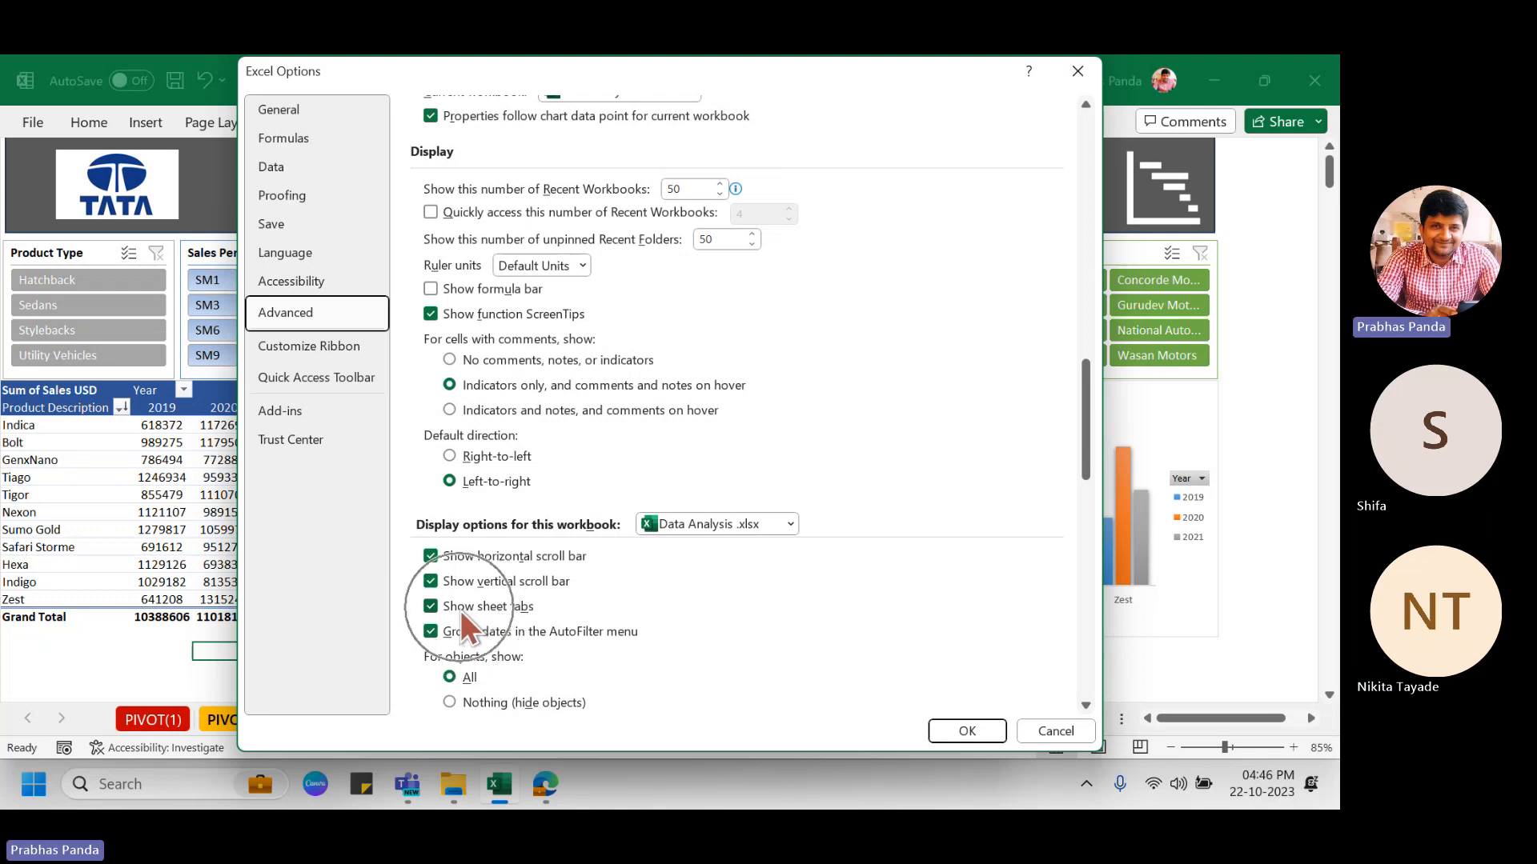
key(ctrl)
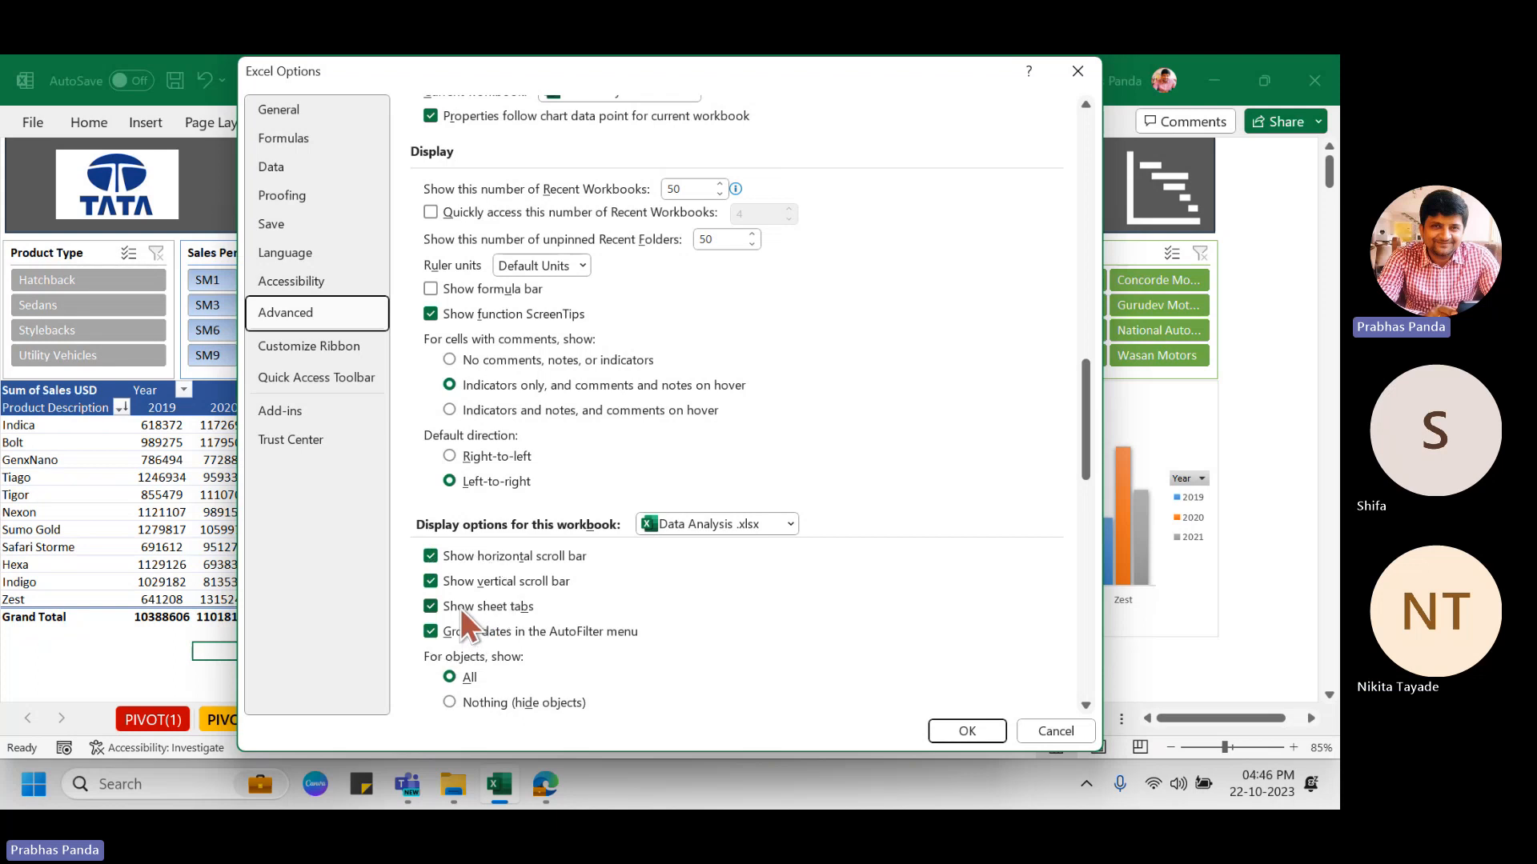
click(460, 607)
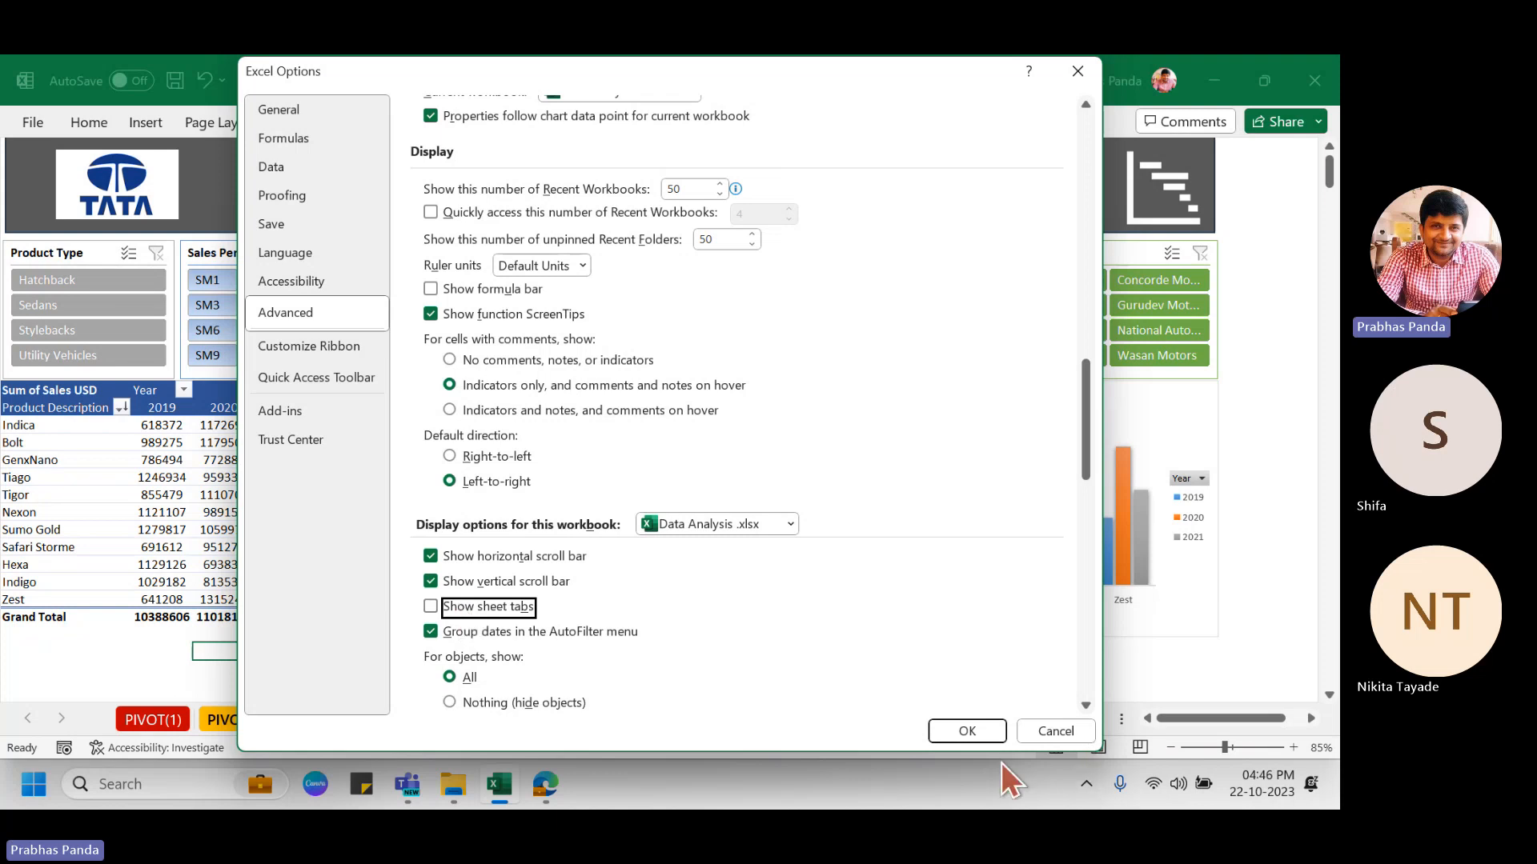
click(961, 730)
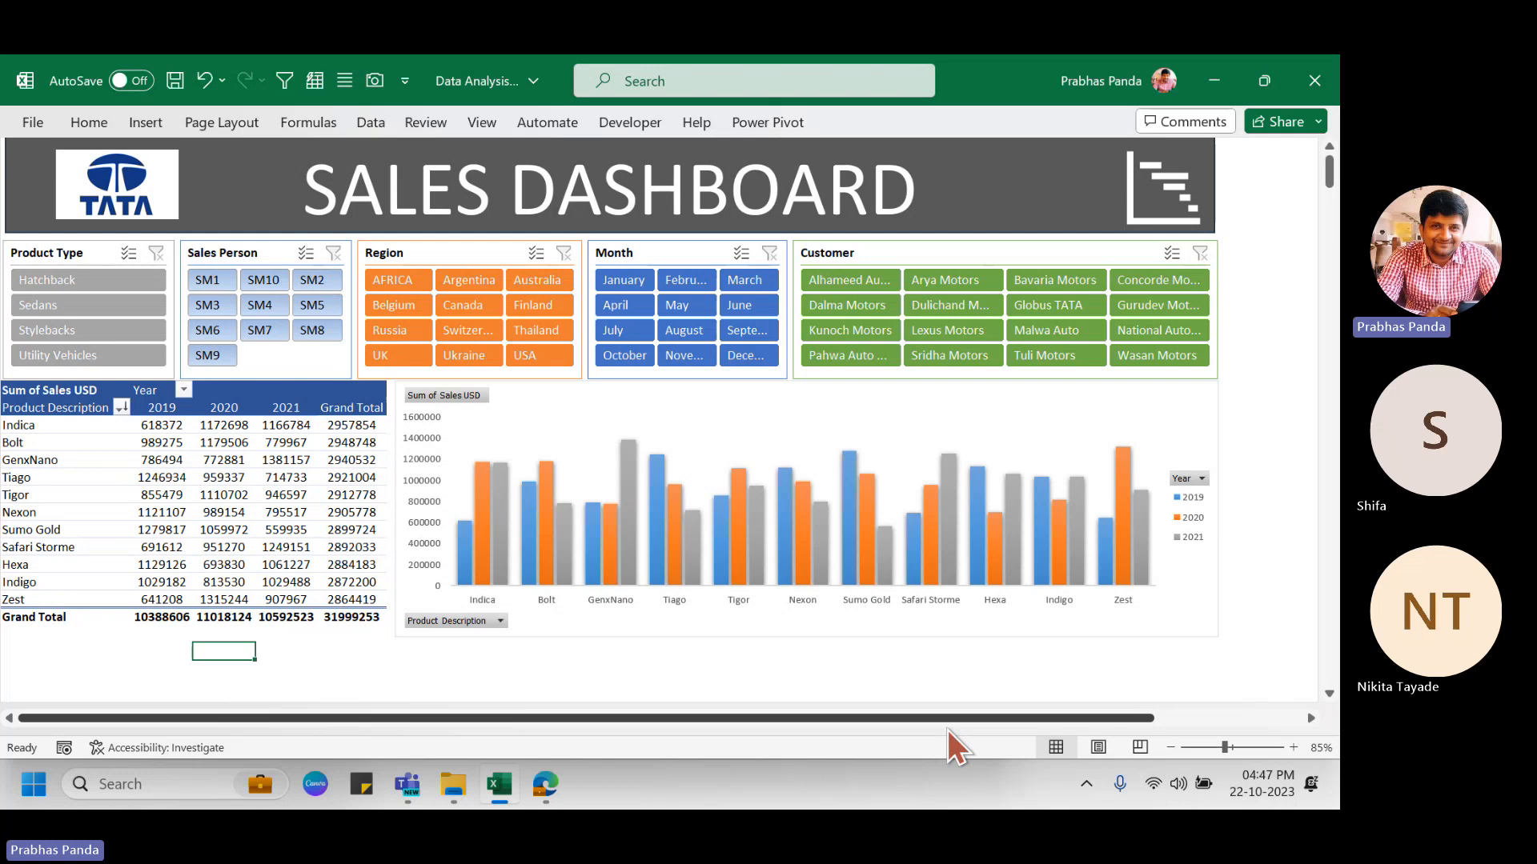
Filter the pivot chart's Year field to show only 2021.
click(1193, 480)
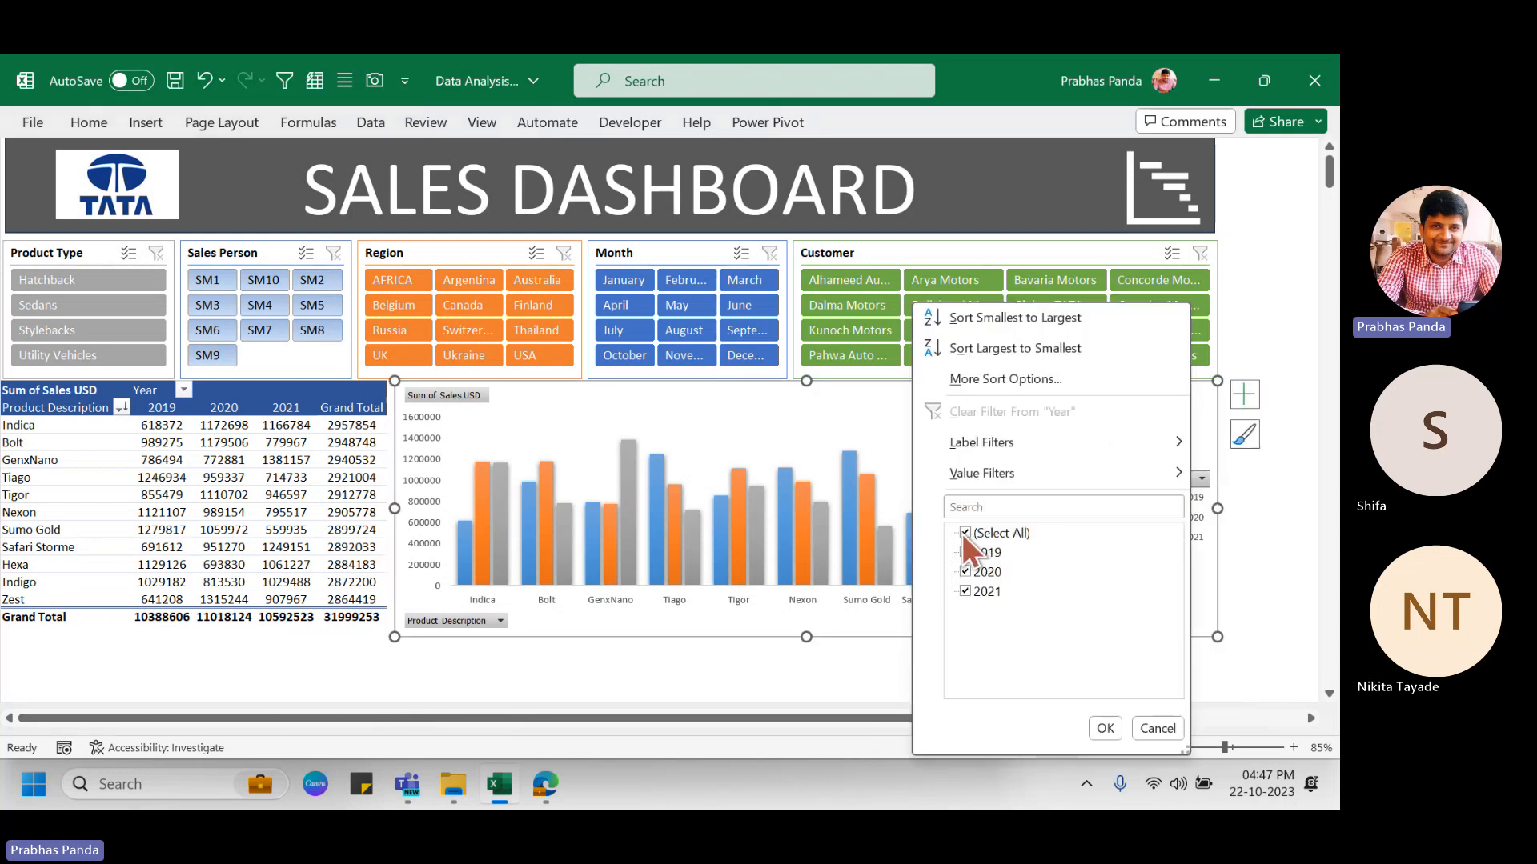
click(965, 532)
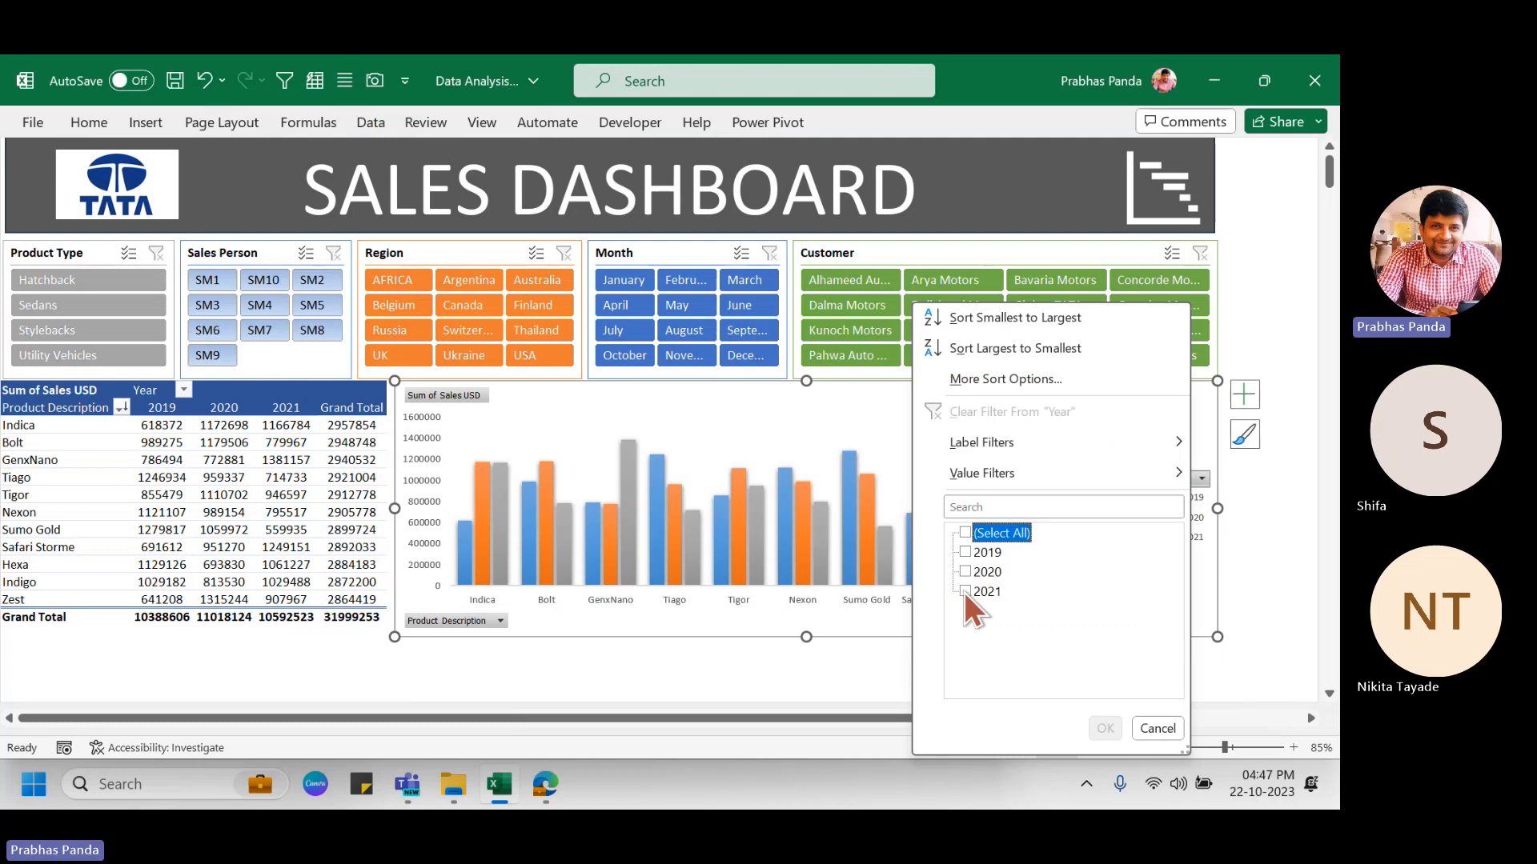
click(965, 591)
click(1104, 728)
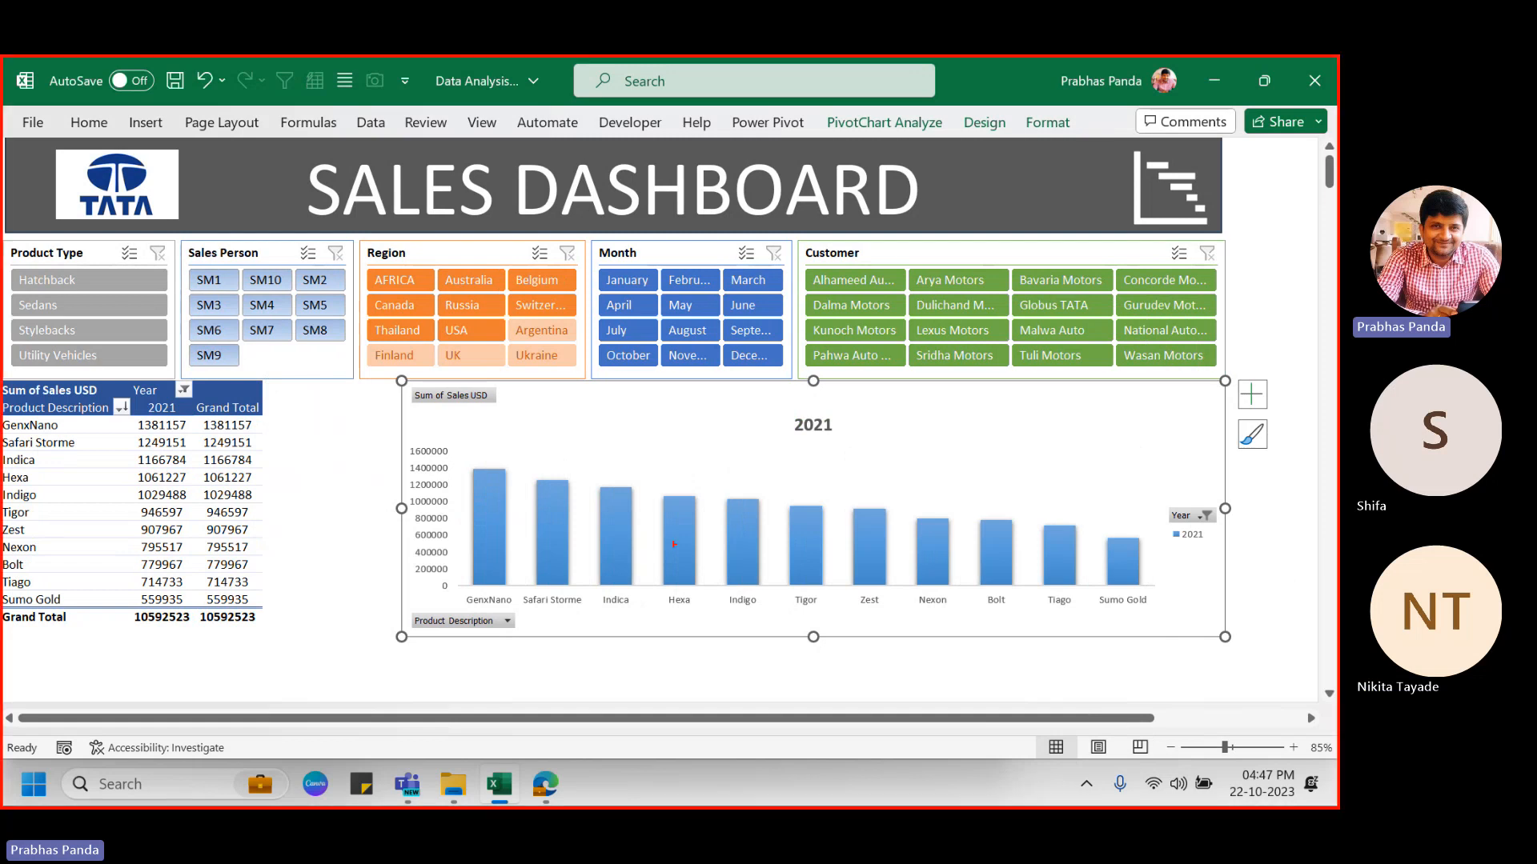
mouse_move(129, 387)
mouse_down()
mouse_move(193, 531)
mouse_move(197, 646)
mouse_up()
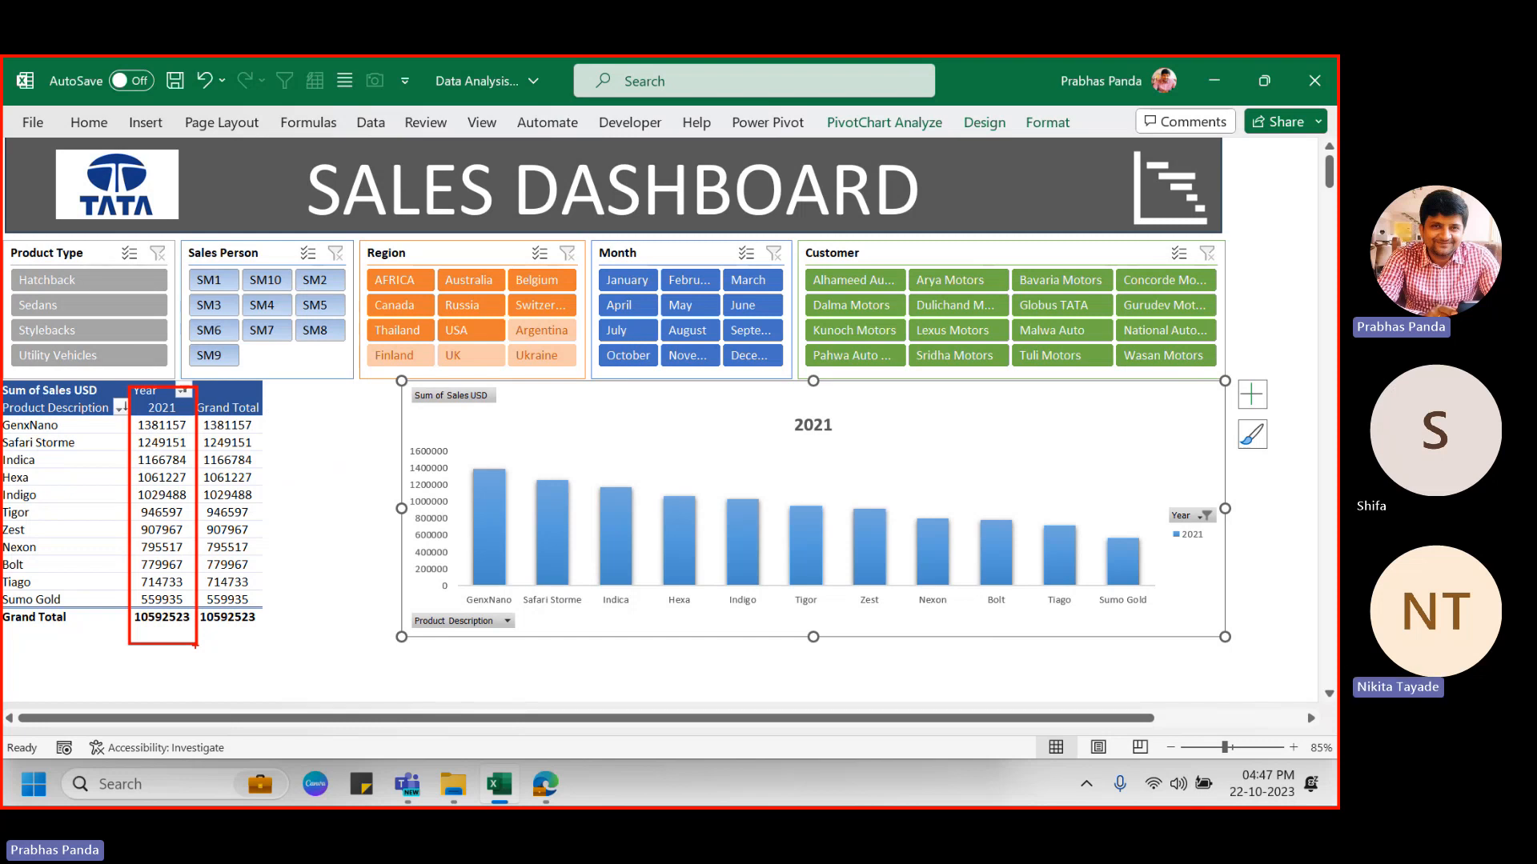
drag(360, 433, 1237, 644)
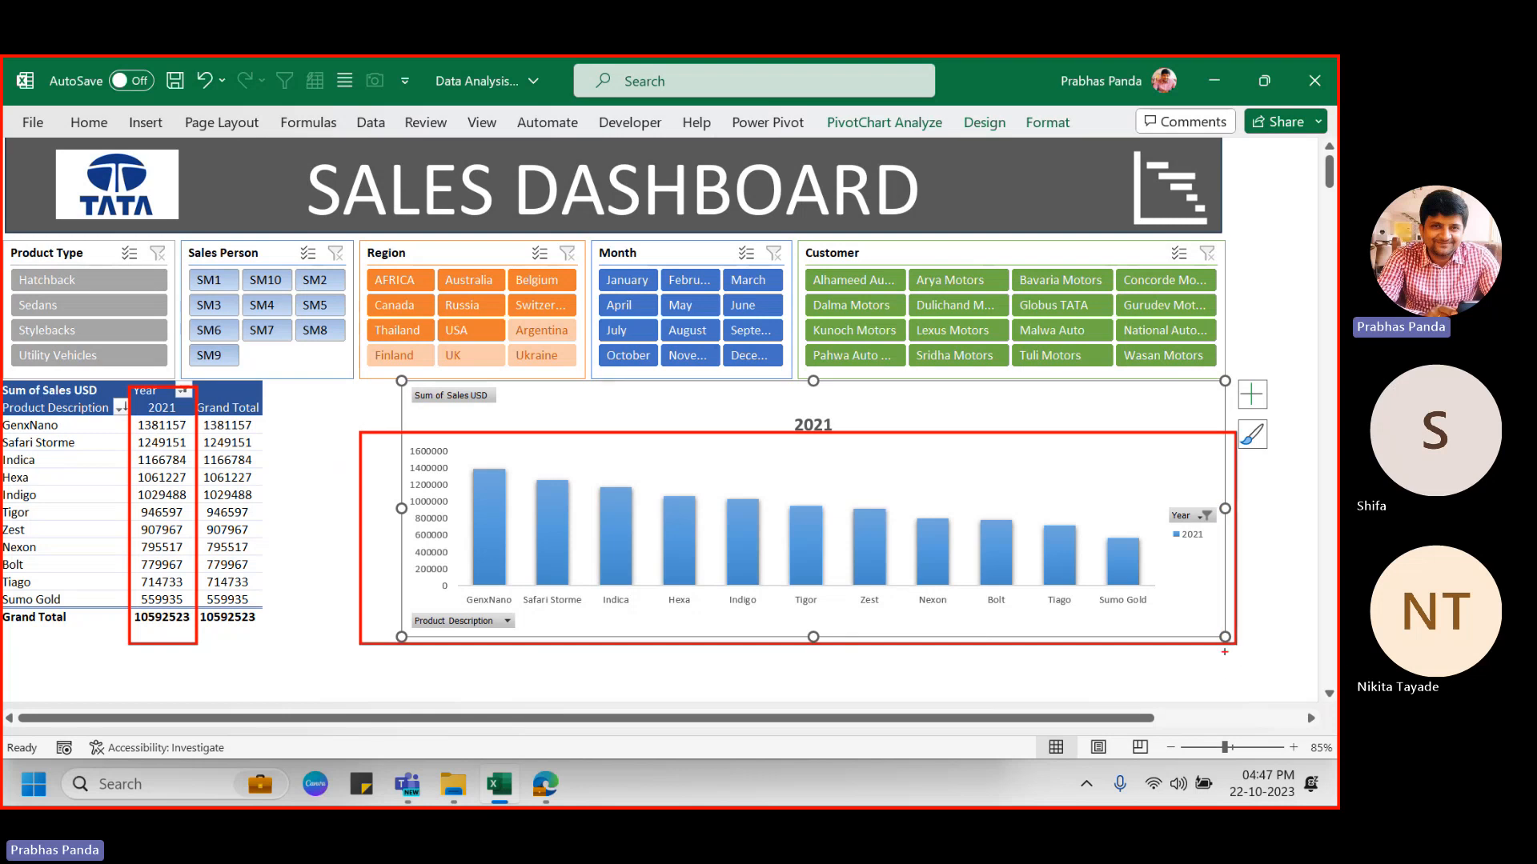
drag(460, 456, 525, 600)
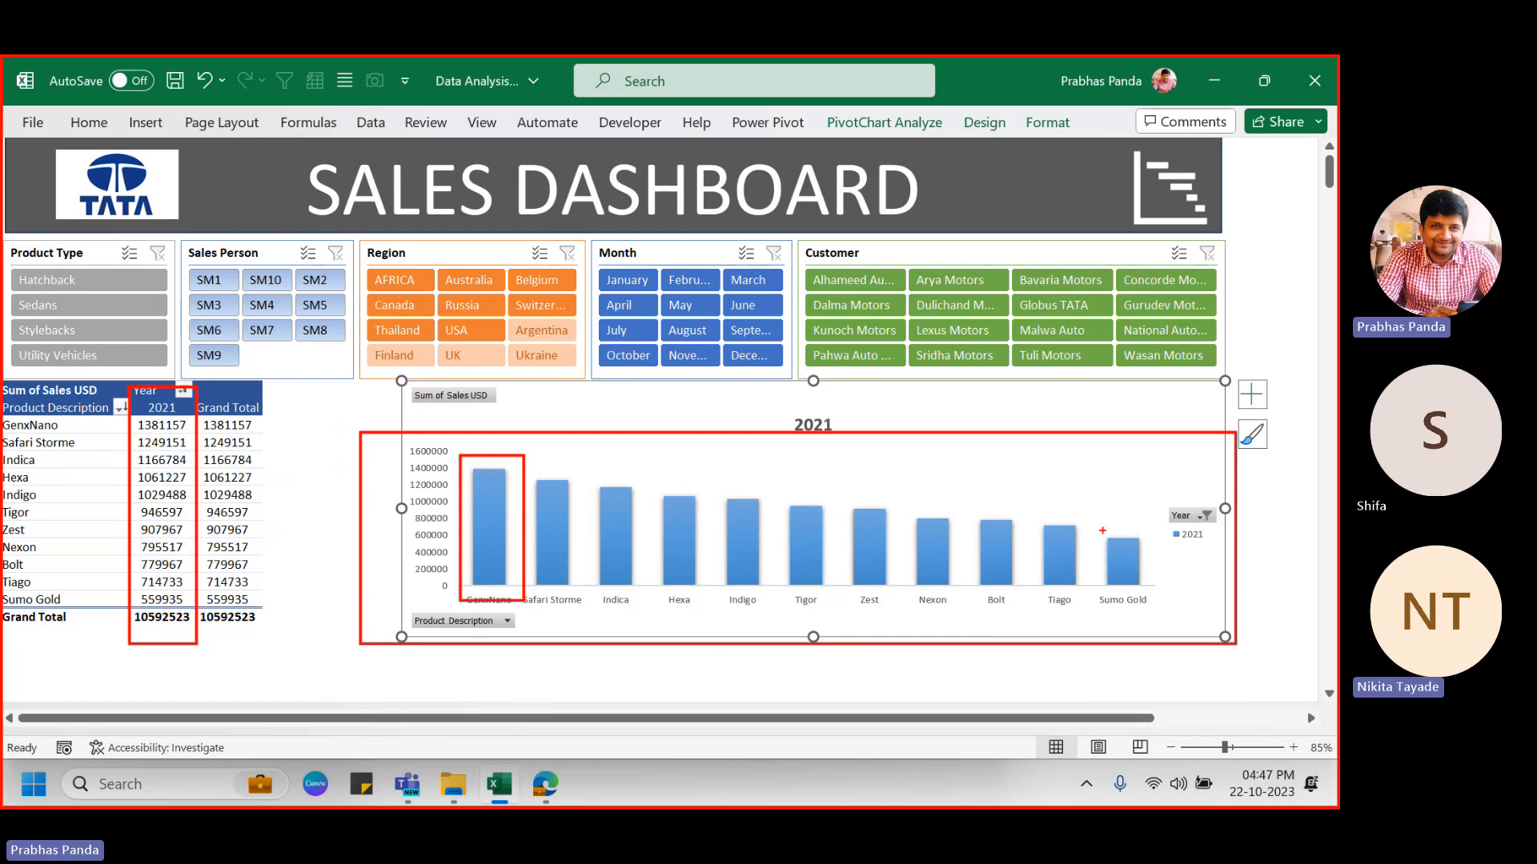
drag(1101, 531, 1150, 592)
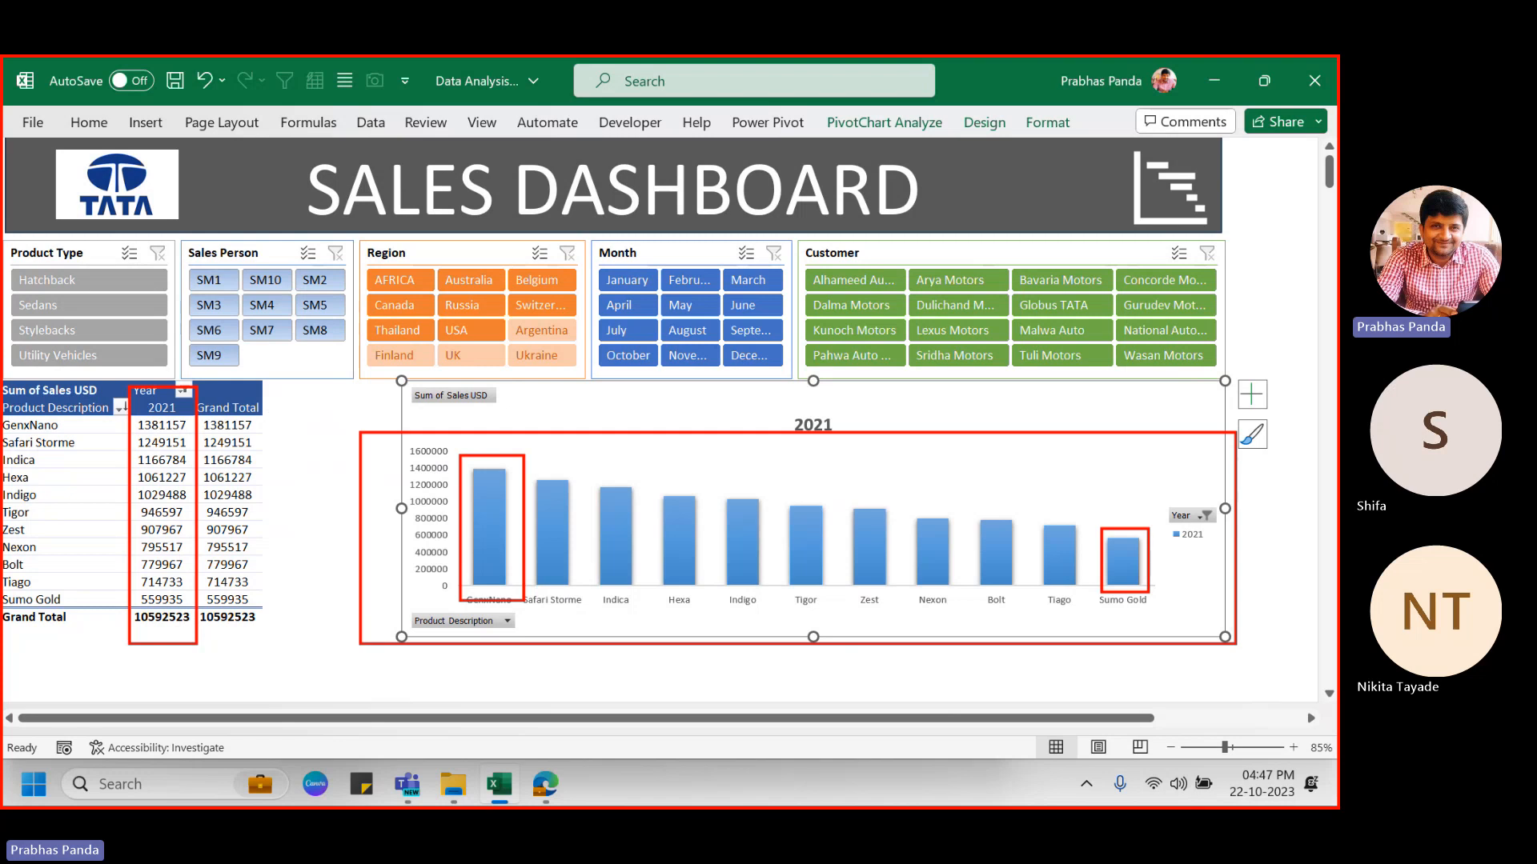
key(Escape)
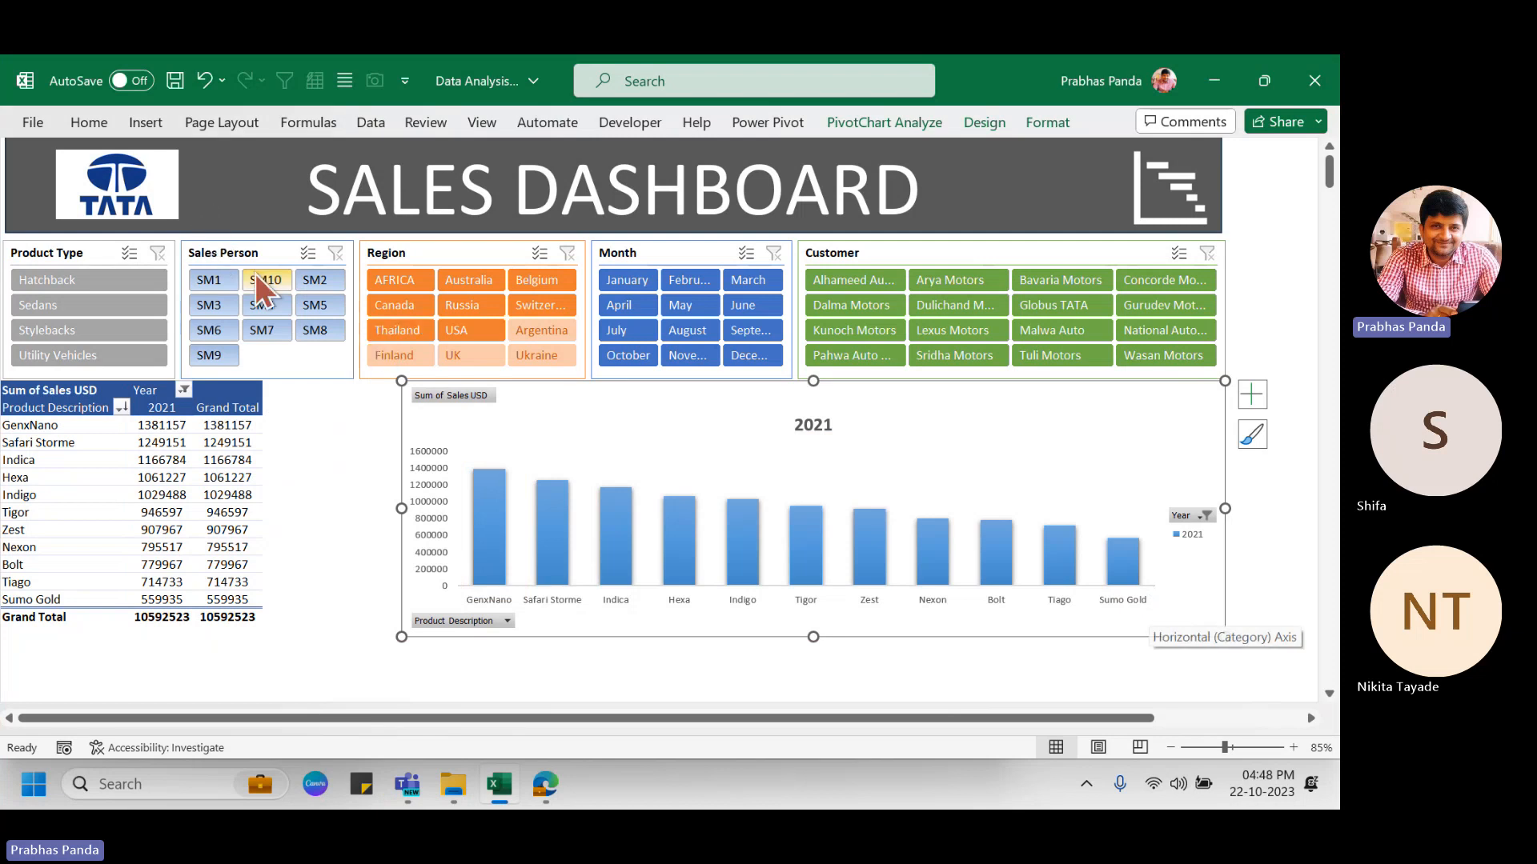
Filter the dashboard to sales person SM5 with the Sales Person slicer.
click(314, 306)
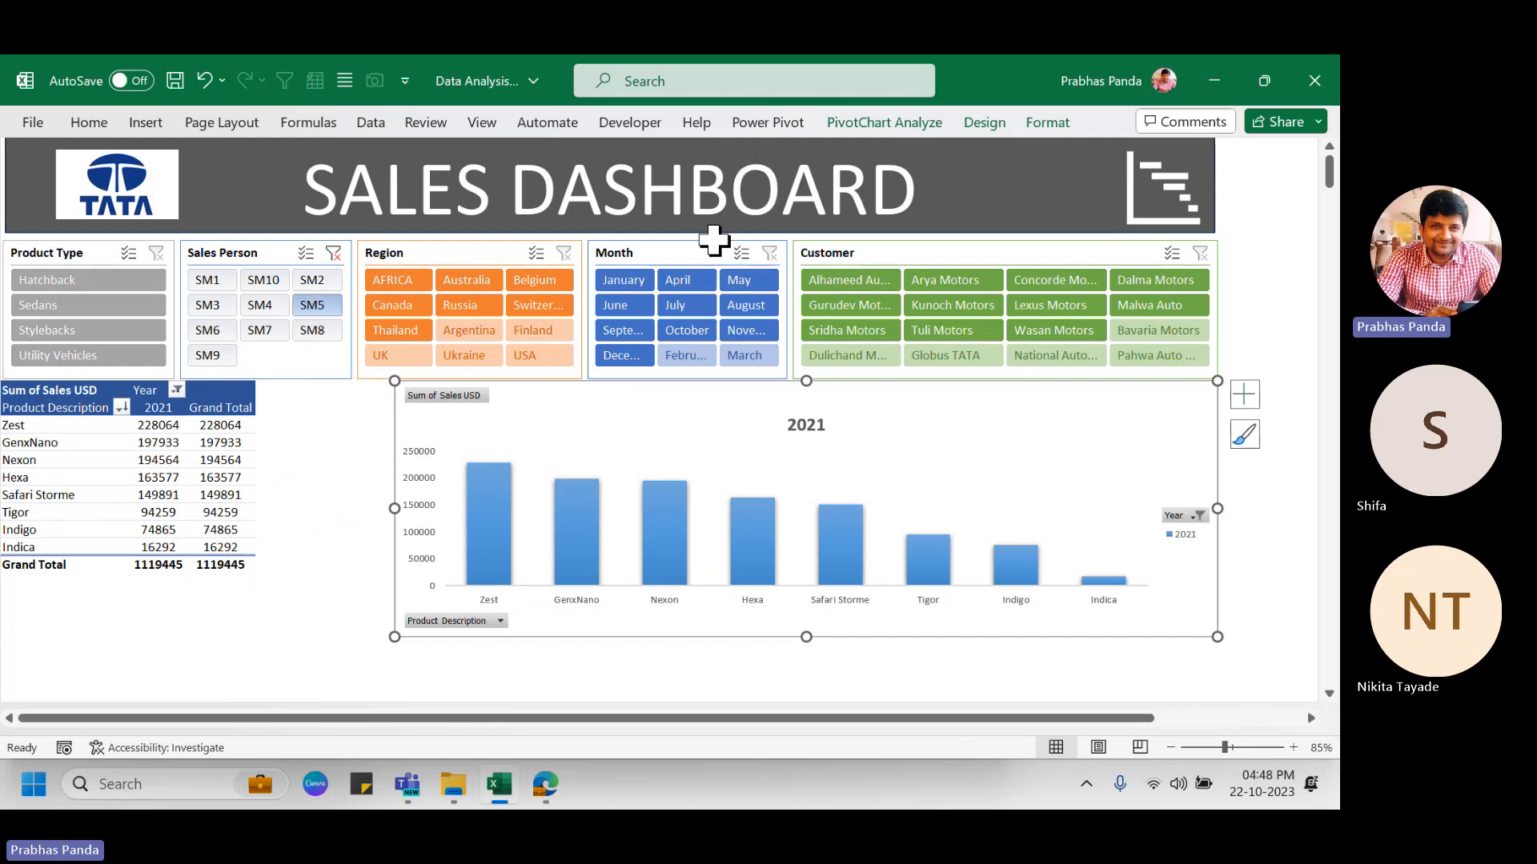
Filter the dashboard to May with the Month slicer.
click(751, 280)
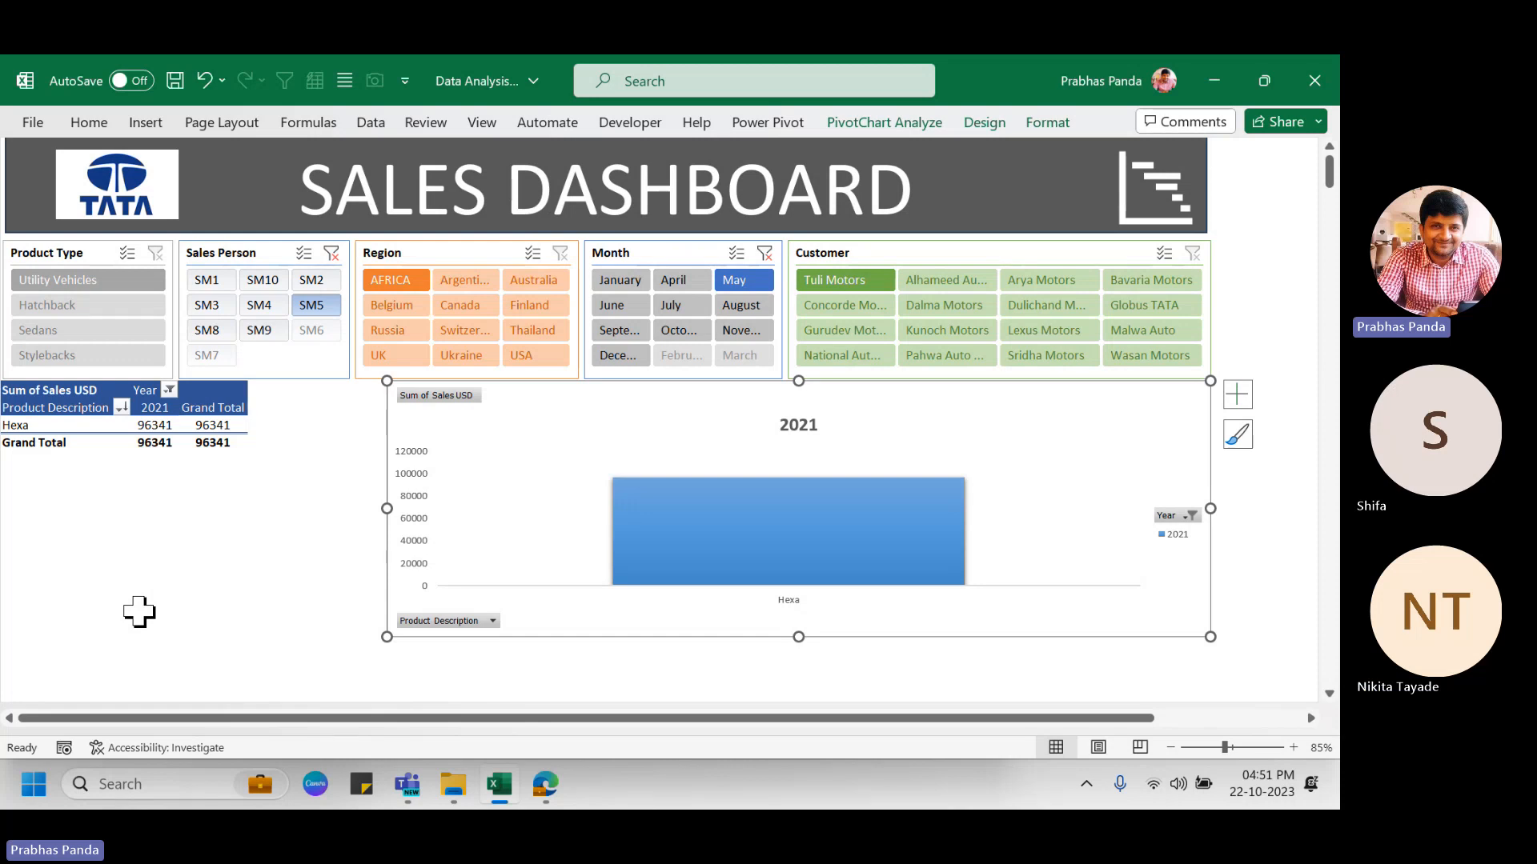
drag(294, 239, 372, 286)
drag(744, 234, 809, 305)
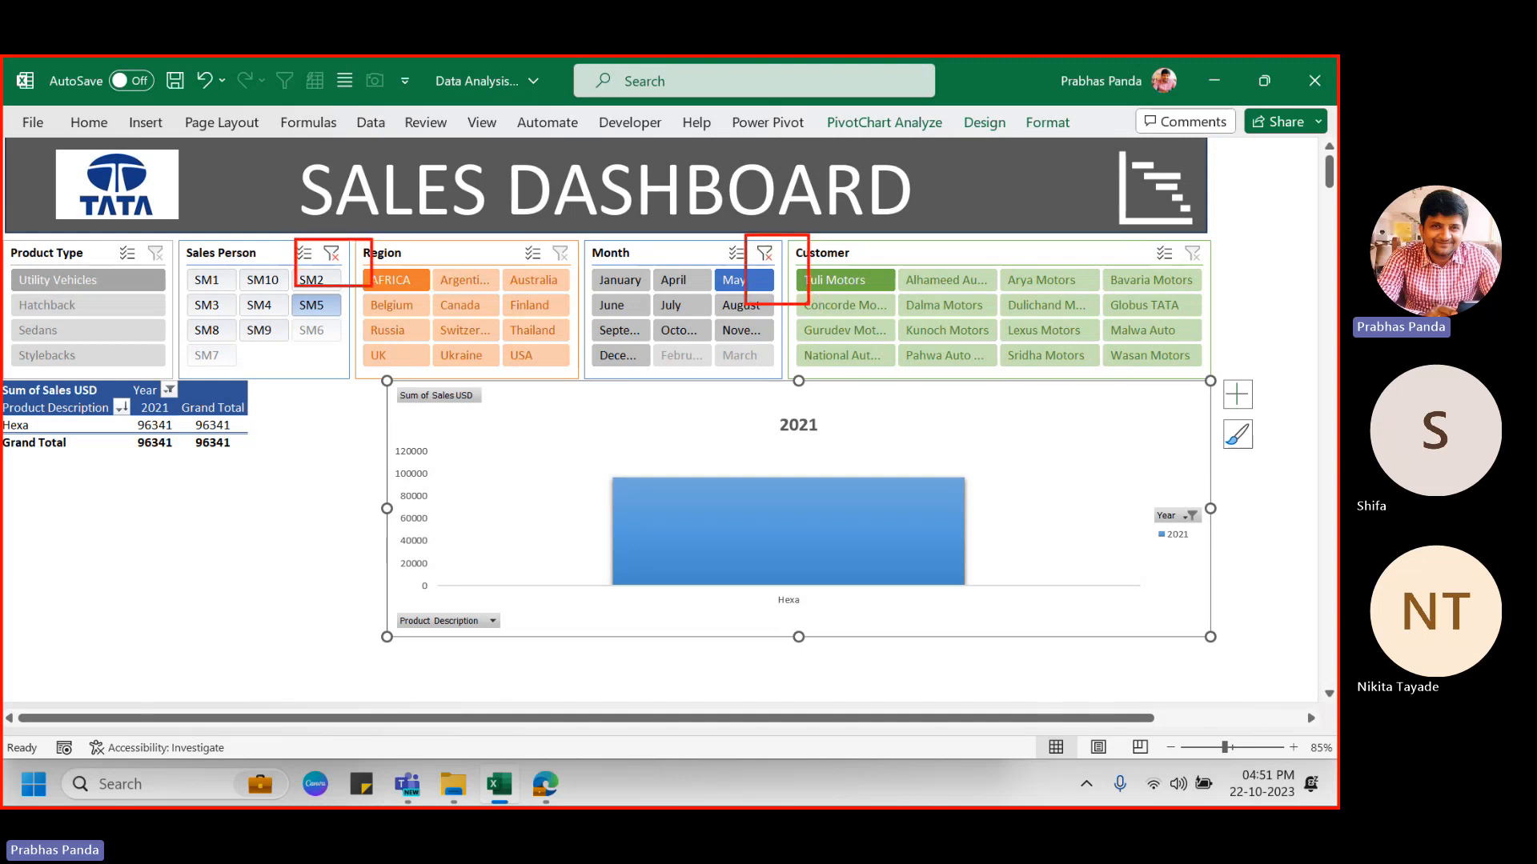
key(Escape)
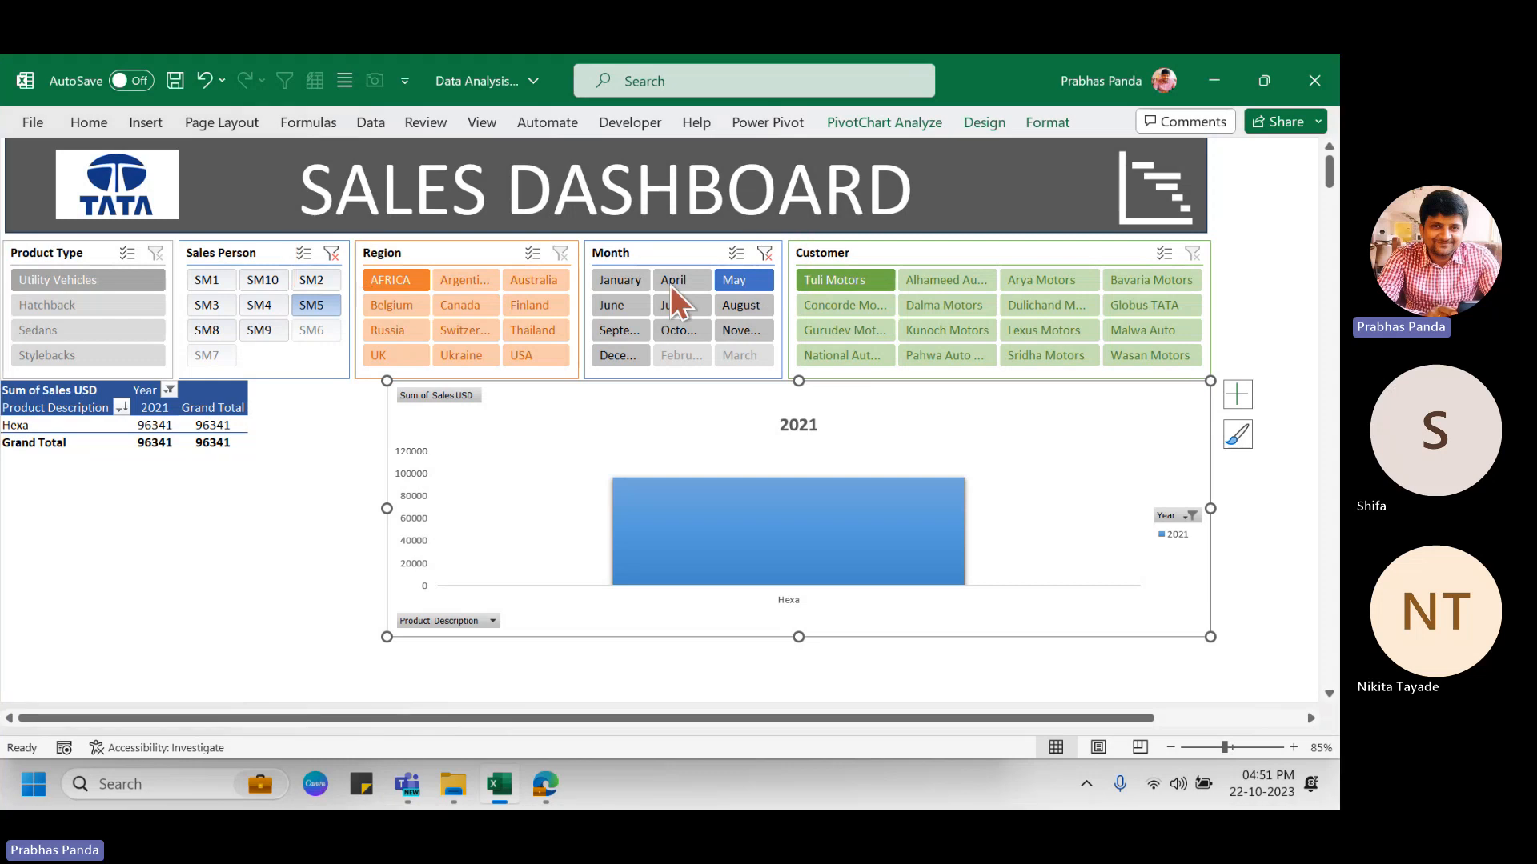
Clear the Sales Person, Month and Year filters so the dashboard covers all the sales data.
click(331, 253)
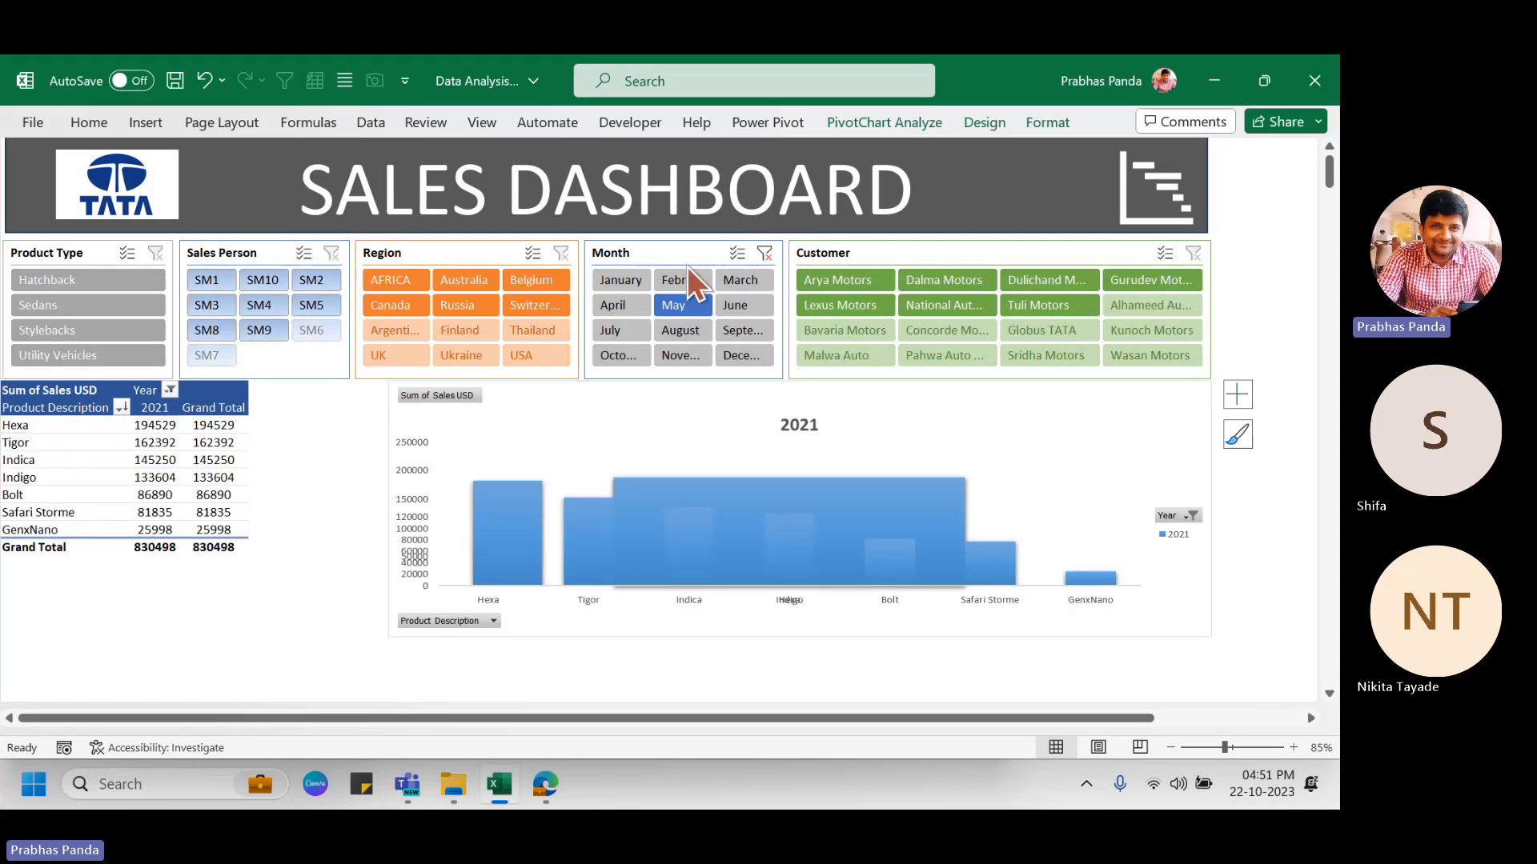
click(764, 252)
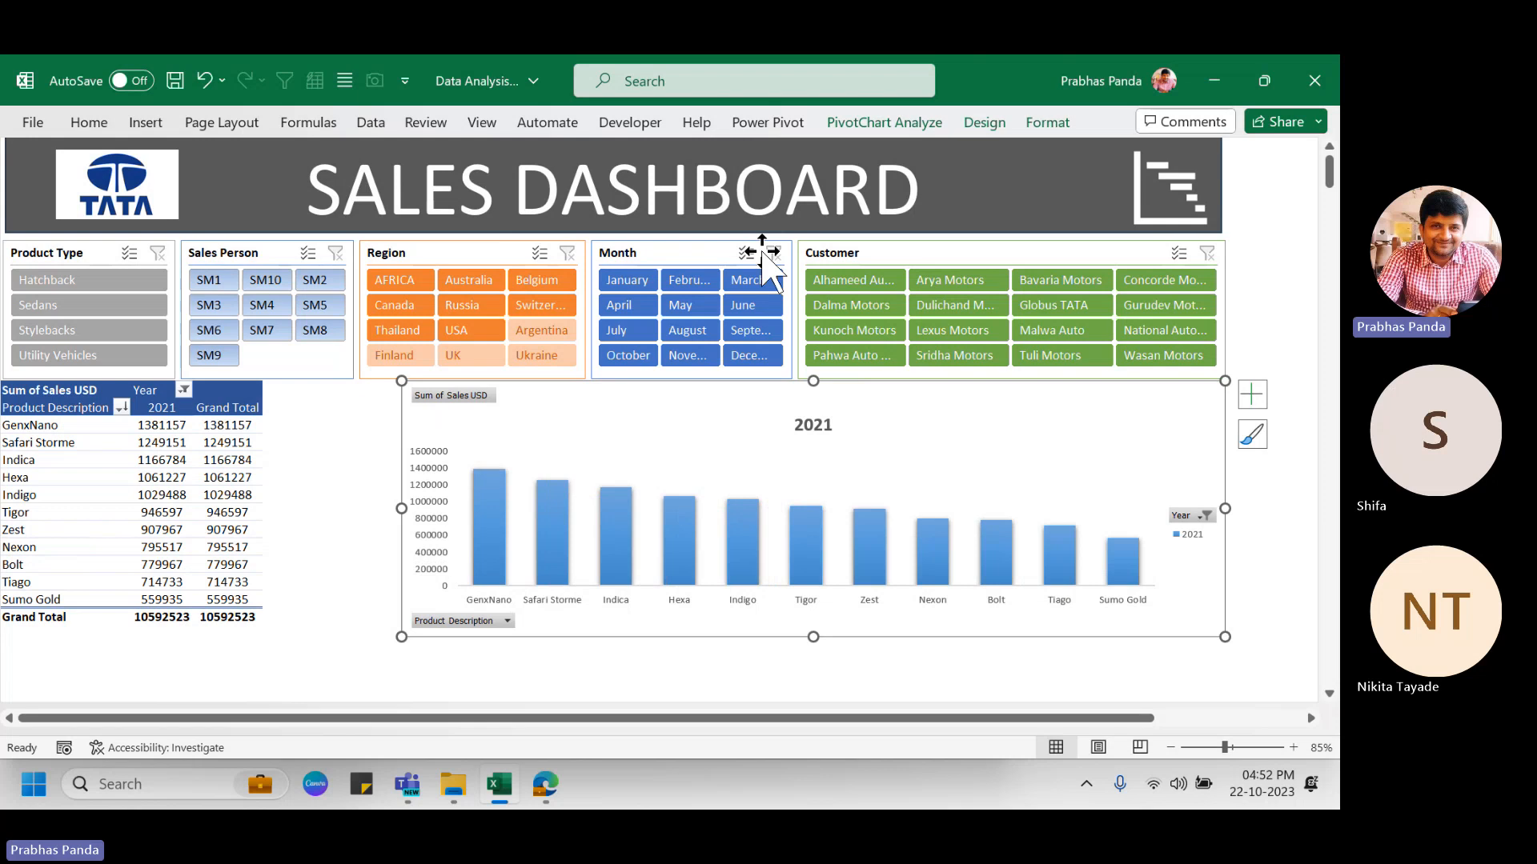
click(1205, 516)
click(965, 165)
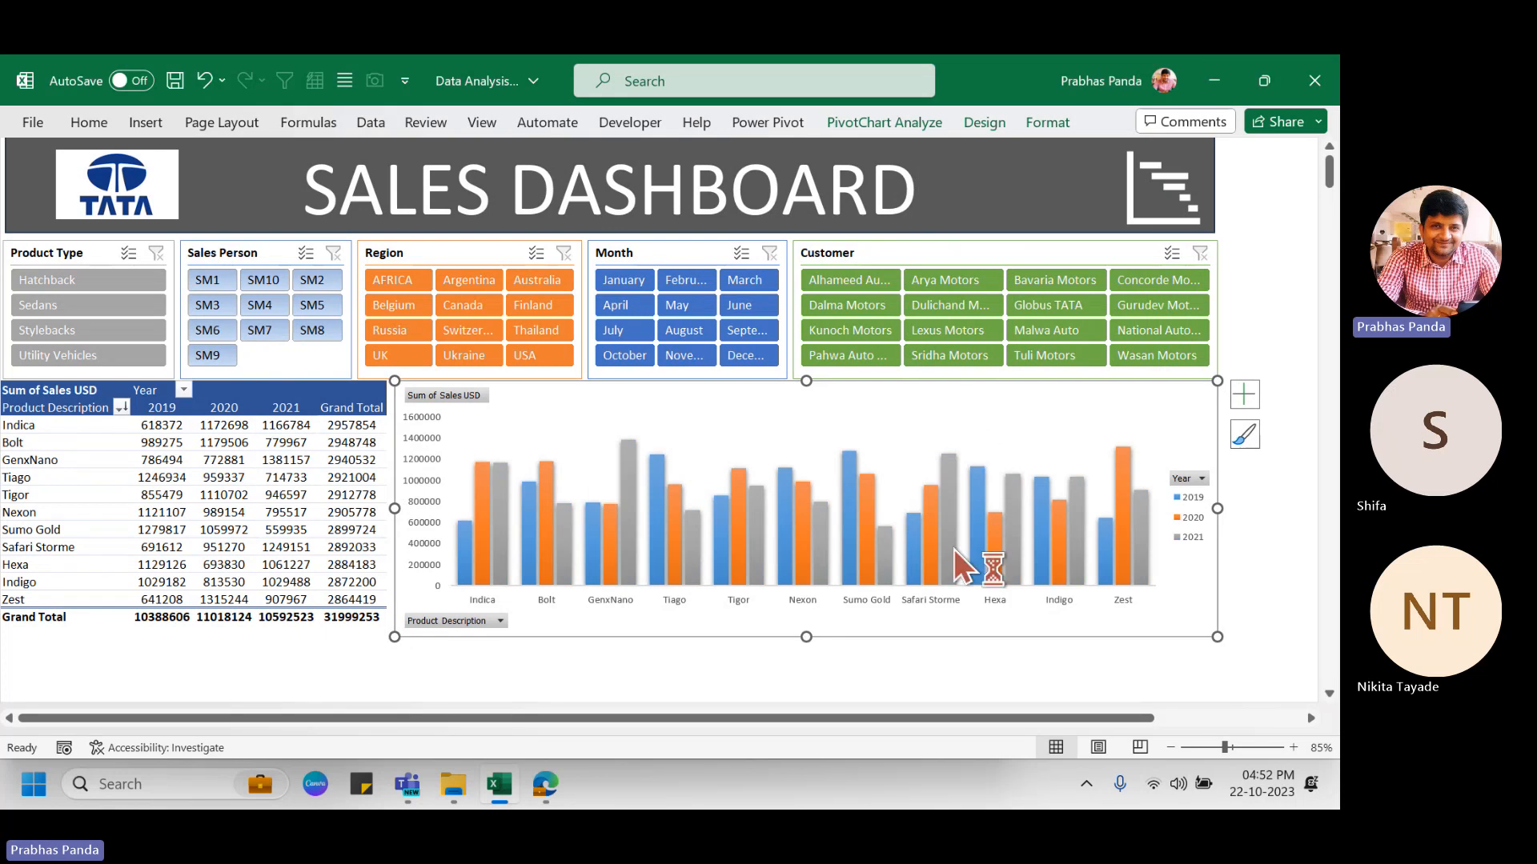
mouse_move(953, 549)
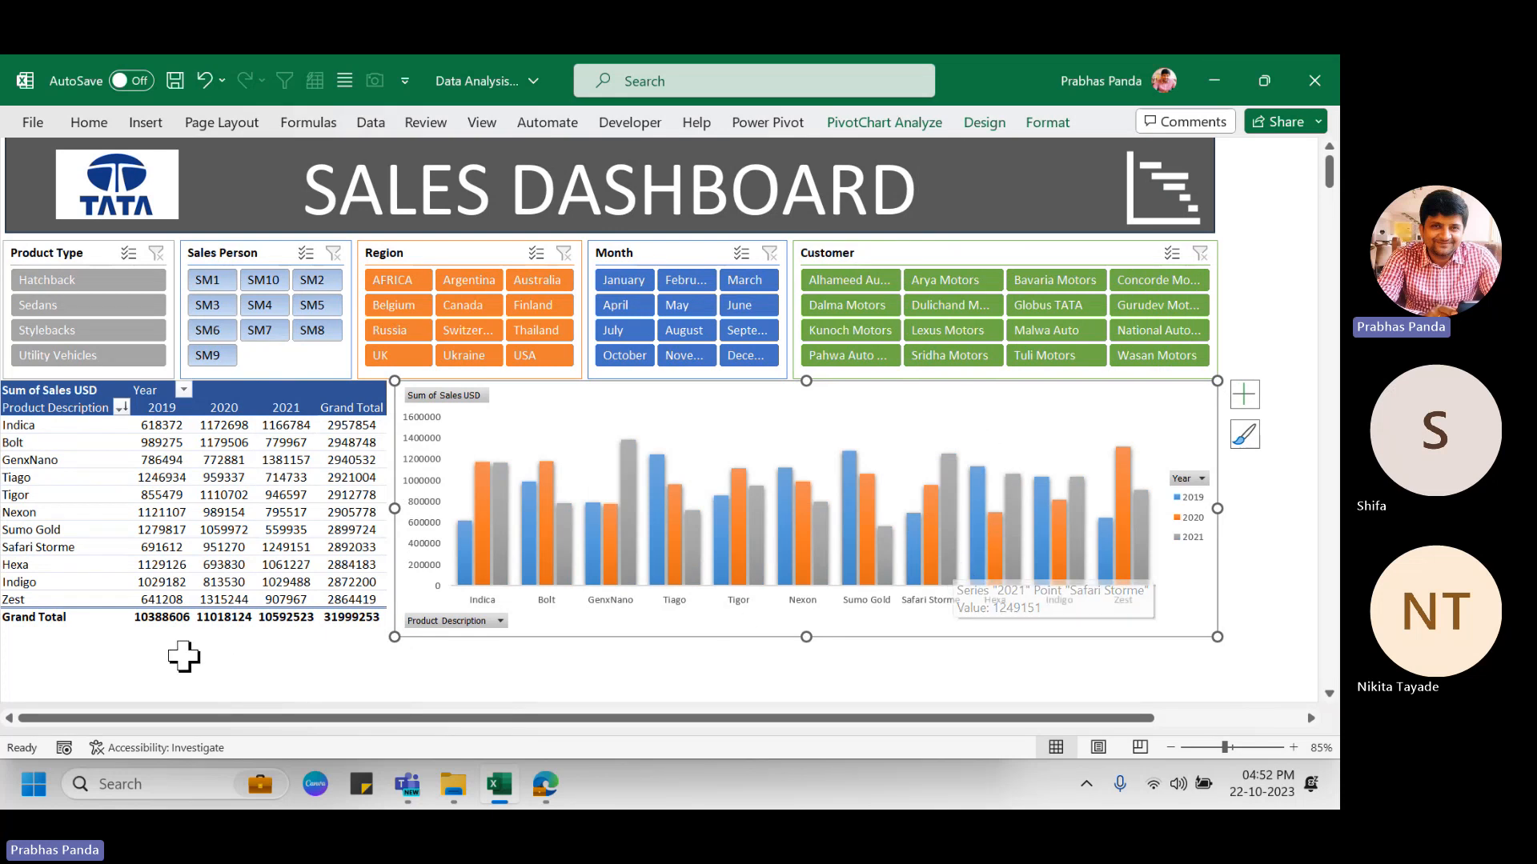
Turn Show sheet tabs back on for the Data Analysis .xlsx workbook in Excel's Advanced options.
click(157, 665)
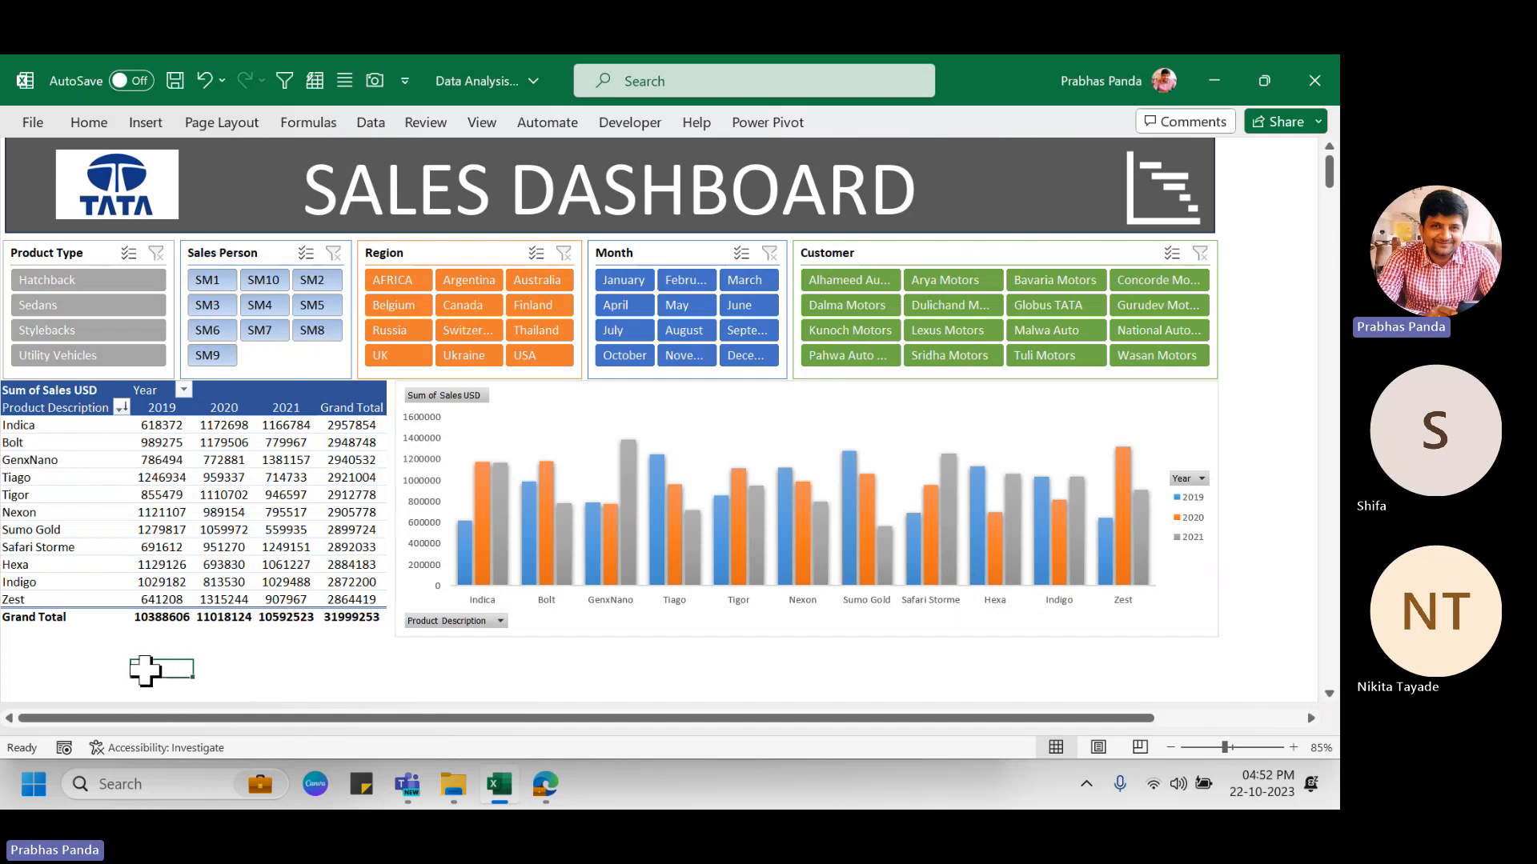
click(29, 125)
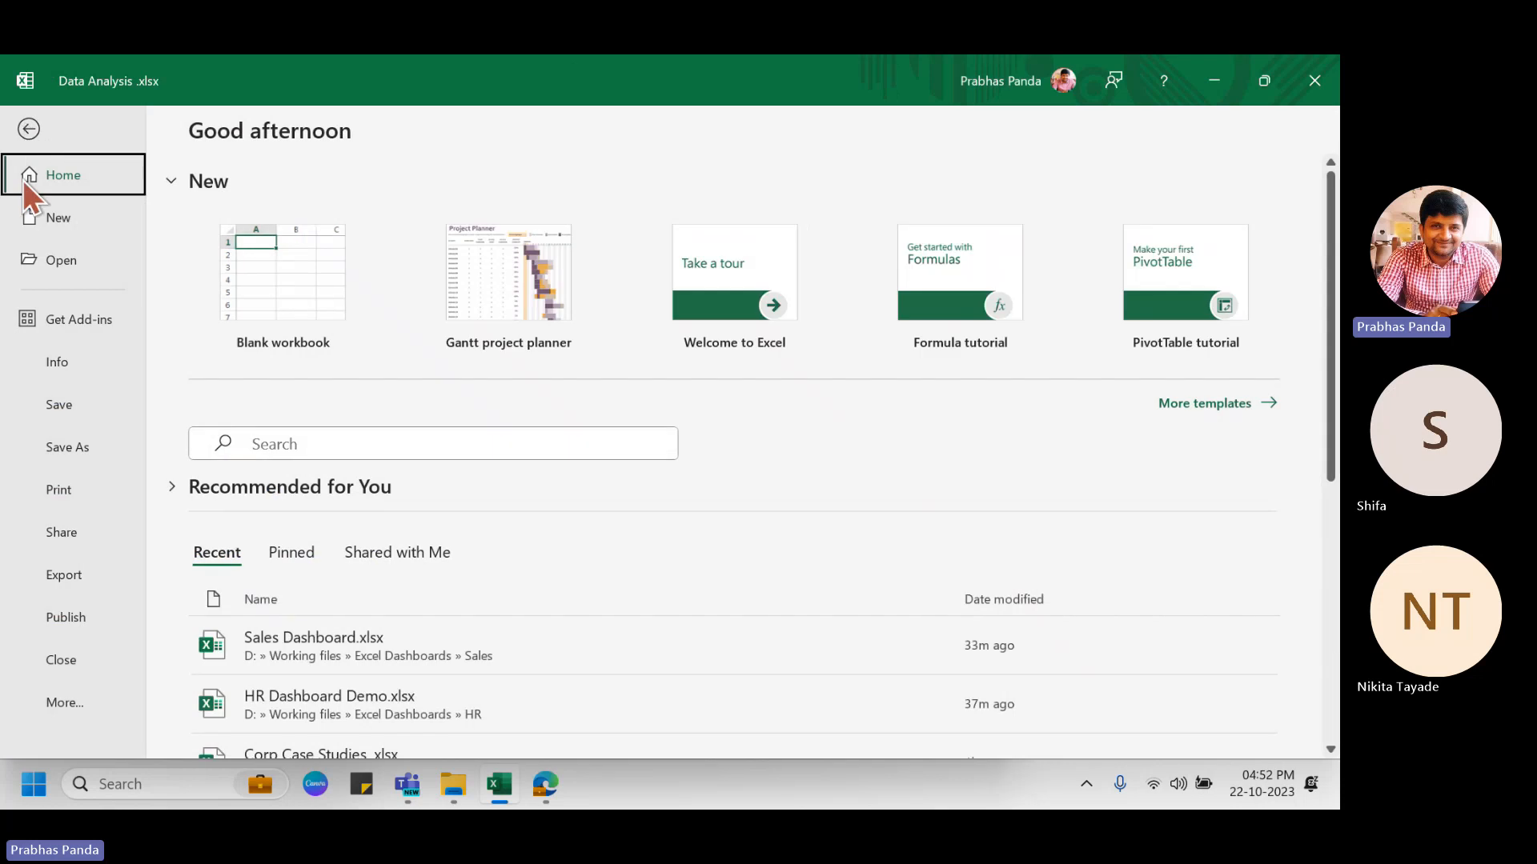
click(74, 702)
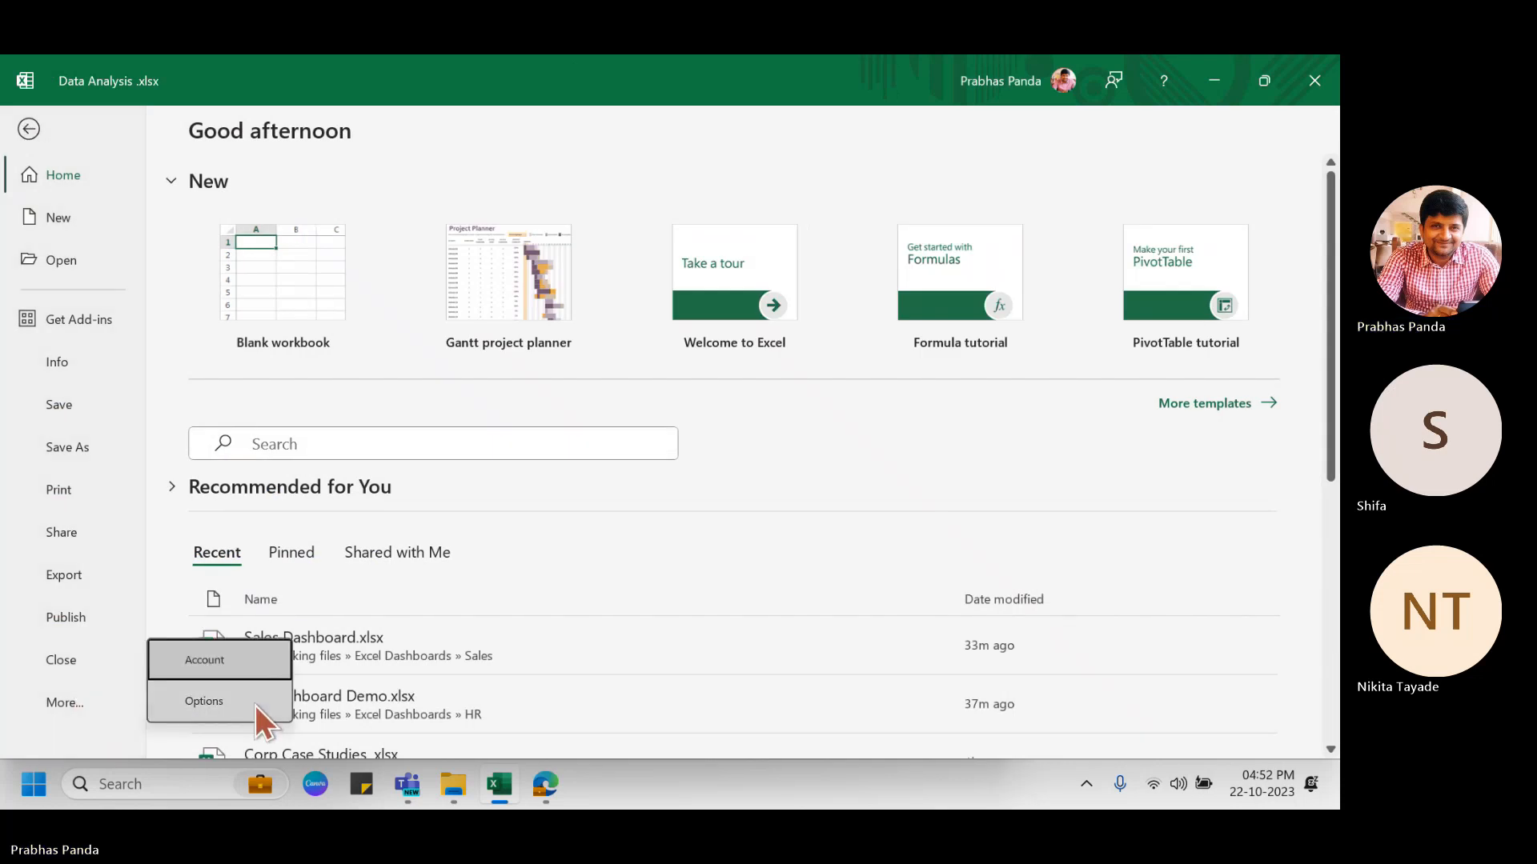
click(256, 706)
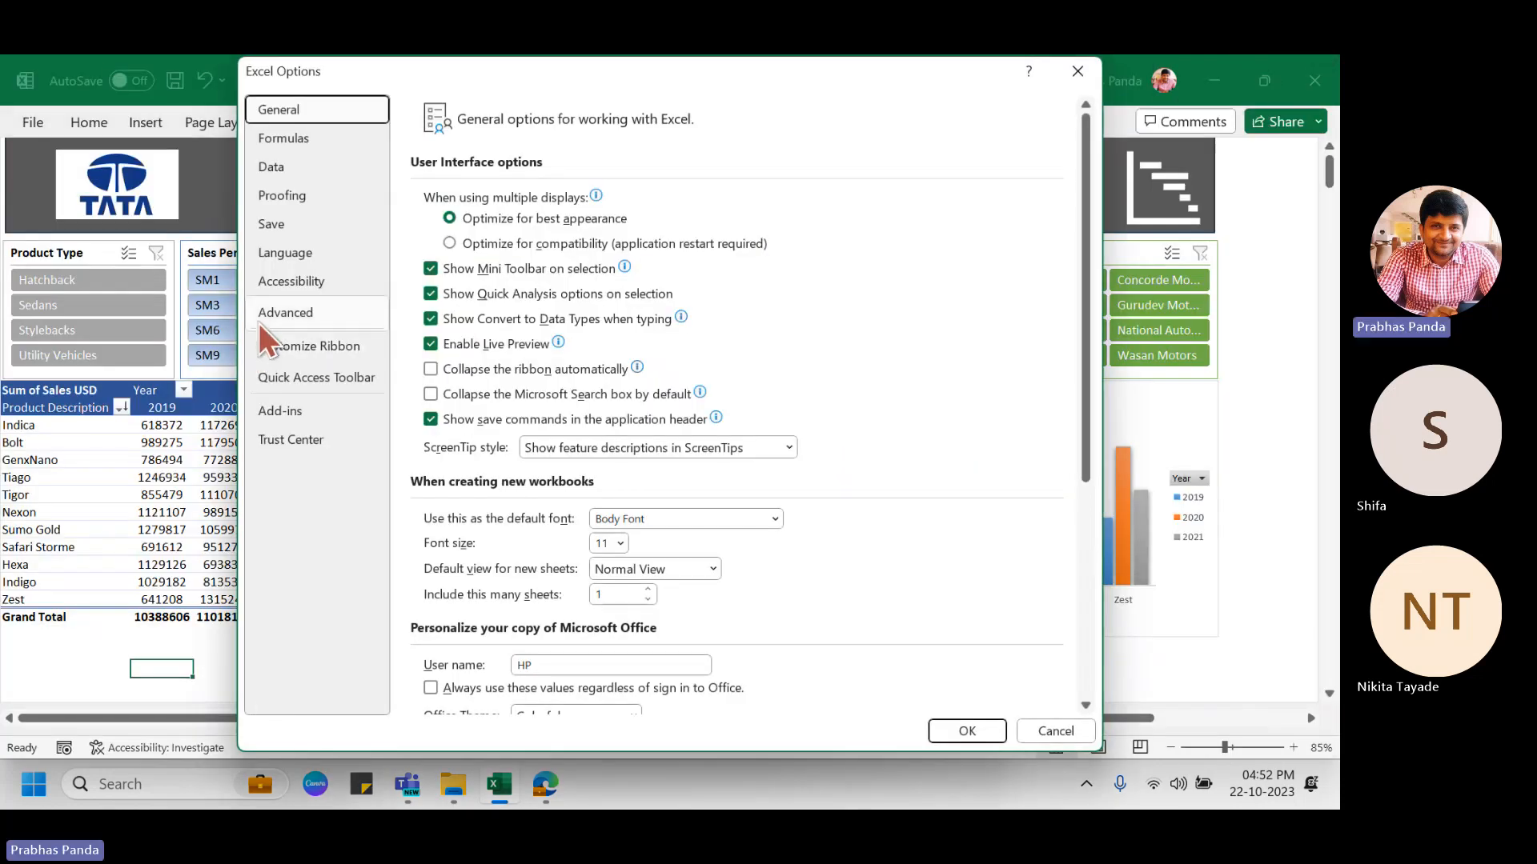
click(311, 317)
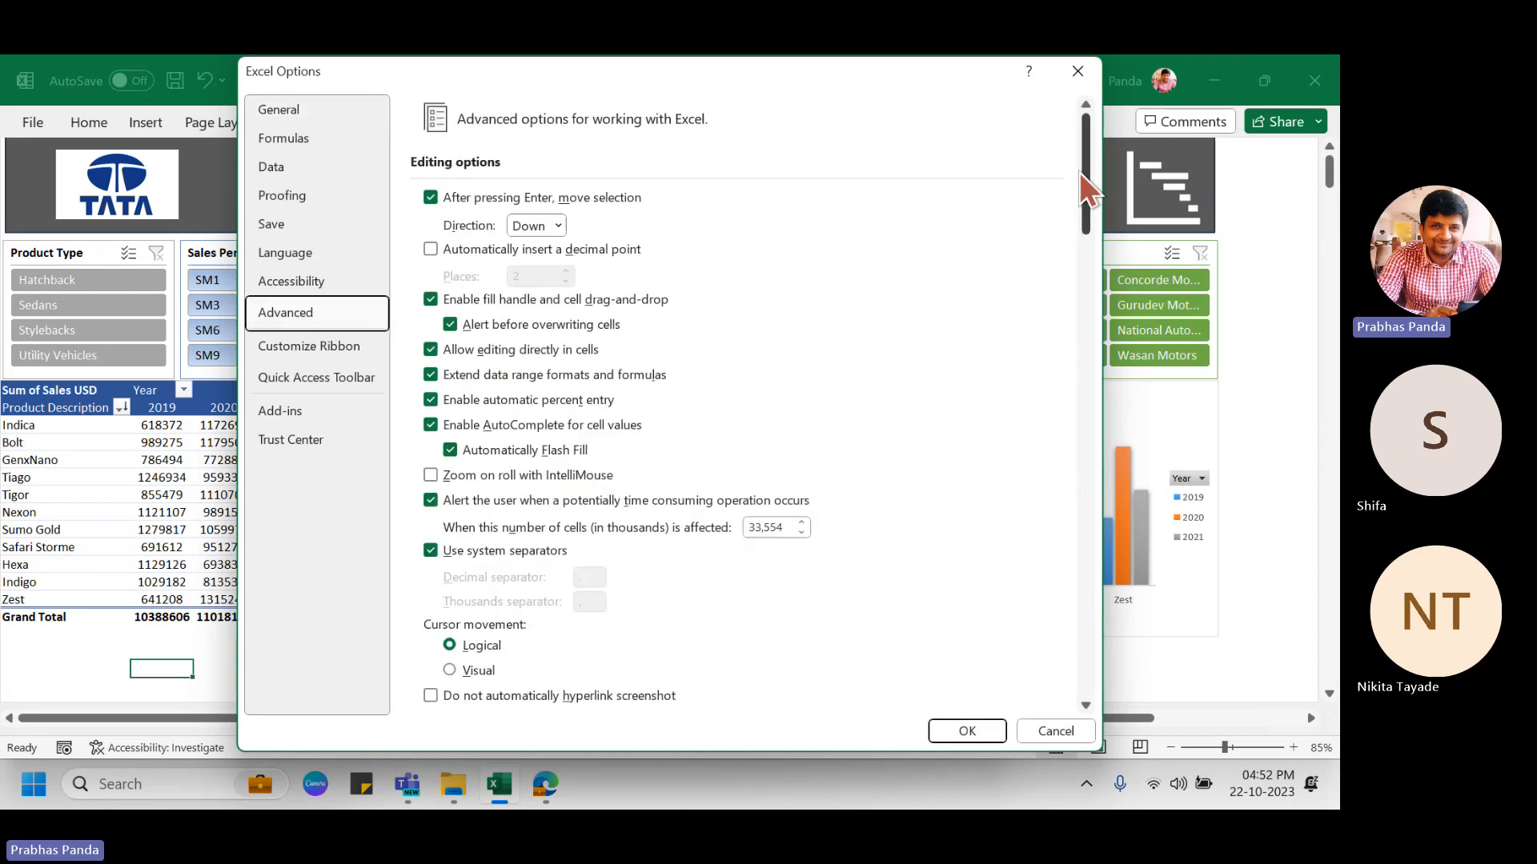
drag(1080, 171, 1034, 429)
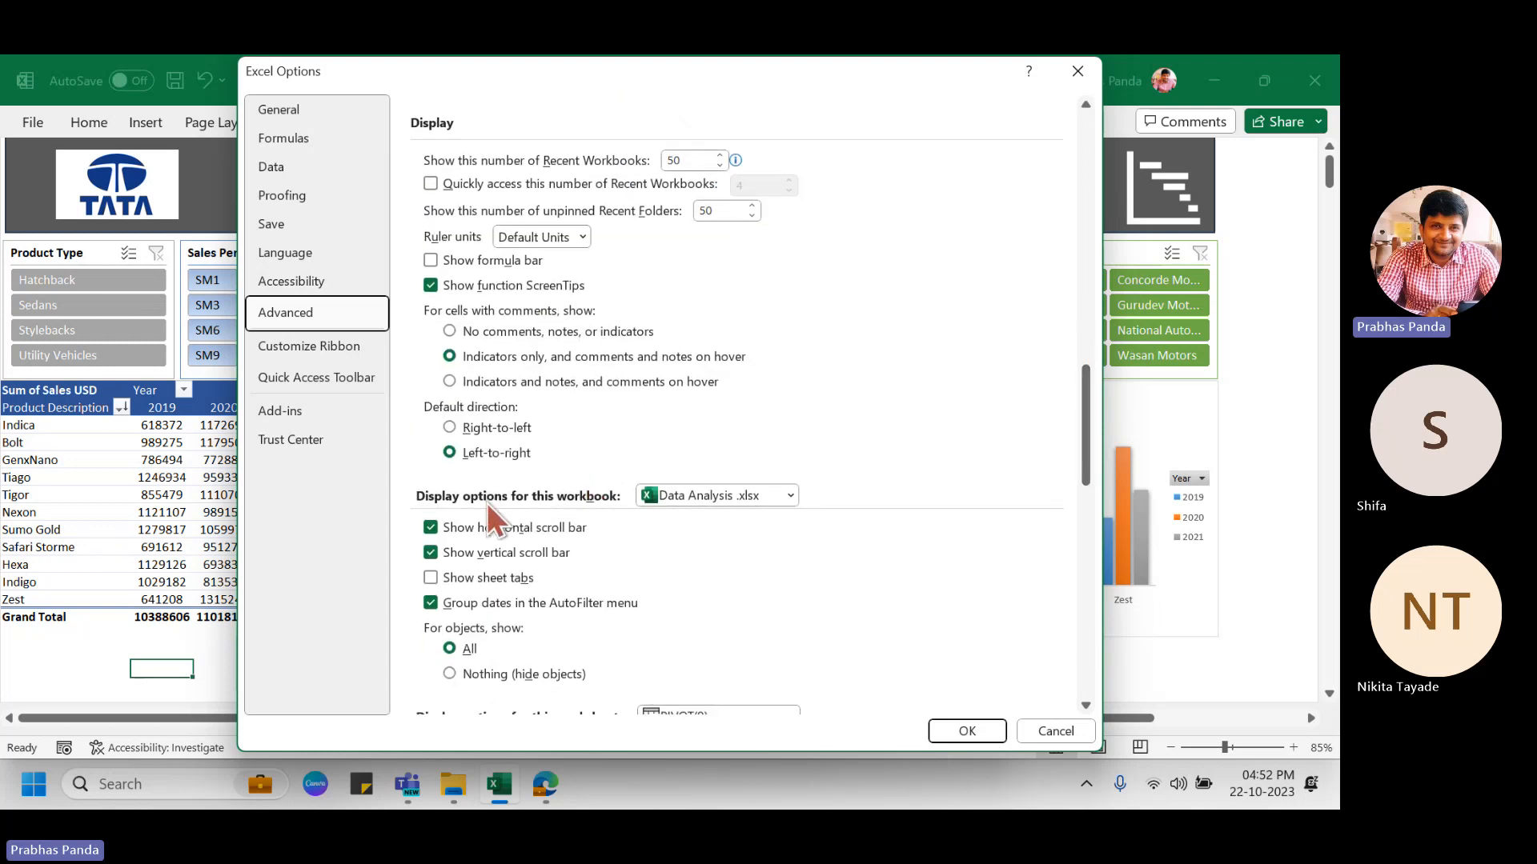
click(468, 580)
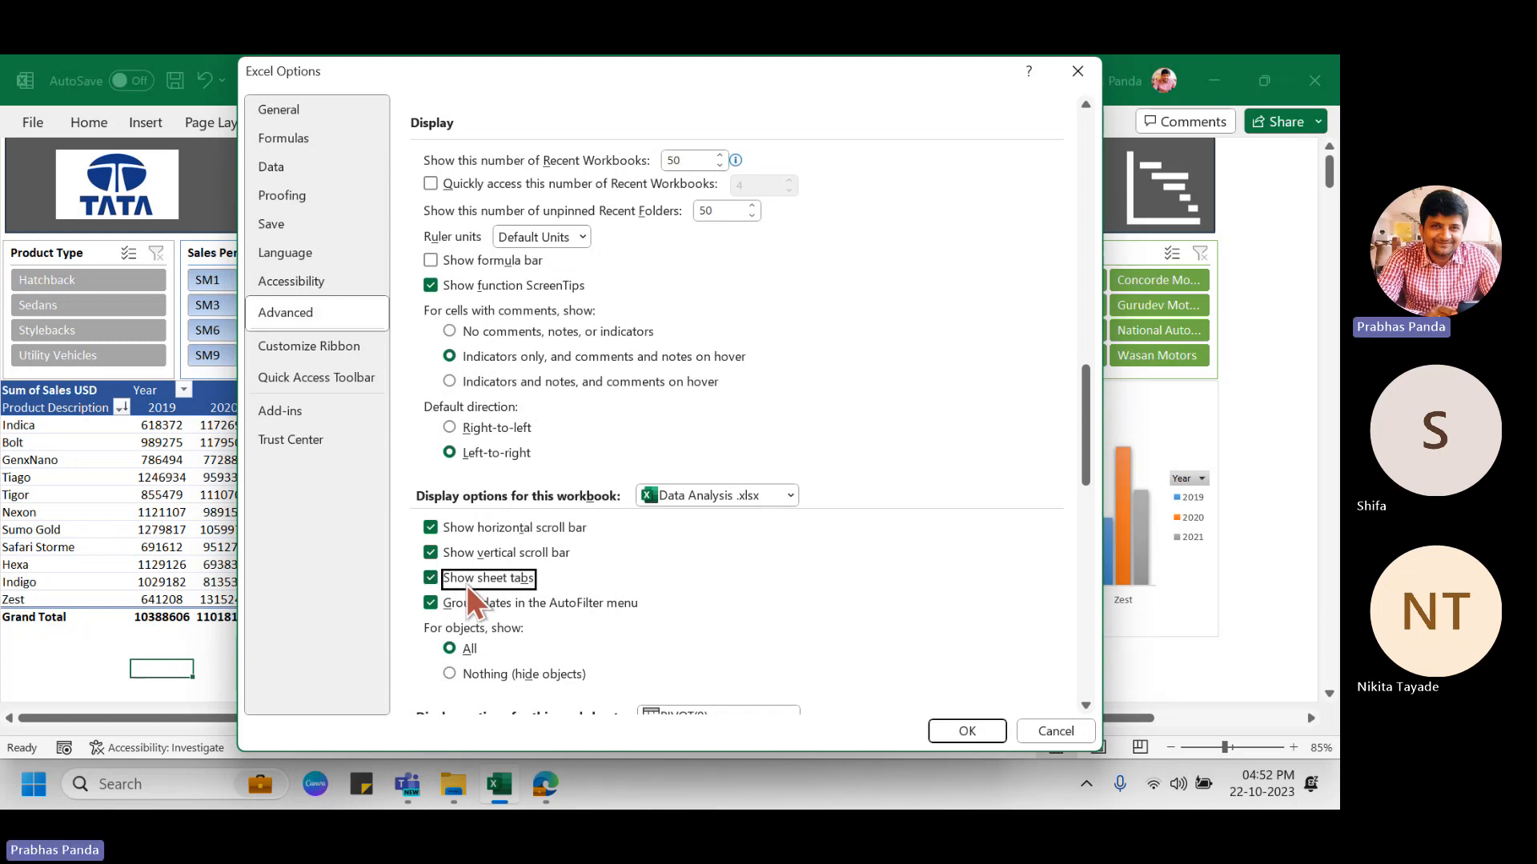
click(955, 730)
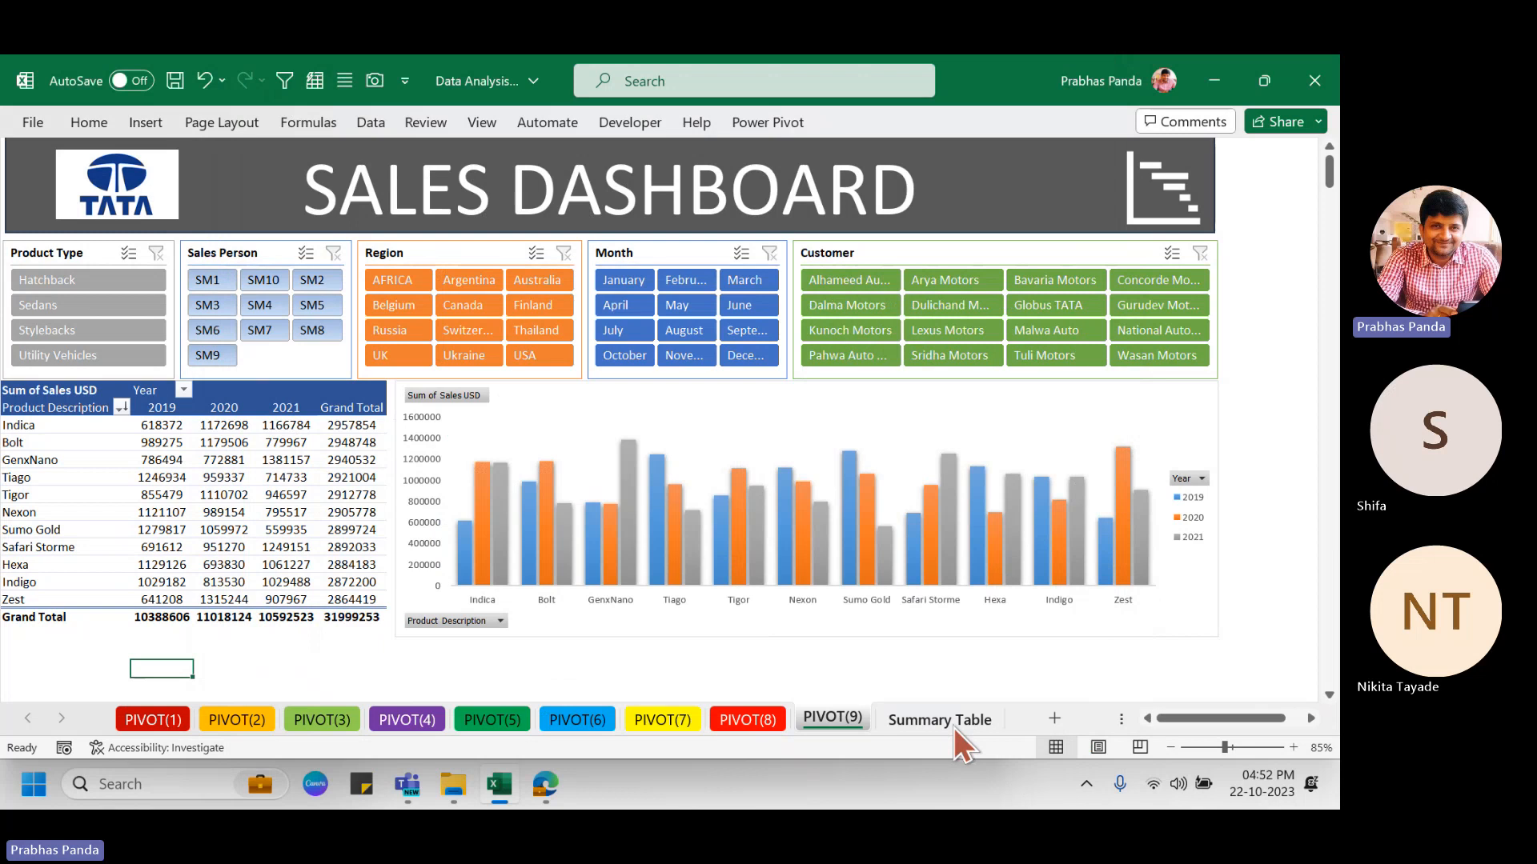
Lengthen the horizontal scroll bar to narrow the sheet tab area, and bring the last sheet tabs into view.
drag(1116, 718, 760, 718)
click(50, 718)
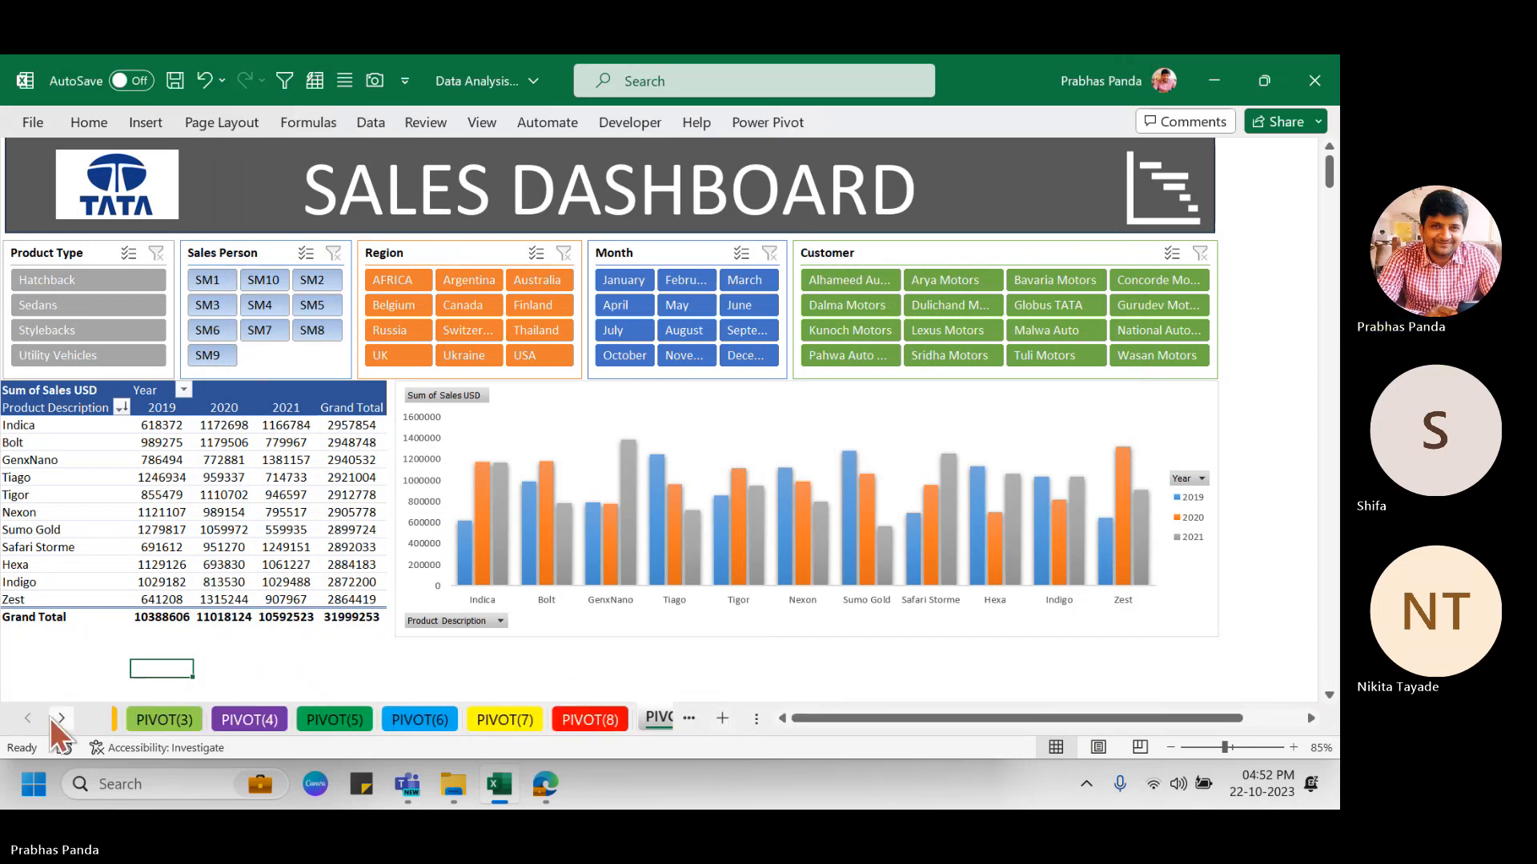
click(50, 718)
click(436, 669)
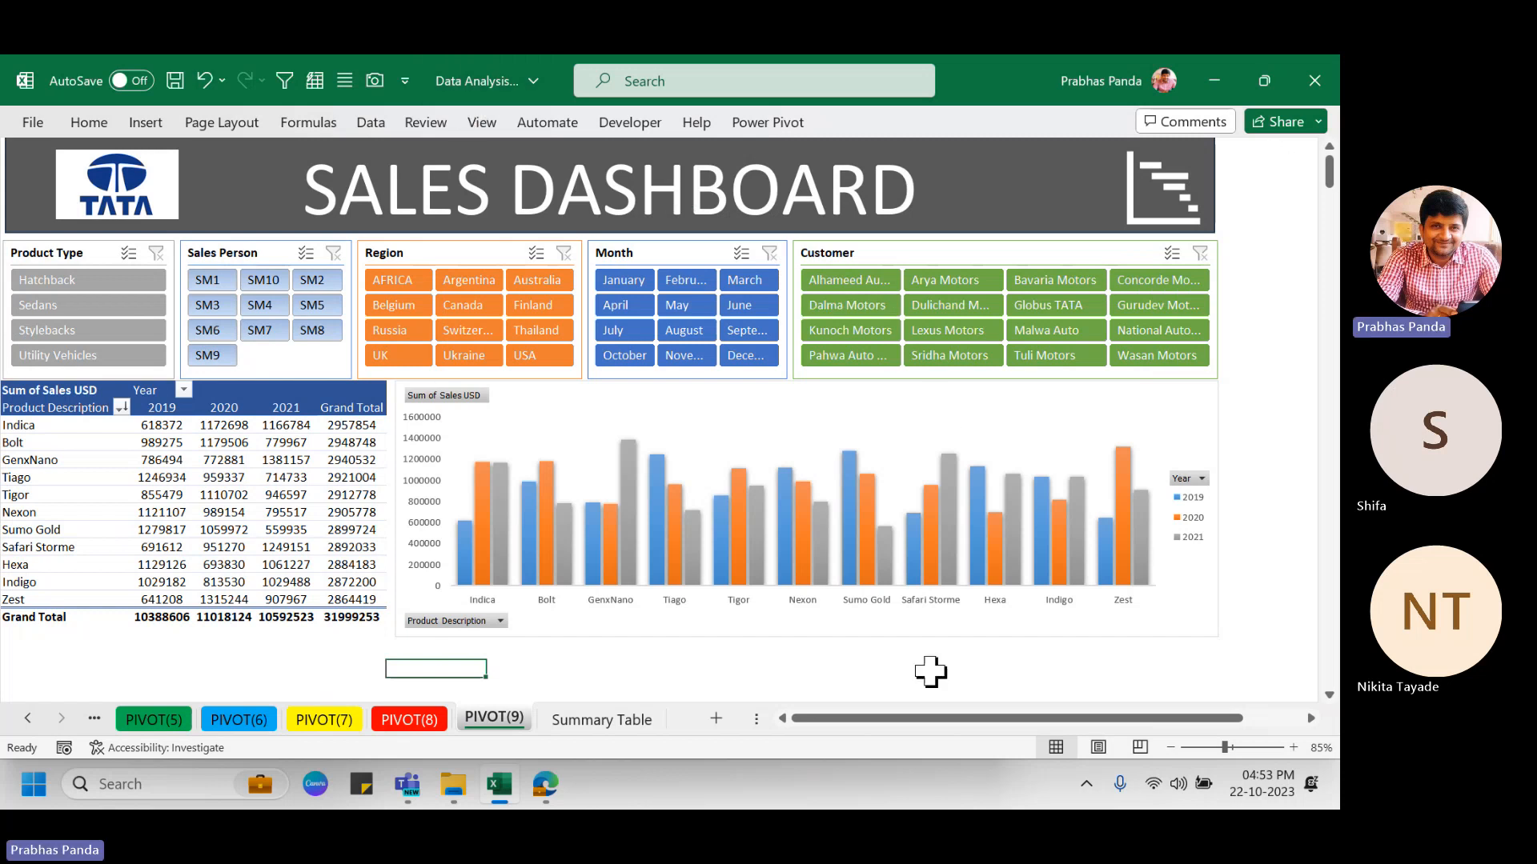
click(200, 668)
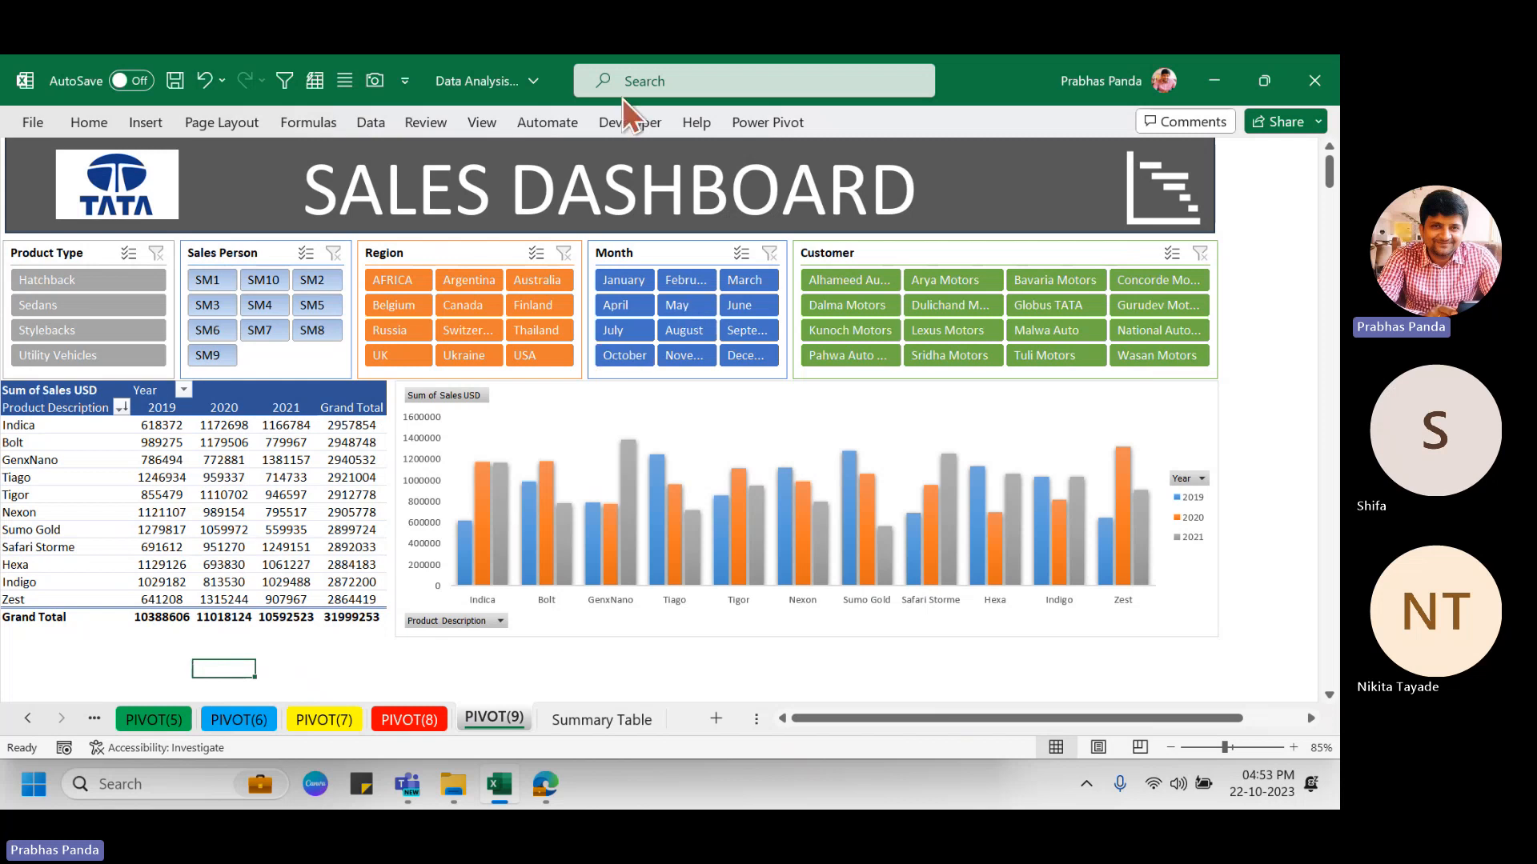
Show the gridlines, formula bar and headings again on PIVOT(9), and save the workbook.
click(483, 120)
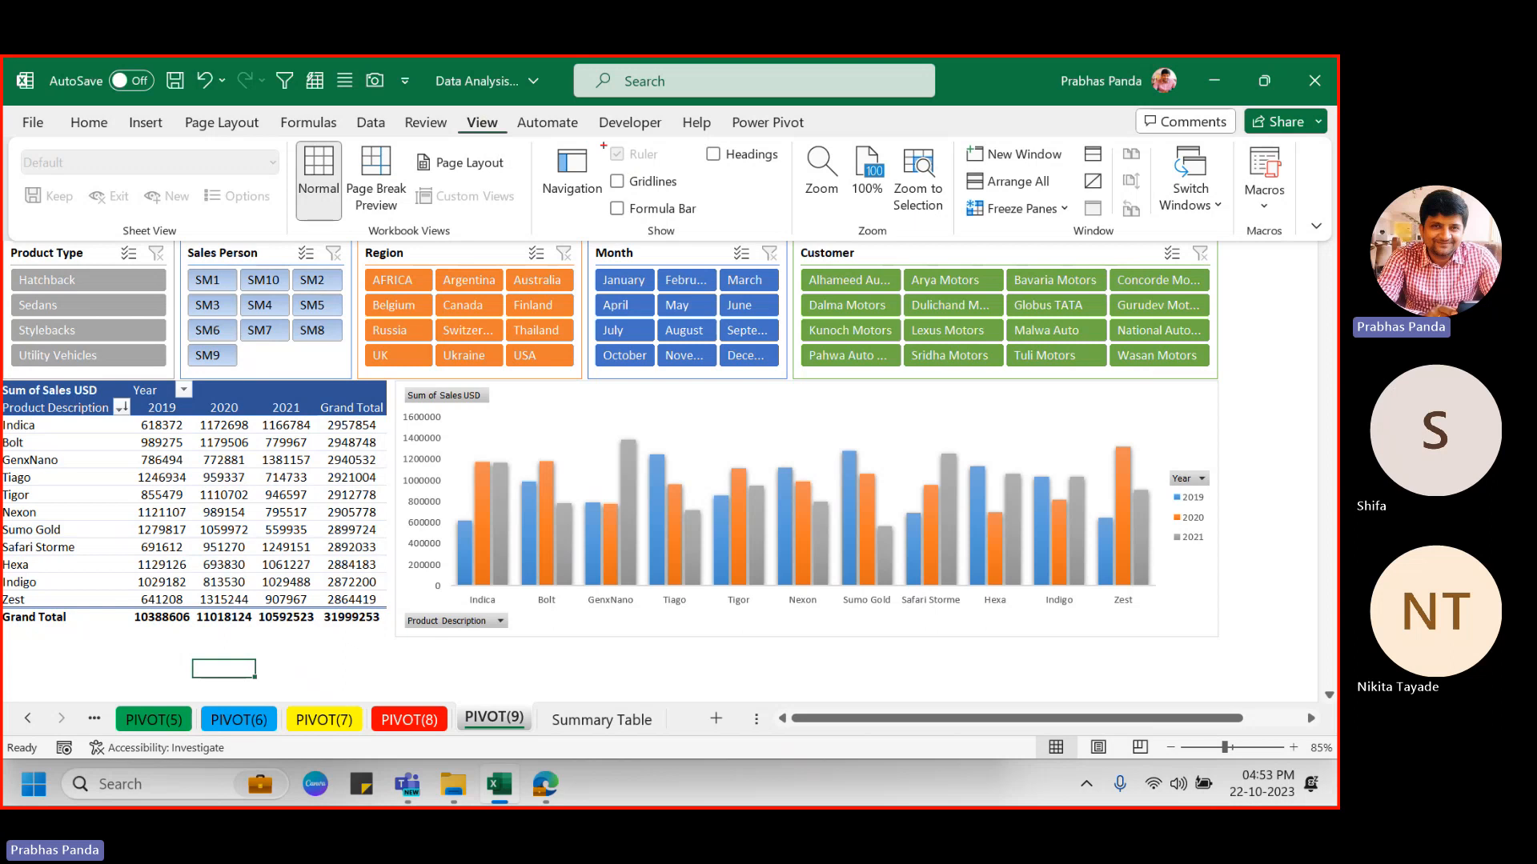
mouse_move(601, 138)
mouse_down()
mouse_move(695, 213)
mouse_move(796, 238)
mouse_up()
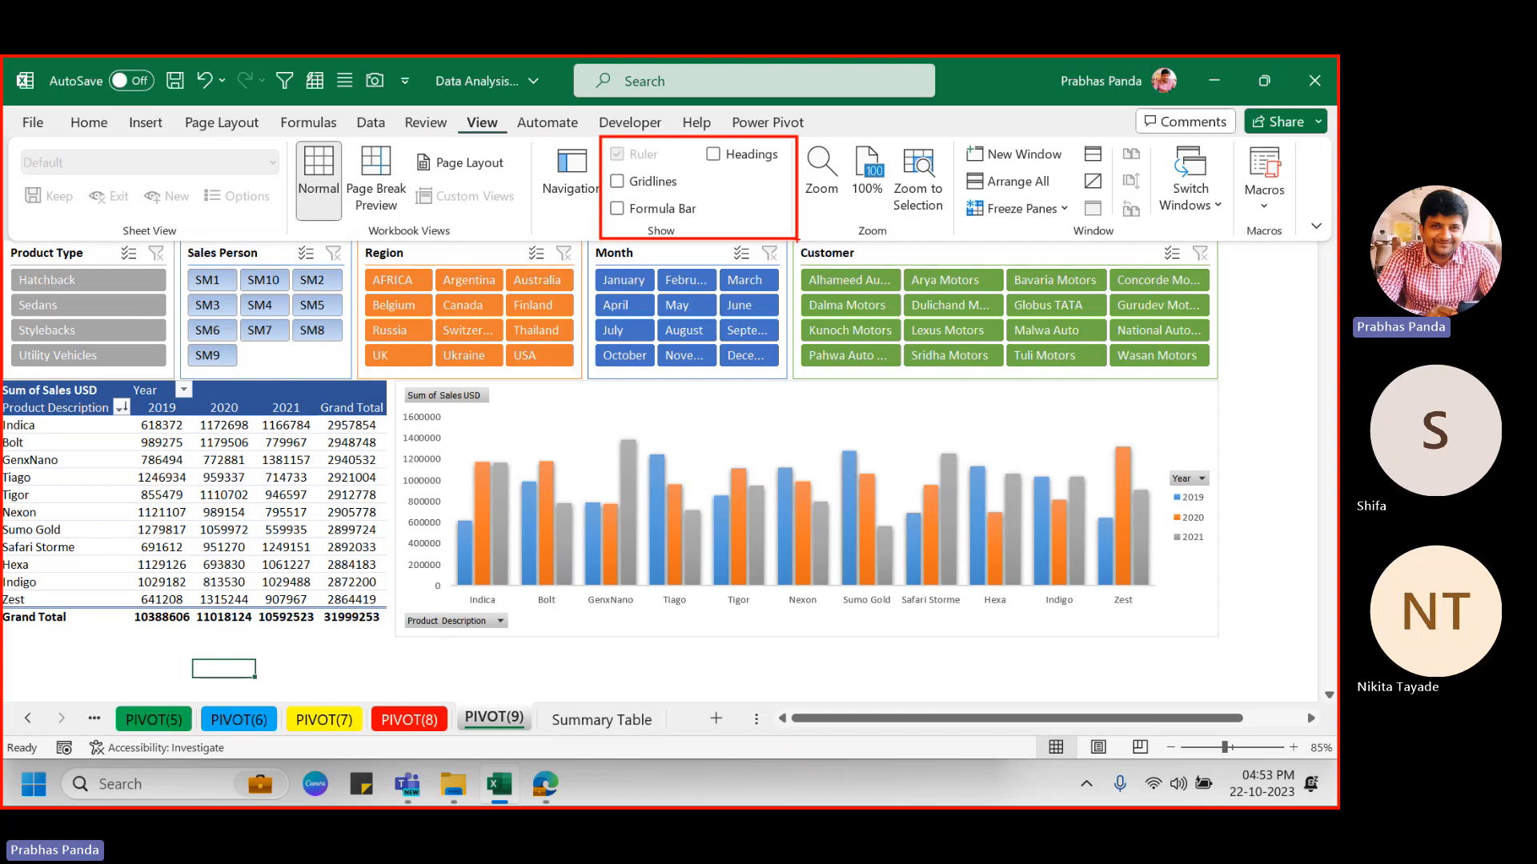
key(Escape)
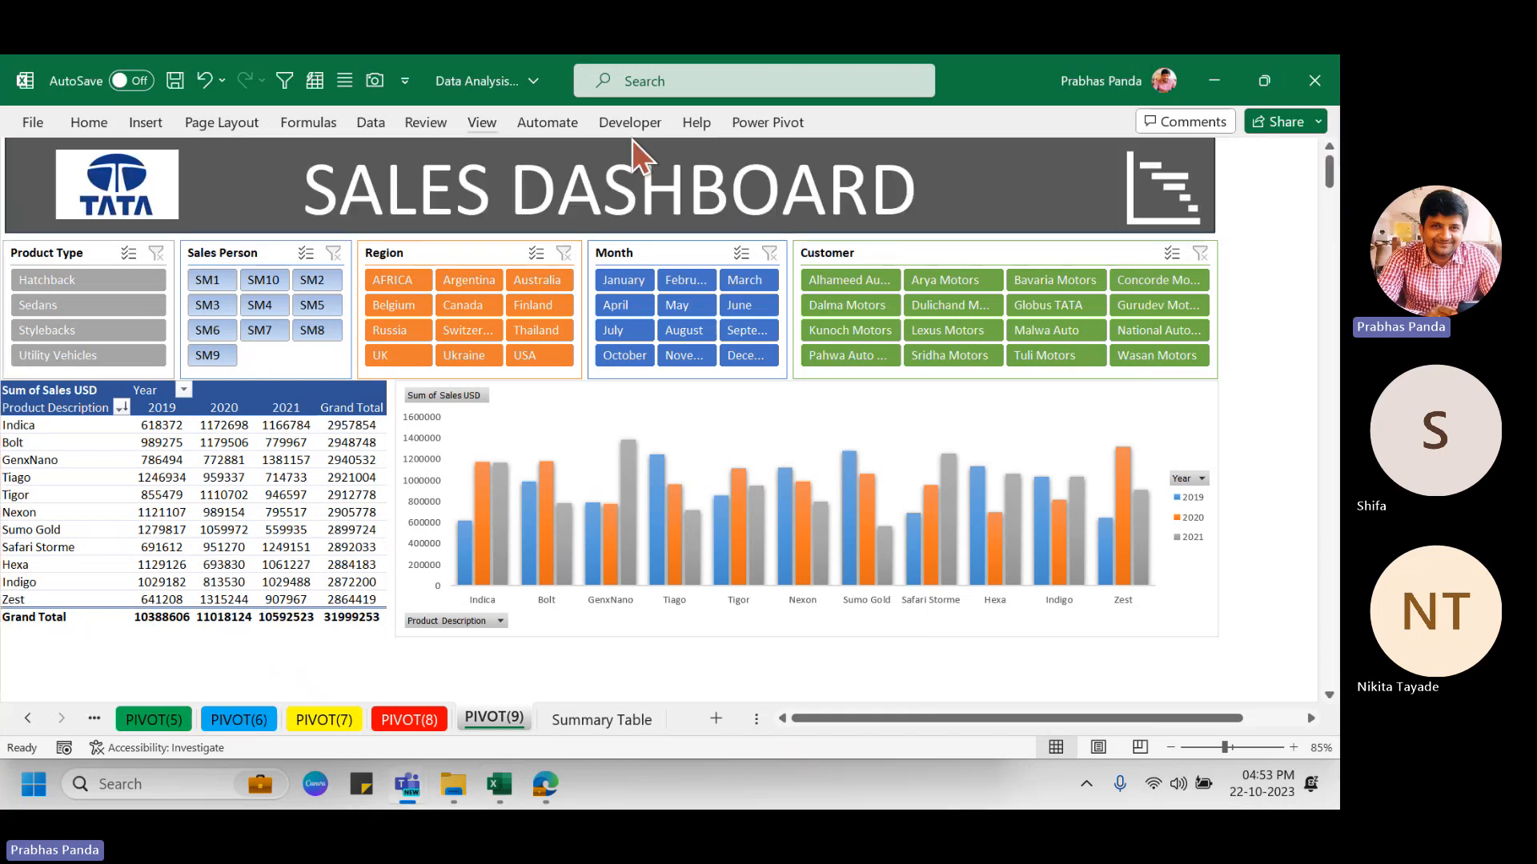
click(486, 128)
click(636, 183)
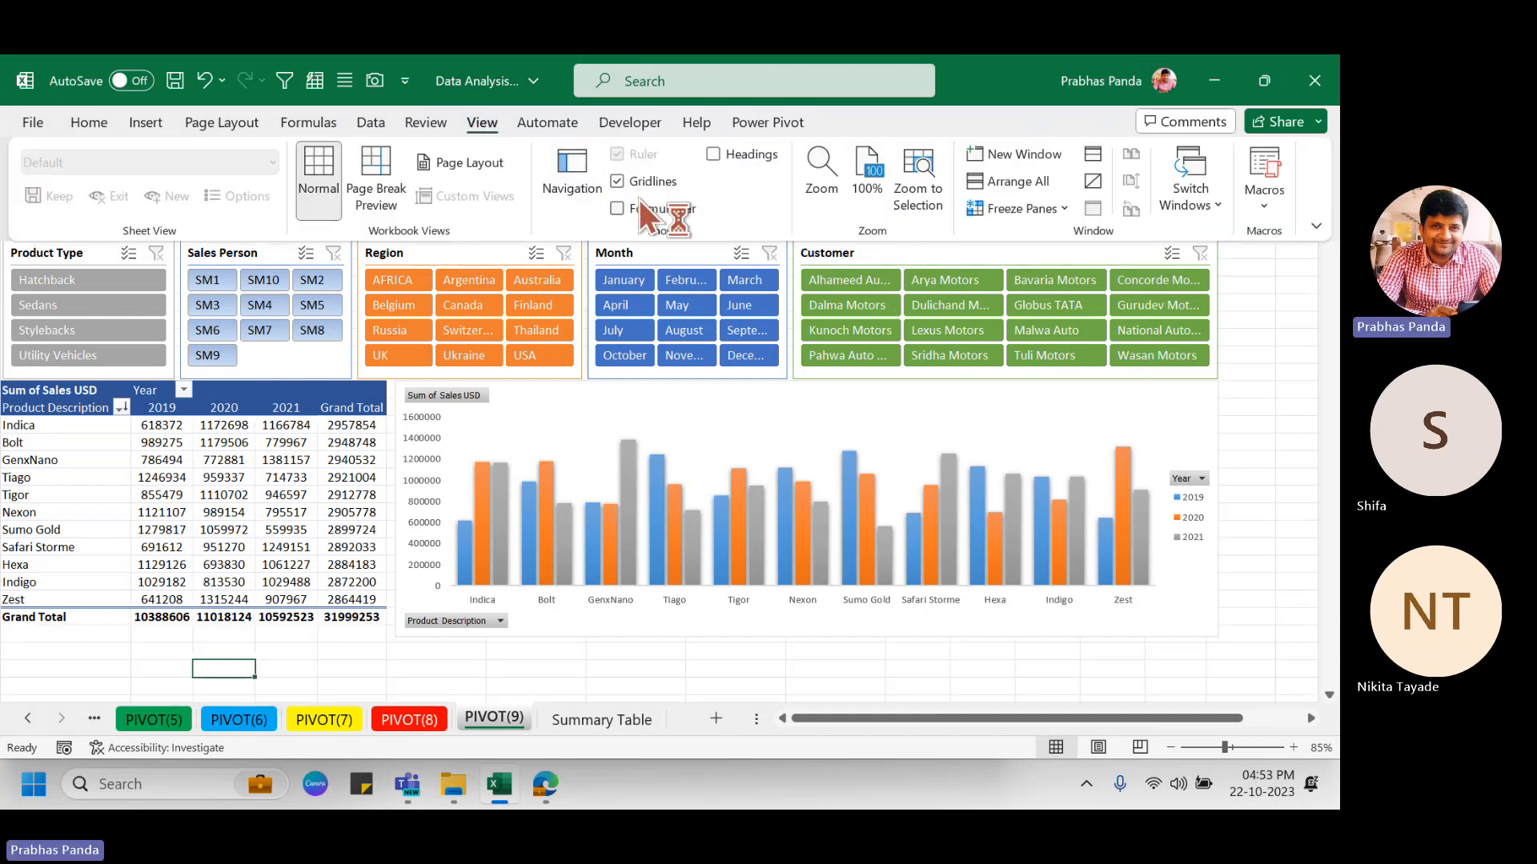
click(640, 209)
click(728, 157)
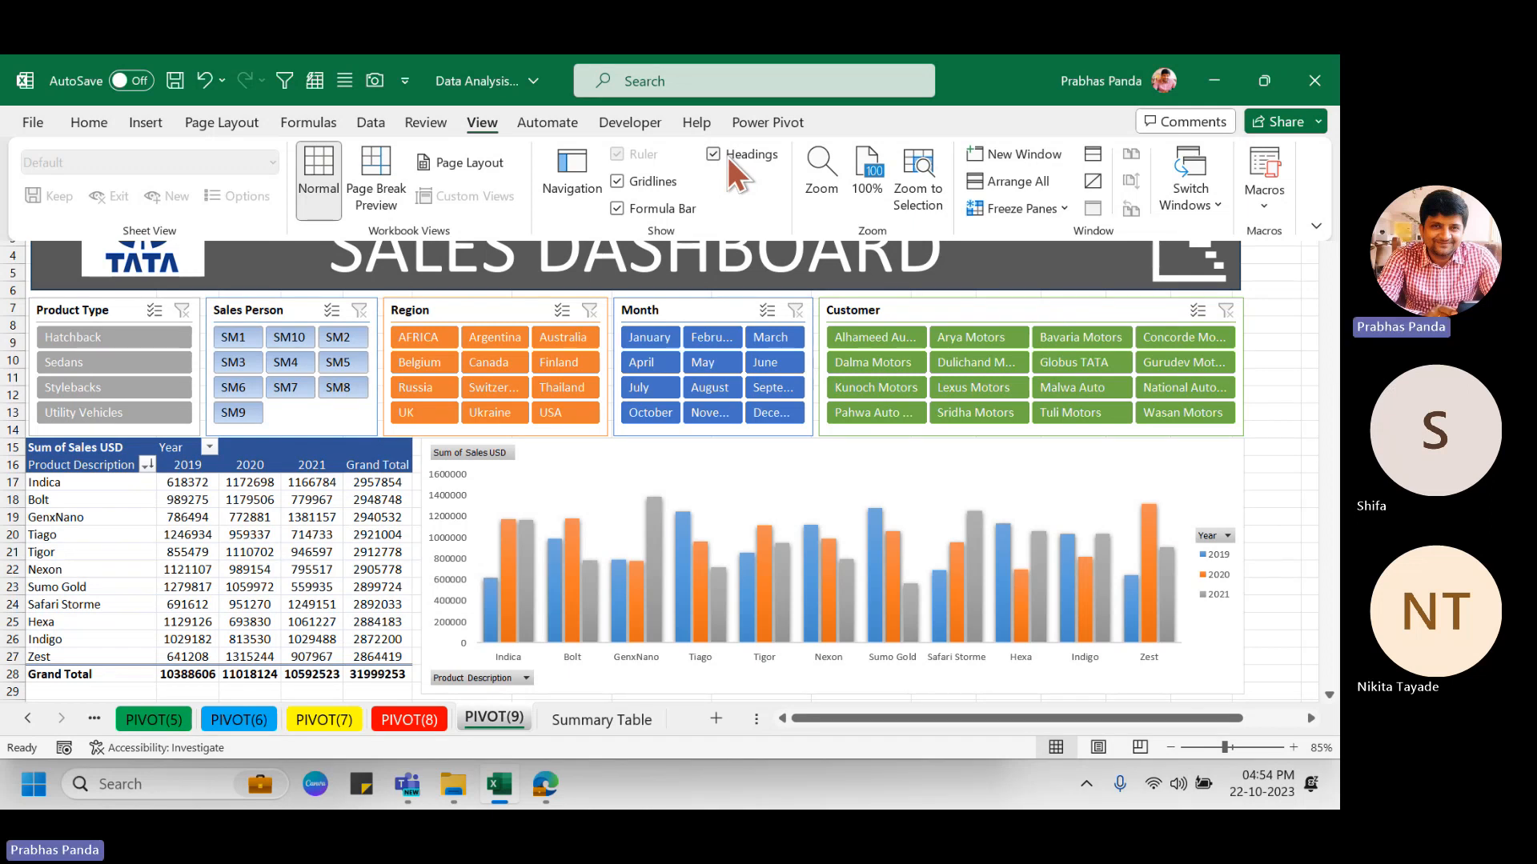
key(ctrl+F1)
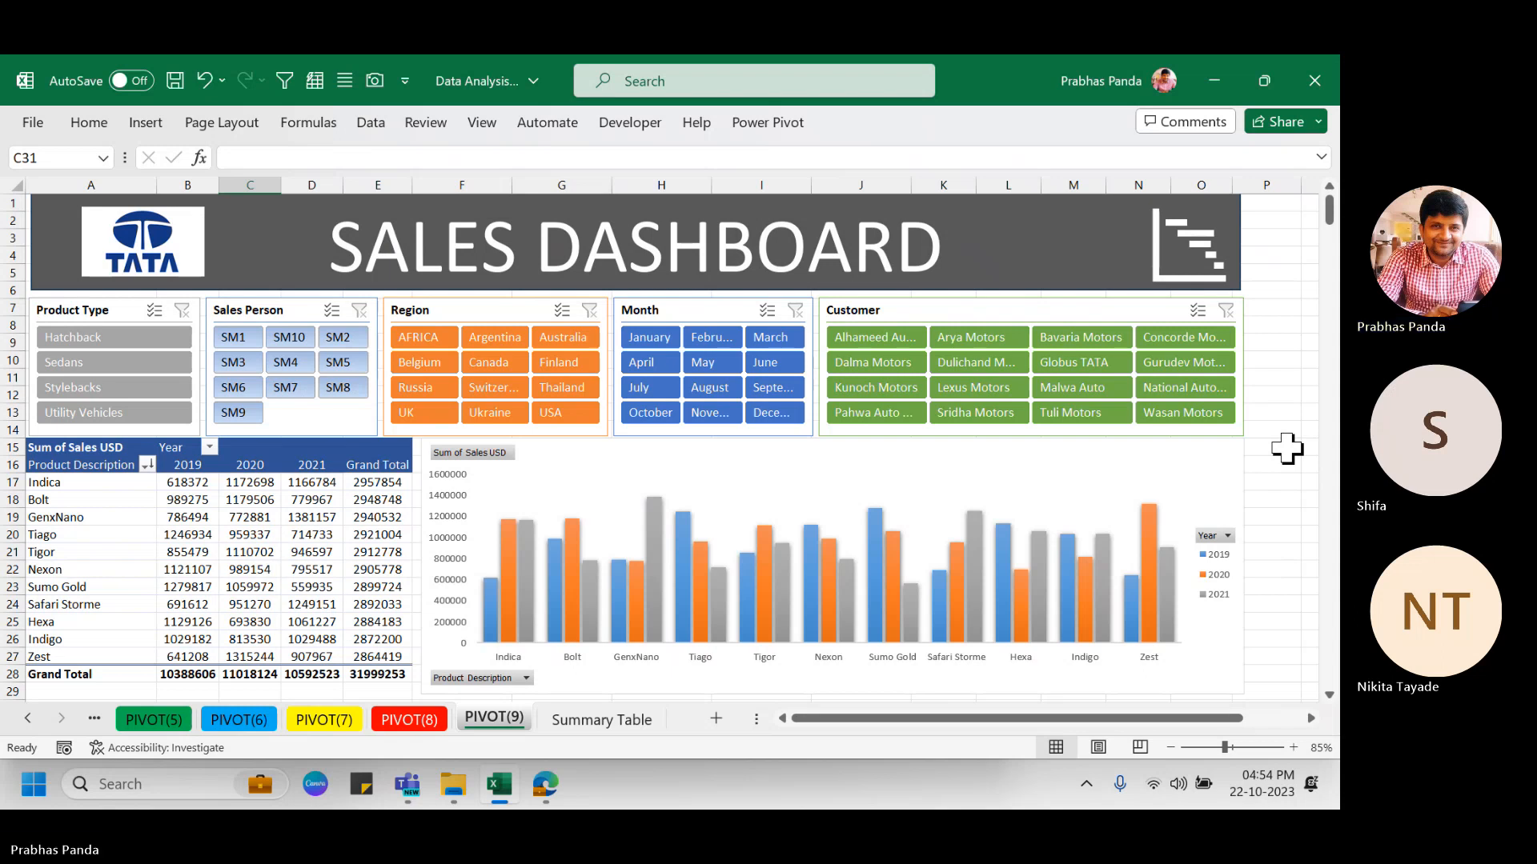
key(ctrl+s)
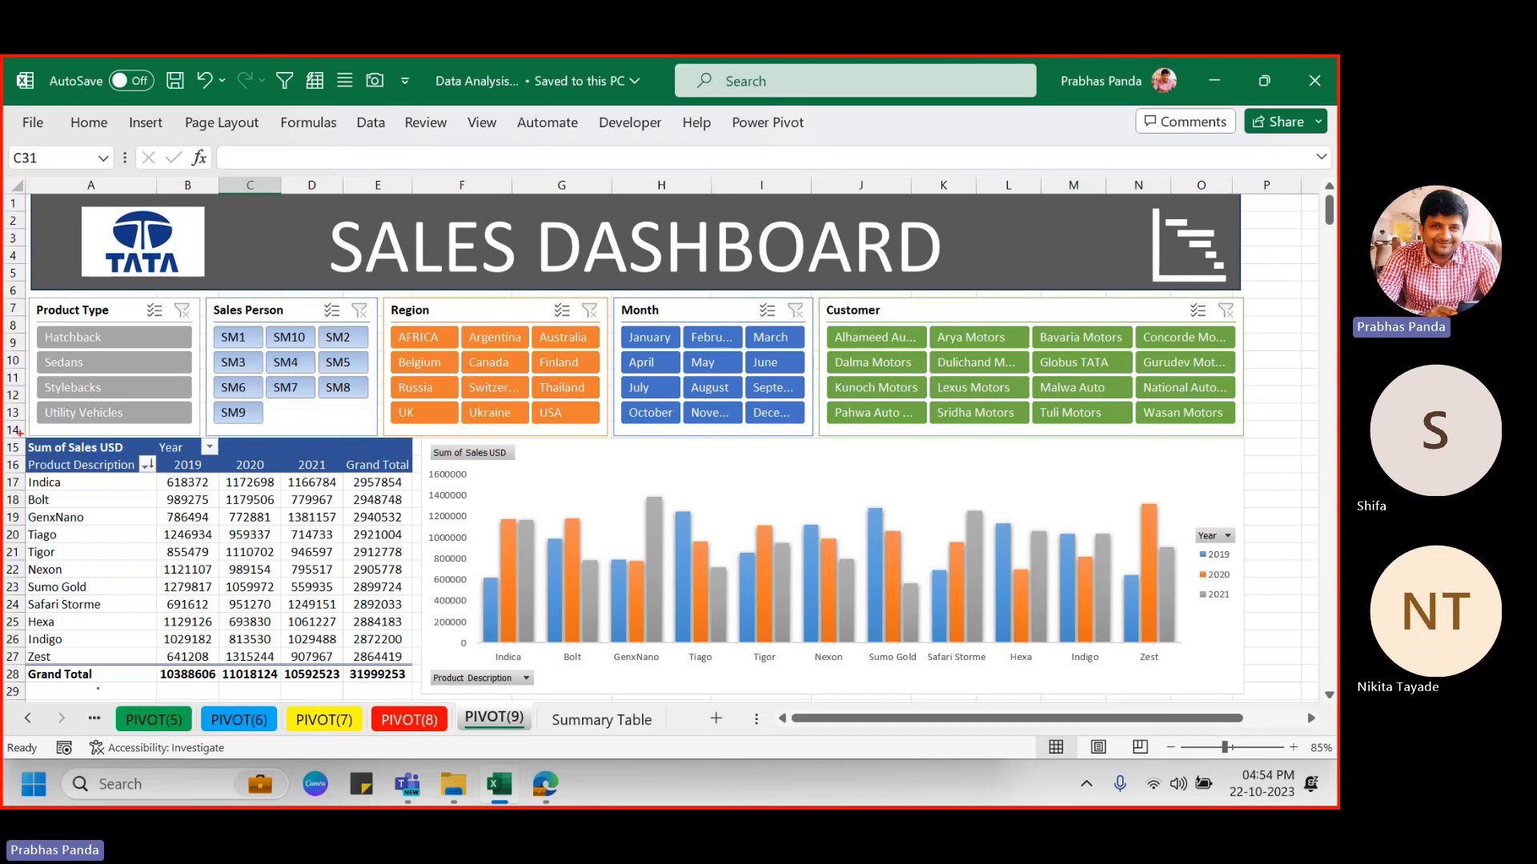
Move the pivot chart over the pivot table to cover it, and widen the chart to match the banner's width.
mouse_move(31, 431)
mouse_down()
mouse_move(396, 605)
mouse_move(408, 685)
mouse_up()
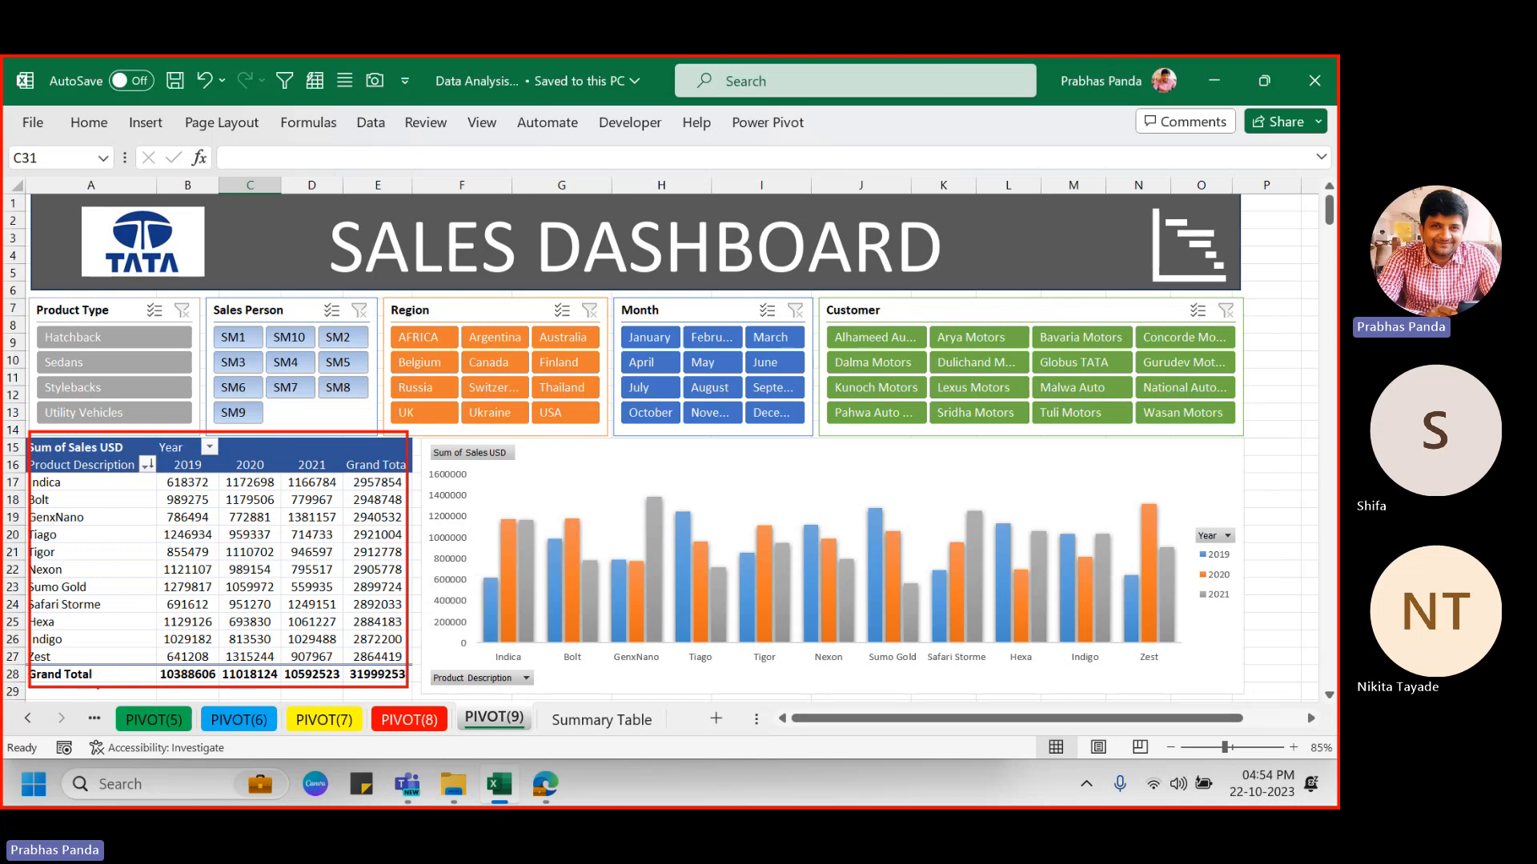
key(Escape)
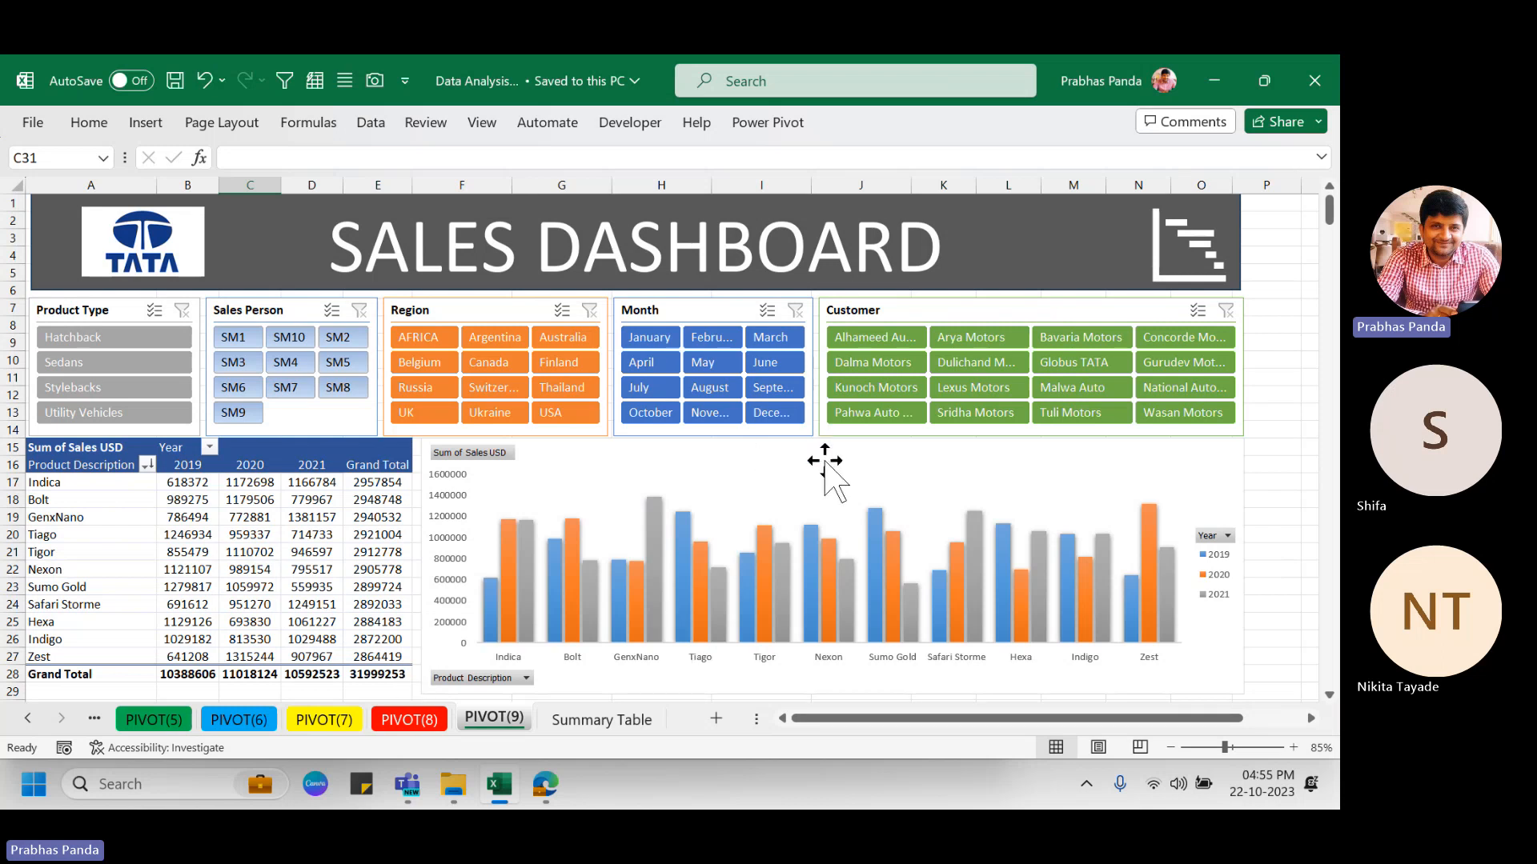
drag(822, 455, 425, 453)
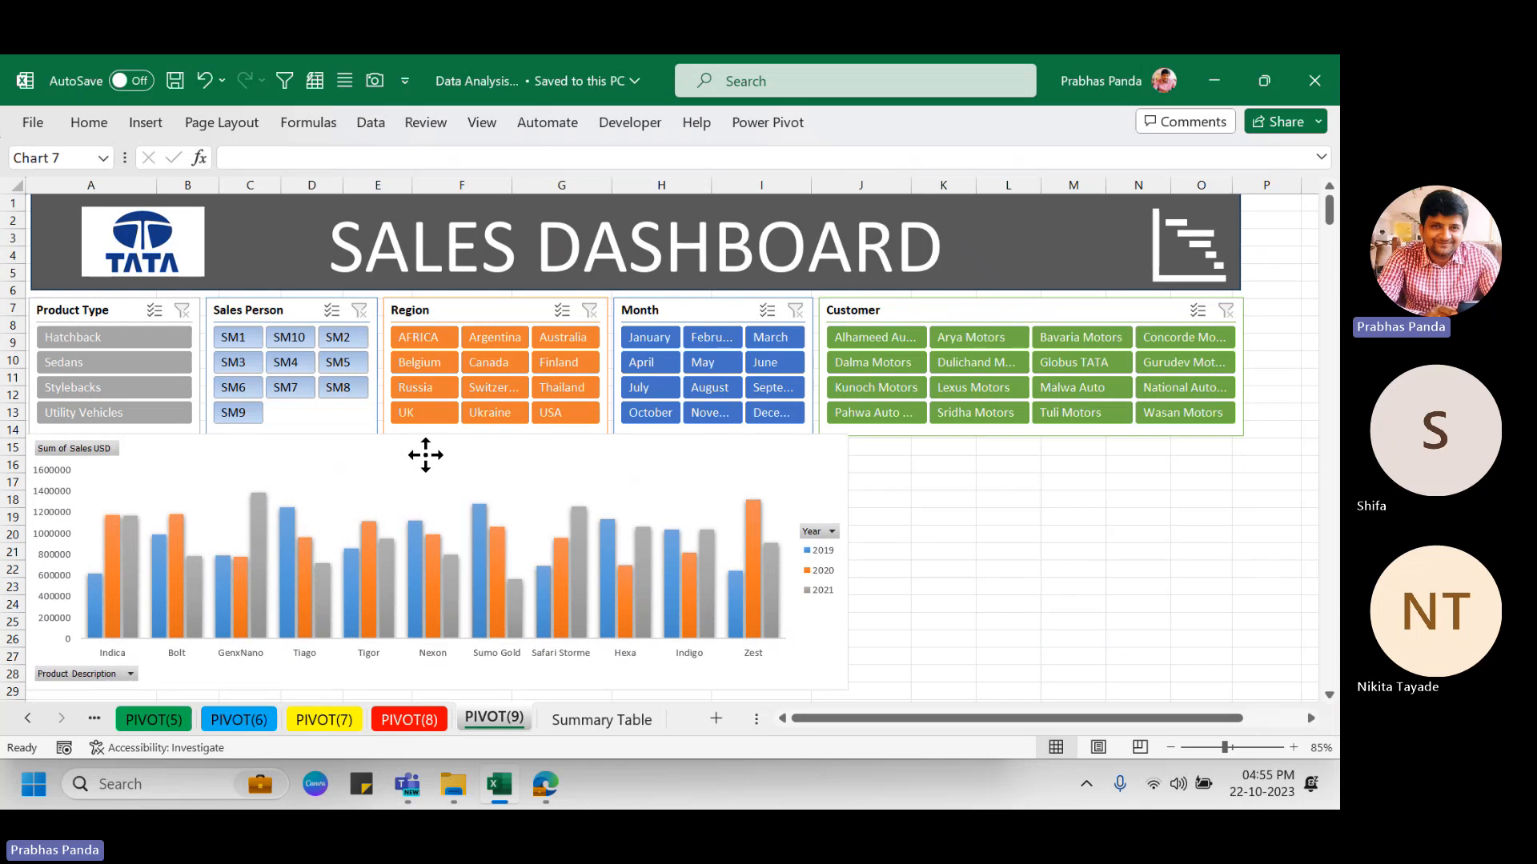
drag(848, 561, 1244, 570)
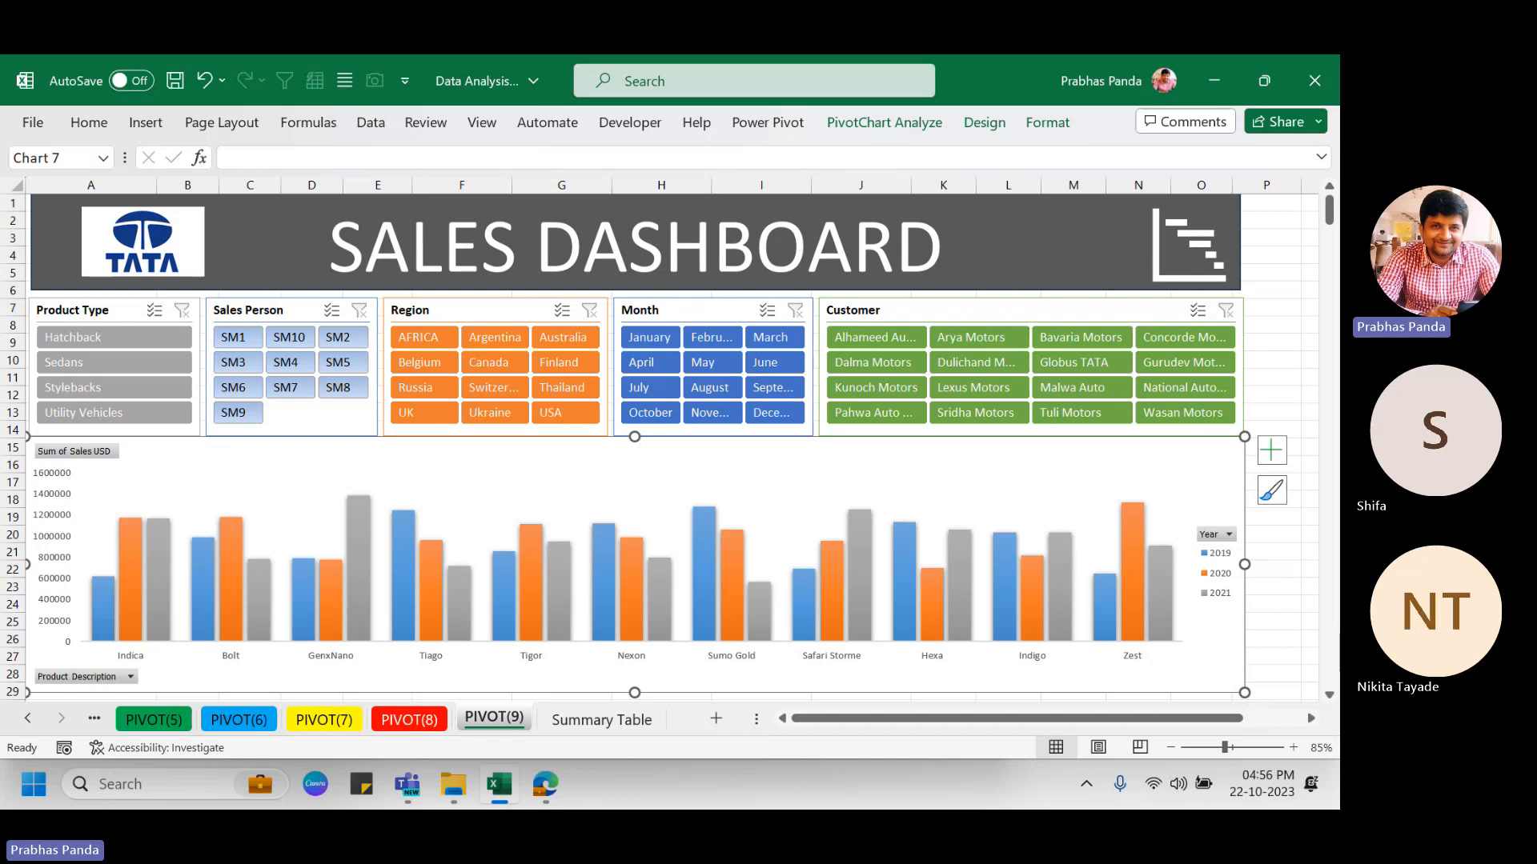
Test the slicers with customer Globus TATA and product type Hatchback, and clear both filters.
click(1097, 365)
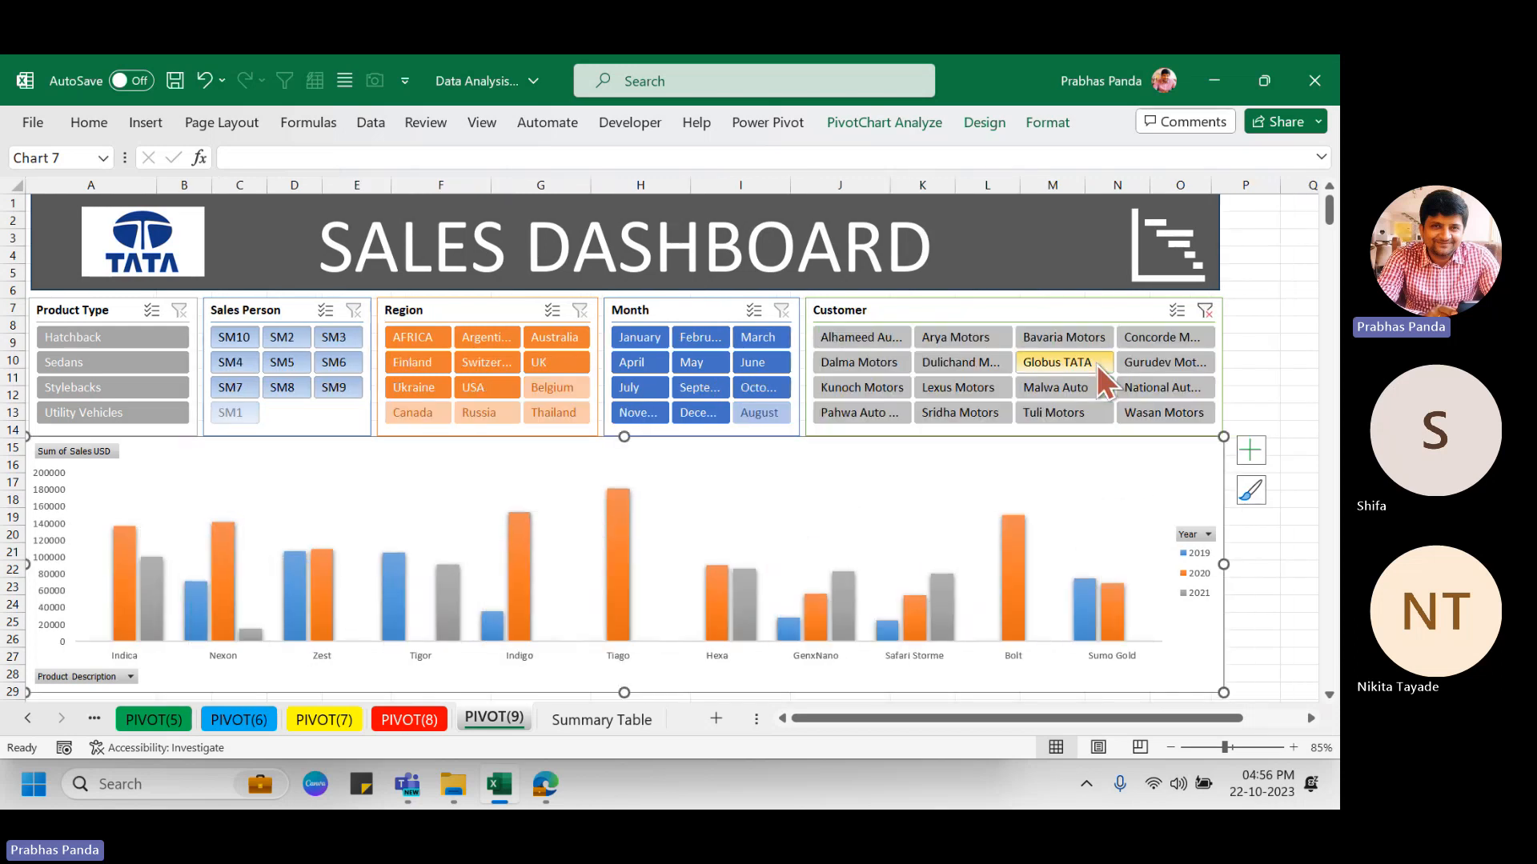
click(70, 339)
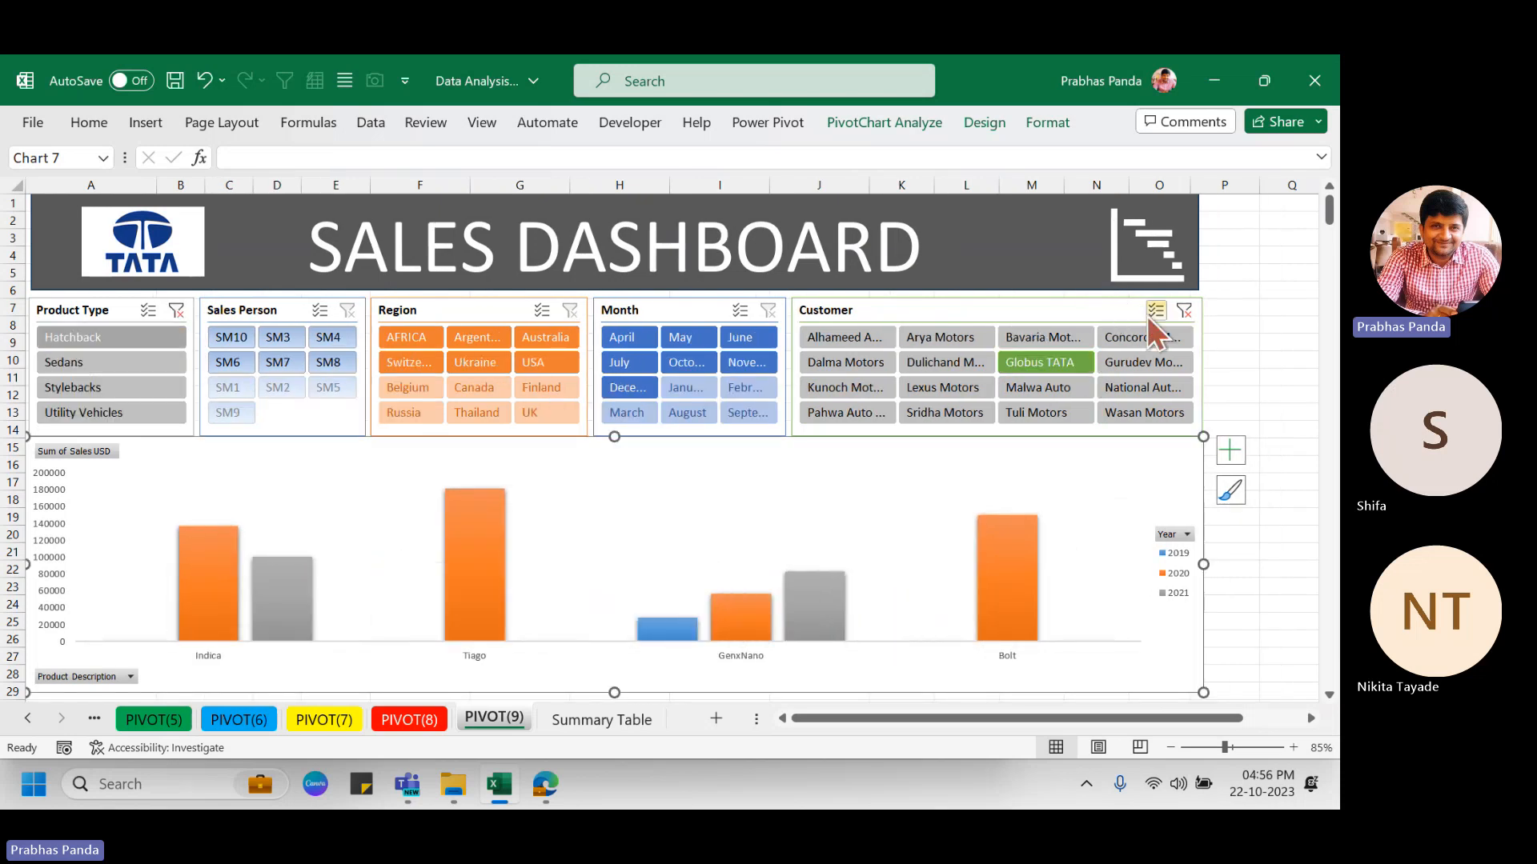
click(1185, 313)
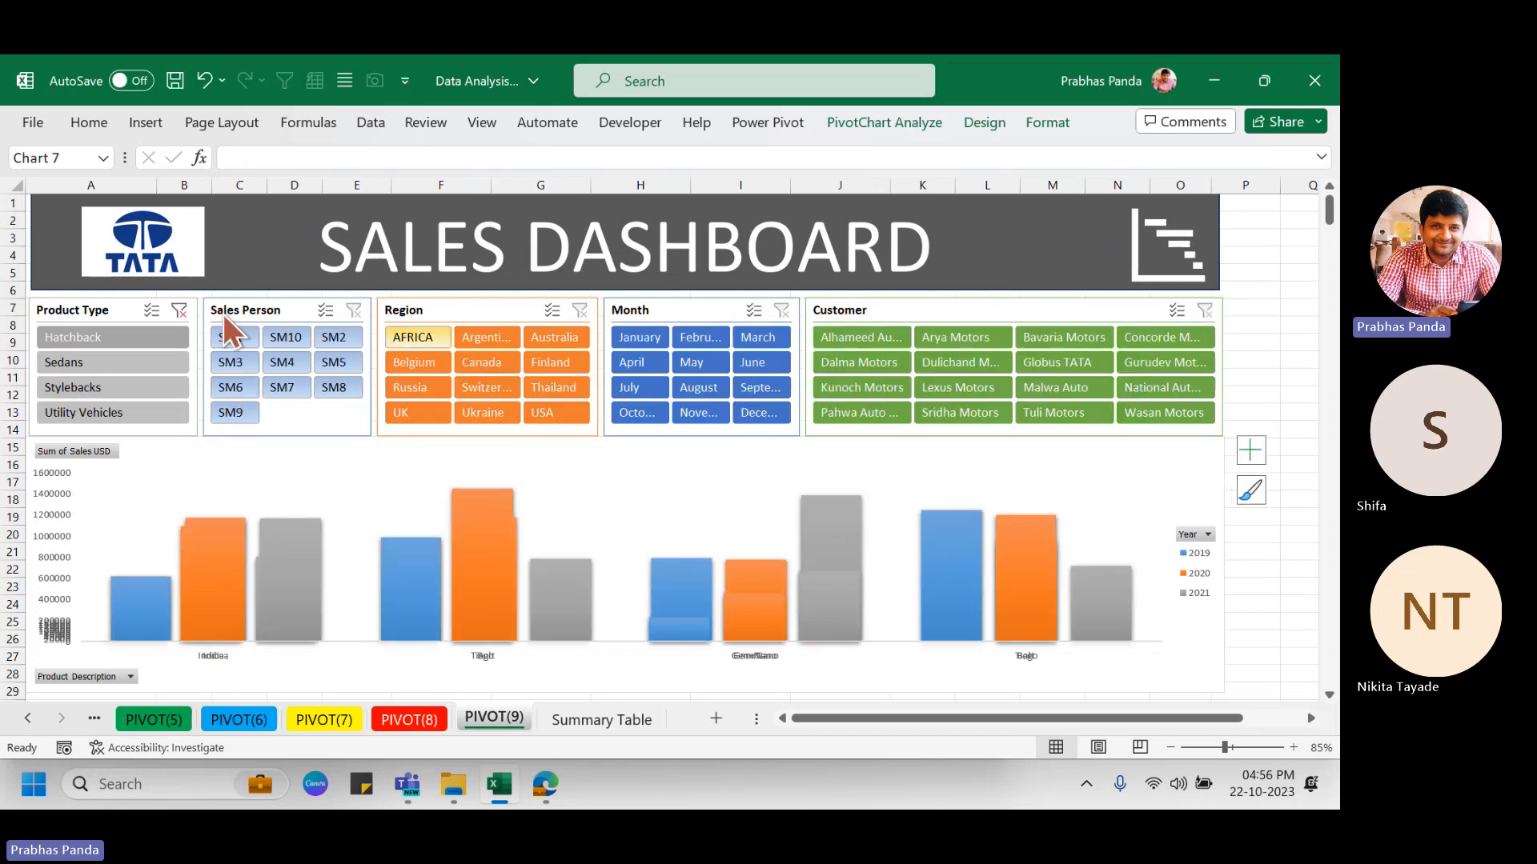
click(181, 310)
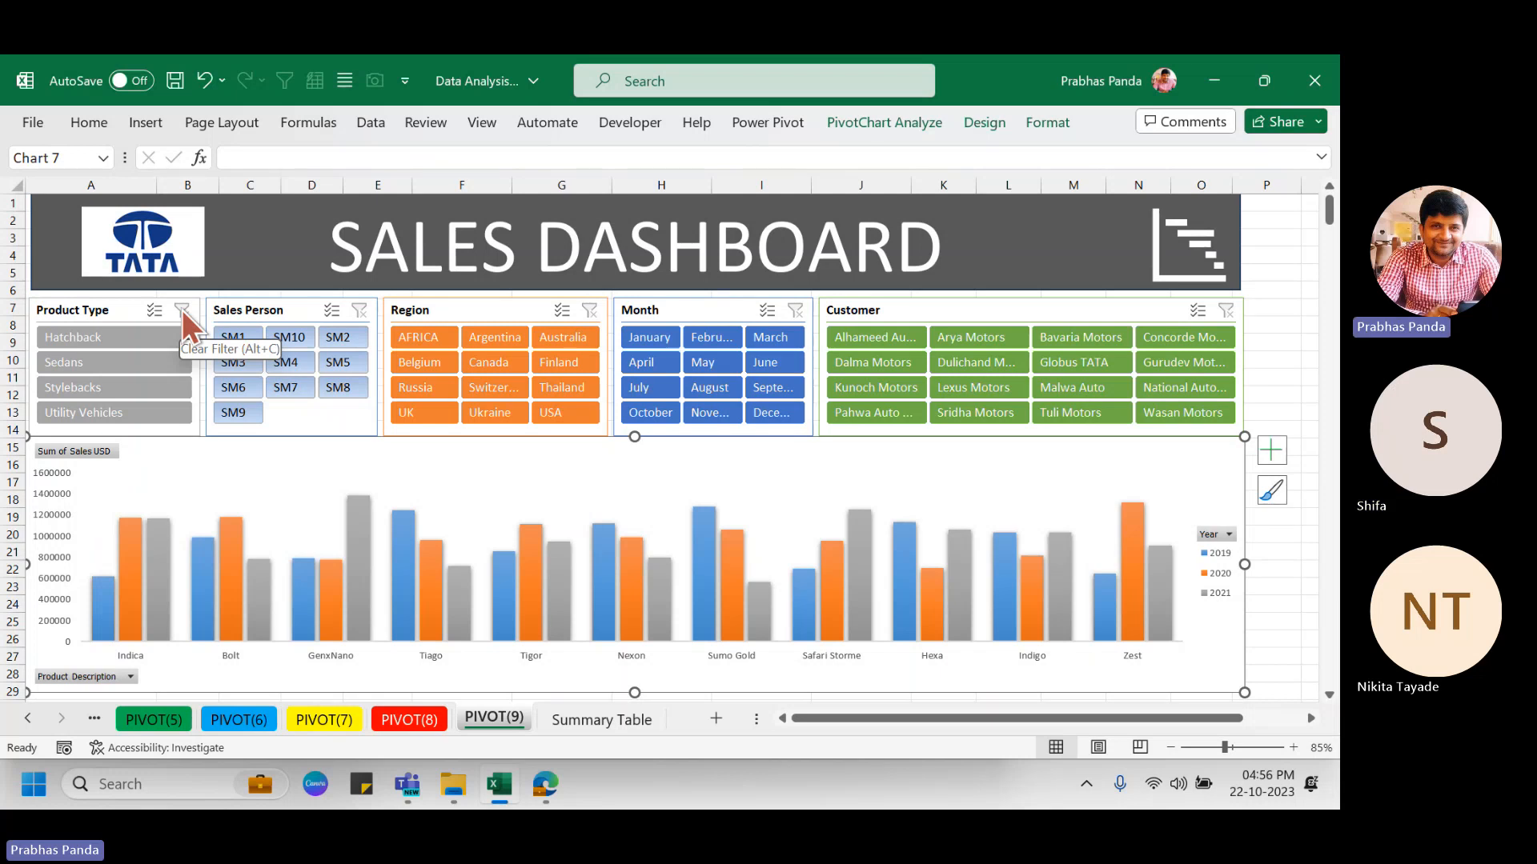
Save the workbook and open the PIVOT(6) sheet.
key(ctrl+s)
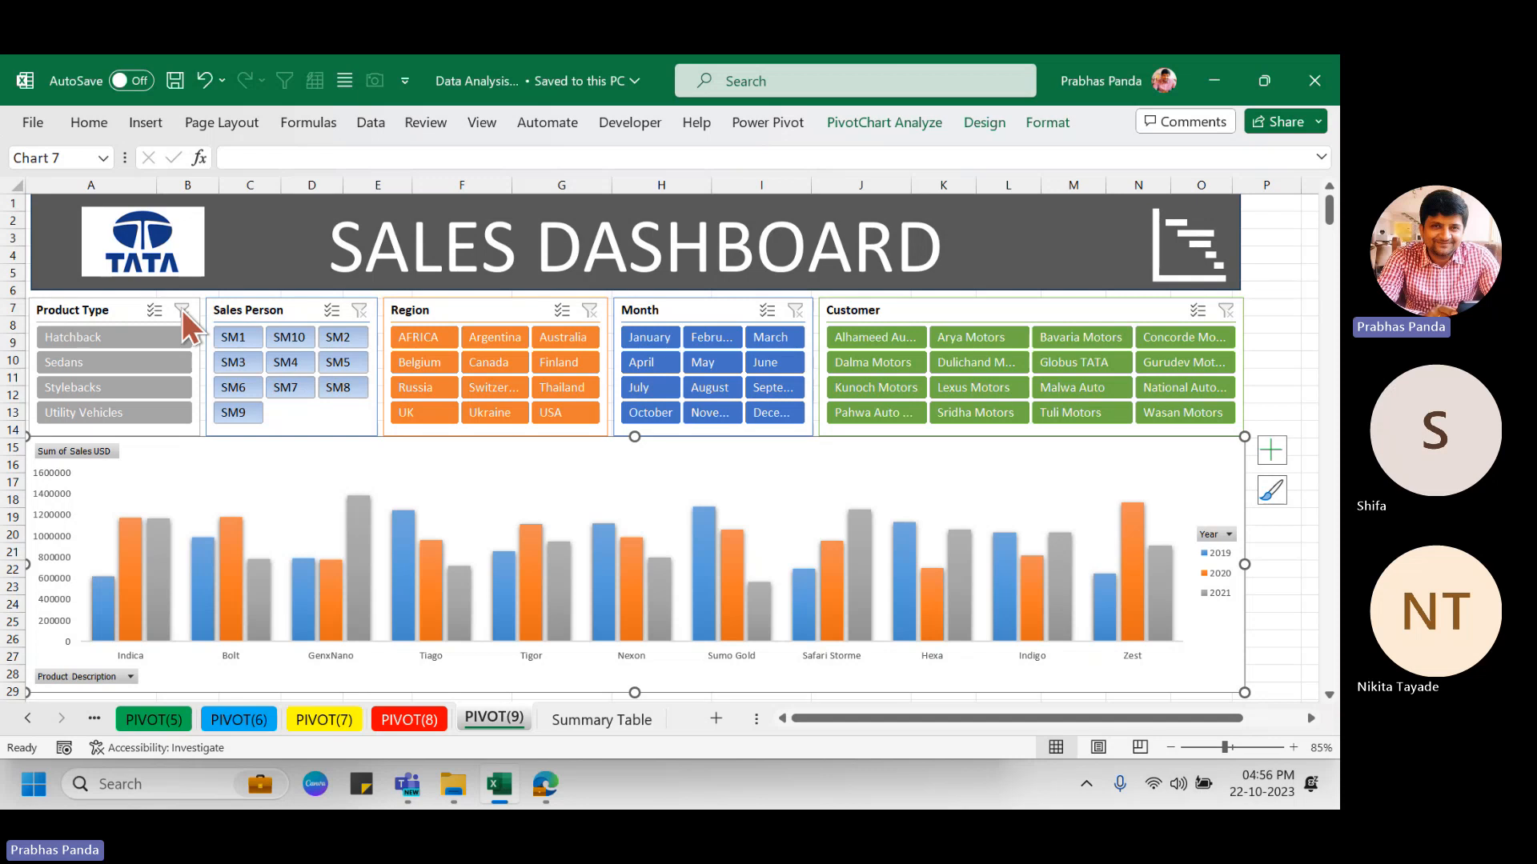
click(239, 720)
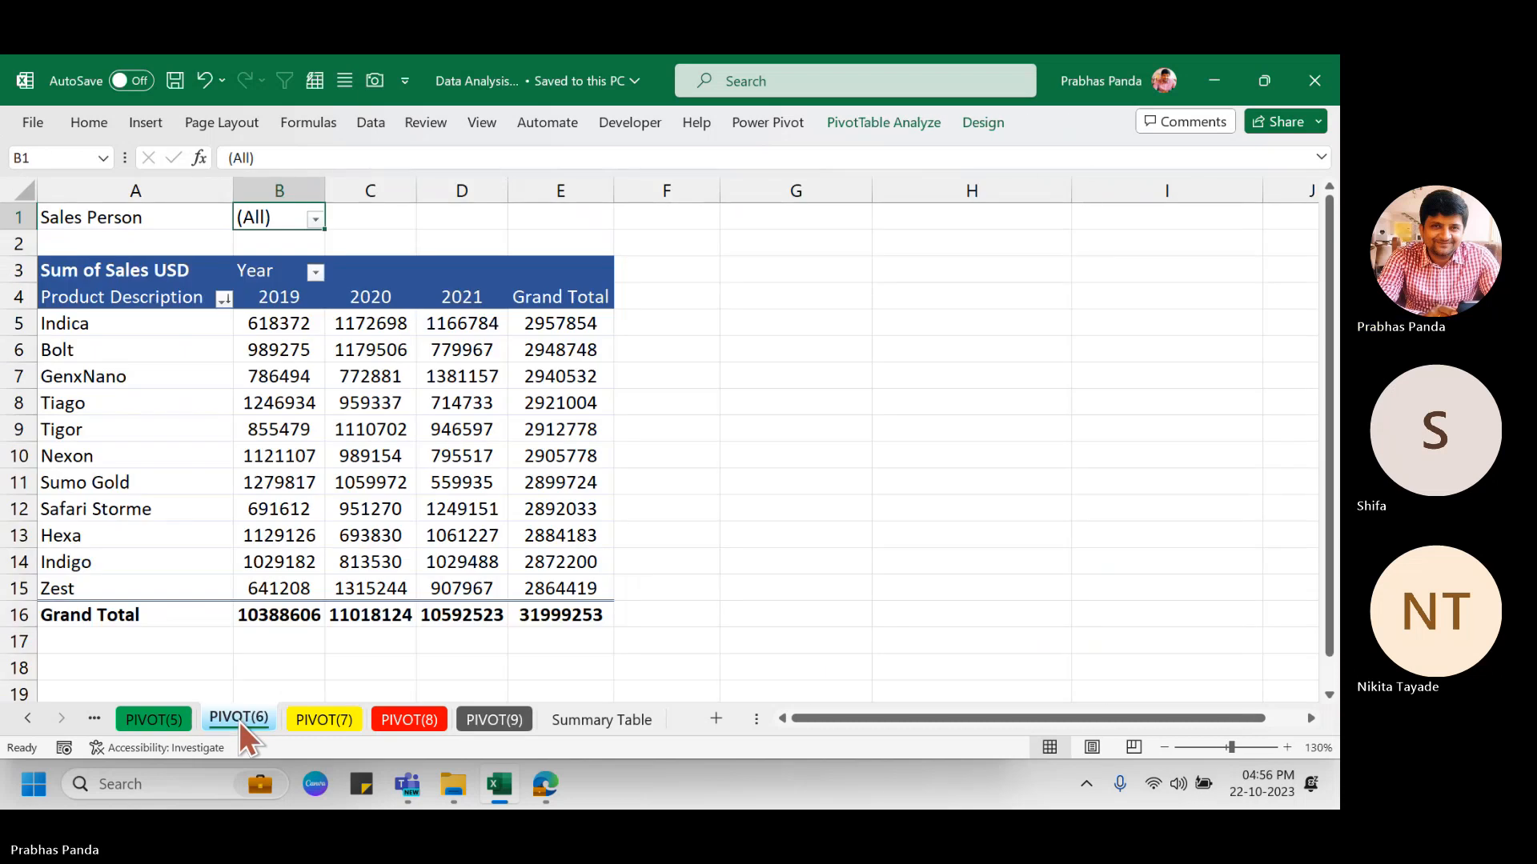
Duplicate the PIVOT(6) sheet directly after PIVOT(9) and give the copy an orange tab color.
click(238, 720)
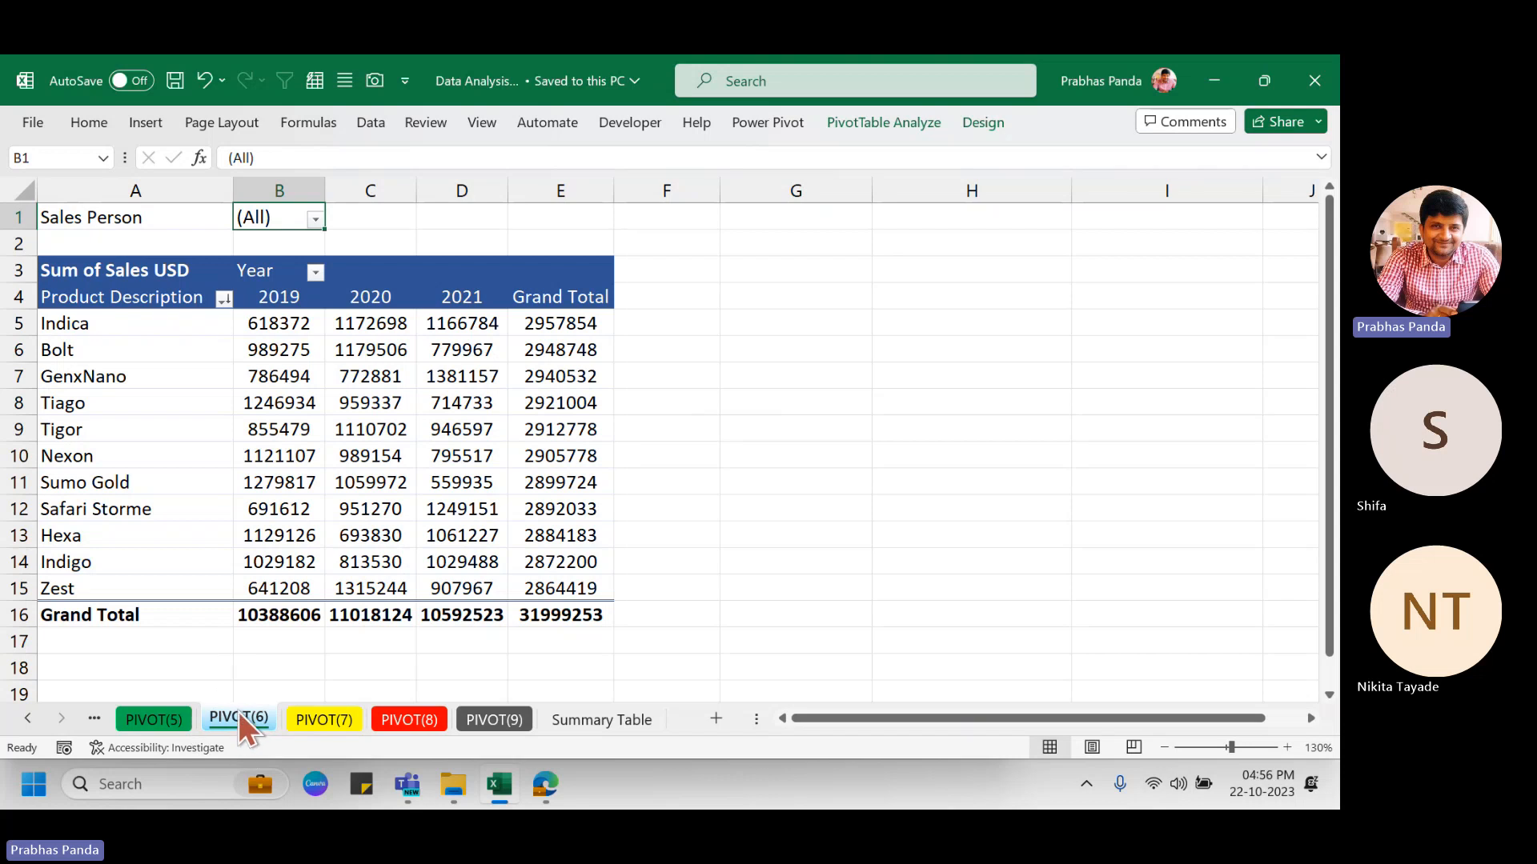
drag(238, 718, 566, 722)
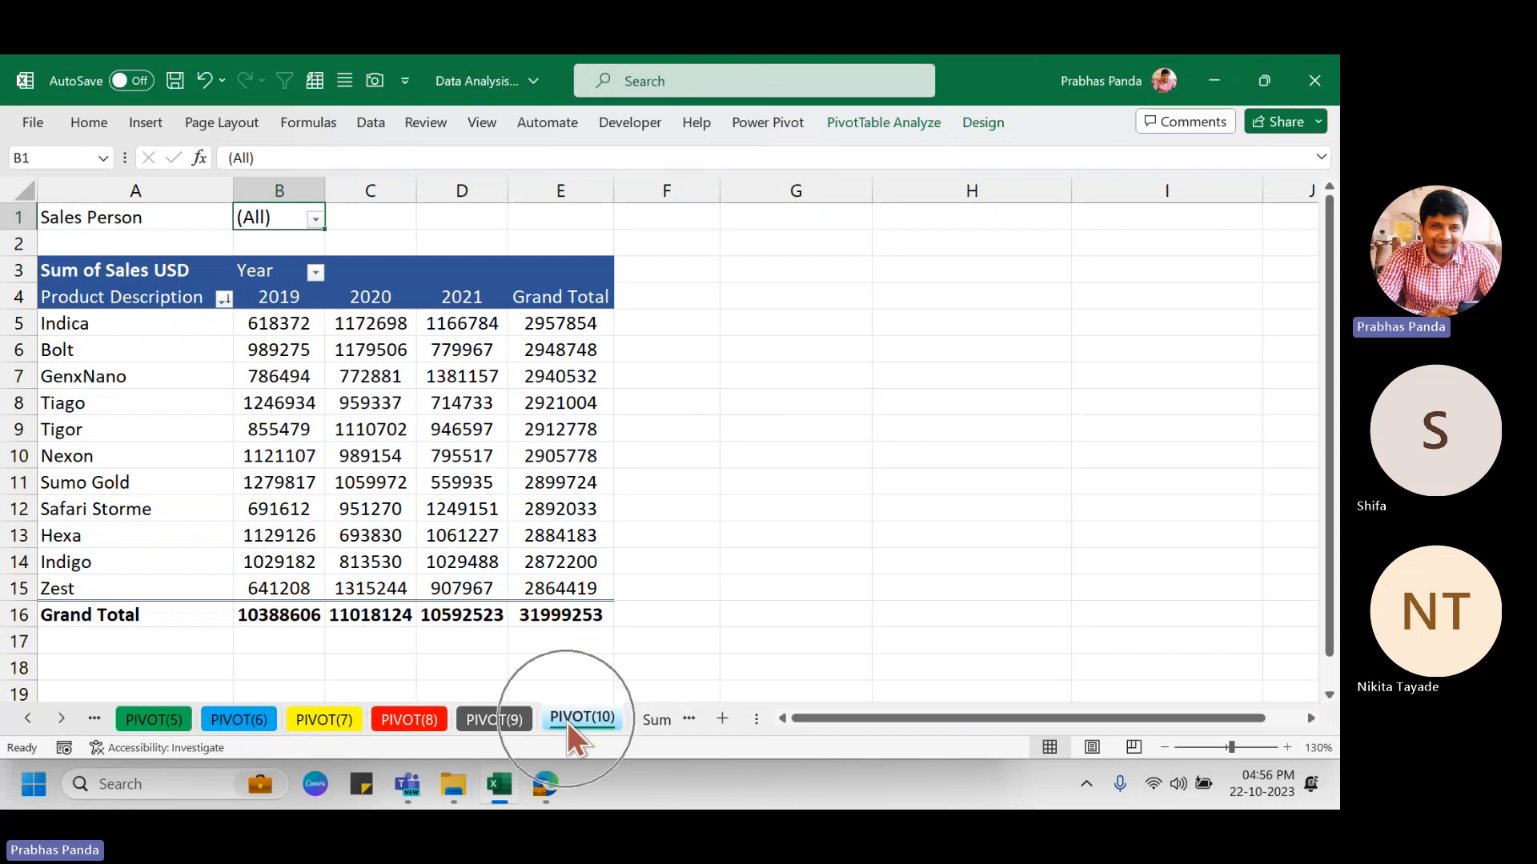
right_click(566, 722)
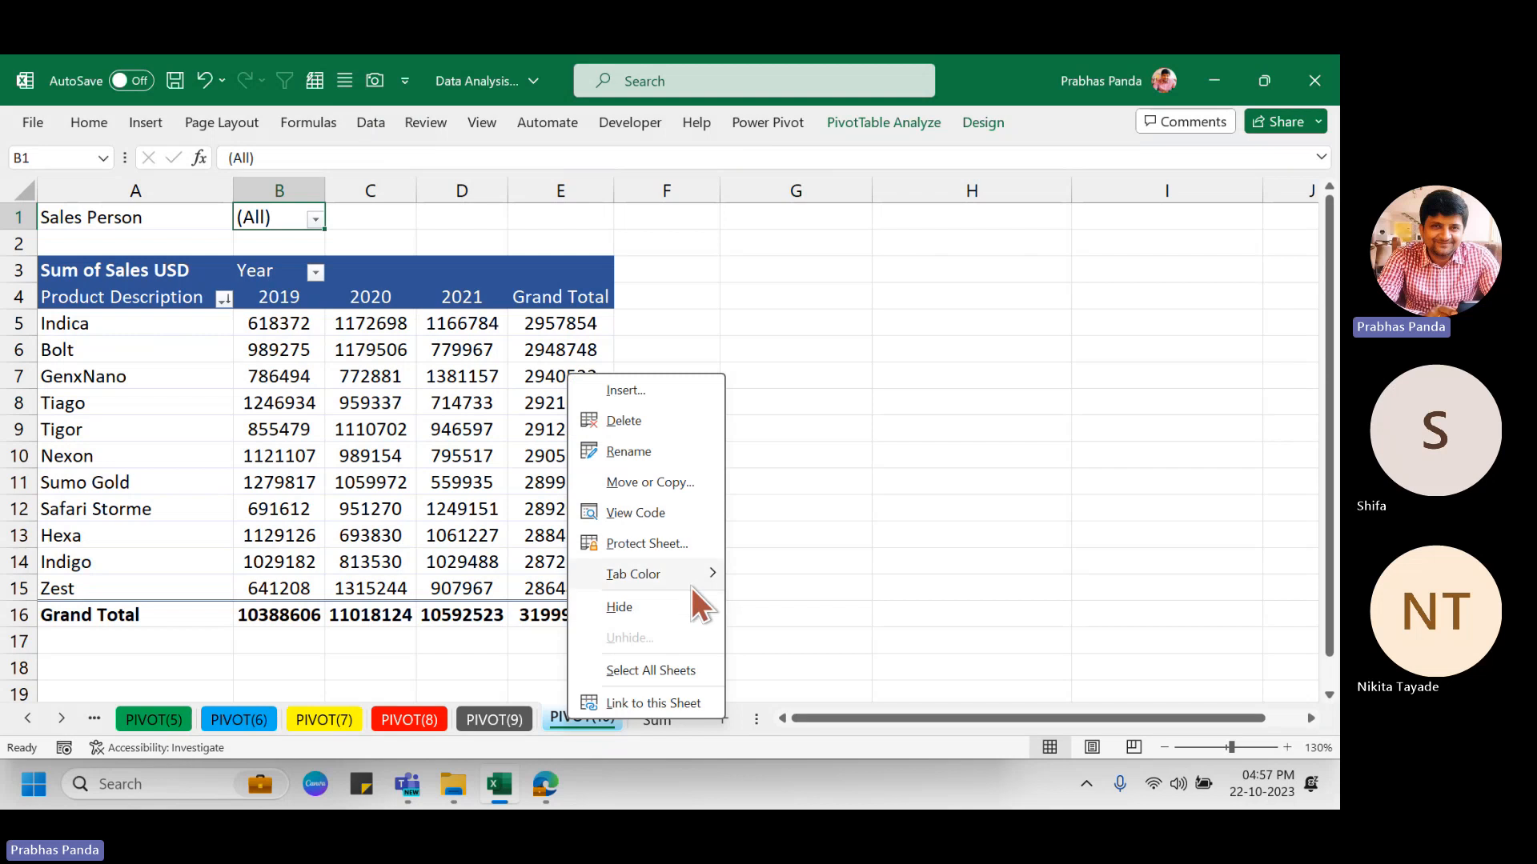
mouse_move(694, 574)
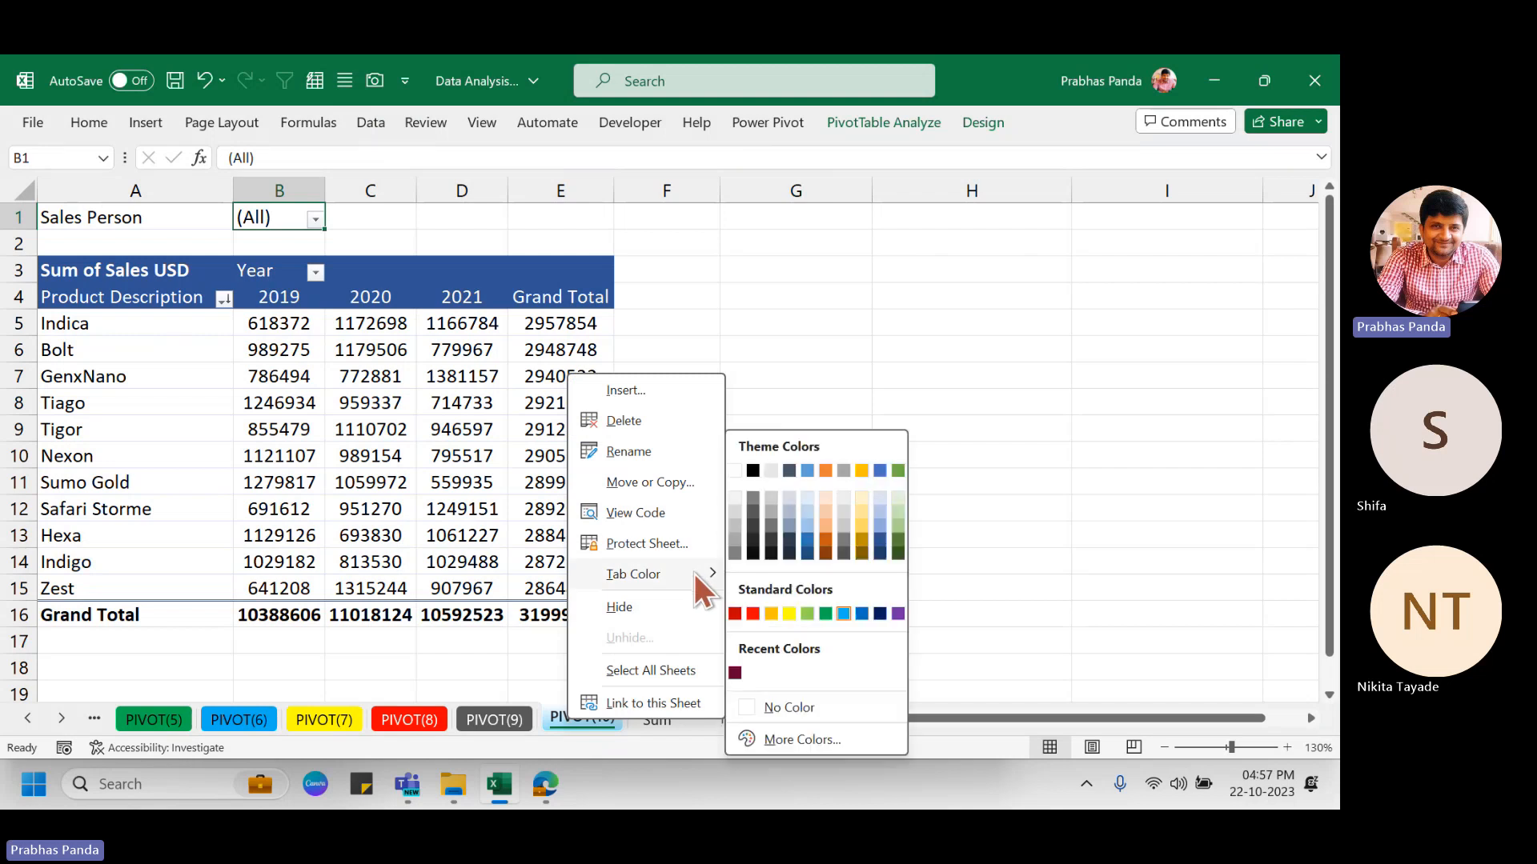
click(828, 537)
Close the Microsoft Edge window running in the background.
right_click(544, 786)
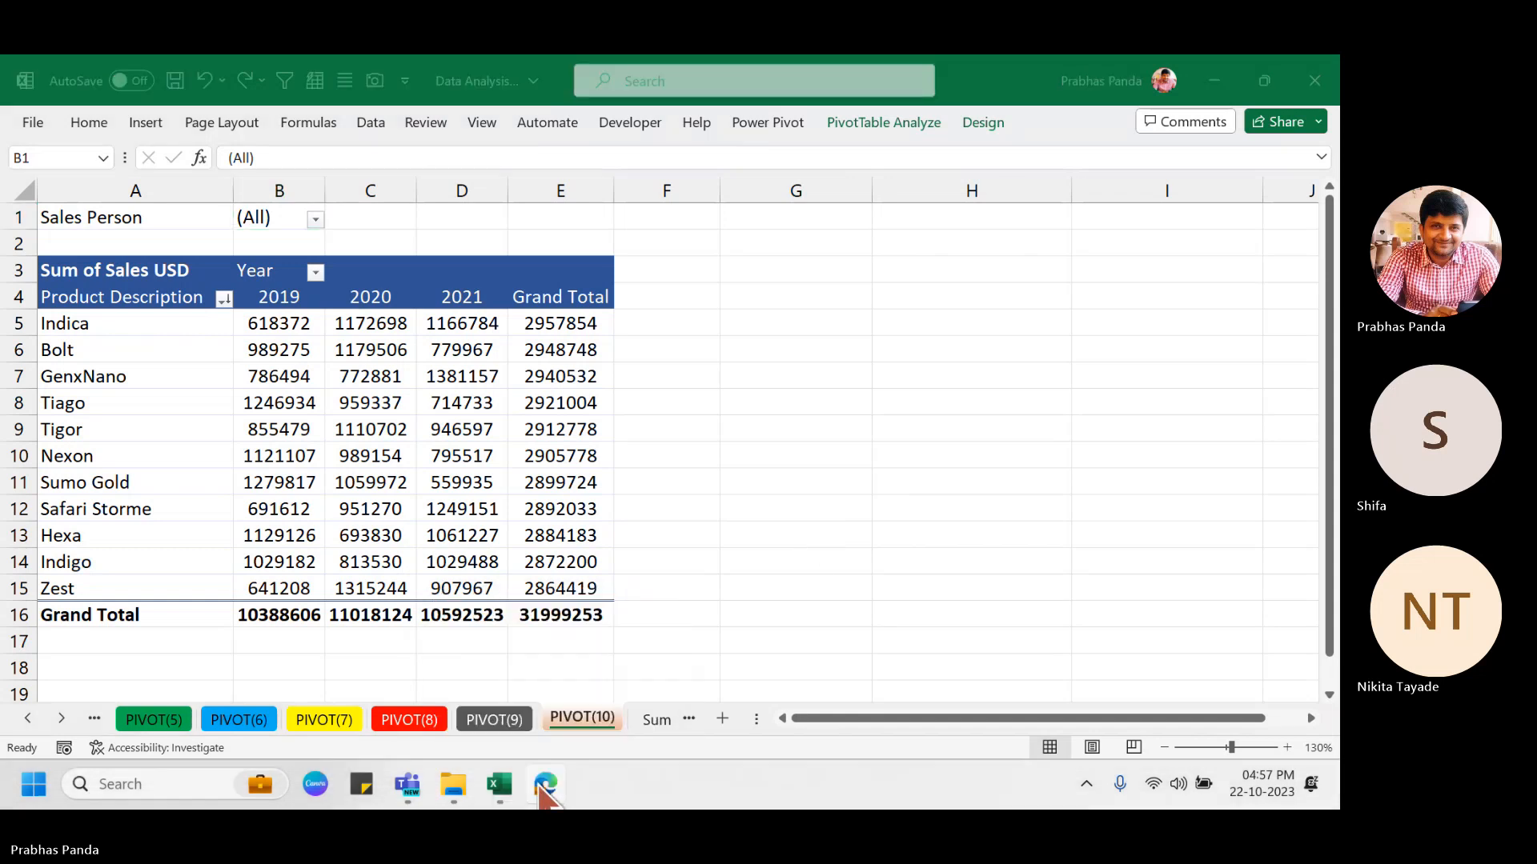
click(516, 749)
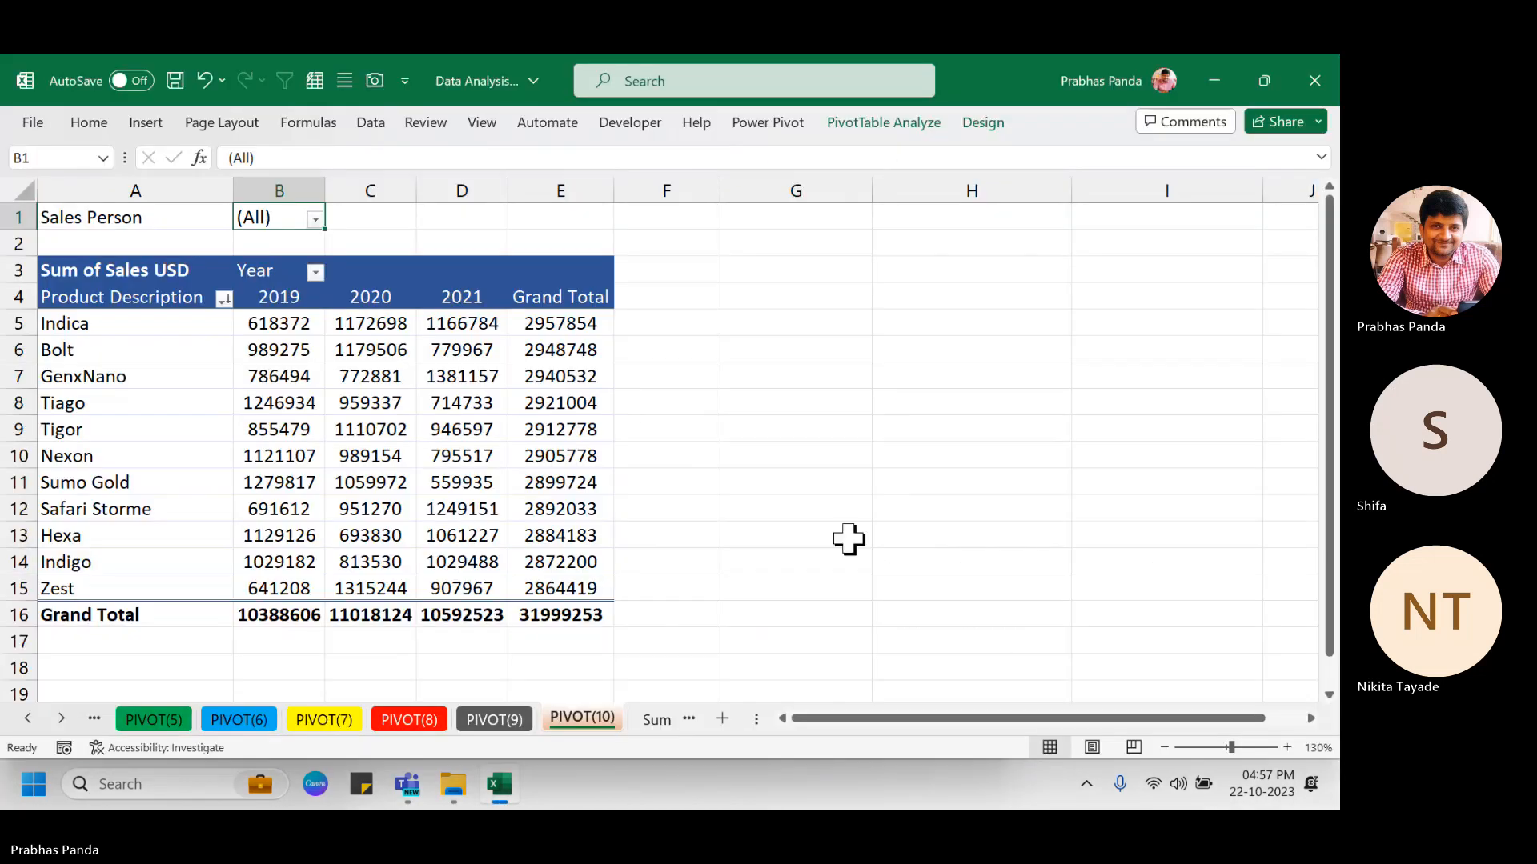
click(555, 412)
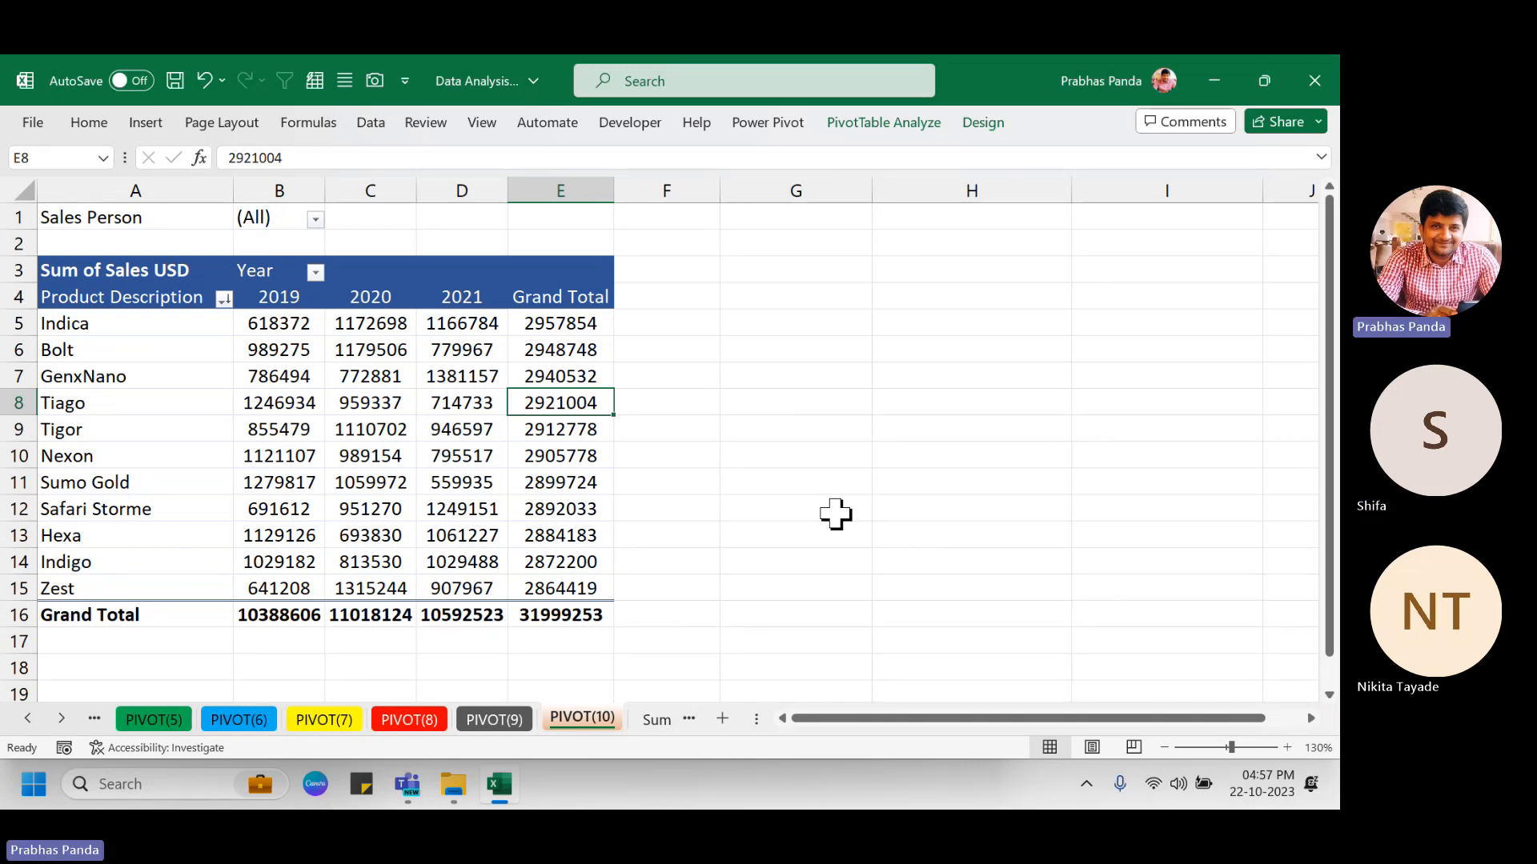
click(418, 356)
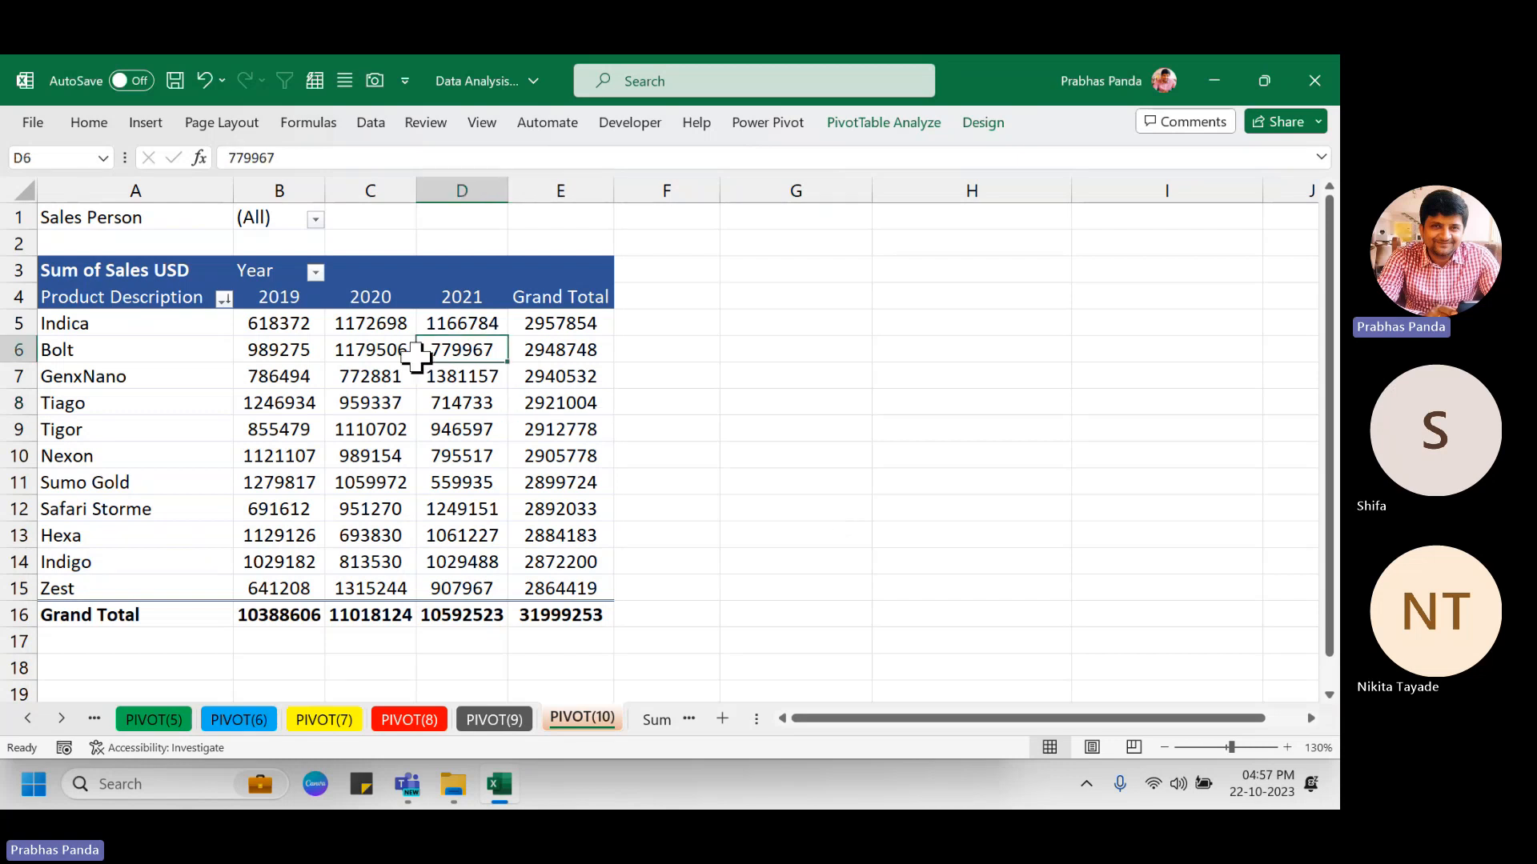
mouse_move(363, 396)
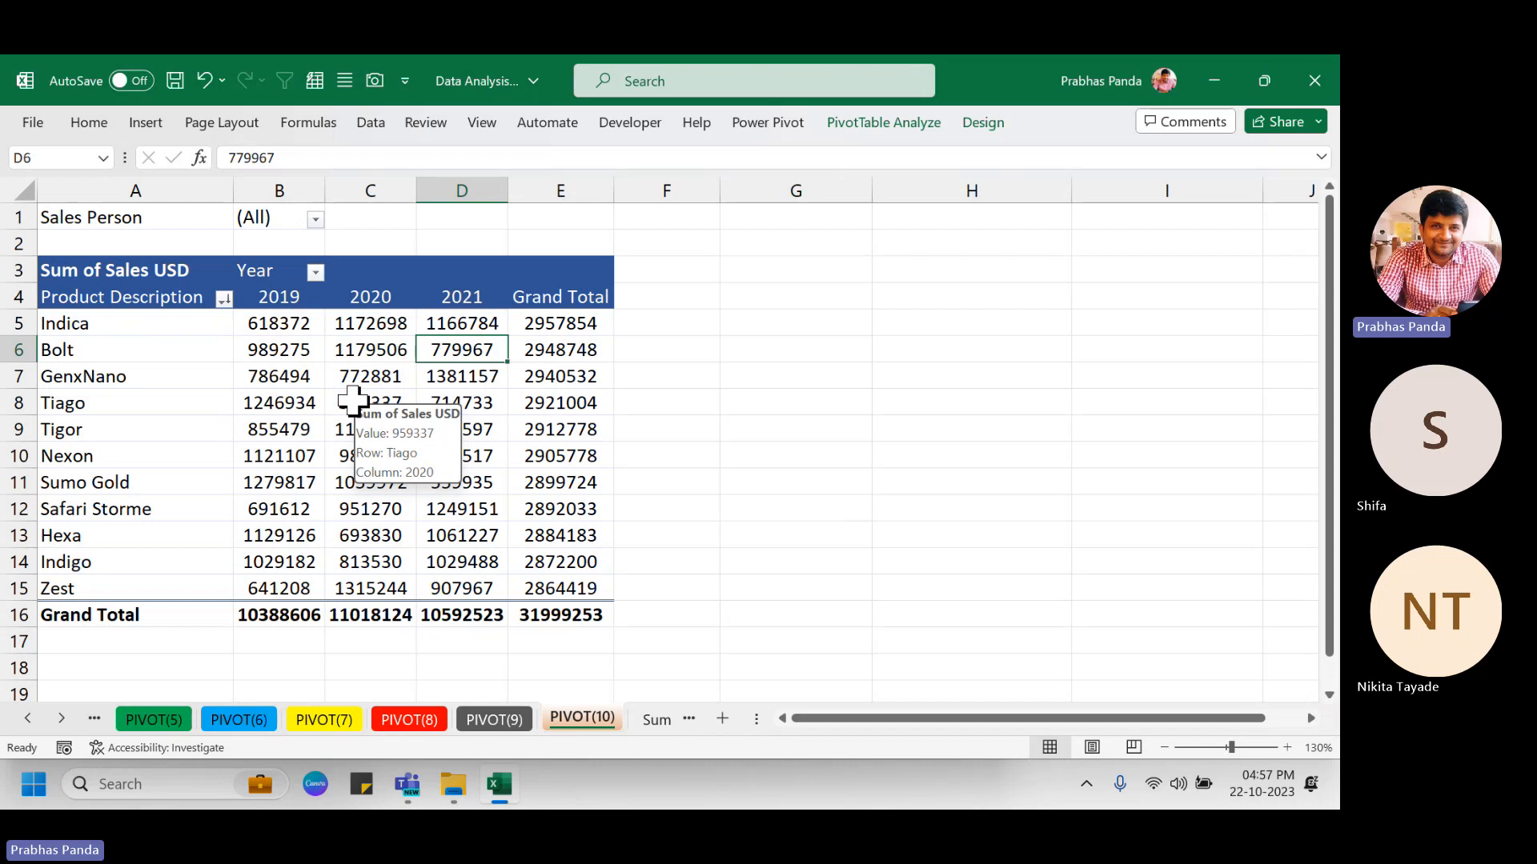
key(ctrl)
key(ctrl)
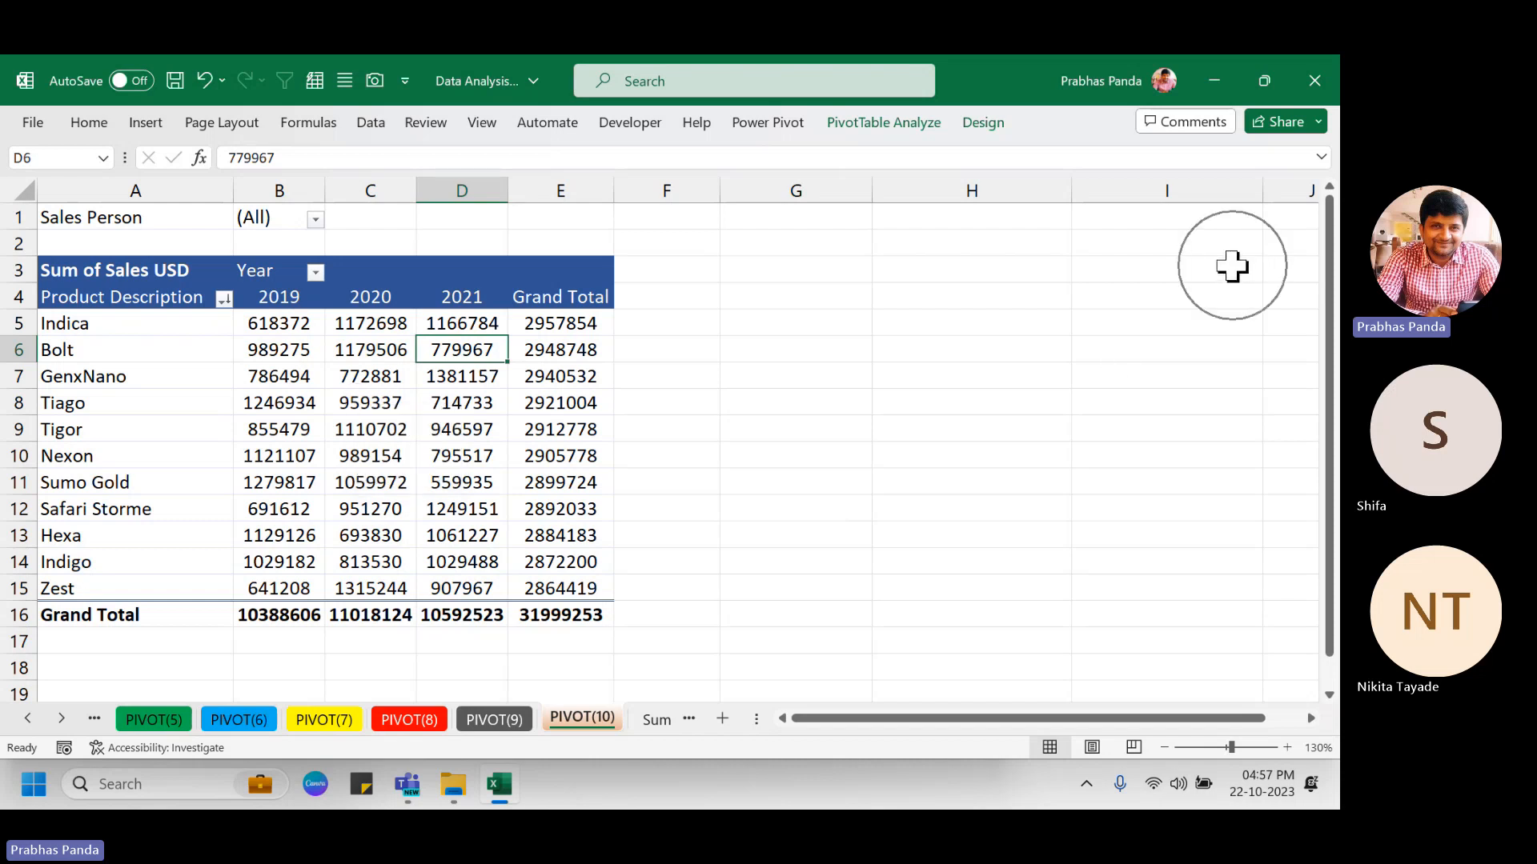
key(ctrl)
key(ctrl)
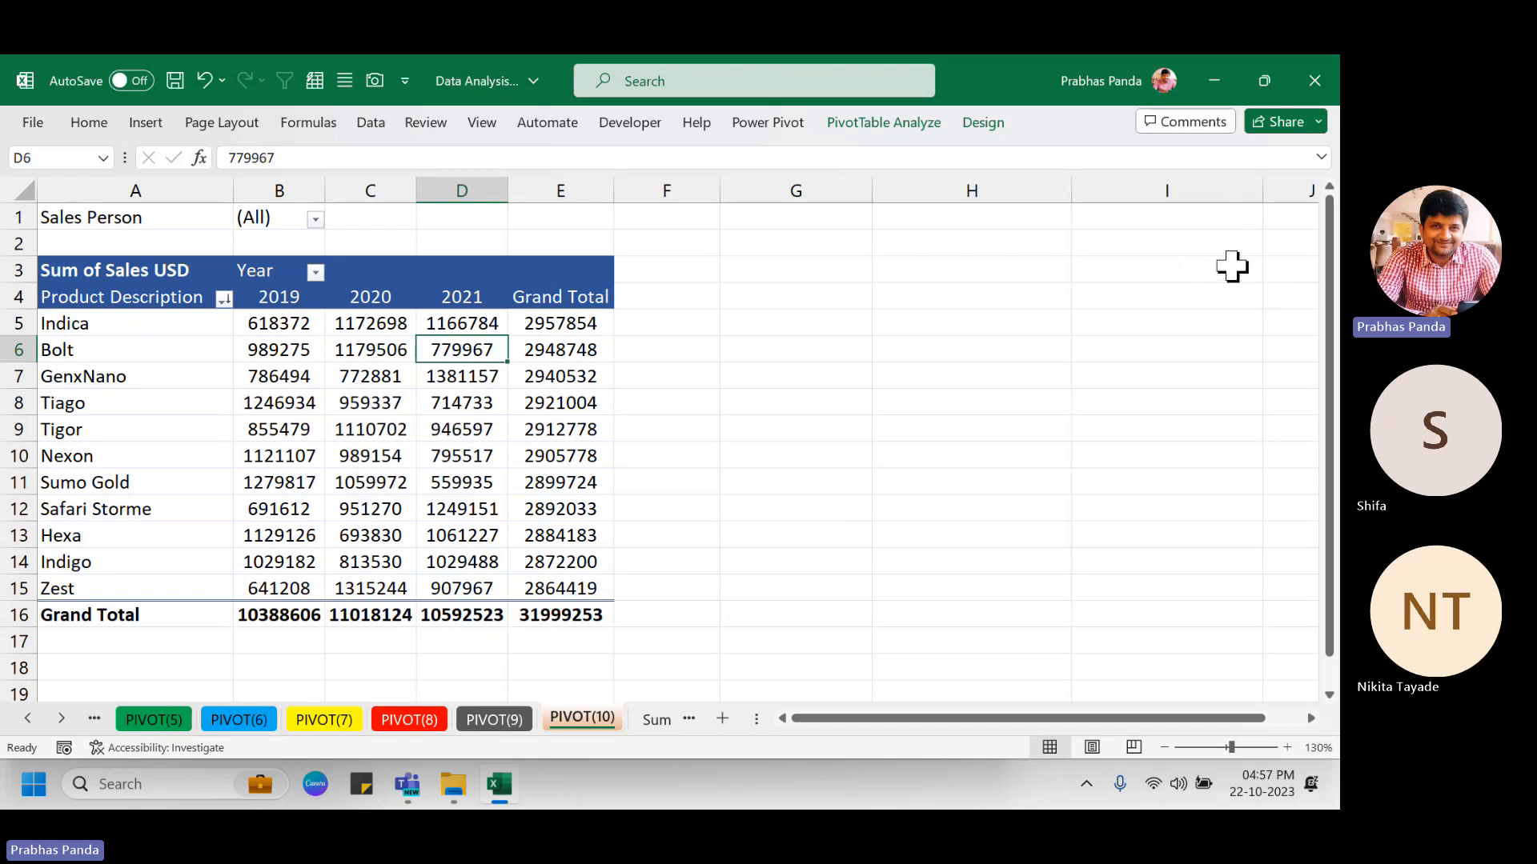
key(ctrl)
key(ctrl)
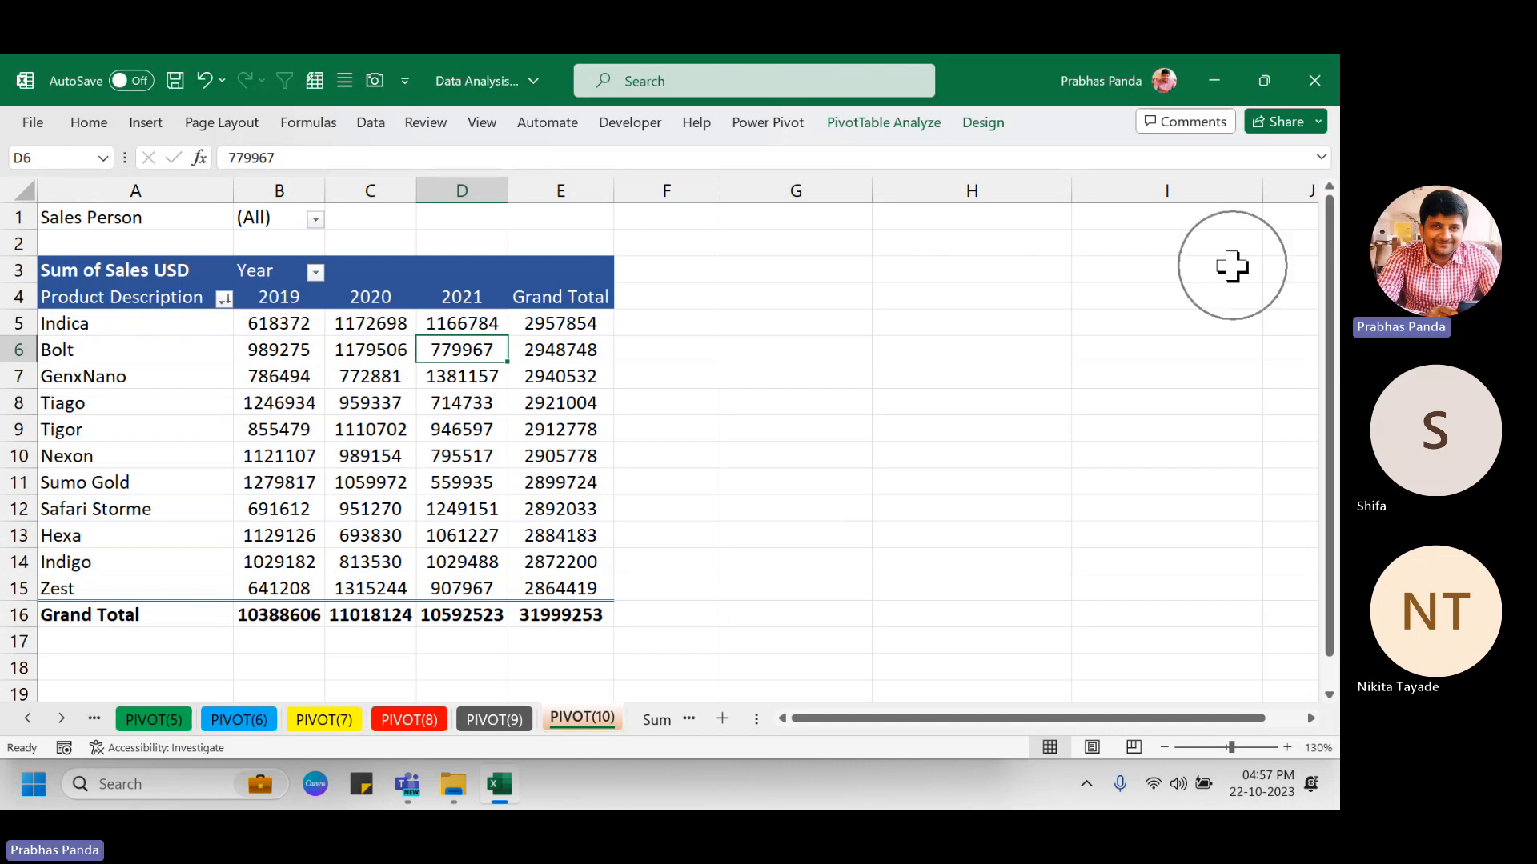
key(ctrl)
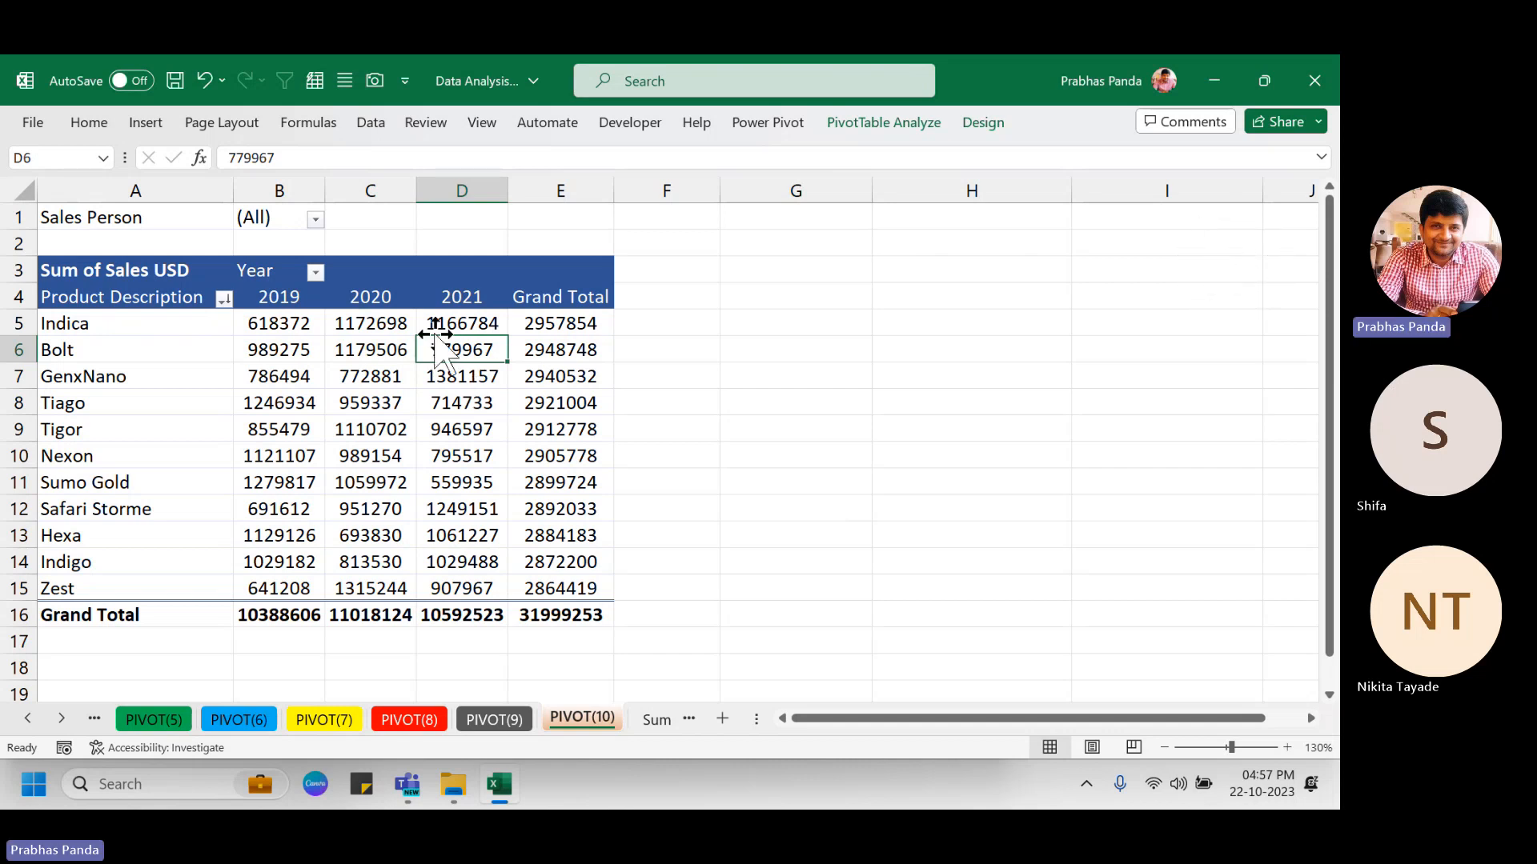
Show the field list of the pivot table on PIVOT(10) and remove the Sales Person field from its filters.
right_click(408, 327)
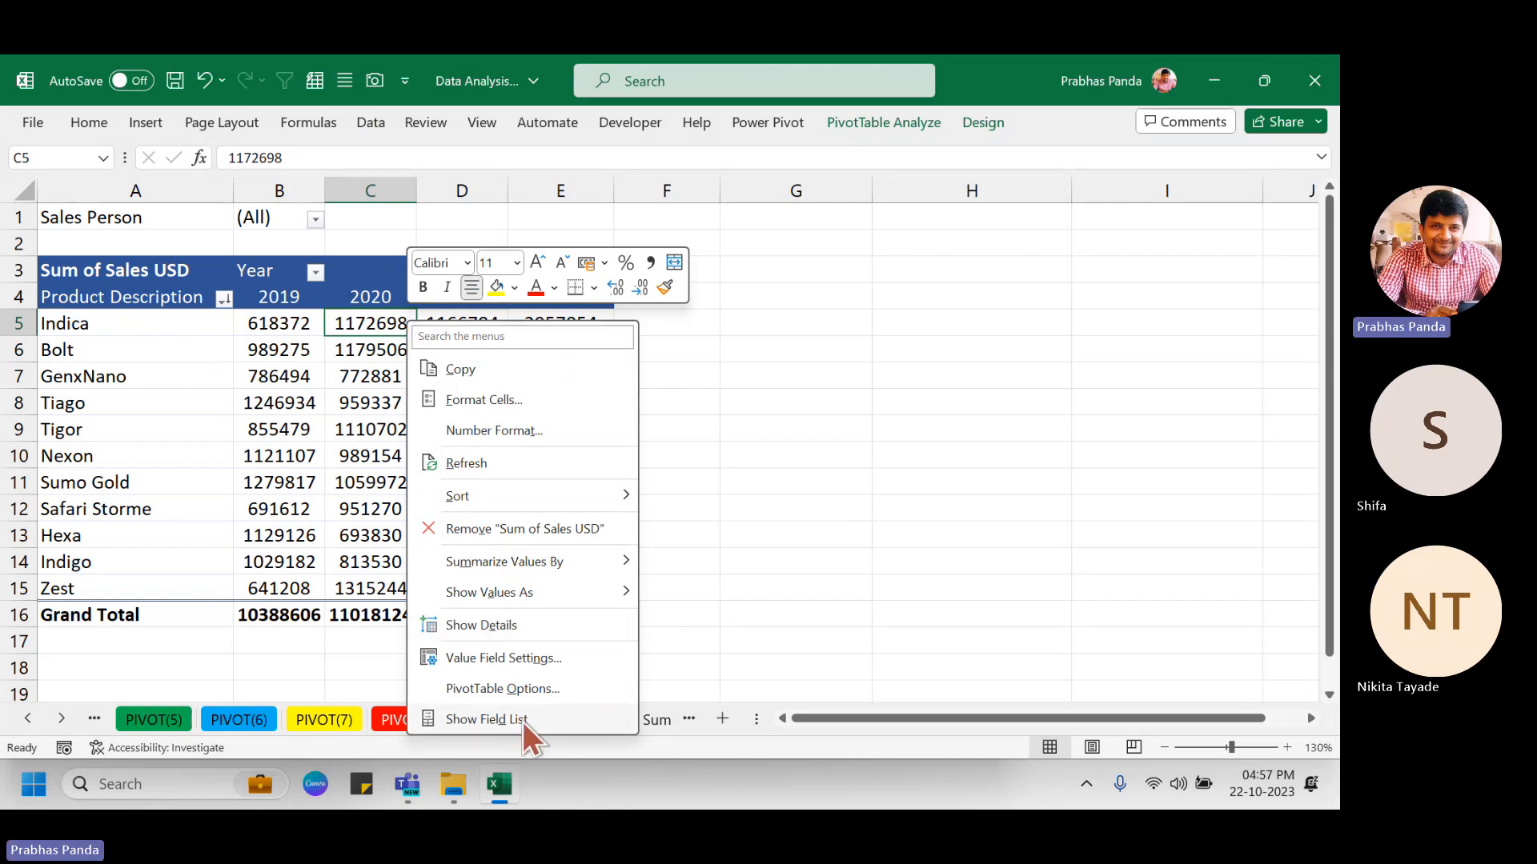
key(ctrl)
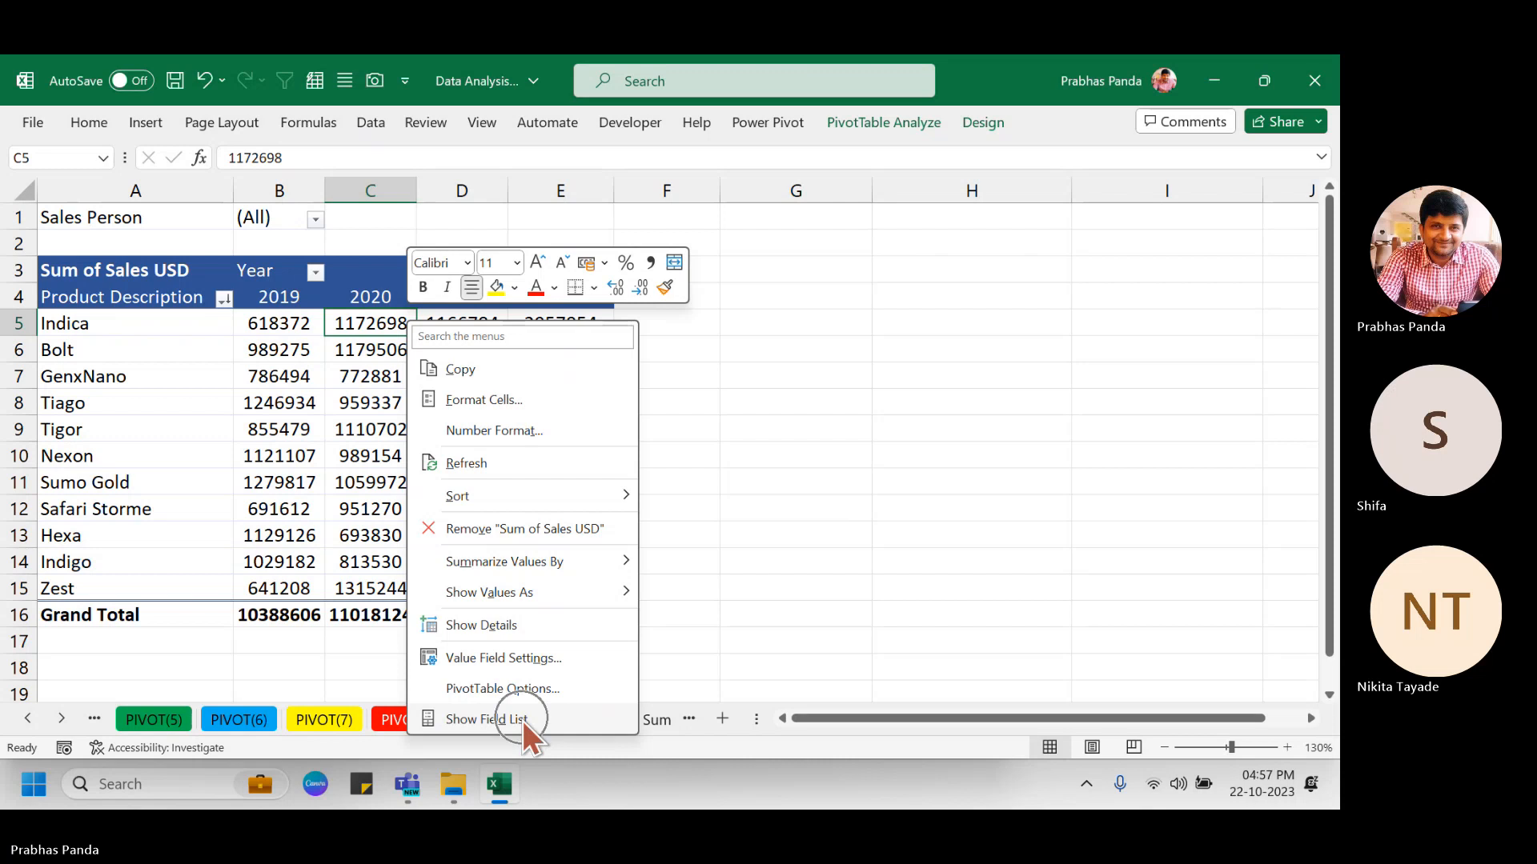
click(522, 720)
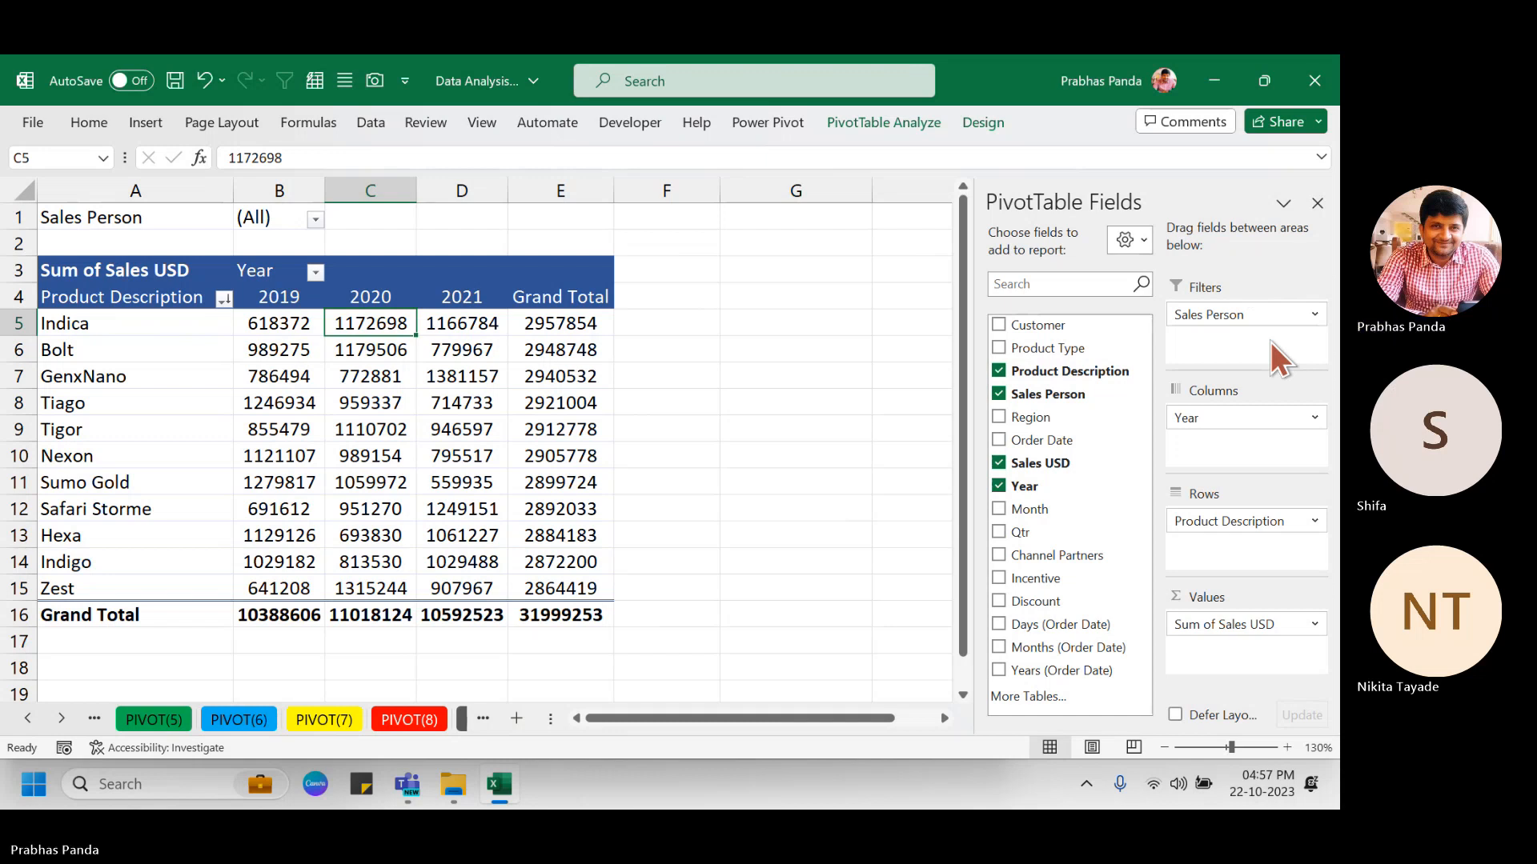
click(999, 394)
Copy the entire Product Description by Year pivot table and paste the duplicate below it at cell A19.
scroll(499, 454, down, 2)
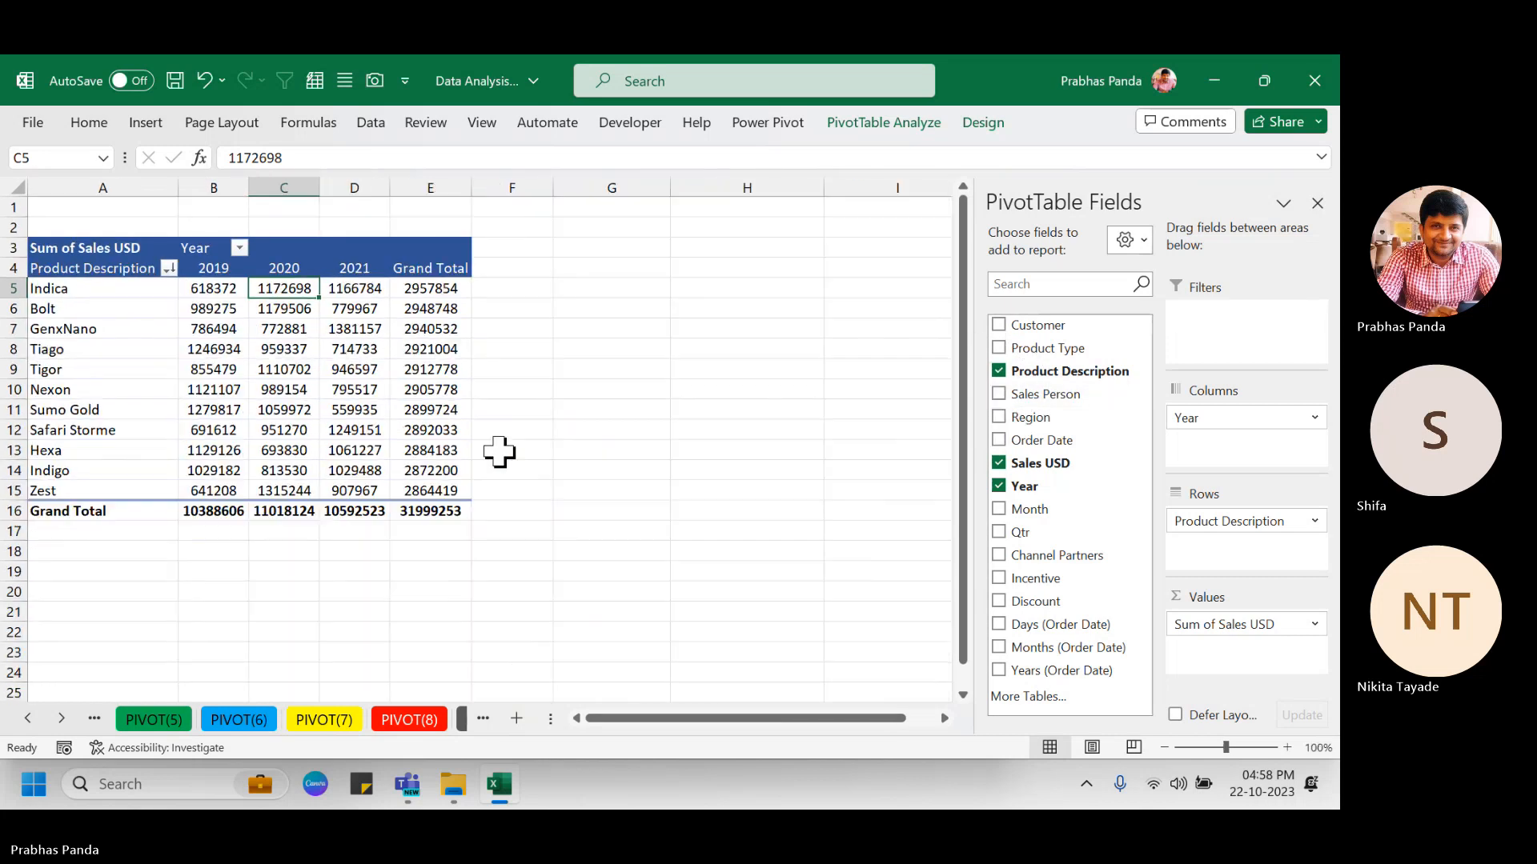
scroll(499, 453, down, 2)
scroll(499, 453, up, 1)
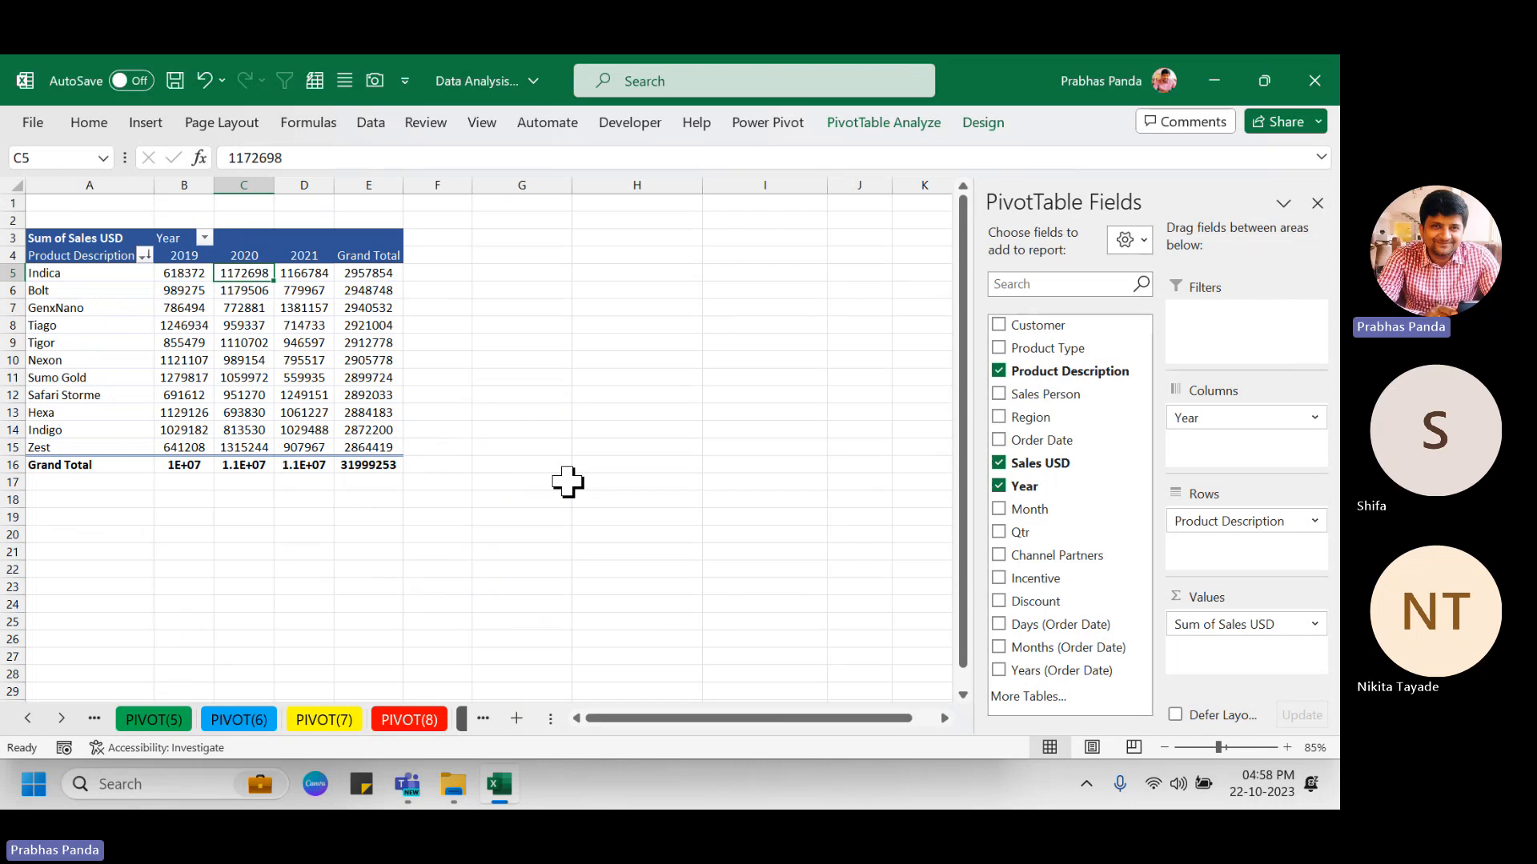
click(303, 325)
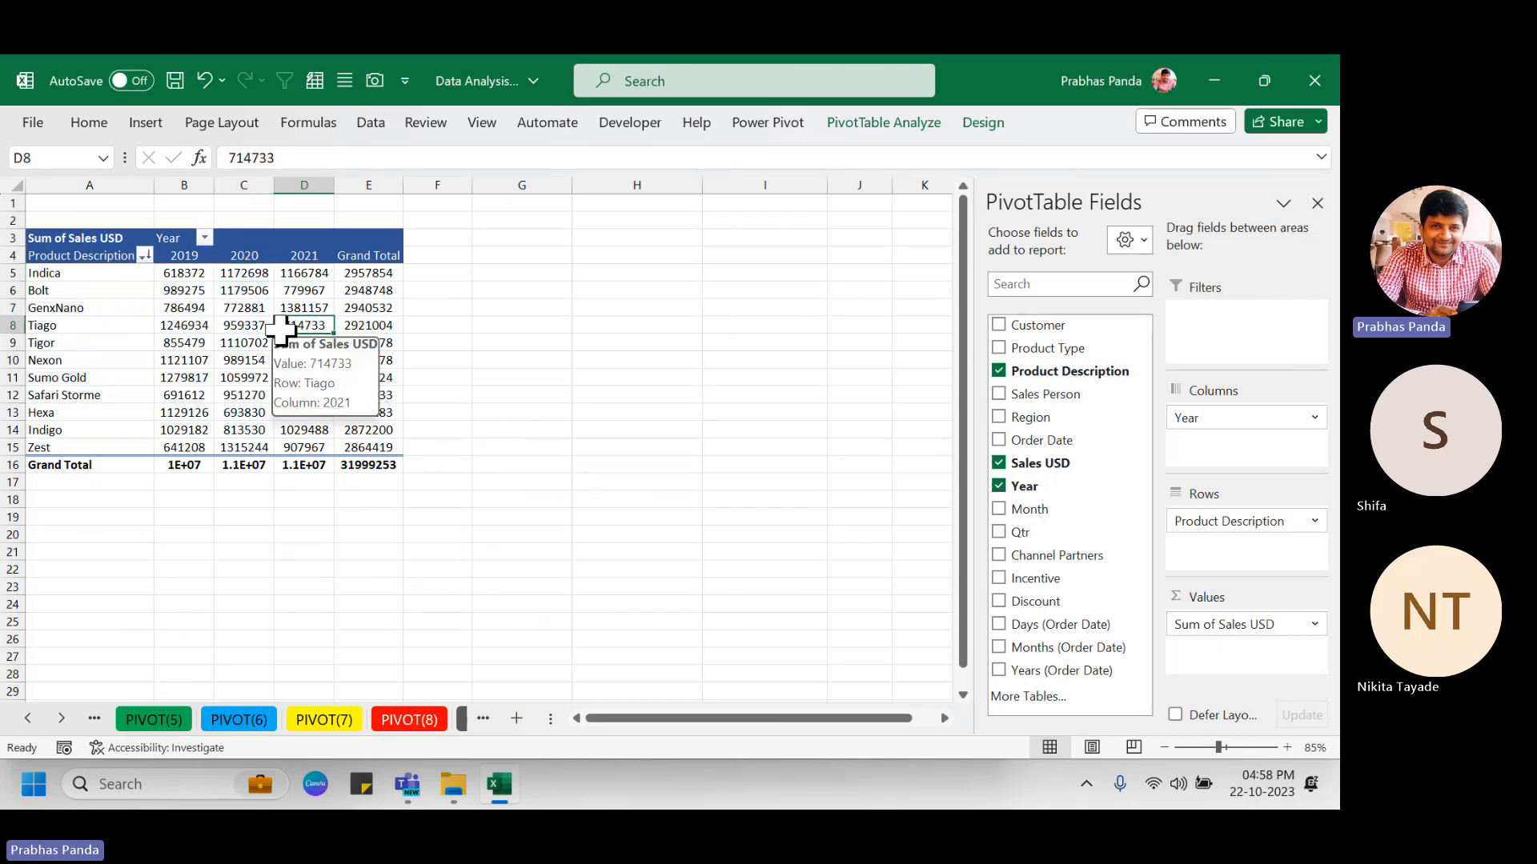
key(ctrl+a)
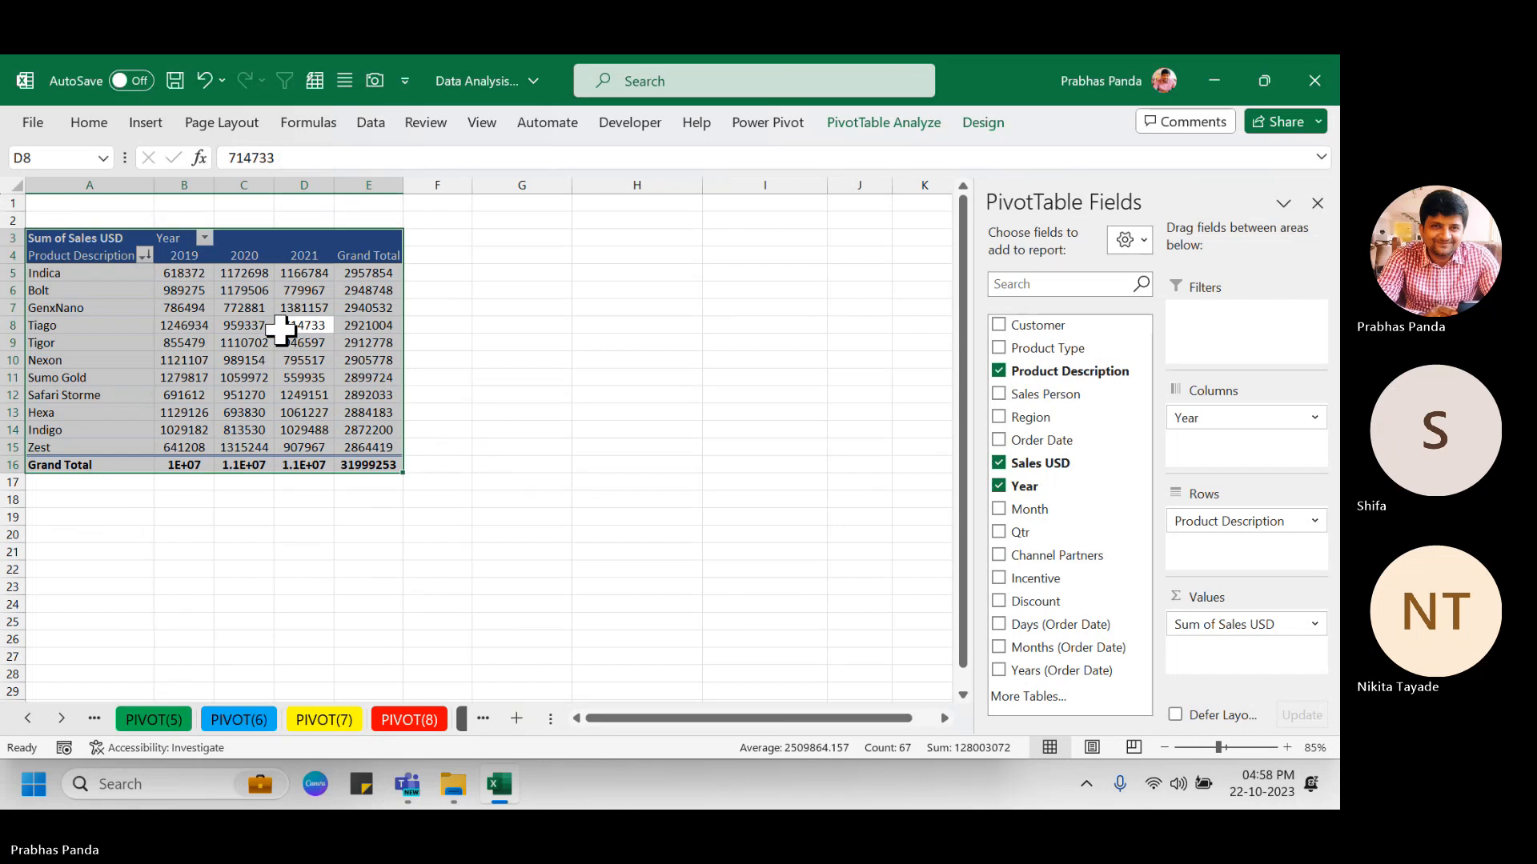
key(ctrl+c)
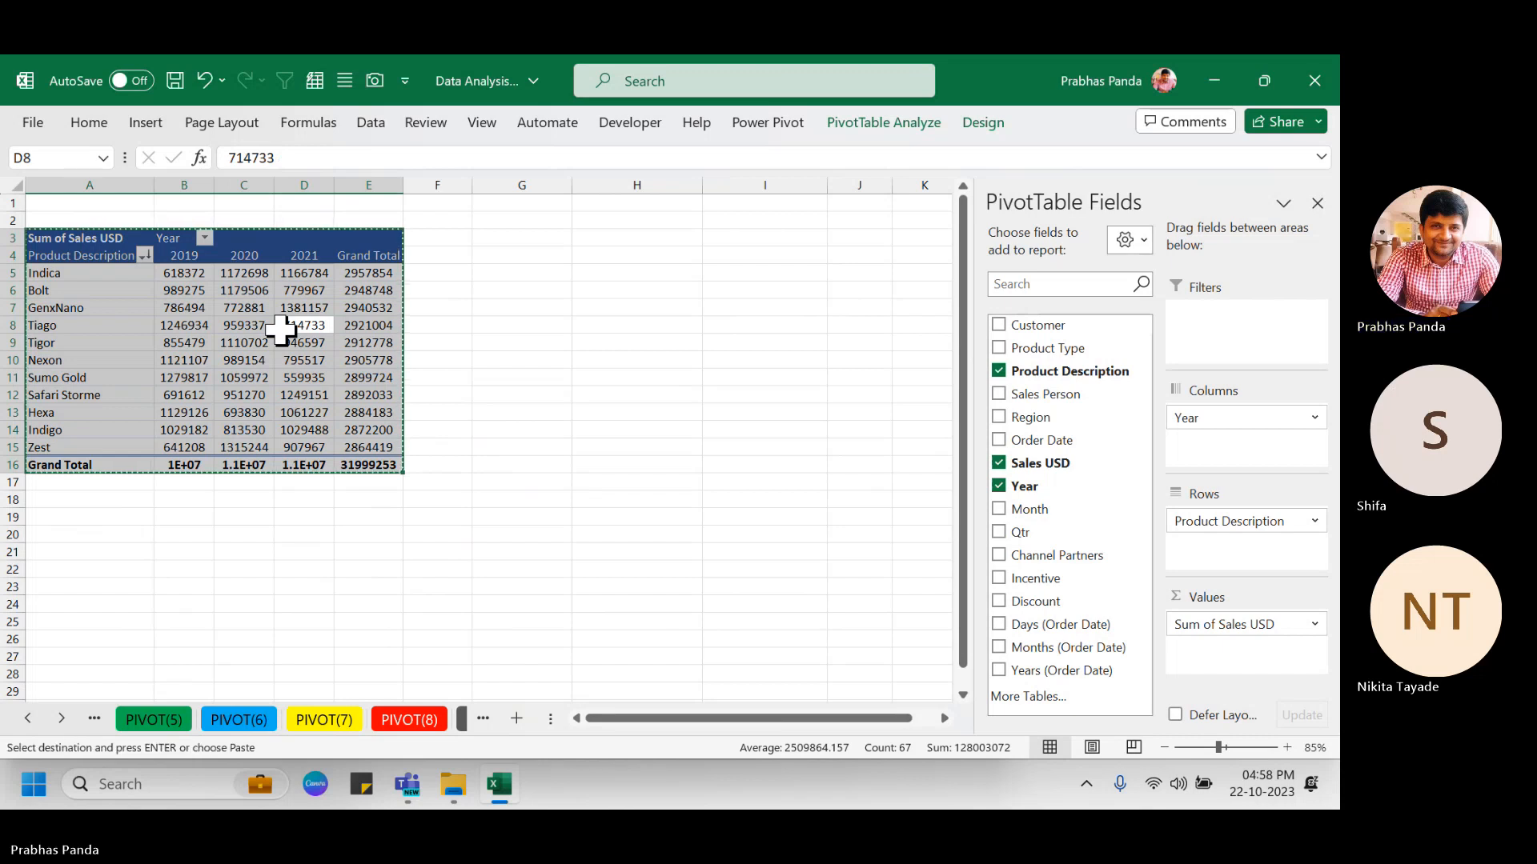
drag(96, 504, 97, 517)
click(76, 519)
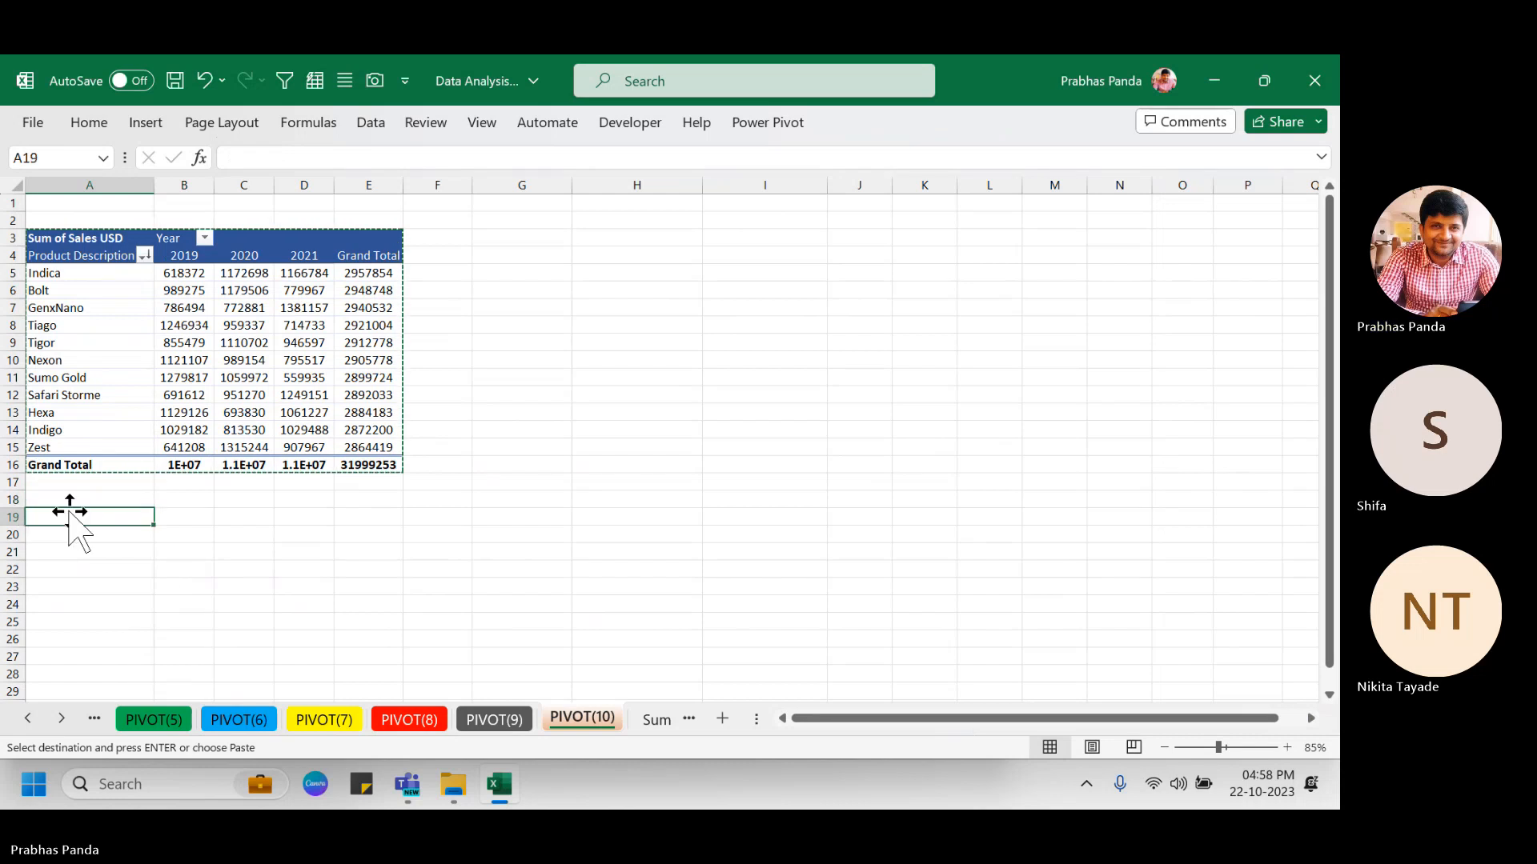
key(ctrl+v)
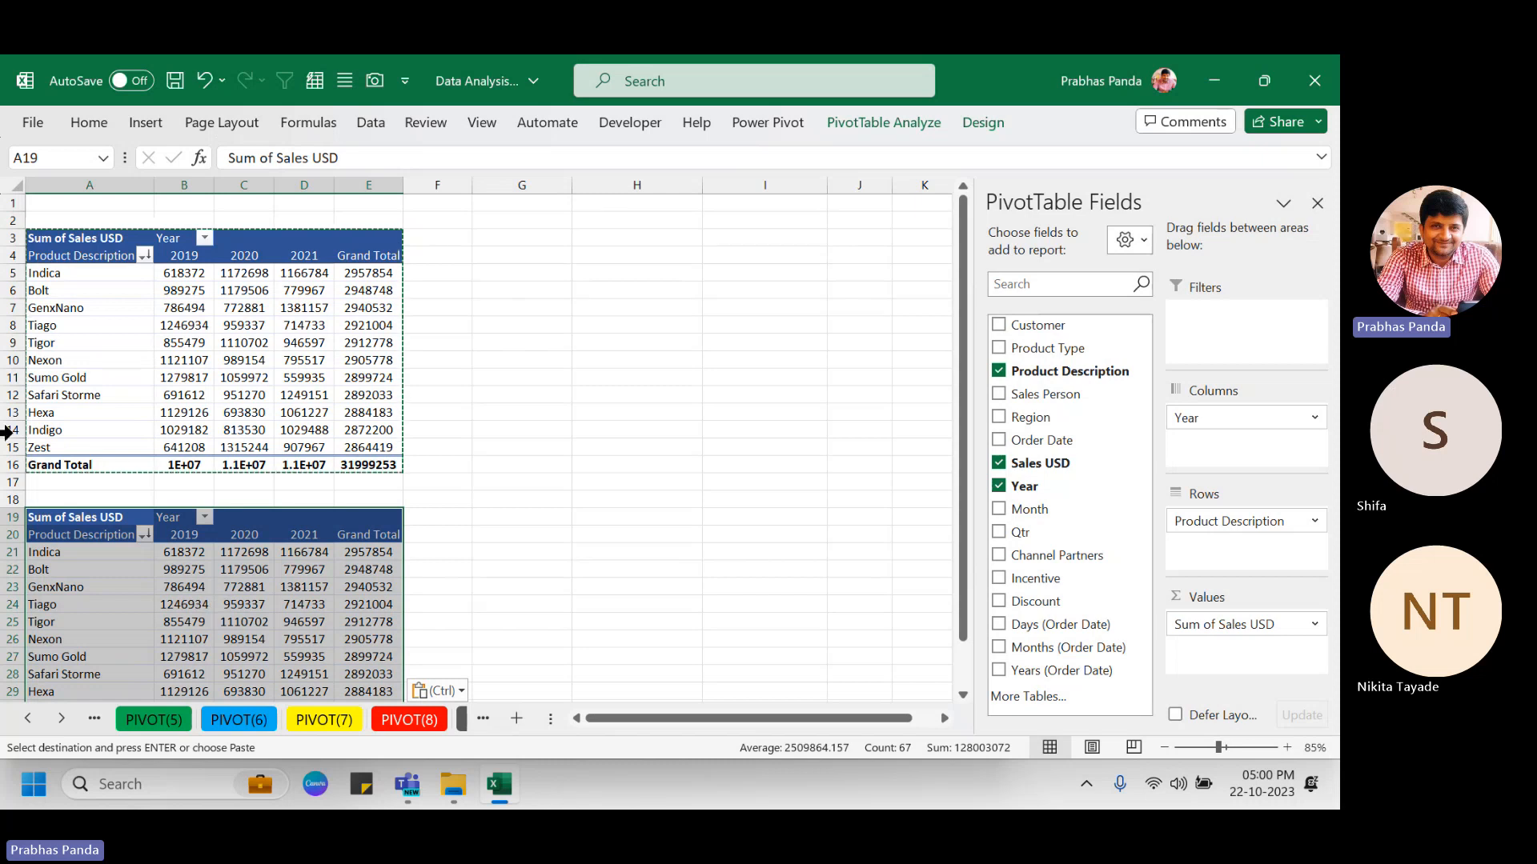
Check the PivotTable name of the upper pivot table in its options and close them without changes.
scroll(285, 428, up, 1)
scroll(284, 429, up, 3)
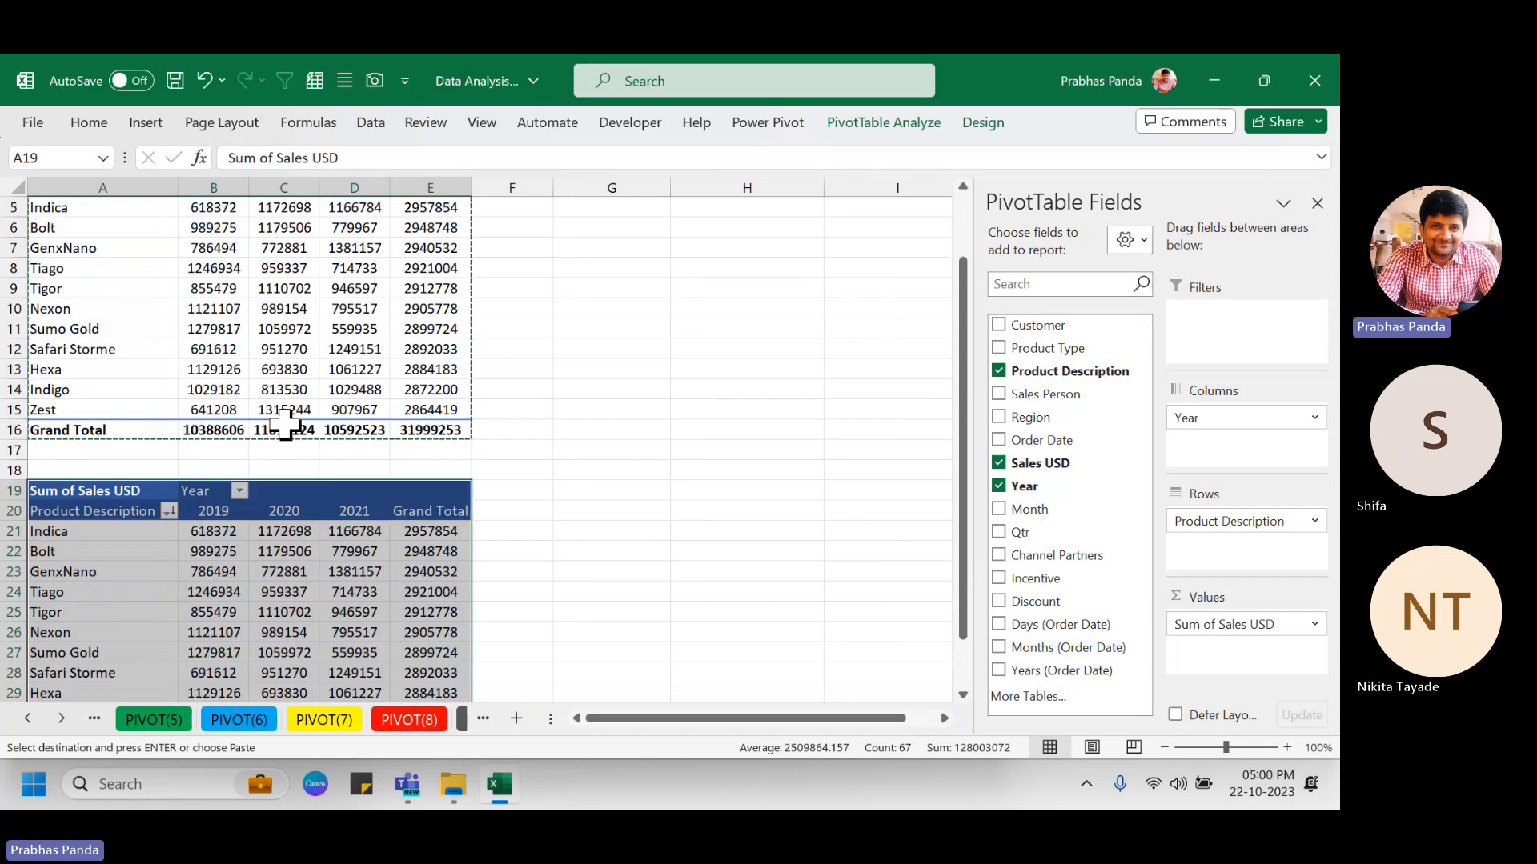
click(329, 327)
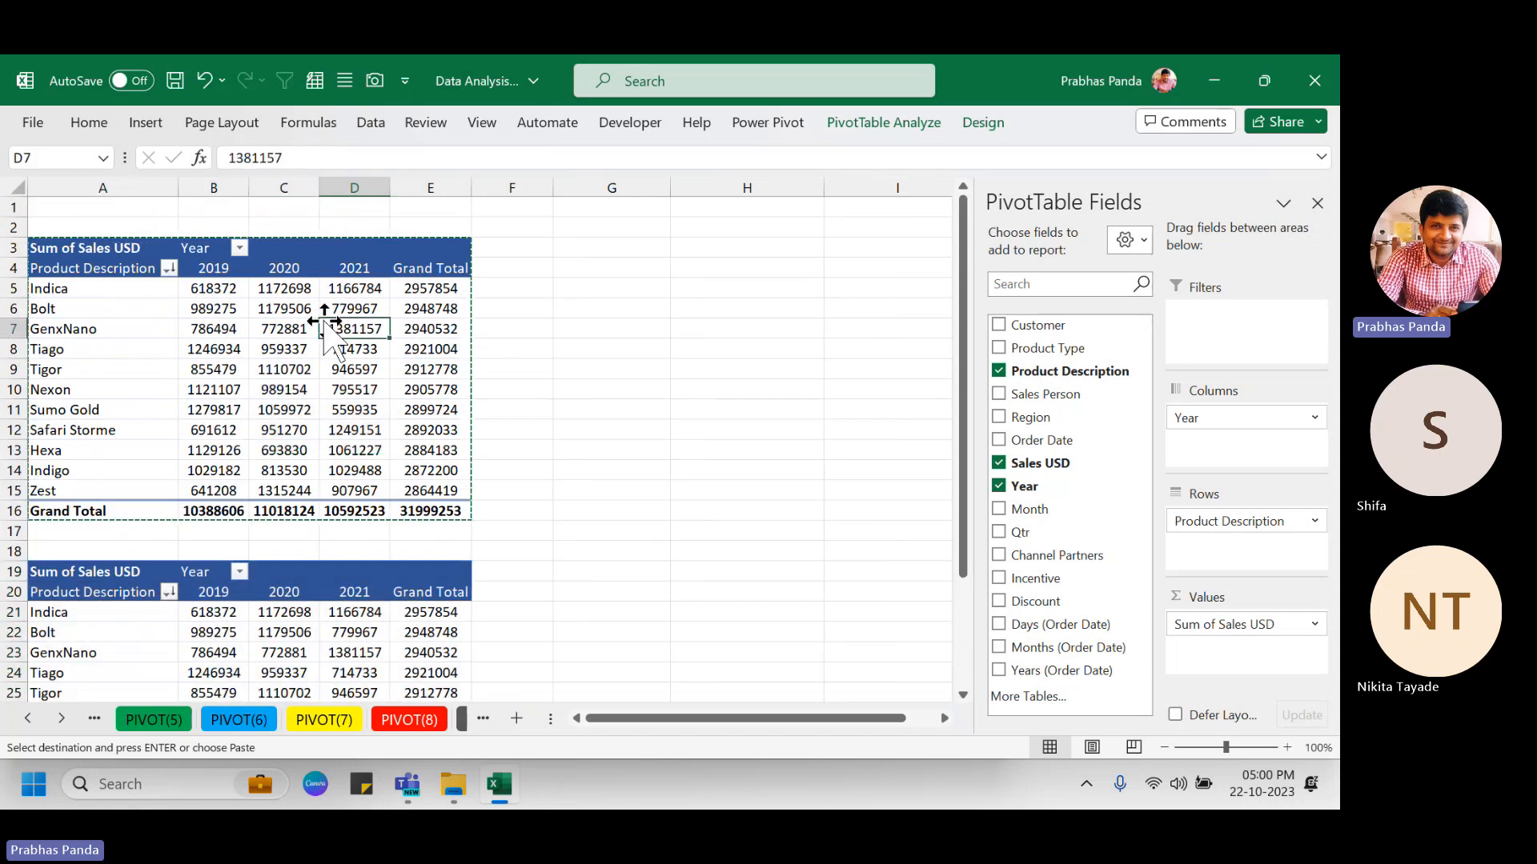
right_click(336, 326)
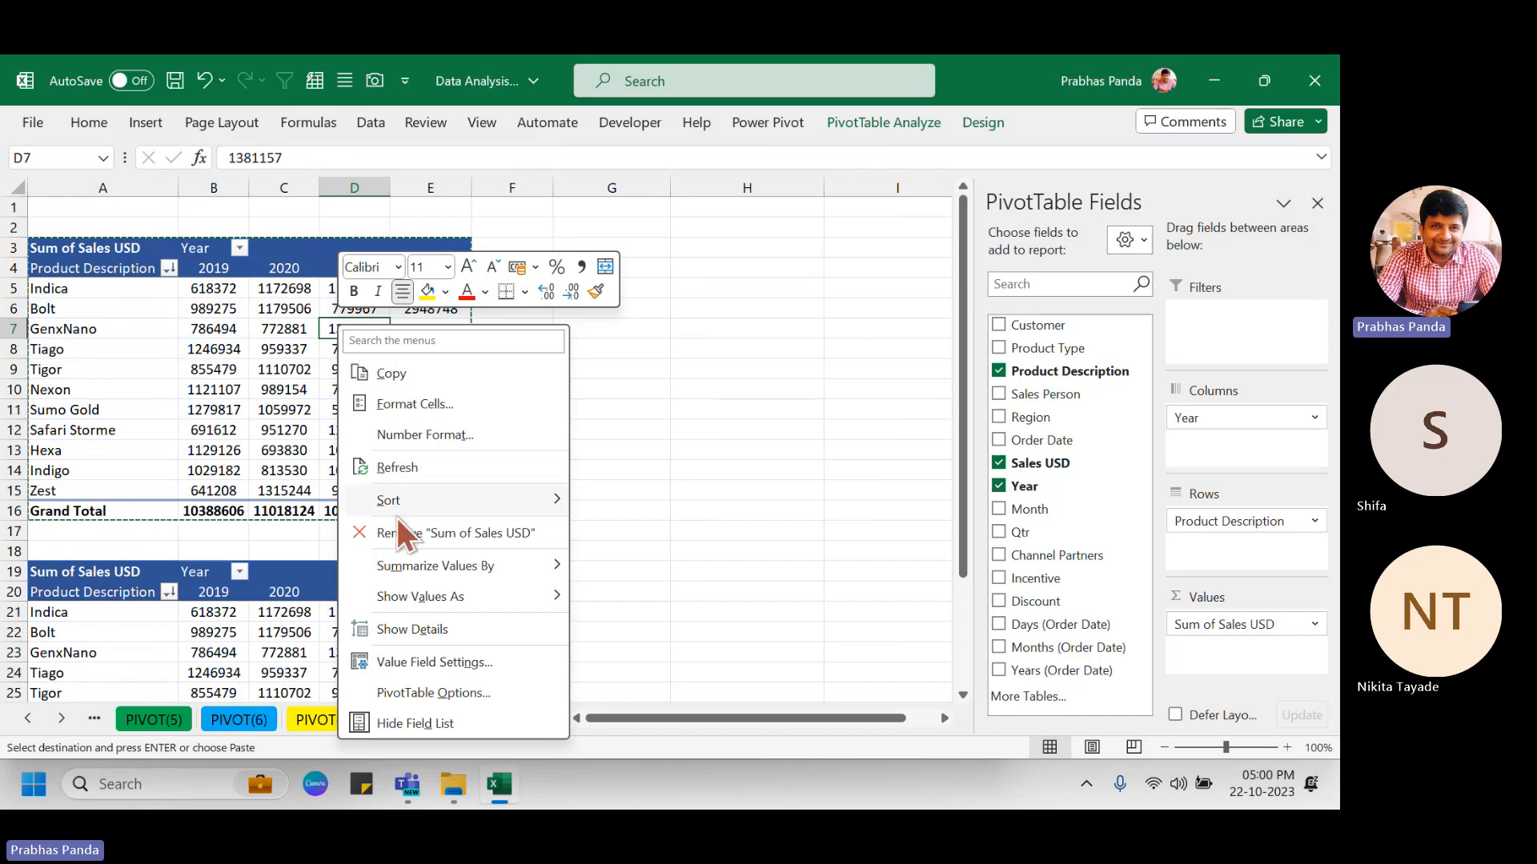
click(482, 692)
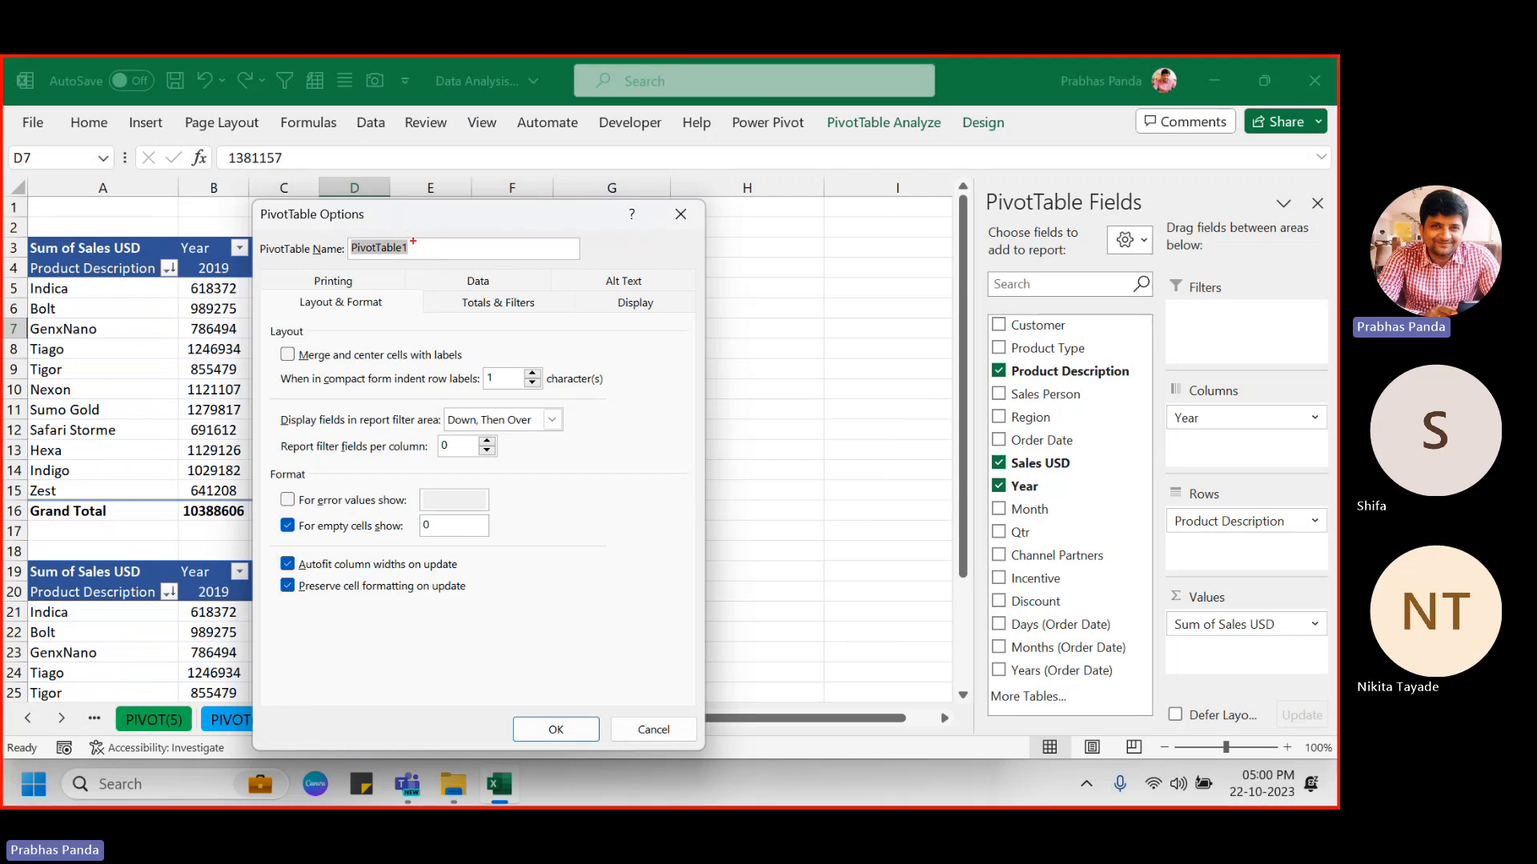
drag(240, 214, 522, 280)
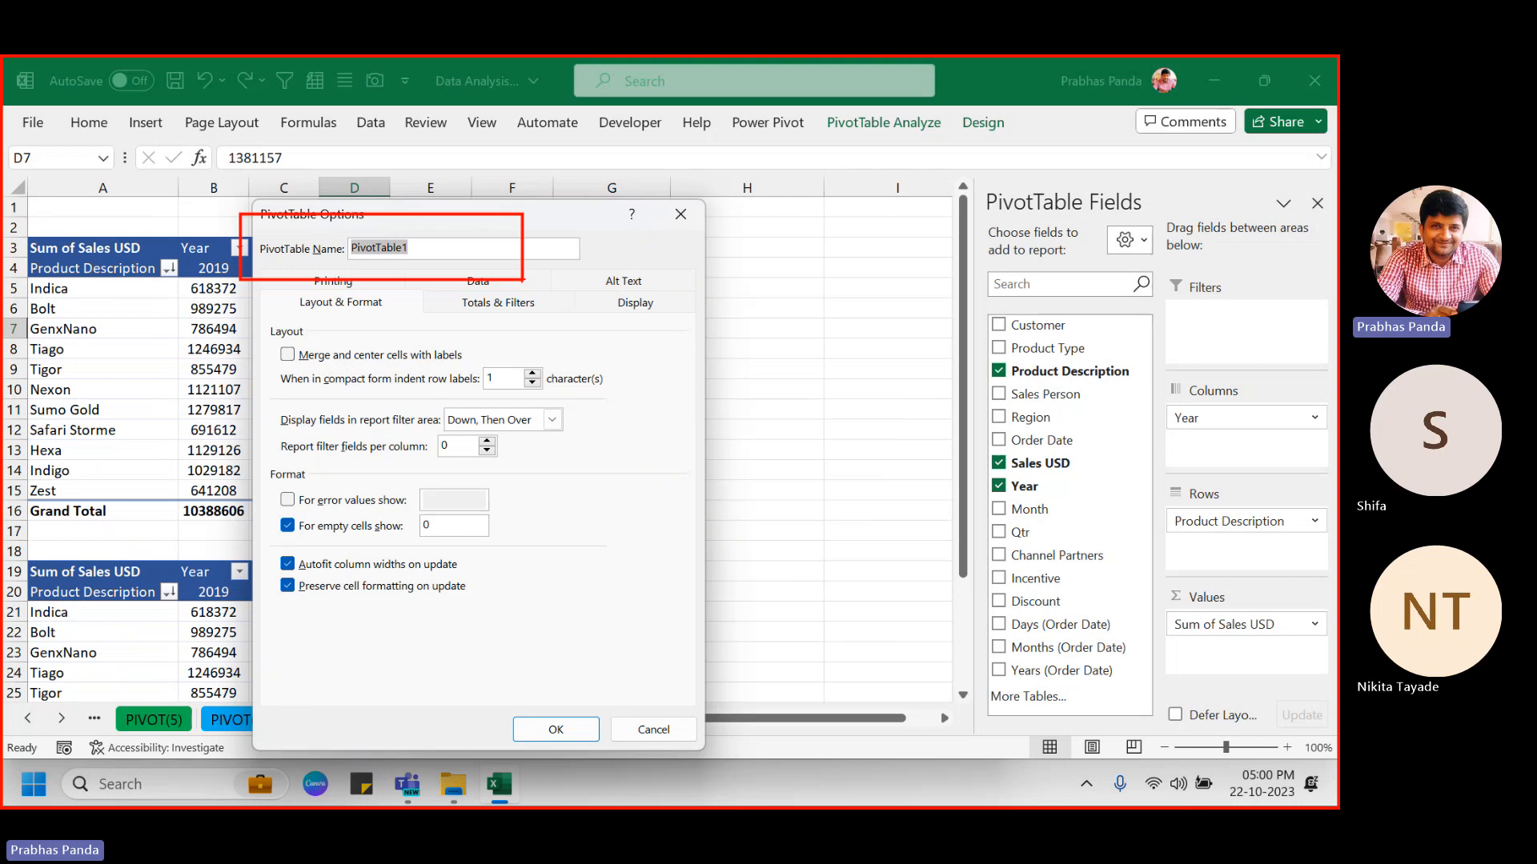
key(Escape)
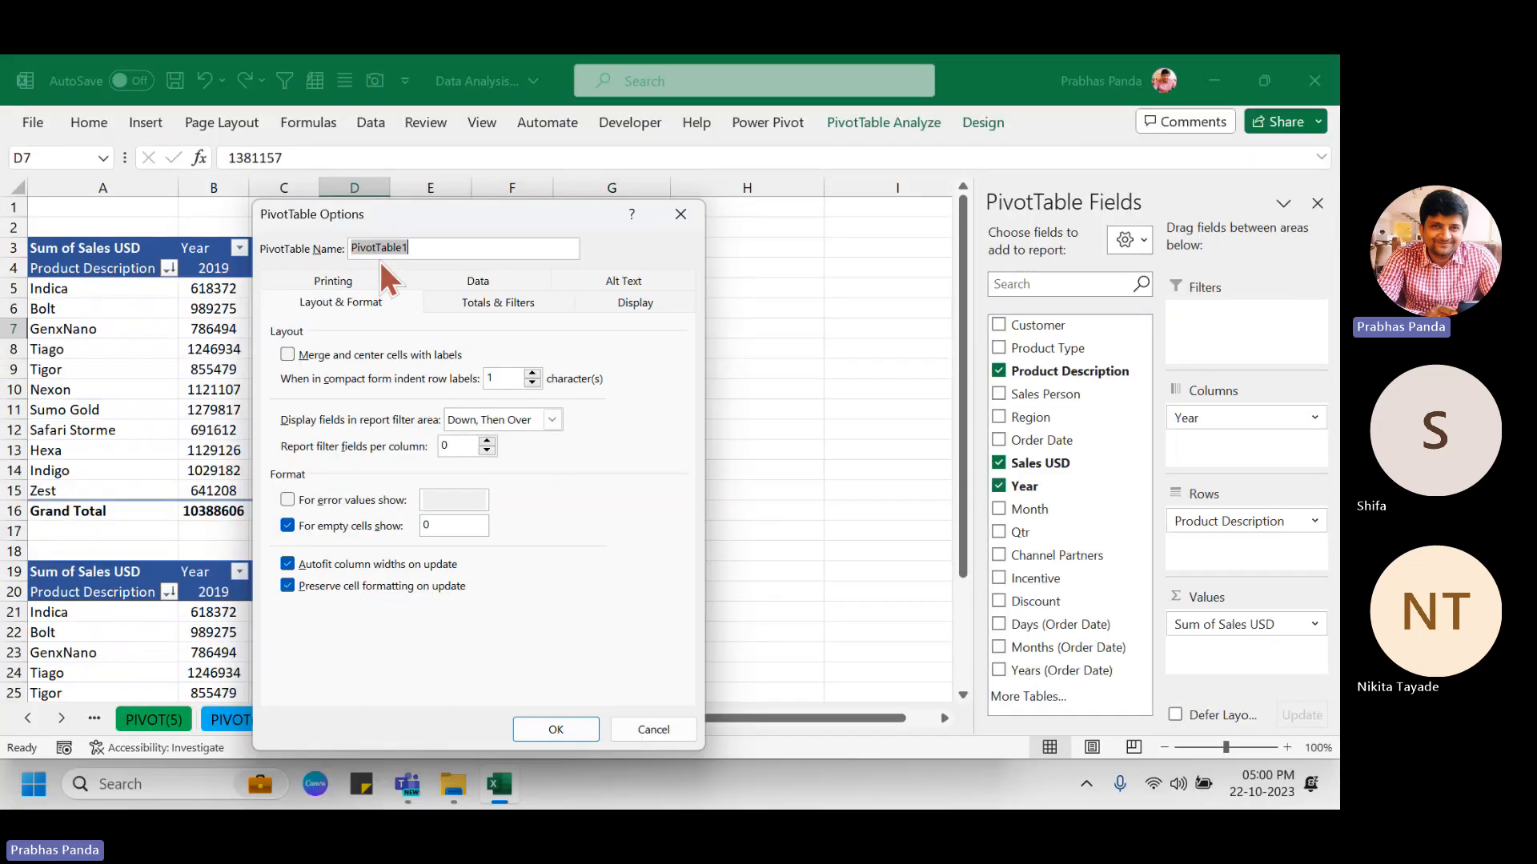
key(Escape)
Check the PivotTable name of the pasted pivot table at A19 in its options and close them without changes.
click(310, 621)
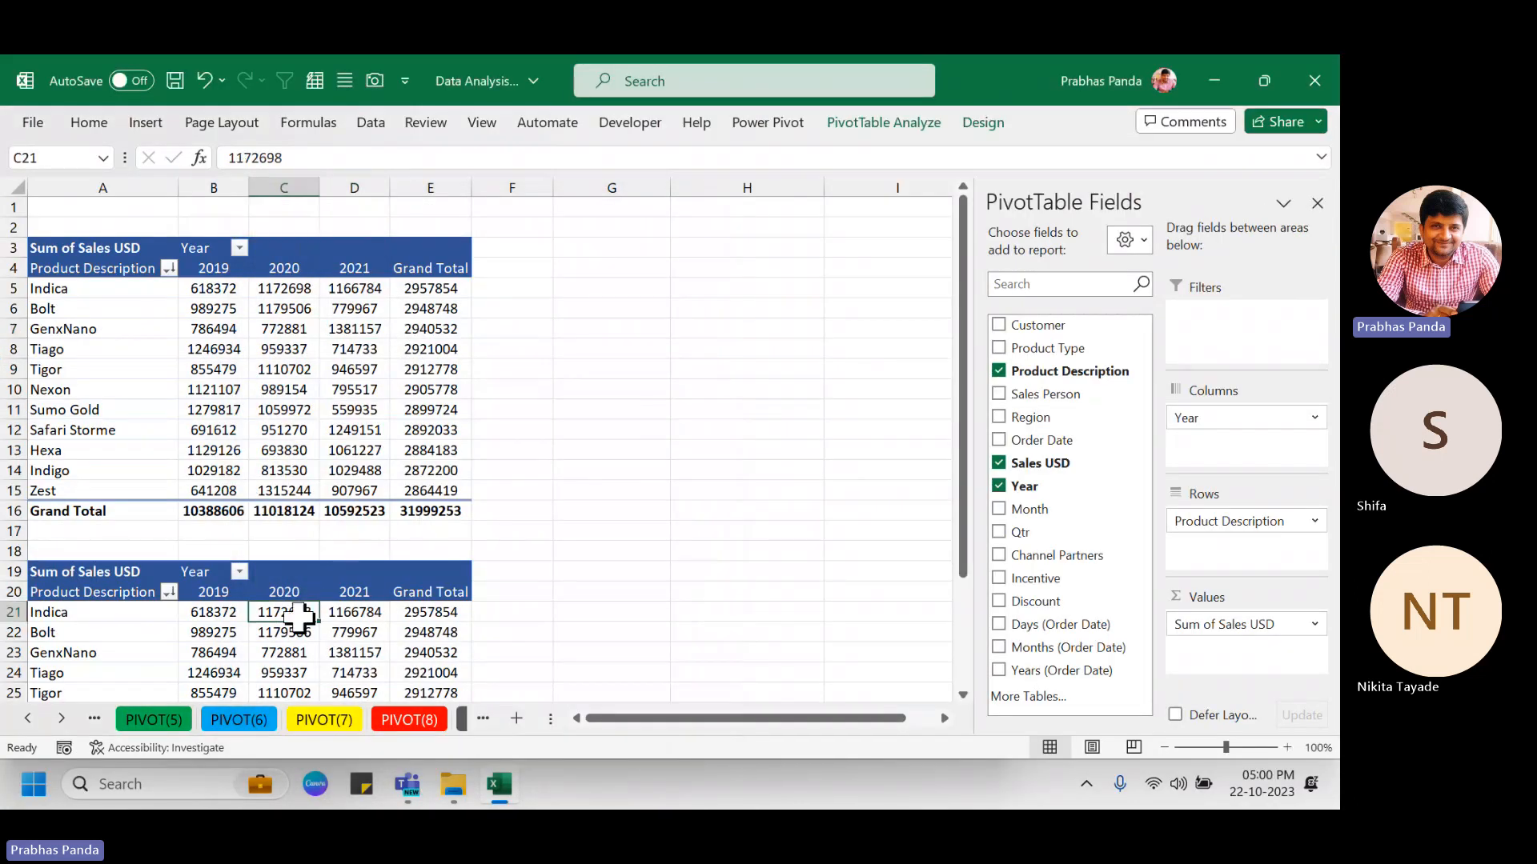
right_click(296, 617)
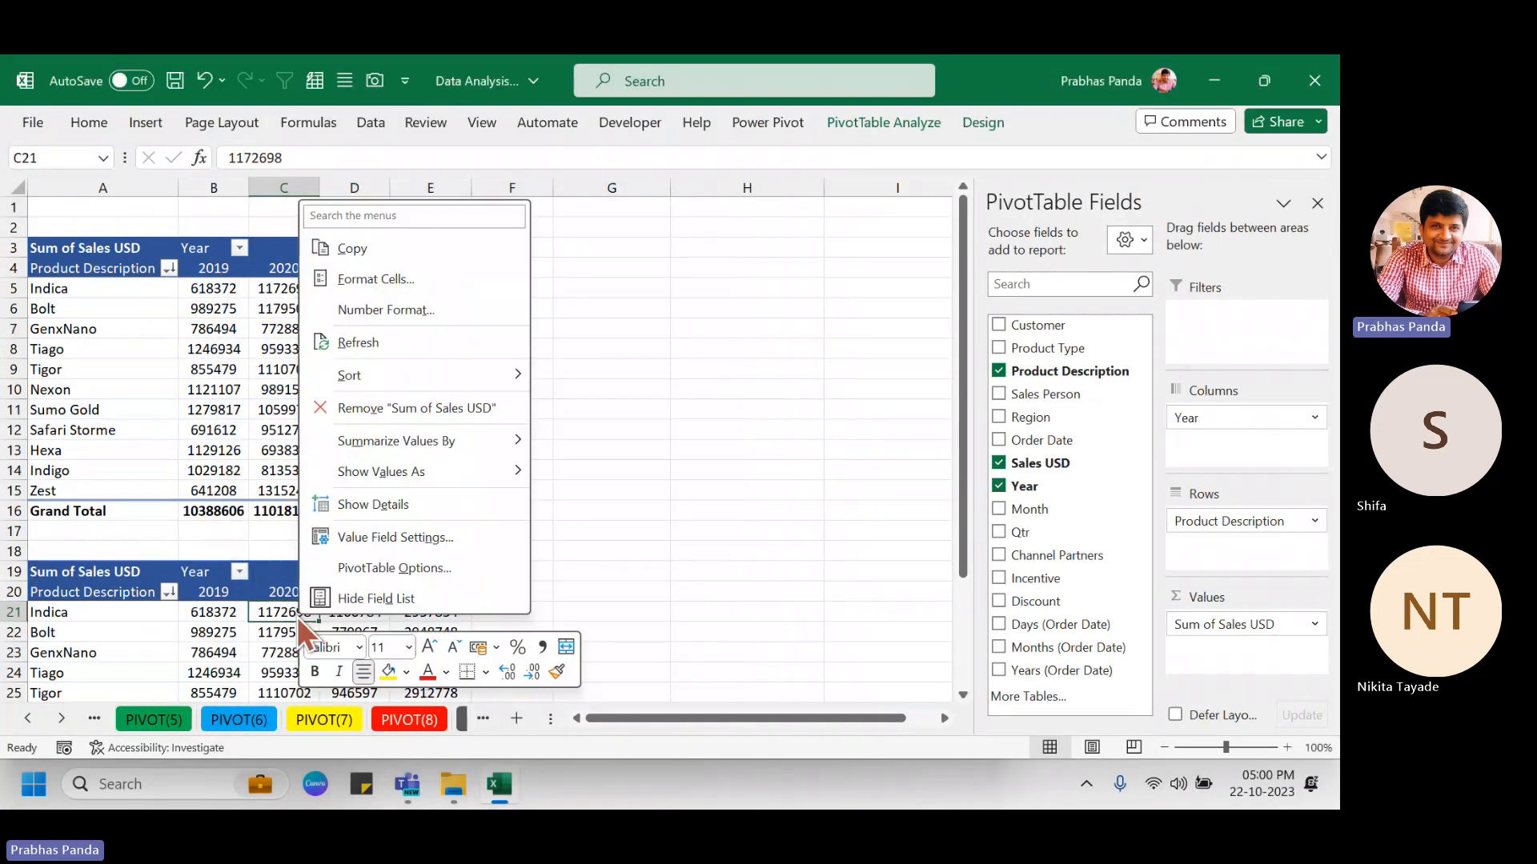
click(364, 568)
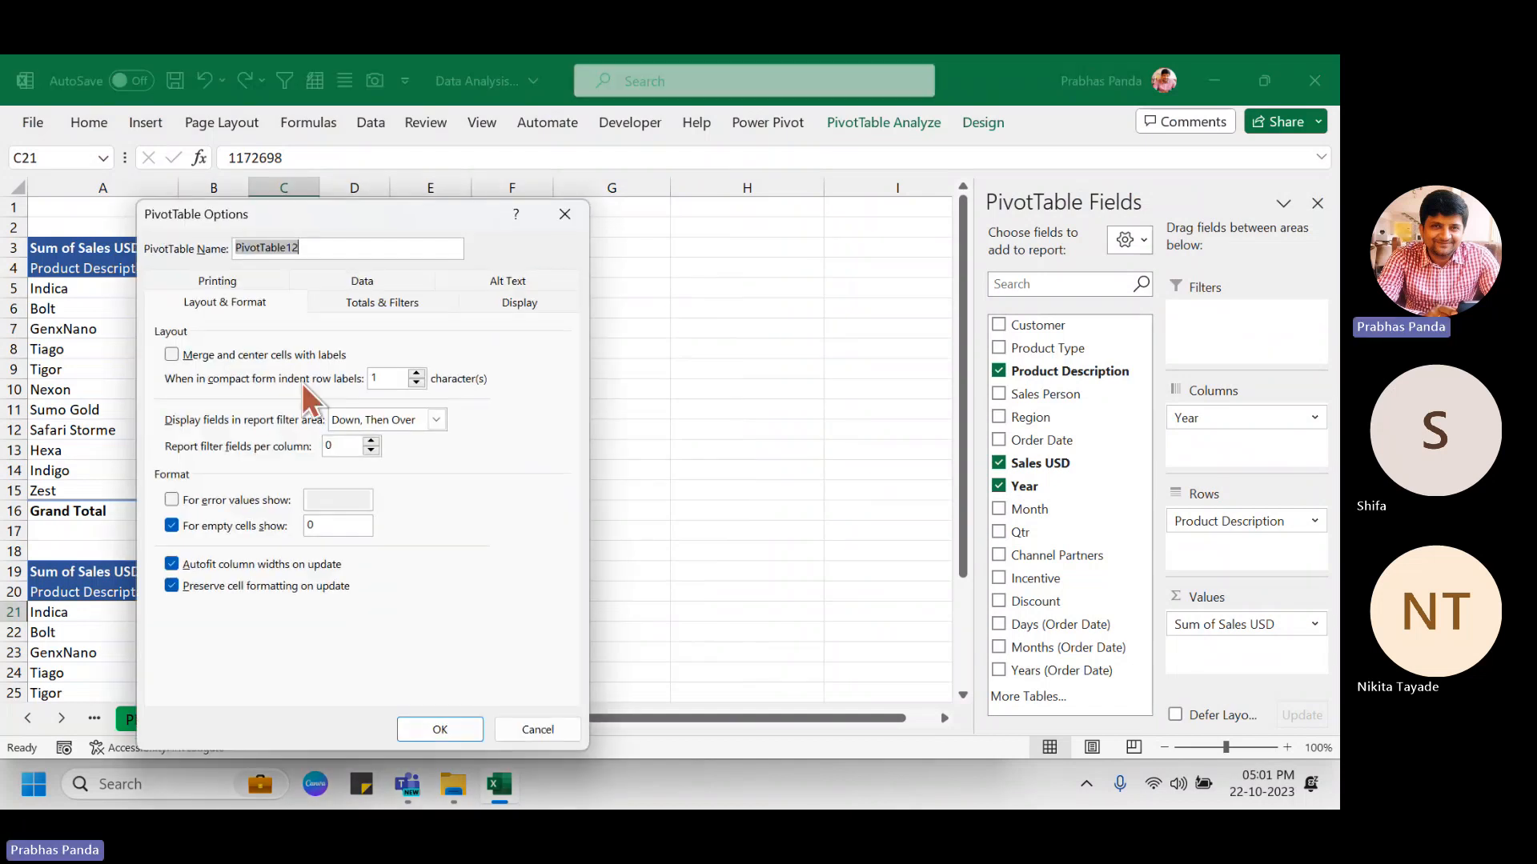
drag(280, 218, 465, 234)
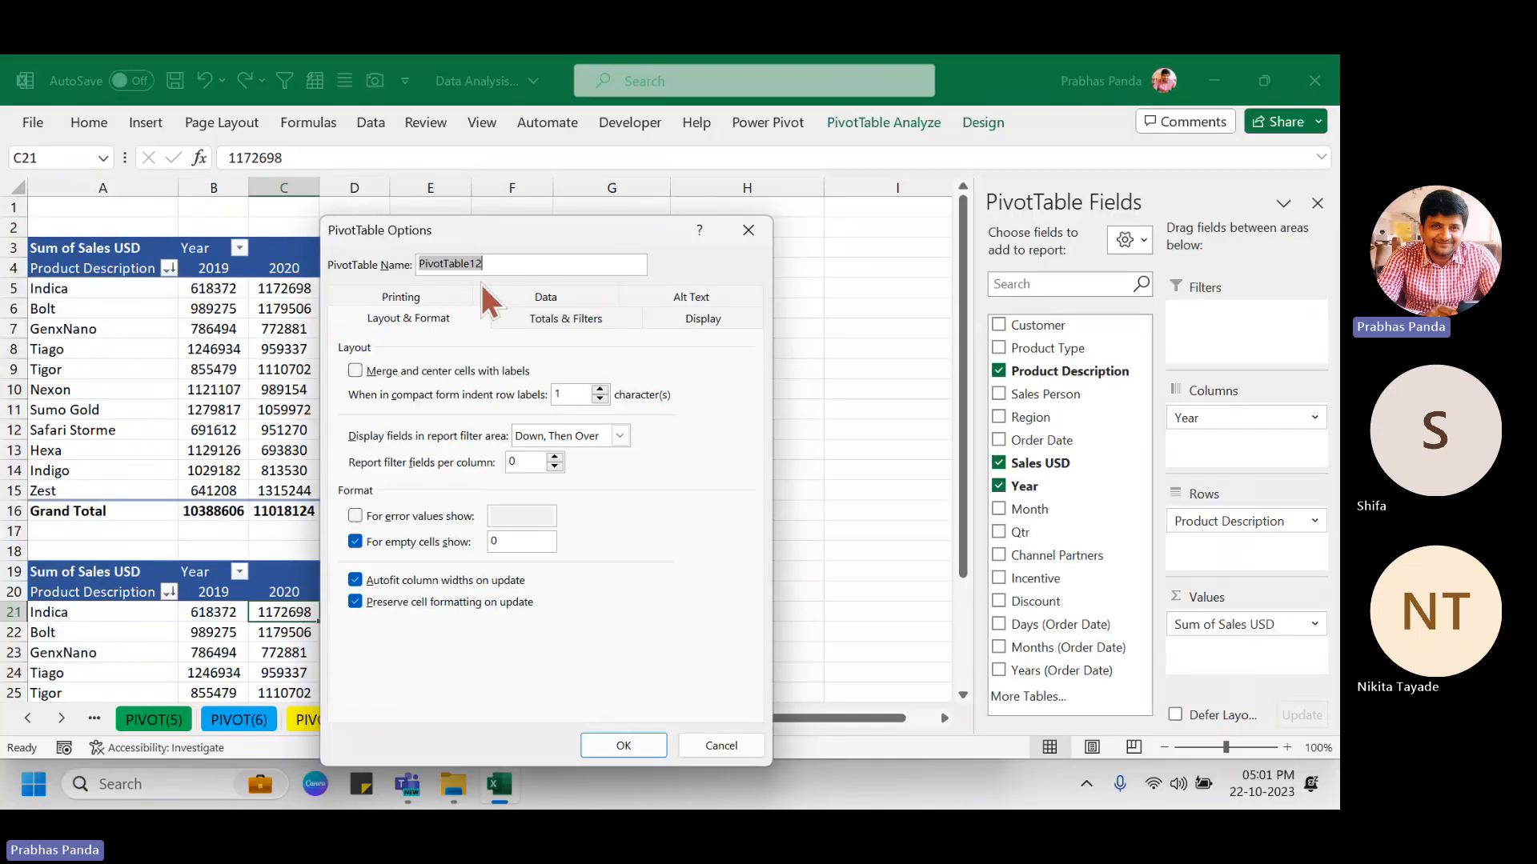
click(743, 232)
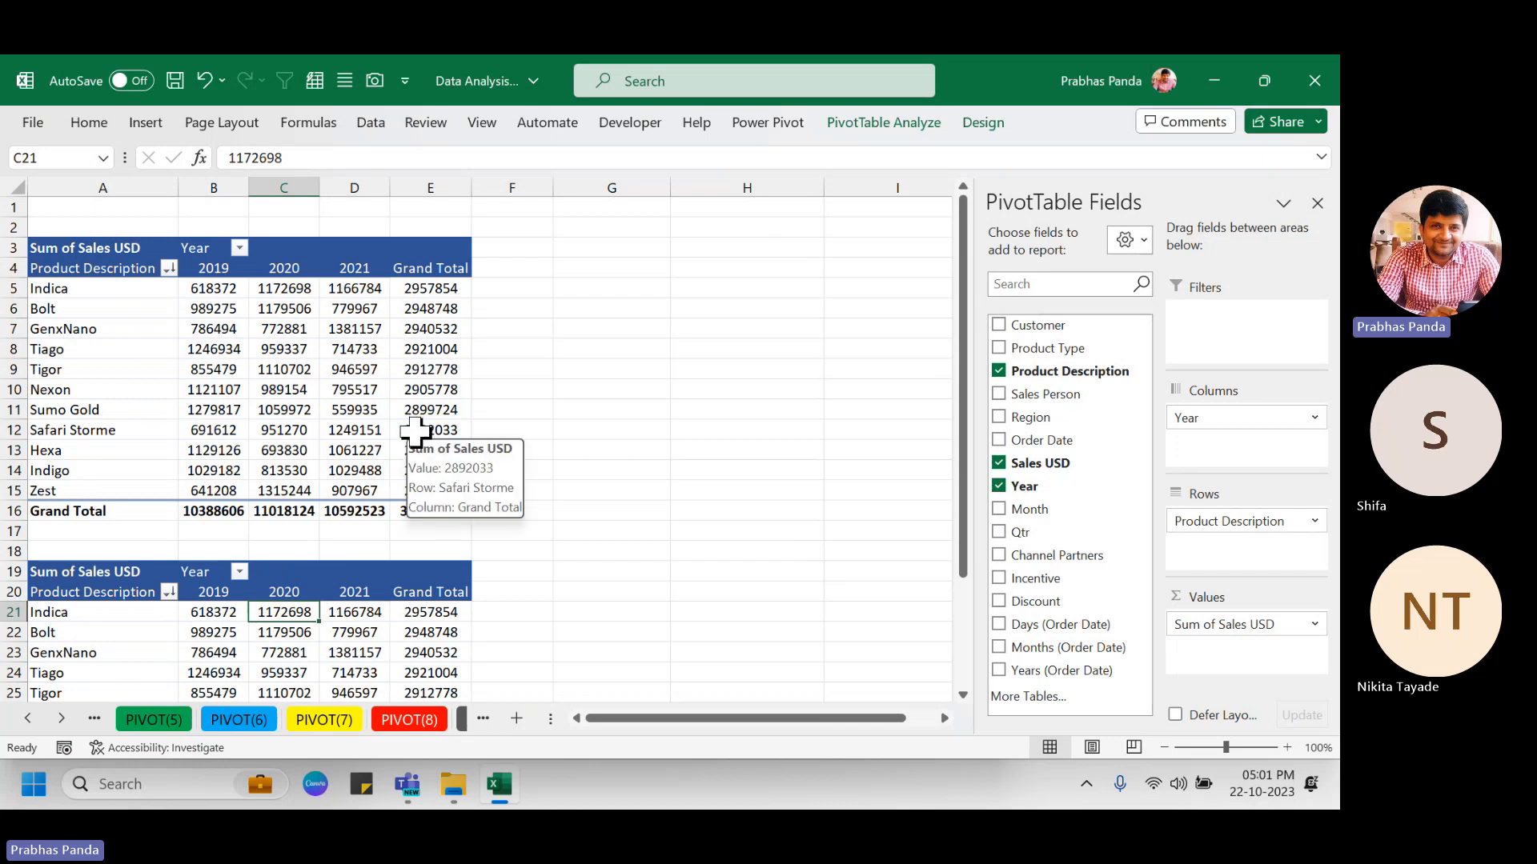
ctrl+scroll(304, 410, down, 2)
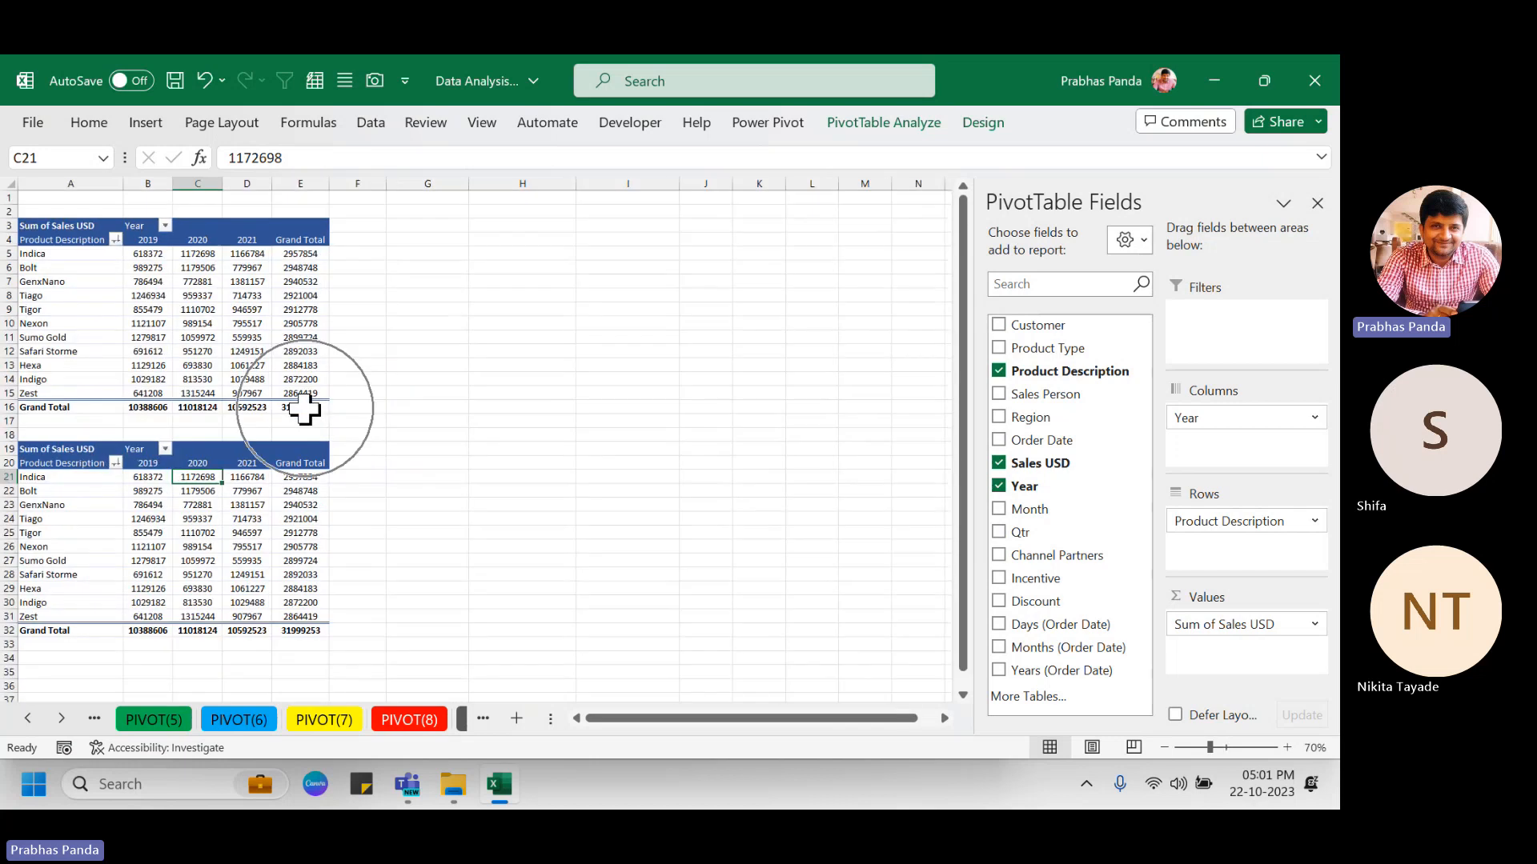
Replace Product Description with Customer as the row field of the lower pivot table at A19.
ctrl+scroll(304, 410, up, 2)
scroll(304, 409, down, 2)
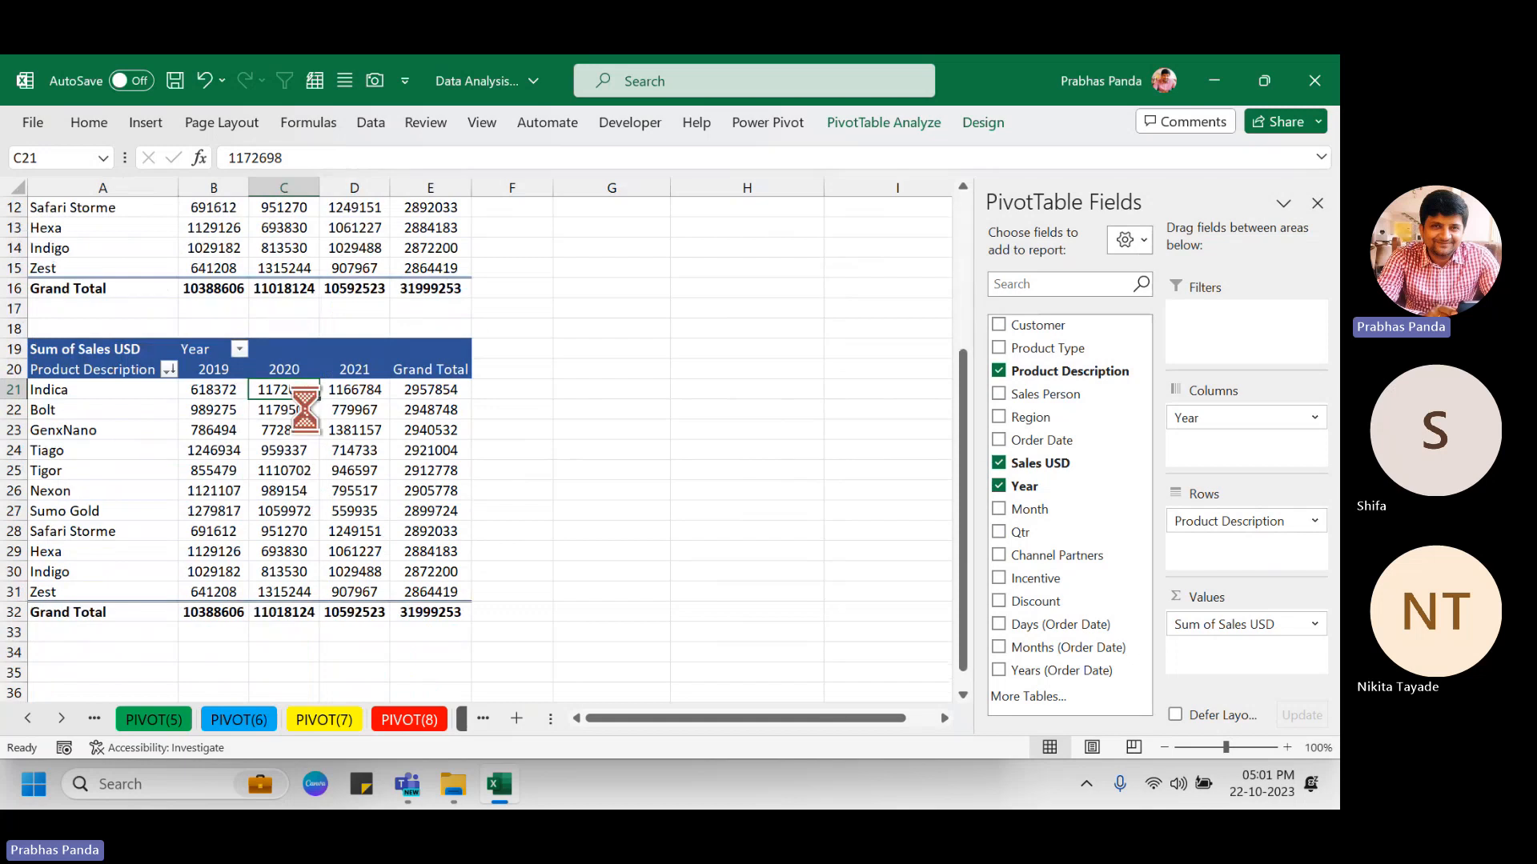
ctrl+scroll(305, 410, up, 2)
click(367, 480)
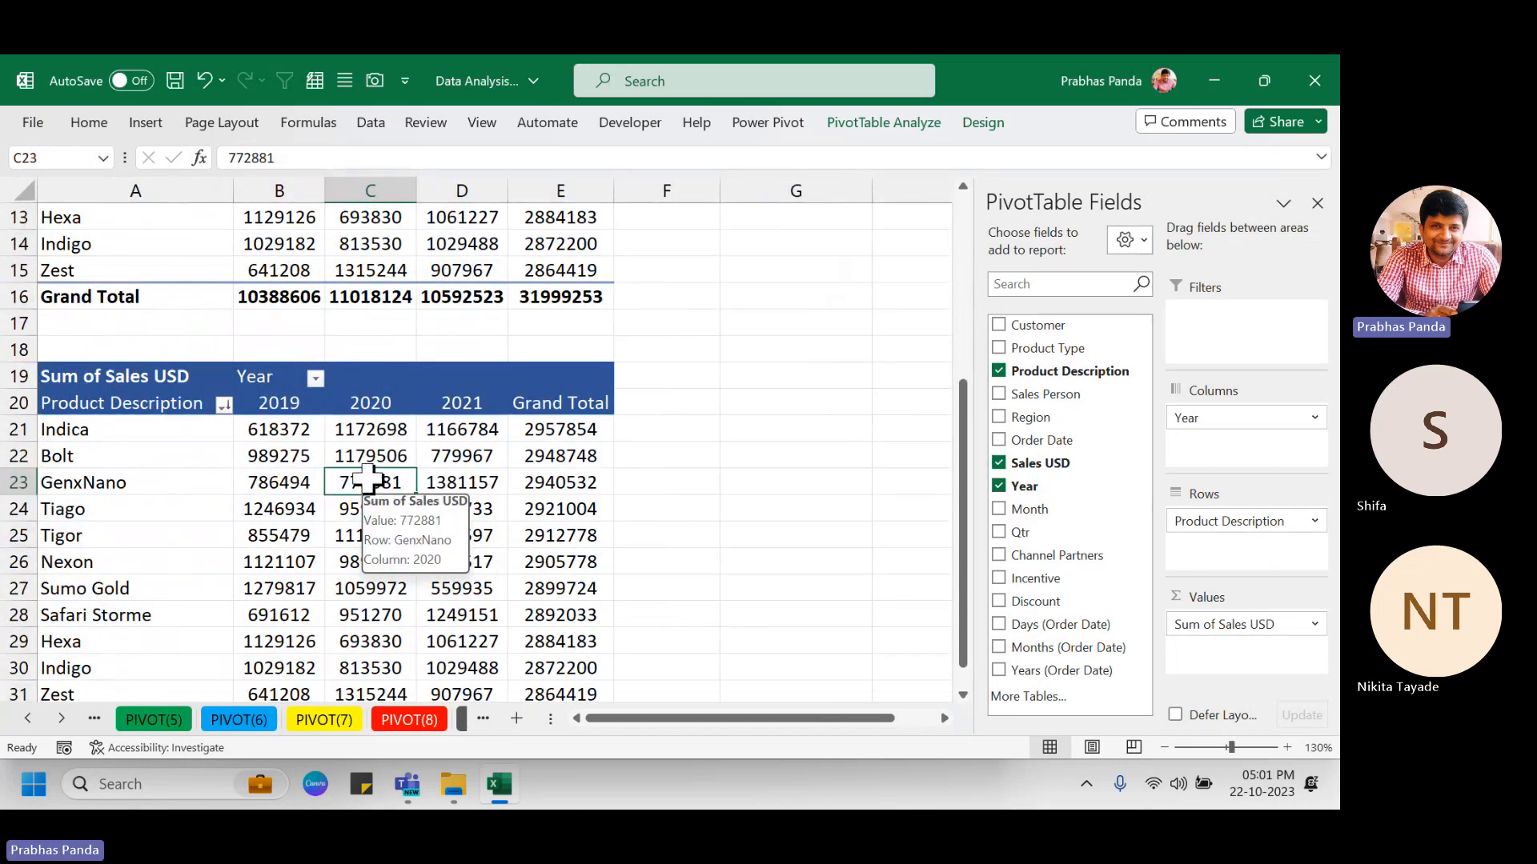
click(998, 372)
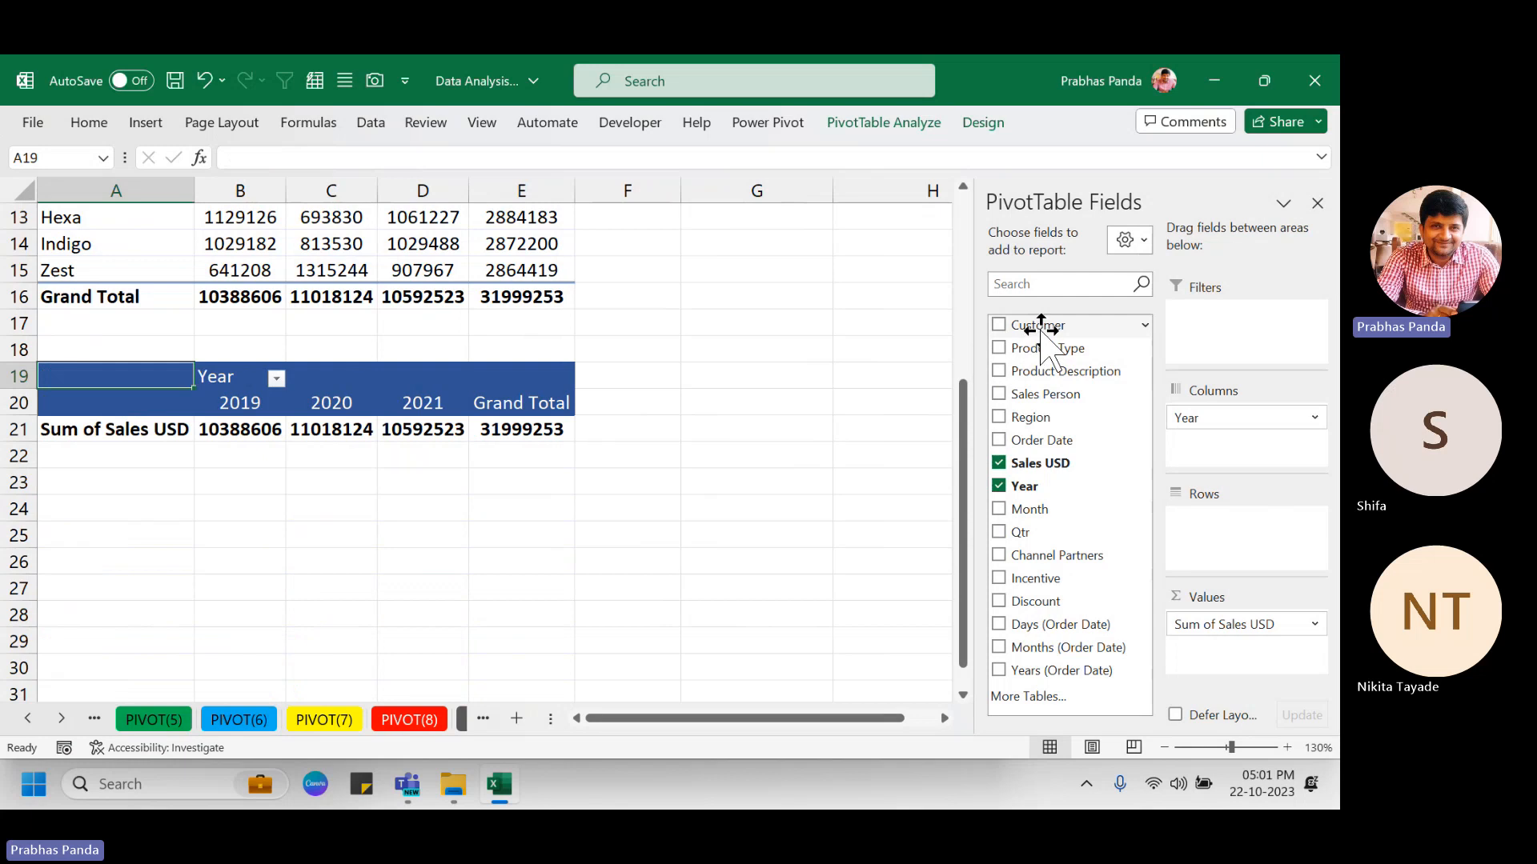
drag(1040, 329, 1254, 528)
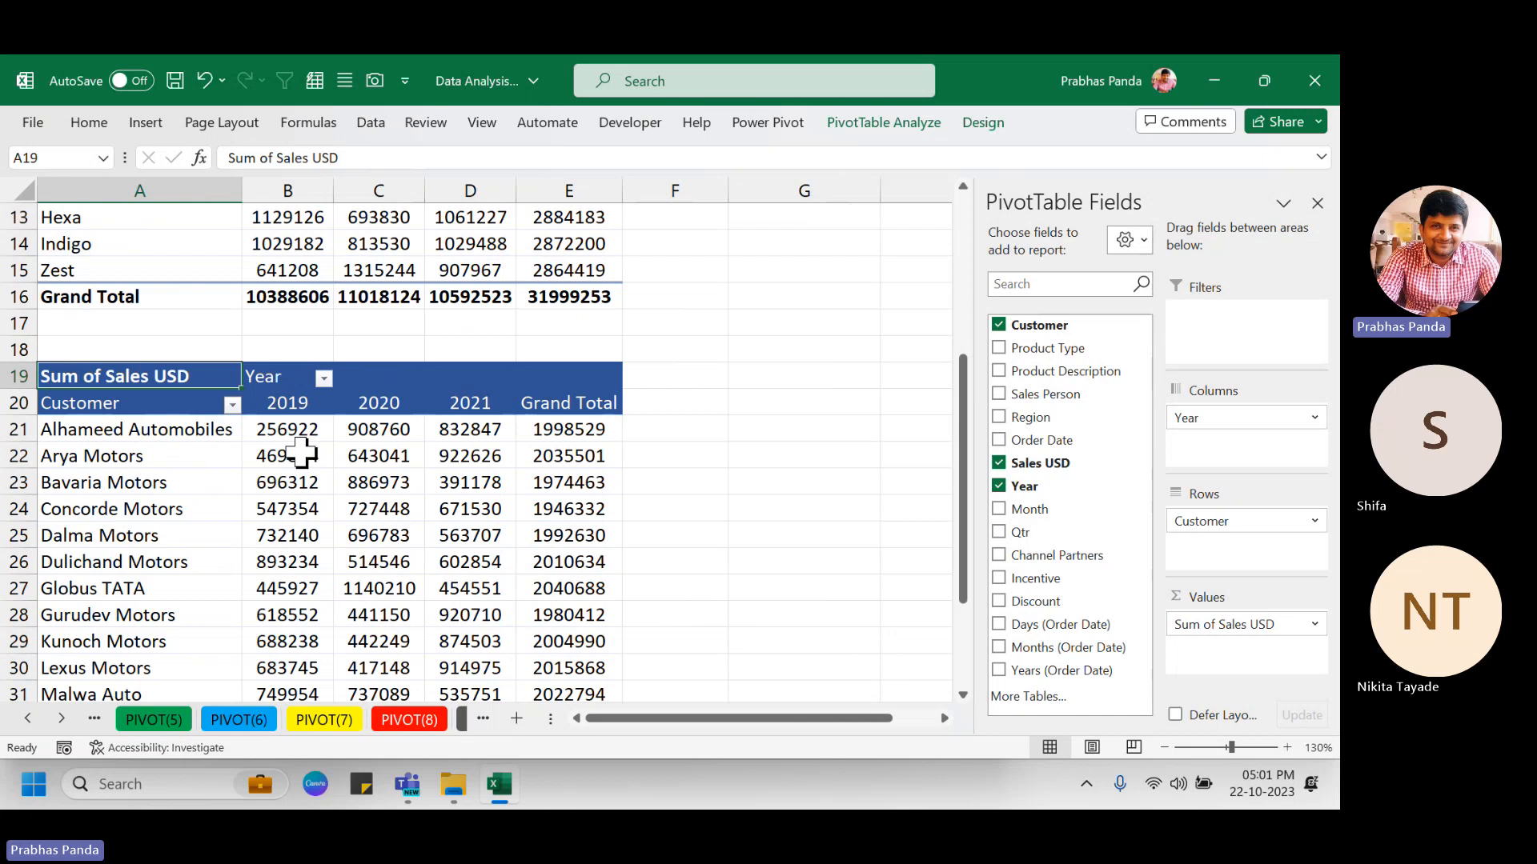
Apply the orange PivotTable style to the lower Customer by Year pivot table.
mouse_move(301, 450)
click(981, 124)
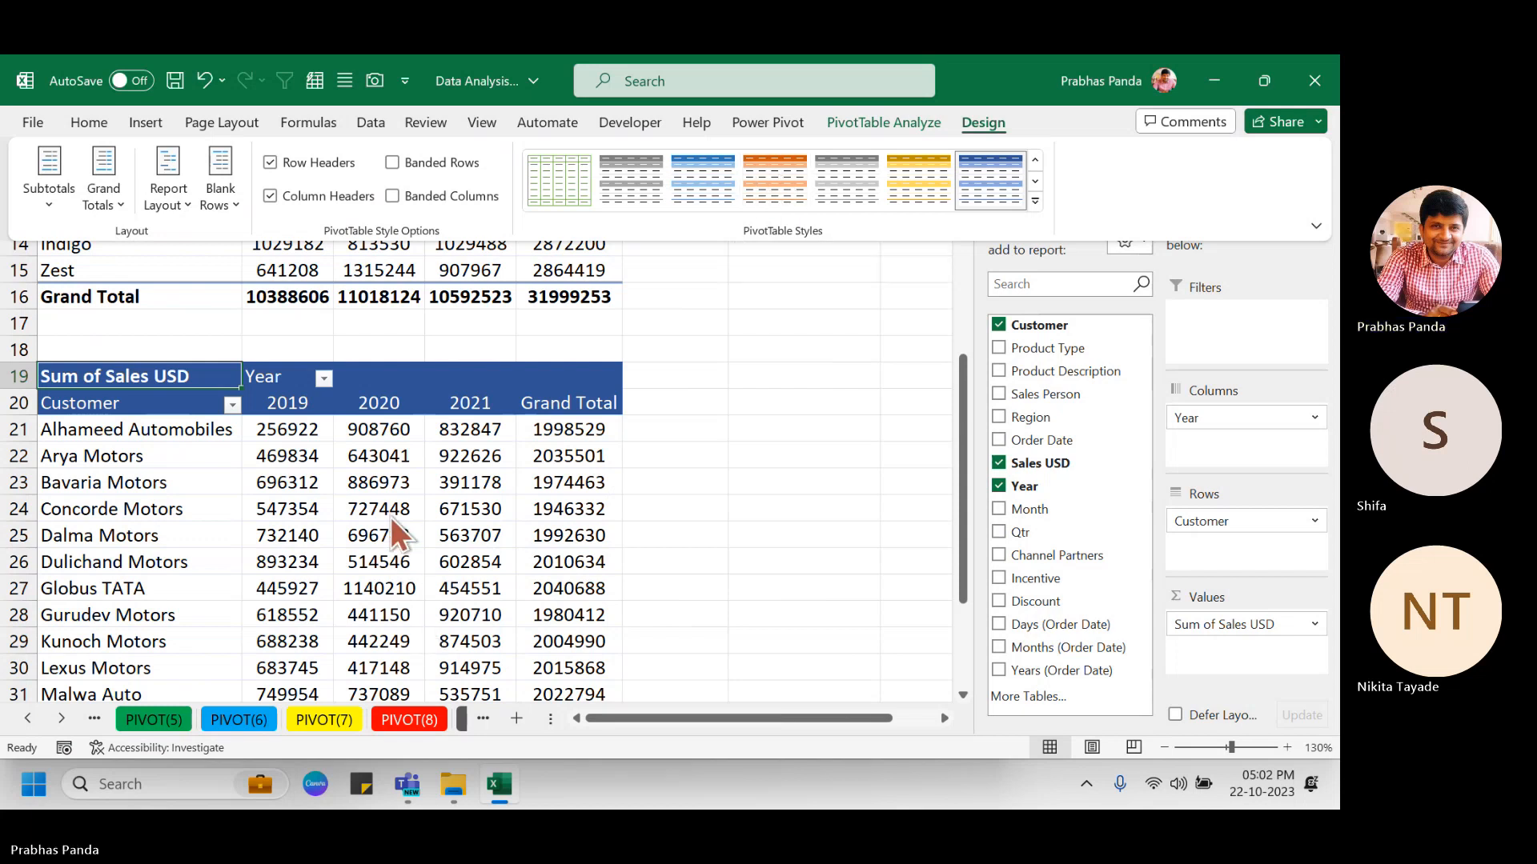
click(775, 181)
click(385, 453)
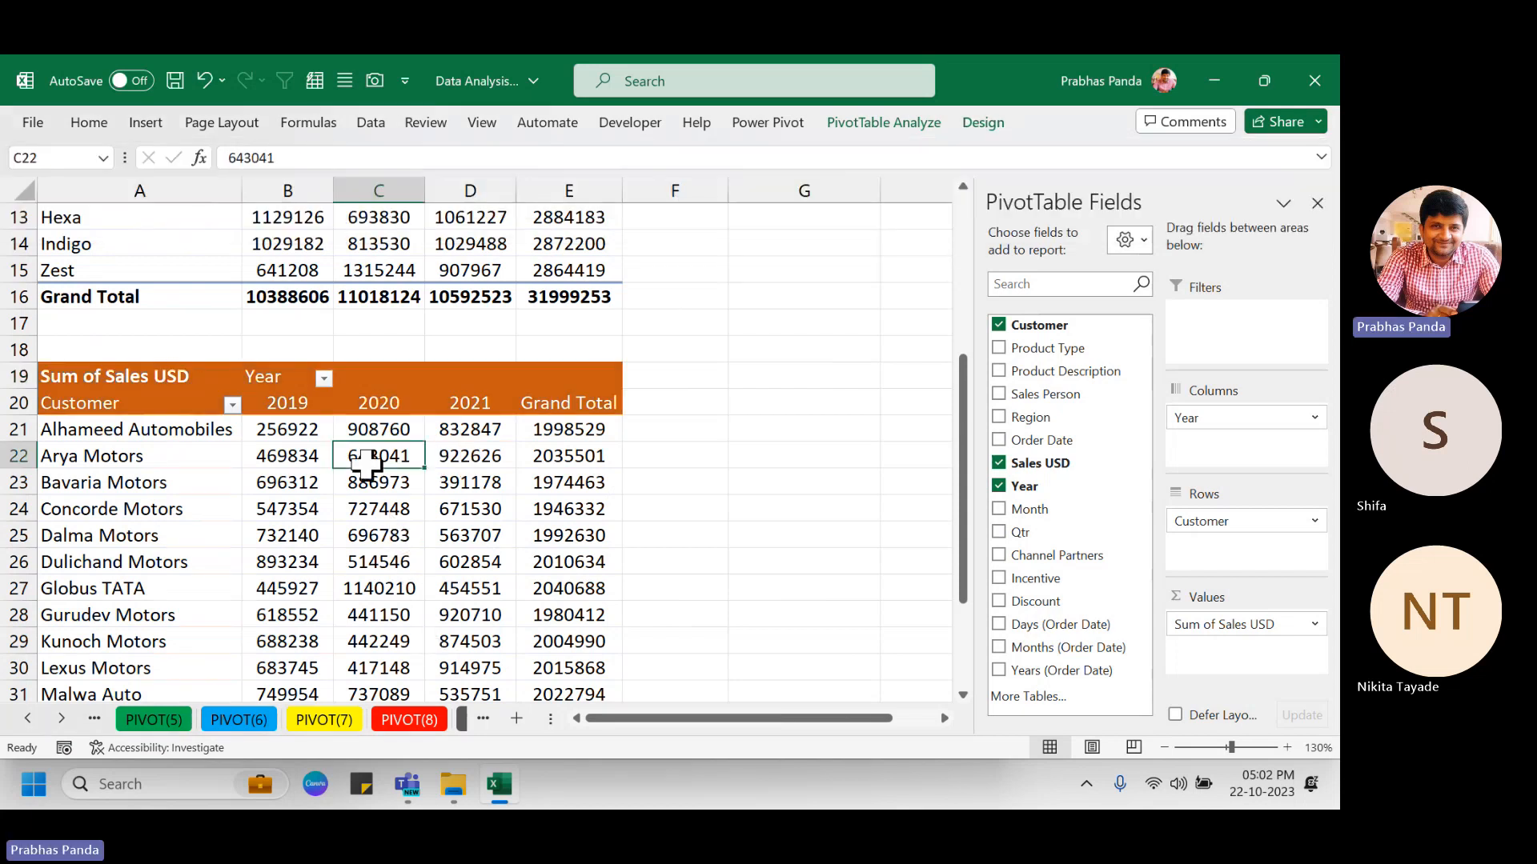
Filter the Customer field of the lower pivot table to the top 5 items by Sum of Sales USD.
scroll(187, 520, down, 2)
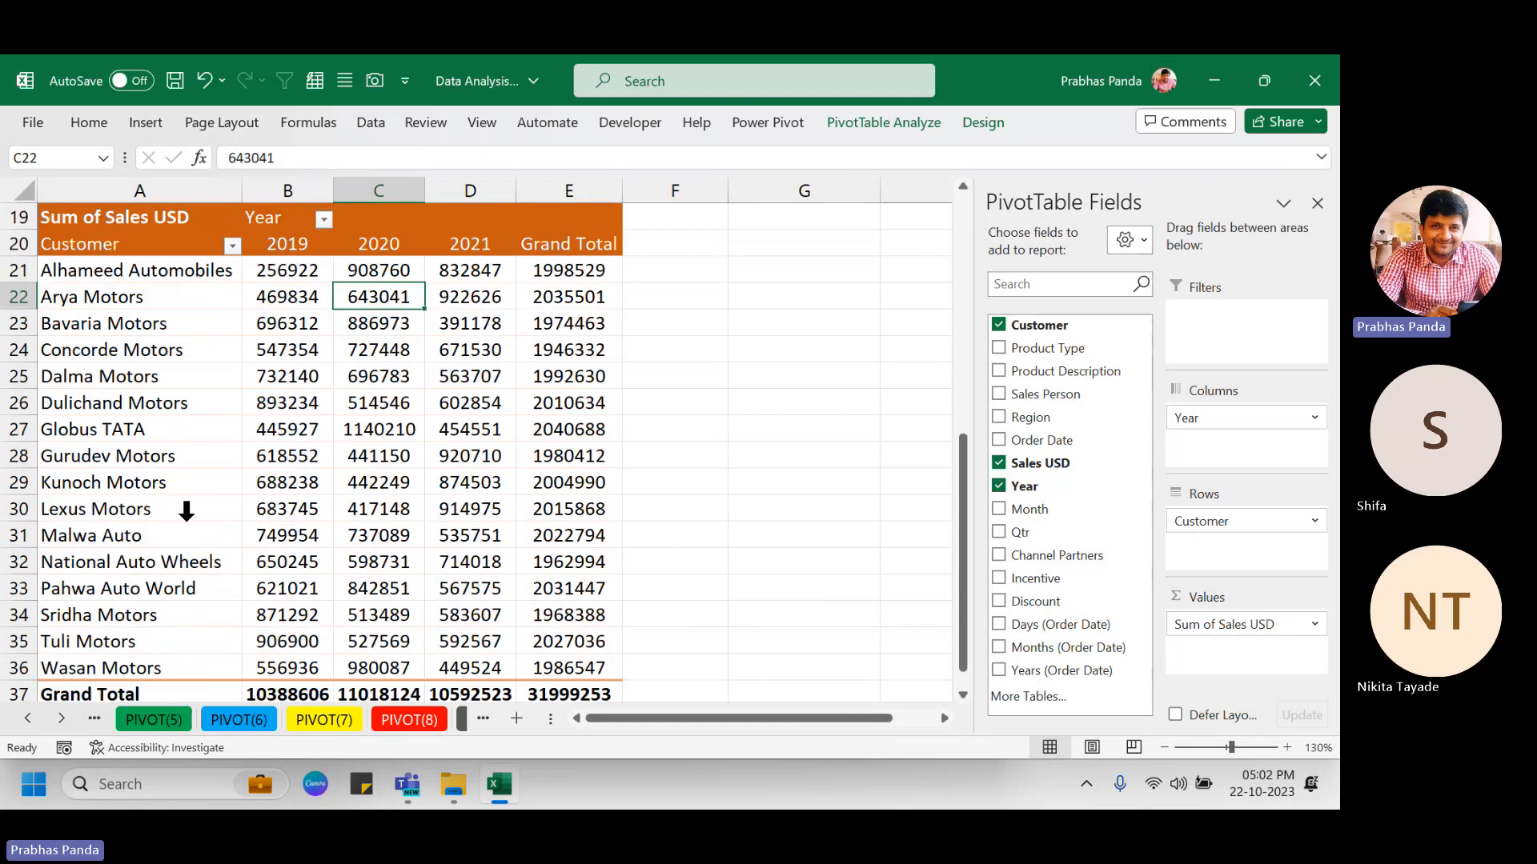
scroll(187, 509, up, 1)
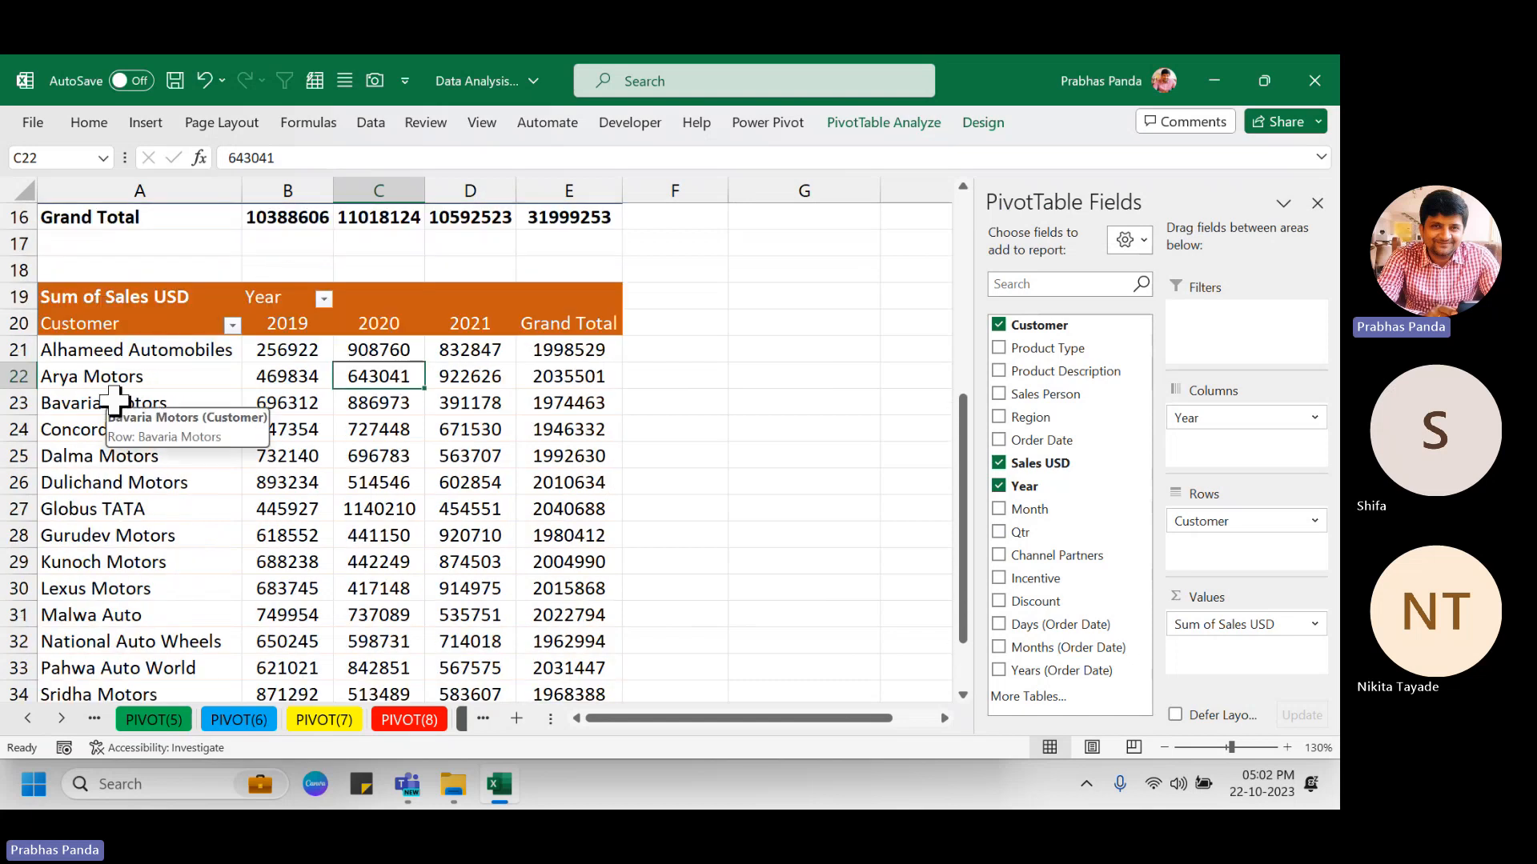
scroll(115, 401, down, 1)
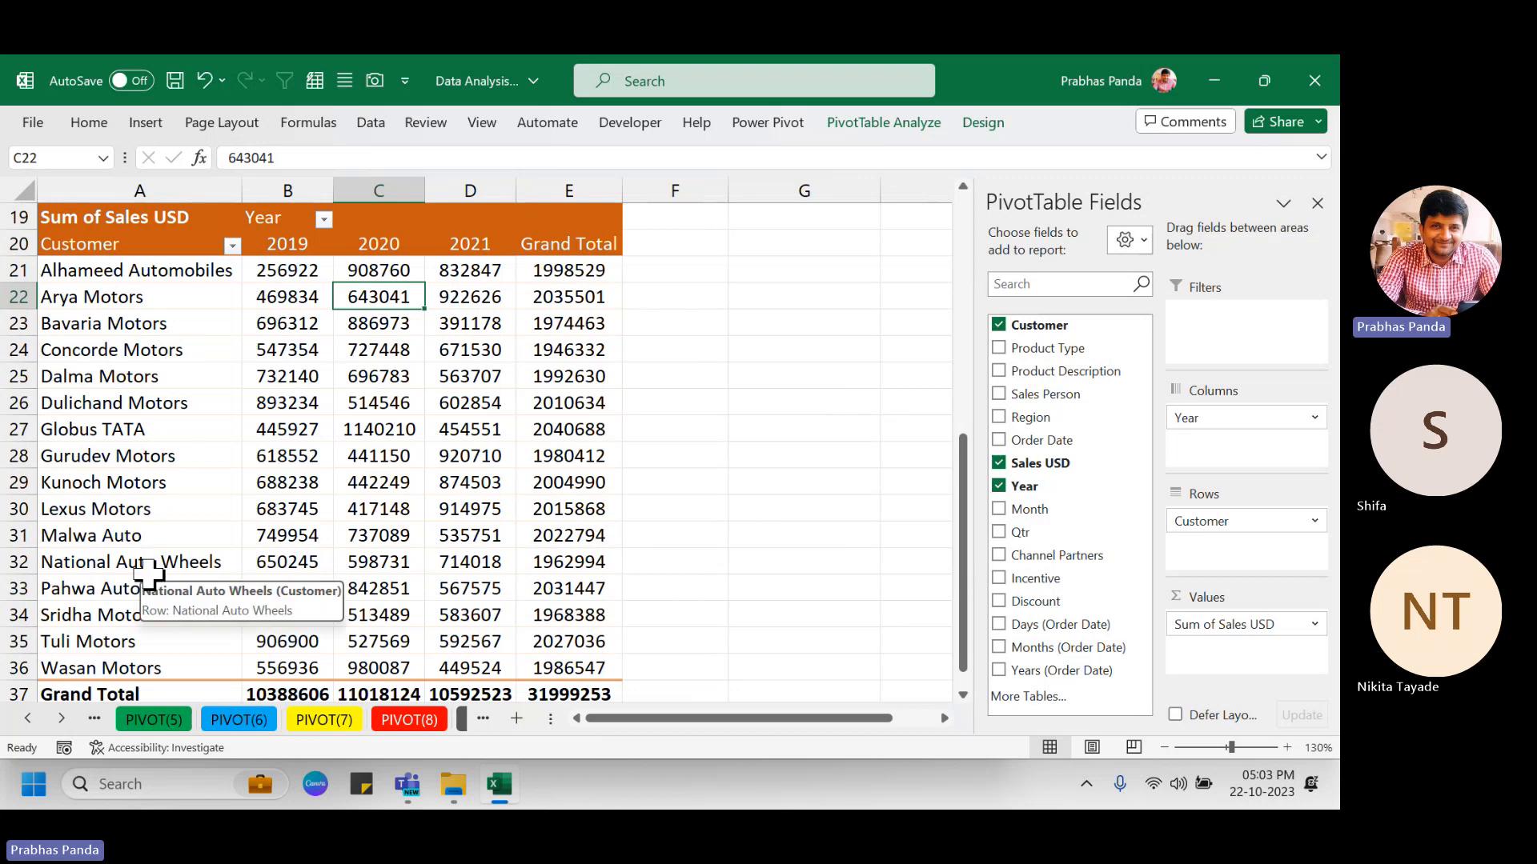
scroll(152, 528, down, 1)
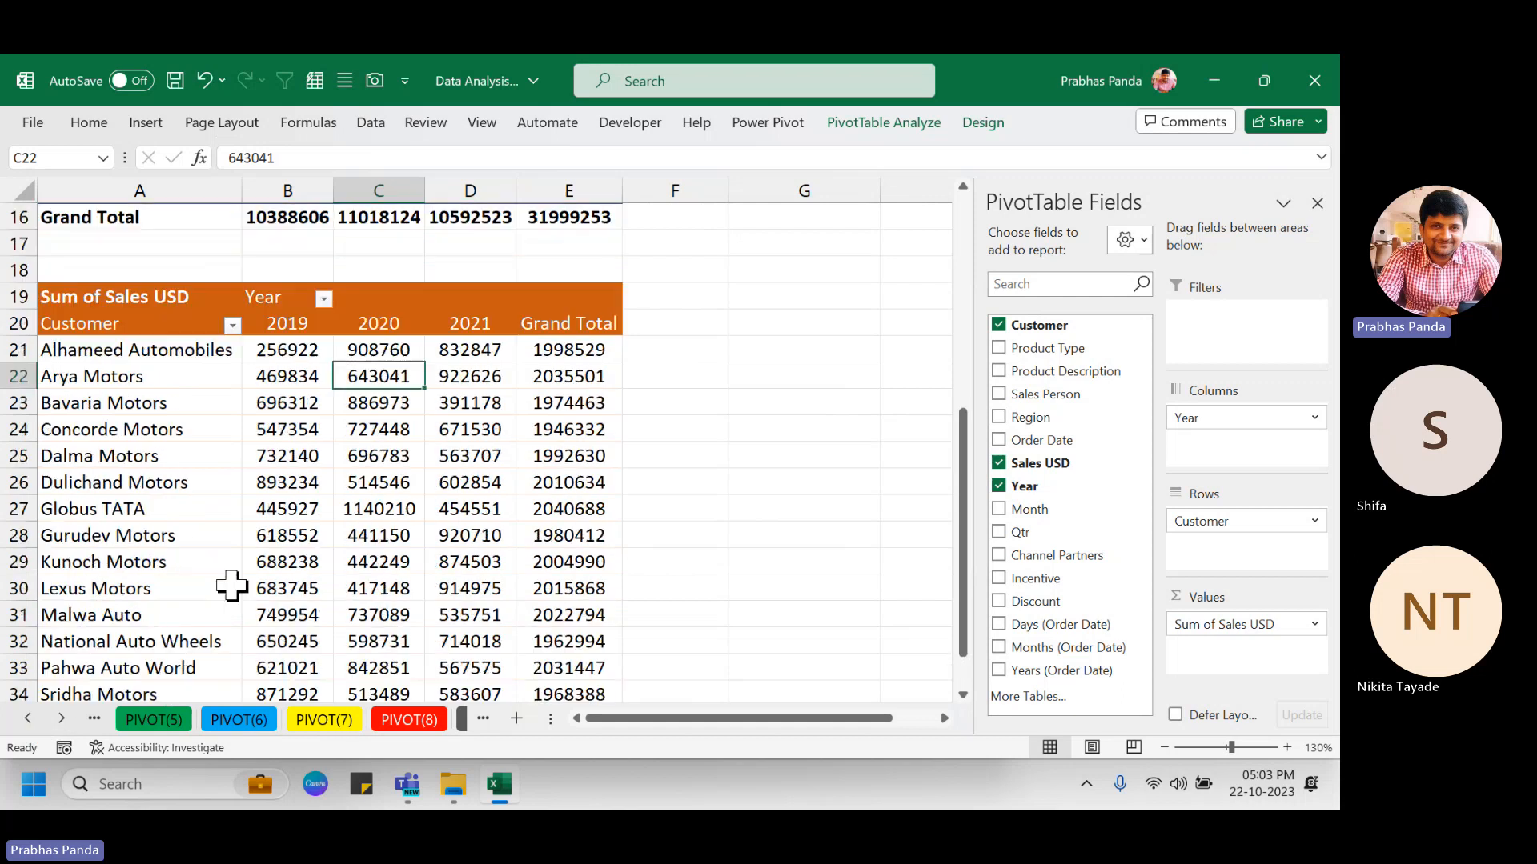
scroll(230, 582, up, 2)
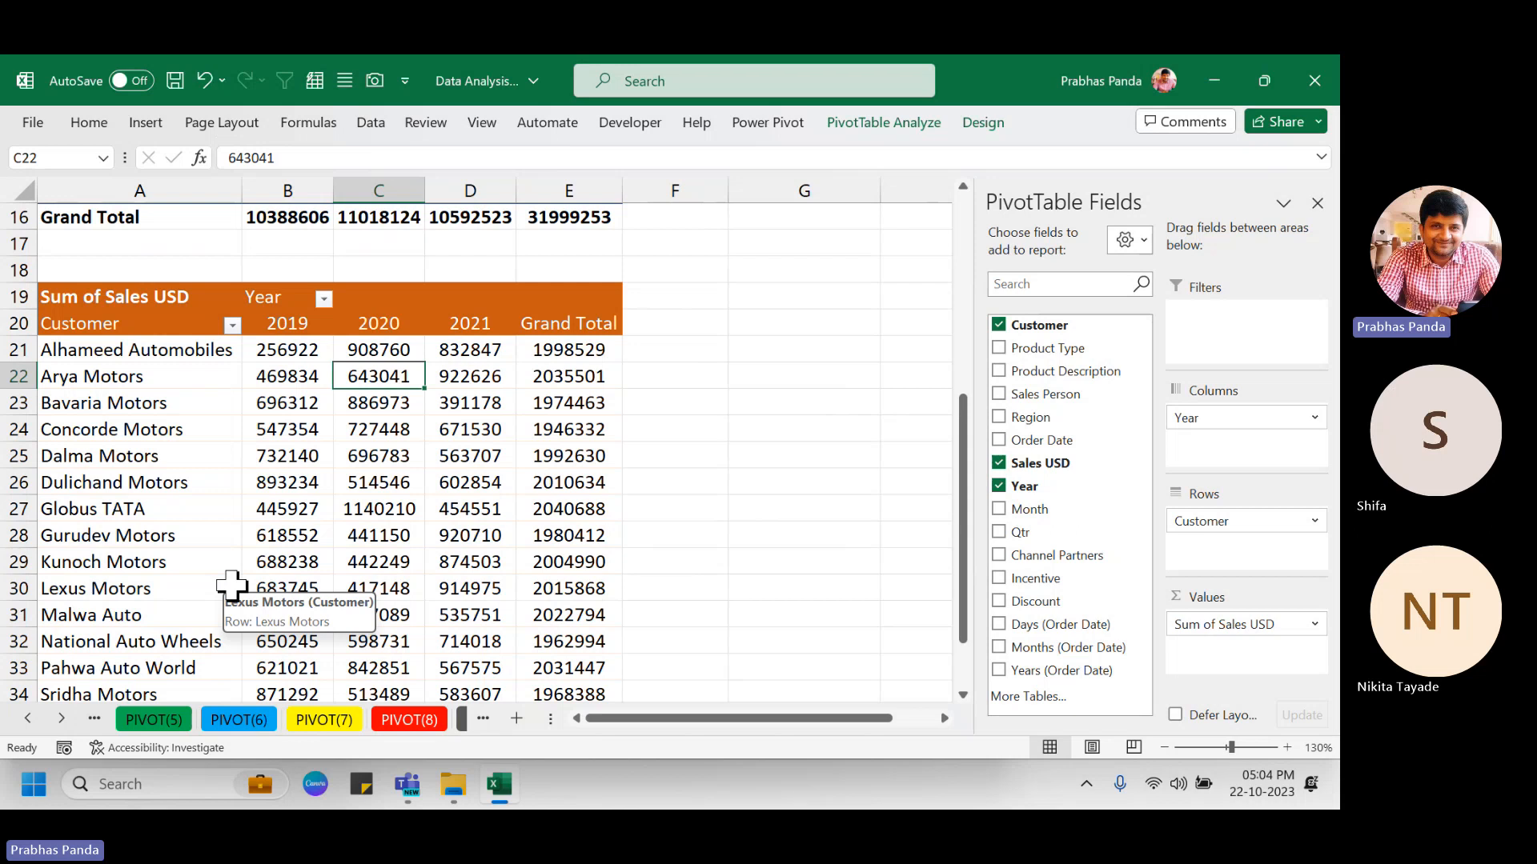
click(233, 305)
click(232, 325)
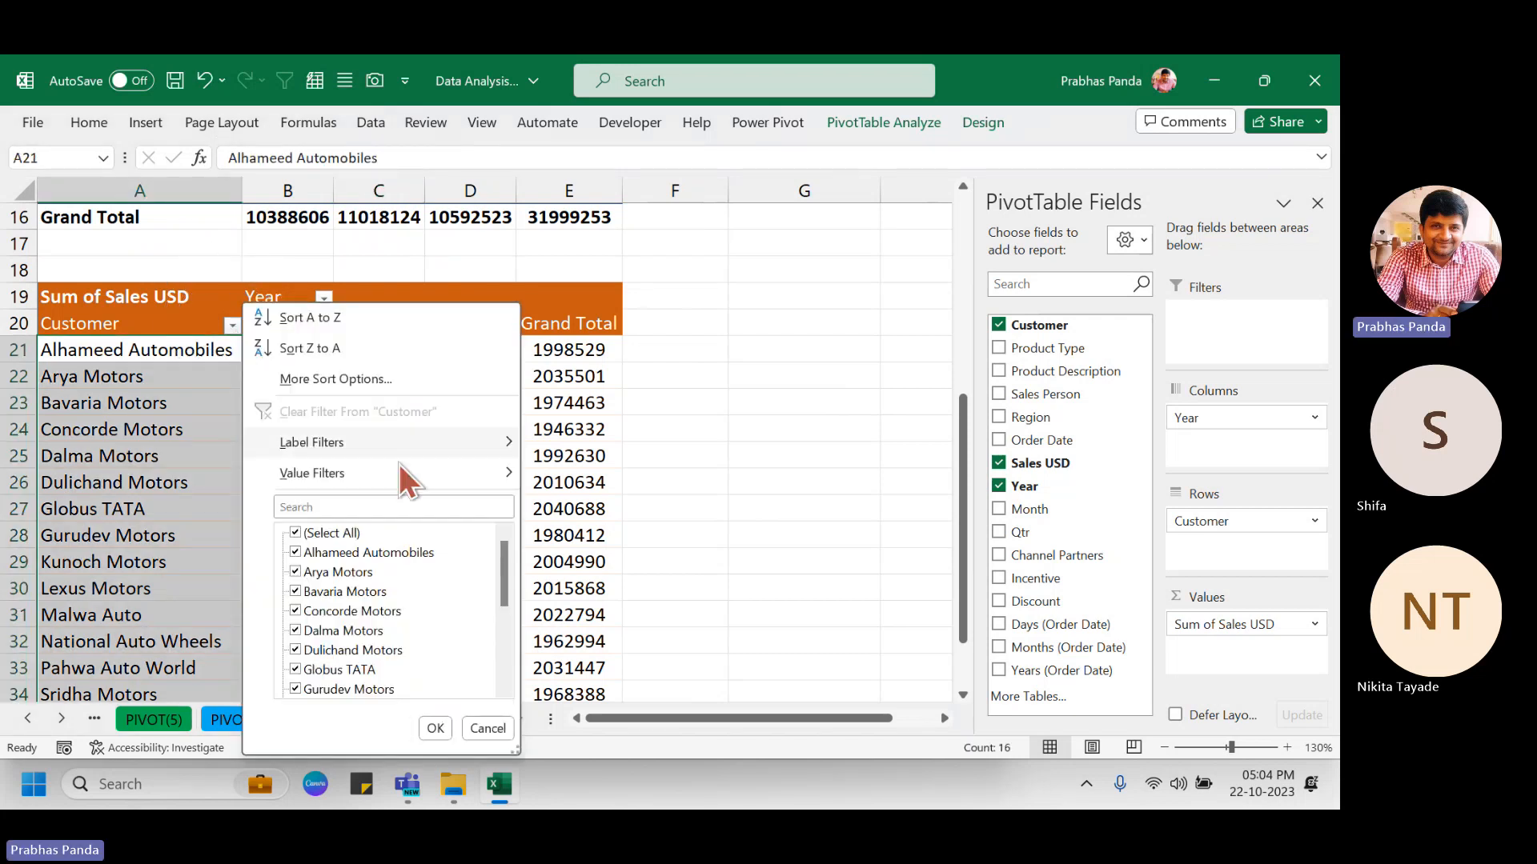
mouse_move(440, 477)
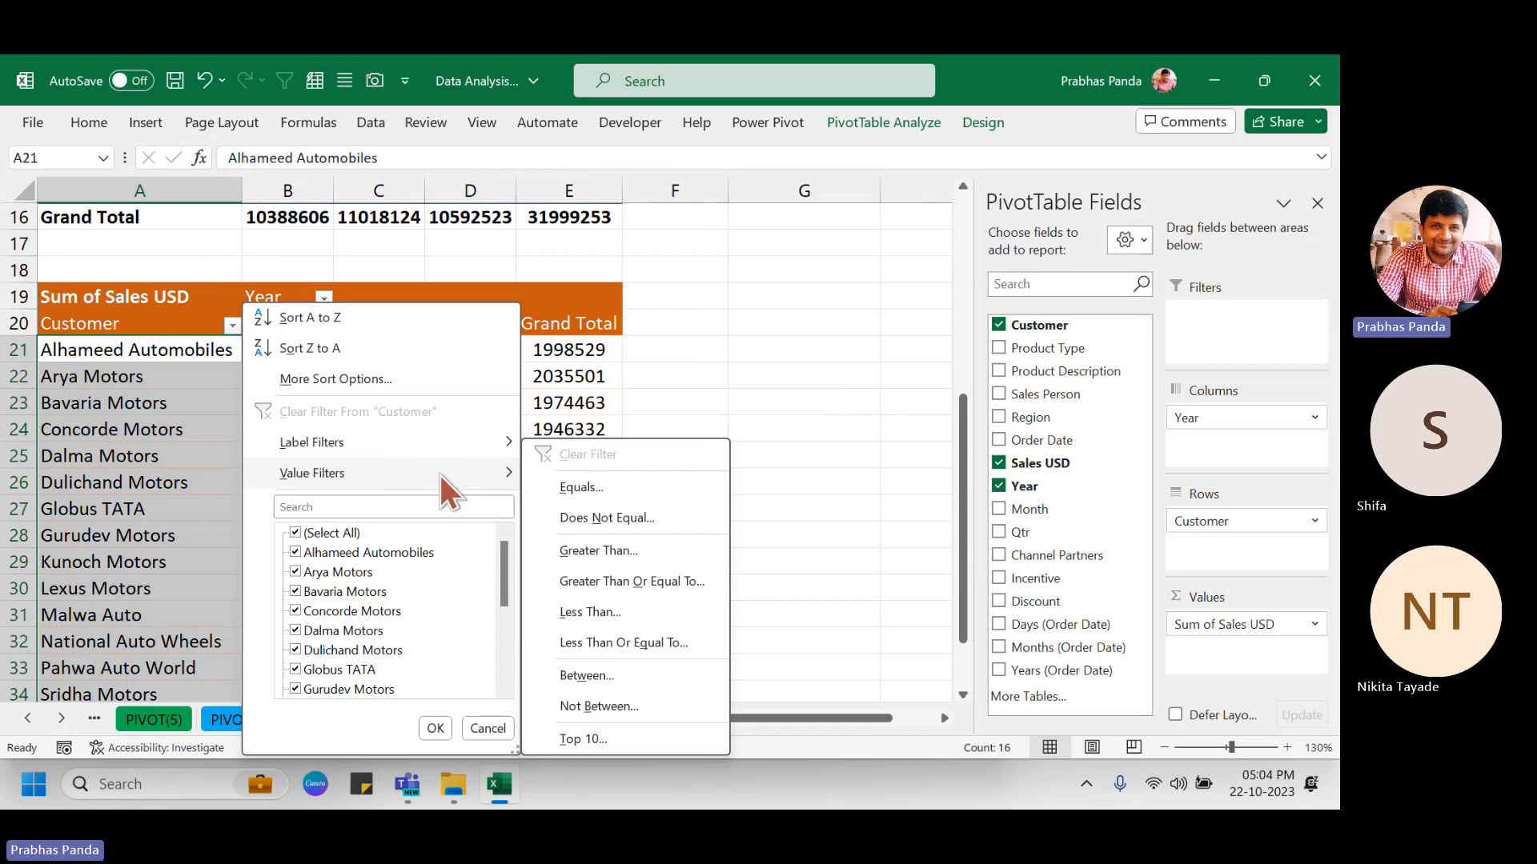
click(642, 742)
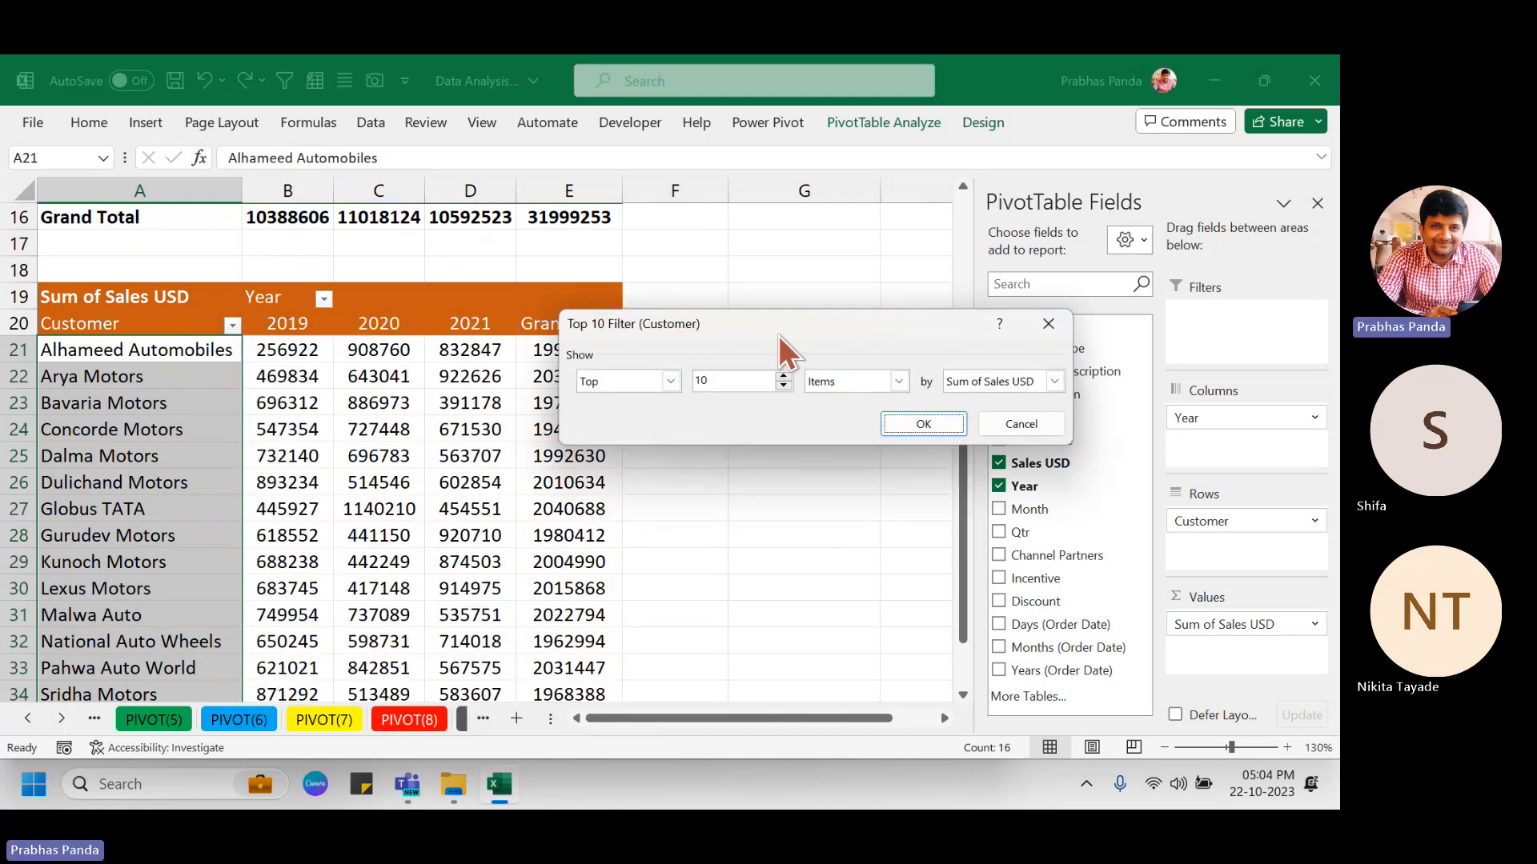
drag(778, 334, 650, 263)
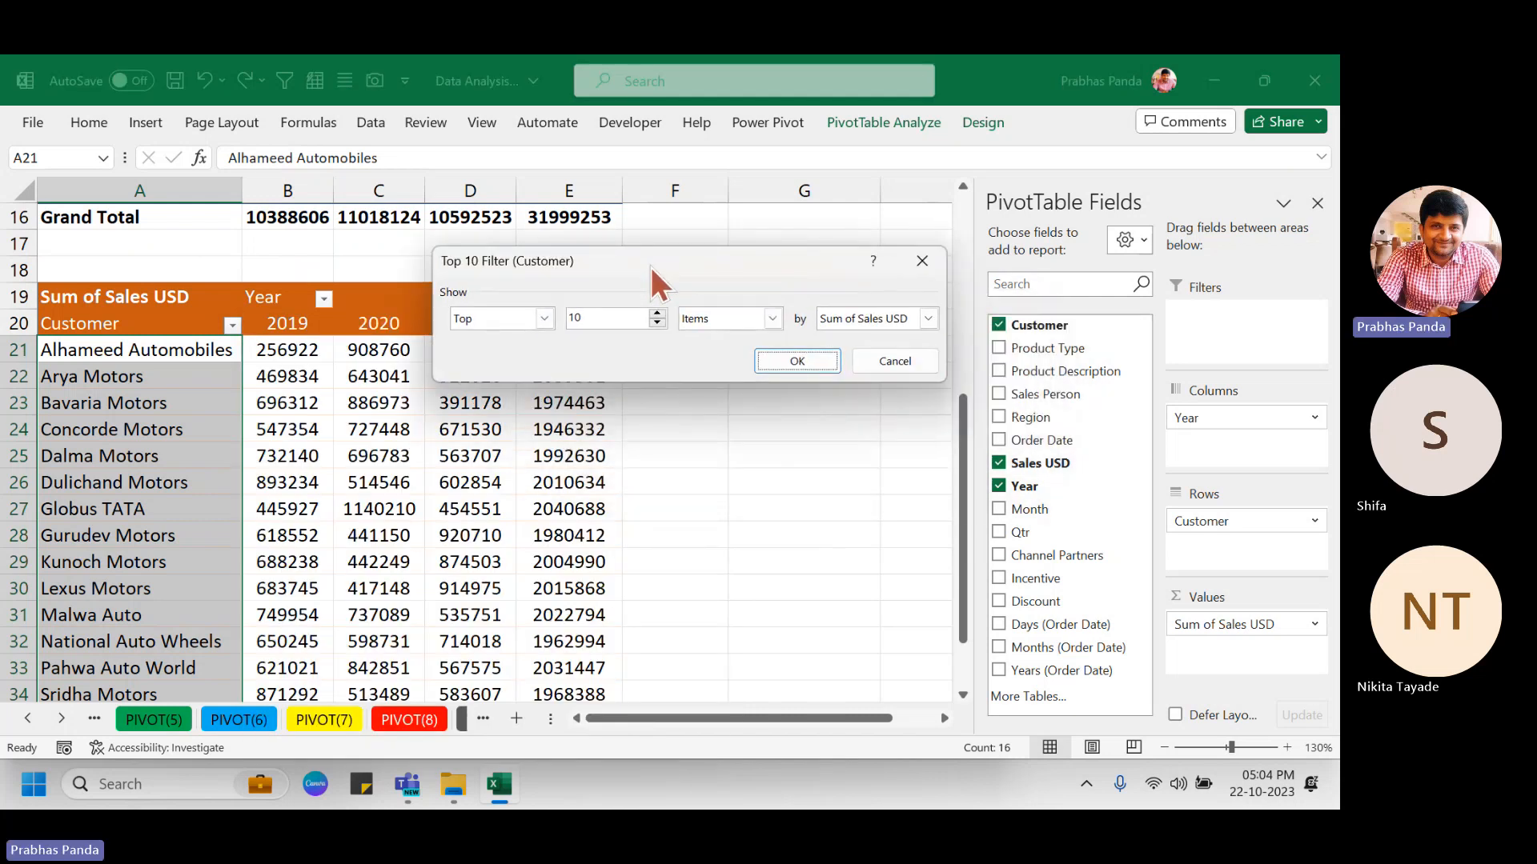
click(606, 318)
key(BackSpace)
key(BackSpace)
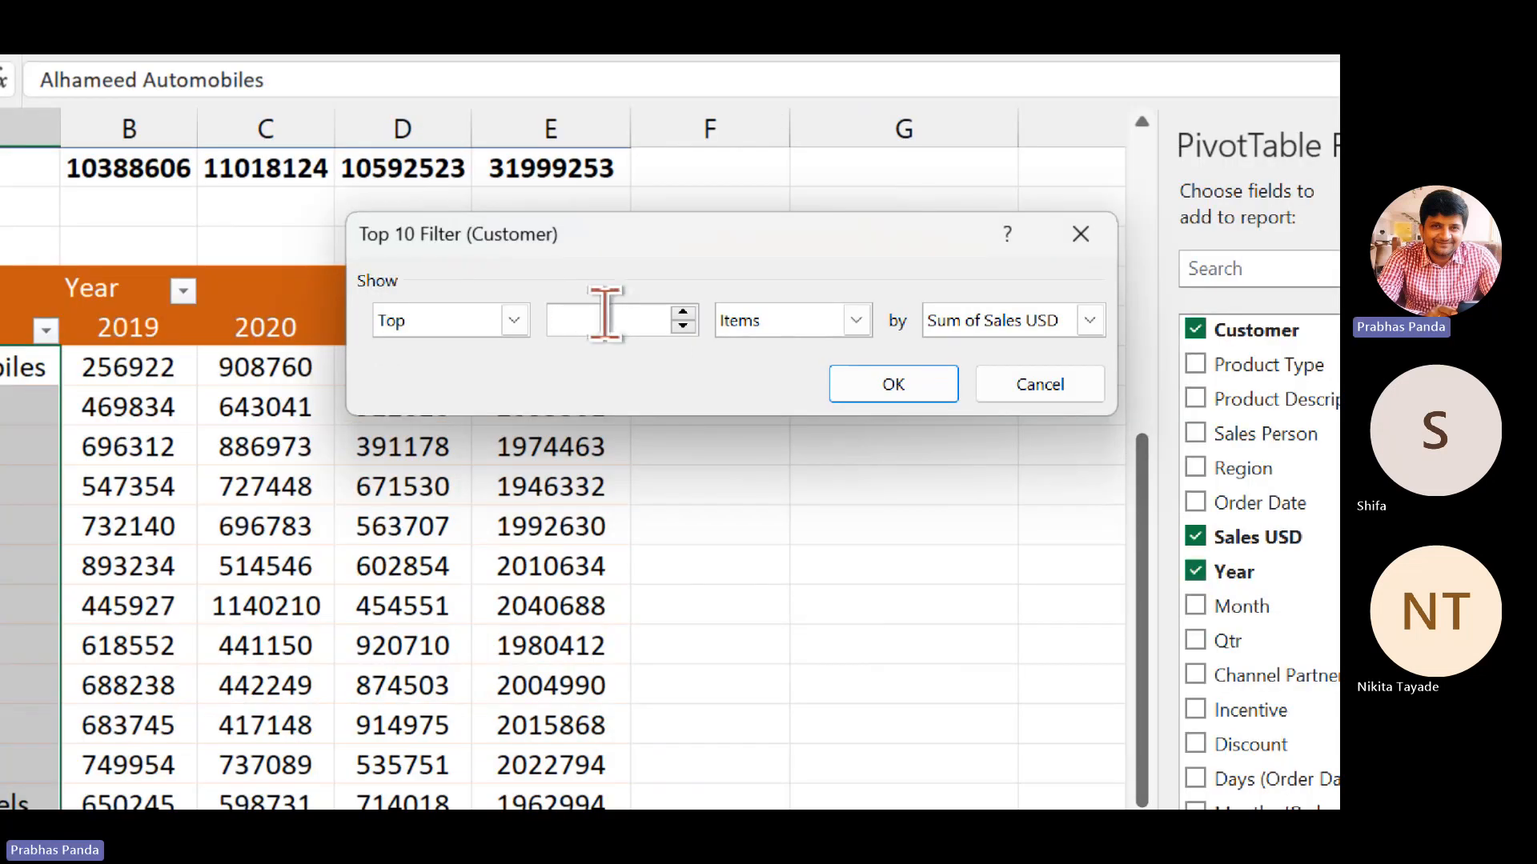
text(5)
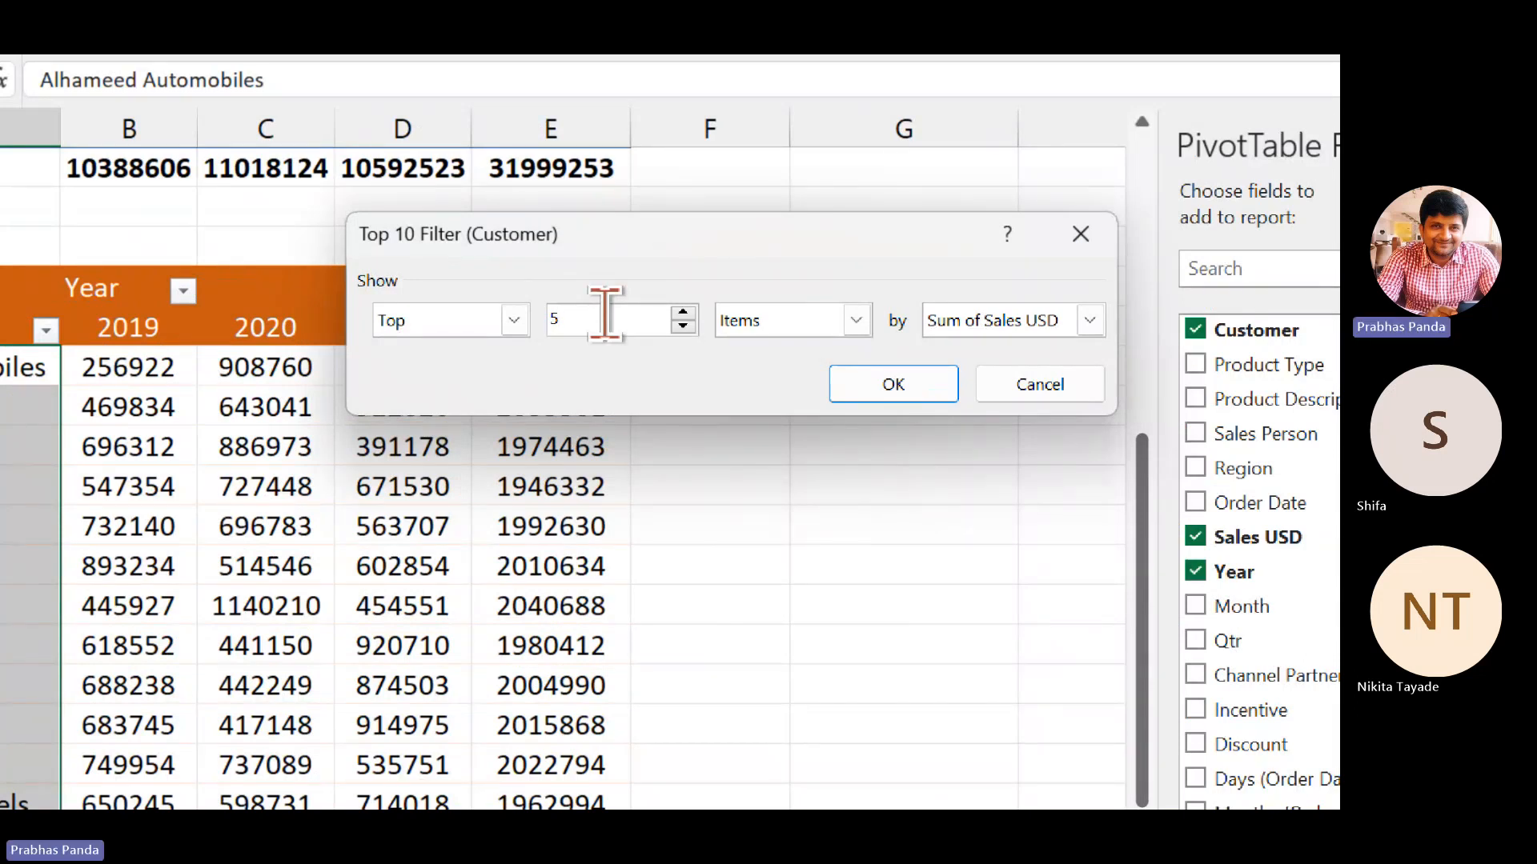
click(909, 393)
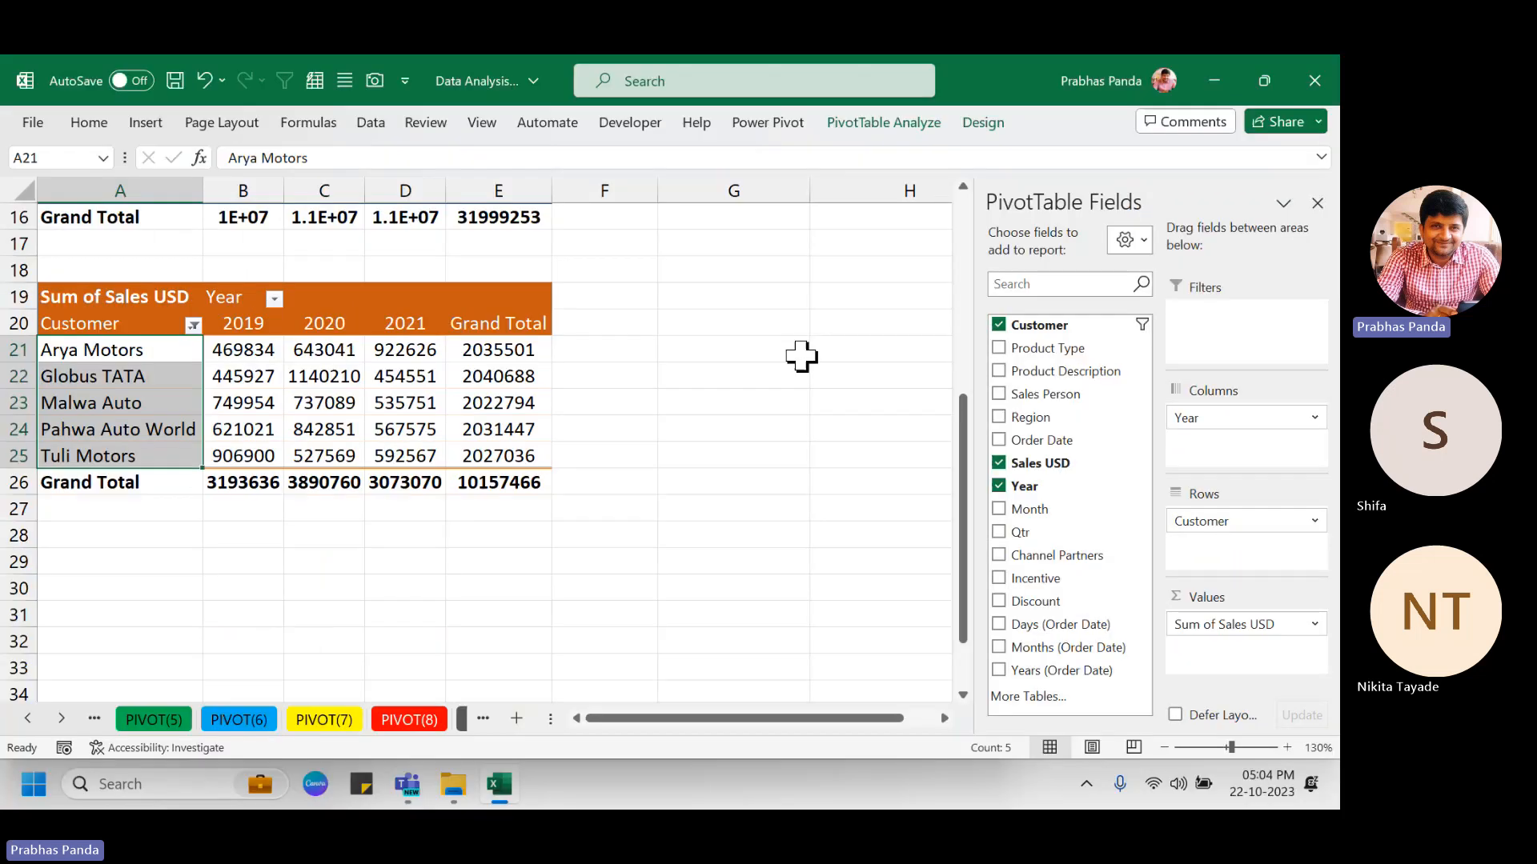
click(252, 403)
Filter the Product Description field of the upper pivot table to the top 5 items by Sum of Sales USD.
scroll(296, 536, up, 2)
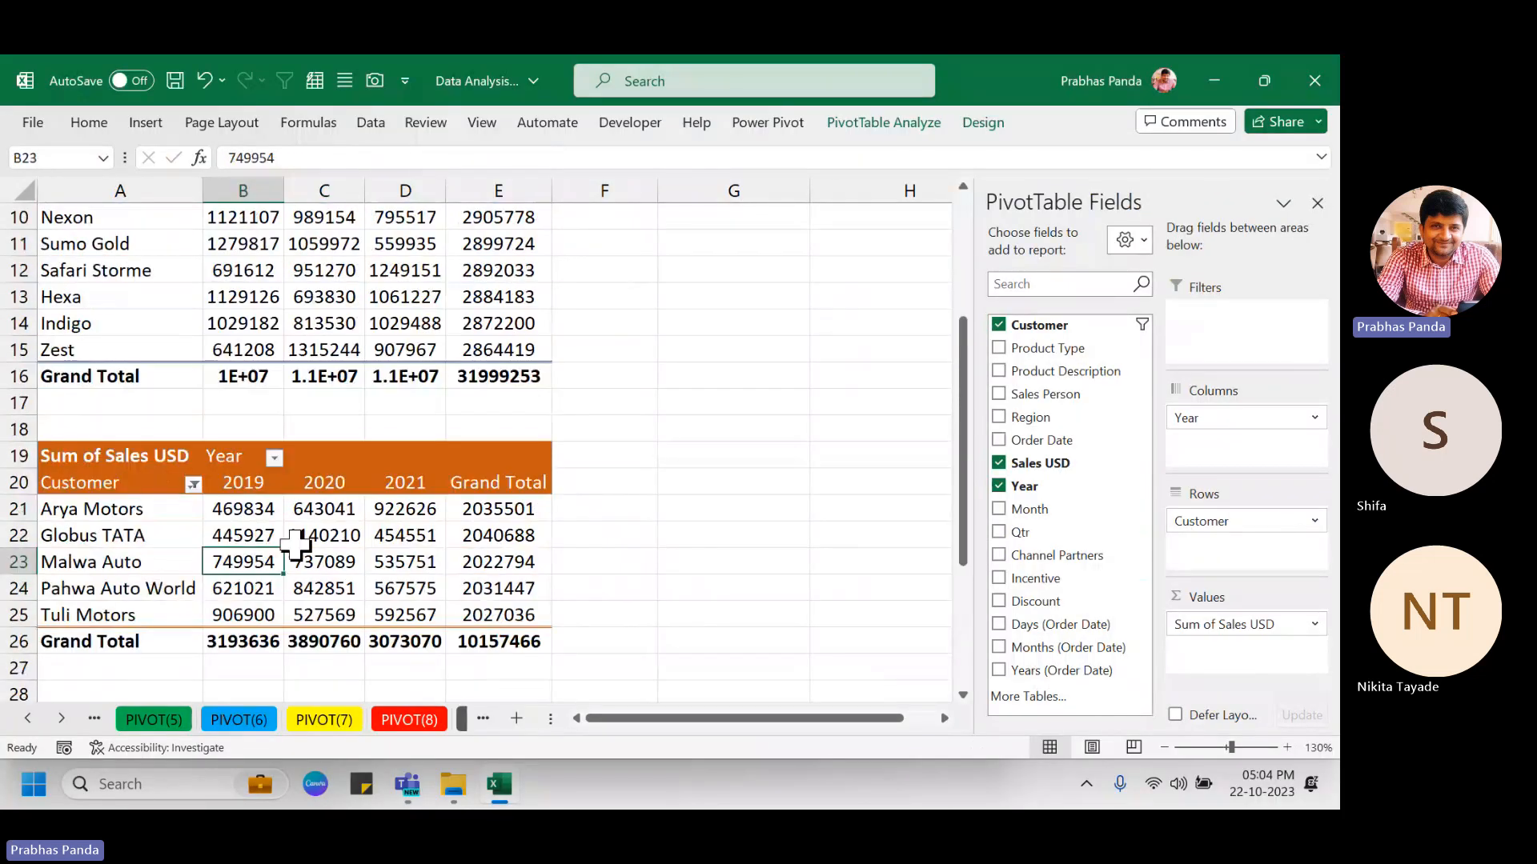
scroll(296, 545, up, 2)
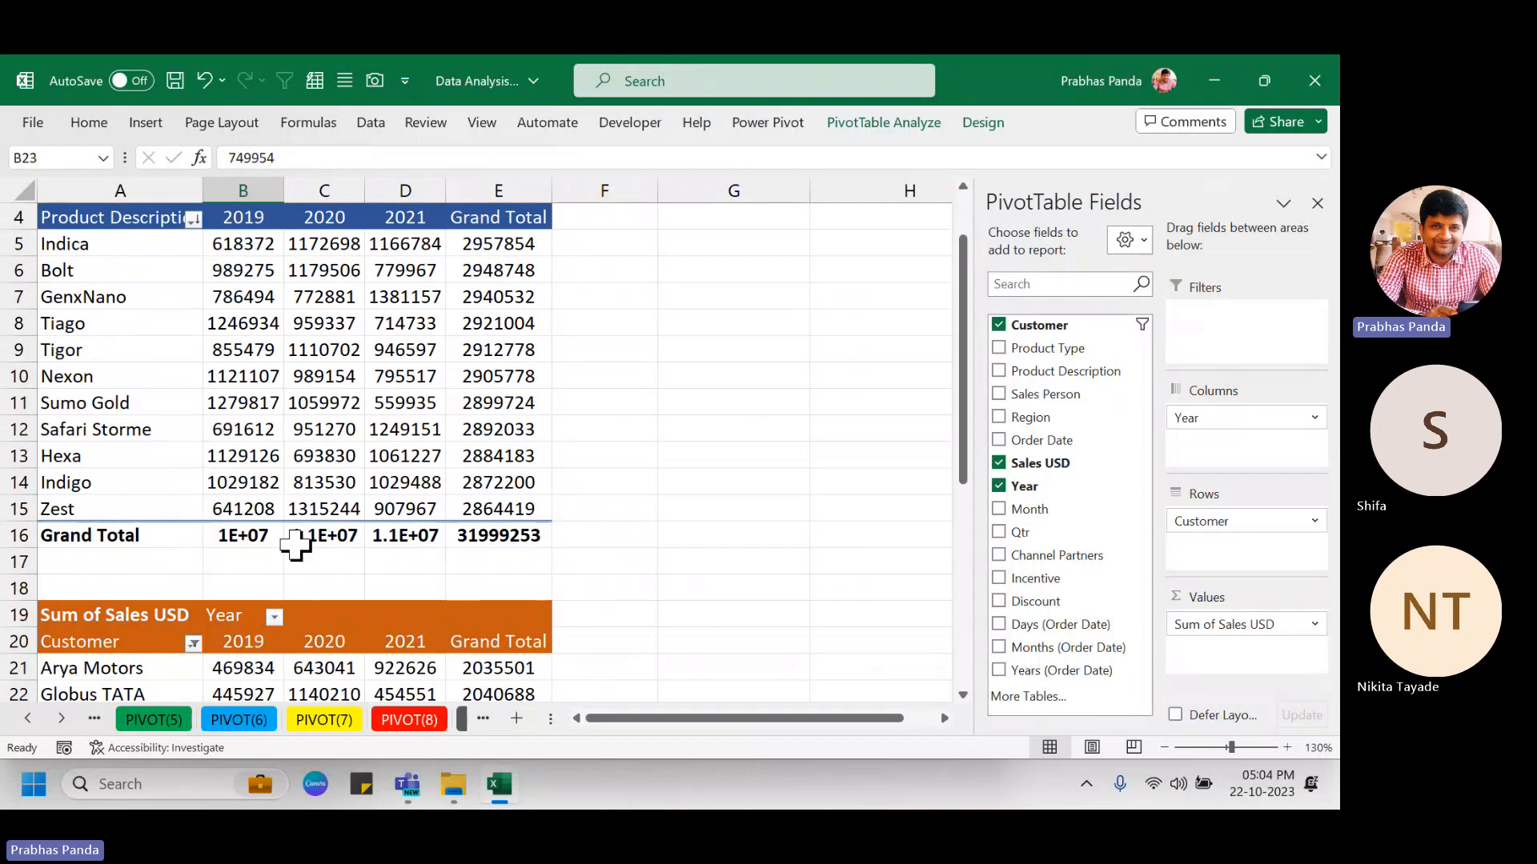
scroll(388, 445, up, 1)
scroll(388, 445, down, 1)
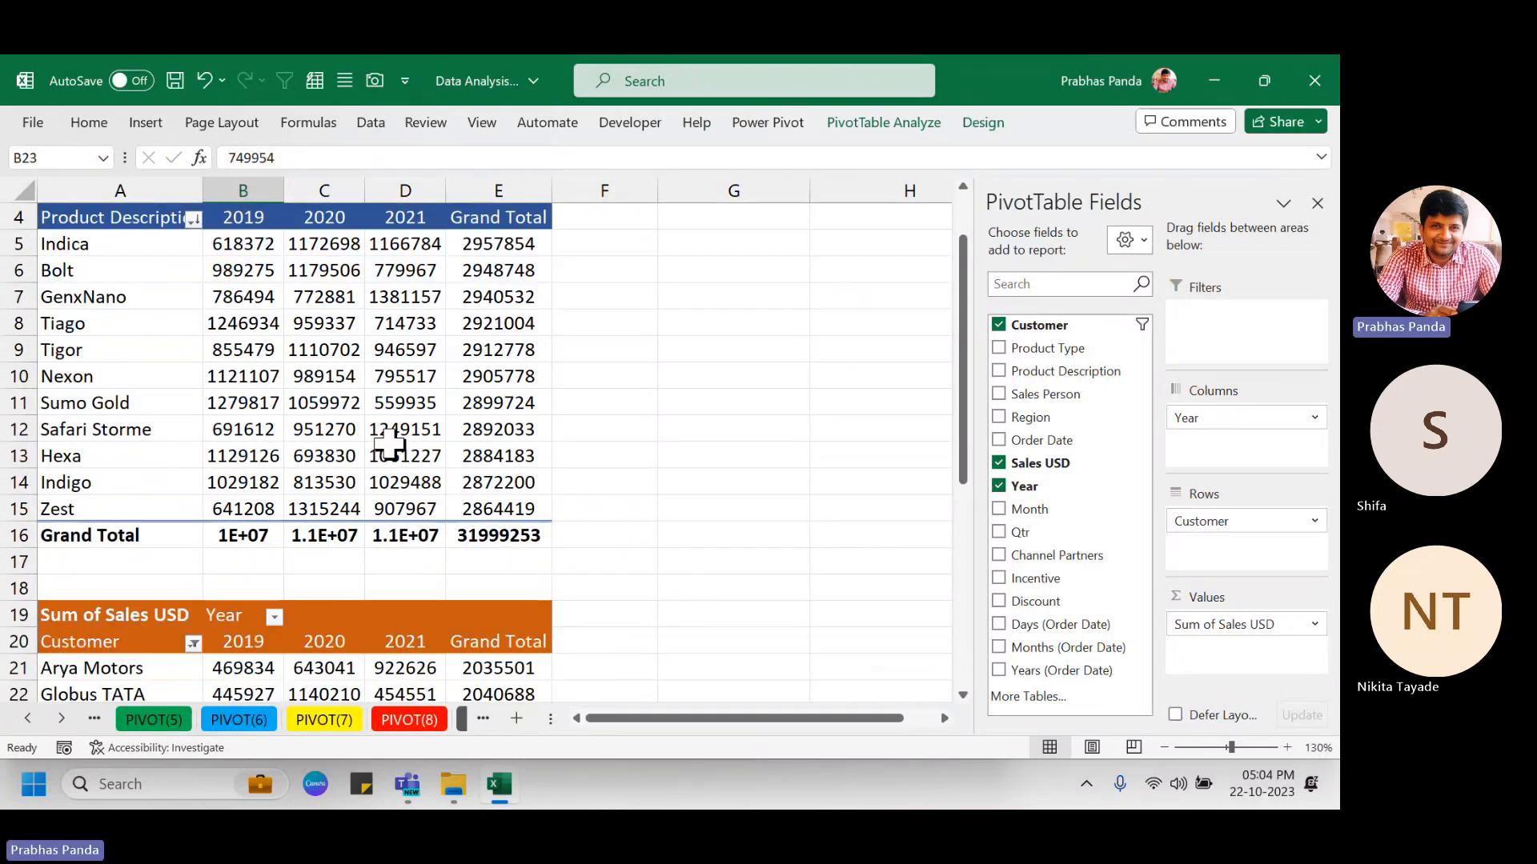
mouse_move(390, 443)
scroll(390, 443, up, 1)
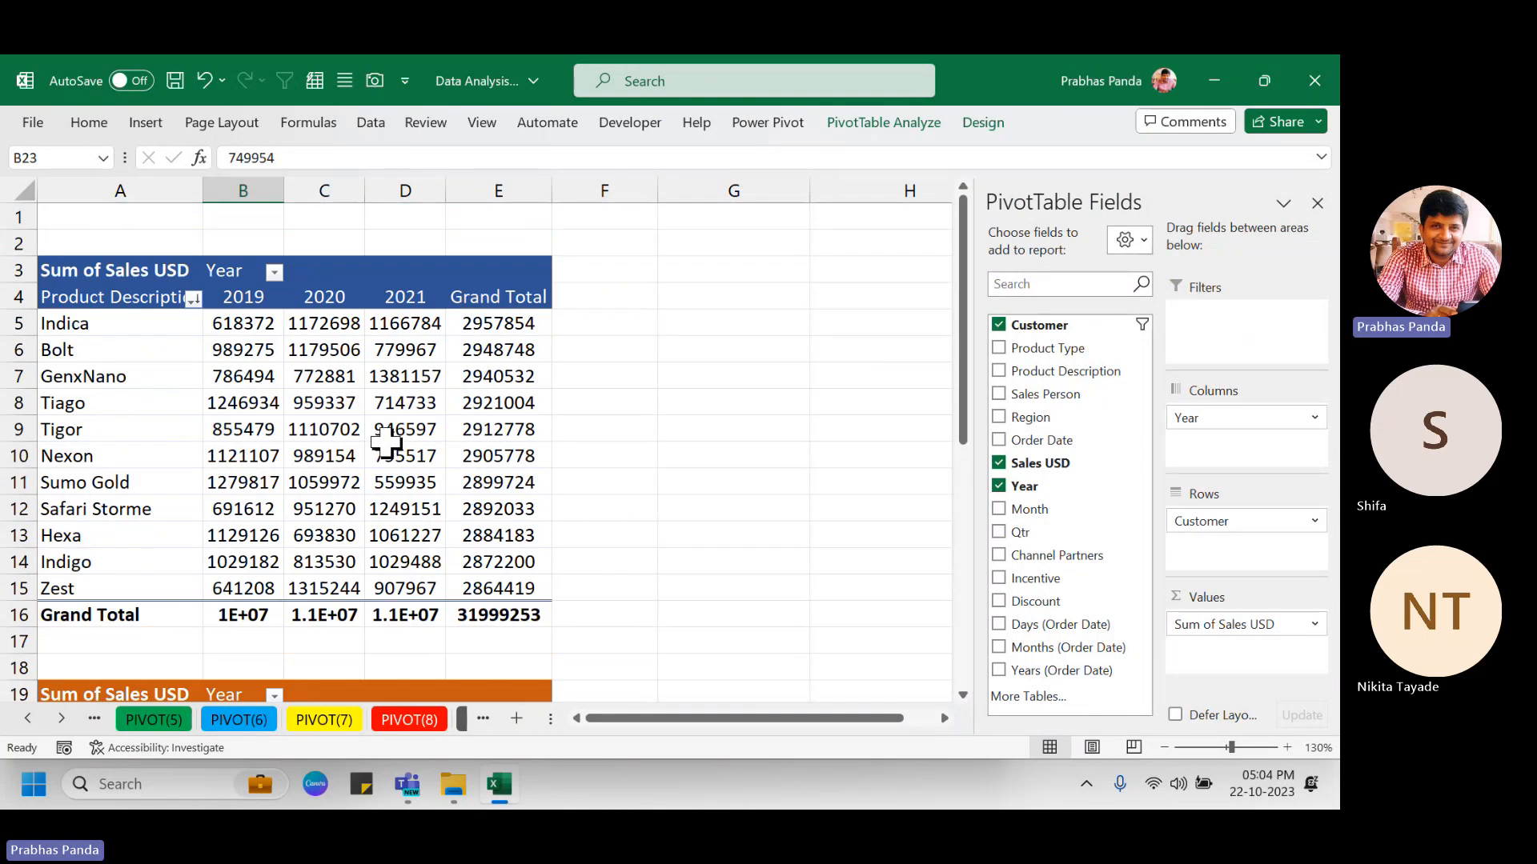
click(193, 298)
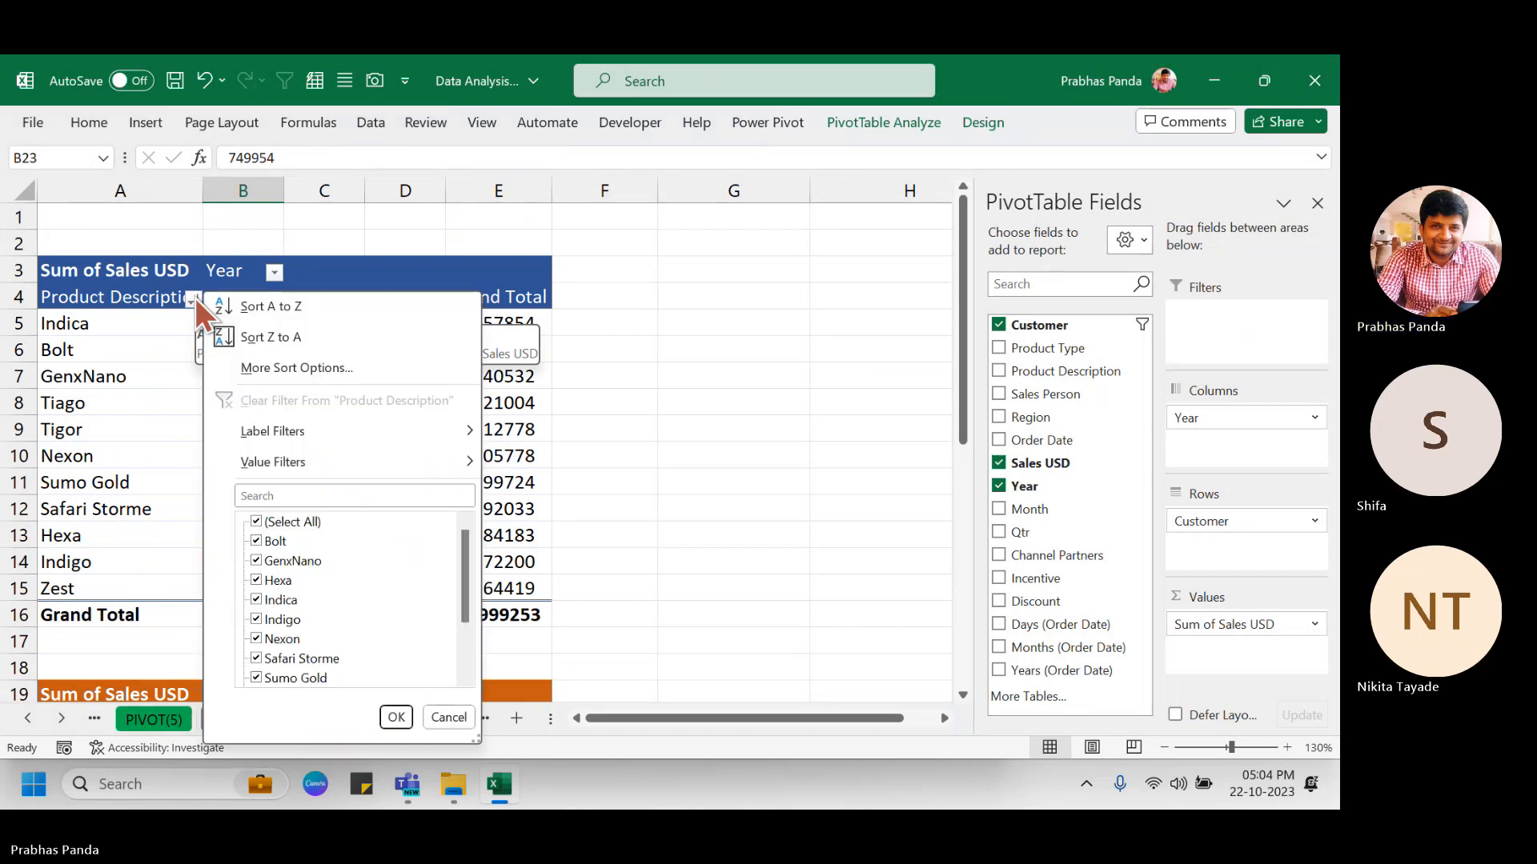
mouse_move(378, 456)
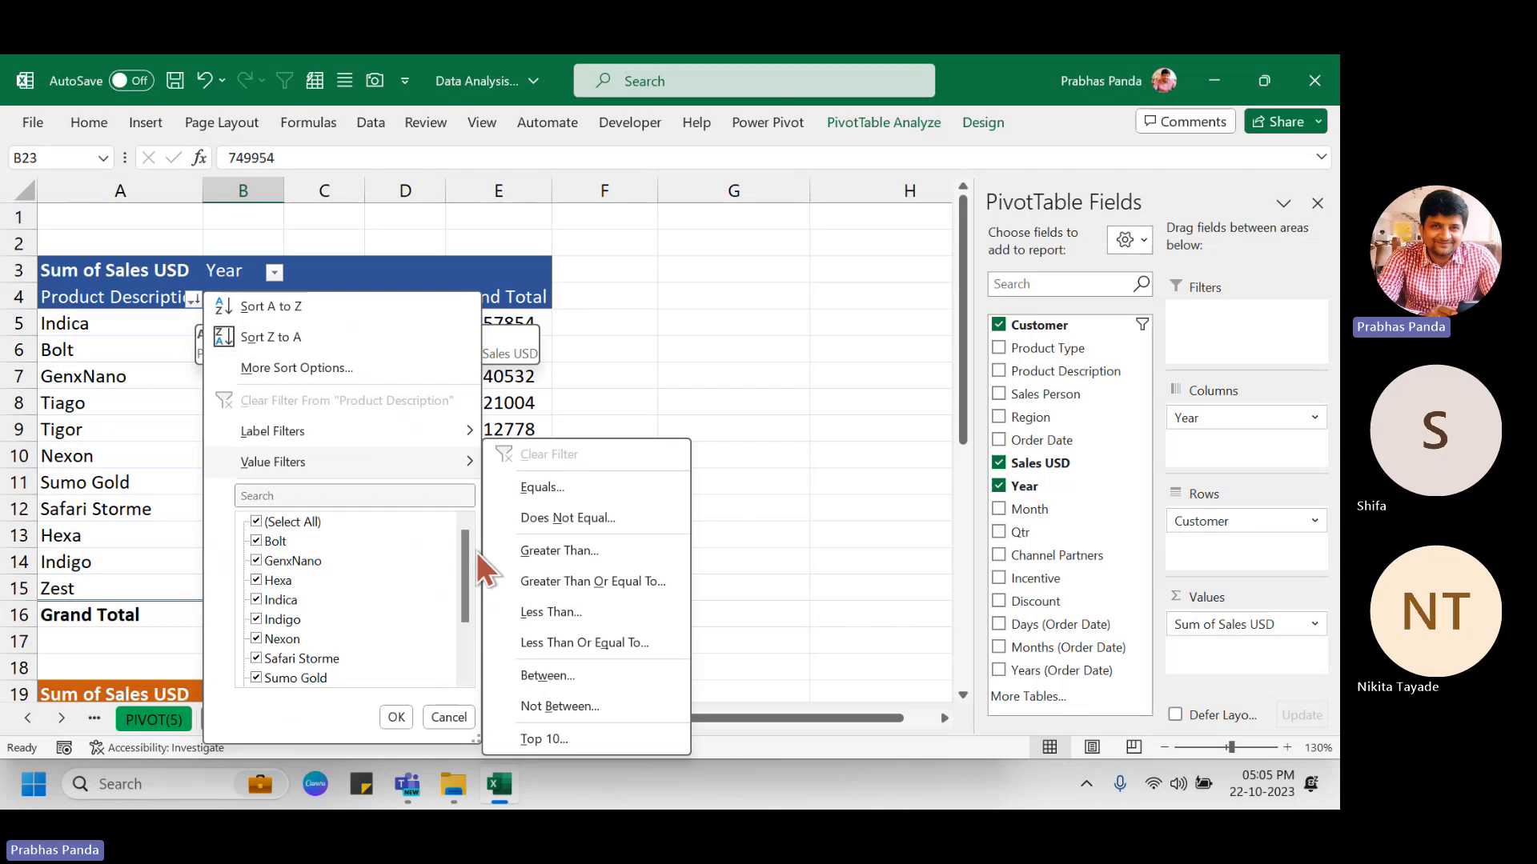
click(570, 740)
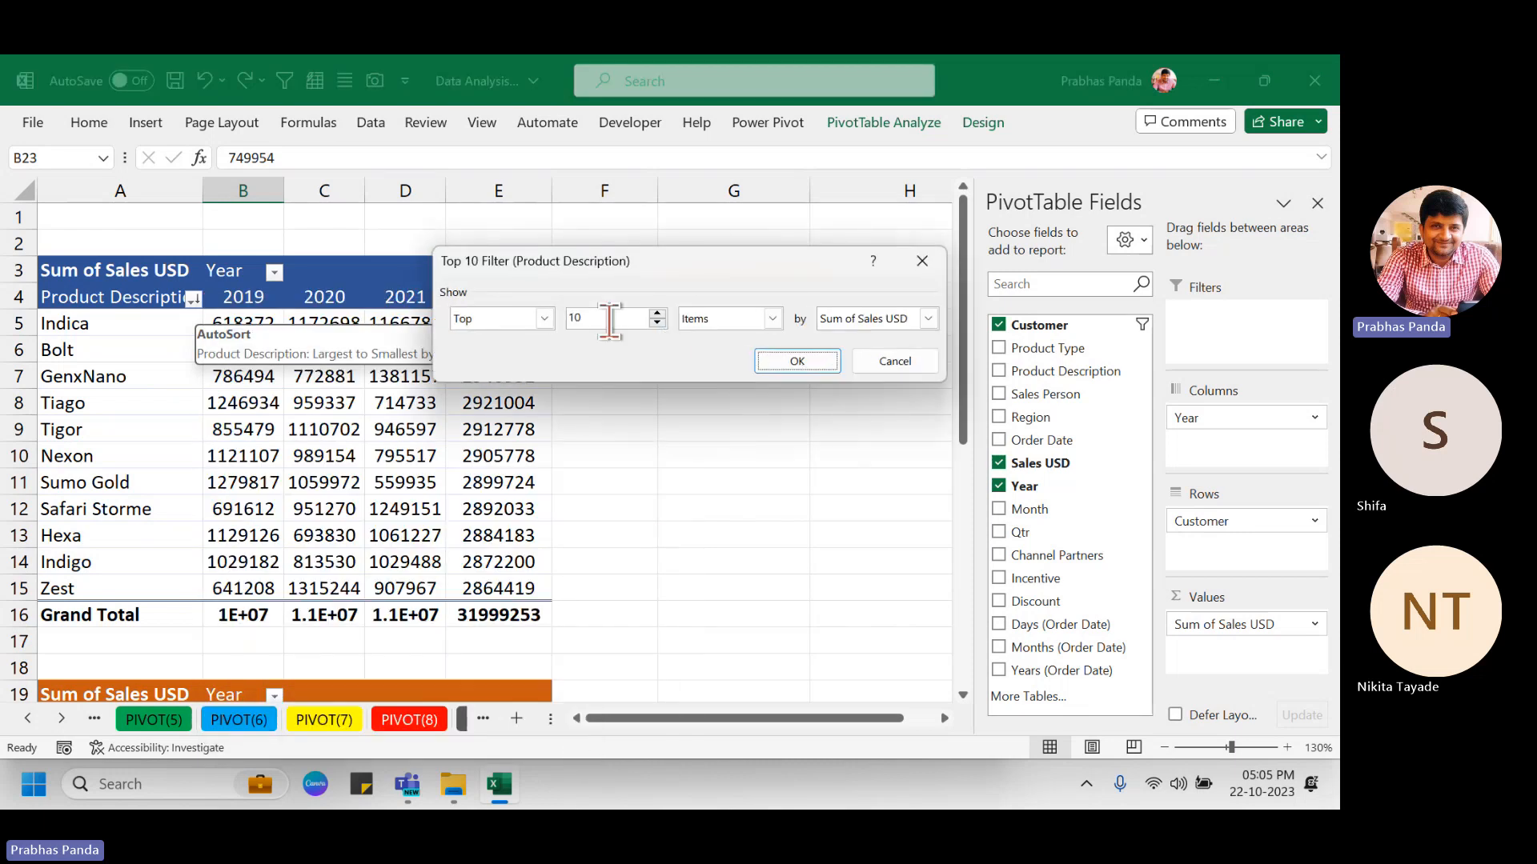
double_click(610, 319)
text(5)
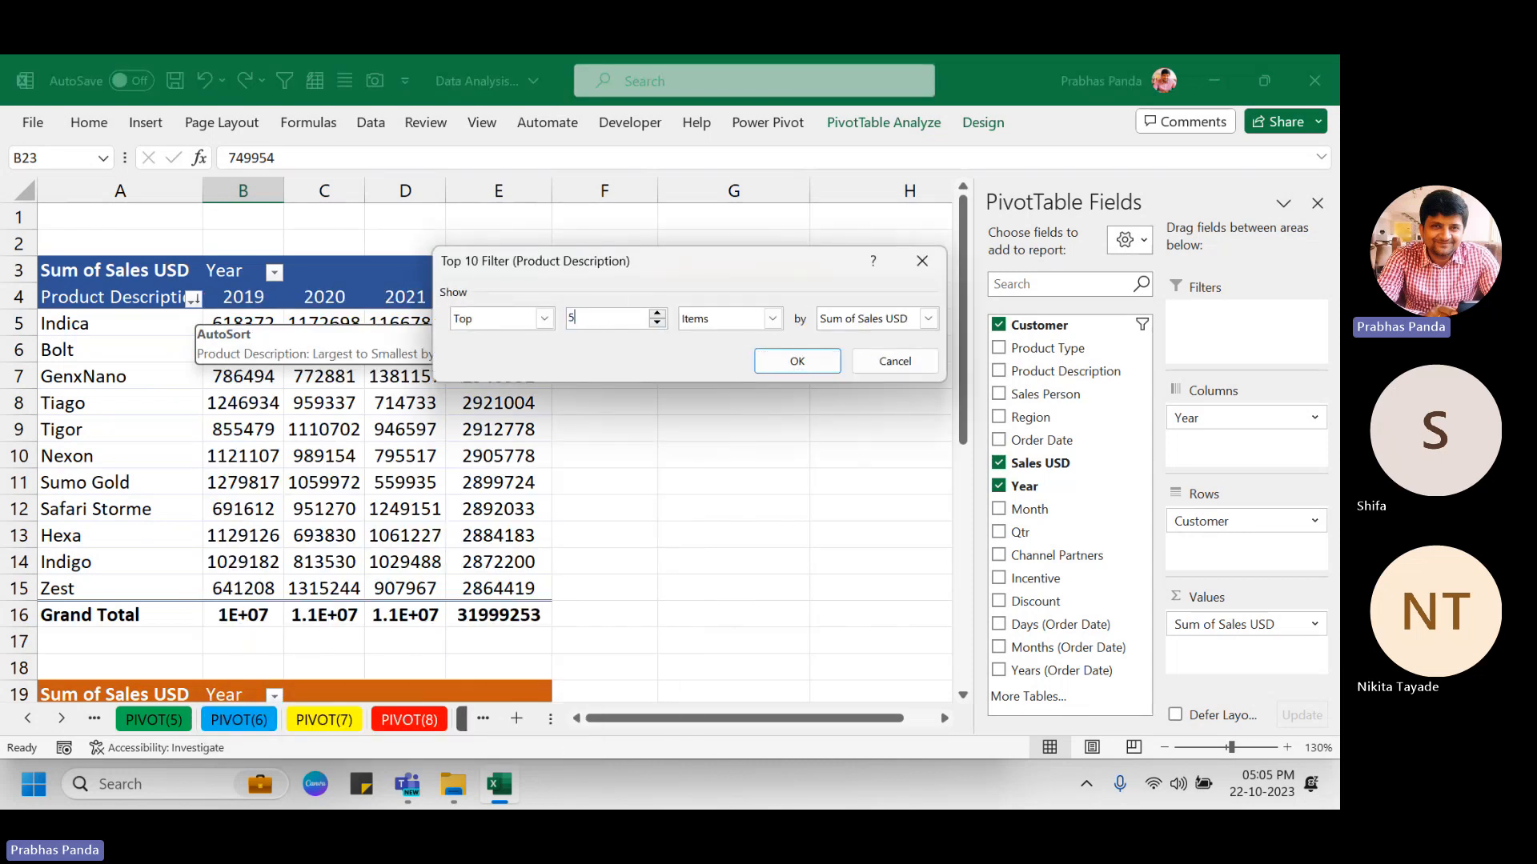
click(797, 361)
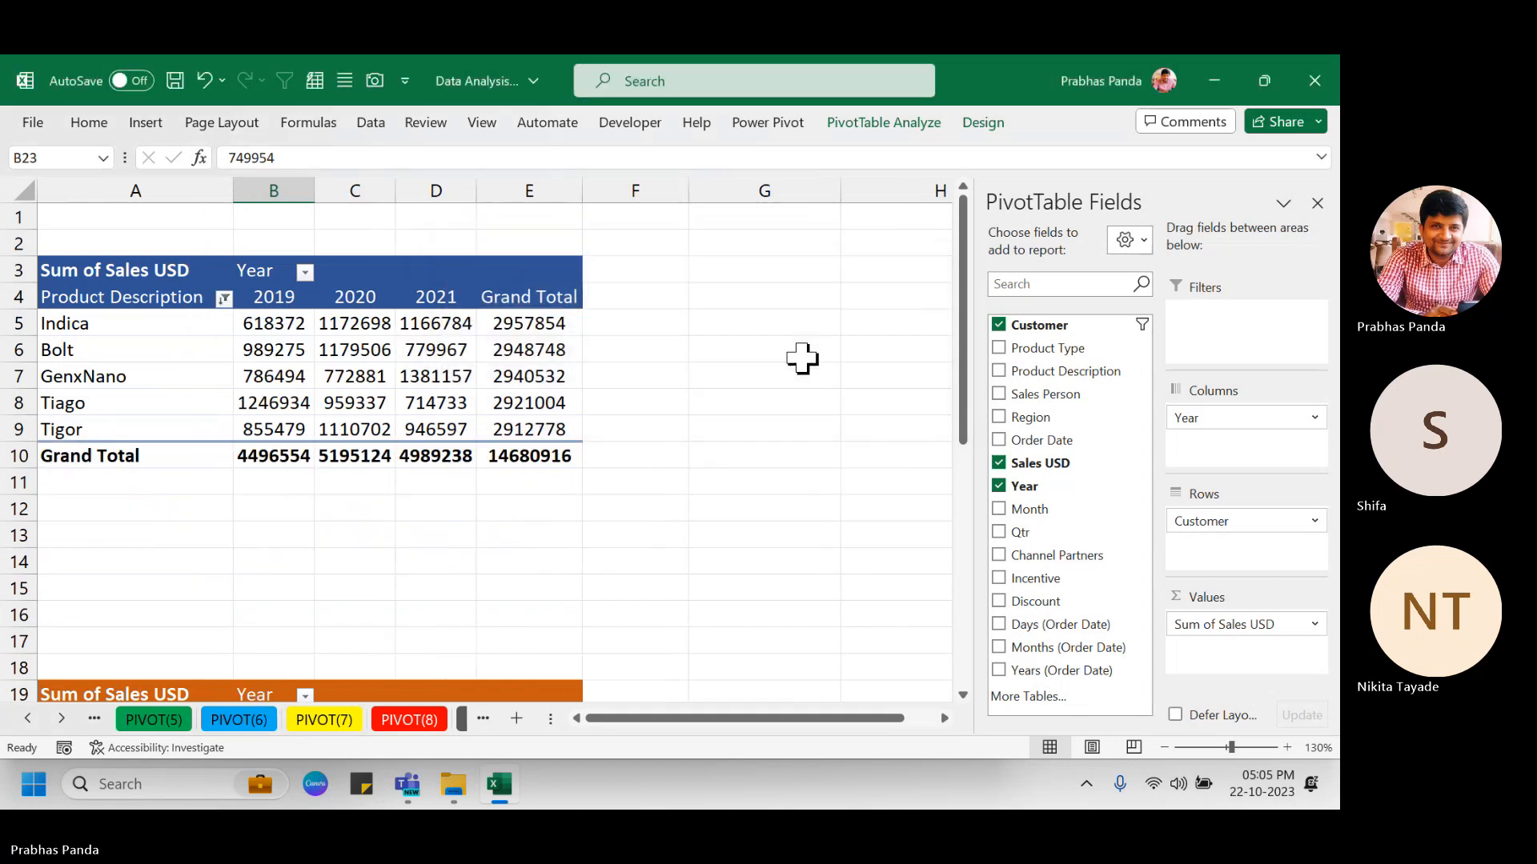
Examine both filtered pivot tables and the empty rows between them, from row 11 down to the Customer table.
scroll(390, 594, down, 1)
scroll(391, 593, down, 2)
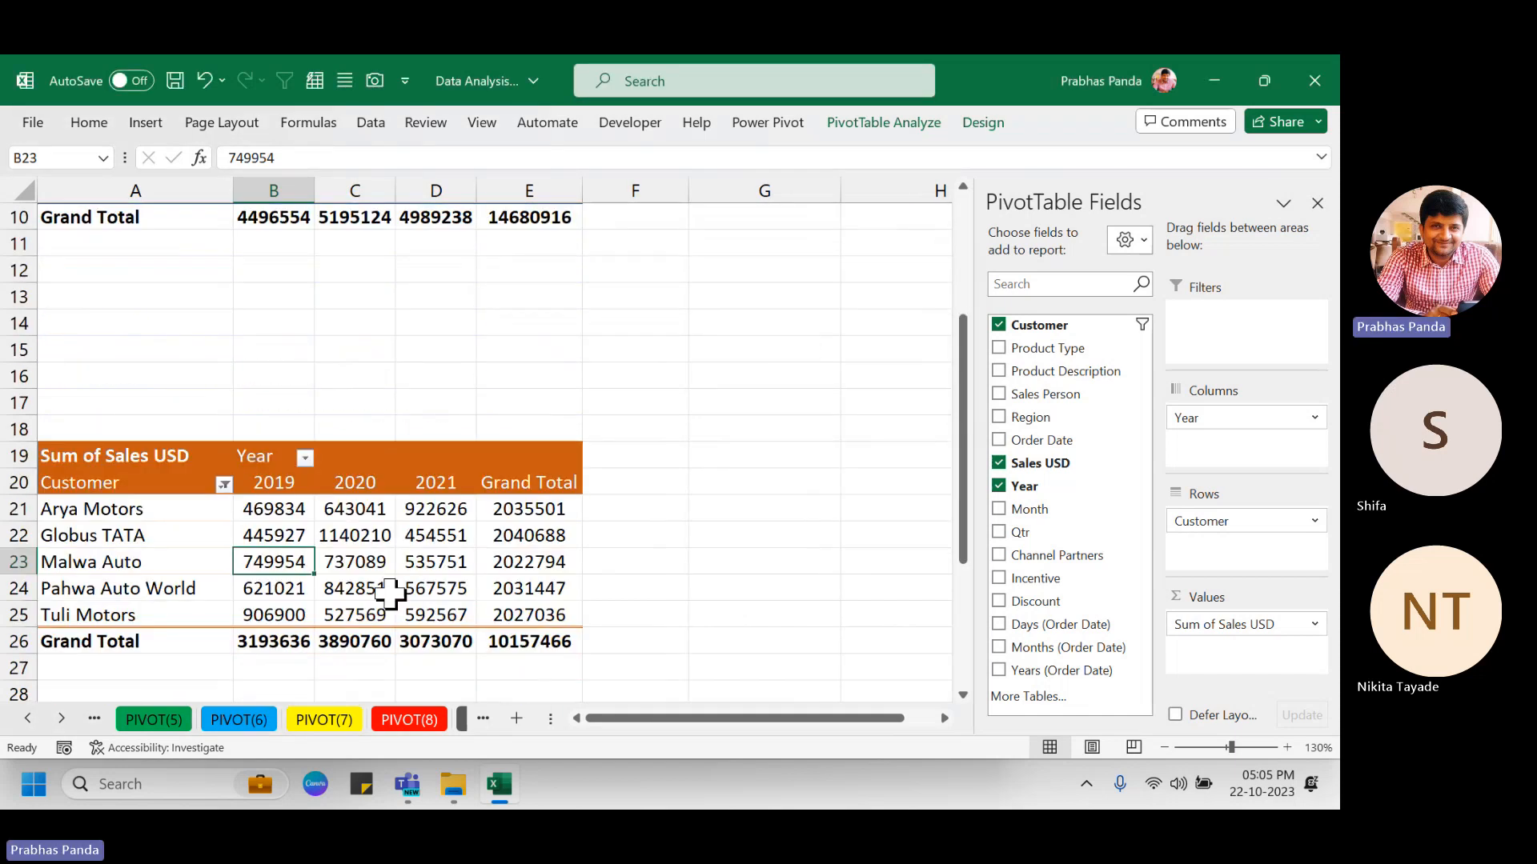
scroll(390, 593, up, 3)
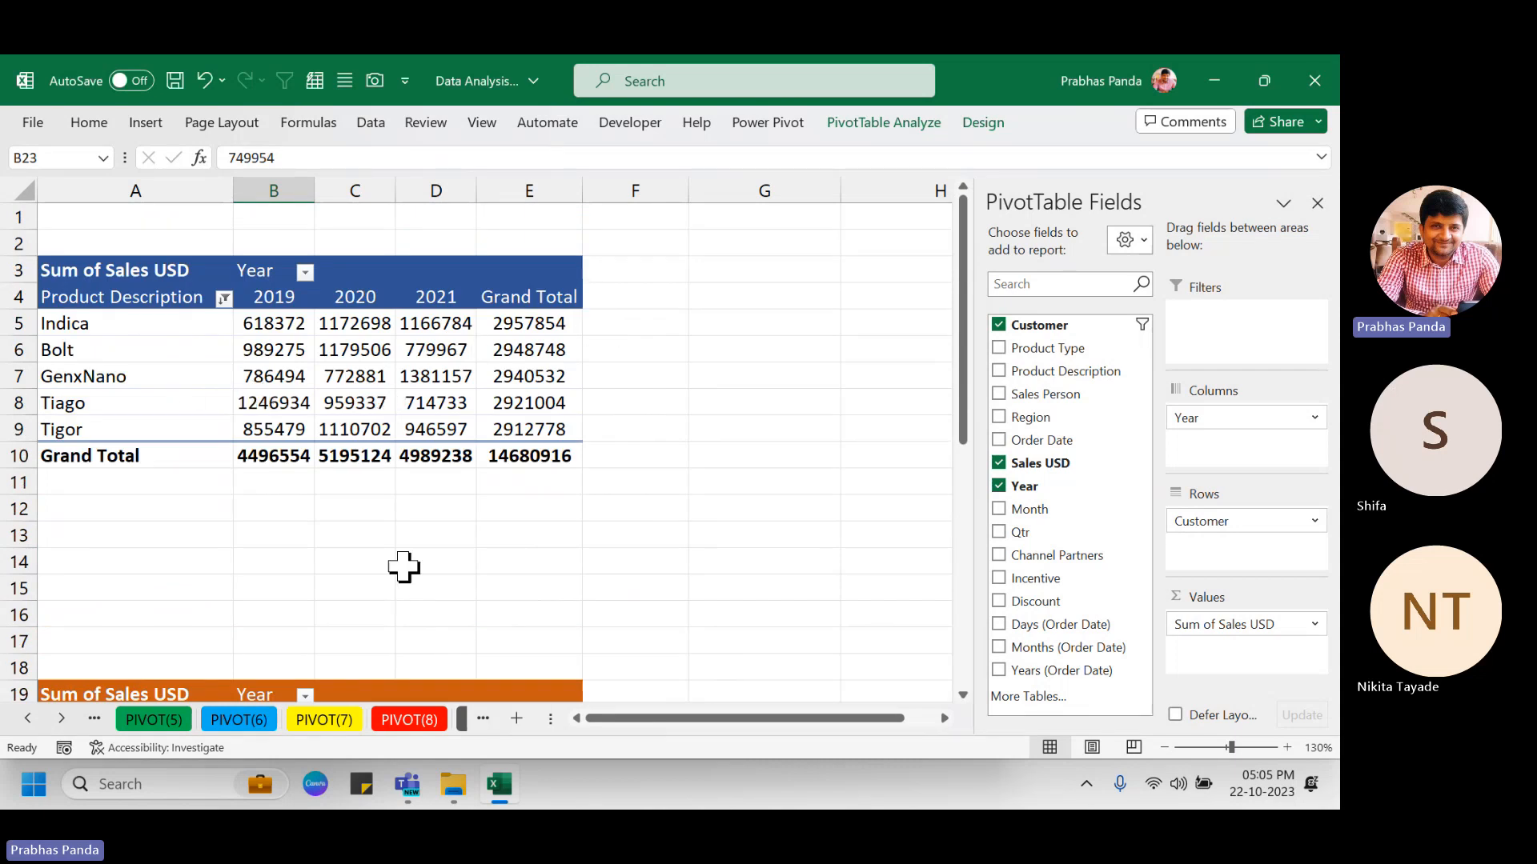
scroll(403, 567, down, 4)
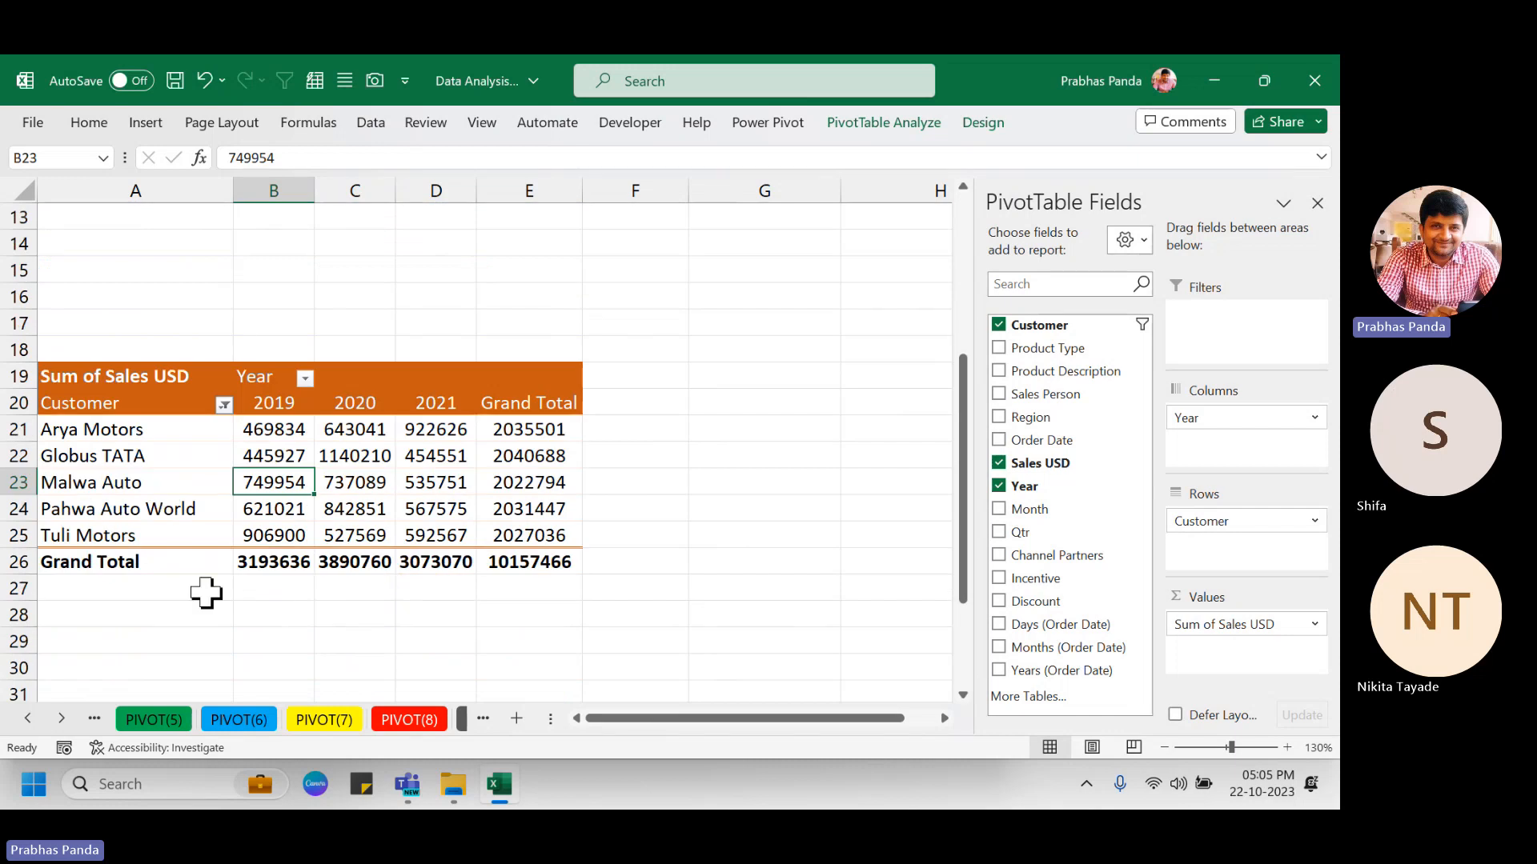
scroll(357, 601, up, 2)
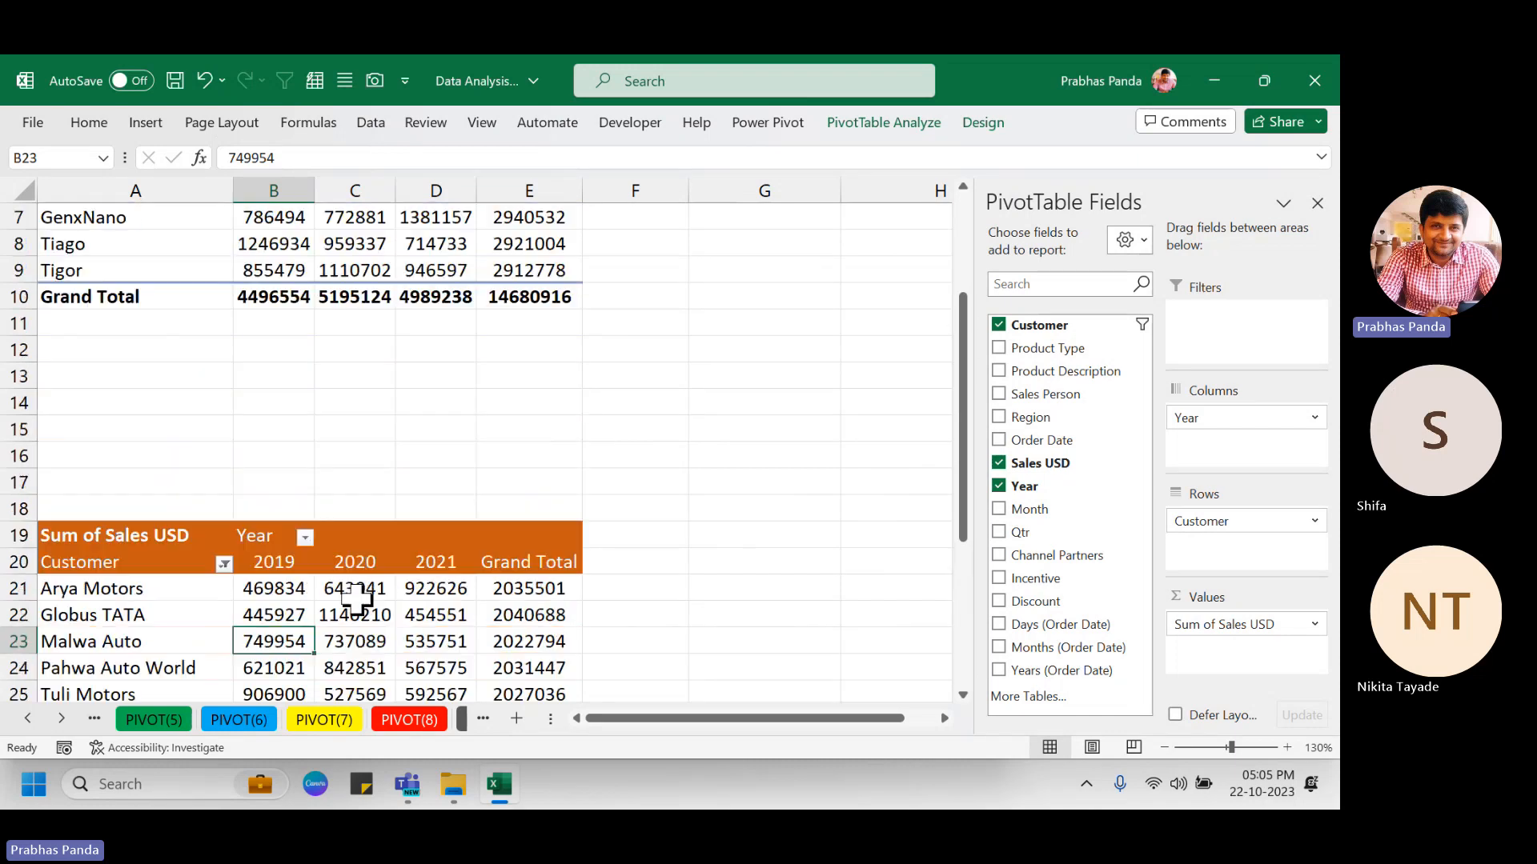
scroll(357, 599, up, 1)
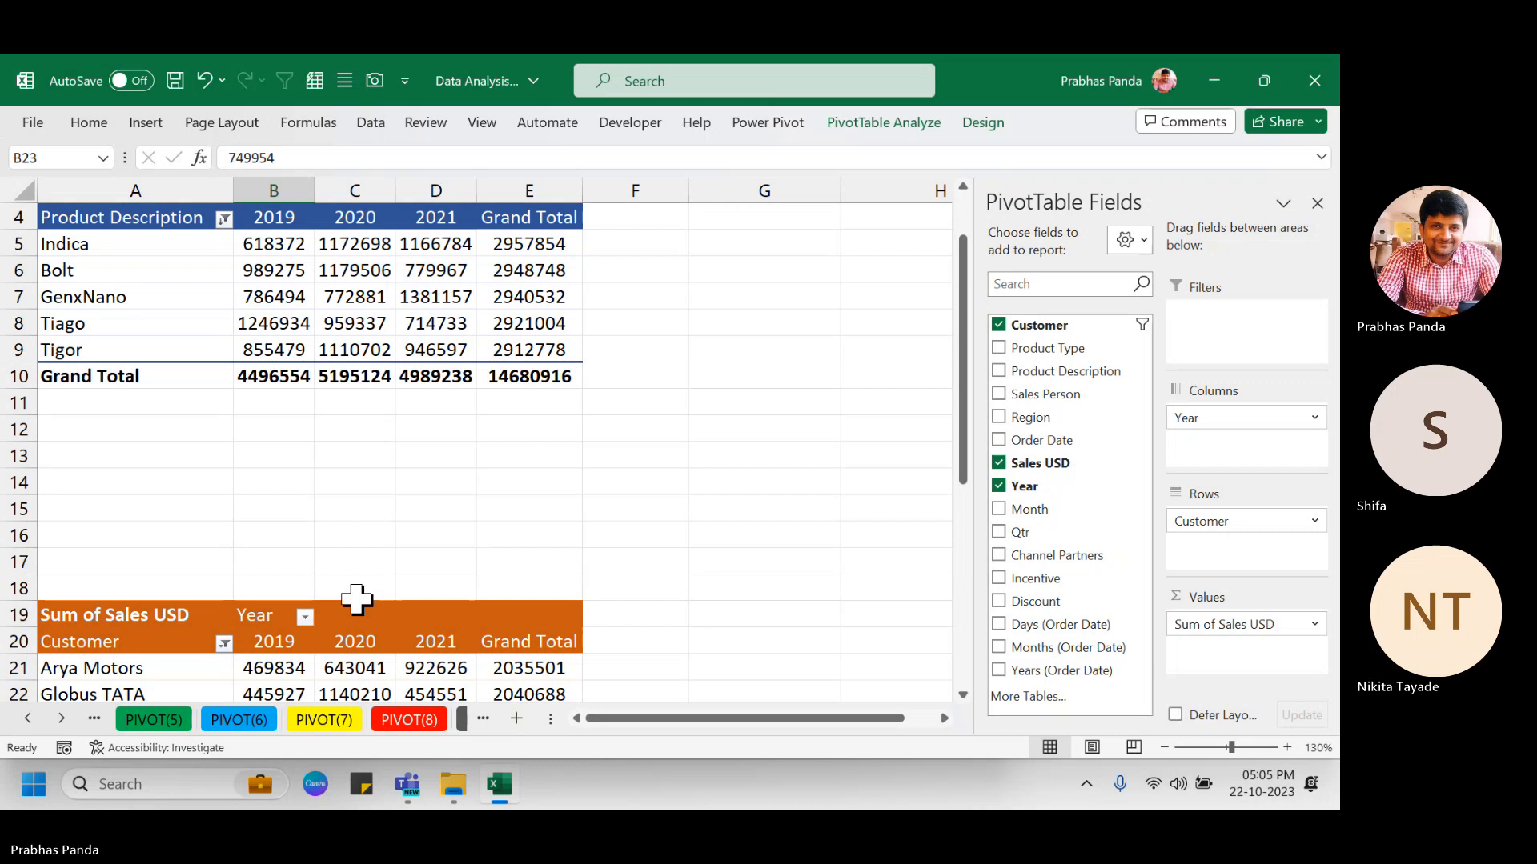
scroll(384, 508, up, 1)
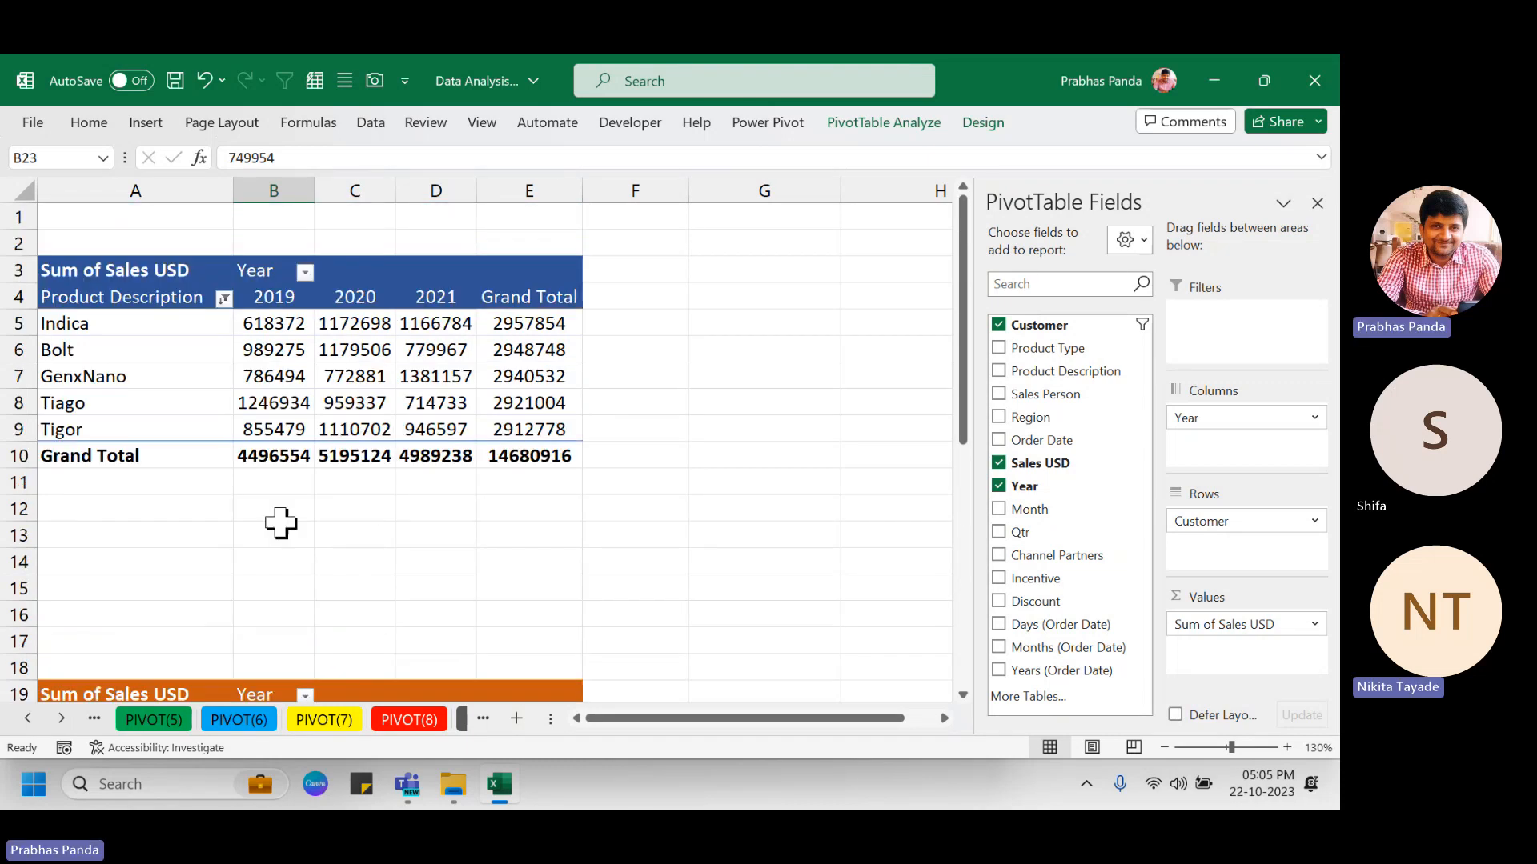
drag(157, 485, 133, 620)
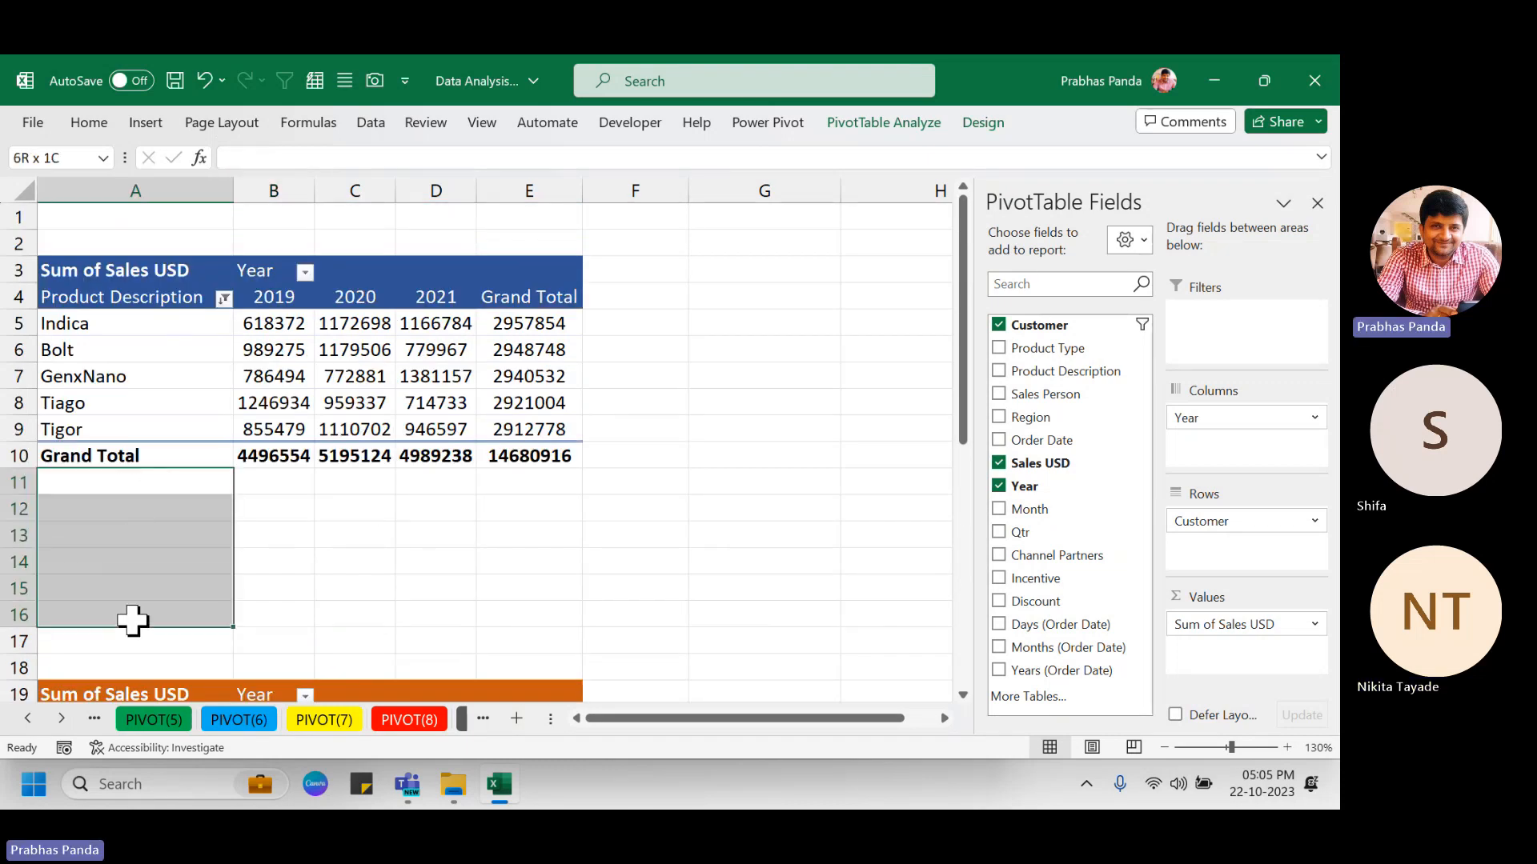
click(131, 509)
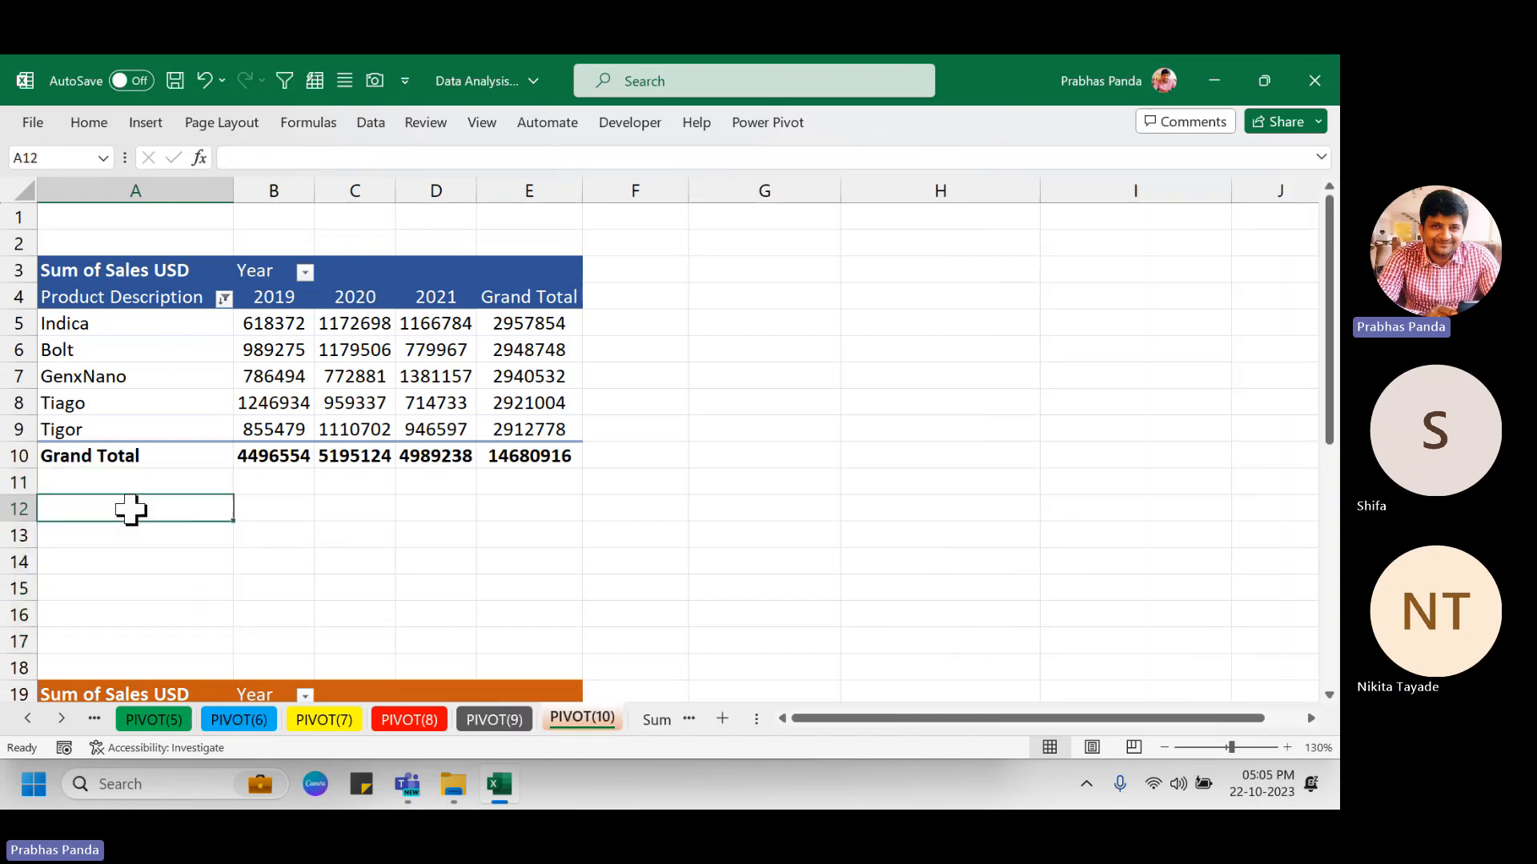
Delete the empty rows 12 to 17 between the two pivot tables as entire rows.
drag(161, 483, 138, 552)
click(127, 519)
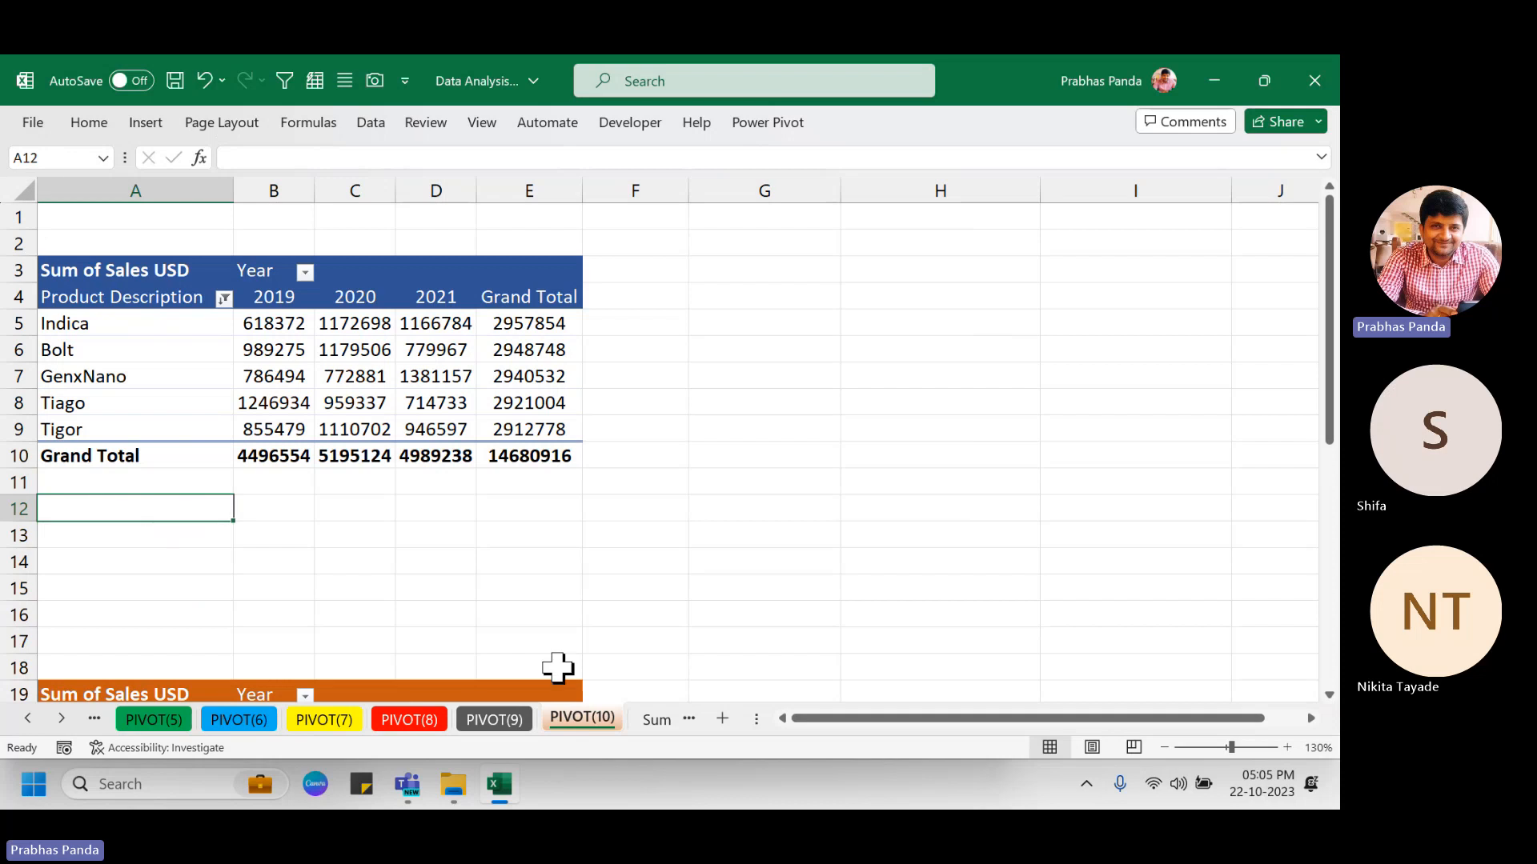
key(shift+Down)
key(shift+Down)
key(shift+Down)
key(shift+Down)
key(shift+Down)
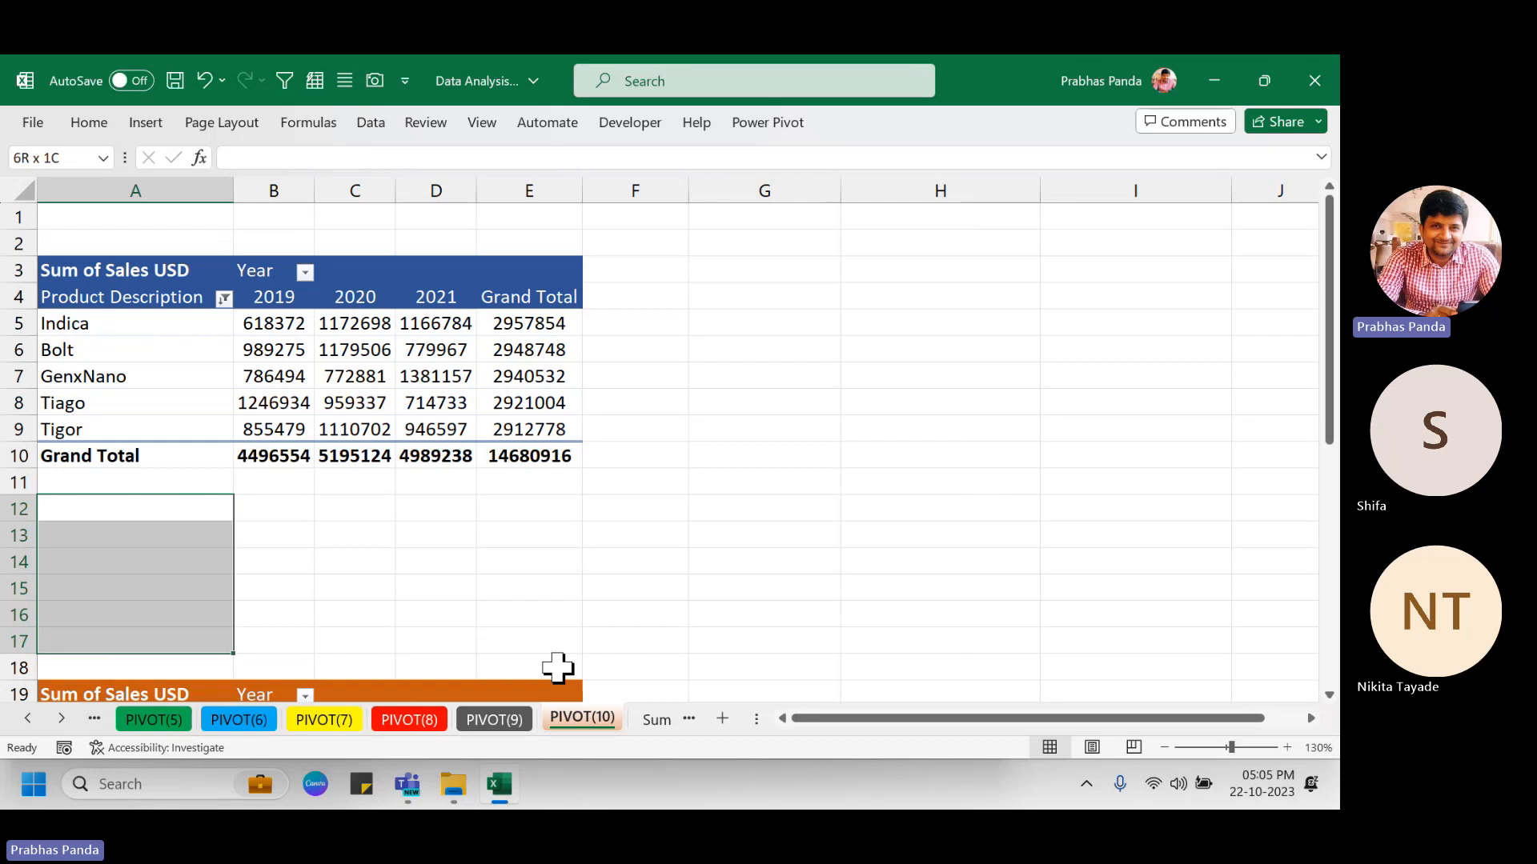
key(ctrl+minus)
key(r)
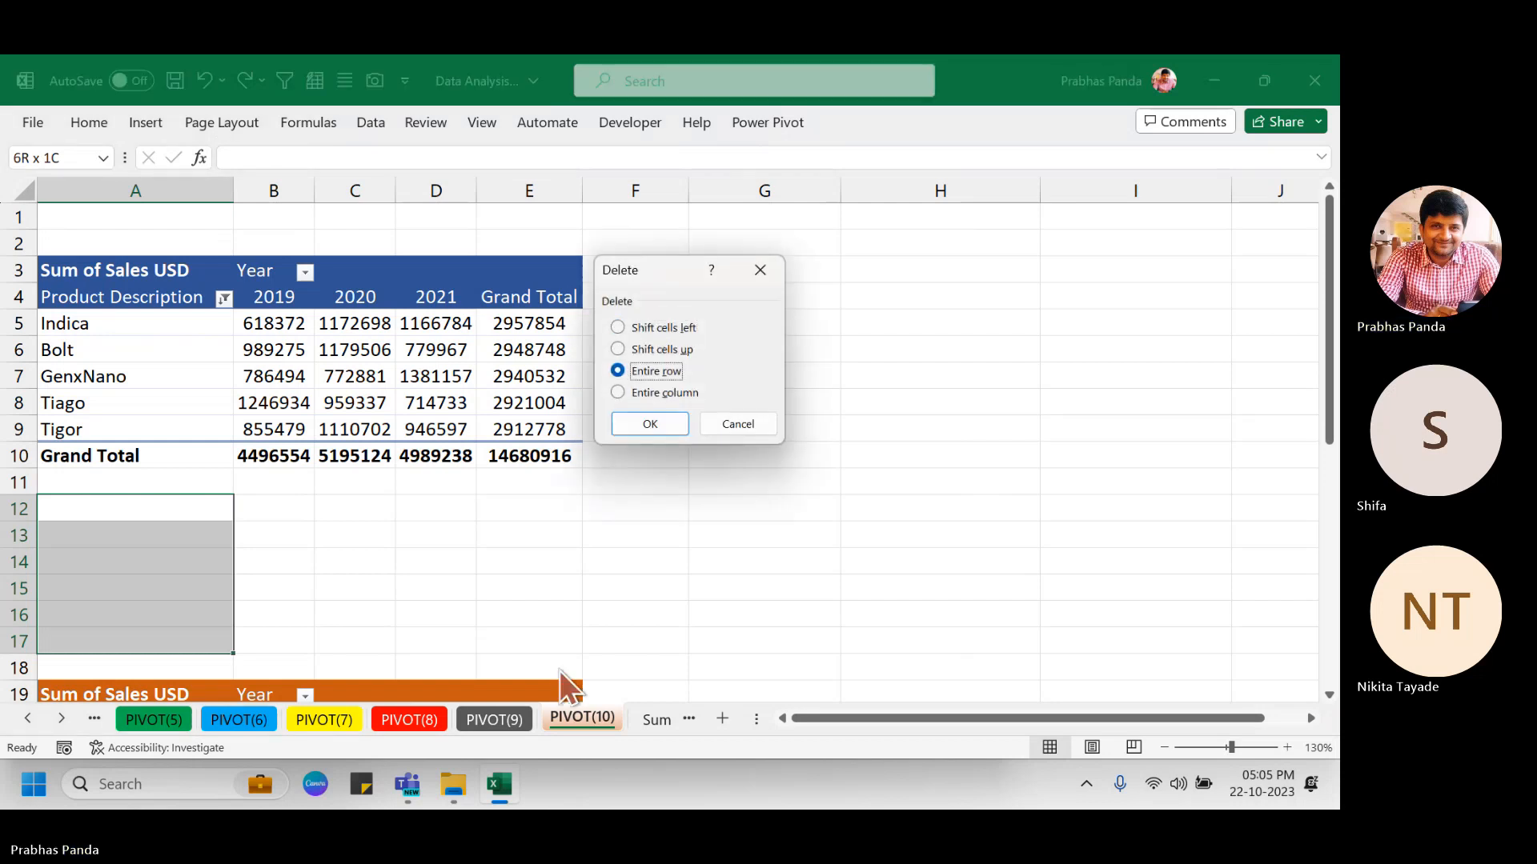
key(Return)
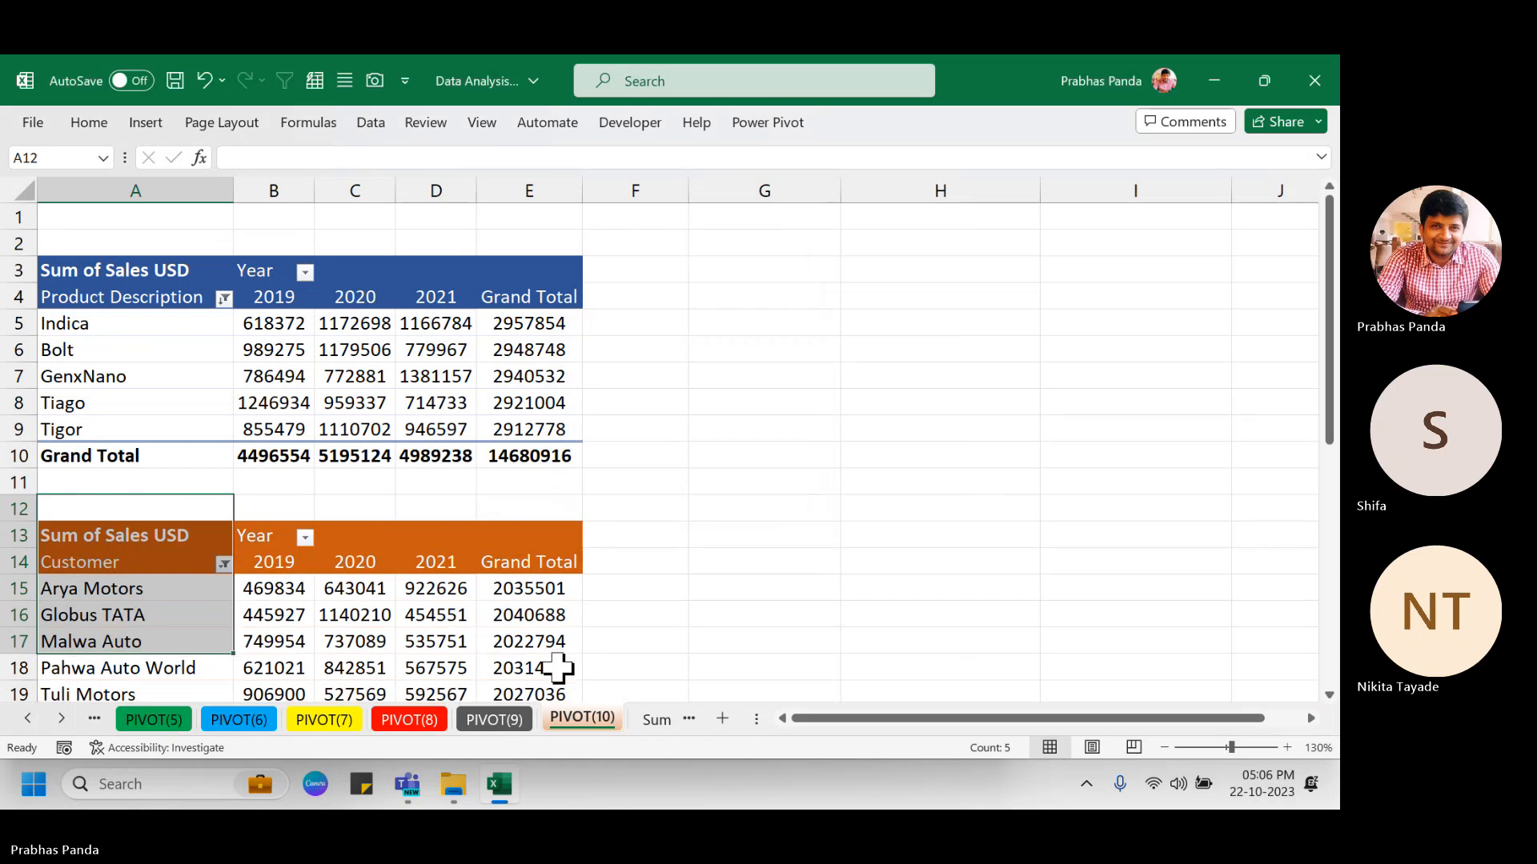
click(866, 460)
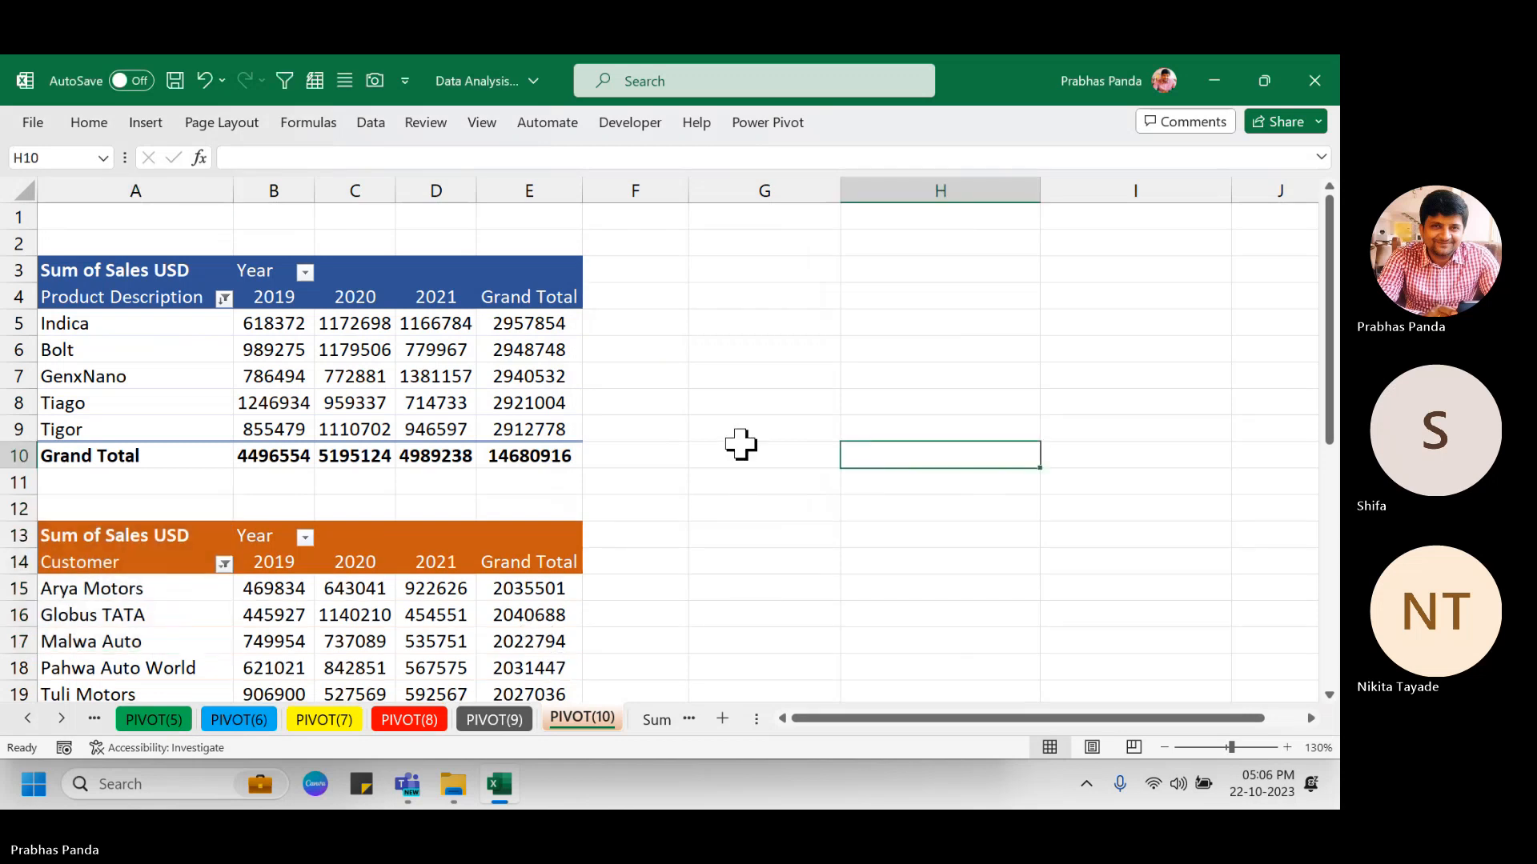
Sort the Customer pivot table by Grand Total from largest to smallest and widen column A to fit the Product Description header.
scroll(740, 444, down, 1)
scroll(724, 432, down, 1)
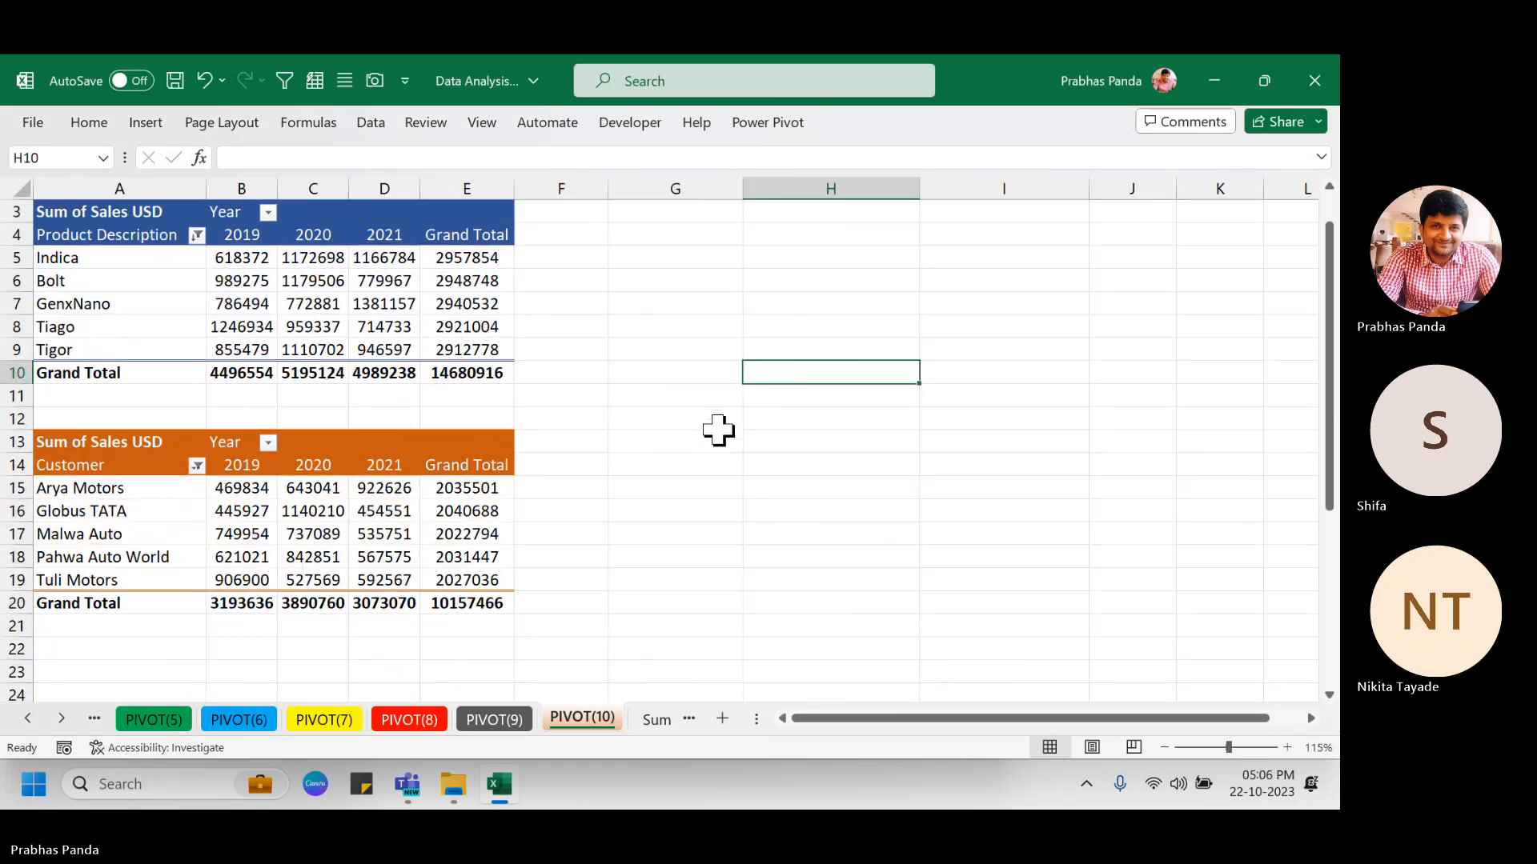
scroll(718, 430, down, 1)
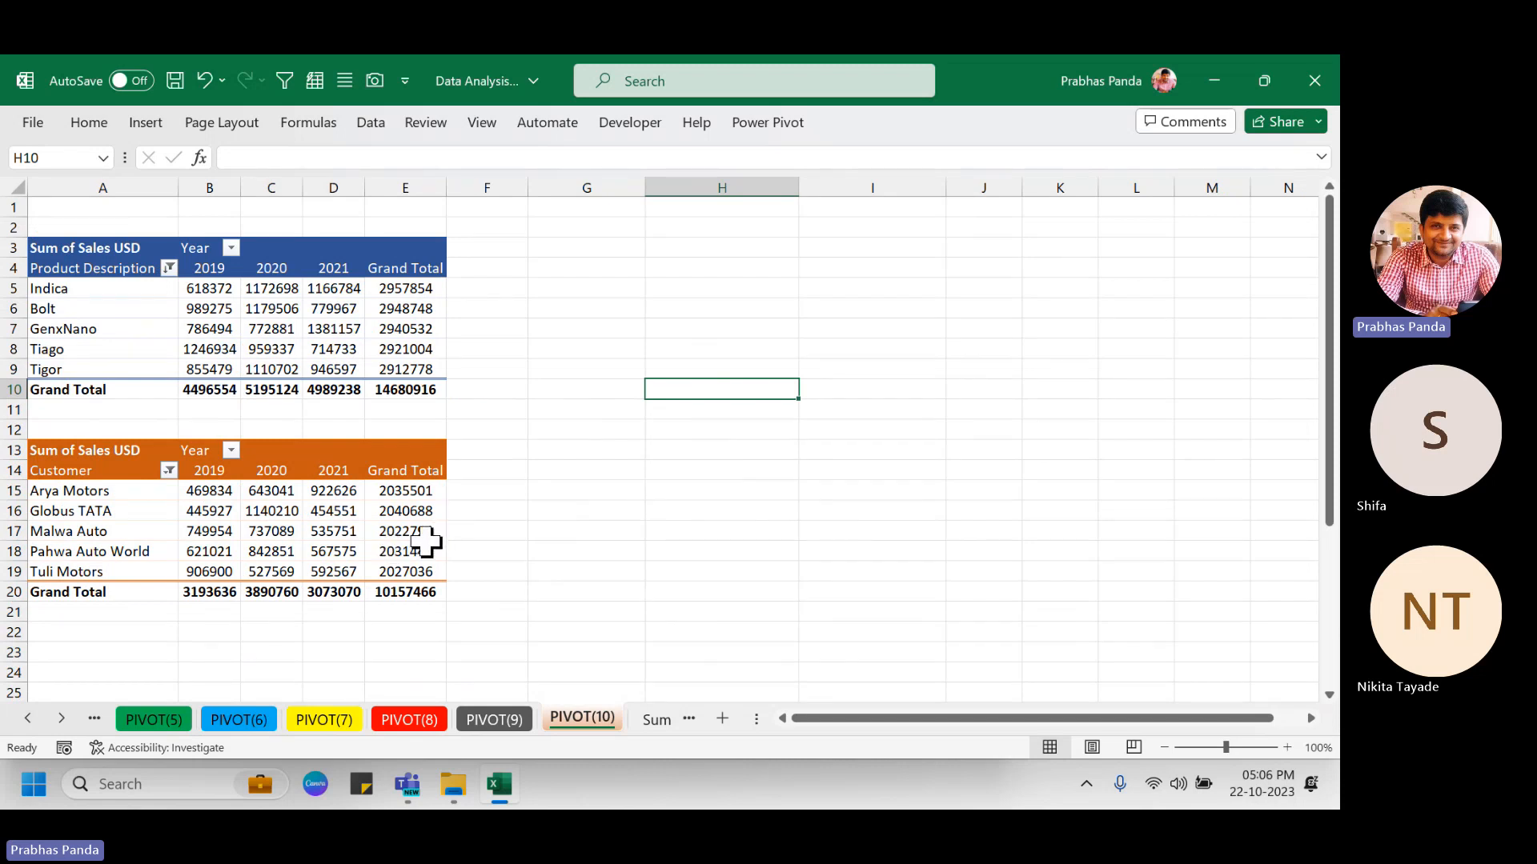
click(424, 533)
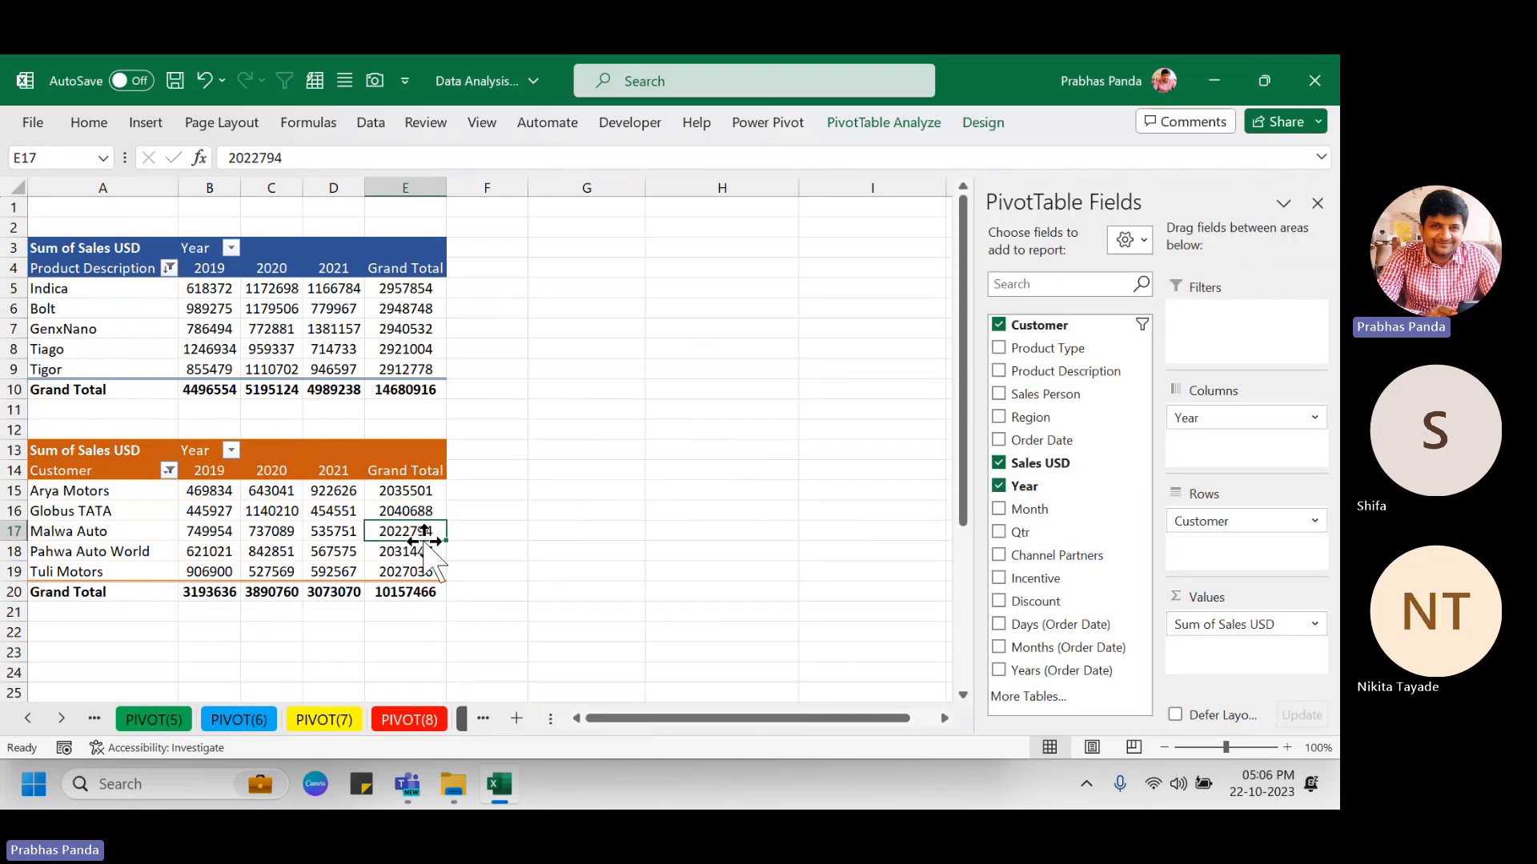
click(393, 510)
right_click(394, 510)
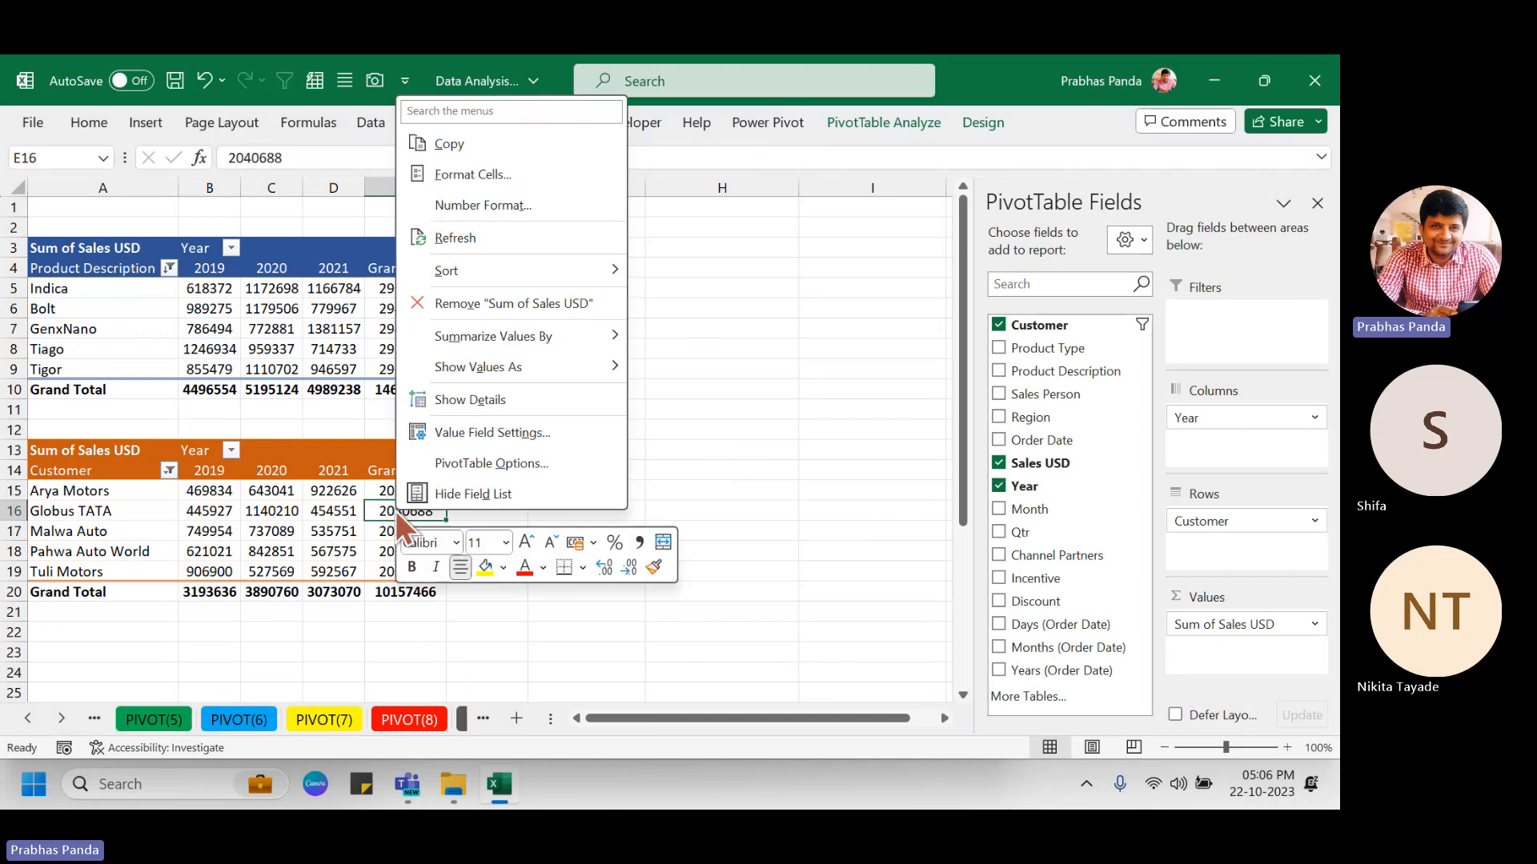
mouse_move(575, 265)
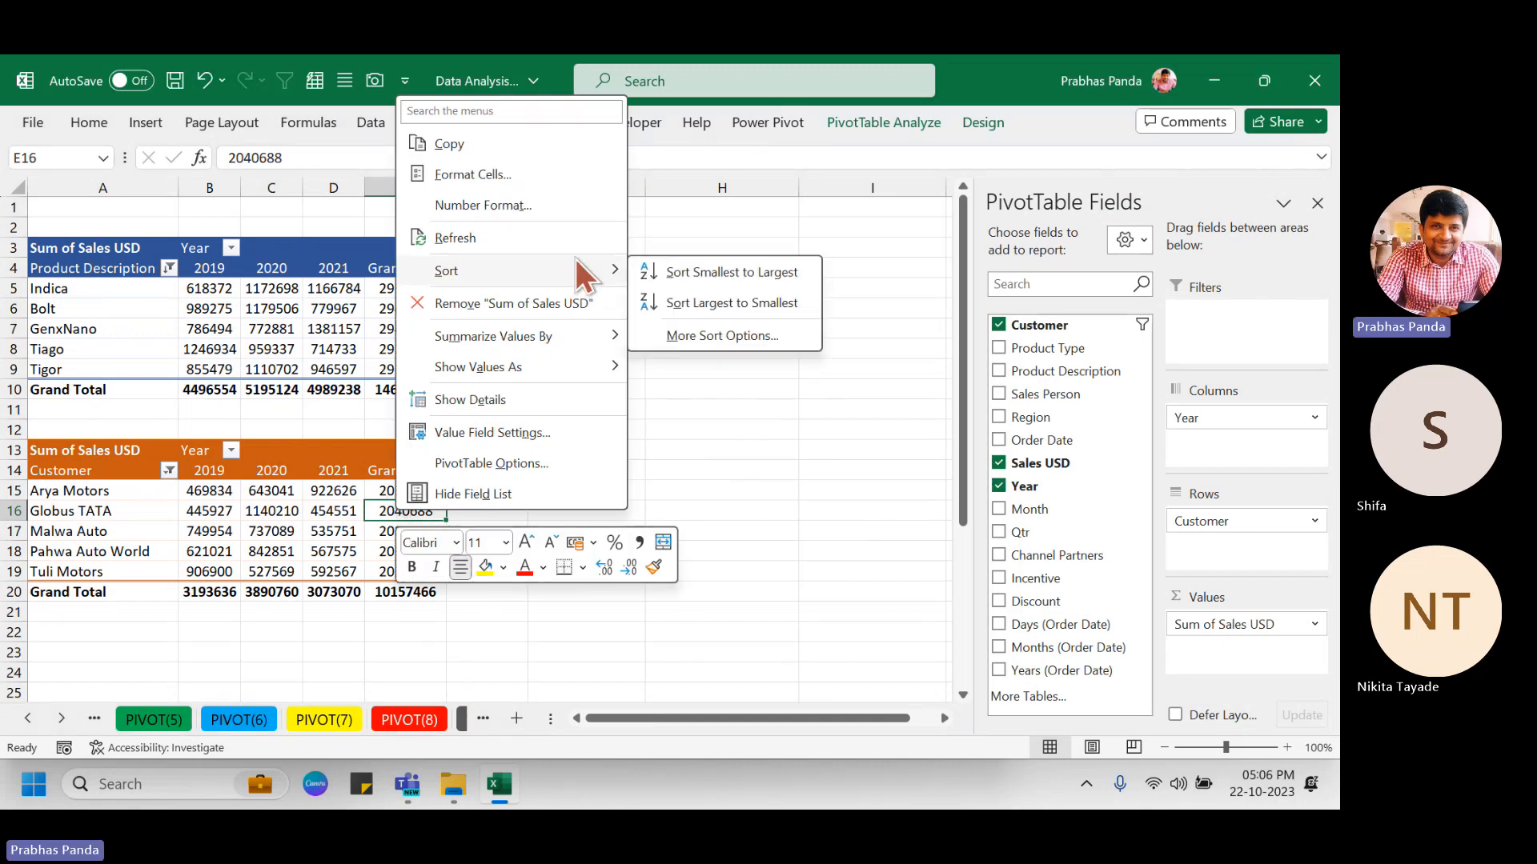
click(732, 304)
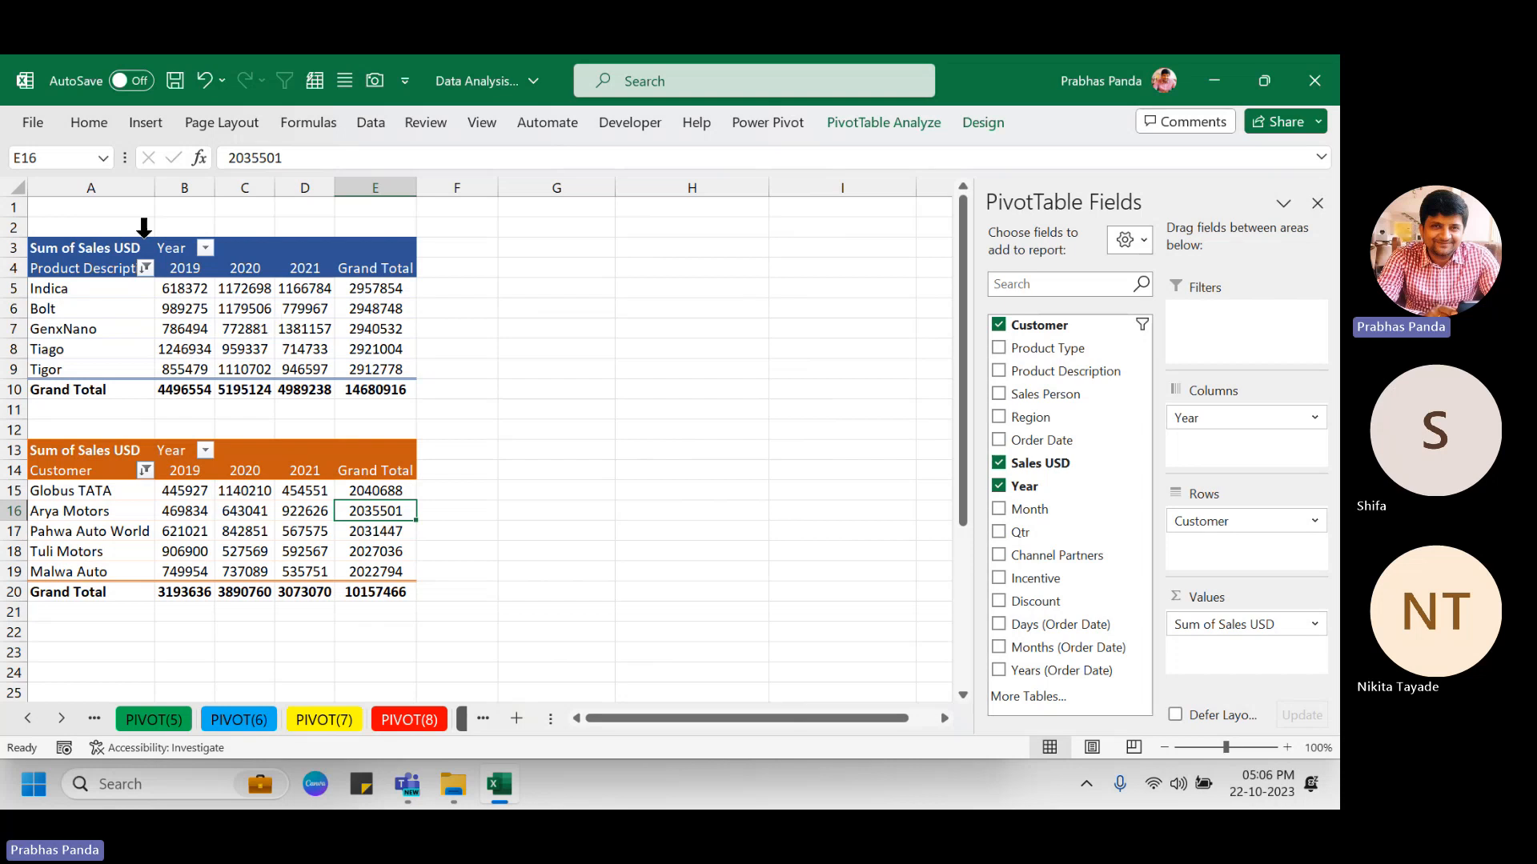
drag(155, 186, 177, 185)
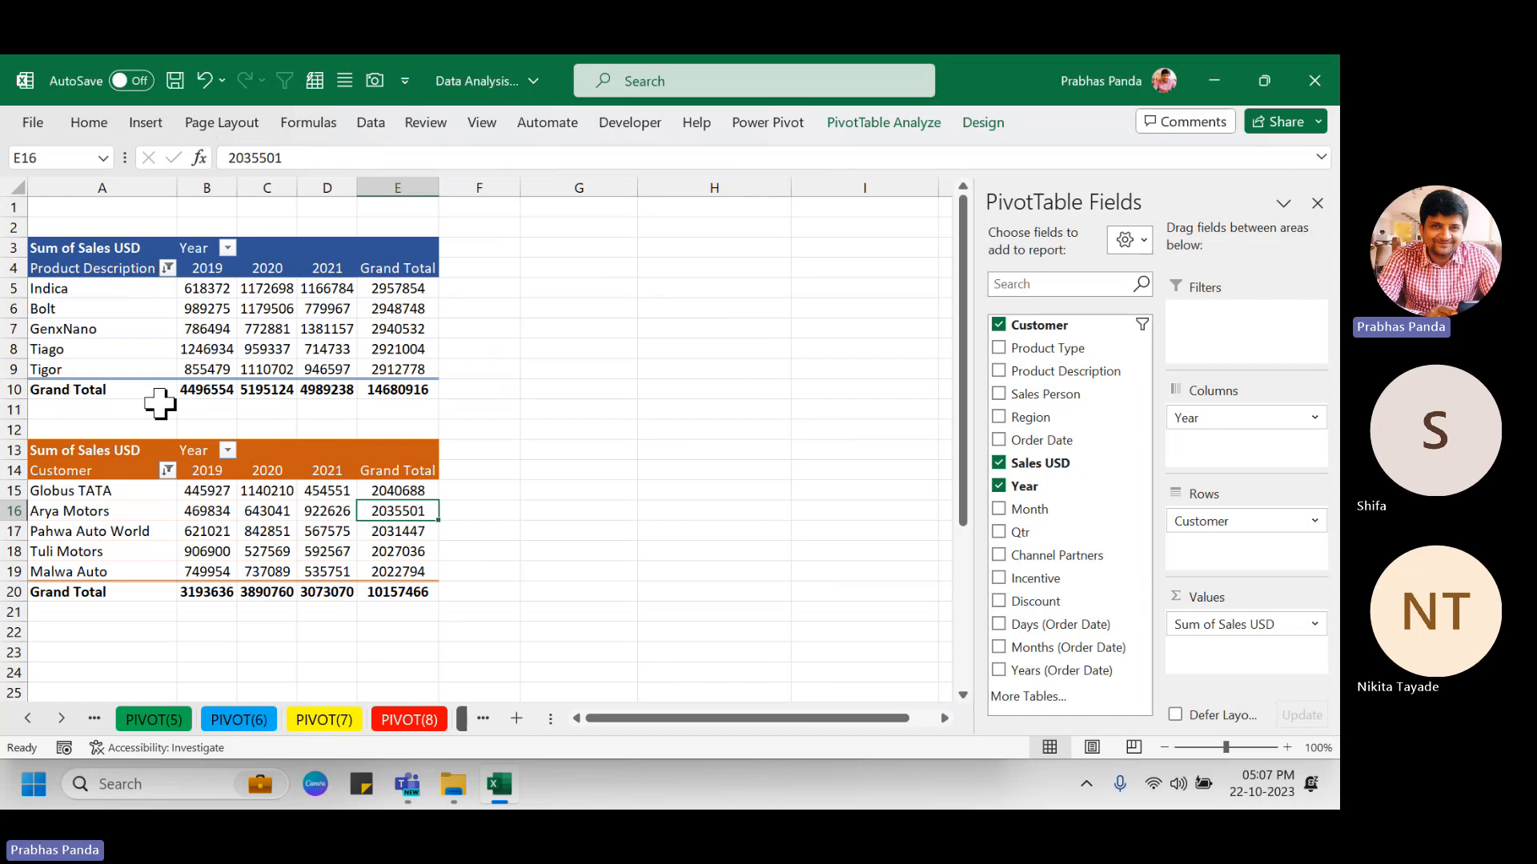
Turn off autofitting column widths on update in the options of the upper Product Description pivot table.
click(335, 310)
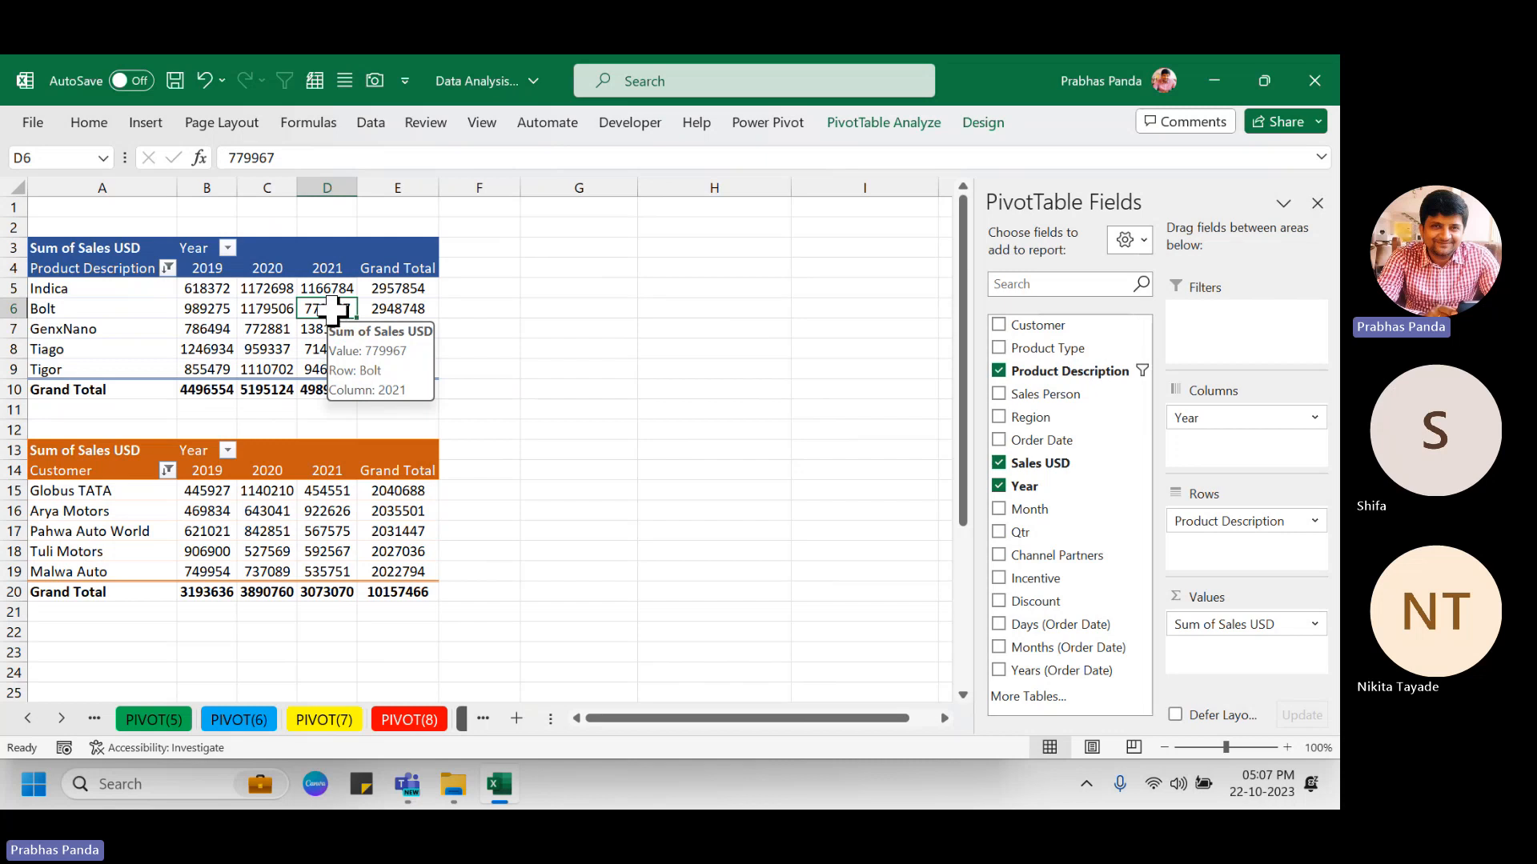
right_click(335, 314)
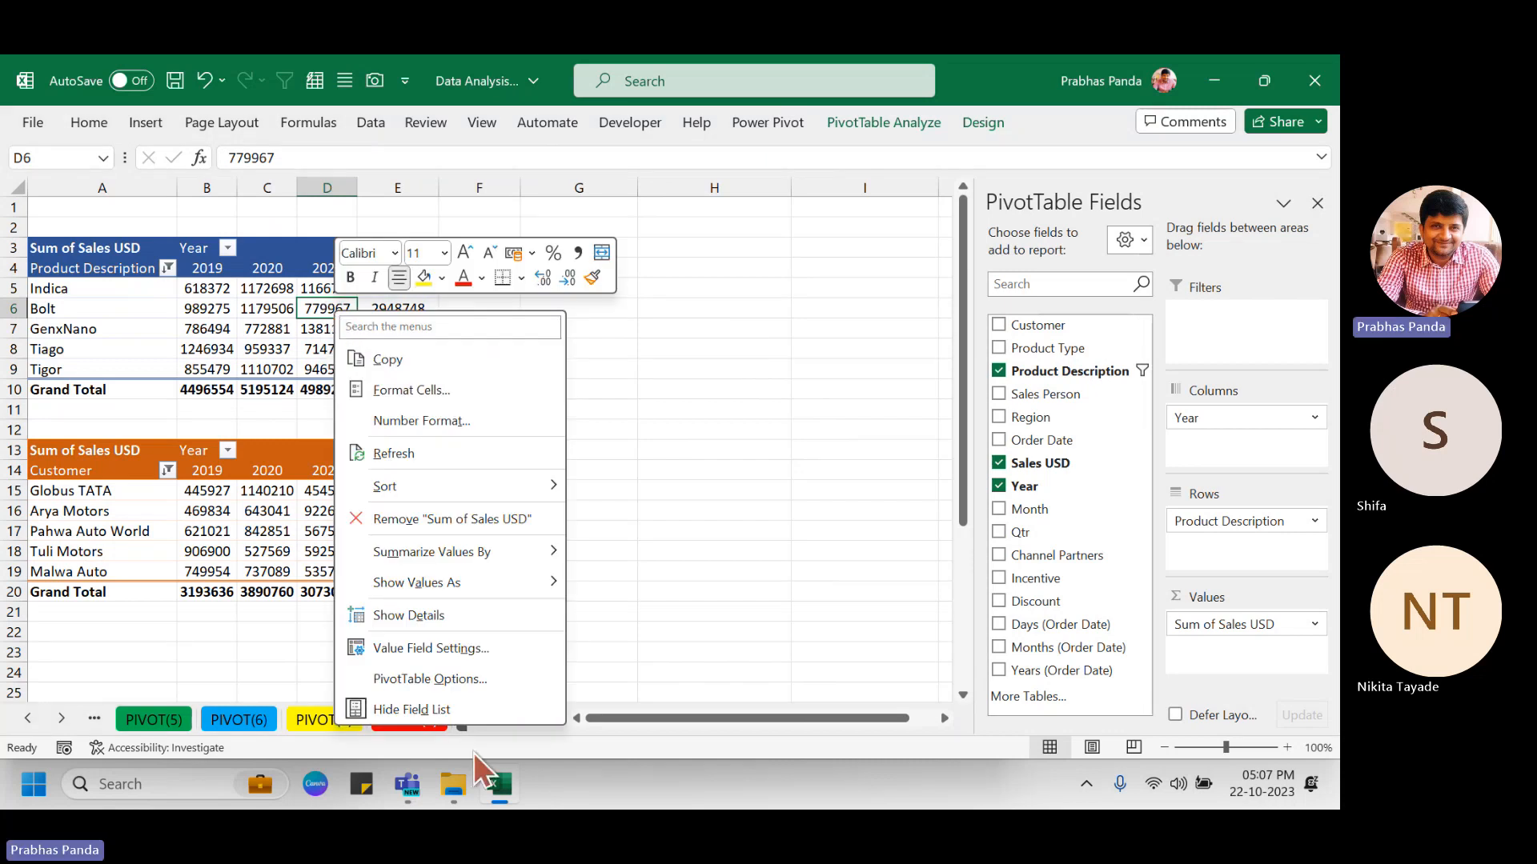
click(458, 683)
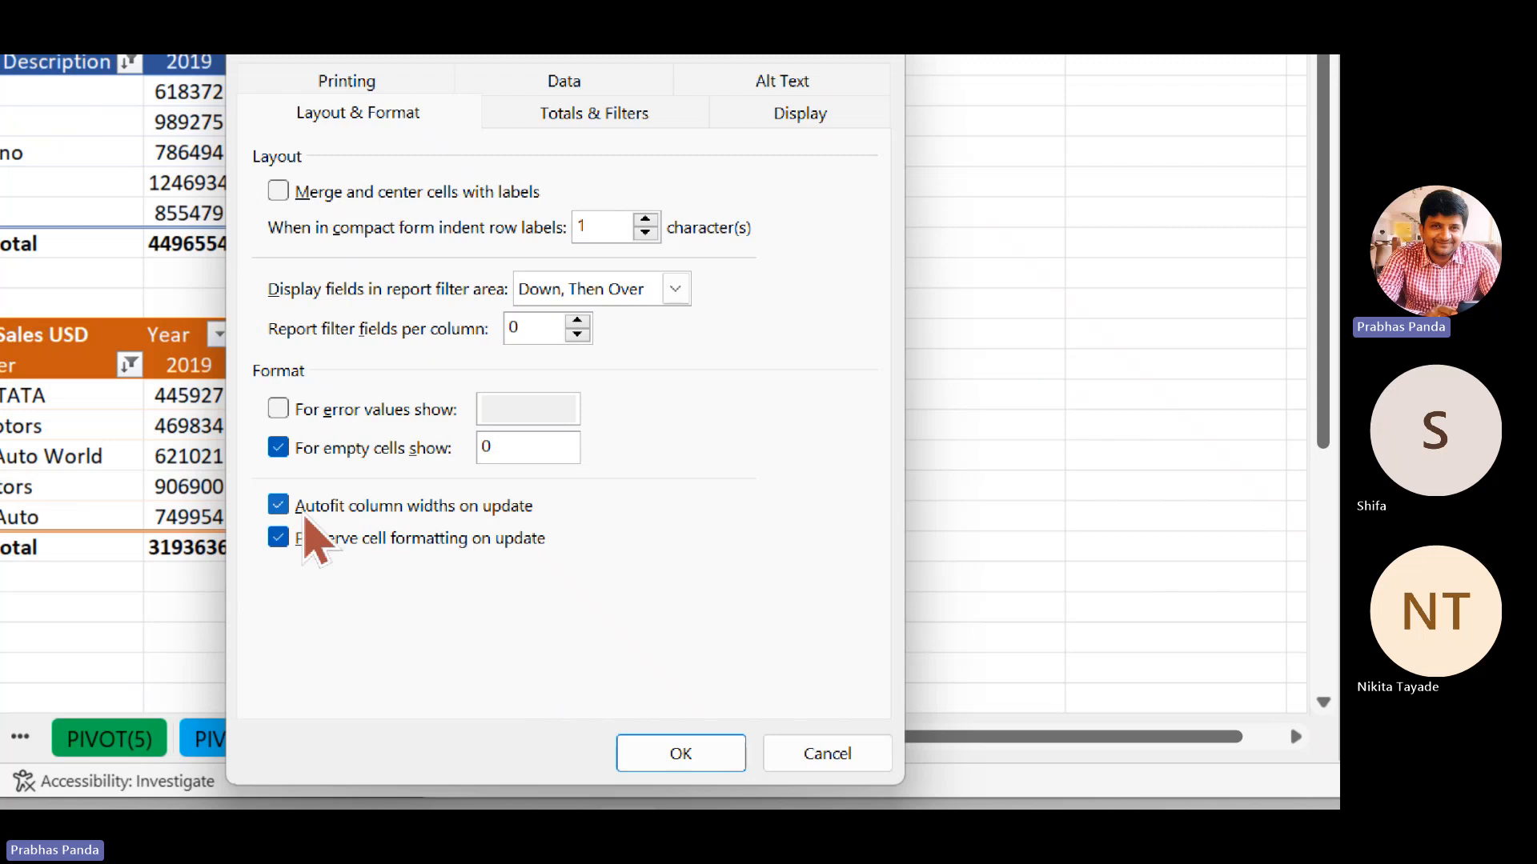
click(305, 515)
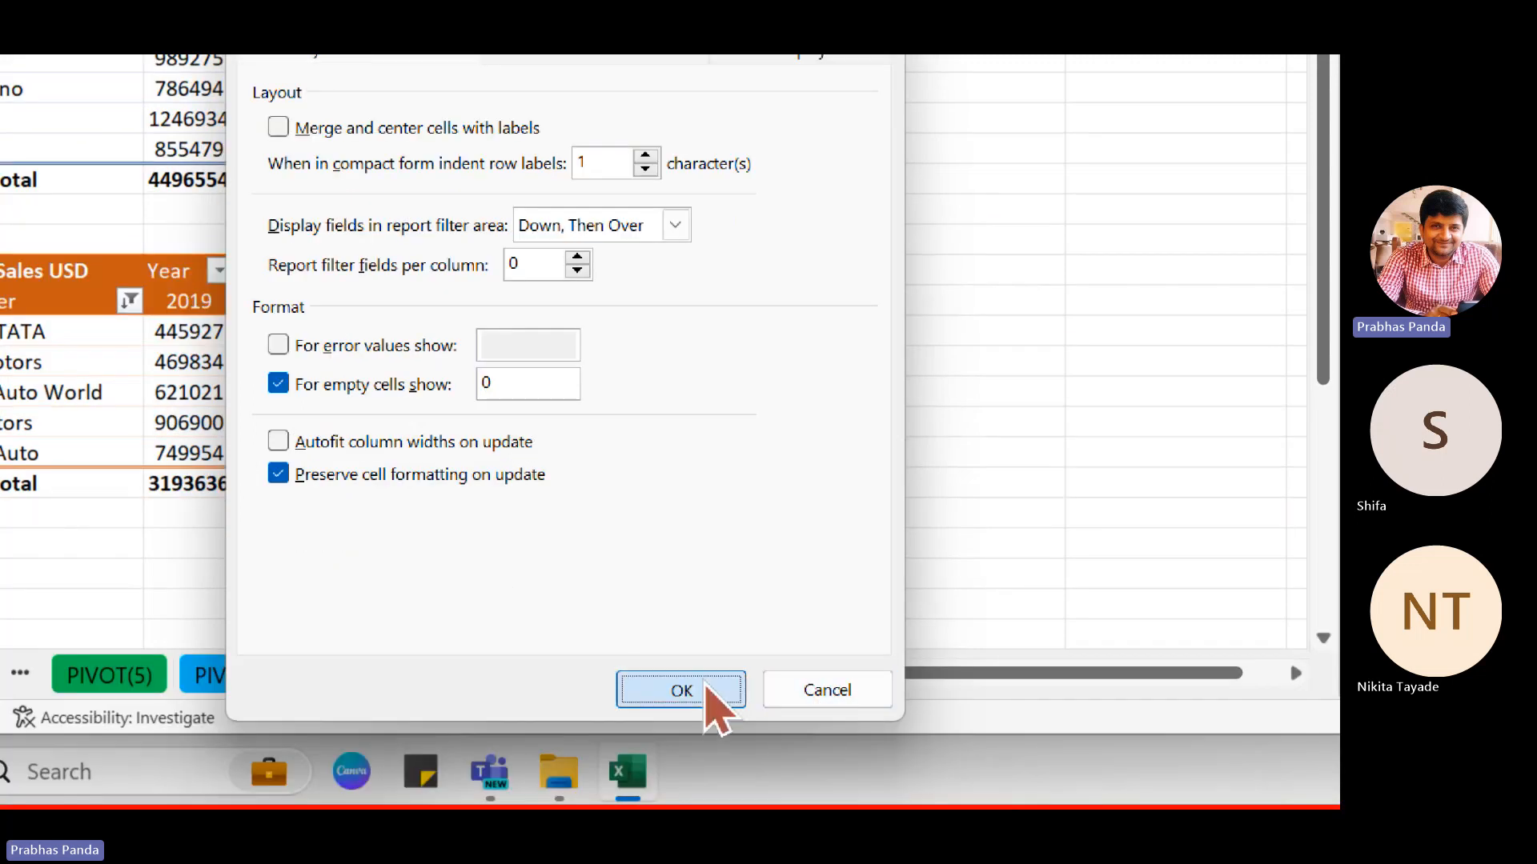
click(690, 749)
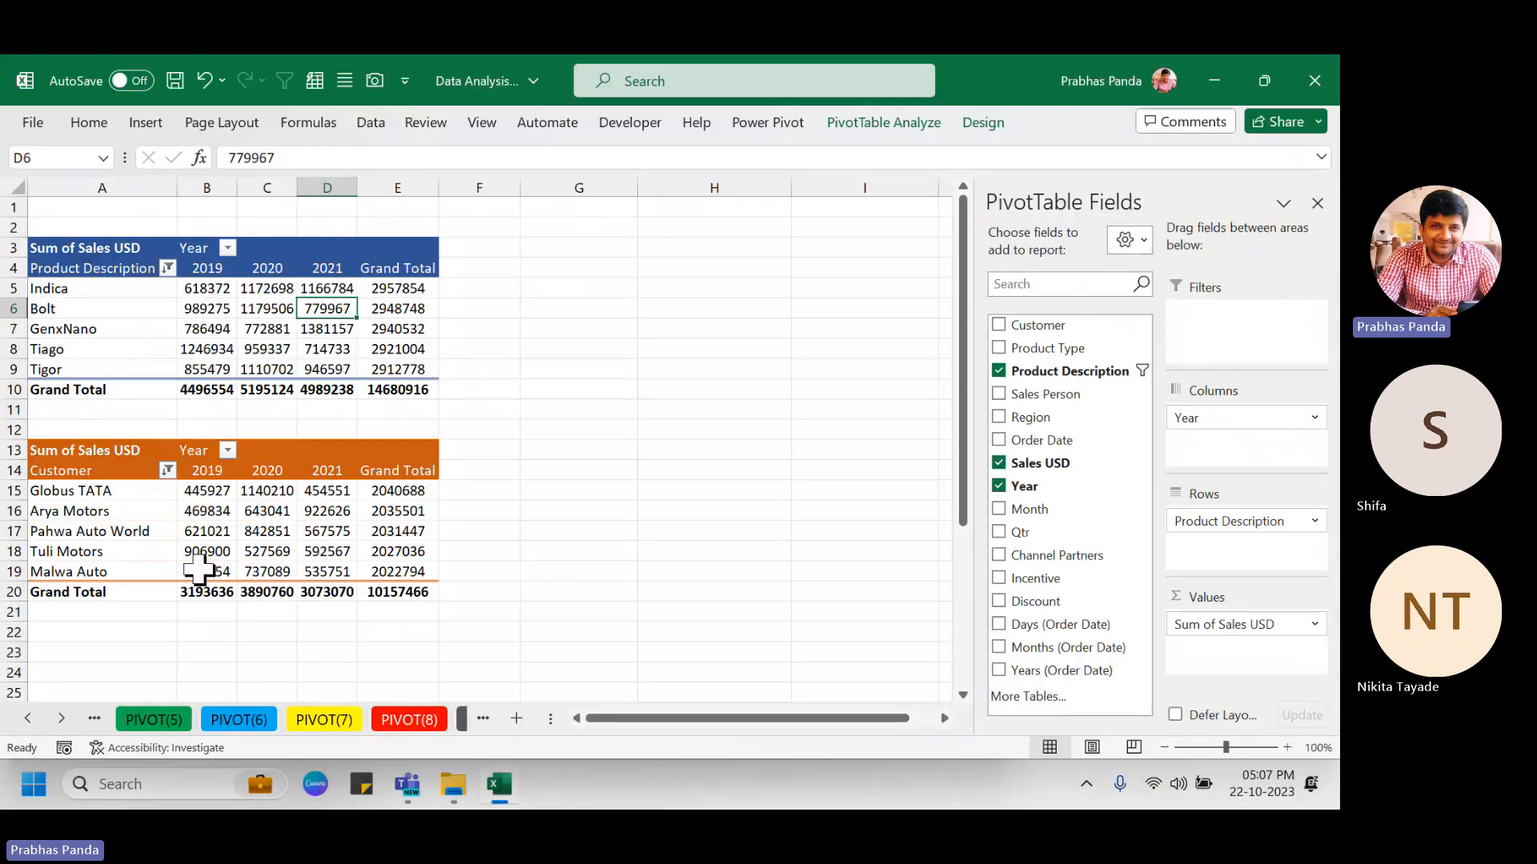
Turn off autofitting column widths on update in the options of the lower Customer pivot table.
click(250, 360)
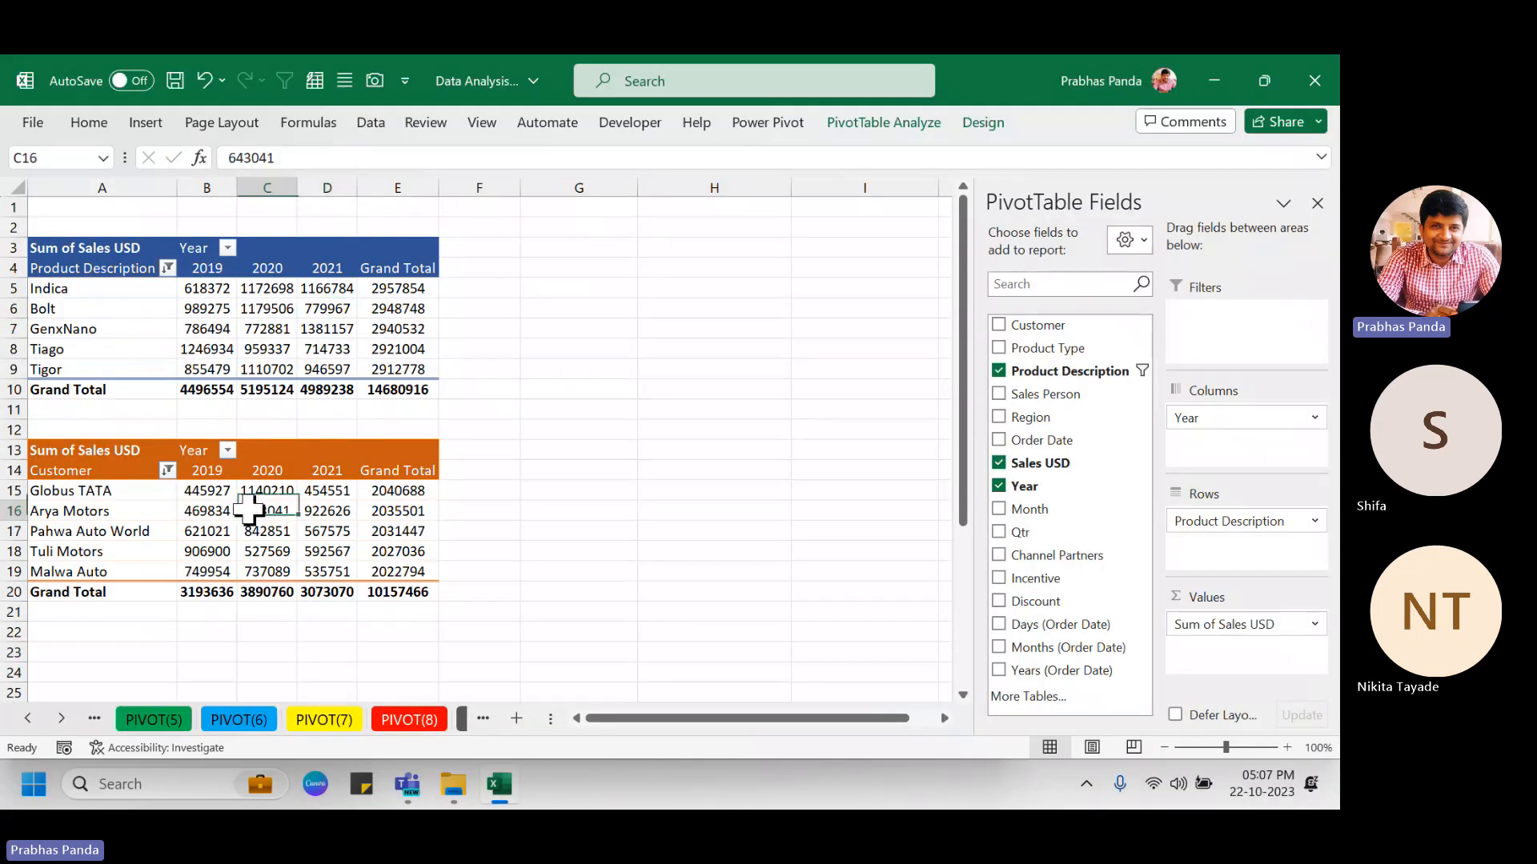
right_click(248, 511)
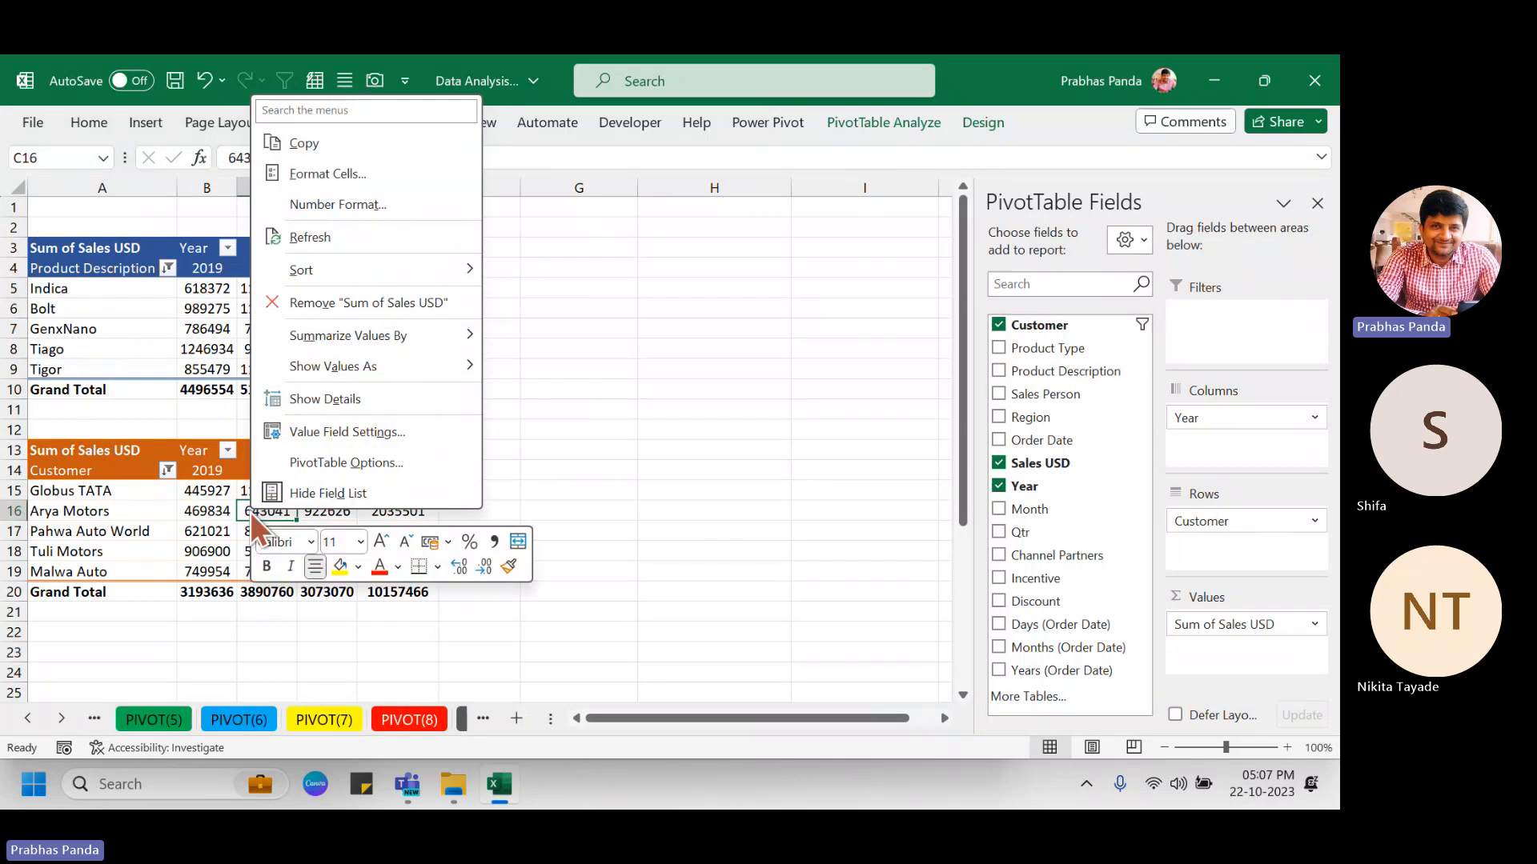
click(311, 458)
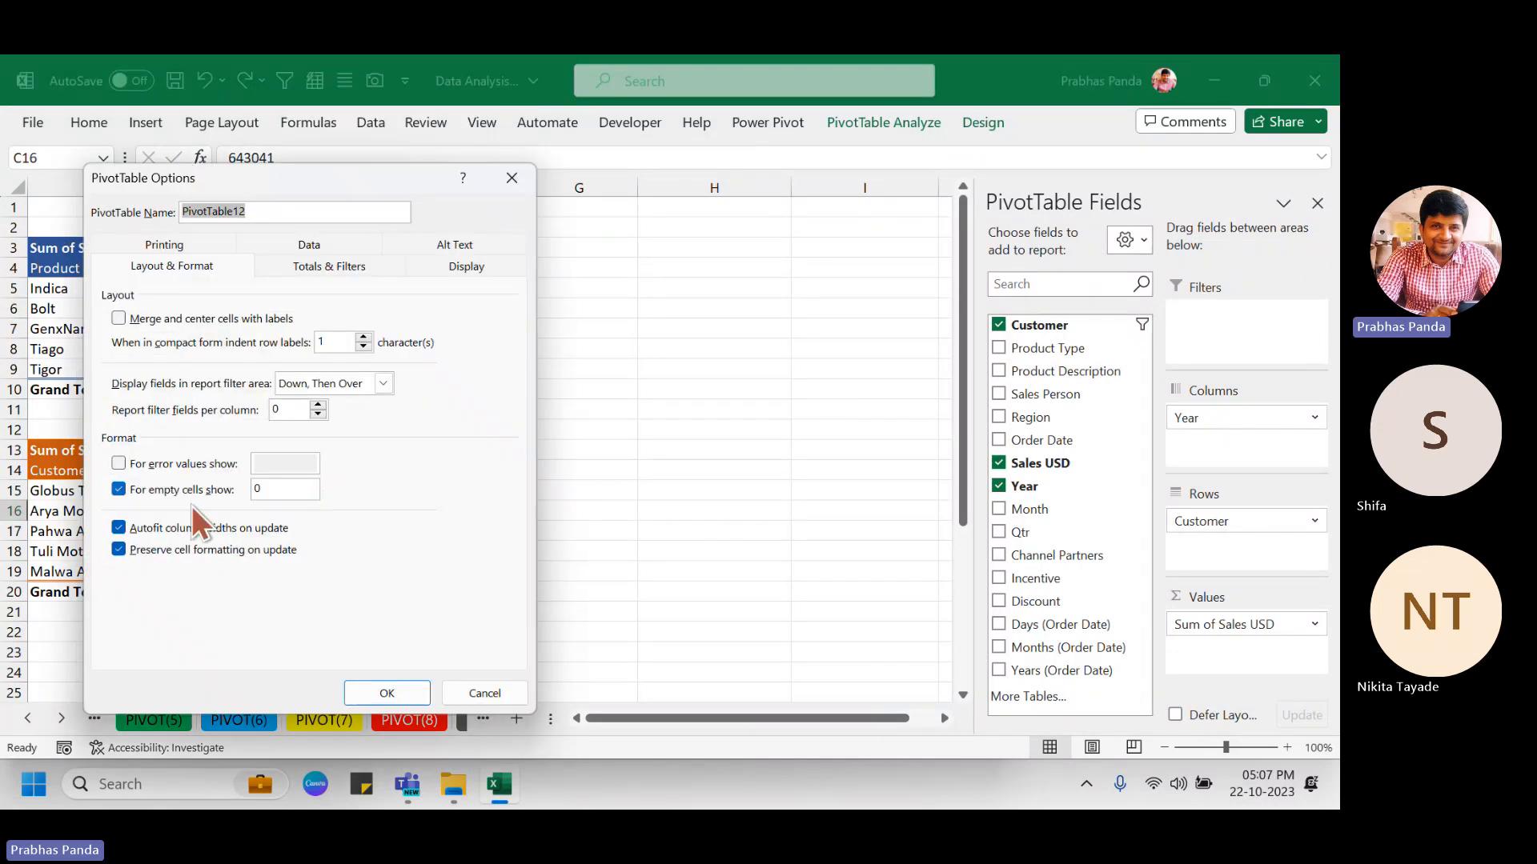
click(189, 526)
click(189, 527)
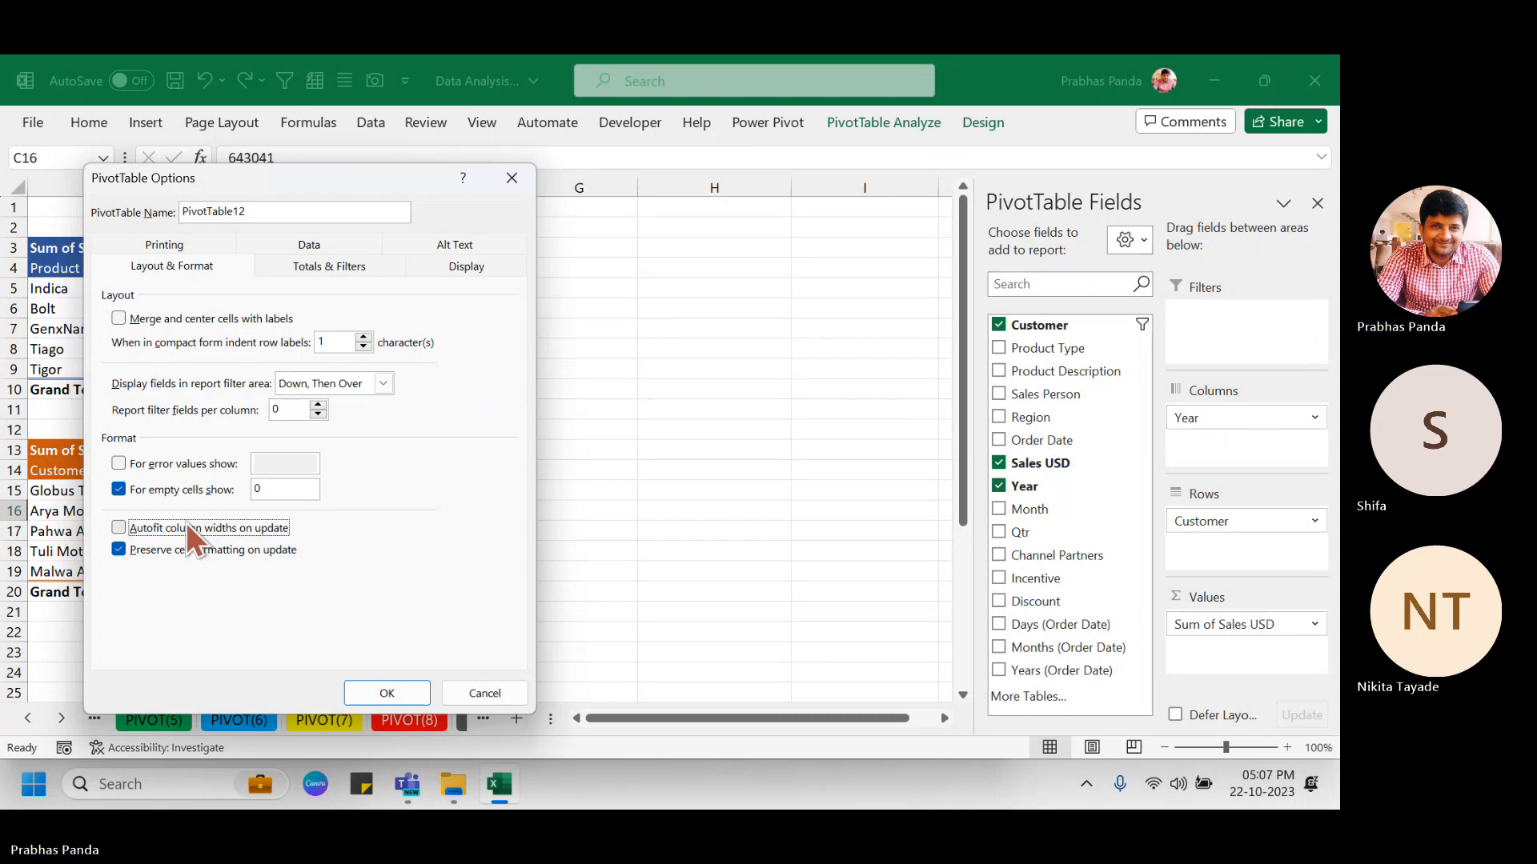
click(390, 693)
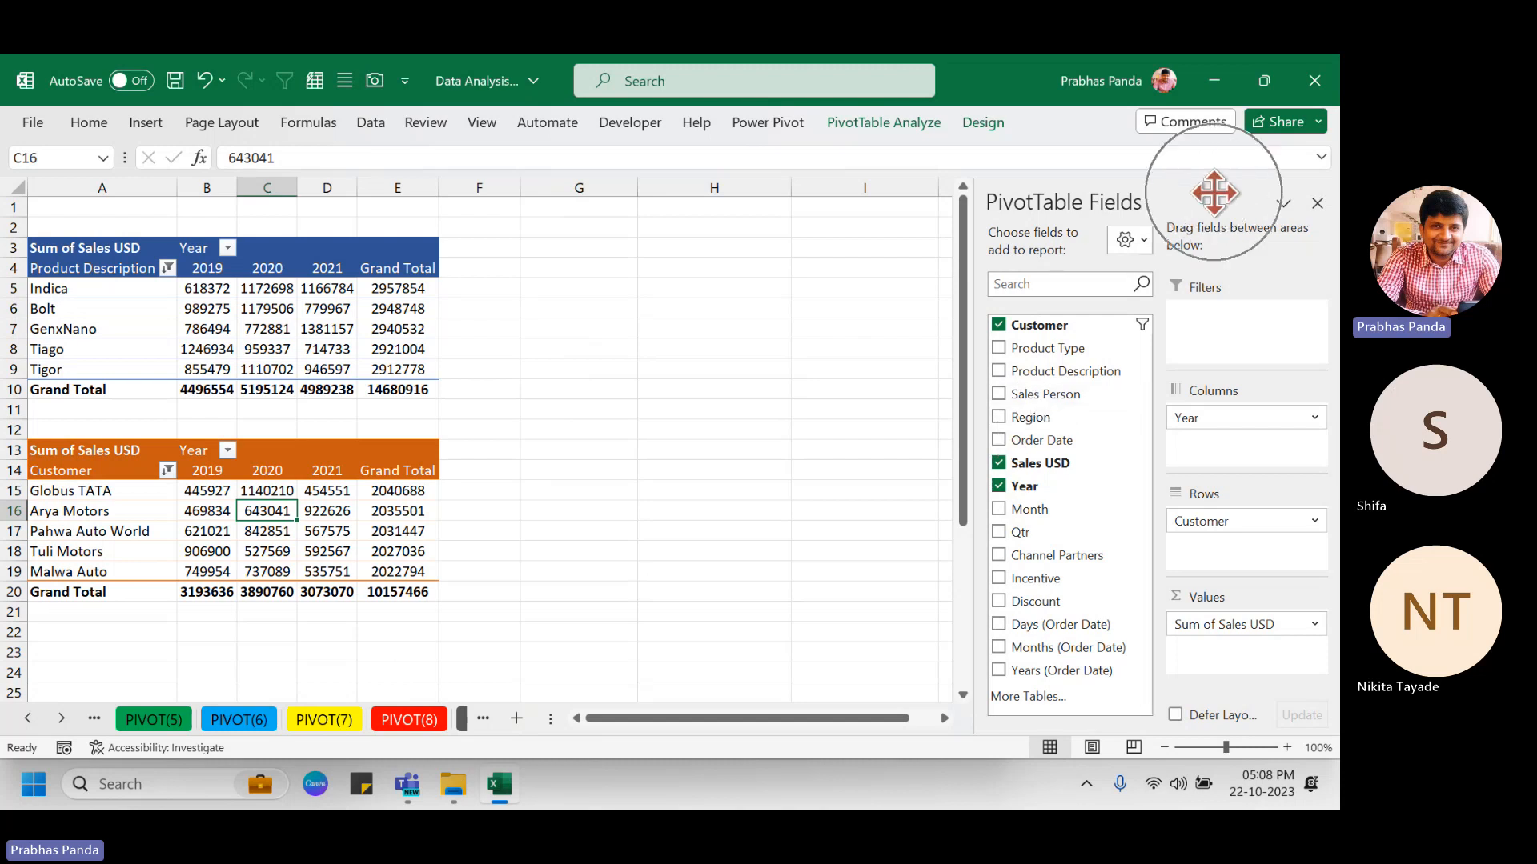
Hide the field list and insert a Clustered Column PivotChart from the Product Description pivot table.
click(1317, 204)
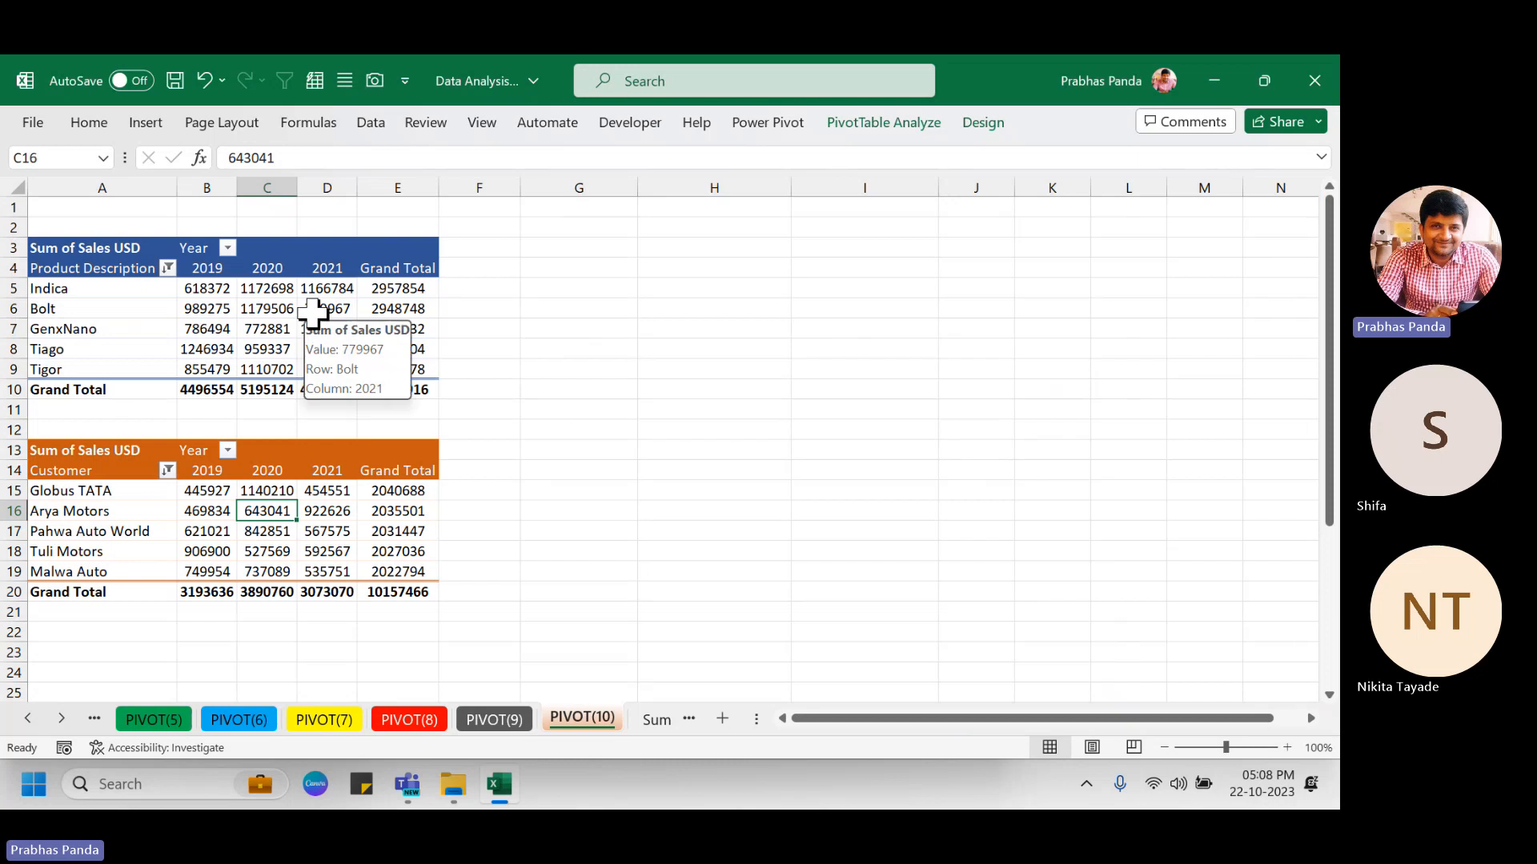
click(316, 310)
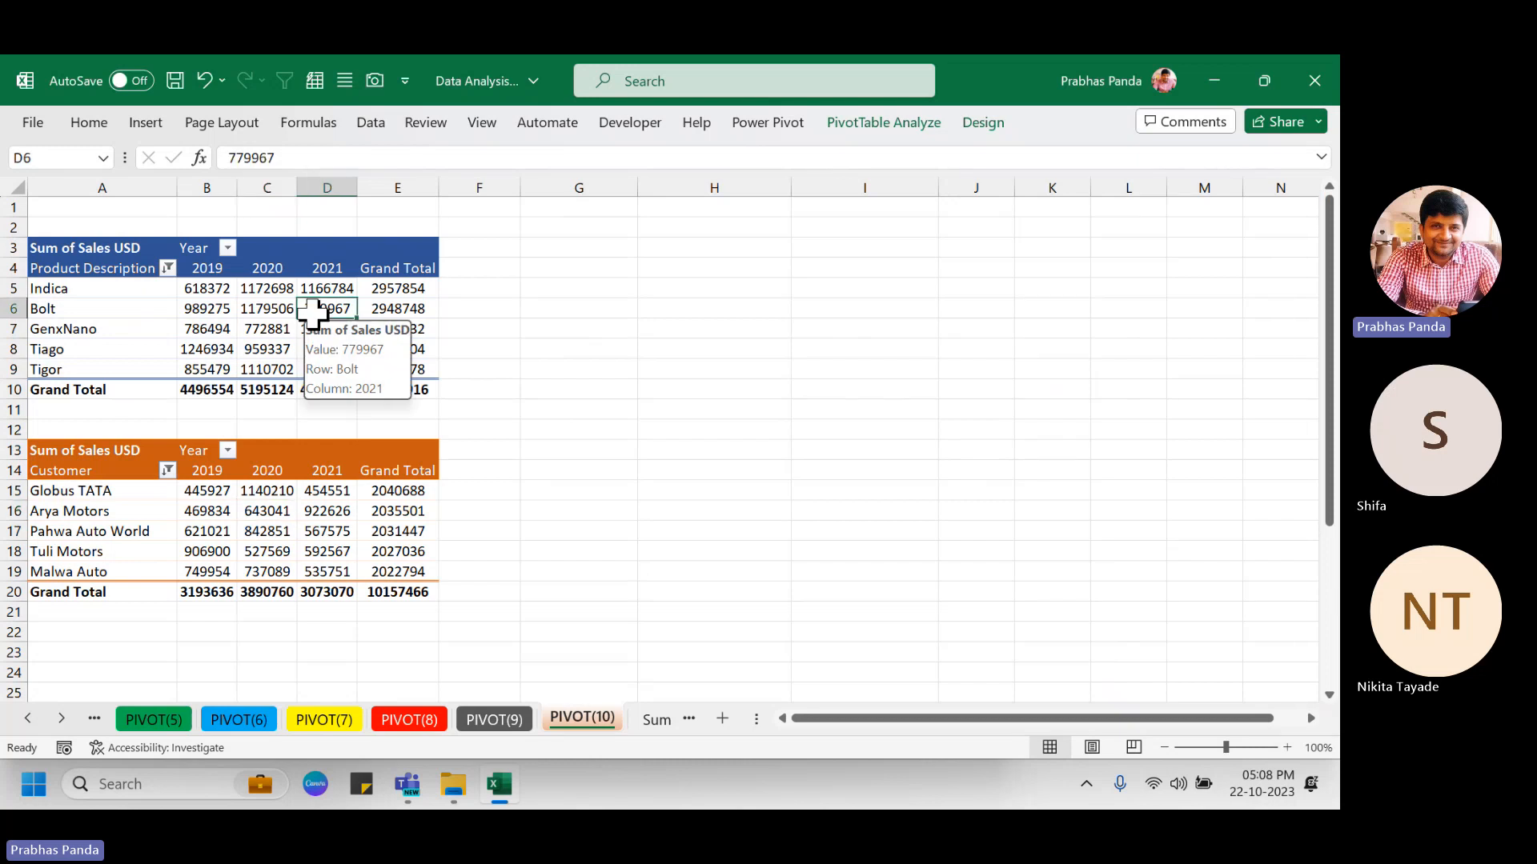
click(916, 126)
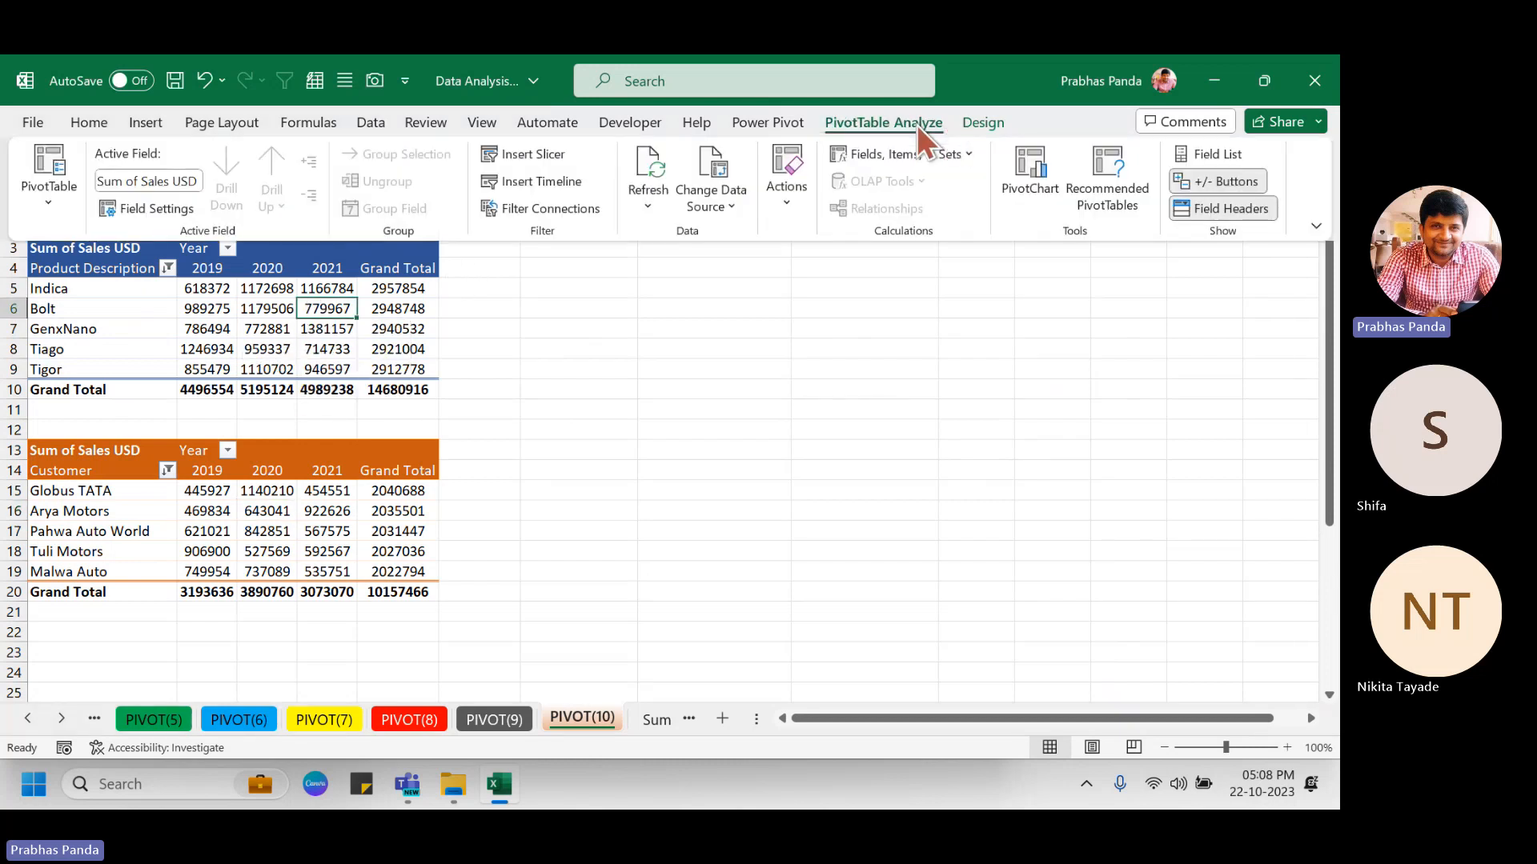
click(1030, 182)
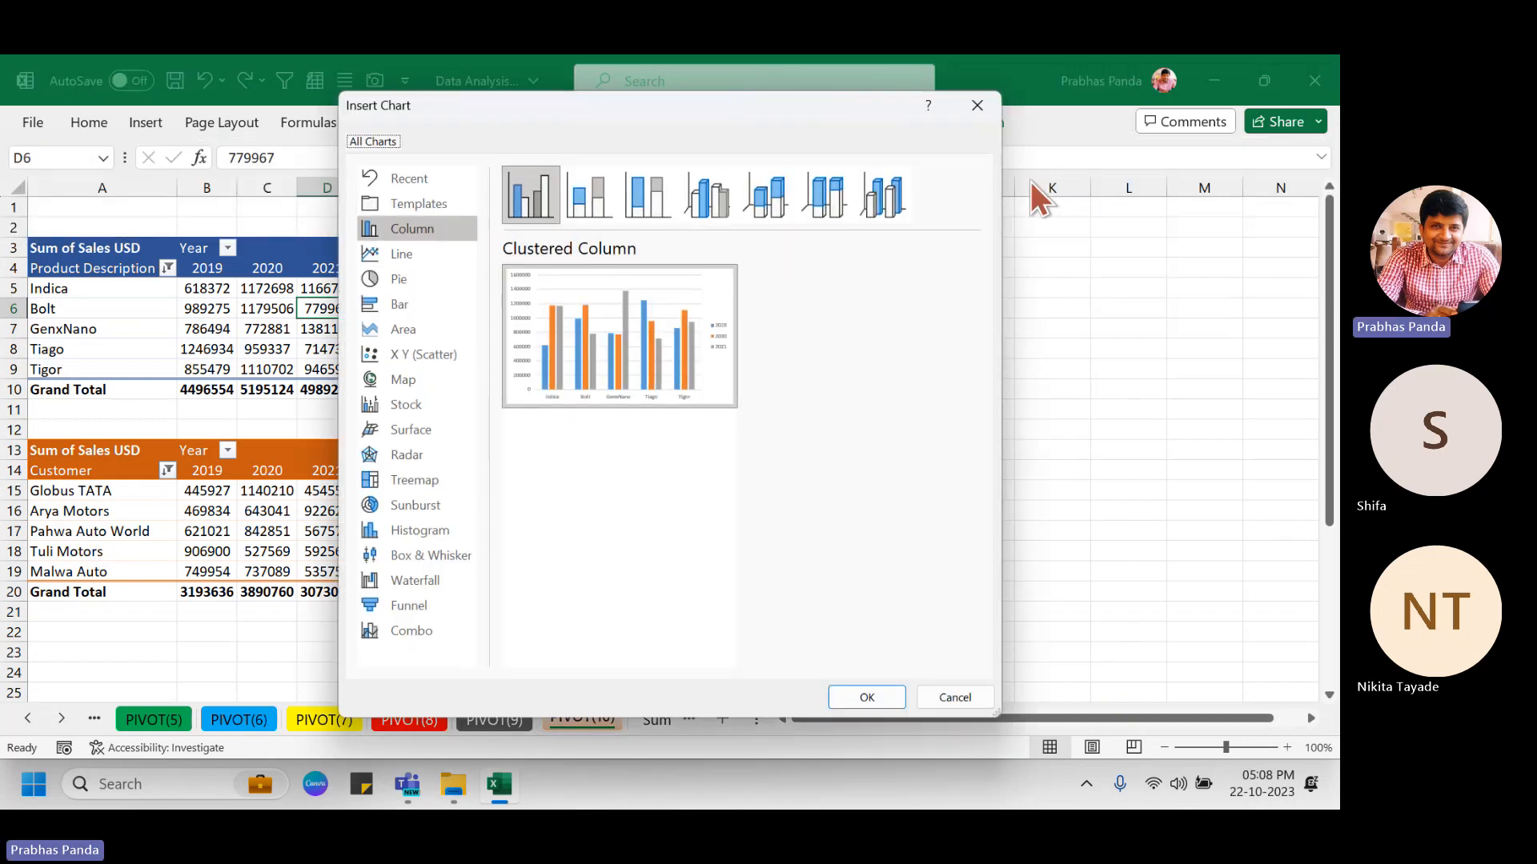
click(880, 700)
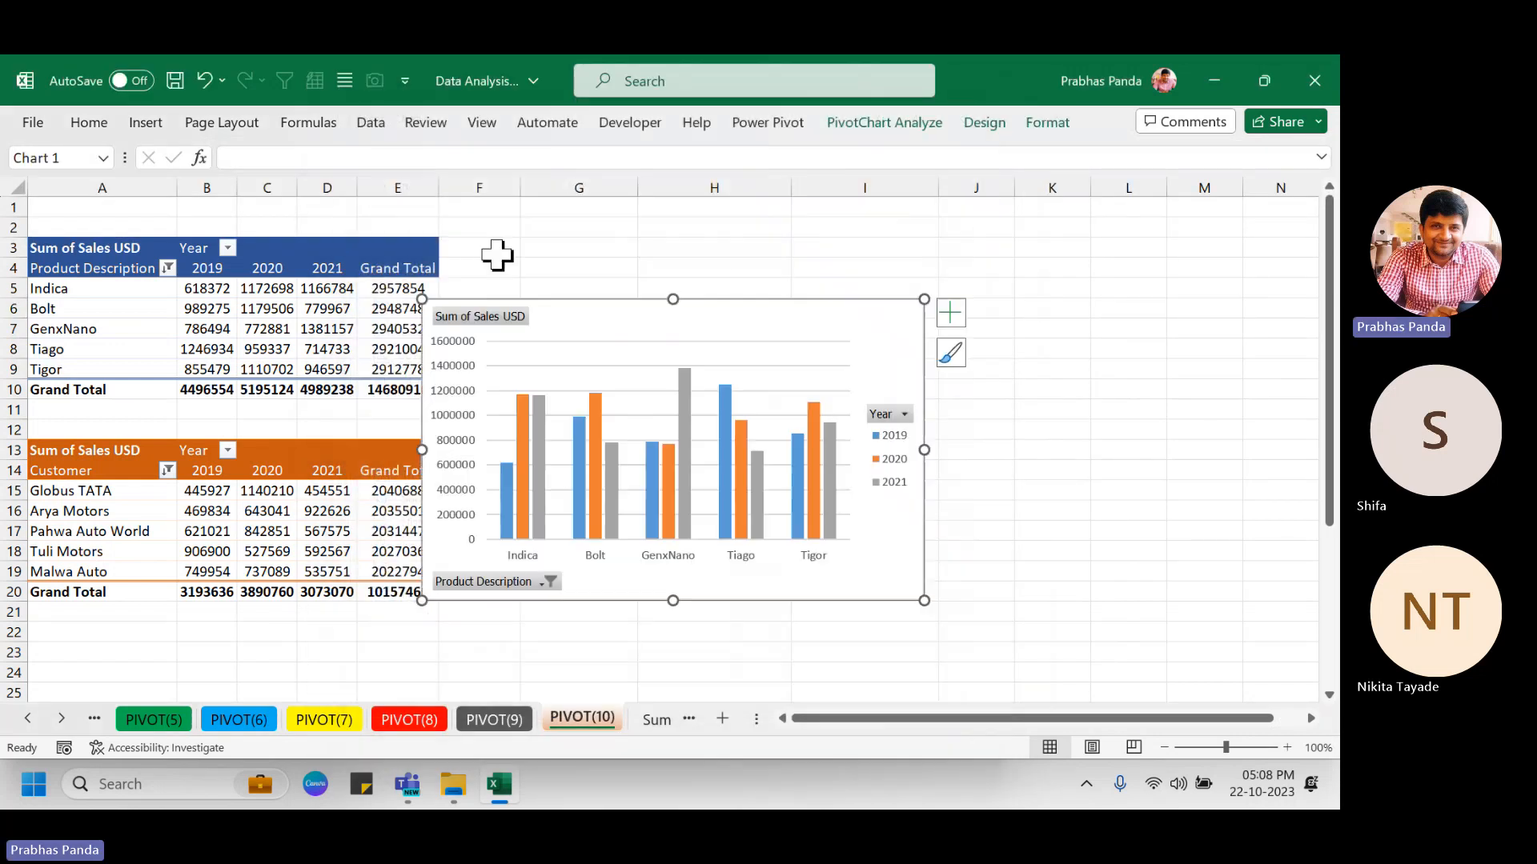
Place the product chart beside the upper pivot table from column G, shorten it to row 11 and widen it to column N.
drag(640, 300, 793, 206)
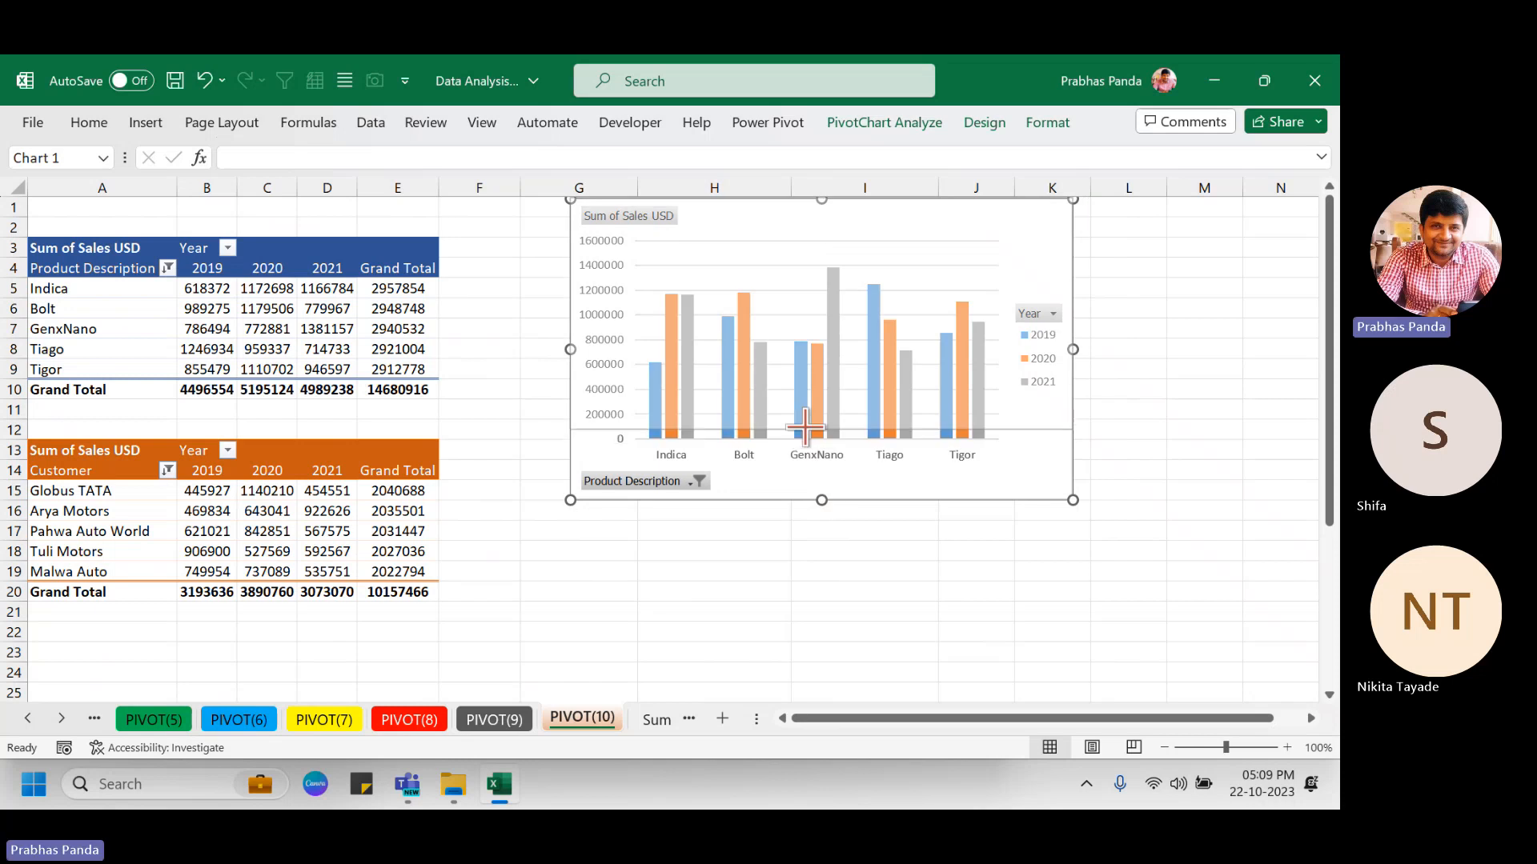
drag(805, 429, 800, 421)
drag(1073, 312, 1306, 304)
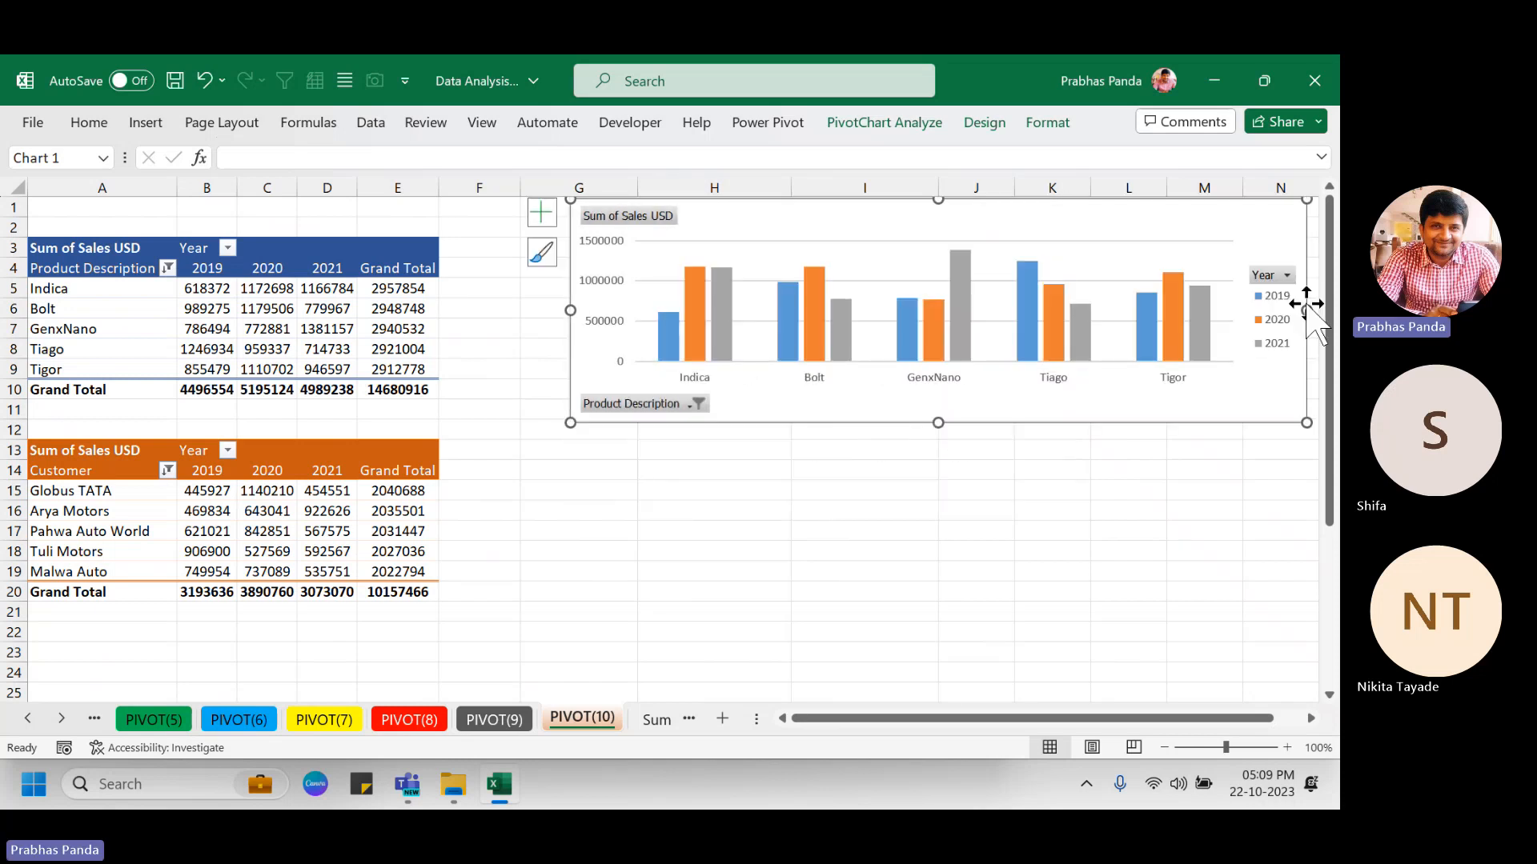
Insert a Clustered Column PivotChart from the Customer pivot table, reduce its height and place it directly beneath the product chart.
click(394, 530)
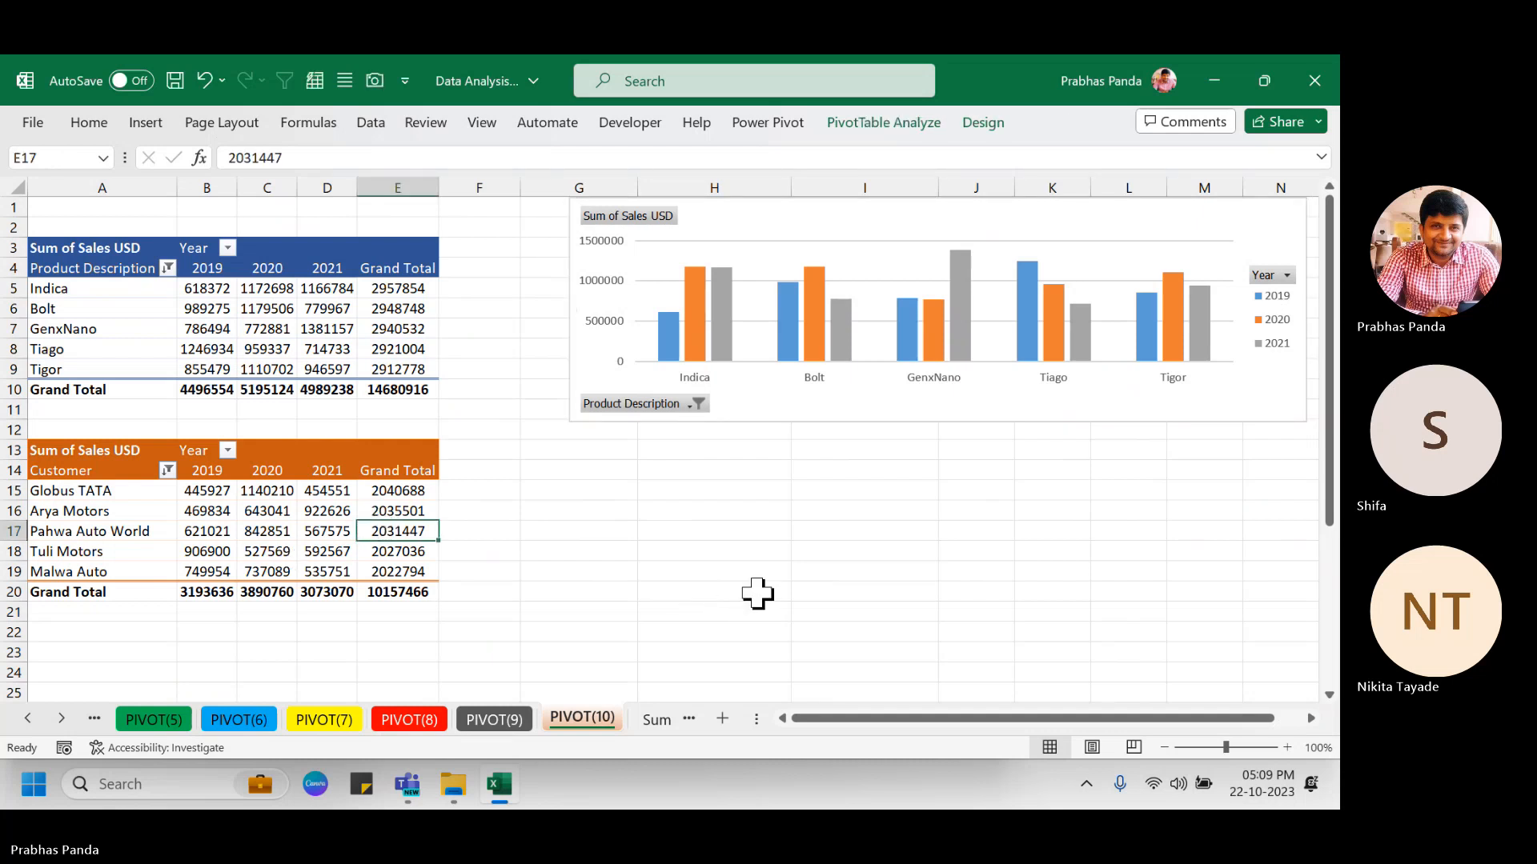
click(904, 120)
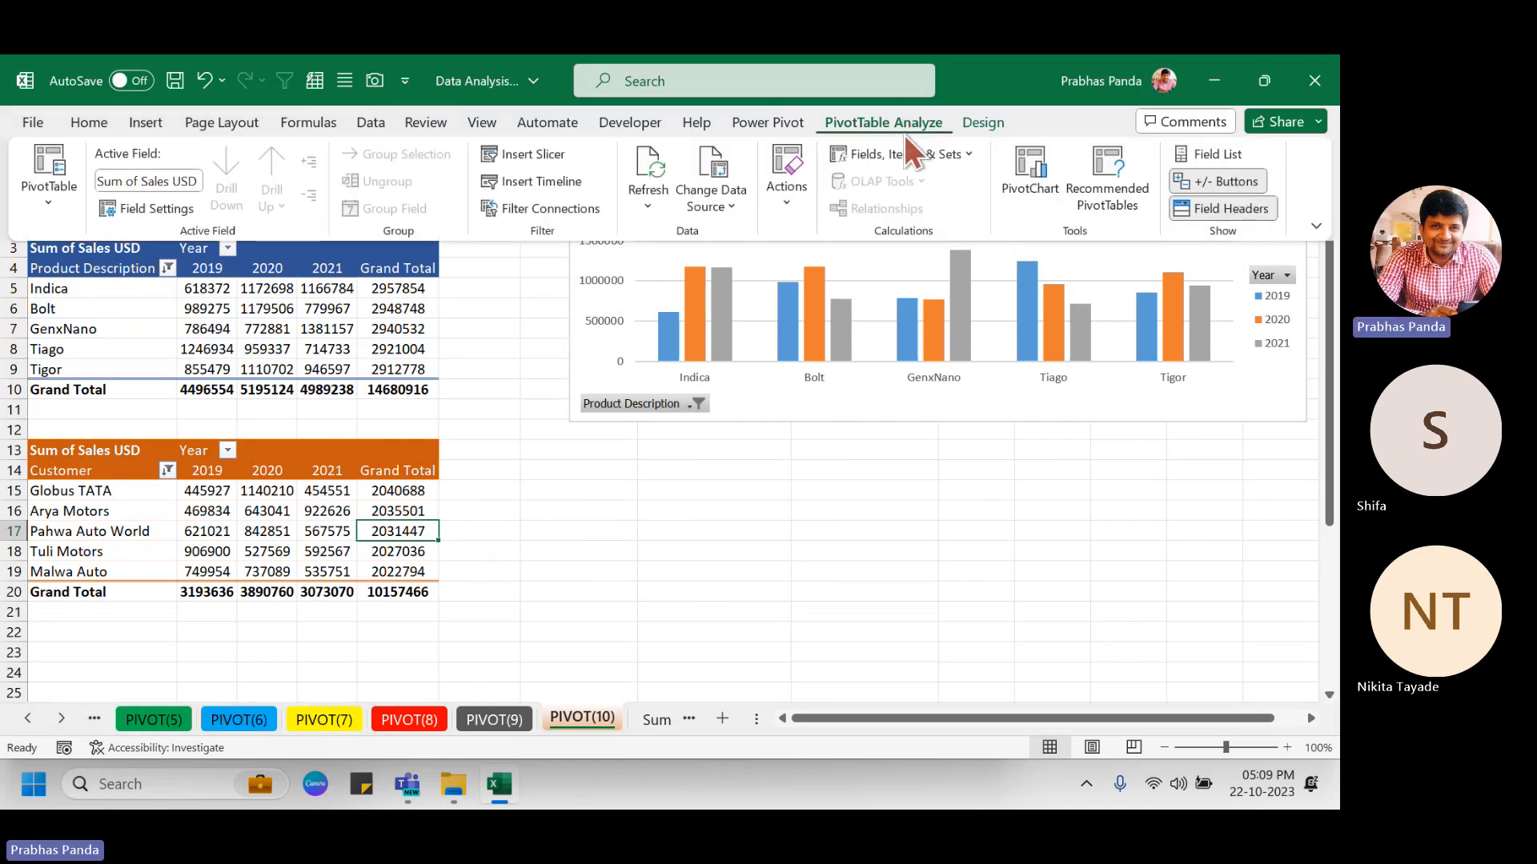
click(1034, 185)
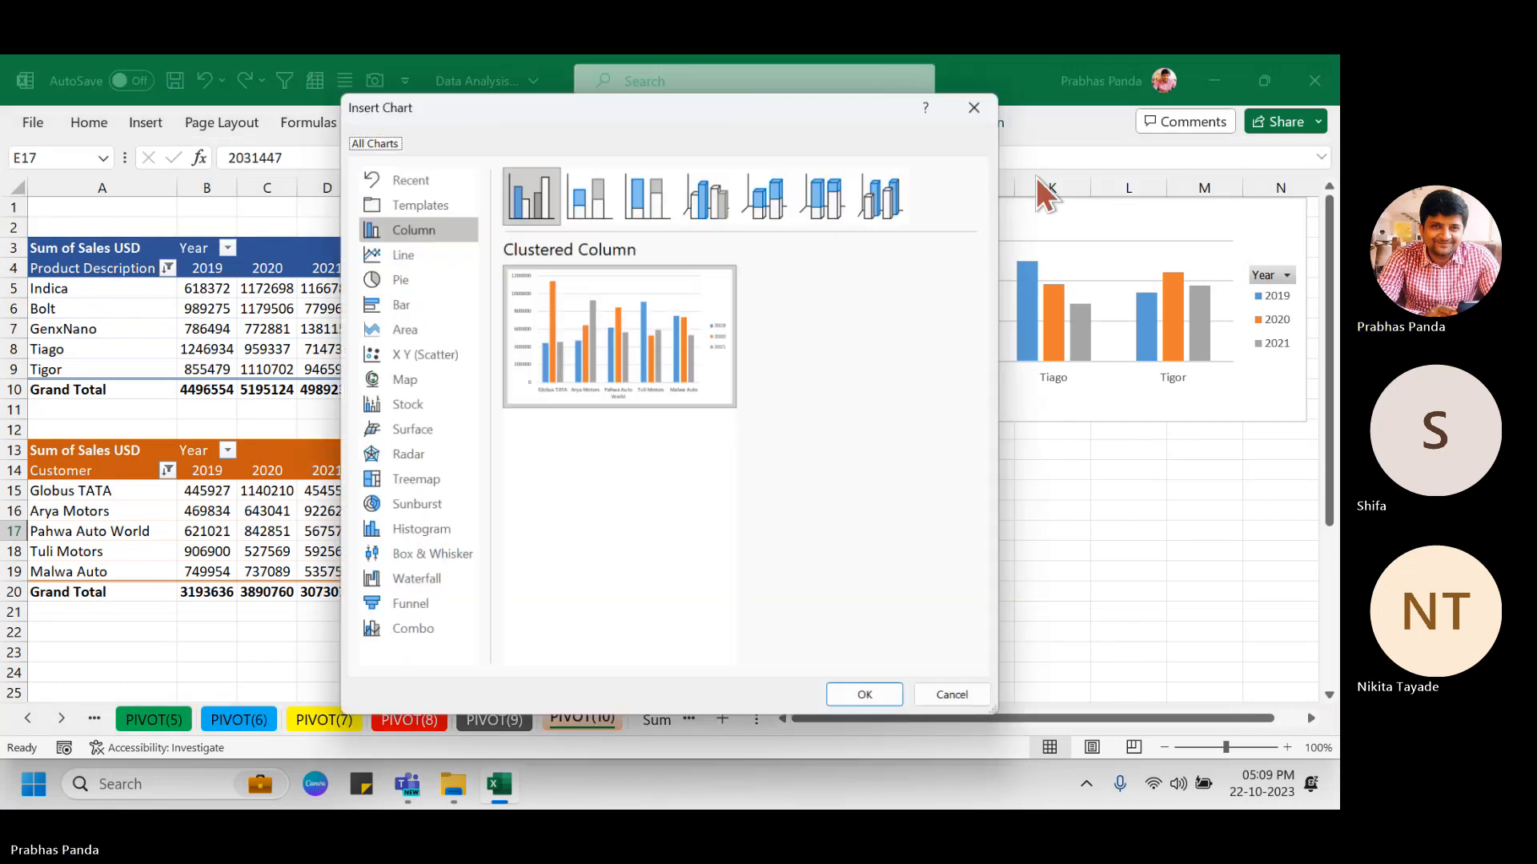
click(848, 695)
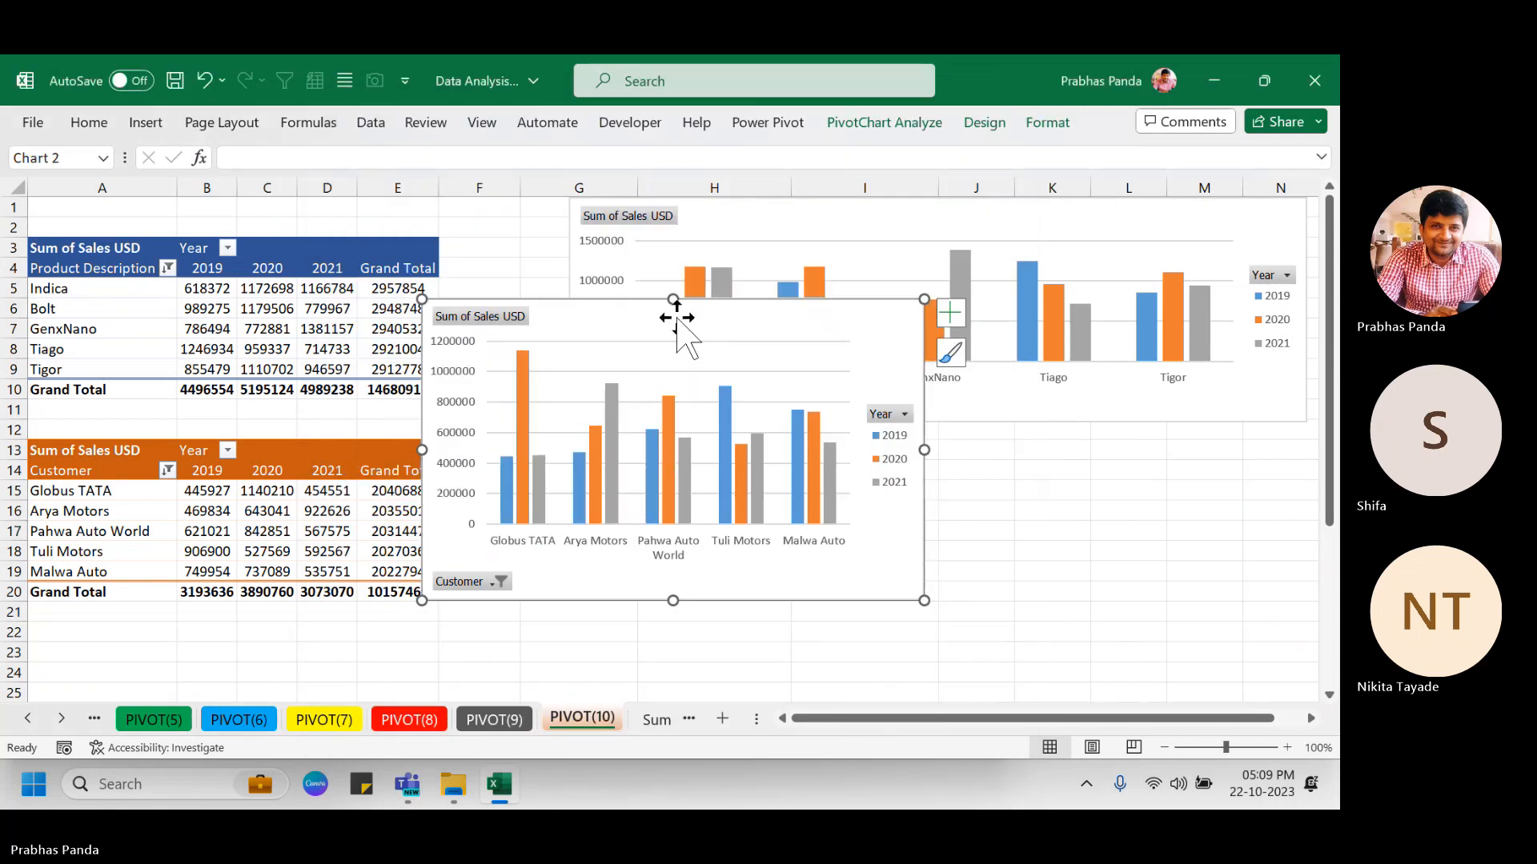
drag(673, 298, 674, 351)
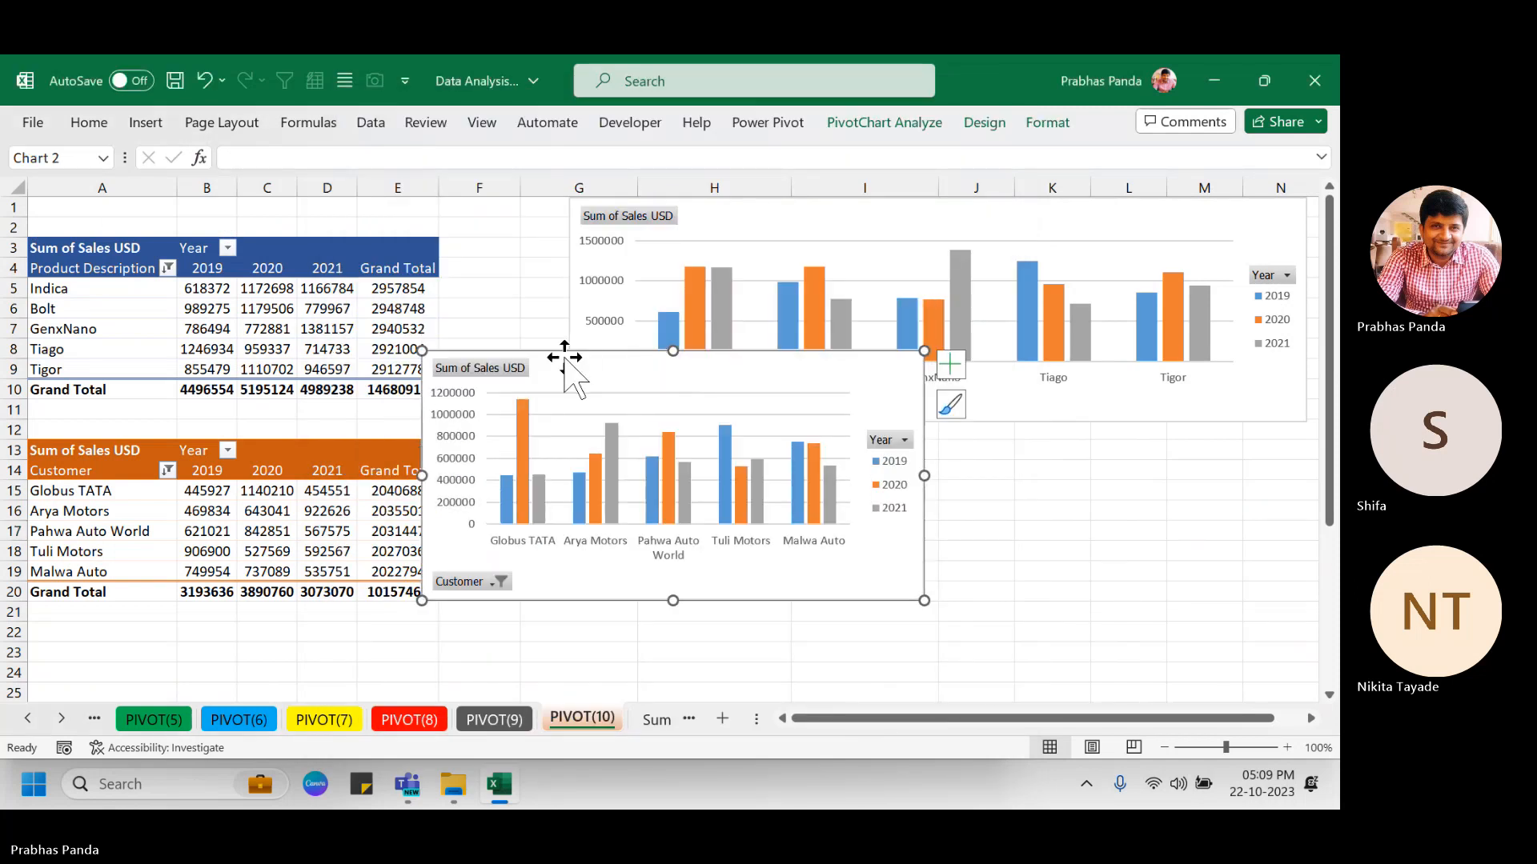
drag(564, 360, 710, 434)
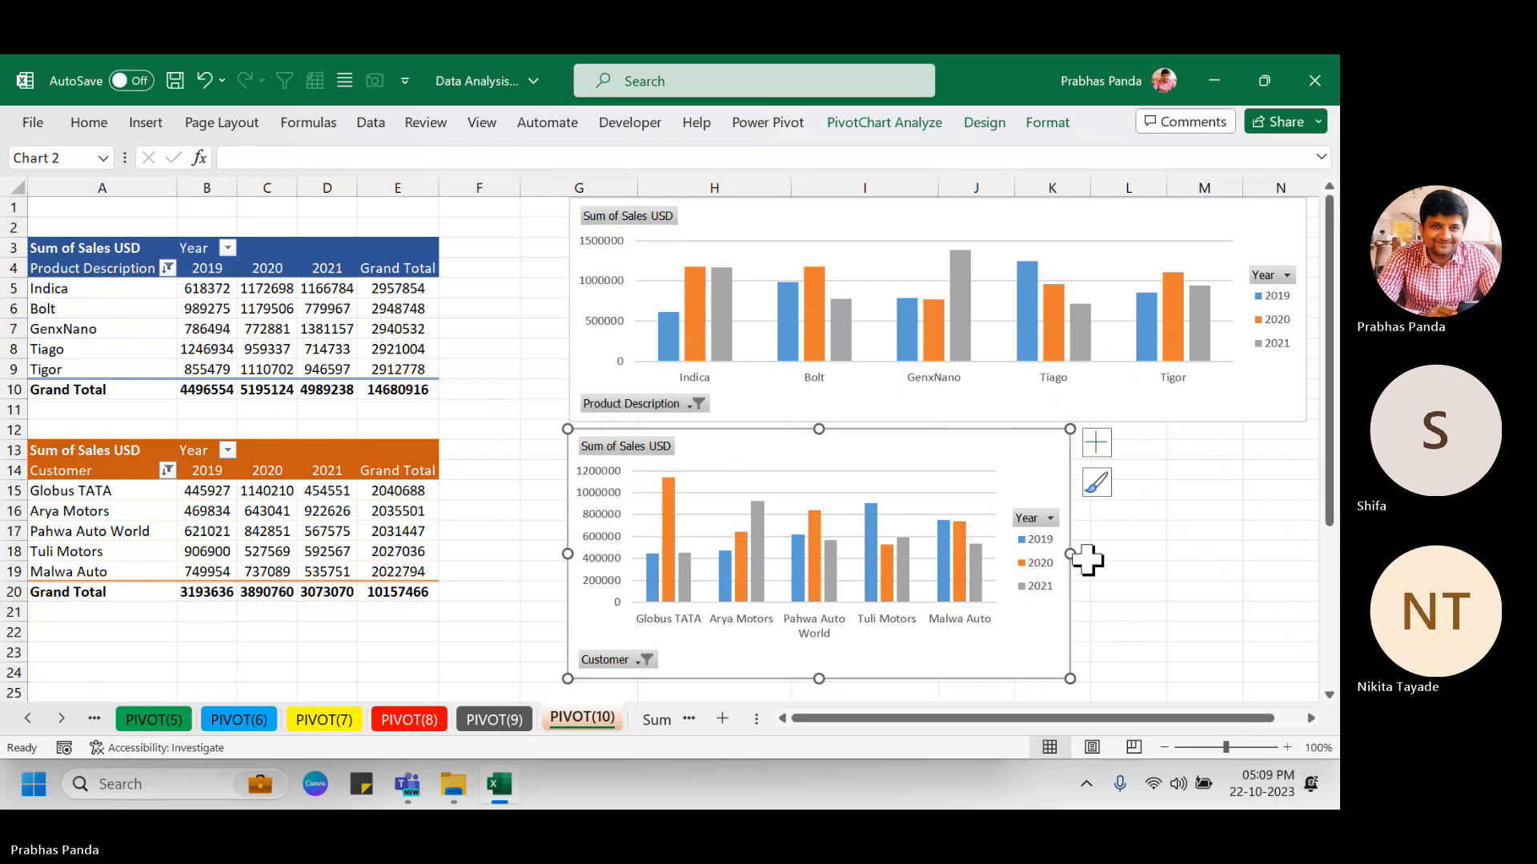
Widen the Customer chart to column N to match the product chart and shorten it to row 23.
drag(1072, 553, 1308, 541)
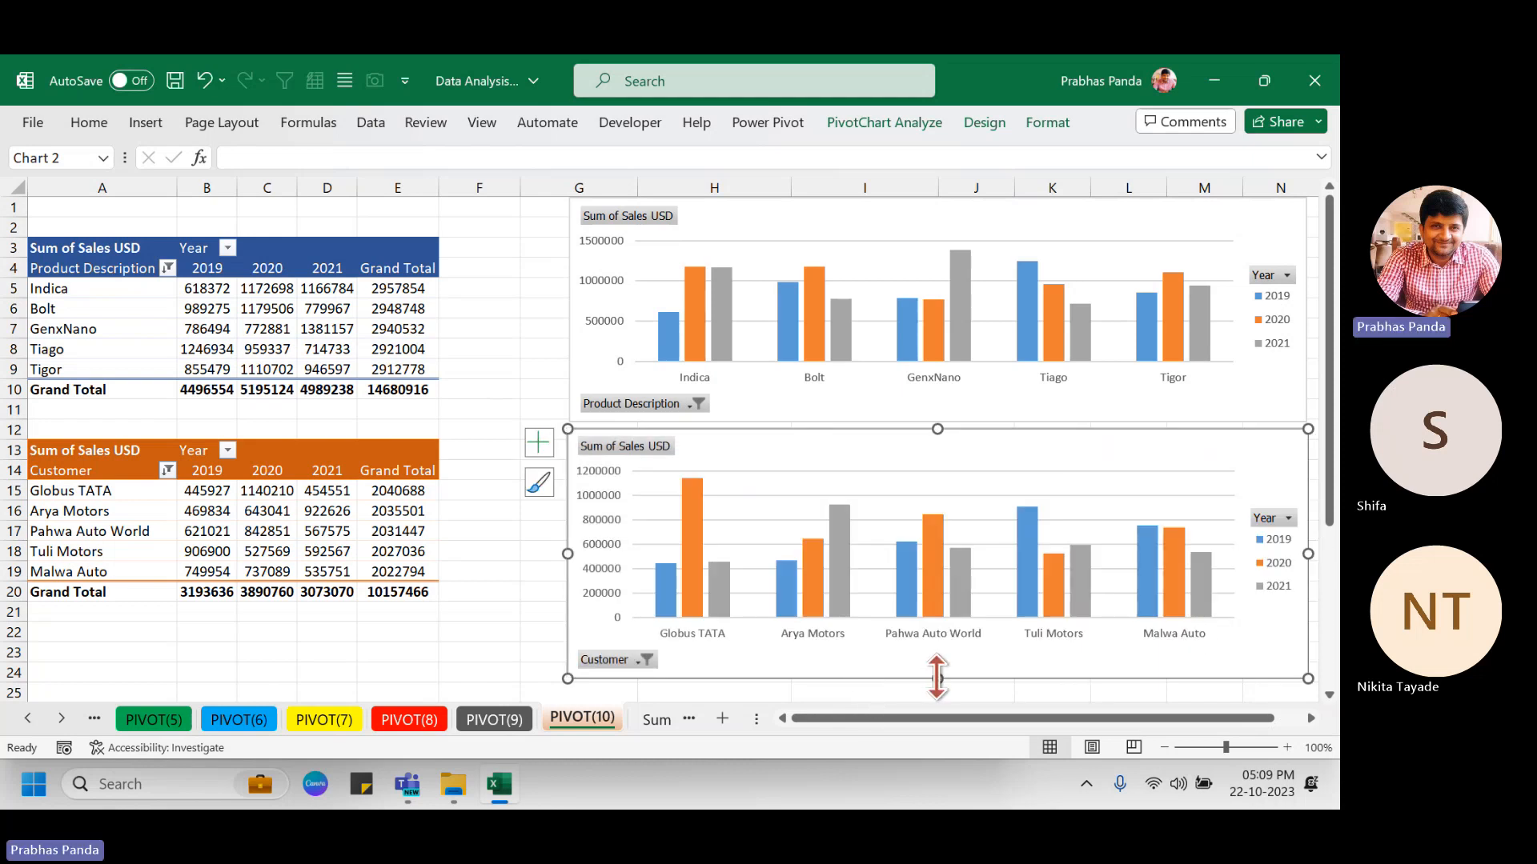
drag(938, 679, 934, 650)
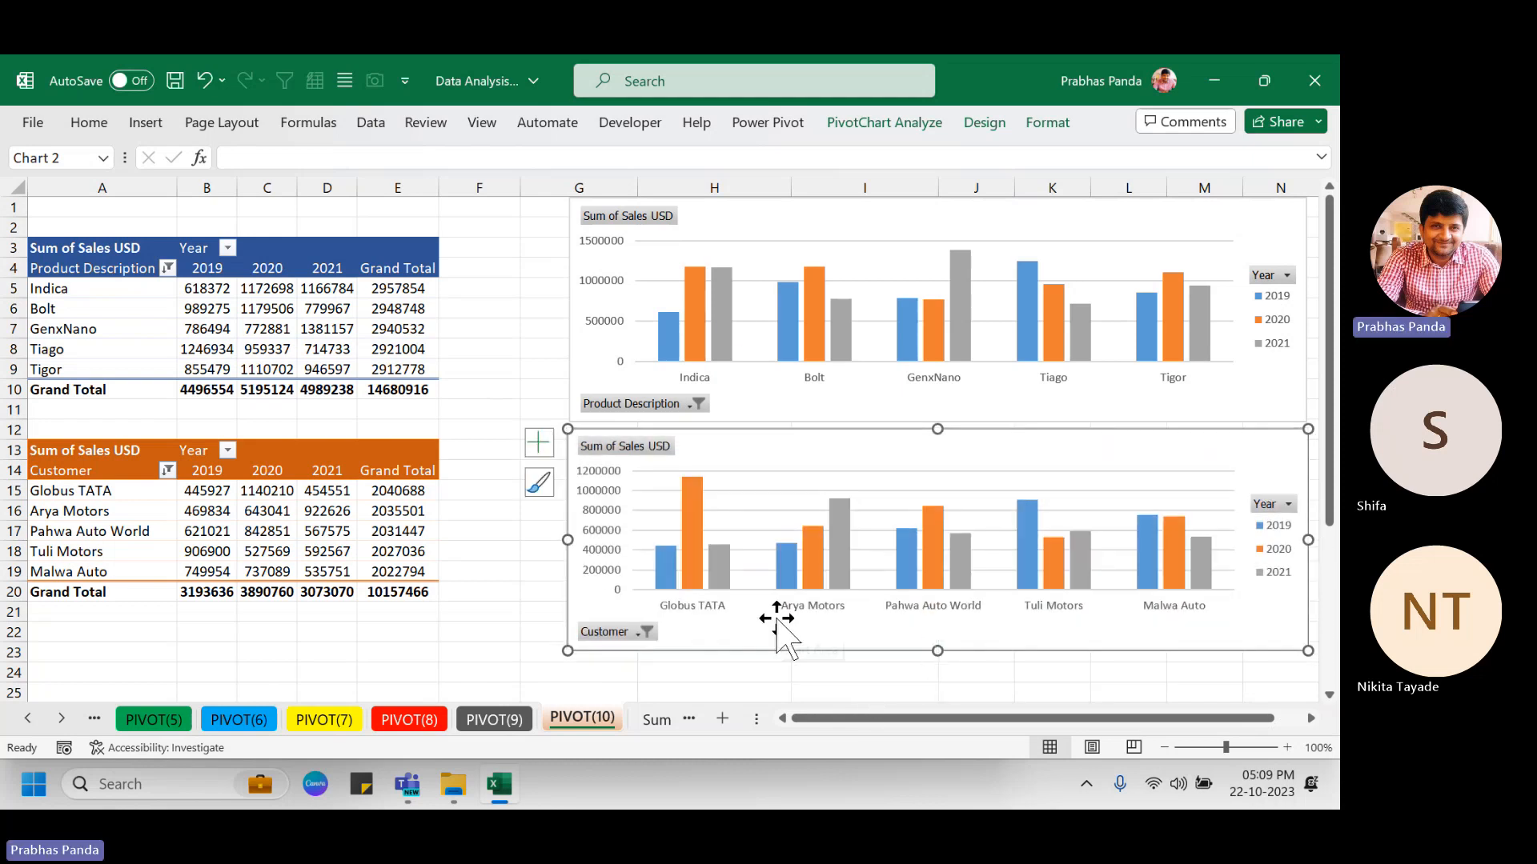
Apply the last gallery chart style, with shaded gradient columns, to the product chart and remove its gridlines.
click(754, 208)
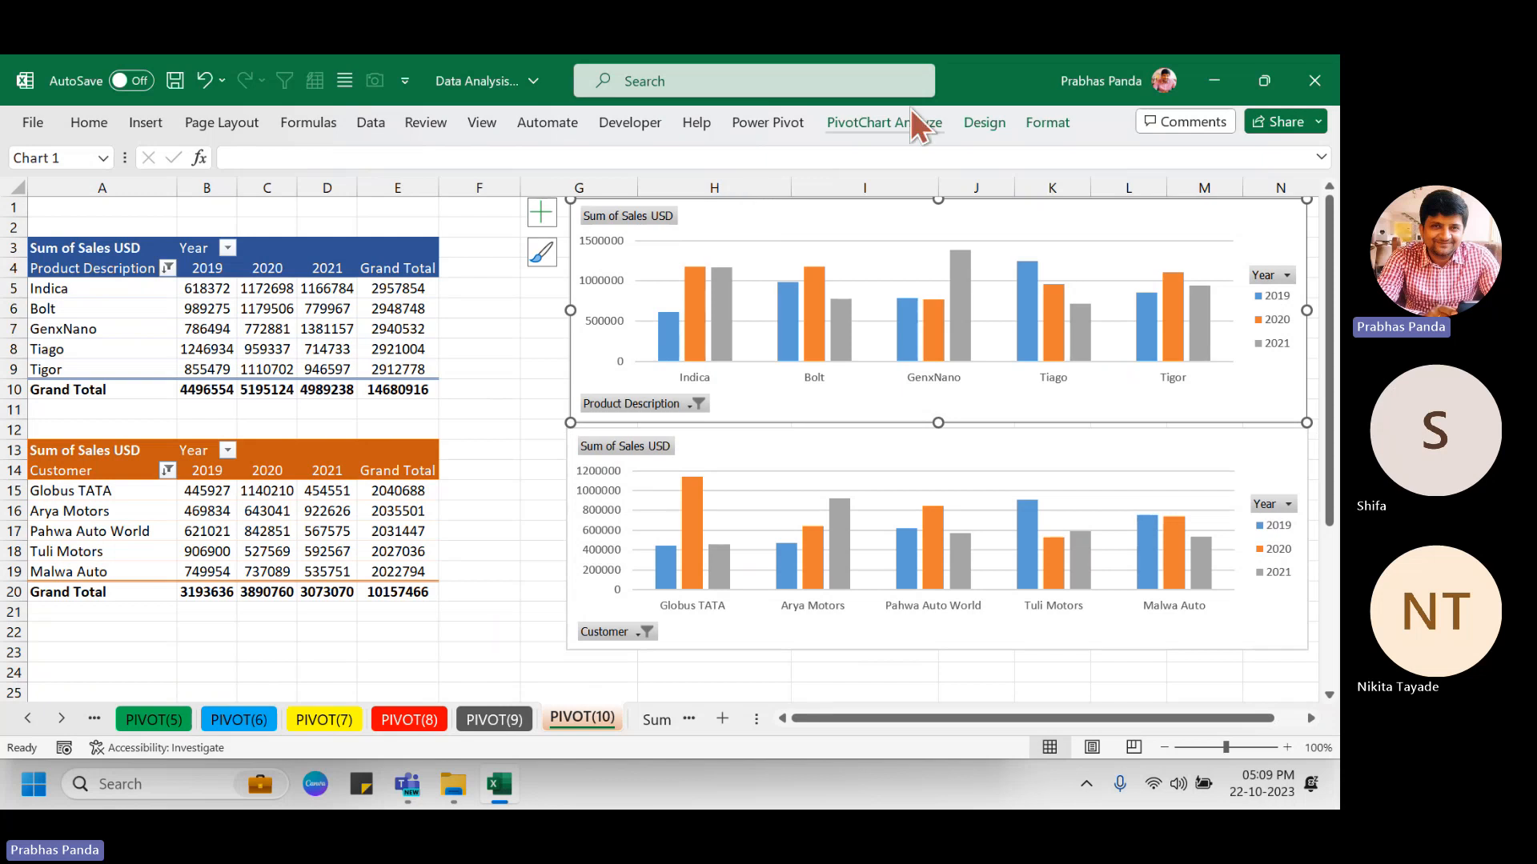
click(996, 122)
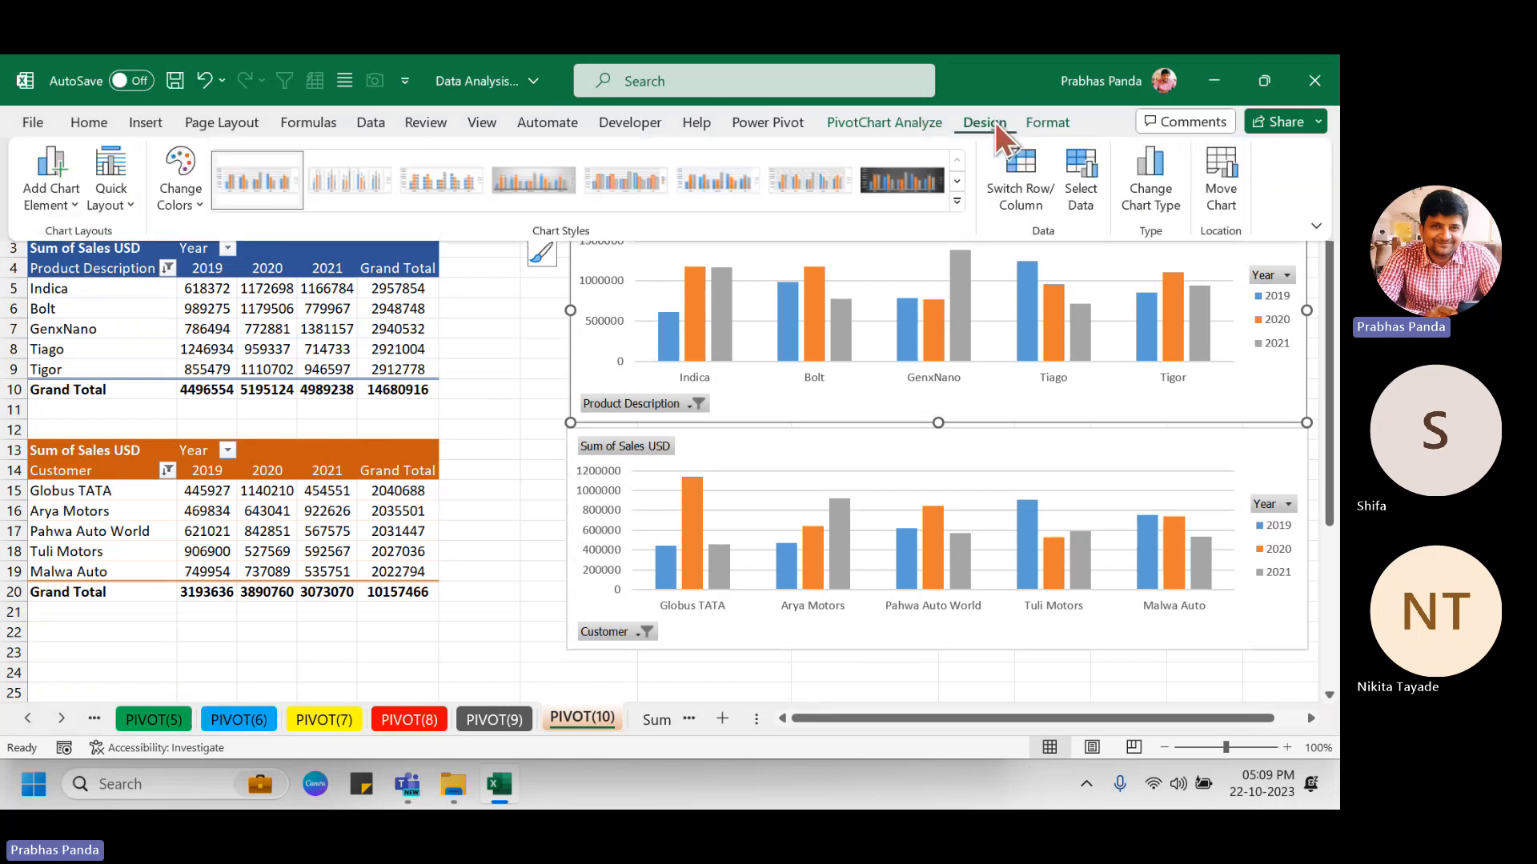
click(959, 200)
click(760, 247)
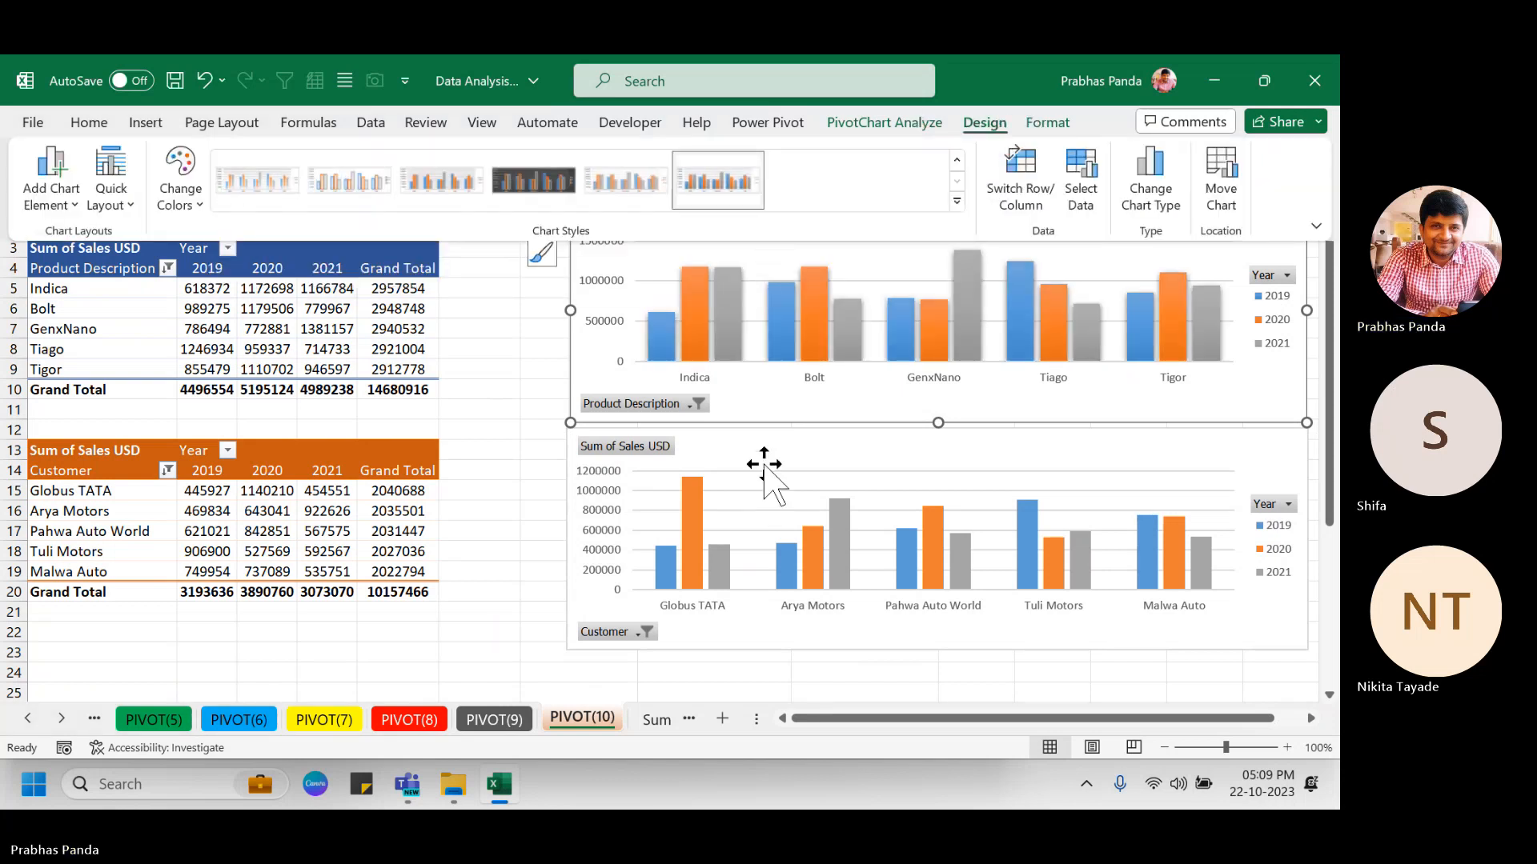
click(587, 320)
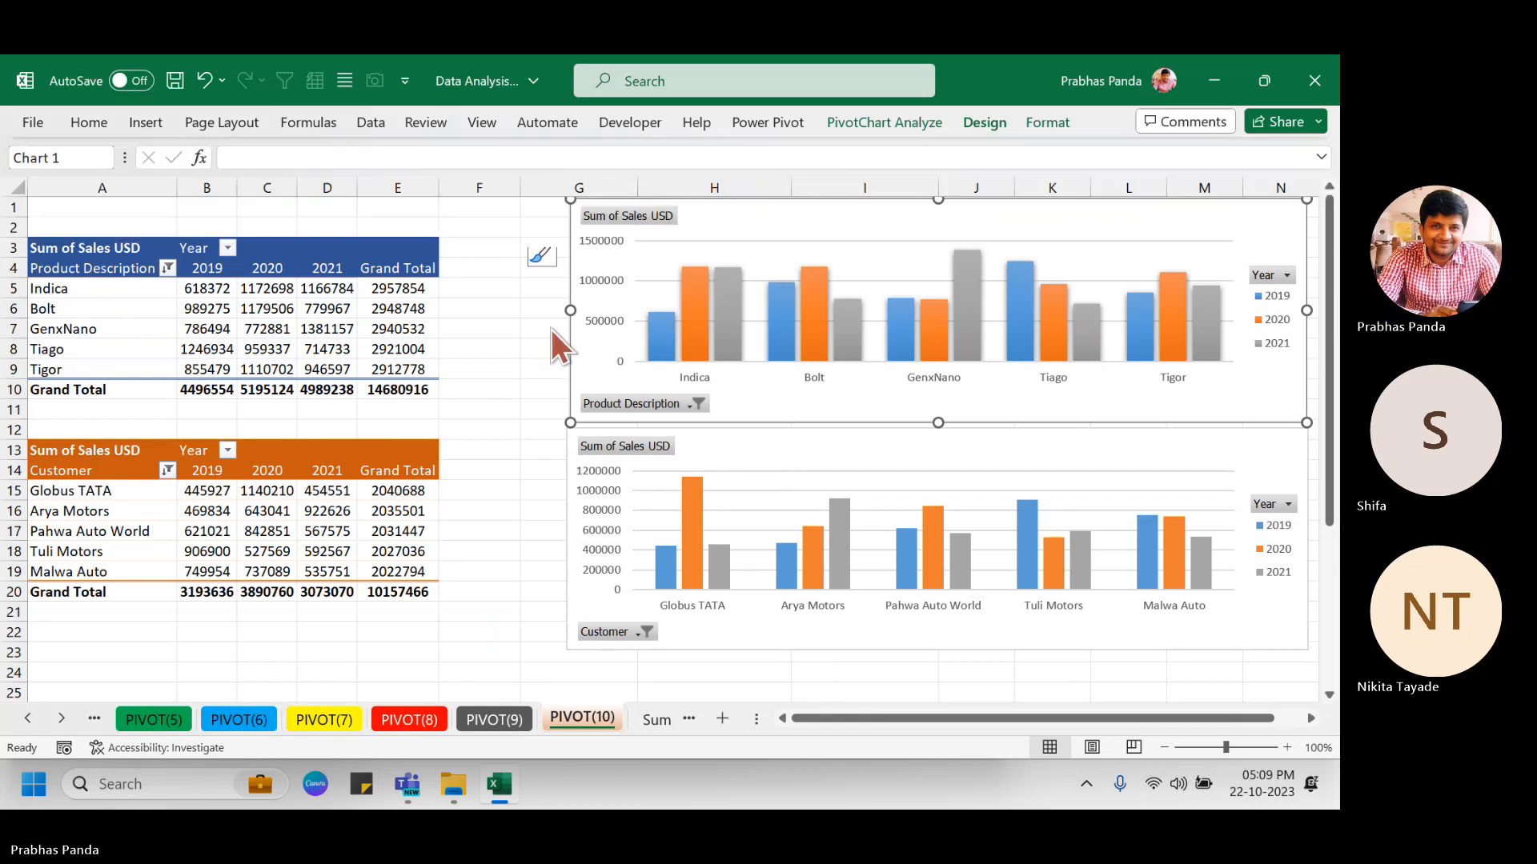
click(542, 212)
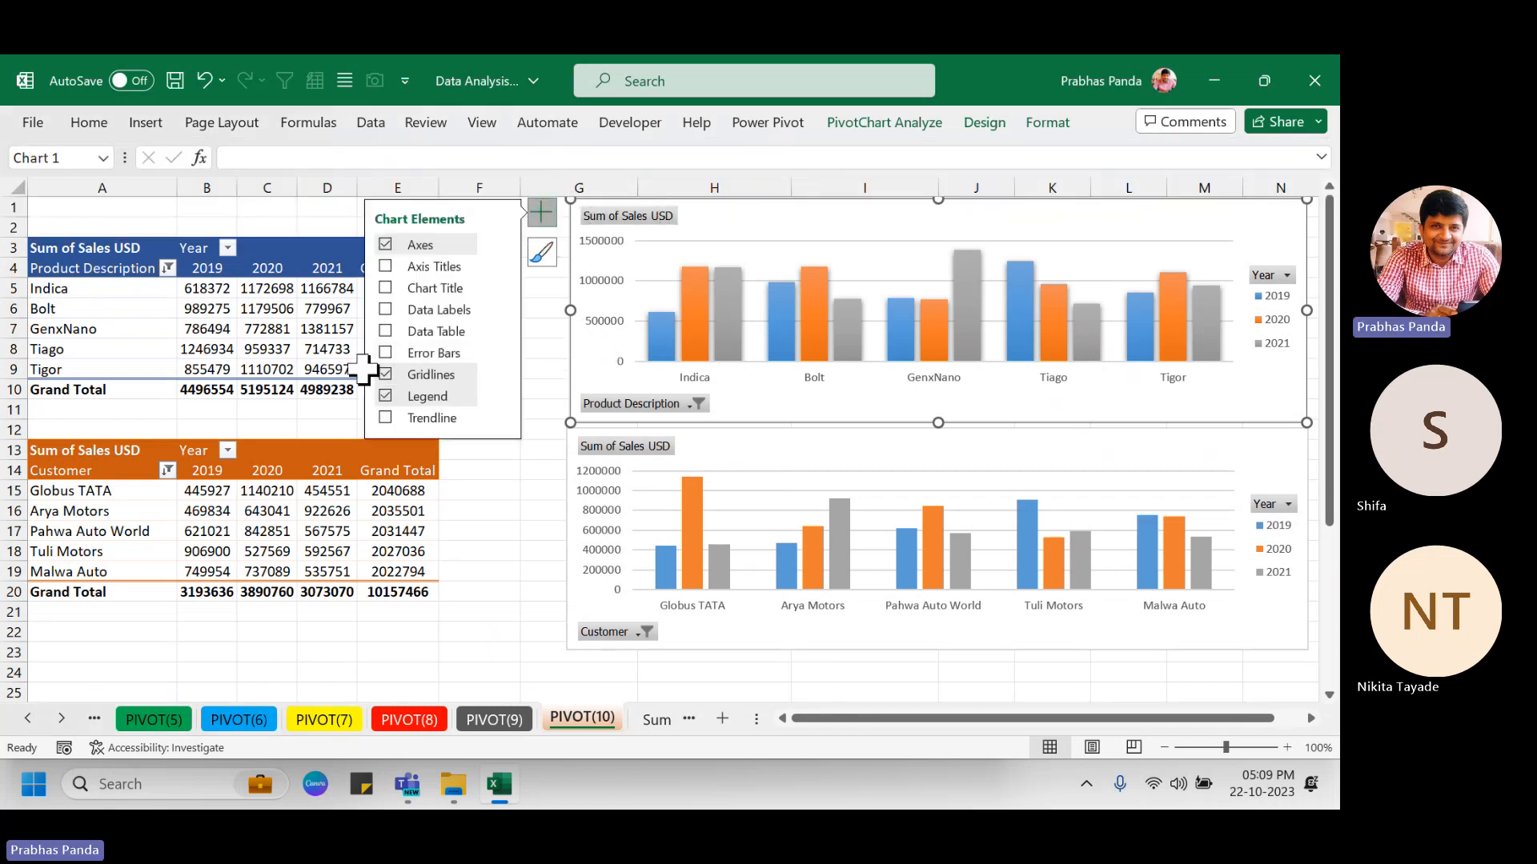
click(385, 375)
click(542, 212)
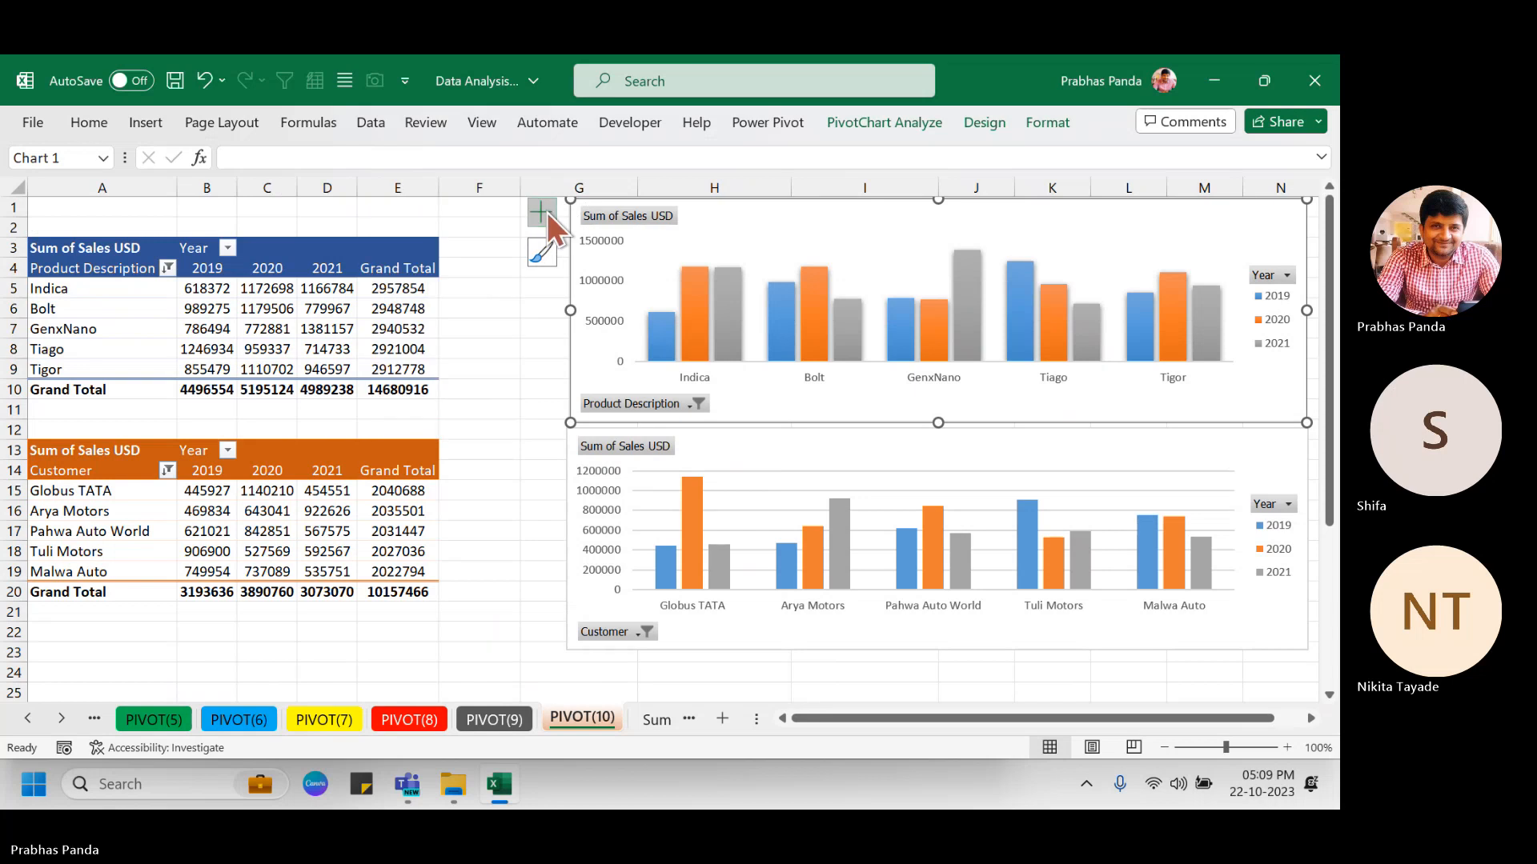
Give the Customer chart the same shaded-column style as the product chart and remove its gridlines.
click(757, 438)
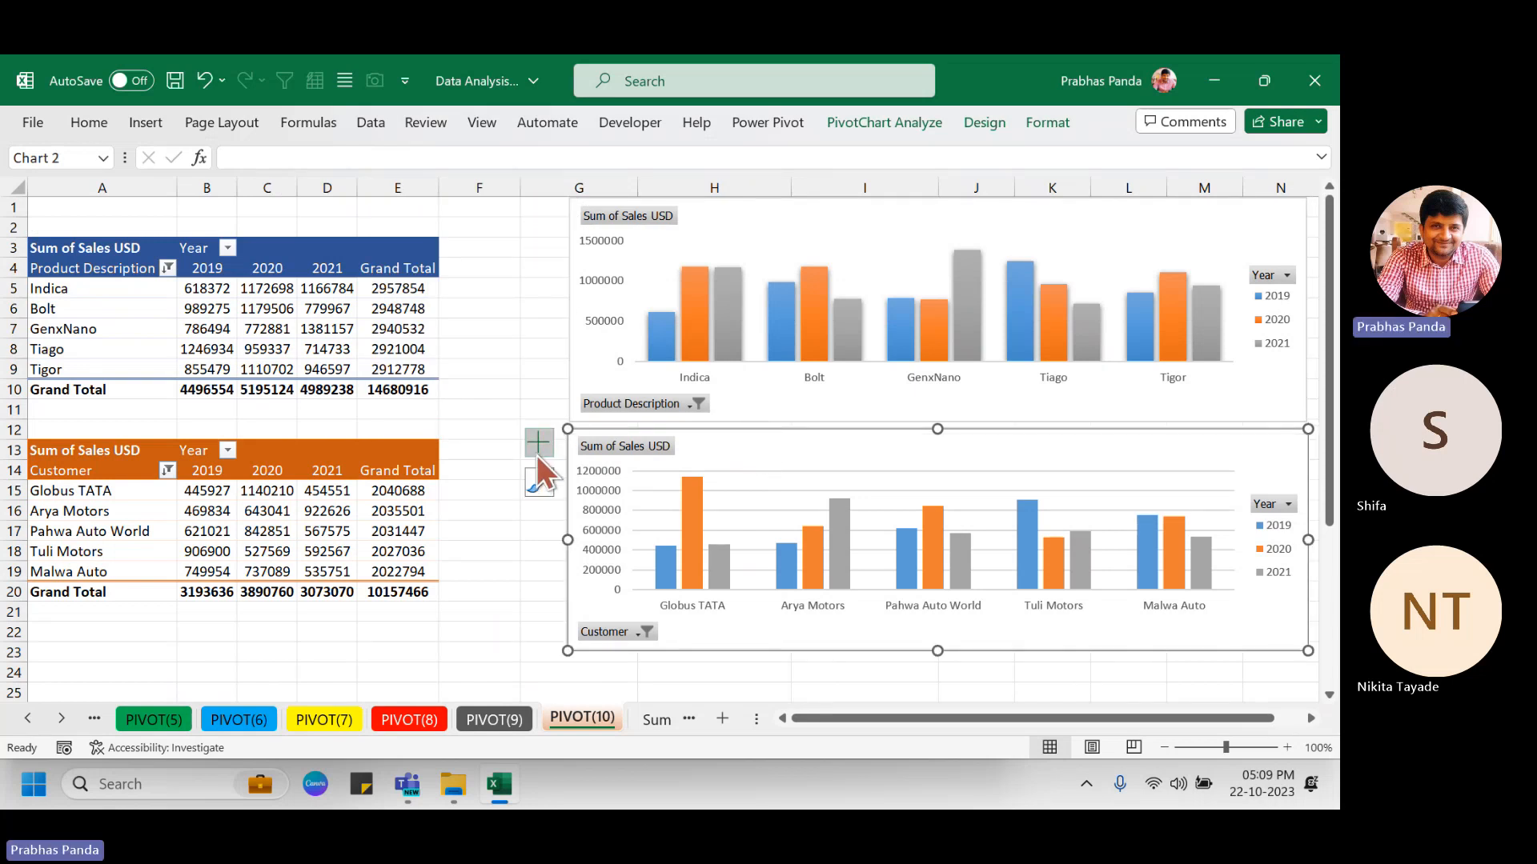
click(984, 124)
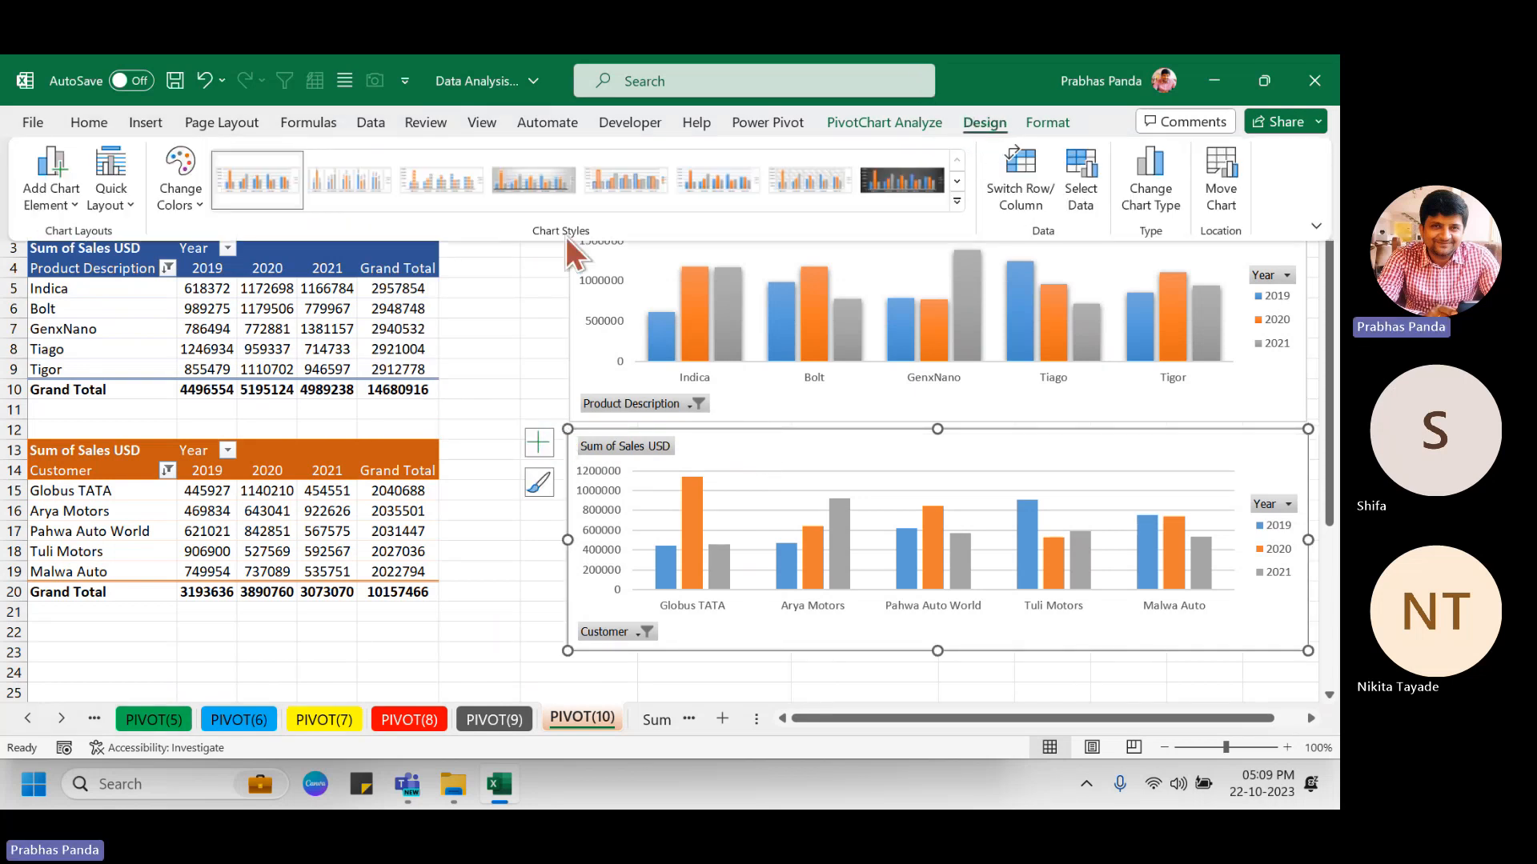
click(957, 202)
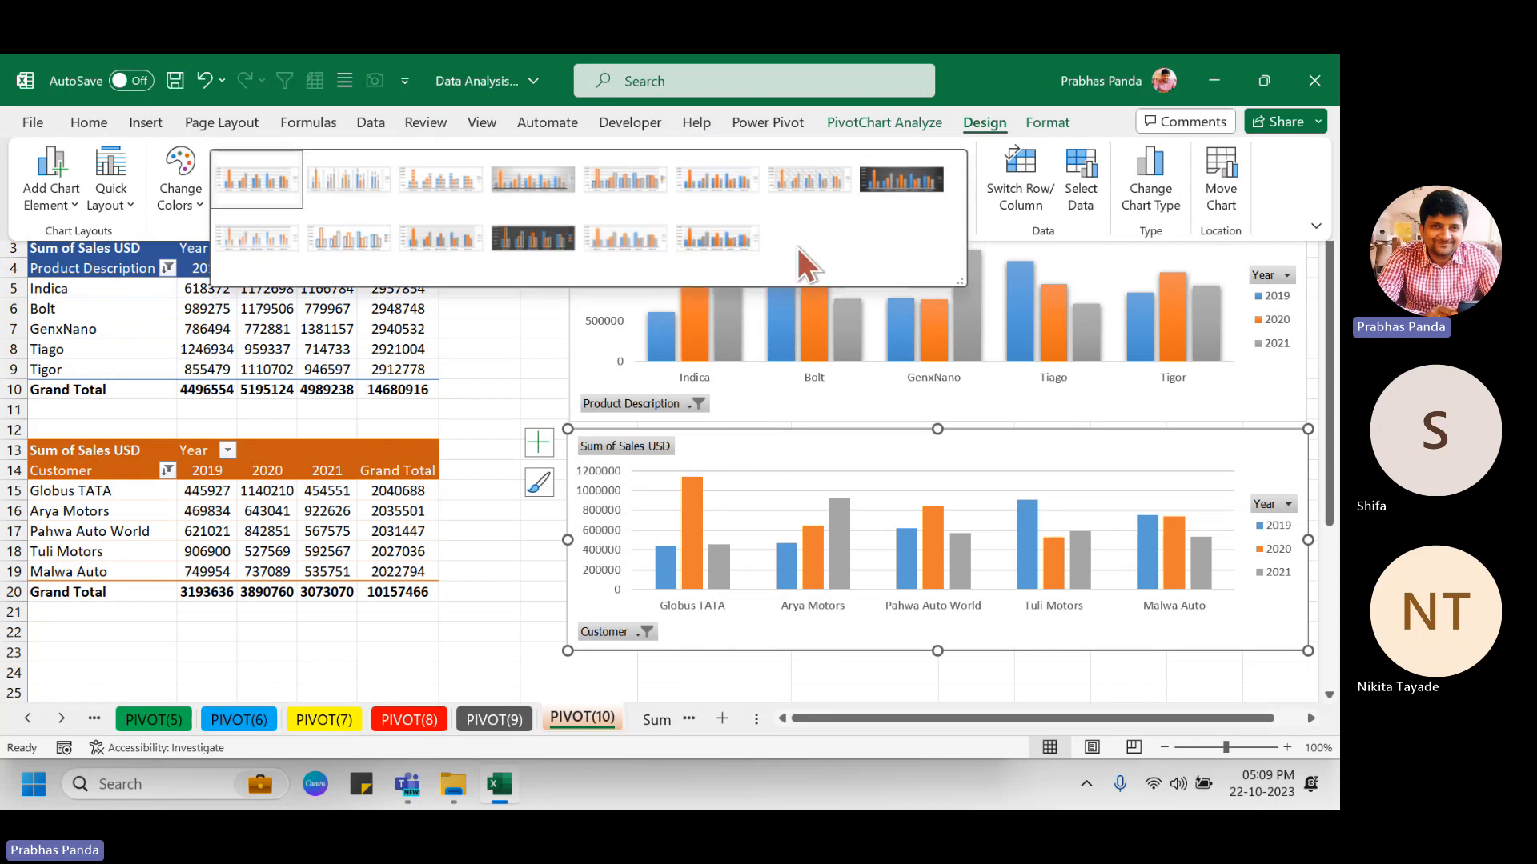
click(707, 230)
click(538, 445)
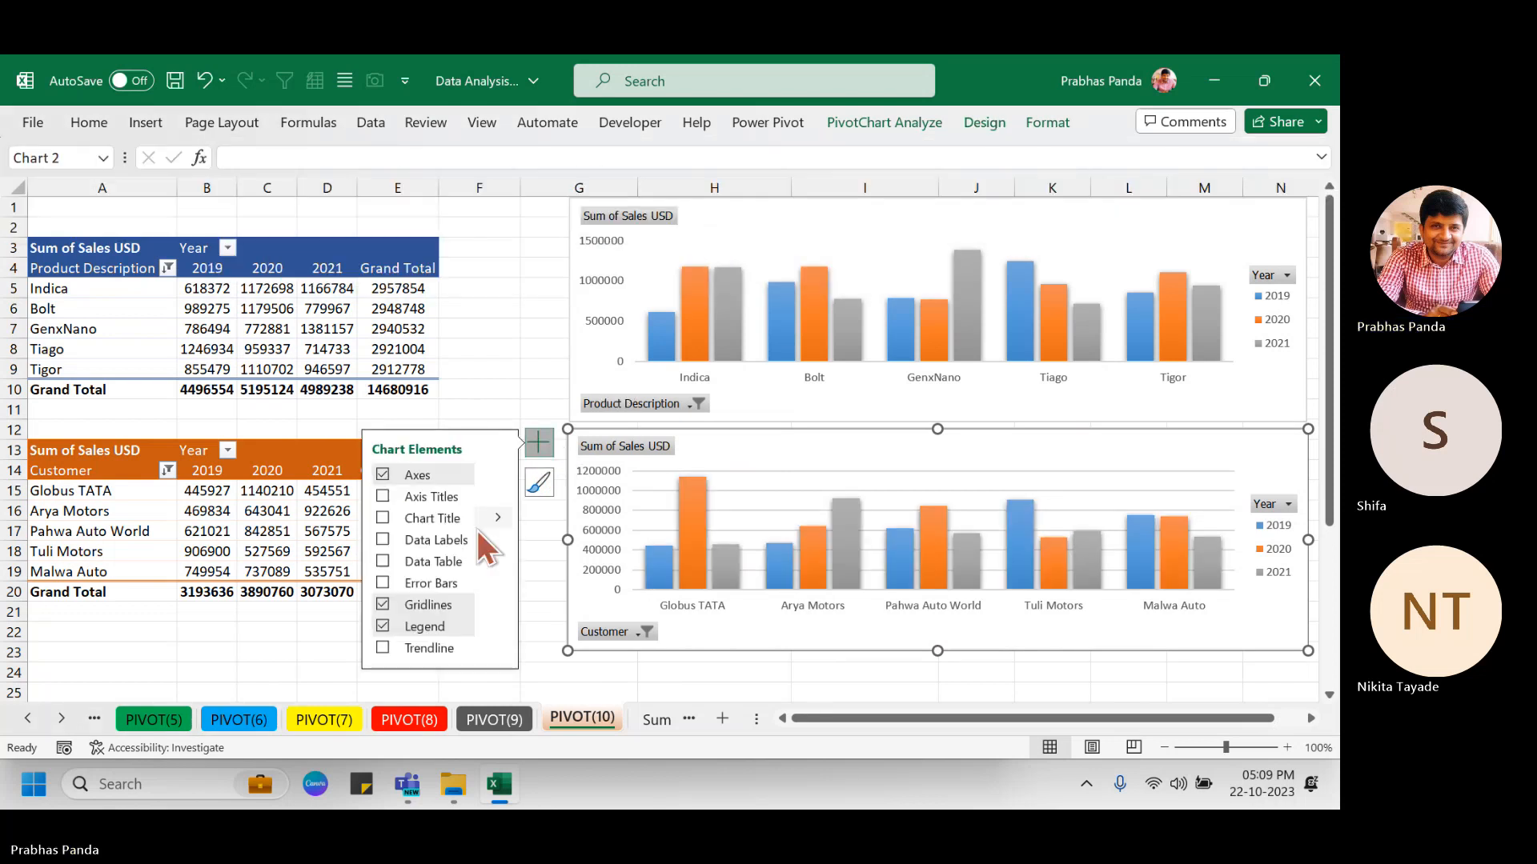
click(382, 605)
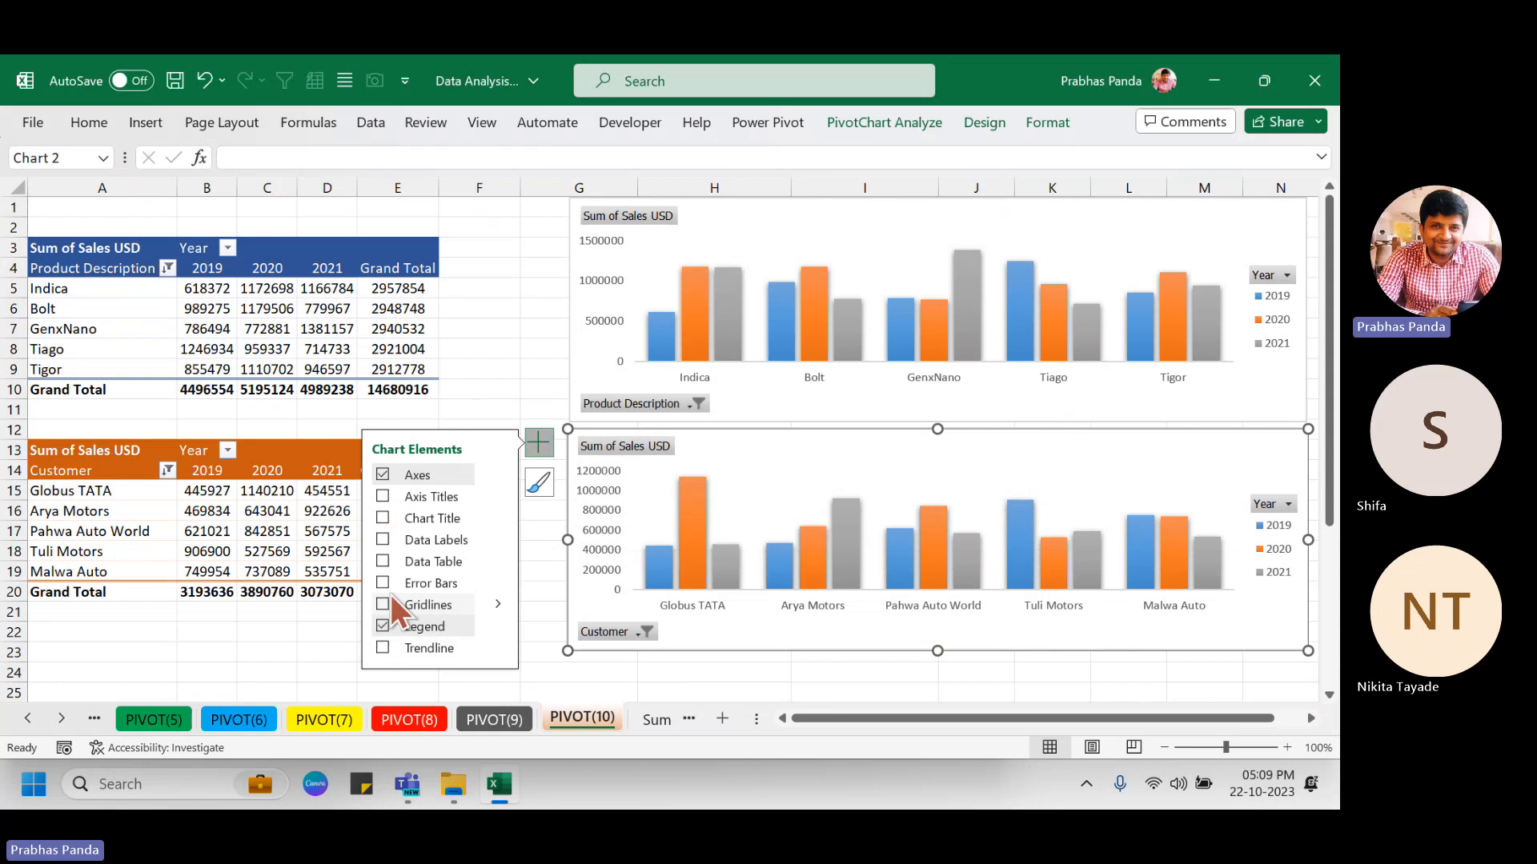
click(541, 453)
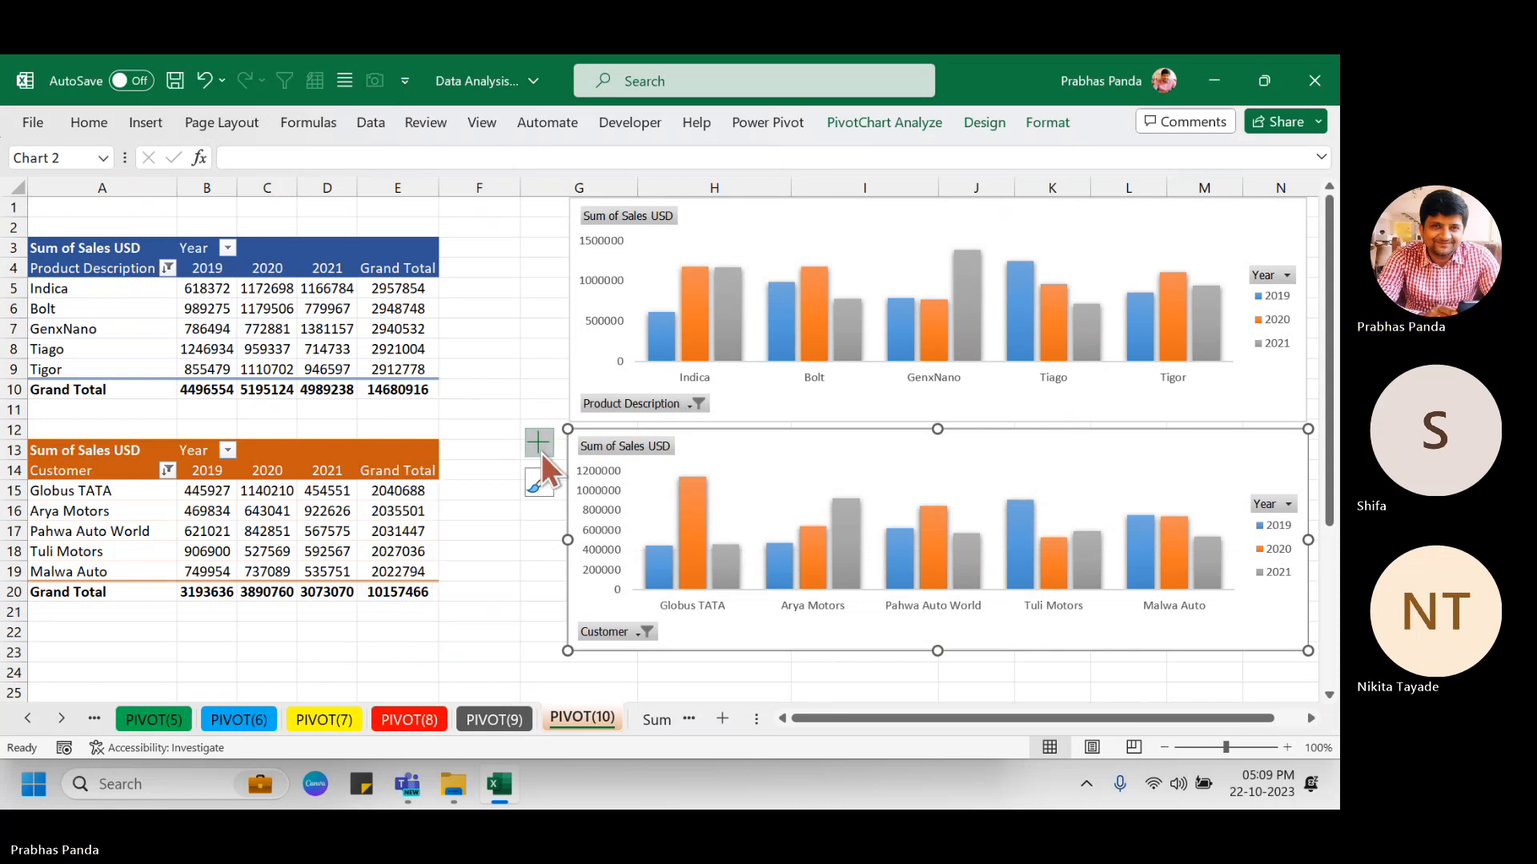
Hide the worksheet gridlines on the PIVOT(10) sheet.
click(467, 347)
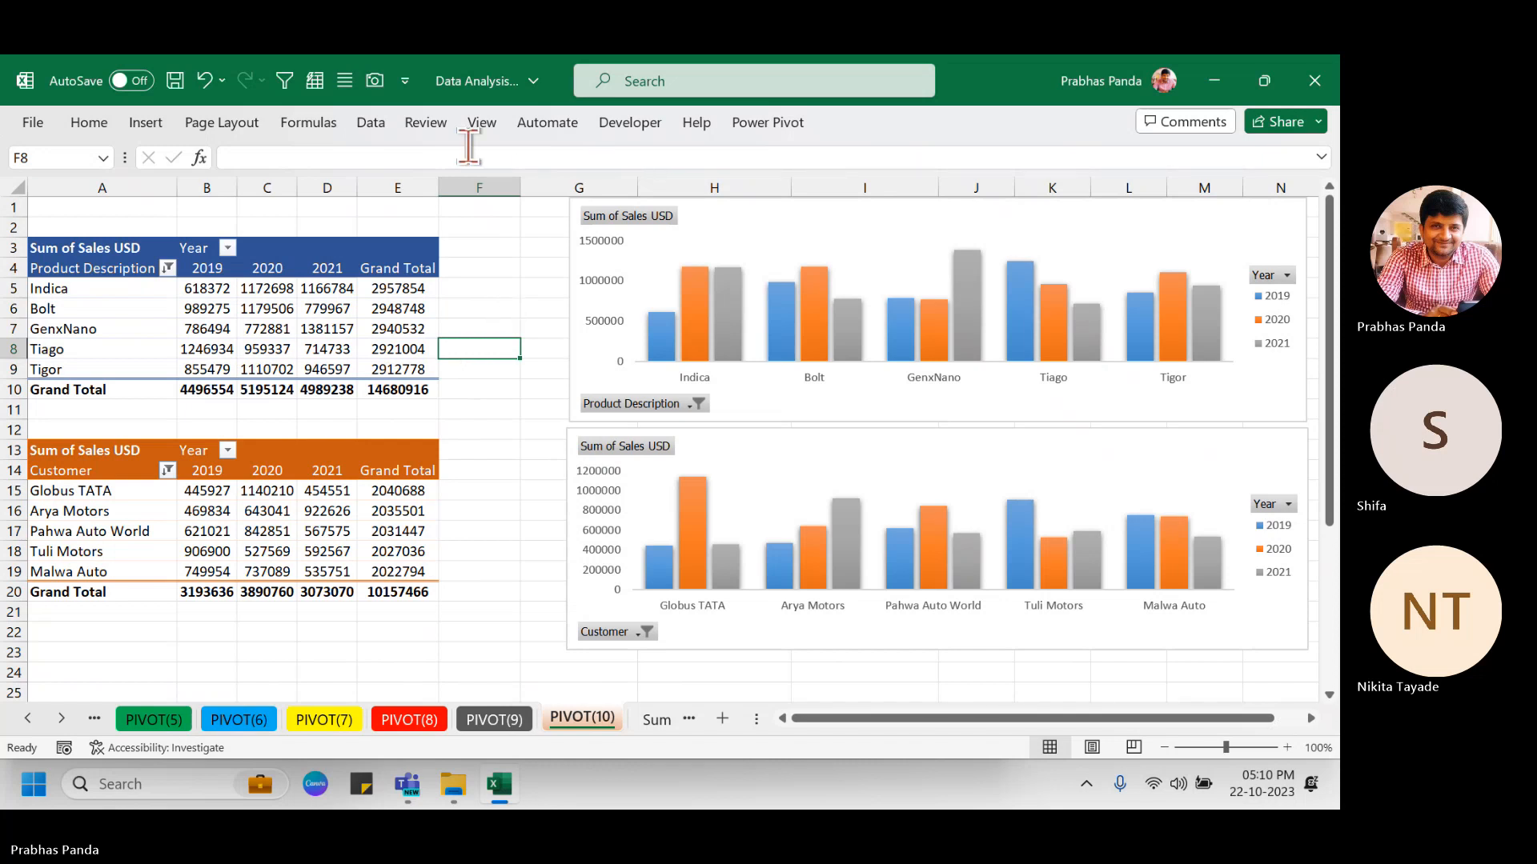
click(483, 124)
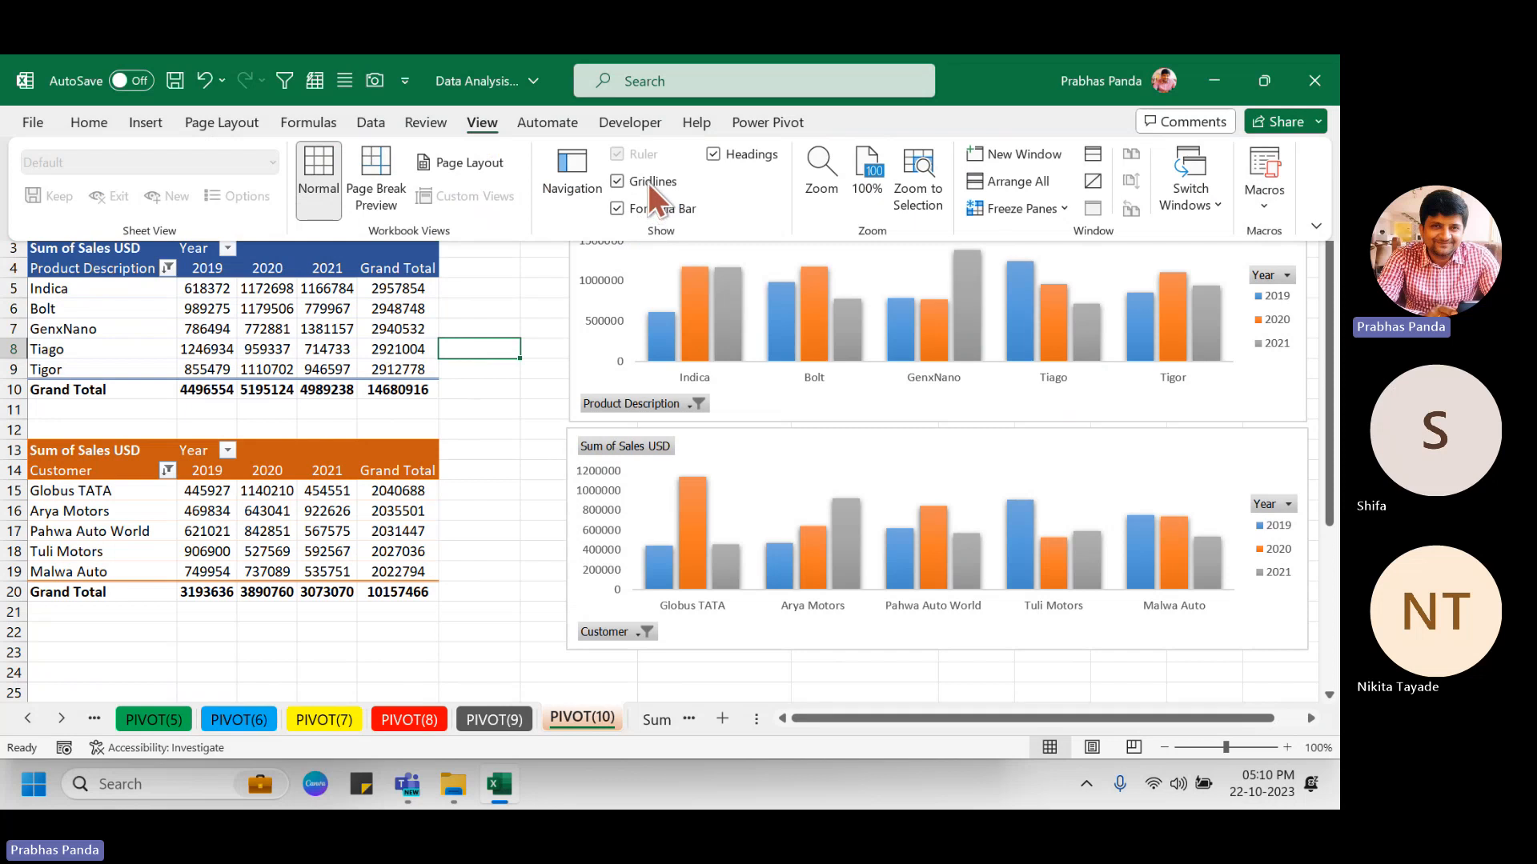
click(617, 181)
click(483, 274)
click(480, 269)
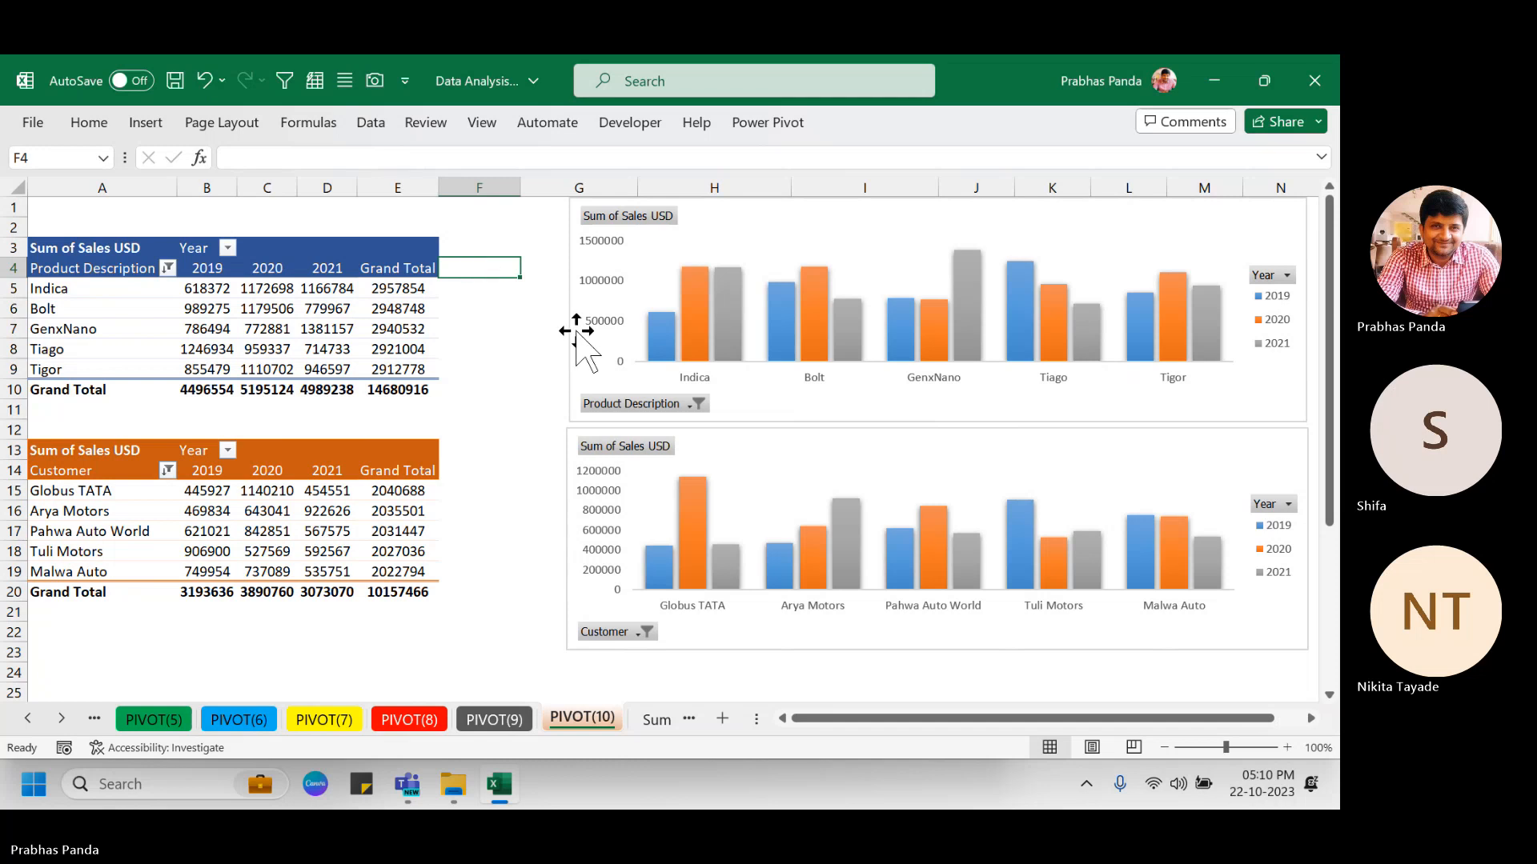
Select both PivotCharts together and nudge them slightly to the right, widening the gap beside the pivot tables.
click(571, 330)
ctrl+click(566, 432)
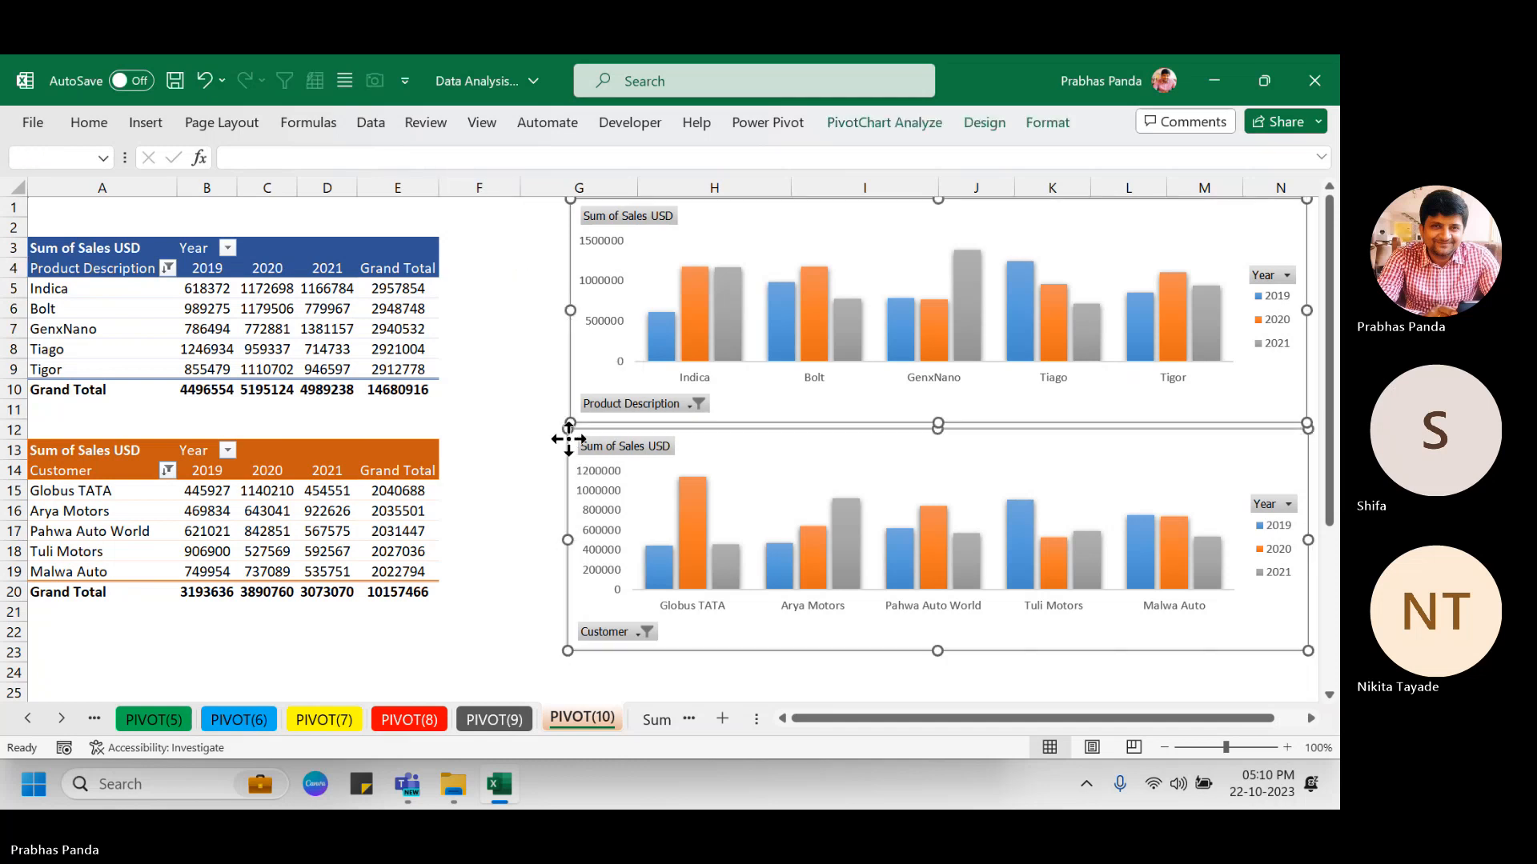
key(Right)
key(Right)
key(Right)
key(Right)
key(Right)
key(Right)
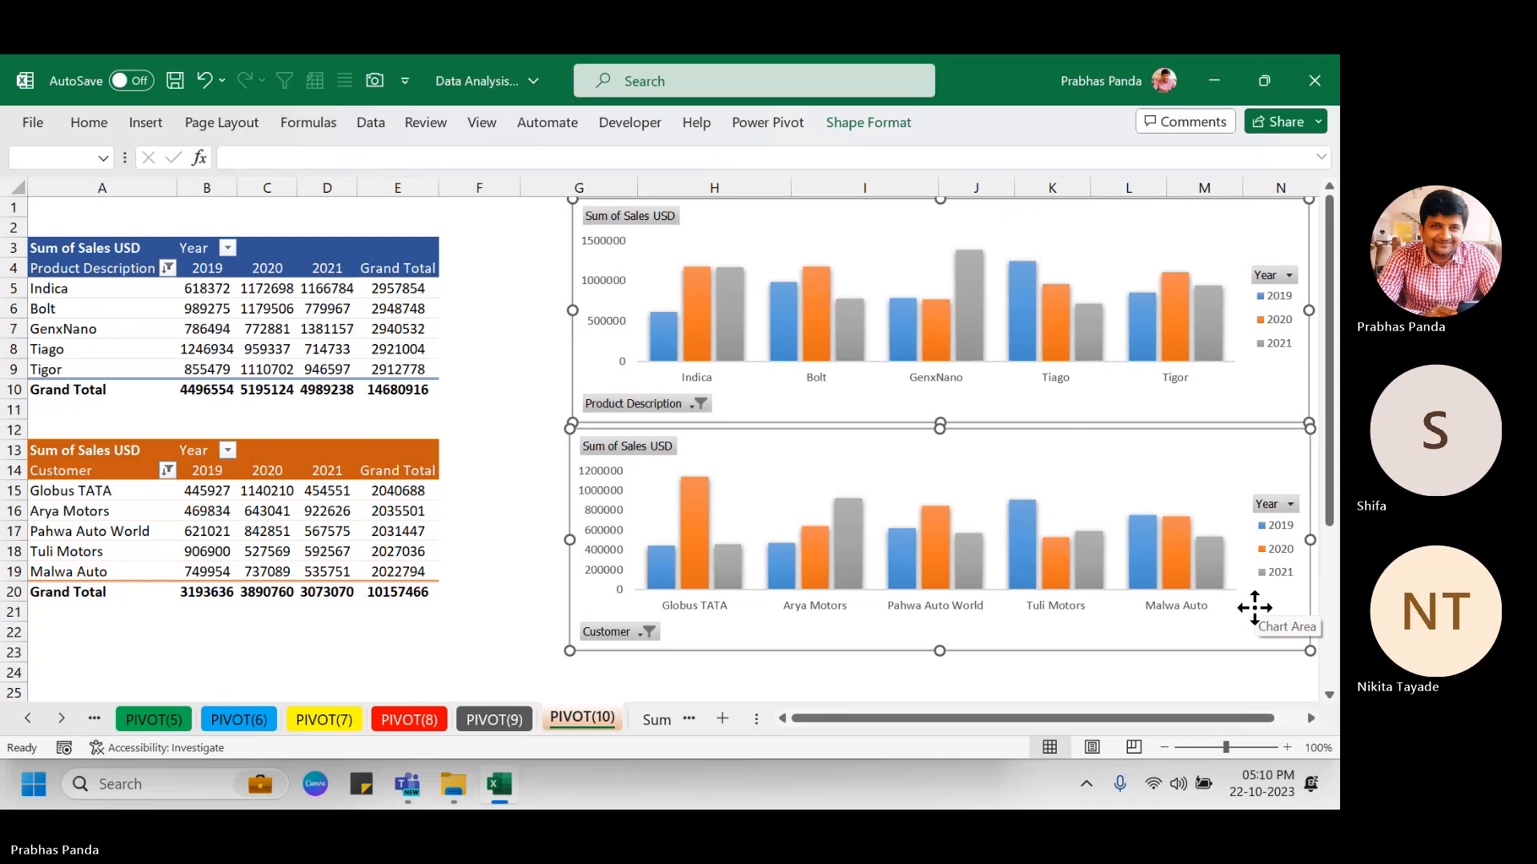
key(Right)
key(Right)
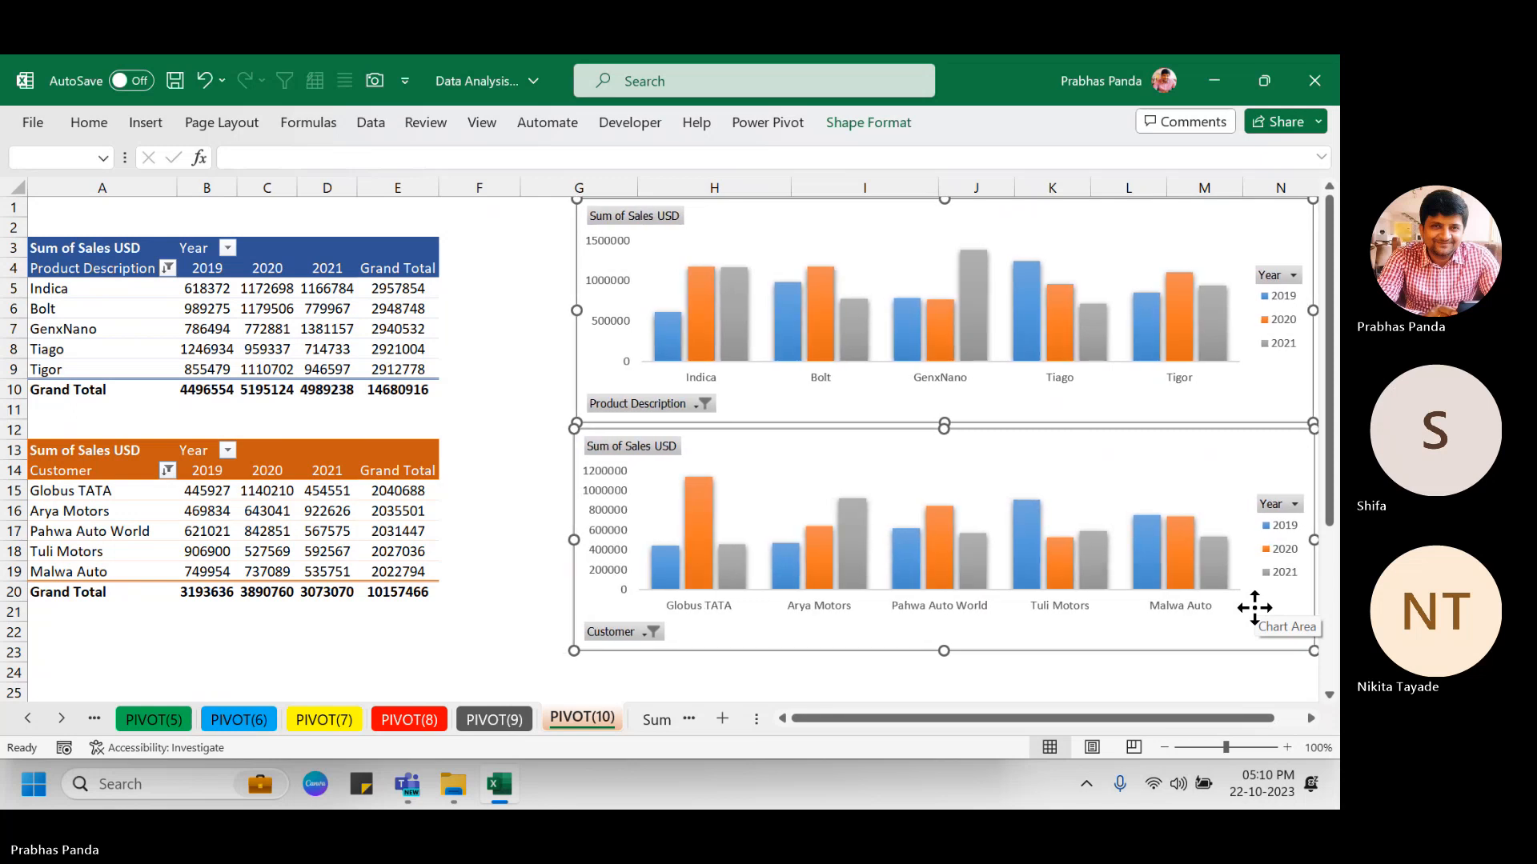
Group the two selected PivotCharts into one object.
right_click(850, 421)
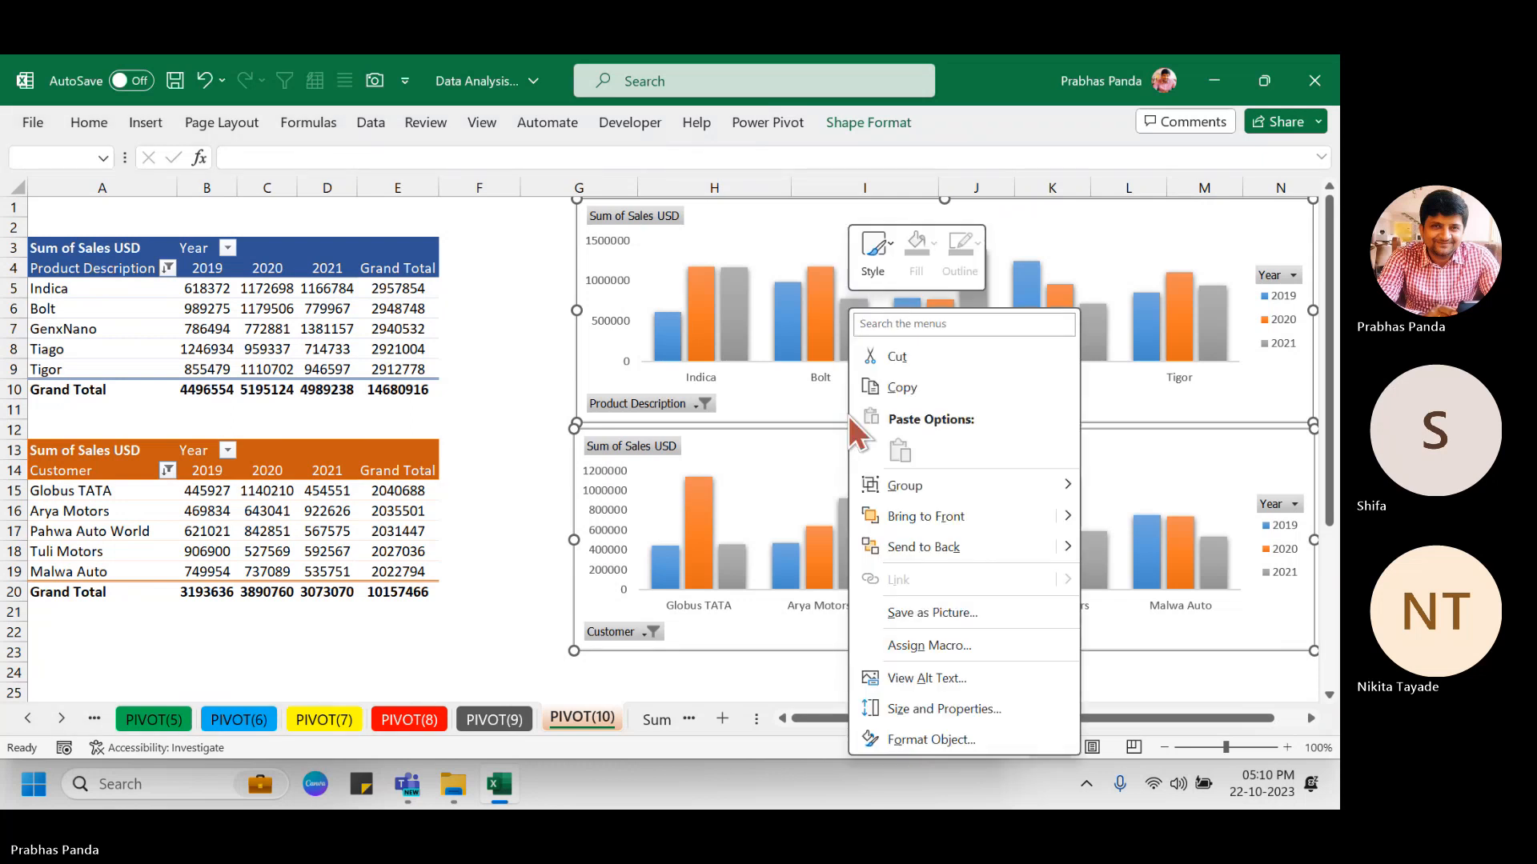
mouse_move(961, 494)
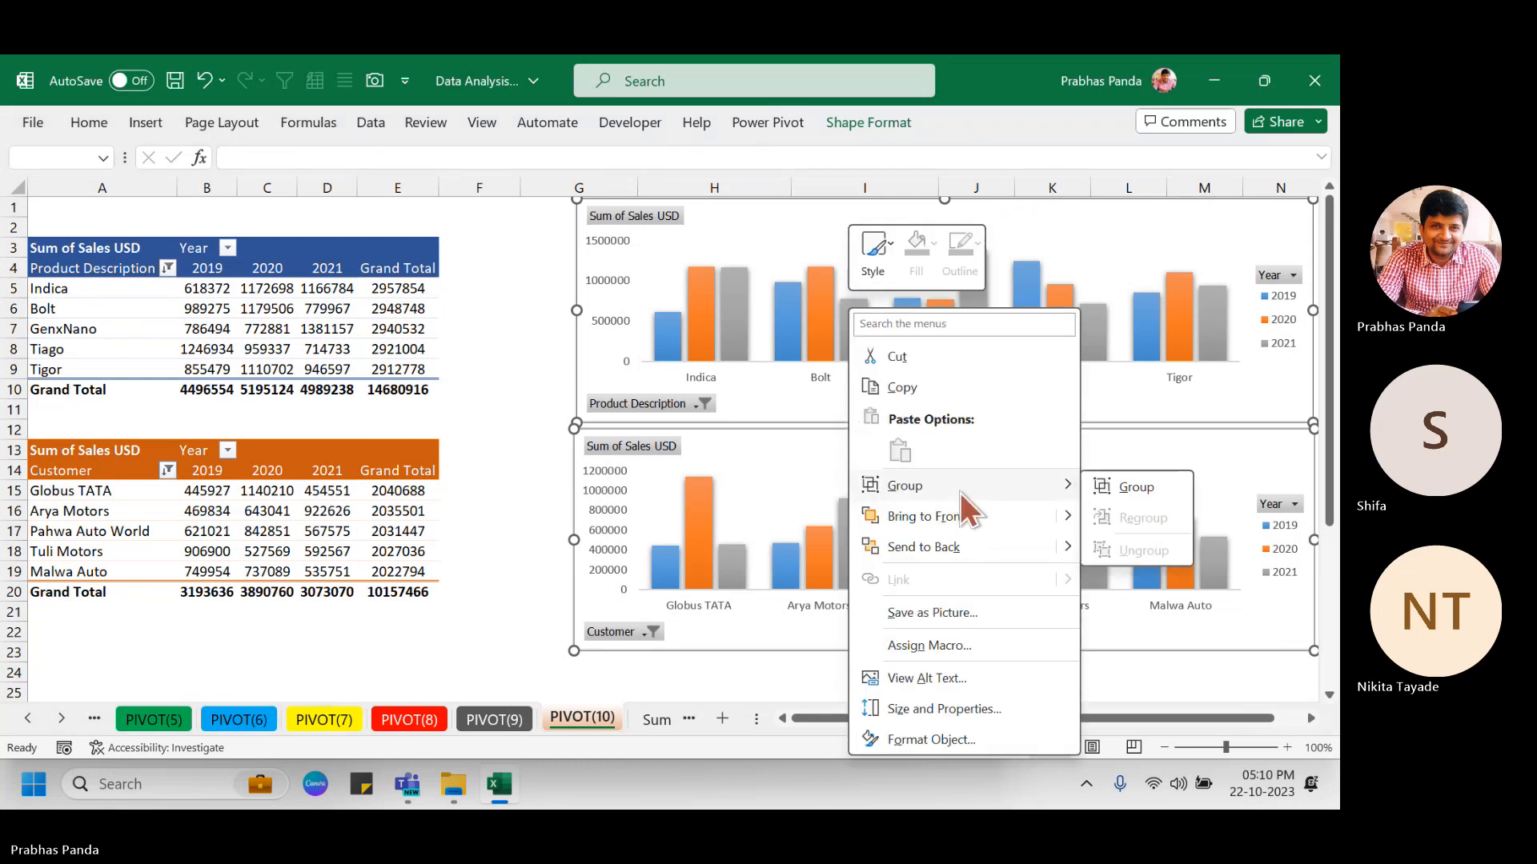
click(1142, 485)
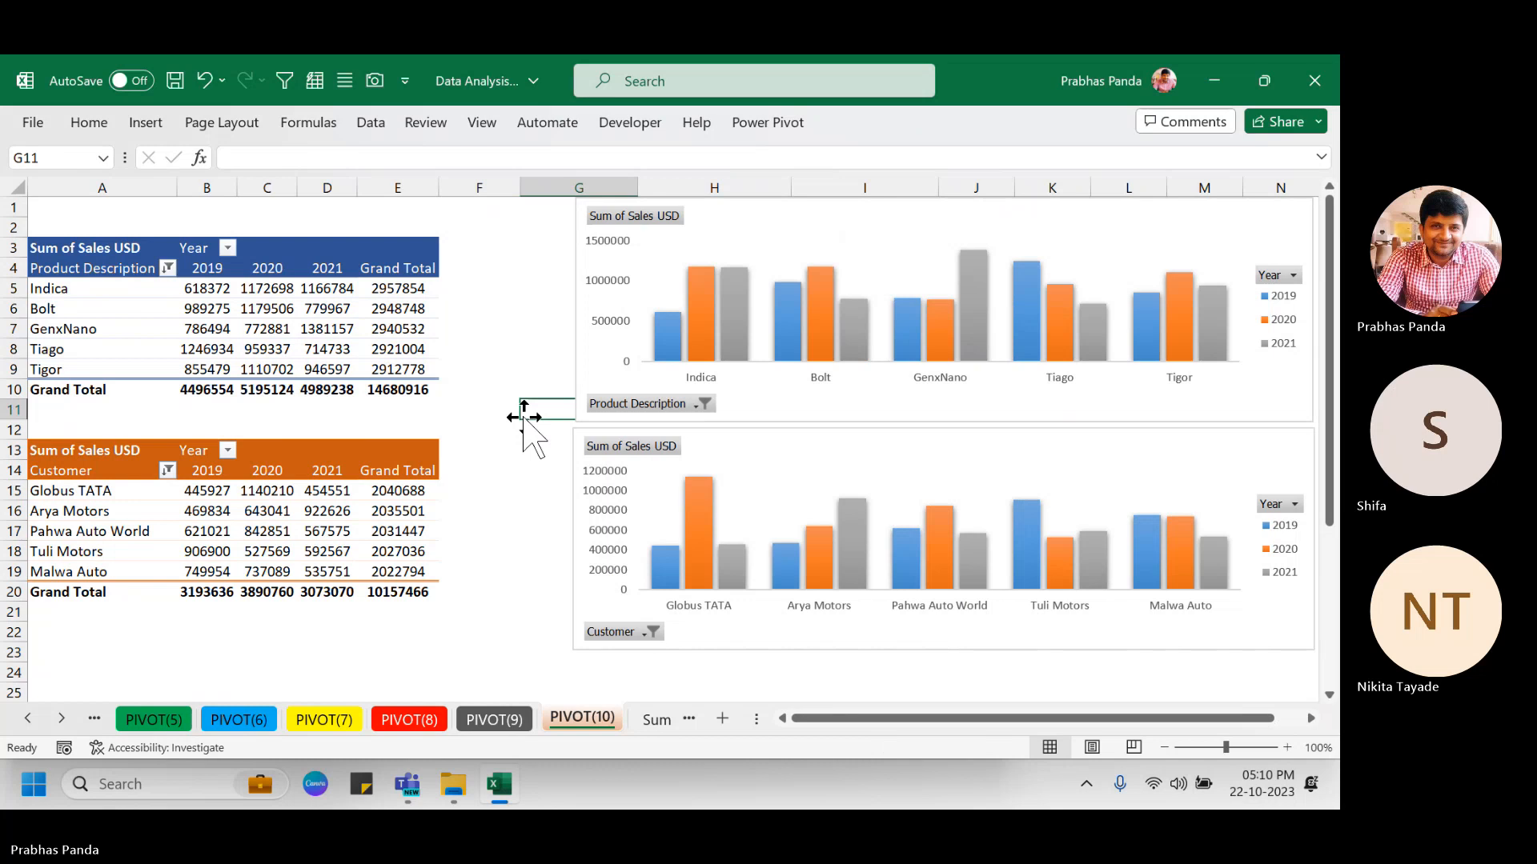
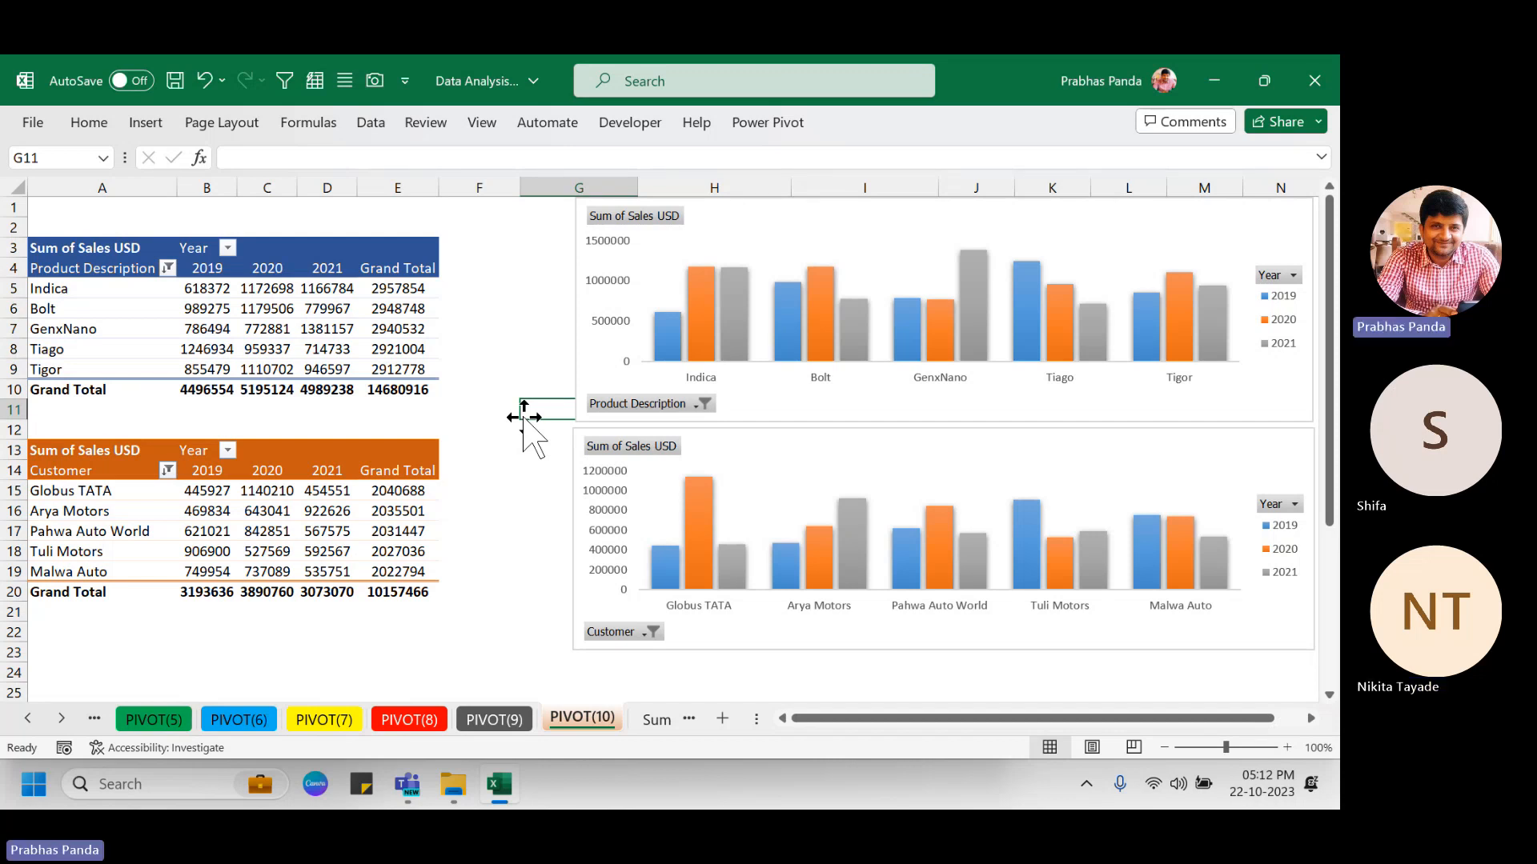
Insert a Region slicer for the upper Product Description pivot table.
click(317, 310)
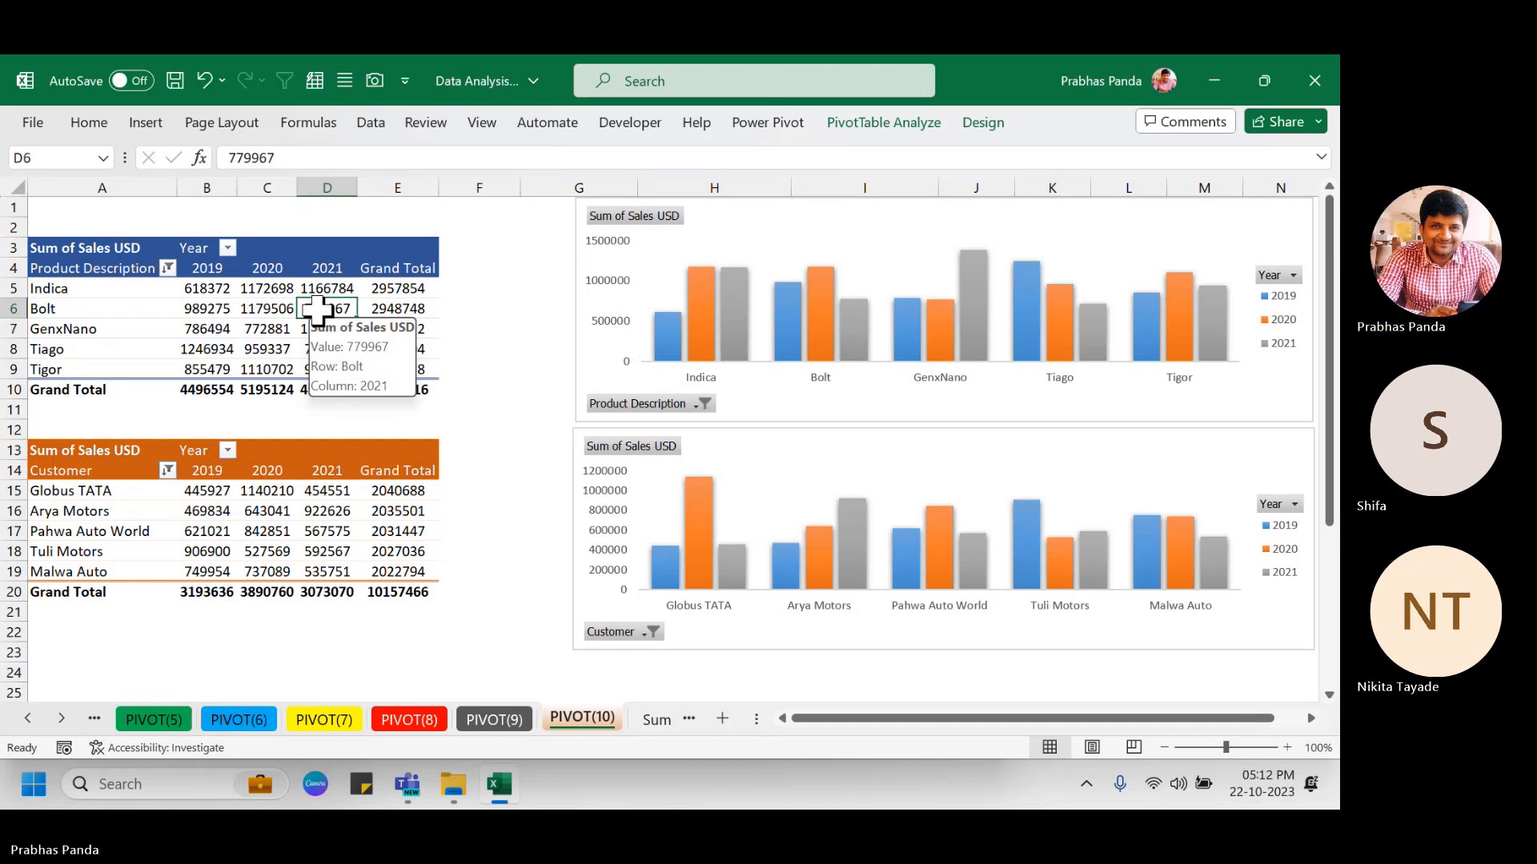
click(885, 120)
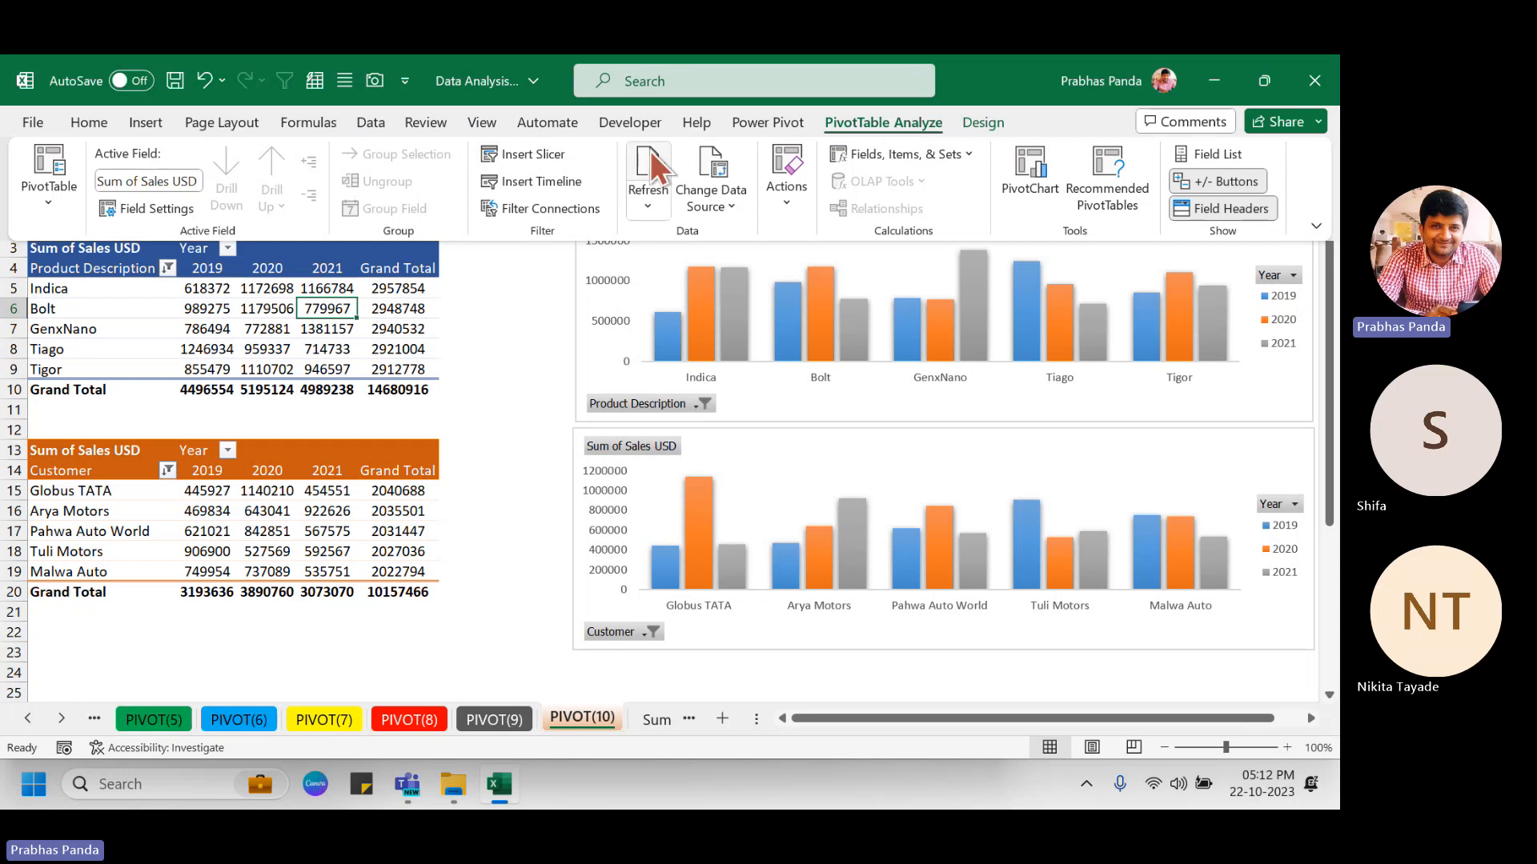
click(549, 162)
key(ctrl)
key(ctrl)
key(ctrl)
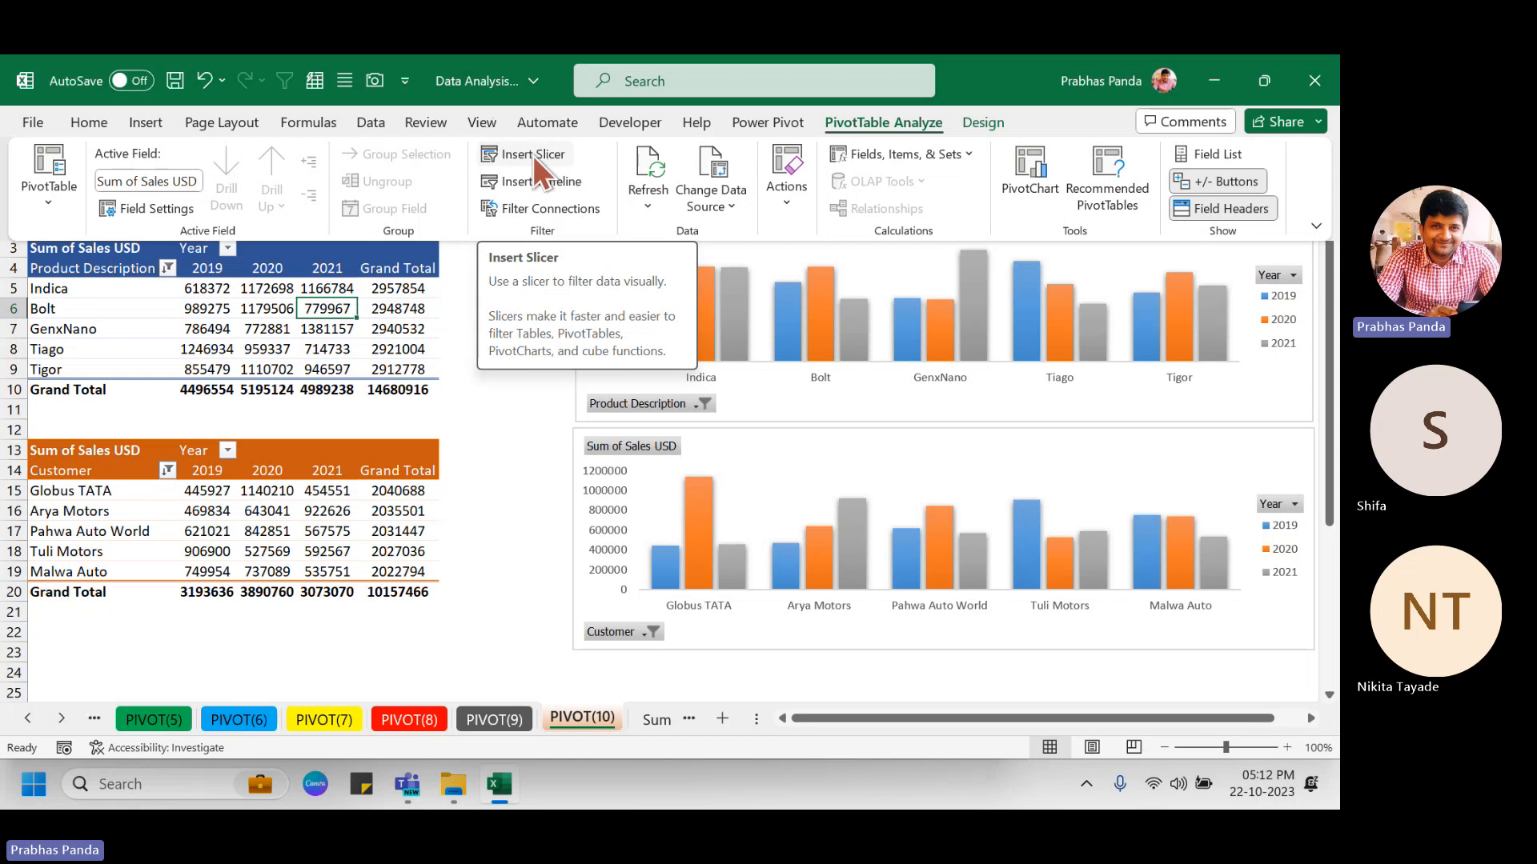
click(532, 156)
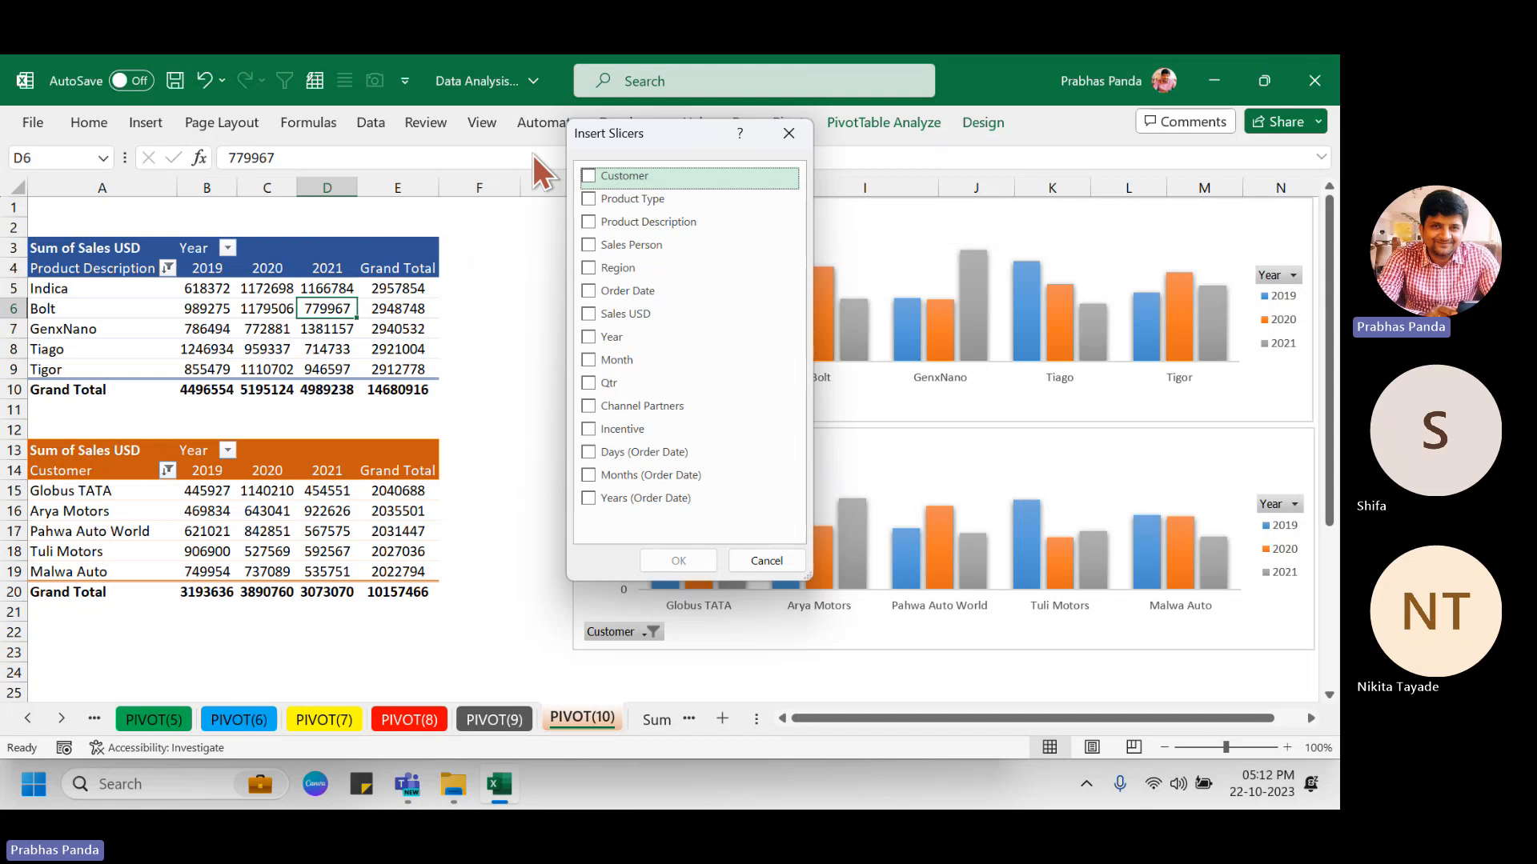
key(ctrl)
key(ctrl)
key(ctrl)
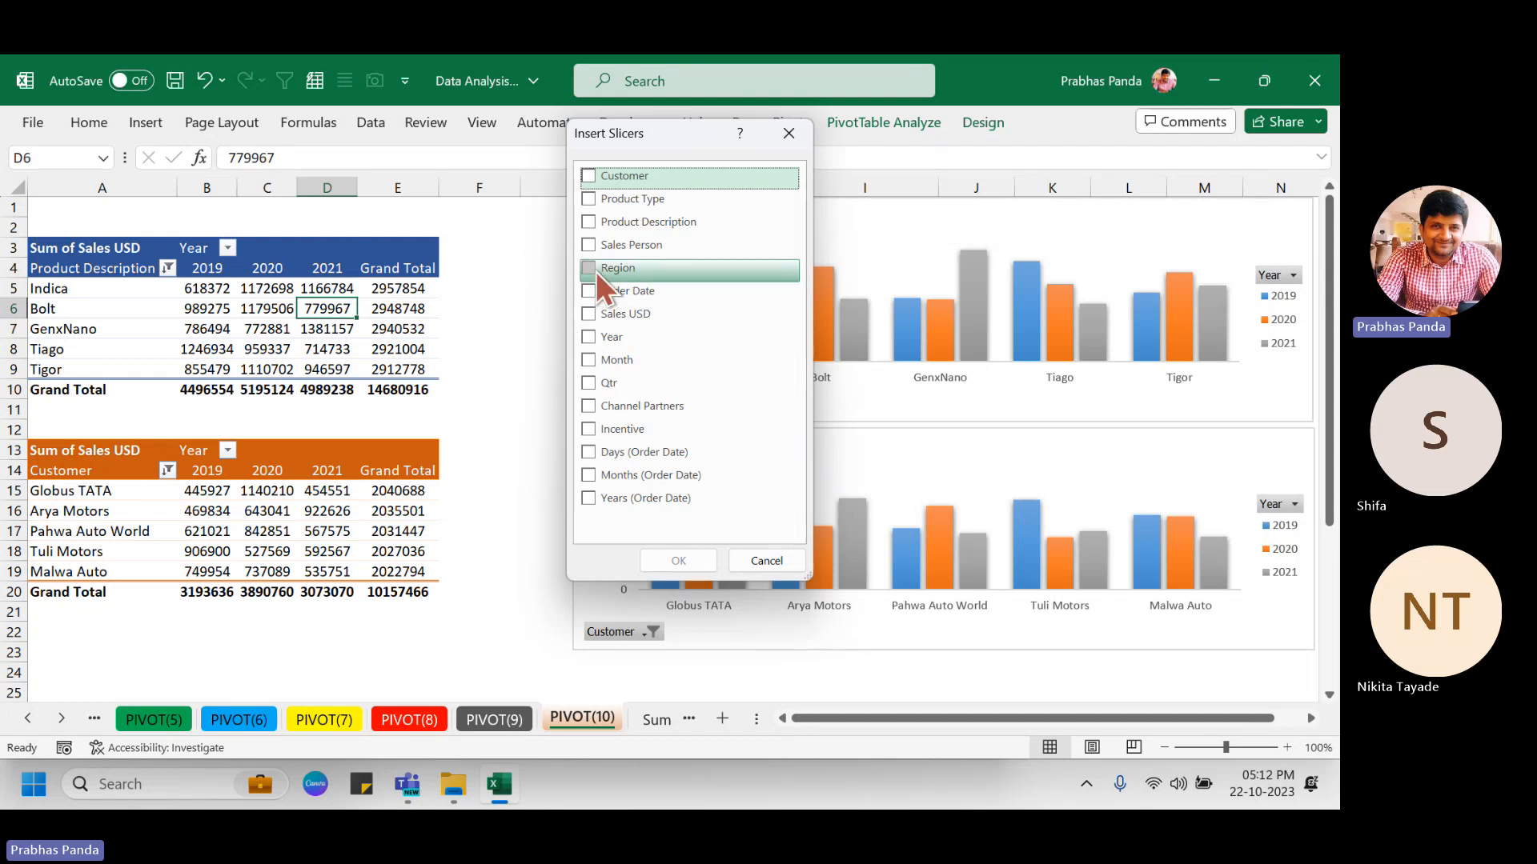
click(595, 271)
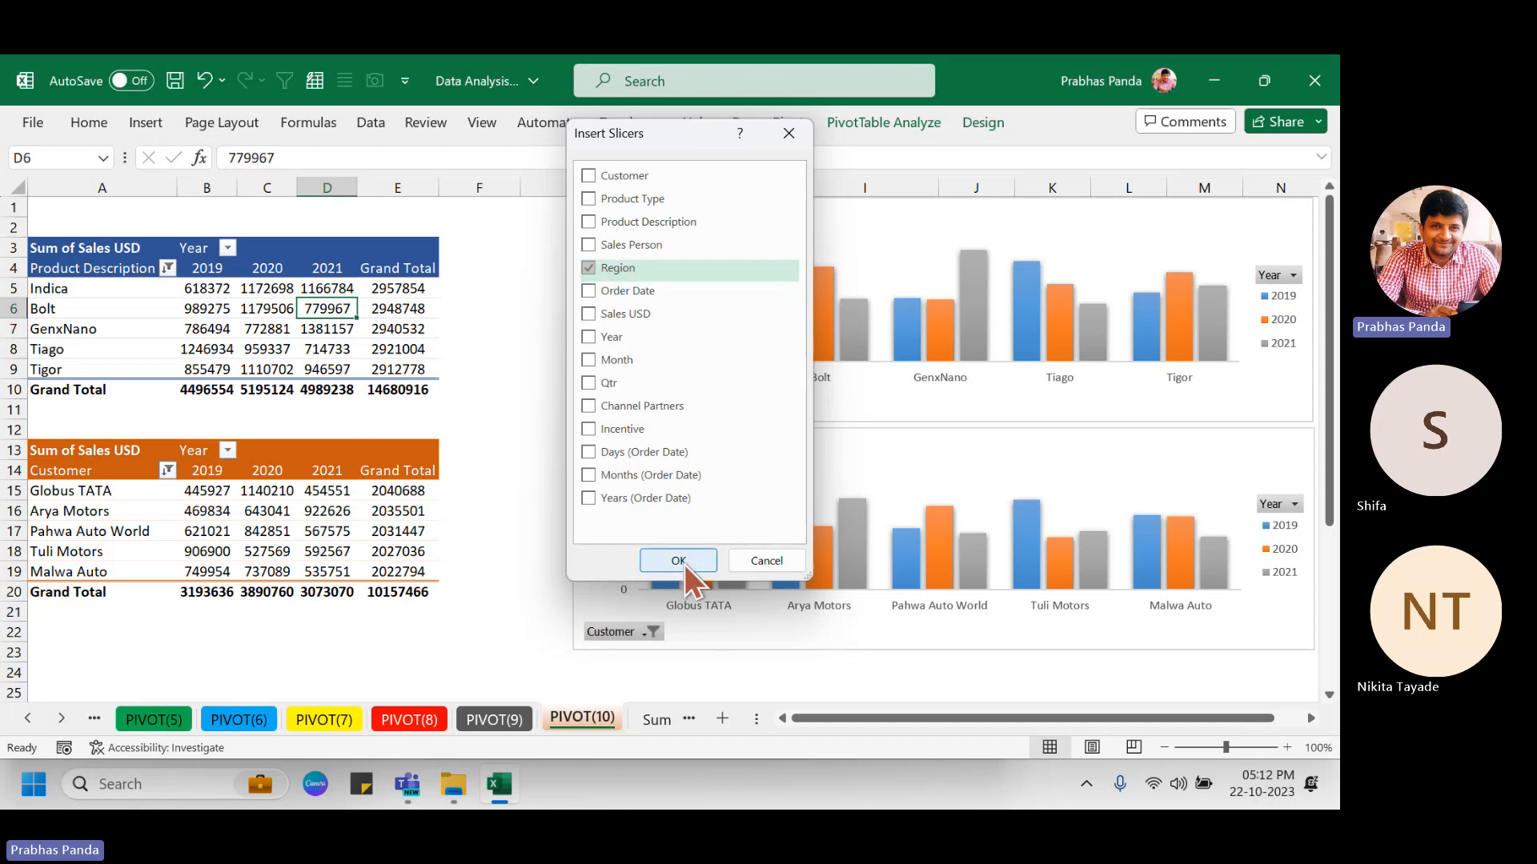
click(678, 561)
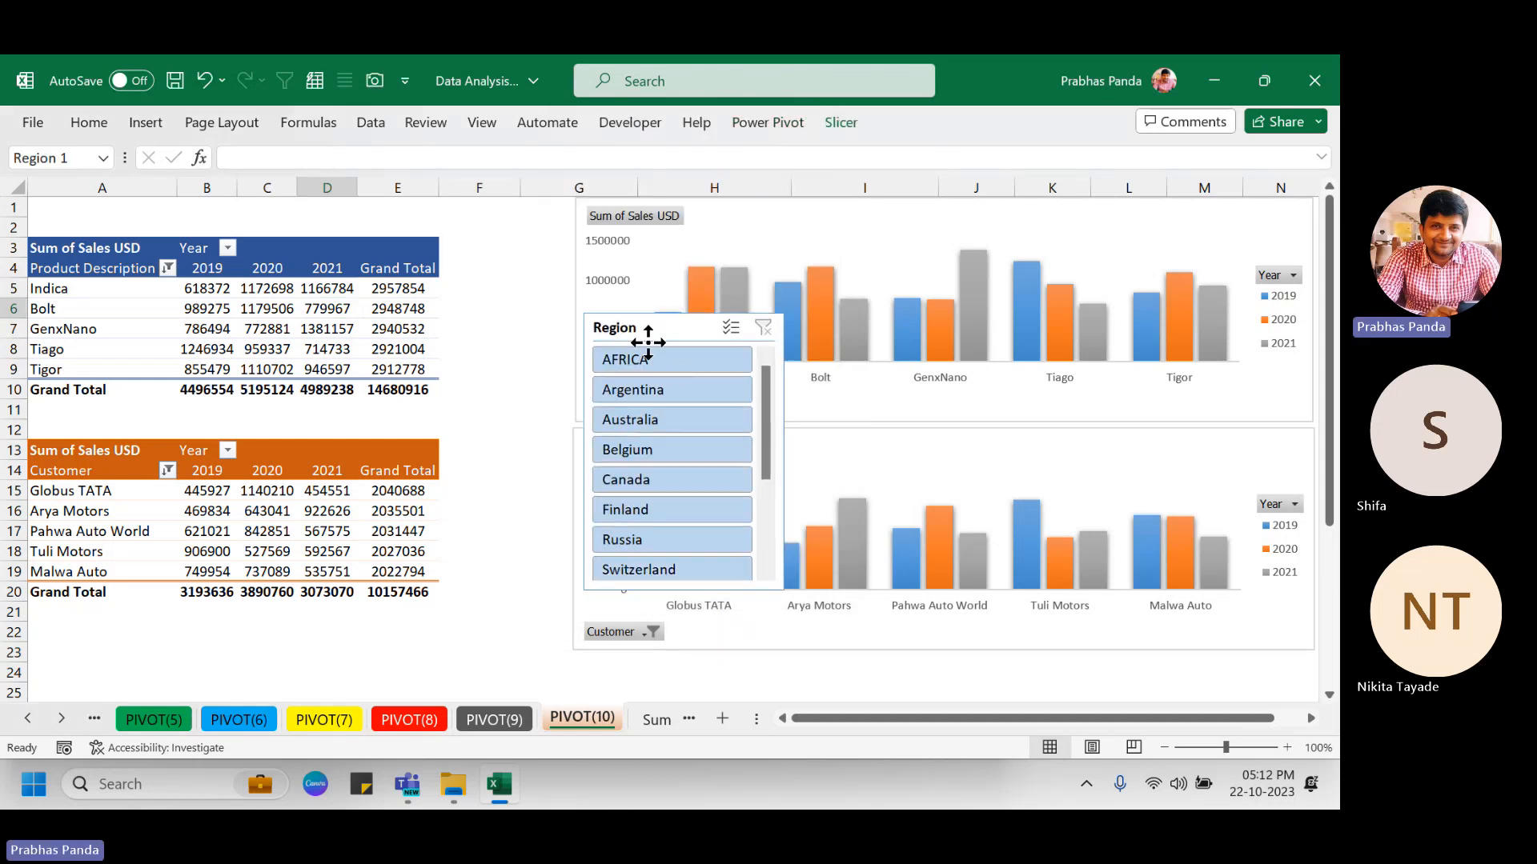
Fit the Region slicer between the pivot tables and charts, narrowing it to the gap and extending it down to row 23.
drag(649, 342, 517, 239)
drag(649, 349, 568, 337)
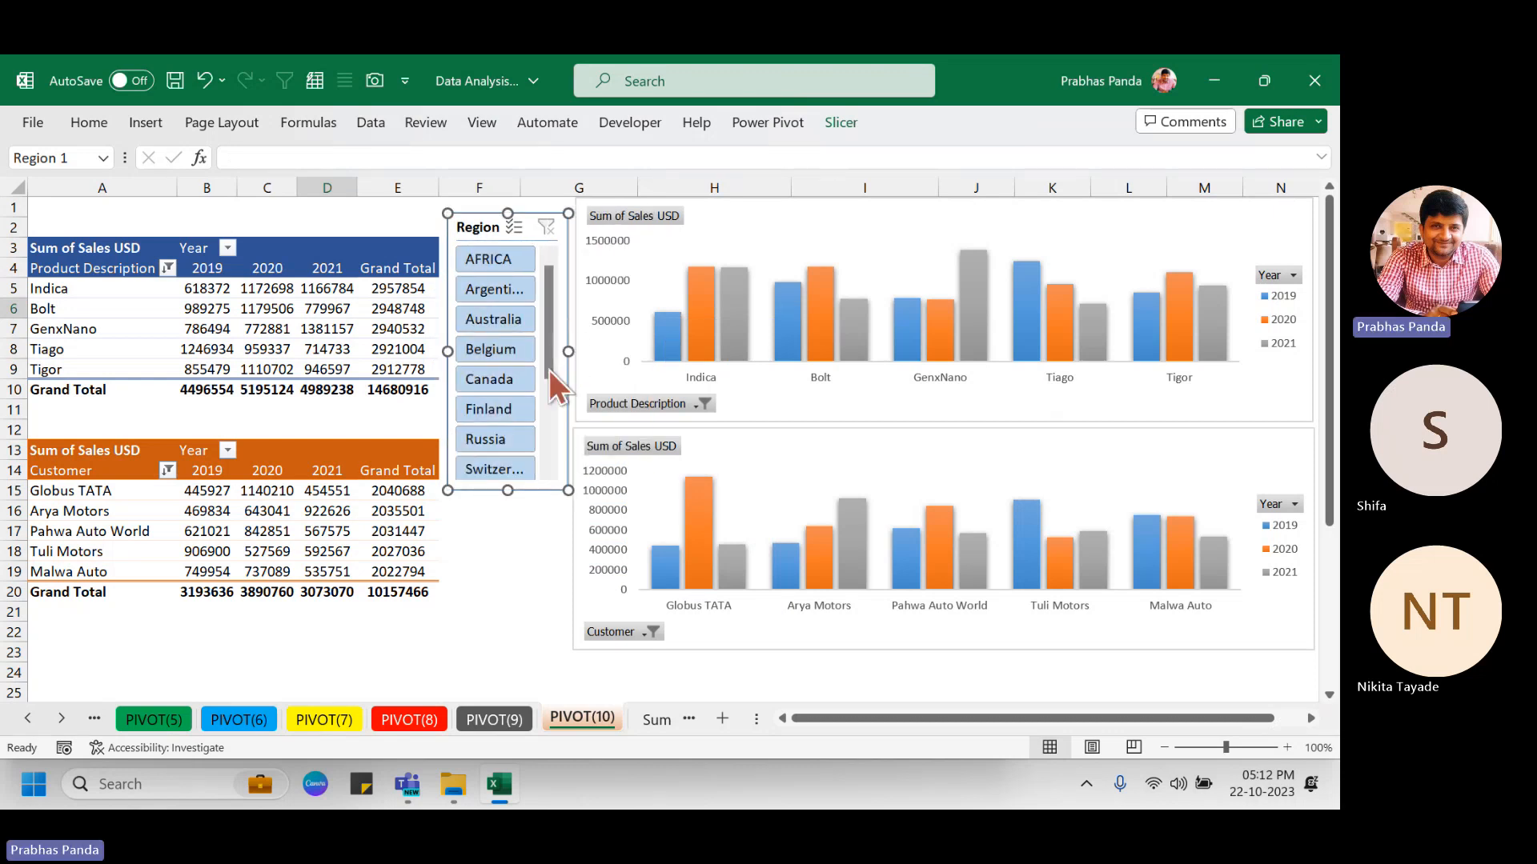
drag(507, 497, 503, 650)
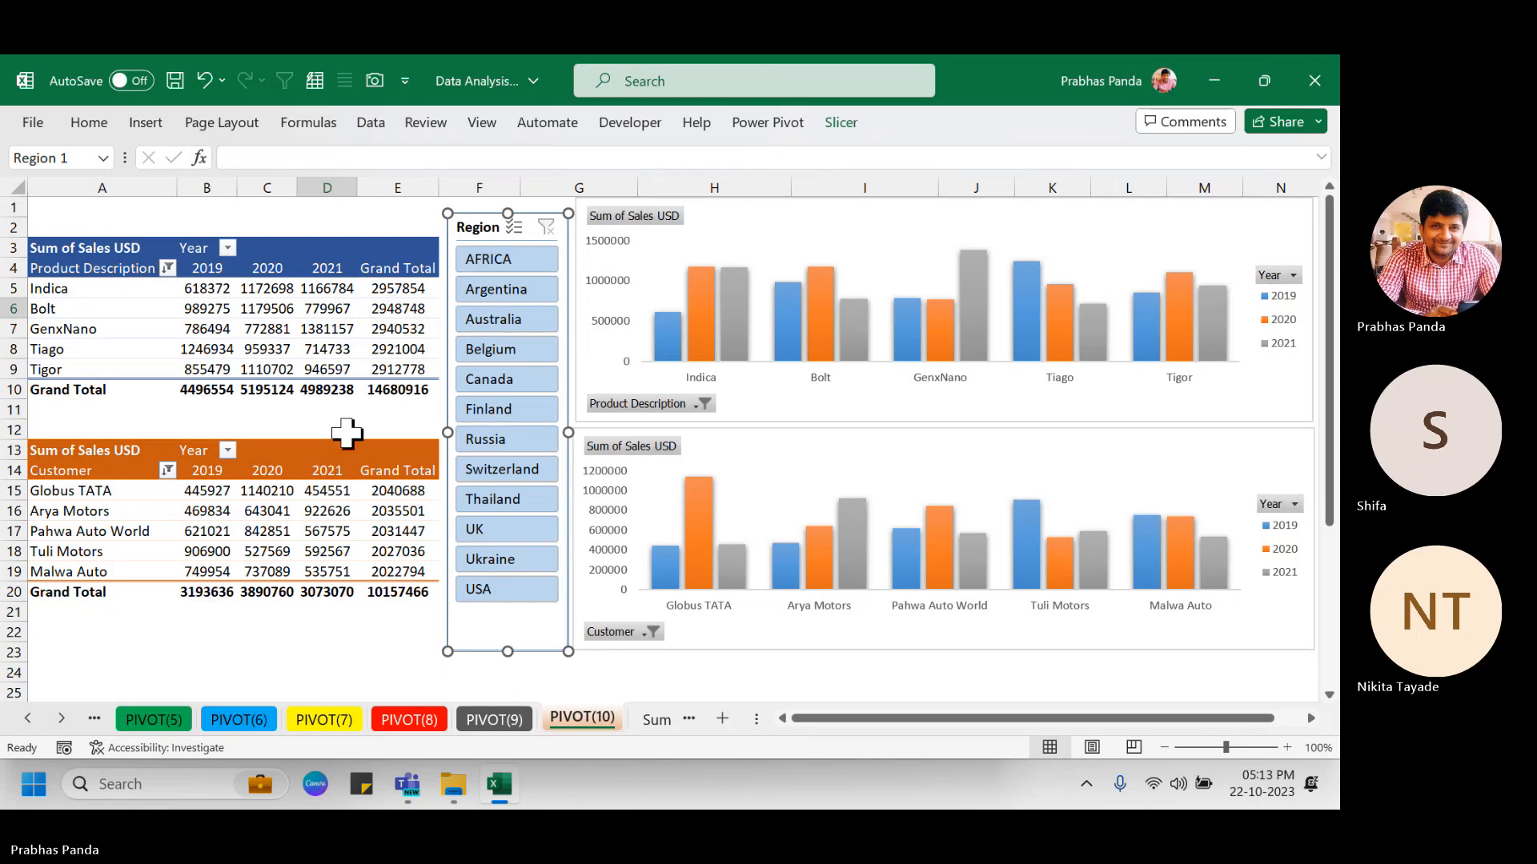
drag(446, 433, 440, 433)
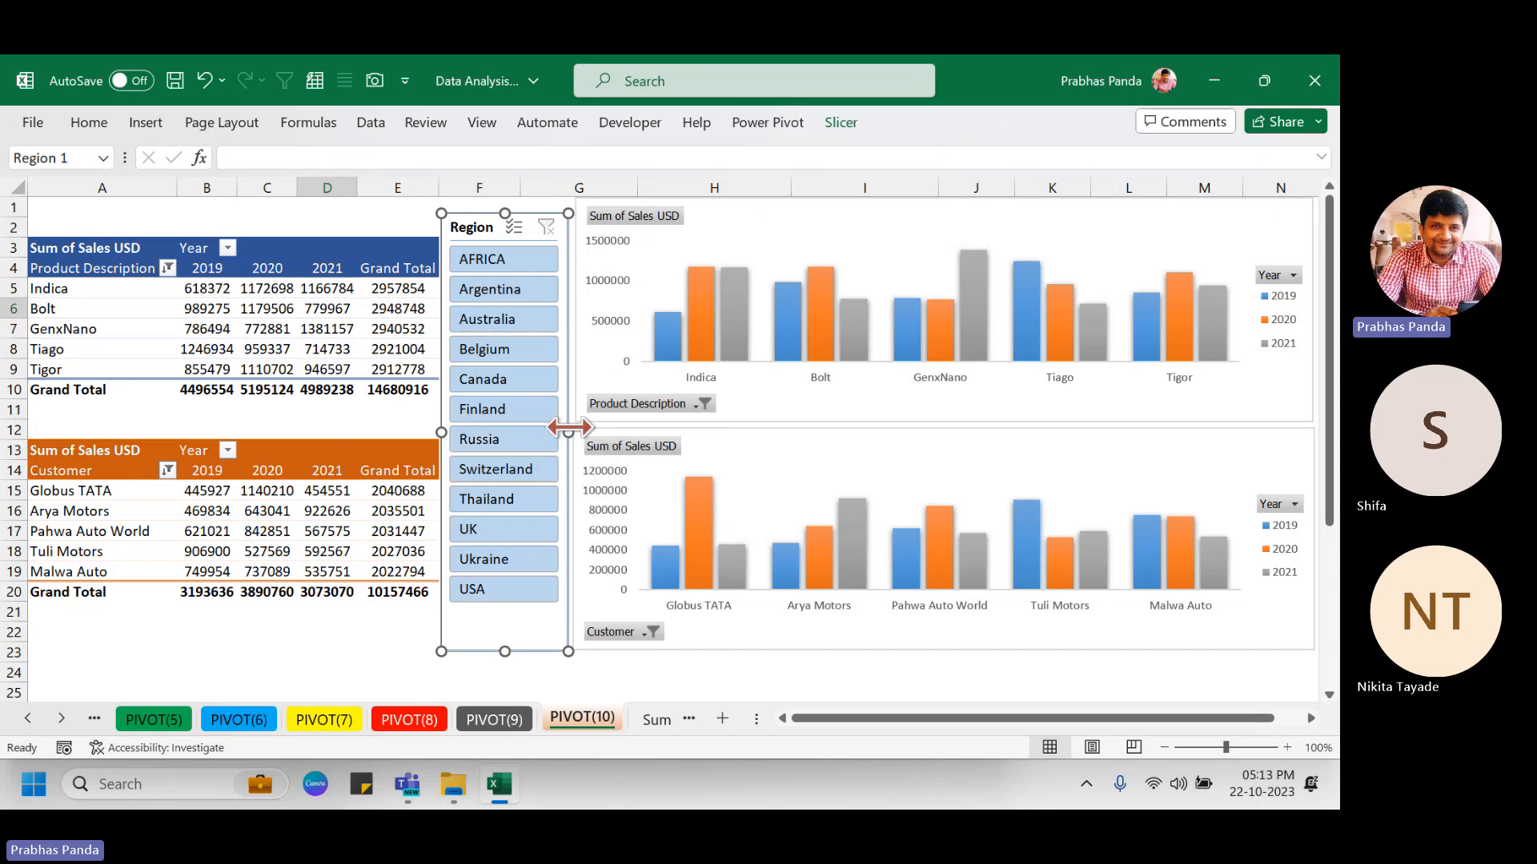
drag(569, 432, 575, 432)
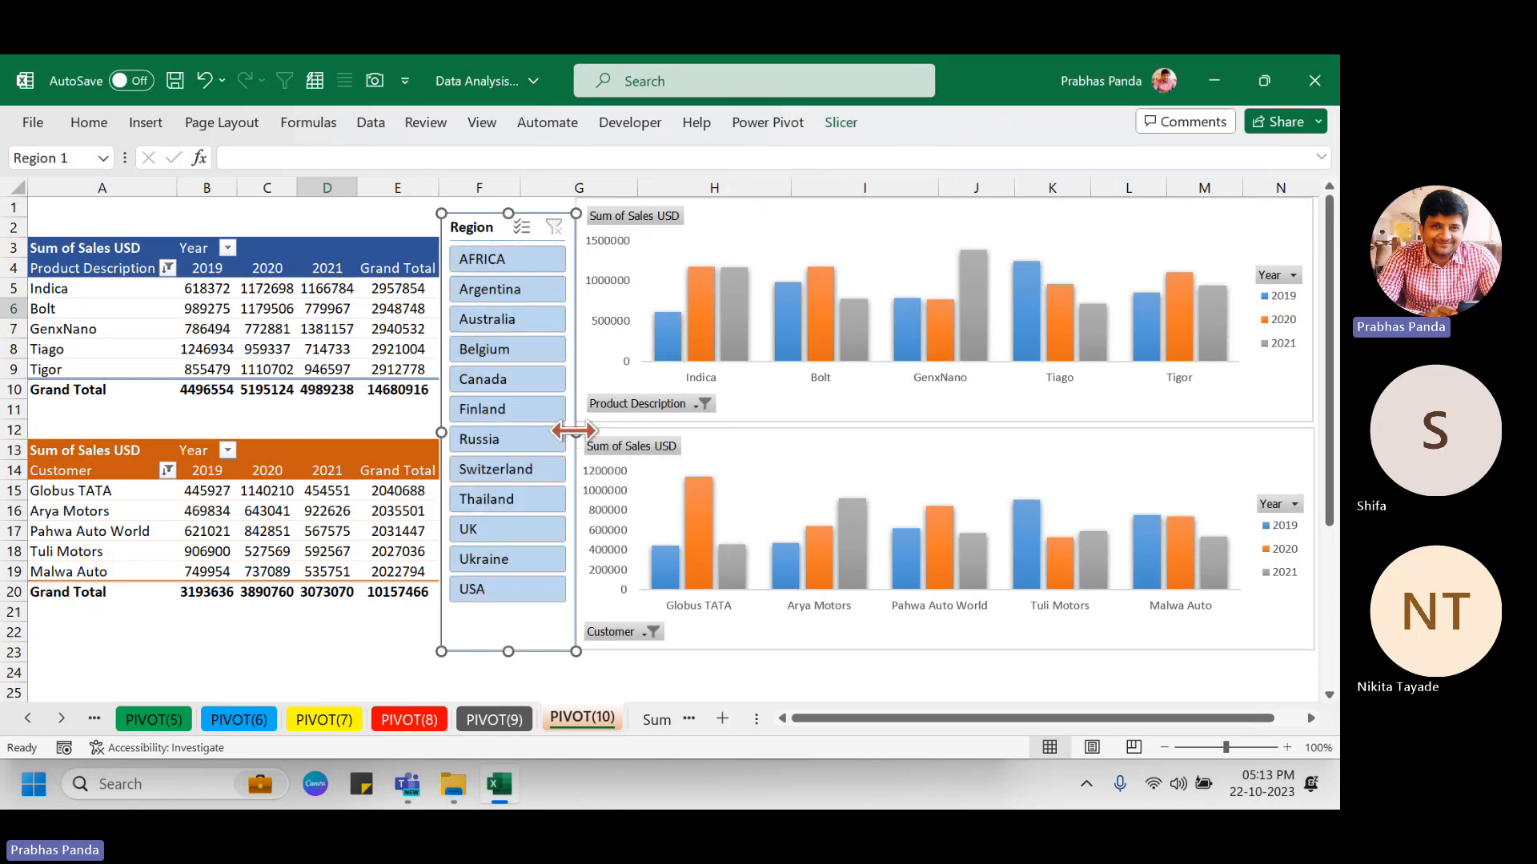
Apply the dark blue slicer style to the Region slicer.
click(842, 120)
click(651, 202)
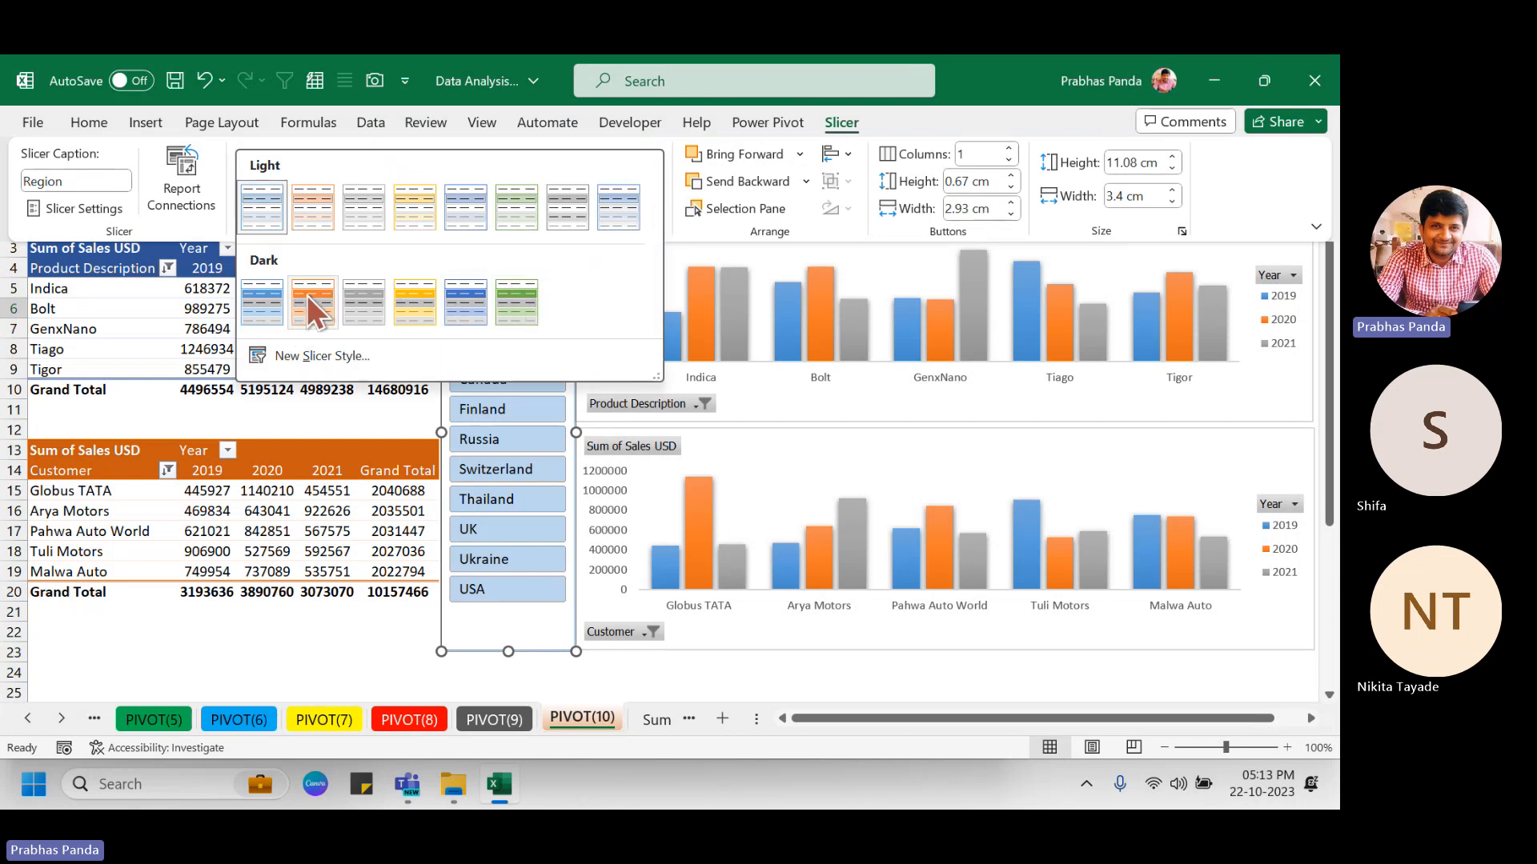
click(468, 302)
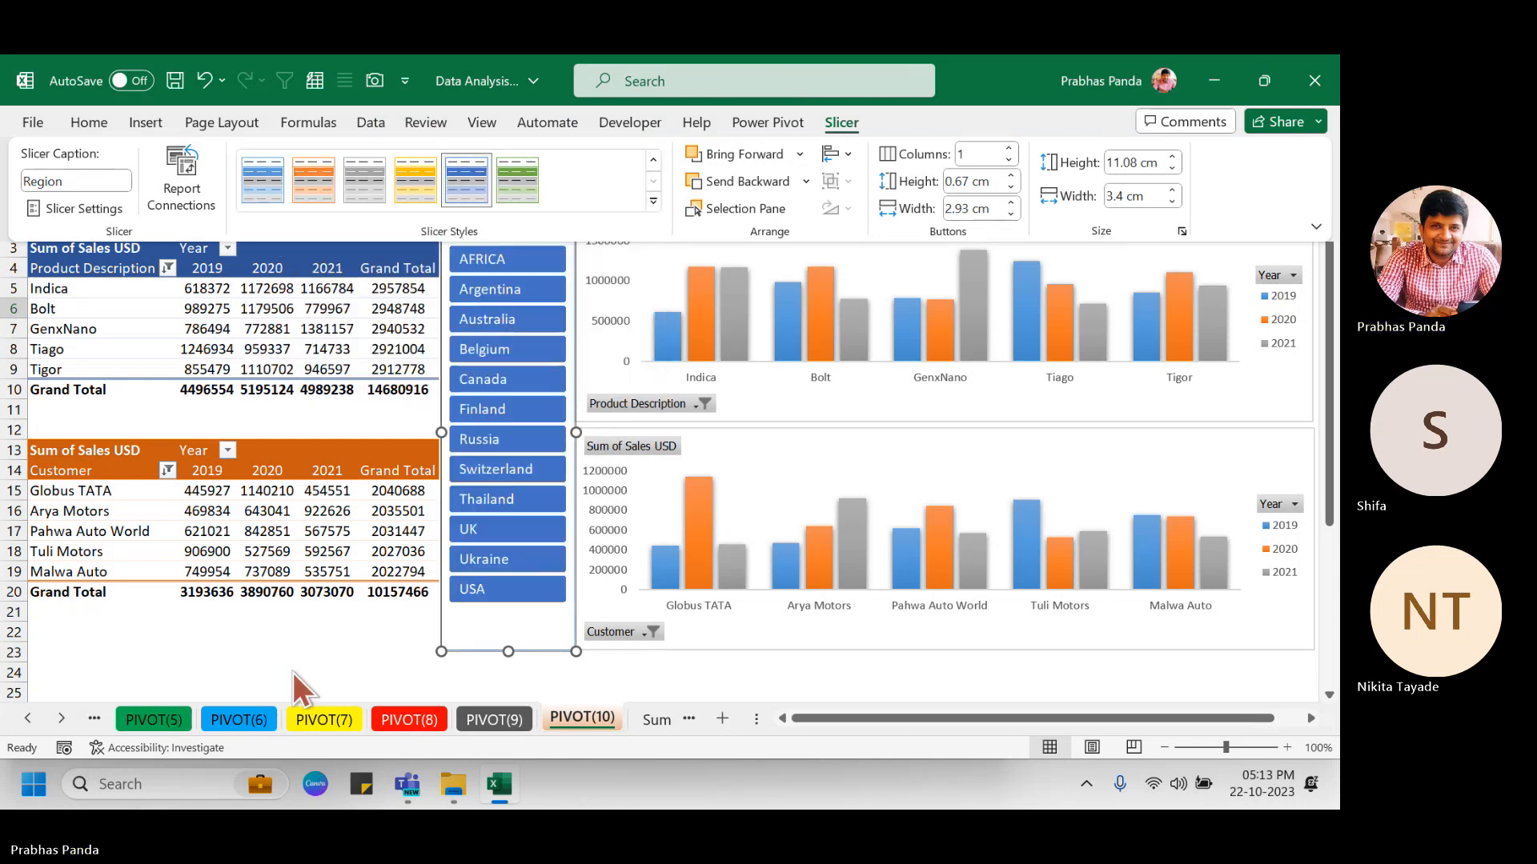
click(276, 654)
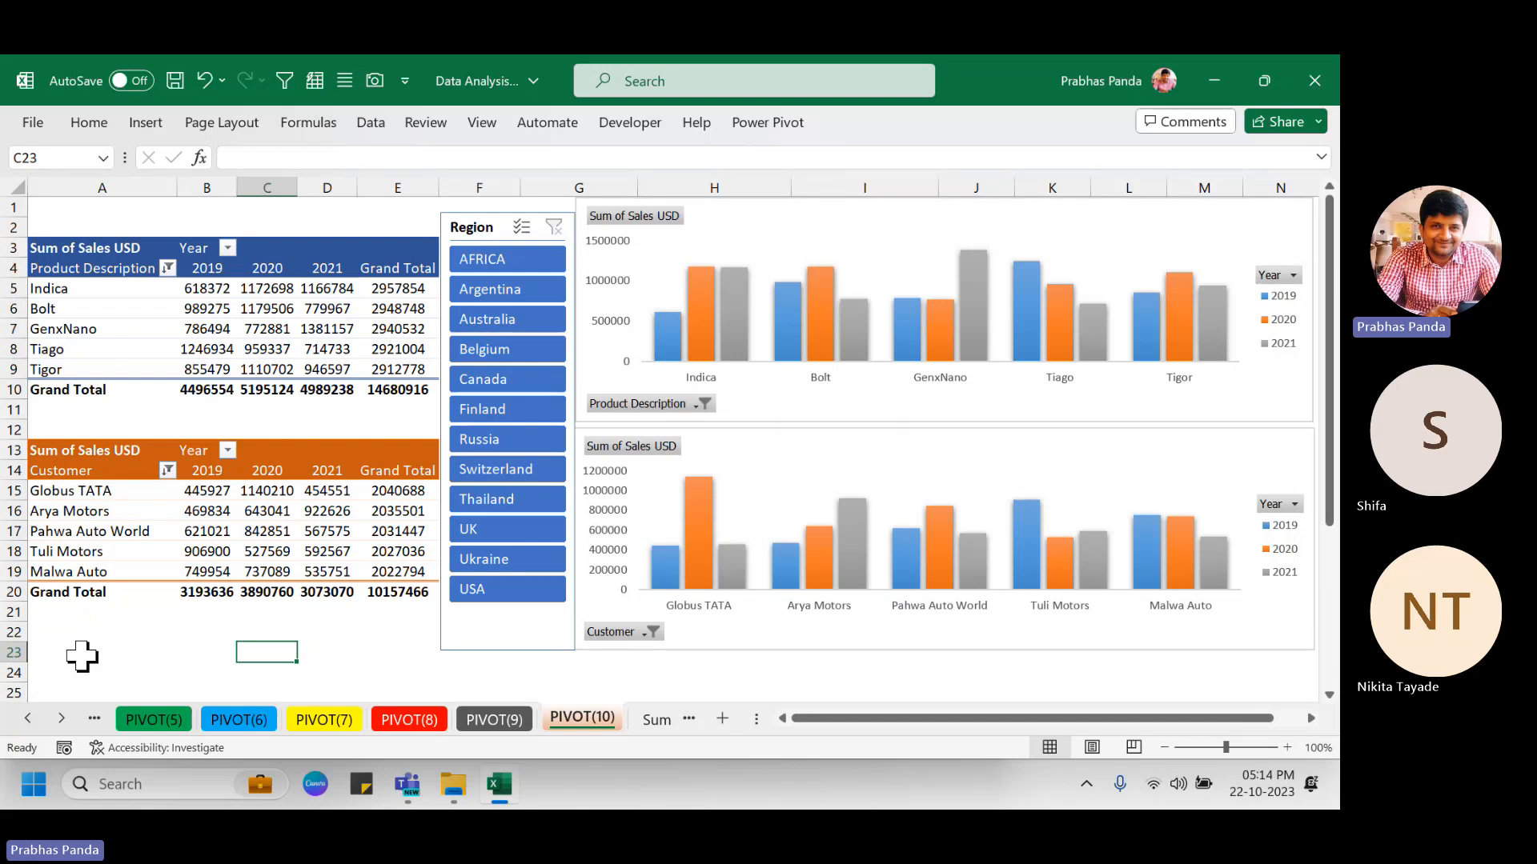
Test the Region slicer with several single regions such as Argentina, Thailand, Russia and Australia, and clear its filter.
click(553, 287)
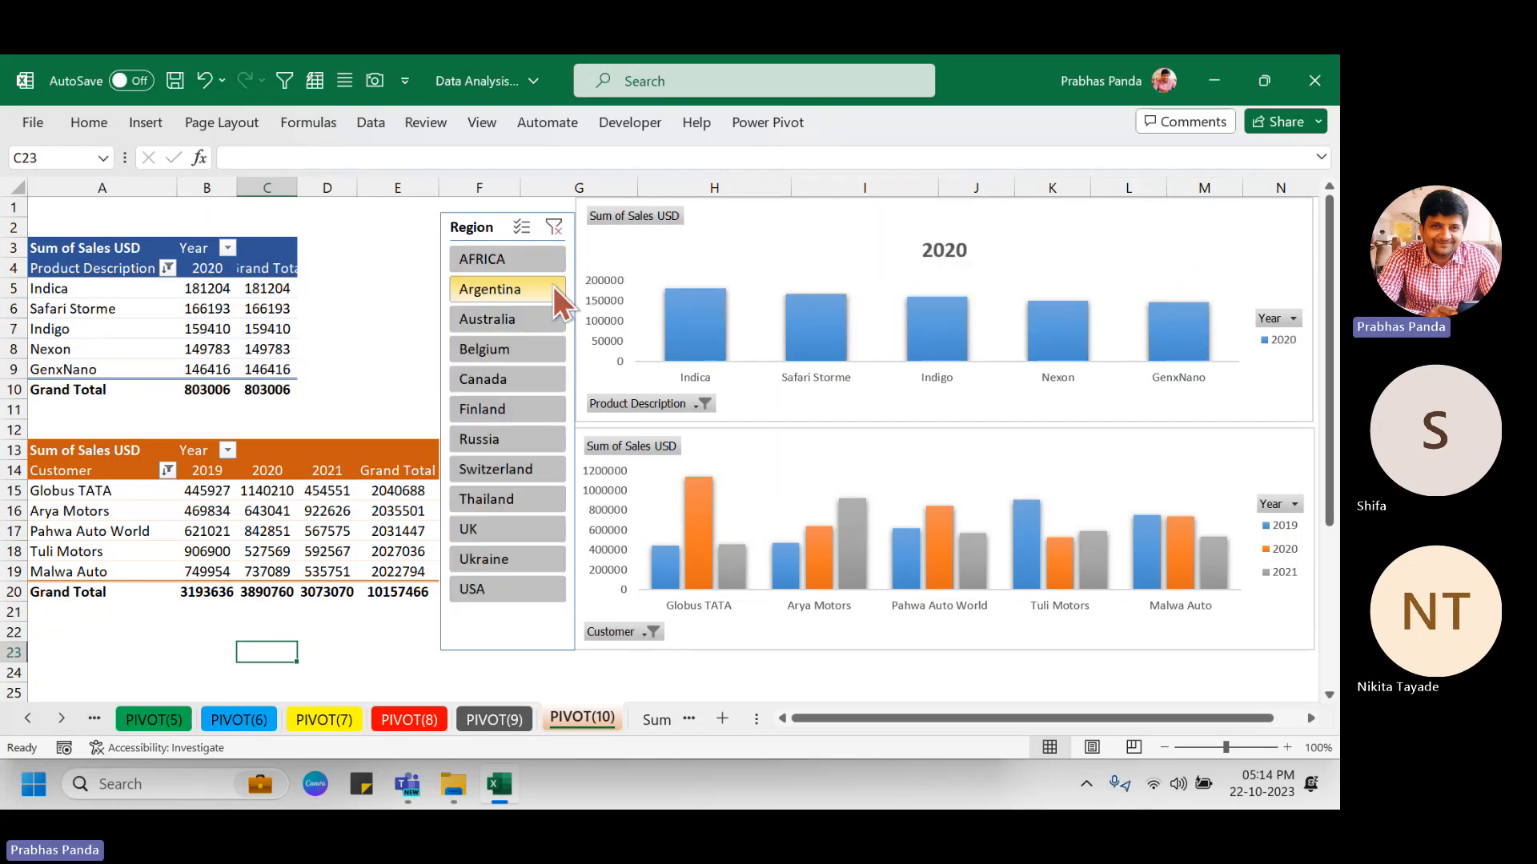
click(500, 498)
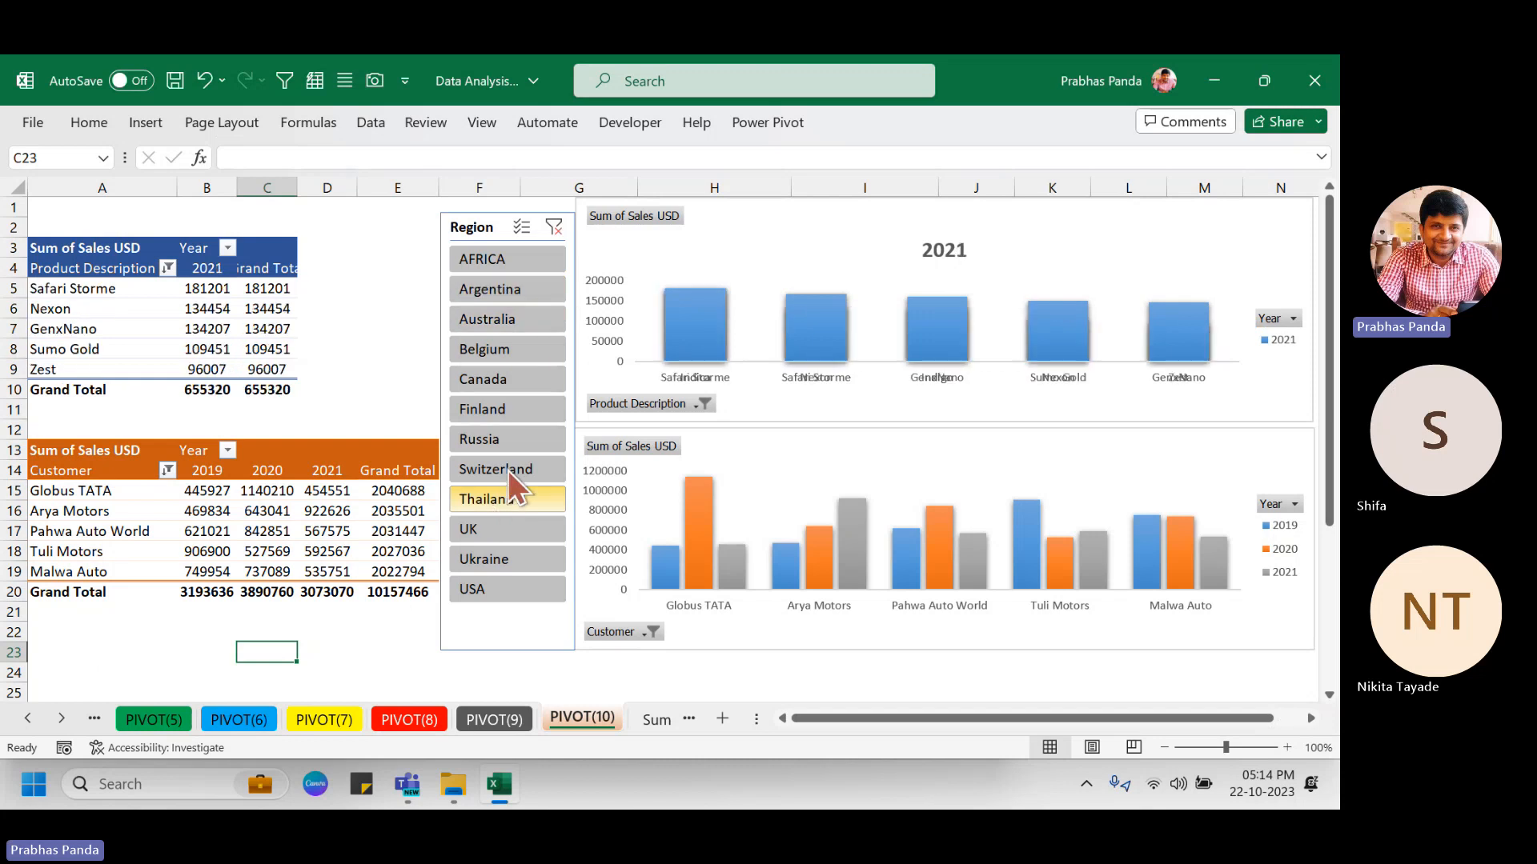
click(514, 438)
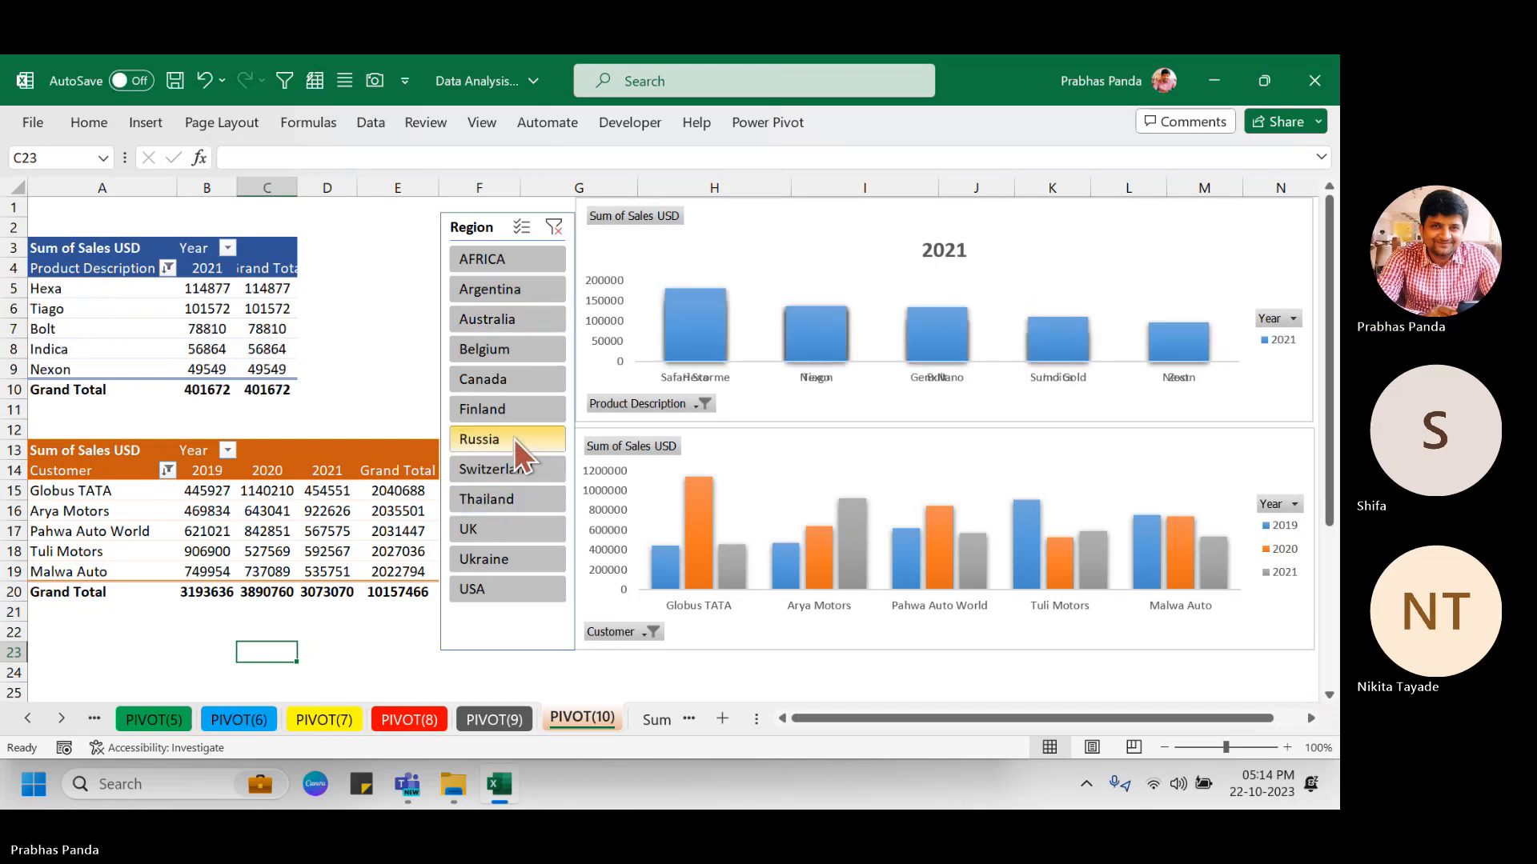
click(490, 376)
click(520, 318)
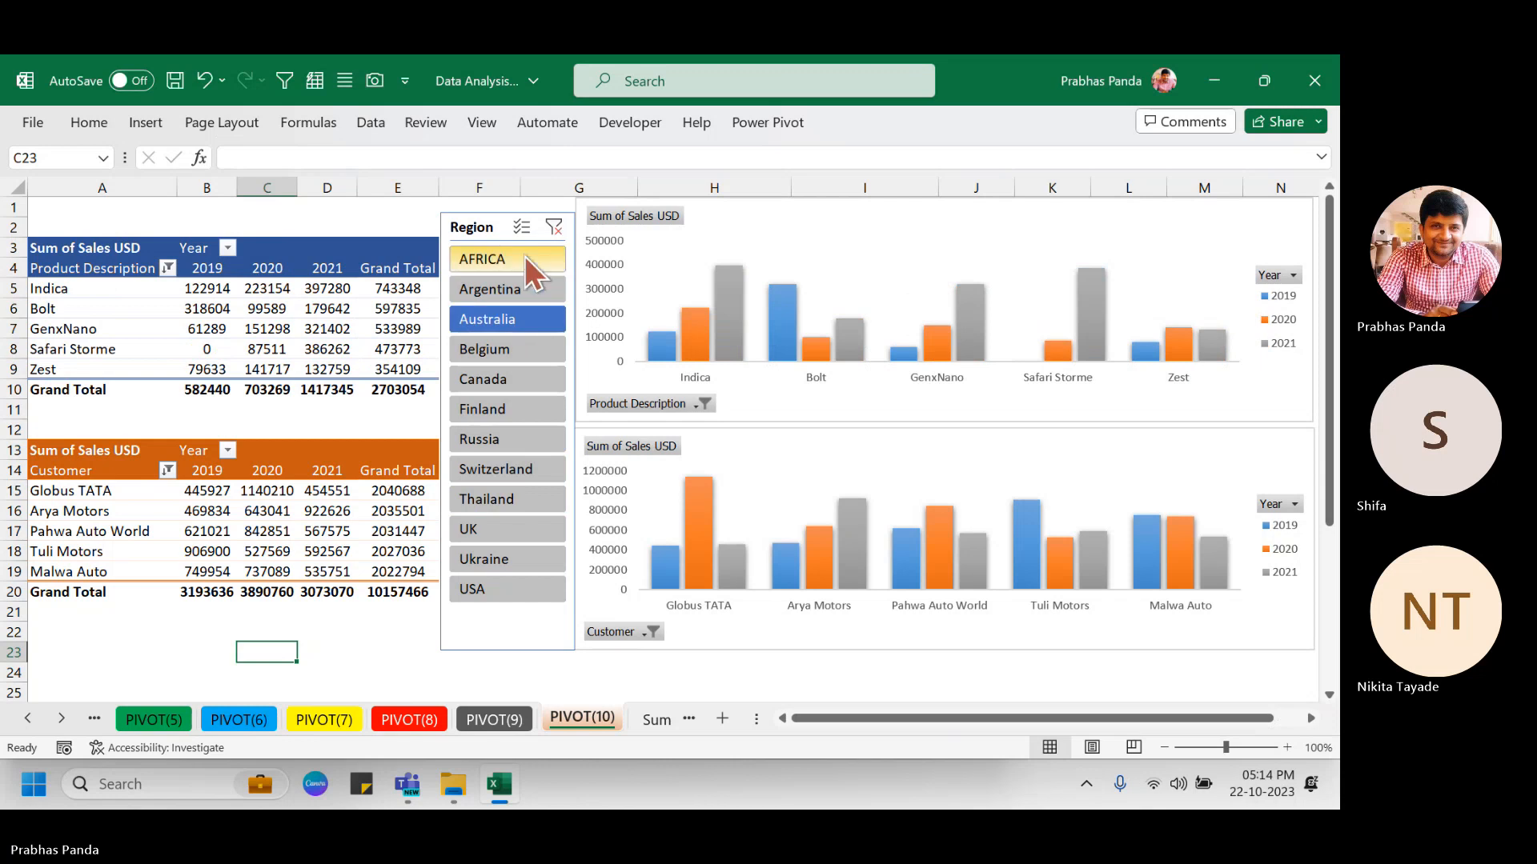
click(532, 558)
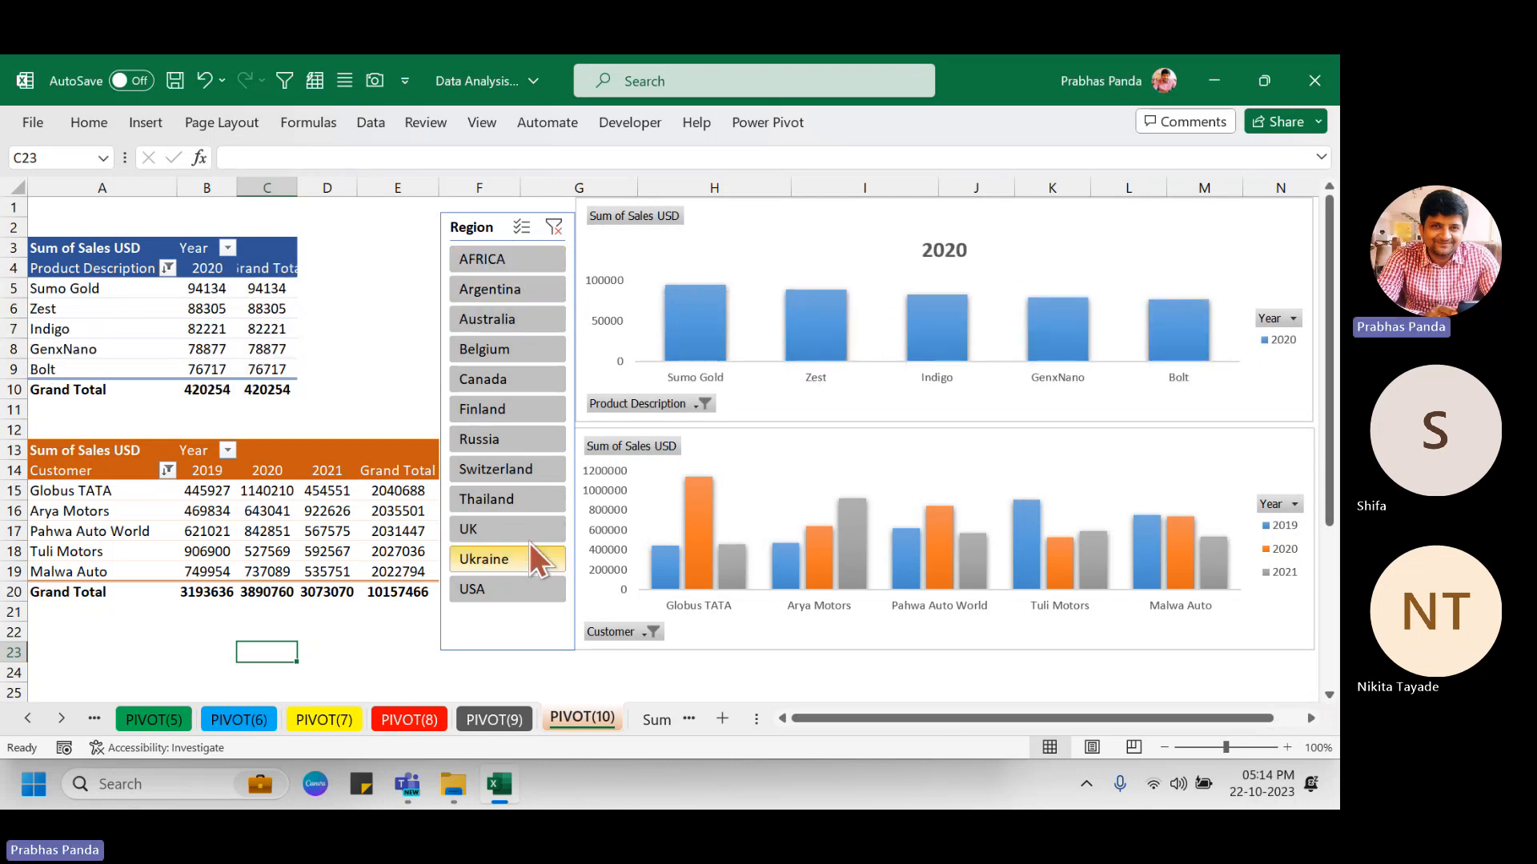
click(526, 323)
click(507, 256)
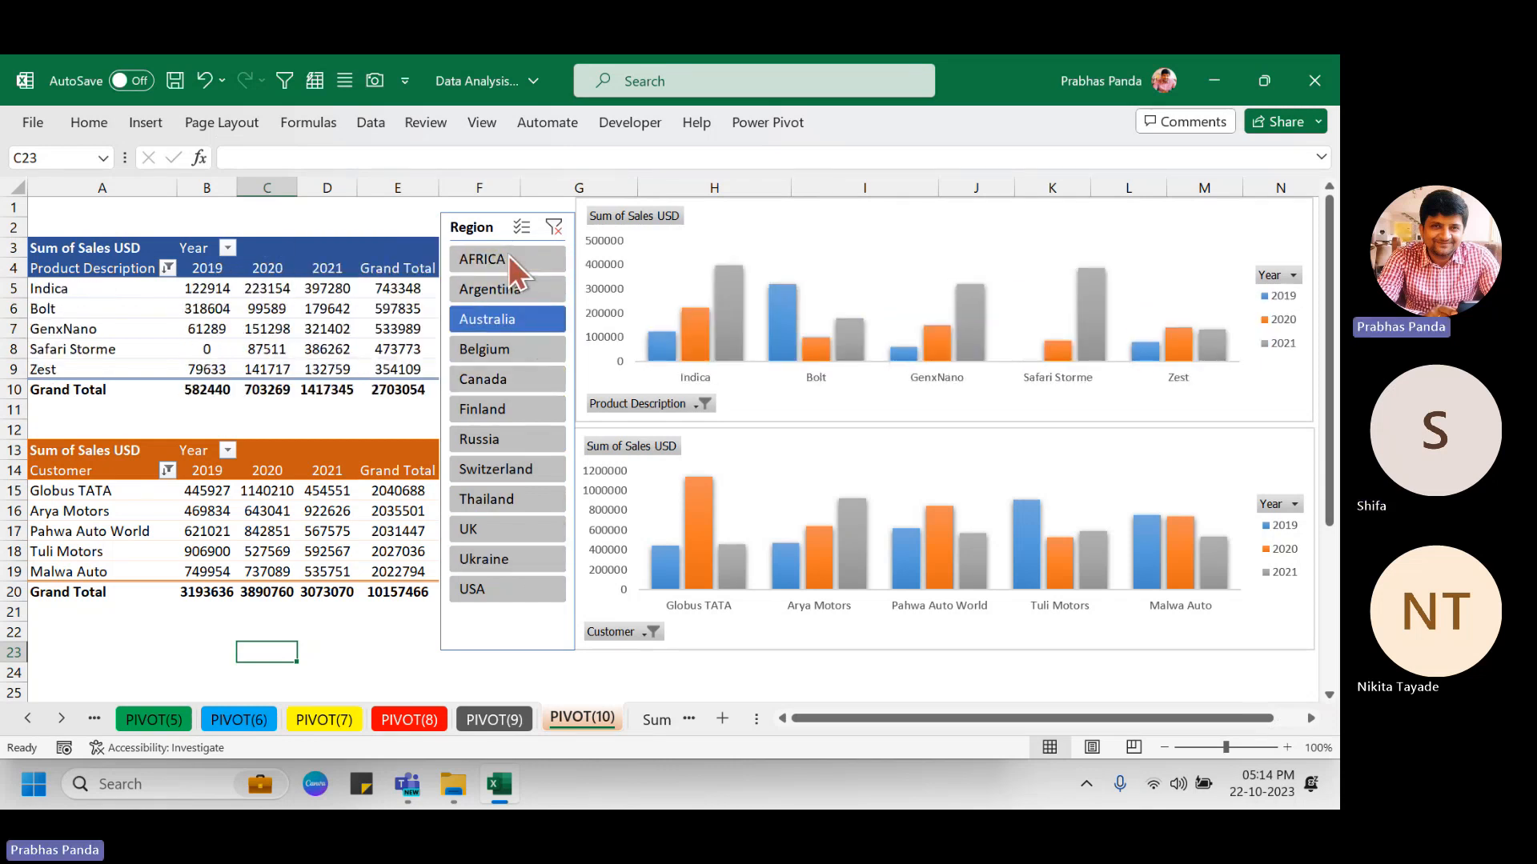
click(556, 229)
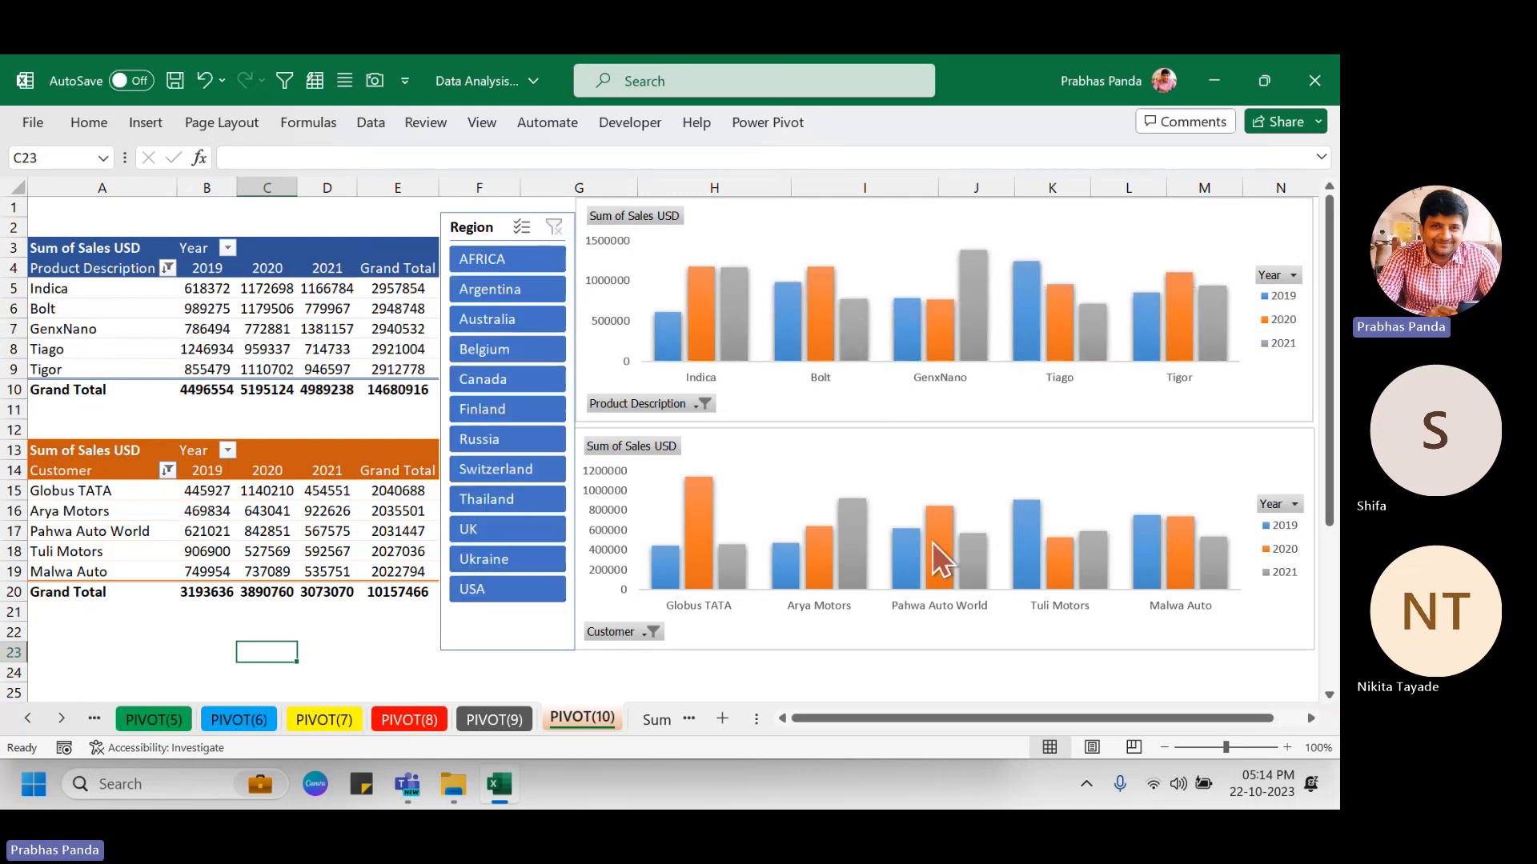
Connect the Region slicer to PivotTable12 on sheet PIVOT(10) as well, through its report connections.
mouse_move(221, 596)
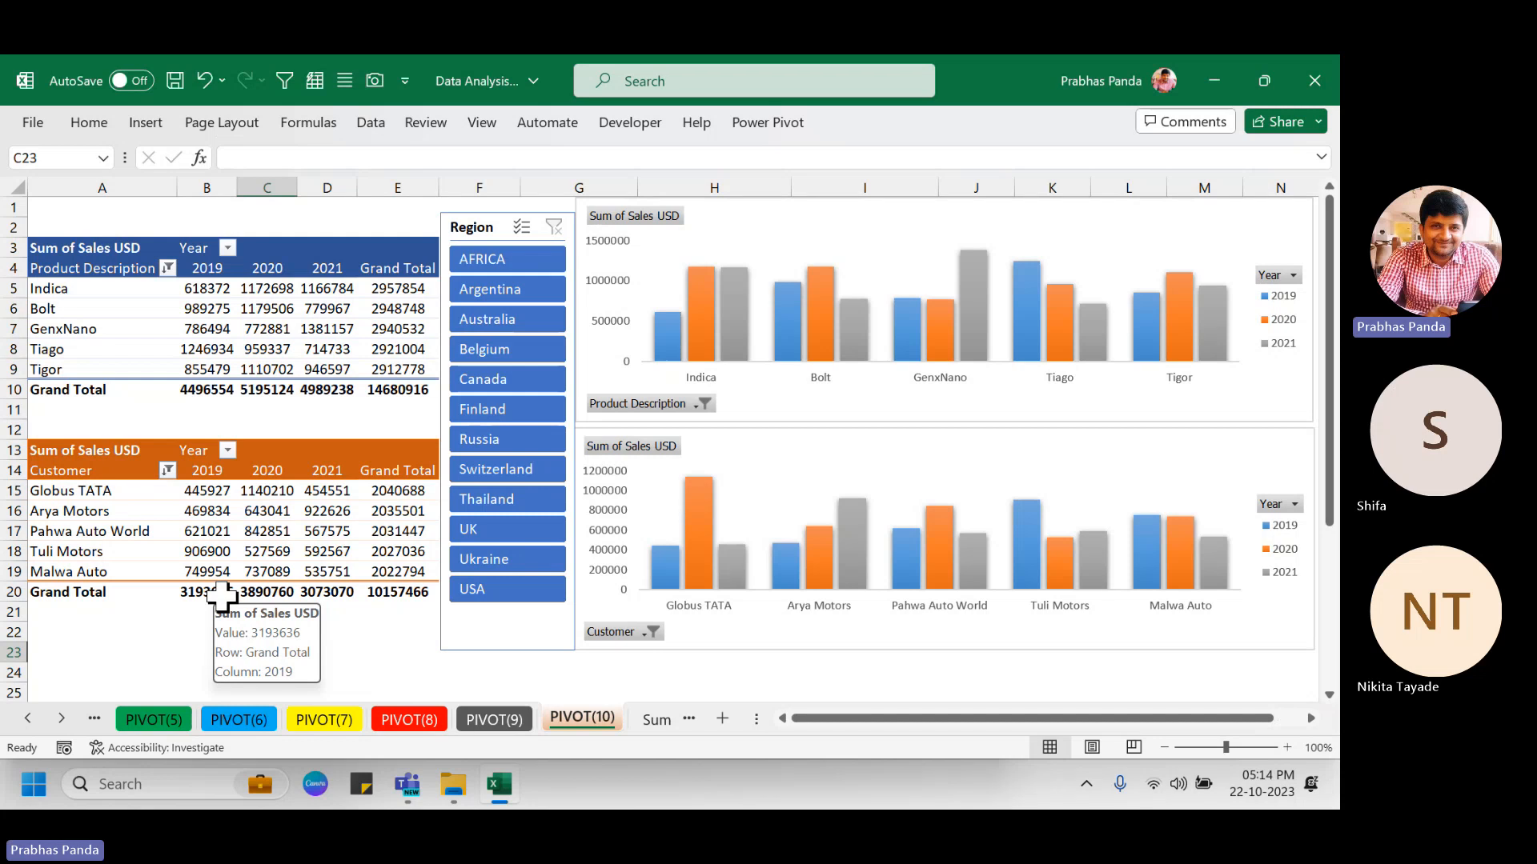
click(482, 230)
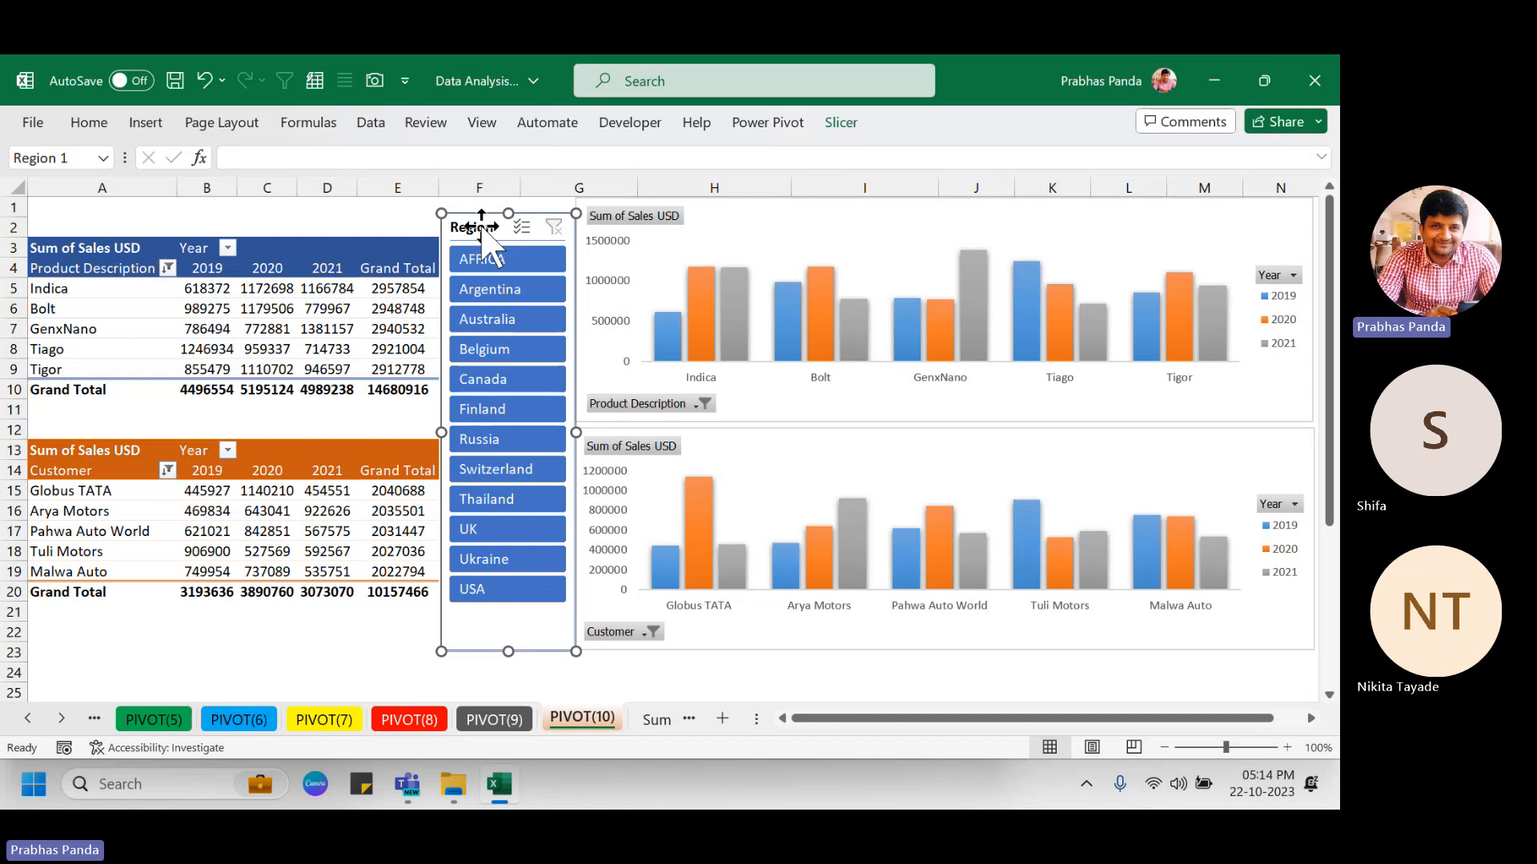
right_click(483, 230)
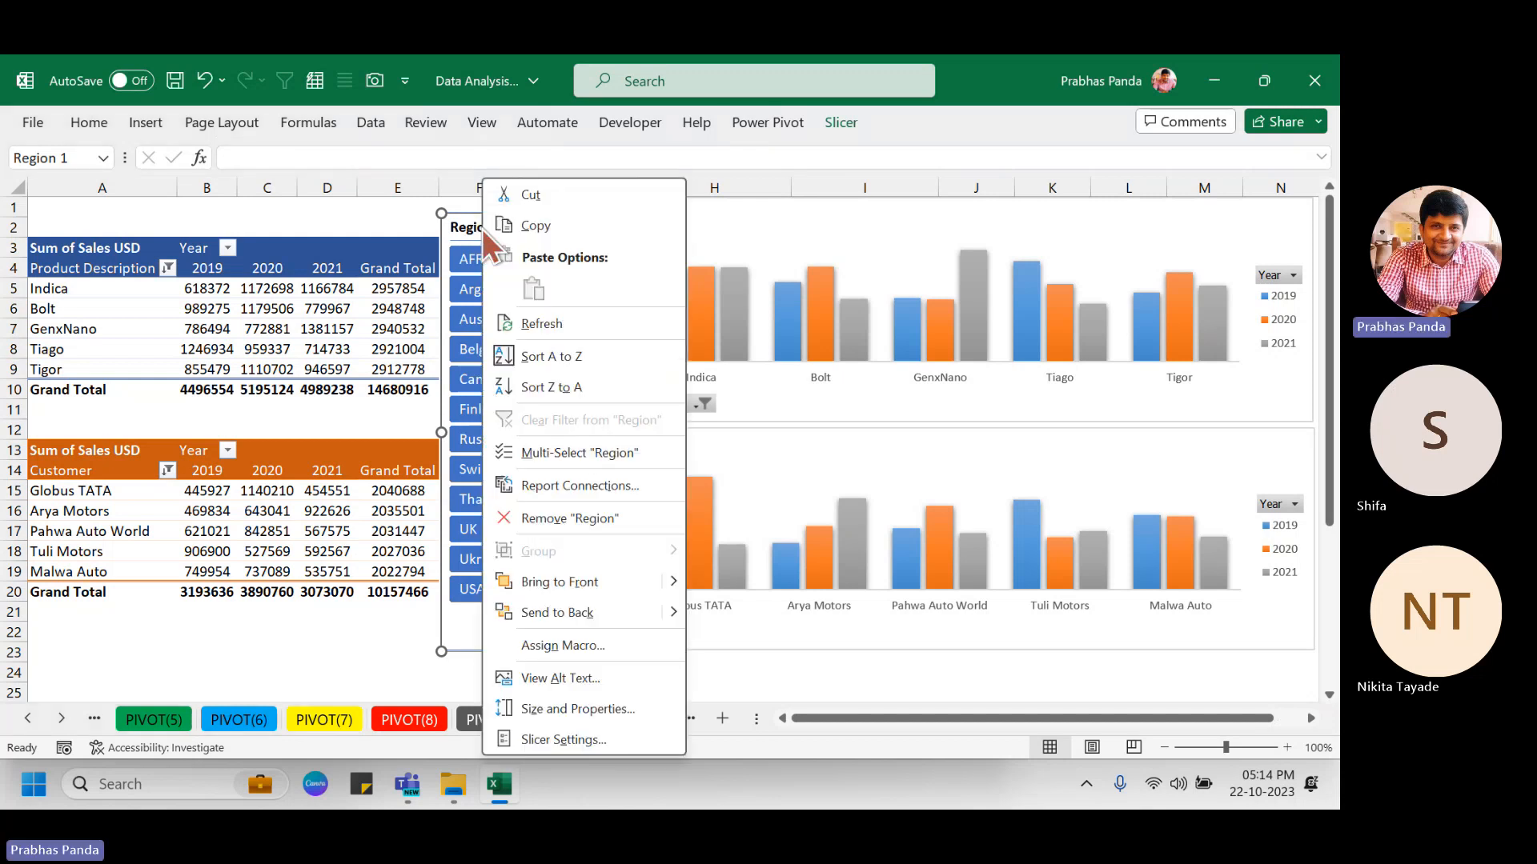
click(623, 485)
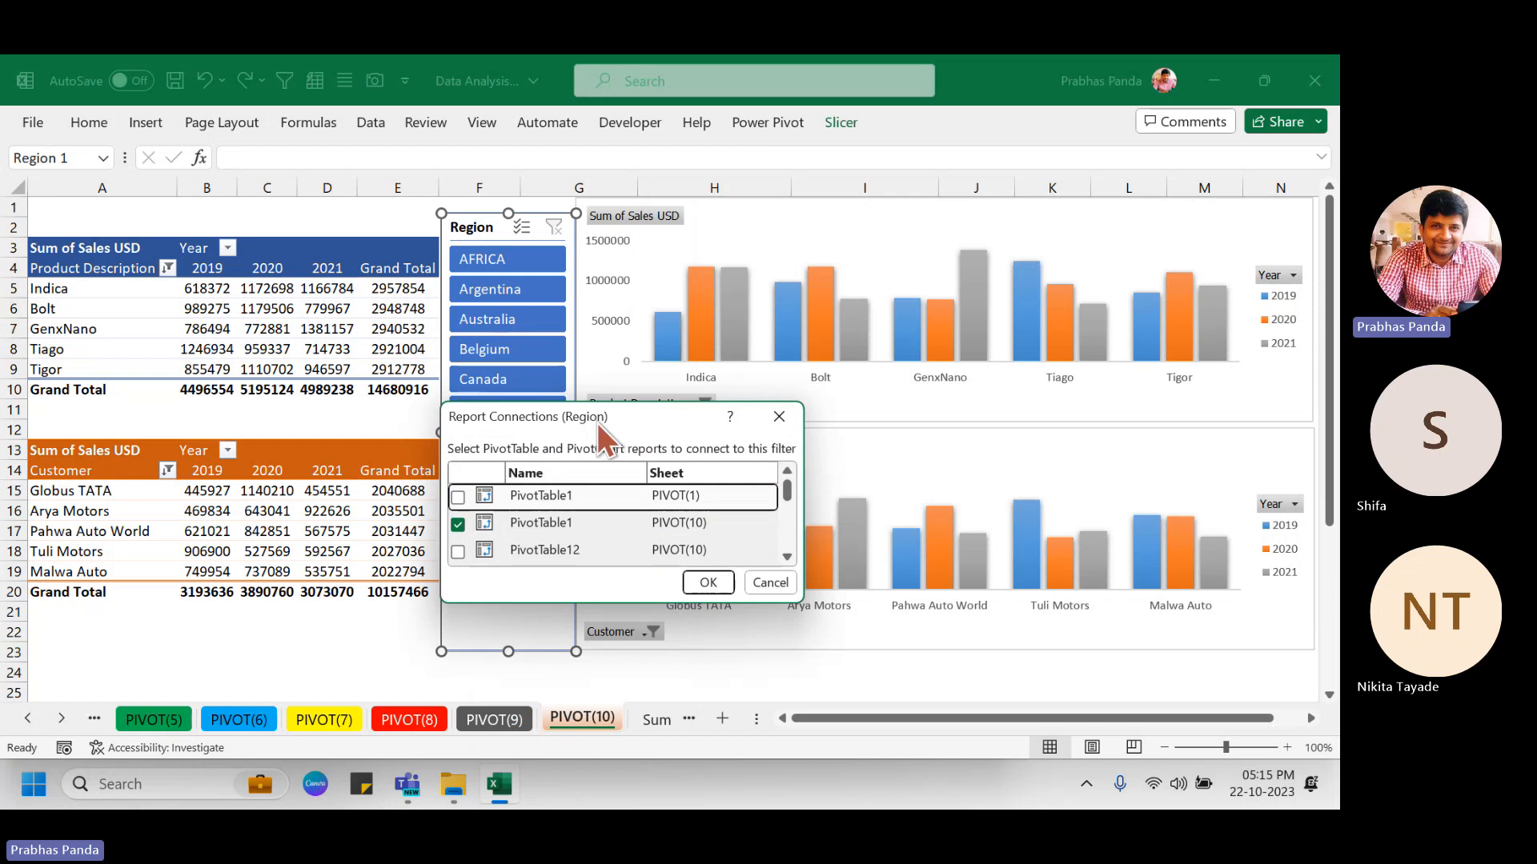
drag(598, 425, 712, 197)
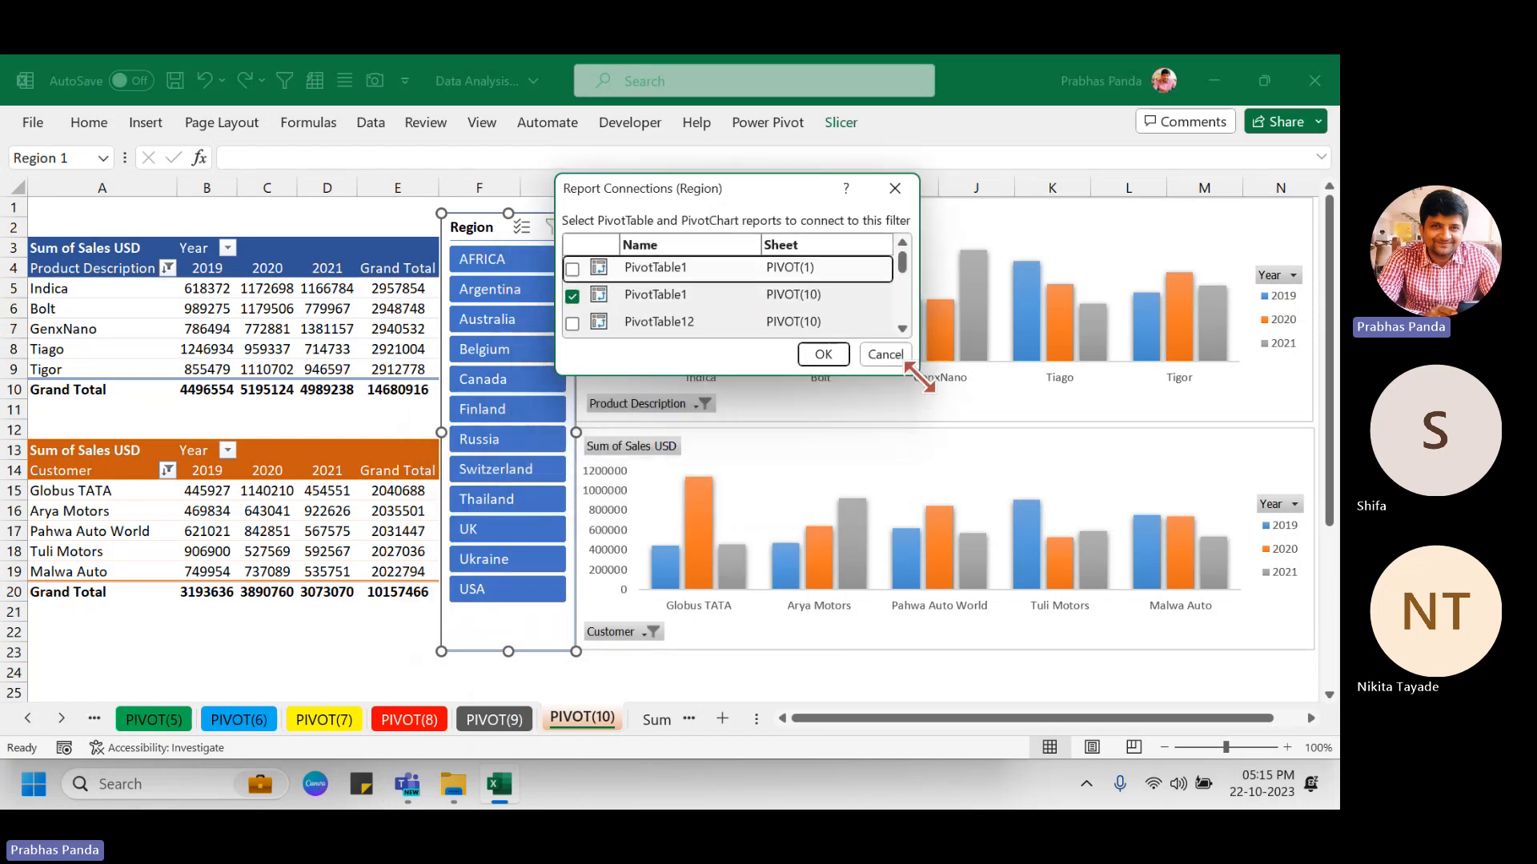
drag(913, 370, 1114, 668)
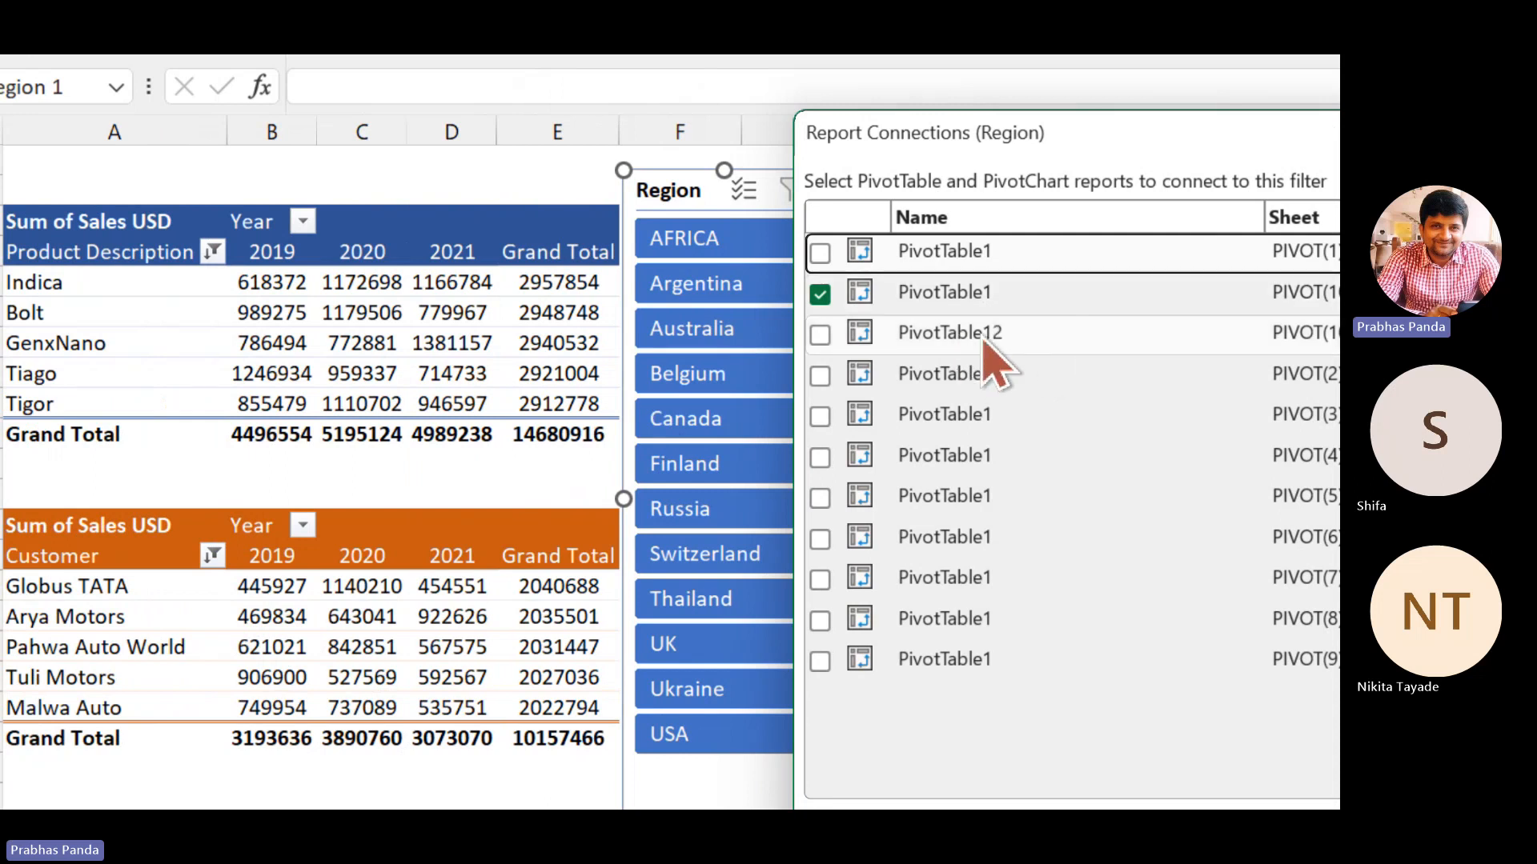
click(822, 336)
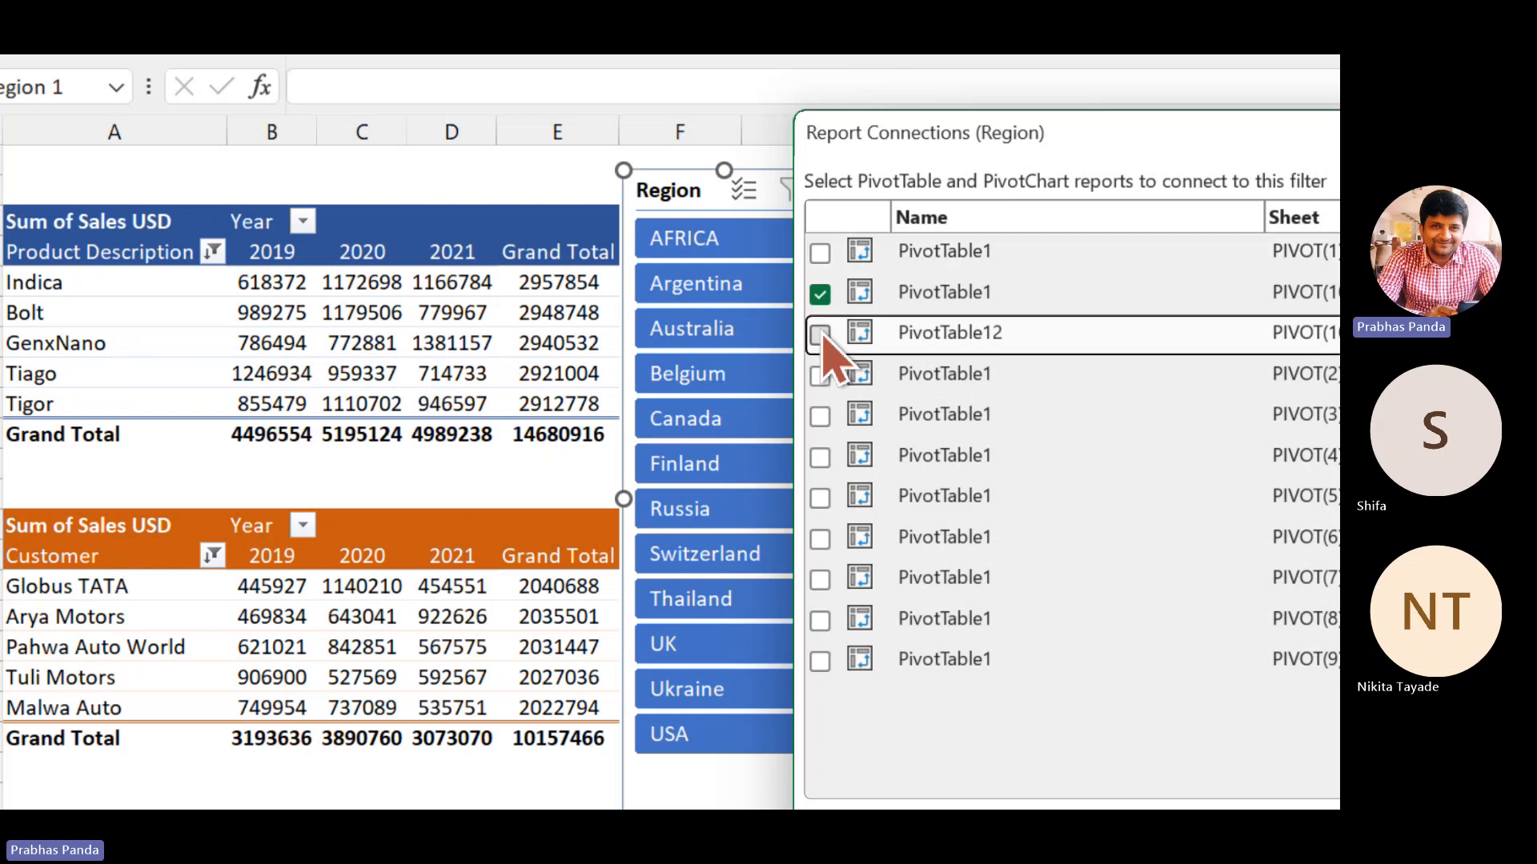
click(820, 335)
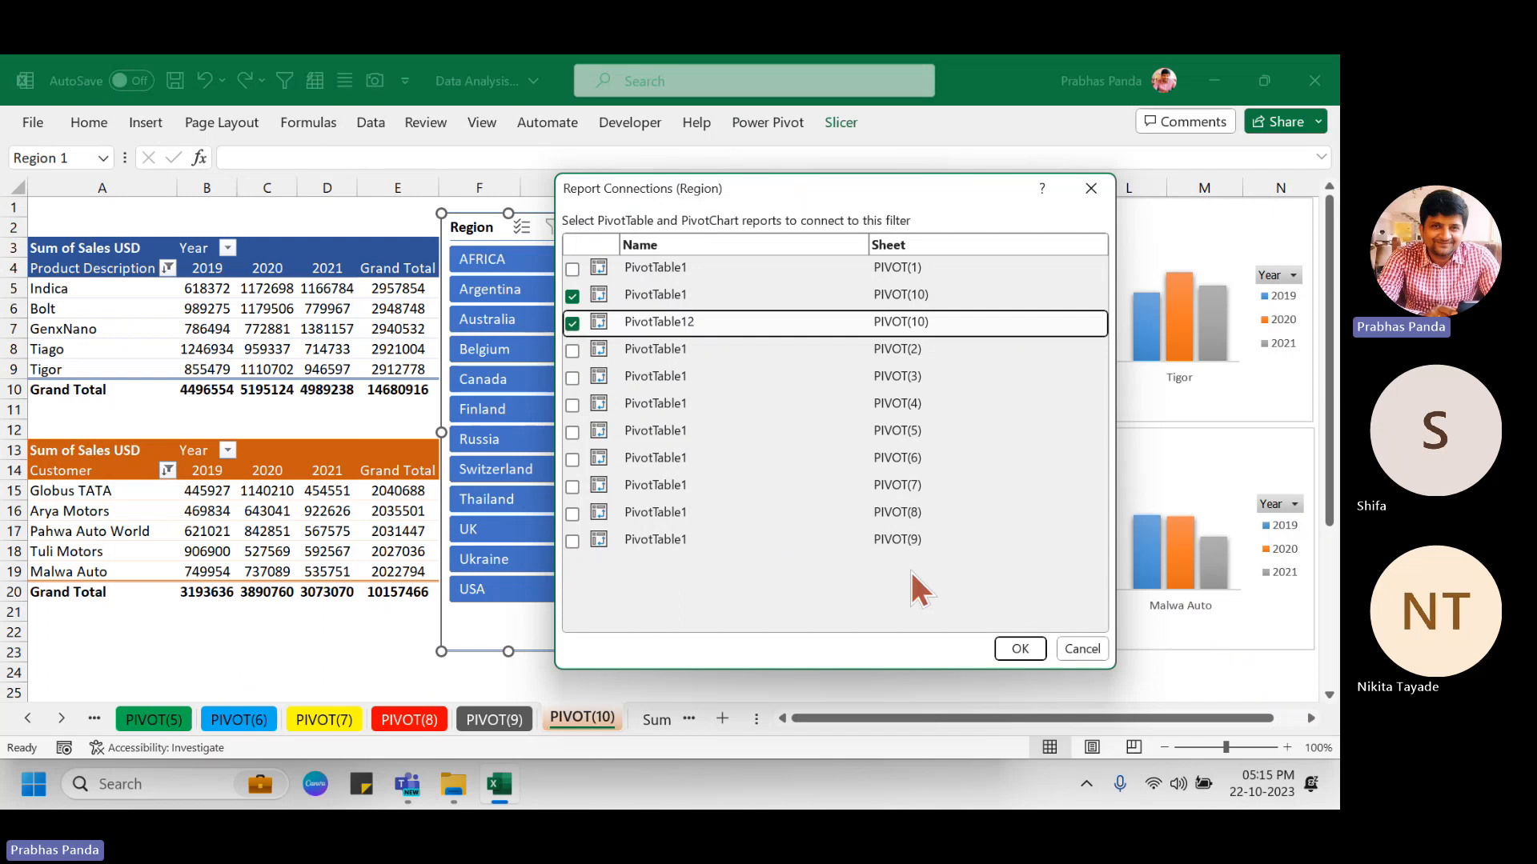
click(1029, 647)
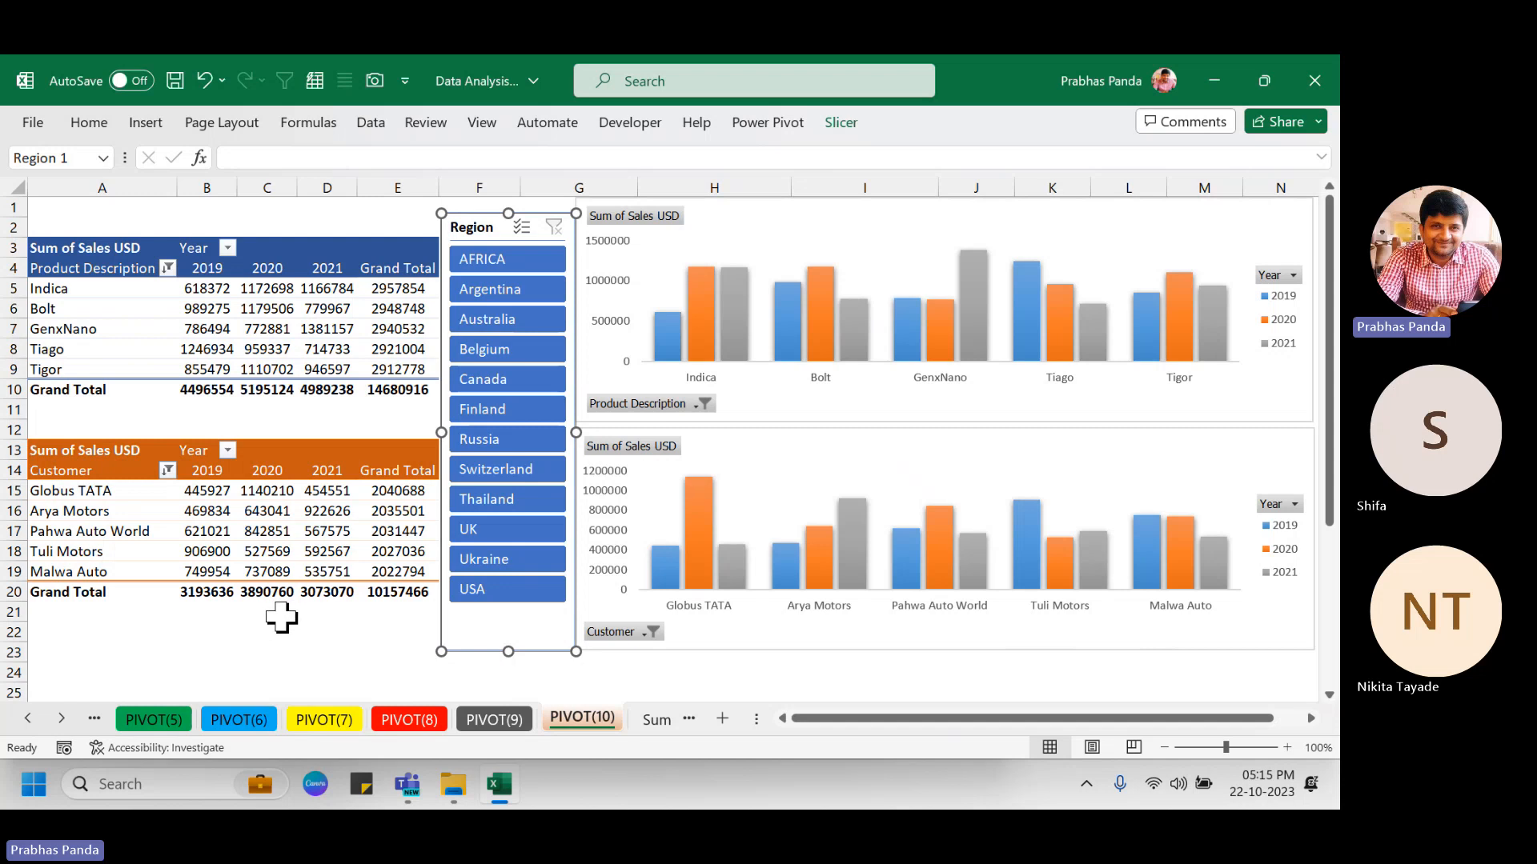
Check both pivot tables and charts with the Region slicer set to UK, Russia, AFRICA and USA, and clear the filter.
click(516, 530)
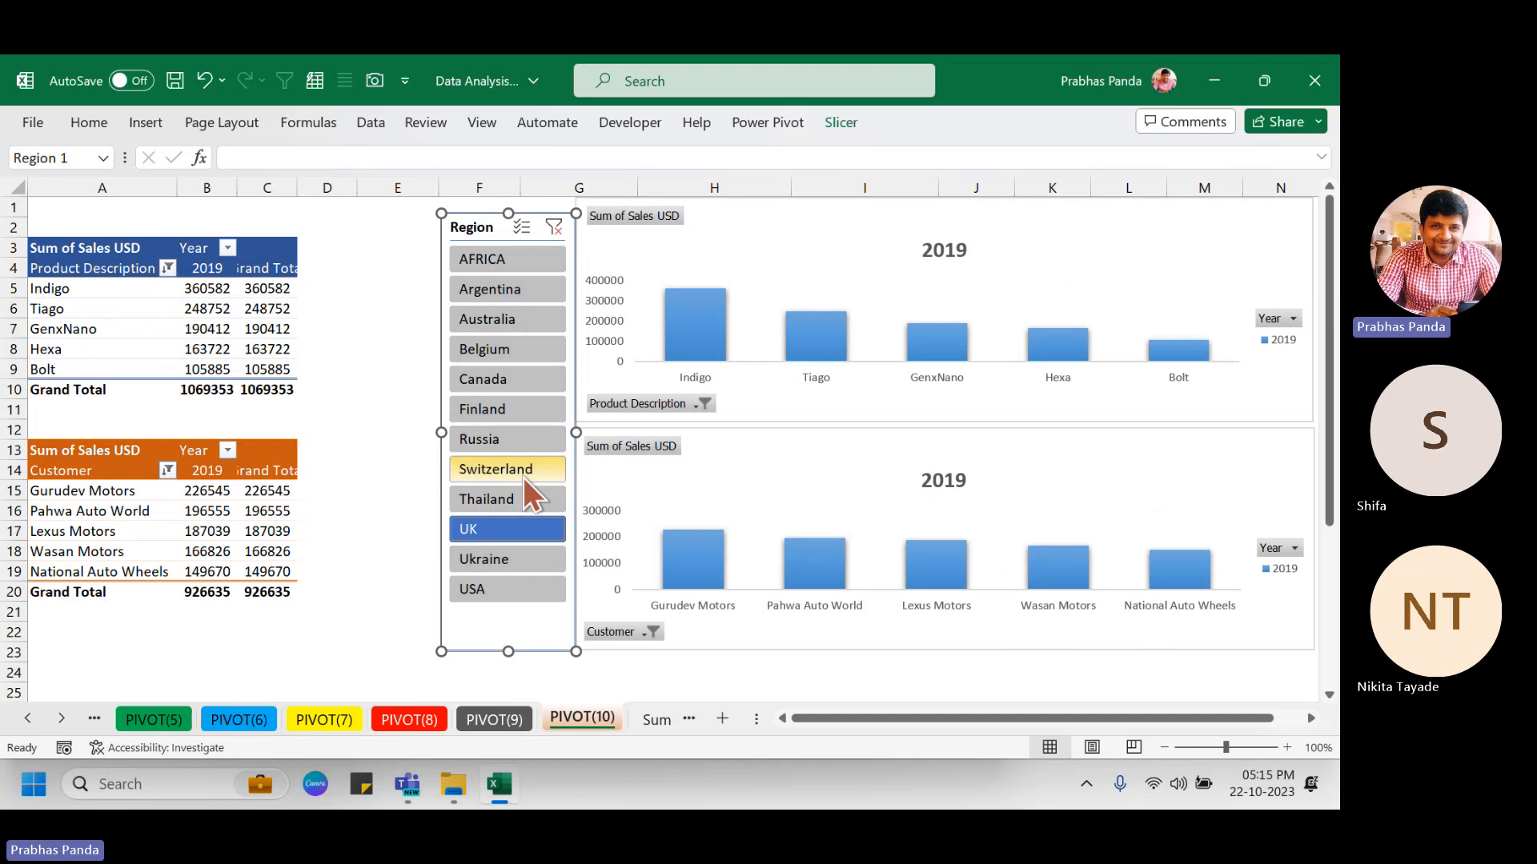
click(520, 445)
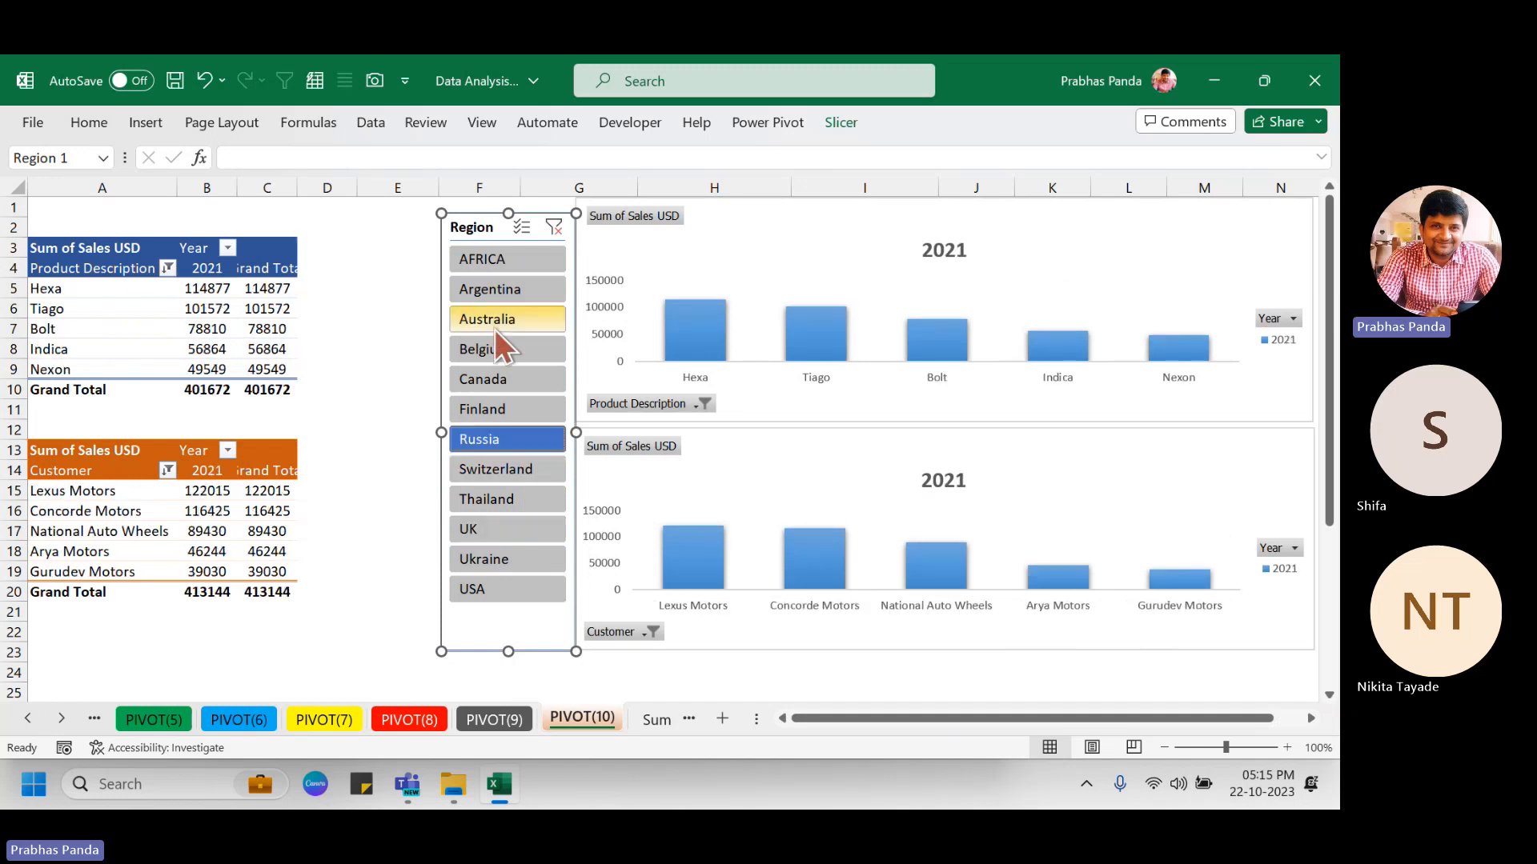
click(486, 258)
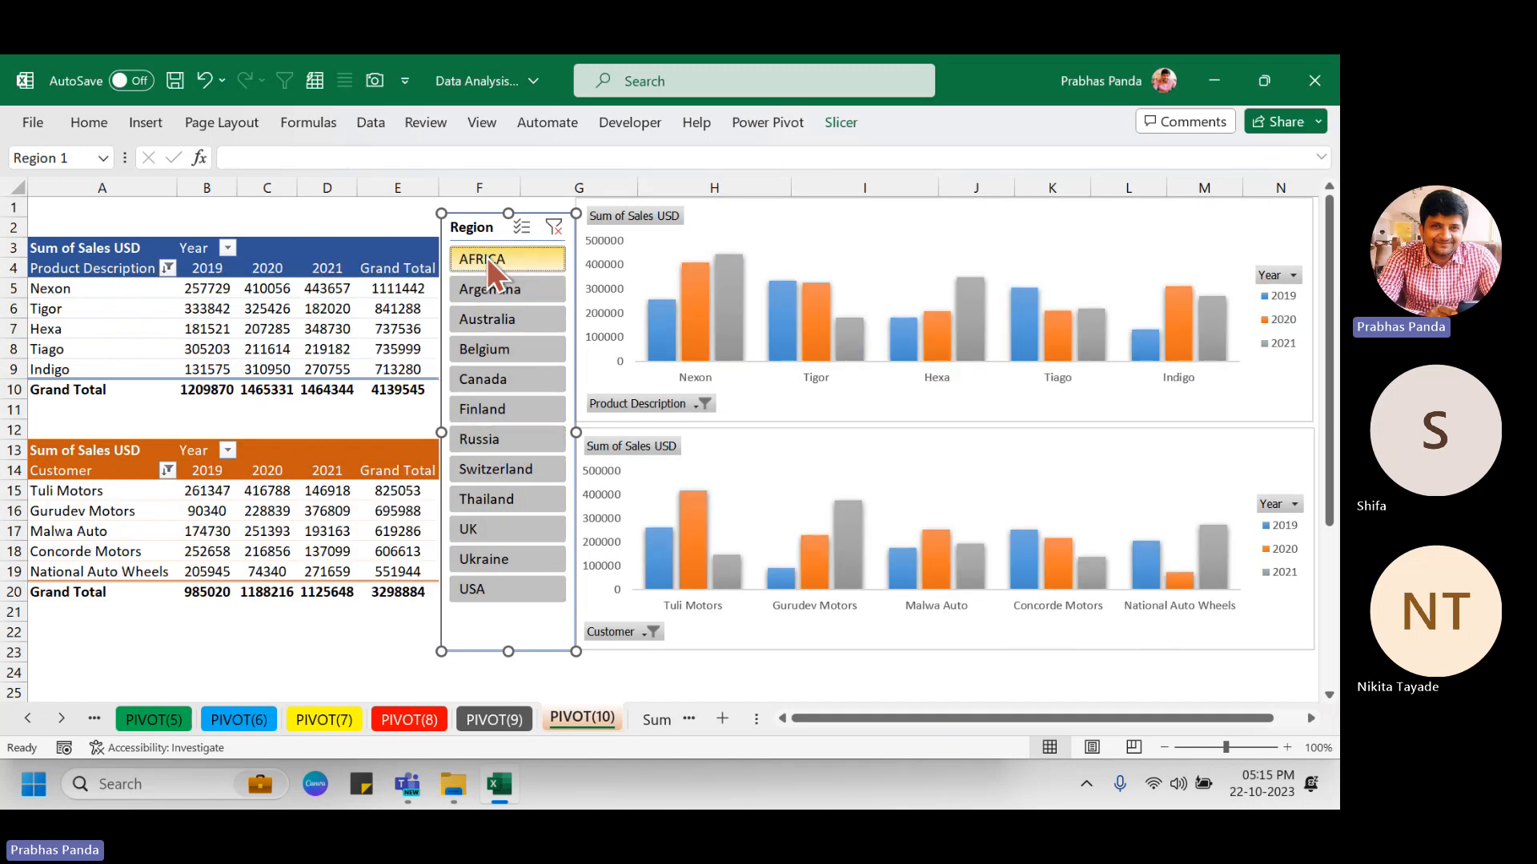
click(511, 584)
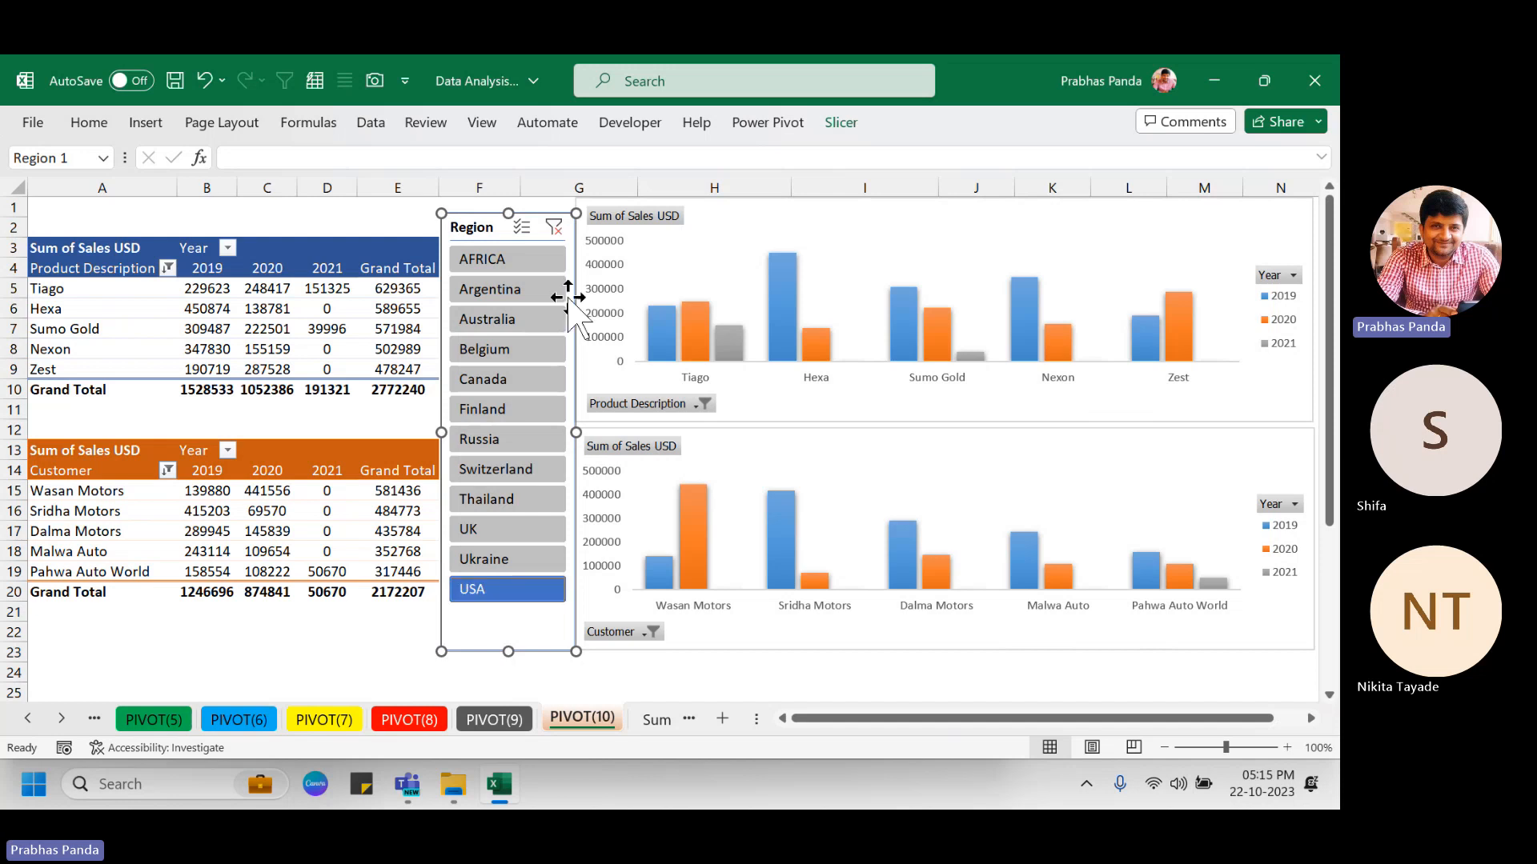
click(552, 228)
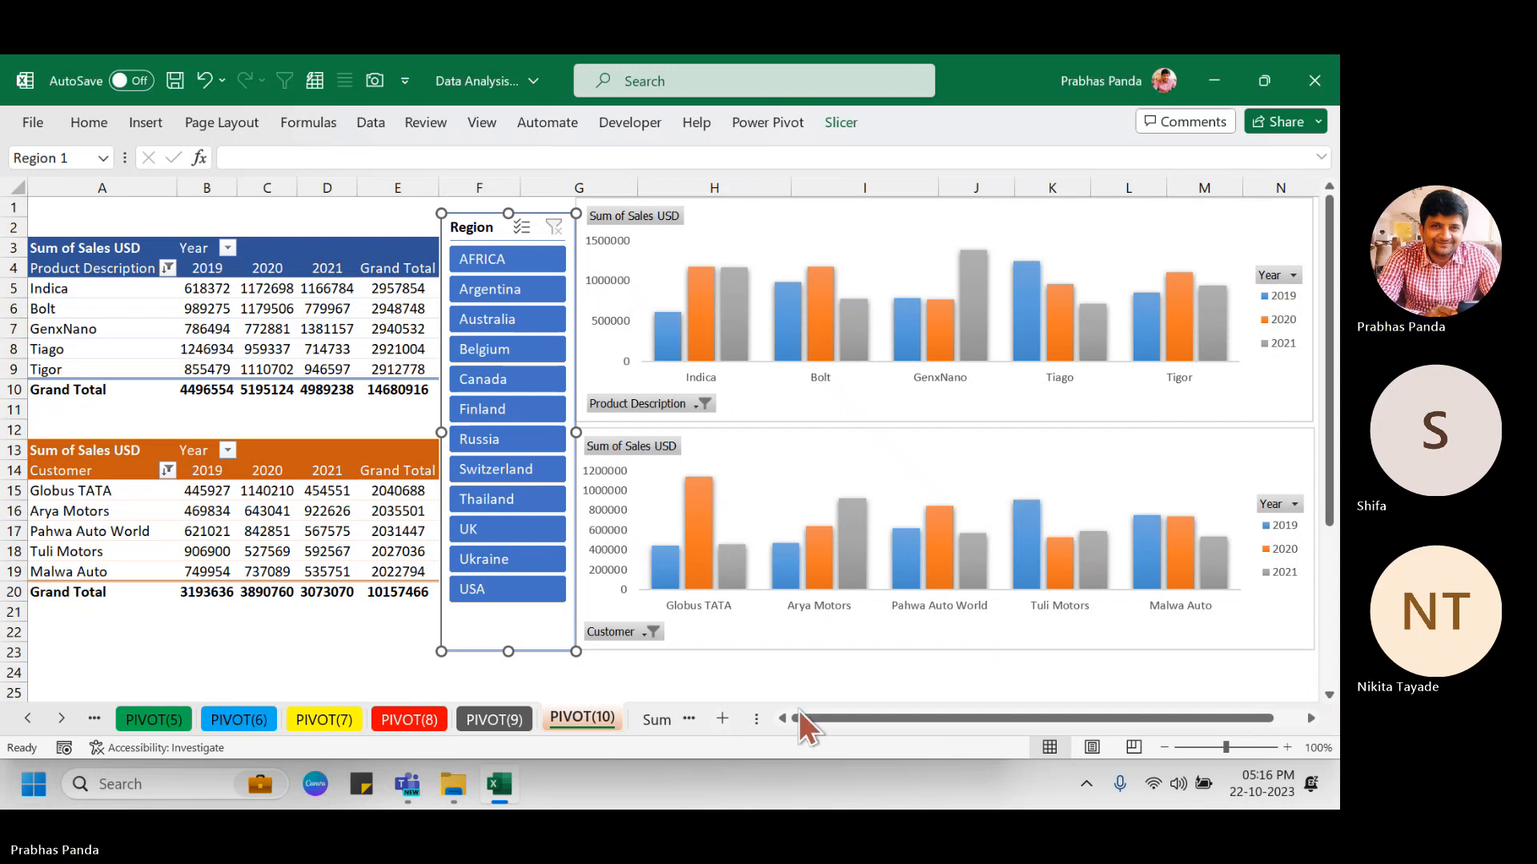
Widen the sheet tab area to show the full Summary Table sheet name.
drag(756, 719, 939, 719)
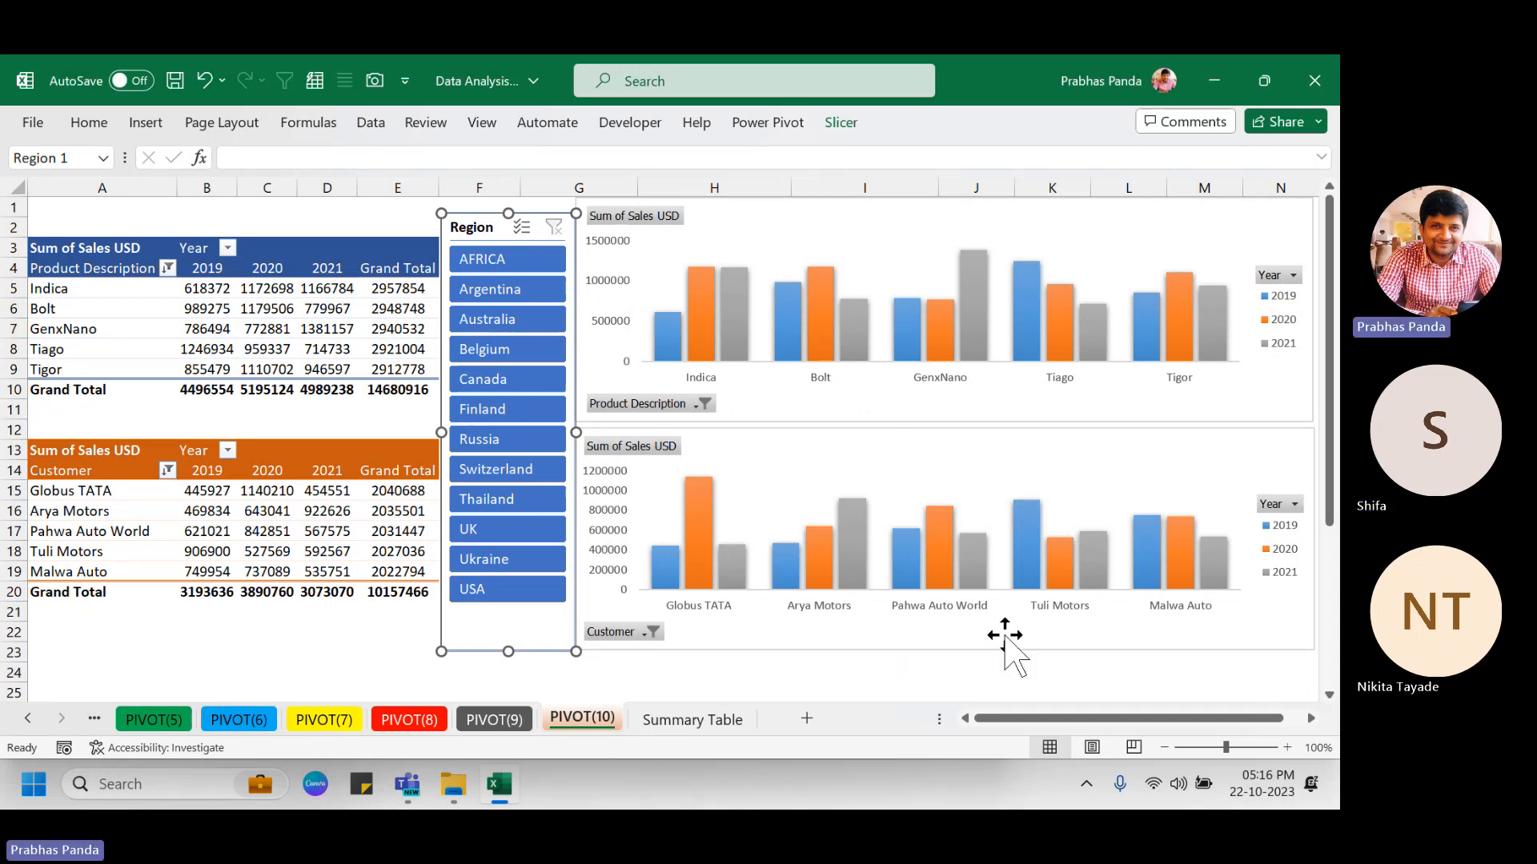
Select the whole group of two PivotCharts and copy it.
click(912, 221)
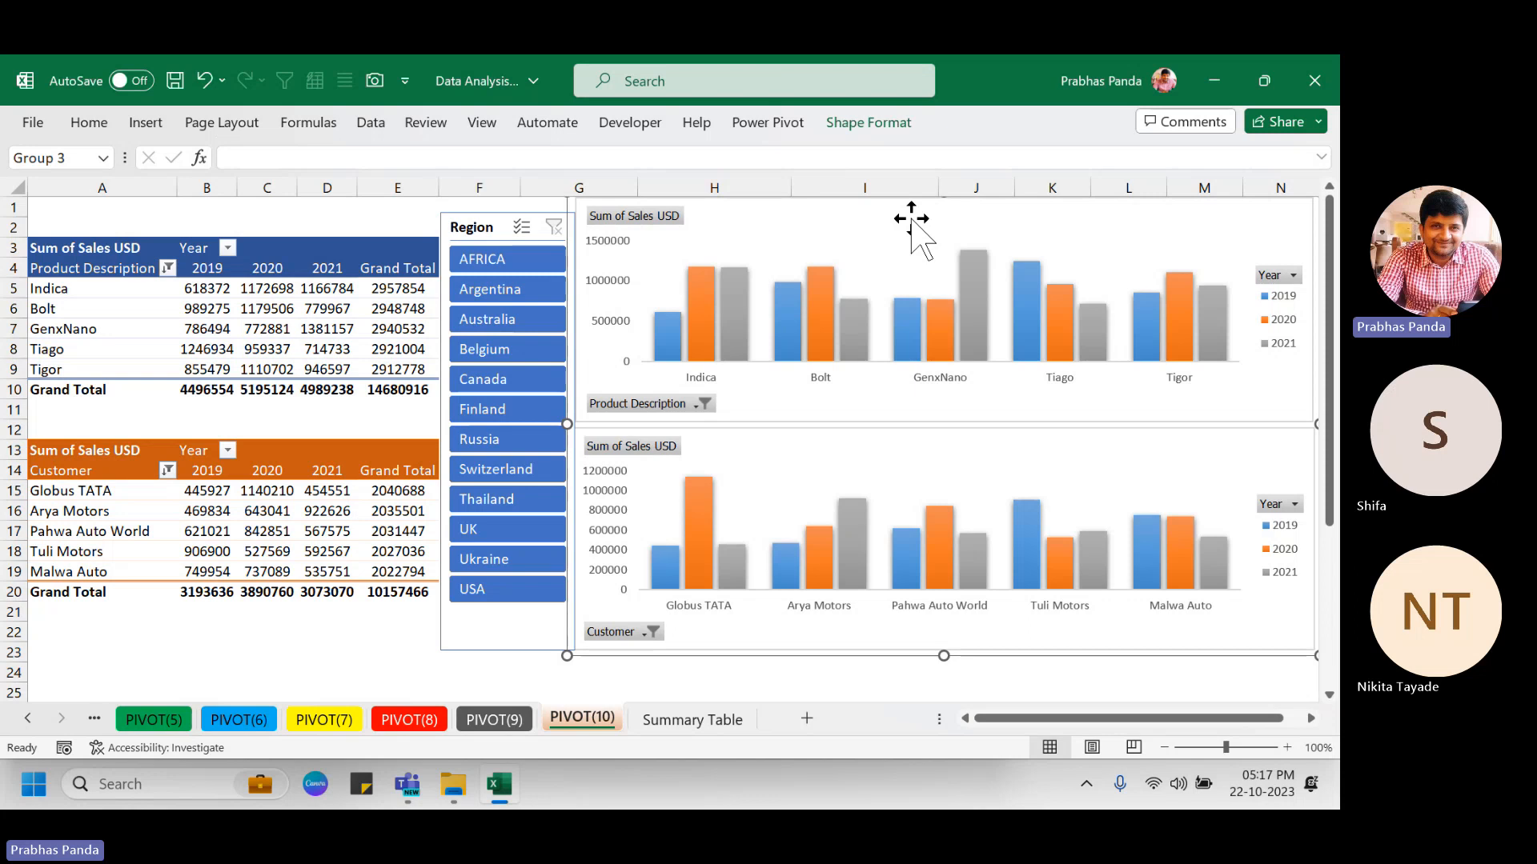
click(911, 219)
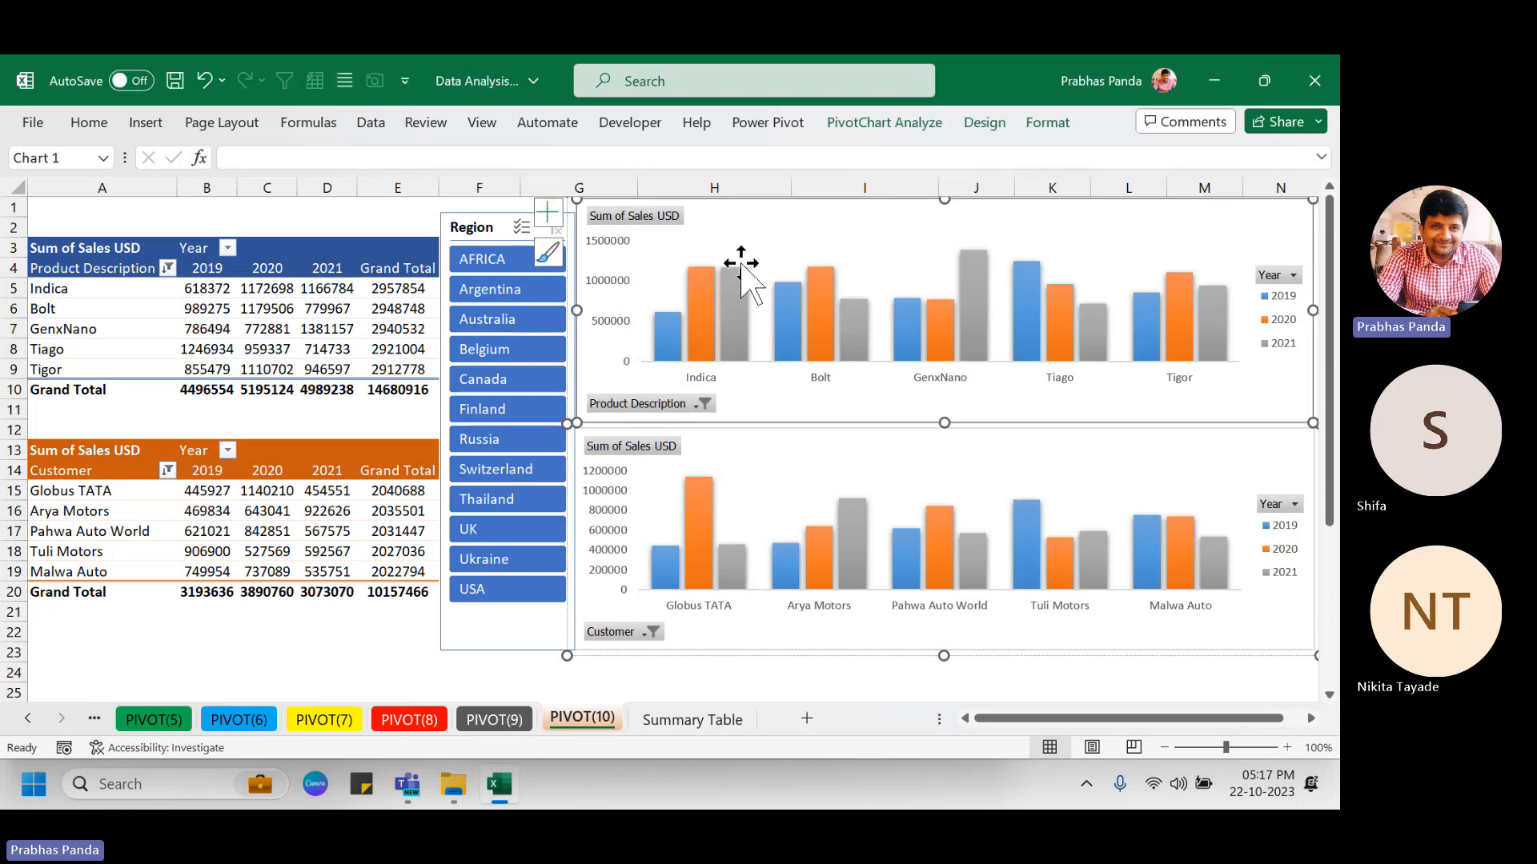
click(656, 685)
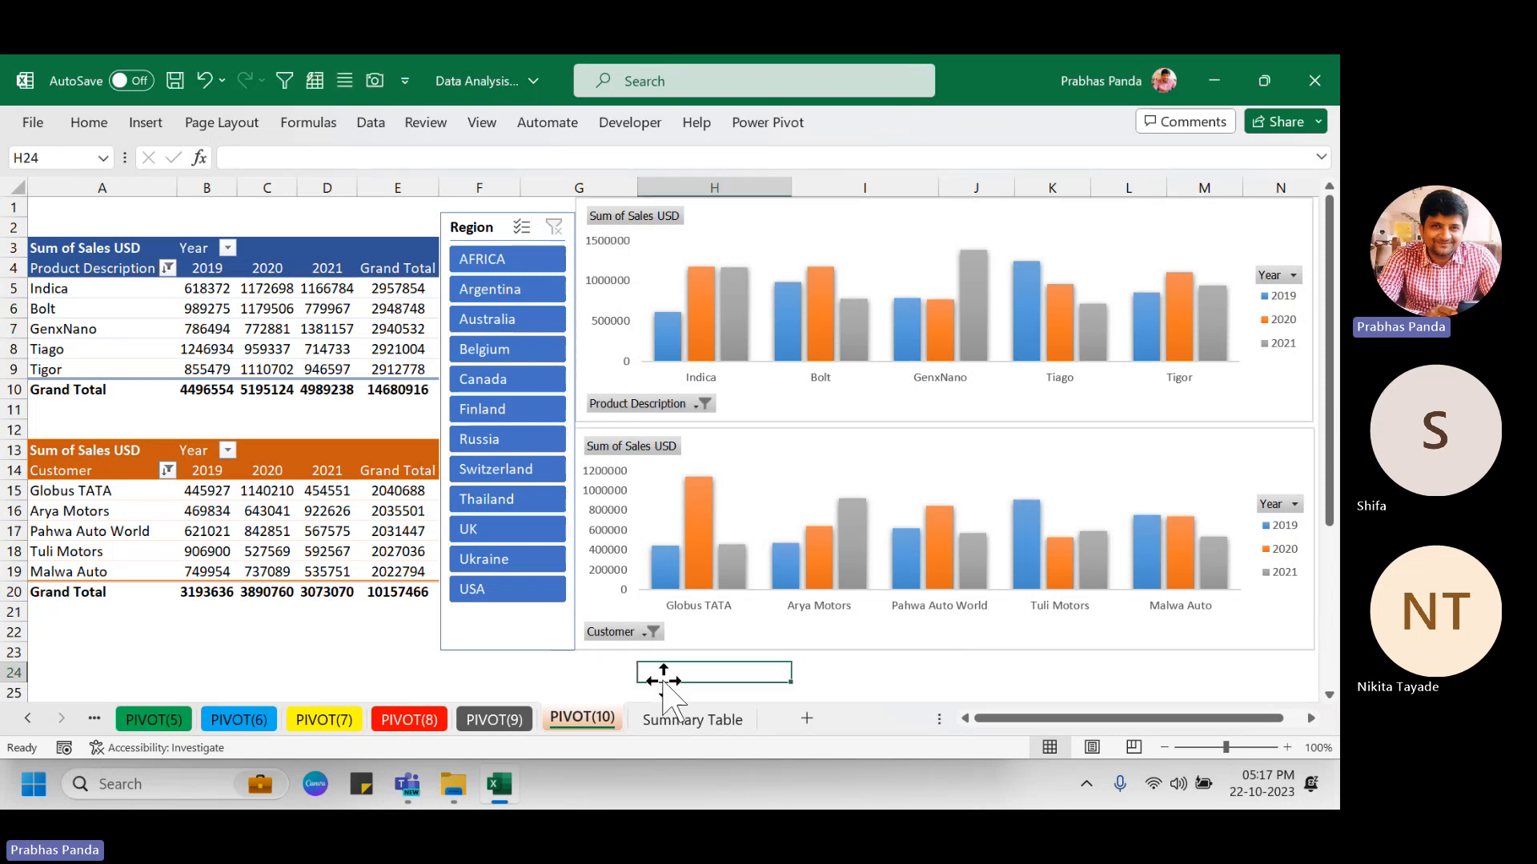
click(645, 638)
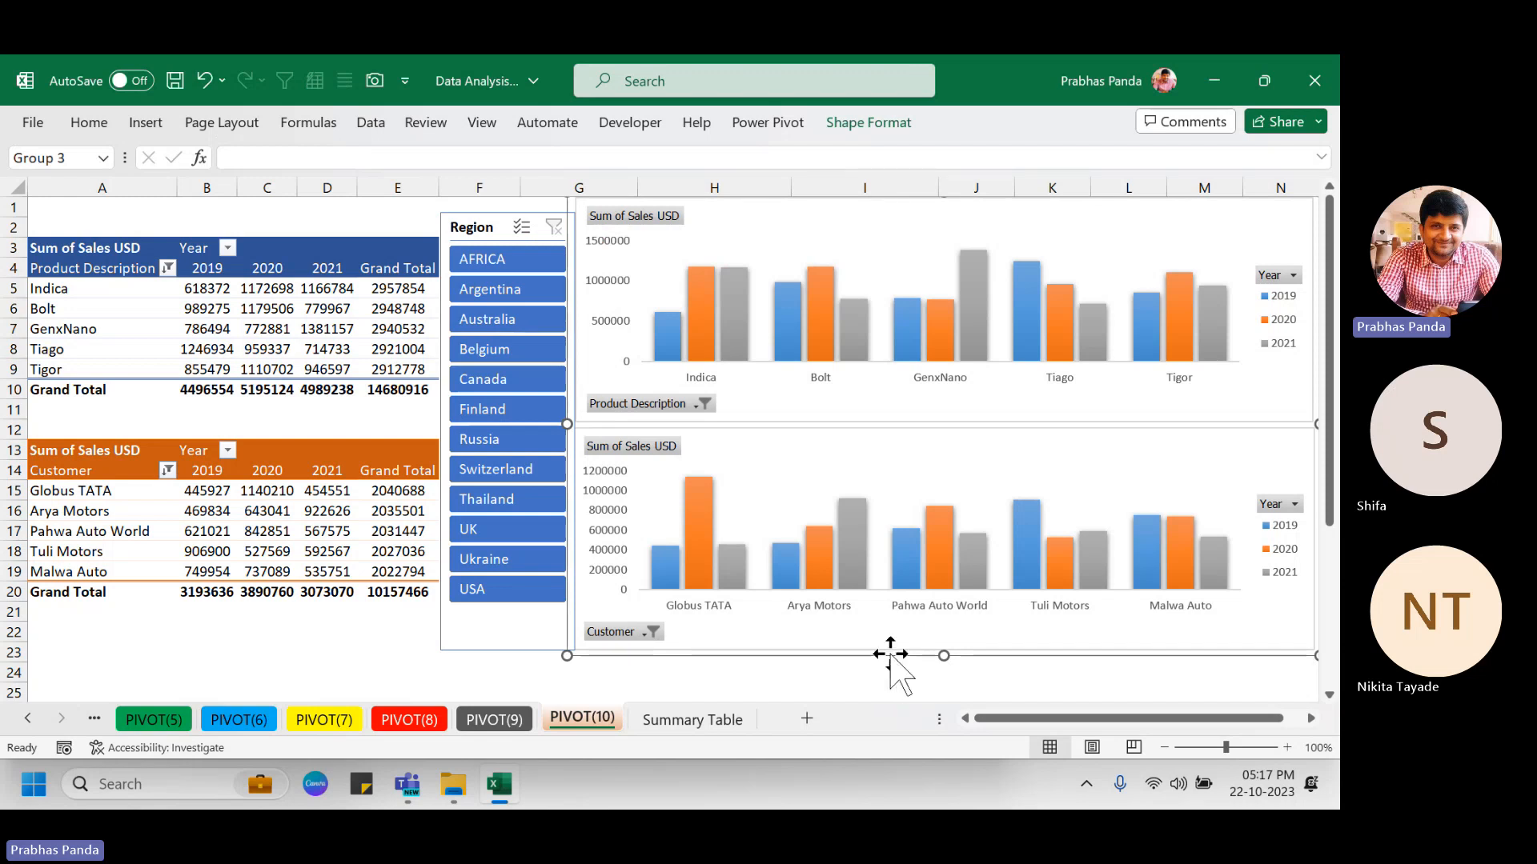
Switch to PowerPoint with a new presentation and delete the title and subtitle placeholders from the first slide.
key(super)
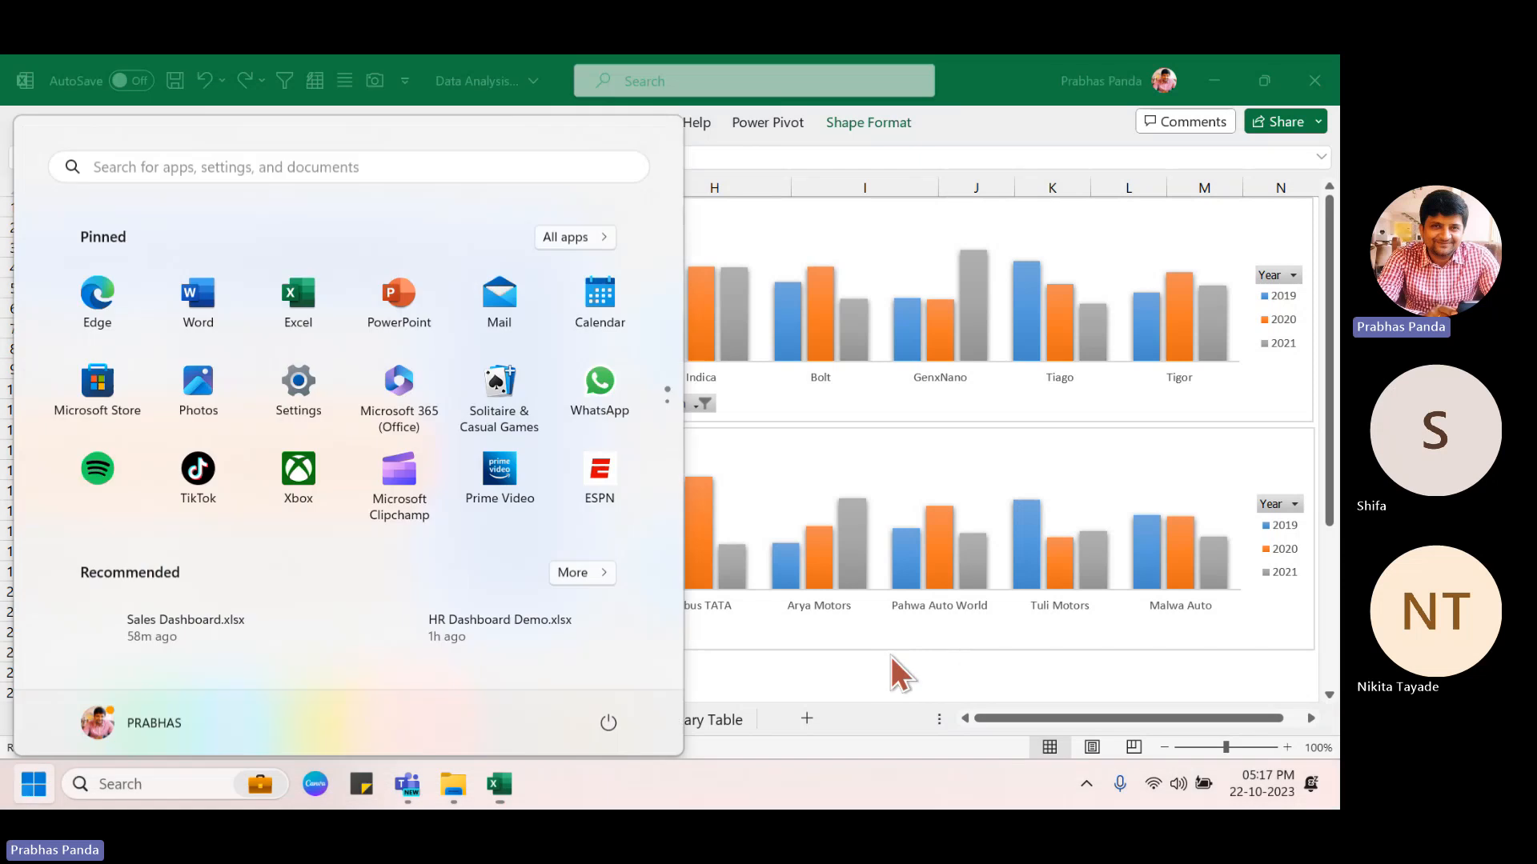
text(power)
key(Return)
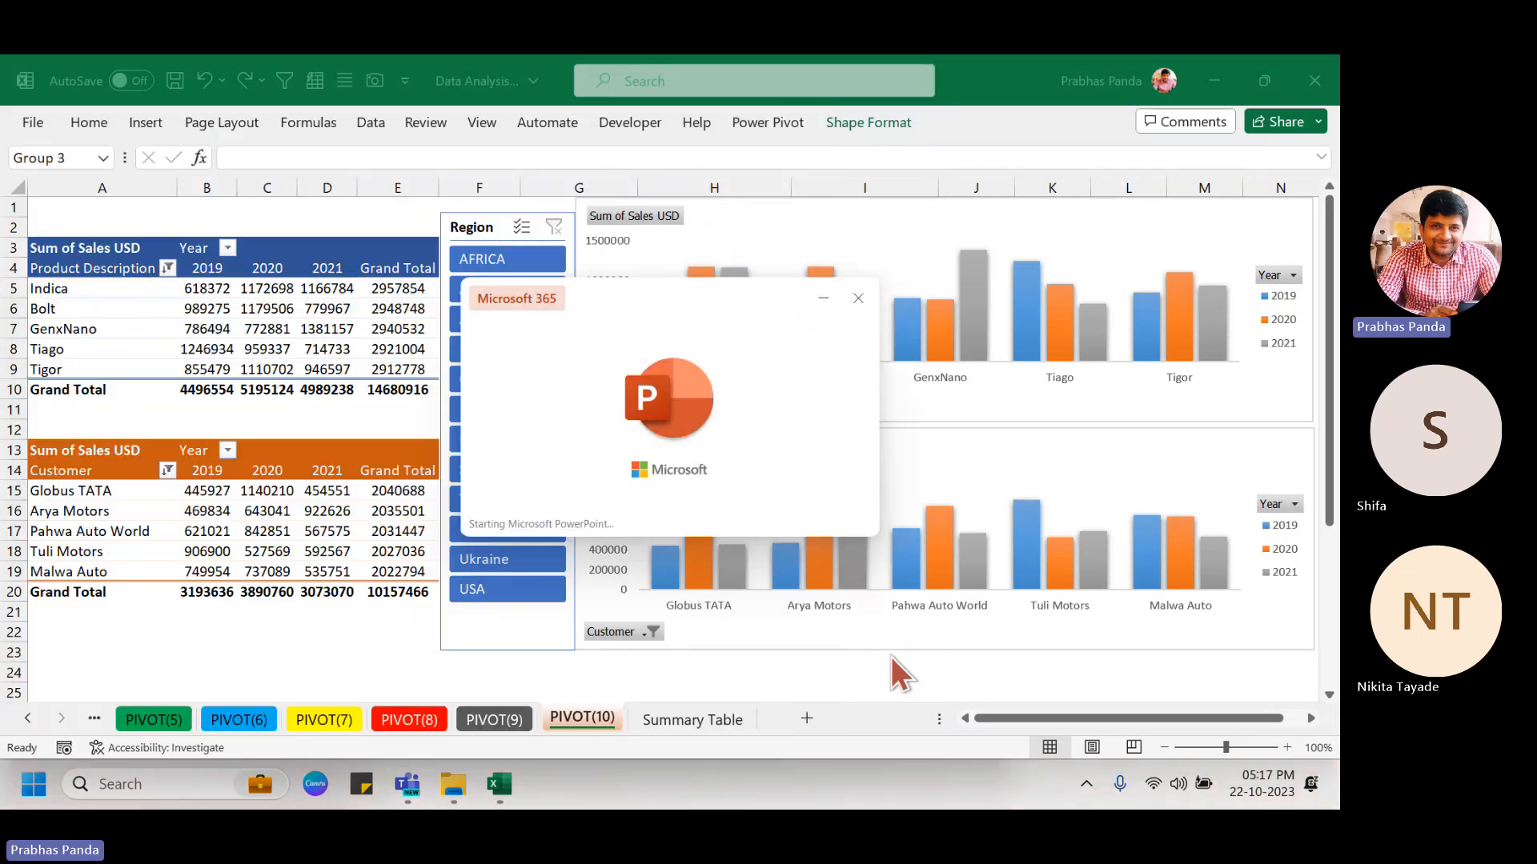
key(ctrl+a)
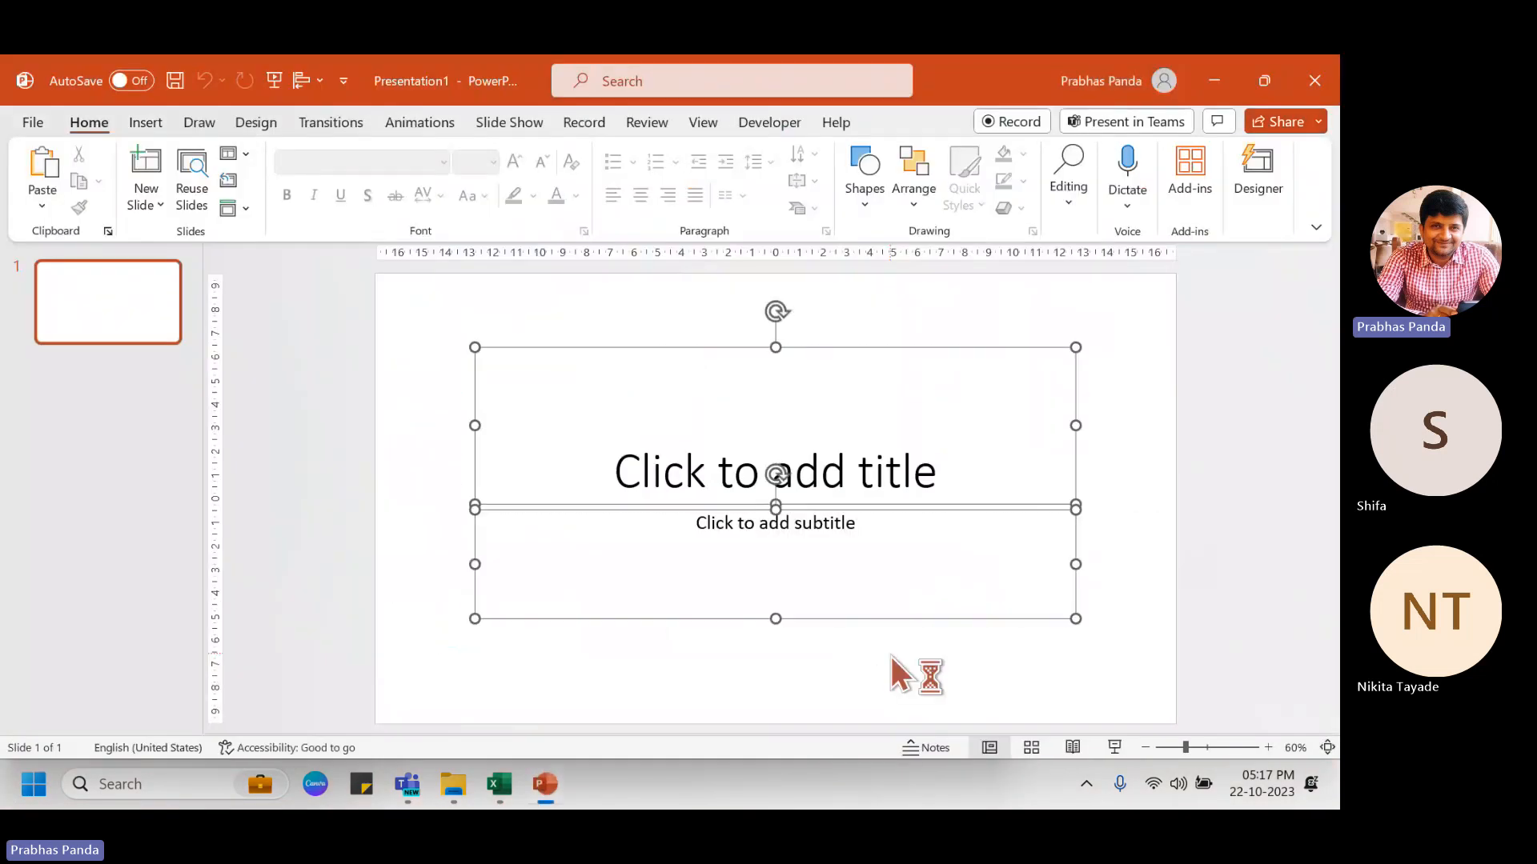
key(Delete)
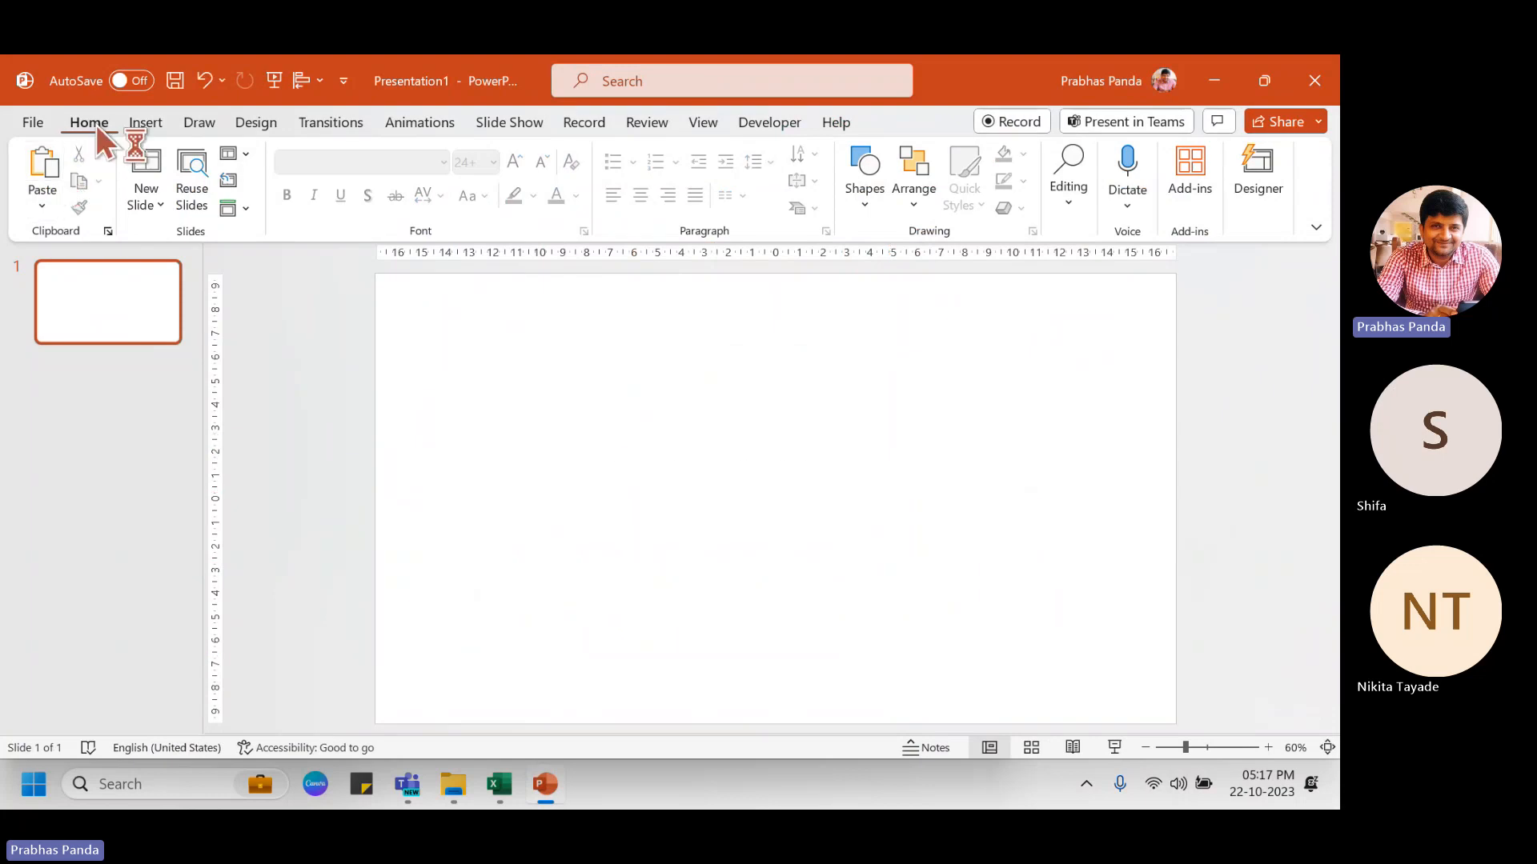
click(46, 206)
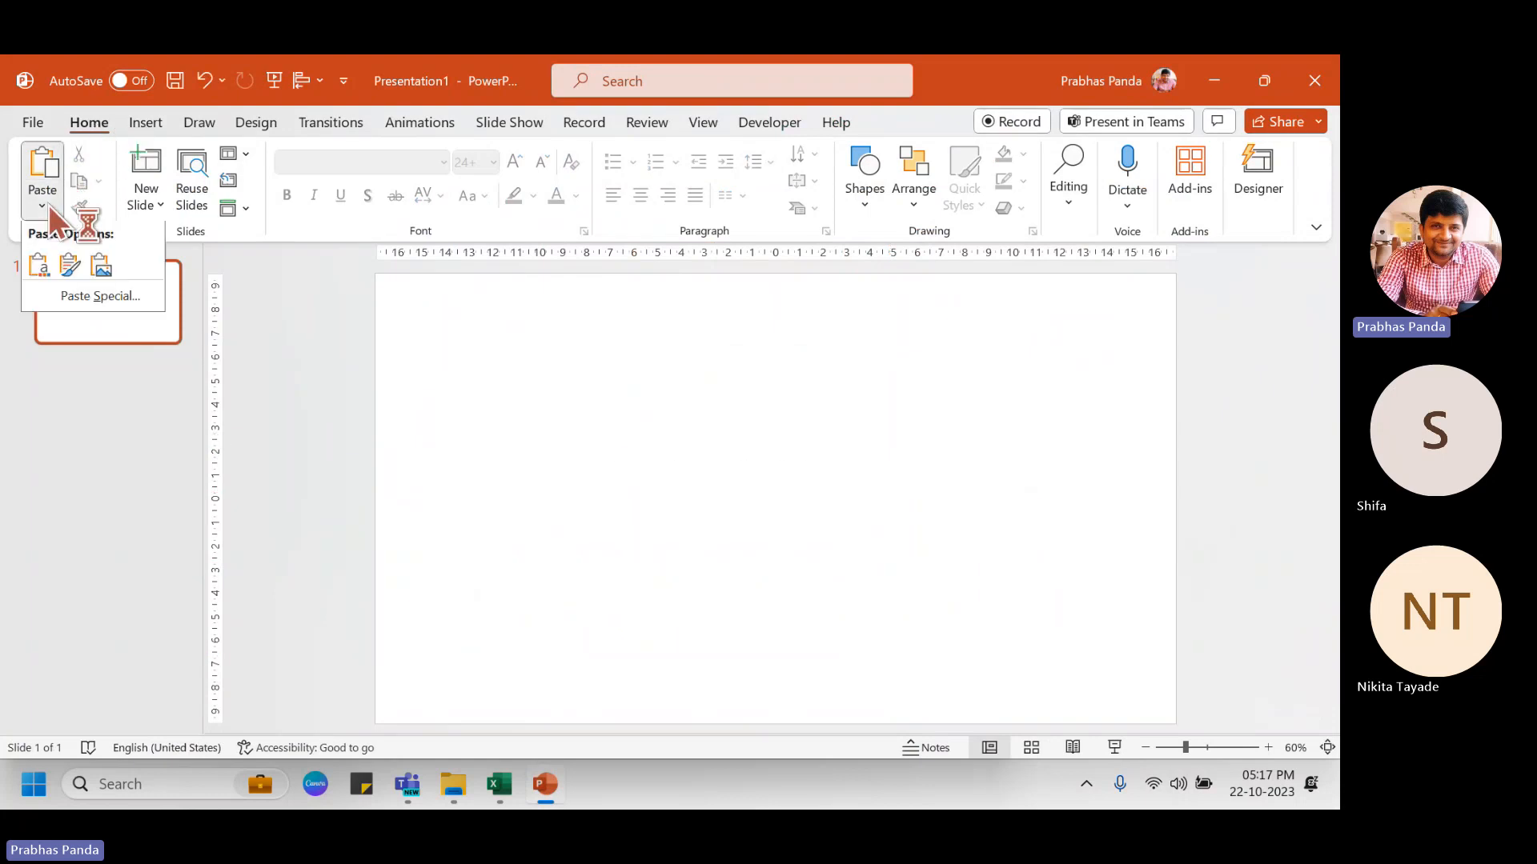
click(82, 300)
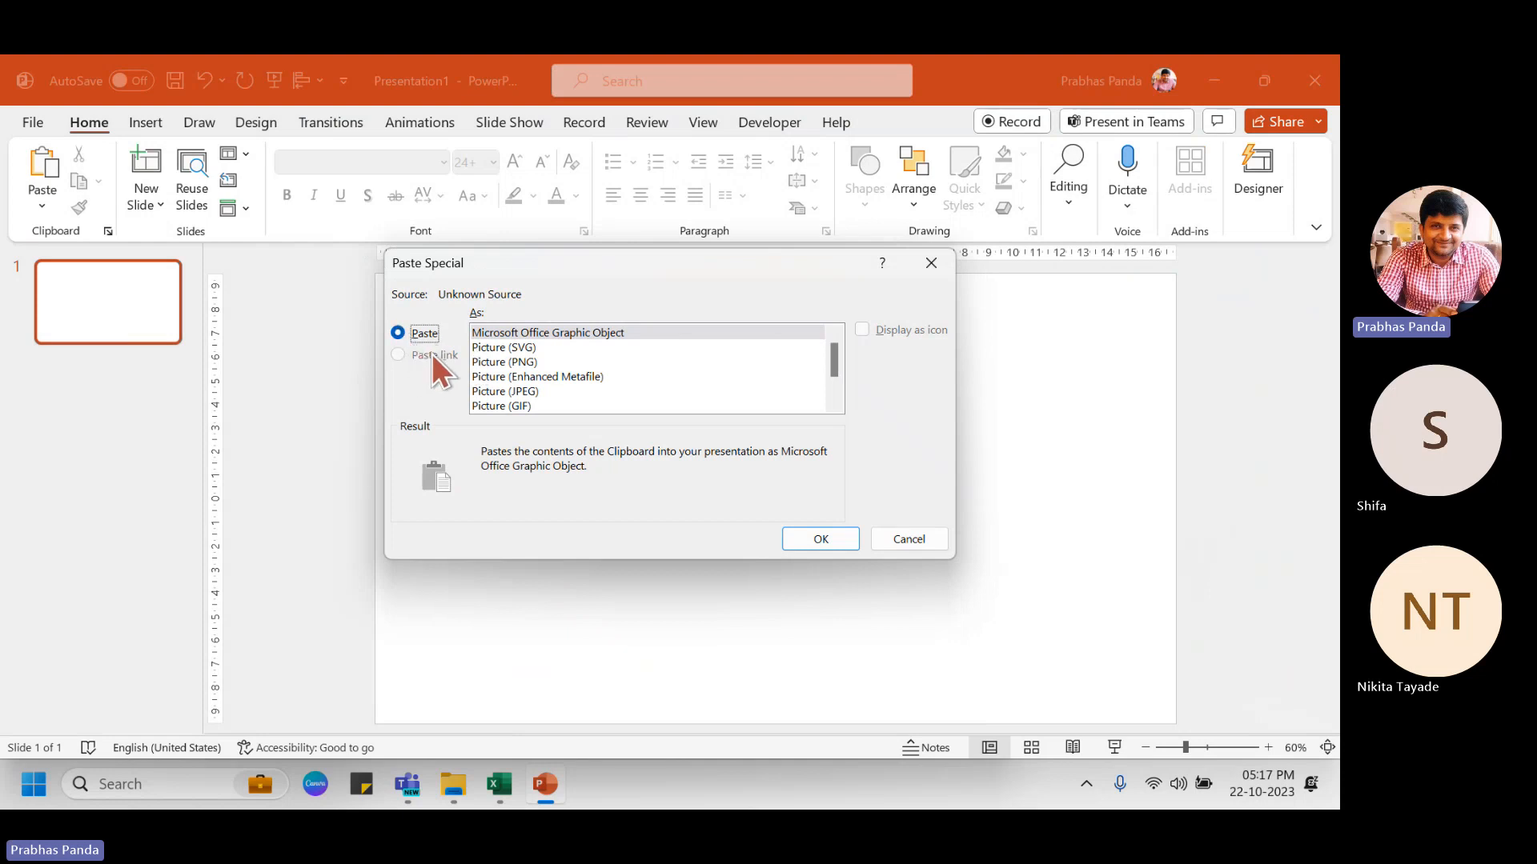
key(Escape)
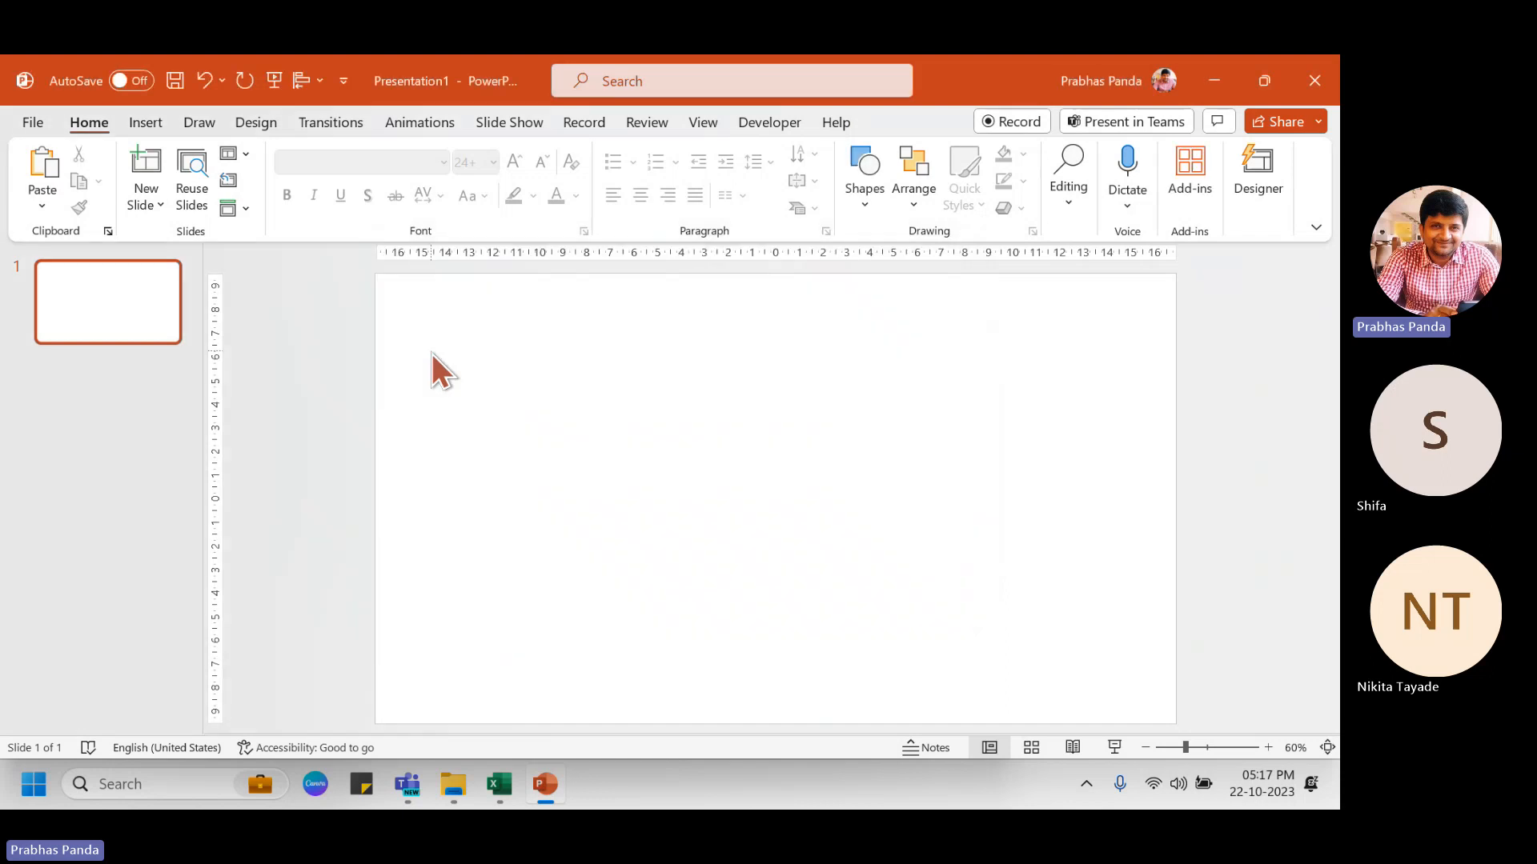
Copy only the product PivotChart in Excel and paste it onto the PowerPoint slide as a linked Microsoft Excel Chart Object.
key(alt+Tab)
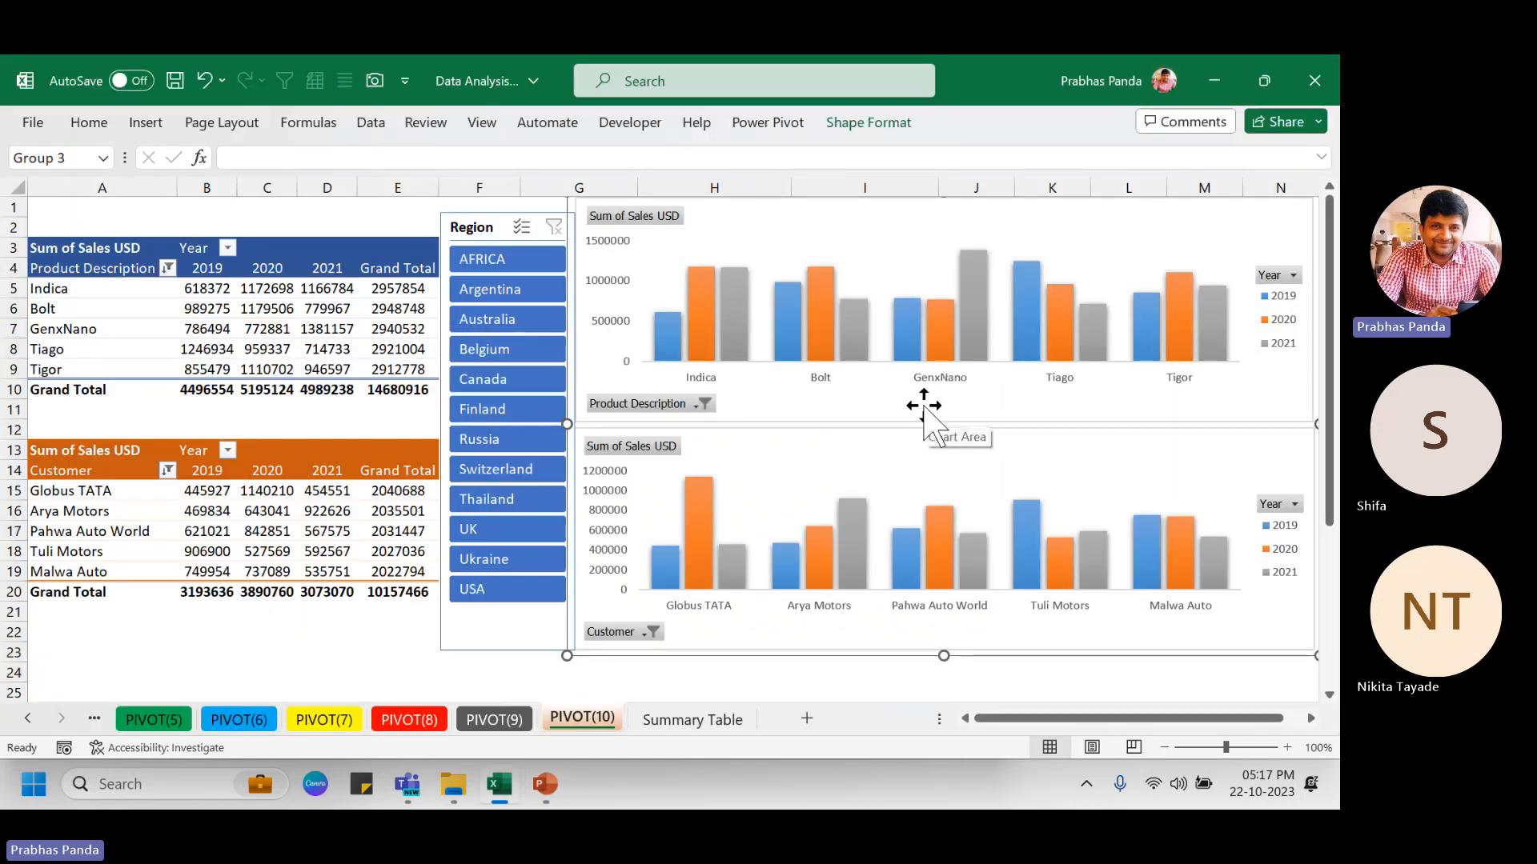
click(832, 230)
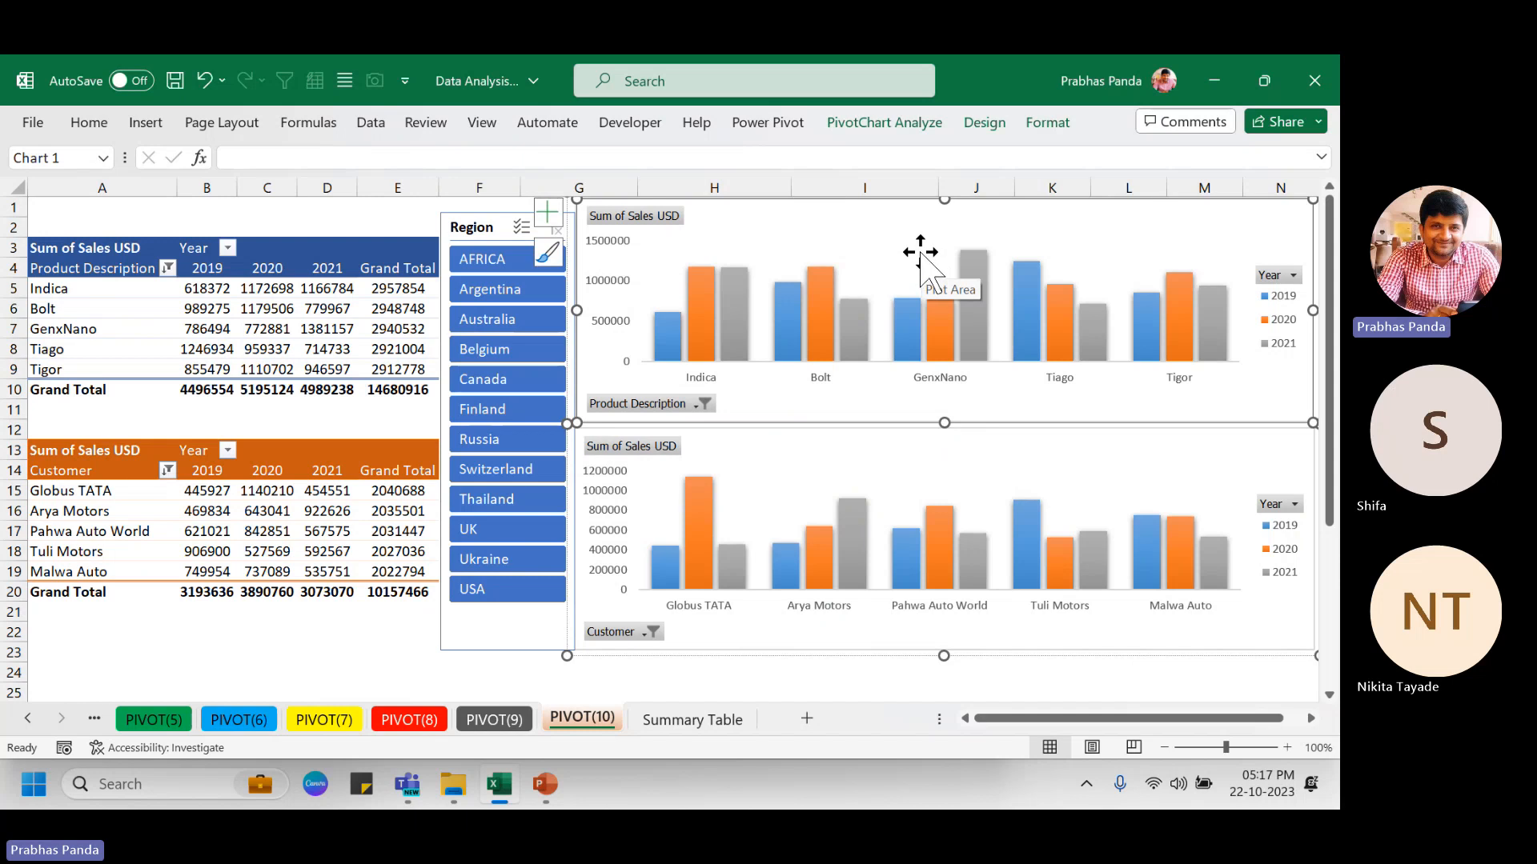
key(alt+Tab)
click(132, 315)
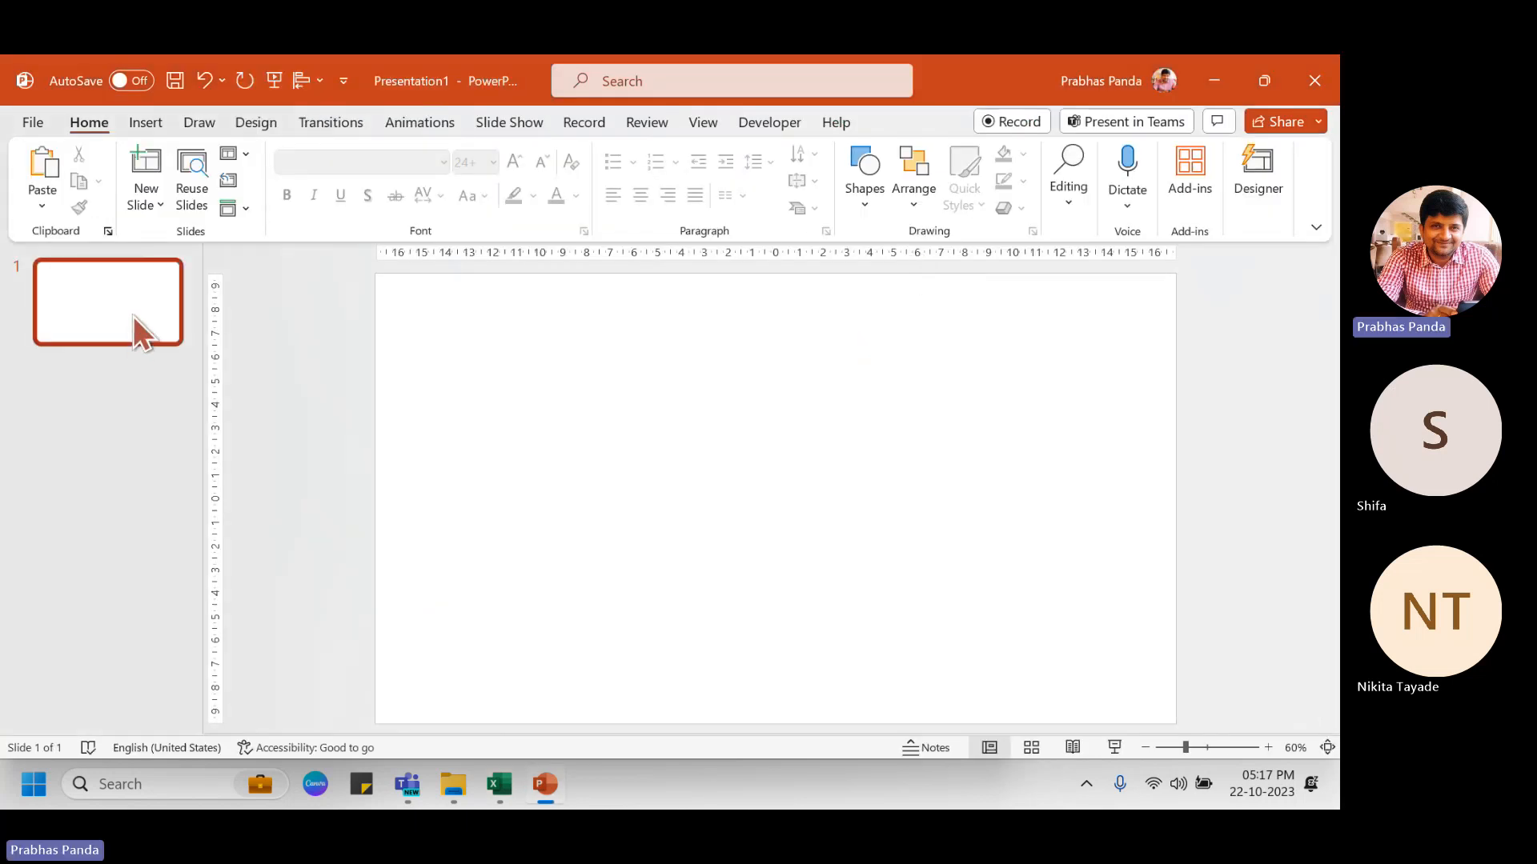
click(43, 204)
click(93, 296)
click(442, 367)
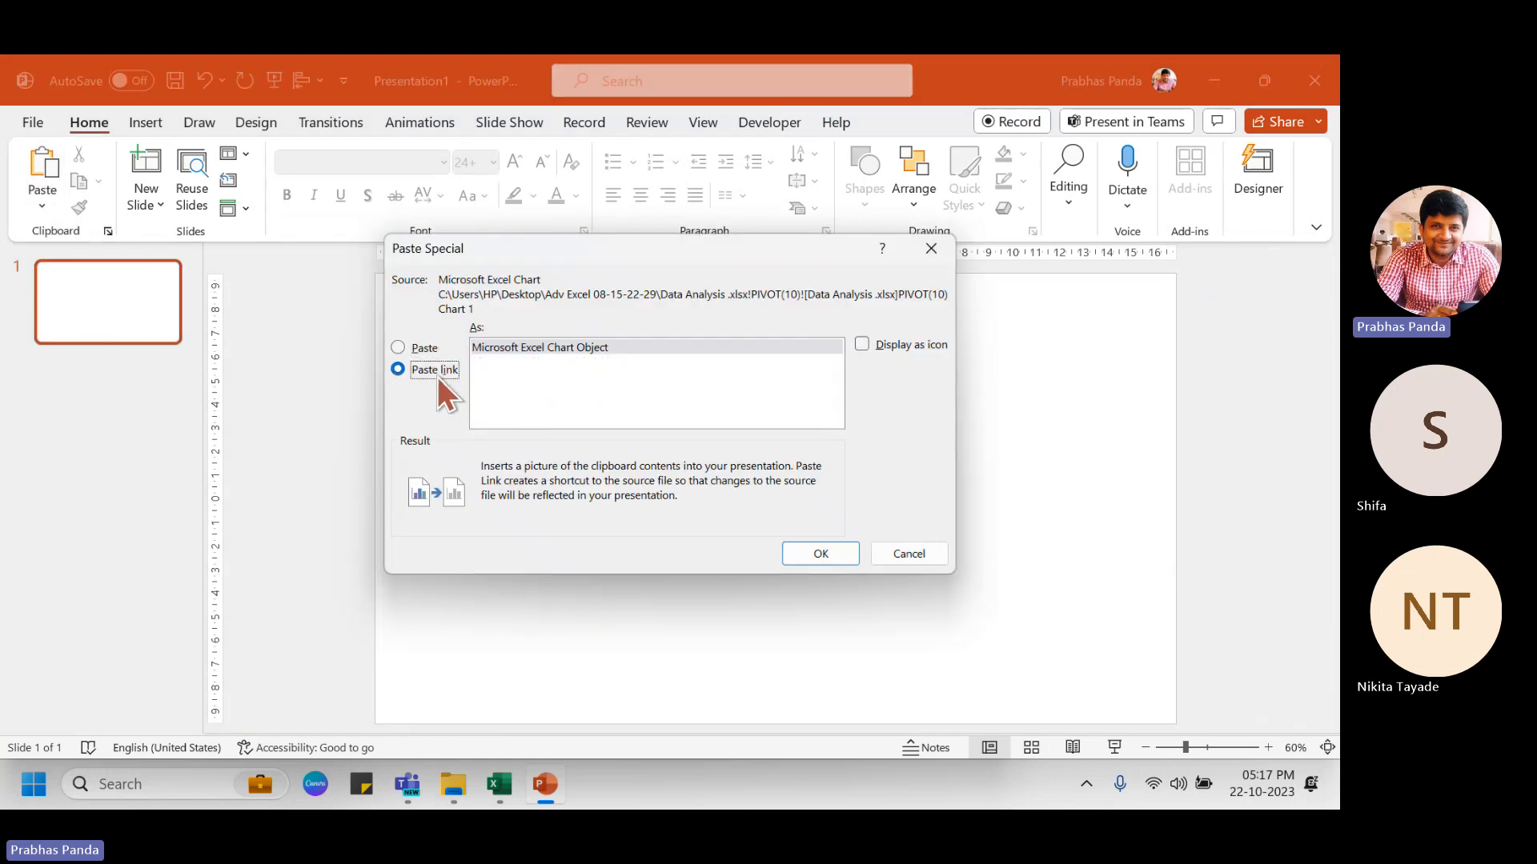
click(545, 349)
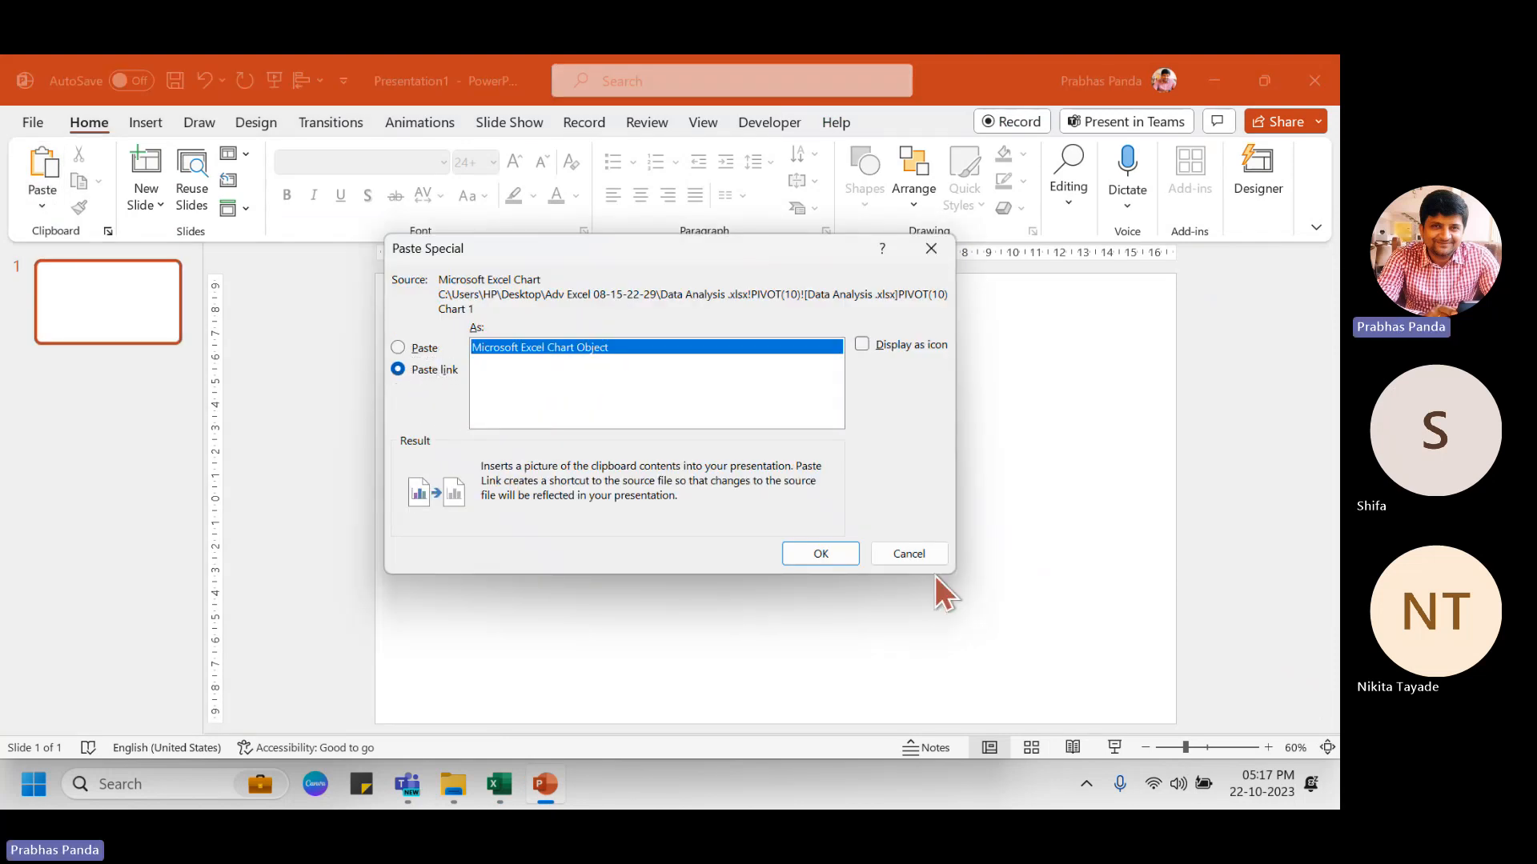
click(821, 554)
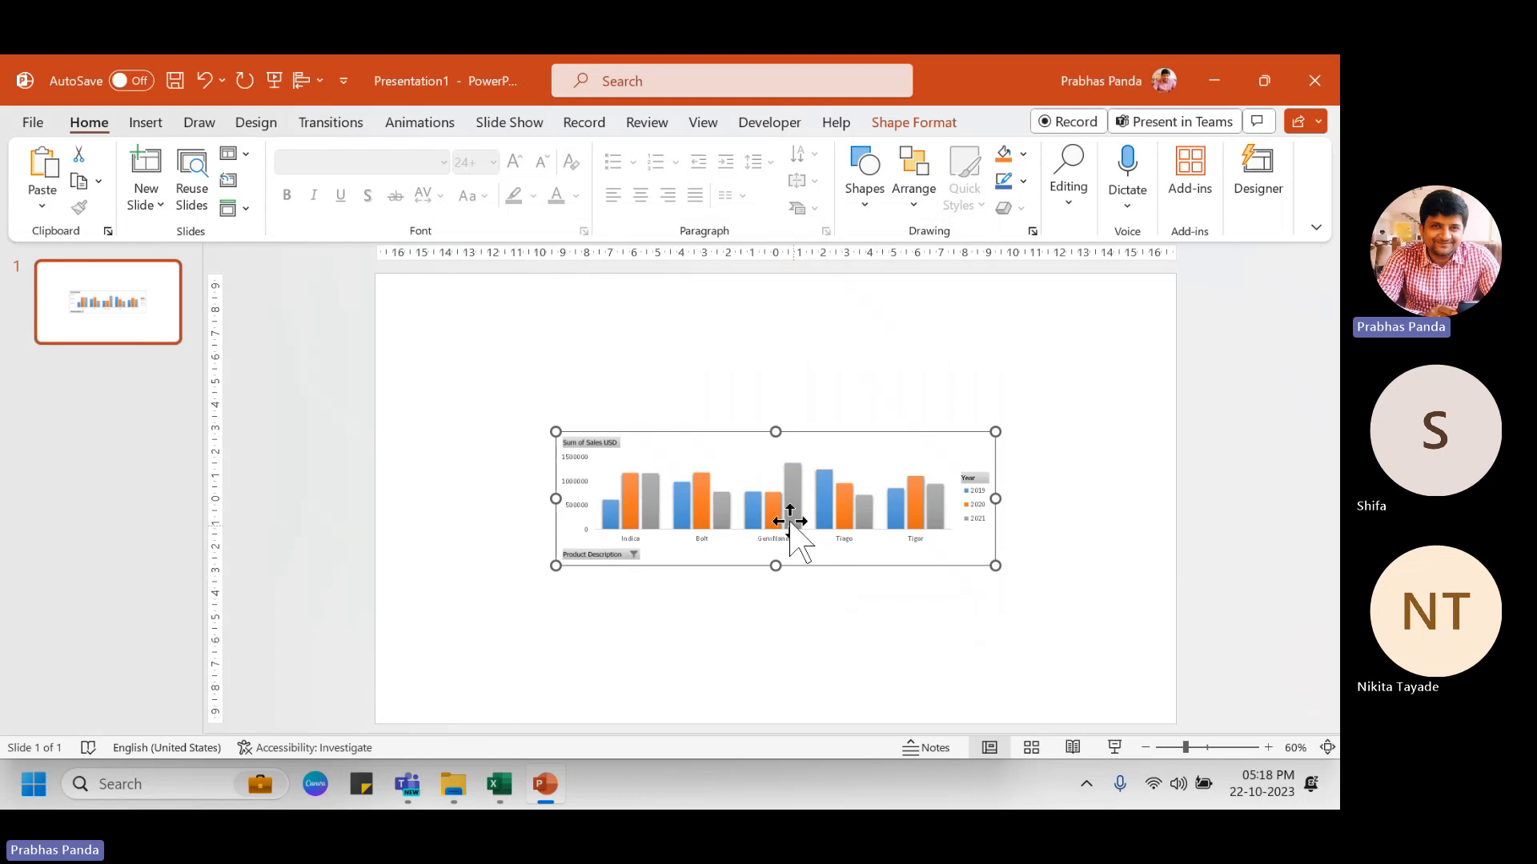
Move the linked product chart to the slide's upper-left corner and enlarge it to about three quarters of the slide width.
drag(662, 436, 501, 285)
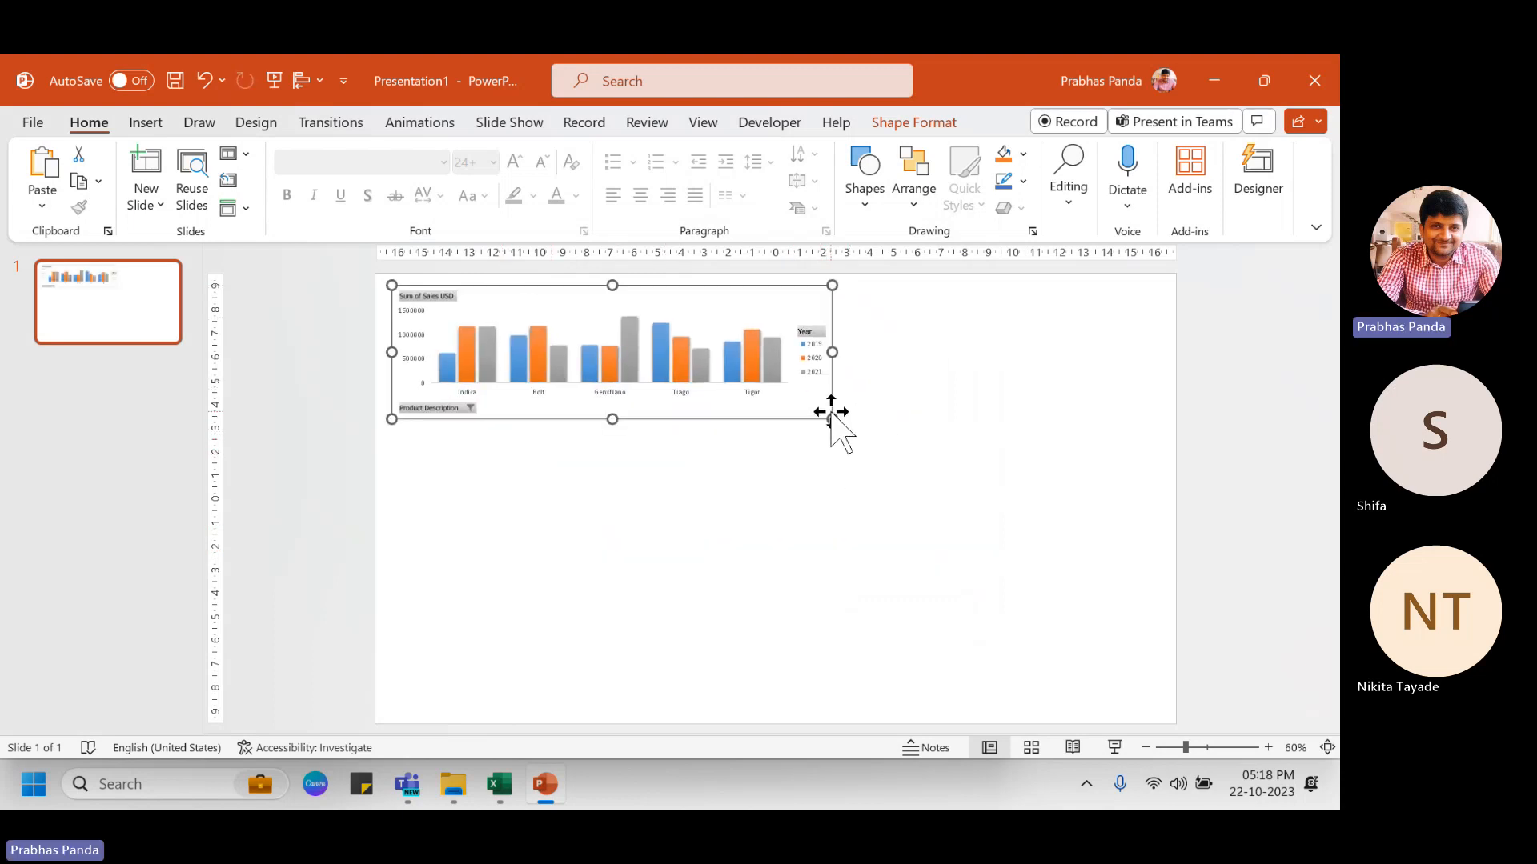
drag(831, 414, 847, 473)
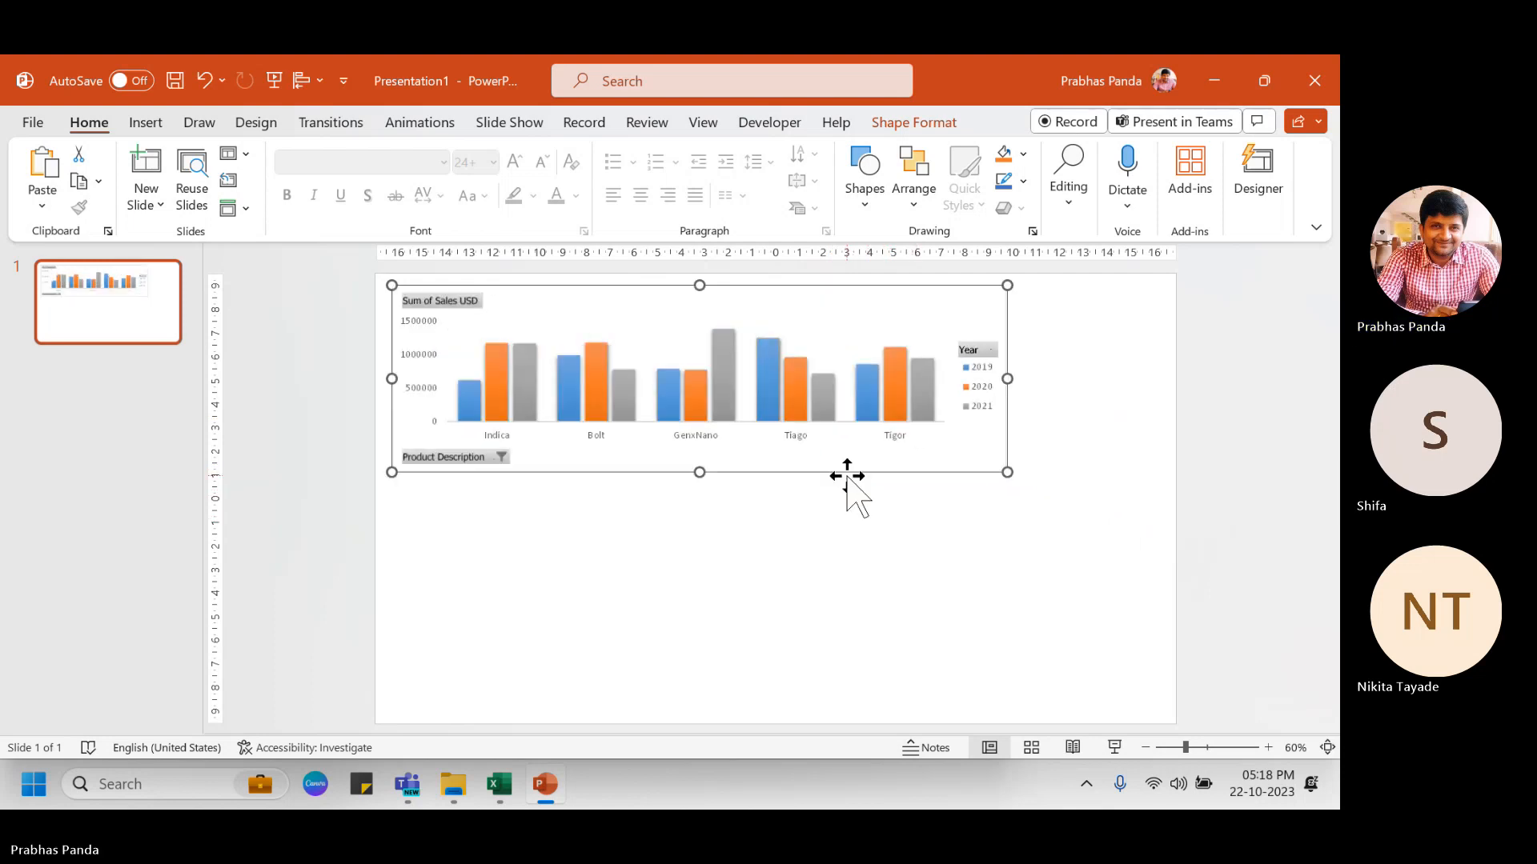
Switch to Excel and copy only the customer PivotChart from the chart group.
key(alt+Tab)
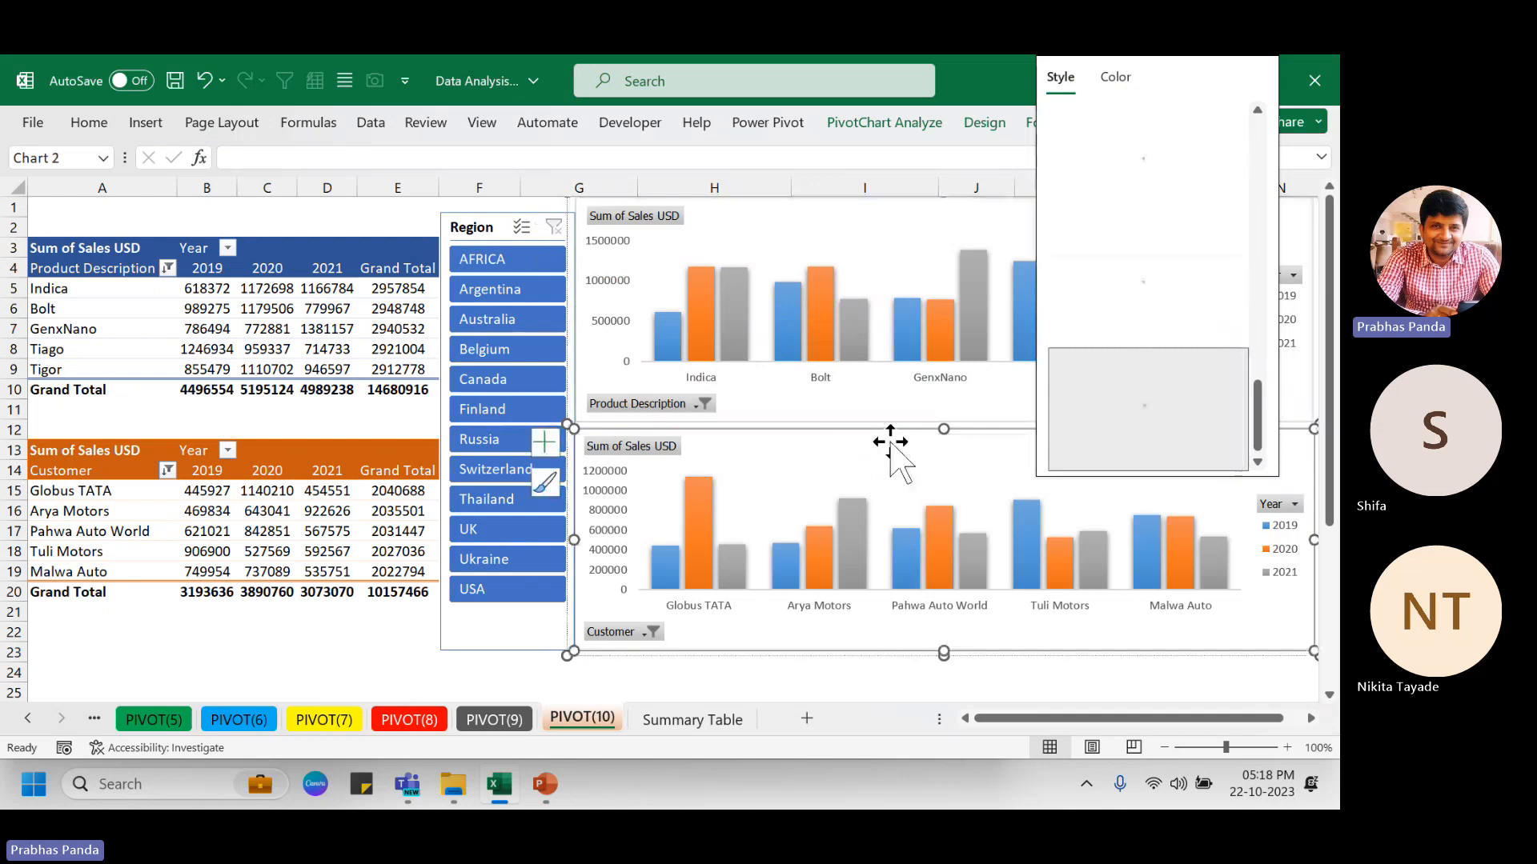
key(Escape)
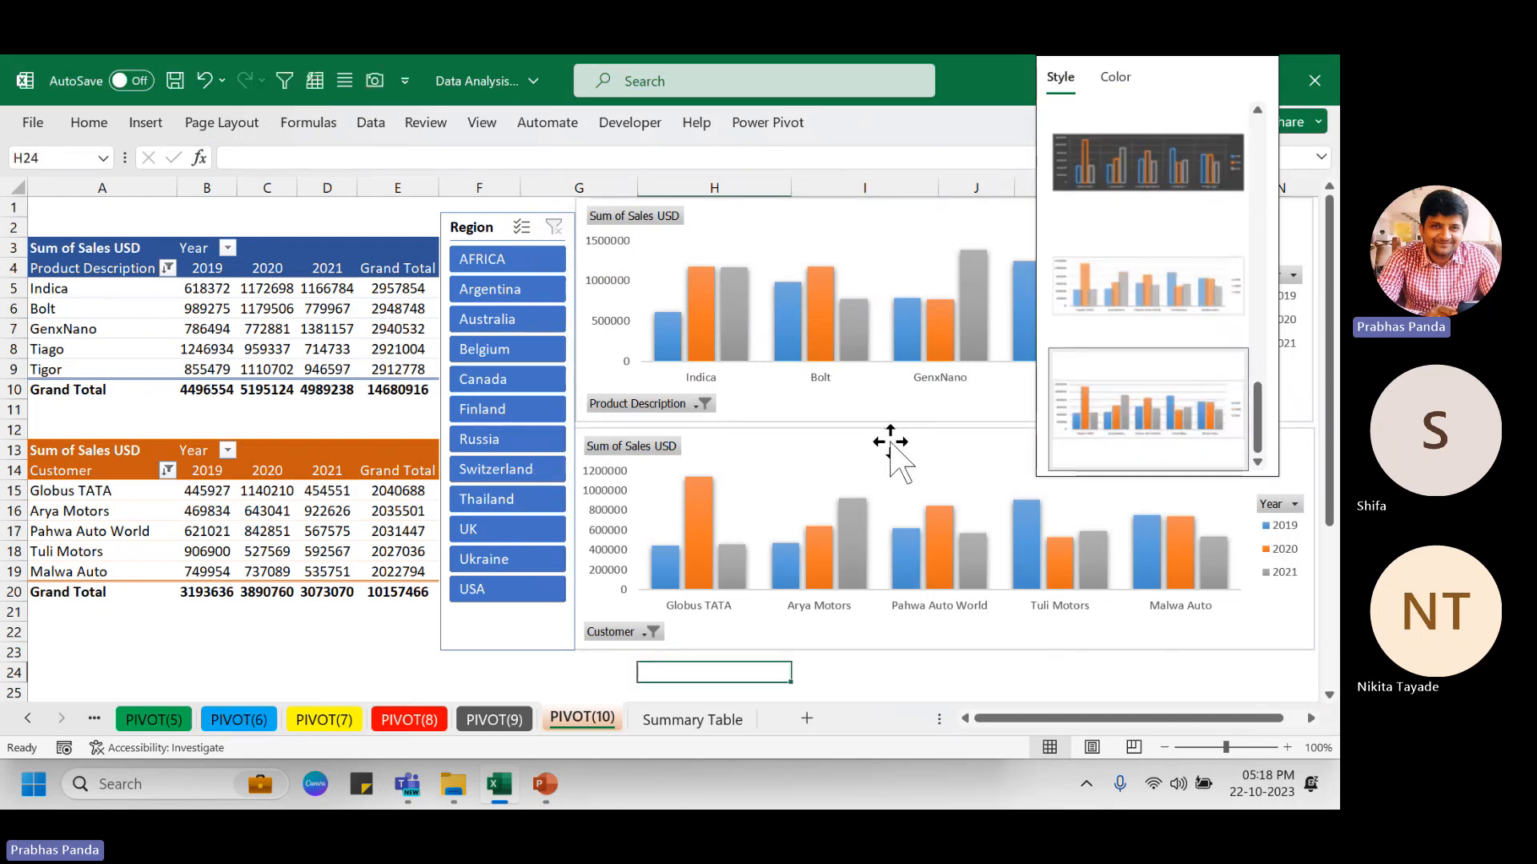
drag(374, 675, 361, 662)
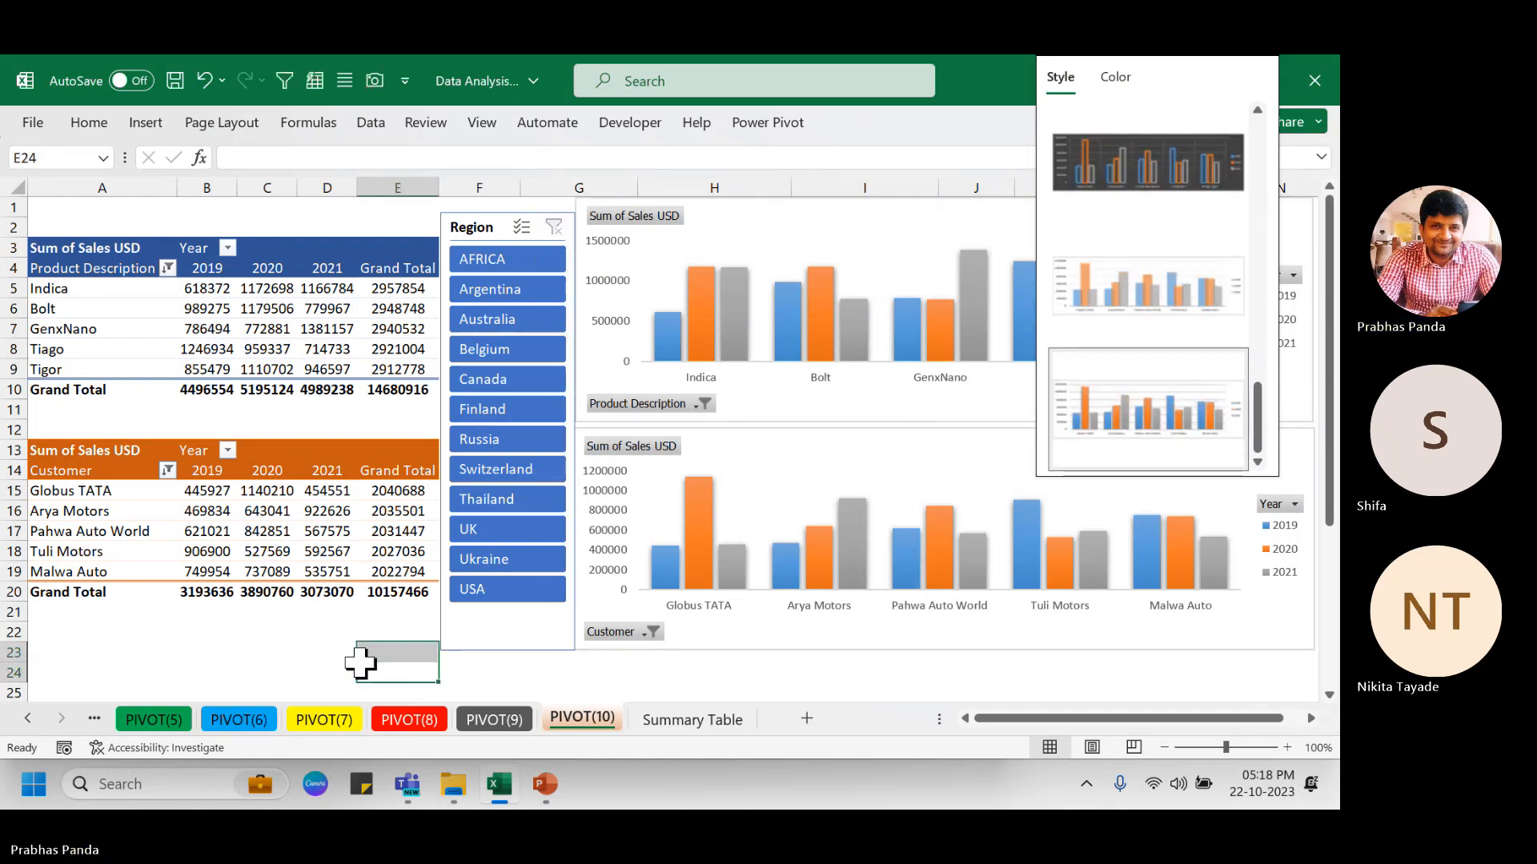
click(817, 448)
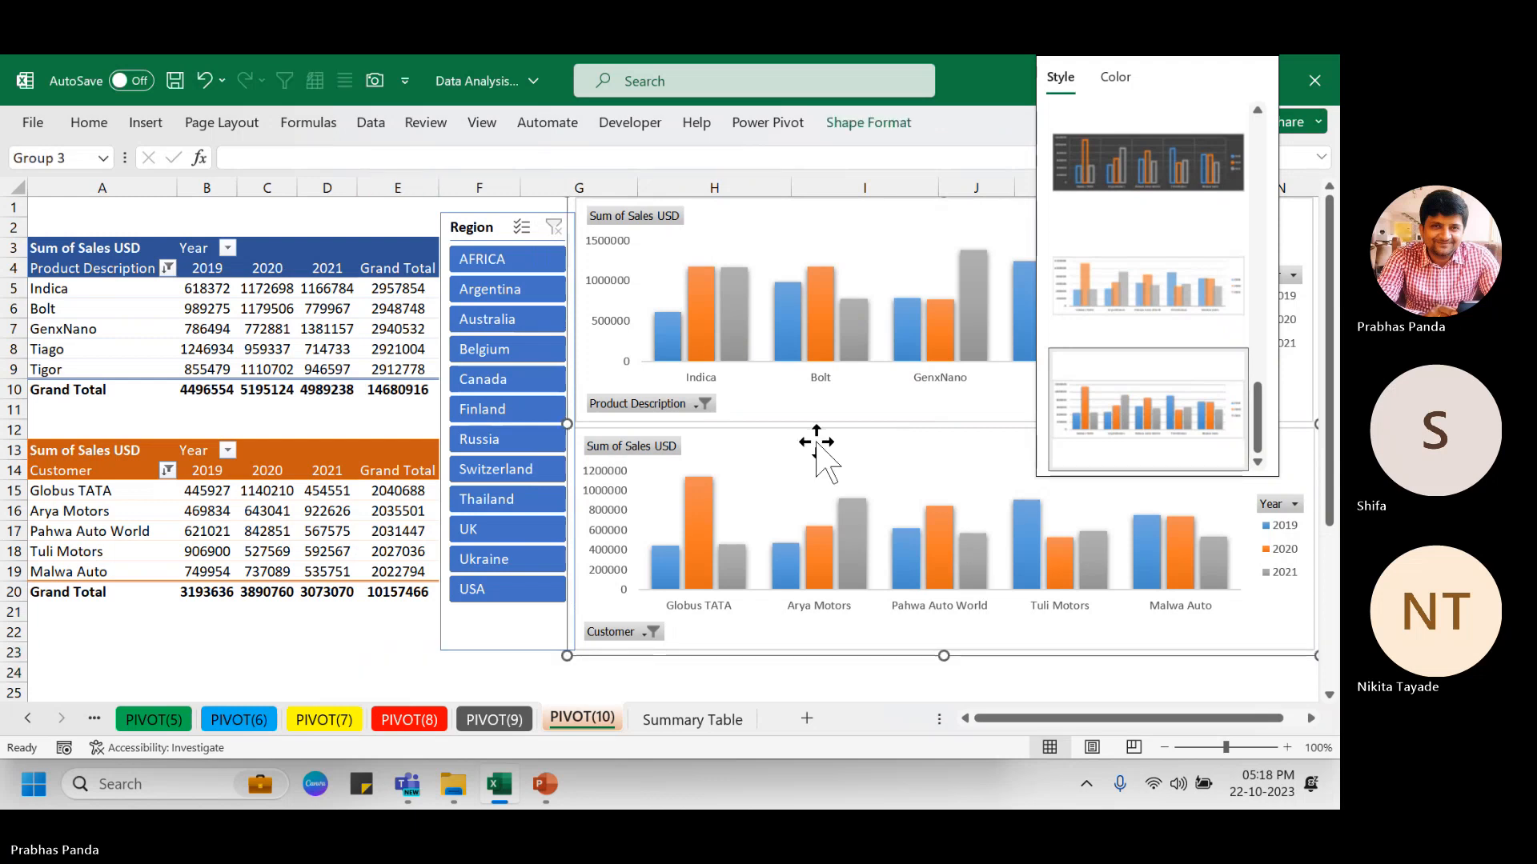
click(816, 448)
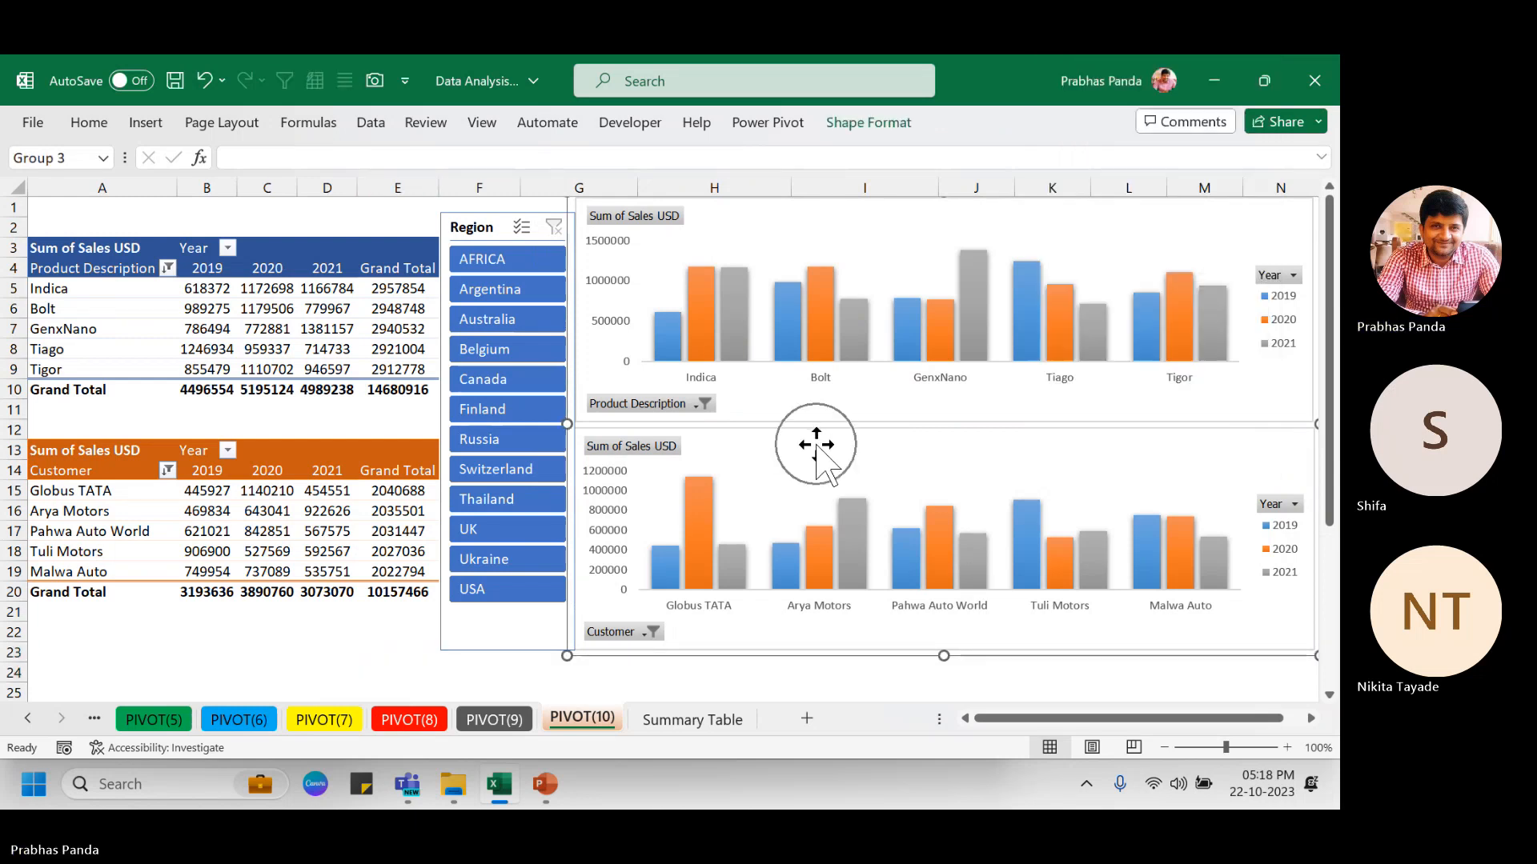
click(817, 448)
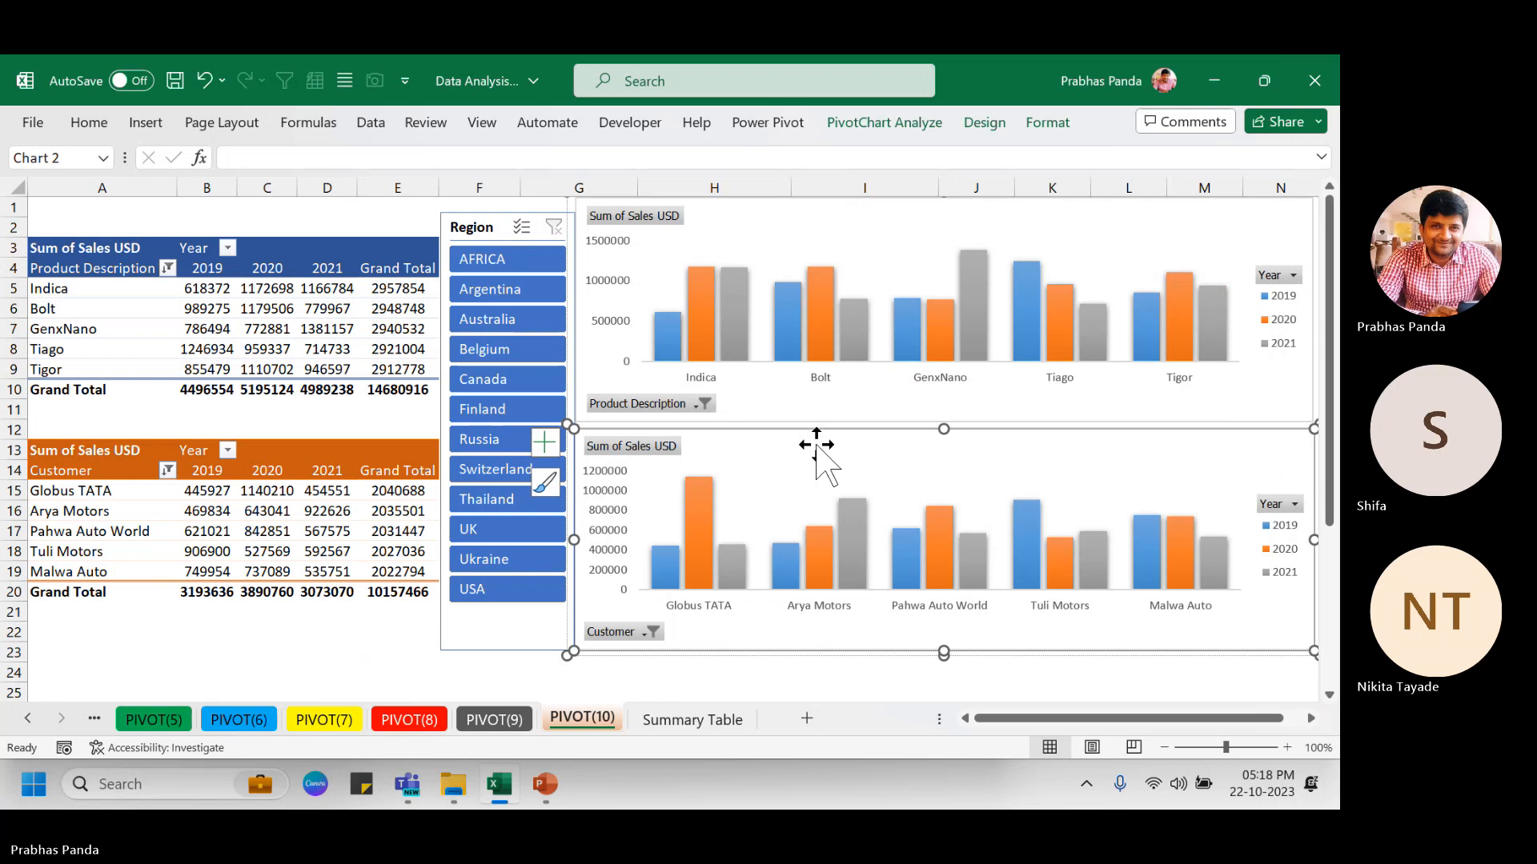
Switch to PowerPoint and paste the customer chart onto the same slide as a linked Microsoft Excel Chart Object.
key(alt+Tab)
key(ctrl+v)
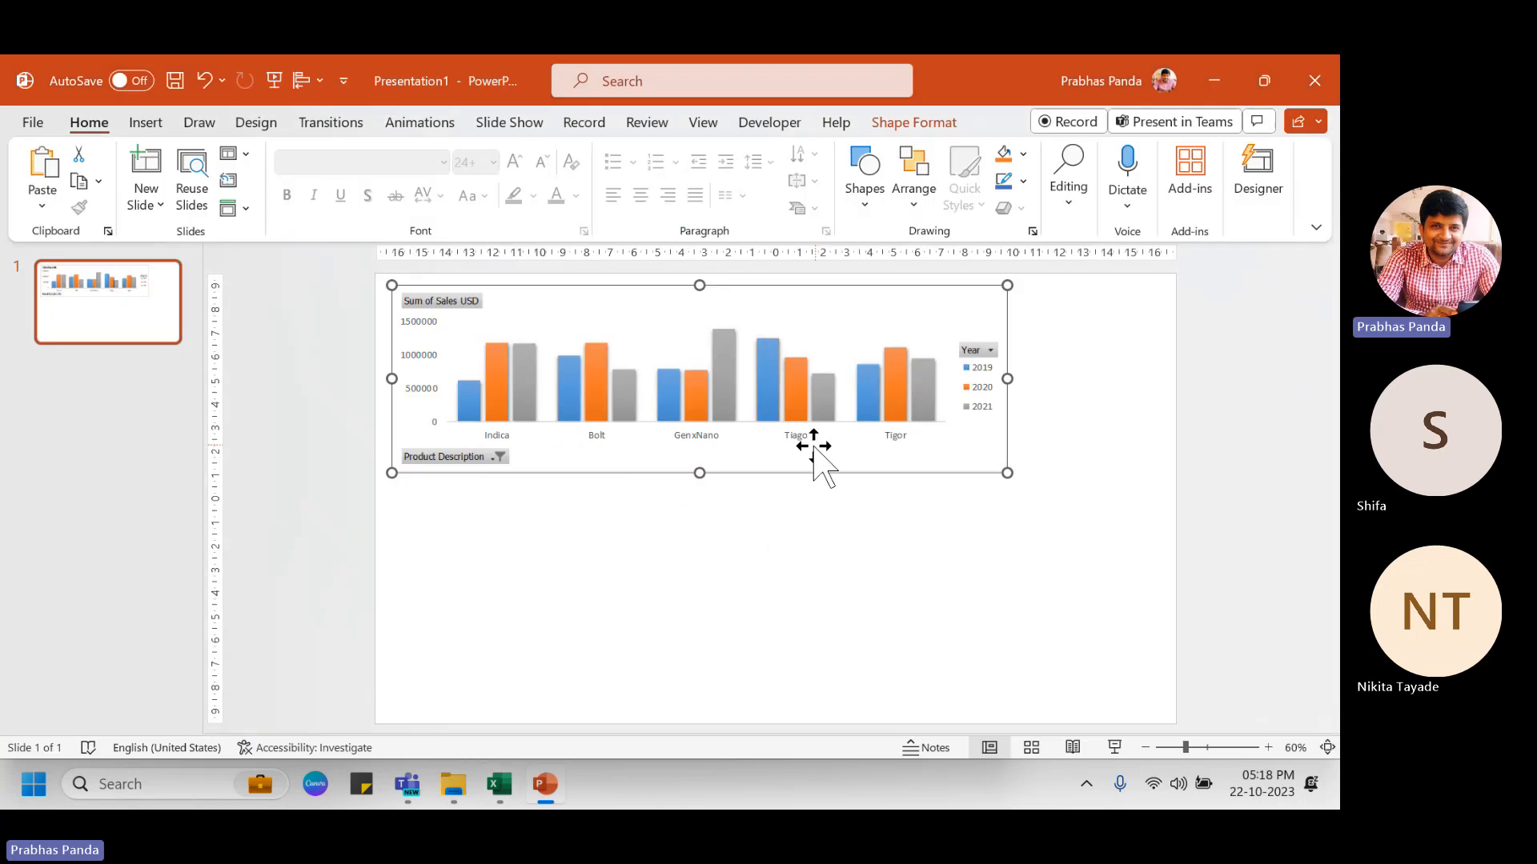
click(45, 208)
click(96, 305)
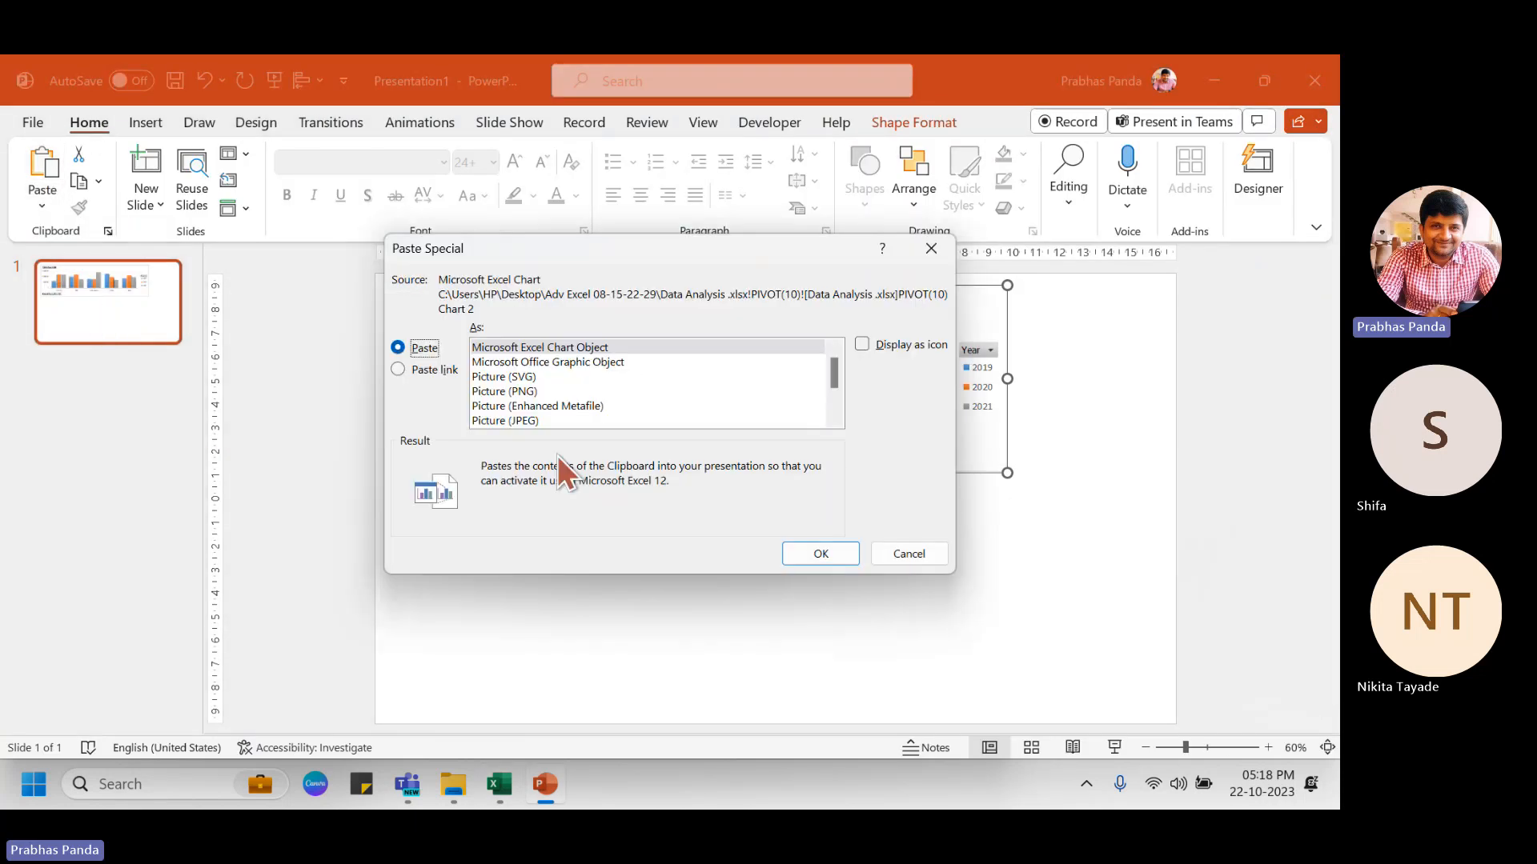
click(451, 368)
click(825, 554)
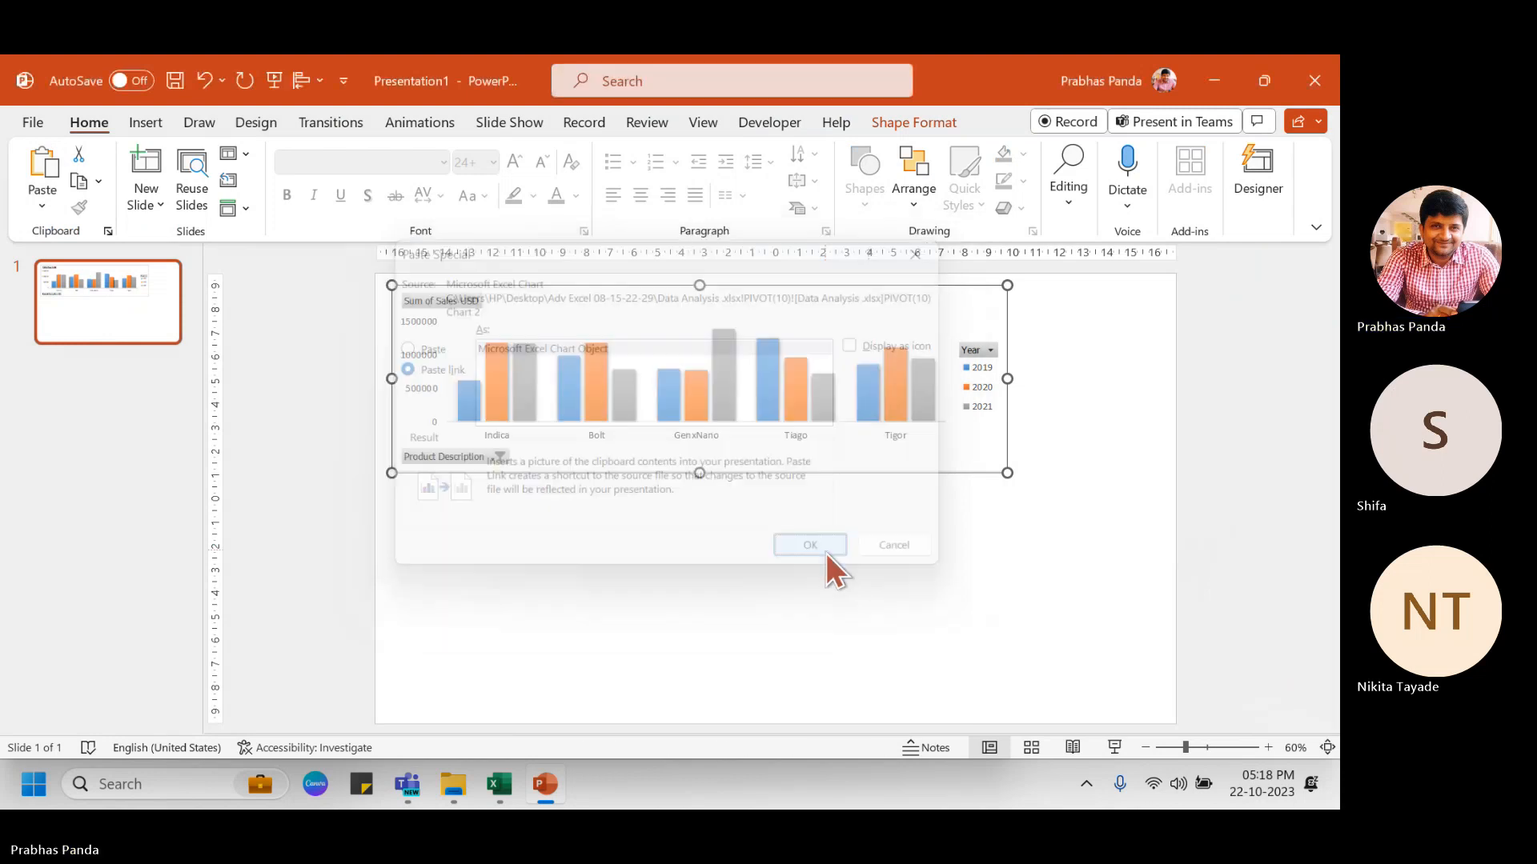
Place the linked customer chart directly below the product chart and enlarge it to nearly the same width.
drag(609, 432, 456, 486)
drag(841, 615, 969, 663)
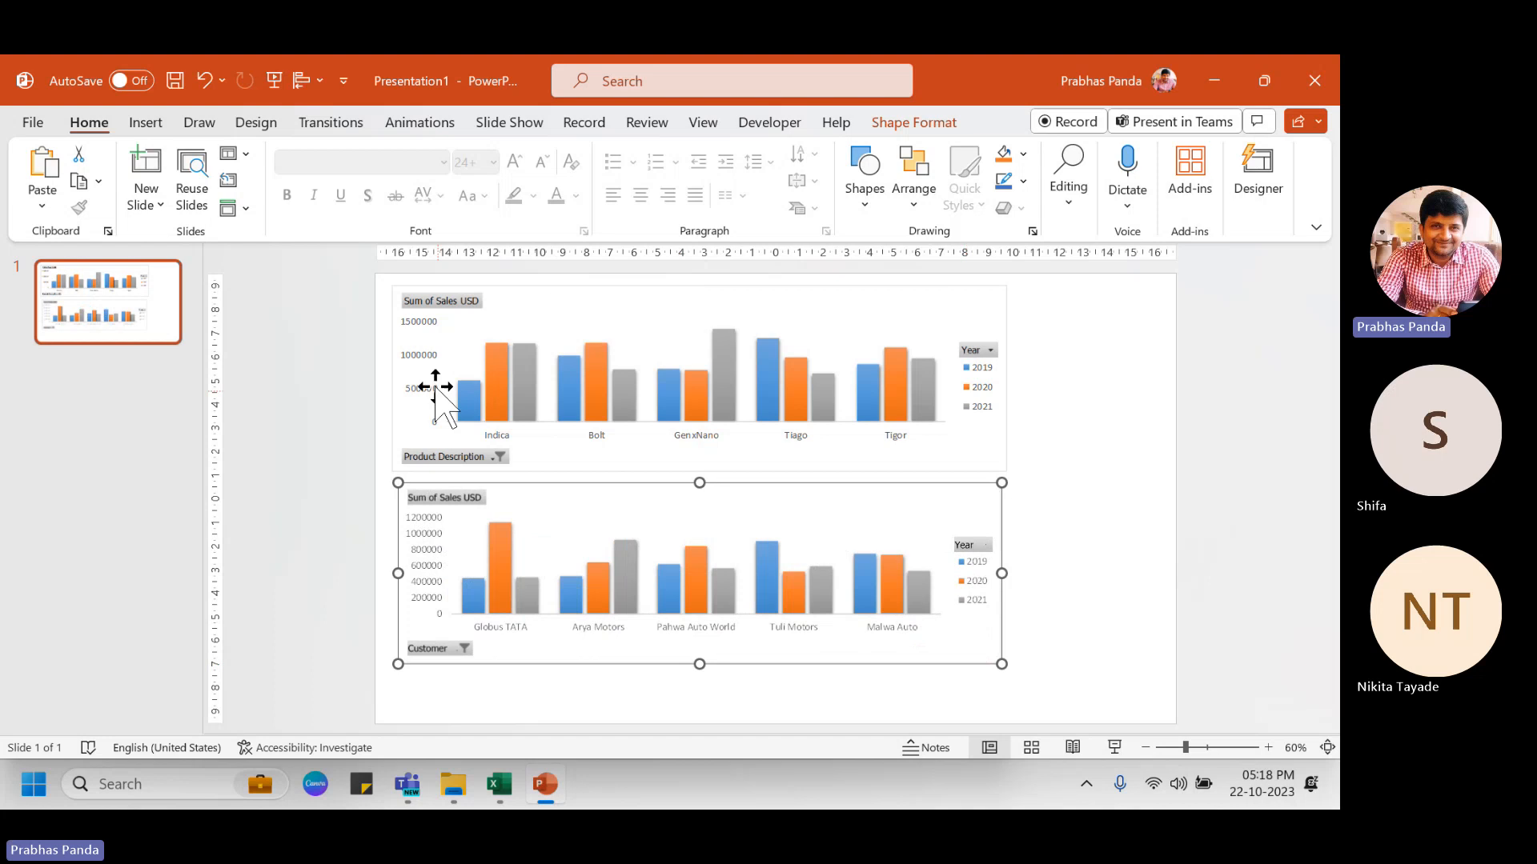
Select both linked charts on the slide and align them by their centers.
click(1107, 564)
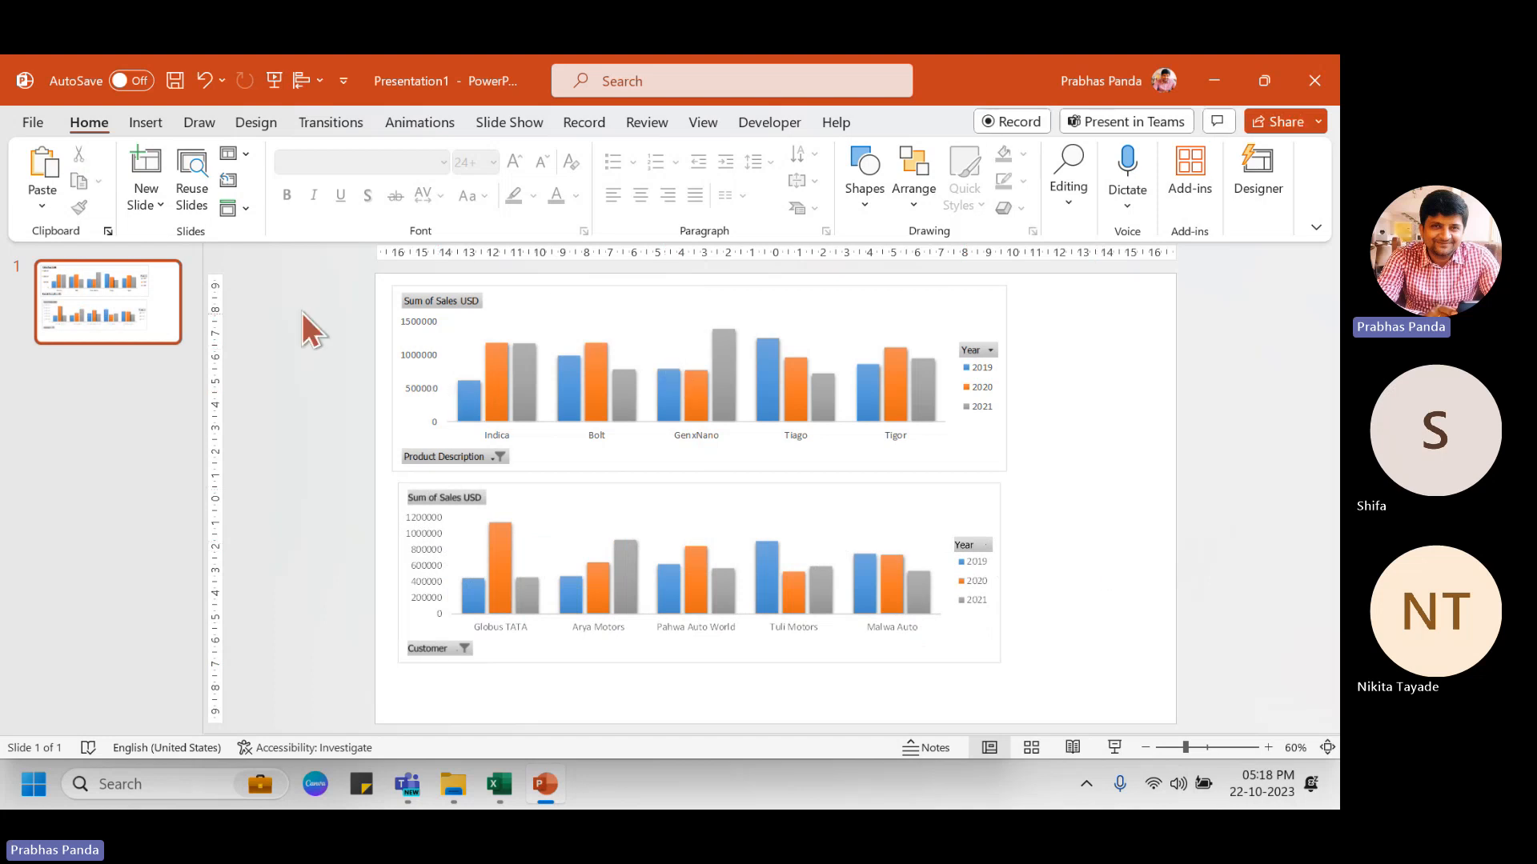
drag(1097, 701, 287, 281)
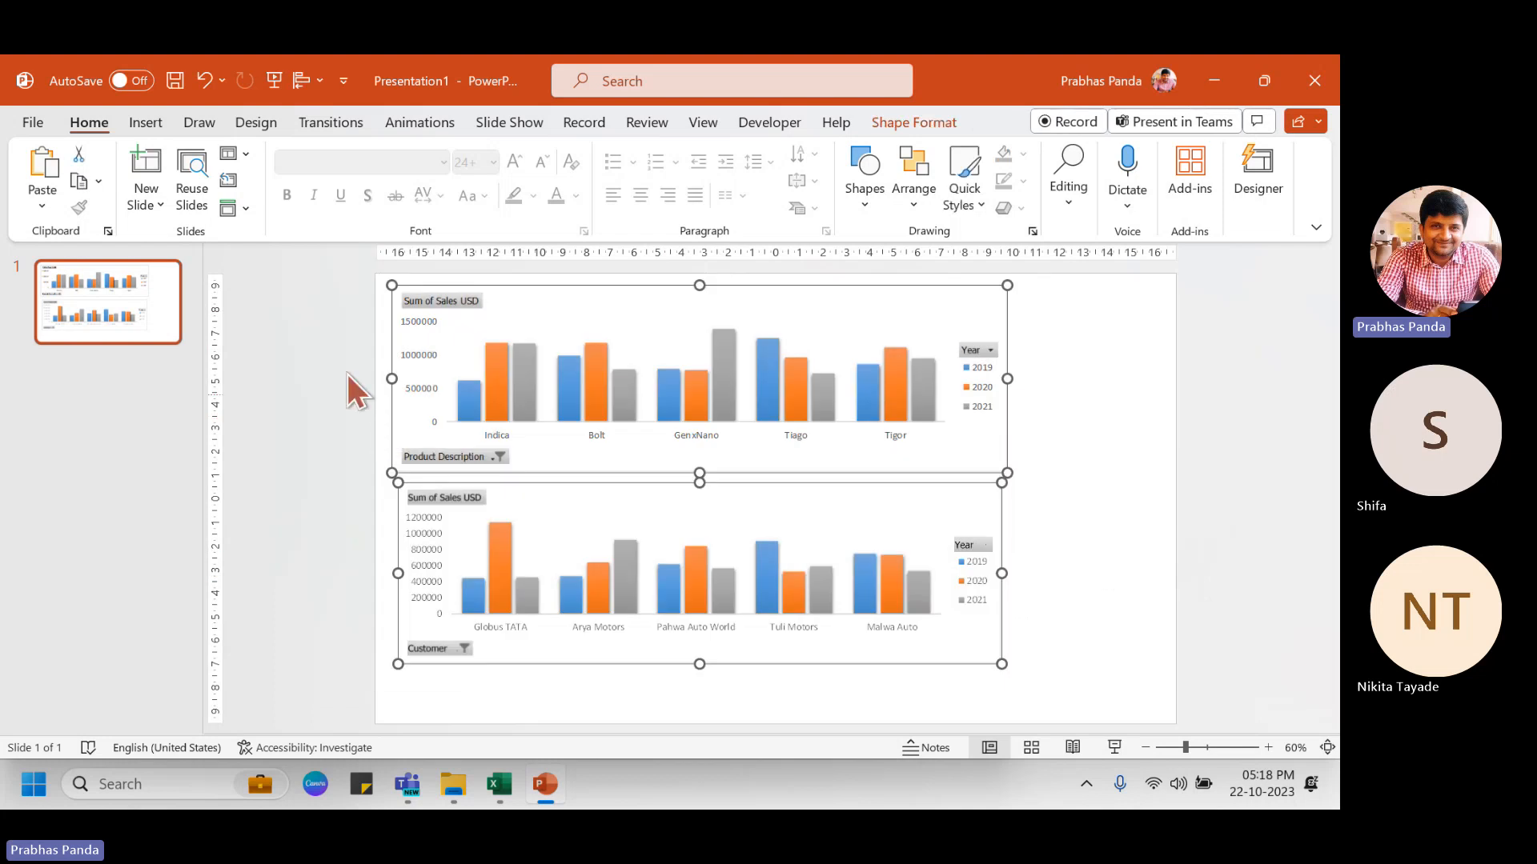
click(299, 88)
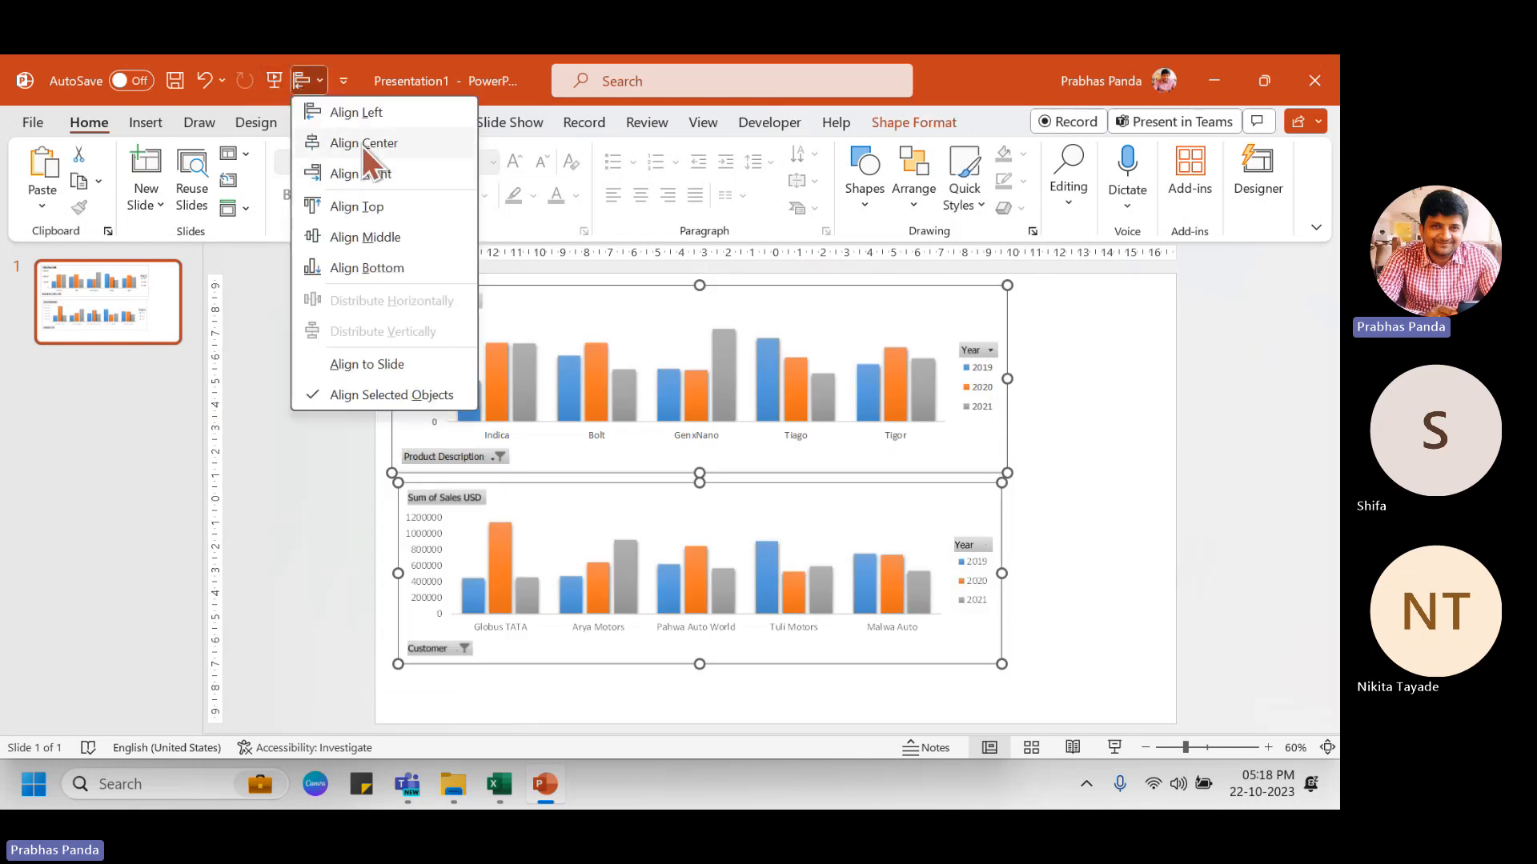
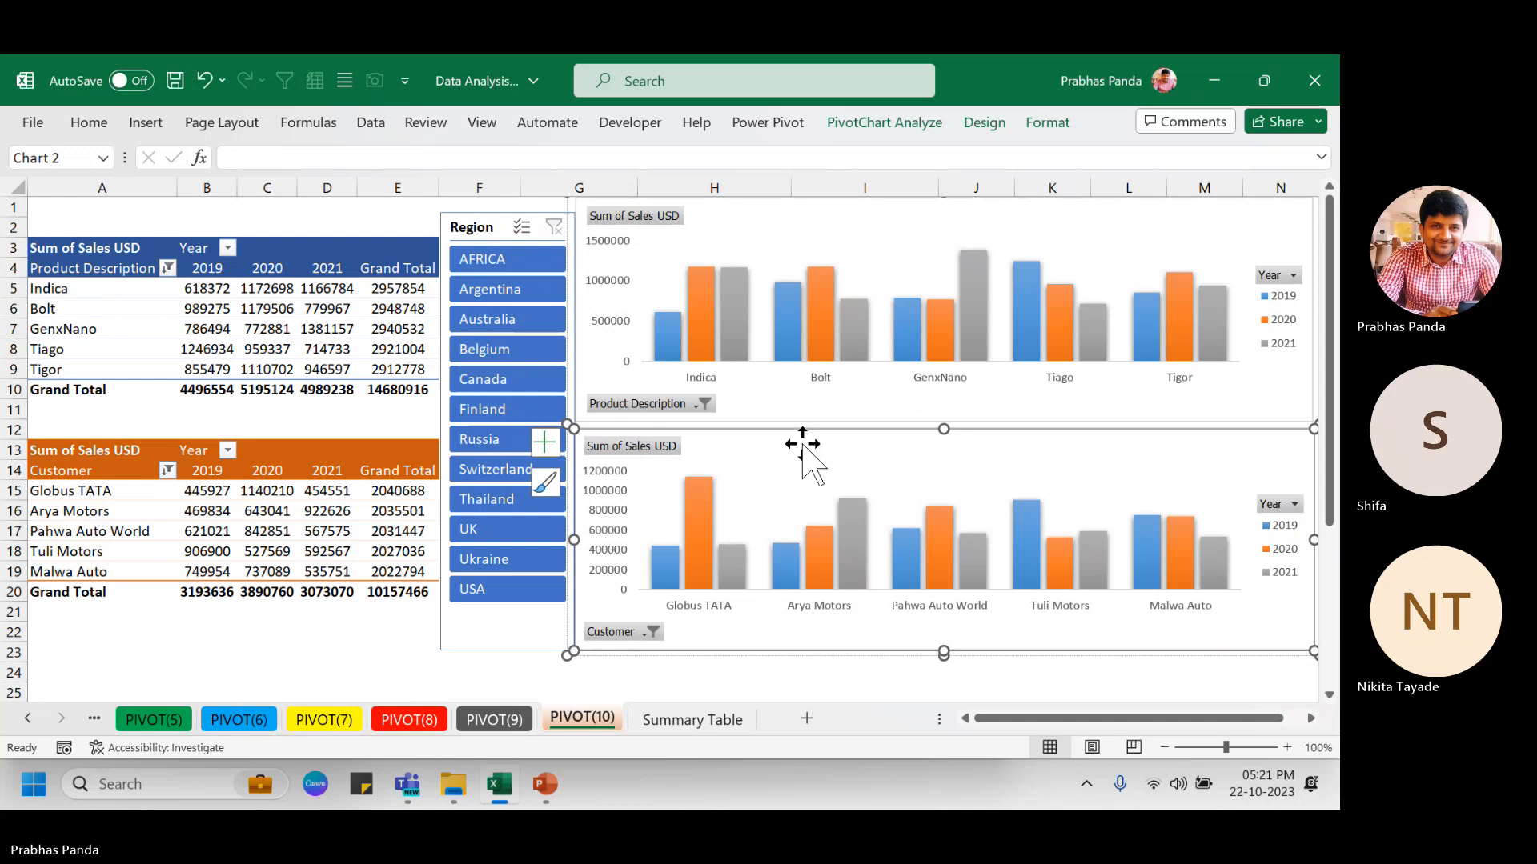
Save the Data Analysis workbook in Excel.
key(ctrl+s)
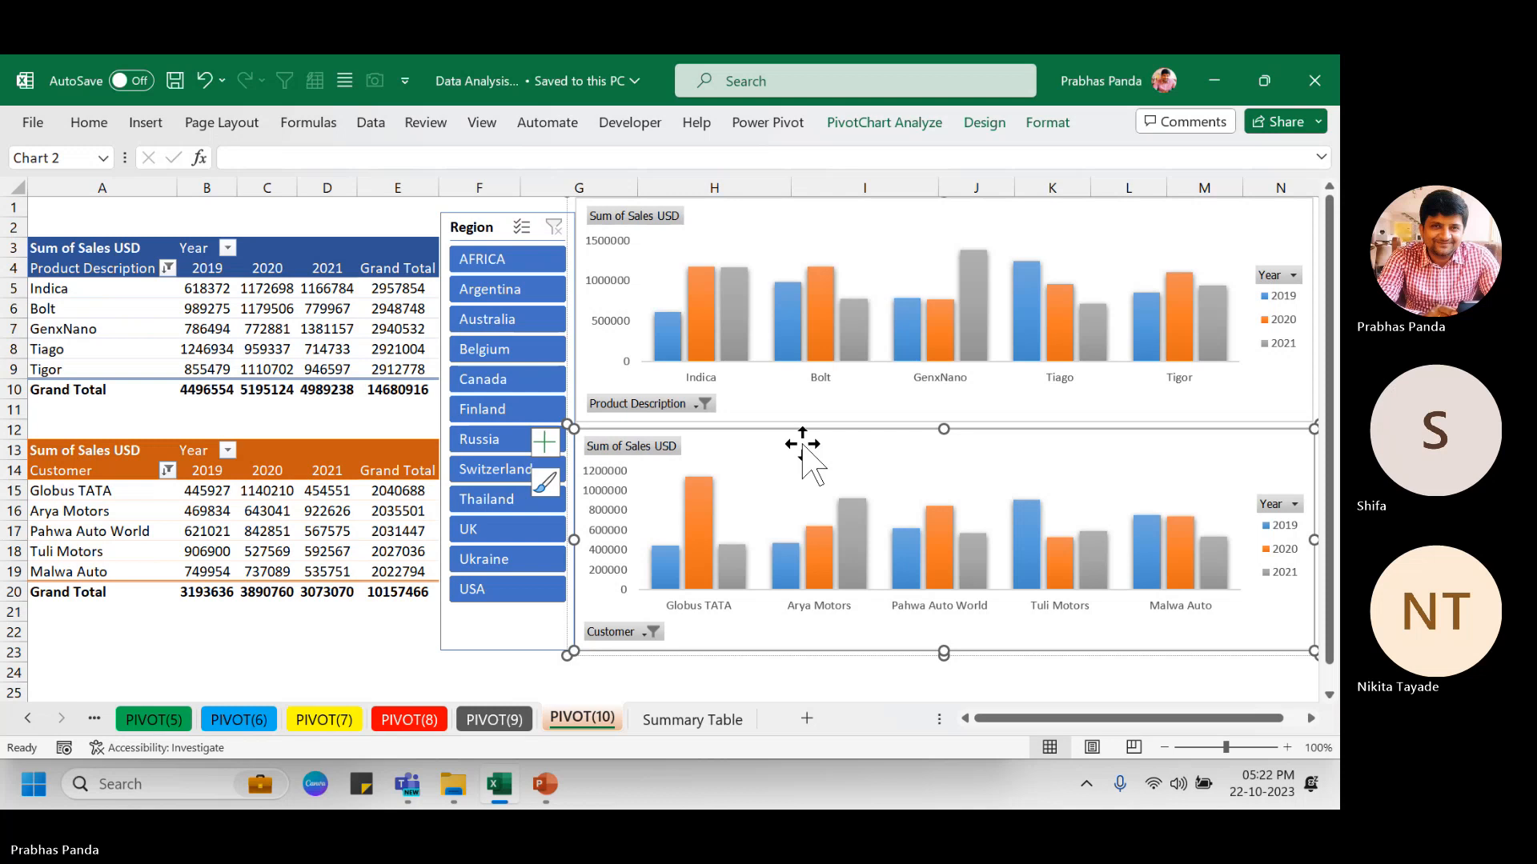
key(ctrl+s)
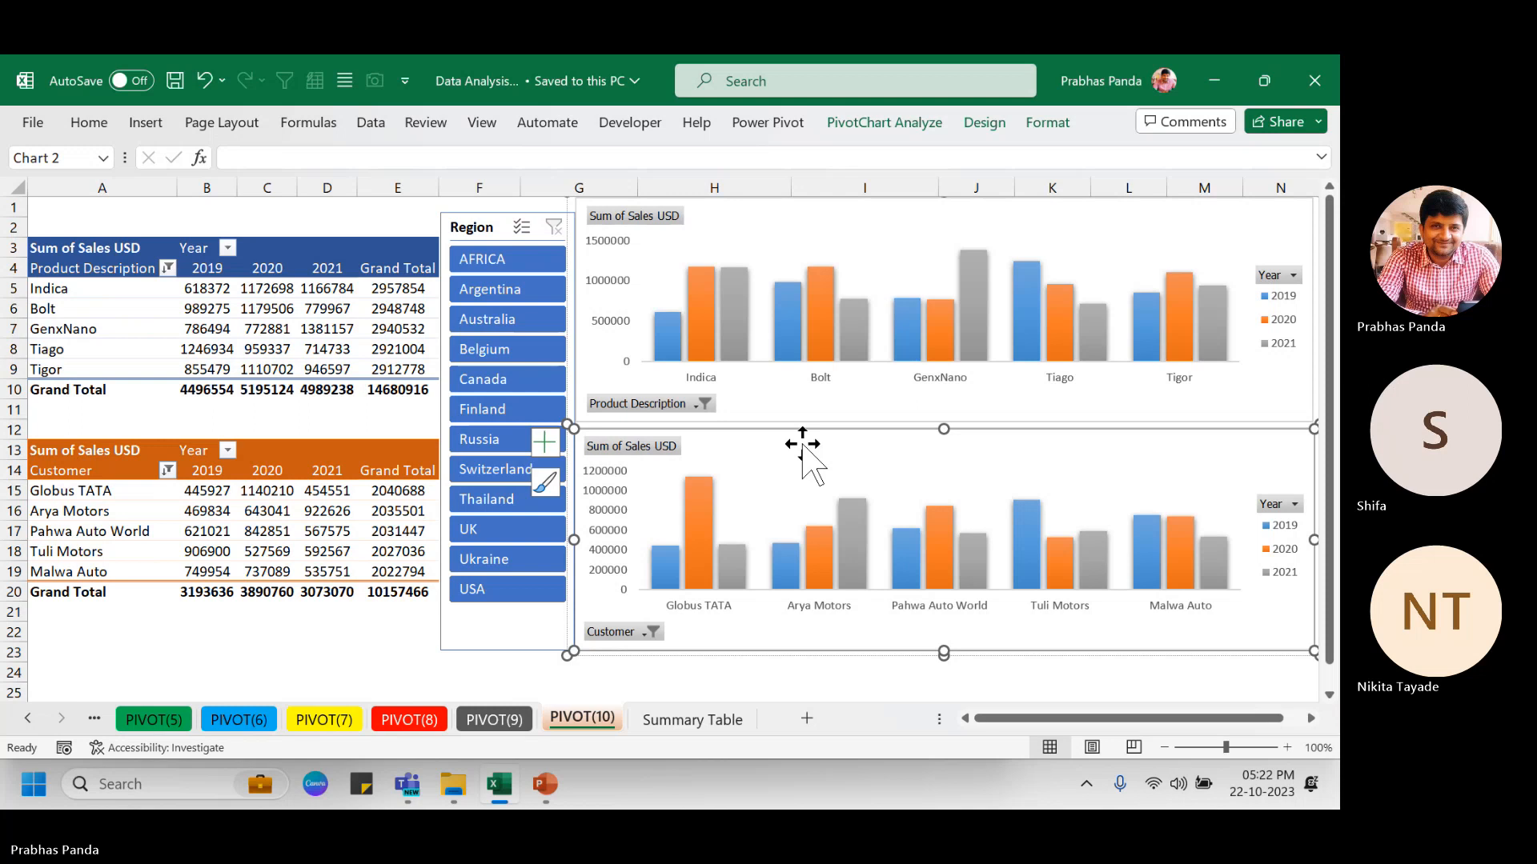
Close the PowerPoint presentation without saving its changes.
click(496, 780)
click(1315, 80)
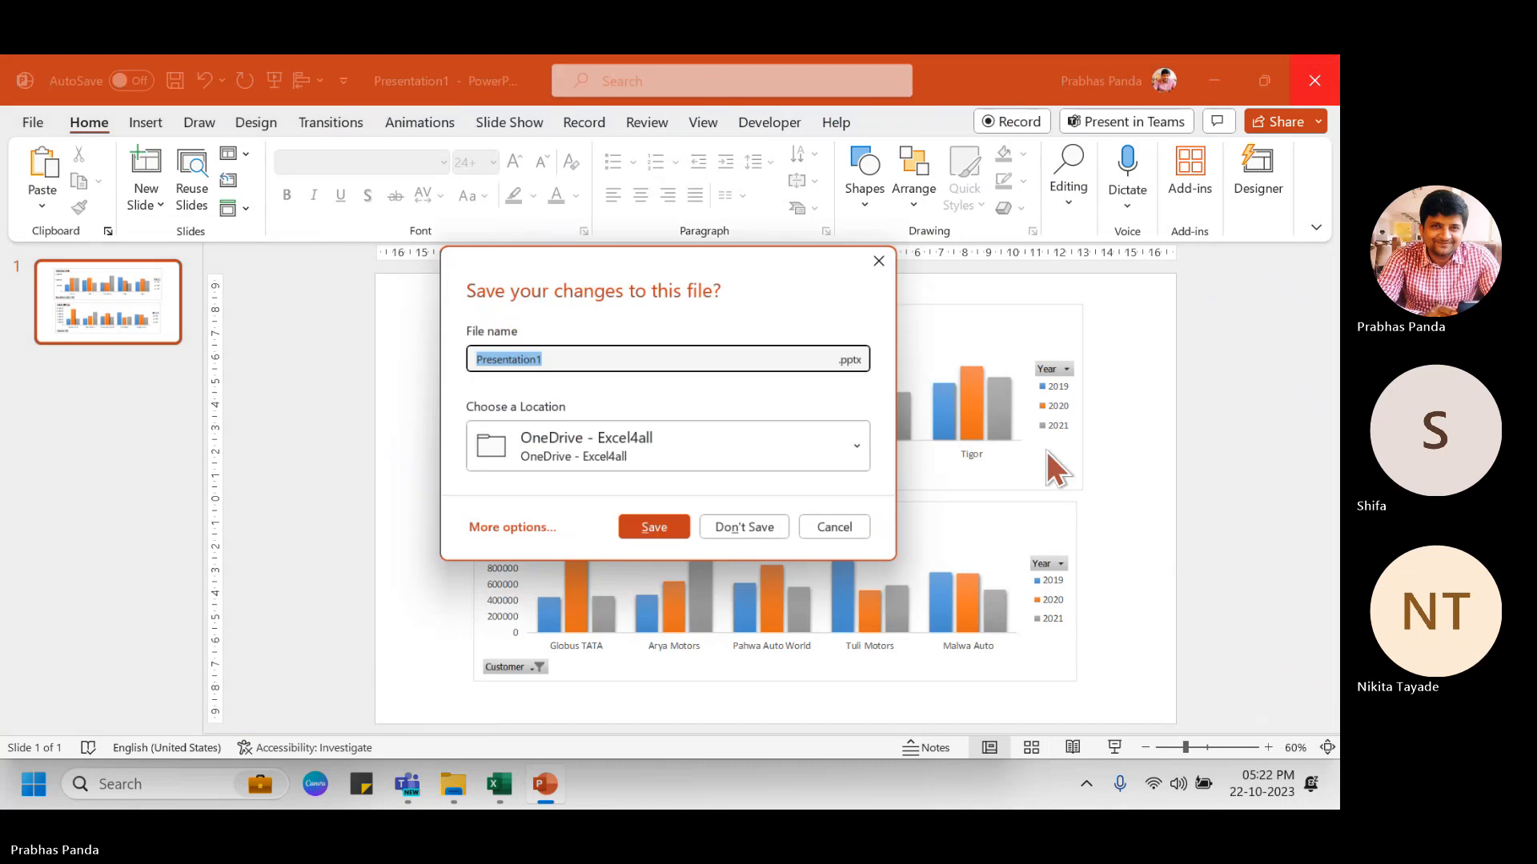
click(734, 534)
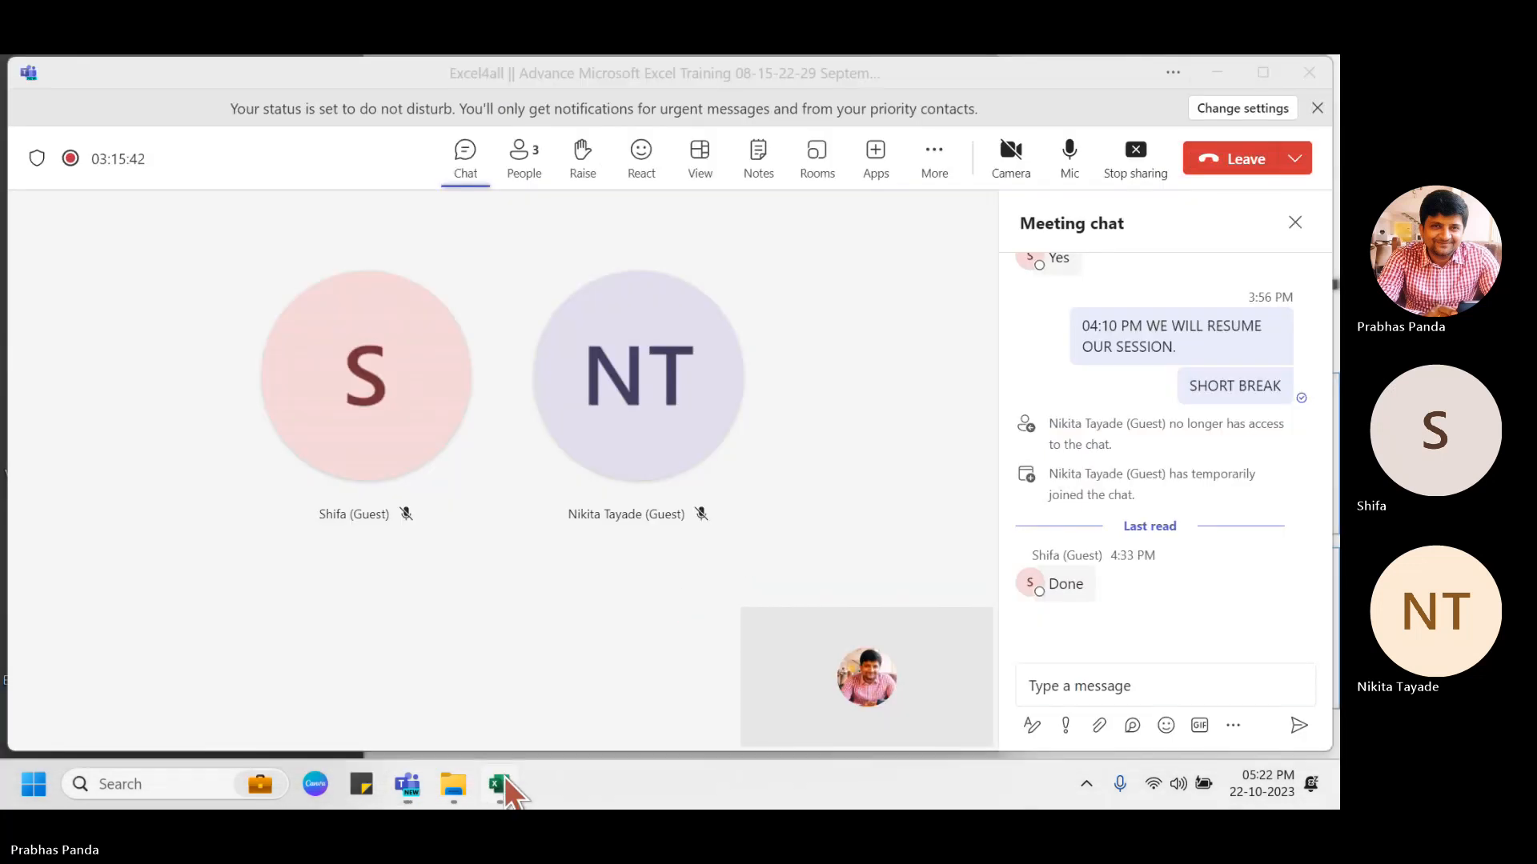
Return to the Data Analysis workbook in Excel and look at the Power Pivot commands and the KPI options.
click(499, 784)
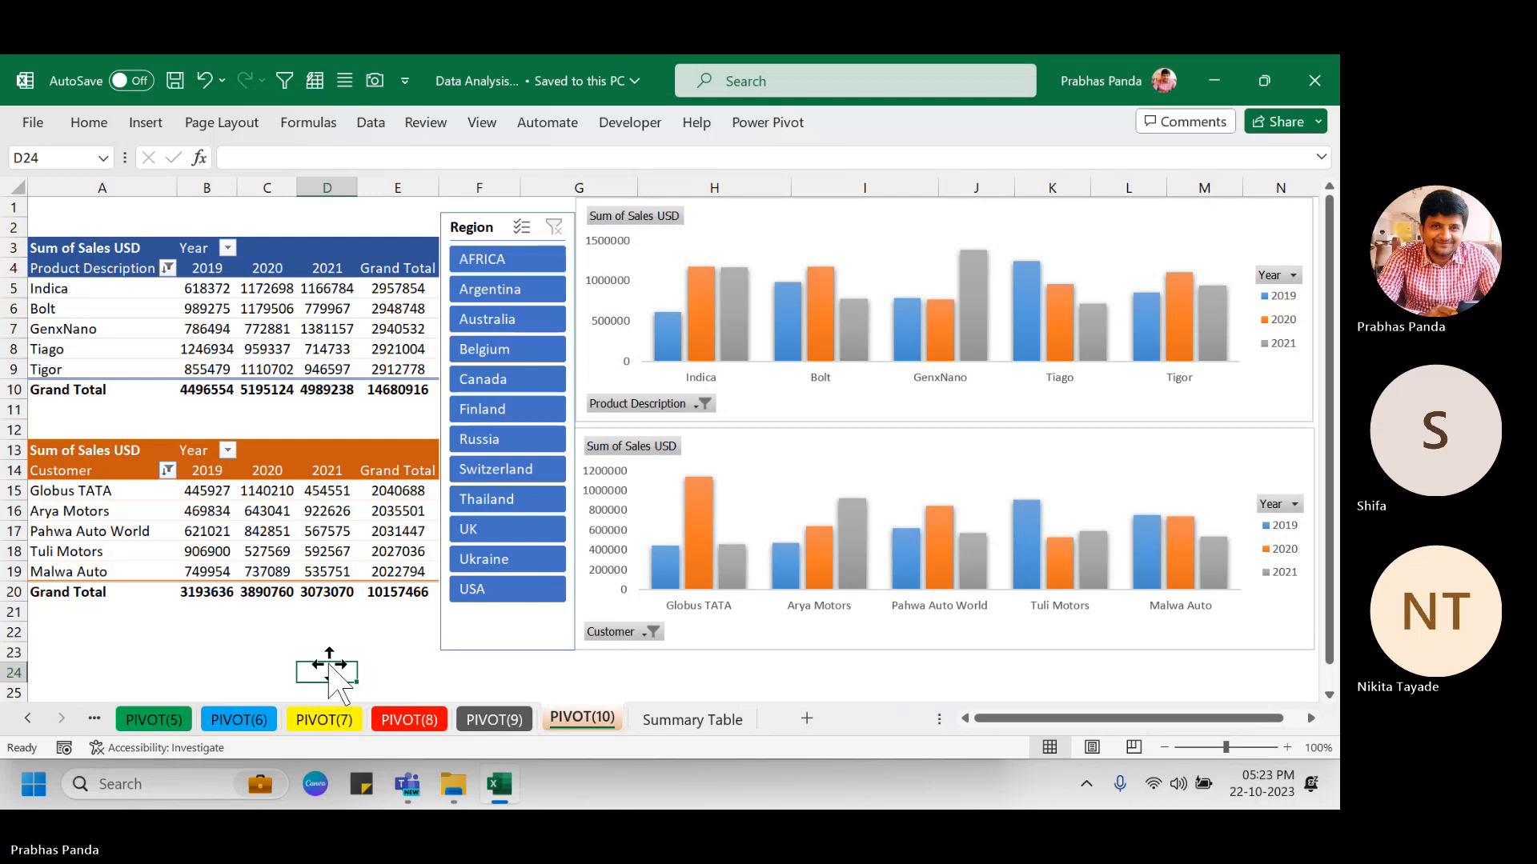
click(774, 129)
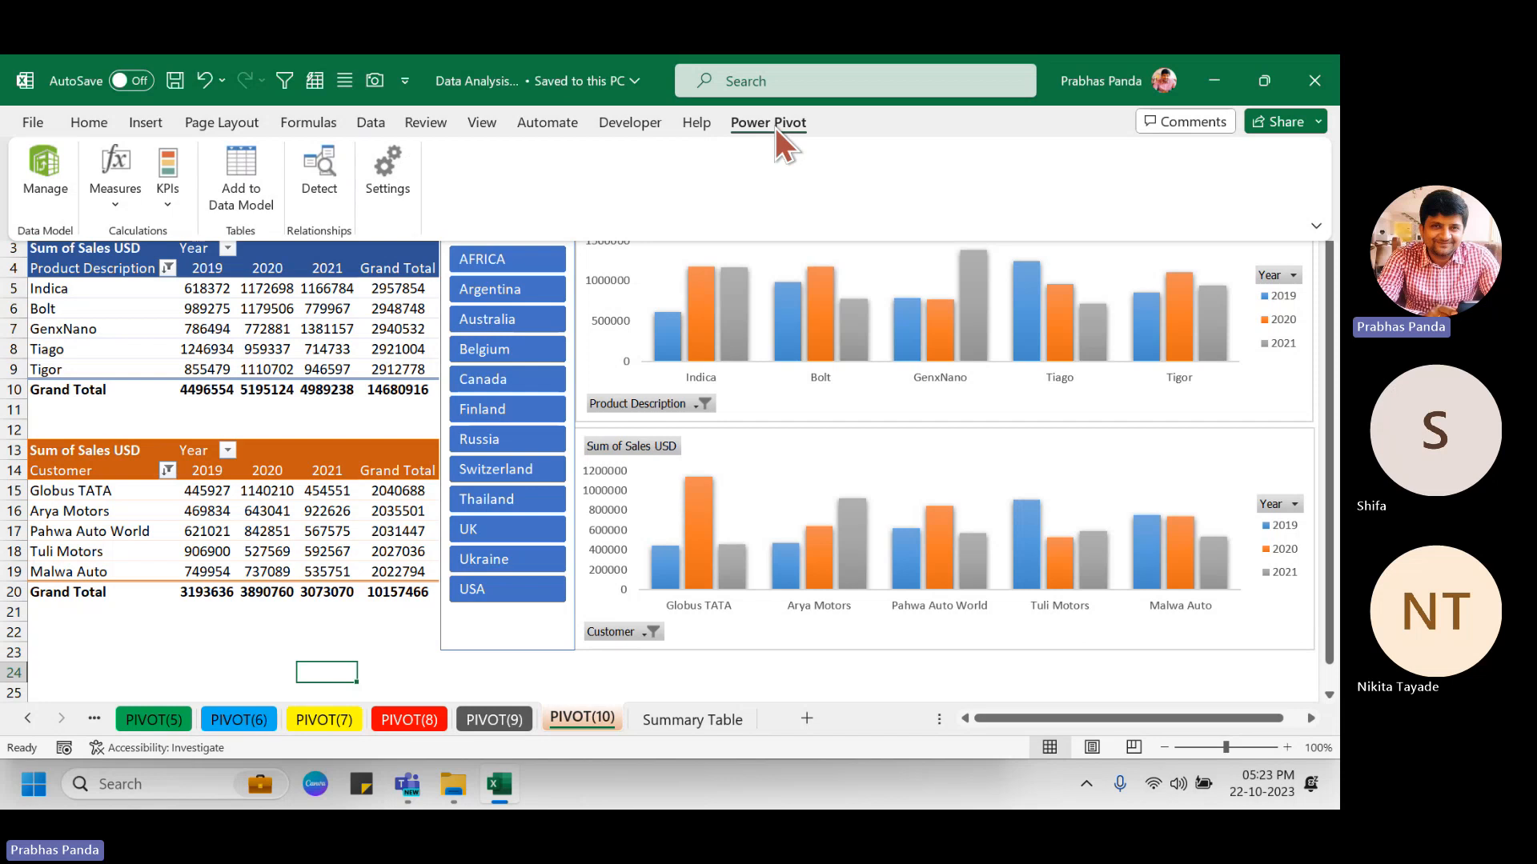
click(170, 201)
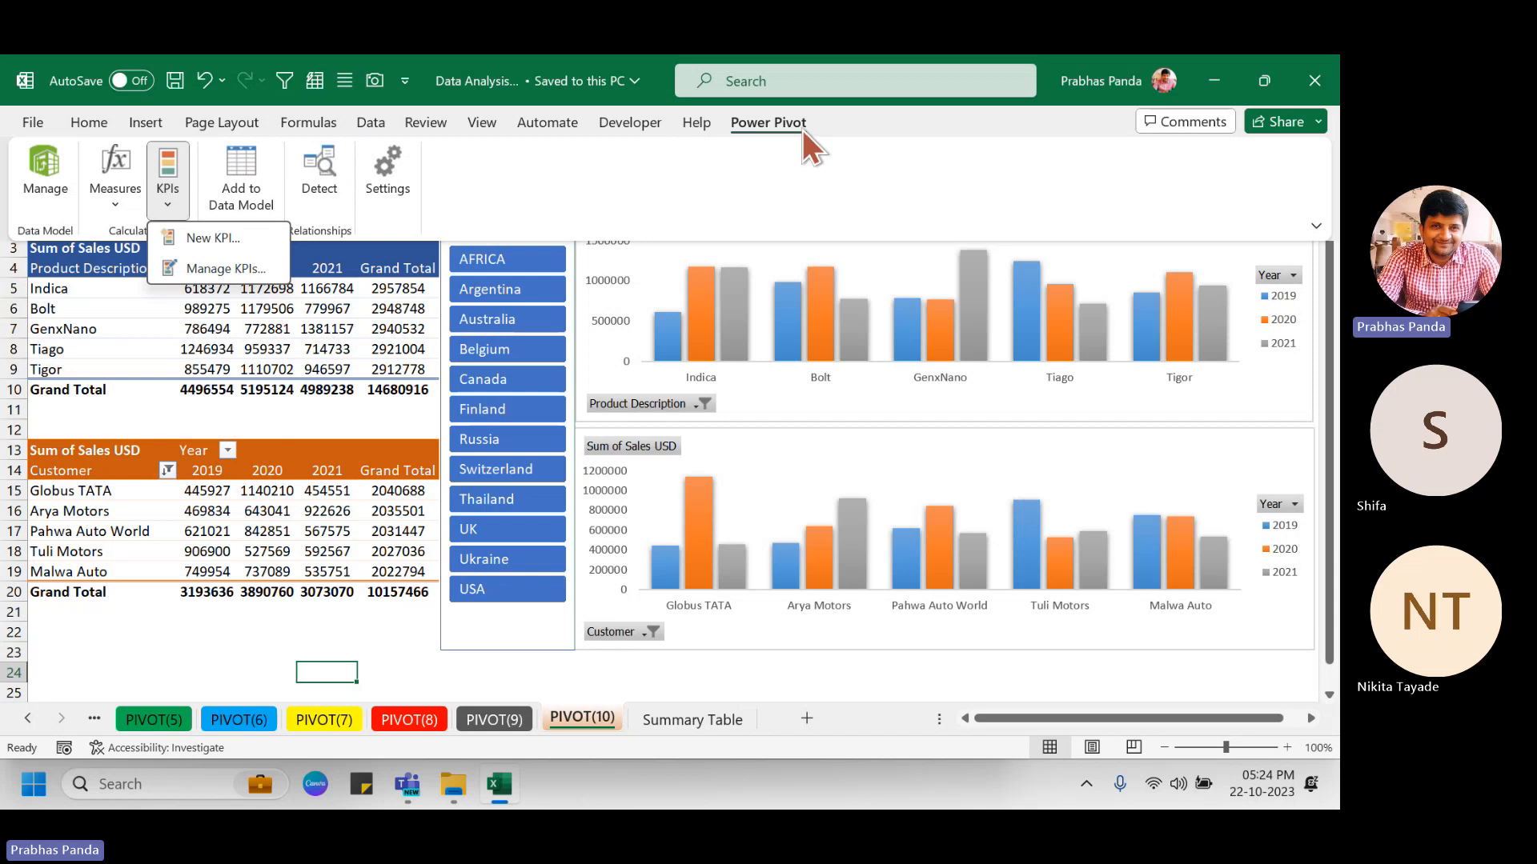
Open Excel's options and view the installed Office add-ins.
click(33, 120)
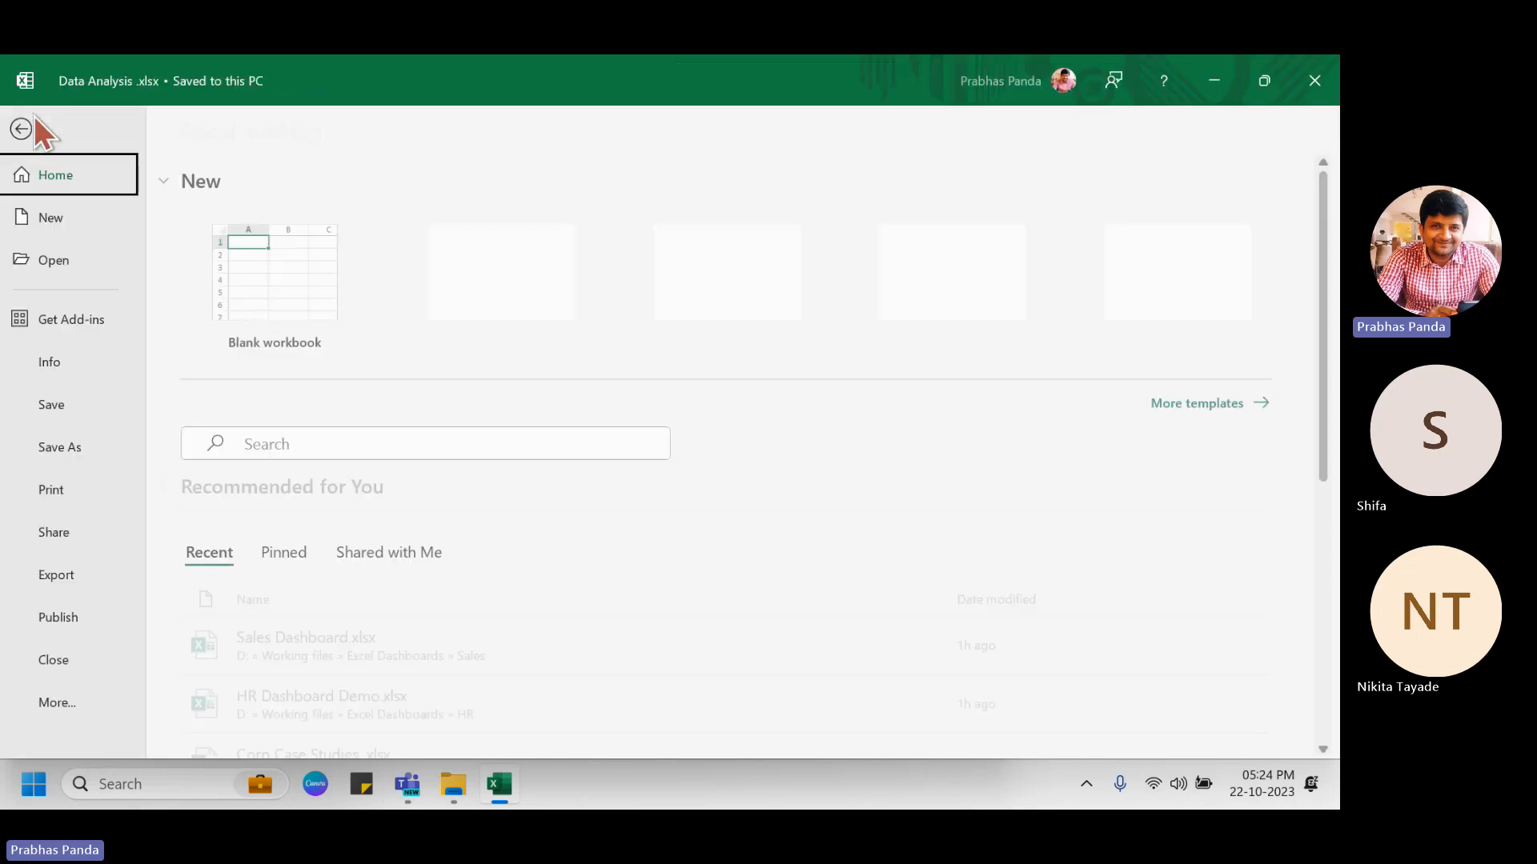
click(67, 704)
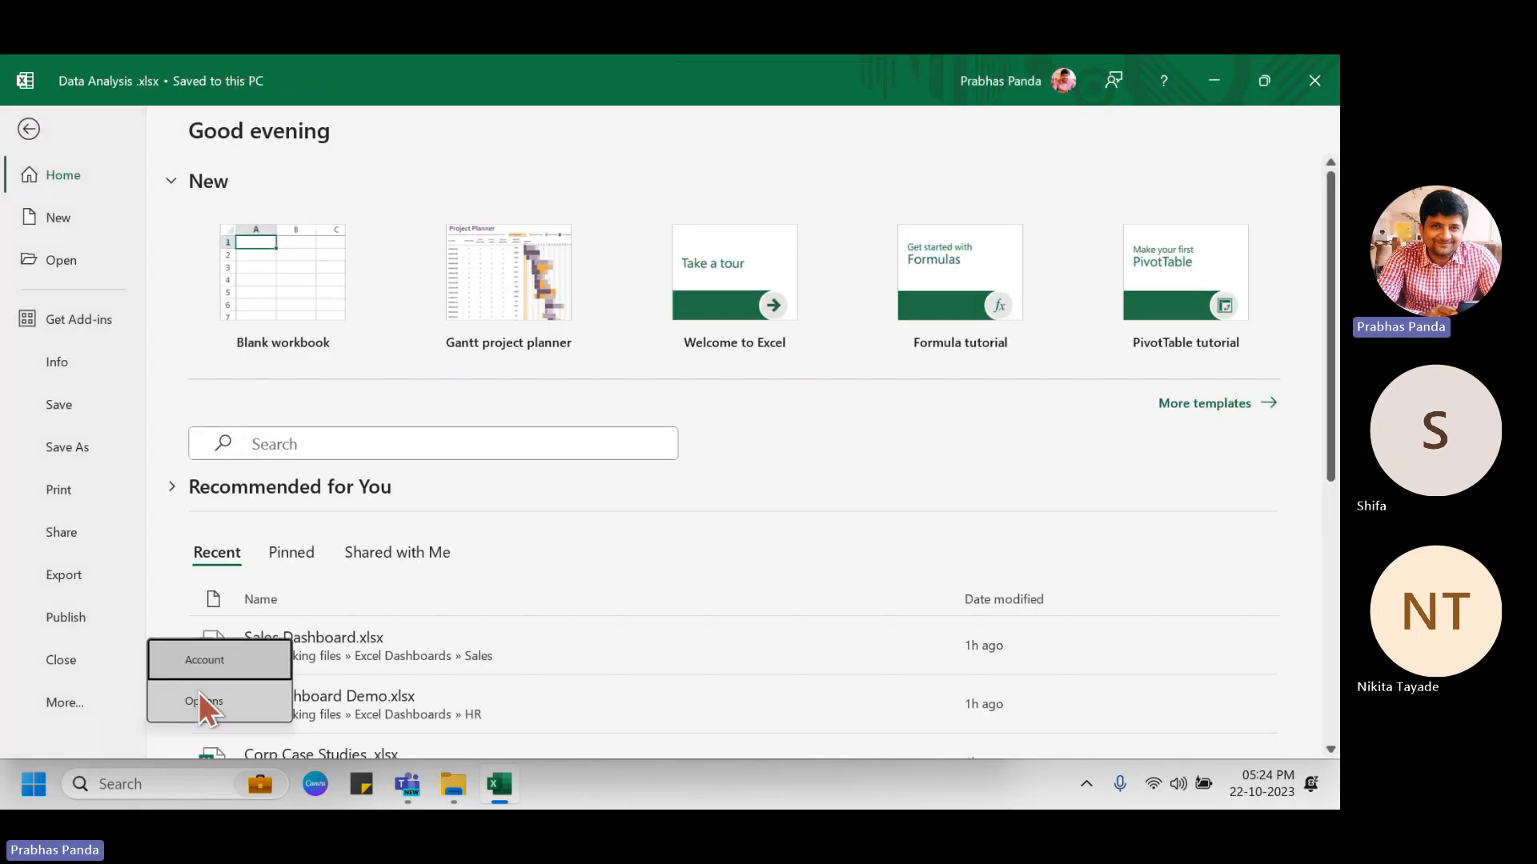
click(223, 707)
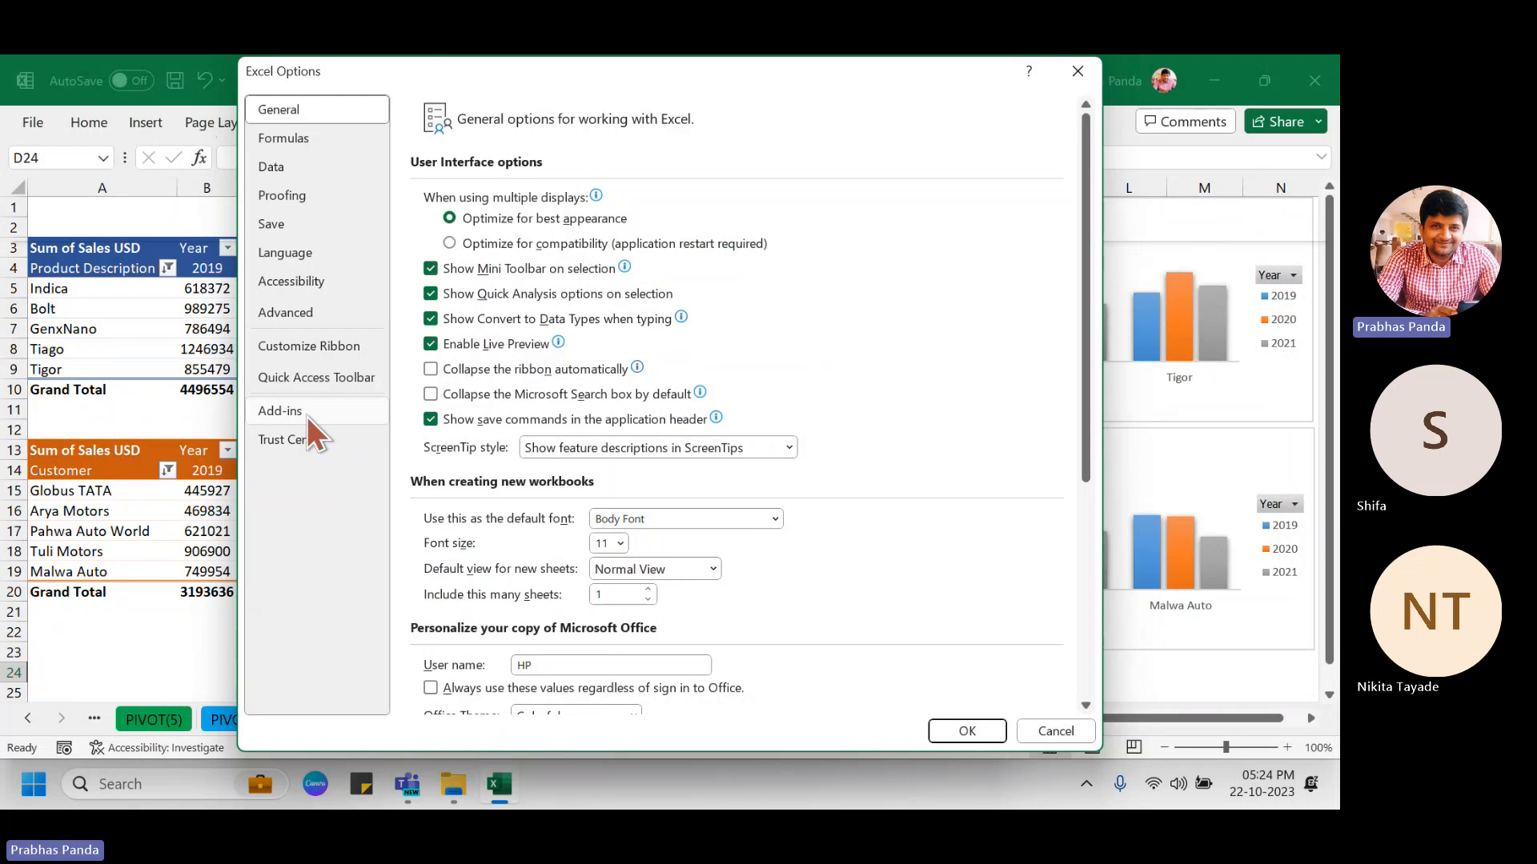
click(306, 417)
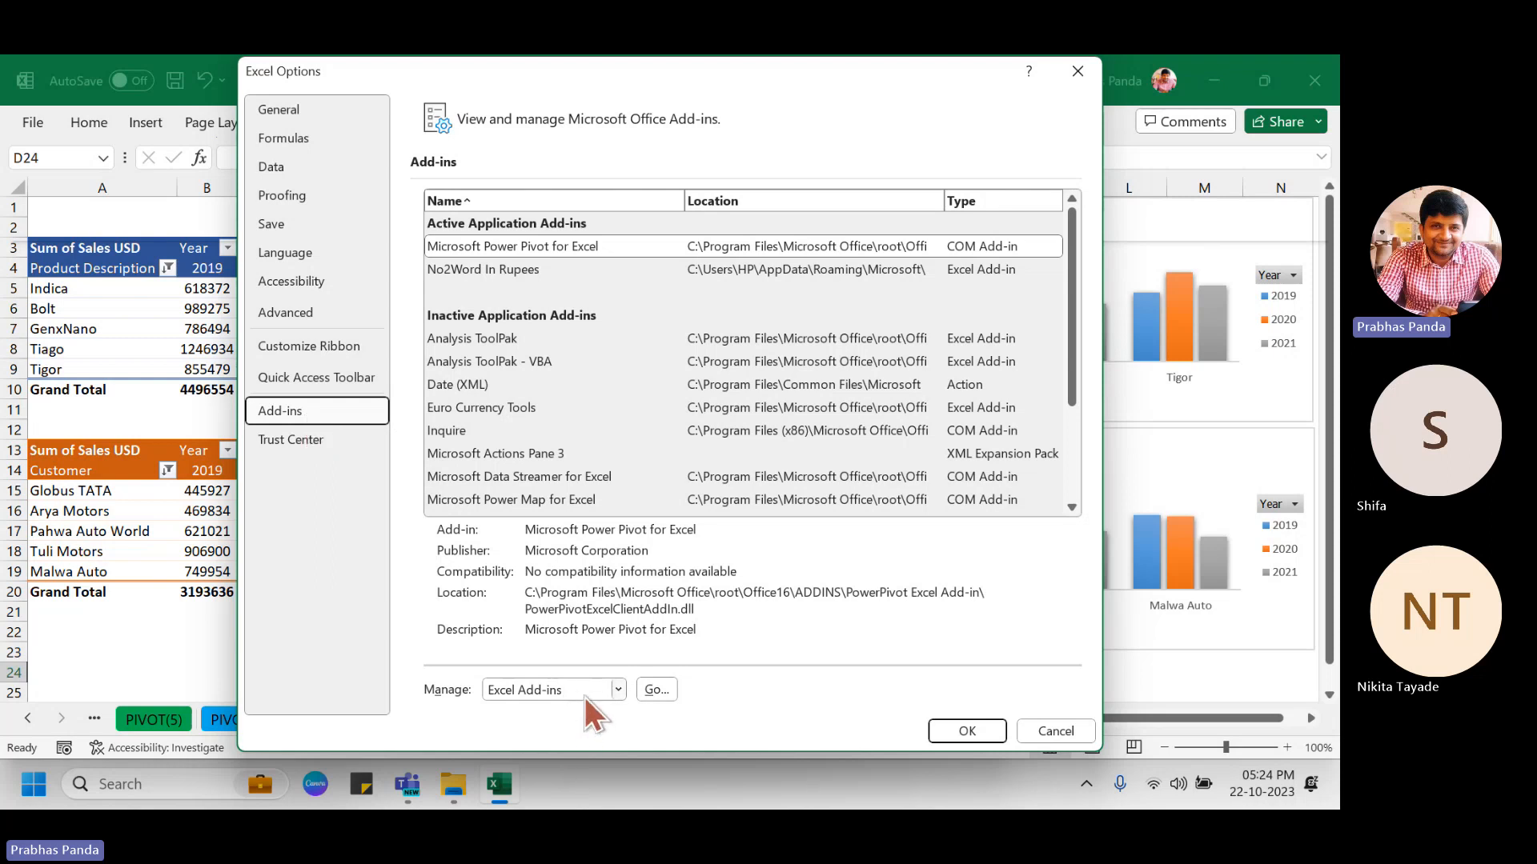
Open the COM Add-ins manager, accept it with Microsoft Power Pivot for Excel enabled, and show the Power Pivot commands.
key(ctrl)
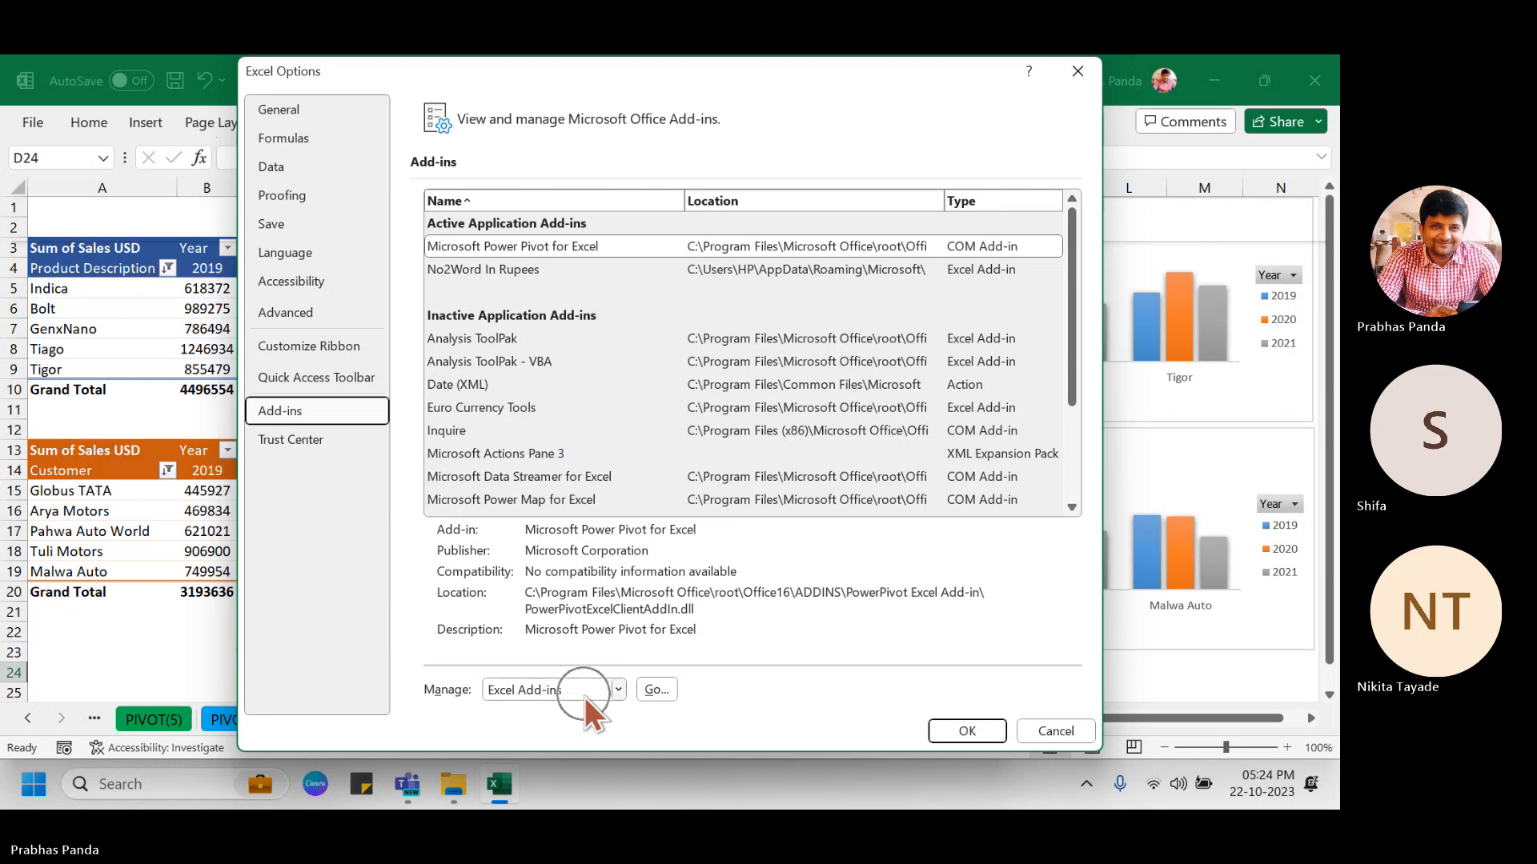
key(ctrl)
click(619, 689)
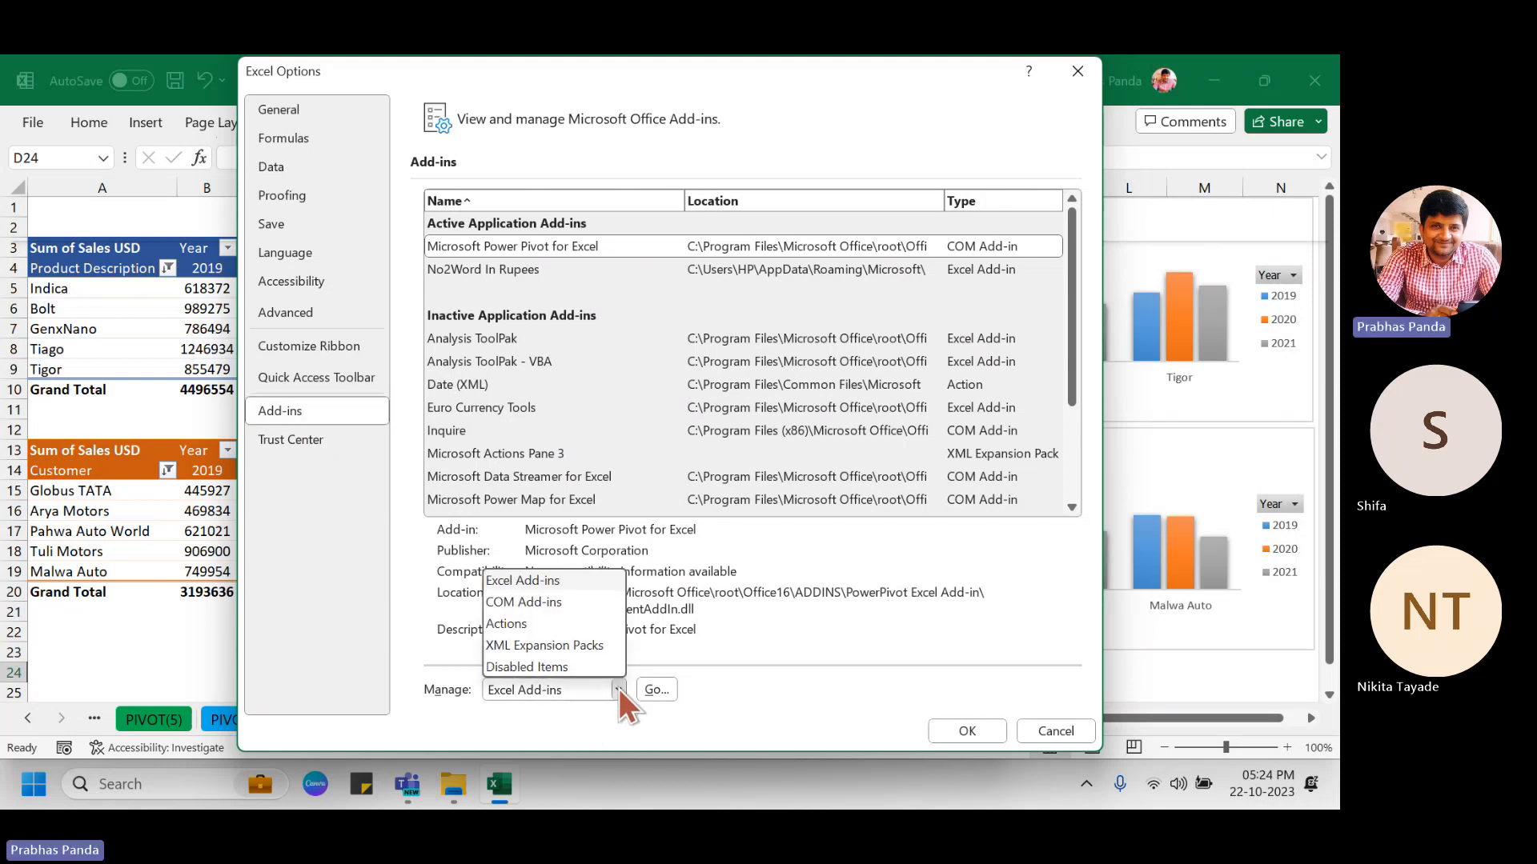
click(558, 607)
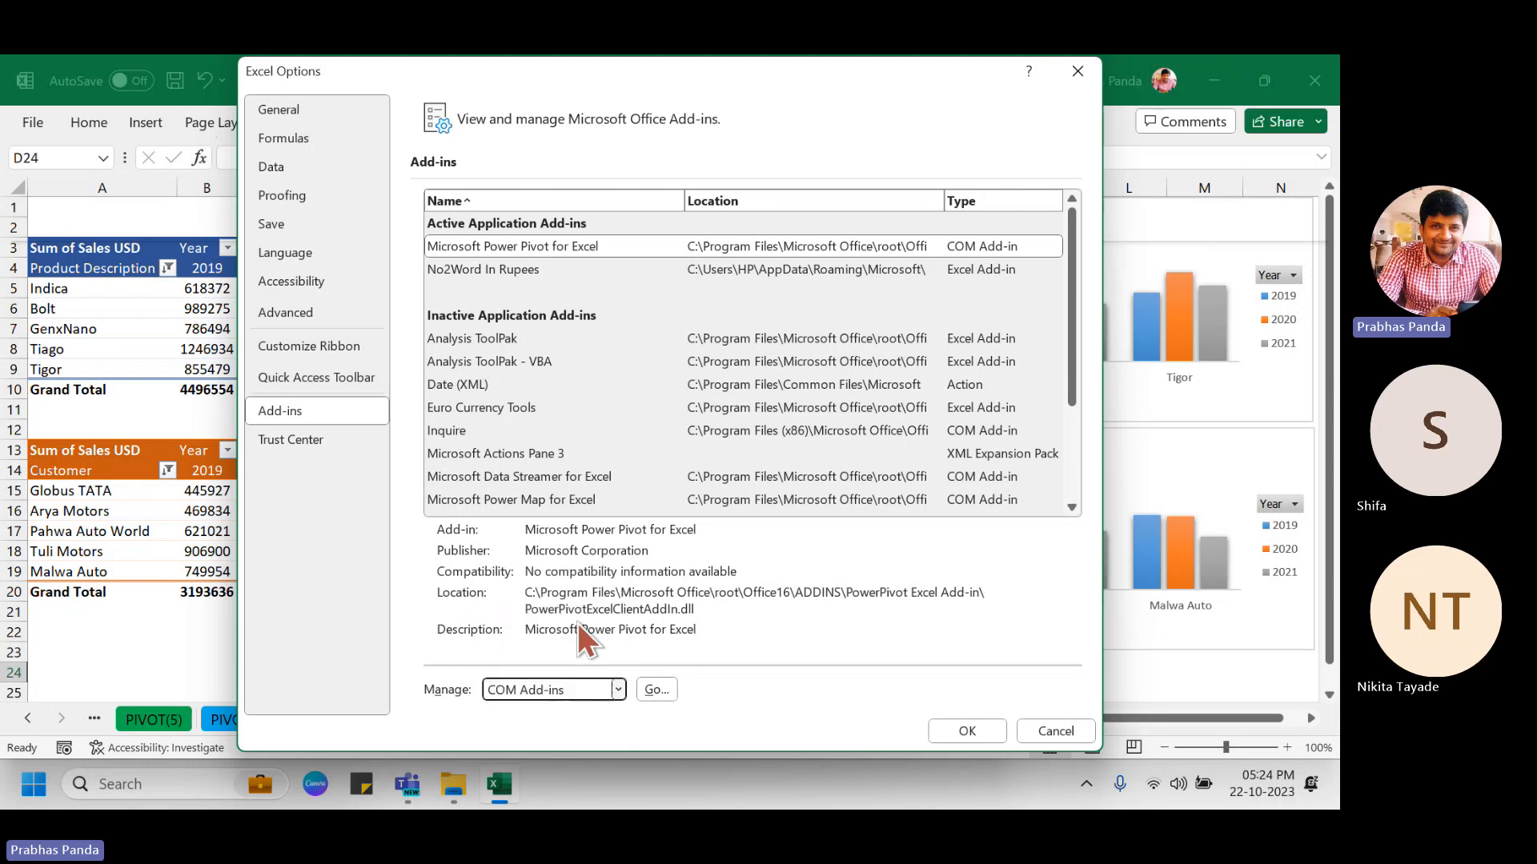
click(662, 689)
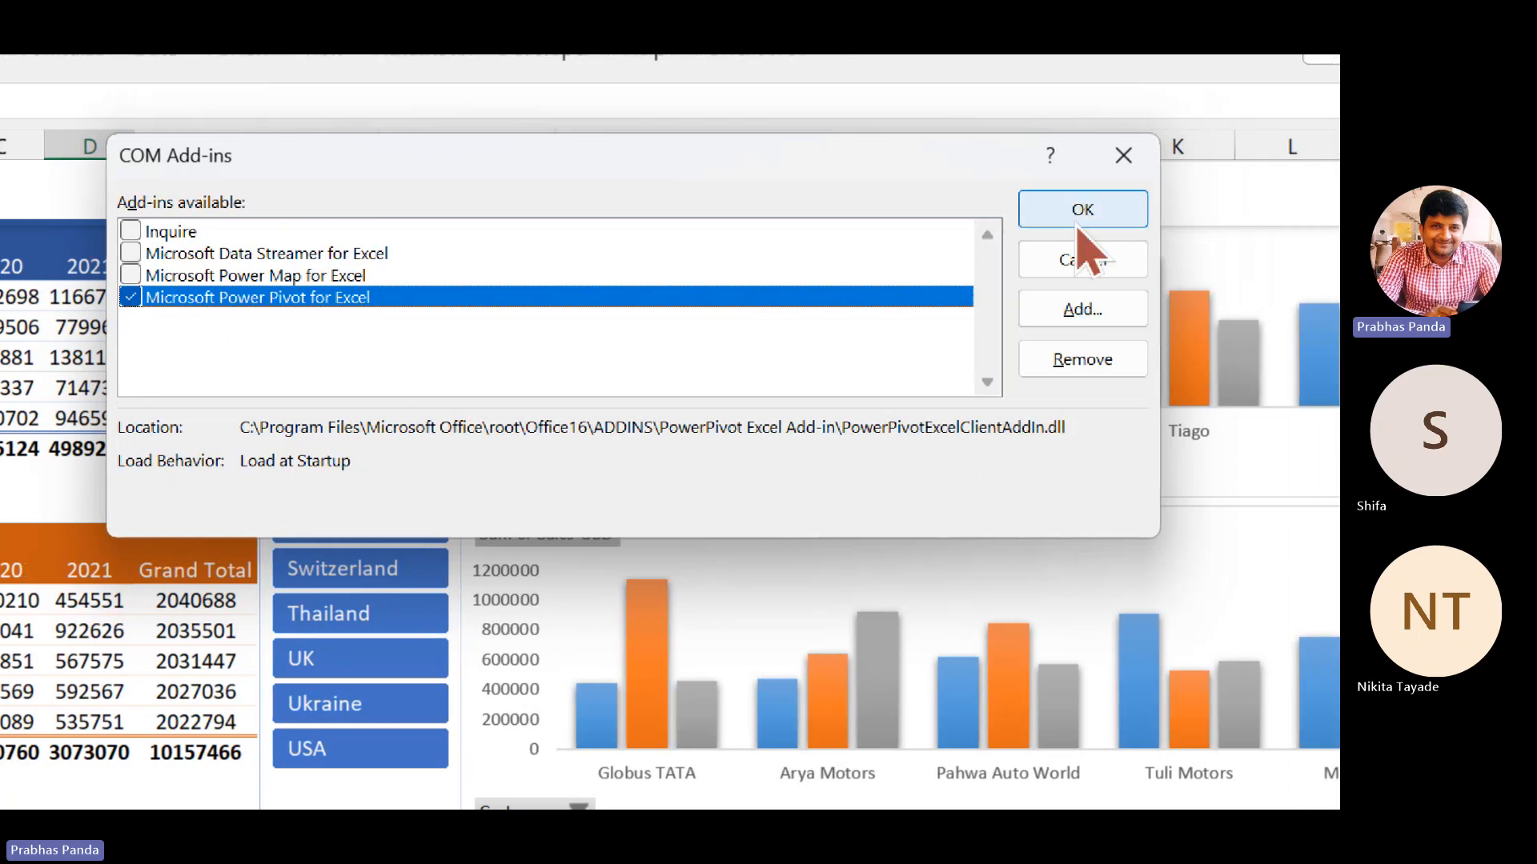
click(1065, 210)
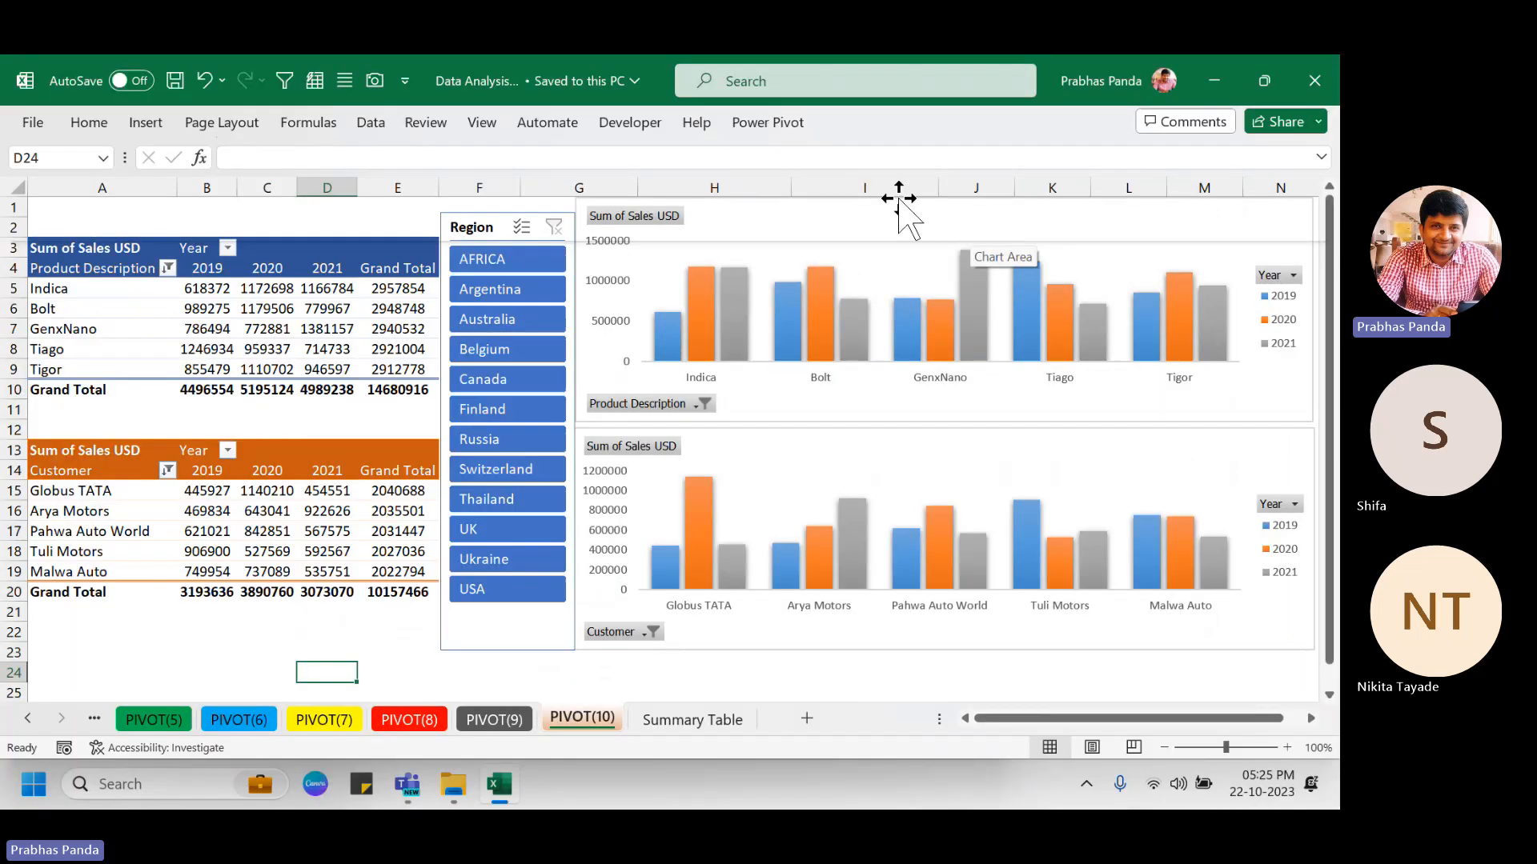
click(779, 121)
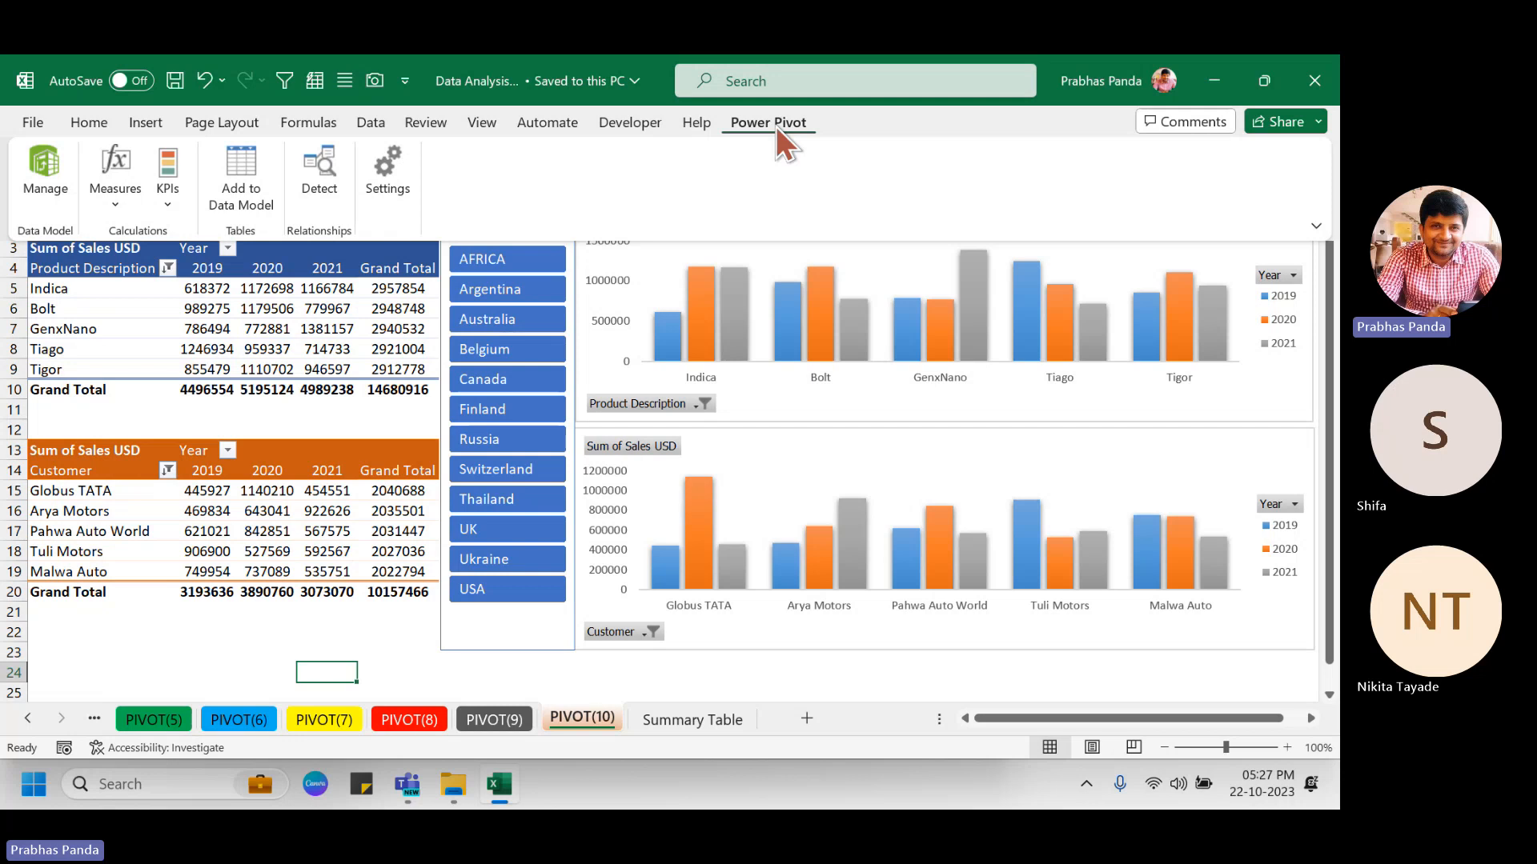
Enter 12345 in cell B27, below the pivot tables on the PIVOT(10) sheet.
scroll(385, 345, down, 3)
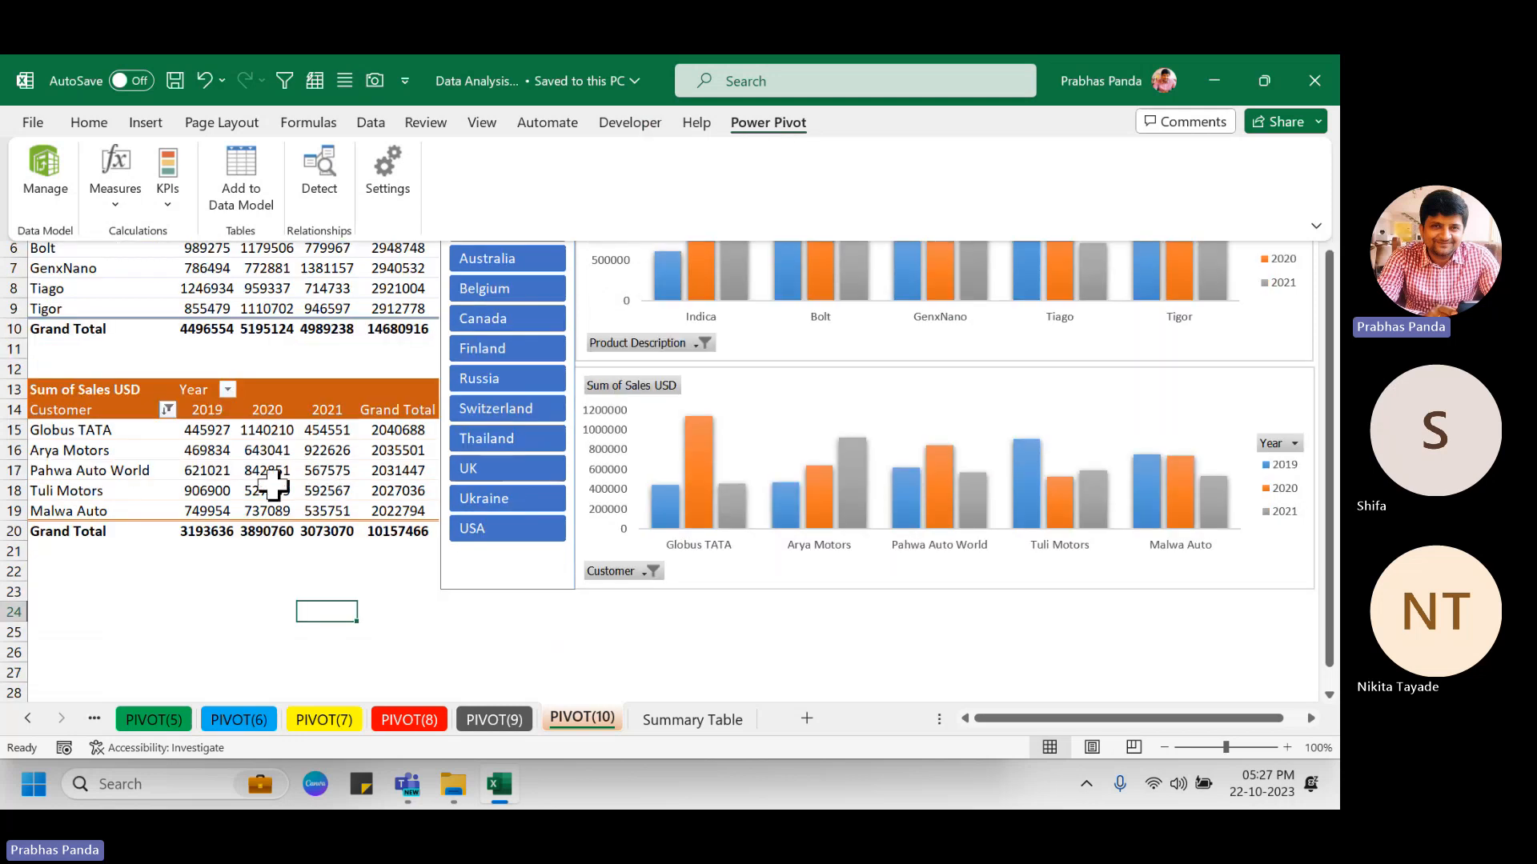
scroll(259, 442, down, 2)
click(192, 511)
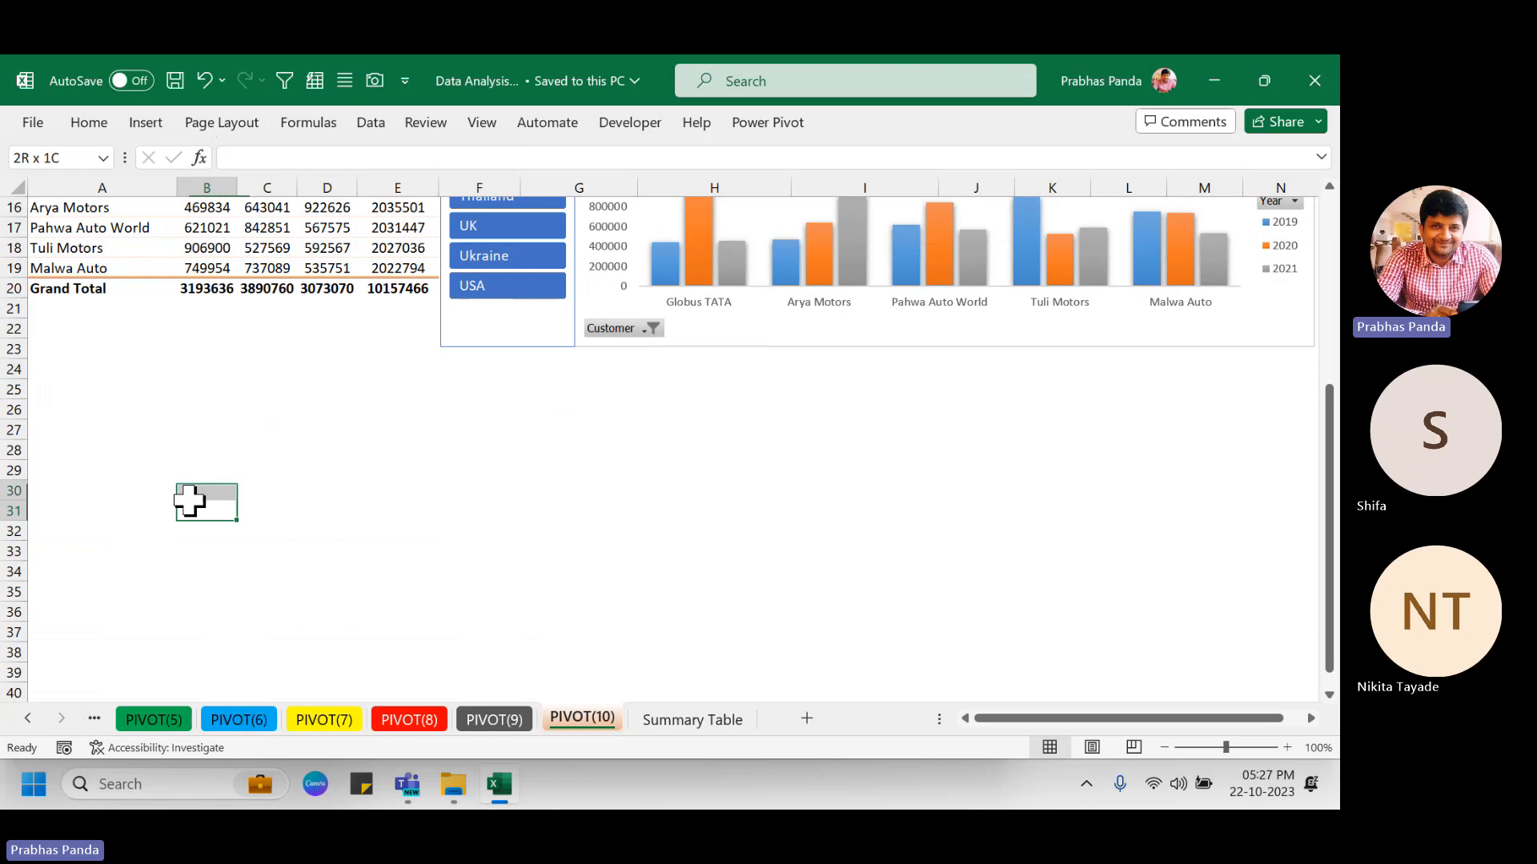
click(215, 434)
text(12345)
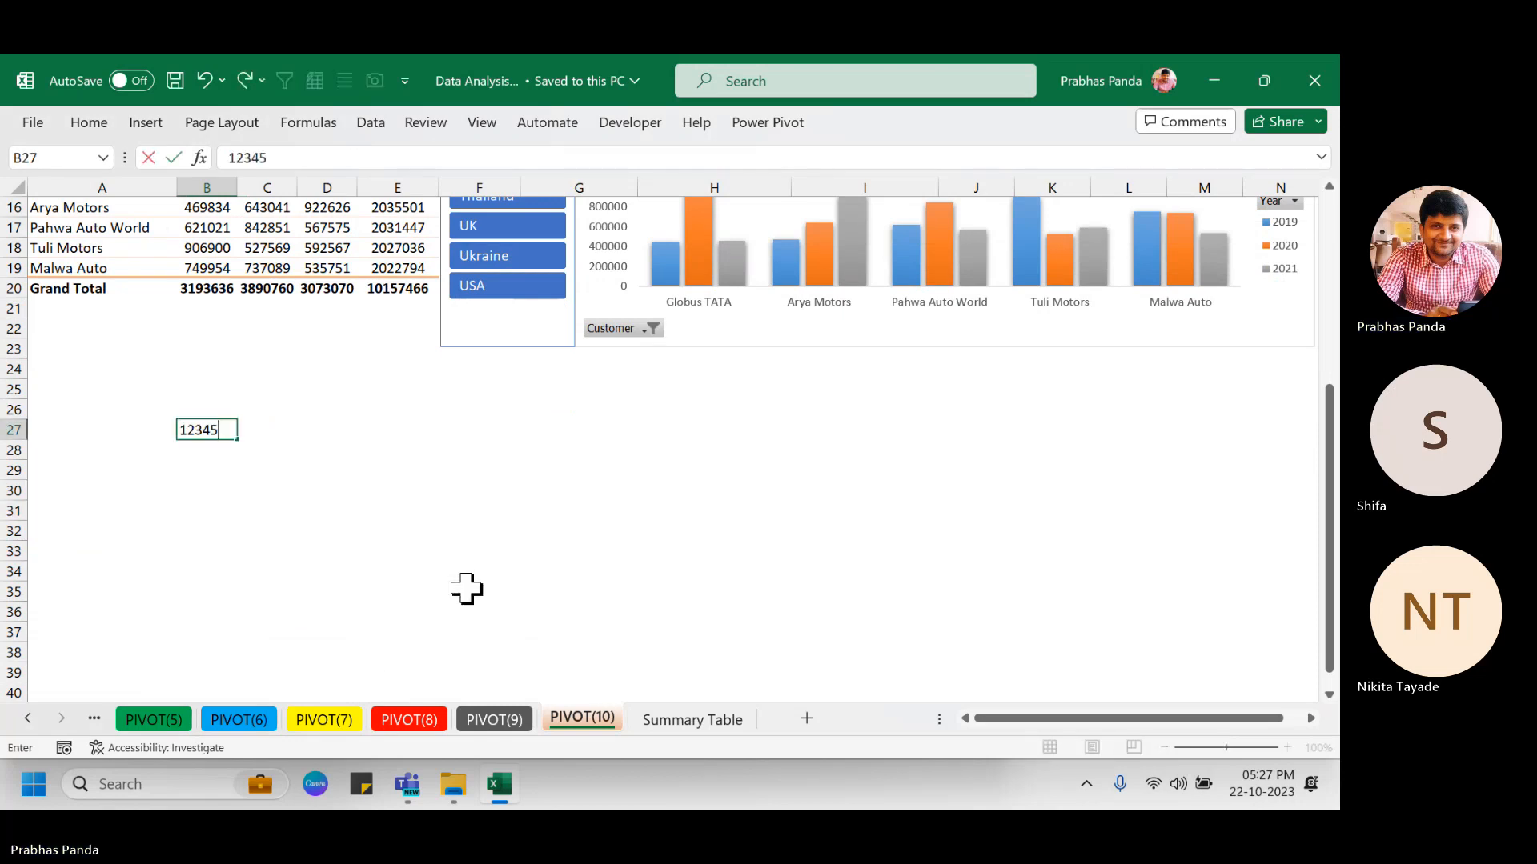
key(Tab)
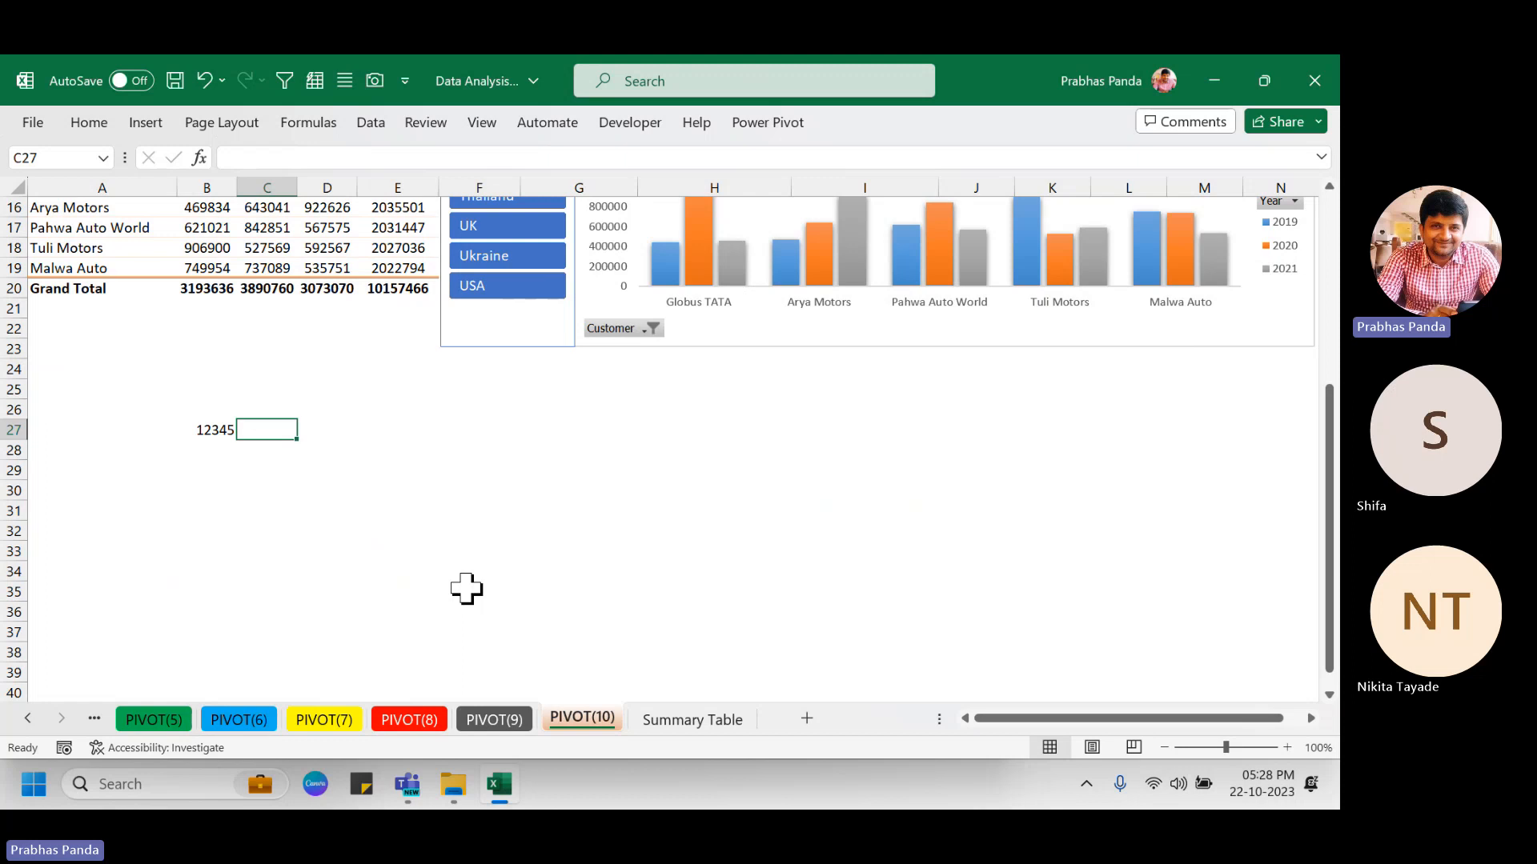
In cell C27, enter the add-in formula =Fig(B27) to spell out the number beside it in rupee words.
text(=)
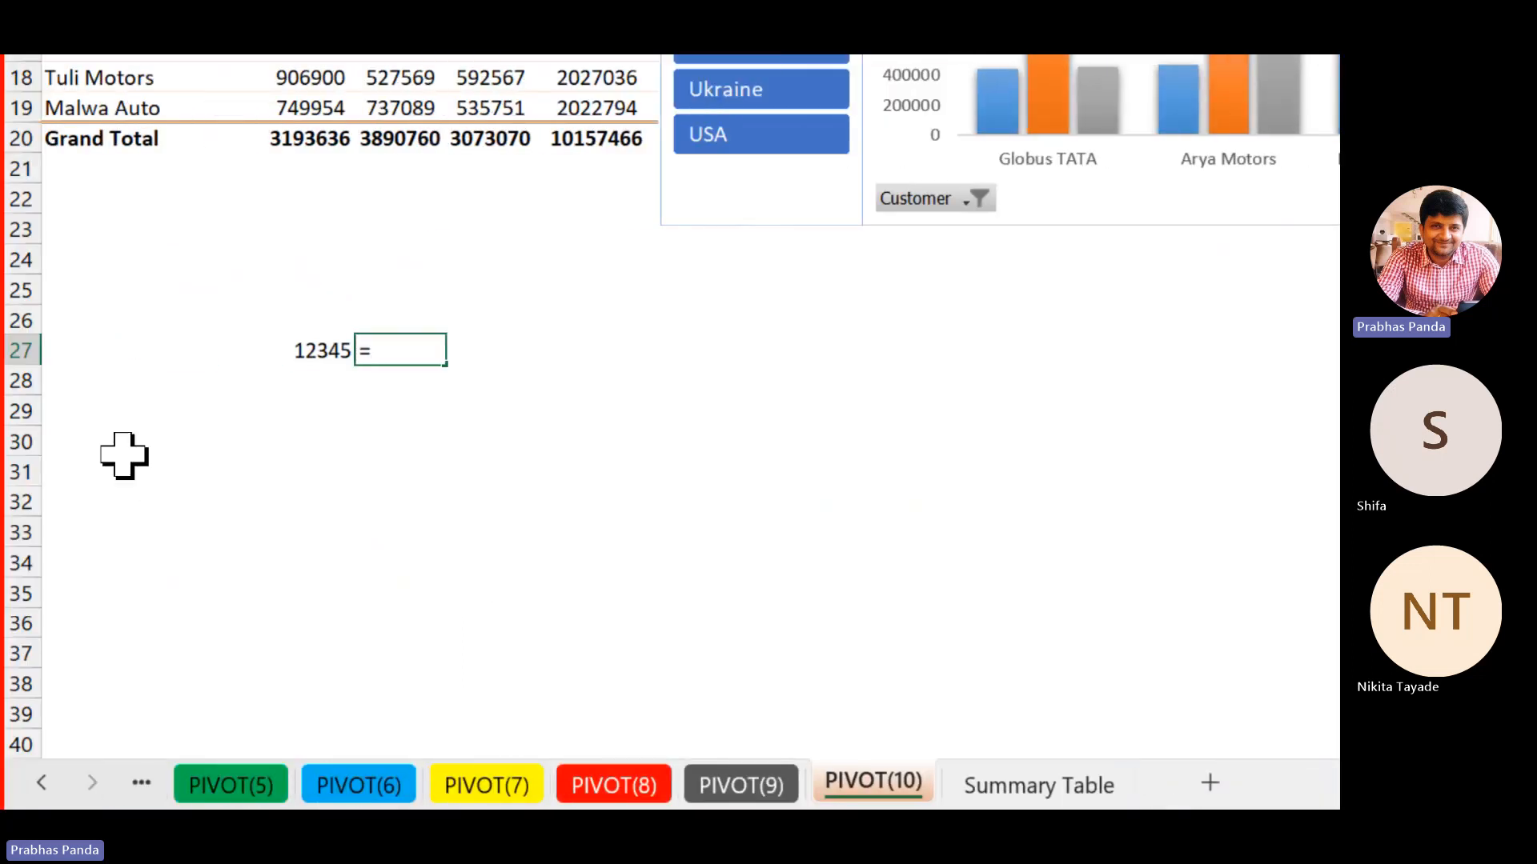
text(FIF)
key(BackSpace)
key(BackSpace)
text(ig()
key(Left)
key(Return)
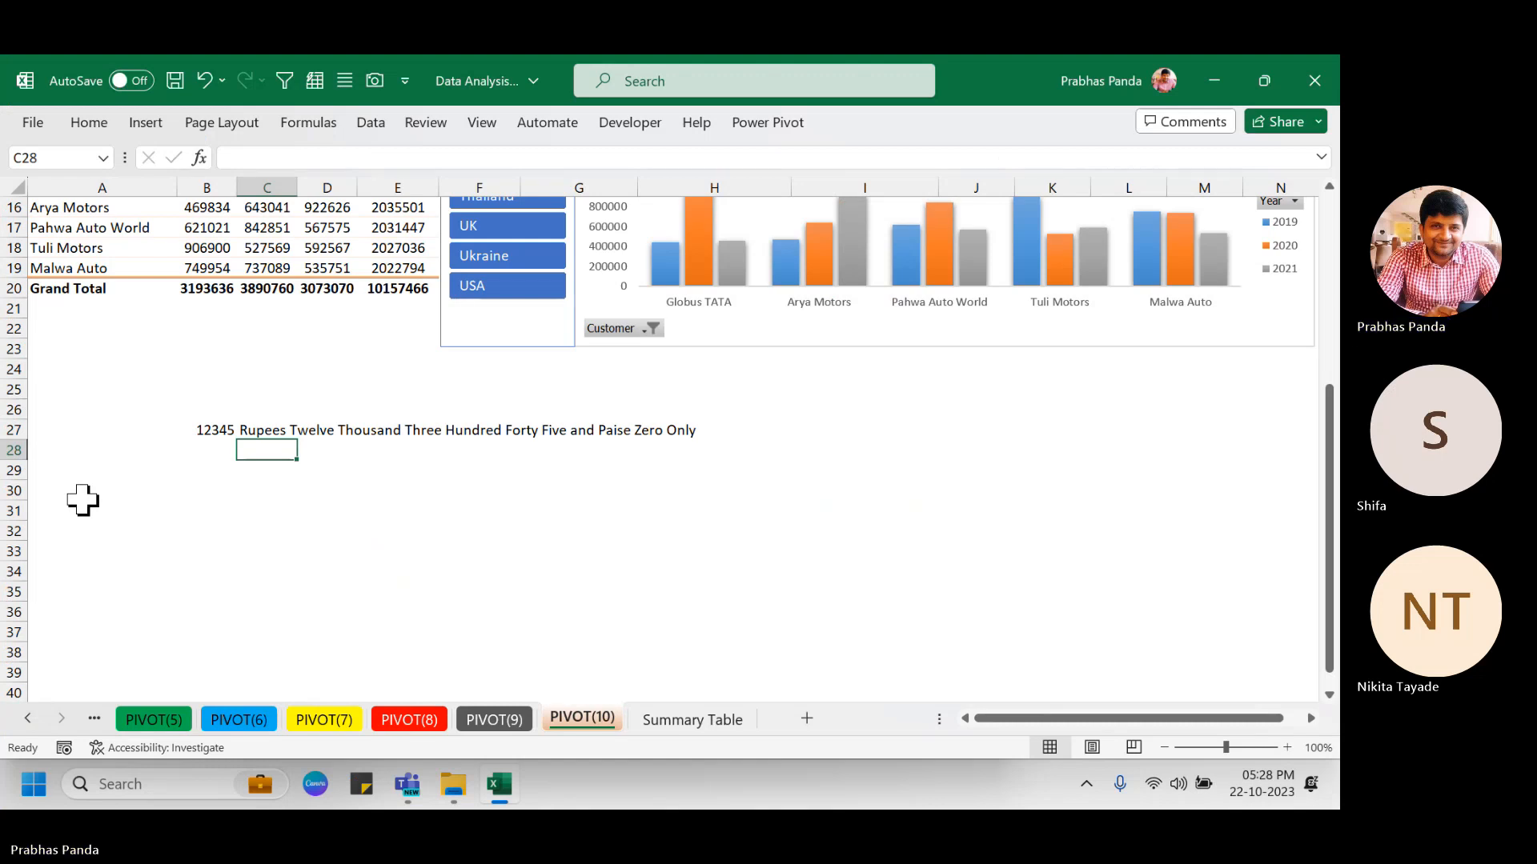
Return to the start of the PIVOT(10) sheet, select cell D22, and close the Data Analysis workbook with its changes saved.
key(ctrl+Home)
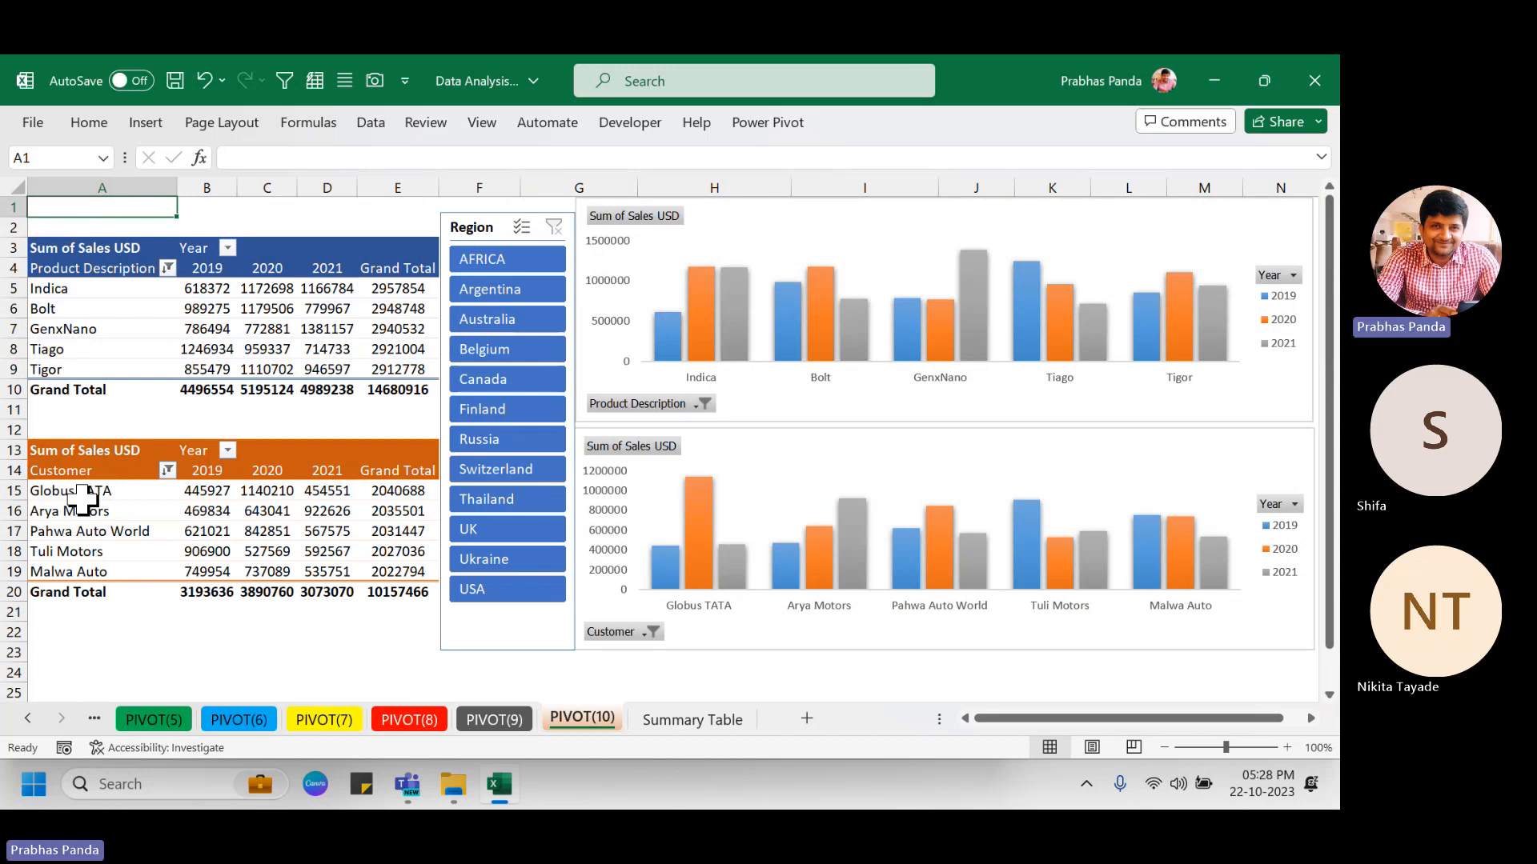
click(323, 634)
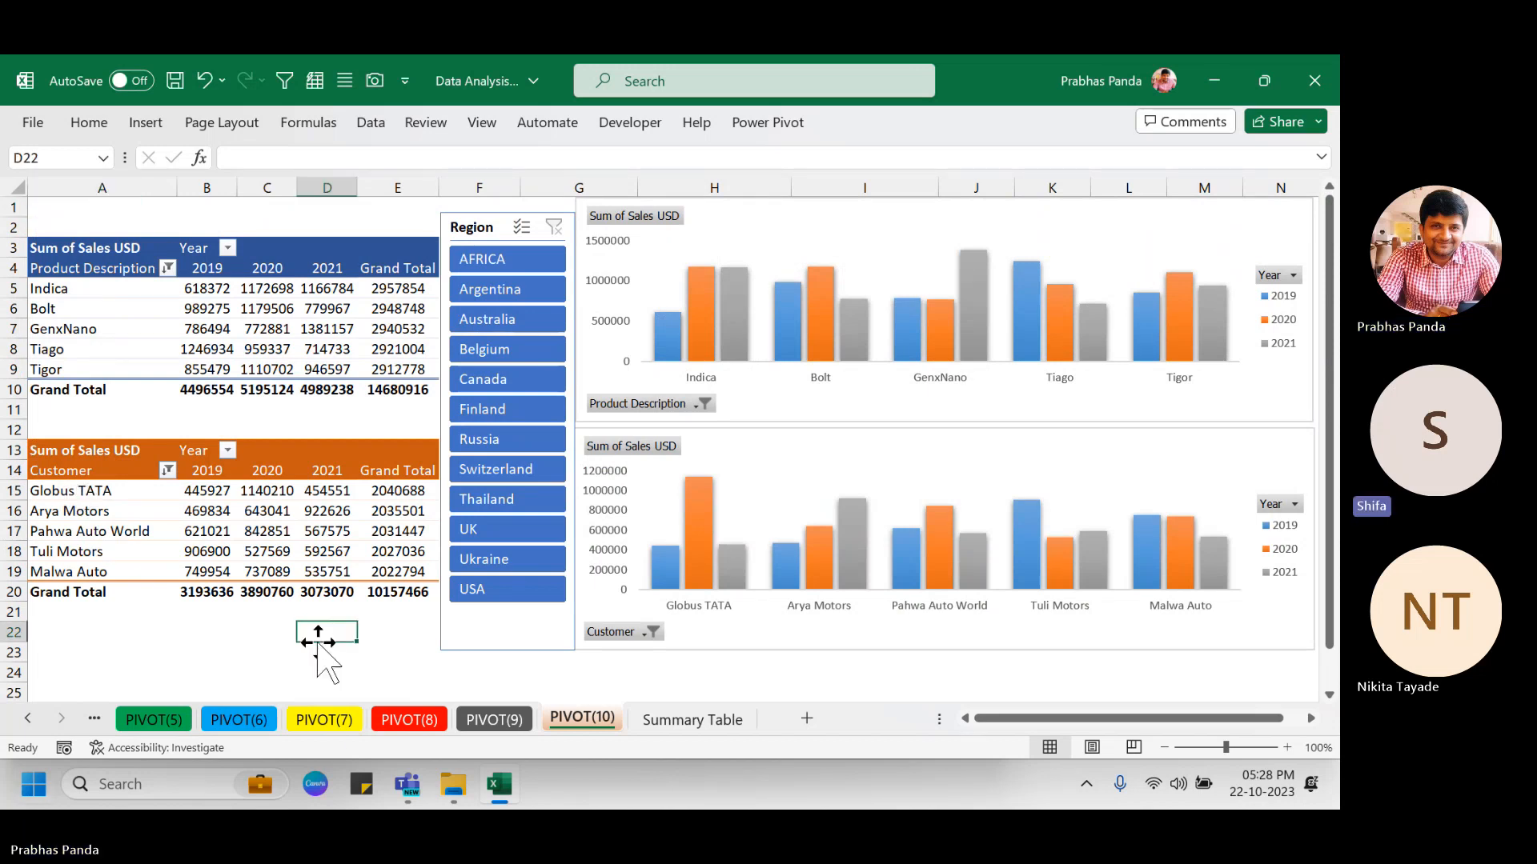
click(1325, 77)
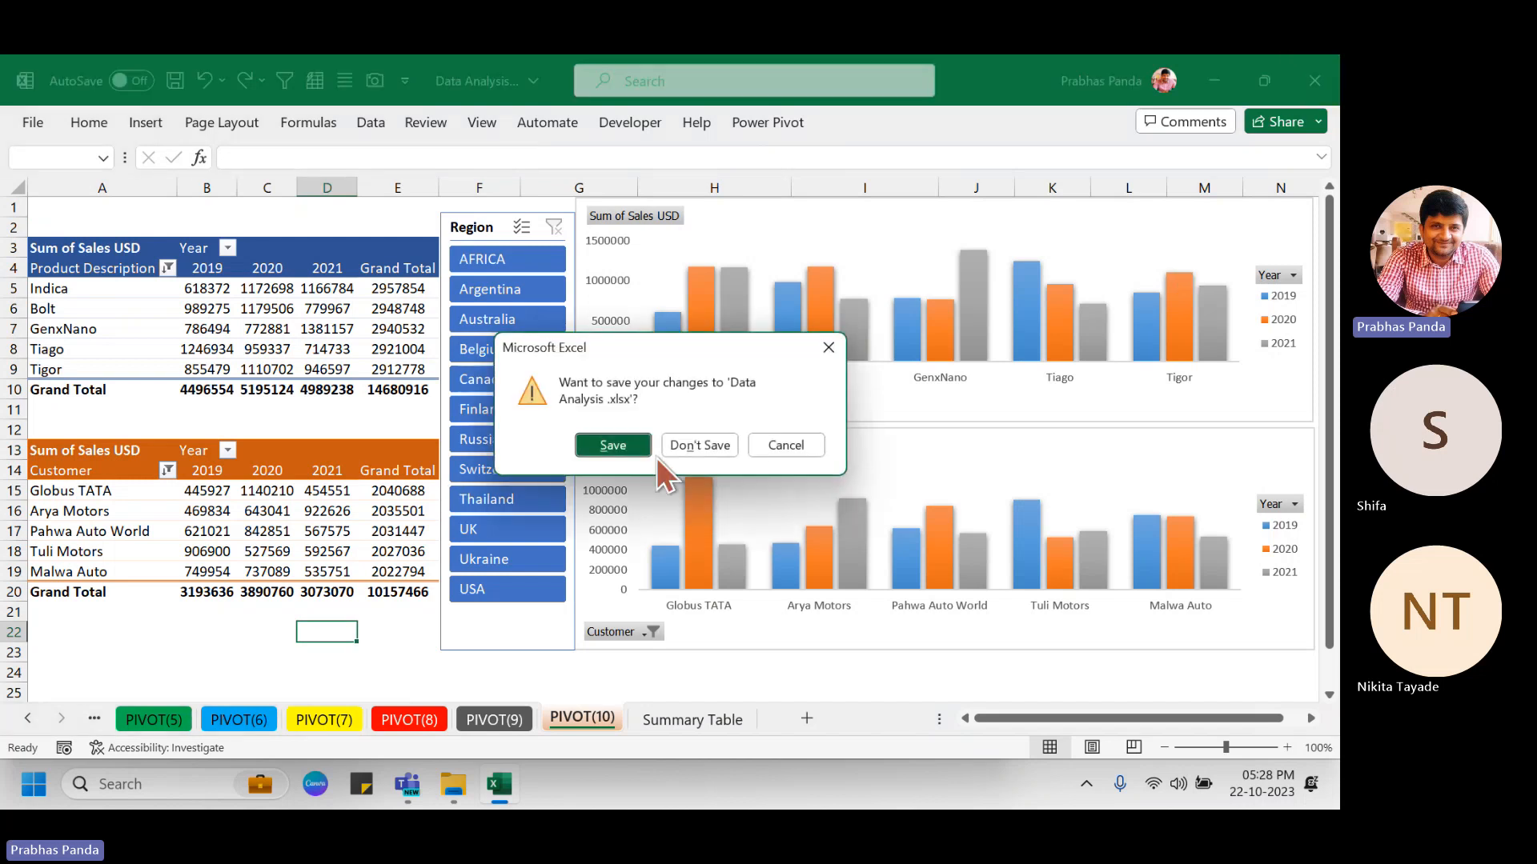
click(637, 443)
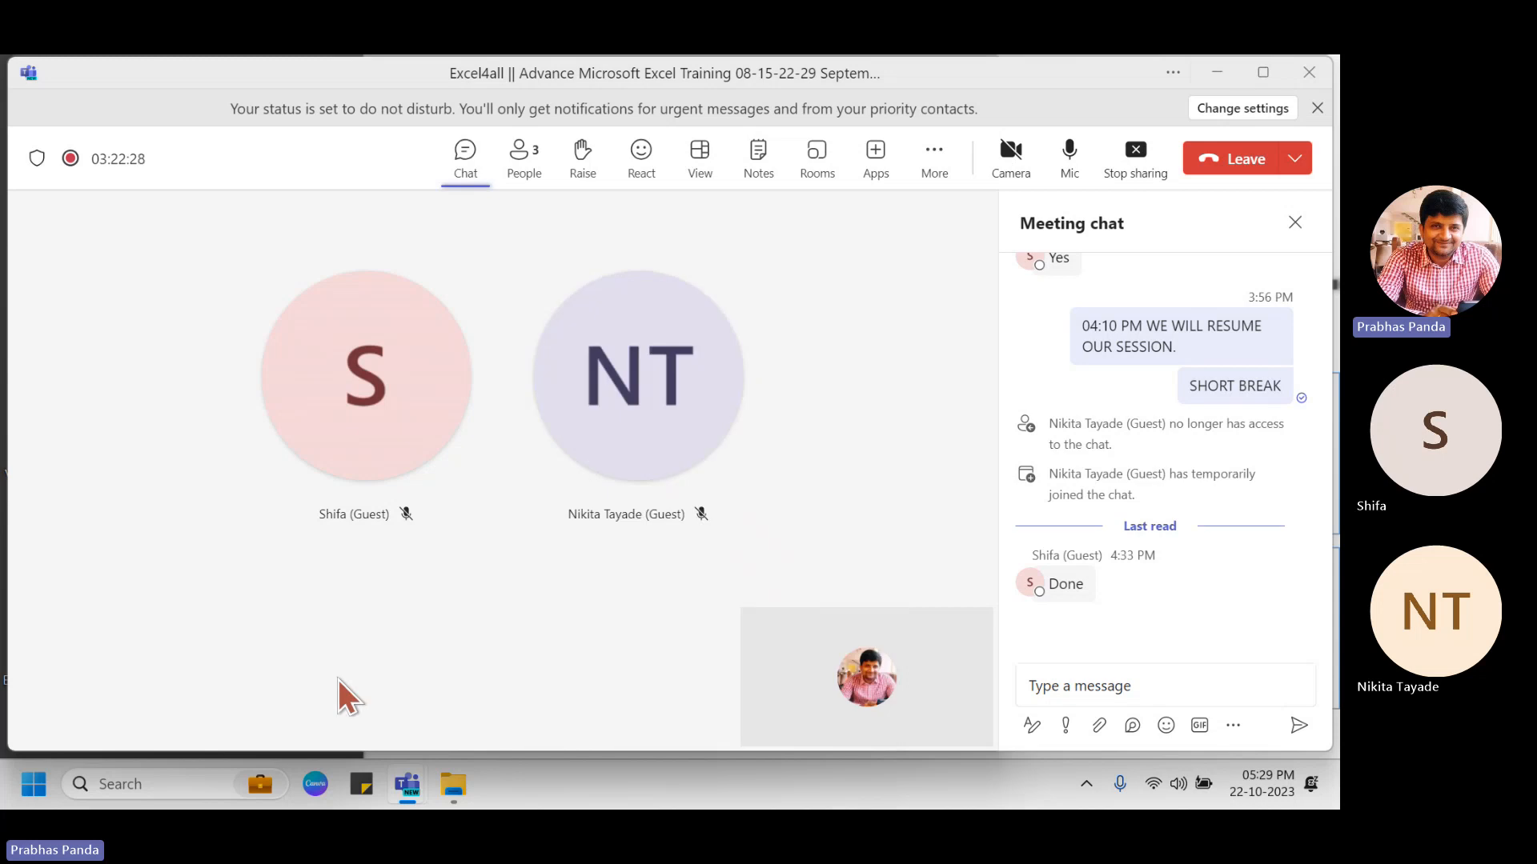
Stop the meeting recording in Microsoft Teams and confirm it.
click(935, 159)
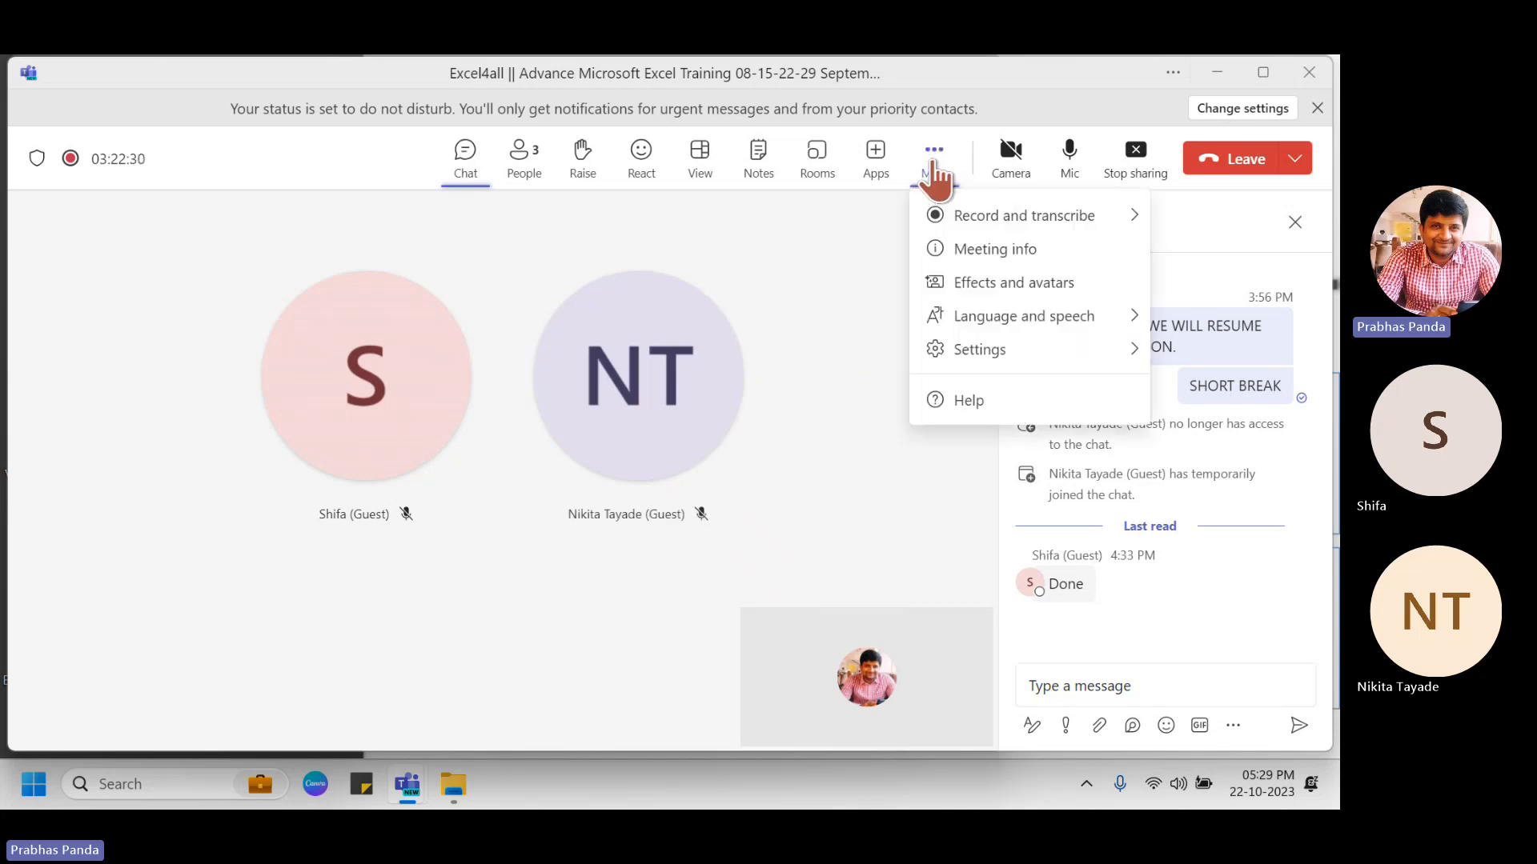
mouse_move(949, 226)
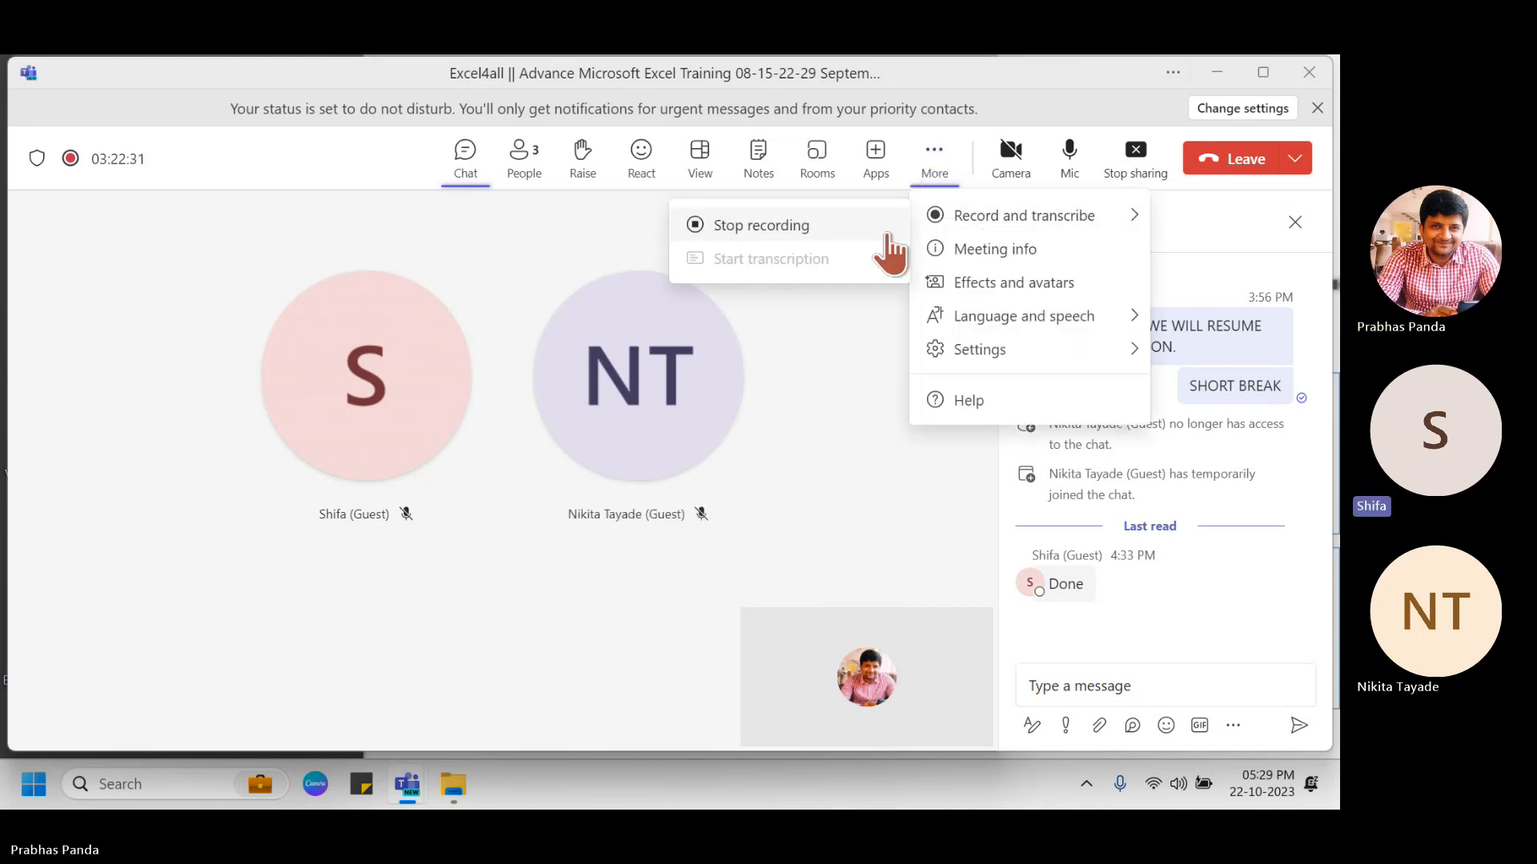
click(833, 230)
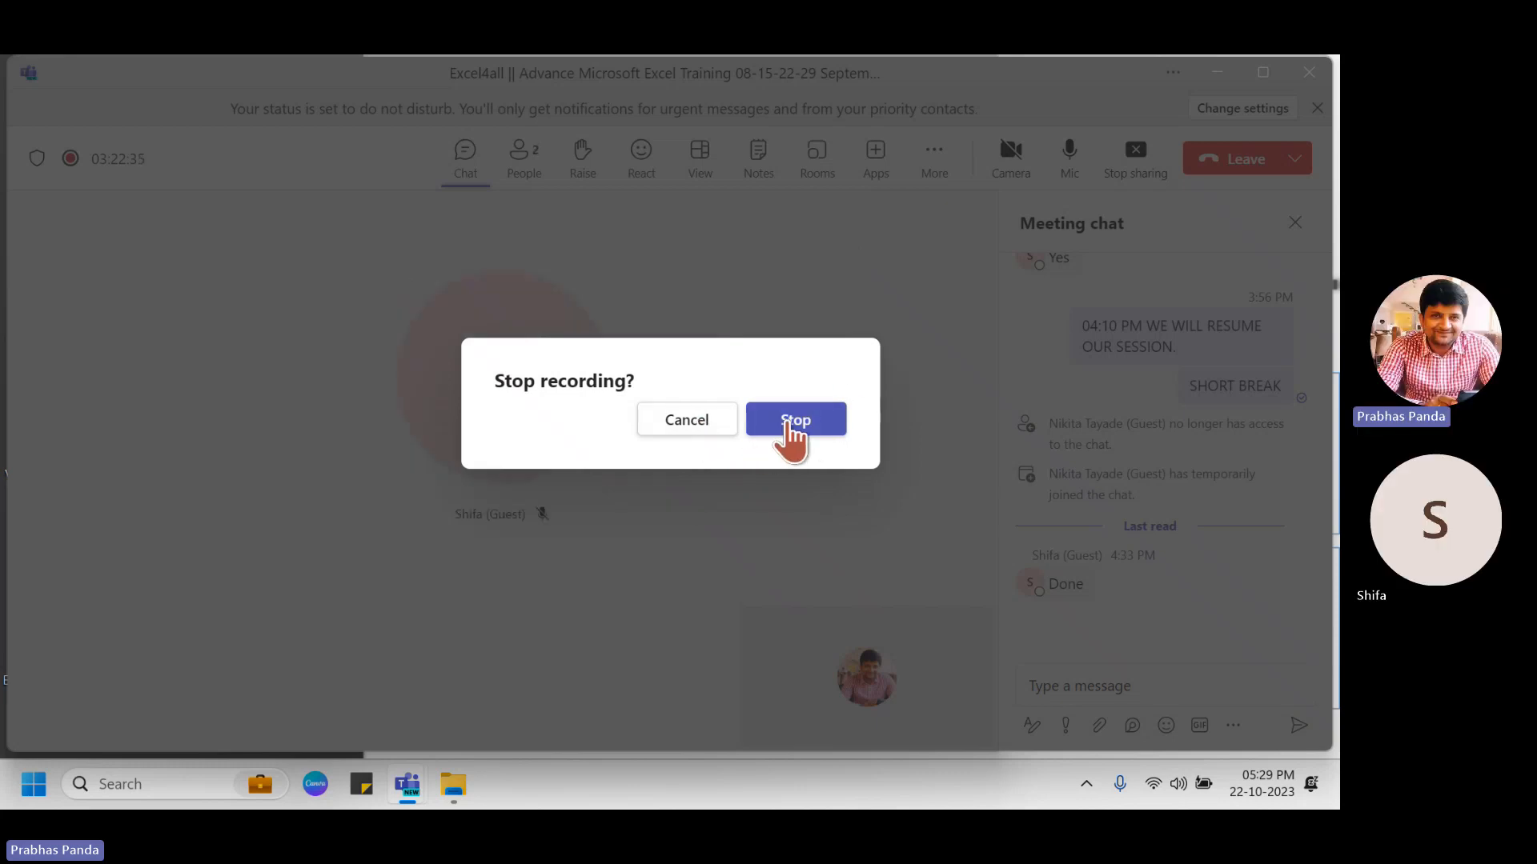
click(796, 422)
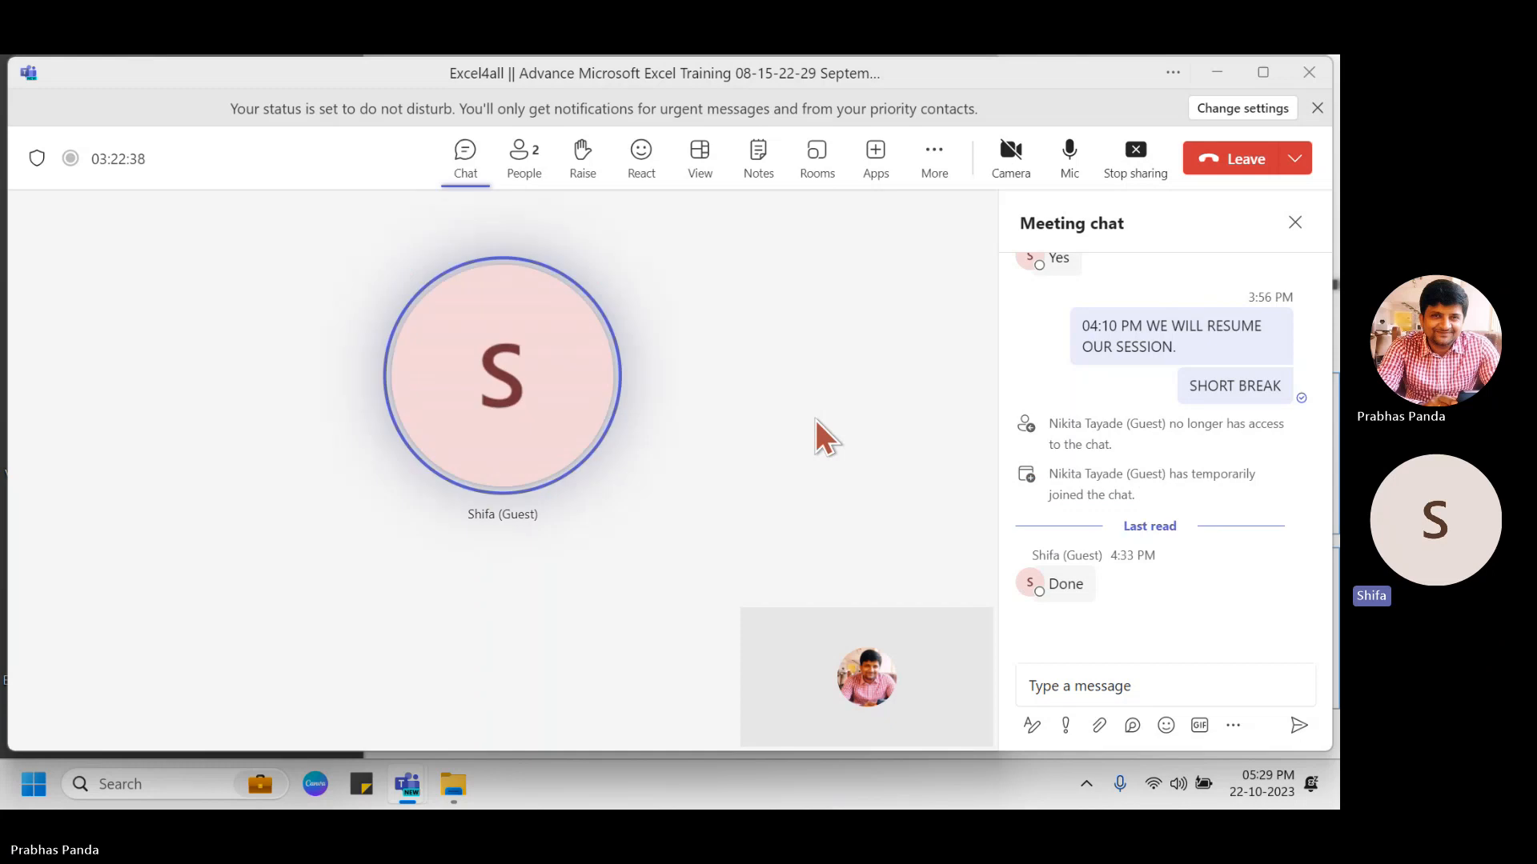